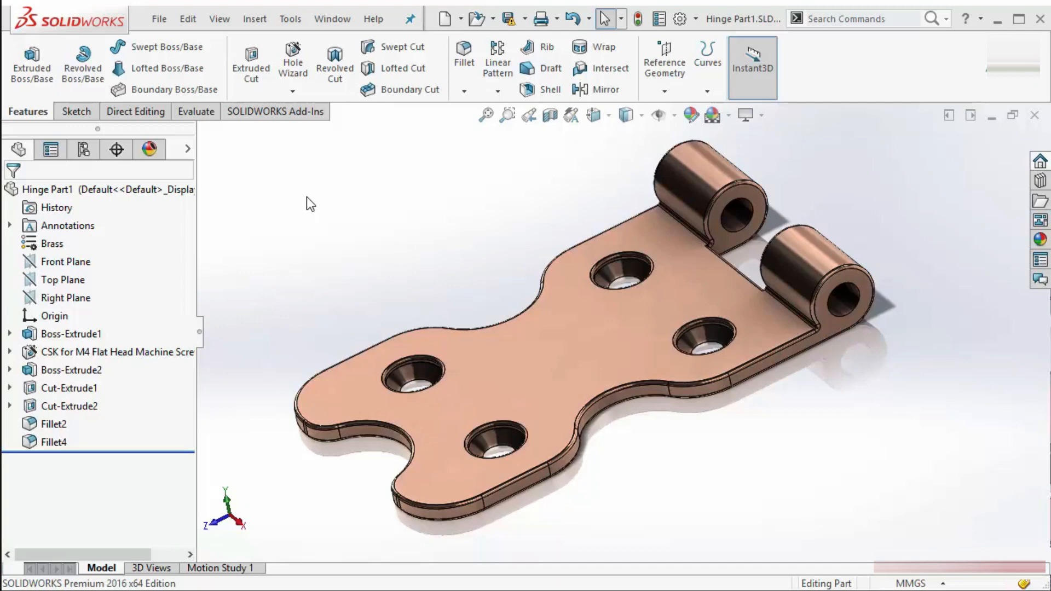
Open the base sketch of Boss-Extrude1 to examine its dimensioned hinge plate profile, and exit it without changes.
middle_click_drag(704, 305, 705, 279)
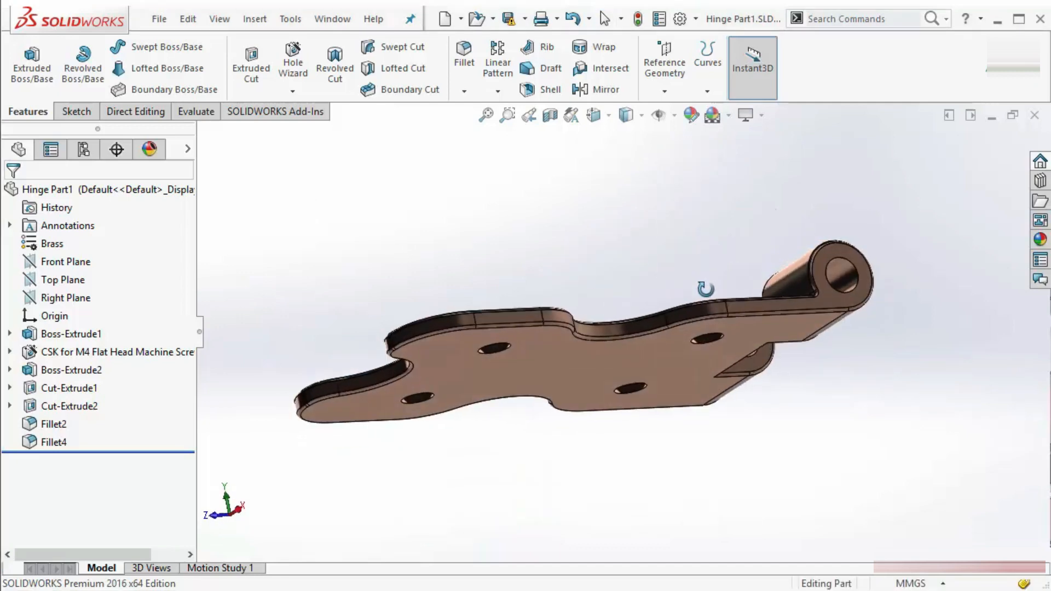
key("ctrl+7")
left_click(9, 333)
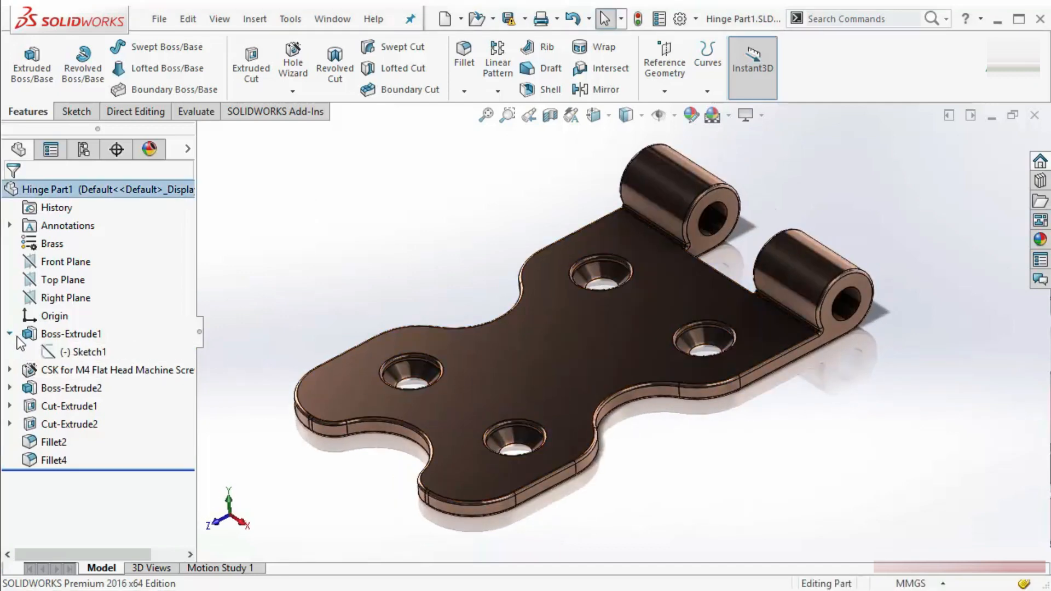
right_click(77, 352)
left_click(83, 305)
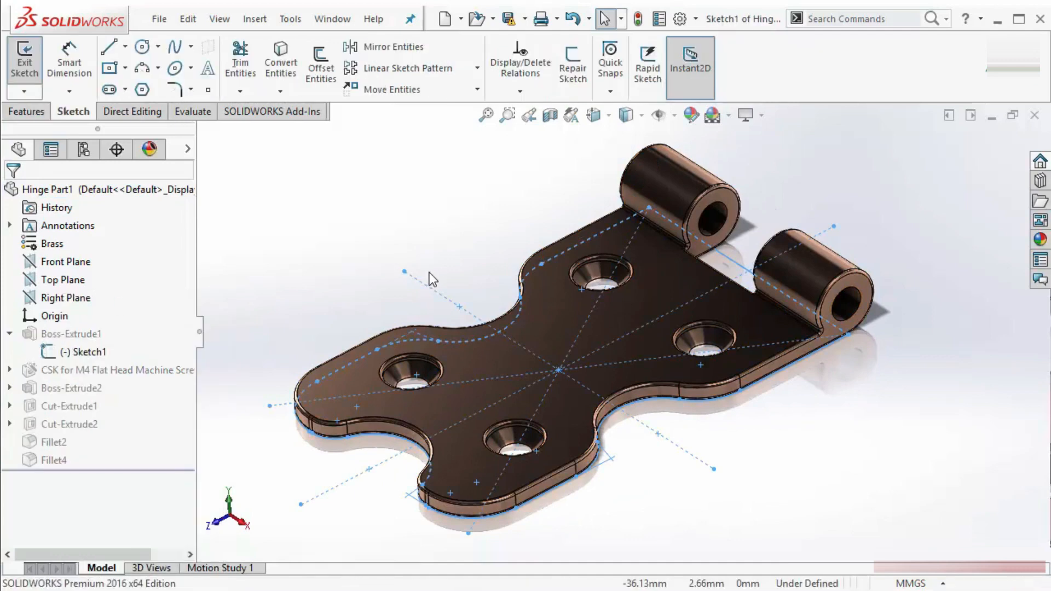
scroll(602, 350, "up", 2)
scroll(624, 343, "down", 1)
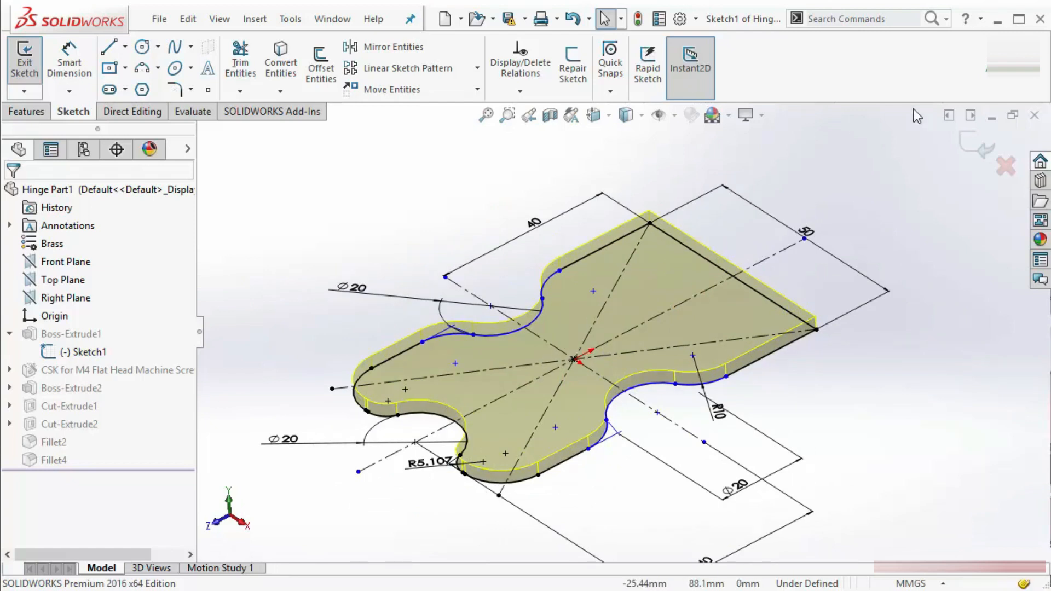
left_click(974, 139)
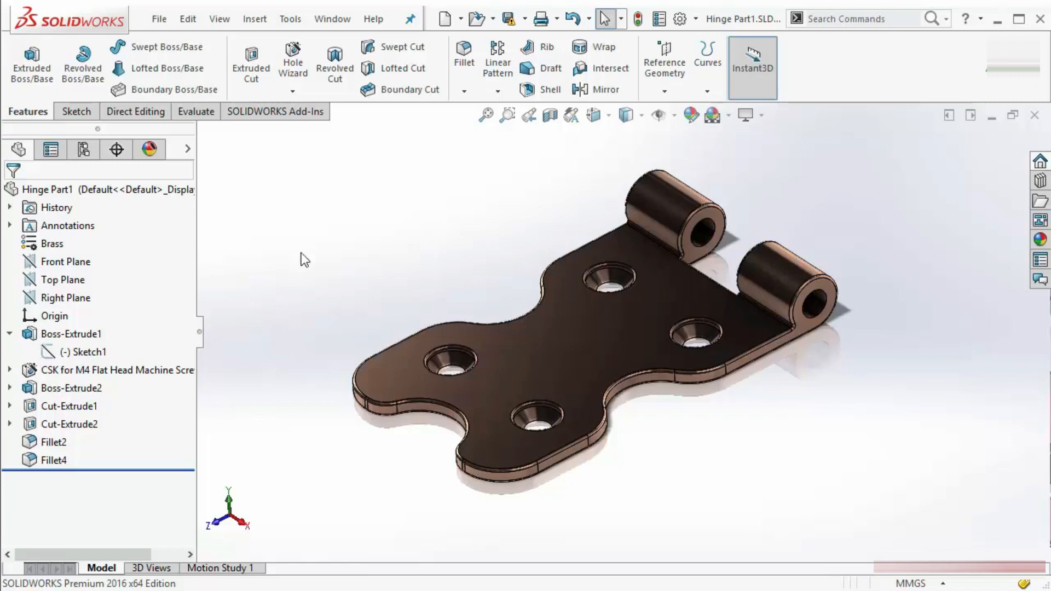
Roll the feature history back to Boss-Extrude1 and forward again to just after the M4 countersunk holes.
left_click(10, 334)
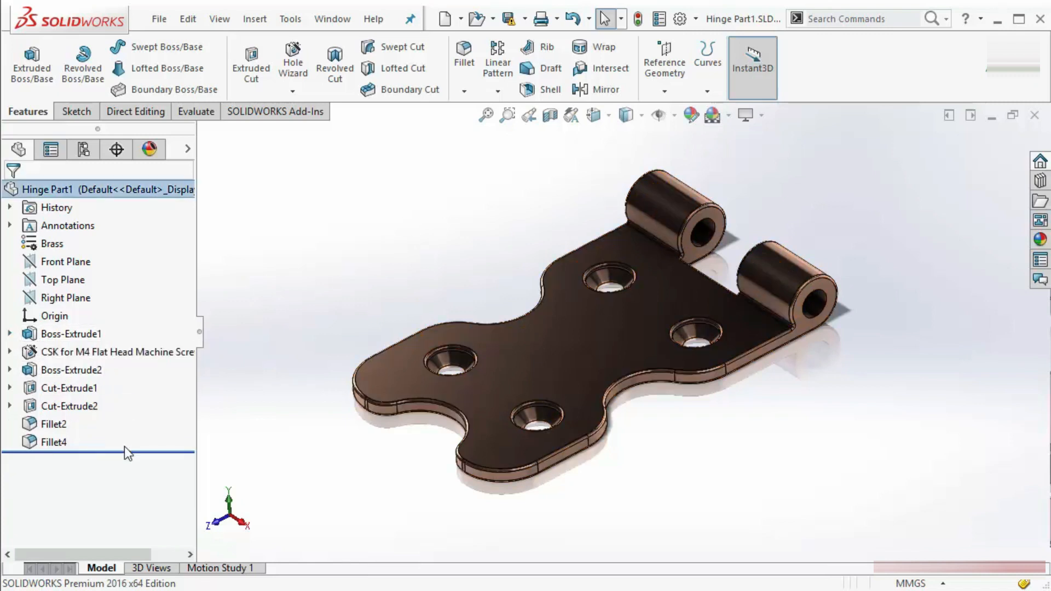
left_click_drag(132, 452, 62, 336)
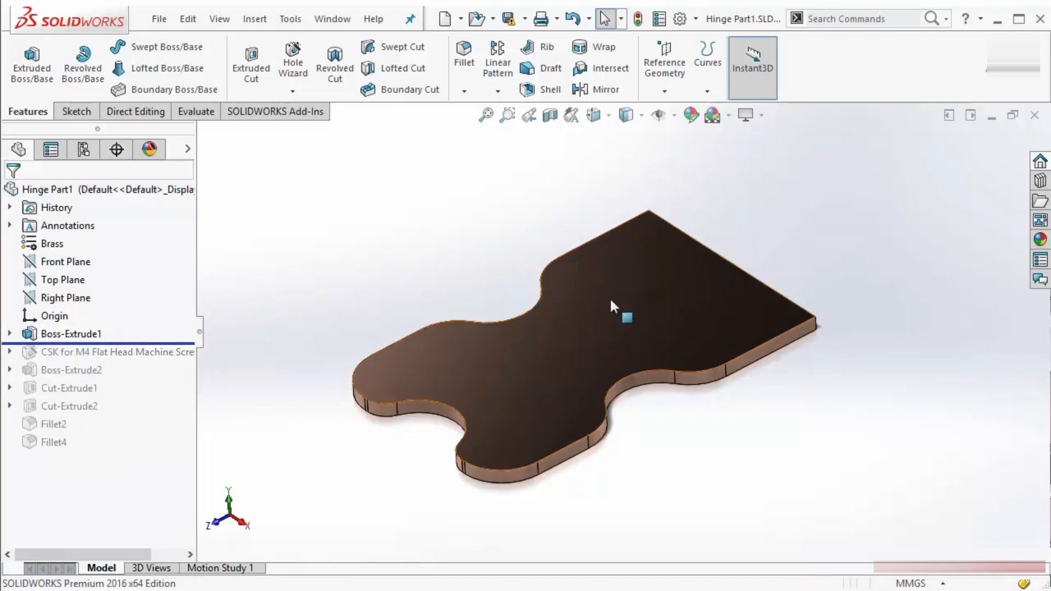
left_click_drag(166, 342, 103, 363)
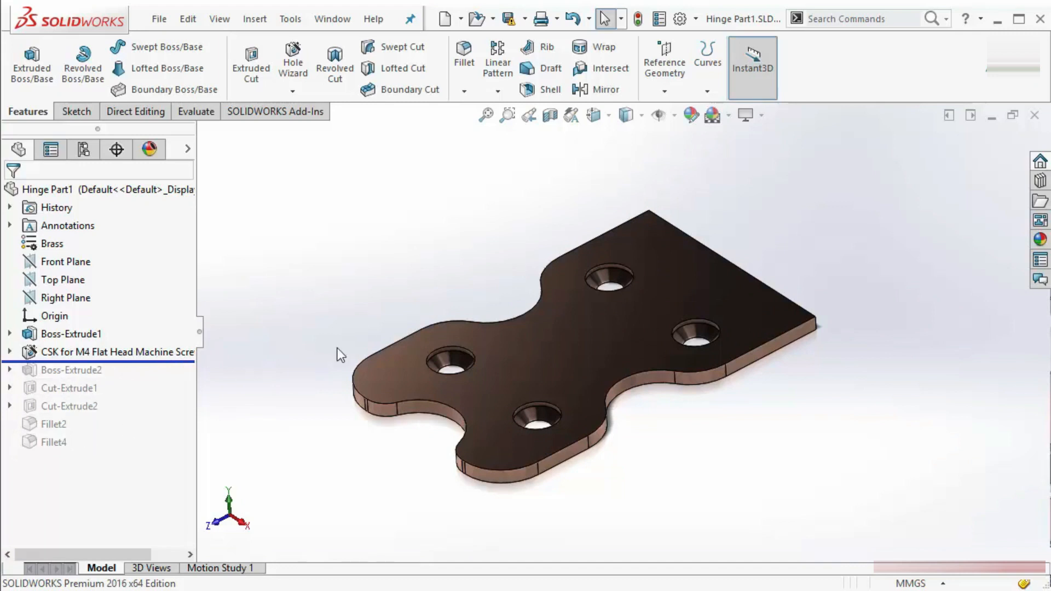
Sketch a circle about 12.84 mm in diameter on the plate's top face, centred on the origin.
left_click(76, 111)
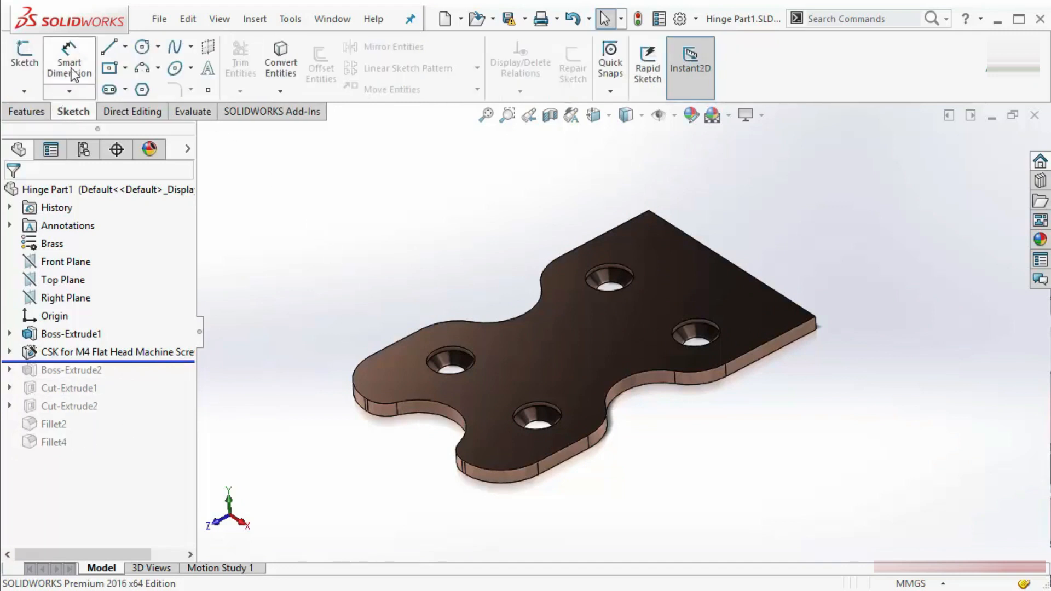
left_click(141, 46)
left_click(587, 367)
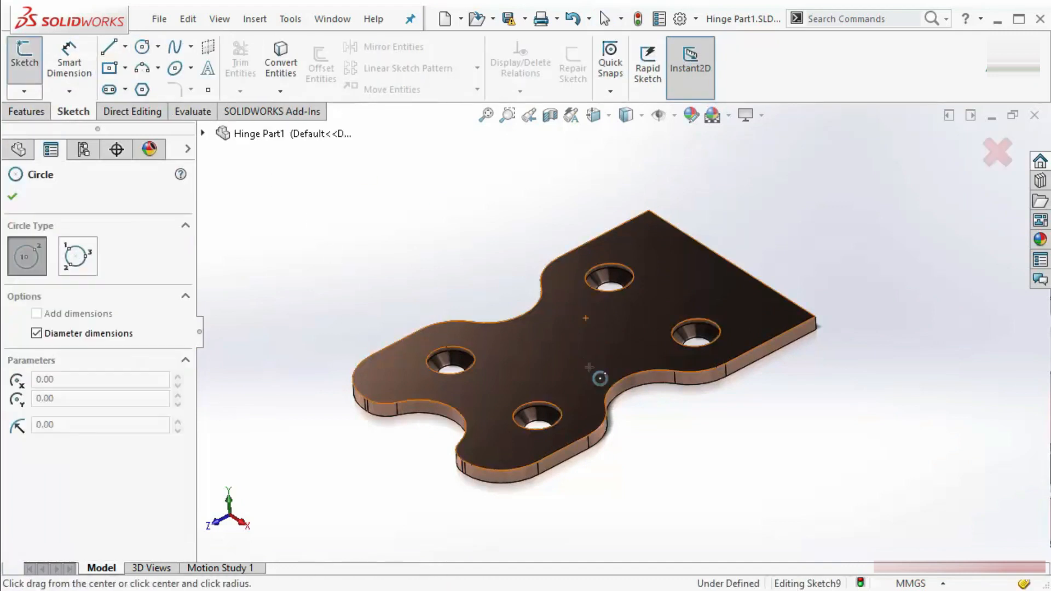
left_click(573, 346)
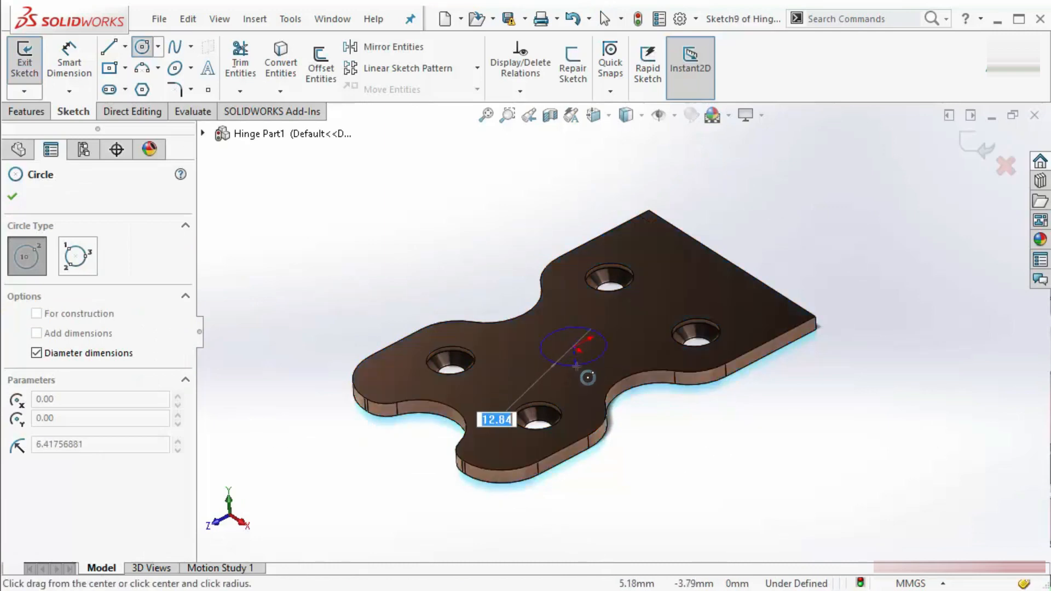
left_click(571, 366)
Cut the sketched circle completely through the plate with an Extruded Cut.
left_click(47, 116)
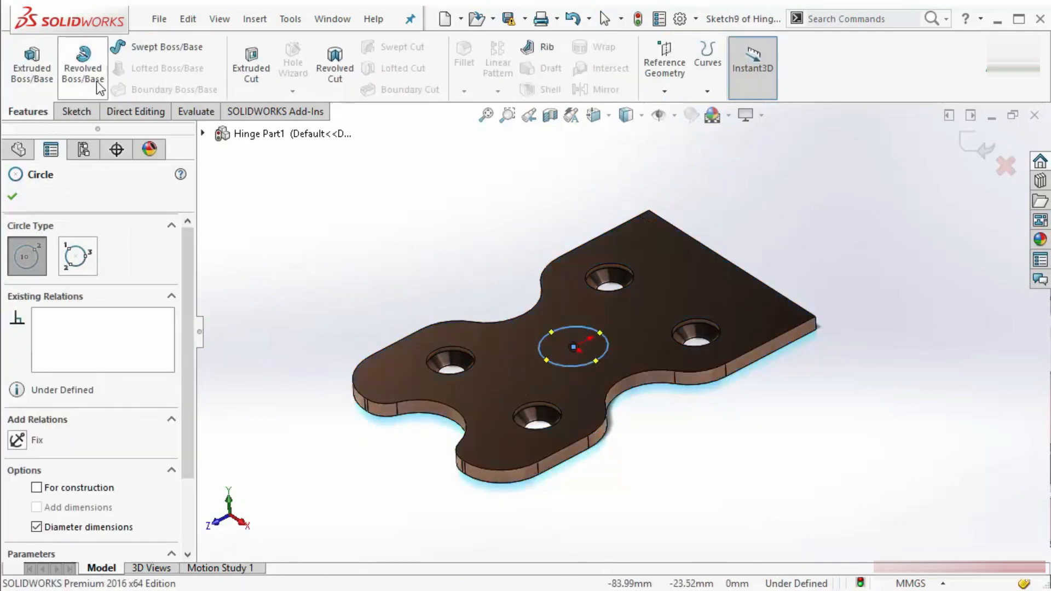
left_click(255, 67)
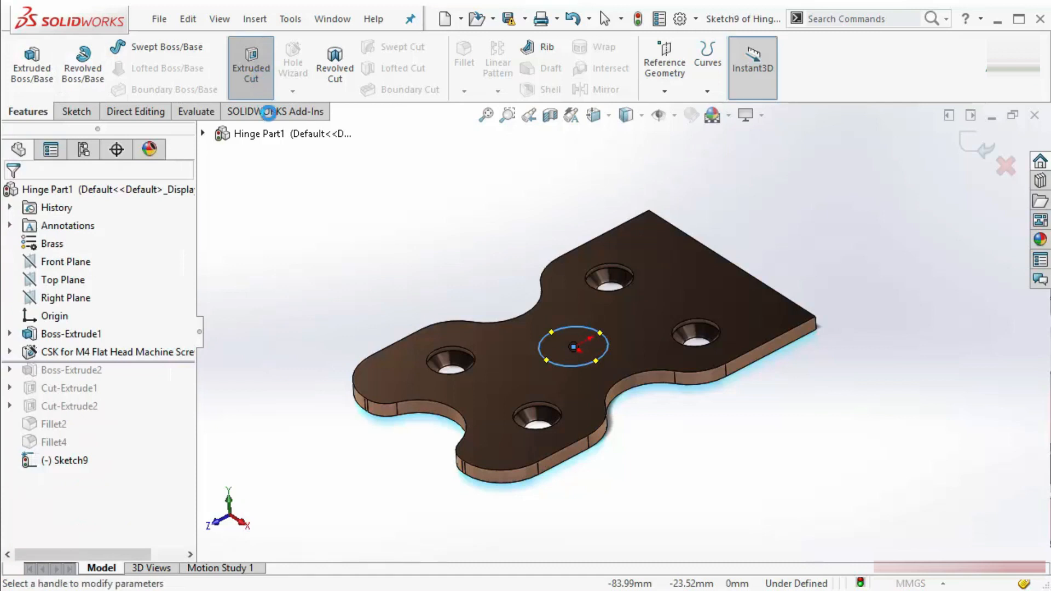
left_click(96, 245)
left_click(96, 245)
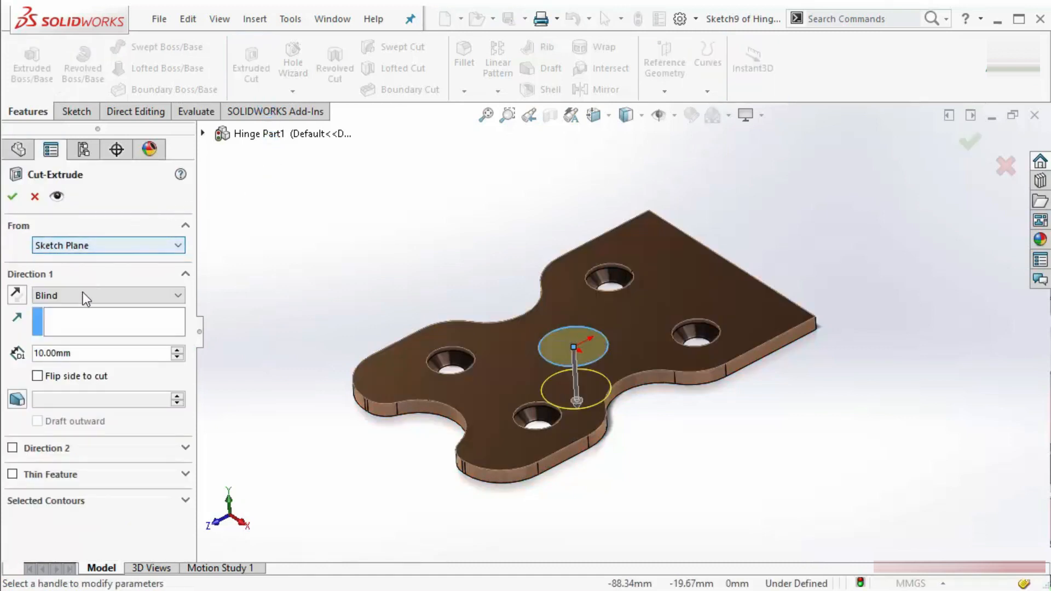
left_click(81, 295)
left_click(71, 332)
left_click(78, 296)
left_click(71, 342)
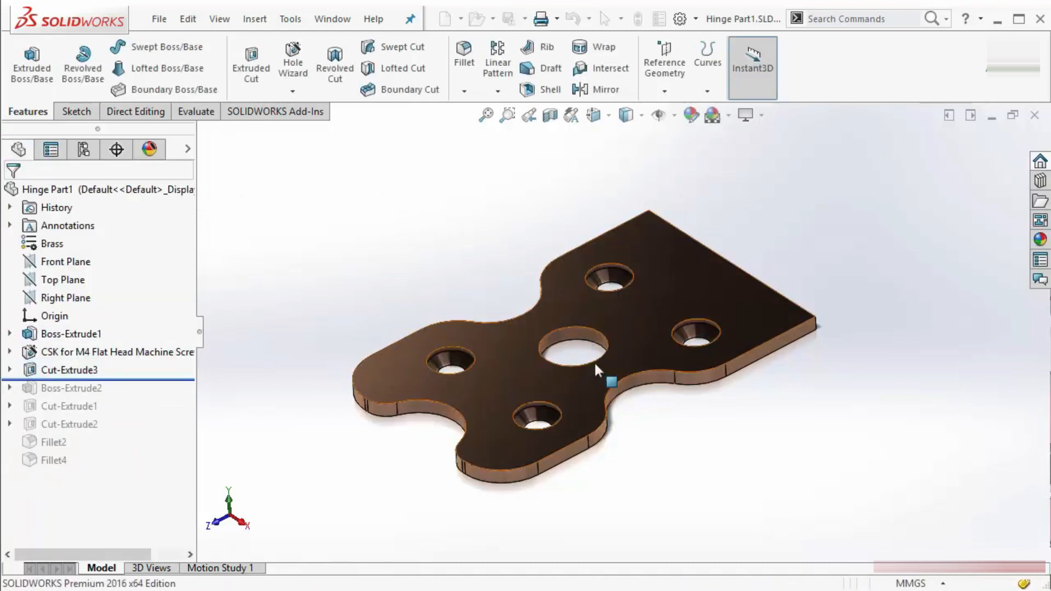
Roll the feature history forward to the end, after Fillet4, to restore all hinge features.
left_click_drag(148, 379, 131, 468)
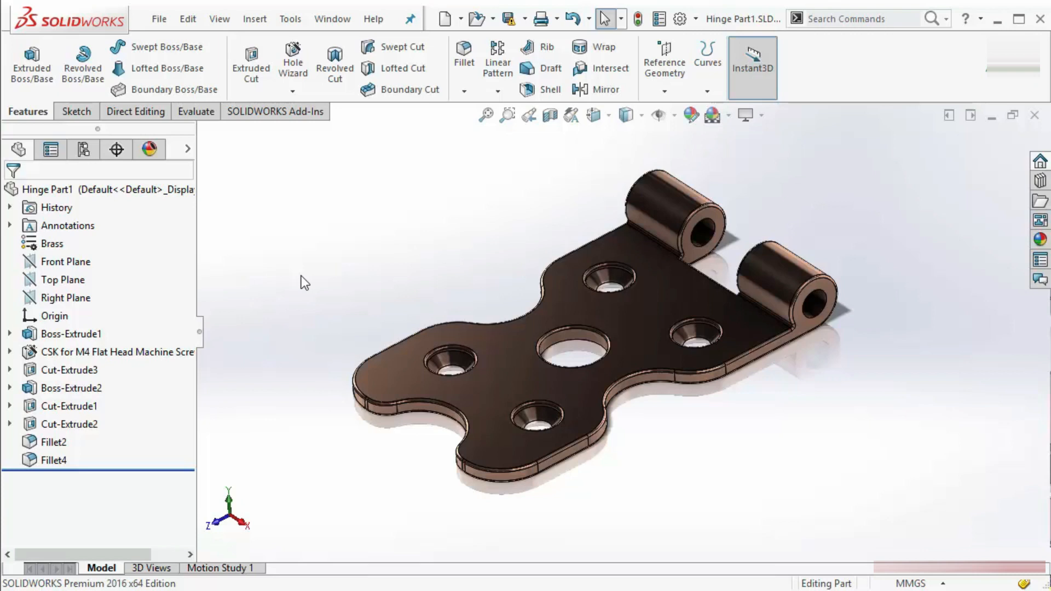
middle_click_drag(301, 276, 304, 283)
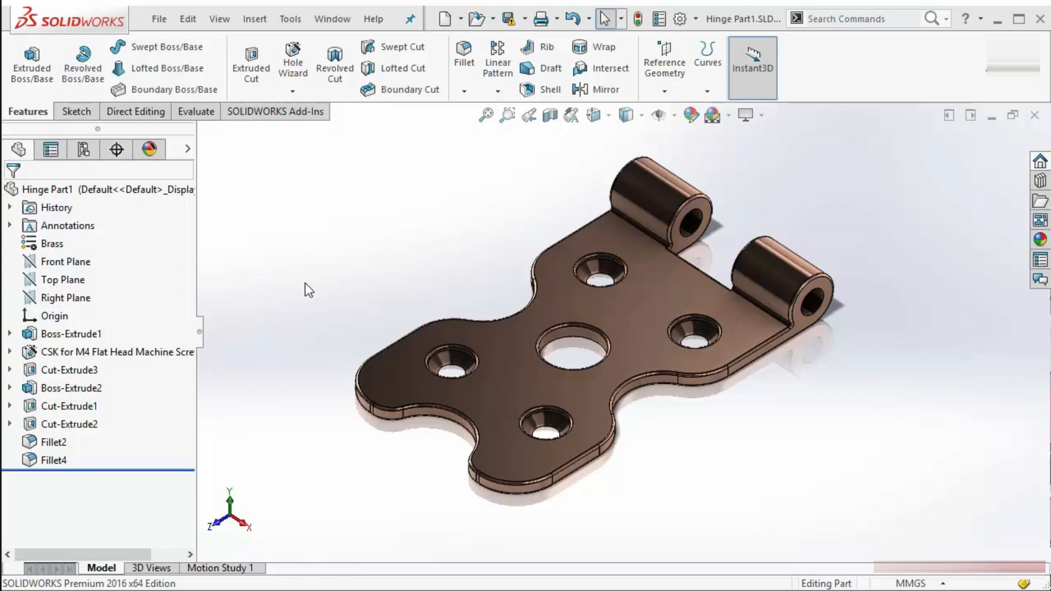
Review the document types offered for a new file, and cancel without creating one.
left_click(159, 21)
left_click(165, 44)
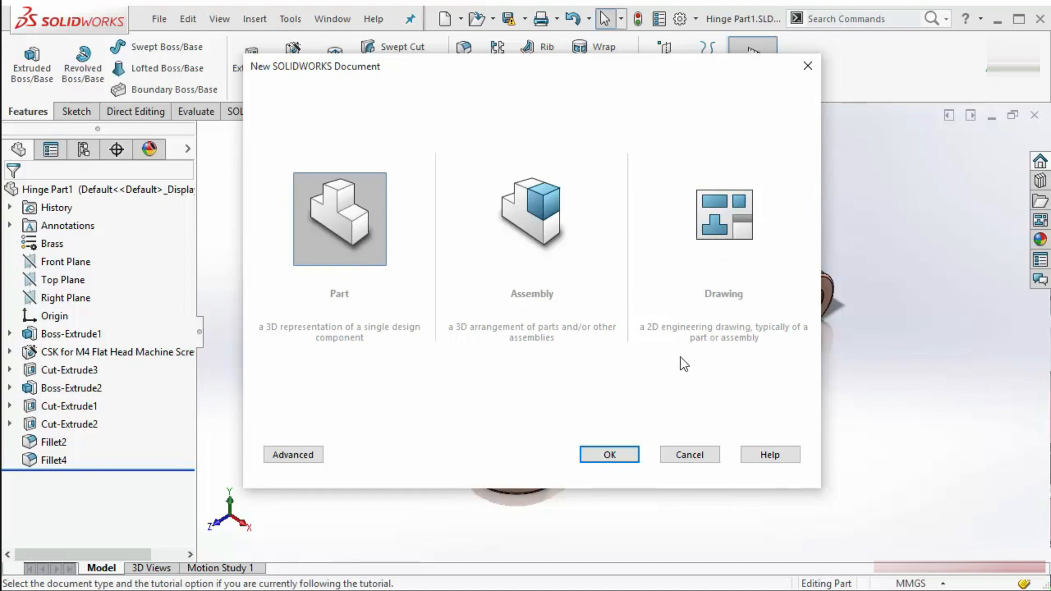
left_click(690, 454)
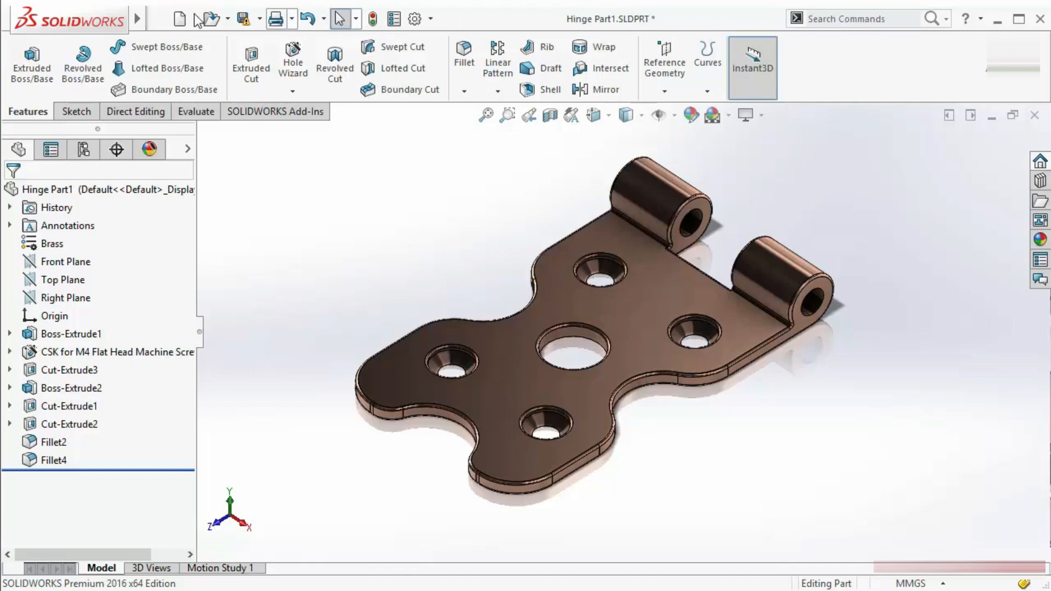
View the centre hole in the Hinge Assem.SLDASM assembly and in the Alternate position view_finish drawing sheet.
mouse_move(138, 18)
left_click(335, 19)
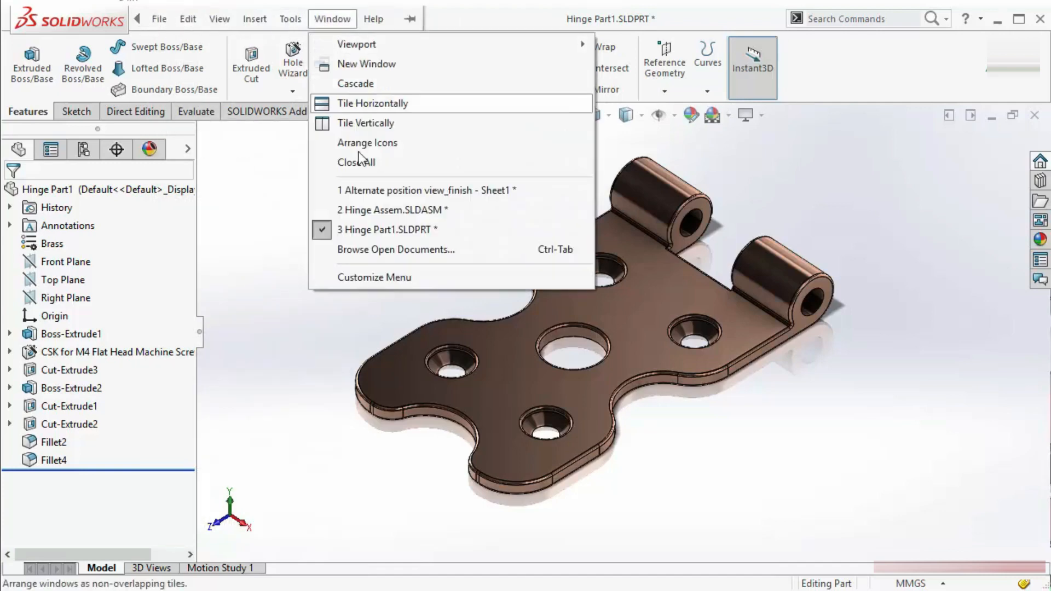
left_click(361, 208)
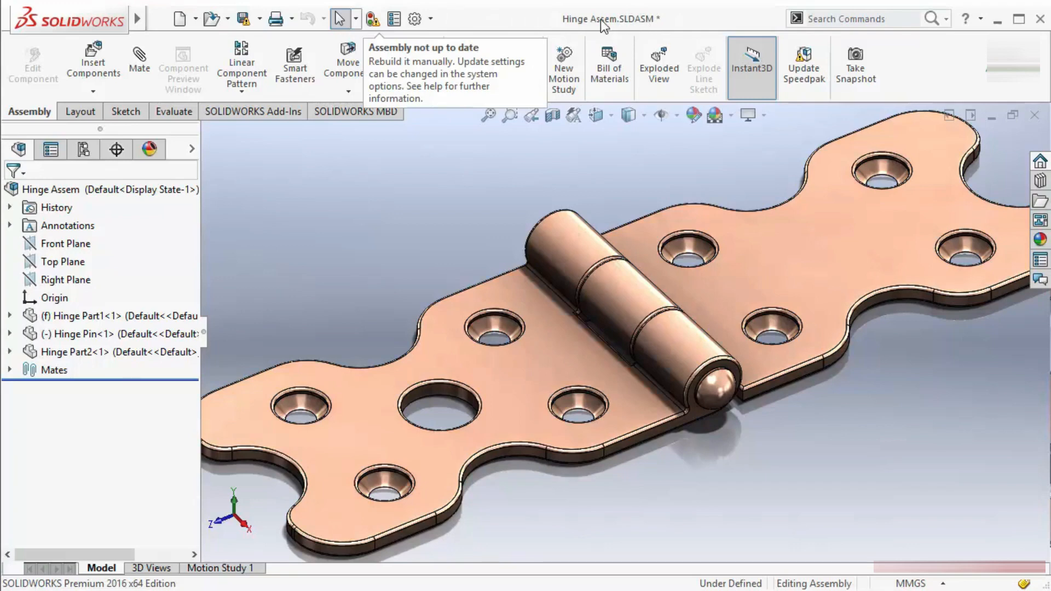
mouse_move(138, 18)
left_click(346, 20)
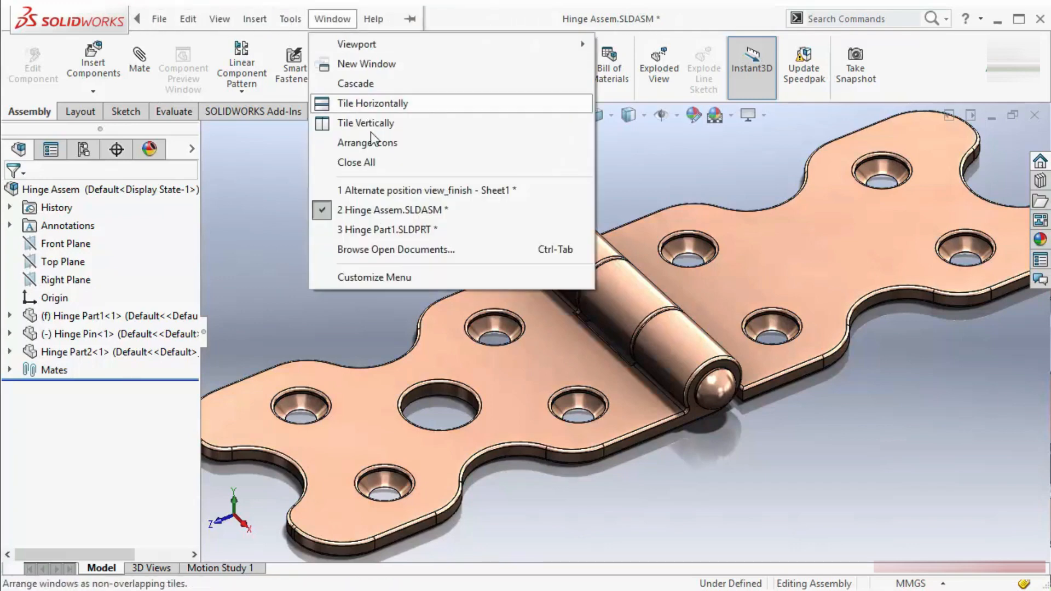
left_click(377, 188)
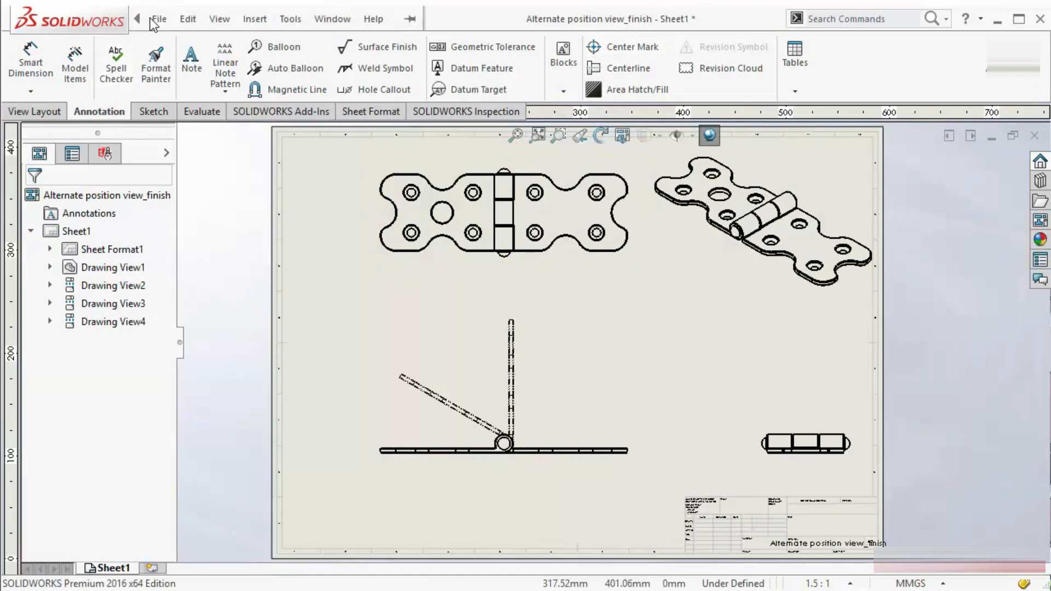
Examine the save options and file types for the Alternate position view_finish drawing, and cancel without saving.
left_click(158, 19)
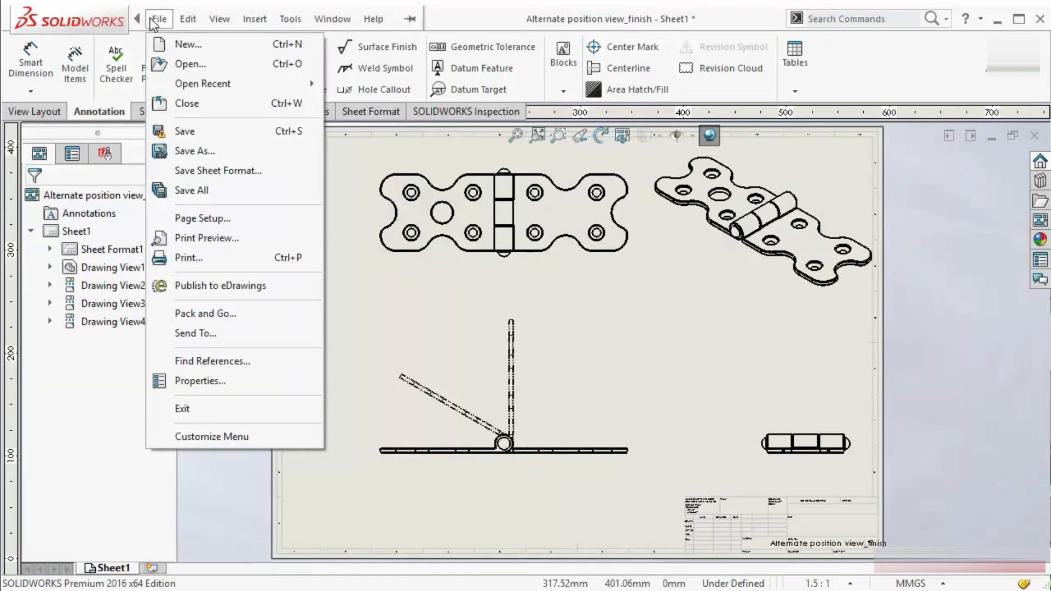
left_click(195, 151)
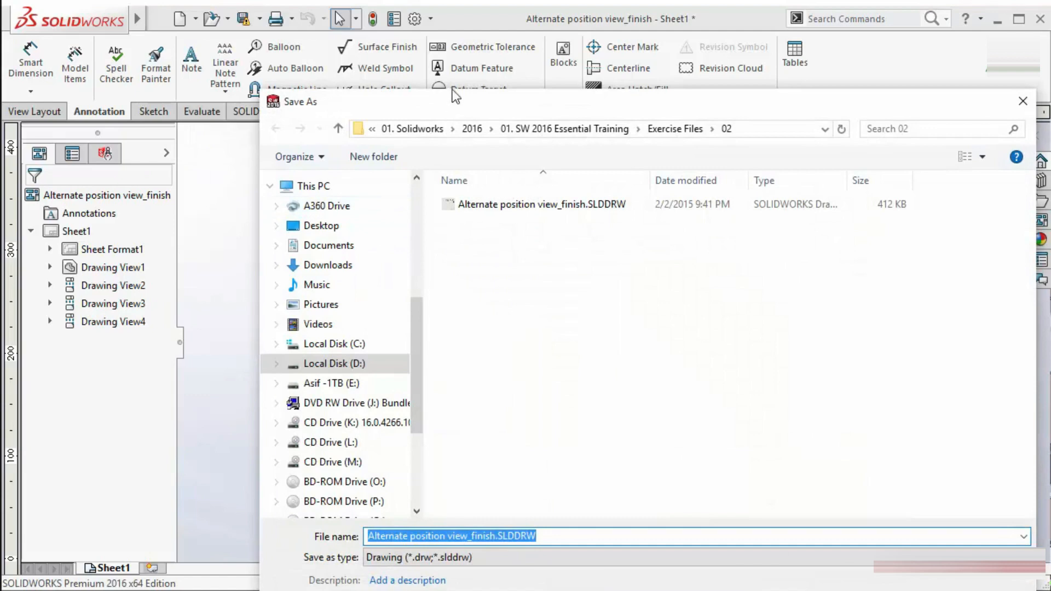
mouse_move(459, 96)
left_mouse_down()
mouse_move(460, 253)
mouse_move(385, 79)
left_mouse_up()
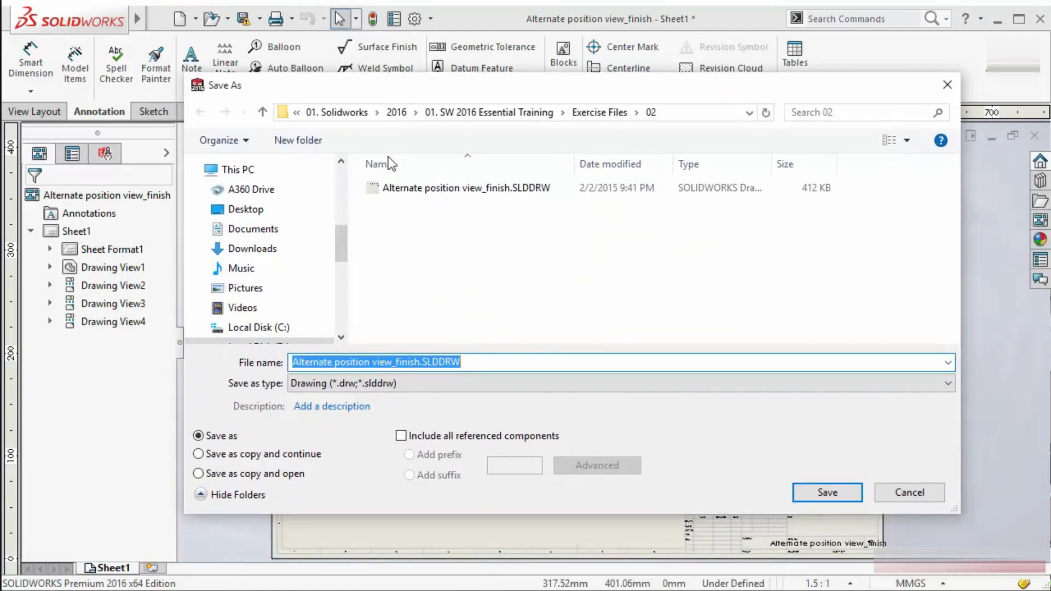
left_click(396, 386)
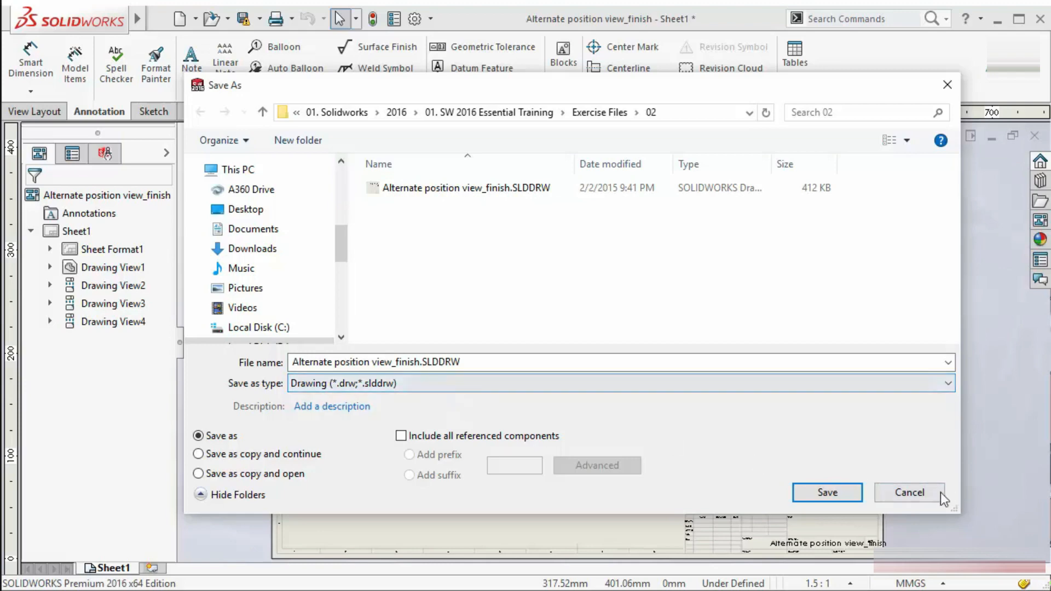
left_click(914, 494)
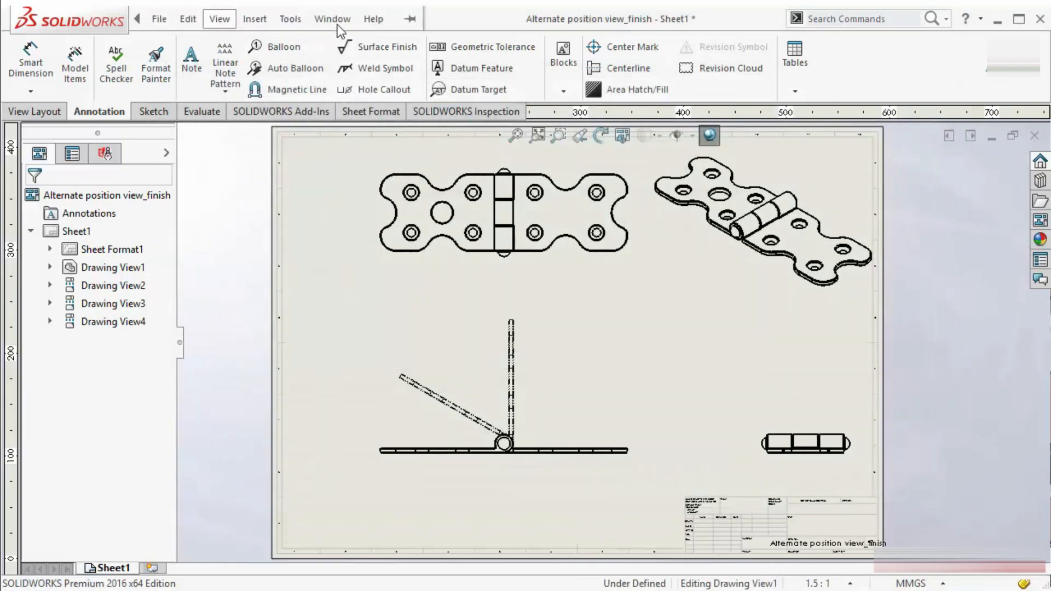
Return to Hinge Part1.SLDPRT and examine the file types and quick filters for opening files, without opening any.
left_click(332, 19)
left_click(368, 211)
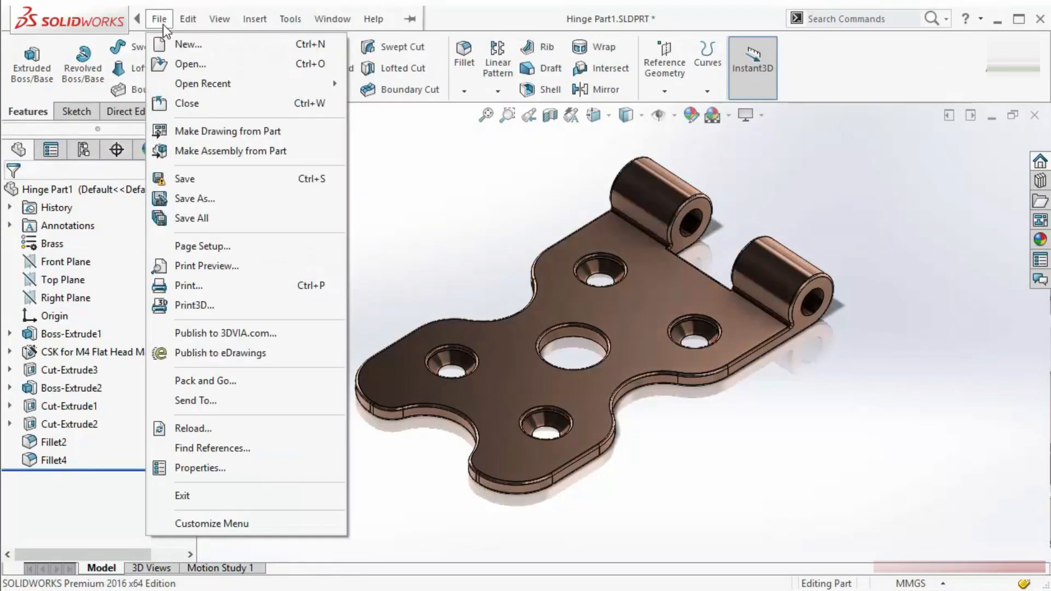
left_click(190, 63)
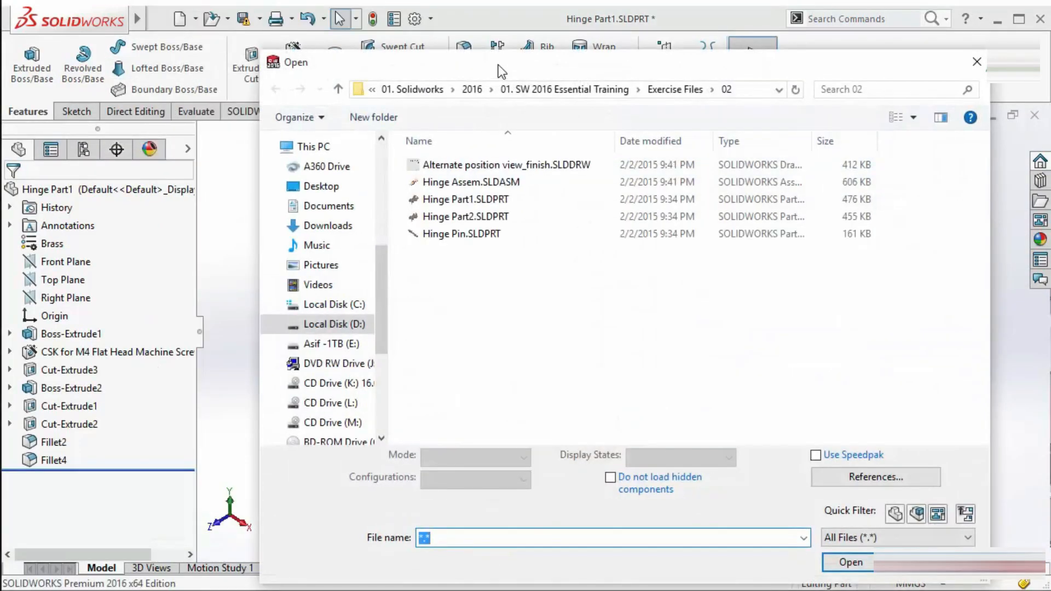
left_click_drag(508, 67, 345, 38)
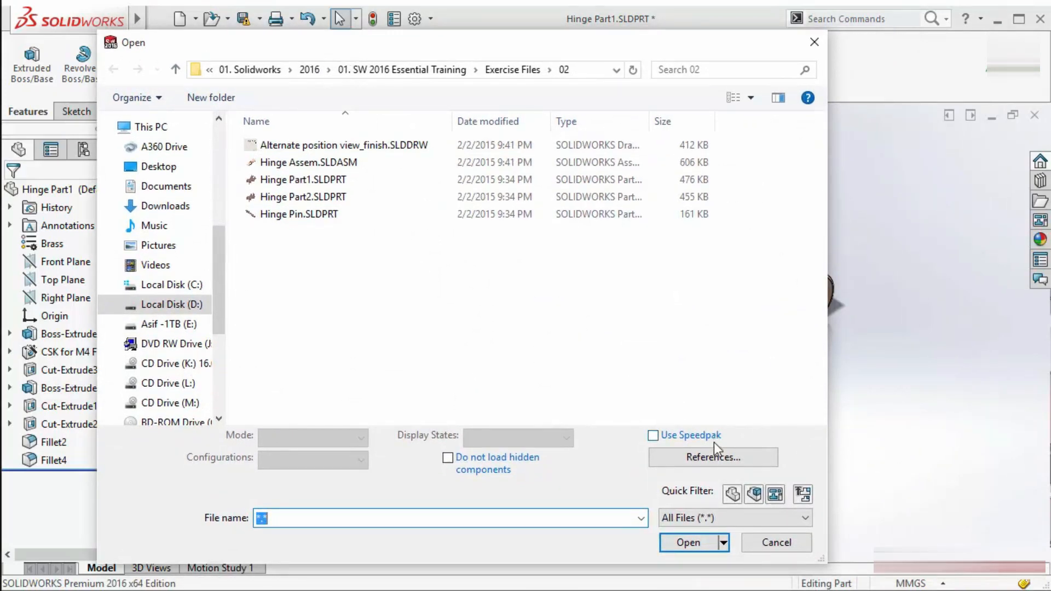
left_click(733, 519)
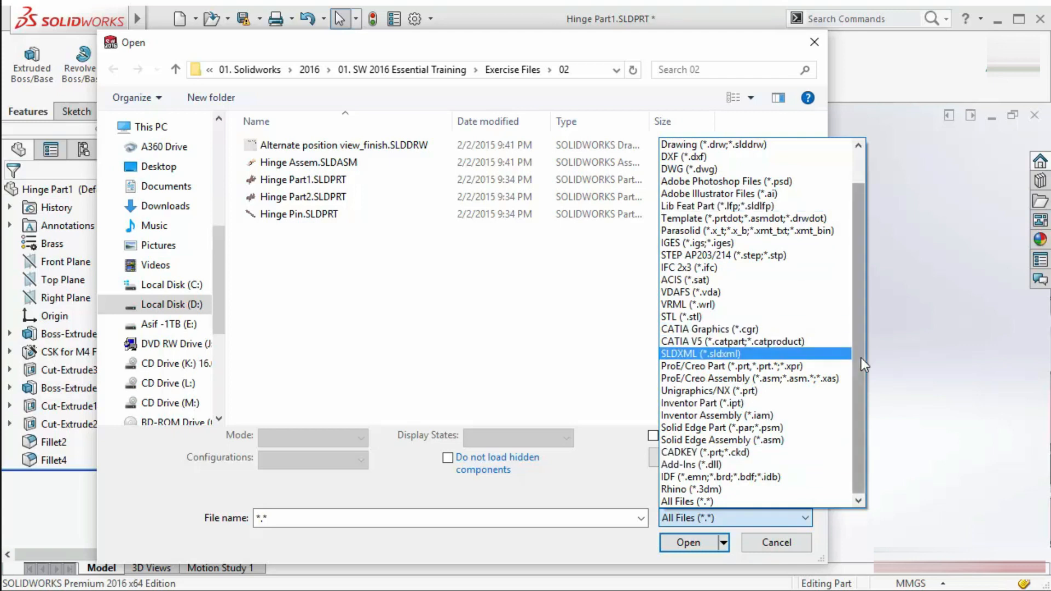
left_click_drag(861, 358, 849, 258)
left_click(586, 326)
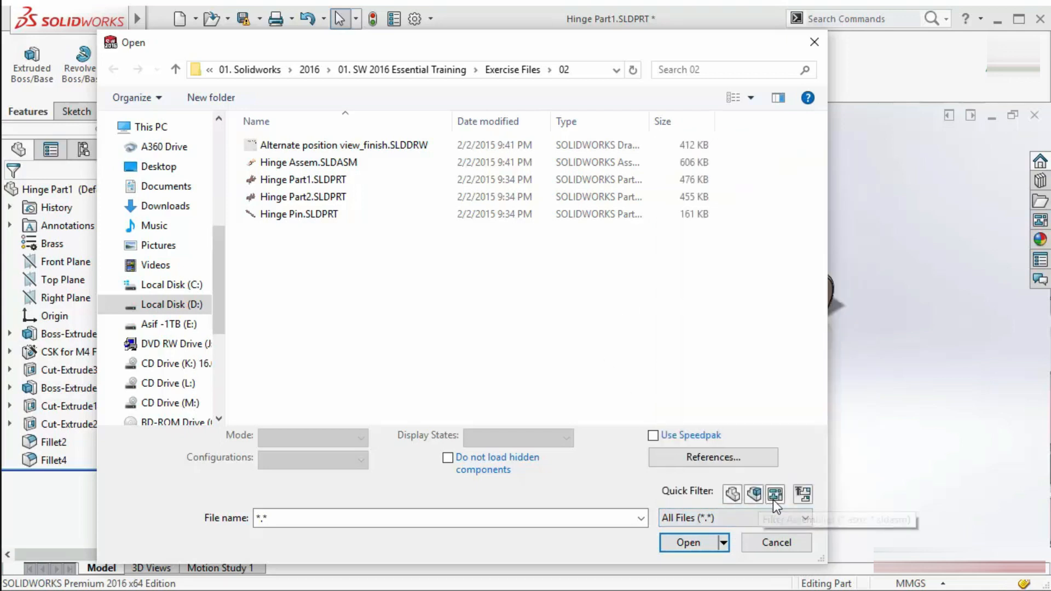
left_click(767, 546)
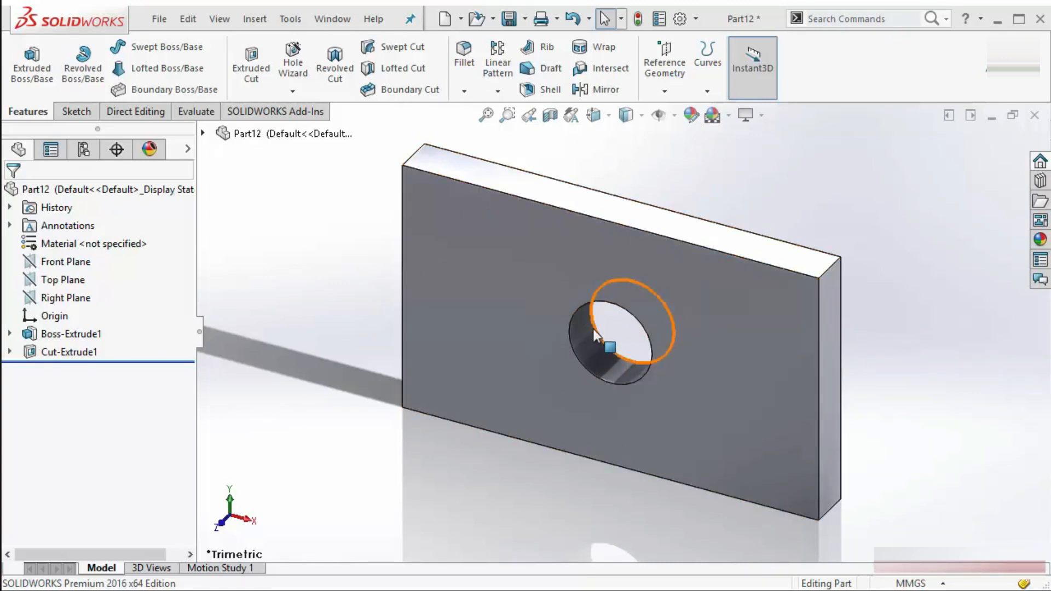
Examine the defining dimensions of the plate's base extrusion and its hole cut in Part12.
key("ctrl+1")
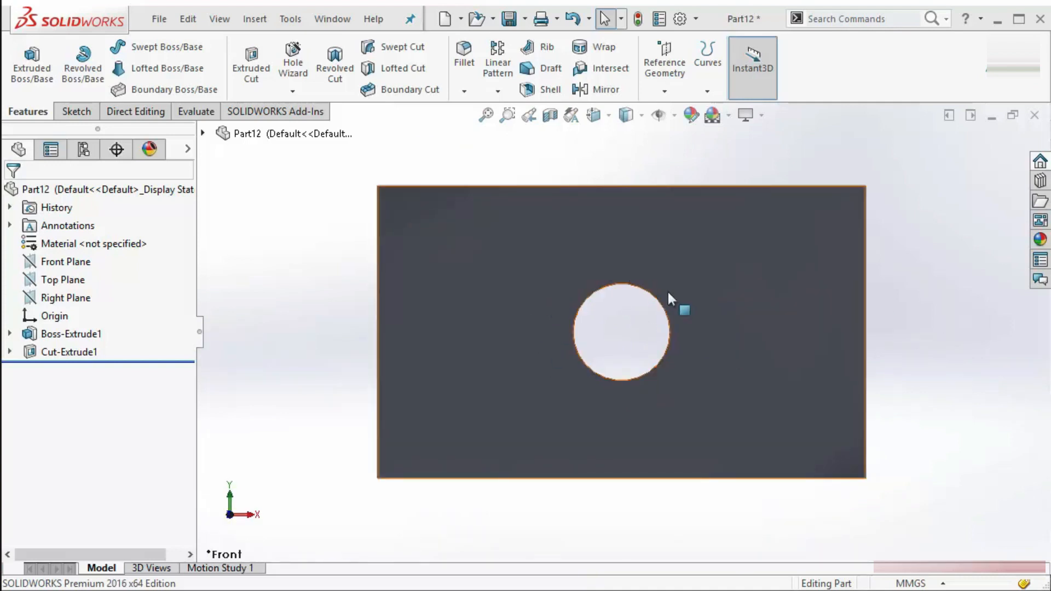
left_click(537, 218)
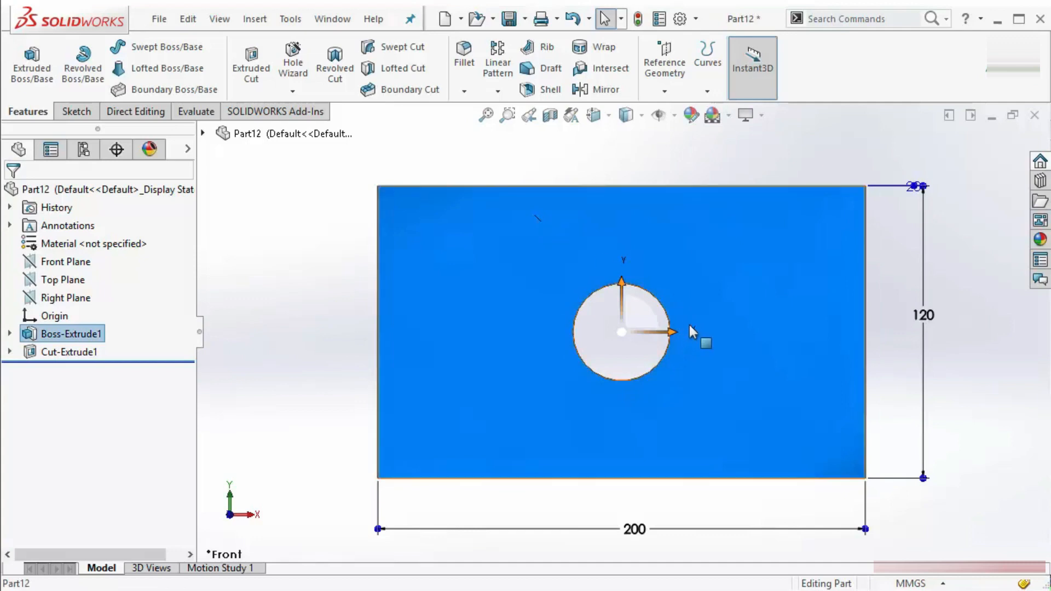
scroll(689, 324, "up", 2)
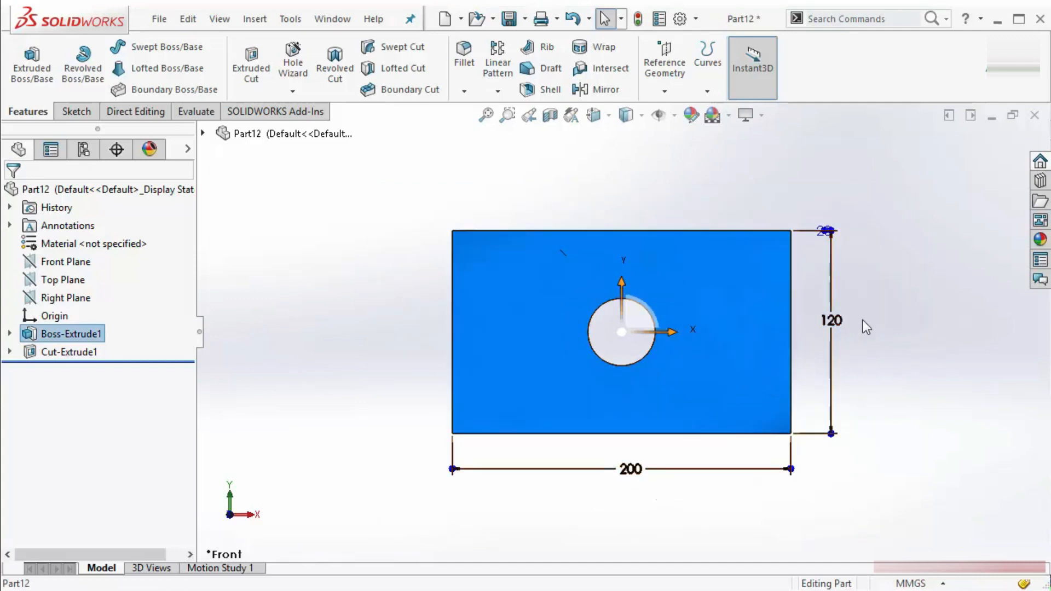
scroll(570, 370, "down", 2)
key("ctrl+7")
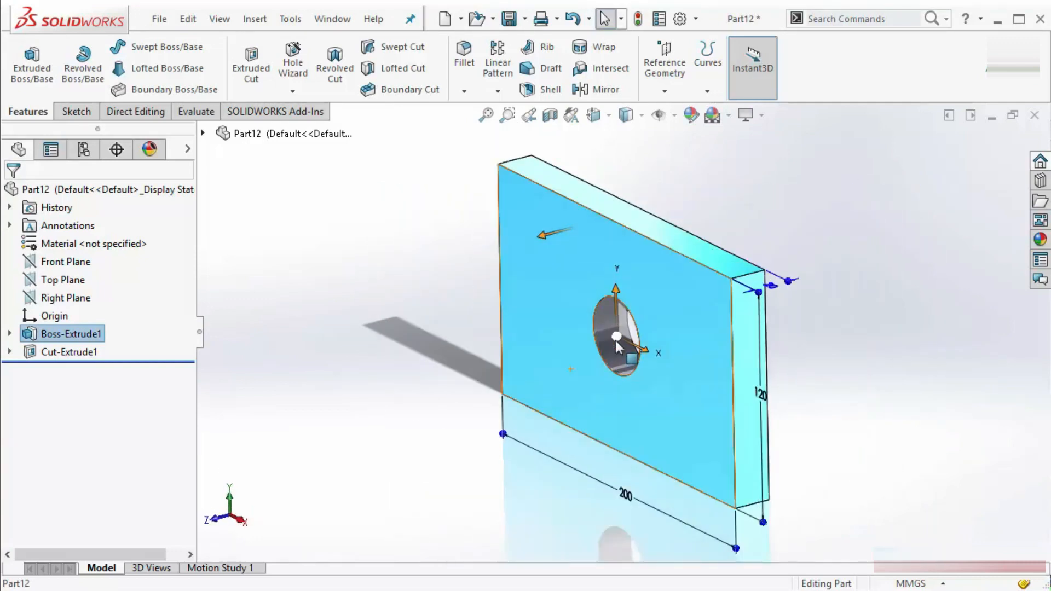
left_click(617, 350)
middle_click_drag(548, 441, 592, 442)
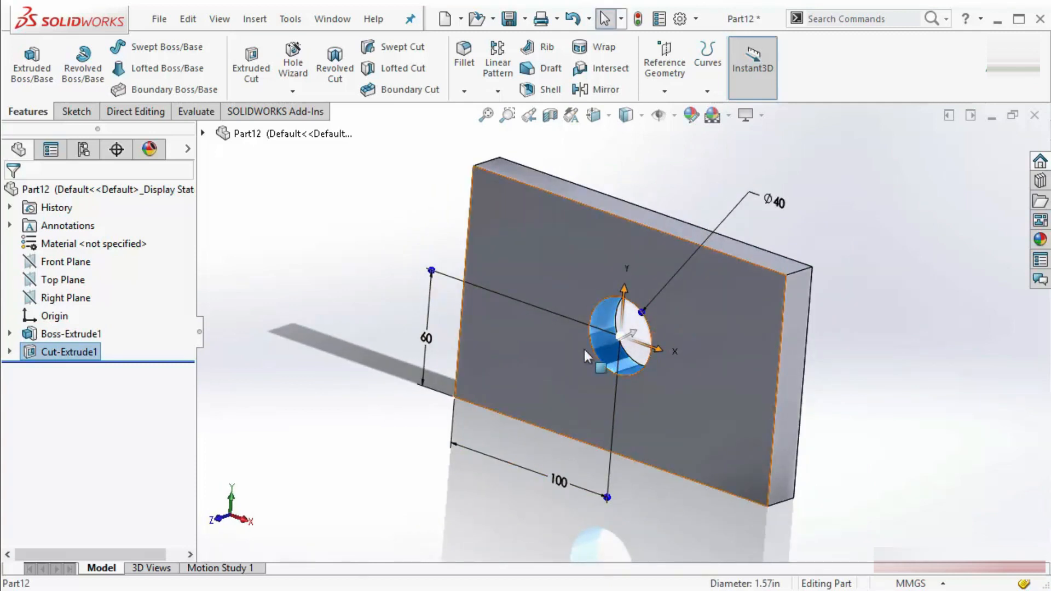
Set the plate's width to 300 mm and its height to 150 mm in the front view.
key("ctrl+1")
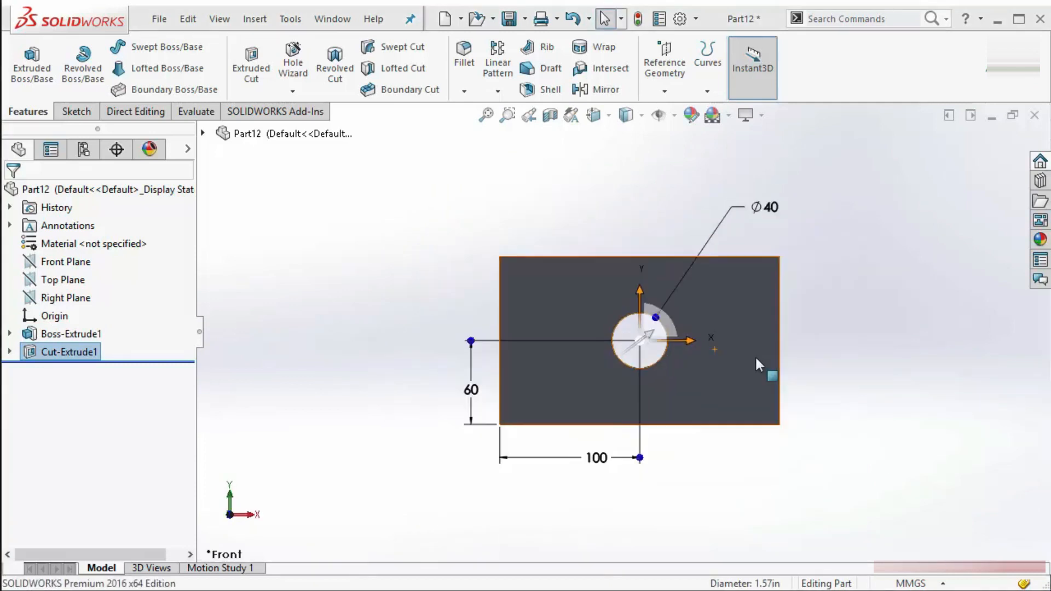
left_click(717, 310)
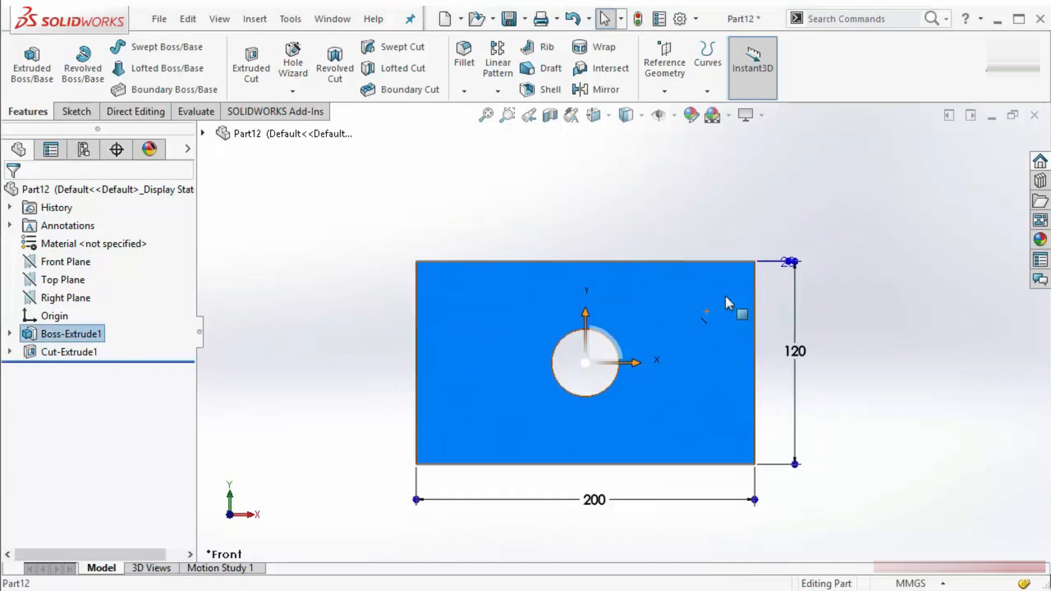
left_click(594, 501)
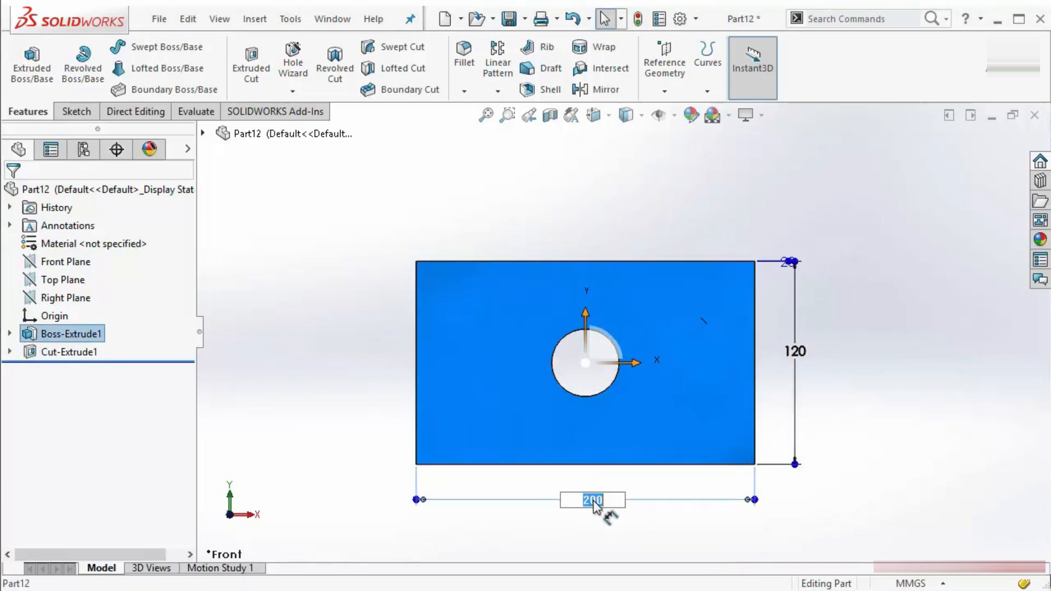
type("300")
left_click(794, 350)
left_click(800, 351)
key("BackSpace")
key("BackSpace")
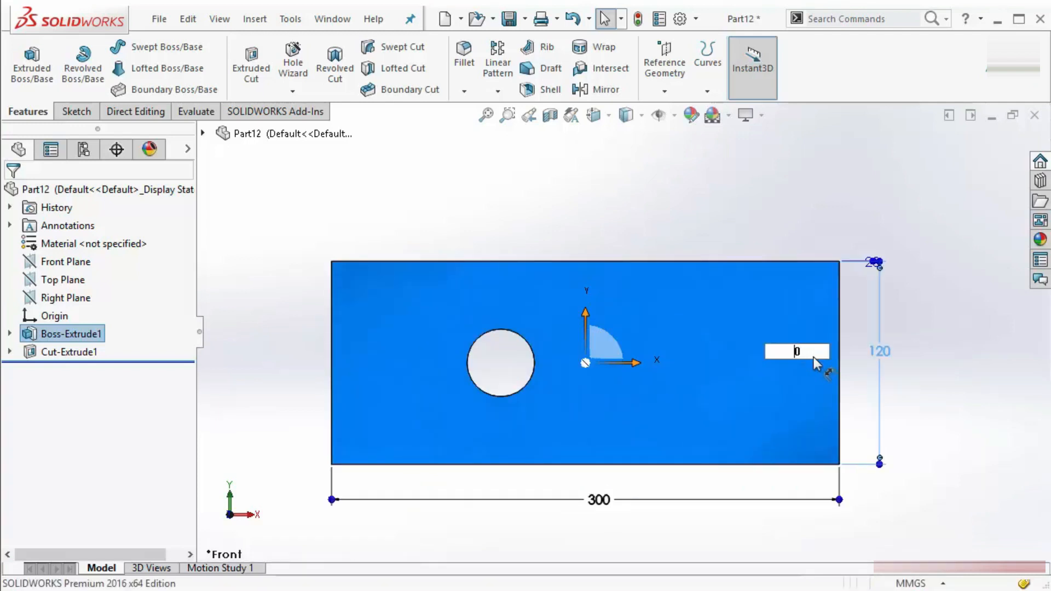
type("15")
key("Return")
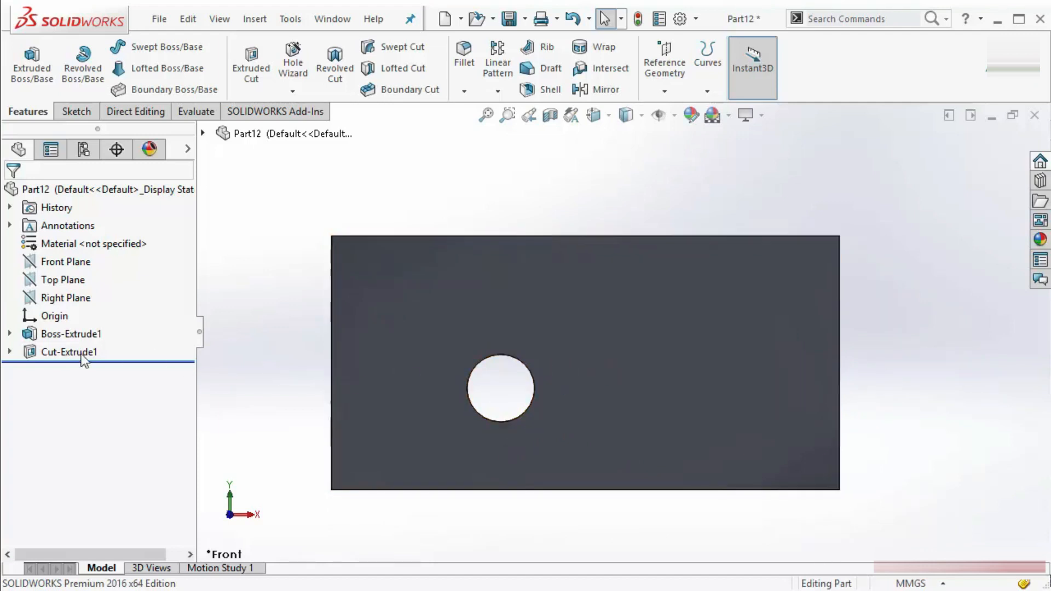
Edit the hole's sketch: delete its 100 mm and 60 mm position dimensions and snap the circle's centre to the origin.
left_click(10, 352)
right_click(64, 372)
left_click(82, 323)
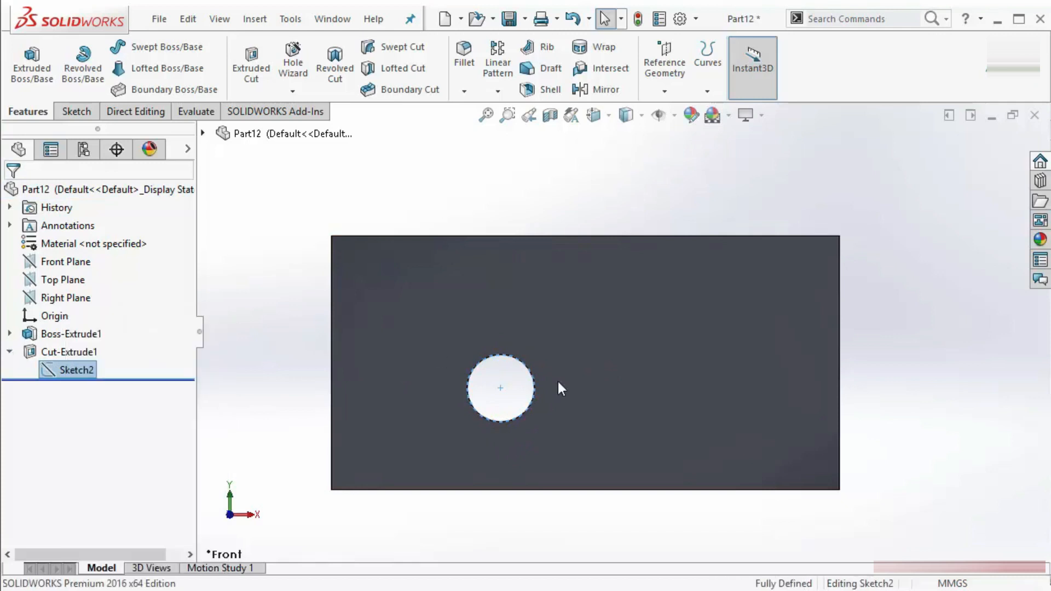
left_click(432, 530)
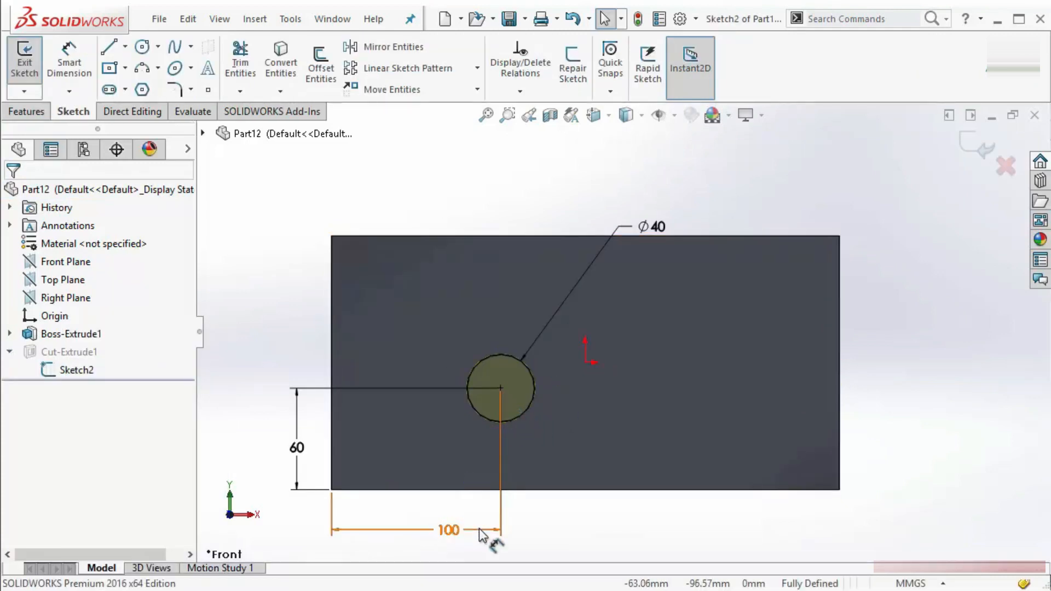
key("Delete")
left_click(297, 477)
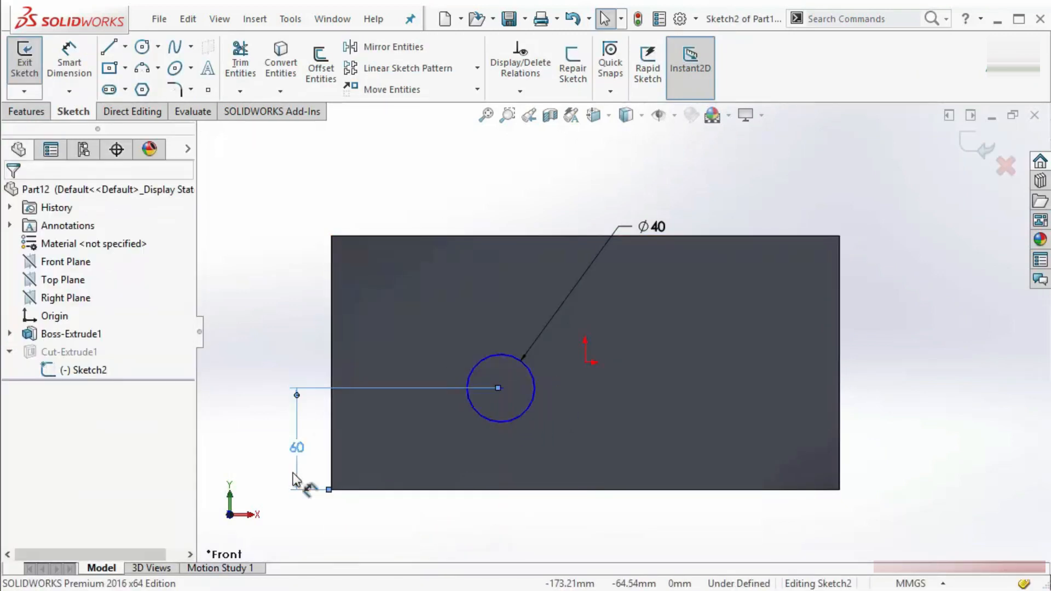
key("Delete")
mouse_move(502, 387)
left_mouse_down()
mouse_move(604, 351)
mouse_move(584, 363)
left_mouse_up()
left_click(973, 147)
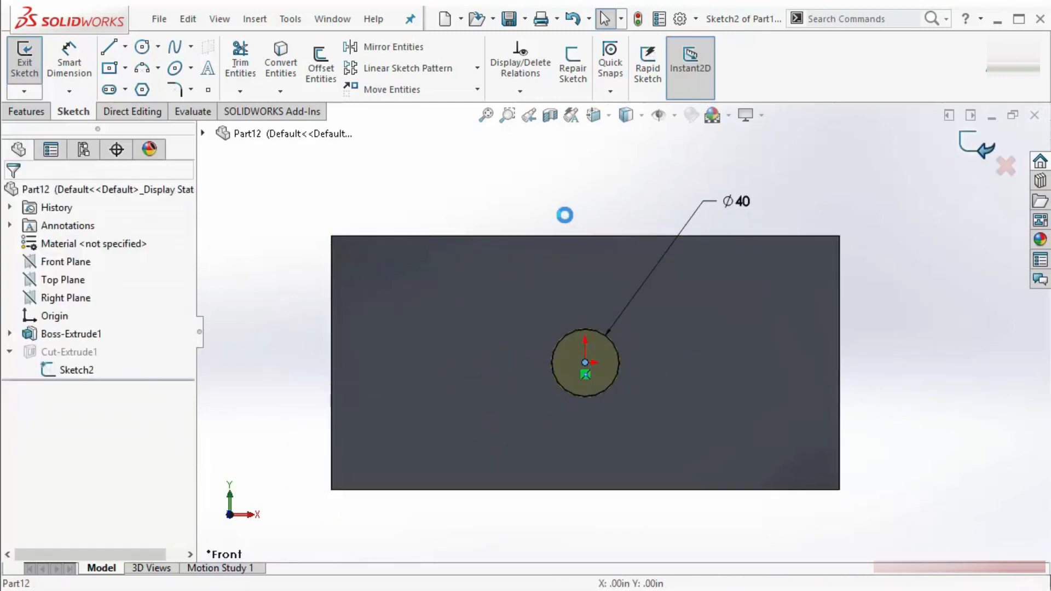
Set the plate's width to 180 mm and its height to 80 mm.
left_click(674, 373)
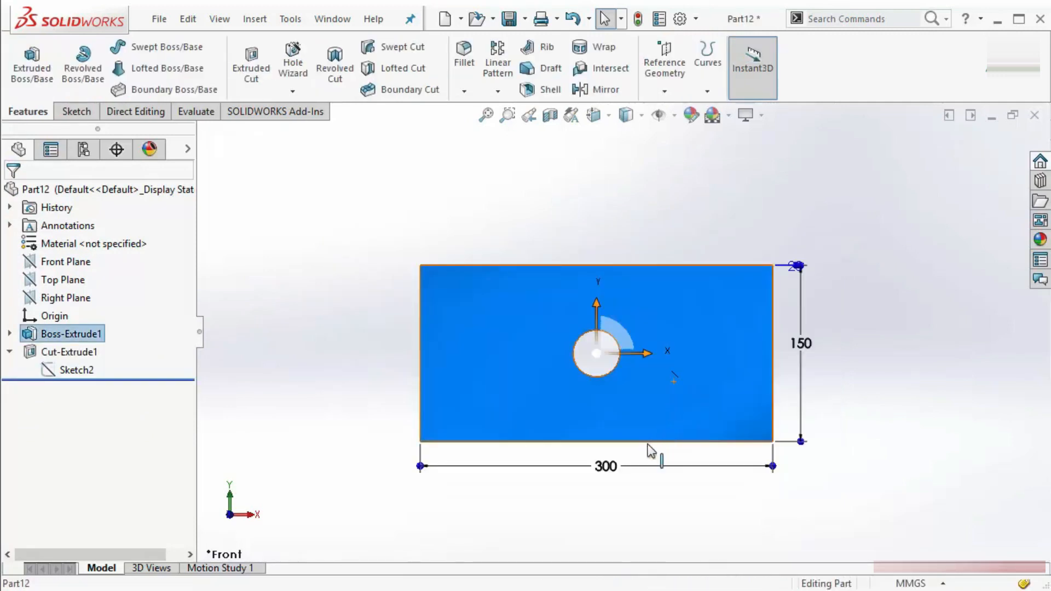
left_click(606, 465)
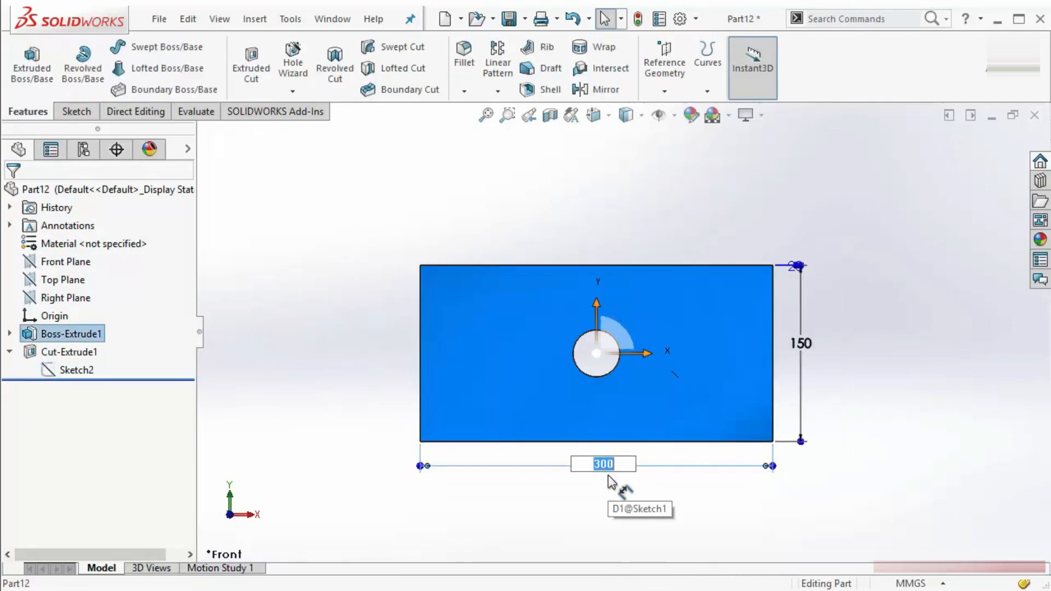
type("180")
key("Return")
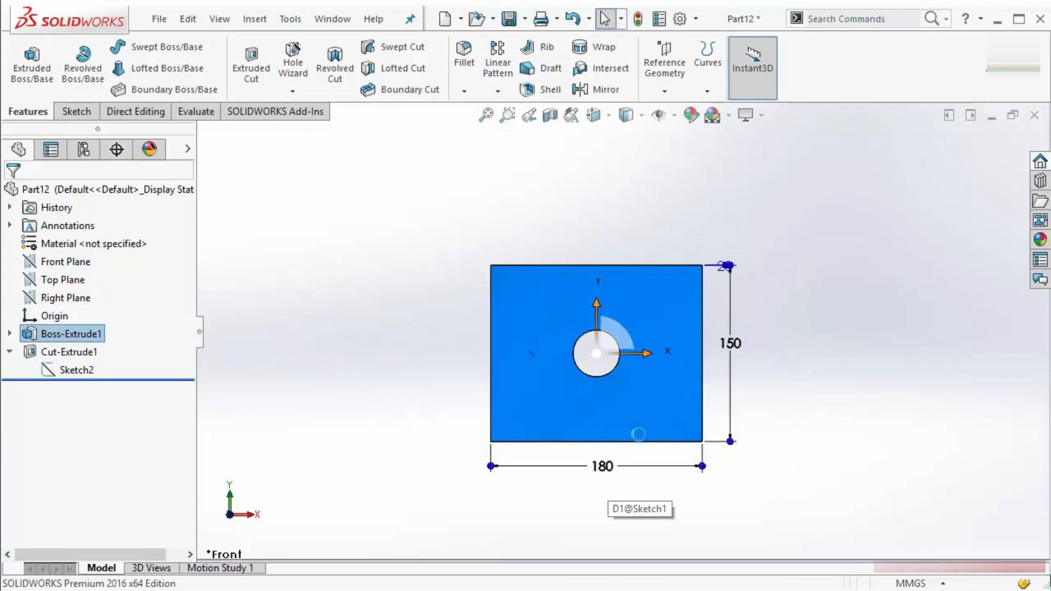
left_click(730, 343)
type("80")
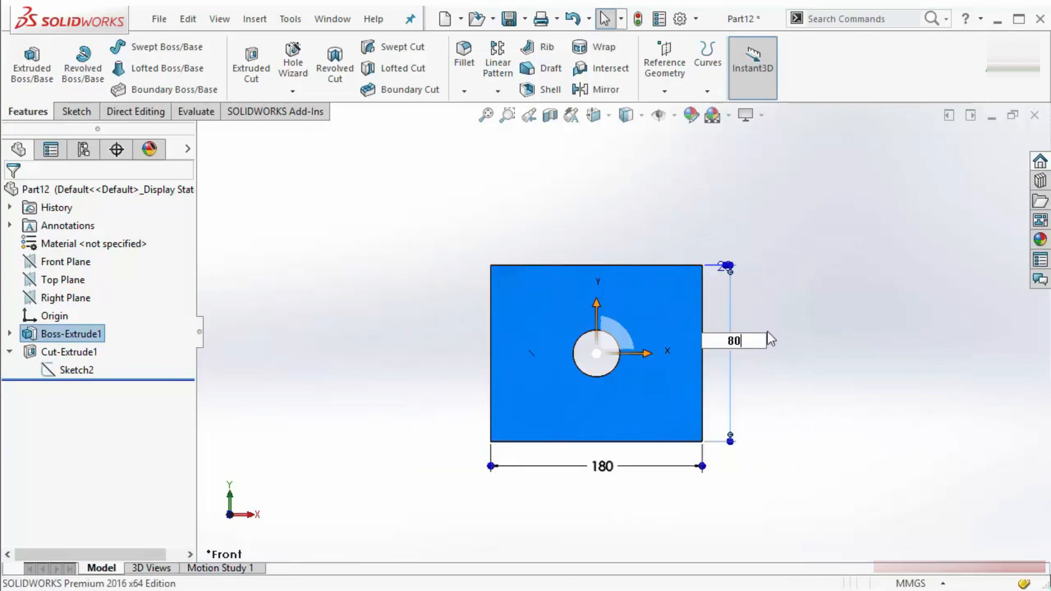
key("Return")
left_click(786, 327)
scroll(603, 343, "down", 5)
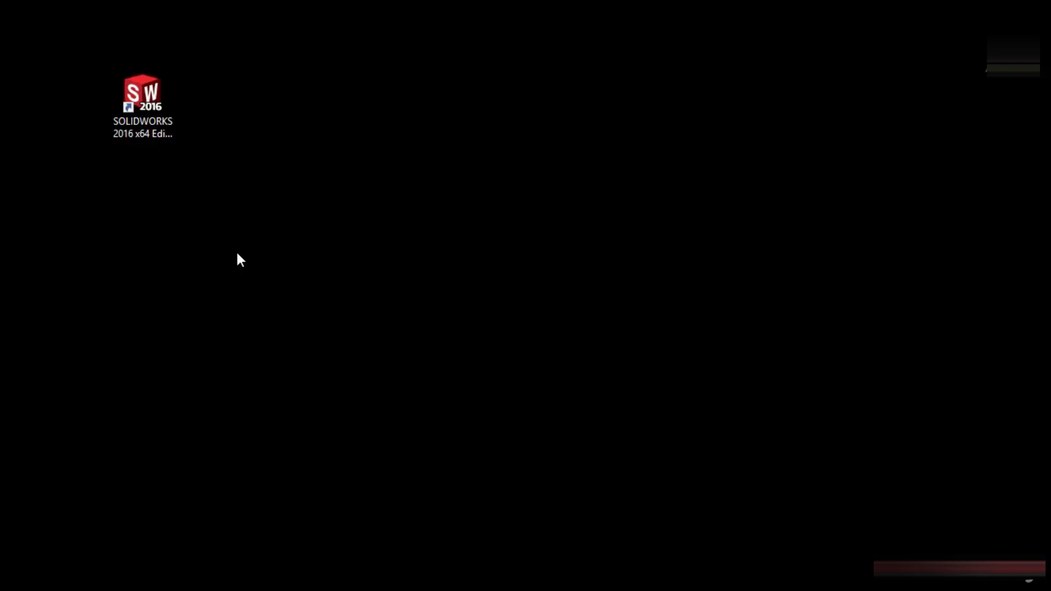
Launch SOLIDWORKS 2016 and create a new document from the Part template.
double_click(145, 121)
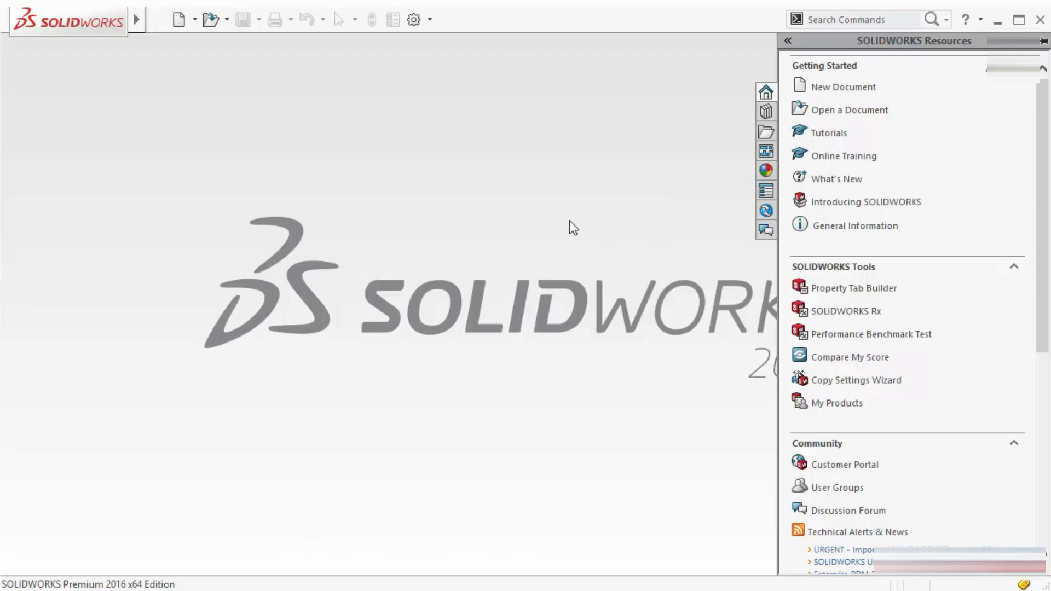
left_click(179, 19)
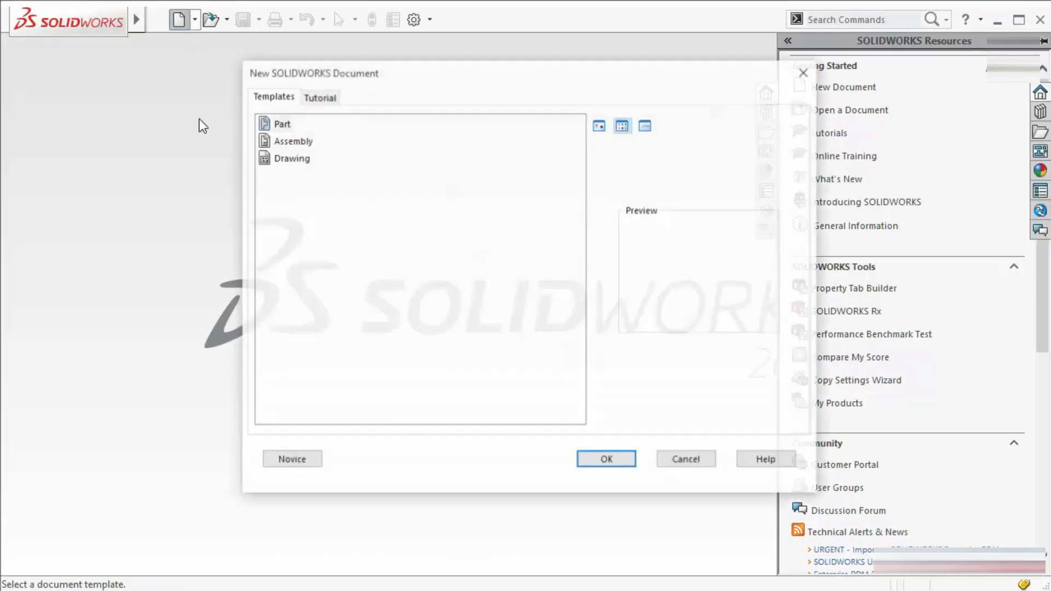
left_click(633, 463)
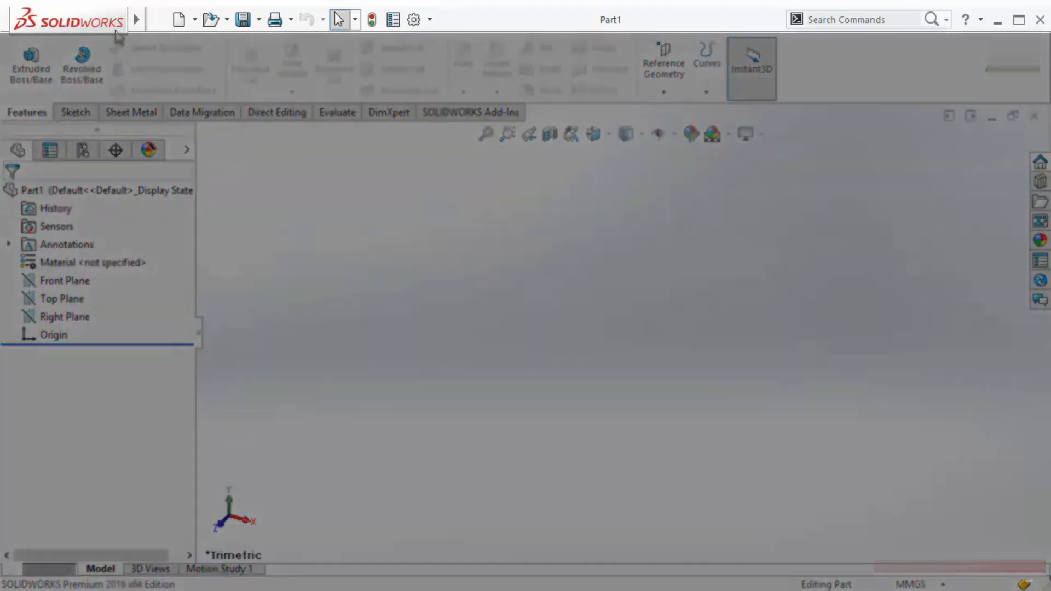
Look through the pull-down command groups available for the new part, without running any command.
mouse_move(35, 23)
left_click(442, 22)
left_click(442, 22)
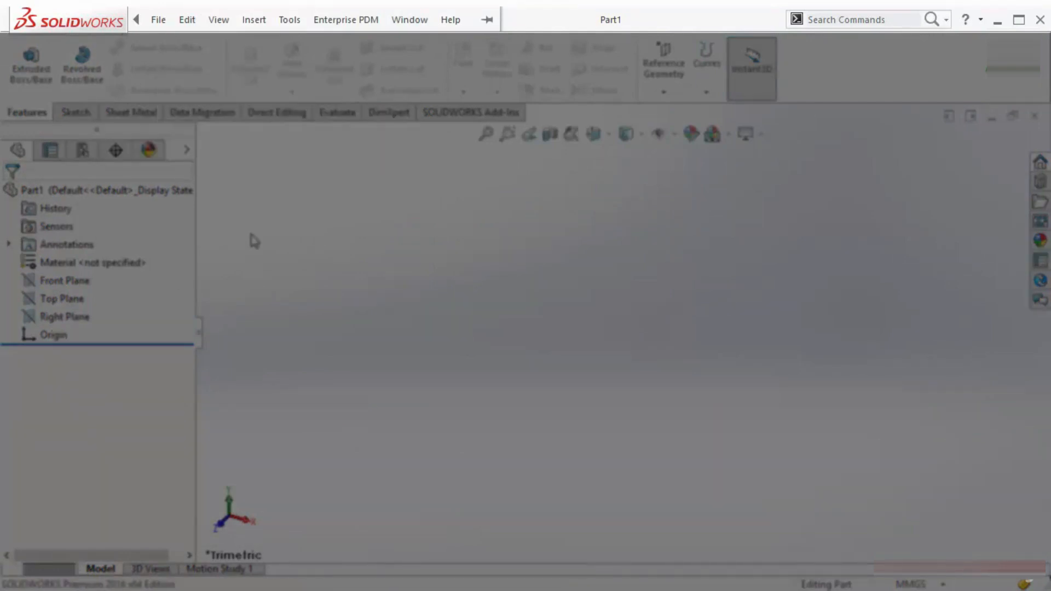
left_click(258, 18)
left_click(602, 267)
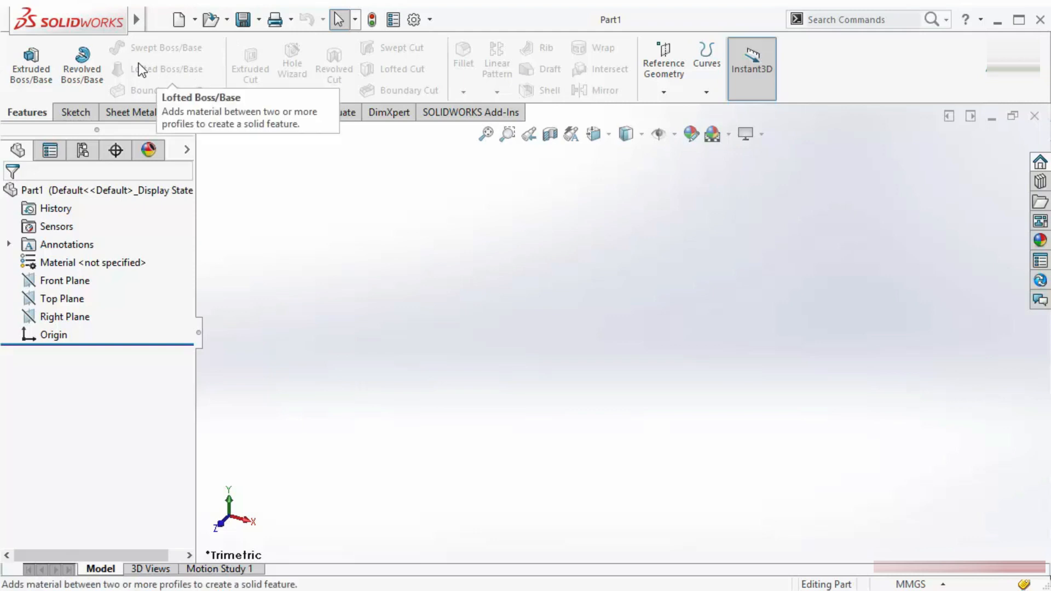
left_click(158, 20)
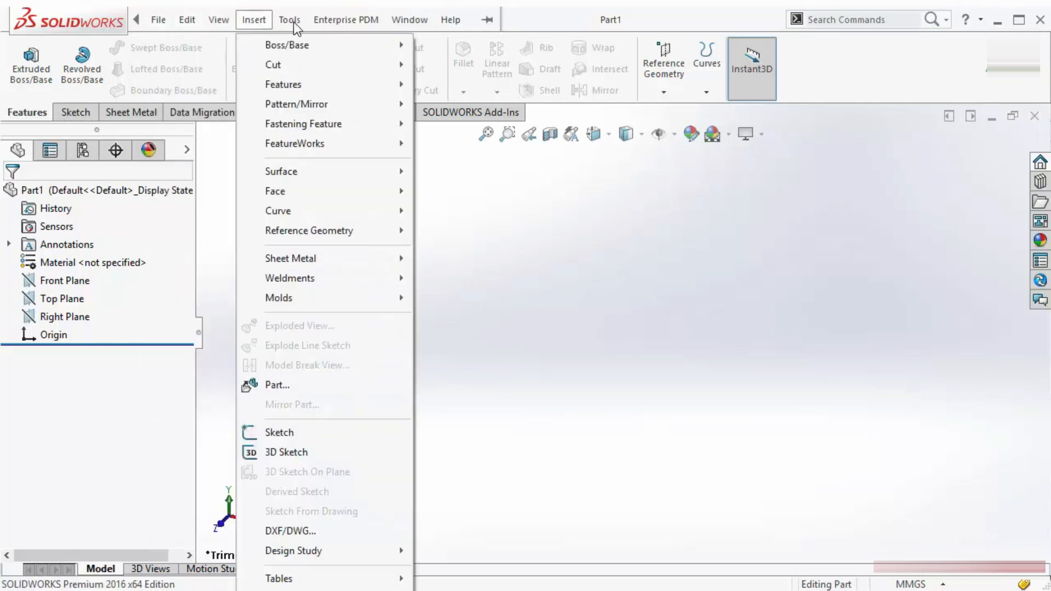
left_click(345, 21)
left_click(180, 25)
left_click(176, 23)
left_click(157, 22)
left_click(165, 34)
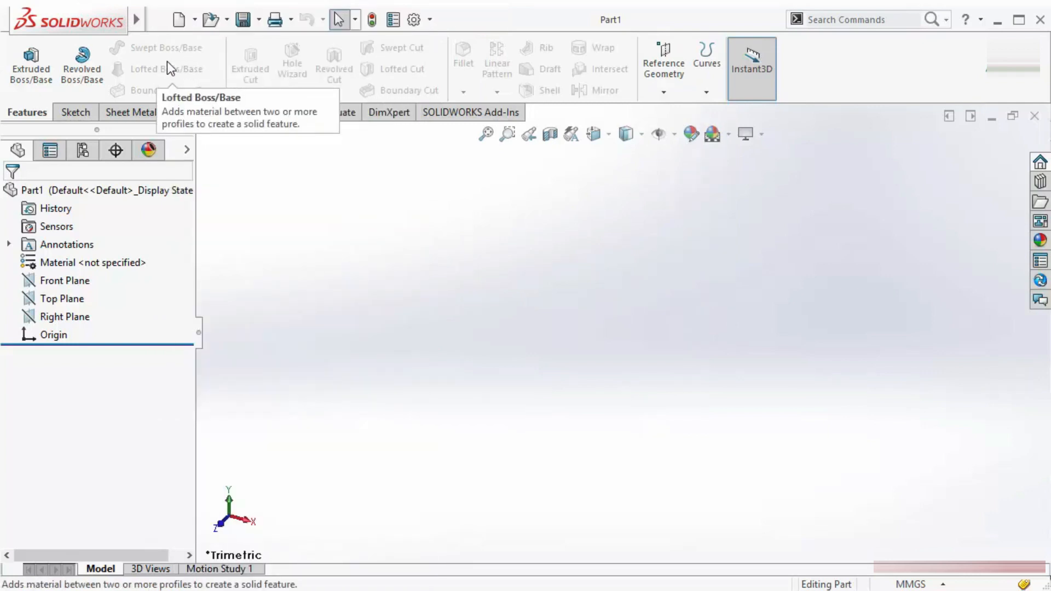
Examine the file-handling commands available for the part, without running any.
left_click(158, 19)
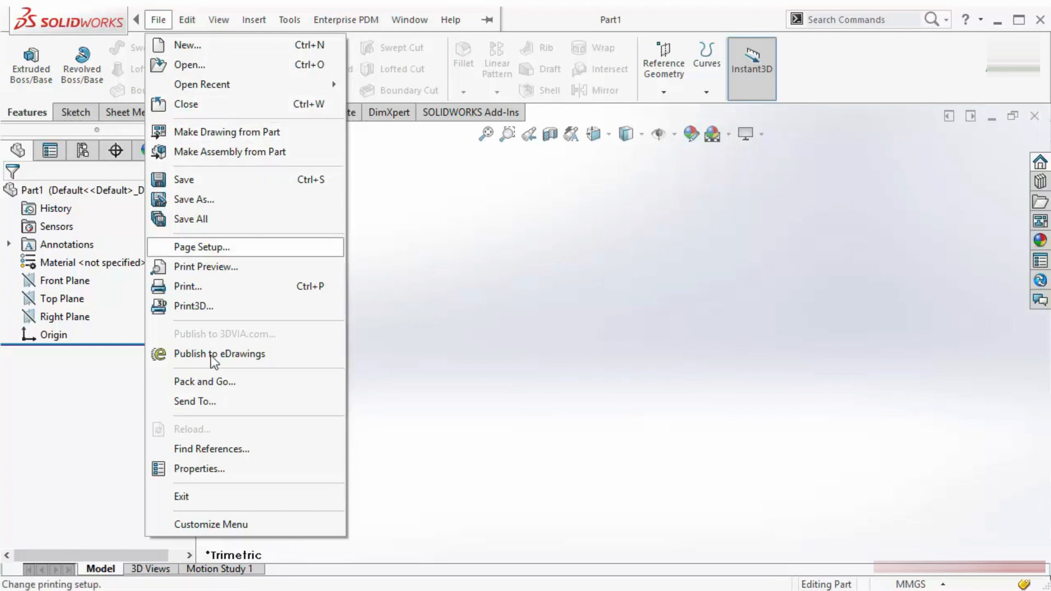
left_click(441, 194)
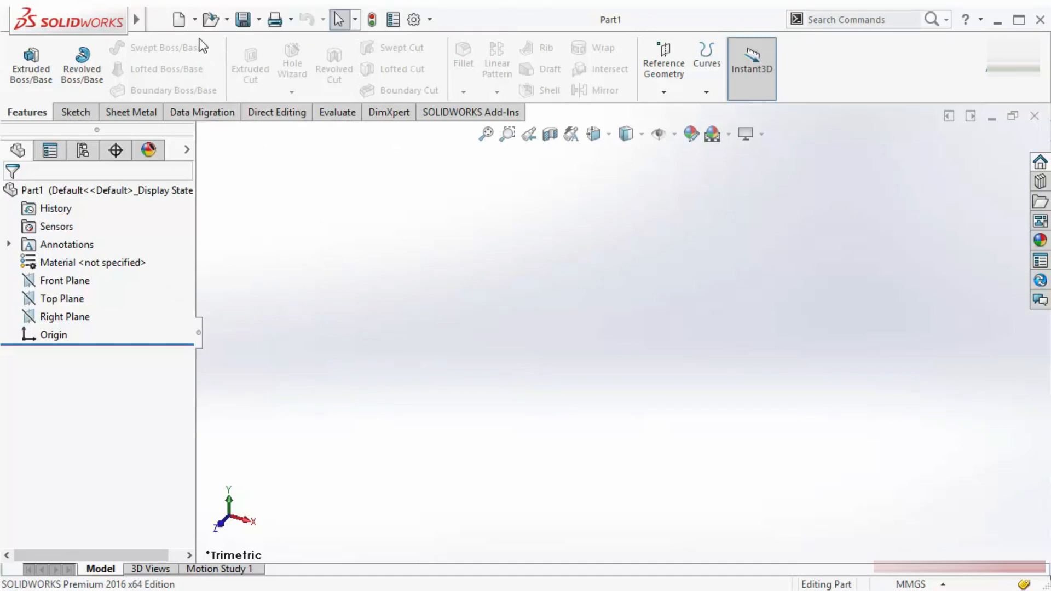
left_click(159, 21)
left_click(492, 87)
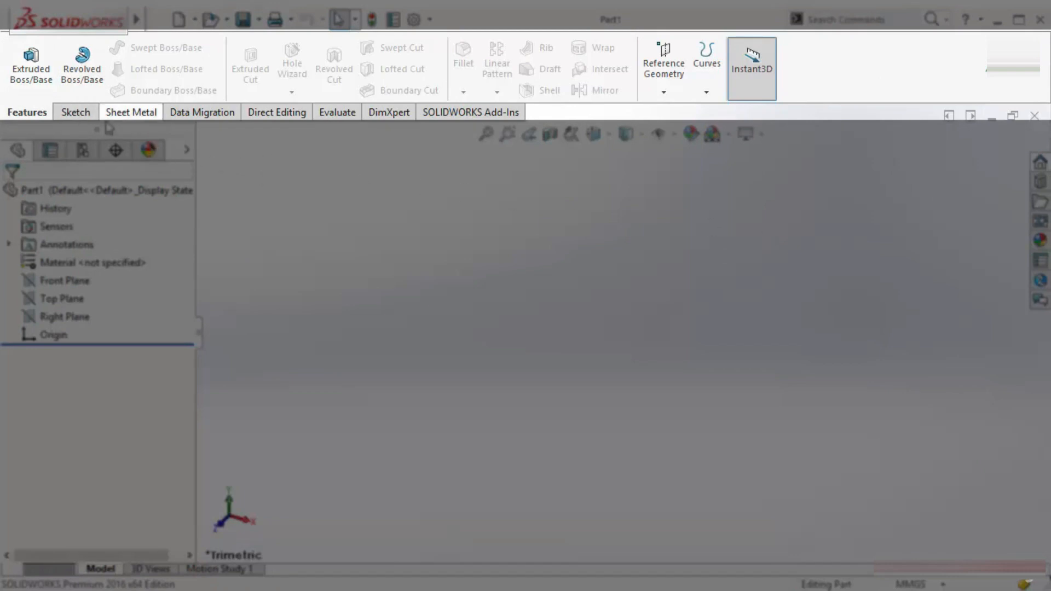
Review the Sketch, Sheet Metal, Data Migration and Features tool sets, ending with the Sheet Metal tools displayed.
left_click(83, 116)
left_click(132, 118)
left_click(204, 113)
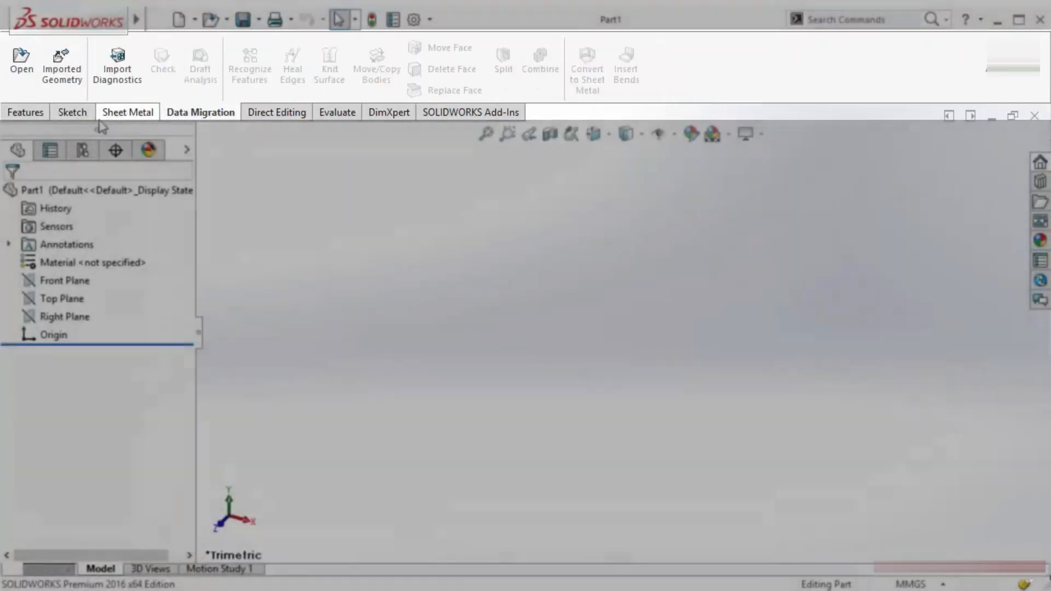
left_click(25, 112)
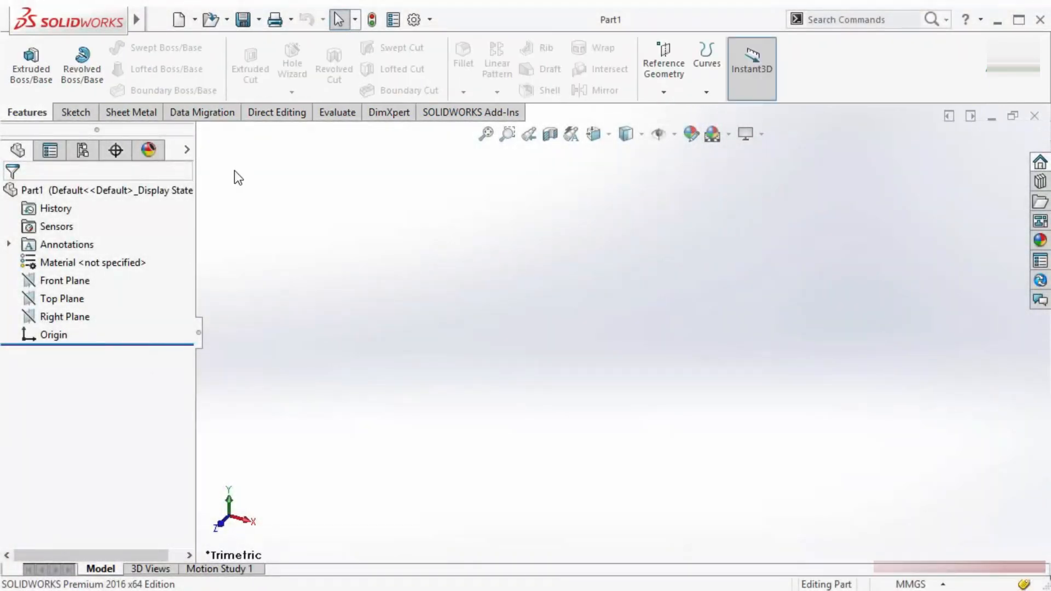
left_click(76, 113)
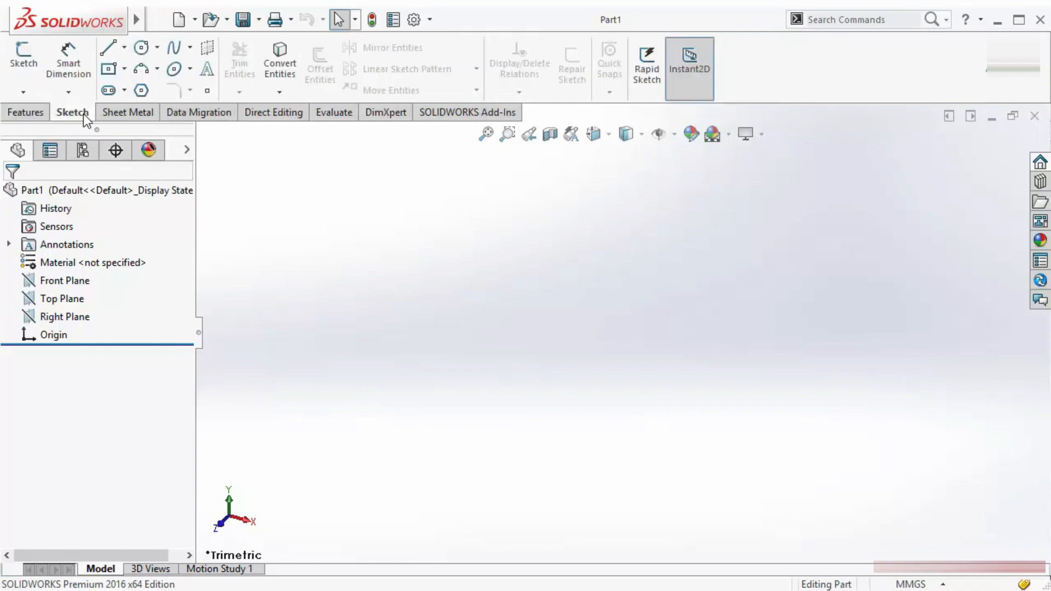
left_click(133, 112)
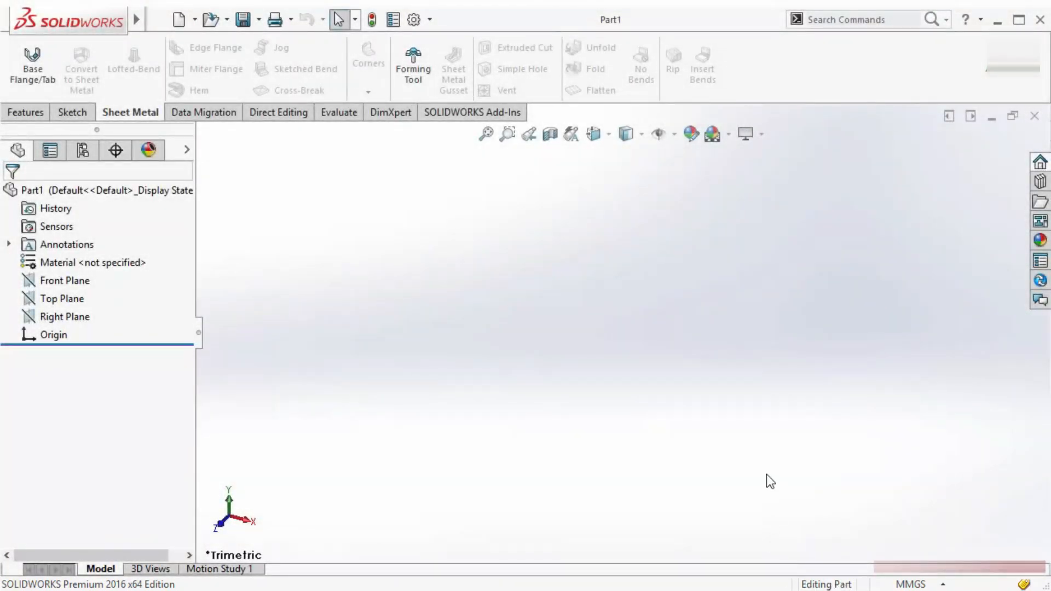
Select the Front Plane and orient the view normal to it.
left_click(55, 281)
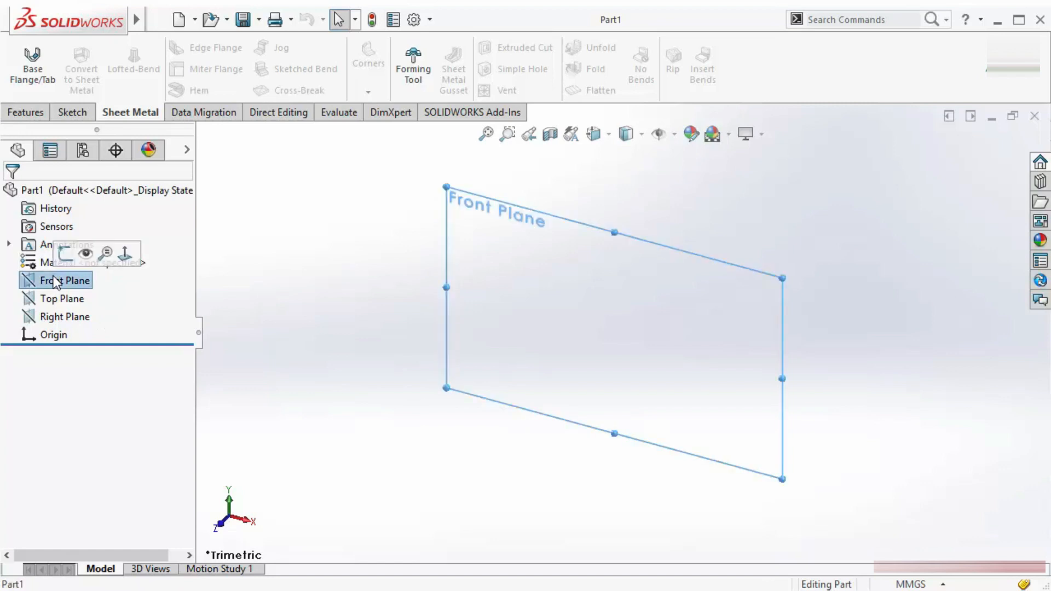
right_click(465, 229)
left_click(484, 204)
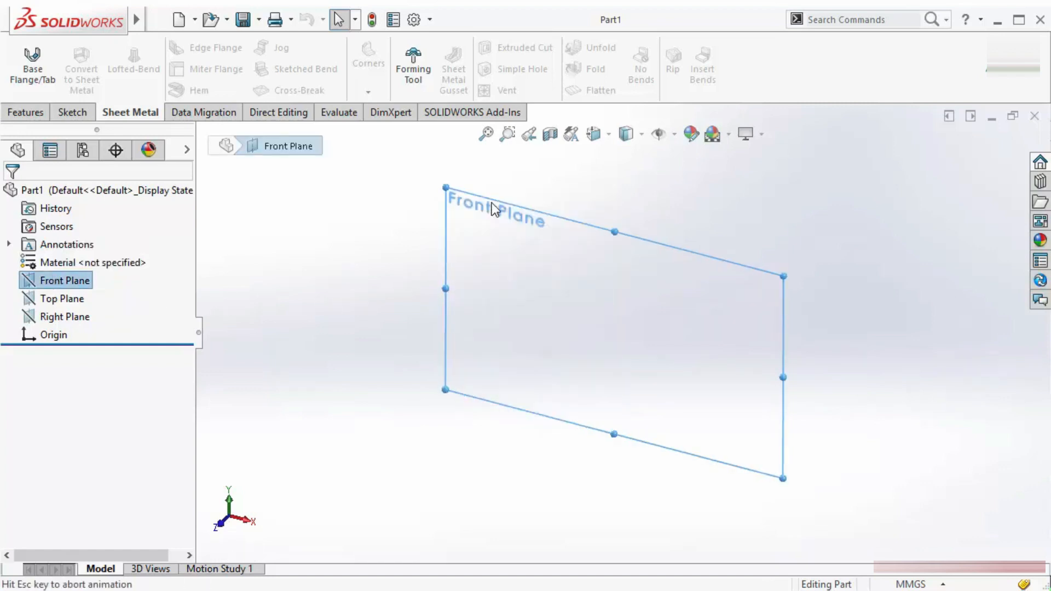
Compare the part's 3D Views and Motion Study 1 workspaces, without creating any view or motion.
left_click(308, 357)
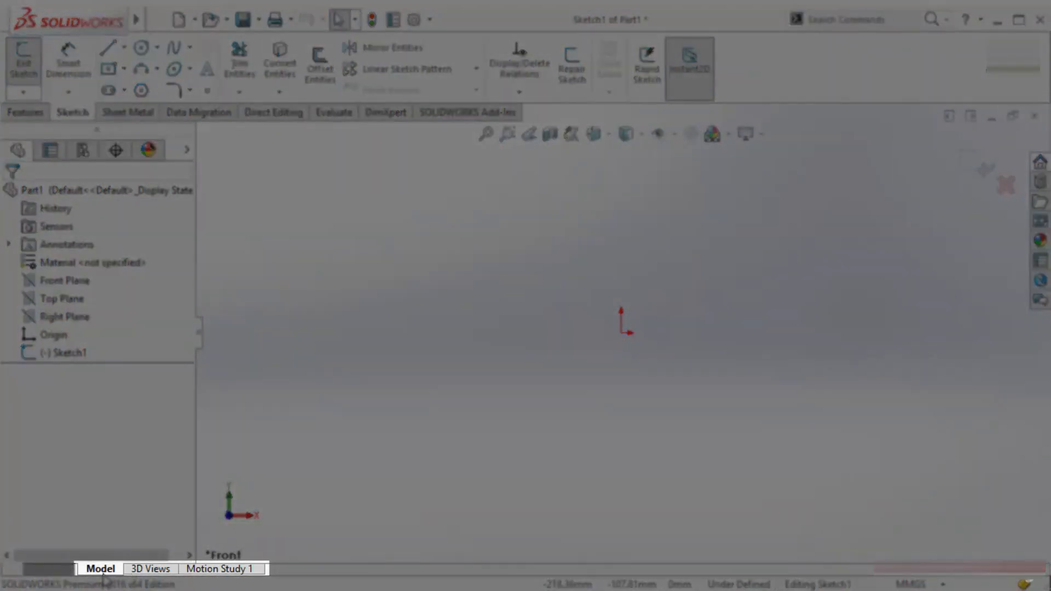
left_click(155, 570)
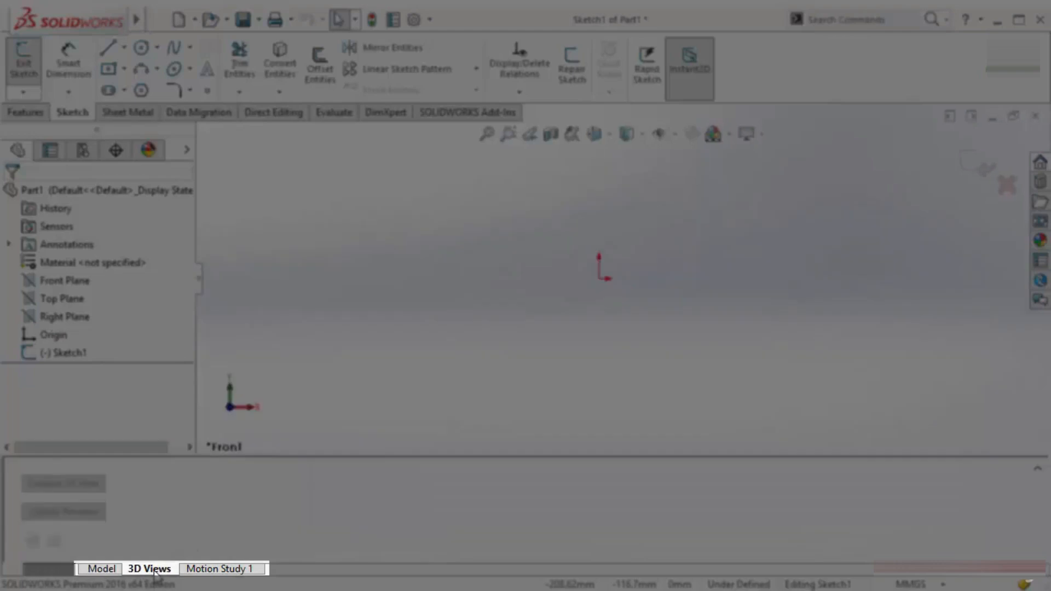
left_click(204, 569)
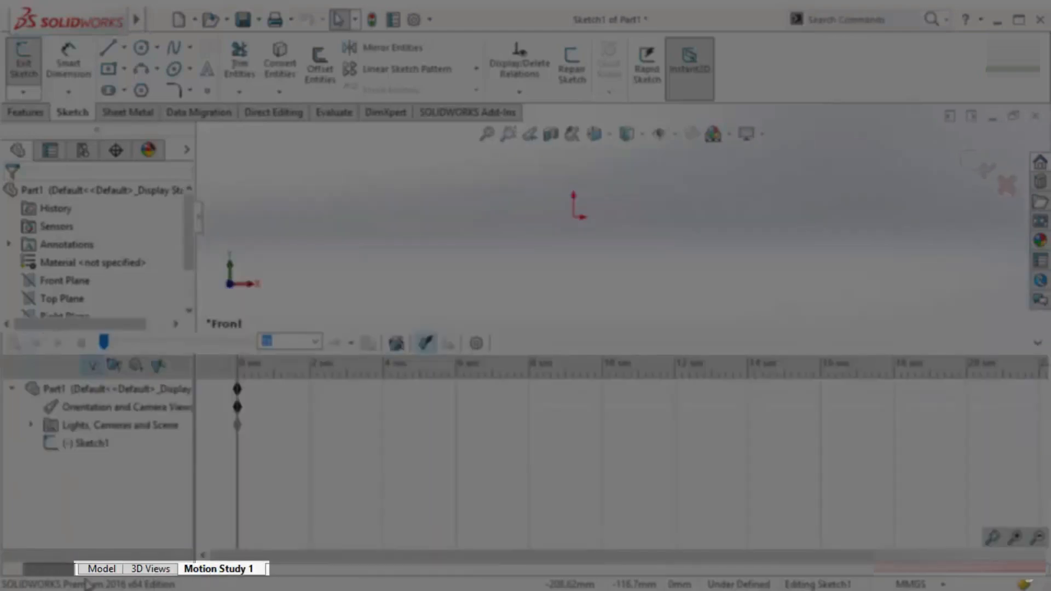
left_click(156, 571)
left_click(193, 571)
left_click(151, 570)
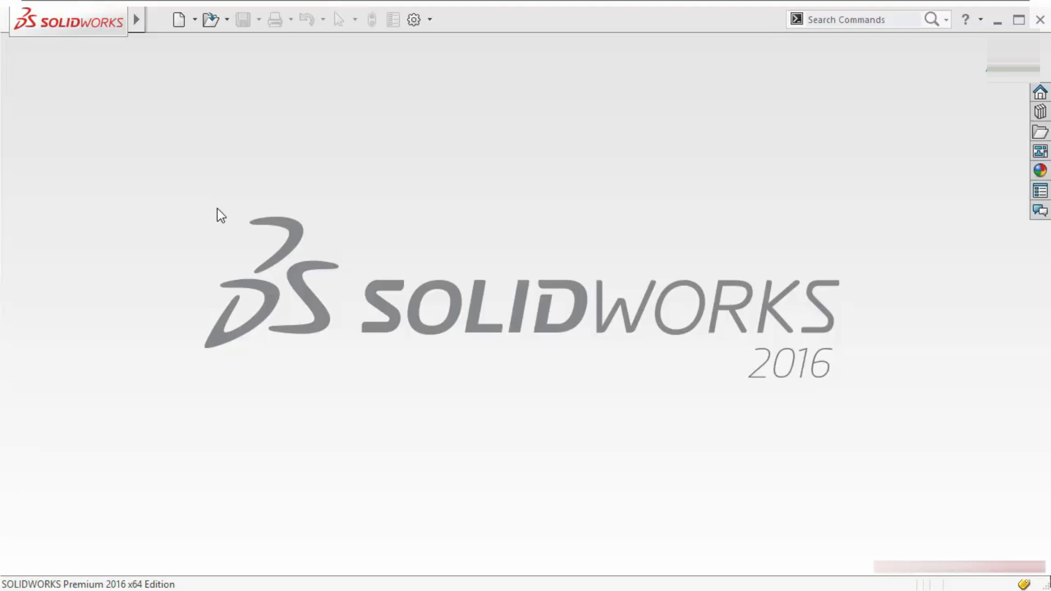
Look through the Help, Tools, File and View command groups available while no document is open.
mouse_move(77, 19)
left_click(255, 20)
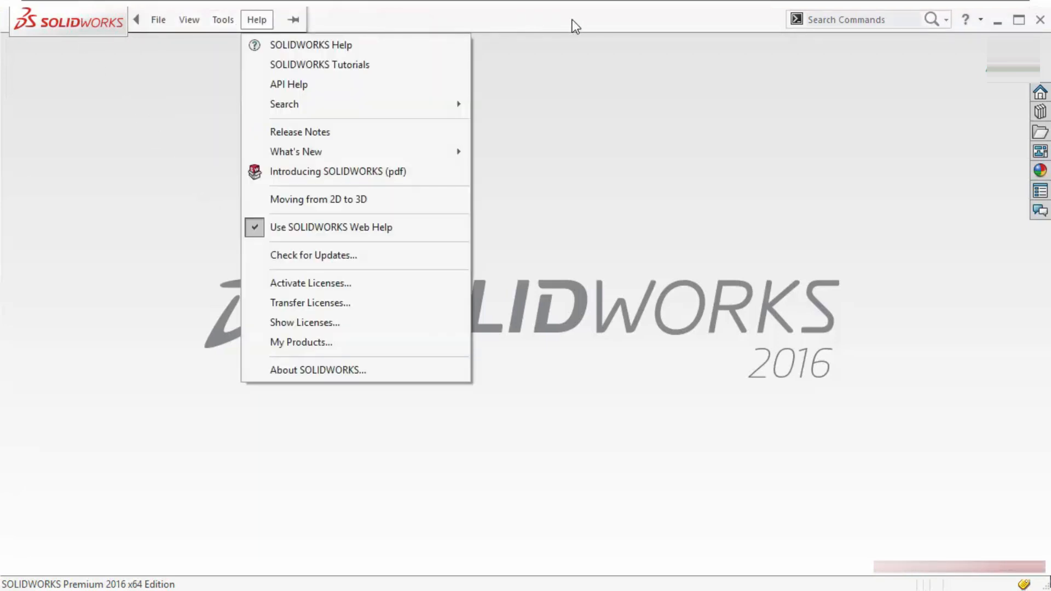
left_click(526, 211)
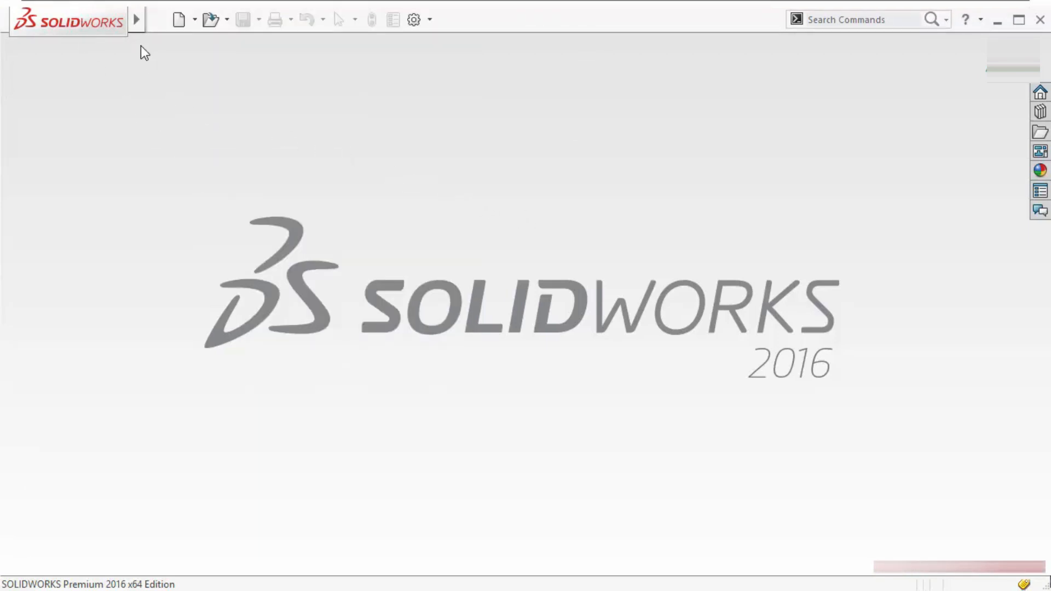
mouse_move(135, 21)
left_click(229, 21)
left_click(180, 22)
mouse_move(156, 22)
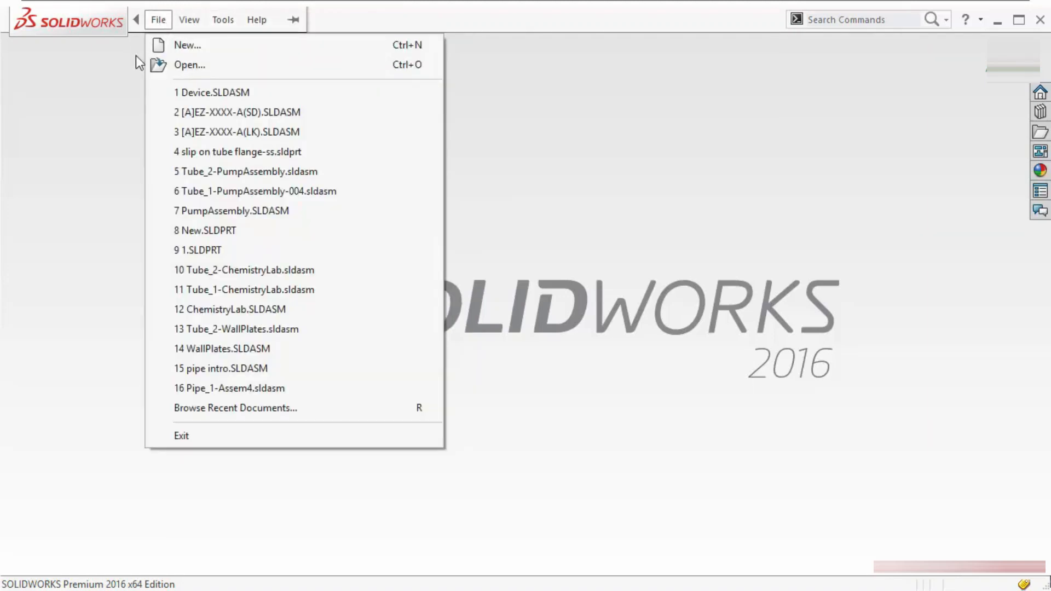
mouse_move(189, 21)
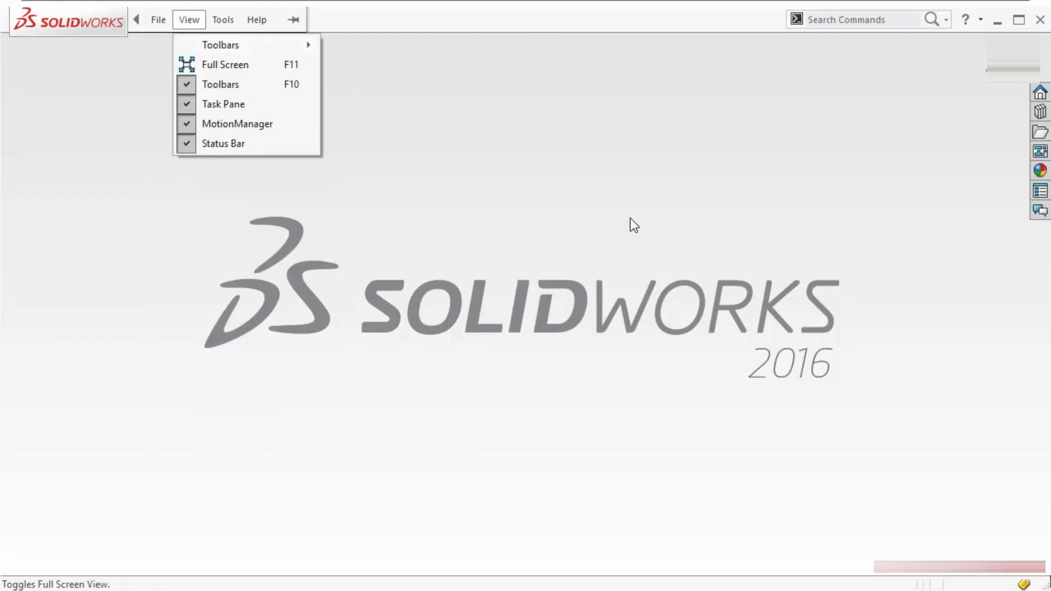
left_click(613, 231)
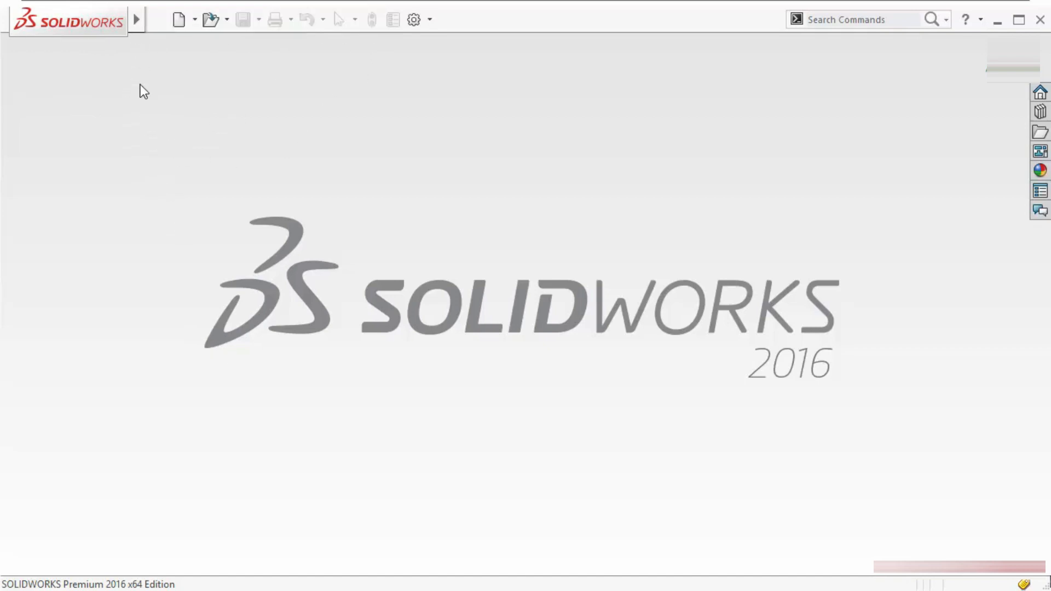
Pin the main menu so that it stays permanently displayed.
left_click(222, 19)
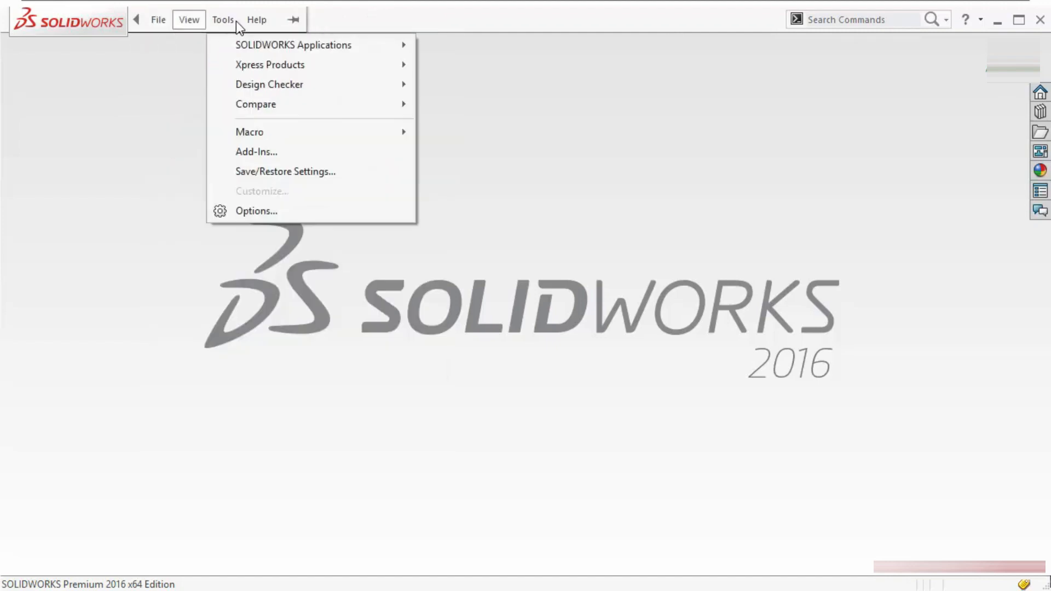
left_click(296, 20)
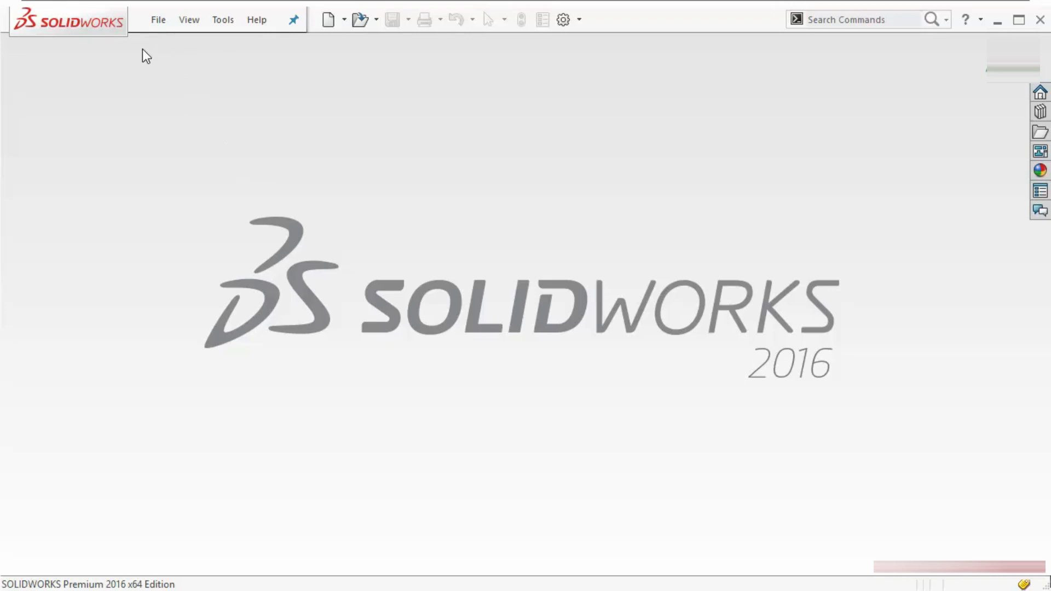
Pin slip on tube flange-ss.sldprt in the list of recent documents.
left_click(157, 21)
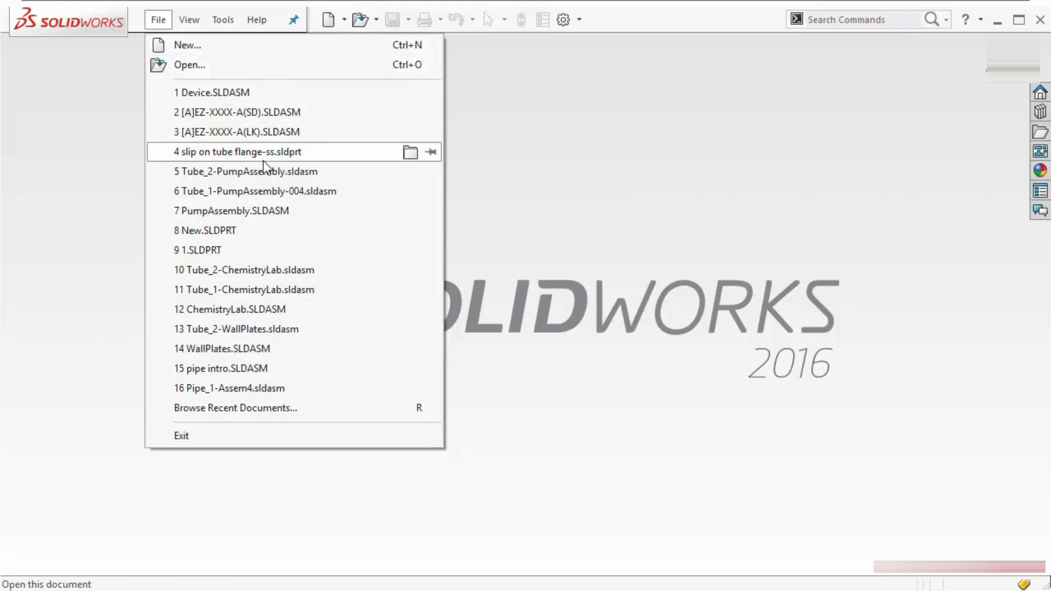
mouse_move(208, 159)
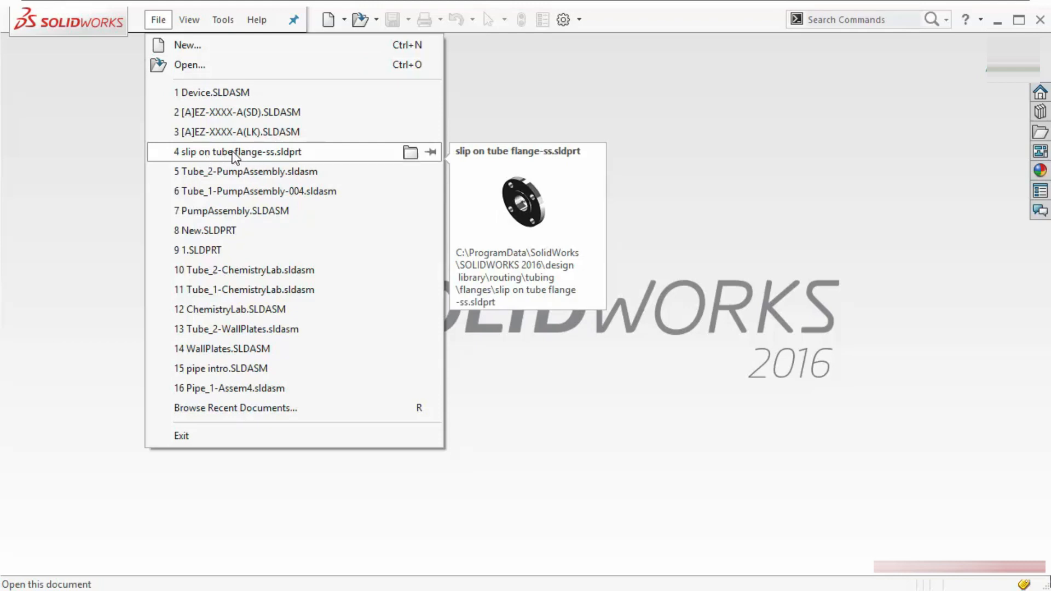
left_click(431, 152)
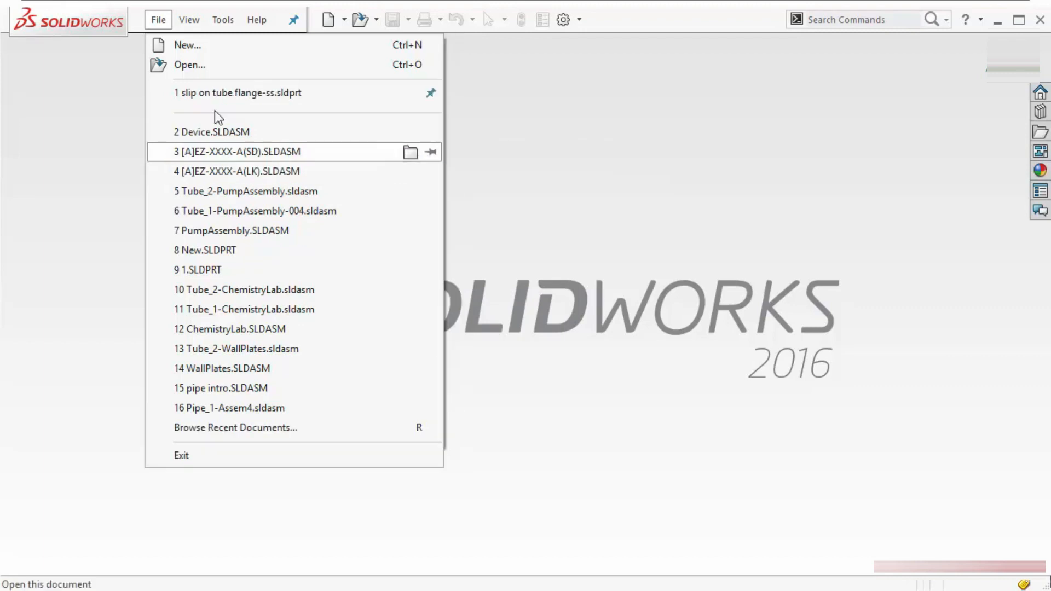
mouse_move(306, 103)
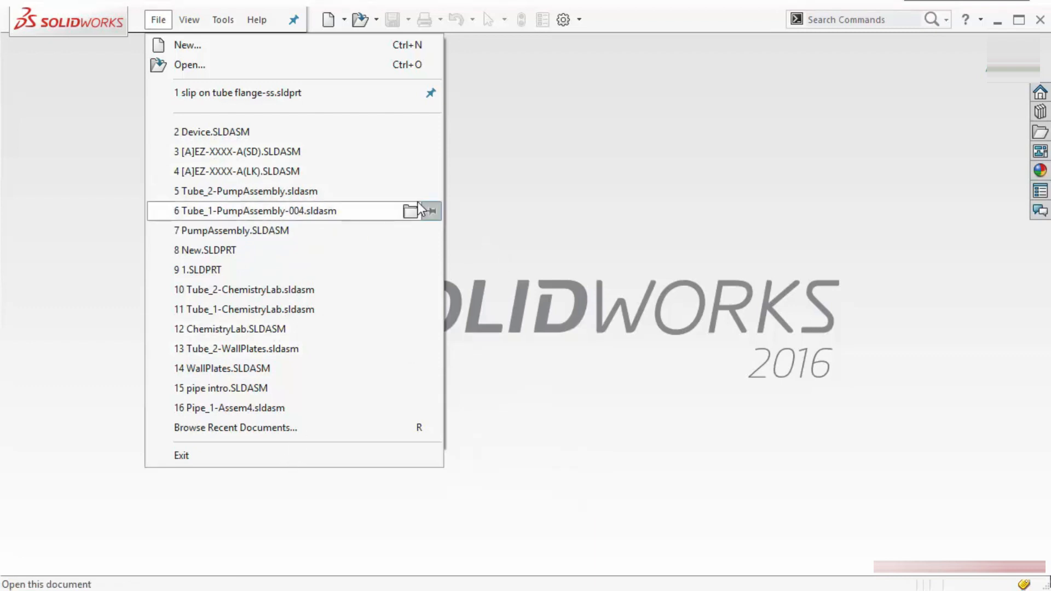
Create a new part document.
mouse_move(192, 22)
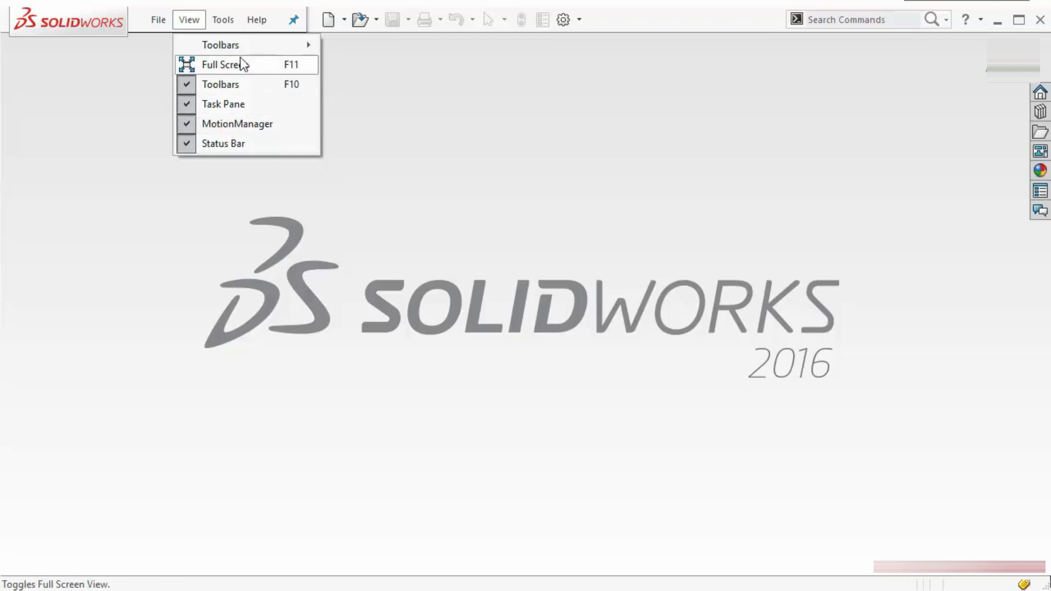
left_click(516, 212)
left_click(158, 19)
left_click(202, 44)
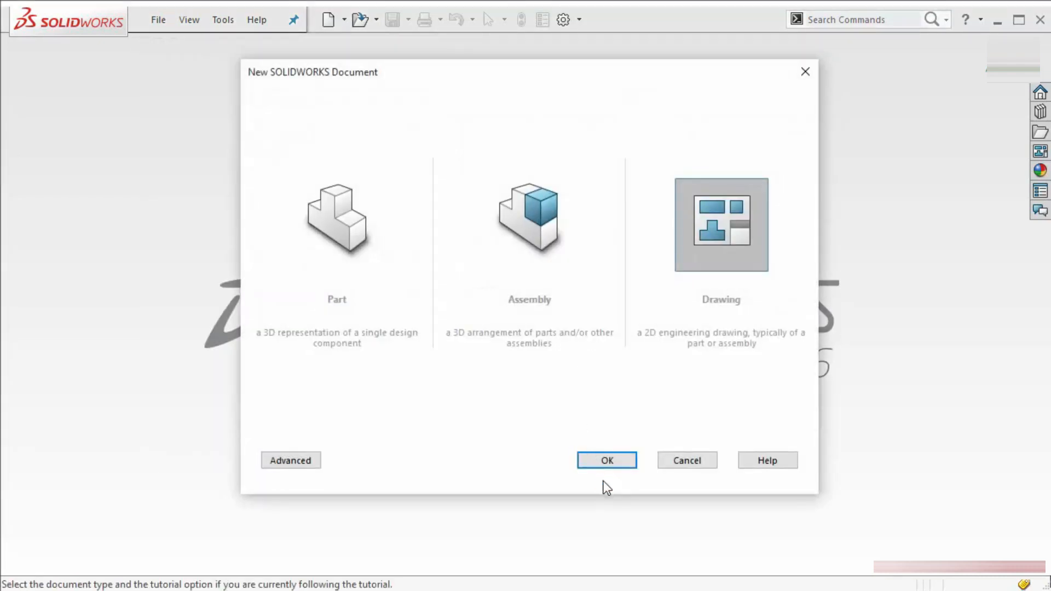
left_click(357, 248)
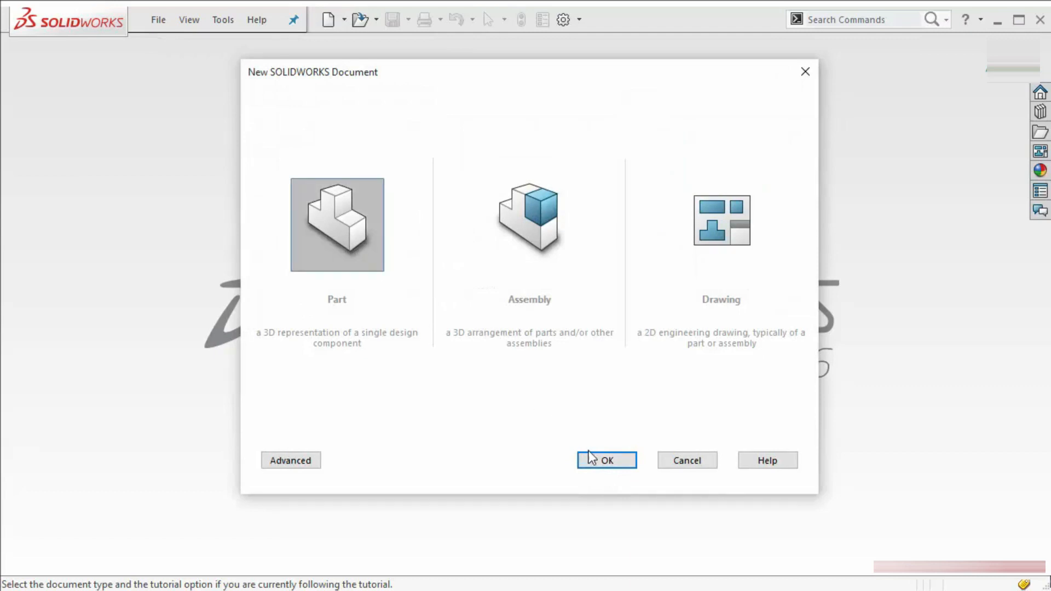
left_click(616, 462)
Look through the File, Edit, View, Insert and Help command groups of the new part, without running any command.
left_click(157, 21)
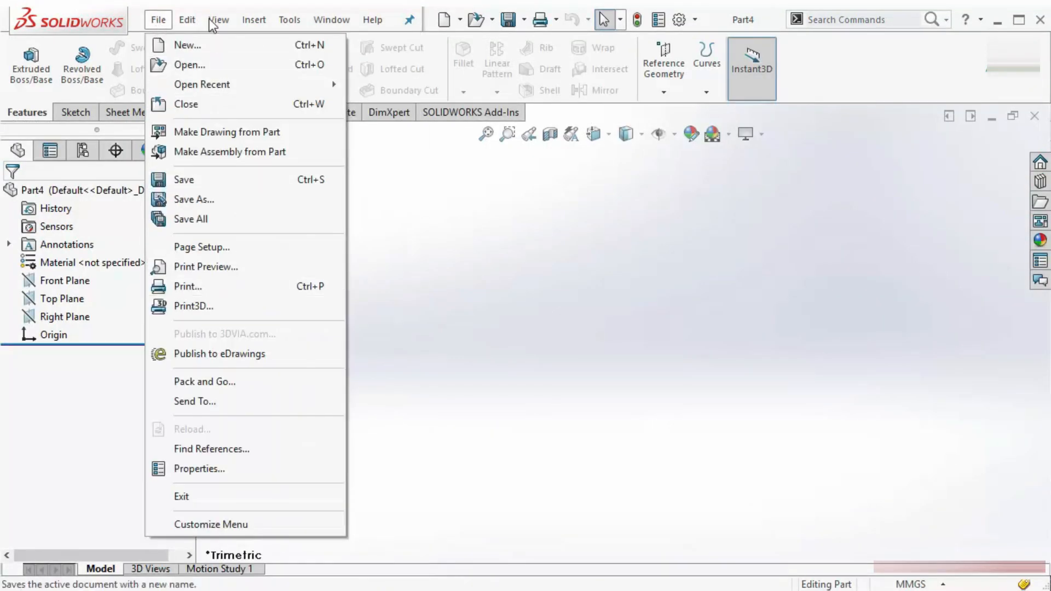
left_click(158, 19)
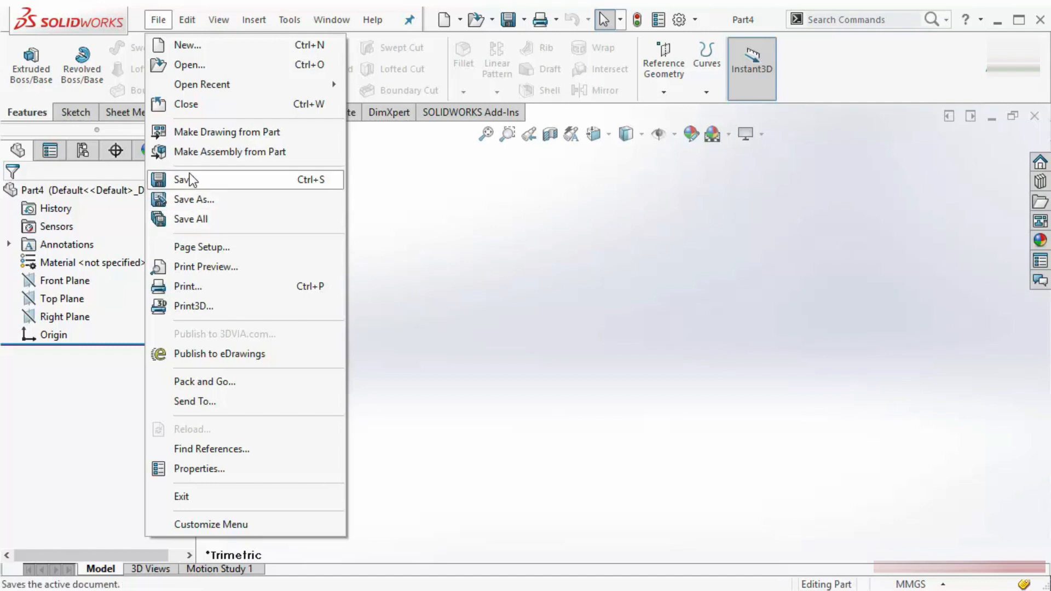
mouse_move(195, 87)
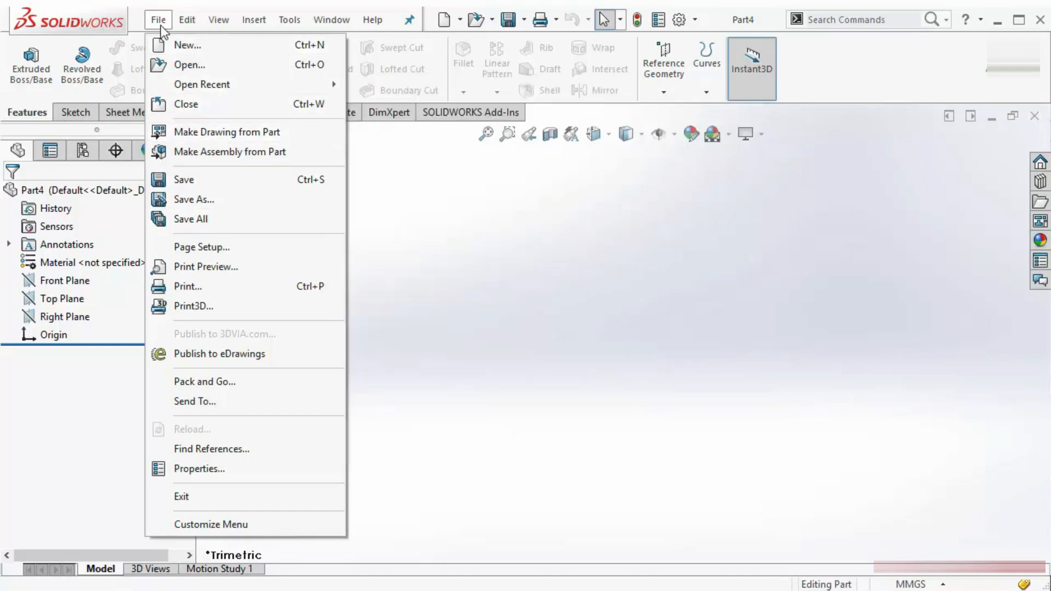
mouse_move(188, 20)
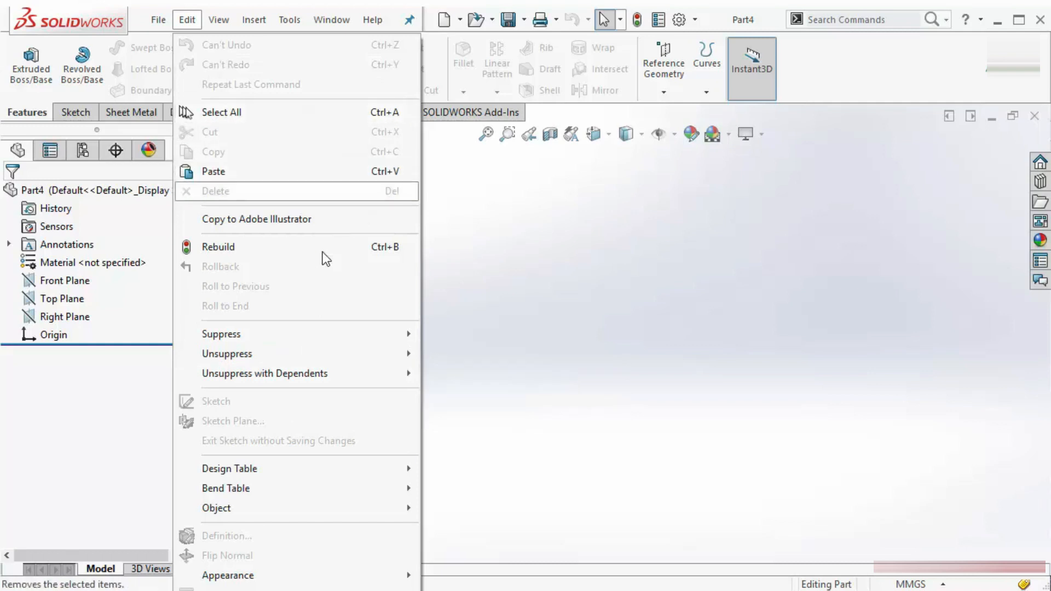
mouse_move(332, 372)
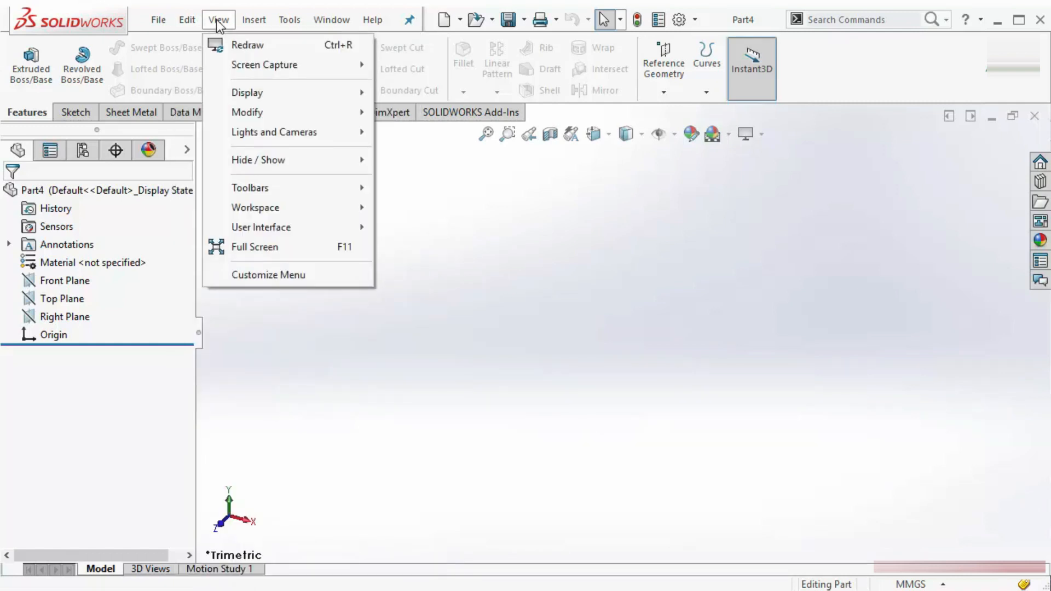
mouse_move(260, 192)
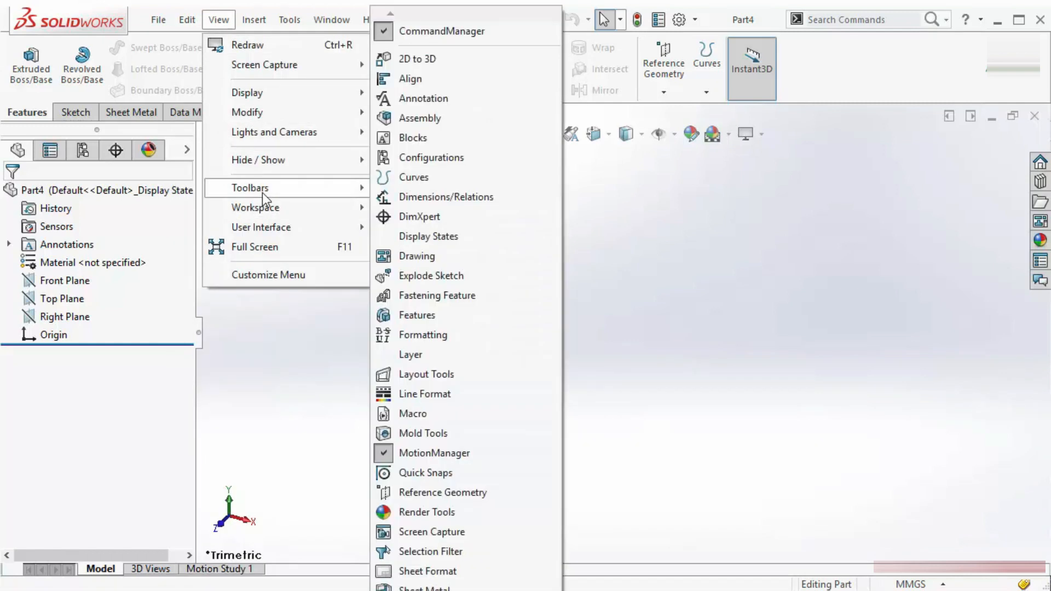
mouse_move(264, 213)
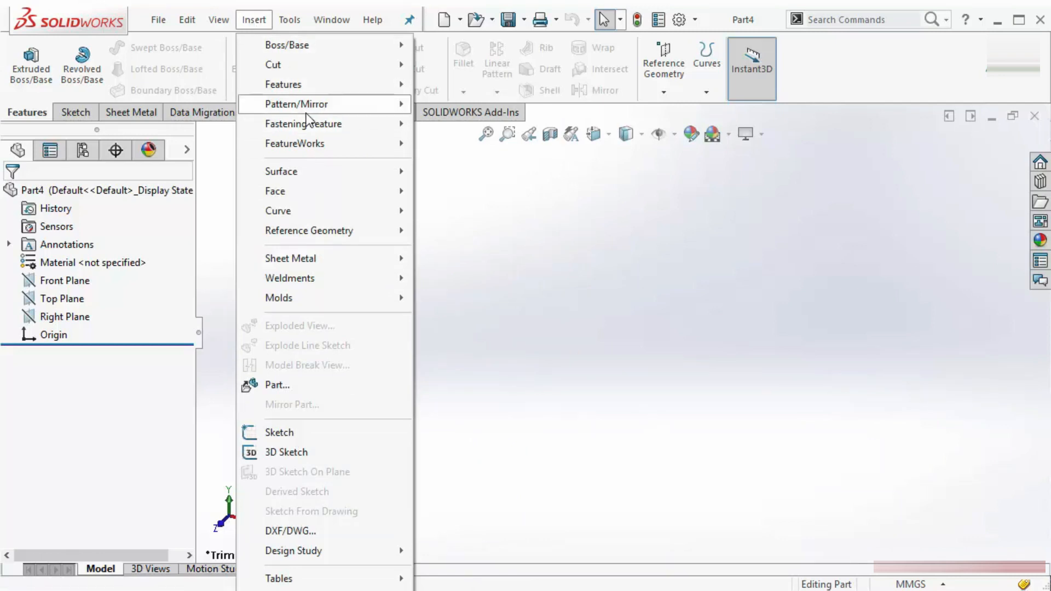
mouse_move(307, 112)
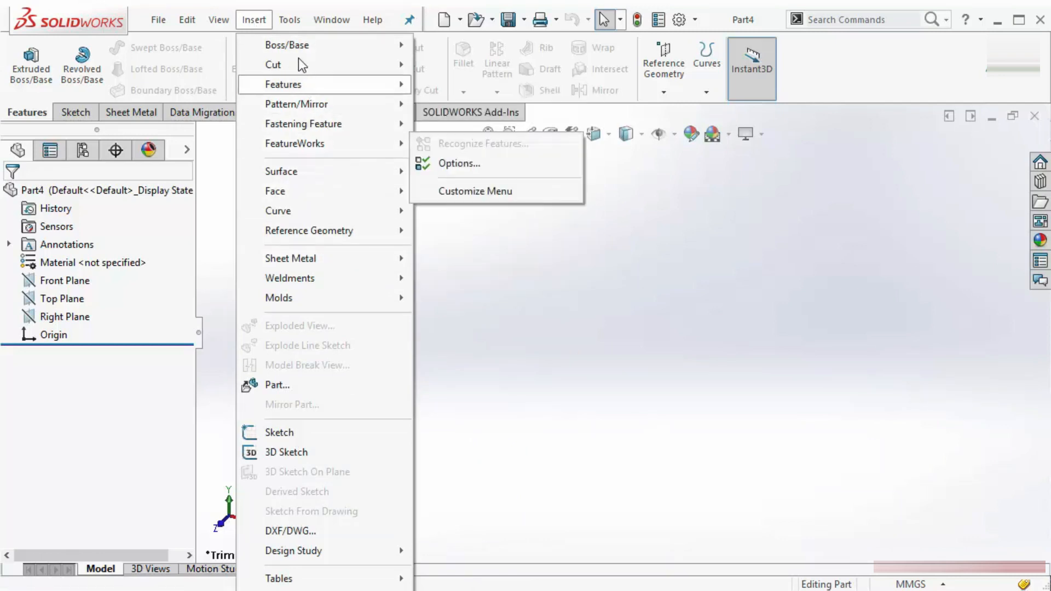
left_click(387, 24)
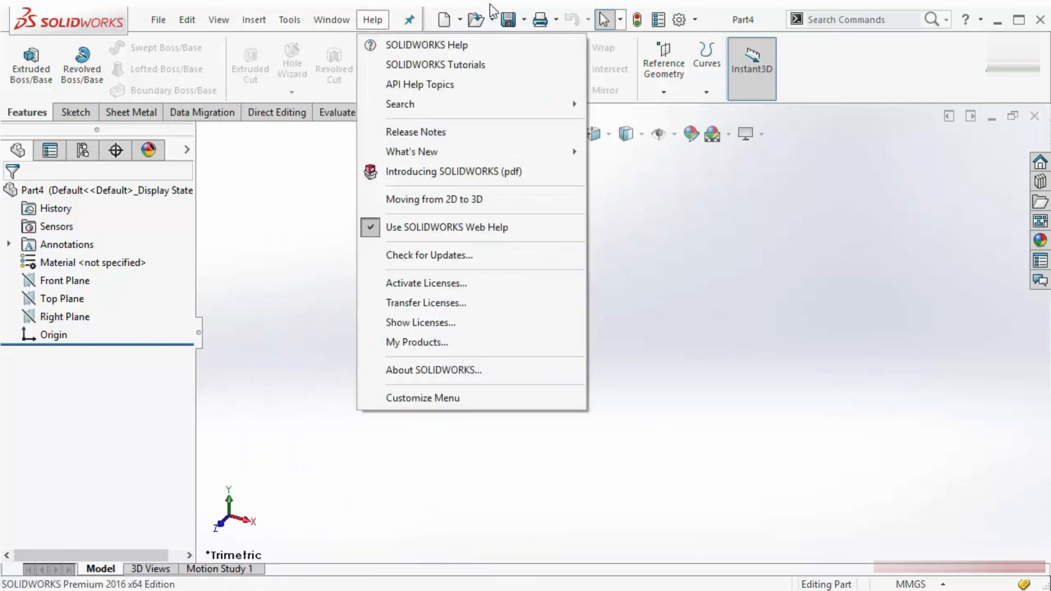
left_click(672, 242)
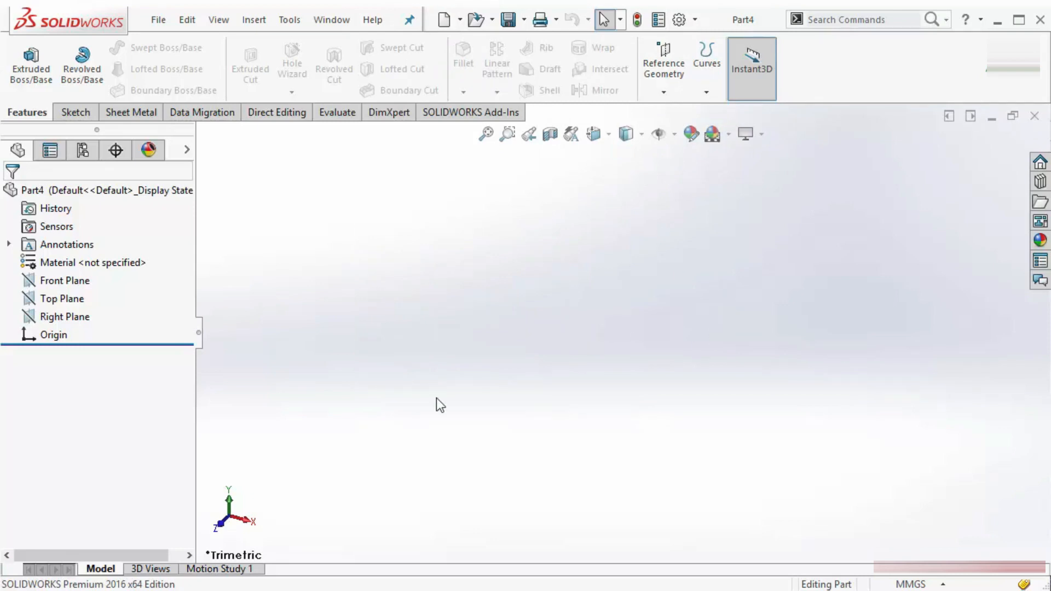
Examine the quick-access save and print commands, including Print Preview and Page Setup, without running any.
left_click(158, 20)
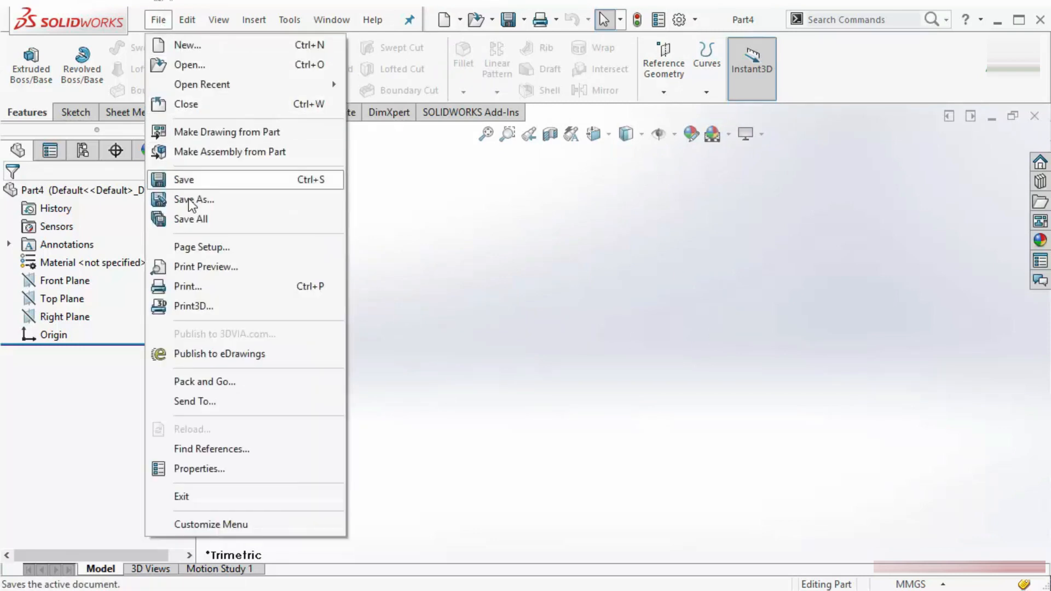
left_click(579, 291)
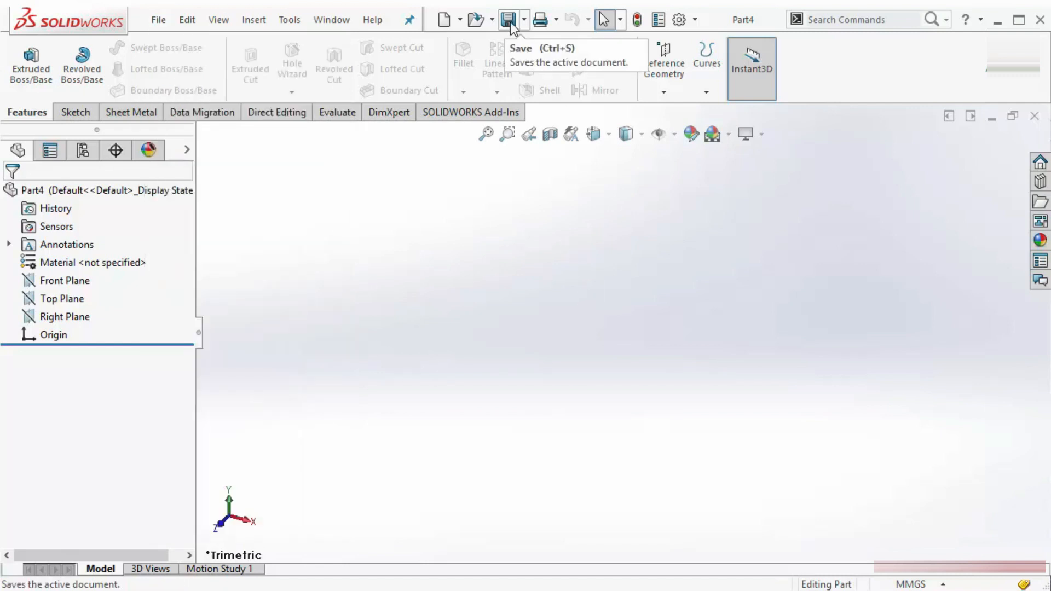
left_click(555, 20)
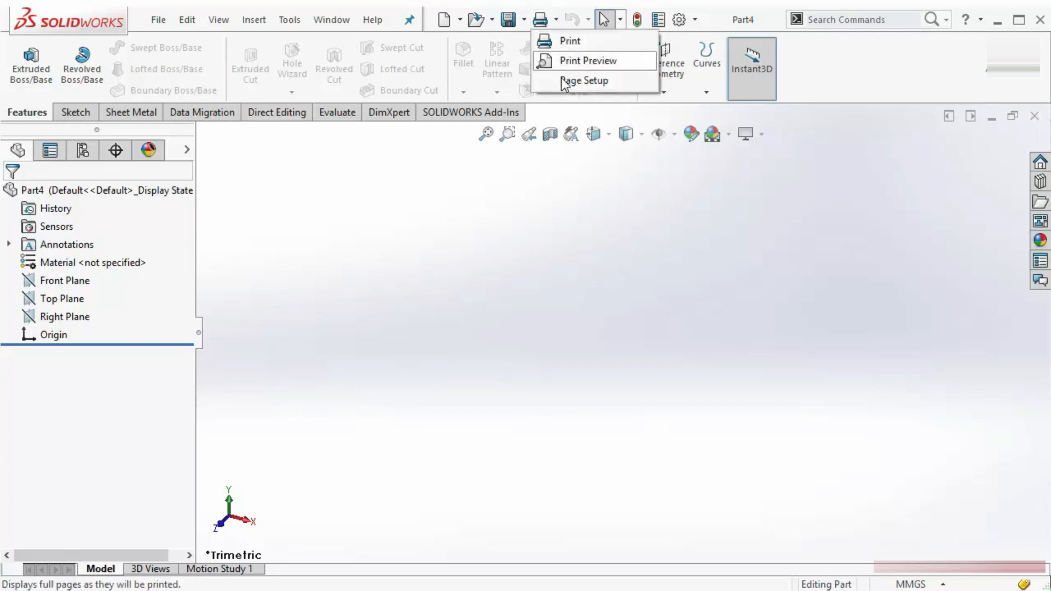
left_click(559, 238)
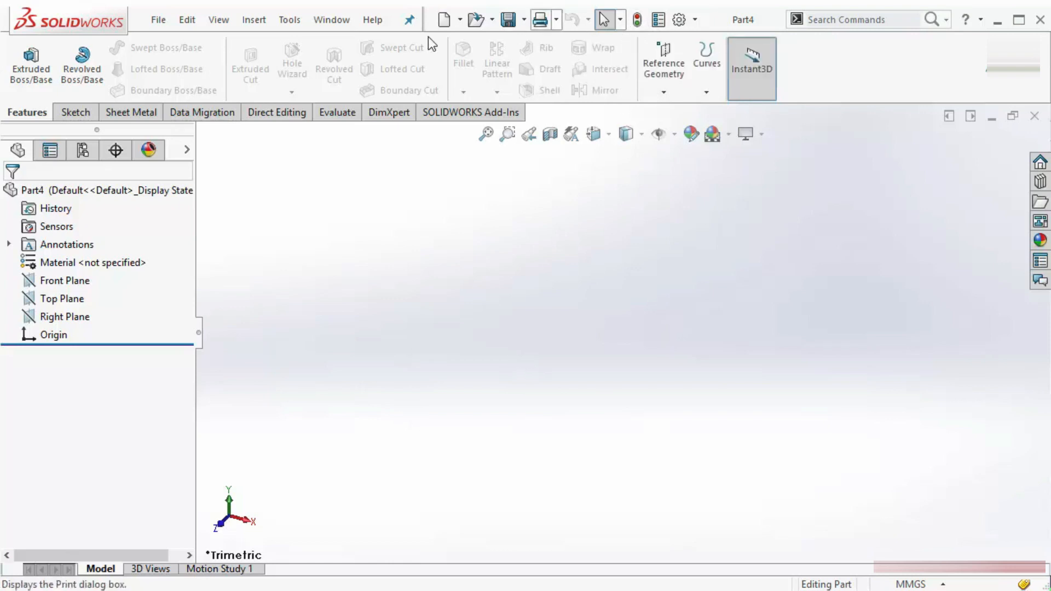
Examine the part's custom file properties, and the General system options with the Drafting Standard document properties, without changing any.
left_click(660, 21)
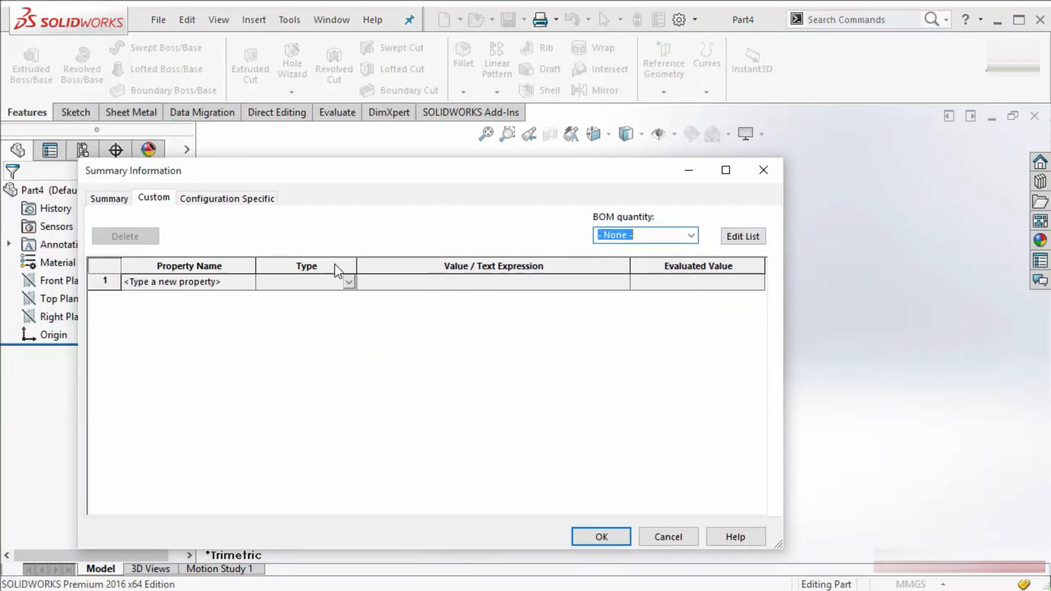
left_click(775, 176)
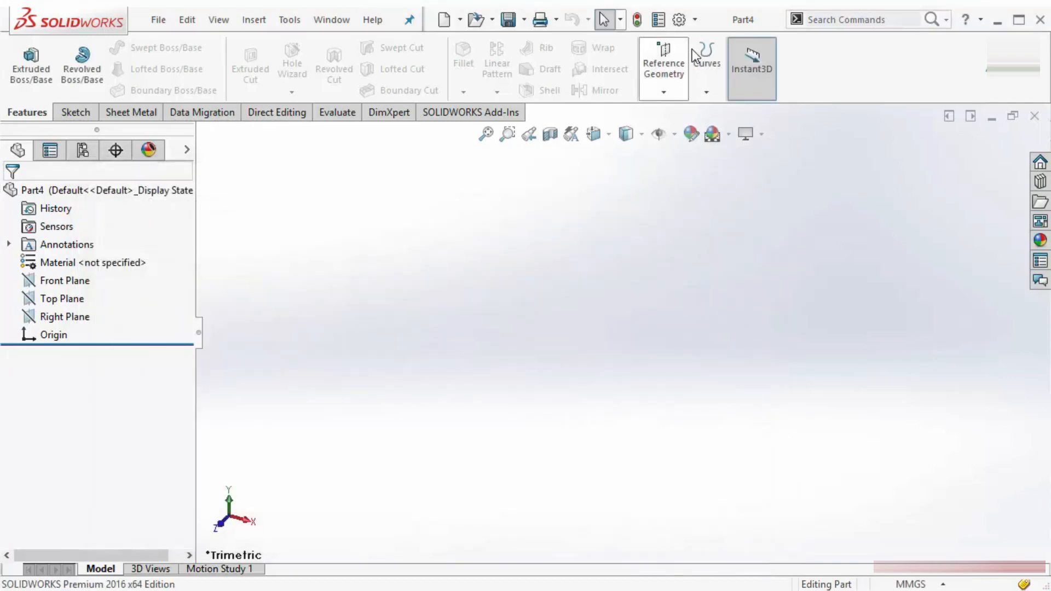
left_click(682, 24)
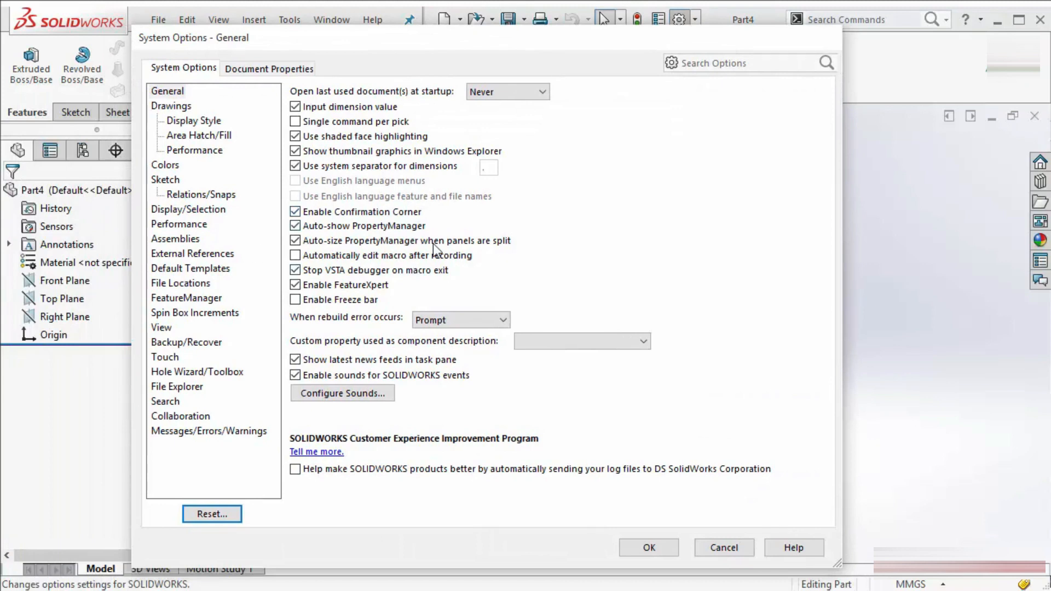
left_click(262, 69)
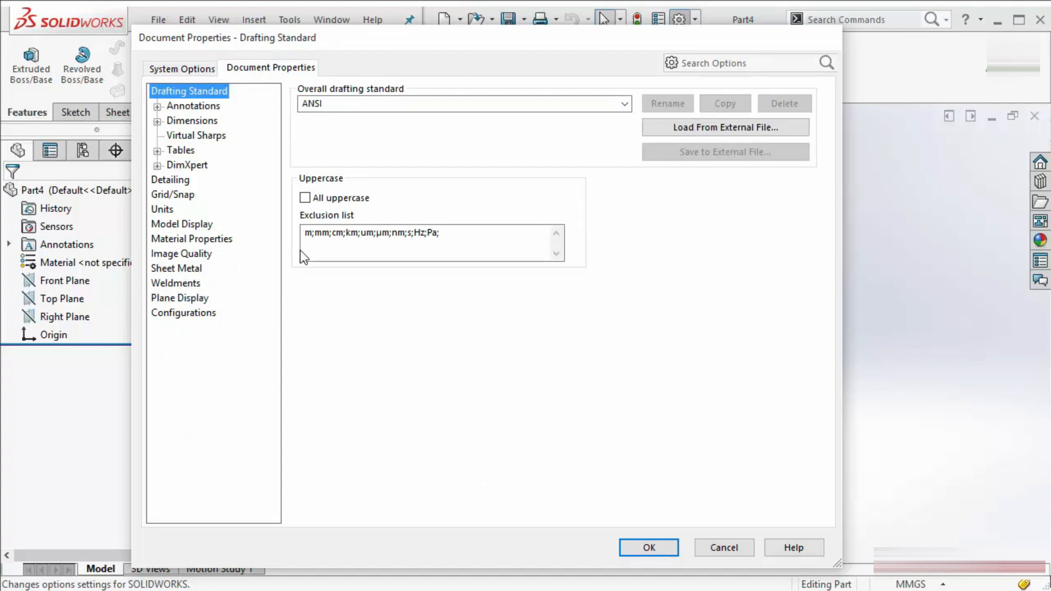
left_click(208, 69)
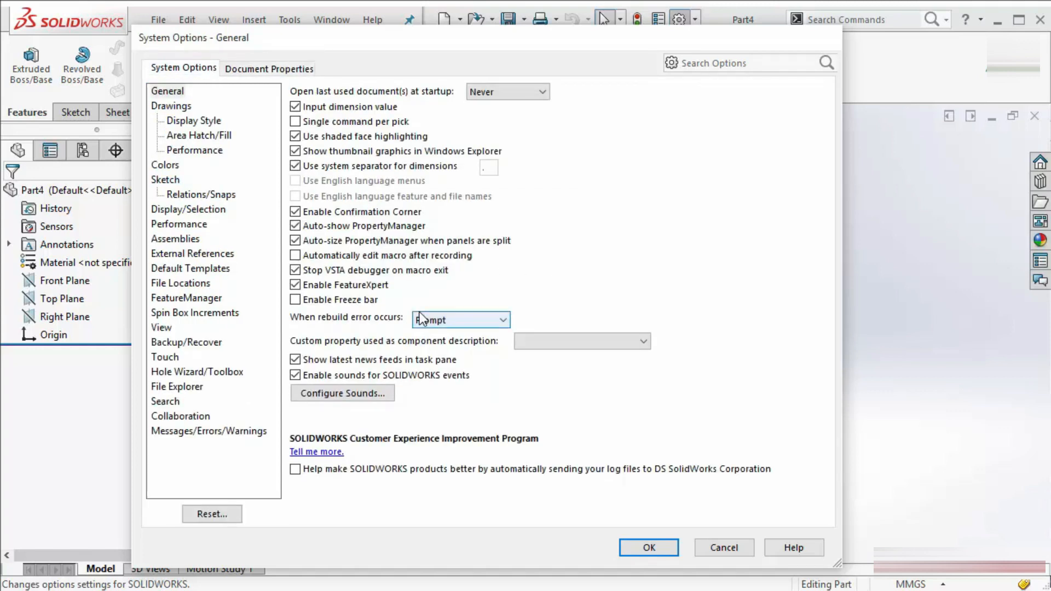
left_click(659, 548)
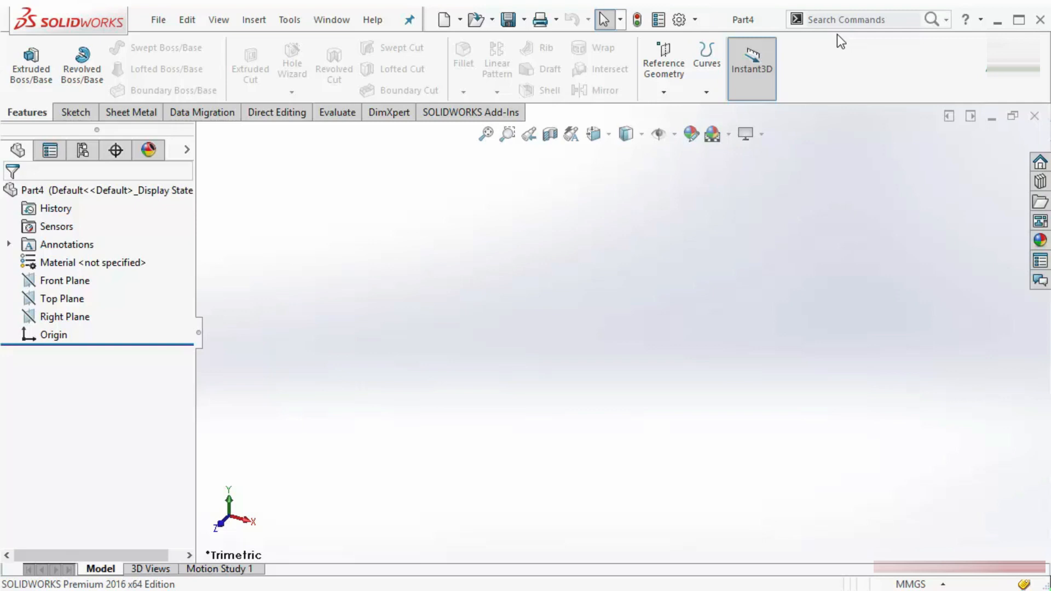
Search the commands for "fillet" without running one, and display the Sheet Metal command set.
left_click(841, 19)
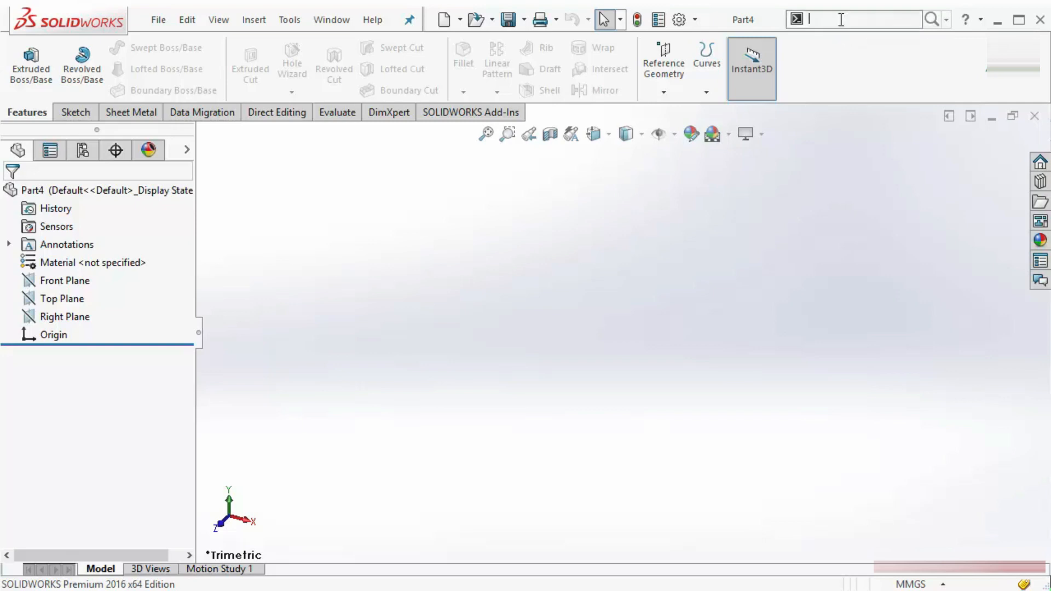
type("fillet")
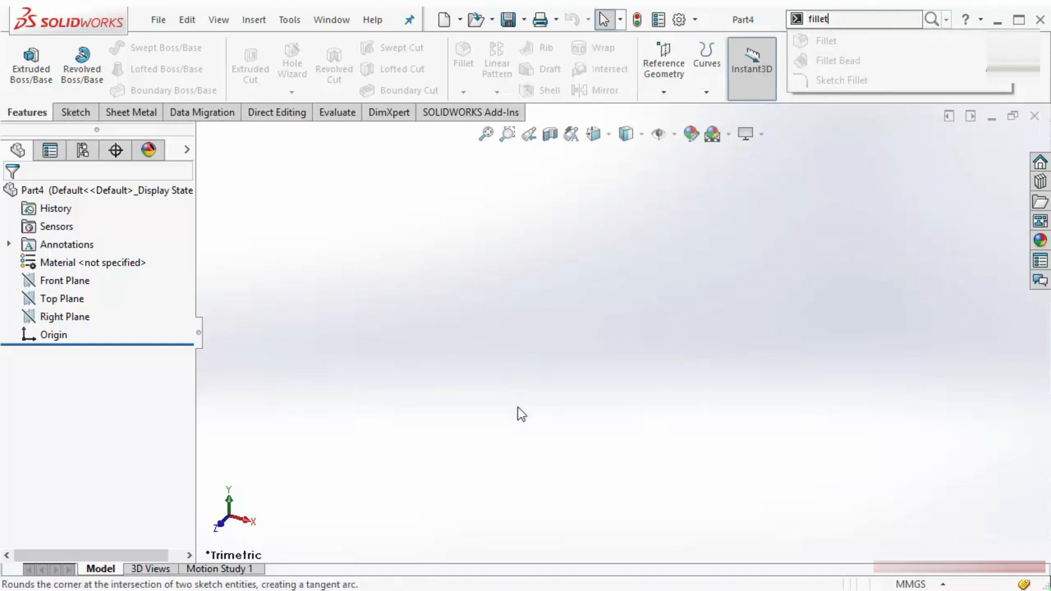
left_click(130, 111)
Search the commands for "reference" and display the Reference Geometry toolbar from the results.
left_click(831, 18)
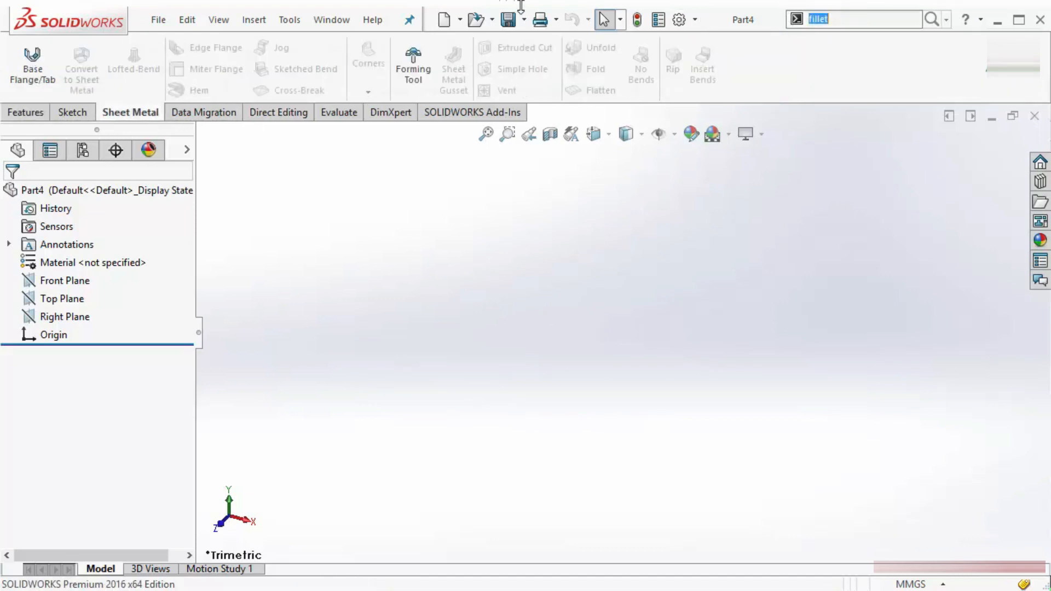
type("reference")
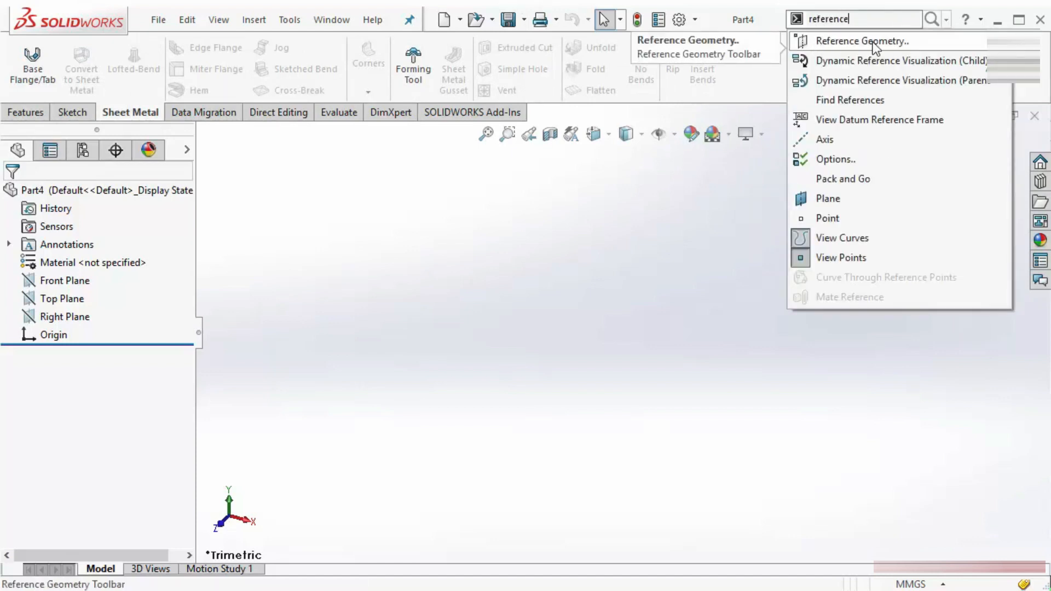
left_click(840, 41)
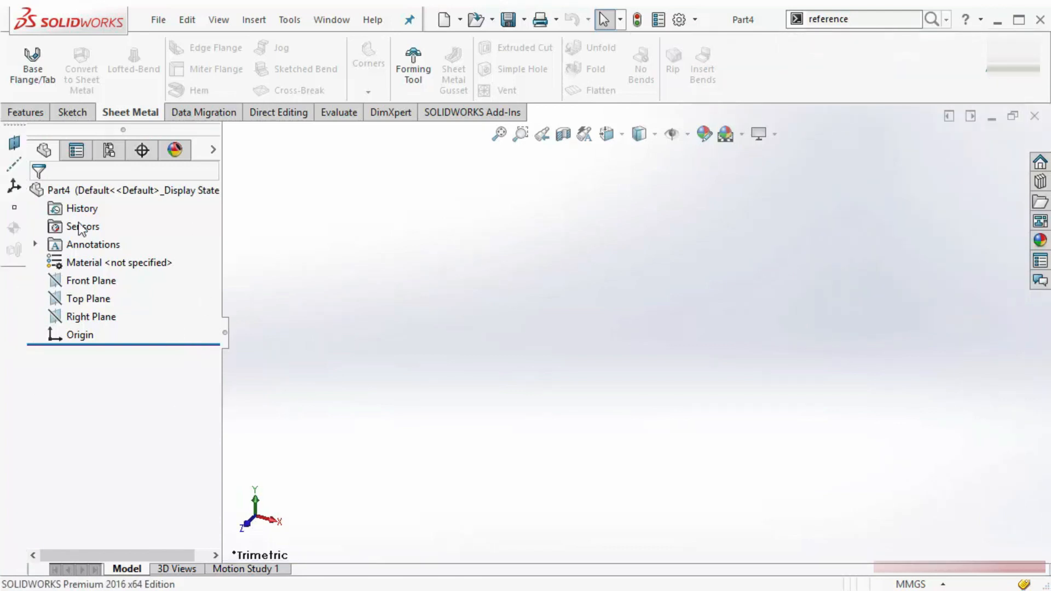
Undock the Reference Geometry toolbar into the graphics area and close it.
left_click_drag(14, 125, 550, 253)
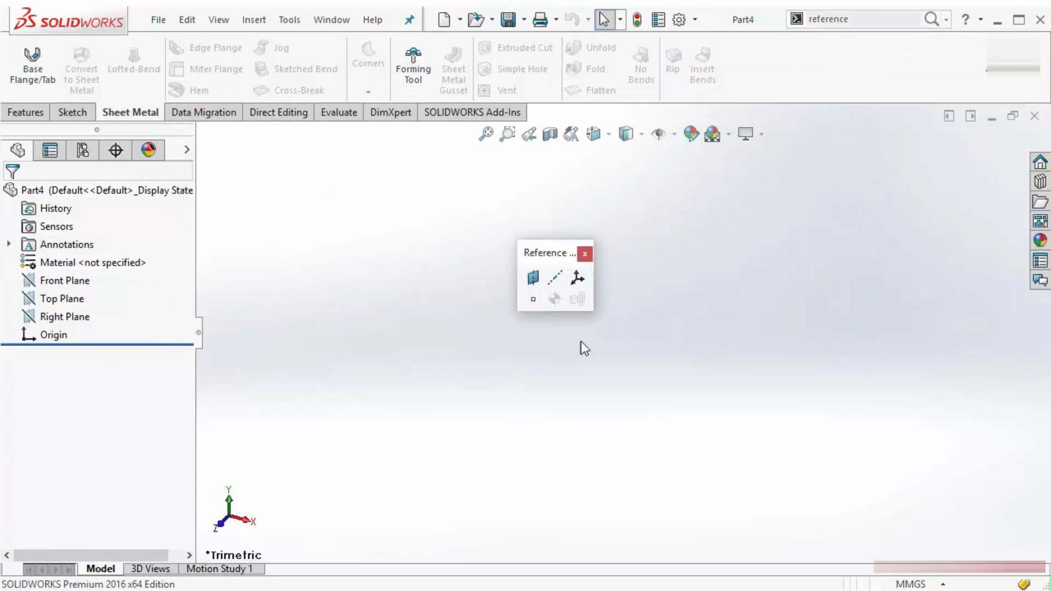
left_click(584, 253)
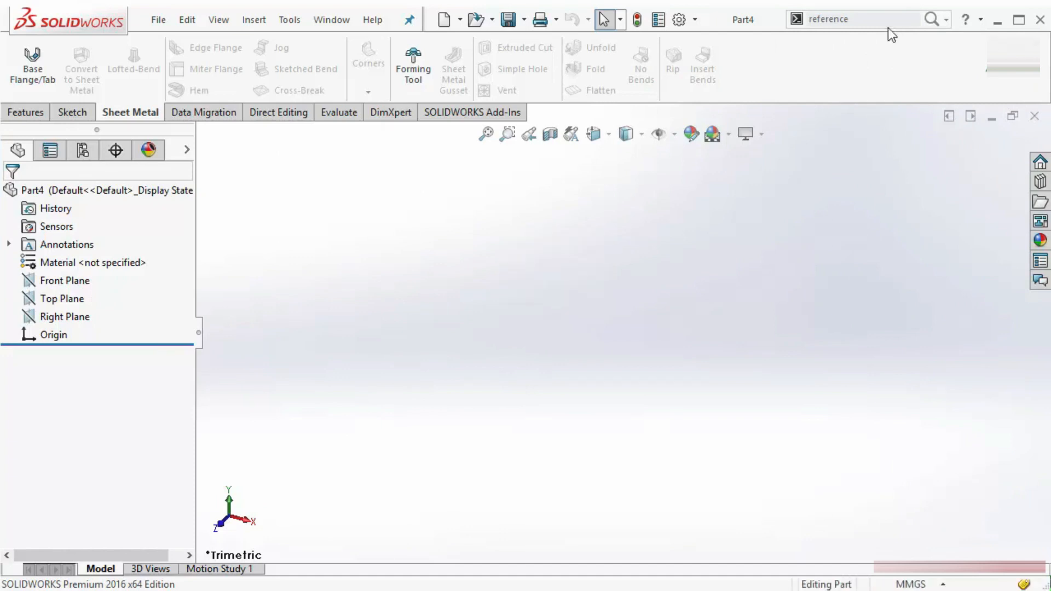
Search the commands for "referen" and show the command location of Reference Geometry.
left_click(845, 20)
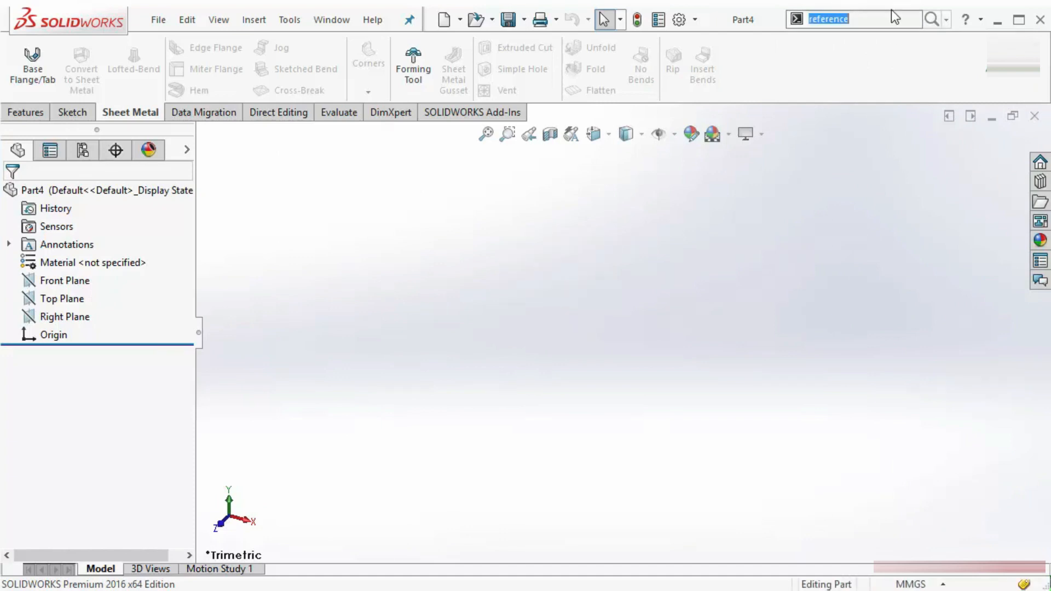
double_click(876, 19)
key("BackSpace")
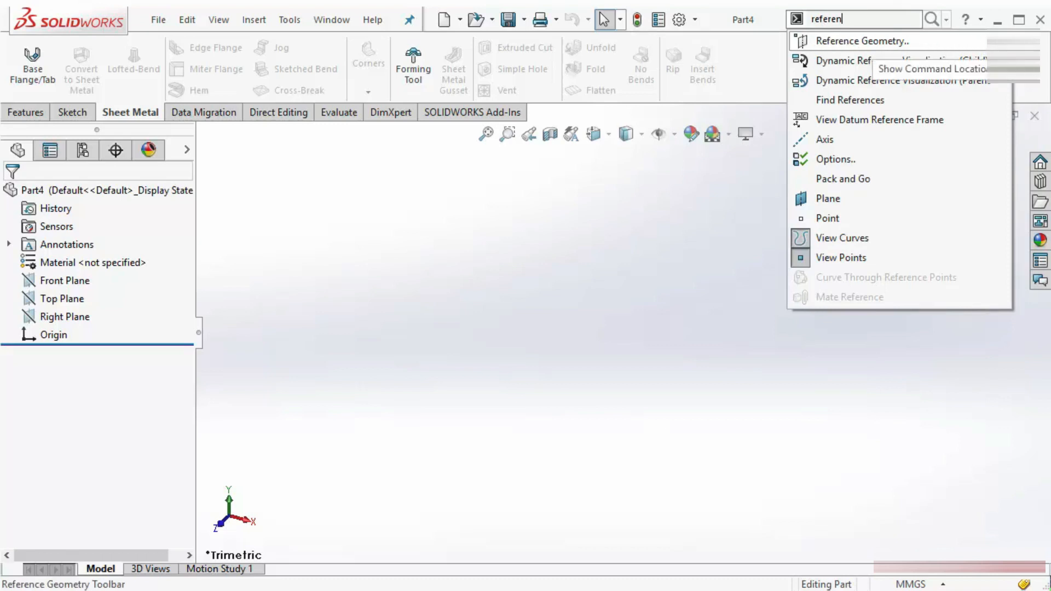
left_click(1001, 42)
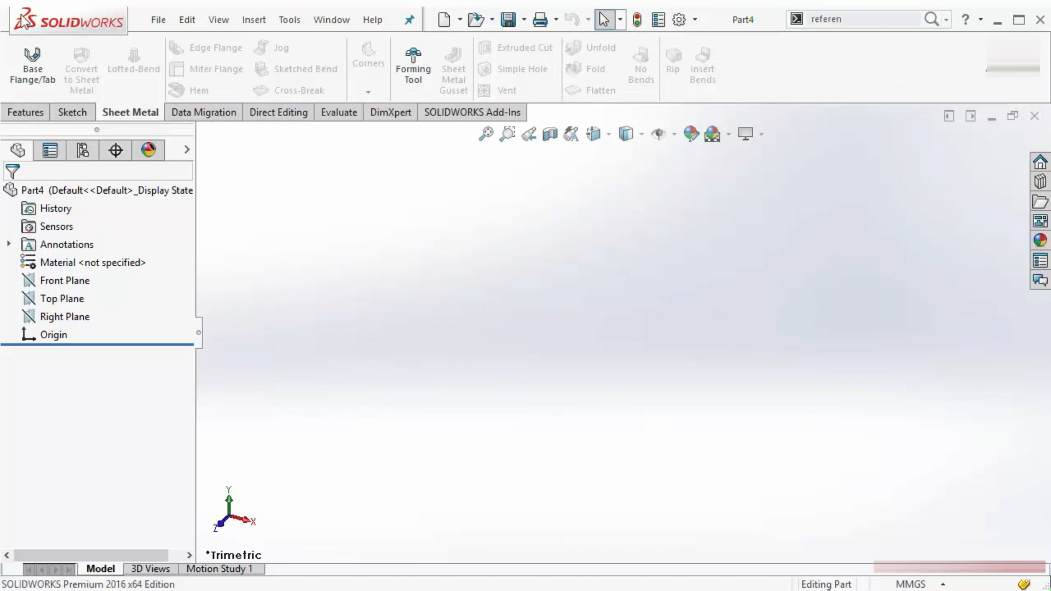
Find the Reference Geometry entry in the list of available View toolbars.
left_click(219, 20)
mouse_move(290, 188)
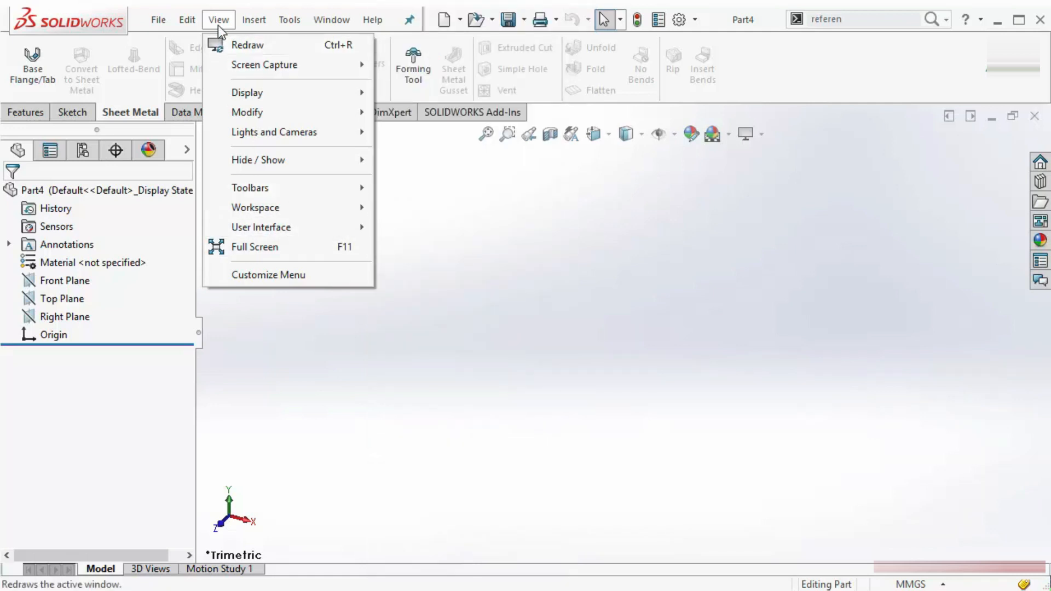
mouse_move(244, 189)
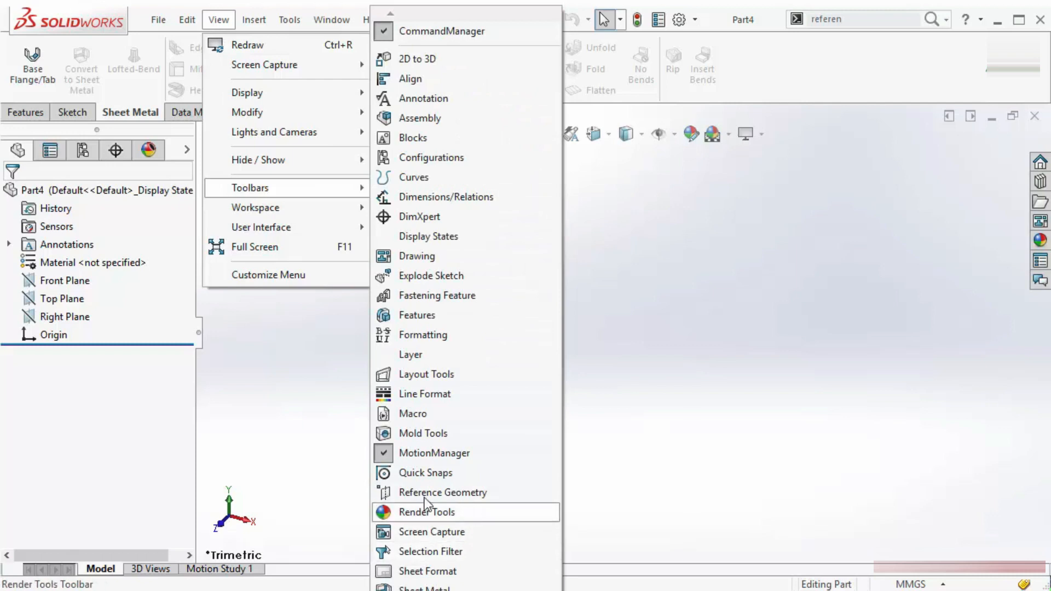
left_click(448, 493)
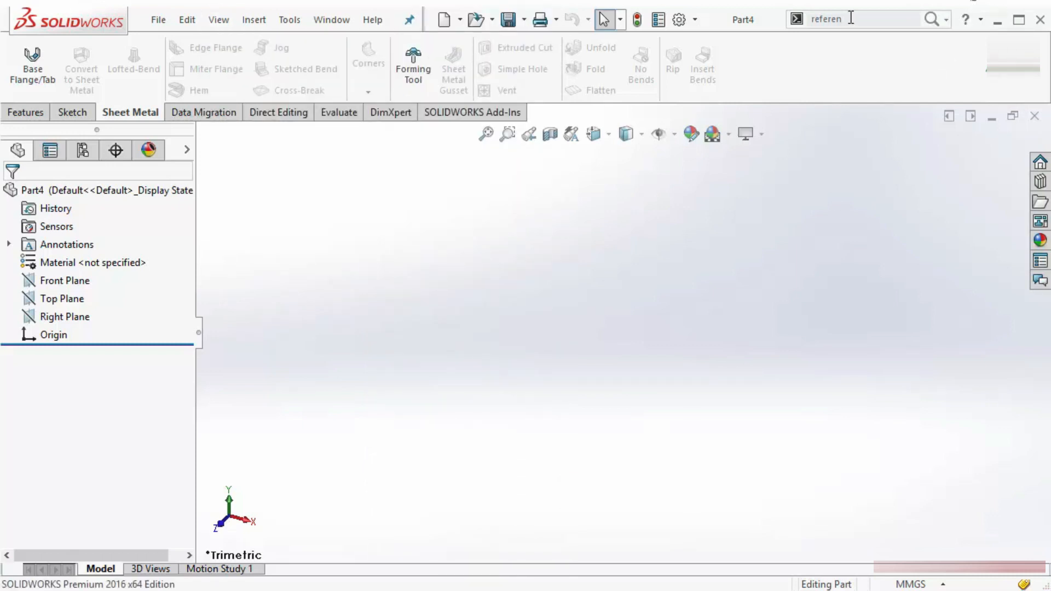
Review the available search scopes and set the search to SOLIDWORKS Help.
left_click(947, 23)
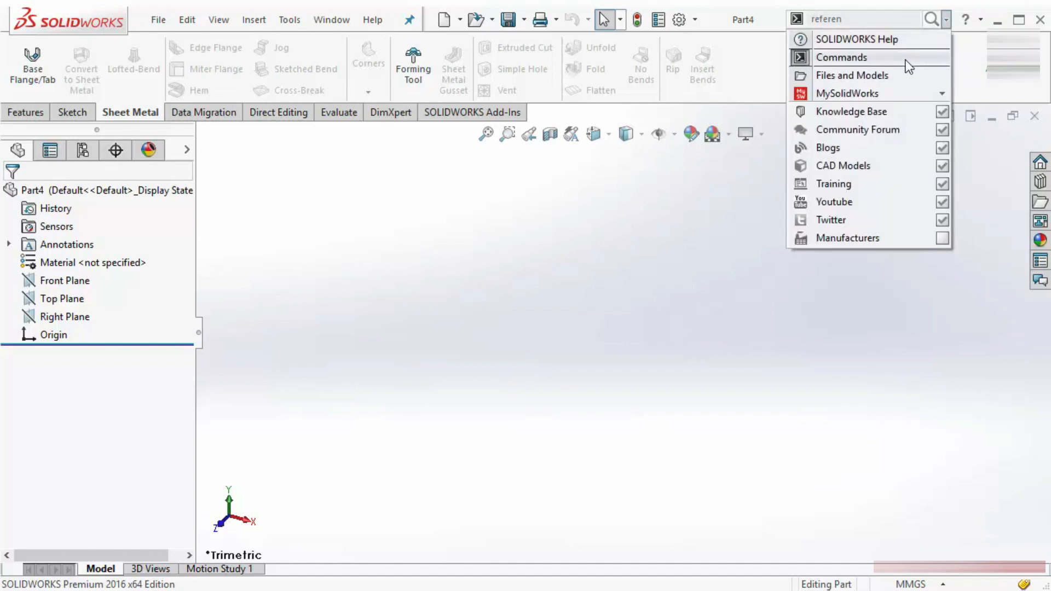
left_click(833, 58)
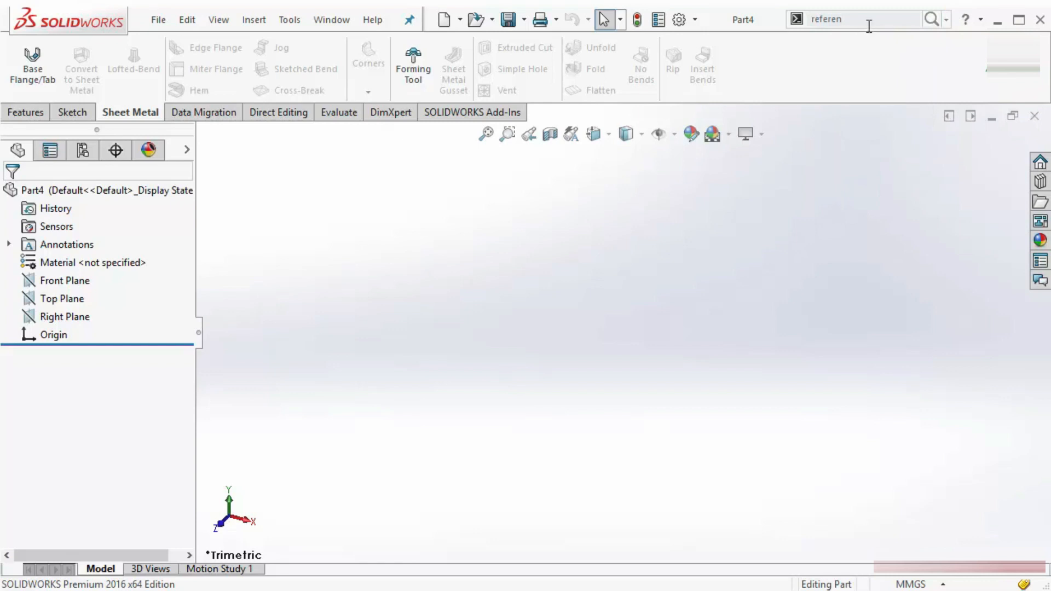
left_click(946, 21)
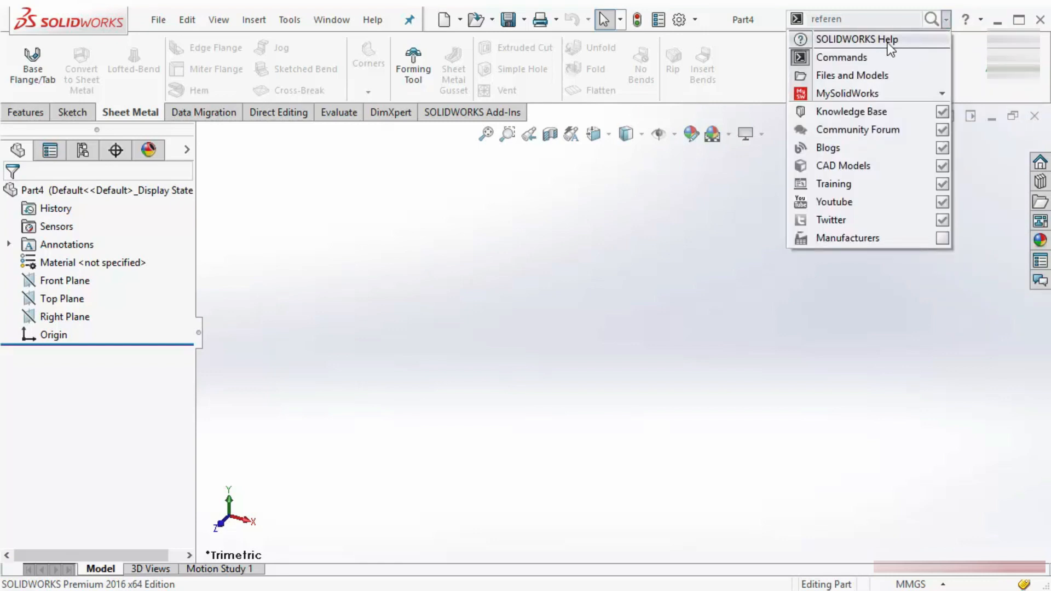
left_click(857, 39)
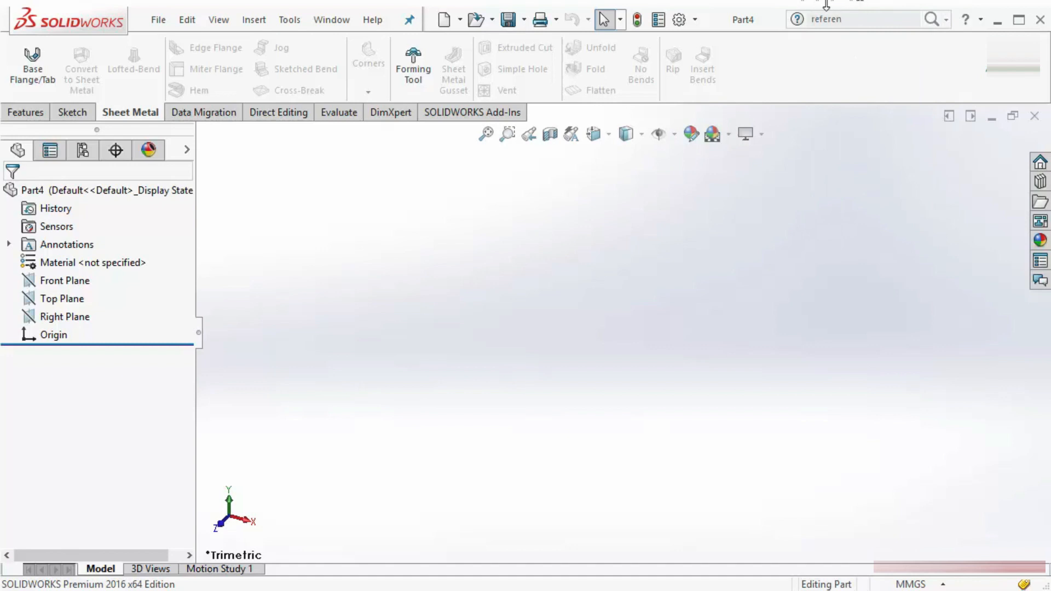
Search SOLIDWORKS Help for "fillet" and close the Web Help window.
left_click(852, 20)
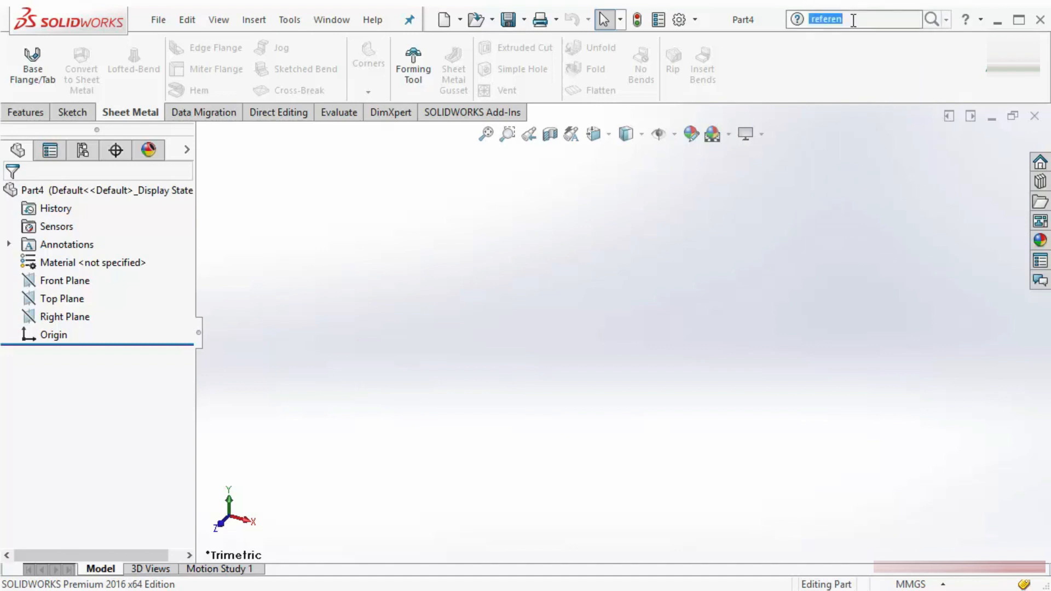
type("f")
key("Return")
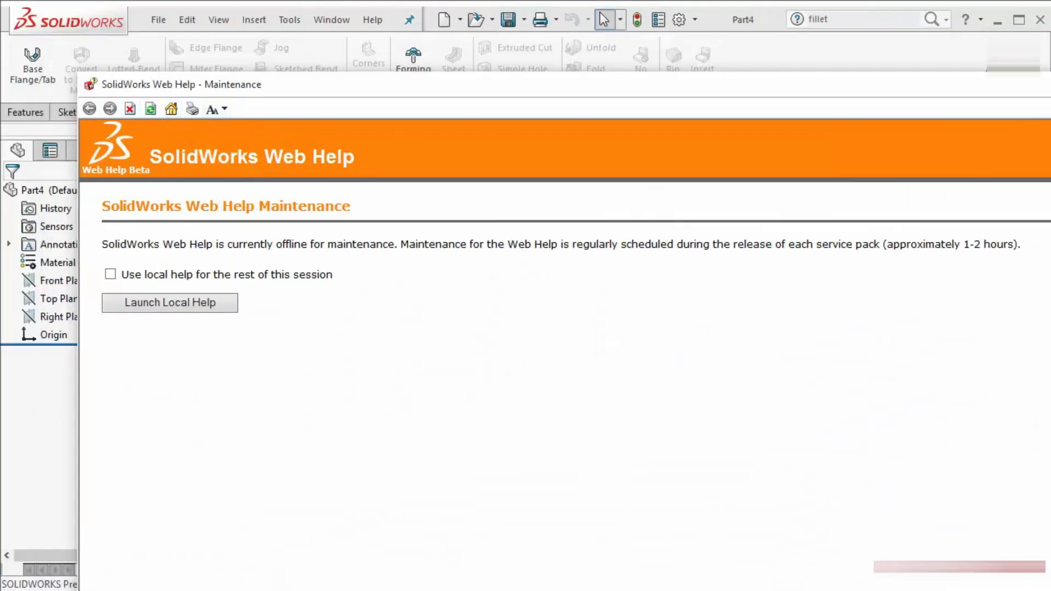
left_click_drag(657, 85, 292, 79)
left_click(819, 78)
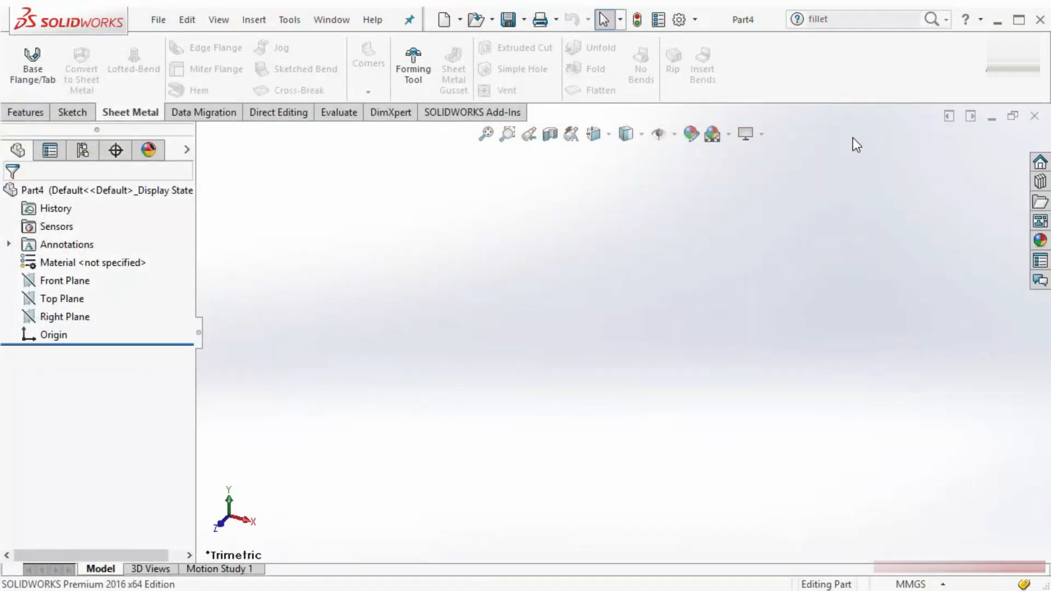
Switch the search scope to Files and Models, and from there to MySolidWorks.
left_click(946, 19)
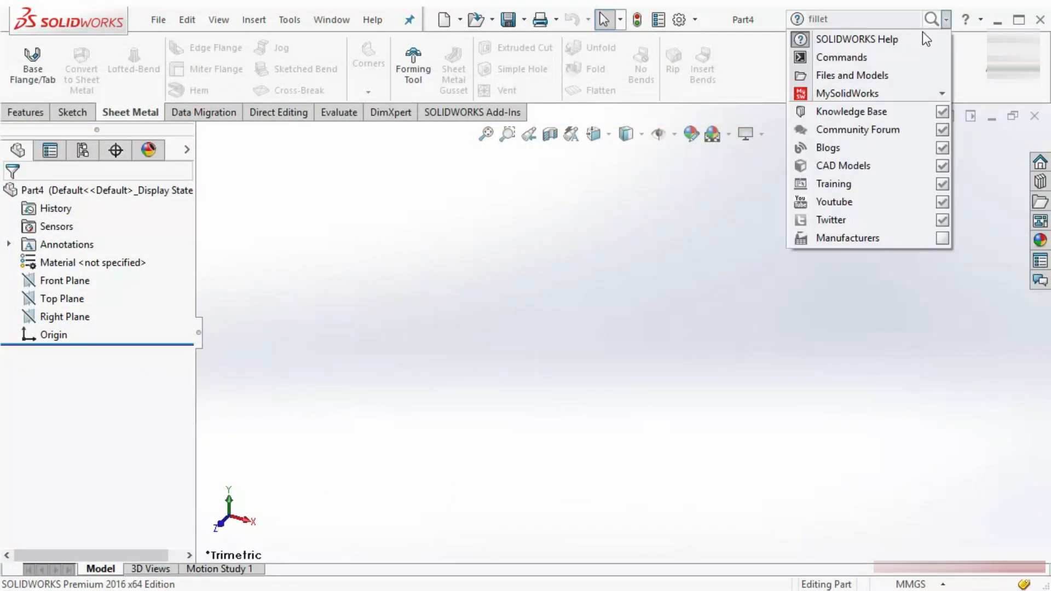
left_click(867, 76)
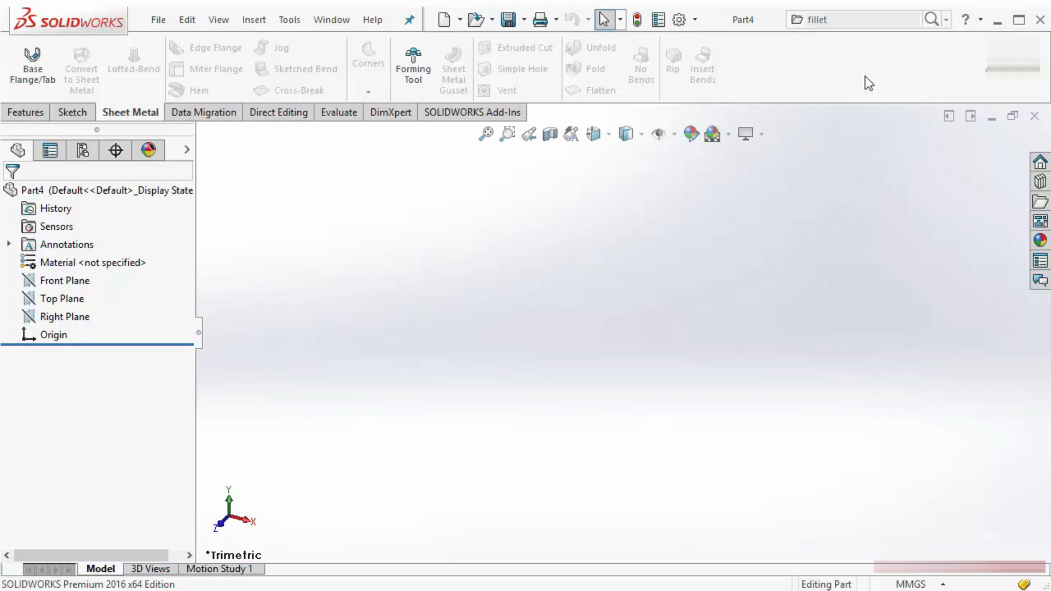
left_click(946, 20)
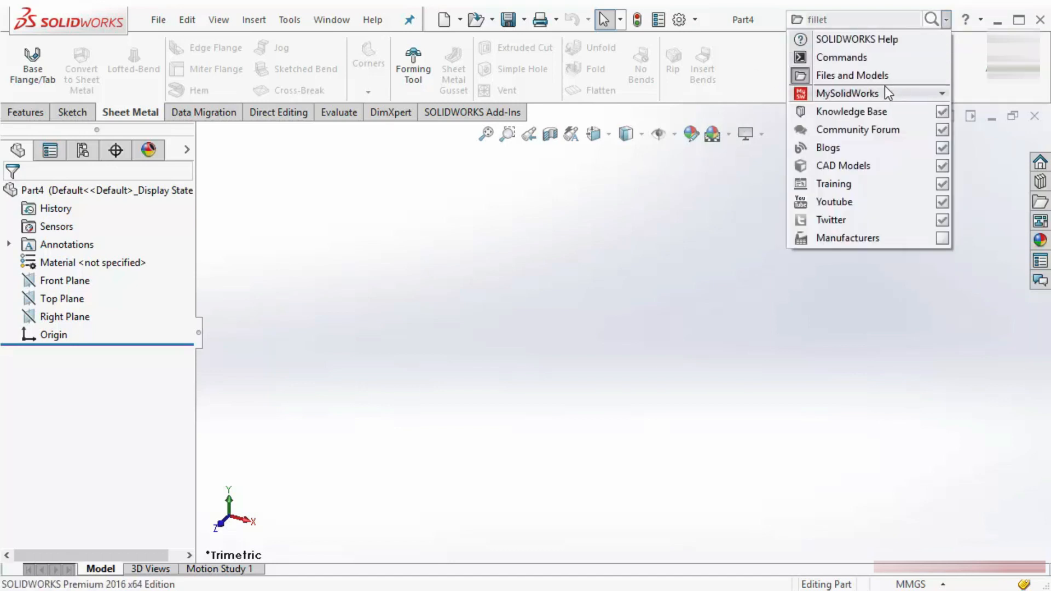
left_click(845, 94)
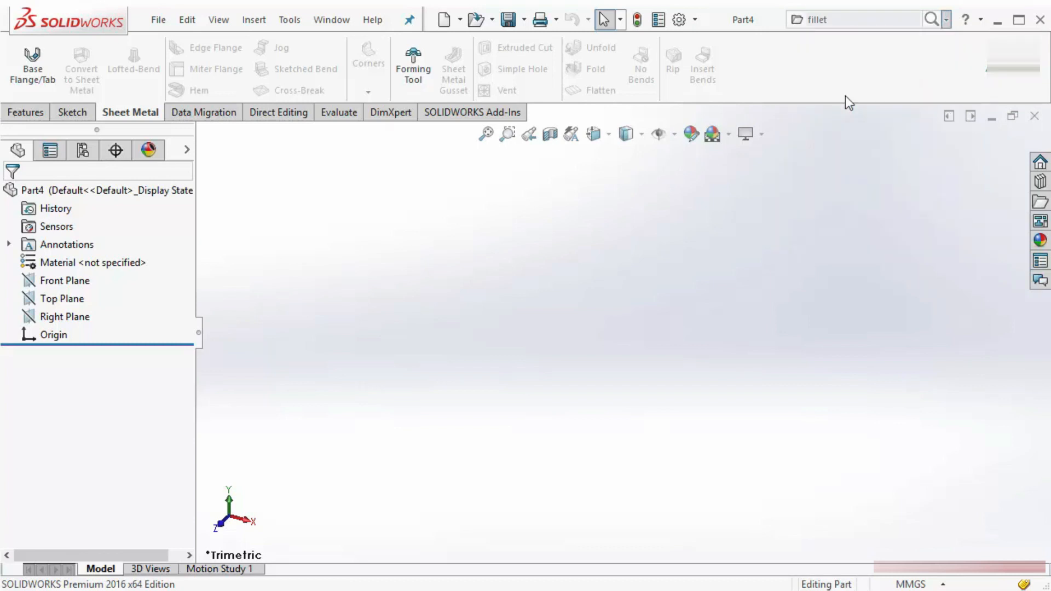
Search MySolidWorks for "extrude" and close the spare New Tab page in the browser.
double_click(817, 24)
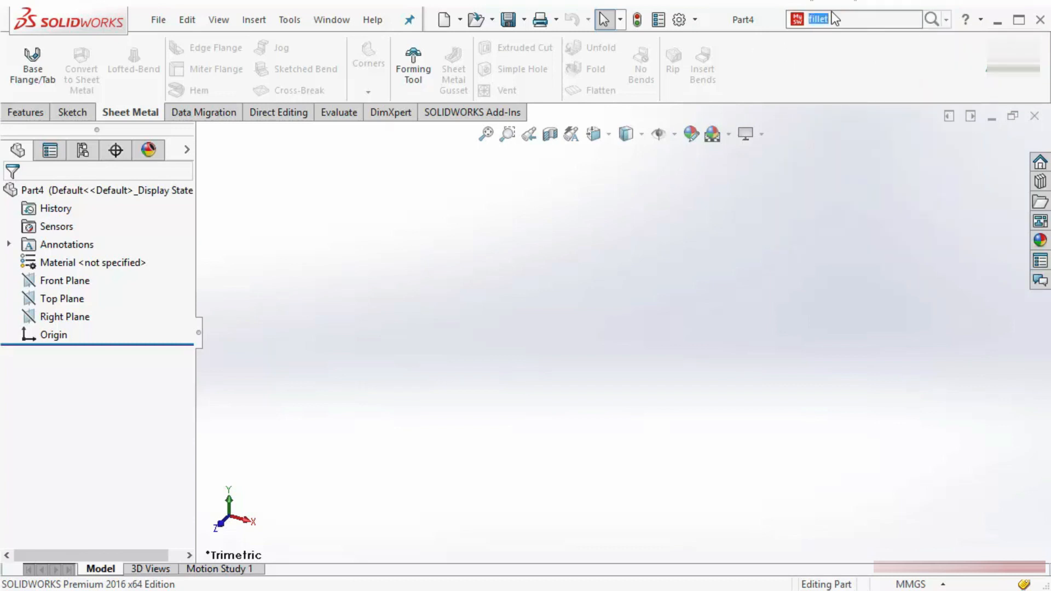
type("extrude")
key("Return")
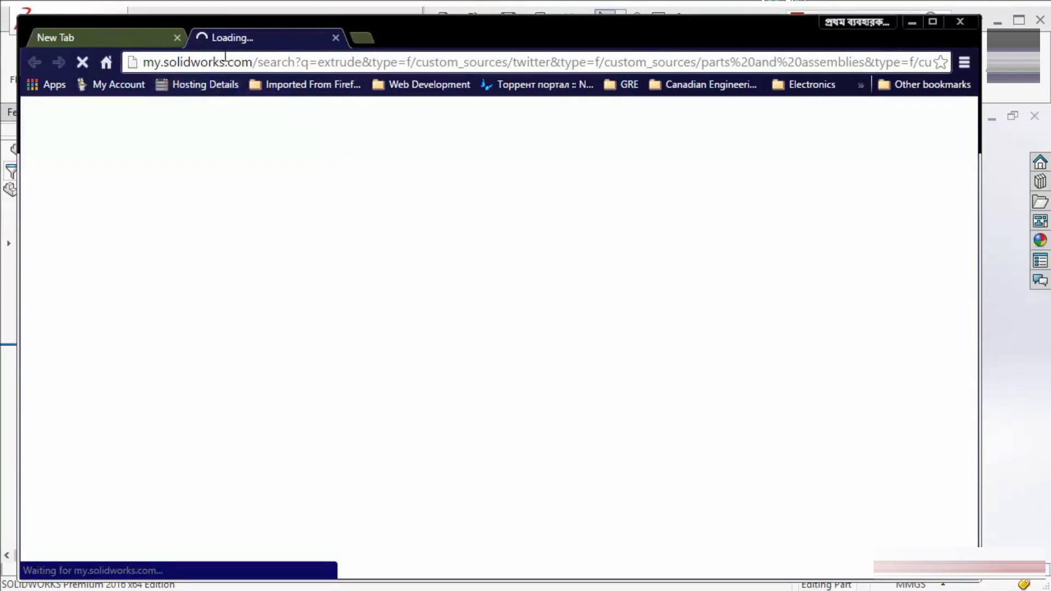
left_click(177, 37)
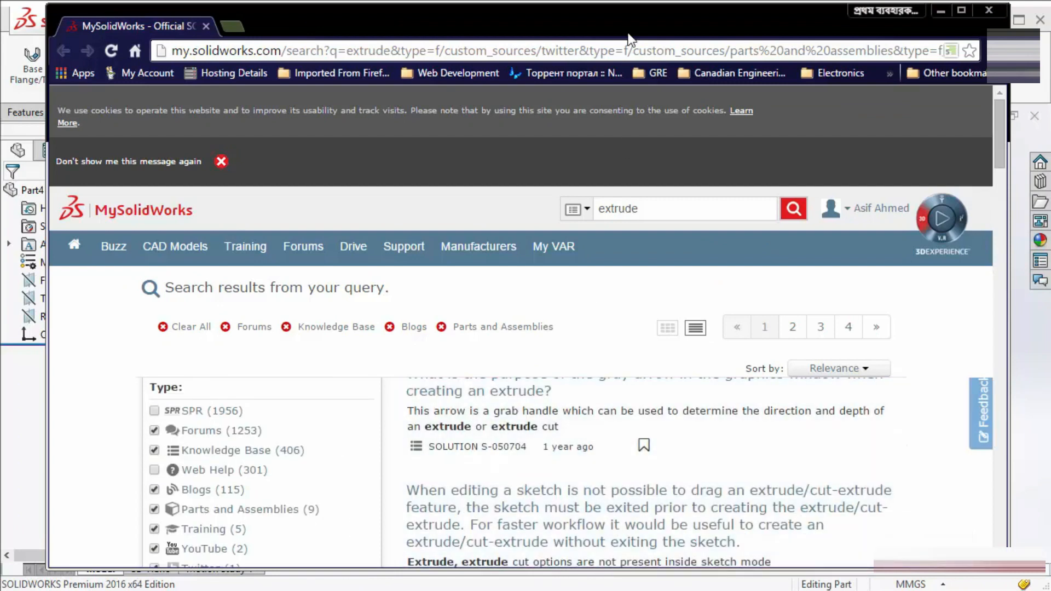
Dismiss the cookie notice and open the solution about the gray arrow's purpose when creating an extrude.
left_click_drag(628, 34, 628, 24)
left_click(220, 150)
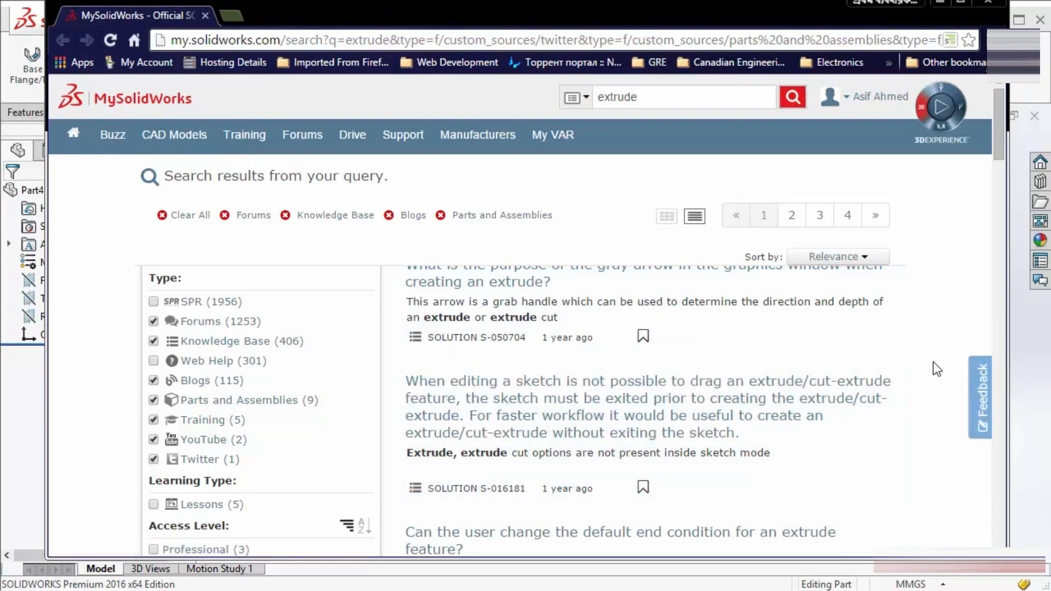
left_click(544, 315)
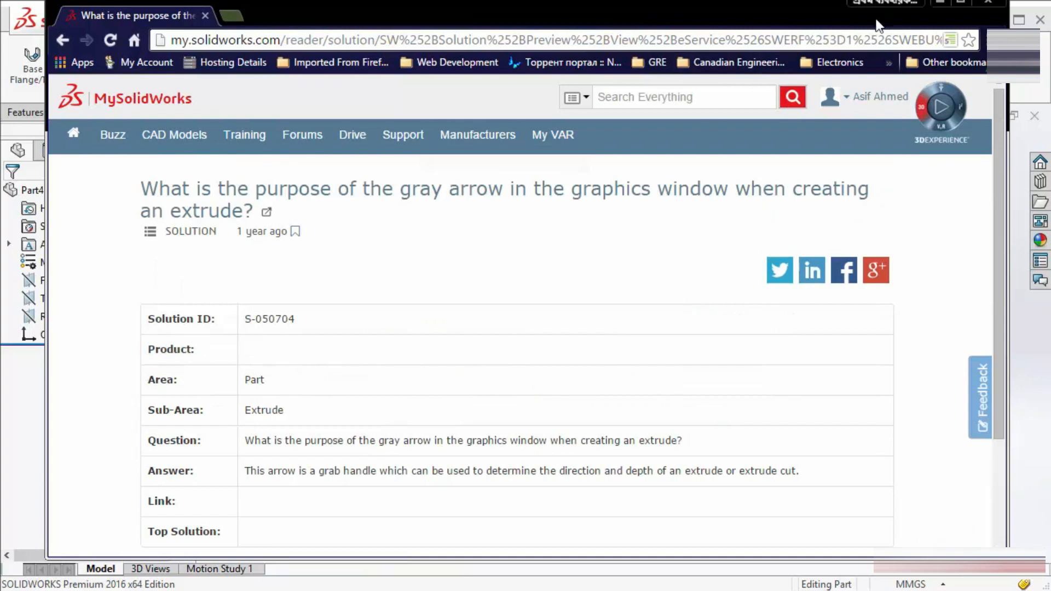
Return to SOLIDWORKS, limit the search scope to CAD Models, search for "washer" and look through the results.
left_click(940, 3)
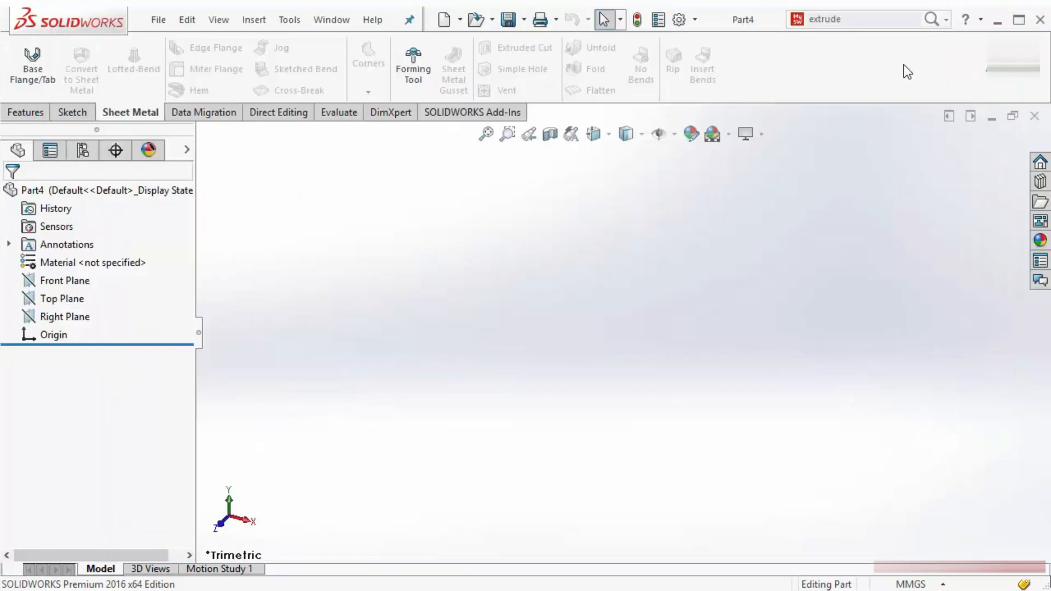
left_click(946, 21)
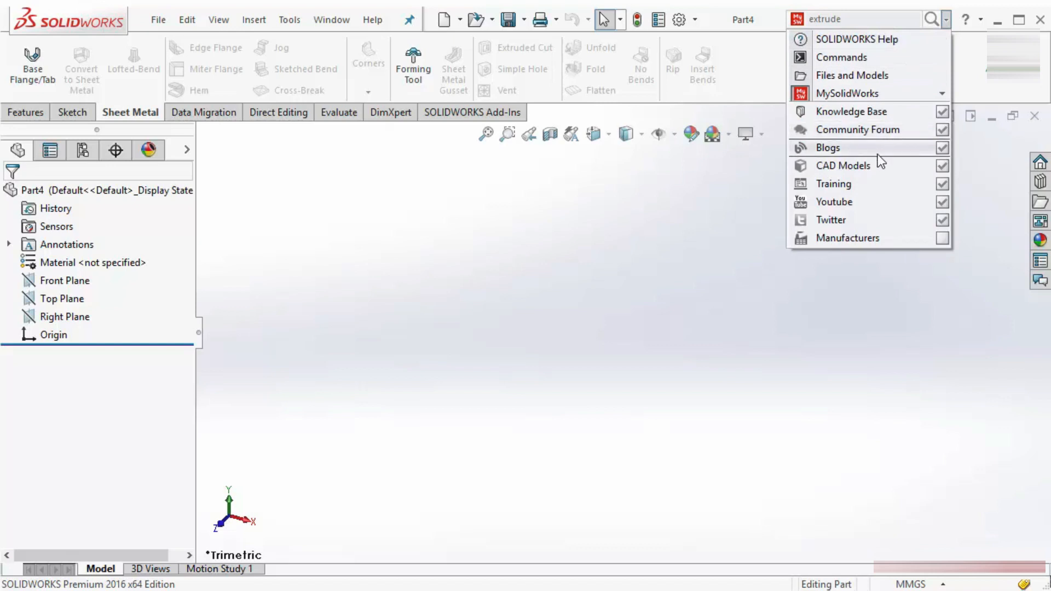
left_click(877, 172)
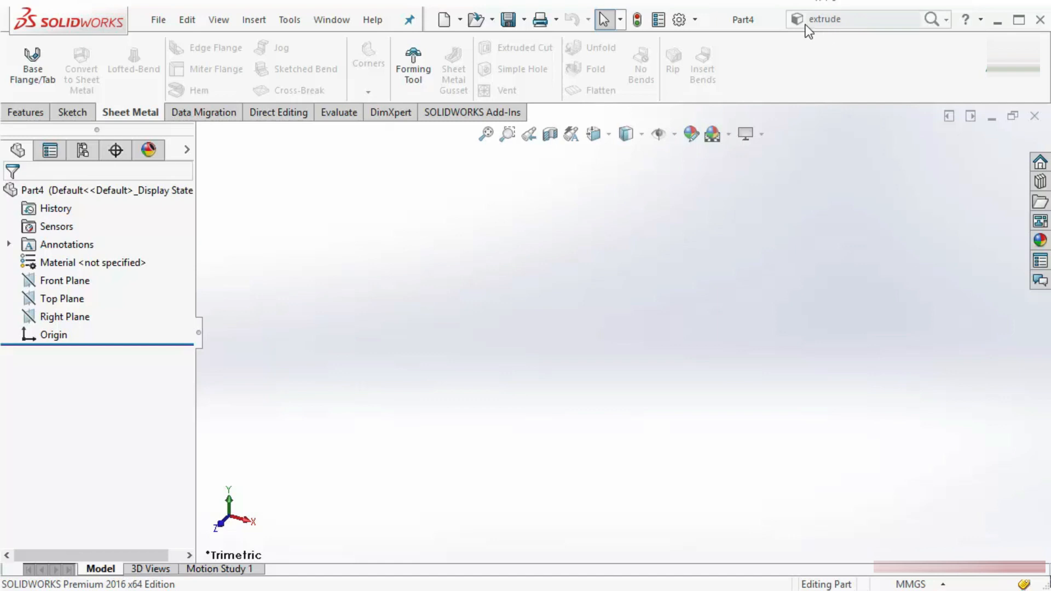
left_click(867, 19)
type("washer")
key("Return")
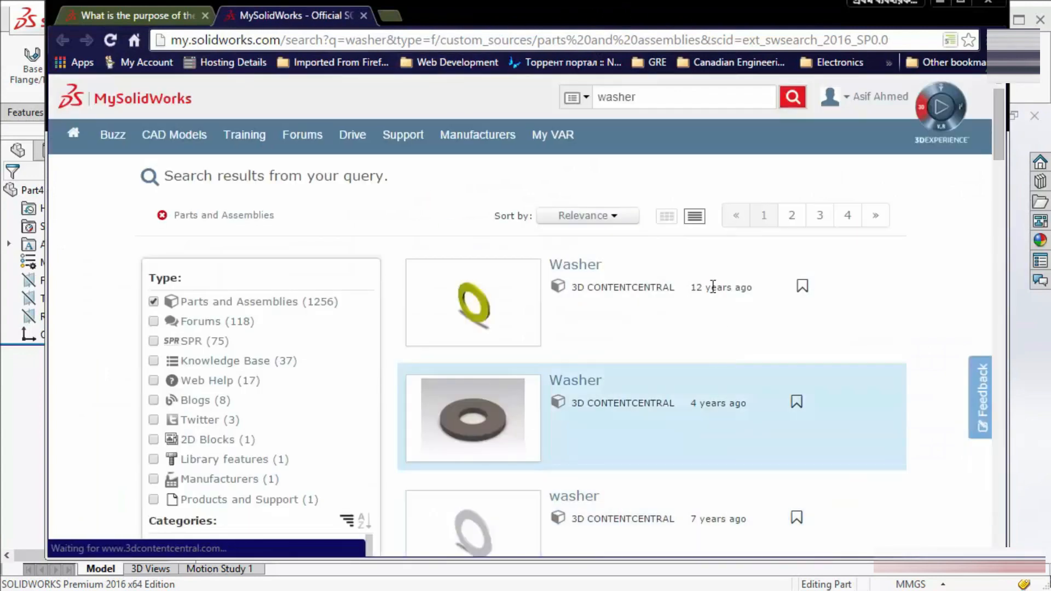
scroll(657, 356, "down", 3)
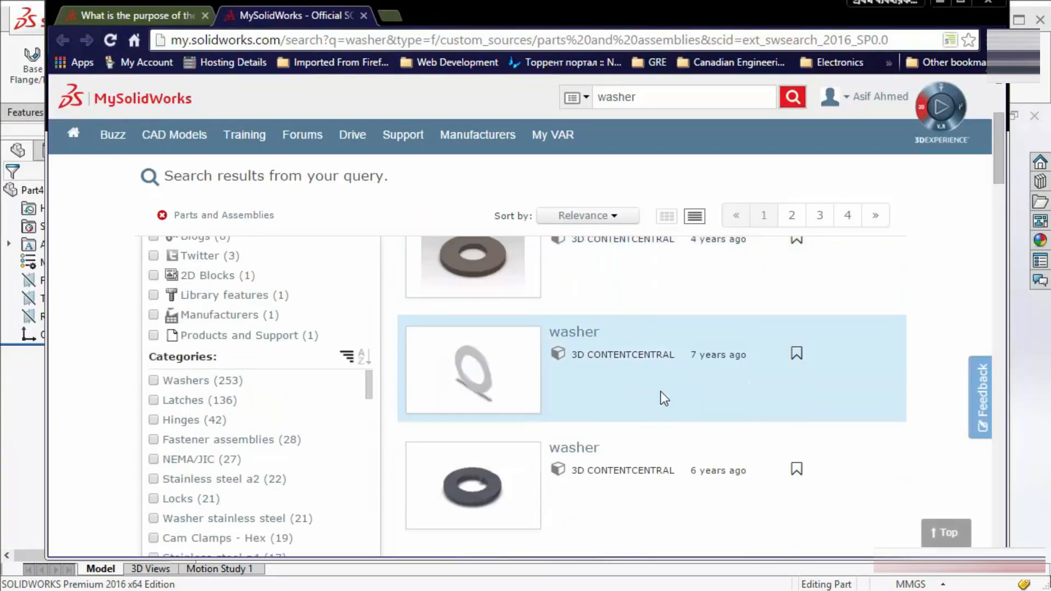
scroll(688, 348, "up", 1)
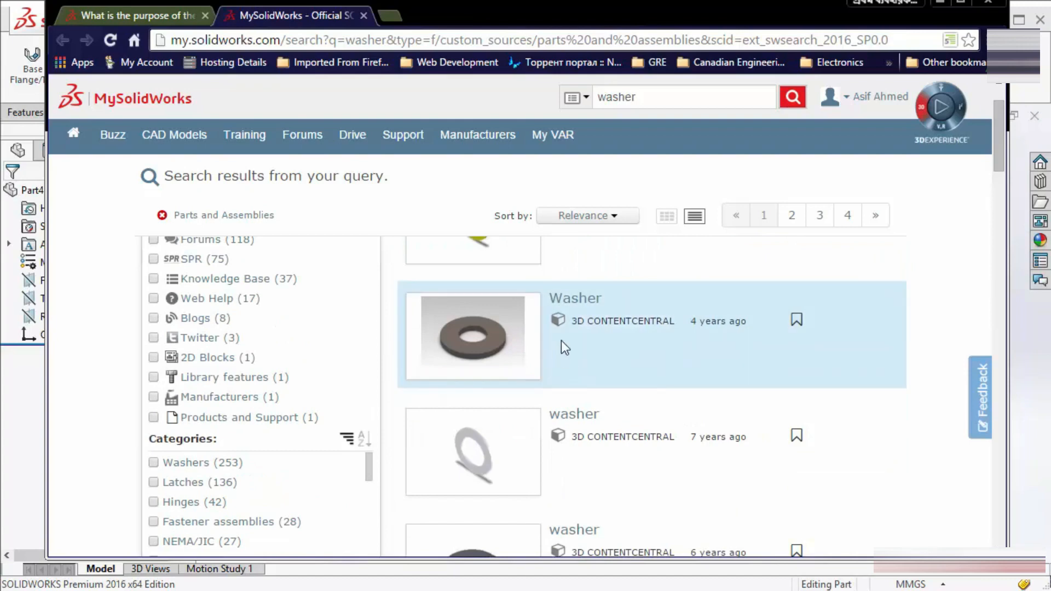
left_click(942, 2)
Change the search scope to Youtube and search for "extrude".
left_click(946, 20)
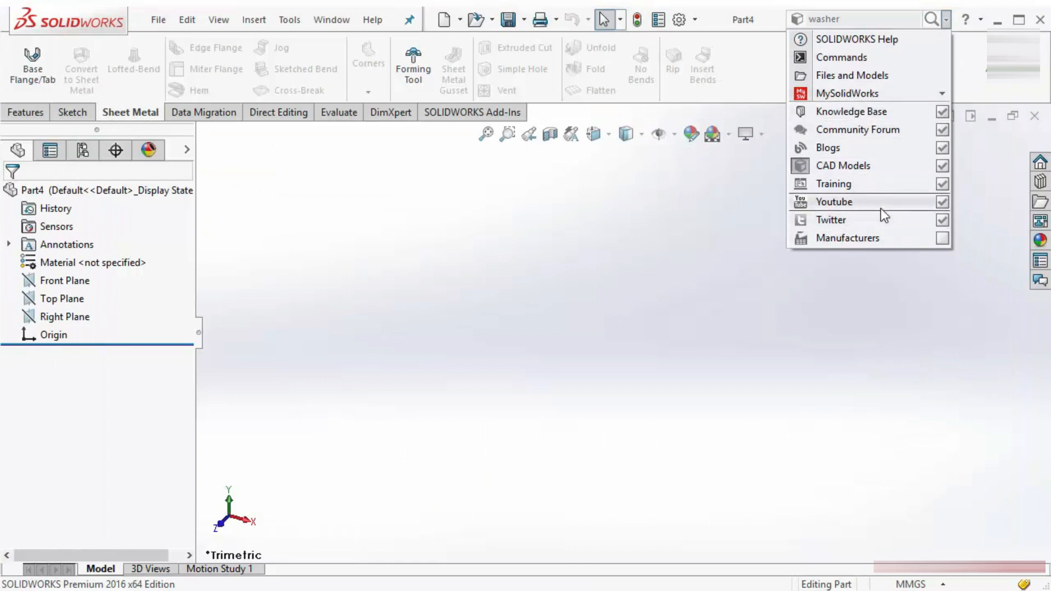
left_click(837, 204)
double_click(825, 21)
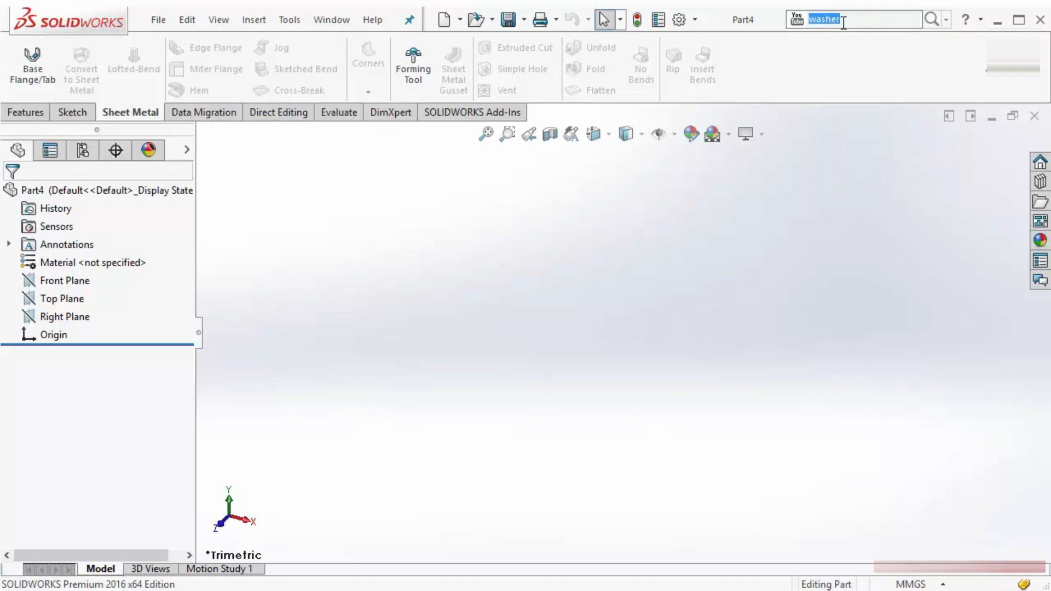
type("extrude")
key("Return")
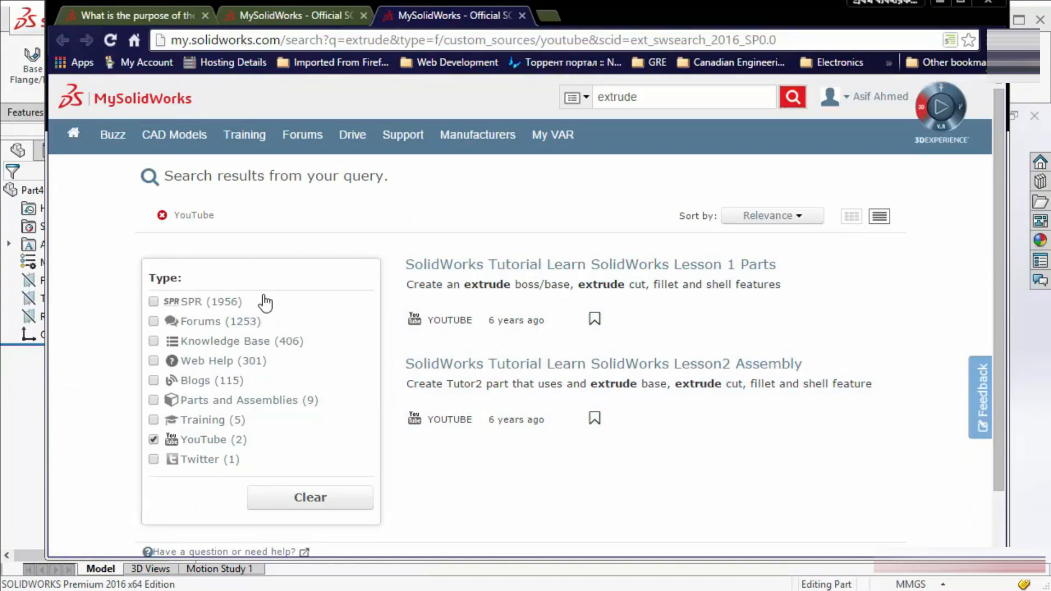
Open the video page "SolidWorks Tutorial Learn SolidWorks Lesson 1 Parts" from the results, look it over and return to SOLIDWORKS.
left_click(487, 267)
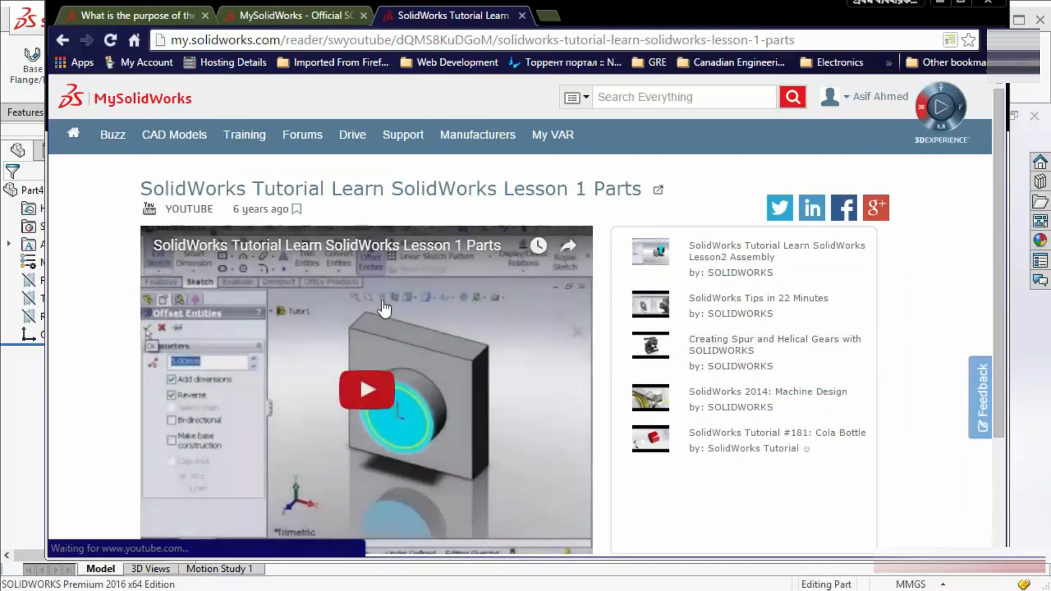
scroll(494, 260, "down", 2)
scroll(466, 333, "up", 3)
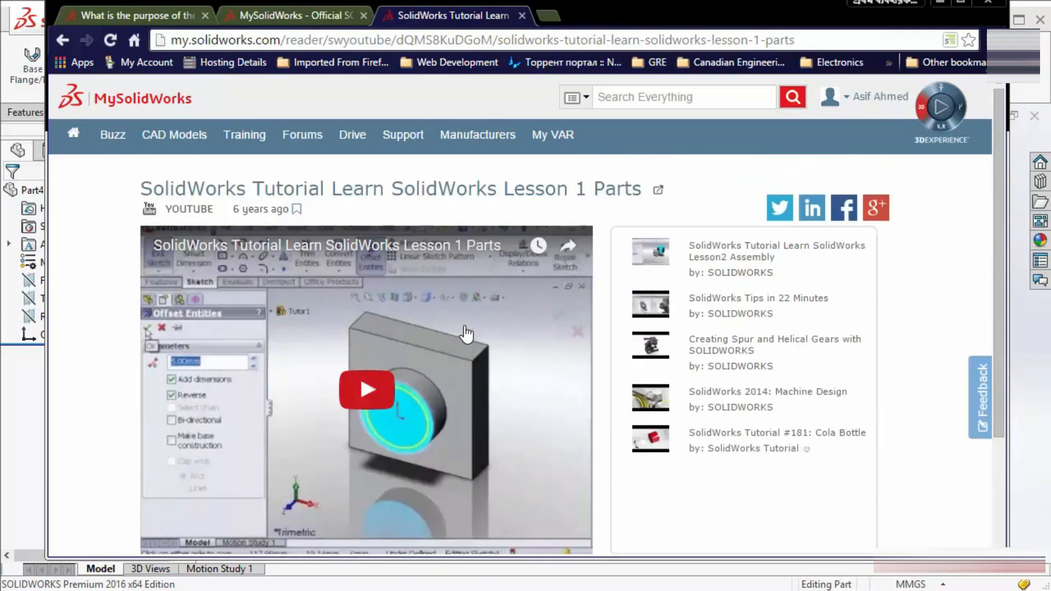
left_click(940, 2)
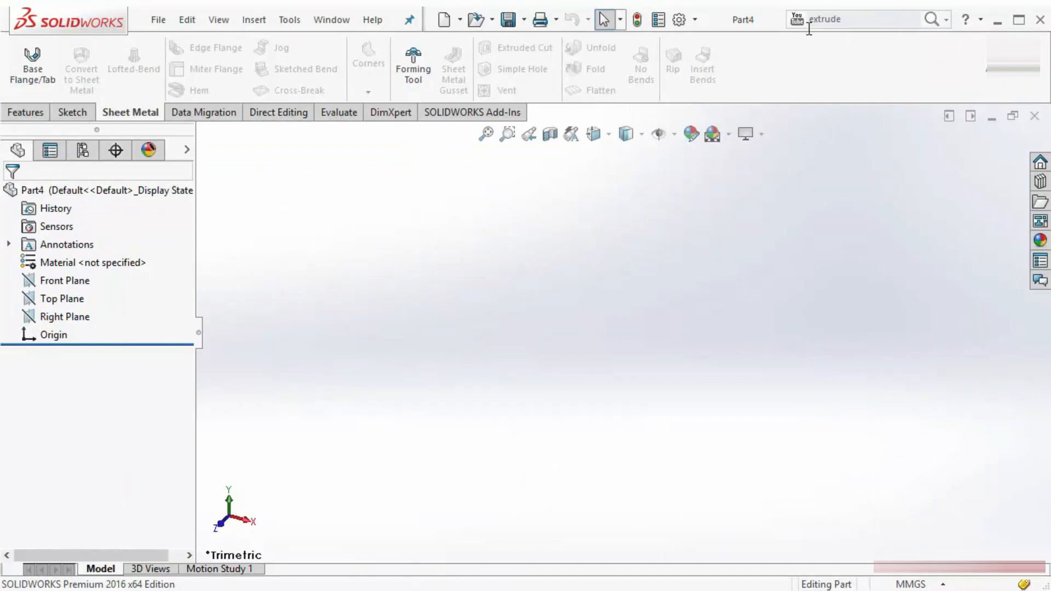
Open SOLIDWORKS Help, move its window fully into view, look through the welcome page and close it.
left_click(981, 20)
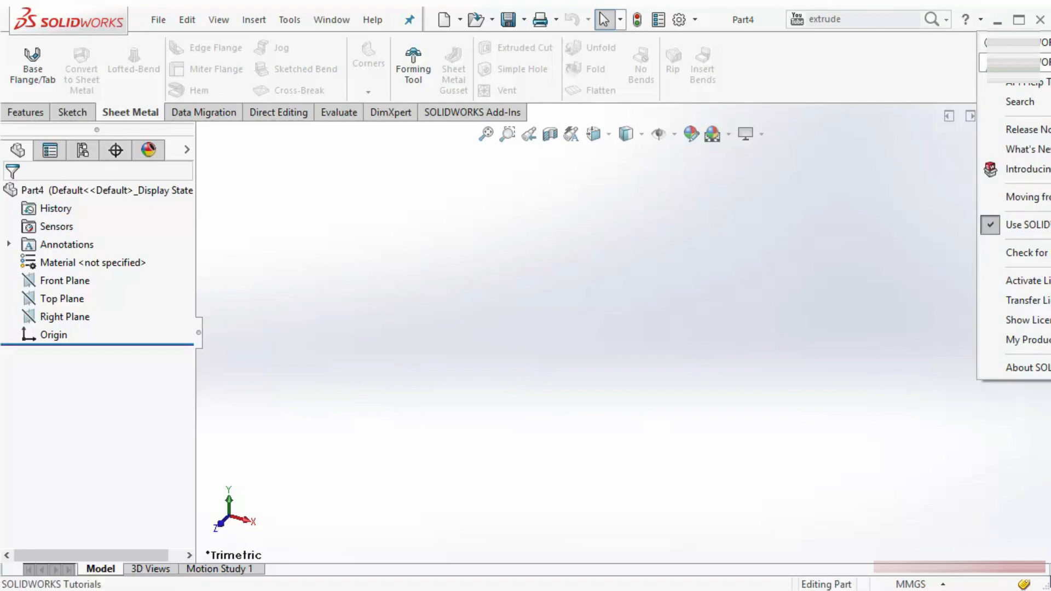
left_click(1015, 42)
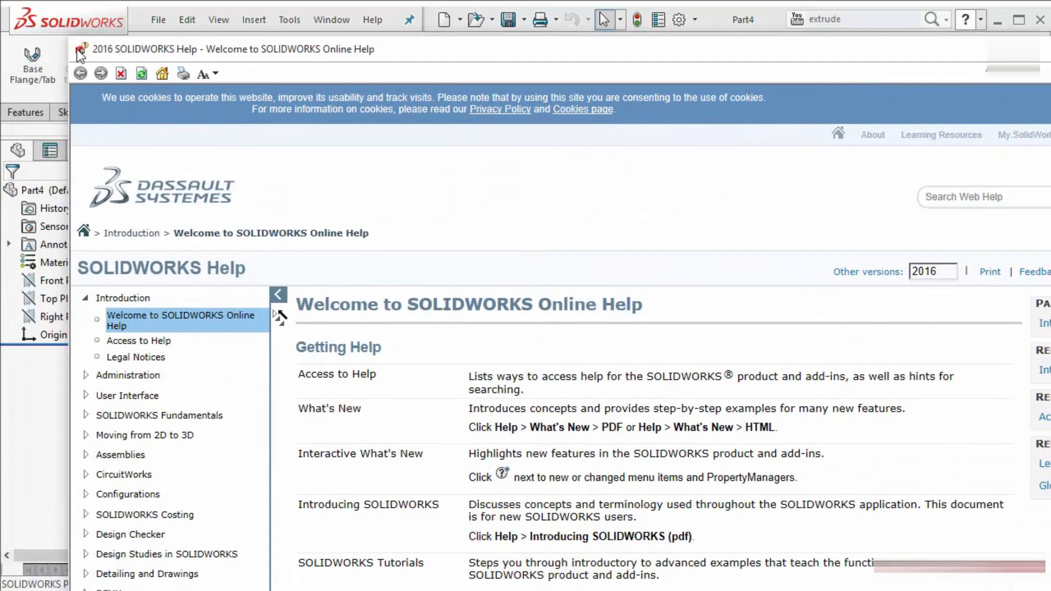
left_click_drag(80, 54, 239, 64)
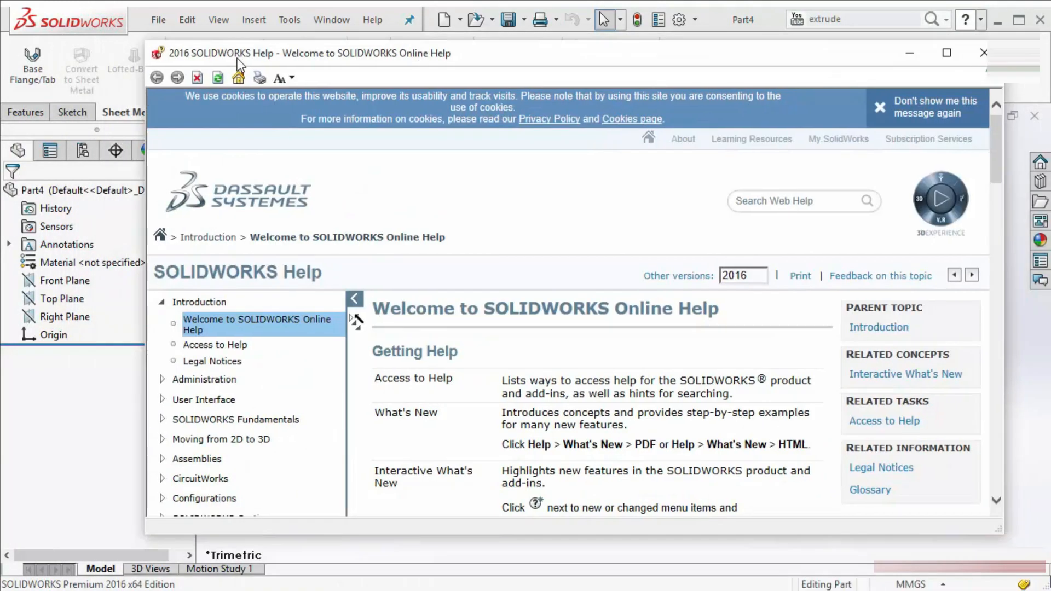
scroll(519, 407, "down", 10)
scroll(519, 408, "up", 10)
scroll(520, 408, "down", 5)
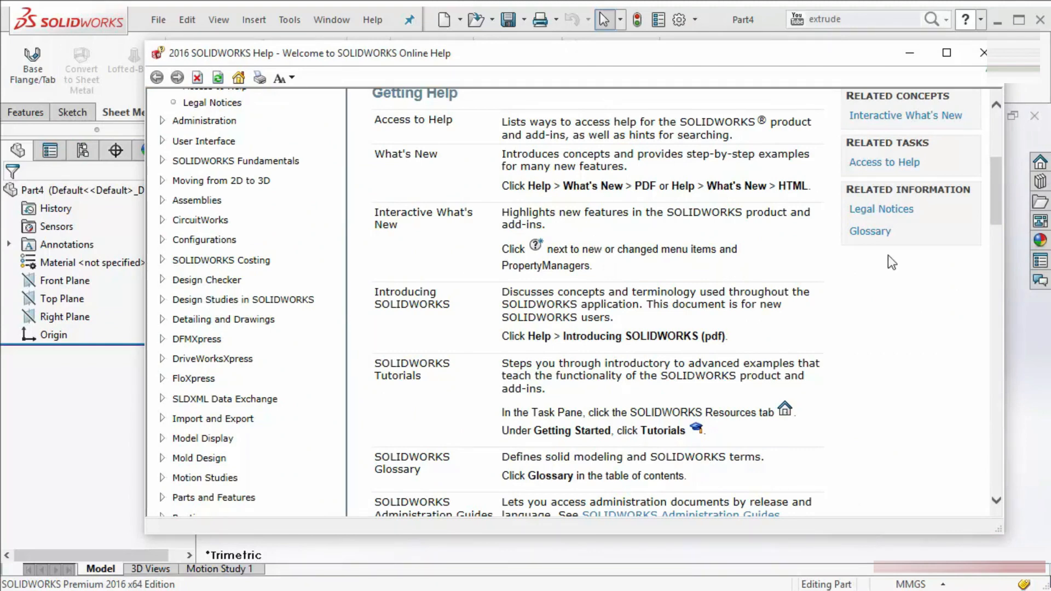
left_click(978, 53)
left_click(980, 24)
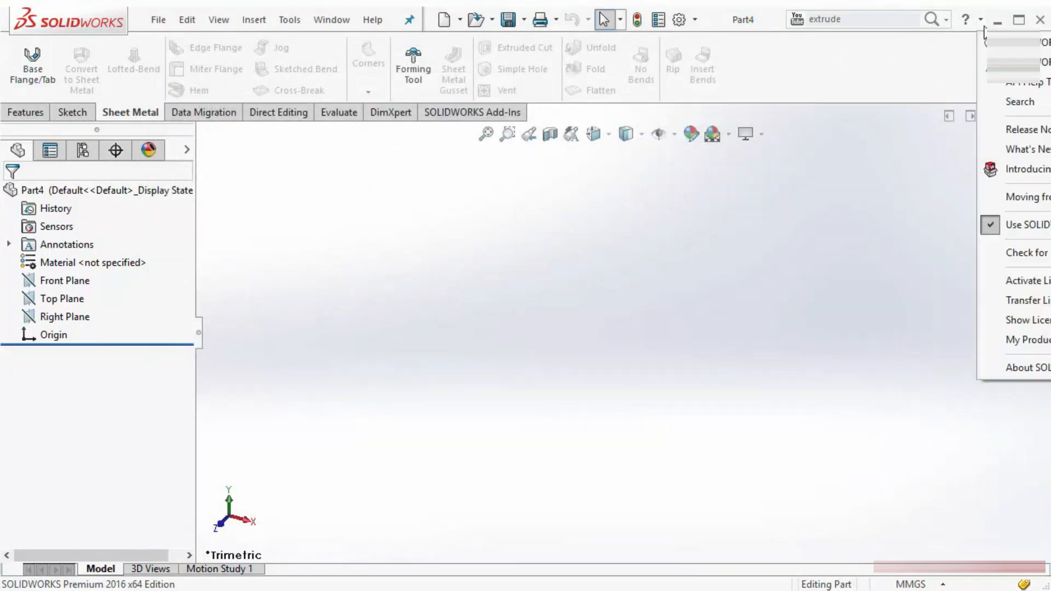
mouse_move(1029, 148)
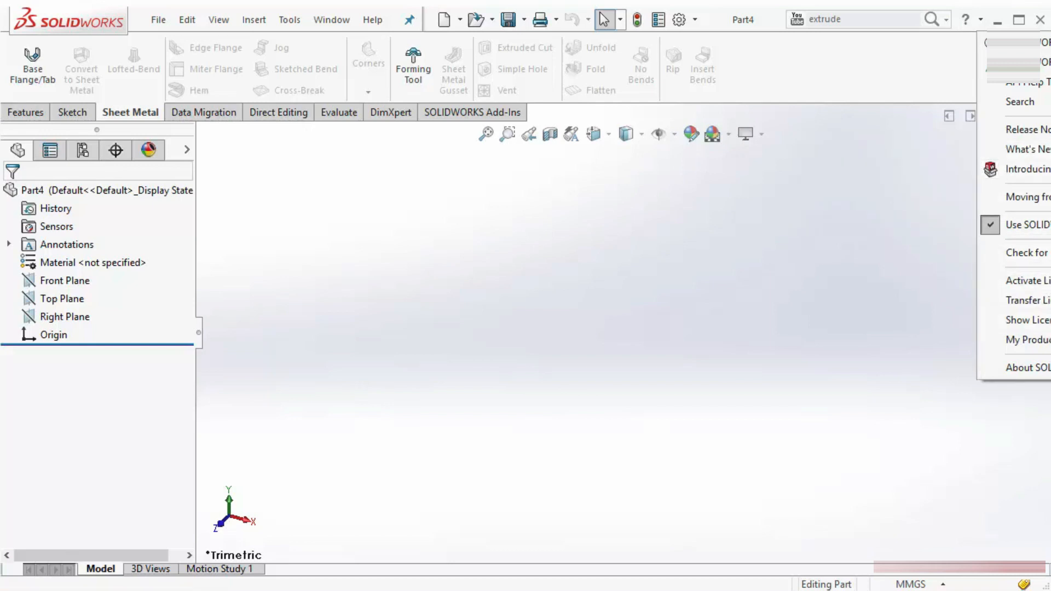
left_click(858, 263)
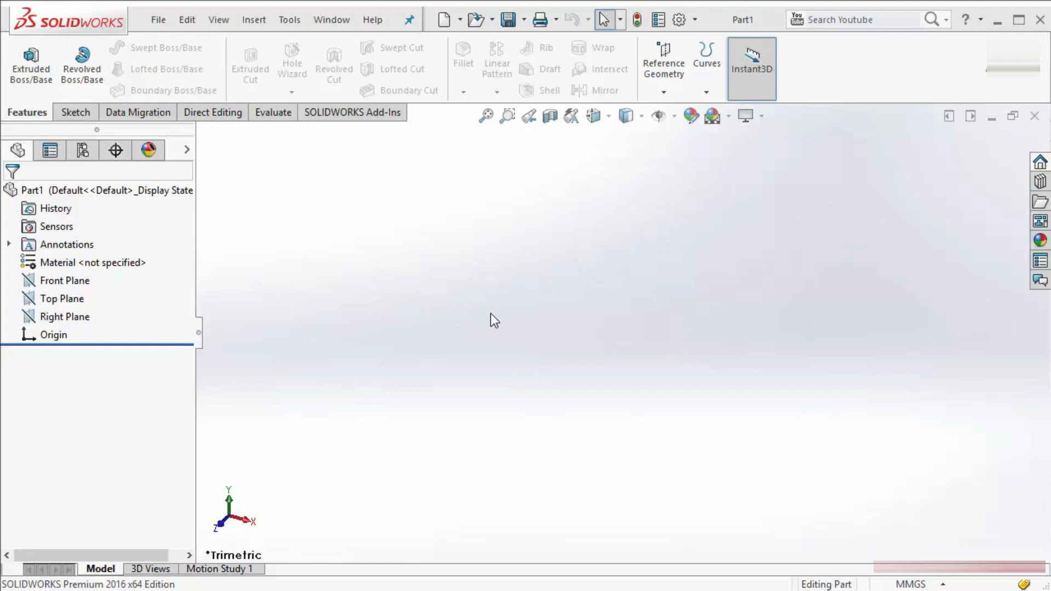
Show the Sketch commands in the CommandManager and return to the Features commands.
left_click(74, 113)
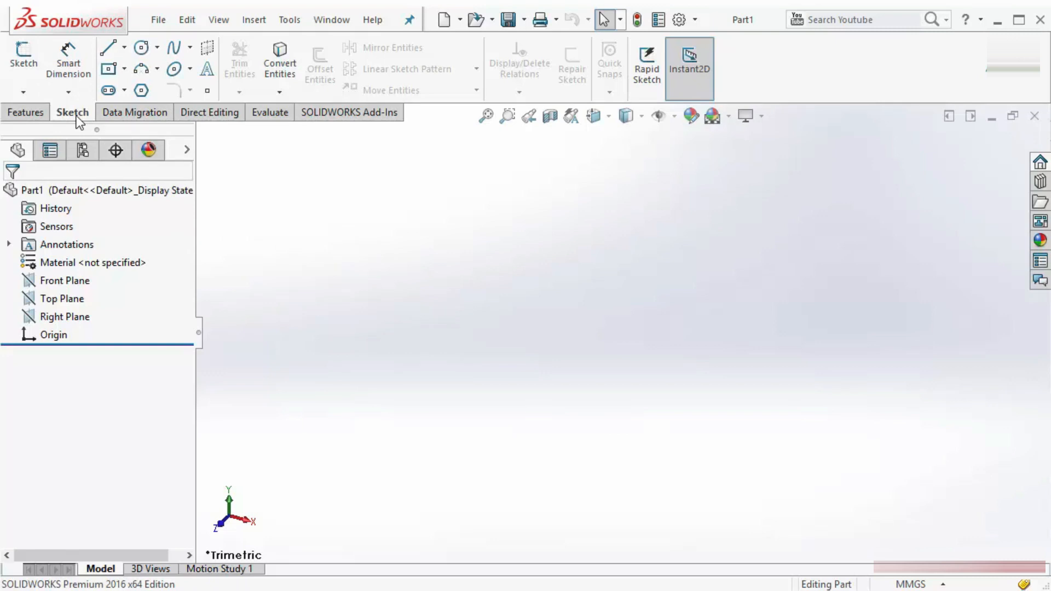
left_click(25, 112)
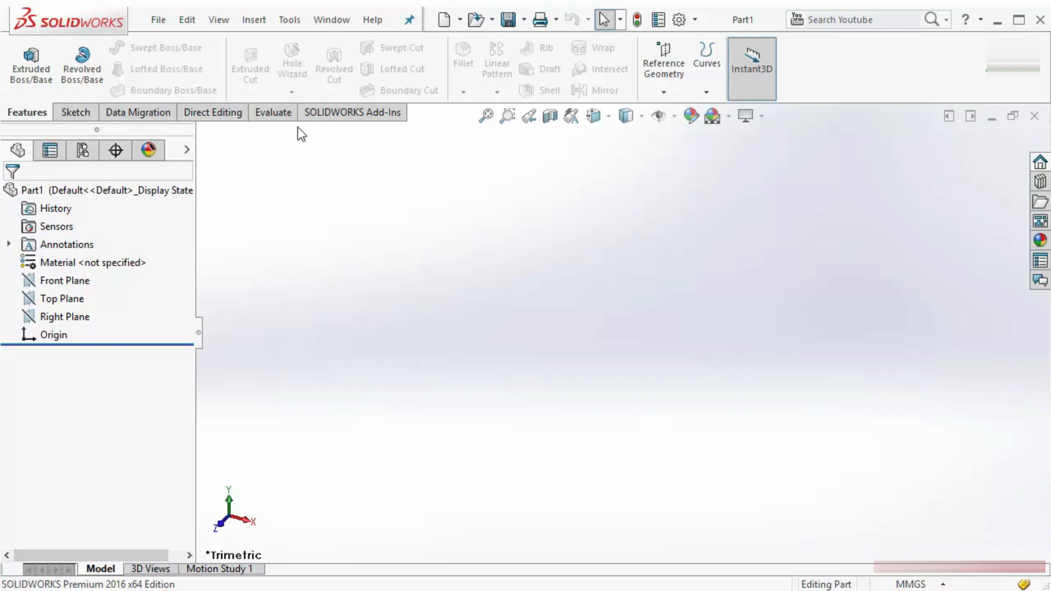
Create a new drawing with the A (ANSI) Landscape sheet format and cancel the Model View command.
left_click(159, 22)
left_click(164, 43)
left_click(713, 249)
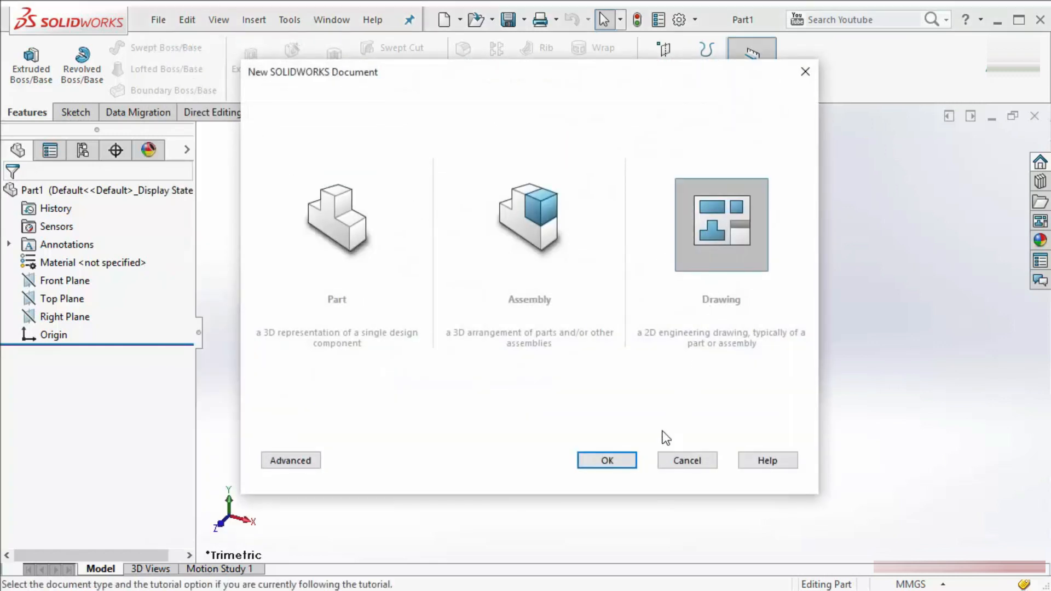
left_click(629, 463)
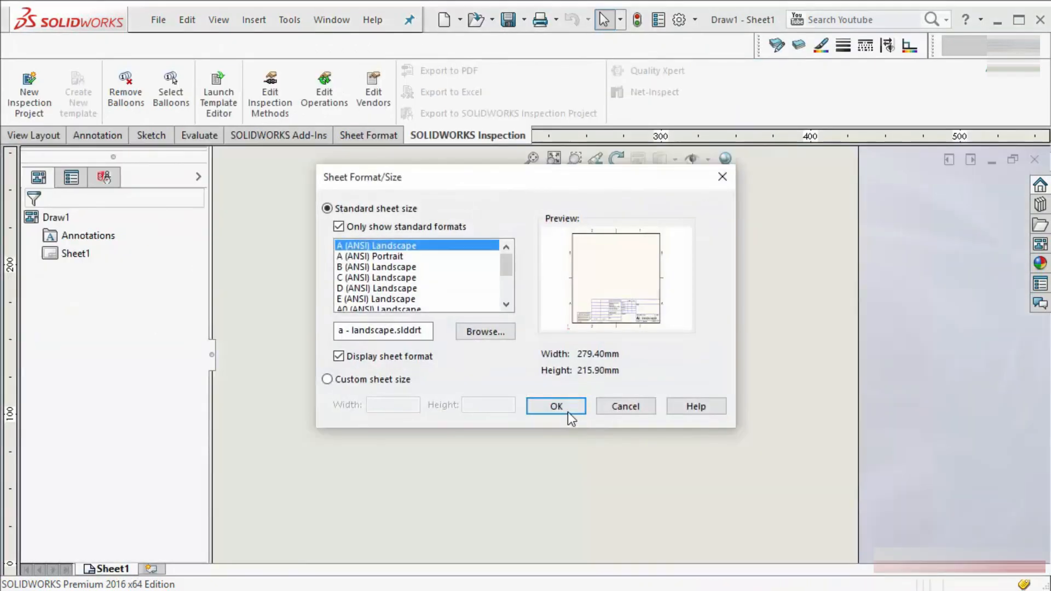
left_click(556, 406)
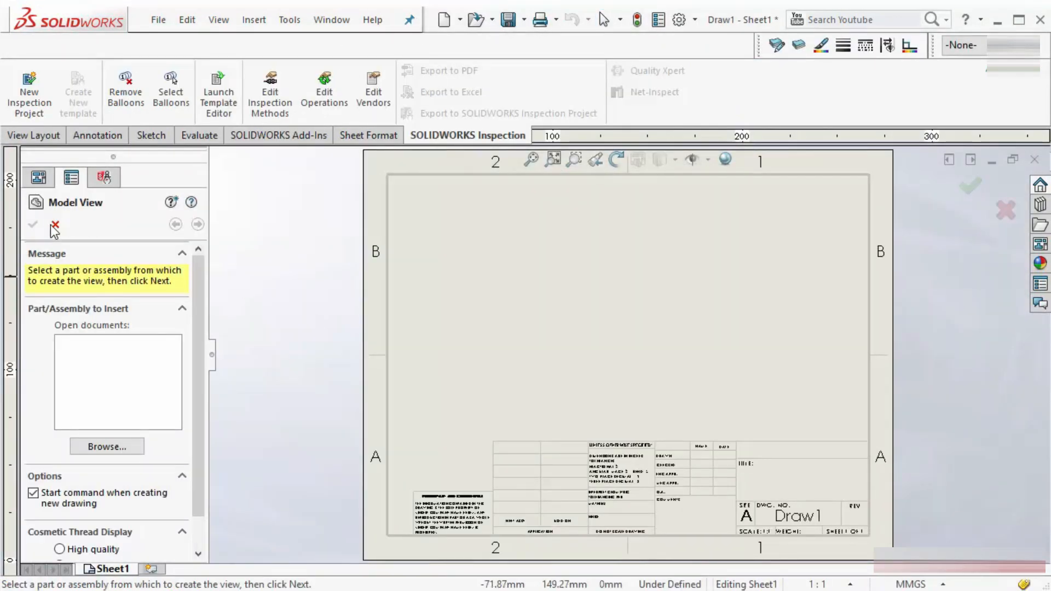
left_click(53, 226)
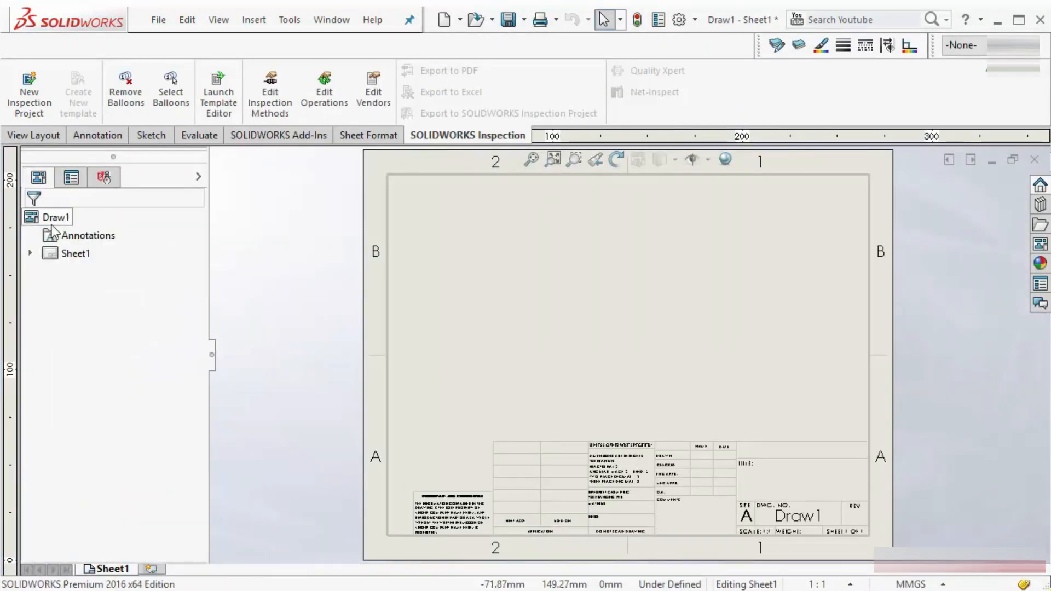
View the drawing's View Layout and Annotation commands and switch back to the Part1 document.
left_click(52, 139)
left_click(101, 136)
left_click(331, 20)
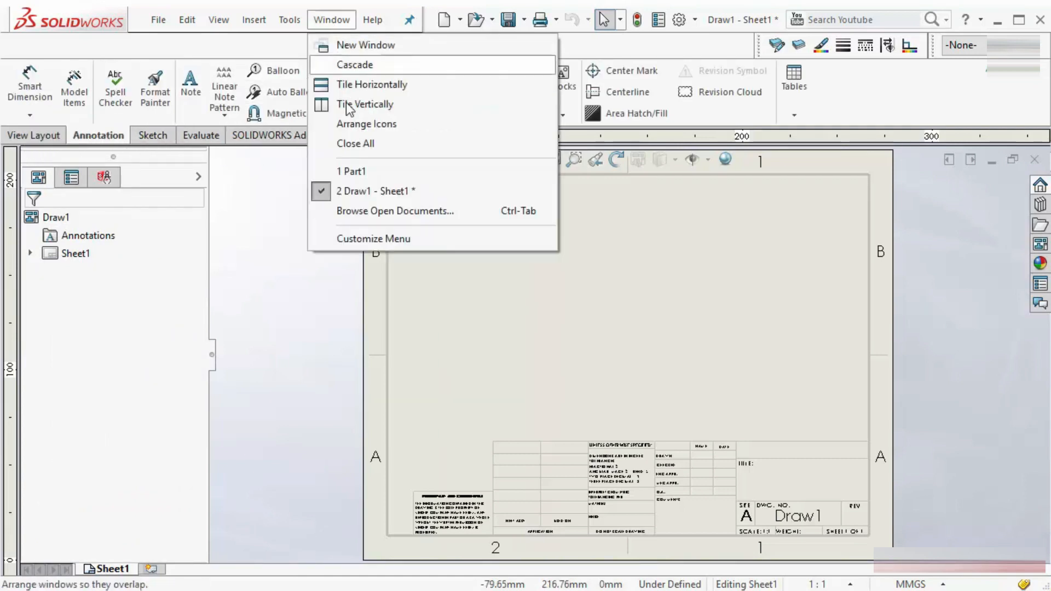
left_click(360, 173)
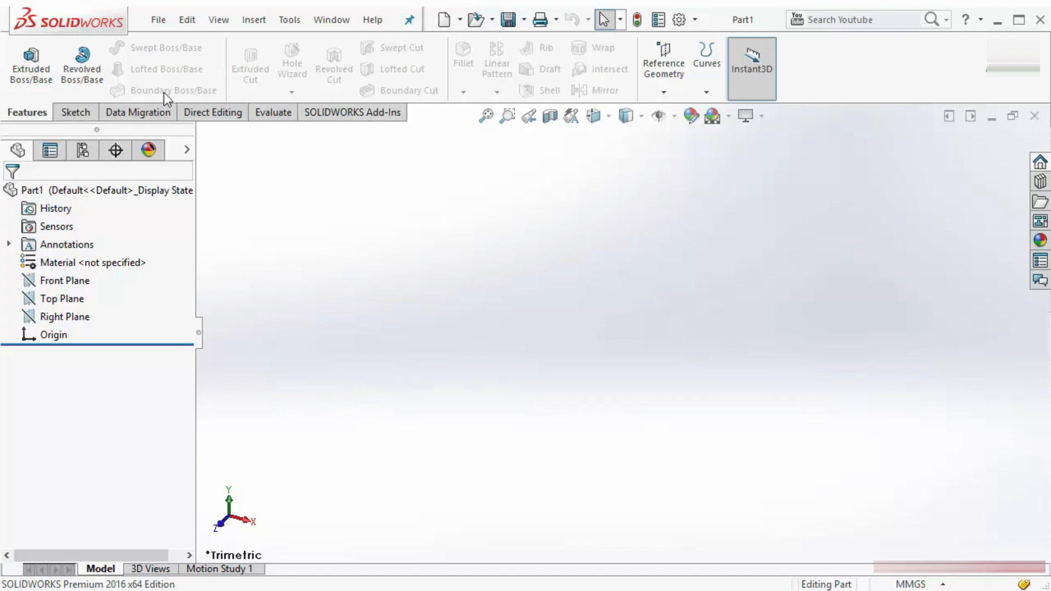
Add the Surfaces command set to the part's CommandManager and display its commands.
right_click(293, 114)
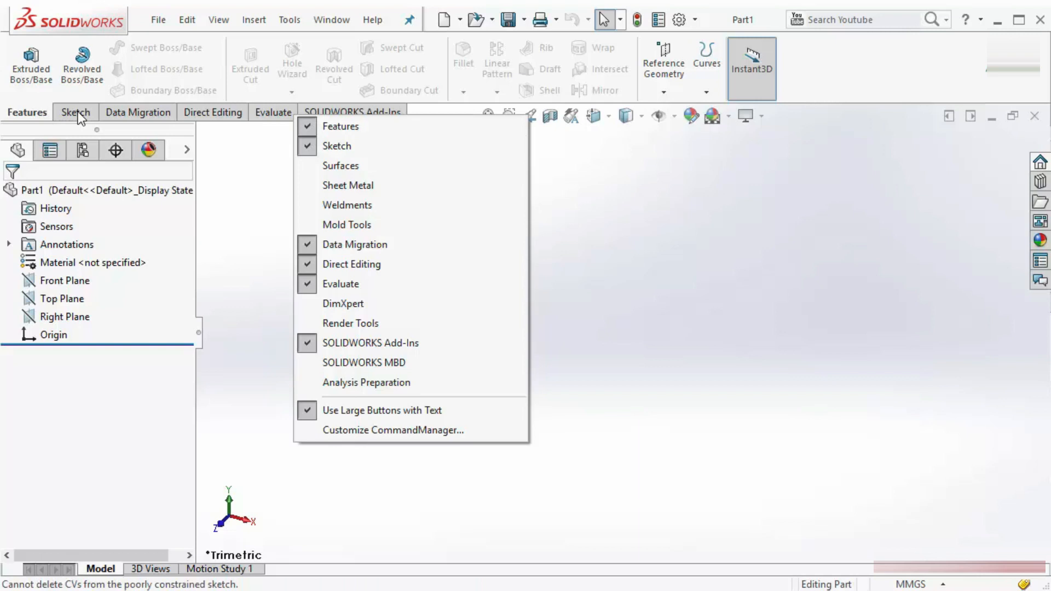
left_click(307, 170)
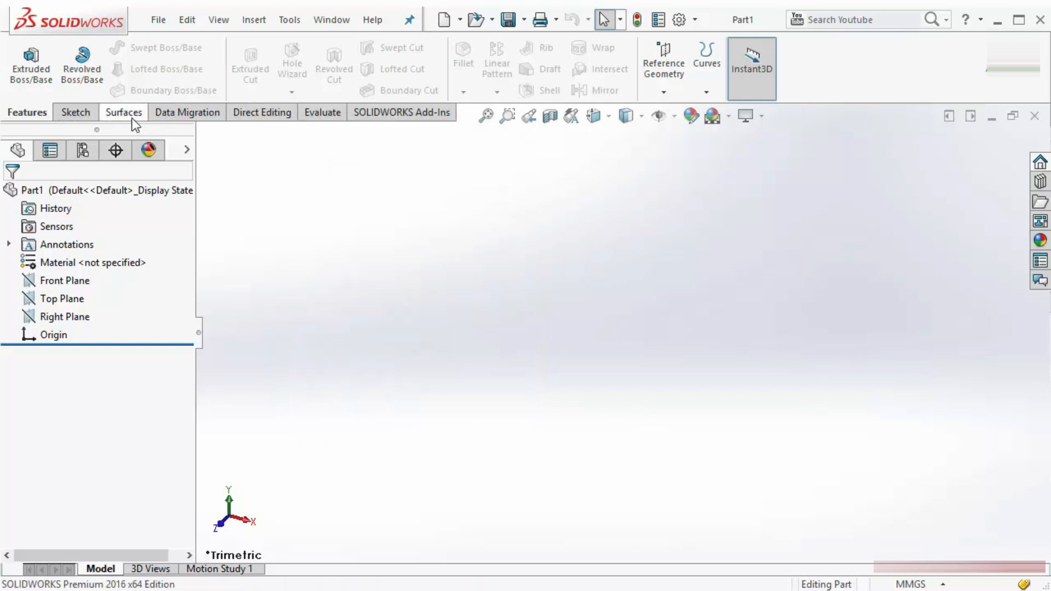
left_click(115, 110)
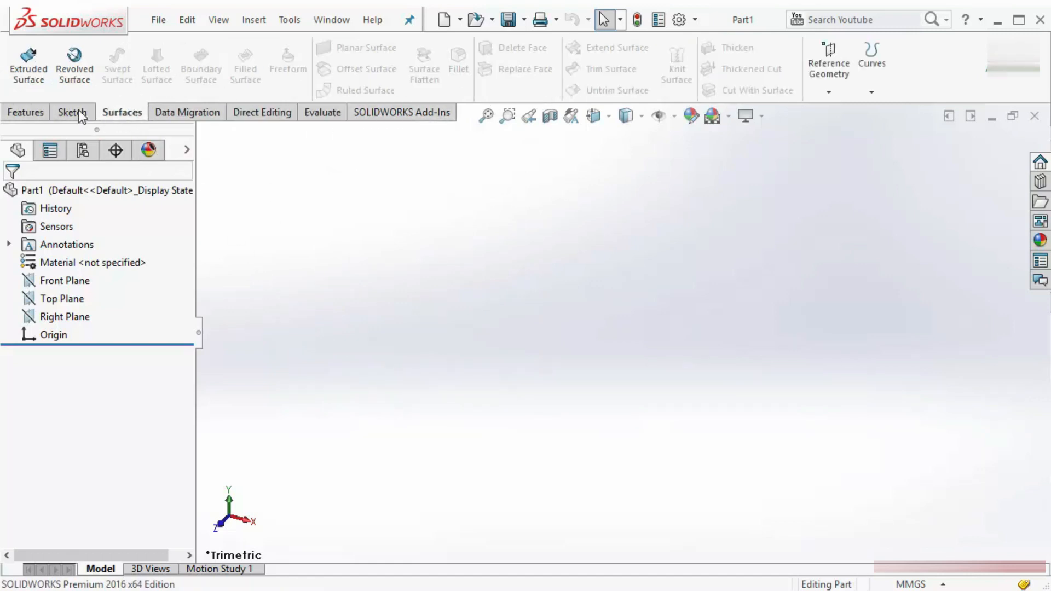
Review the part's Features and Sketch command sets in the CommandManager, ending on Features.
left_click(41, 117)
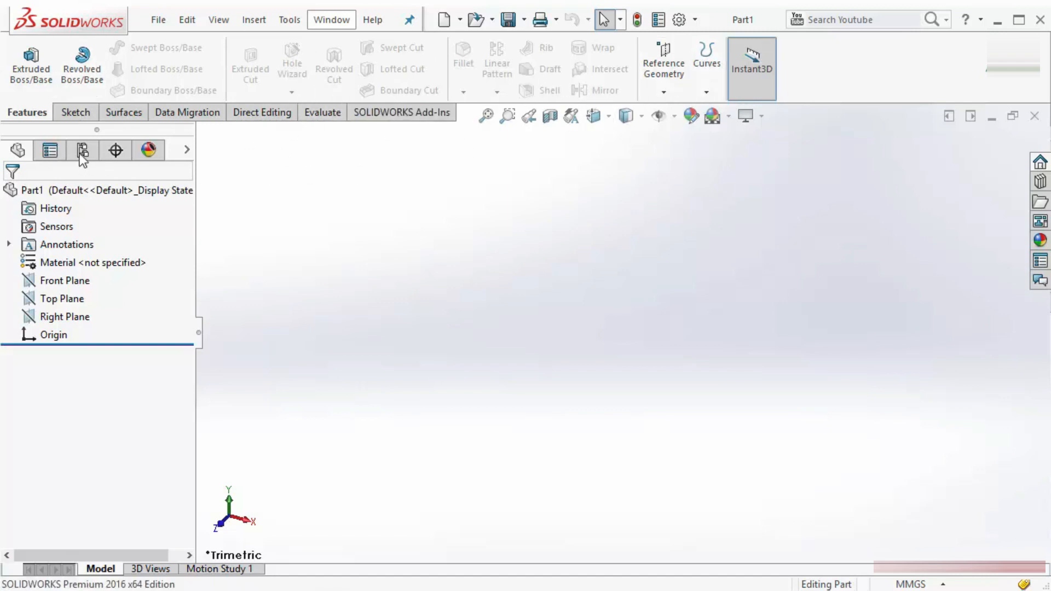
left_click(77, 116)
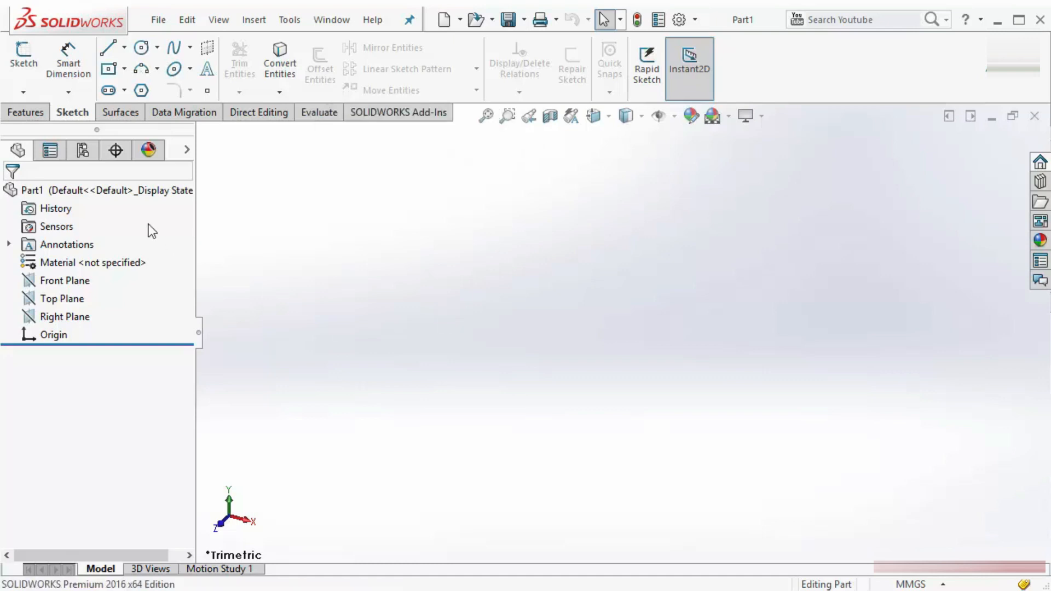
left_click(22, 113)
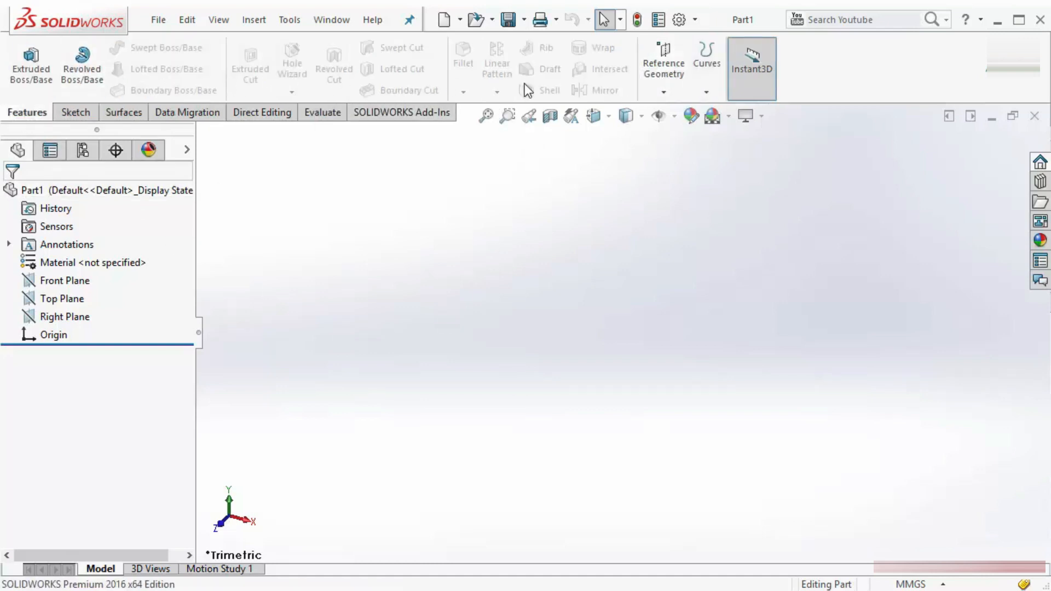
Turn off large buttons with text for the CommandManager.
right_click(254, 57)
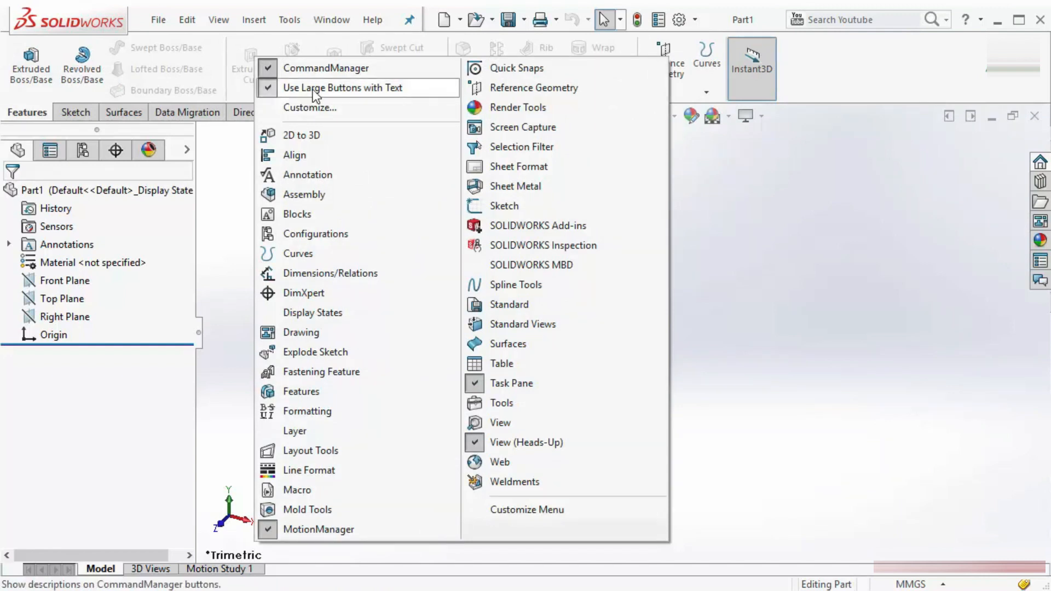
left_click(268, 89)
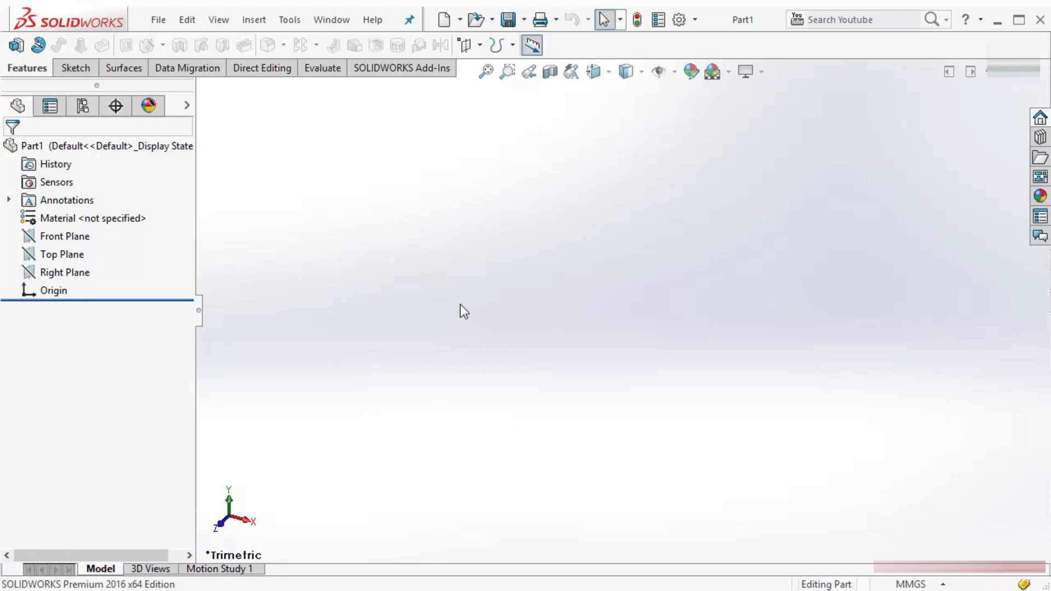
Toggle large buttons with text on, off and back on for the CommandManager.
right_click(225, 37)
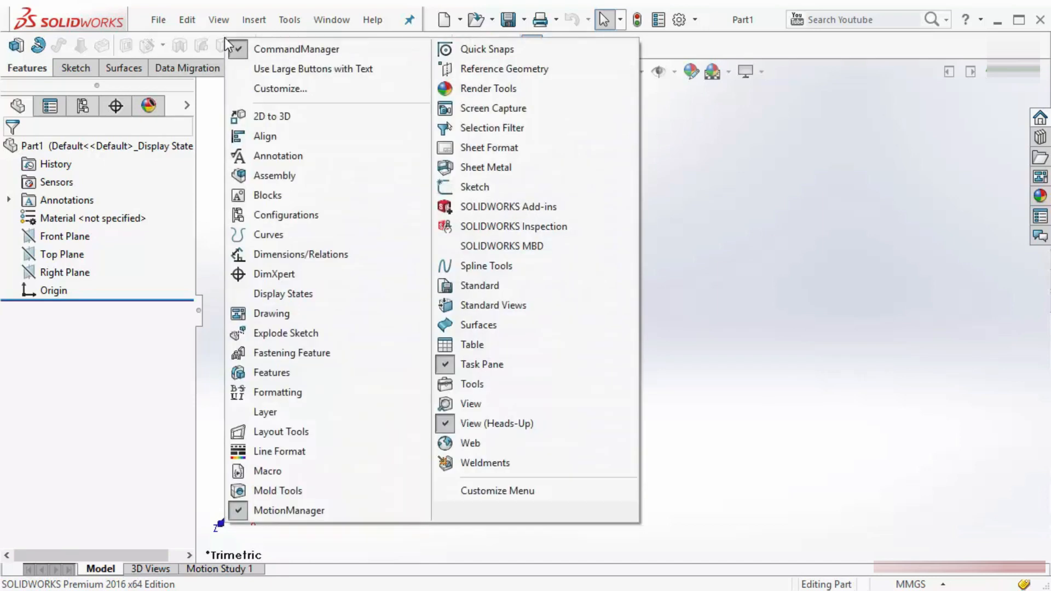
left_click(238, 67)
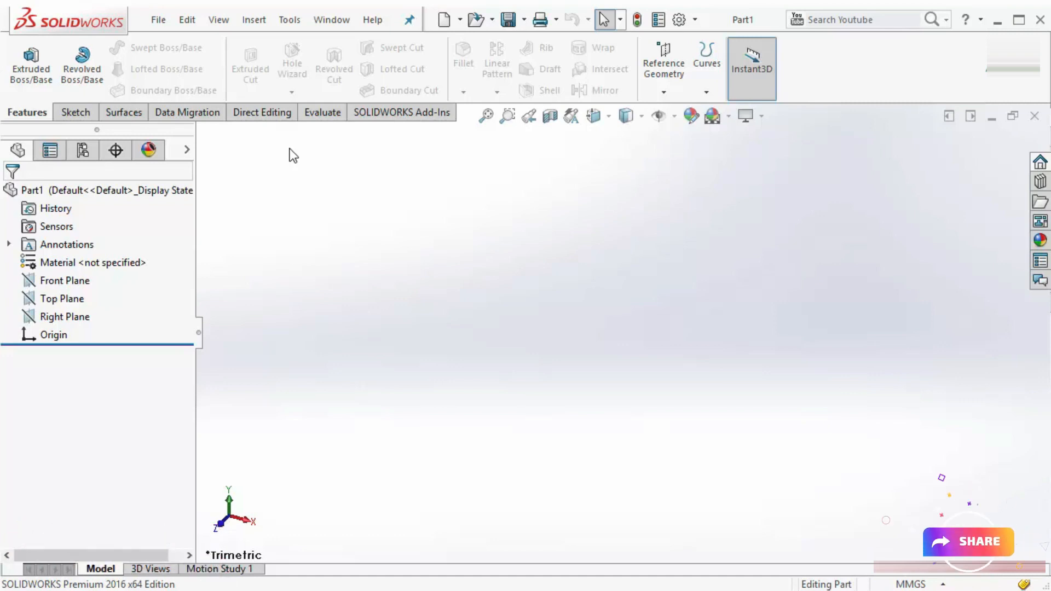
right_click(249, 66)
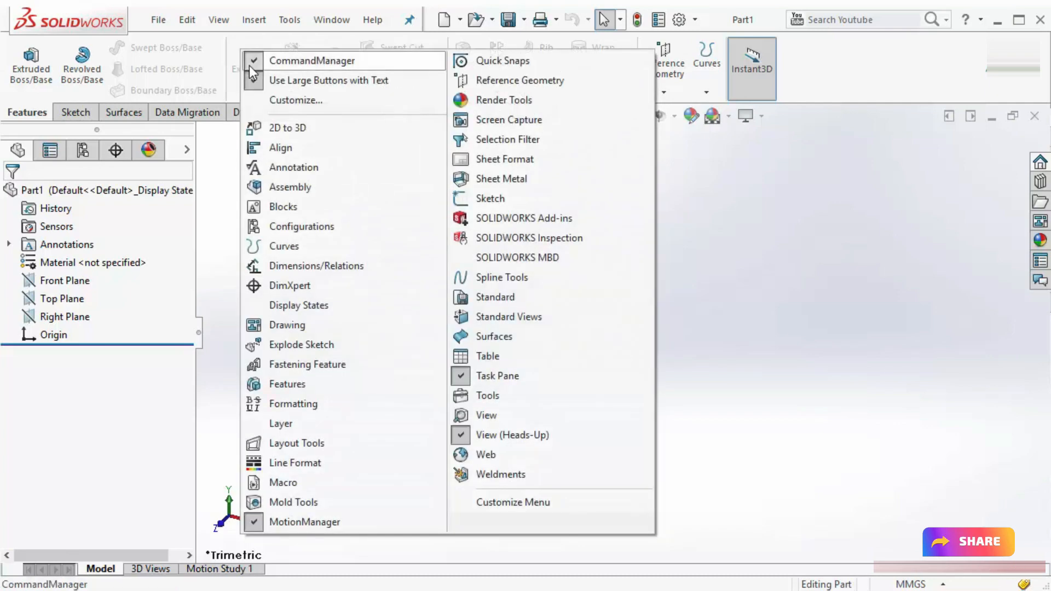
left_click(251, 80)
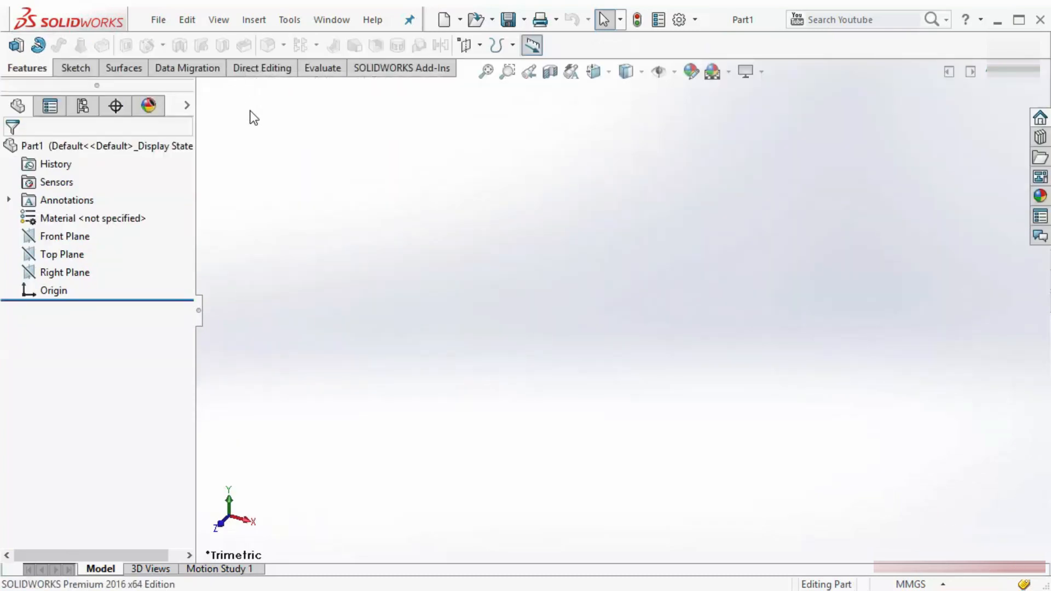
right_click(220, 50)
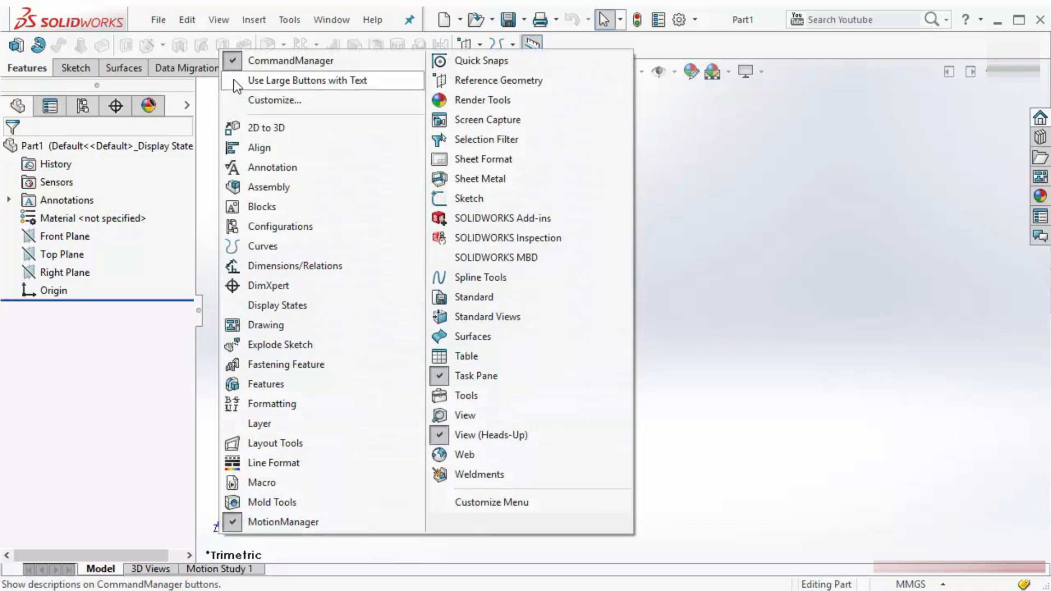
left_click(234, 80)
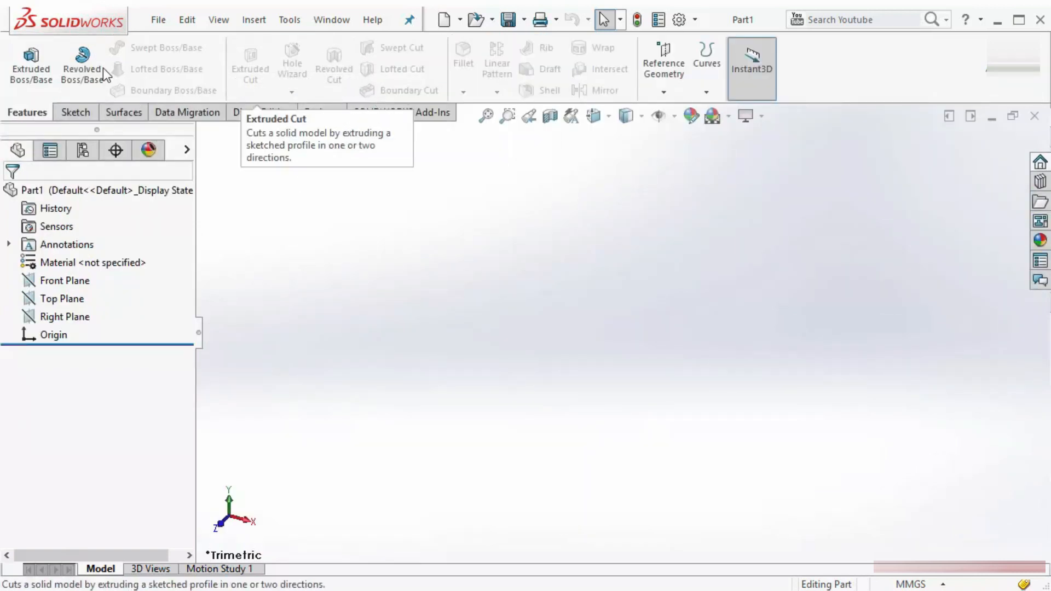
Set the search scope to commands and search for "convert enti".
left_click(946, 21)
left_click(821, 57)
left_click(835, 18)
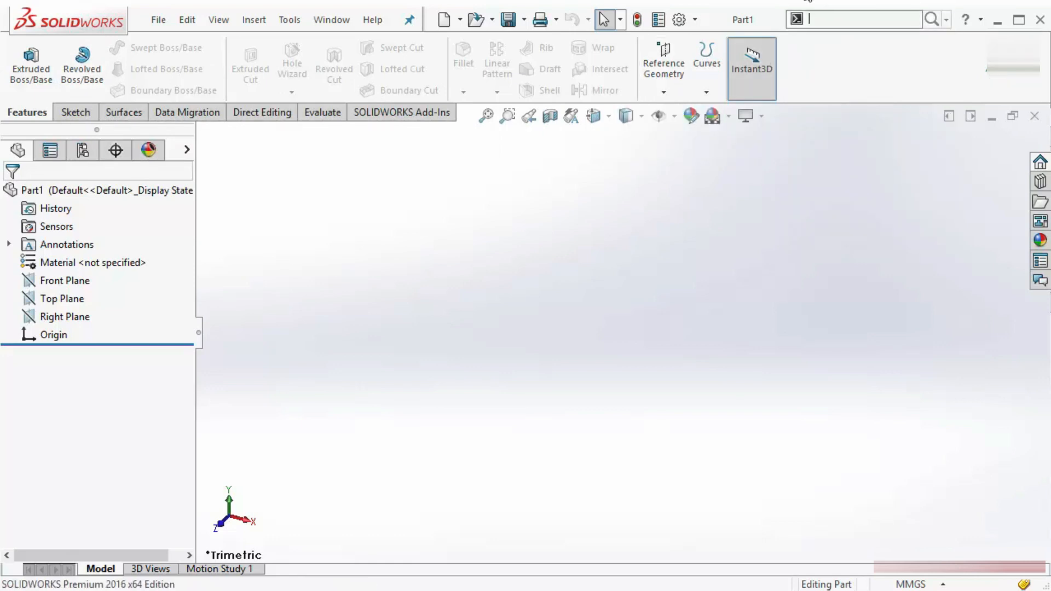
type("convert enti")
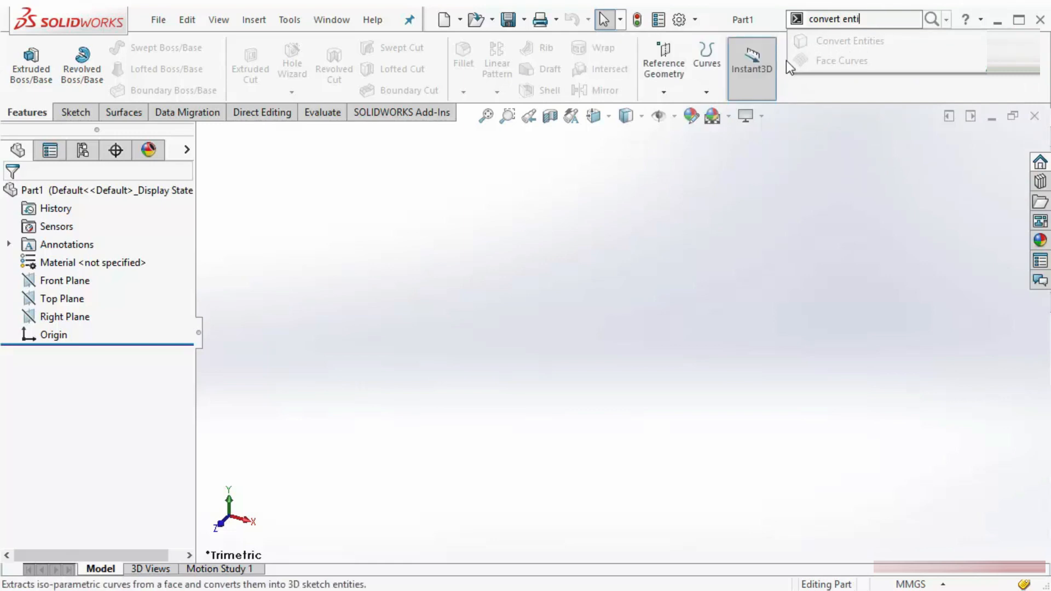
Locate Convert Entities among the part's Sketch commands and return to the Features commands.
left_click(74, 119)
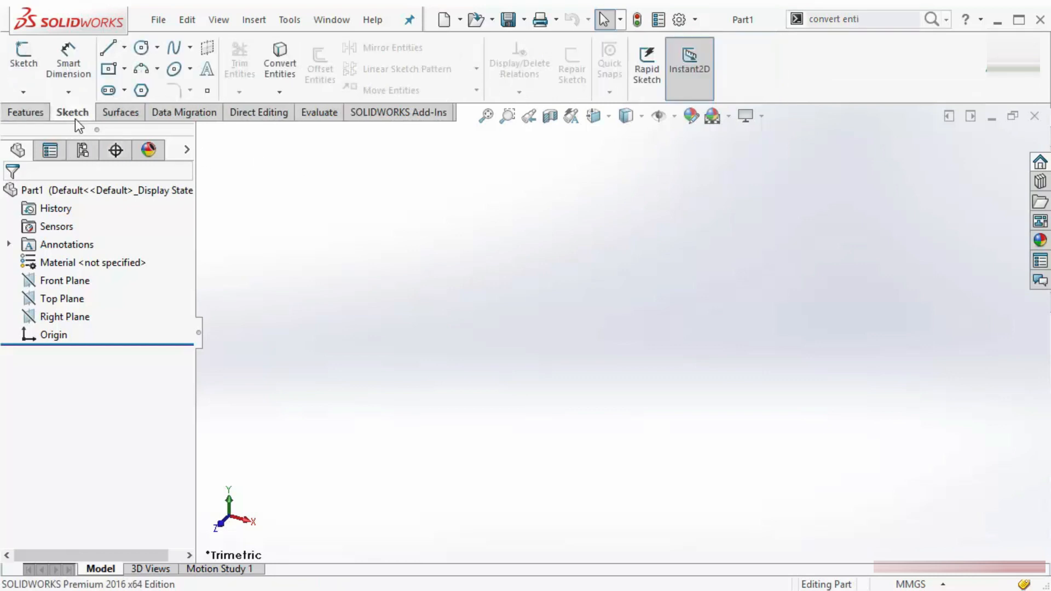
left_click(279, 92)
left_click(286, 69)
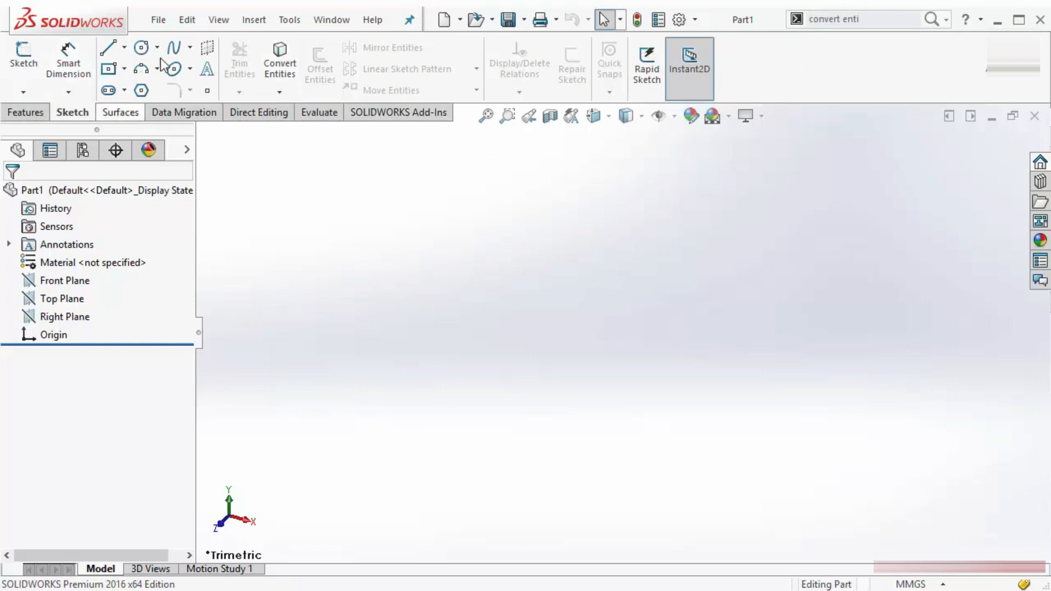
left_click(41, 112)
Search the commands for "line", show where Line sits in the CommandManager, and briefly start and cancel it.
left_click(815, 19)
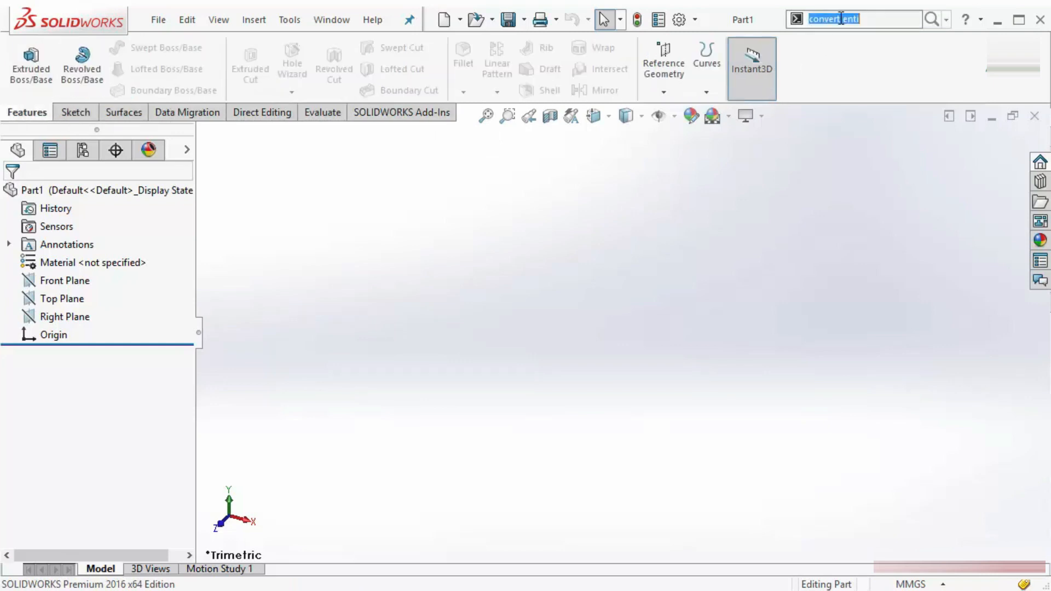
key("BackSpace")
type("line")
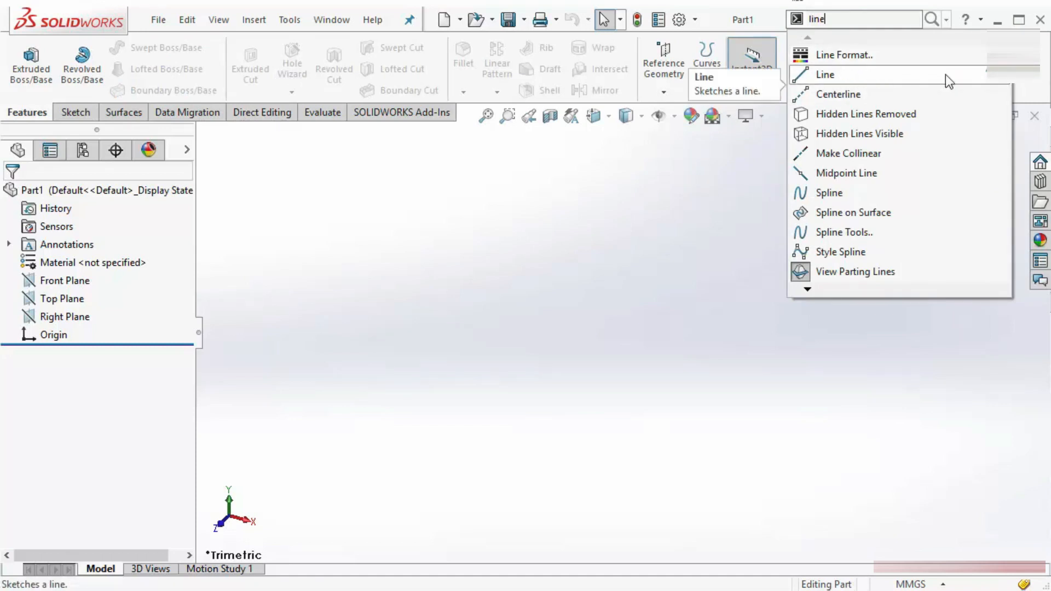
left_click(1006, 86)
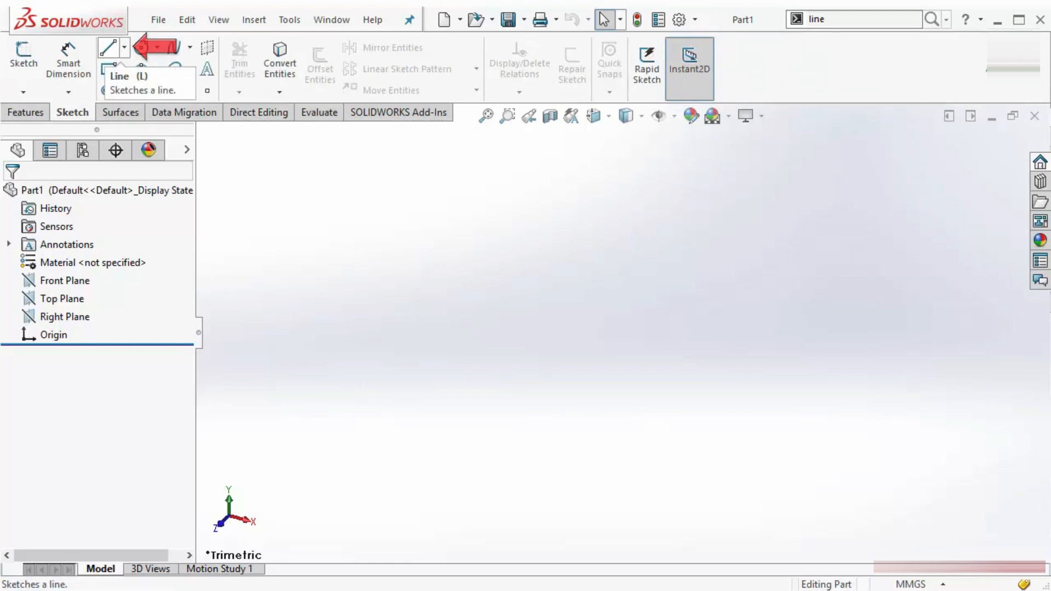
left_click(108, 55)
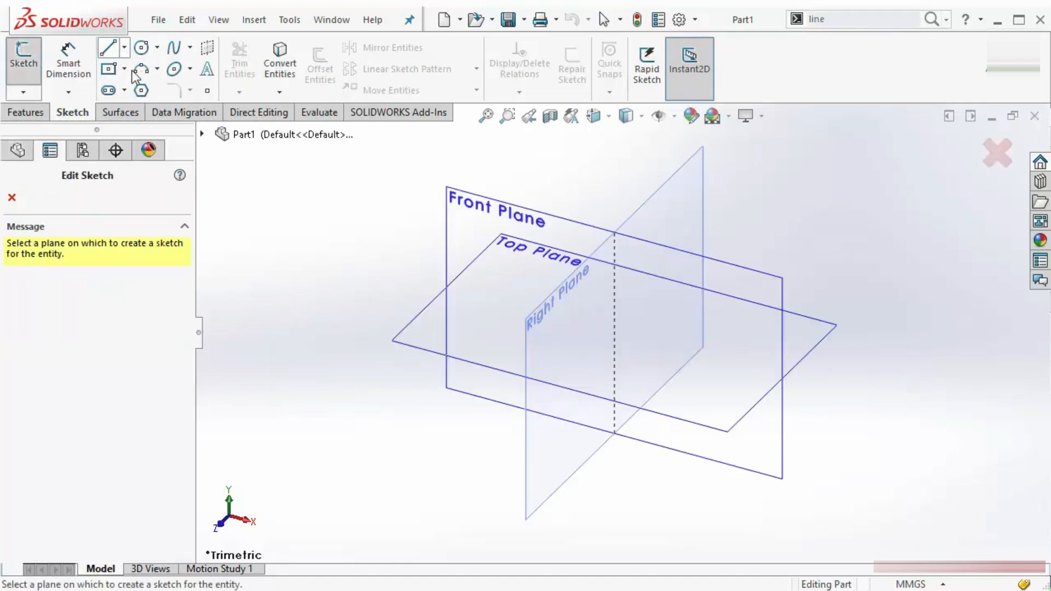
left_click(13, 197)
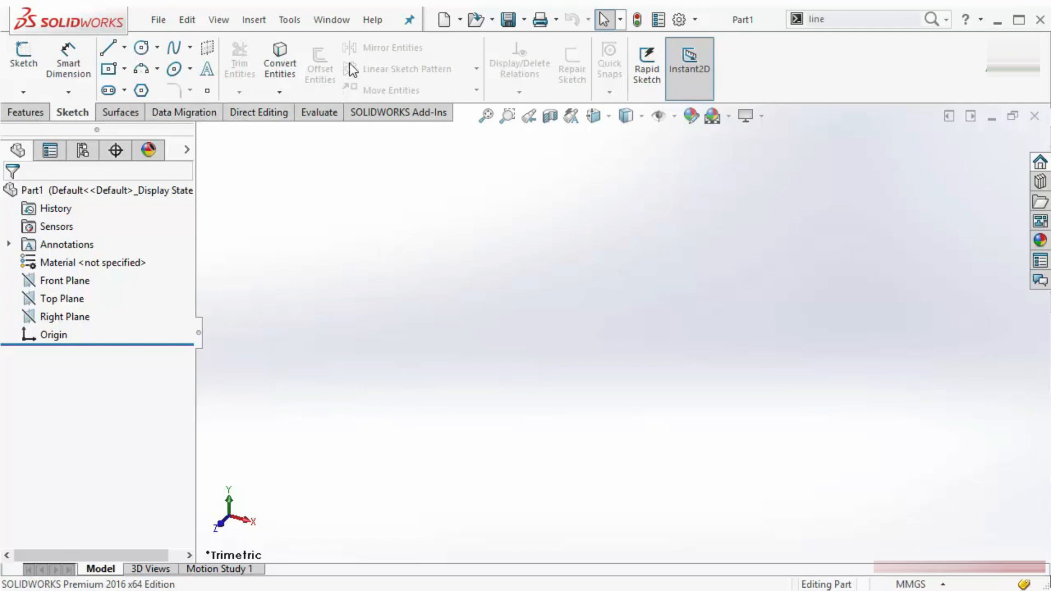
Open the Customize dialog and move it clear of the CommandManager and the New Tab option.
right_click(359, 44)
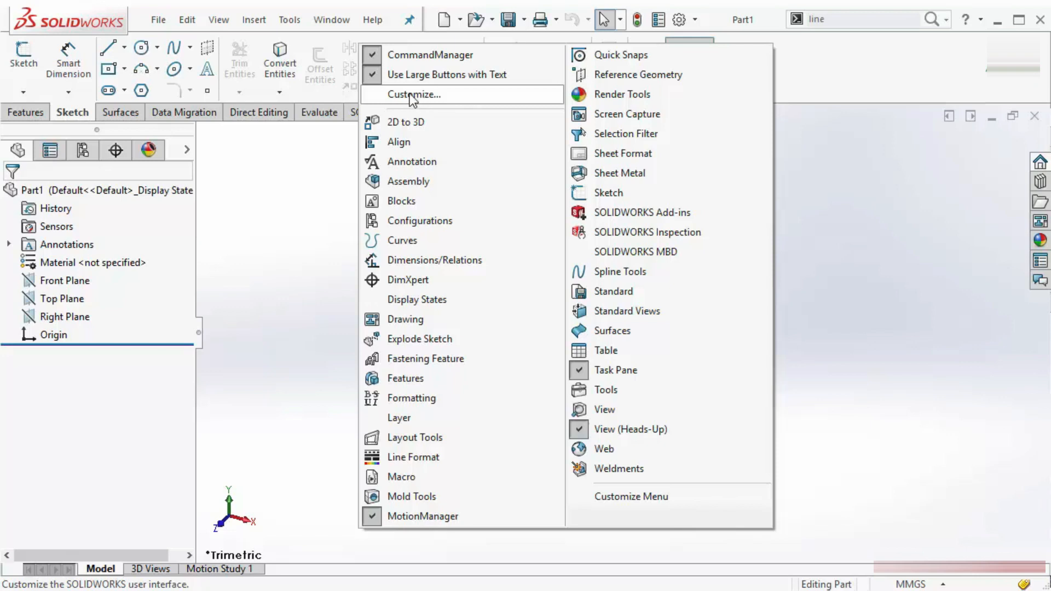
left_click(287, 214)
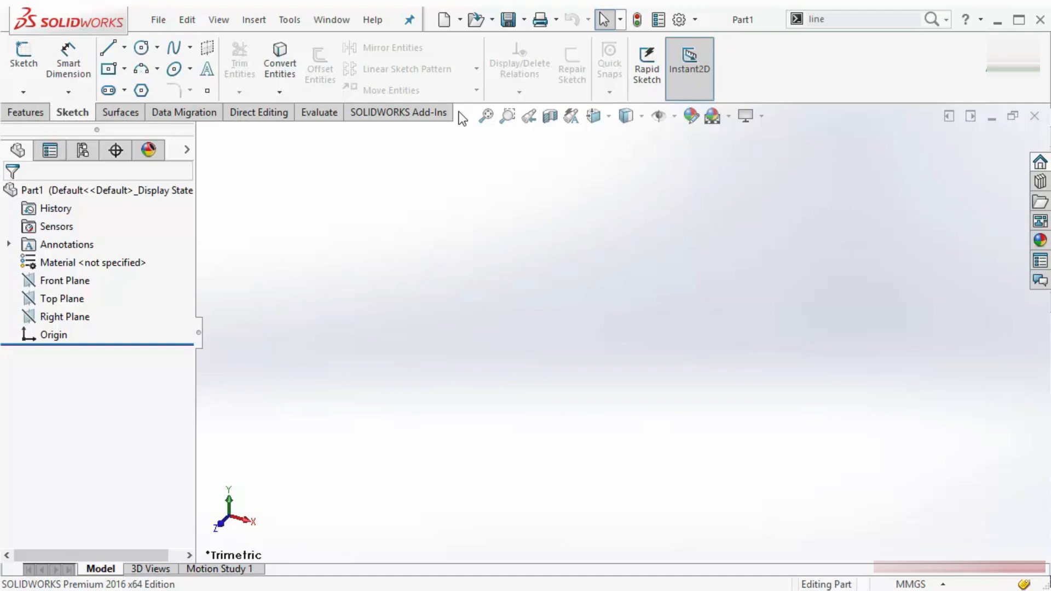
right_click(387, 50)
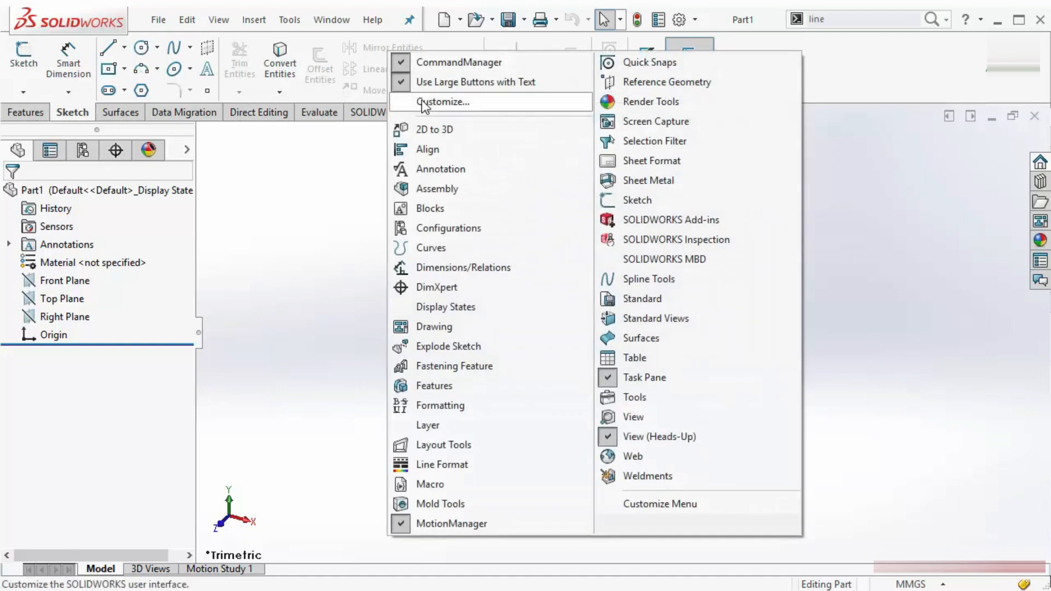
left_click(421, 101)
mouse_move(376, 184)
left_mouse_down()
mouse_move(379, 162)
mouse_move(374, 189)
left_mouse_up()
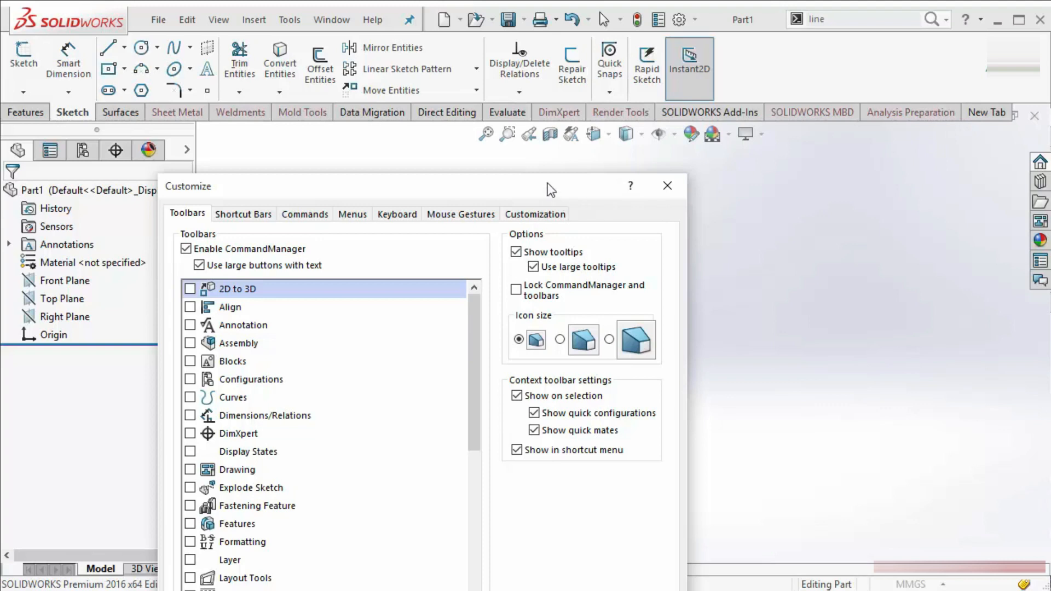
left_click_drag(550, 190, 572, 161)
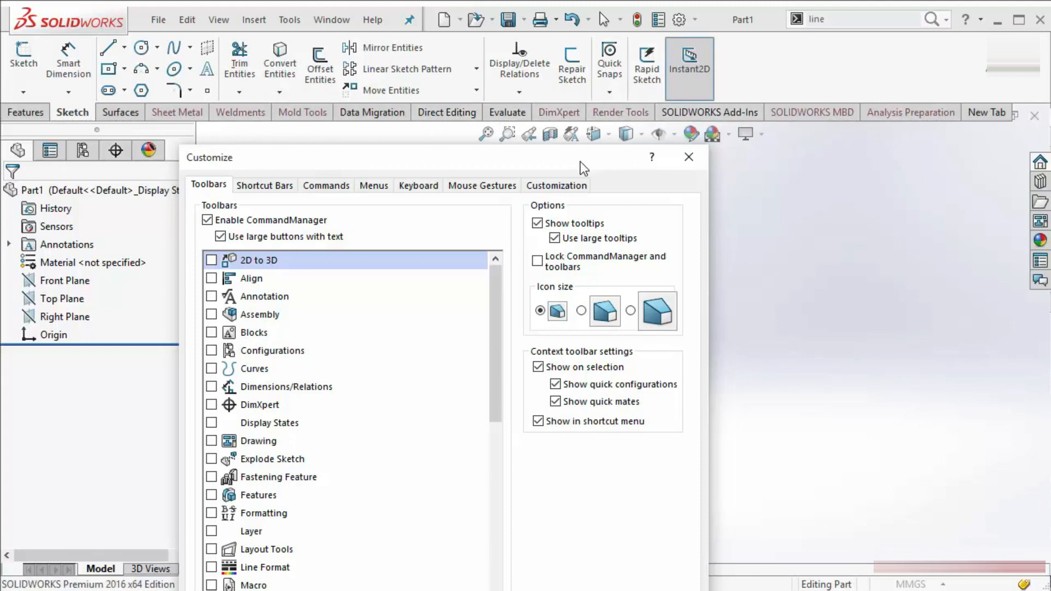
left_click_drag(581, 162, 402, 176)
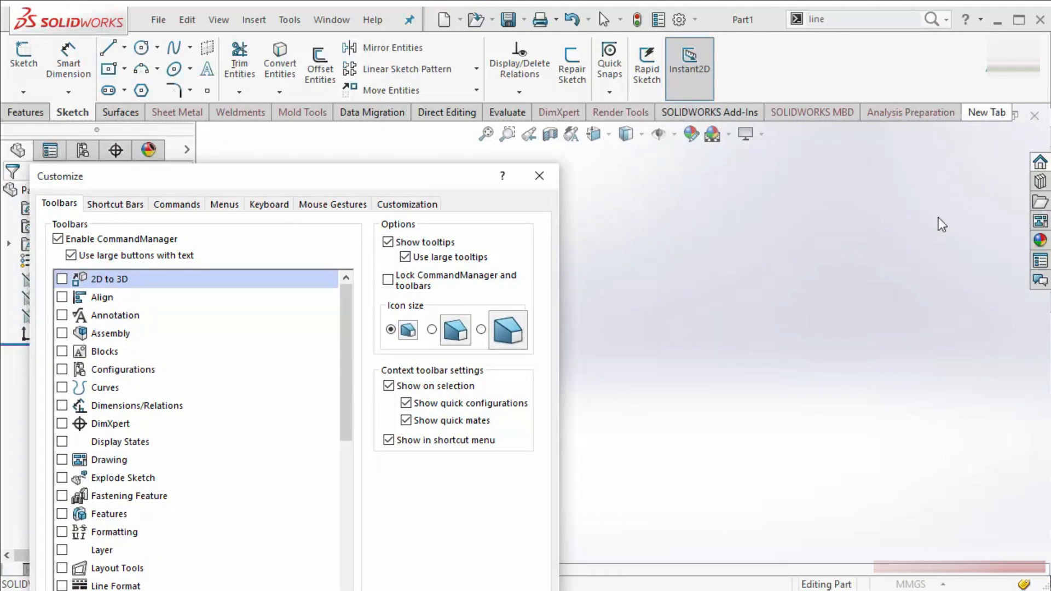
Add the Curves command set to the CommandManager and place it between Data Migration and Direct Editing.
left_click(987, 113)
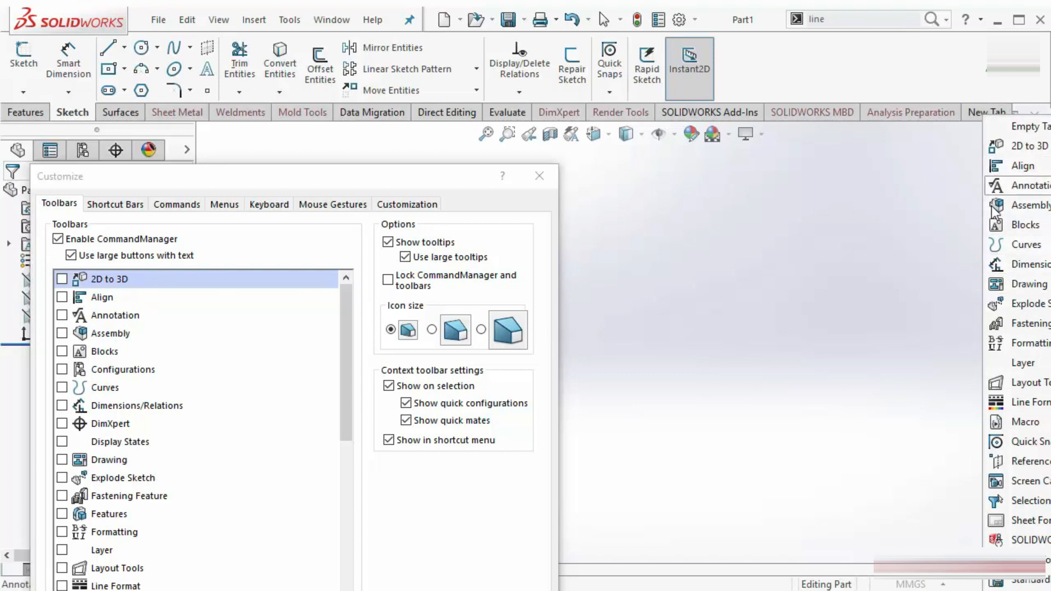
left_click_drag(1025, 245, 998, 241)
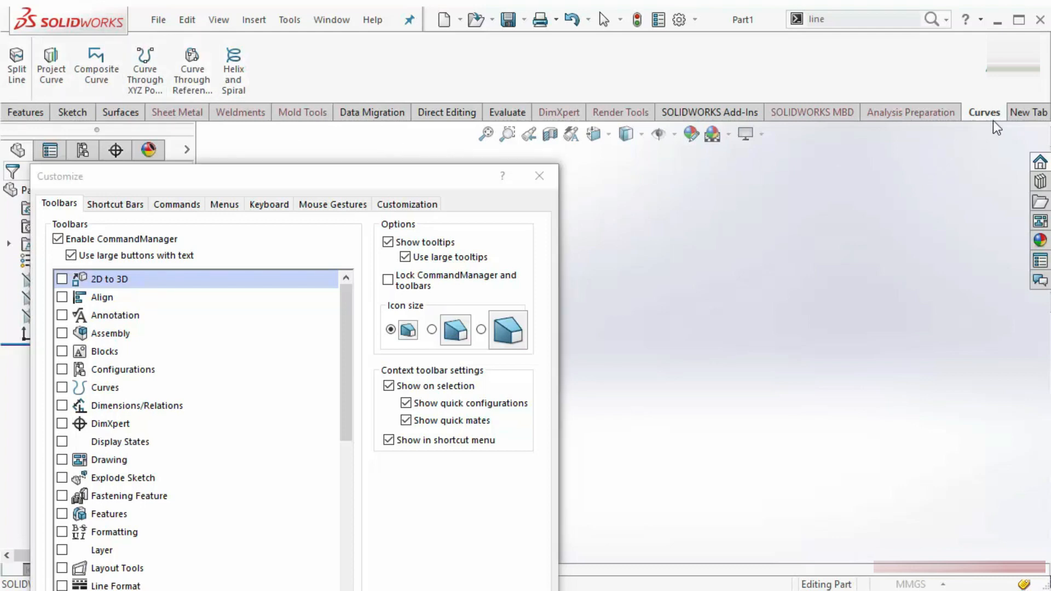
right_click(974, 113)
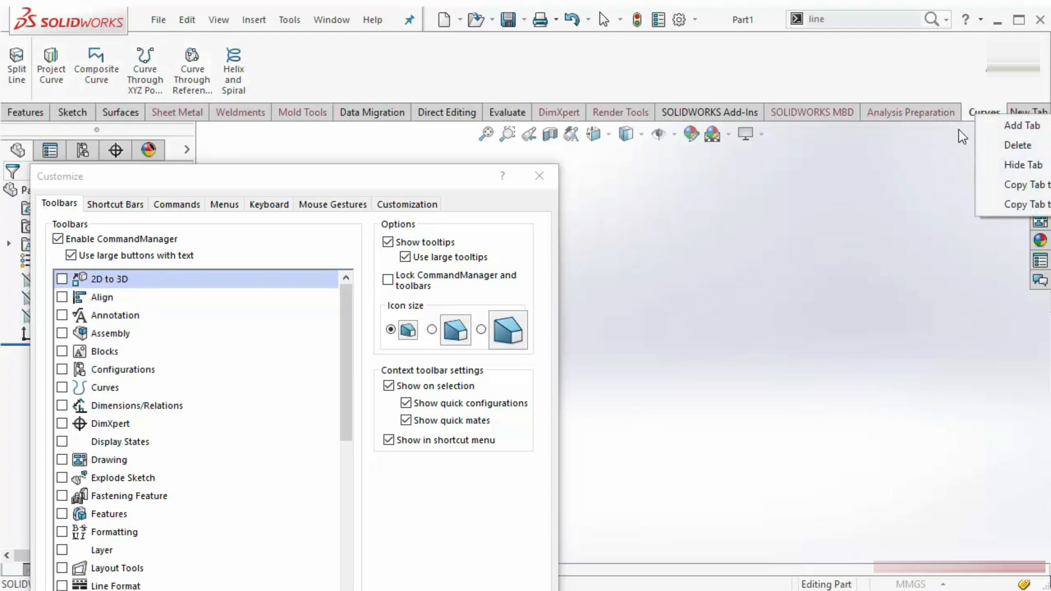
left_click(984, 113)
left_click_drag(984, 113, 432, 115)
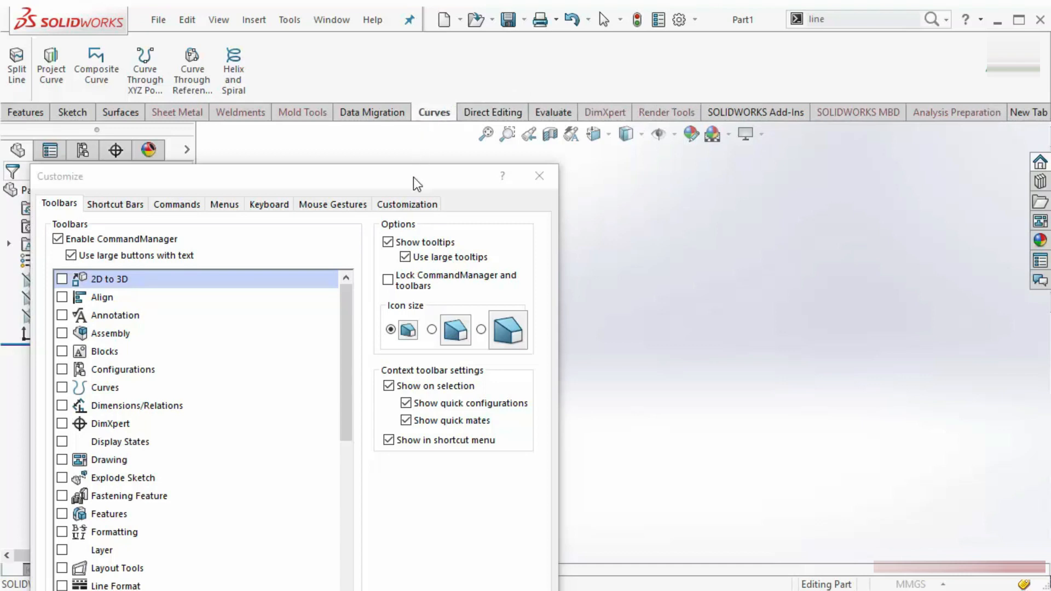
Add the Fastening Feature command set beside Curves in the CommandManager.
right_click(436, 120)
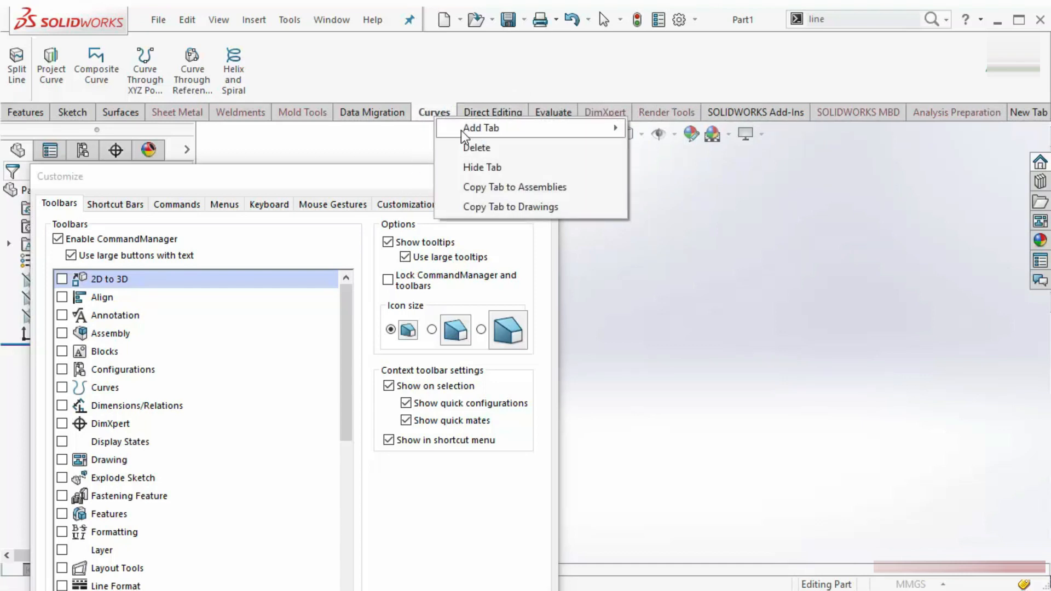
mouse_move(461, 130)
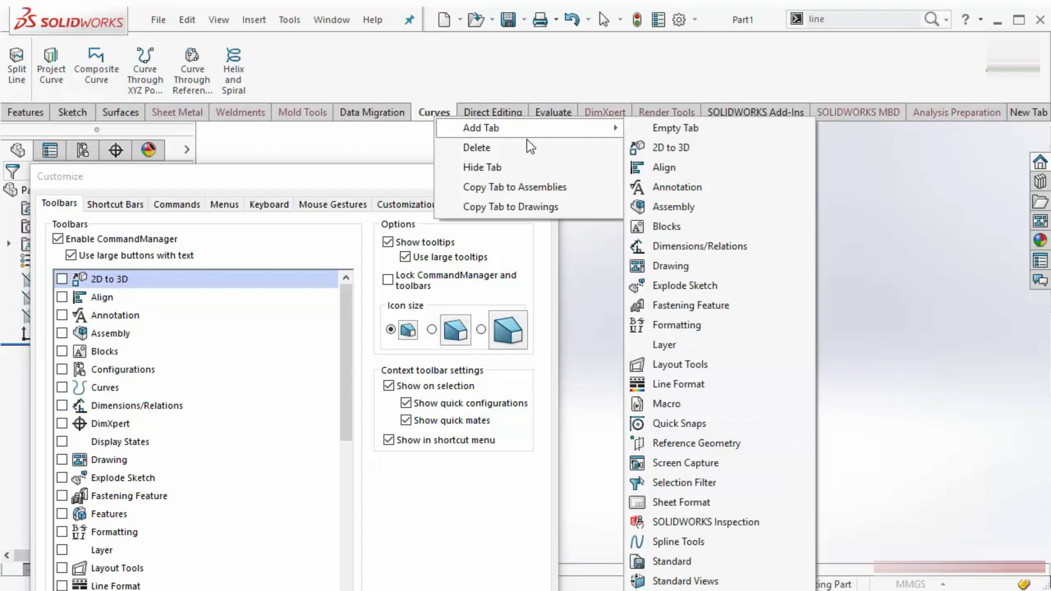
left_click(682, 308)
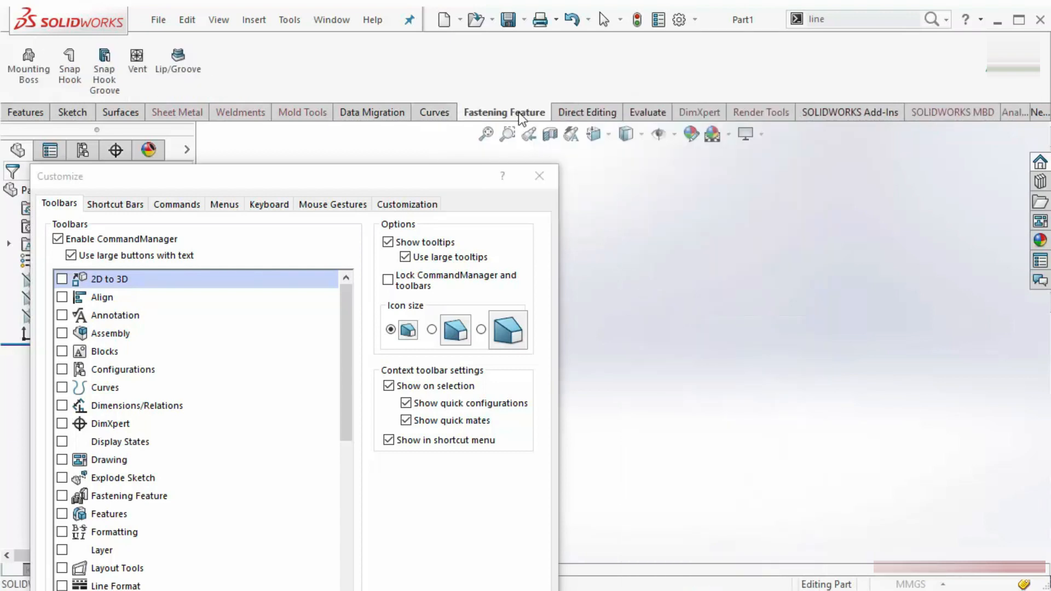
Delete the Curves command set from the CommandManager.
left_click(438, 113)
right_click(443, 118)
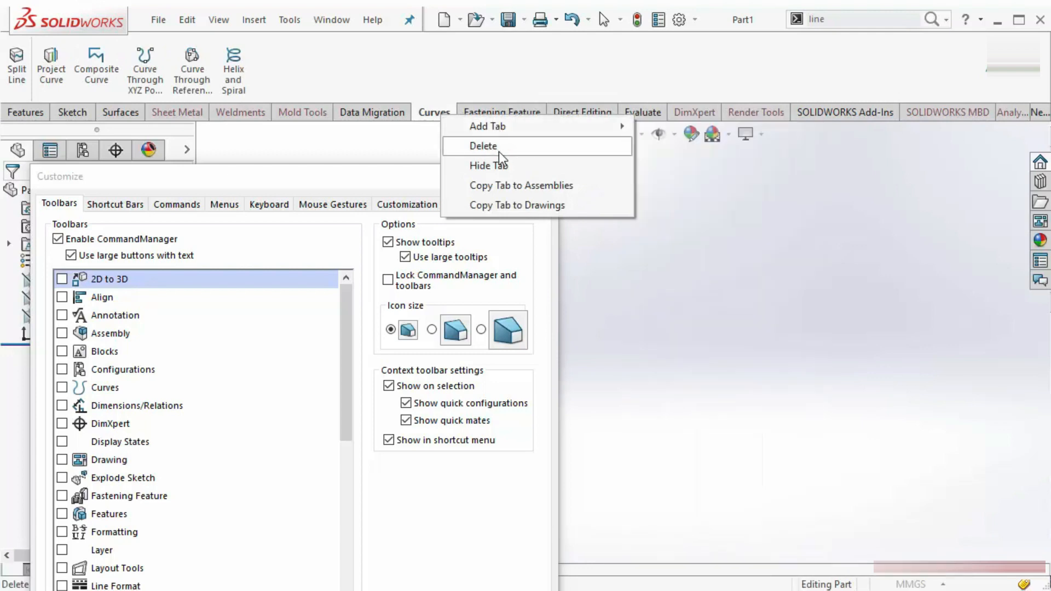
left_click(498, 147)
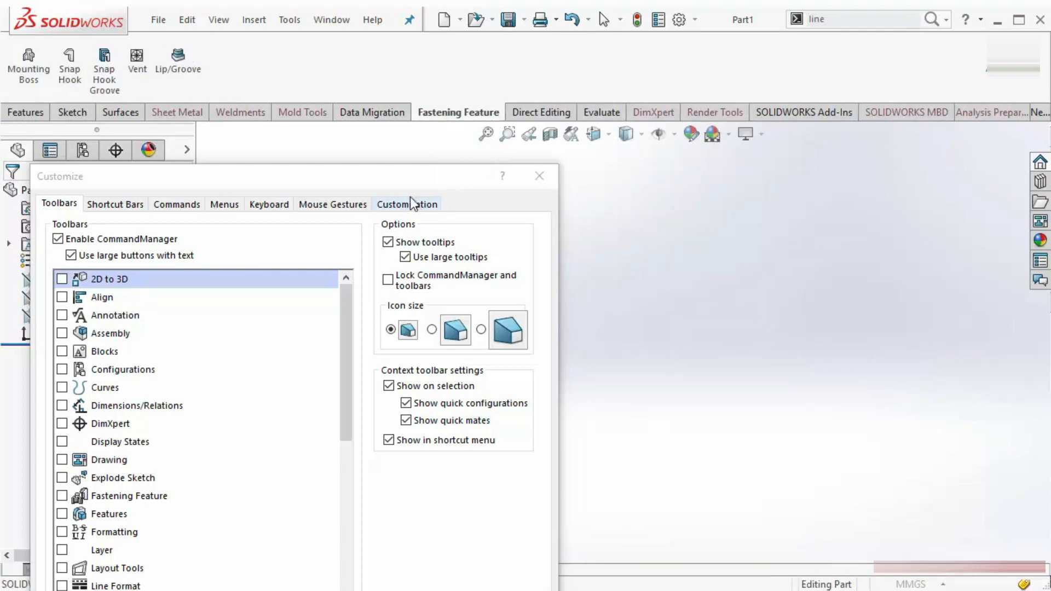
Open the Fastening Feature set's name for editing without renaming it, and delete the set from the CommandManager.
right_click(472, 114)
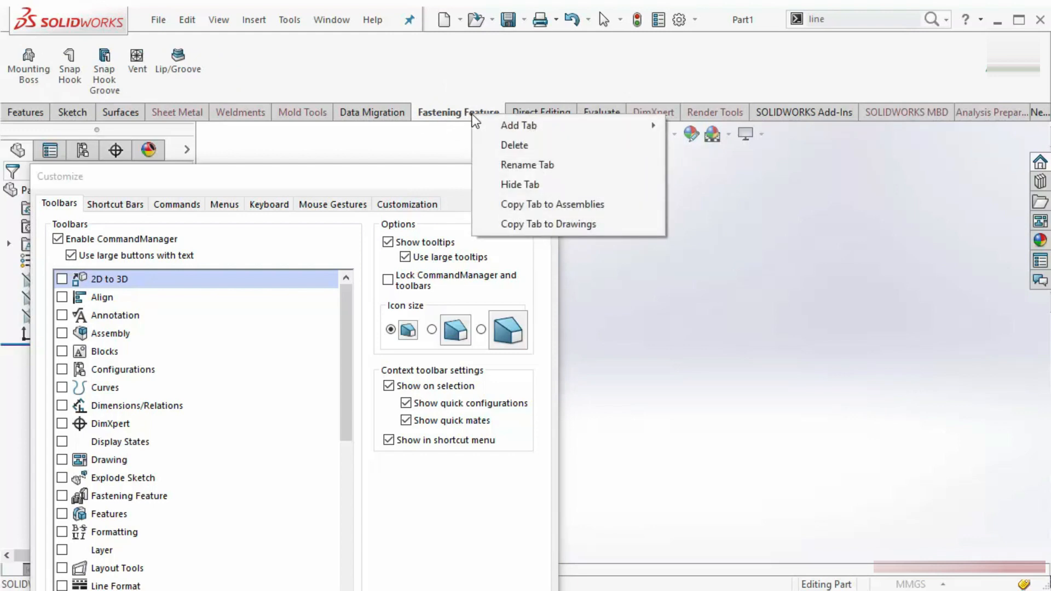
left_click(506, 165)
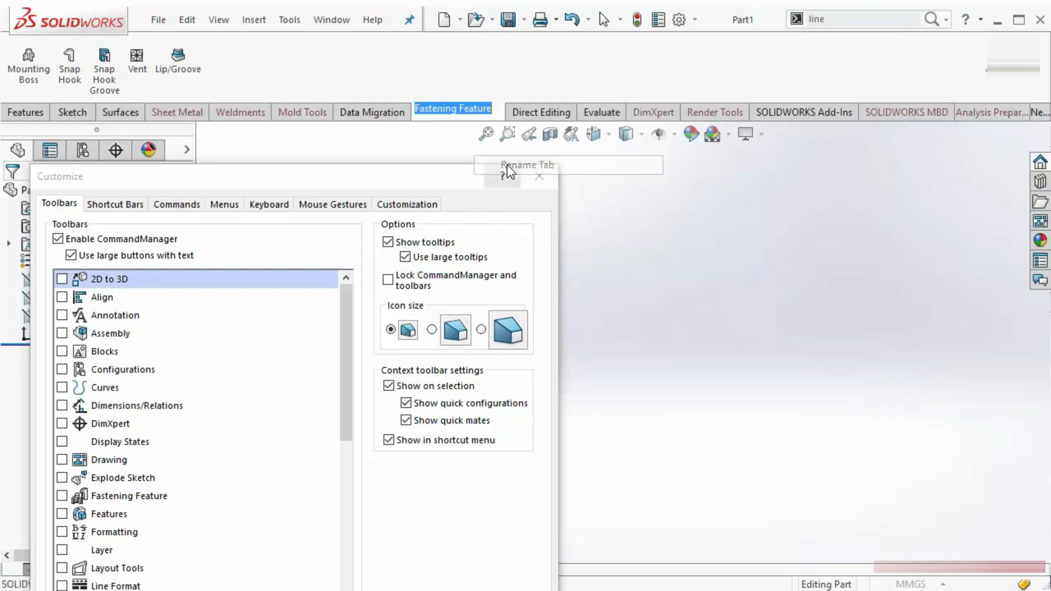
key("Return")
right_click(468, 120)
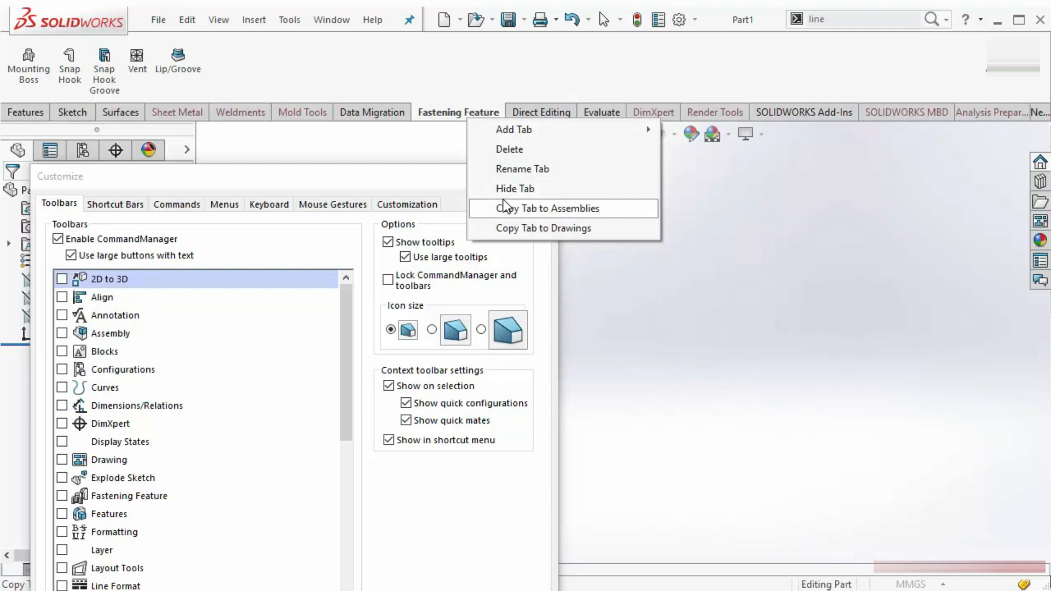
left_click(536, 90)
right_click(448, 113)
left_click(485, 146)
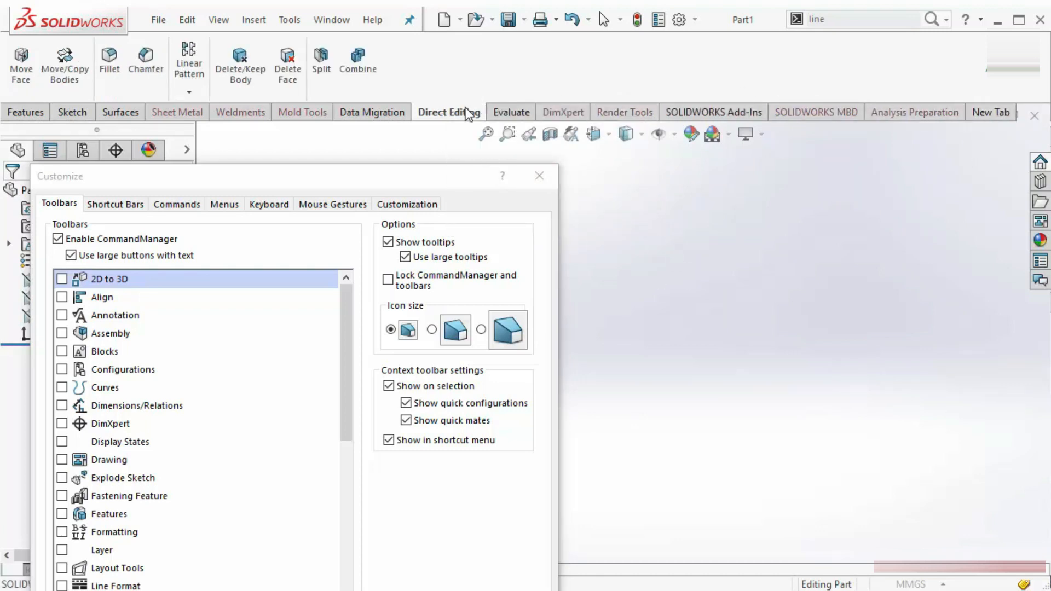
Add an empty command set named Custom to the CommandManager and place it between Direct Editing and Evaluate.
left_click(986, 119)
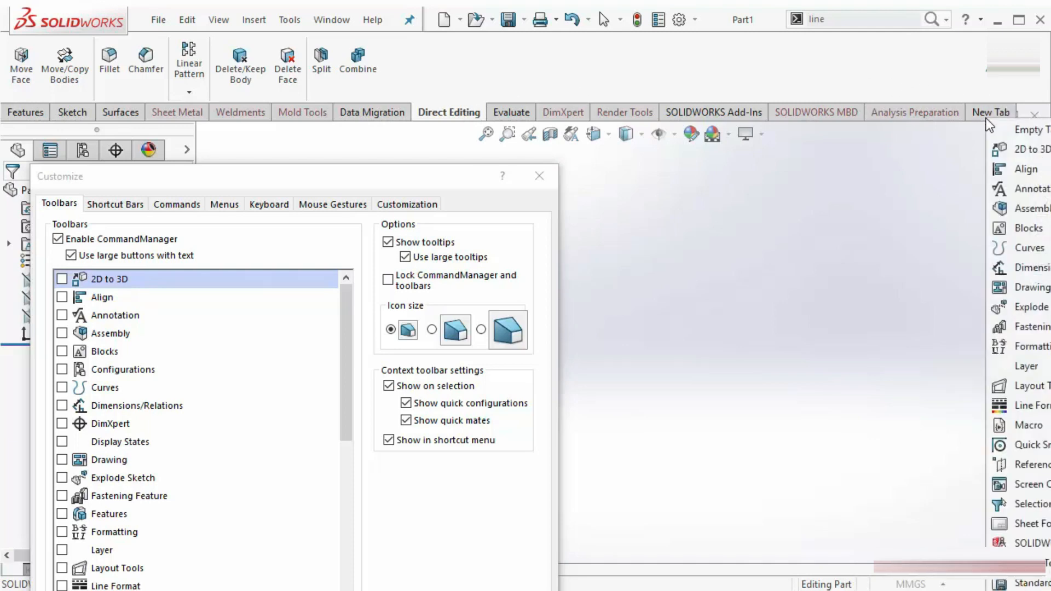
left_click(1018, 132)
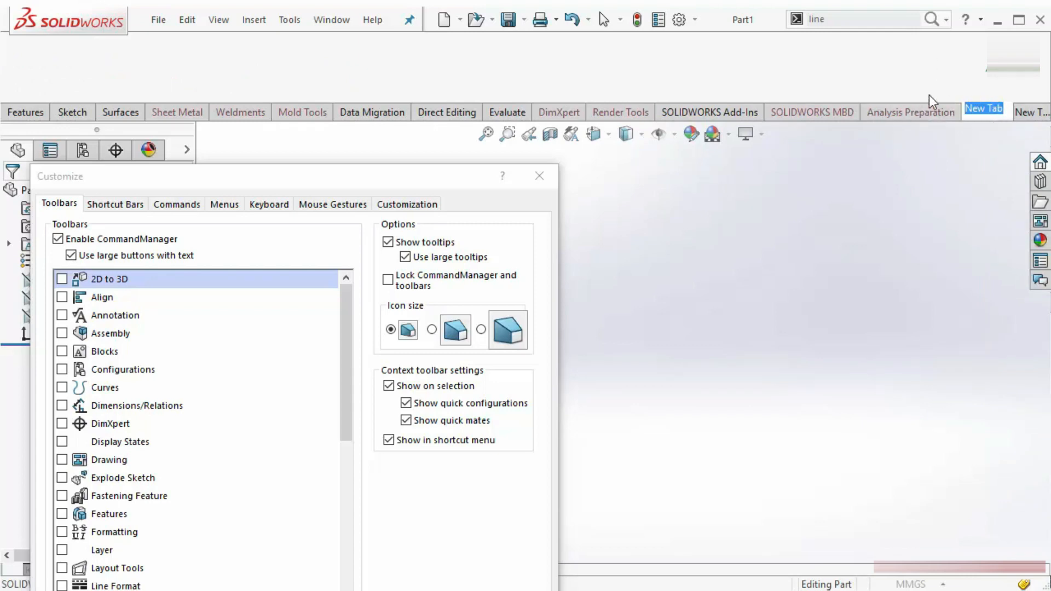
type("Custom")
left_click(987, 176)
left_click_drag(978, 114, 486, 122)
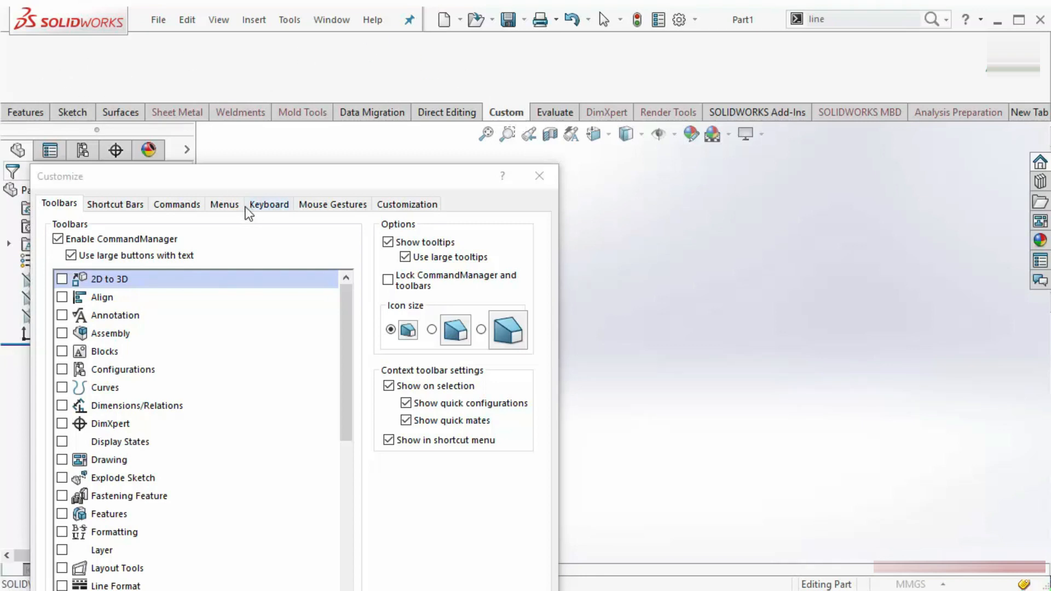
Add the Base Flange/Tab and Edge Flange commands from the Sheet Metal category to the Custom set.
left_click_drag(236, 175, 406, 159)
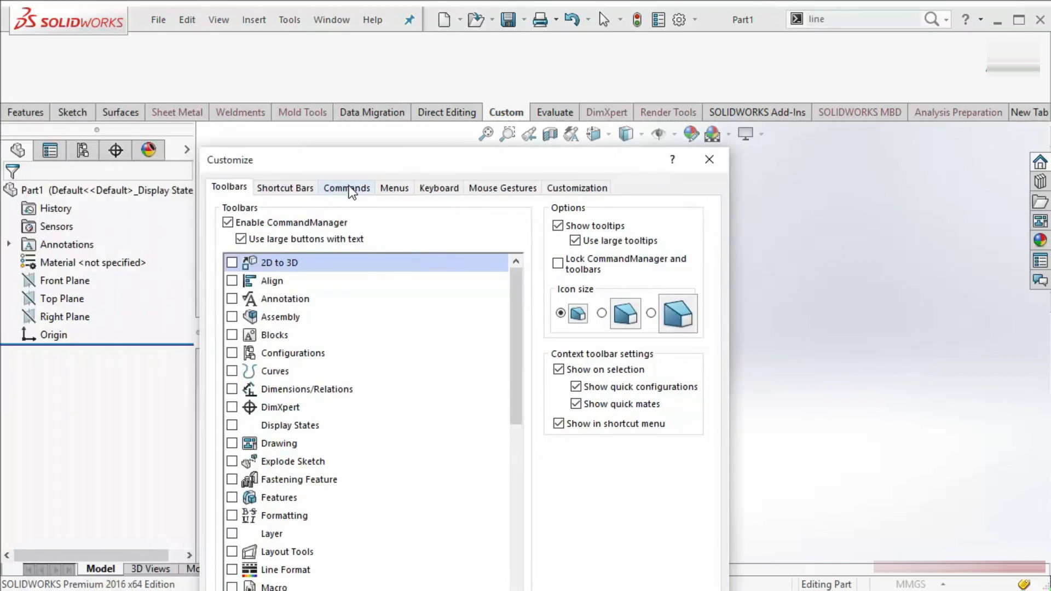
left_click(349, 192)
left_click(280, 418)
scroll(277, 481, "down", 2)
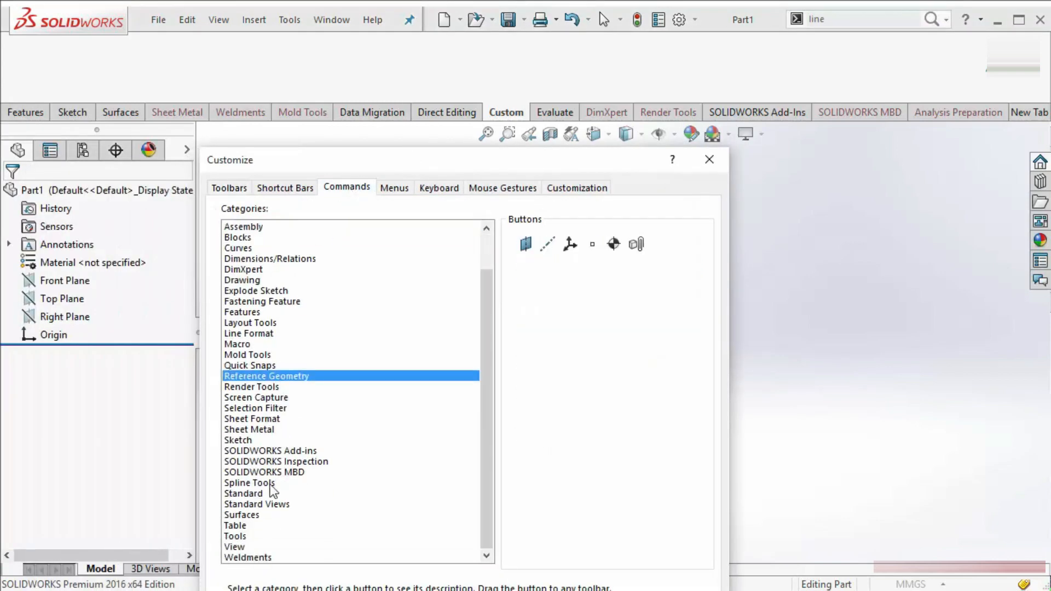
left_click(255, 418)
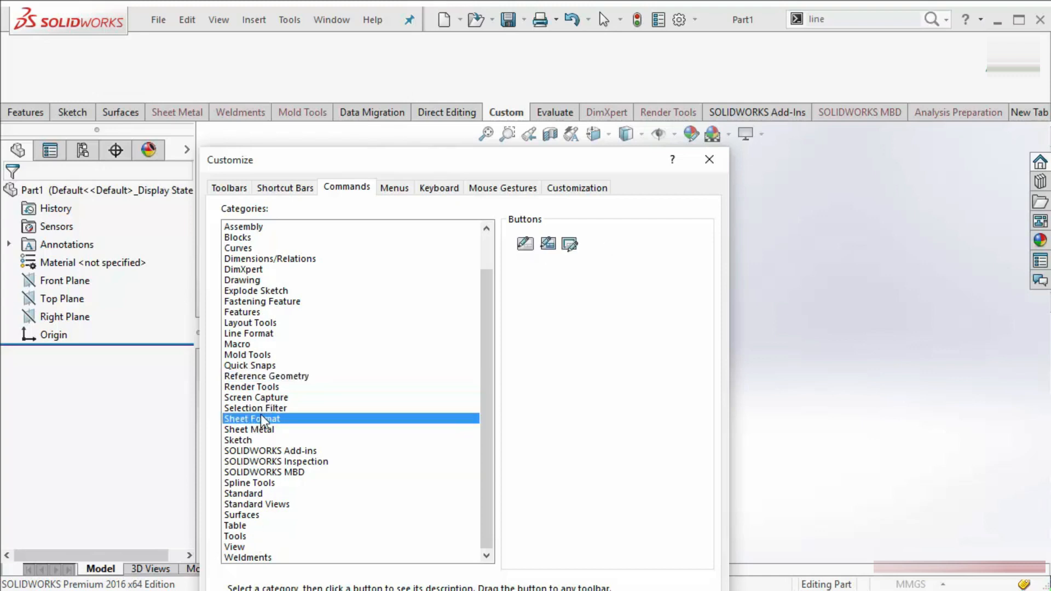
left_click(255, 430)
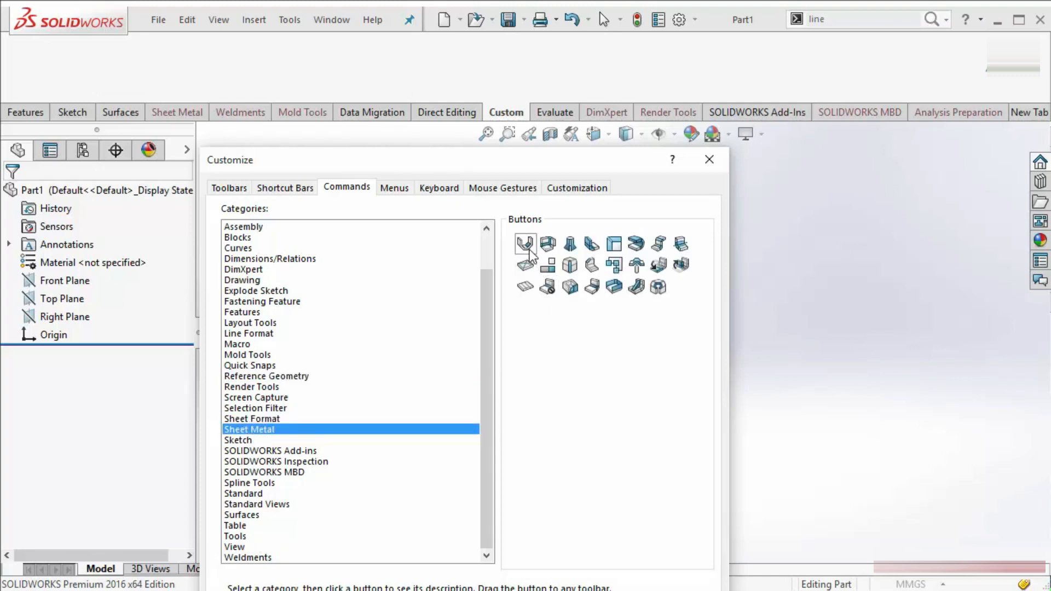
left_click_drag(529, 249, 55, 74)
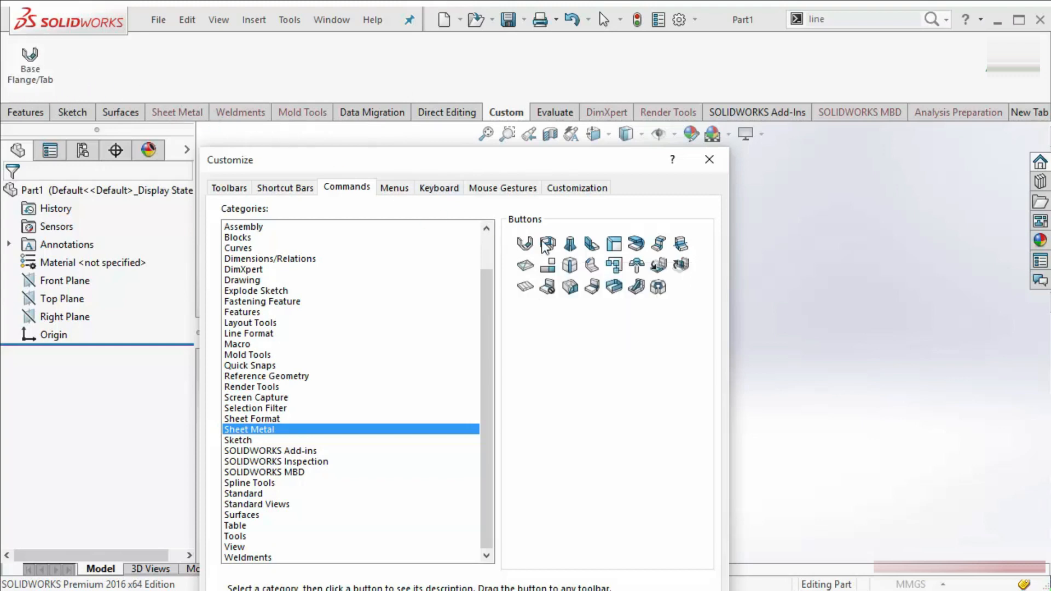
left_click_drag(591, 244, 87, 64)
Add Extruded Boss/Base, Hole Wizard and Fillet from the Features category to the Custom set, and close the customization.
left_click_drag(485, 360, 485, 323)
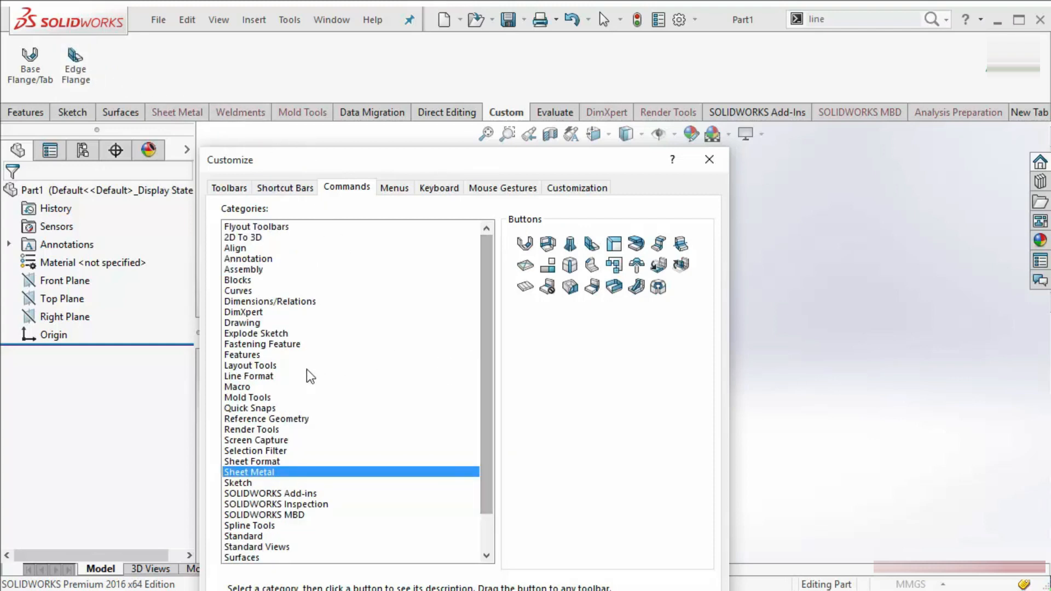
left_click(241, 355)
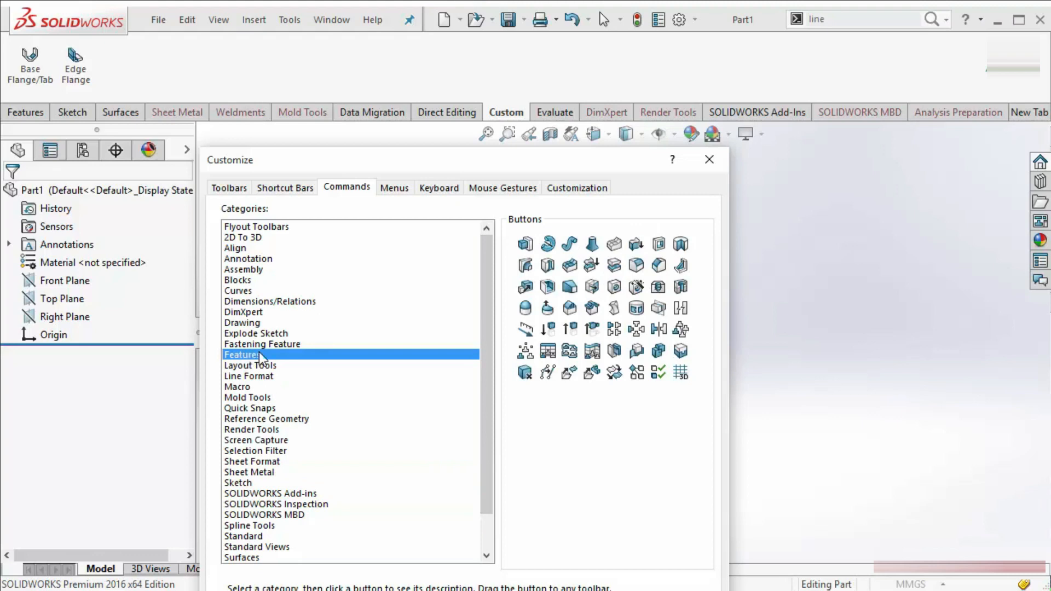
left_click_drag(521, 245, 120, 66)
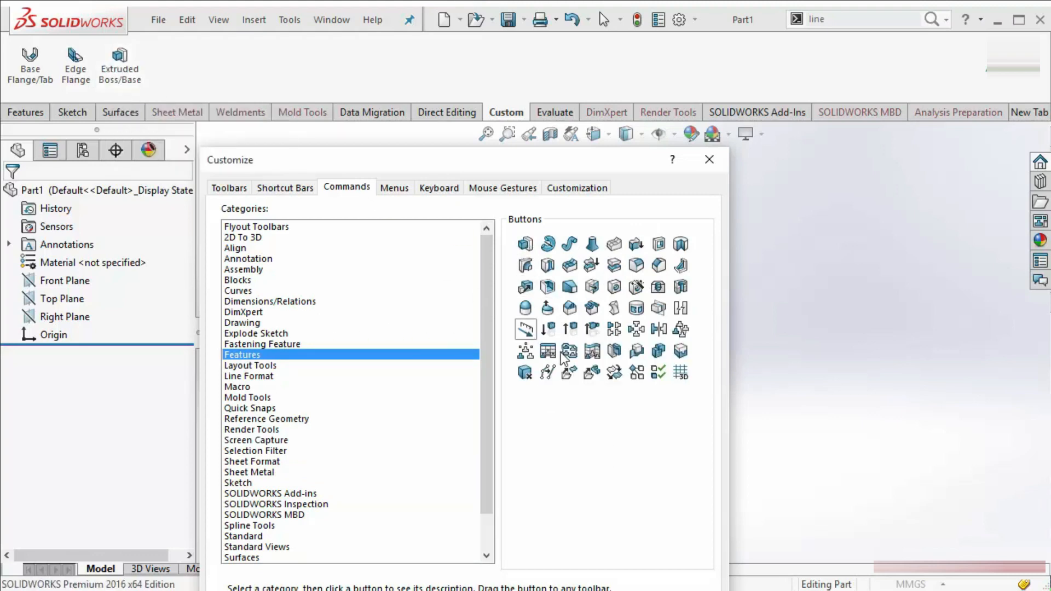
left_click_drag(636, 287, 167, 65)
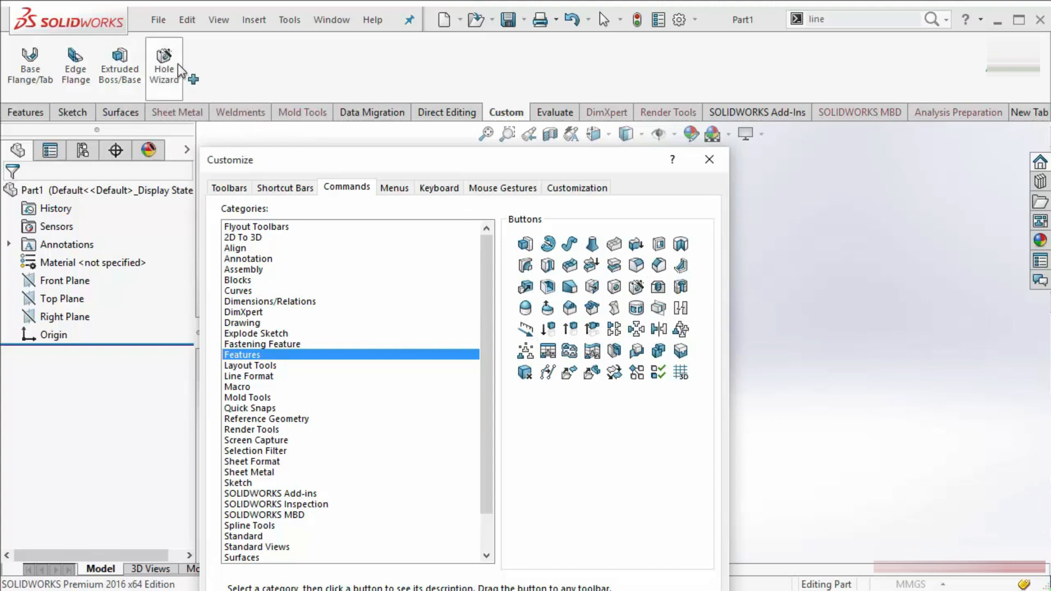
left_click_drag(641, 276, 201, 86)
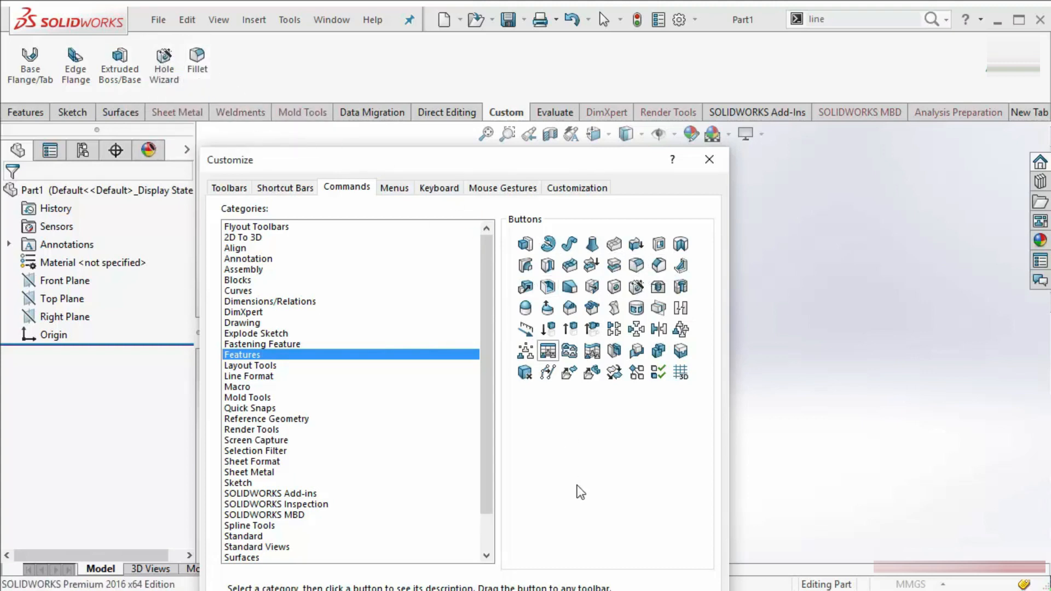
left_click_drag(472, 166, 539, 154)
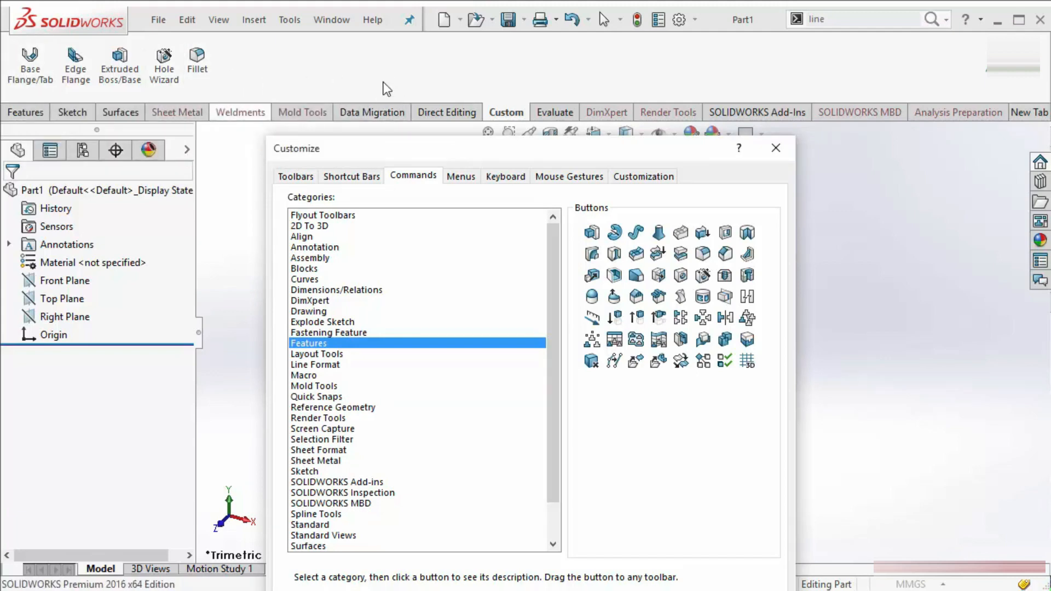
left_click_drag(524, 157, 416, 118)
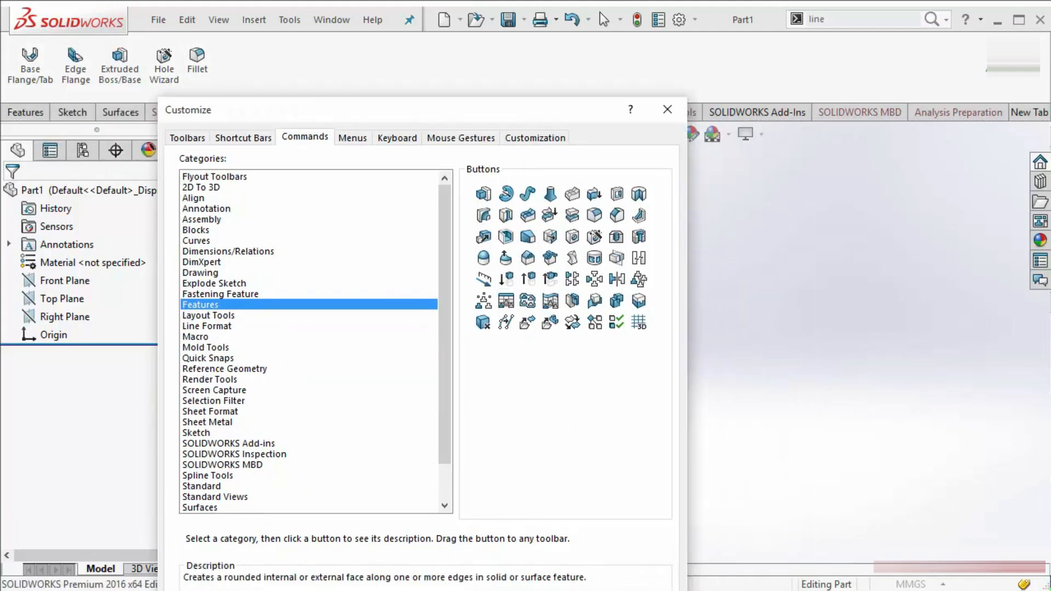
key("Return")
Hide the Custom command set from the CommandManager.
left_click(265, 110)
left_click(321, 114)
left_click(269, 113)
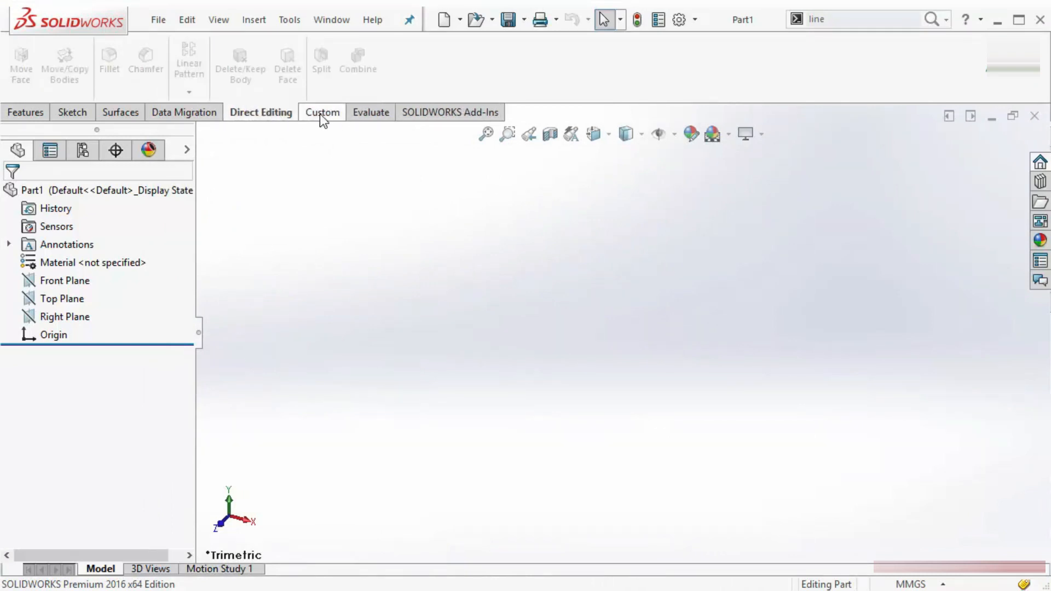
right_click(254, 111)
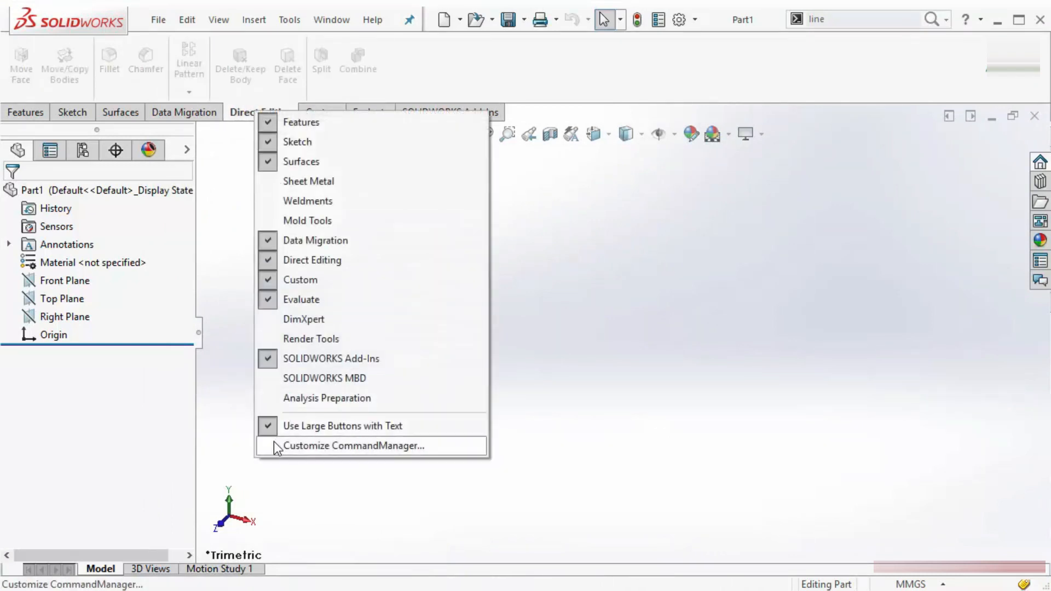
left_click(268, 280)
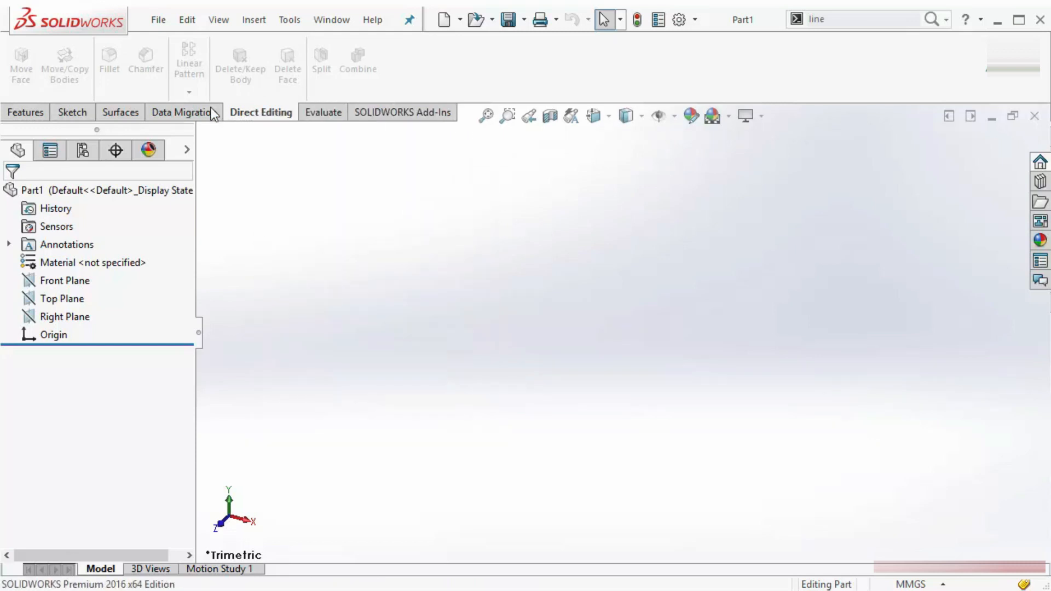
Show the Custom command set in the CommandManager again and display its commands.
left_click(71, 112)
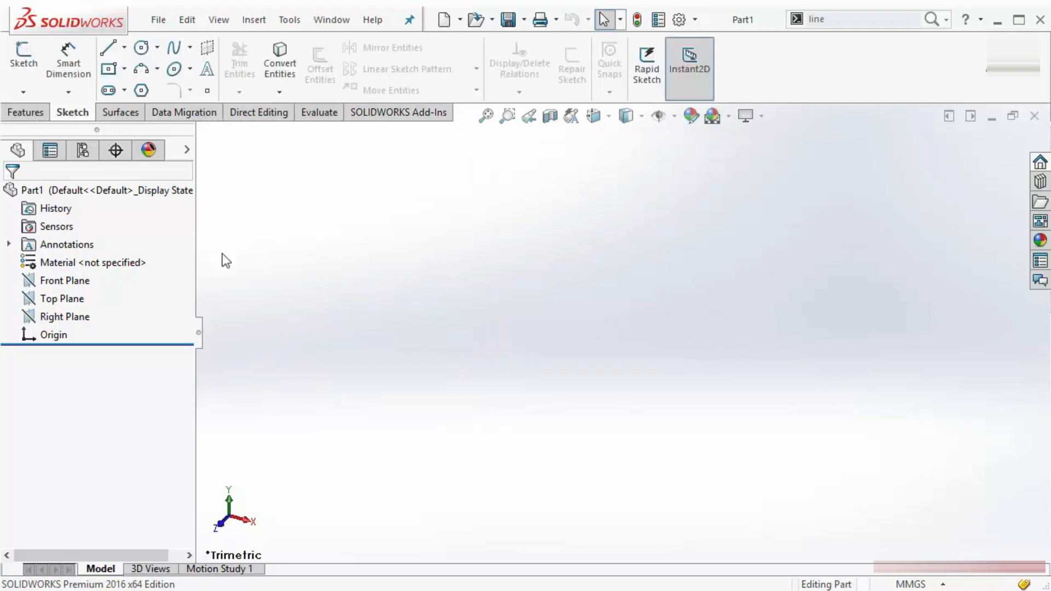
right_click(73, 114)
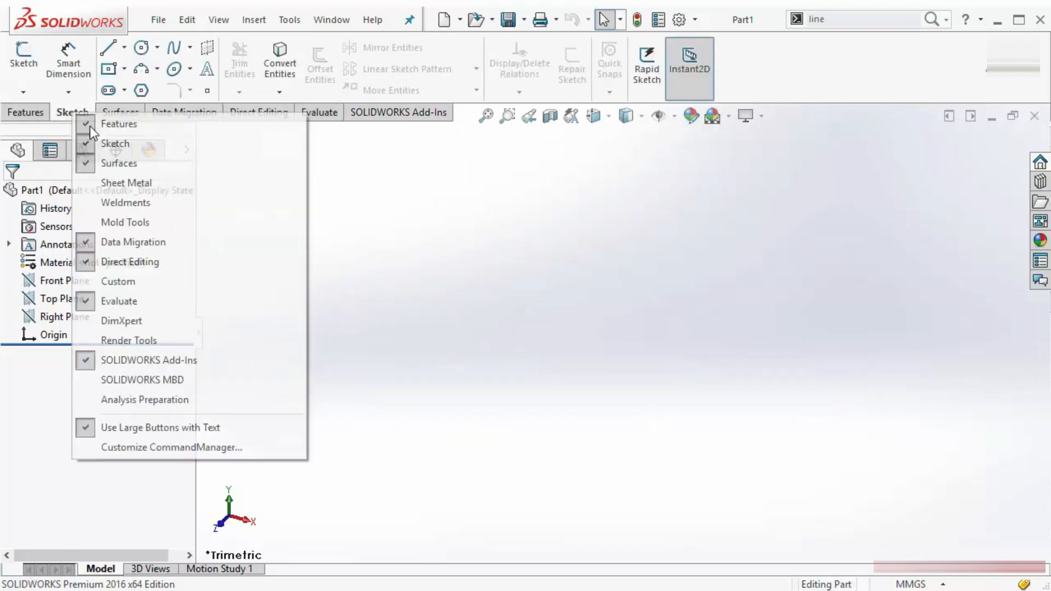
left_click(90, 283)
left_click(328, 115)
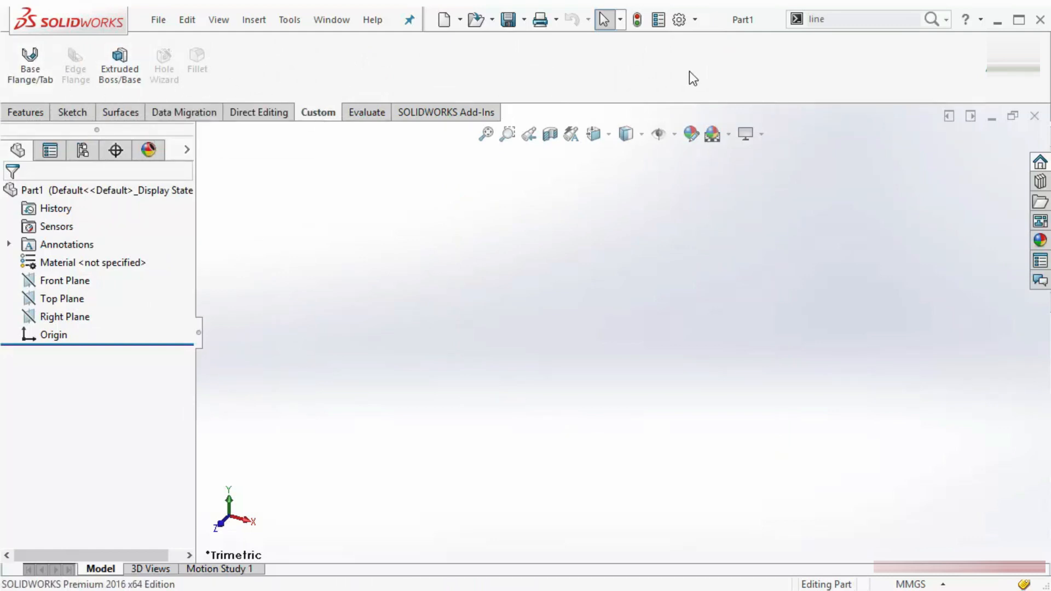
Begin new groups at the Extruded Boss/Base and Fillet commands in the Custom set, and close the customization.
right_click(392, 51)
left_click(452, 97)
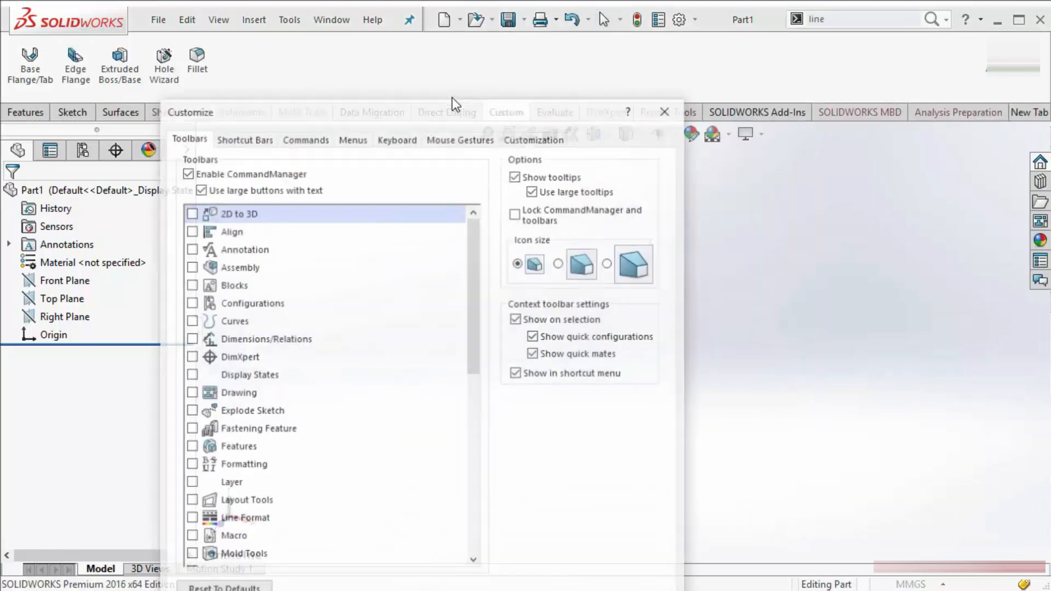
left_click_drag(441, 109, 529, 121)
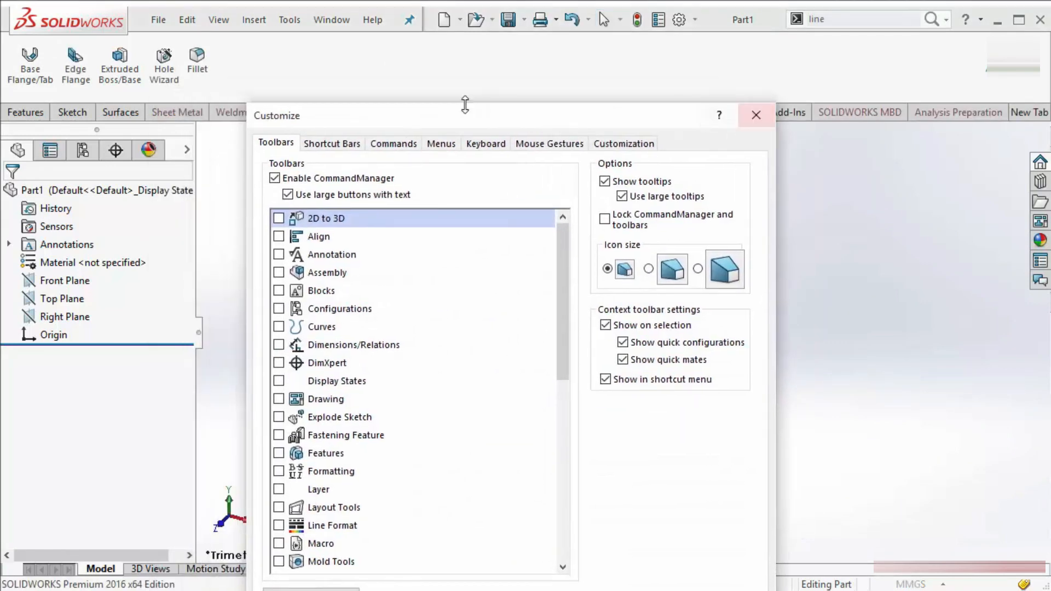
left_click_drag(453, 130, 389, 192)
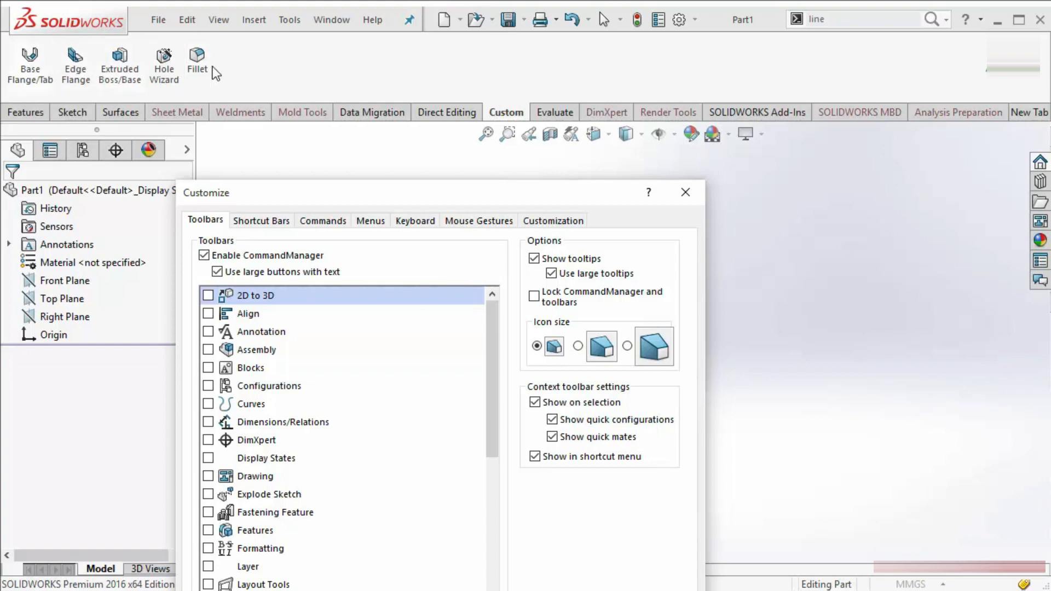
right_click(114, 60)
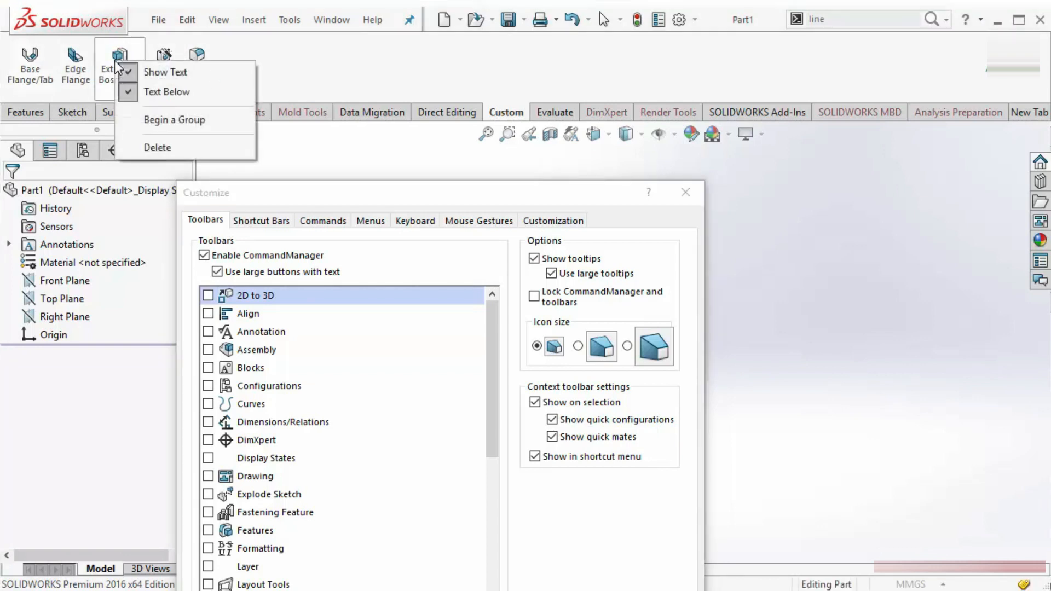
left_click(160, 120)
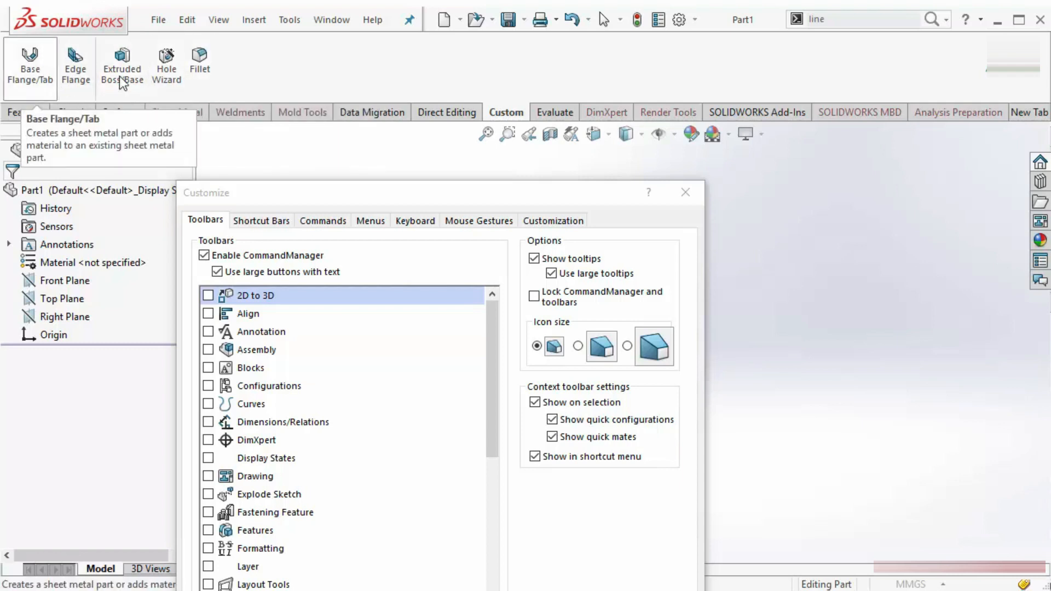
right_click(201, 72)
left_click(231, 126)
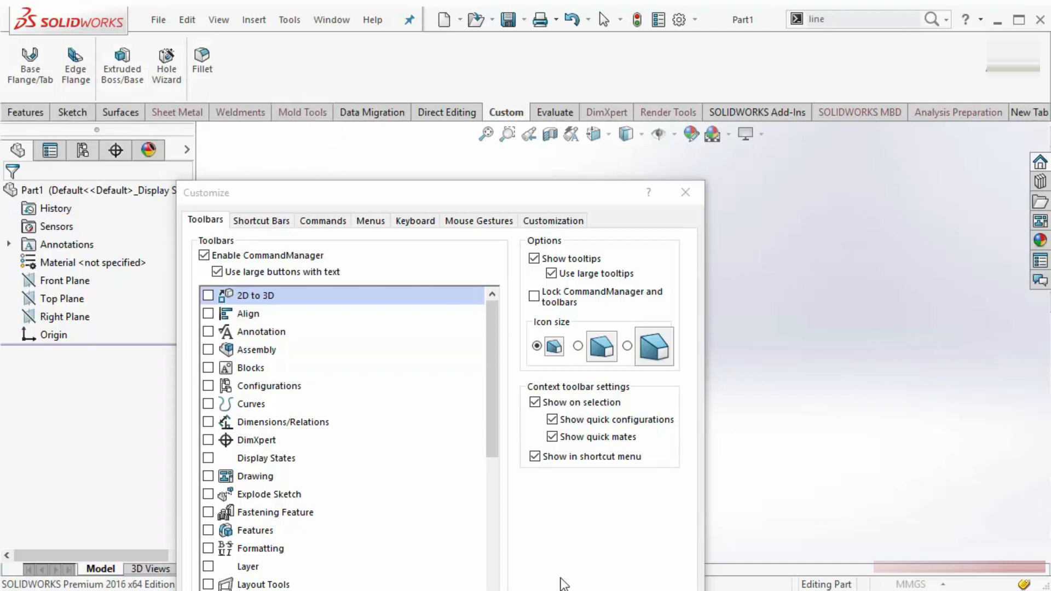
left_click_drag(546, 198, 569, 48)
left_click(543, 560)
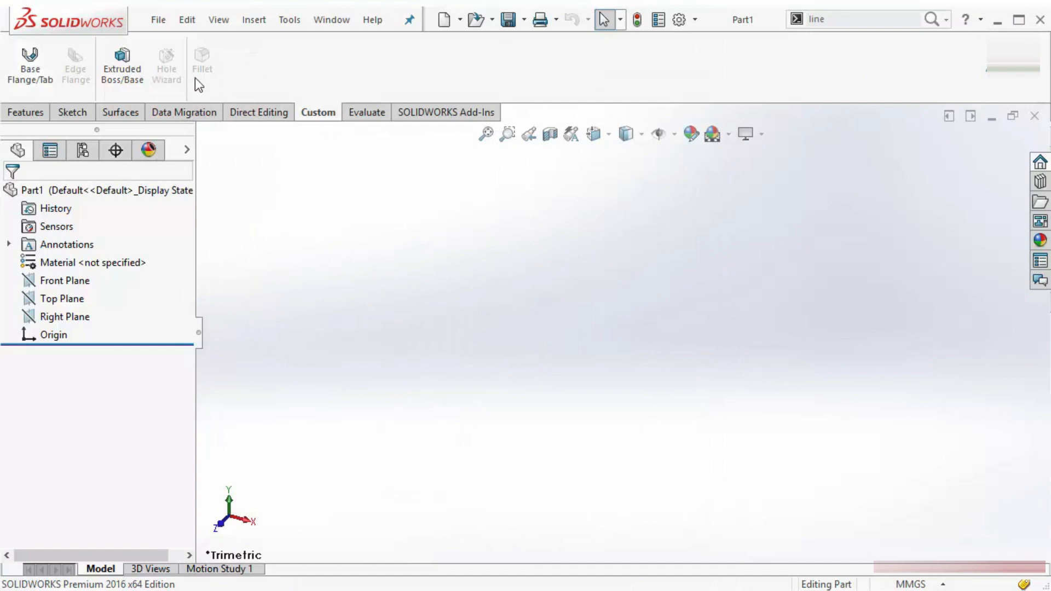
Review the list of available CommandManager command sets and display the Custom set.
left_click(75, 113)
right_click(114, 114)
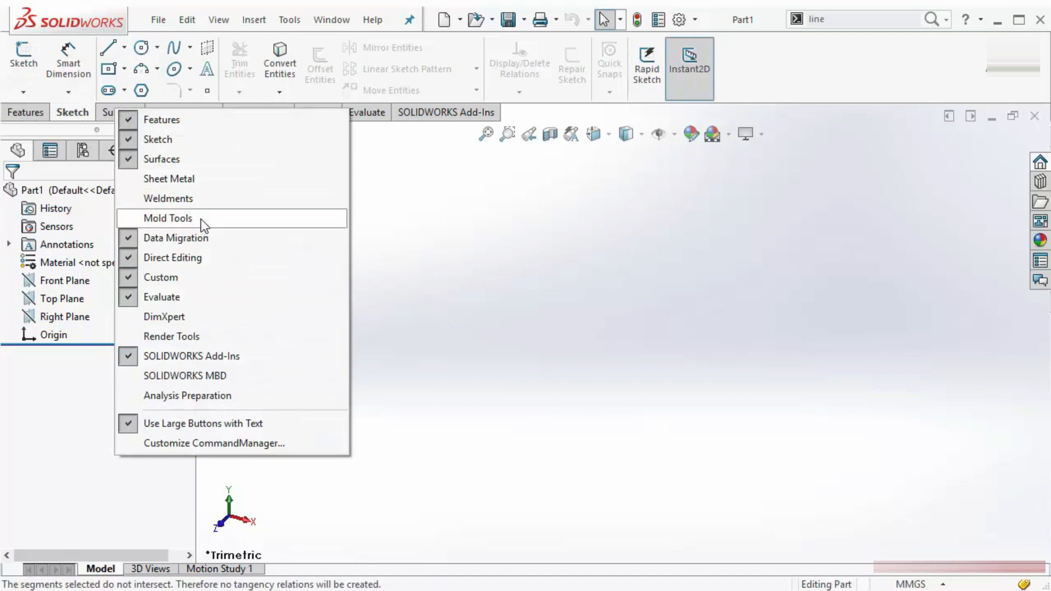
left_click(531, 251)
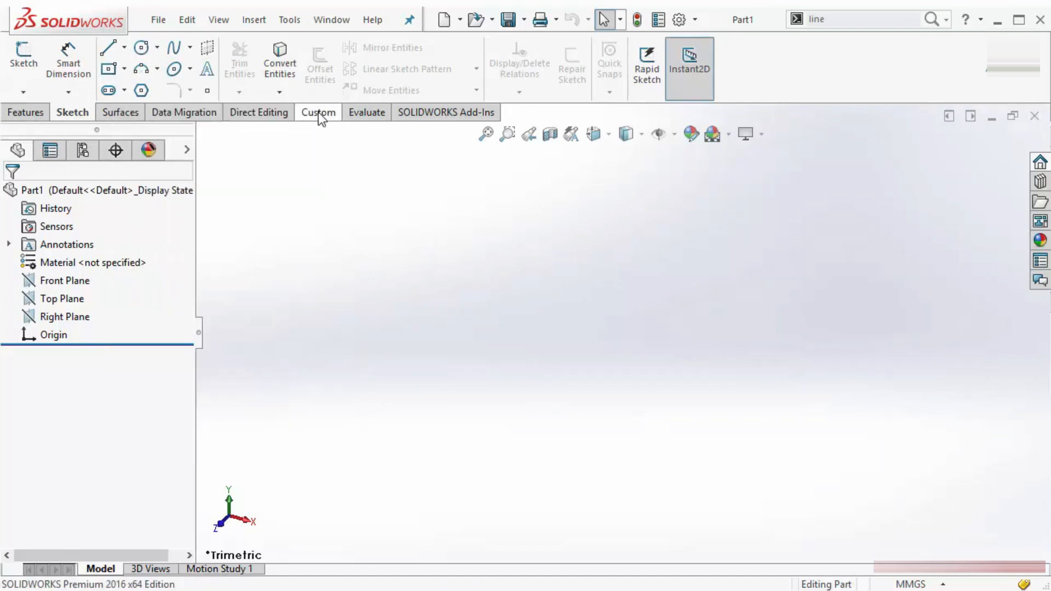
left_click(317, 113)
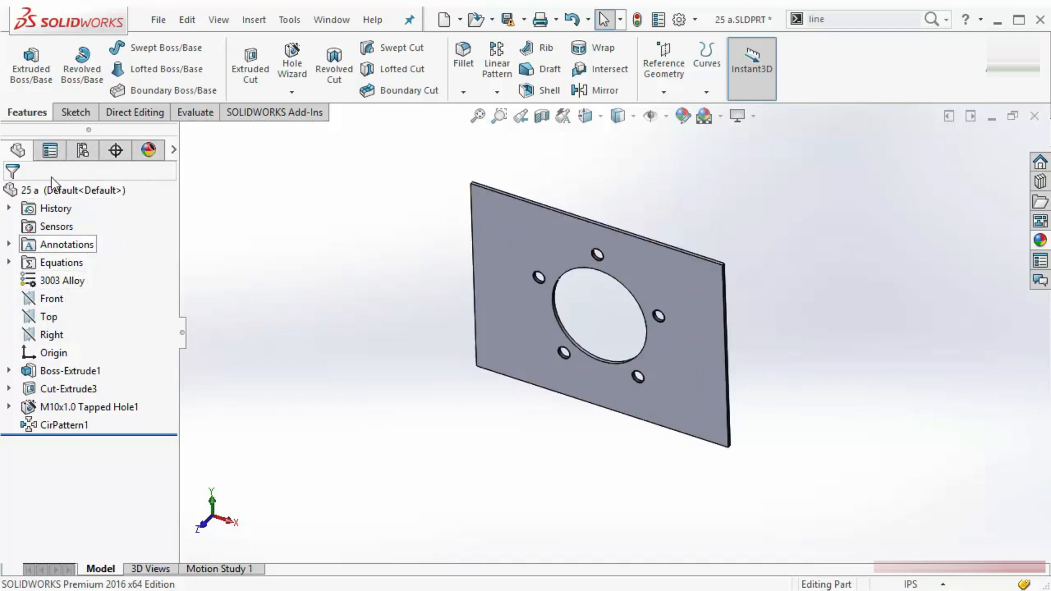
Compare the PropertyManager with the FeatureManager design tree of the part 25 a, ending on the design tree.
left_click(51, 151)
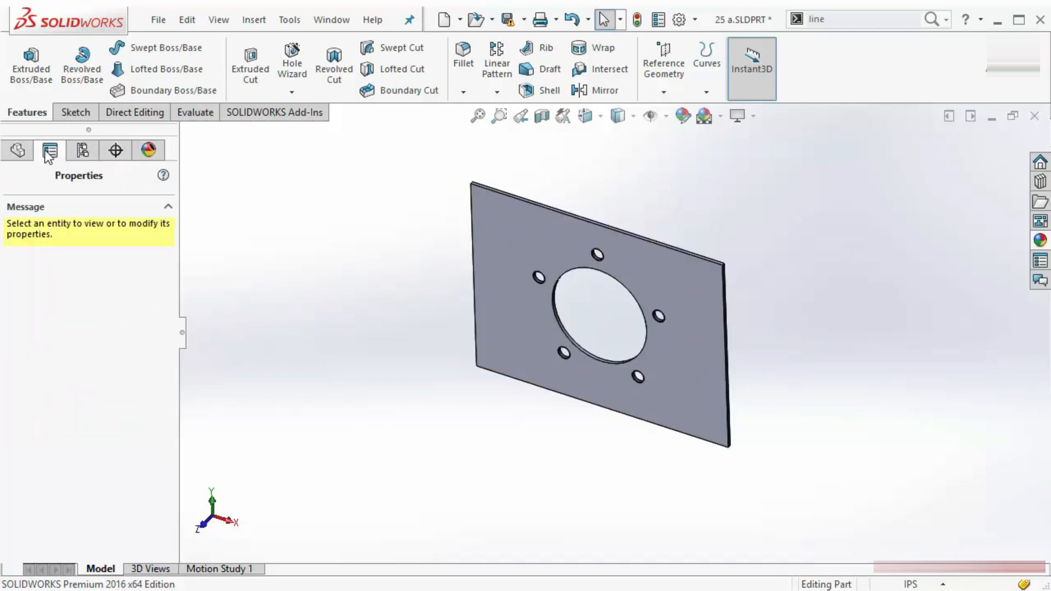
left_click(17, 150)
left_click(50, 150)
left_click(18, 150)
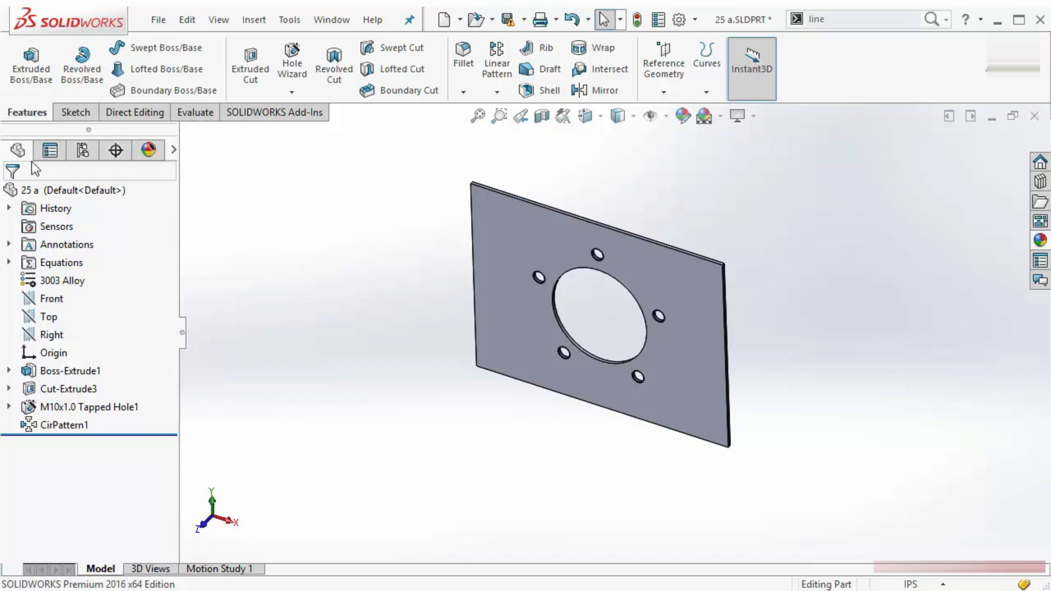
Switch to the open assembly document 31.SLDASM.
left_click(334, 20)
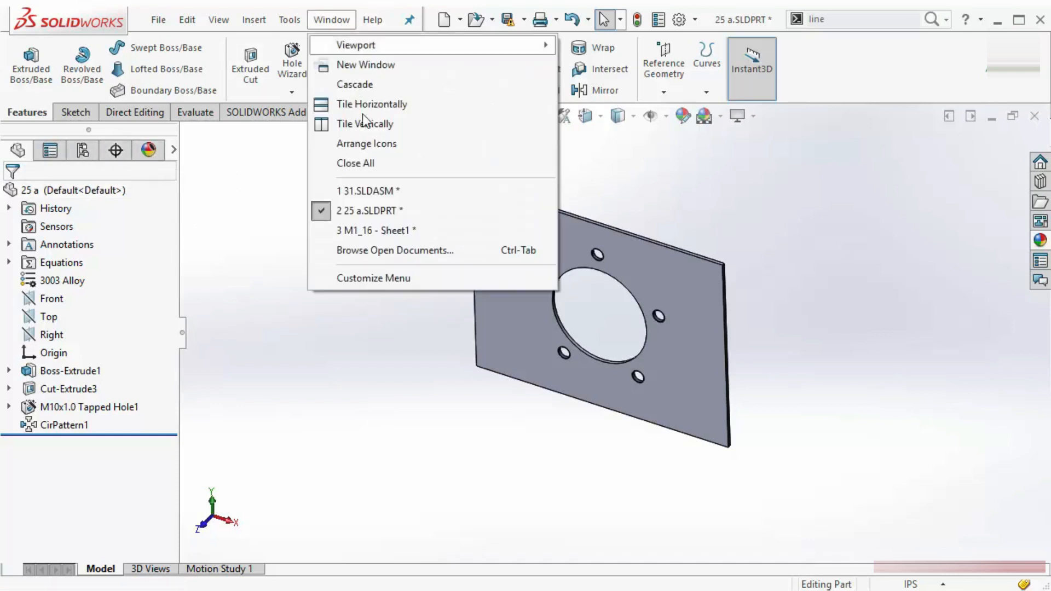
left_click(362, 191)
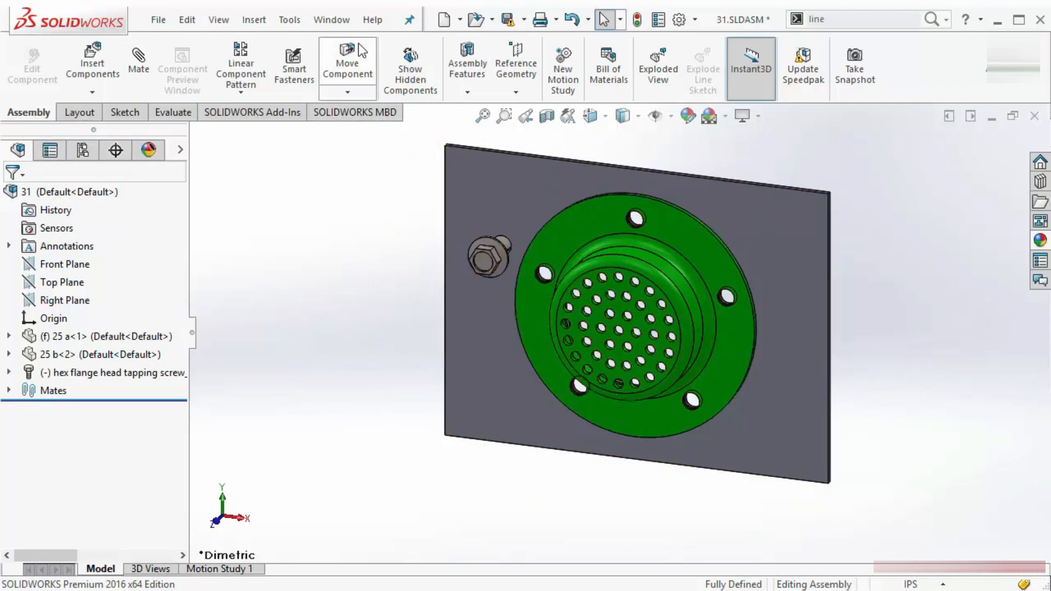
View the open drawing M1_16 - Sheet1 and return to the part document 25 a.SLDPRT.
left_click(338, 22)
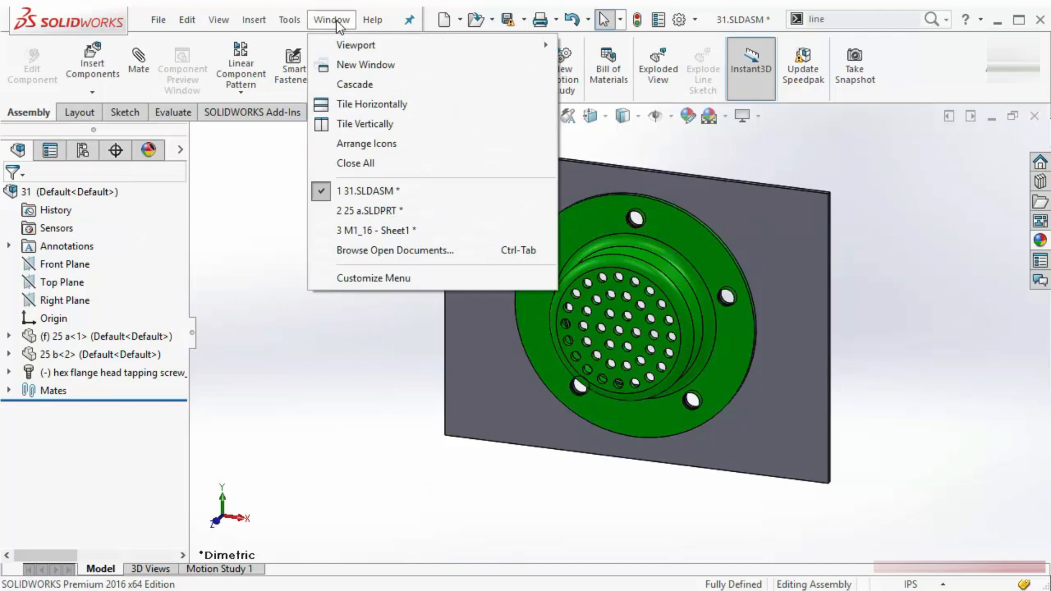
left_click(366, 231)
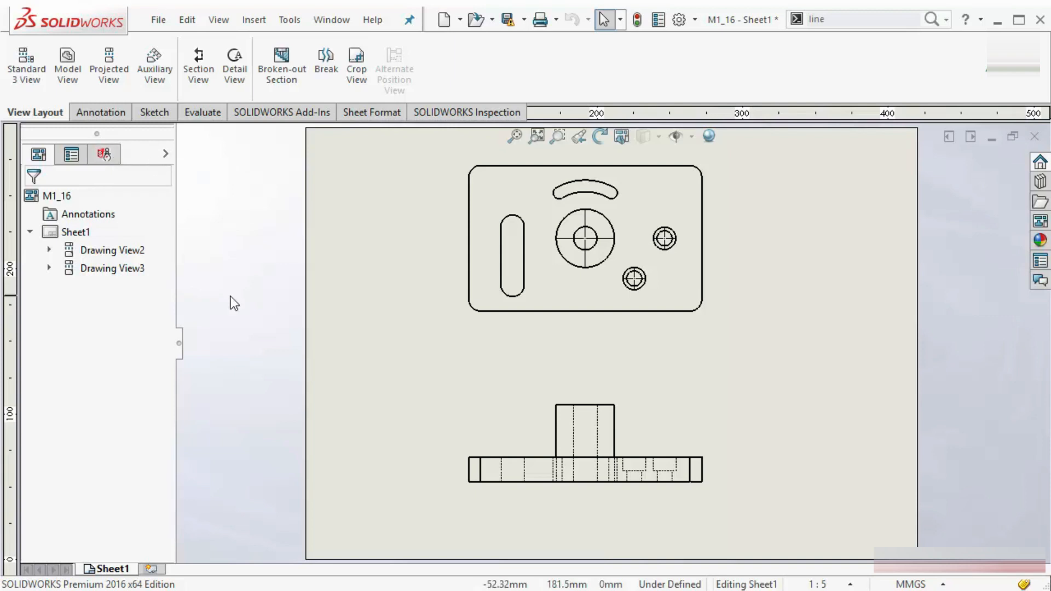
left_click(336, 26)
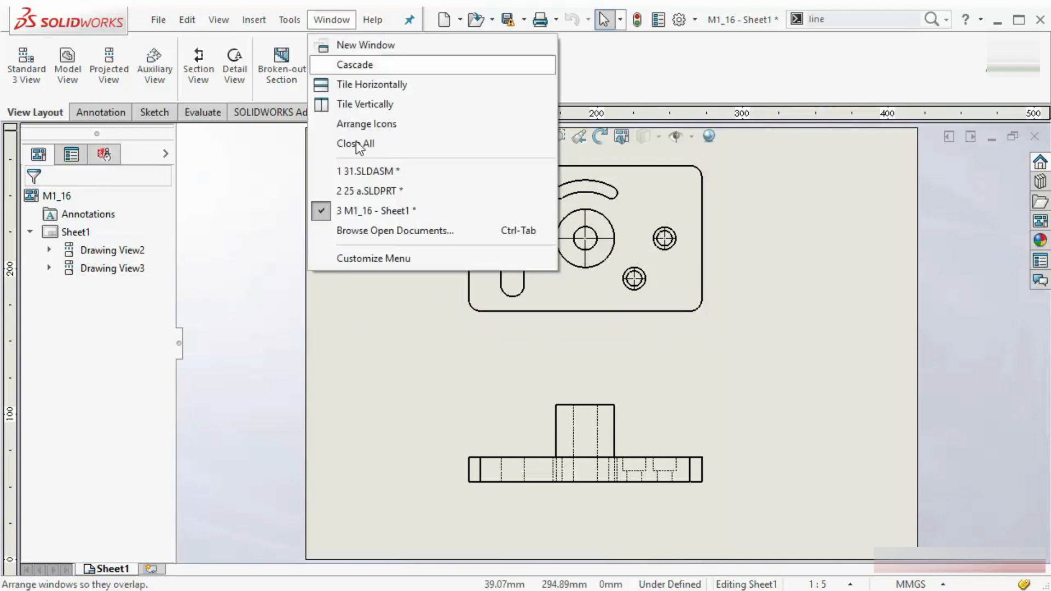
left_click(360, 191)
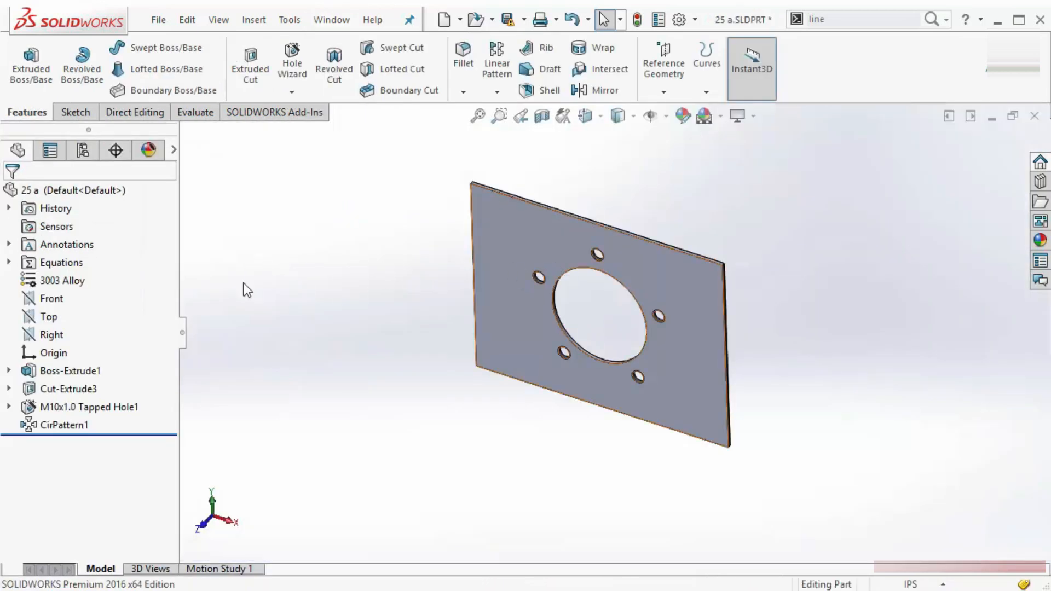
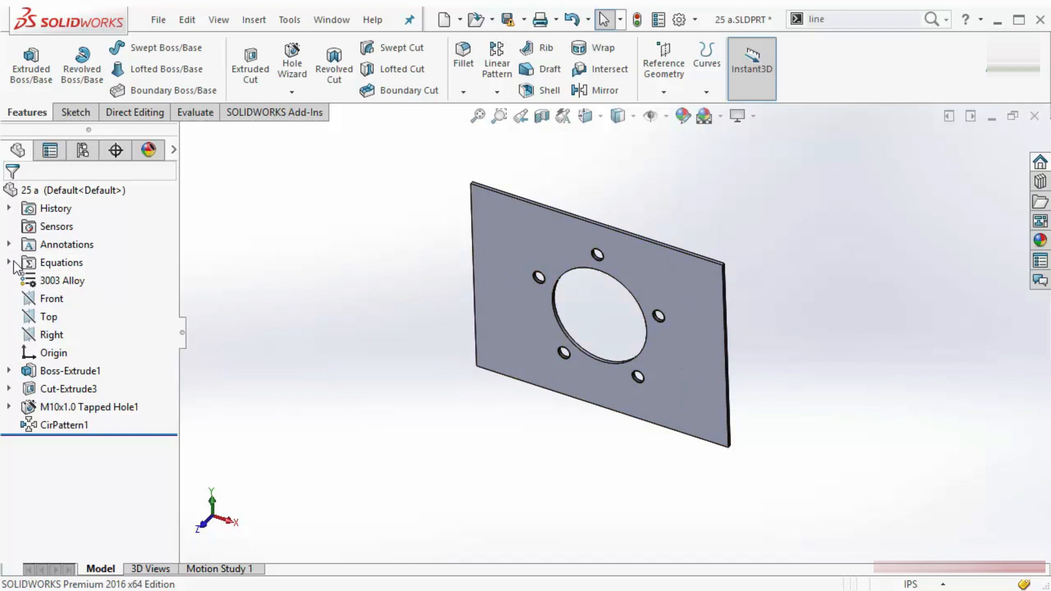
Inspect the contents of the Equations and Annotations folders in part 25 a's design tree, collapsing each again.
left_click(10, 262)
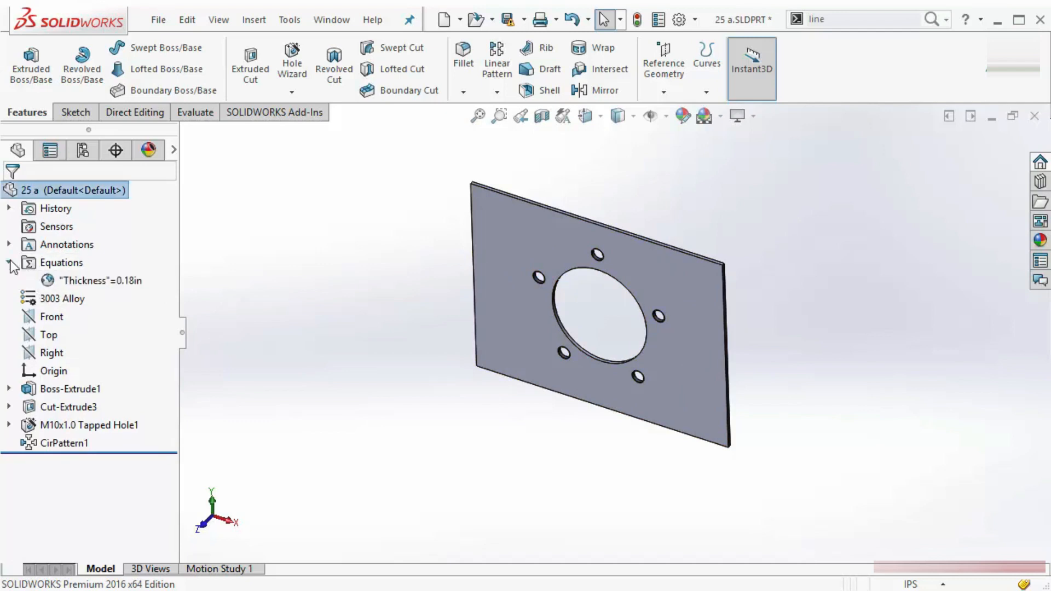
left_click(10, 263)
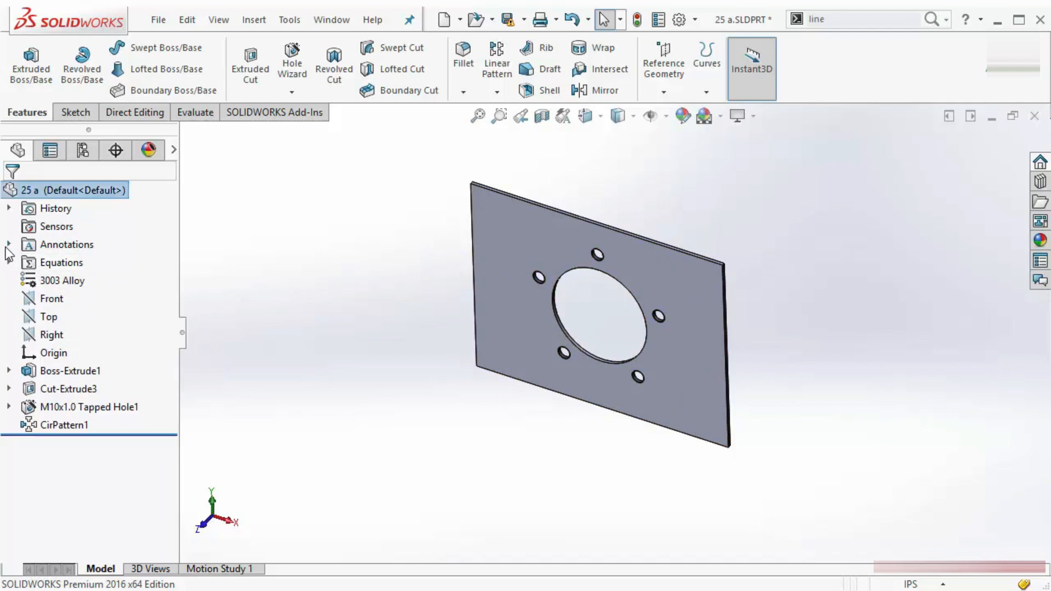
left_click(9, 244)
left_click(9, 244)
In the FeatureManager system options, review the Solid Bodies visibility choices and set the Sensors tree item to Automatic.
left_click(679, 22)
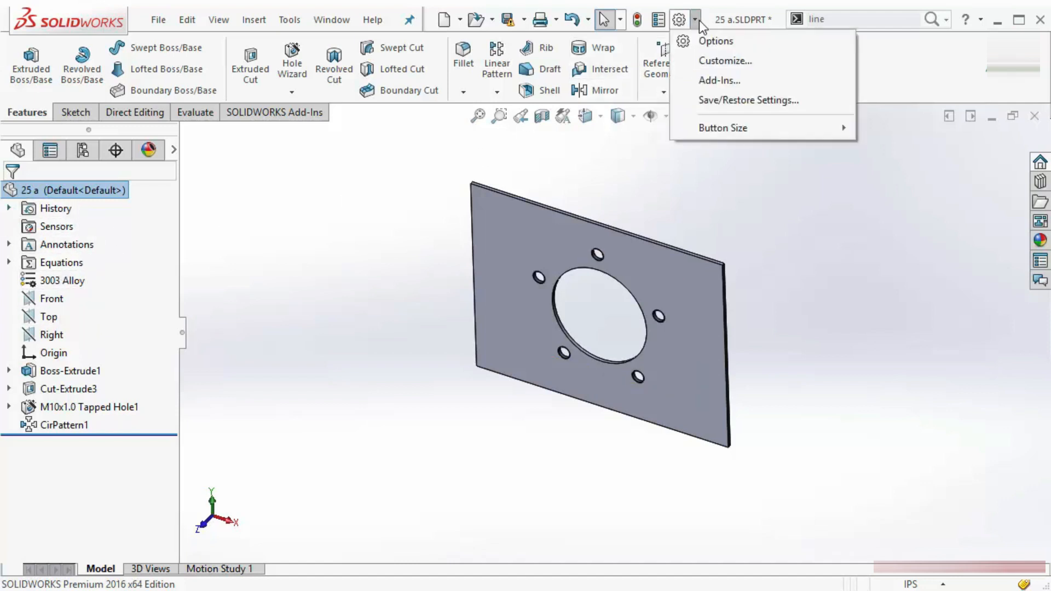
left_click(703, 41)
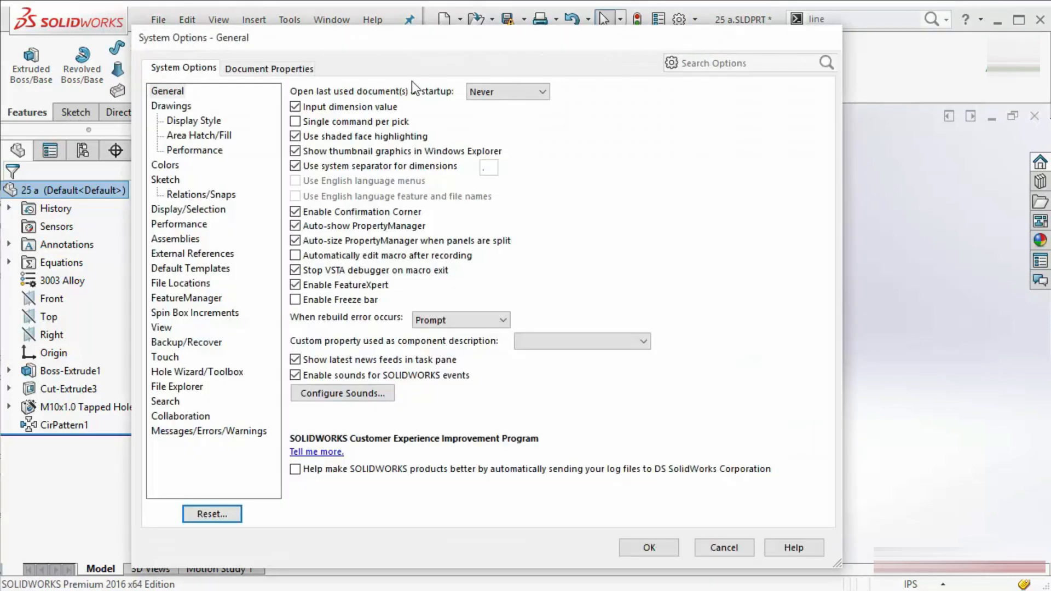
left_click(193, 301)
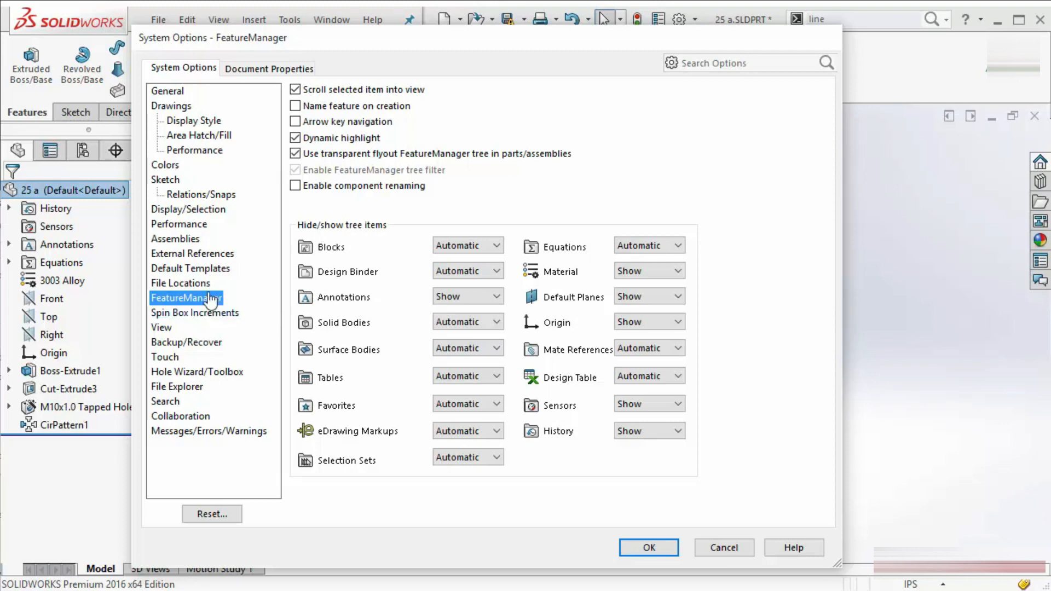
left_click(498, 323)
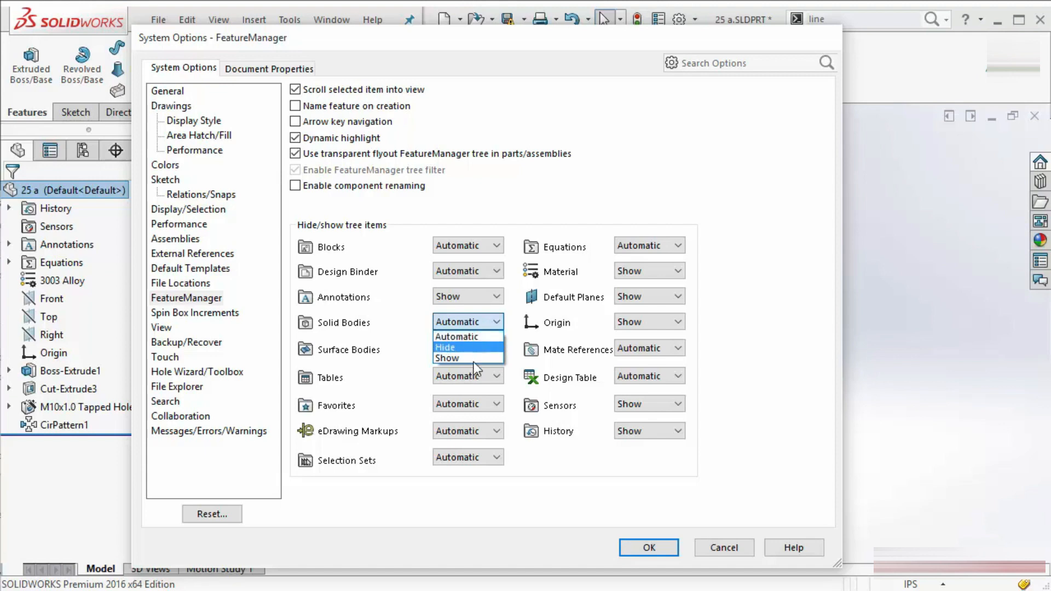
left_click(571, 472)
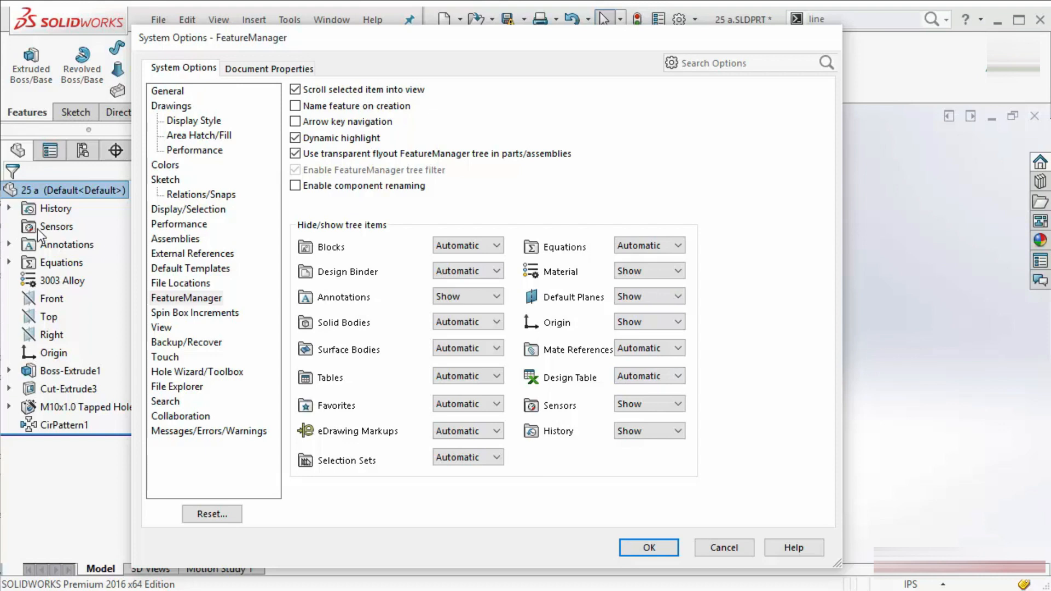
left_click(667, 405)
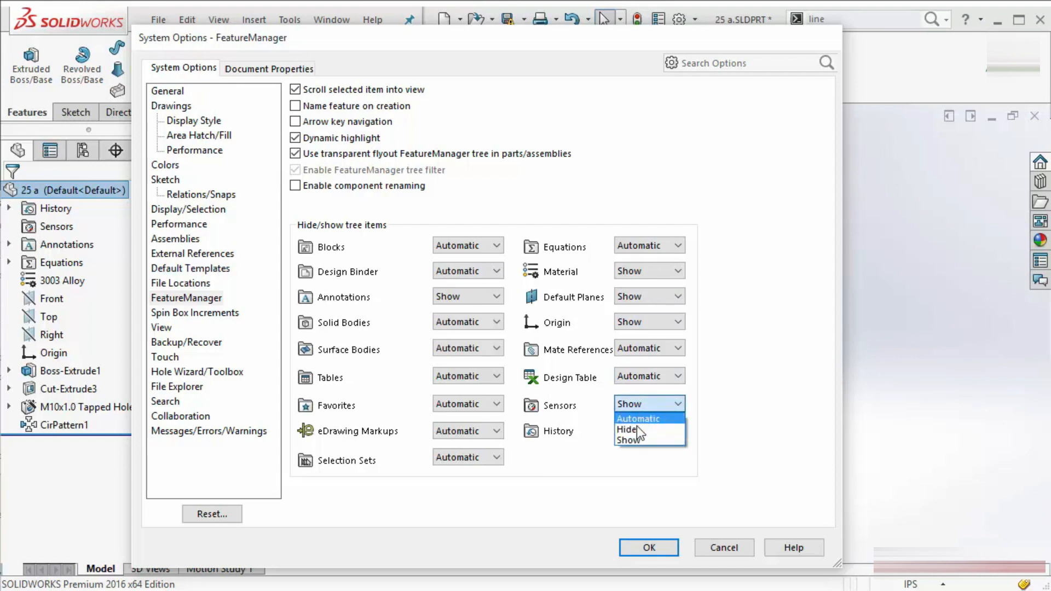
left_click(643, 419)
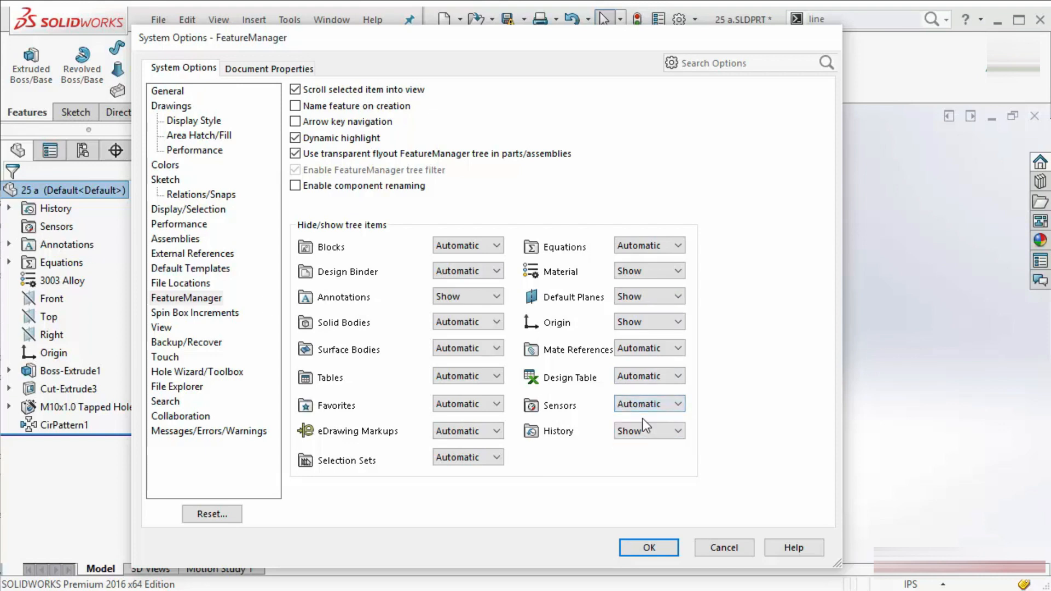
left_click(648, 547)
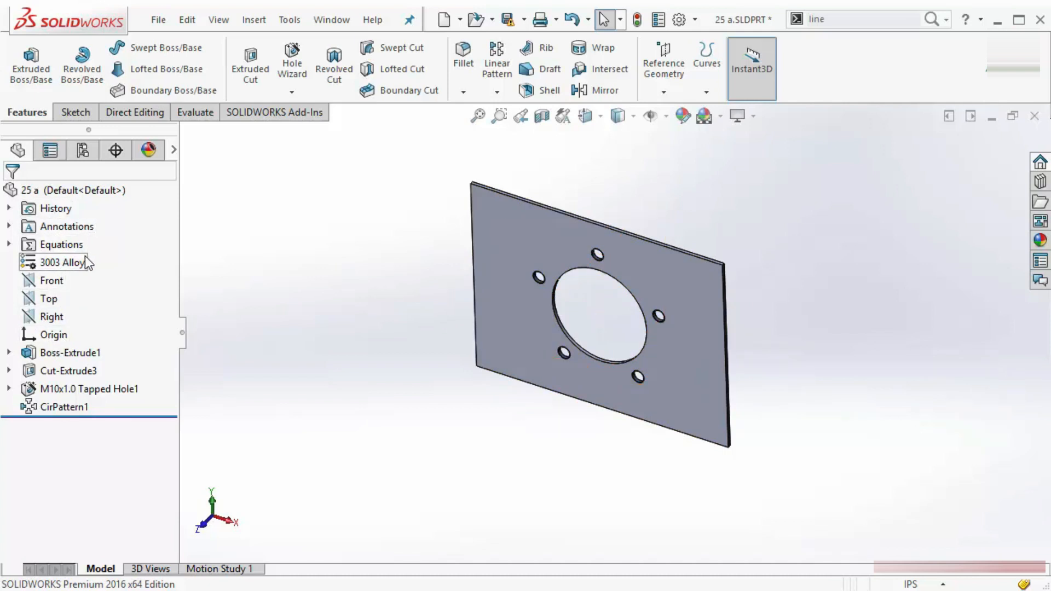
Show the Front plane of part 25 a in the graphics area and hide it again.
left_click(43, 282)
right_click(44, 282)
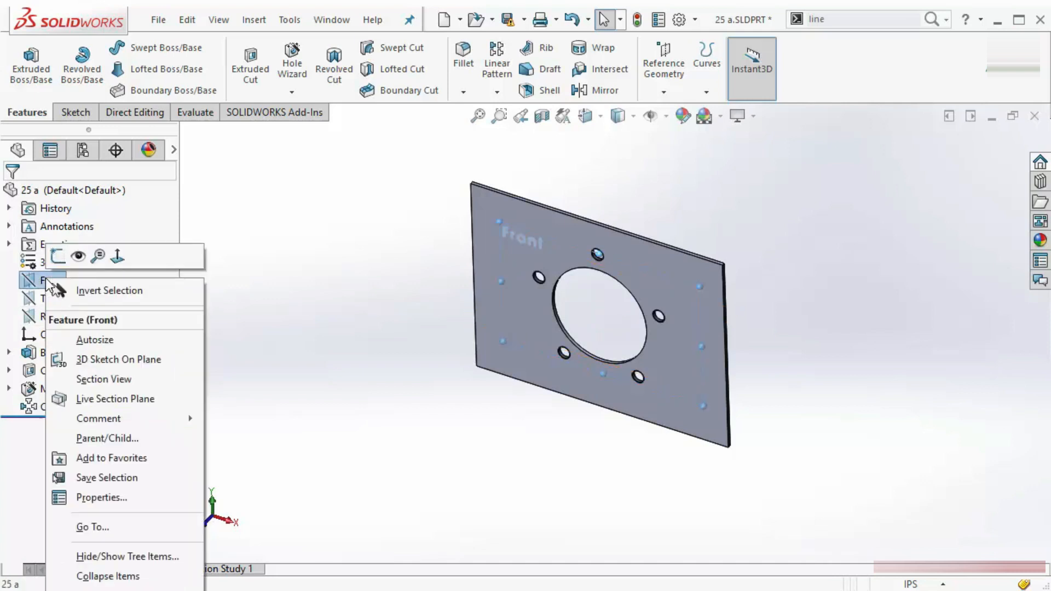
left_click(315, 301)
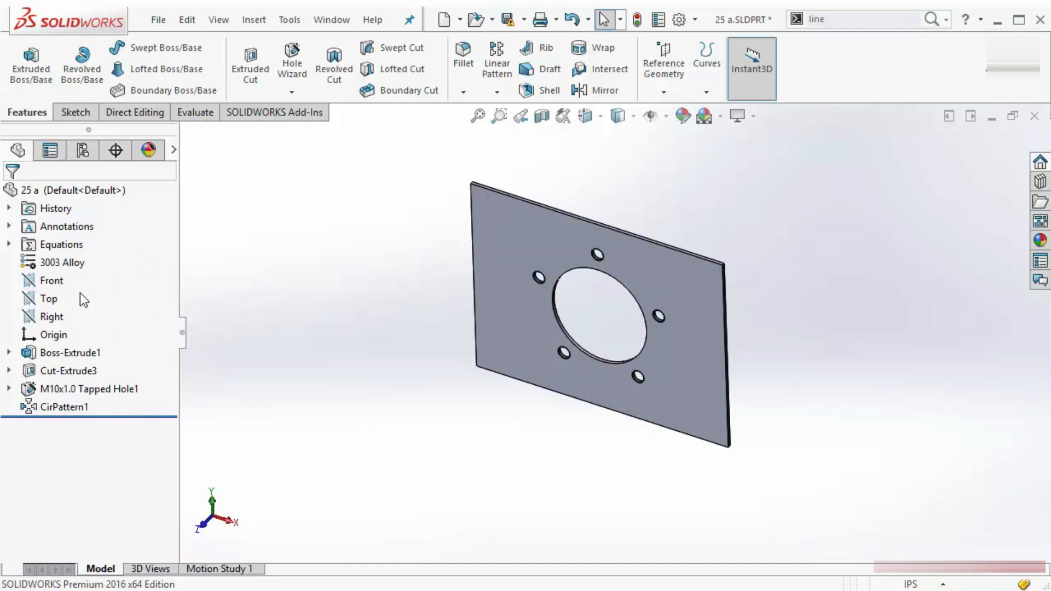
right_click(56, 283)
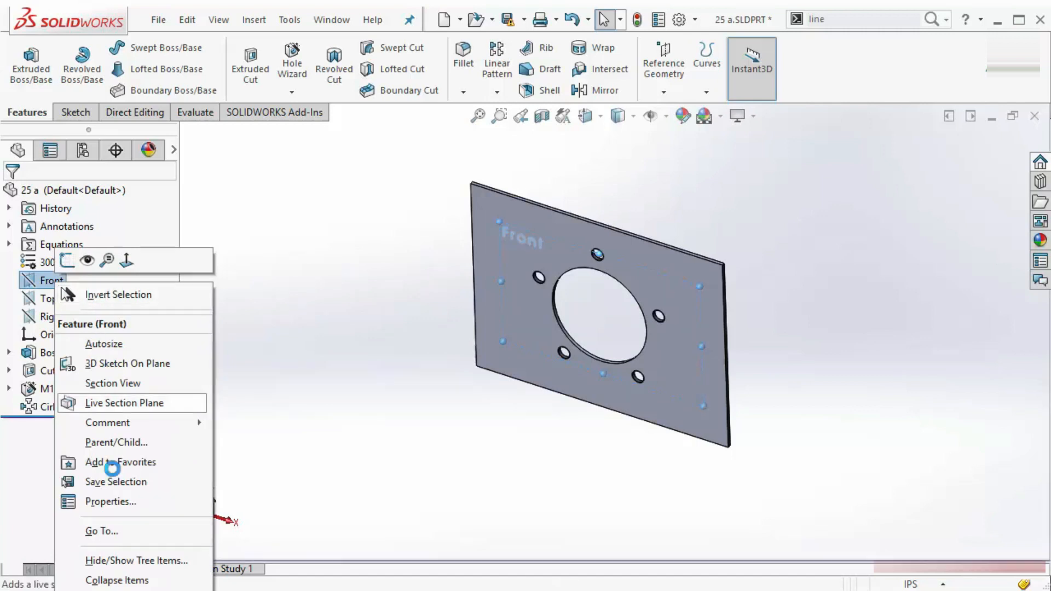
left_click(88, 261)
right_click(57, 283)
left_click(80, 256)
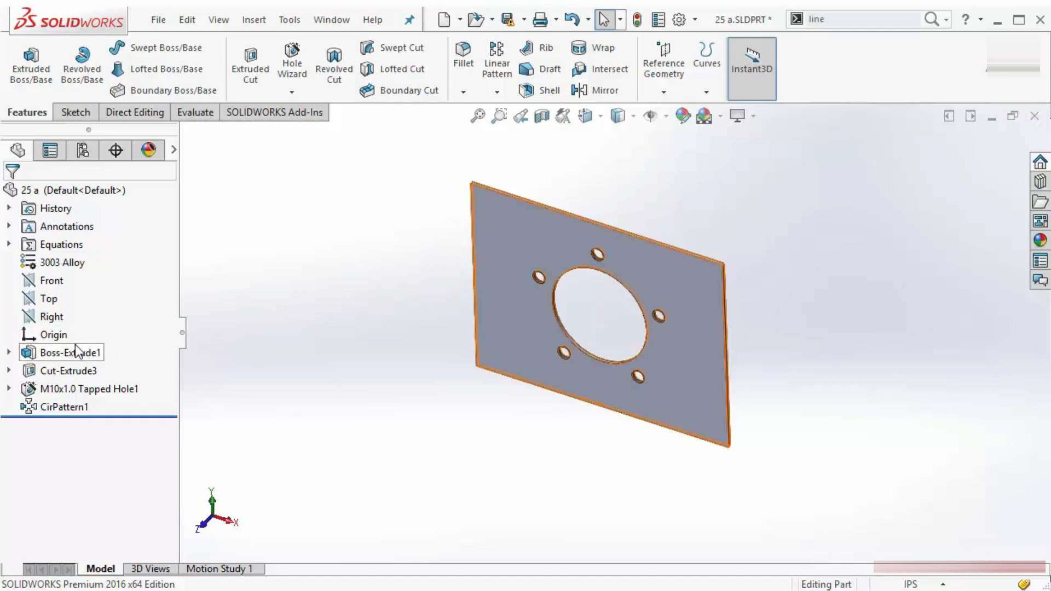
Create a new part document and highlight the unspecified Material entry in its design tree.
left_click(158, 20)
left_click(186, 45)
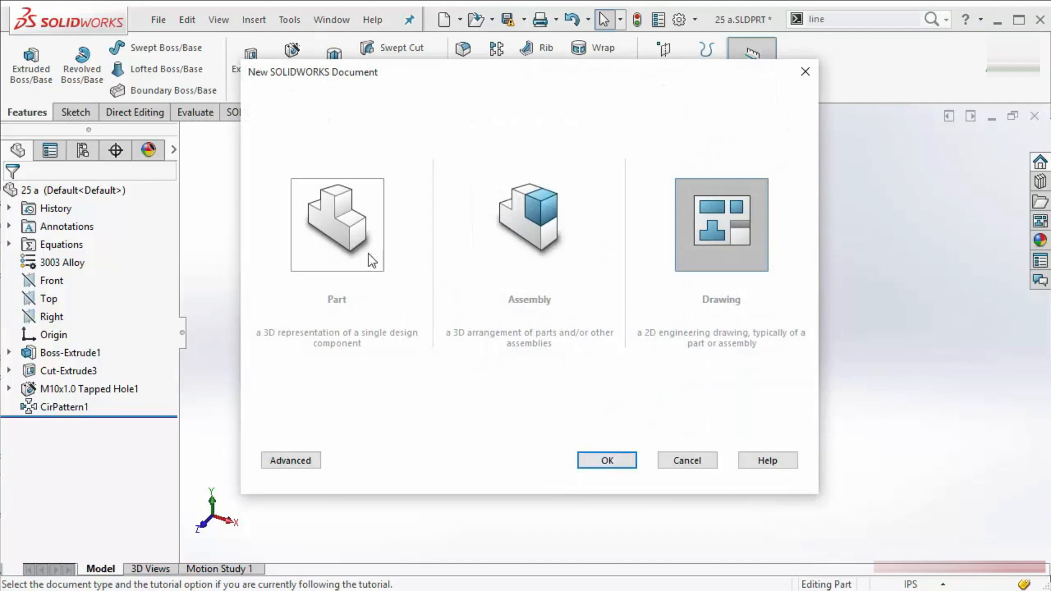
left_click(606, 462)
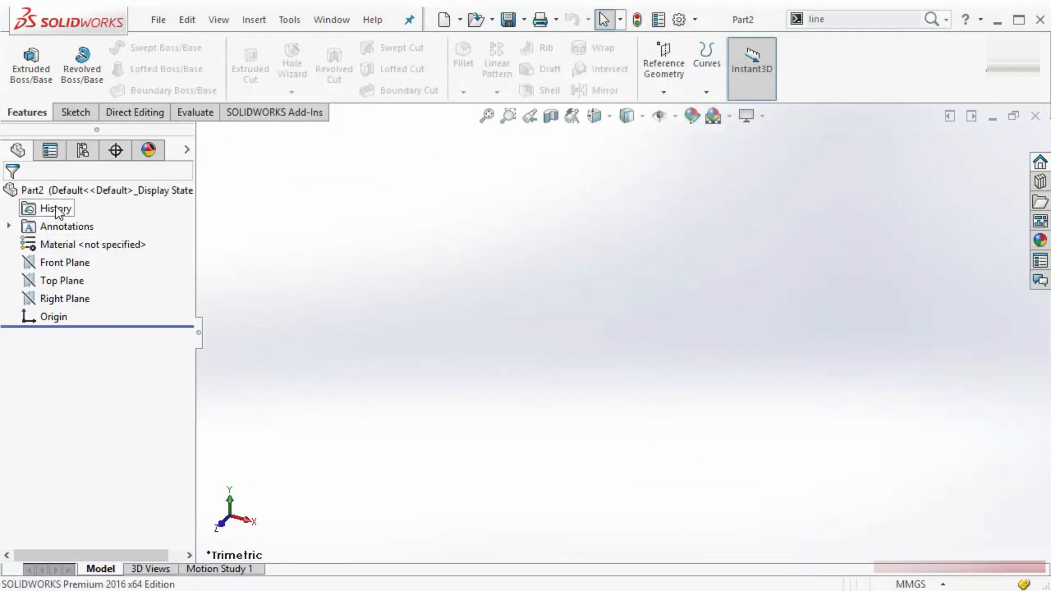
left_click(57, 244)
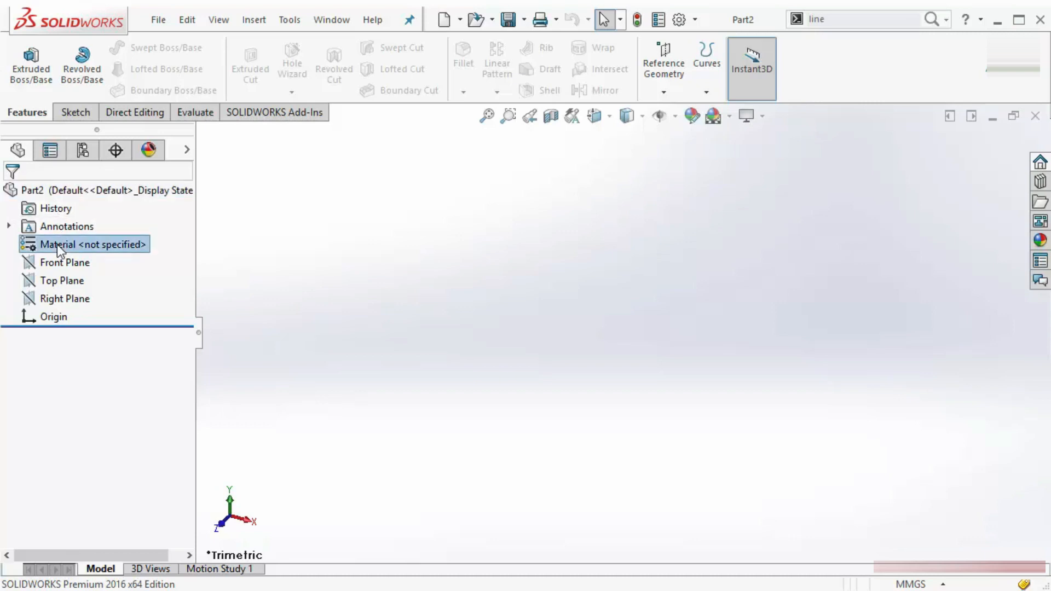
left_click(248, 268)
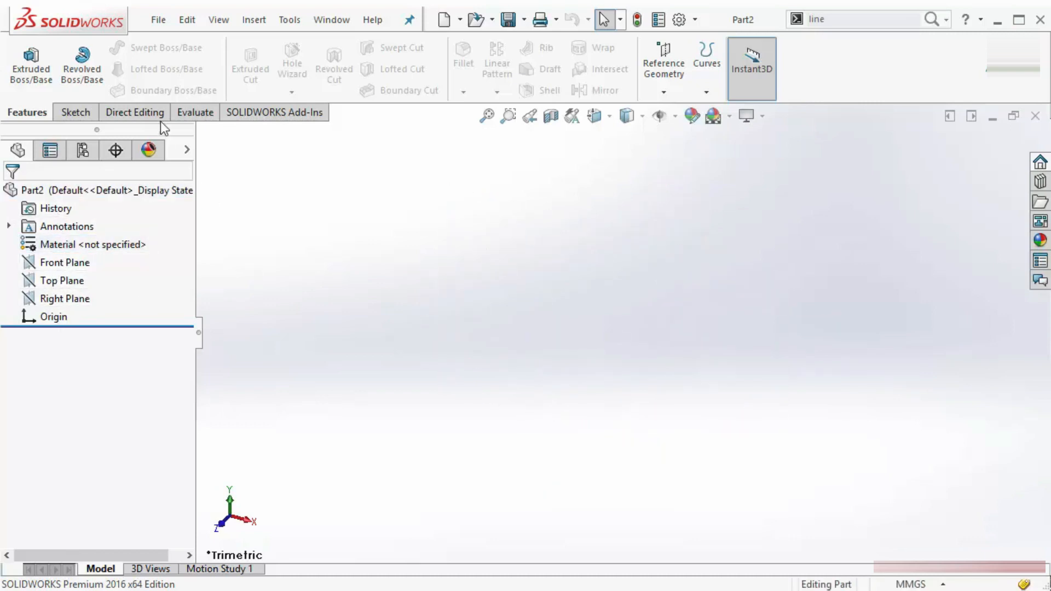
Sketch a center rectangle with corner construction lines on the Front Plane of the new part, near the origin.
left_click(82, 112)
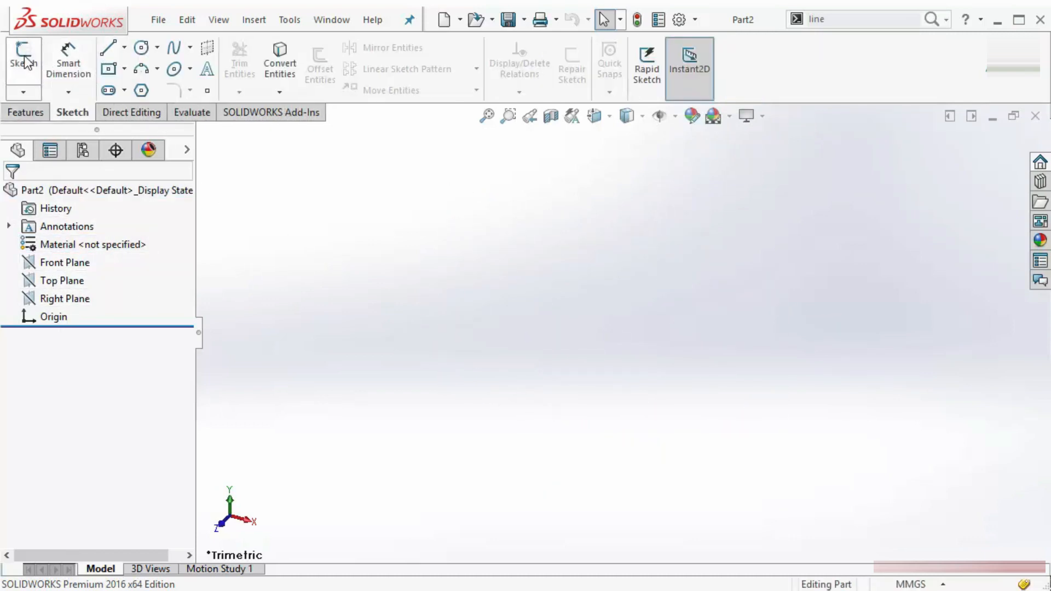
left_click(23, 54)
left_click(470, 211)
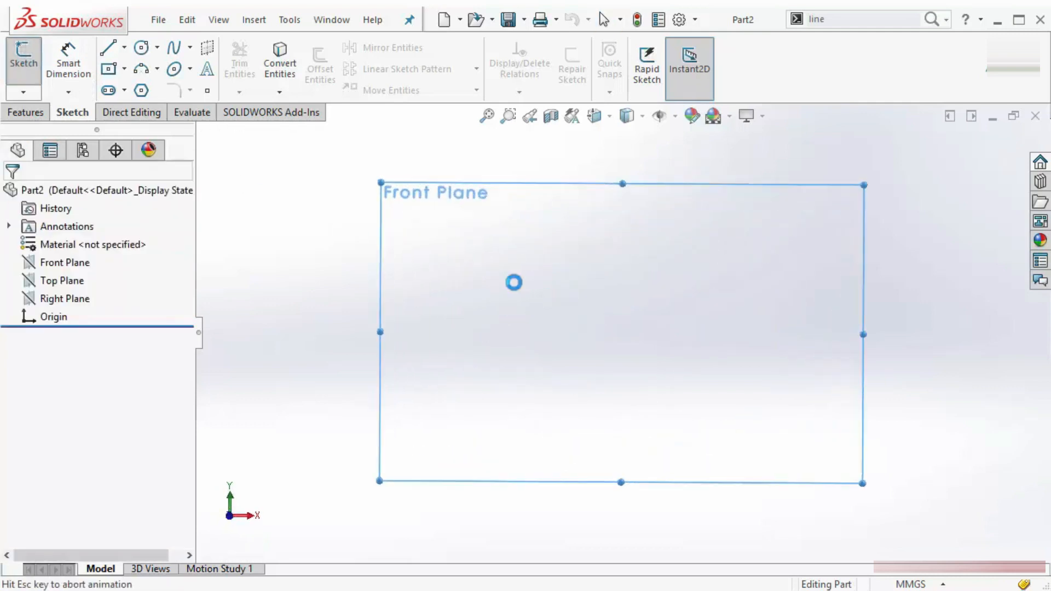
left_click(109, 69)
left_click(320, 192)
left_click(630, 391)
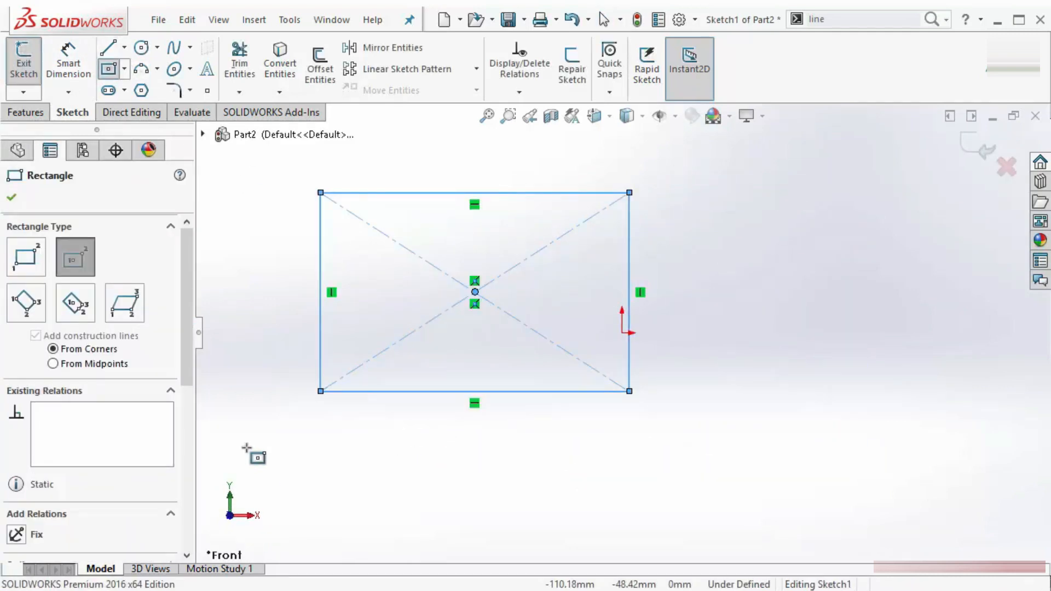
left_click(12, 197)
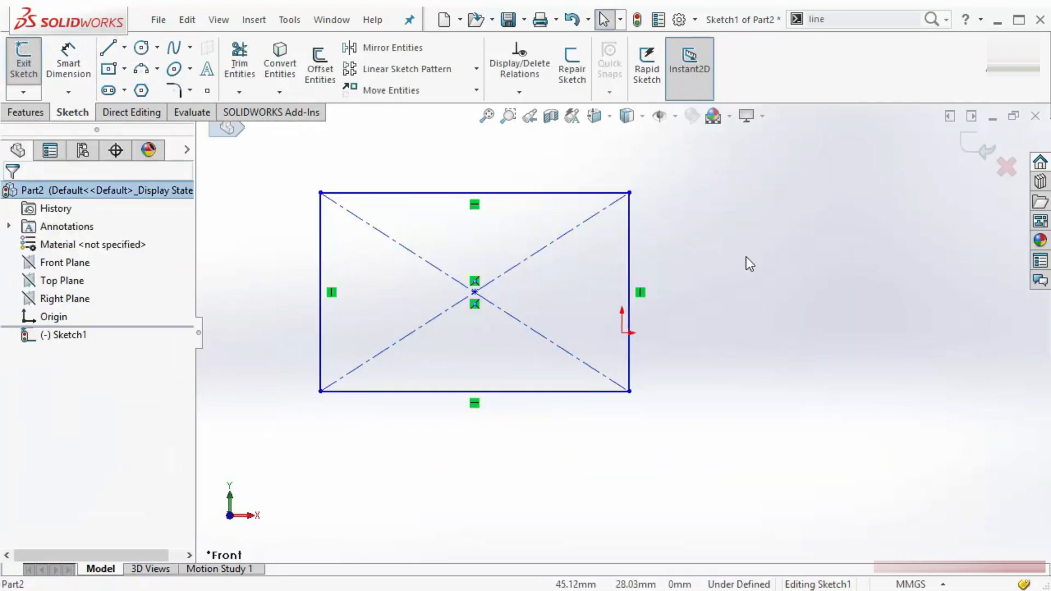
Exit the rectangle sketch and close the new part without saving, returning to part 25 a.
left_click(966, 144)
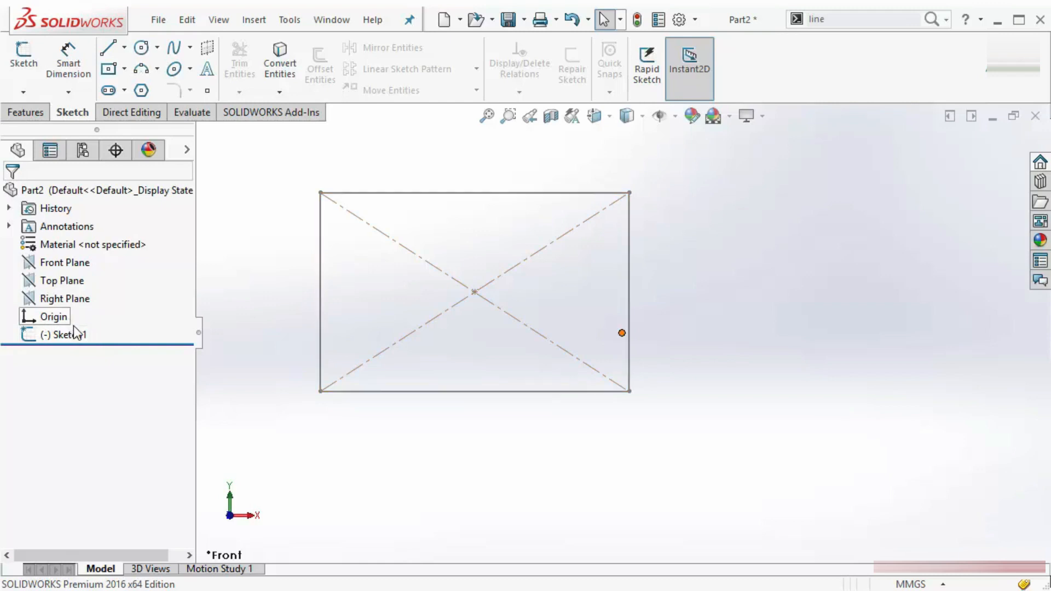
left_click(1035, 115)
left_click(477, 454)
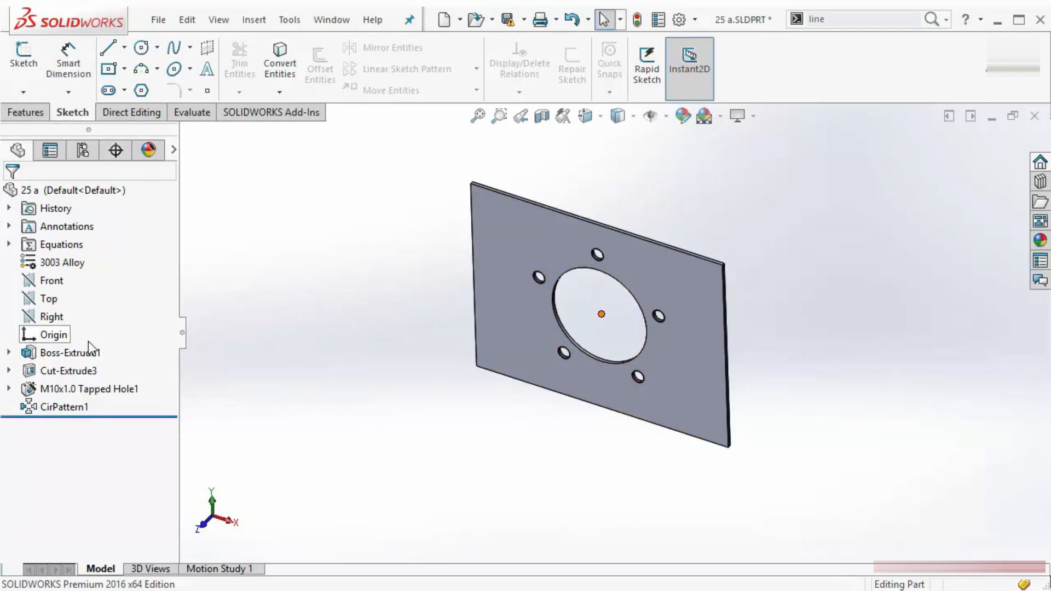
View the PropertyManager and the ConfigurationManager of part 25 a, ending on the FeatureManager design tree.
left_click(51, 154)
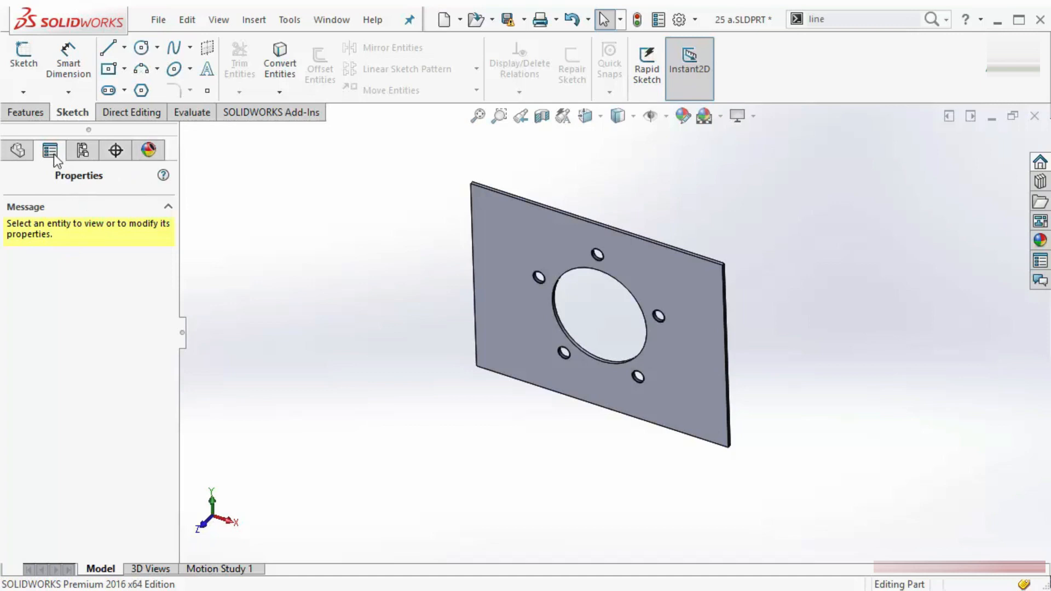
left_click(82, 153)
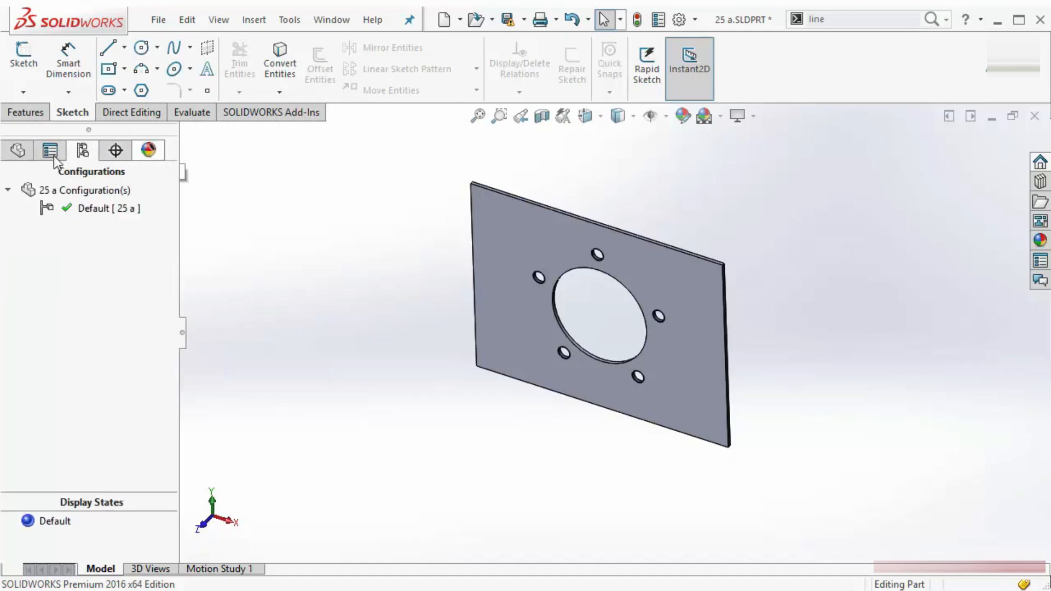
left_click(18, 151)
Switch to the assembly 31.SLDASM and highlight components 25 a, 25 b and the hex flange head tapping screw in turn.
left_click(343, 21)
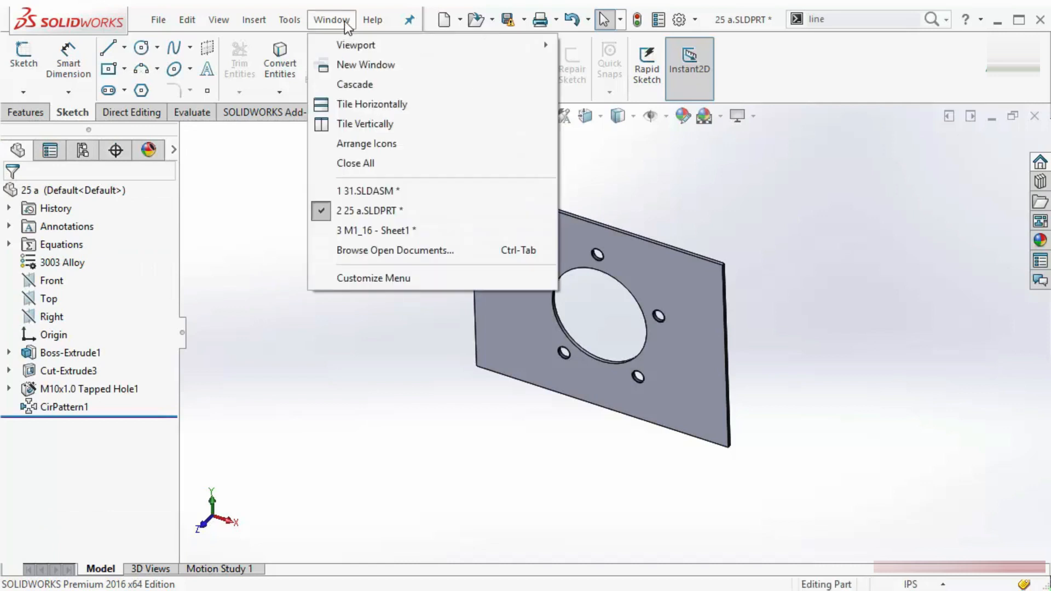
left_click(365, 192)
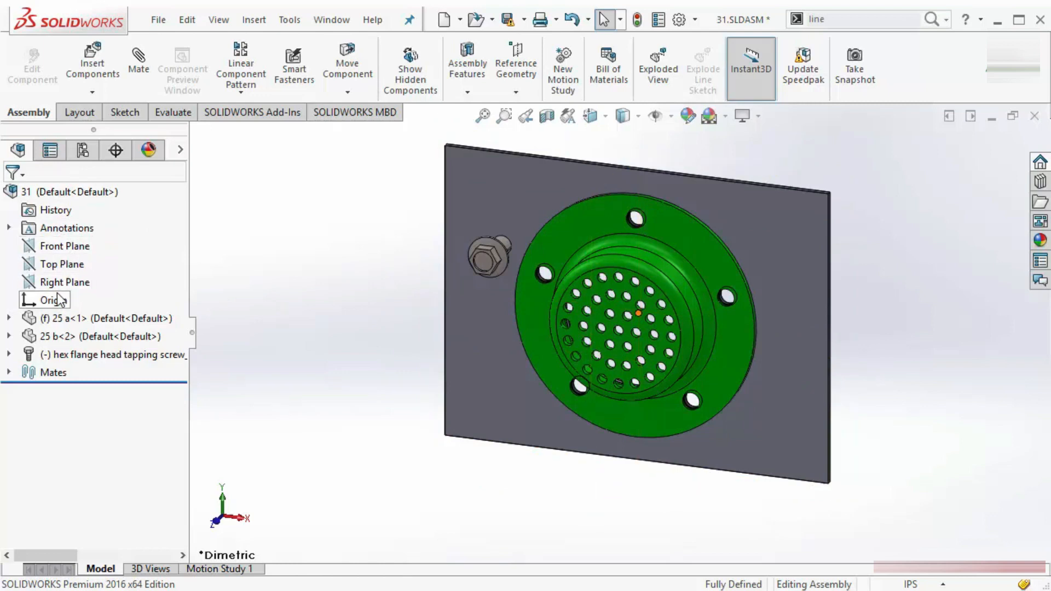
left_click(78, 319)
left_click(73, 335)
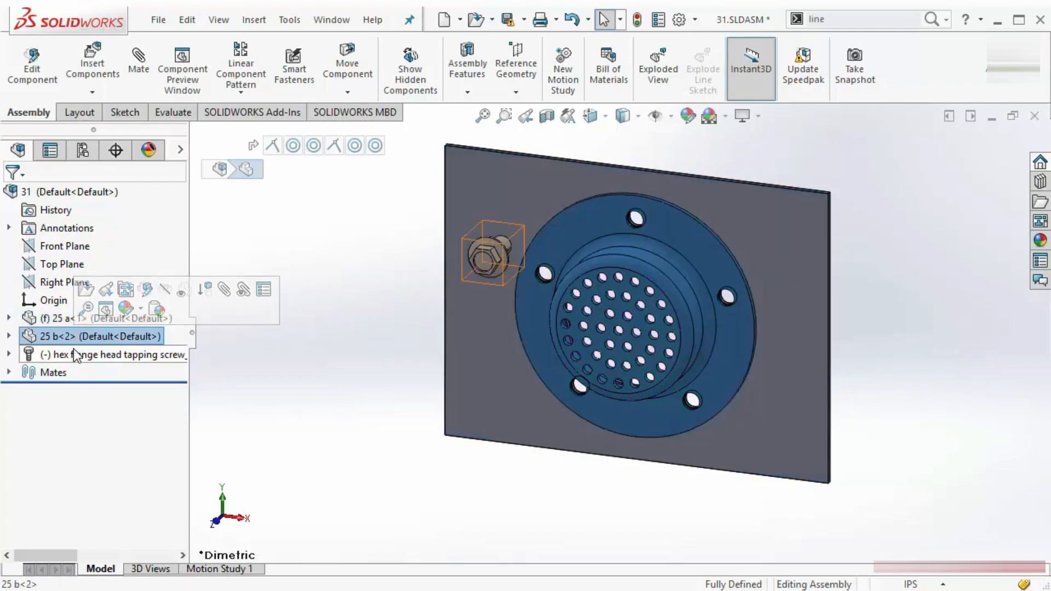
left_click(71, 356)
left_click(338, 405)
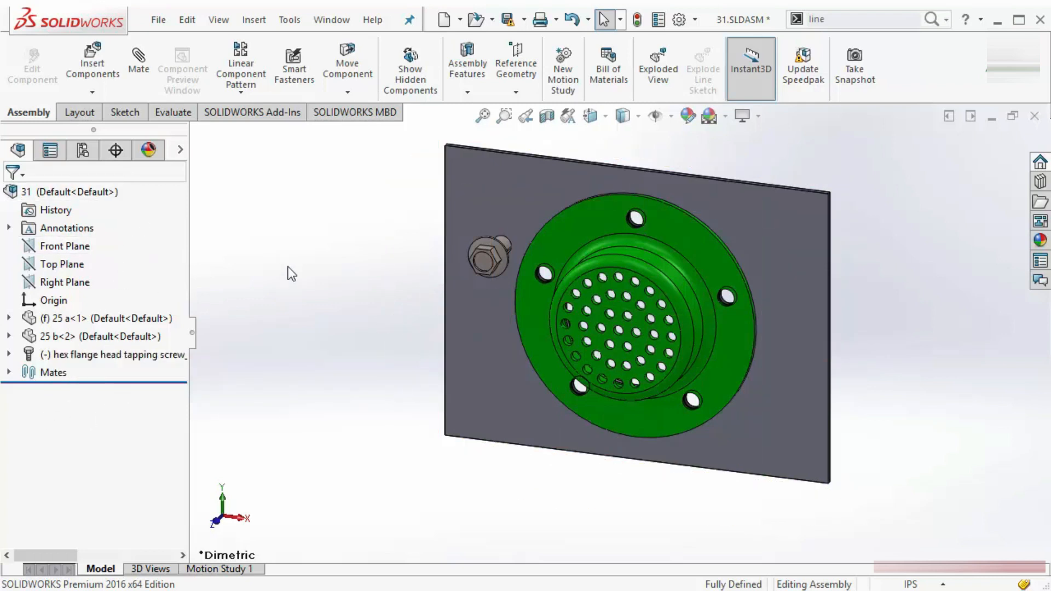
Undo the last change in the assembly and redo it.
key("ctrl+z")
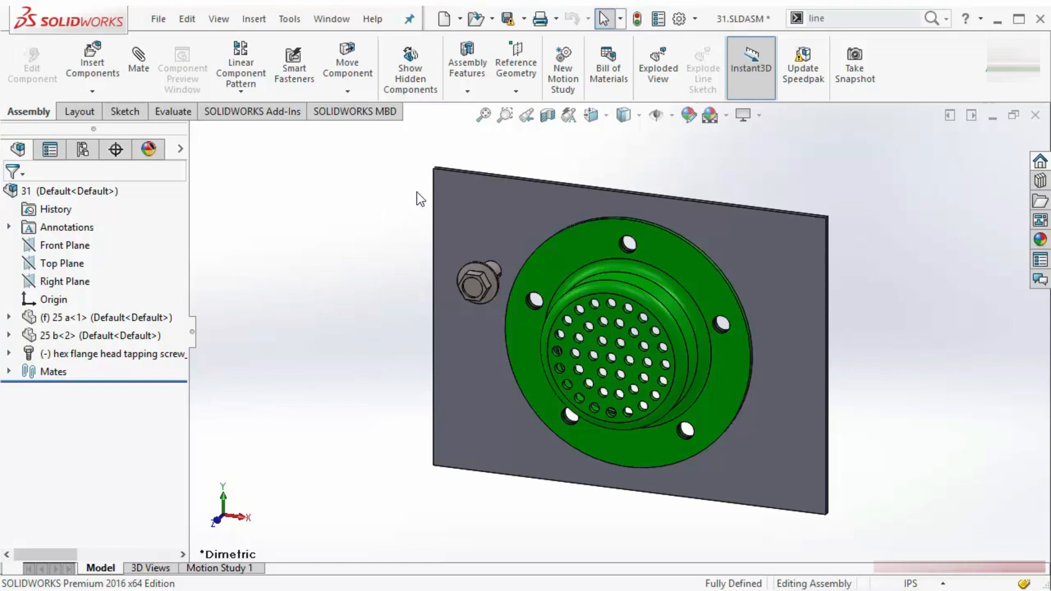
key("ctrl+y")
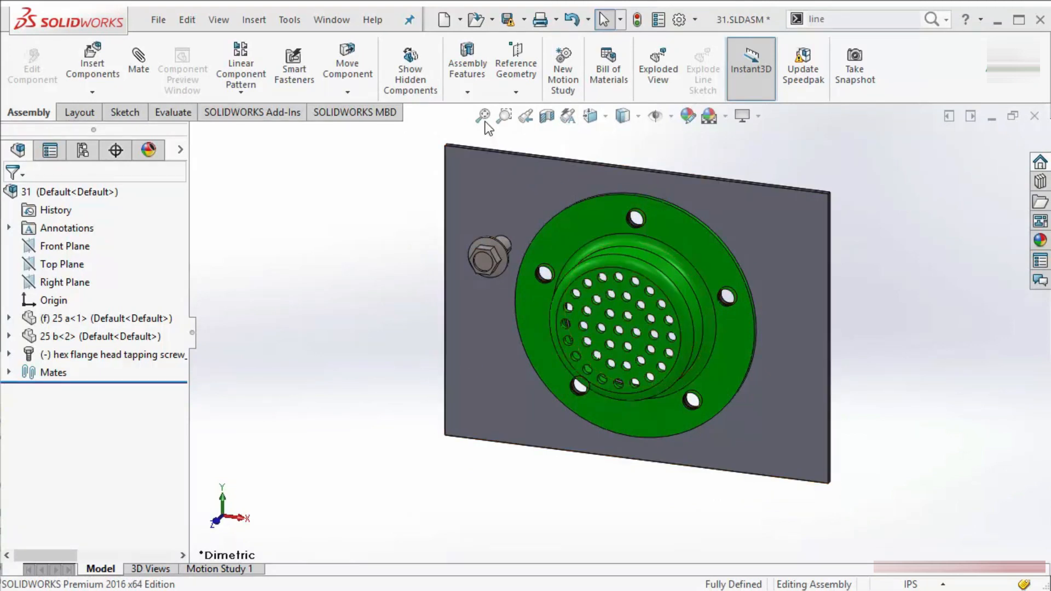
Zoom in on the area around the screw and the green perforated cover, ending with the whole assembly in view.
left_click(503, 116)
left_click_drag(417, 144, 590, 250)
scroll(652, 270, "up", 5)
scroll(896, 451, "down", 3)
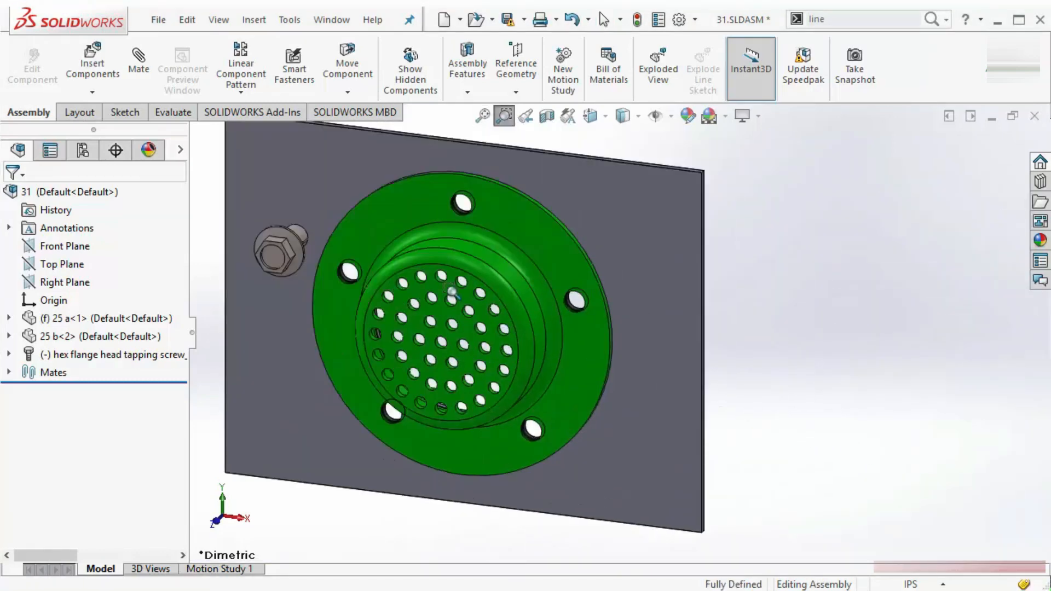
scroll(448, 294, "up", 3)
scroll(384, 308, "down", 2)
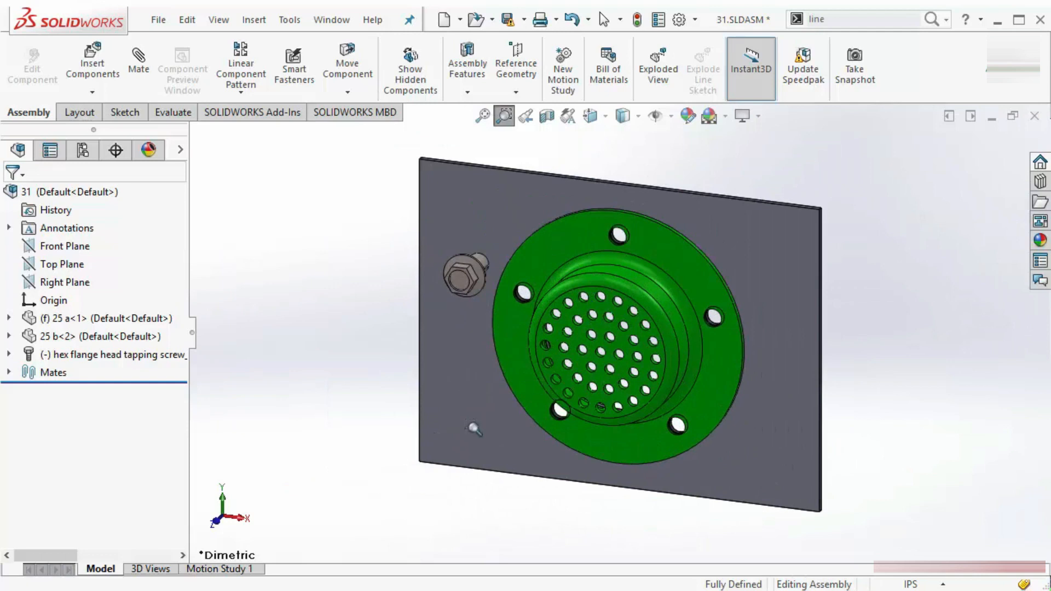
Section the assembly along the Right Plane, inspect the cut, and turn the section view off.
left_click(549, 117)
left_click(25, 312)
left_click_drag(182, 275, 171, 414)
left_click(65, 253)
left_click(90, 257)
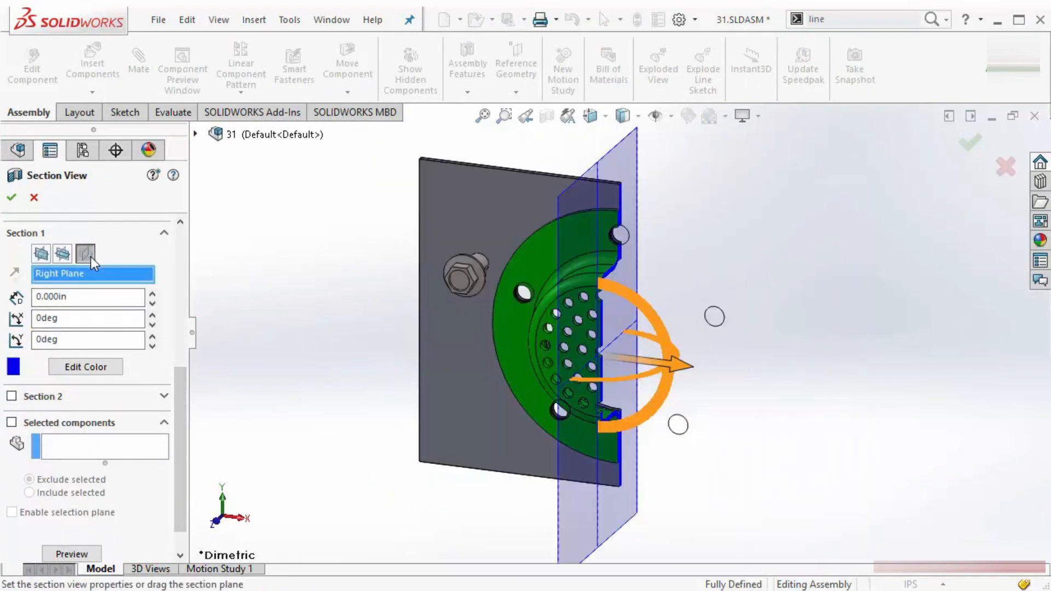
left_click(12, 197)
middle_click_drag(697, 359, 714, 307)
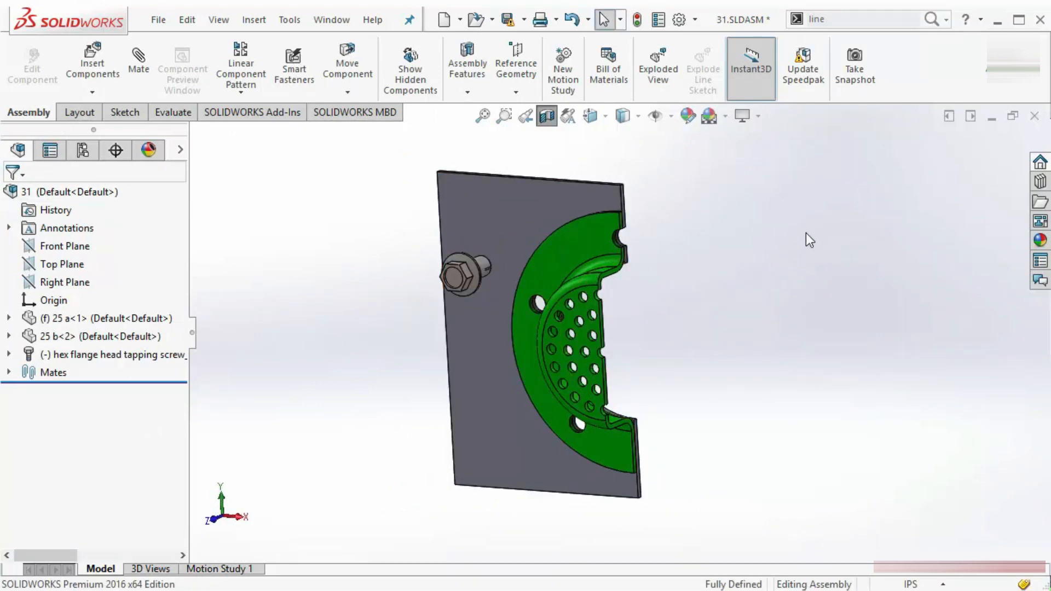
left_click(546, 116)
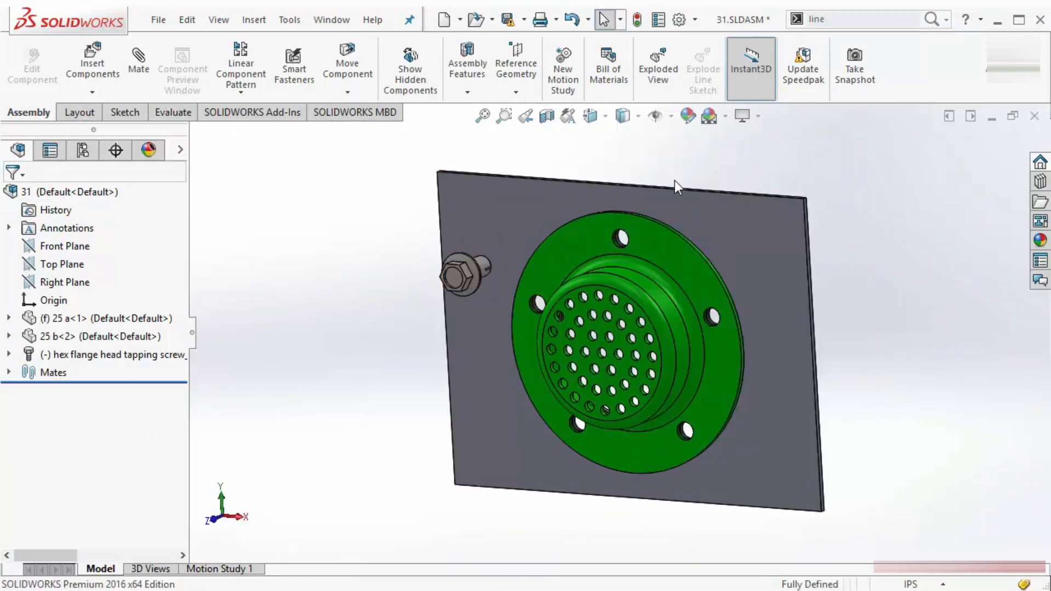
Switch the display of origins, axes and temporary axes on and off in the assembly.
left_click(669, 115)
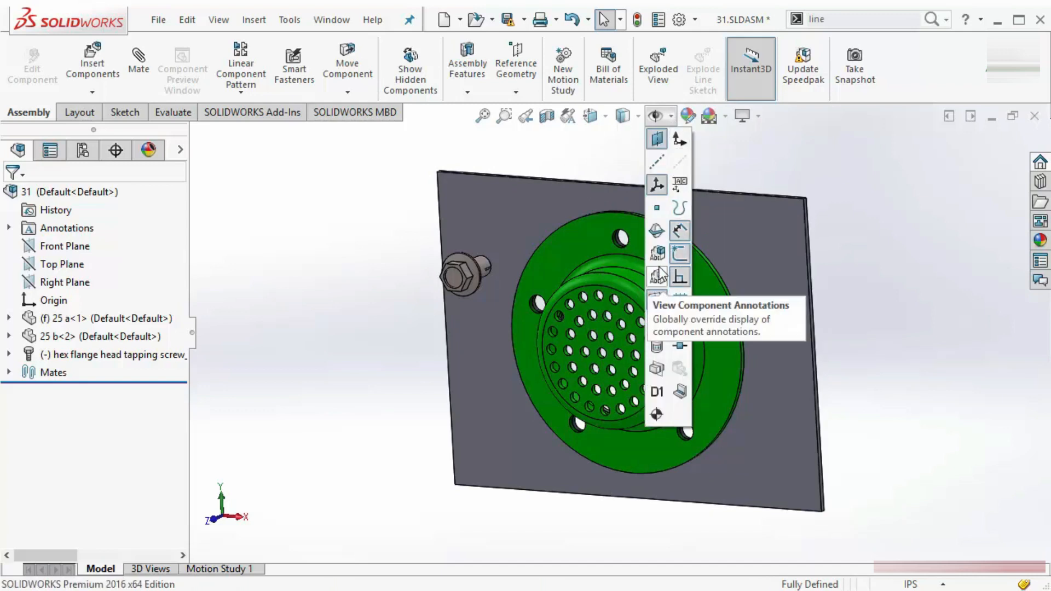
left_click(680, 141)
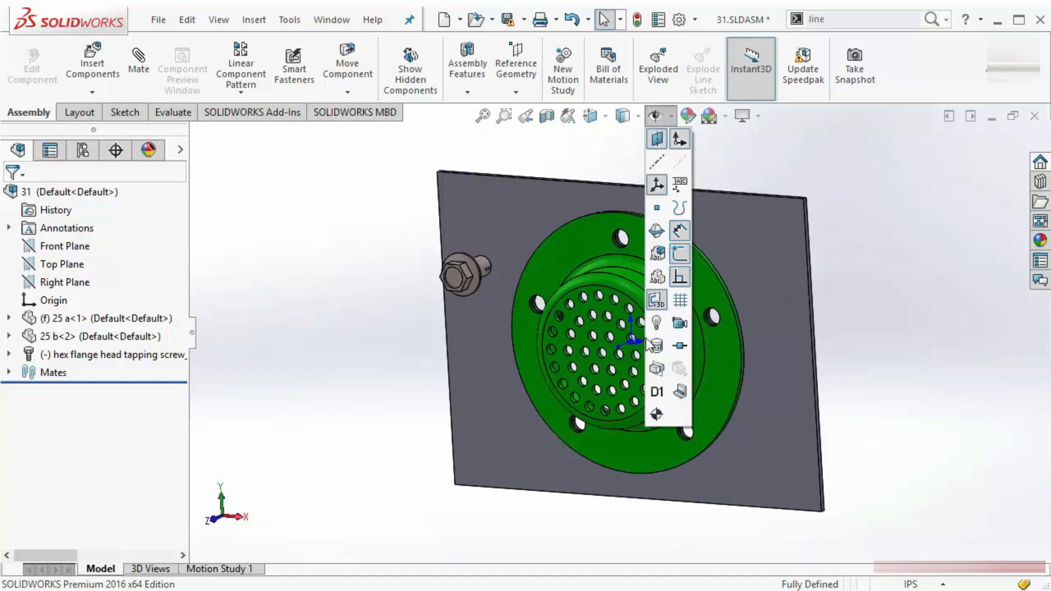
left_click(679, 141)
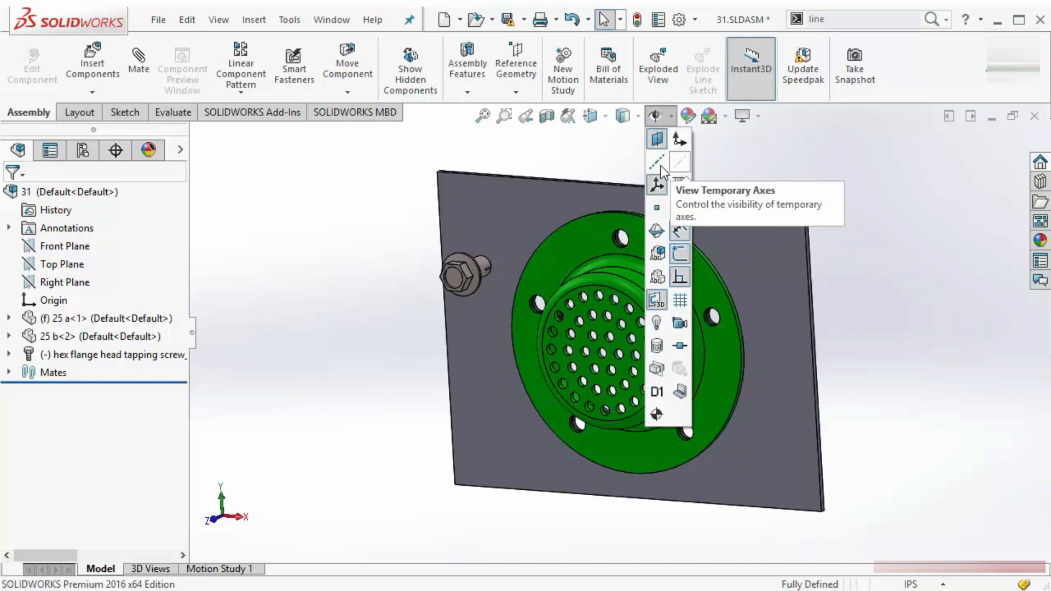
left_click(657, 163)
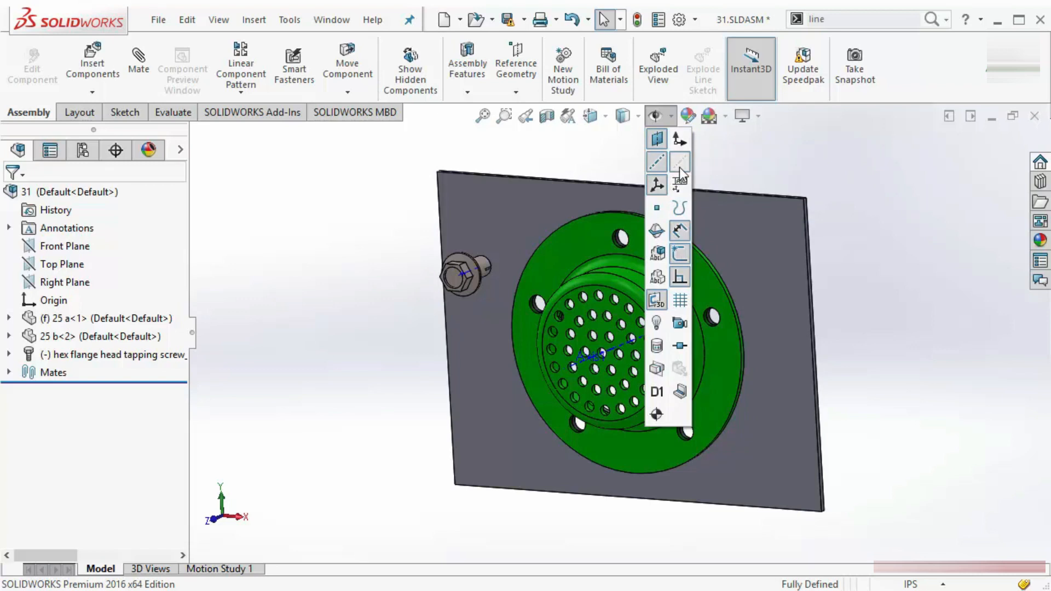
left_click(681, 167)
left_click(659, 163)
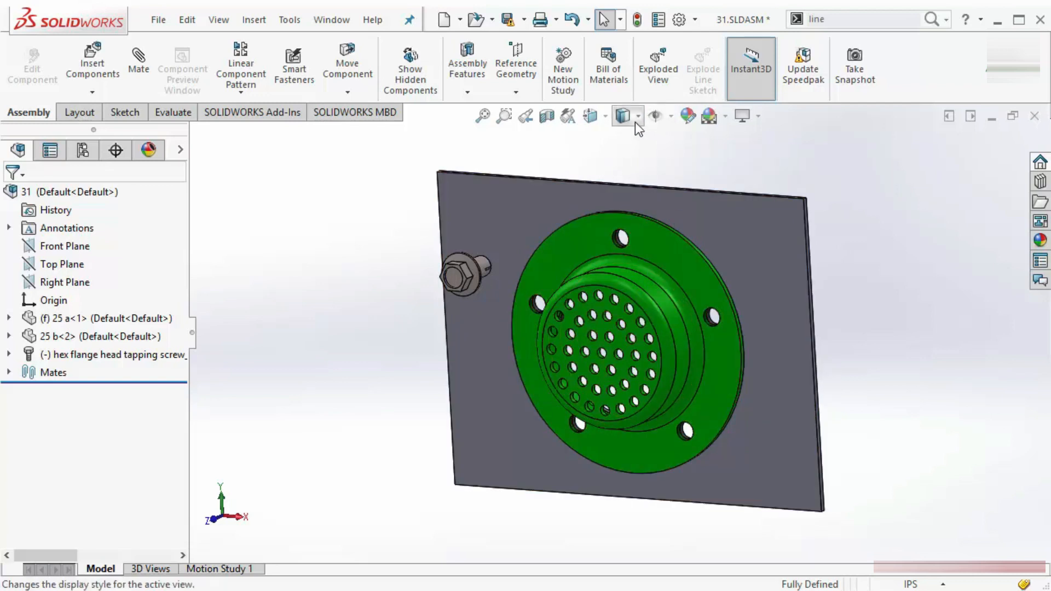
Display the assembly with Hidden Lines Visible, Wireframe and finally Shaded With Edges, and look at the available view settings.
mouse_move(635, 123)
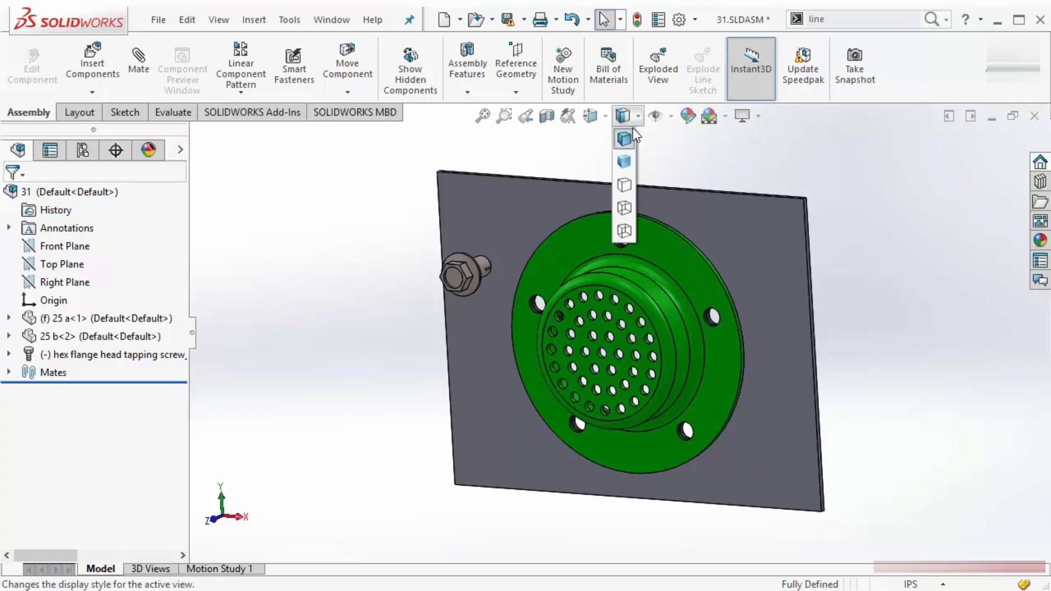
left_click(631, 208)
middle_click_drag(648, 245, 629, 257)
mouse_move(638, 121)
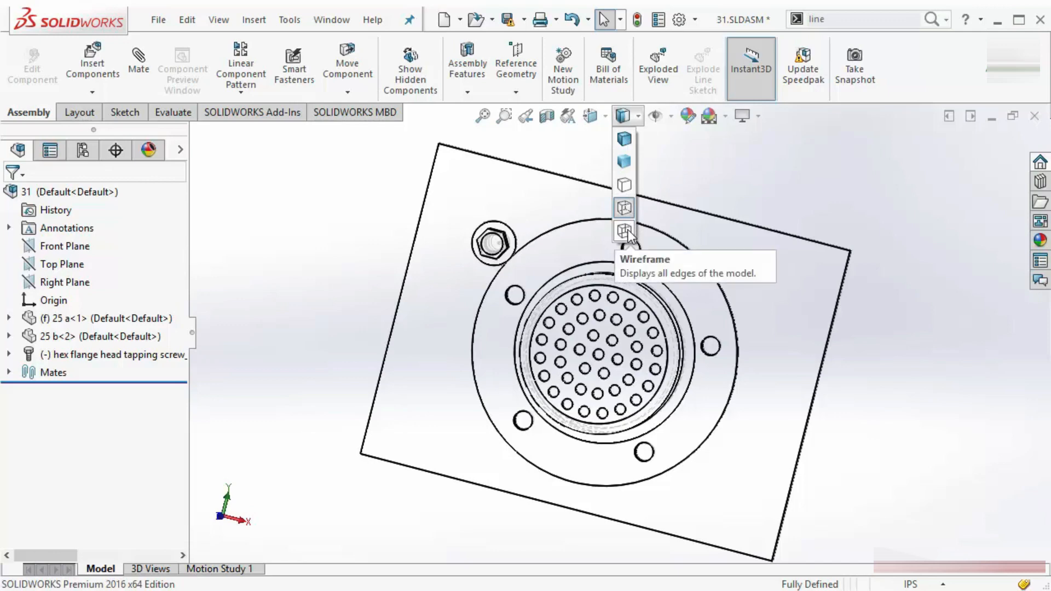
left_click(625, 229)
middle_click_drag(684, 191, 610, 114)
mouse_move(626, 118)
left_click(630, 141)
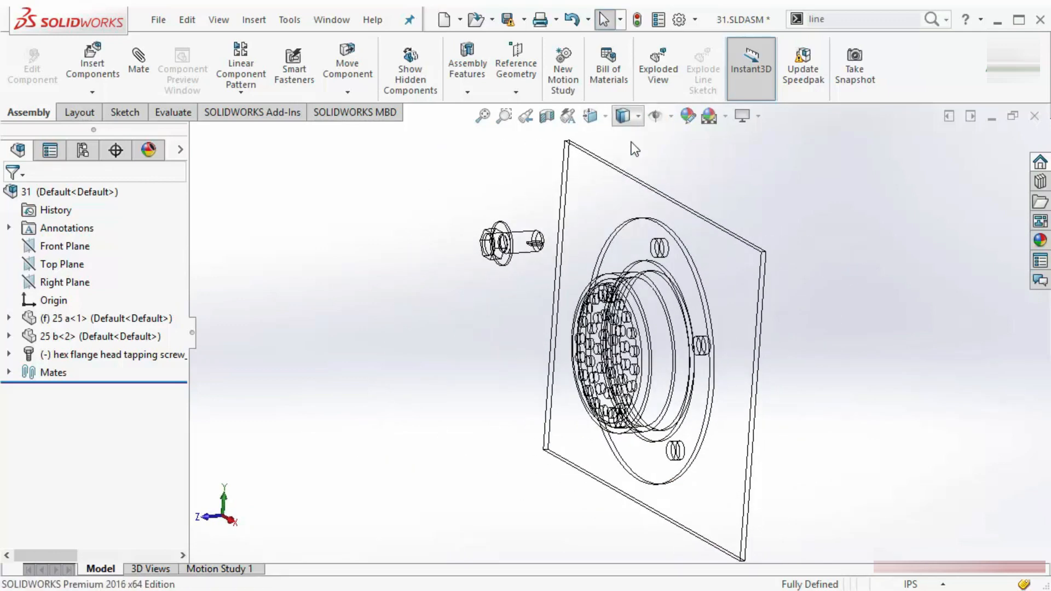
middle_click_drag(766, 294, 741, 212)
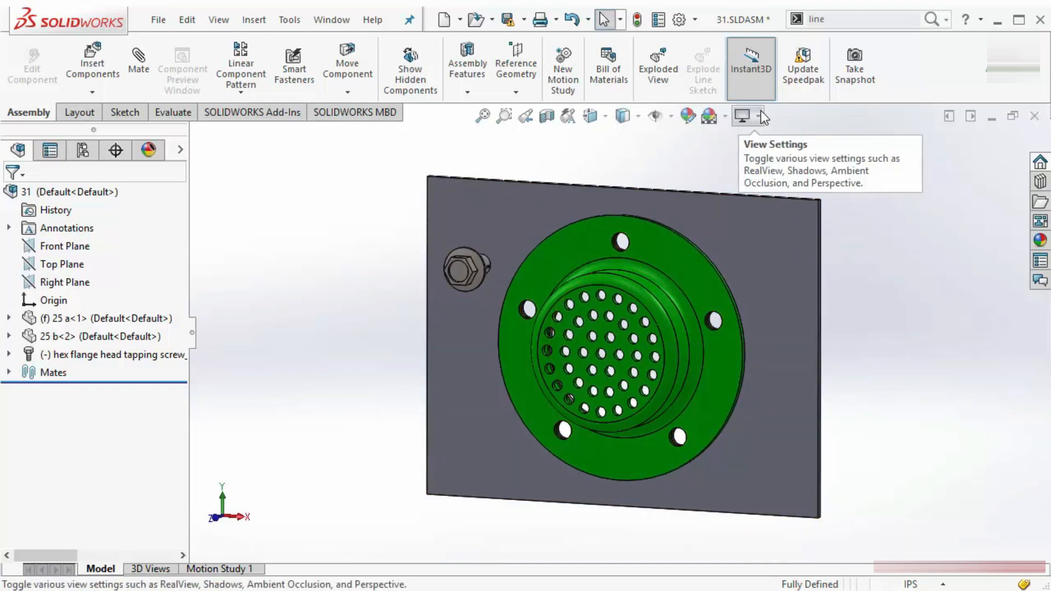
mouse_move(761, 112)
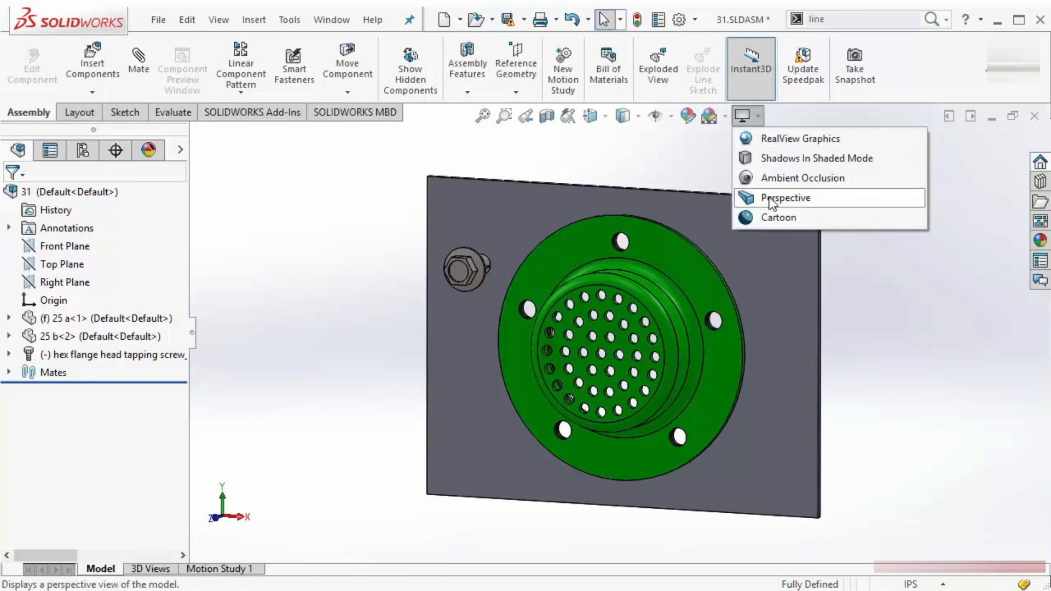
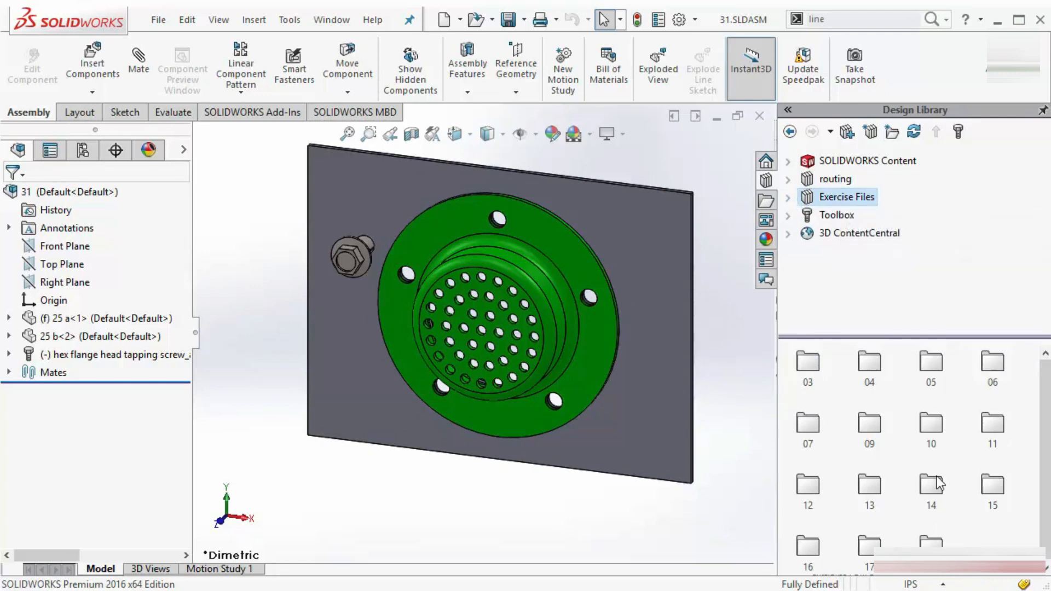
Look inside folder 10 of the Exercise Files in the Design Library and return to the collapsed library list.
left_click(930, 426)
double_click(931, 423)
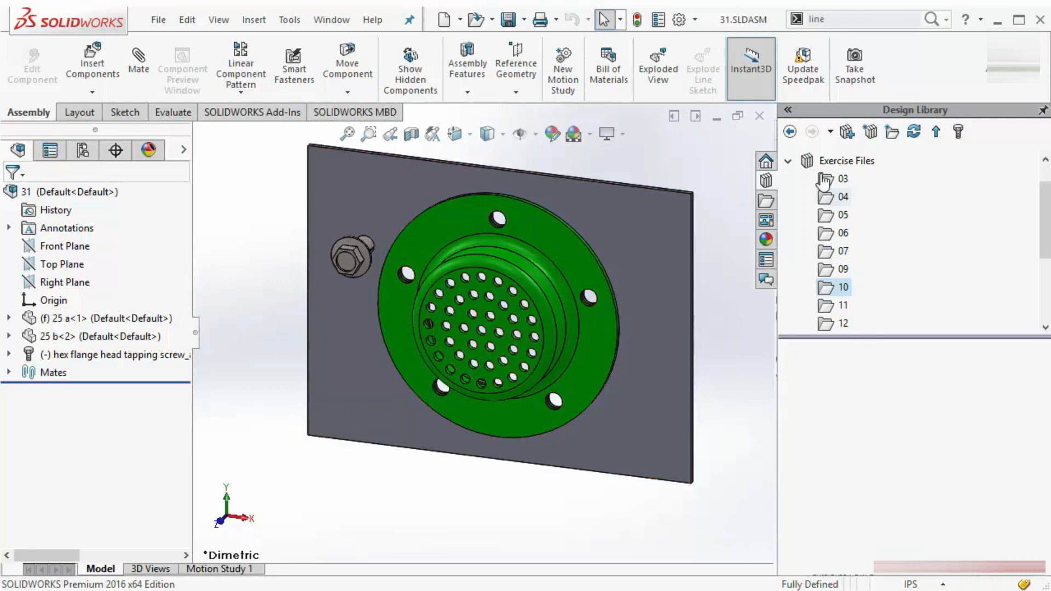
left_click(788, 160)
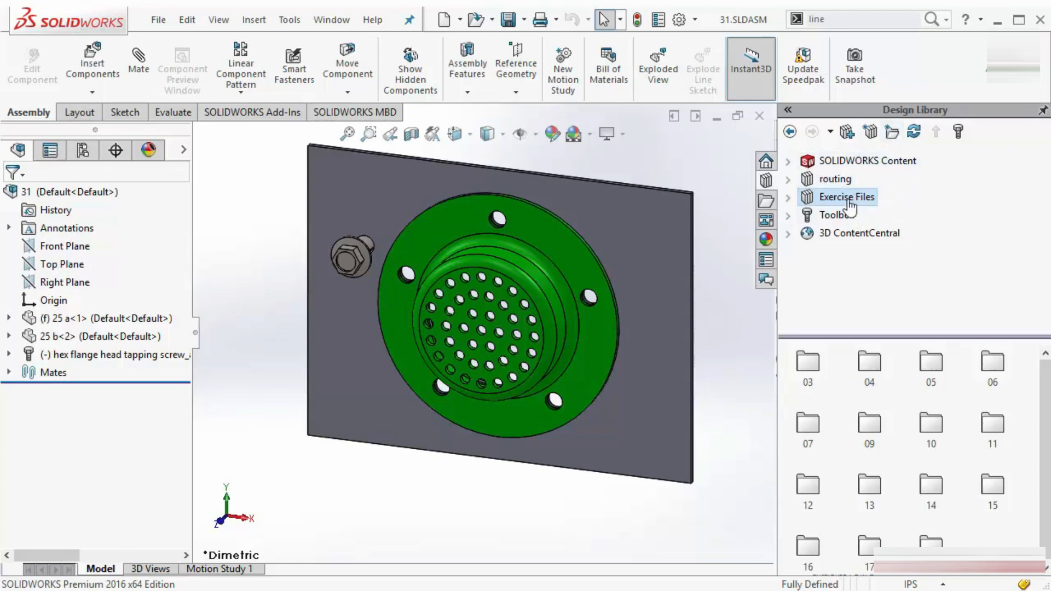
Browse the File Explorer task pane, viewing the Desktop contents and the files open in SOLIDWORKS.
left_click(766, 202)
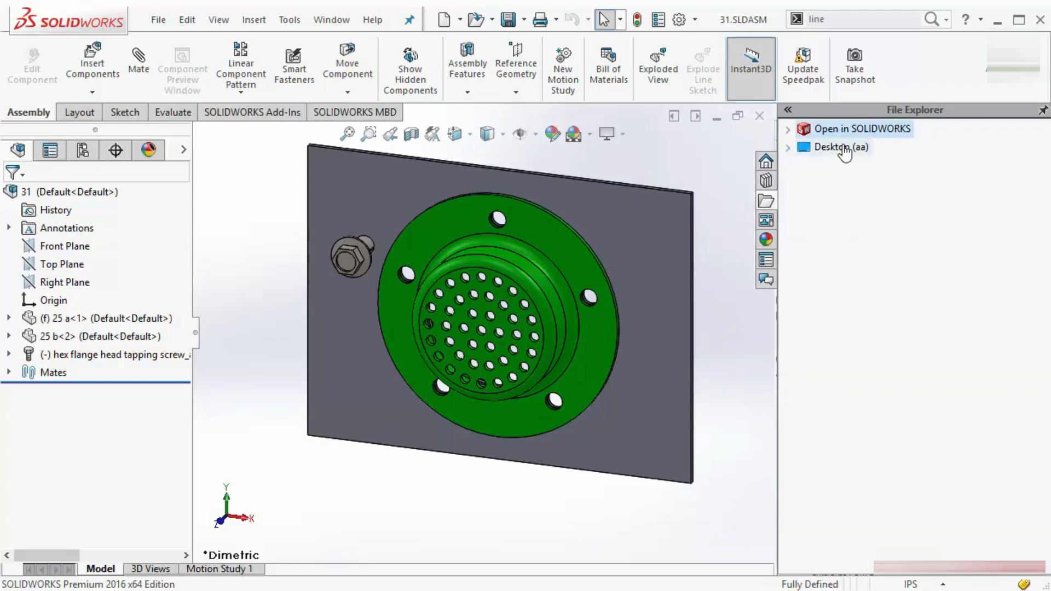
left_click(788, 147)
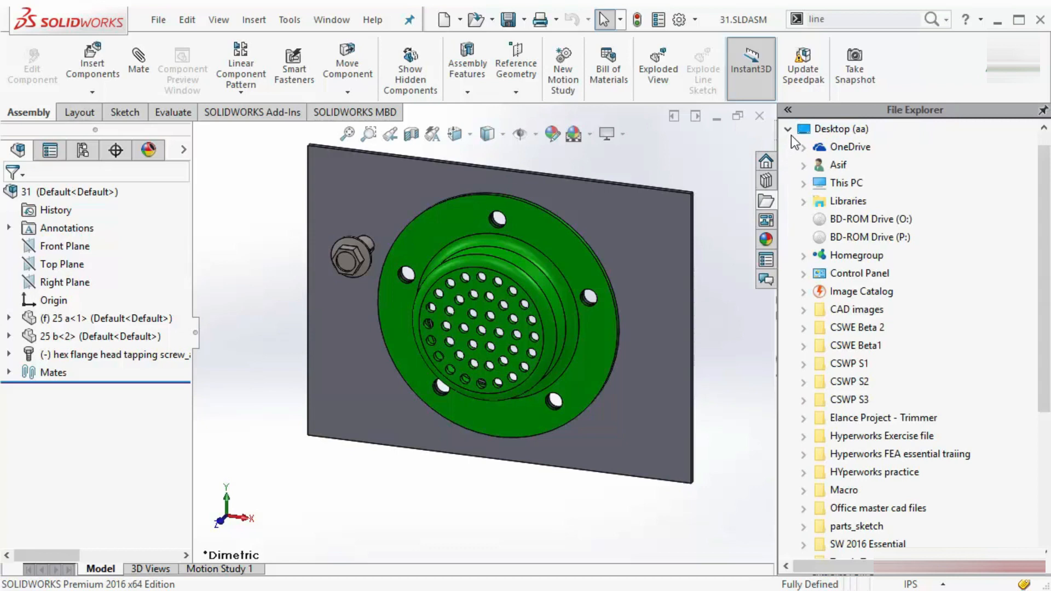
left_click(789, 131)
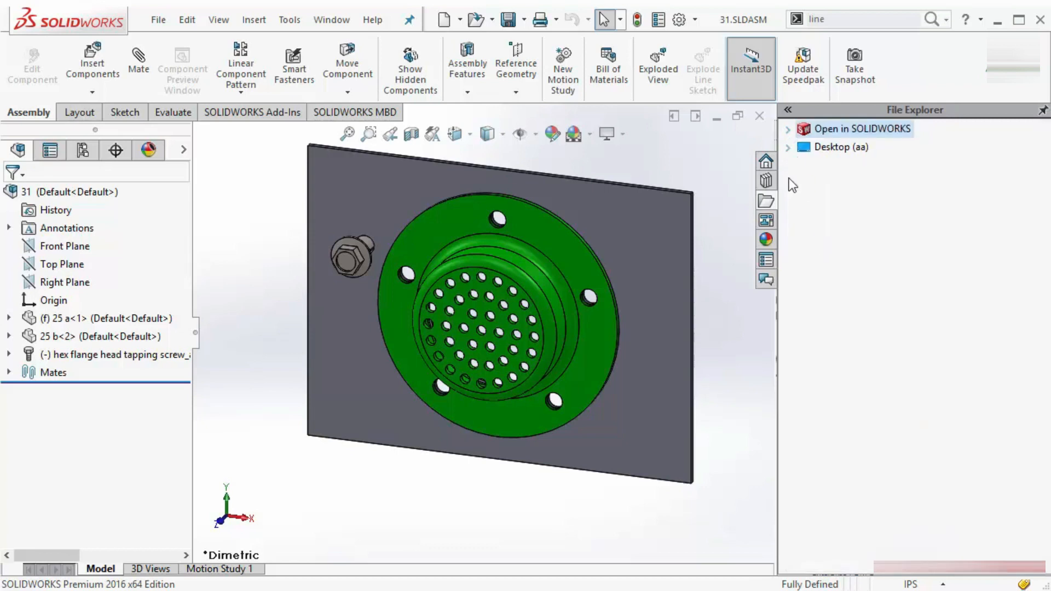
left_click(787, 131)
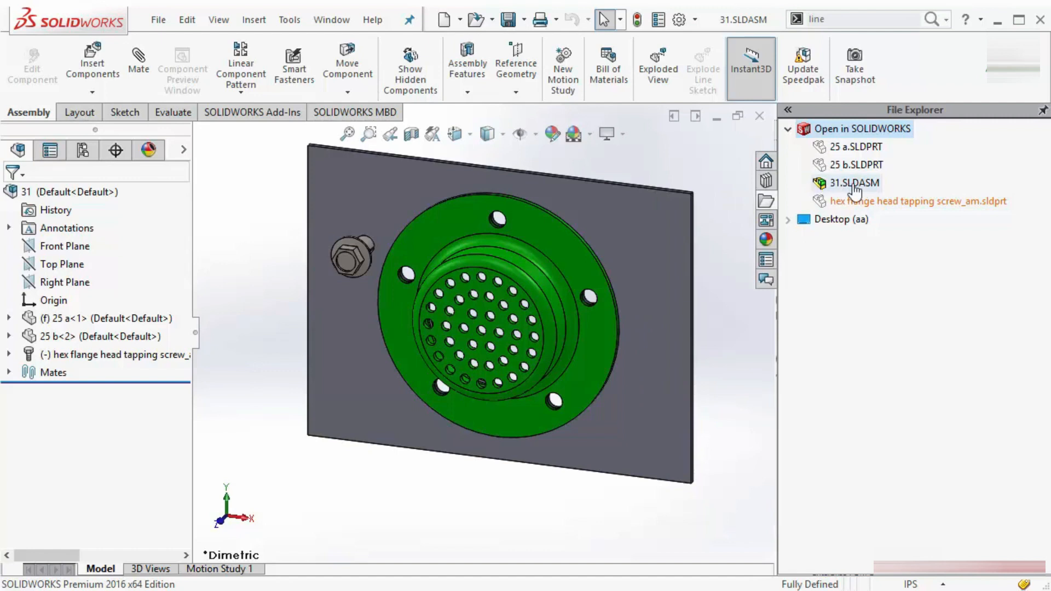
mouse_move(834, 189)
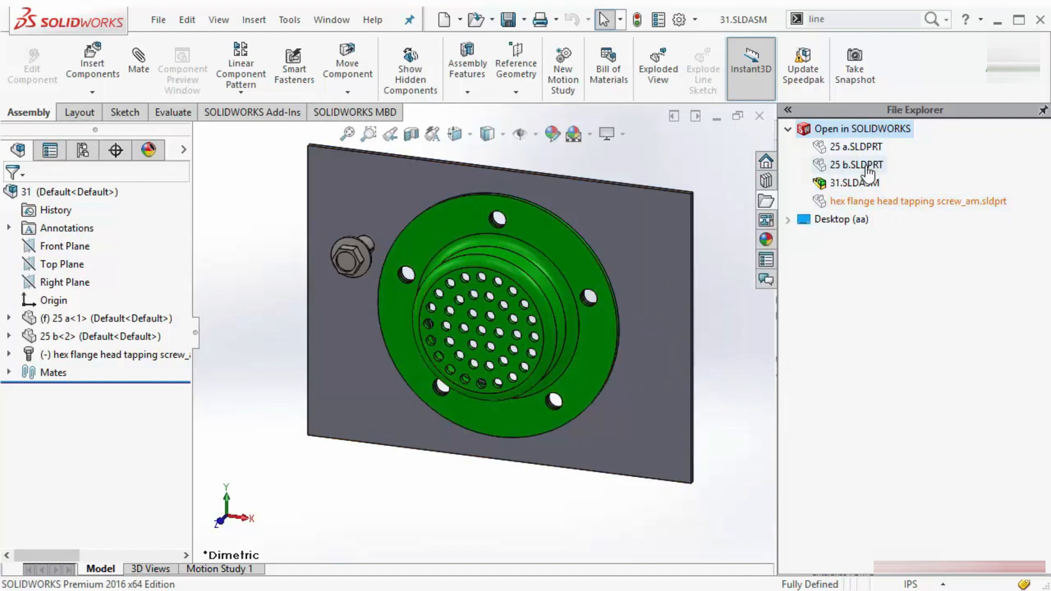
mouse_move(853, 222)
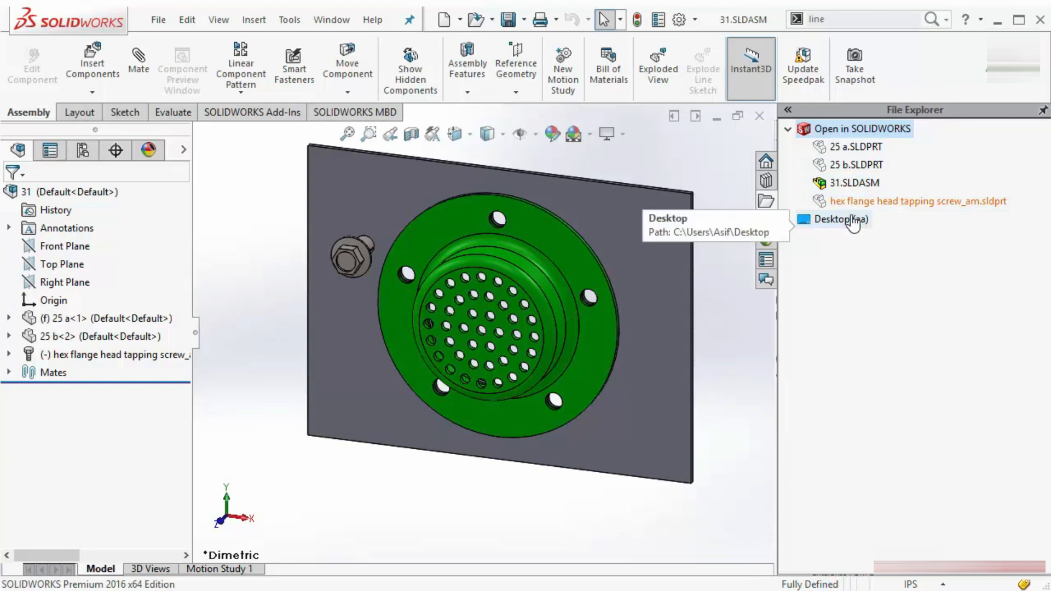
left_click(789, 130)
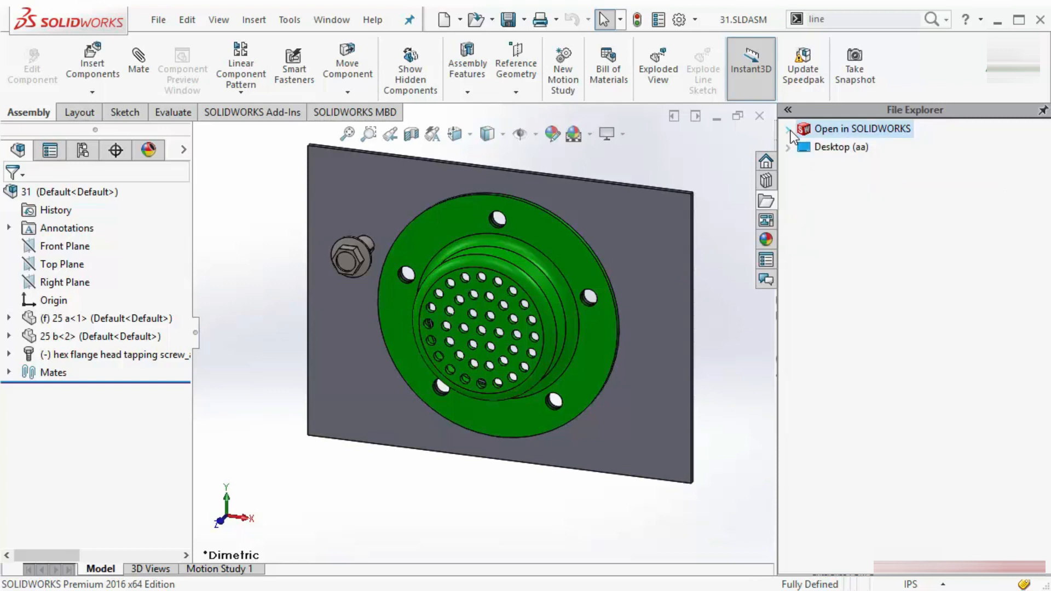
View the task pane contents for Appearances, Scenes, and Decals and for Custom Properties.
left_click(769, 239)
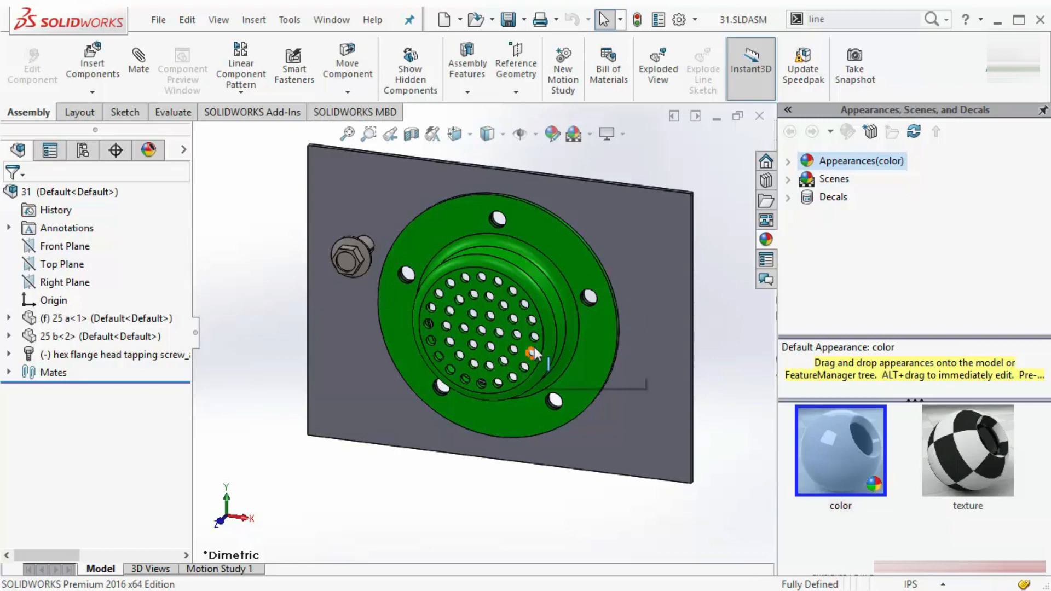
left_click(769, 264)
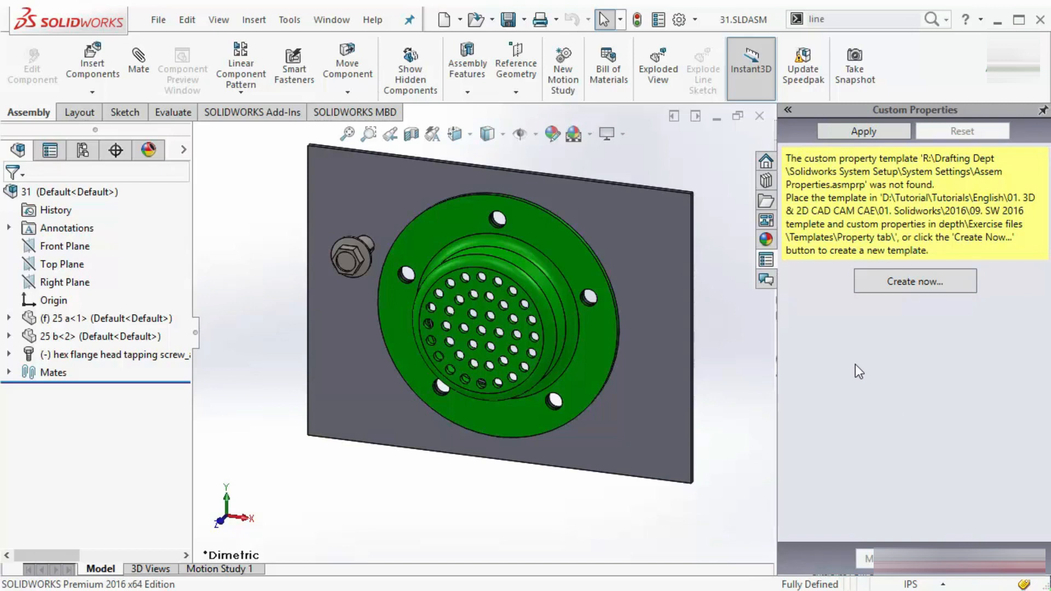
left_click(760, 287)
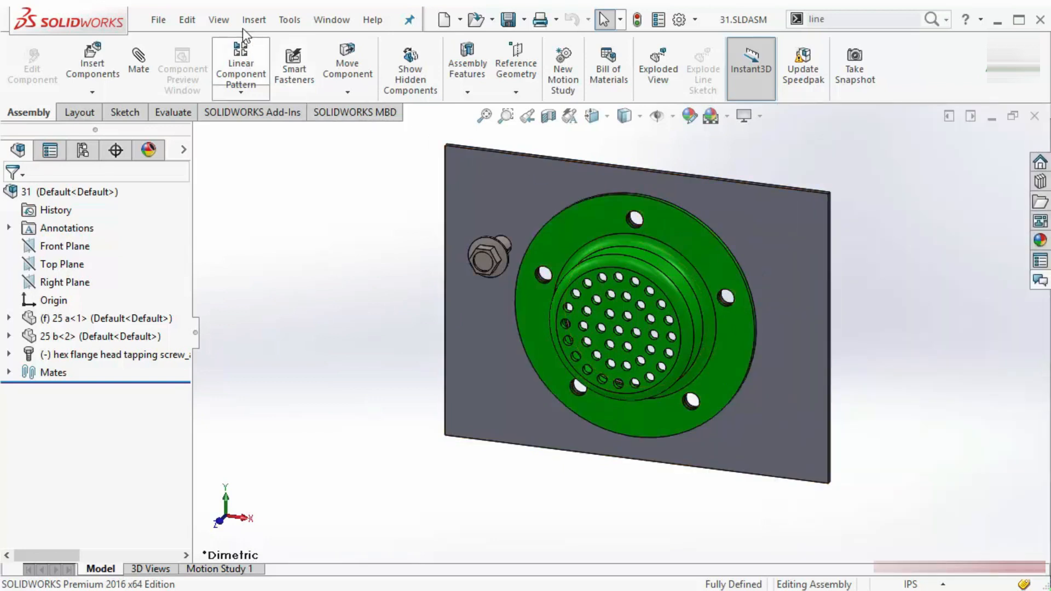
Look at the options for showing or hiding user interface elements.
left_click(219, 21)
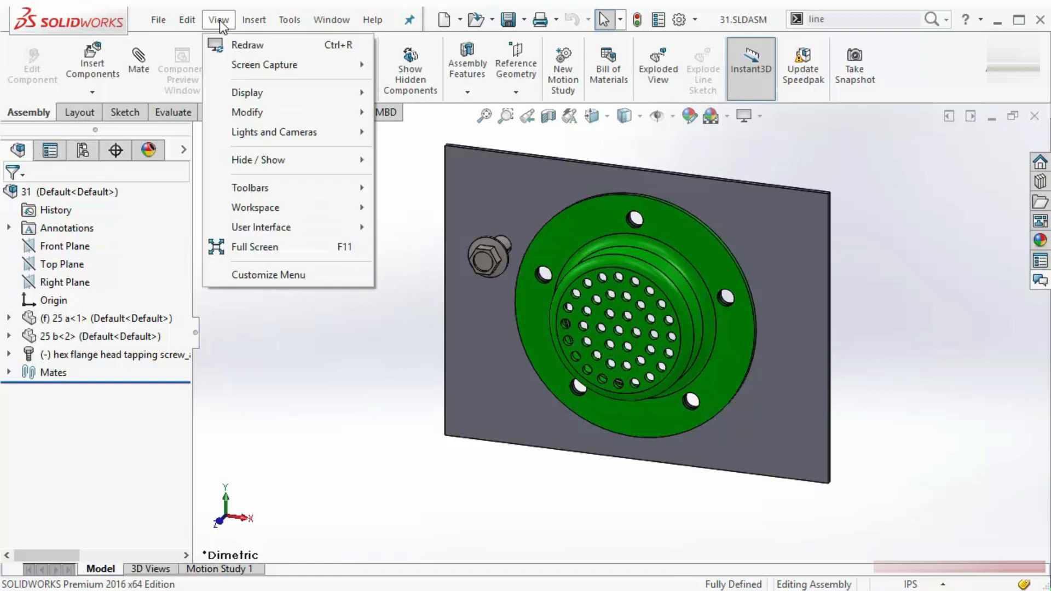
mouse_move(248, 230)
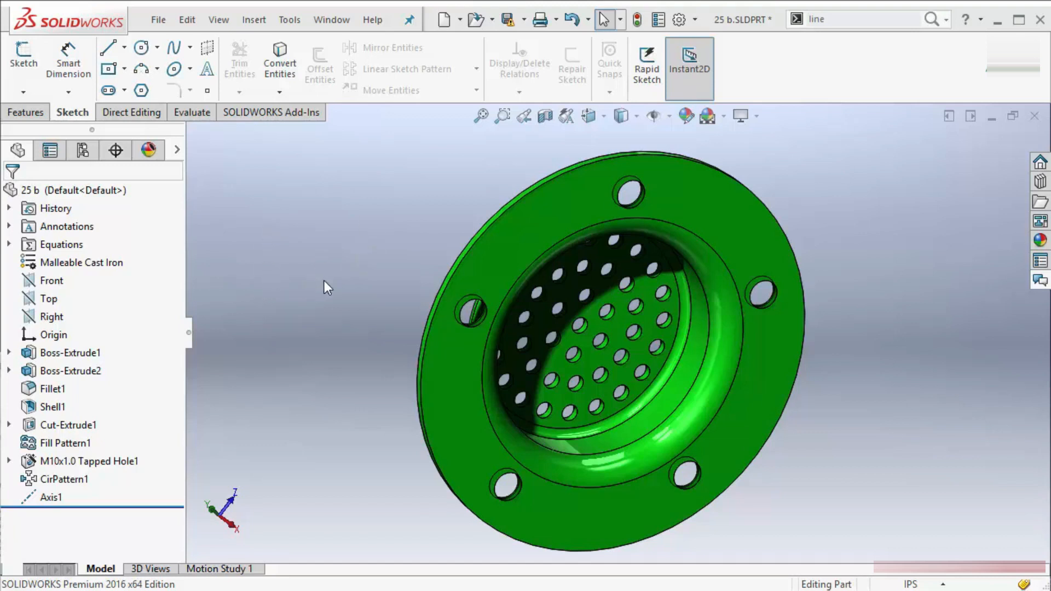
View the context commands available in part 25 b for the empty graphics area and for the flange's outer circular edge.
right_click(247, 199)
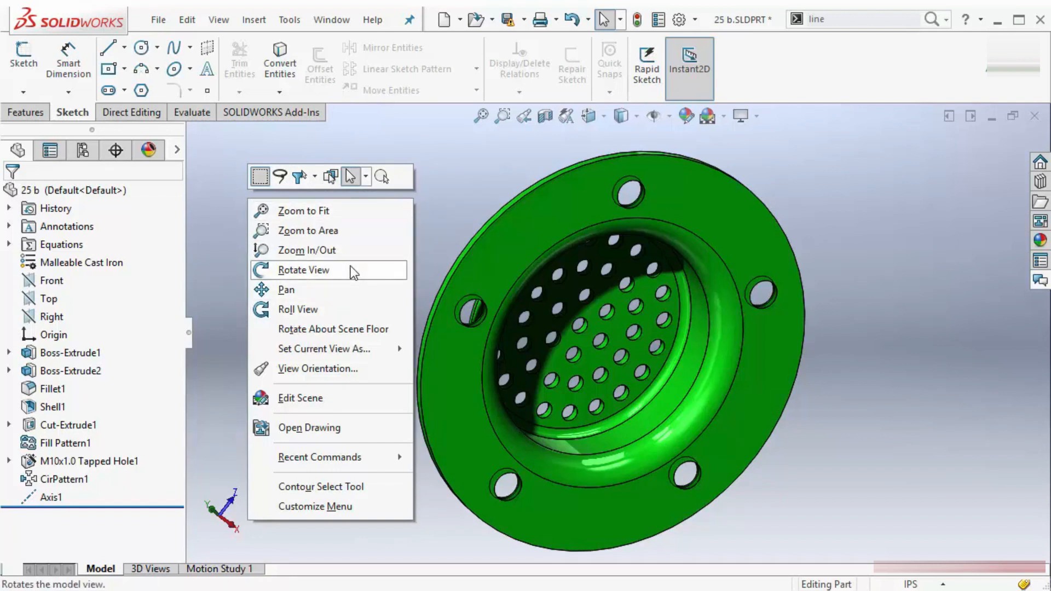
left_click(481, 169)
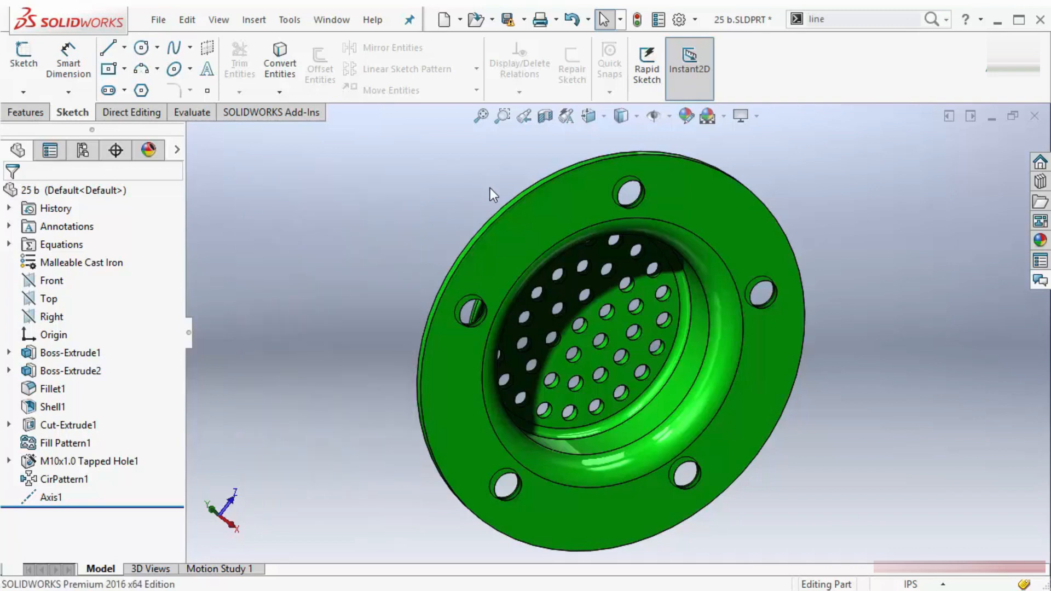
left_click(501, 216)
right_click(501, 216)
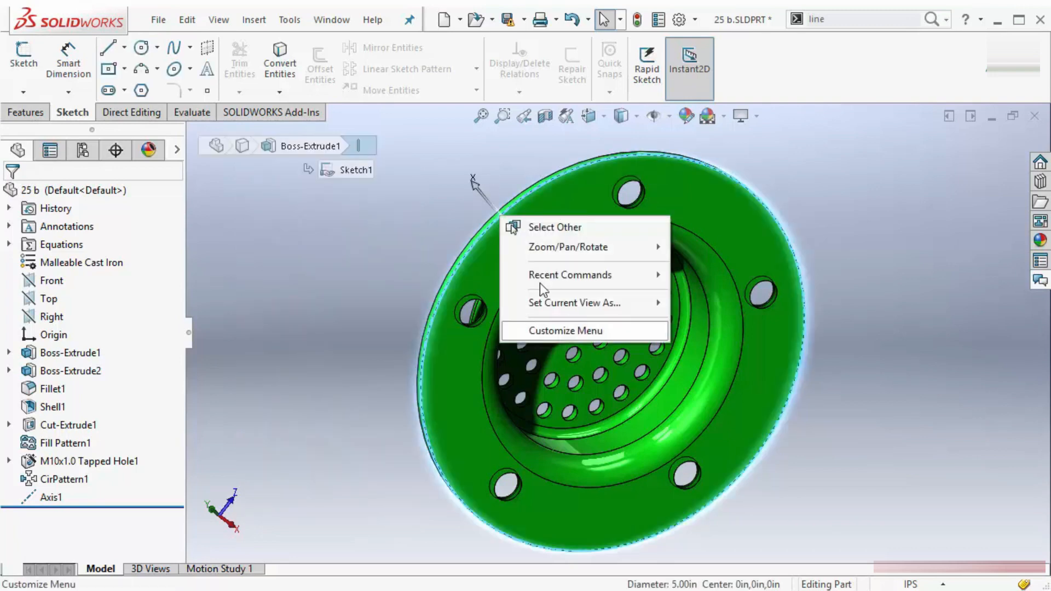
View the context commands available for the flange's front face and for the empty graphics area in part 25 b.
left_click(355, 260)
left_click(511, 238)
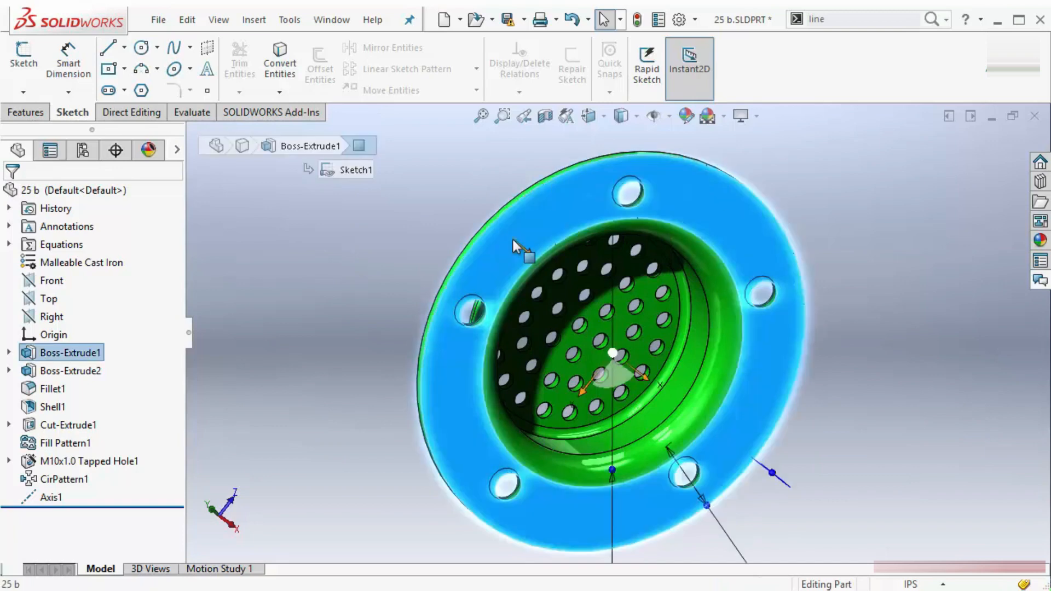
right_click(512, 238)
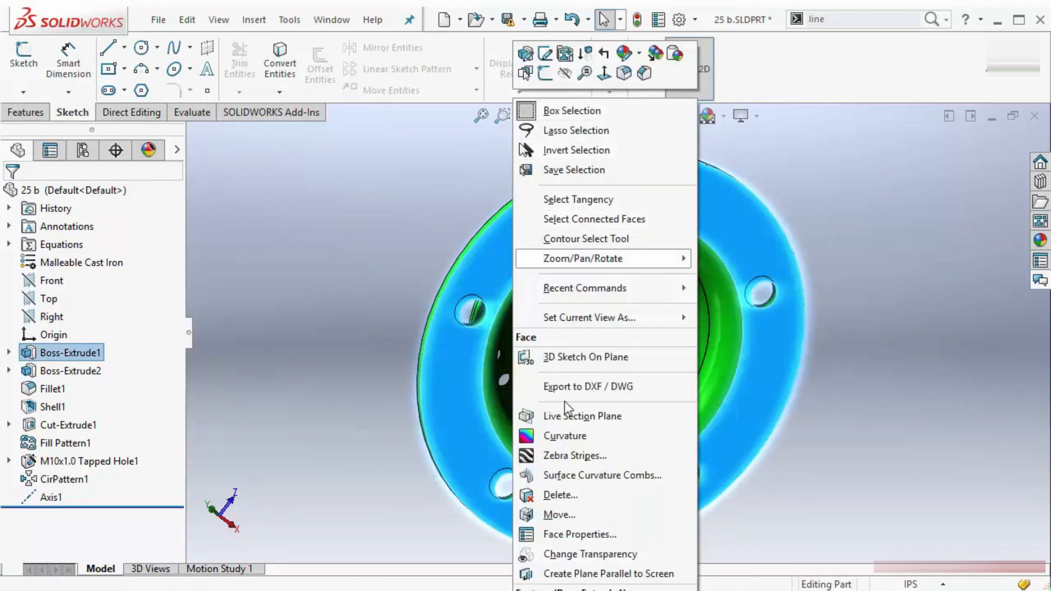
left_click(261, 311)
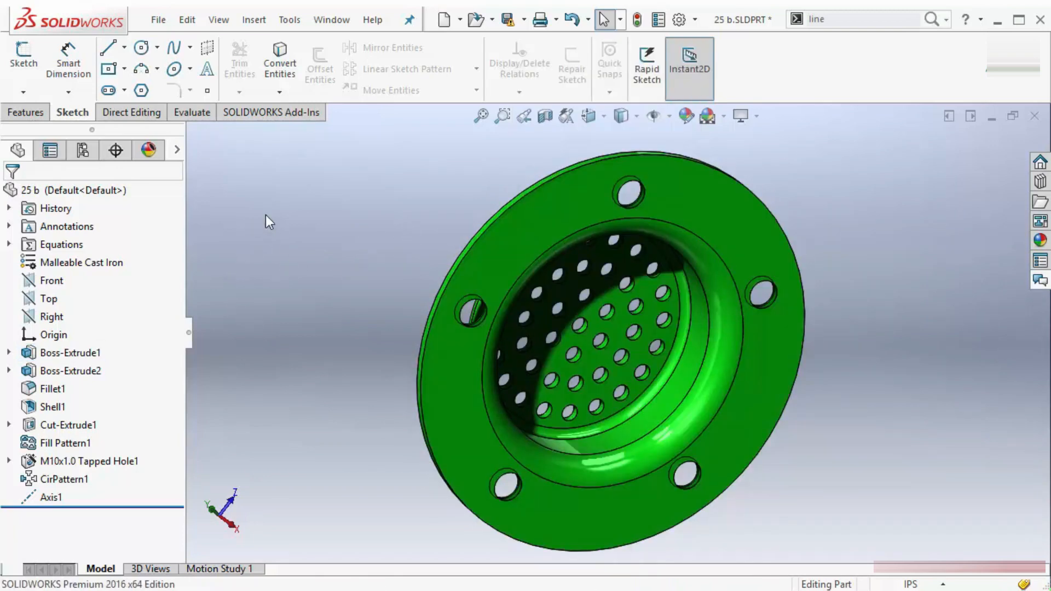
right_click(251, 226)
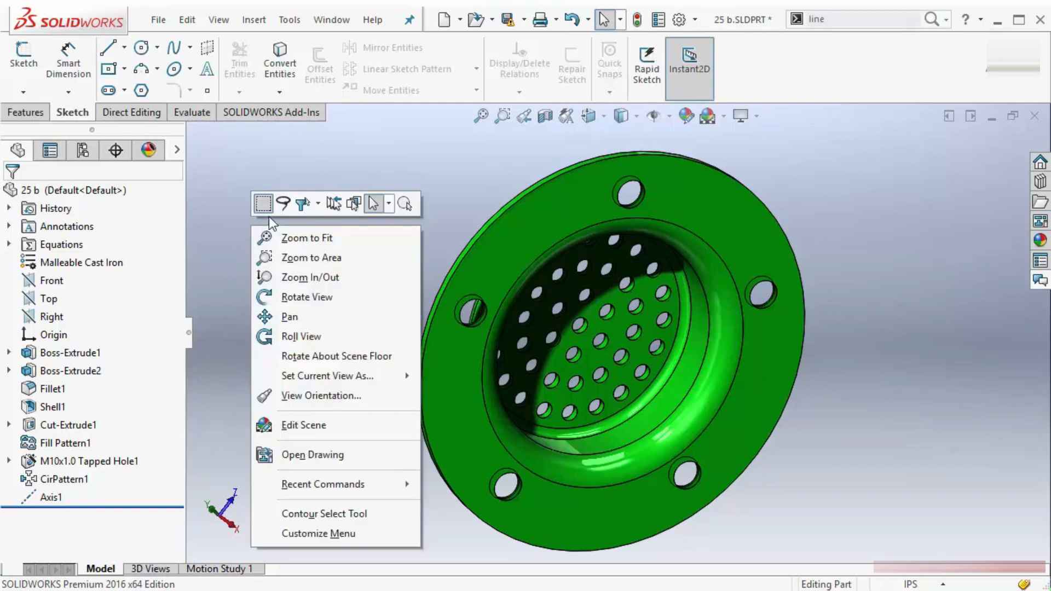
left_click(227, 228)
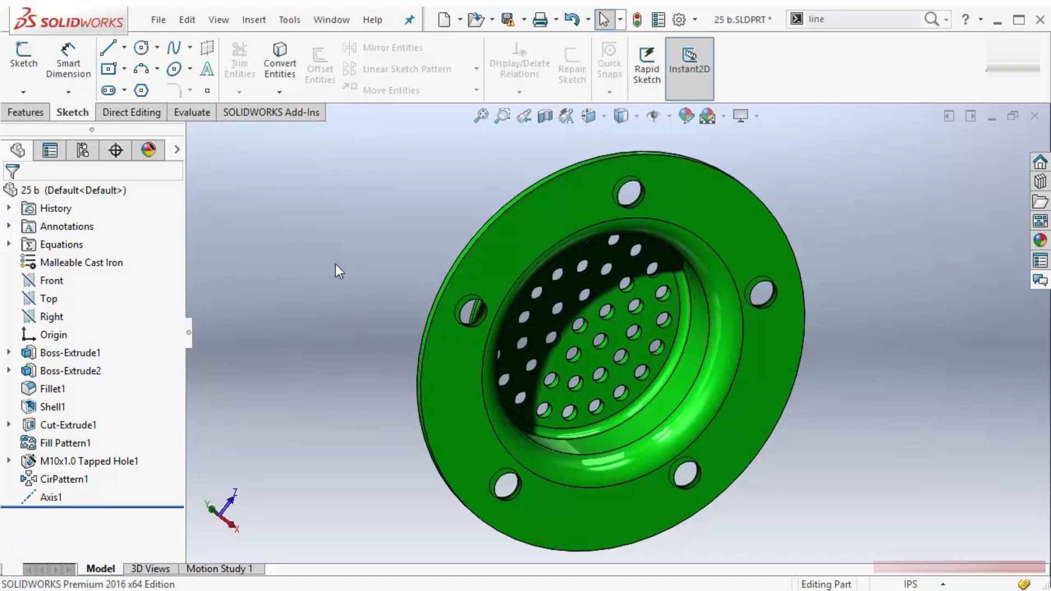
Switch to the assembly 31.SLDASM and decline rebuilding it.
left_click(331, 20)
left_click(342, 191)
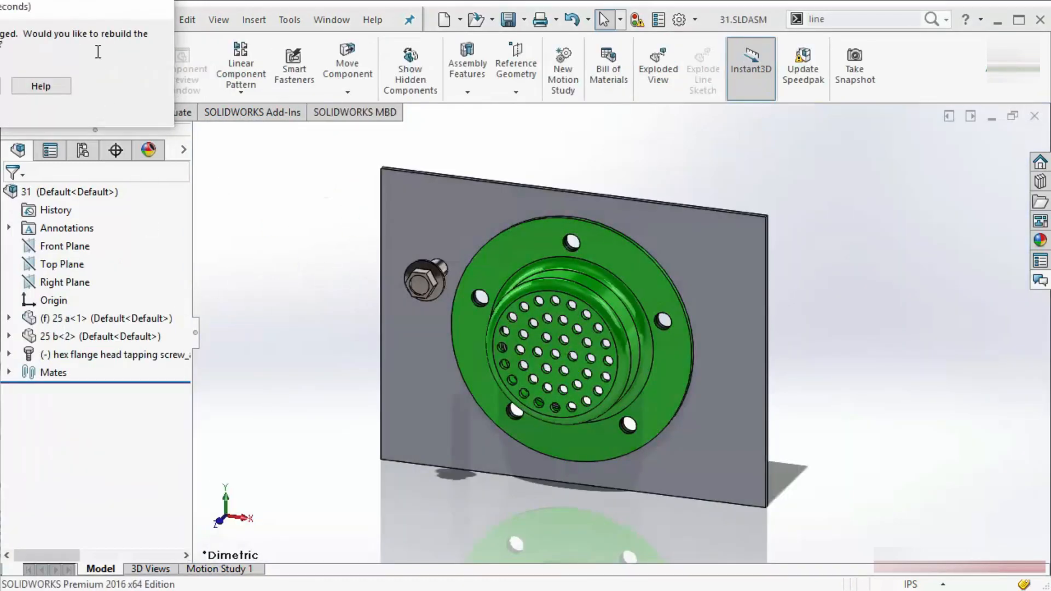
left_click(0, 86)
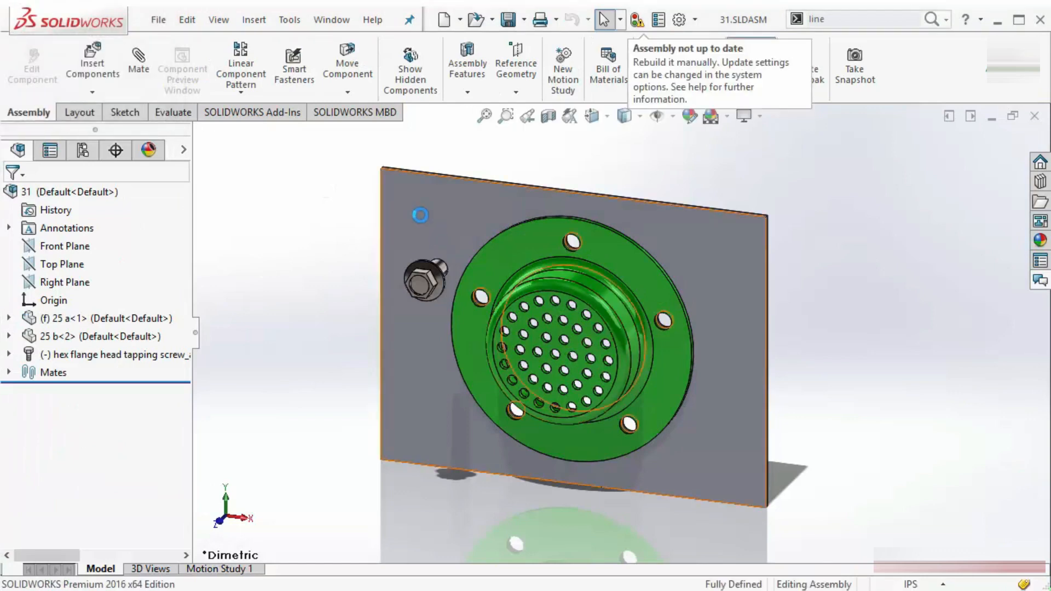
View the context commands available for the plate component 25 a and for the assembly's empty graphics area.
right_click(420, 215)
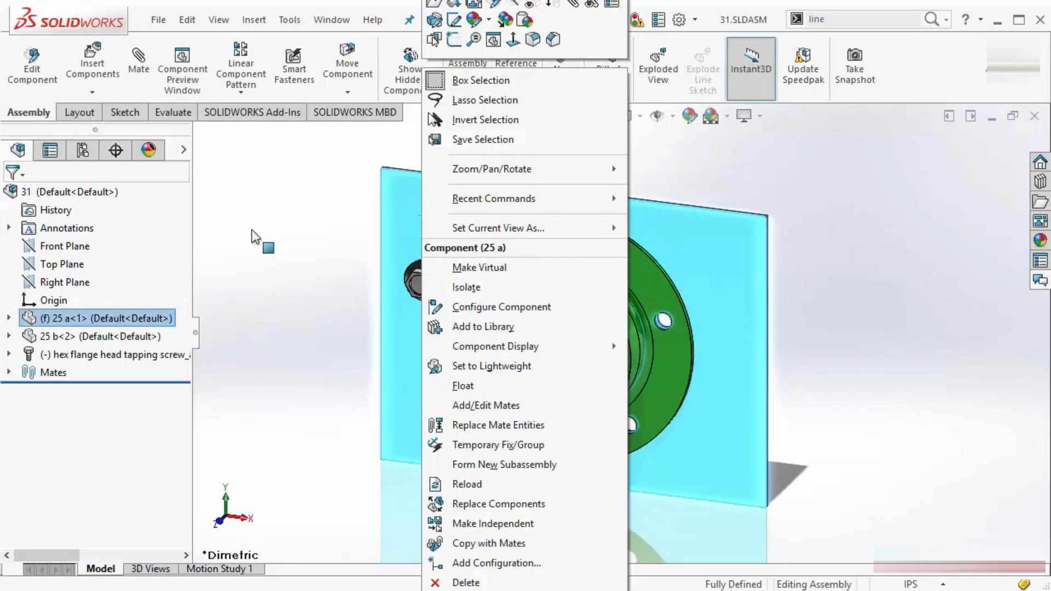
right_click(234, 205)
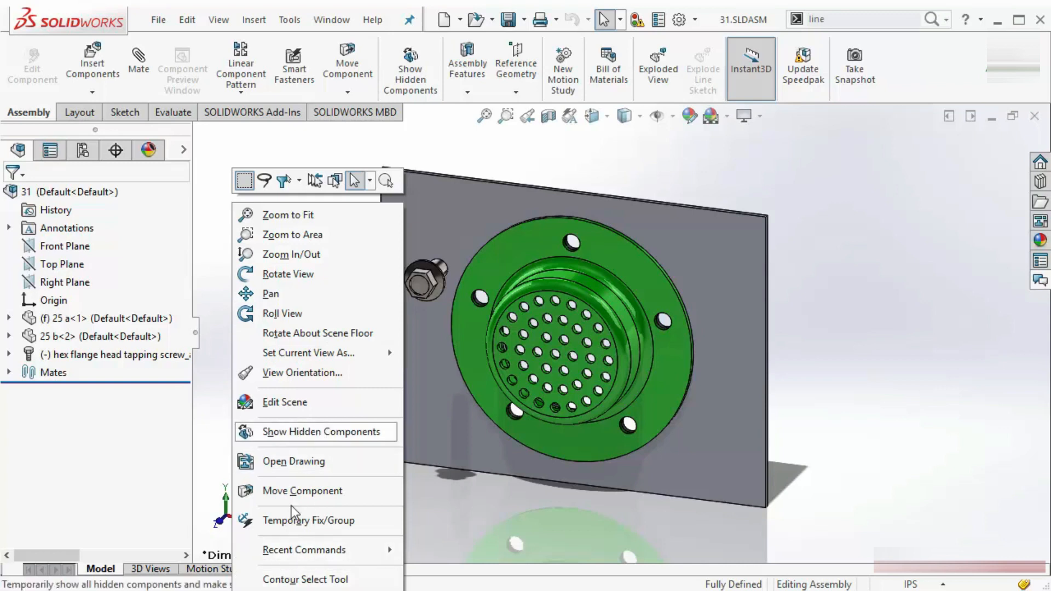
left_click(221, 233)
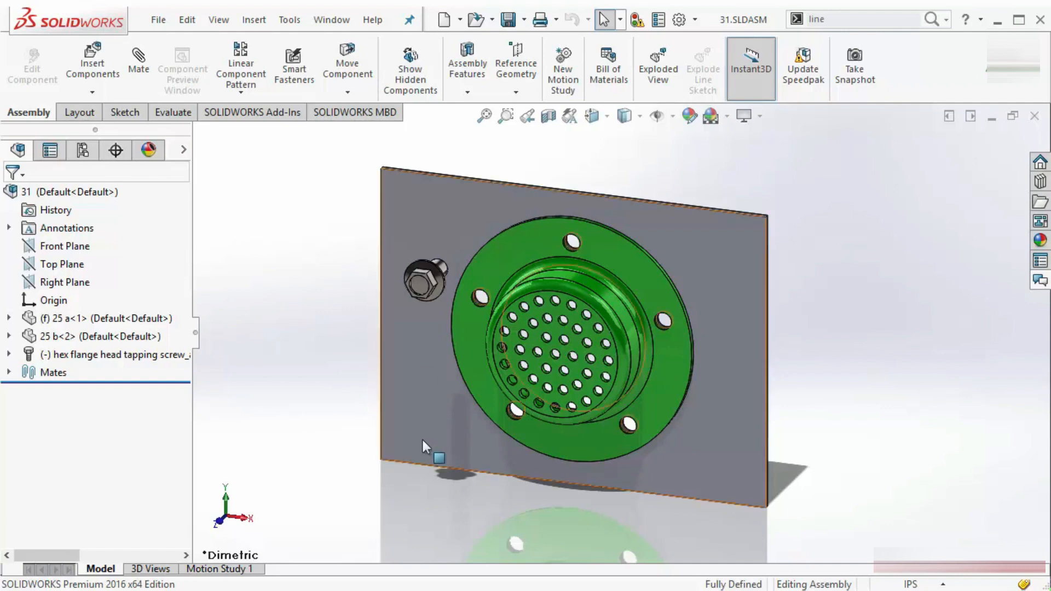
Open the plate component 25 a in its own window and zoom out and in around its large central hole.
right_click(398, 445)
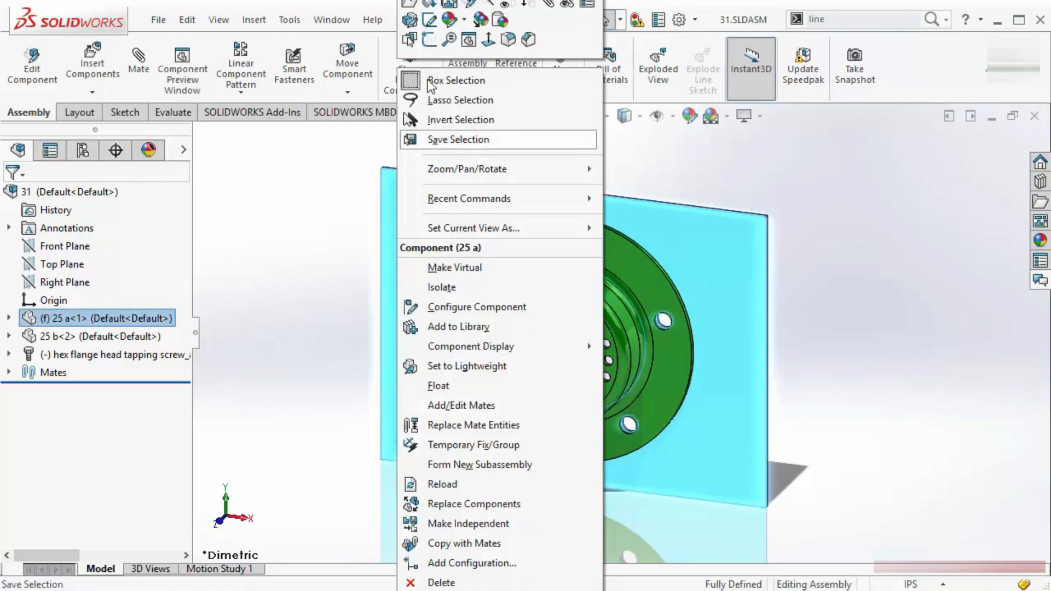
left_click(410, 3)
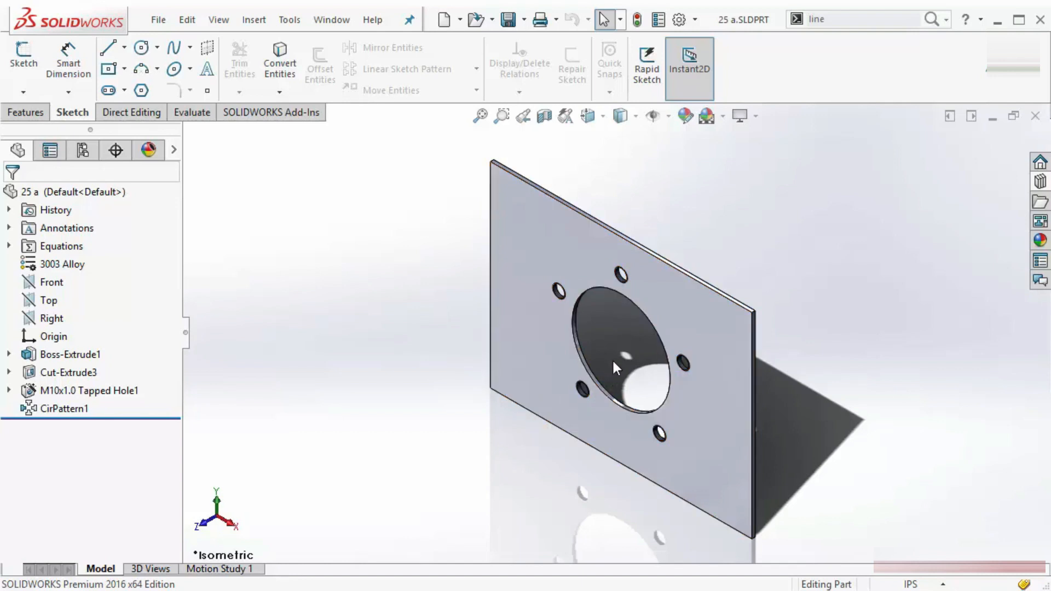
scroll(613, 360, "up", 5)
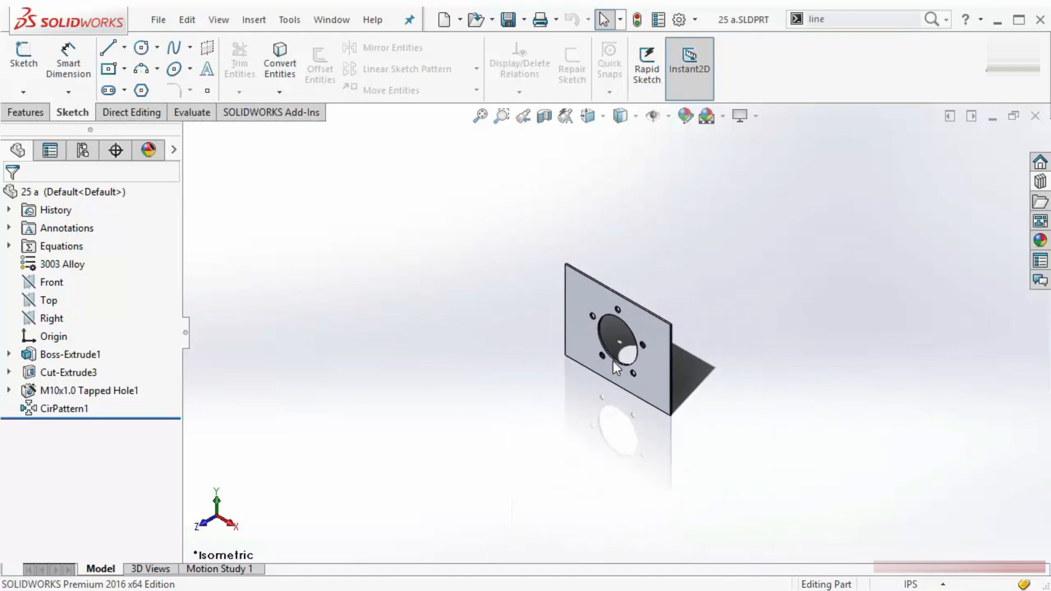
scroll(613, 361, "up", 5)
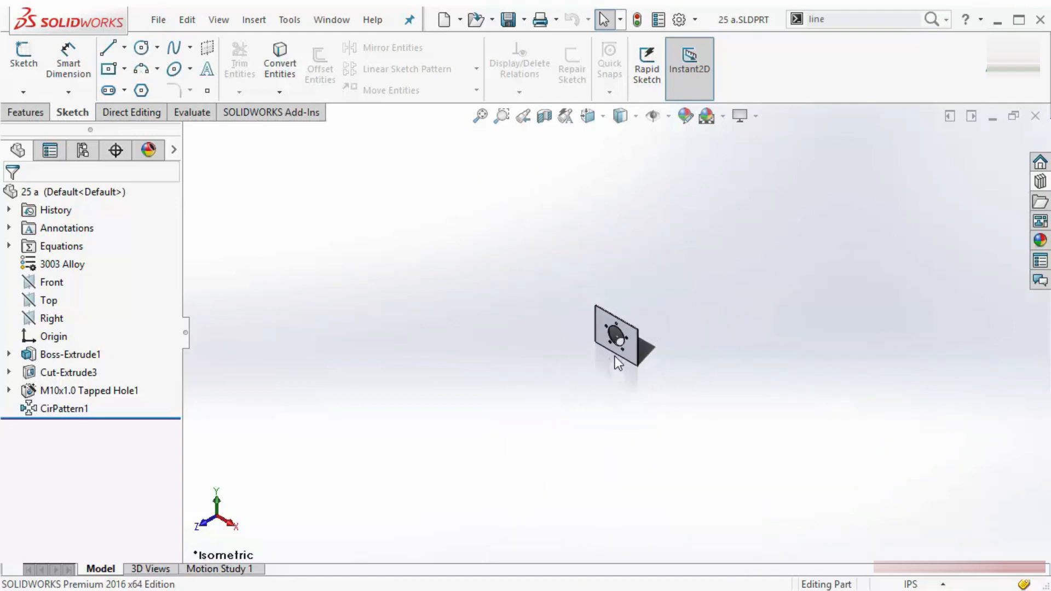
scroll(614, 337, "down", 2)
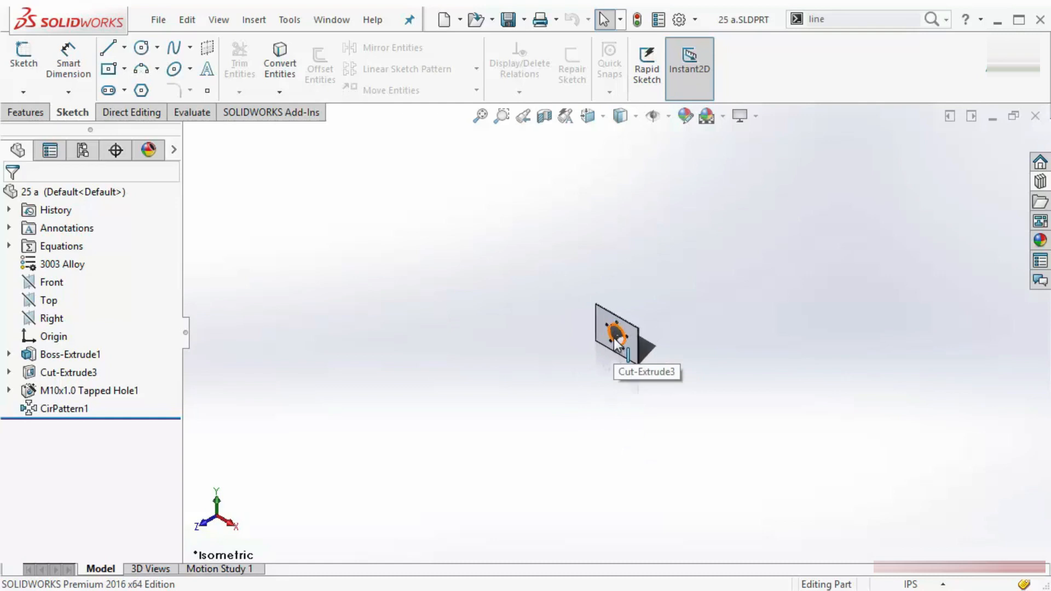
scroll(613, 337, "down", 8)
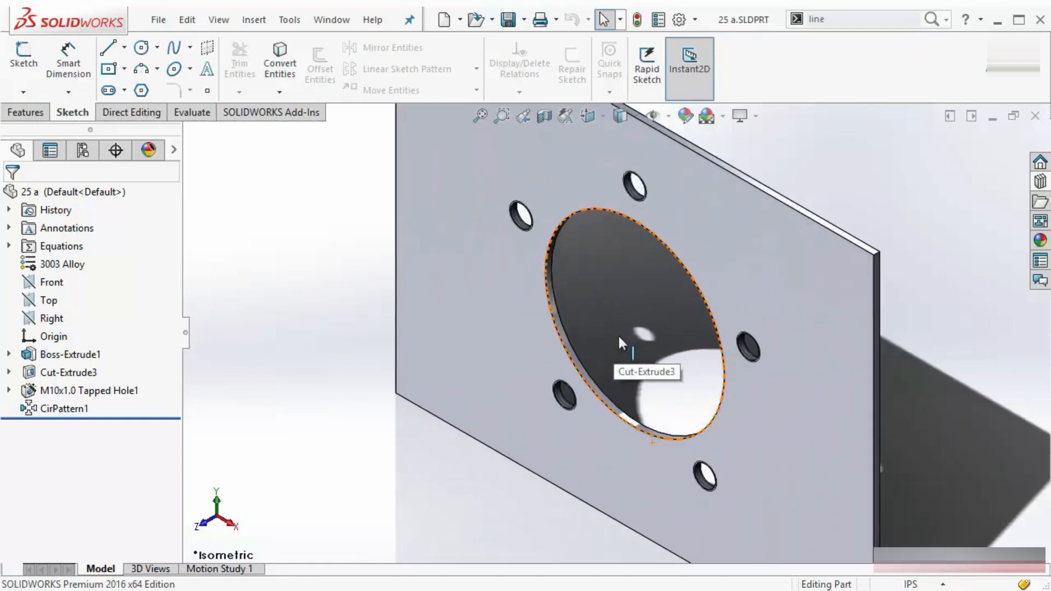
scroll(618, 340, "up", 7)
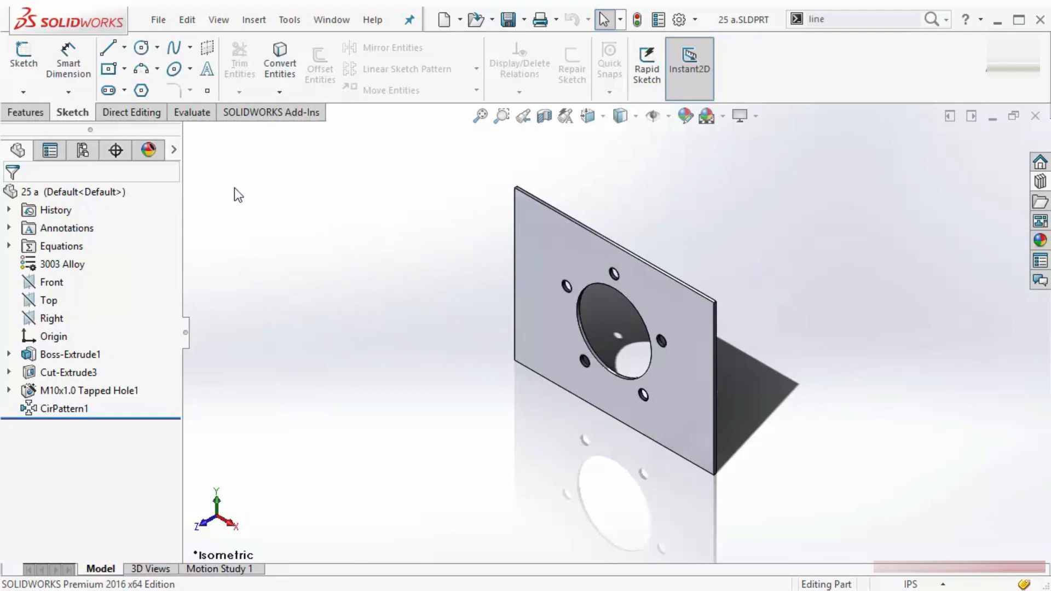
Zoom out from the plate in repeated increments until it is a tiny speck, zoom back in, and fit the model to the window.
key("z")
key("z")
key("z")
key("z")
key("z")
key("z")
key("z")
key("z")
key("z")
key("z")
key("z")
key("z")
key("z")
key("z")
key("z")
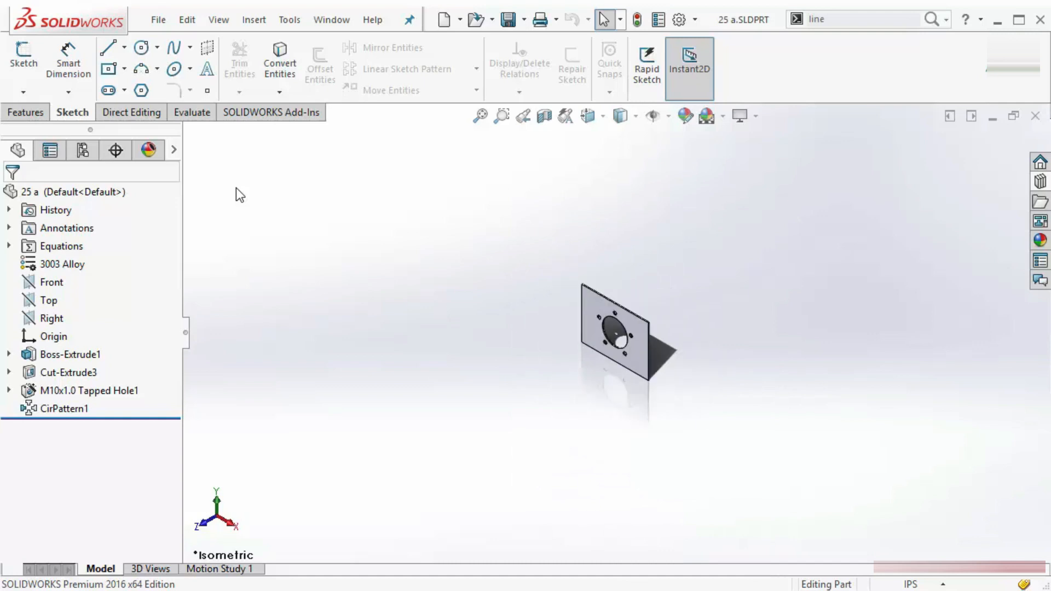
key("z")
key("z")
key("z")
key("z")
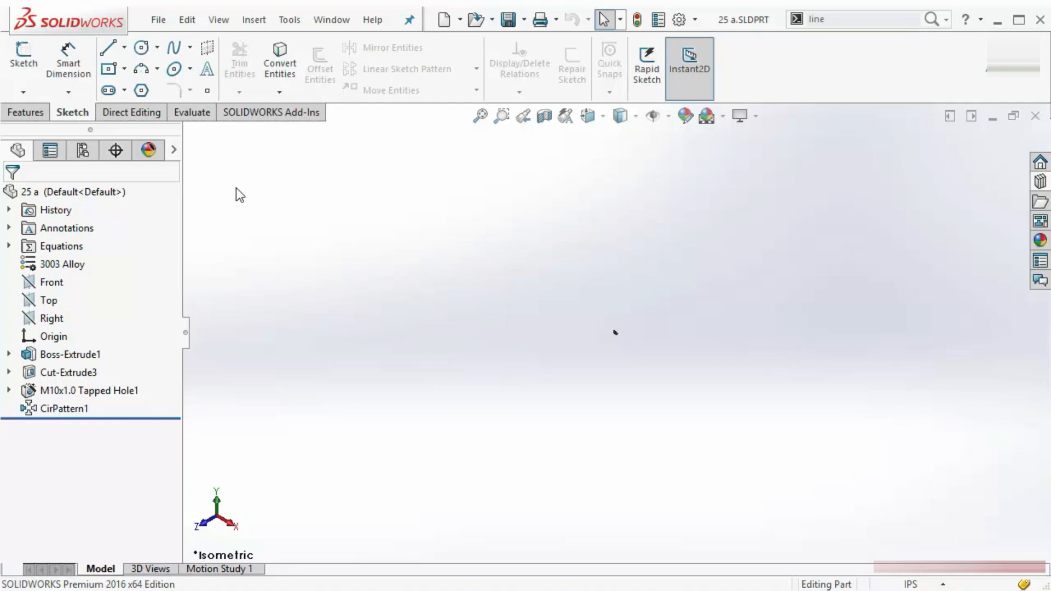
key("z")
scroll(235, 188, "down", 3)
scroll(236, 189, "down", 2)
key("f")
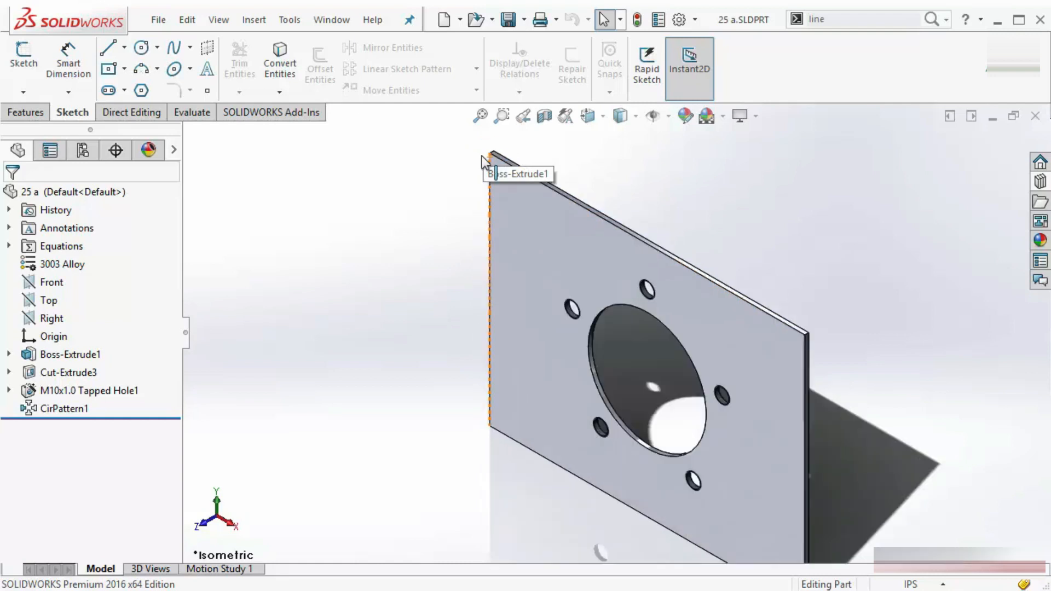
Zoom in closely on the plate's upper-left corner and return to a view of the whole plate.
scroll(483, 159, "down", 5)
scroll(582, 252, "down", 4)
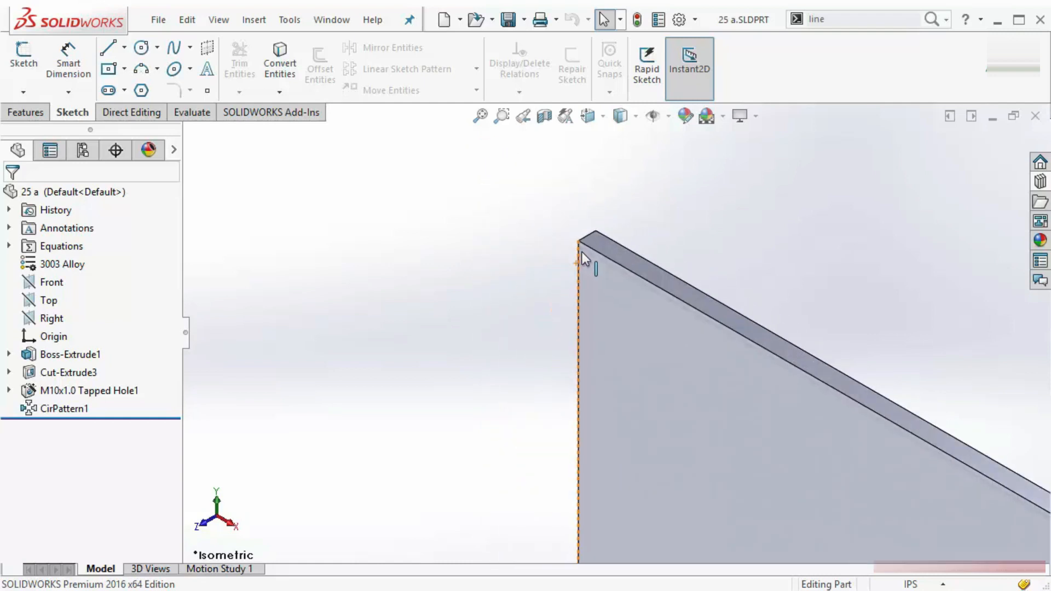
scroll(577, 258, "down", 4)
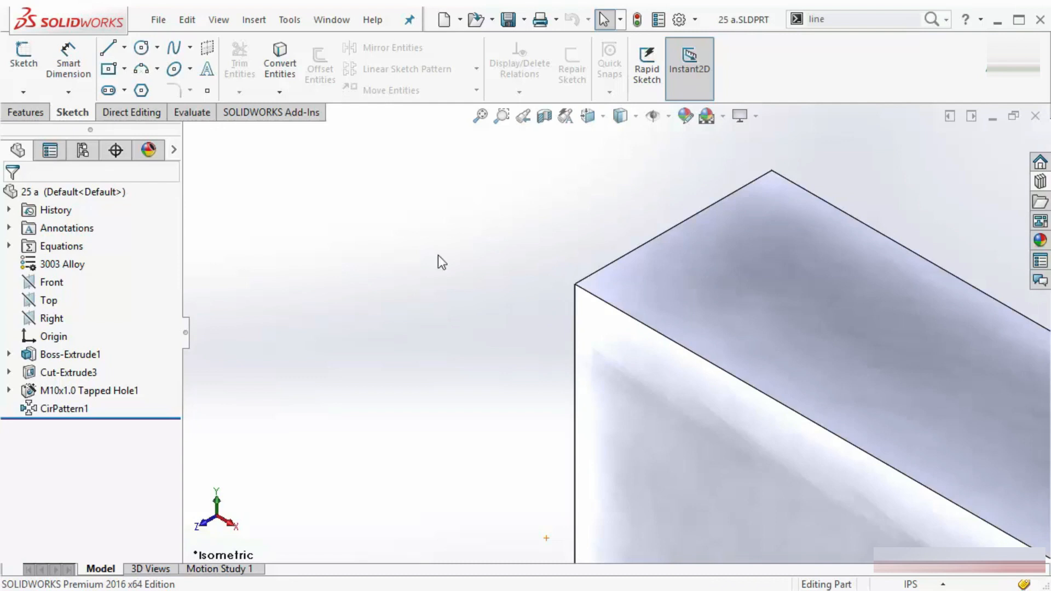
scroll(743, 400, "up", 6)
scroll(703, 385, "up", 5)
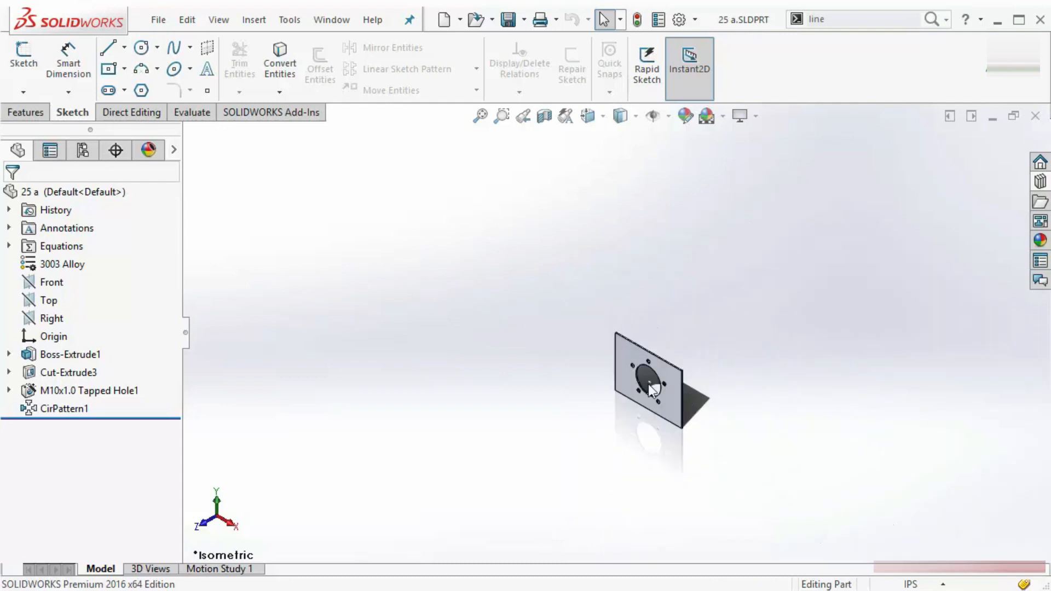
scroll(651, 378, "down", 6)
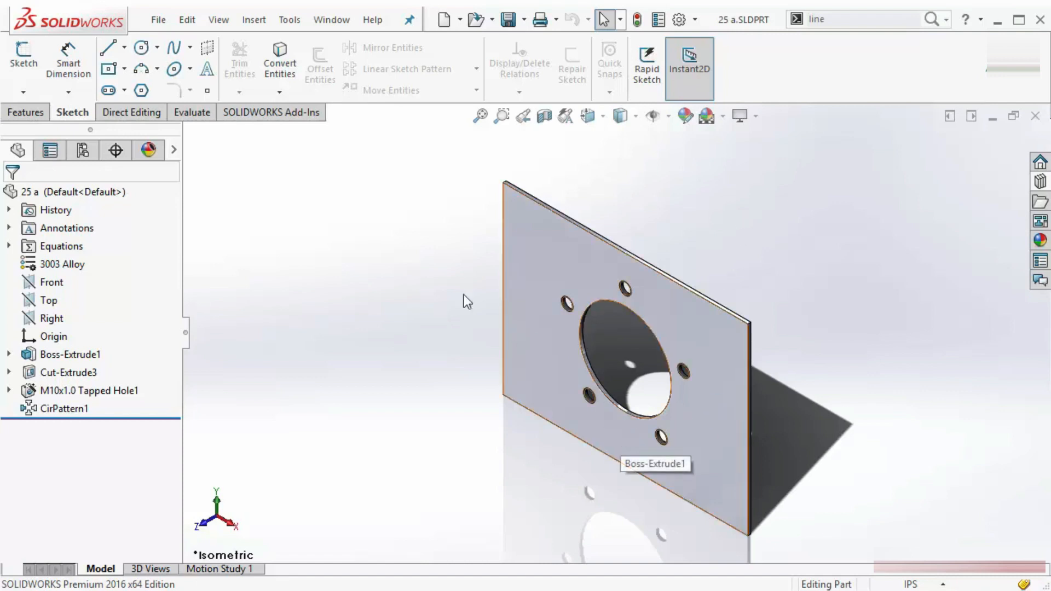
Review the zoom context commands, use Zoom to Area around the plate's upper-left bolt hole, and return to the whole plate.
right_click(330, 203)
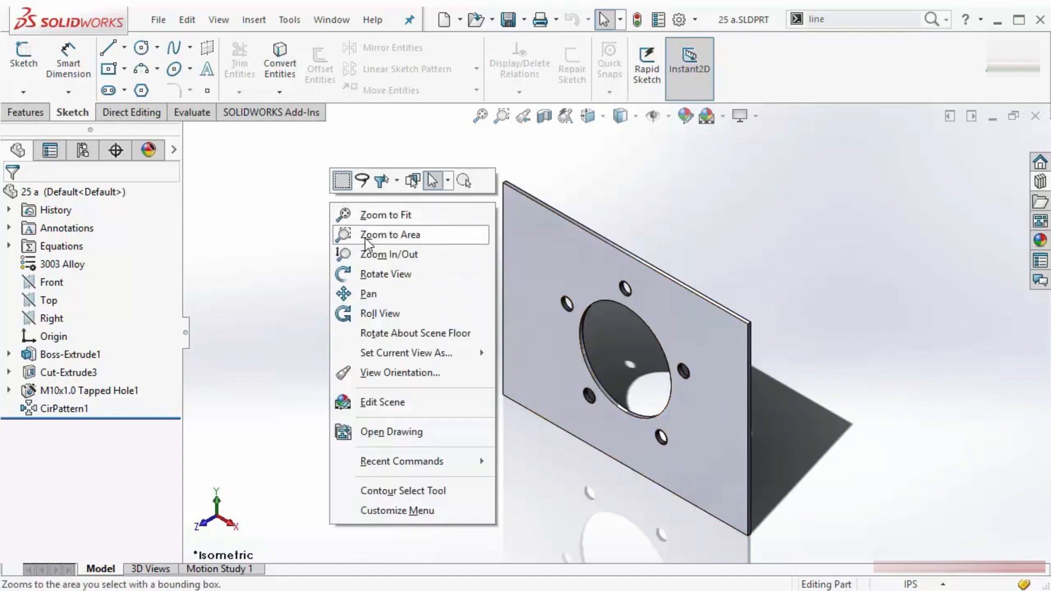
left_click(300, 244)
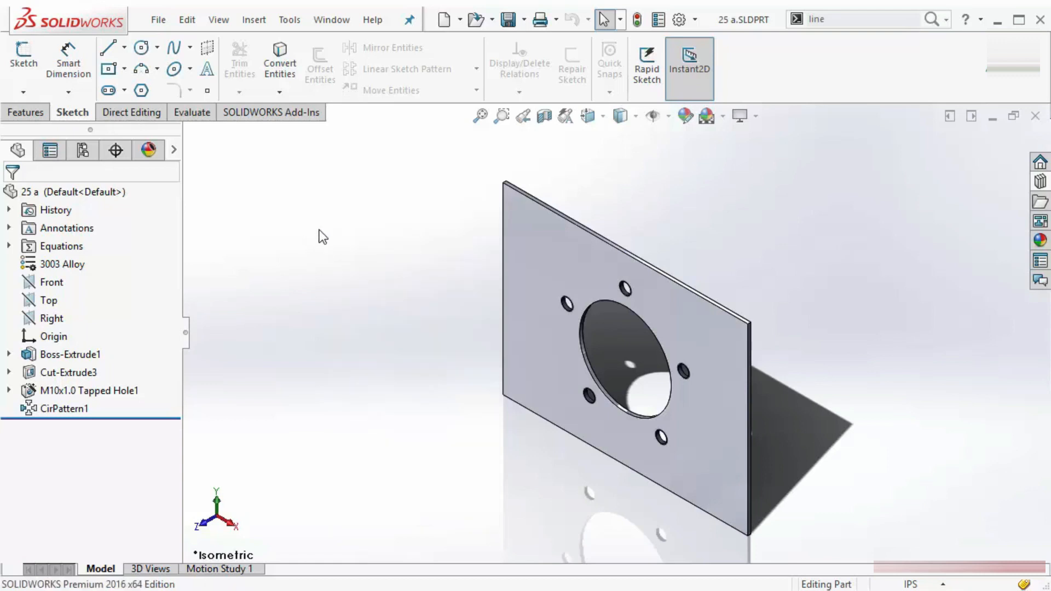
left_click(511, 119)
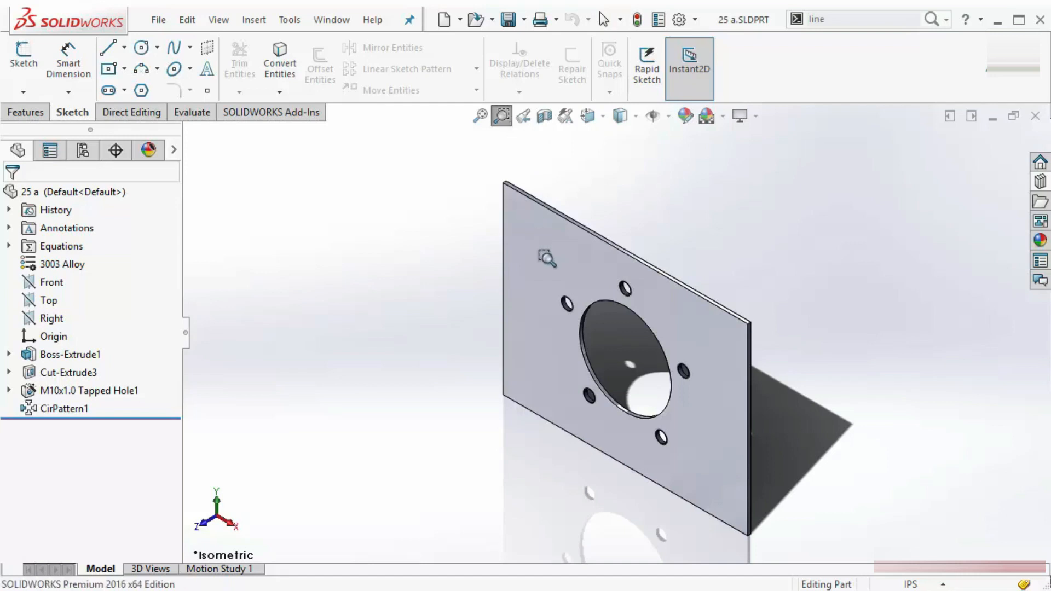
left_click_drag(549, 284, 588, 326)
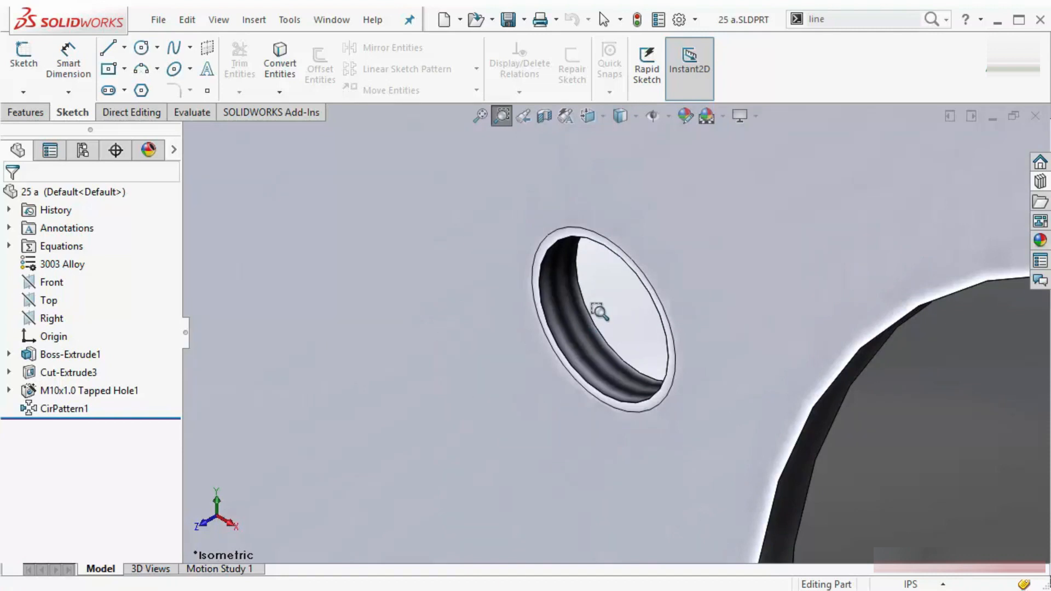
scroll(600, 312, "up", 10)
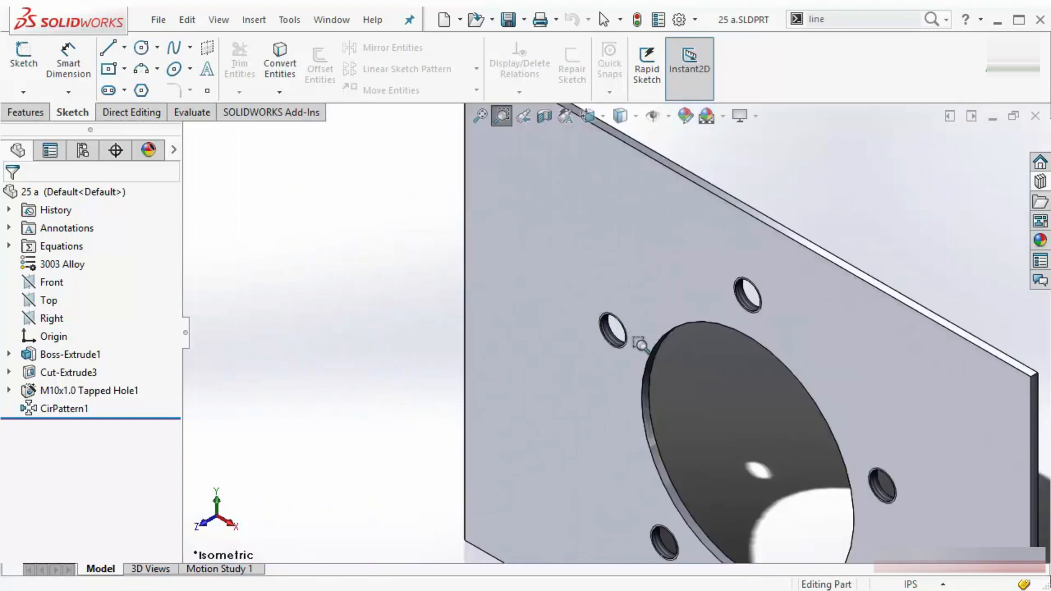
scroll(645, 365, "up", 3)
scroll(633, 364, "down", 3)
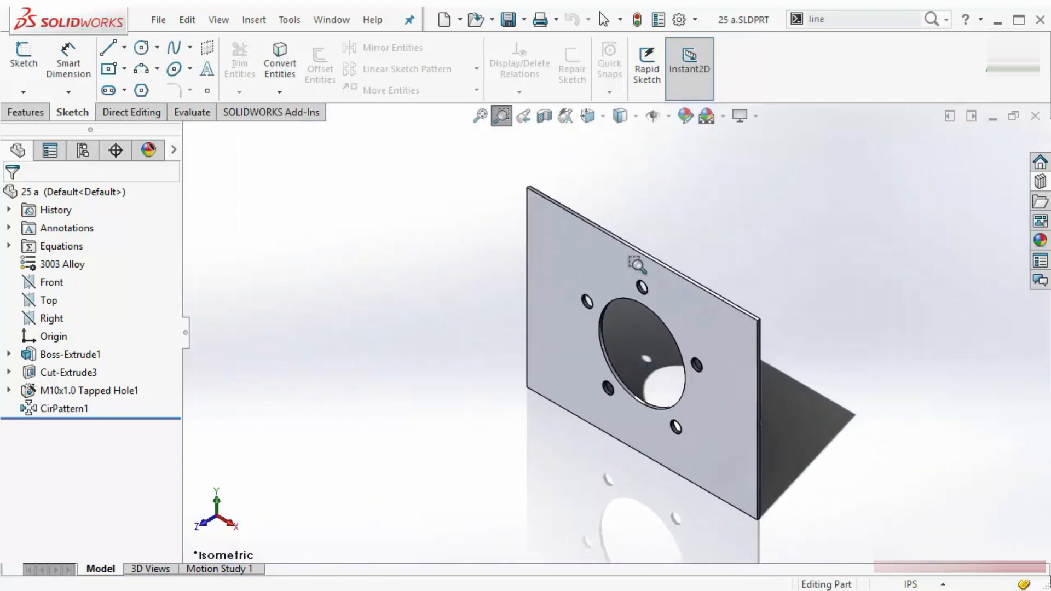
Zoom about a point away from the plate until it leaves the view, fit the whole model, and zoom far out.
scroll(509, 392, "up", 5)
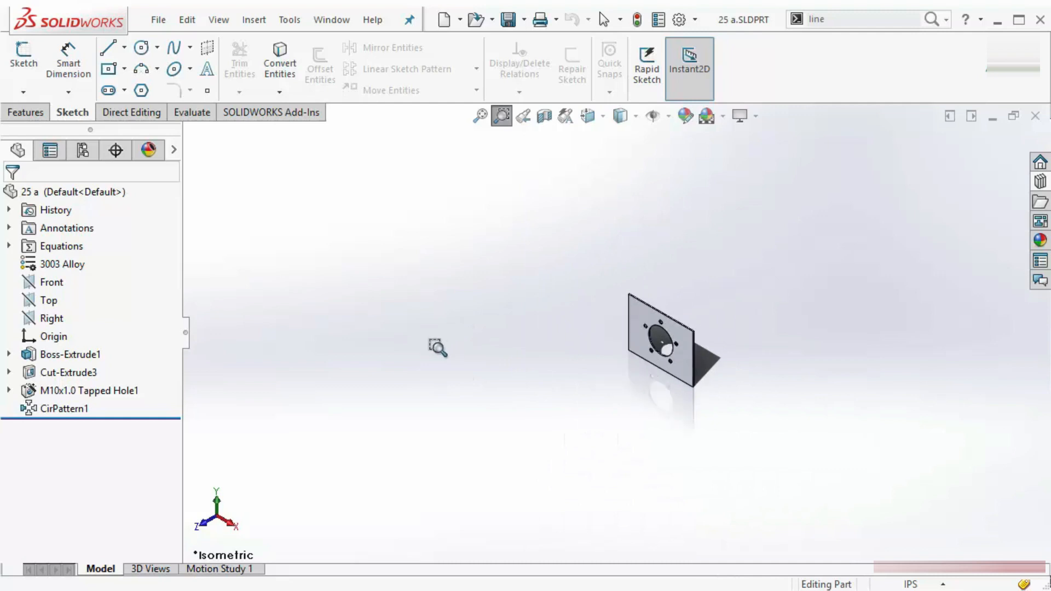
scroll(438, 348, "down", 4)
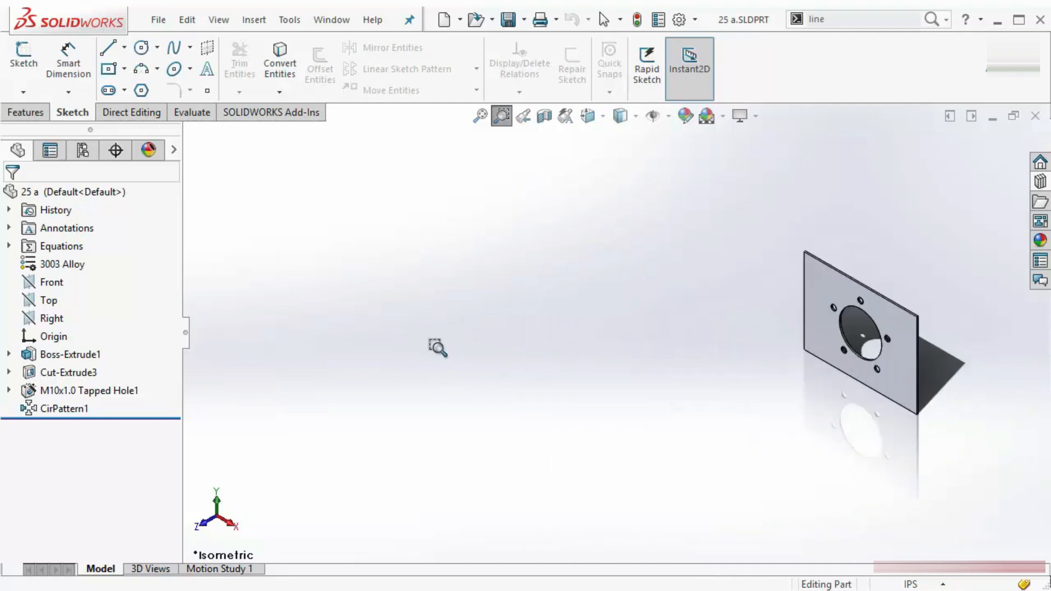
scroll(438, 348, "down", 2)
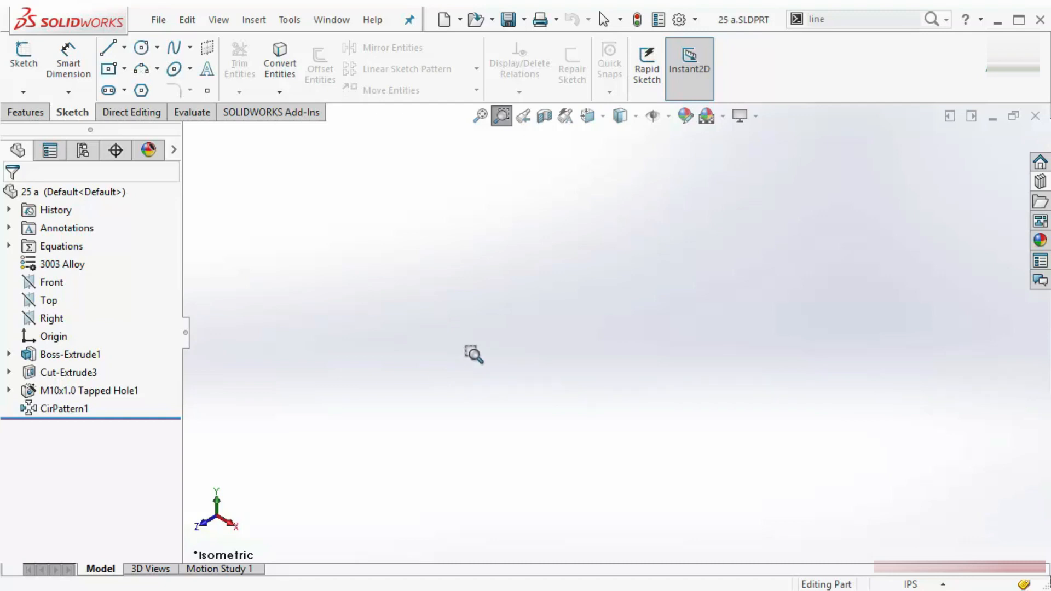
key("f")
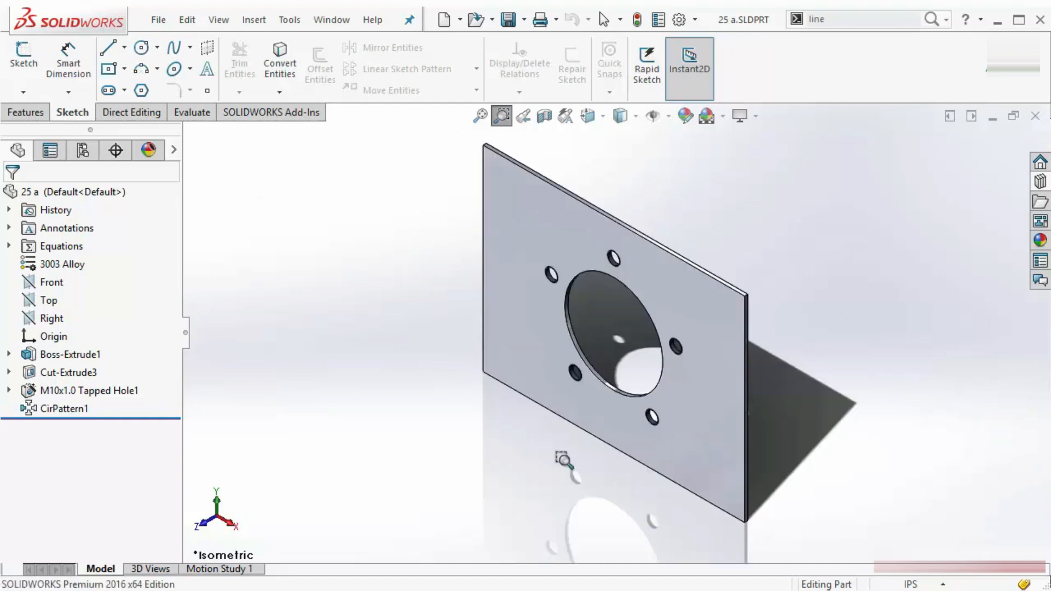
scroll(607, 350, "up", 10)
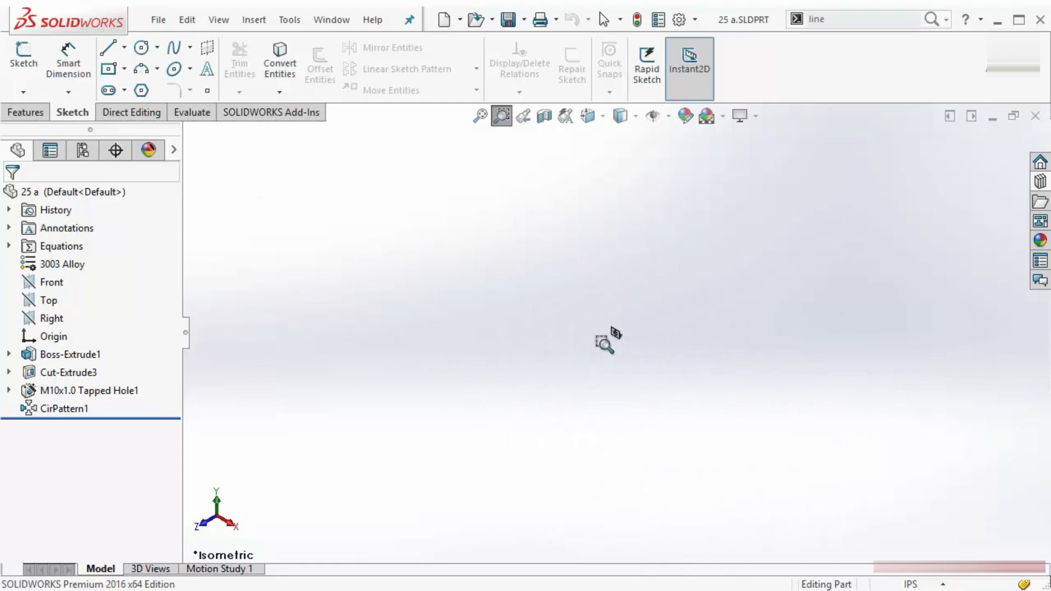
Zoom far out and in beside the plate until it leaves the view, exit Zoom to Area, and restore the fitted isometric view.
left_click(482, 119)
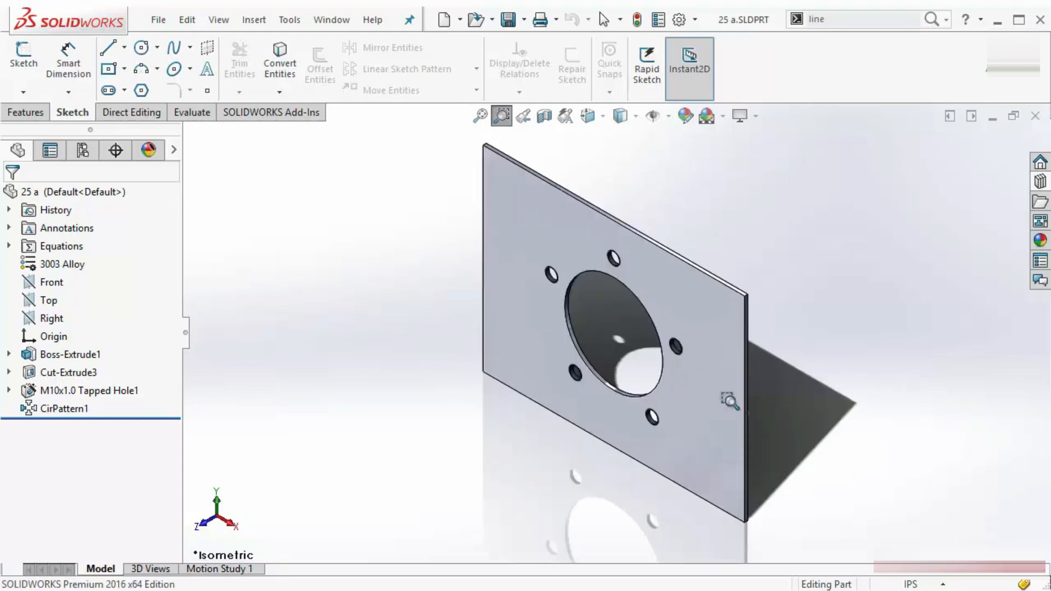
scroll(707, 341, "up", 15)
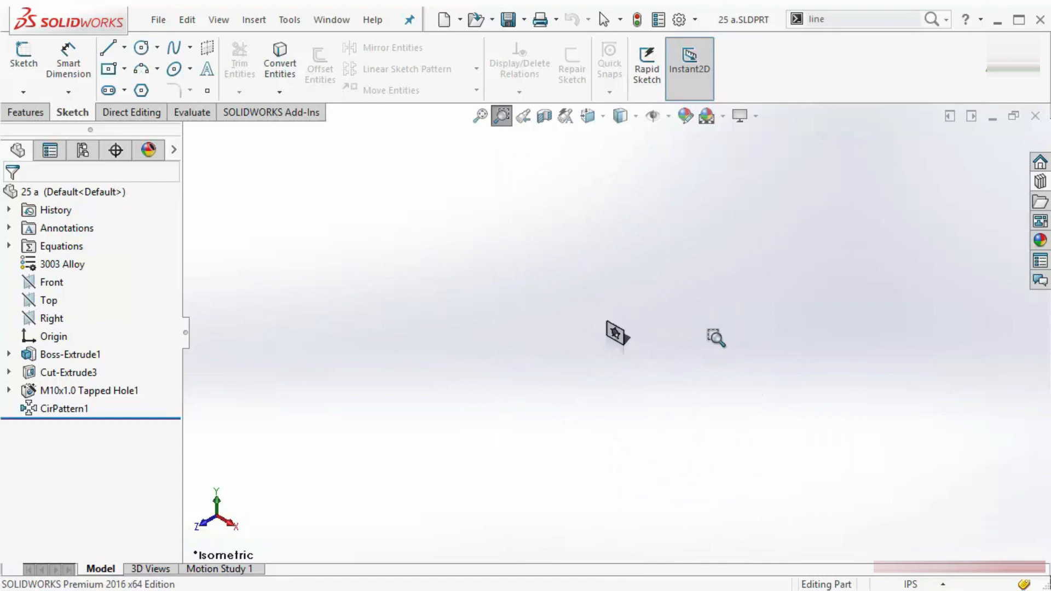
scroll(791, 329, "down", 5)
scroll(792, 329, "down", 3)
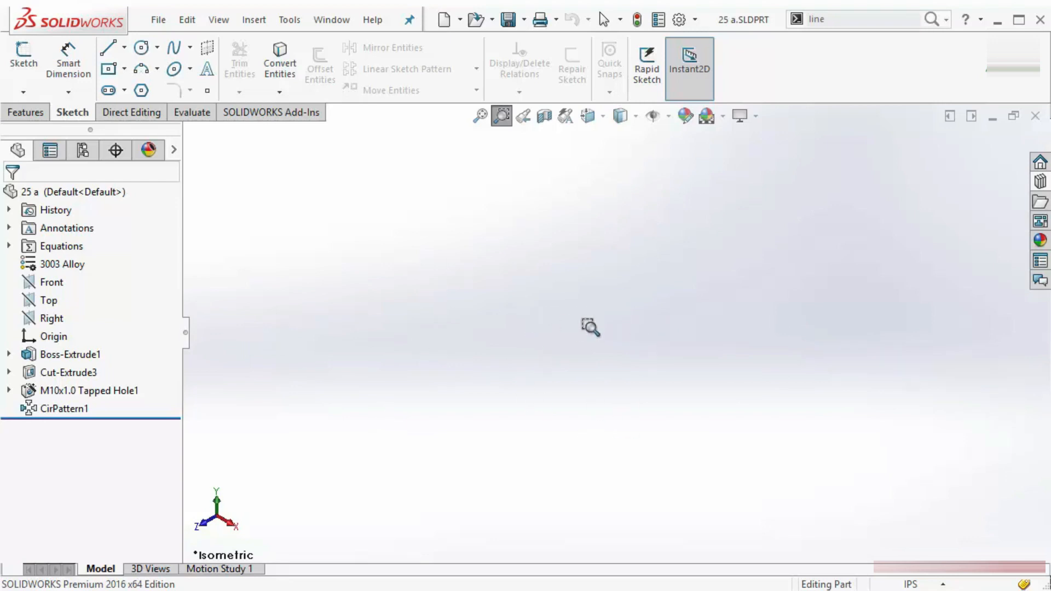
key("Escape")
key("f")
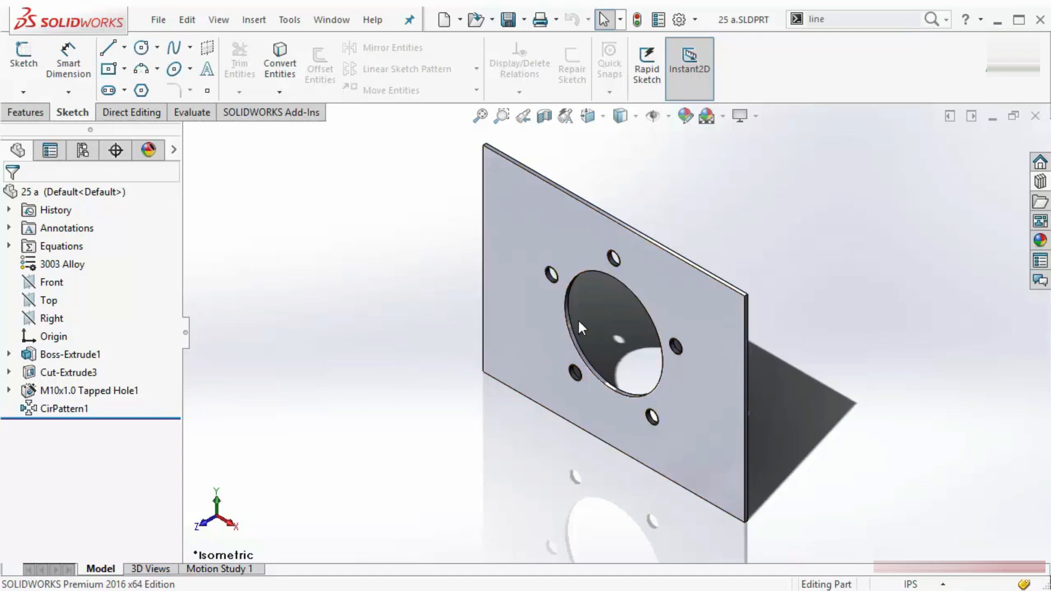
middle_click_drag(616, 328, 630, 281)
key("ctrl+7")
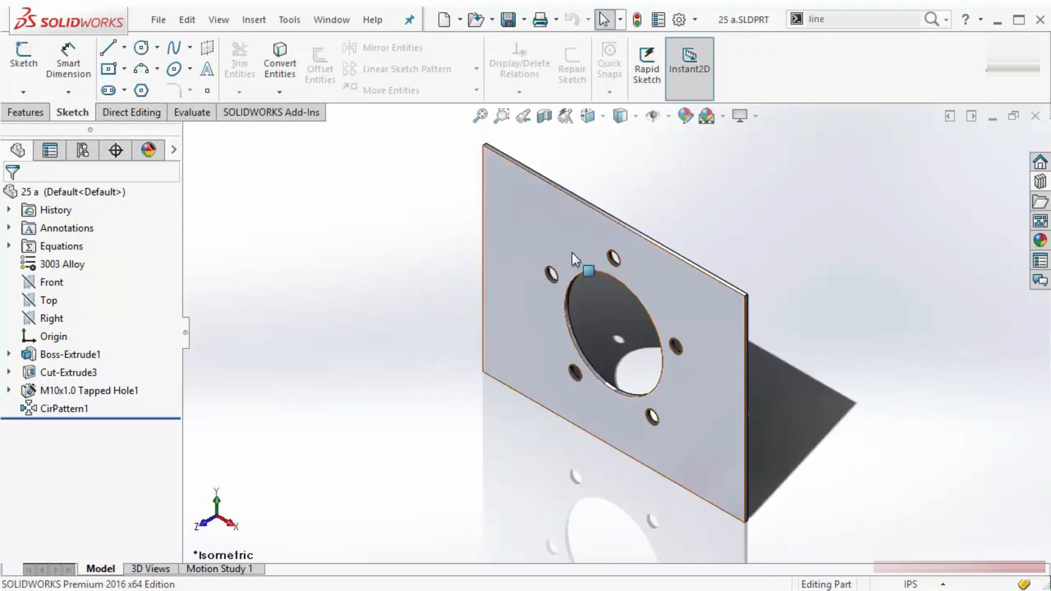
Pan the plate around the graphics area with the Pan command, and pan it again without the command.
right_click(277, 251)
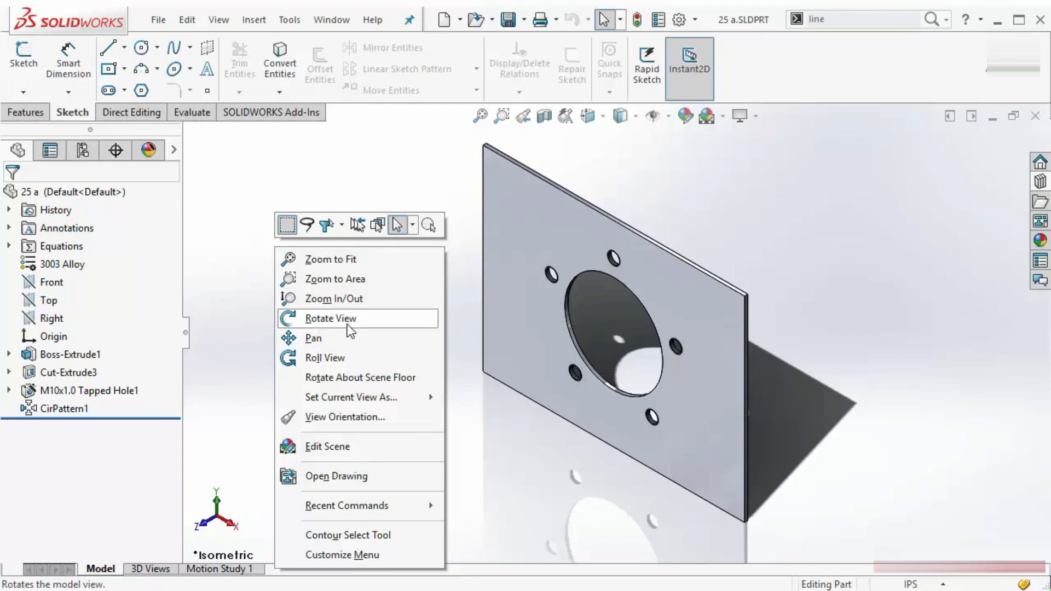
left_click(312, 338)
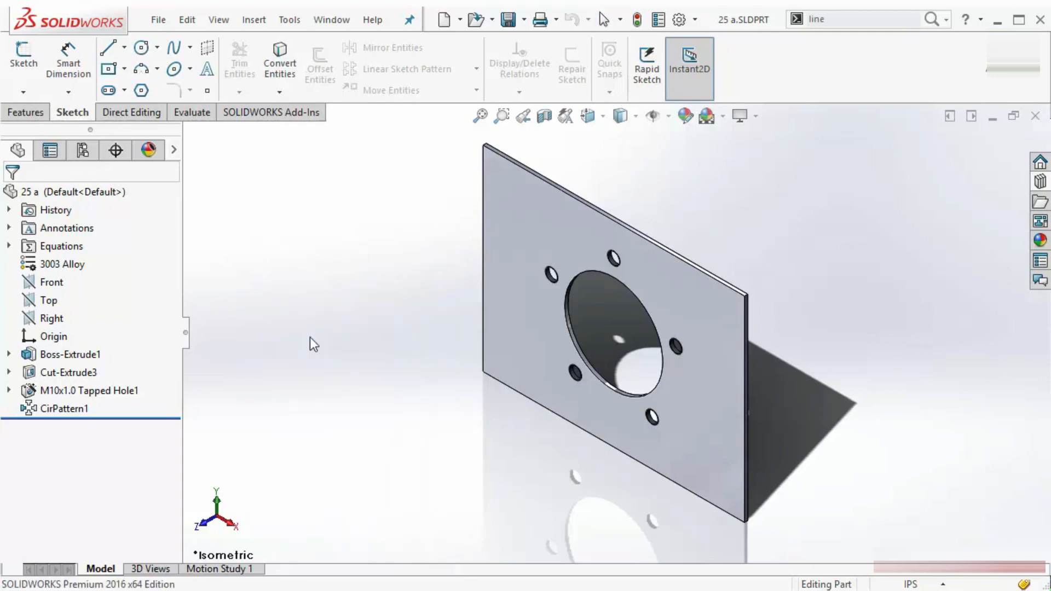
left_click_drag(607, 302, 703, 270)
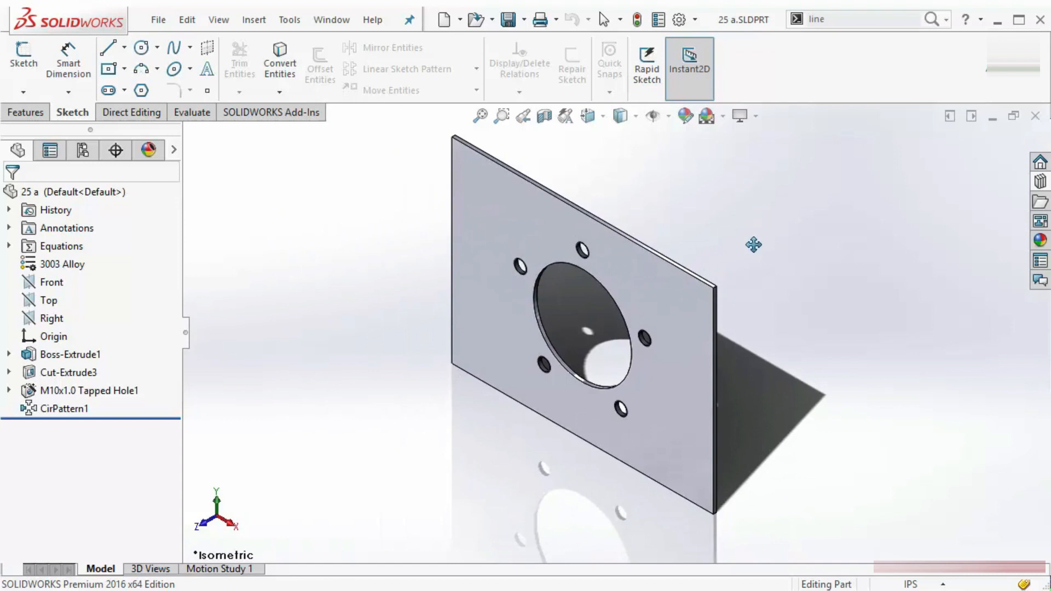
key("Escape")
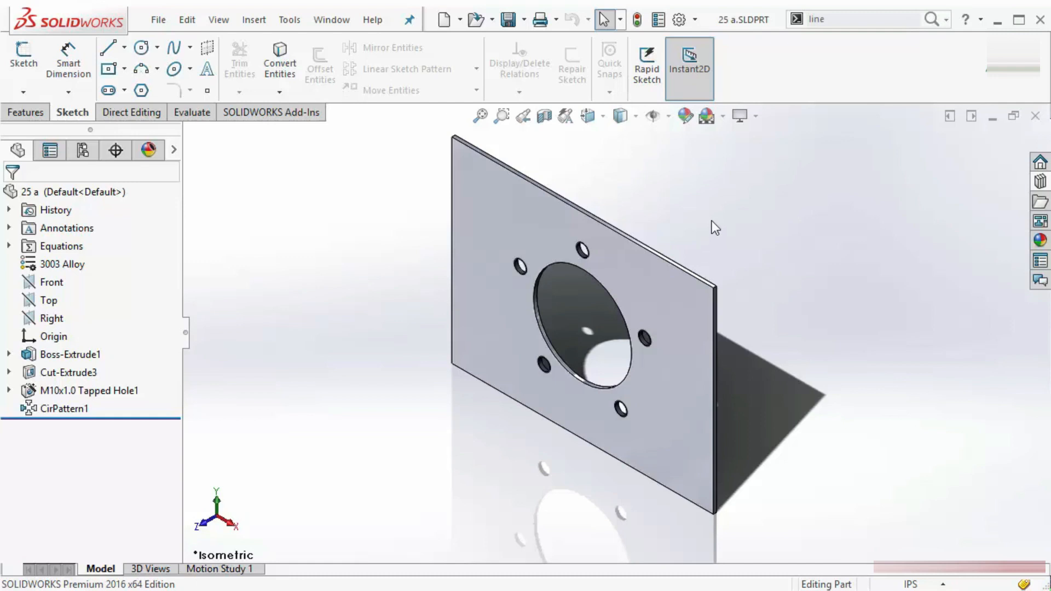
mouse_move(714, 218)
middle_mouse_down("ctrl")
mouse_move(544, 281)
mouse_move(603, 249)
mouse_move(693, 224)
middle_mouse_up("ctrl")
left_click_drag(846, 219, 737, 256)
key("Escape")
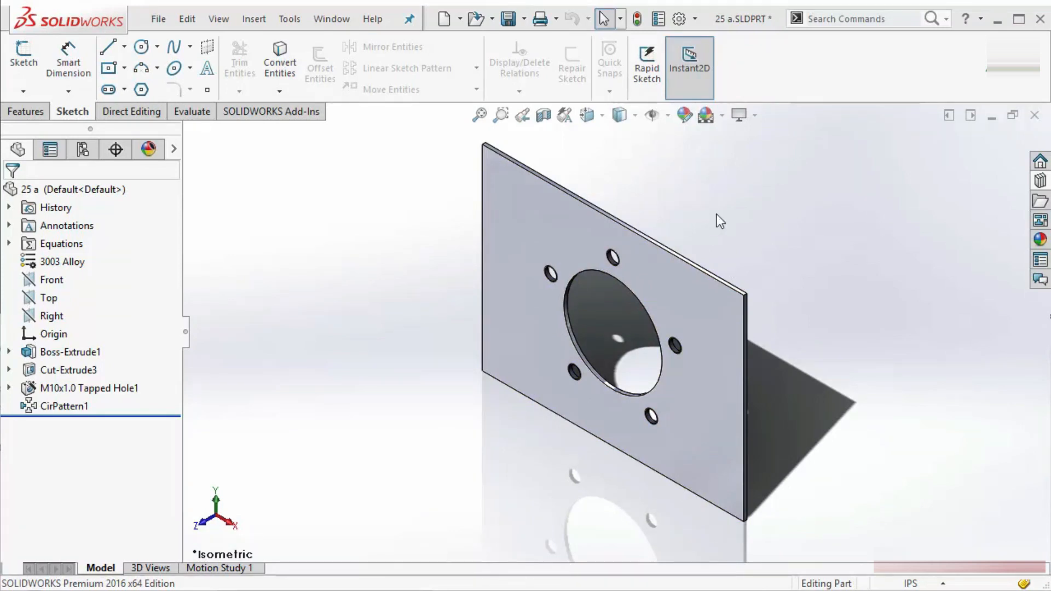
Rotate the plate about its left vertical edge and again about its right vertical edge.
left_click(482, 257)
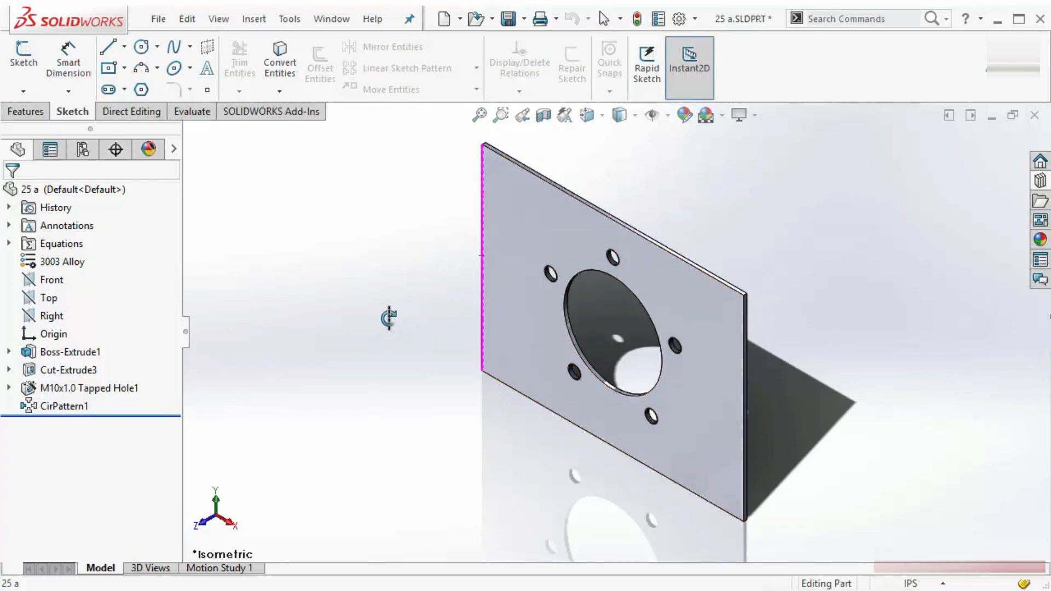
left_click_drag(371, 310, 346, 334)
key("Escape")
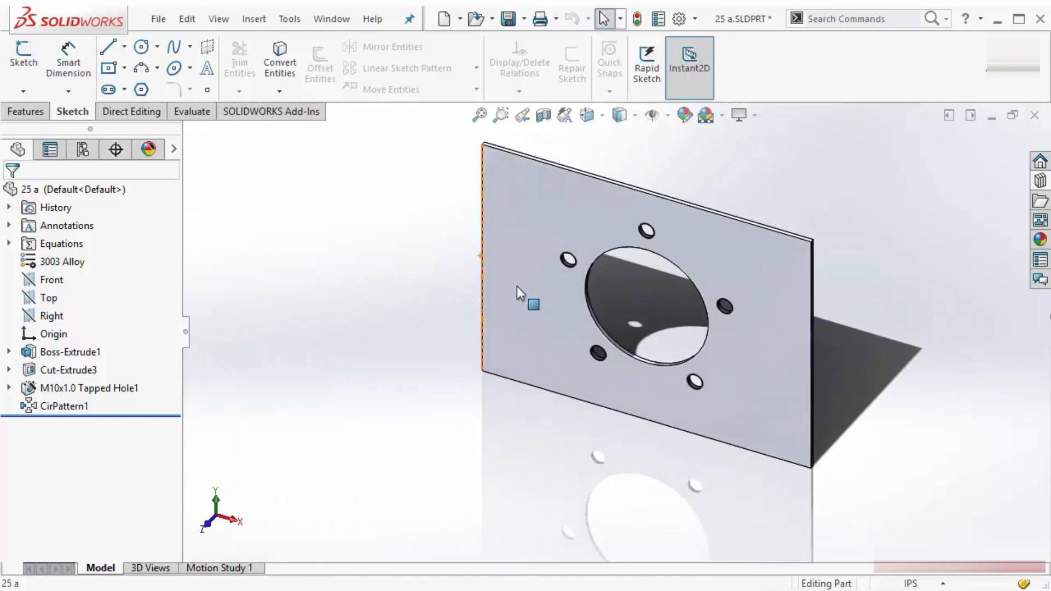
middle_click(814, 293)
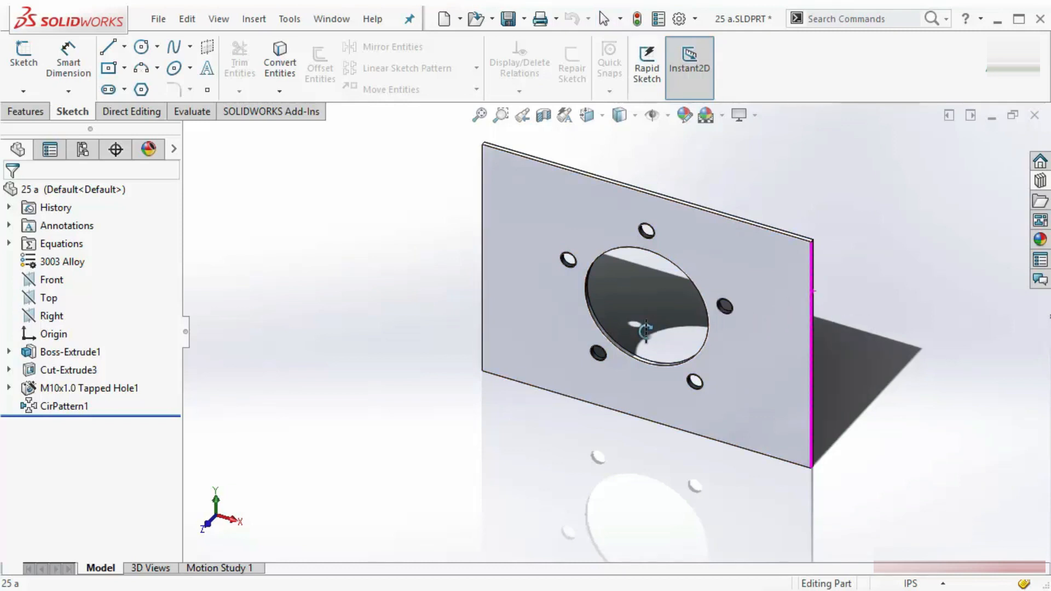
middle_click_drag(646, 330, 746, 181)
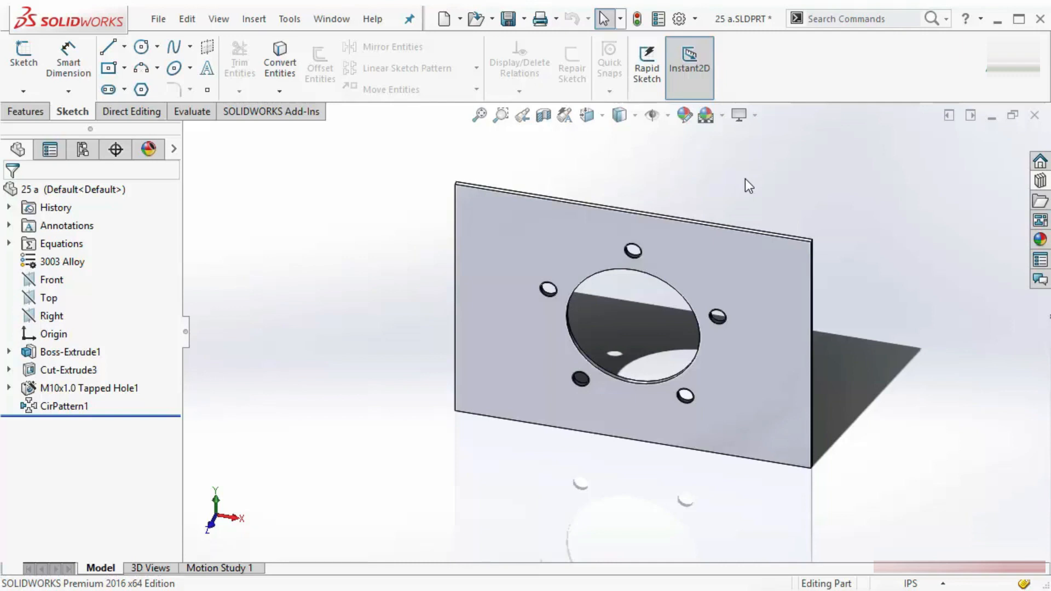
Zoom in on the plate's upper-left corner and rotate the model about that vertex.
scroll(509, 227, "down", 4)
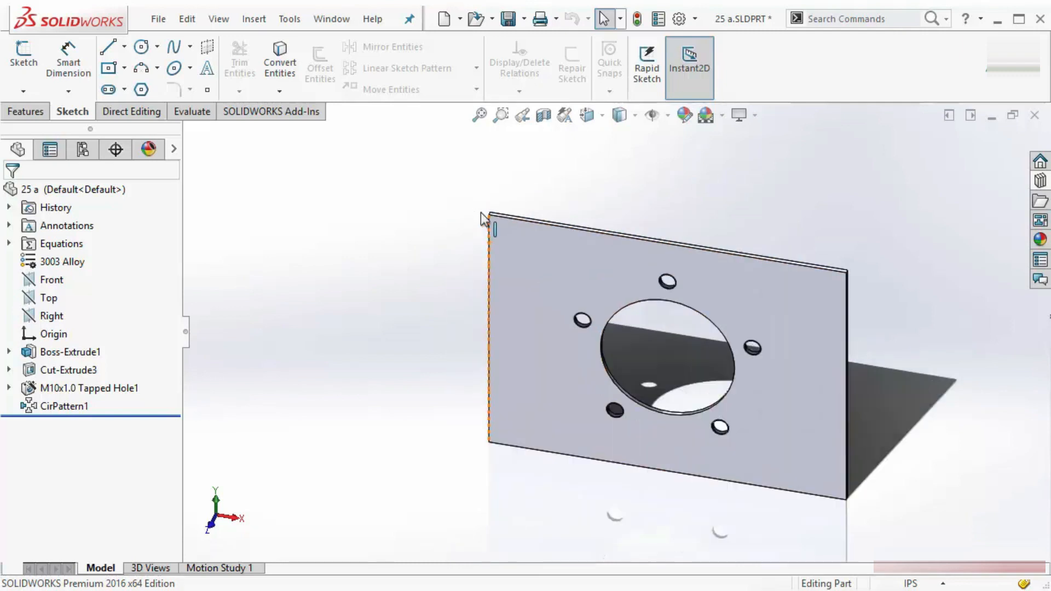
scroll(523, 234, "down", 2)
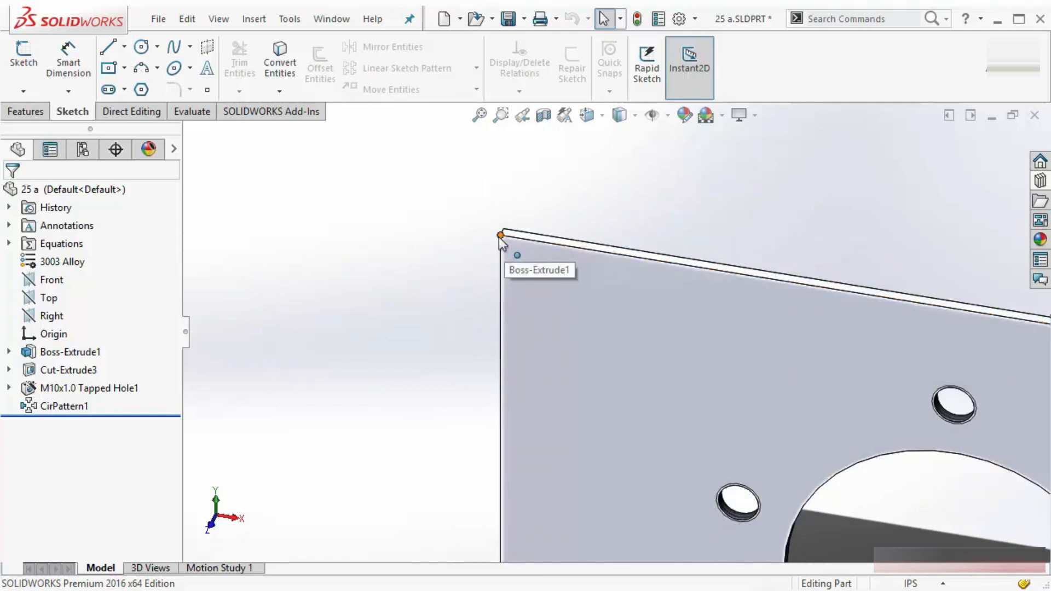
middle_click(500, 236)
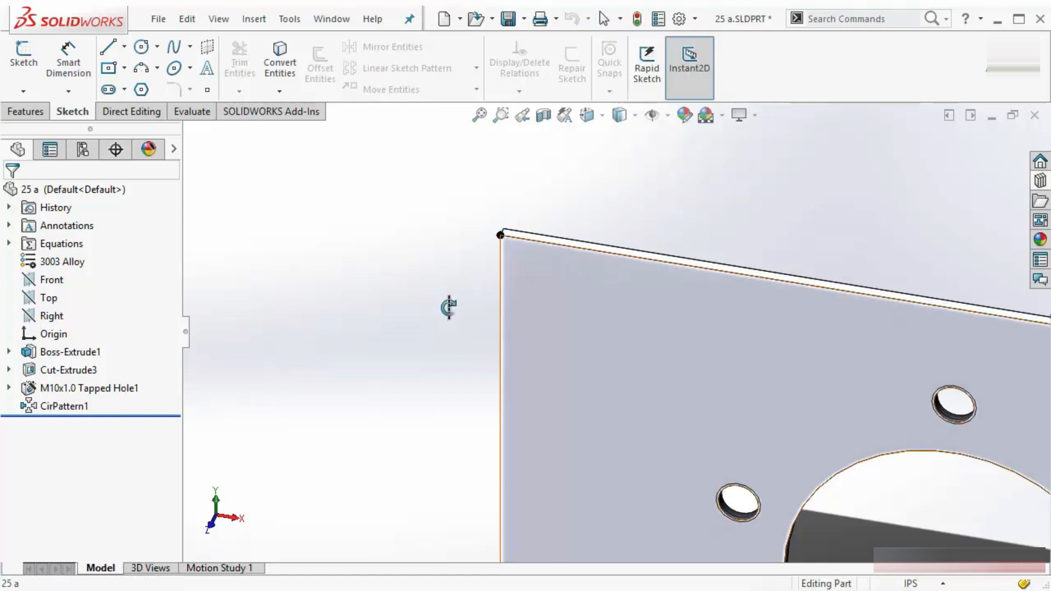
scroll(630, 336, "up", 5)
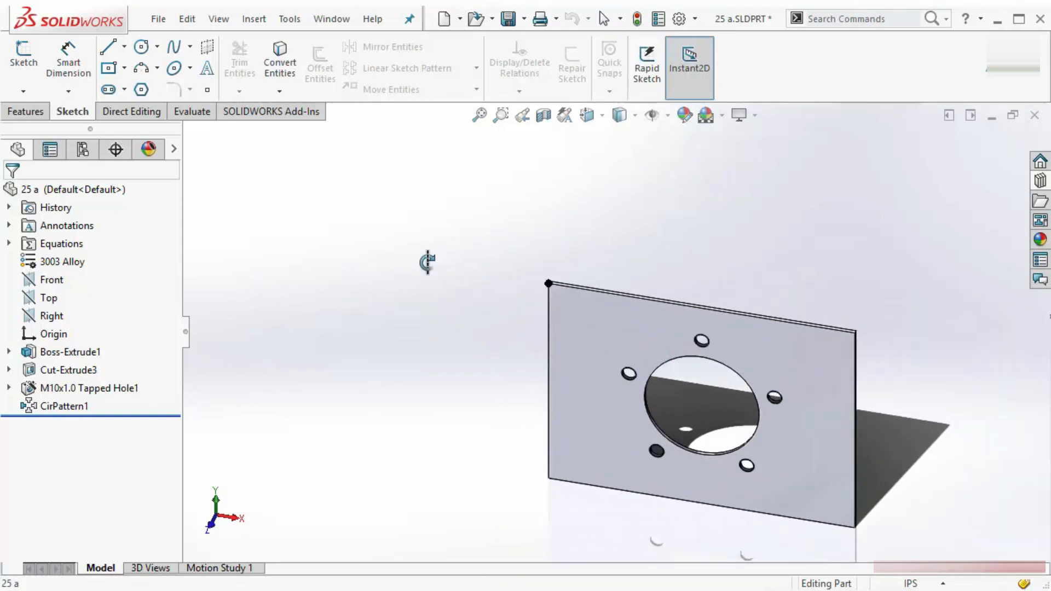
middle_click_drag(425, 260, 669, 294)
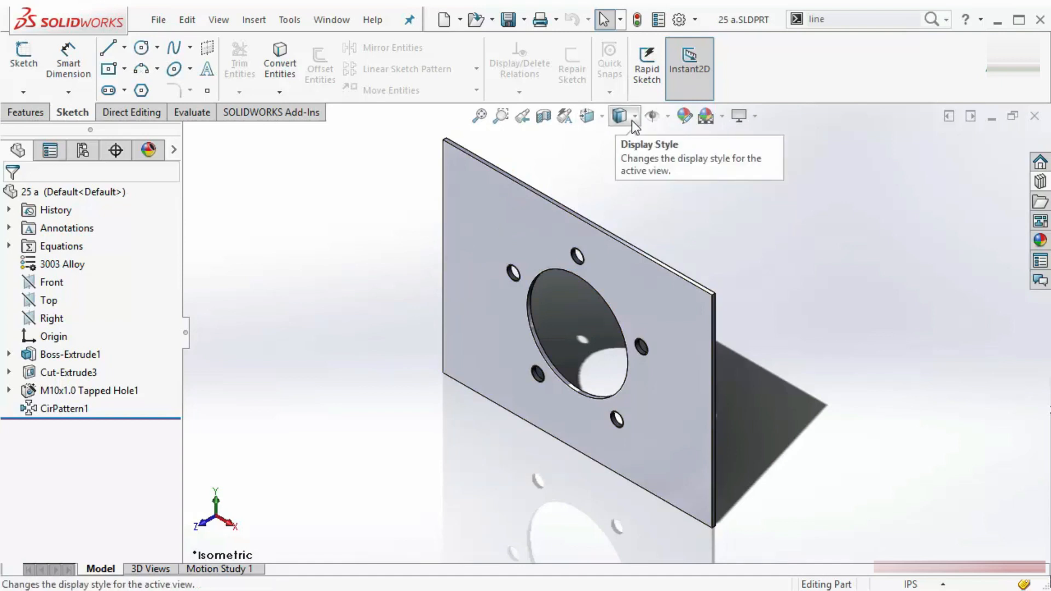
Orient the plate to the Front view, switch to the Right view, and return to the Front view.
left_click(601, 118)
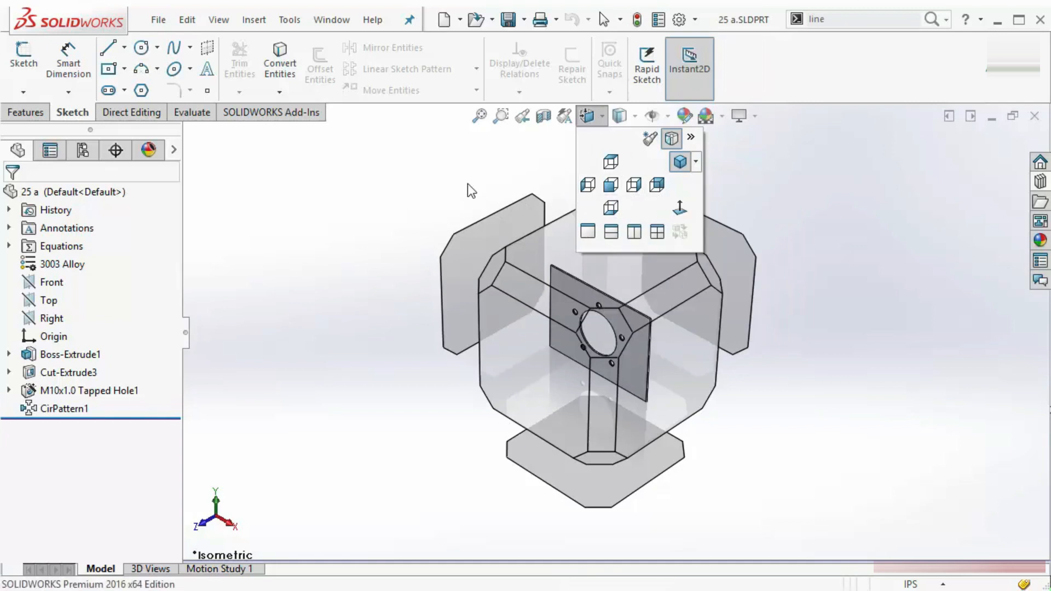
left_click(612, 189)
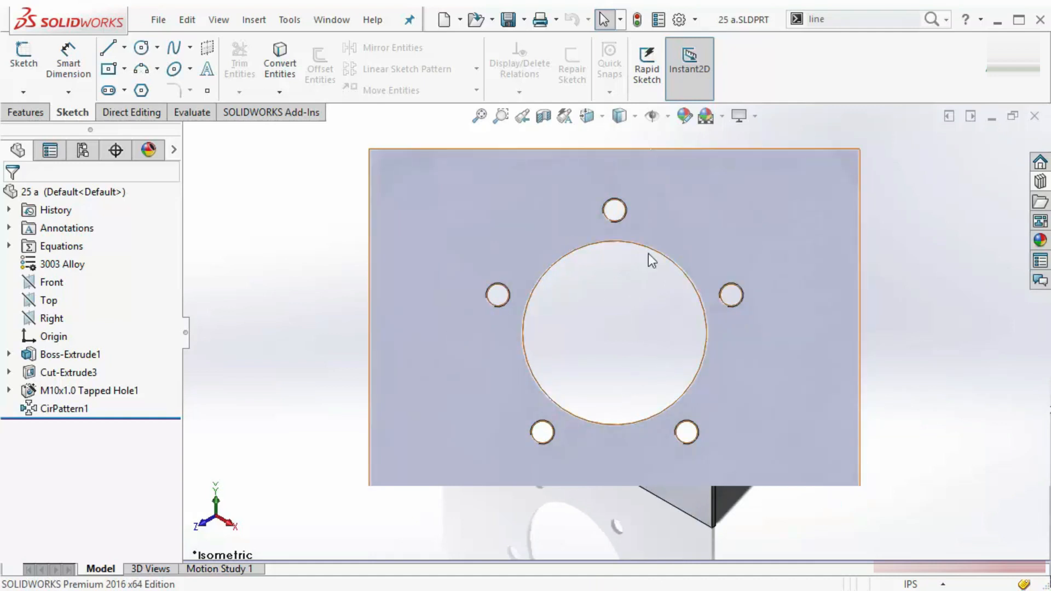
left_click(631, 115)
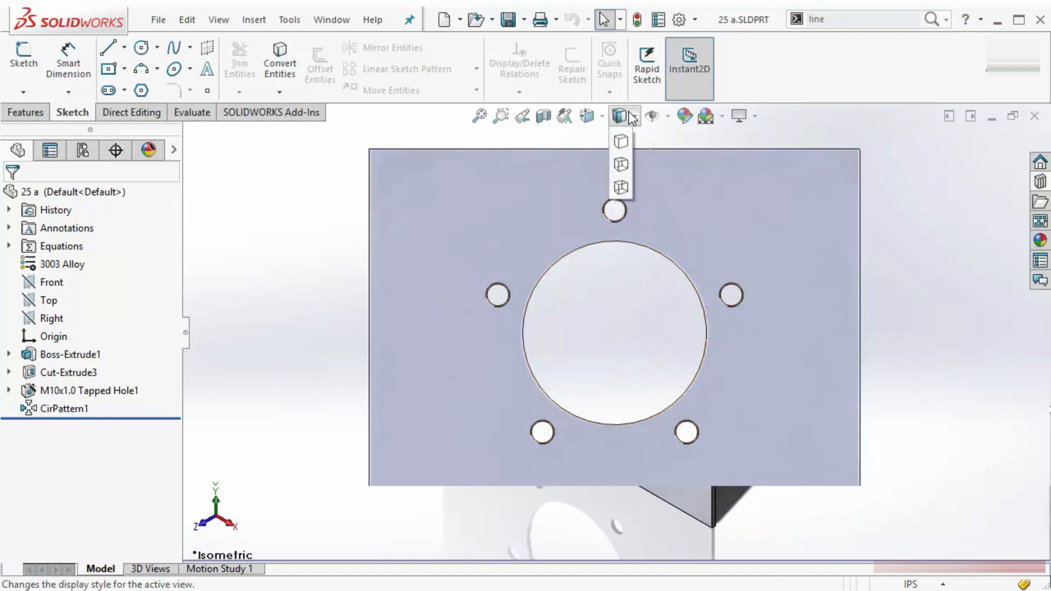
left_click(602, 119)
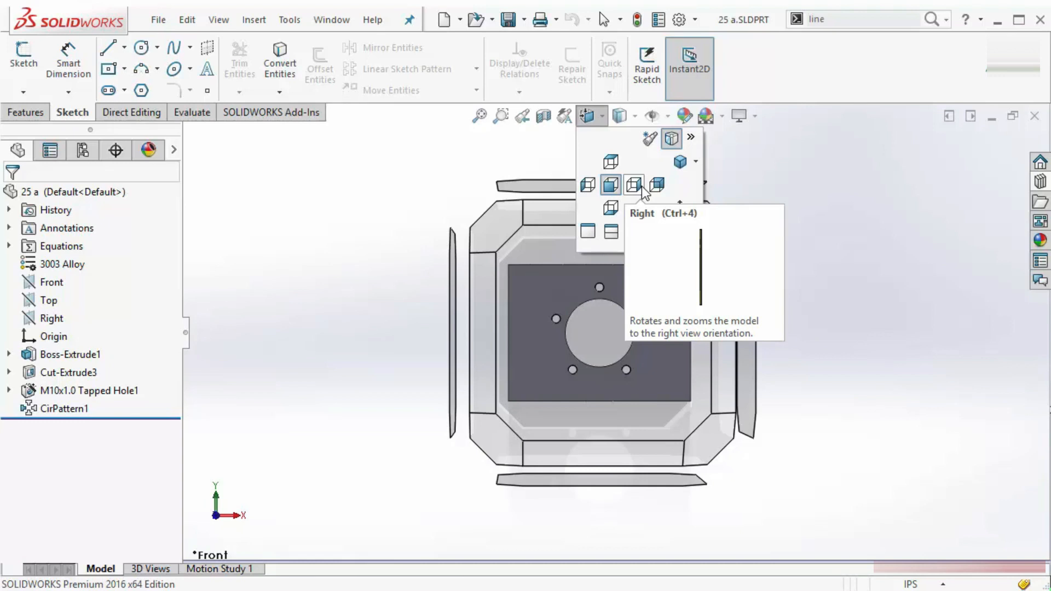
left_click(350, 186)
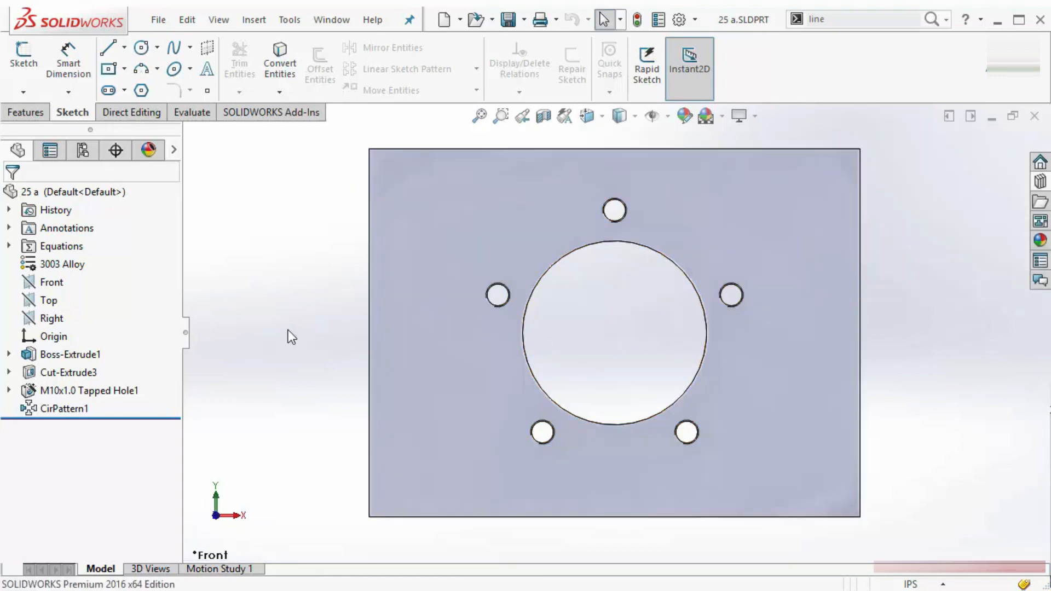
key("ctrl+4")
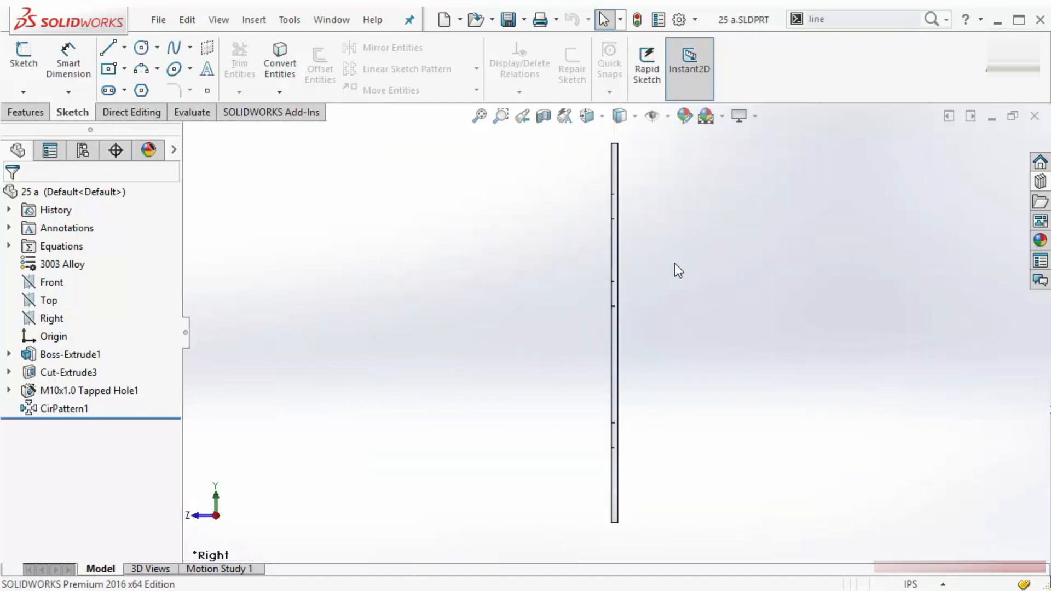
key("ctrl+1")
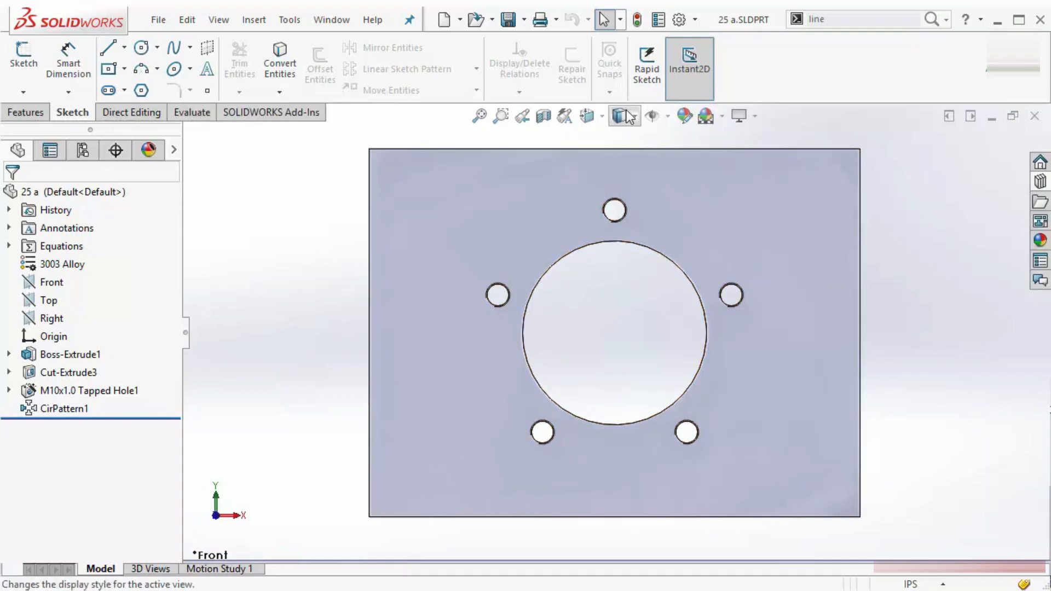
Review the standard view orientations in the view selector, including the Isometric, Dimetric and Trimetric choices.
left_click(588, 116)
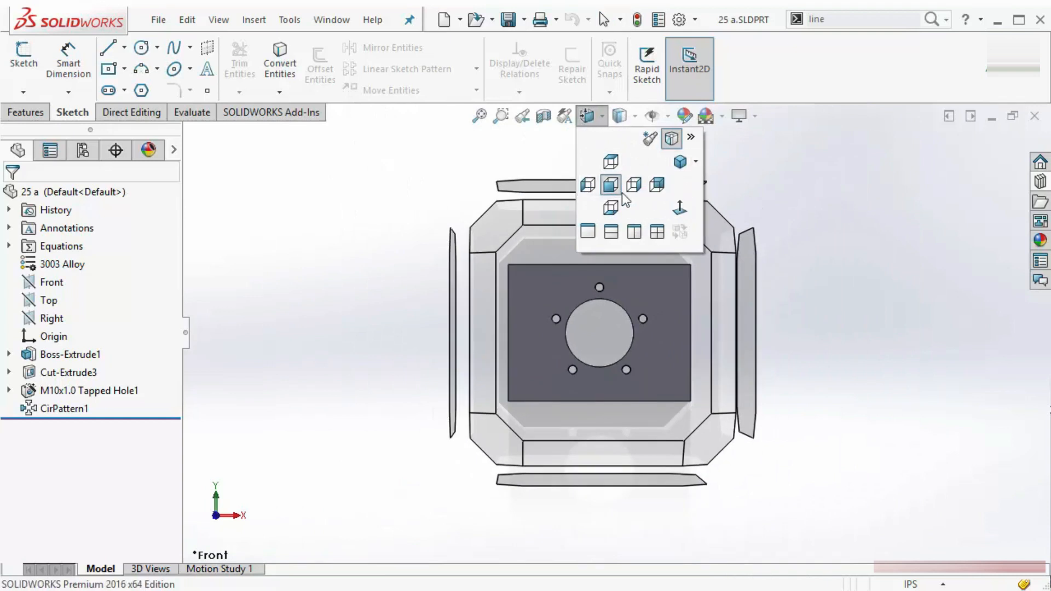
left_click(608, 206)
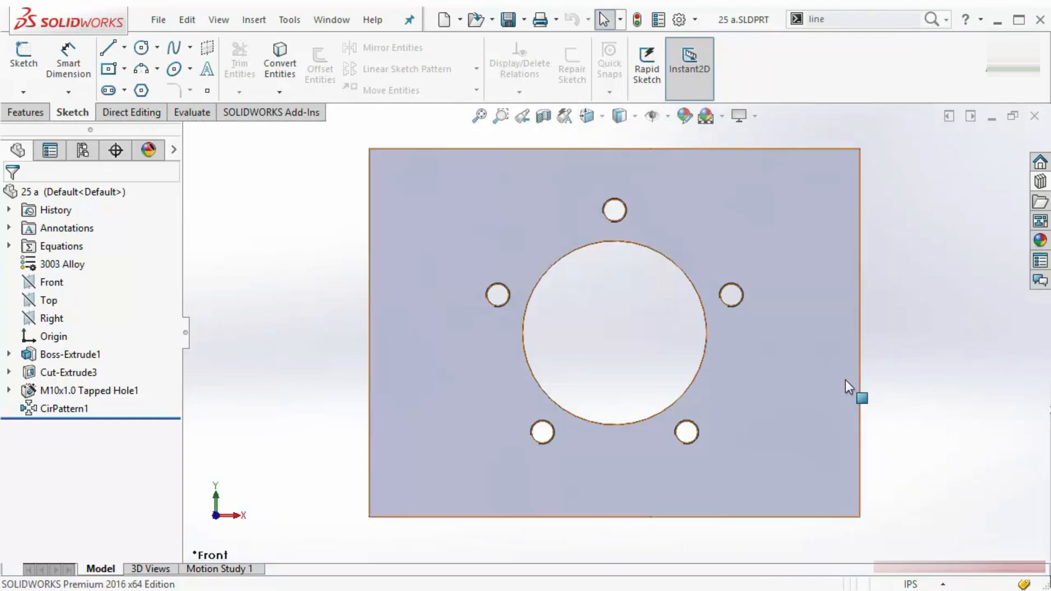
scroll(854, 306, "up", 2)
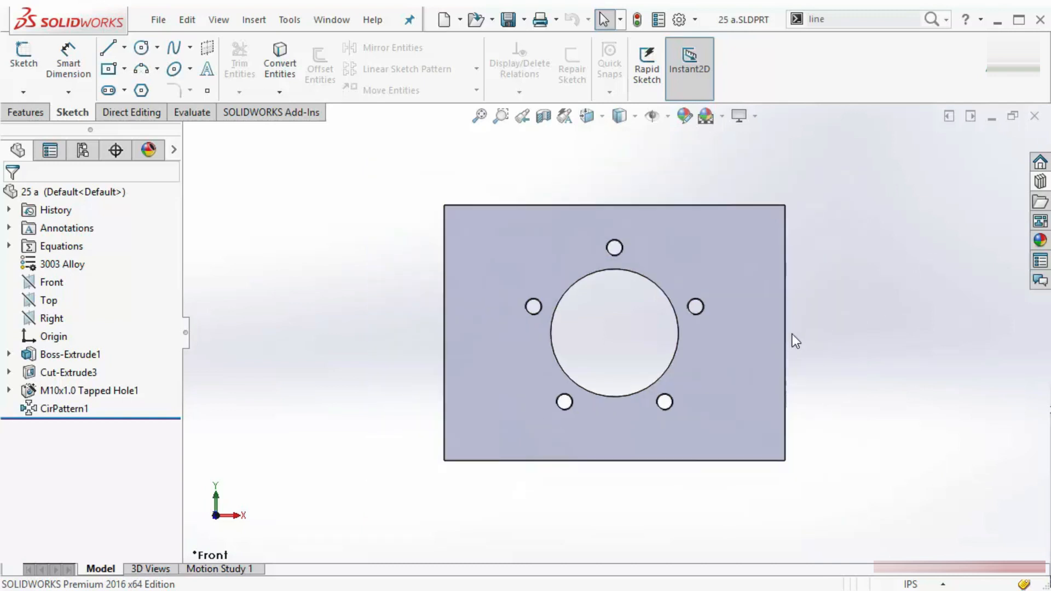
scroll(792, 334, "down", 1)
left_click(599, 115)
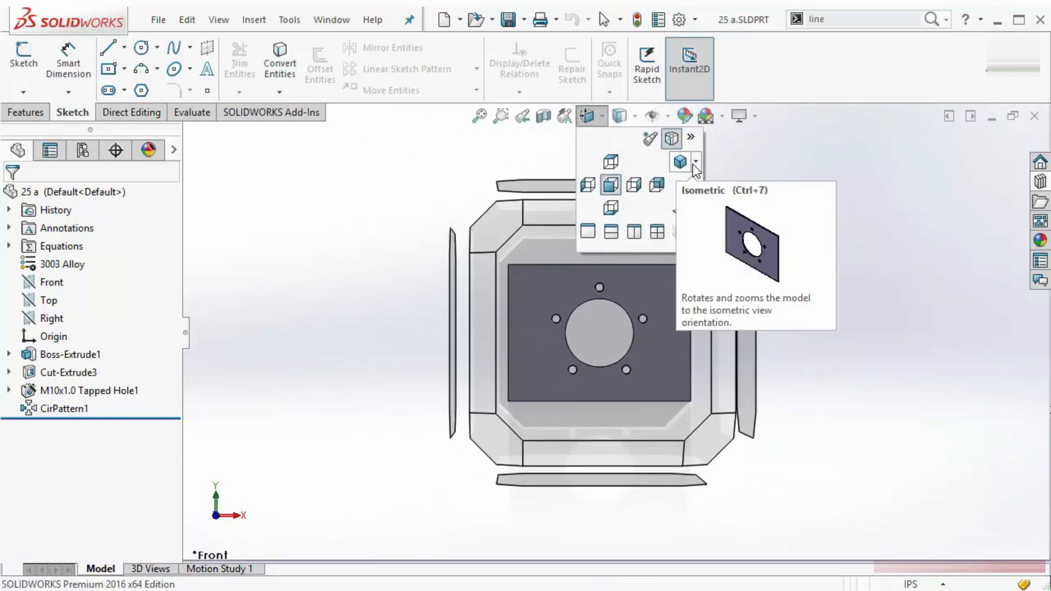
left_click(694, 162)
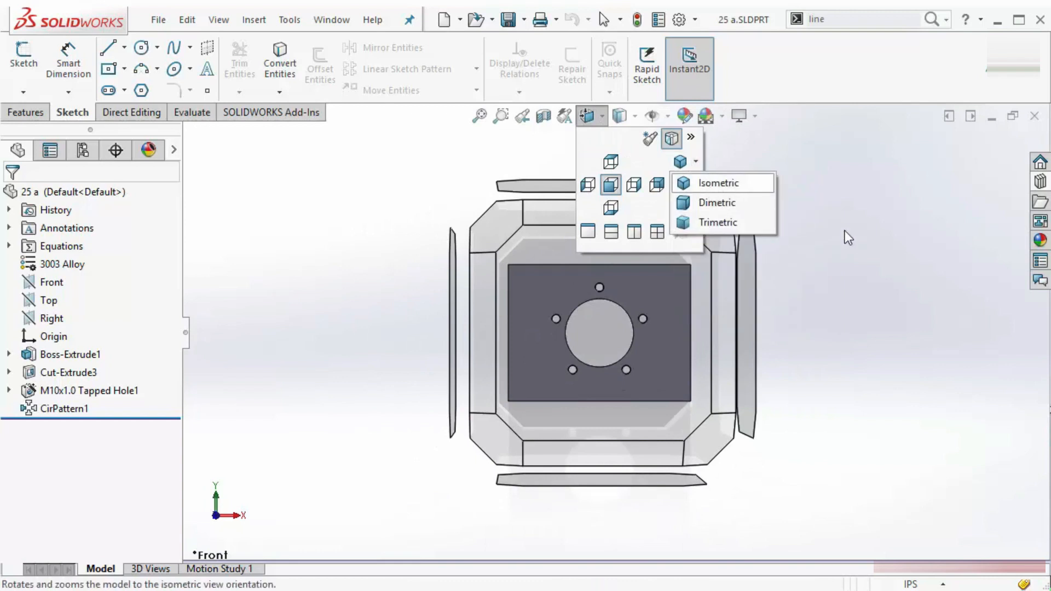
left_click(871, 288)
Compare the view choices in the view orientation selector with those in the floating Orientation dialog, dismissing both.
left_click(600, 116)
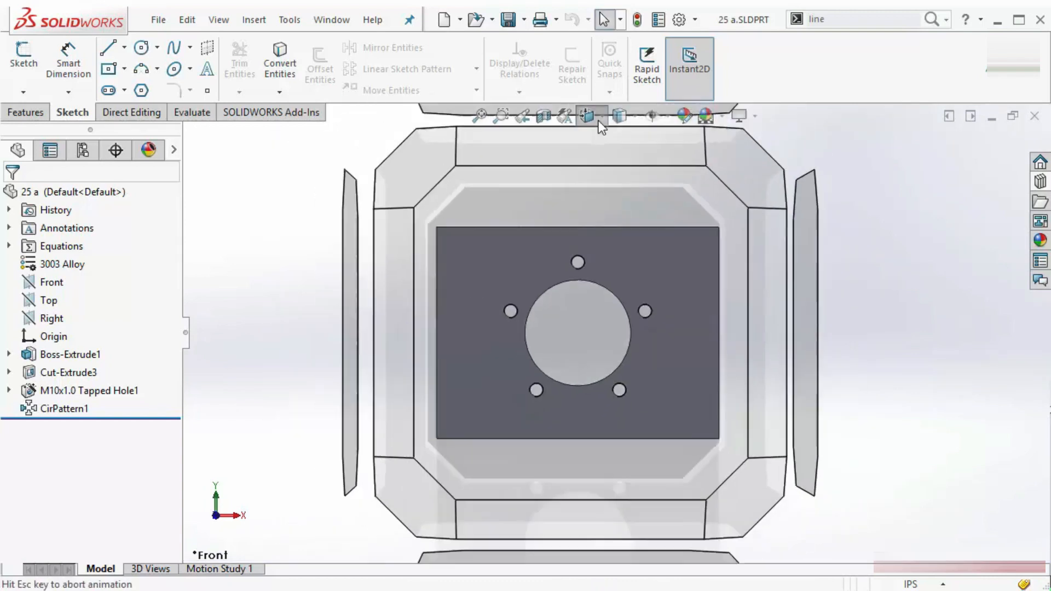
left_click(602, 134)
left_click(599, 117)
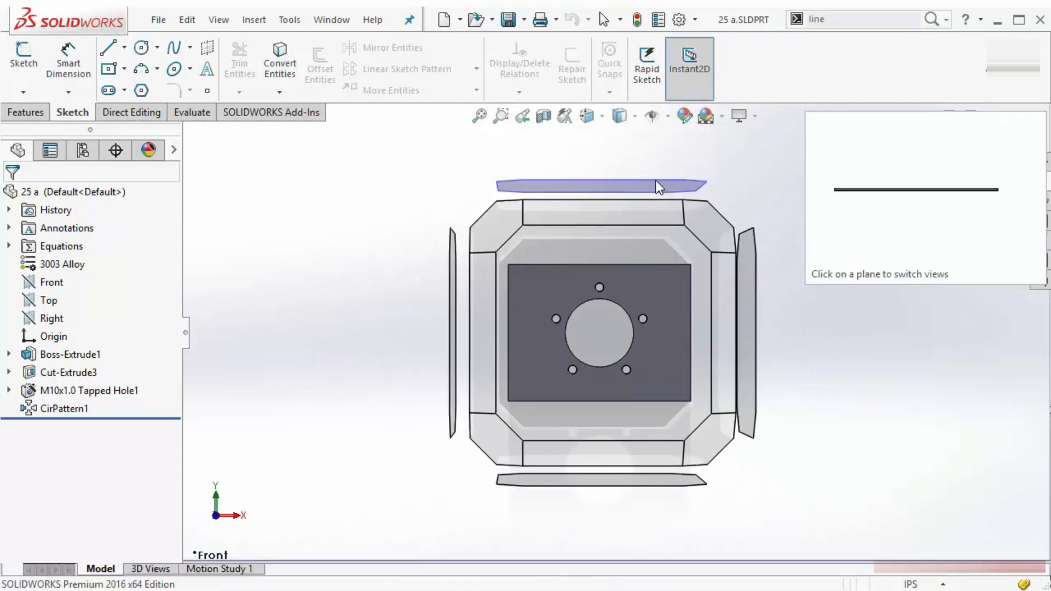
left_click(822, 315)
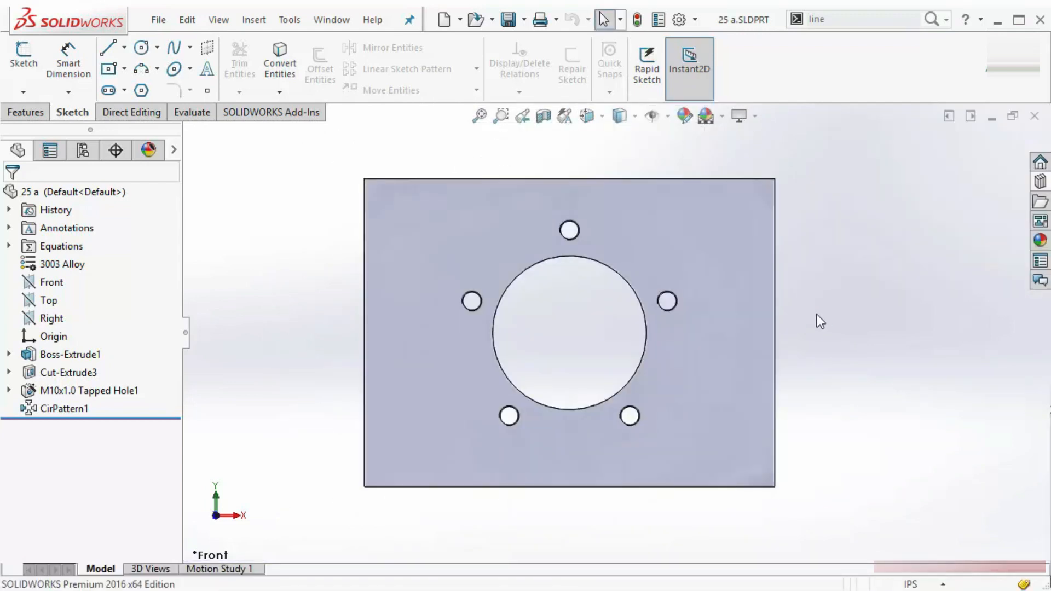
key("space")
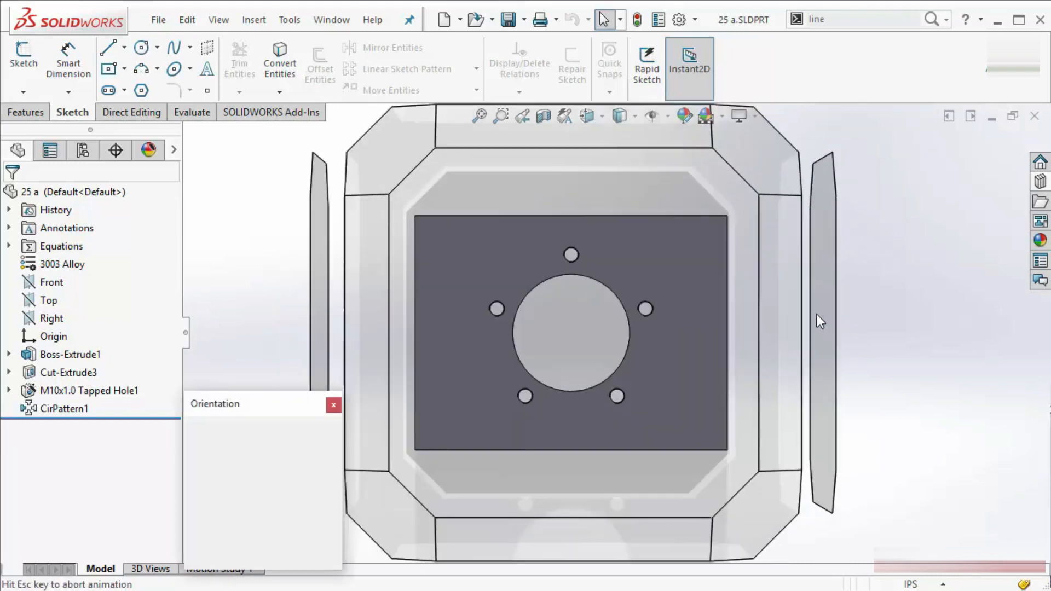
left_click_drag(252, 396, 867, 349)
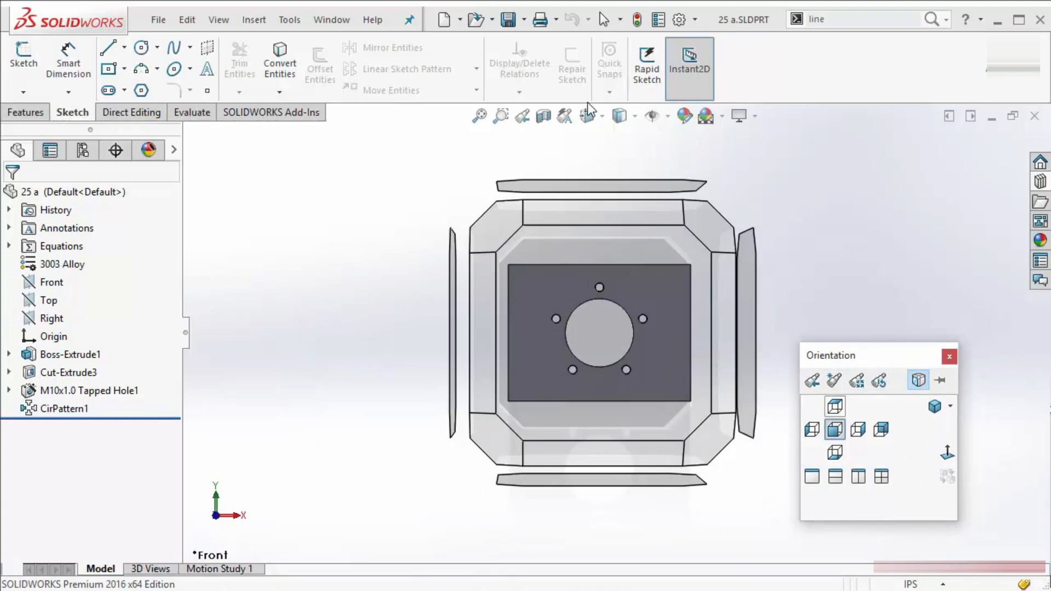
left_click(589, 116)
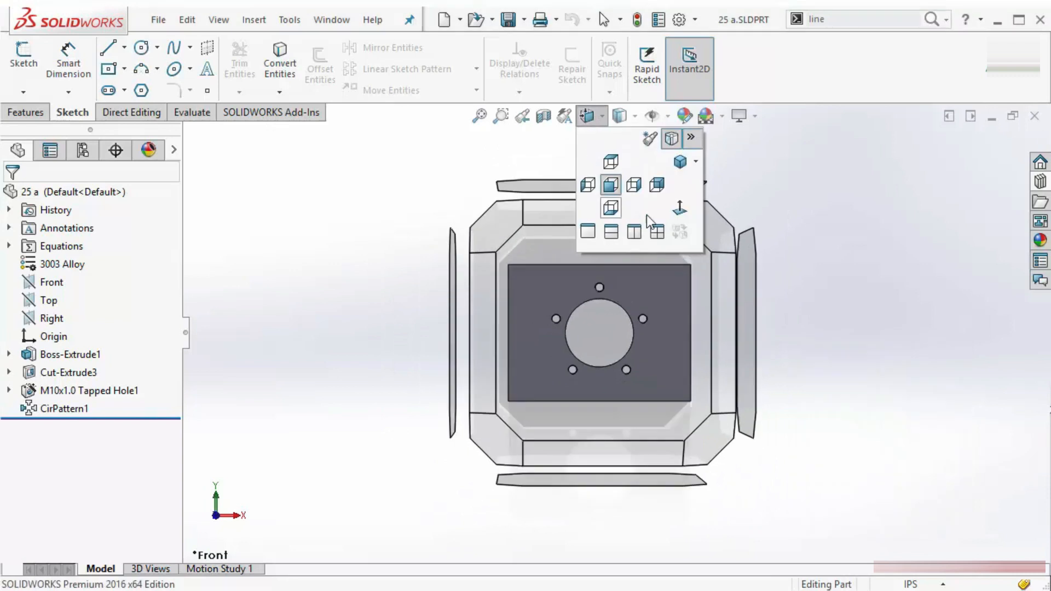
left_click(916, 315)
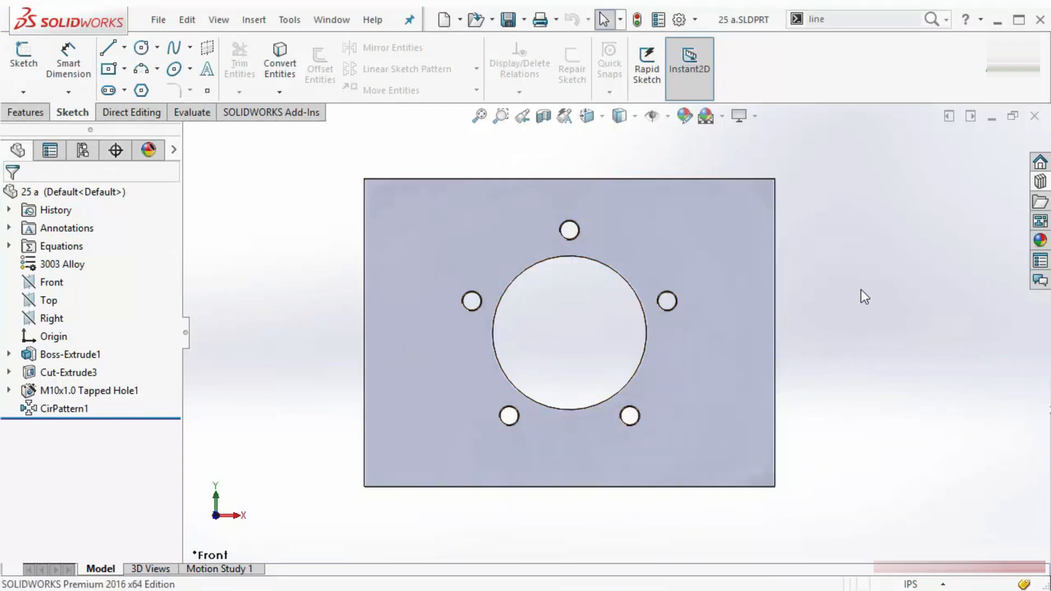
Open the Orientation dialog, move it clear of the plate, and pin it so it stays open.
key("space")
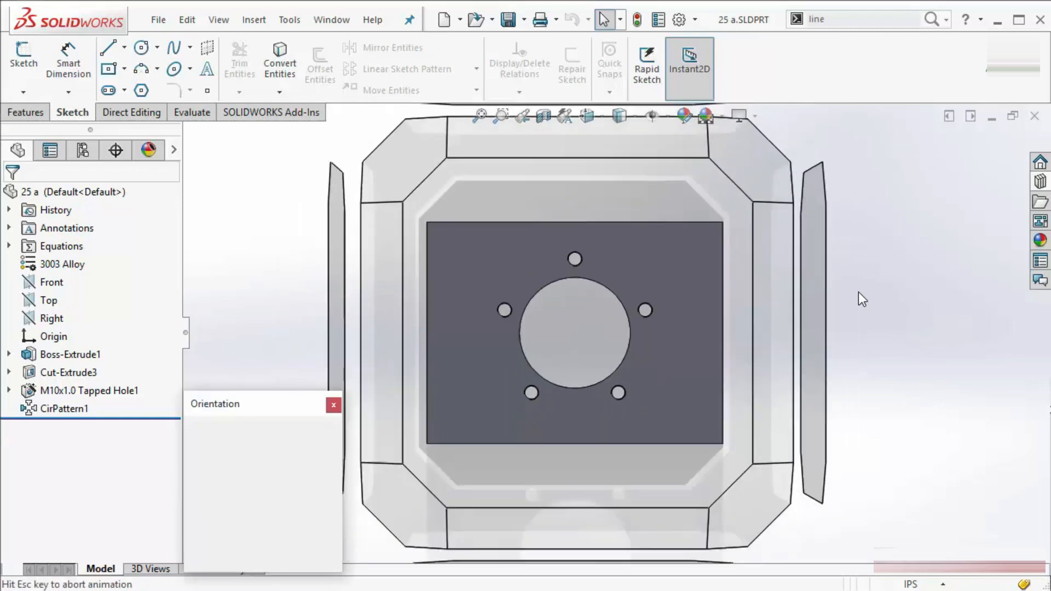
left_click_drag(251, 404, 428, 389)
left_click_drag(477, 382, 960, 349)
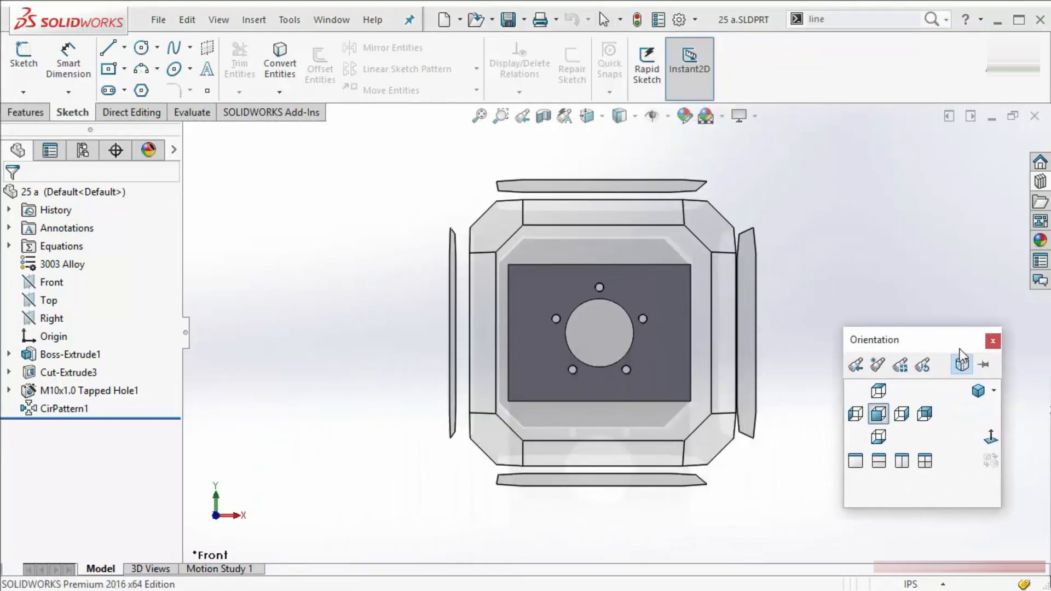
left_click(986, 366)
View the plate from the Top, Bottom, Left and Right standard orientations in turn.
left_click(880, 391)
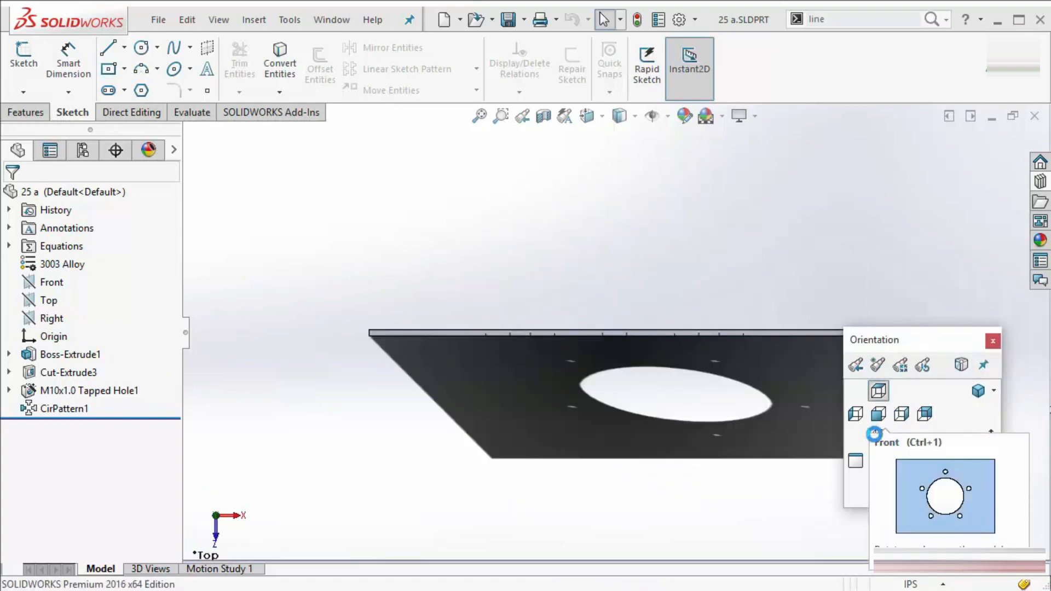
left_click(877, 436)
left_click(856, 414)
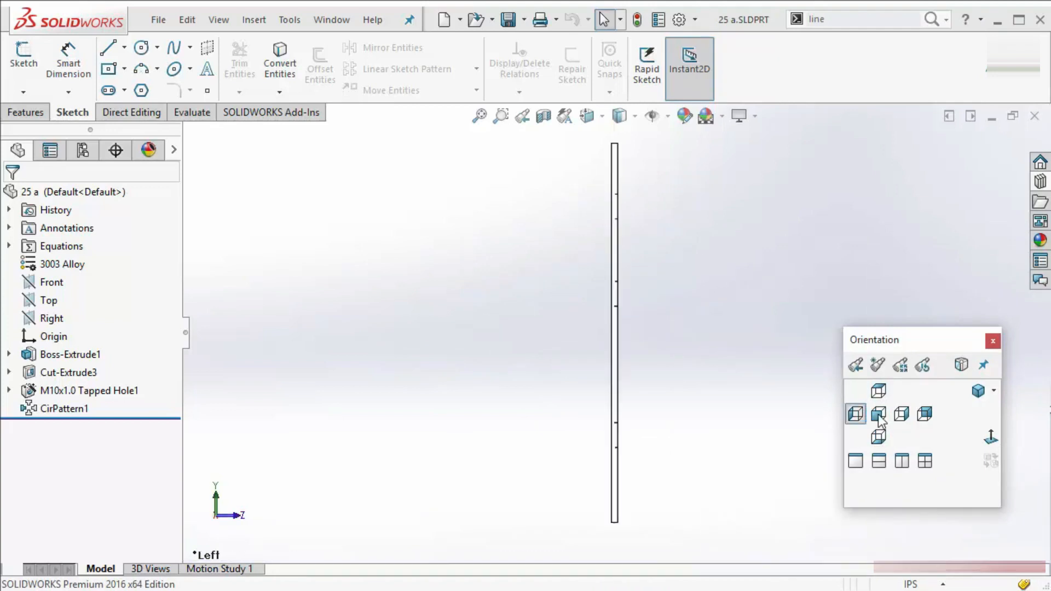
left_click(910, 418)
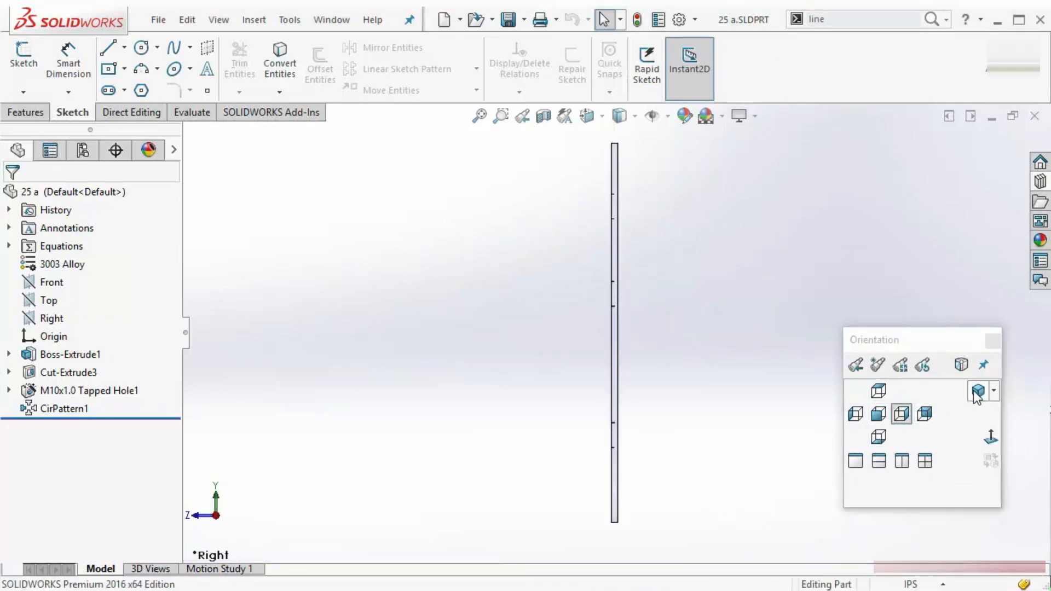
View the plate in the Isometric, Dimetric and Trimetric orientations in turn.
left_click(993, 392)
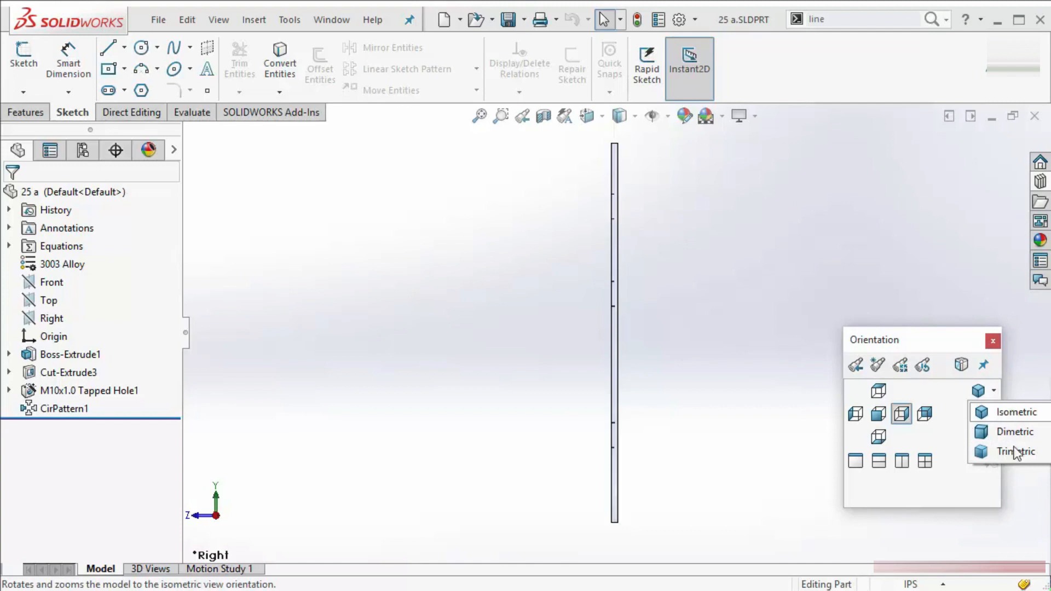
left_click(1017, 411)
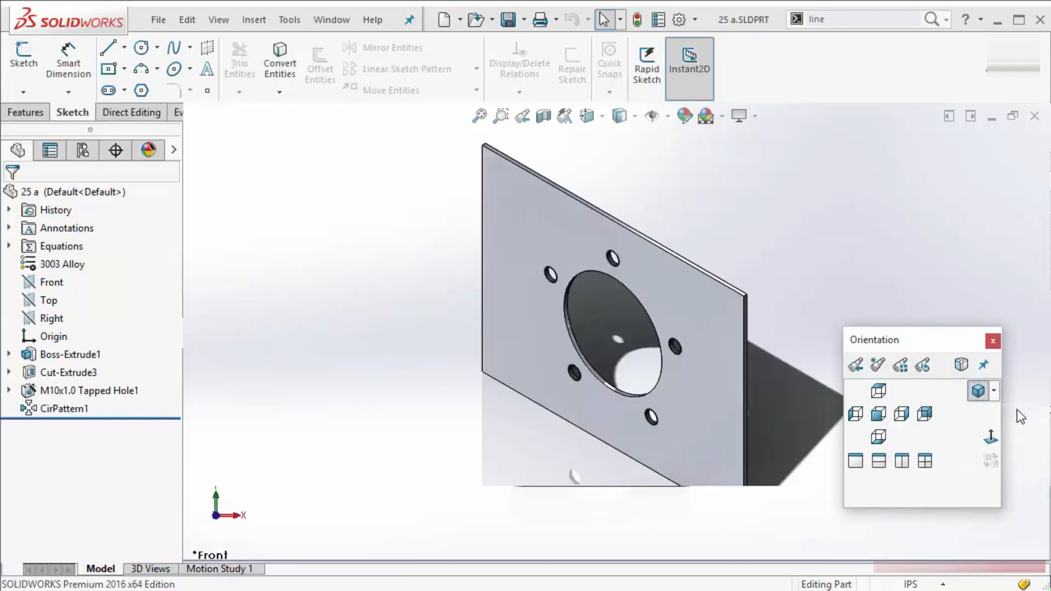
left_click(993, 391)
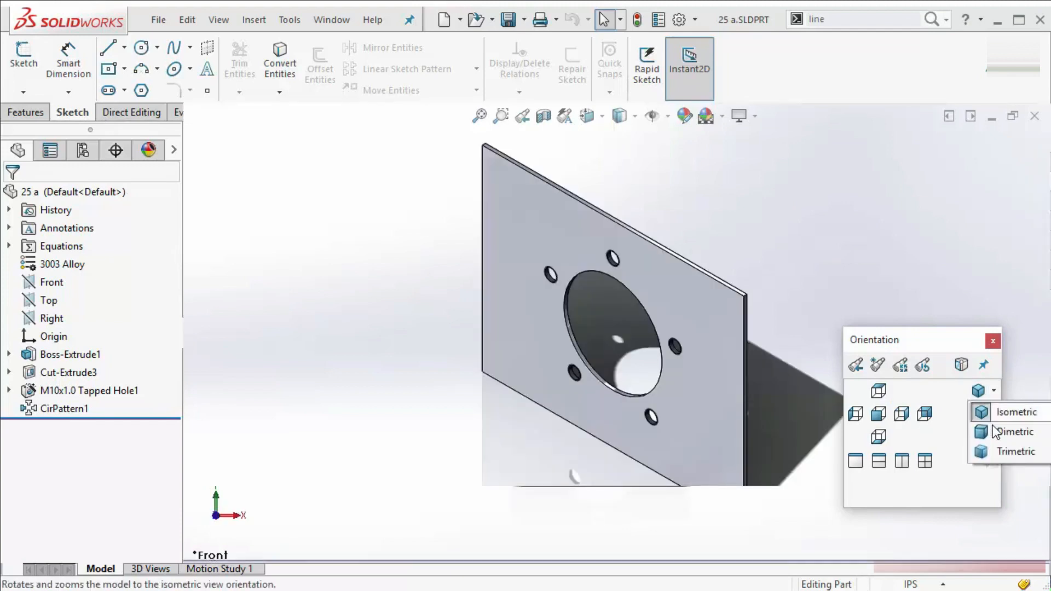
left_click(993, 433)
left_click(994, 394)
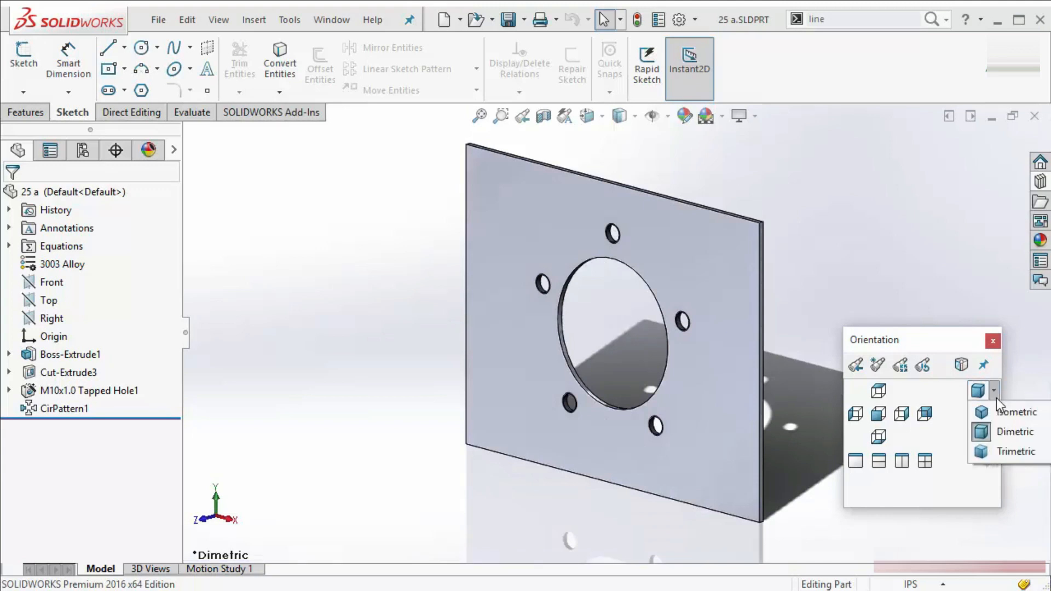
left_click(996, 449)
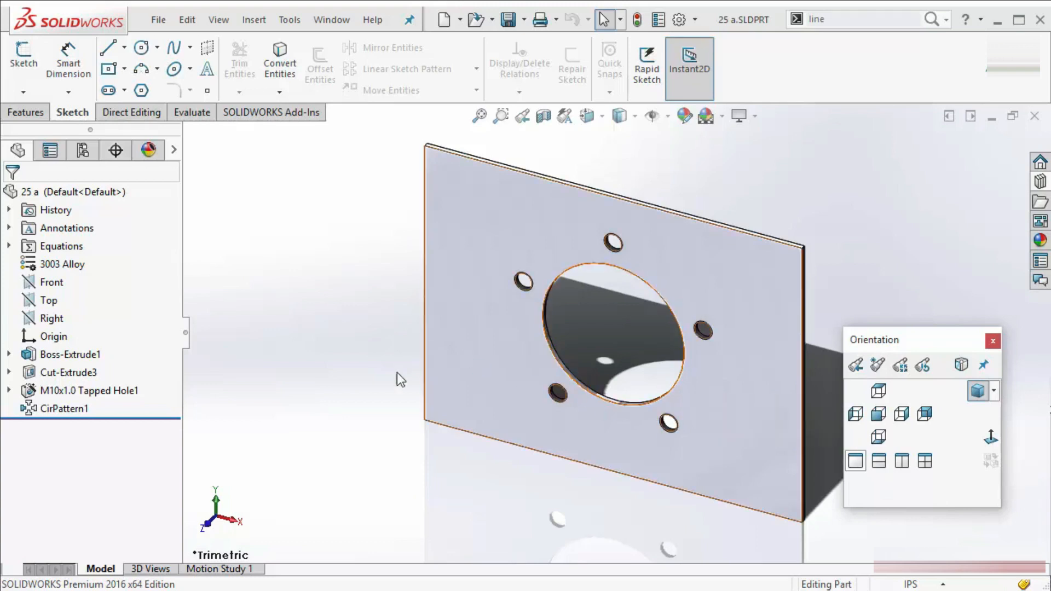
Show the plate in two stacked linked views, pan it, and switch to side-by-side Front and Right views with the plate zoomed to fit.
left_click(878, 462)
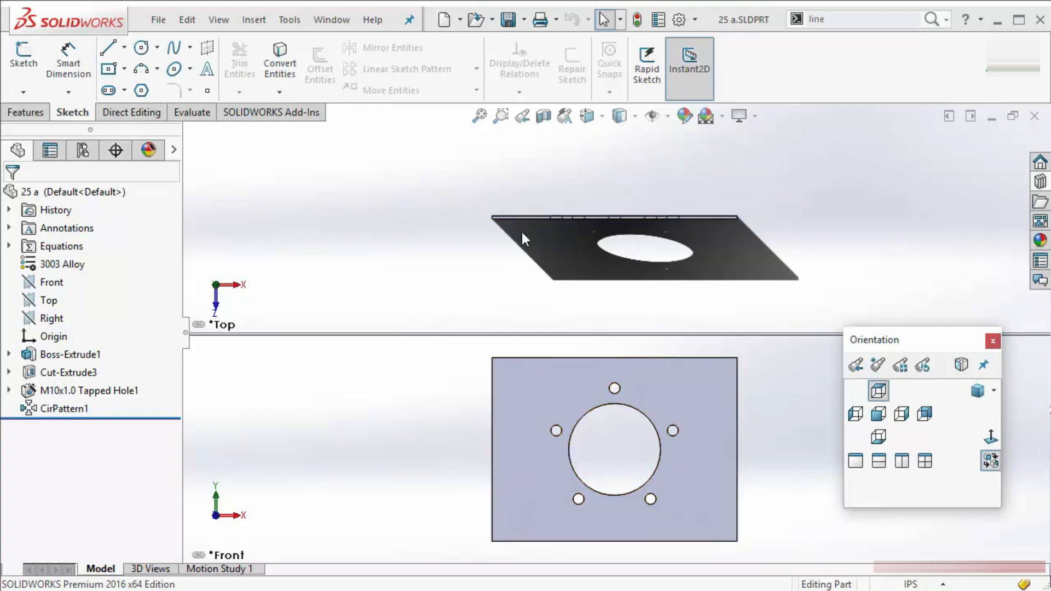
middle_click_drag(643, 227, 565, 204, "ctrl")
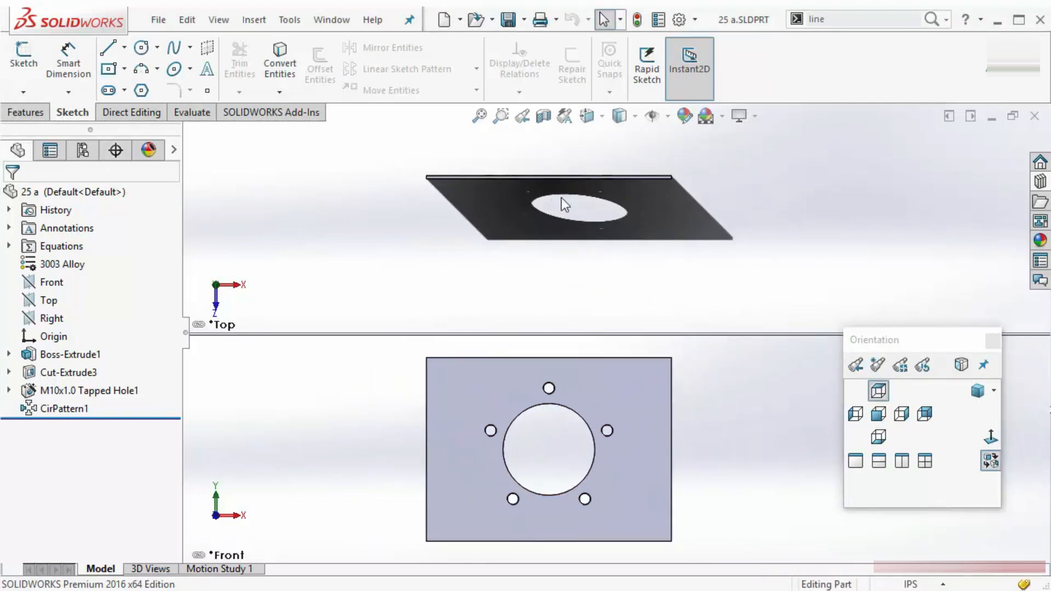
left_click(902, 461)
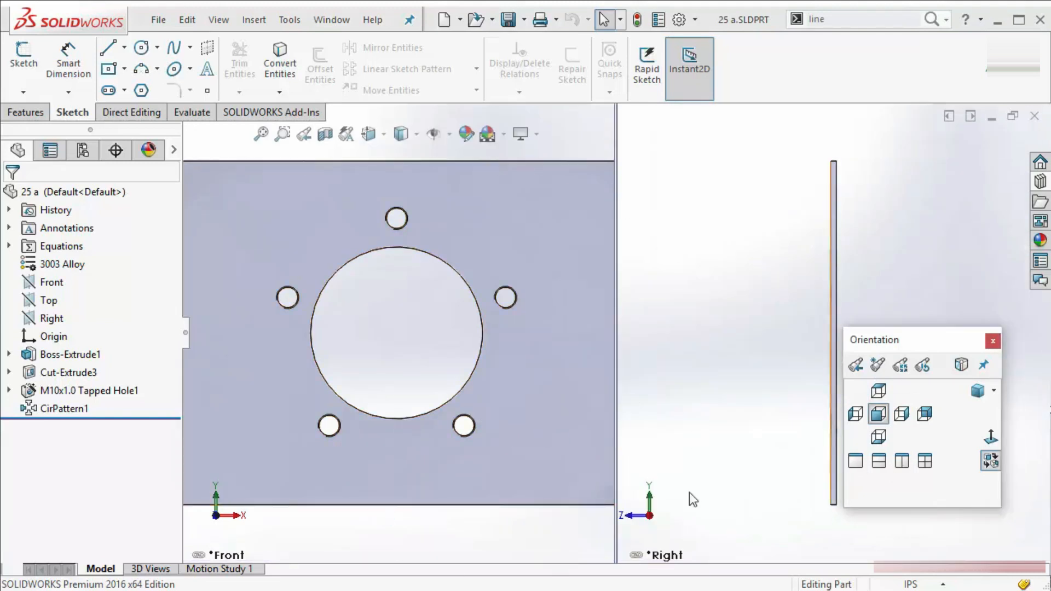
key("f")
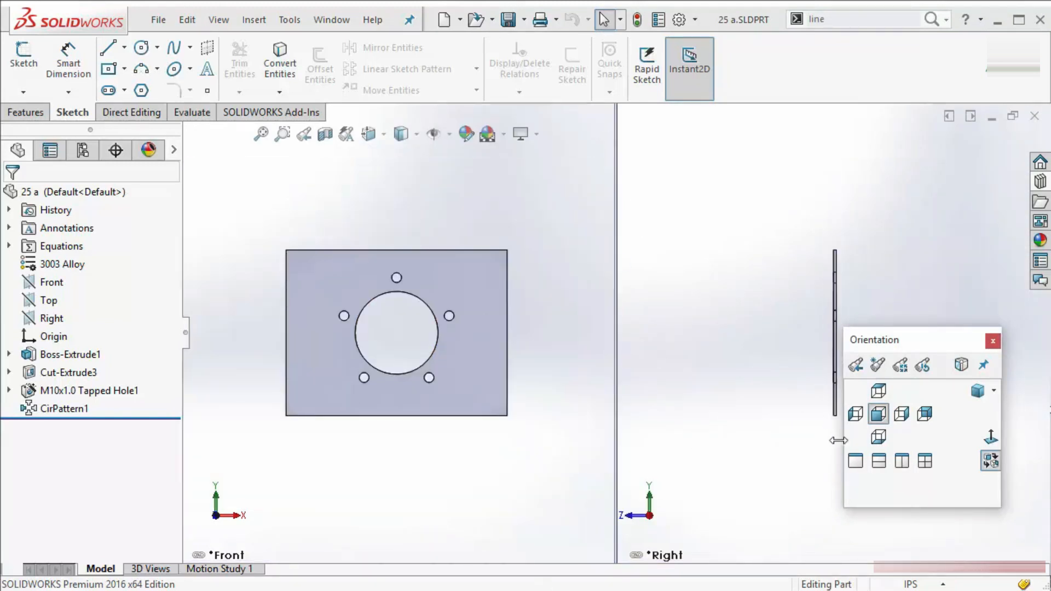
Show the plate in four views and set the projection type for the four view viewport to Third Angle.
left_click(924, 461)
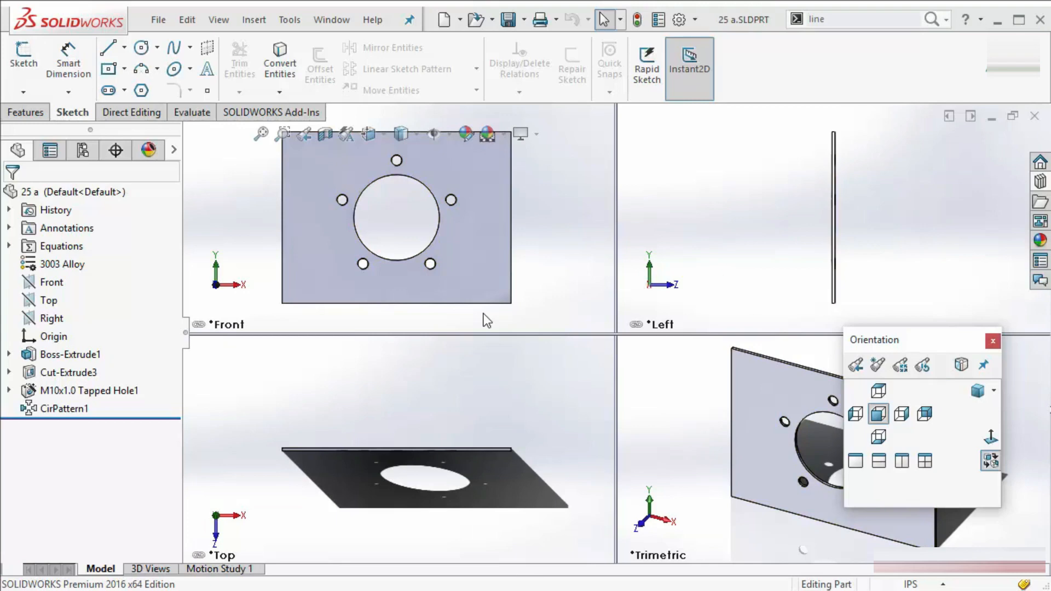
left_click(696, 20)
left_click(711, 41)
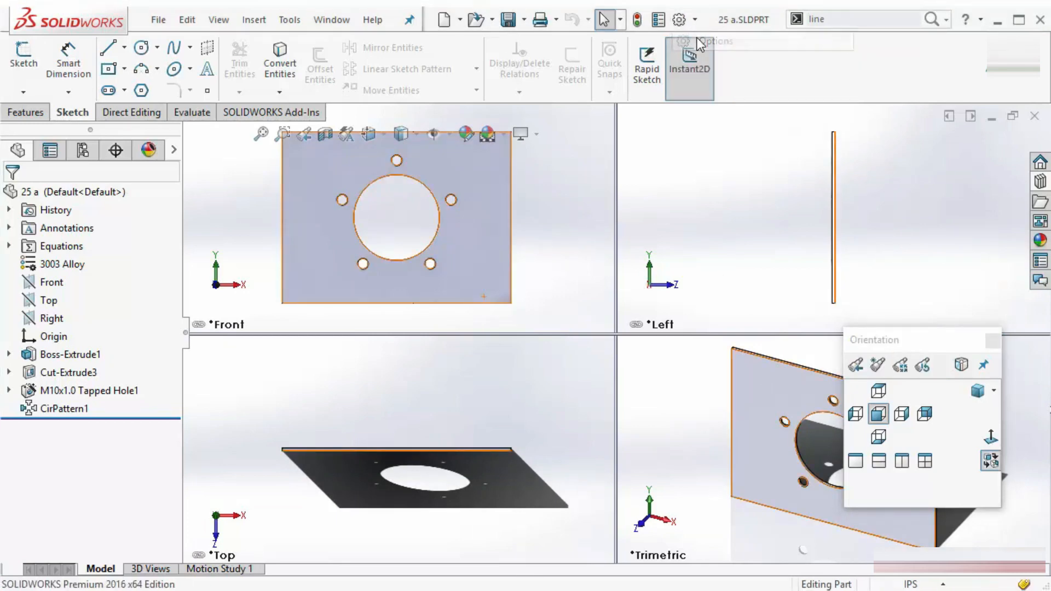
left_click(193, 210)
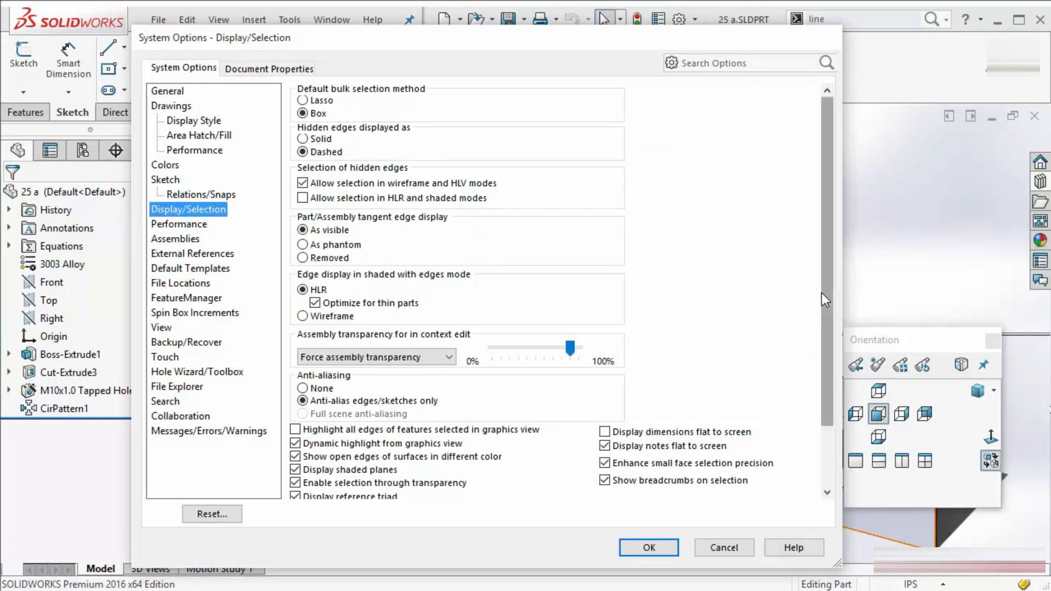
left_click_drag(822, 293, 810, 418)
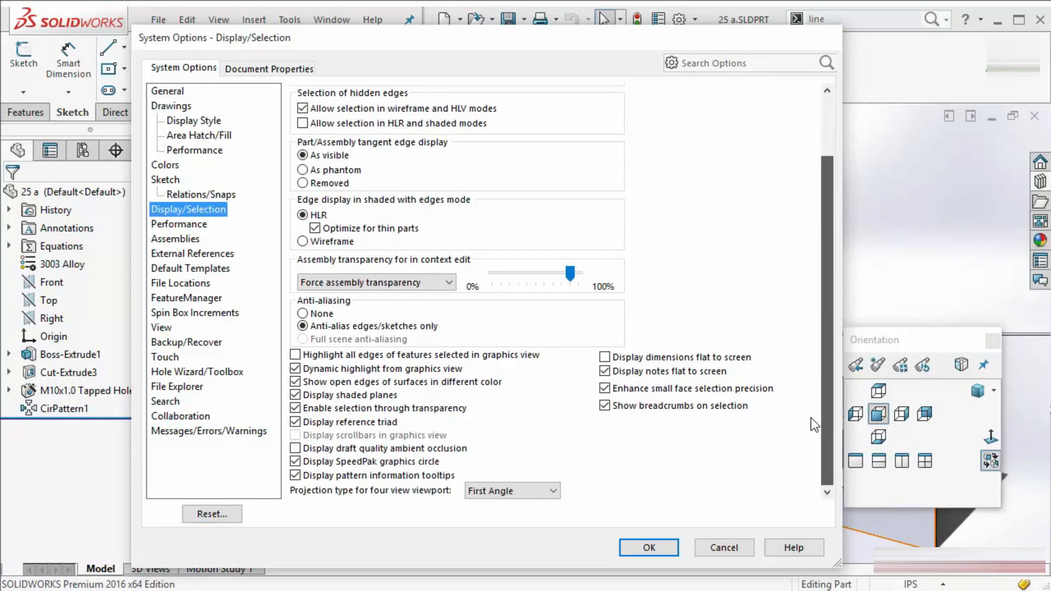
left_click(517, 492)
left_click(508, 515)
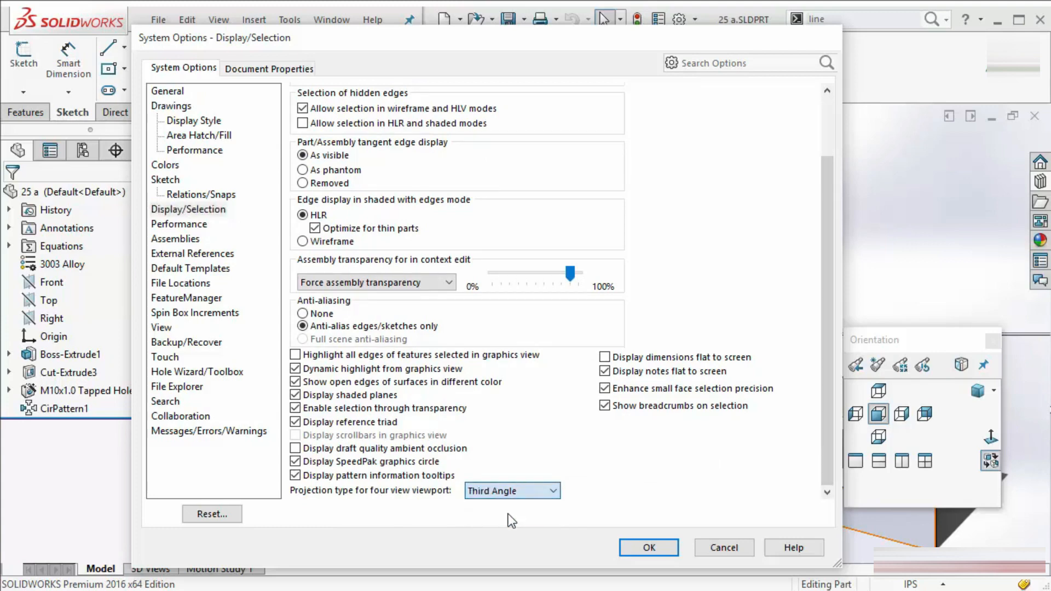
left_click(644, 551)
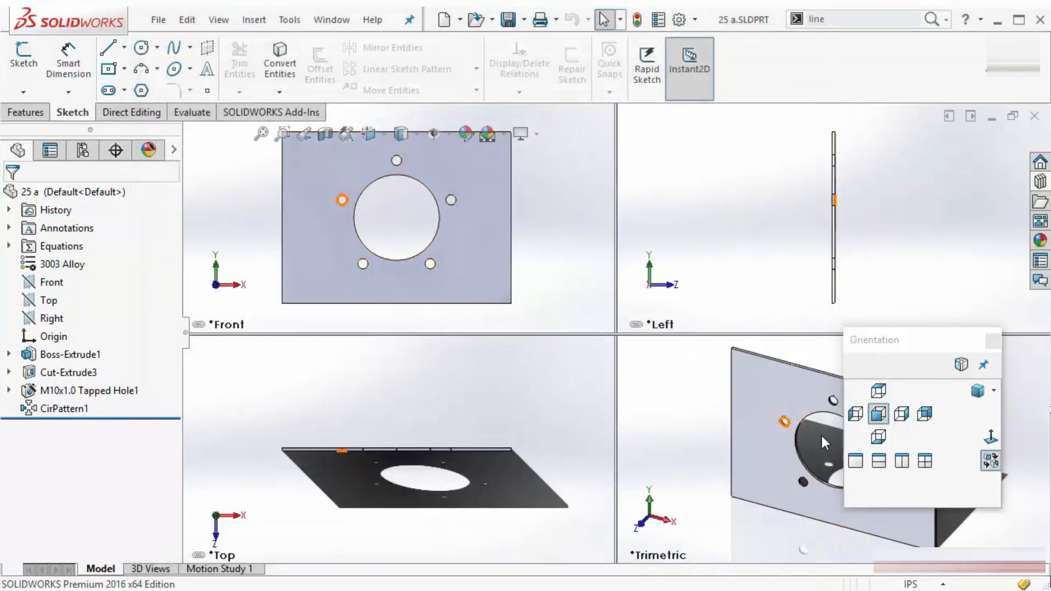
Redisplay the four-view layout with the third-angle projection, and return to a single trimetric view of the plate.
left_click(855, 463)
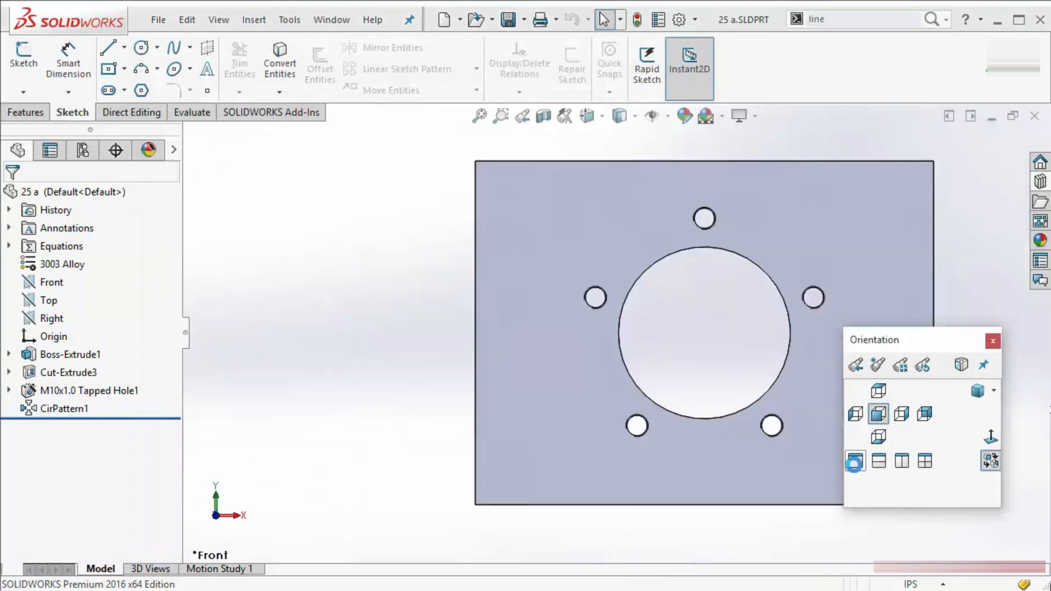
left_click(924, 462)
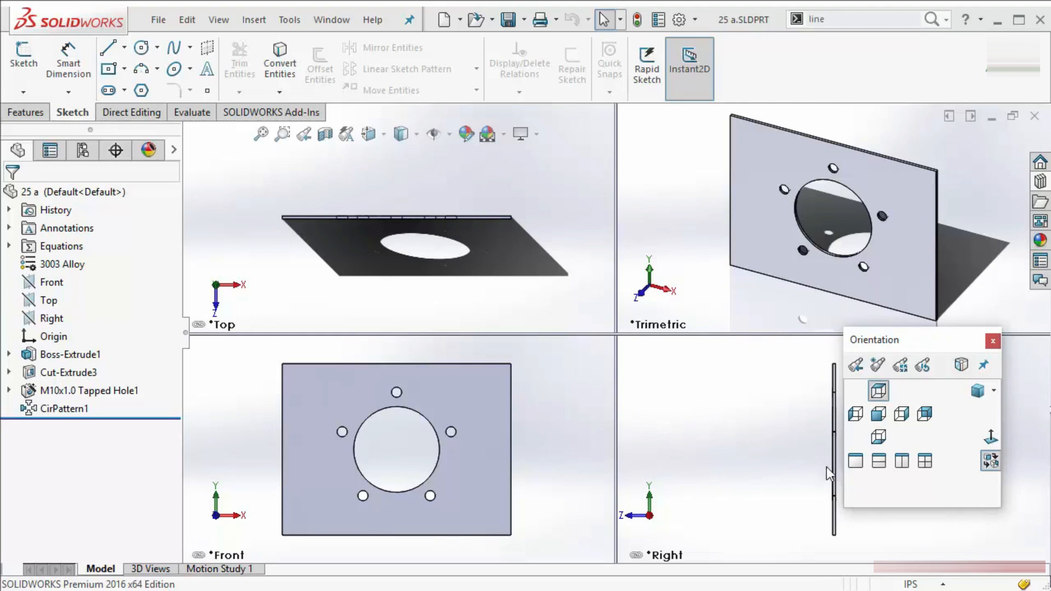
left_click(855, 460)
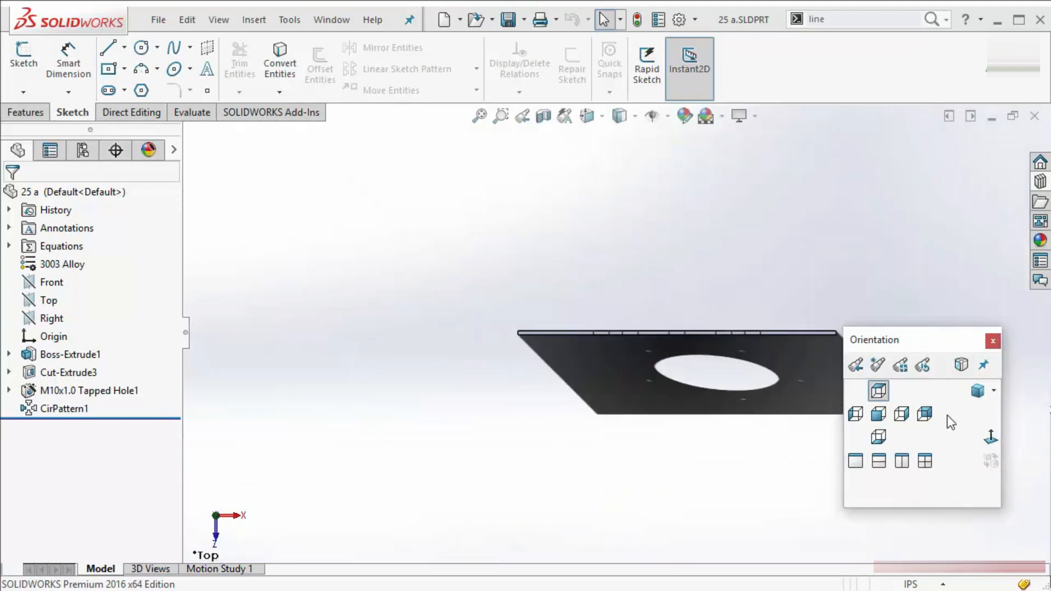
left_click(983, 397)
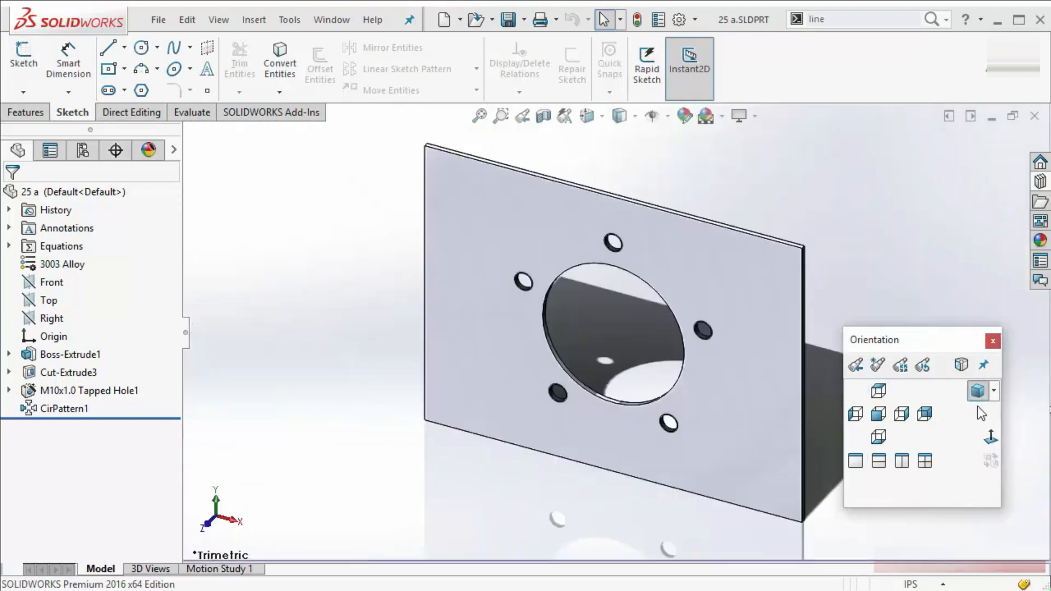
Orient the plate to Isometric with the View Selector cube, and reopen the cube from the trimetric view to pick another face.
left_click(962, 365)
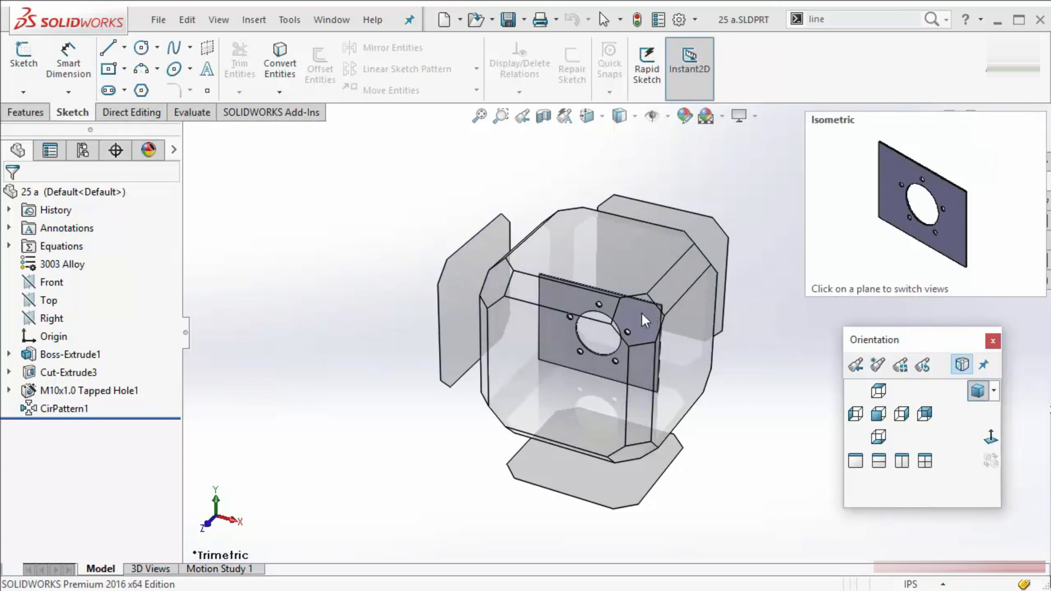
left_click(631, 325)
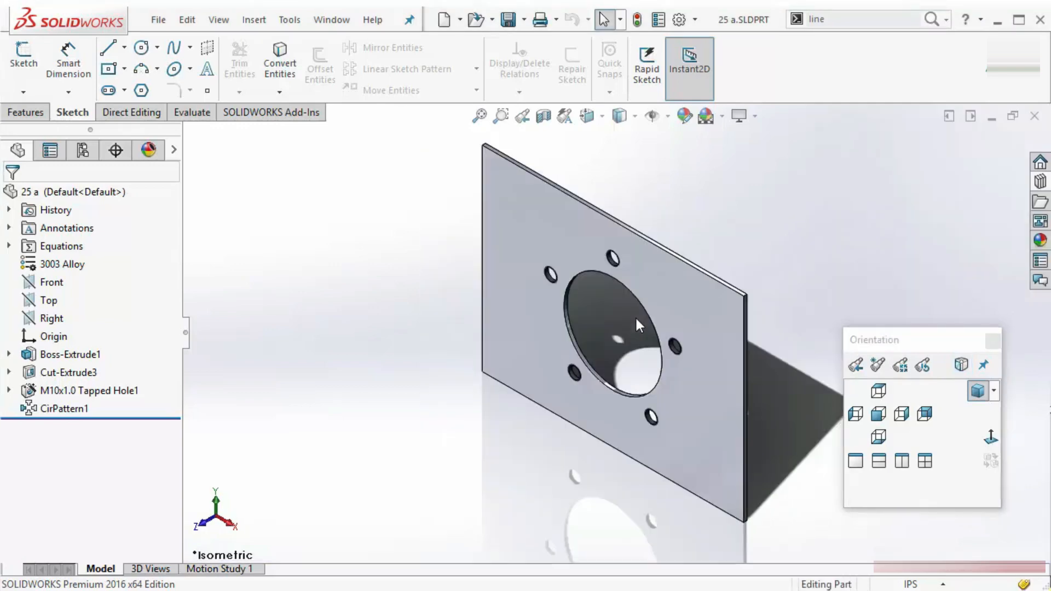
left_click(978, 391)
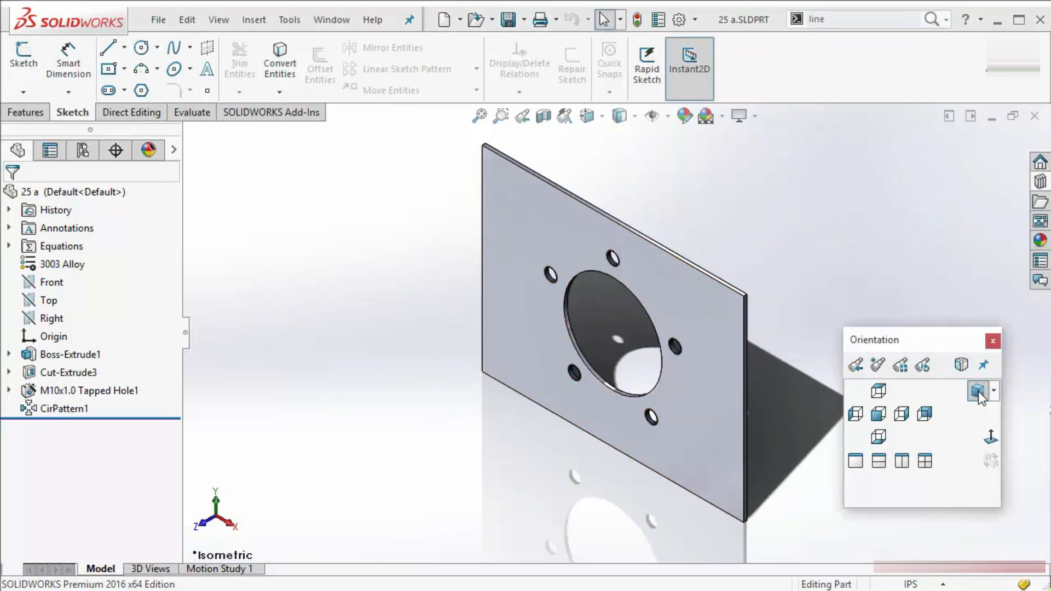
left_click(961, 365)
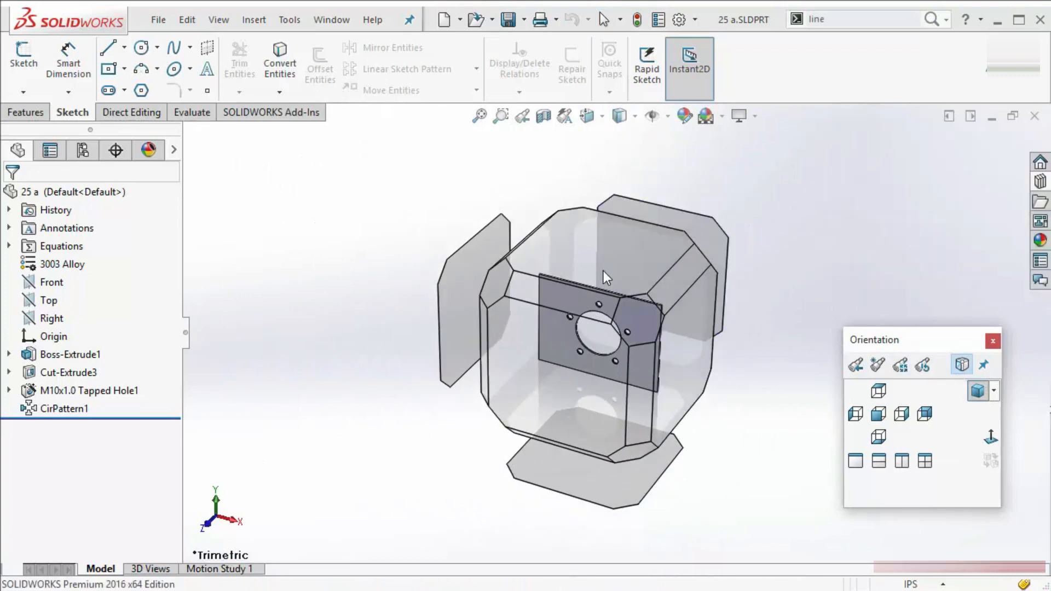
mouse_move(602, 266)
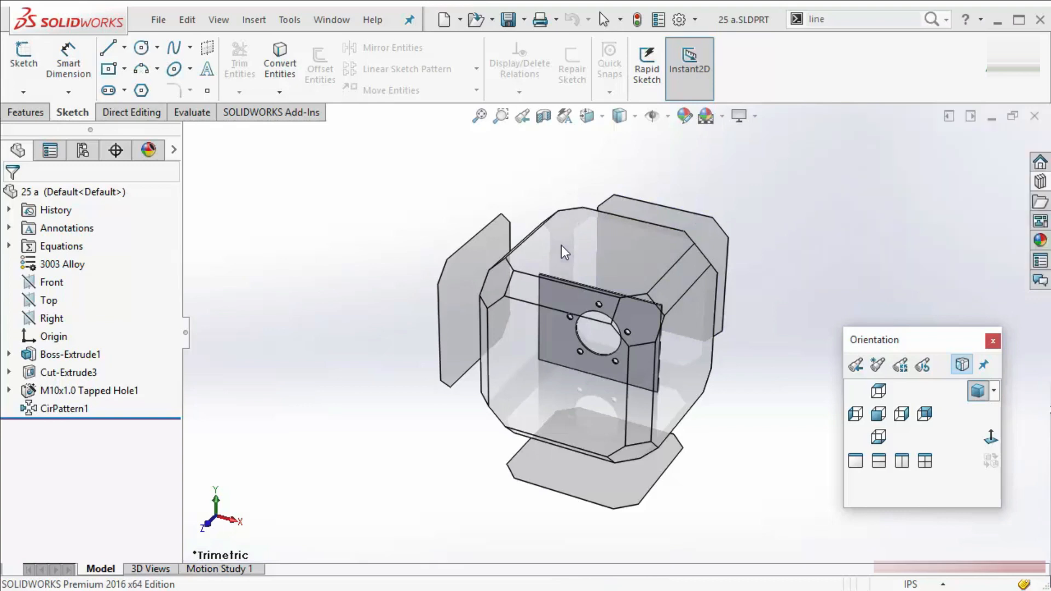
left_click(573, 219)
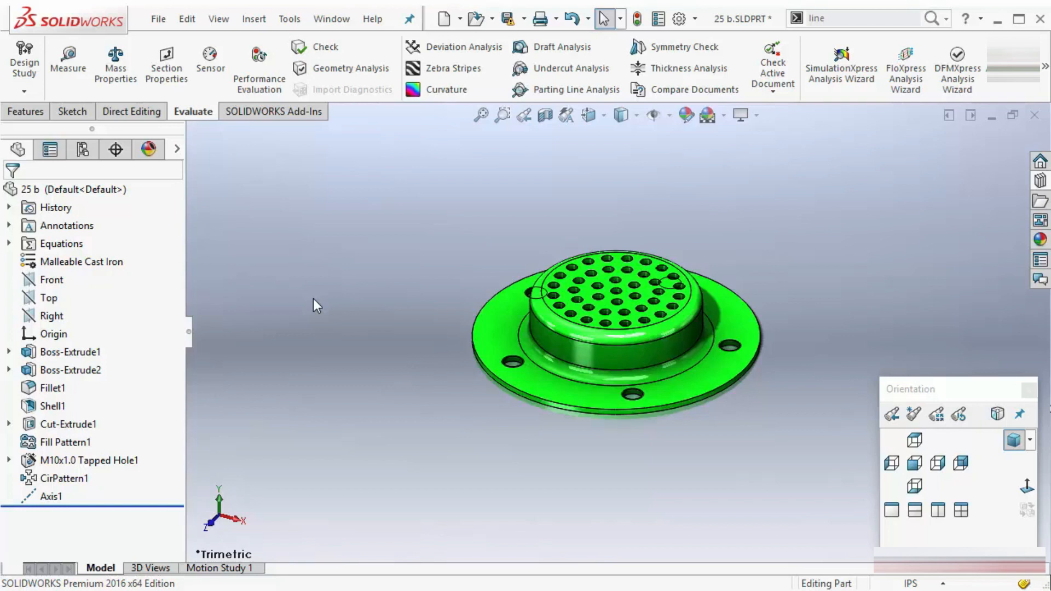
View the flanged part 25 b from the right and top using mouse gestures, and restore its trimetric orientation.
right_click_drag(319, 301, 329, 305)
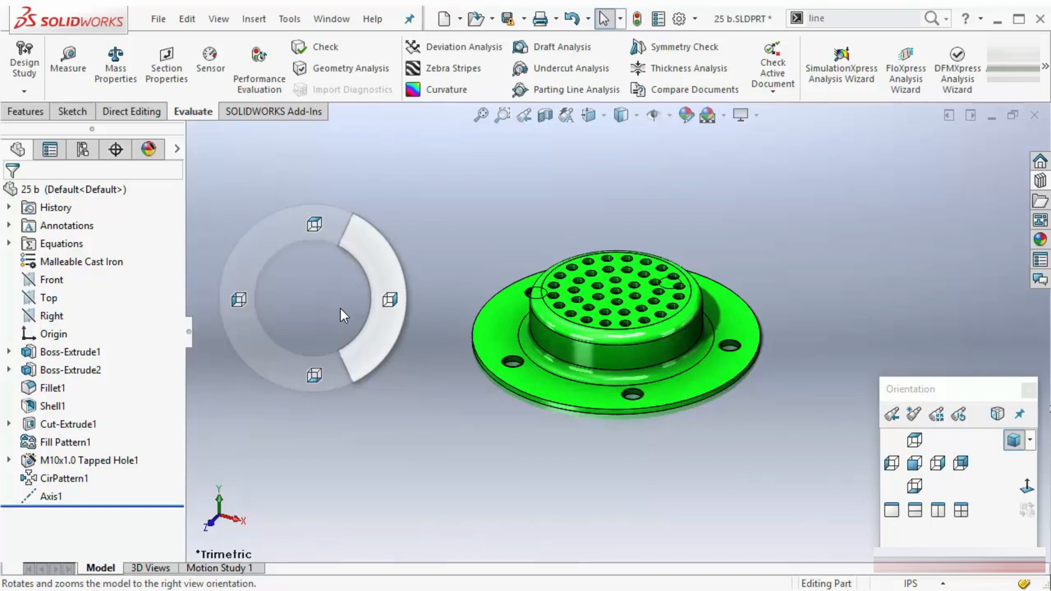
right_click_drag(373, 316, 383, 317)
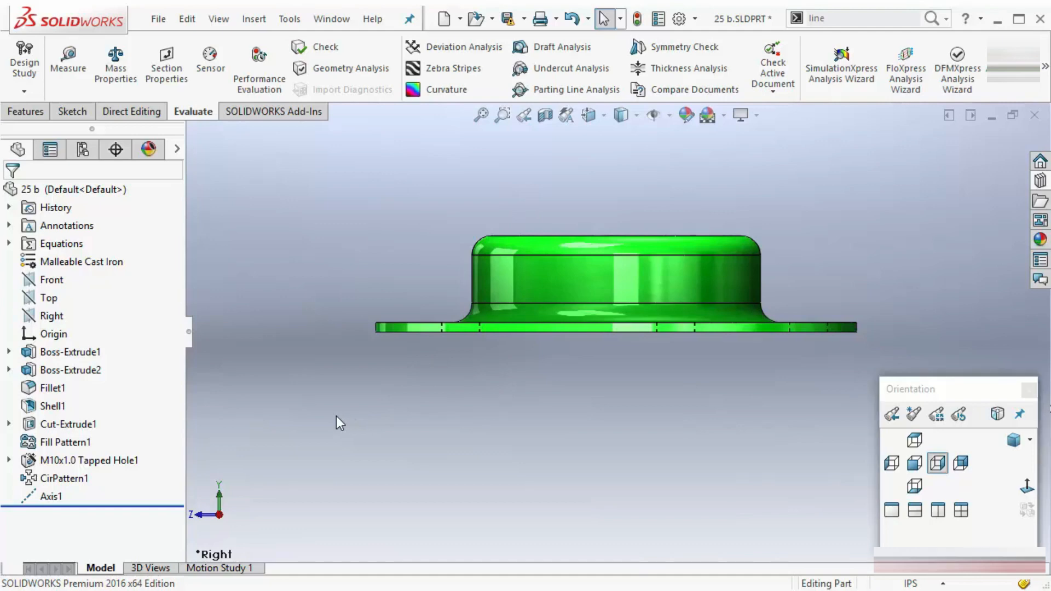
right_click_drag(336, 416, 343, 342)
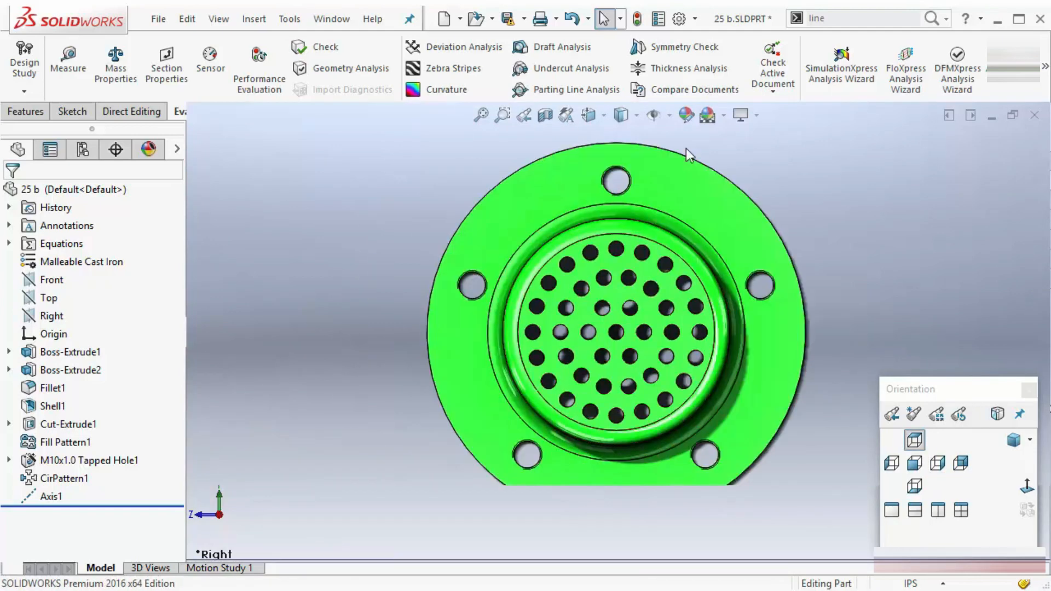
left_click(1013, 441)
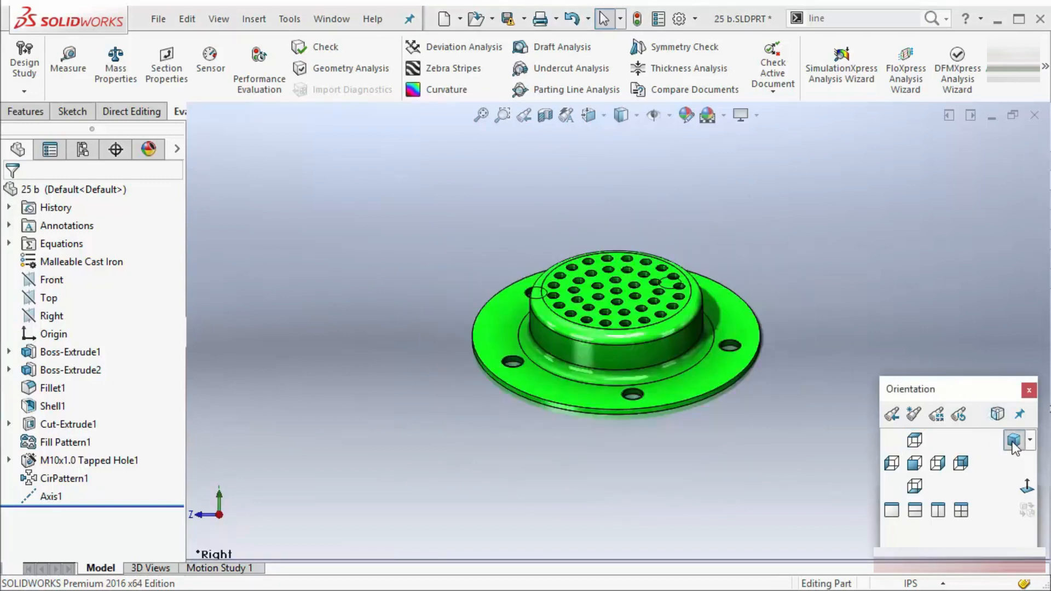
right_click_drag(346, 281, 349, 271)
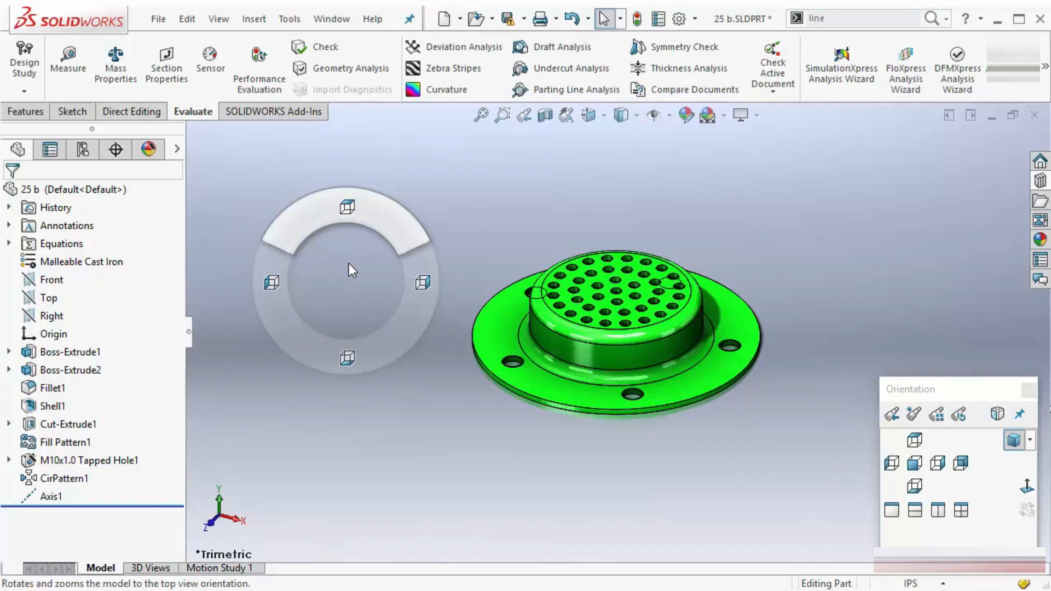
Customize the mouse gestures to use 8 gestures instead of 4.
left_click(38, 113)
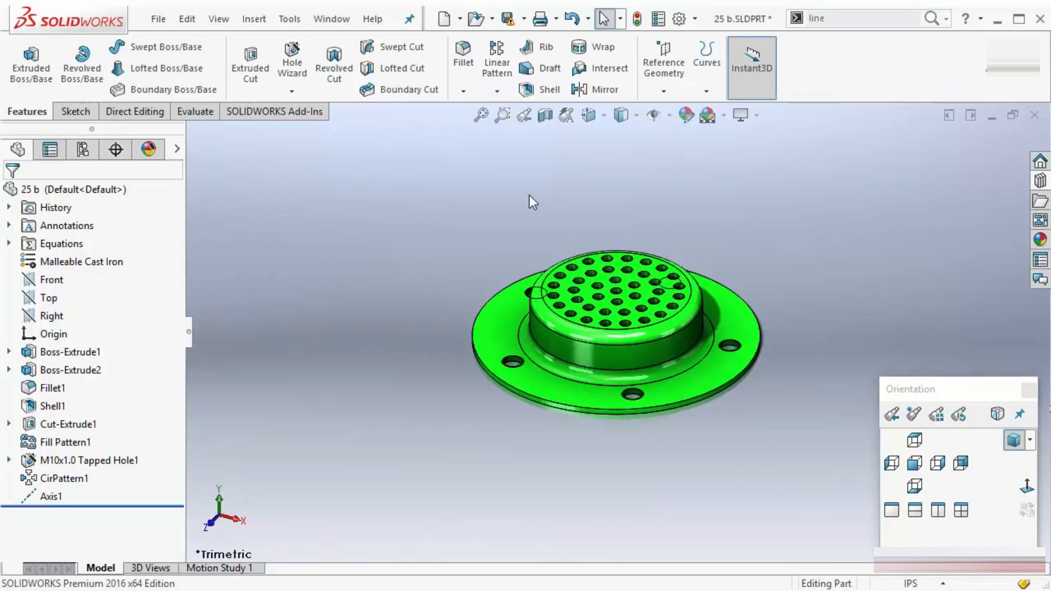
right_click(788, 55)
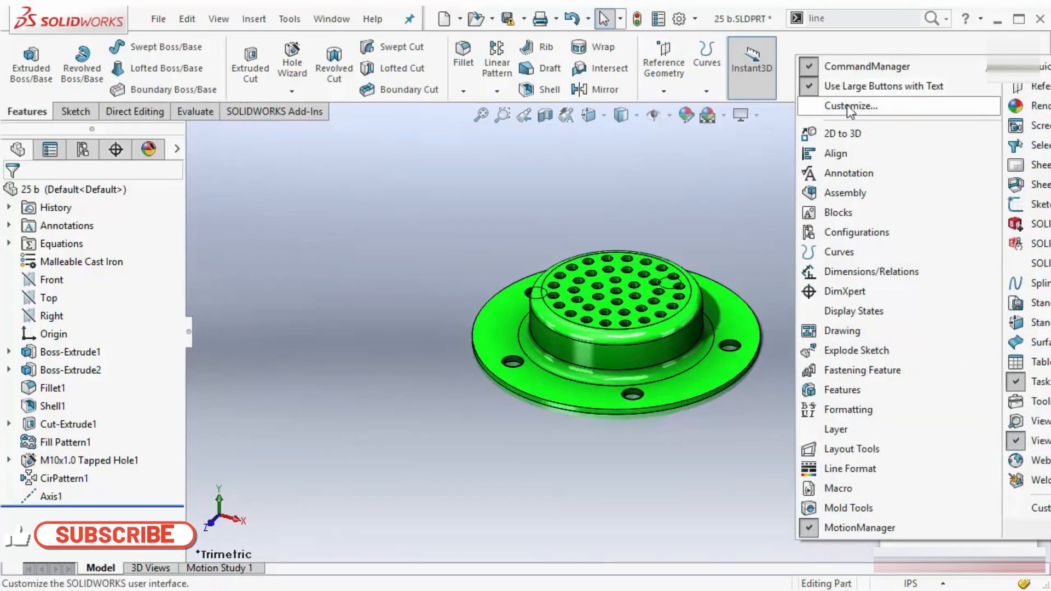
left_click(695, 19)
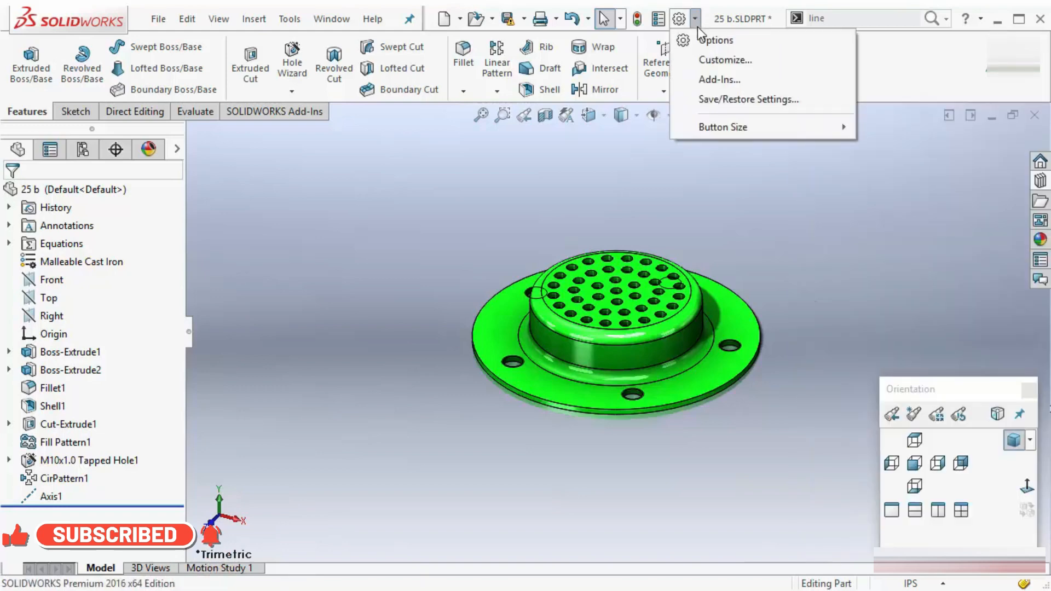
left_click(697, 60)
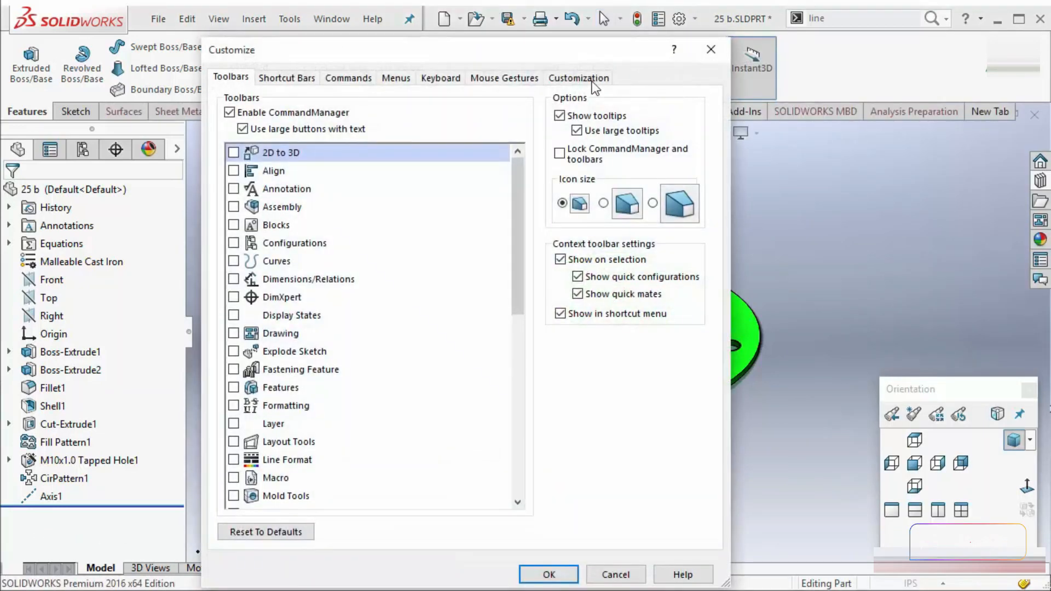
left_click_drag(591, 51, 718, 23)
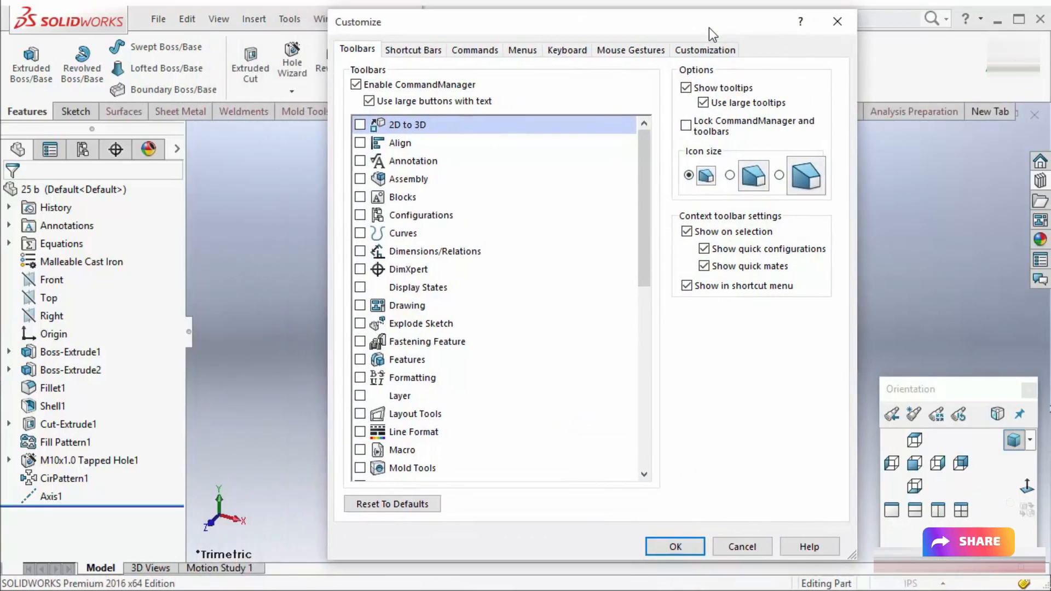
left_click(630, 50)
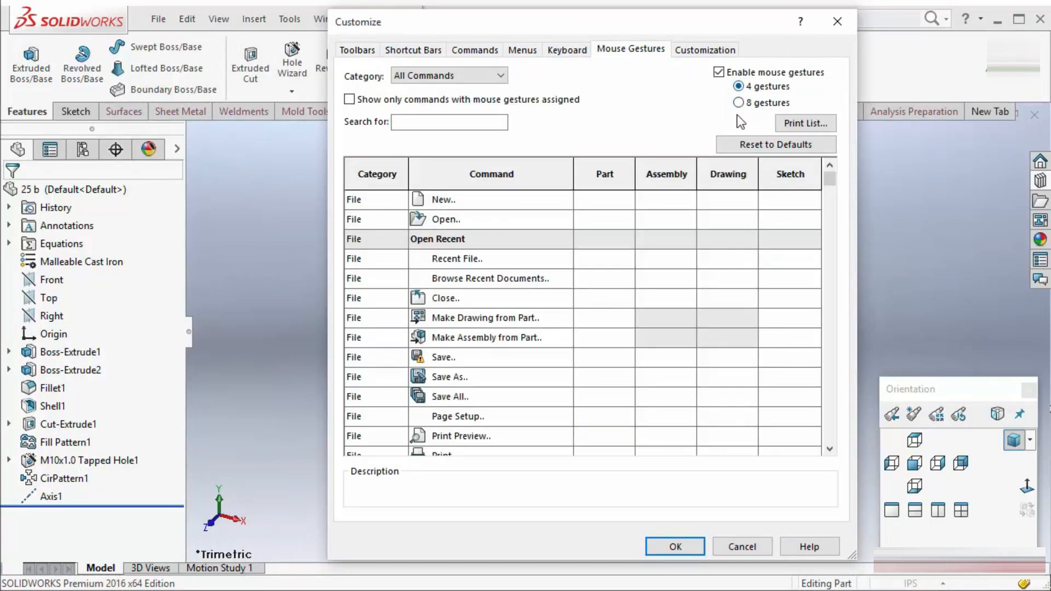
left_click(751, 102)
left_click(675, 547)
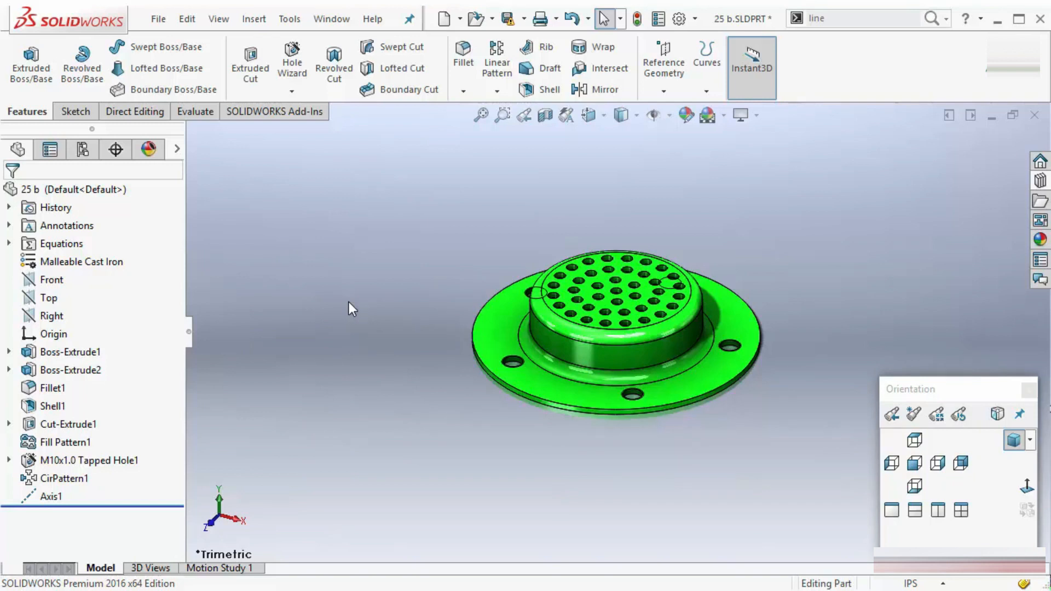
Try the eight-gesture wheel, close the Orientation dialog, and bring the flanged part to the Top view through mouse gestures.
right_click_drag(349, 303, 353, 289)
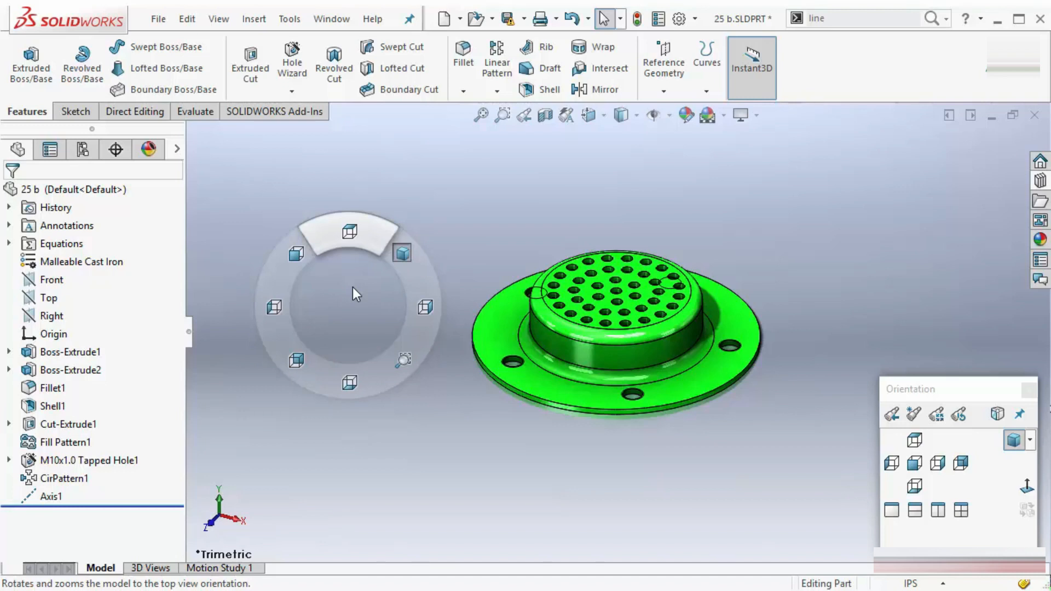
right_click_drag(352, 287, 352, 287)
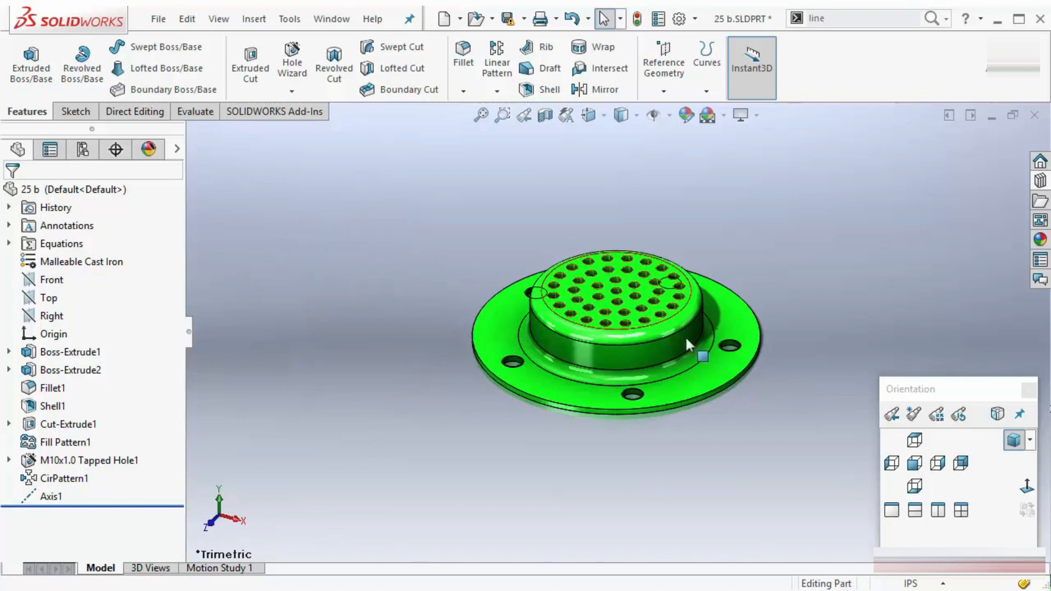
left_click(1028, 390)
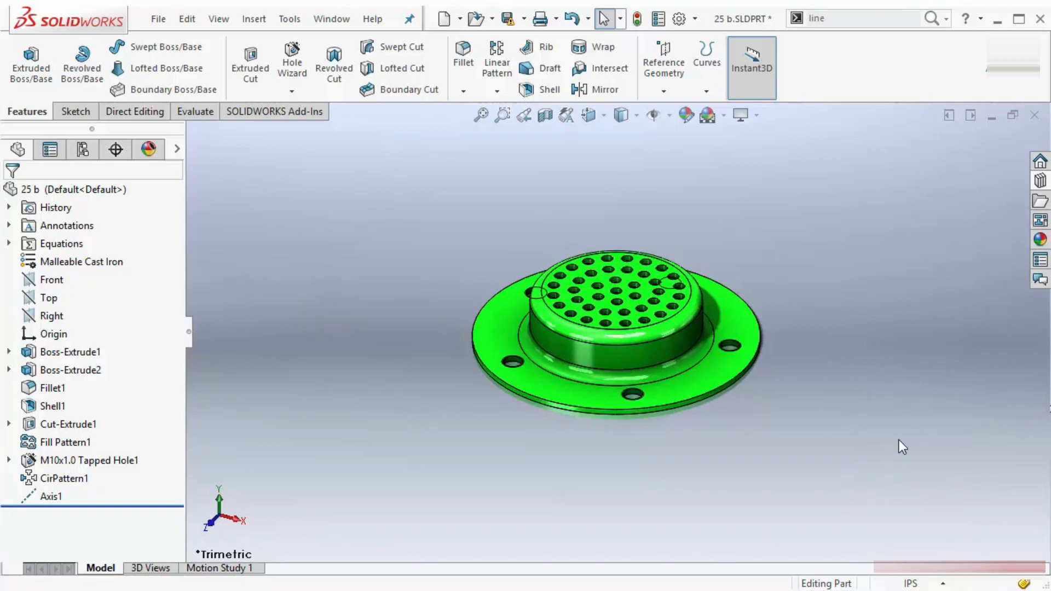
scroll(666, 353, "up", 6)
scroll(664, 339, "down", 5)
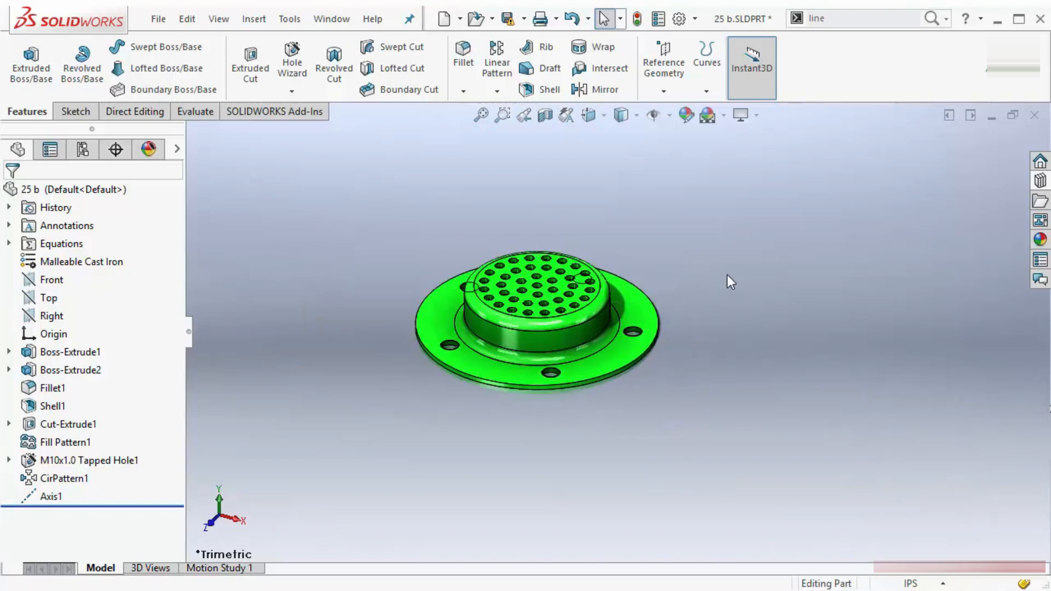
right_click_drag(691, 264, 693, 197)
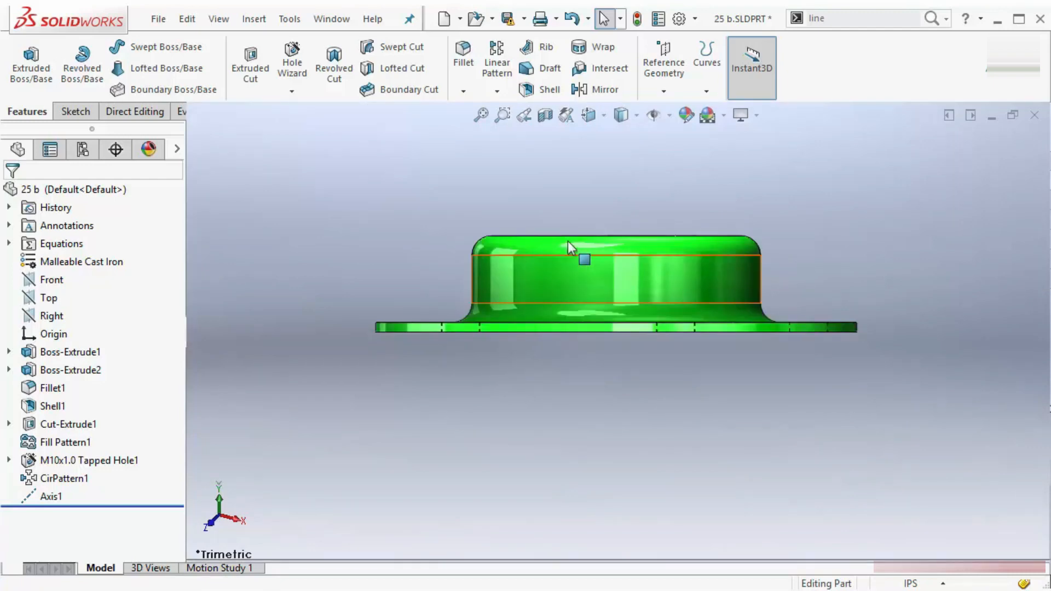
right_click_drag(383, 189, 390, 109)
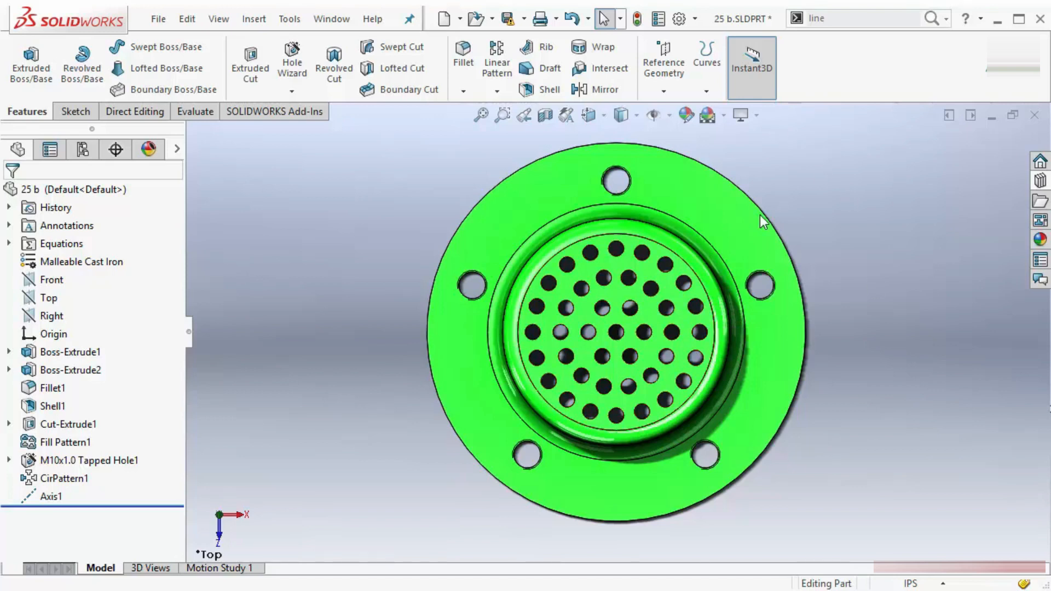
Open the mouse gesture customization and search its command list for "measure".
left_click(192, 111)
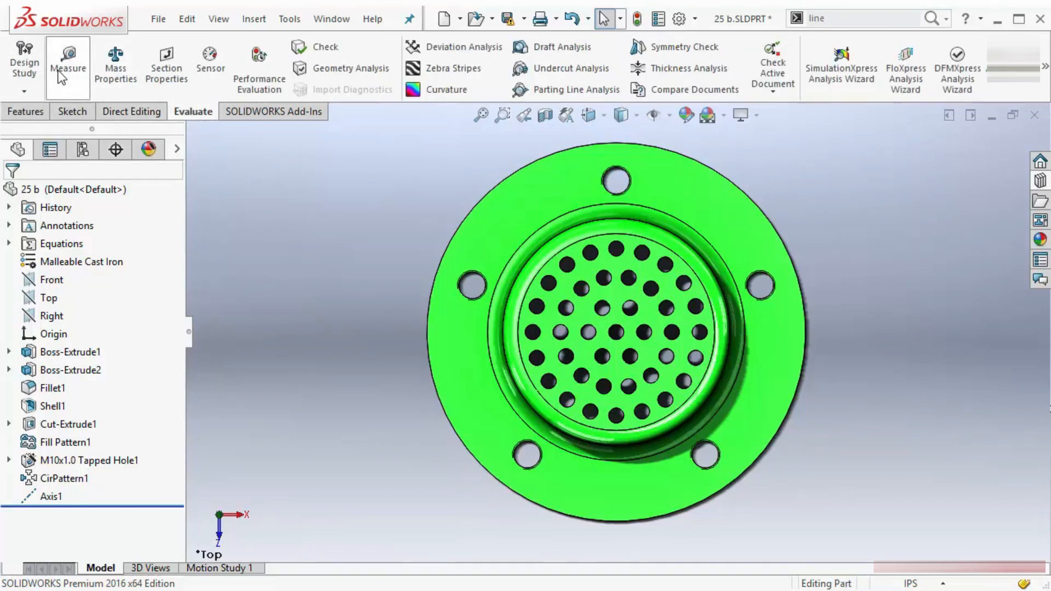
left_click(31, 111)
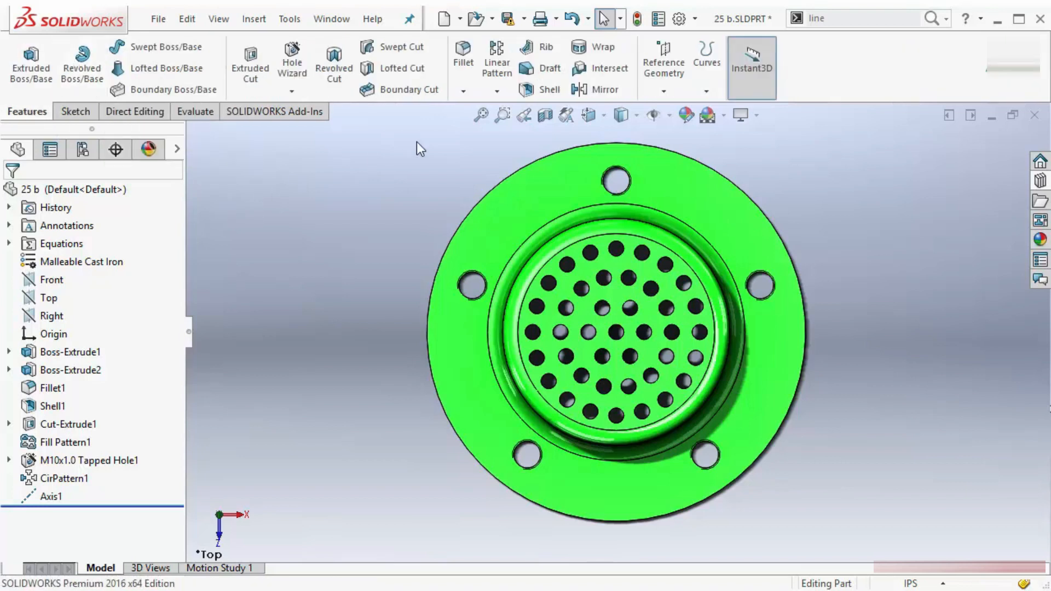
left_click(695, 19)
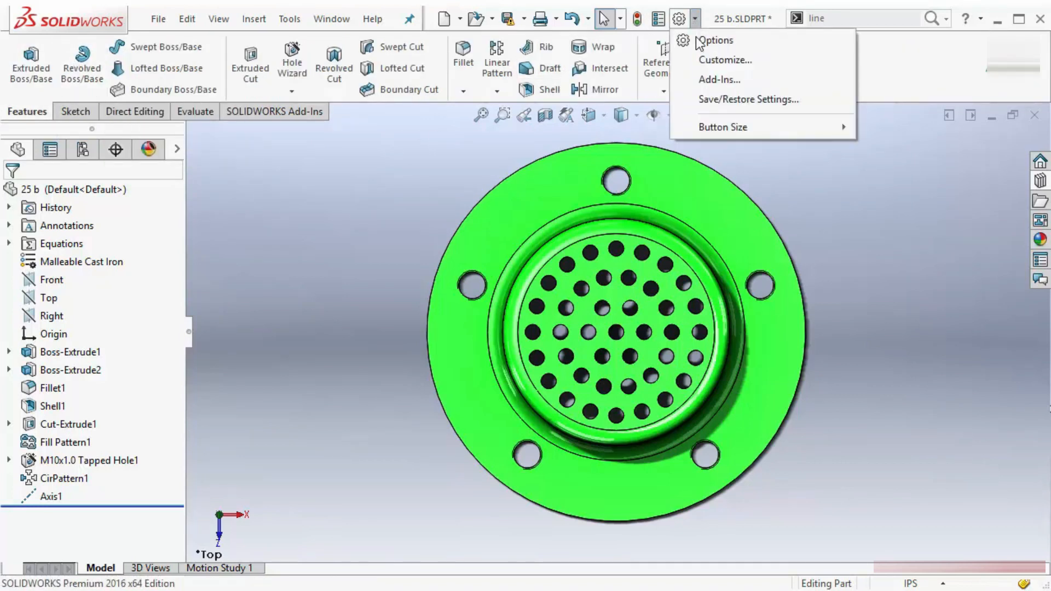
left_click(711, 59)
left_click_drag(663, 30, 556, 14)
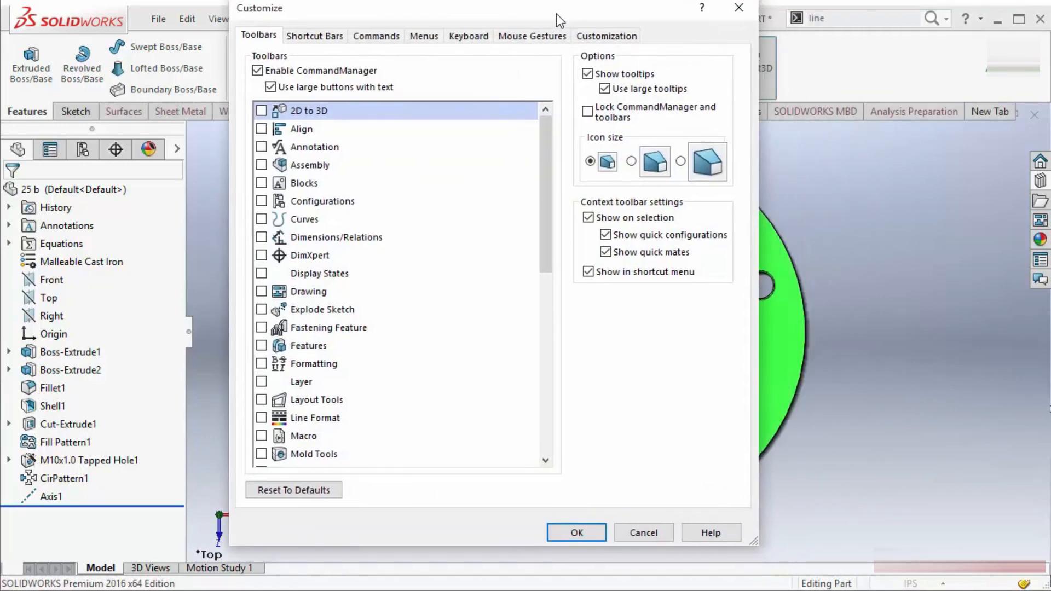
left_click(542, 35)
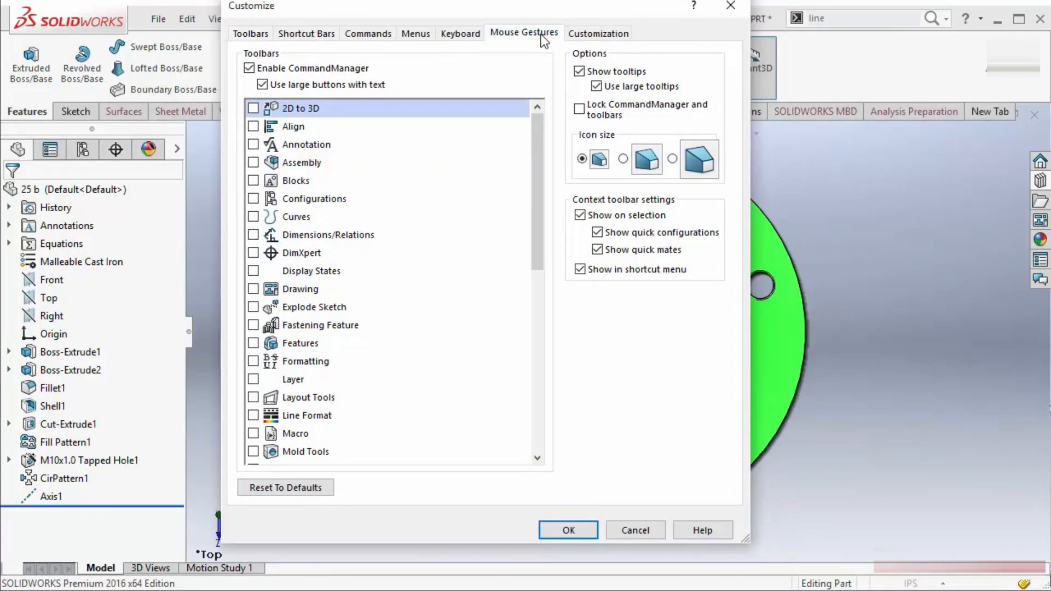
left_click(328, 106)
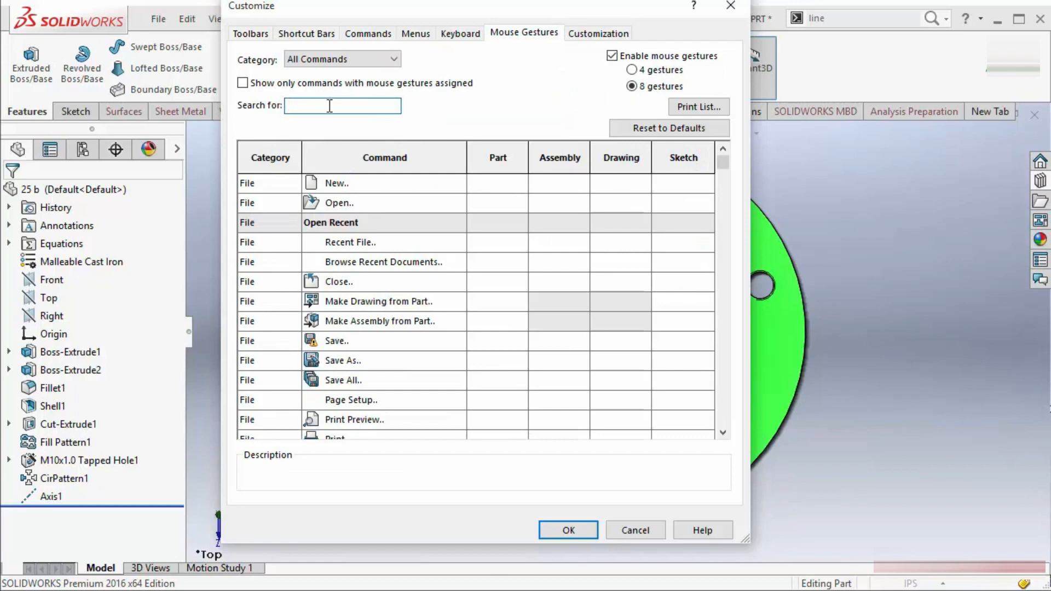
type("measure")
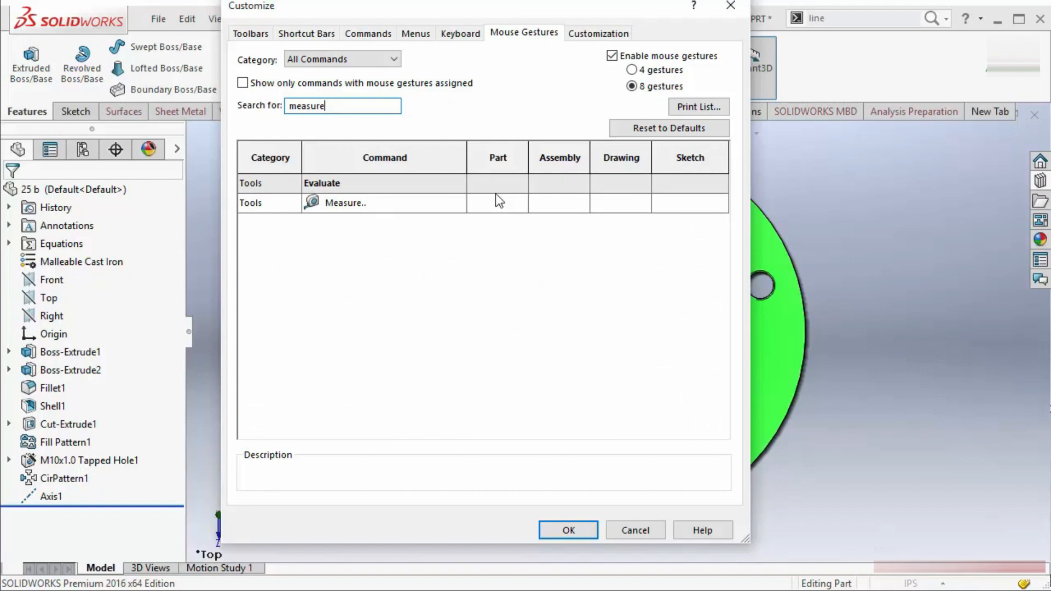
Assign the diagonal down-right mouse gesture to the Measure command for both parts and assemblies, and apply the customization.
left_click(497, 207)
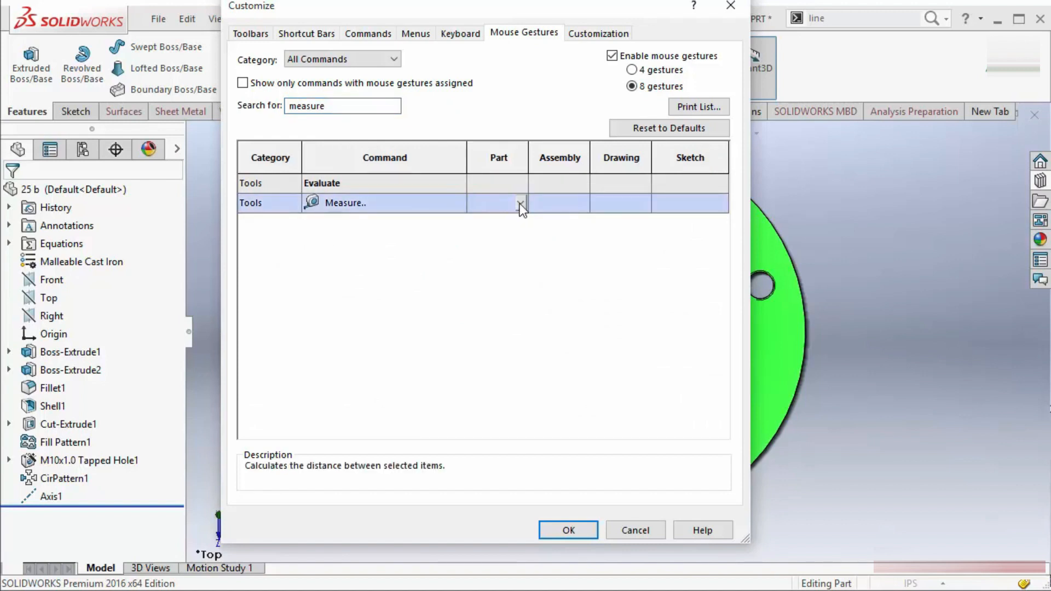
left_click(519, 204)
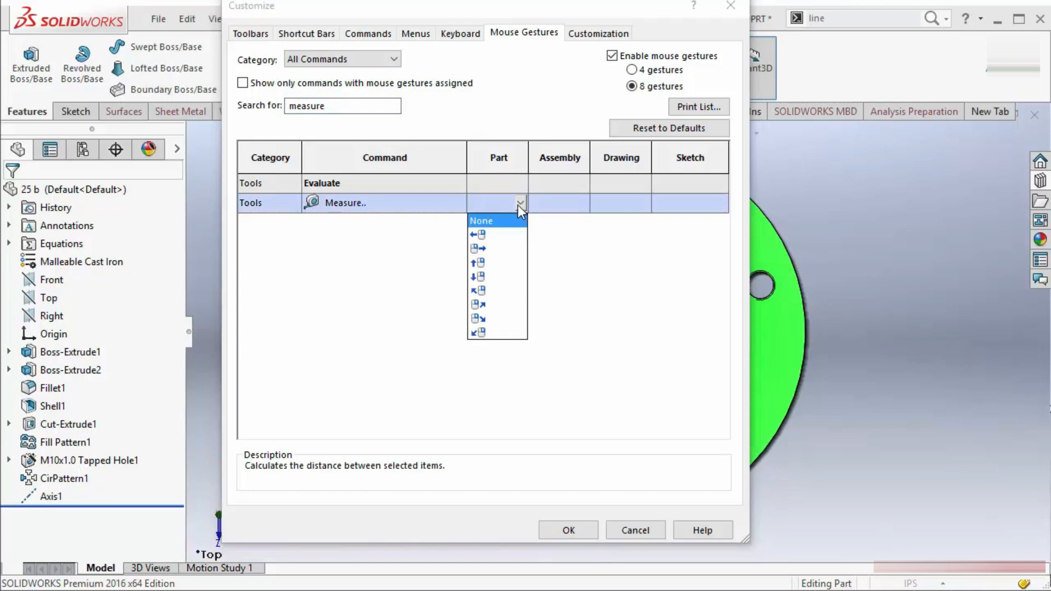
left_click(486, 319)
left_click(569, 201)
left_click(583, 202)
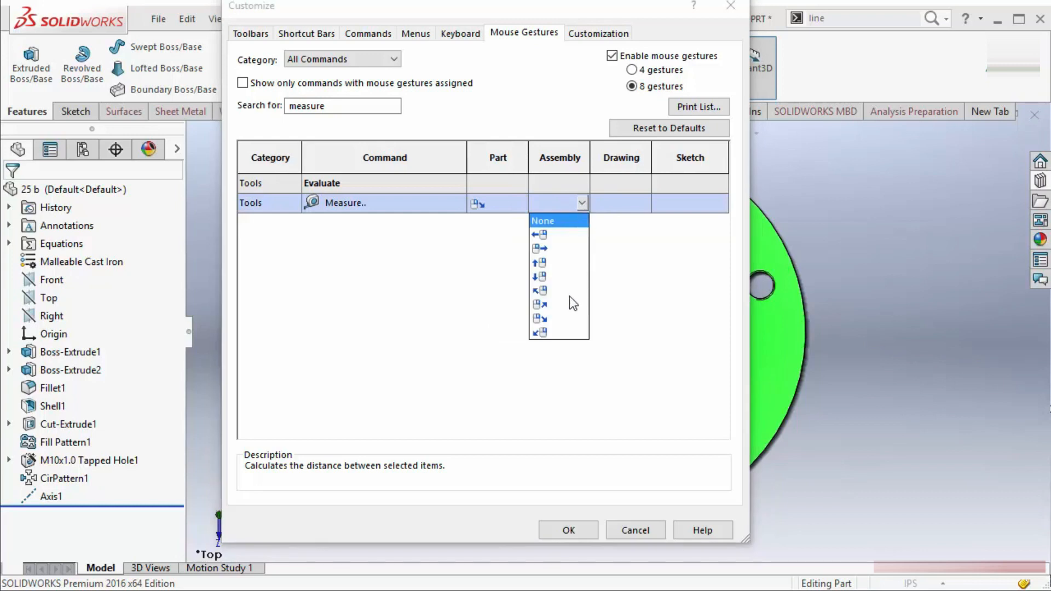
left_click(550, 320)
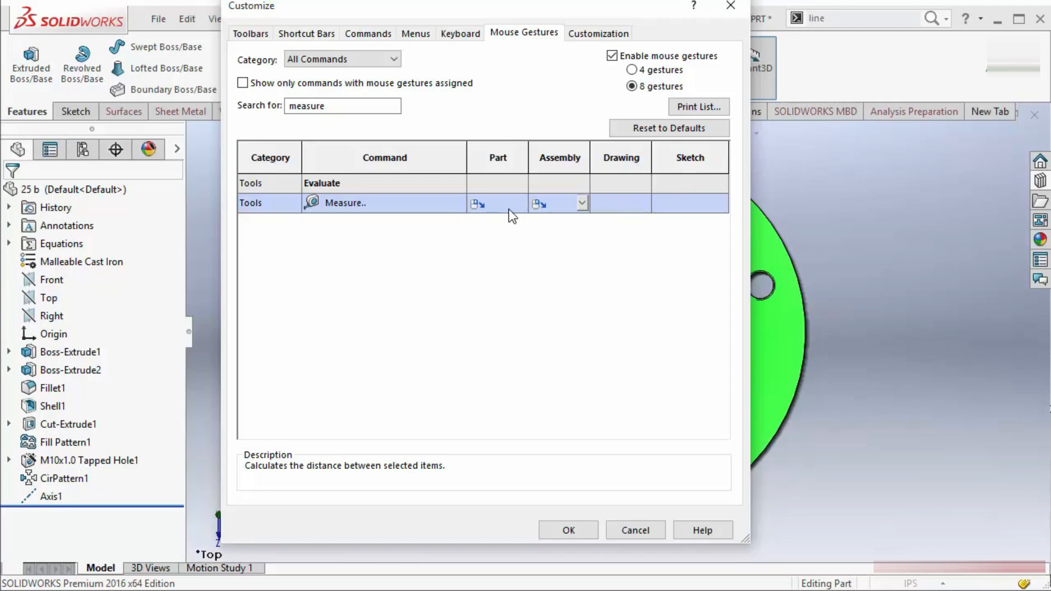
left_click(560, 532)
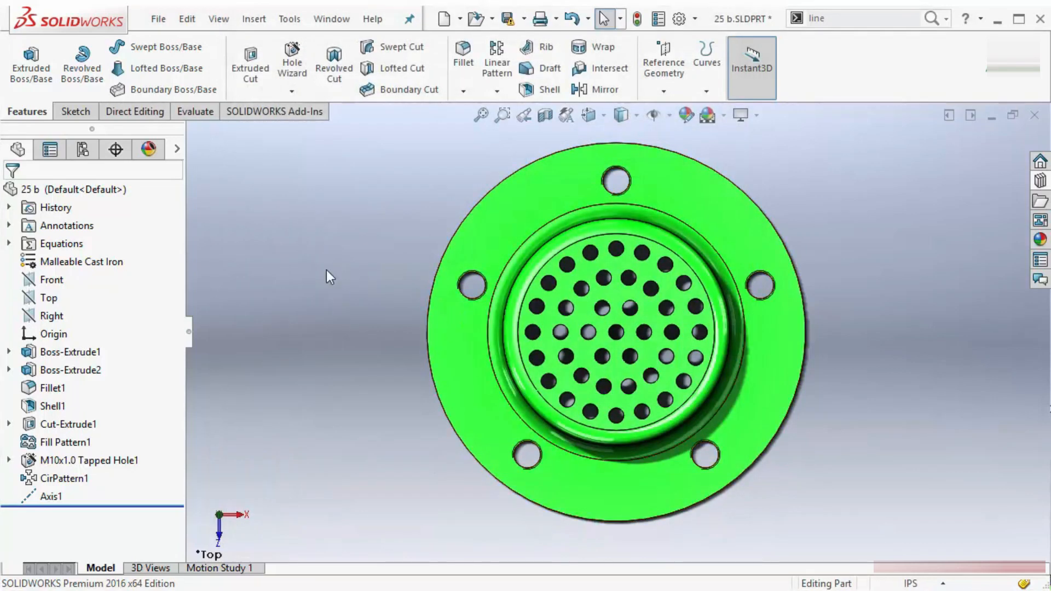
Launch Measure on the flanged part with the down-right mouse gesture, and close the tool without measuring.
right_click_drag(324, 268, 404, 351)
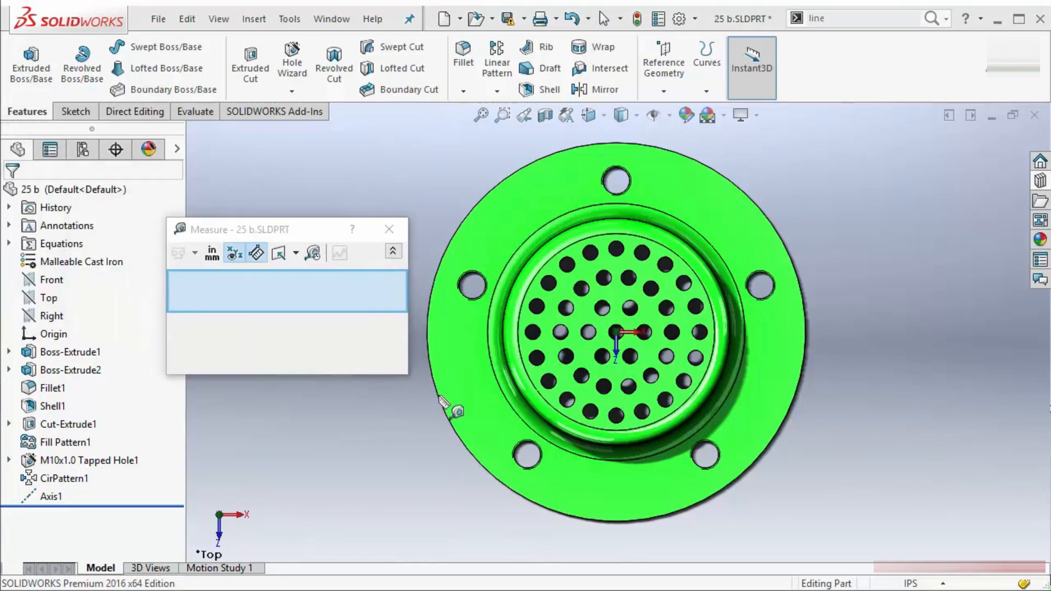
left_click(389, 229)
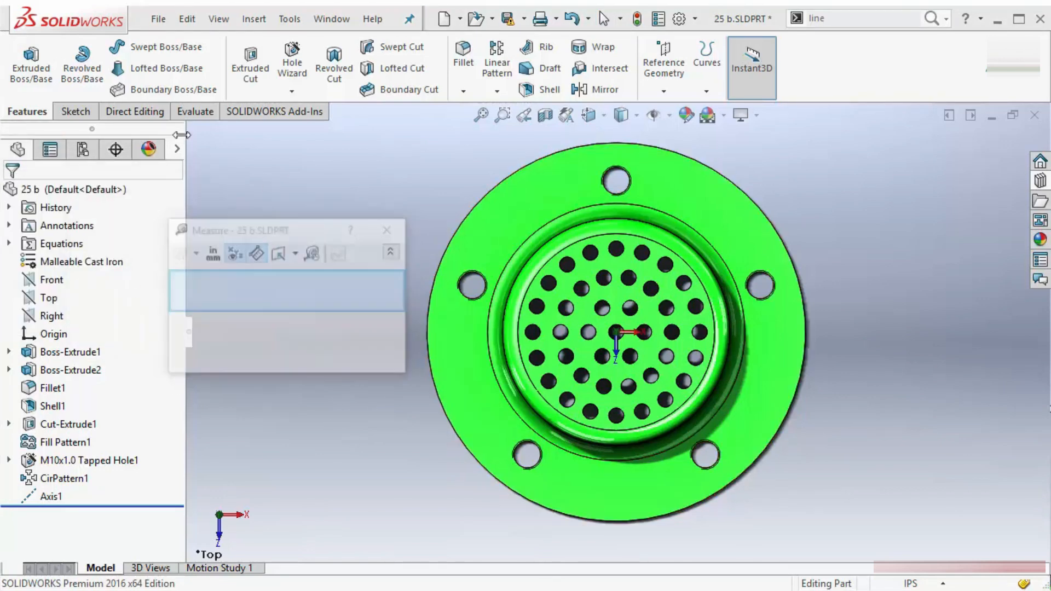
left_click(195, 111)
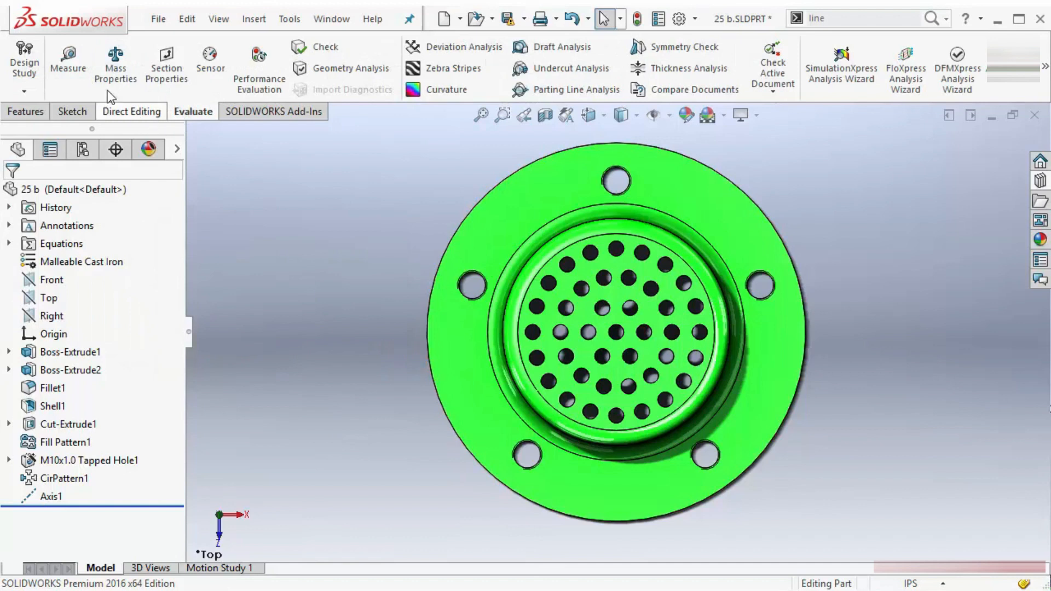
left_click(26, 112)
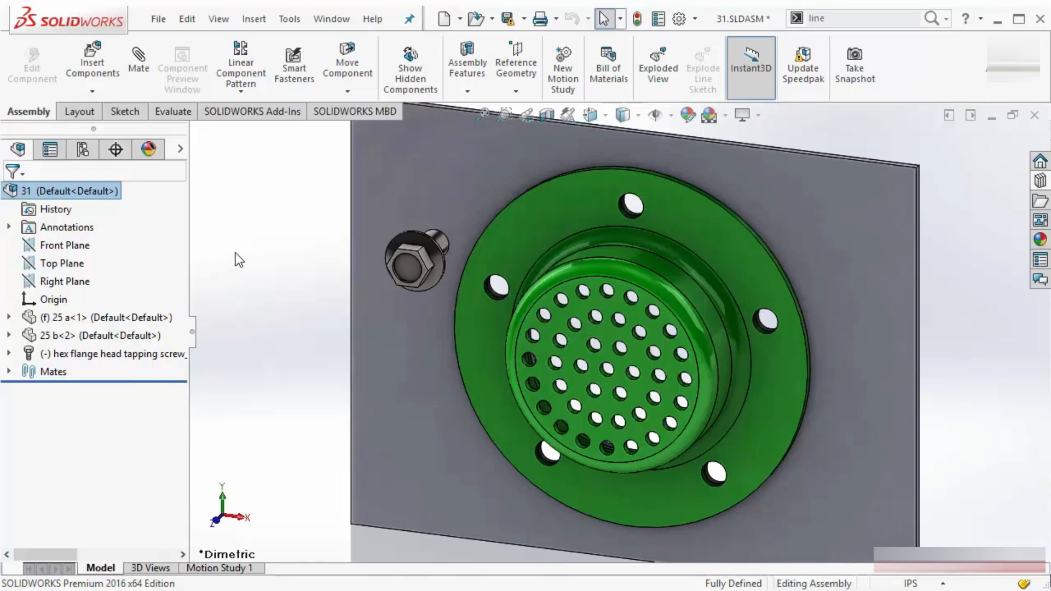
Show the Front, Top and Right planes of assembly 31 together.
left_click(71, 247)
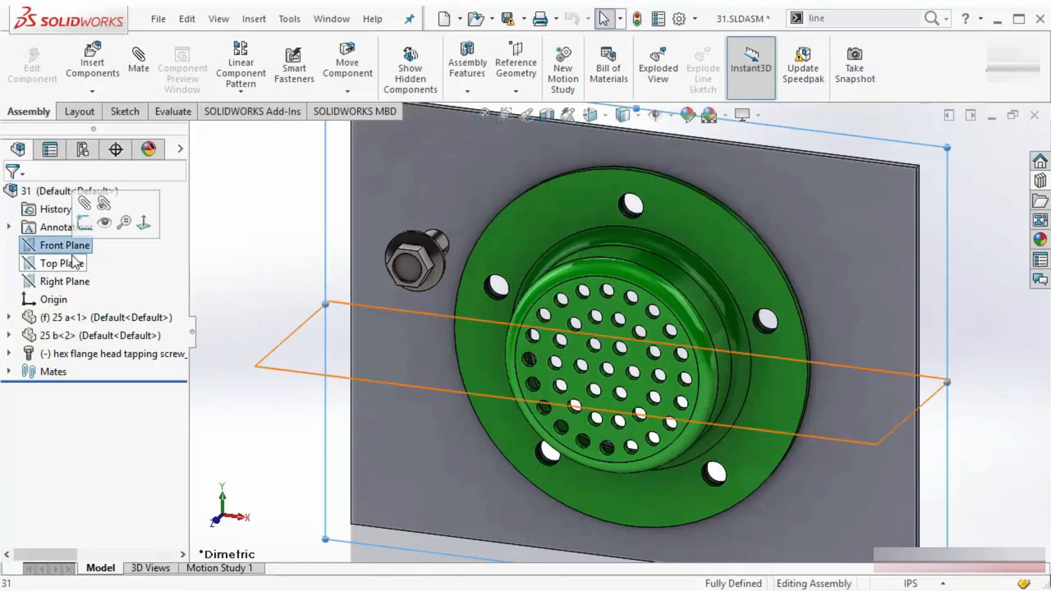
left_click(73, 281, "shift")
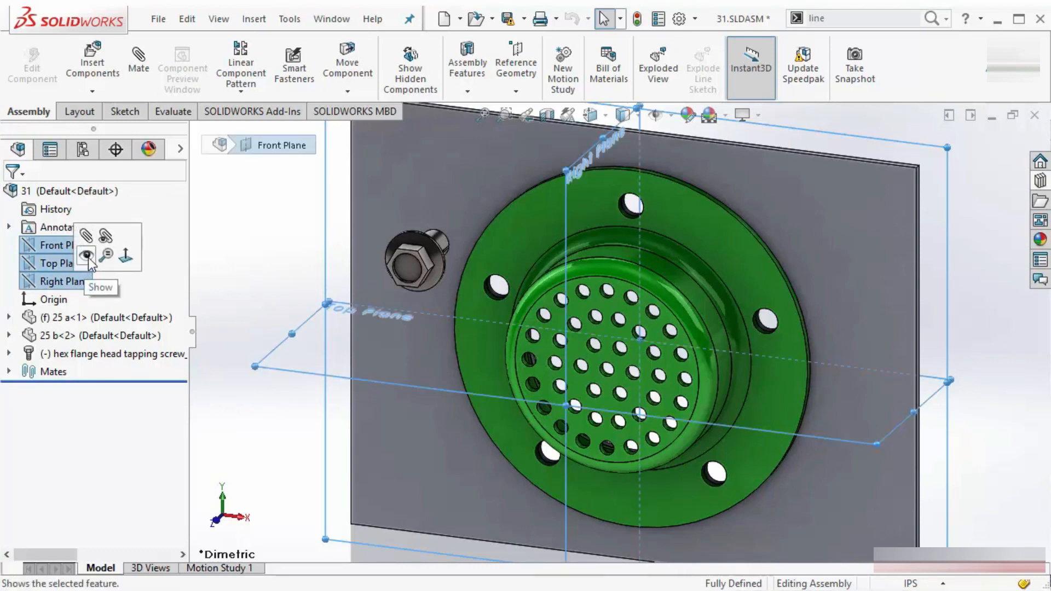
left_click(88, 258)
left_click(254, 241)
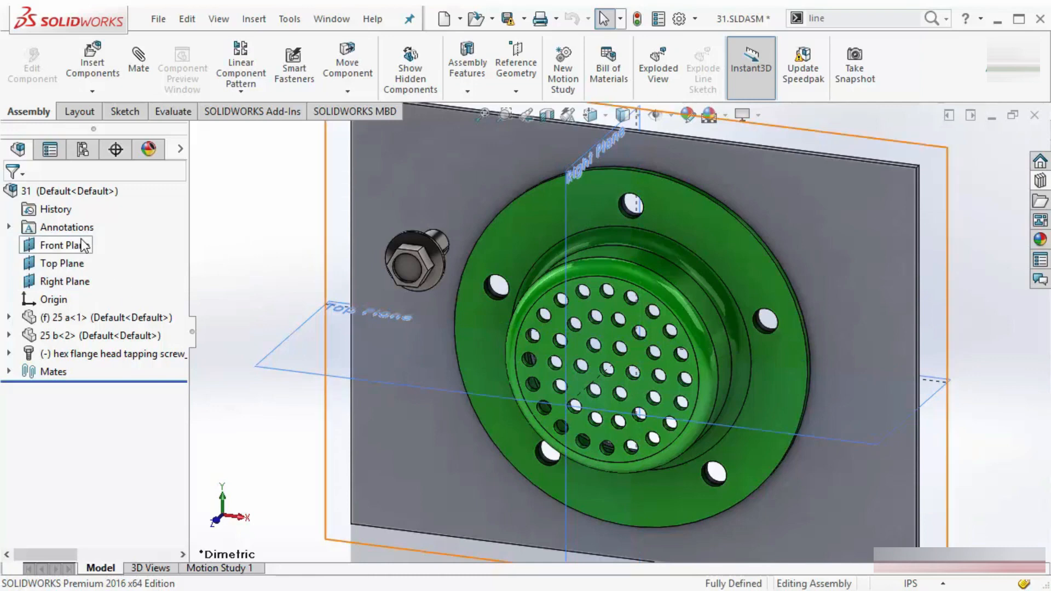
scroll(549, 320, "up", 2)
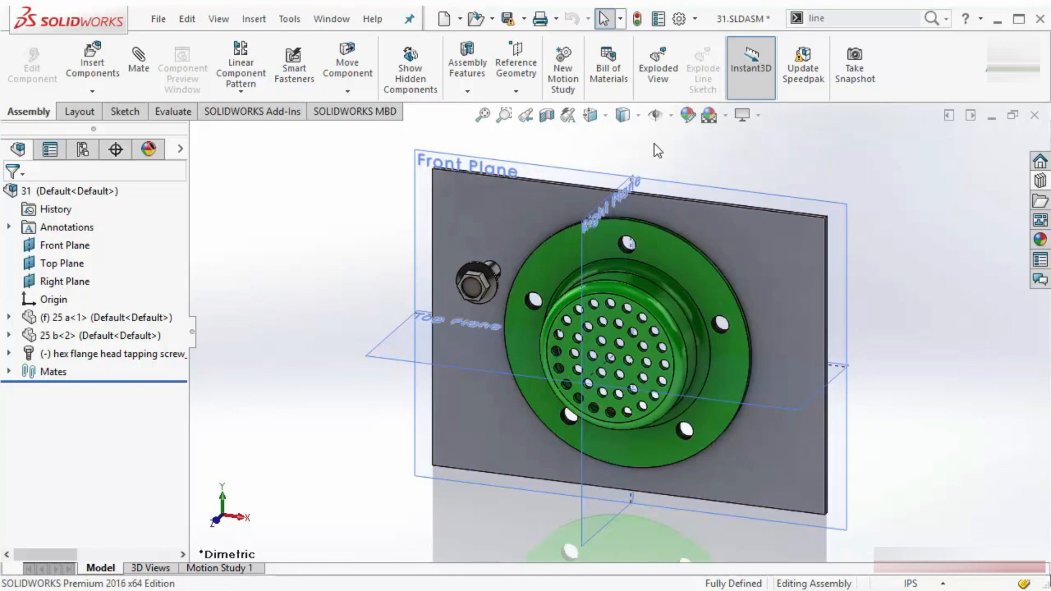
Switch the display of all planes off and back on, trying to hide the Front Plane individually in between.
left_click(669, 123)
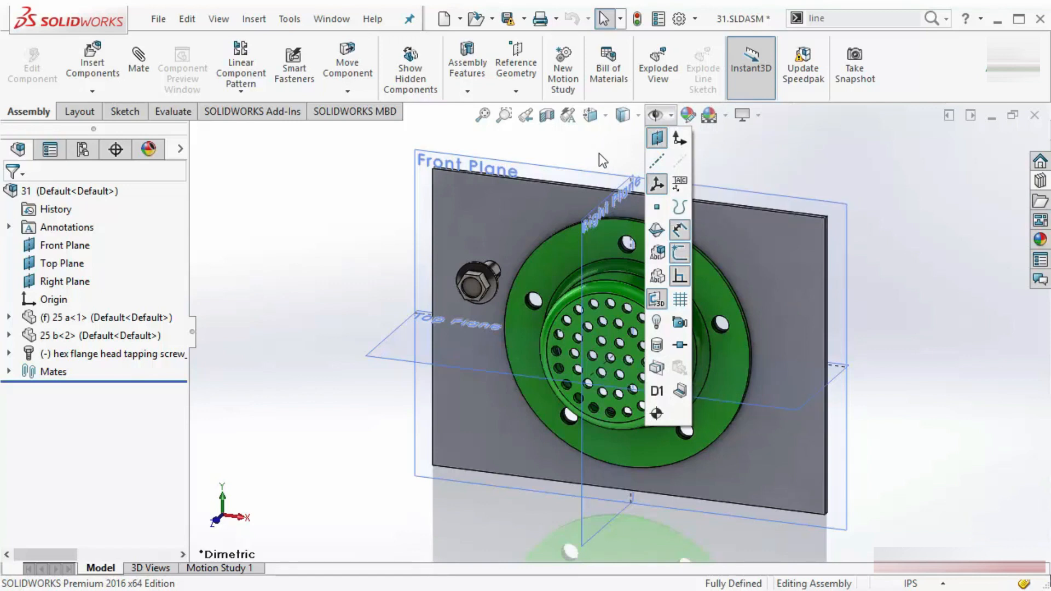
left_click(657, 140)
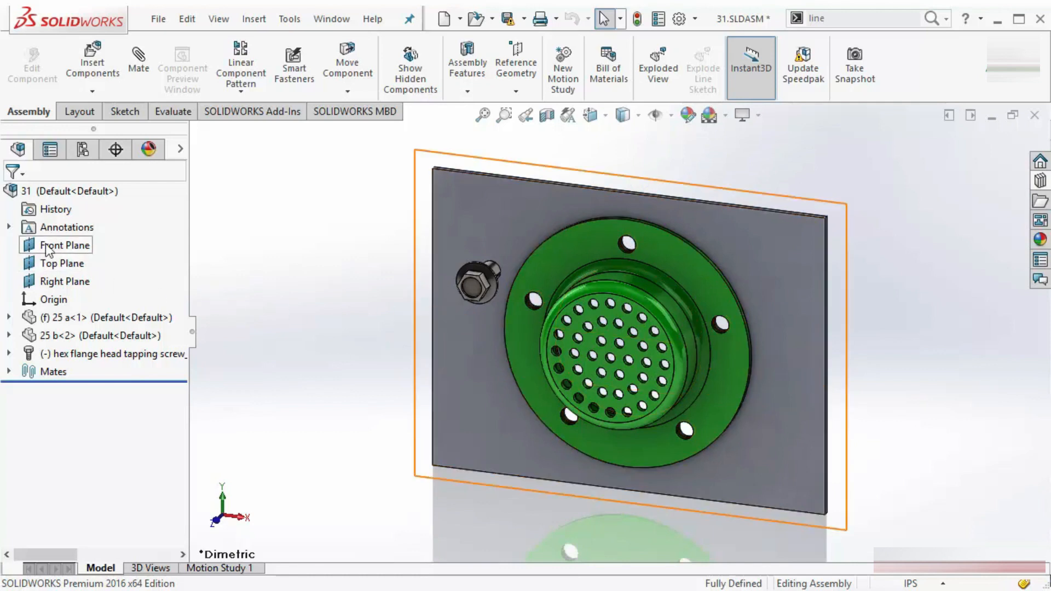
right_click(64, 251)
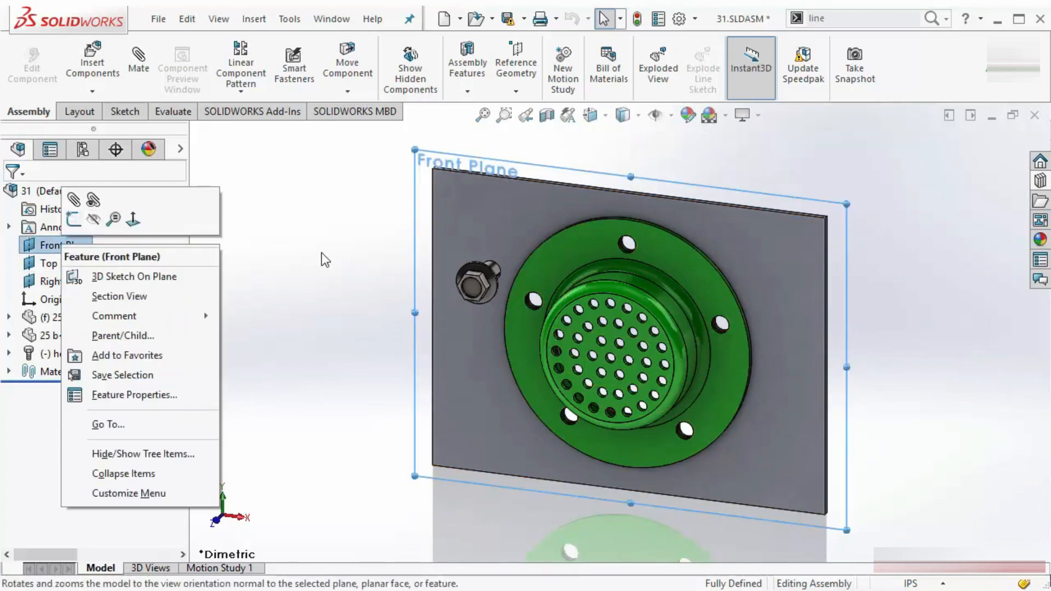
left_click(94, 220)
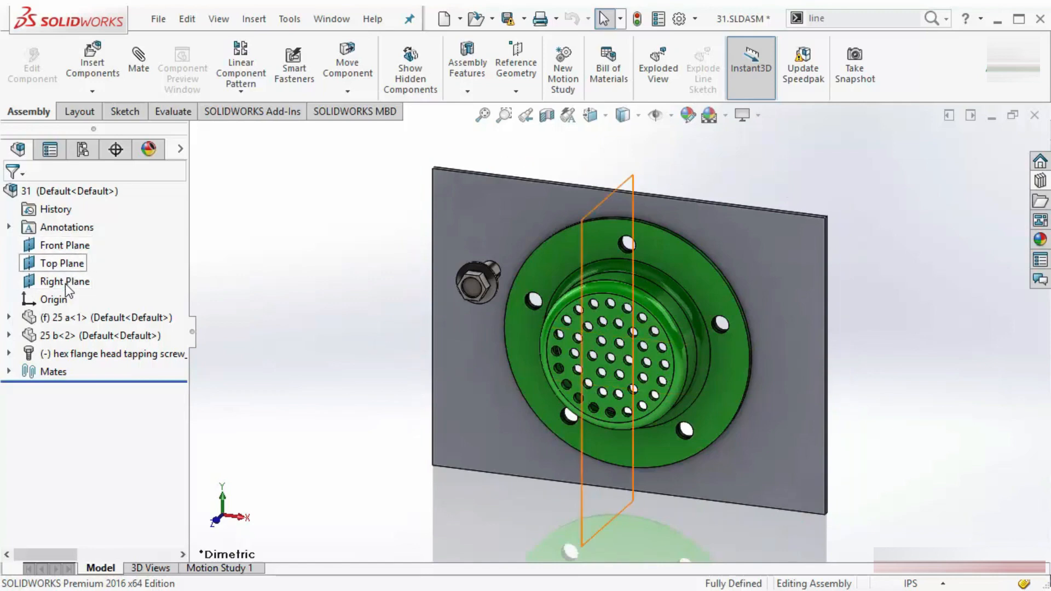
left_click(665, 121)
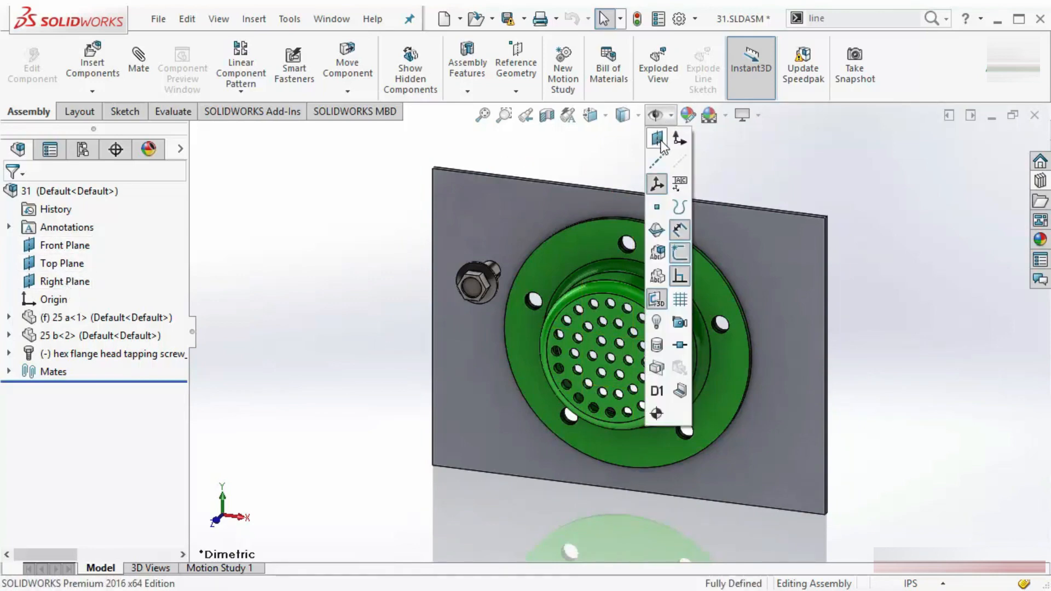
left_click(659, 140)
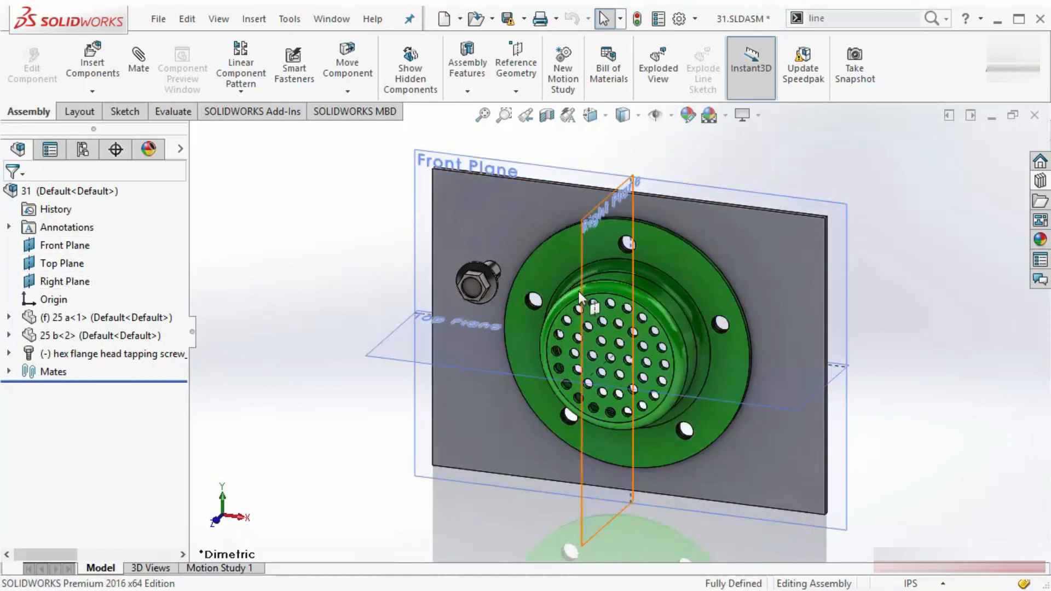
Hide the assembly's Front, Top and Right planes one by one.
left_click(68, 246)
left_click(104, 223)
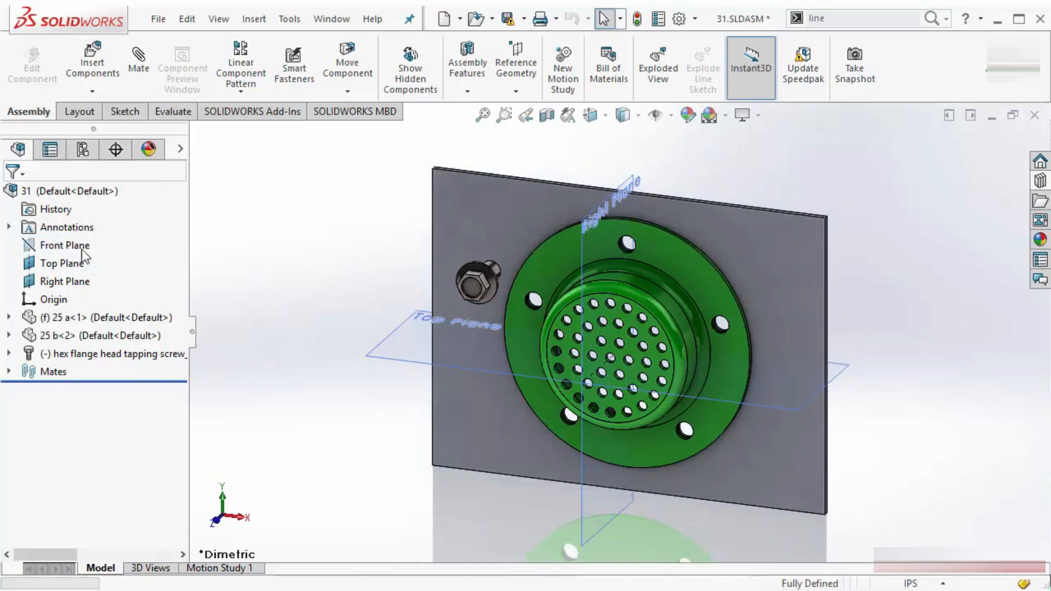
left_click(62, 264)
left_click(105, 241)
left_click(69, 281)
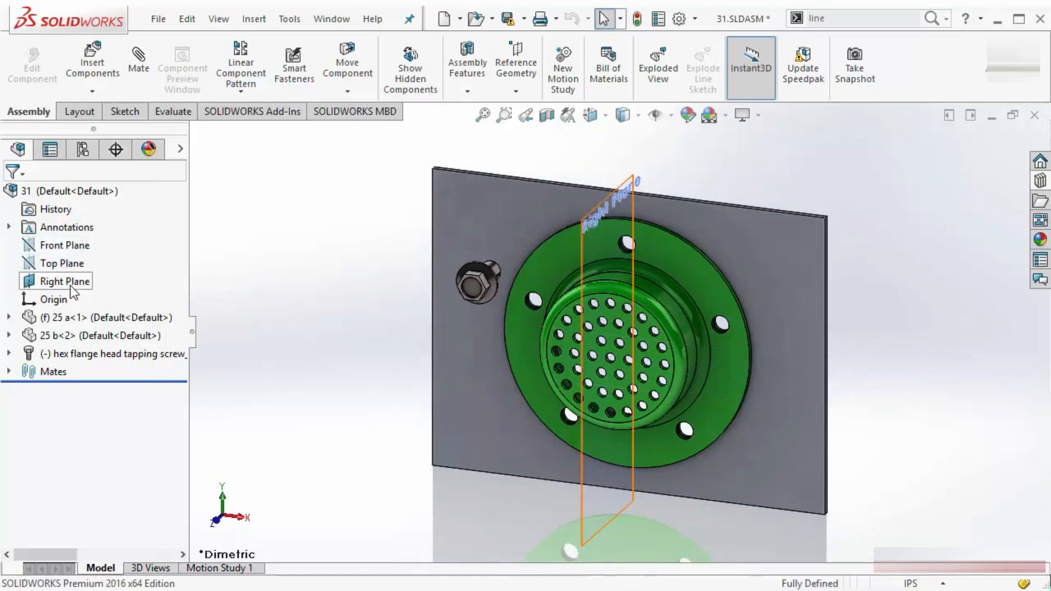
left_click(104, 259)
Open the green flanged part 25 b from the assembly in its own window.
left_click(553, 248)
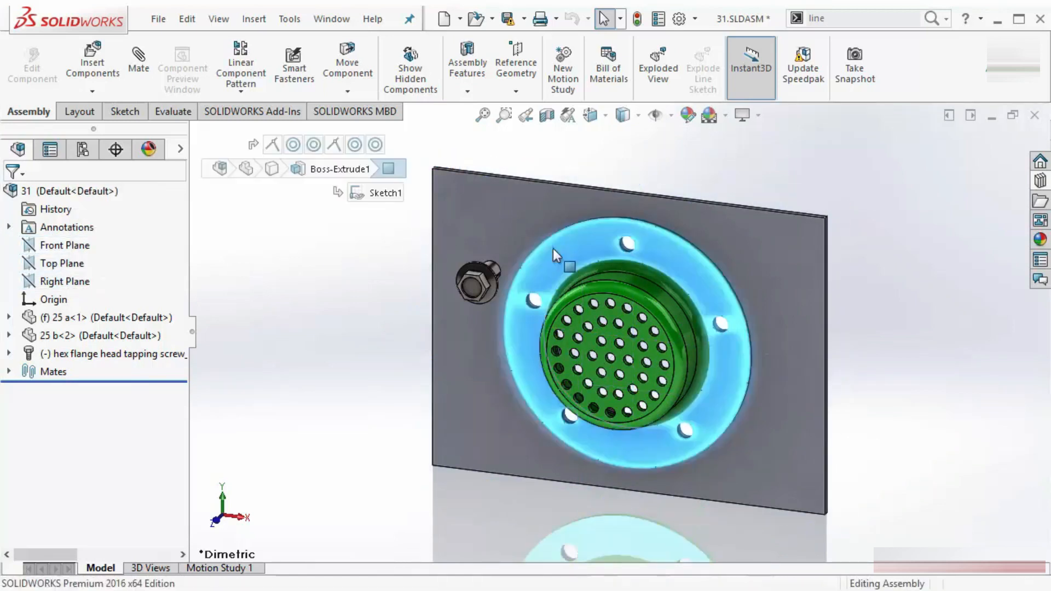
left_click(604, 157)
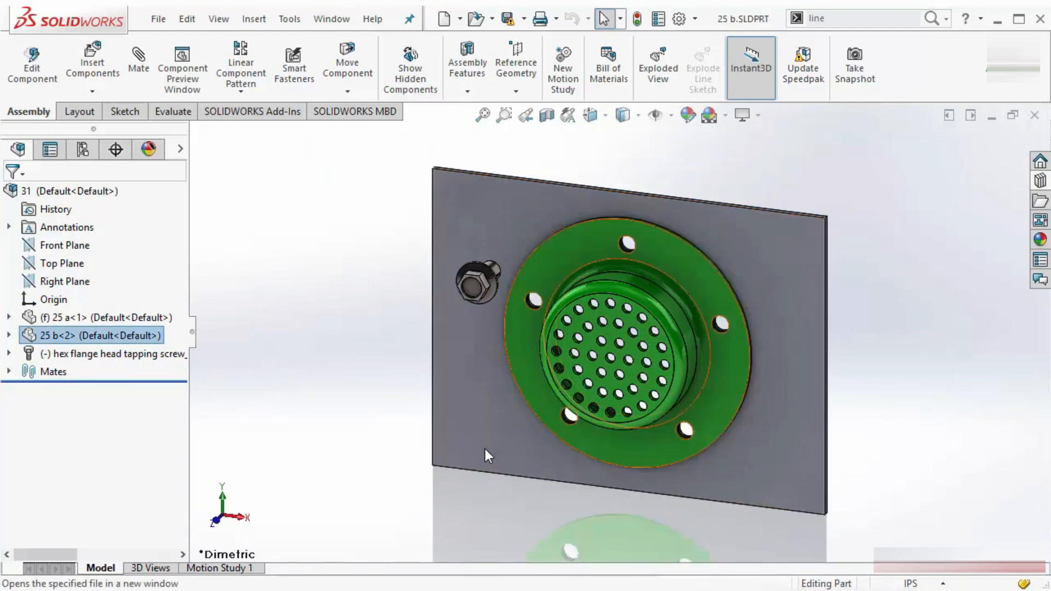
left_click(584, 451)
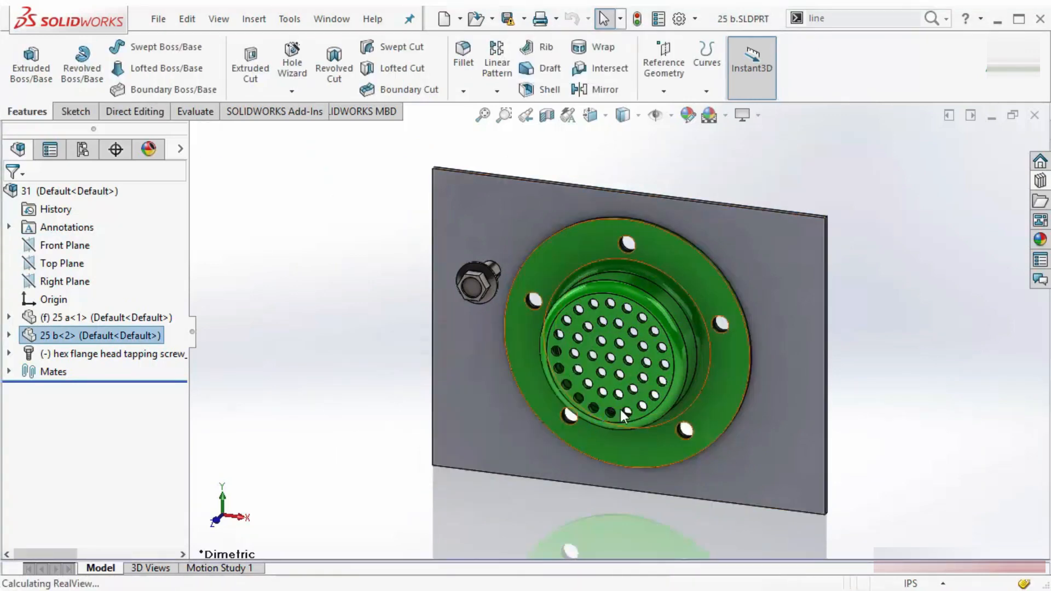
scroll(546, 334, "down", 1)
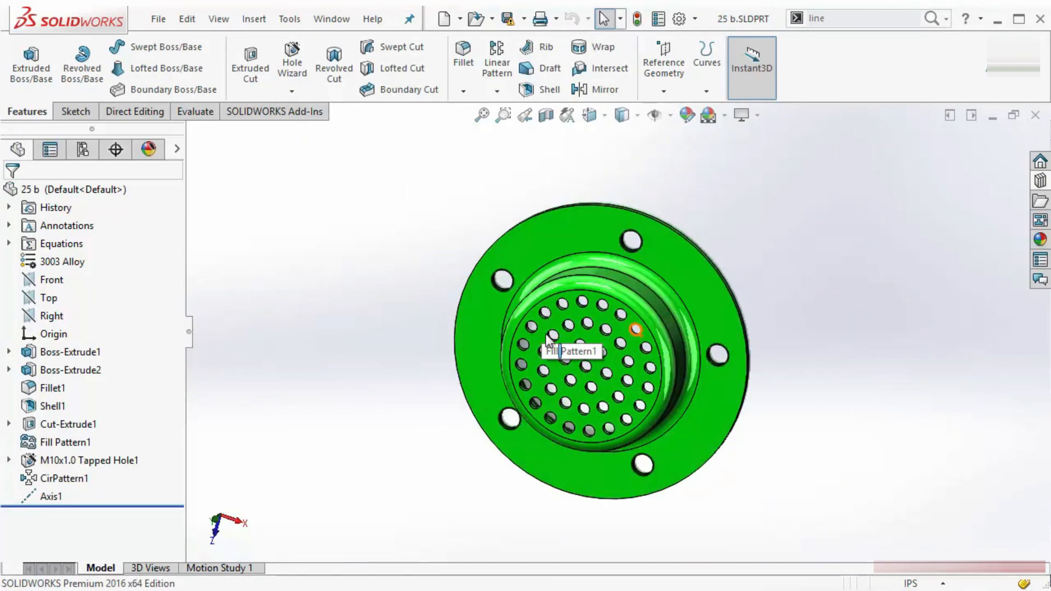
Highlight Axis1 of the flanged part, inspect it from an oblique angle, and clear the selection.
left_click(51, 496)
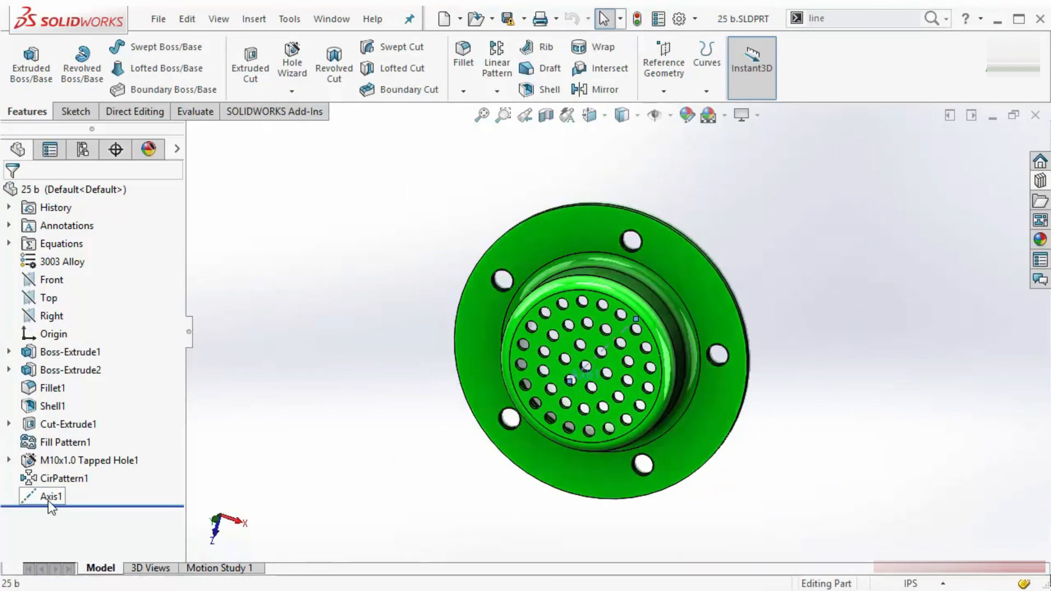
middle_click_drag(605, 376, 359, 323)
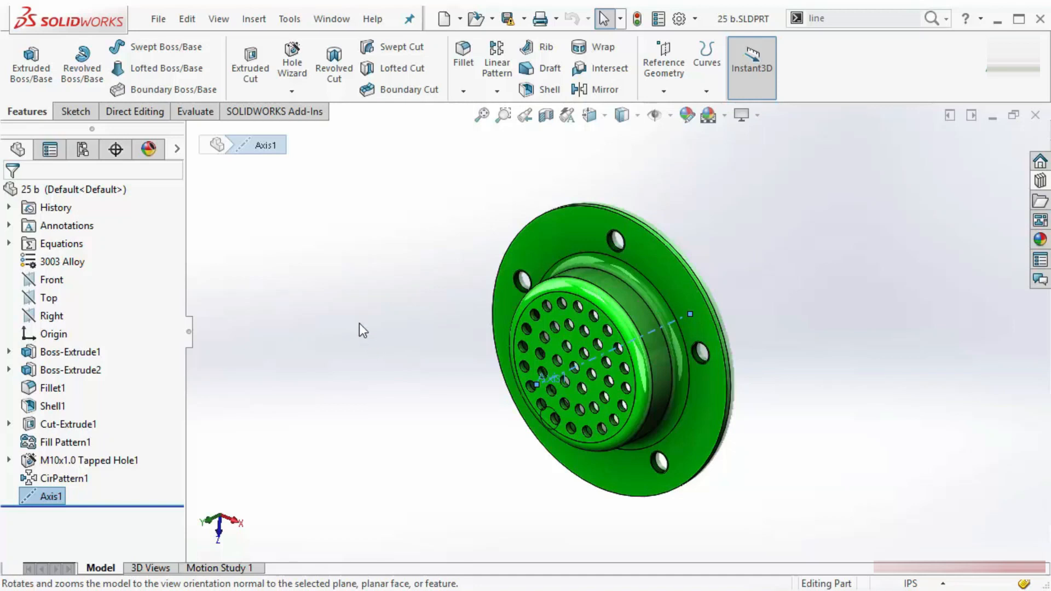
left_click(324, 258)
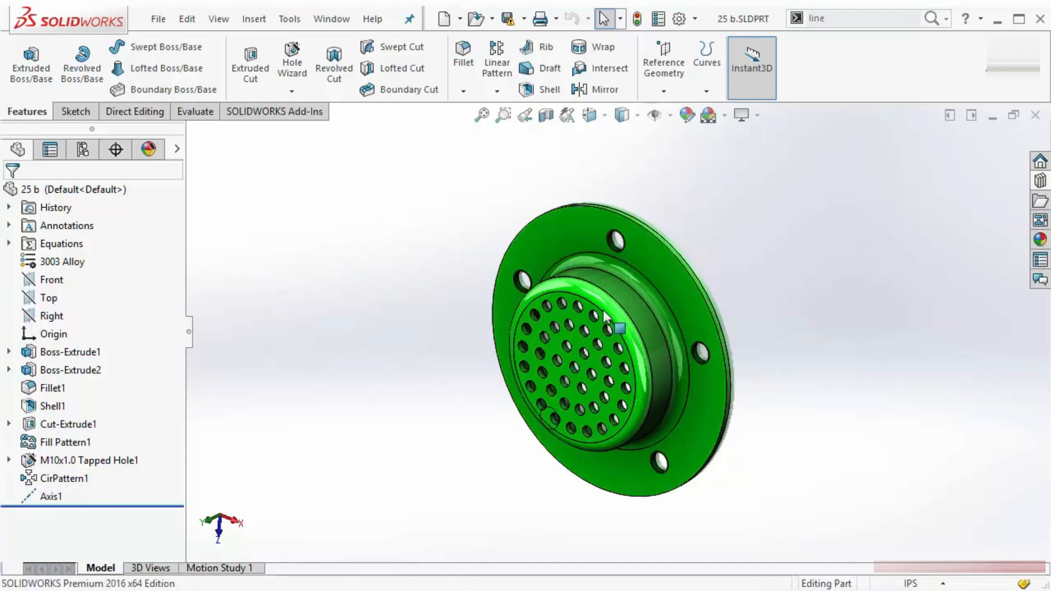
Turn on the display of axes in the flanged part.
left_click(669, 113)
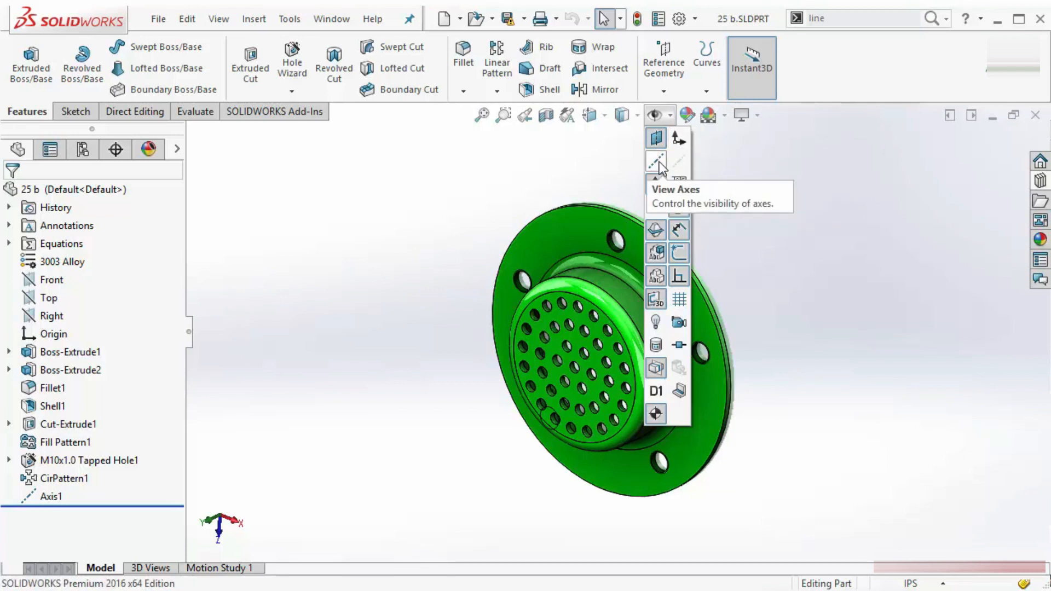
left_click(656, 162)
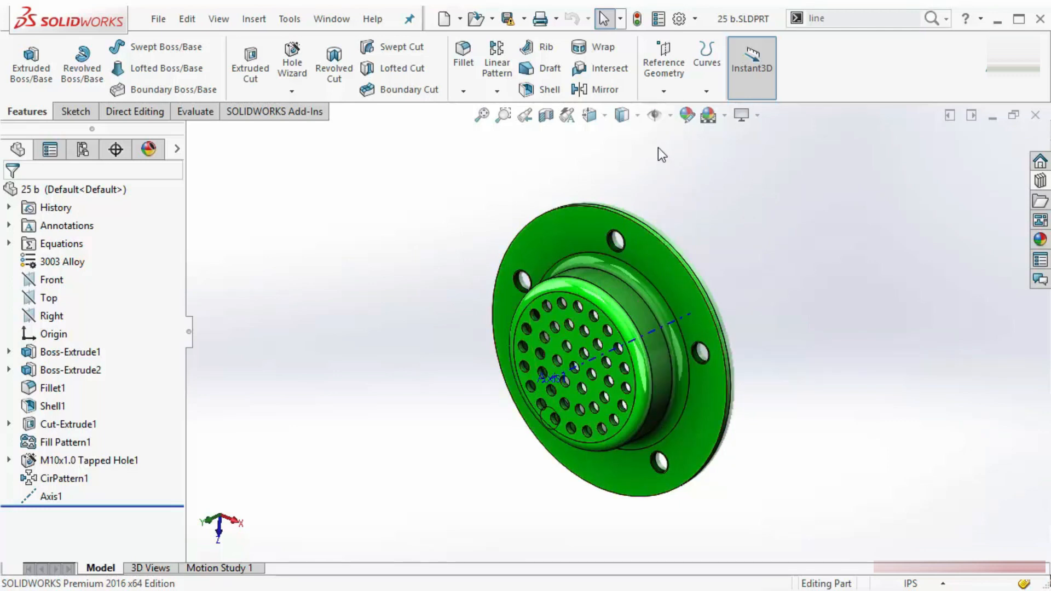
mouse_move(659, 117)
right_click(61, 369)
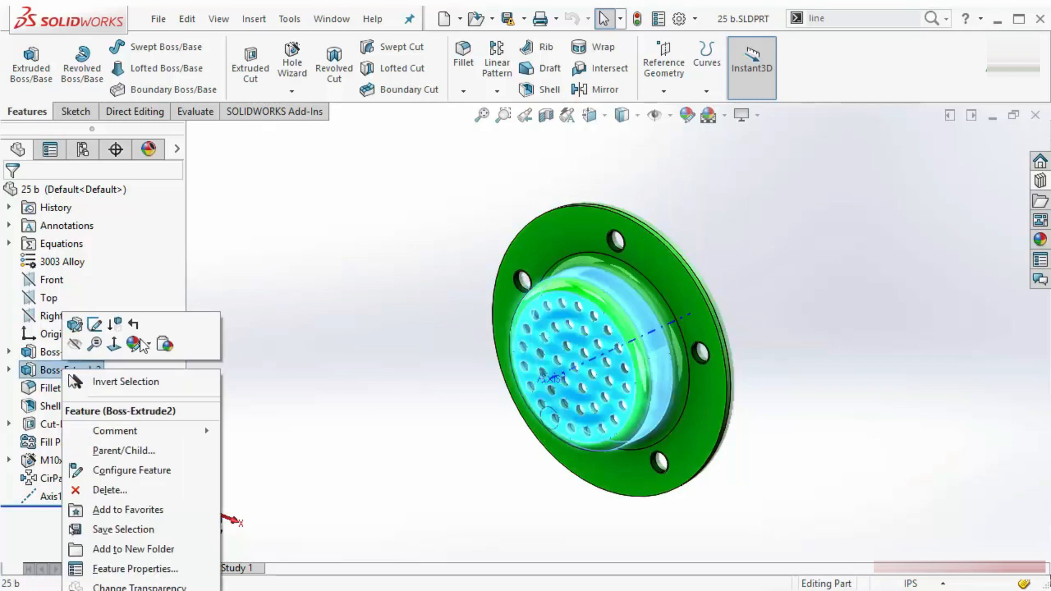
left_click(568, 313)
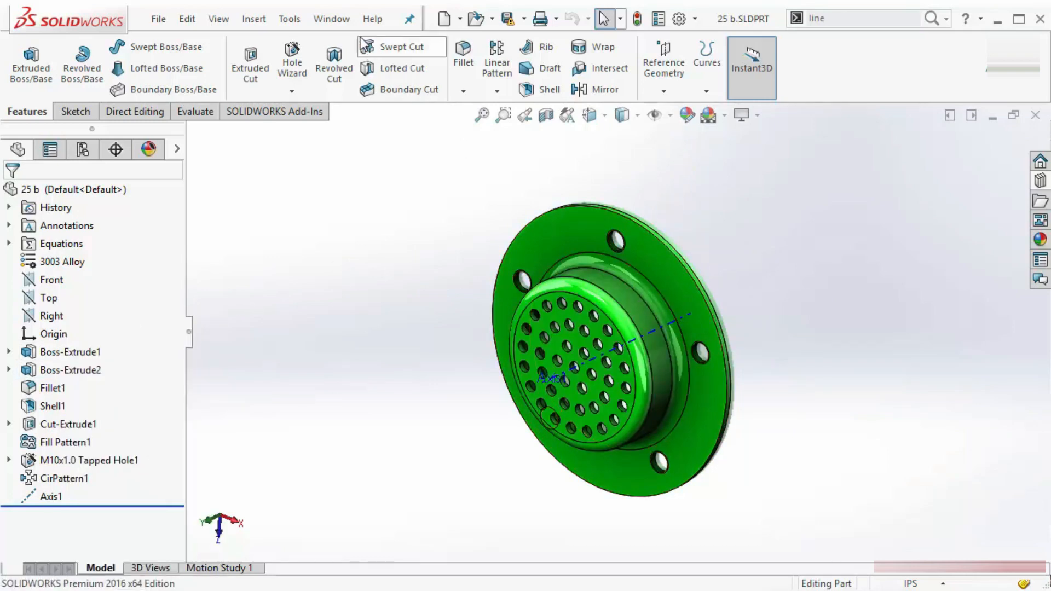
Return to assembly 31 and open its rectangular plate part 25 a in its own window.
left_click(331, 20)
left_click(366, 191)
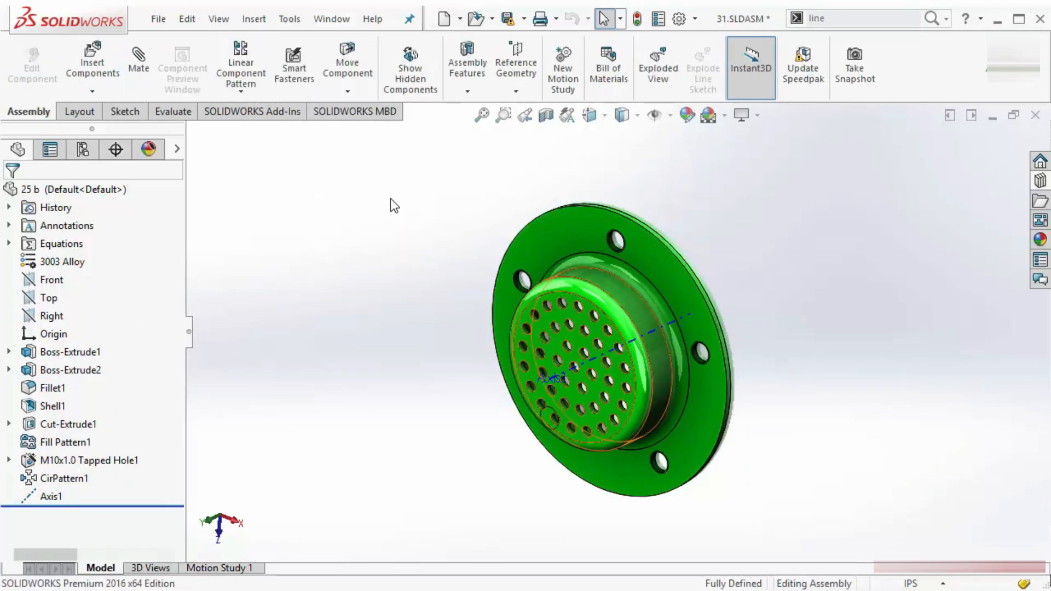
right_click(517, 222)
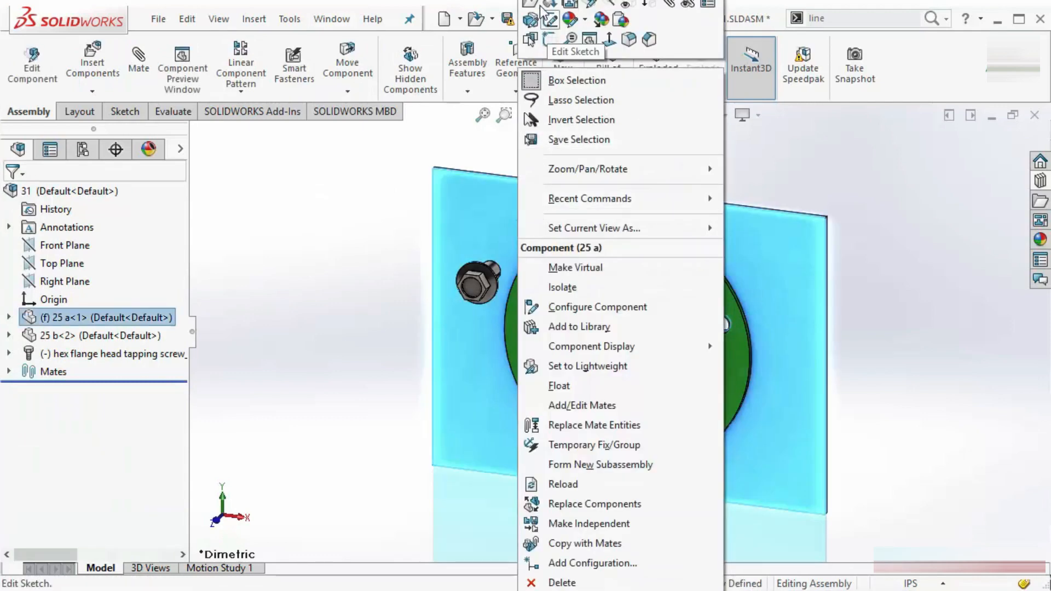
left_click(547, 21)
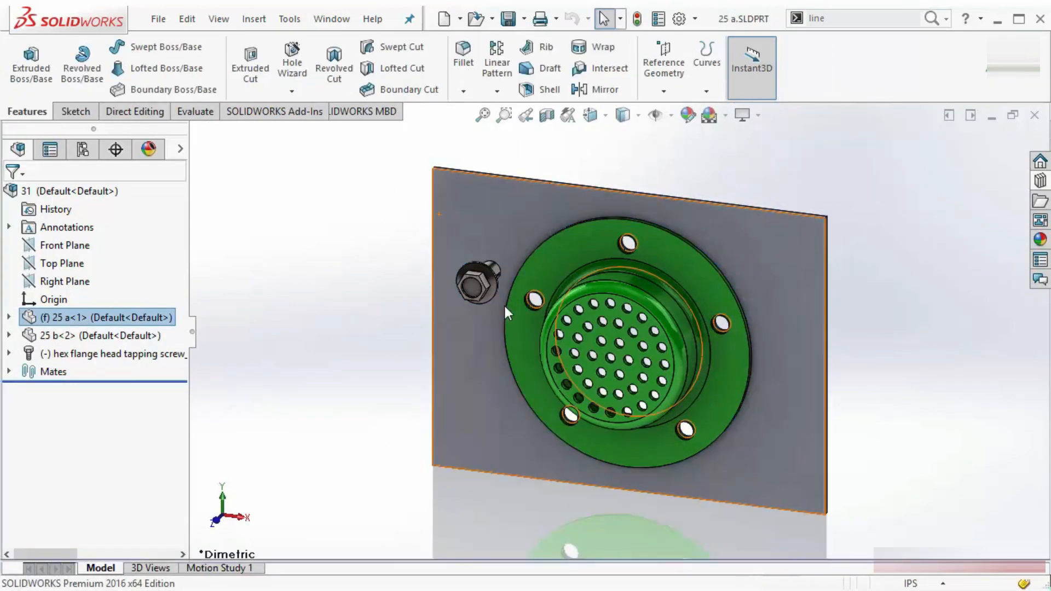
In the plate's Boss-Extrude1 sketch, switch the display of sketch relations off and back on, and exit the sketch.
right_click(504, 244)
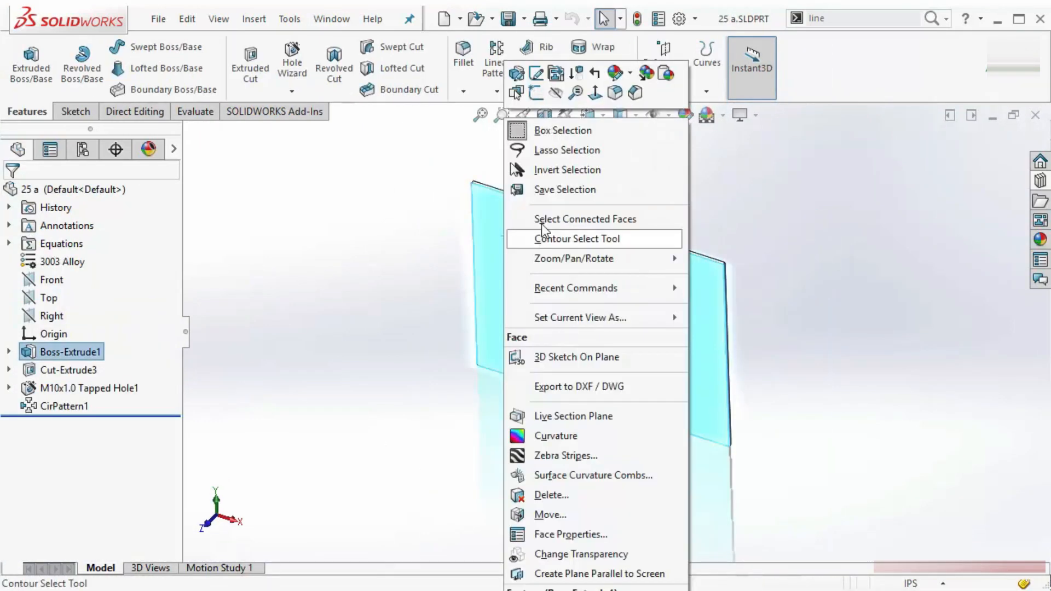
left_click(535, 73)
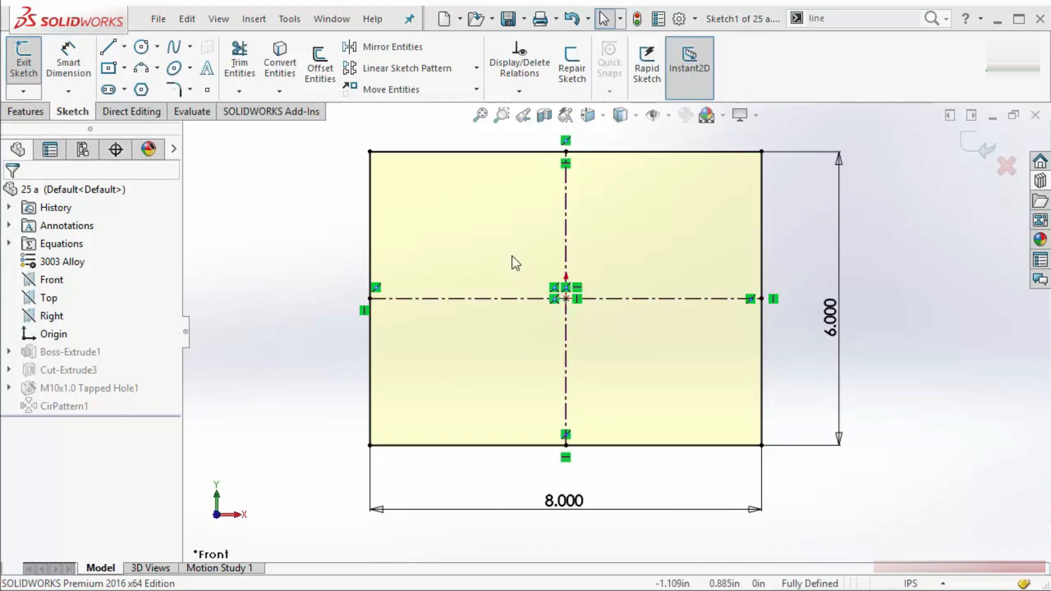
scroll(595, 355, "up", 1)
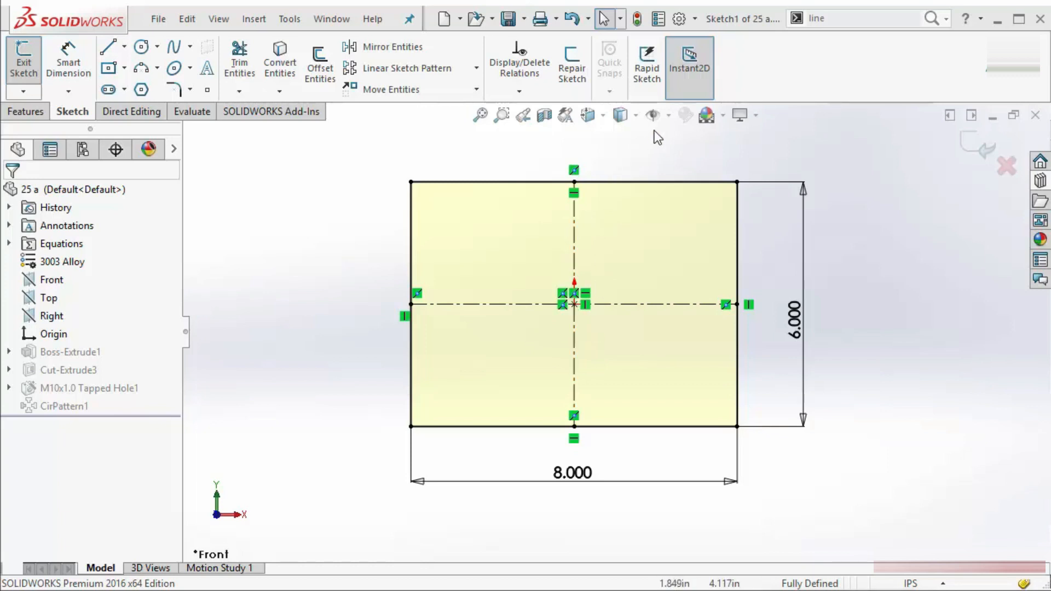
left_click(668, 118)
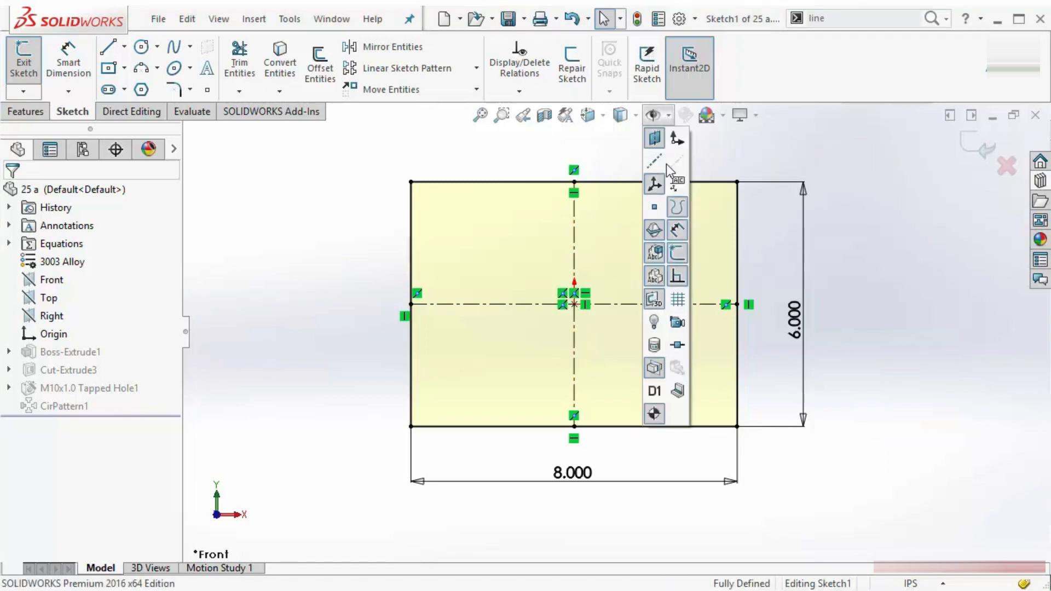
left_click(677, 279)
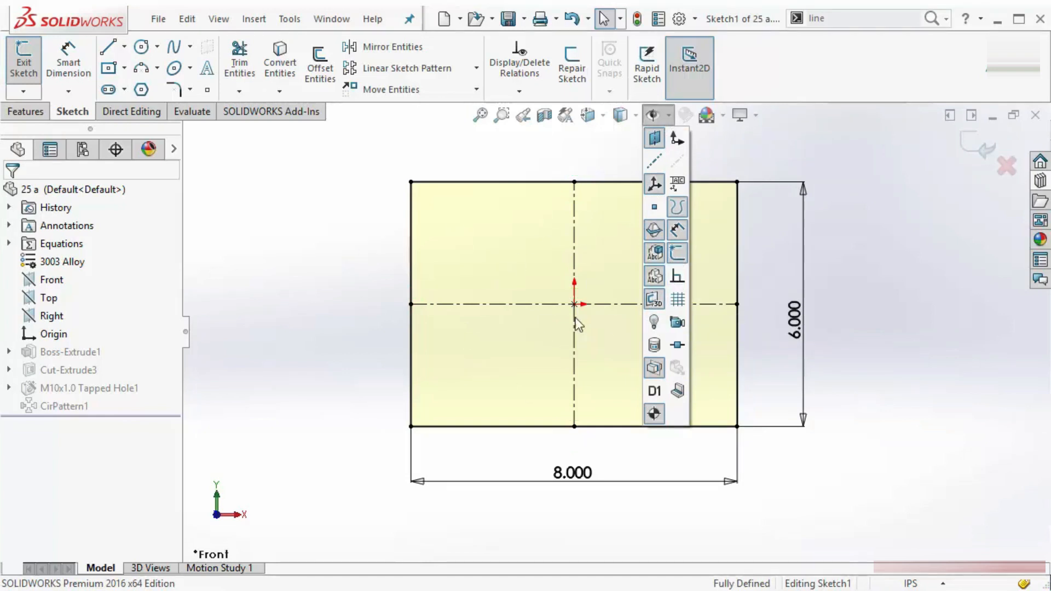
left_click(678, 282)
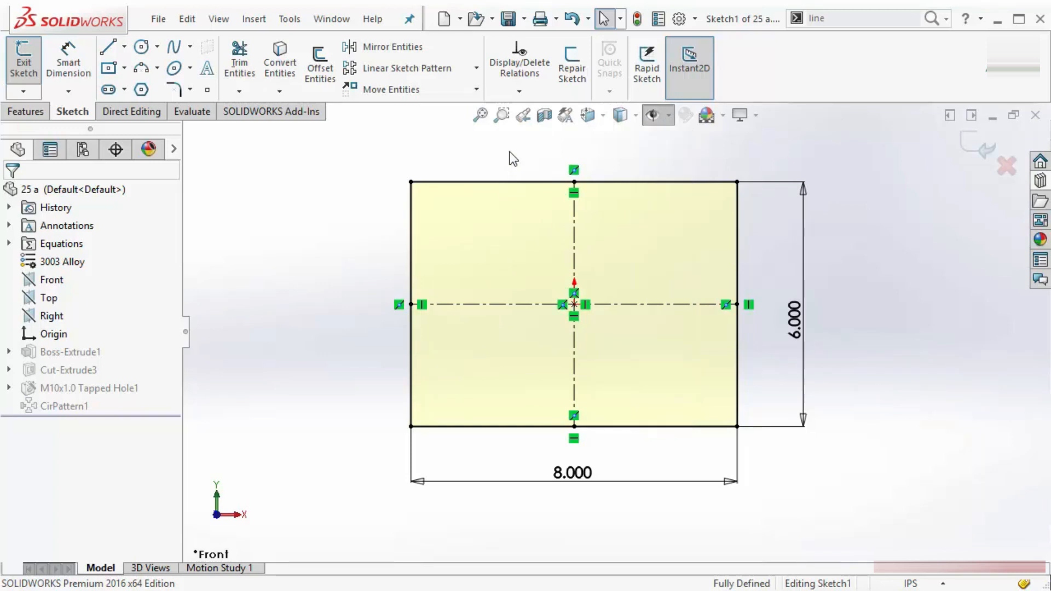
left_click(980, 146)
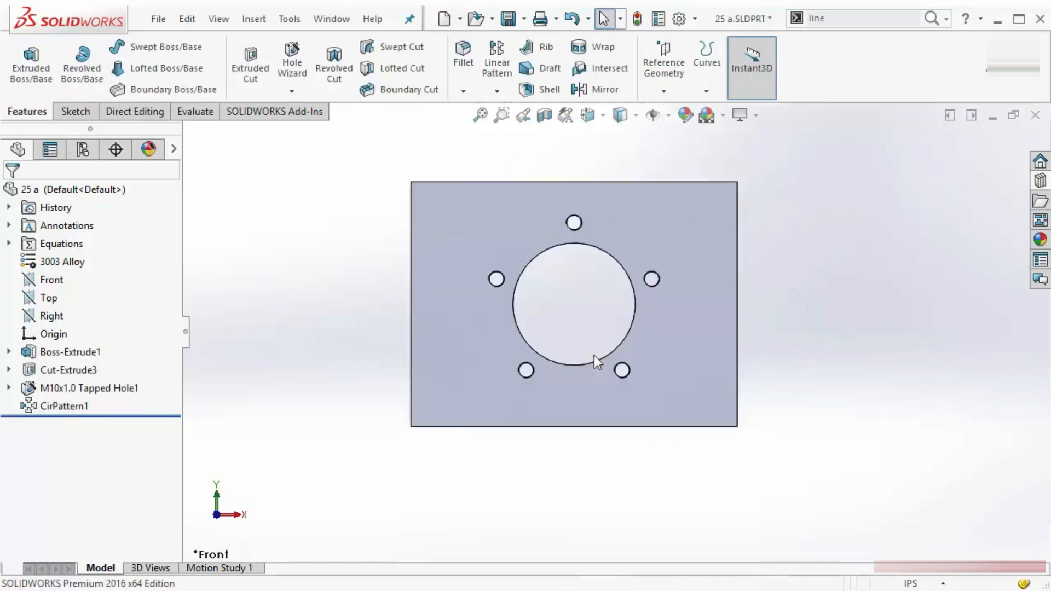
View the plate from an oblique angle and turn on Hide All Types for it.
middle_click_drag(579, 303, 553, 305)
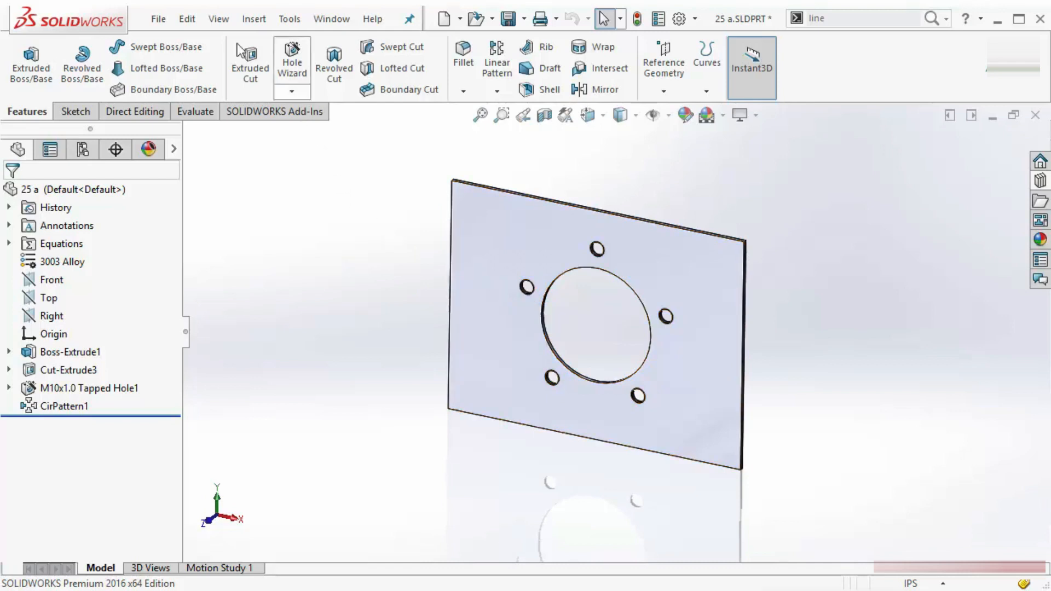
left_click(218, 19)
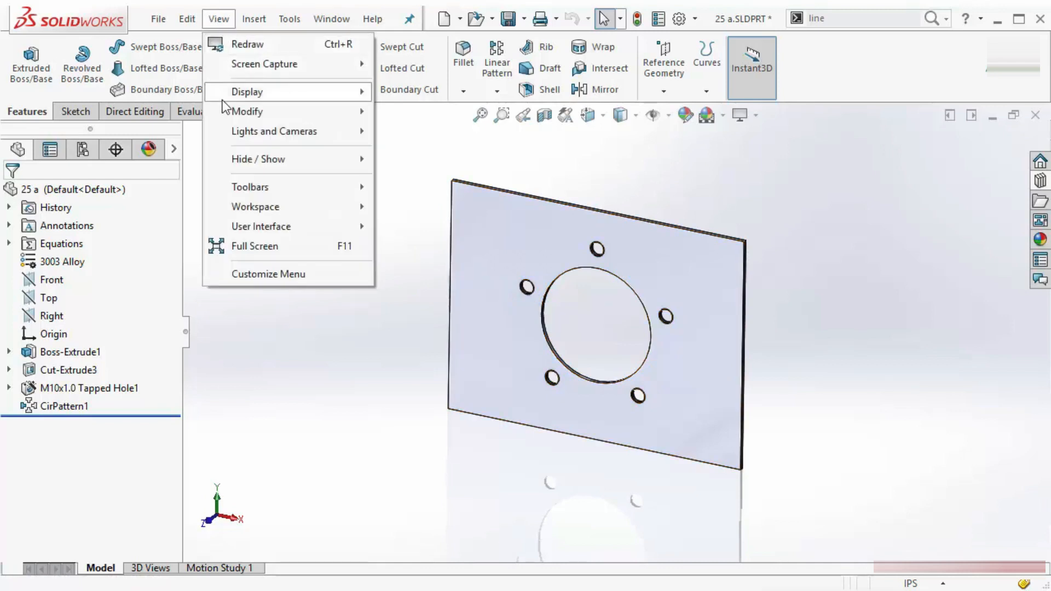
mouse_move(256, 183)
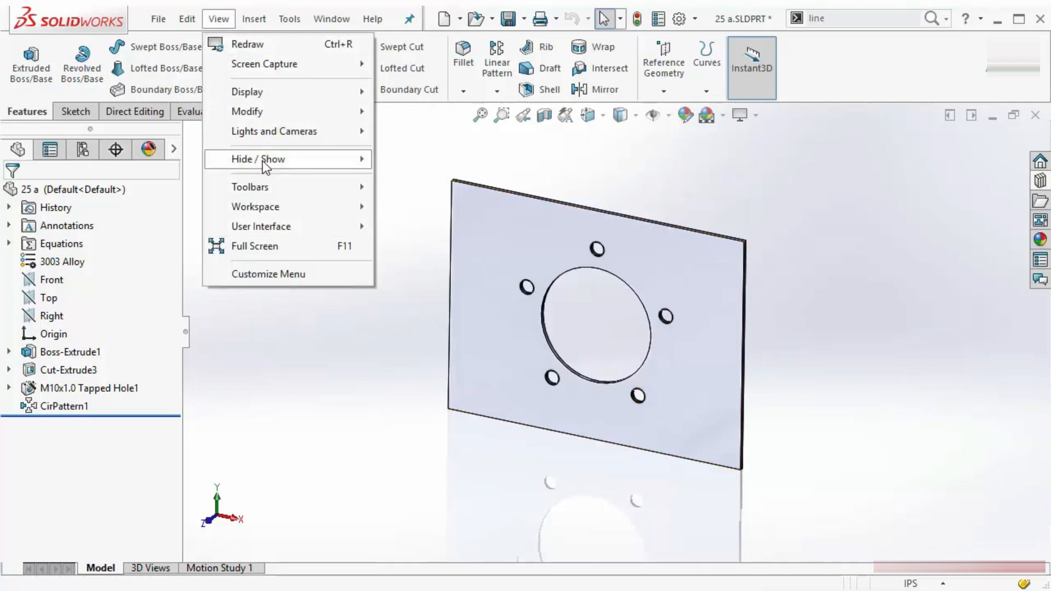
mouse_move(262, 160)
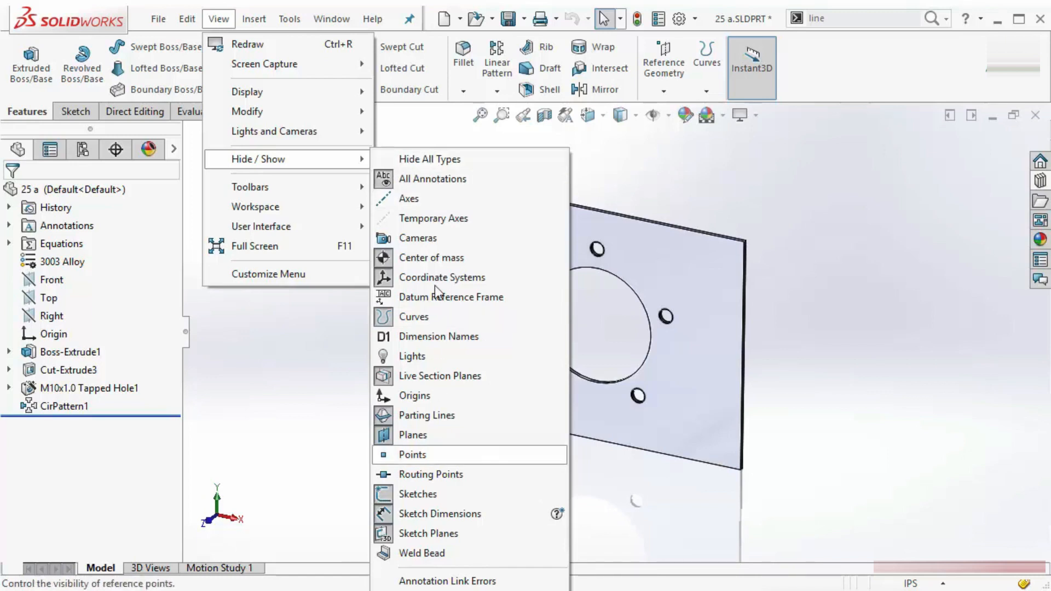
left_click(429, 159)
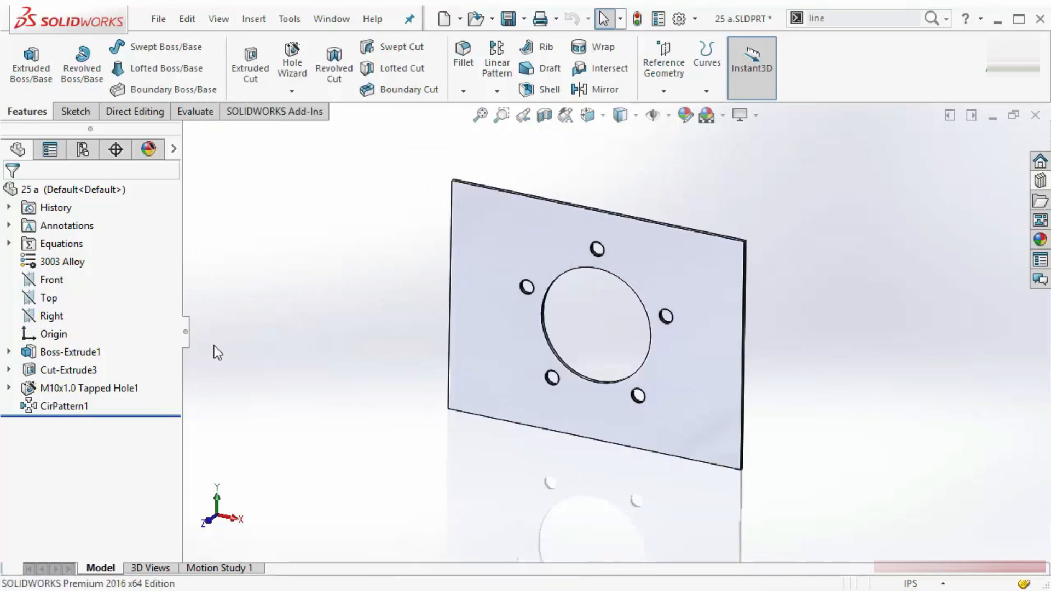
Set the plate's Front plane to shown and inspect which visibility options are available while Hide All Types is active.
right_click(50, 280)
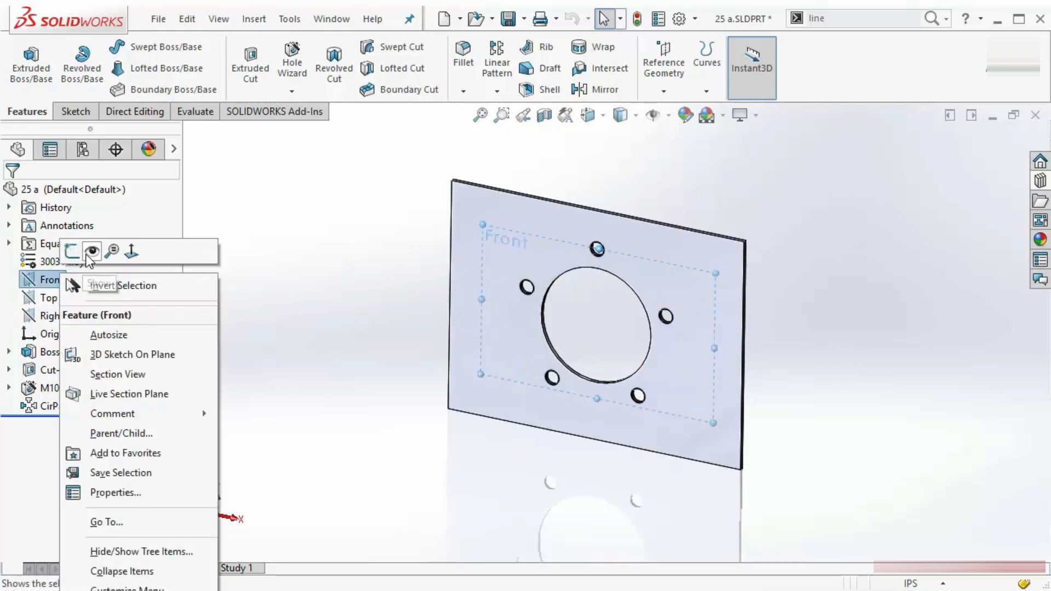
left_click(90, 251)
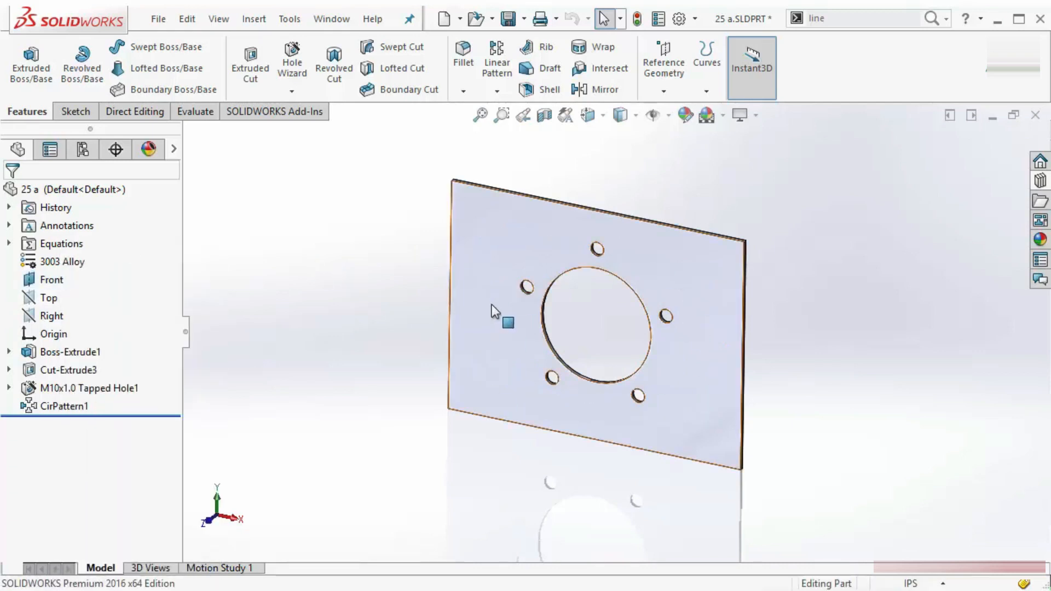
left_click(666, 115)
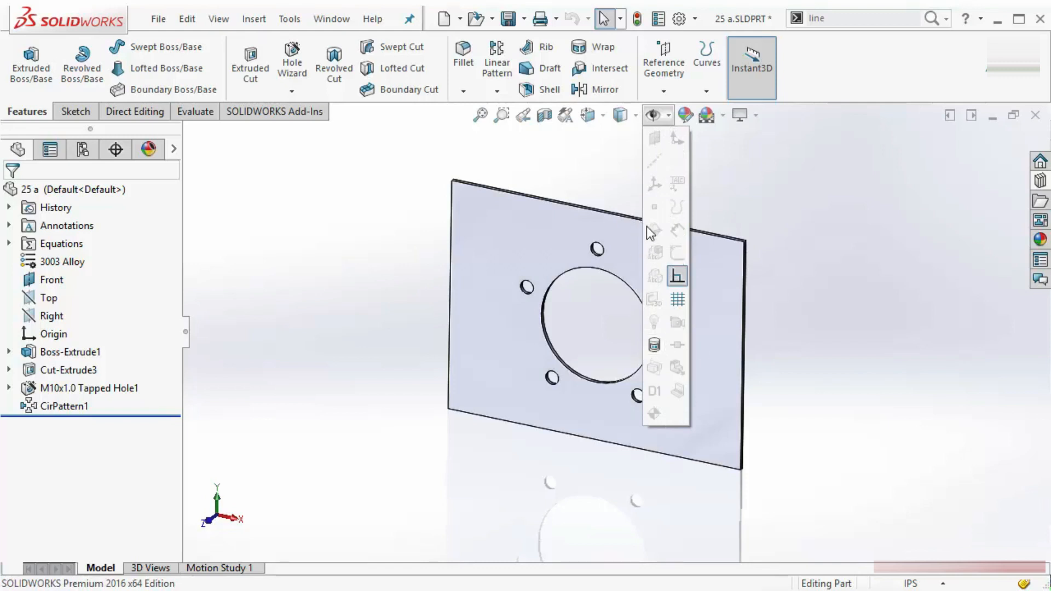
left_click(218, 19)
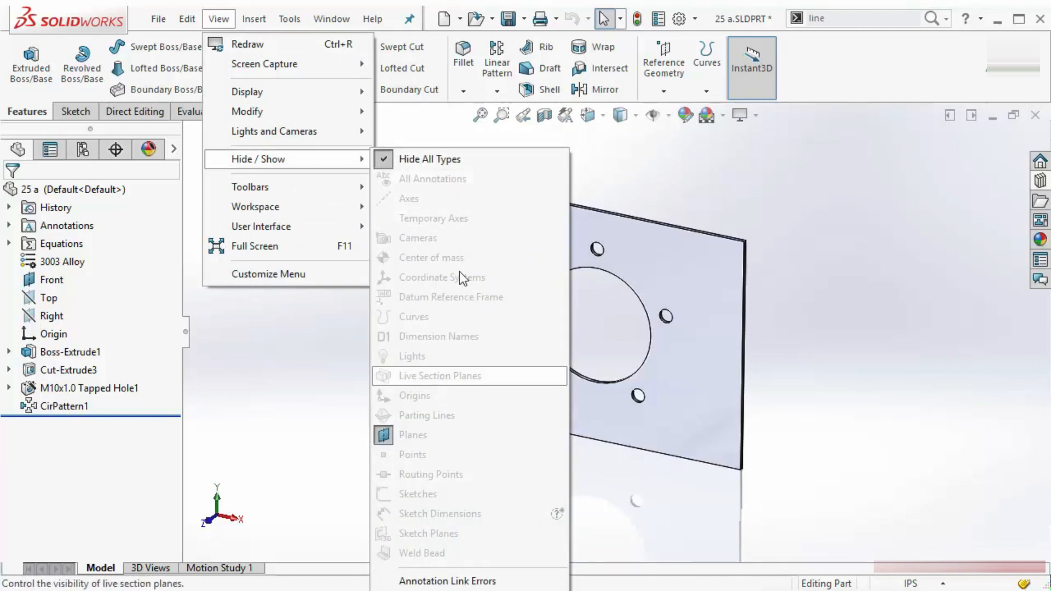
left_click(313, 421)
Turn off Hide All Types for the plate part.
left_click(219, 19)
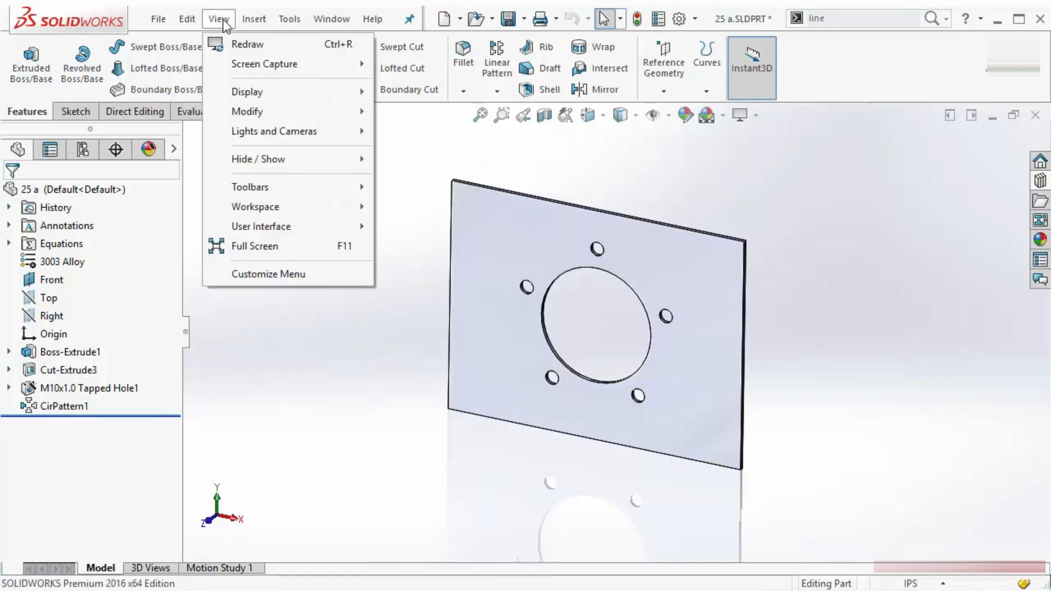
mouse_move(275, 163)
left_click(418, 159)
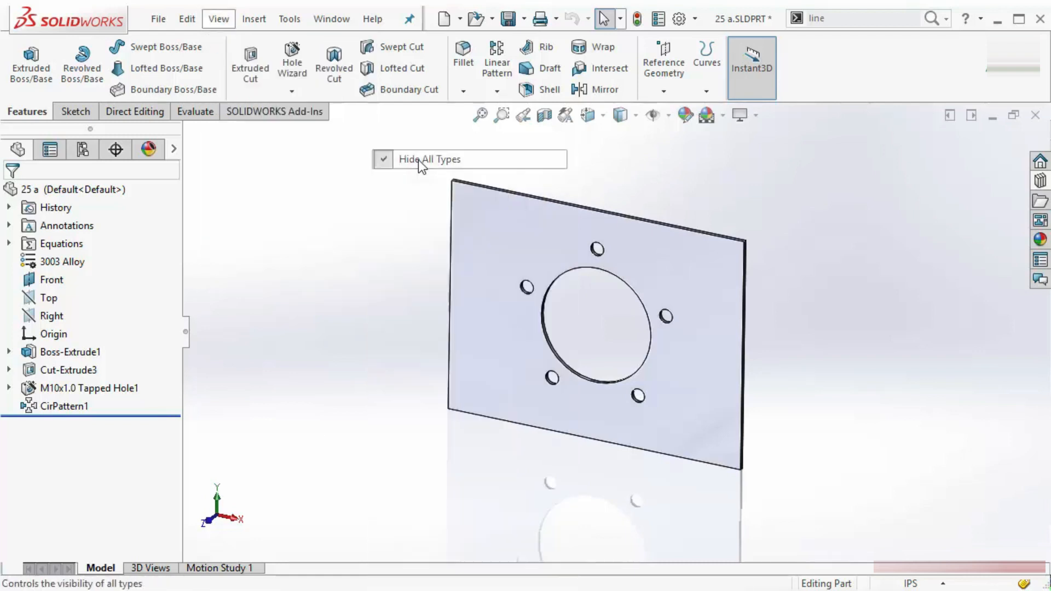
left_click(331, 18)
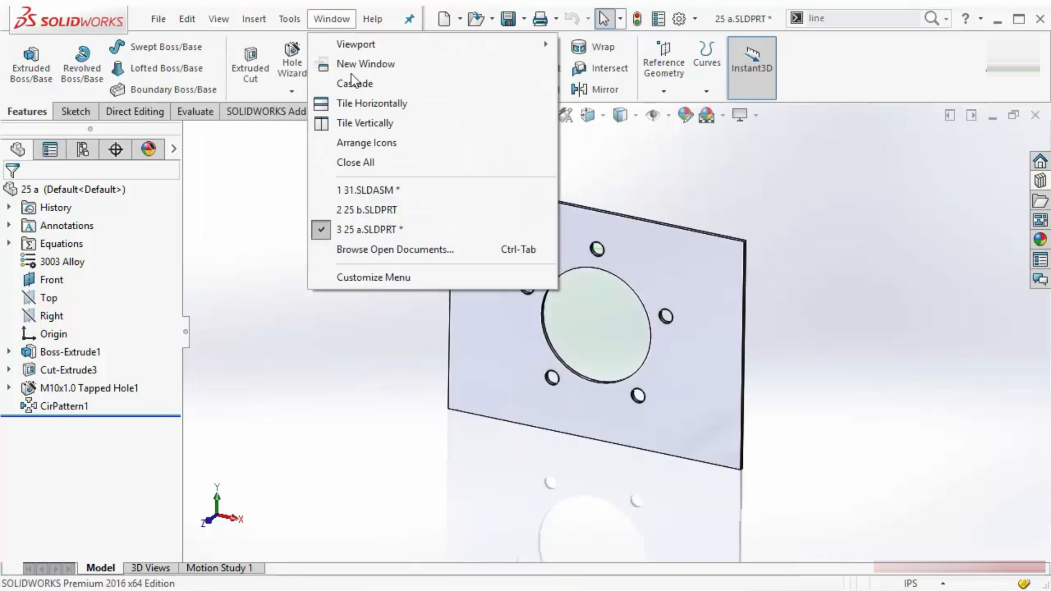
left_click(331, 333)
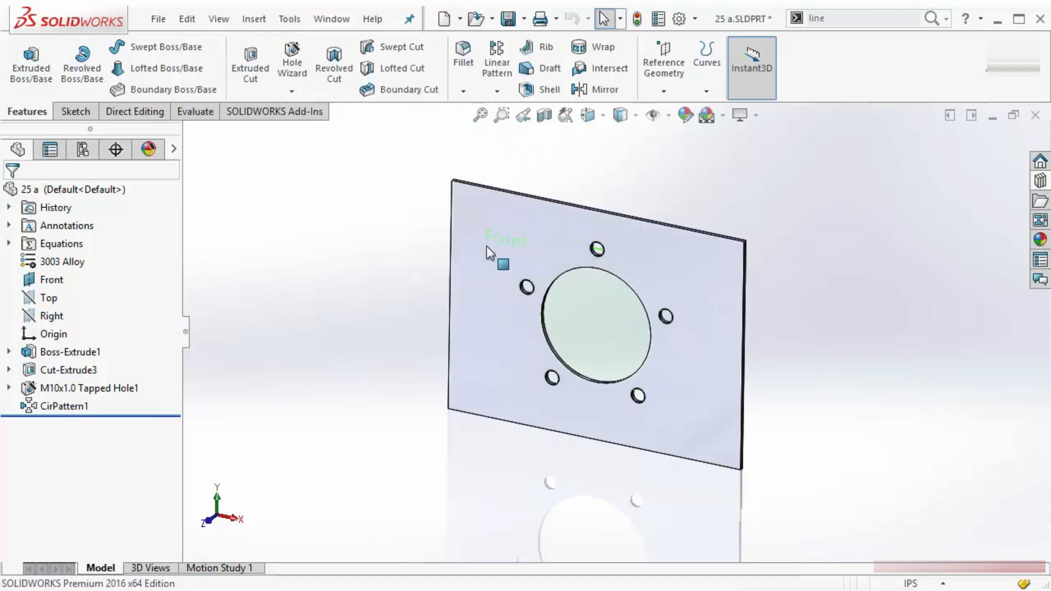
Show Sketch1 of the plate's Boss-Extrude1.
left_click(9, 352)
right_click(55, 369)
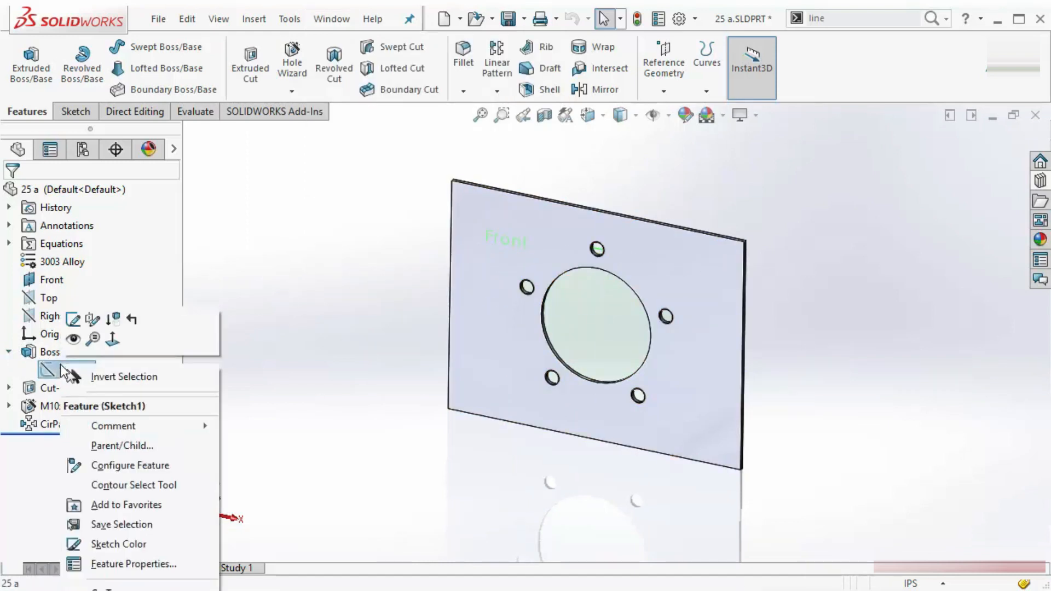
key("Escape")
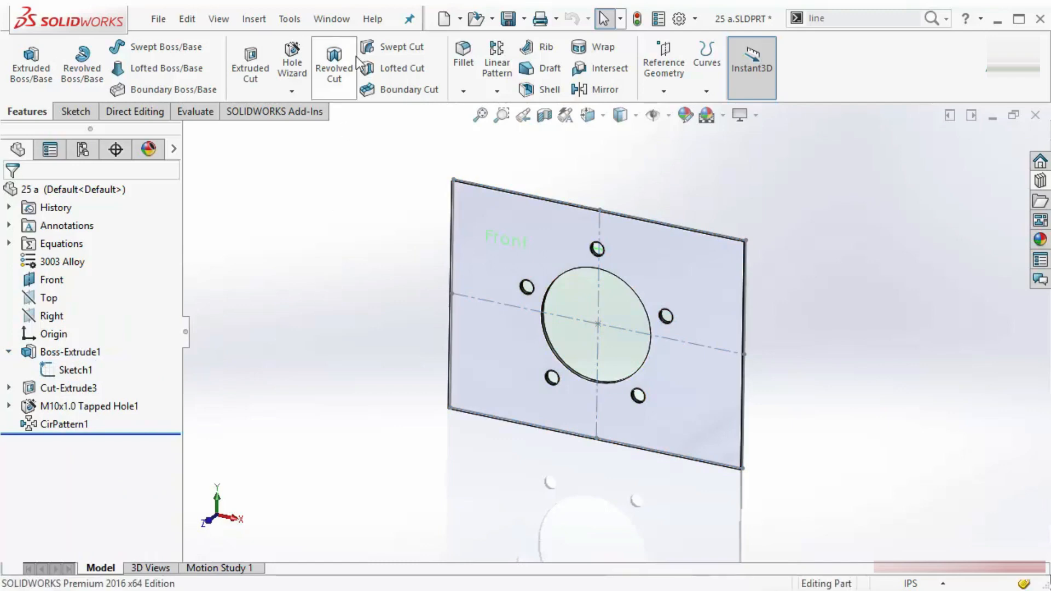
Switch back to assembly 31 and turn off the display of sketches and sketch dimensions.
left_click(331, 19)
left_click(368, 190)
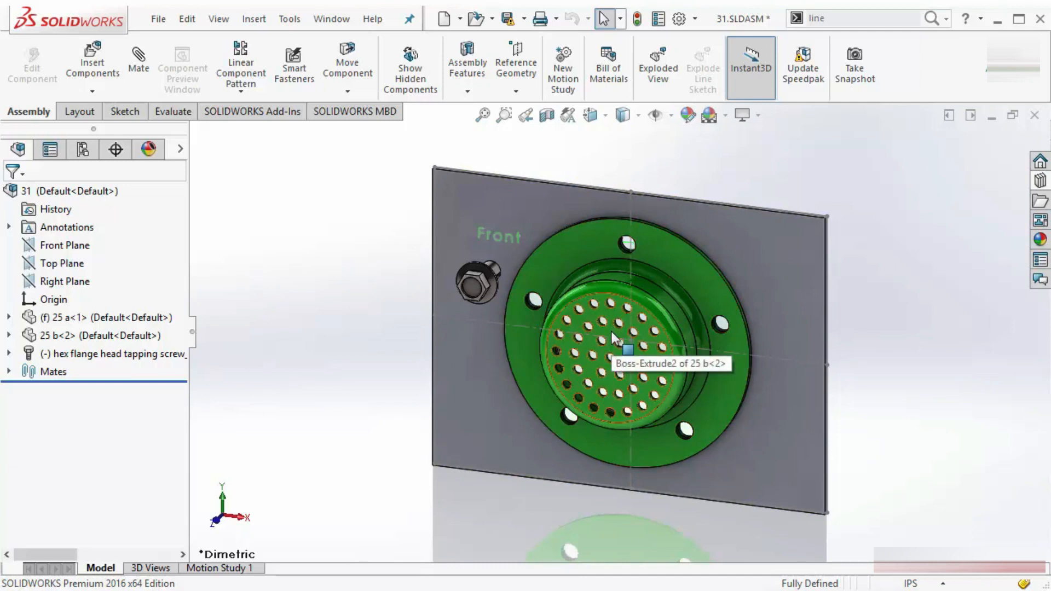
left_click(668, 116)
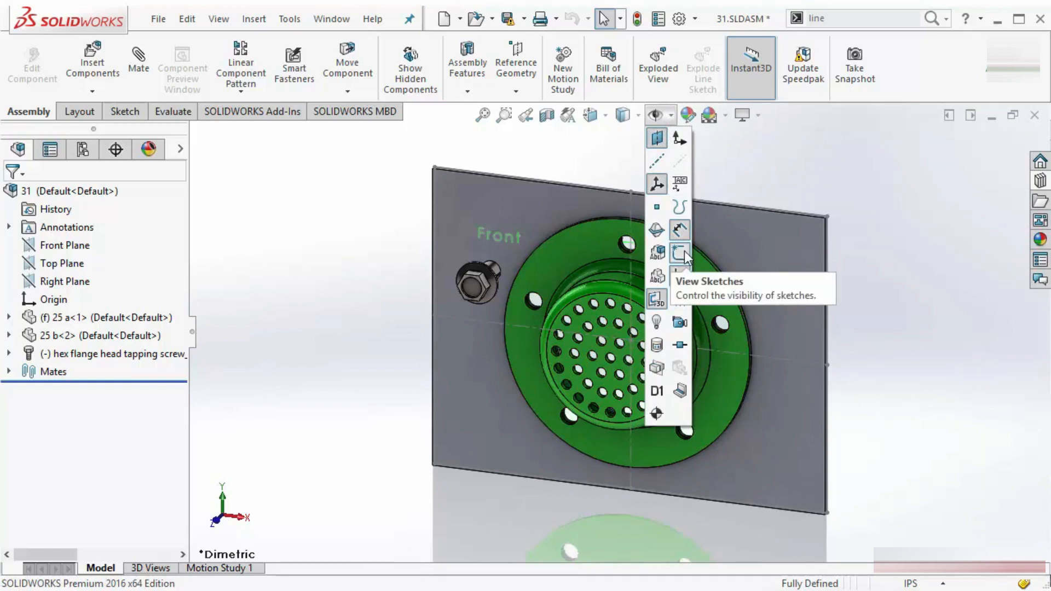
left_click(679, 251)
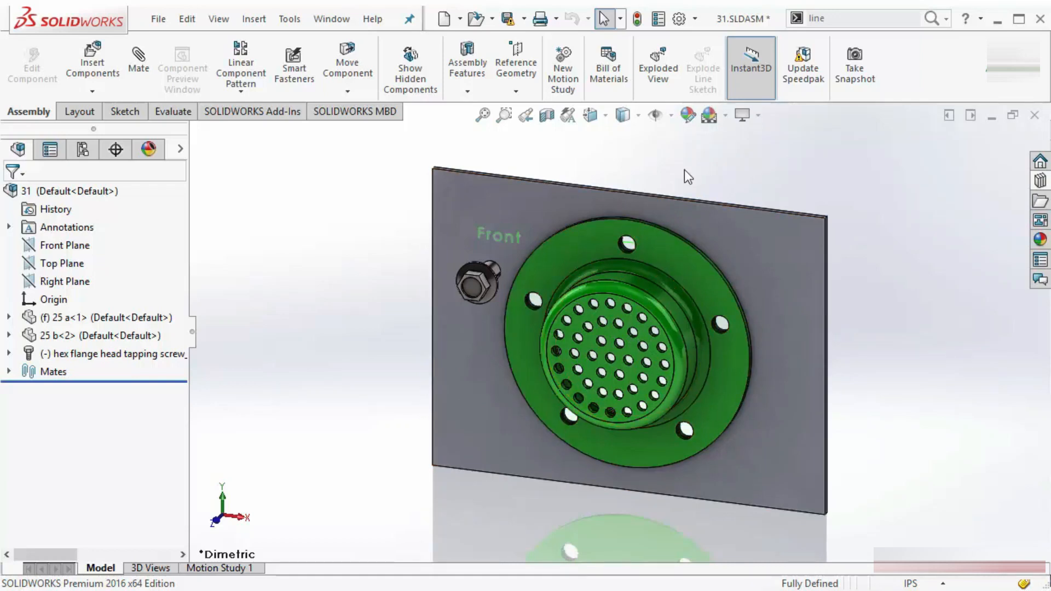
left_click(671, 116)
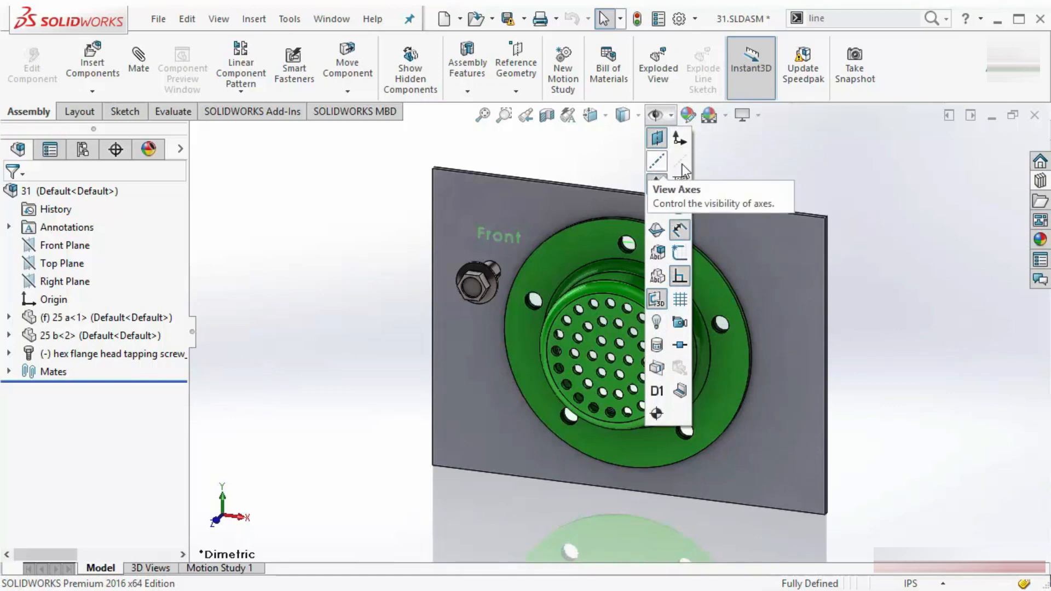
left_click(681, 230)
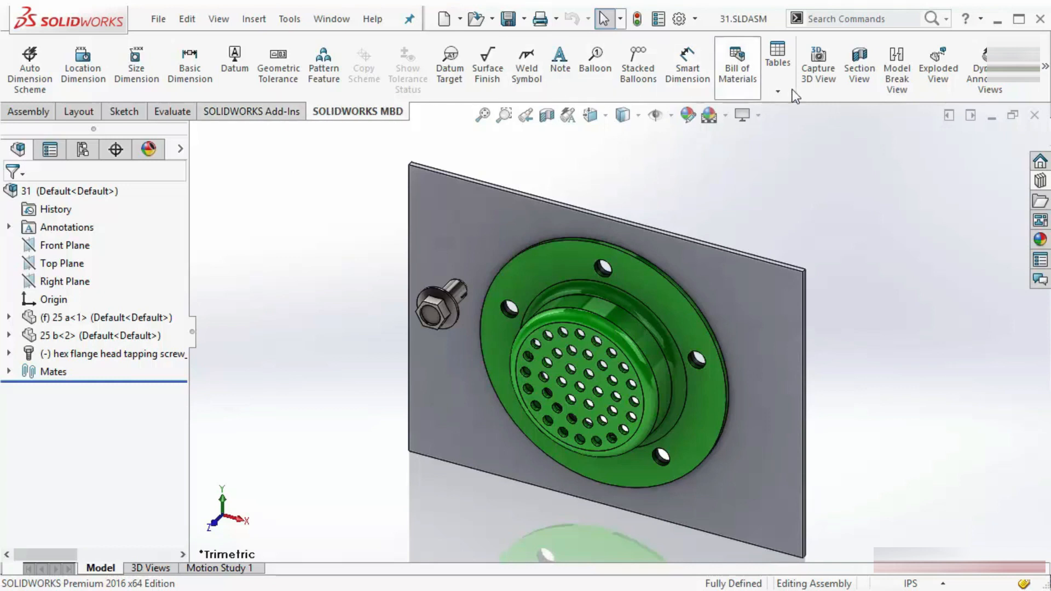
Review the SOLIDWORKS Add-Ins and SOLIDWORKS MBD command sets and the list of available CommandManager tabs, then return to the Assembly commands.
left_click(283, 112)
right_click(267, 116)
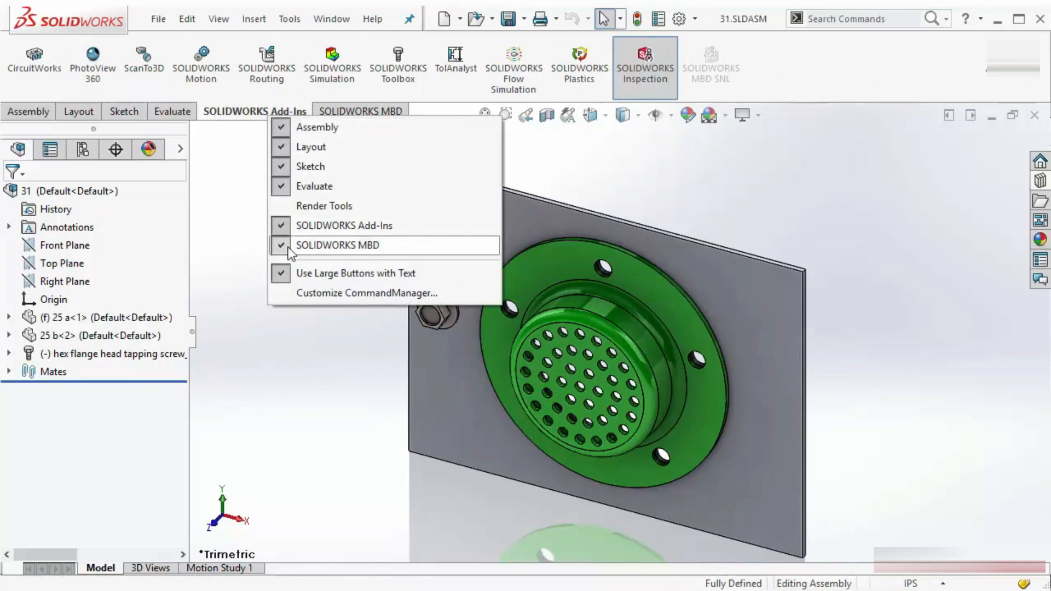
left_click(231, 200)
left_click(360, 112)
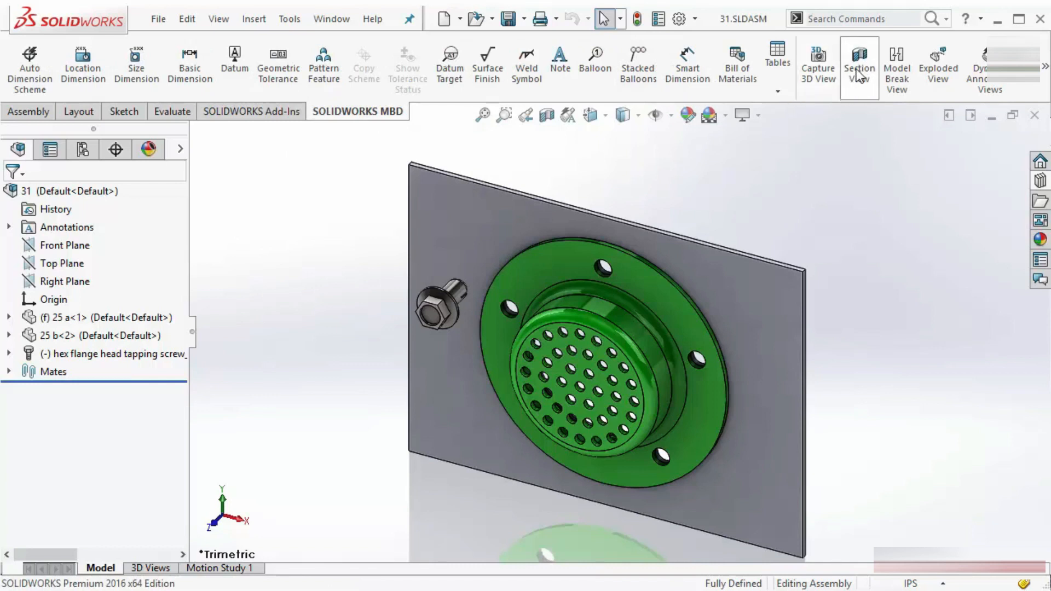
left_click(43, 110)
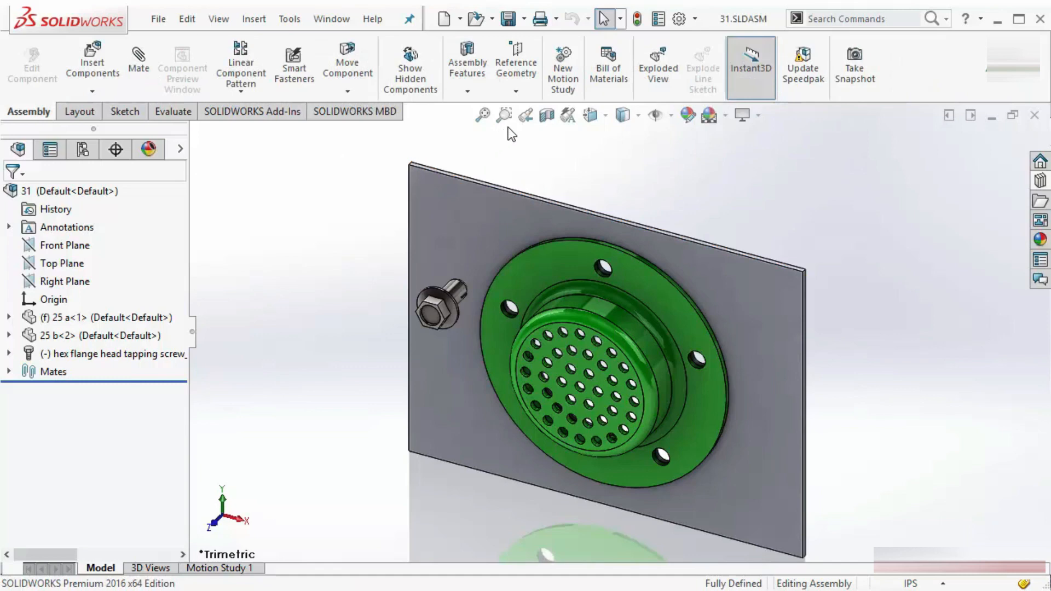
Start a section view of the assembly and preview the cut on the Front, Top and Right planes in turn.
left_click(546, 116)
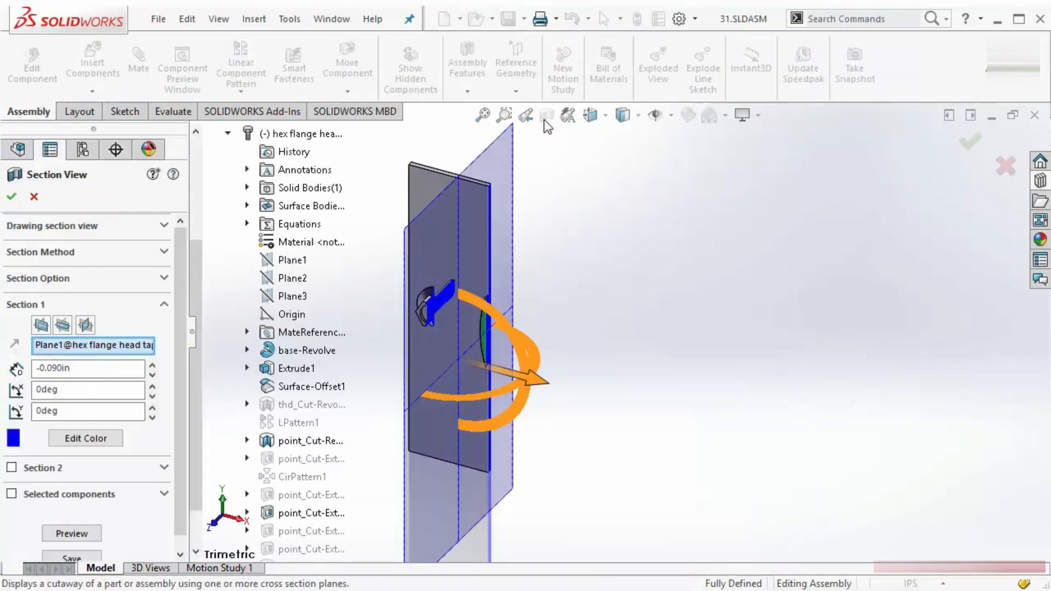
left_click(164, 305)
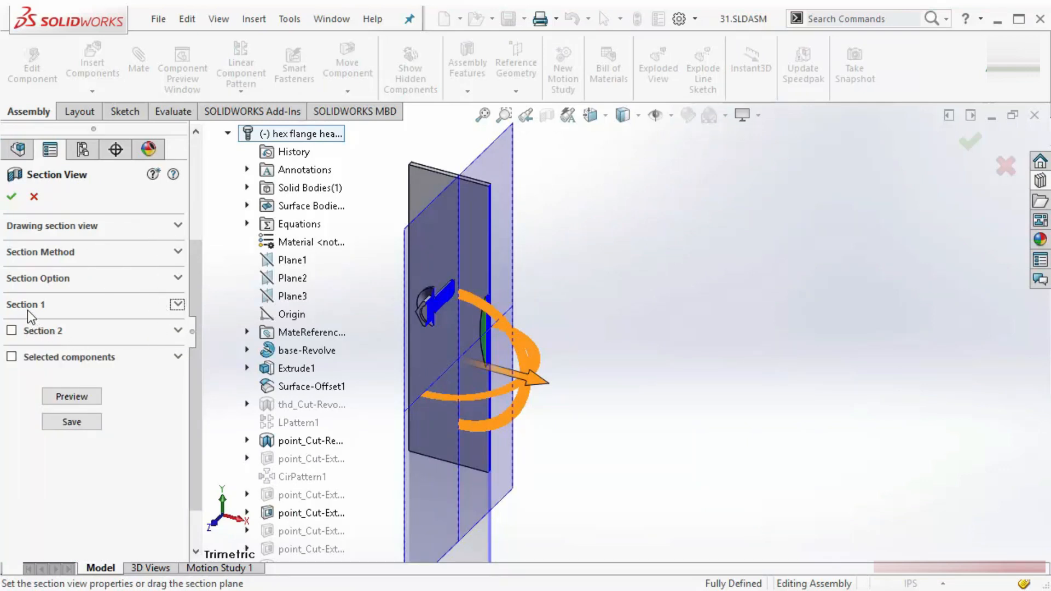
left_click(177, 305)
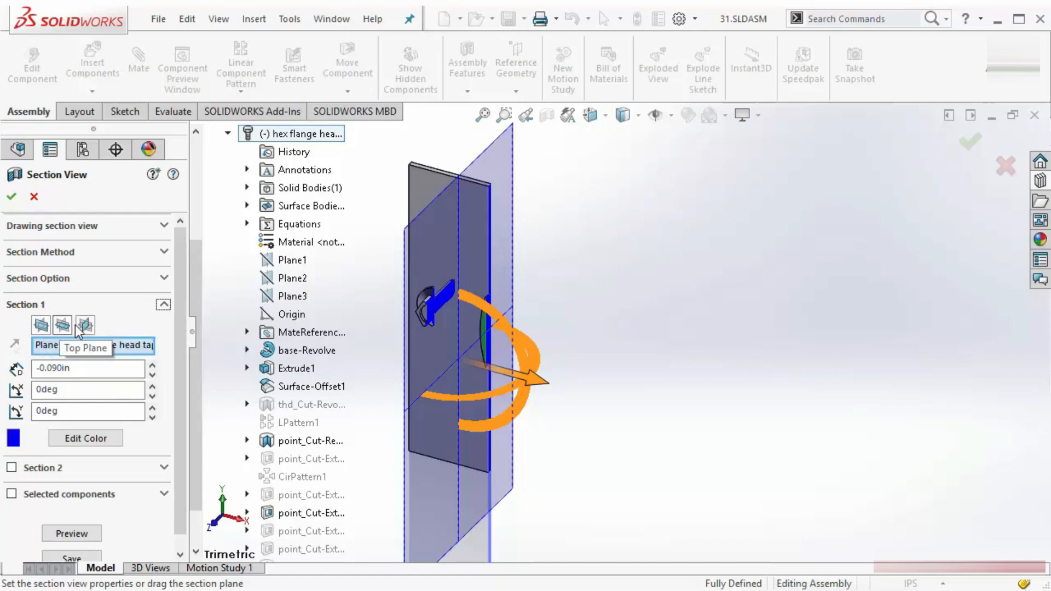
left_click(42, 327)
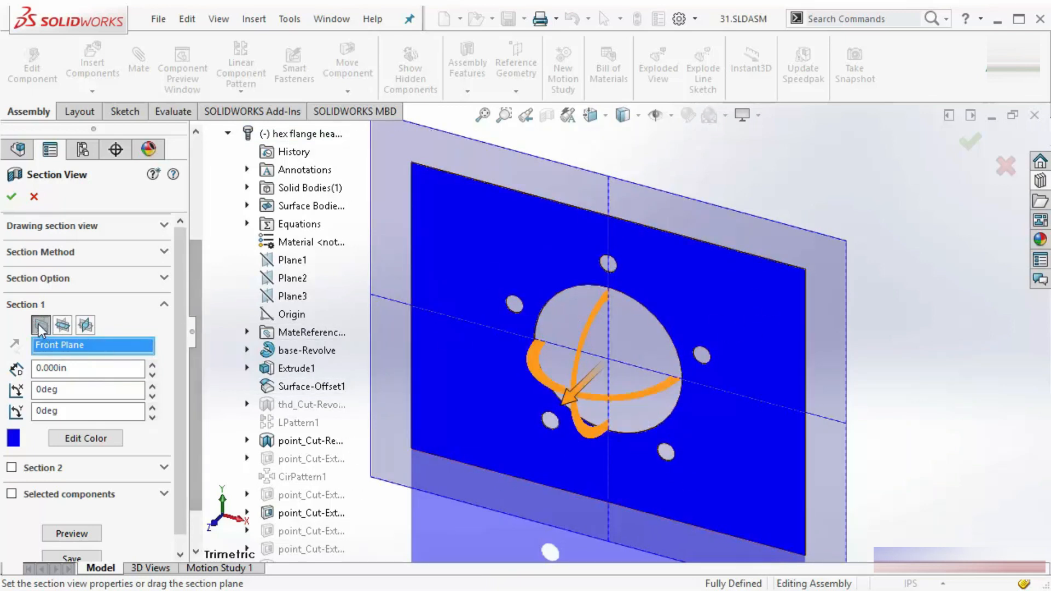
left_click(63, 326)
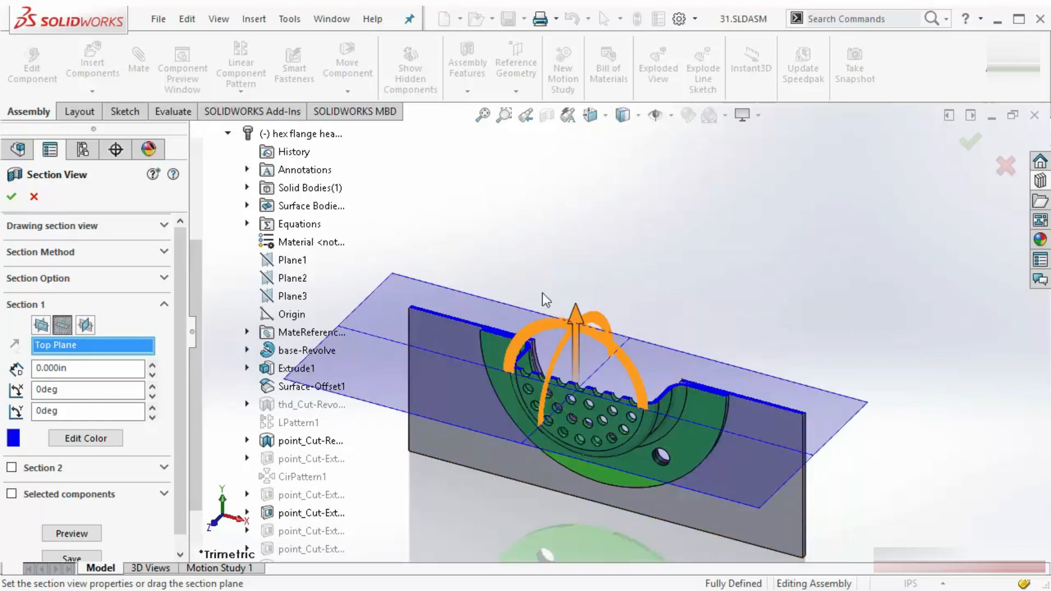
left_click(85, 326)
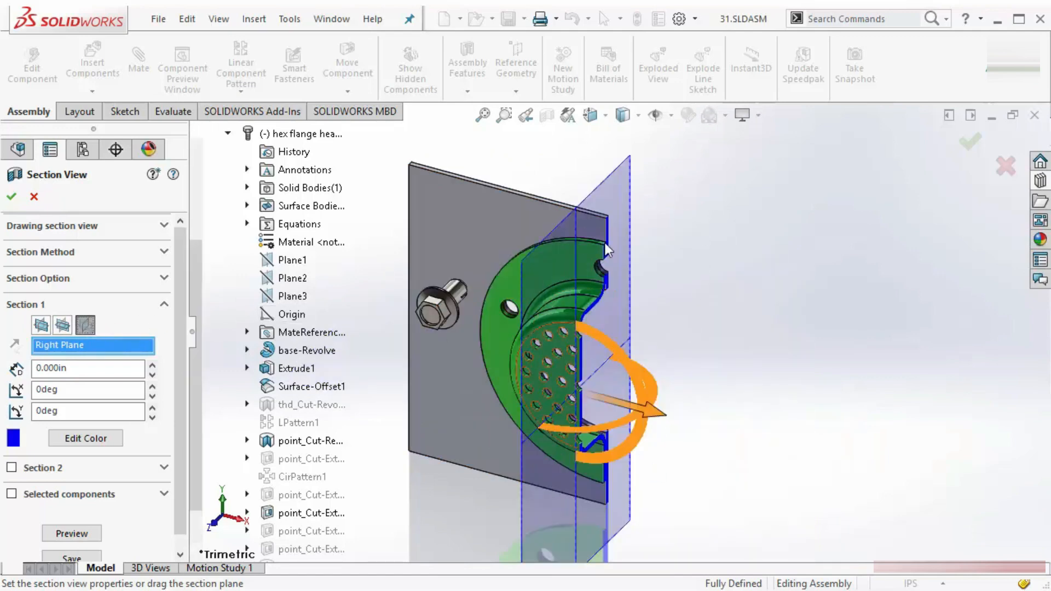
Move the Right Plane section freehand to an offset of about 0.67 in, reset it to 0, and set it to 1 in.
scroll(536, 345, "up", 3)
scroll(584, 347, "down", 2)
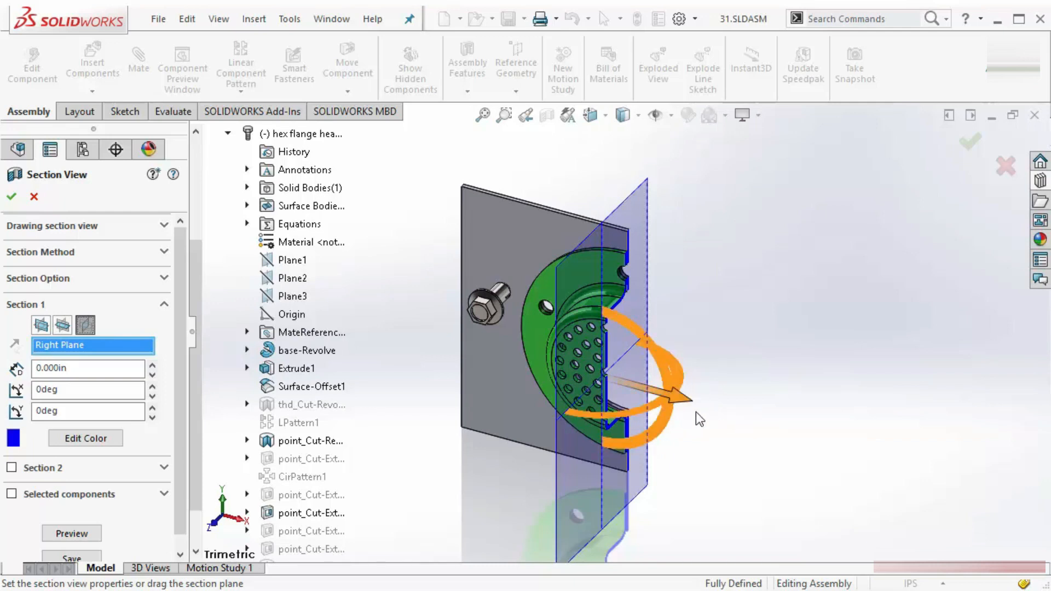
scroll(693, 417, "down", 1)
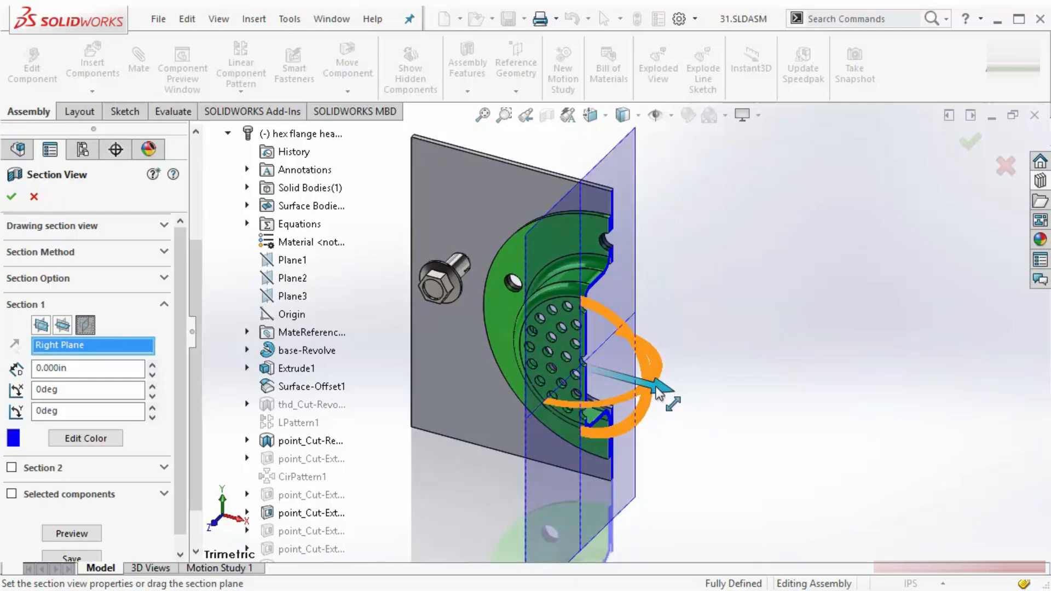
left_click_drag(667, 395, 704, 399)
left_click(52, 370)
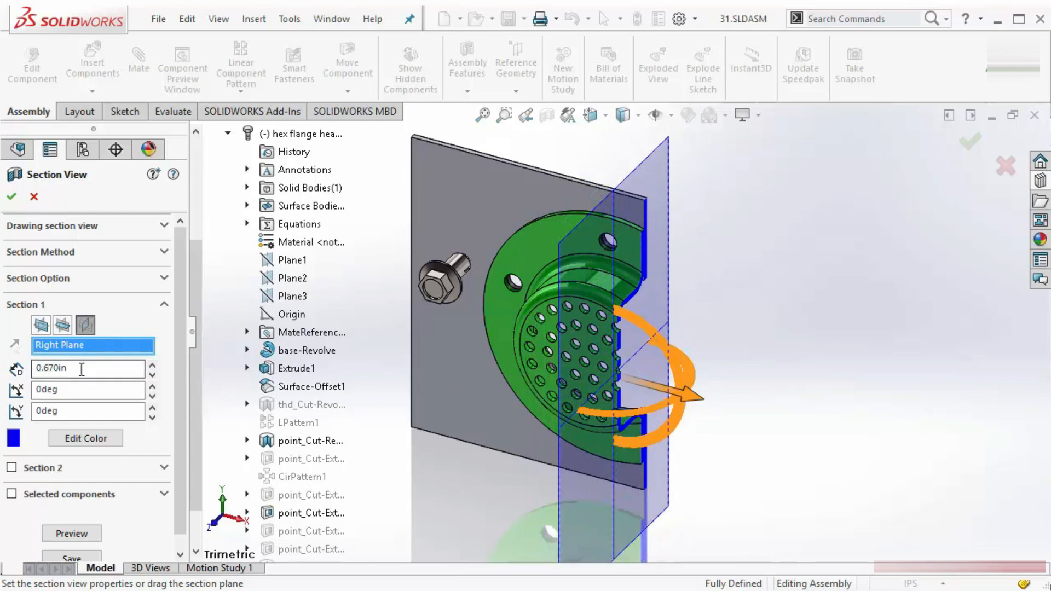
double_click(52, 370)
type("0")
key("Return")
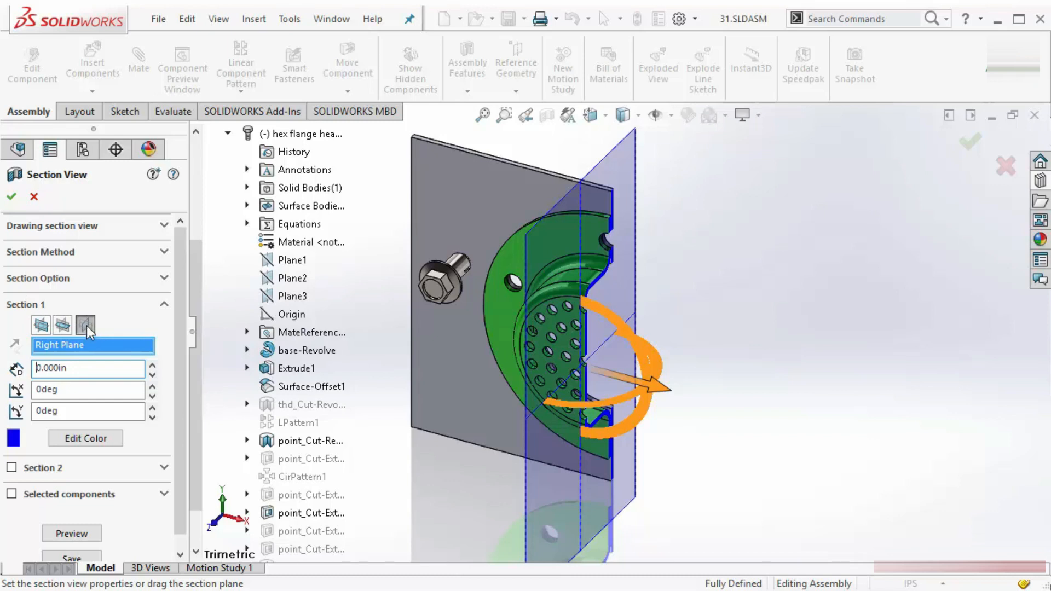
double_click(52, 369)
key("Return")
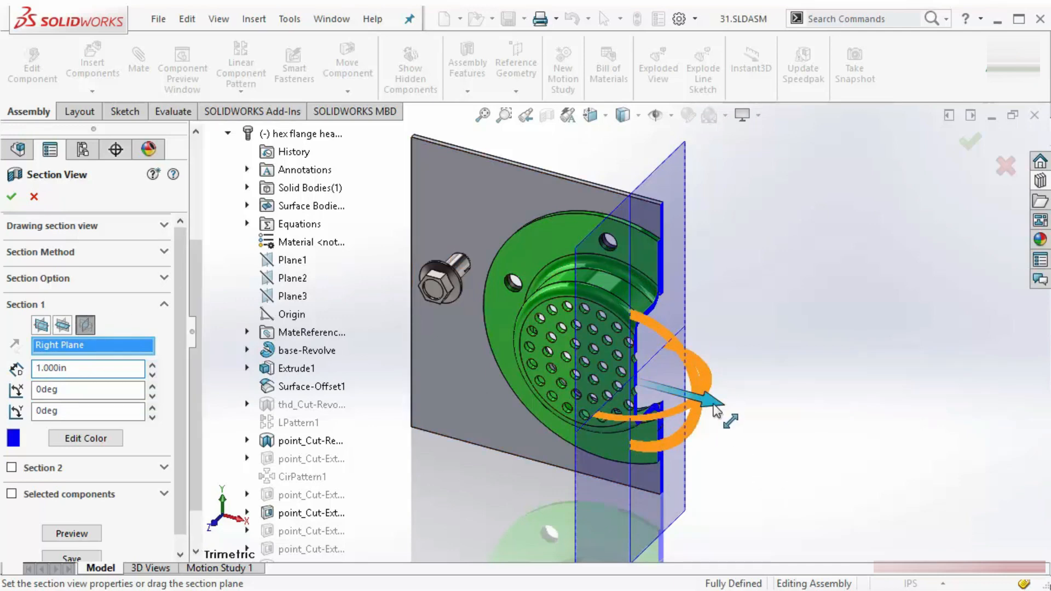
Shift and tilt the section plane freehand to about -0.35 in, 338° in X and 328° in Y, apply the section, and turn it off.
left_click_drag(730, 418, 616, 385)
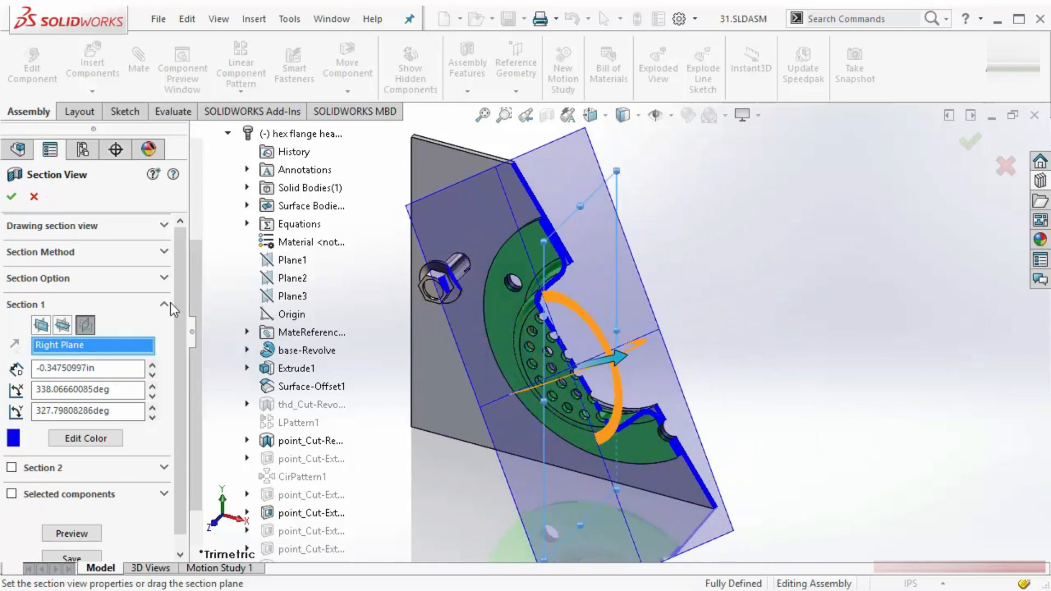
left_click(13, 197)
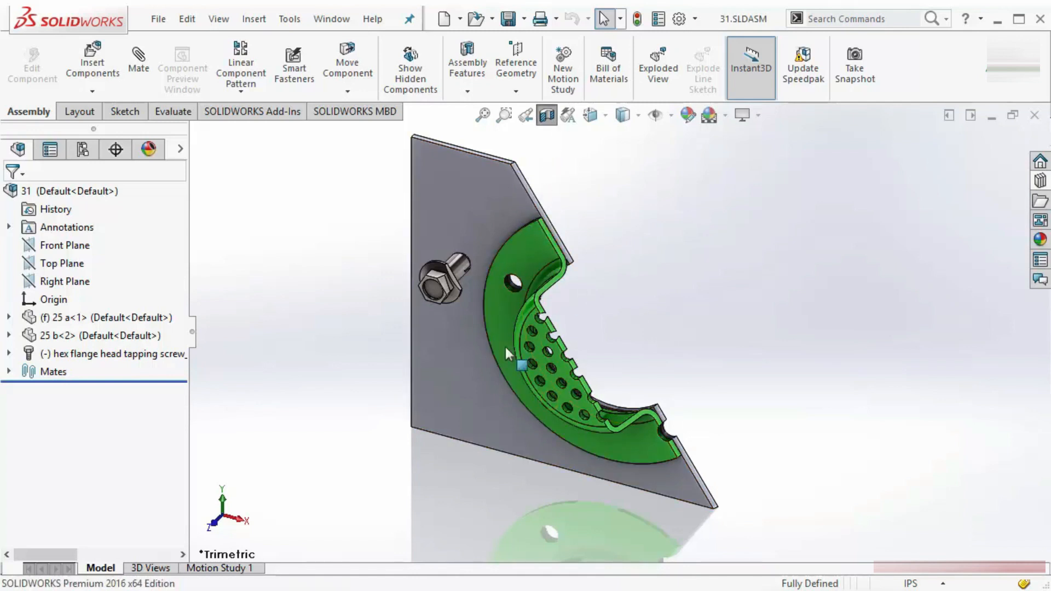
left_click(548, 116)
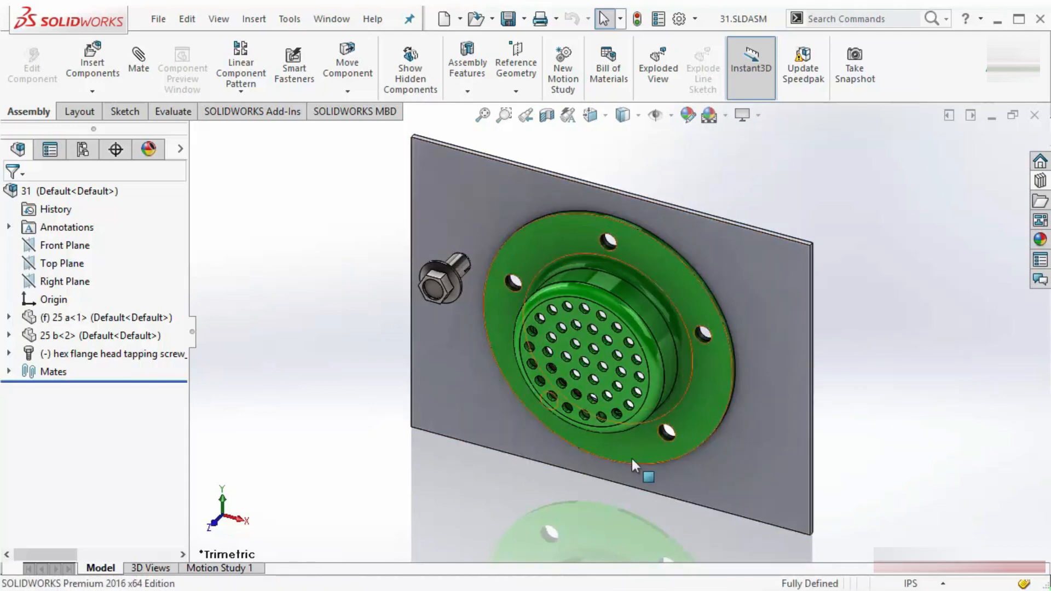
Reopen the section view and switch the cut to the Top Plane and then to the Right Plane.
left_click(545, 115)
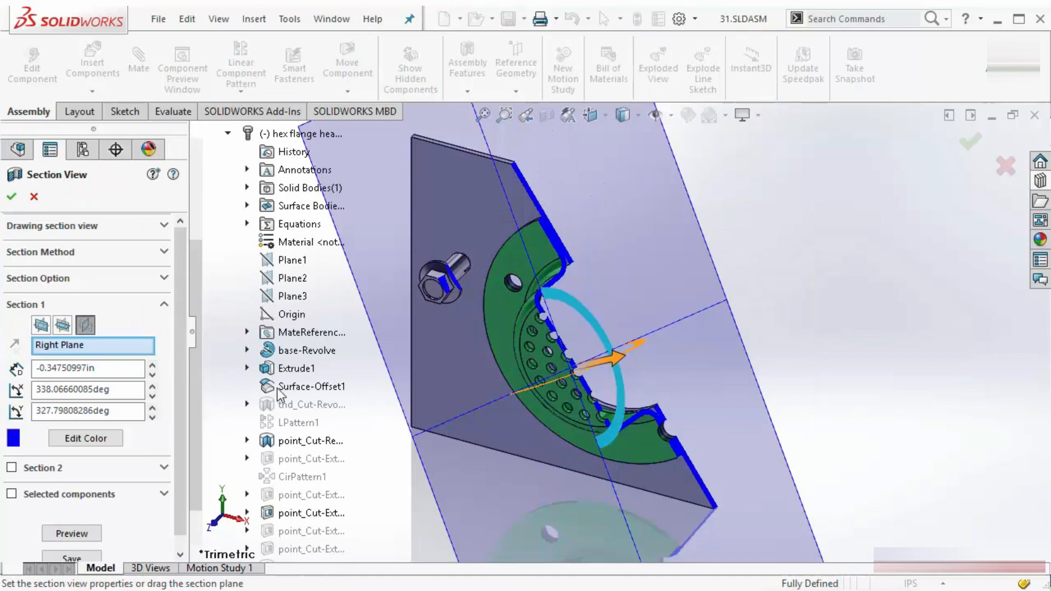
left_click(63, 326)
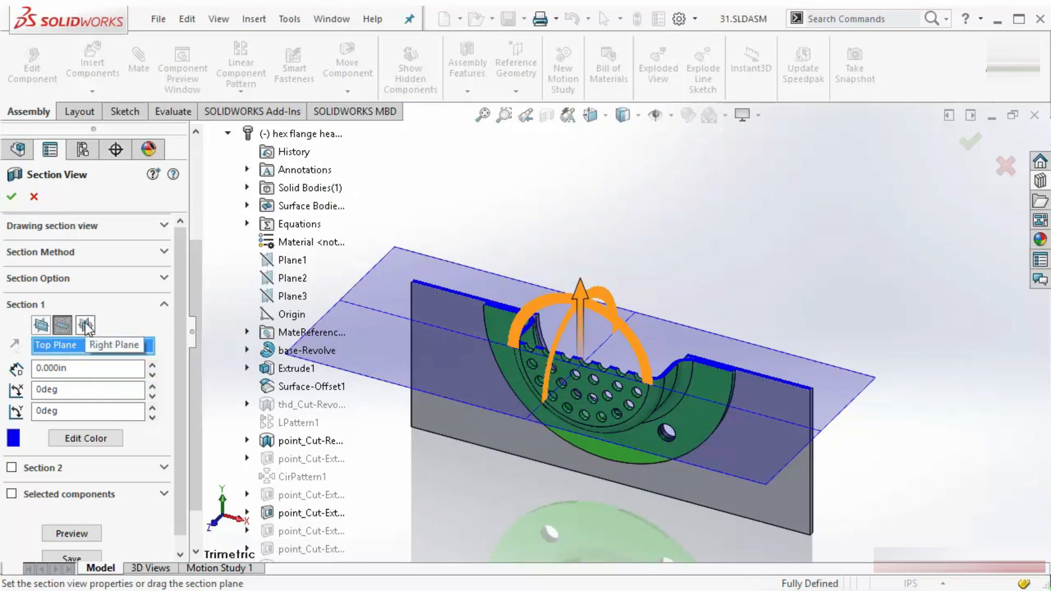
left_click(86, 325)
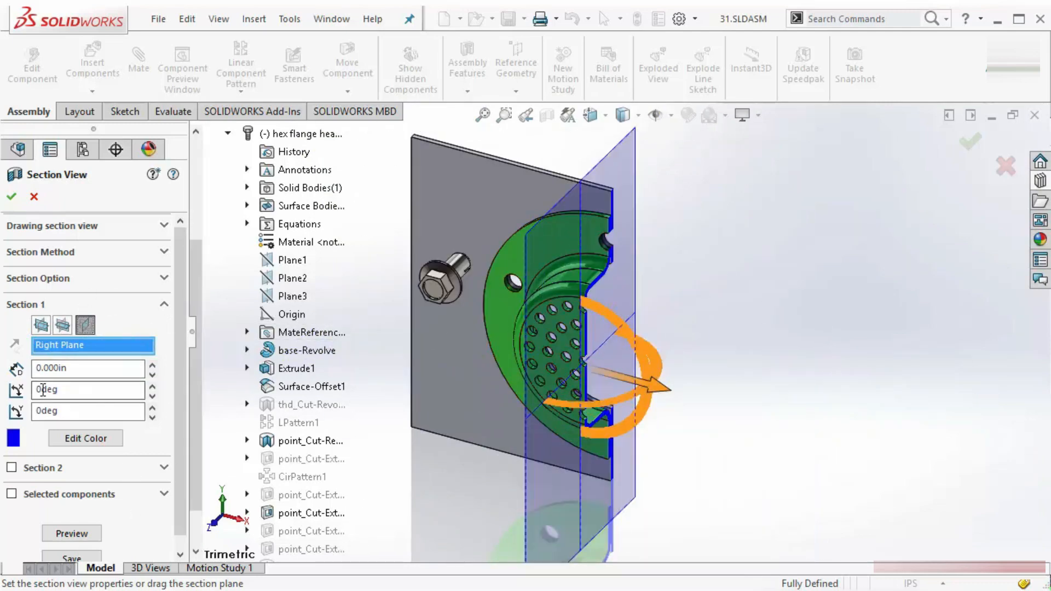
Tilt the section plane freehand to about 344° in X, then reset its X rotation and its offset to 0.
left_click_drag(629, 438, 591, 437)
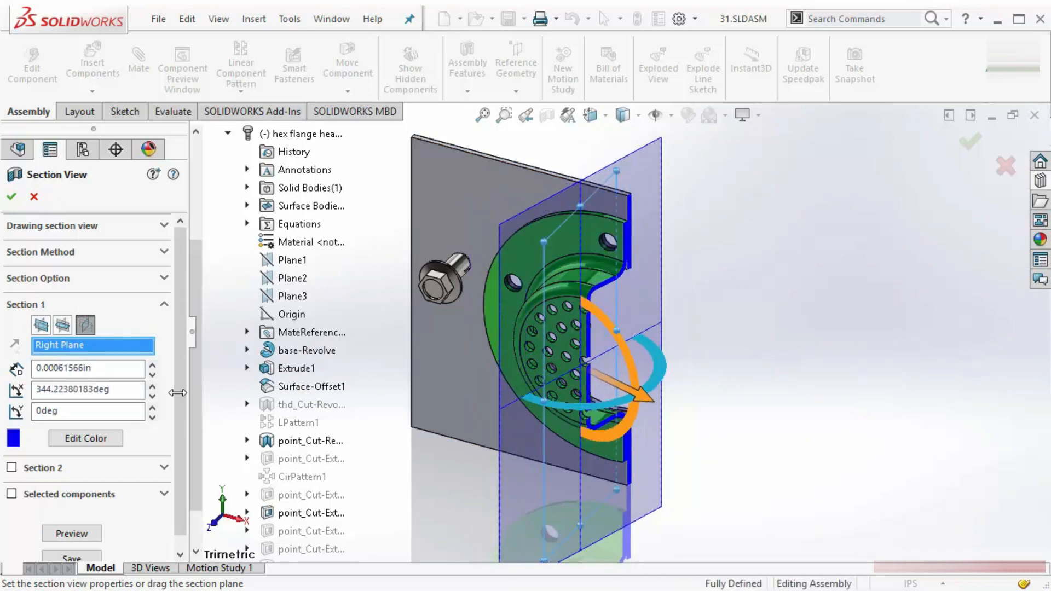
double_click(115, 389)
type("0")
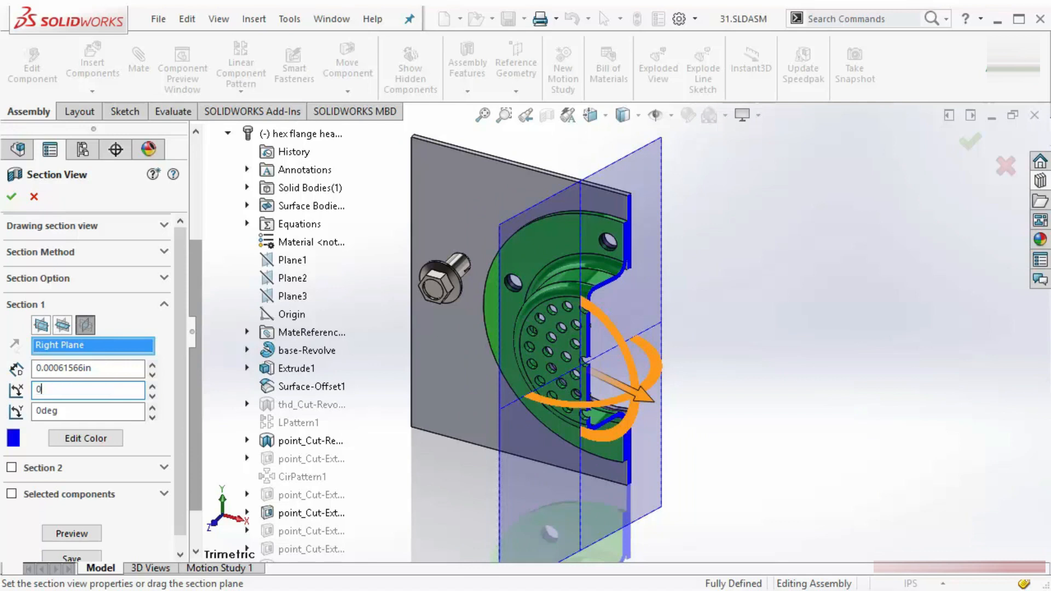
key("Tab")
key("shift+Tab")
key("shift+Tab")
type("0")
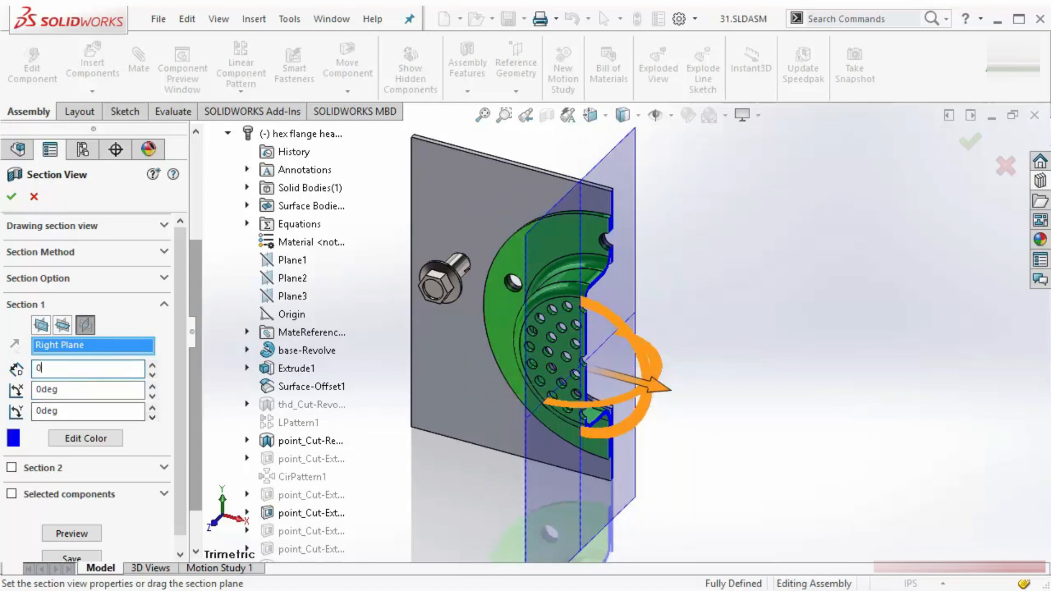
key("Return")
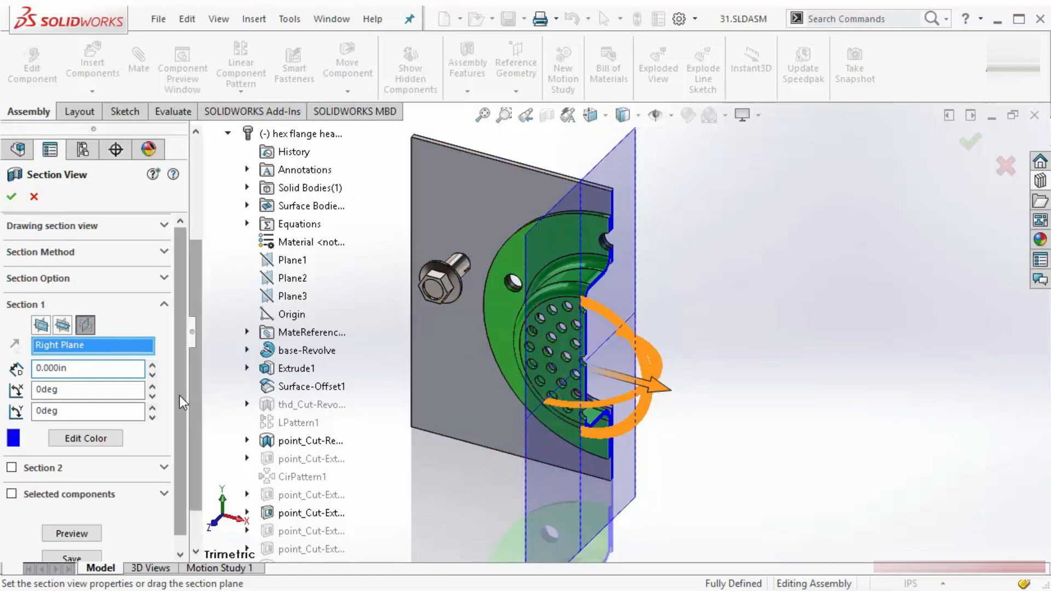
Enable section control by selected components and exclude the green flange 25 b<2> from the cut.
scroll(48, 497, "down", 1)
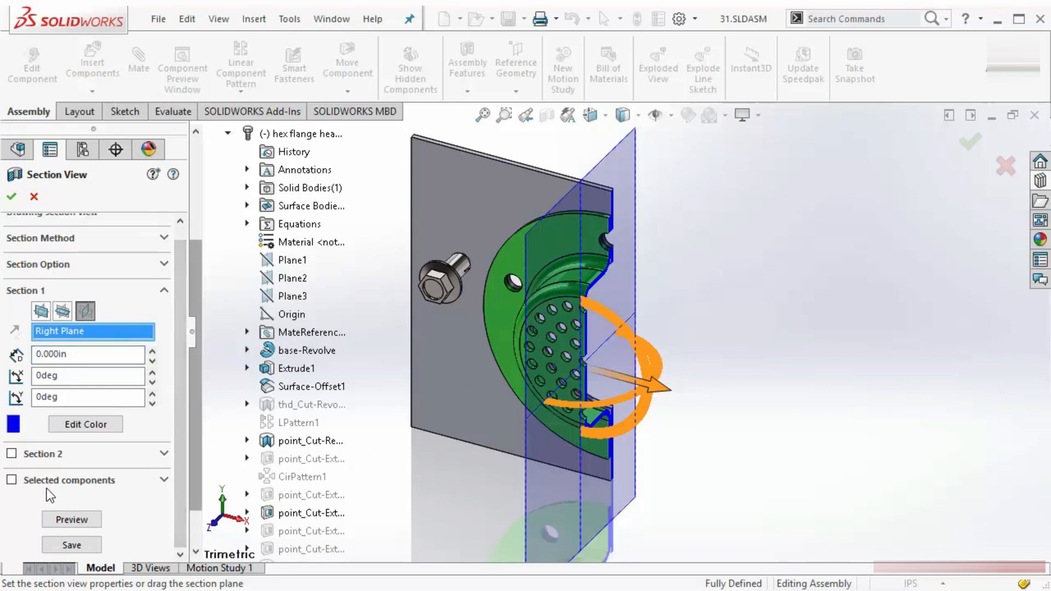
left_click(11, 480)
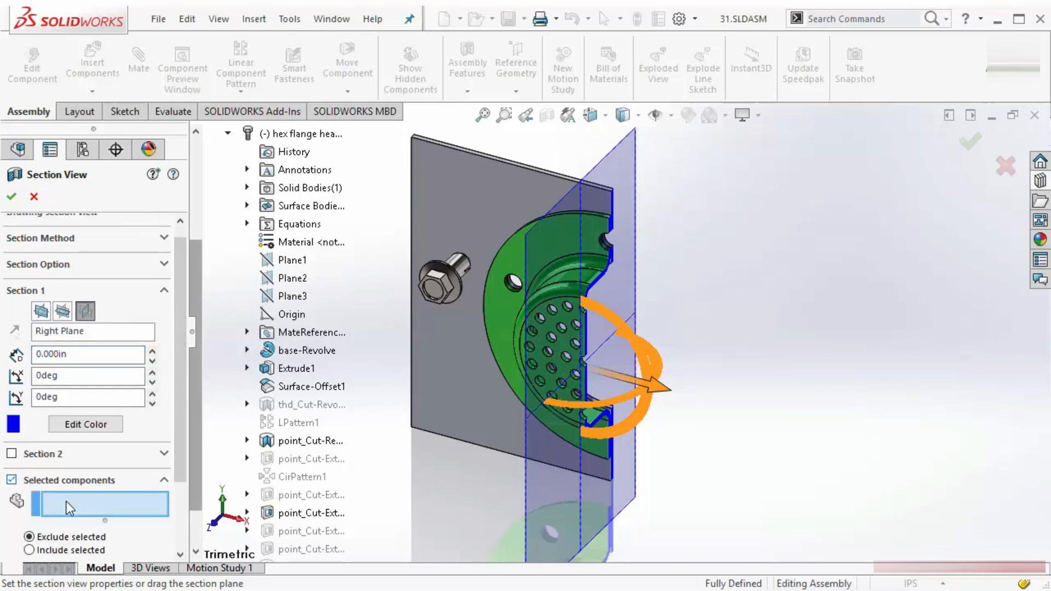
left_click(509, 260)
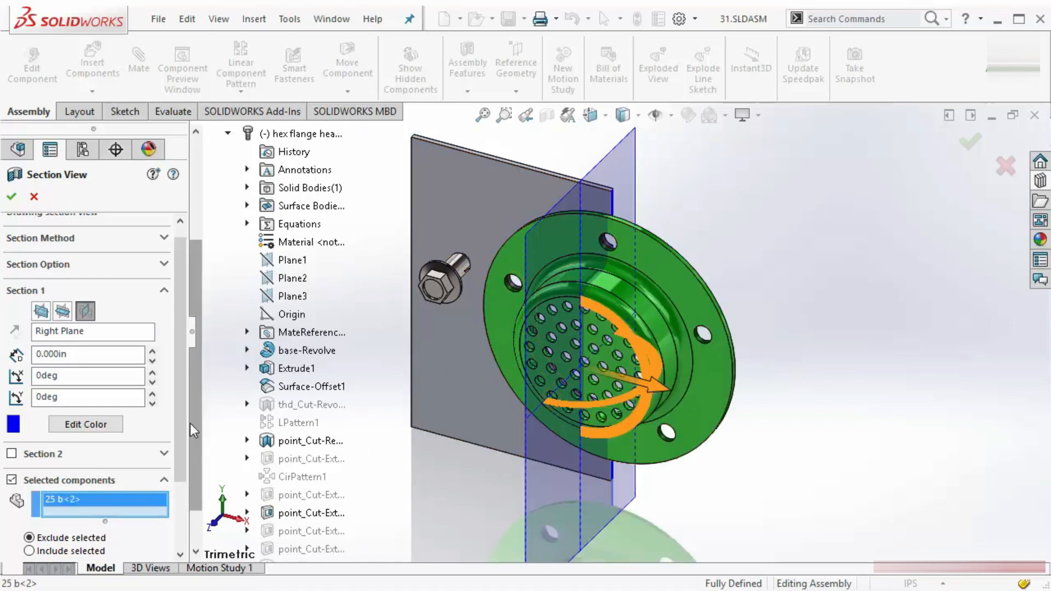
Switch the component option to Include selected so only flange 25 b<2> is sectioned, and apply the section view.
scroll(185, 441, "down", 1)
scroll(185, 441, "down", 3)
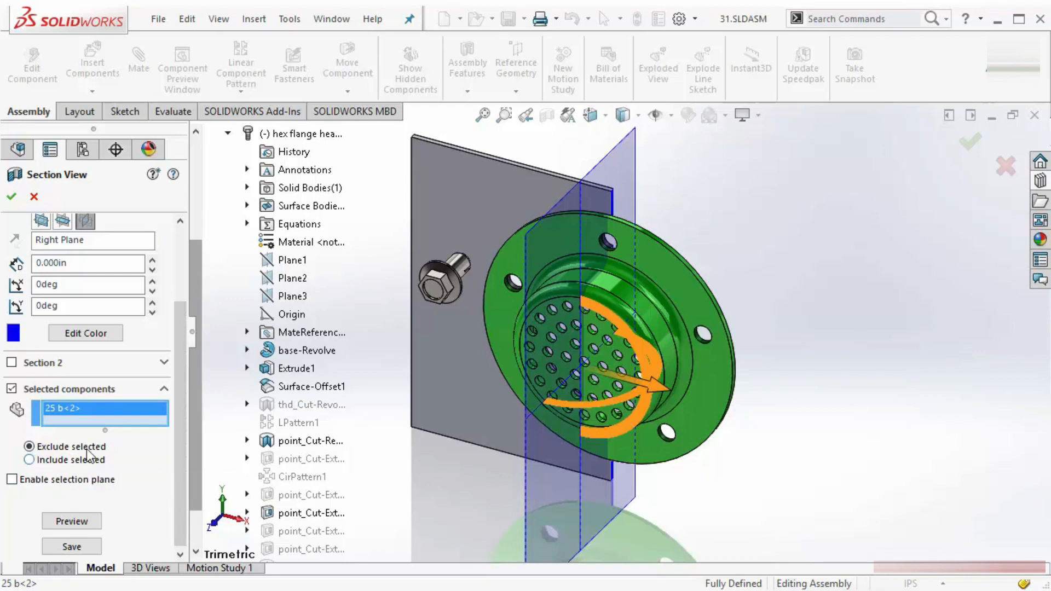
left_click(53, 467)
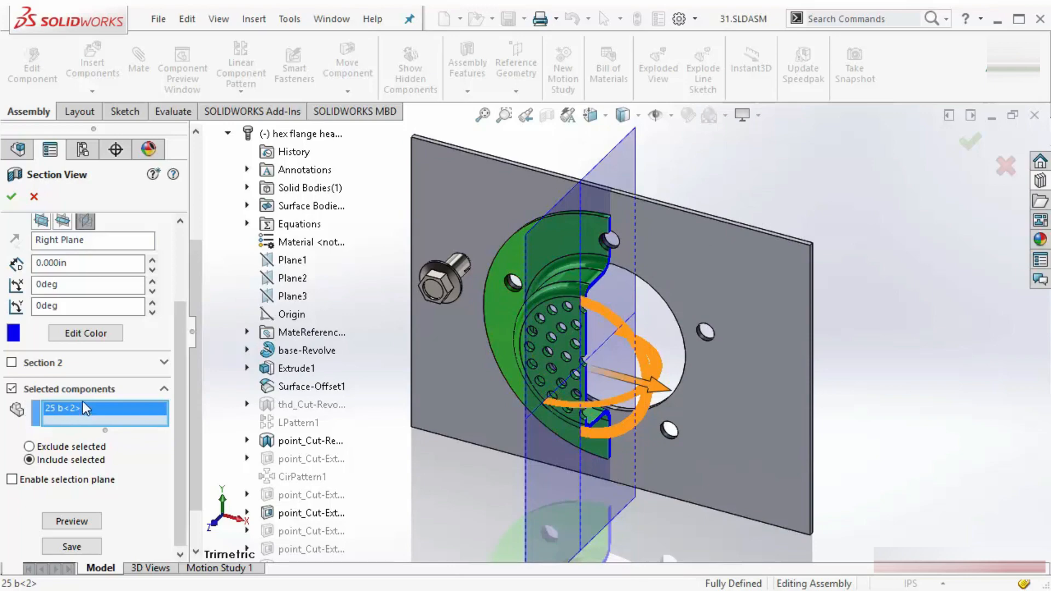
left_click(13, 199)
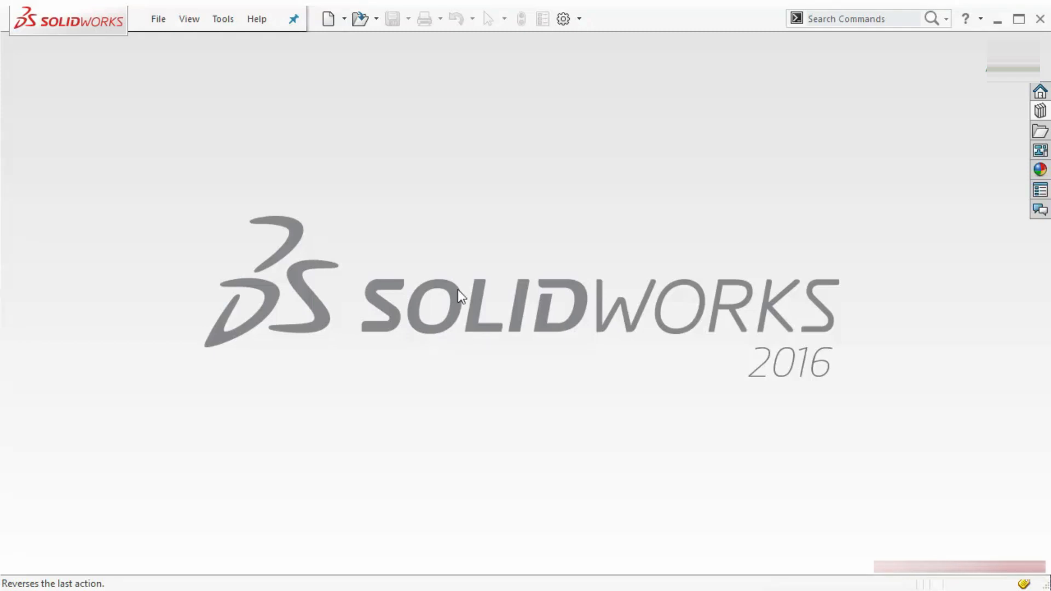
Create a new Part document, trying the Assembly and Drawing document types before choosing Part.
left_click(158, 20)
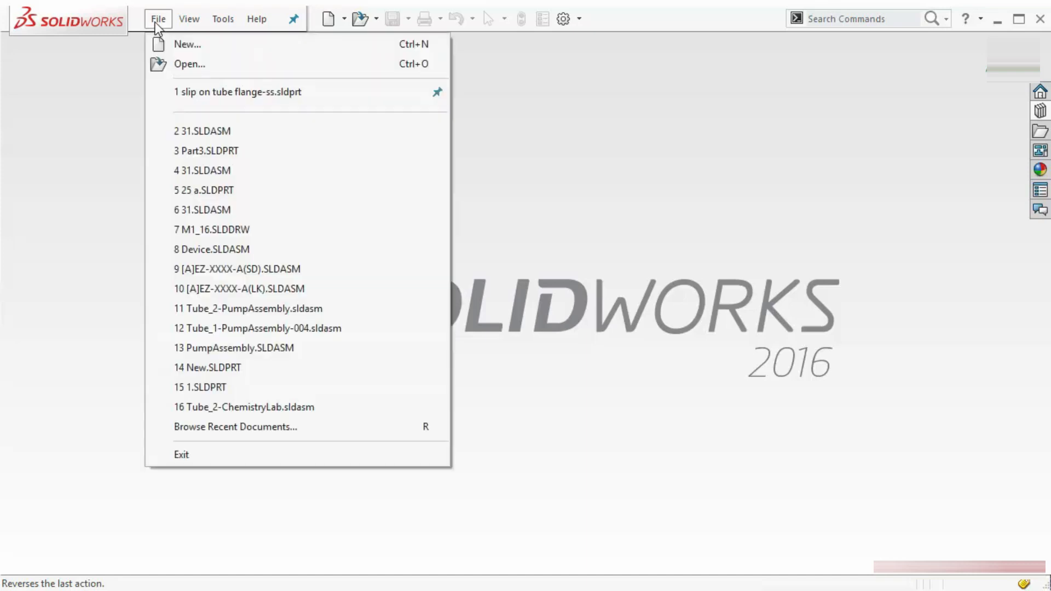
left_click(99, 129)
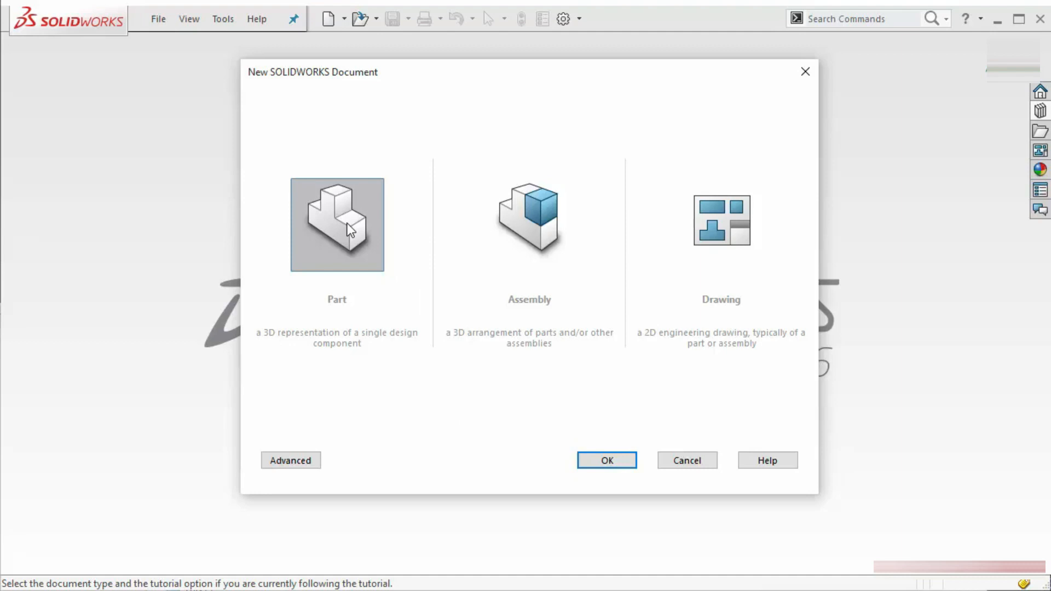
left_click(537, 238)
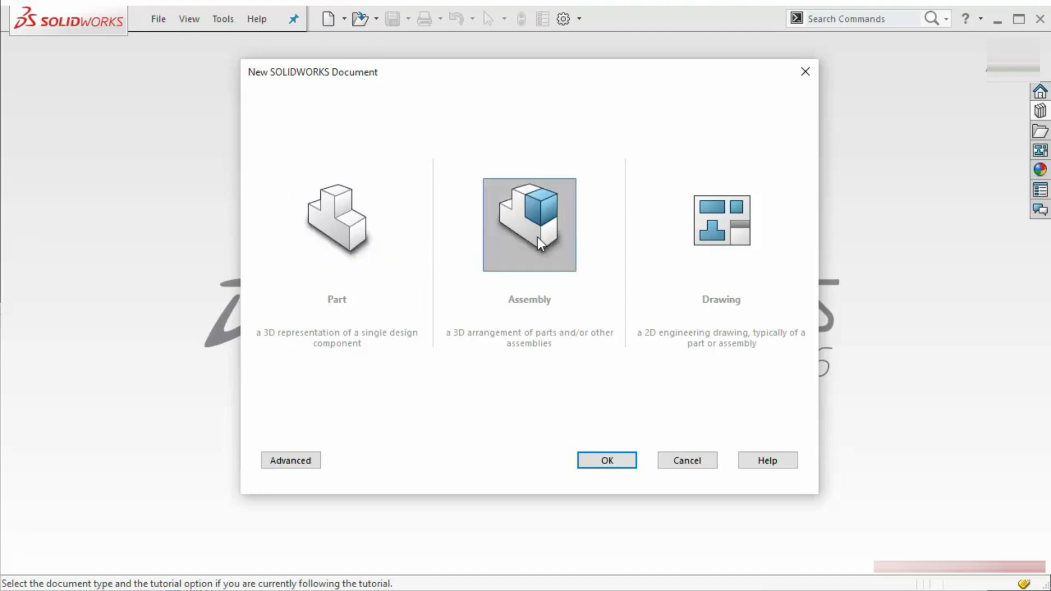
left_click(720, 225)
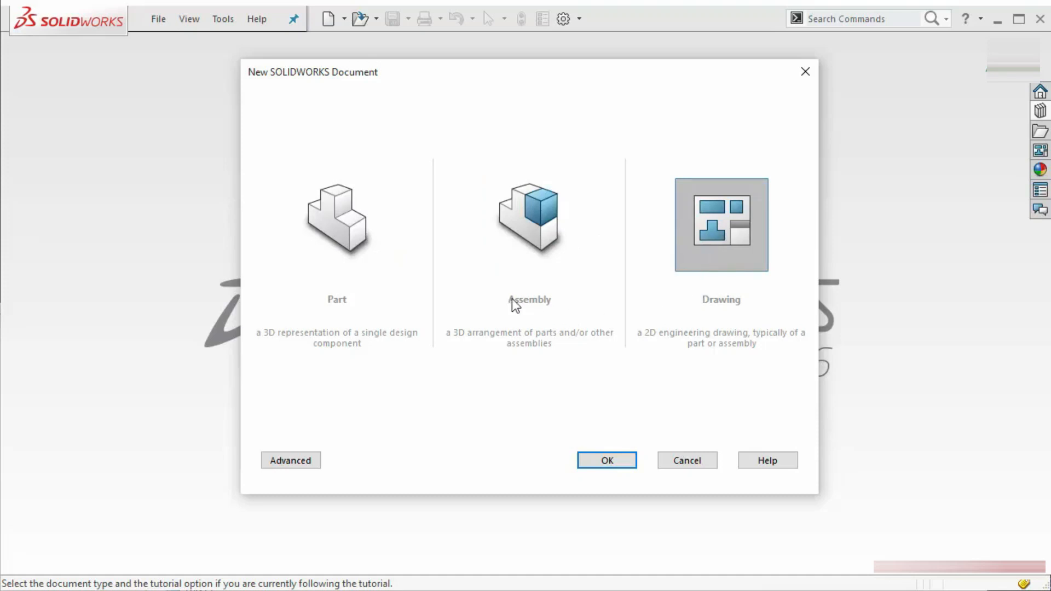
left_click(350, 232)
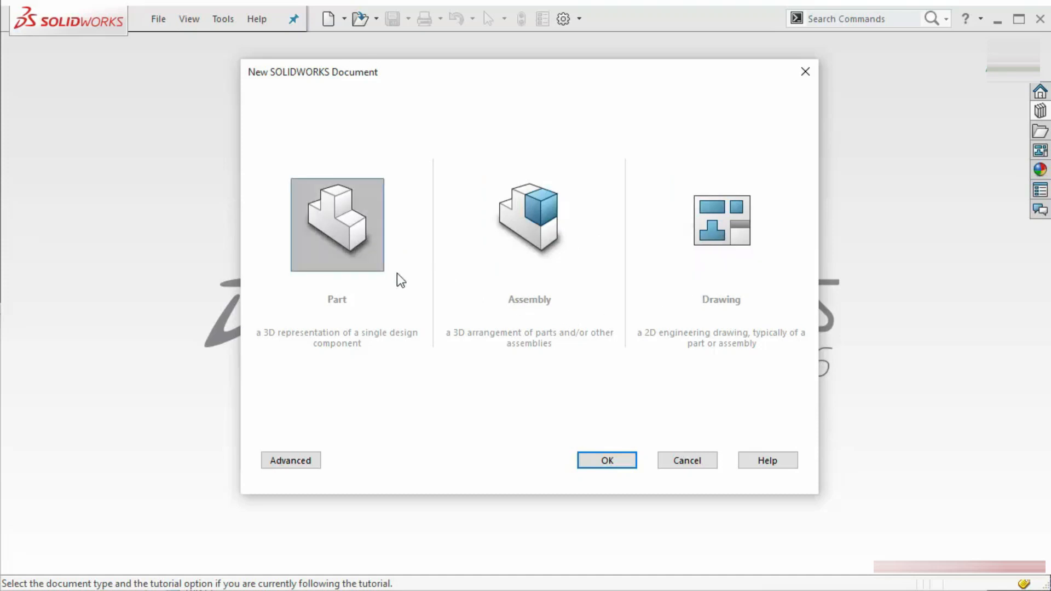
left_click(605, 461)
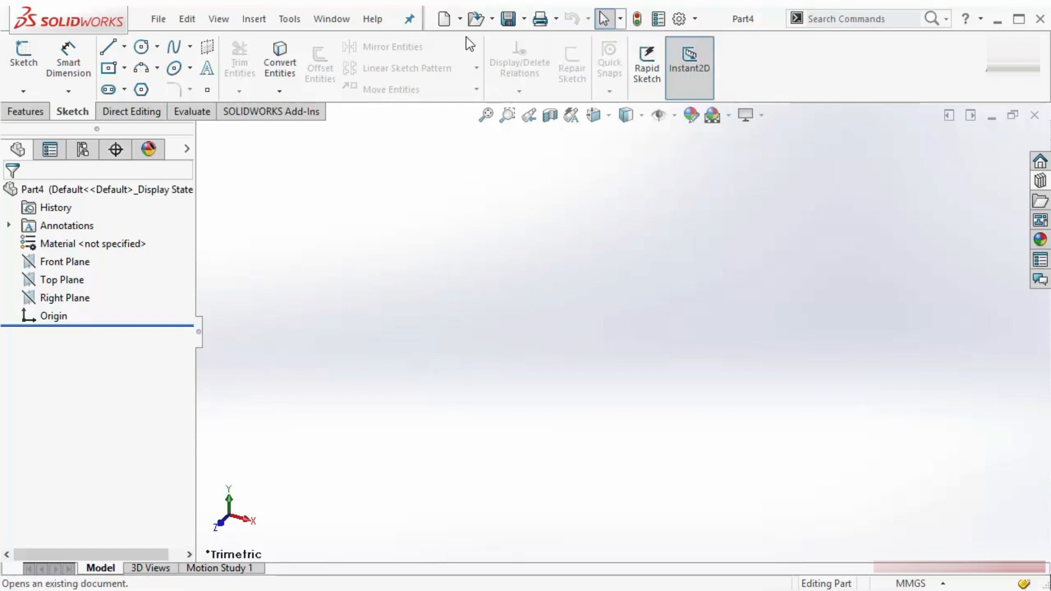
Save the new part as "Save" in the Exercise Files folder 05 and close the document.
left_click(158, 18)
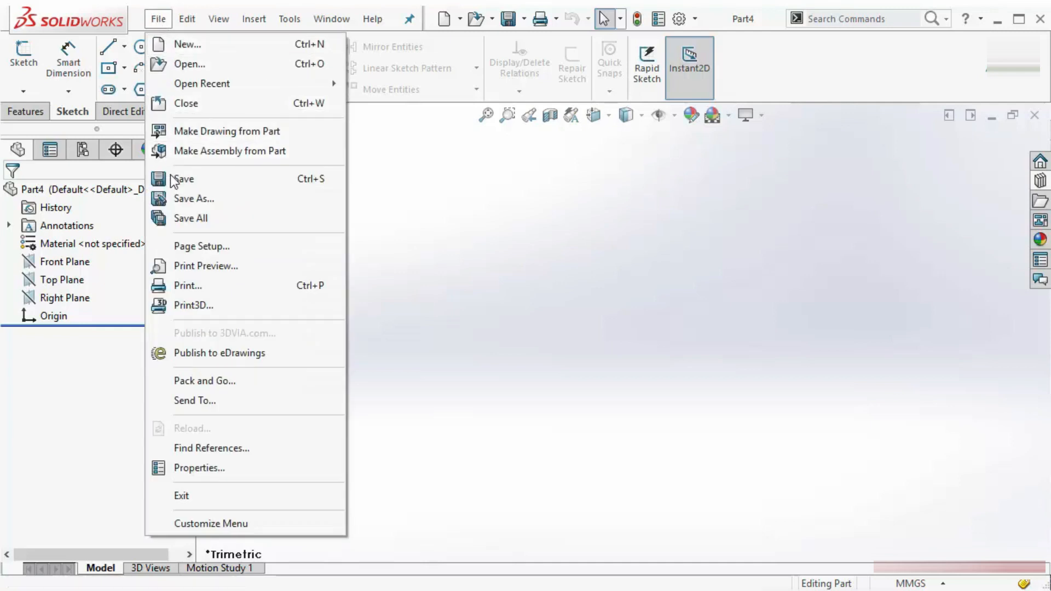
left_click(416, 284)
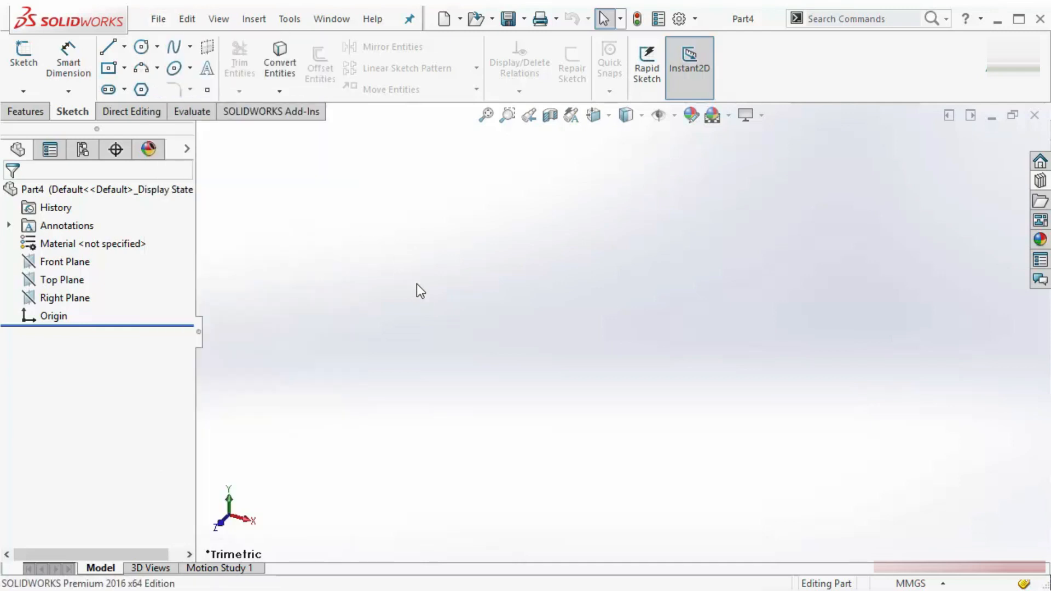
key("ctrl+s")
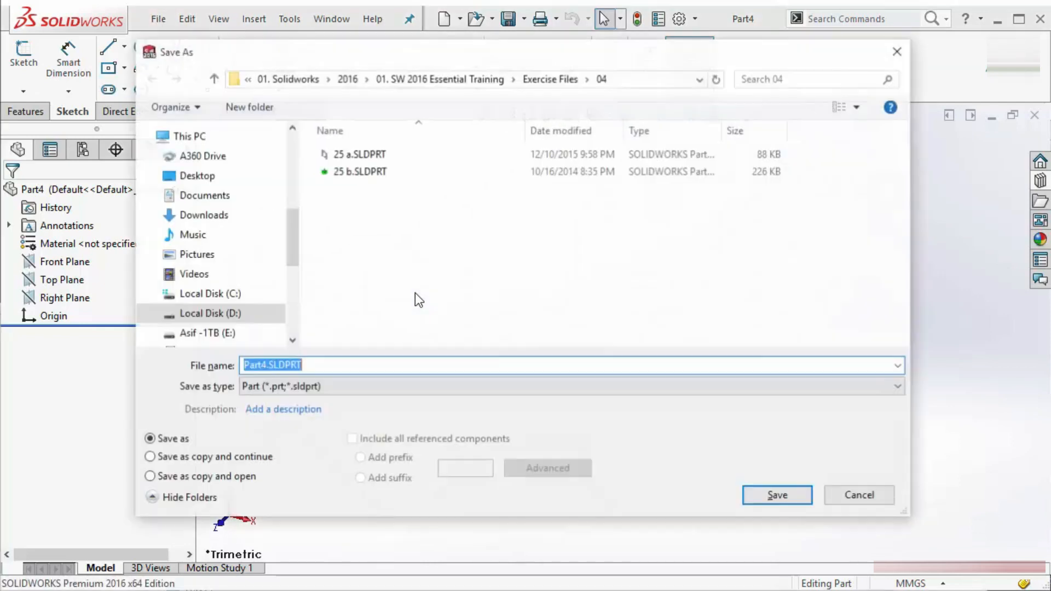
left_click(587, 79)
left_click(597, 134)
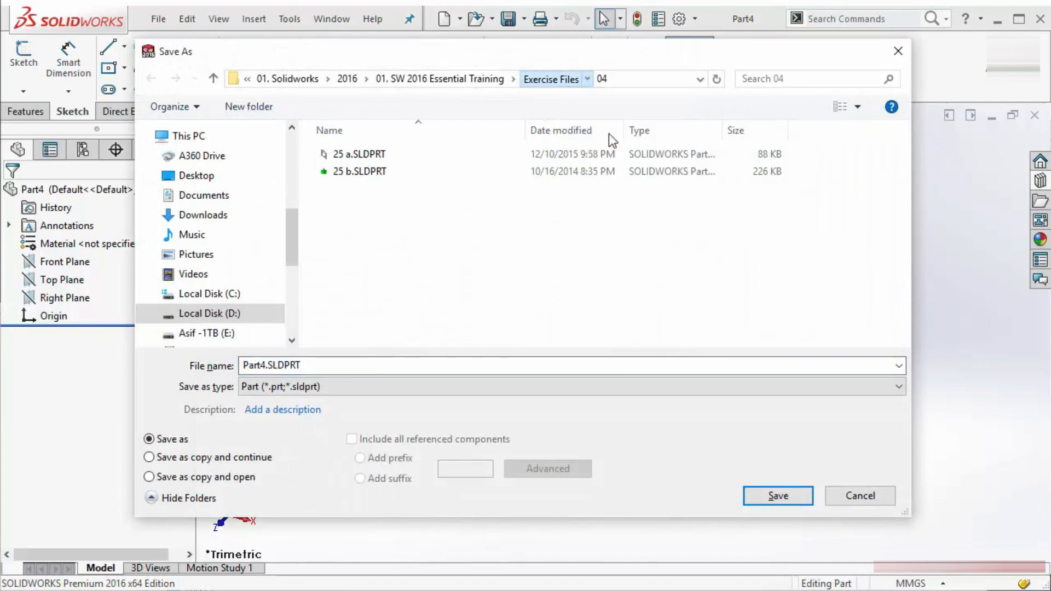
double_click(303, 366)
type("Save")
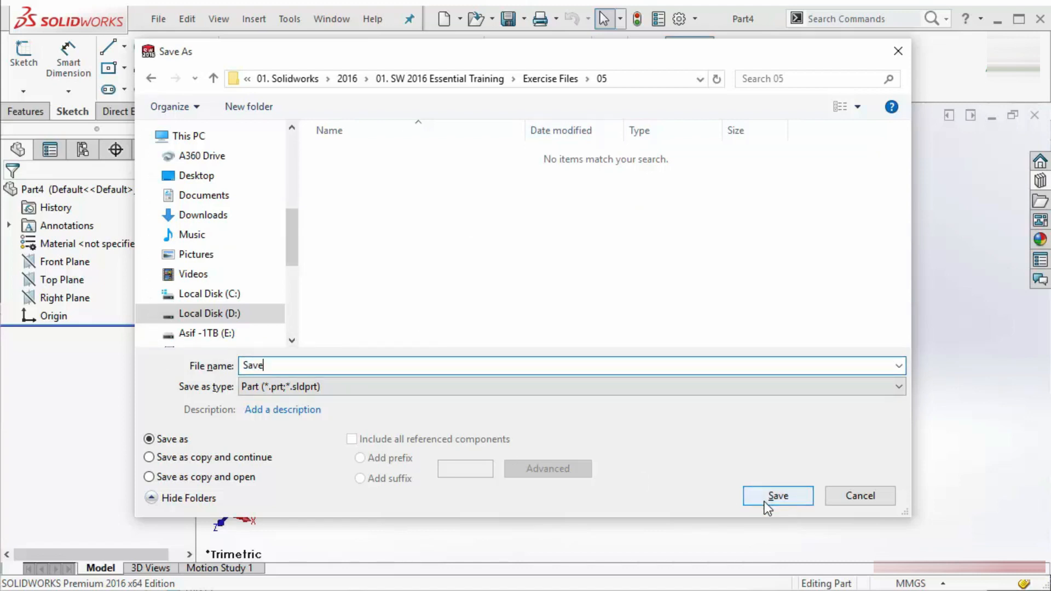
left_click(780, 501)
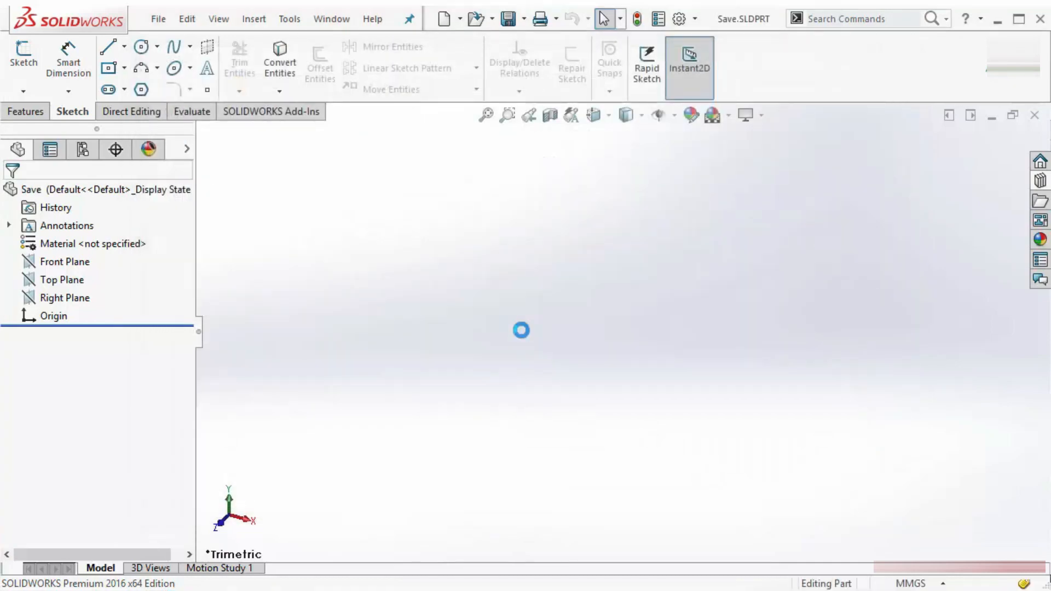
left_click(1035, 115)
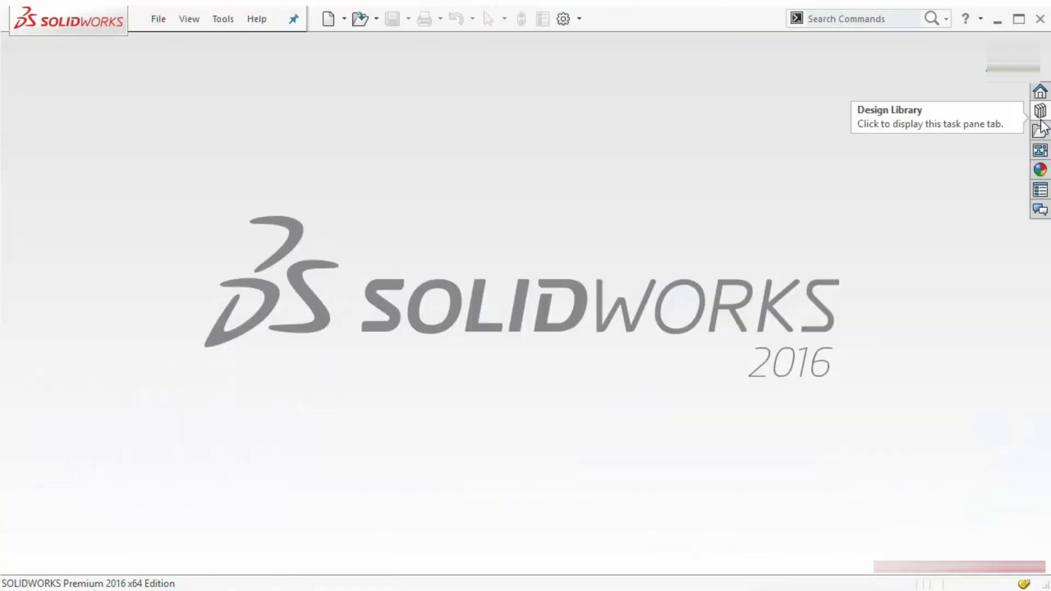
Show the containing folder of the recent file Save.SLDPRT in File Explorer and close that window.
left_click(159, 23)
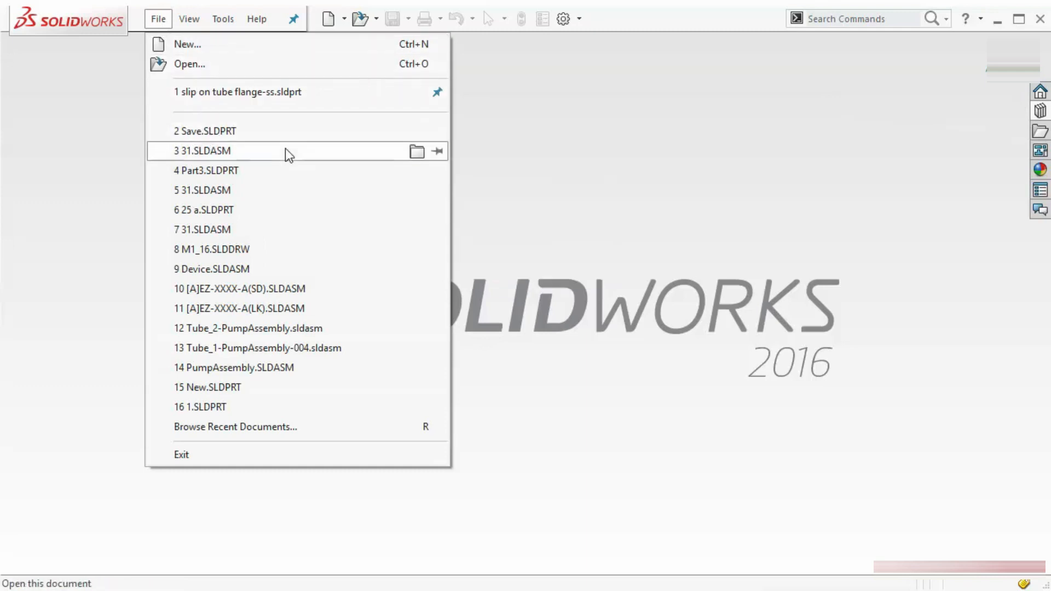
mouse_move(228, 133)
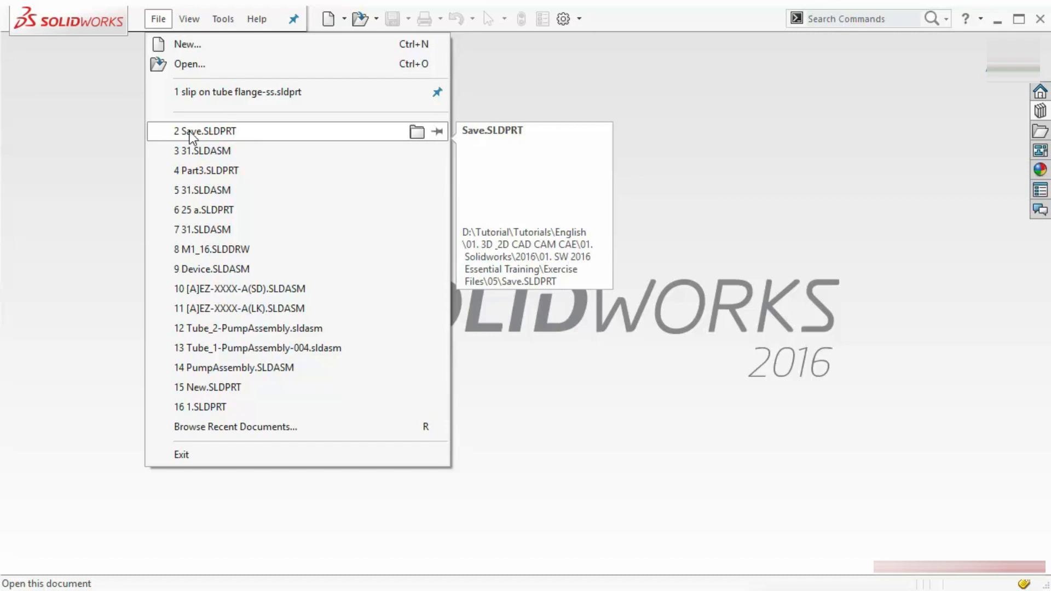
left_click(416, 132)
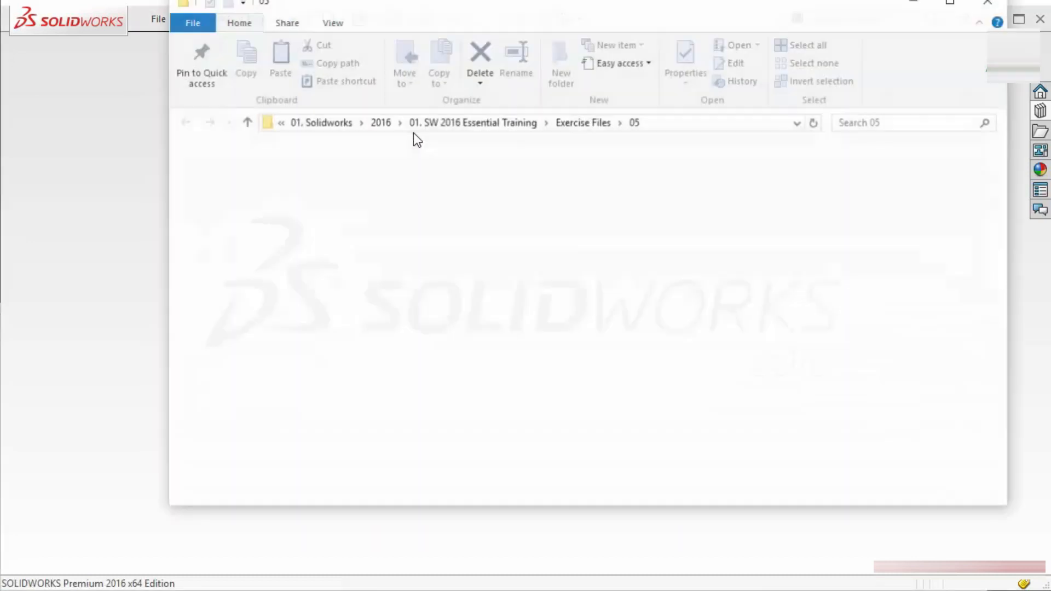
left_click(992, 2)
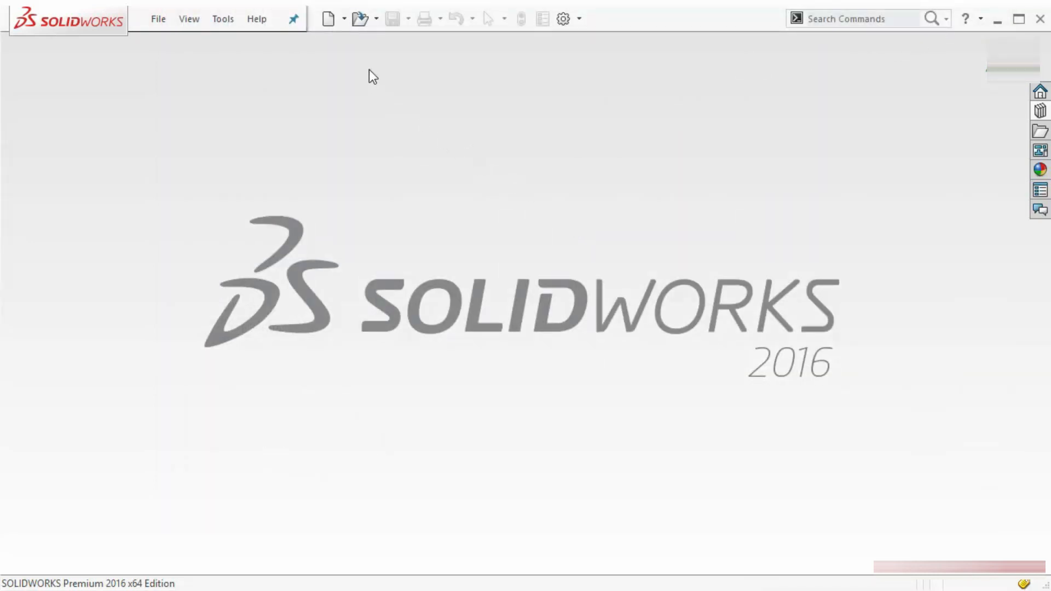
Open the assembly 31.SLDASM from Exercise Files folder 04 after checking its preview, and close it again.
left_click(163, 22)
left_click(176, 62)
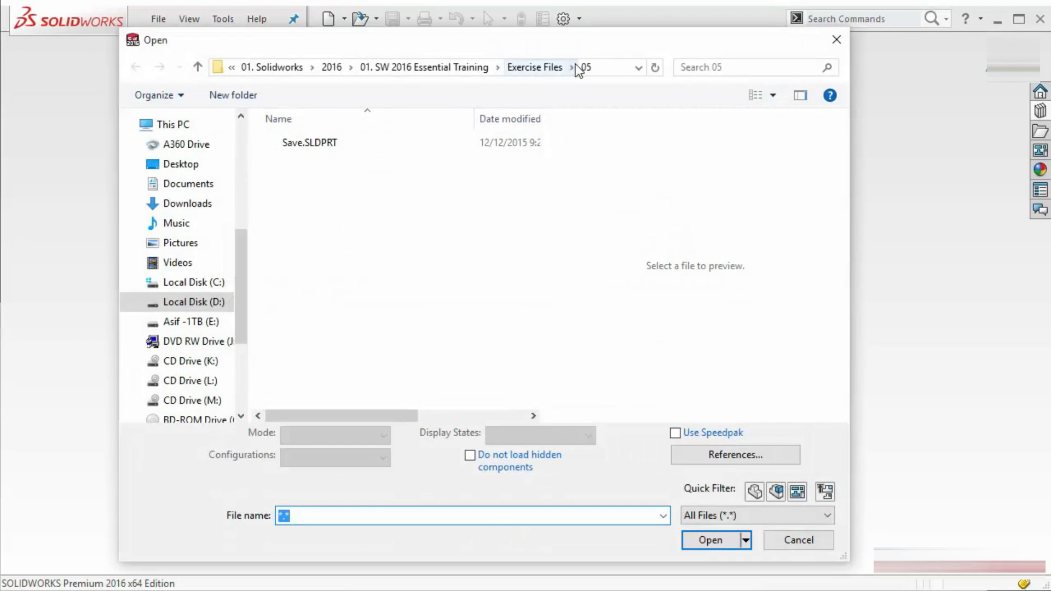
left_click(572, 67)
left_click(595, 104)
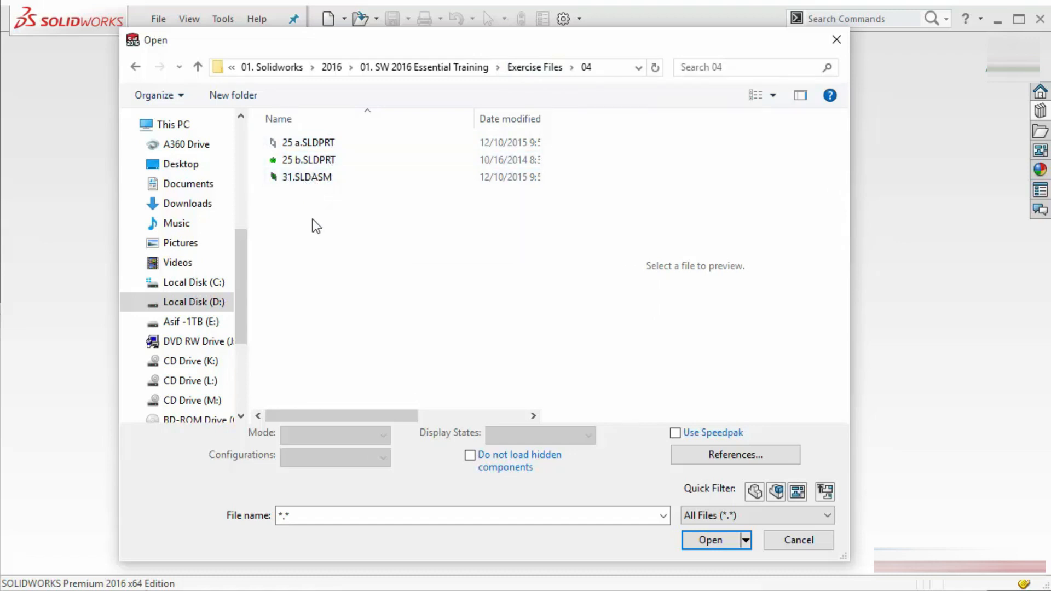
left_click(314, 178)
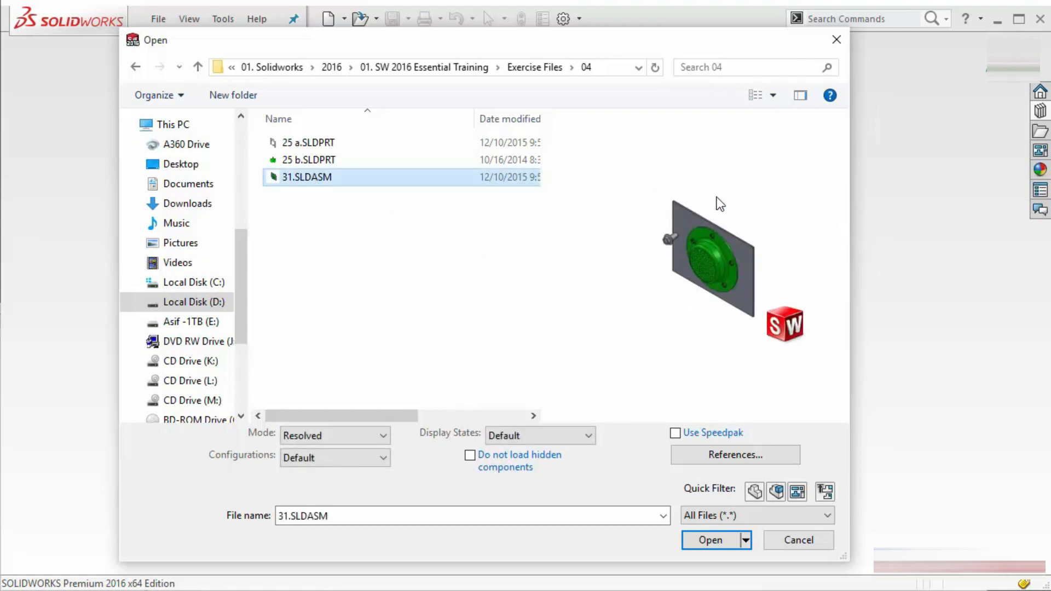
left_click(803, 94)
left_click(802, 95)
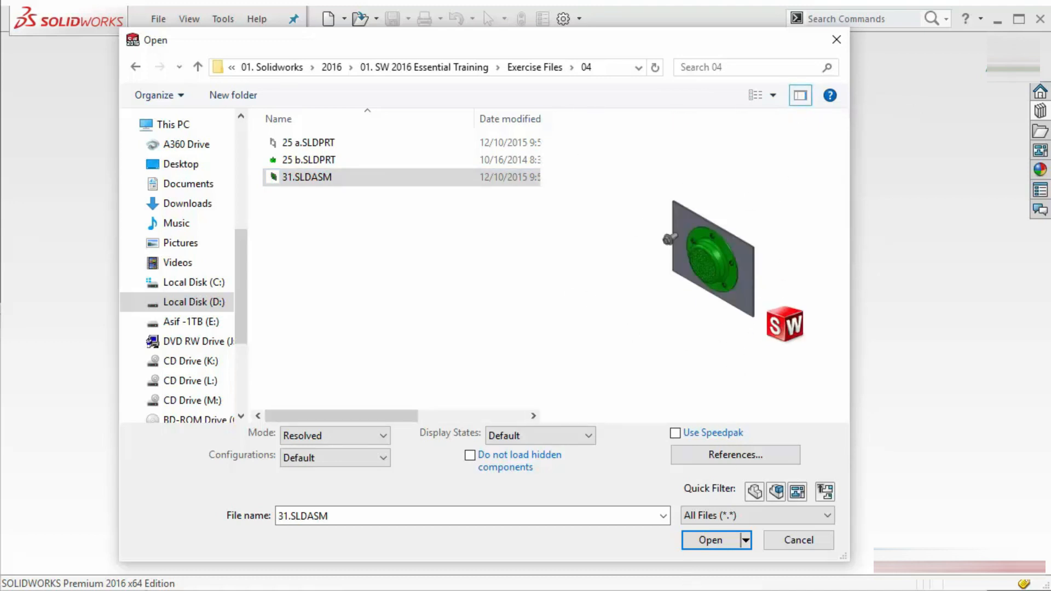
left_click(706, 547)
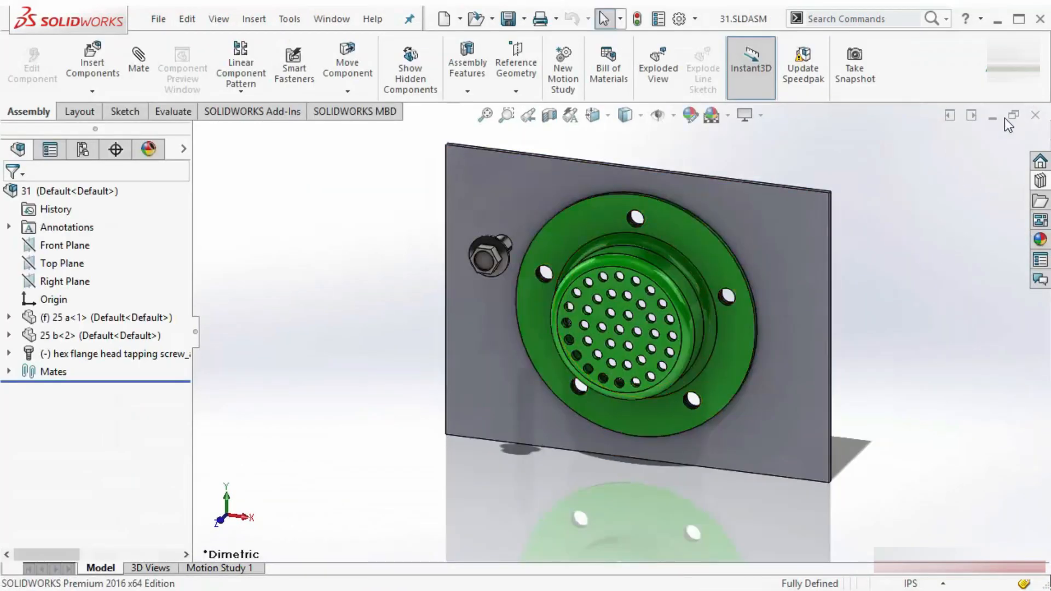
left_click(1035, 115)
Start opening a file, filter folder 04 by parts and by parts plus assemblies, and reset the file type to All Files.
left_click(157, 19)
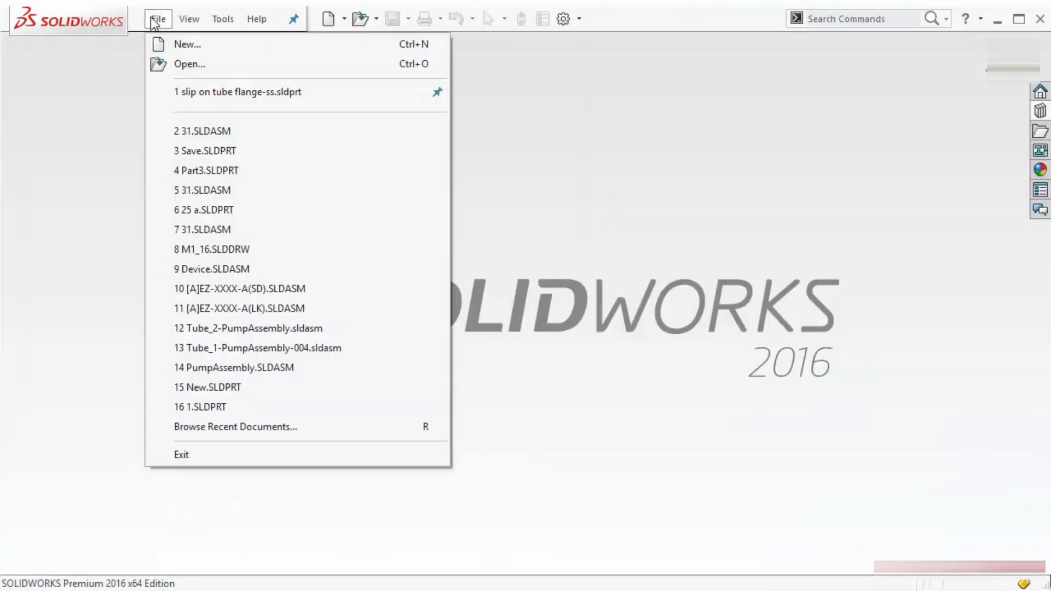
left_click(175, 64)
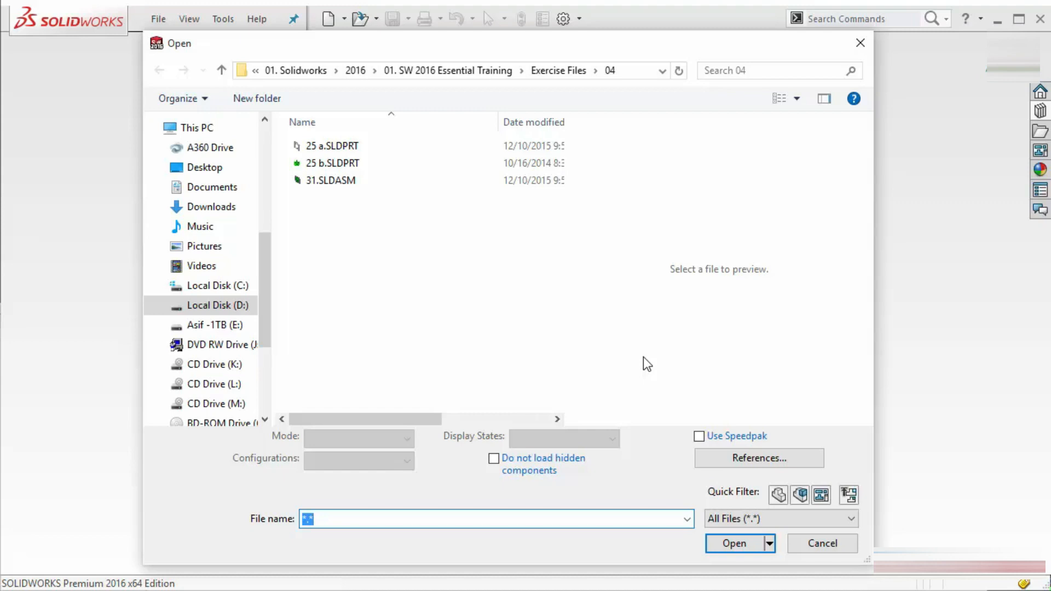
left_click(779, 495)
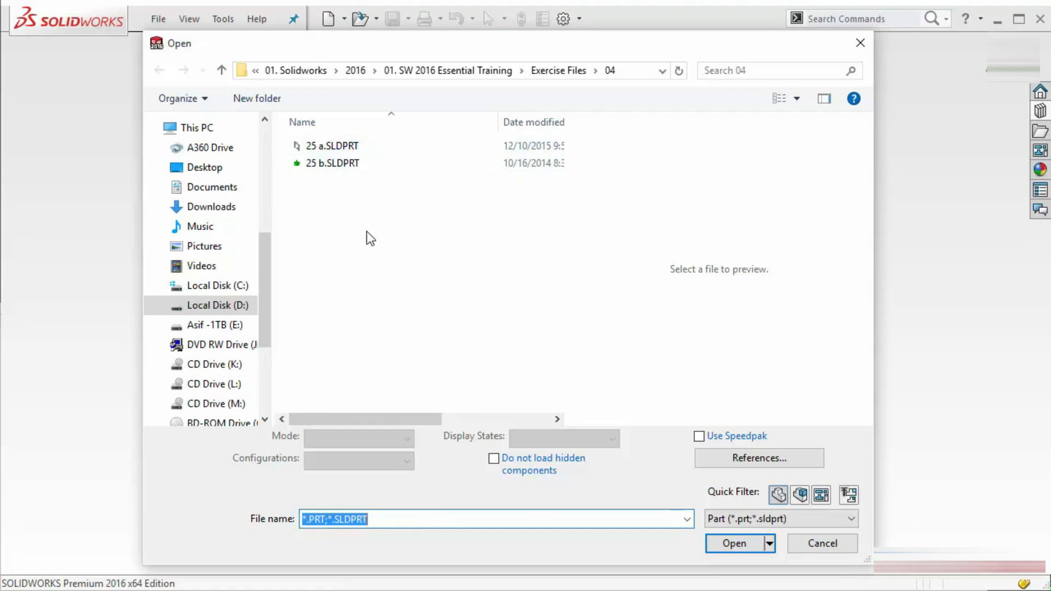
left_click(800, 496)
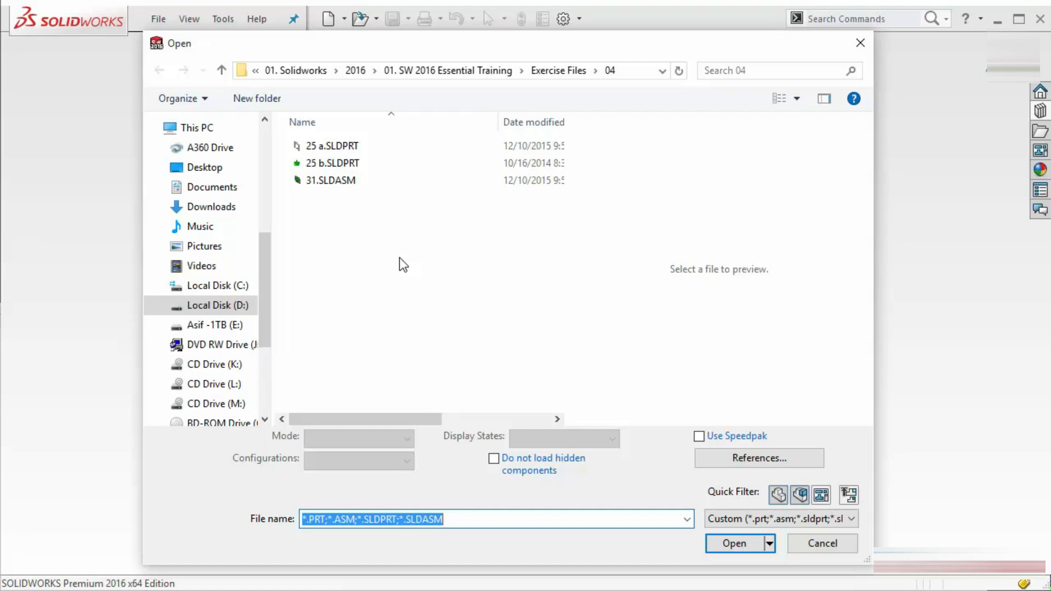
left_click(770, 519)
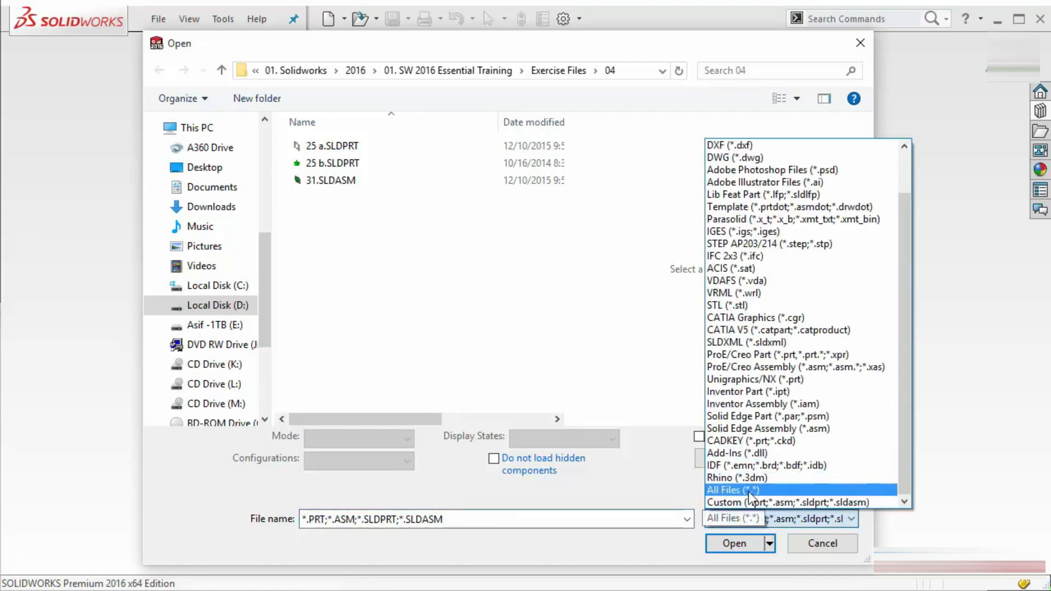
left_click(751, 491)
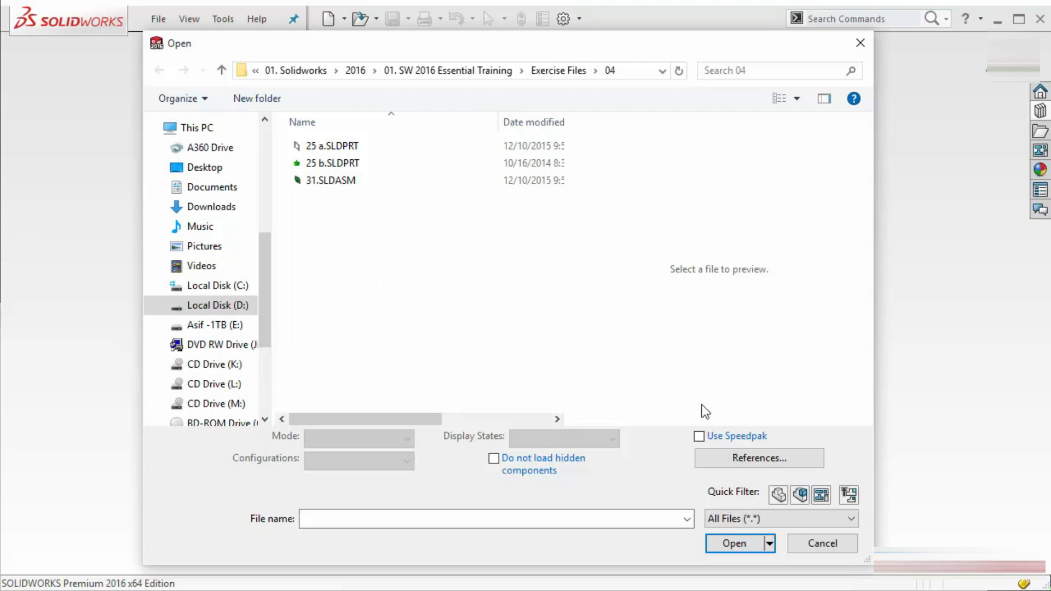
Filter the file list to drawings only and to assemblies only, clearing each quick filter again.
left_click(821, 495)
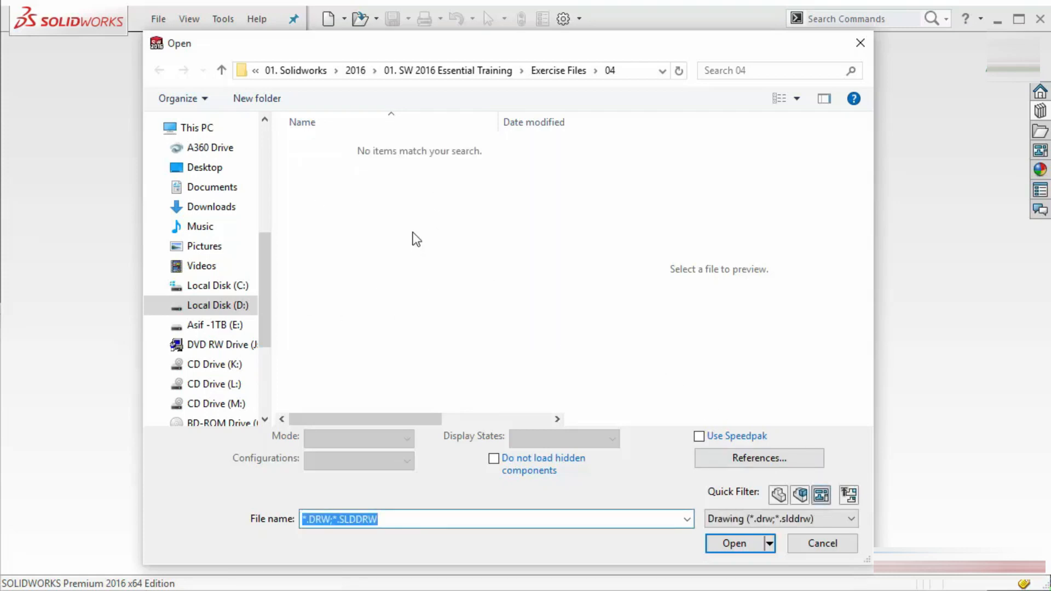
left_click(819, 501)
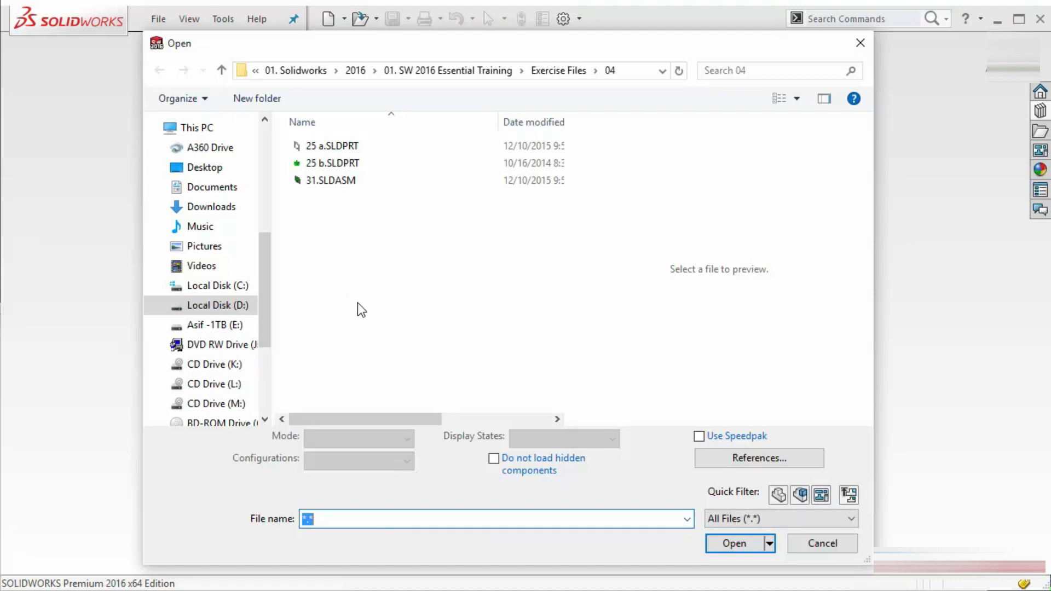
left_click(800, 495)
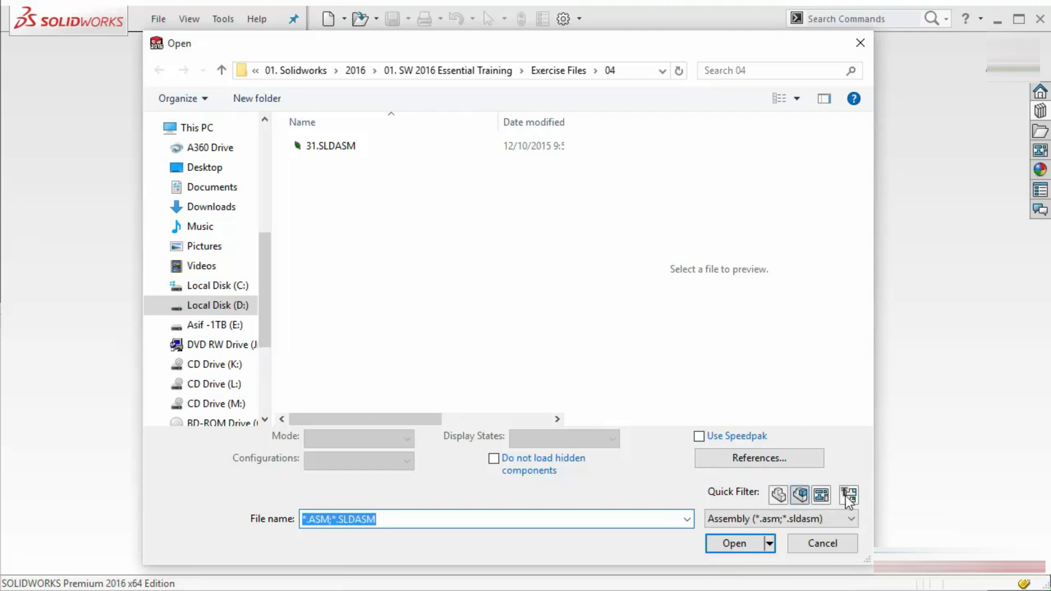
left_click(799, 495)
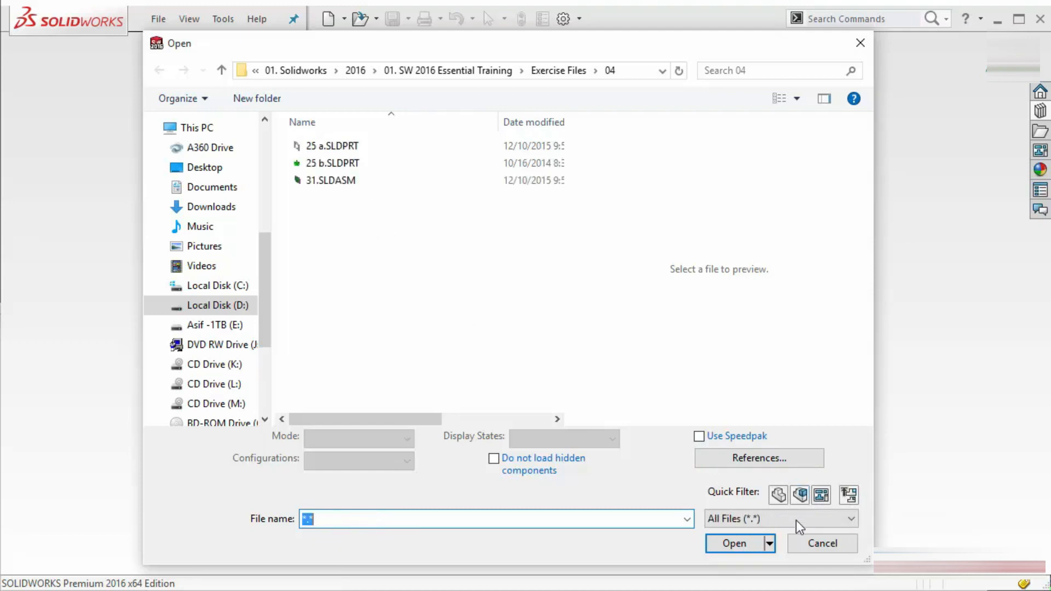
Filter the file list to top-level assemblies and open 31.SLDASM.
left_click(849, 496)
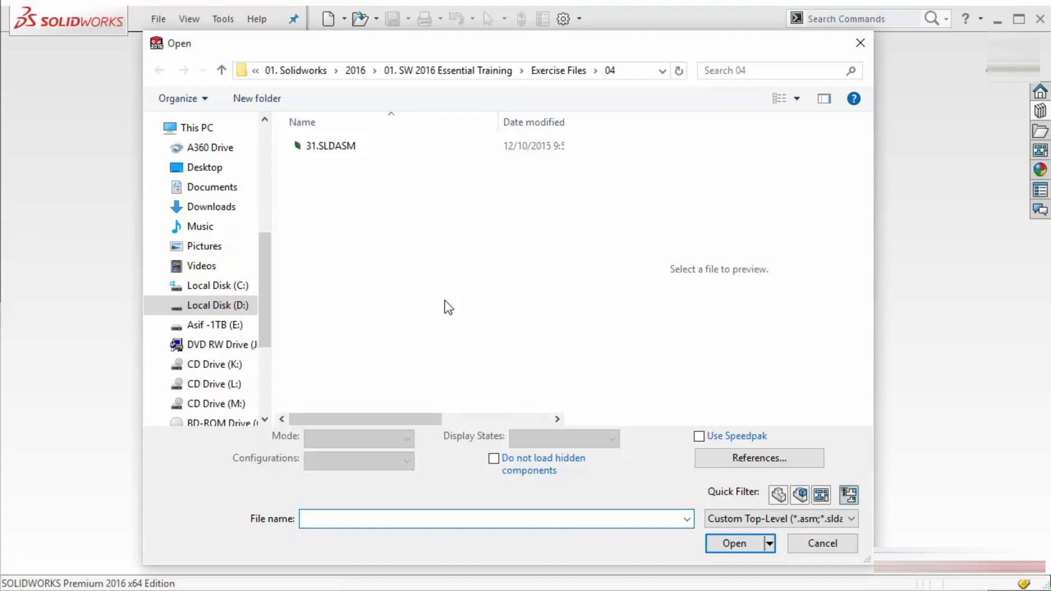
left_click(328, 145)
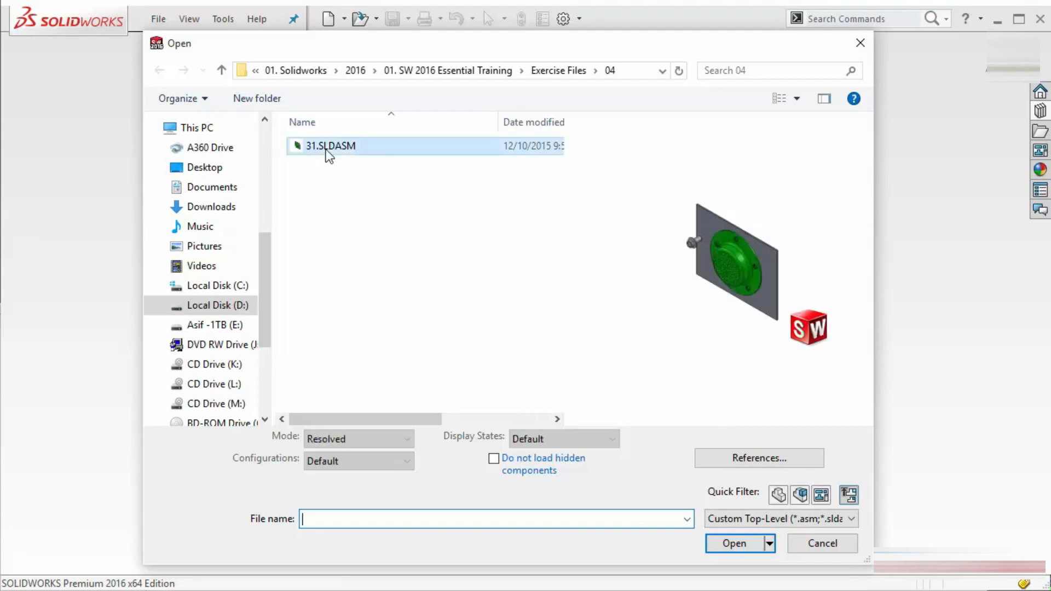
left_click(732, 541)
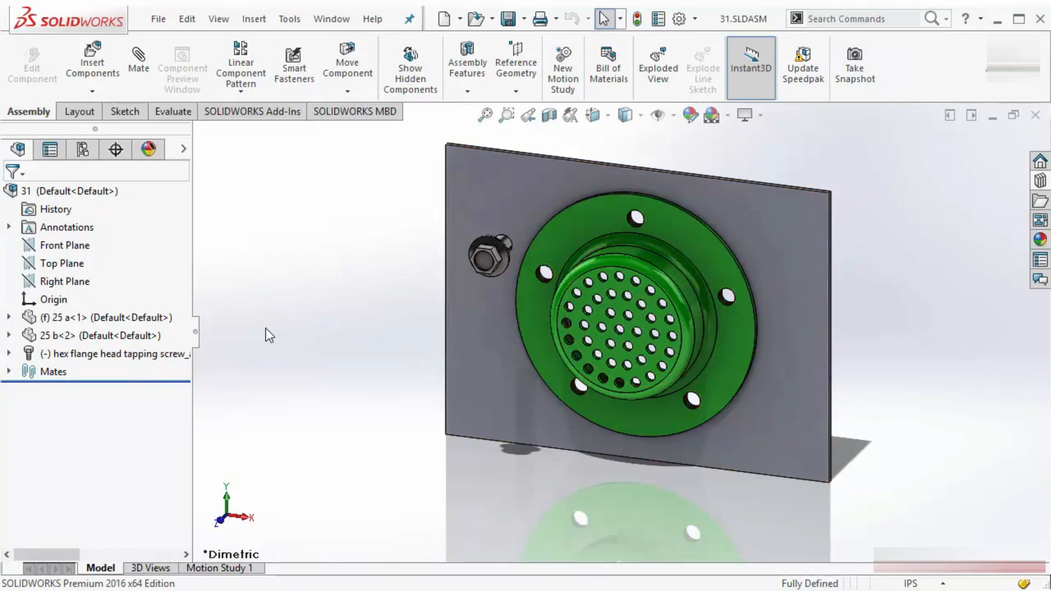
Close the assembly 31.SLDASM and create a new part document.
left_click(159, 20)
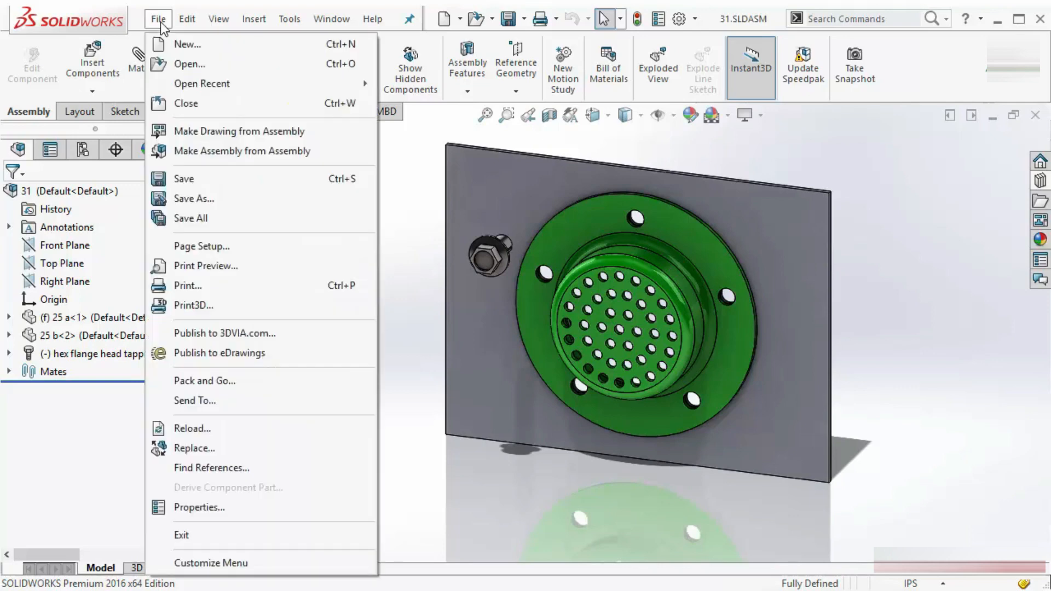
left_click(186, 104)
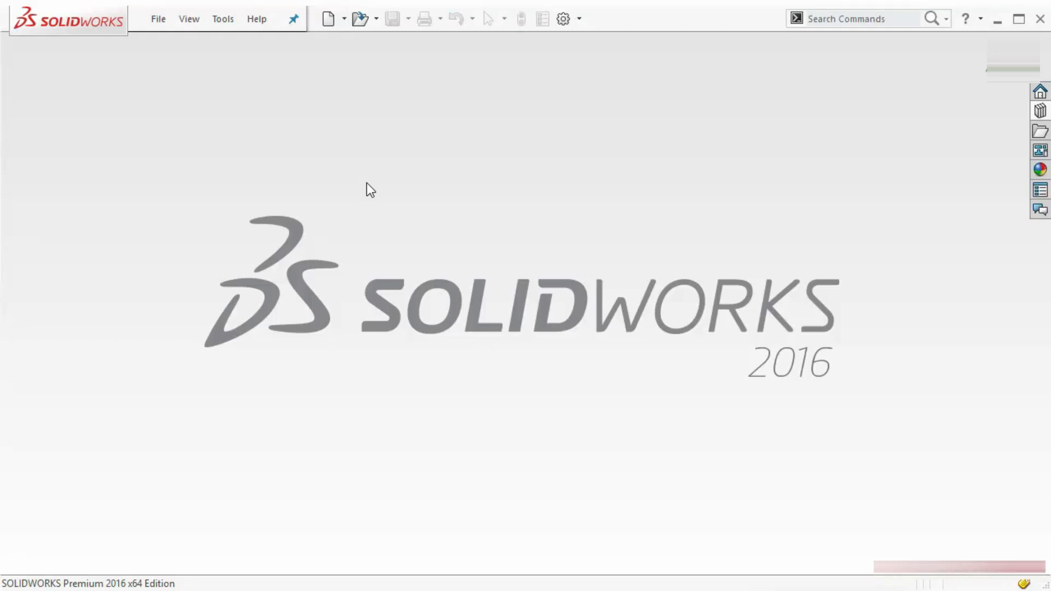
left_click(162, 24)
left_click(170, 46)
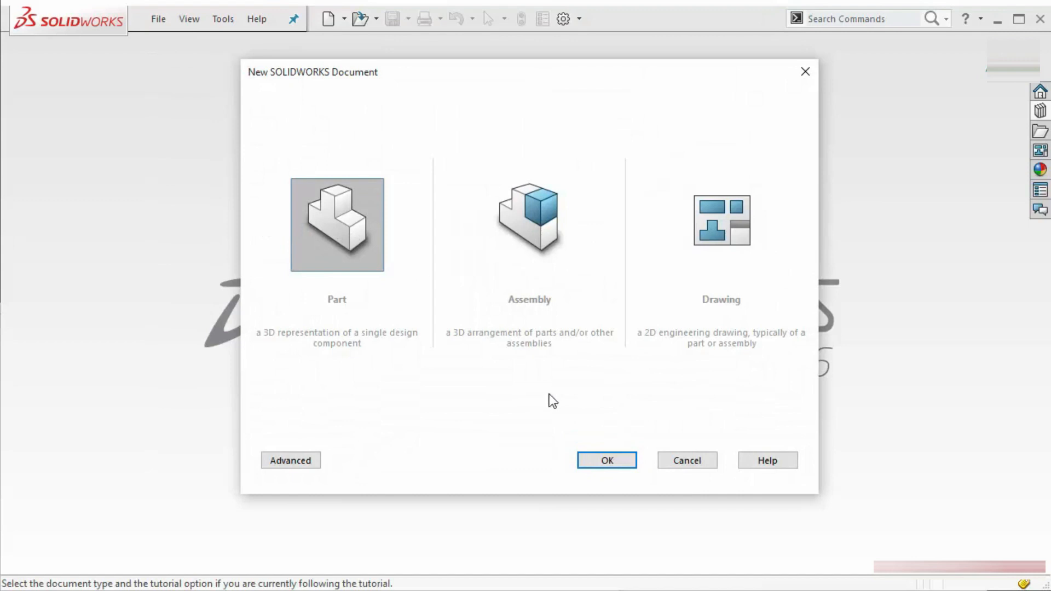
left_click(590, 455)
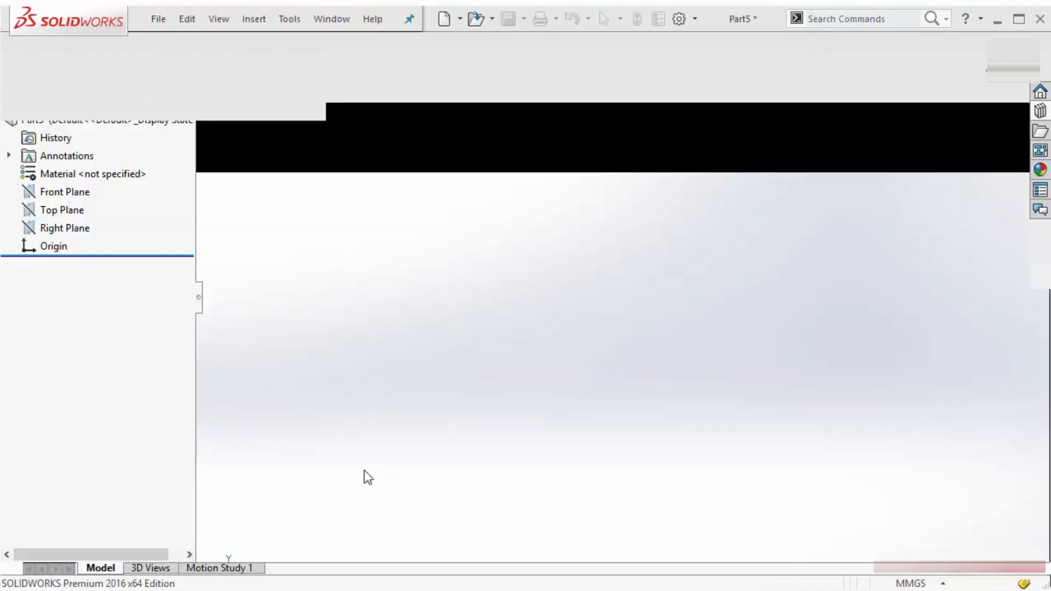
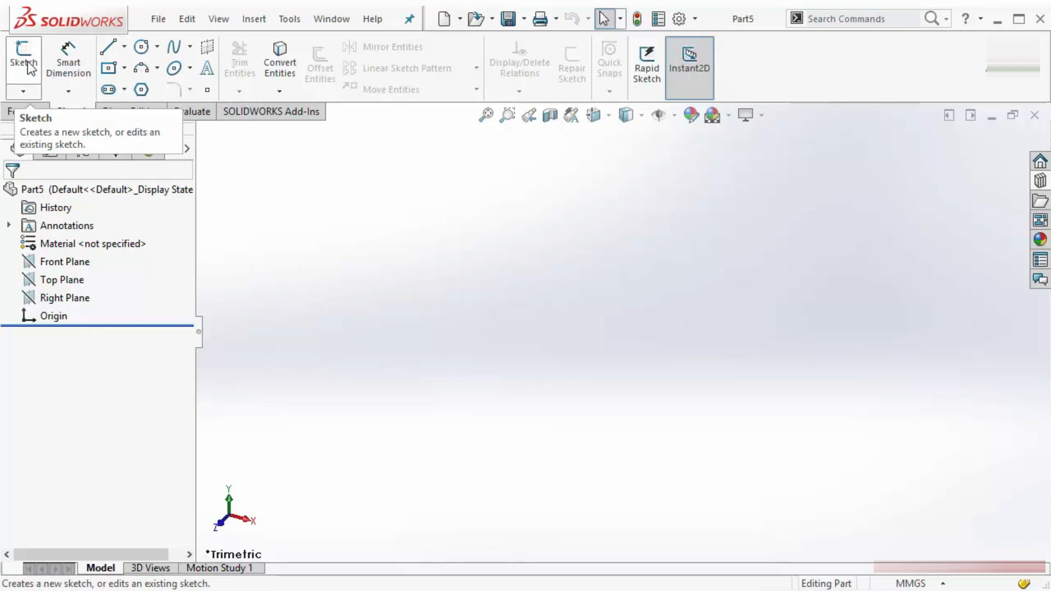
Start a sketch on the Front Plane, draw one diagonal line below the origin, and exit the sketch.
left_click(30, 59)
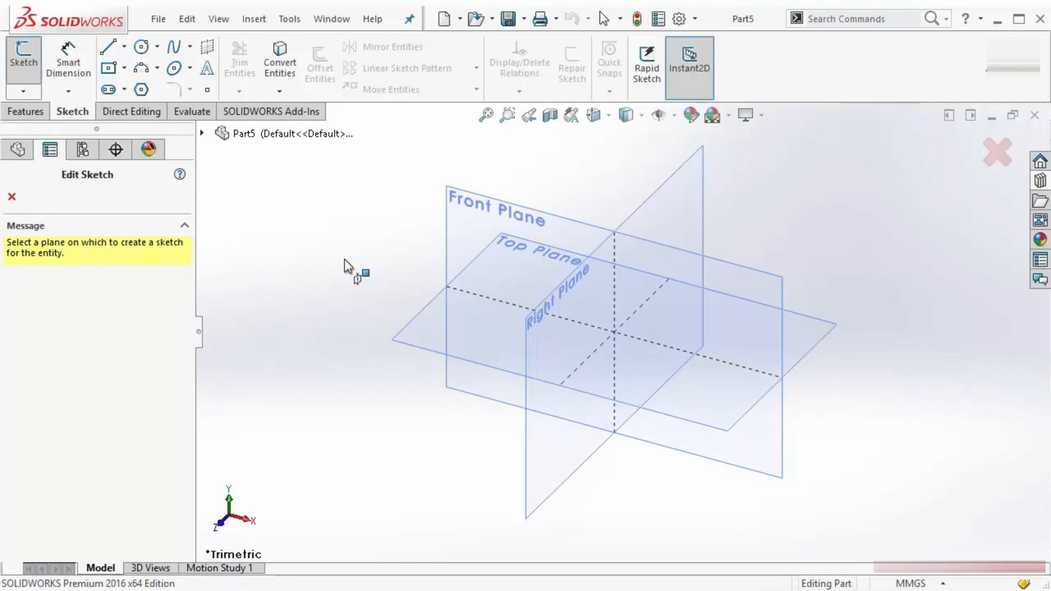
left_click(464, 219)
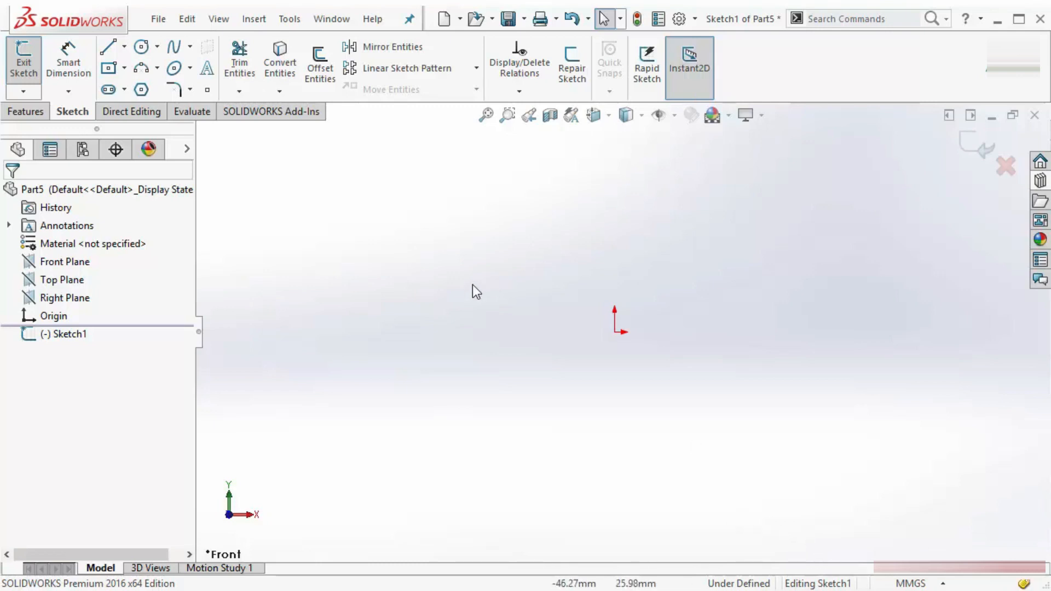
left_click(108, 47)
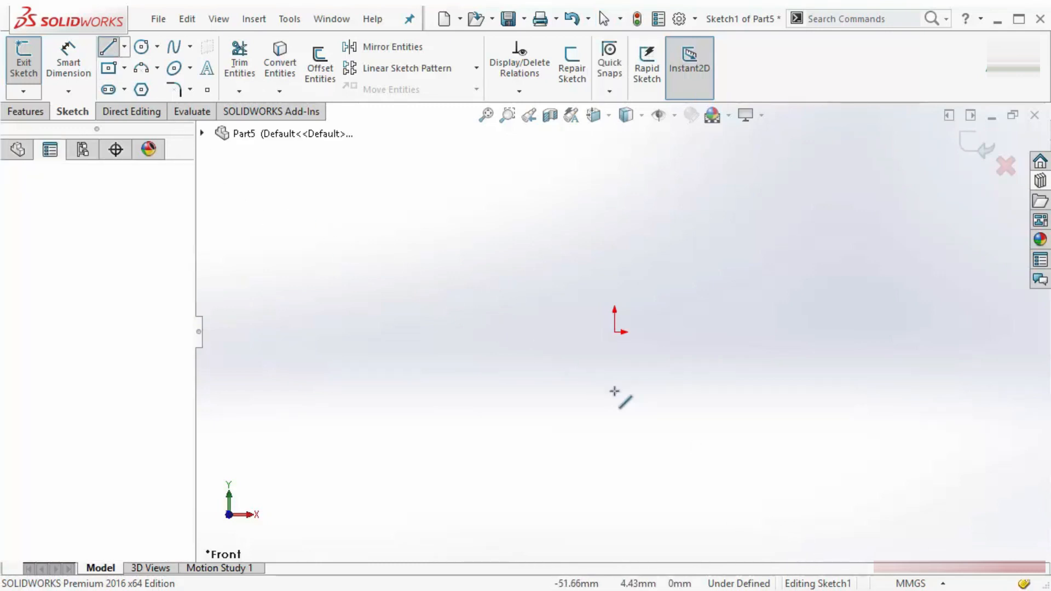
left_click(504, 322)
left_click(711, 457)
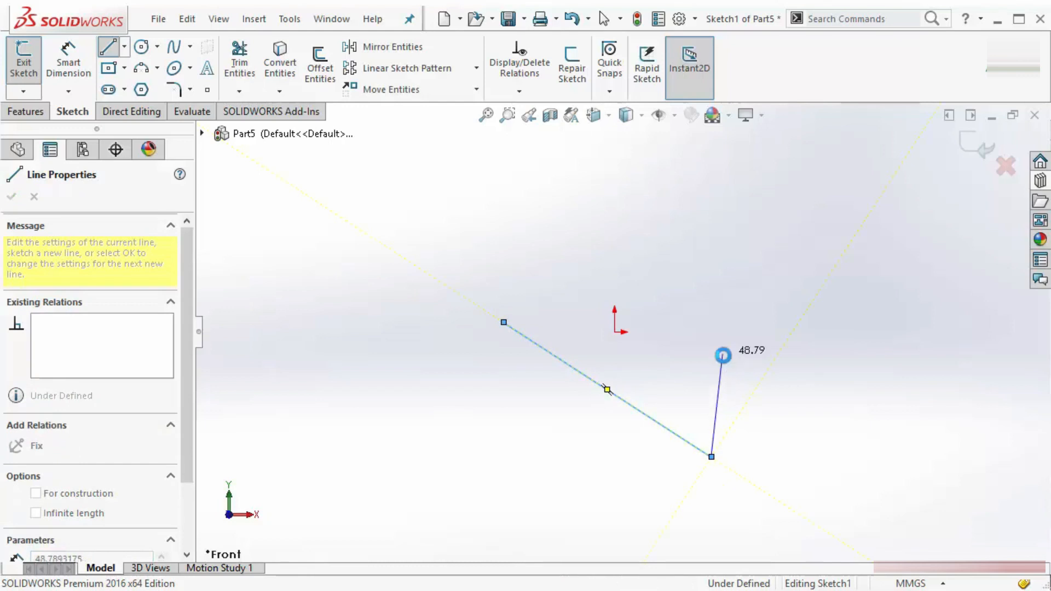
key("Escape")
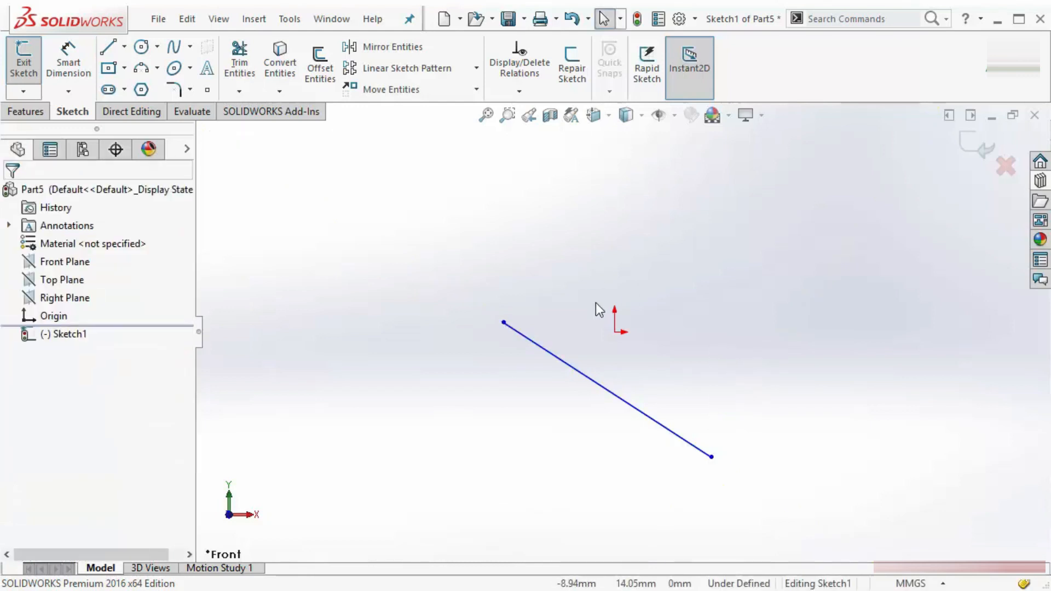
left_click(966, 144)
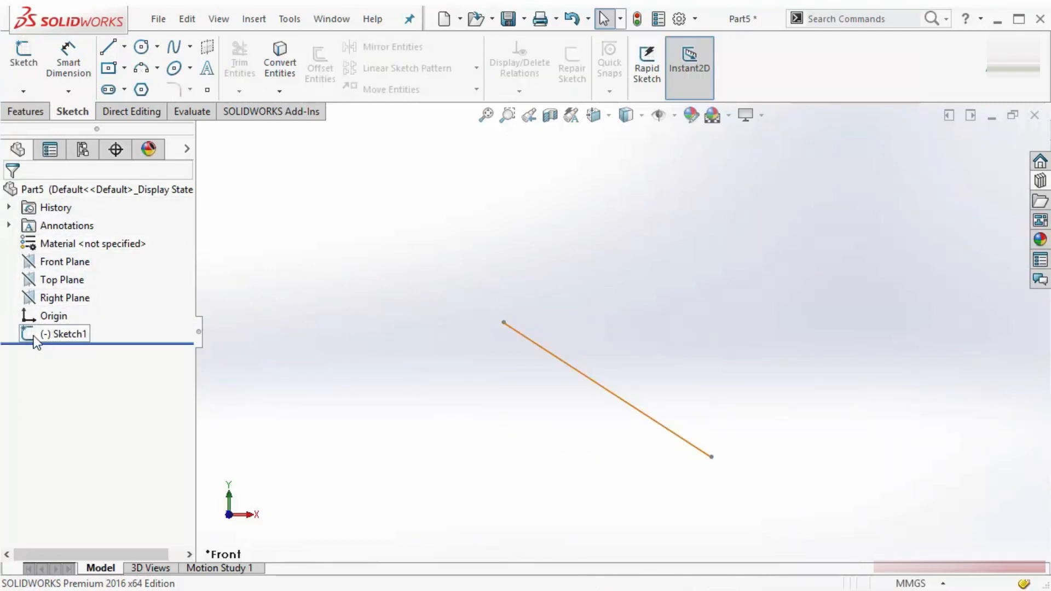
Delete the line sketch from the part and confirm the deletion.
right_click(67, 332)
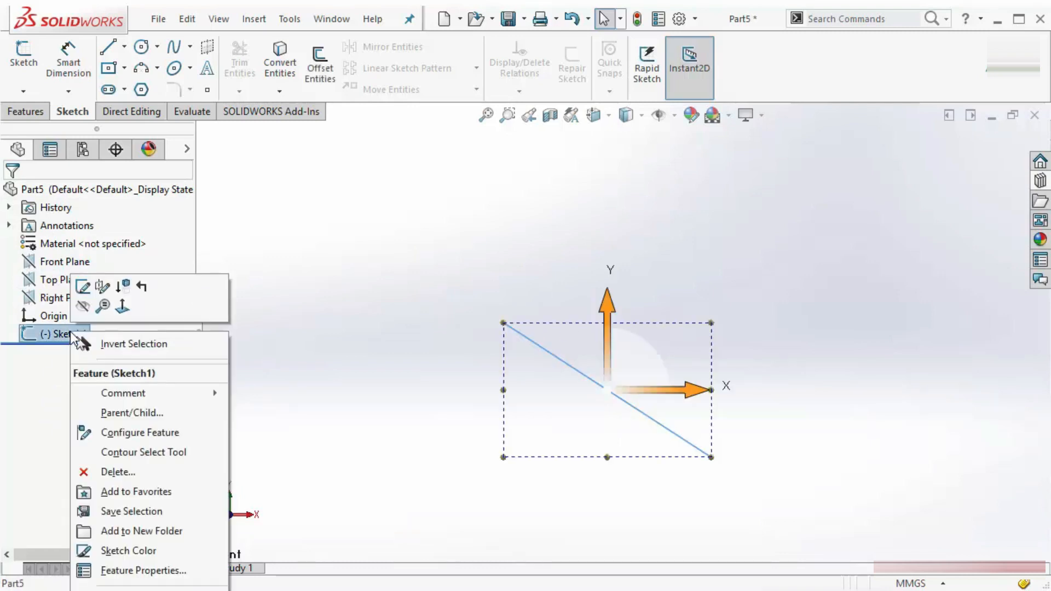
left_click(112, 470)
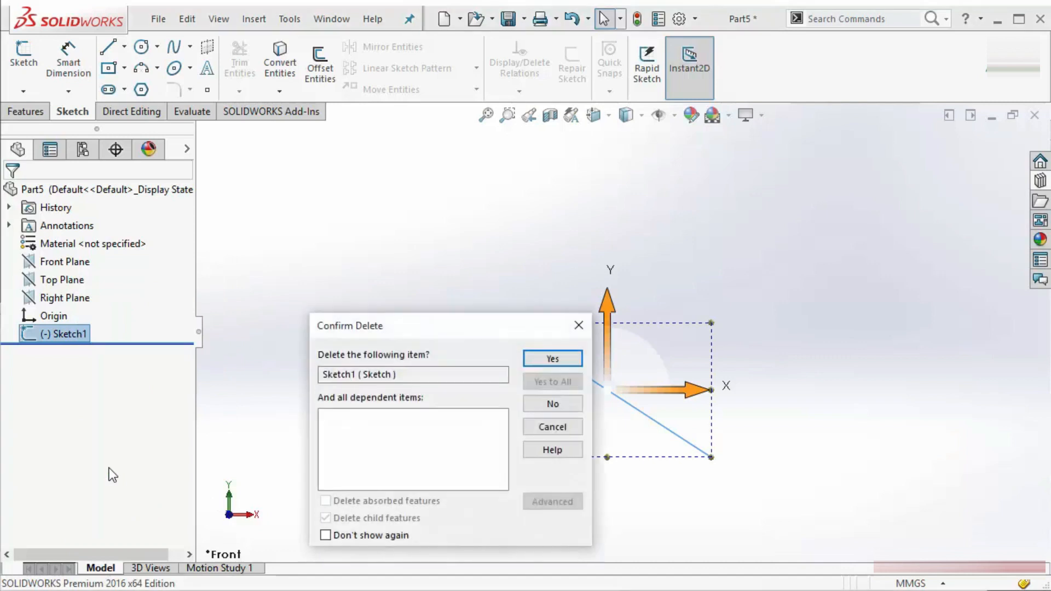
left_click(538, 366)
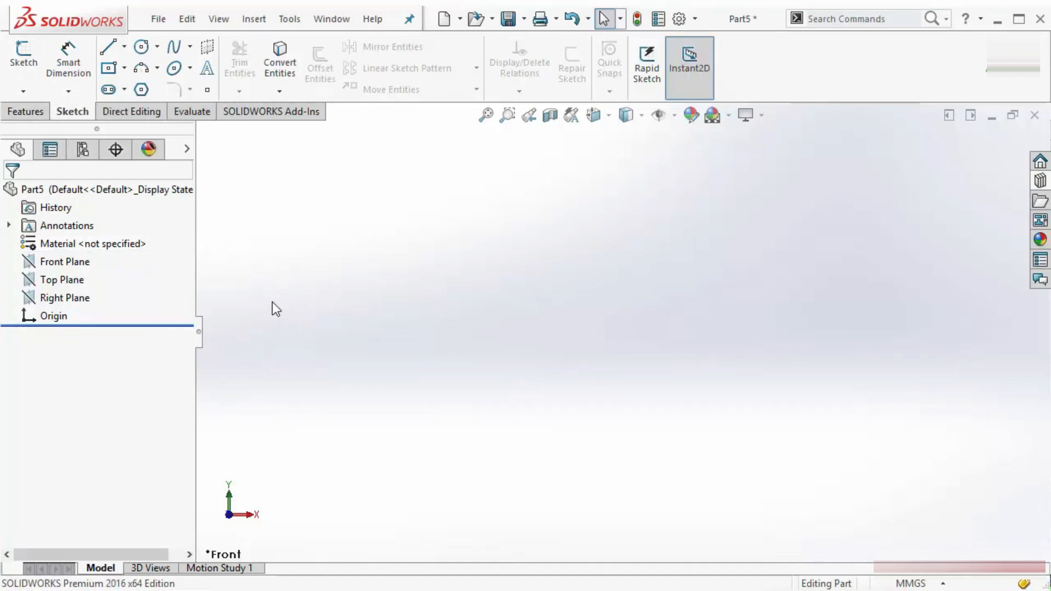
Start a new sketch directly on the Front Plane from the feature tree and clear the plane selection.
left_click(65, 261)
right_click(81, 267)
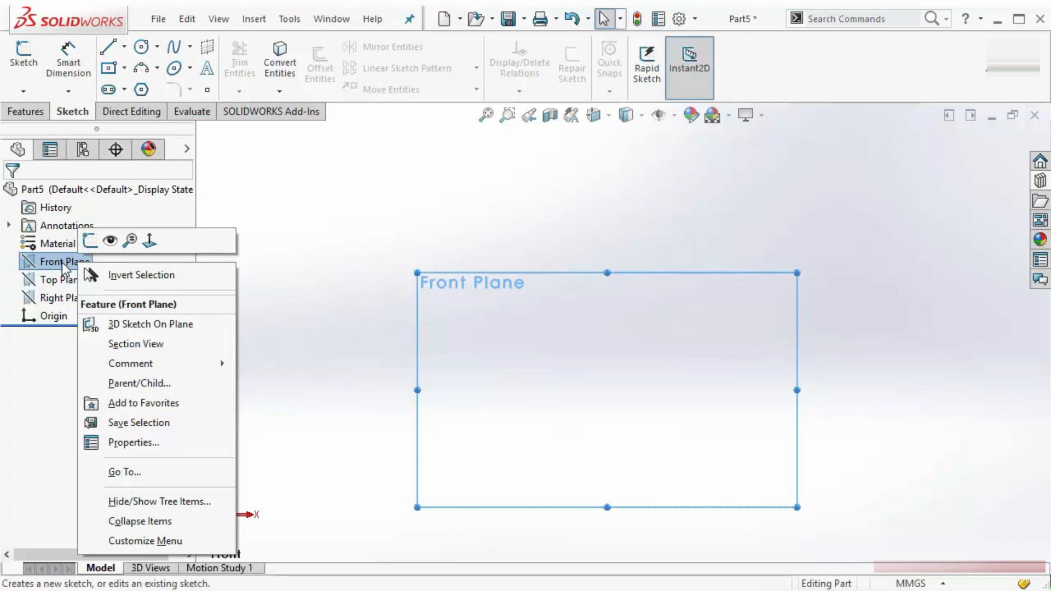
left_click(89, 241)
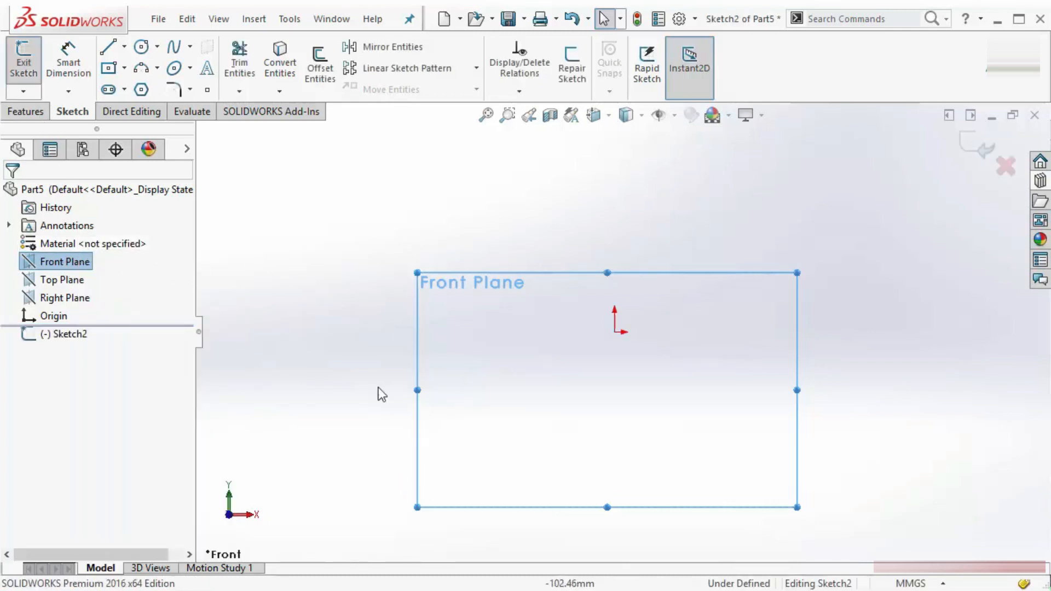
left_click(490, 352)
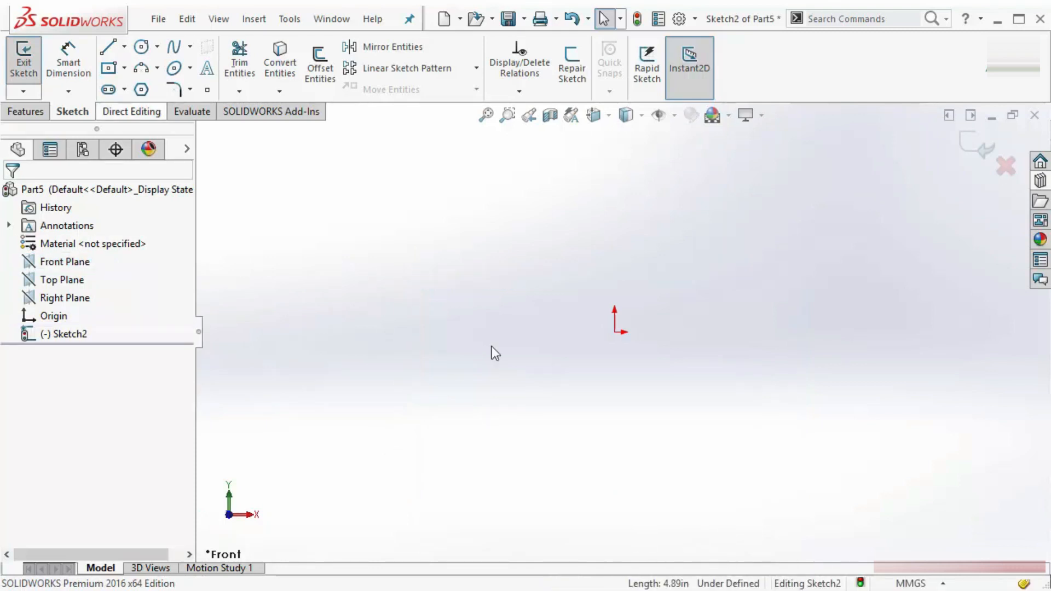
Sketch a chain of five connected lines around the origin, then exit the sketch and discard its changes.
left_click(108, 48)
left_click(406, 279)
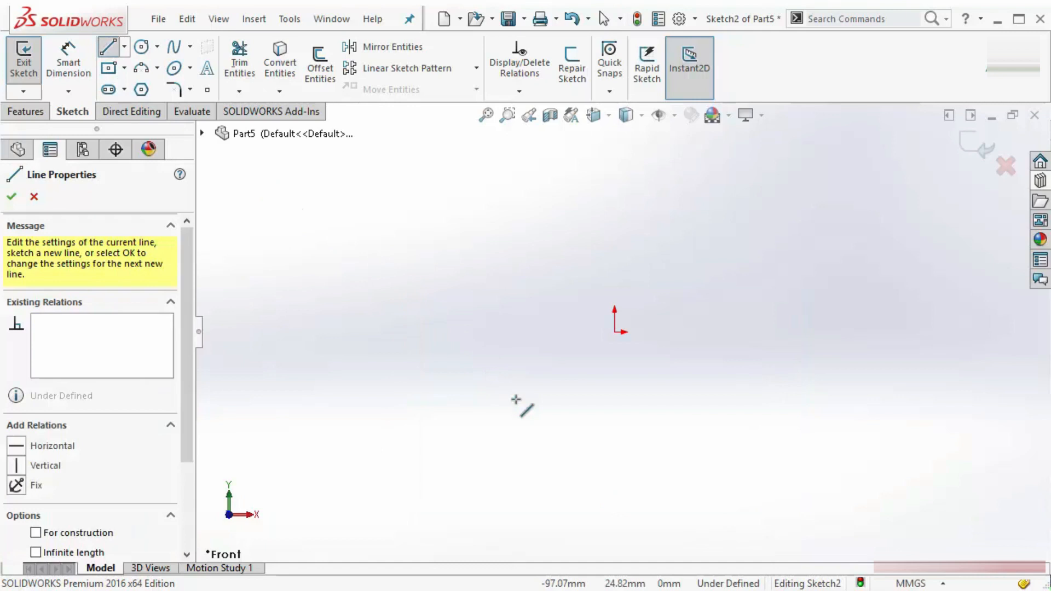
left_click(544, 416)
left_click(609, 320)
left_click(809, 416)
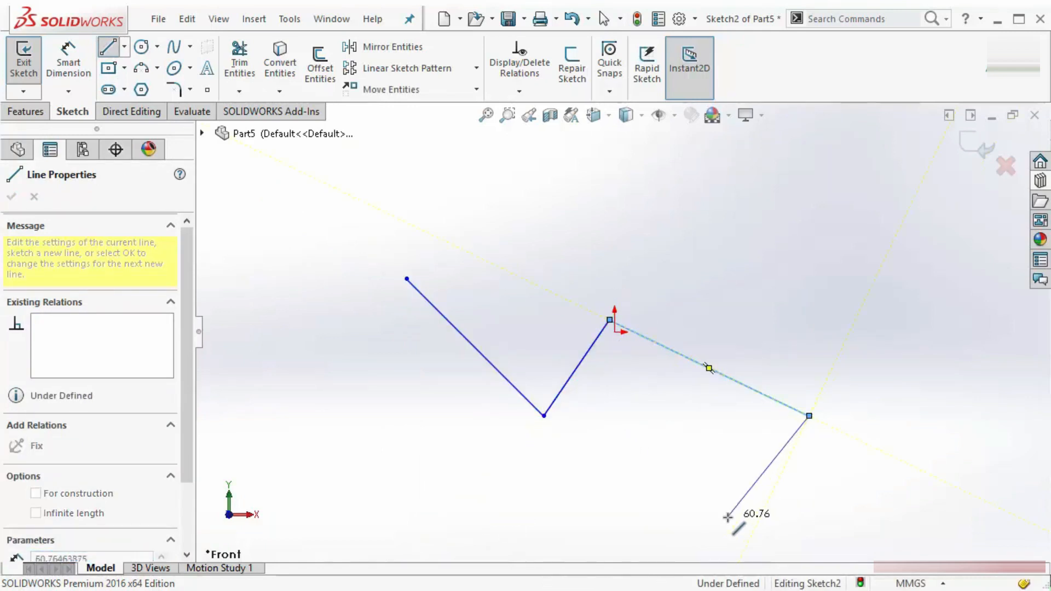
left_click(728, 518)
left_click(600, 430)
key("Escape")
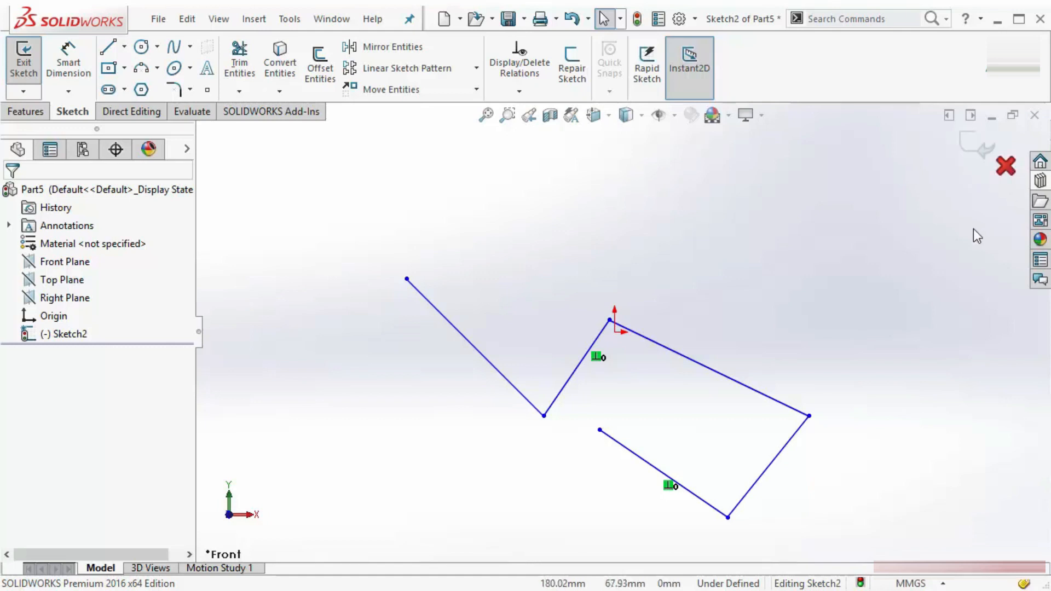
left_click(1006, 168)
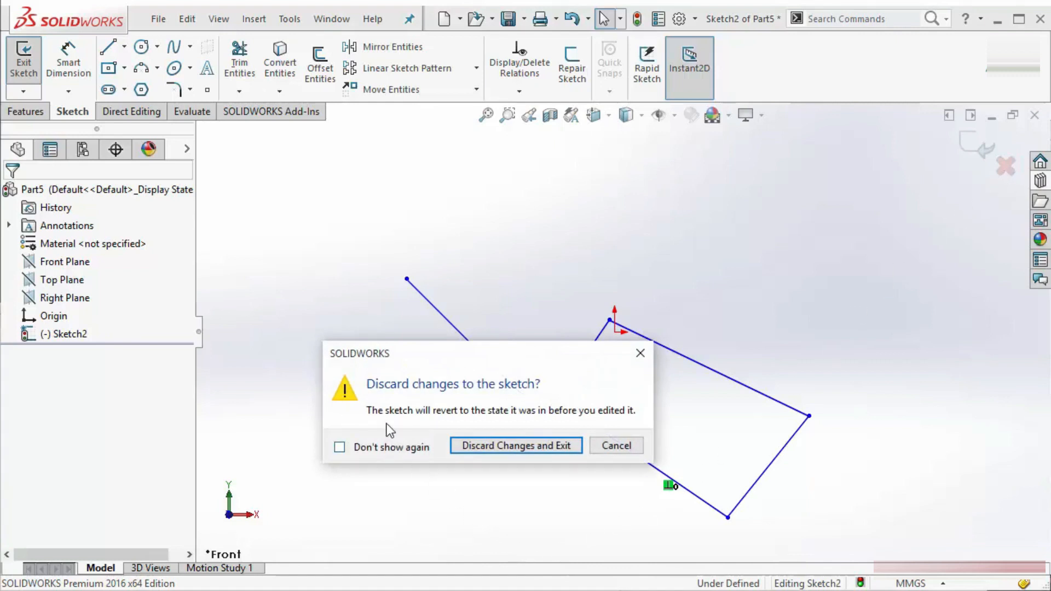
left_click(484, 447)
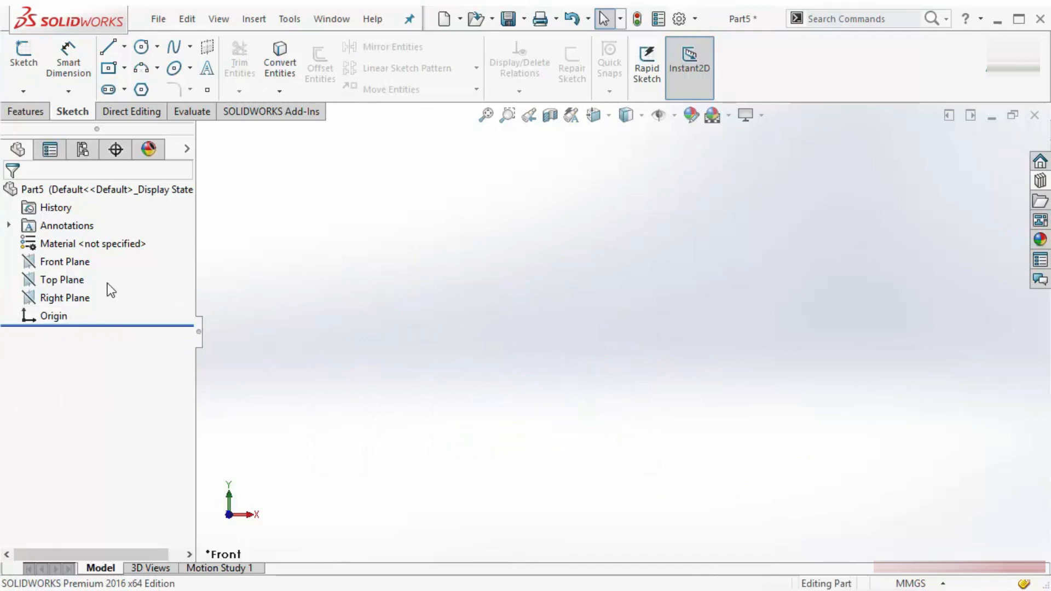
Sketch a zigzag of three connected lines on the Top Plane and exit the sketch, keeping it.
left_click(23, 55)
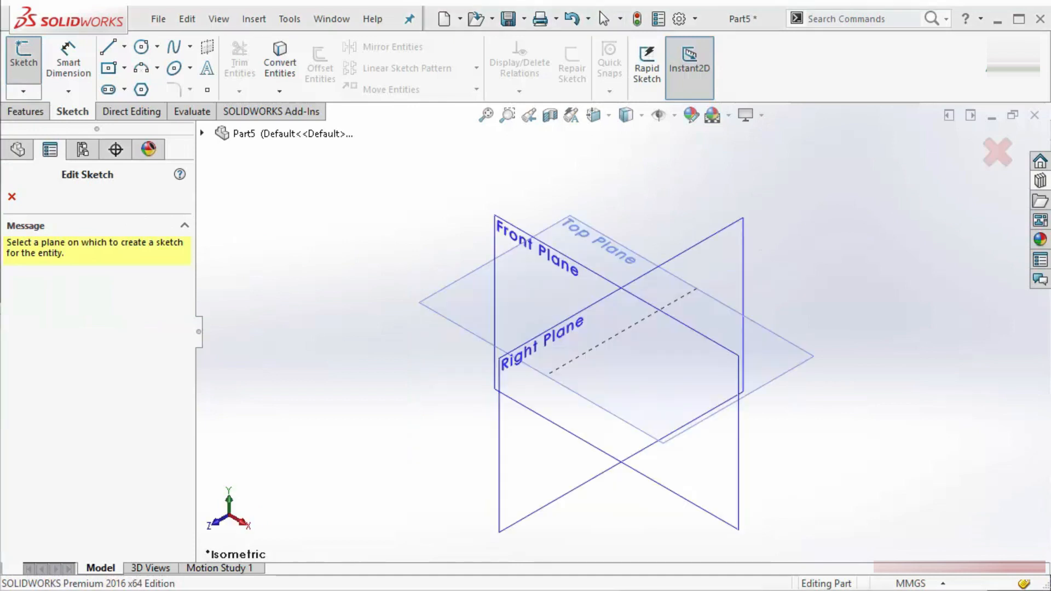
left_click(571, 241)
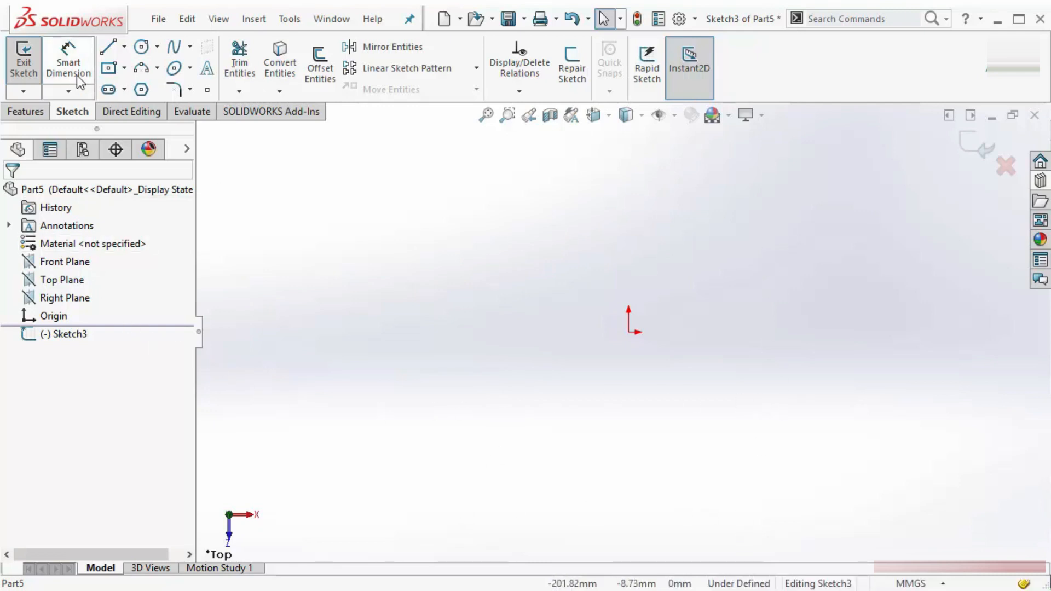
left_click(108, 47)
left_click(381, 257)
left_click(367, 403)
left_click(578, 258)
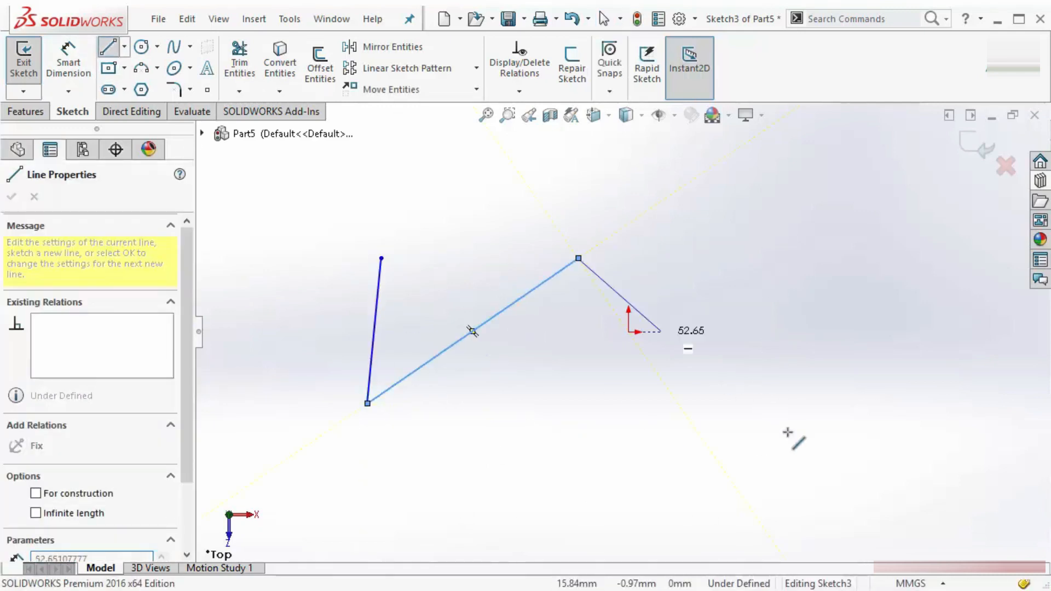
right_click(739, 235)
left_click(773, 247)
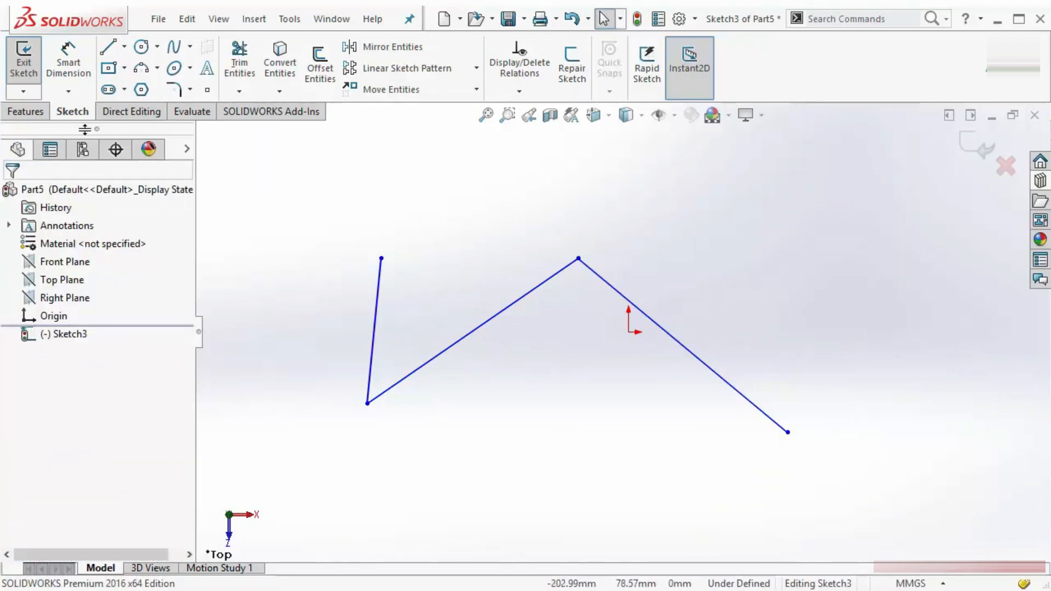
left_click(21, 68)
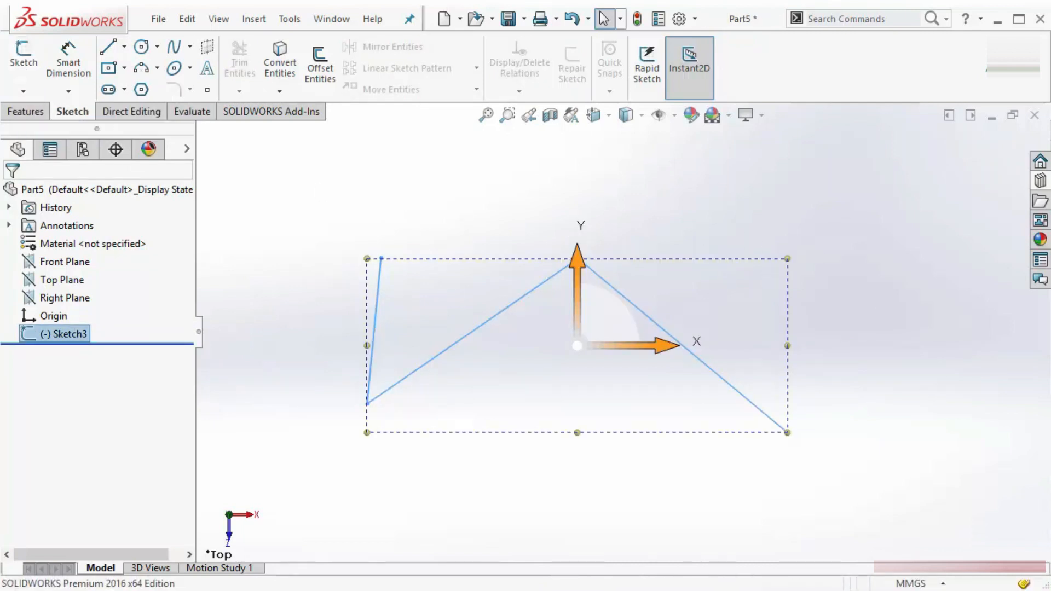
Switch to the isometric view and reopen the zigzag sketch for editing.
key("ctrl+7")
left_click(782, 313)
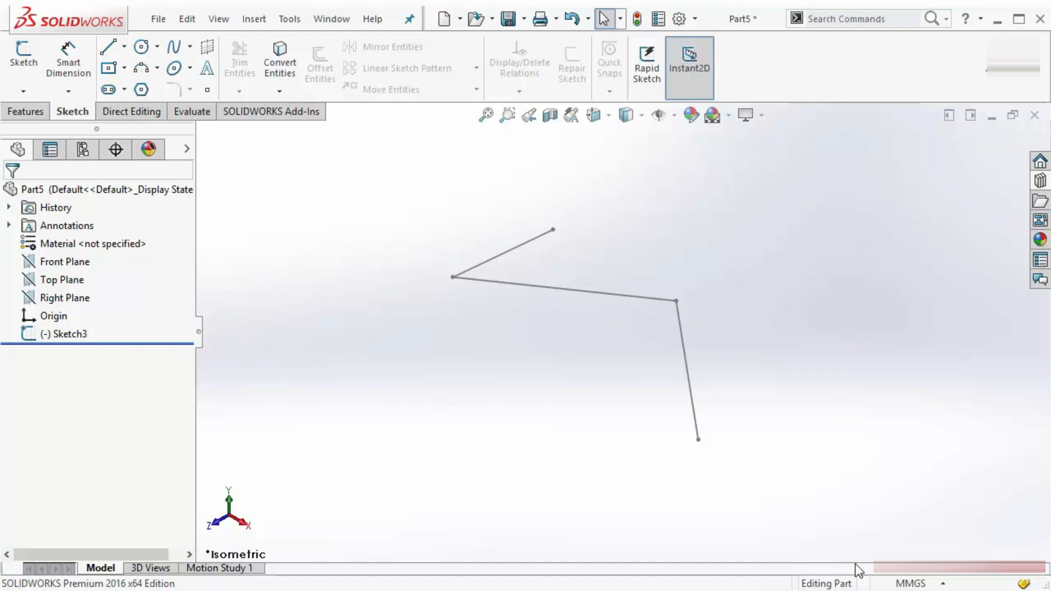
right_click(79, 336)
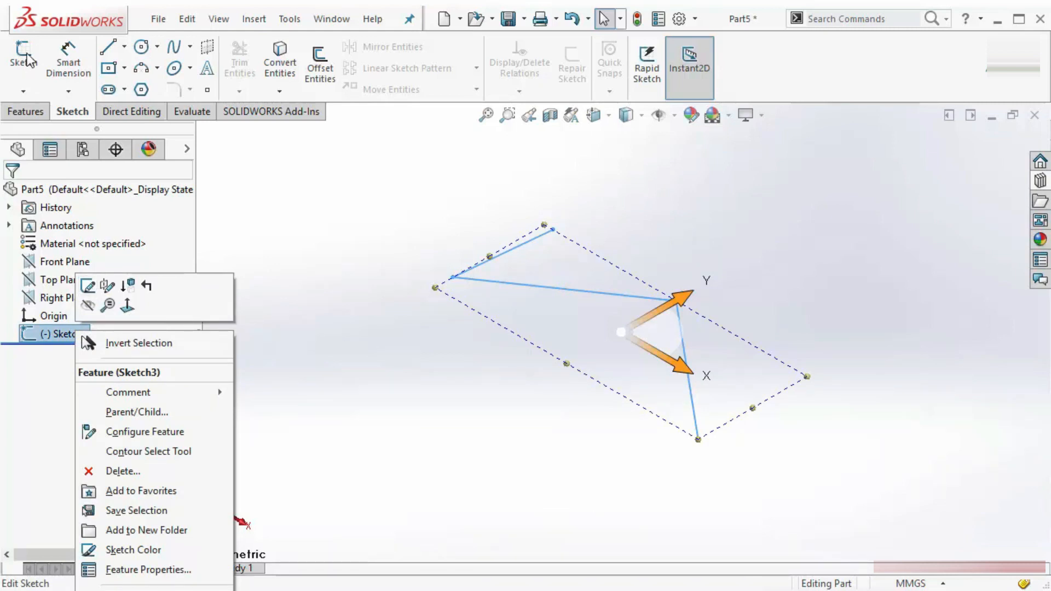
left_click(87, 285)
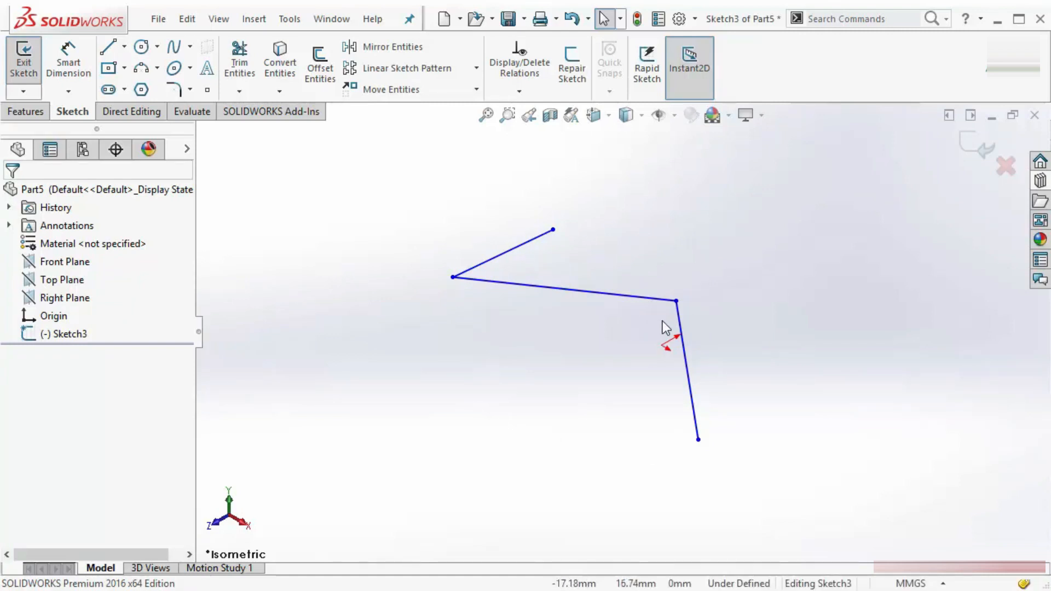
Keep the Orientation dialog pinned open and turn the view Normal To the open sketch.
key("space")
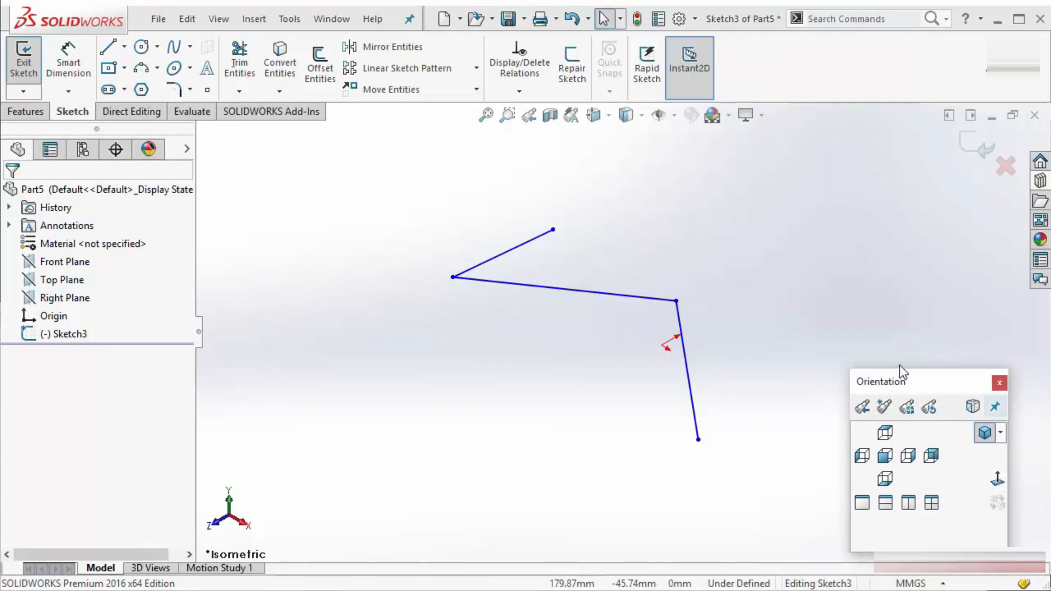
left_click(999, 383)
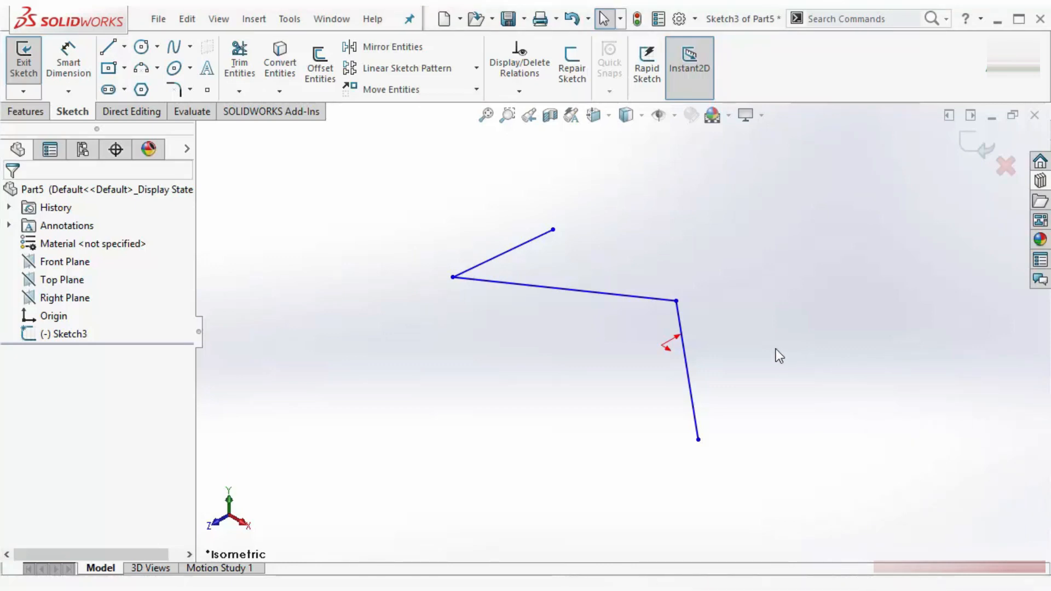
key("space")
left_click_drag(304, 406, 980, 380)
left_click(1027, 392)
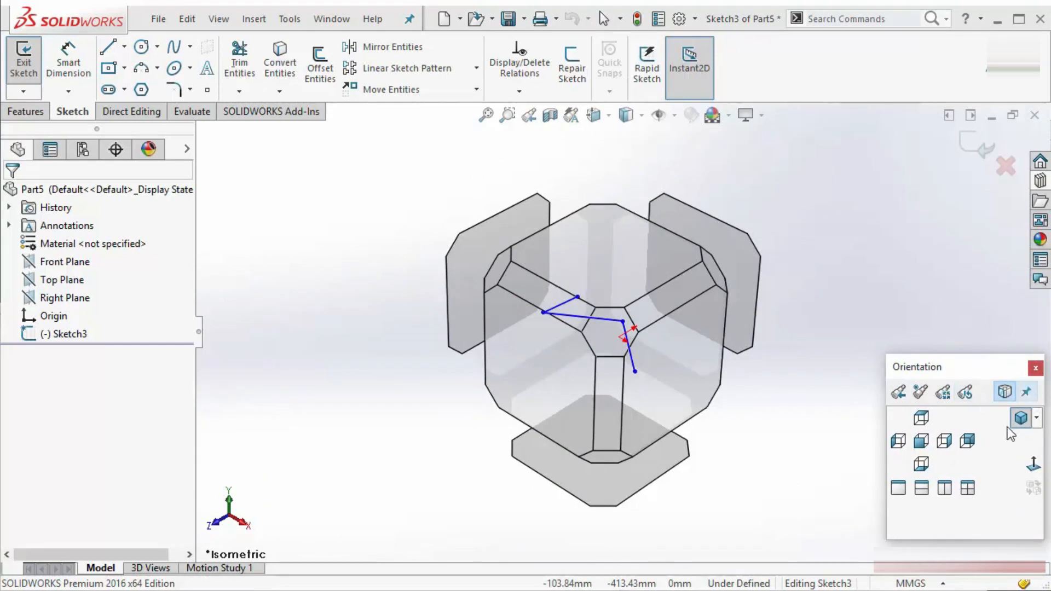
left_click(1032, 465)
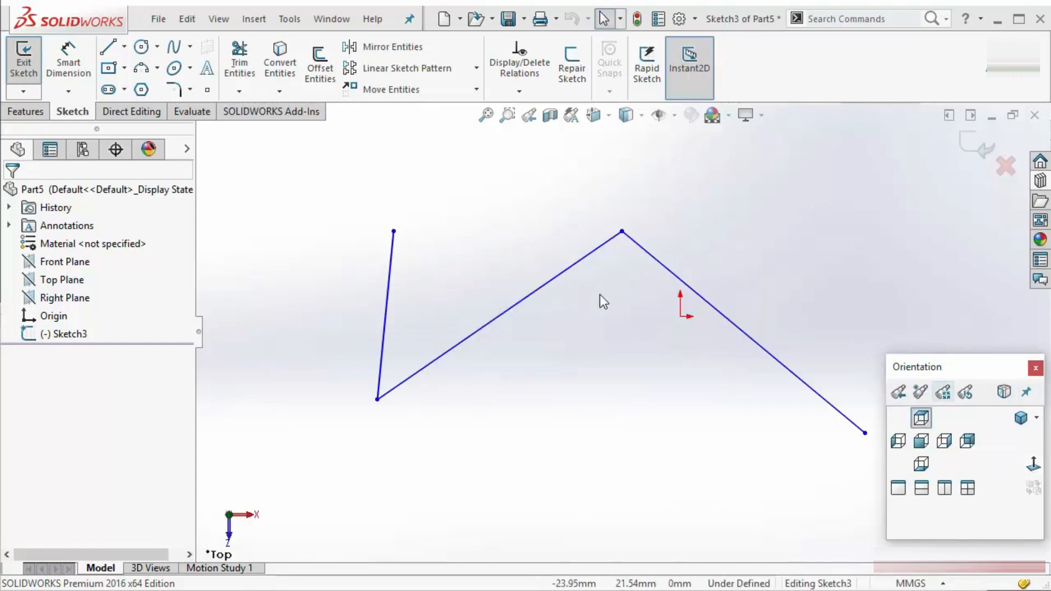
scroll(690, 327, "up", 1)
scroll(766, 301, "down", 1)
scroll(778, 304, "up", 1)
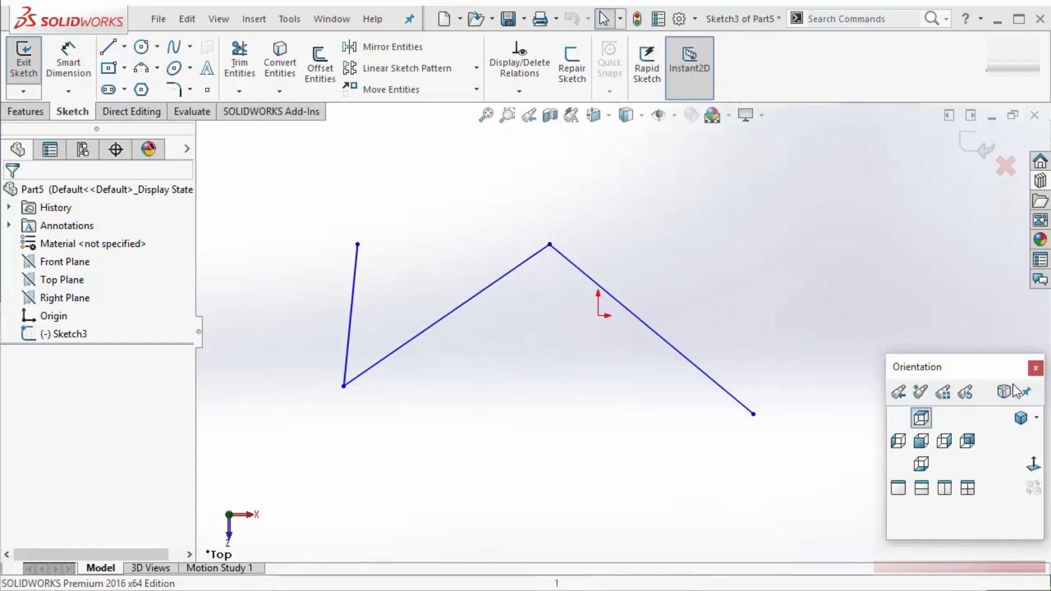
Close the Orientation dialog and sketch a circle over the two left-hand lines of the zigzag.
left_click(1035, 368)
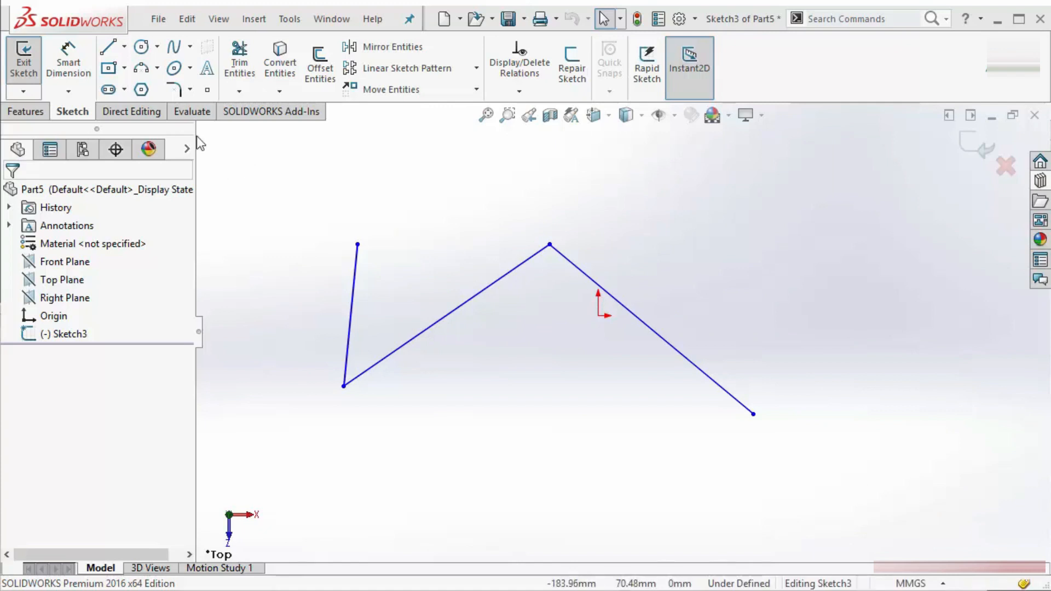
left_click(143, 46)
left_click(434, 355)
left_click(506, 418)
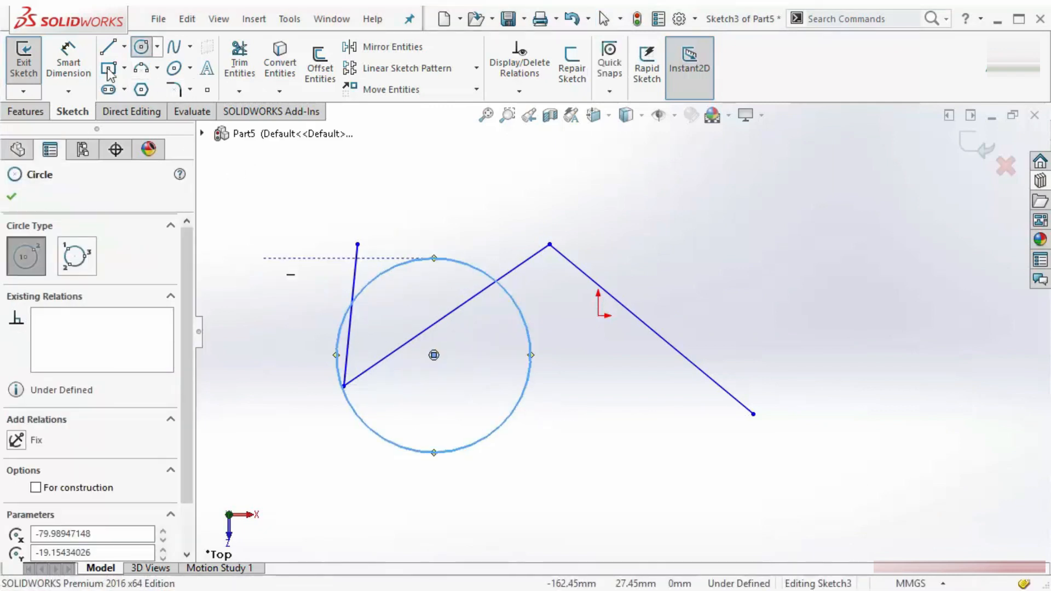
Sketch a chain of three connected lines across the zigzag's right-hand line, then exit the sketch and discard the changes.
left_click(109, 49)
left_click(675, 239)
left_click(584, 432)
left_click(800, 386)
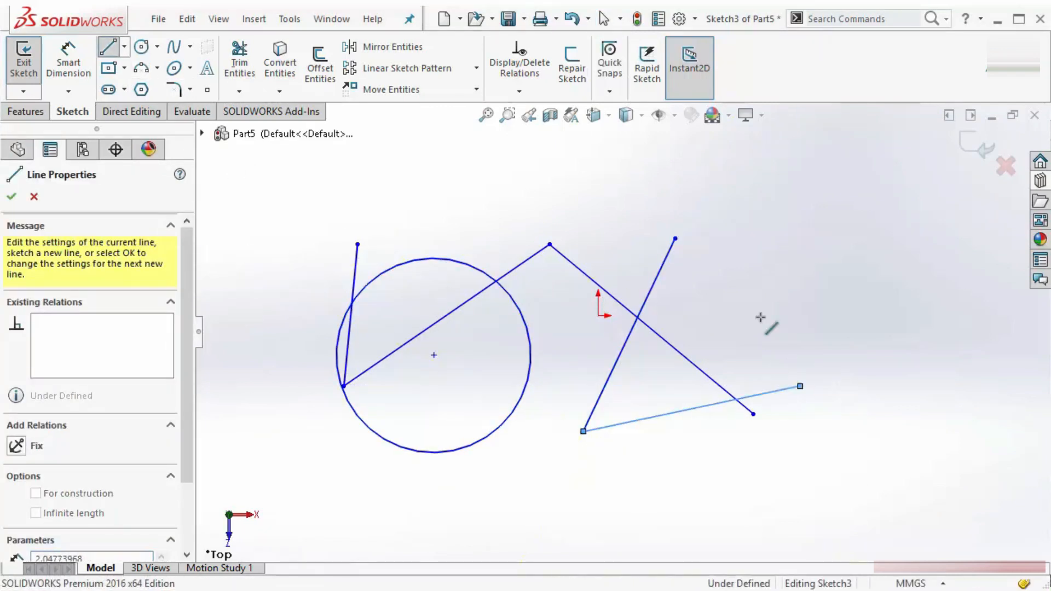
left_click(737, 280)
key("Escape")
key("Escape")
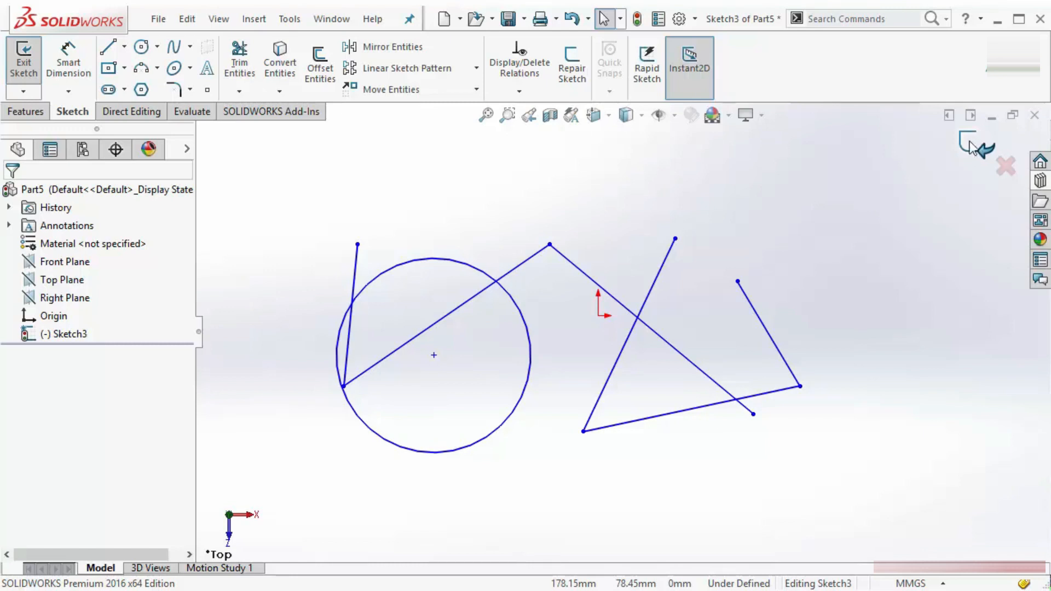
left_click(1006, 166)
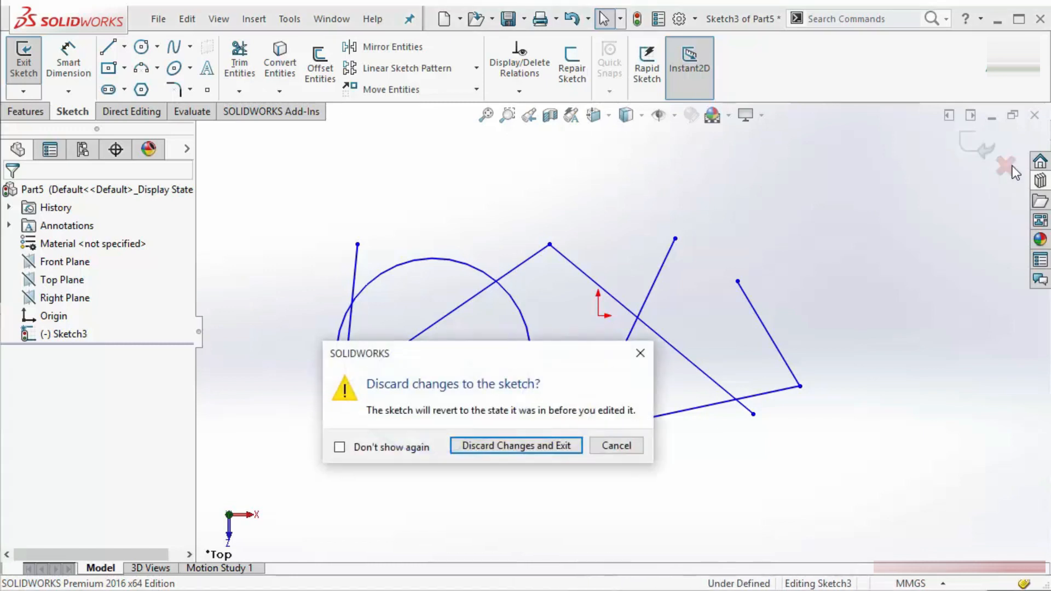
left_click(534, 451)
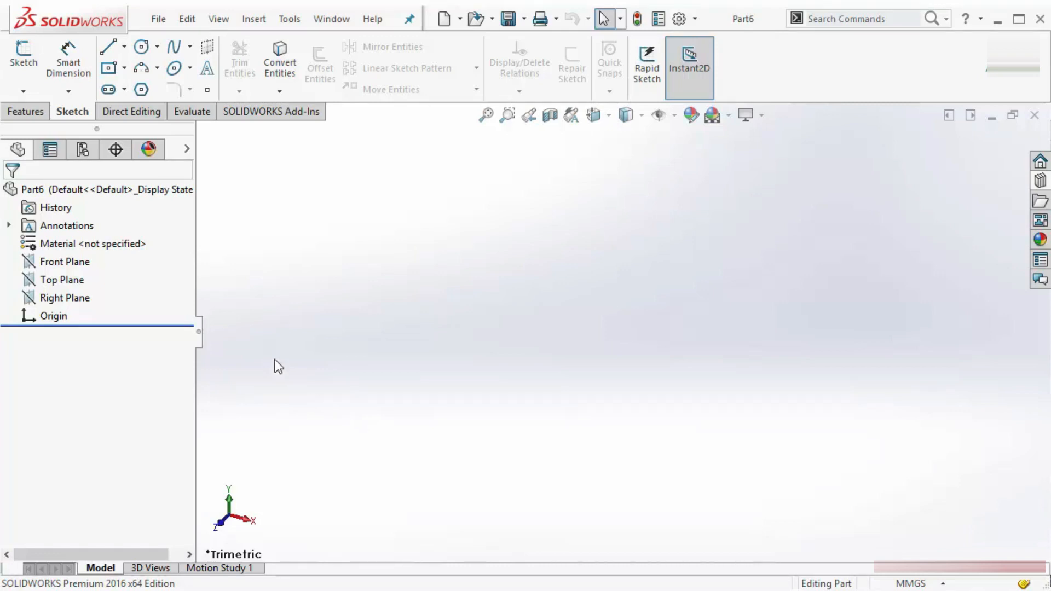
Start a new sketch on the Front Plane of the new part and clear the plane selection.
right_click(77, 262)
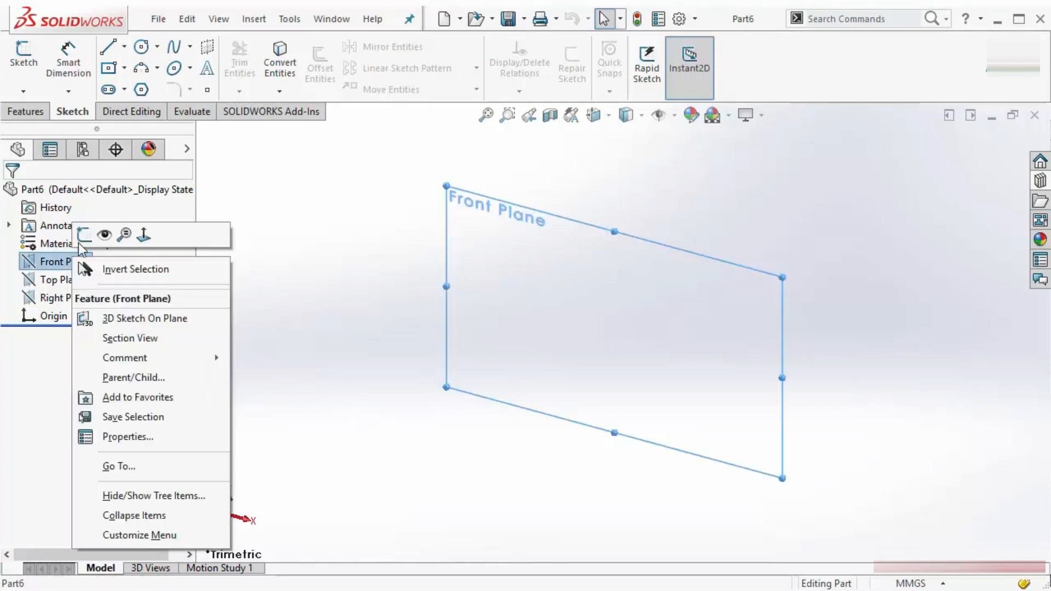
left_click(83, 233)
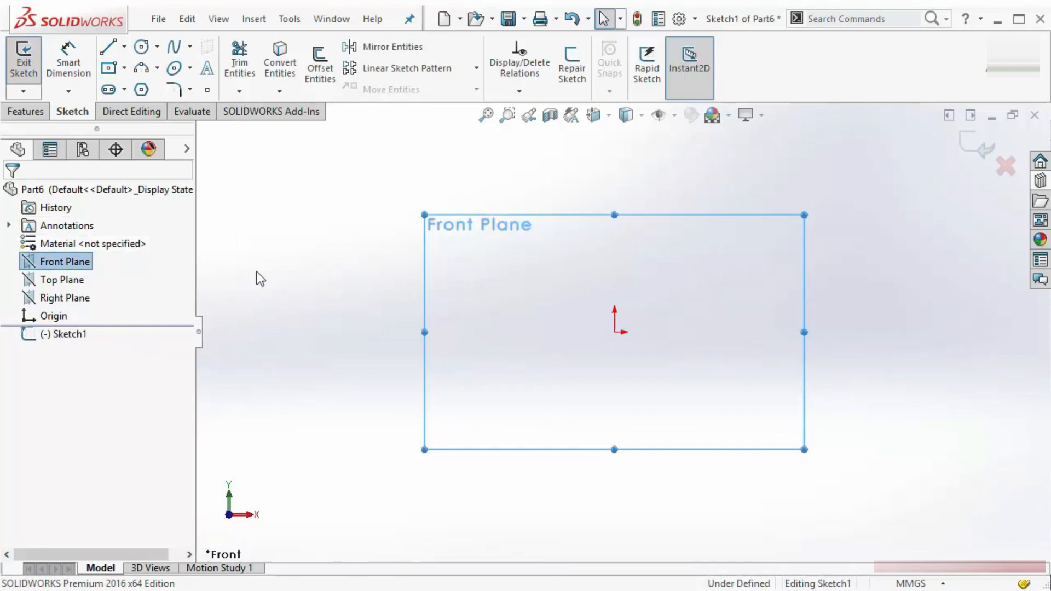
left_click(320, 301)
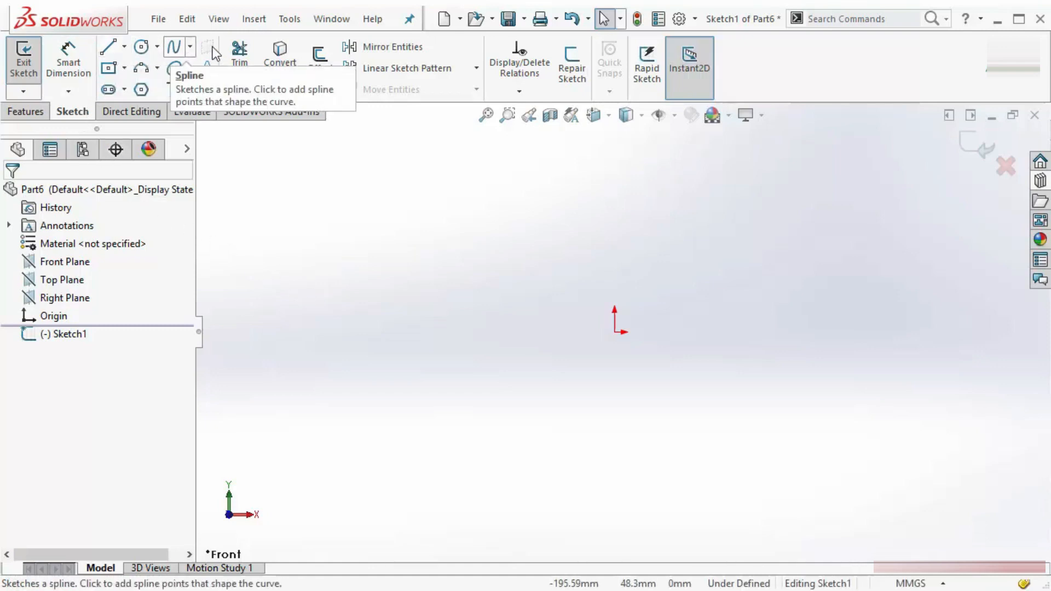
left_click(289, 20)
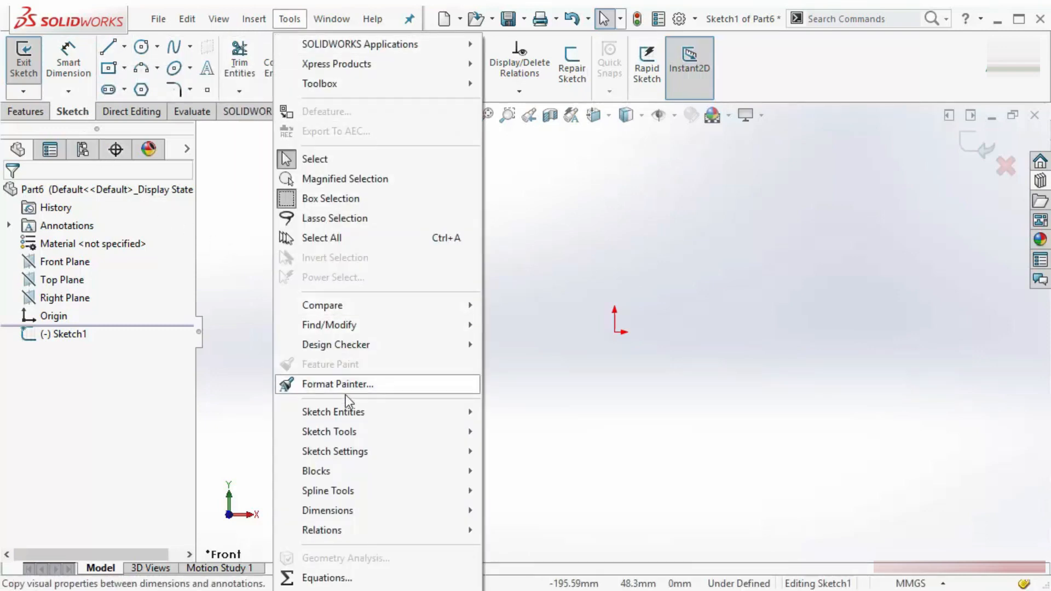
mouse_move(349, 414)
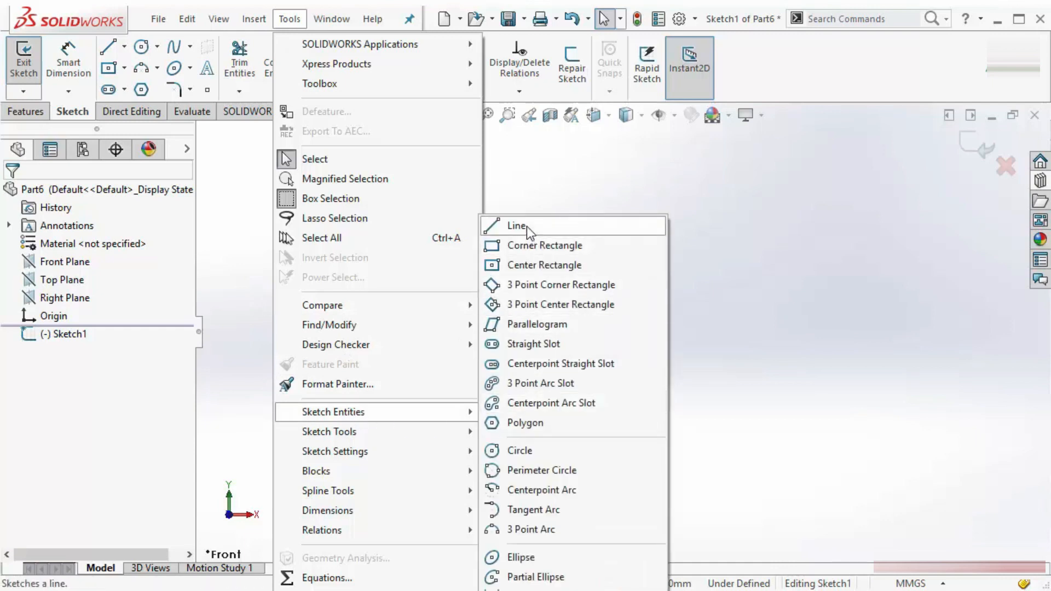
left_click(255, 287)
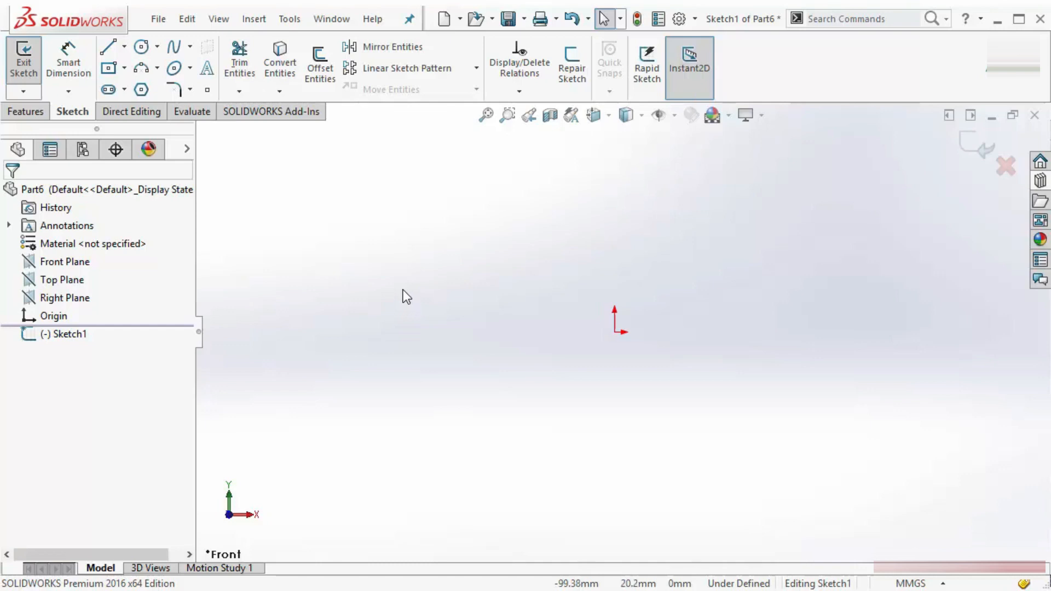
key("s")
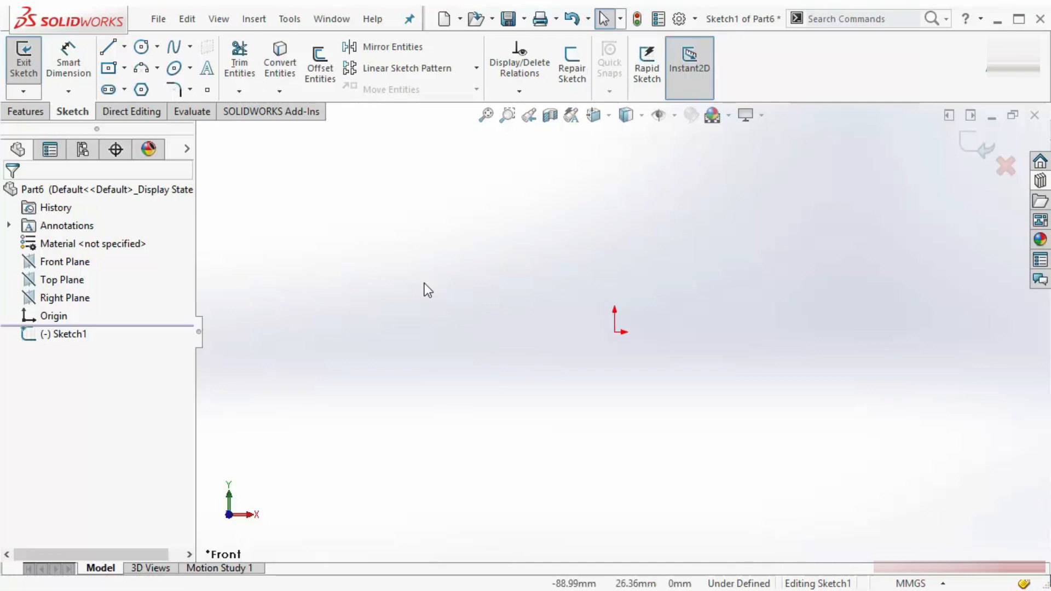
Sketch a chain of five connected lines left of the origin, with the fourth parallel to the second, and leave the Line command.
mouse_move(424, 283)
right_mouse_down()
mouse_move(408, 272)
mouse_move(354, 278)
right_mouse_up()
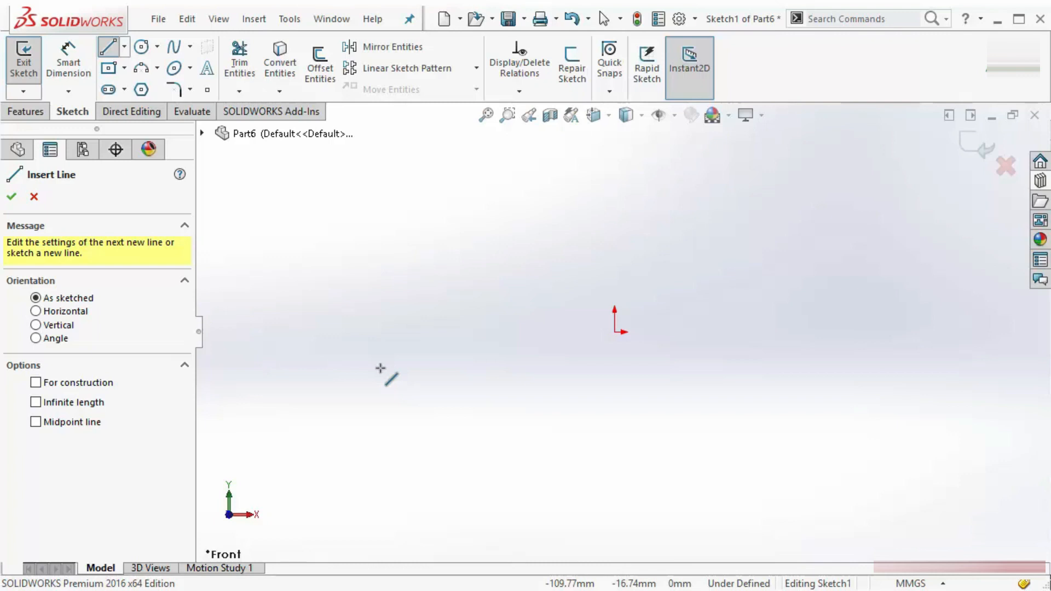
left_click(279, 410)
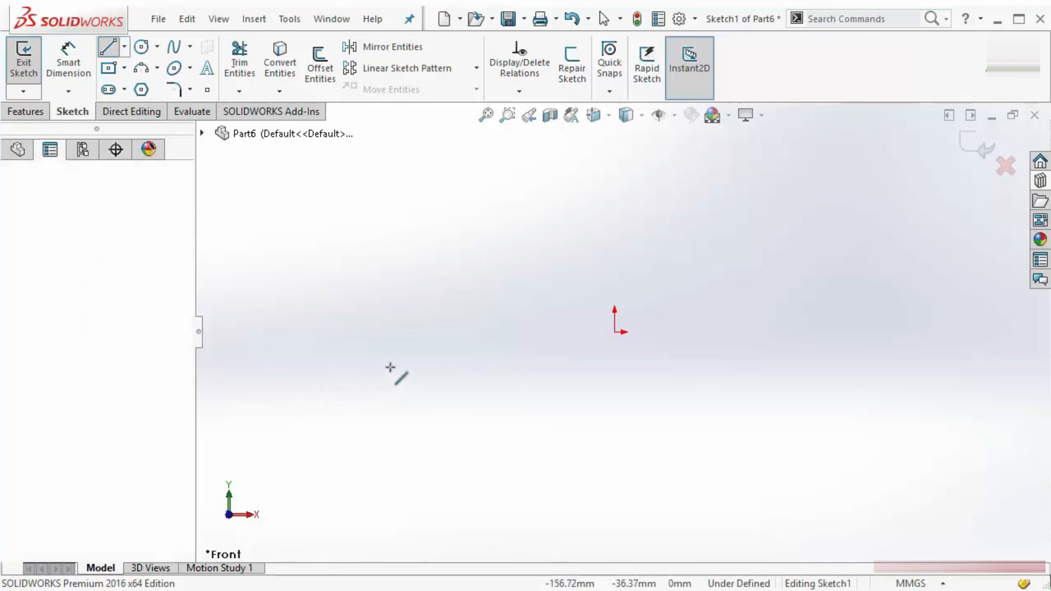
left_click(381, 217)
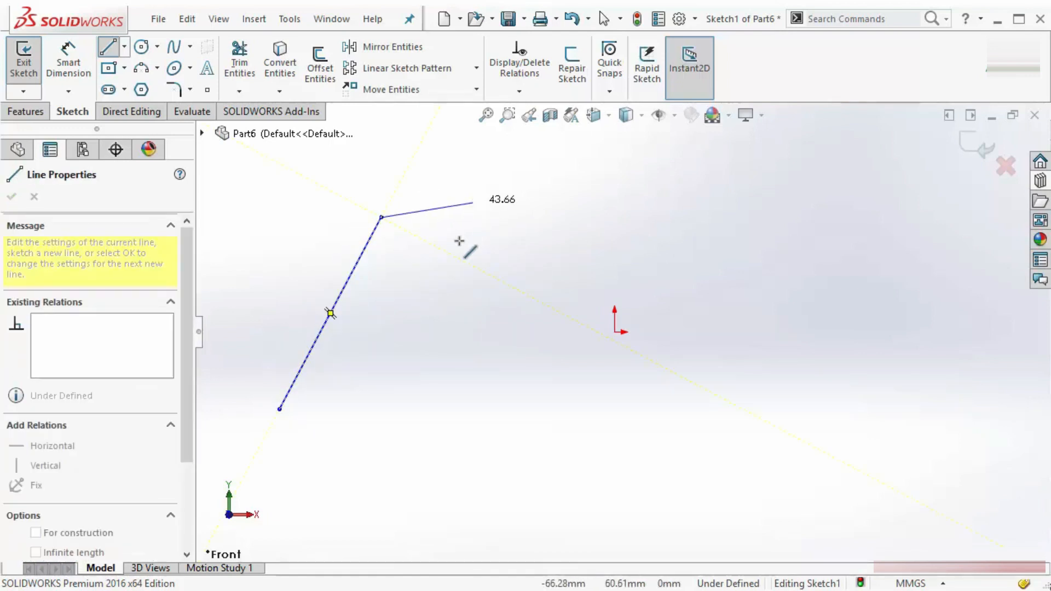
left_click(495, 228)
left_click(527, 402)
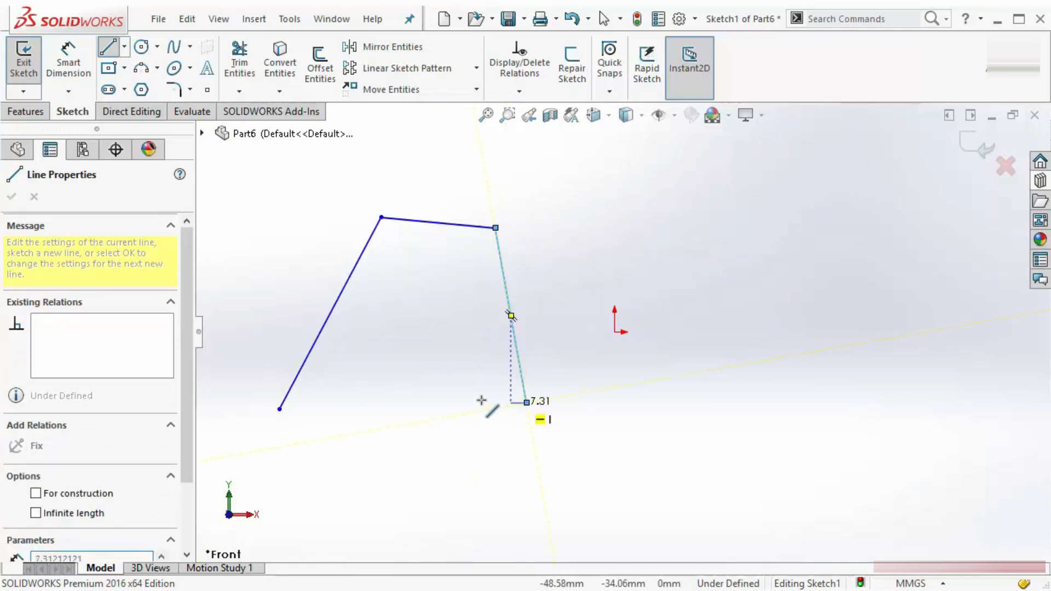
left_click(422, 394)
left_click(394, 313)
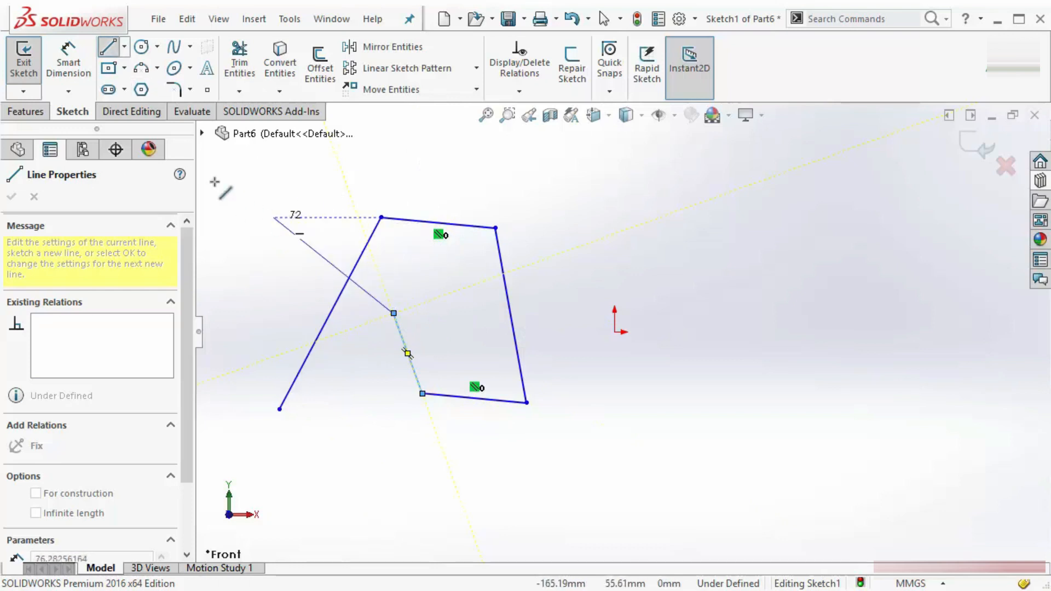
left_click(108, 47)
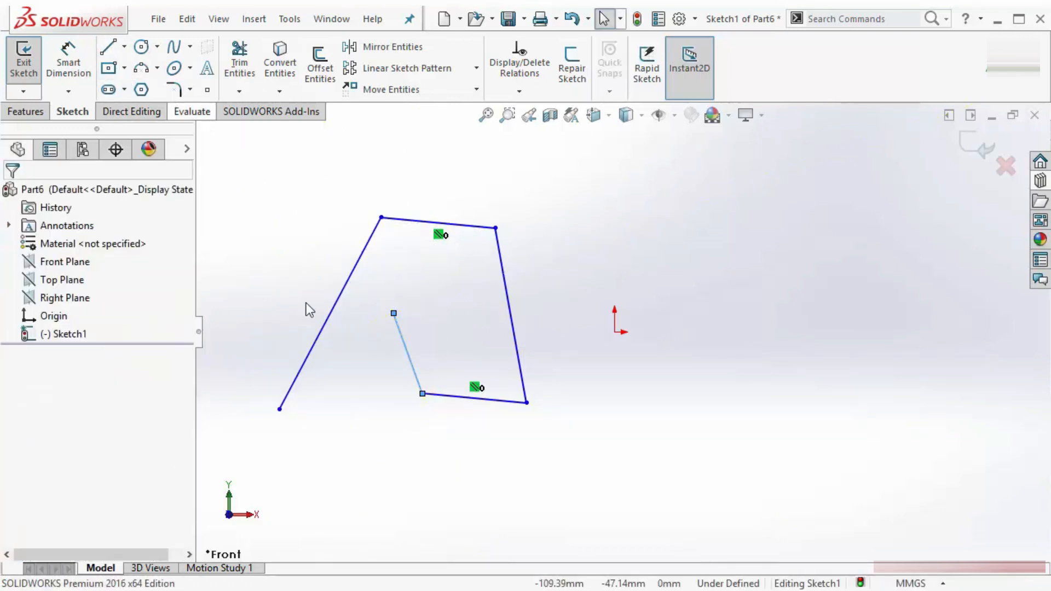
left_click(646, 300)
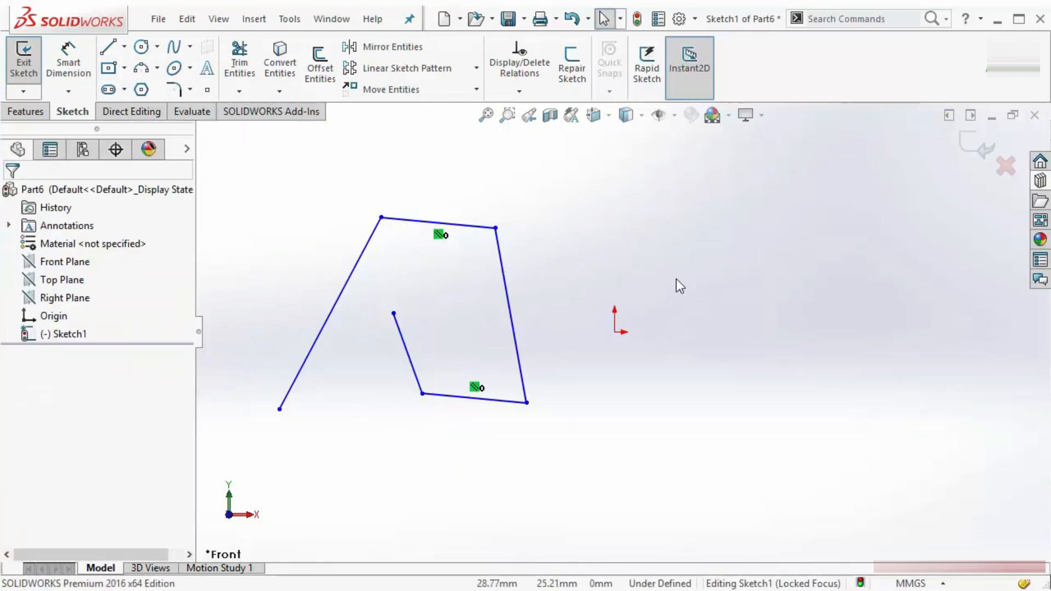
Sketch two connected lines from a point directly below the origin, up to its right and then down again, and leave the Line command.
middle_click_drag(677, 278, 665, 278)
key("ctrl+8")
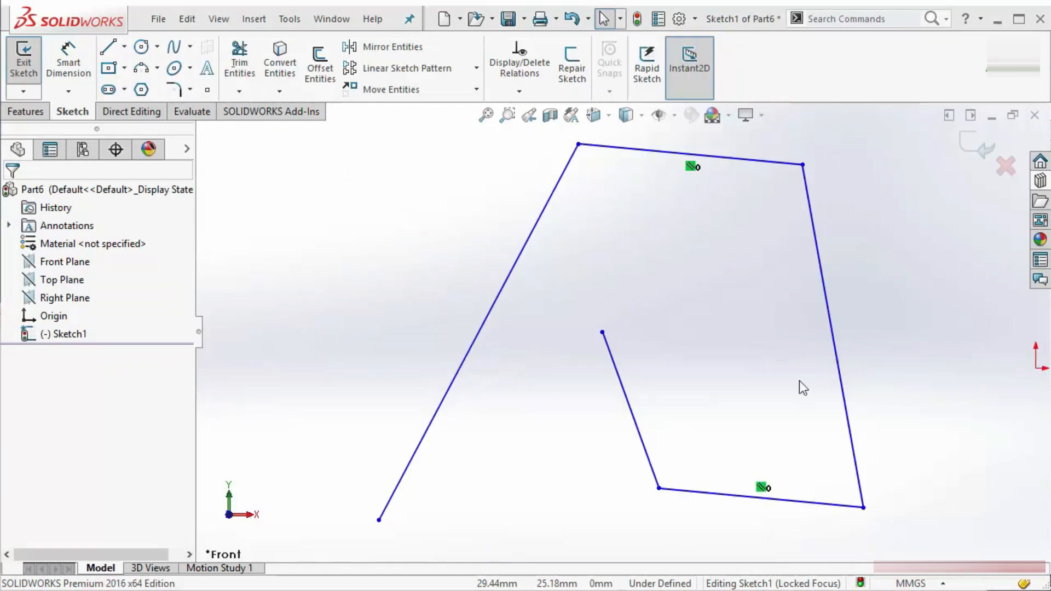
scroll(838, 363, "up", 6)
scroll(898, 355, "down", 4)
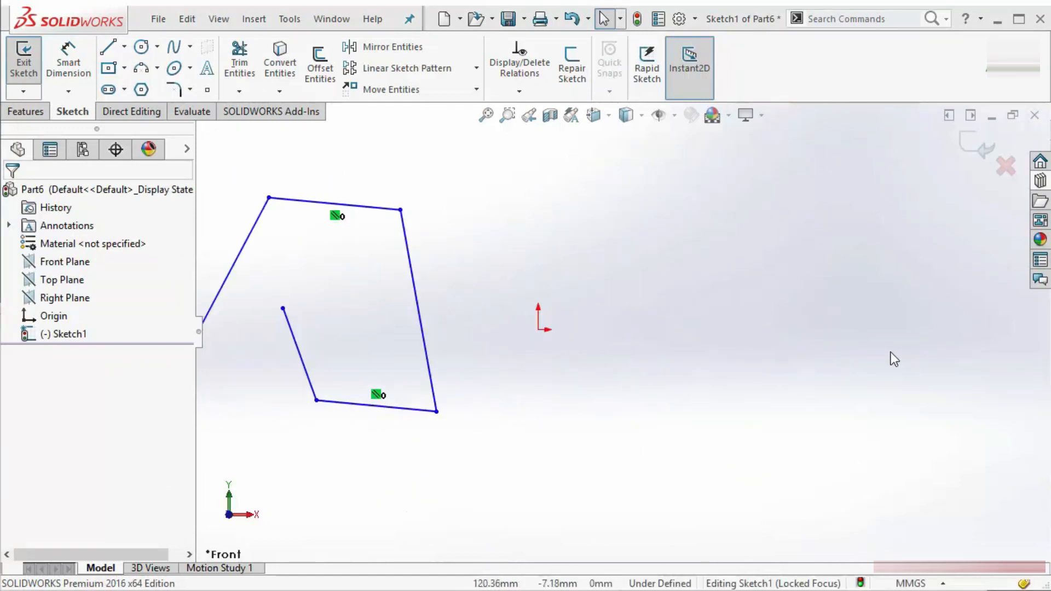
left_click(108, 49)
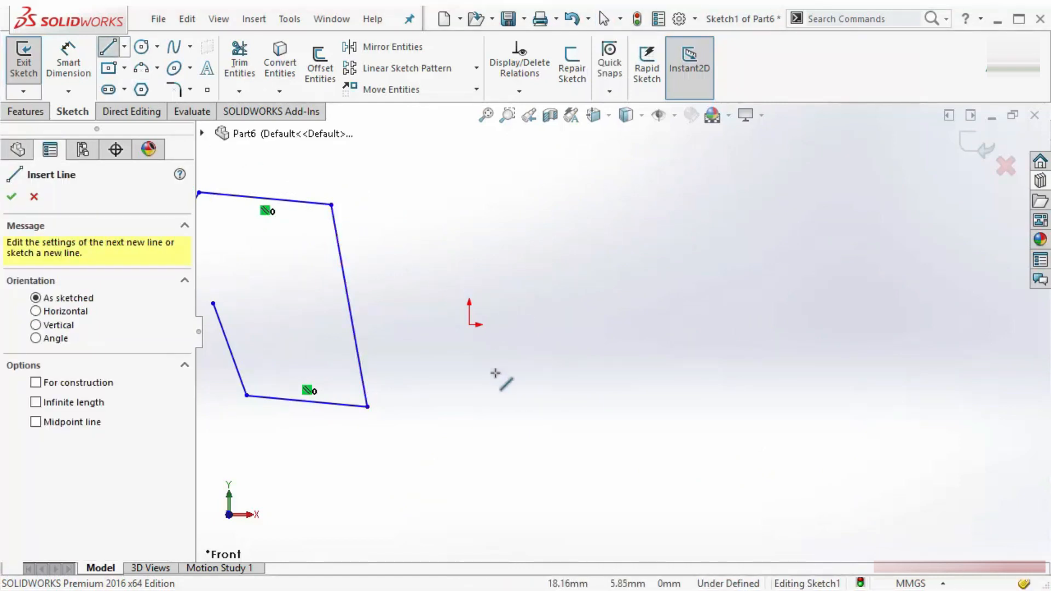
left_click(469, 452)
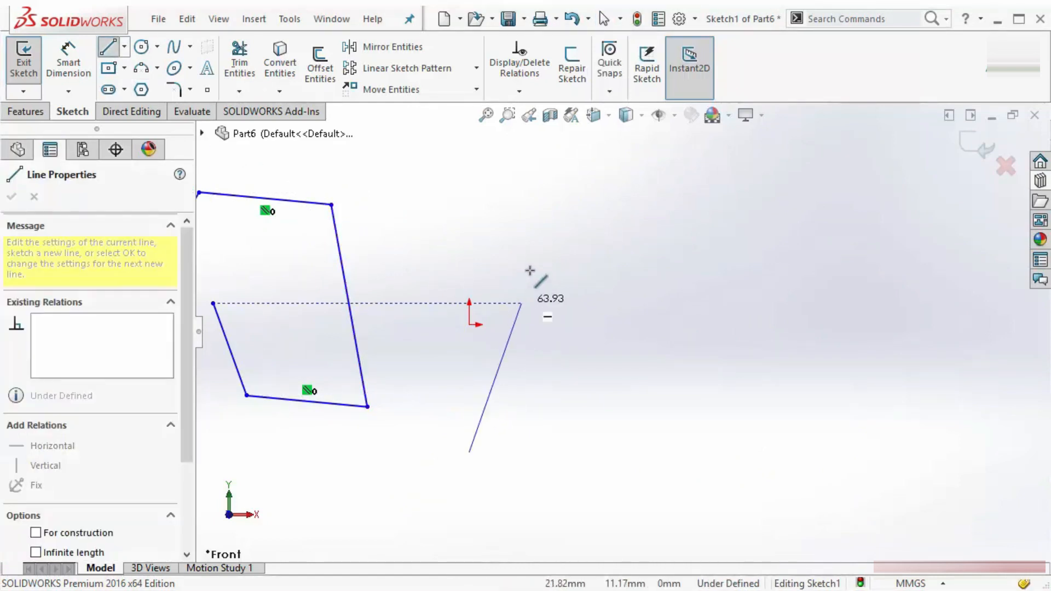
left_click(532, 261)
left_click(604, 338)
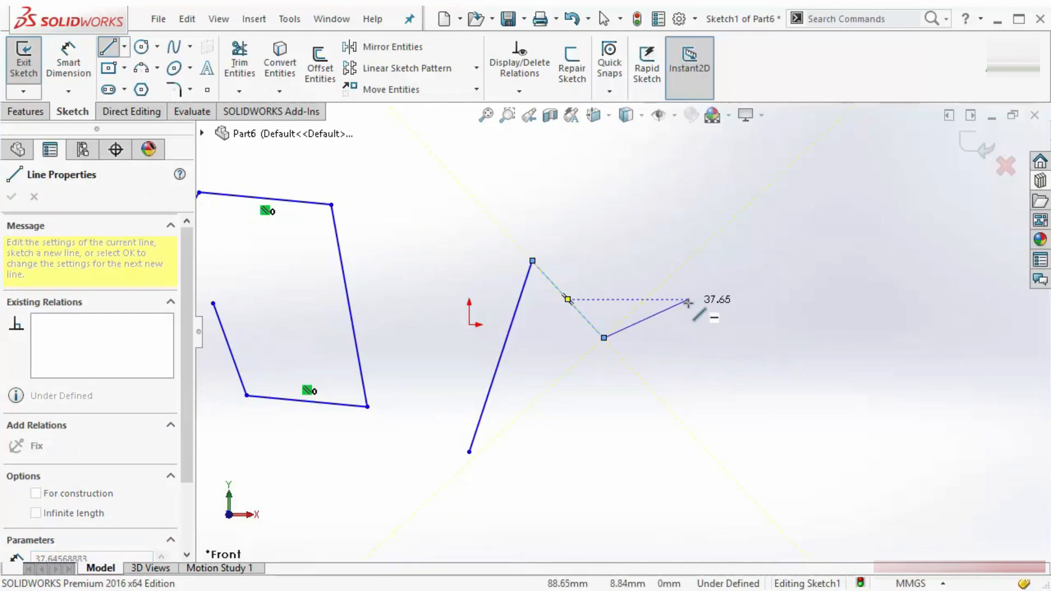
key("Escape")
key("Escape")
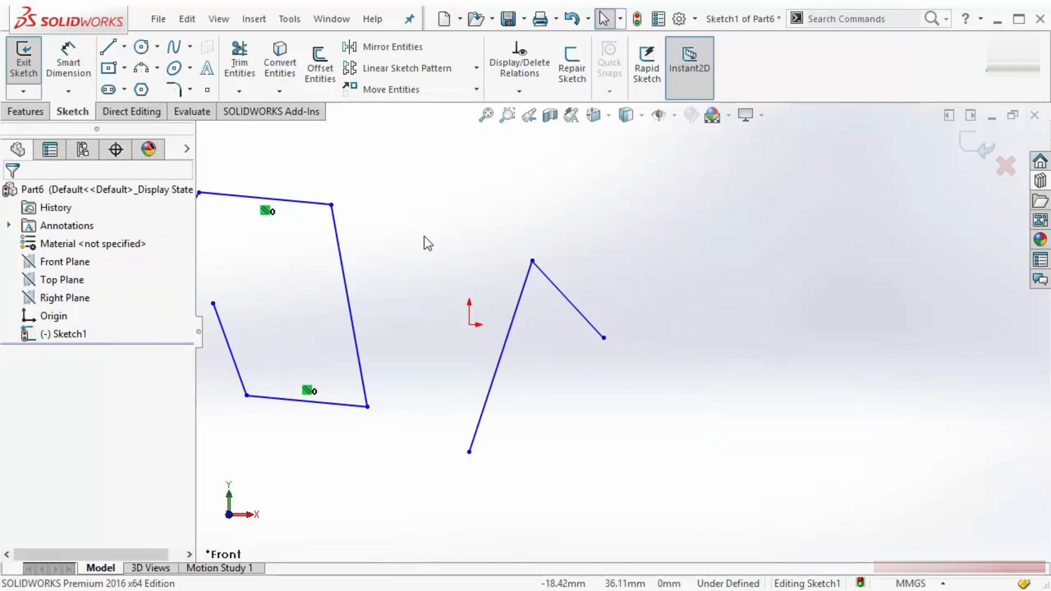
Sketch a single short slanted line below the two-line chain and return to selection mode.
left_click(108, 47)
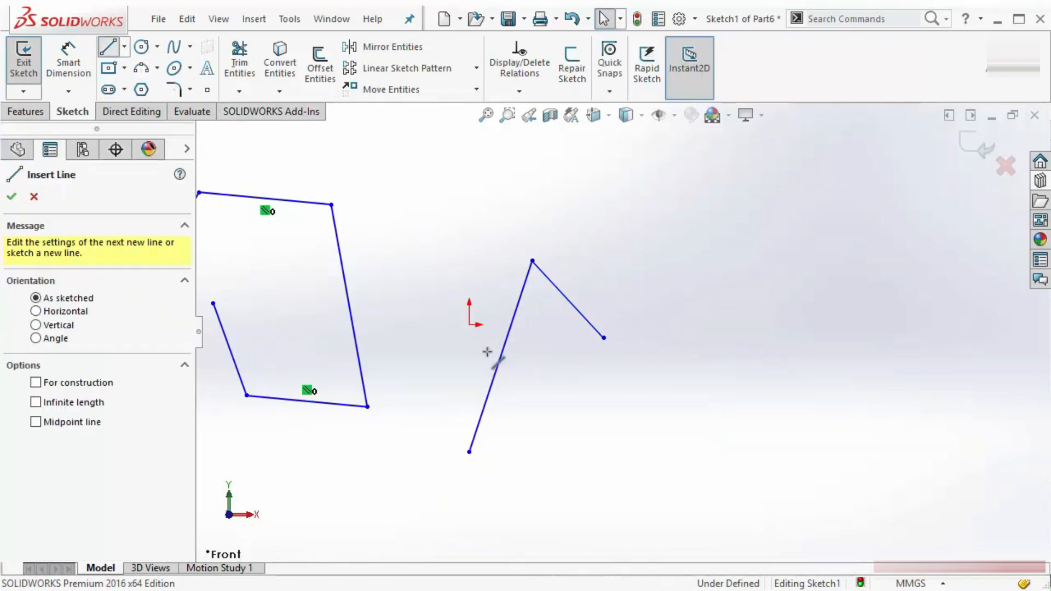
left_click(540, 486)
left_click(590, 389)
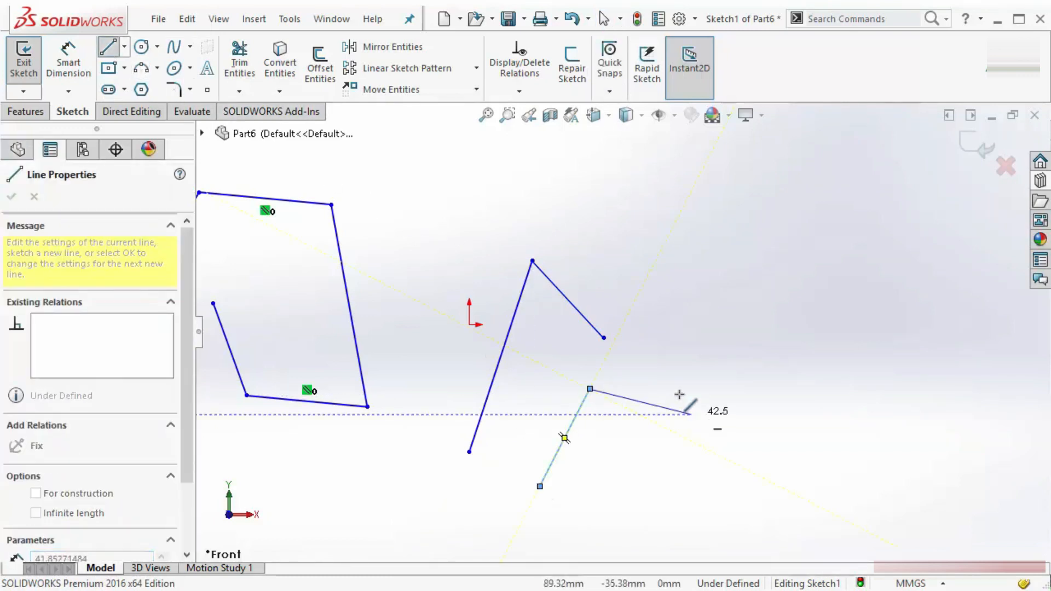
right_click(653, 337)
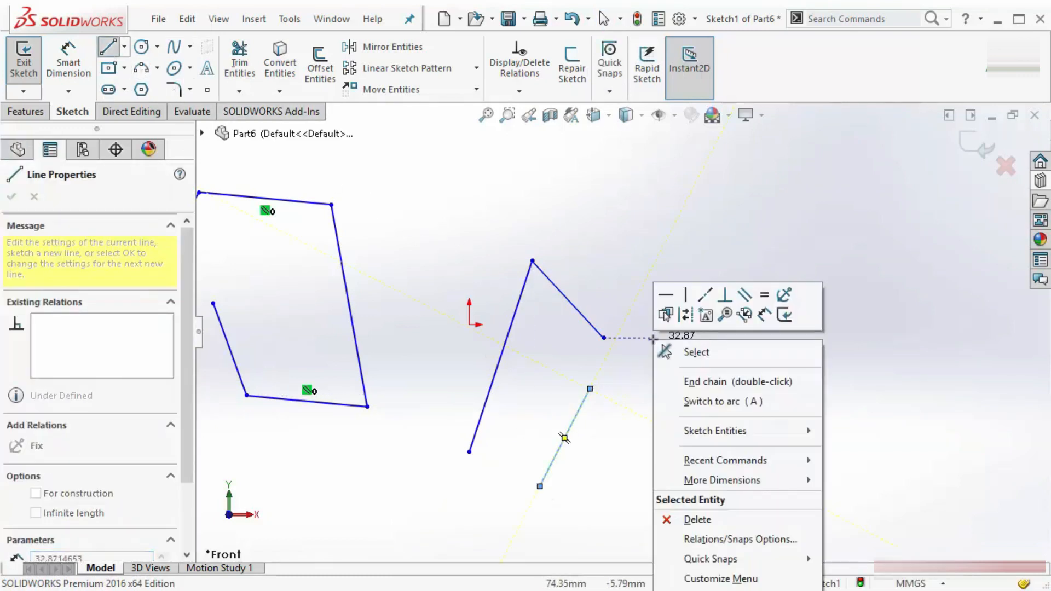
left_click(711, 353)
Sketch a chain of three connected slanted lines beyond the single short slanted line and end the chain, keeping the Line command active.
scroll(761, 360, "up", 4)
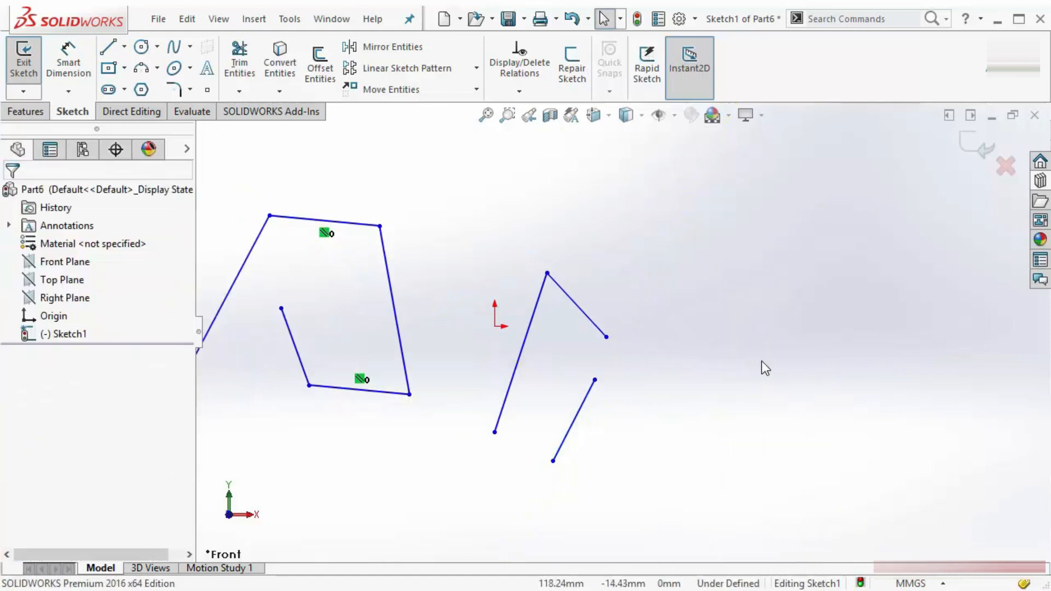
scroll(911, 359, "down", 3)
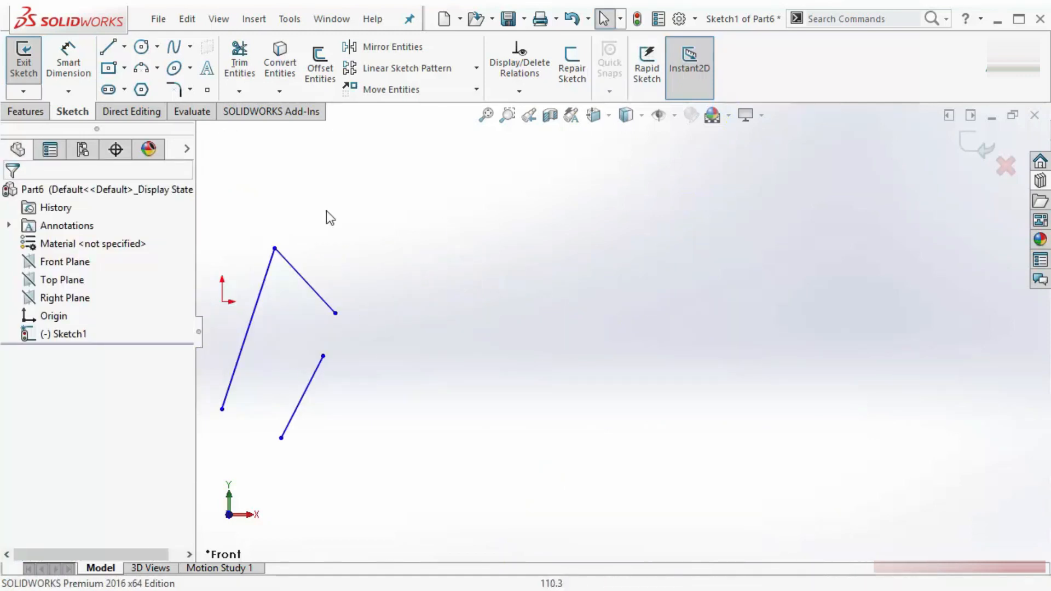
left_click(108, 47)
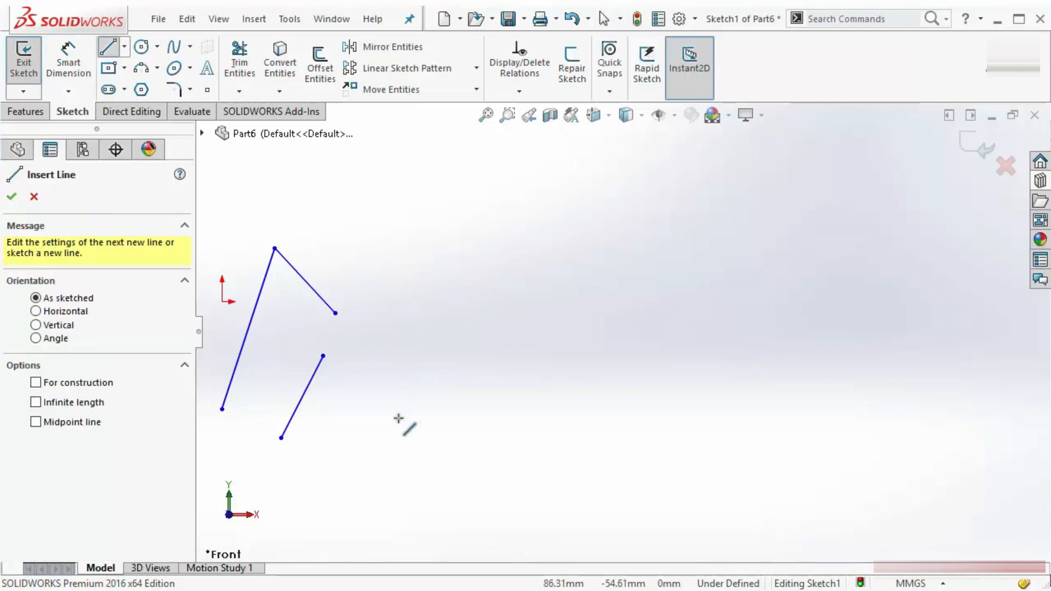
left_click(349, 430)
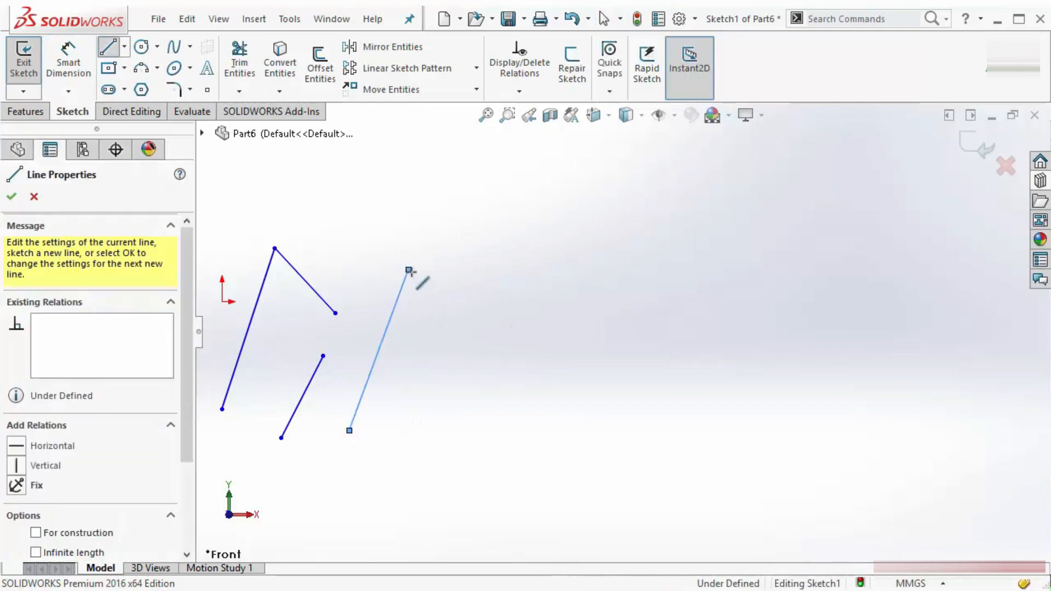
left_click(409, 270)
left_click(593, 371)
left_click(468, 486)
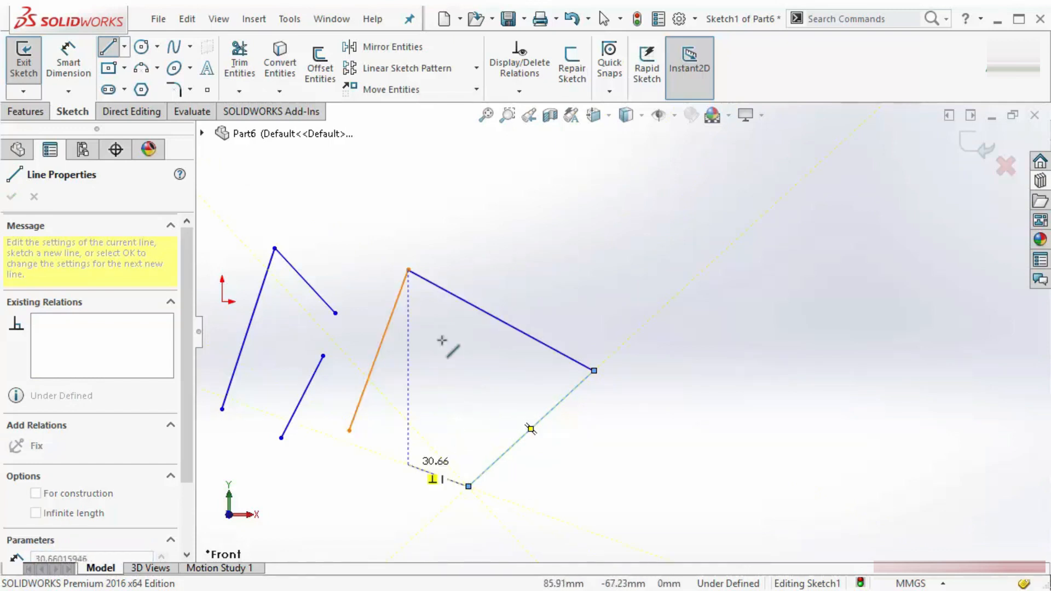
right_click(498, 231)
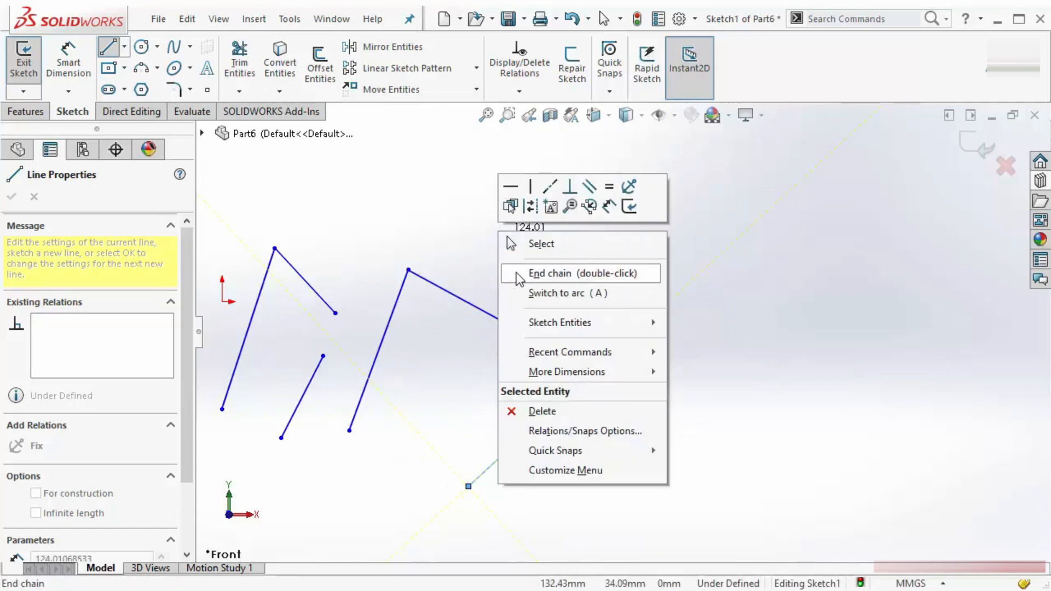
left_click(573, 276)
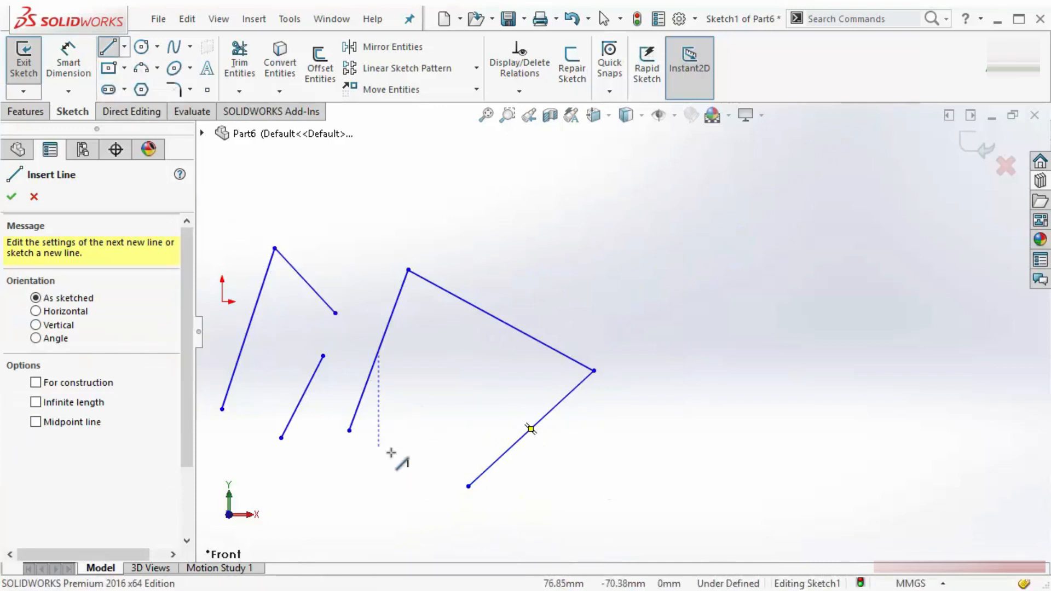
Sketch two connected perpendicular lines beside the three-line chain, one steep and one nearly horizontal from its upper end, and end the chain.
scroll(788, 356, "up", 3)
scroll(790, 387, "down", 2)
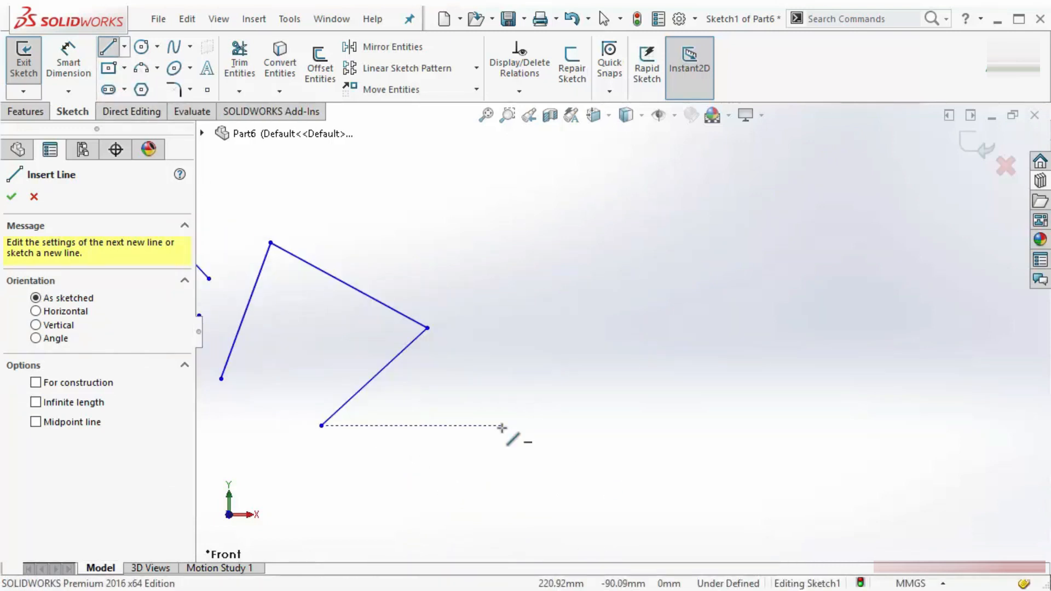
left_click_drag(502, 426, 487, 254)
left_click(598, 245)
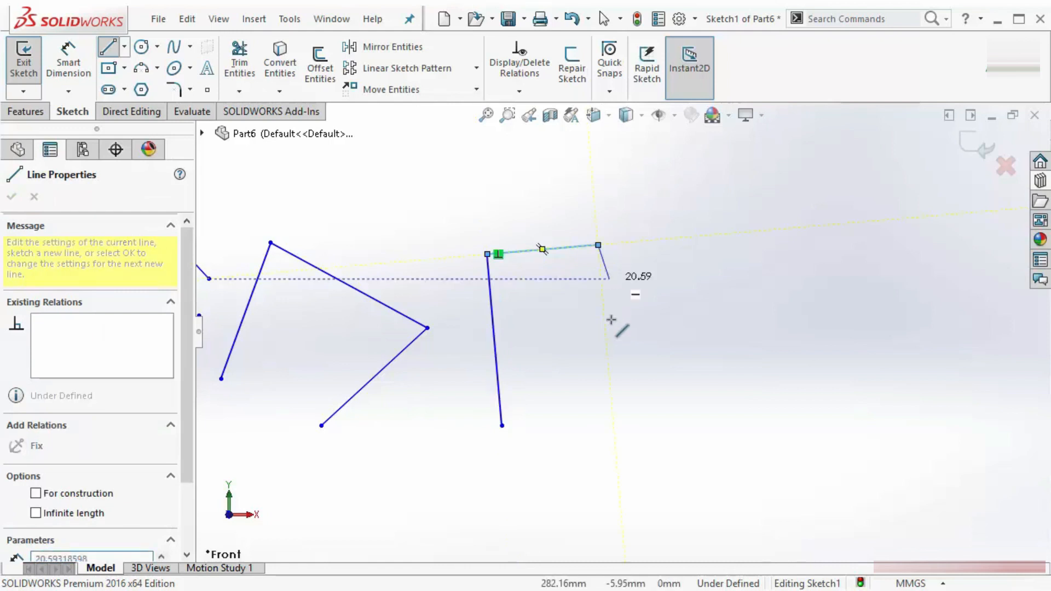
scroll(554, 309, "down", 2)
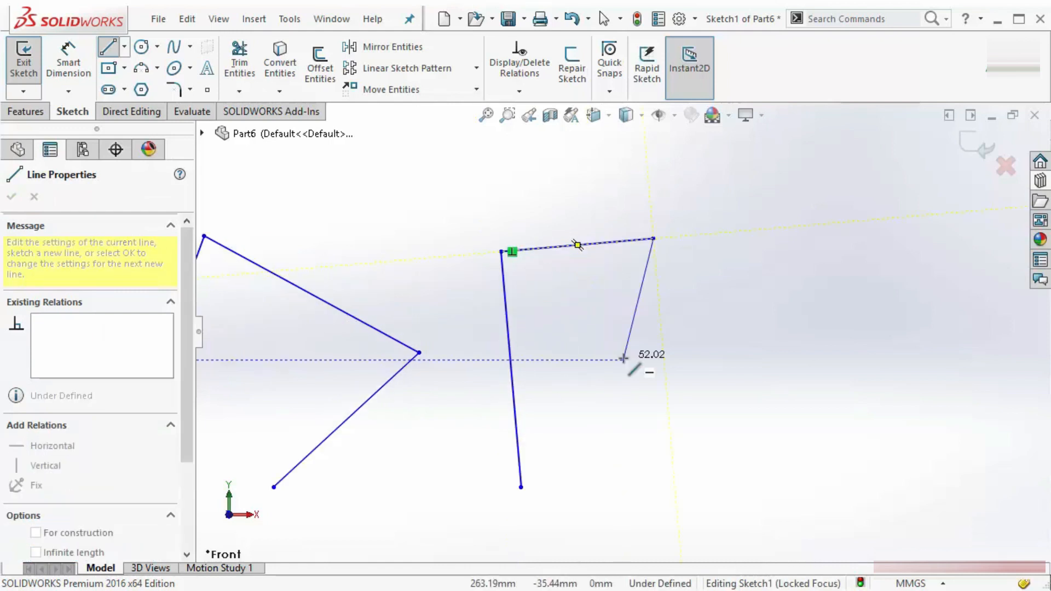
key("Escape")
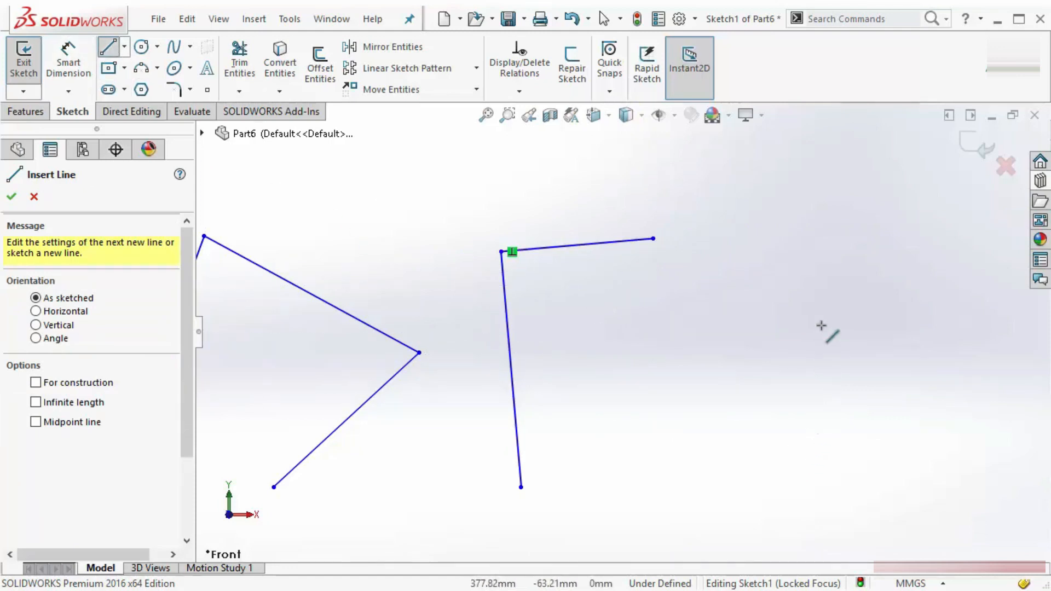
Set the line orientation to Horizontal and sketch two separate horizontal lines in the empty area, the upper one about 78 mm long.
scroll(887, 333, "up", 2)
scroll(460, 374, "down", 4)
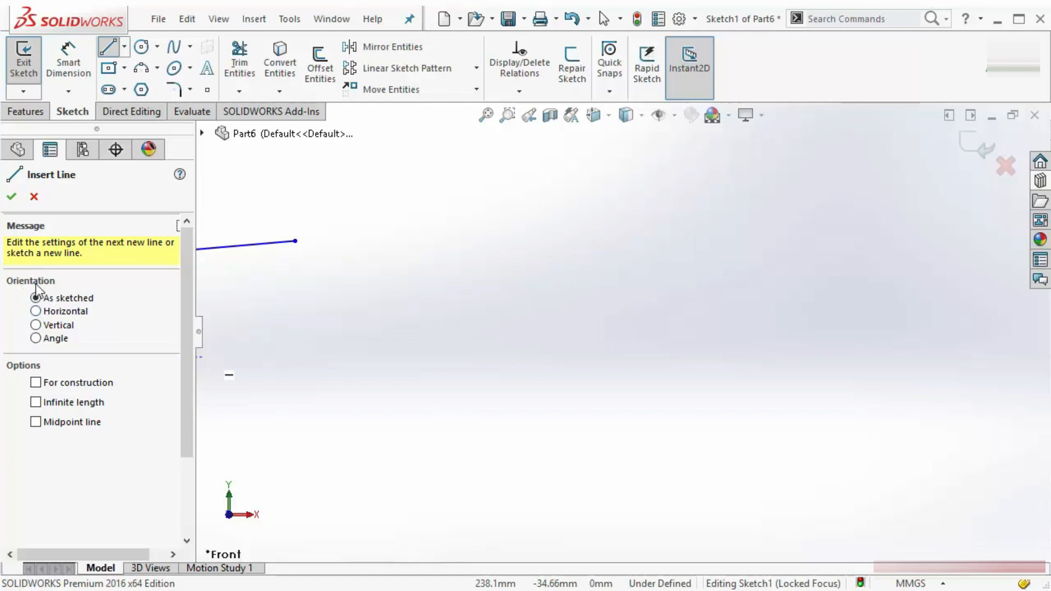
left_click(36, 311)
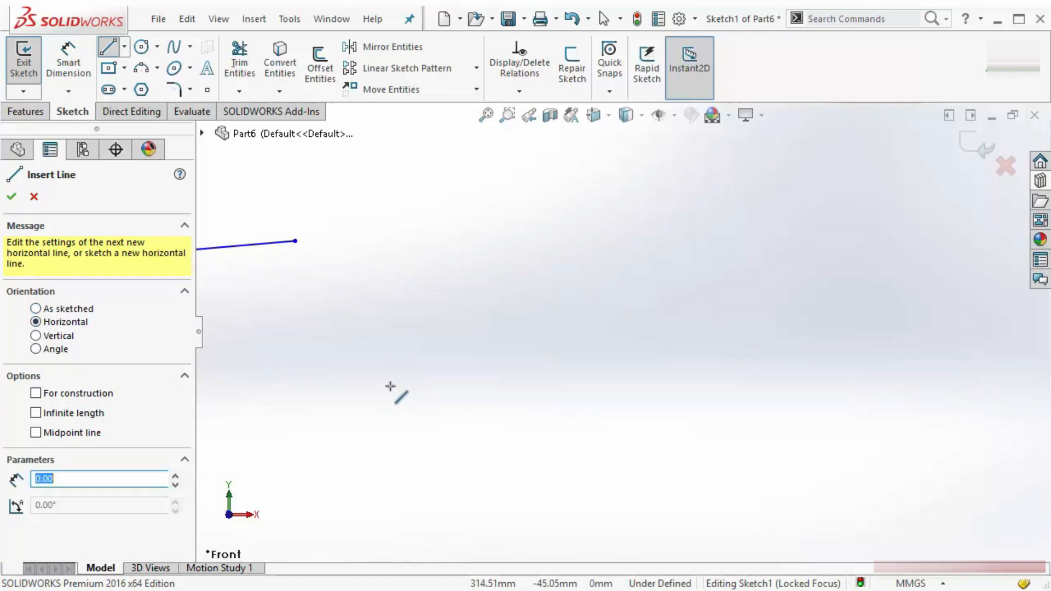
left_click_drag(389, 385, 490, 385)
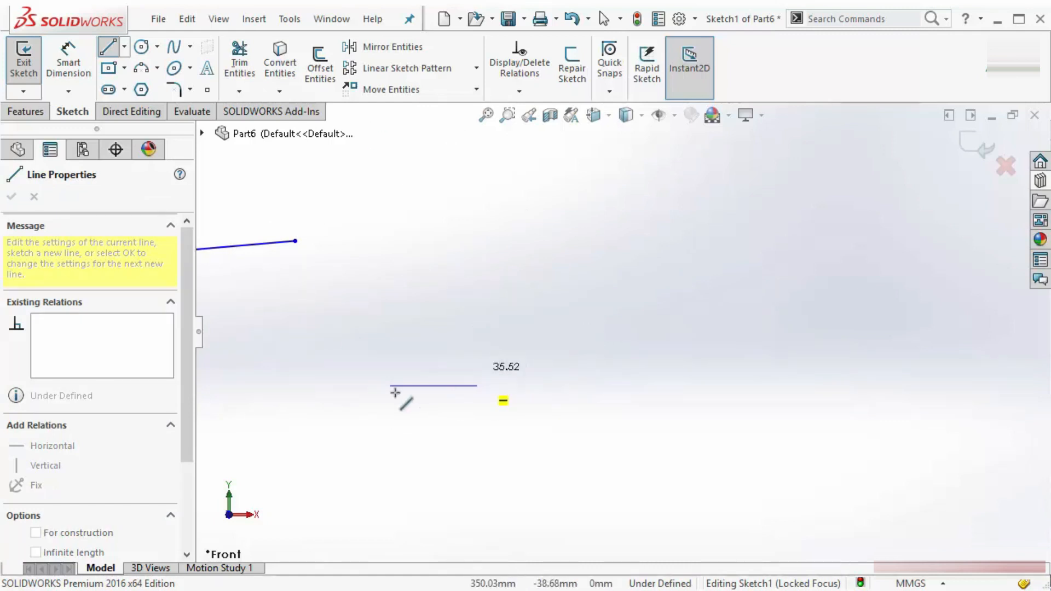
double_click(597, 386)
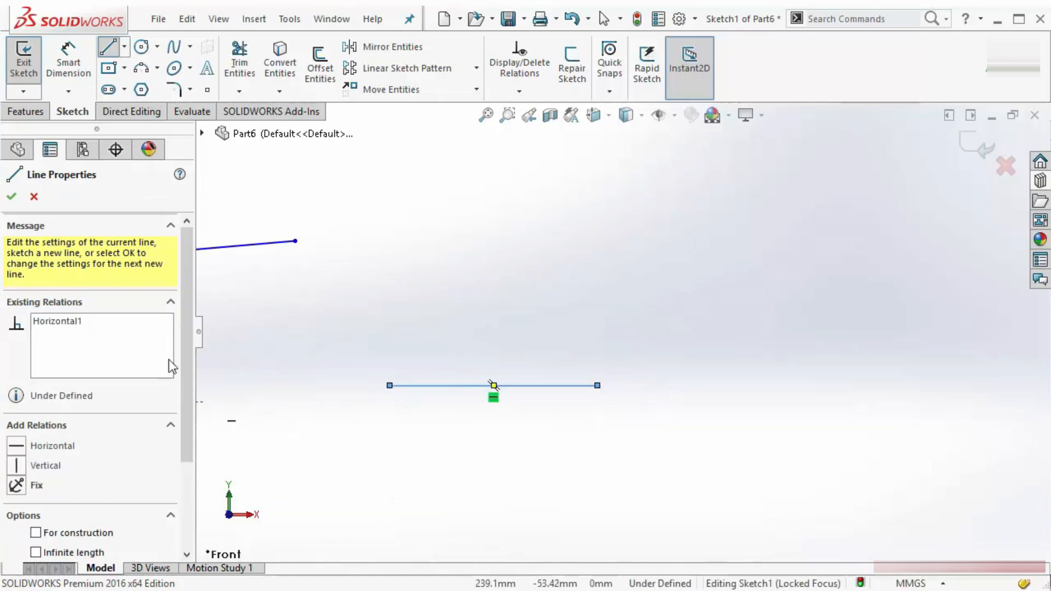
left_click(494, 202)
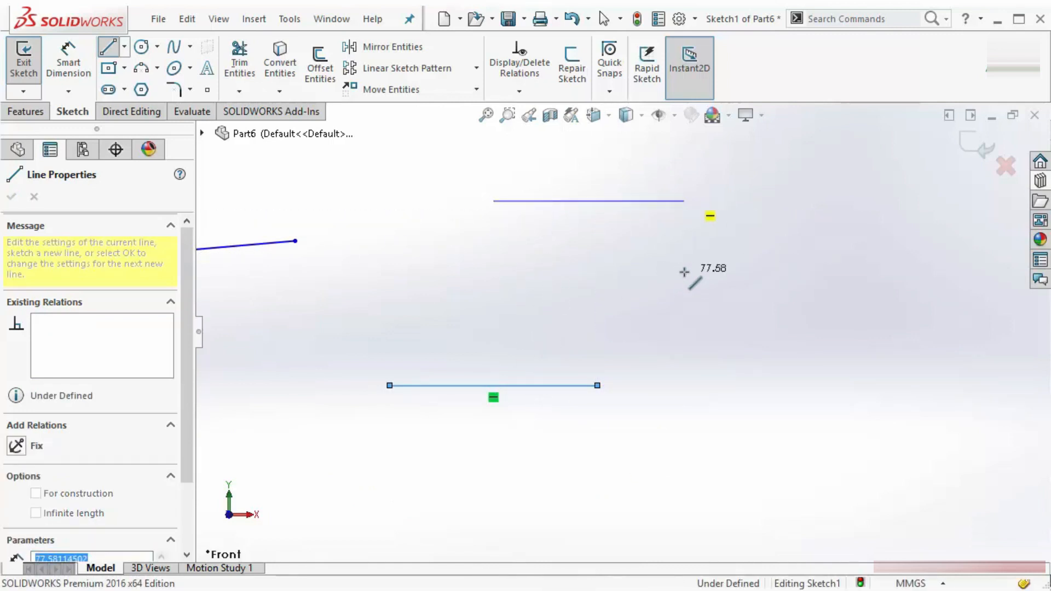
double_click(683, 201)
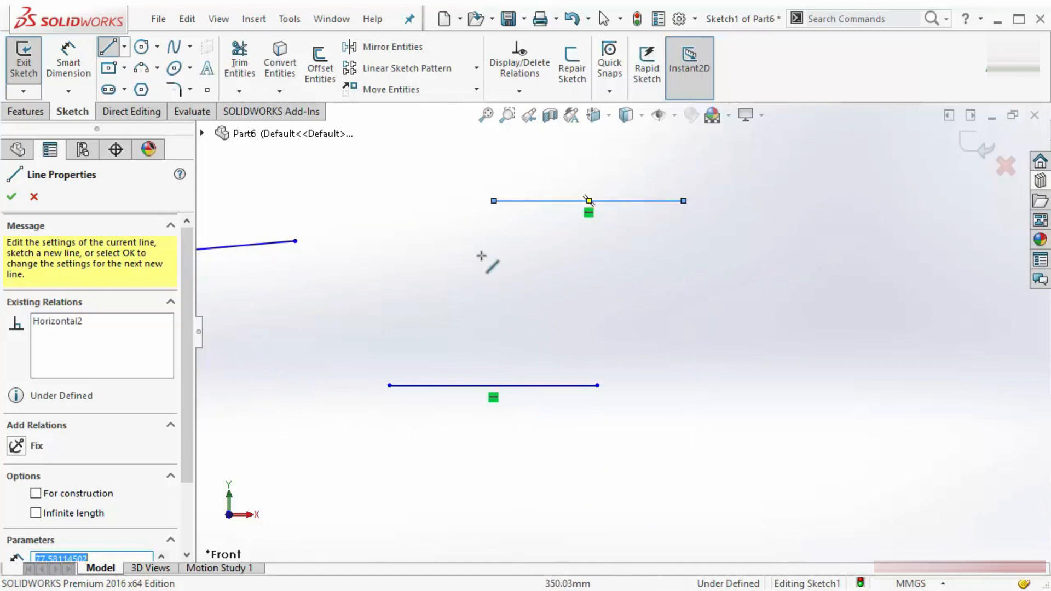
left_click(12, 197)
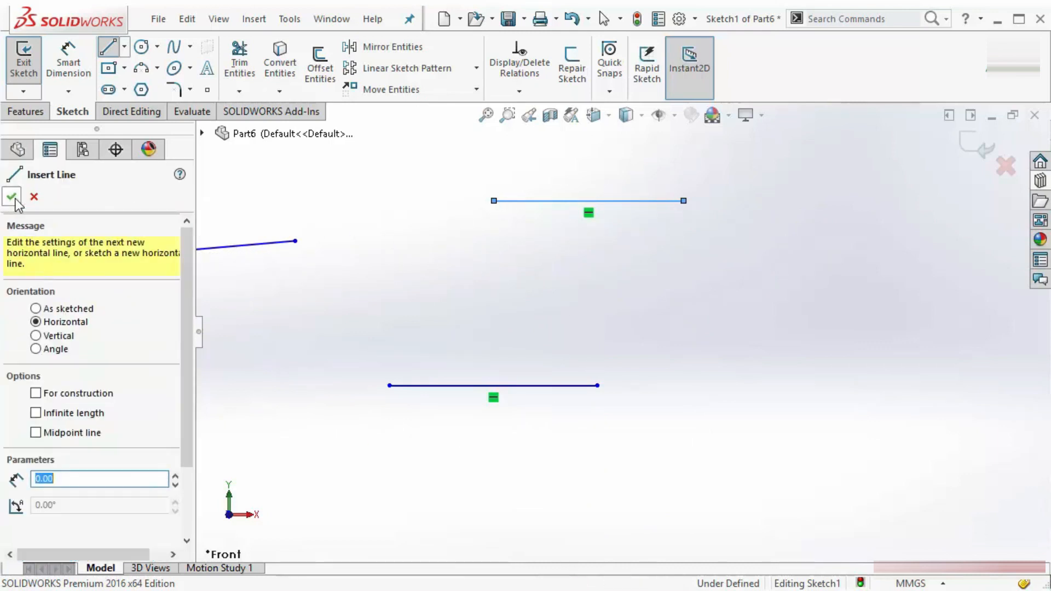
Set the line orientation to Vertical, sketch a vertical line about 70 mm long beside the horizontal lines, and leave the Line command.
left_click(35, 338)
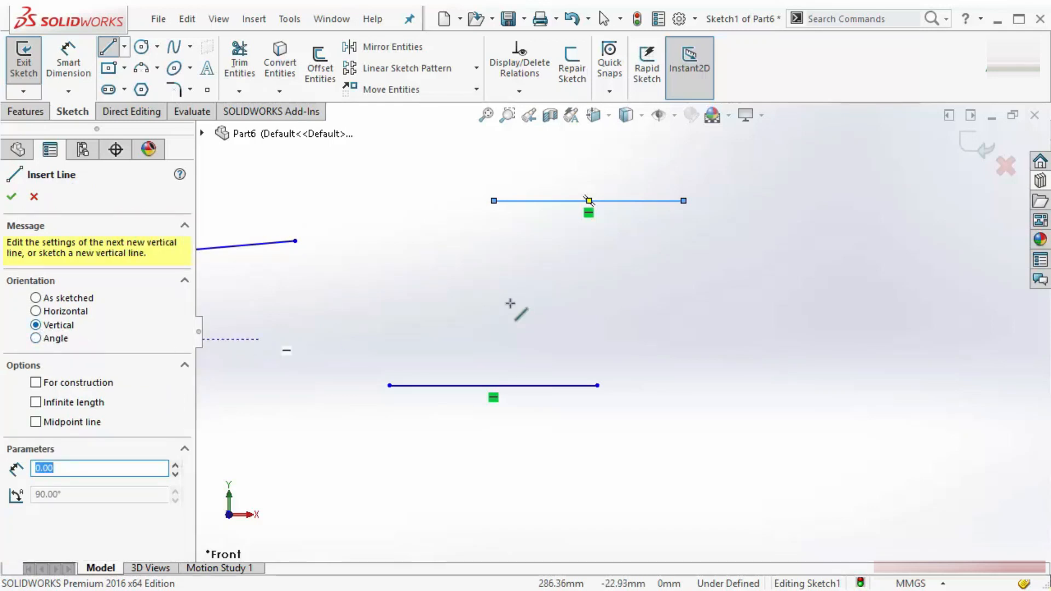
left_click(708, 275)
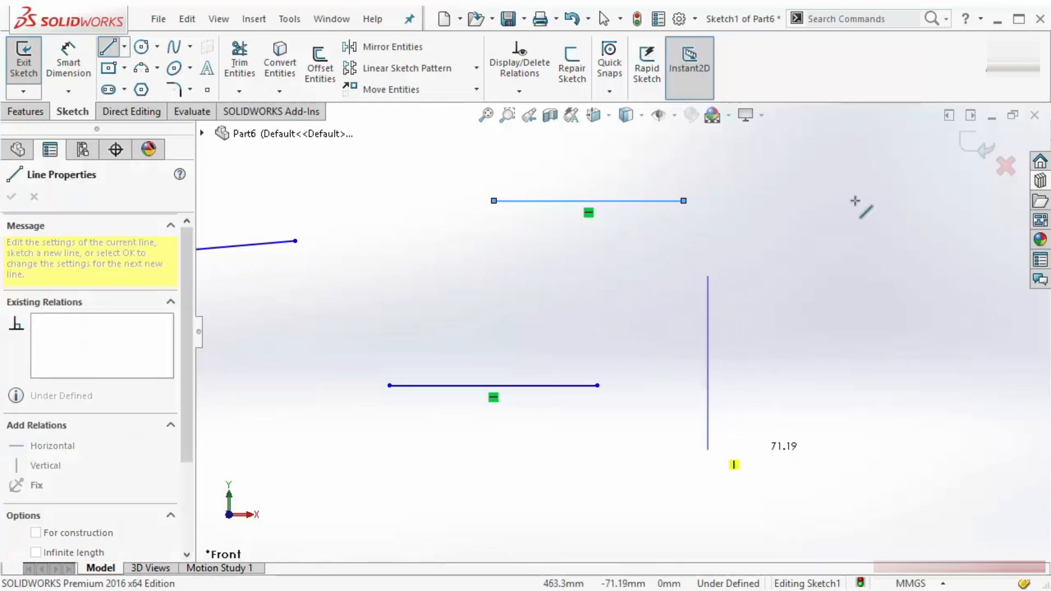
left_click(776, 443)
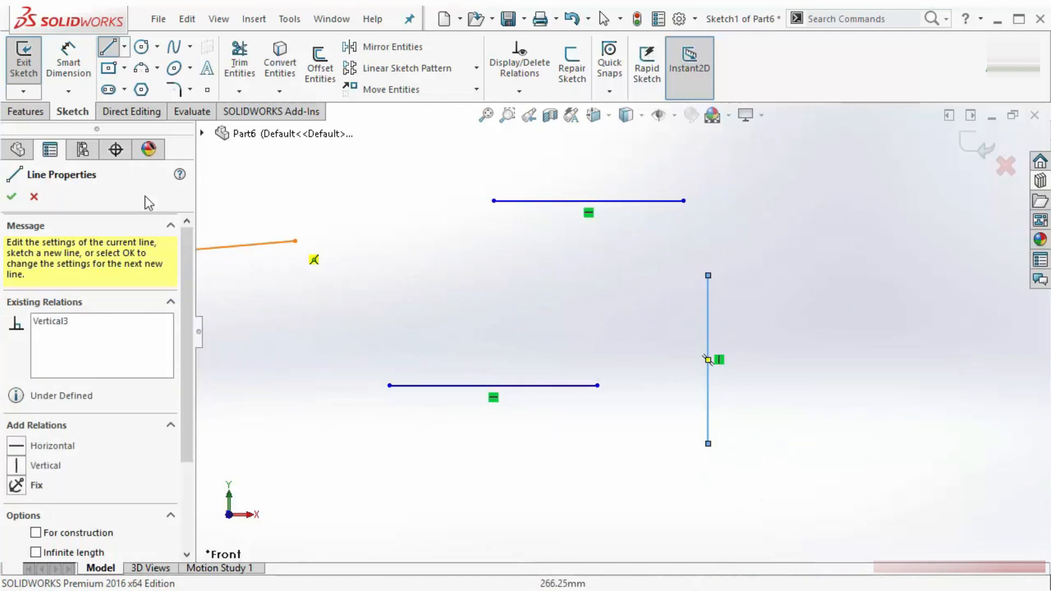
left_click(12, 198)
left_click(12, 199)
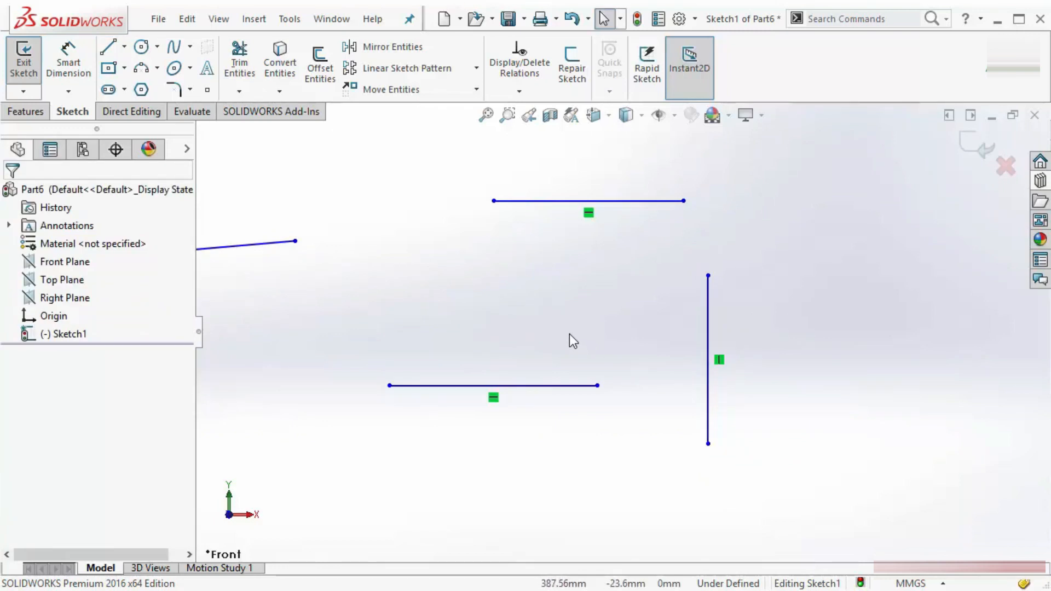
Sketch two separate as-sketched lines: a steep one about 95 mm long beside the horizontal lines and a shallow one below them.
left_click(107, 50)
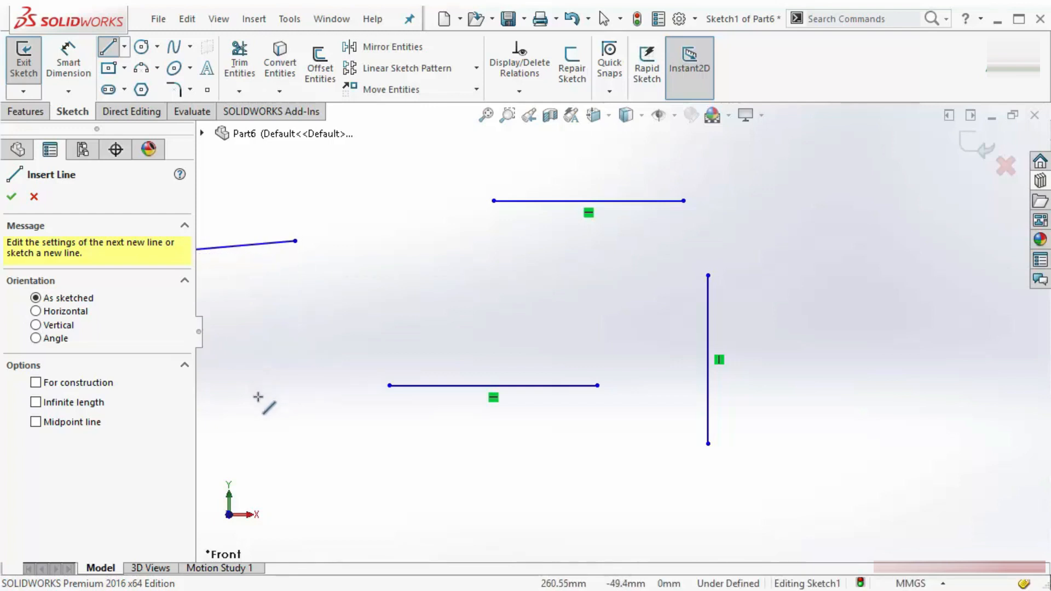
left_click(258, 397)
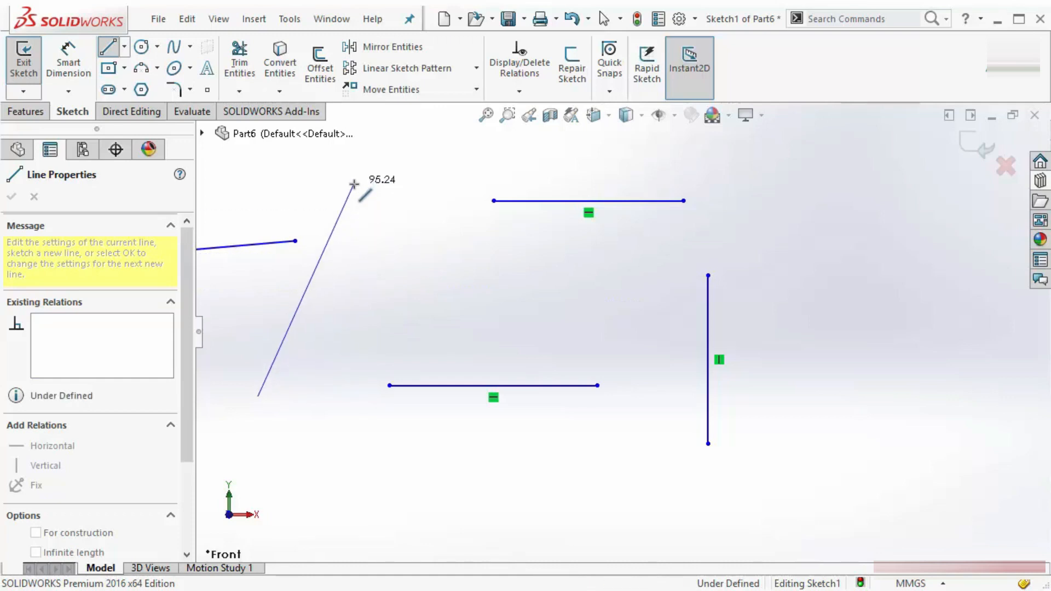
double_click(354, 184)
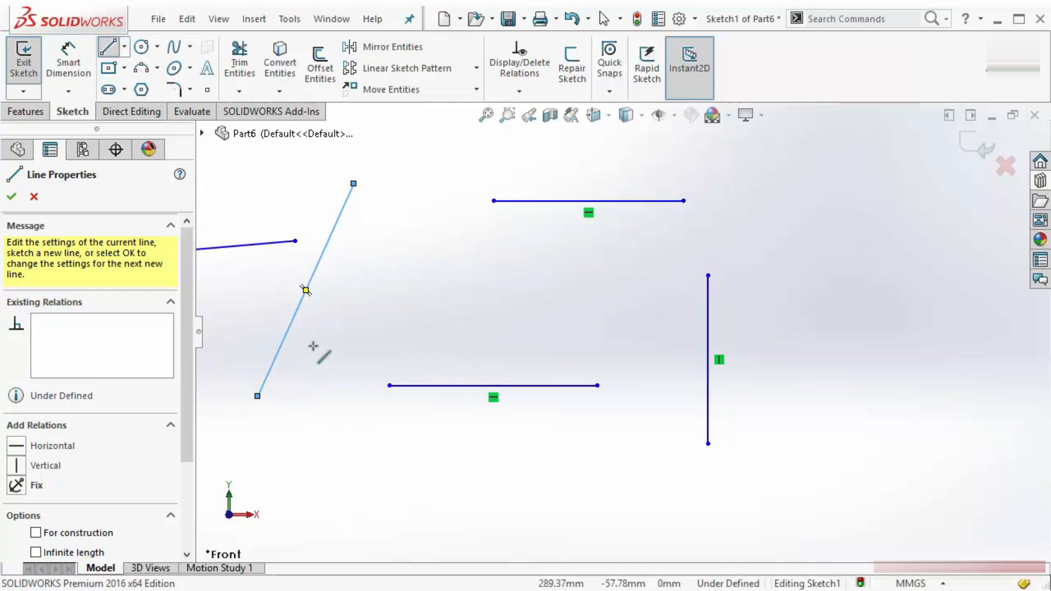
left_click(328, 522)
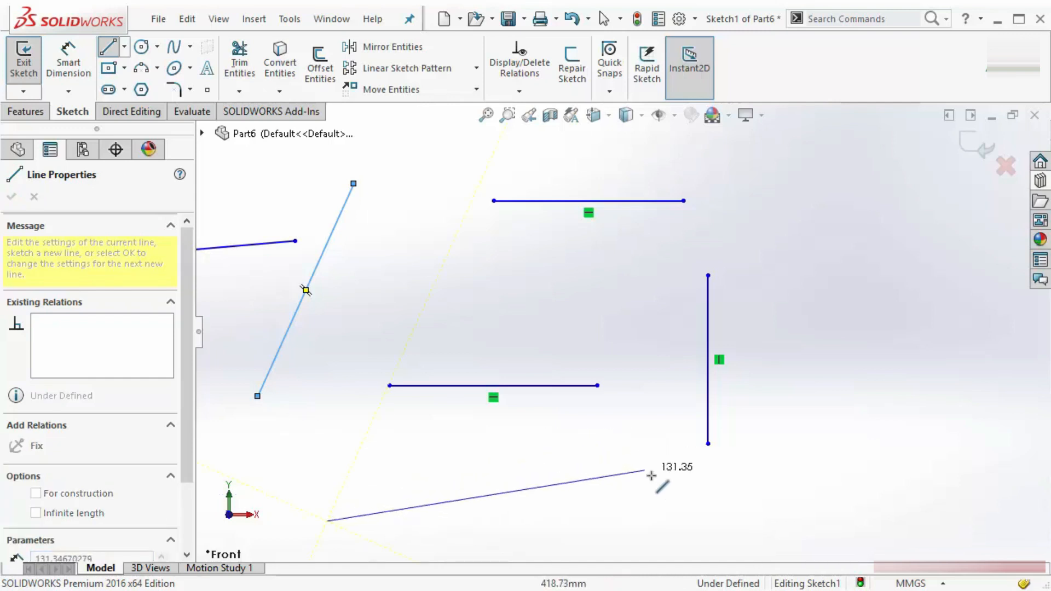
double_click(660, 503)
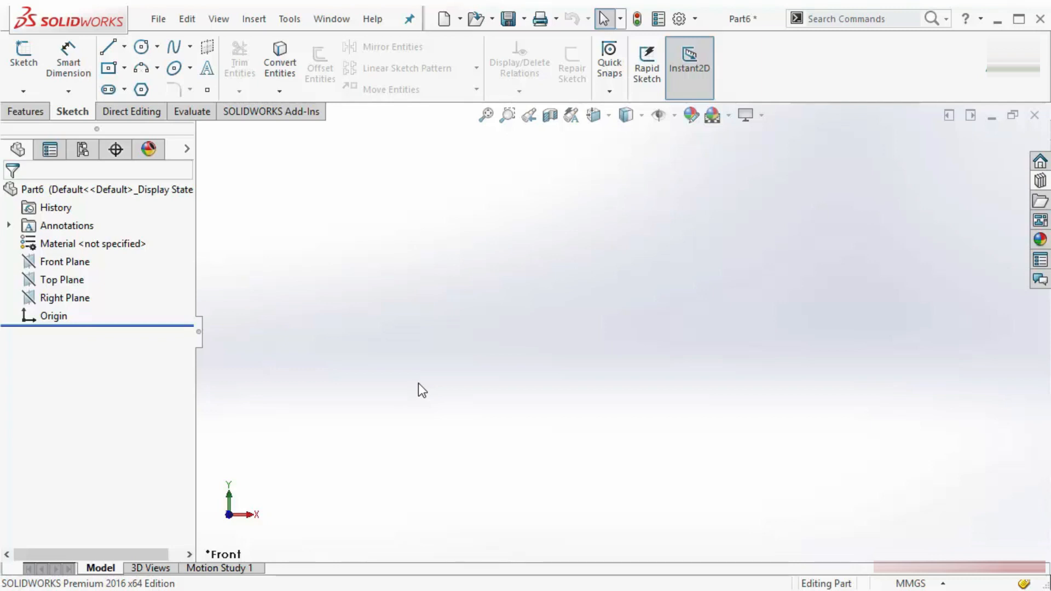
Sketch a slanted centerline left of the origin in a new sketch on the Front Plane and return to selection mode.
left_click(125, 48)
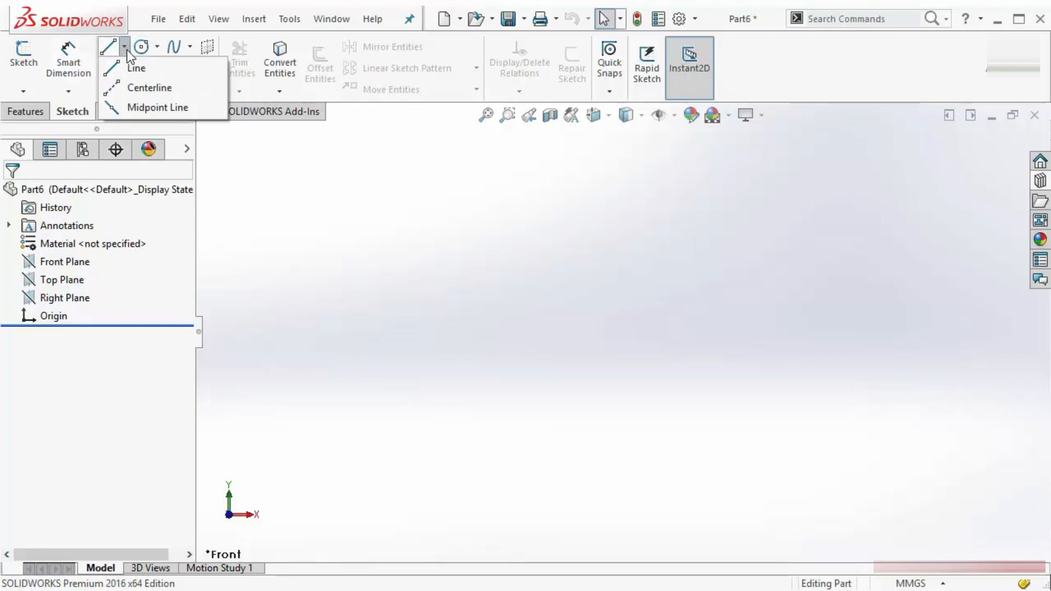
left_click(137, 91)
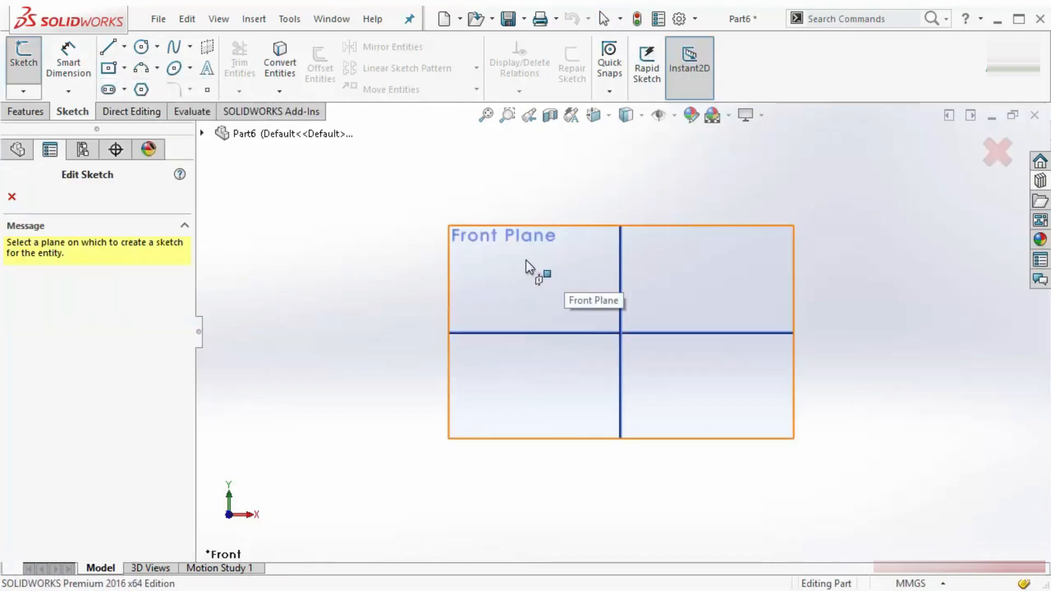
left_click(511, 261)
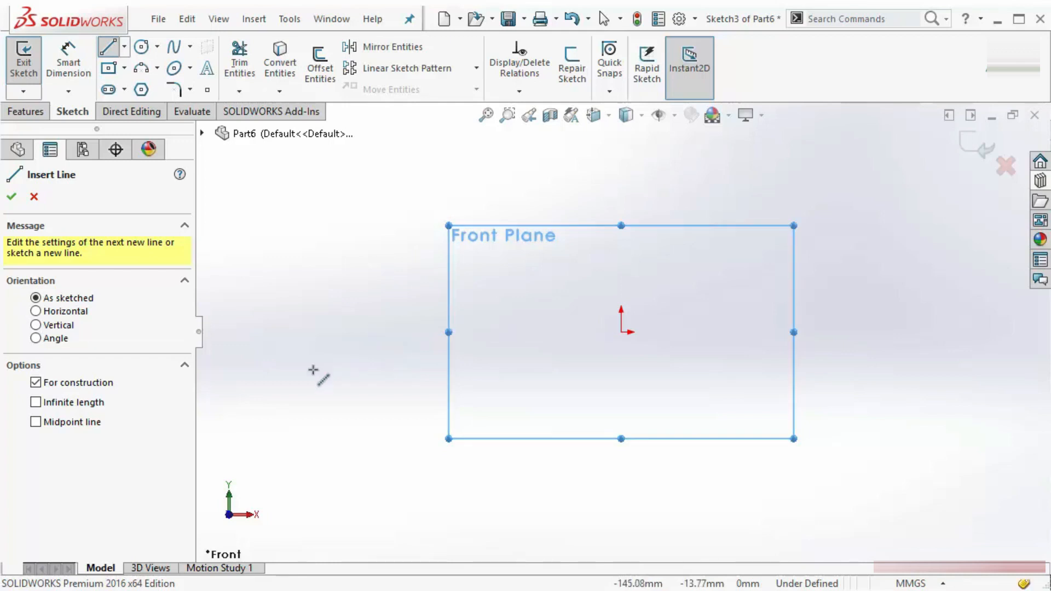
mouse_move(282, 375)
left_mouse_down()
mouse_move(467, 275)
mouse_move(484, 252)
left_mouse_up()
left_click(484, 252)
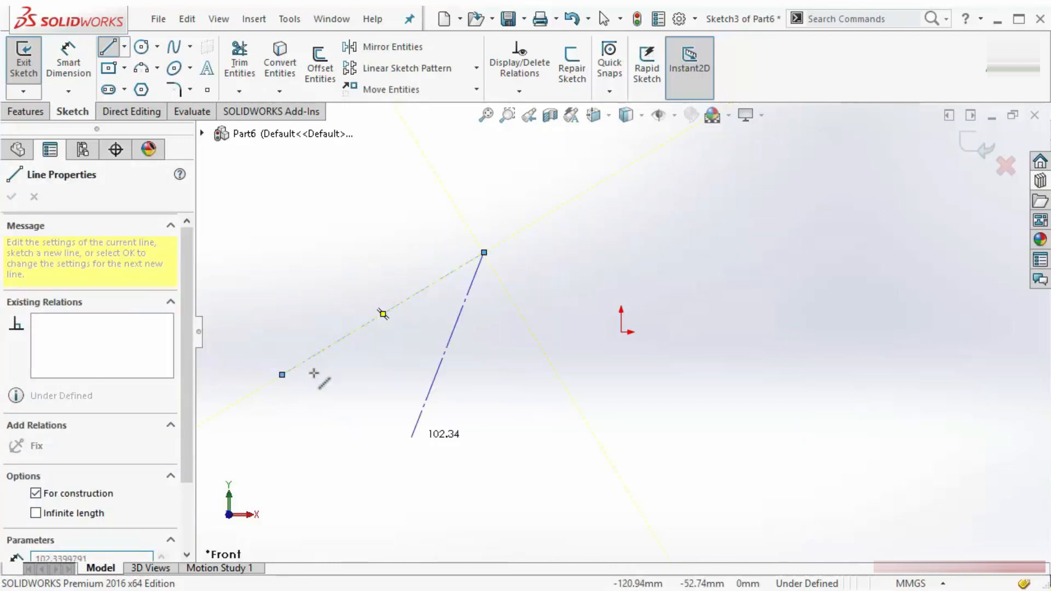
right_click(458, 214)
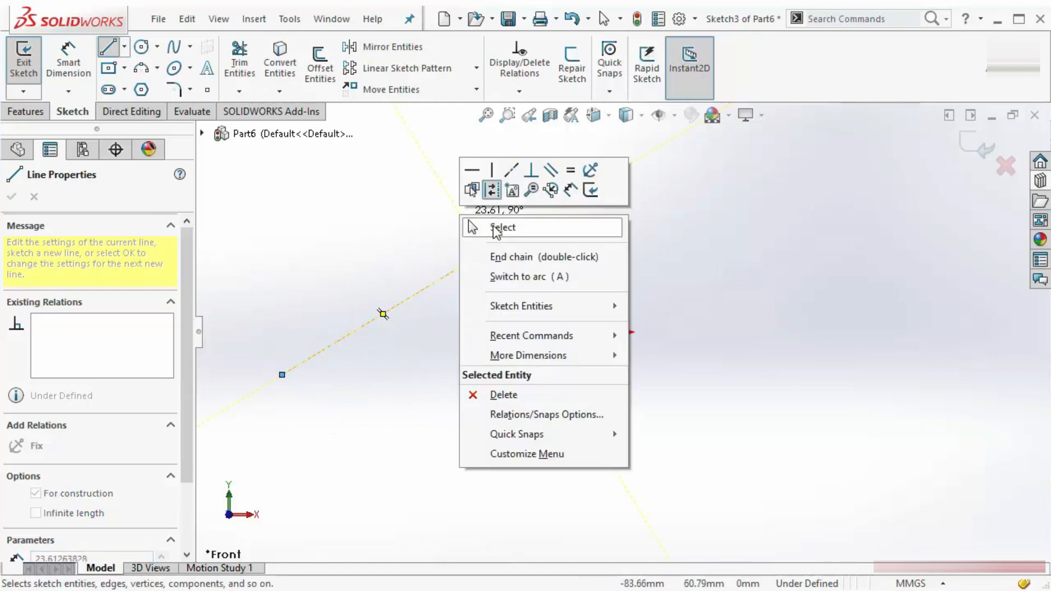
left_click(493, 225)
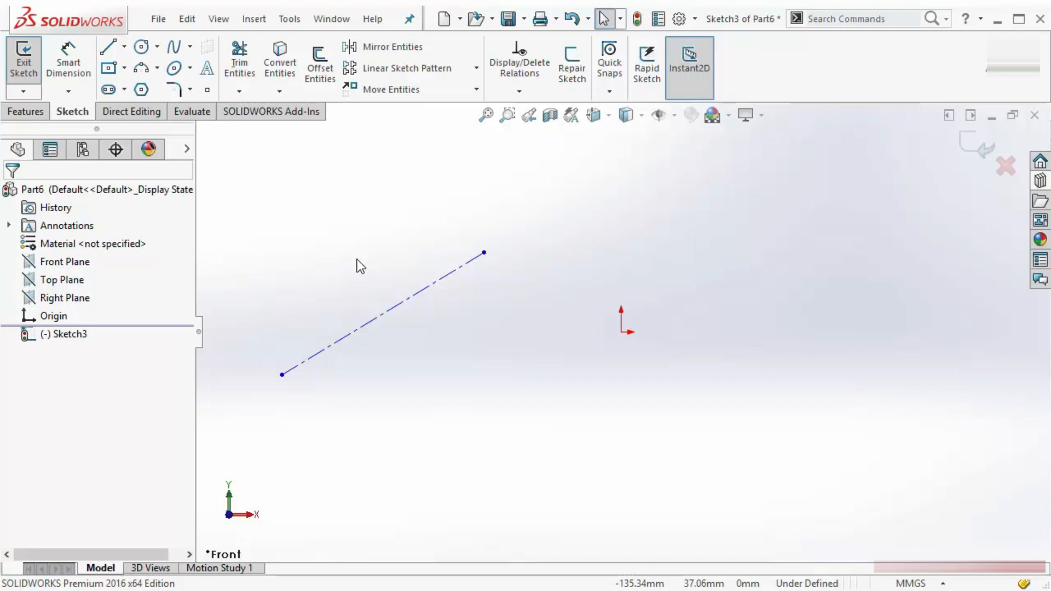
Sketch a horizontal solid line about 166 mm long below the origin and leave the Line command.
left_click(108, 49)
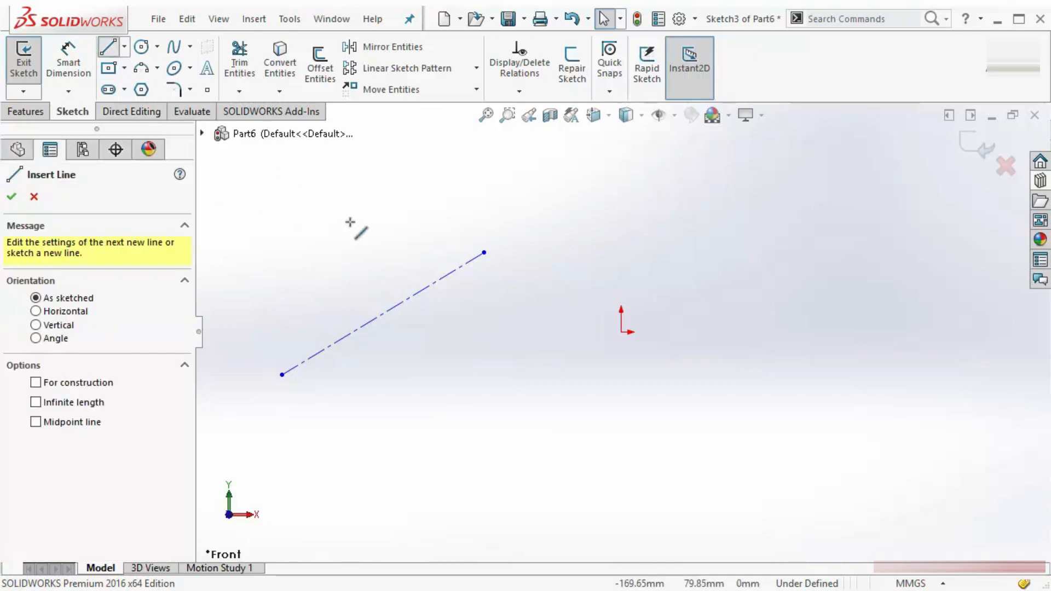
left_click(484, 380)
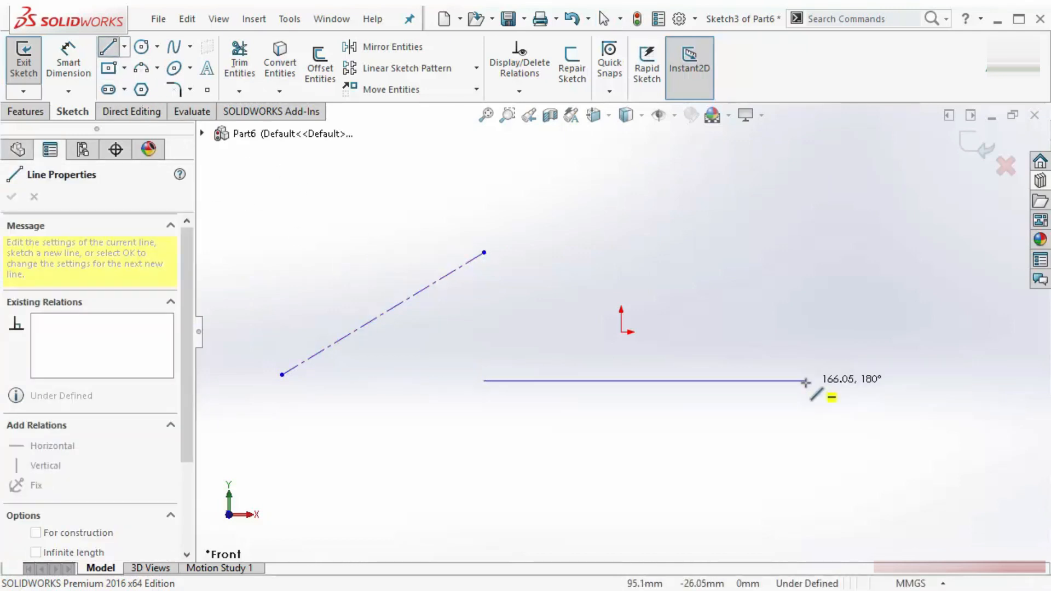
left_click(807, 381)
right_click(725, 256)
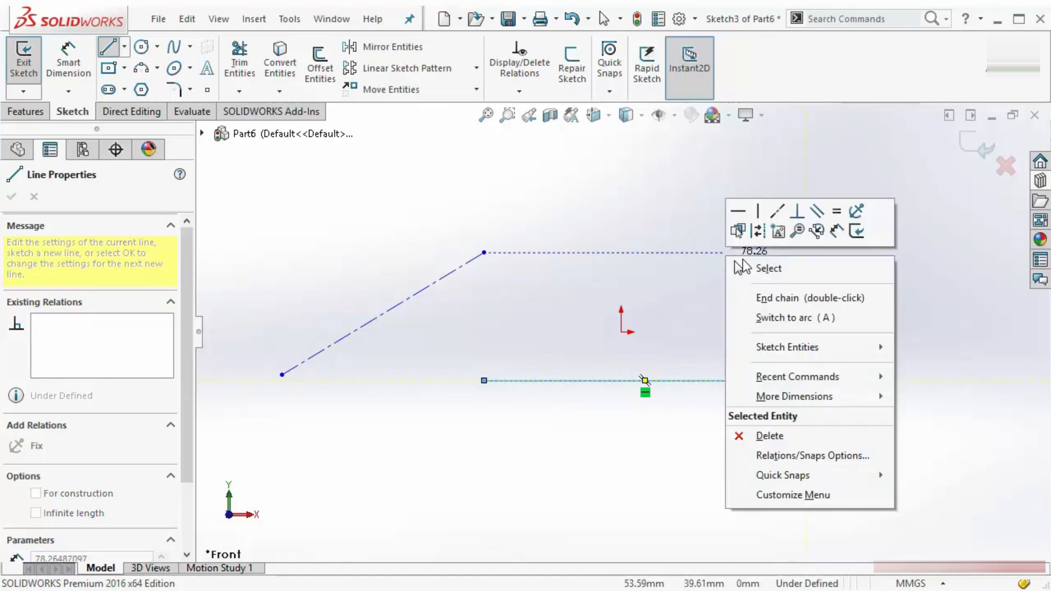
left_click(758, 270)
Convert the horizontal line below the origin into construction geometry and deselect it.
scroll(660, 359, "down", 2)
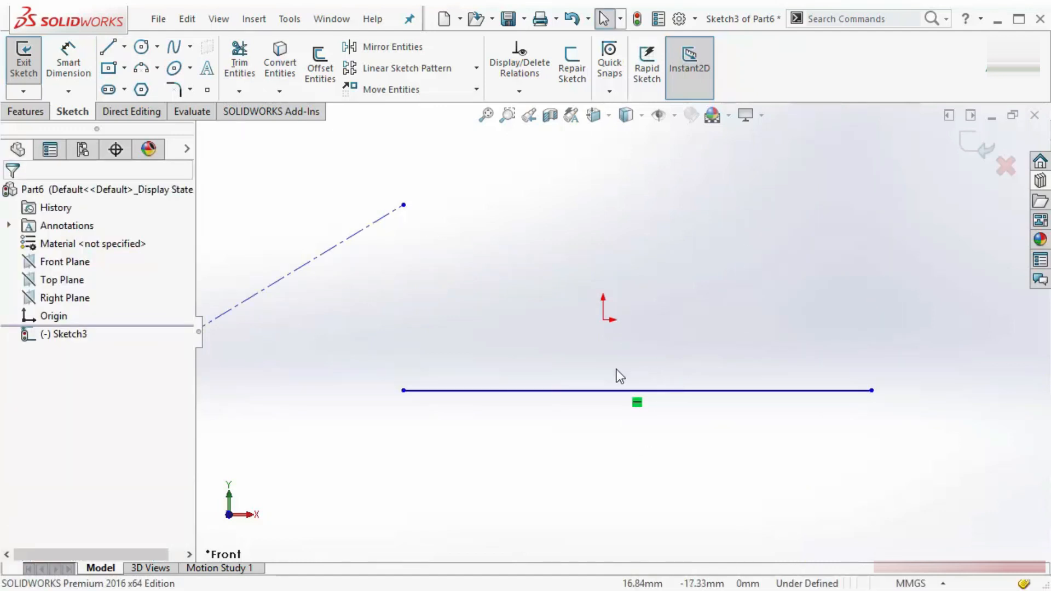
left_click(569, 388)
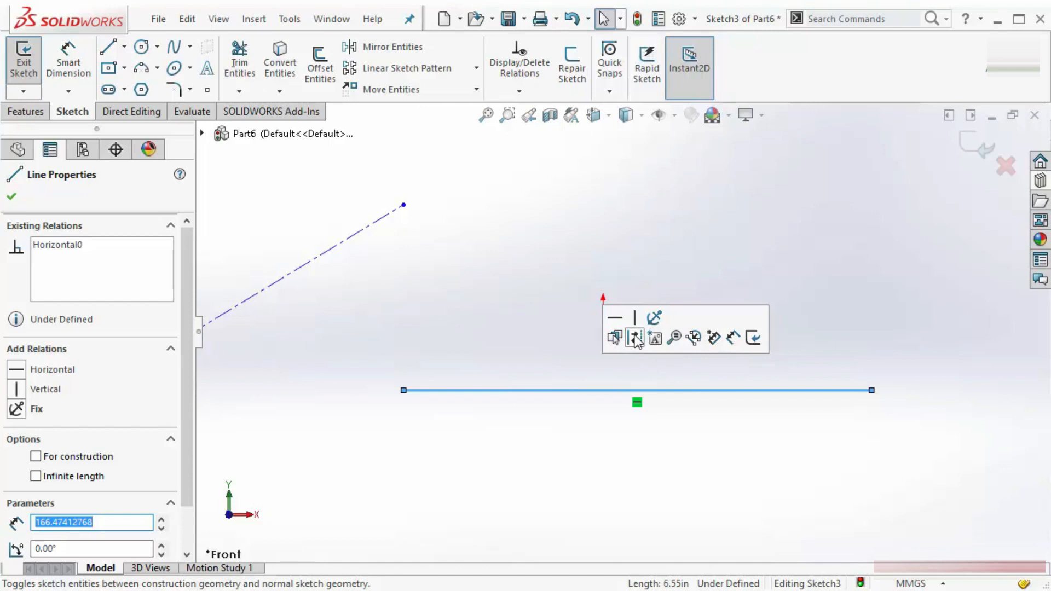
left_click(528, 327)
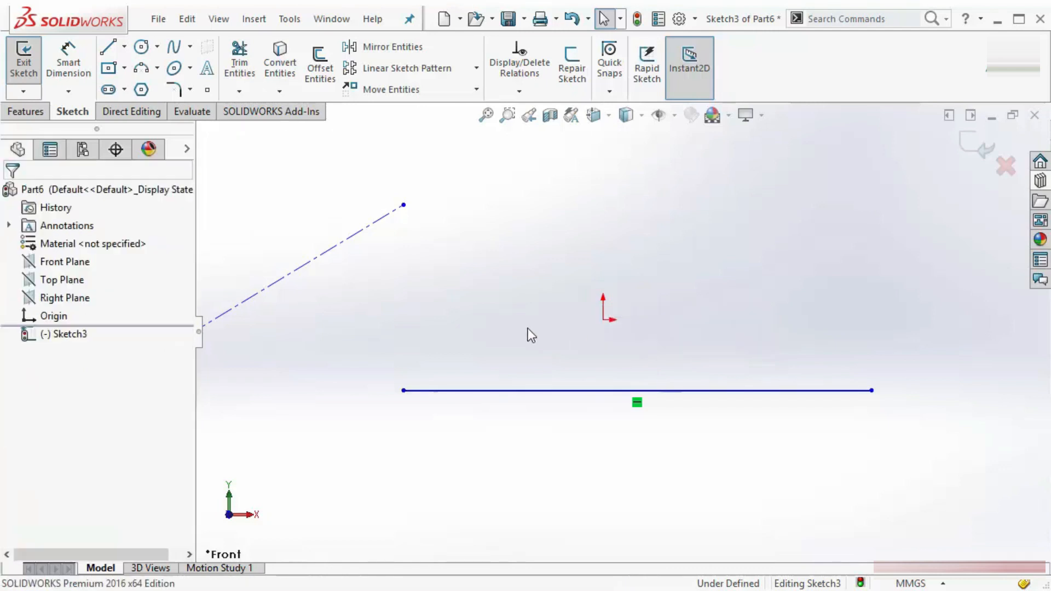
left_click(522, 390)
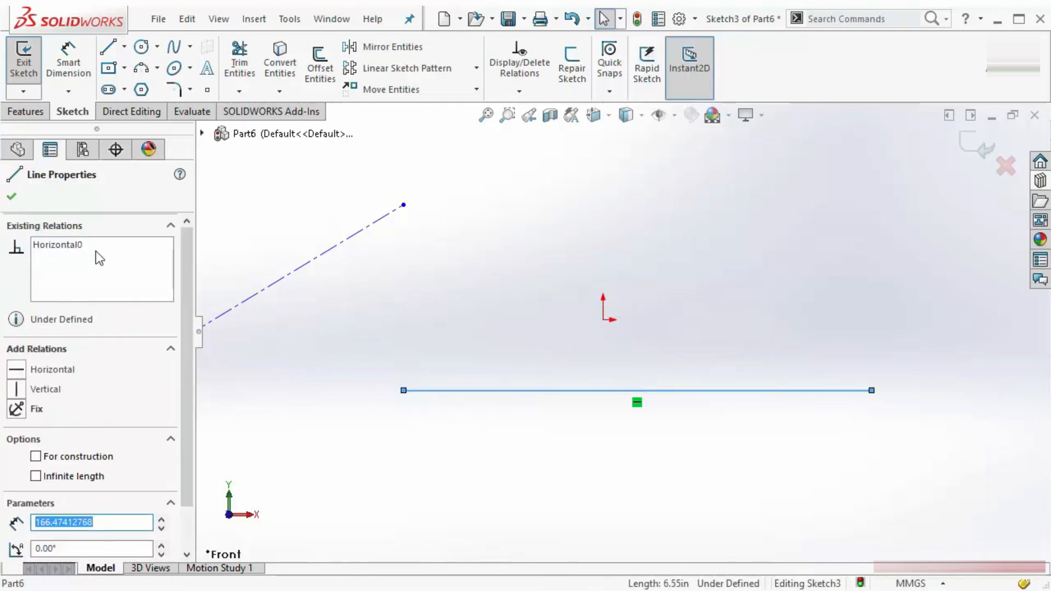
left_click(47, 461)
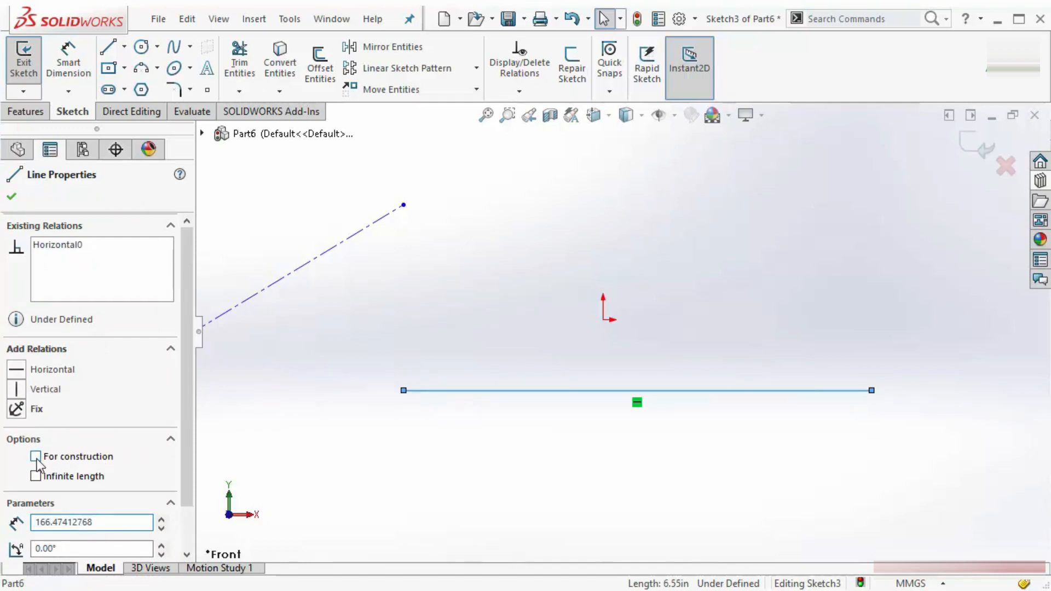
left_click(517, 316)
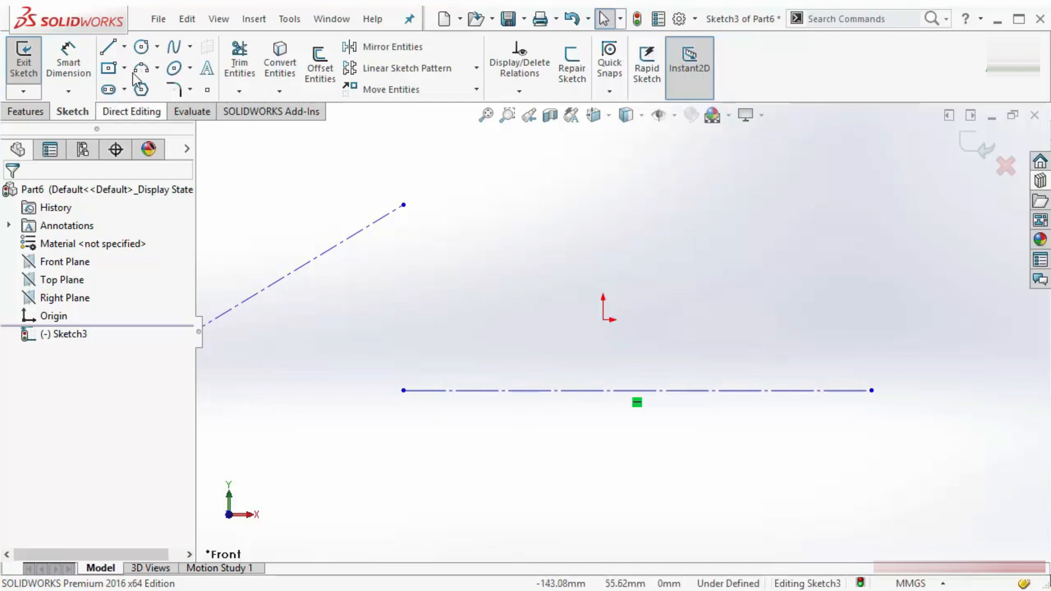
Sketch a horizontal centerline just above the construction line, aligned with both its ends, and return to selection mode.
left_click(125, 47)
left_click(125, 88)
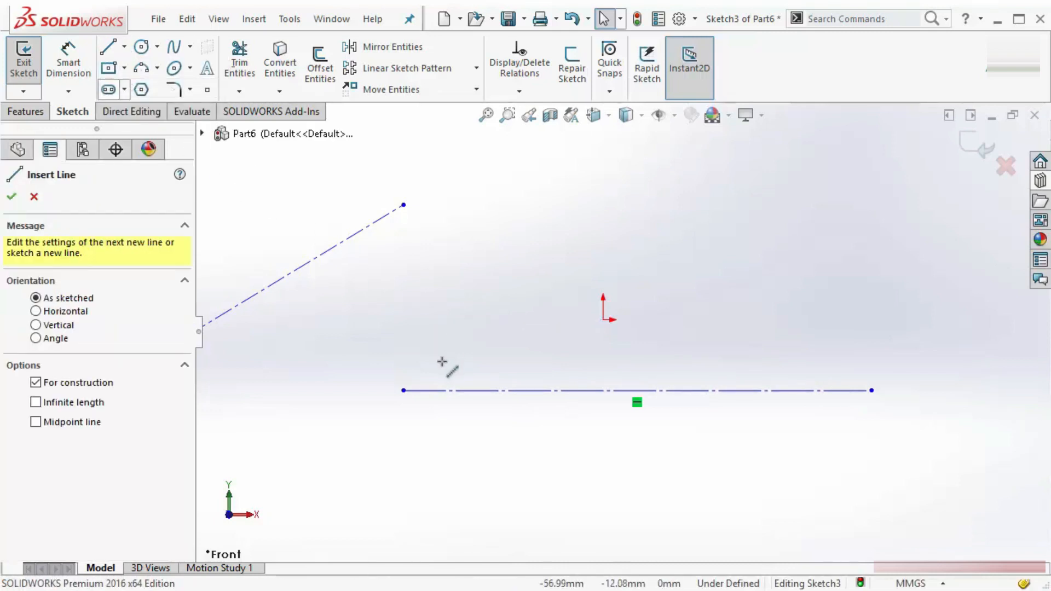
left_click(406, 367)
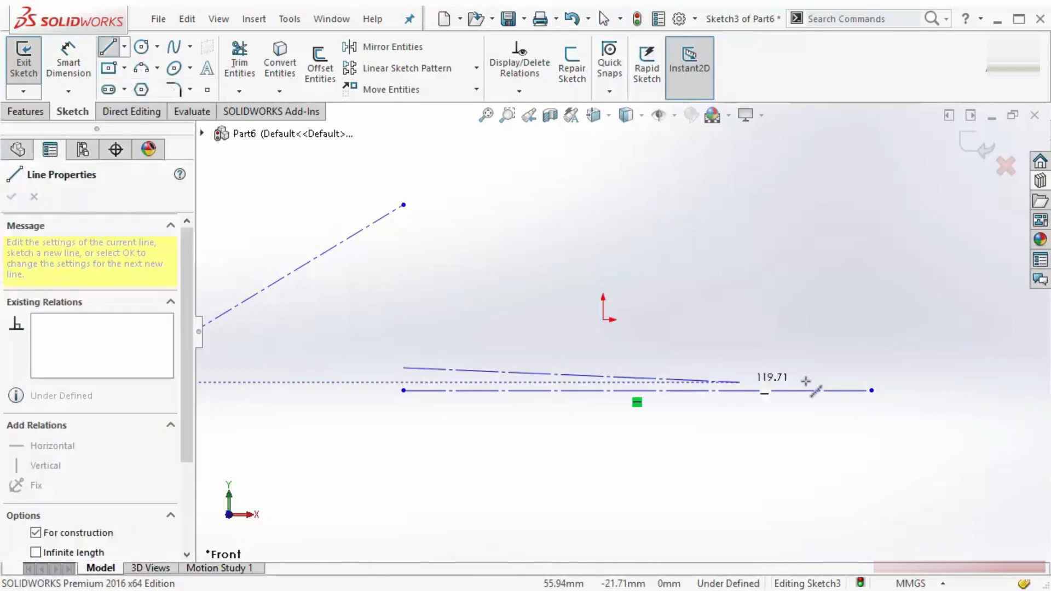
left_click(873, 366)
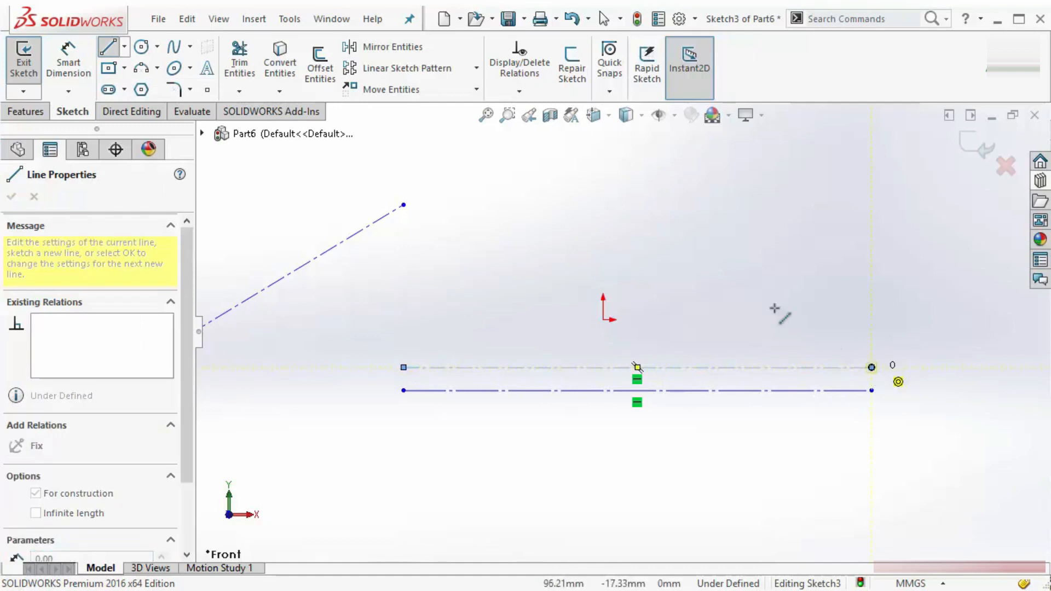
right_click(722, 245)
left_click(744, 265)
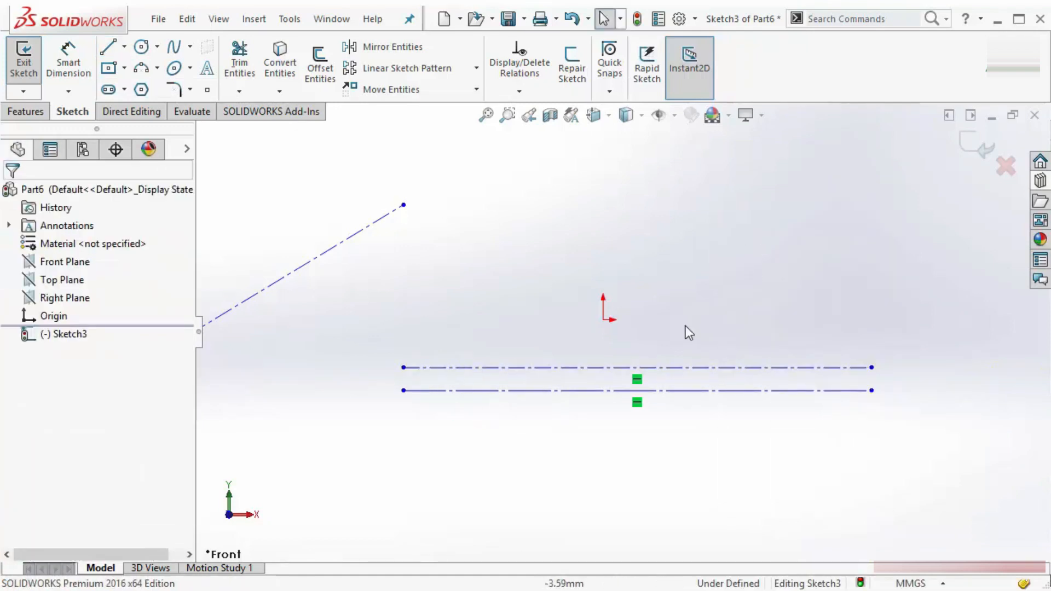
Examine the two parallel horizontal lines up close to compare the converted construction line with the directly drawn centerline.
scroll(416, 375, "down", 3)
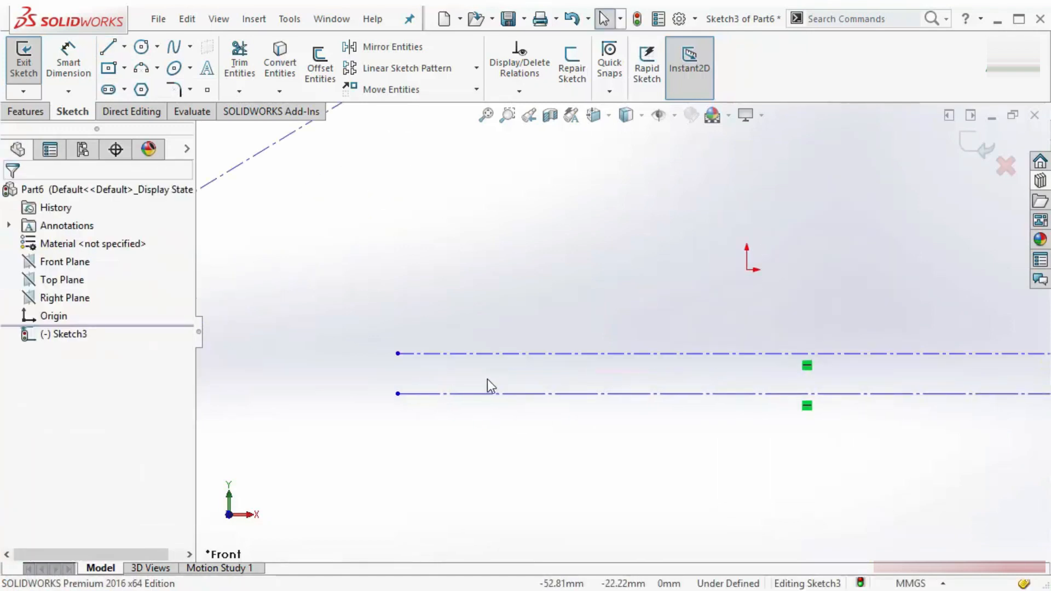
scroll(474, 364, "down", 3)
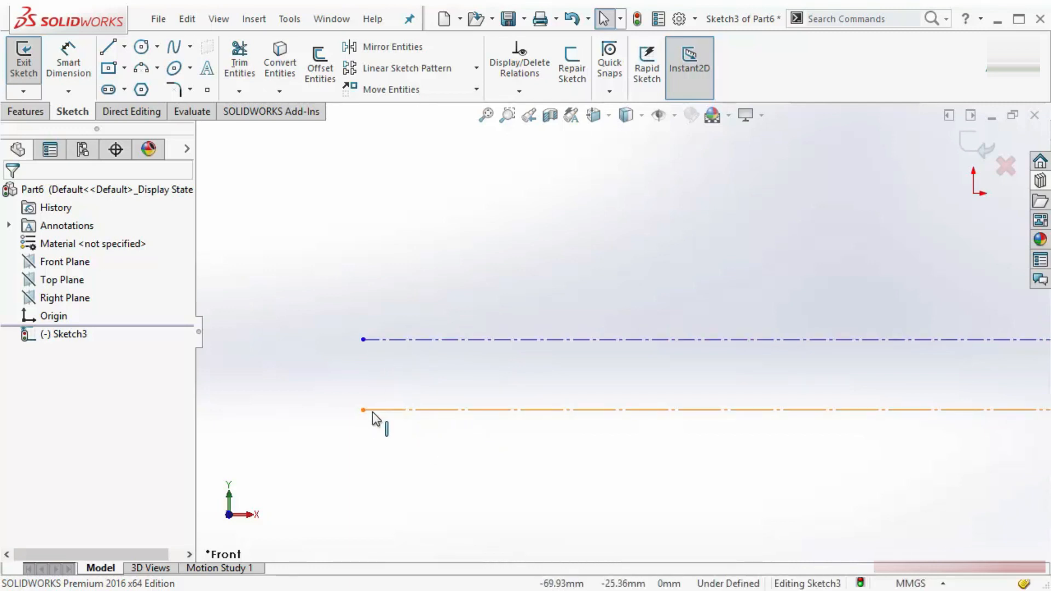
scroll(621, 333, "up", 3)
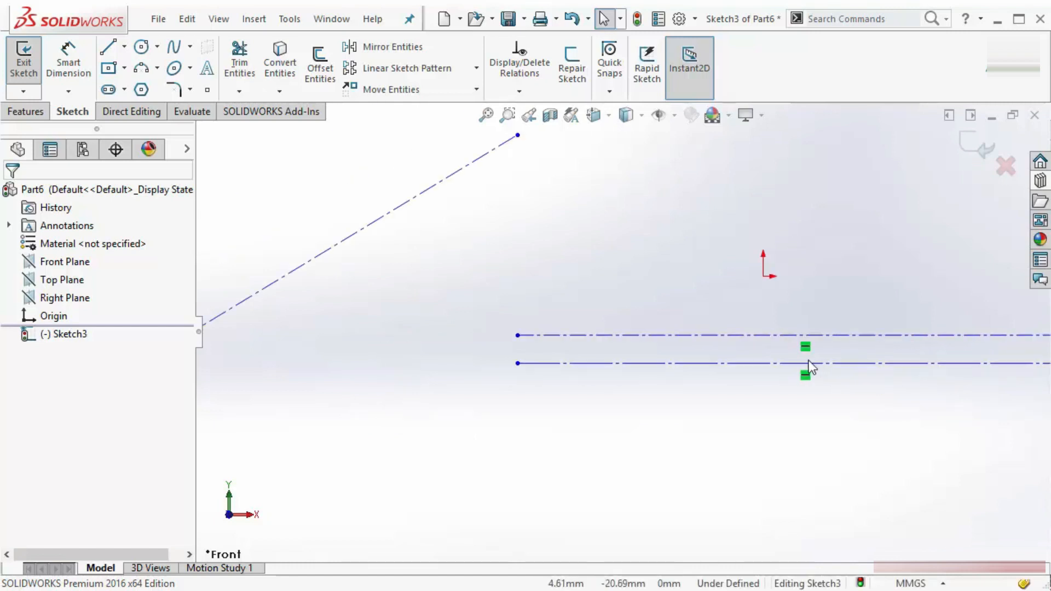
scroll(799, 345, "up", 2)
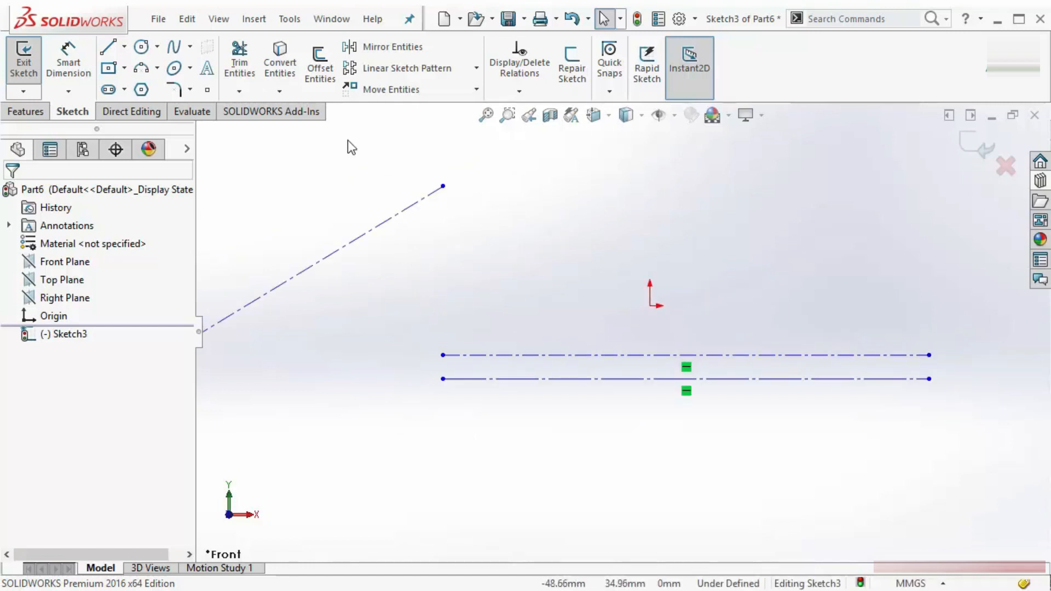
left_click(124, 46)
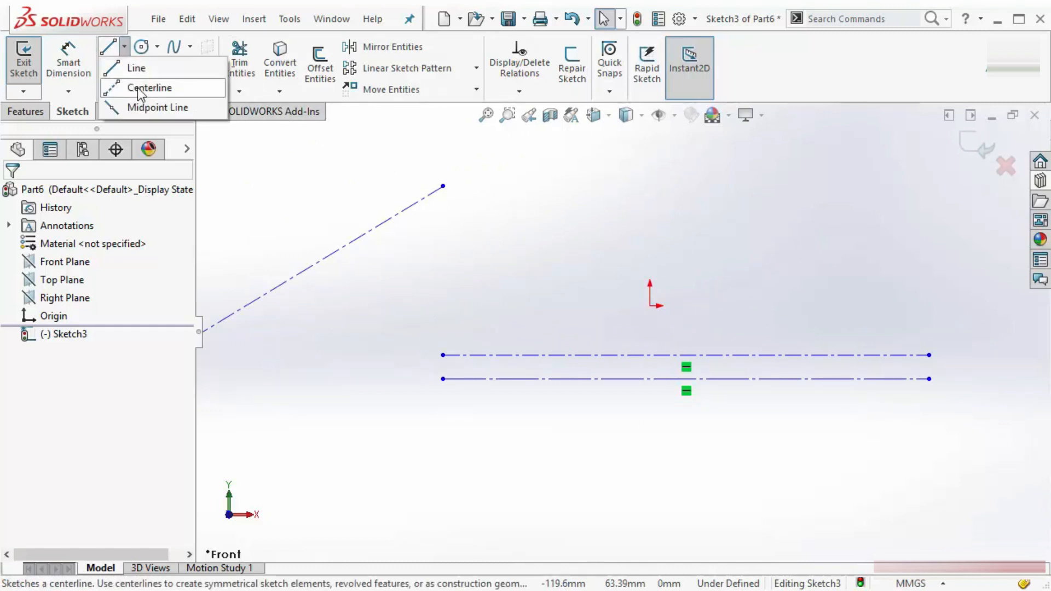
left_click(497, 281)
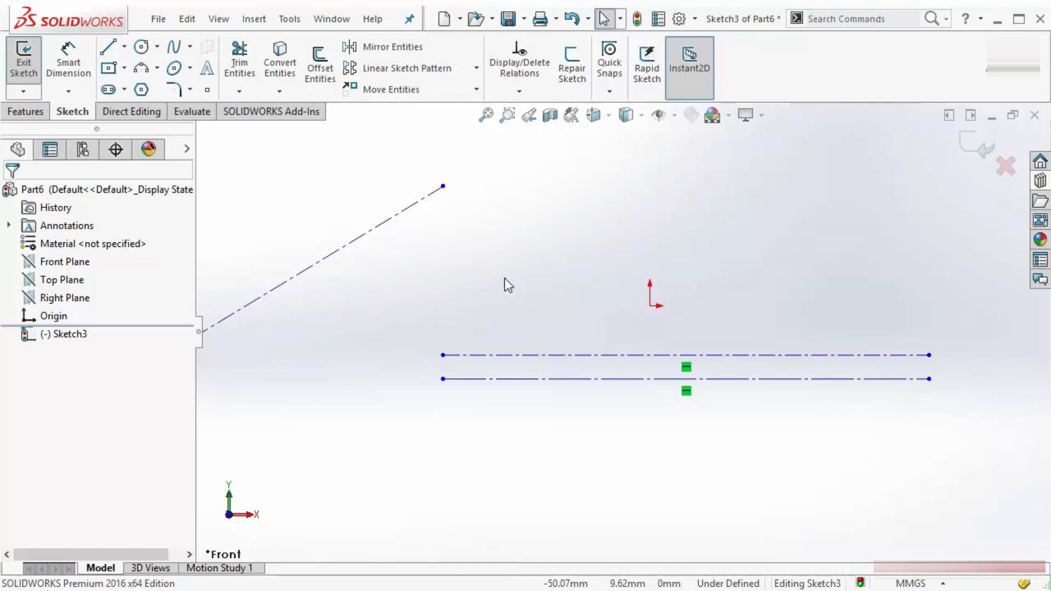
scroll(491, 380, "down", 2)
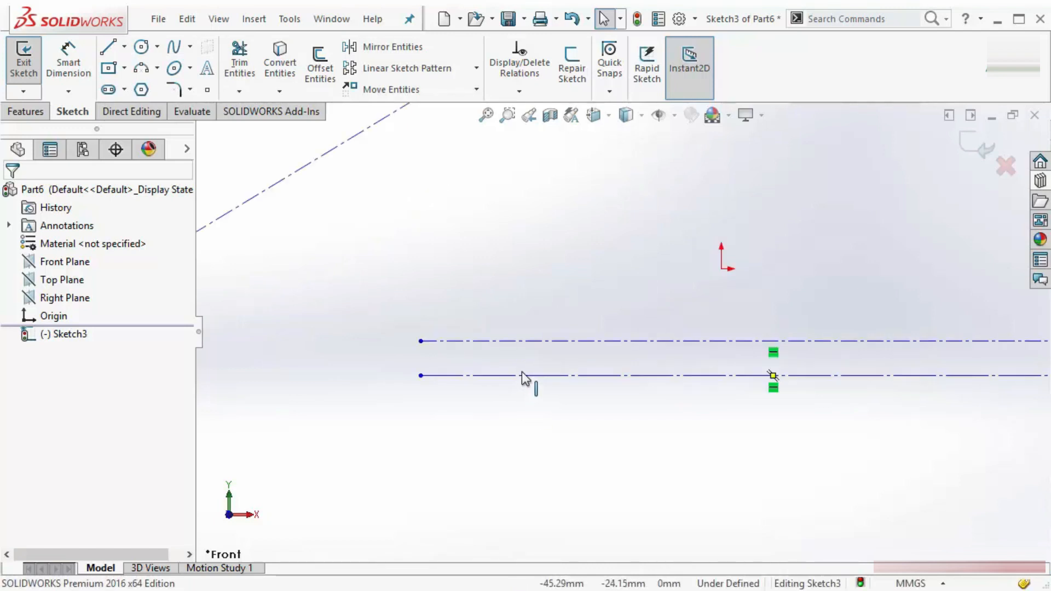
scroll(787, 318, "up", 5)
scroll(761, 268, "up", 5)
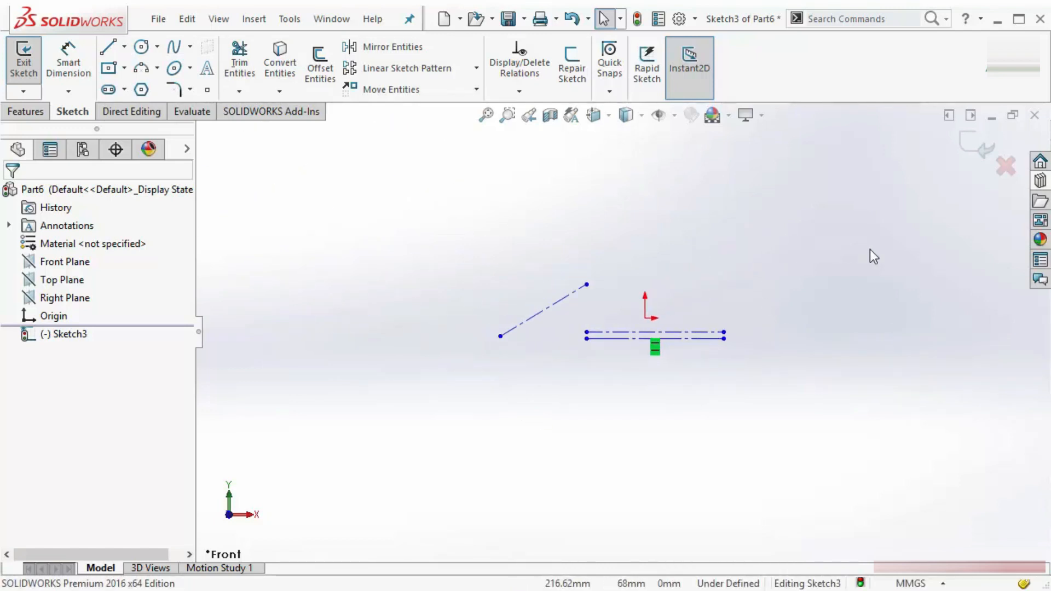
Sketch a horizontal midpoint line outward from its center in the empty area up and right of the centerlines, and leave the command.
scroll(889, 251, "down", 5)
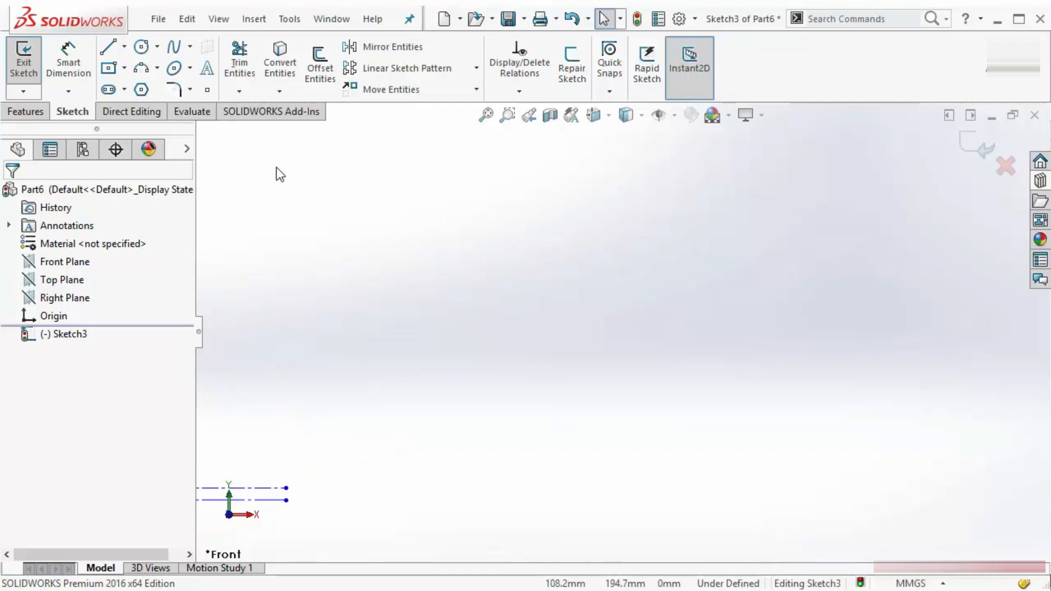
left_click(124, 46)
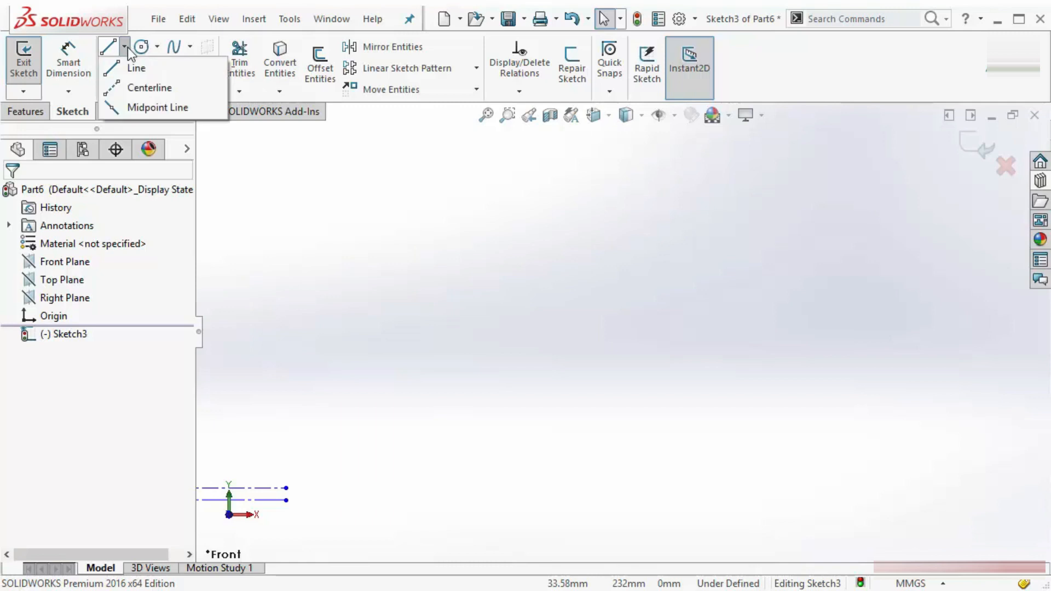
left_click(135, 108)
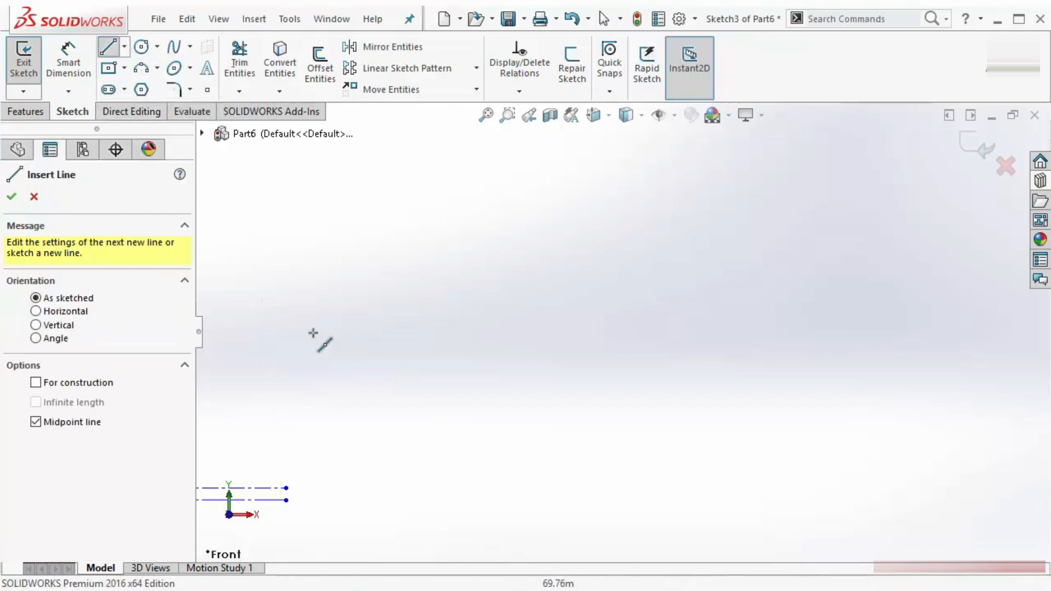
left_click(558, 386)
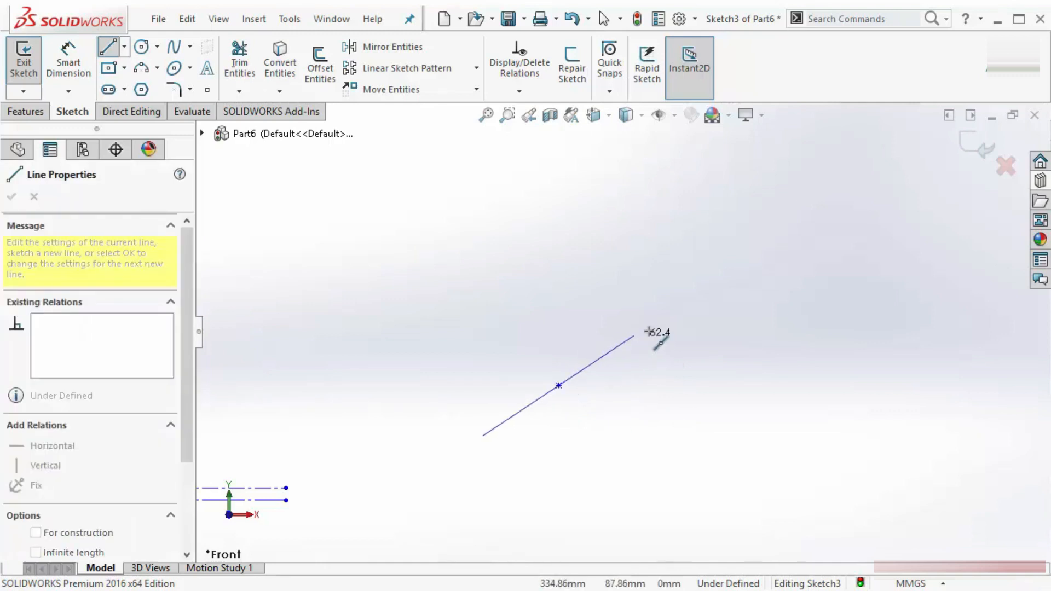
left_click(739, 385)
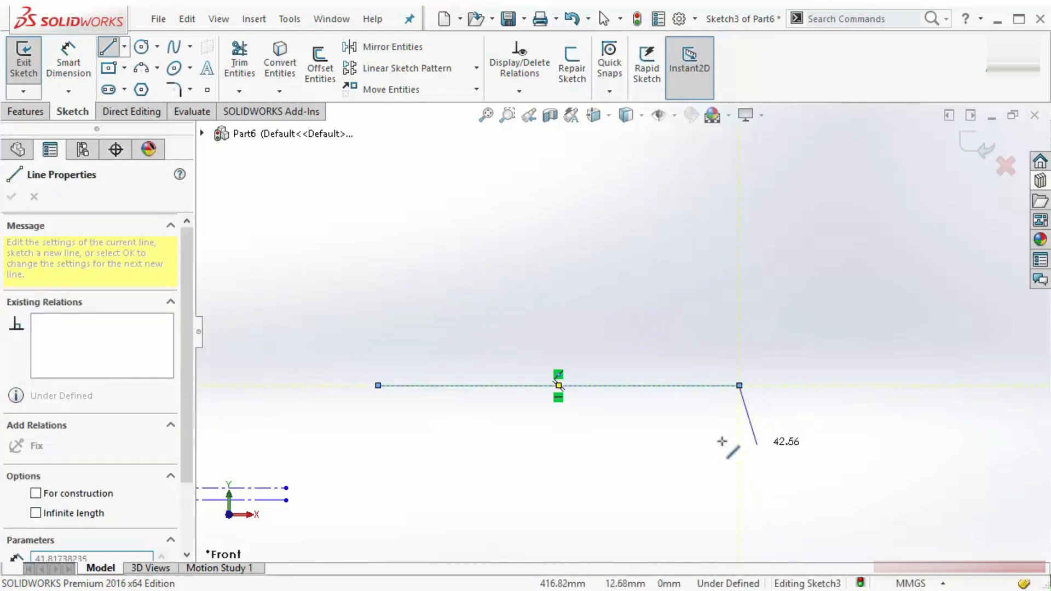
right_click(574, 283)
left_click(603, 297)
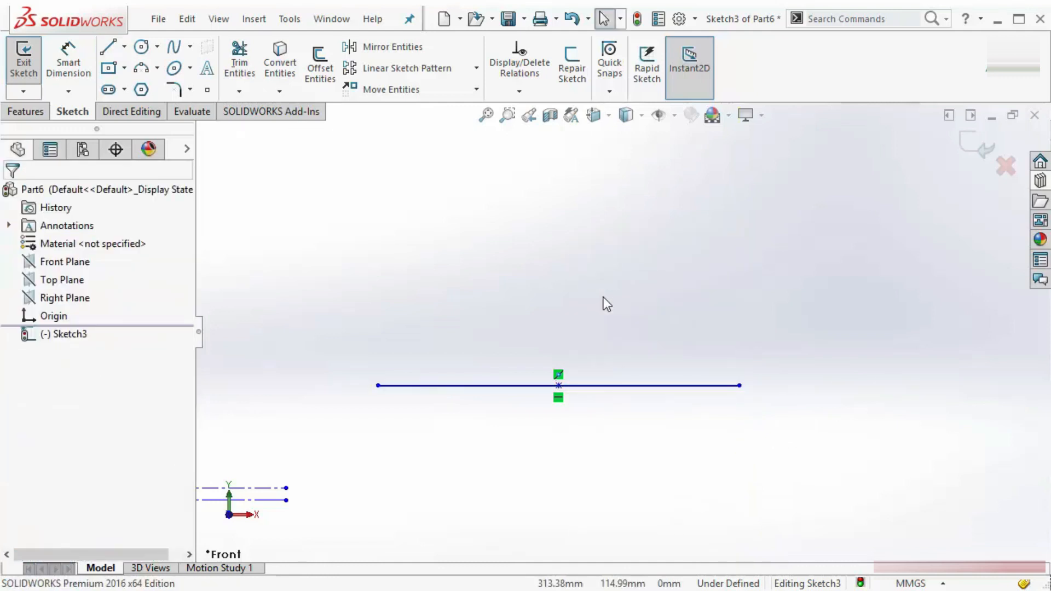
Sketch an ordinary horizontal line just above the midpoint line, aligned with both its ends, and end the command.
left_click(108, 47)
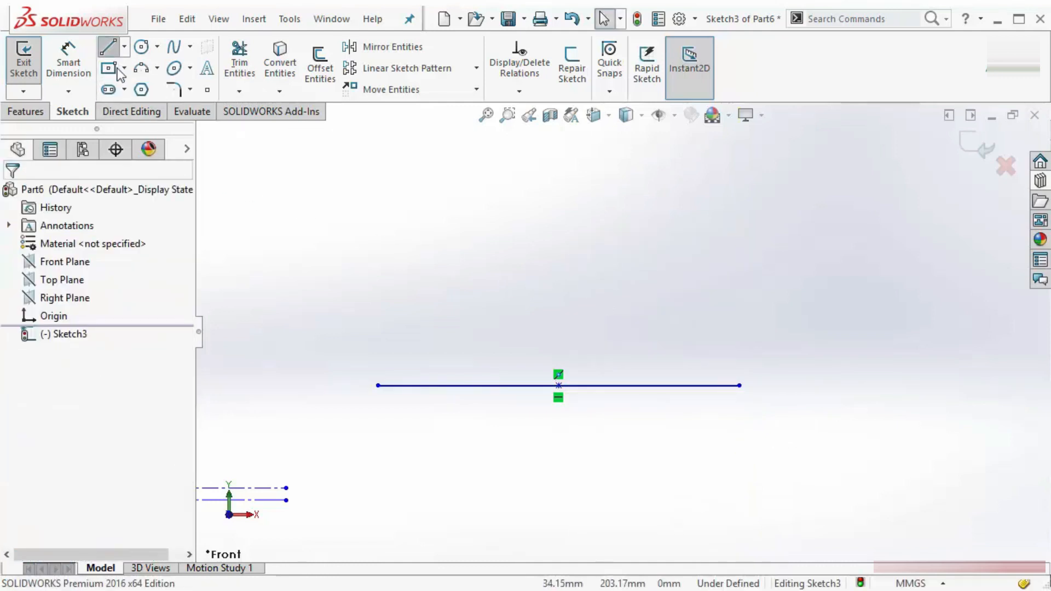
left_click(378, 353)
left_click(739, 353)
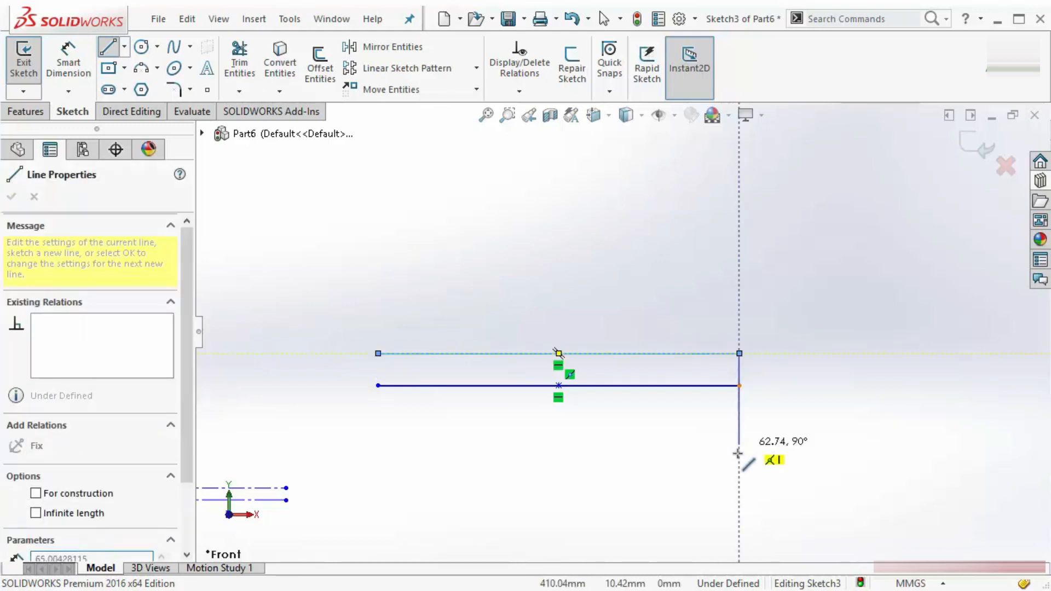
key("Escape")
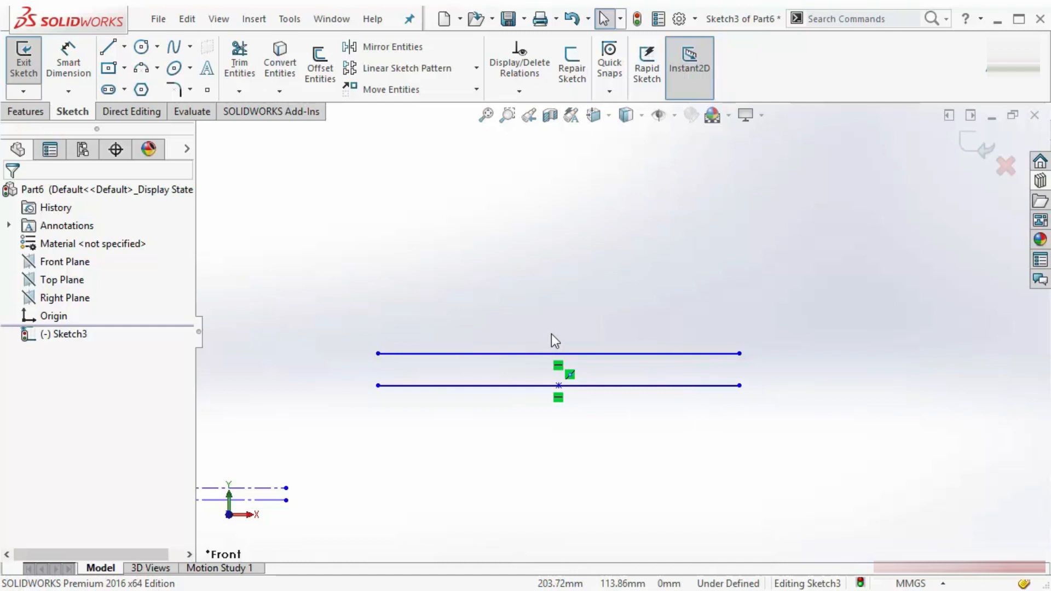
Using the Line command's Midpoint line option, sketch a third horizontal line above the other two, extending about 124 mm each way from its center.
left_click(108, 47)
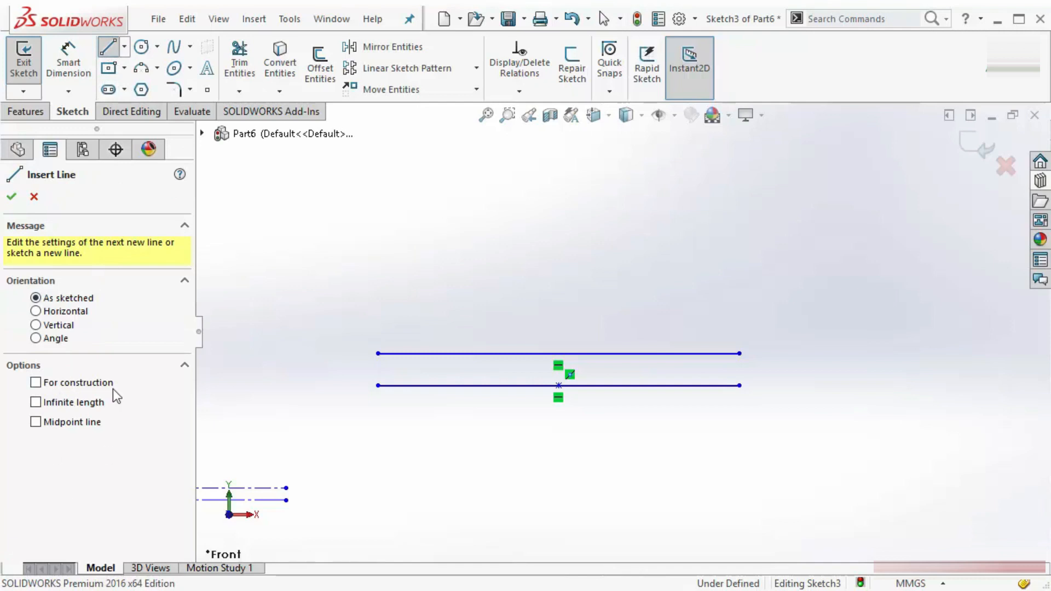
left_click(36, 422)
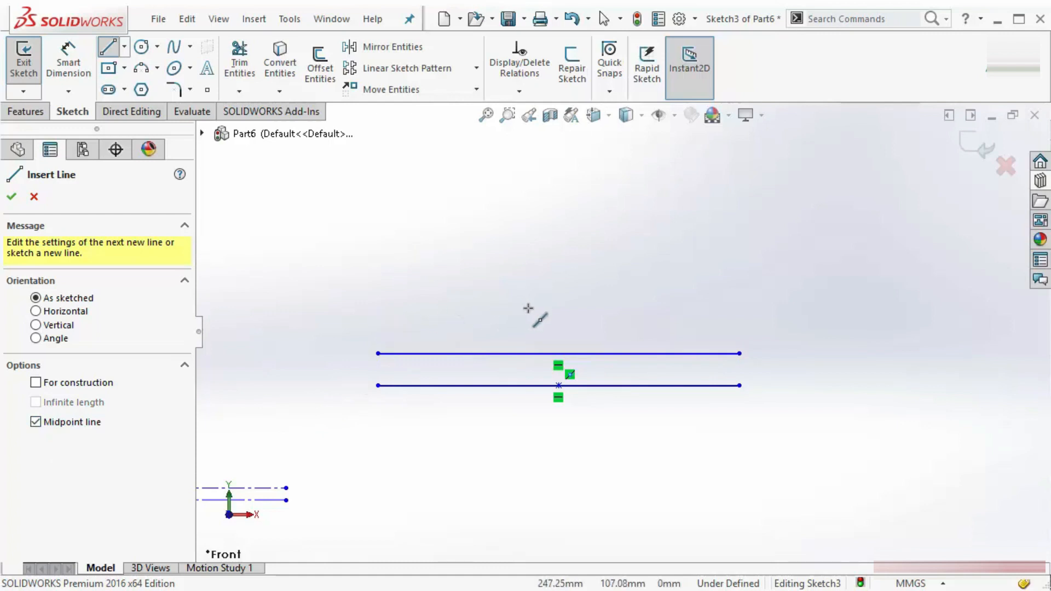
left_click(558, 324)
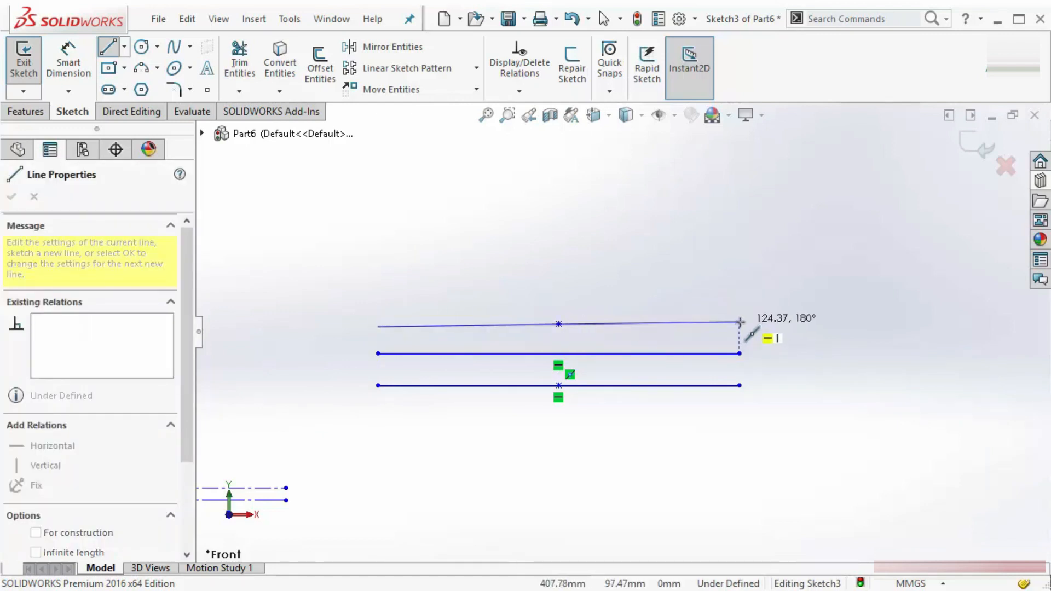
left_click(740, 322)
right_click(633, 251)
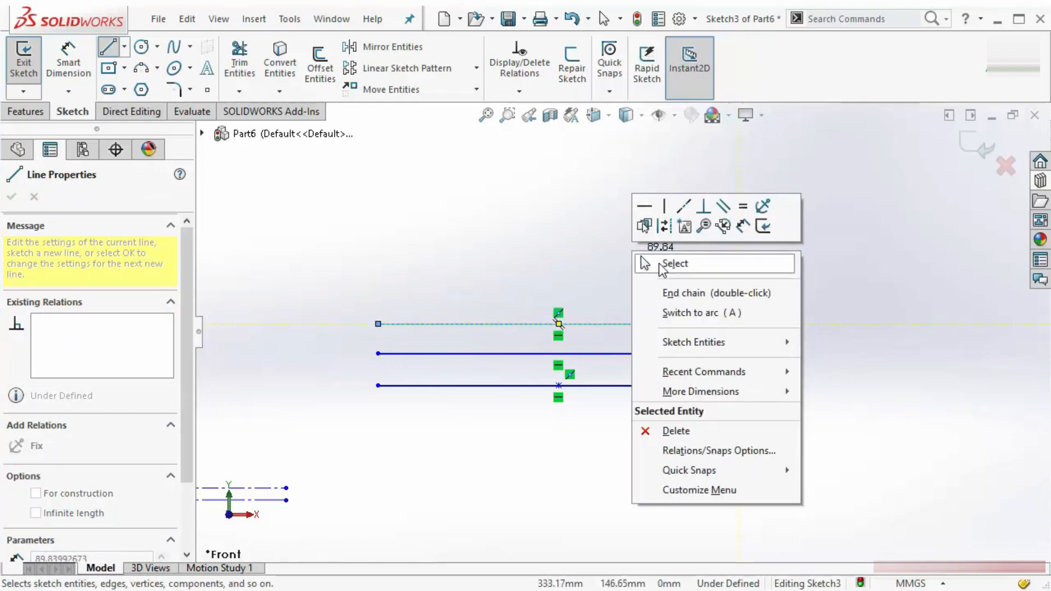
left_click(659, 264)
scroll(793, 327, "up", 7)
scroll(840, 303, "down", 3)
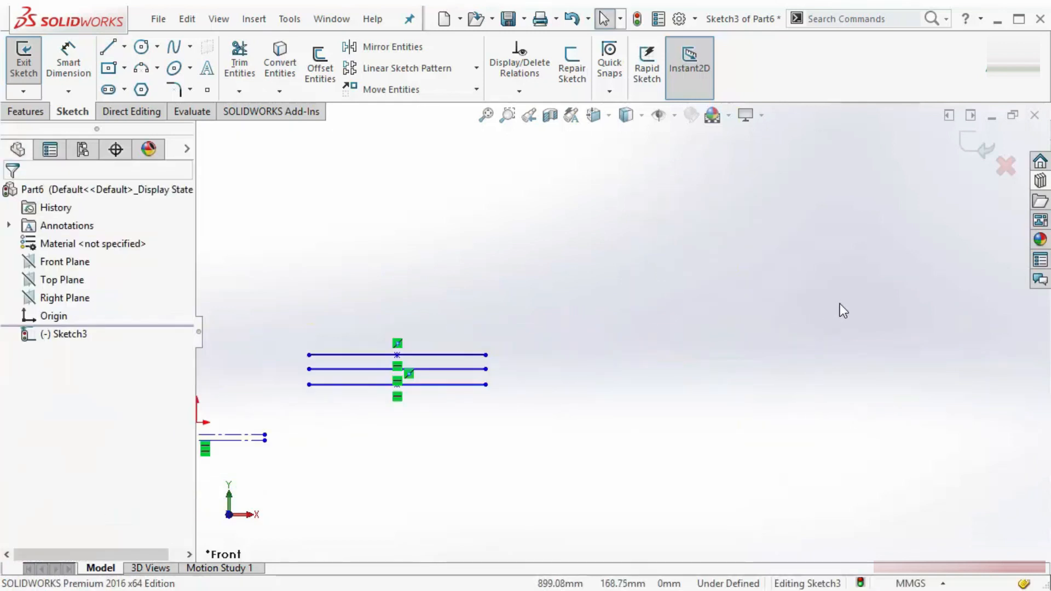
Sketch a diagonal infinite-length line rising to the right in the empty area right of the three horizontal lines, and end the command.
scroll(841, 304, "down", 4)
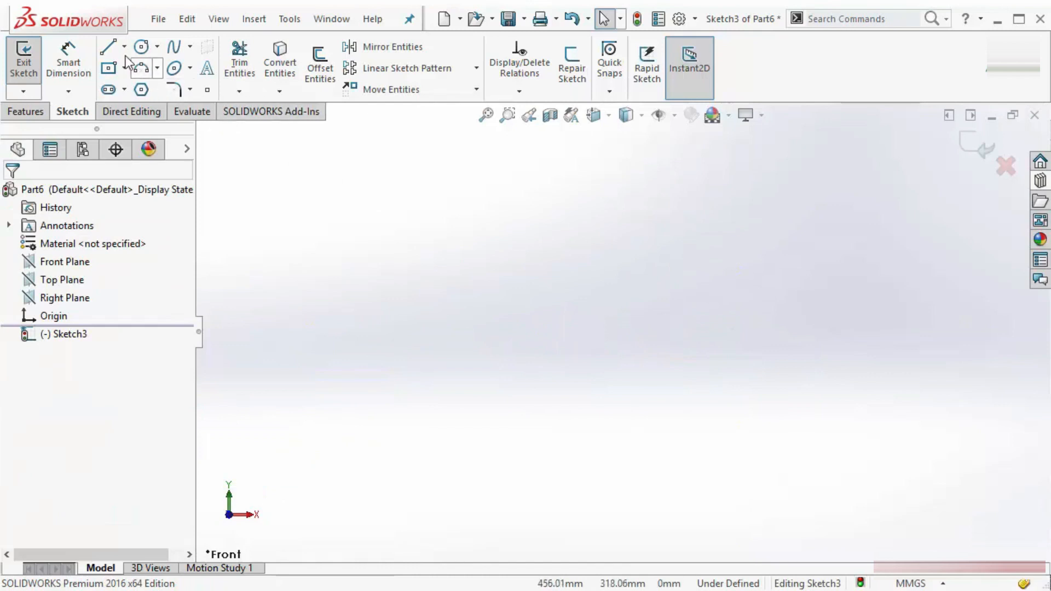
left_click(108, 47)
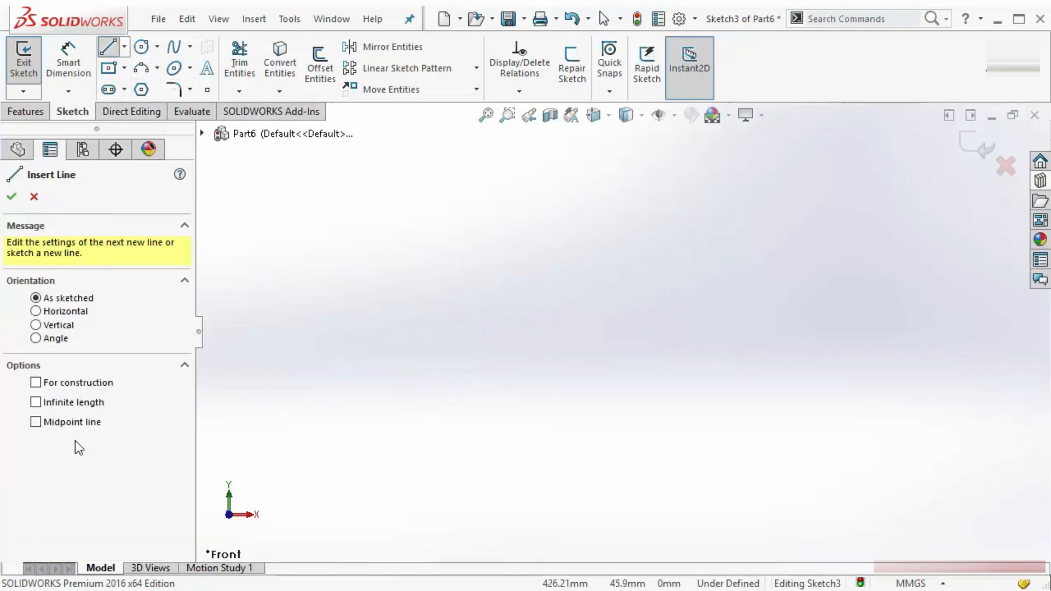
left_click(47, 405)
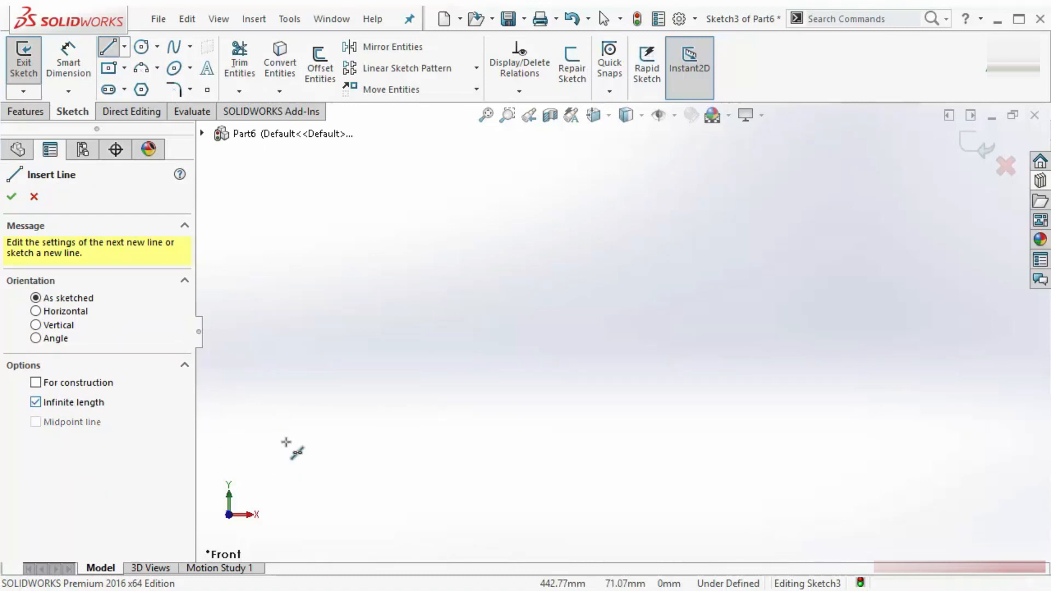
left_click(534, 358)
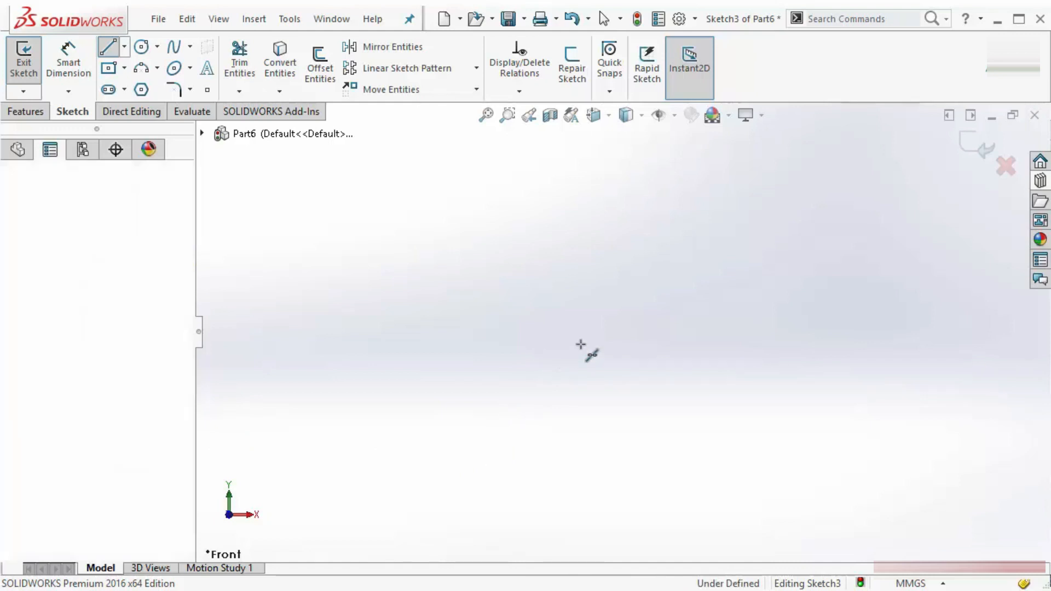
left_click(780, 418)
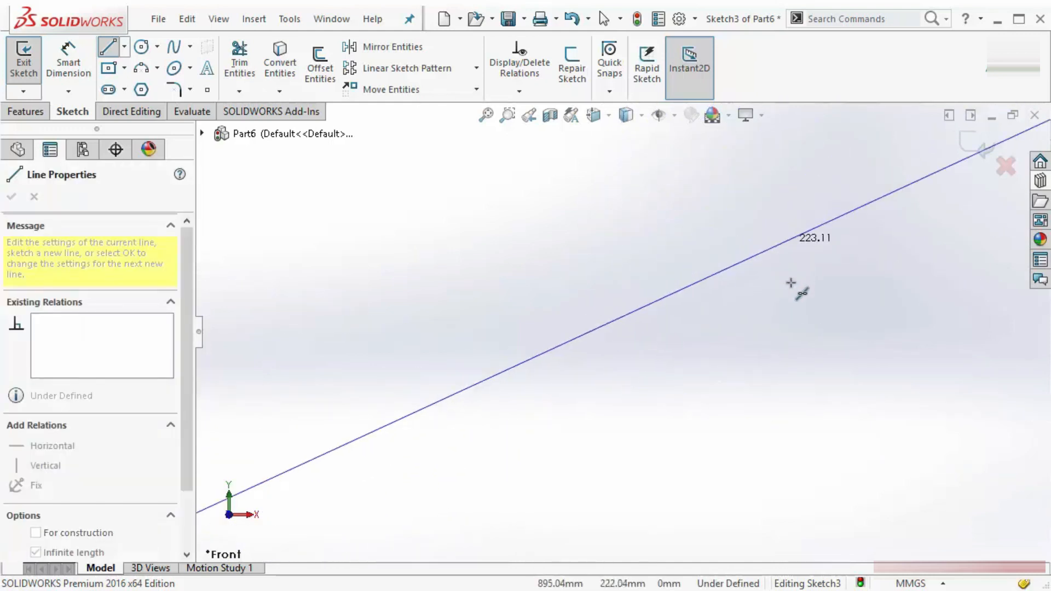
left_click(762, 233)
right_click(361, 262)
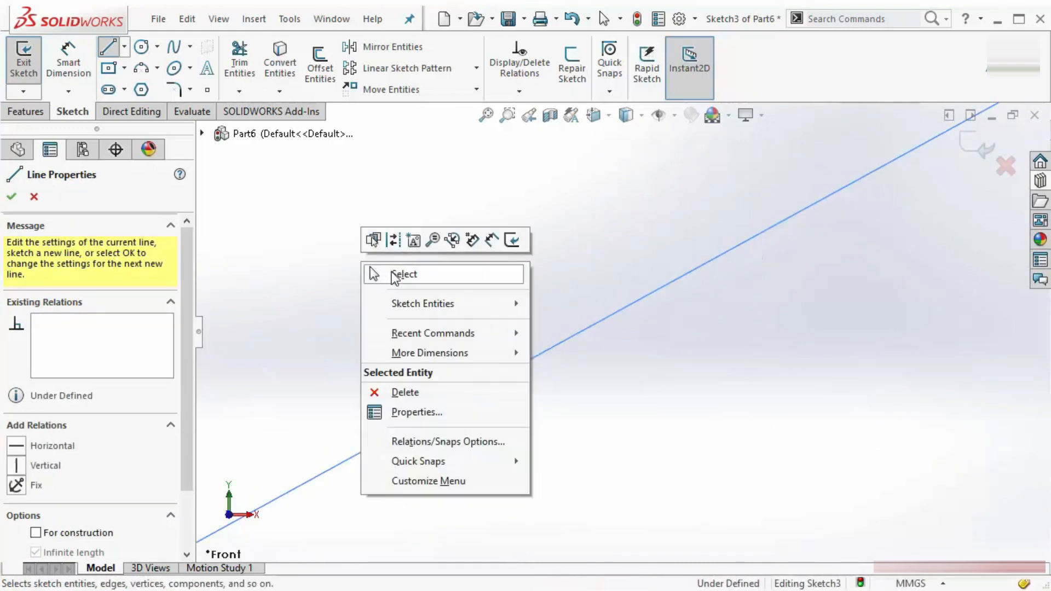
left_click(386, 274)
Sketch an ordinary line about 237 mm long, sloping down to the right across the infinite line, and leave the command.
scroll(563, 347, "down", 5)
scroll(682, 427, "up", 10)
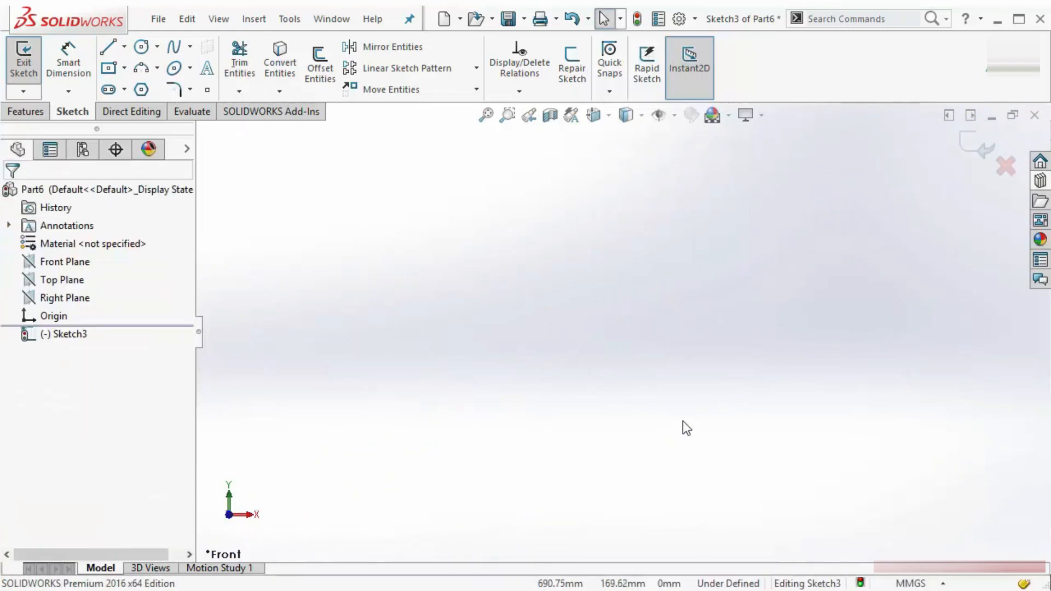
scroll(677, 381, "up", 6)
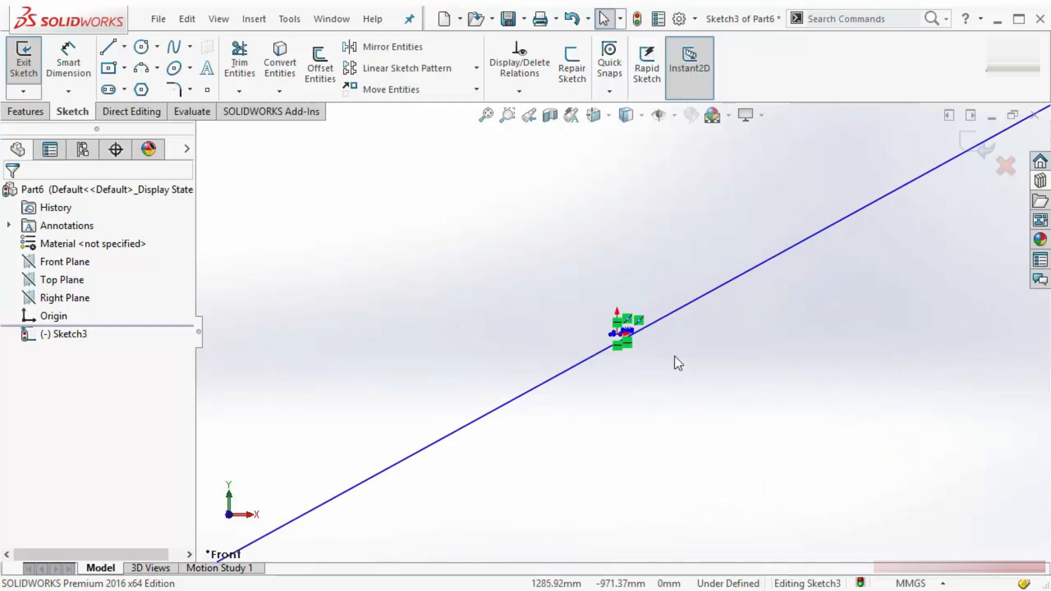
scroll(674, 310, "up", 4)
scroll(624, 344, "down", 3)
scroll(671, 314, "down", 6)
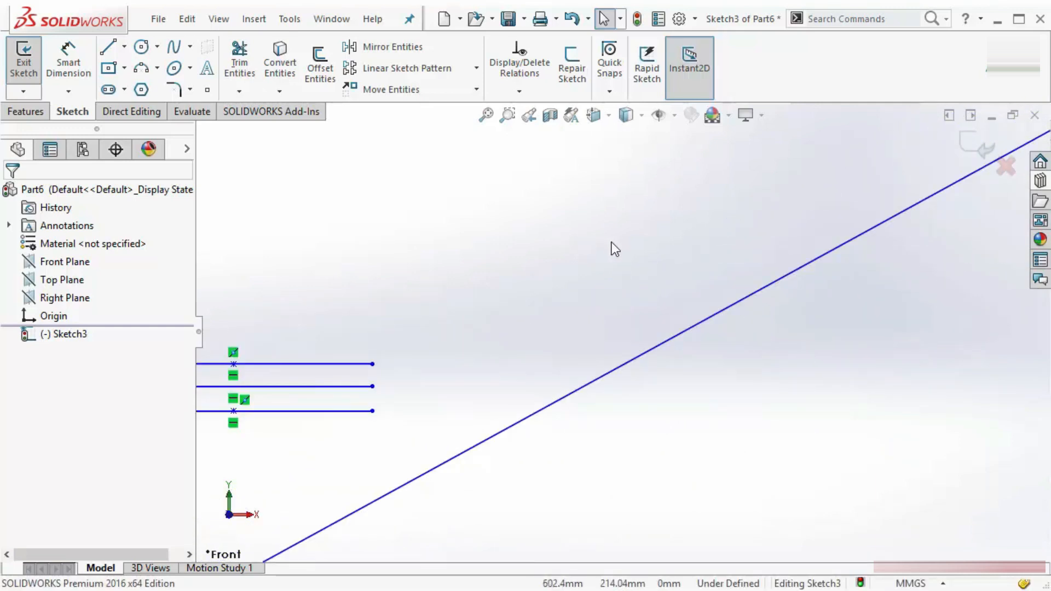
left_click(114, 48)
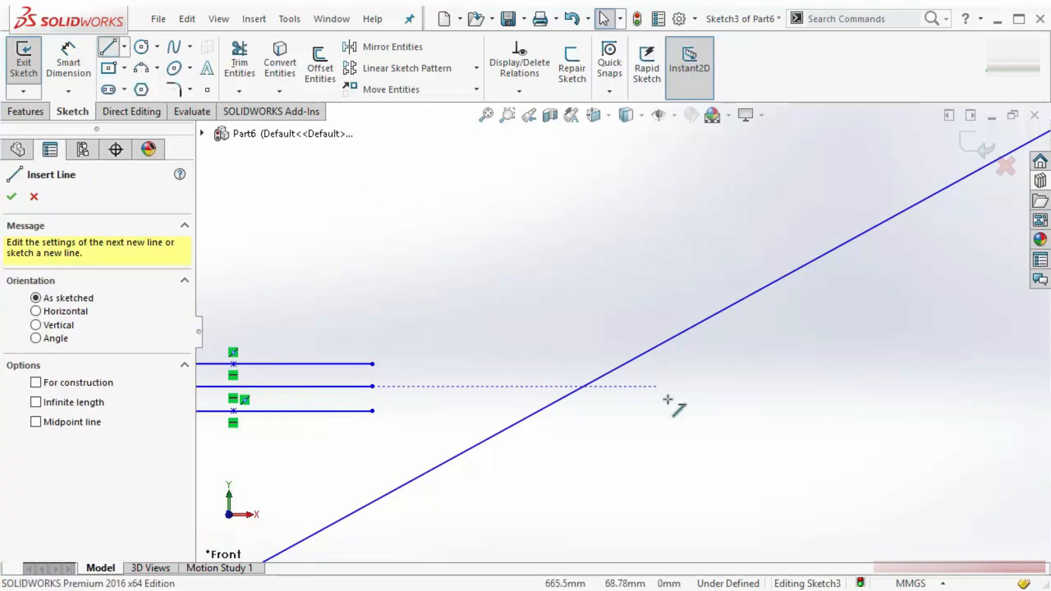
left_click(514, 312)
left_click(768, 386)
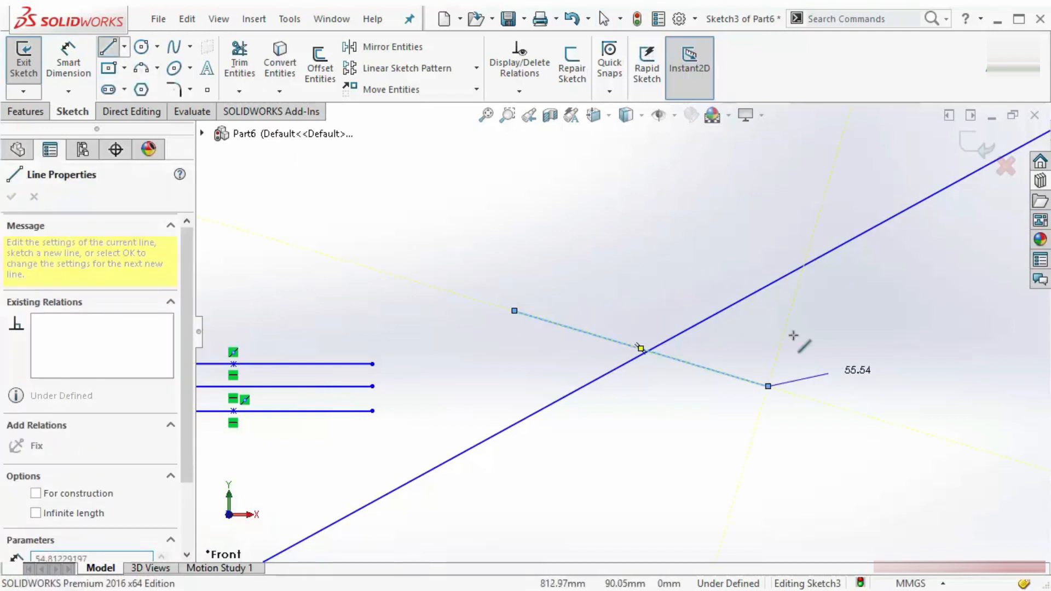
key("Escape")
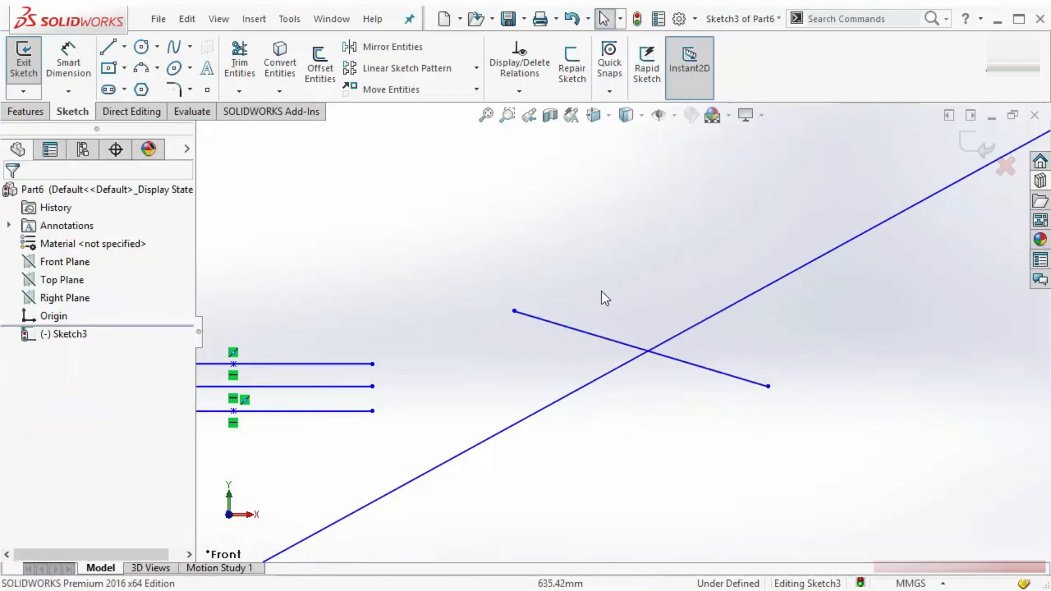
Convert the short sloping line into a construction line with infinite length and check how far it extends.
left_click(586, 330)
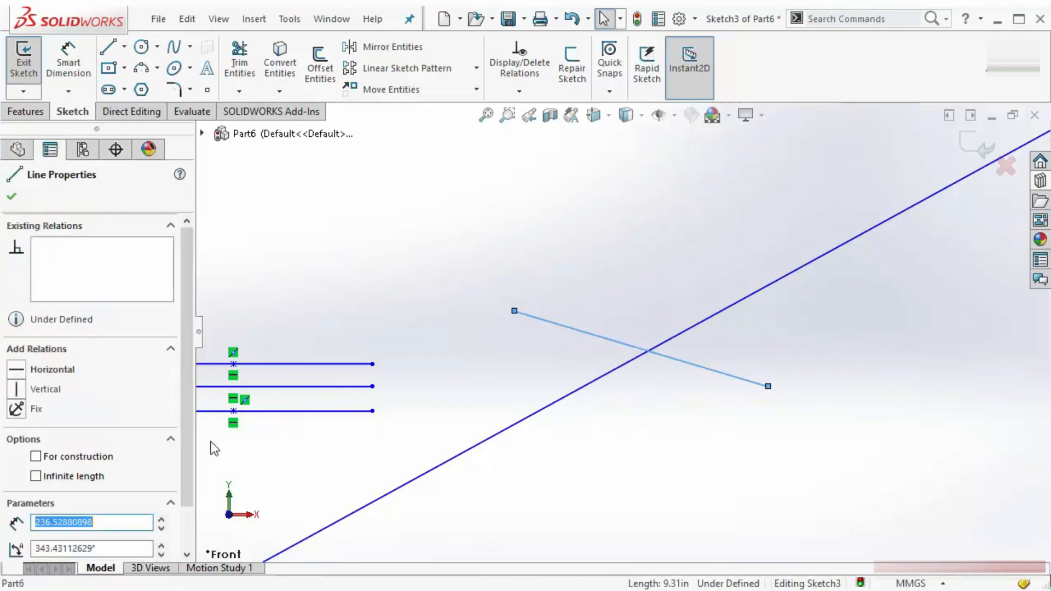
left_click(38, 456)
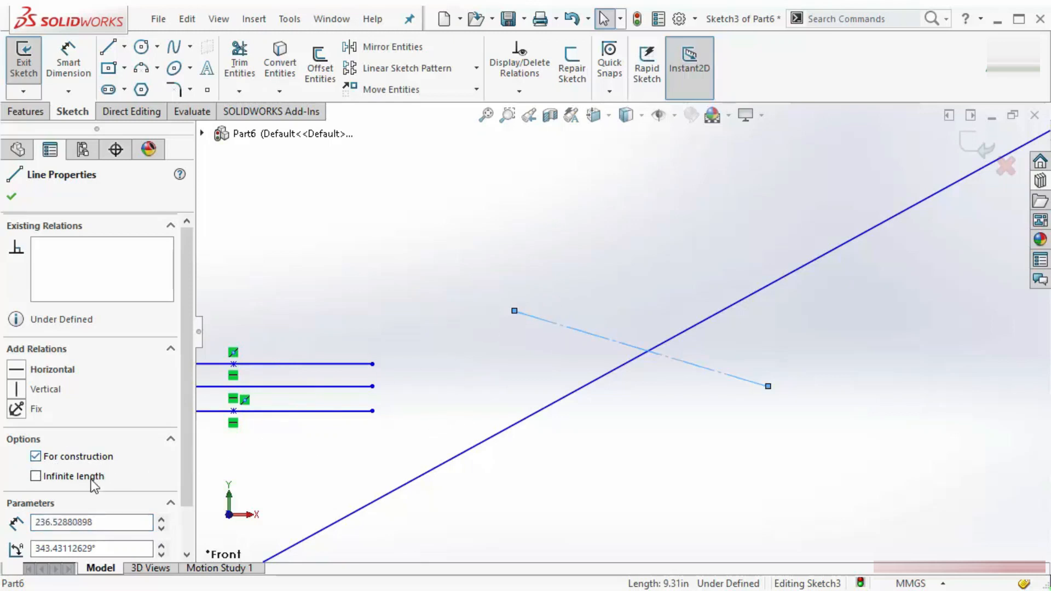
left_click(78, 477)
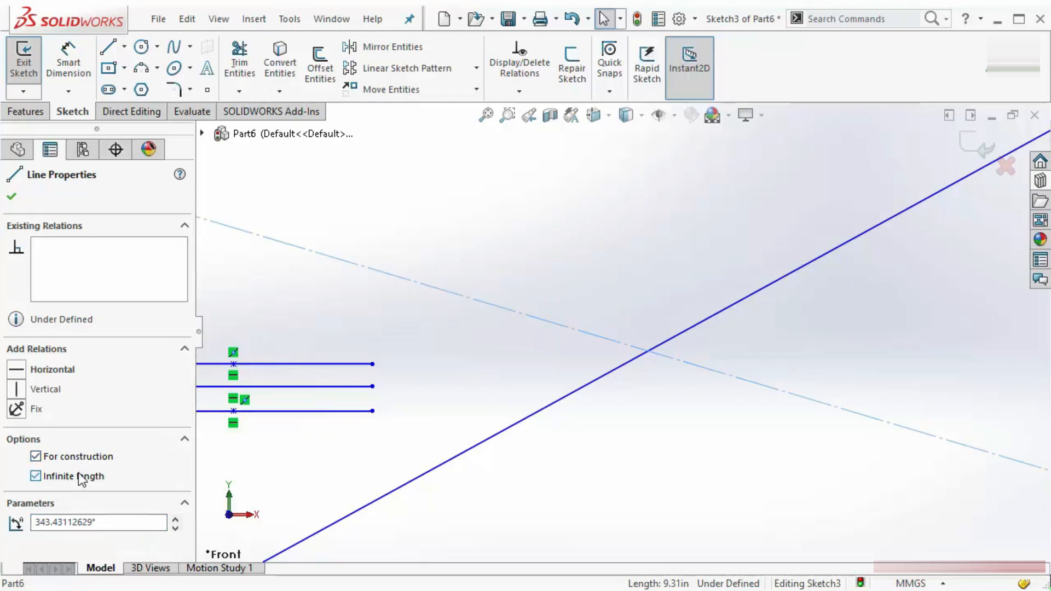
left_click(629, 209)
scroll(639, 300, "up", 5)
scroll(624, 331, "up", 5)
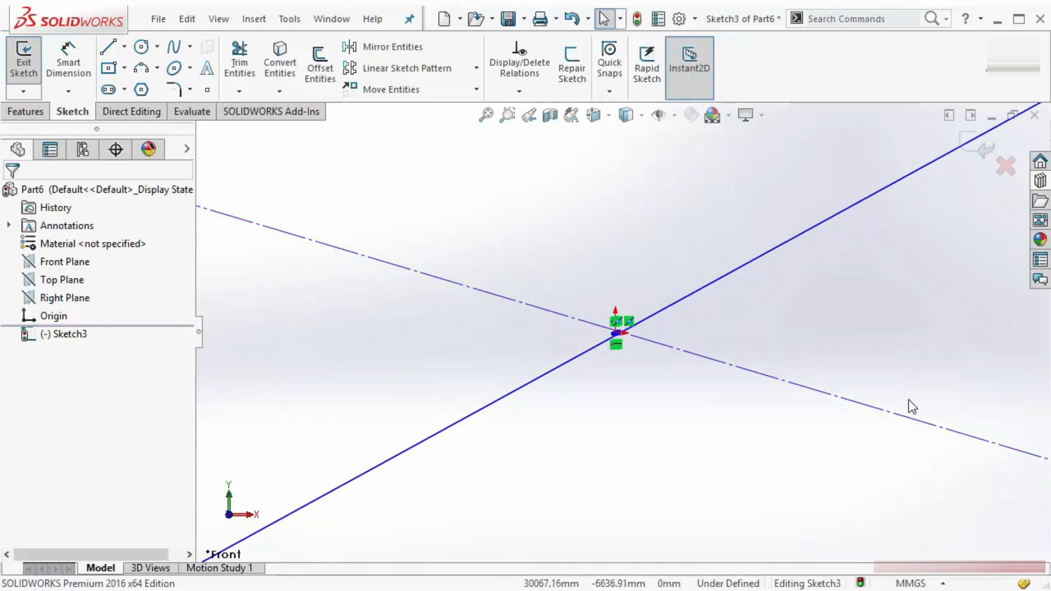
scroll(623, 309, "down", 3)
scroll(607, 367, "down", 5)
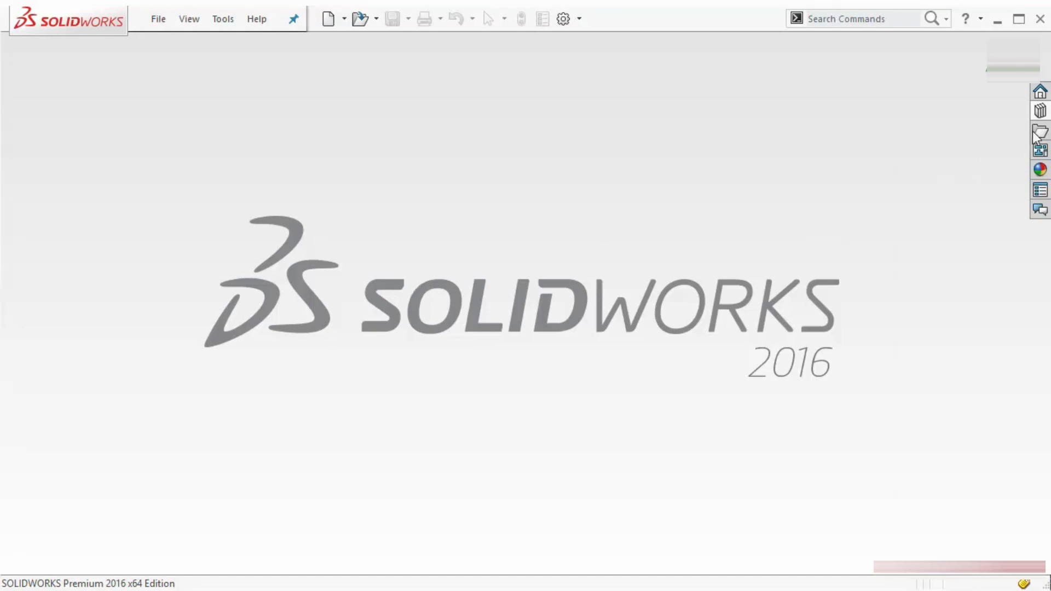
Open the Sketch selection part from folder 05 of the Design Library's Exercise Files and edit its sketch.
left_click(1040, 112)
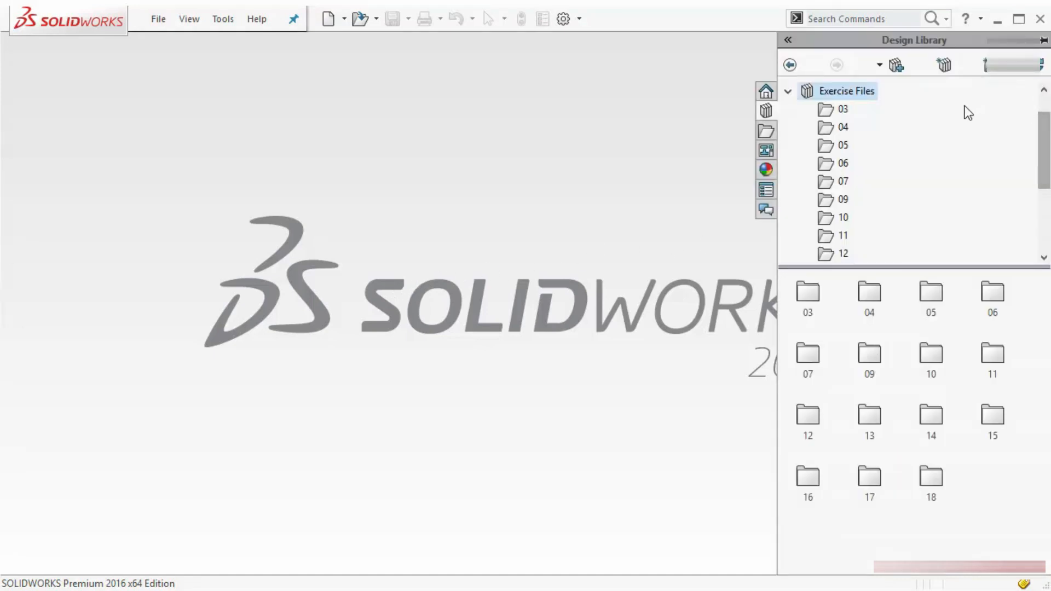
left_click(841, 145)
left_click_drag(870, 320, 434, 291)
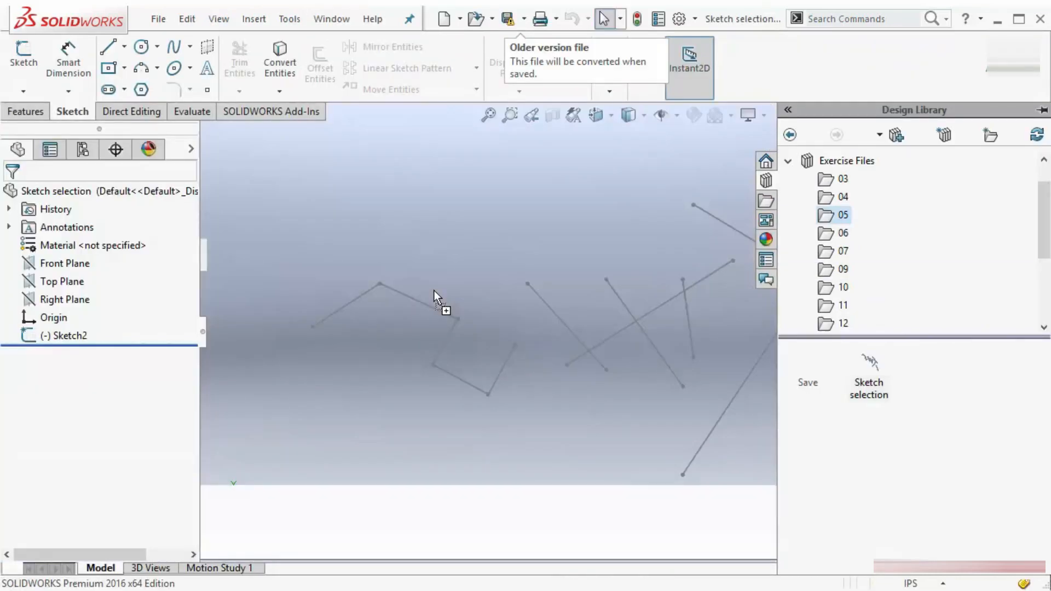
right_click(419, 304)
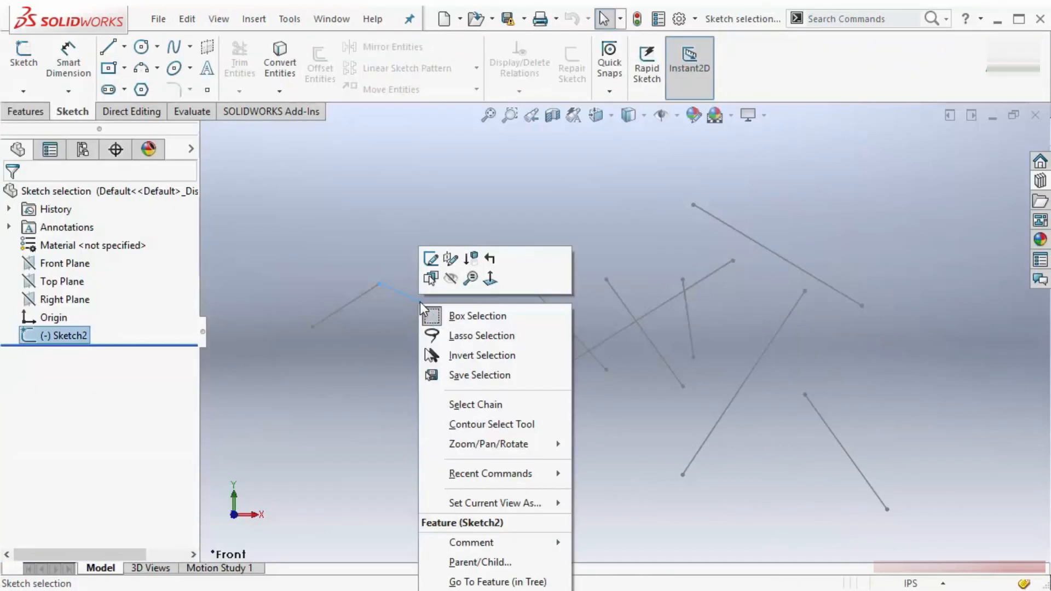
left_click(430, 259)
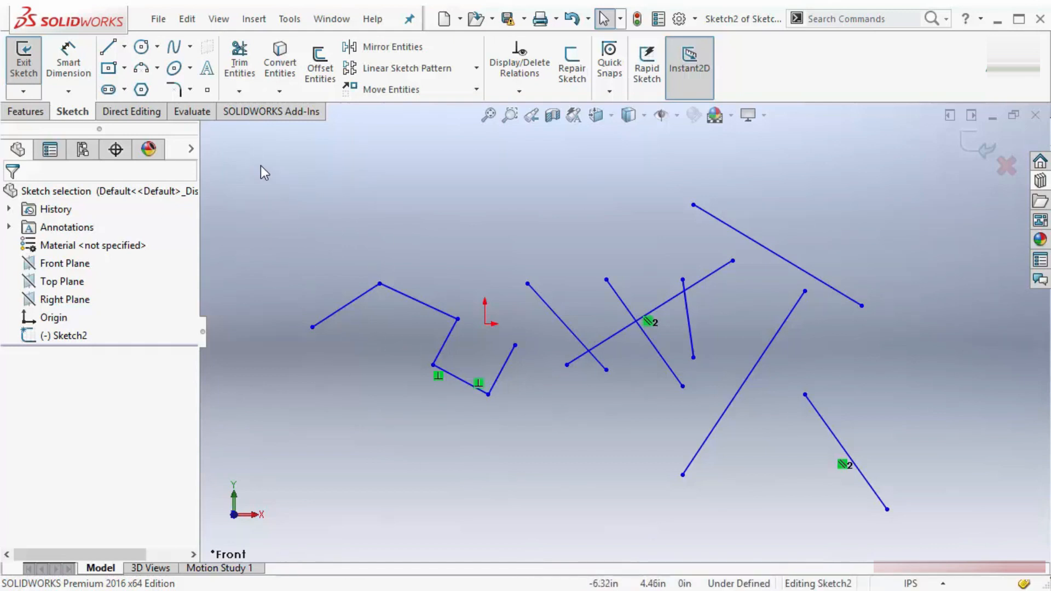
Draw trial selection boxes in the empty area above the connected lines, from left to right and from right to left.
left_click_drag(260, 165, 382, 215)
left_click_drag(259, 169, 415, 255)
left_click_drag(425, 153, 254, 267)
Box-select from left to right around the first line of the connected chain, cutting across the second line, and clear the selection.
scroll(469, 322, "up", 2)
scroll(537, 317, "down", 3)
scroll(437, 328, "down", 3)
scroll(435, 325, "down", 1)
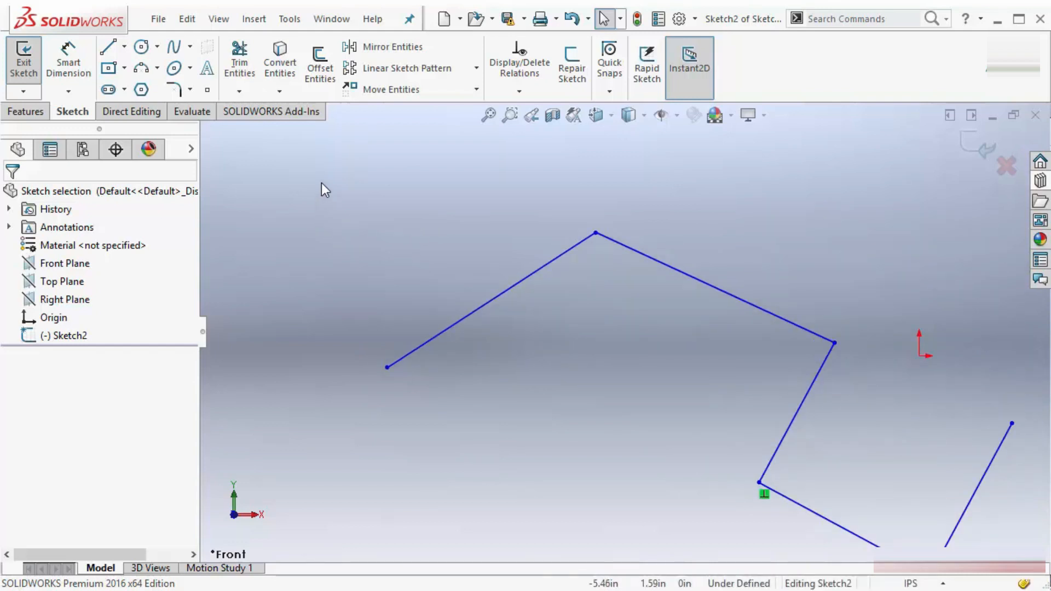
left_click_drag(322, 184, 695, 432)
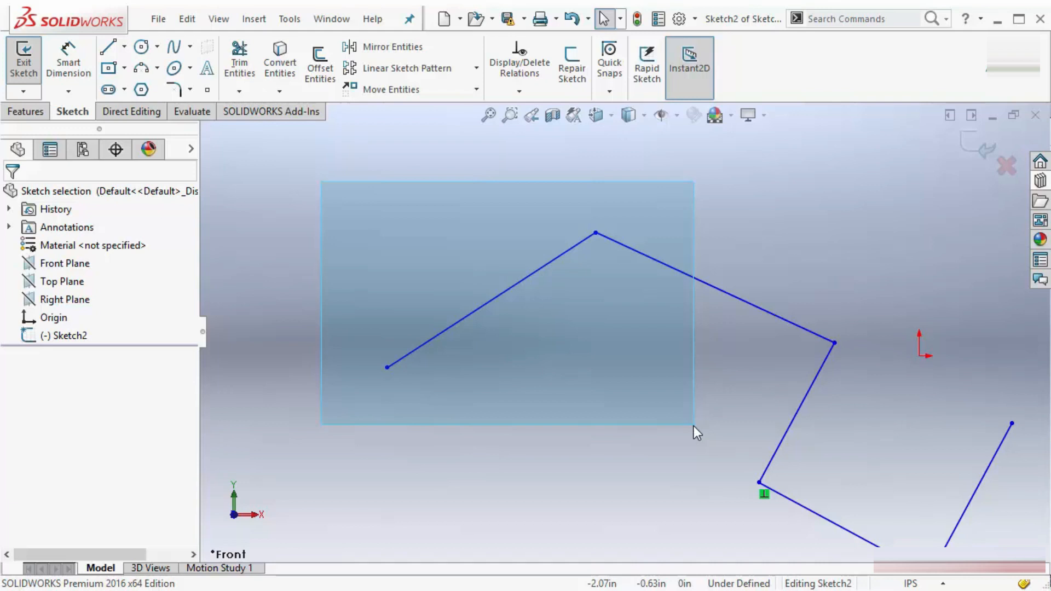
left_click_drag(694, 426, 669, 406)
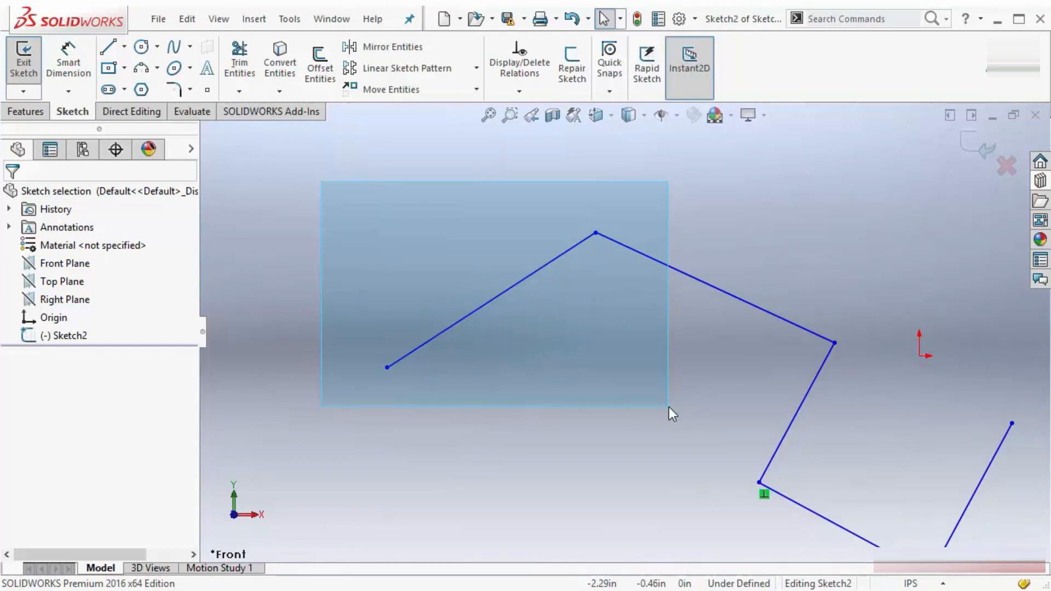
left_click_drag(668, 406, 669, 406)
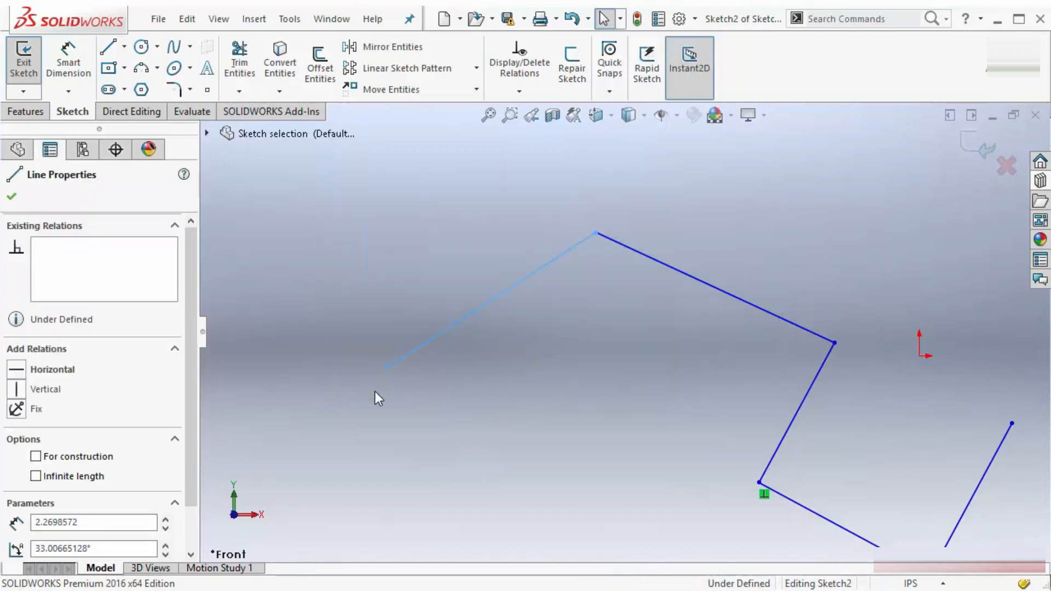
left_click(563, 214)
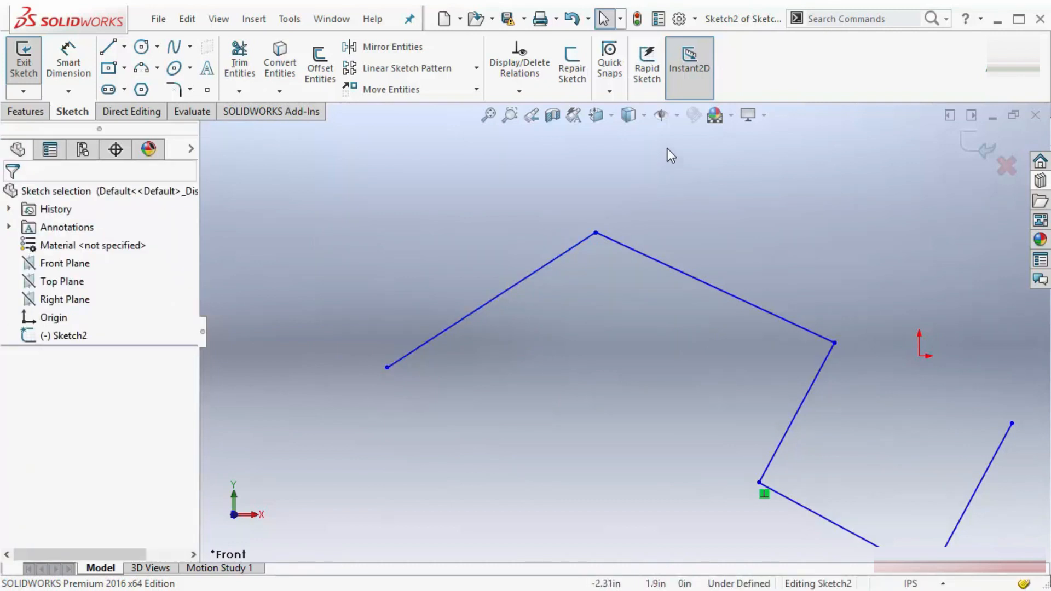
Box-select from right to left over the first line and part of the second line of the chain, and clear the selection.
left_click_drag(668, 149, 333, 406)
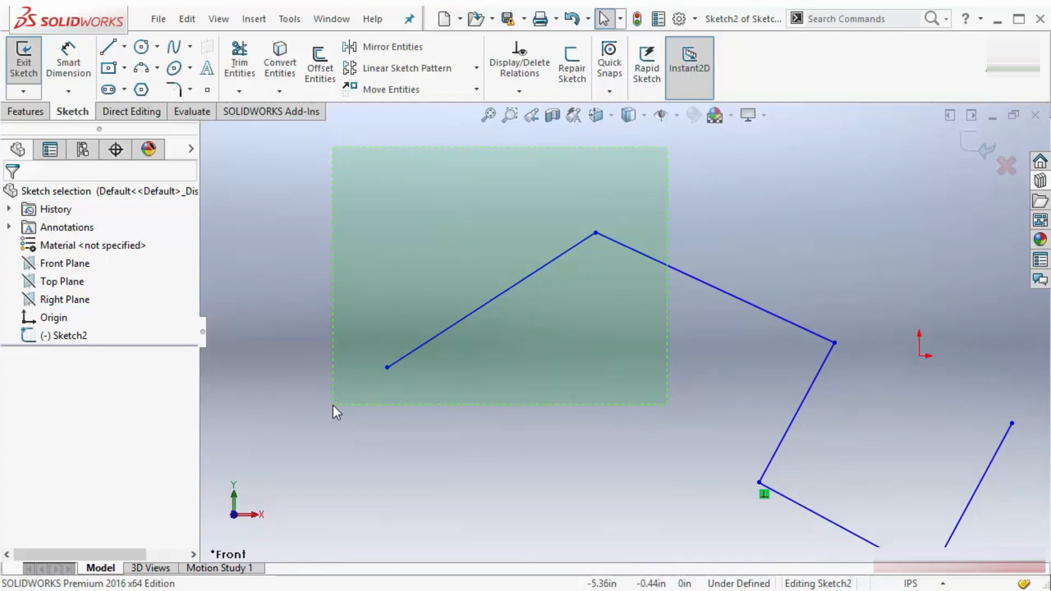
mouse_move(332, 405)
left_mouse_down()
mouse_move(529, 265)
mouse_move(593, 239)
mouse_move(734, 310)
mouse_move(610, 247)
mouse_move(716, 287)
mouse_move(612, 241)
mouse_move(505, 281)
mouse_move(388, 380)
mouse_move(334, 409)
left_mouse_up()
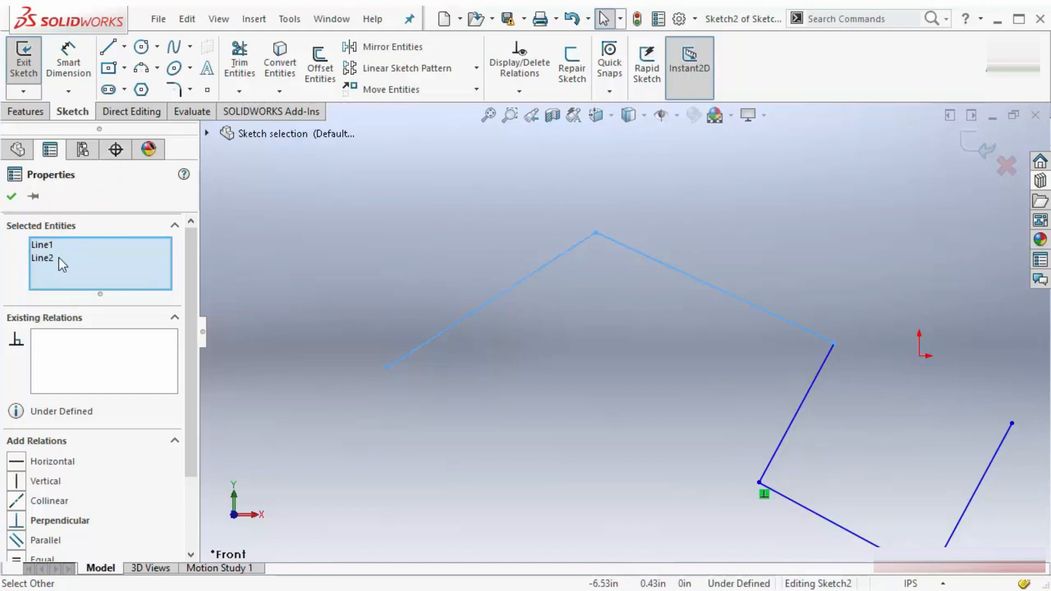
left_click(461, 204)
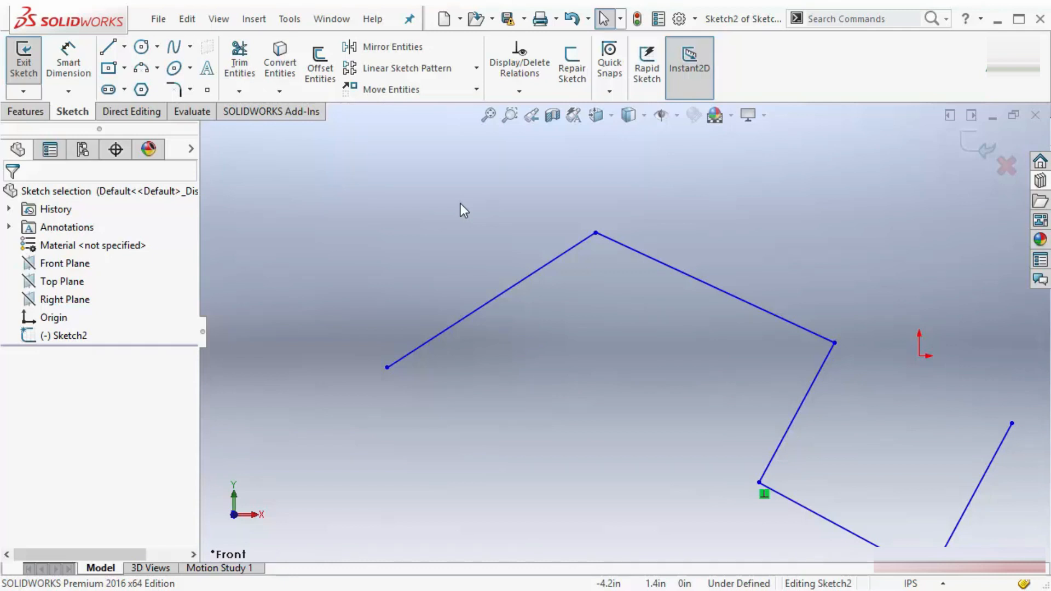
Select the first, second and last lines of the connected chain together by picking them individually, and clear the selection.
left_click(530, 275)
left_click(676, 270, "ctrl")
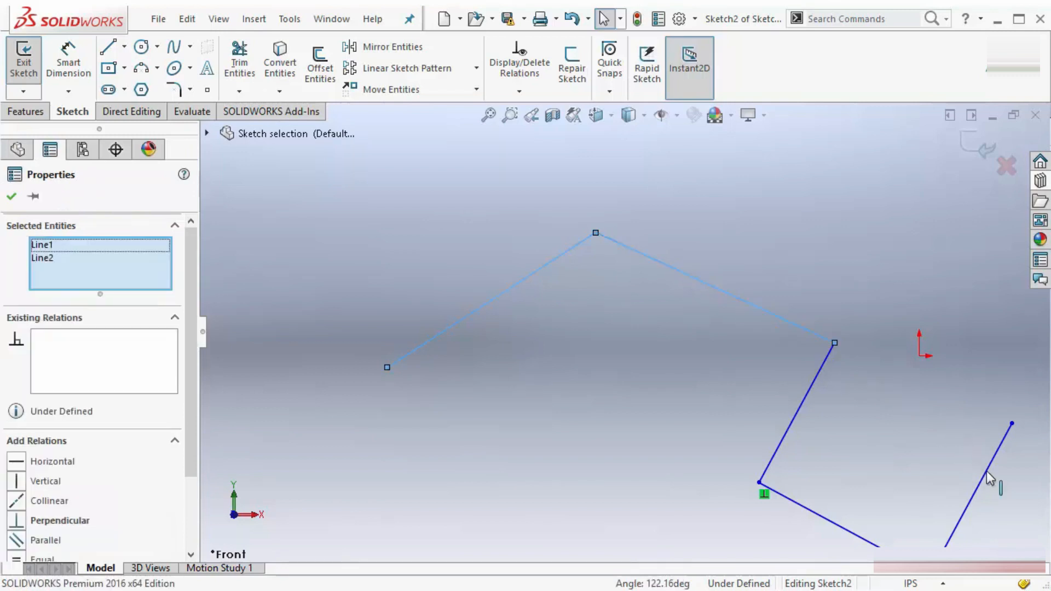
left_click(970, 498, "ctrl")
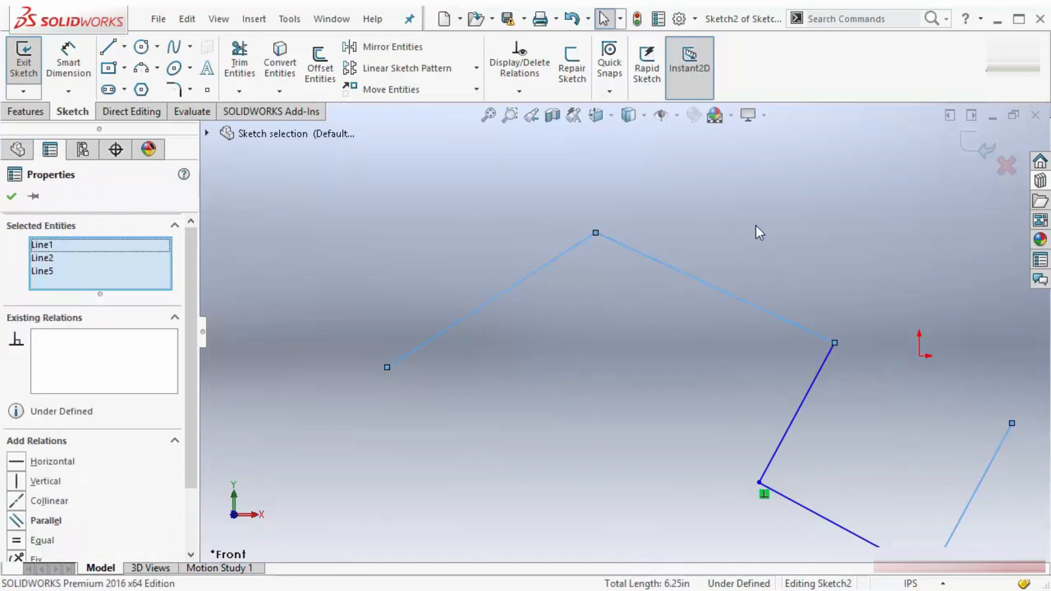
left_click(327, 236)
Switch the selection mode from Box Selection to Lasso Selection.
scroll(684, 323, "up", 3)
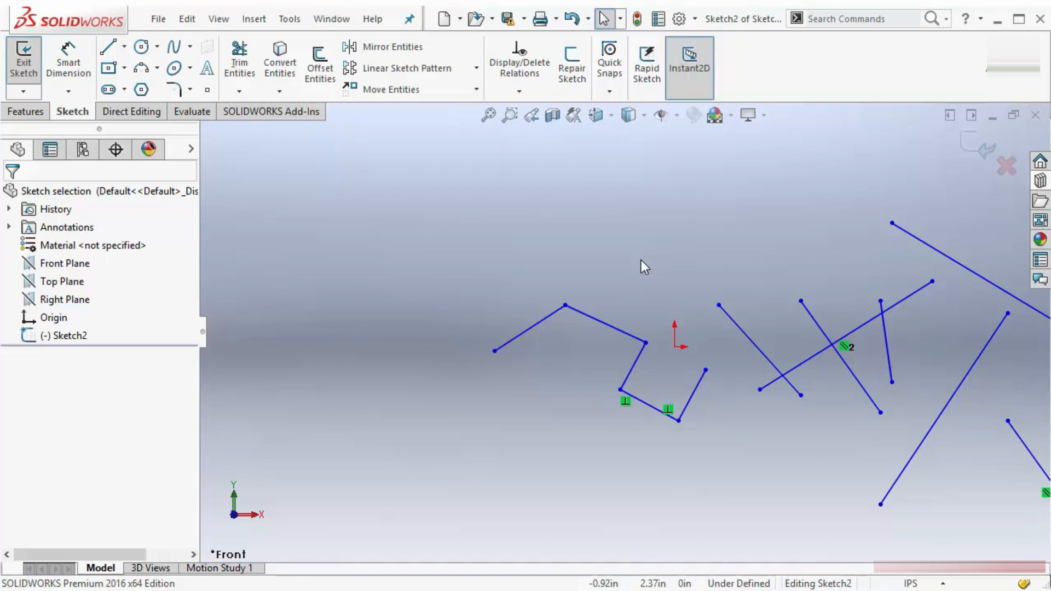
right_click(350, 333)
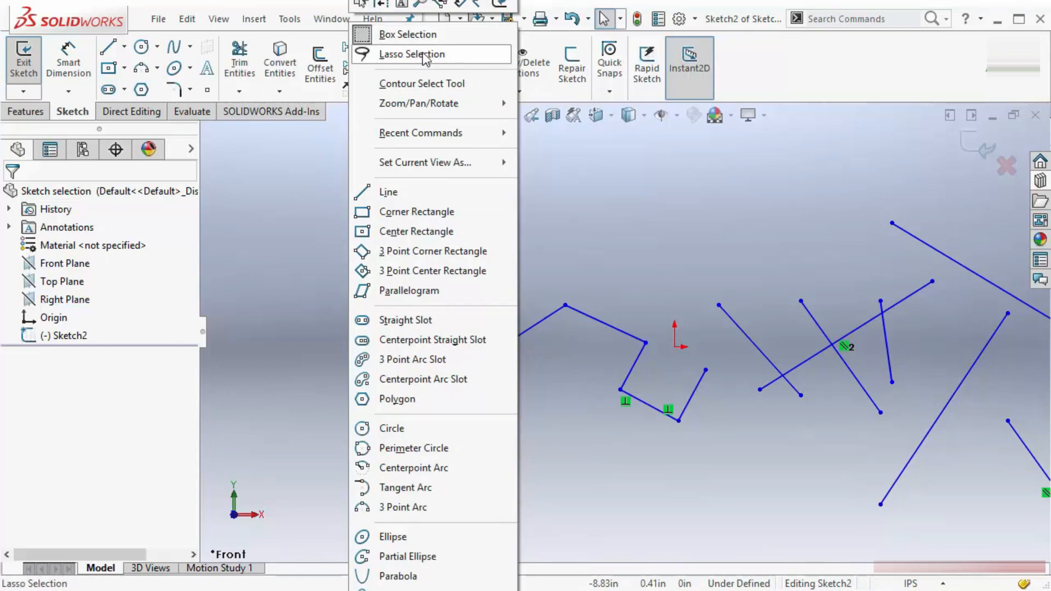
left_click(383, 54)
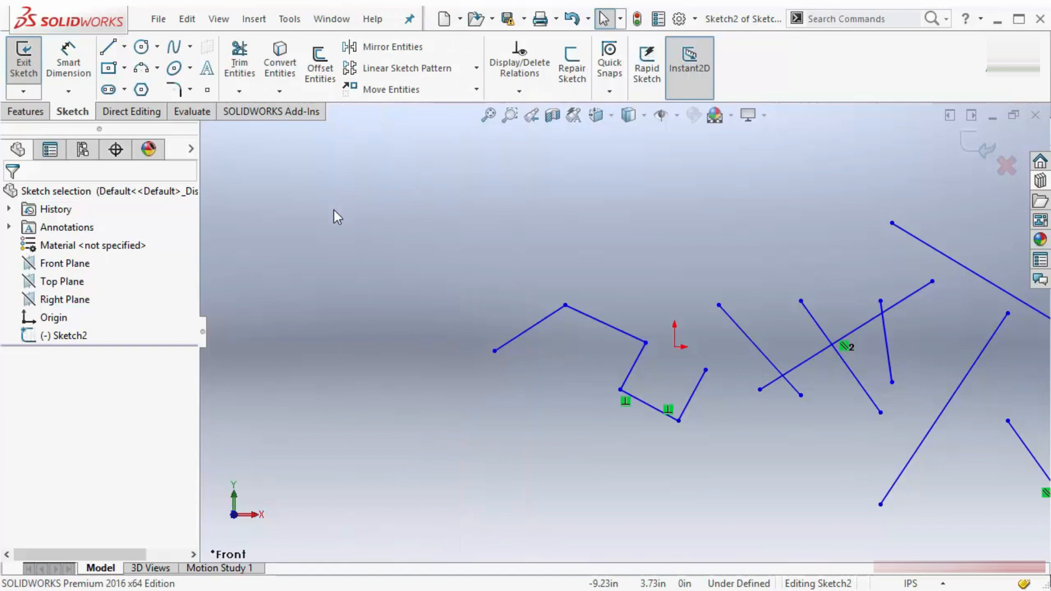
scroll(583, 359, "up", 2)
scroll(615, 329, "down", 2)
scroll(643, 318, "down", 2)
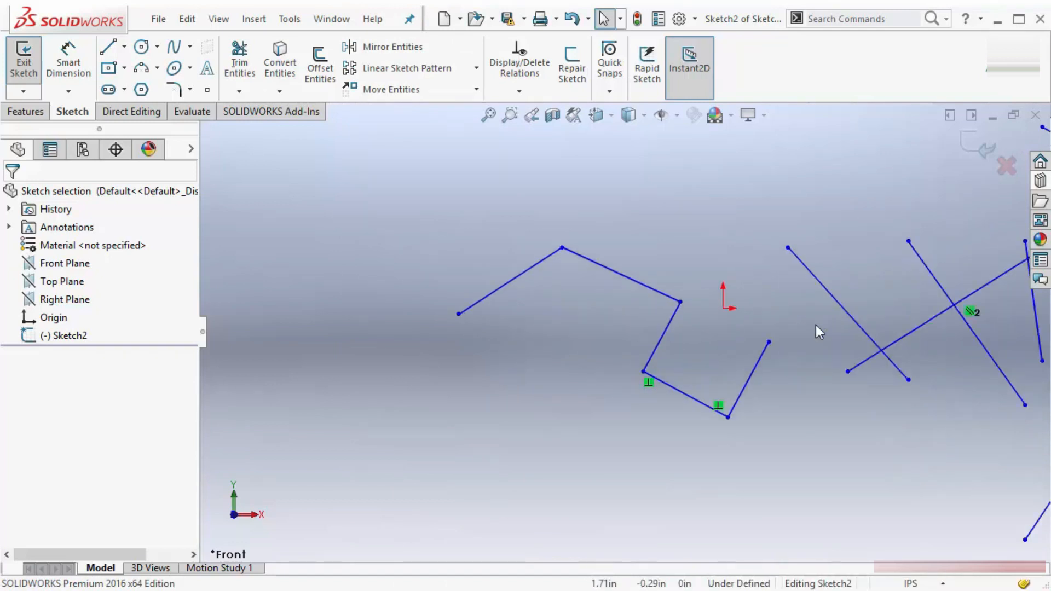
Lasso-select the long diagonal line that crosses the three other lines, and clear the selection.
scroll(816, 324, "up", 2)
scroll(754, 366, "down", 2)
scroll(753, 365, "down", 4)
scroll(748, 353, "up", 4)
scroll(776, 327, "down", 2)
scroll(827, 271, "up", 2)
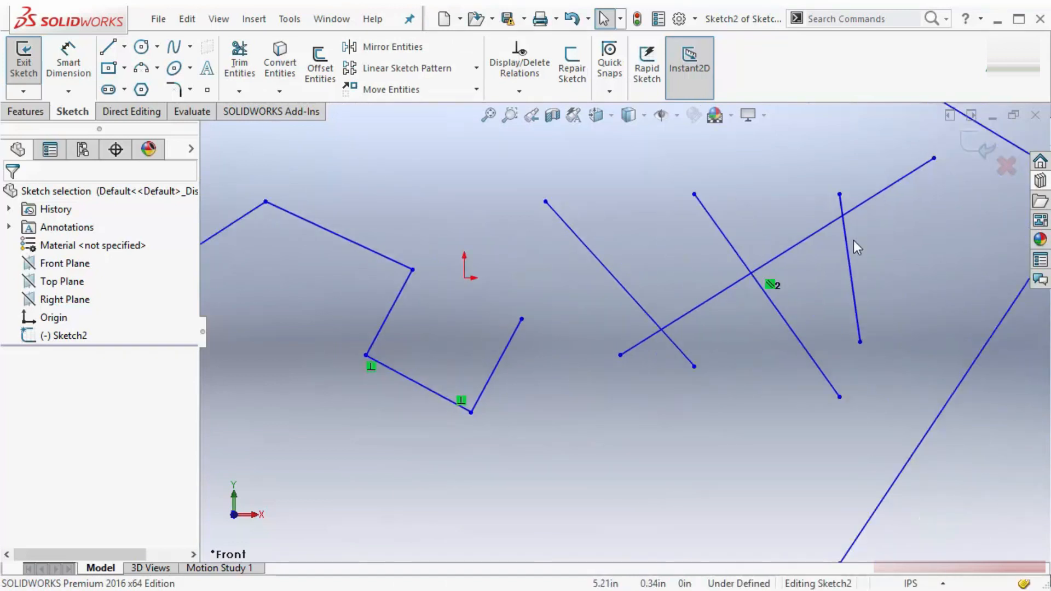
scroll(875, 208, "down", 1)
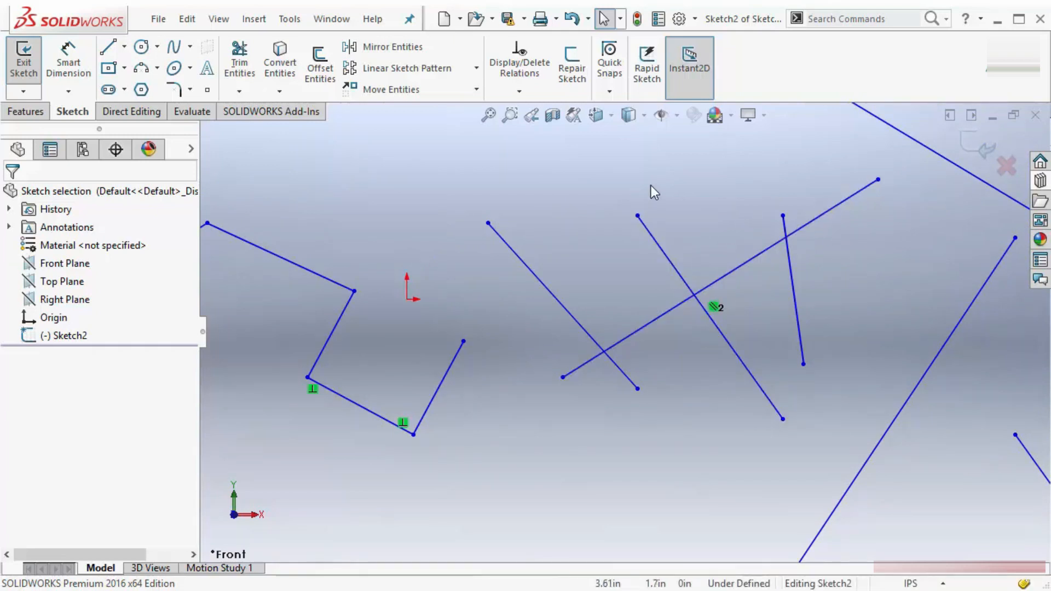
mouse_move(852, 182)
left_mouse_down()
mouse_move(882, 166)
mouse_move(888, 188)
mouse_move(653, 360)
mouse_move(567, 405)
mouse_move(570, 334)
mouse_move(769, 235)
mouse_move(859, 174)
left_mouse_up()
left_click(704, 385)
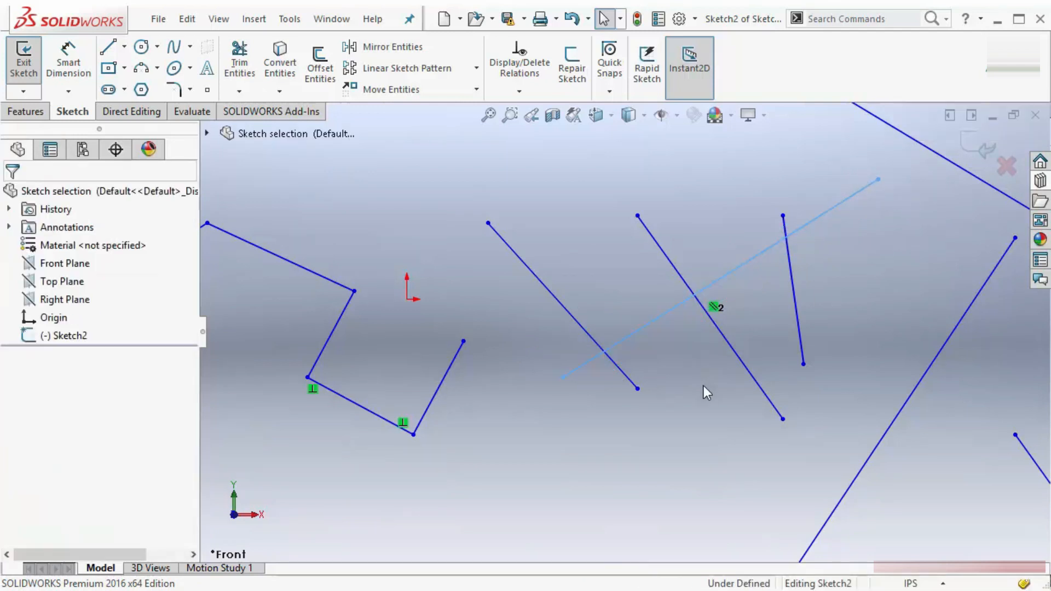
Fit the sketch in view and draw freeform lasso outlines in the empty area above the connected chain.
key("f")
scroll(503, 244, "up", 3)
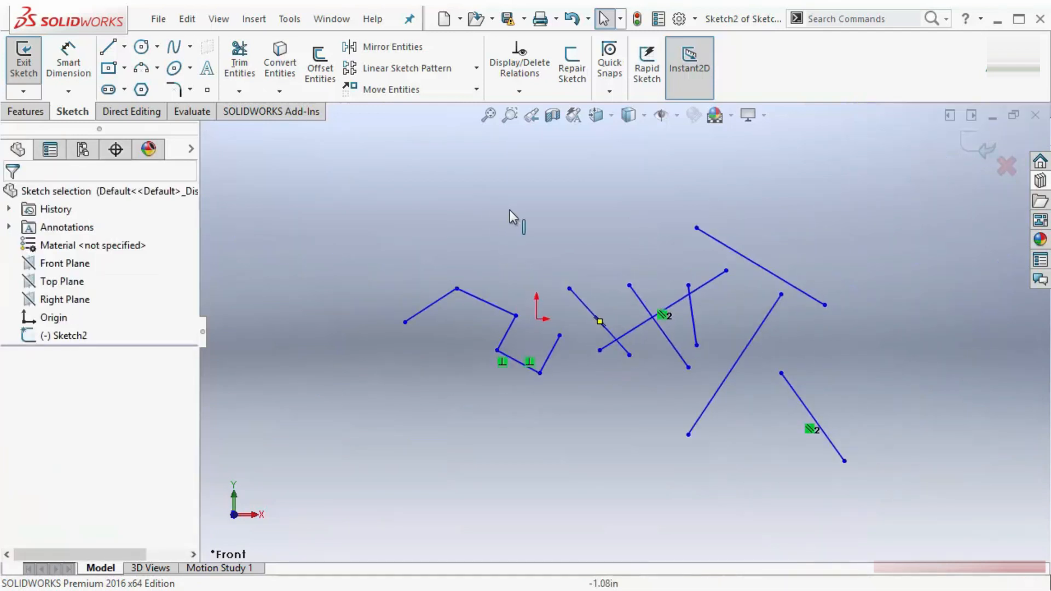
scroll(512, 210, "down", 3)
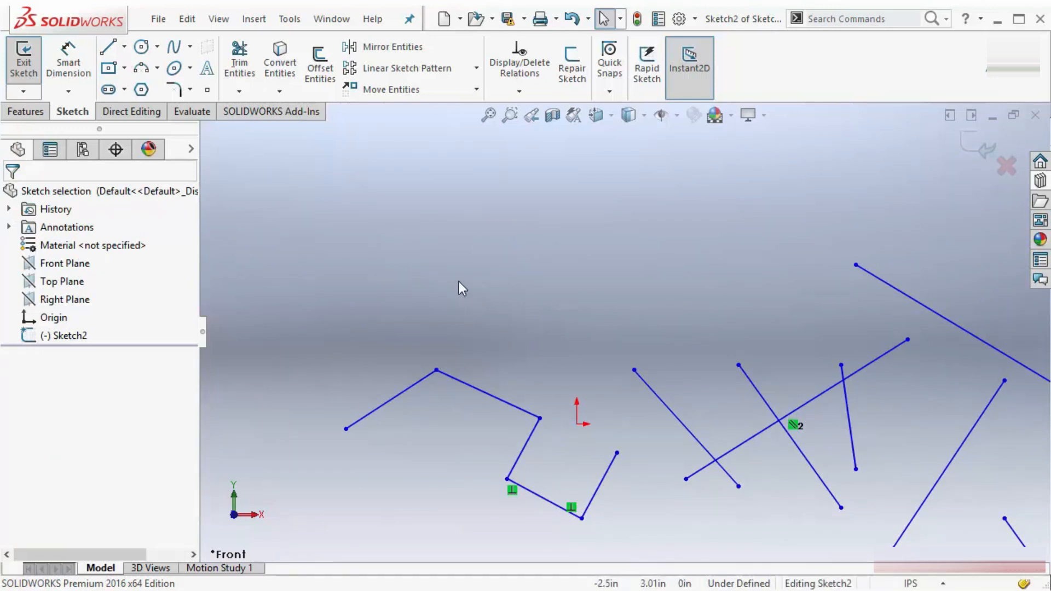
mouse_move(458, 281)
left_mouse_down()
mouse_move(523, 279)
mouse_move(522, 329)
mouse_move(520, 231)
left_mouse_up()
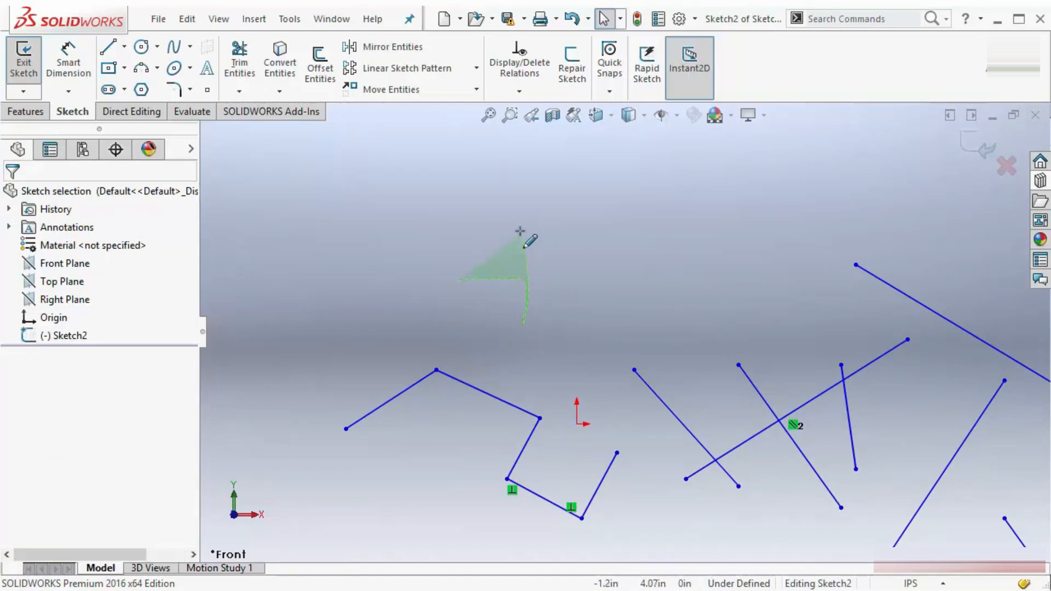
left_click_drag(520, 231, 520, 353)
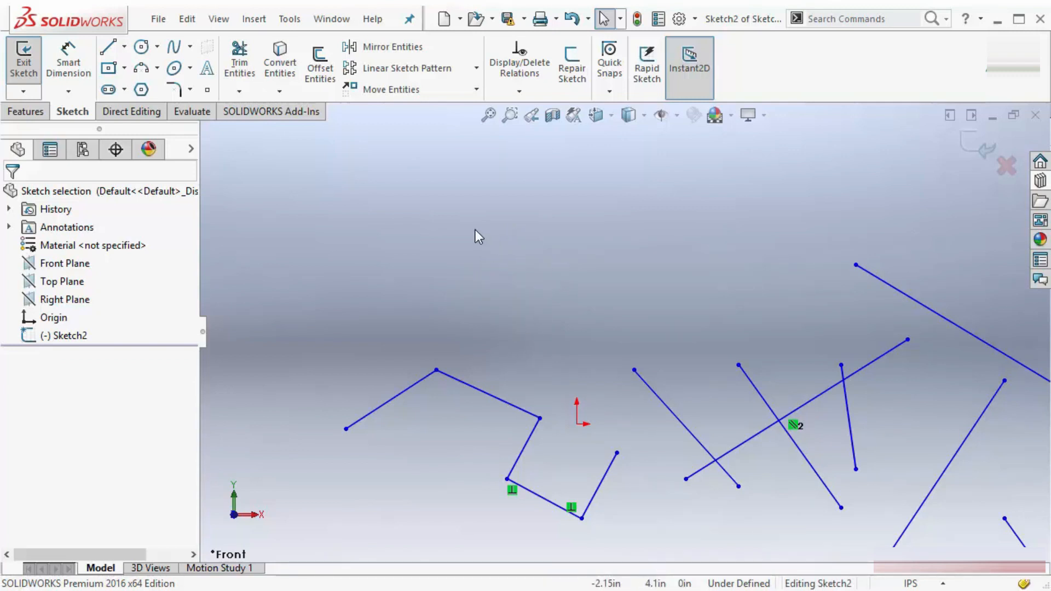
mouse_move(475, 228)
left_mouse_down()
mouse_move(476, 265)
mouse_move(453, 307)
mouse_move(377, 274)
mouse_move(408, 202)
left_mouse_up()
Lasso around the chain's first line, lasso-select its first and second lines together, and clear the selections.
middle_click_drag(415, 377, 566, 330, "ctrl")
scroll(566, 330, "down", 3)
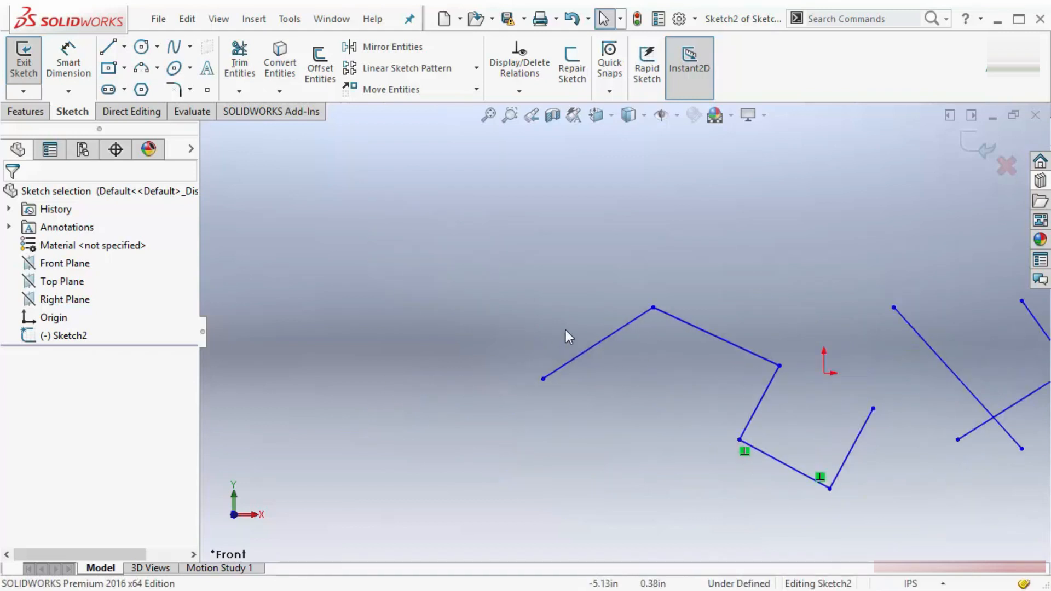
mouse_move(541, 271)
left_mouse_down()
mouse_move(600, 258)
mouse_move(704, 265)
mouse_move(700, 394)
mouse_move(532, 440)
mouse_move(477, 371)
mouse_move(549, 267)
left_mouse_up()
key("Escape")
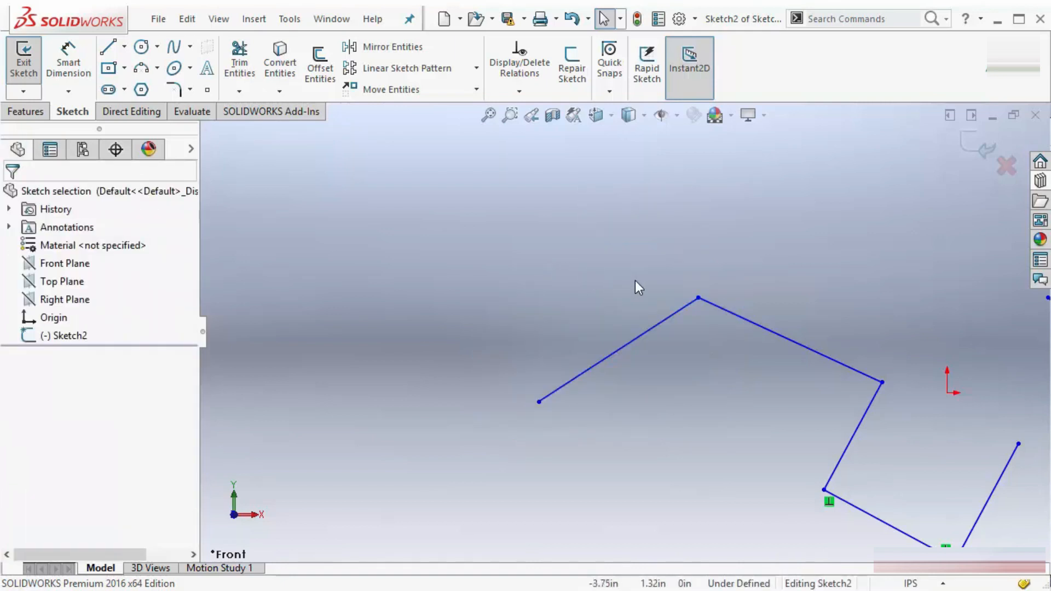
mouse_move(651, 261)
left_mouse_down()
mouse_move(613, 264)
mouse_move(531, 323)
mouse_move(500, 421)
mouse_move(587, 452)
mouse_move(707, 394)
mouse_move(749, 345)
mouse_move(759, 292)
mouse_move(707, 261)
mouse_move(640, 261)
left_mouse_up()
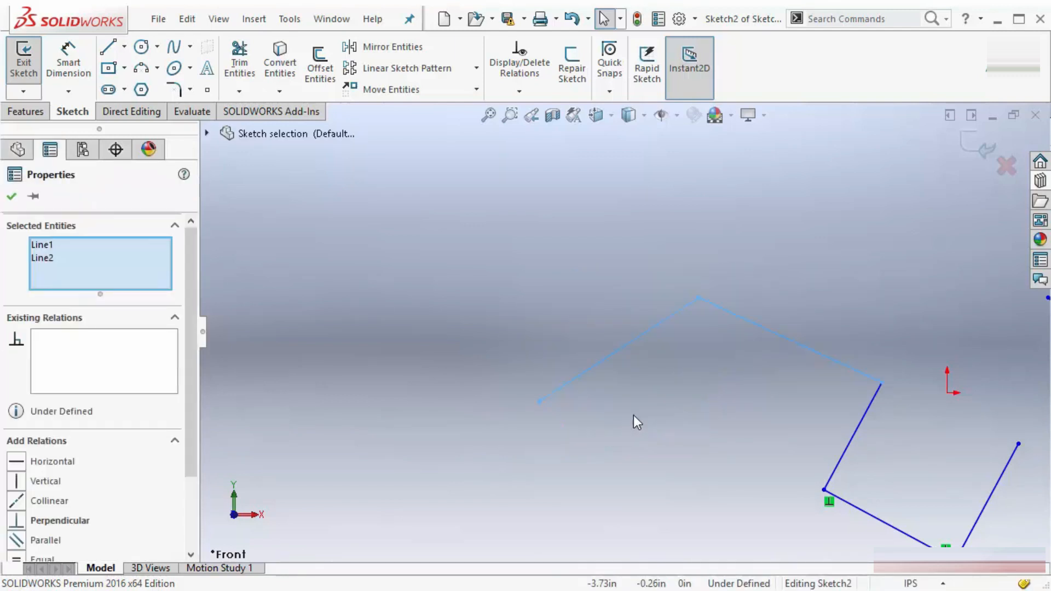
left_click(646, 345)
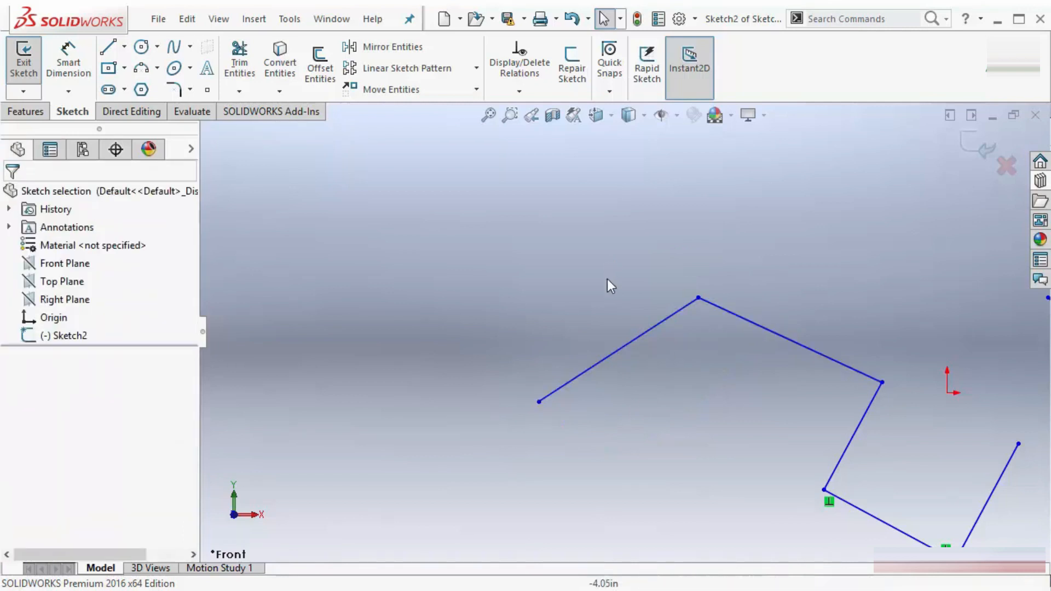
Switch the selection mode from Lasso Selection back to Box Selection.
right_click(419, 293)
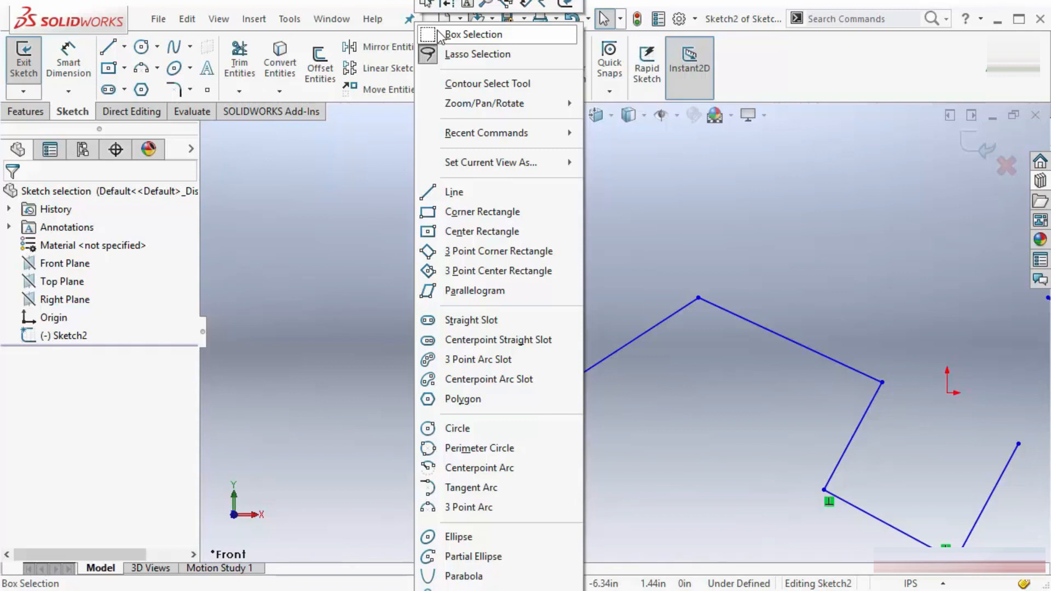
left_click(458, 36)
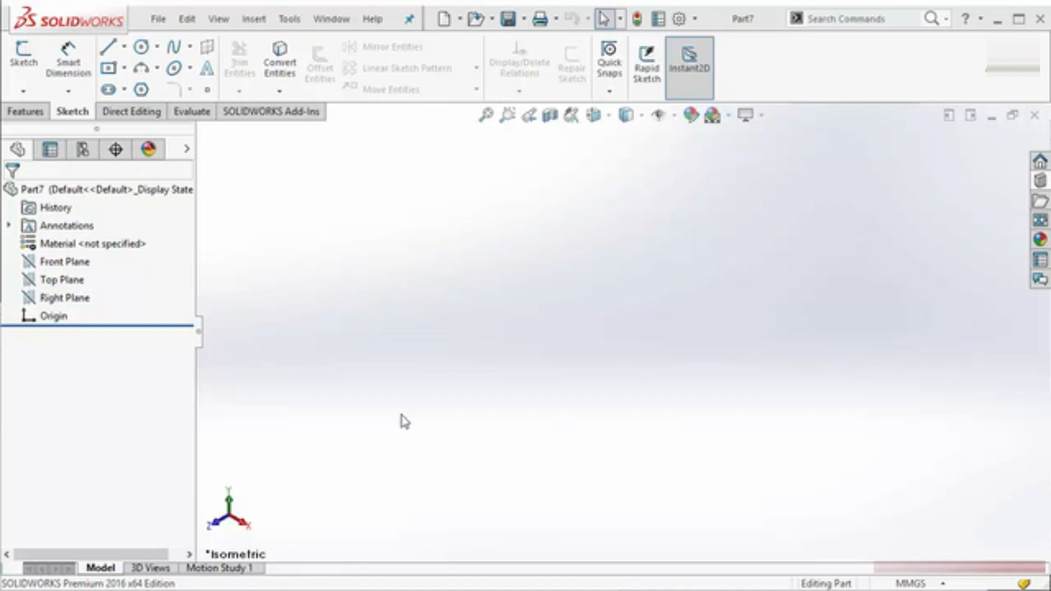
Start a new sketch on the Front Plane of Part7 and deselect the plane.
right_click(60, 265)
left_click(69, 241)
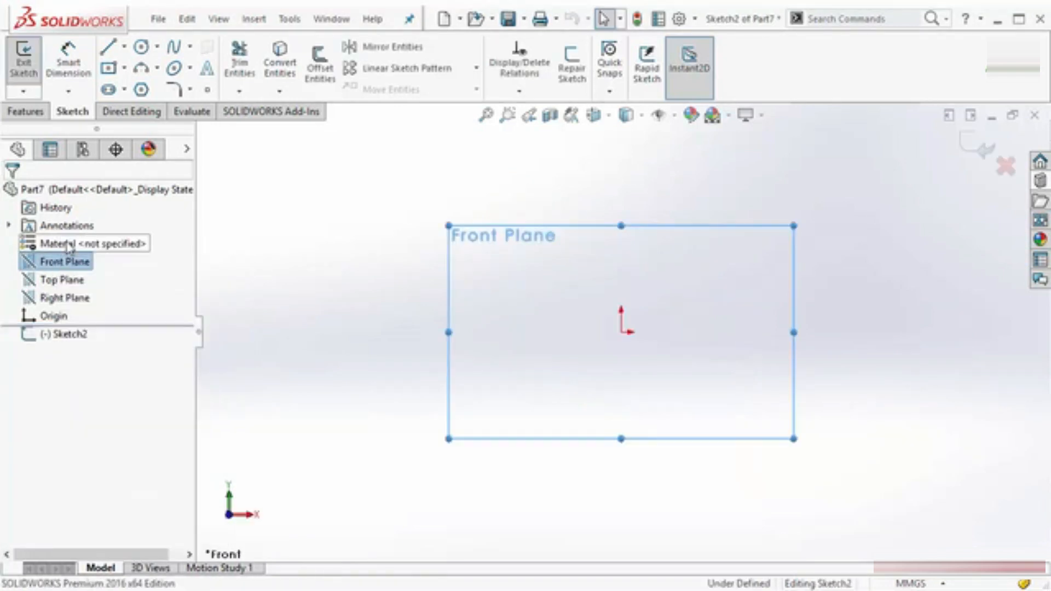
left_click(410, 287)
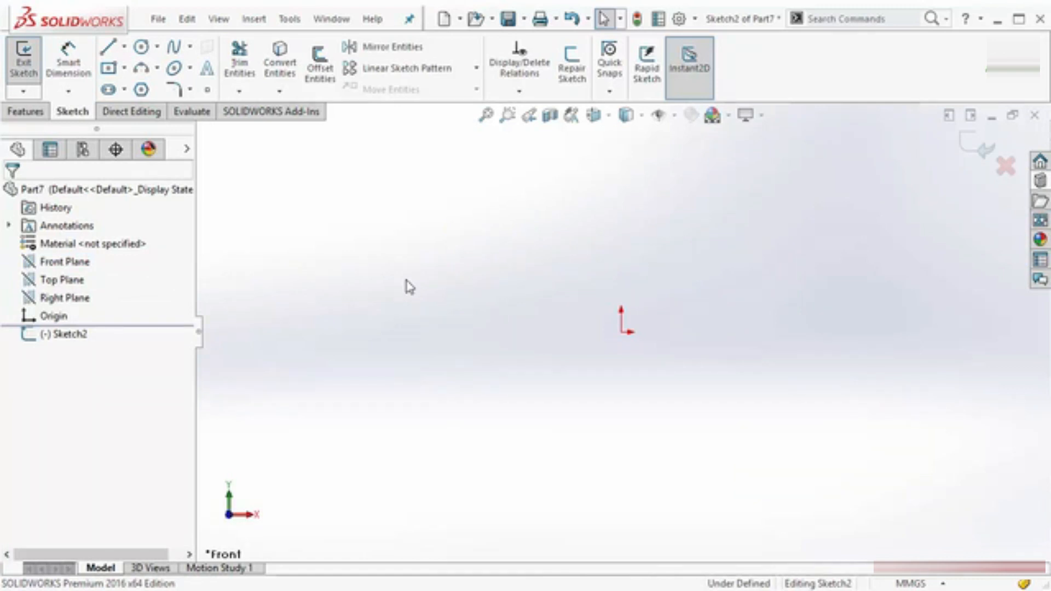
key("s")
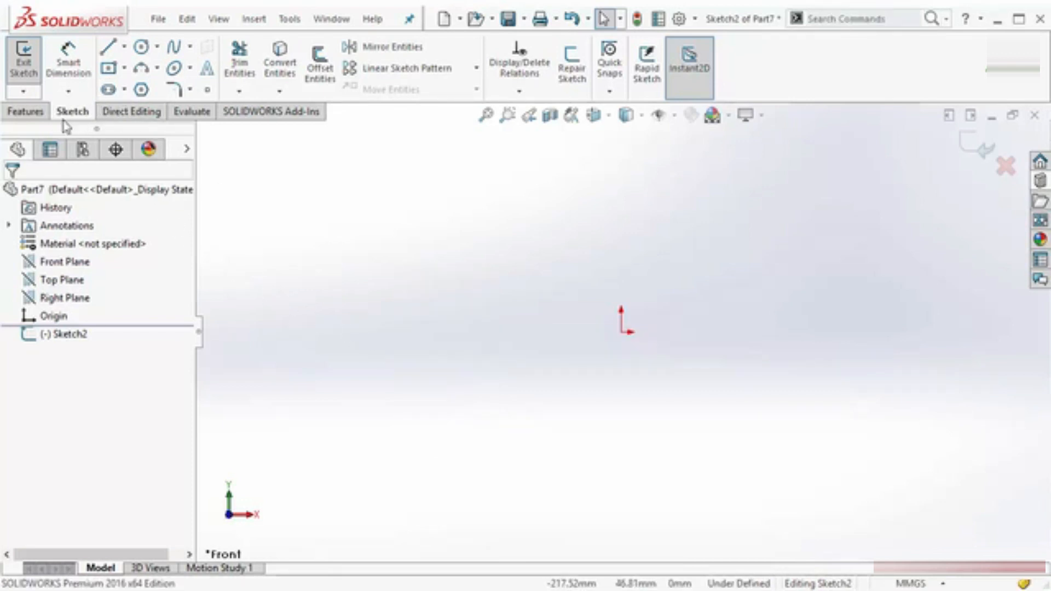
left_click(287, 20)
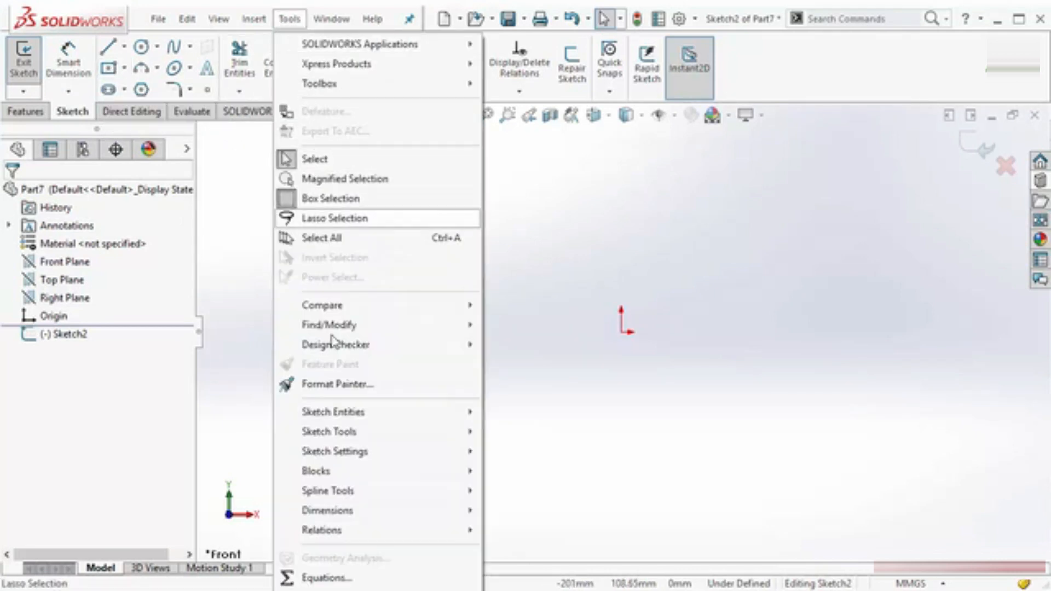
mouse_move(353, 410)
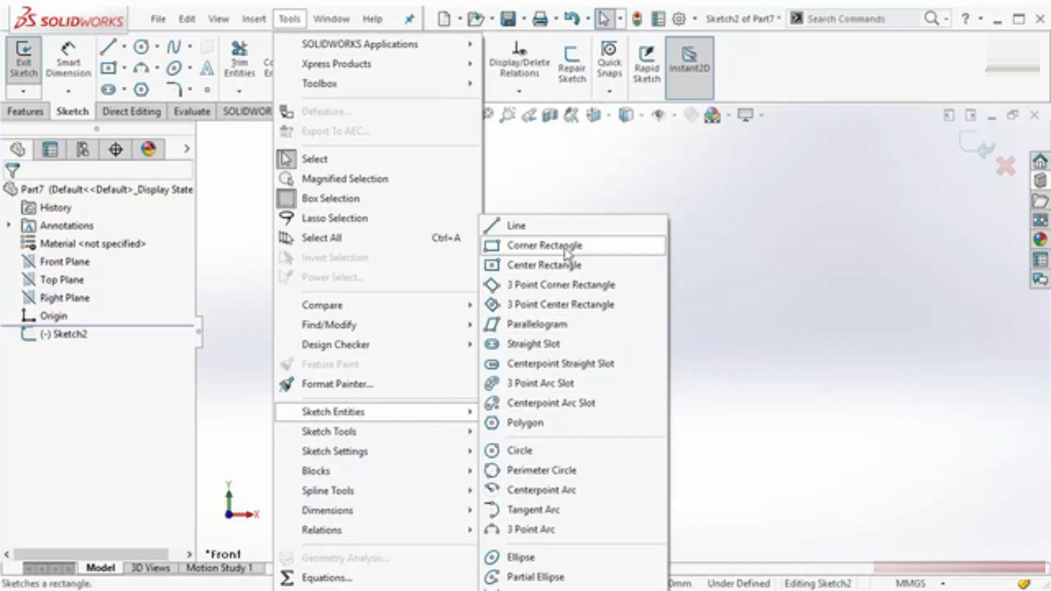
left_click(244, 277)
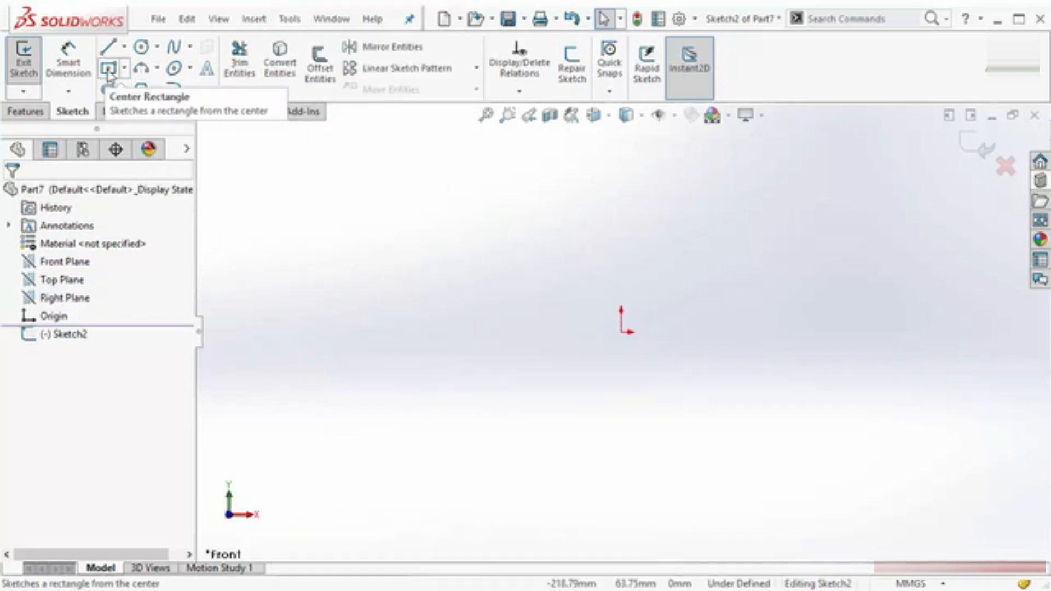
Draw two corner rectangles one above the other, left of the origin, the upper one about 72 mm by 52 mm.
left_click(125, 69)
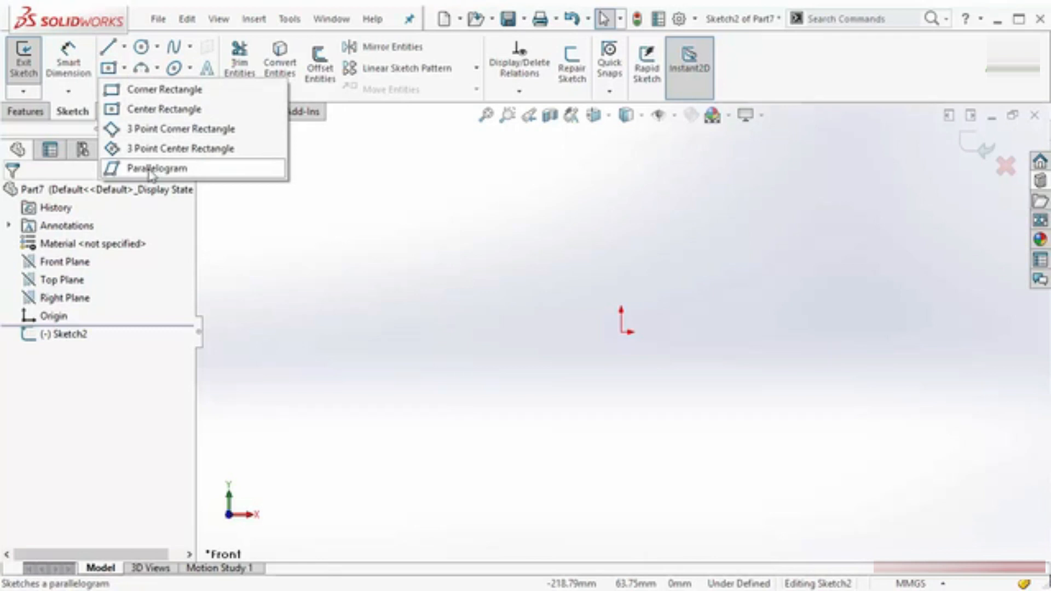
left_click(150, 93)
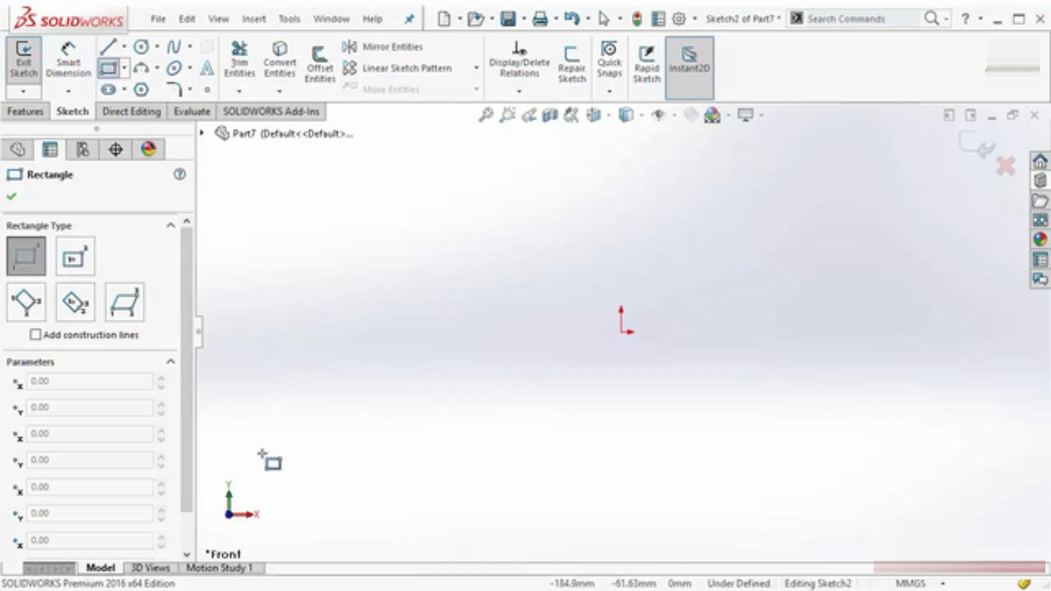
left_click_drag(261, 453, 316, 411)
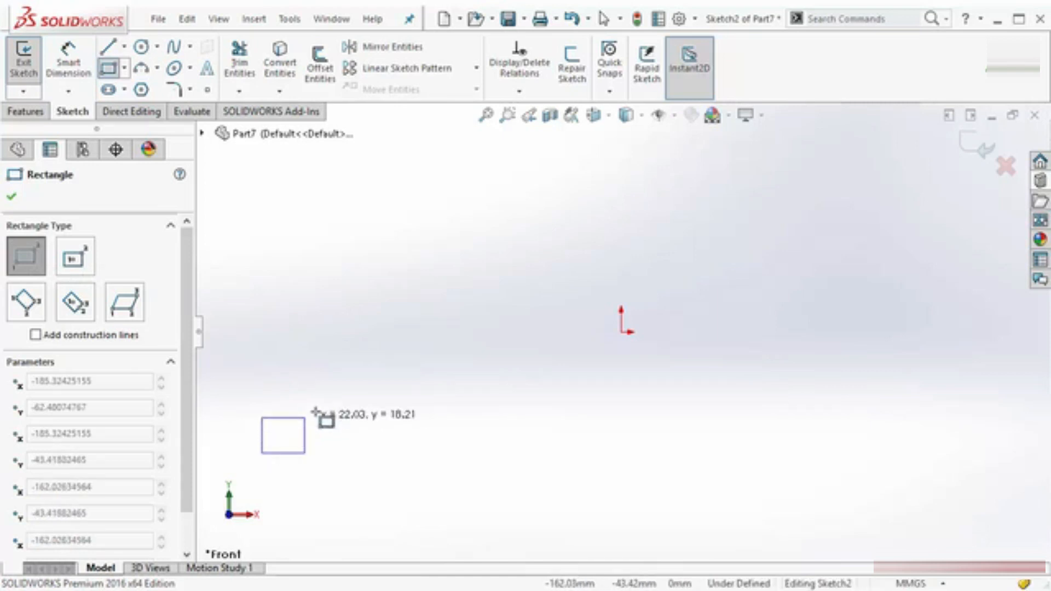
left_click(393, 345)
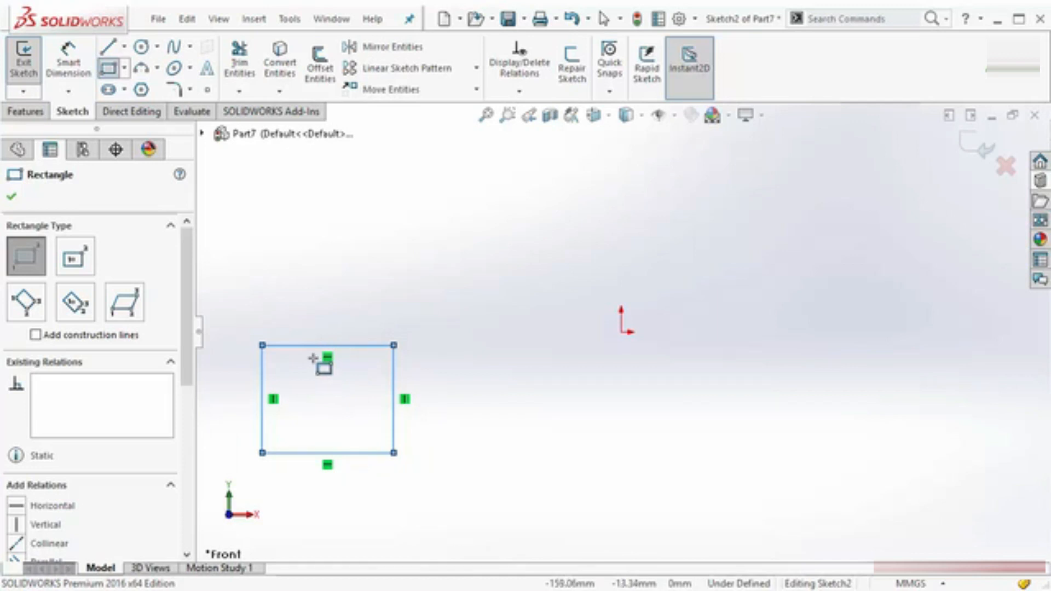
left_click(255, 184)
left_click(394, 284)
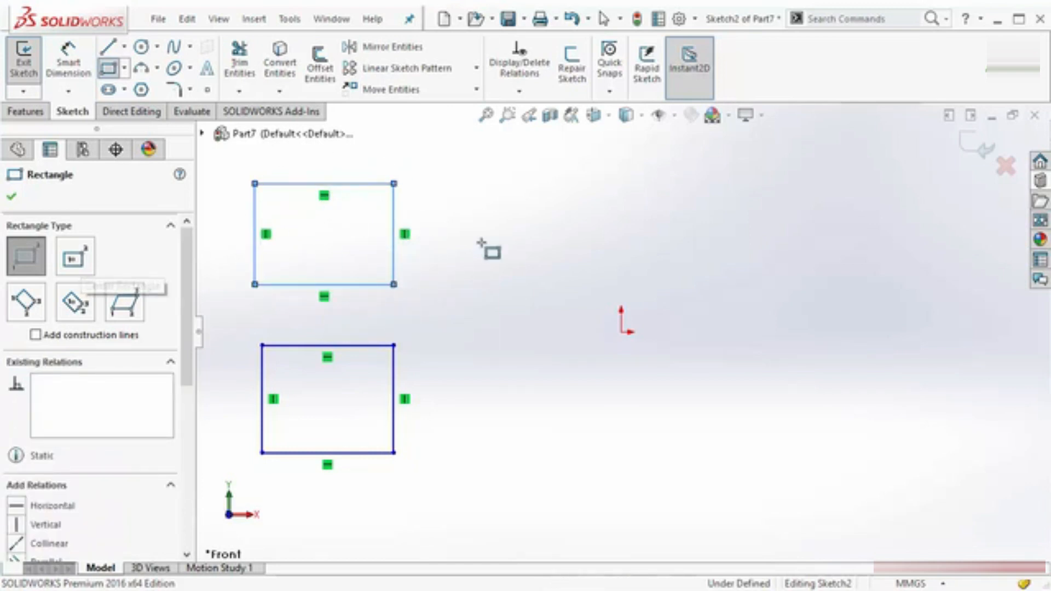
Draw a center rectangle with From Corners construction lines, below and slightly left of the origin.
left_click(82, 261)
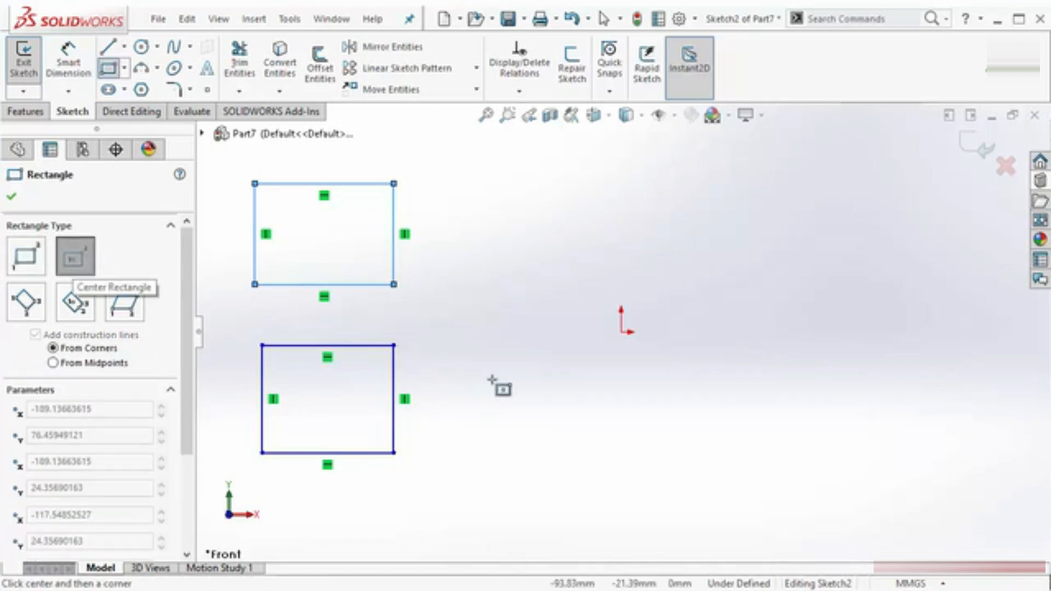
left_click(545, 495)
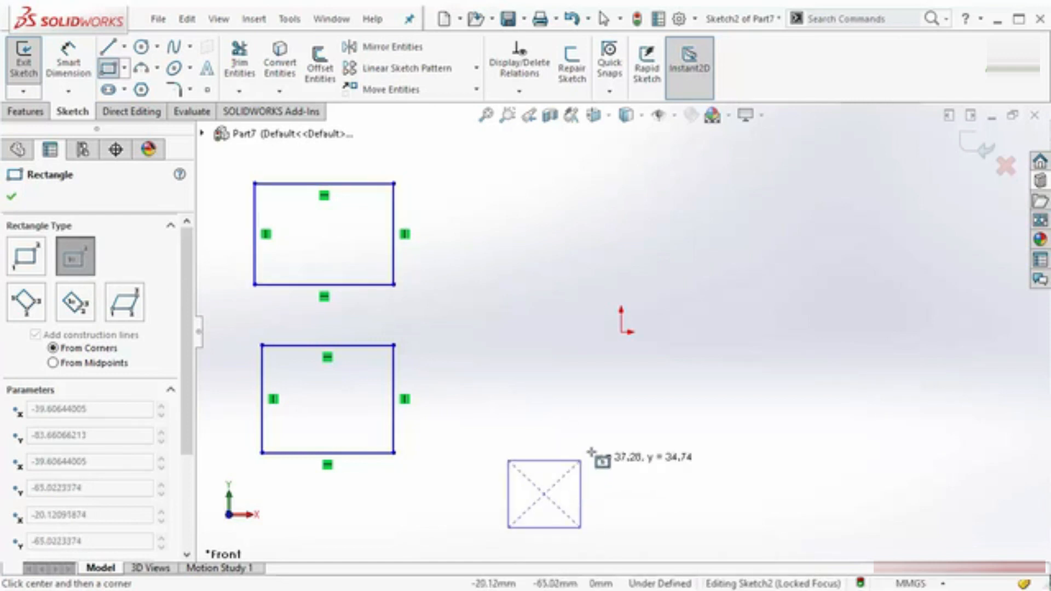
left_click(612, 438)
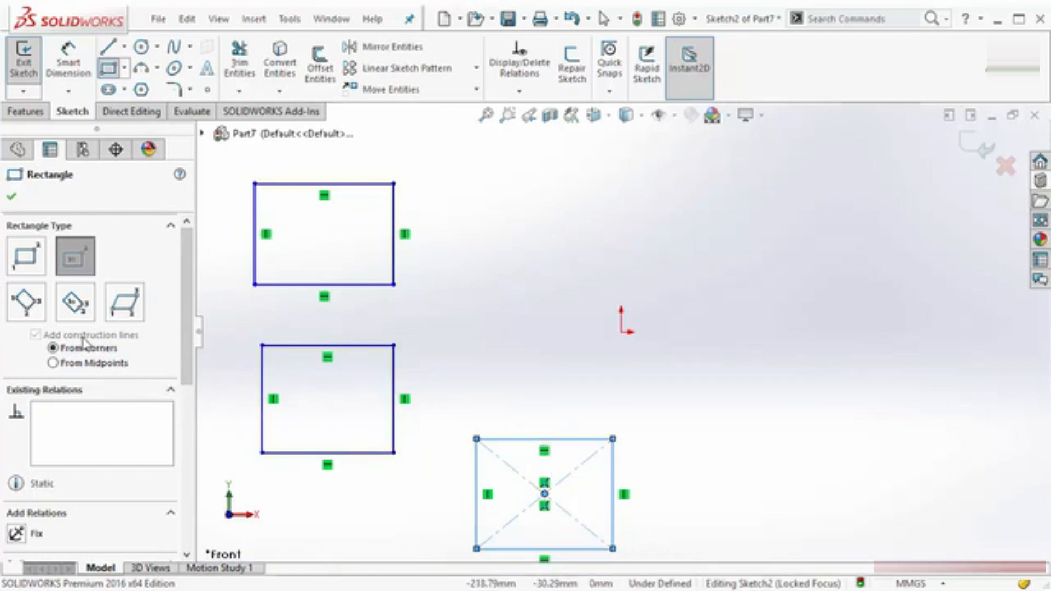
Draw a center rectangle about 79 mm high with From Midpoints construction lines, just left of the origin.
left_click(98, 364)
left_click(534, 311)
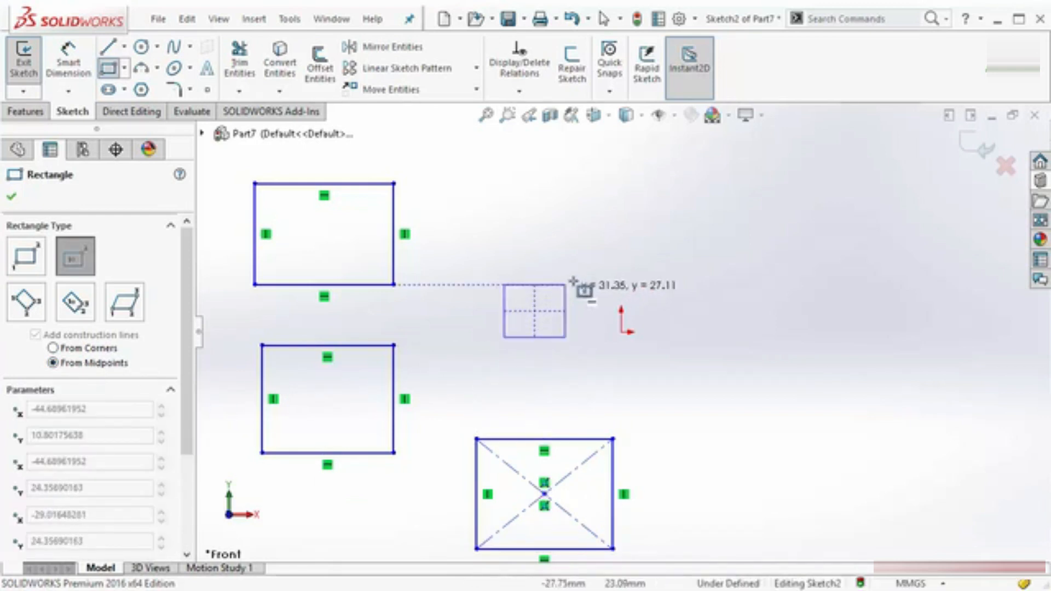
left_click(613, 234)
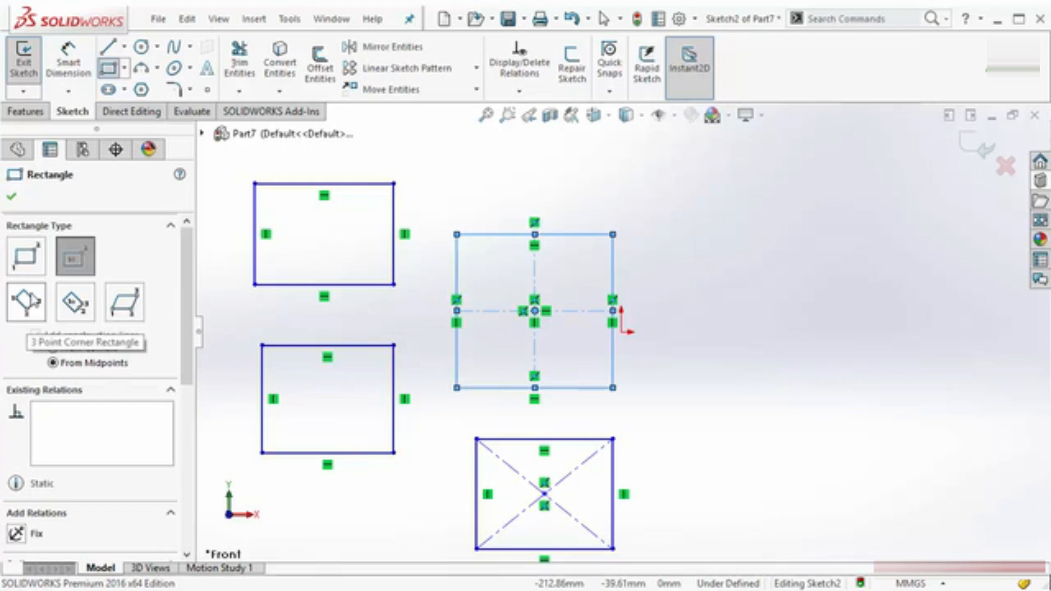
Draw a tilted 3 Point Corner Rectangle below and right of the origin, with a first edge about 89 mm long.
left_click(34, 317)
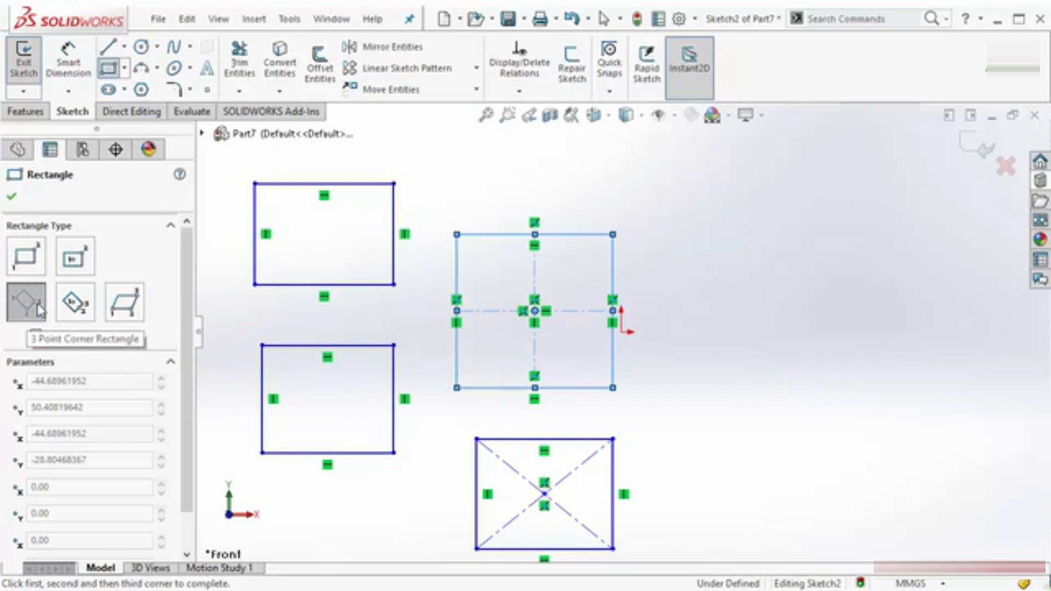
left_click(696, 405)
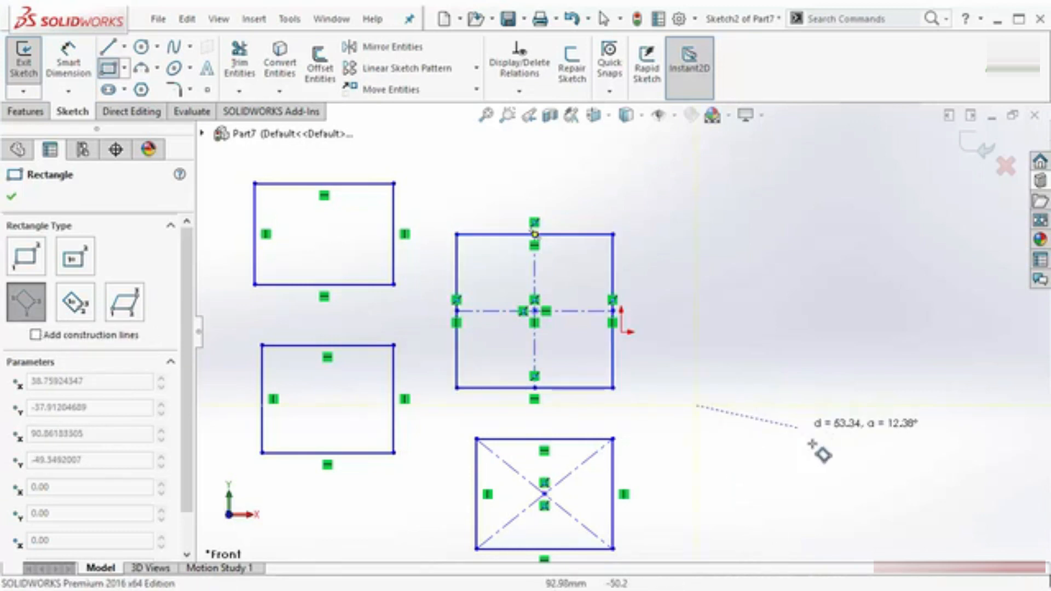
left_click(846, 494)
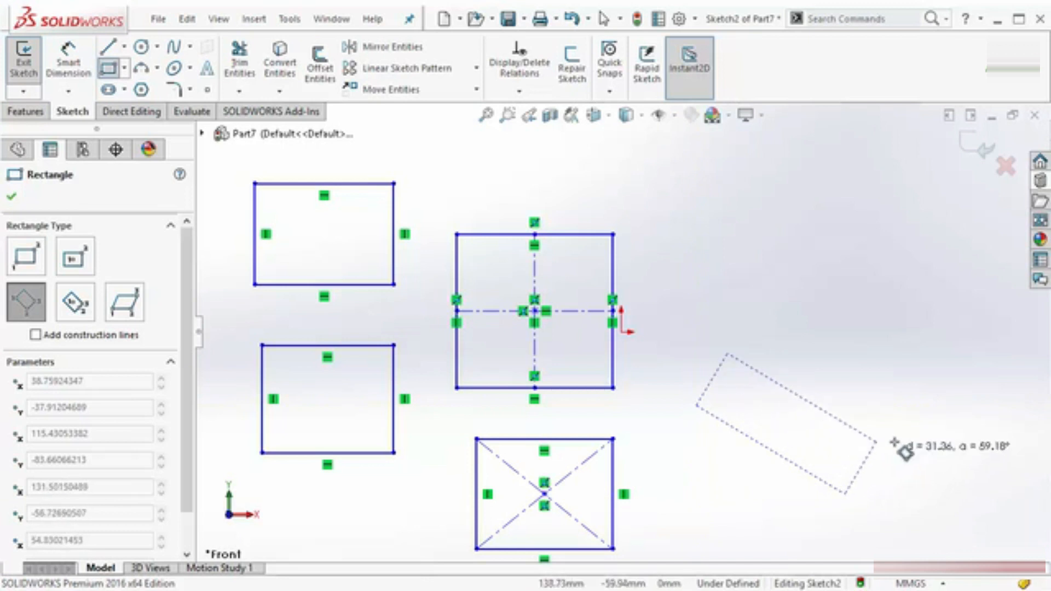
left_click(922, 426)
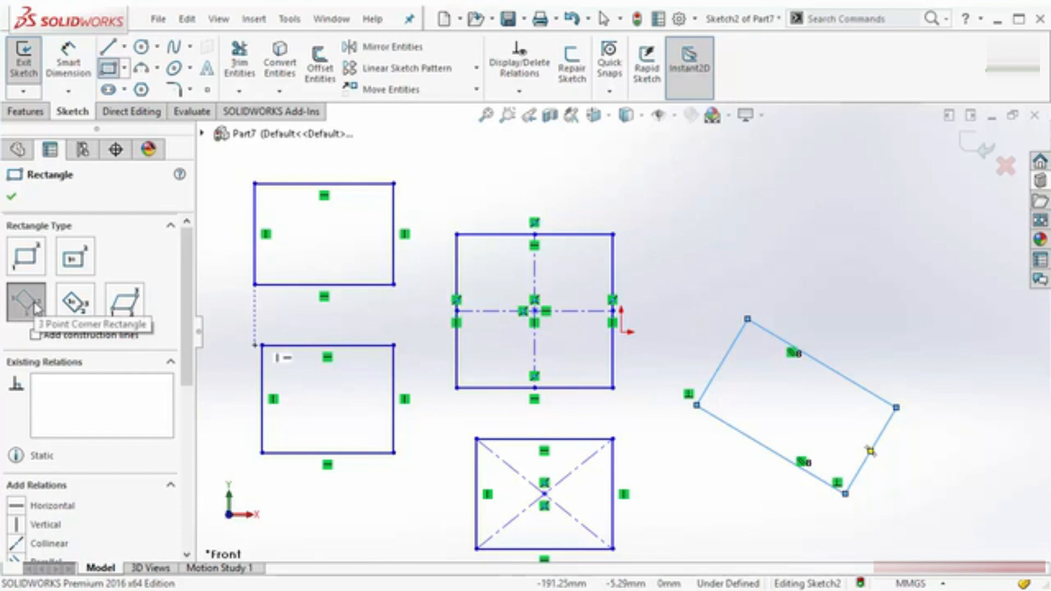
Draw a second tilted 3 Point Corner Rectangle above the first one, with its first edge from about (44, 54) to (146, 7) mm.
left_click(707, 227)
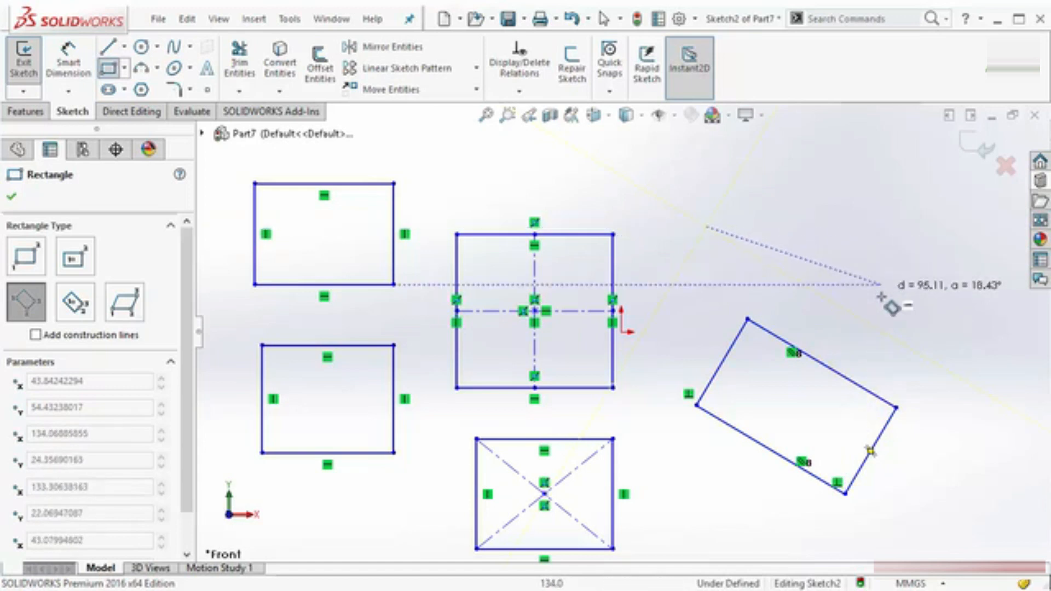
left_click(901, 319)
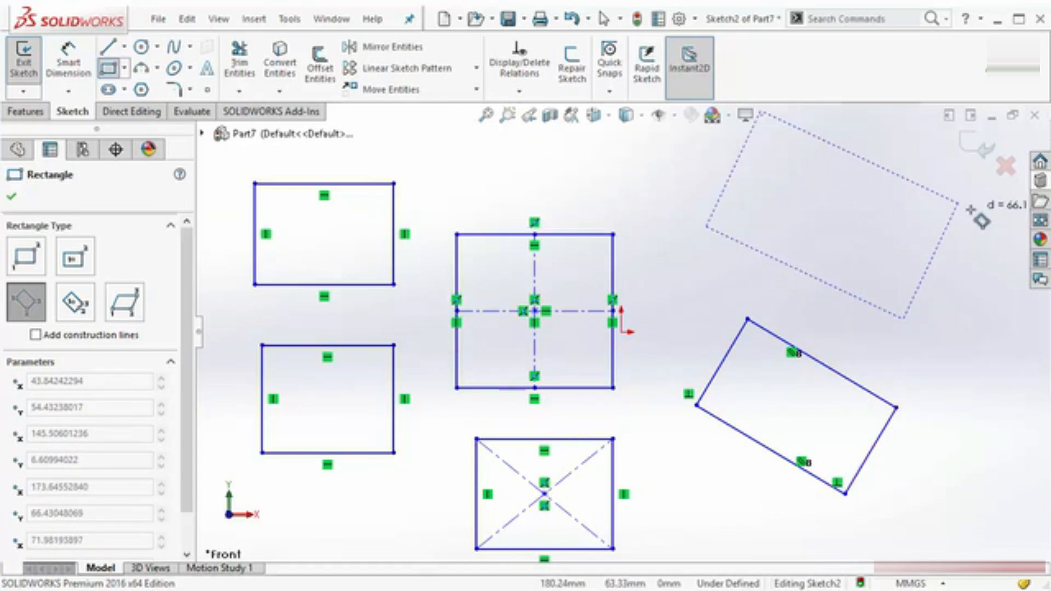
left_click(965, 251)
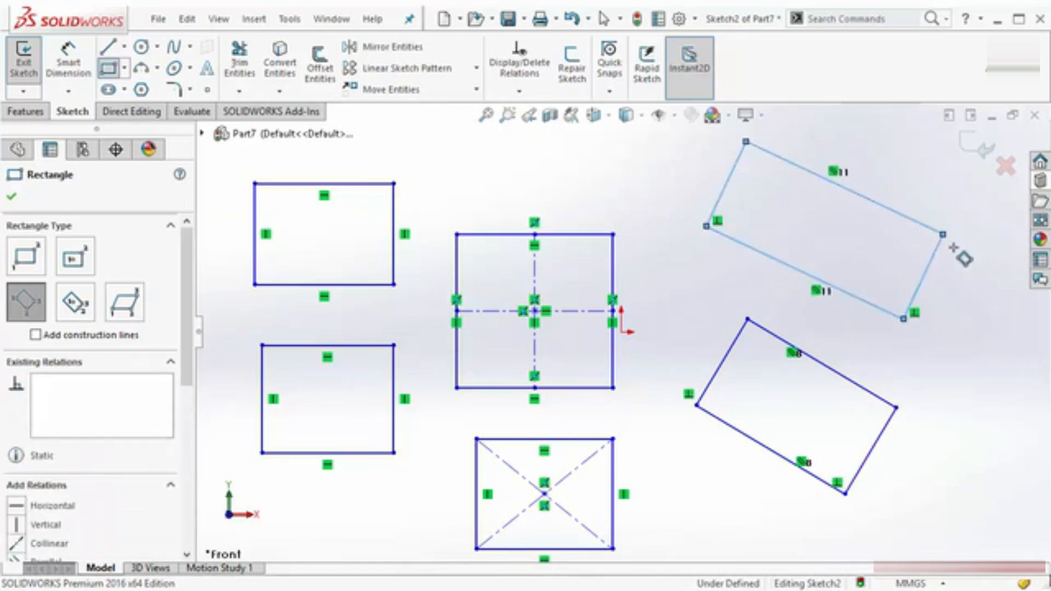
Draw a tilted 3 Point Center Rectangle with From Corners construction lines, right of the corner rectangles, centered at about (256, -7) mm.
scroll(943, 356, "up", 3)
scroll(959, 342, "down", 5)
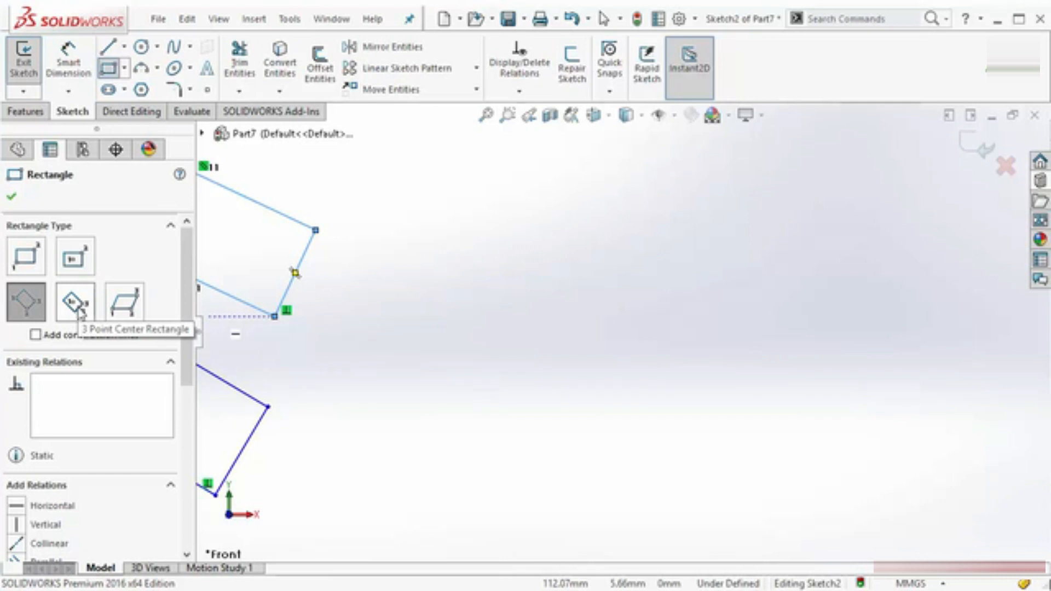
left_click(81, 313)
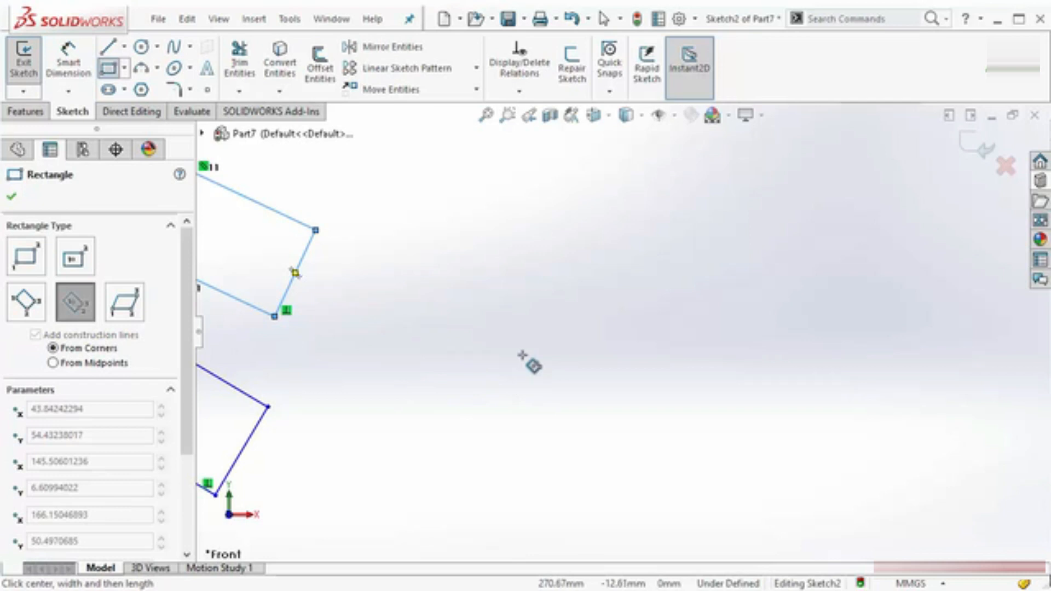
left_click(494, 342)
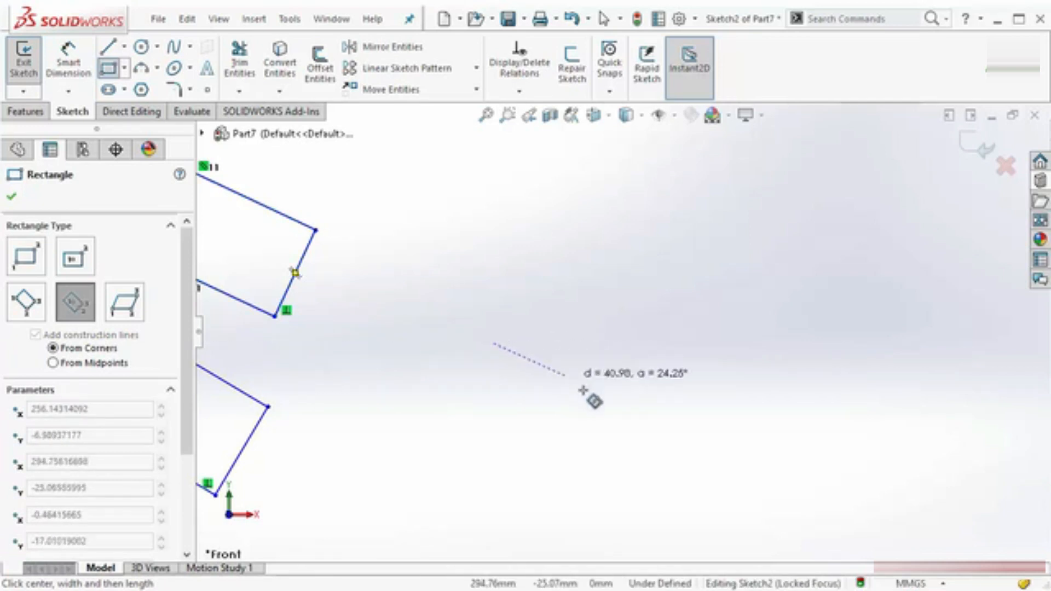
left_click(671, 404)
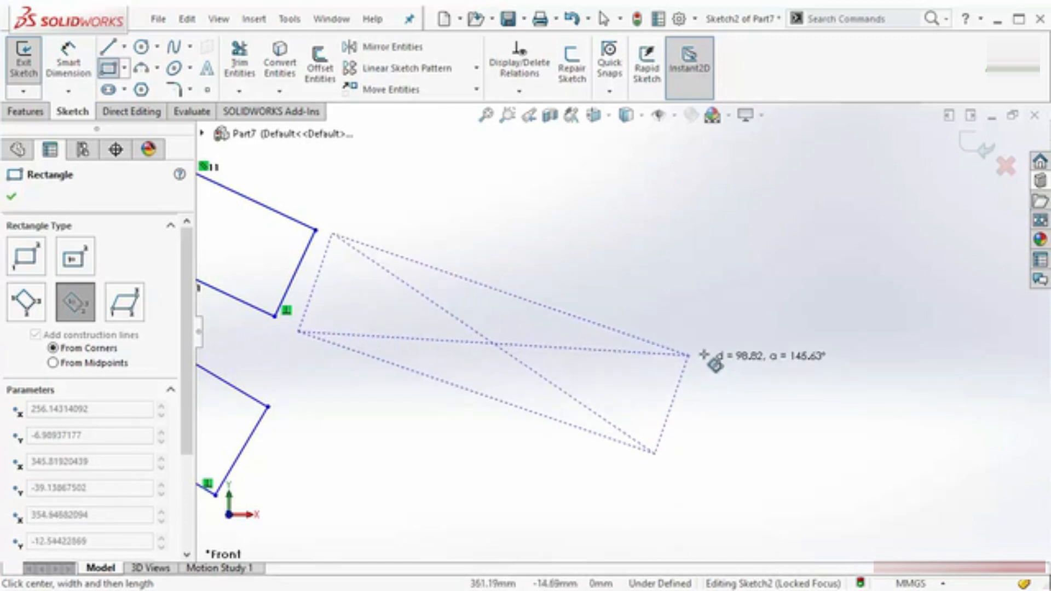
left_click(711, 344)
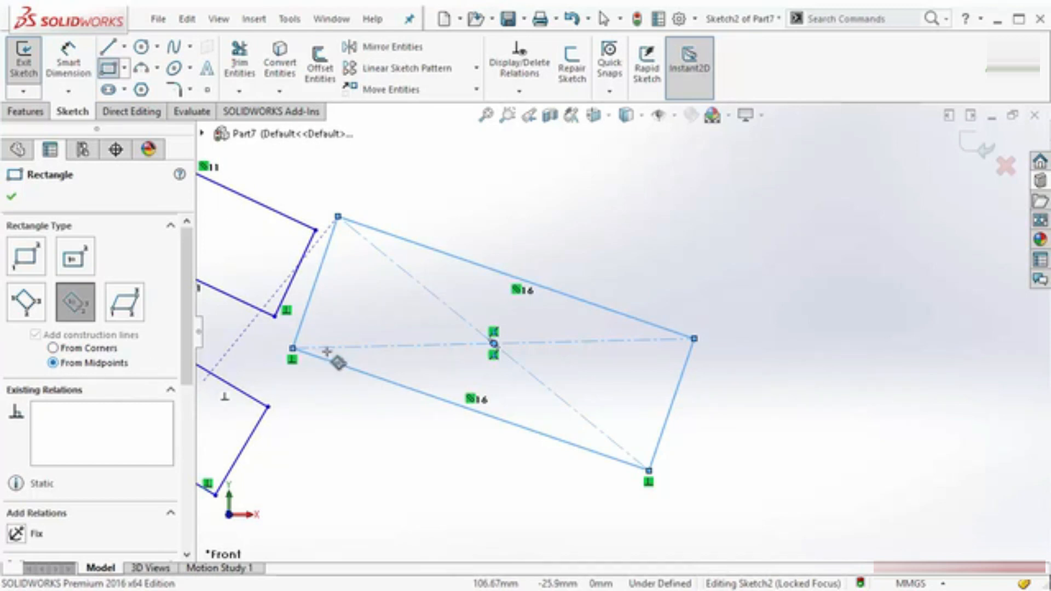
Draw a tilted 3 Point Center Rectangle with From Midpoints construction lines above the previous one, with a center-to-edge distance of about 99 mm.
scroll(574, 275, "up", 5)
scroll(607, 230, "down", 3)
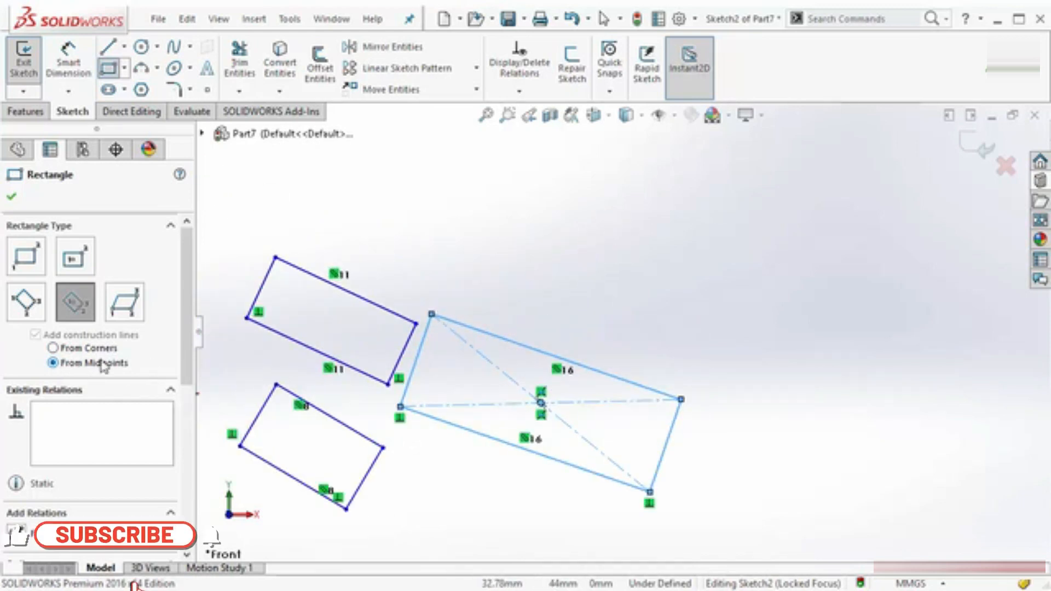
left_click(562, 213)
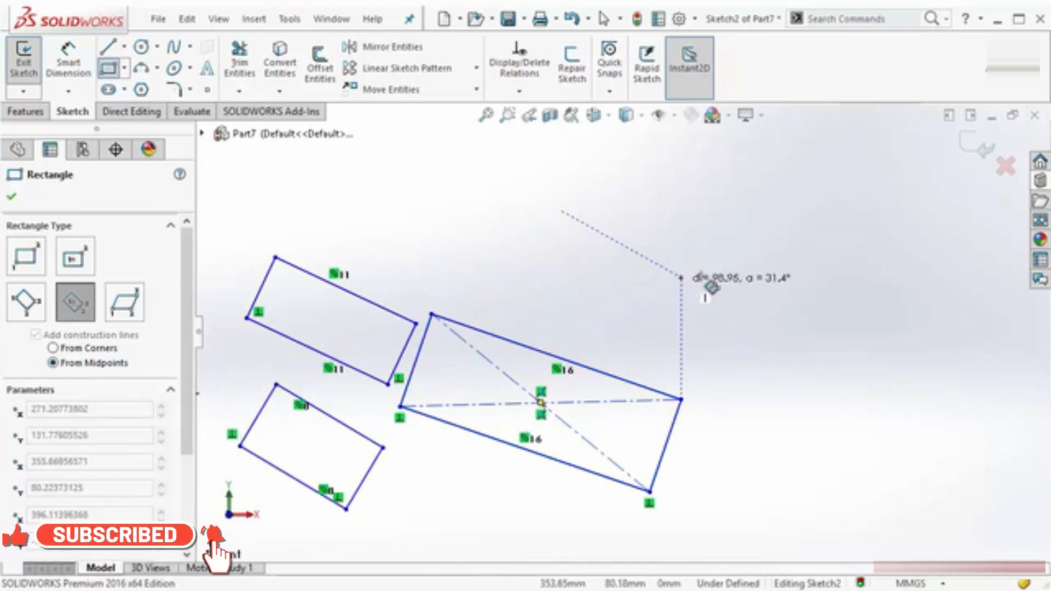
left_click(681, 278)
left_click(745, 253)
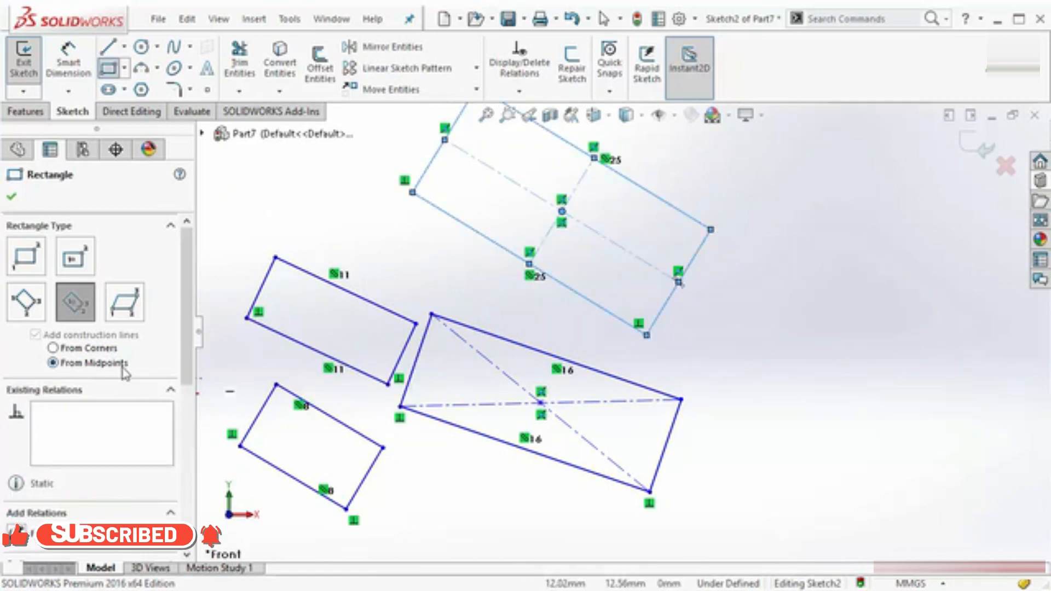
Draw two parallelograms right of the rectangles, one with a horizontal base about 249 mm long and a slanted one above it.
scroll(821, 334, "up", 3)
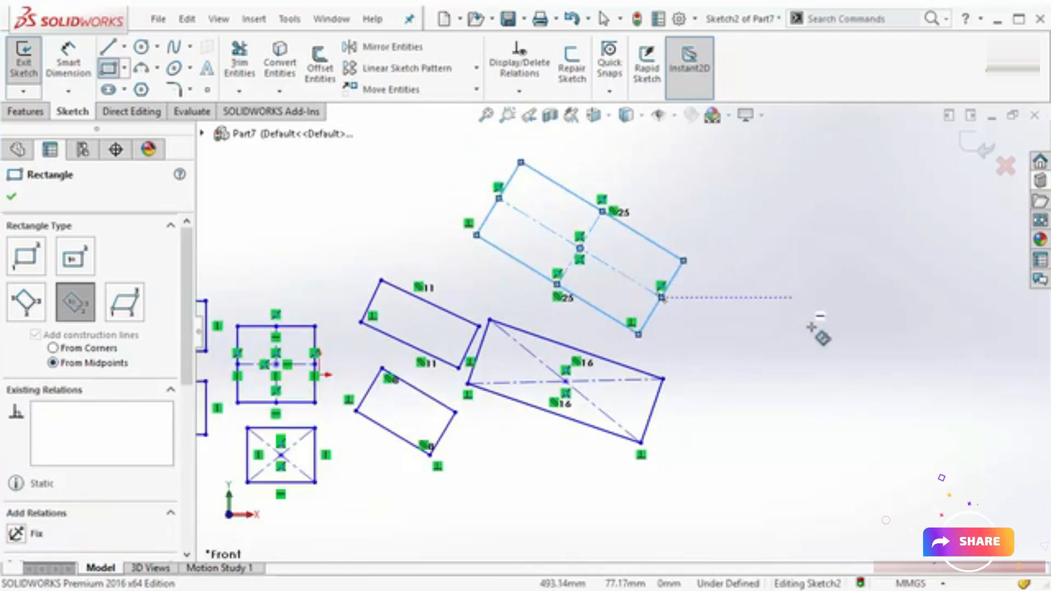
scroll(812, 327, "up", 2)
scroll(912, 305, "down", 2)
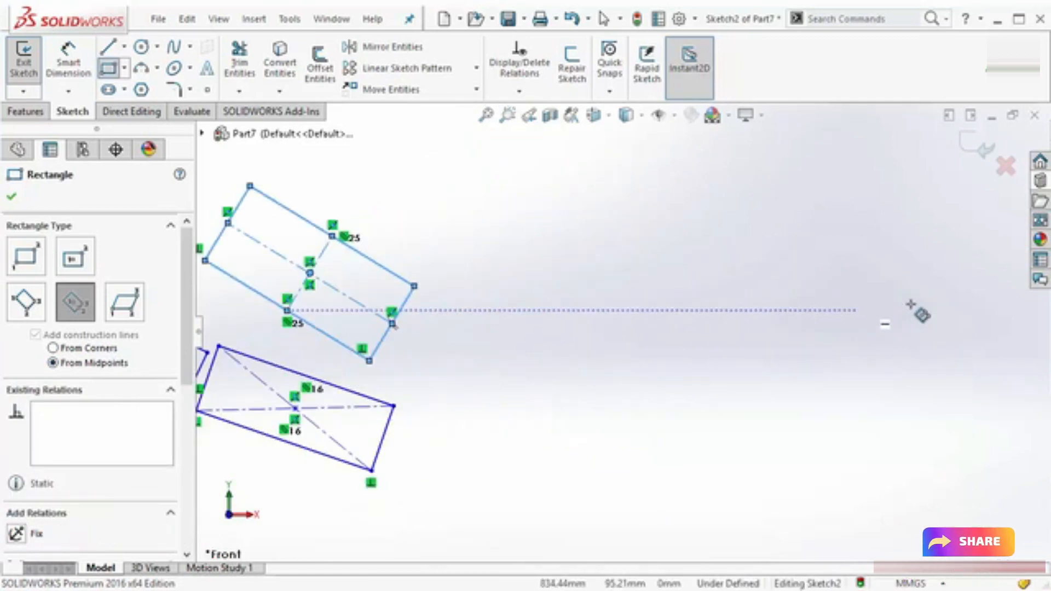
left_click(124, 311)
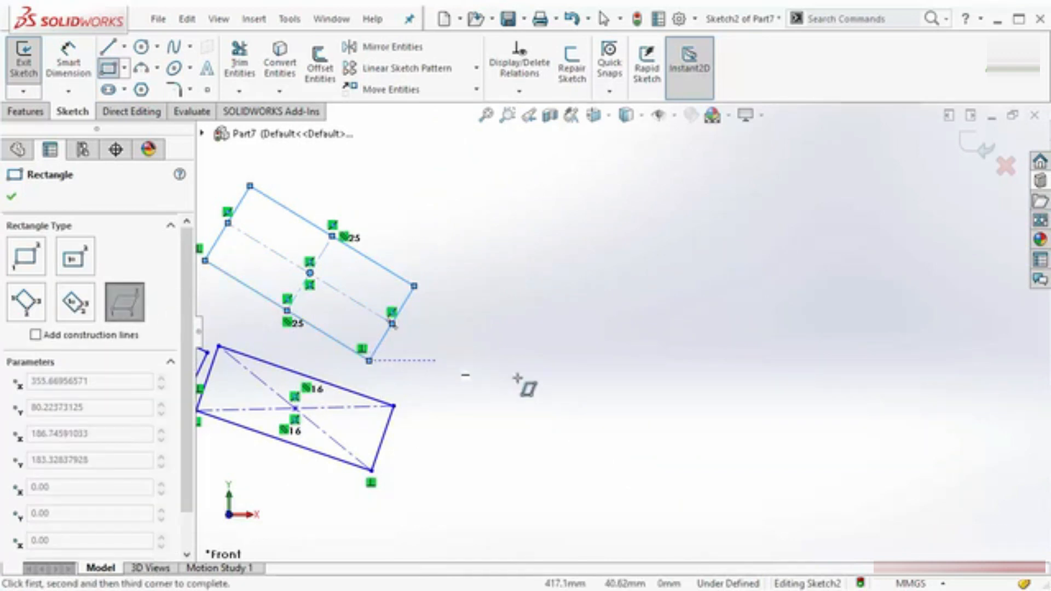
left_click(613, 408)
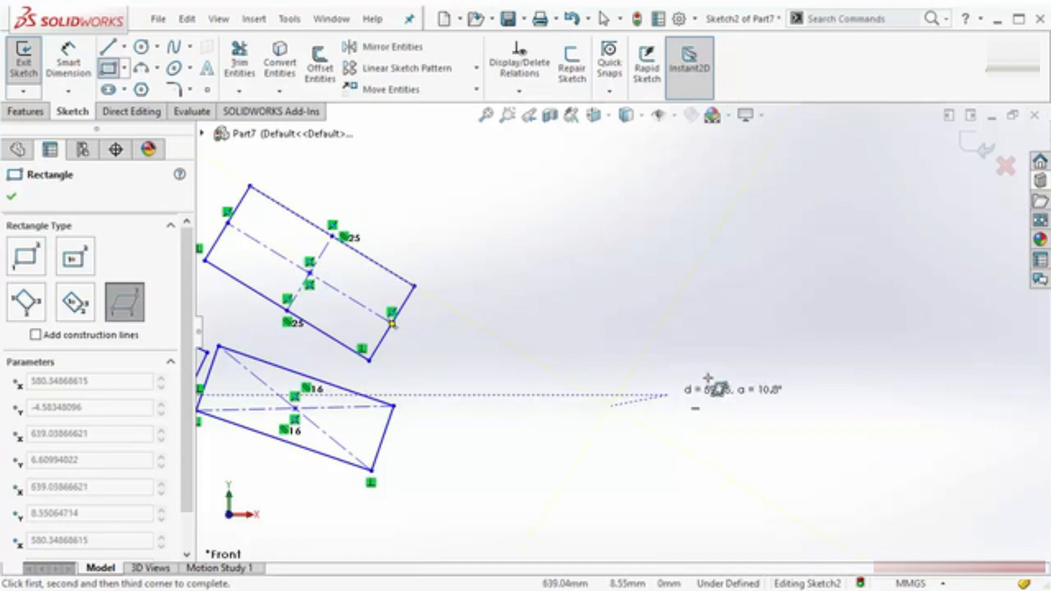
left_click(852, 405)
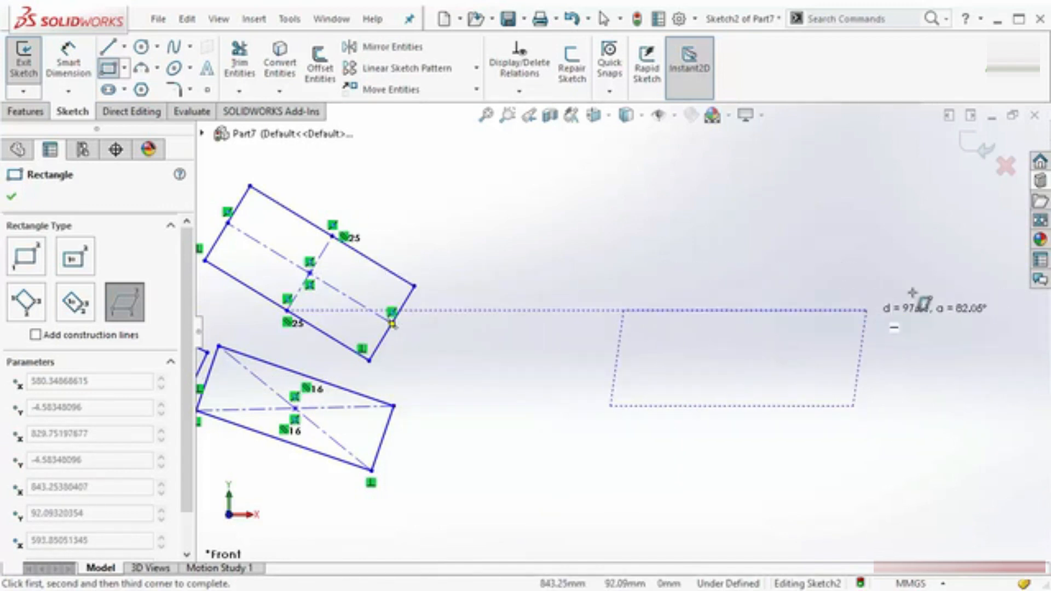
left_click(919, 312)
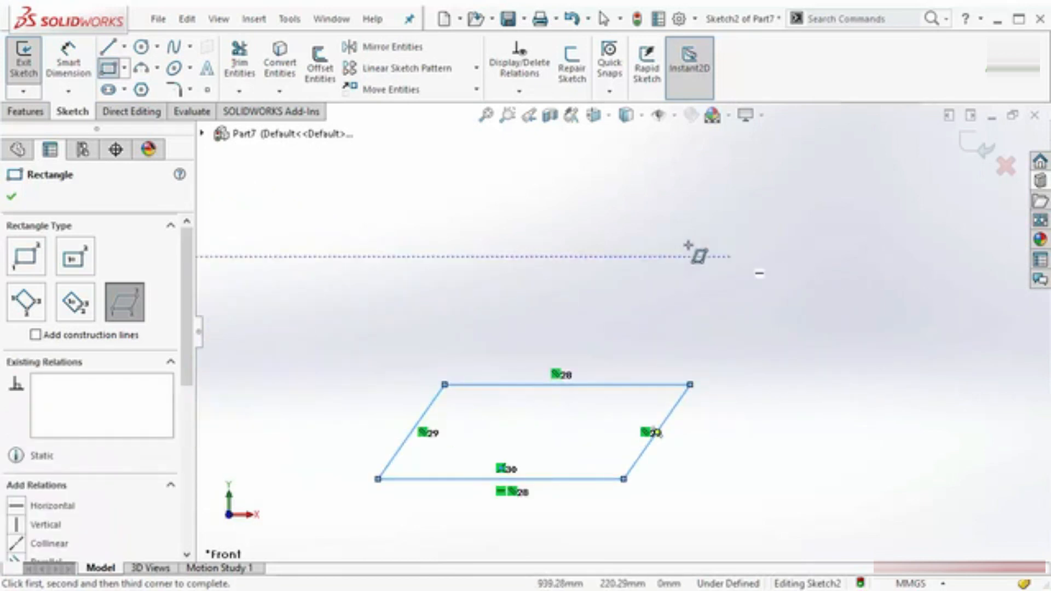
left_click(871, 338)
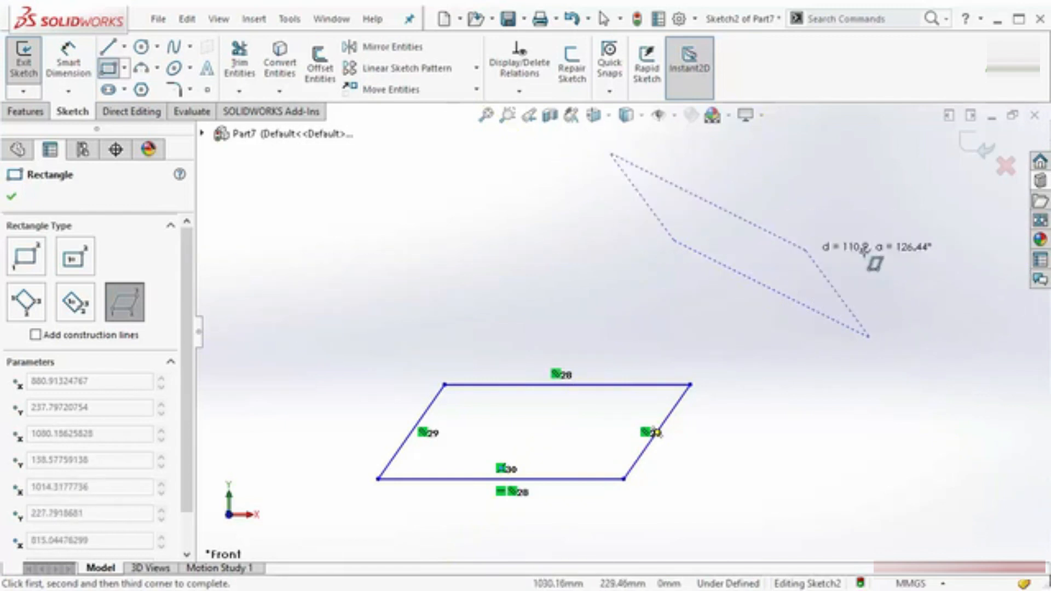
left_click(857, 250)
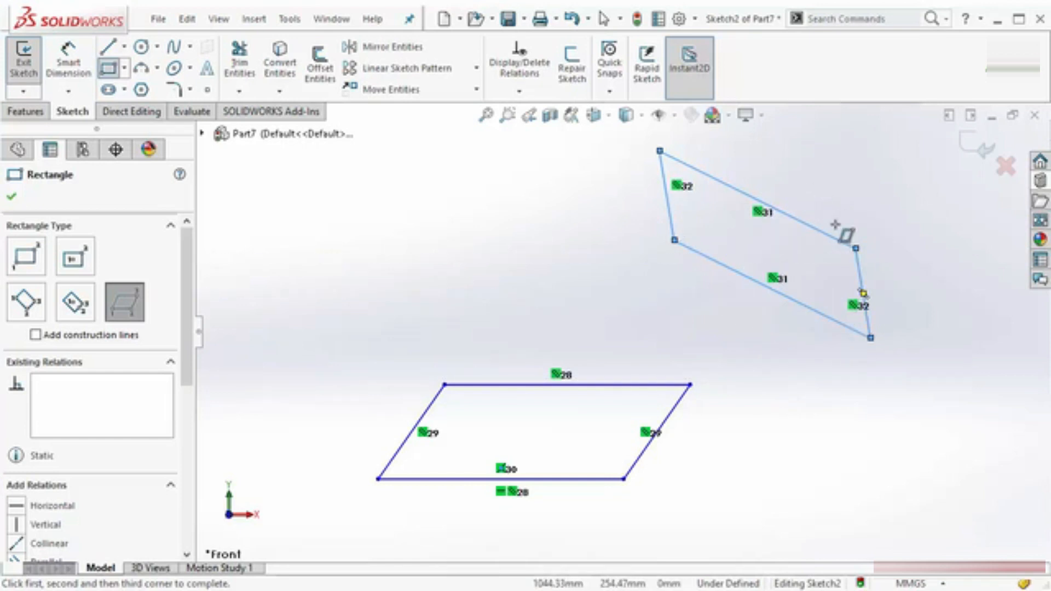
Draw a parallelogram with From Midpoints construction lines, above the horizontal one, with its first edge from about (557, 221) to (657, 109) mm.
left_click(94, 340)
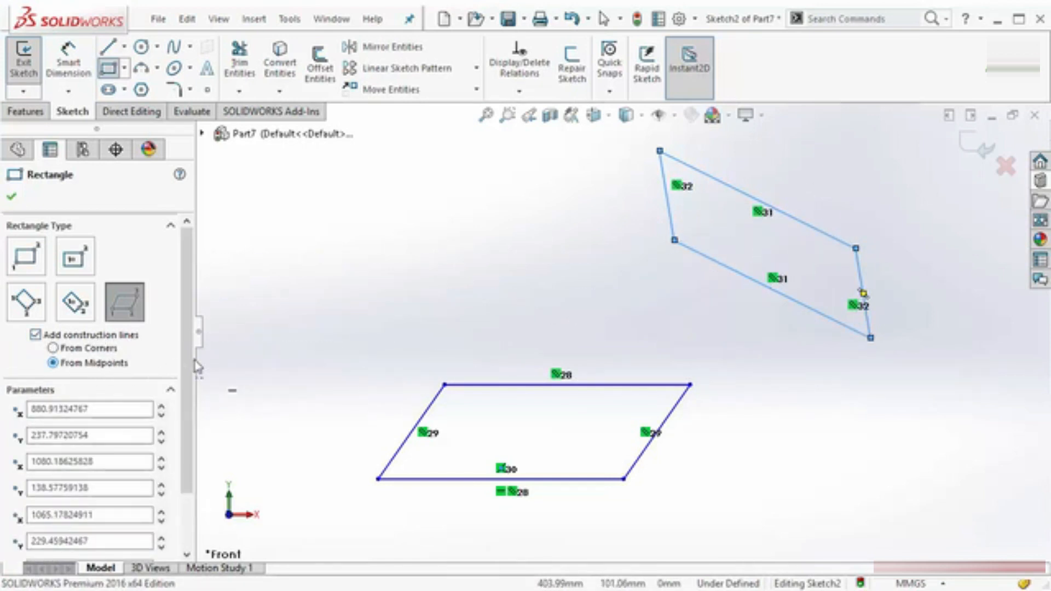
left_click(356, 257)
left_click(454, 366)
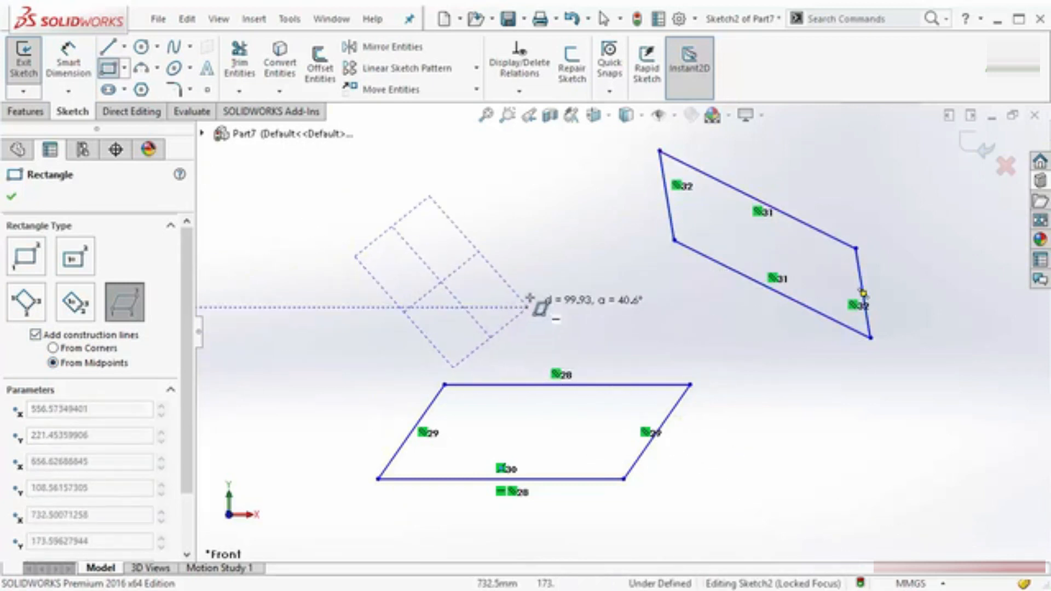
left_click(480, 229)
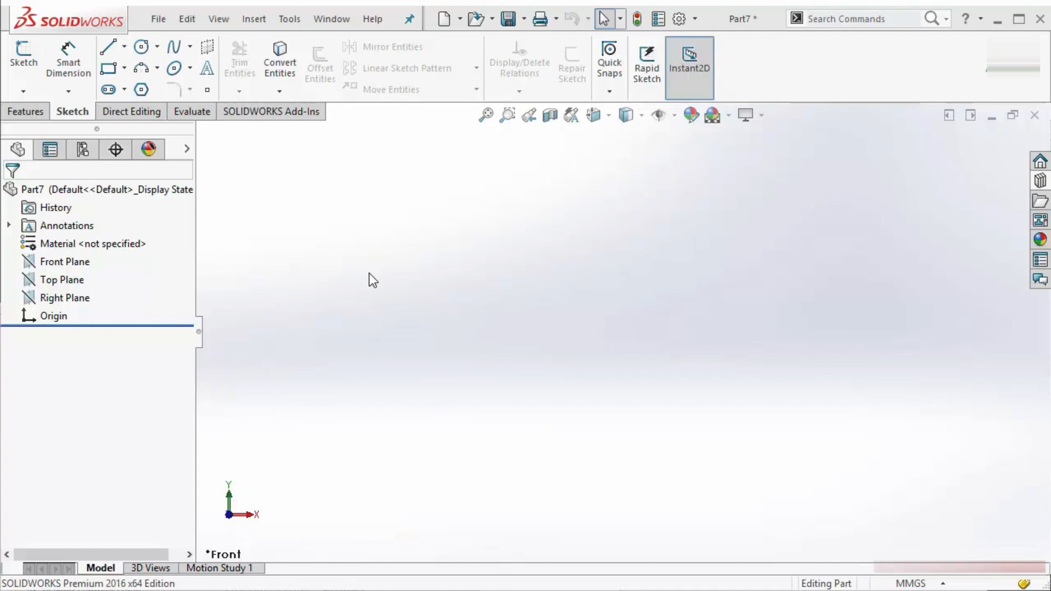
Start a sketch on the Front Plane and draw a center-point circle with a radius of about 187 mm.
right_click(87, 263)
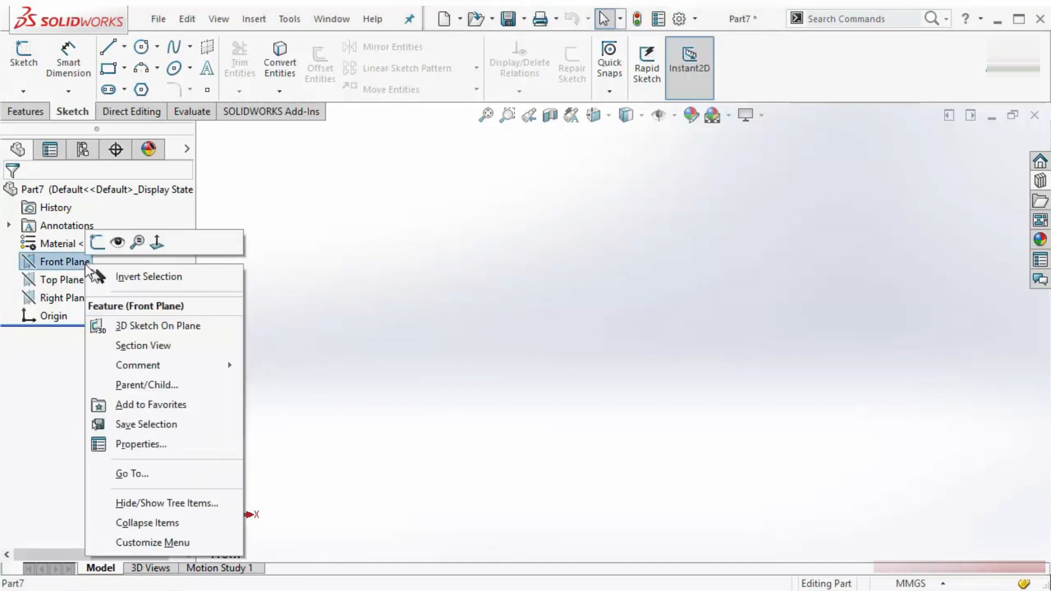
left_click(98, 242)
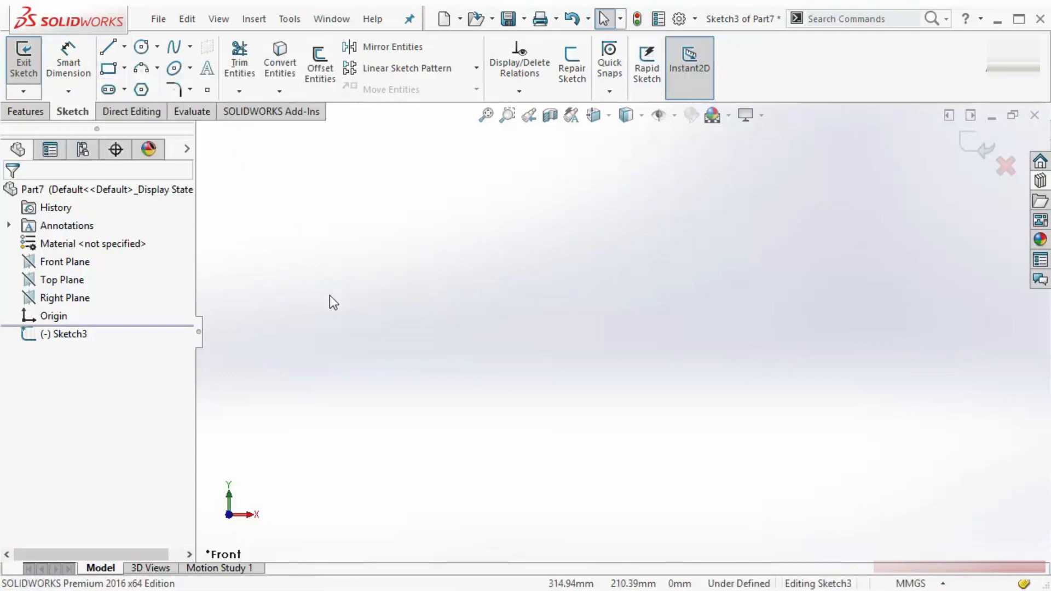
key("s")
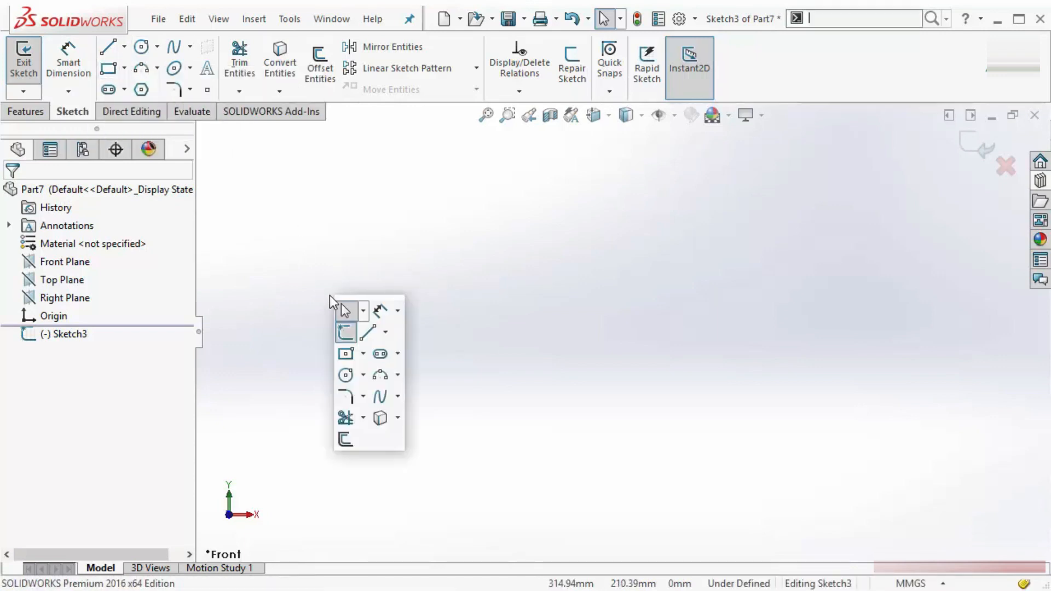
left_click(363, 377)
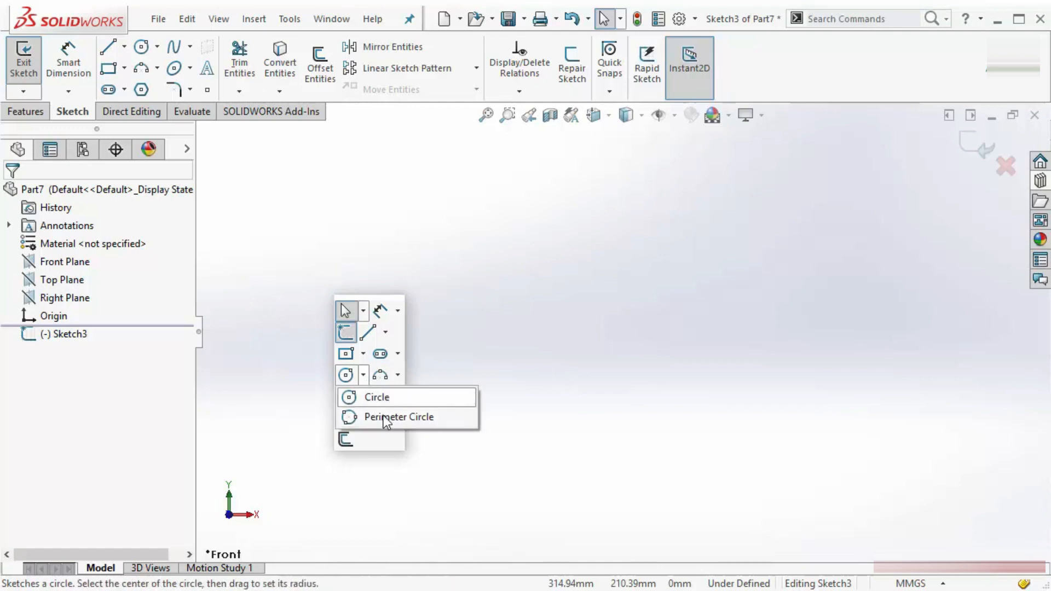
left_click(377, 398)
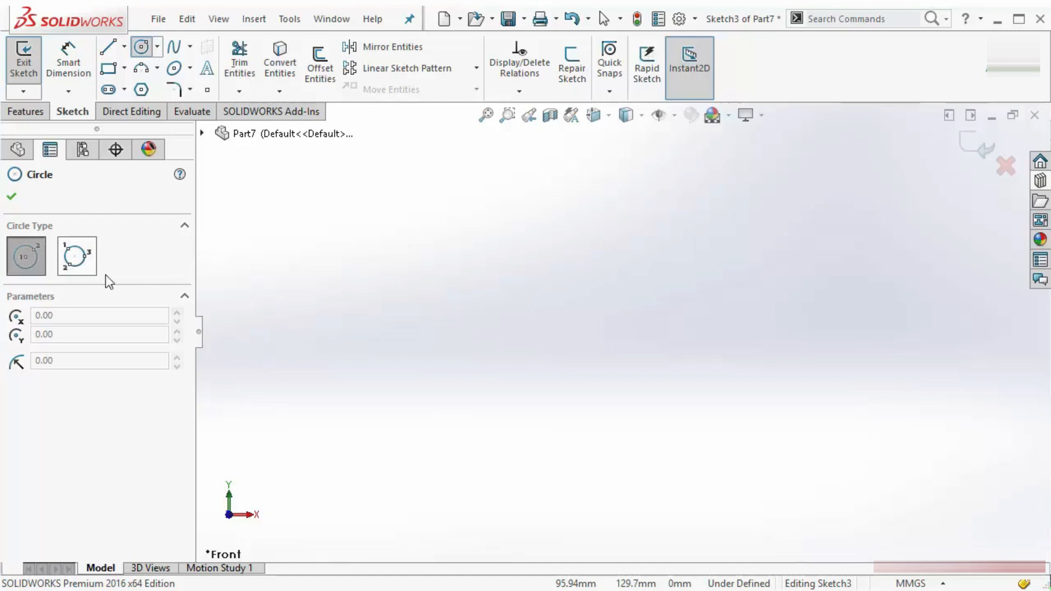
left_click(456, 367)
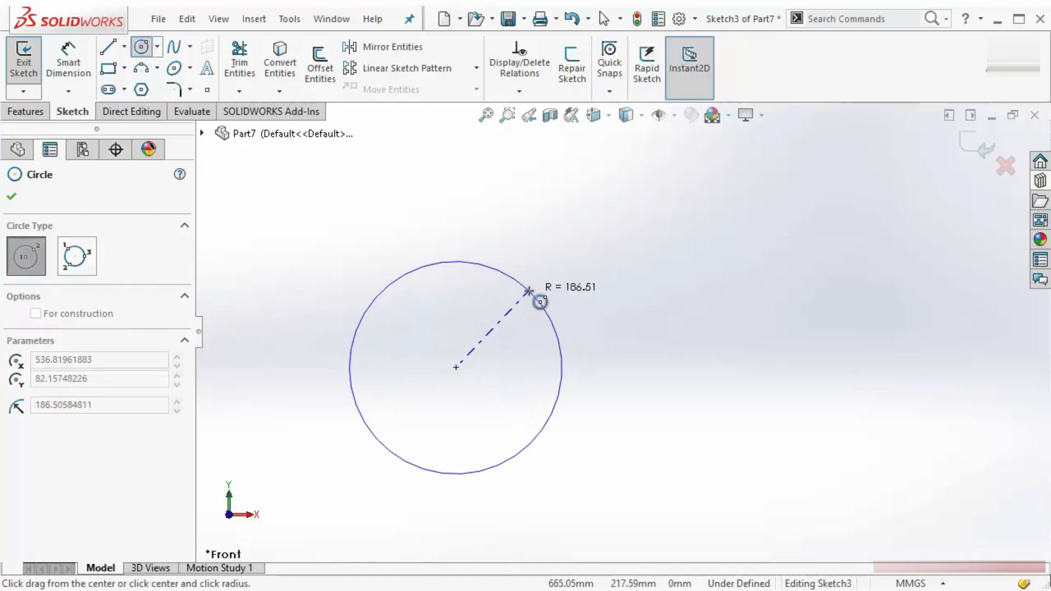
left_click(539, 300)
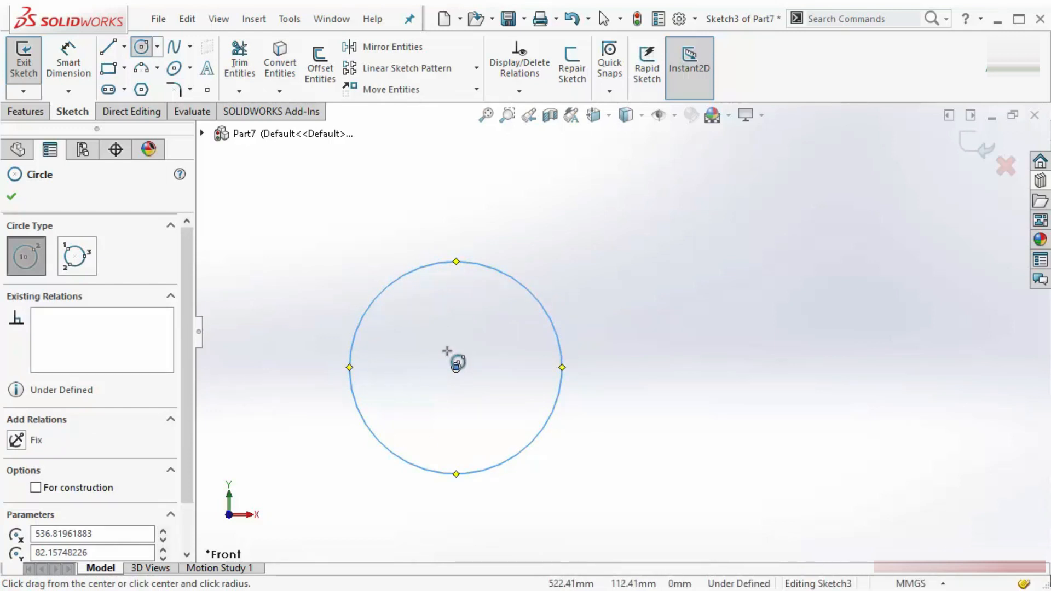
Sketch a perimeter circle with a radius of about 257 mm through three points beside the existing circle.
scroll(661, 359, "up", 3)
scroll(839, 316, "down", 5)
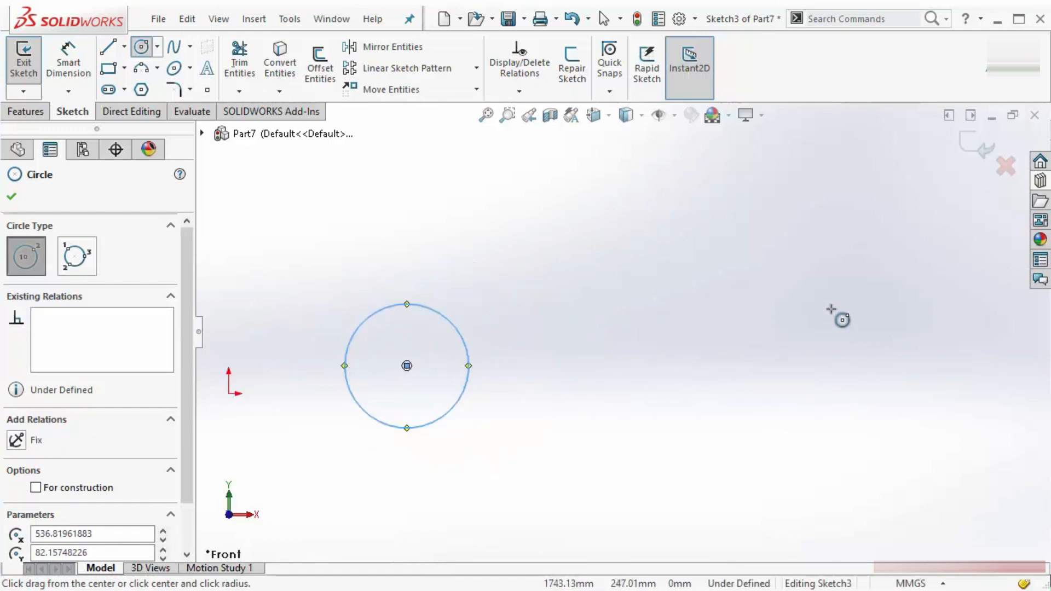
key("Escape")
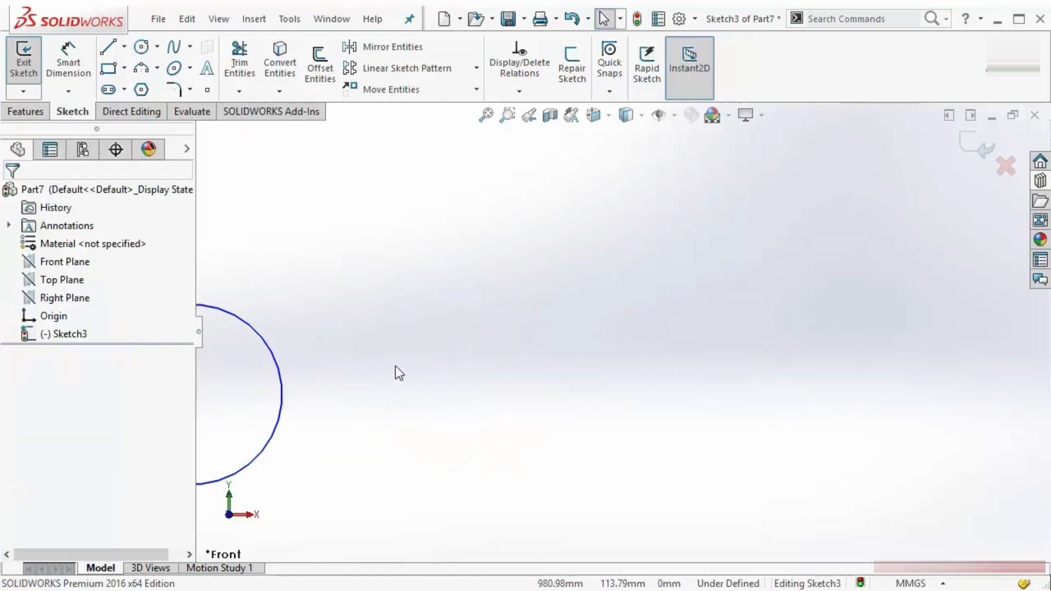
key("s")
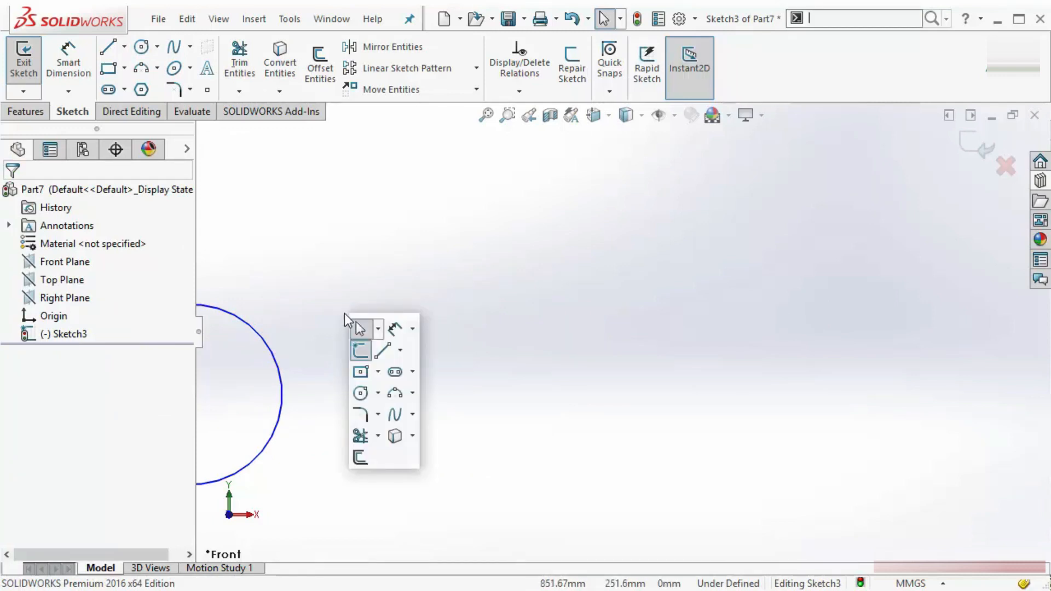
left_click(379, 392)
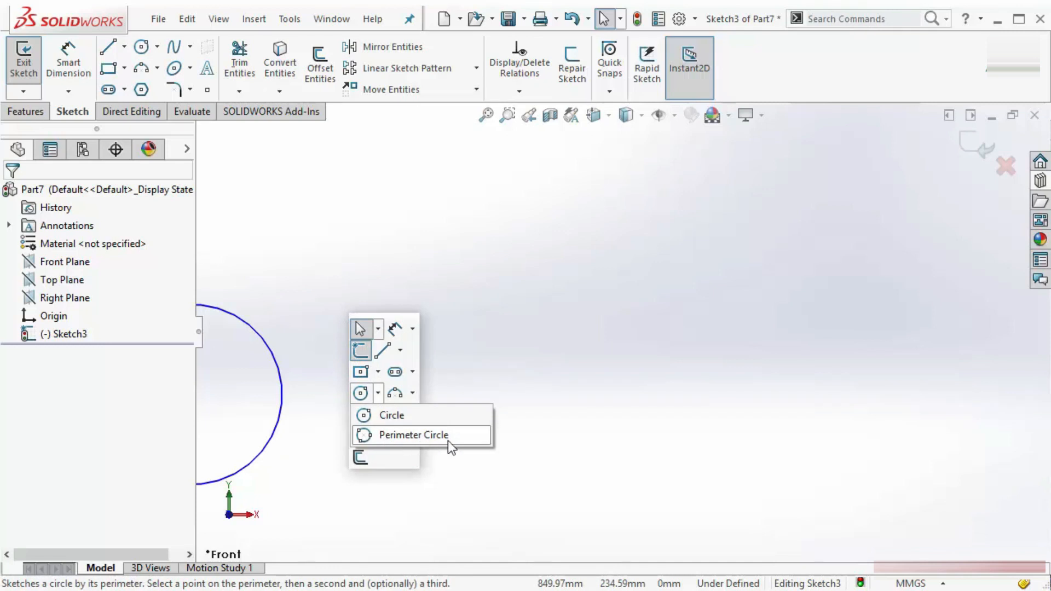
left_click(415, 435)
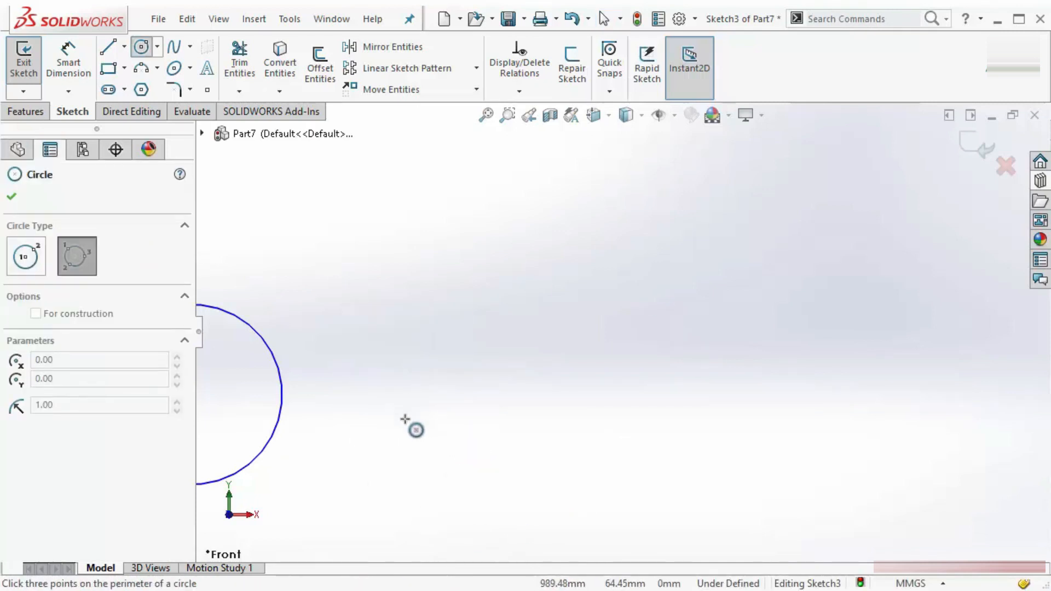
left_click(389, 446)
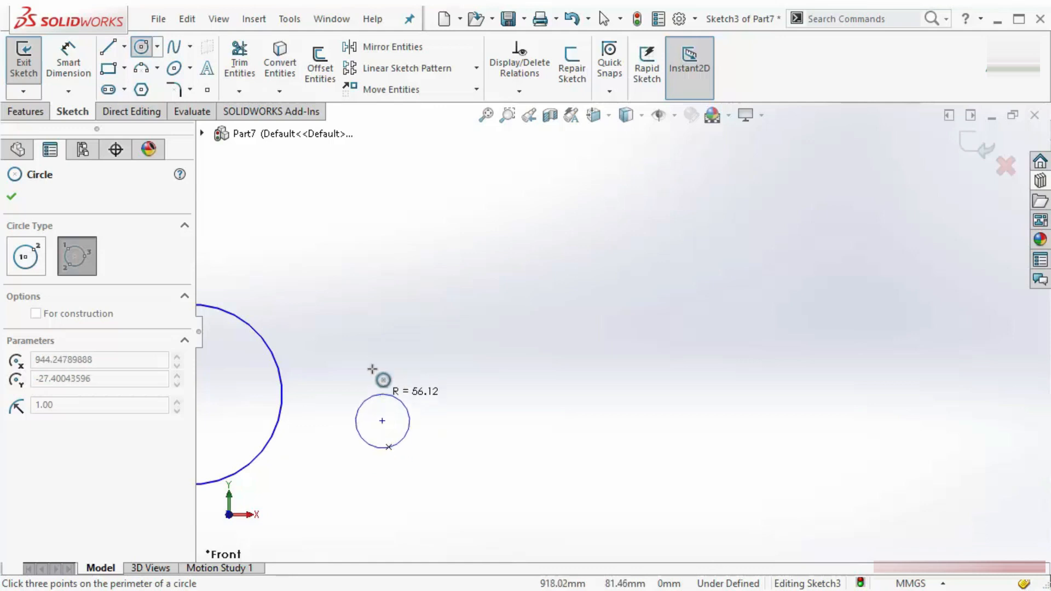
left_click(361, 300)
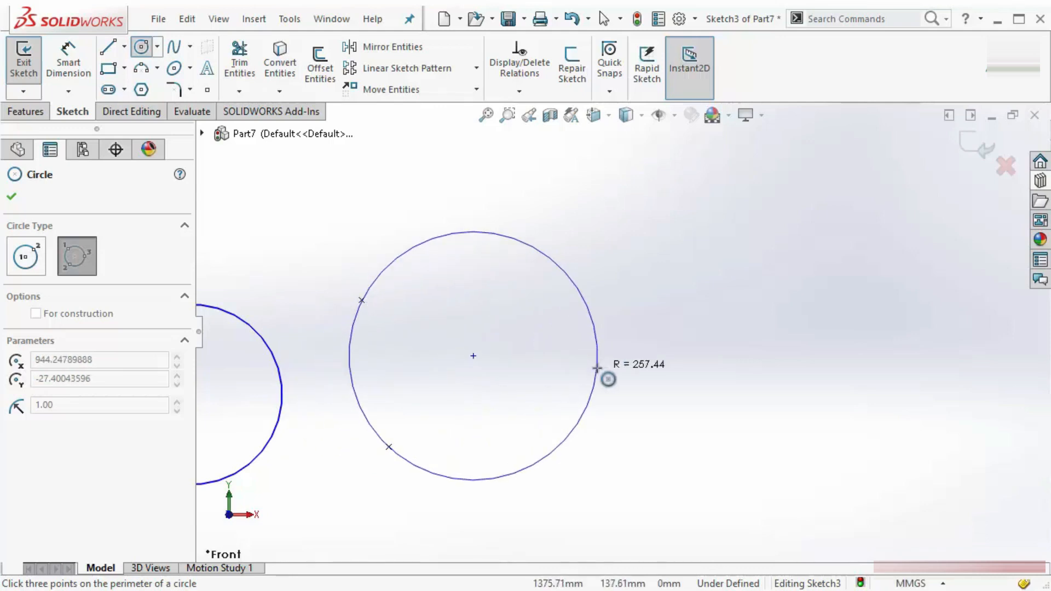
left_click(597, 382)
Sketch an open chain of three connected lines, like an unclosed triangle, beside the two circles.
scroll(869, 317, "up", 4)
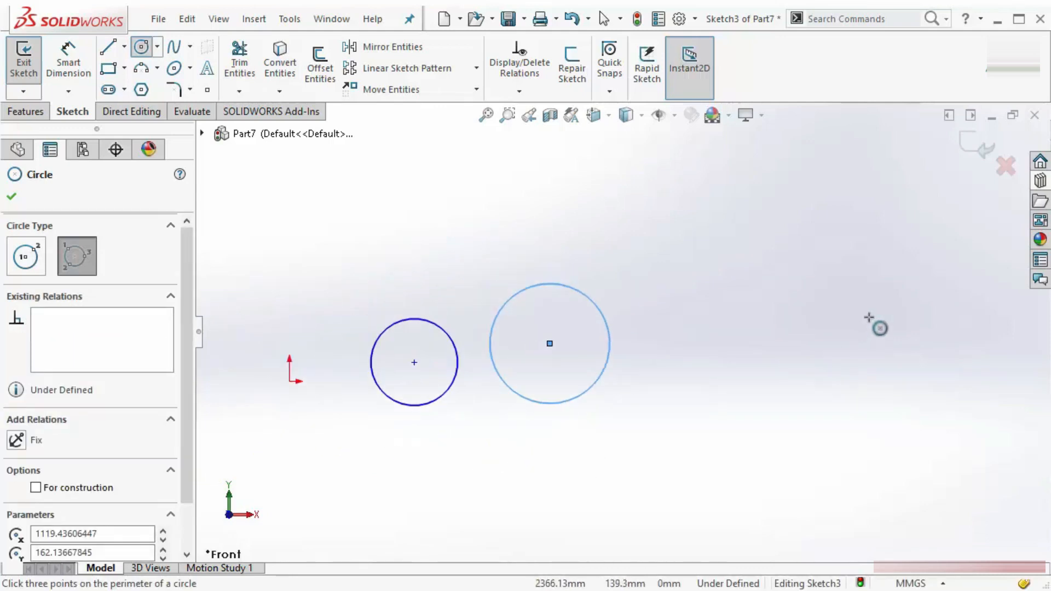
scroll(869, 318, "down", 4)
left_click(109, 62)
left_click(109, 50)
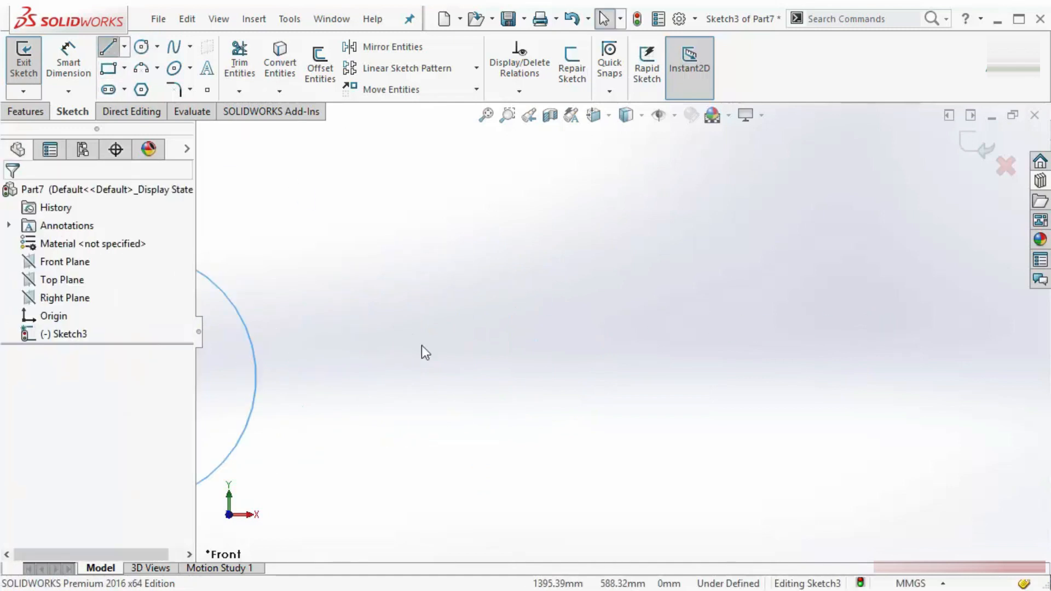
left_click(369, 472)
left_click(515, 188)
left_click(820, 388)
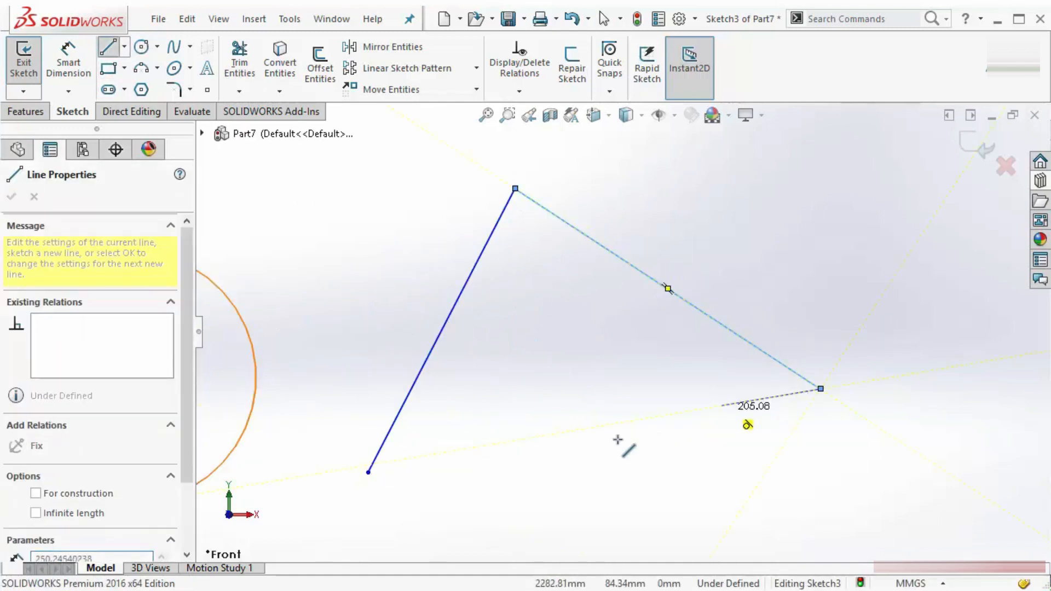
left_click(538, 521)
key("Escape")
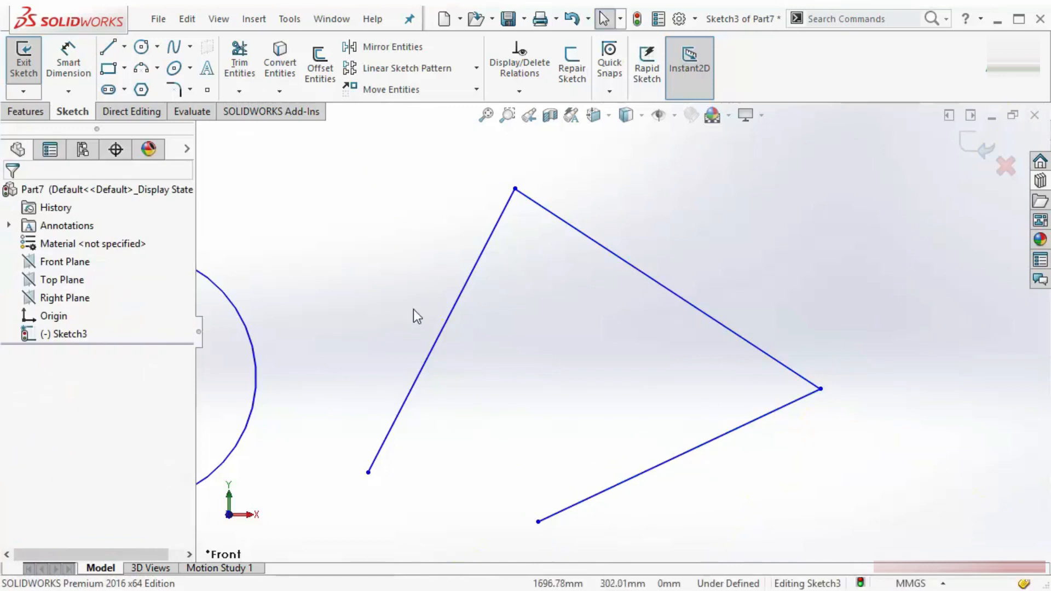
Draw a perimeter circle tangent to all three connected lines, radius about 257 mm, and set it as construction geometry.
left_click(158, 48)
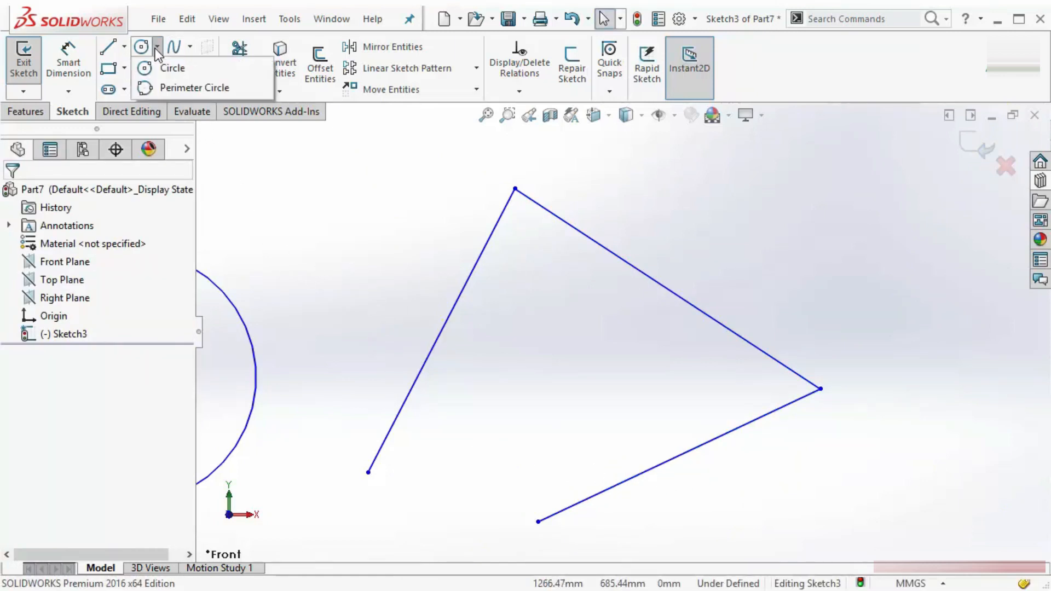
left_click(210, 92)
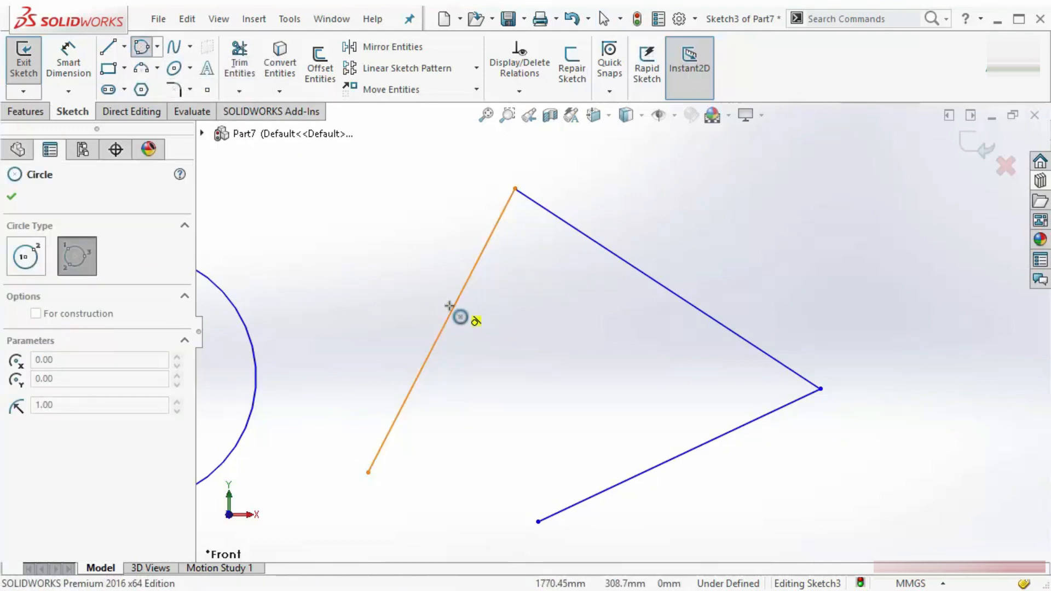
left_click(449, 306)
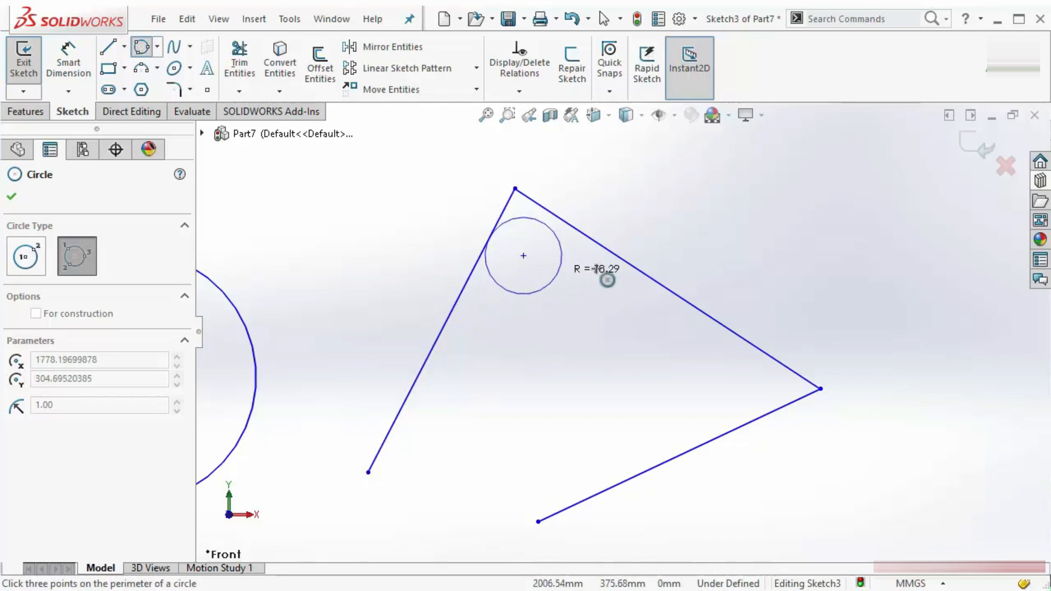
left_click(629, 270)
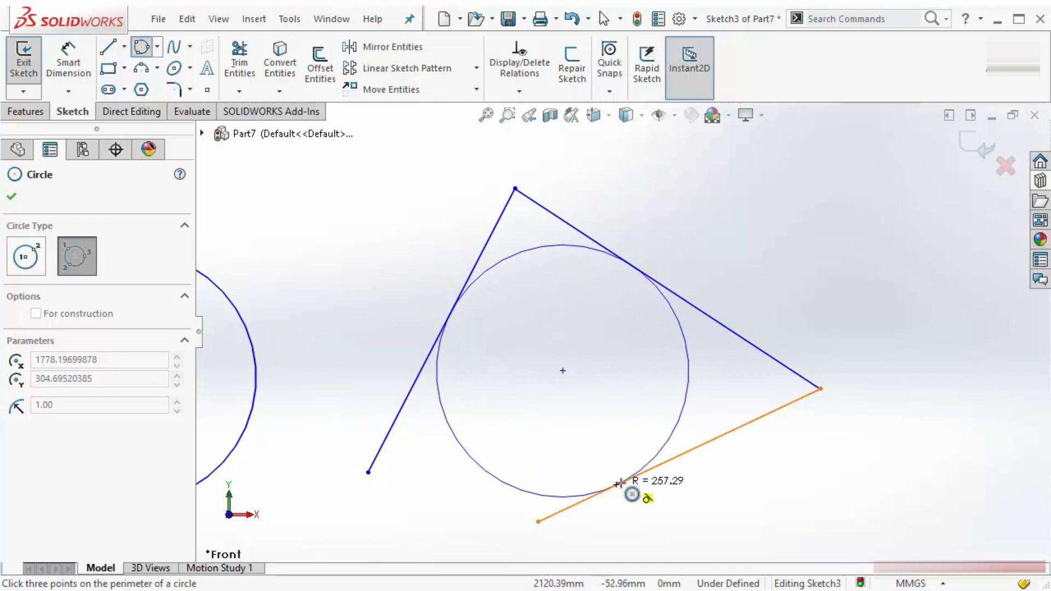
left_click(619, 484)
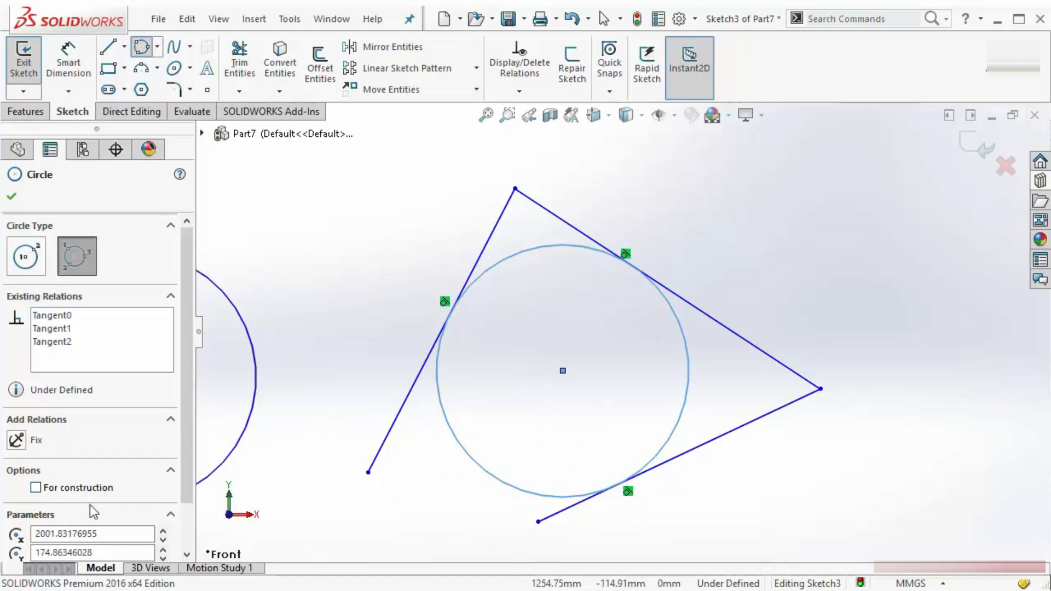
left_click(36, 488)
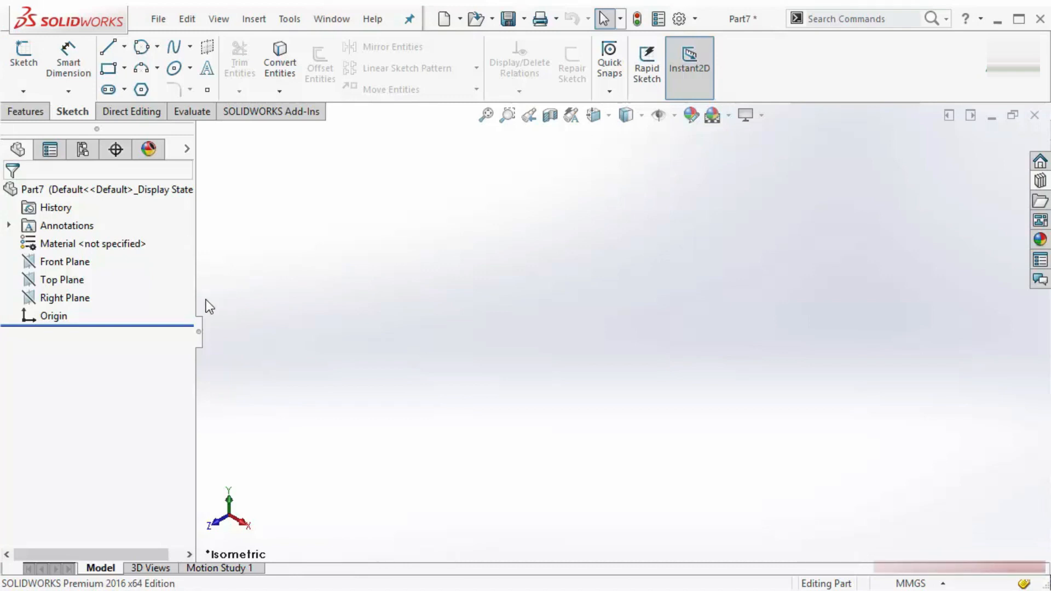
Start a new sketch on the Front Plane and clear the plane selection.
right_click(64, 265)
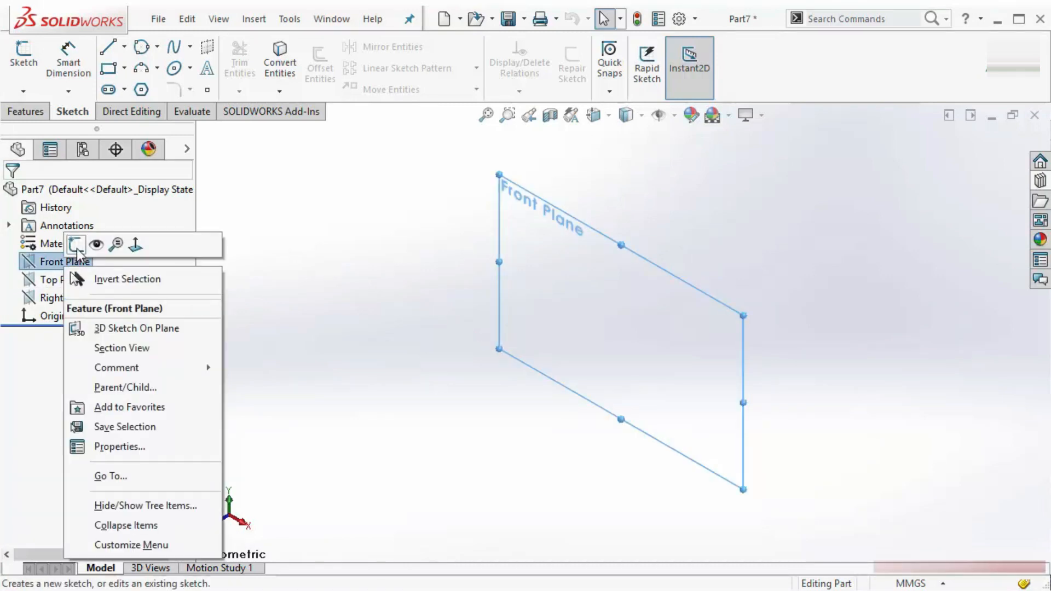
left_click(77, 247)
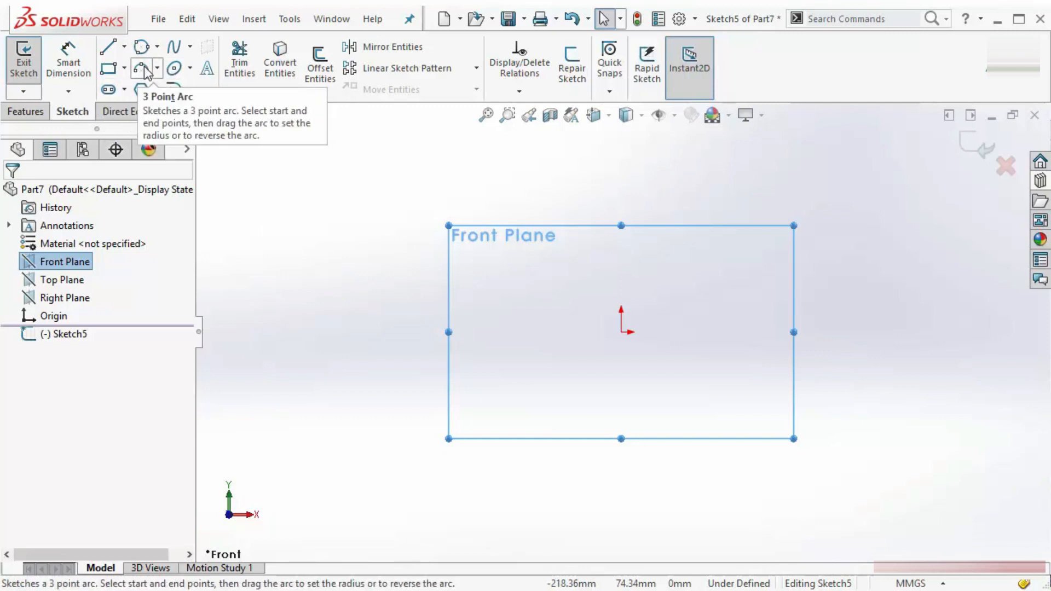
left_click(327, 323)
Sketch a large centerpoint arc with a radius of about 80 mm, centred below and to the left of the origin.
key("s")
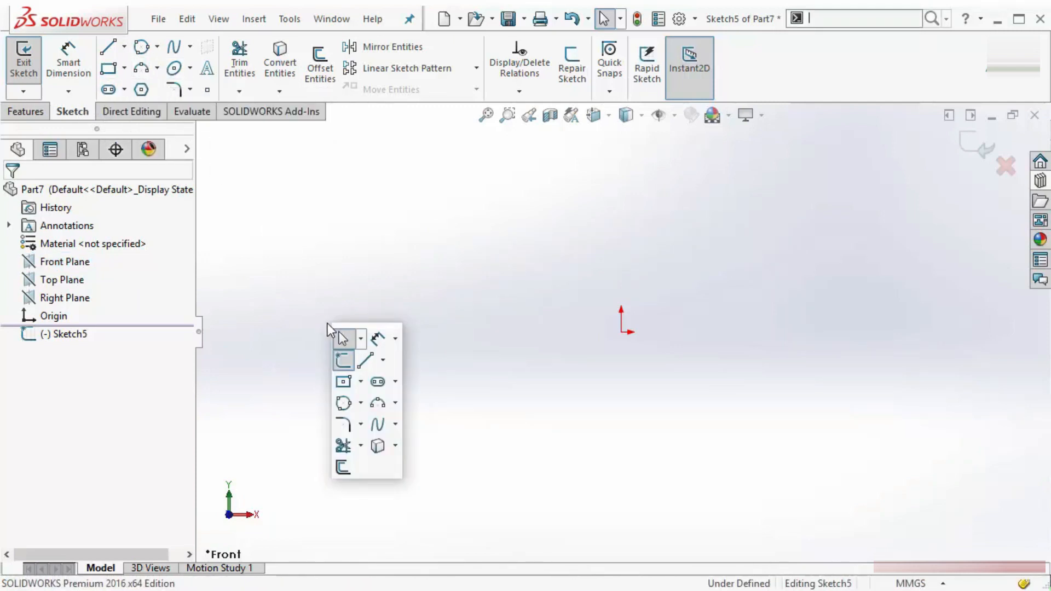
left_click(395, 402)
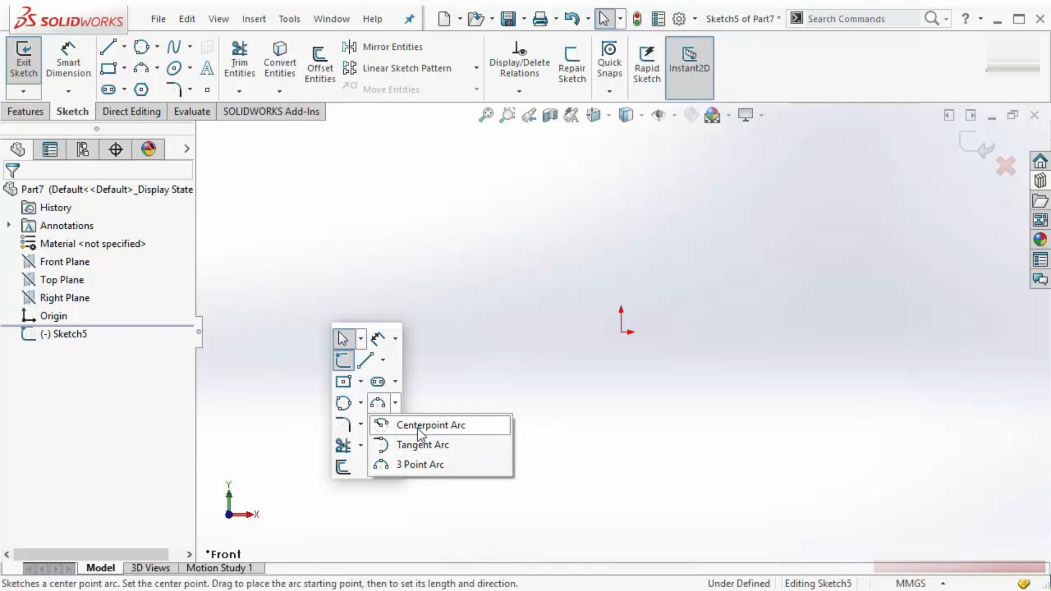
left_click(435, 426)
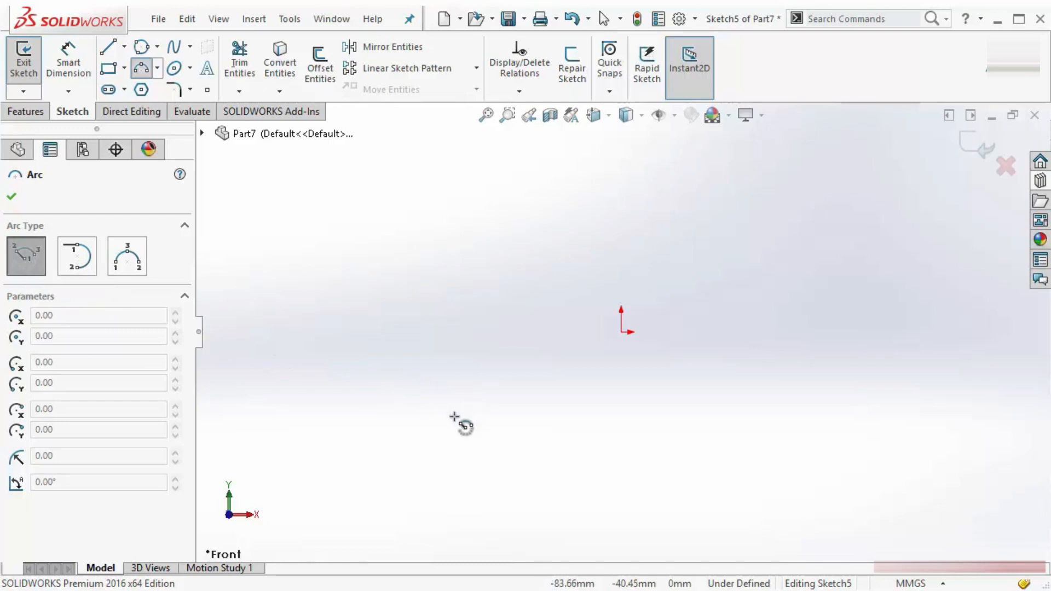
left_click(332, 421)
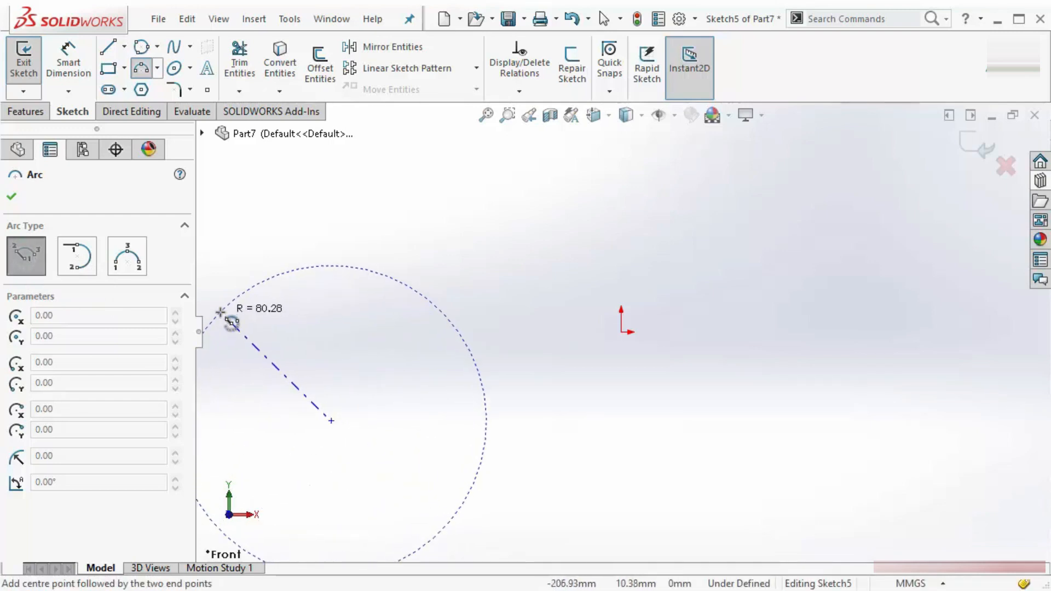
left_click(220, 312)
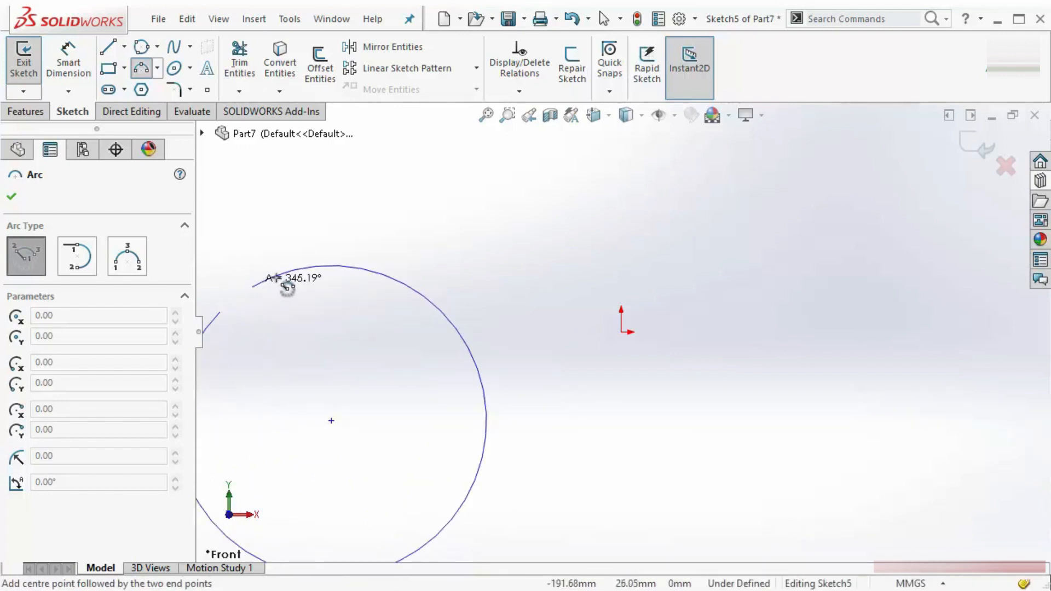
left_click(466, 497)
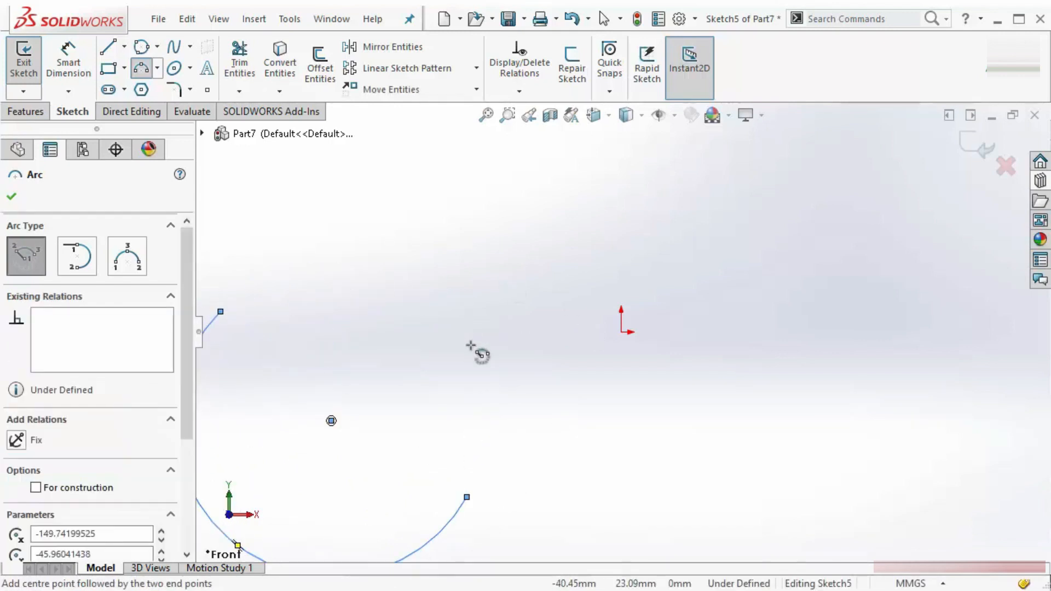
Sketch a second, shallower centerpoint arc above the first one, with its centre left of the origin.
left_click(443, 326)
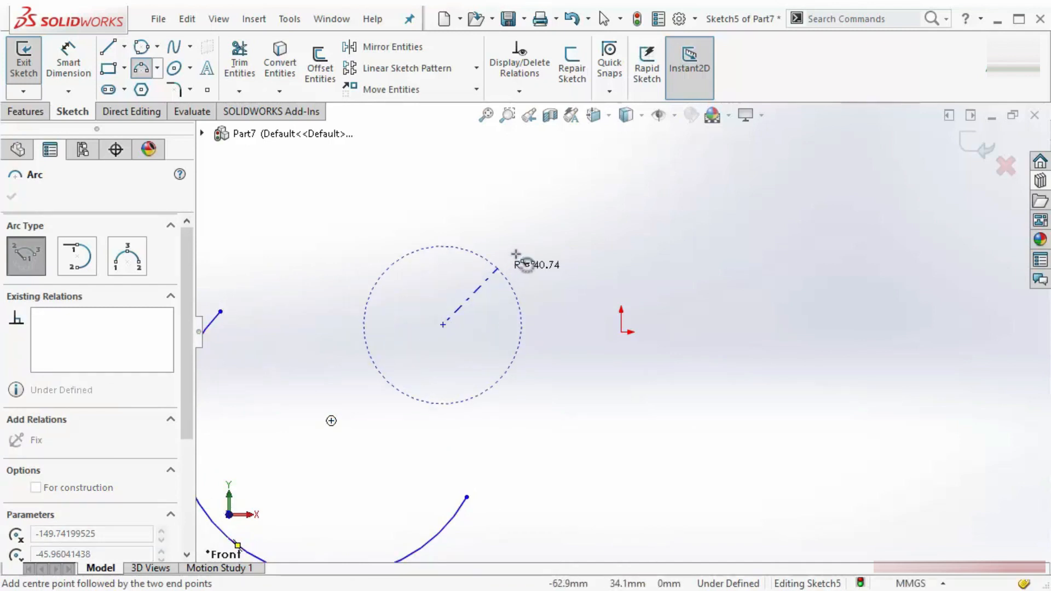
left_click(561, 200)
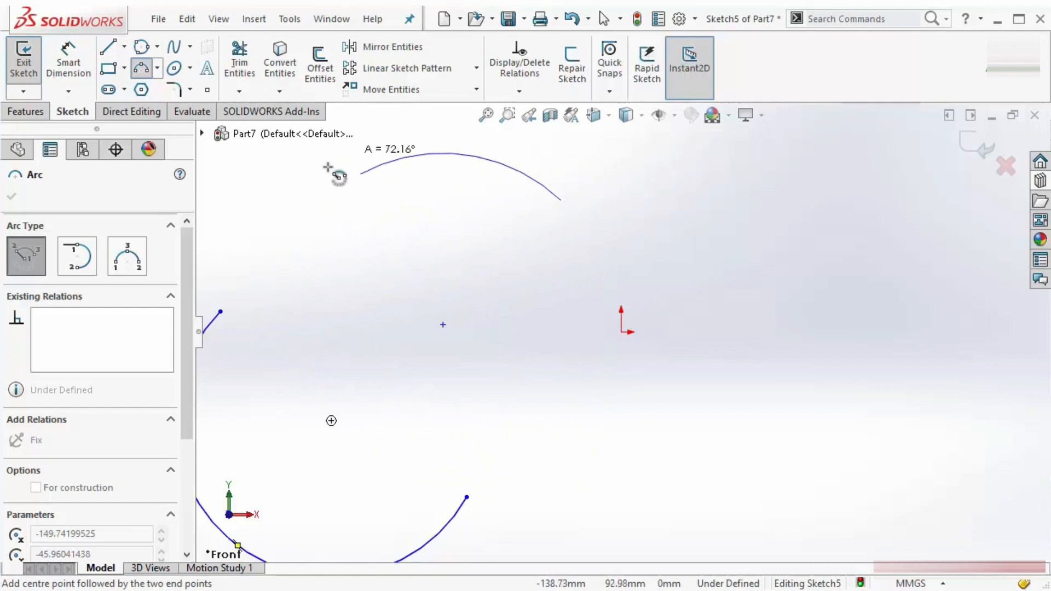
left_click(311, 194)
Switch to the 3 Point Arc type and sketch a wide upward-bulging arc to the right of the origin.
scroll(726, 276, "up", 4)
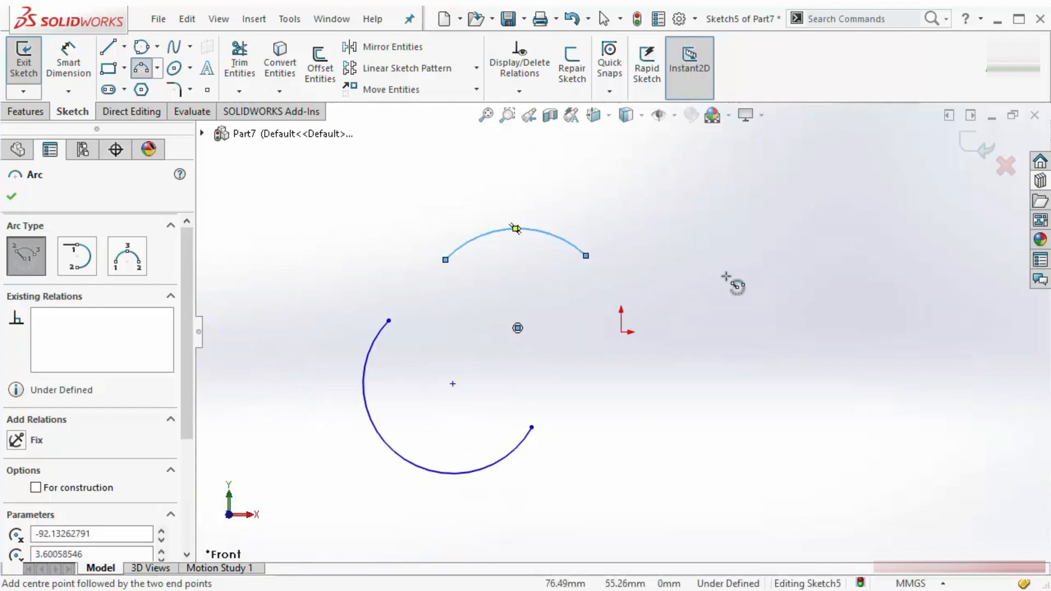
scroll(914, 323, "down", 2)
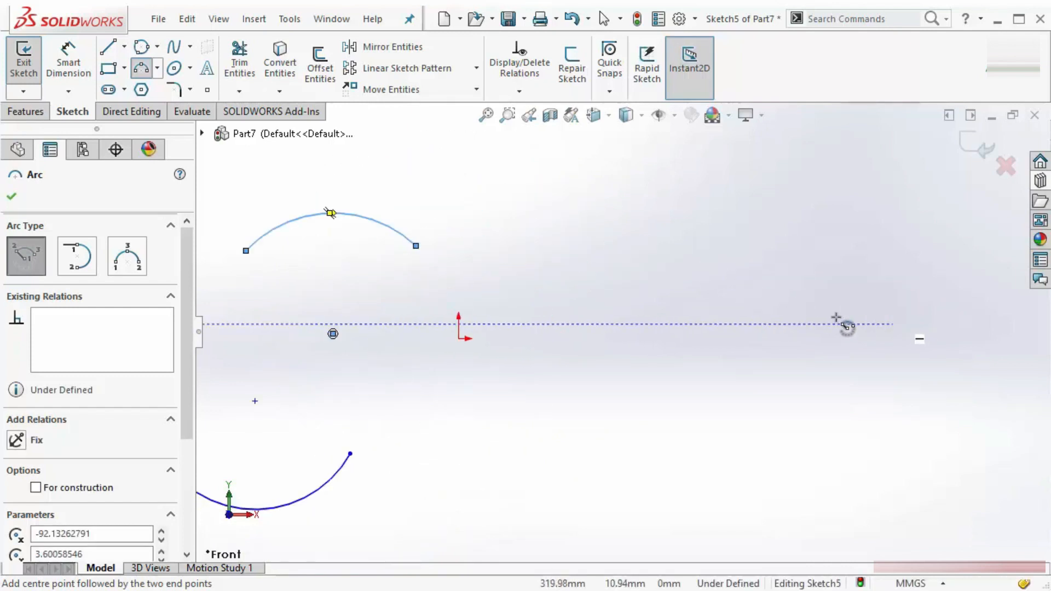
left_click(158, 70)
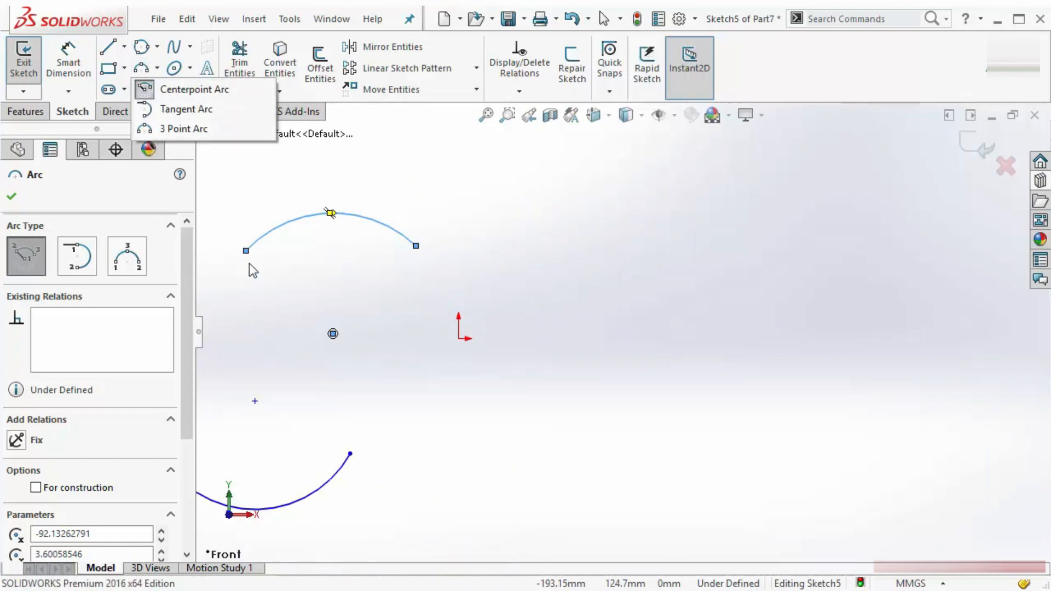
left_click(345, 318)
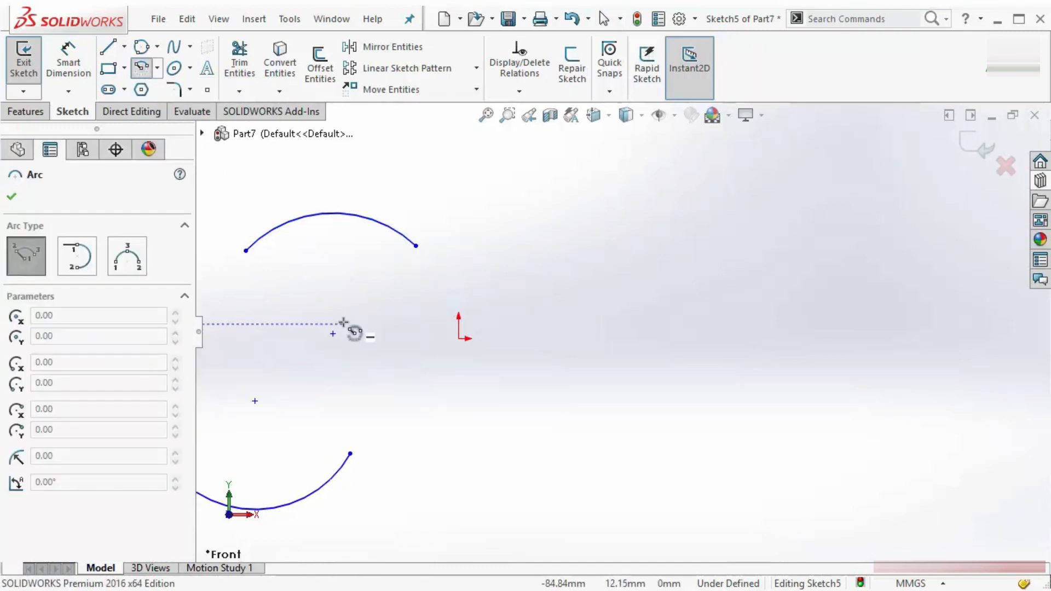
left_click(130, 262)
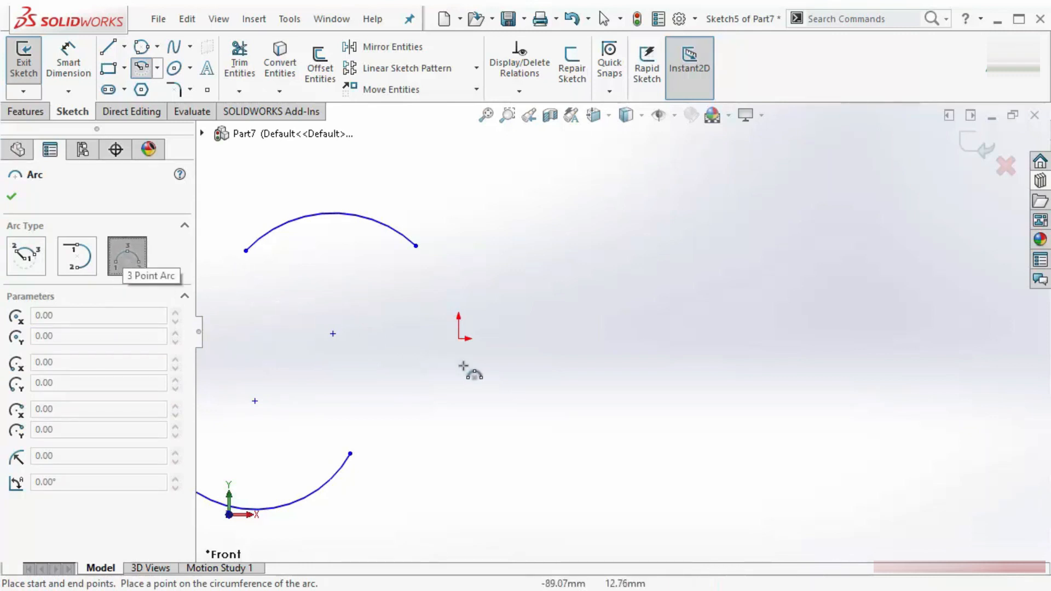
left_click_drag(576, 395, 907, 285)
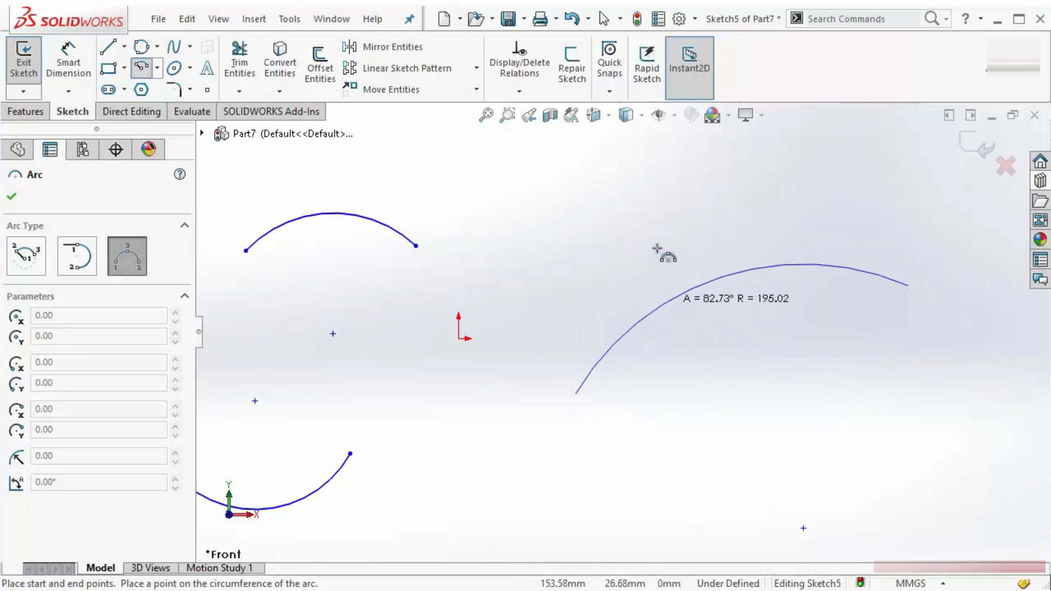
left_click(654, 249)
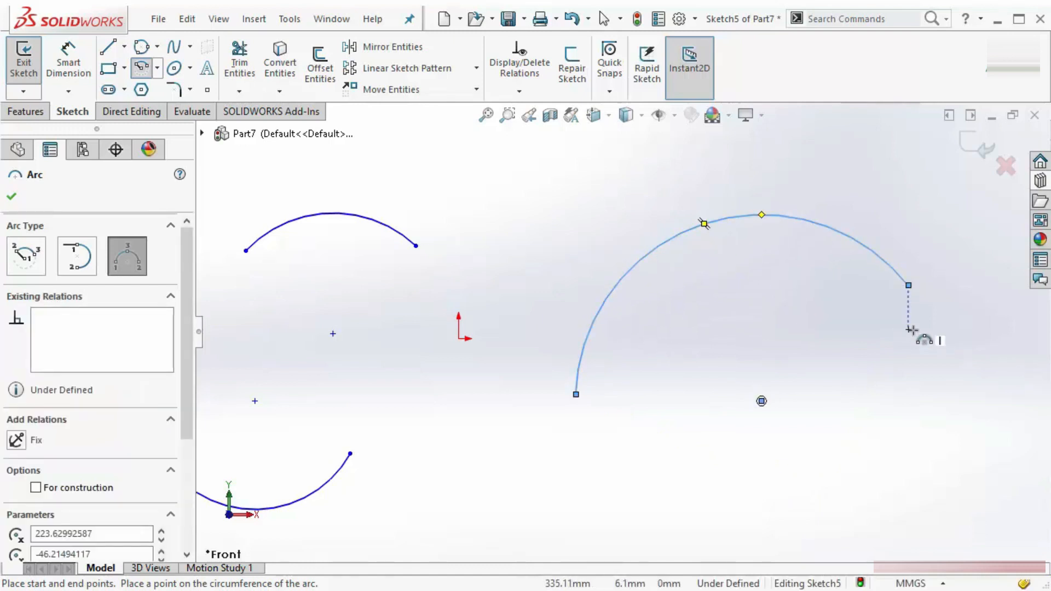
scroll(930, 326, "up", 3)
scroll(925, 324, "down", 5)
scroll(930, 326, "down", 1)
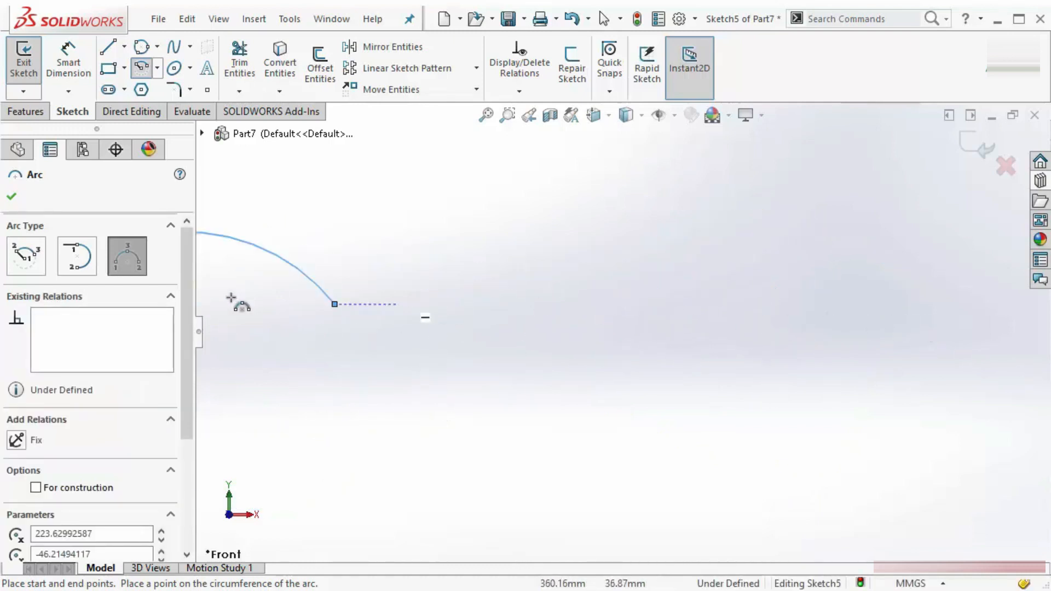
Sketch a slanted line rising to the right, placed below and to the right of the 3 point arc.
left_click(64, 254)
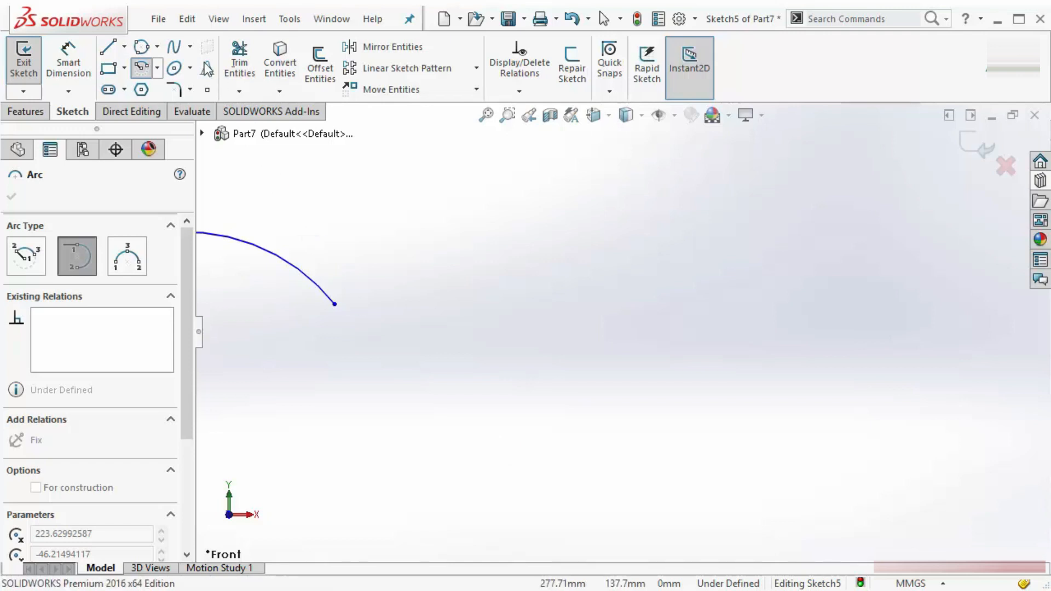
left_click(108, 47)
left_click(408, 422)
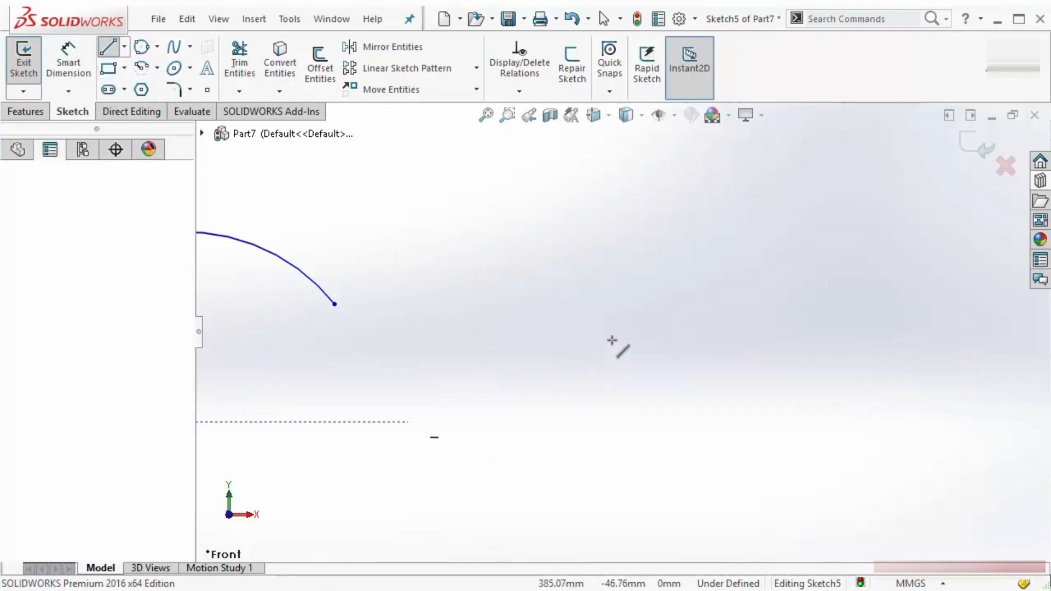
left_click(616, 333)
key("Escape")
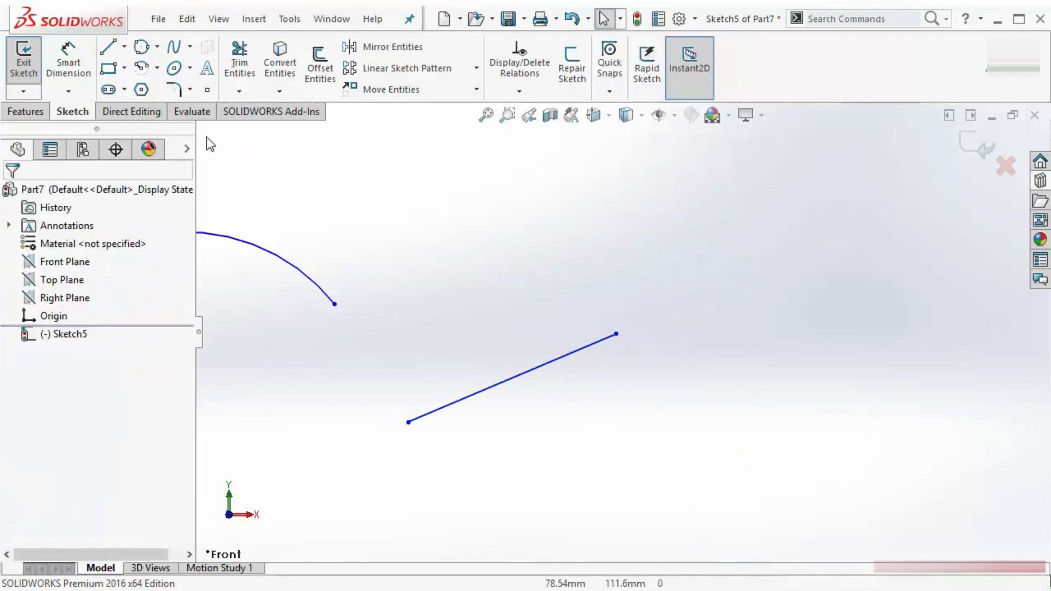
Add a tangent arc from the slanted line's upper end, curving over to the right and downward.
left_click(157, 68)
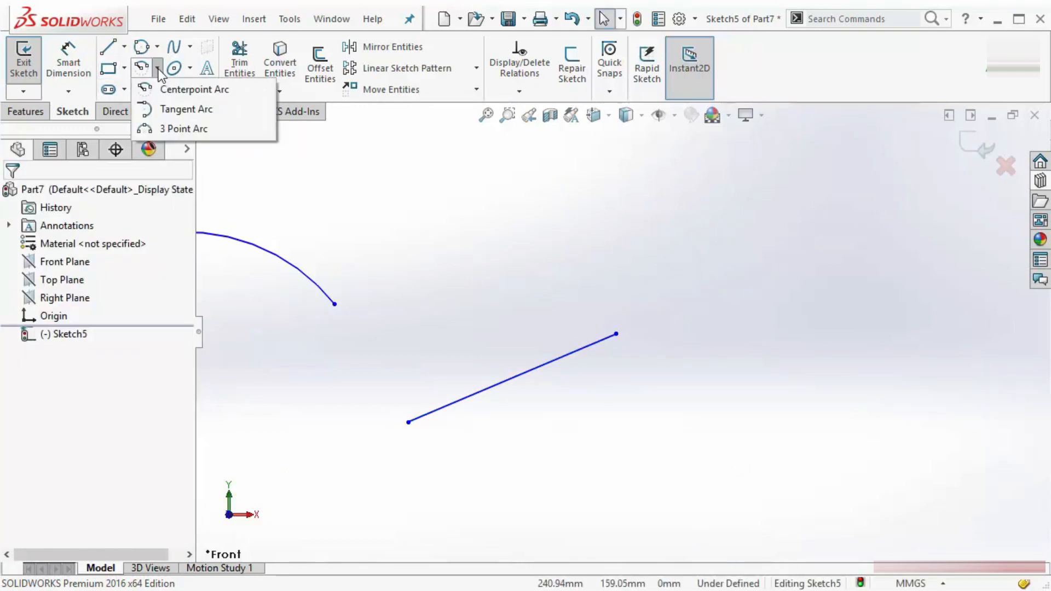
left_click(179, 113)
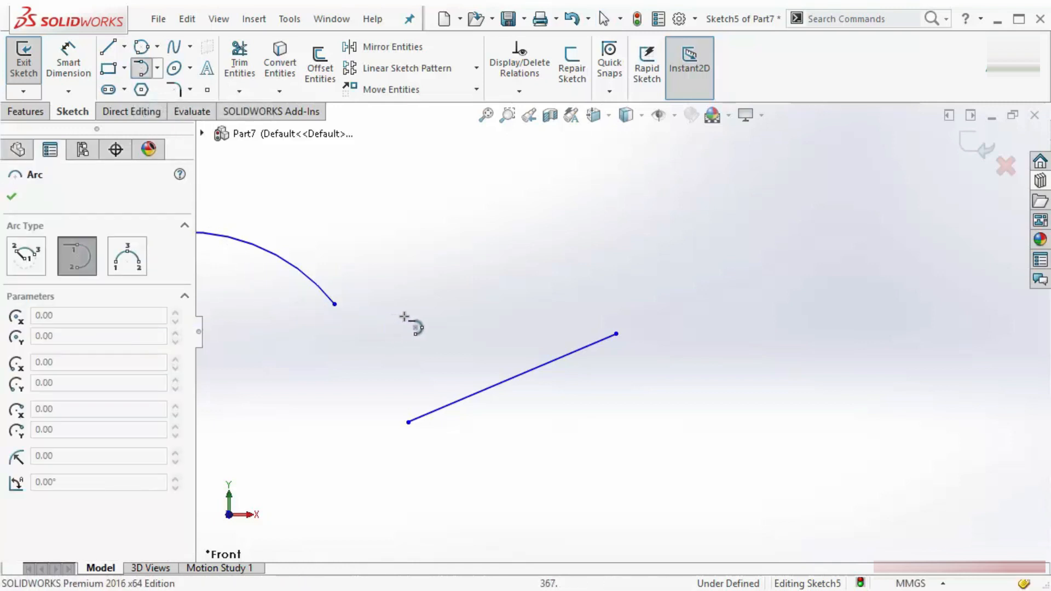
left_click(617, 334)
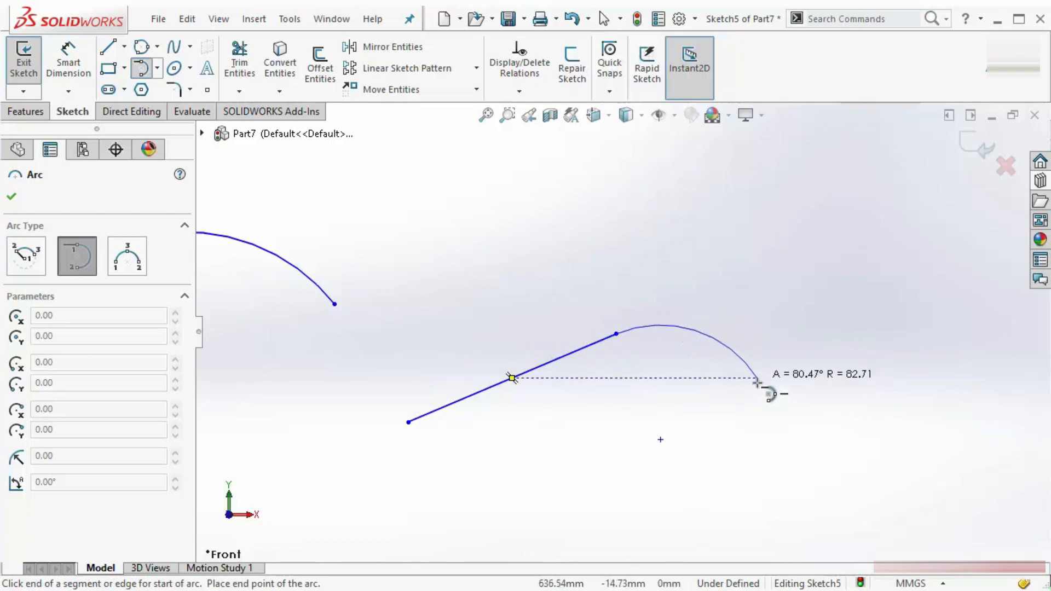
left_click(699, 452)
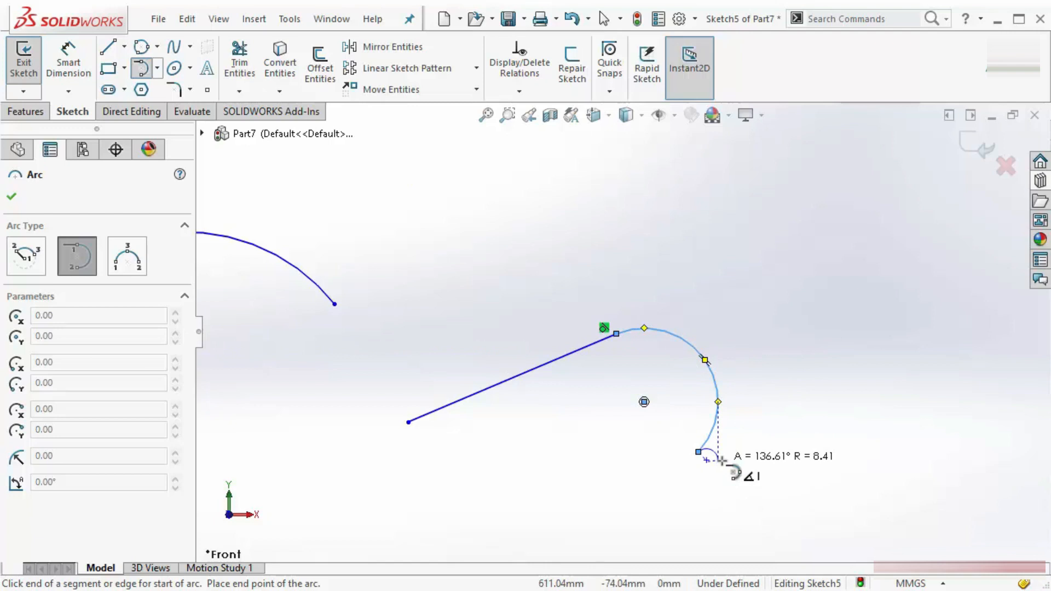
key("Escape")
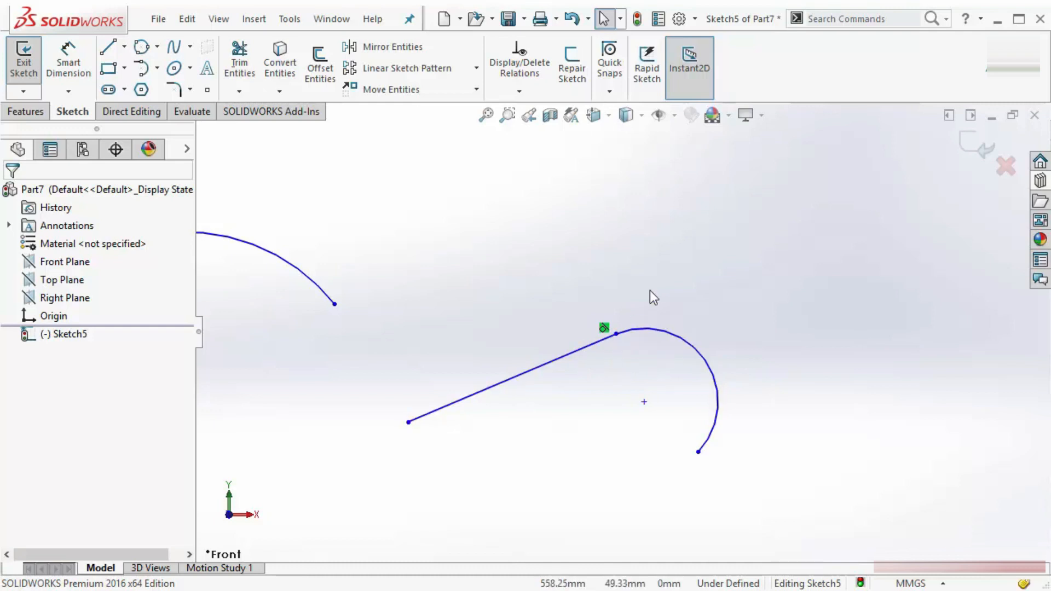
Sketch a corner rectangle above the slanted line and its tangent arc.
scroll(755, 335, "up", 3)
scroll(761, 331, "down", 2)
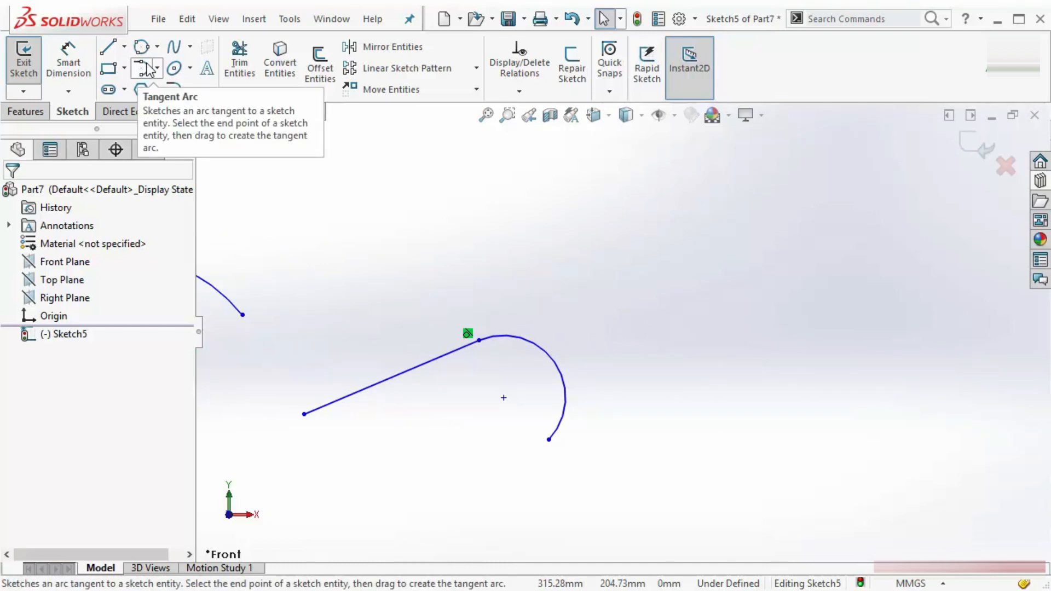
left_click(108, 68)
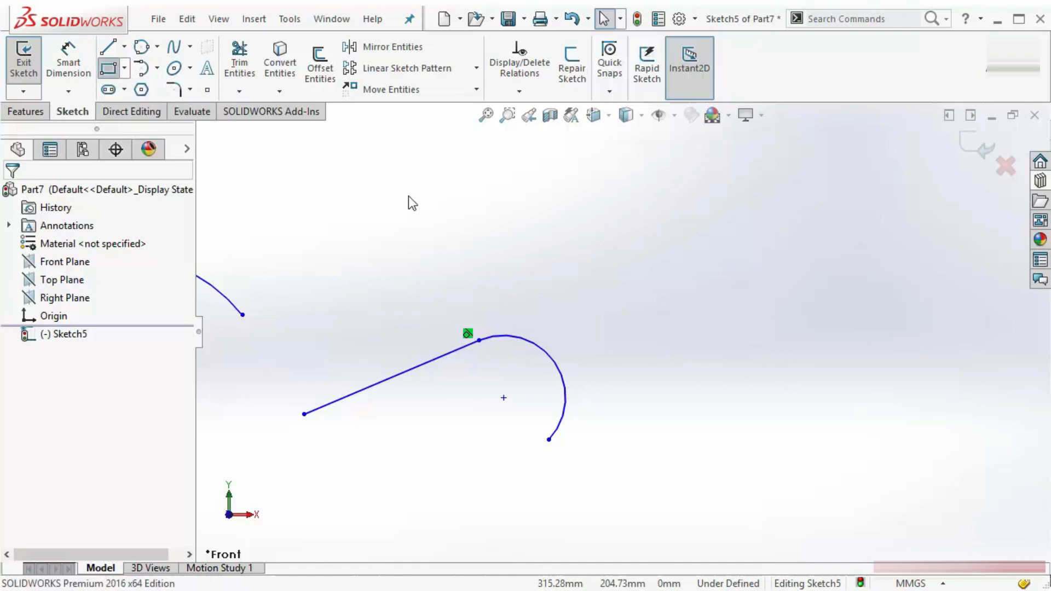
left_click_drag(369, 179, 549, 271)
Add a tangent arc from the rectangle's upper right corner, bulging outward to the right and ending outside its right edge.
left_click(141, 68)
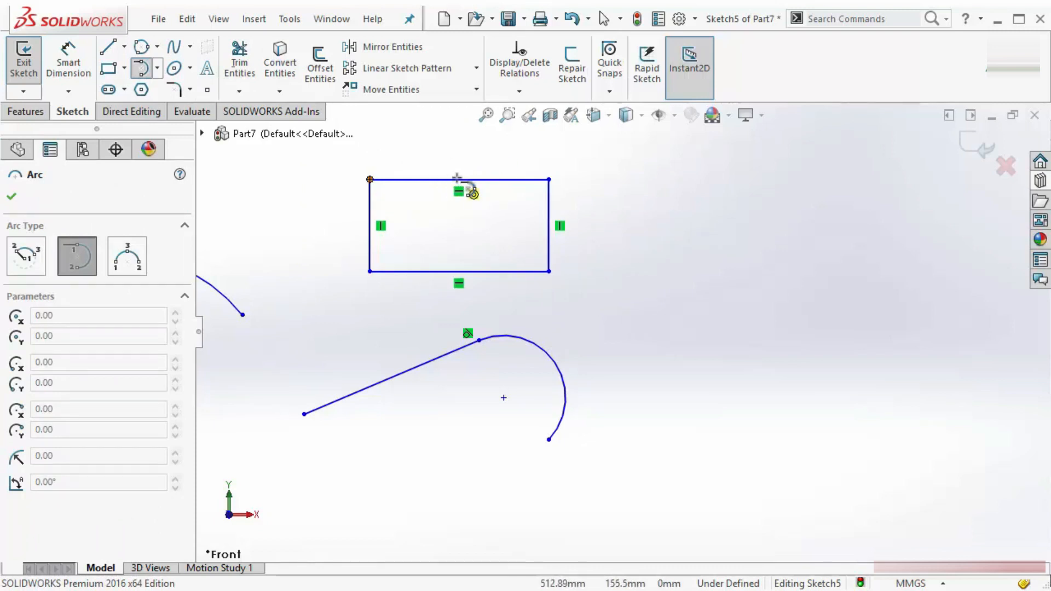
left_click(548, 179)
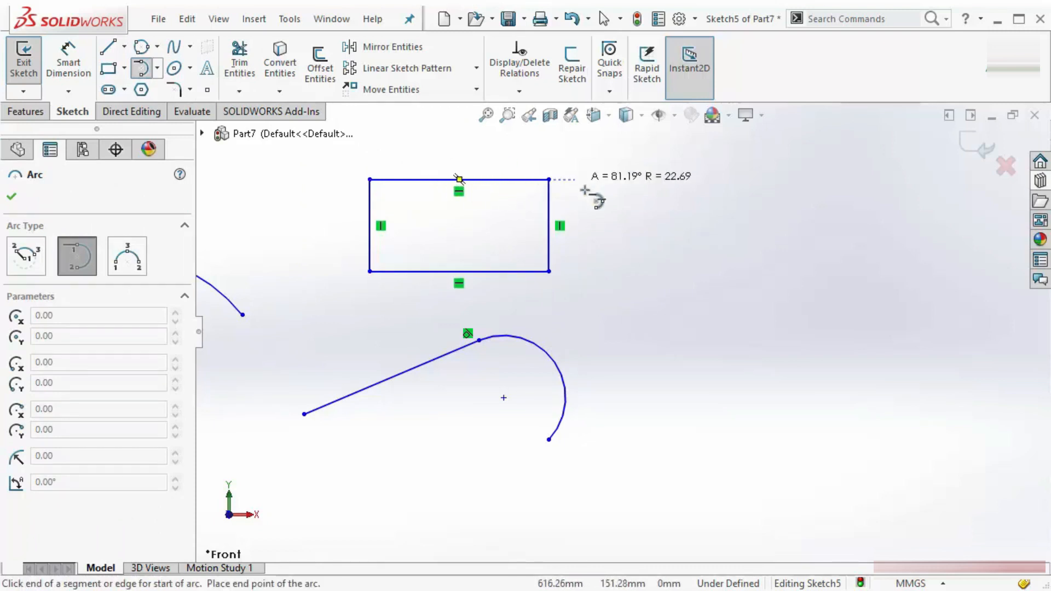
left_click(582, 251)
key("Escape")
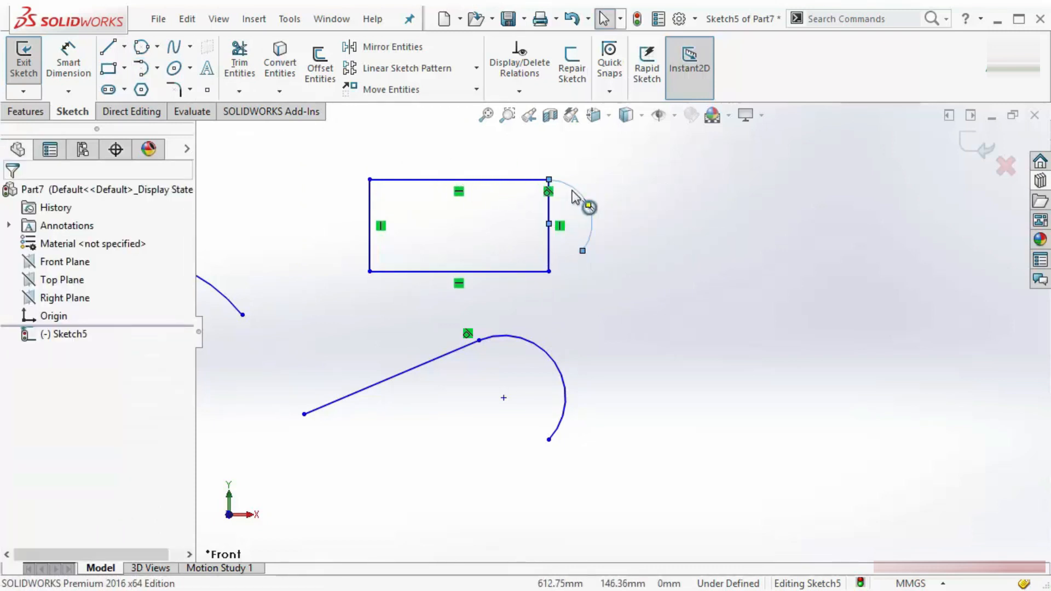
left_click(655, 269)
Sketch a separate slanted line rising to the right, in the empty area right of the rectangle.
scroll(896, 276, "up", 3)
scroll(898, 275, "down", 3)
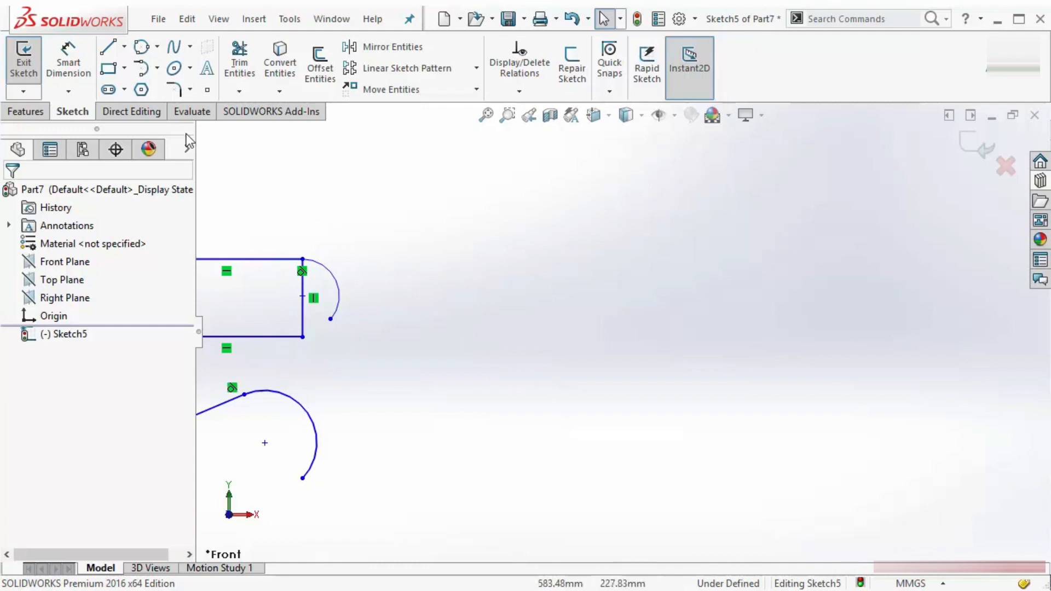
left_click(109, 49)
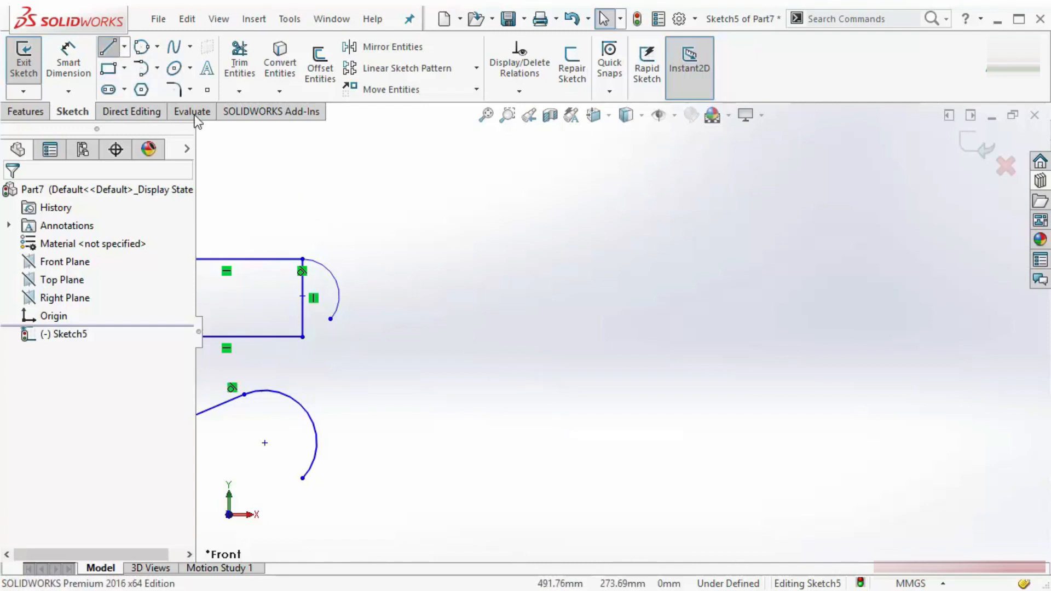
left_click(436, 471)
left_click(676, 345)
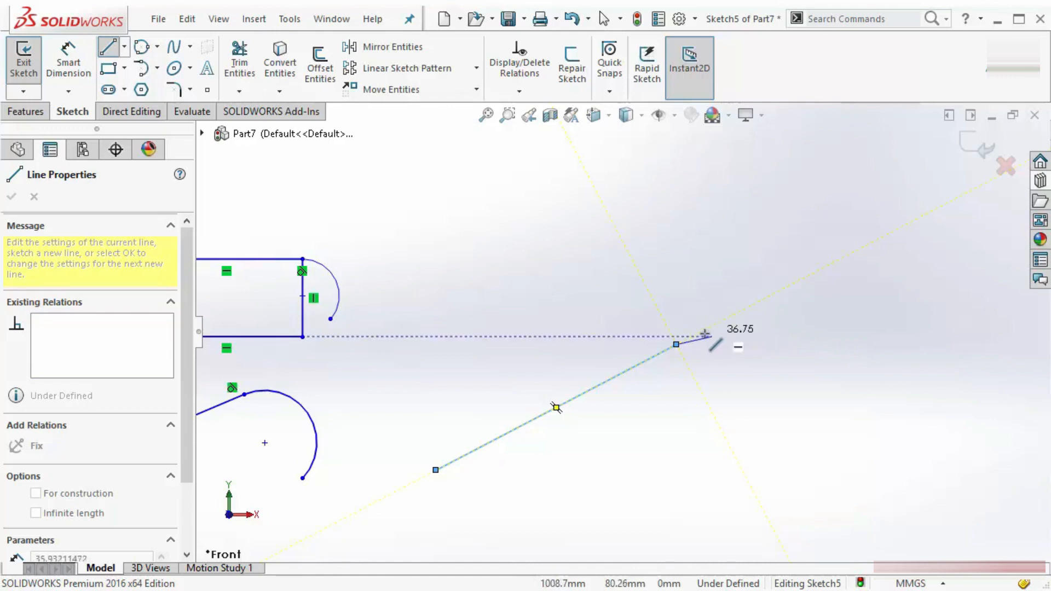
Continue the line chain with an arc from the new line's upper end, curving back up and to the left.
left_click(677, 344)
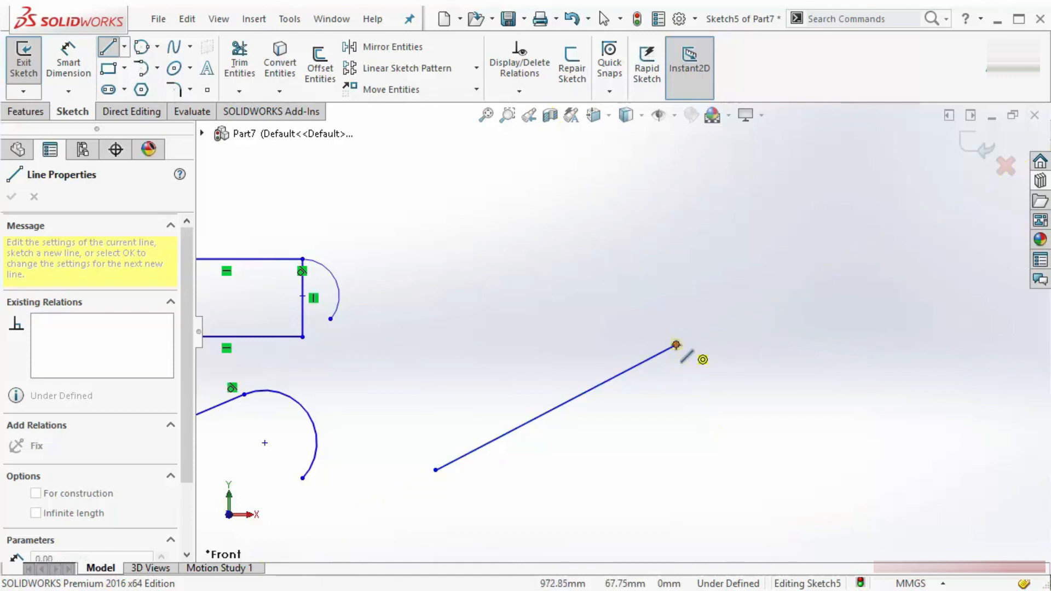
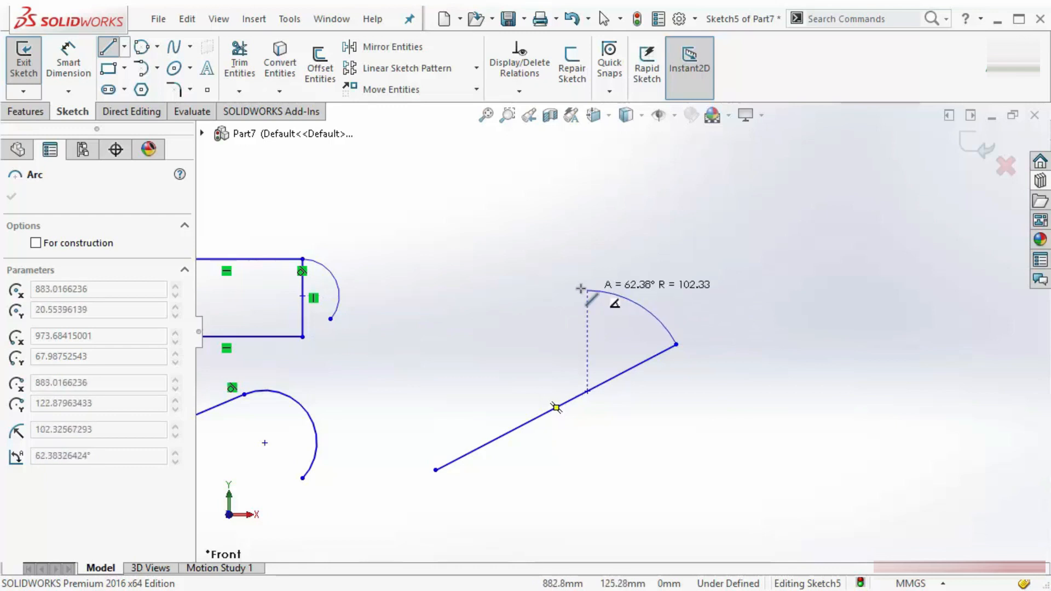
left_click(563, 289)
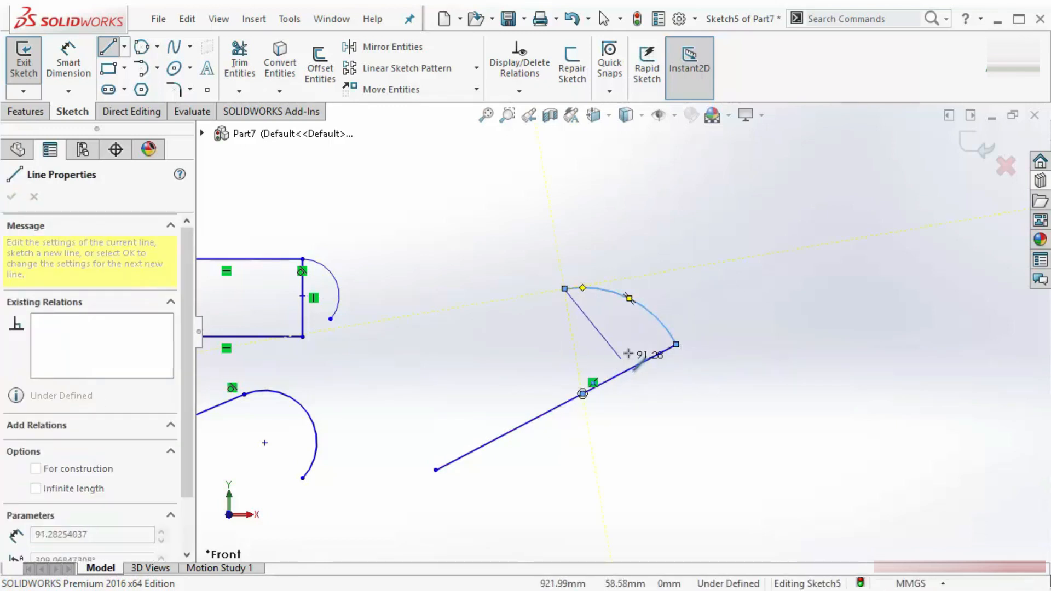
key("Escape")
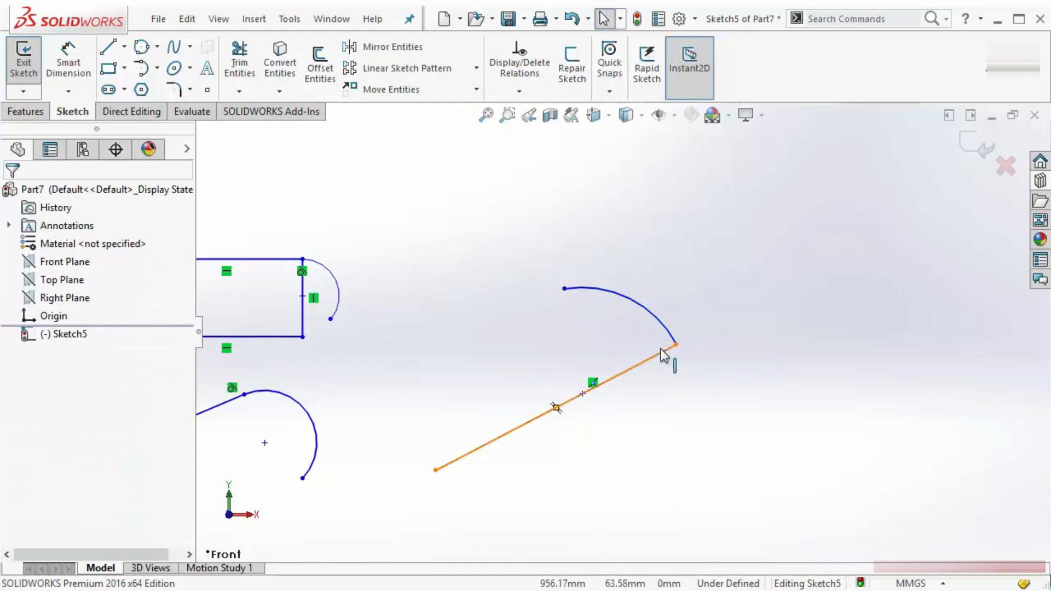
left_click(124, 46)
left_click(141, 87)
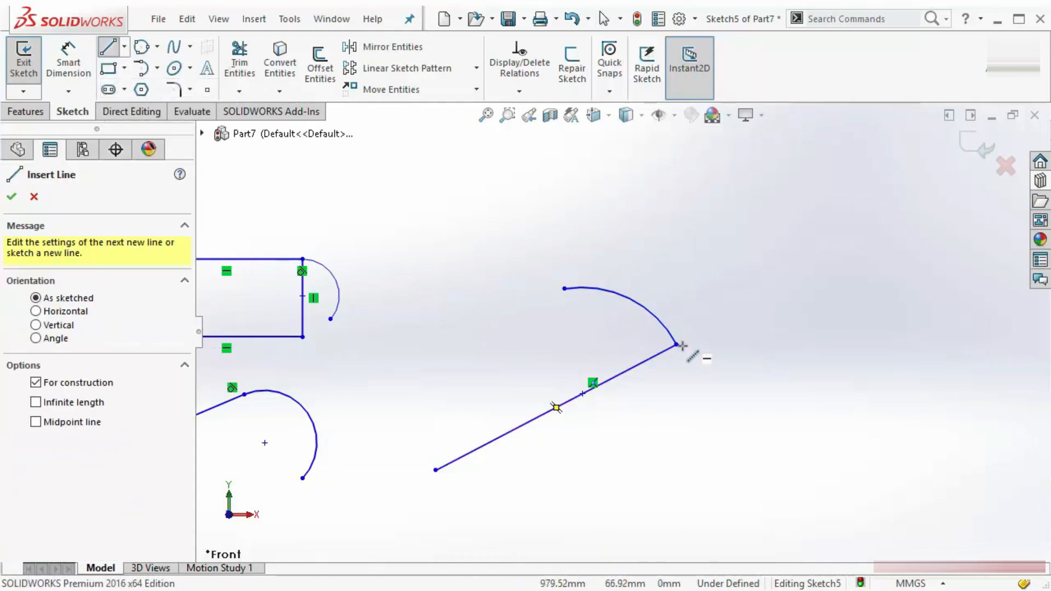
key("Escape")
Use the Line tool to sketch another segment from the shared endpoint of the line and arc, going down to the right.
left_click(124, 46)
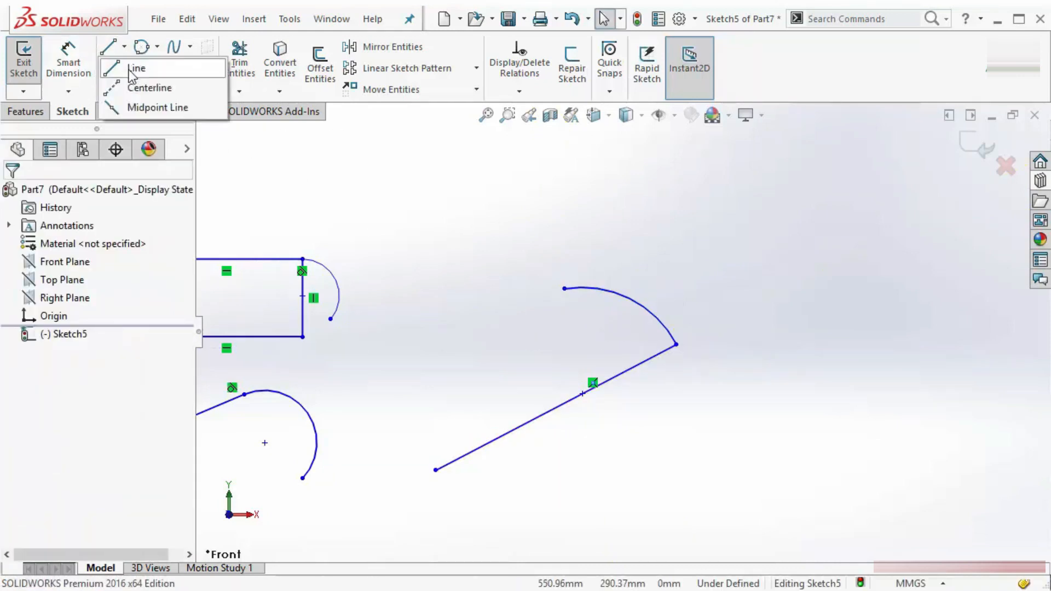
left_click(143, 88)
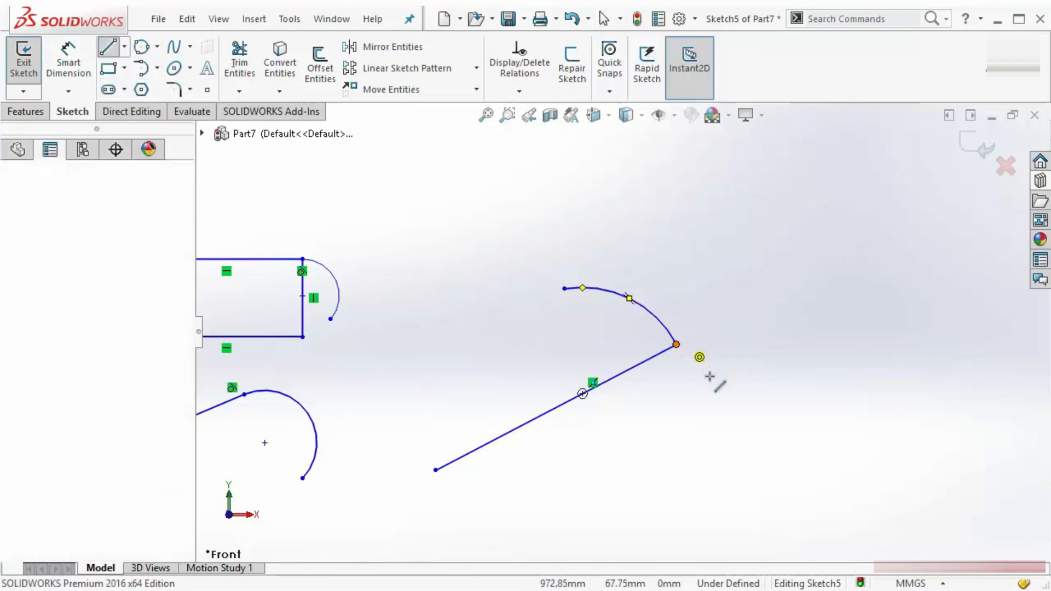
left_click(675, 344)
left_click(711, 411)
key("Escape")
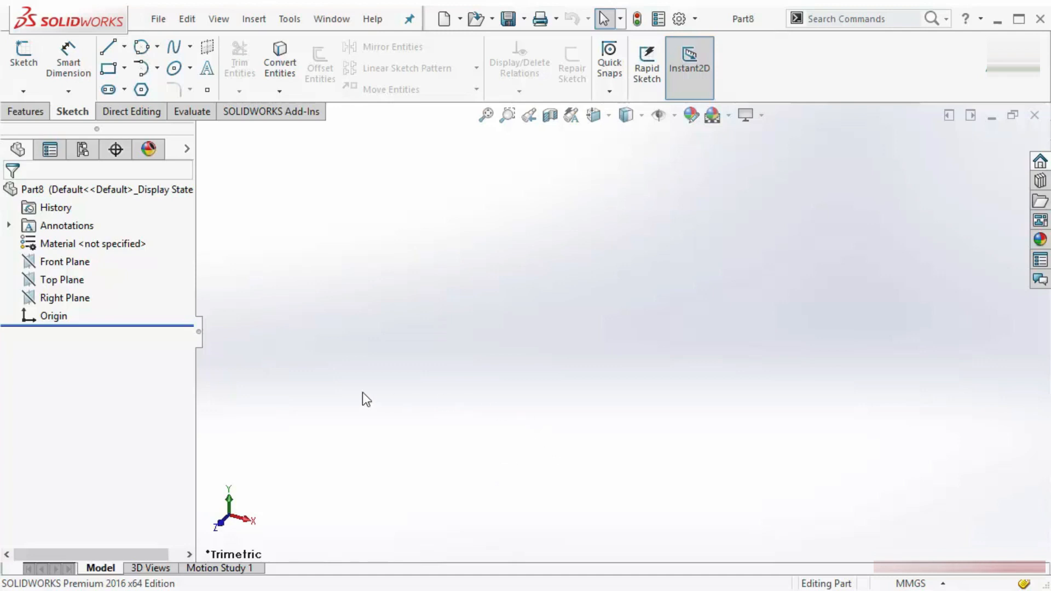
Start a sketch on the Front Plane and draw a corner rectangle from the origin up to the right, about 164 by 78 mm.
right_click(70, 263)
left_click(76, 241)
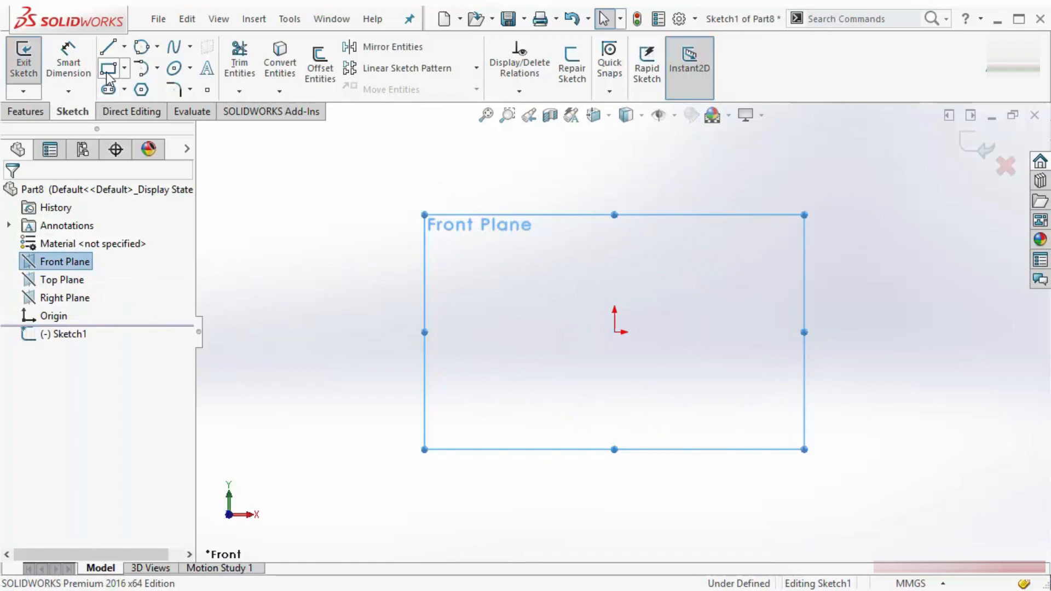
scroll(819, 277, "up", 2)
scroll(817, 276, "down", 2)
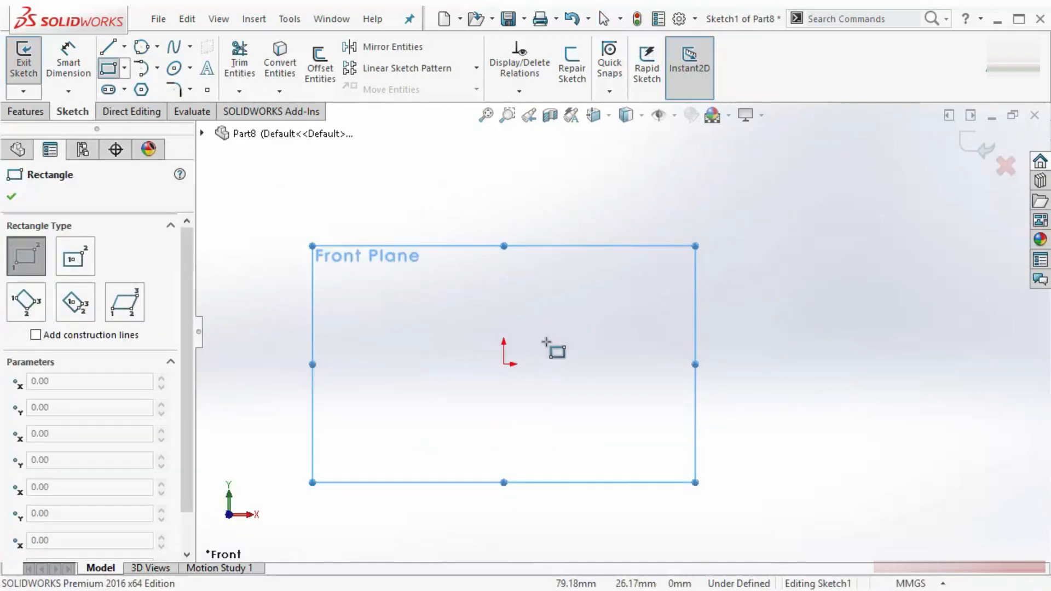
left_click(503, 364)
left_click(856, 180)
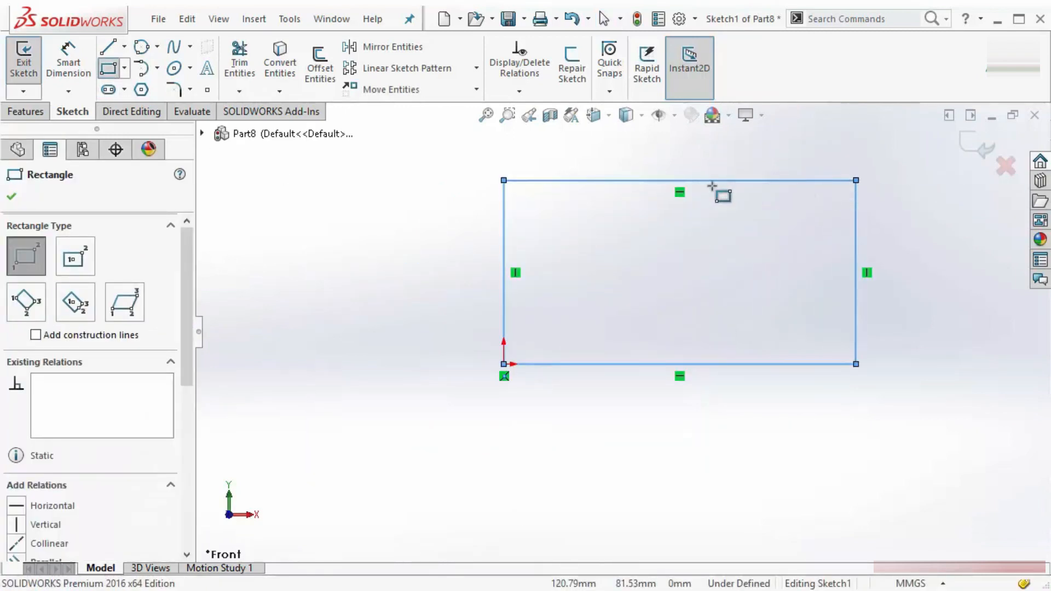
Sketch a center-point circle inside the rectangle, near its middle.
left_click(144, 49)
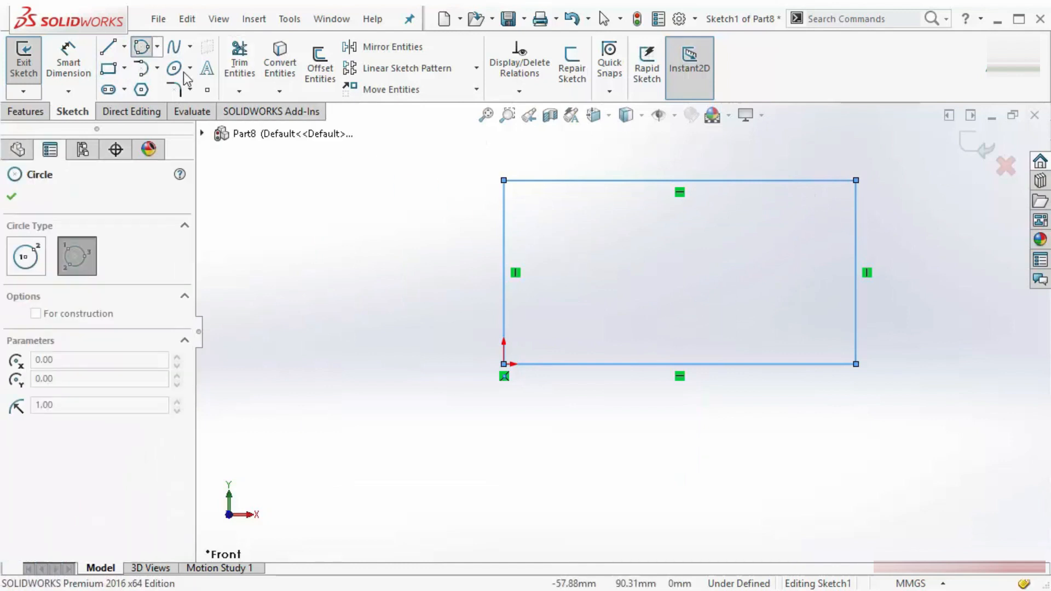
left_click(157, 47)
left_click(165, 68)
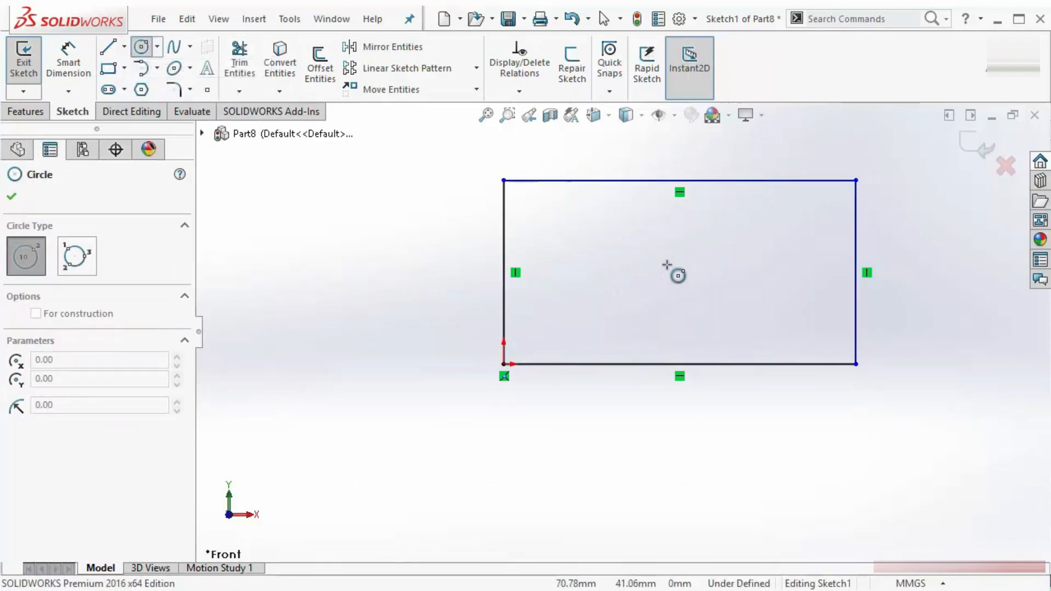
left_click(667, 264)
left_click(704, 294)
key("Escape")
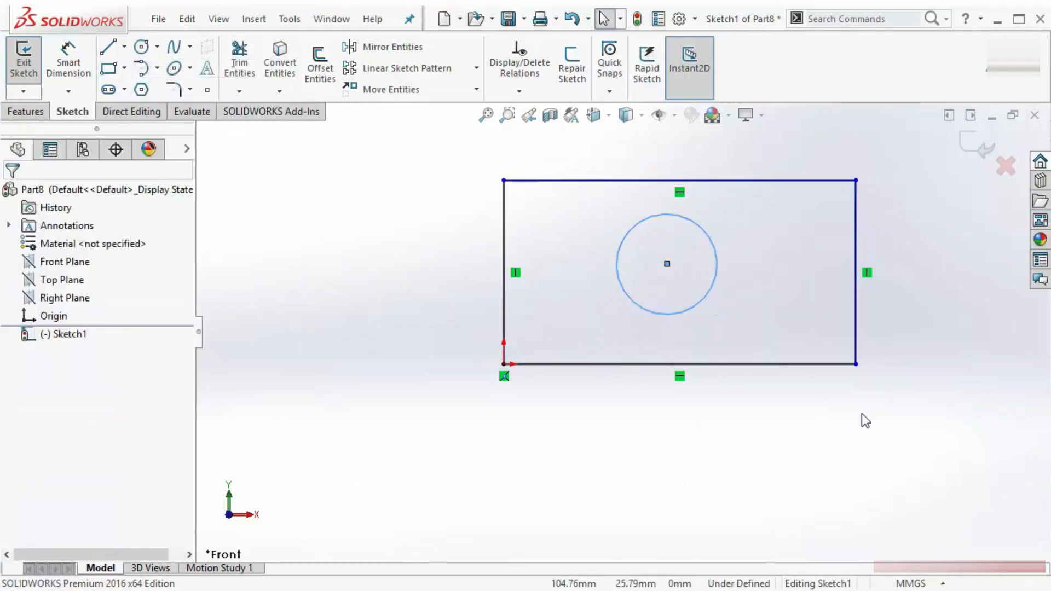
Dimension the rectangle's lower edge and set its length to 150 mm.
right_click_drag(358, 312, 361, 262)
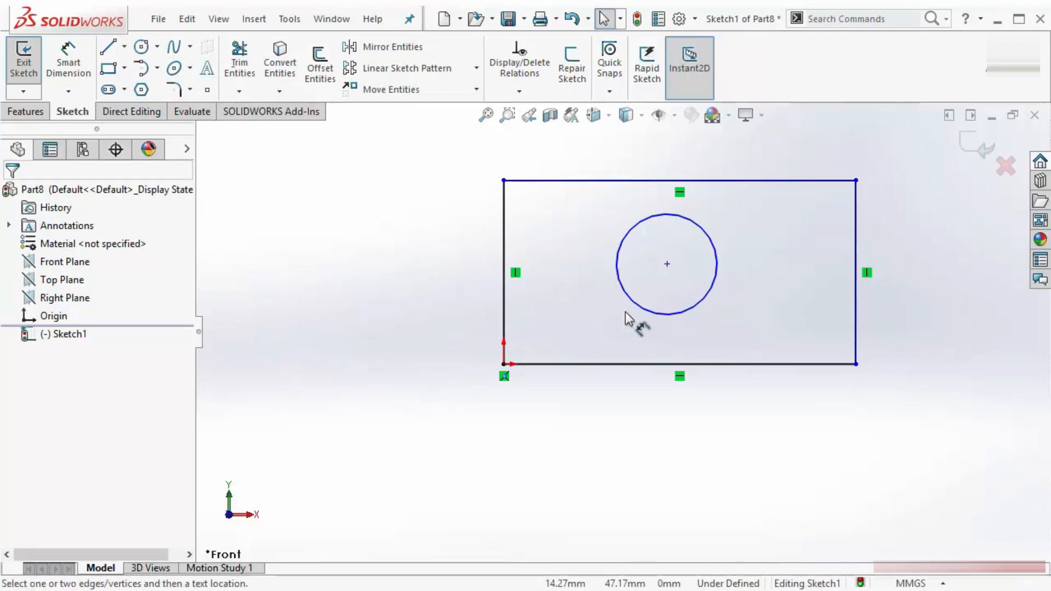
left_click(622, 368)
left_click(646, 446)
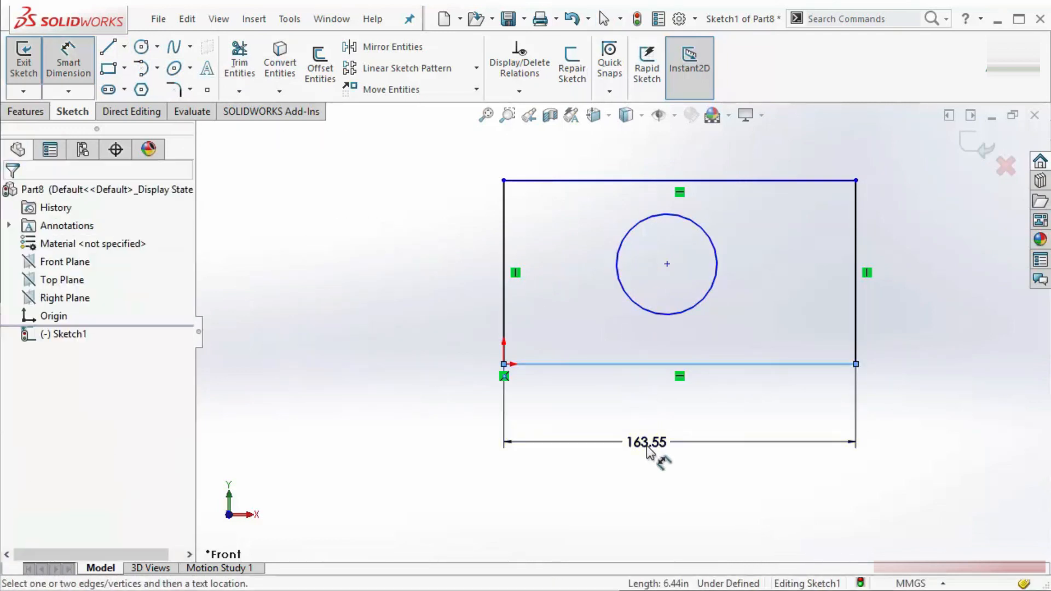
type("150")
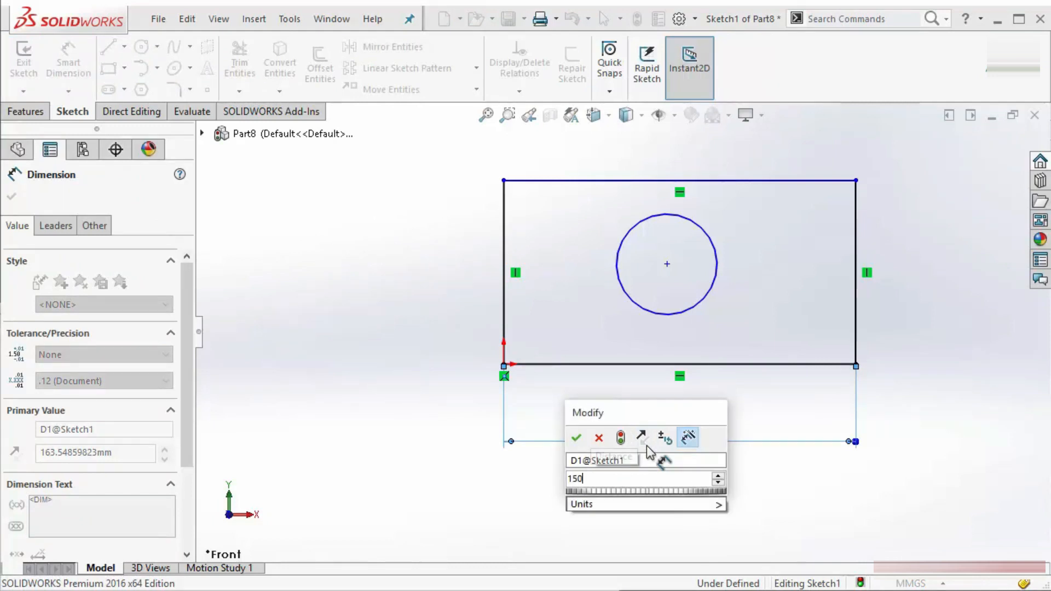
key("Return")
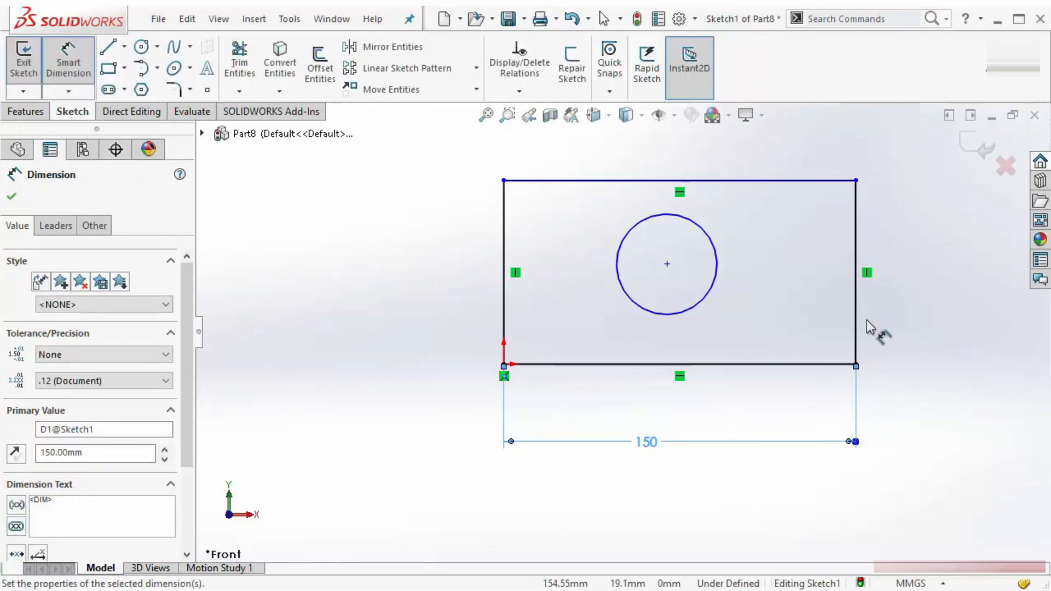
Dimension the rectangle's right vertical edge and set its length to 80 mm.
left_click(885, 320)
left_click(938, 298)
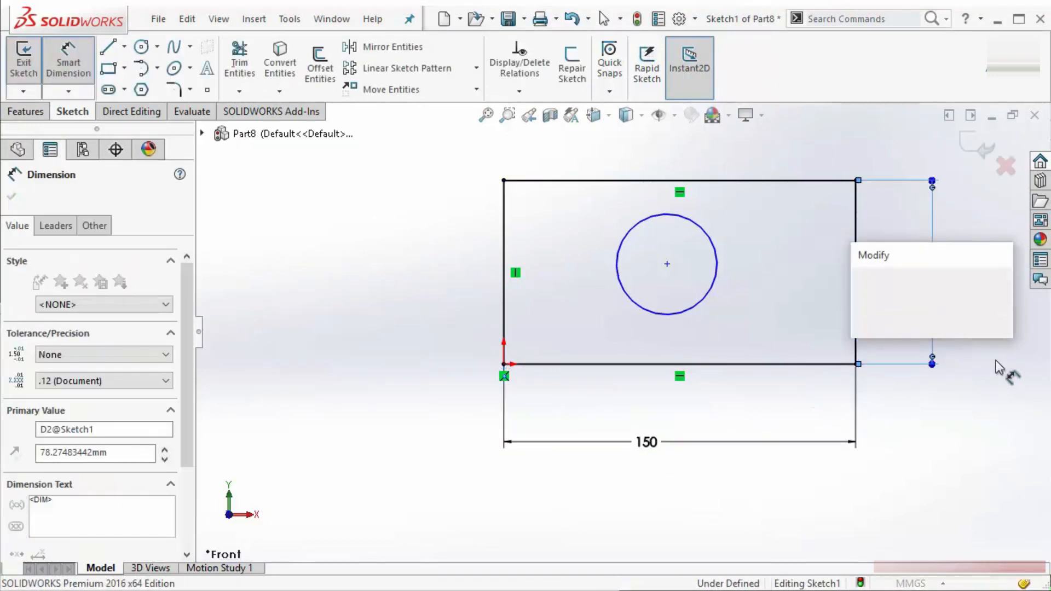
type("80")
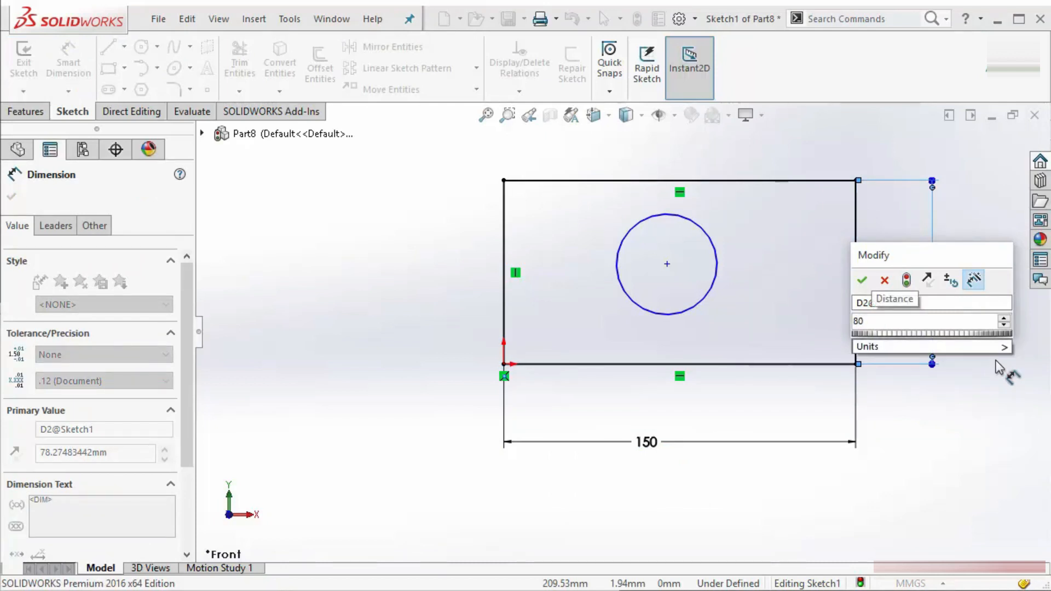
key("Return")
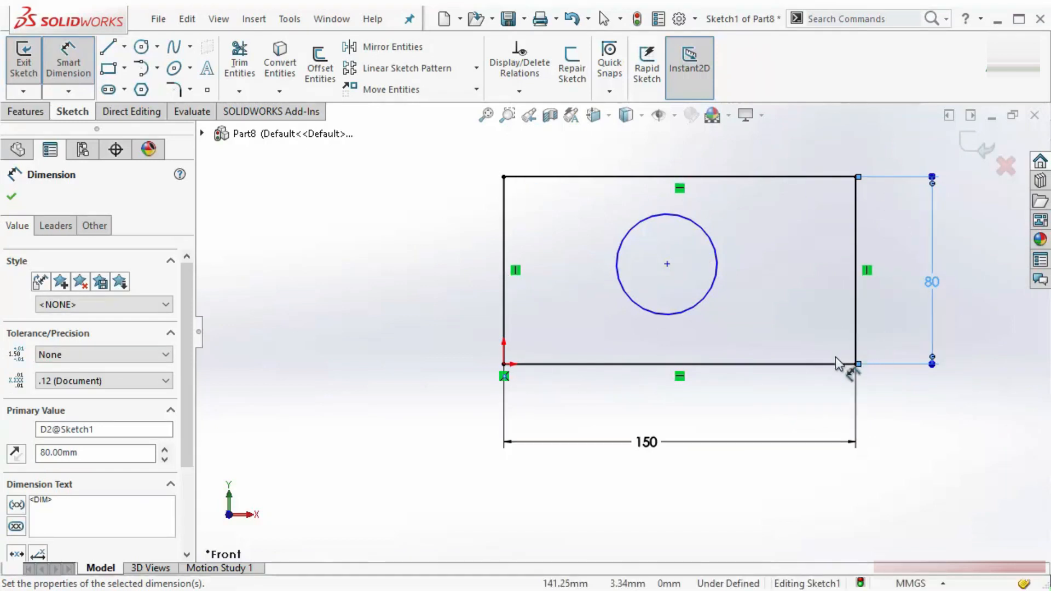
Dimension the horizontal distance from the rectangle's left edge to the circle's center and set it to 150/2 mm.
left_click(689, 323)
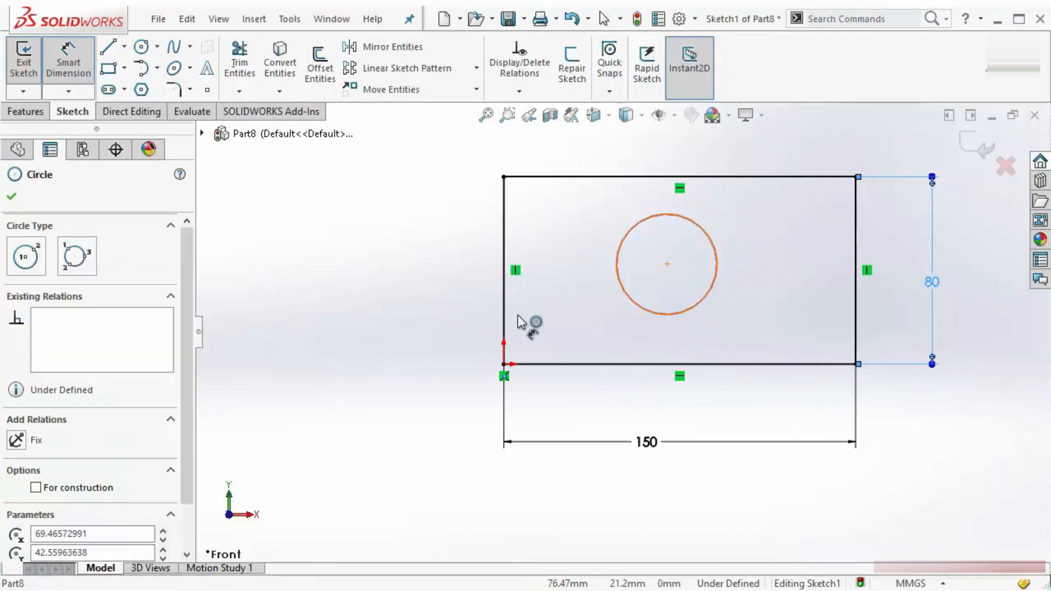
left_click(504, 323)
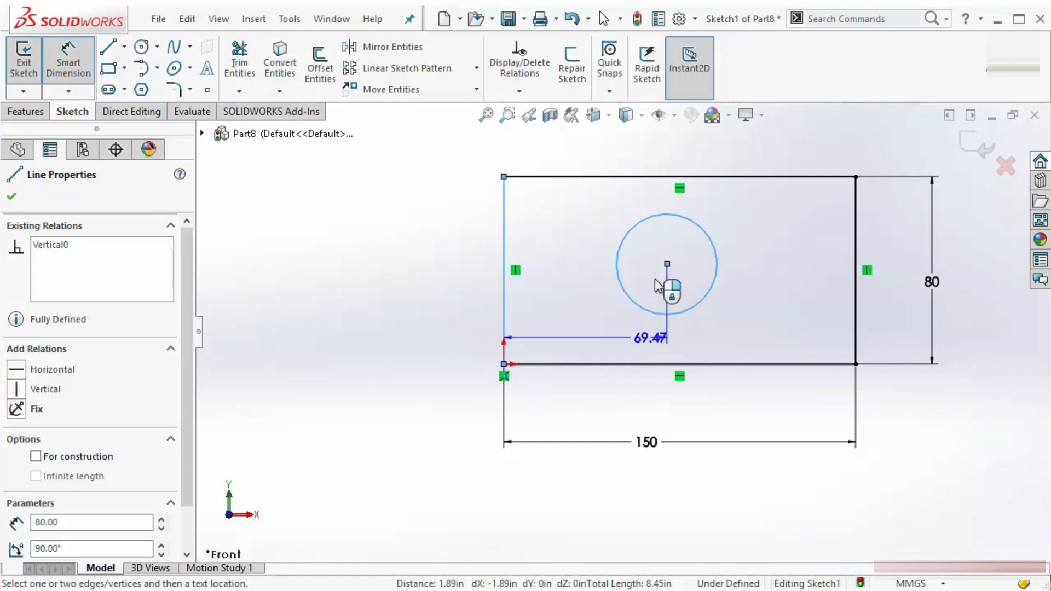
left_click(604, 418)
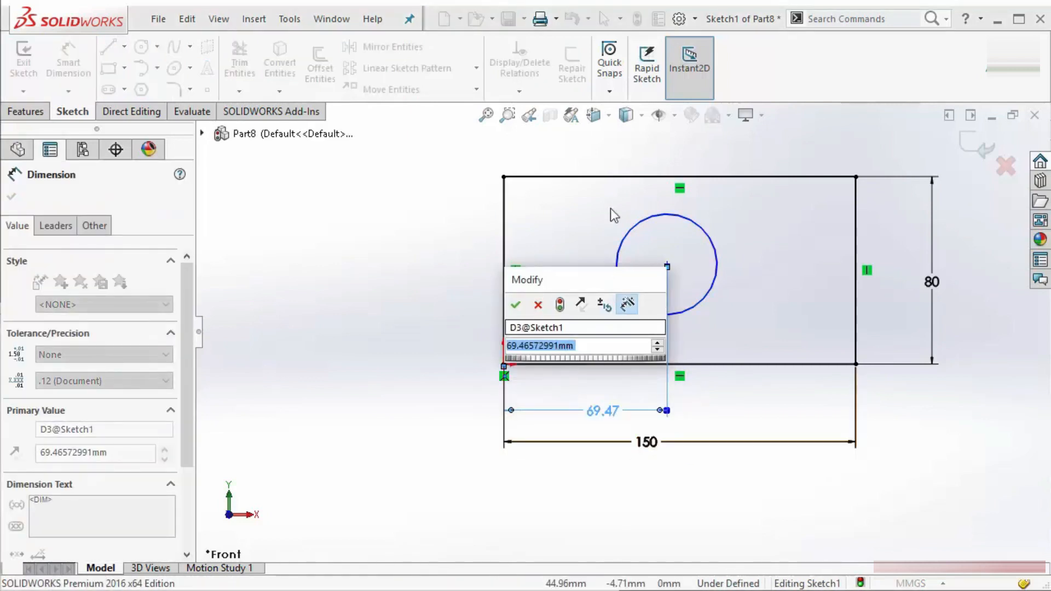
type("150/2")
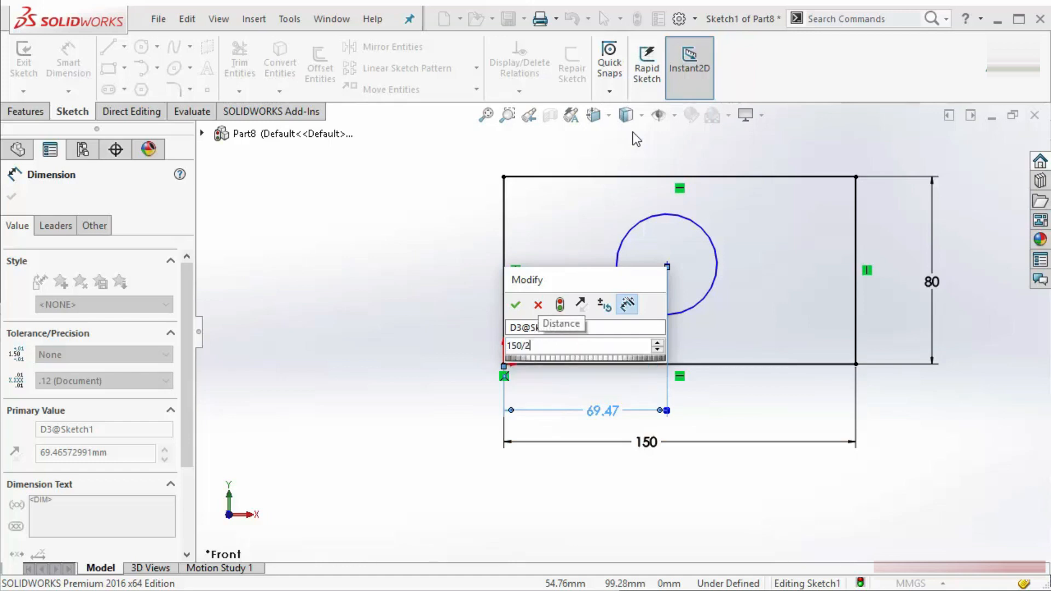
key("Return")
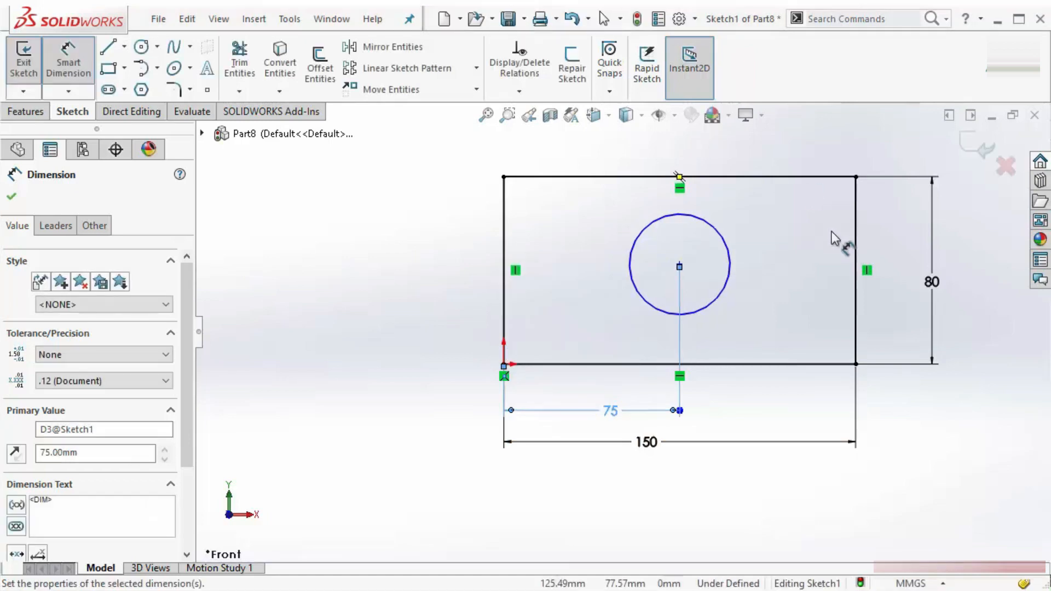
Dimension the vertical distance from the rectangle's lower edge to the circle's center and set it to 40 mm.
left_click(757, 364)
left_click(720, 302)
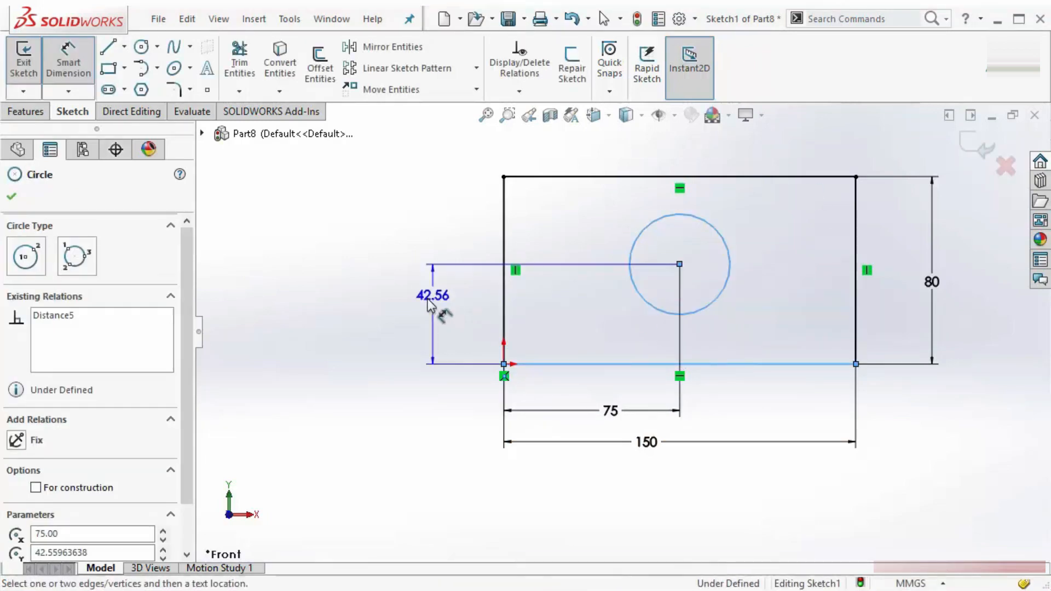
left_click(427, 300)
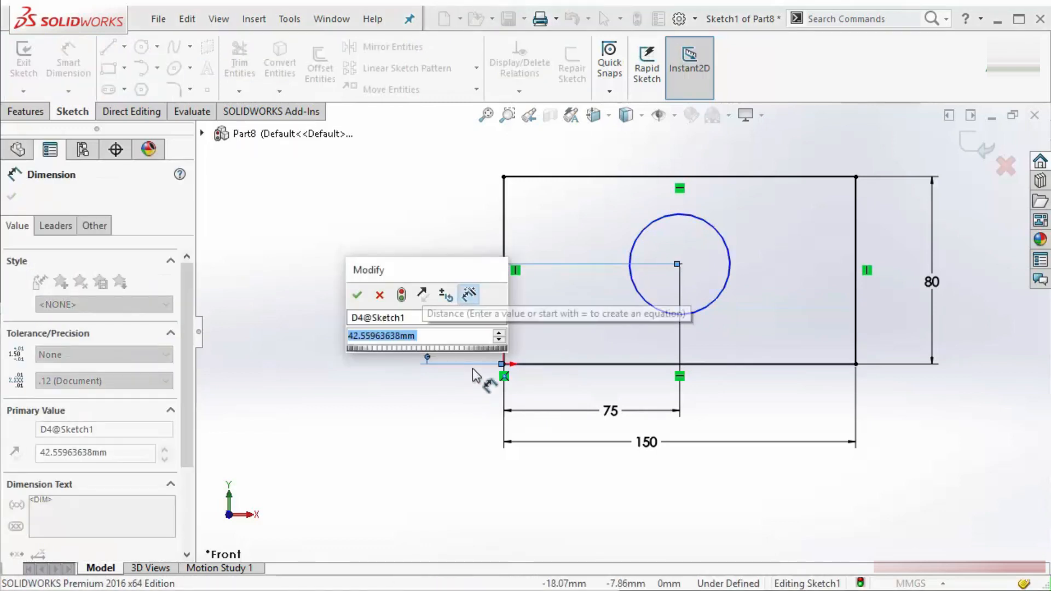
type("40")
key("Return")
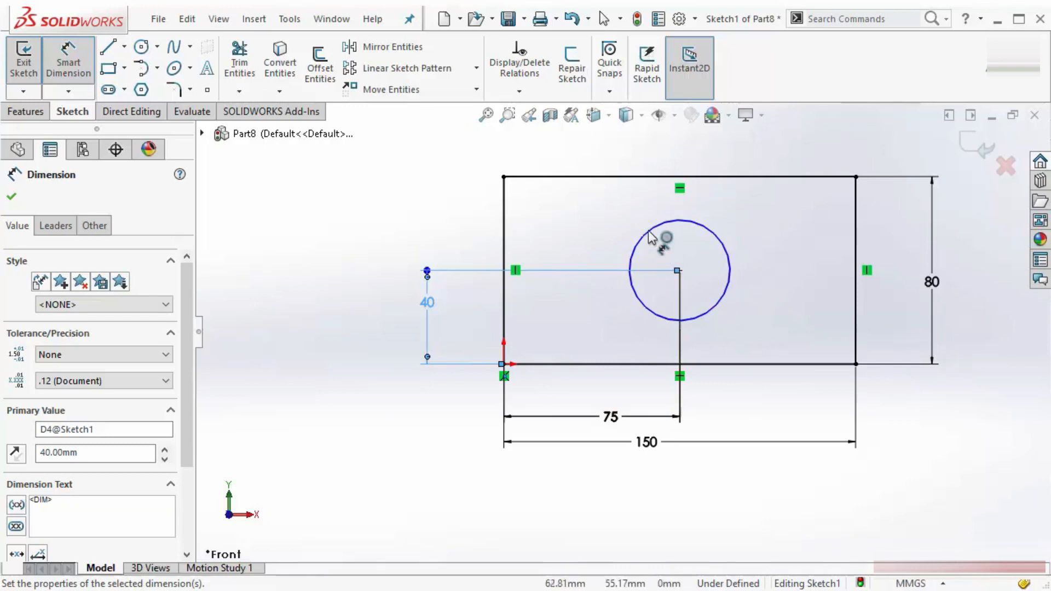
Dimension the circle's diameter and set it to 35 mm.
left_click(668, 222)
left_click(482, 197)
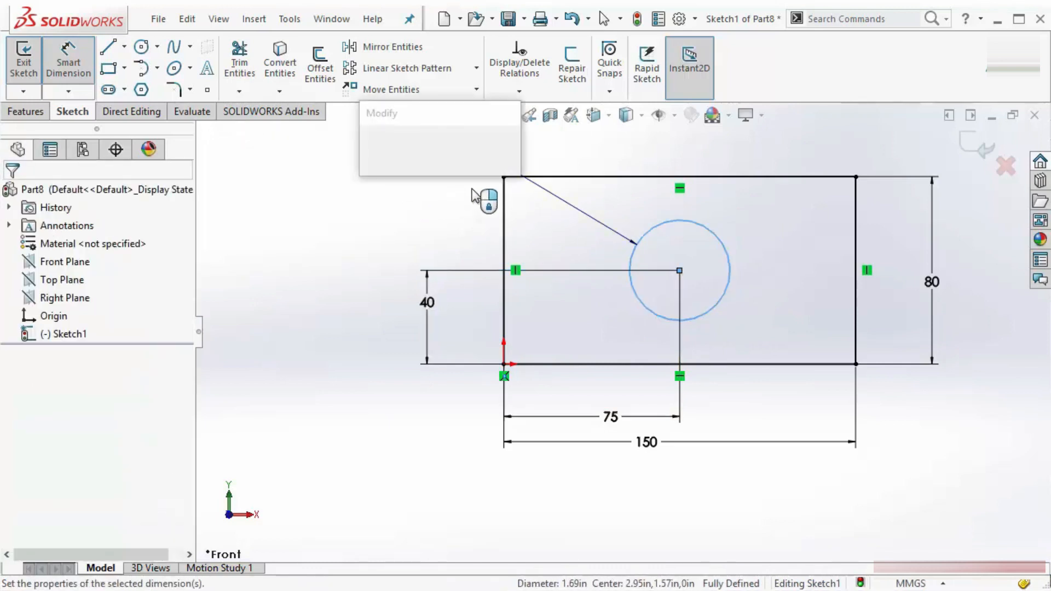
type("35")
key("Return")
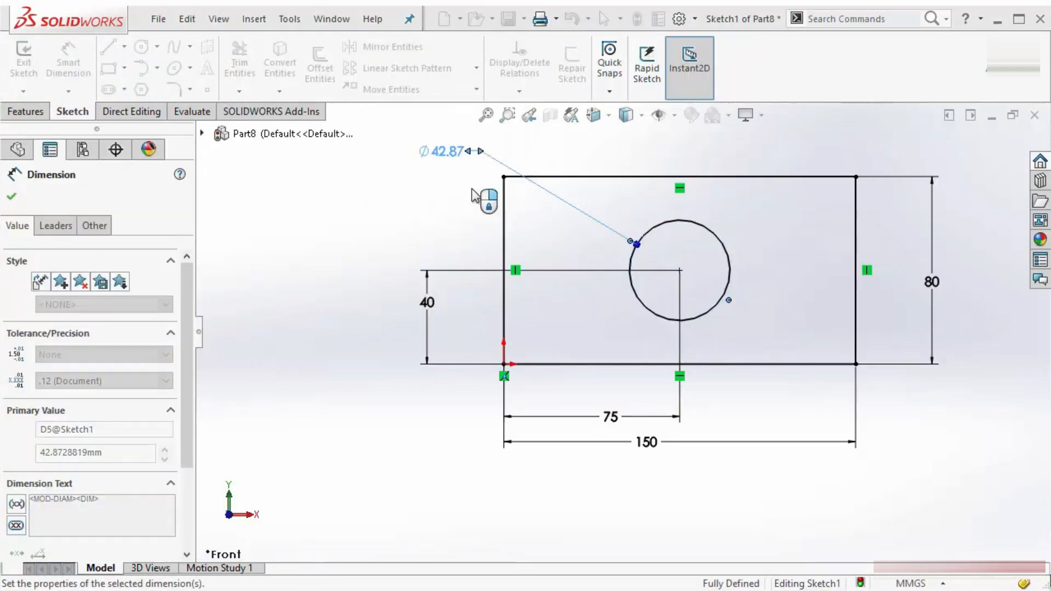
scroll(645, 222, "up", 3)
scroll(758, 223, "down", 3)
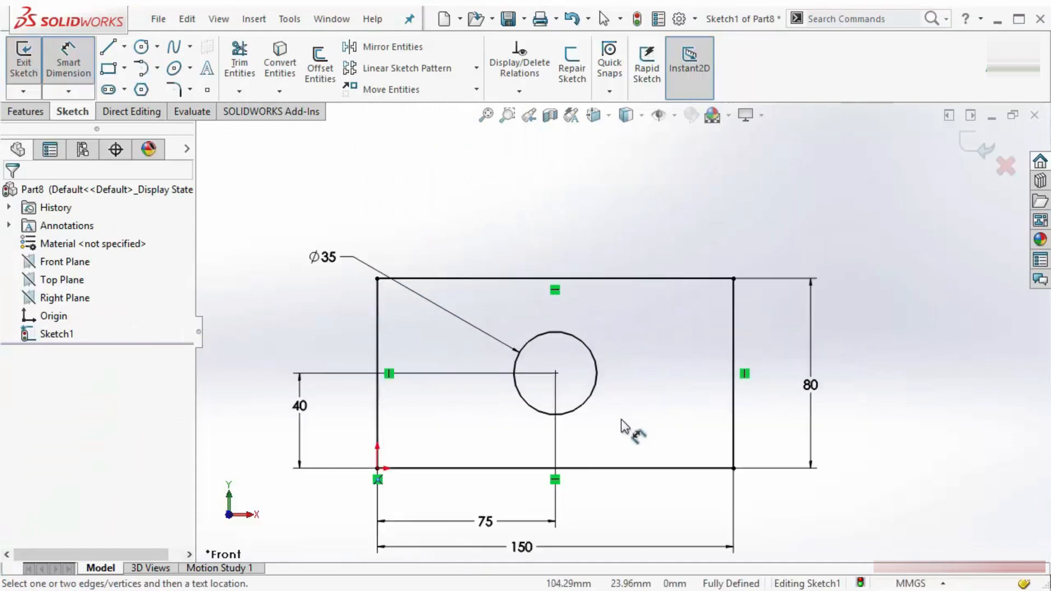
scroll(501, 451, "up", 1)
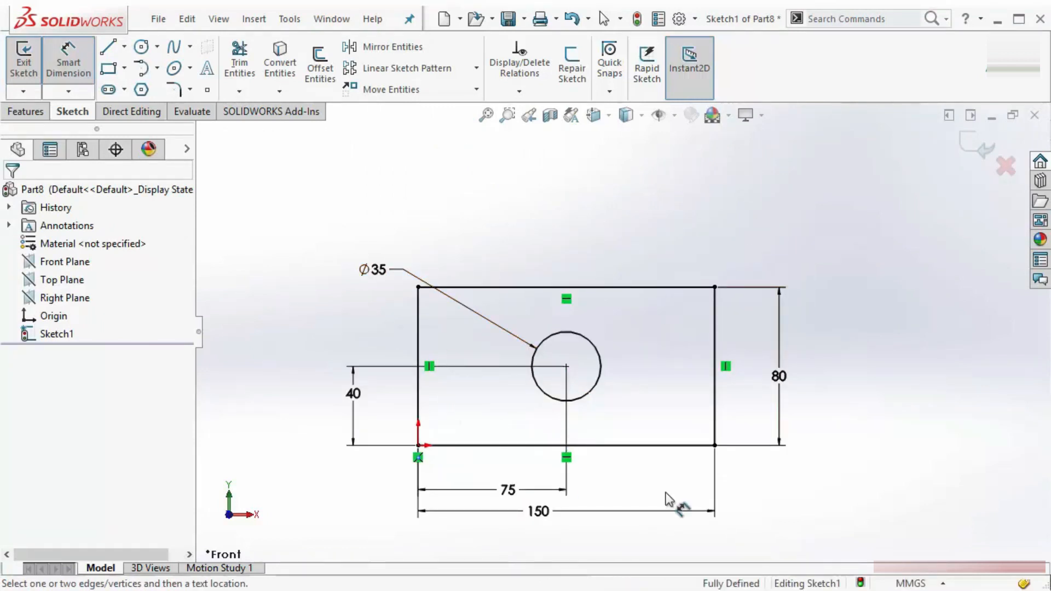
Change the rectangle's height to 150 mm and its width to 225 mm.
double_click(779, 375)
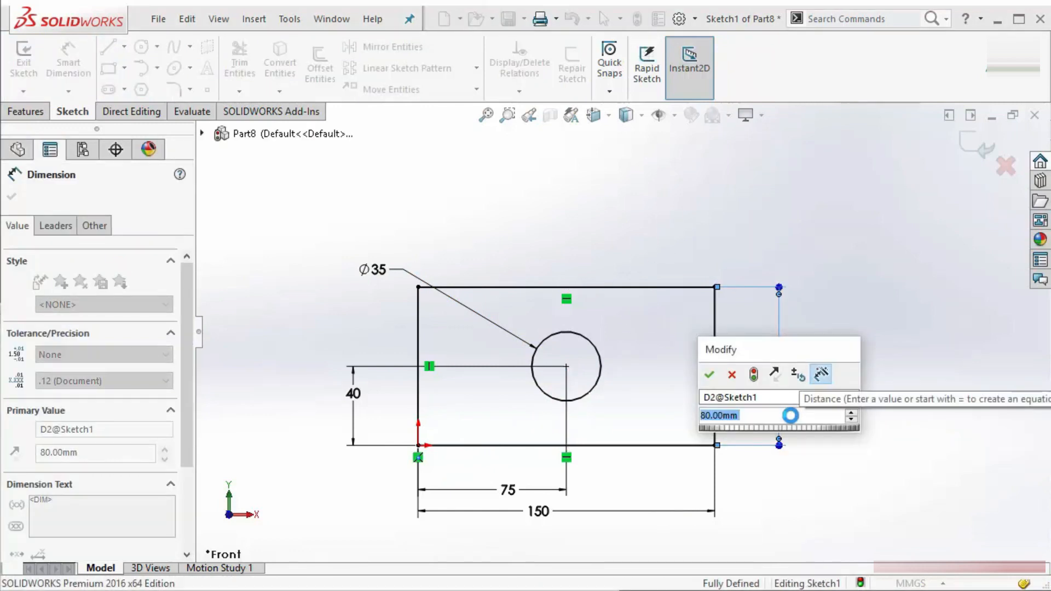
type("80")
key("Return")
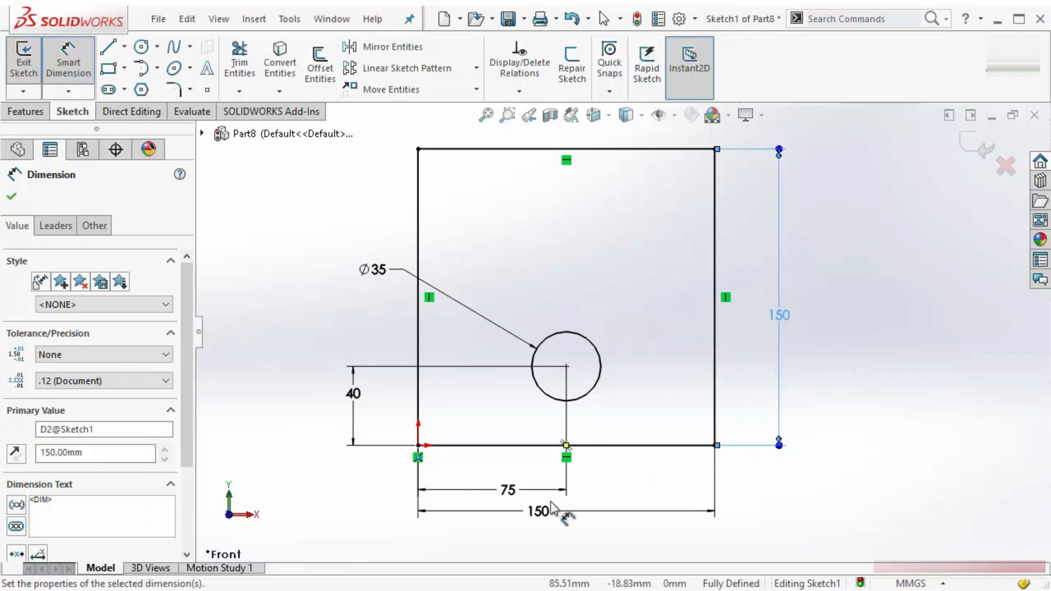
left_click(535, 510)
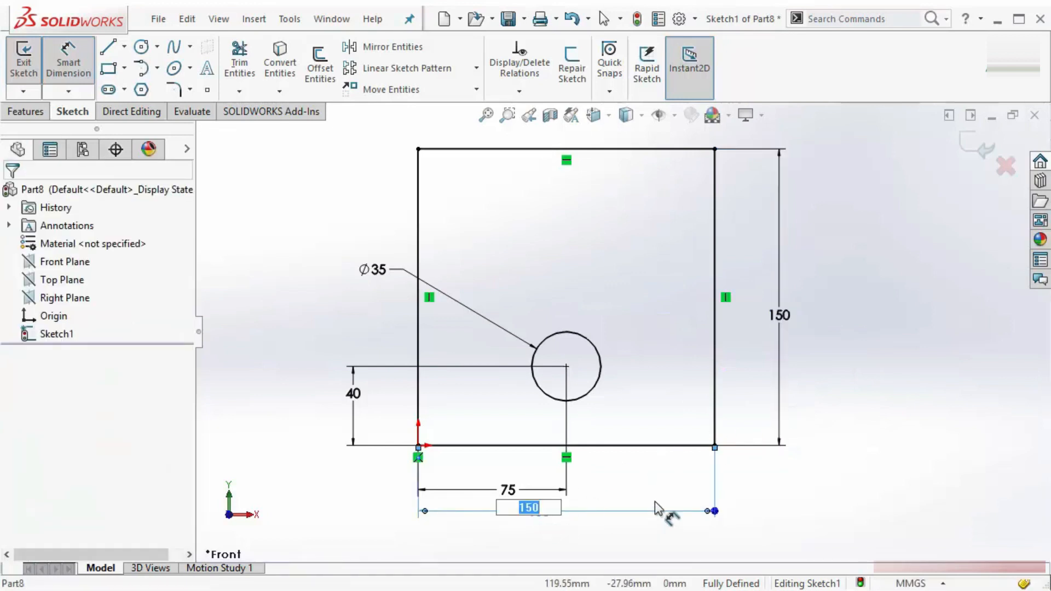
key("Return")
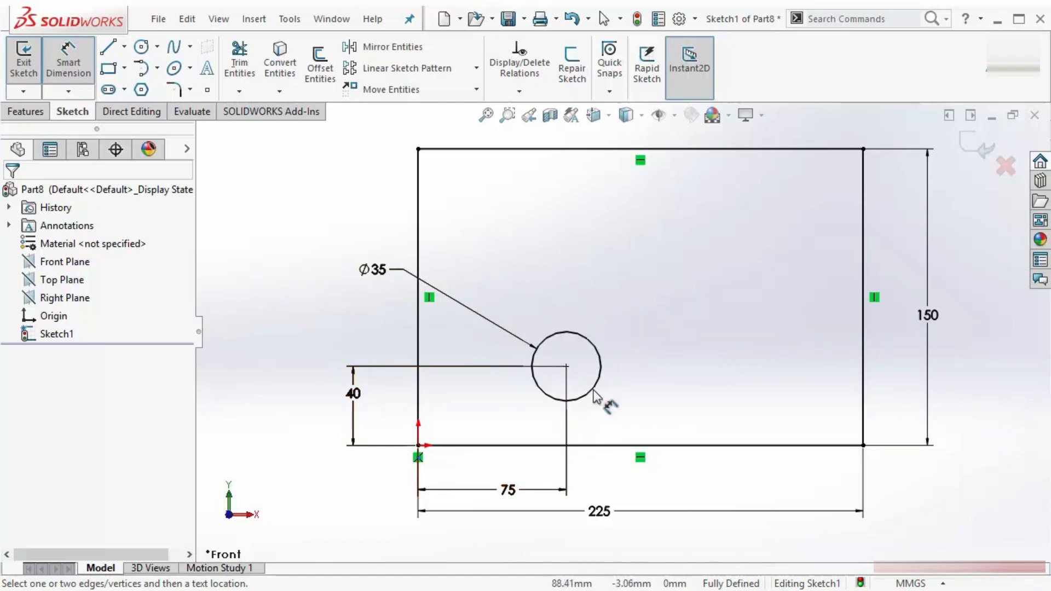
Delete the 75 mm horizontal and 40 mm vertical dimensions that locate the circle's center.
double_click(508, 491)
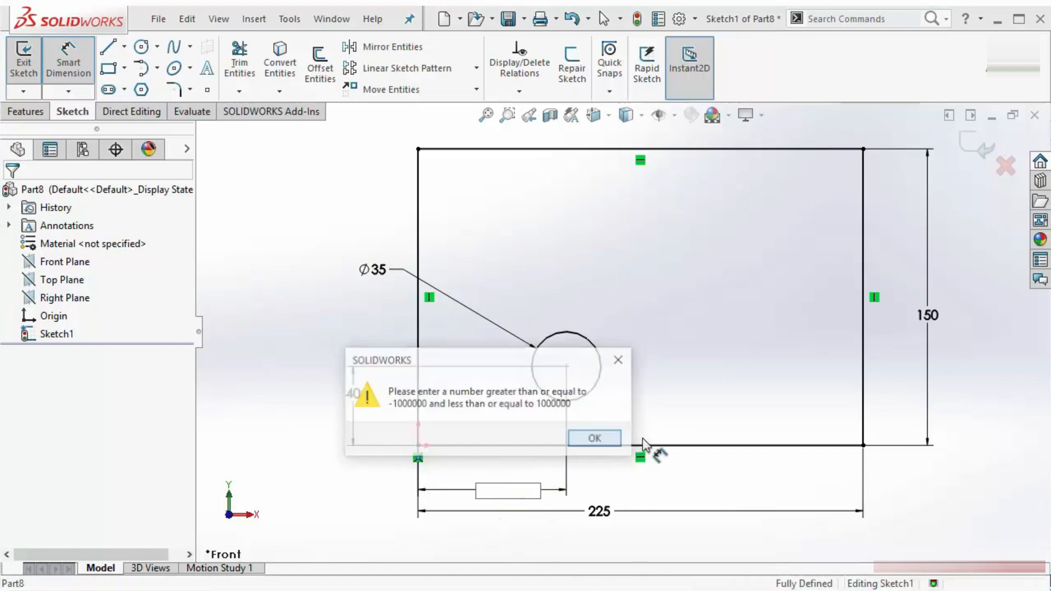
left_click(596, 438)
left_click(564, 491)
key("Delete")
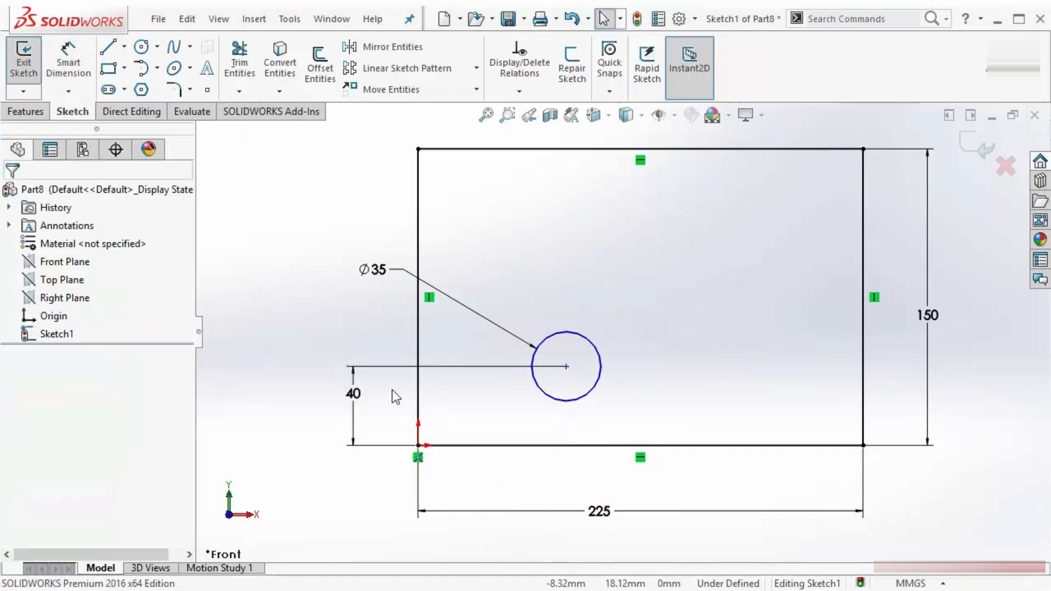
left_click(361, 371)
key("Delete")
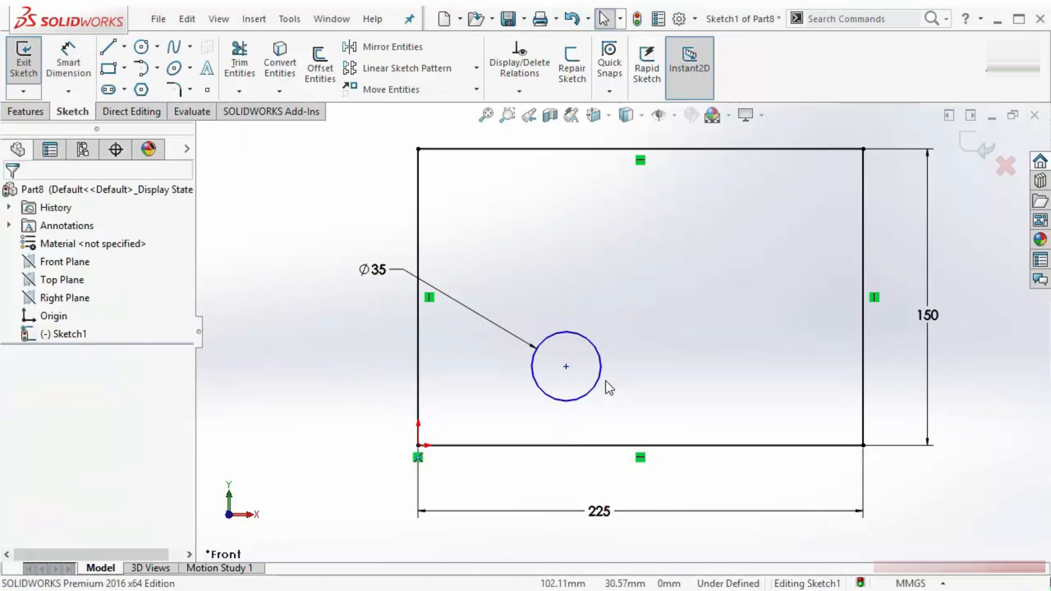
Move the circle up and to the right, and add a Vertical relation between its center and the lower edge's midpoint.
left_click_drag(563, 366, 744, 264)
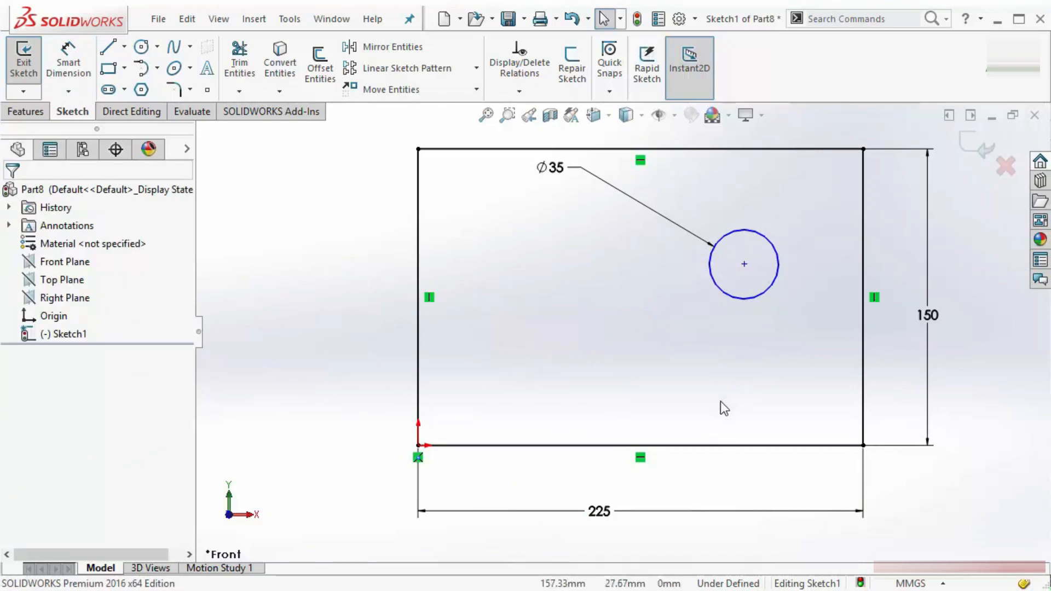
left_click(639, 445)
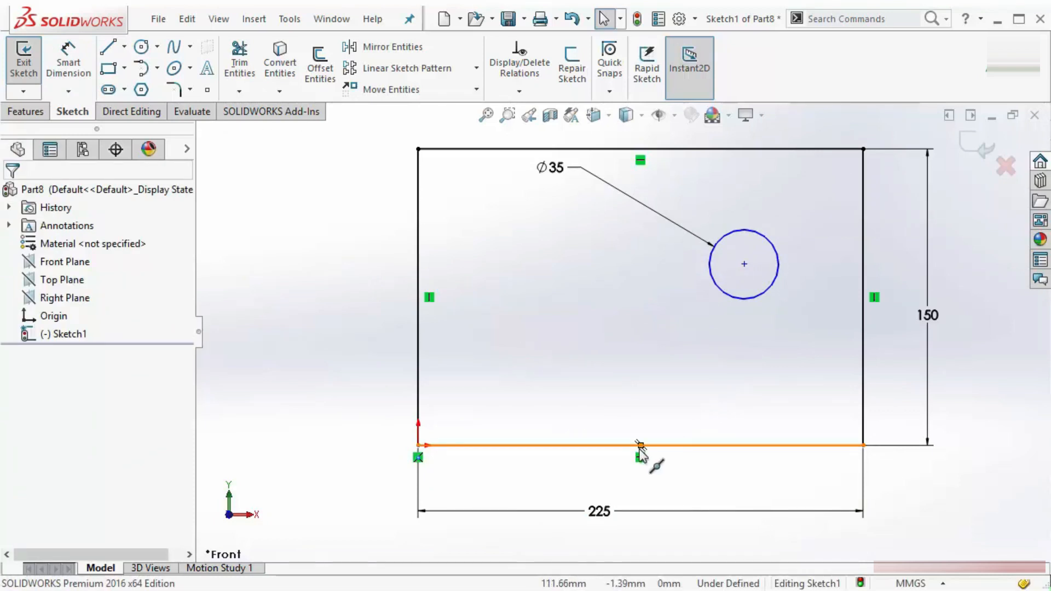
left_click(700, 389)
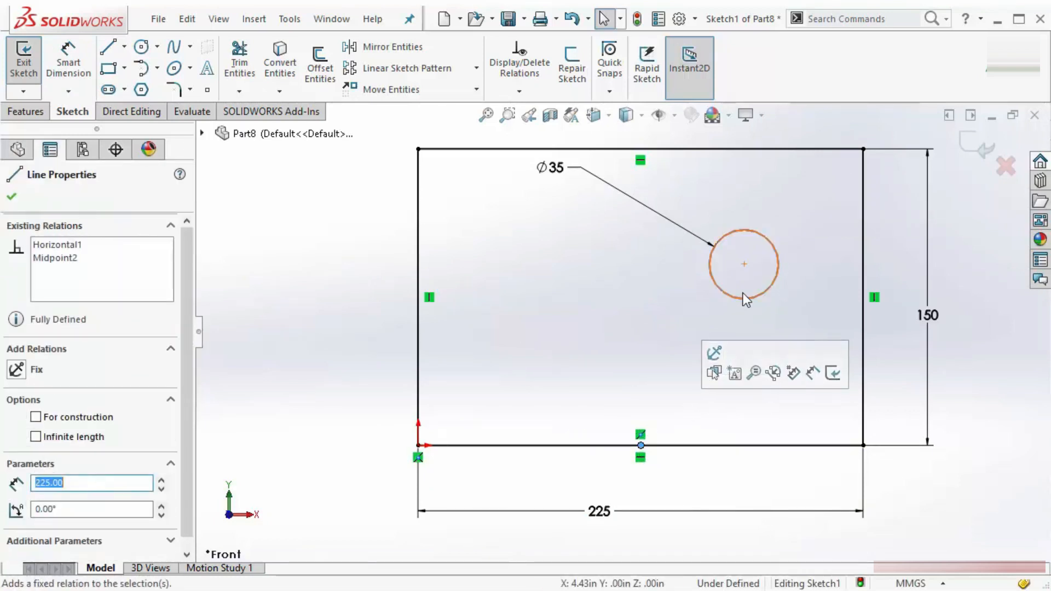
left_click(744, 264, "ctrl")
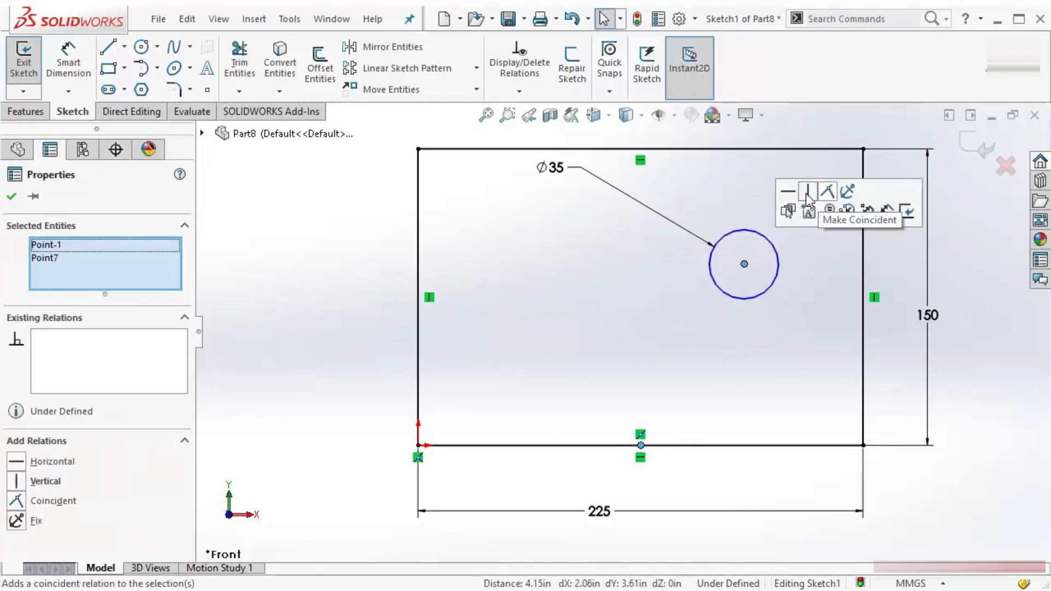
left_click(807, 195)
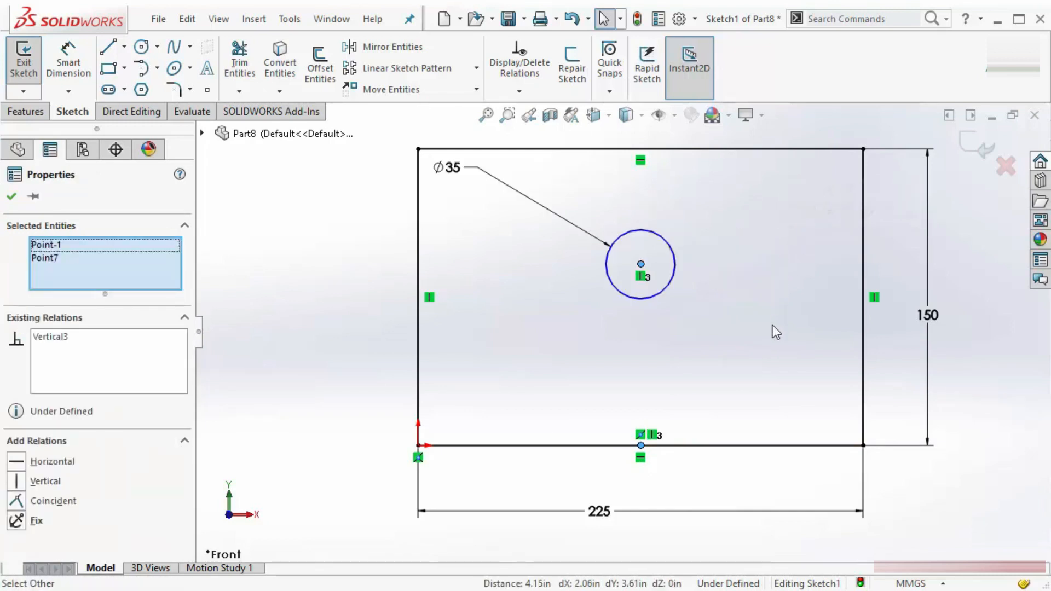
left_click(771, 324)
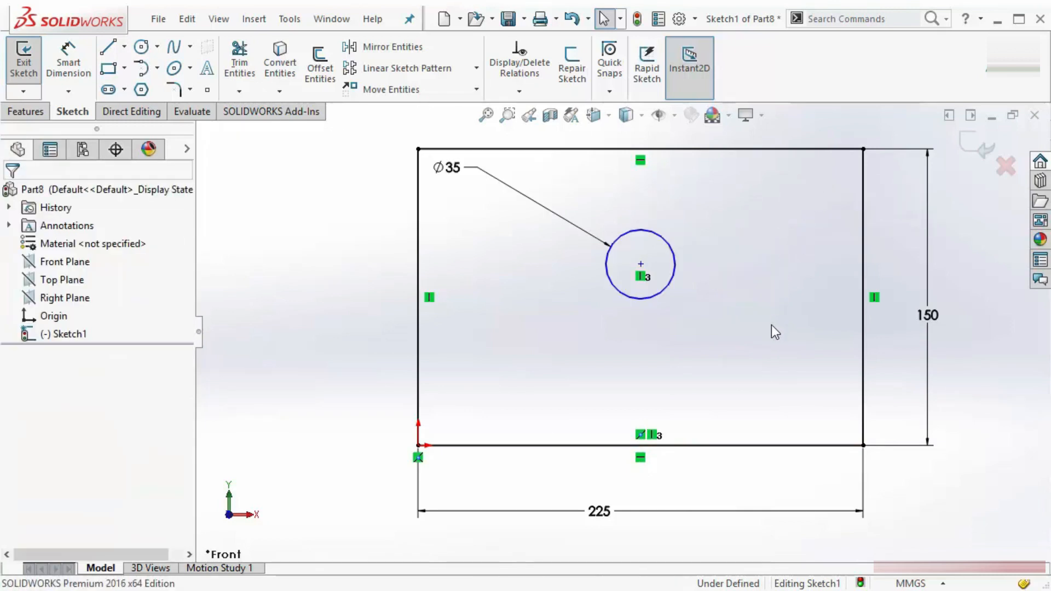
Add a Horizontal relation between the right edge's midpoint and the circle's center.
left_click(864, 305)
left_click(641, 265)
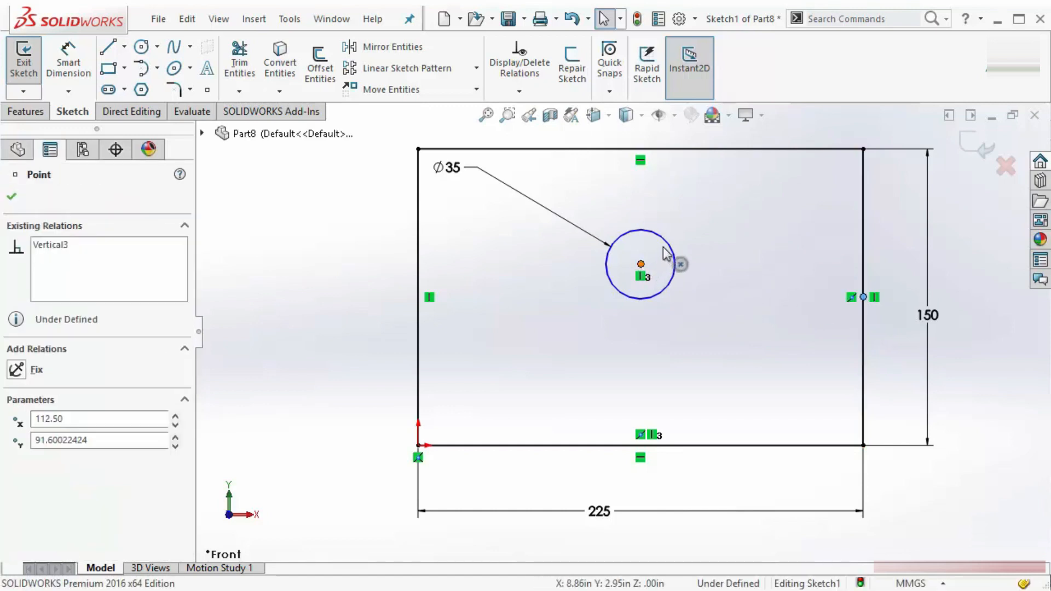
left_click(684, 198)
left_click(738, 303)
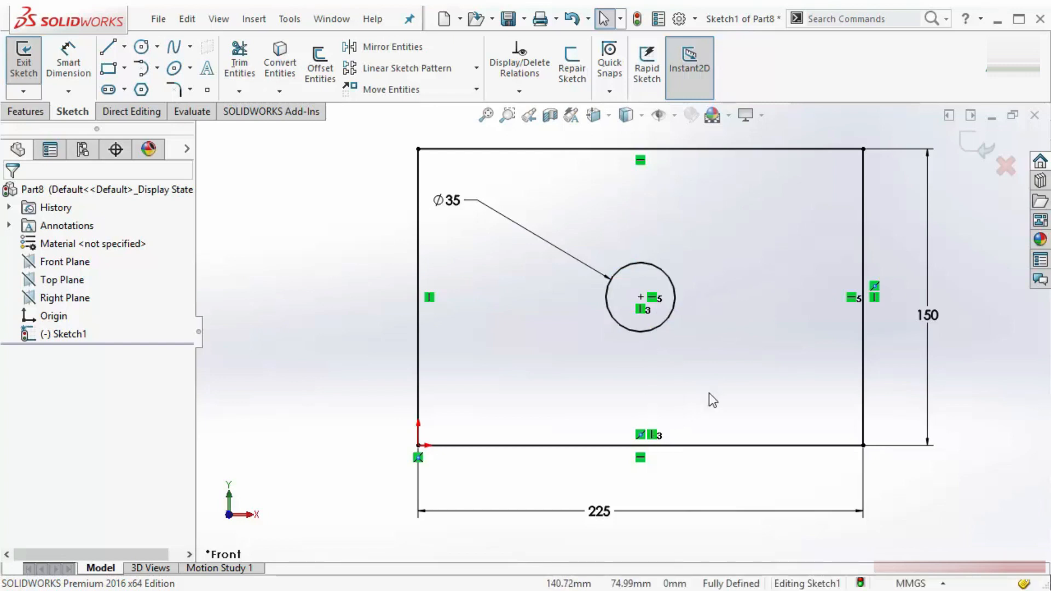
Set the rectangle's width to 150 mm and its height to 80 mm.
double_click(602, 512)
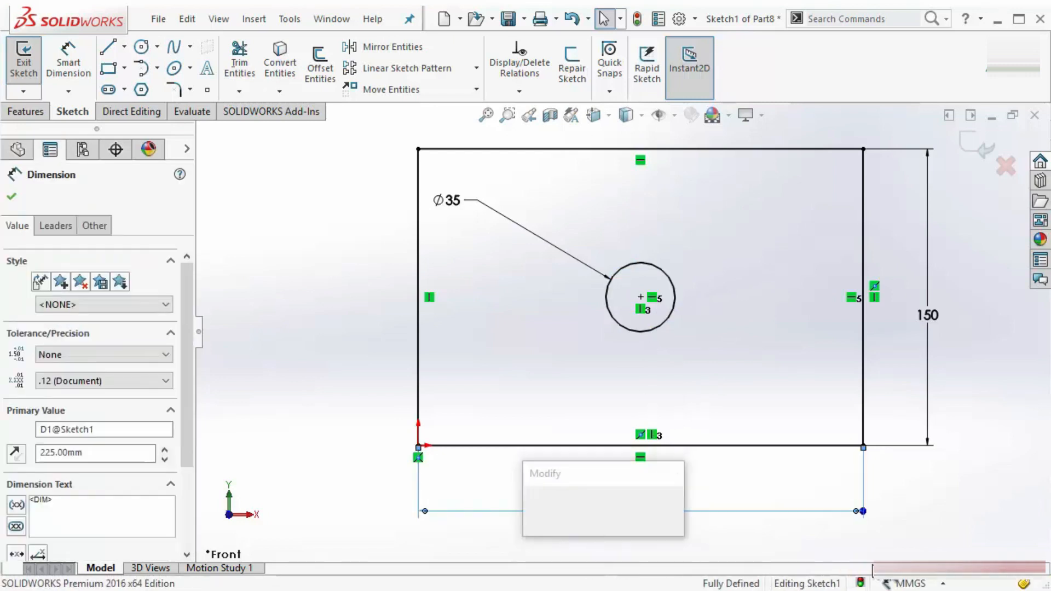
type("150")
key("Return")
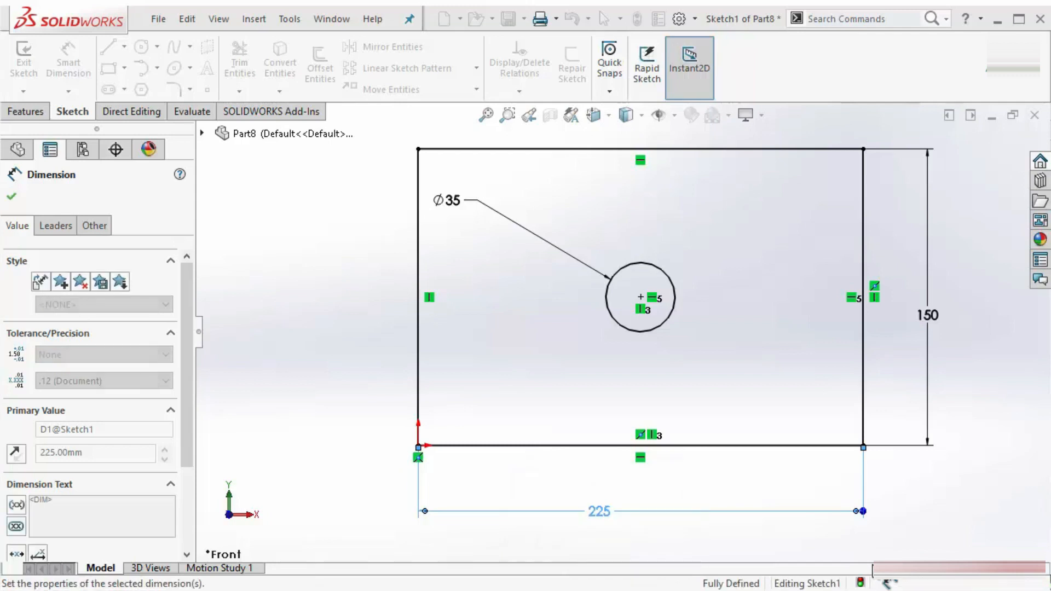
double_click(778, 315)
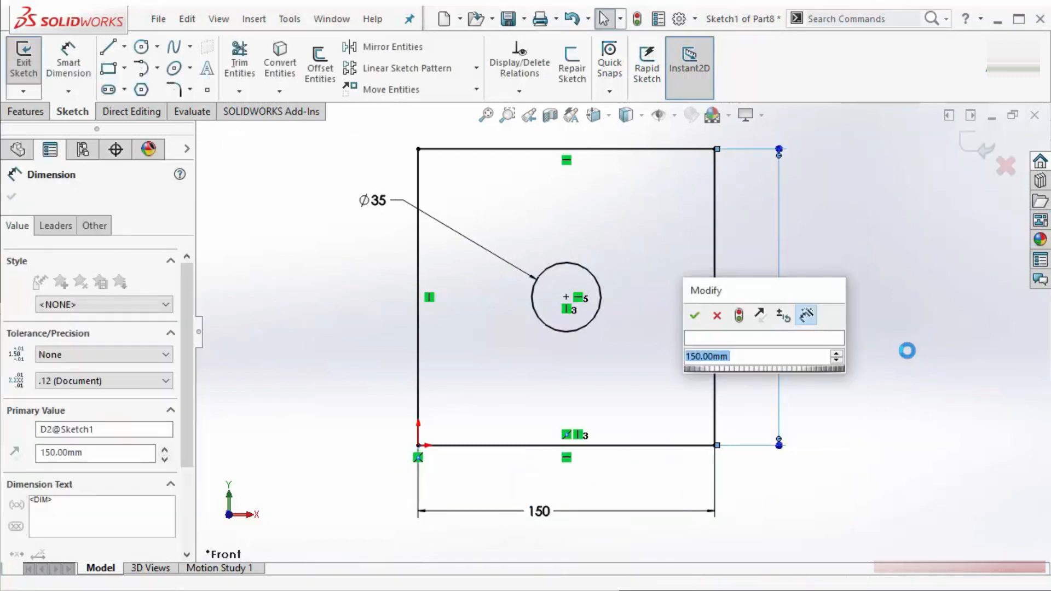
type("80")
key("Return")
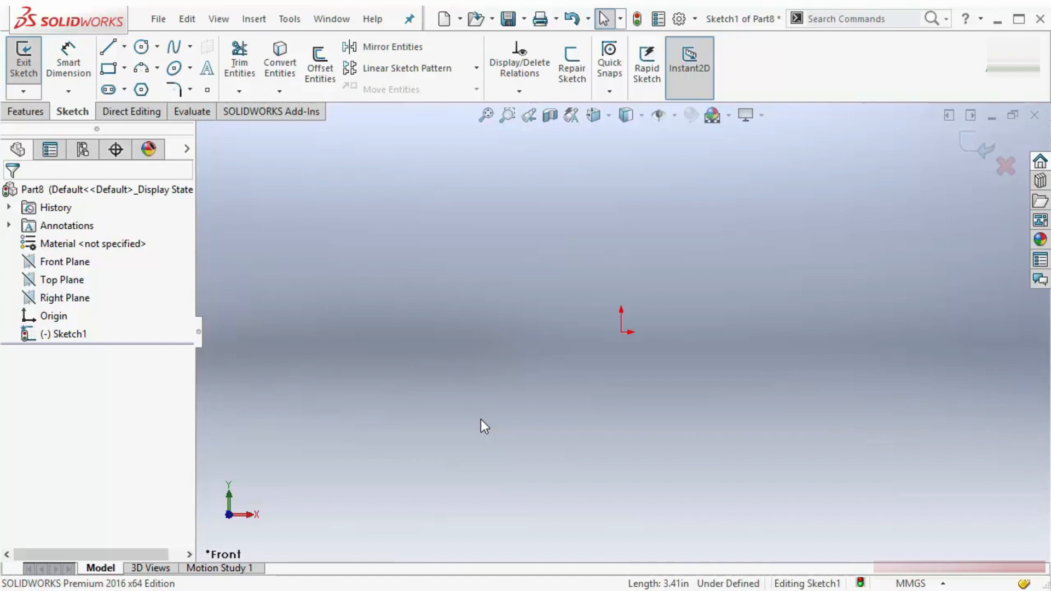
Sketch a vertical line about 85 mm long to the left of the origin, starting level with it and running downward.
key("s")
left_click(469, 373)
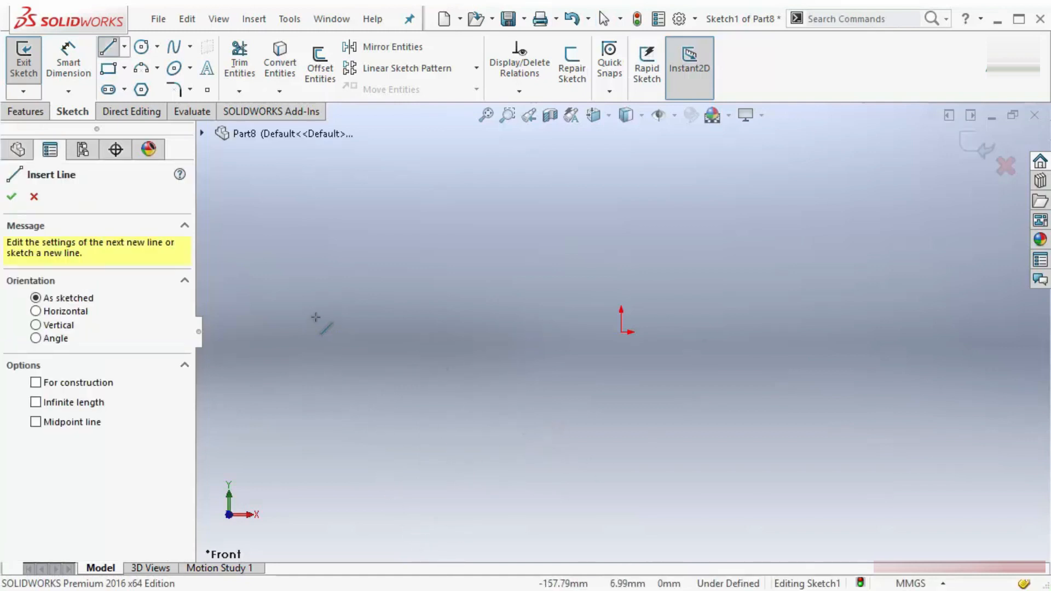
mouse_move(341, 330)
left_mouse_down()
mouse_move(410, 261)
mouse_move(431, 210)
mouse_move(508, 255)
mouse_move(522, 279)
mouse_move(484, 429)
mouse_move(342, 497)
left_mouse_up()
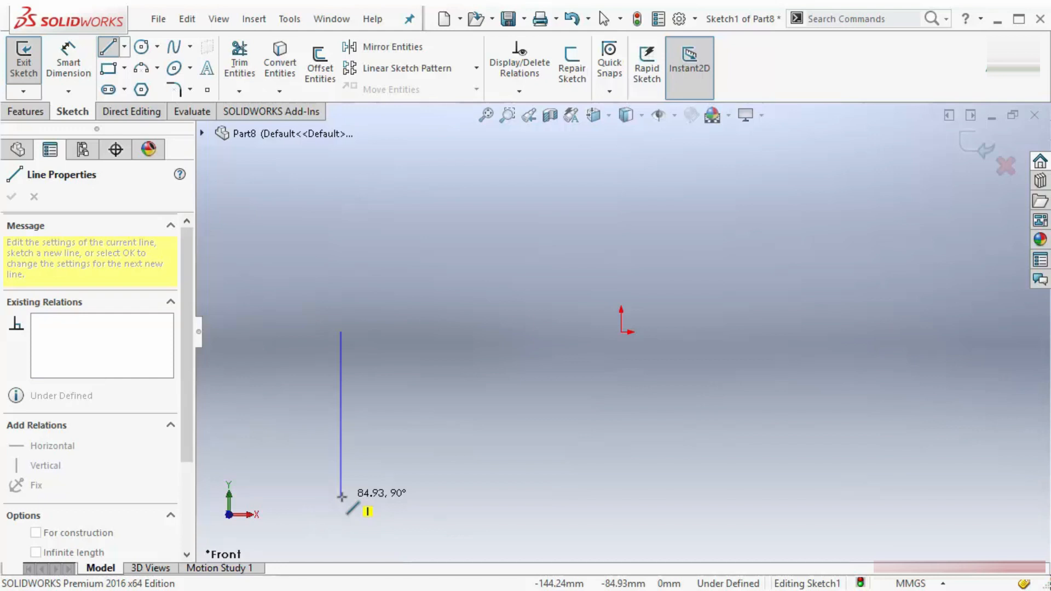
left_click(341, 497)
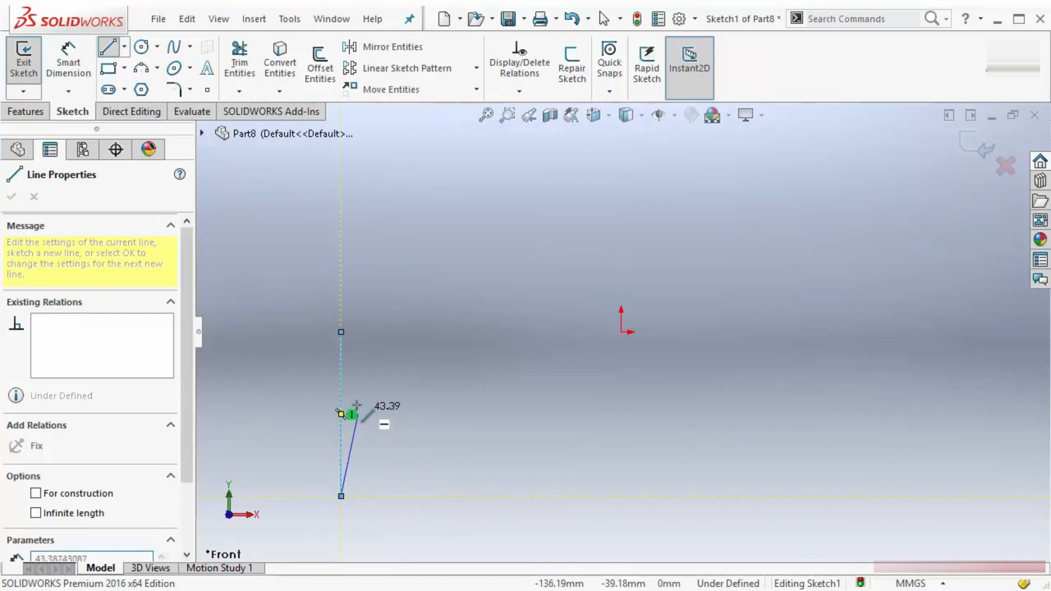
key("Escape")
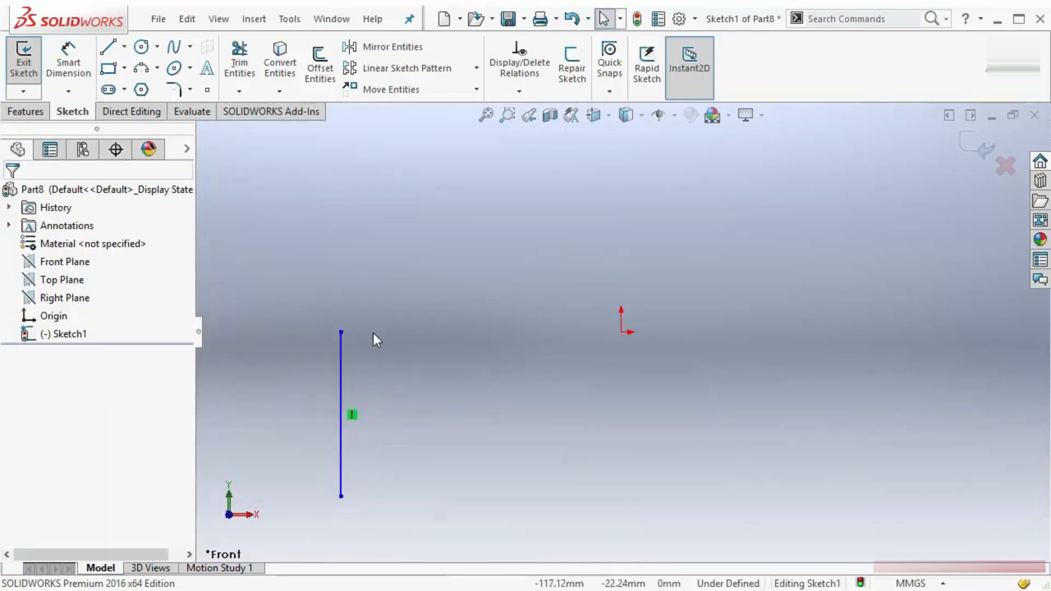
Sketch a separate horizontal line above and to the left of the origin, clear of the vertical line.
left_click(109, 48)
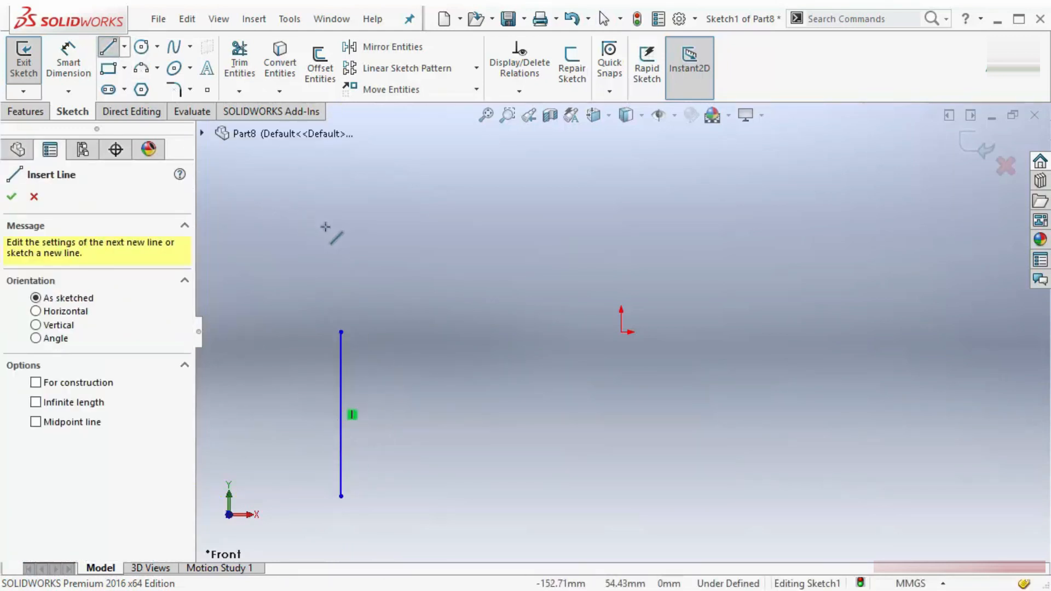
left_click(387, 240)
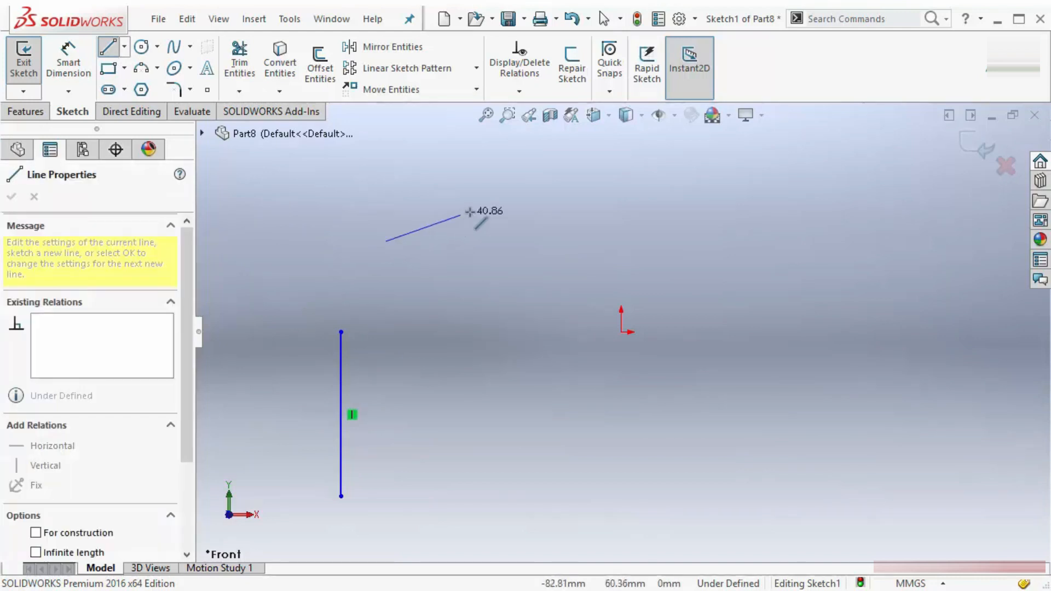
left_click(539, 246)
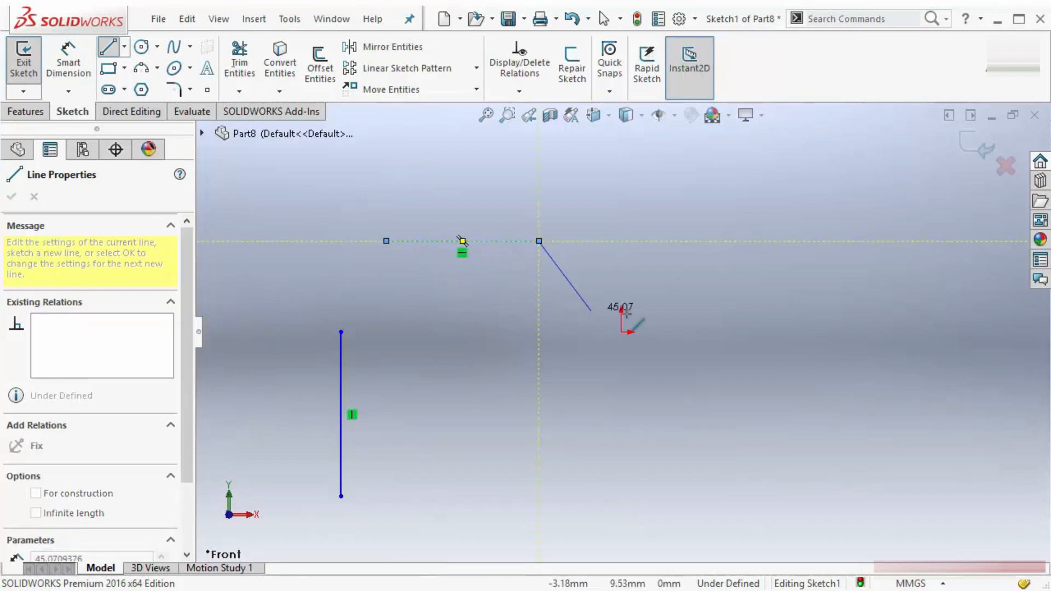
key("Escape")
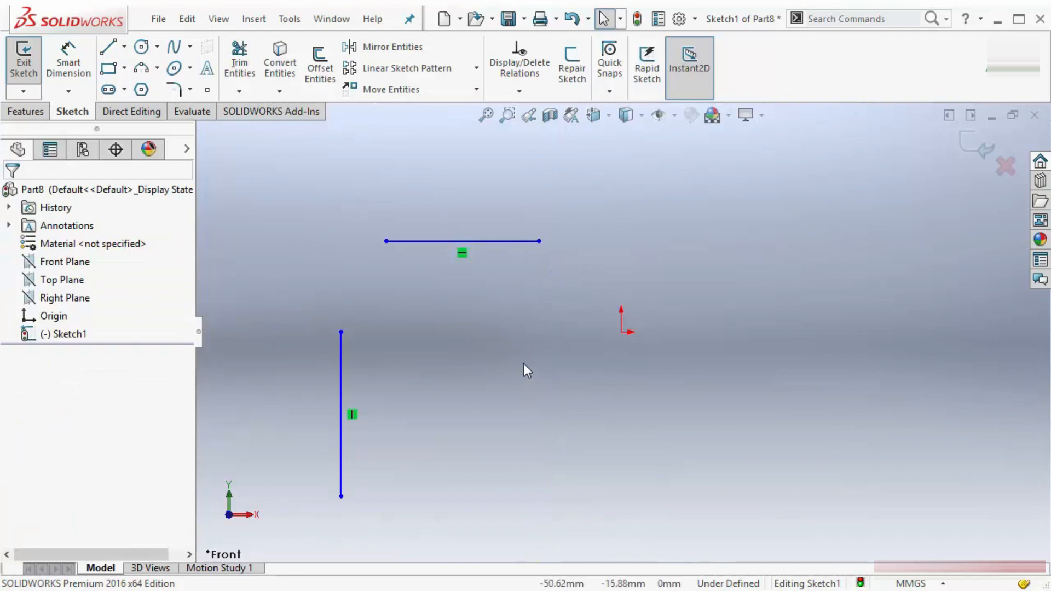
Sketch a single diagonal line below and to the right of the origin, rising toward the upper right.
left_click(108, 48)
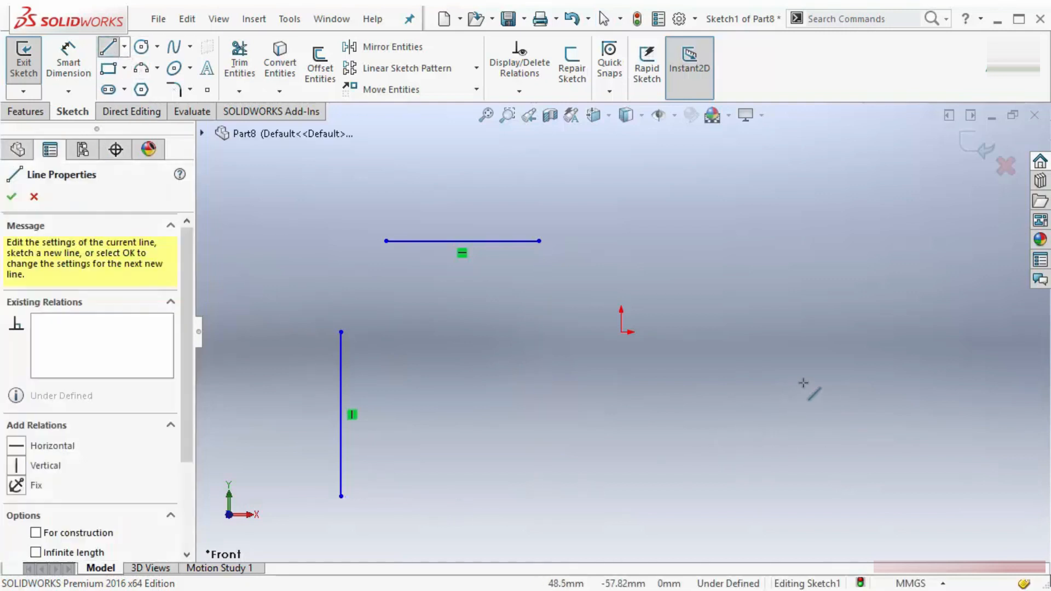
left_click(714, 444)
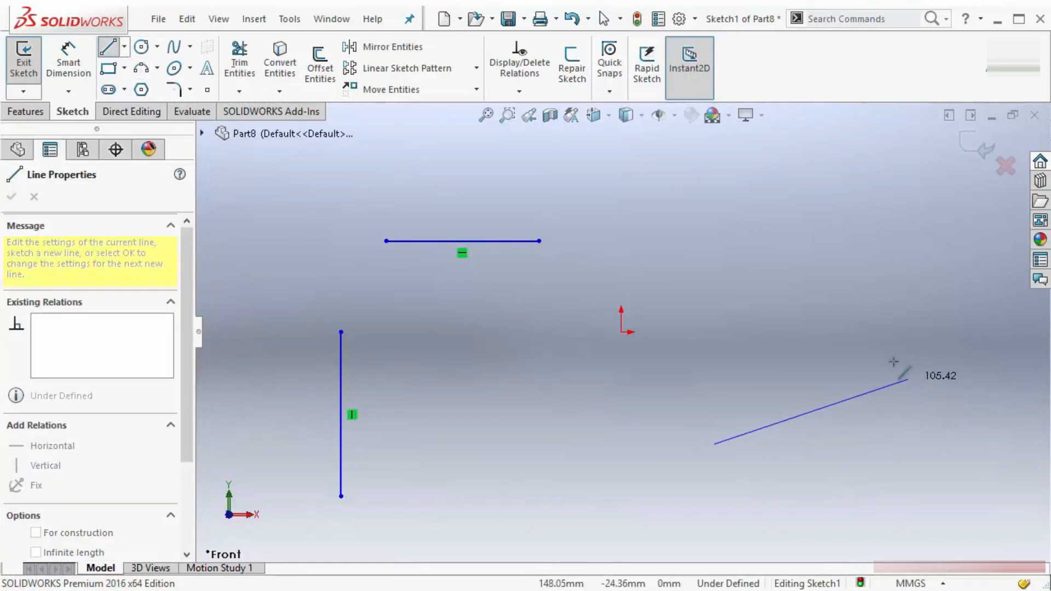
left_click(859, 323)
key("Escape")
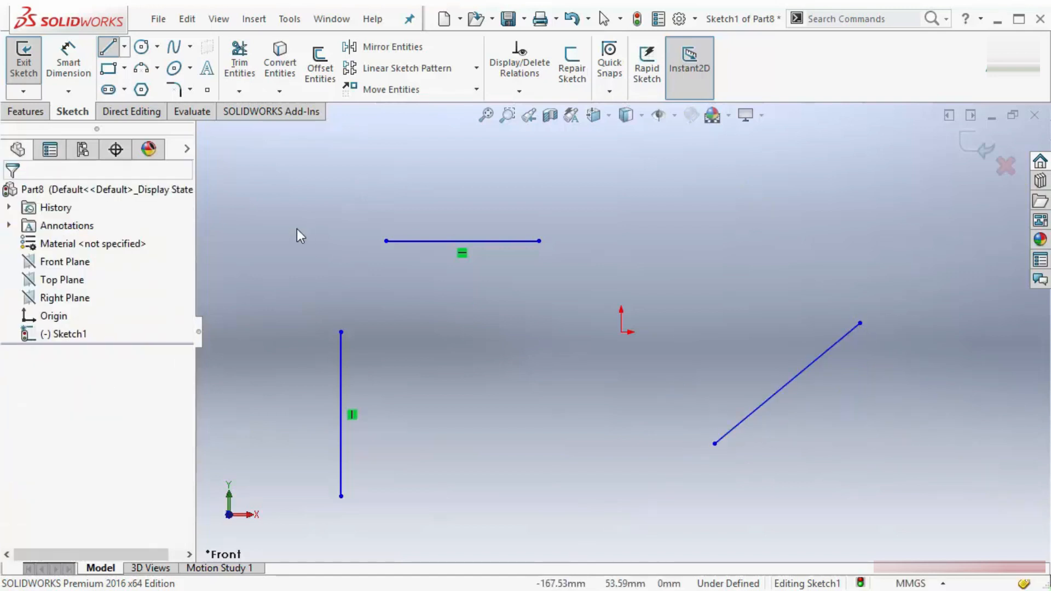
left_click(108, 50)
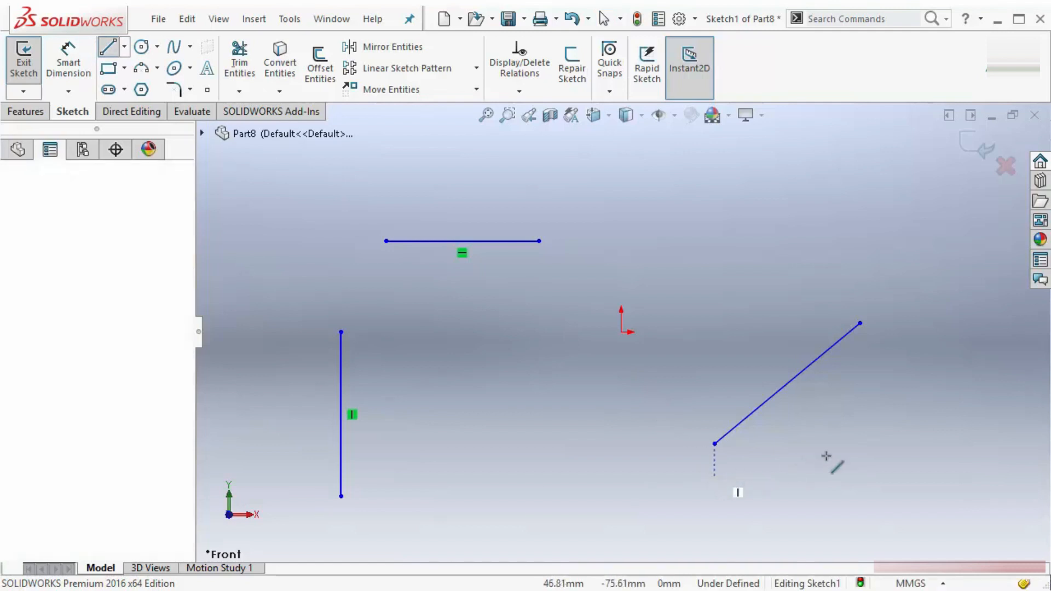
left_click(714, 477)
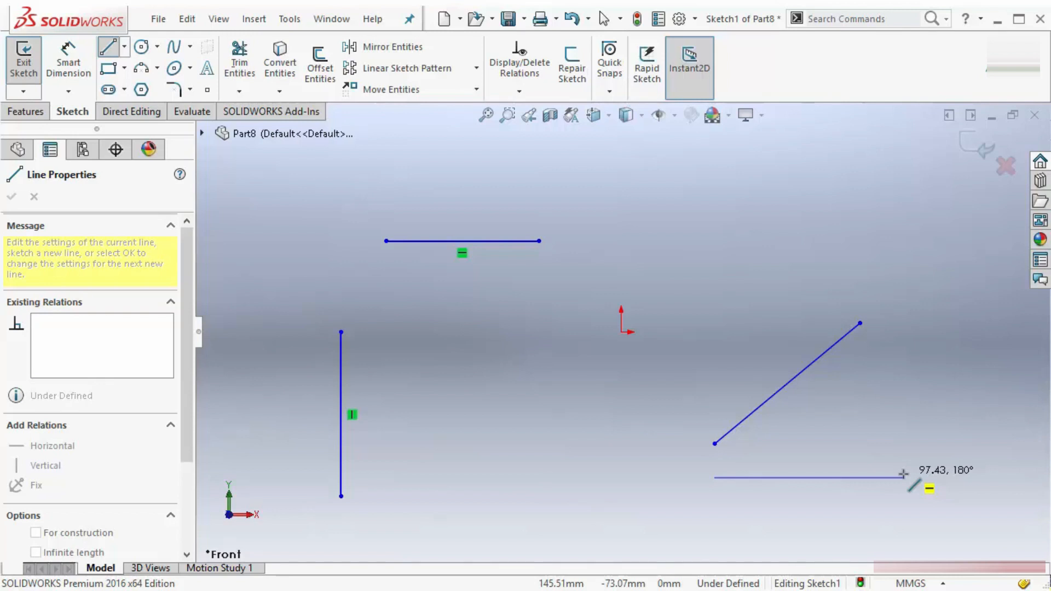
key("Escape")
key("Escape")
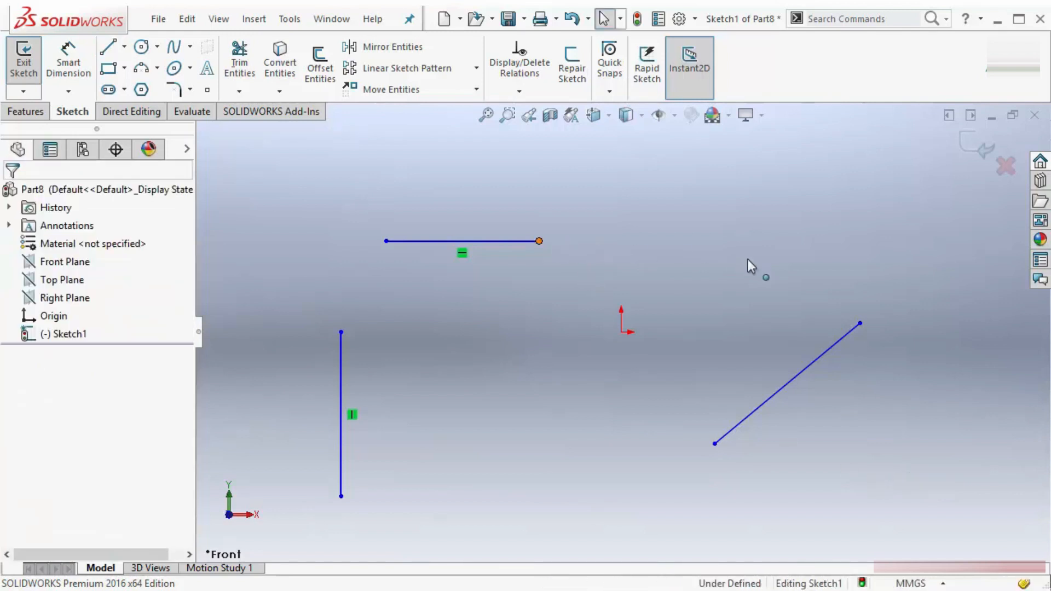
Move the horizontal line slightly upward and shift the vertical line farther left by their endpoints.
left_click_drag(539, 241, 542, 218)
left_click_drag(340, 332, 305, 332)
left_click(468, 349)
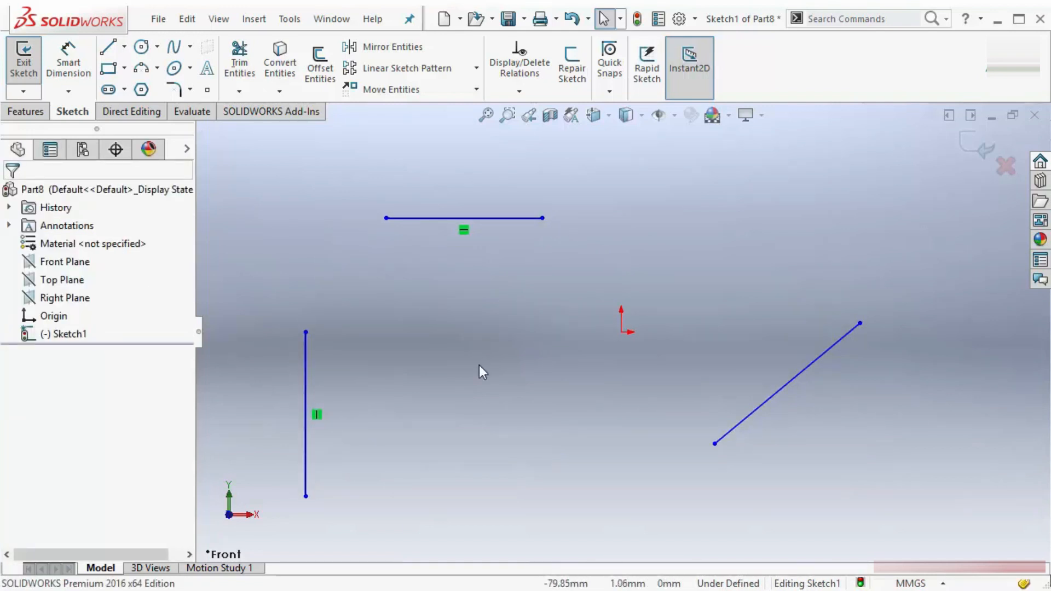
Sketch a horizontal line about 121 mm long from directly above the origin to directly below the upper line's left endpoint.
left_click(110, 49)
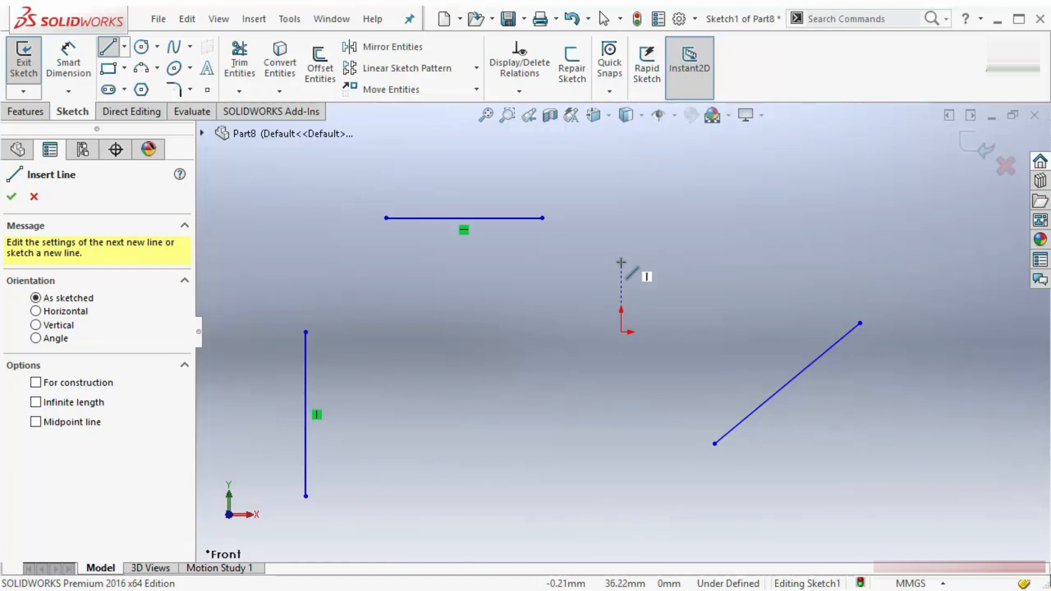
left_click(620, 261)
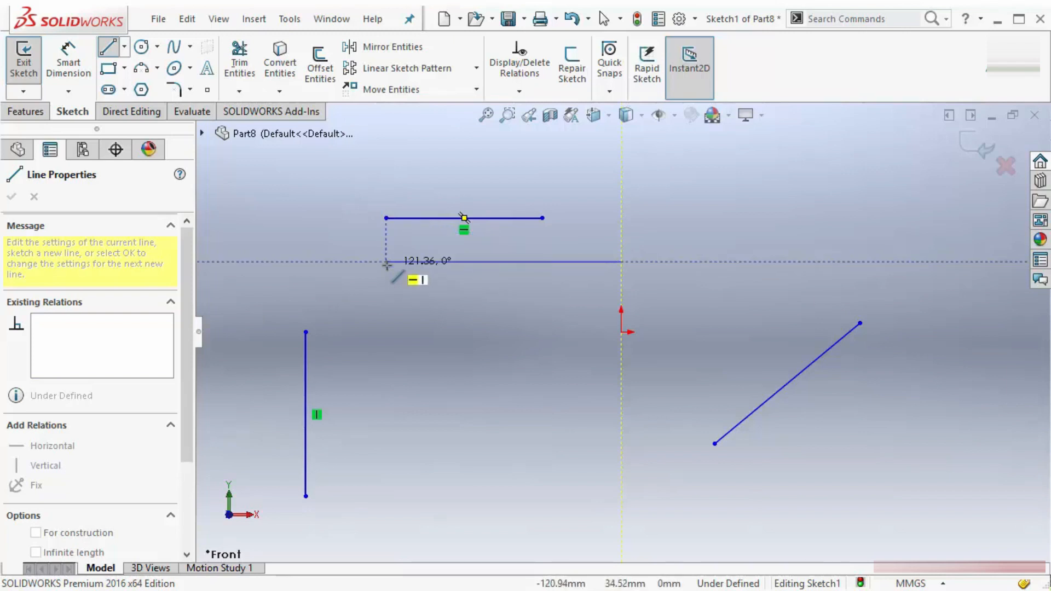
left_click(387, 262)
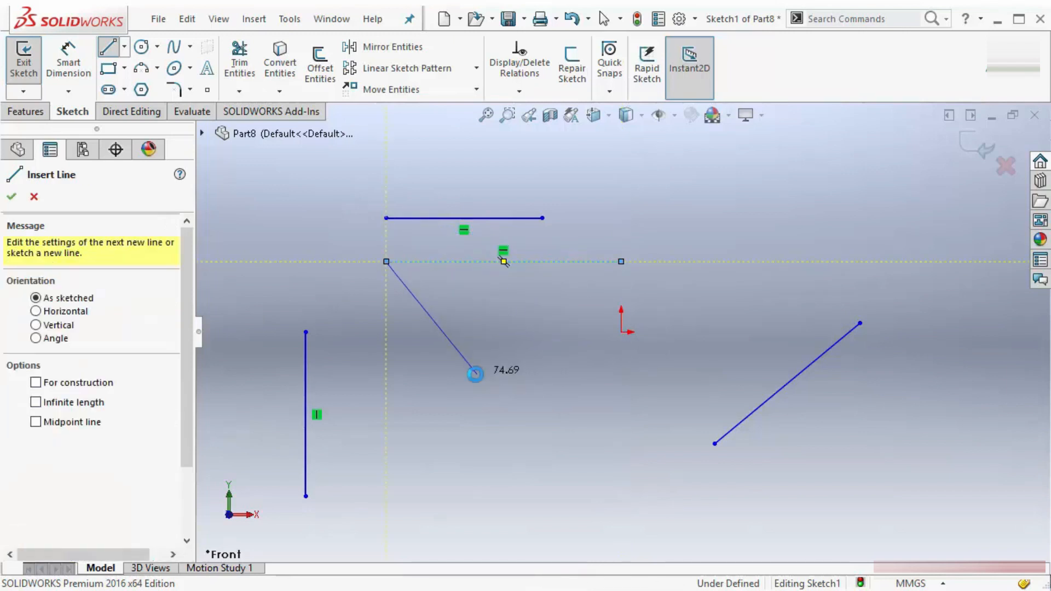
key("Escape")
Sketch a corner rectangle in the empty area to the right of the diagonal line.
scroll(849, 329, "down", 5)
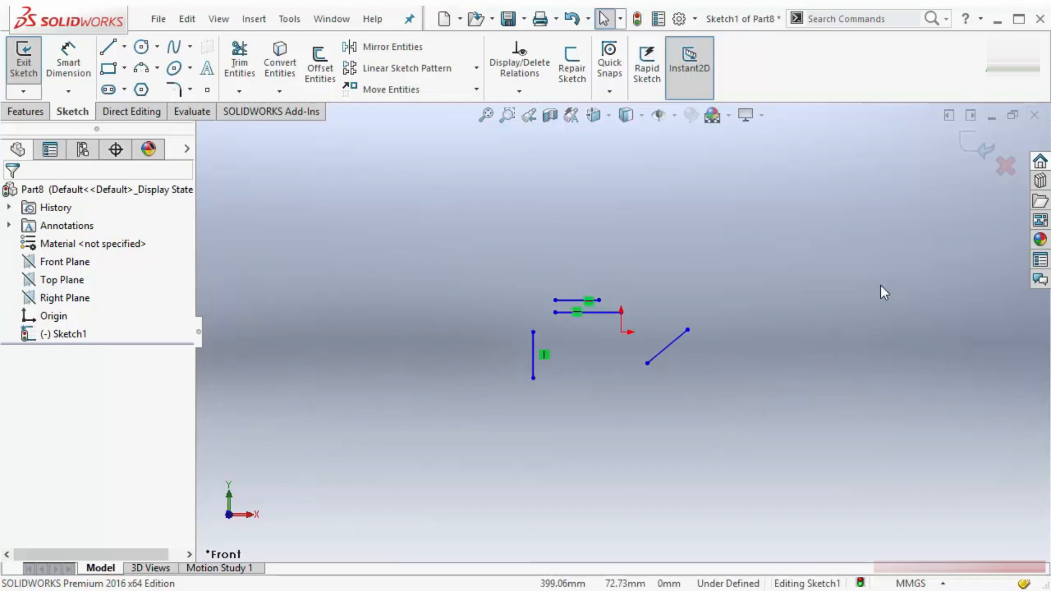
scroll(810, 325, "up", 3)
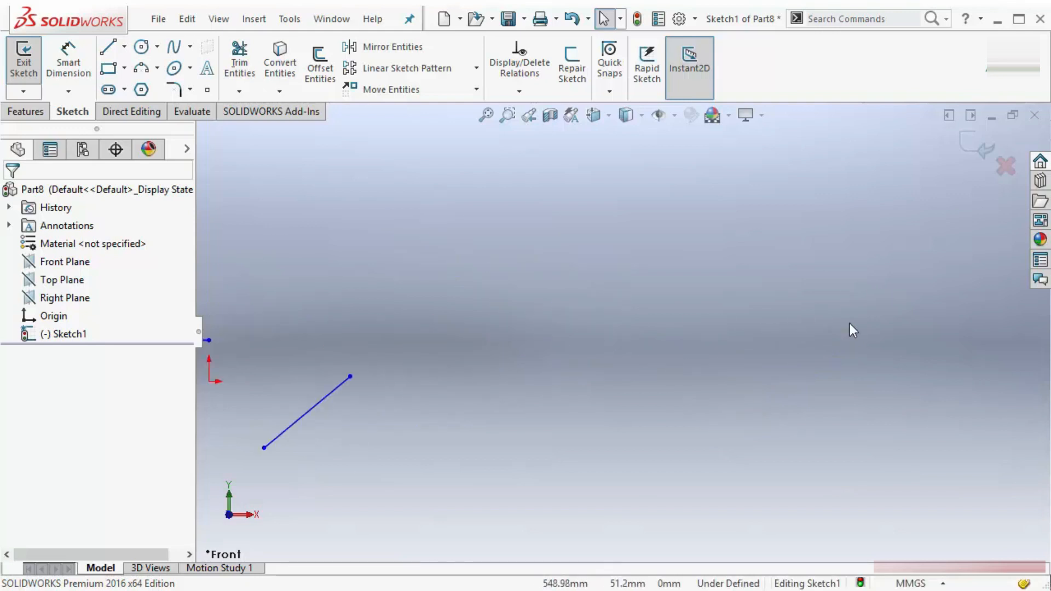
scroll(849, 331, "down", 2)
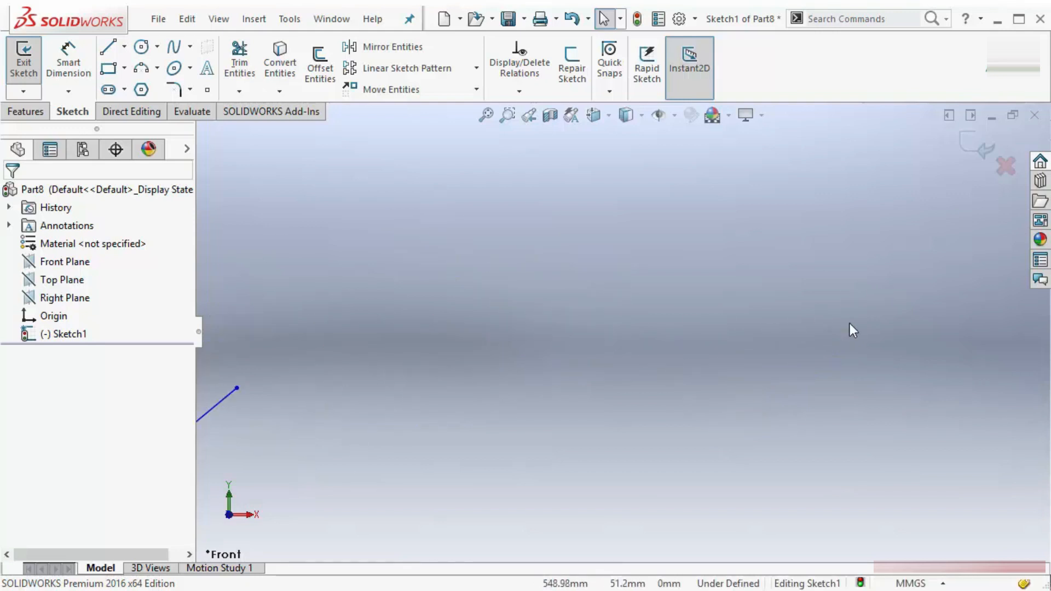
left_click(109, 70)
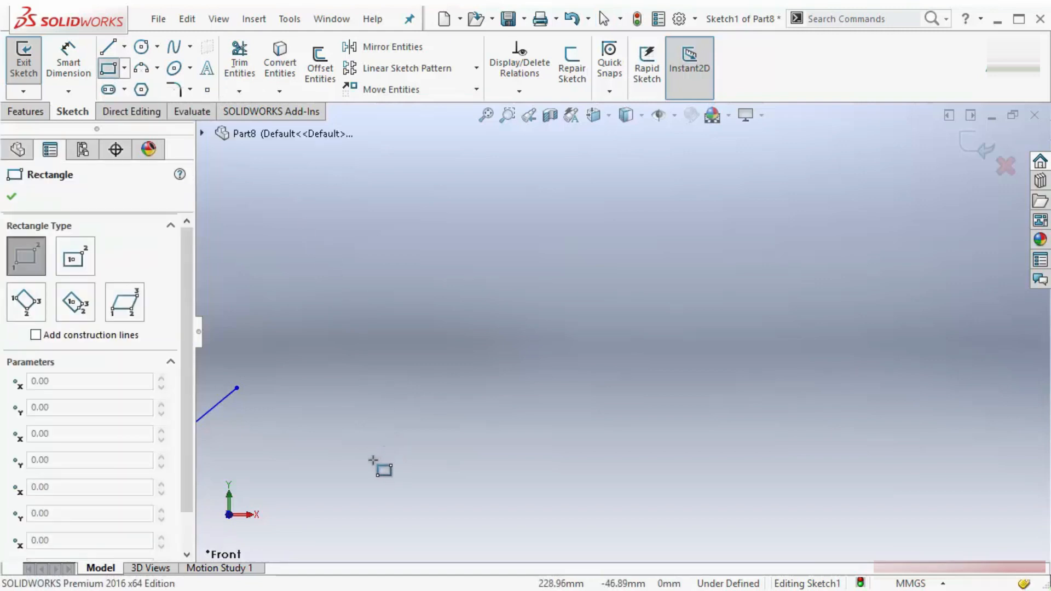
mouse_move(369, 459)
left_mouse_down()
mouse_move(596, 296)
mouse_move(591, 283)
left_mouse_up()
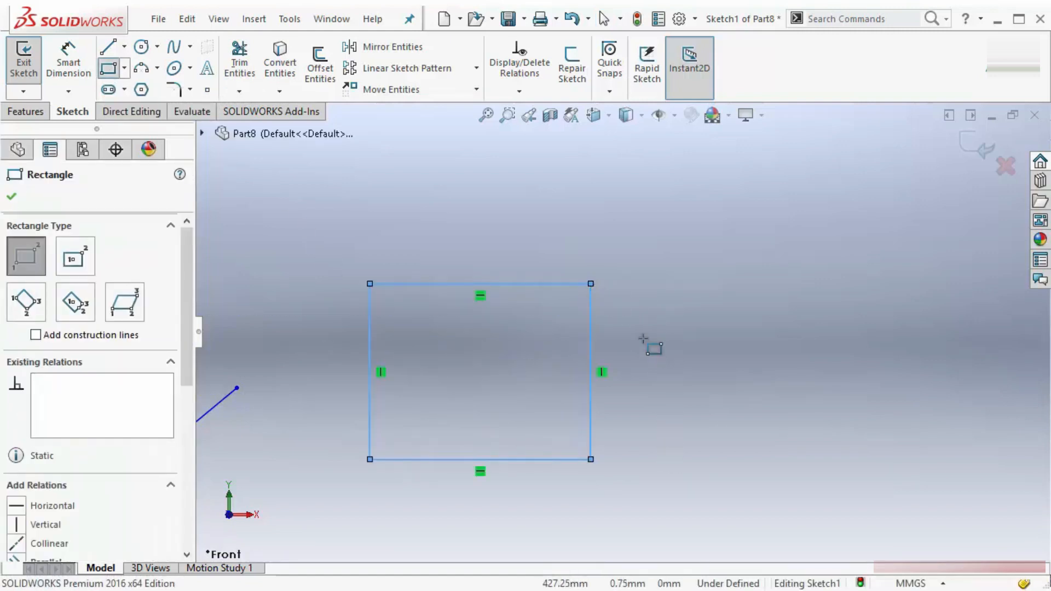
key("Escape")
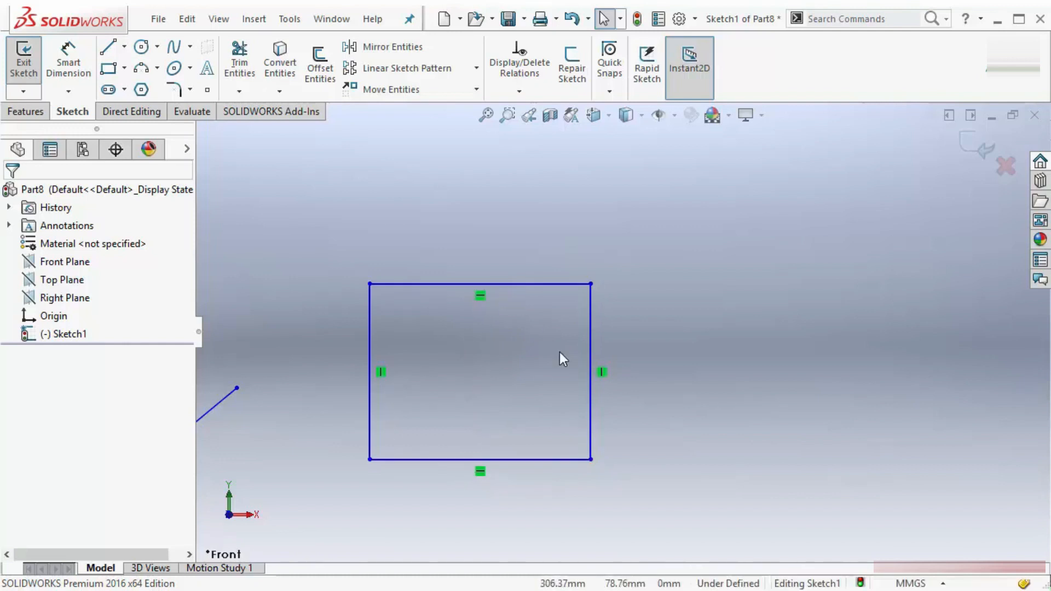
Sketch a closed rectangle about 152 mm wide from four connected lines, right of the corner rectangle and aligned with its upper and lower edges.
scroll(813, 415, "up", 3)
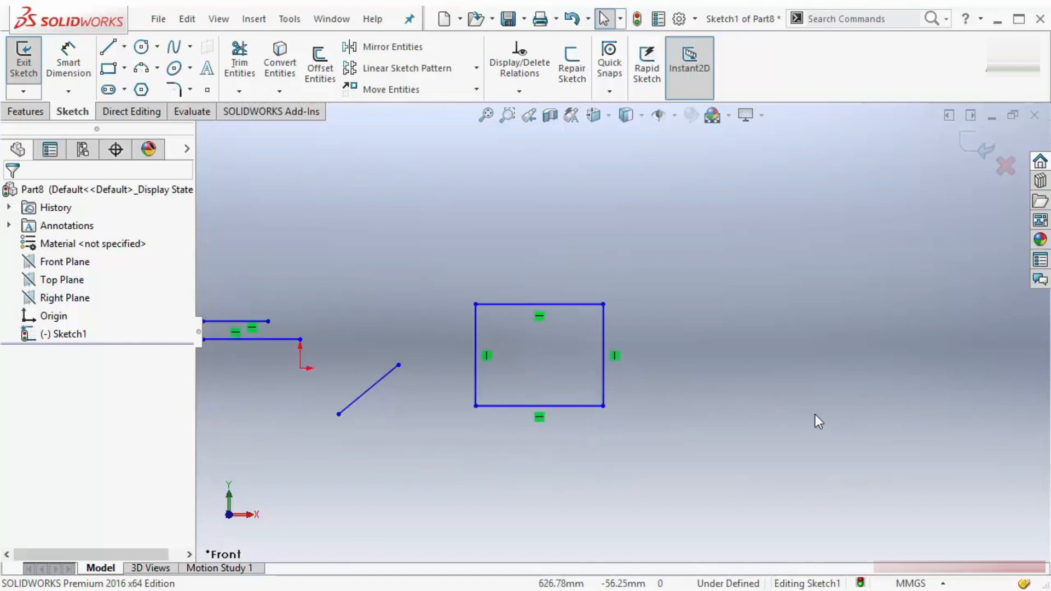
scroll(824, 419, "down", 2)
left_click(108, 47)
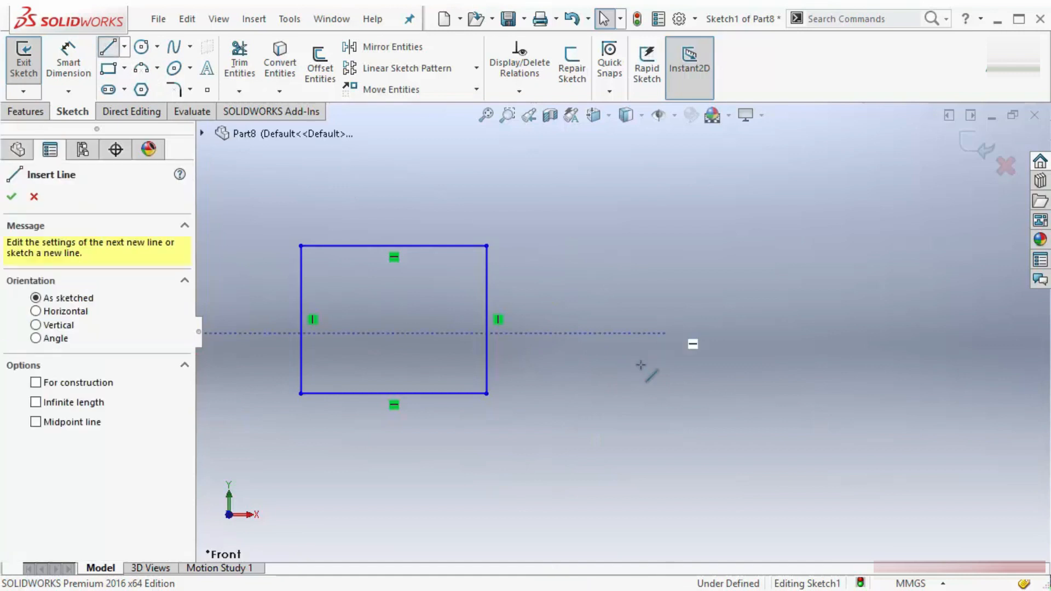
left_click(640, 393)
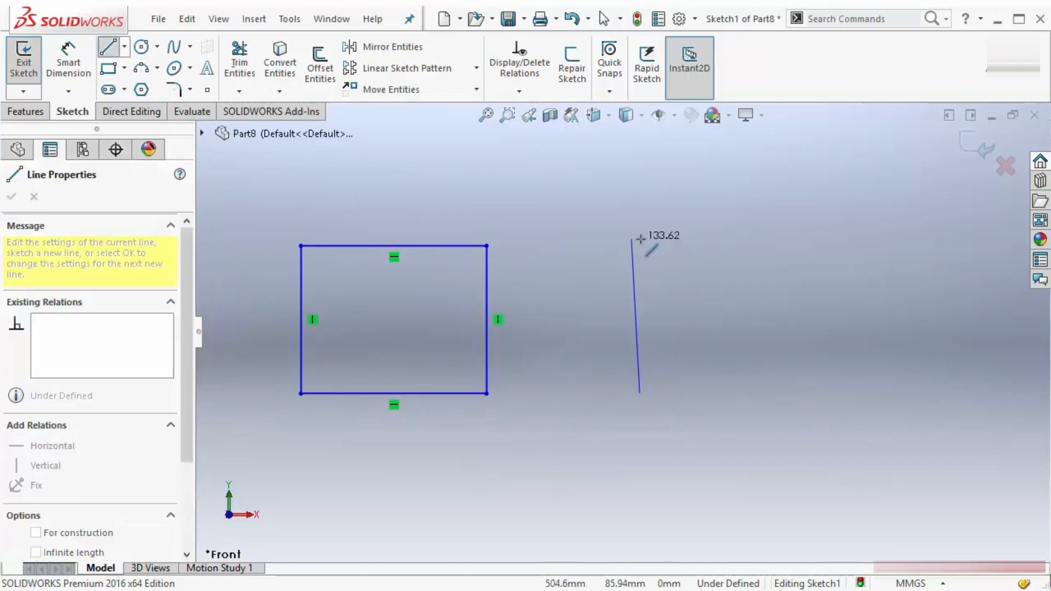
left_click(640, 246)
left_click(816, 245)
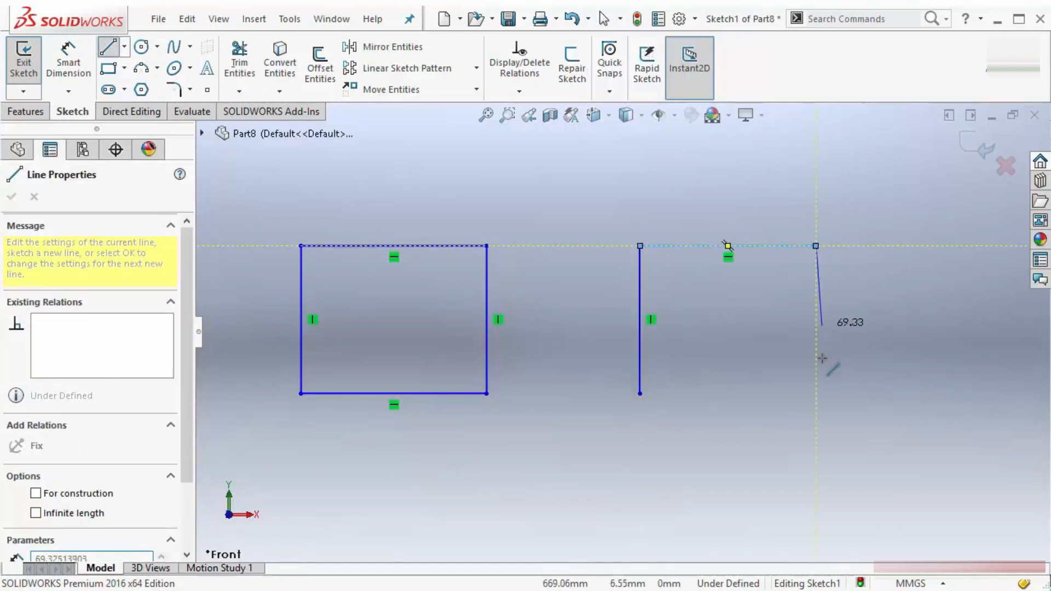
left_click(815, 393)
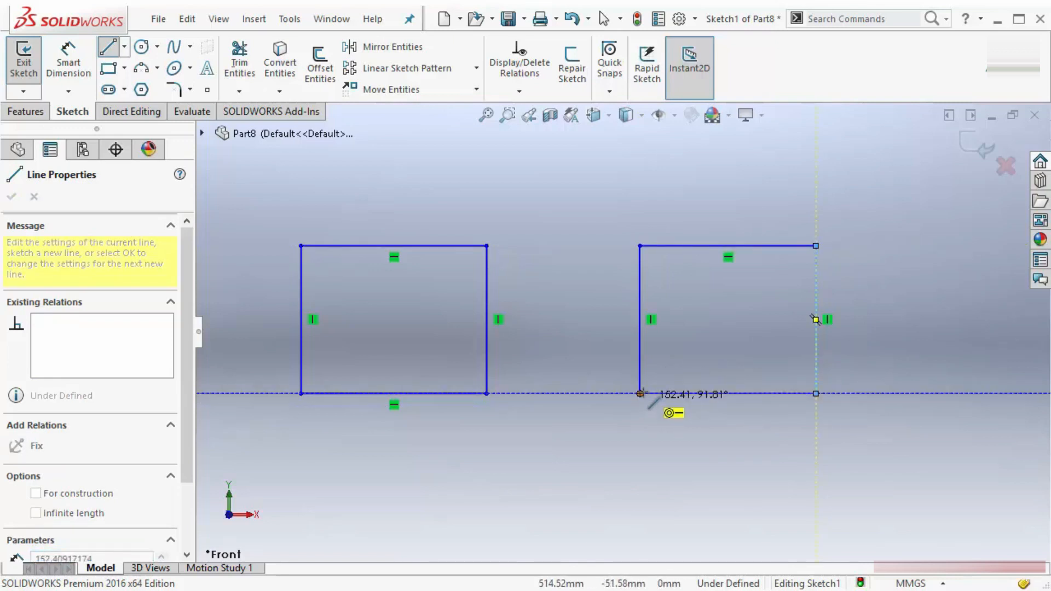
left_click(640, 393)
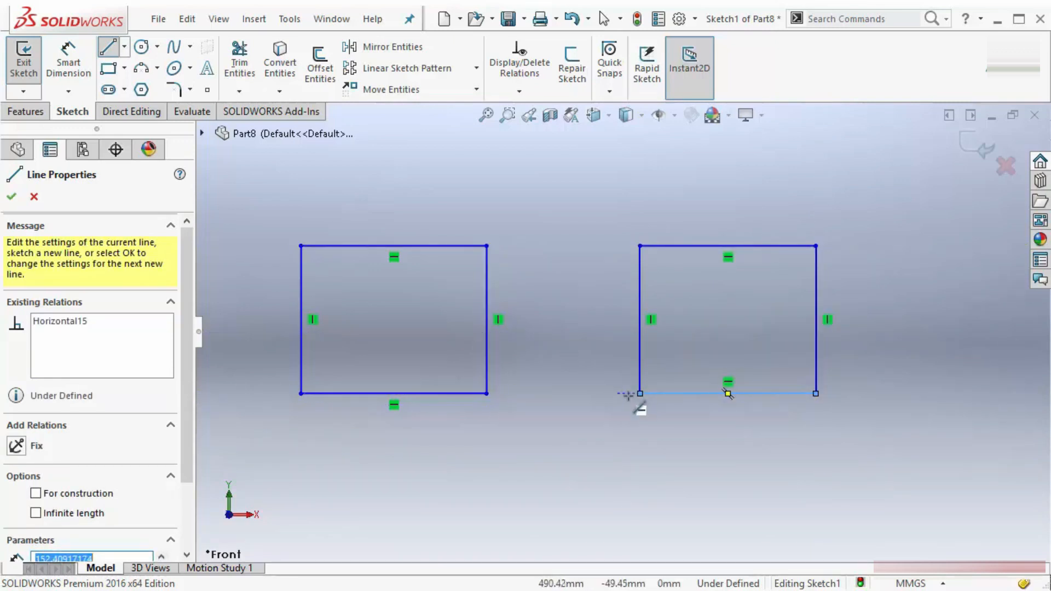
key("Escape")
key("Escape")
Shrink both rectangles by moving the right one's lower-left corner and the left one's lower-right corner inward.
left_click(644, 394)
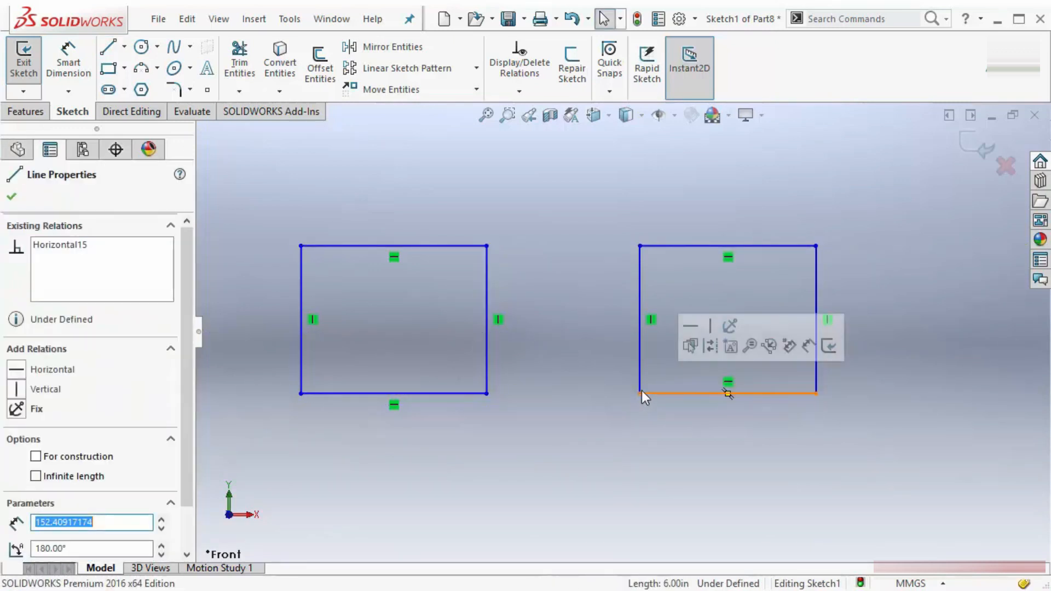
mouse_move(641, 393)
left_mouse_down()
mouse_move(602, 511)
mouse_move(573, 448)
mouse_move(649, 376)
left_mouse_up()
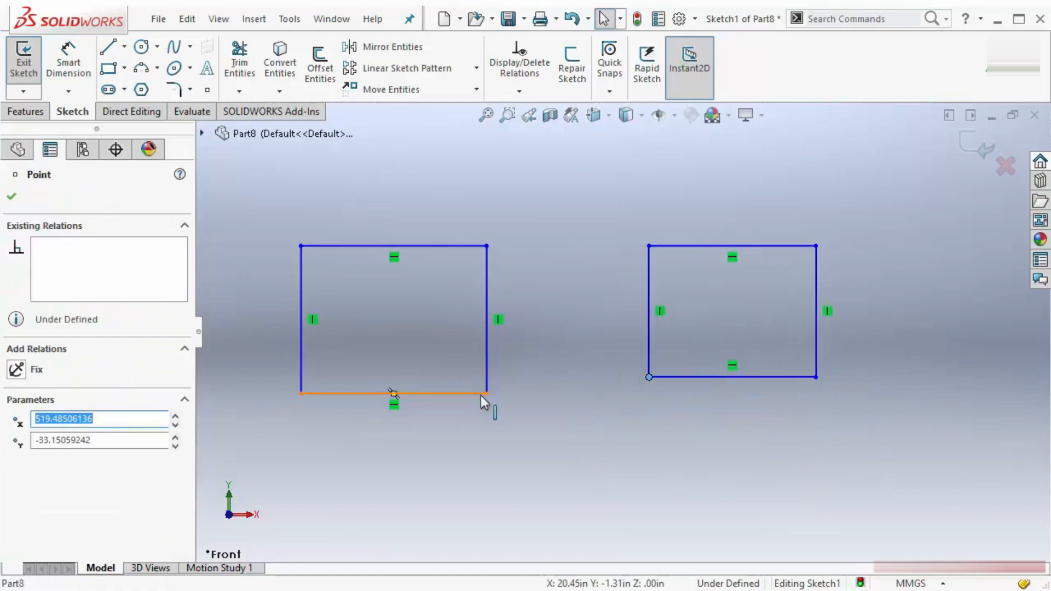
left_click_drag(485, 394, 446, 374)
left_click(554, 431)
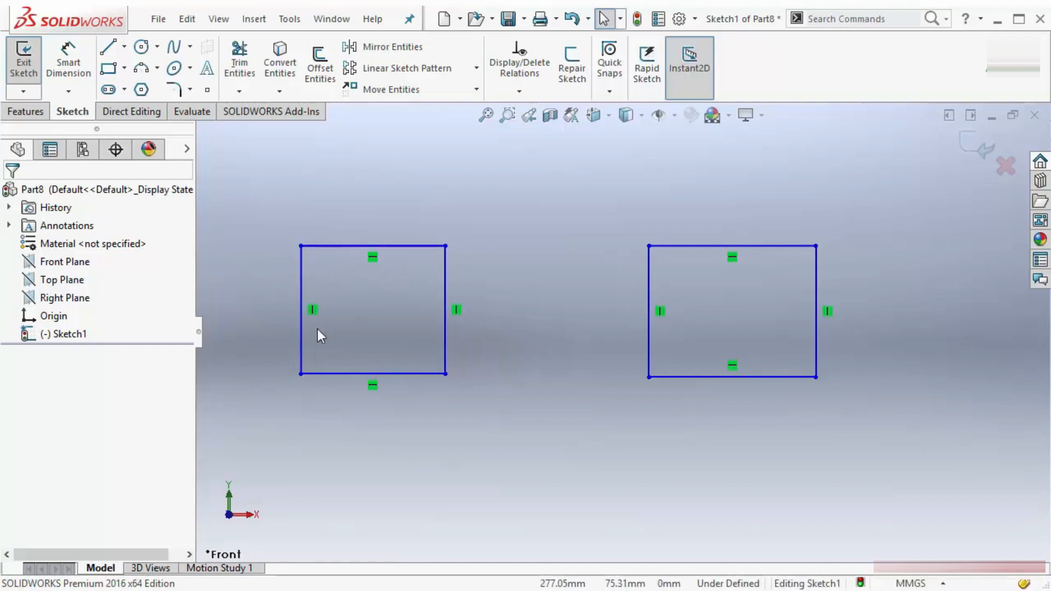
Sketch a diagonal line about 101 mm long right of the rectangle, continued by a tangent arc of about 46 mm radius ending level with the line's start.
mouse_move(727, 363)
middle_mouse_down()
mouse_move(830, 254)
mouse_move(887, 281)
mouse_move(914, 319)
middle_mouse_up()
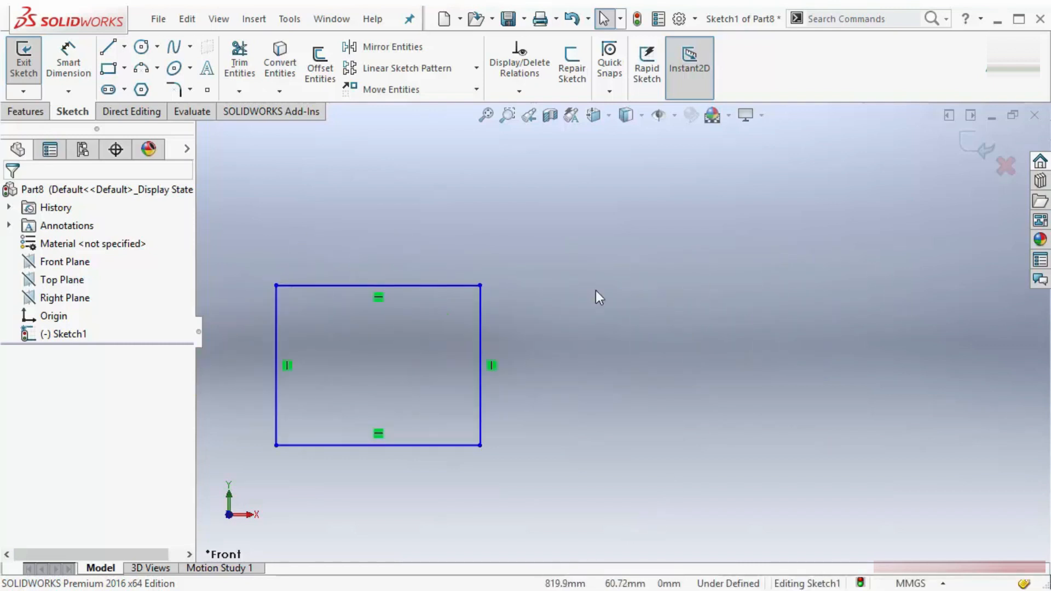
left_click(108, 47)
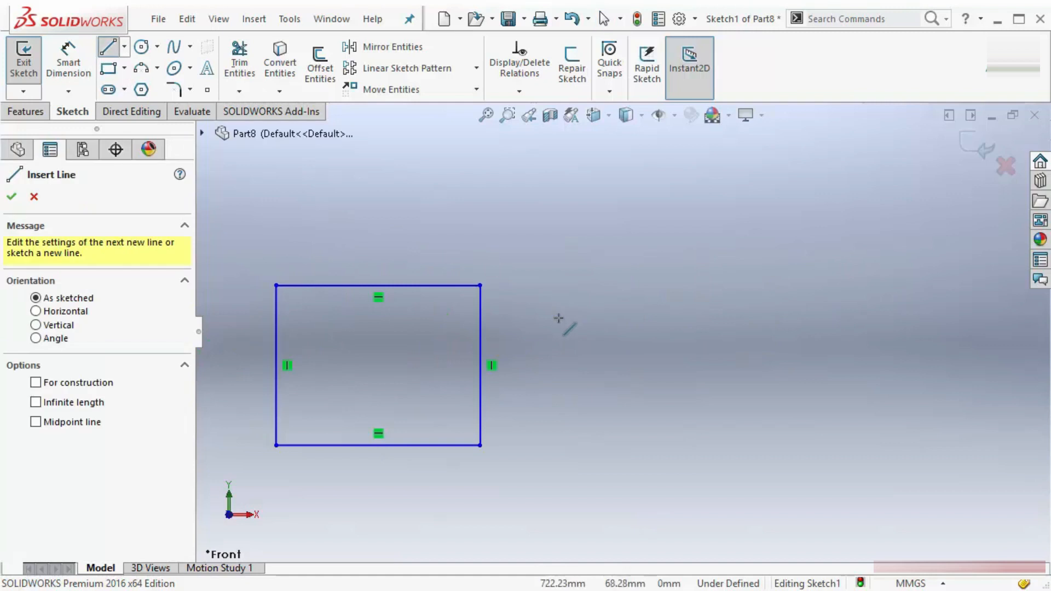
left_click(557, 379)
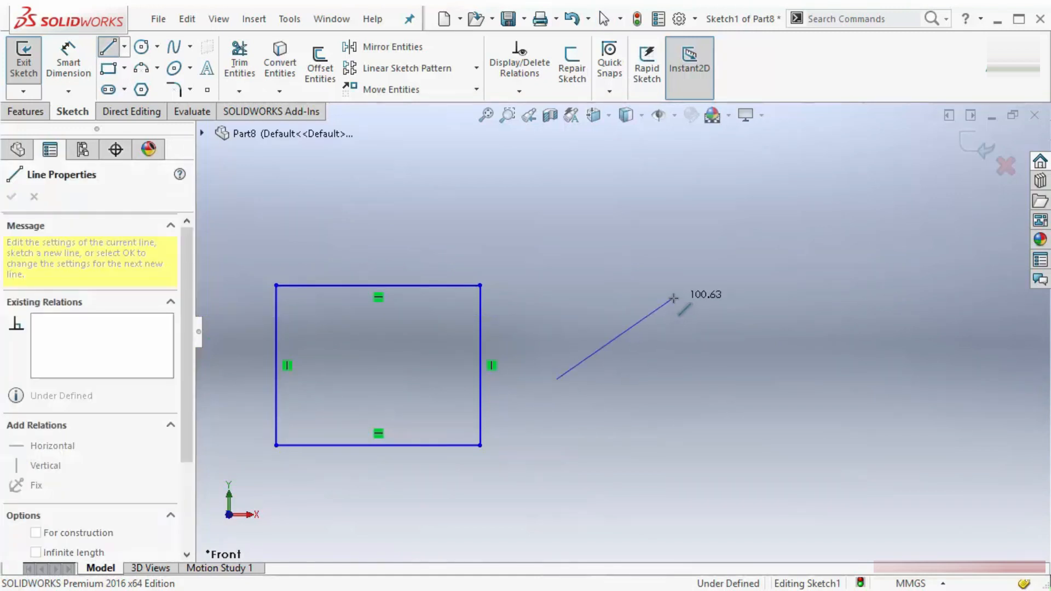
left_click(673, 297)
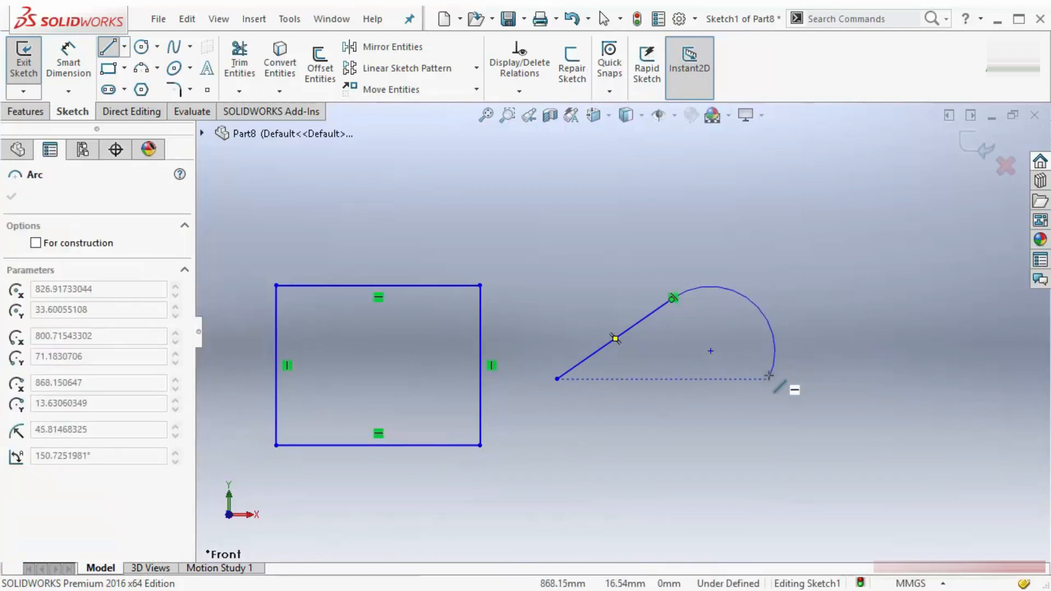
left_click(769, 379)
key("Escape")
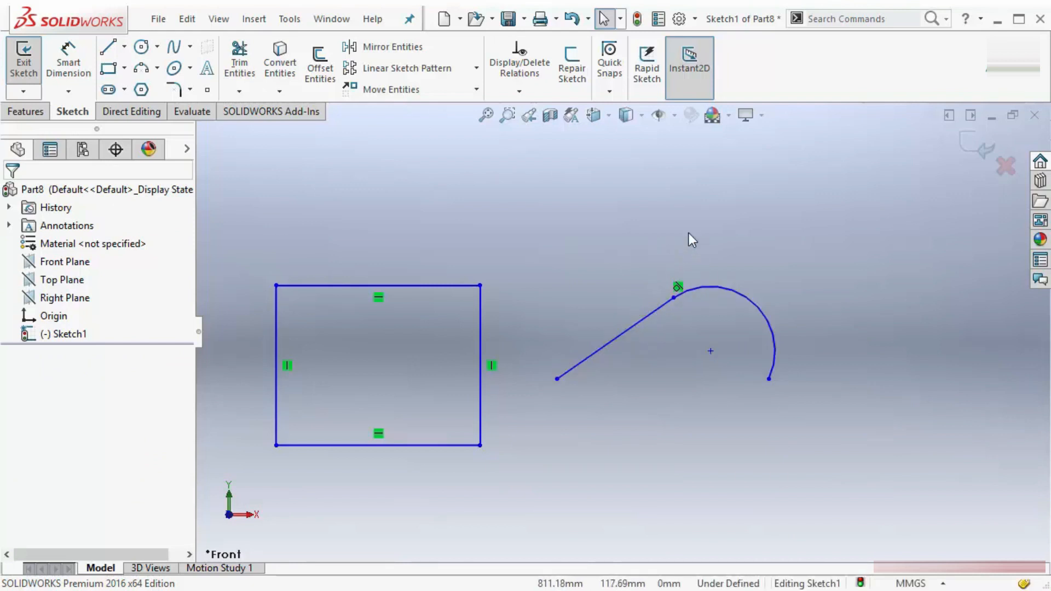
Sketch a diagonal line about 138 mm long in the empty area above the line and tangent arc.
scroll(626, 275, "up", 5)
scroll(626, 275, "down", 2)
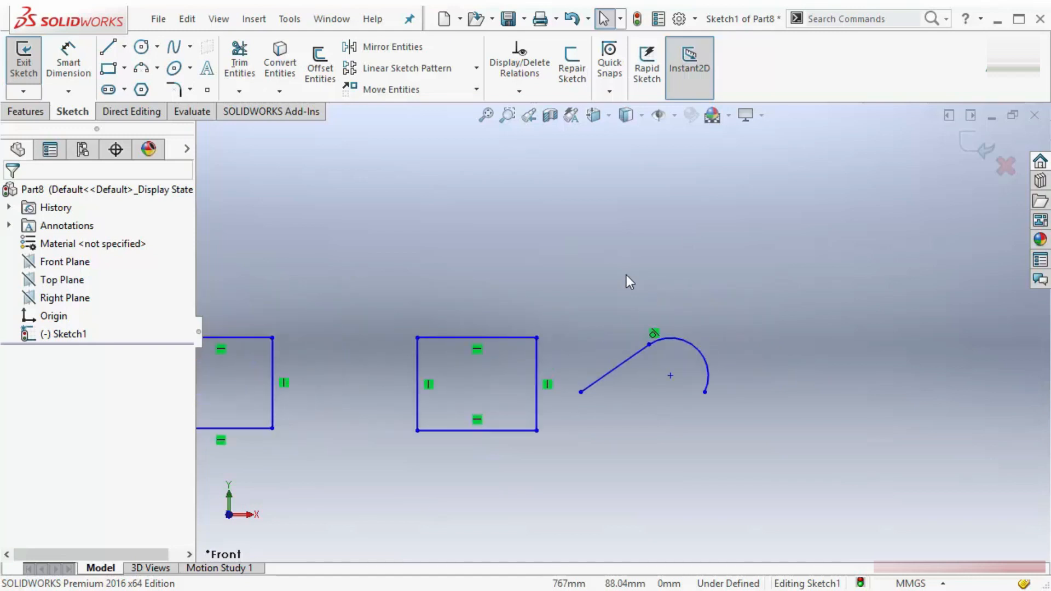
scroll(648, 157, "down", 1)
scroll(648, 157, "down", 2)
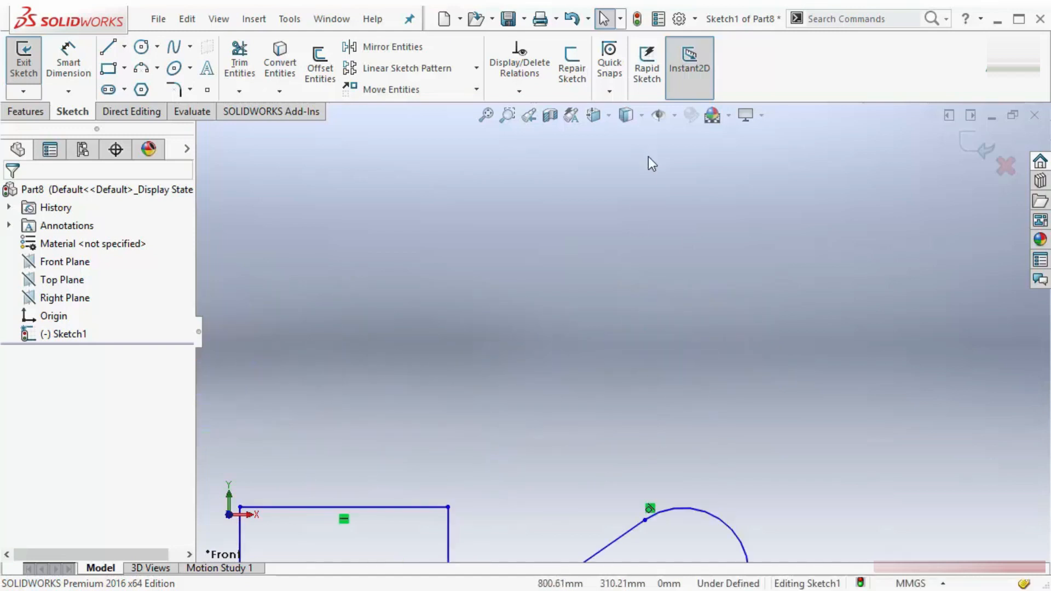
left_click(107, 47)
left_click(487, 404)
left_click(665, 317)
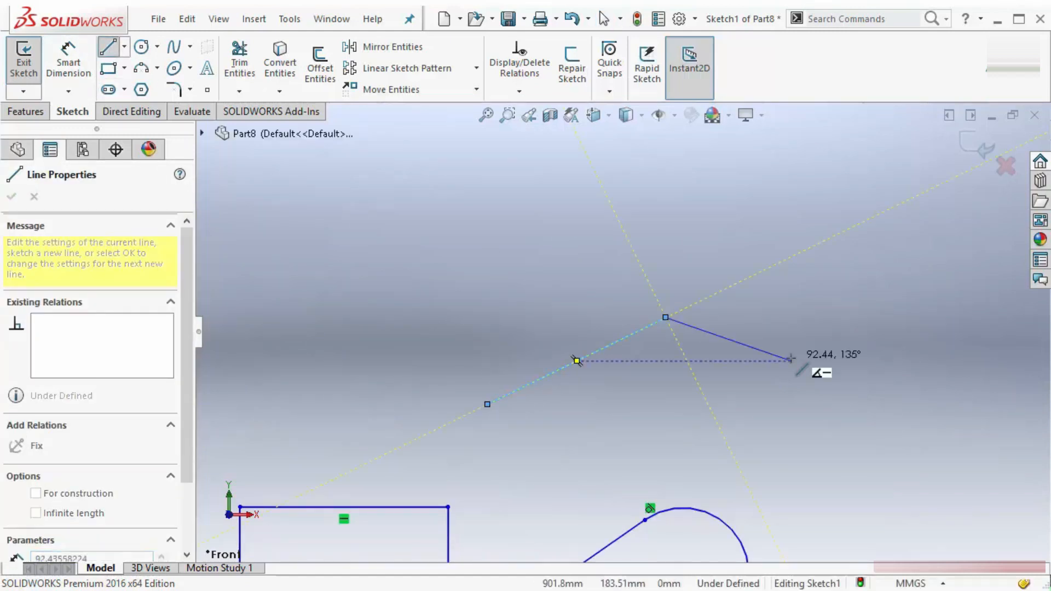
key("Escape")
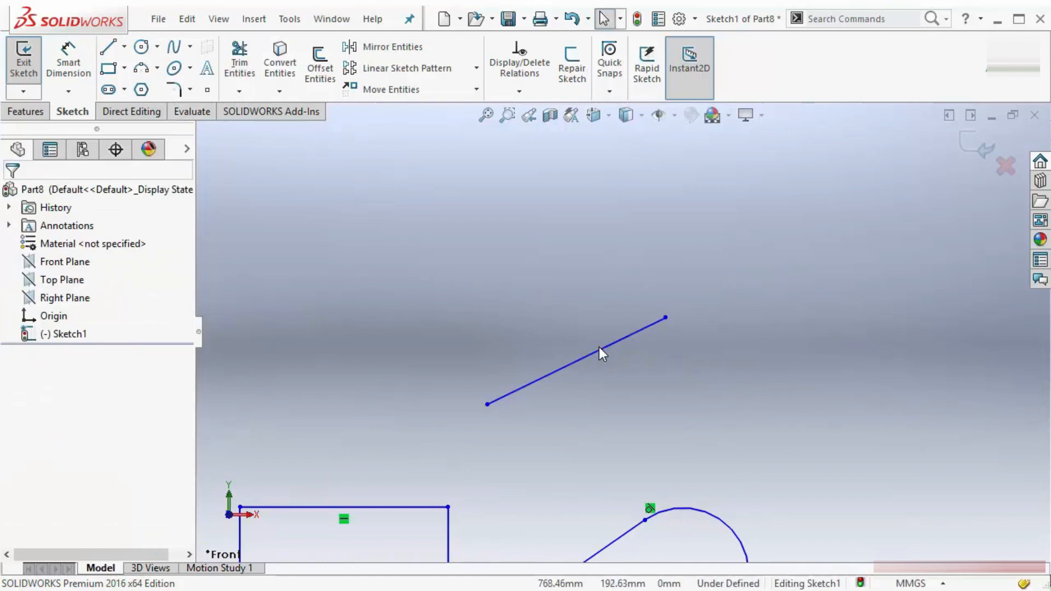
Sketch a second line above the diagonal line and parallel to it, and lower the right endpoint of the original line to flatten its slope.
left_click(576, 361)
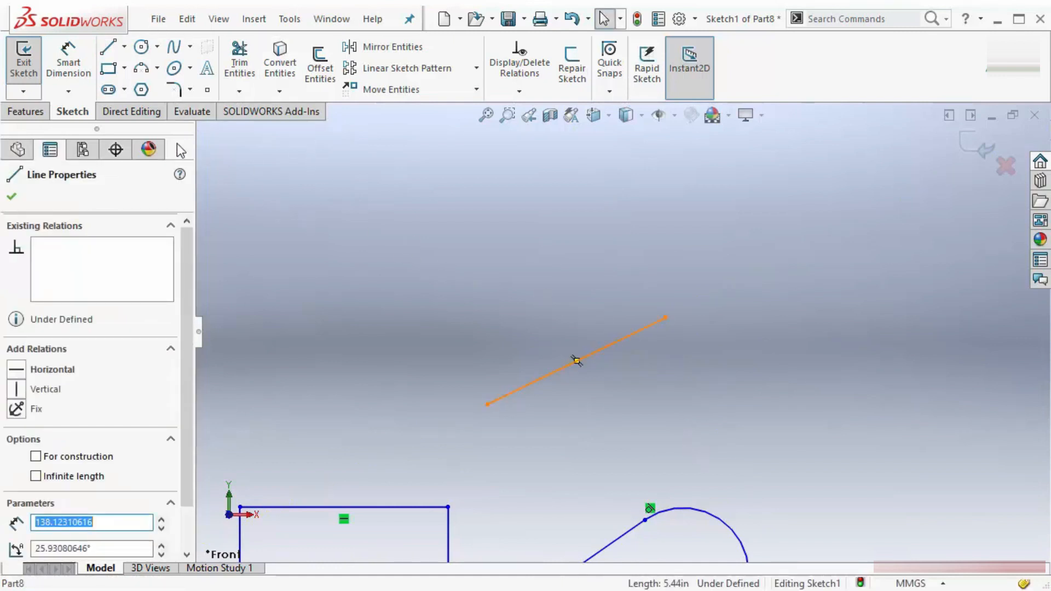
left_click(109, 50)
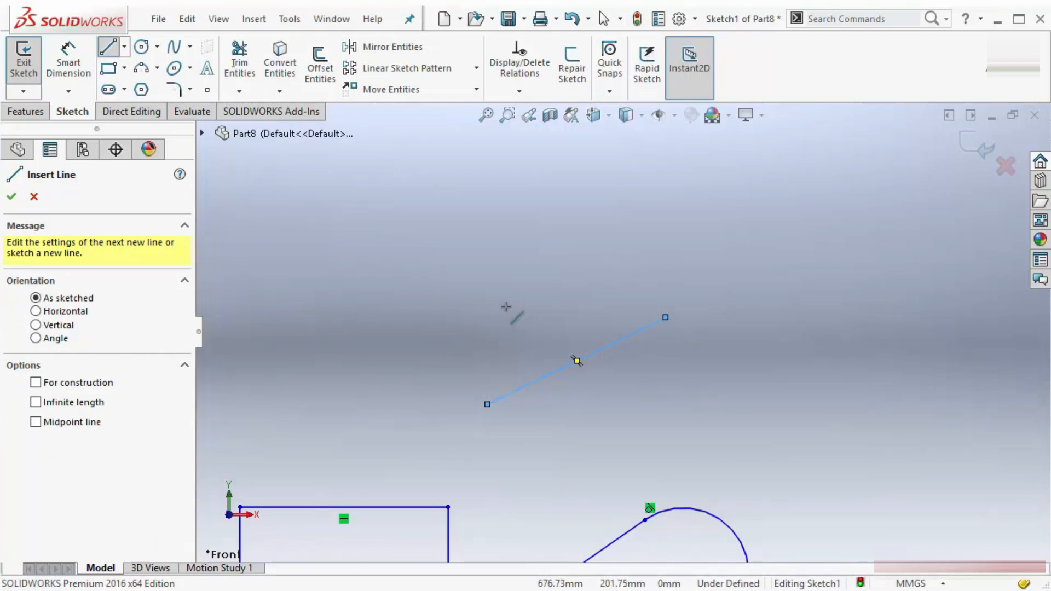
left_click(487, 404)
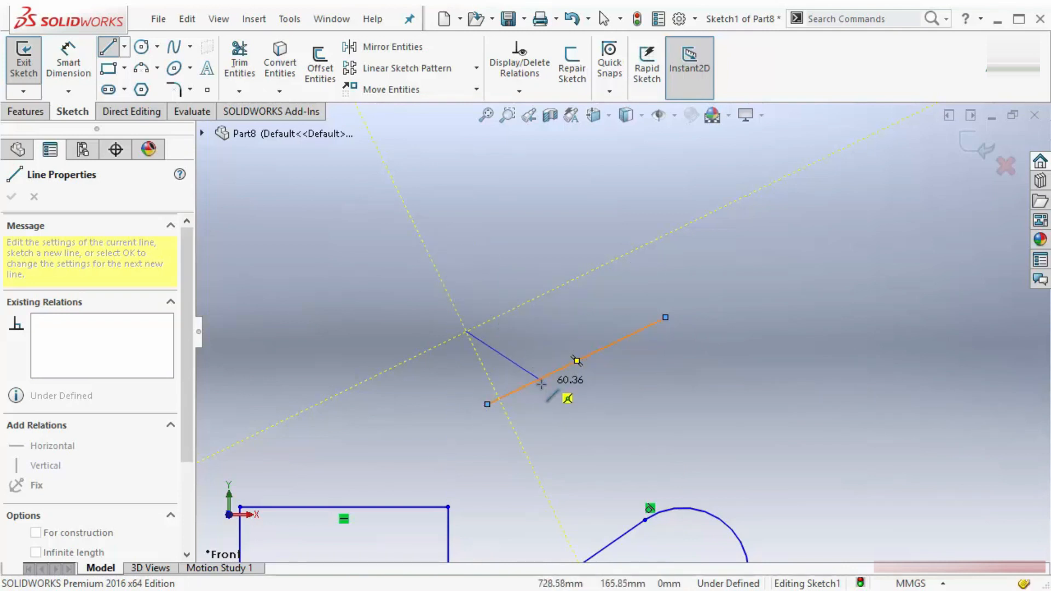
left_click(641, 246)
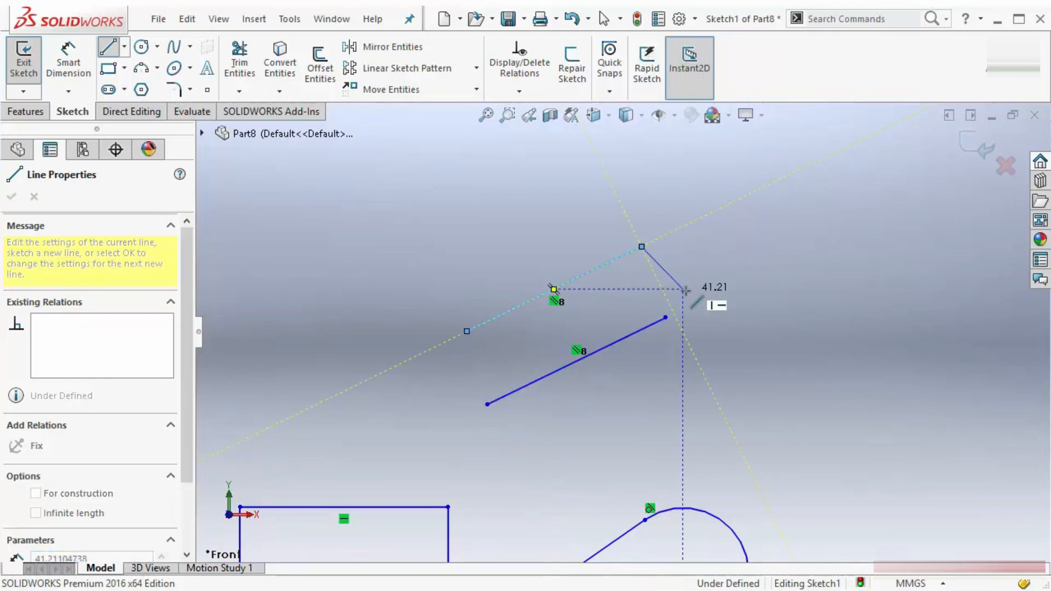
key("Escape")
left_click_drag(666, 318, 649, 357)
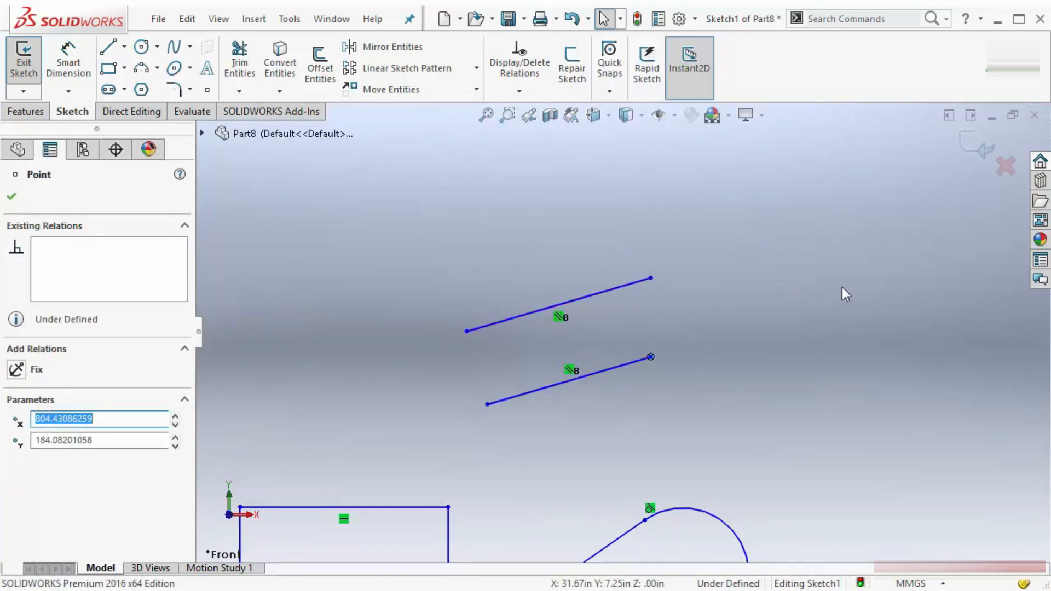
Sketch a diagonal line right of the two parallel lines and extend it with a second connected, collinear line.
scroll(842, 287, "up", 2)
scroll(842, 287, "down", 2)
left_click(109, 47)
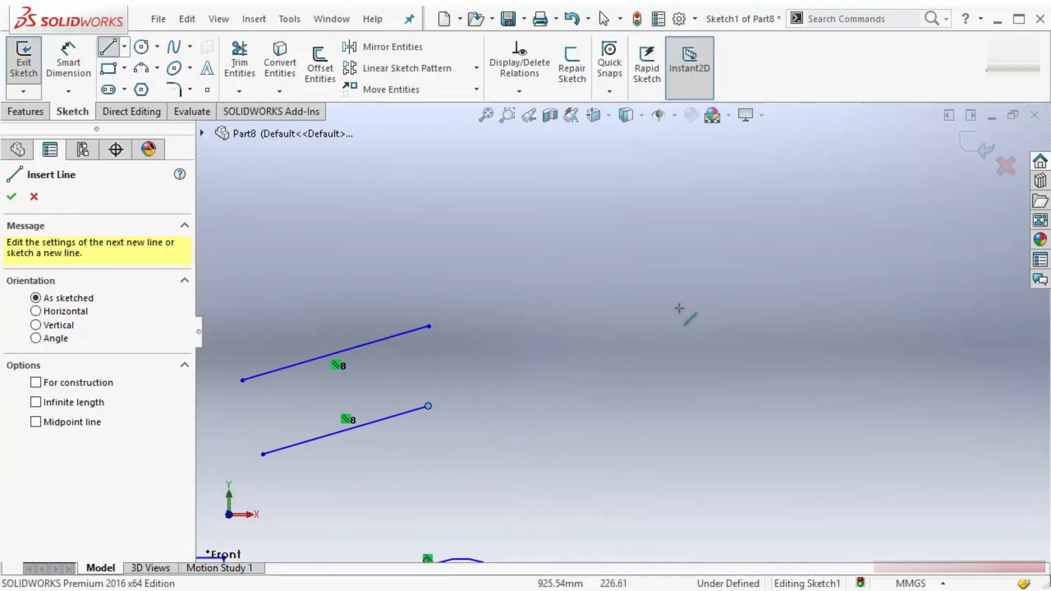
left_click(510, 446)
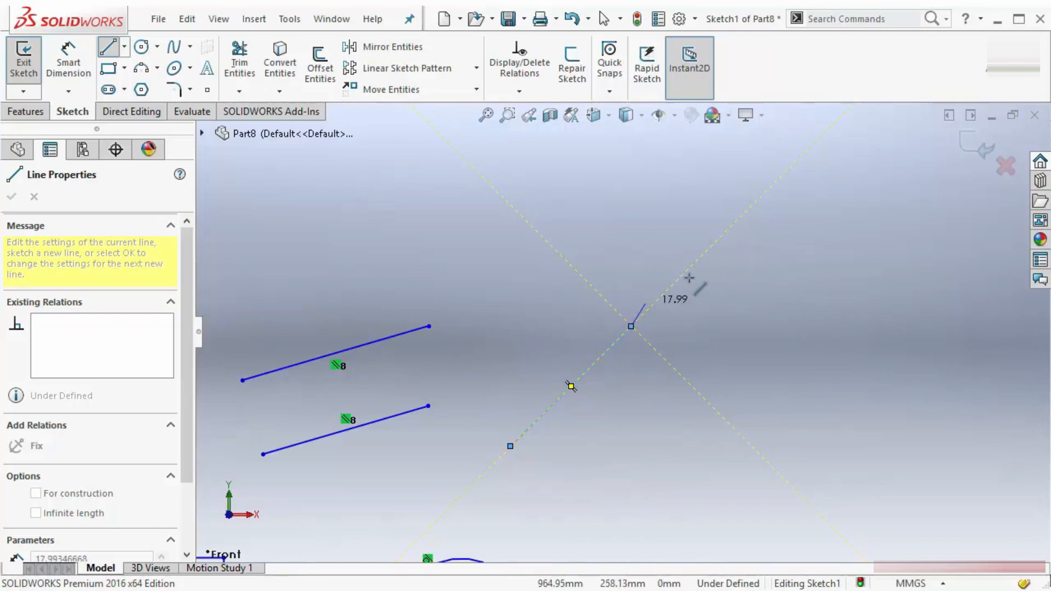
left_click(725, 235)
right_click(723, 254)
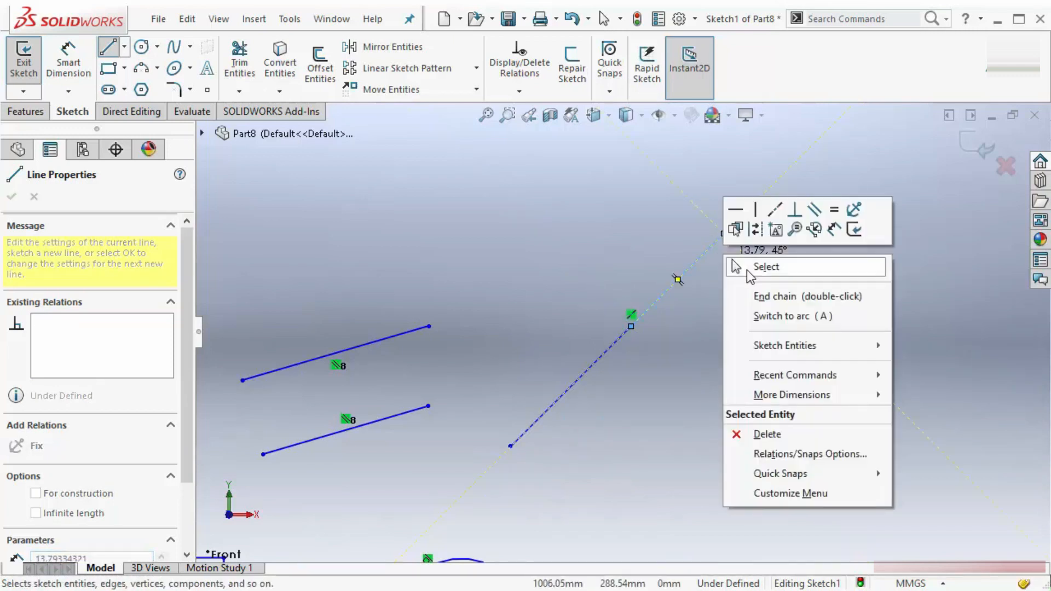
left_click(746, 270)
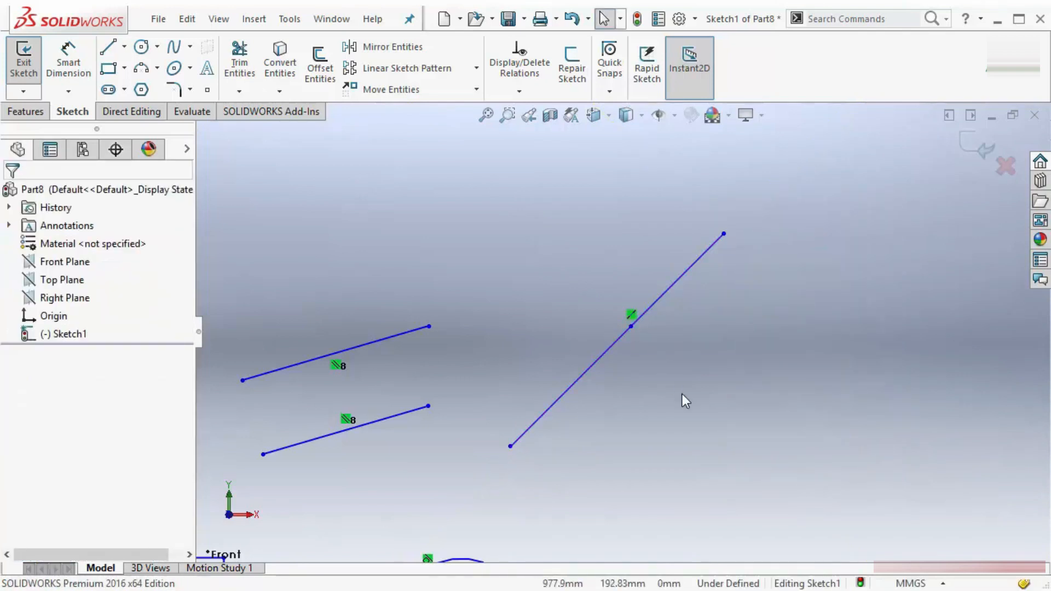
Sketch a closed U-shaped profile about 201 mm wide from eight connected horizontal and vertical lines around the origin, merging its open upper-left endpoints.
scroll(868, 295, "up", 3)
scroll(868, 294, "down", 1)
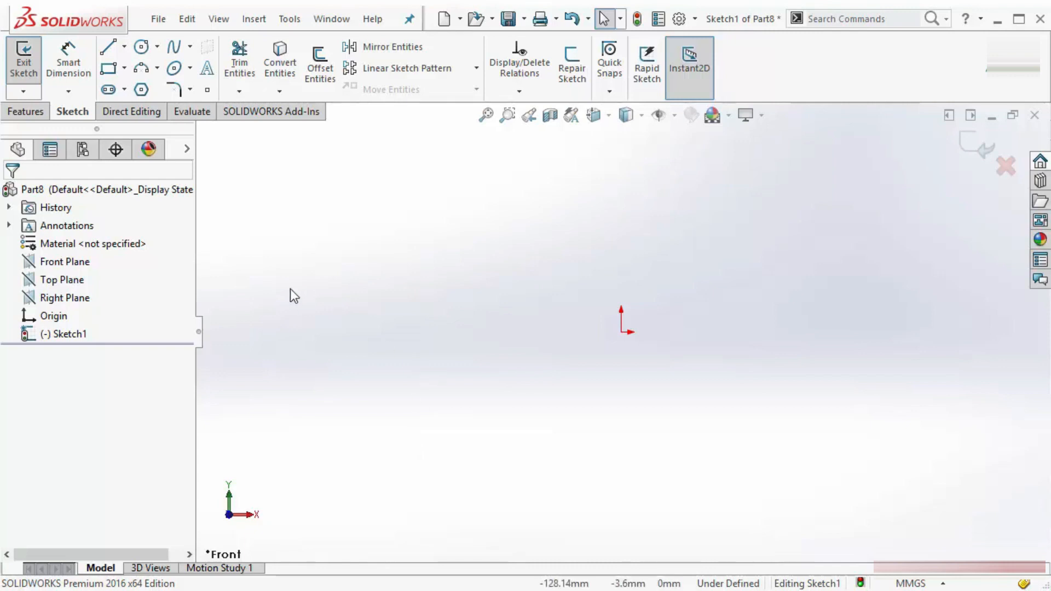
left_click(108, 47)
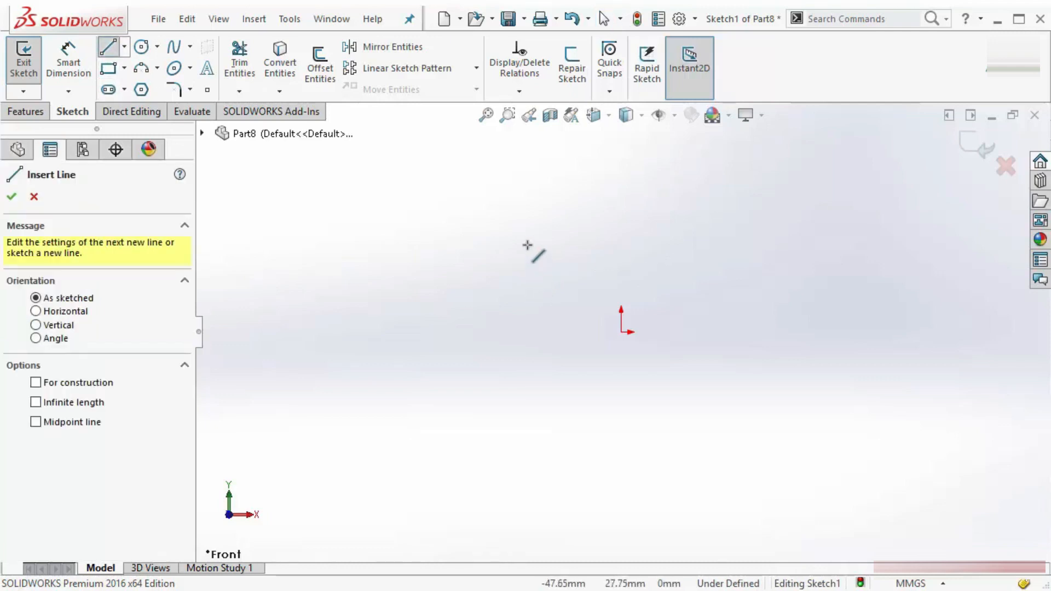
left_click(519, 215)
left_click(519, 362)
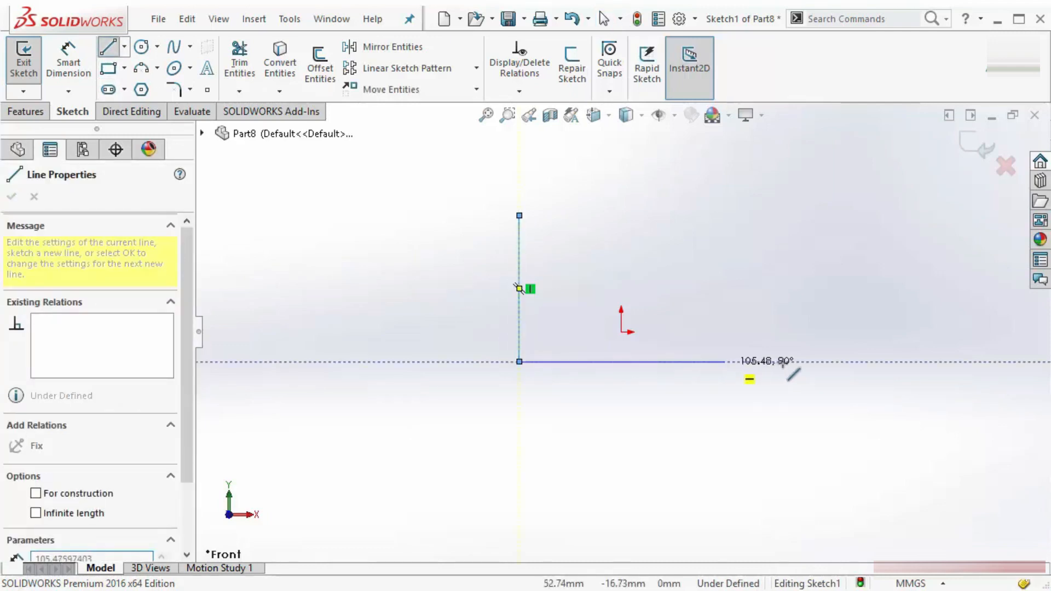
left_click(910, 361)
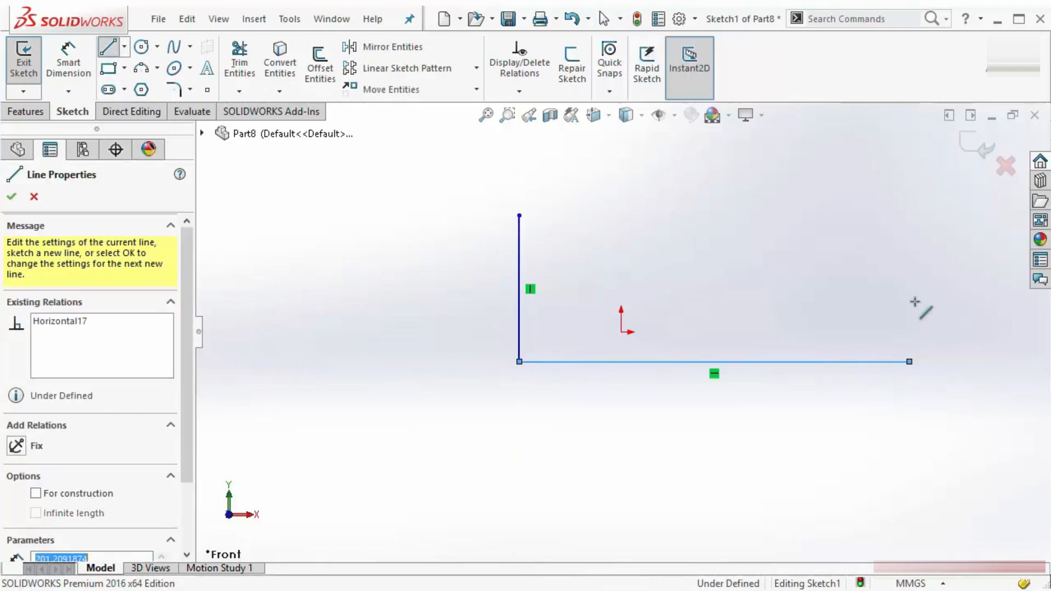
left_click(909, 200)
left_click(860, 200)
left_click(860, 302)
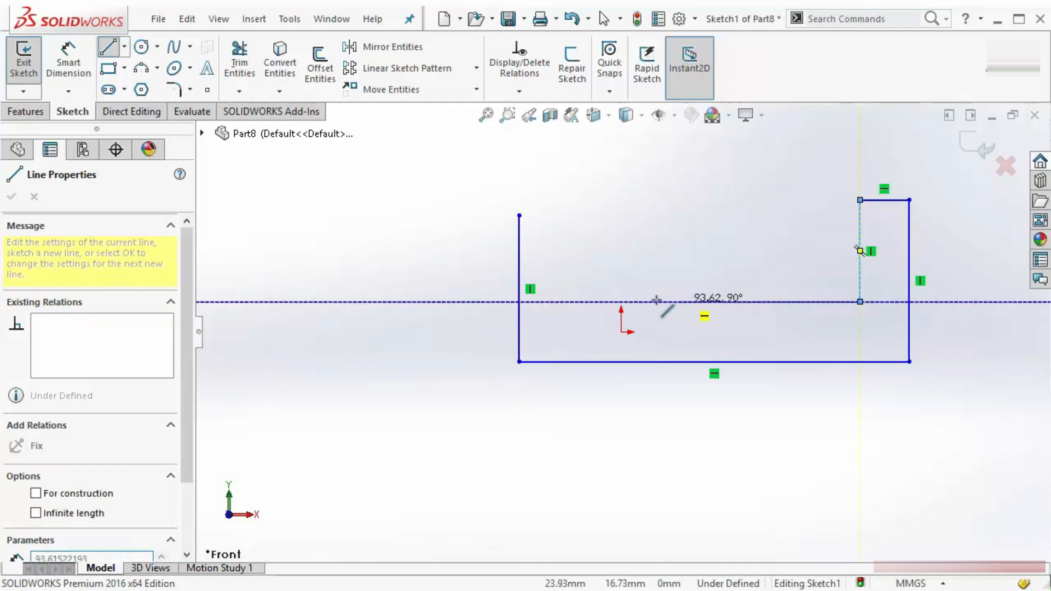
left_click(650, 301)
left_click(649, 206)
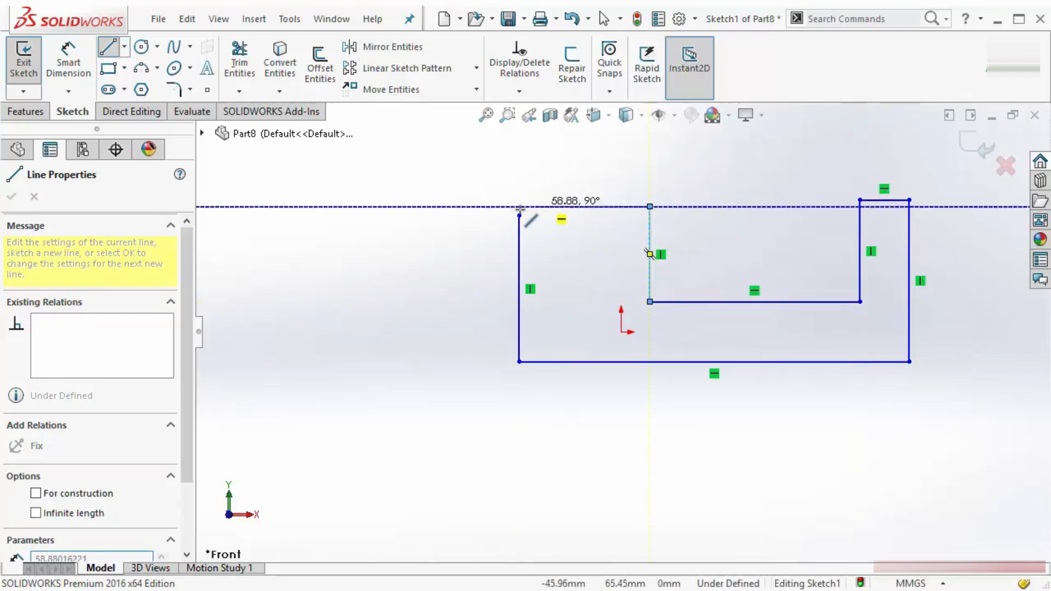
left_click(519, 207)
key("Escape")
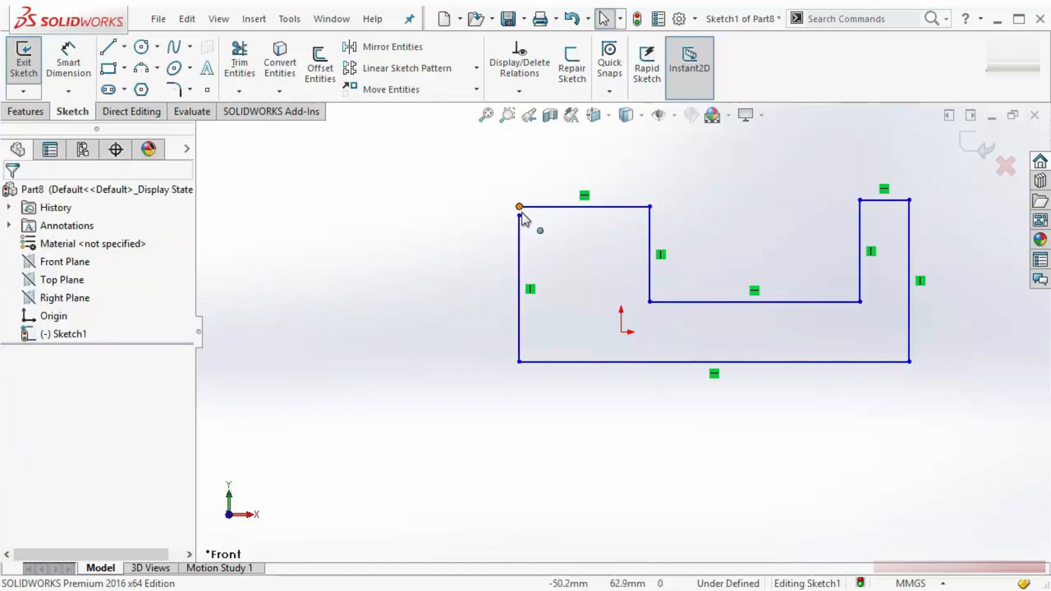
left_click(521, 212)
left_click(445, 198)
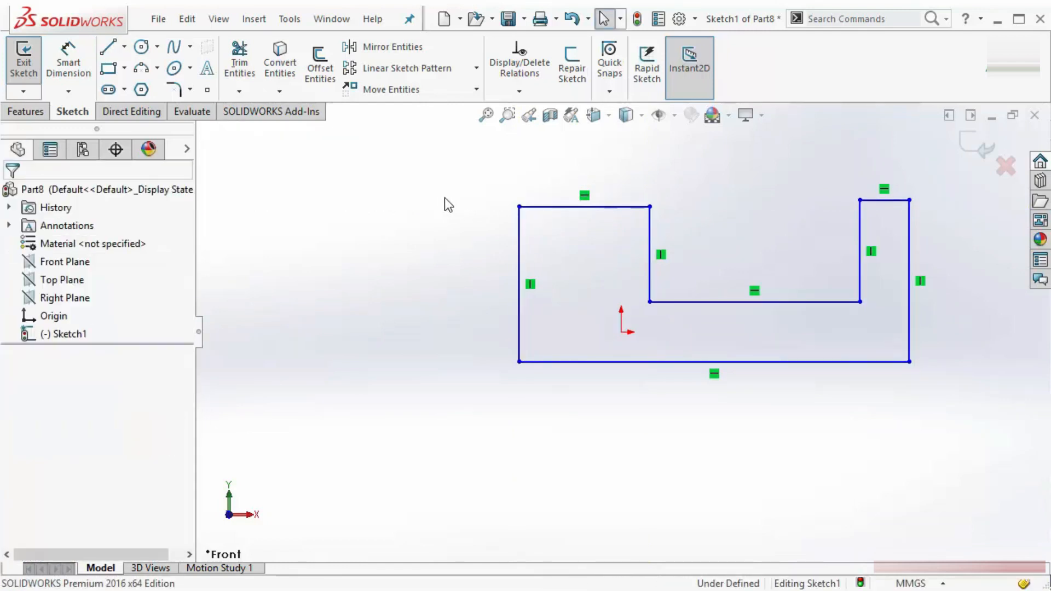
Sketch a circle of about 14 mm radius in the profile's left arm and one of about 9 mm radius in its right arm.
left_click(141, 47)
left_click(573, 256)
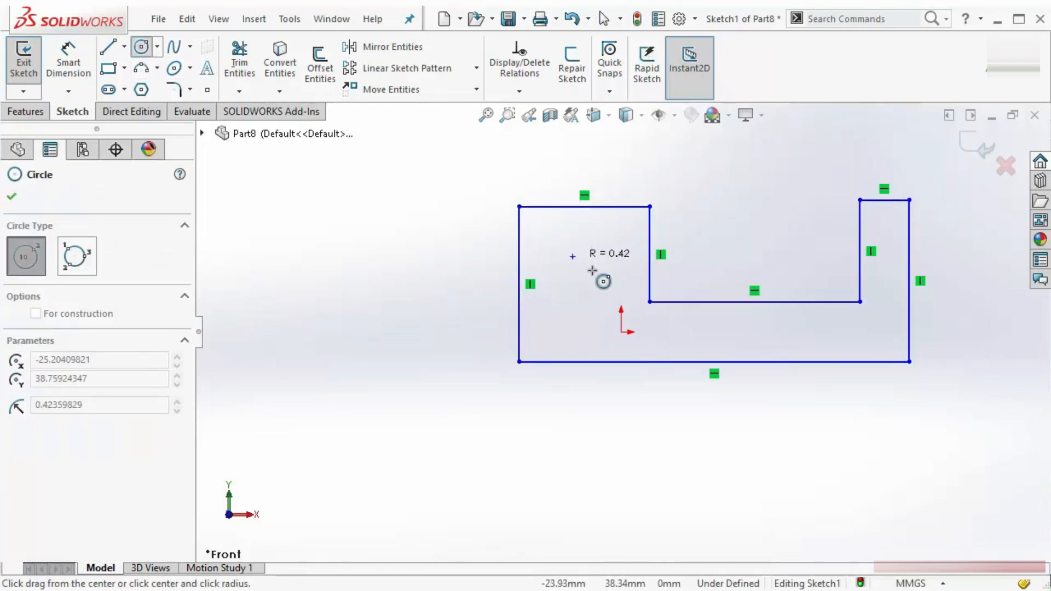
left_click(593, 272)
left_click(885, 224)
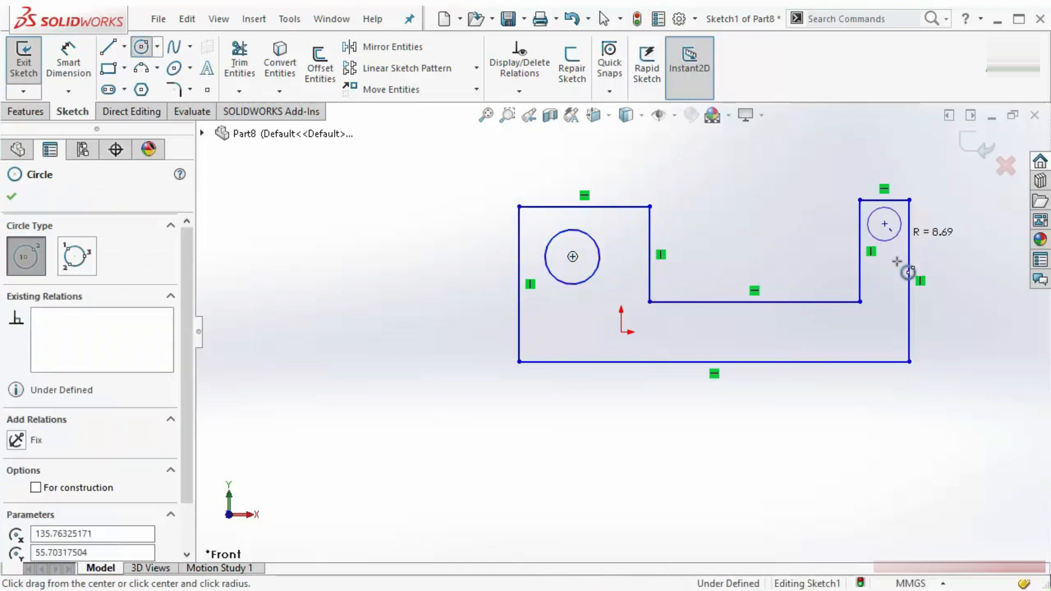
left_click(897, 236)
key("Escape")
scroll(773, 278, "up", 3)
scroll(757, 252, "down", 5)
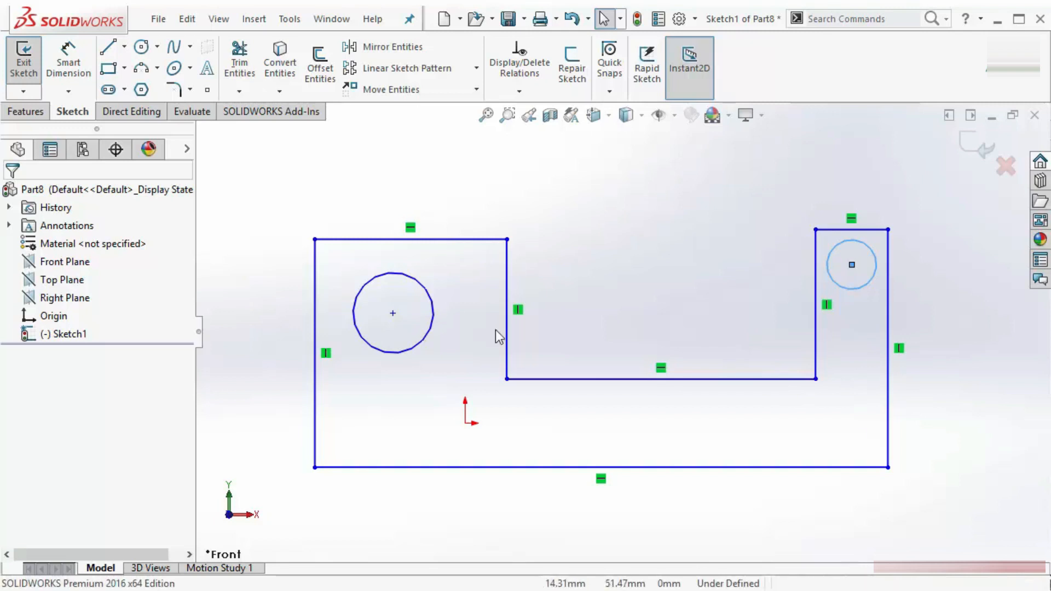
left_click(628, 297)
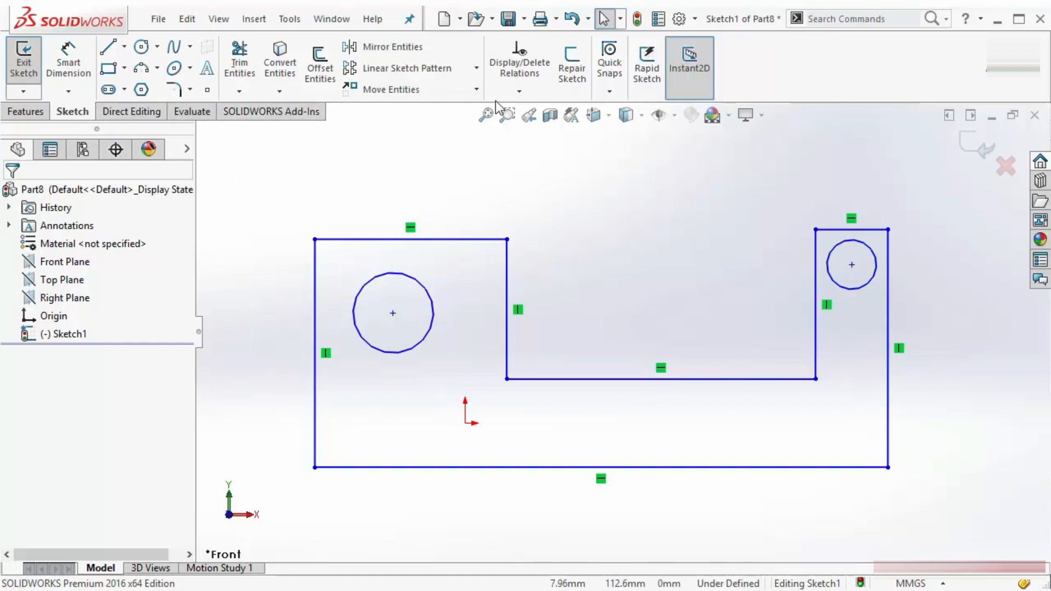
Add an Equal relation between the two circles and shrink the left circle to a radius of about 7 mm.
left_click(527, 94)
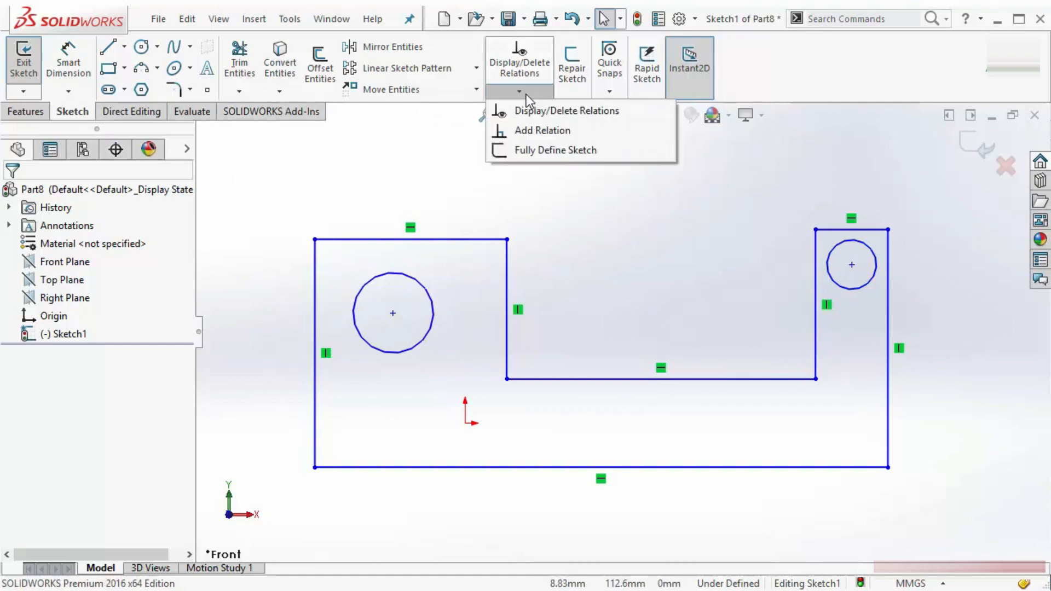
left_click(552, 133)
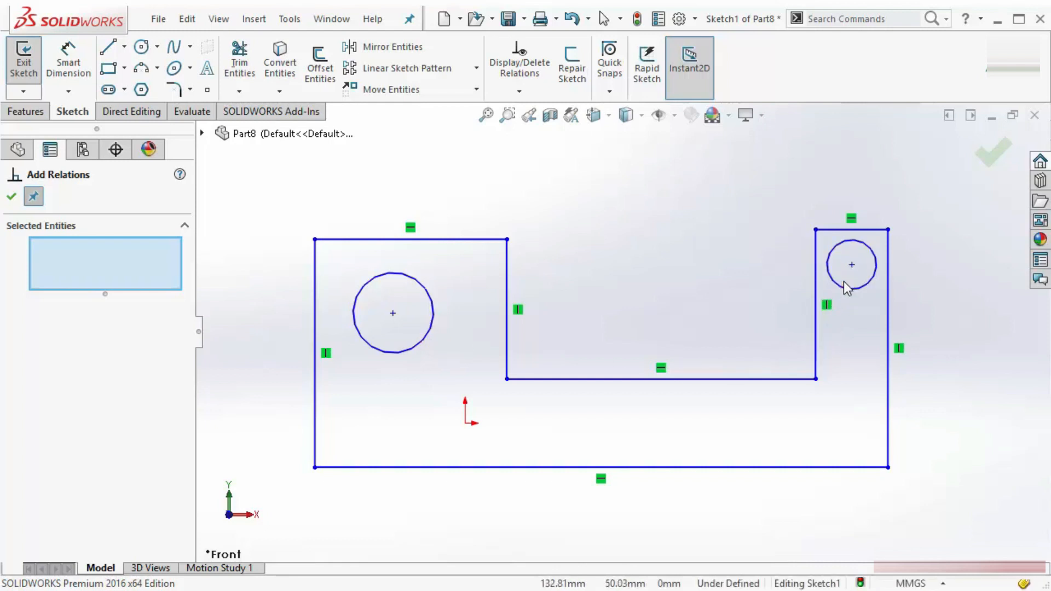
left_click(431, 327)
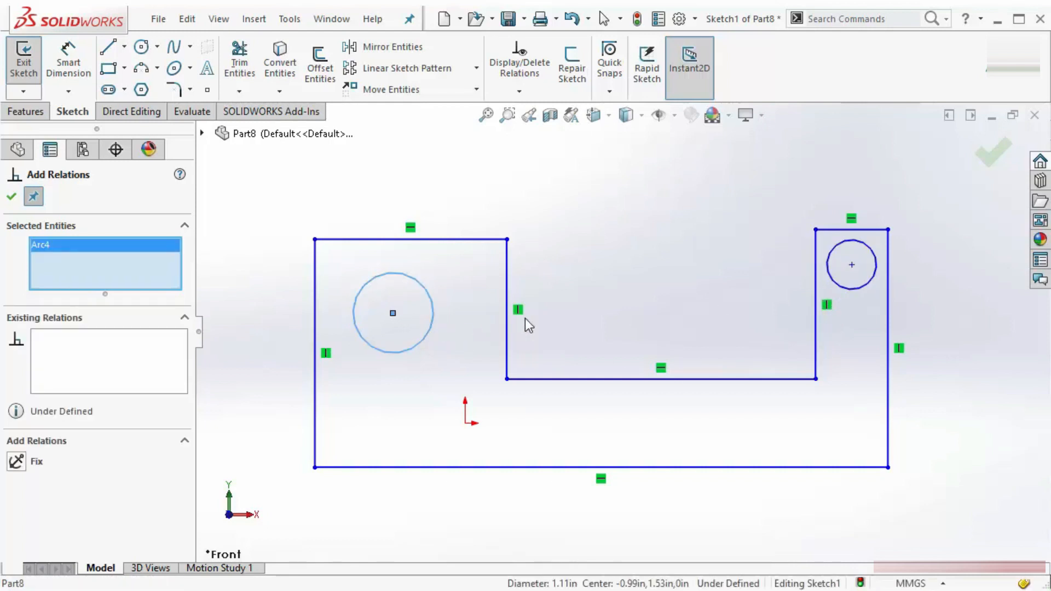
left_click(854, 290)
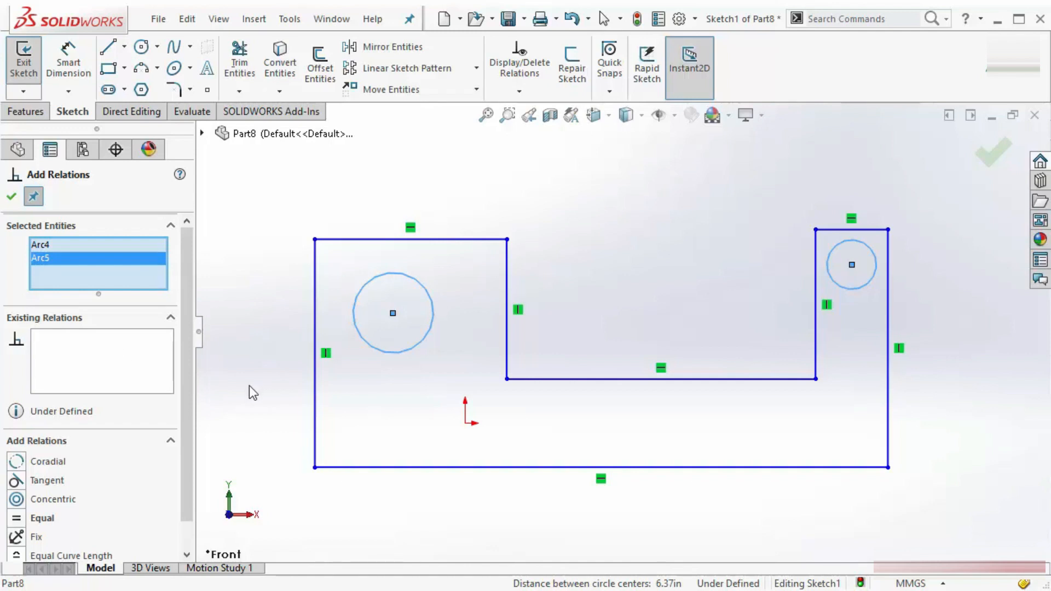
scroll(186, 421, "down", 1)
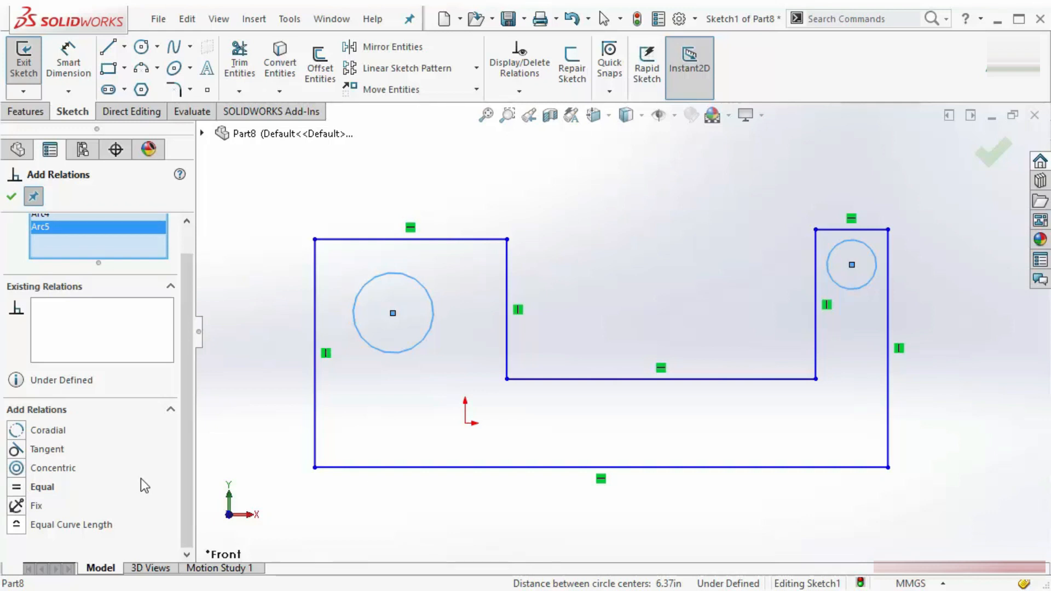
left_click(18, 487)
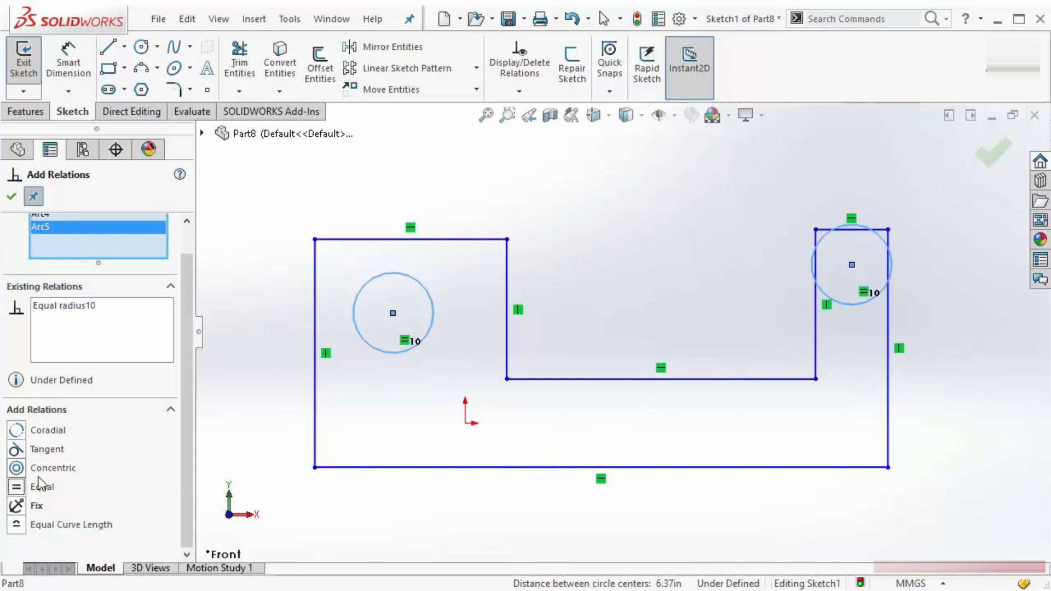
left_click(11, 196)
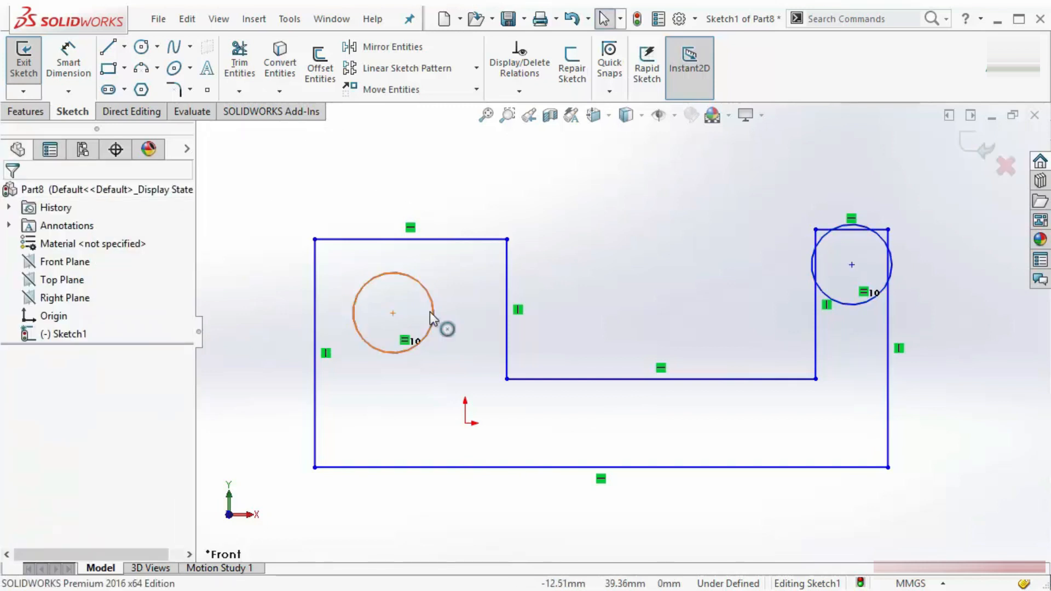
mouse_move(429, 311)
left_mouse_down()
mouse_move(533, 265)
mouse_move(413, 313)
left_mouse_up()
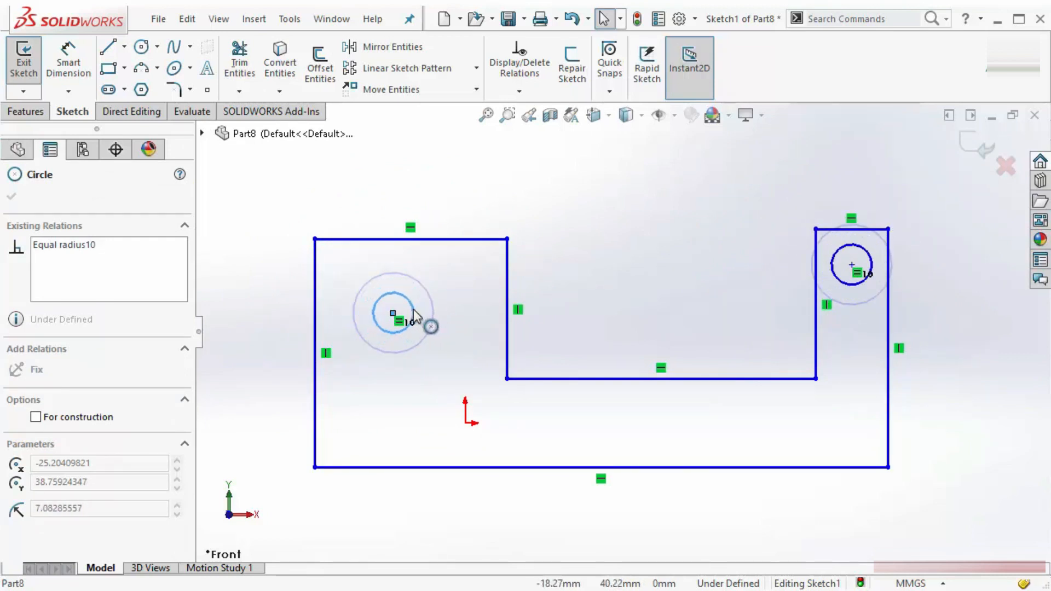
left_click(599, 326)
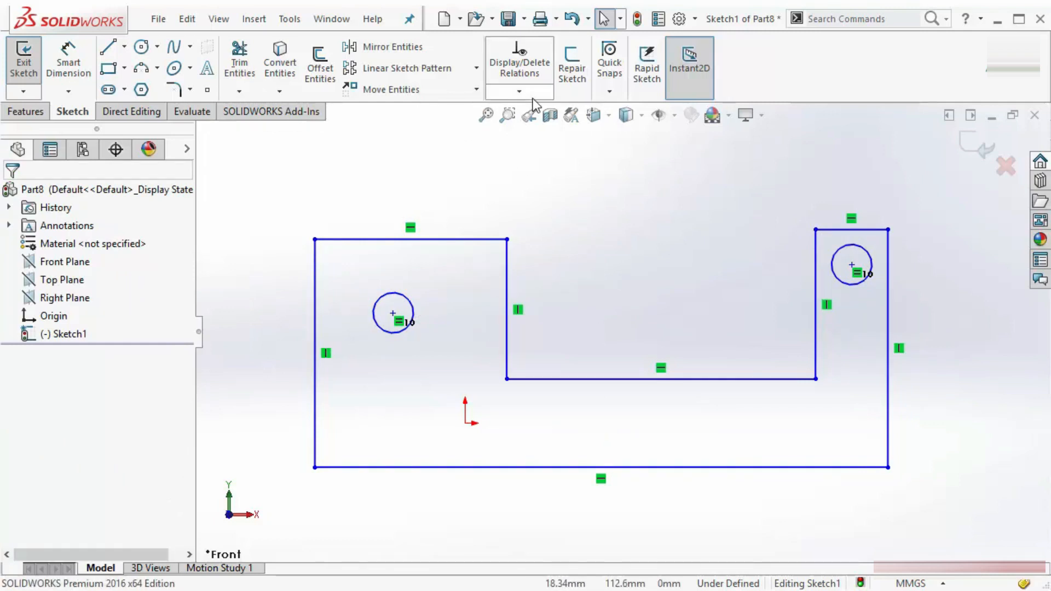
Make the top lines of the left and right arms collinear and equal in length.
left_click(519, 91)
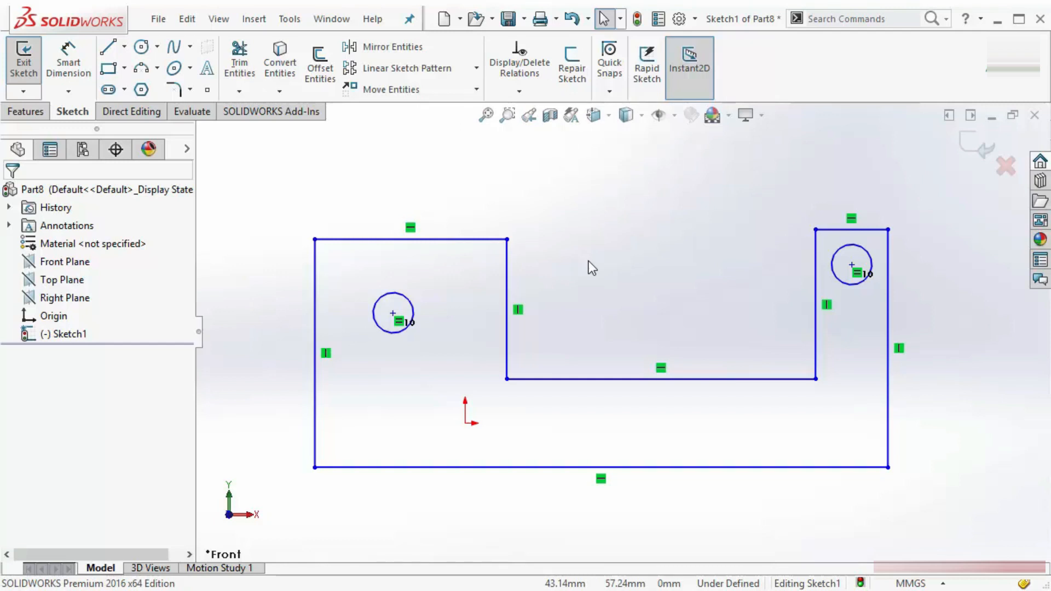
left_click(471, 238)
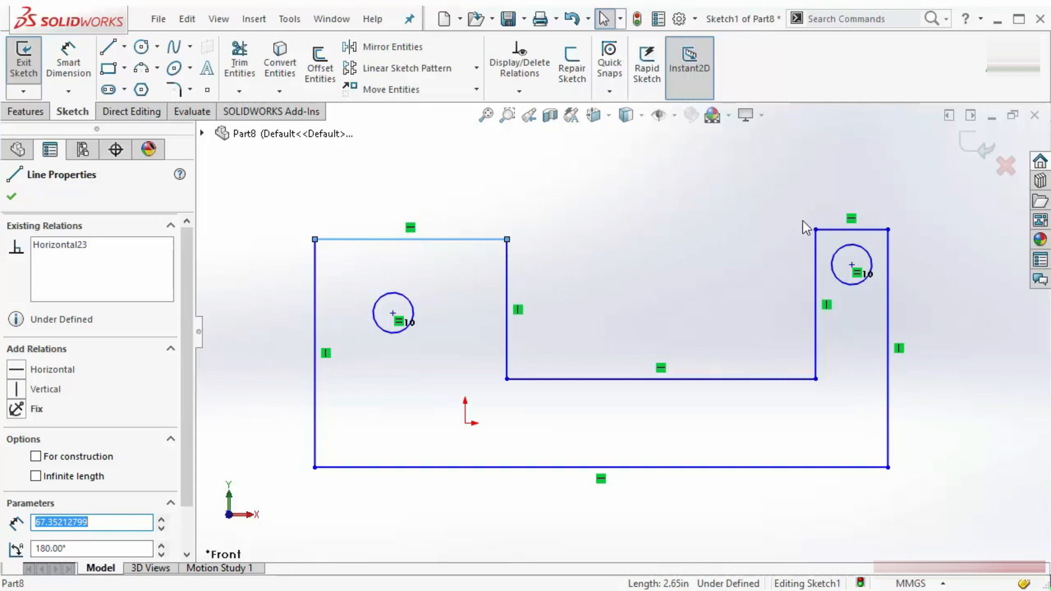
left_click(832, 229, "ctrl")
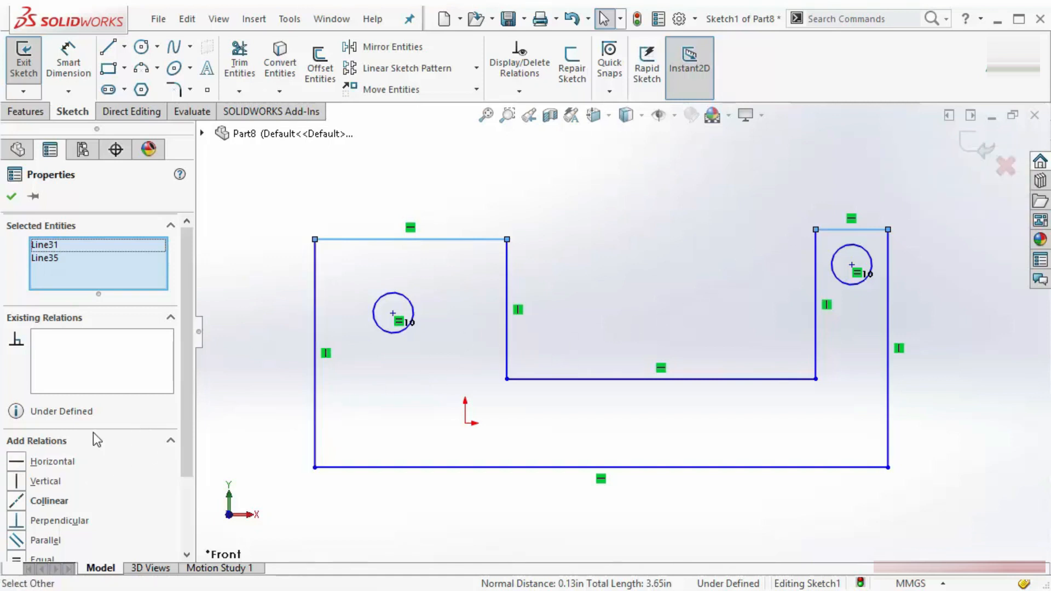
scroll(192, 470, "down", 1)
scroll(191, 469, "down", 3)
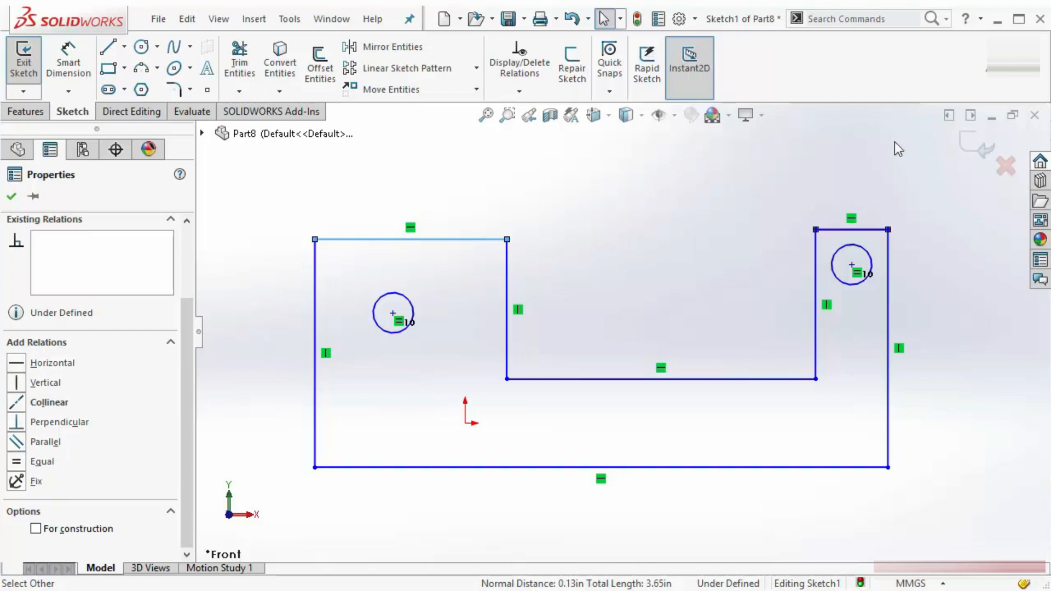
left_click(21, 405)
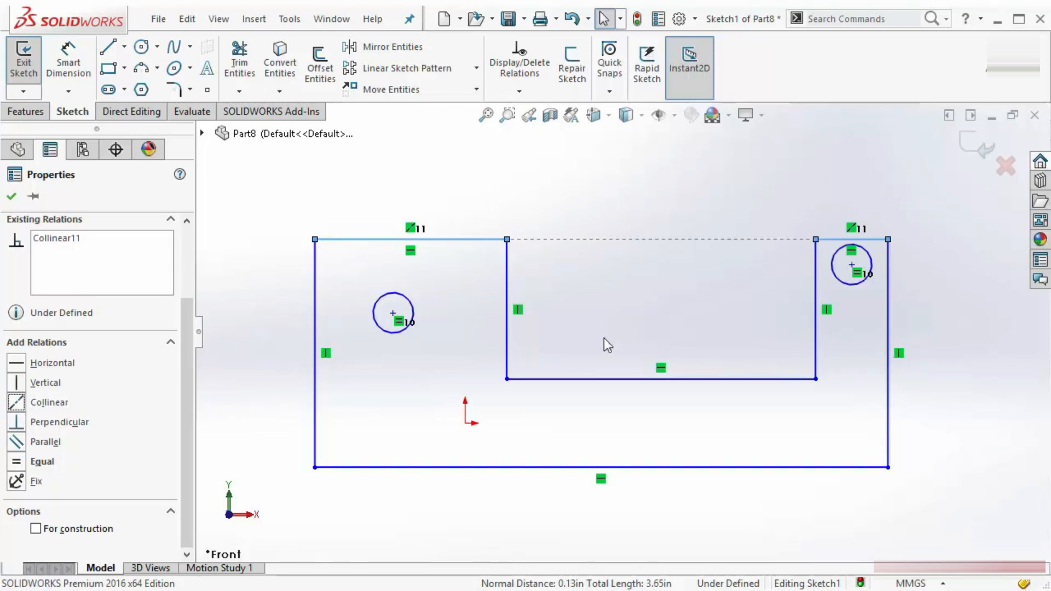
left_click(19, 462)
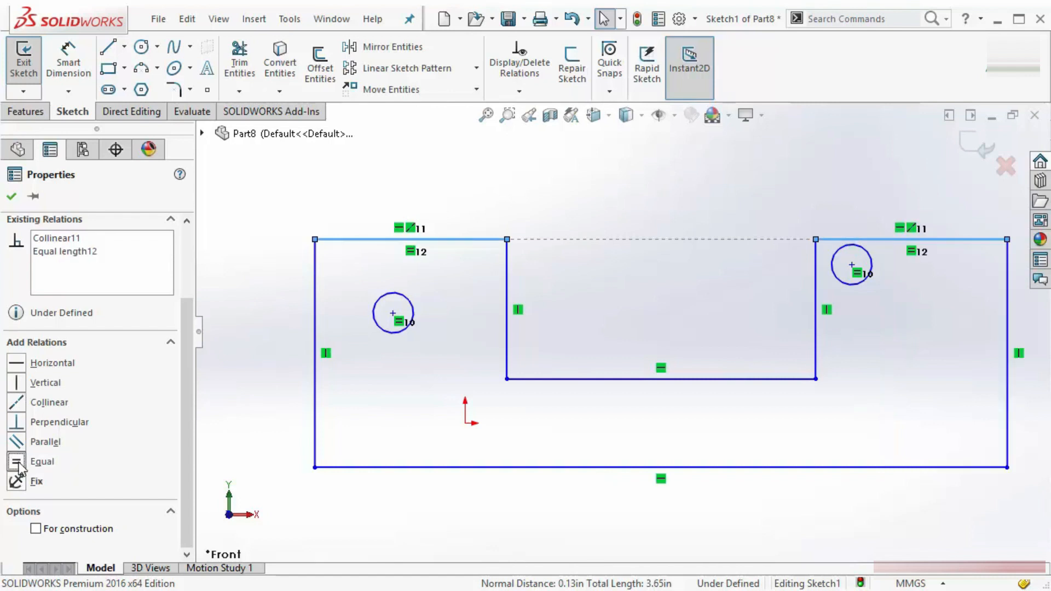
left_click(11, 196)
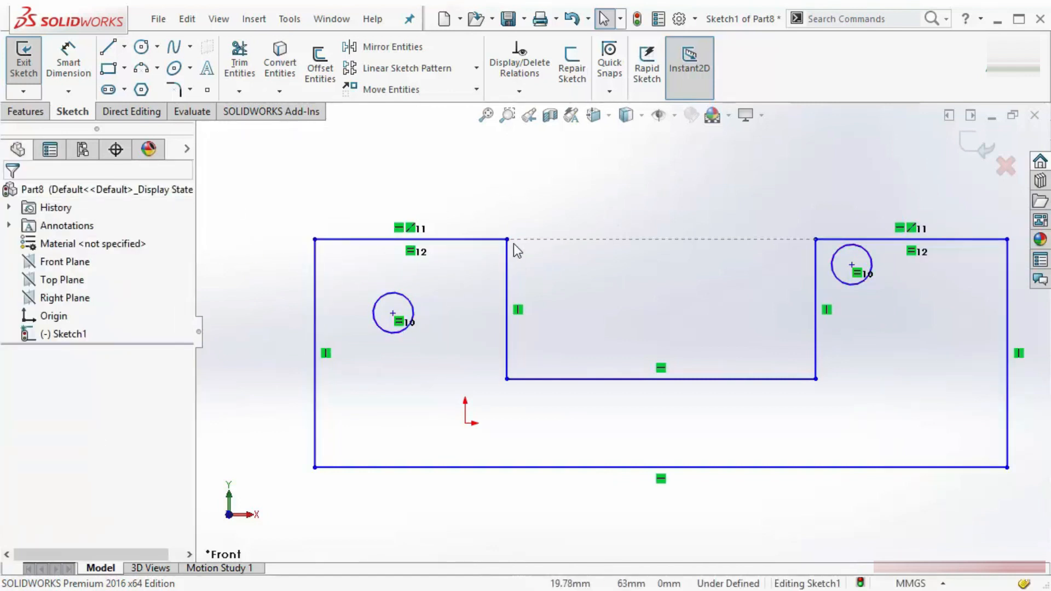
Shift the upper inner corners of both arms leftward to narrow the profile, and move the right circle inside the right arm.
left_click_drag(507, 240, 428, 247)
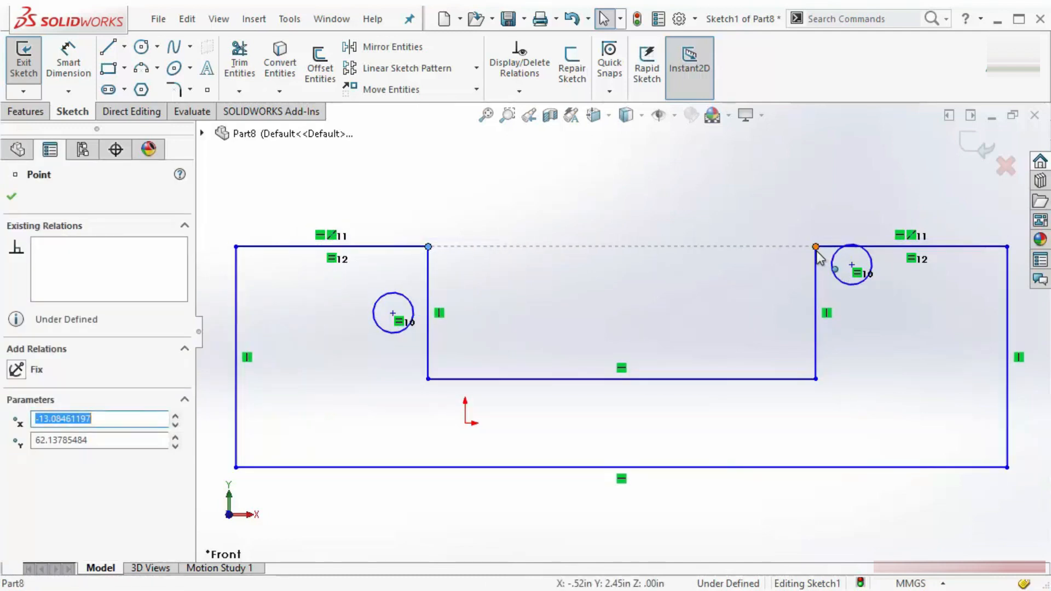
left_click_drag(815, 247, 519, 219)
left_click_drag(851, 266, 608, 296)
key("Escape")
Sketch a vertical centerline from the origin up through the slot to a point above the profile's top edge.
left_click(124, 46)
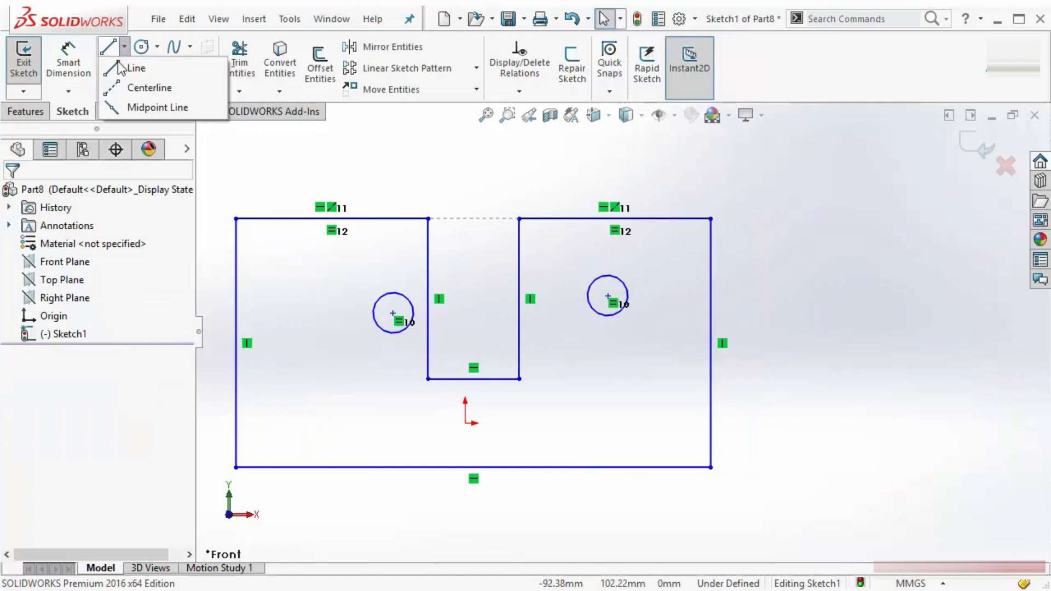
left_click(148, 84)
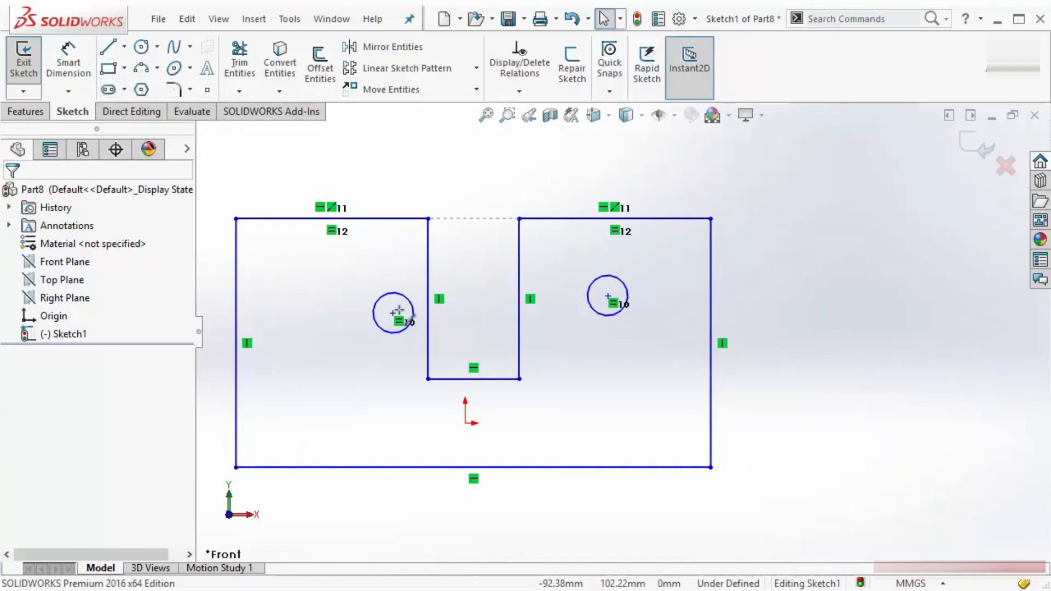
left_click(466, 423)
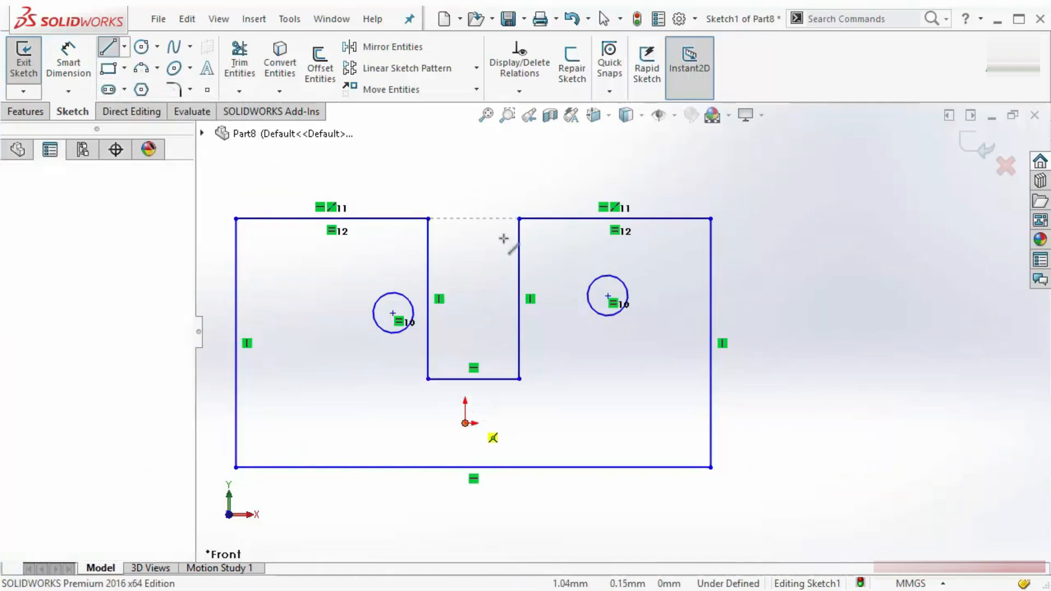
left_click(465, 180)
key("Escape")
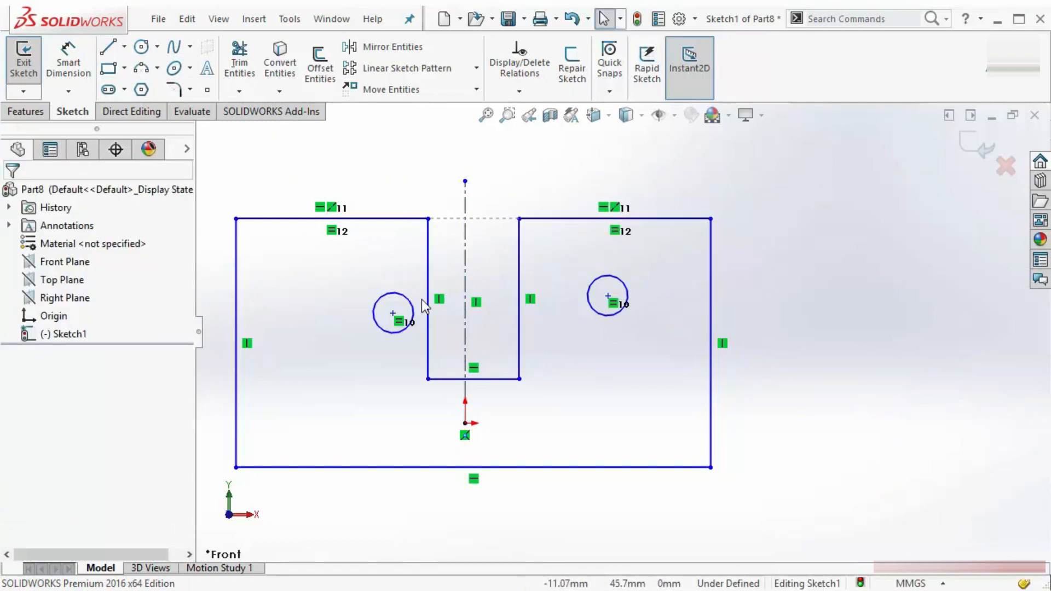
Make the two circles symmetric about the centerline and move the right circle up and outward into the middle of its arm.
left_click(623, 290, "ctrl")
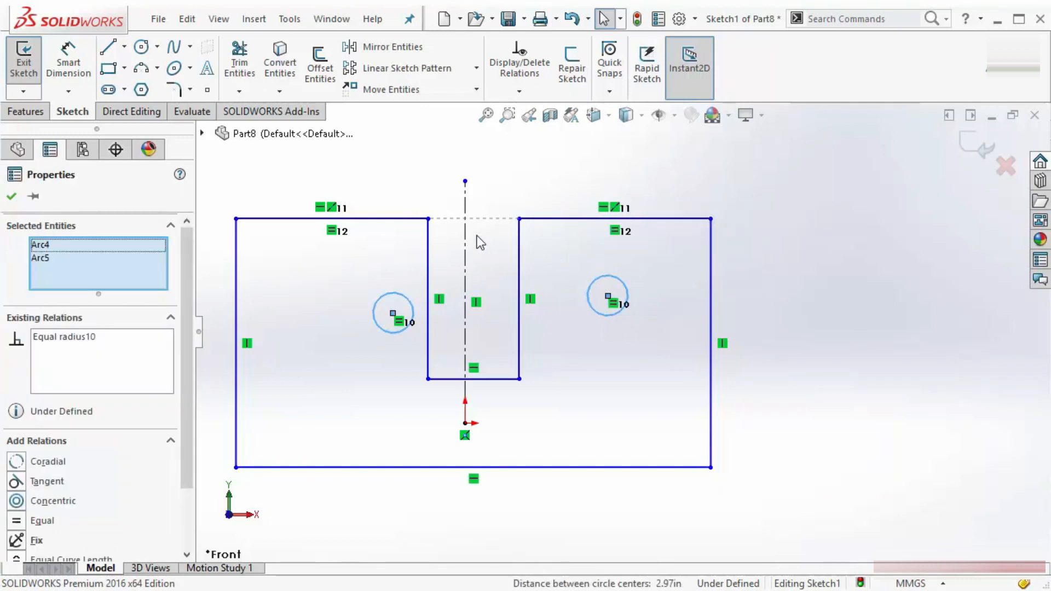
left_click(466, 245, "ctrl")
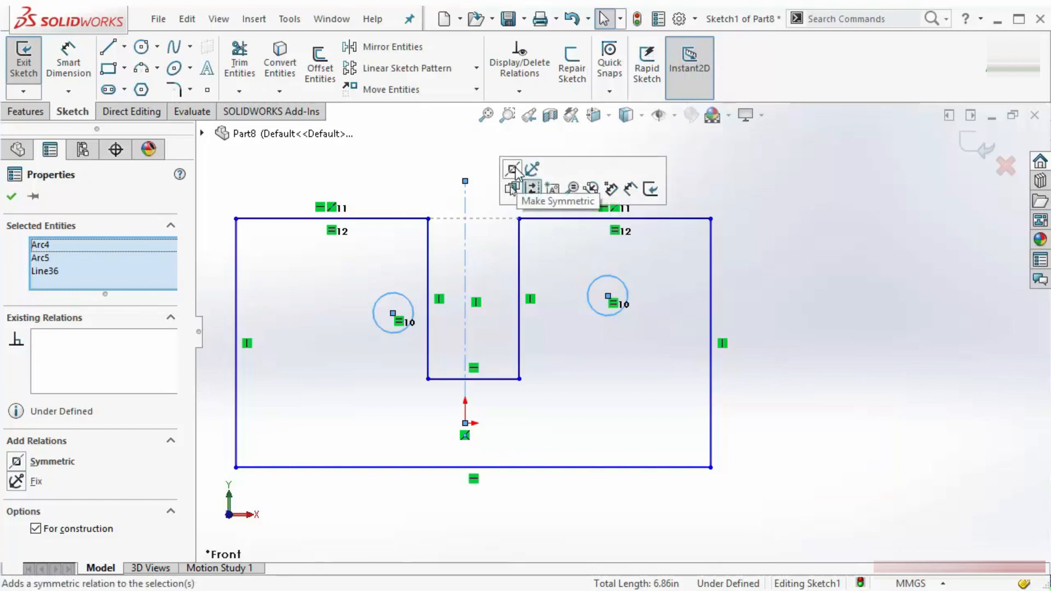
left_click(21, 463)
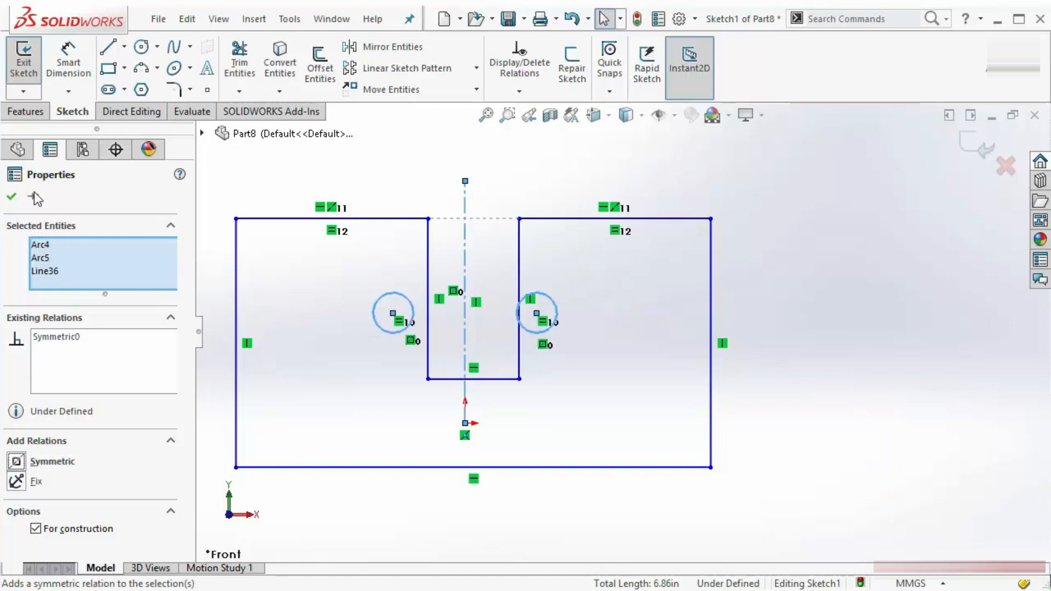
left_click(12, 196)
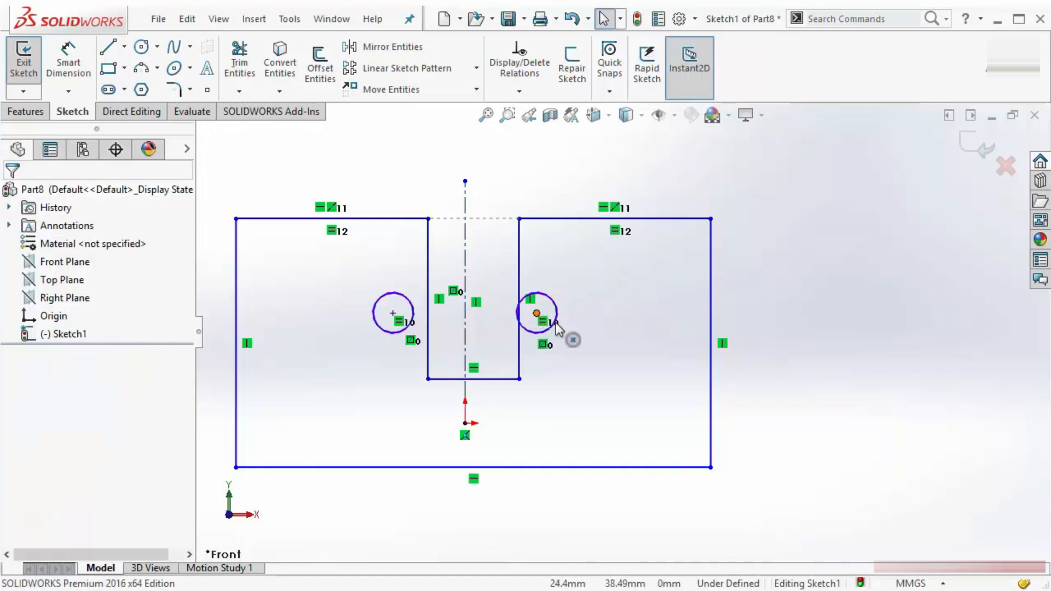
mouse_move(555, 323)
left_mouse_down()
mouse_move(574, 343)
mouse_move(679, 281)
mouse_move(776, 292)
mouse_move(473, 306)
mouse_move(747, 290)
mouse_move(551, 359)
mouse_move(636, 357)
mouse_move(607, 268)
left_mouse_up()
left_click(607, 330)
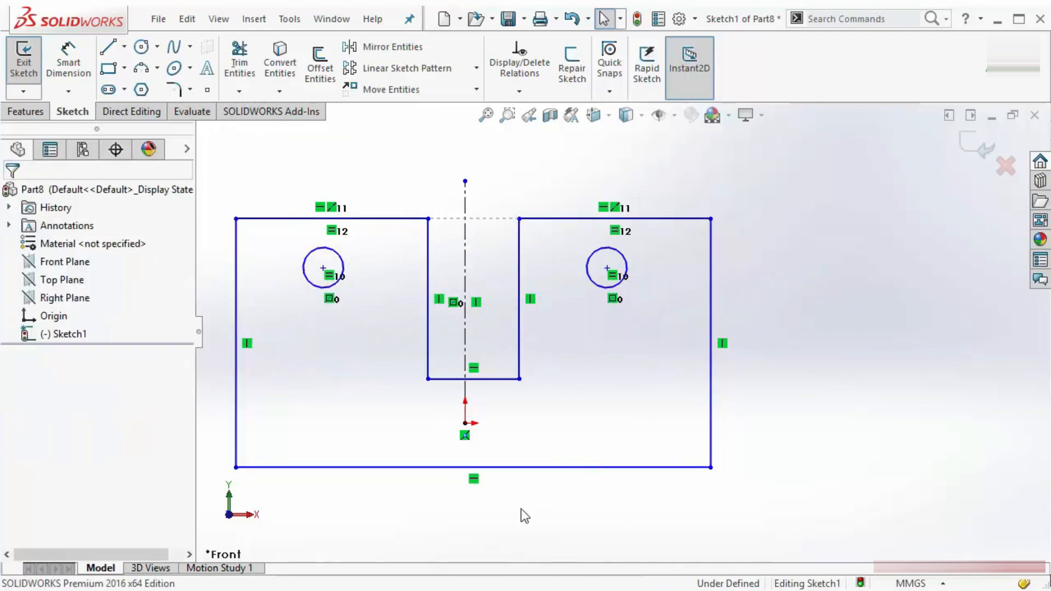
Make the midpoint of the profile's bottom line coincident with the origin.
left_click(473, 467)
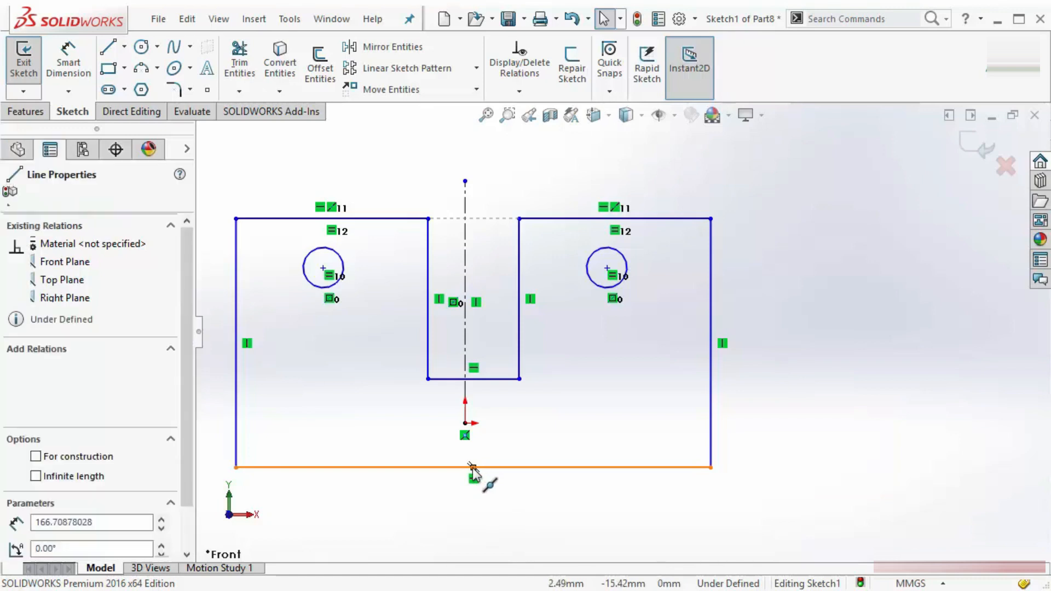
left_click(465, 424)
left_click(465, 424, "ctrl")
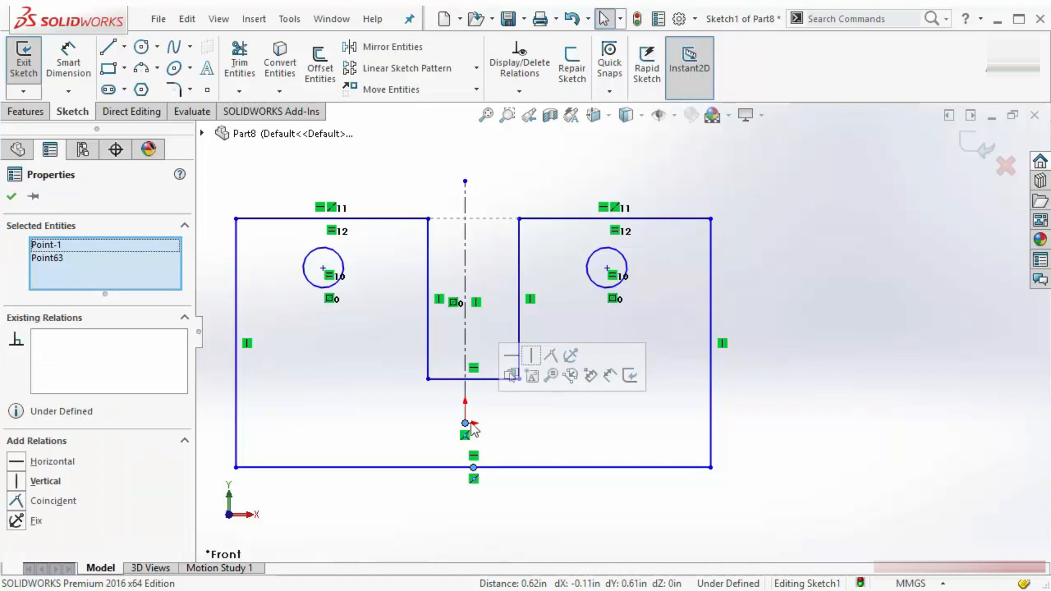
left_click(18, 508)
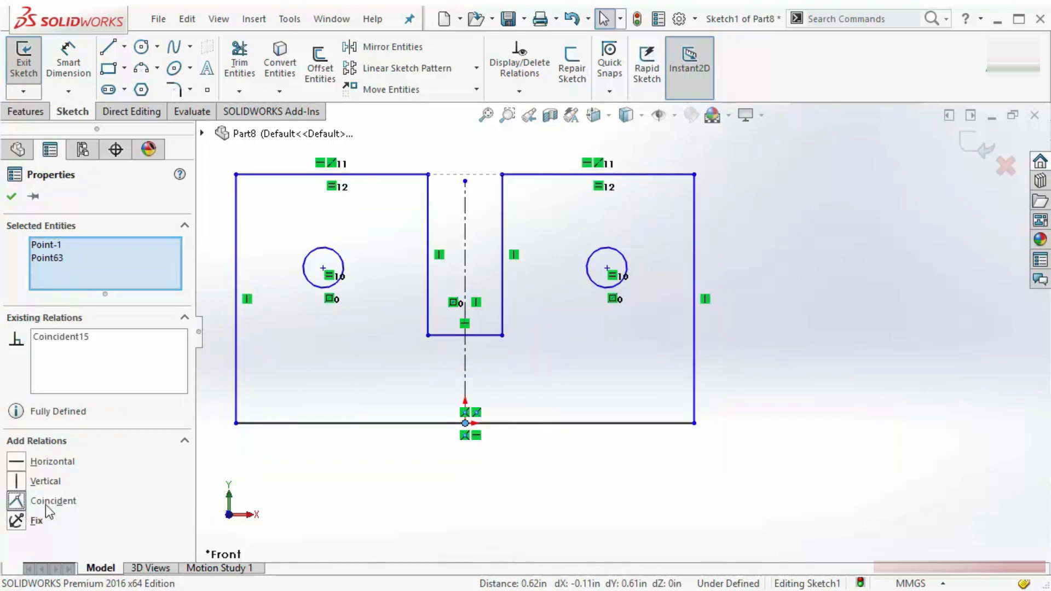
left_click(395, 294)
Widen and deepen the slot from its lower right corner, and shift the profile's upper right corner slightly inward and up.
scroll(395, 293, "up", 5)
scroll(408, 288, "down", 5)
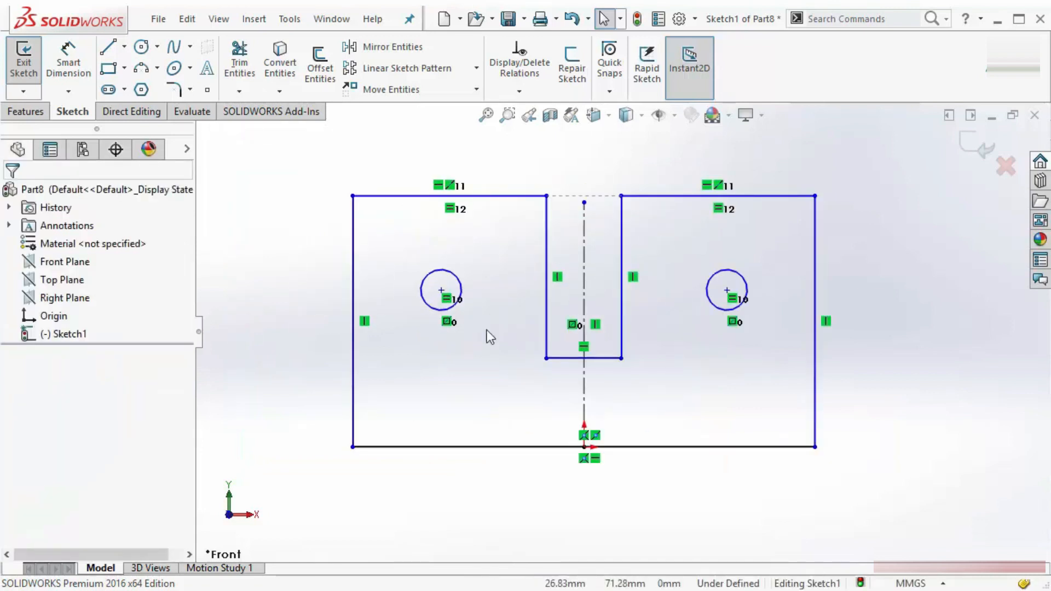
left_click_drag(621, 358, 671, 378)
left_click_drag(815, 196, 797, 181)
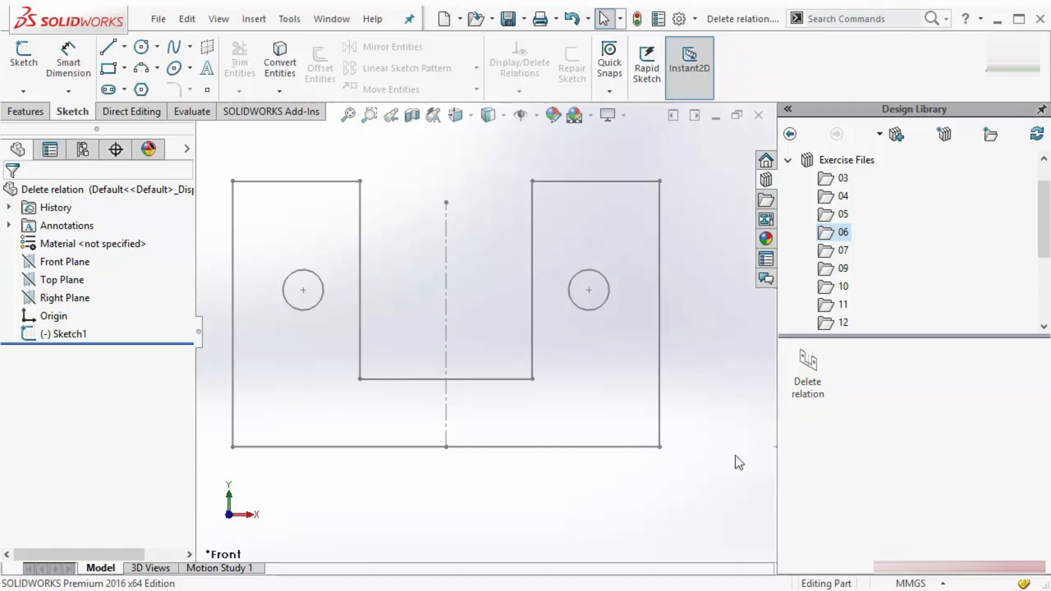
Select exercise folder 06 in the Design Library and open the Delete relation part's Sketch1 for editing.
left_click(840, 235)
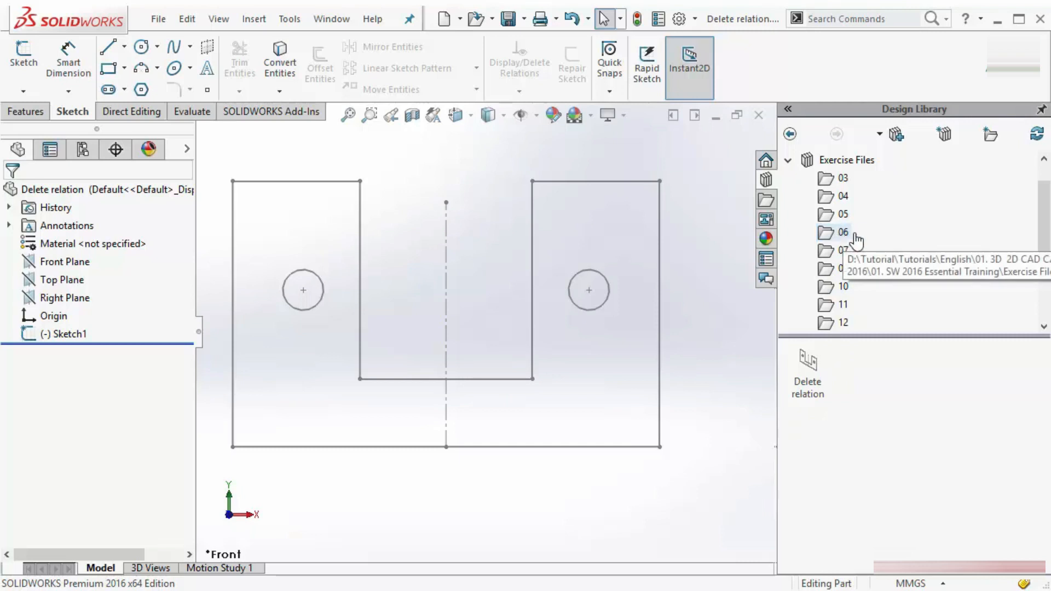
left_click(1041, 109)
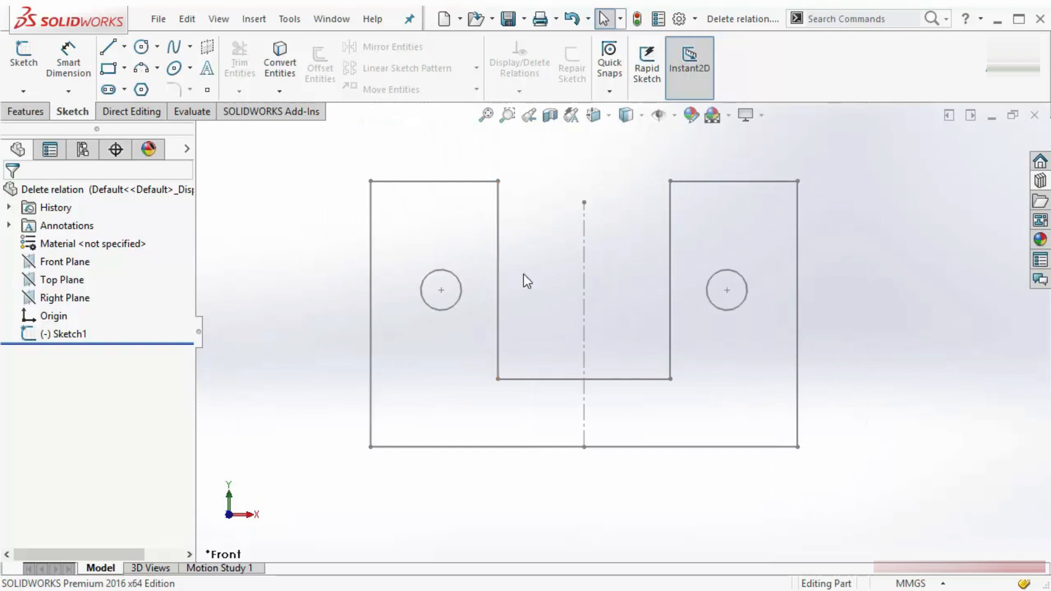
right_click(500, 254)
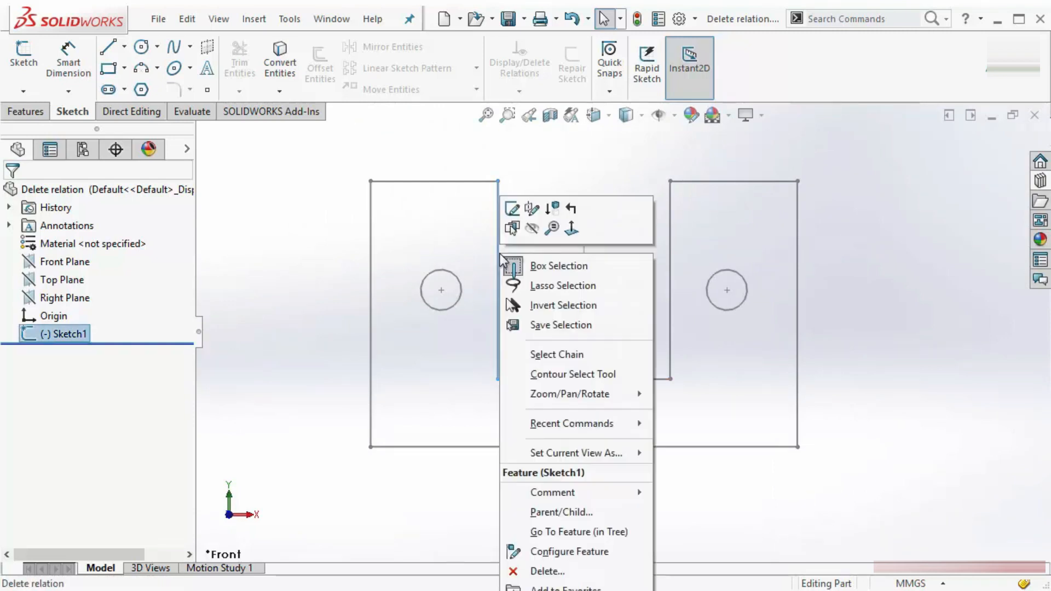
left_click(516, 212)
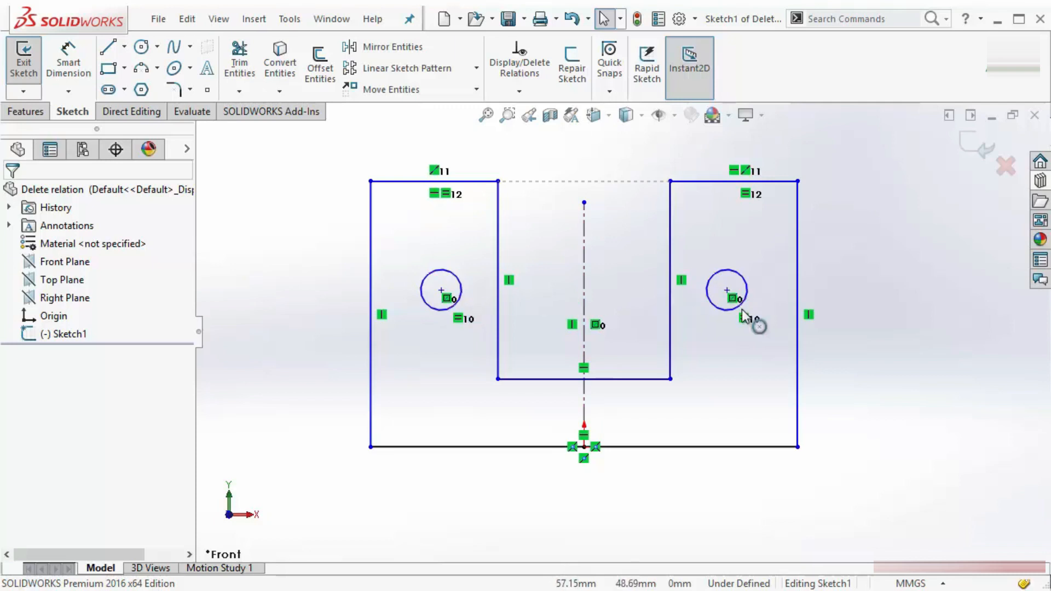
Delete the symmetric relation between the two circles and centerline, and move the right circle slightly toward the centerline.
left_click(746, 195)
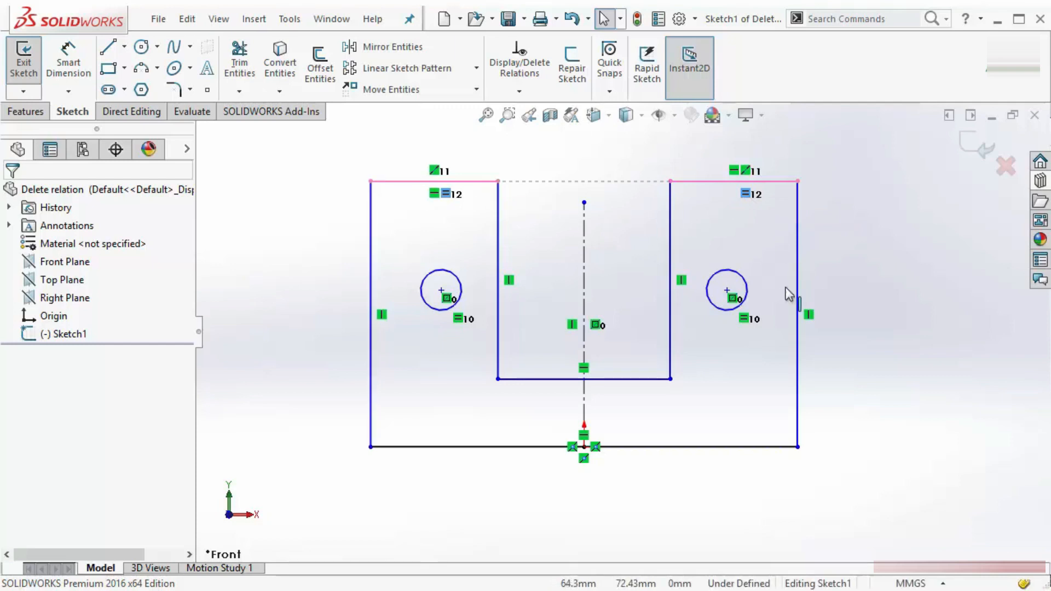
left_click(733, 299)
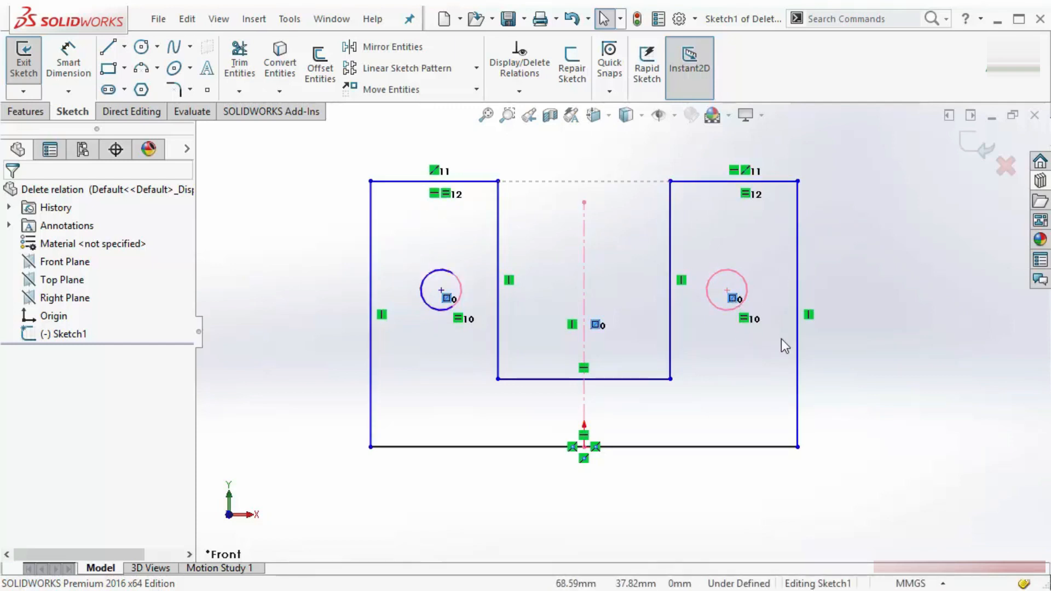
key("Delete")
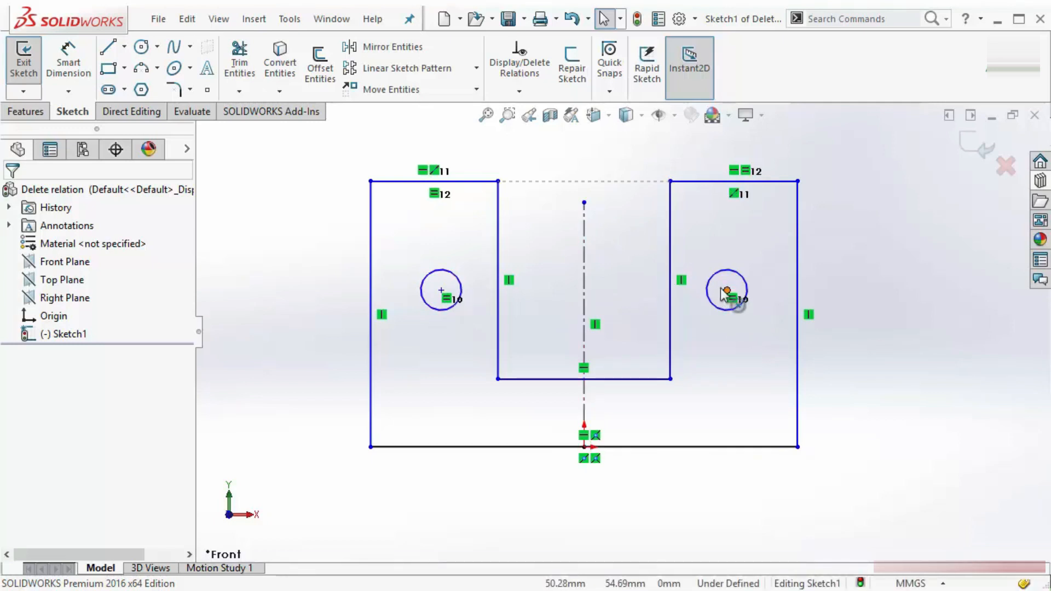
mouse_move(727, 290)
left_mouse_down()
mouse_move(711, 274)
mouse_move(725, 291)
left_mouse_up()
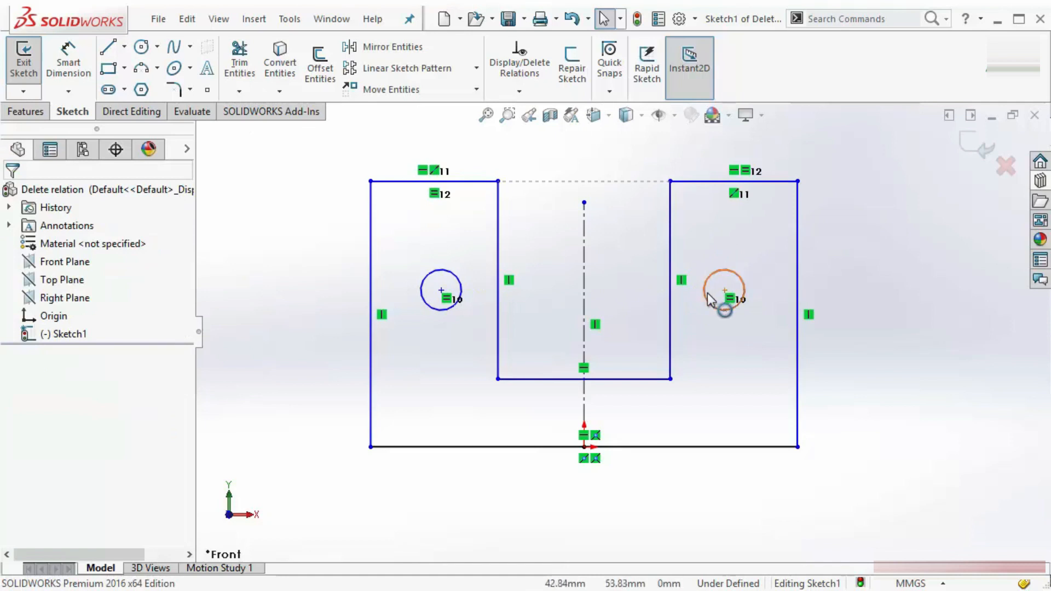
Undo the right circle's move and the deletion of the symmetric relation.
key("ctrl+z")
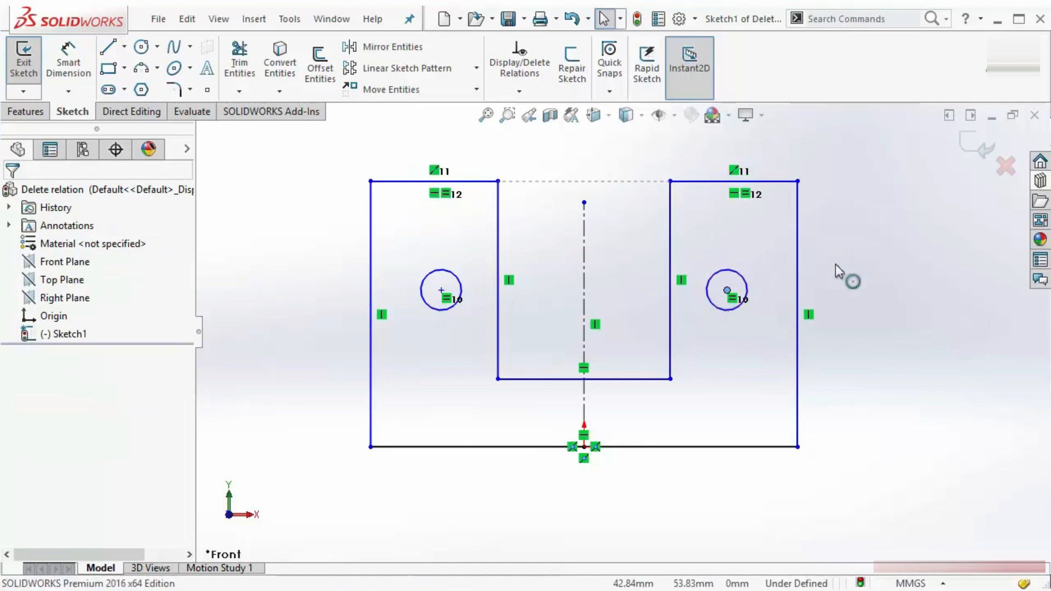
double_click(910, 291)
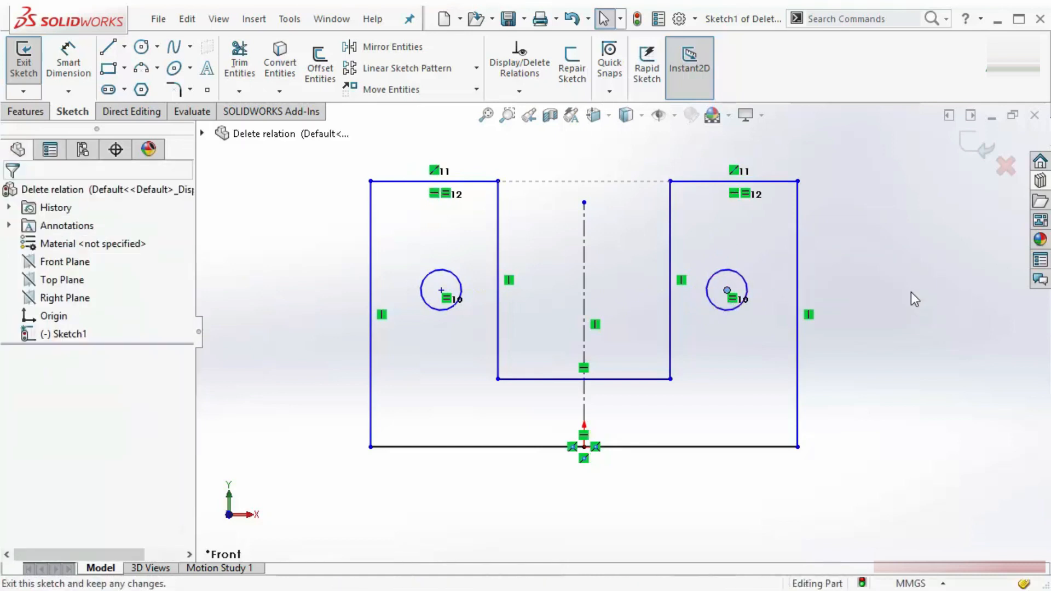
right_click(669, 291)
left_click(684, 251)
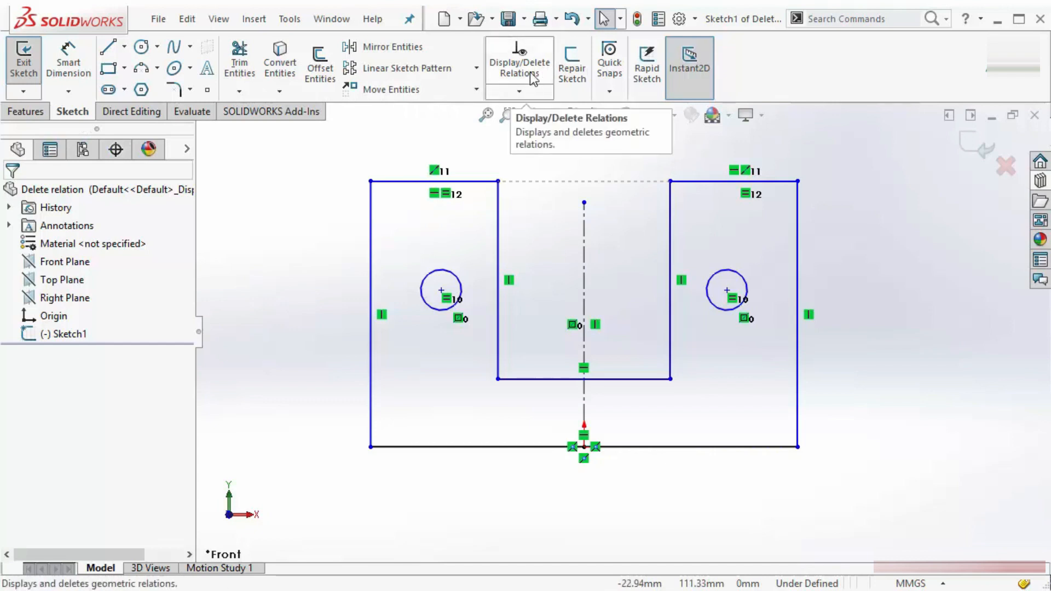
Start Display/Delete Relations and examine the full list of relations in this sketch and the available filter options.
left_click(519, 57)
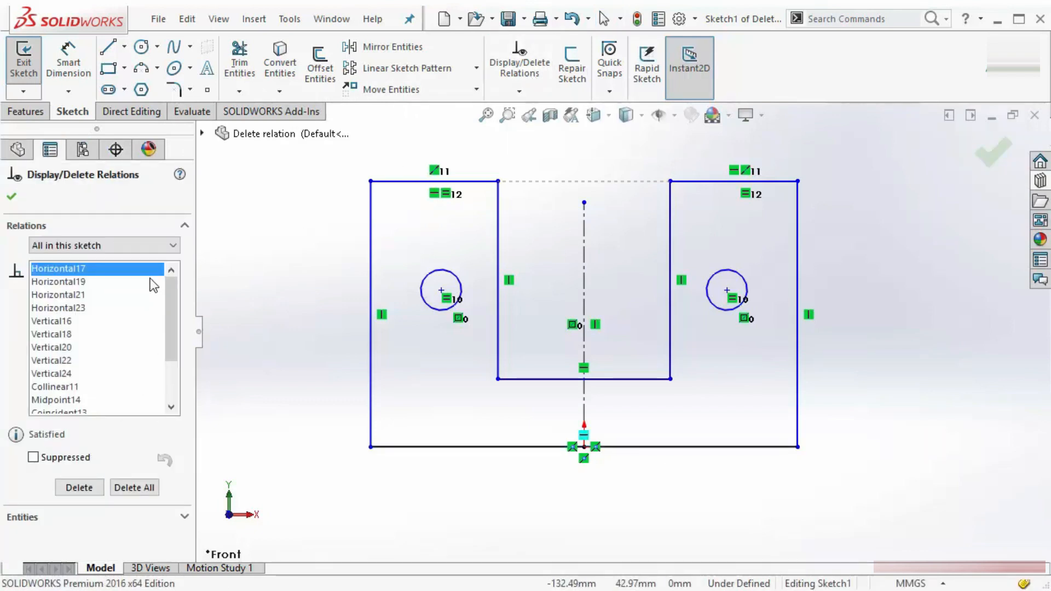
left_click(172, 246)
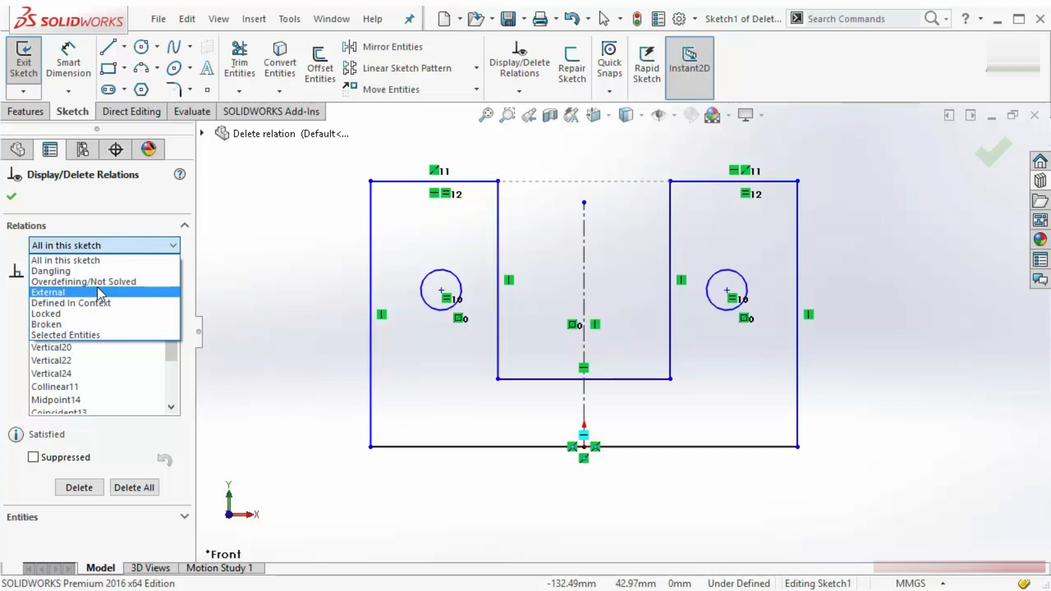
left_click(108, 245)
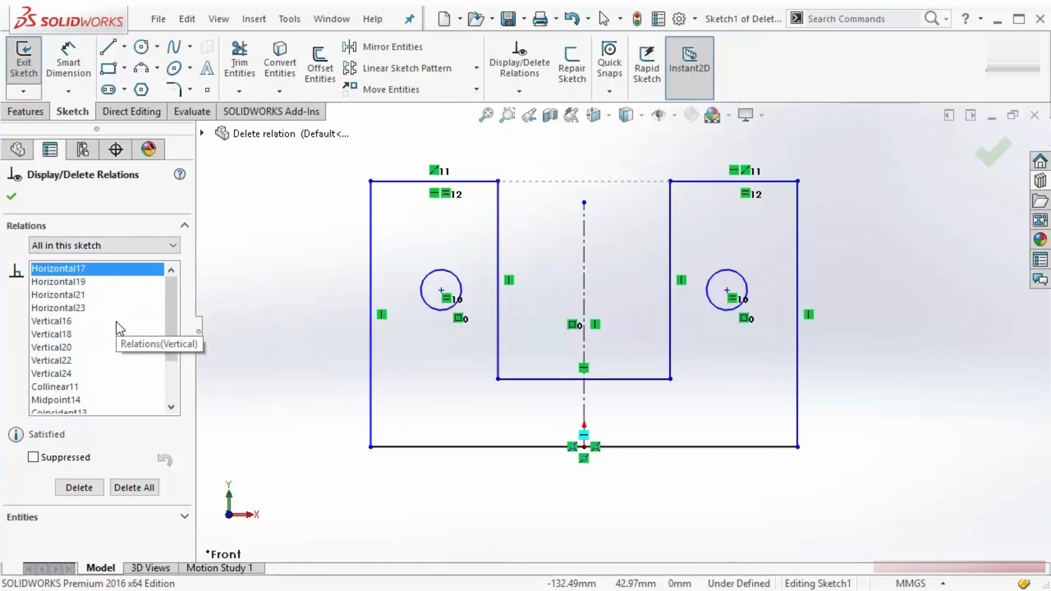
scroll(162, 373, "down", 2)
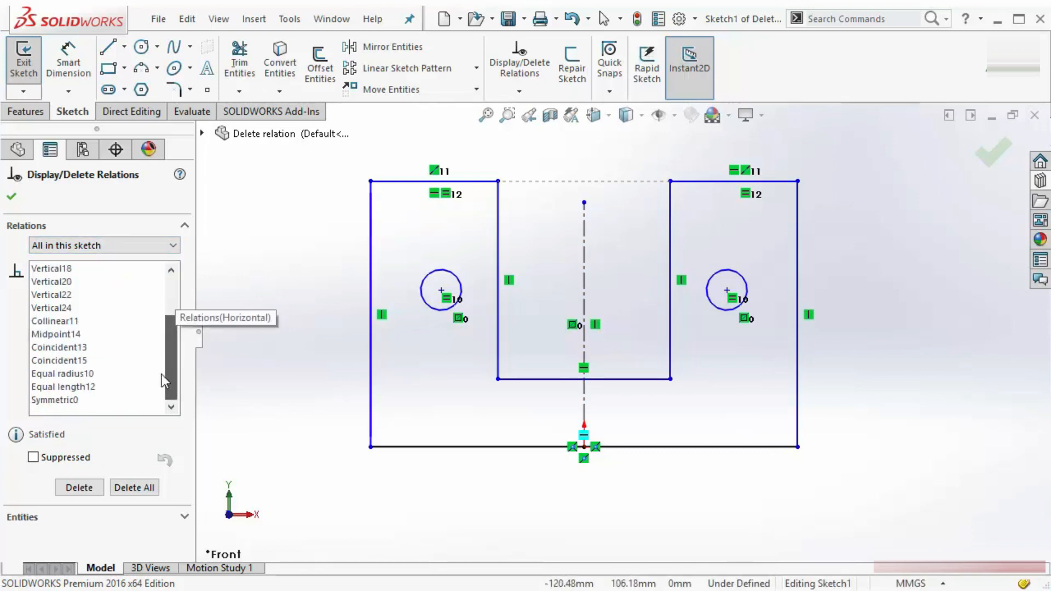
left_click(159, 242)
left_click(159, 245)
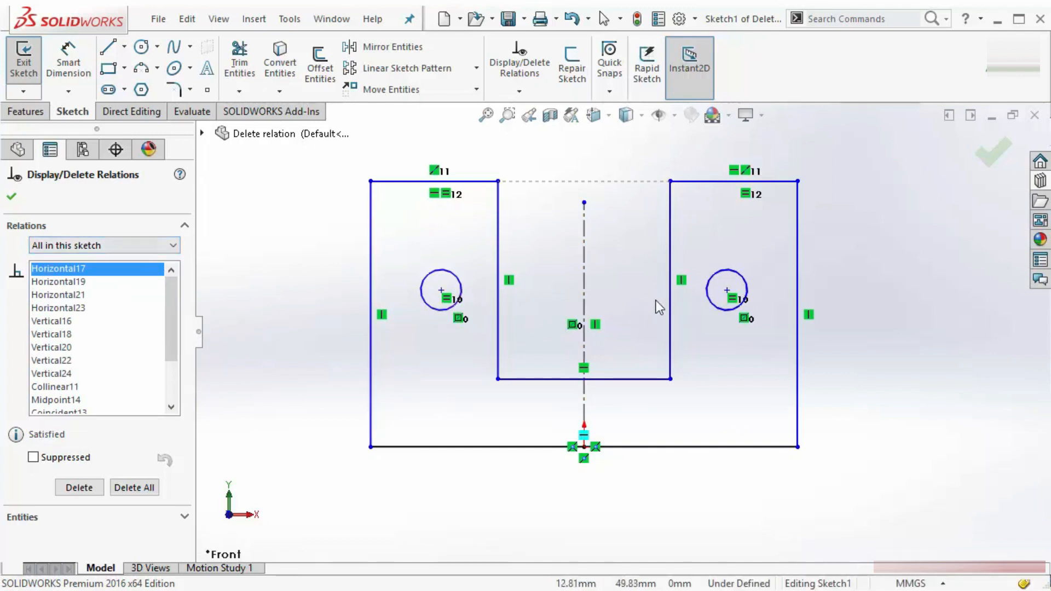
Filter the relations by Selected Entities and list those belonging to the left and right circles.
left_click(159, 245)
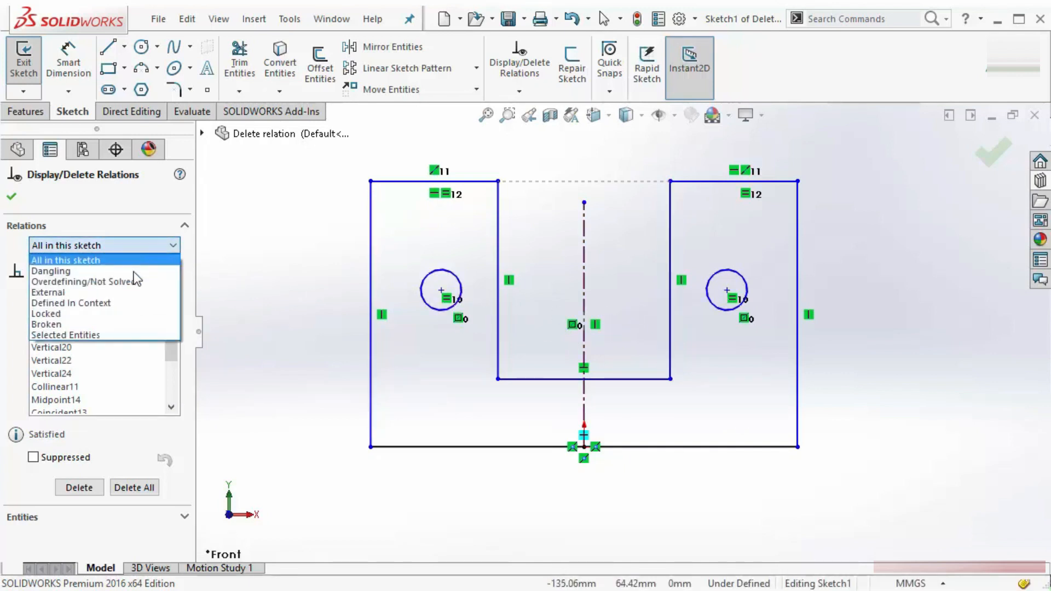
left_click(85, 333)
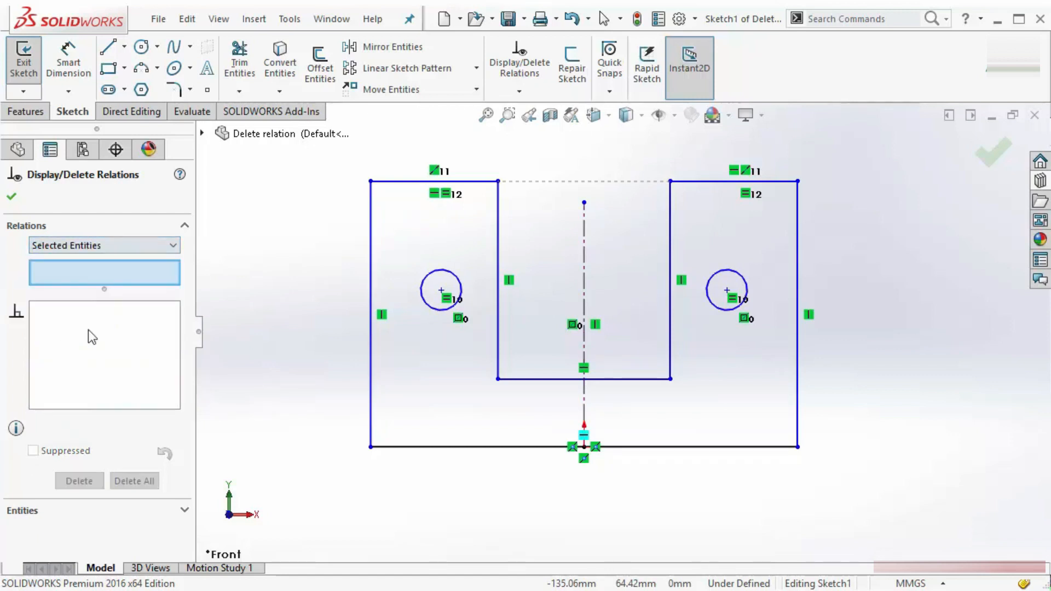
left_click(461, 289)
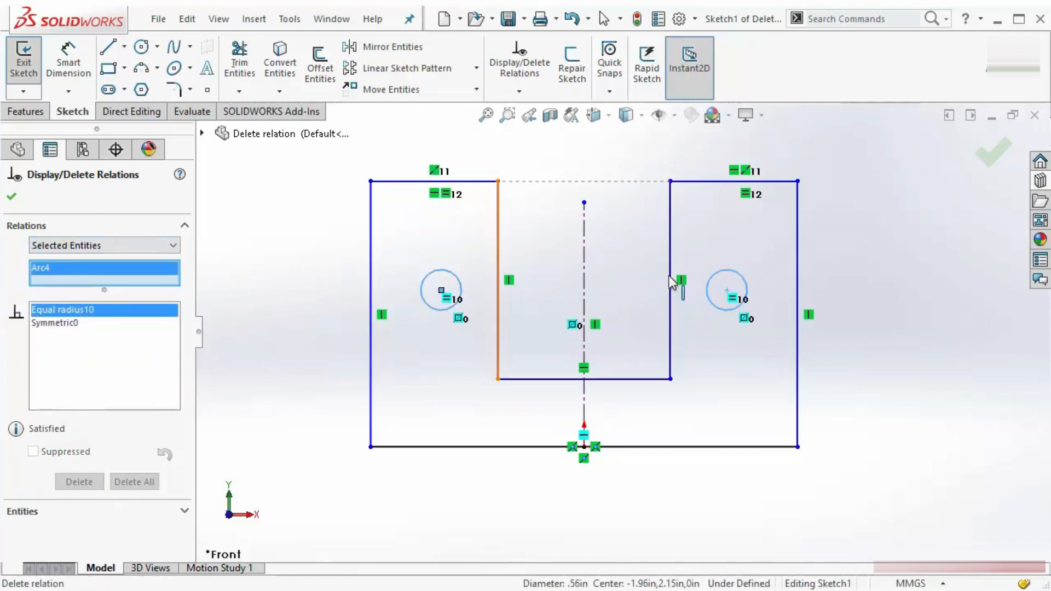
left_click(729, 277)
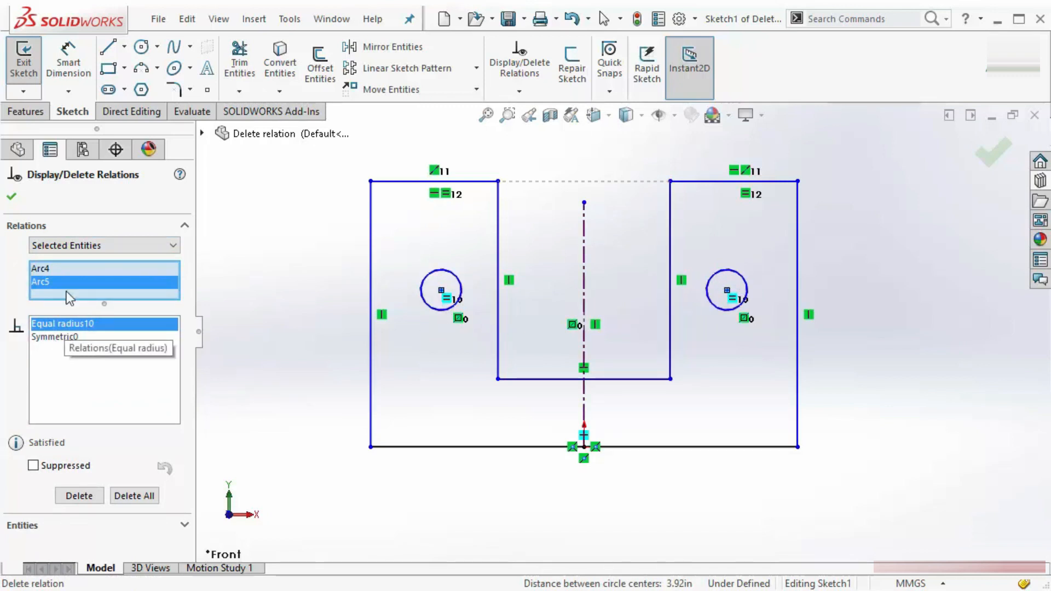
Clear the entity selection and list the relations of the left arm's top line and the left circle instead.
right_click(65, 272)
left_click(90, 284)
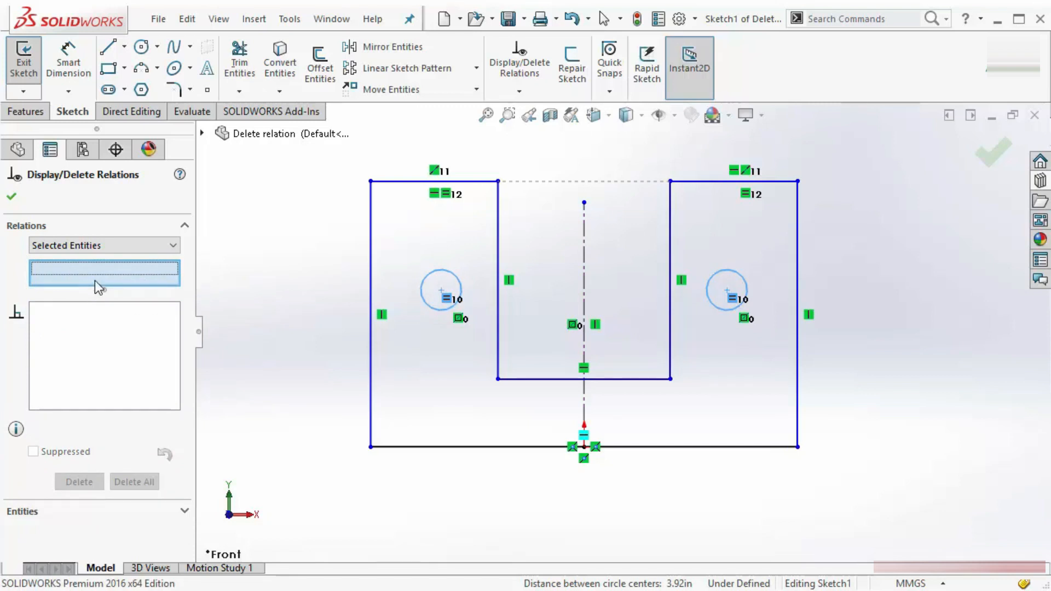
left_click(412, 181)
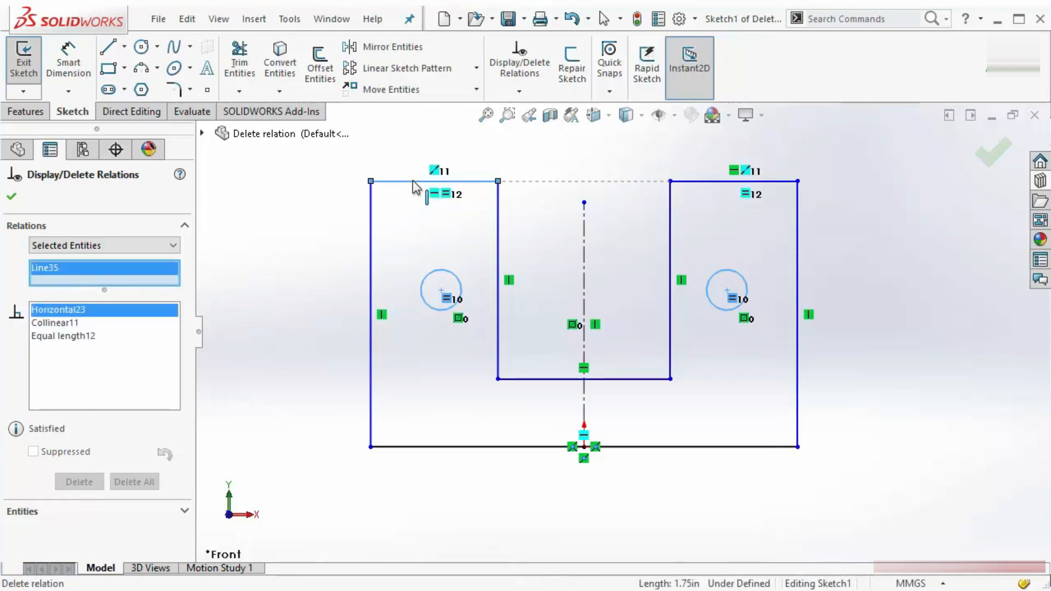
left_click(454, 274)
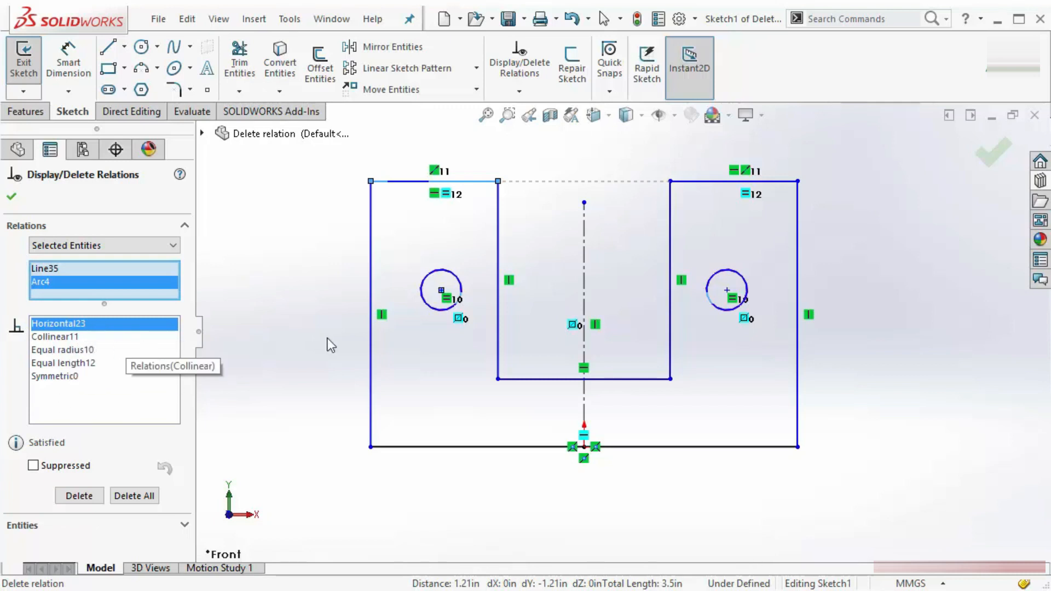
Delete the circles' symmetric relation, and use Delete All on the remaining relations listed for the selected line and circle.
left_click(70, 376)
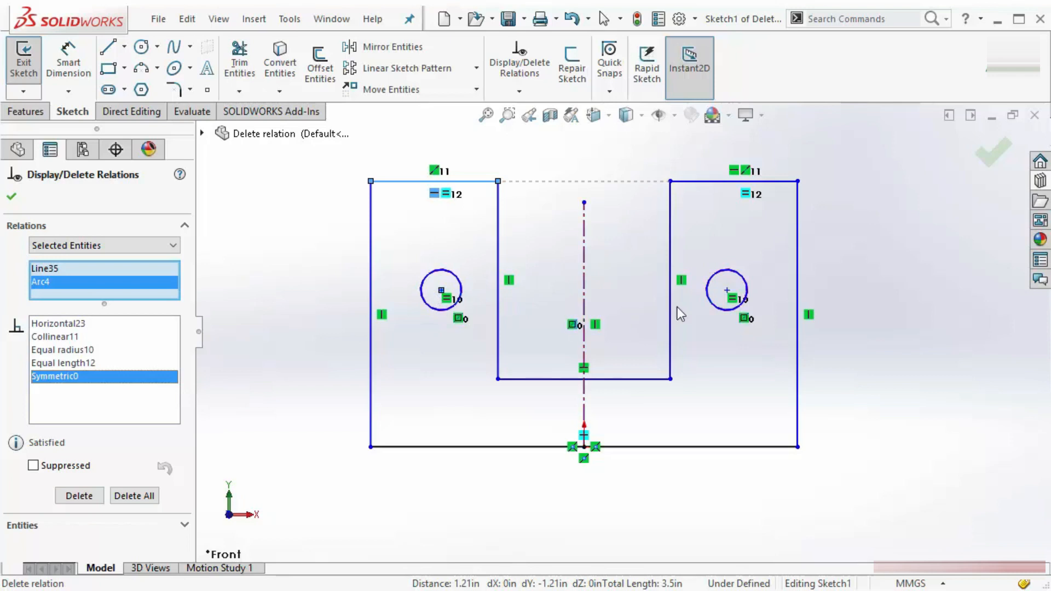
left_click(109, 363)
left_click(93, 339)
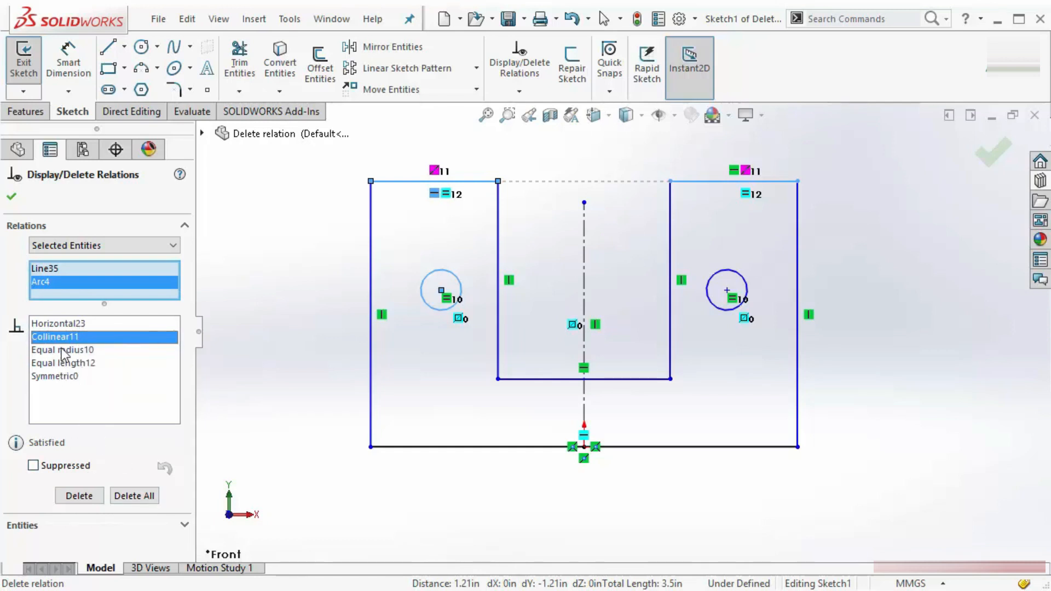
left_click(50, 376)
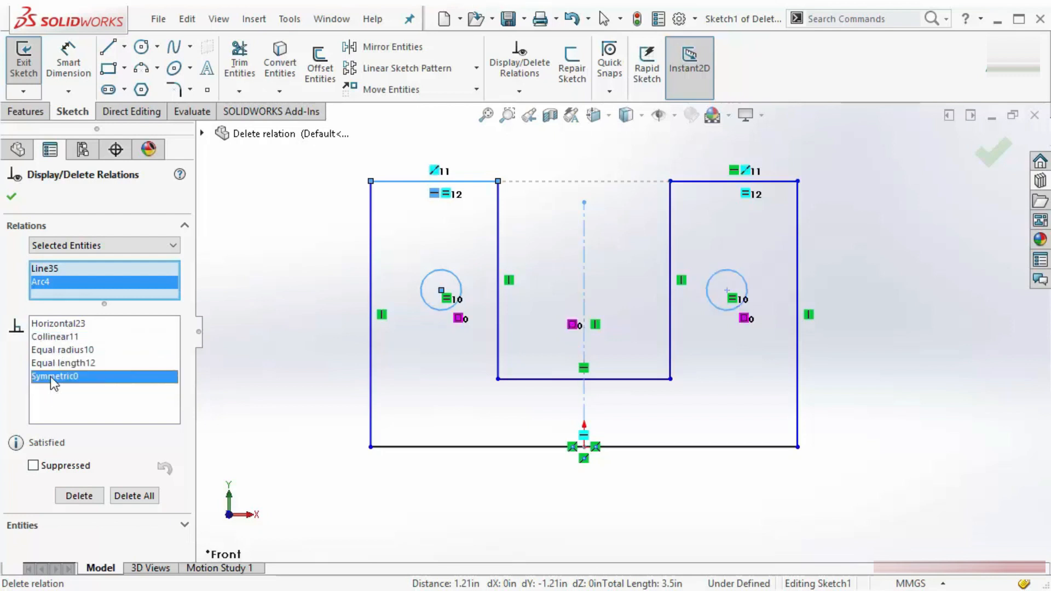
left_click(79, 495)
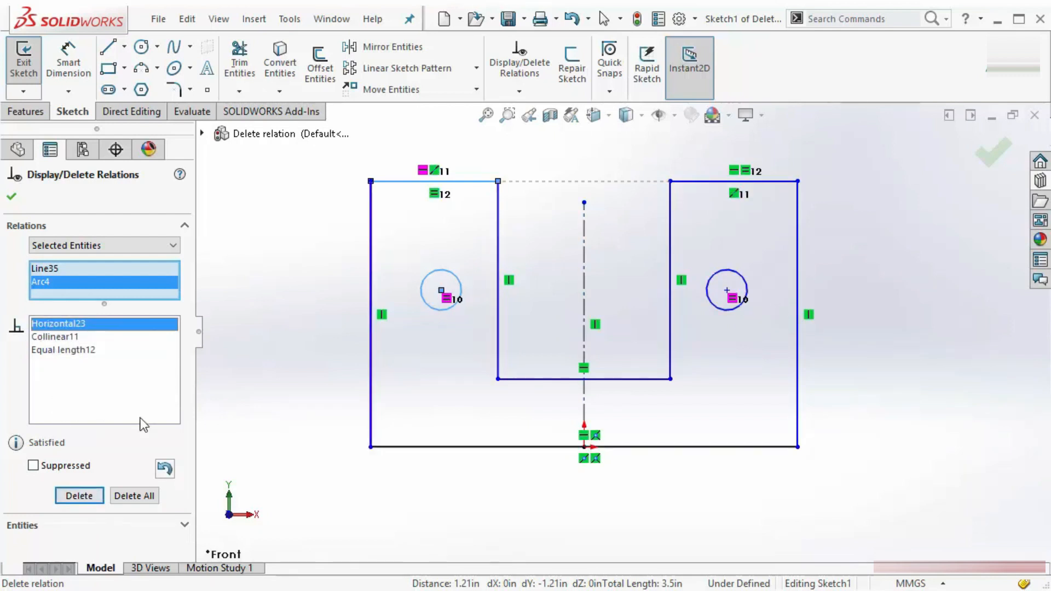
left_click(148, 497)
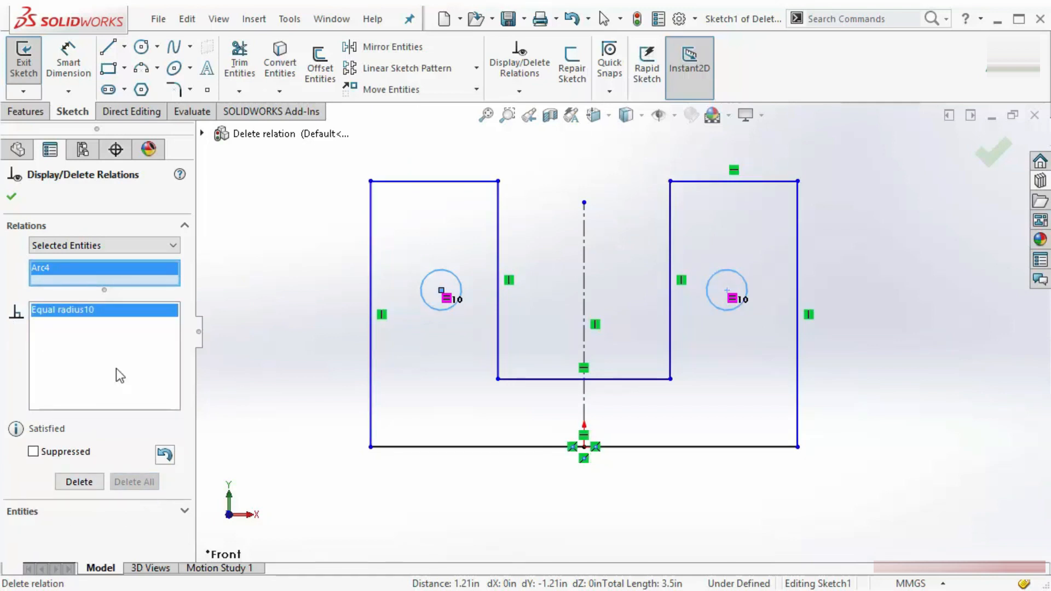
Examine the relations list with the External, Broken and Dangling filters.
left_click(121, 246)
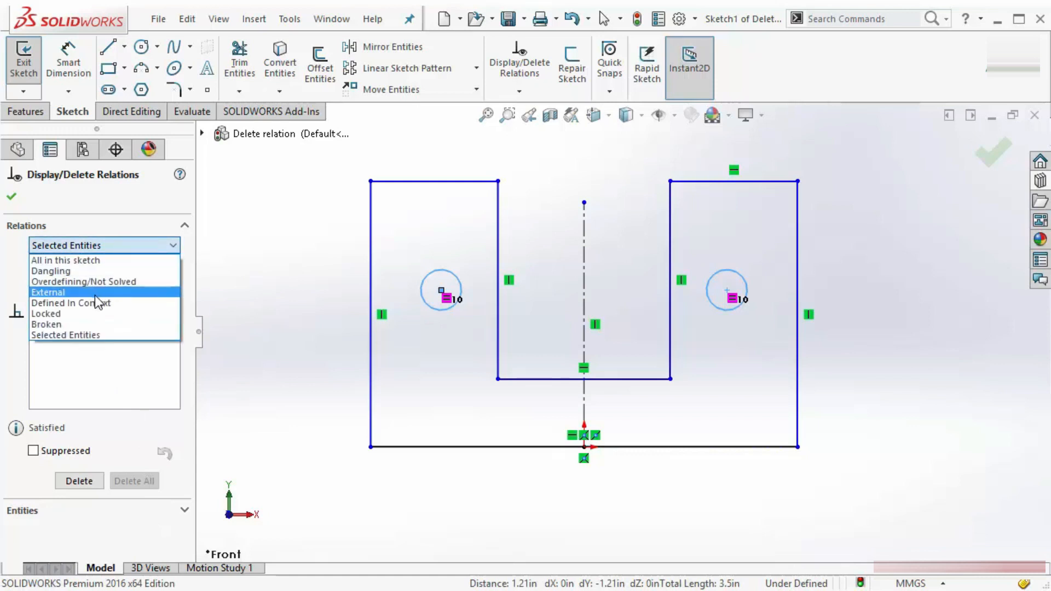
left_click(42, 294)
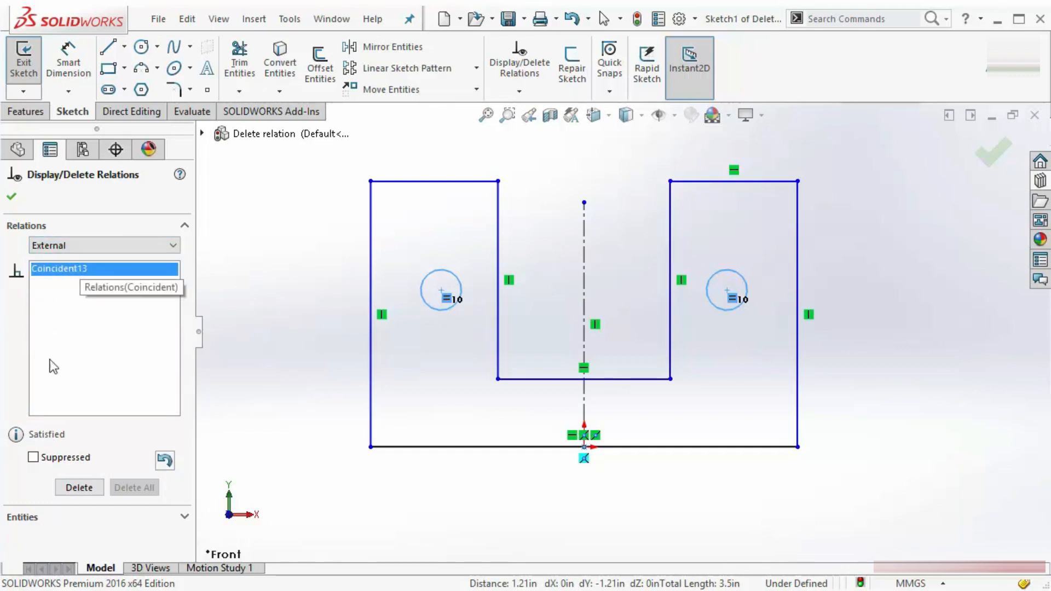
left_click(77, 249)
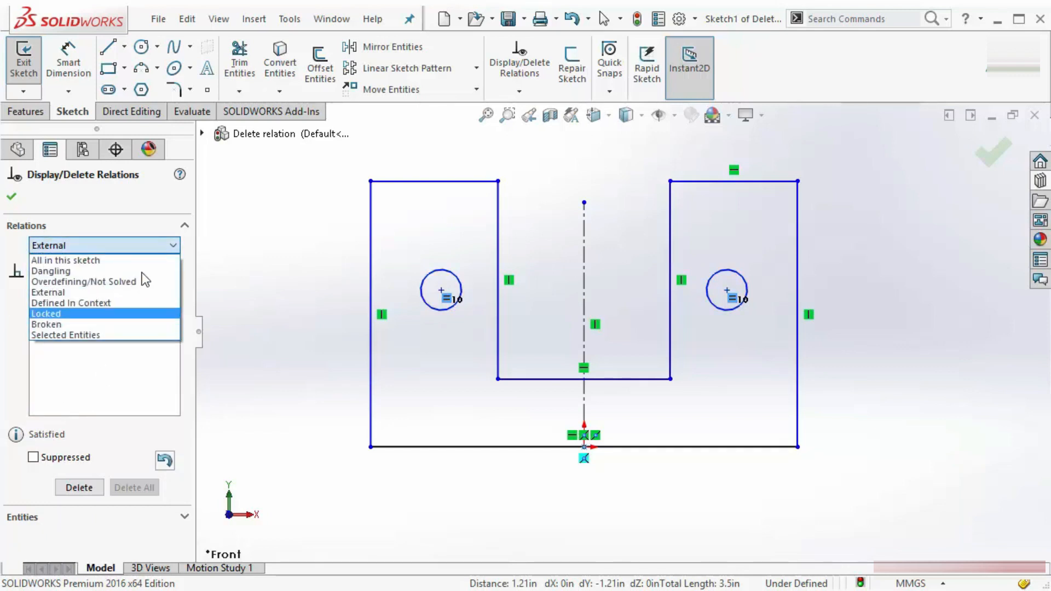
left_click(123, 327)
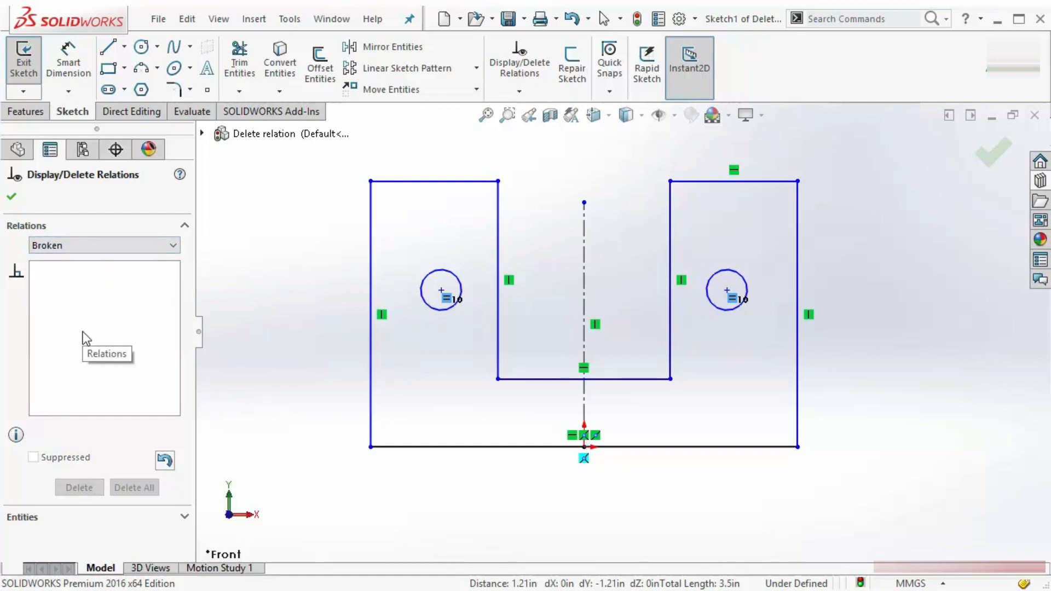
left_click(113, 248)
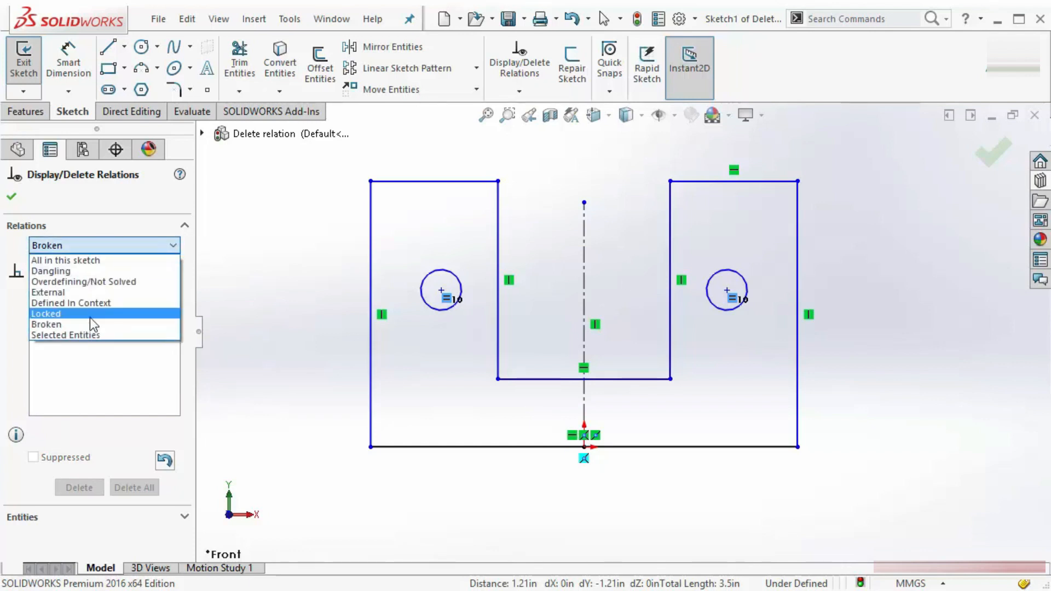
left_click(99, 271)
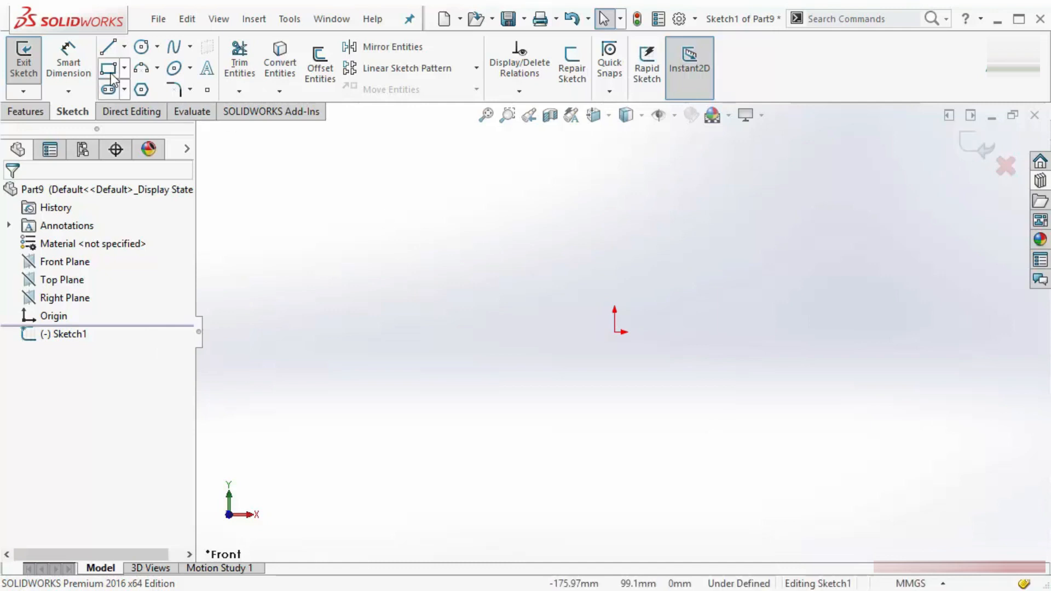
Sketch a corner rectangle to the left of the origin in Part9's Sketch1.
left_click(363, 293)
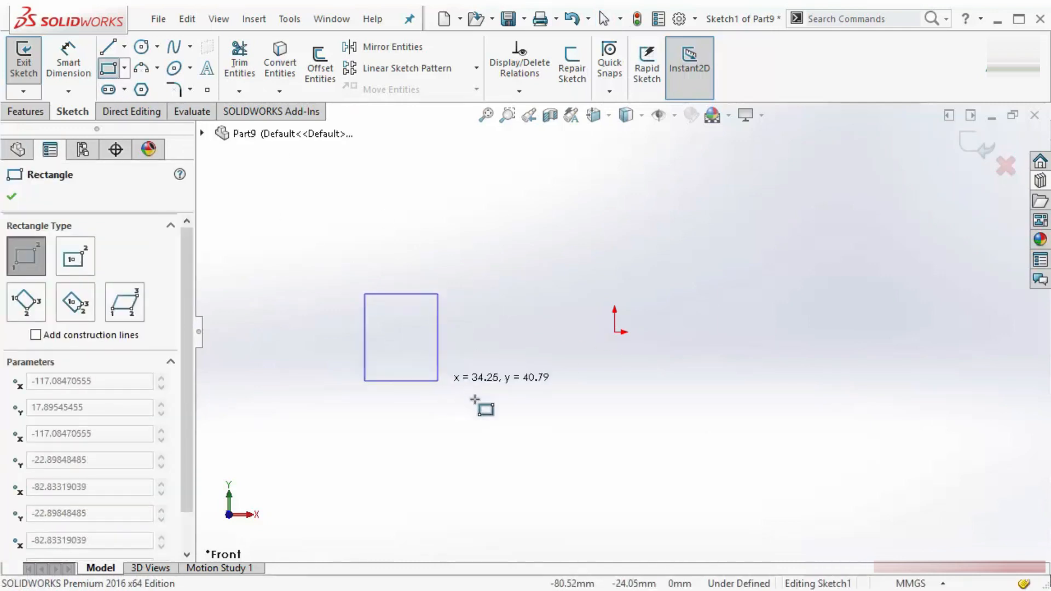
left_click(500, 409)
key("Escape")
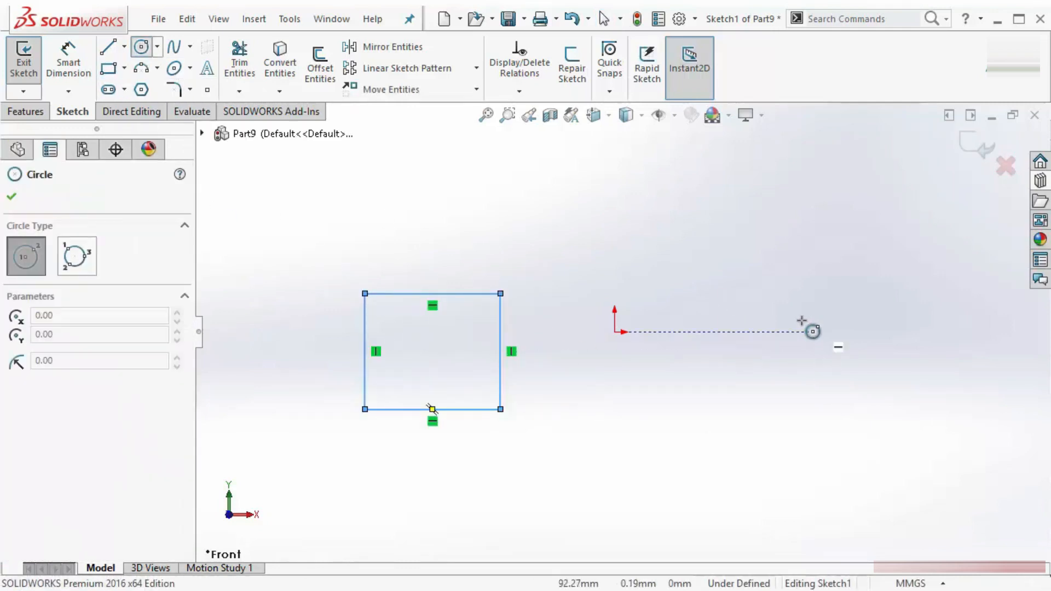
Sketch a large circle to the right of the origin and a smaller circle centred above the rectangle.
left_click(801, 320)
left_click(855, 371)
left_click(432, 235)
left_click(464, 265)
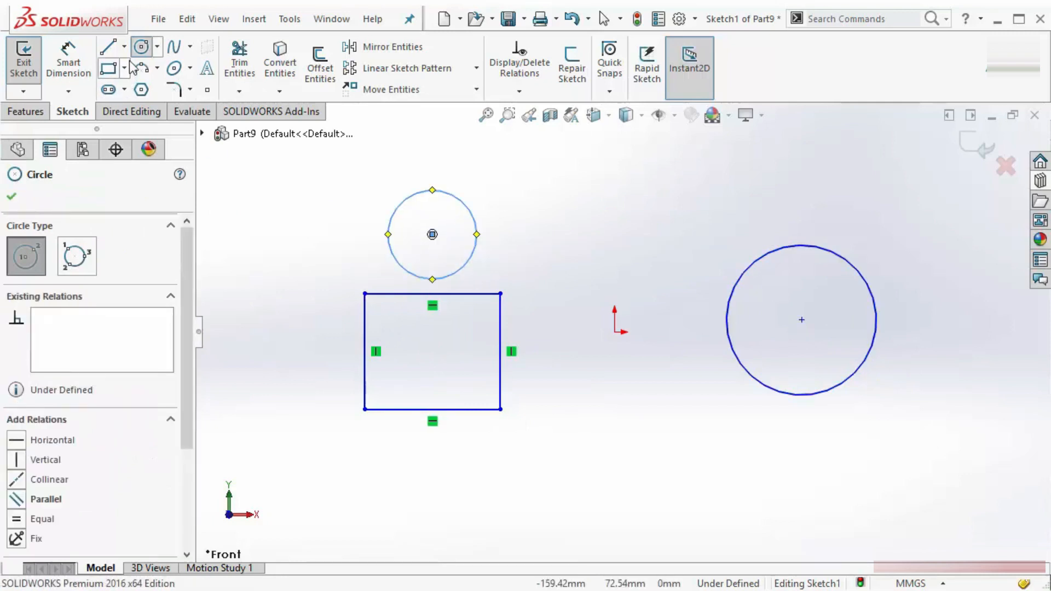
Draw a vertical centerline upward from the origin between the rectangle and the large circle.
left_click(124, 46)
left_click(147, 86)
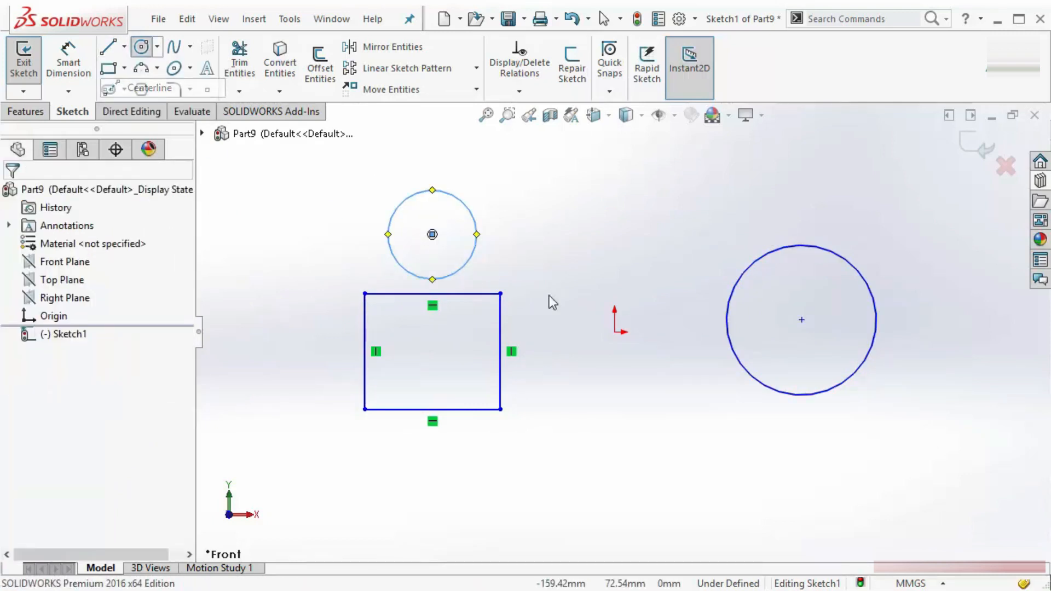
left_click(614, 331)
left_click(615, 167)
key("Escape")
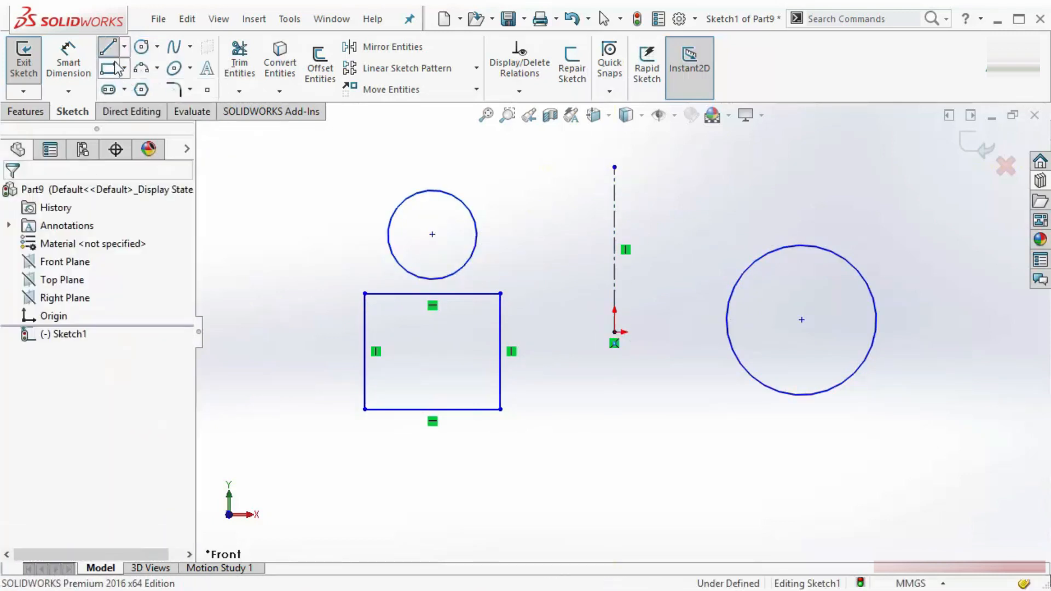
Sketch a single slanted line rising to the right, below the large circle.
left_click(108, 47)
left_click(666, 521)
left_click(802, 446)
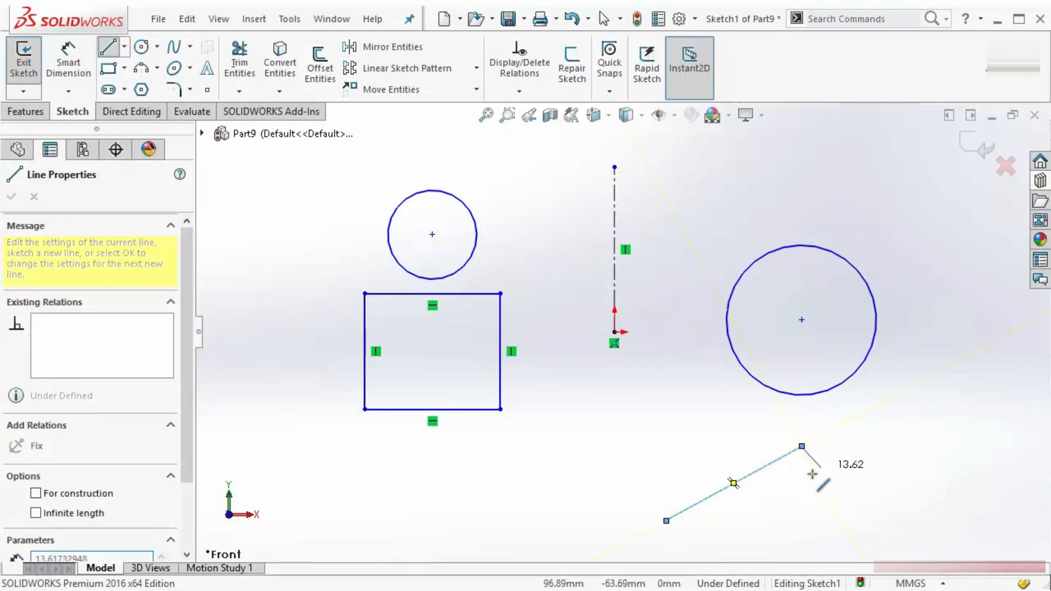
key("Escape")
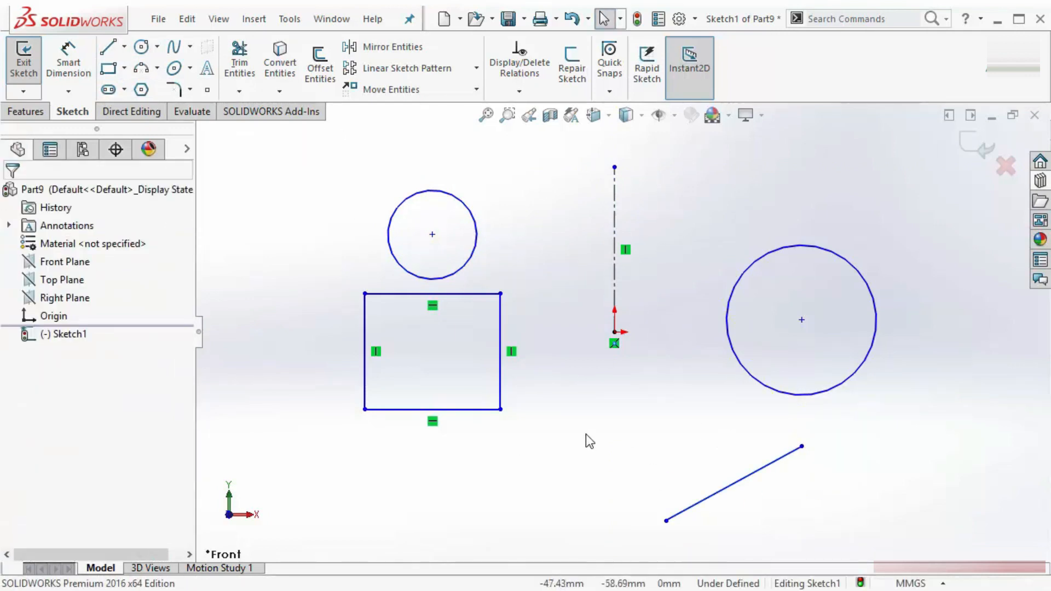
Dimension the rectangle's bottom edge with Smart Dimension and set its width to 60 mm.
scroll(434, 304, "down", 2)
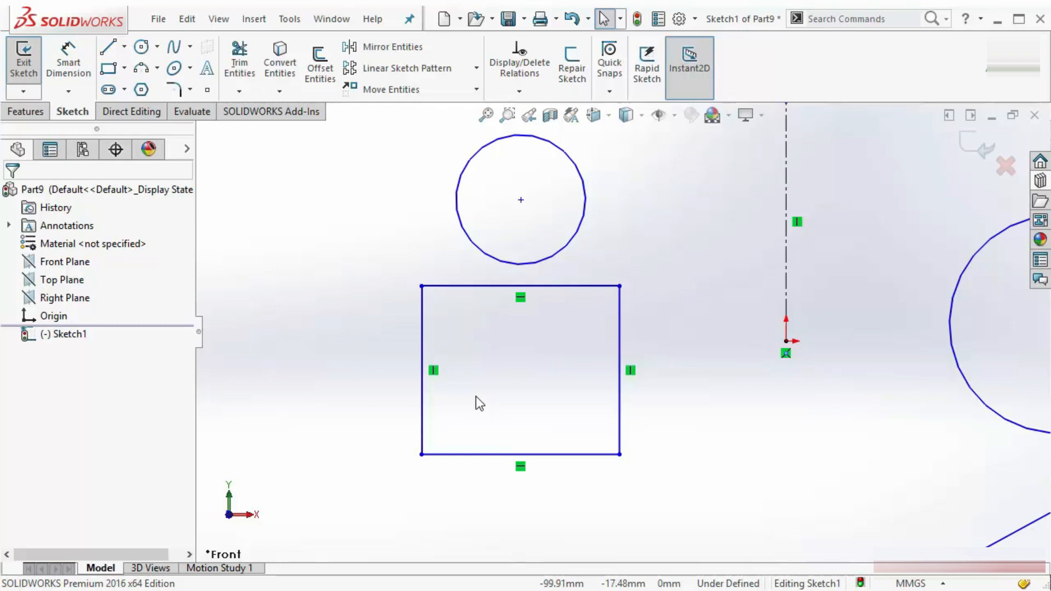
left_click(74, 68)
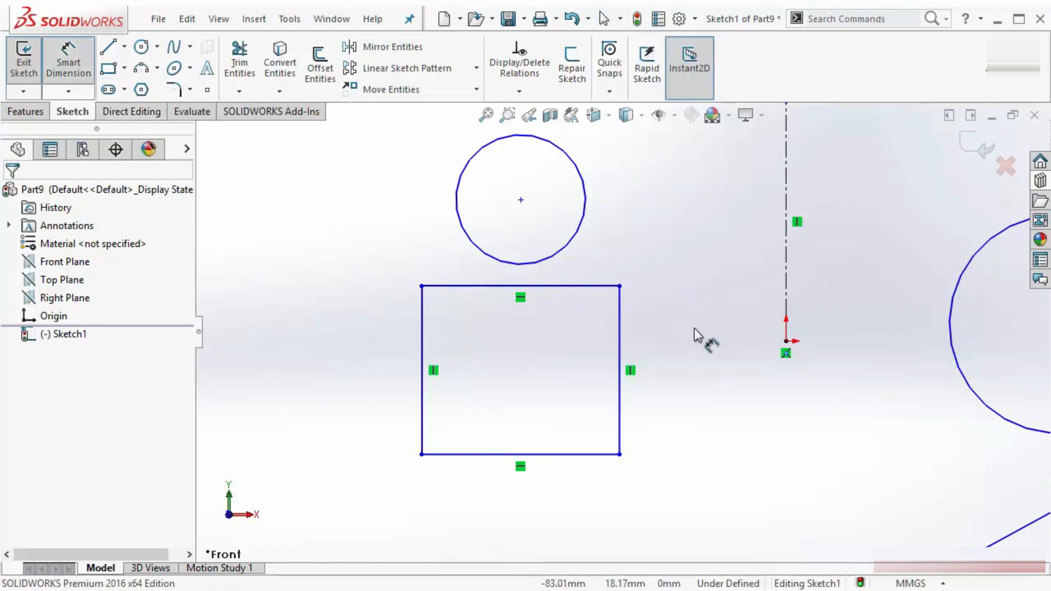
scroll(728, 348, "up", 5)
scroll(782, 352, "down", 2)
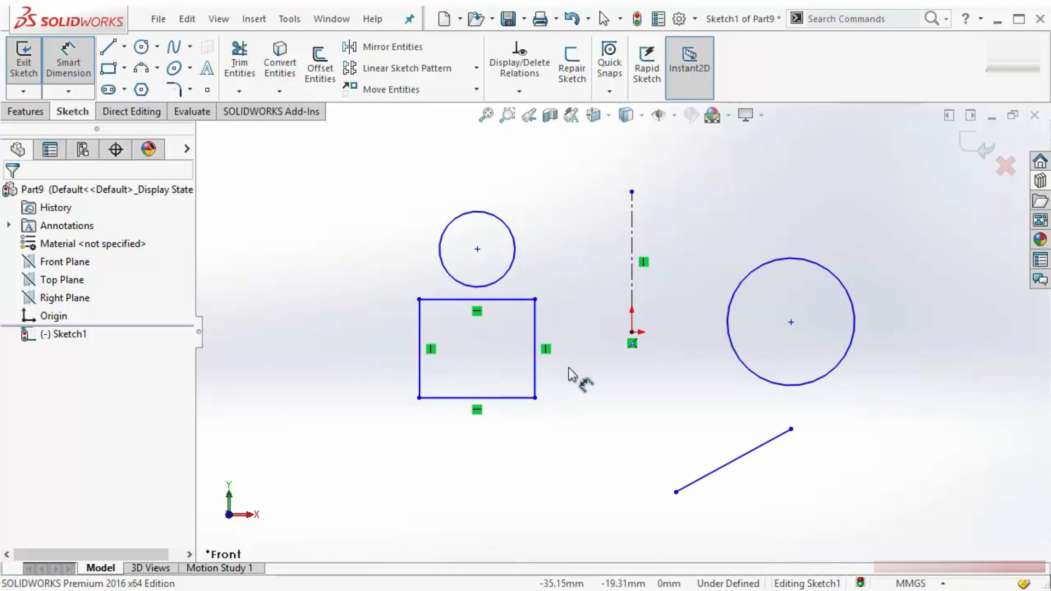
scroll(558, 371, "down", 4)
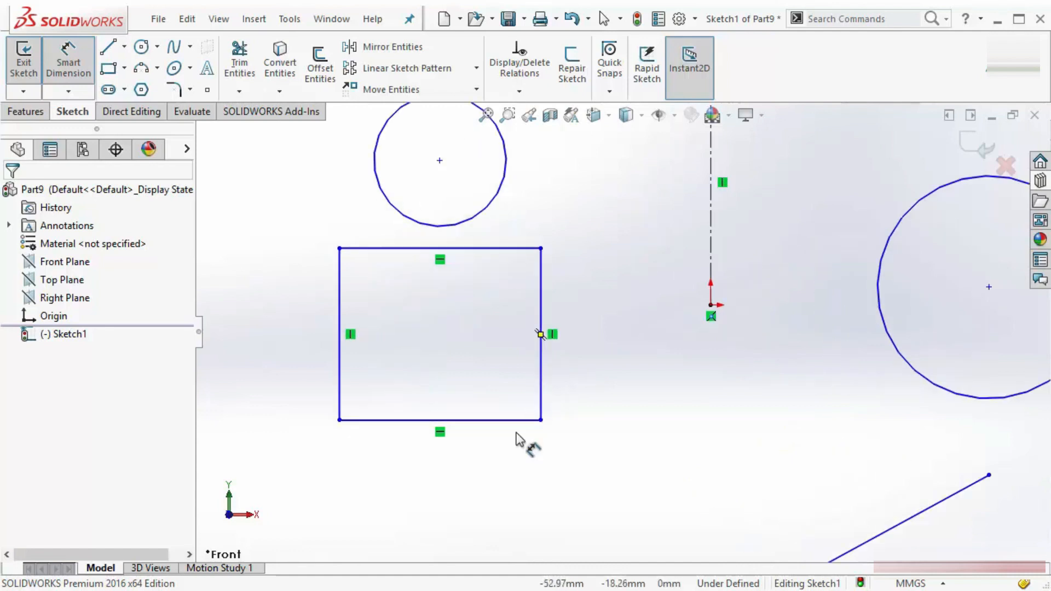
left_click(474, 441)
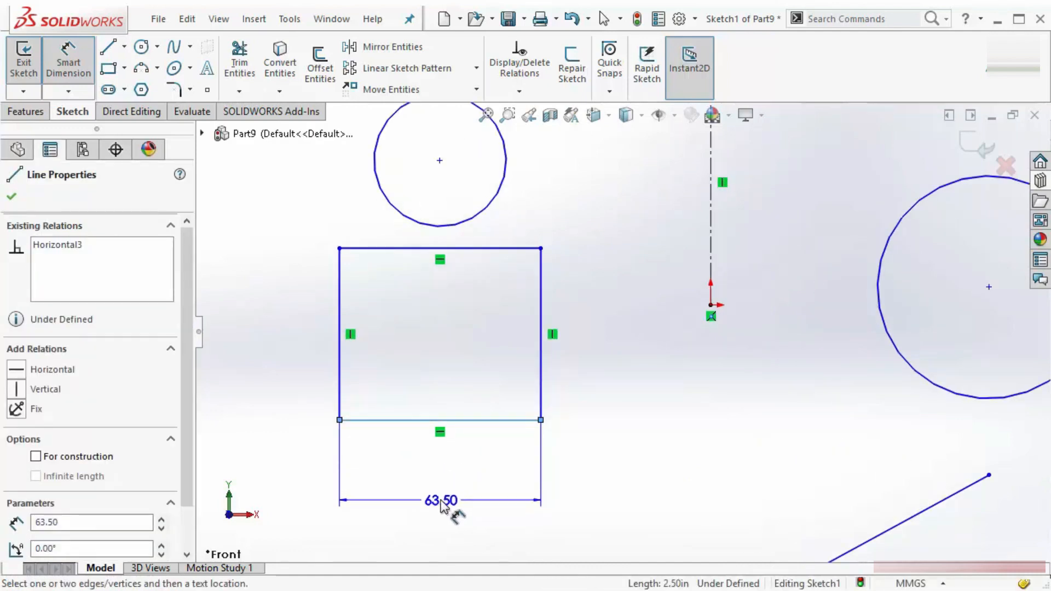
left_click(477, 495)
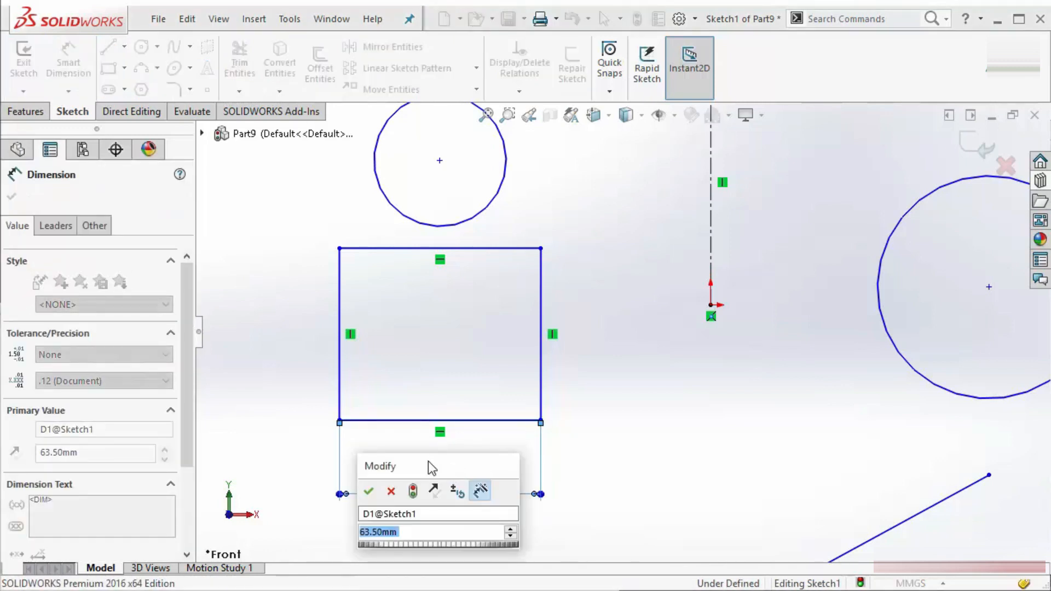
left_click_drag(429, 463, 693, 415)
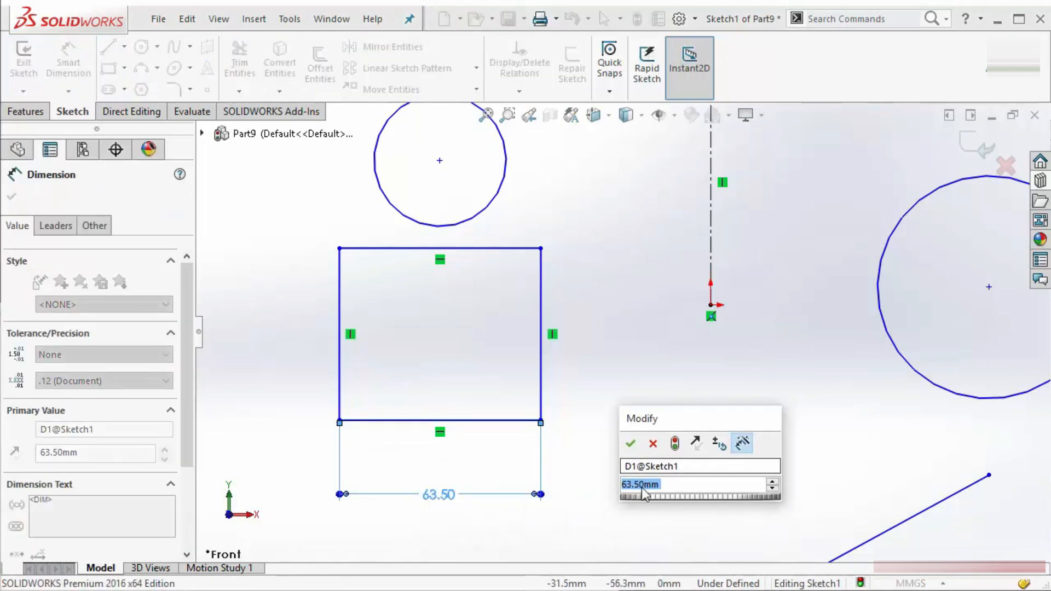
type("60")
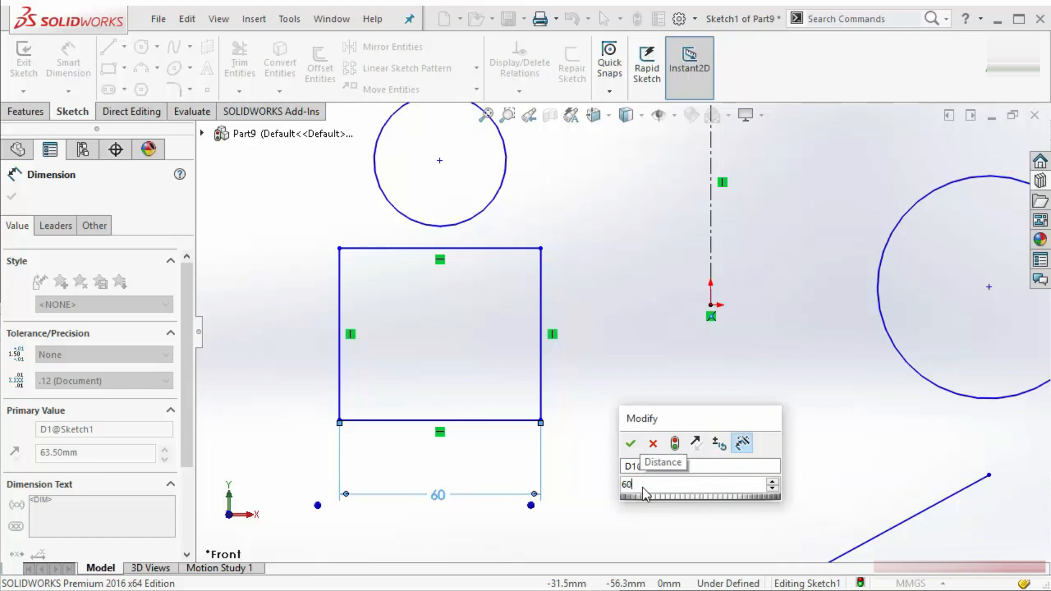
key("Return")
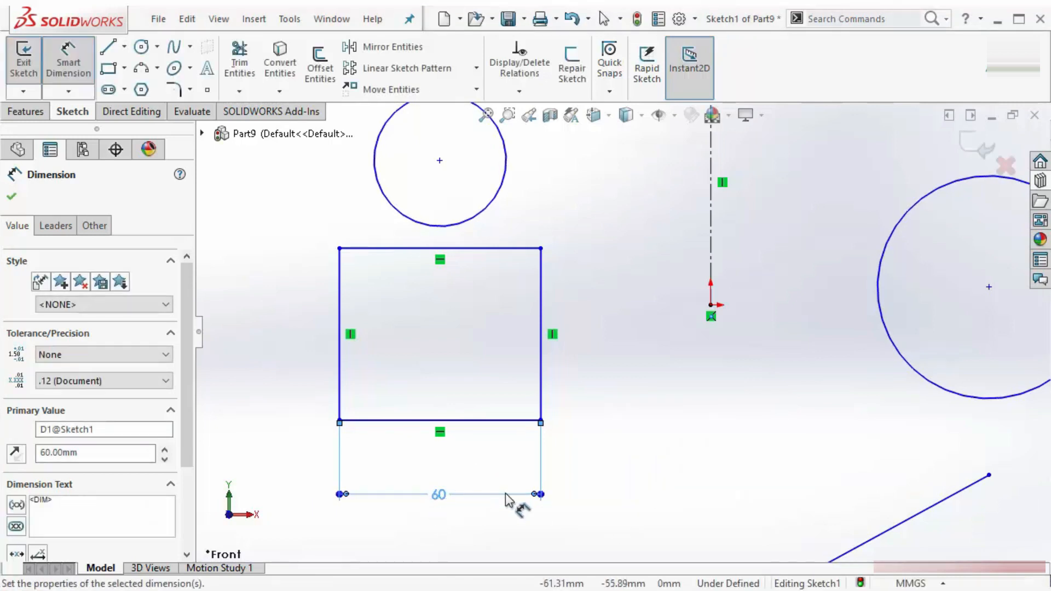
Add a height dimension between the rectangle's top and bottom edges, placed to the left of the rectangle.
scroll(438, 312, "up", 1)
scroll(477, 301, "down", 1)
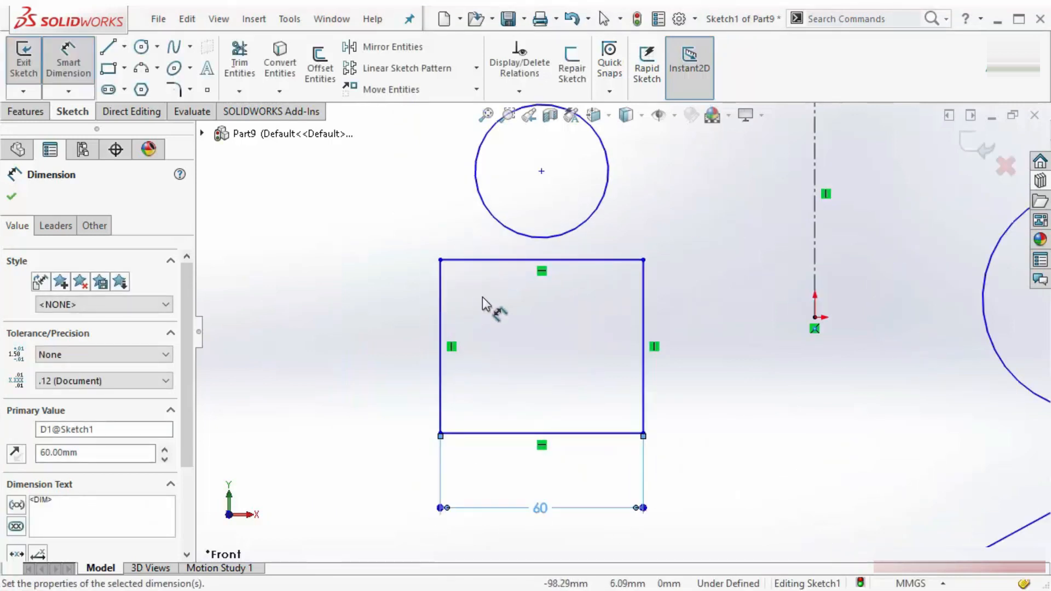
left_click(495, 261)
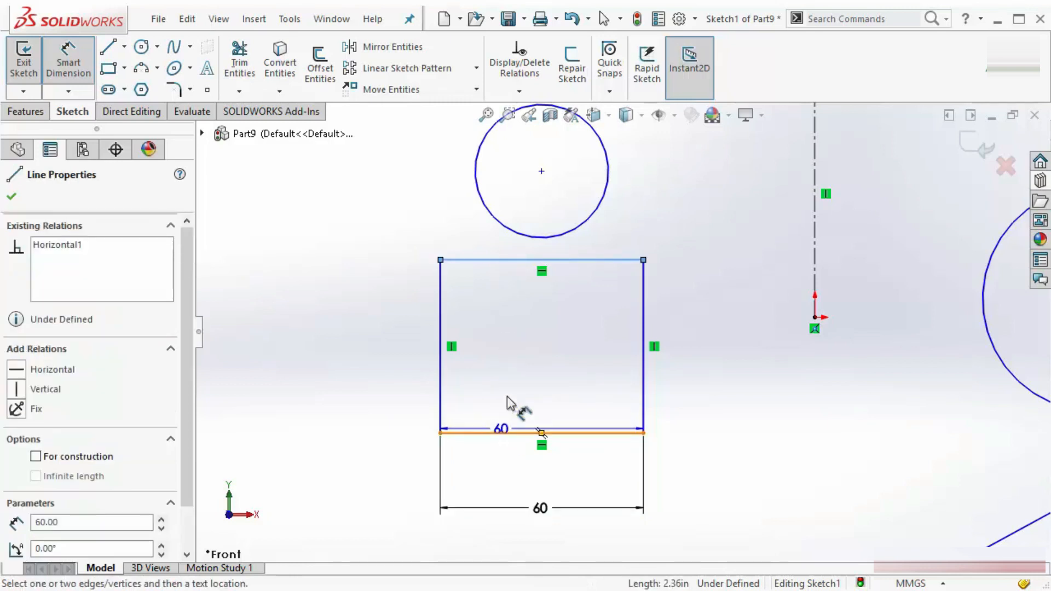
left_click(502, 433)
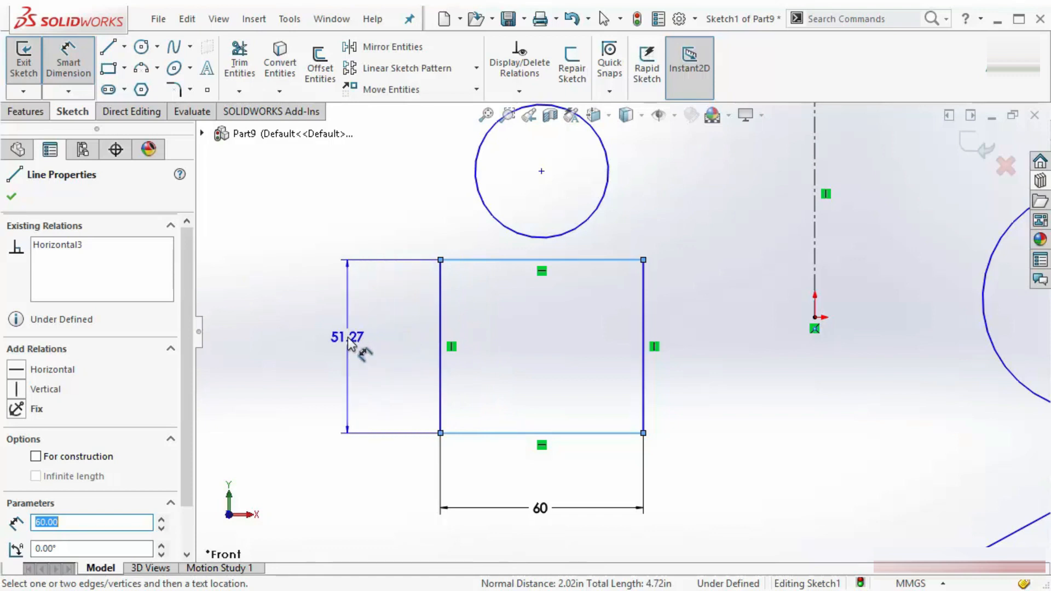
left_click(347, 338)
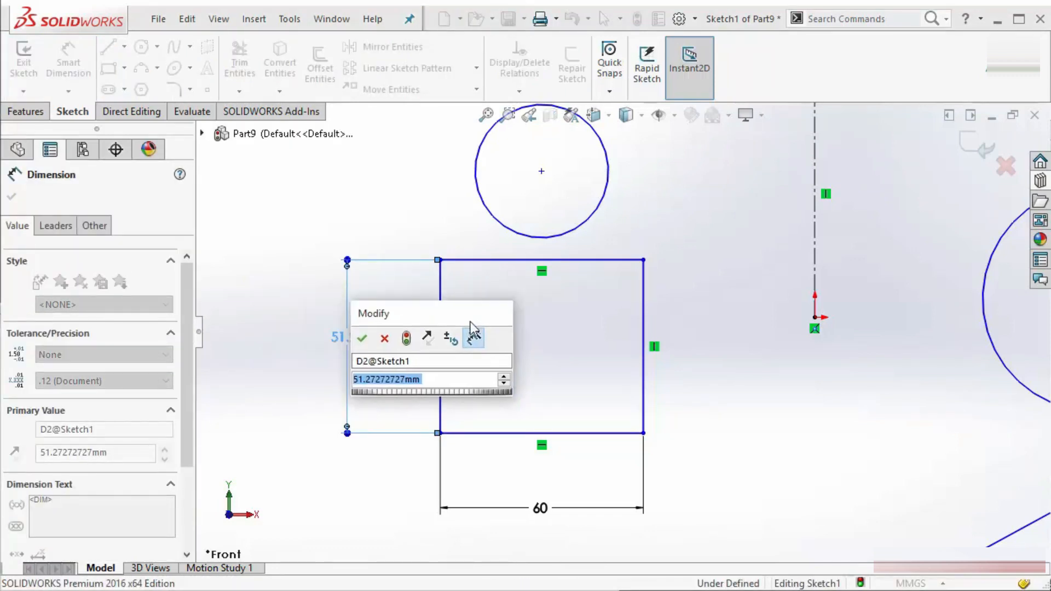
left_click_drag(469, 321, 598, 338)
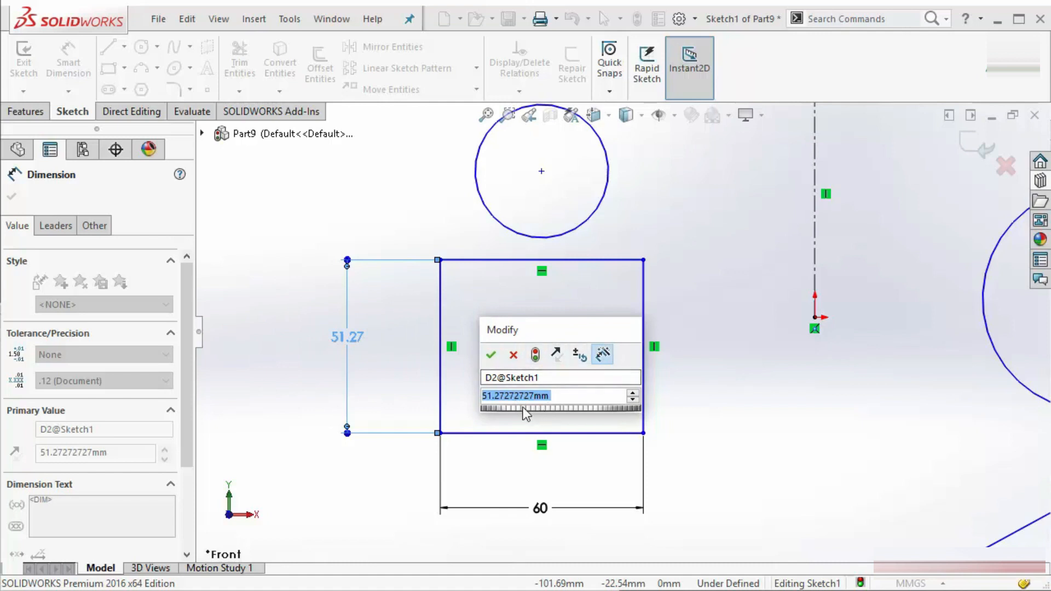
Try stepping the rectangle's height dimension up and down in 10 mm increments.
left_click(488, 377)
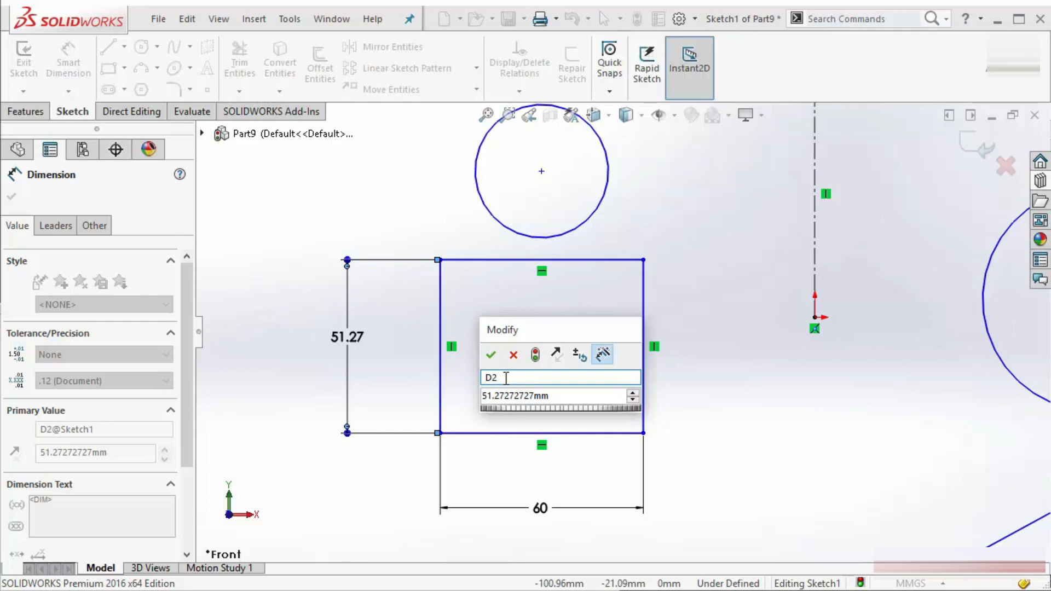
left_click(557, 396)
left_click(508, 394)
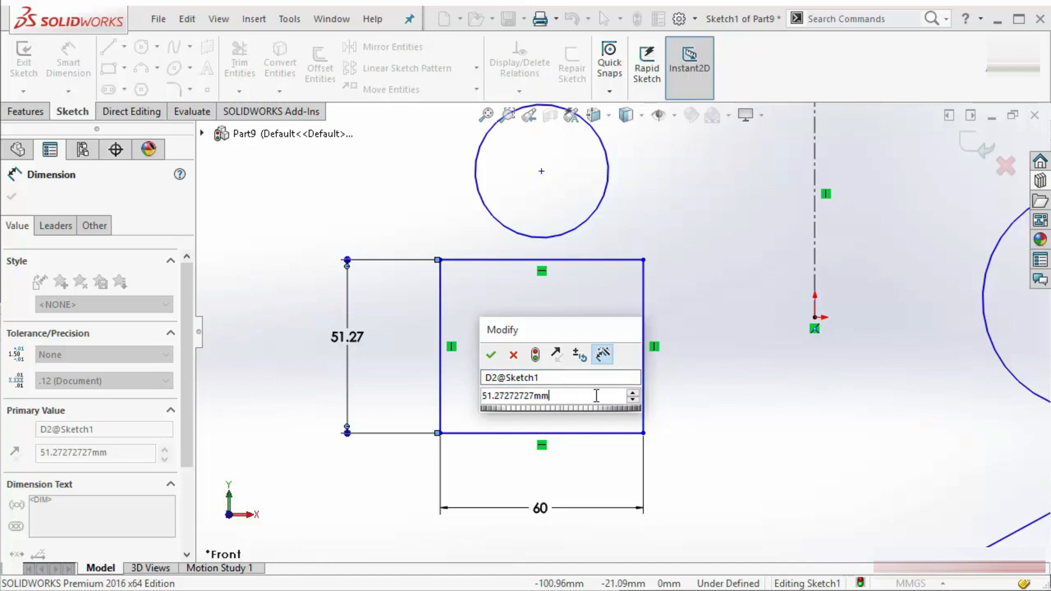
left_click_drag(579, 408, 627, 406)
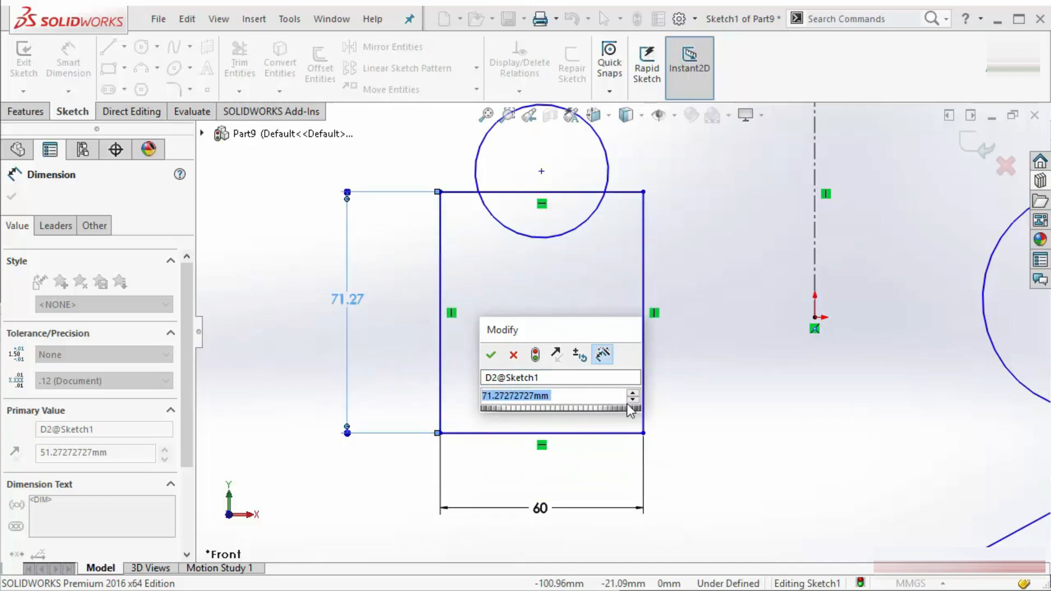
left_click(632, 394)
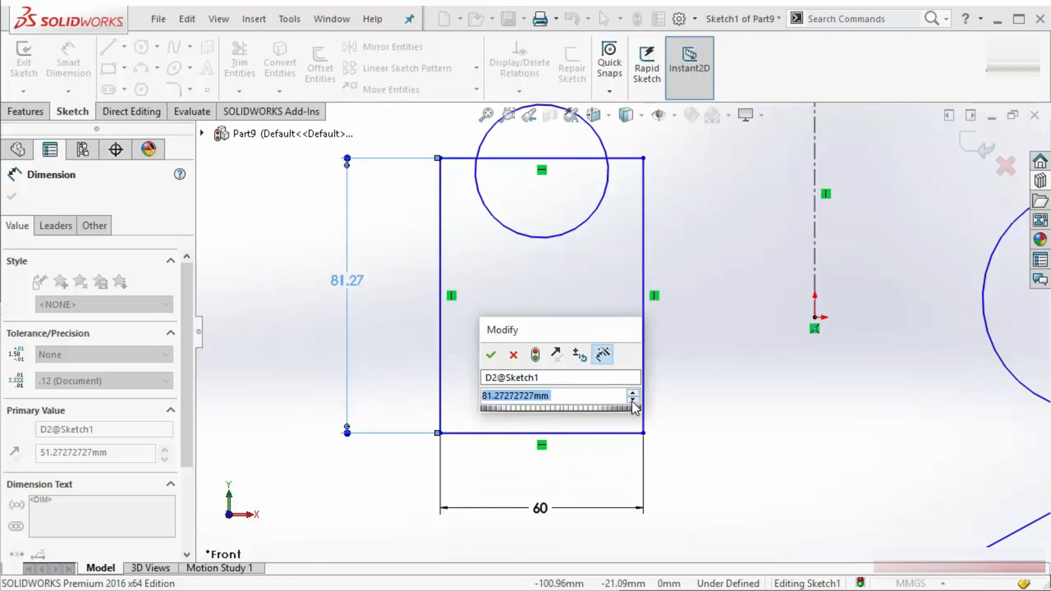
left_click(632, 400)
left_click(632, 400)
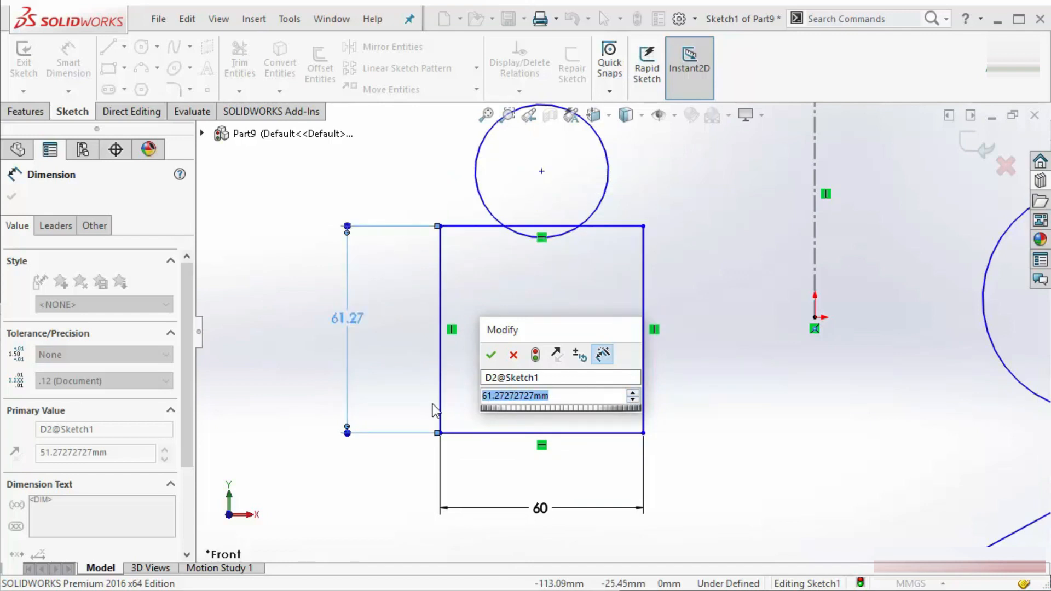
Set the rectangle's height to 60 mm.
type("60")
key("Return")
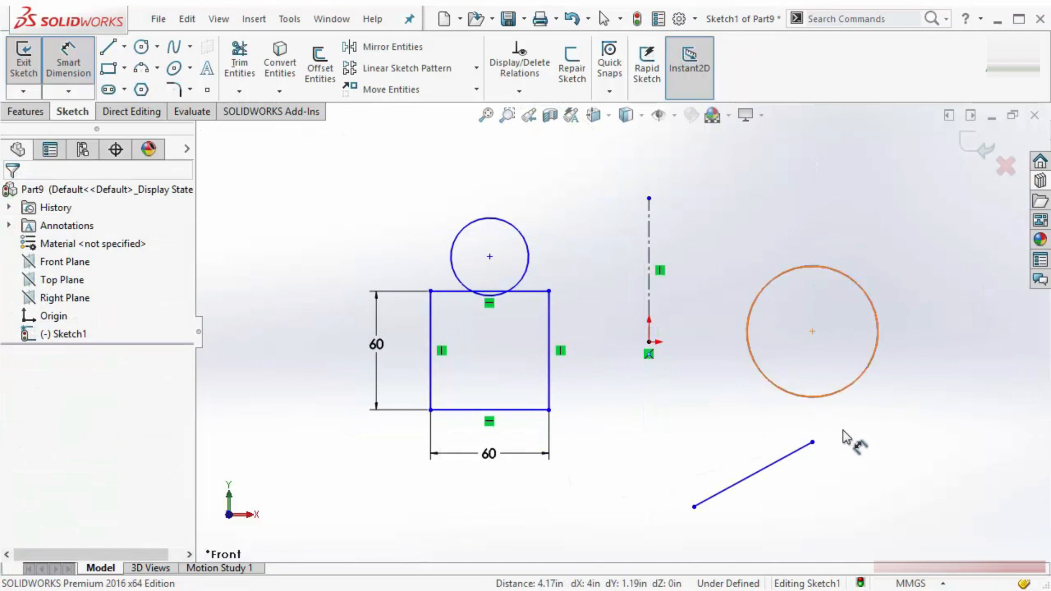
Dimension the large circle to the right of the origin with a 50 mm diameter.
left_click(852, 398)
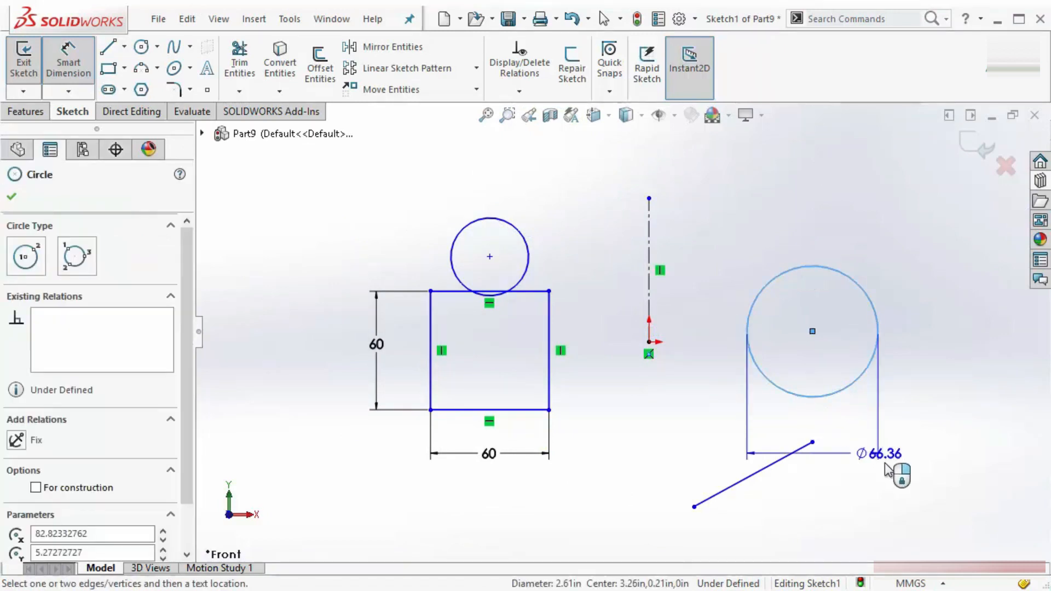
left_click(937, 462)
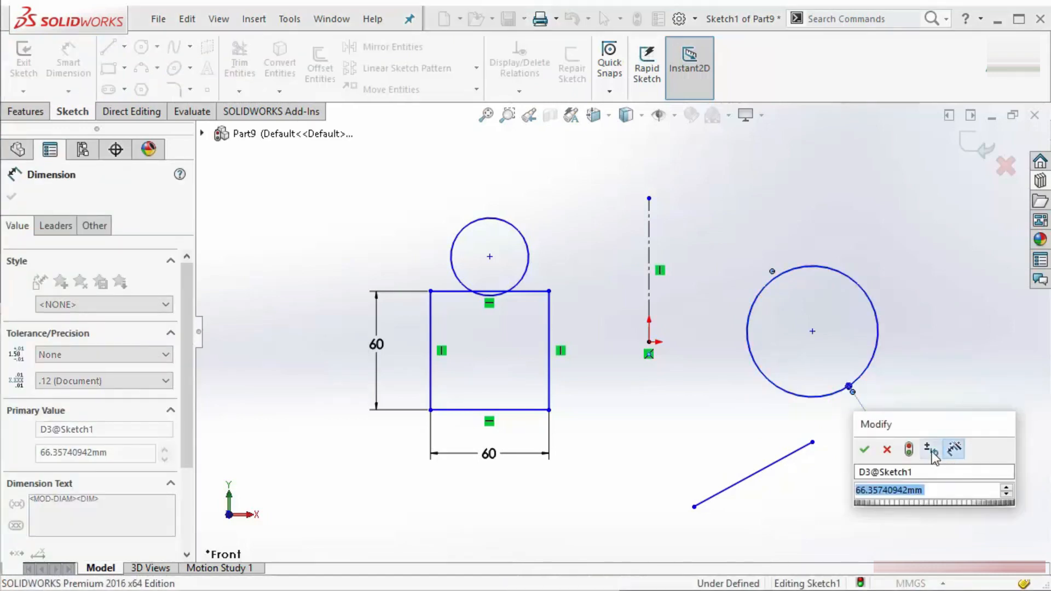
type("50")
key("Return")
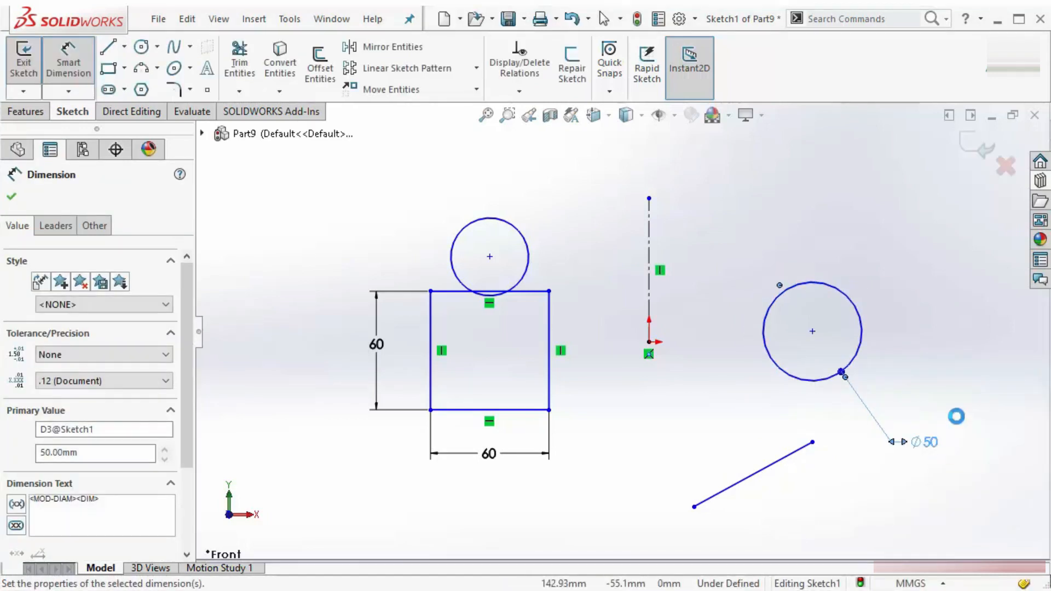
left_click(963, 373)
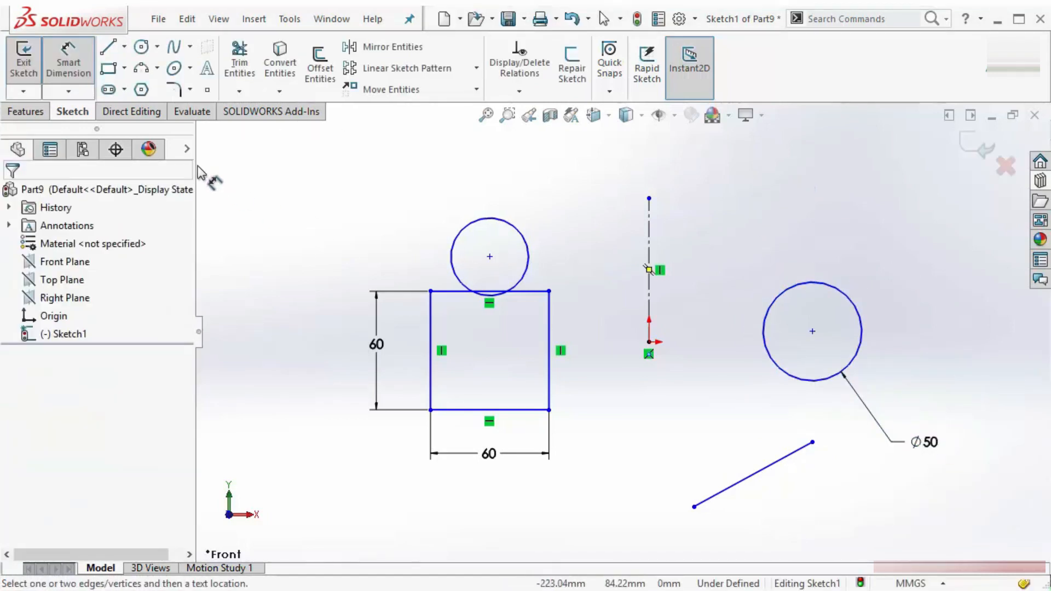
Sketch a three-point arc above the large circle, bulging upward and ending lower on its right side.
left_click(142, 67)
left_click(793, 191)
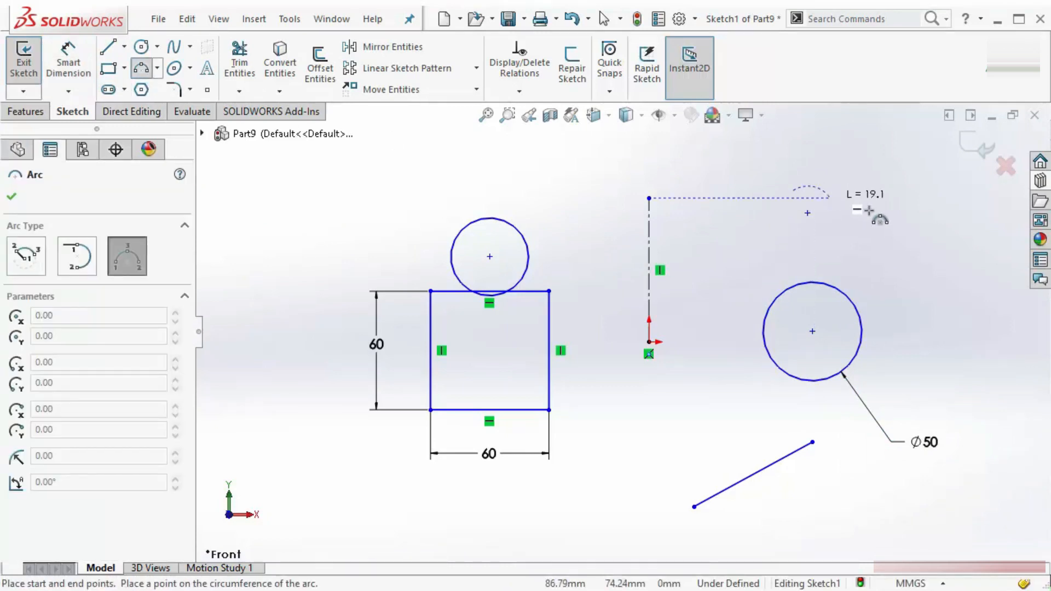
left_click(915, 237)
left_click(863, 189)
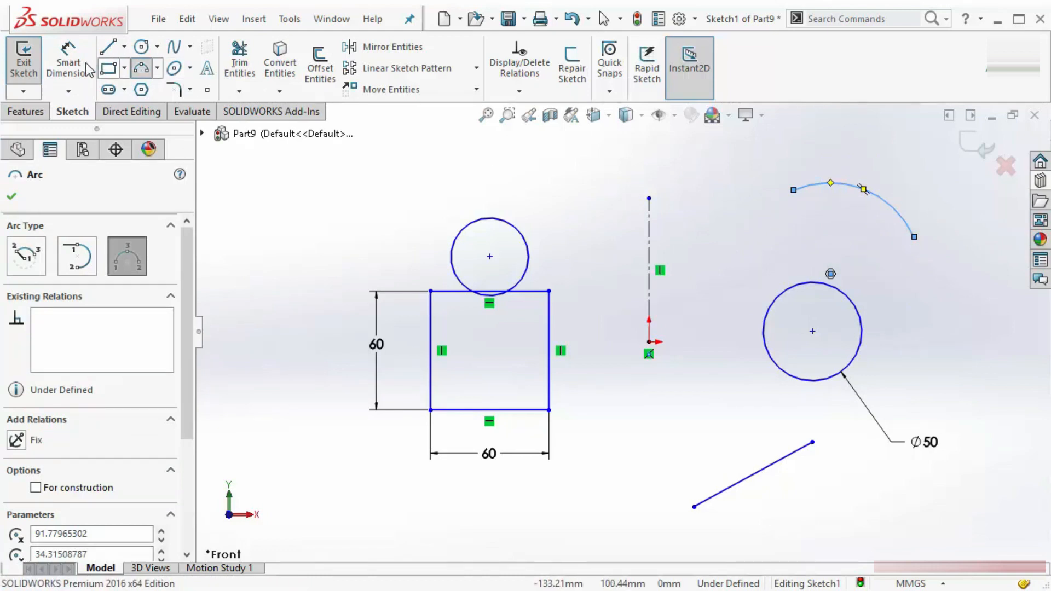
Dimension the arc above the large circle with a 45 mm radius.
left_click(68, 63)
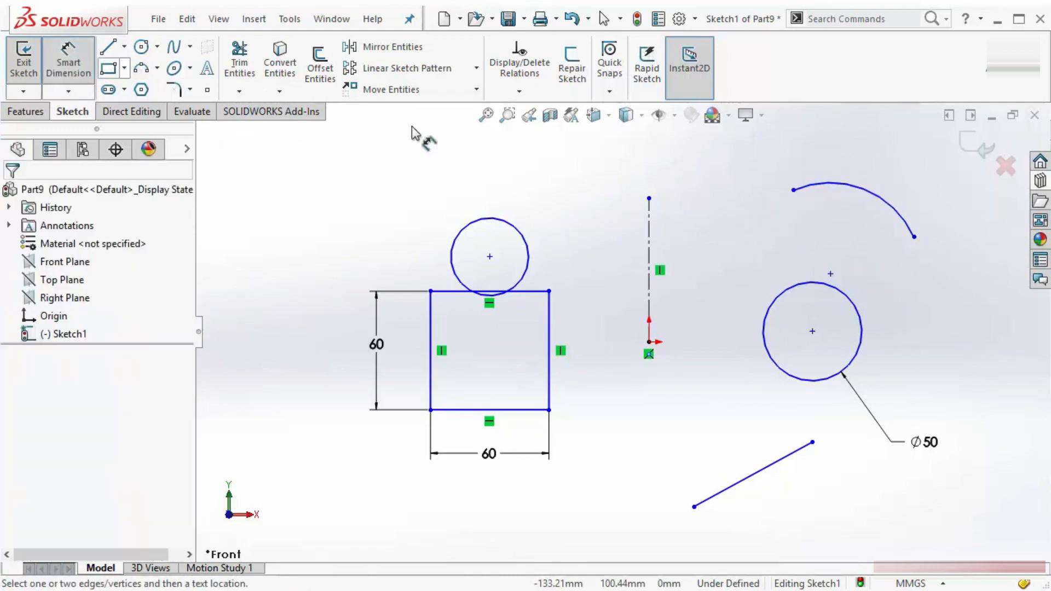
left_click(887, 205)
left_click(845, 151)
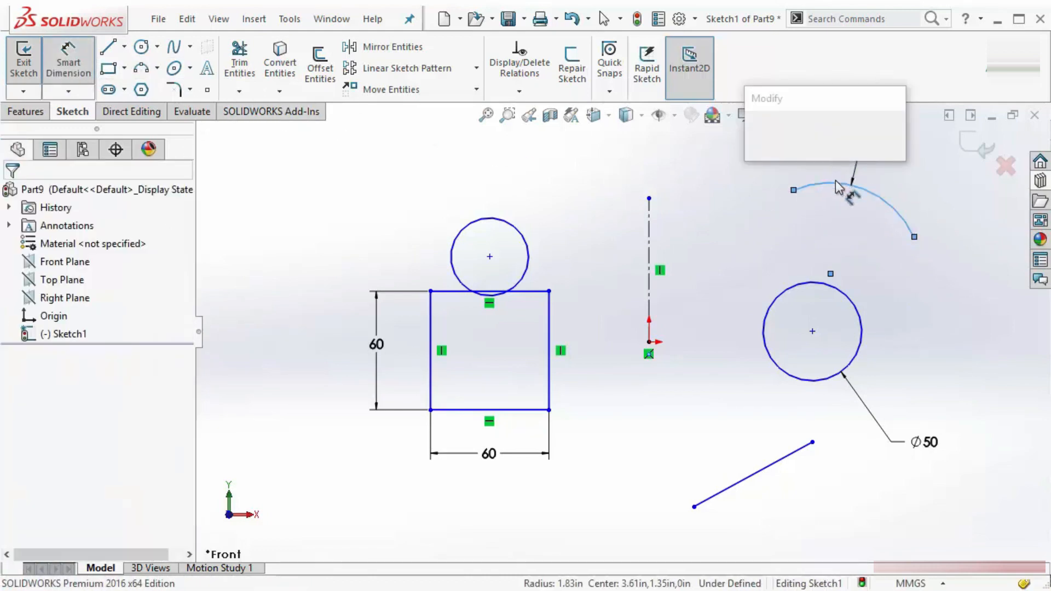
type("45")
key("Return")
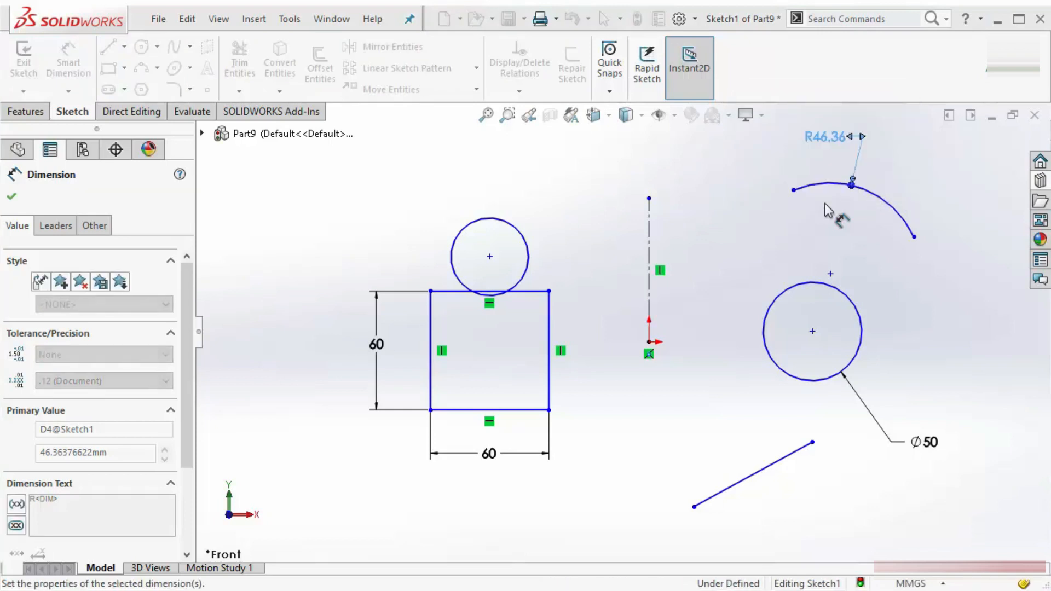
left_click(963, 323)
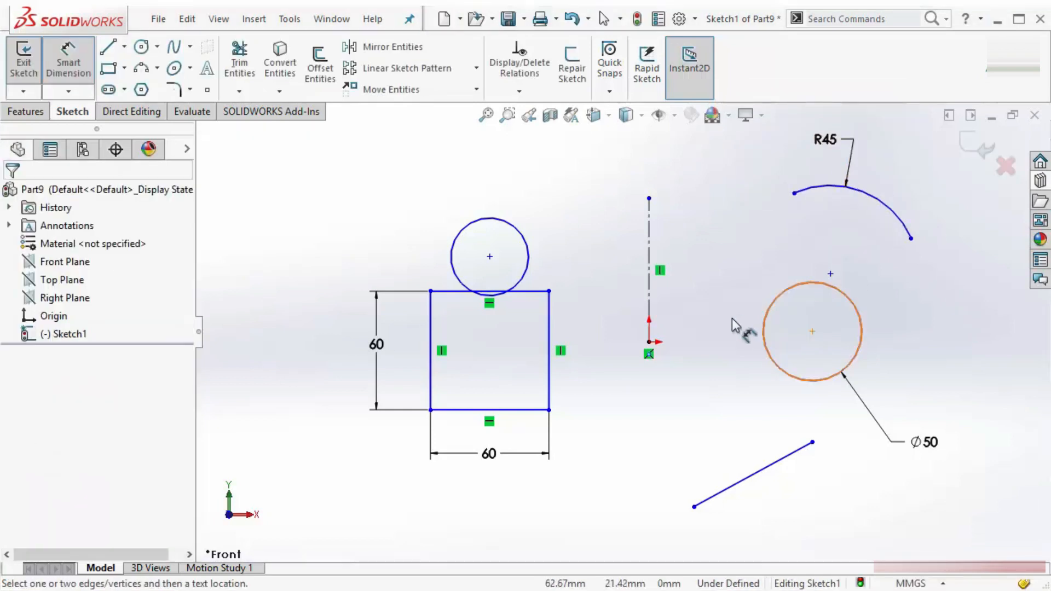
Dimension the horizontal distance from the small circle's centre to the vertical centerline as 90 mm.
scroll(622, 270, "down", 2)
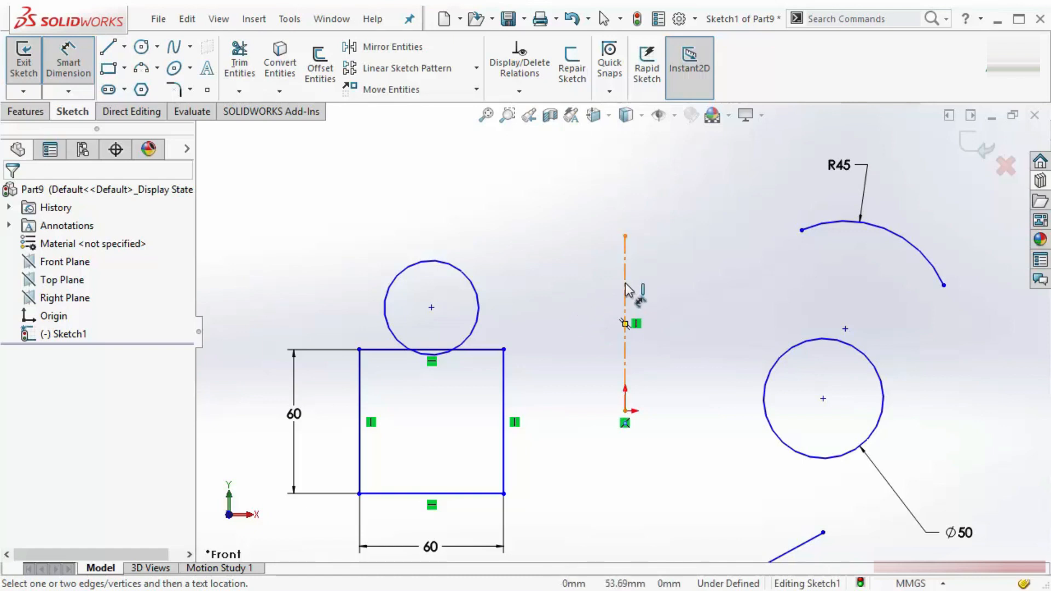
left_click(626, 285)
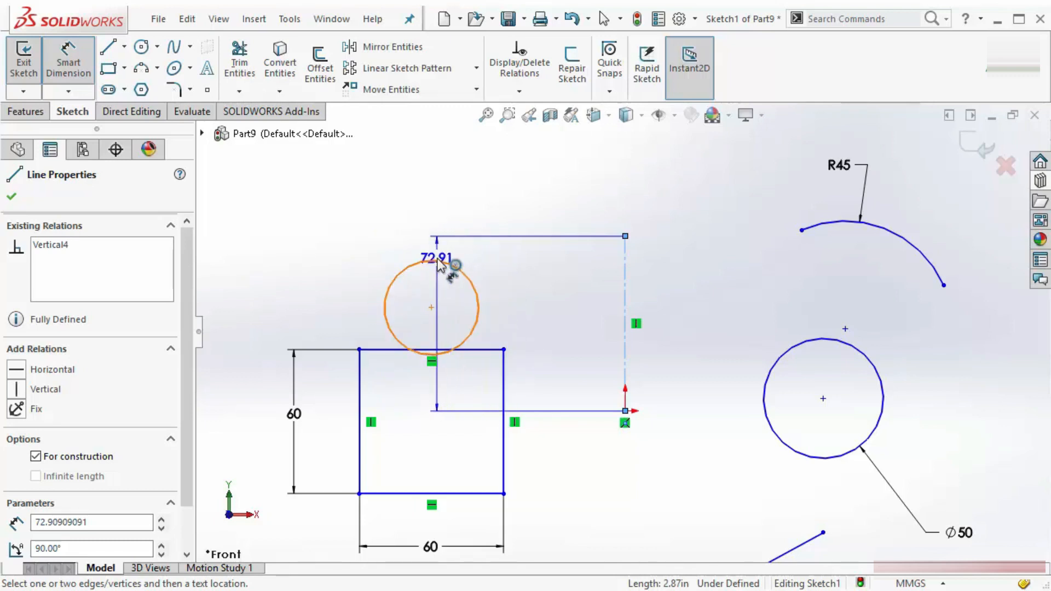
left_click(452, 267)
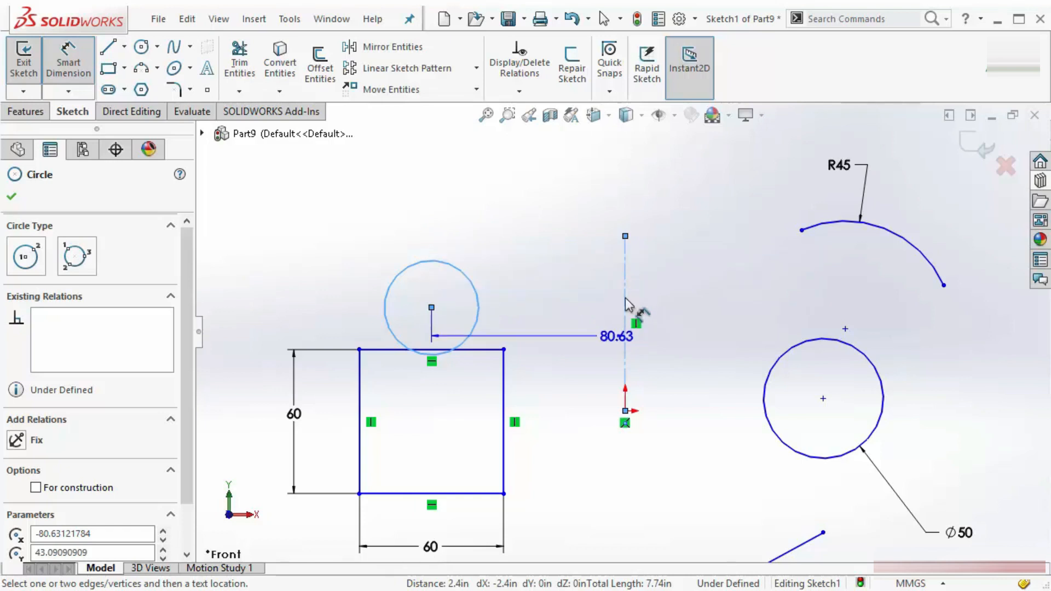
left_click(518, 185)
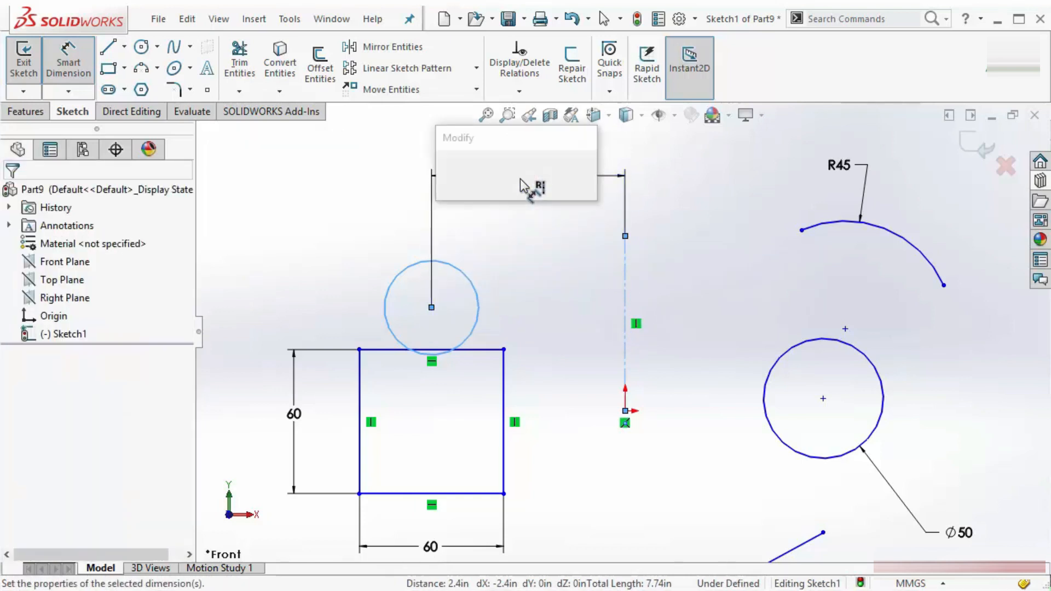
type("90")
key("Return")
left_click(527, 383)
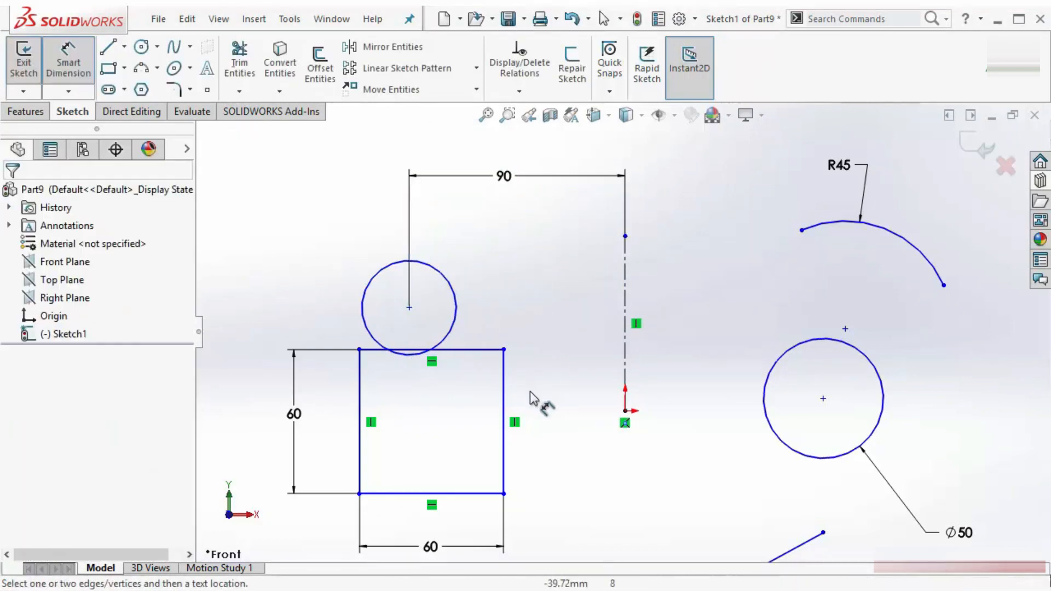
Add a driven diagonal dimension between the rectangle's upper-left and lower-right corners.
scroll(550, 368, "up", 2)
scroll(553, 364, "down", 3)
left_click(437, 236)
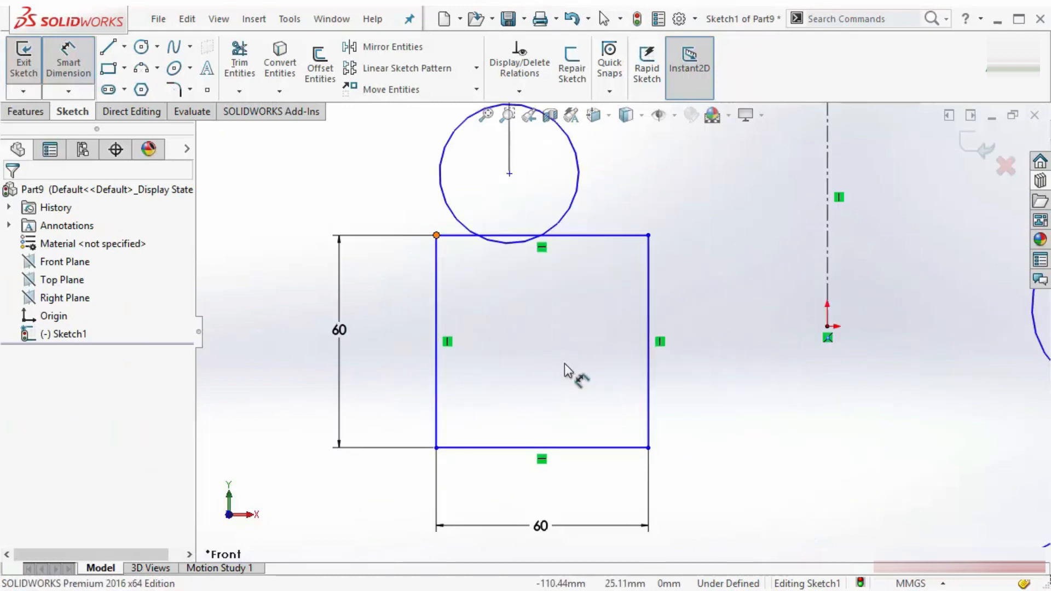
left_click(648, 447)
scroll(620, 331, "up", 3)
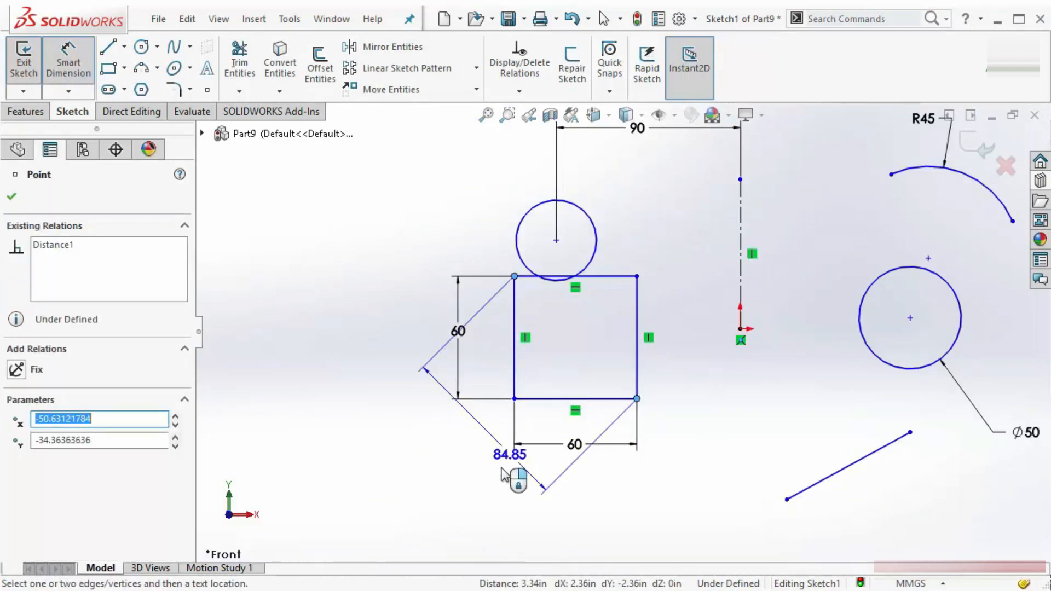
left_click(545, 495)
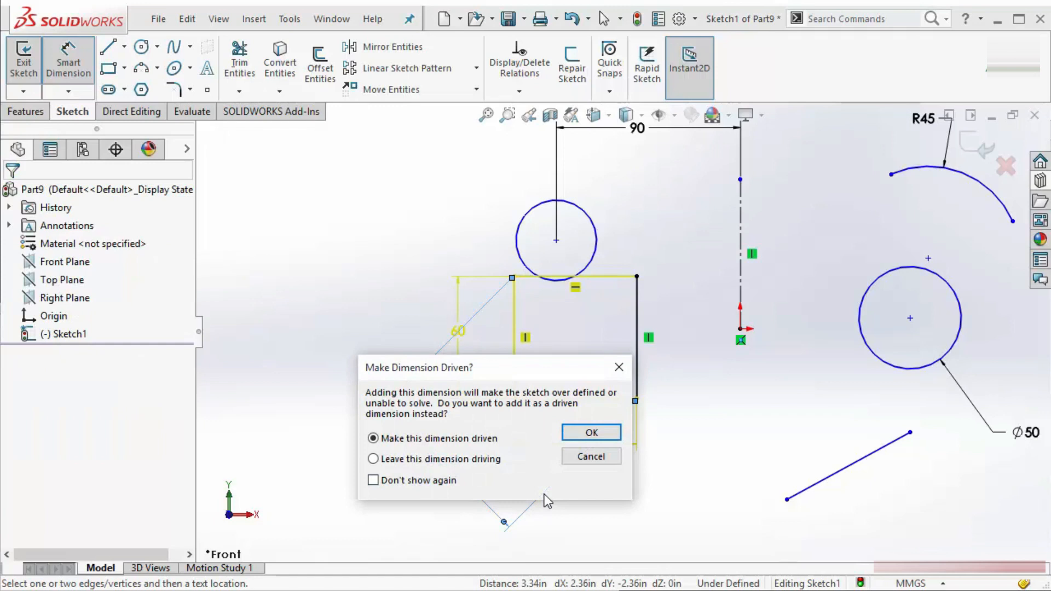
key("Return")
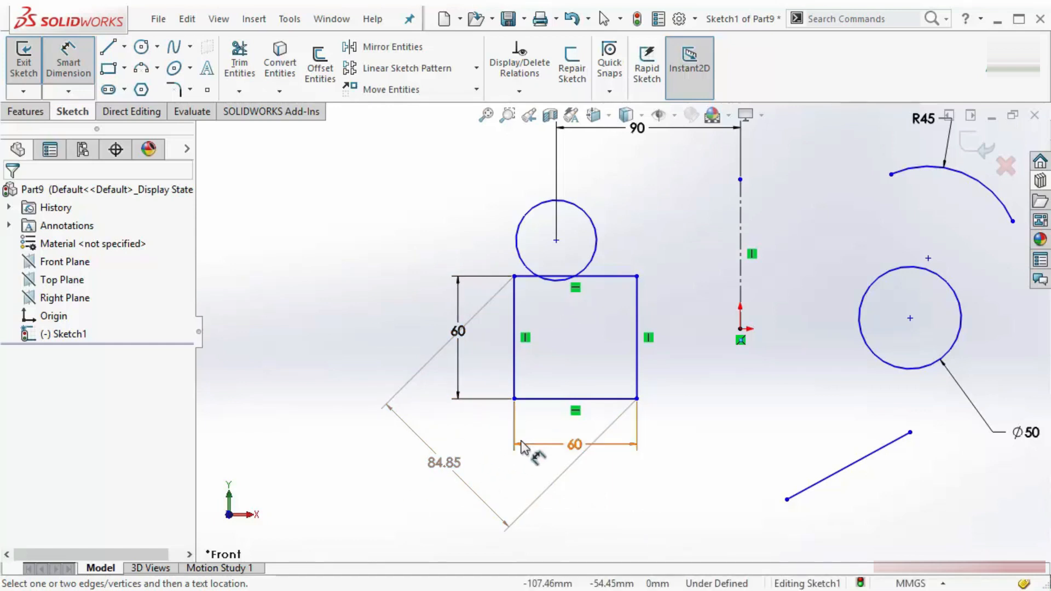
Dimension the horizontal distance between the centres of the small and large circles as 180 mm.
key("f")
scroll(843, 244, "up", 2)
scroll(766, 231, "down", 3)
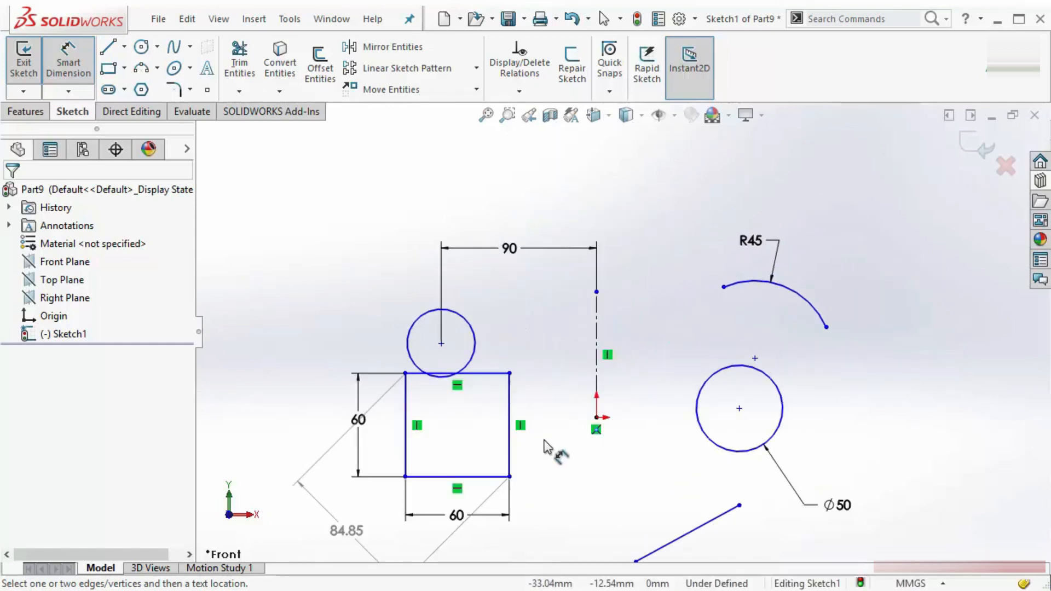
scroll(549, 373, "down", 2)
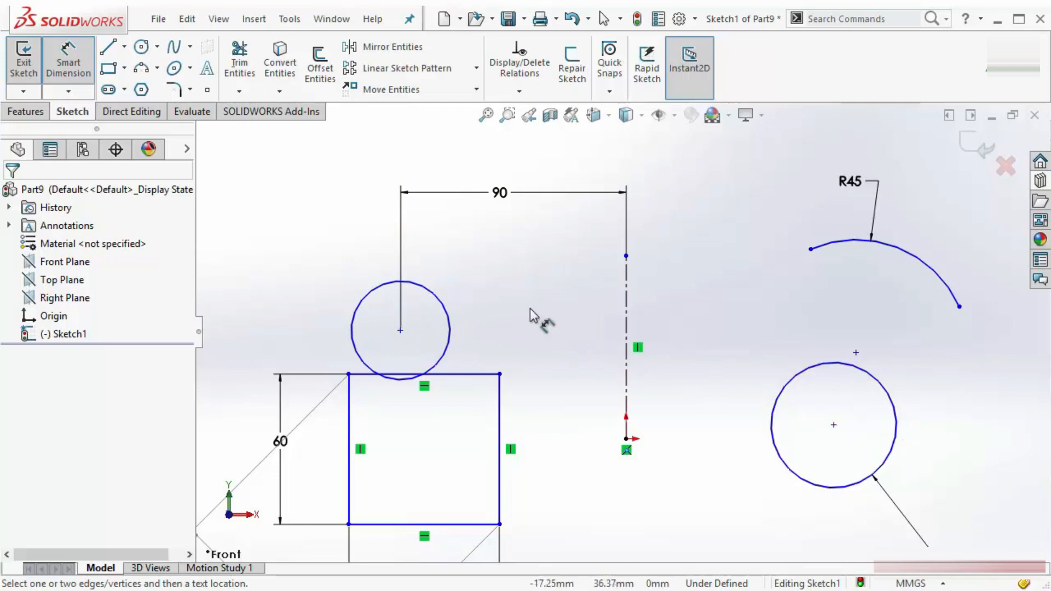
left_click(449, 309)
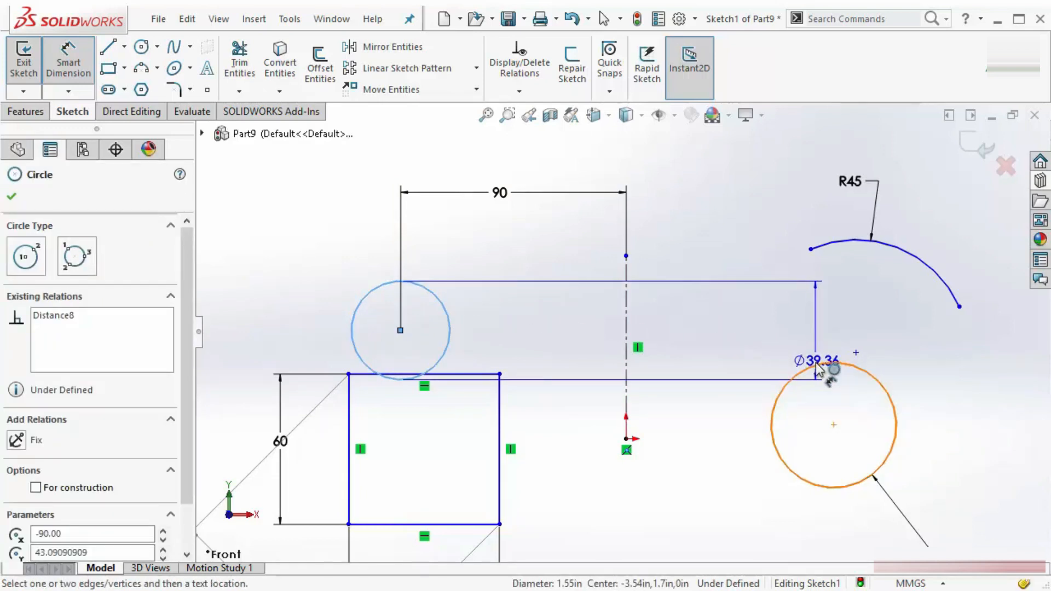
left_click(828, 361)
left_click(657, 161)
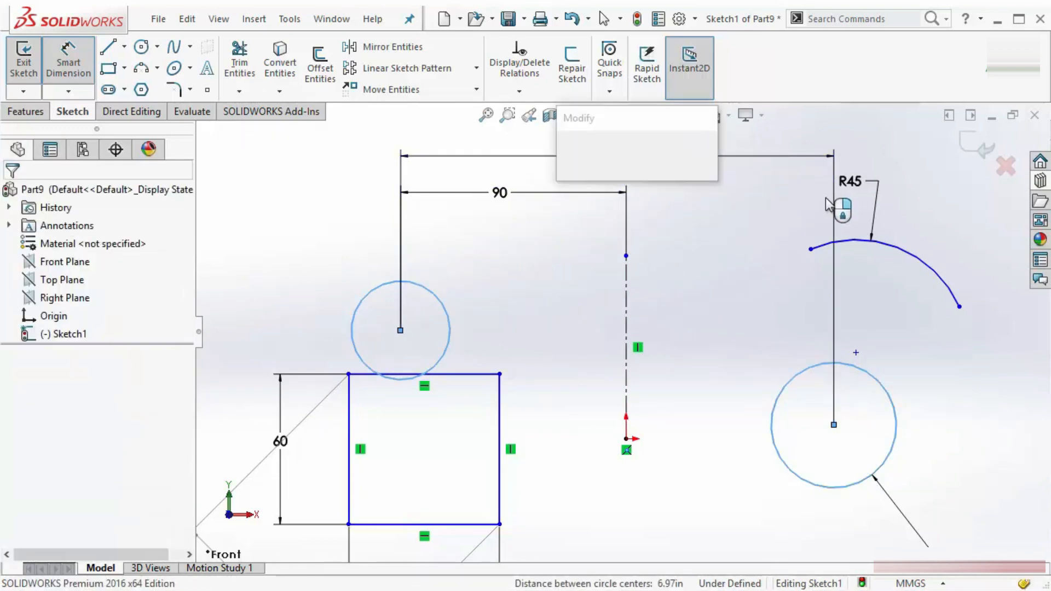
type("180")
key("Return")
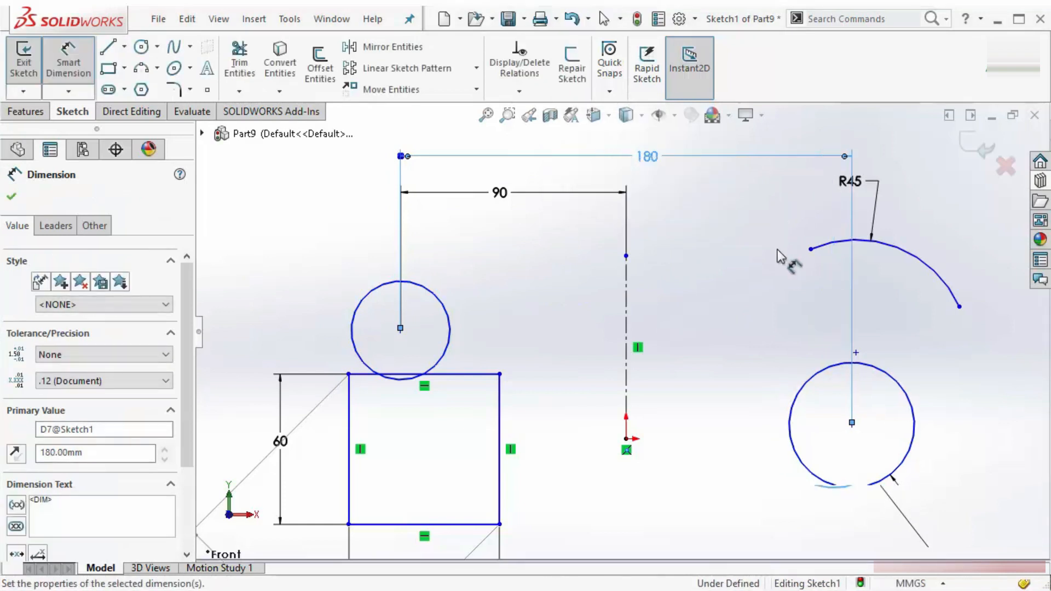
key("Escape")
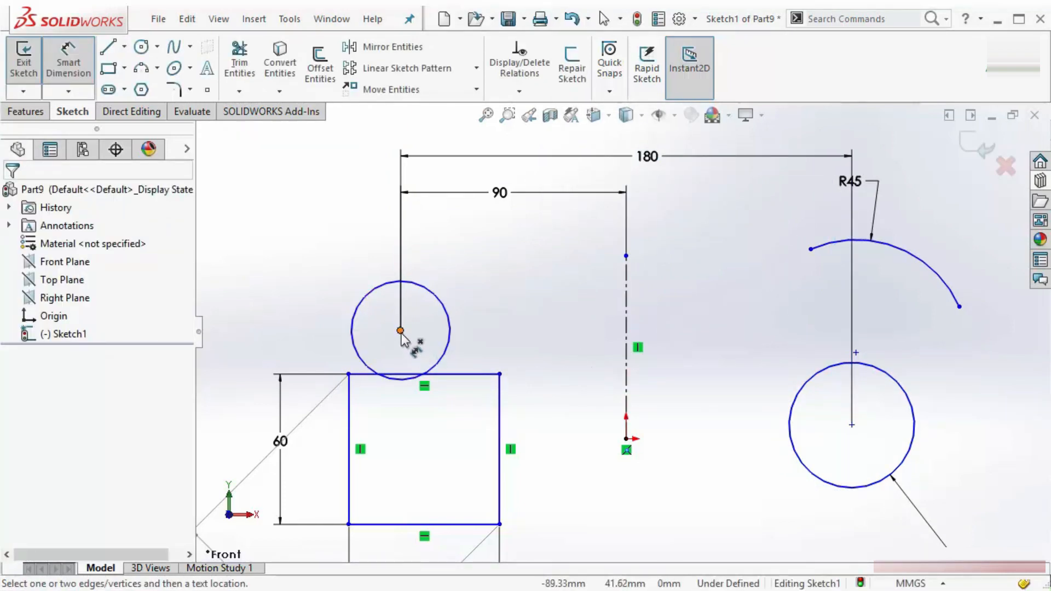
Reattach the circle-to-circle dimension from the large circle's centre to that circle's far right edge.
scroll(812, 410, "down", 2)
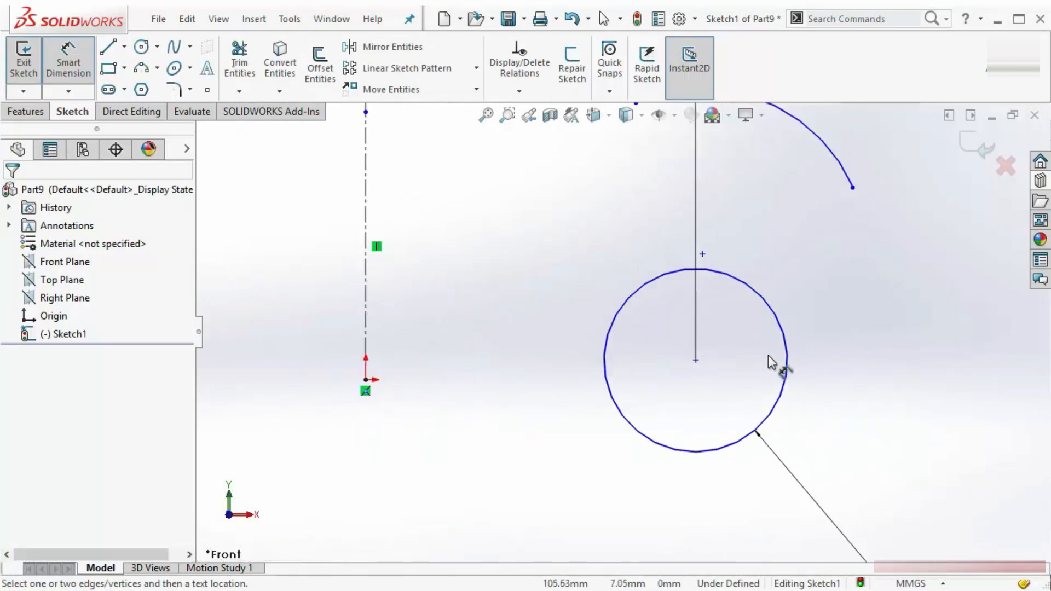
scroll(615, 329, "up", 2)
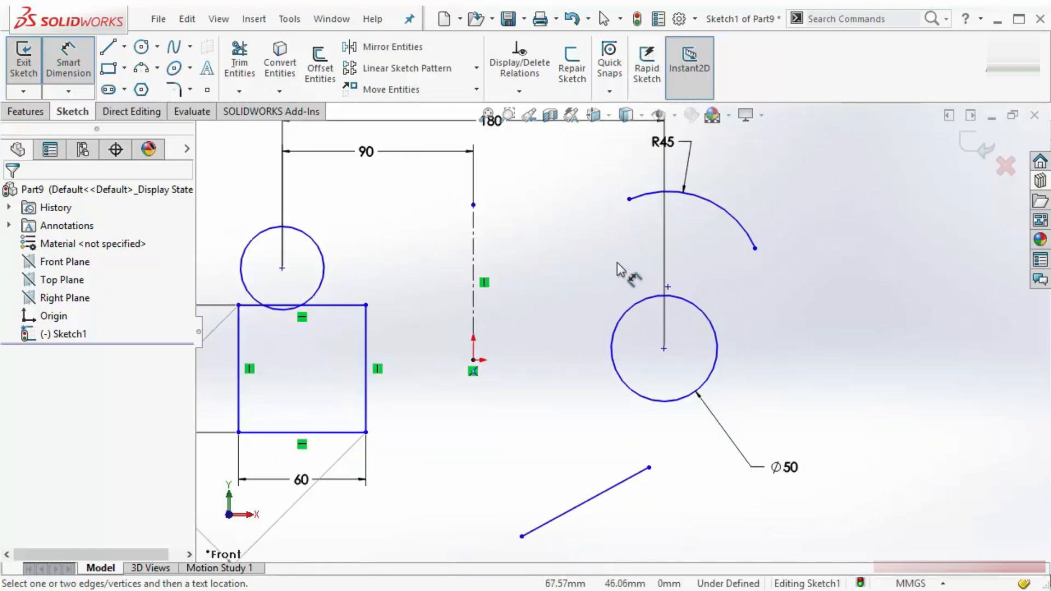
double_click(528, 159)
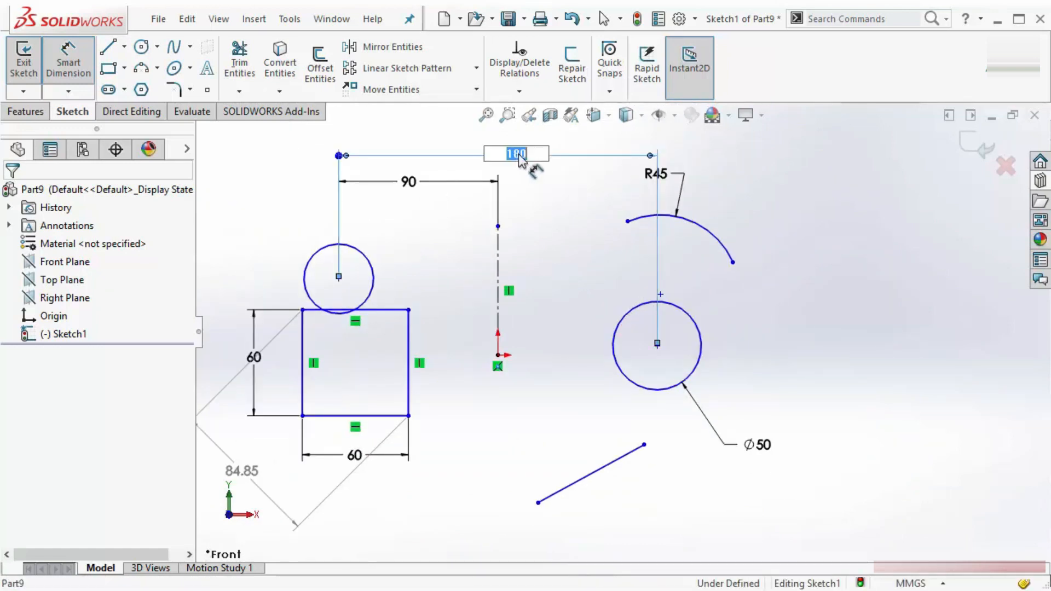
scroll(666, 296, "down", 2)
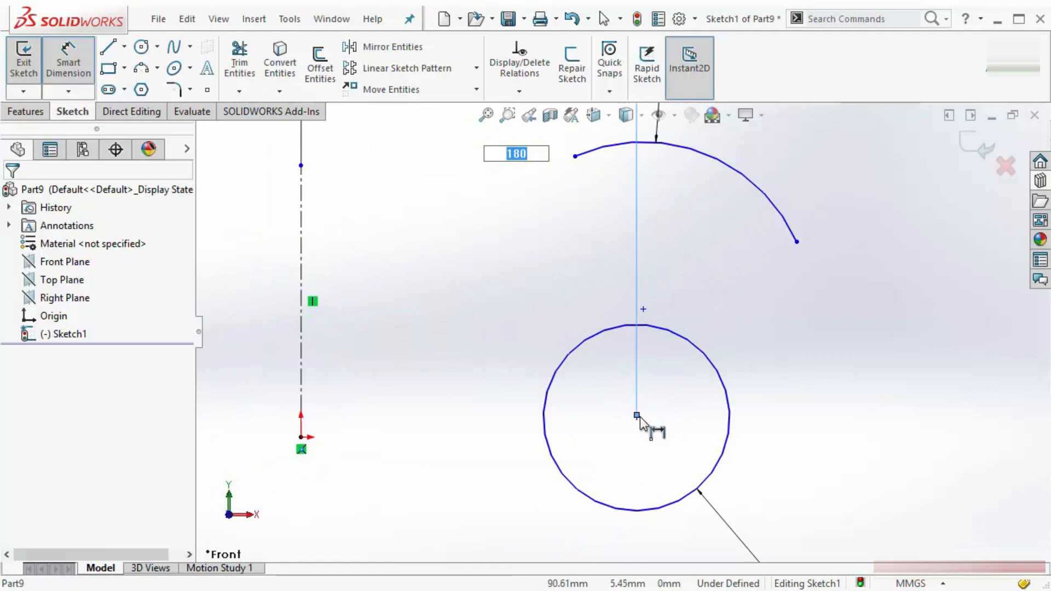
key("Escape")
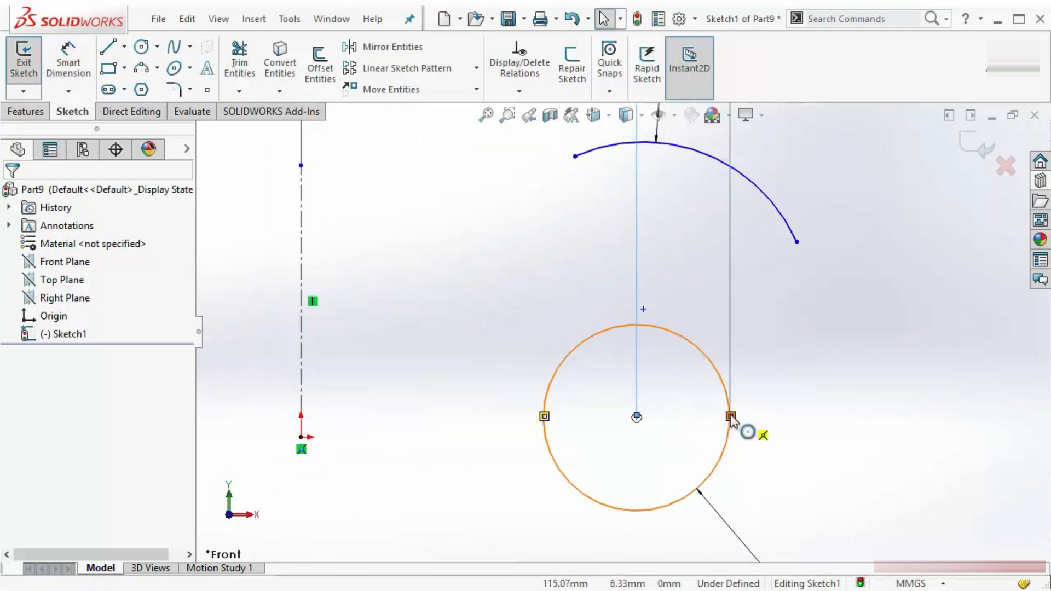
left_click_drag(730, 415, 730, 415)
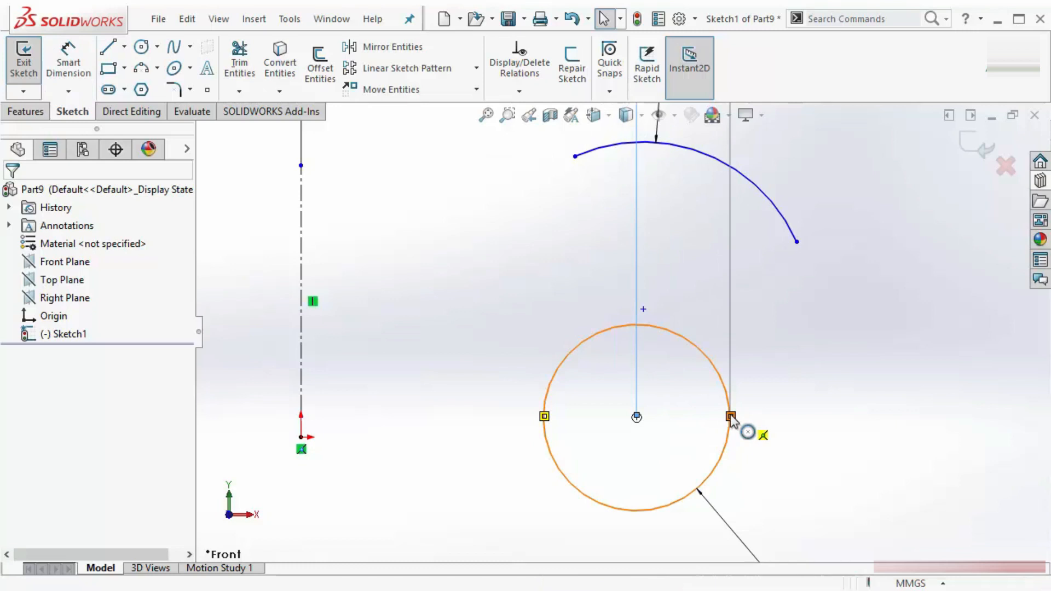
left_click(795, 431)
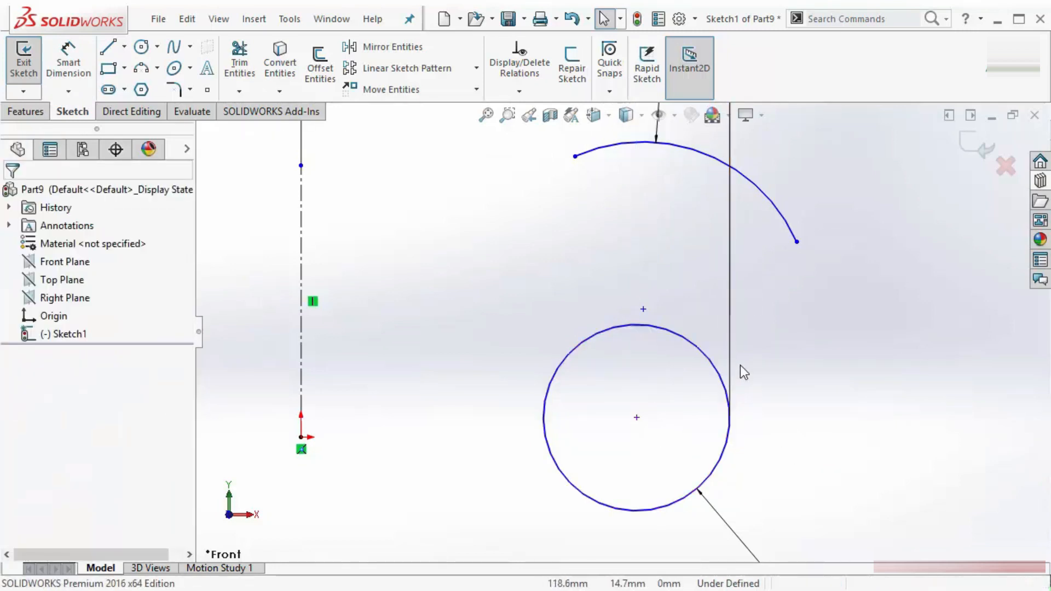
key("f")
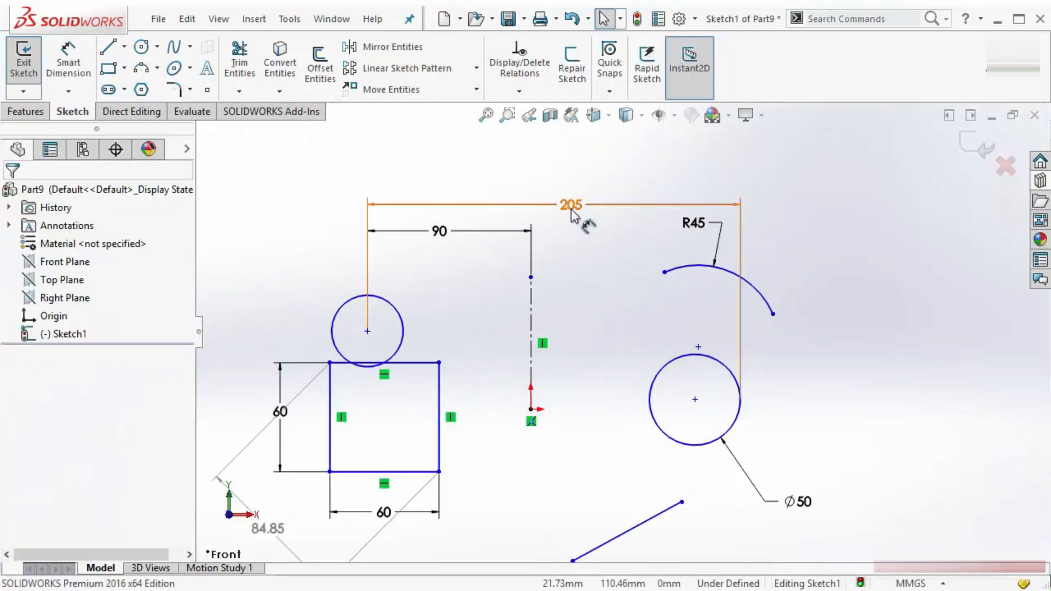
Delete the horizontal dimension between the small circle's centre and the large circle's far edge.
double_click(571, 207)
key("BackSpace")
key("Return")
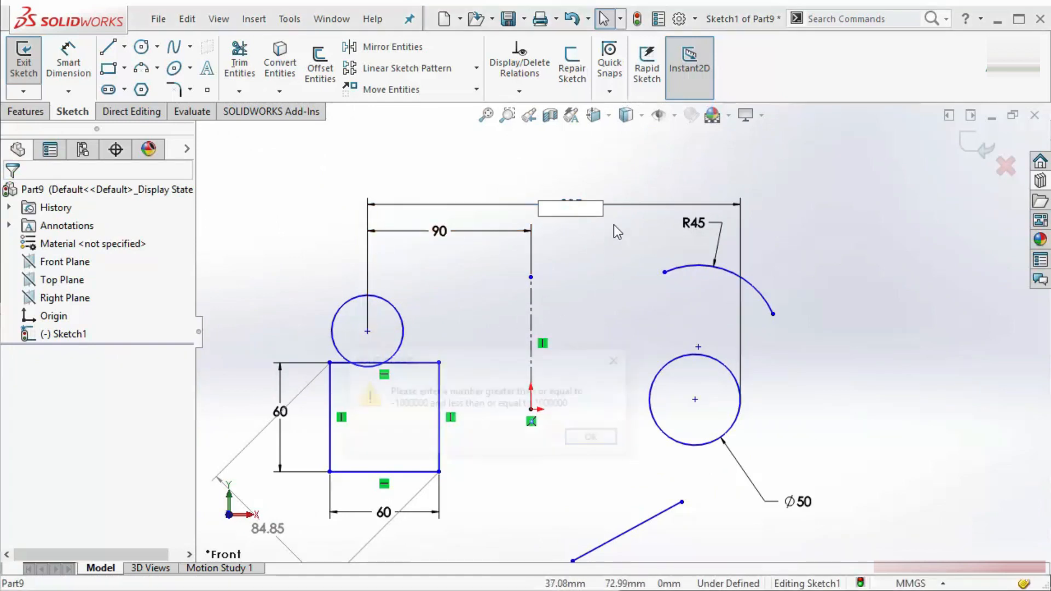
left_click(599, 438)
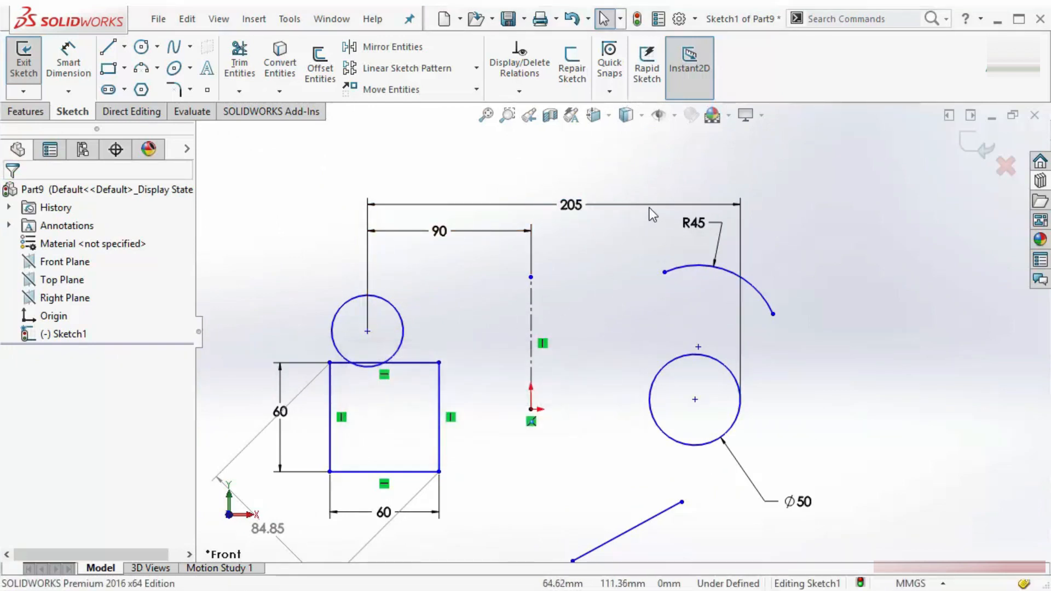
left_click(651, 204)
key("Delete")
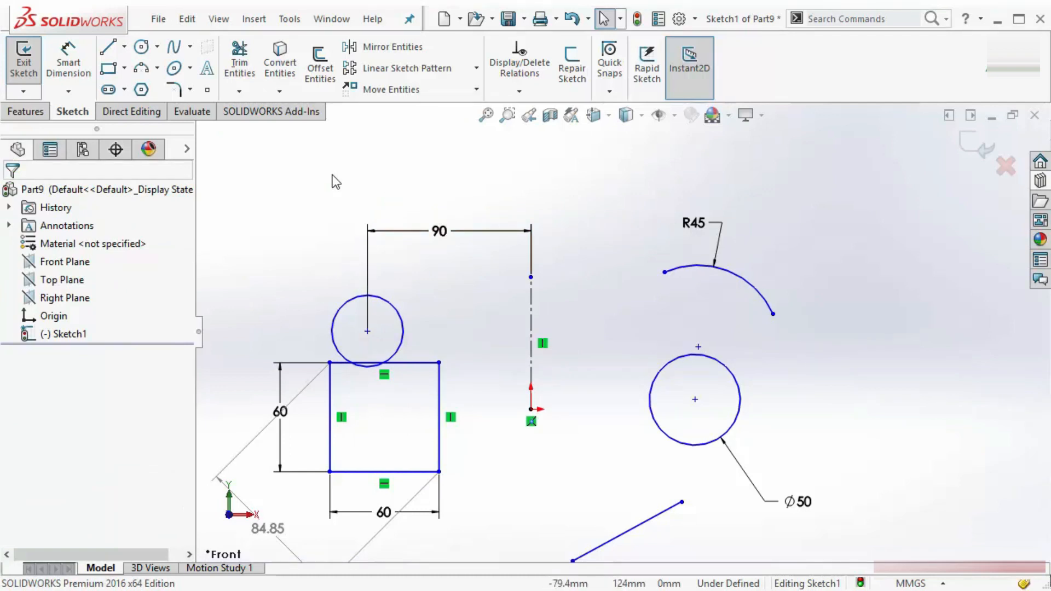
Dimension the horizontal distance between the facing edges of the small and large circles as 120 mm.
left_click(68, 62)
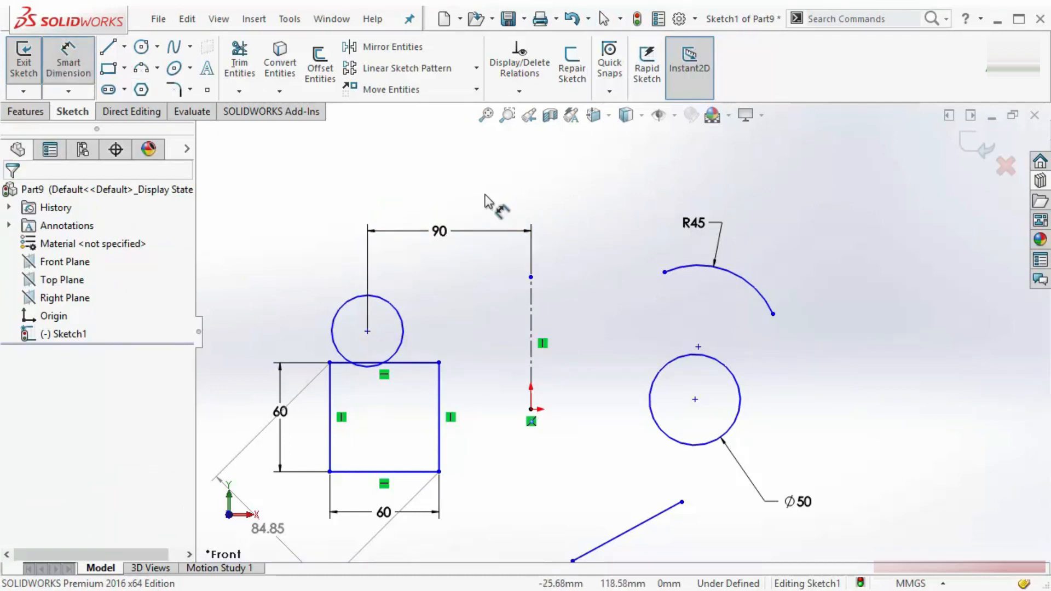
scroll(430, 335, "down", 2)
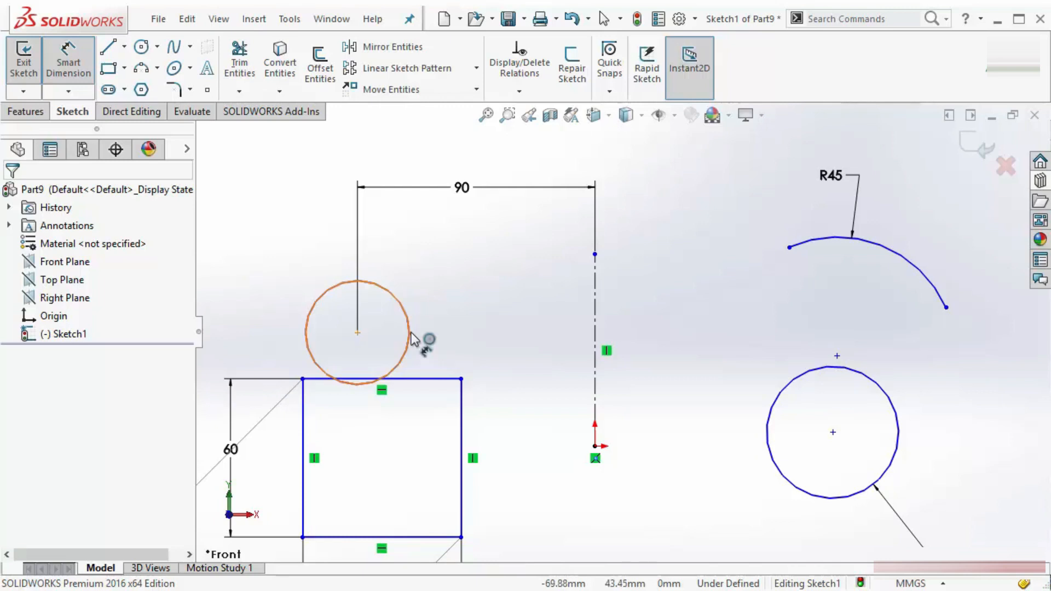
left_click(410, 338)
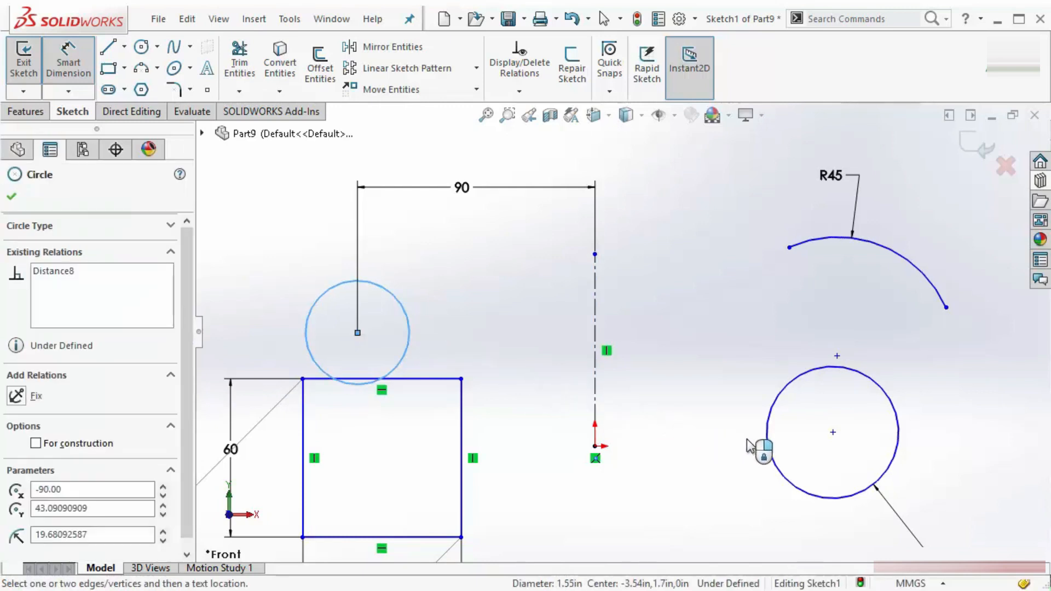
left_click(766, 446)
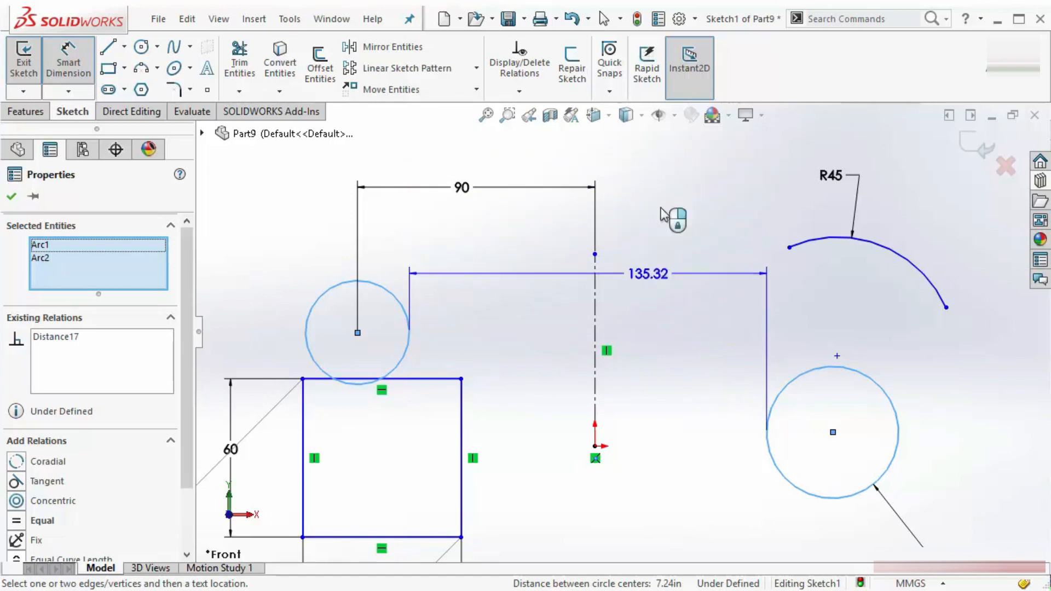
left_click(663, 165)
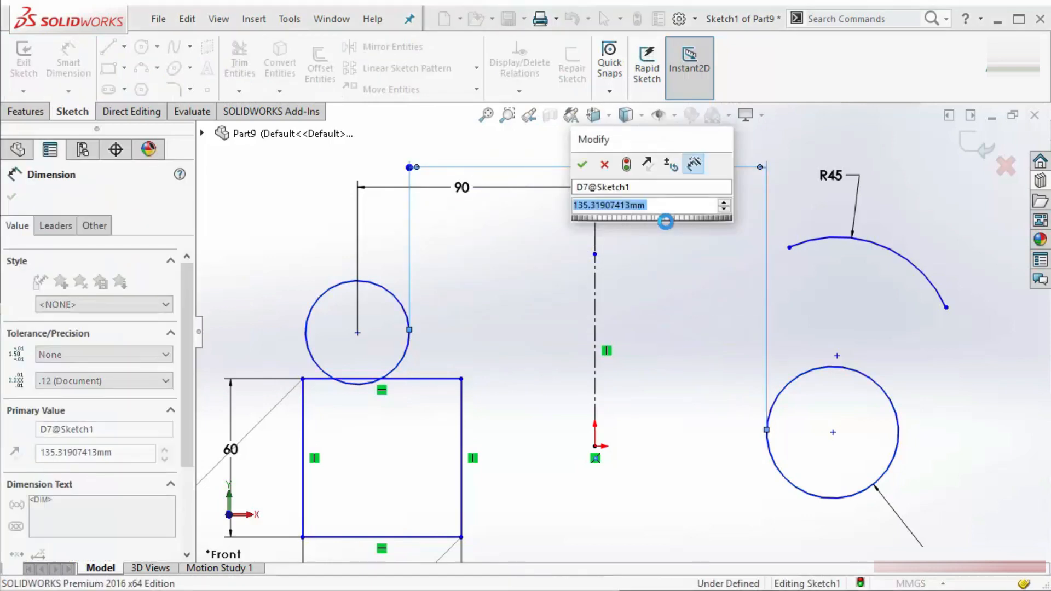
type("120")
key("Return")
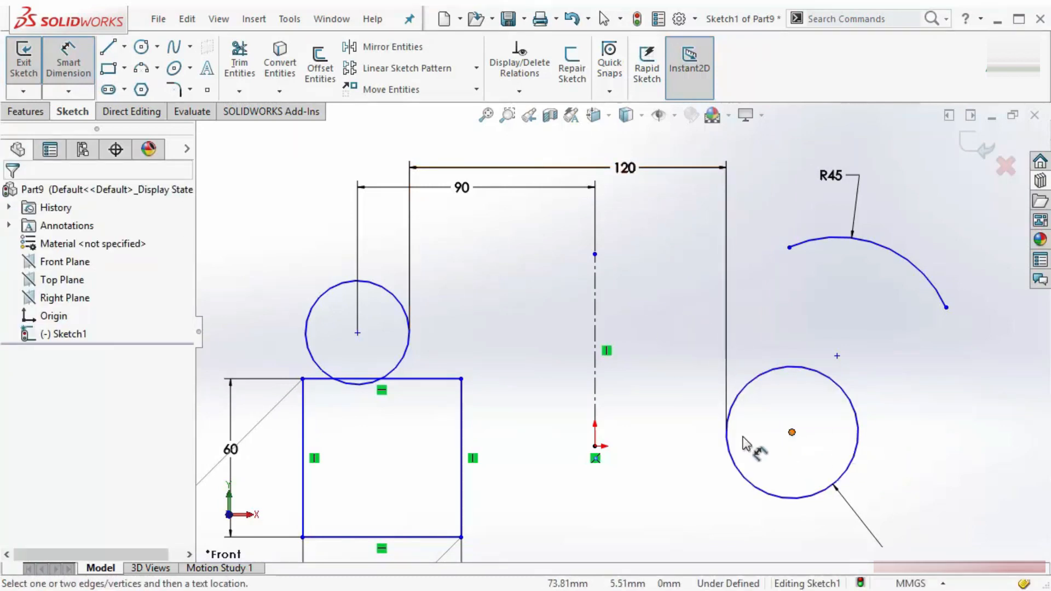
Dimension the vertical height between the ends of the sloped line below the large circle as 30 mm.
scroll(621, 353, "up", 3)
scroll(657, 405, "down", 3)
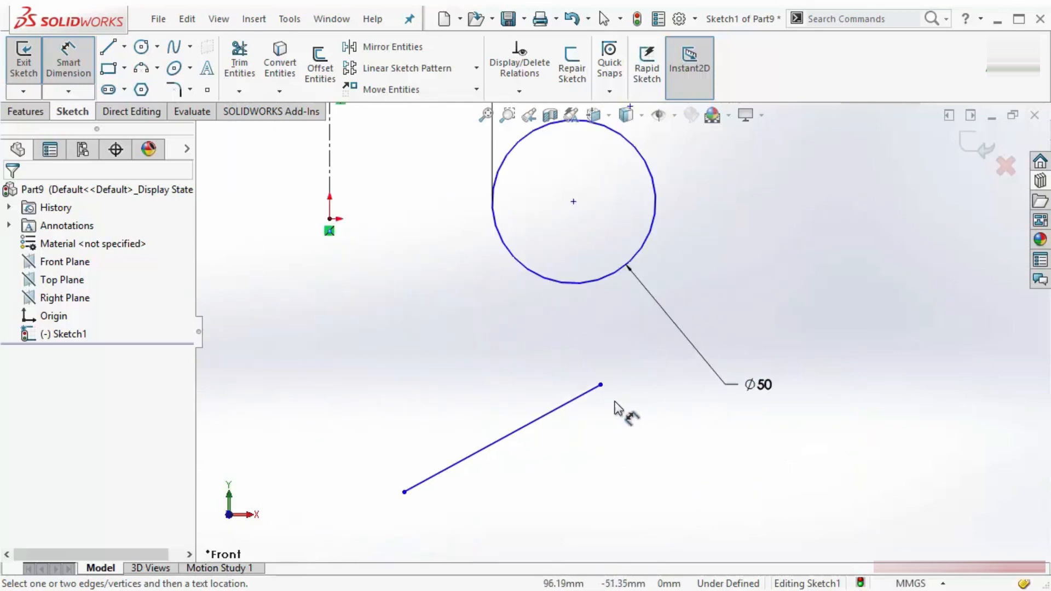
scroll(516, 422, "up", 2)
scroll(547, 405, "down", 4)
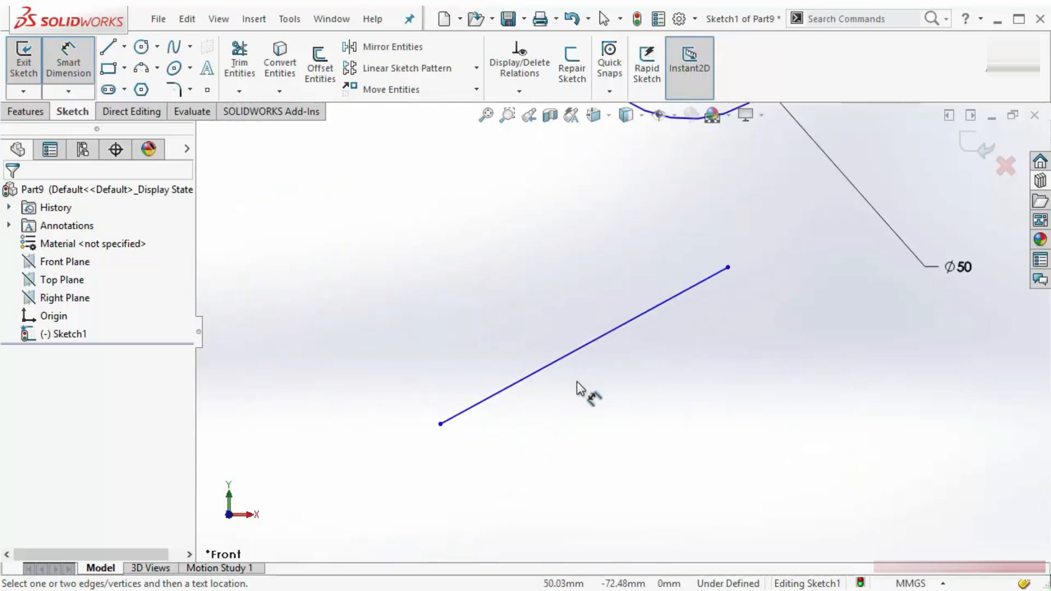
left_click(597, 345)
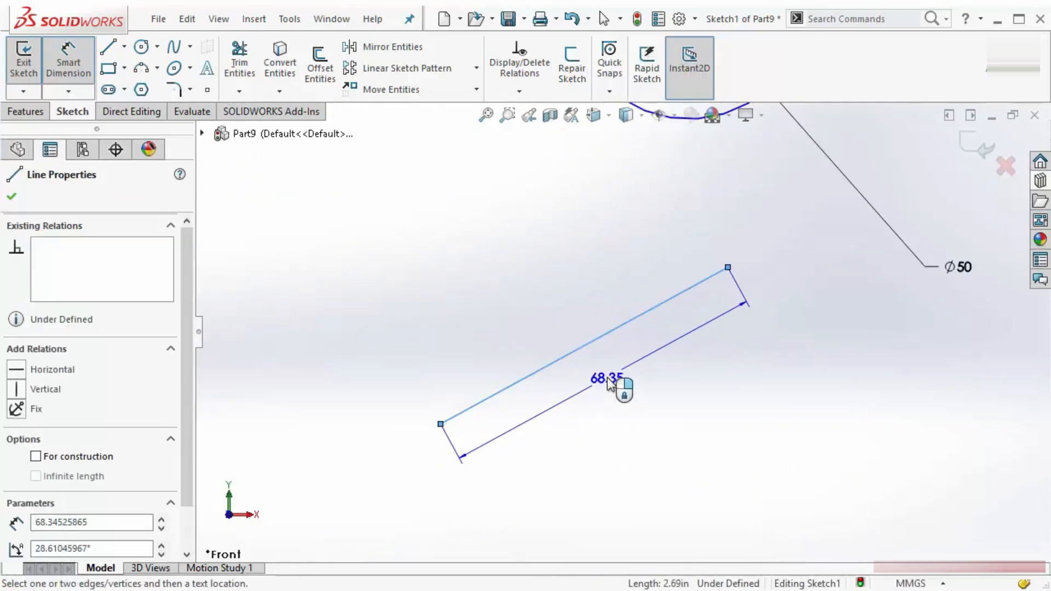
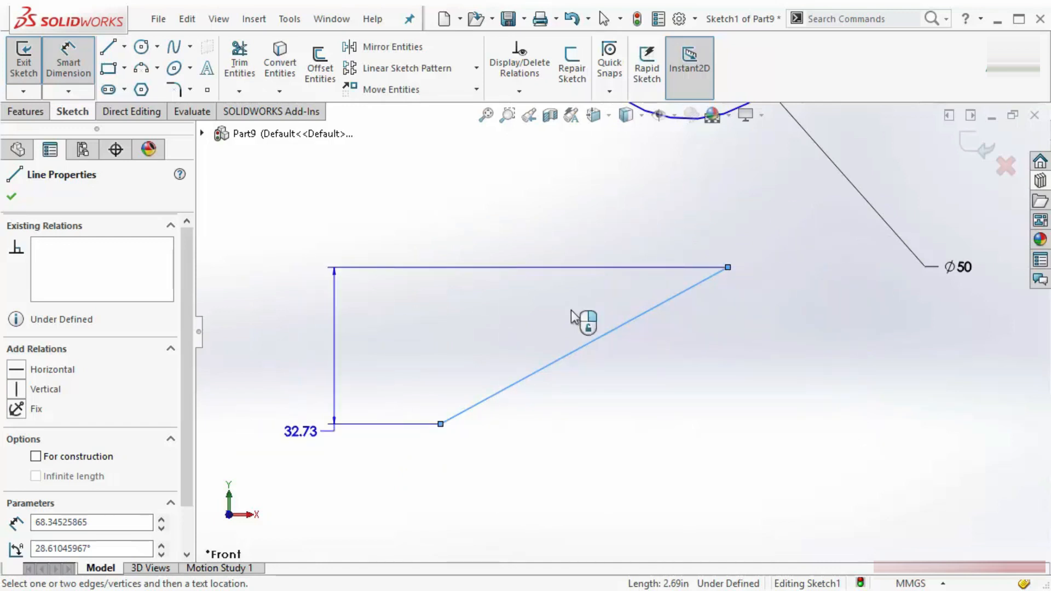
left_click(821, 368)
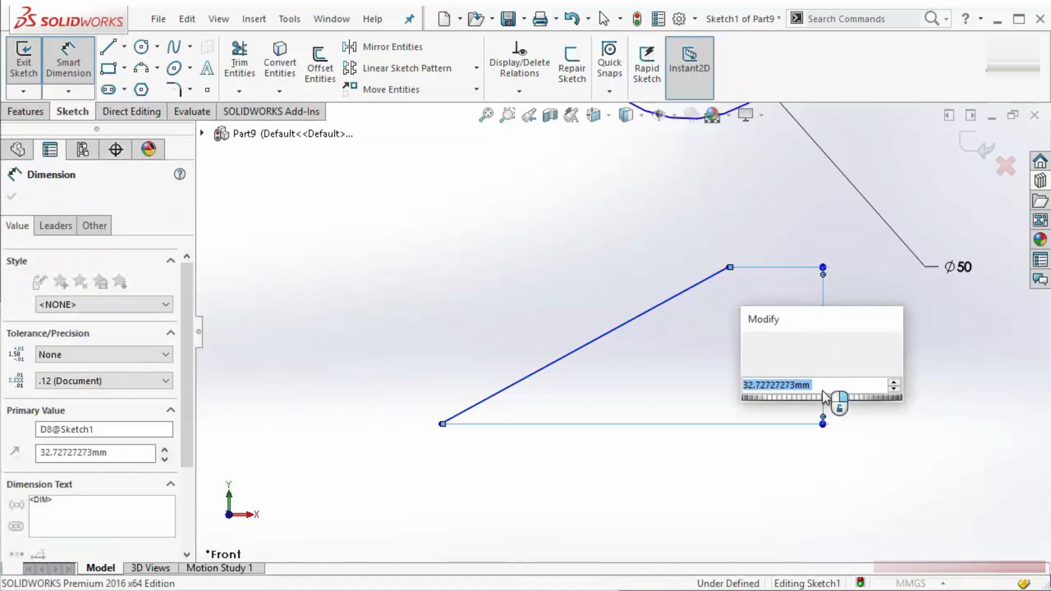
type("30")
key("Return")
left_click(910, 416)
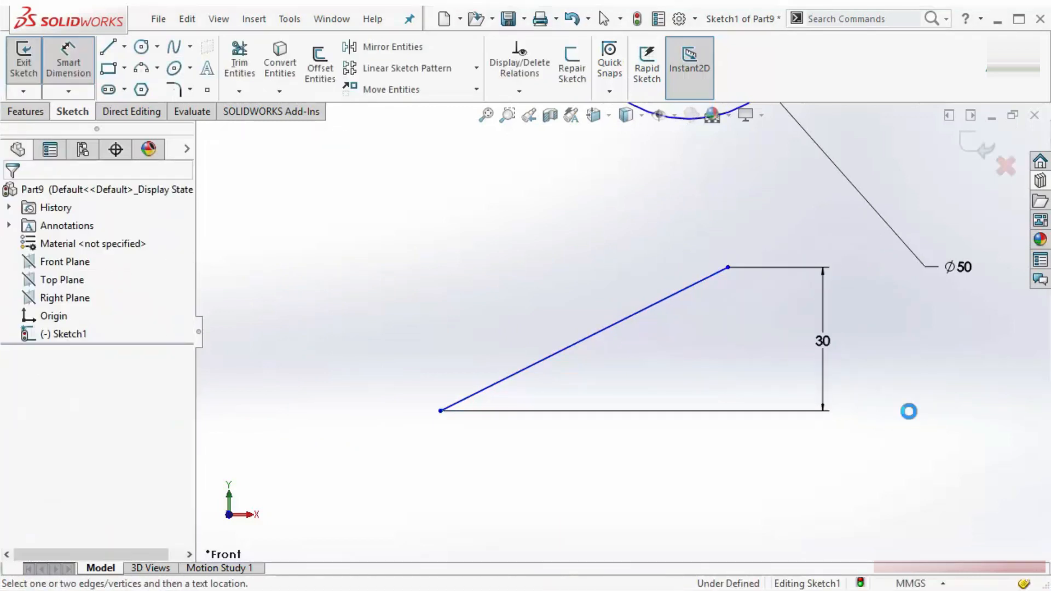
scroll(562, 269, "up", 7)
scroll(562, 270, "down", 4)
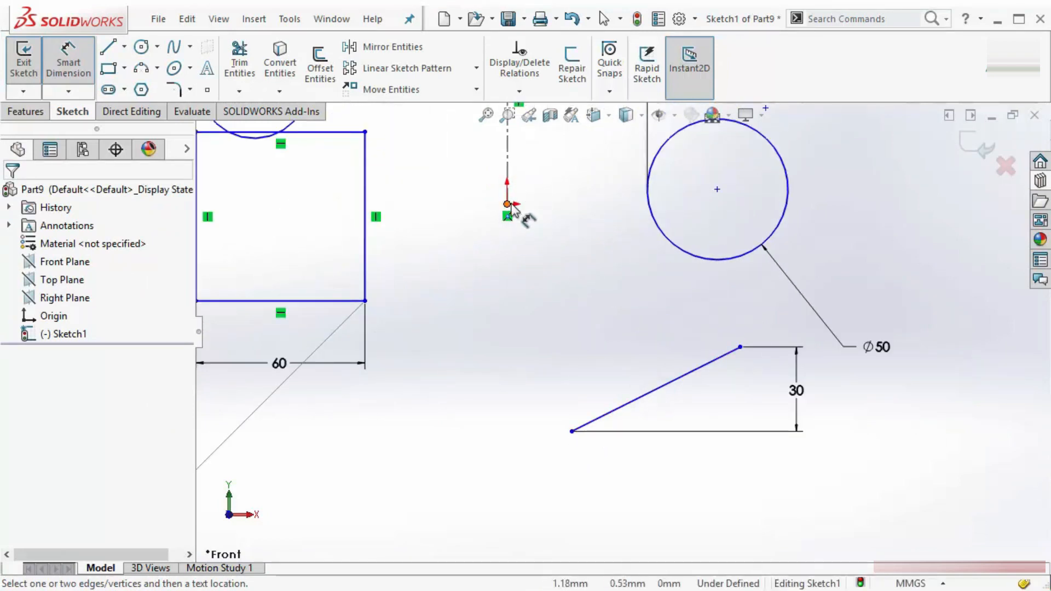
left_click(506, 205)
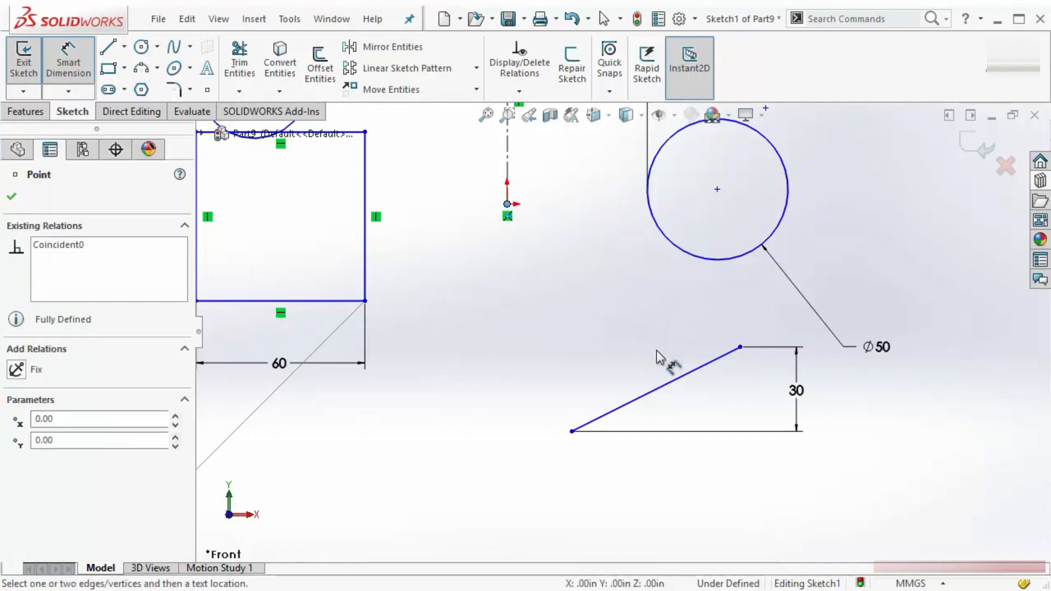
left_click(668, 383)
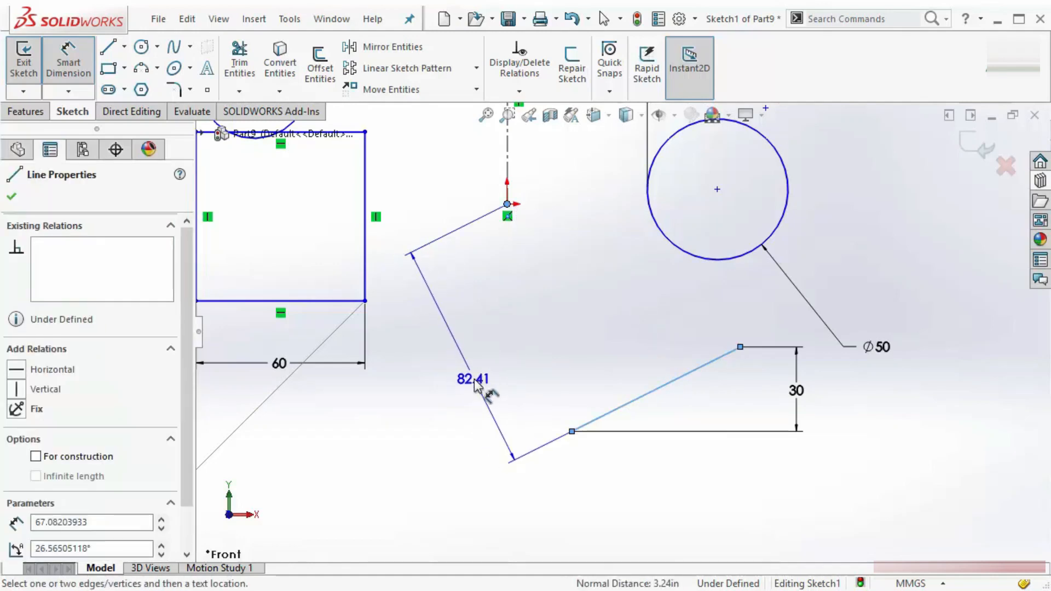
key("Escape")
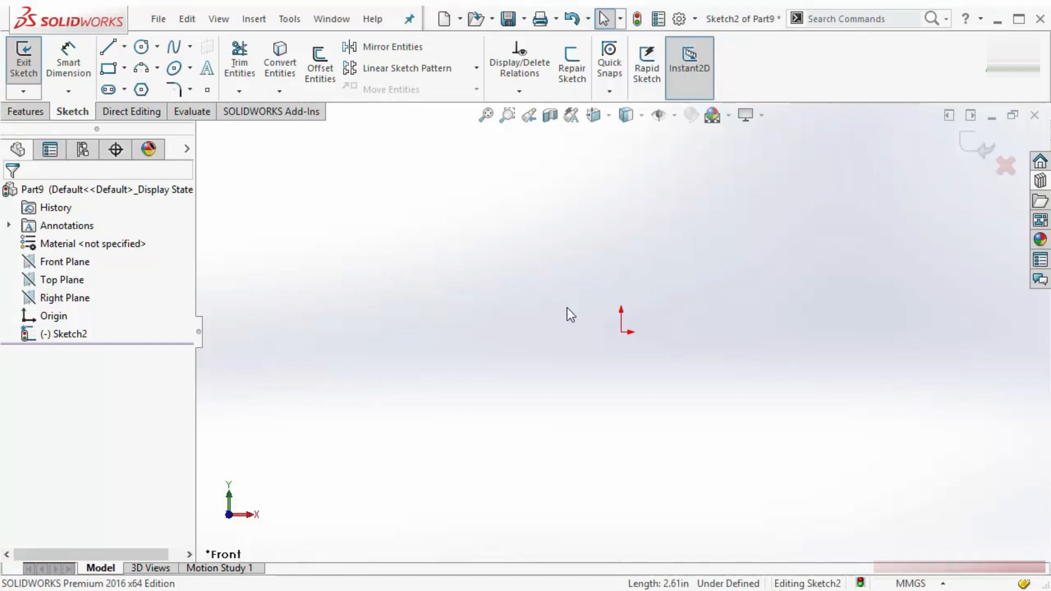
left_click(108, 47)
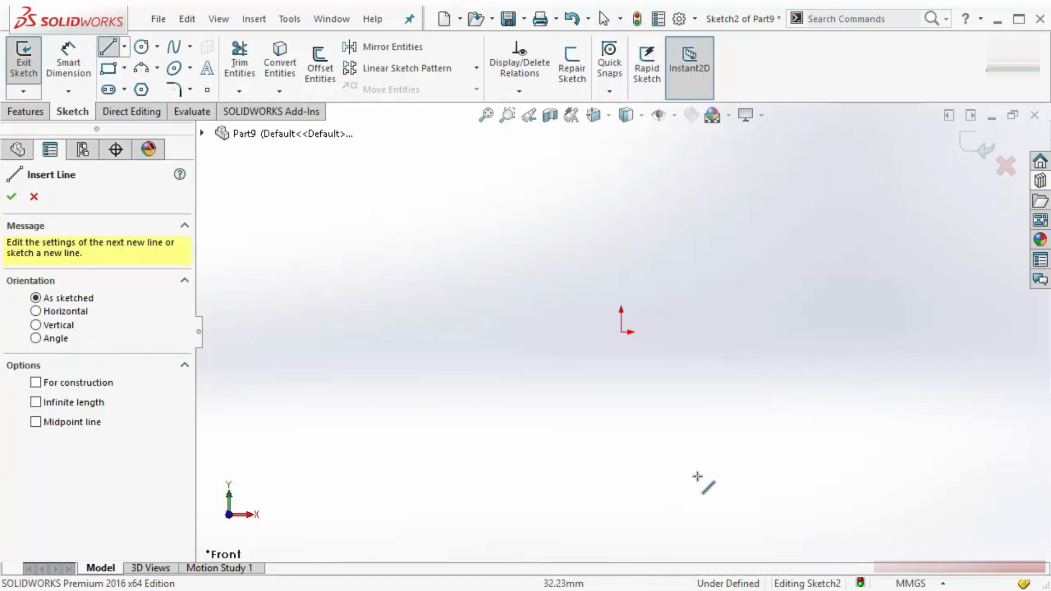
left_click(683, 442)
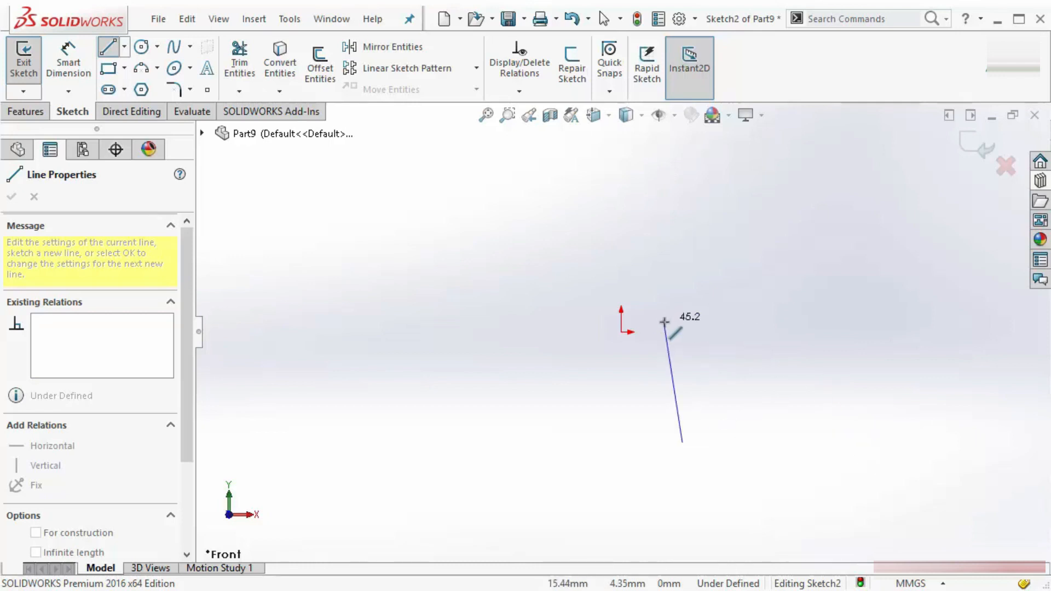
key("Escape")
key("Escape")
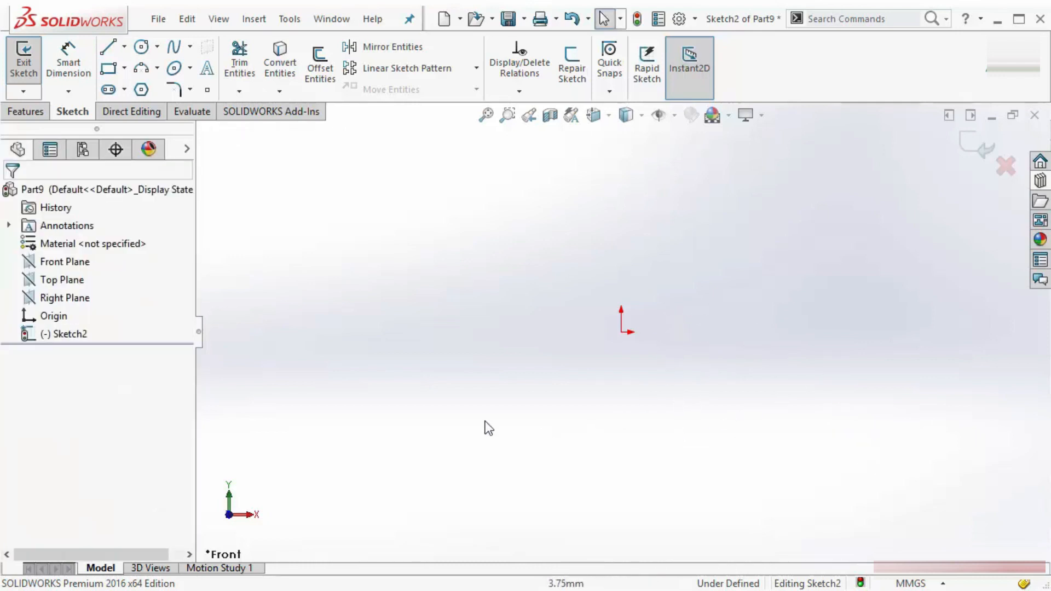
Enable Sketch Numeric Input for drawing lines in the new sketch.
right_click(403, 278)
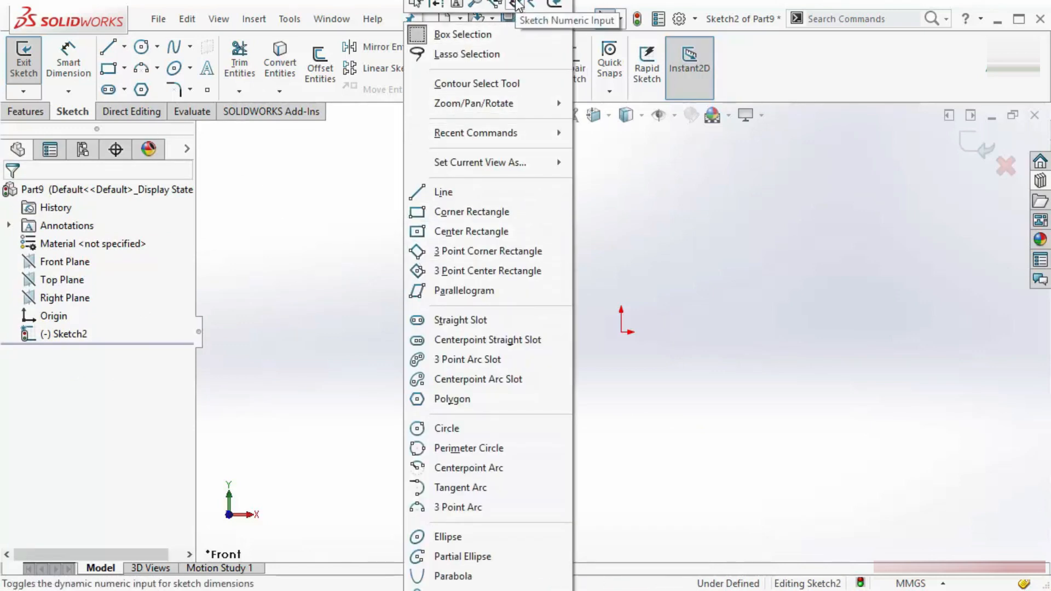
left_click(371, 203)
left_click(108, 47)
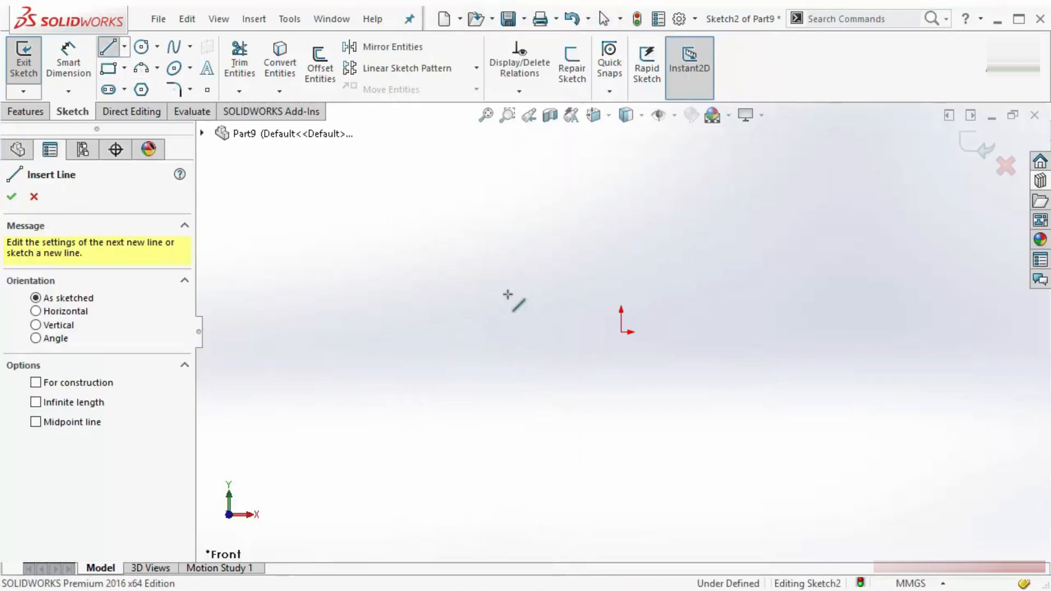
right_click(371, 300)
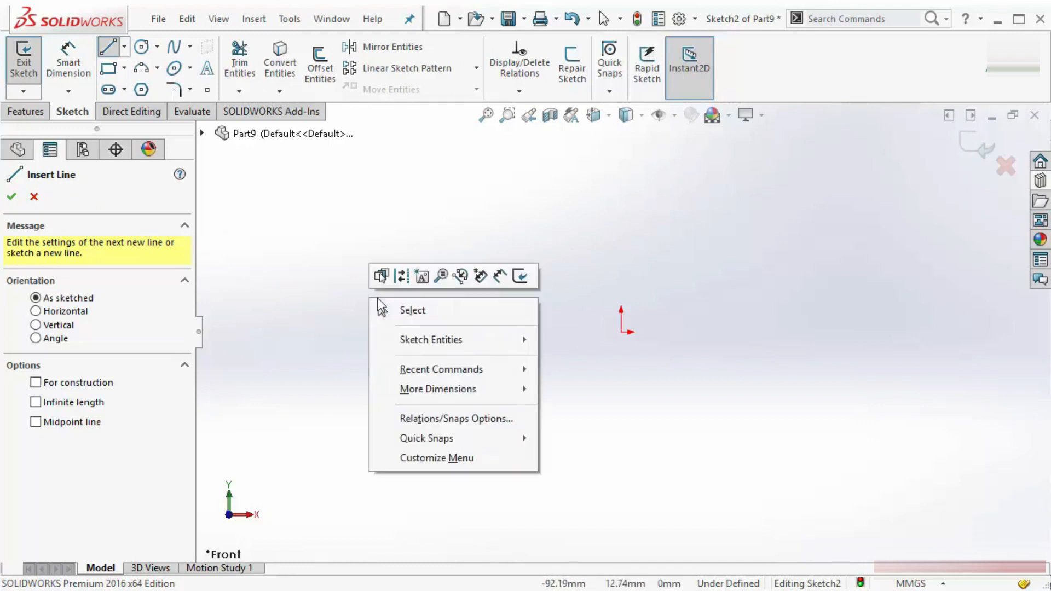
left_click(480, 277)
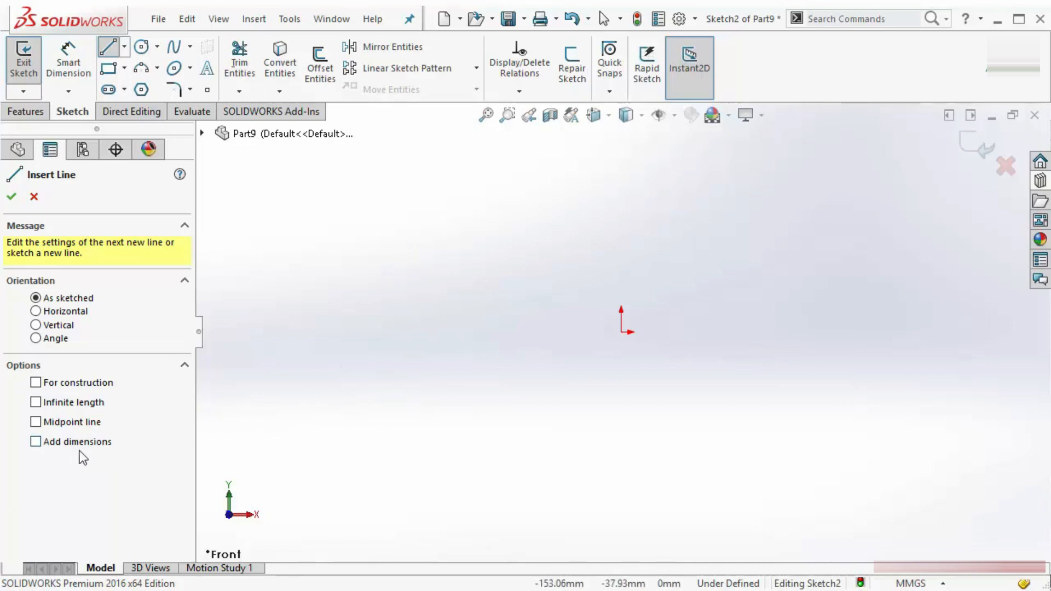
Sketch a horizontal line exactly 50 mm long below and to the left of the origin, then check its length property.
left_click(345, 410)
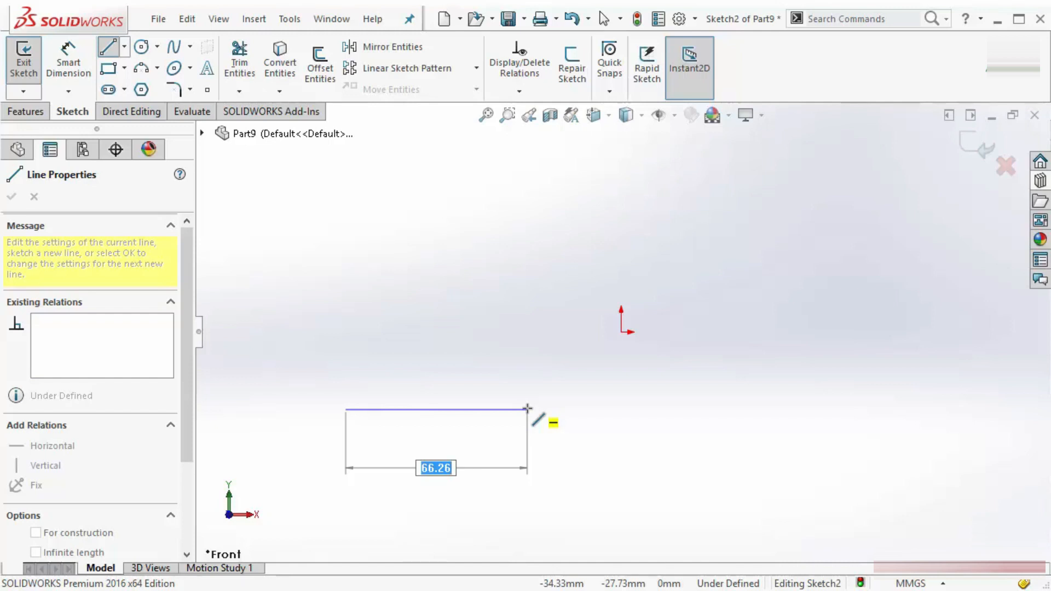
type("50")
key("Return")
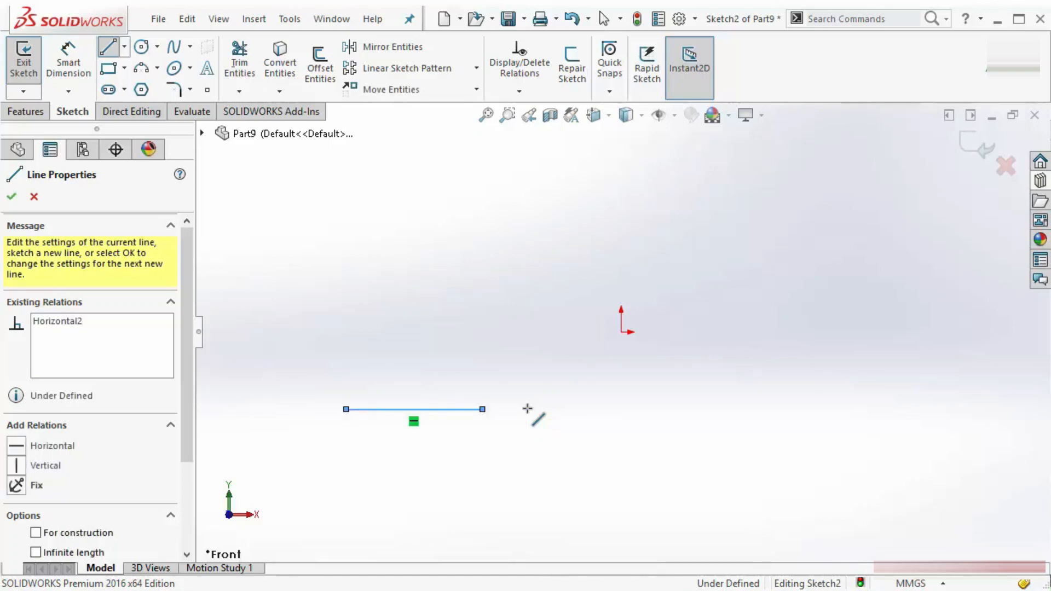
left_click(483, 409)
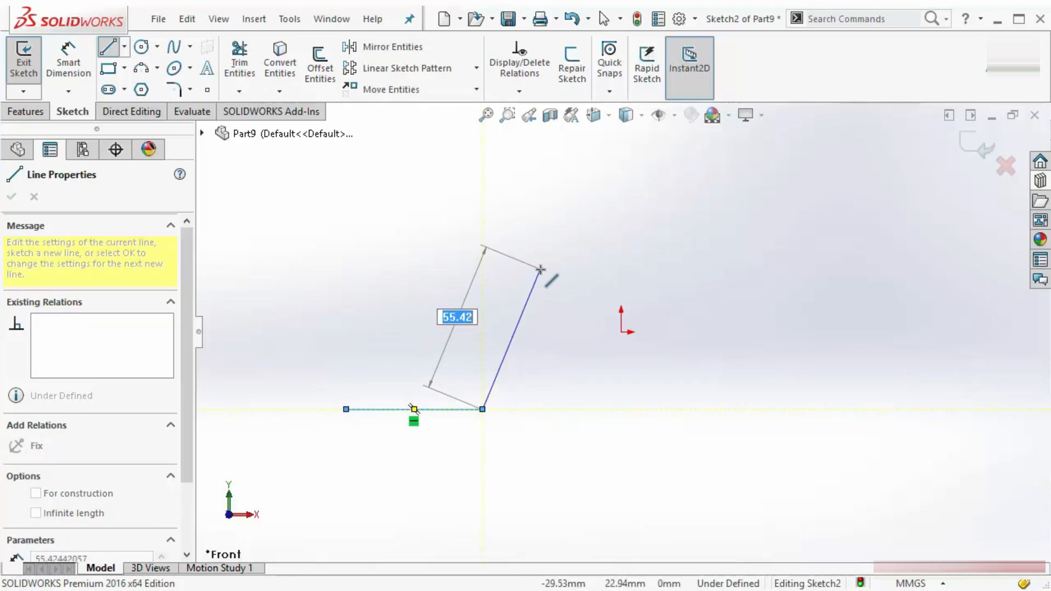
key("Escape")
left_click(452, 410)
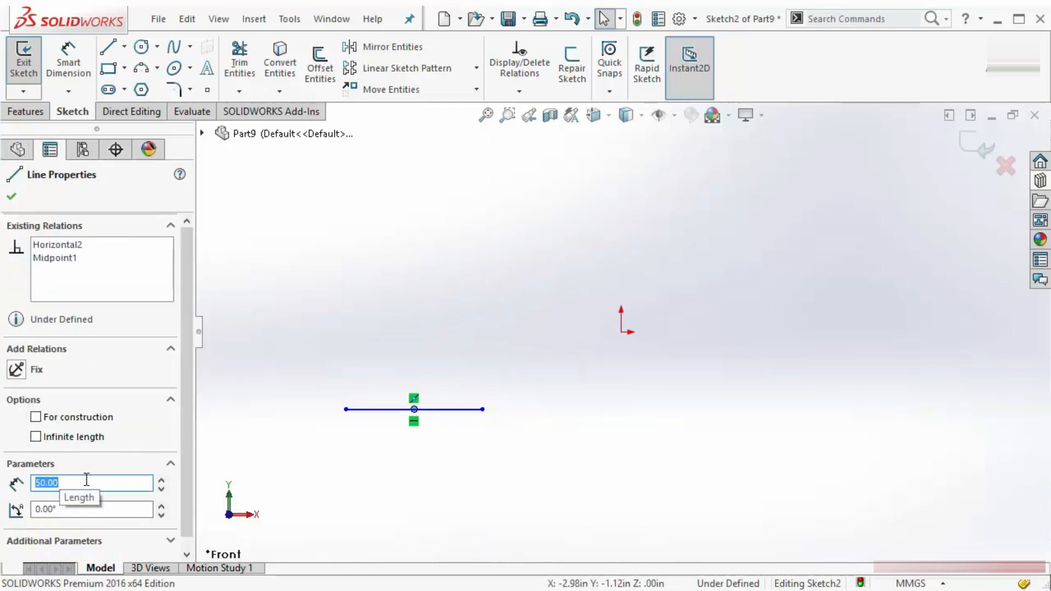
left_click(405, 384)
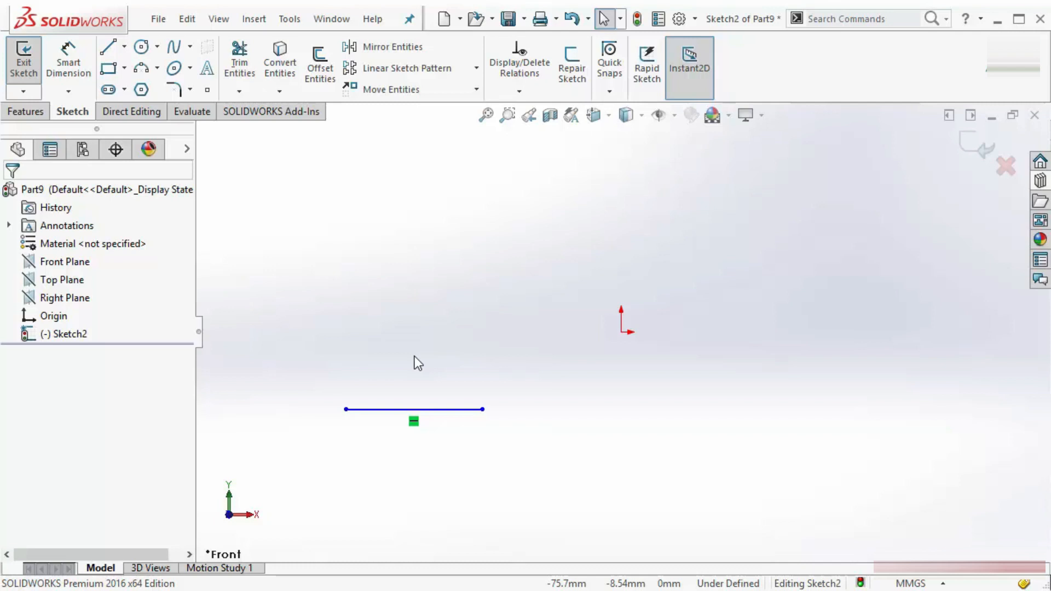
Turn on automatic dimensions for new lines and sketch a horizontal line 70 mm long above the 50 mm line.
left_click(108, 47)
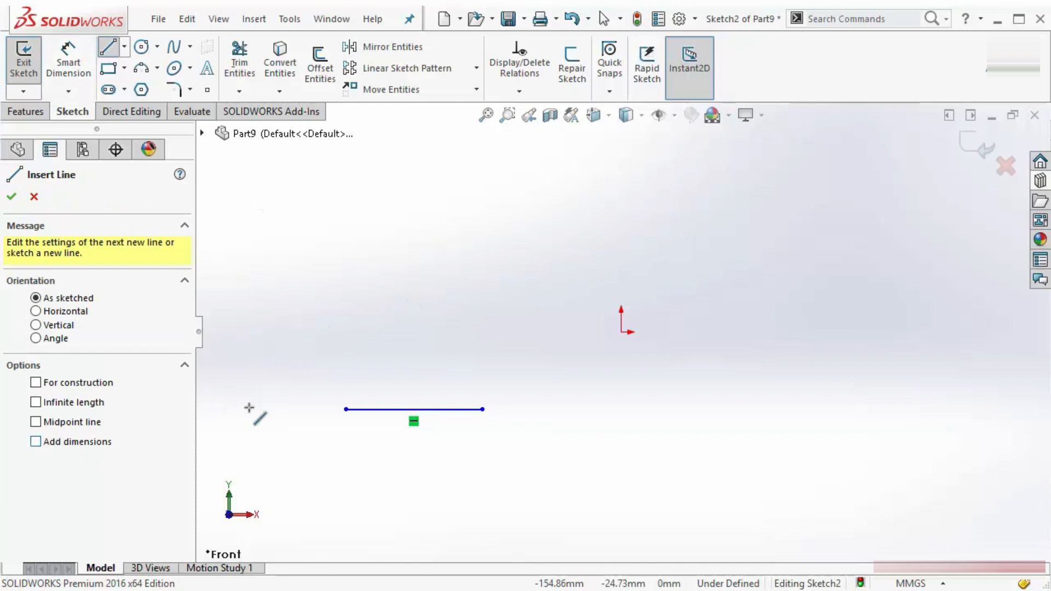
right_click(356, 340)
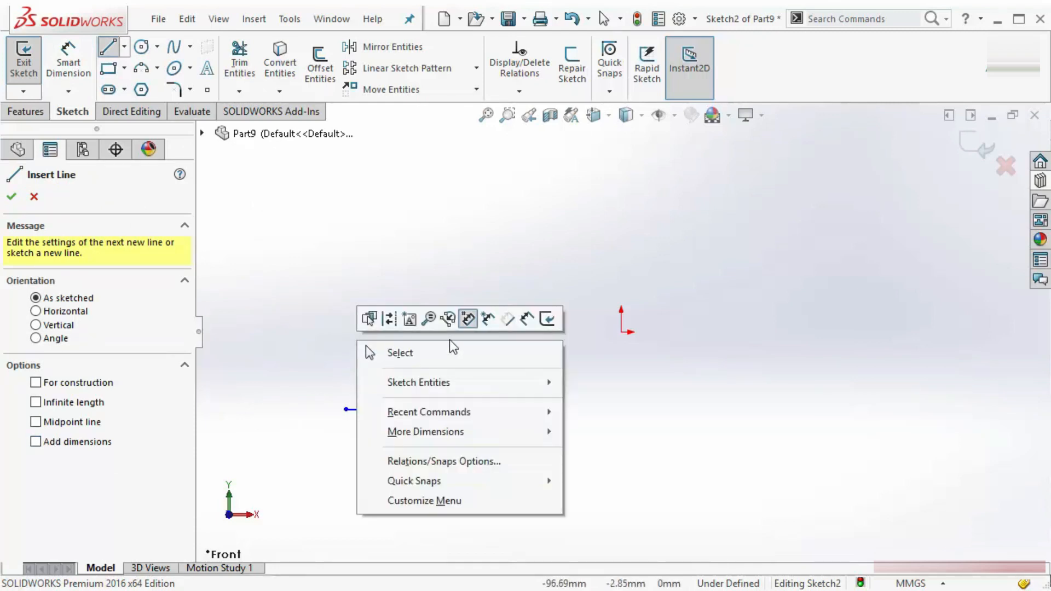
left_click(488, 320)
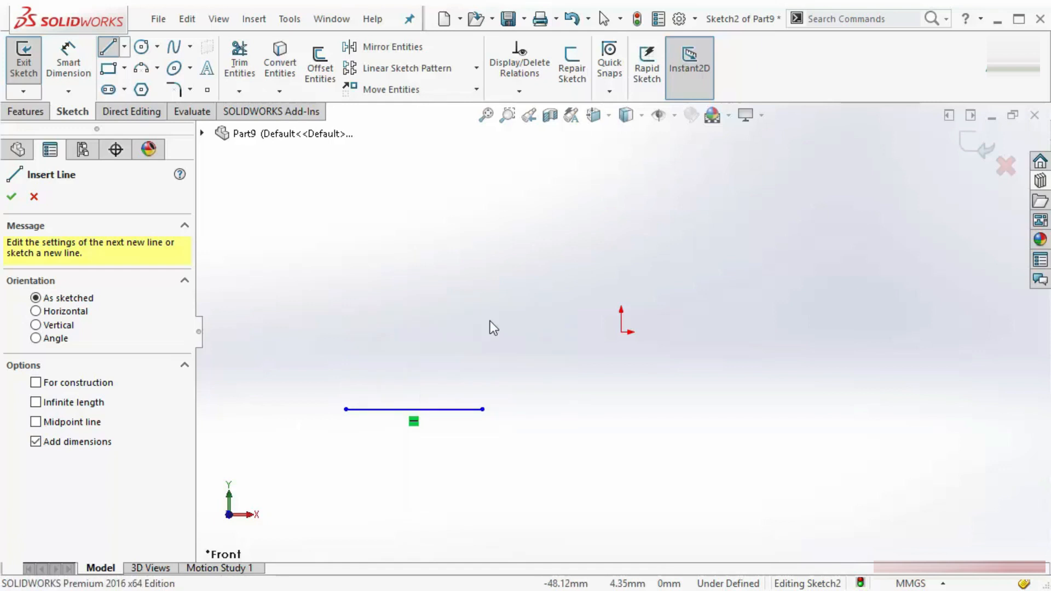
left_click_drag(329, 293, 521, 292)
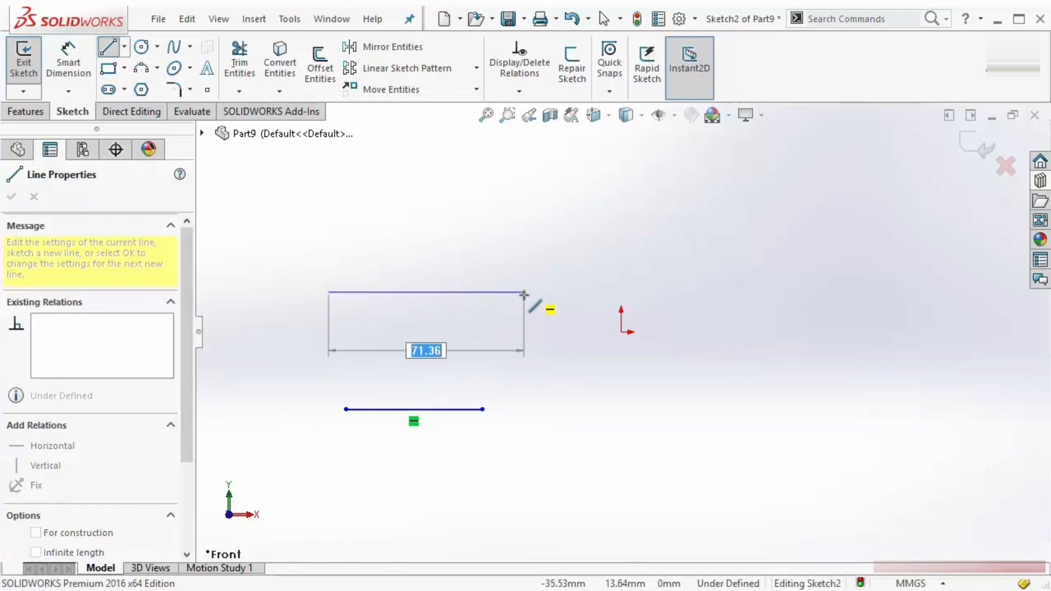
type("70")
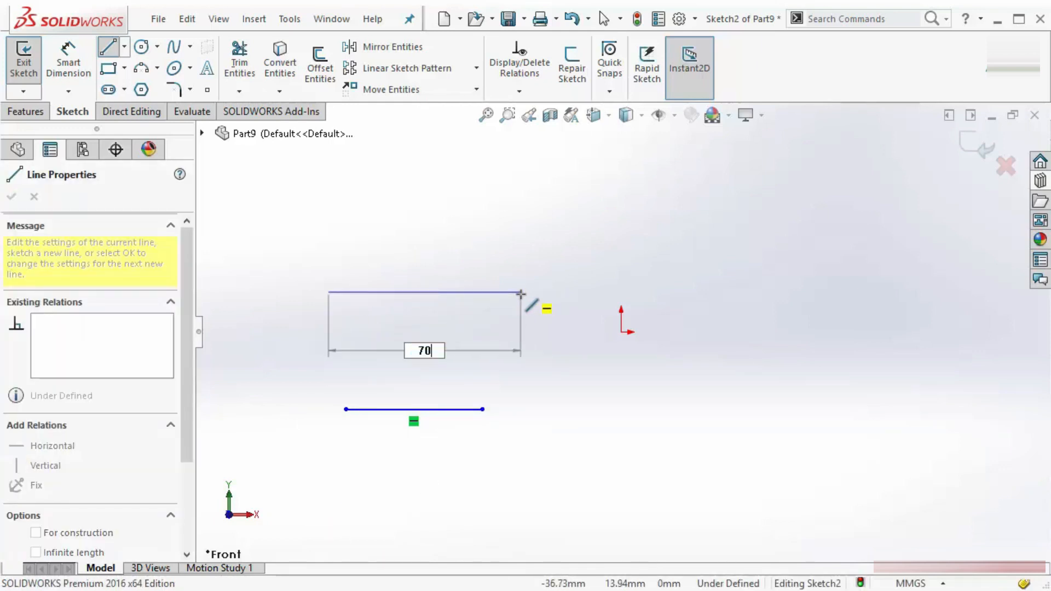
key("Return")
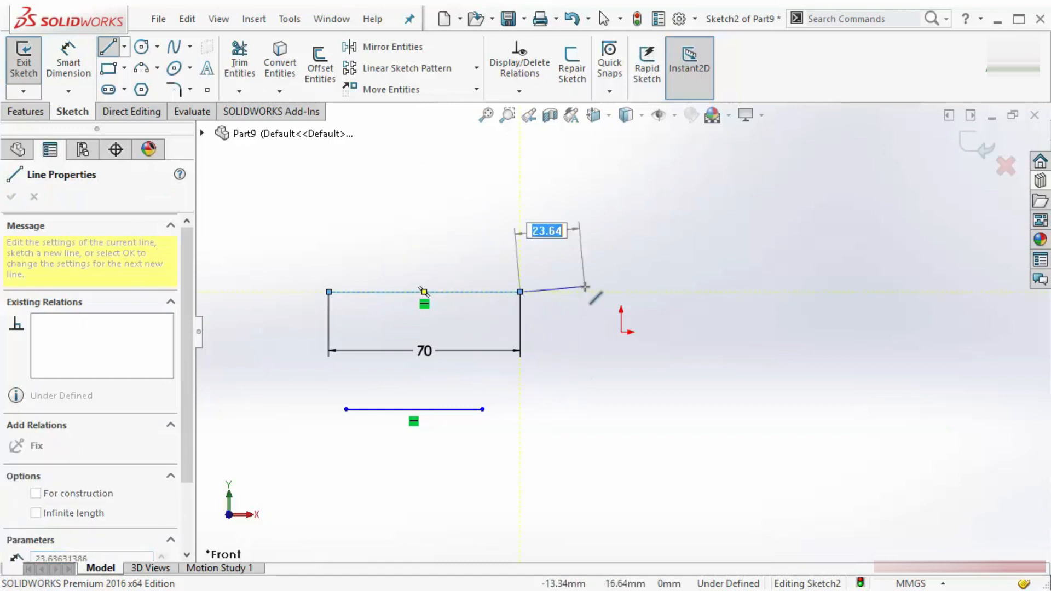
key("Escape")
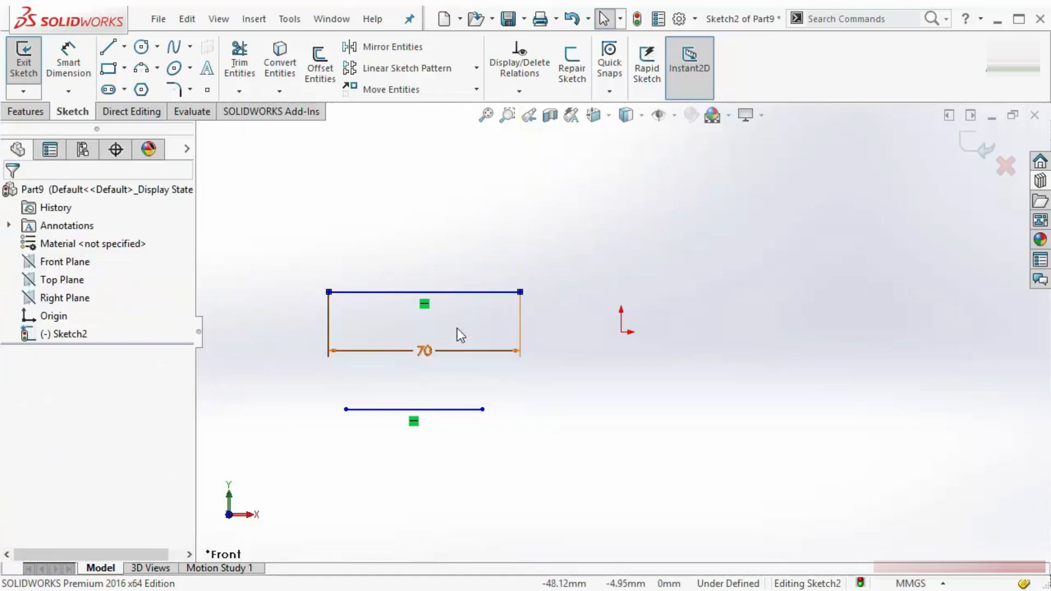
Sketch a corner rectangle to the right of the origin without adding dimensions.
scroll(849, 348, "up", 4)
scroll(890, 349, "down", 3)
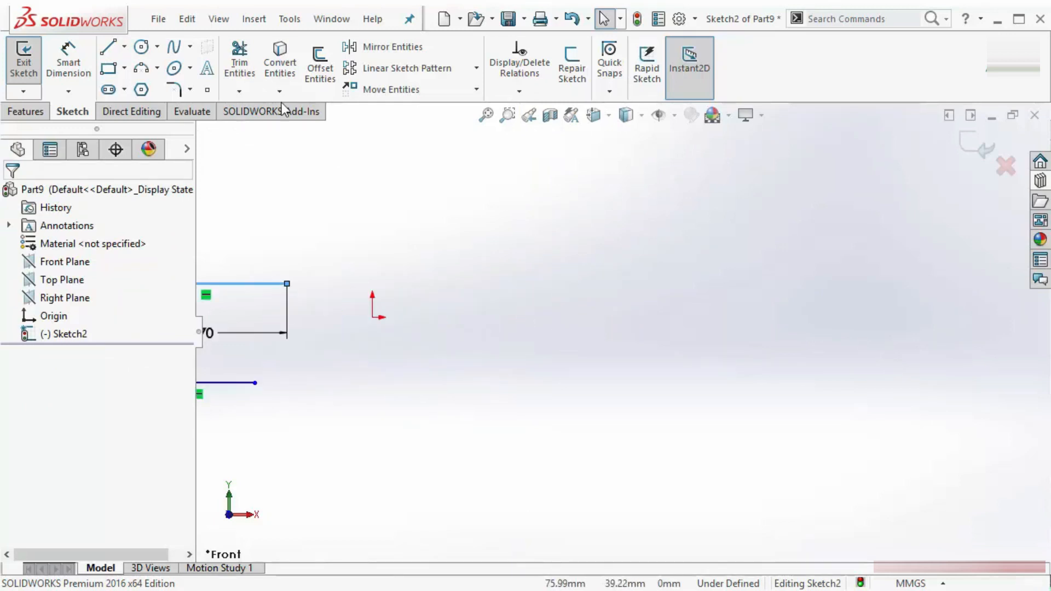
left_click(105, 66)
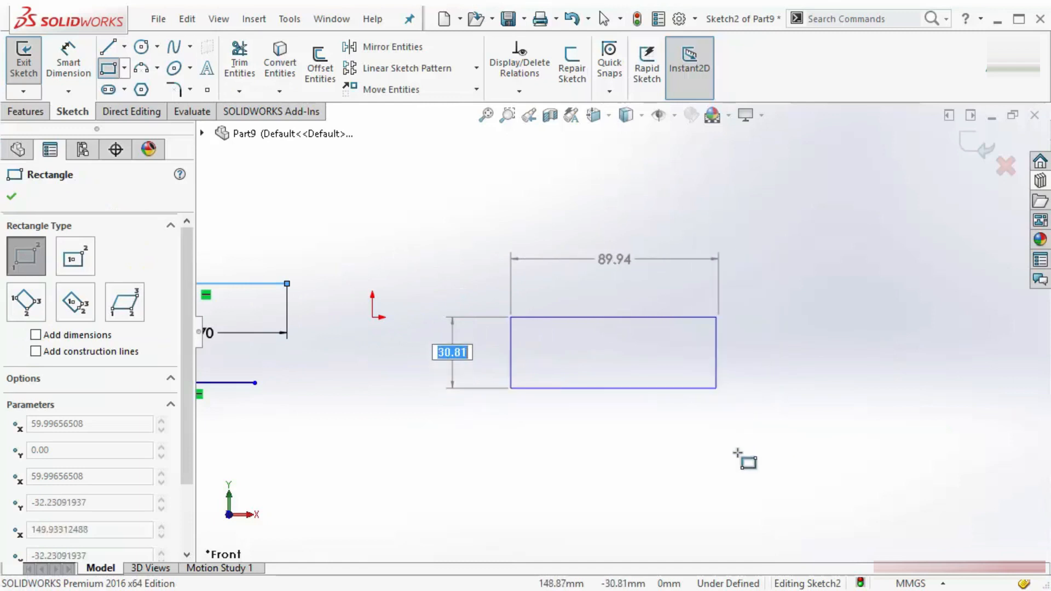
left_click(758, 432)
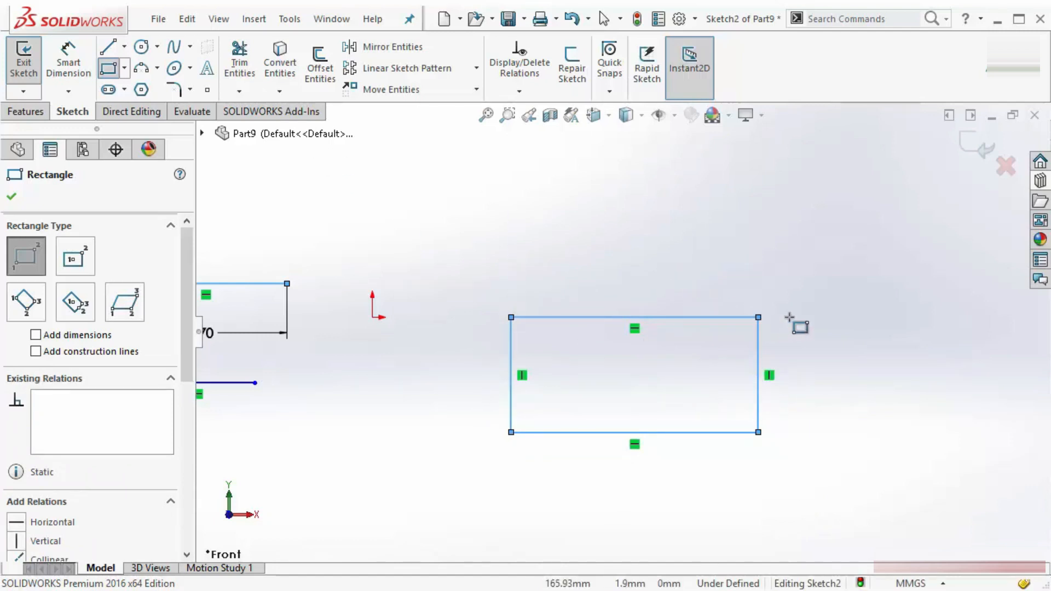
key("Escape")
Sketch a second corner rectangle about 76 by 50 mm with Add dimensions enabled, to the right of the first rectangle.
scroll(925, 317, "up", 4)
scroll(925, 316, "down", 3)
scroll(925, 317, "down", 2)
left_click(110, 71)
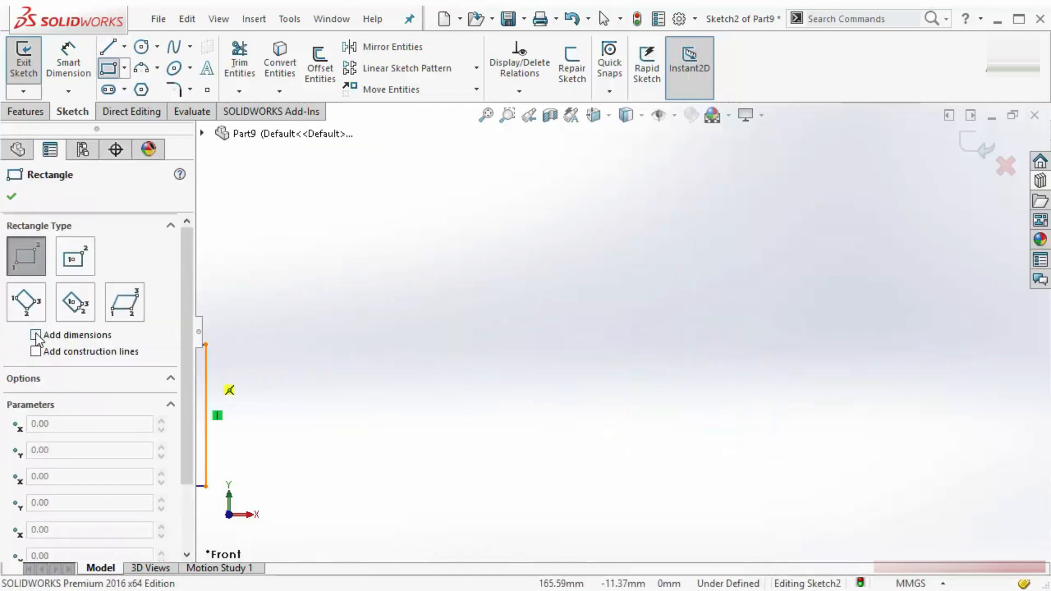
left_click(483, 370)
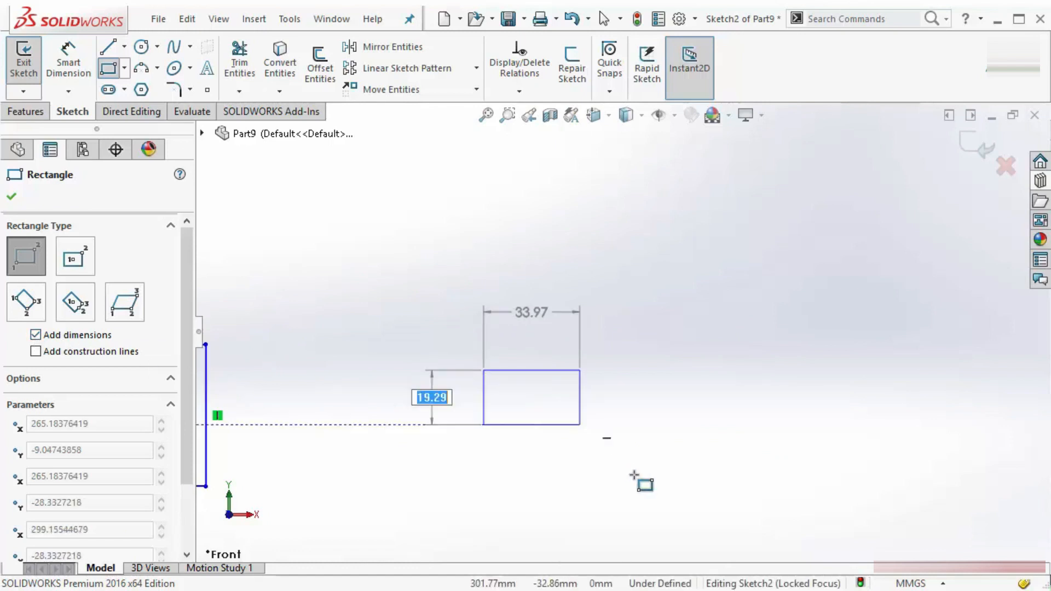
left_click(699, 510)
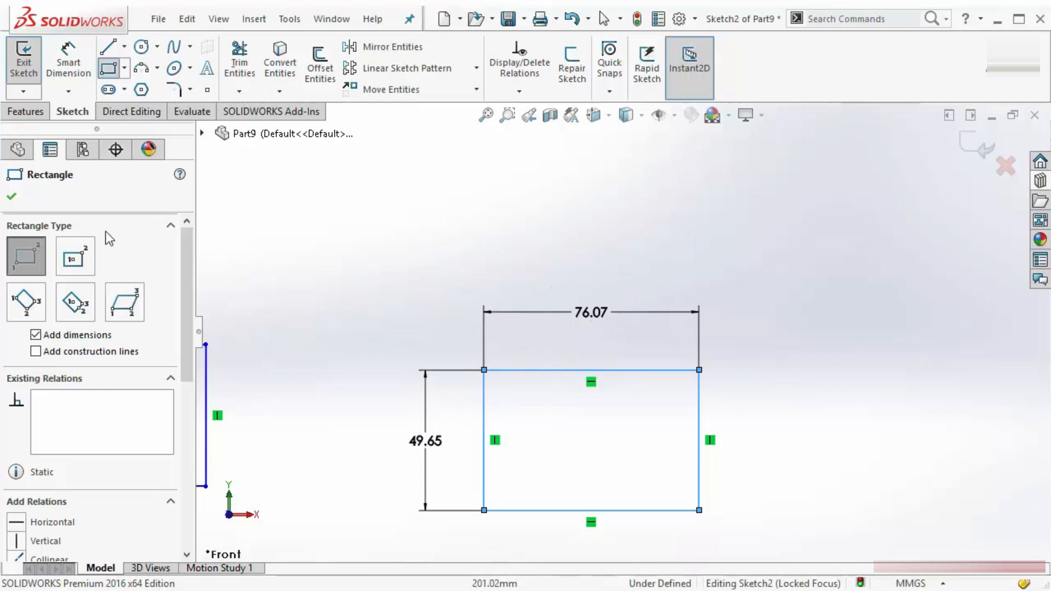
Finish the rectangle command and enable "Create dimension only when value is entered" in the sketch system options.
left_click(12, 196)
left_click(695, 19)
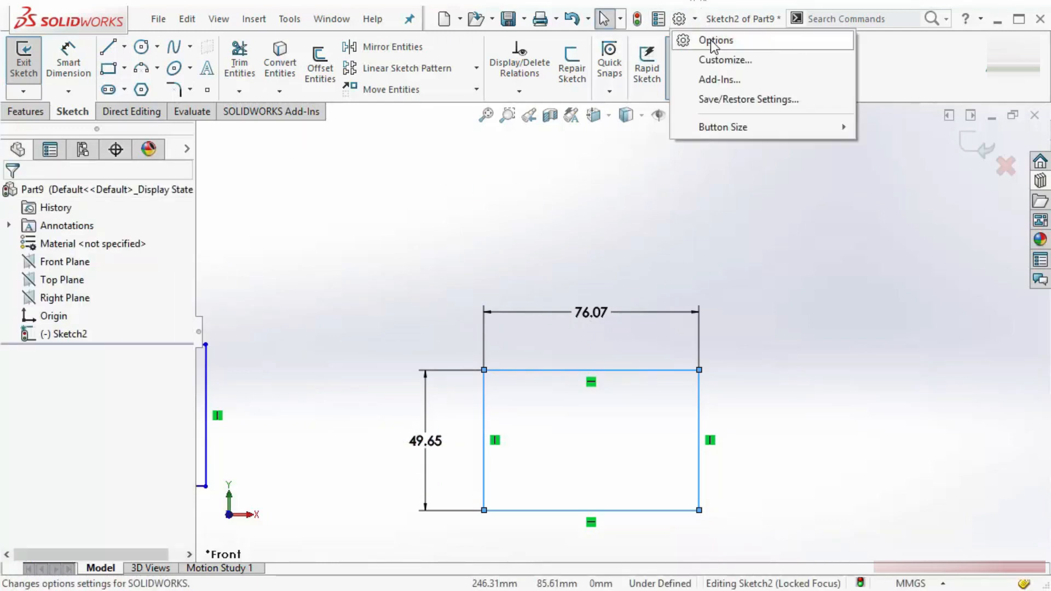
left_click(700, 37)
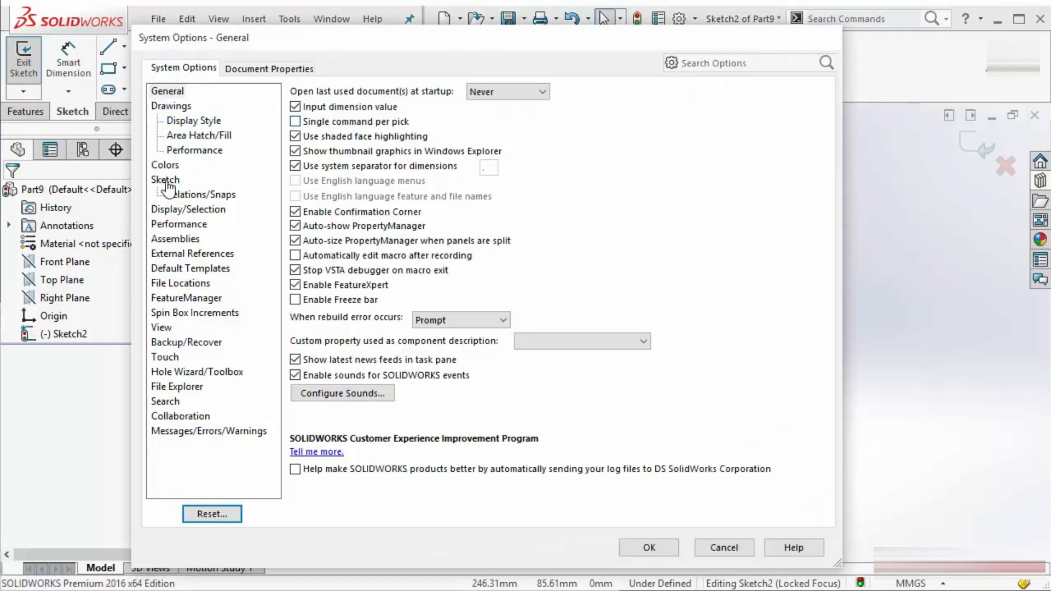
left_click(166, 182)
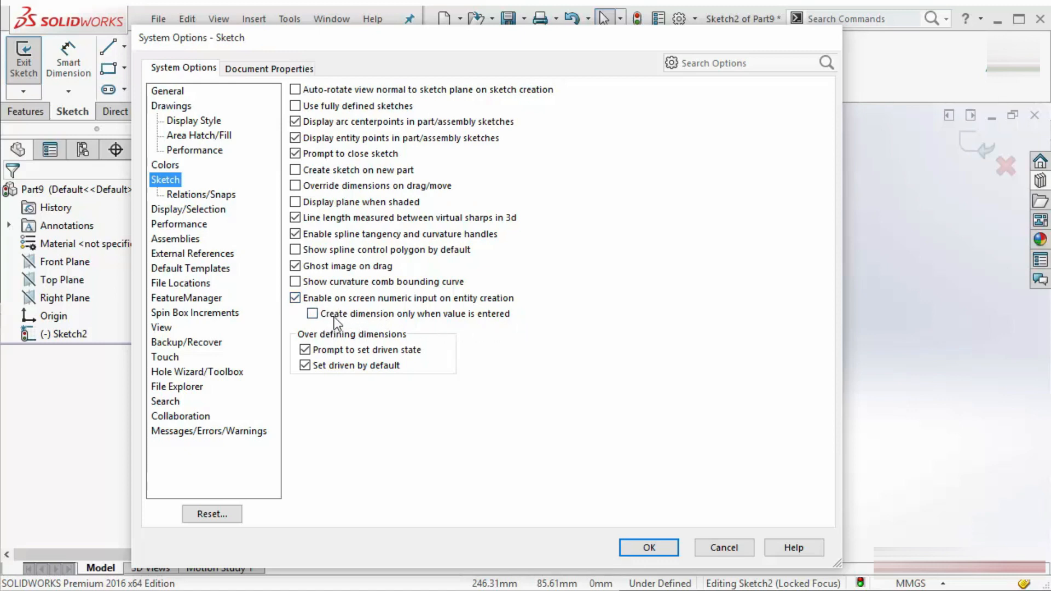
left_click(312, 315)
left_click(649, 547)
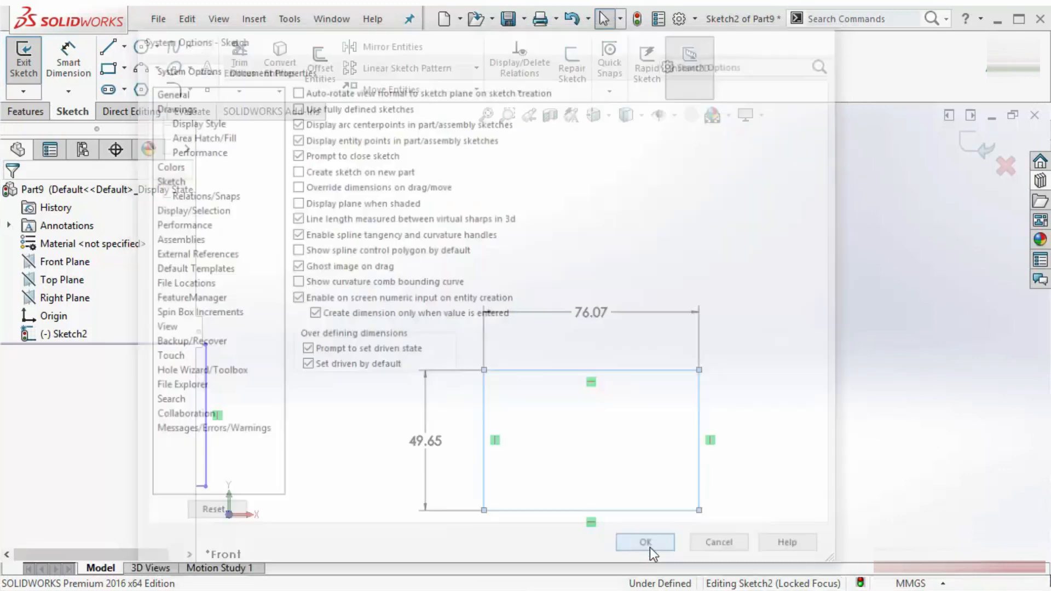
Sketch a corner rectangle about 92 by 51 mm to the right of the 76.07 mm wide rectangle, without entering any size values.
left_click(108, 68)
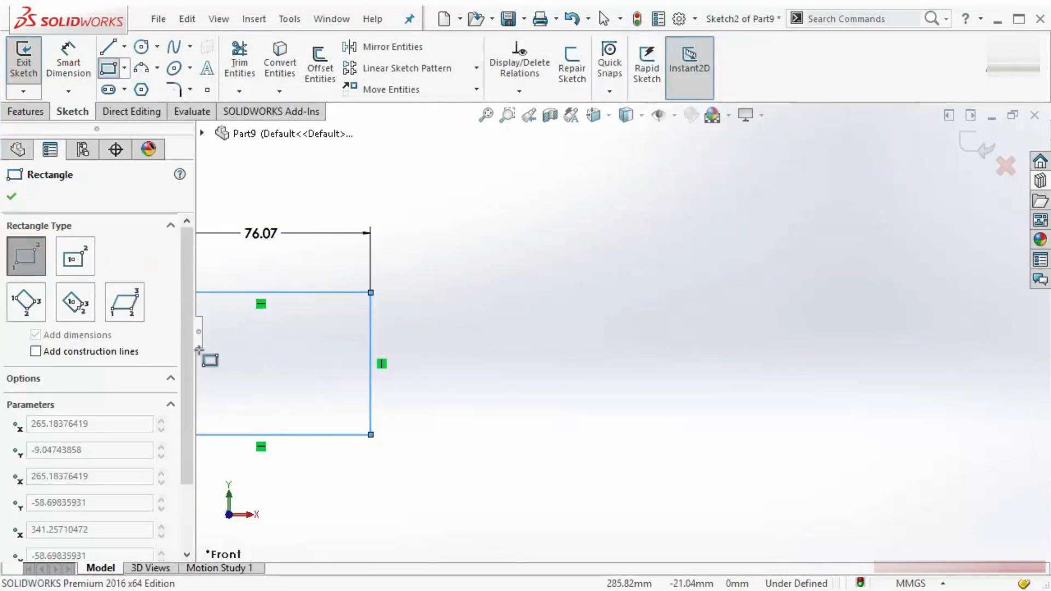
left_click(542, 304)
left_click(805, 450)
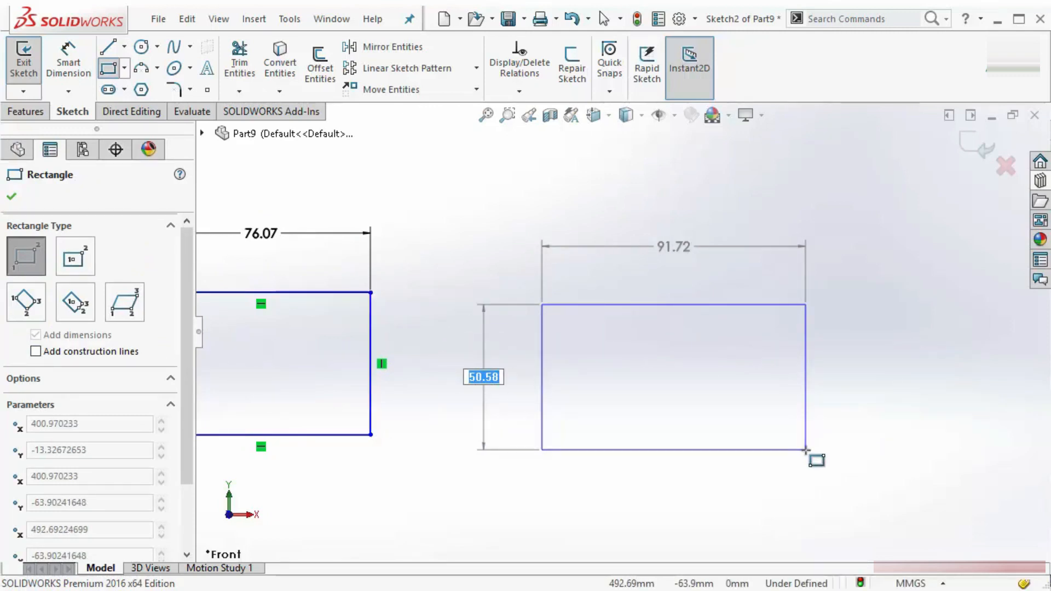
key("Escape")
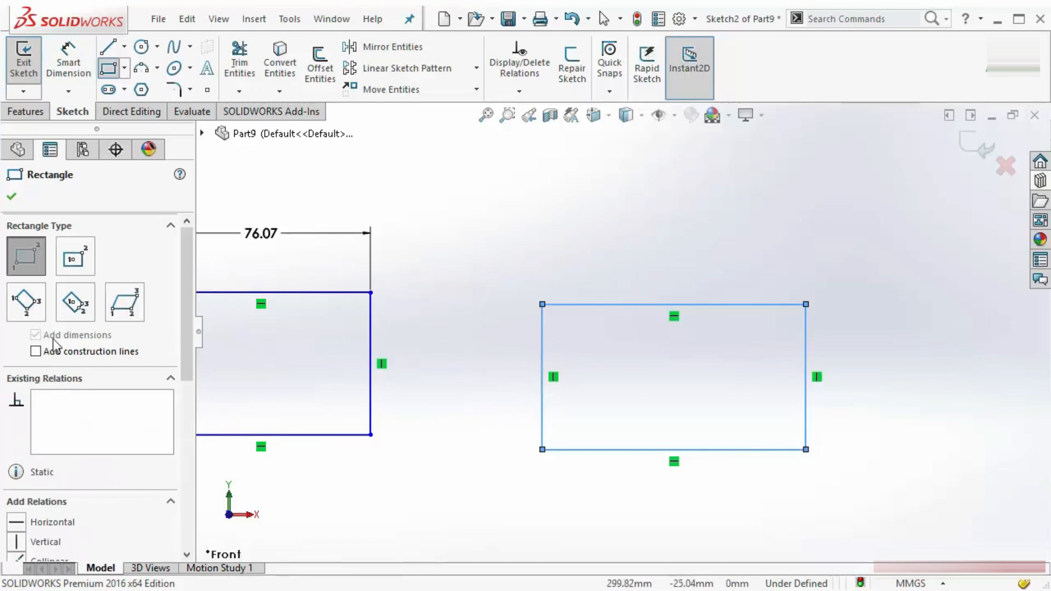
Sketch a corner rectangle 50 mm high and 90 mm wide to the right of the undimensioned one, entering both values during creation.
scroll(871, 315, "up", 4)
scroll(870, 314, "down", 4)
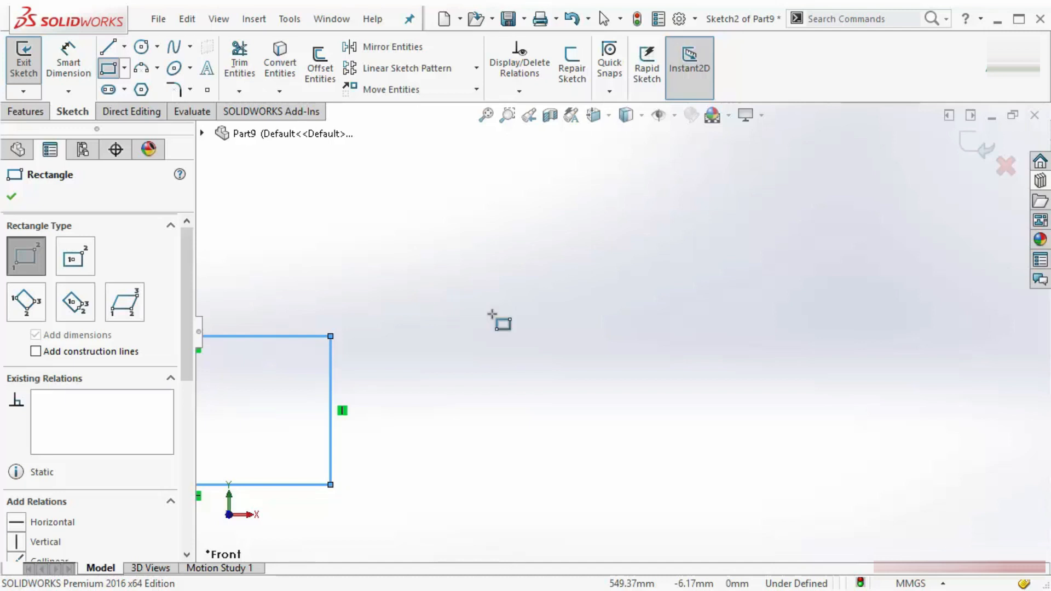
left_click(440, 297)
left_click(566, 396)
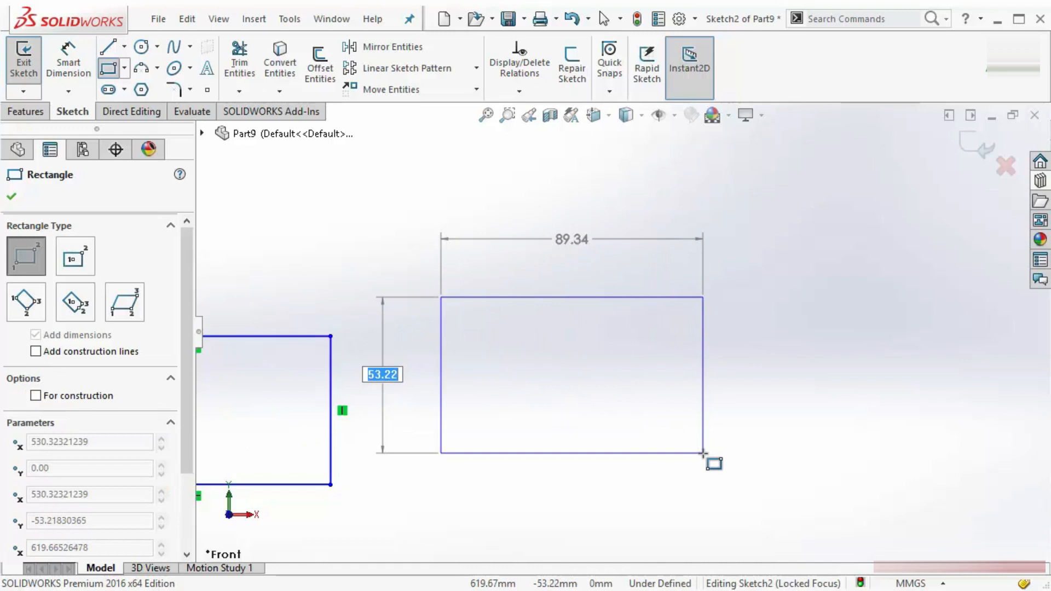
type("50")
key("Tab")
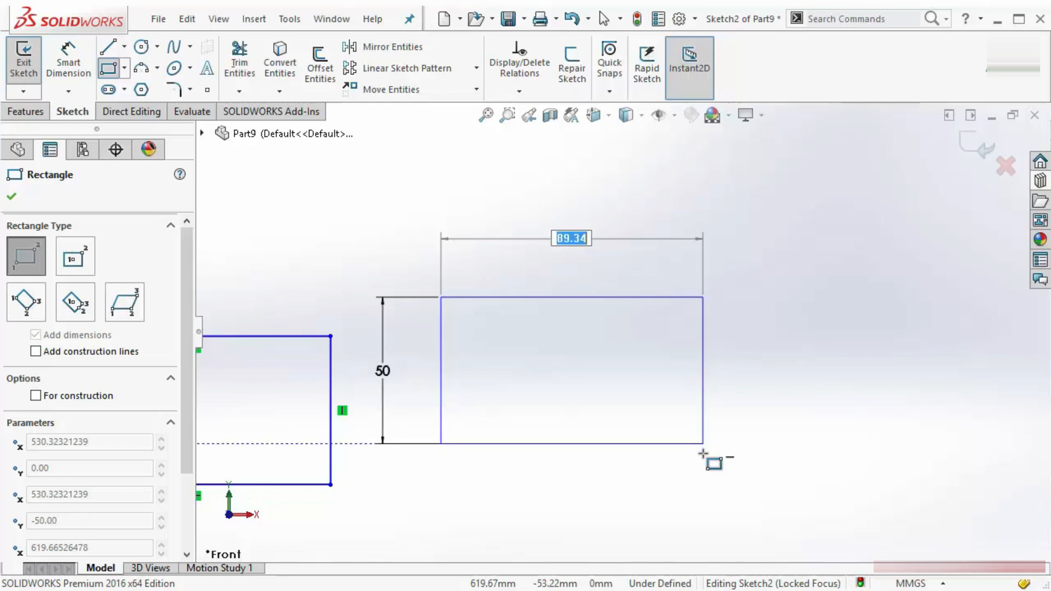
type("90")
key("Return")
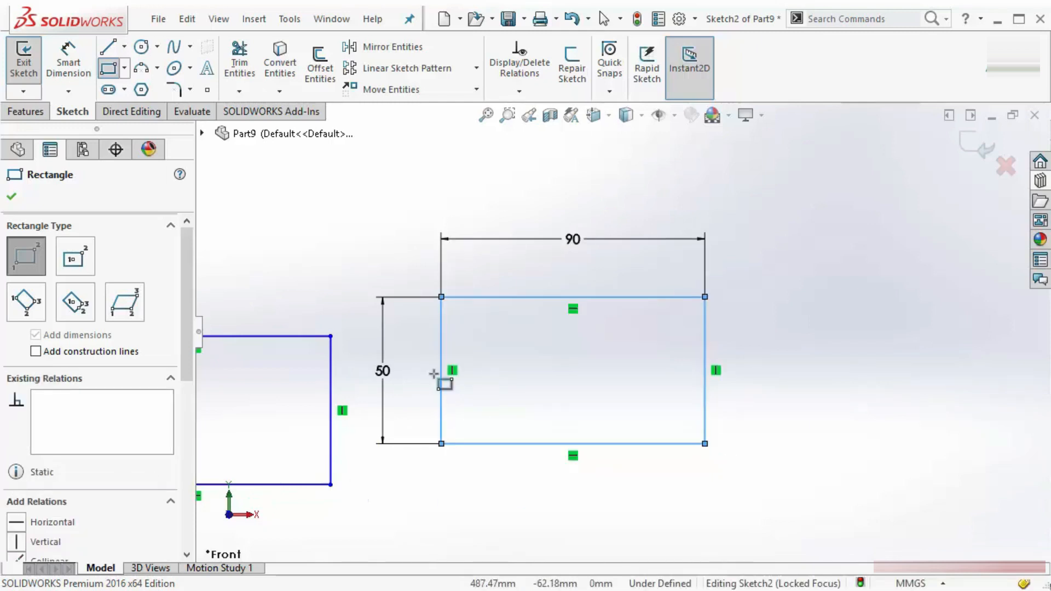
Sketch another corner rectangle to the right of the 90 mm one, entering only a 50 mm height and placing its width freehand.
scroll(851, 317, "up", 3)
scroll(842, 344, "down", 1)
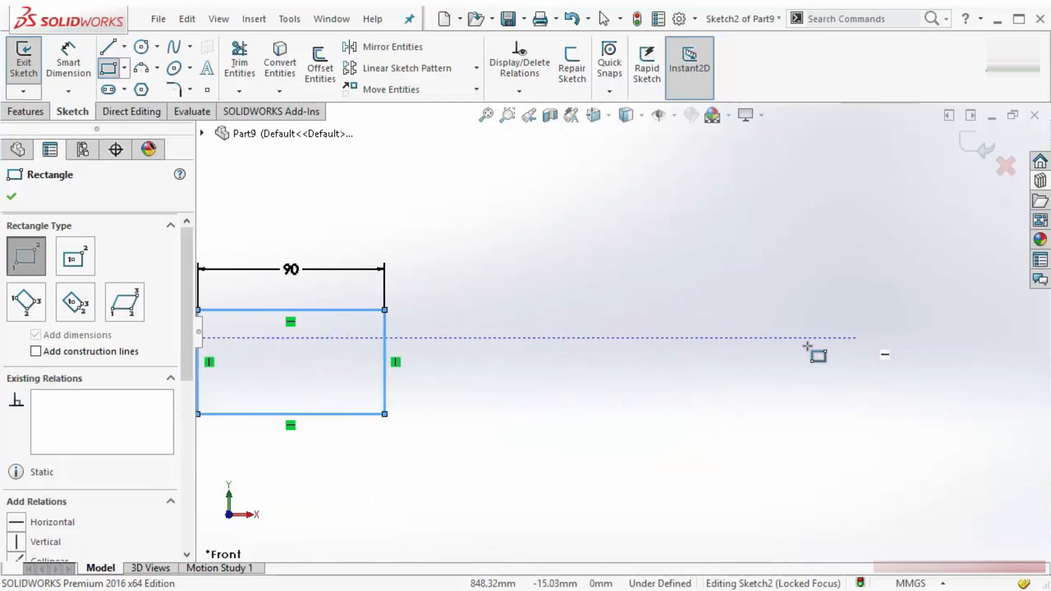
left_click(523, 302)
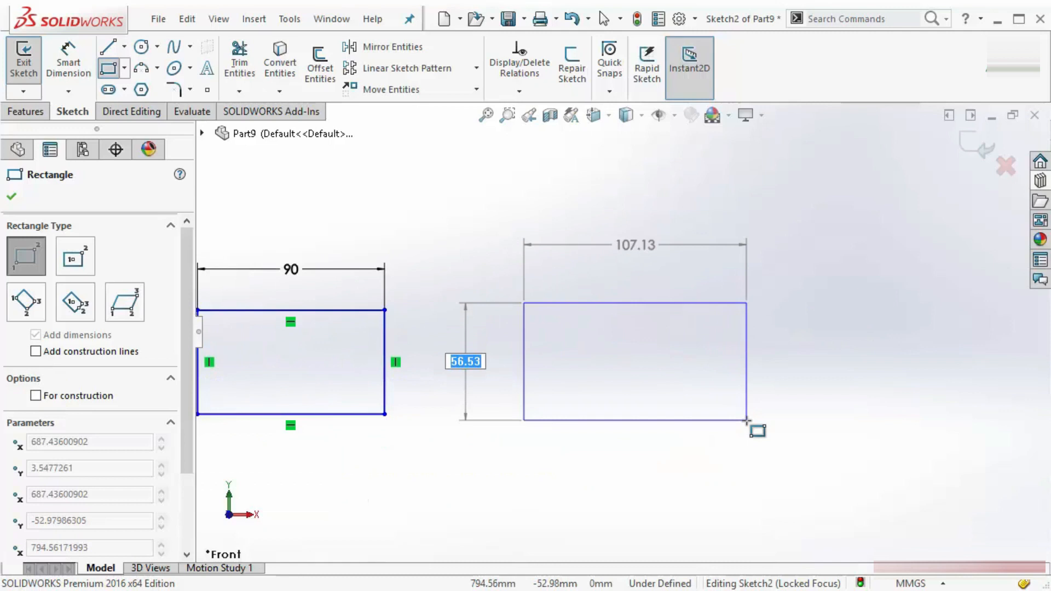
type("50")
key("Tab")
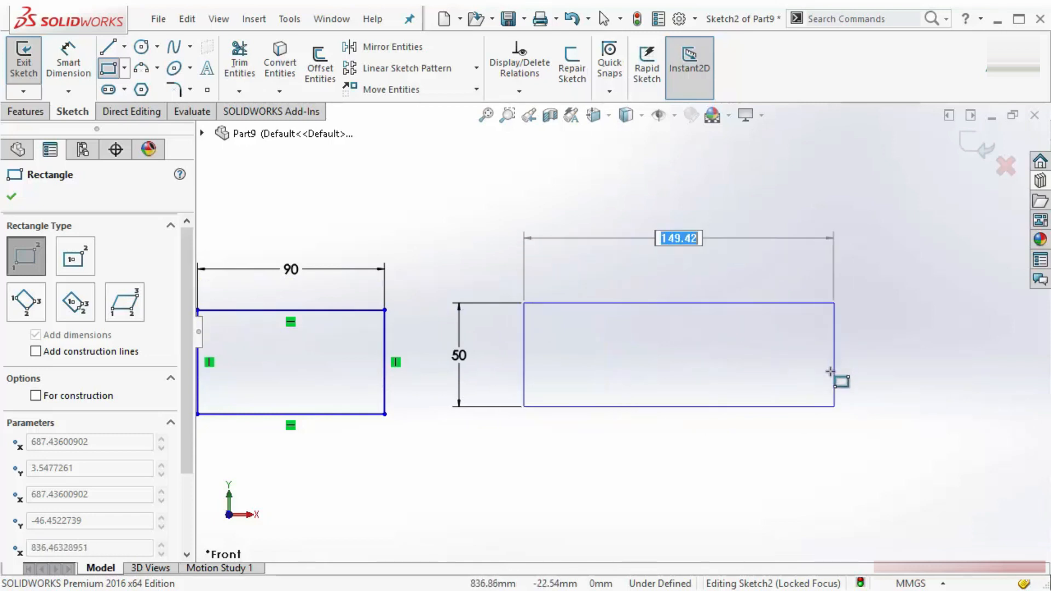
left_click(813, 407)
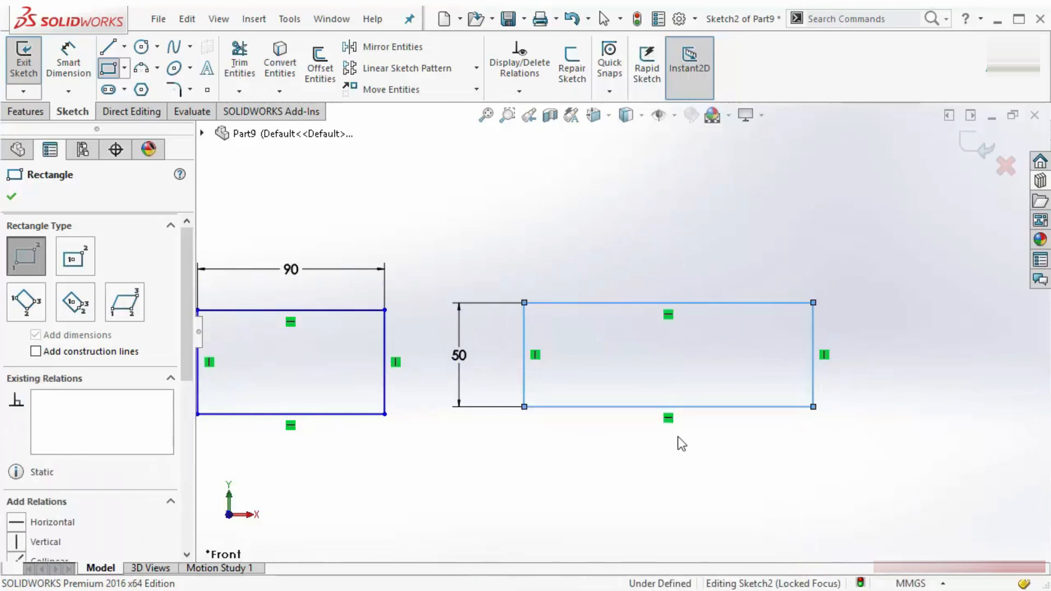
key("Escape")
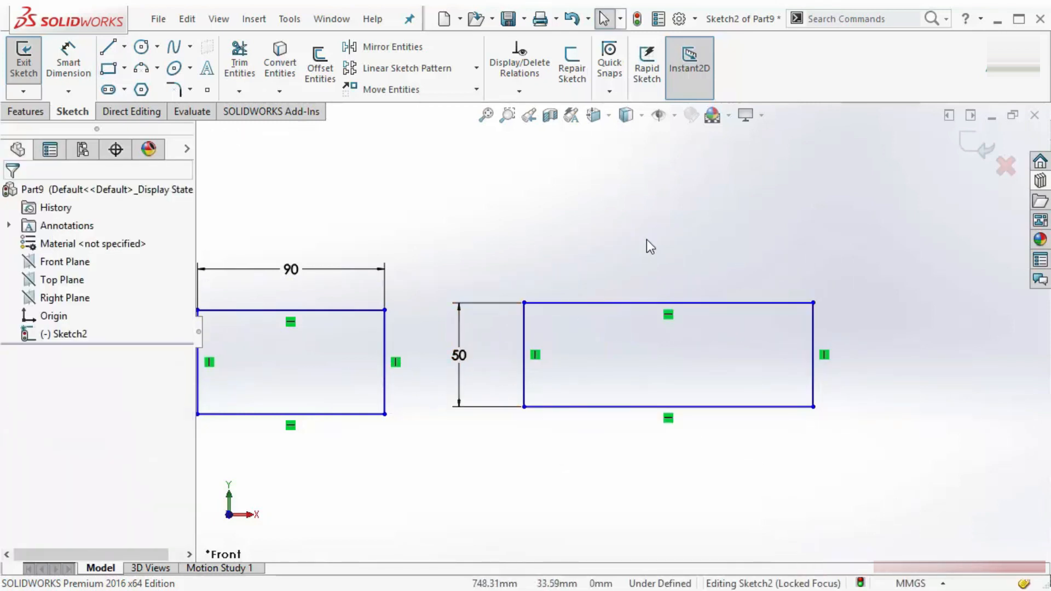
Review the on-screen numeric input settings in the sketch system options.
left_click(695, 18)
left_click(708, 38)
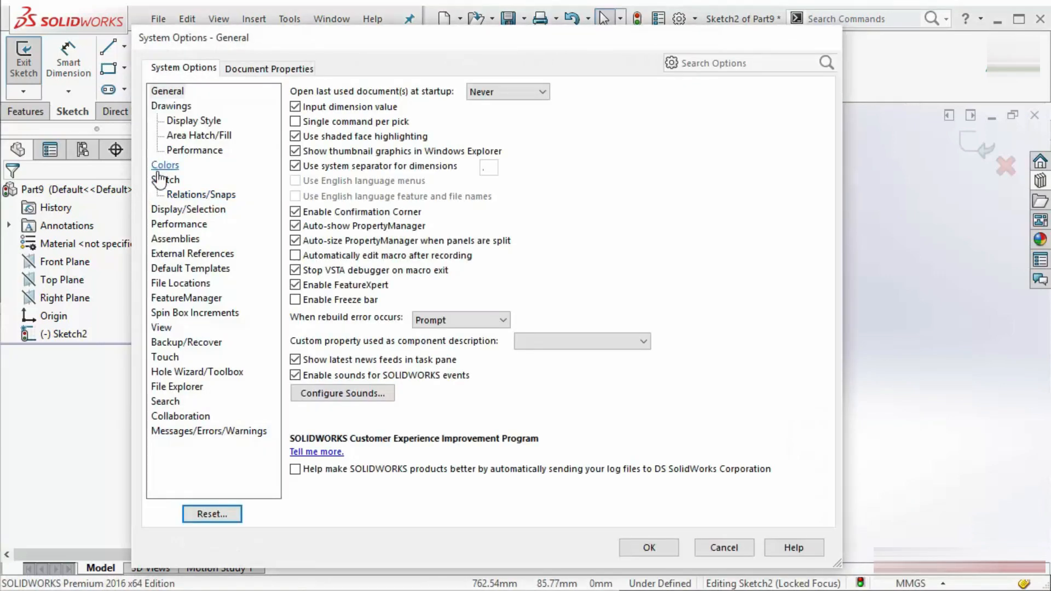
left_click(165, 179)
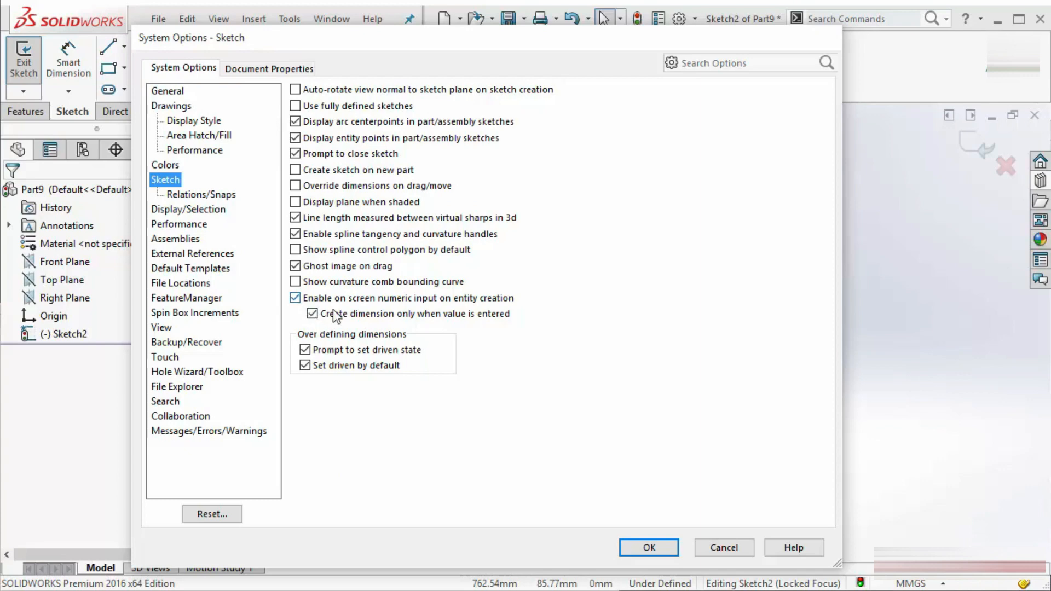
left_click(671, 551)
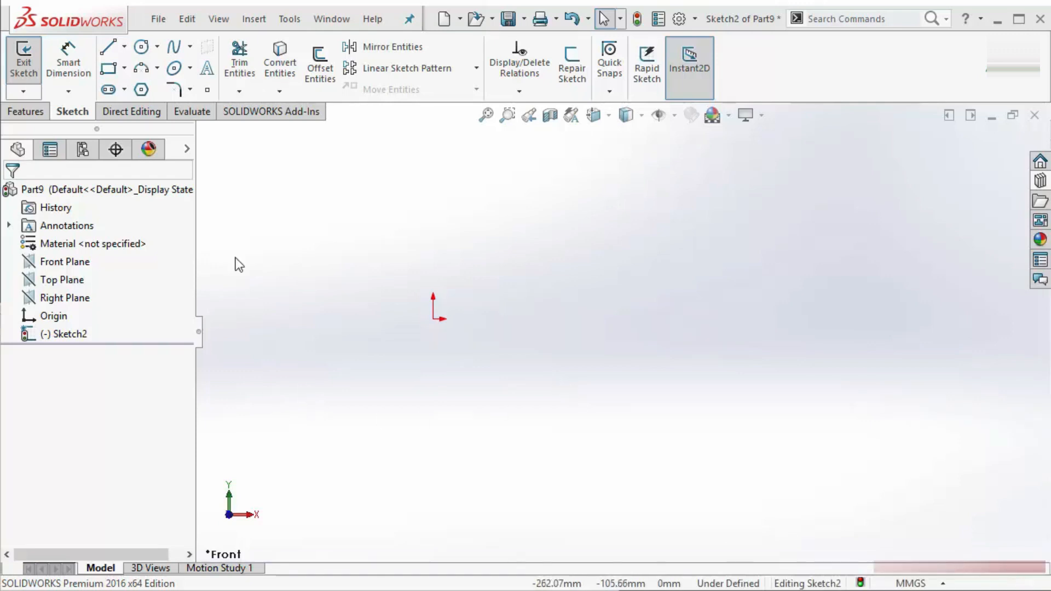
Sketch a horizontal line about 346 mm long below the origin and check its properties.
left_click(108, 47)
left_click(341, 461)
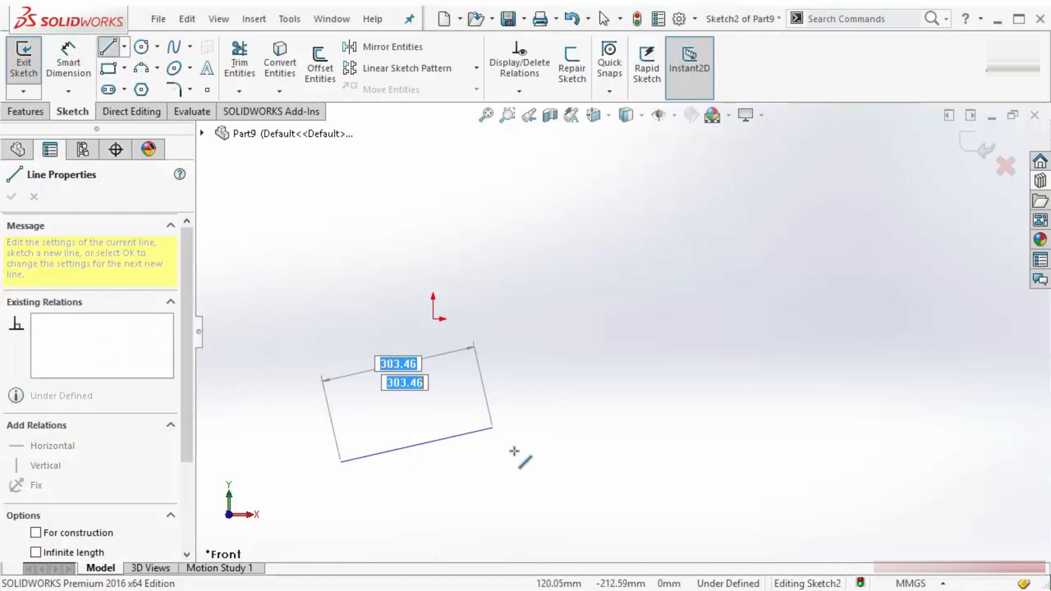
left_click(522, 462)
key("Escape")
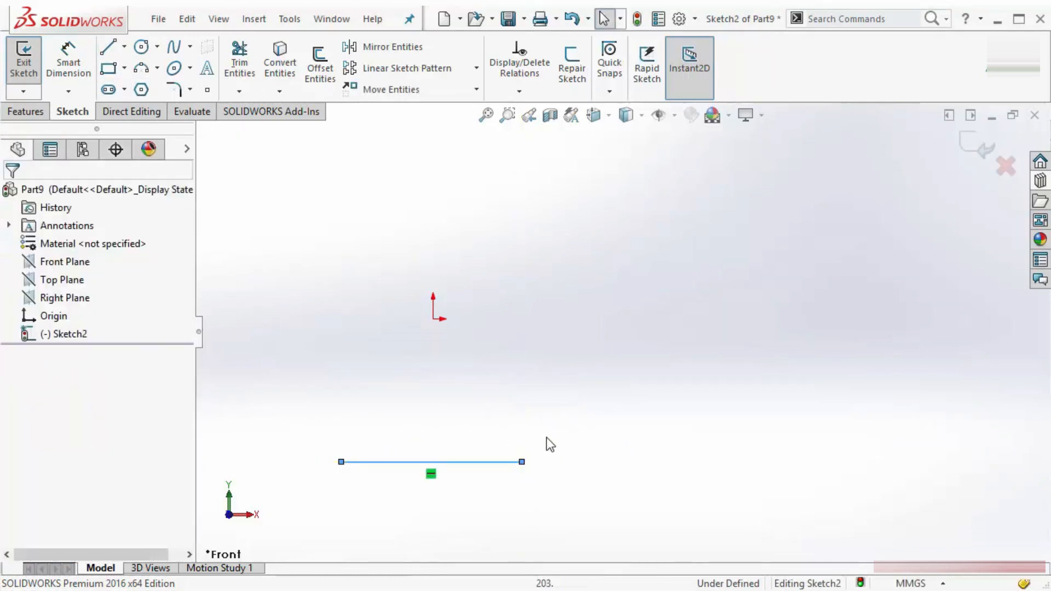
left_click(507, 463)
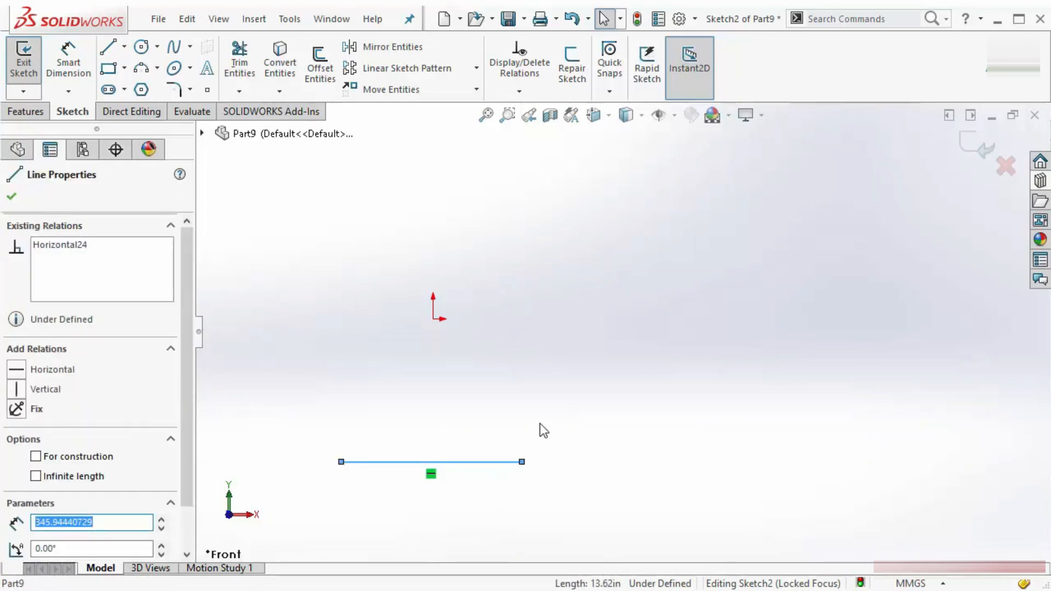
left_click(552, 401)
Attach the line's right endpoint to the origin and test its remaining freedom by lengthening and shortening it from the left endpoint.
mouse_move(521, 462)
left_mouse_down()
mouse_move(509, 427)
mouse_move(429, 358)
mouse_move(434, 319)
left_mouse_up()
left_click(462, 363)
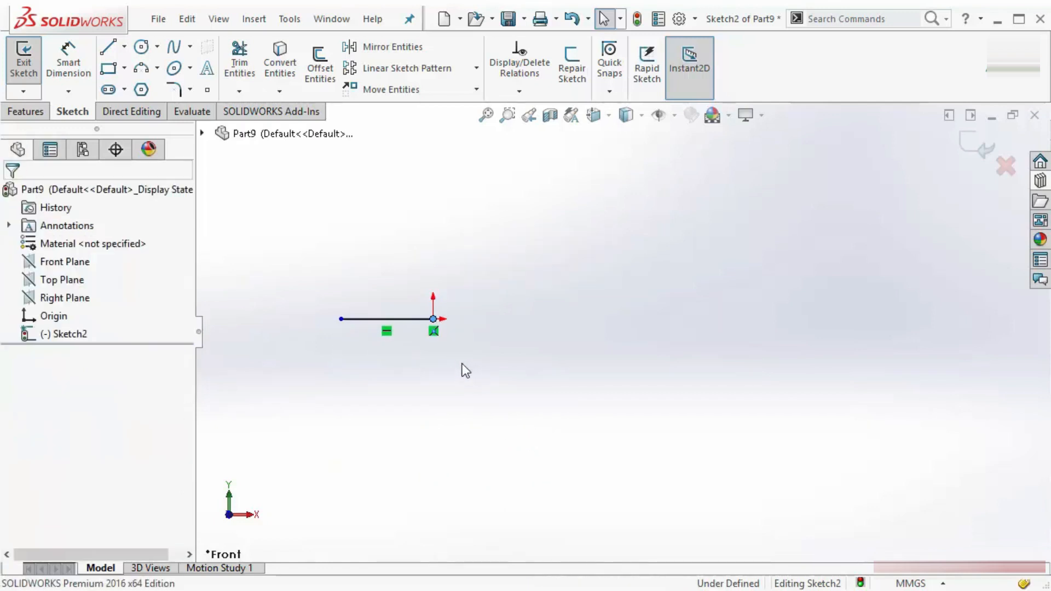
scroll(340, 342, "down", 4)
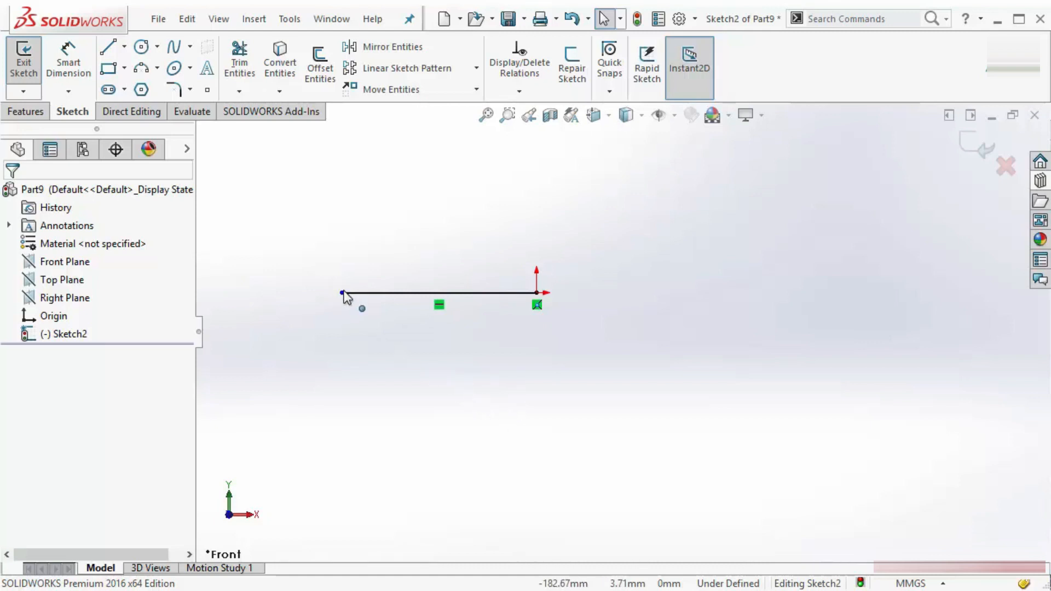
left_click_drag(342, 292, 319, 293)
left_click(397, 350)
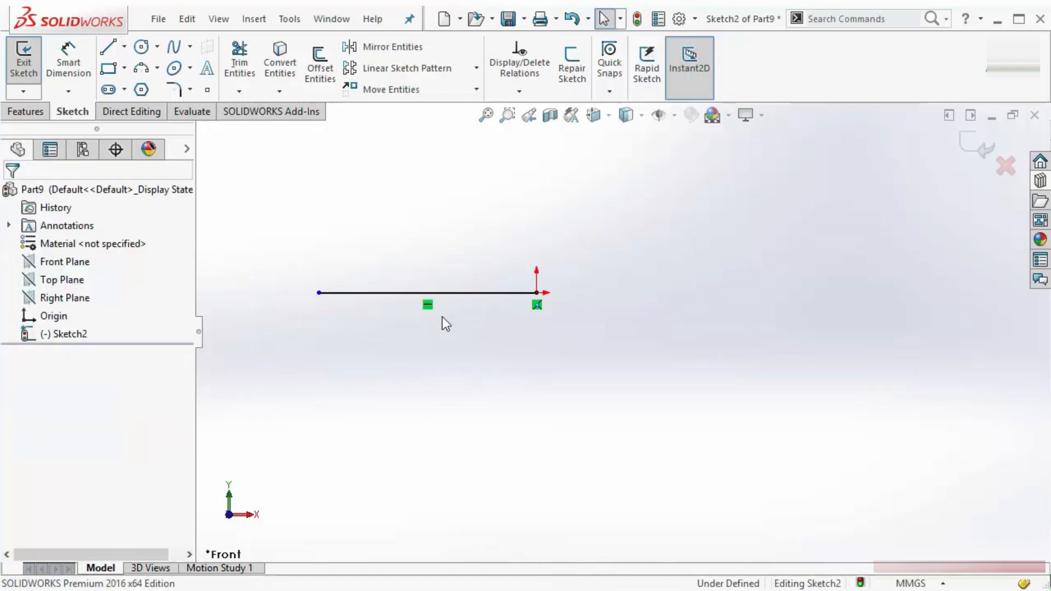
left_click(410, 294)
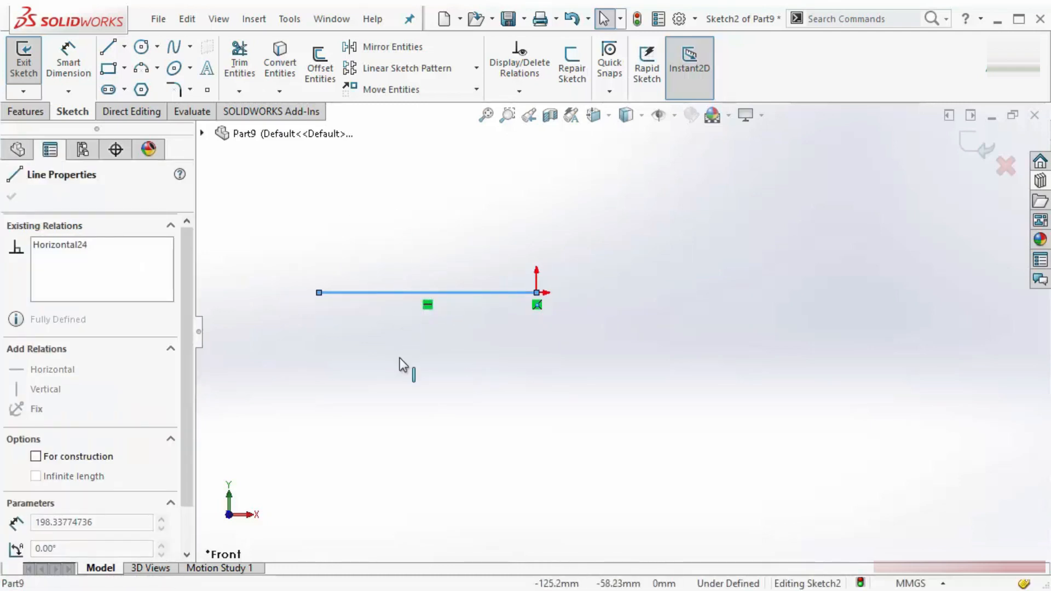
left_click(433, 387)
left_click_drag(319, 293, 345, 298)
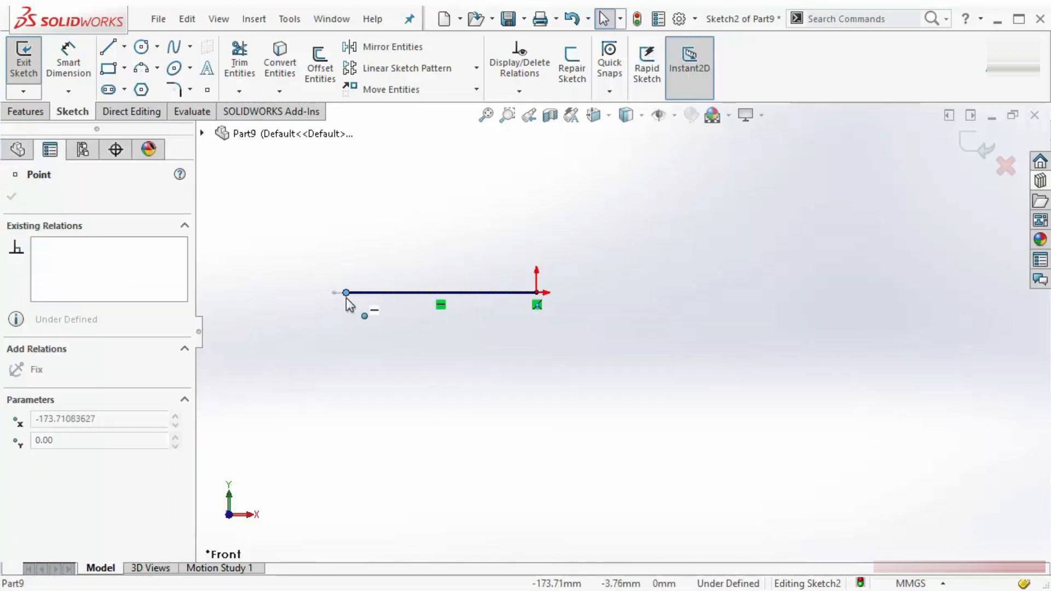
left_click(321, 296)
Dimension the horizontal line's length below it at 150 mm with Smart Dimension.
left_click(67, 65)
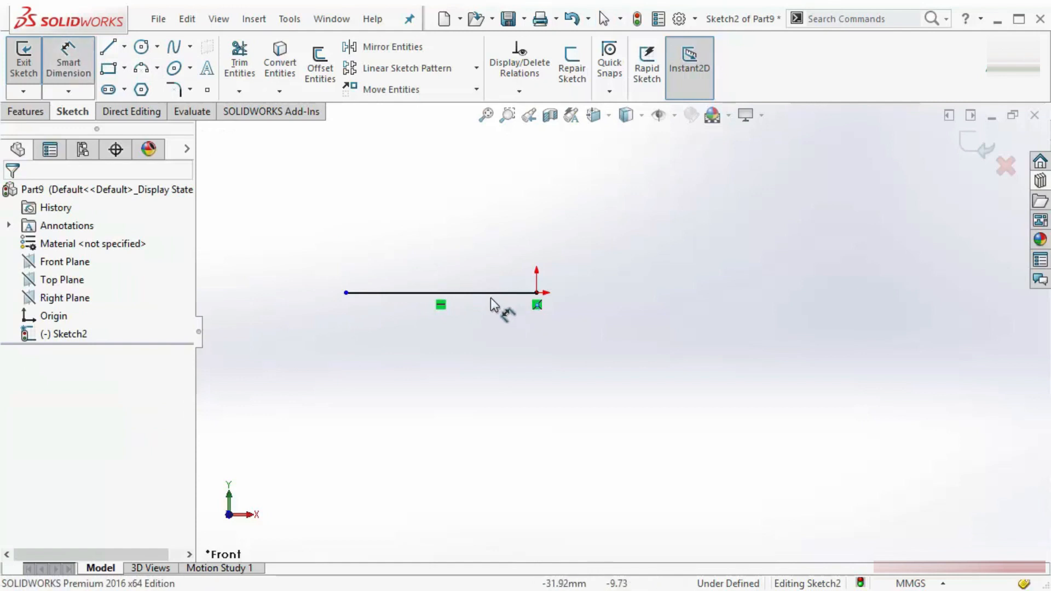
left_click(490, 293)
left_click(458, 399)
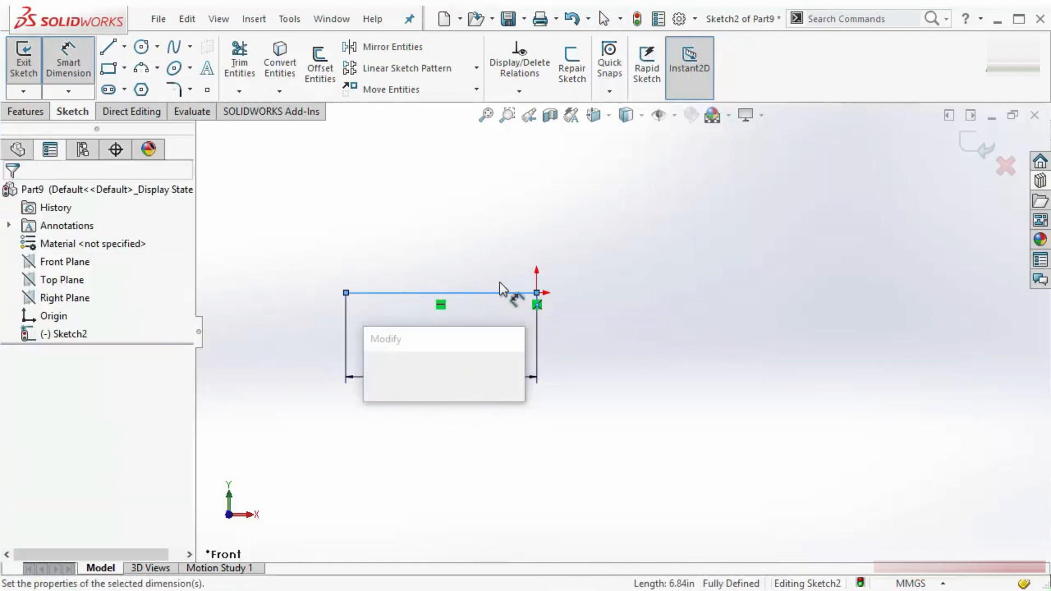
type("150")
key("Return")
left_click(889, 411)
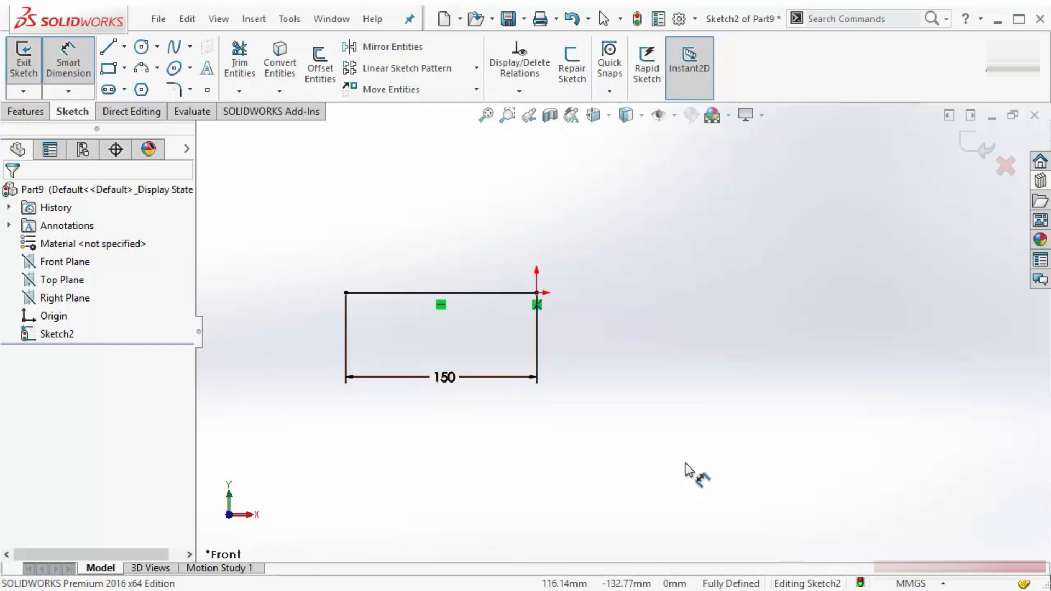
key("Escape")
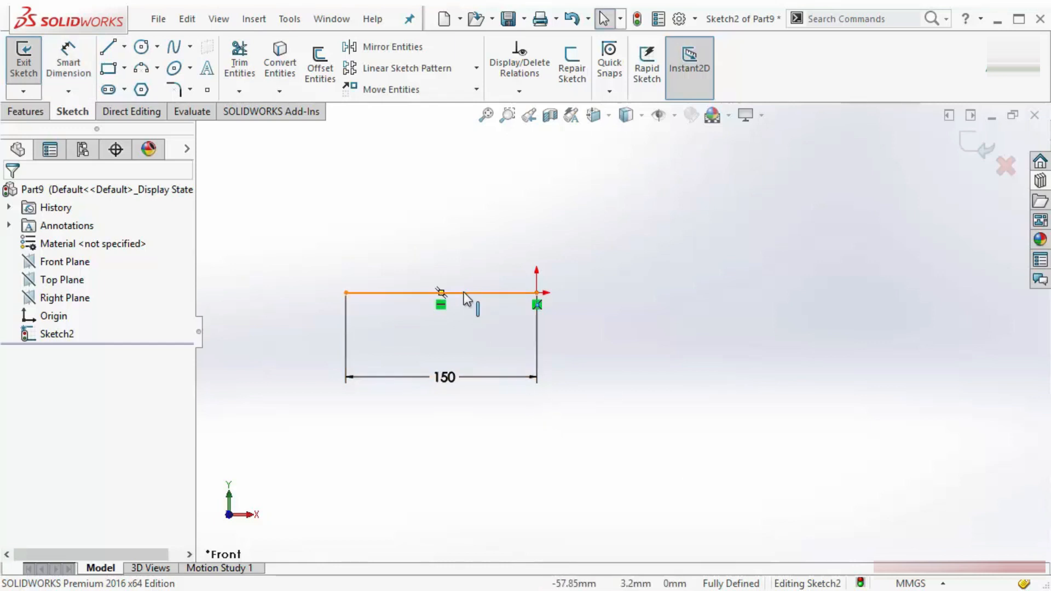
Delete the horizontal line together with its dimension.
left_click(440, 293)
key("Delete")
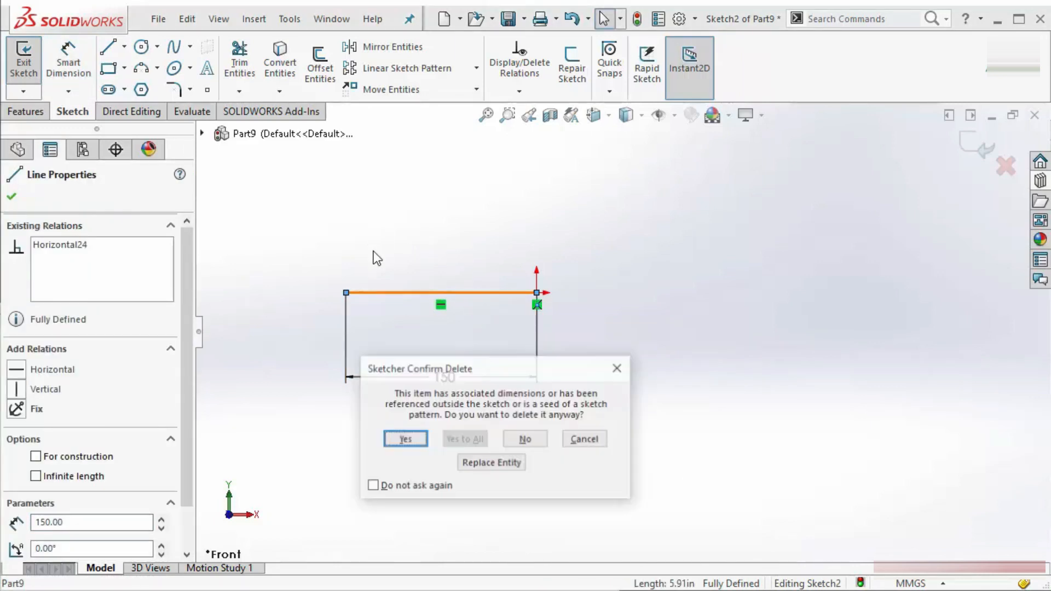
left_click(404, 438)
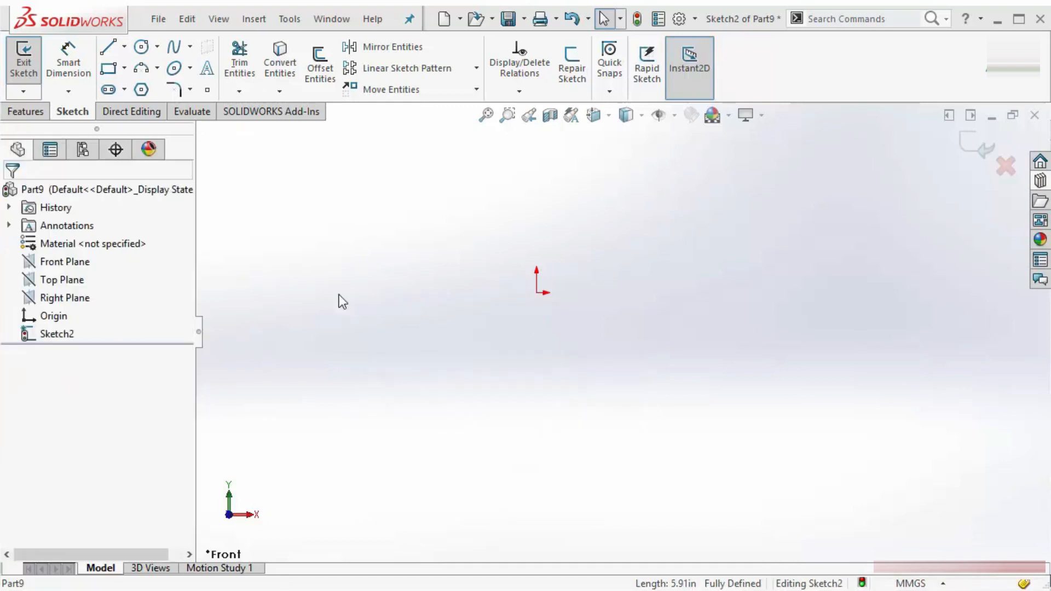
Sketch a center rectangle centred on the origin with construction lines from midpoints, leaving its size without dimensions.
left_click(125, 68)
left_click(129, 109)
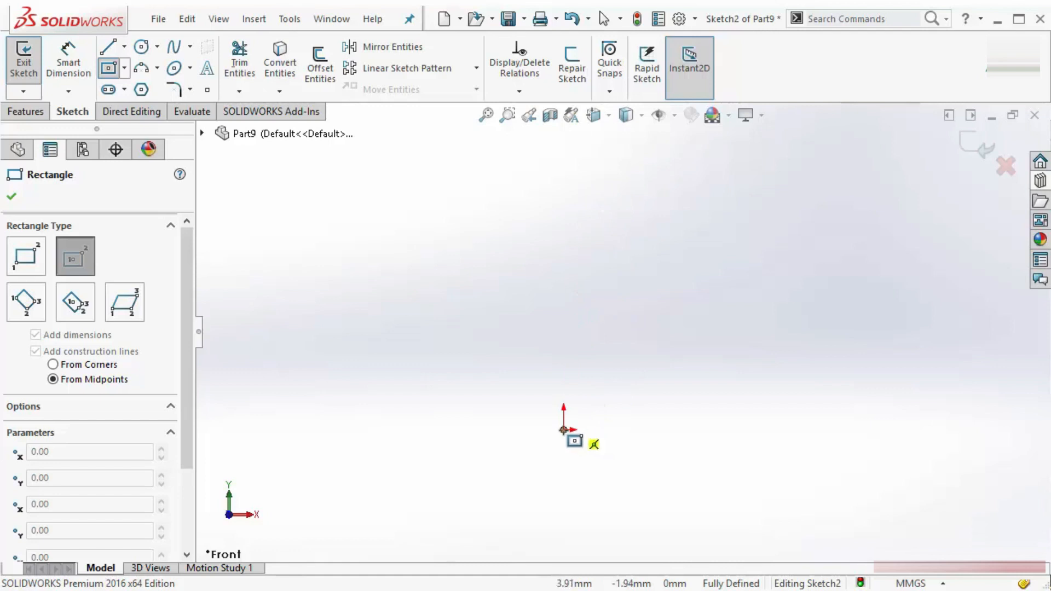
left_click(564, 429)
left_click(679, 325)
left_click(680, 322)
scroll(638, 411, "up", 3)
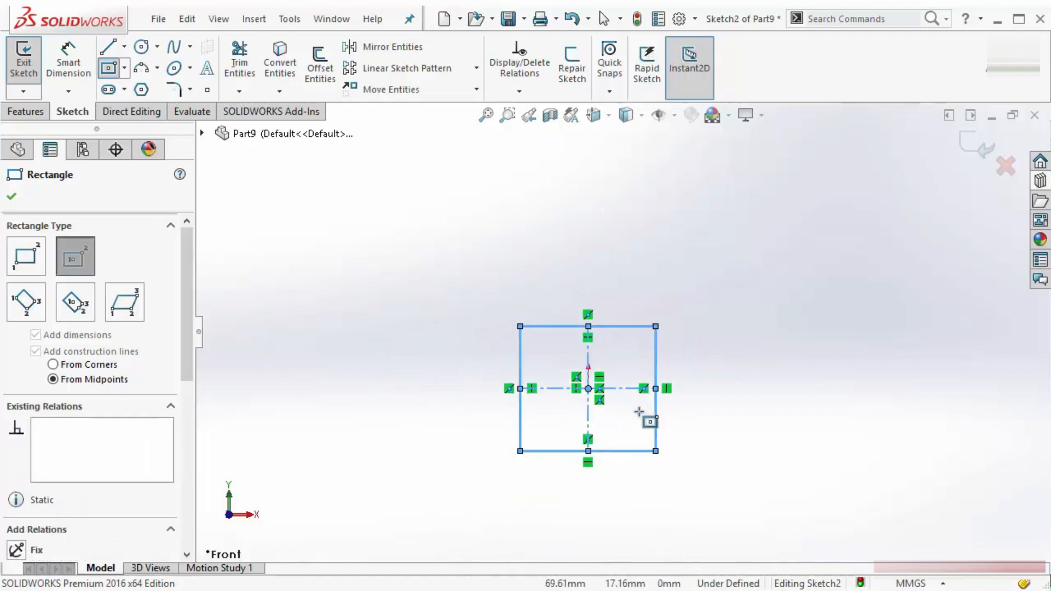
Dimension the rectangle's bottom edge with Smart Dimension at 200 mm, placing the dimension below it.
scroll(639, 411, "down", 4)
scroll(641, 371, "up", 1)
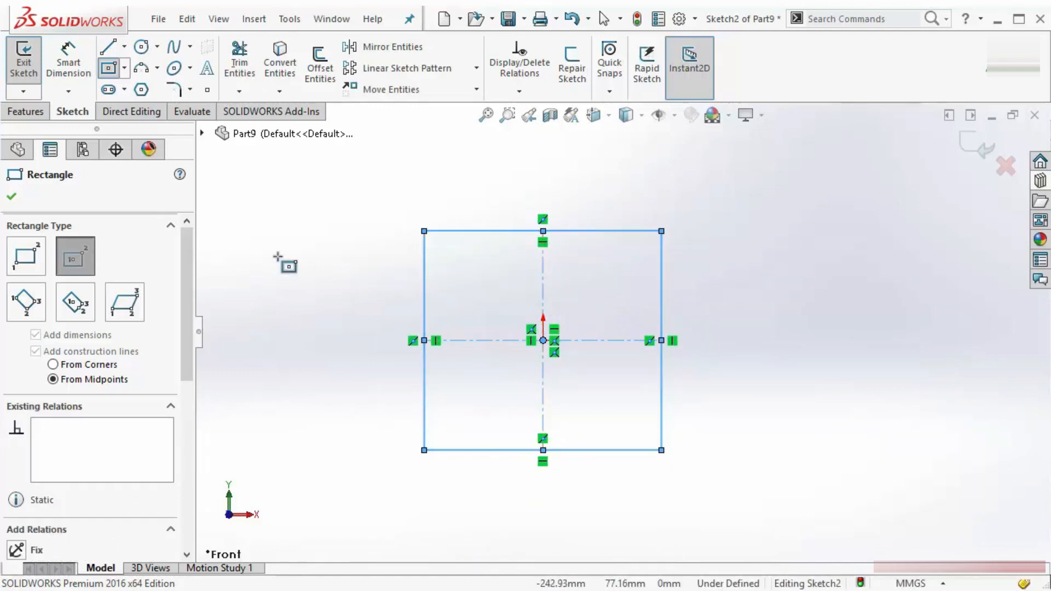
key("Escape")
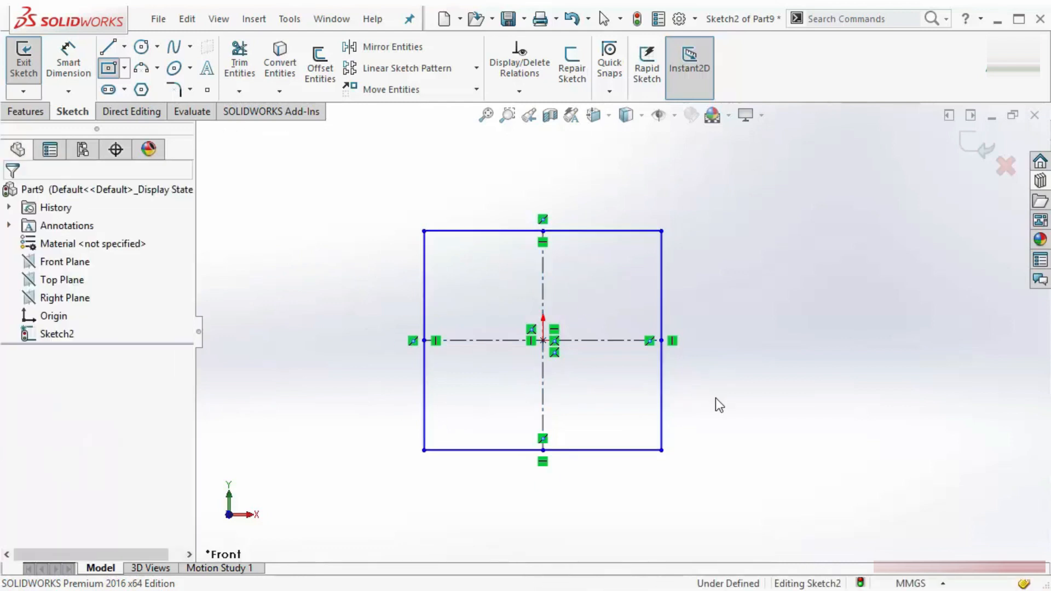
left_click(67, 63)
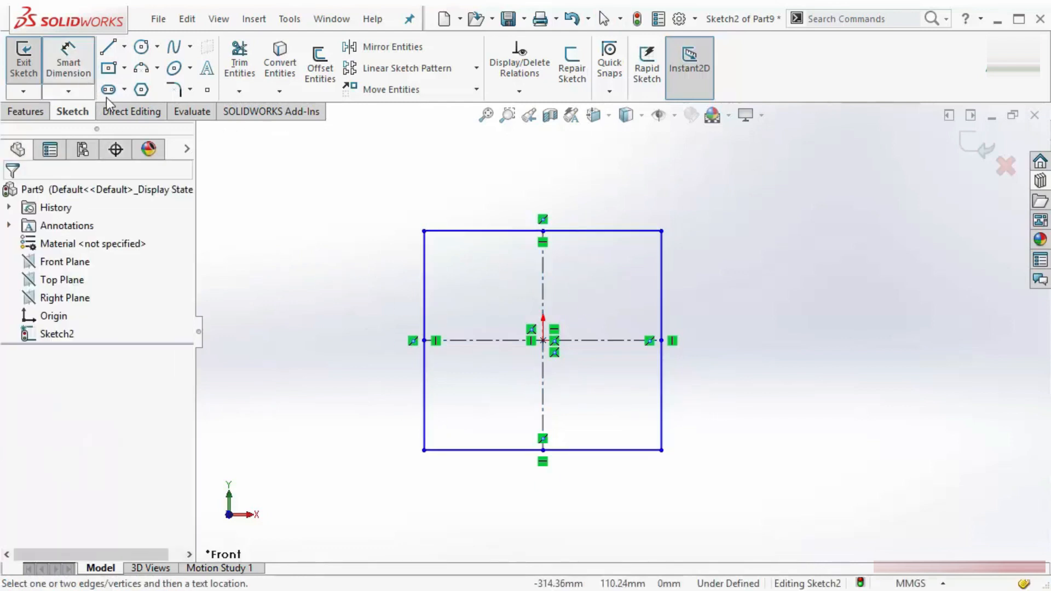
left_click(569, 452)
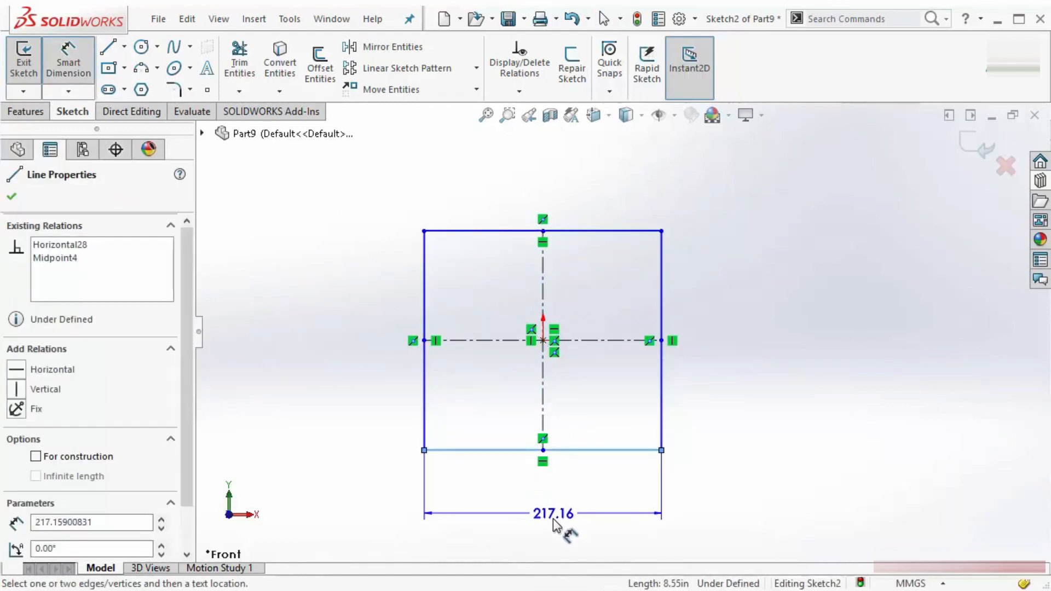
left_click(557, 529)
type("200")
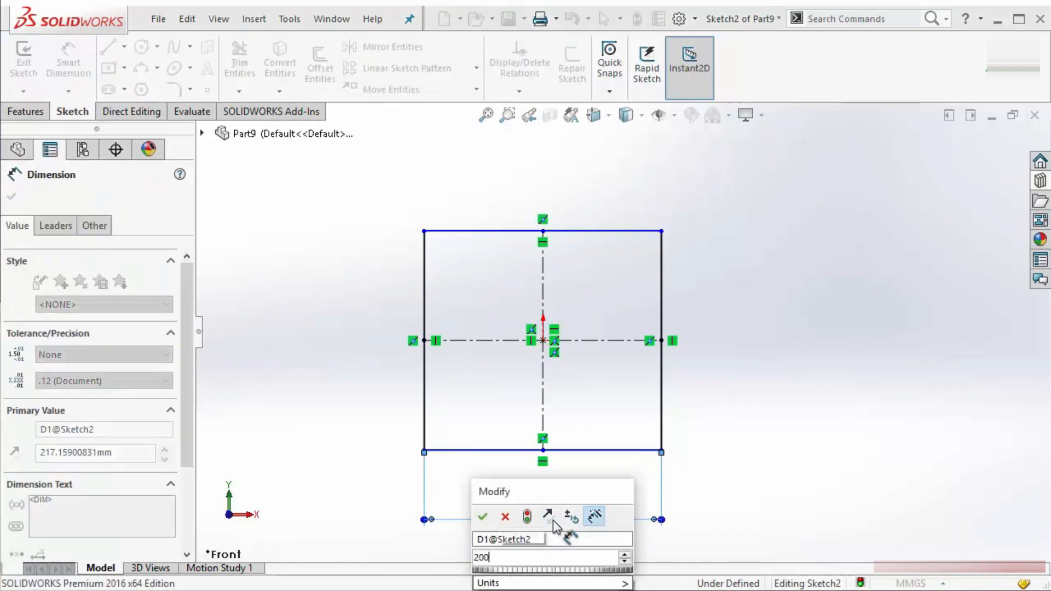
key("Return")
key("Escape")
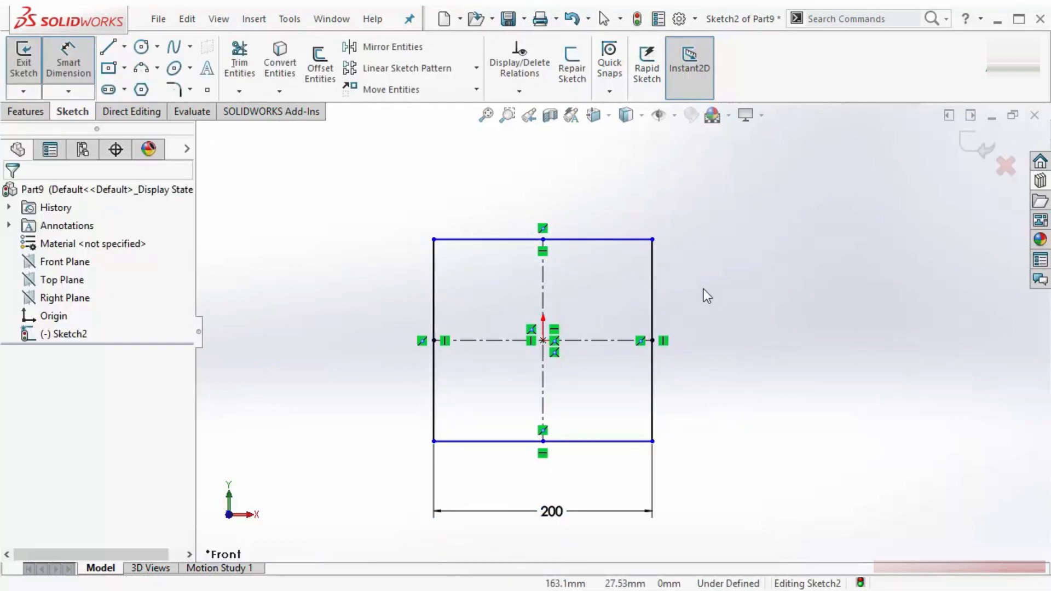
Test the rectangle's remaining freedom by moving its top-right corner upward and pulling its right edge sideways.
key("Escape")
mouse_move(652, 239)
left_mouse_down()
mouse_move(654, 171)
mouse_move(654, 301)
mouse_move(654, 155)
mouse_move(654, 225)
left_mouse_up()
left_click_drag(651, 291, 673, 304)
left_click(728, 337)
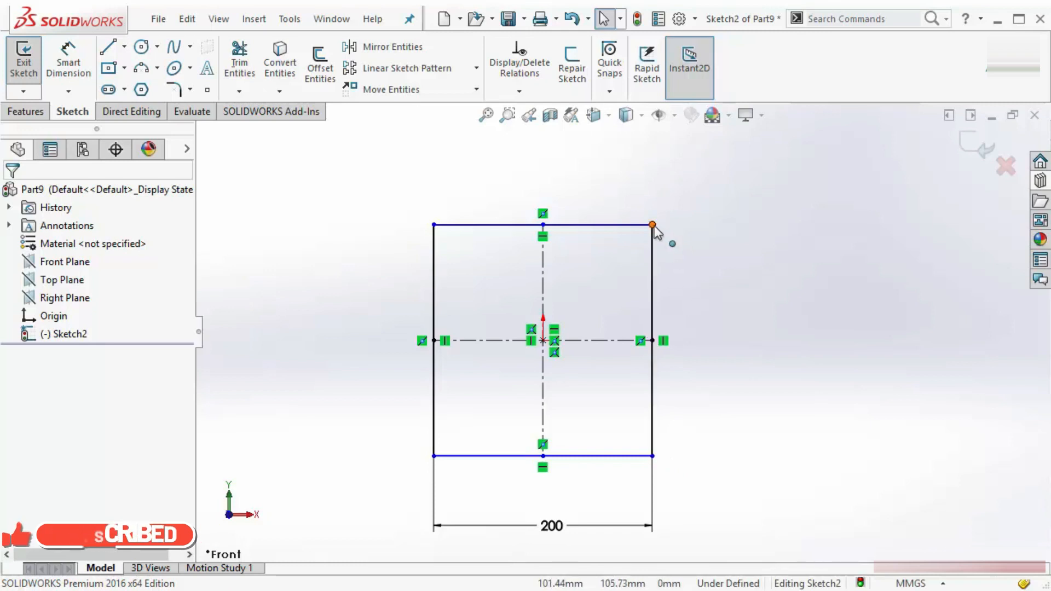
Dimension the distance between the rectangle's top and bottom edges at 200 mm, placed beside its right edge.
right_click_drag(731, 277, 751, 174)
left_click(635, 225)
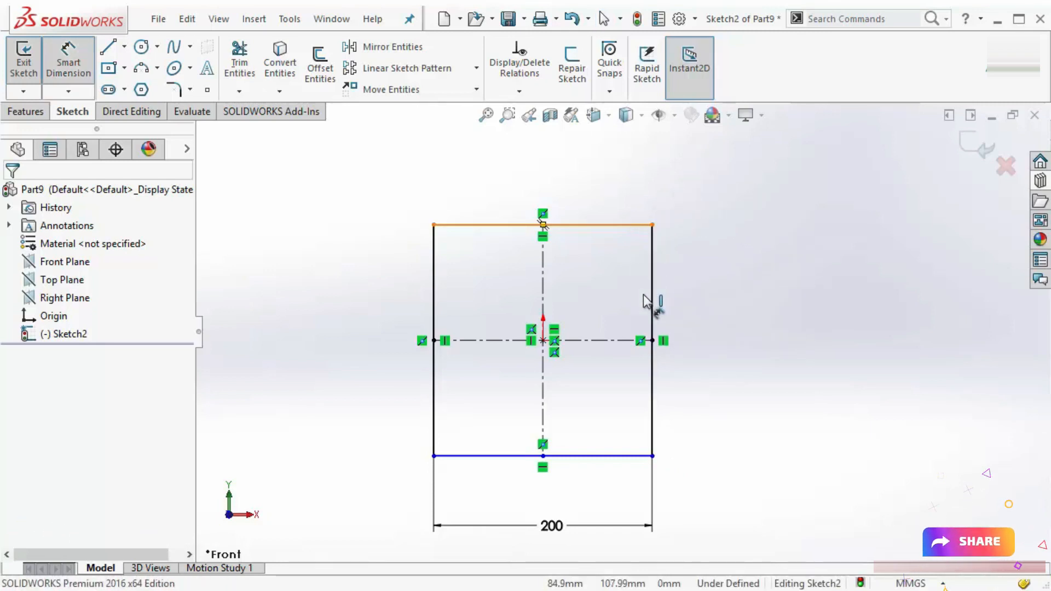
left_click(623, 456)
left_click(704, 342)
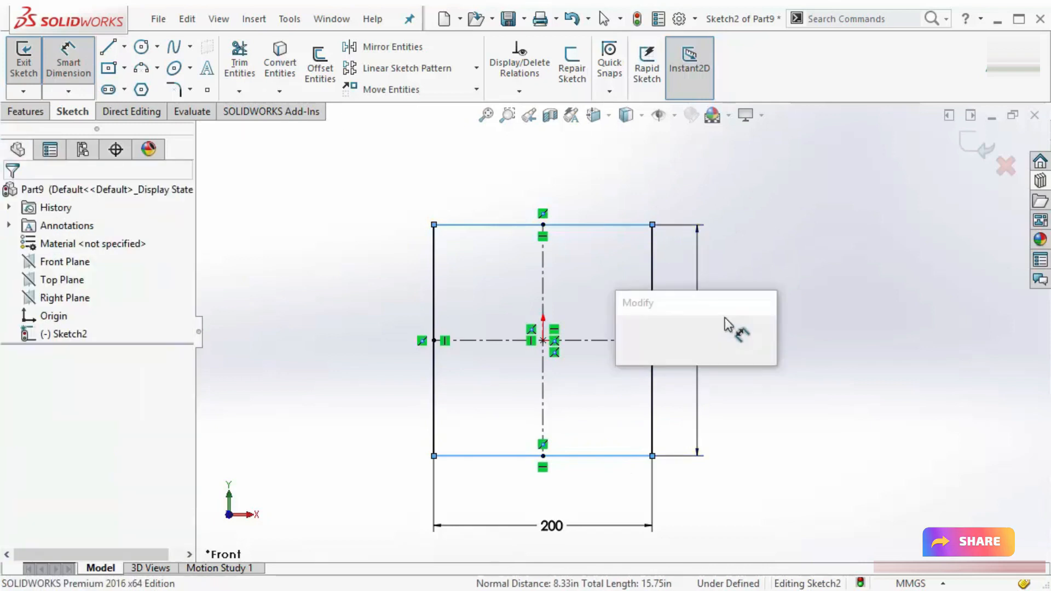
type("200")
key("Return")
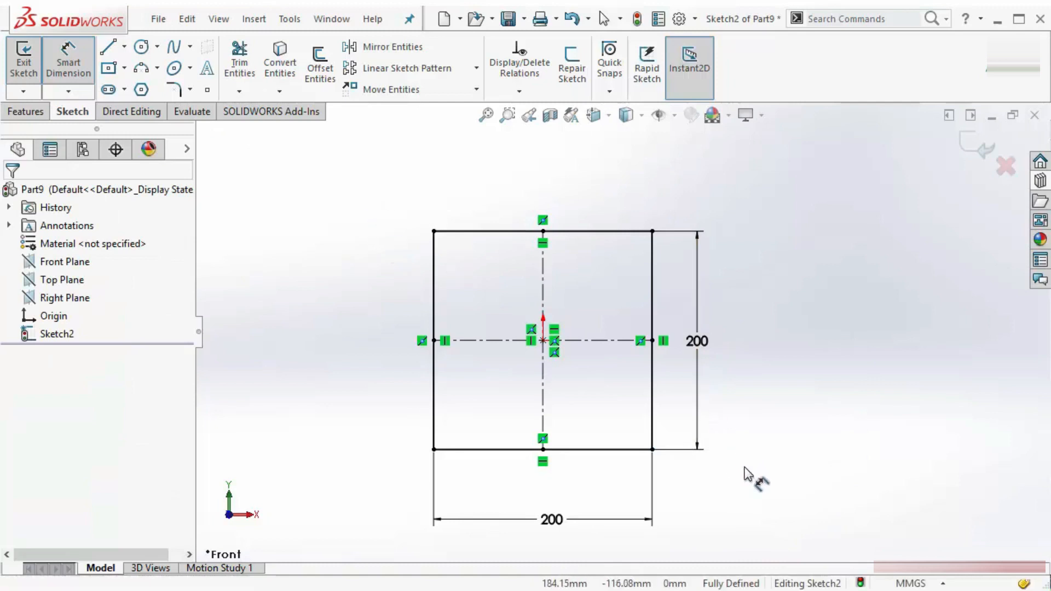
Delete the whole rectangle together with its construction lines and dimensions.
key("Escape")
left_click_drag(368, 202, 810, 535)
key("Delete")
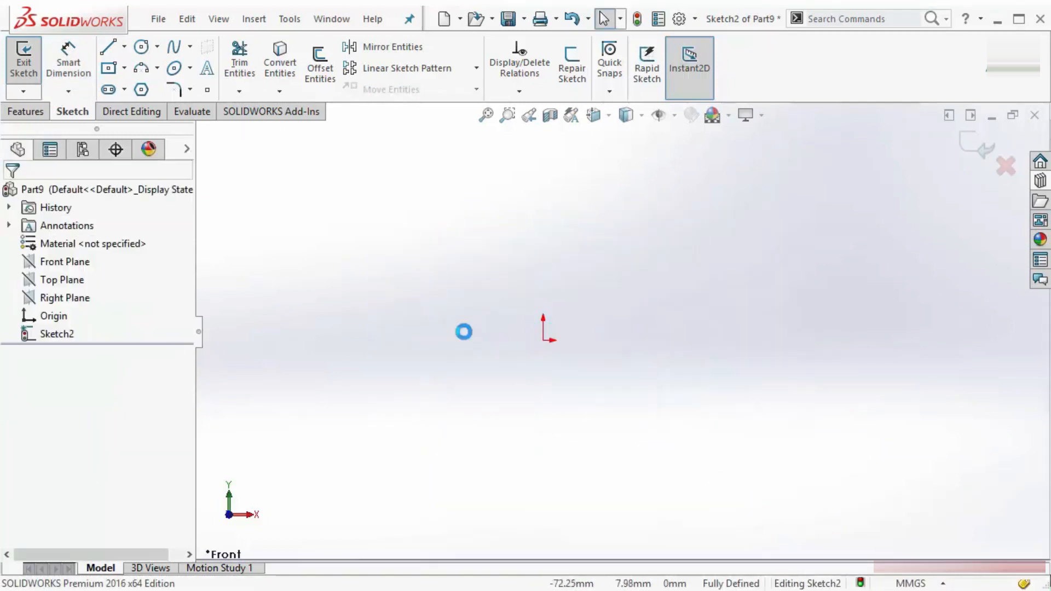
Sketch a closed five-line profile from the origin: vertical, short horizontal top, slanted line, about 92 mm vertical, and slightly tilted bottom about 114 mm long.
key("l")
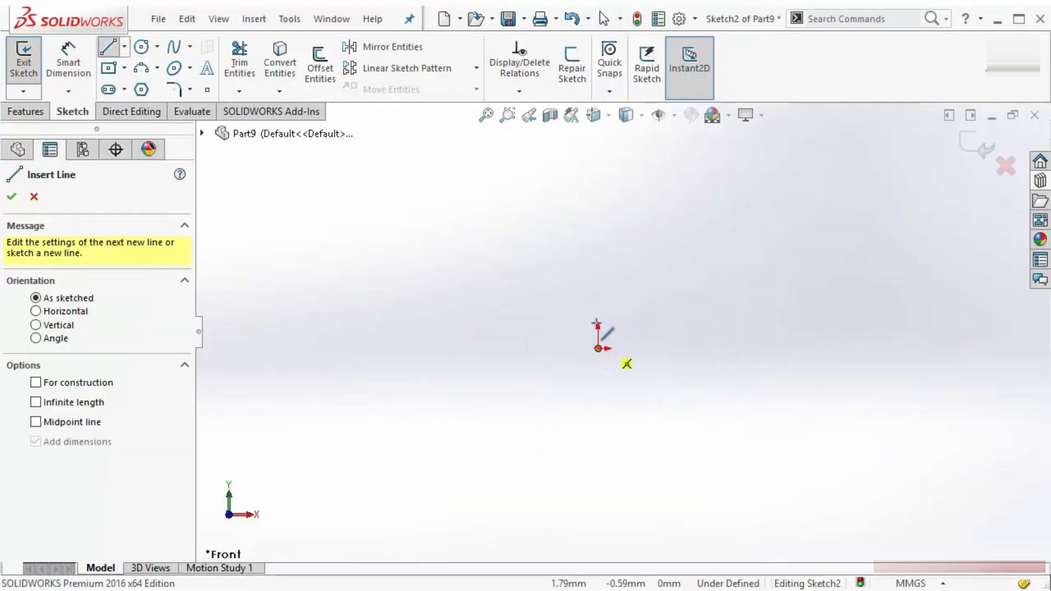
left_click(598, 348)
left_click(598, 158)
left_click(529, 158)
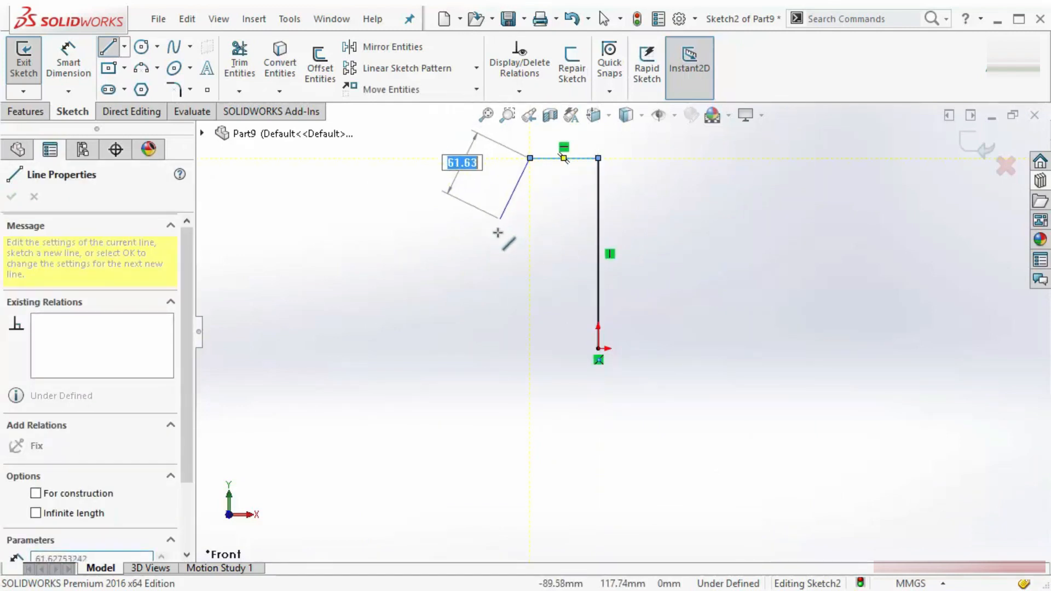
left_click(474, 253)
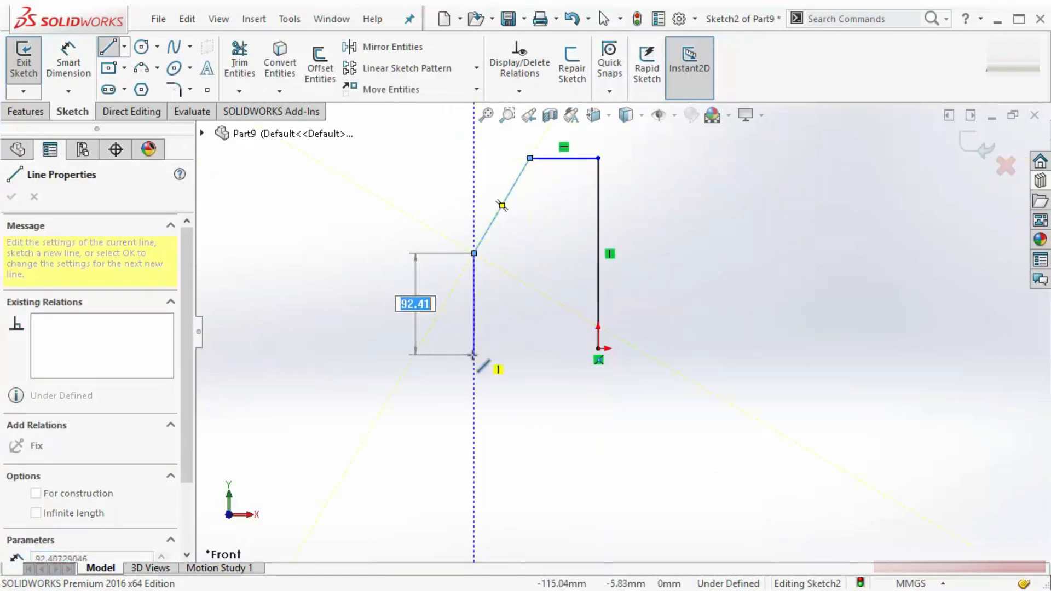
left_click(474, 355)
left_click(599, 348)
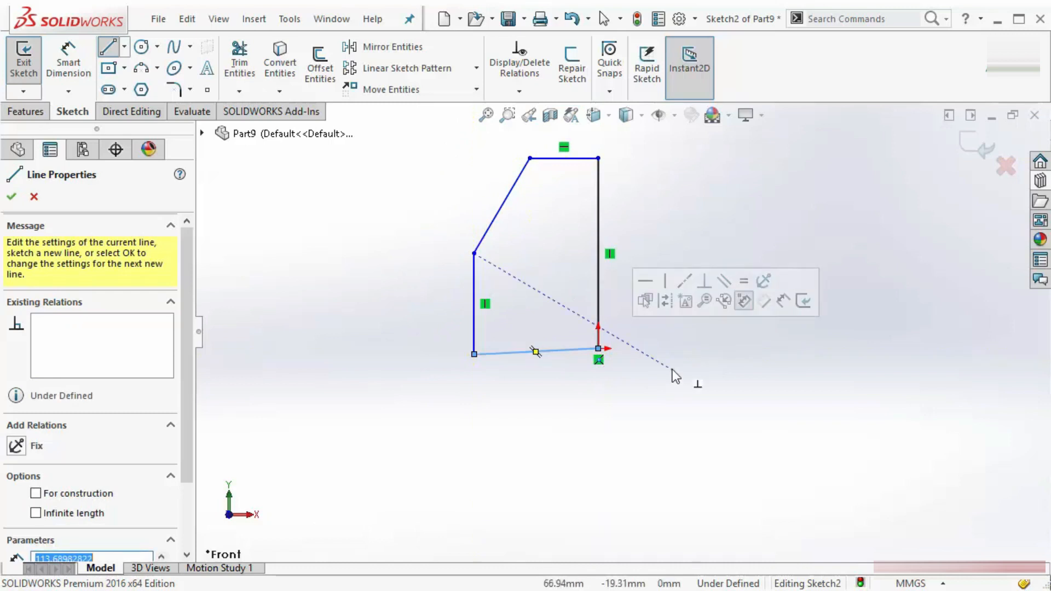
left_click(668, 350)
key("Escape")
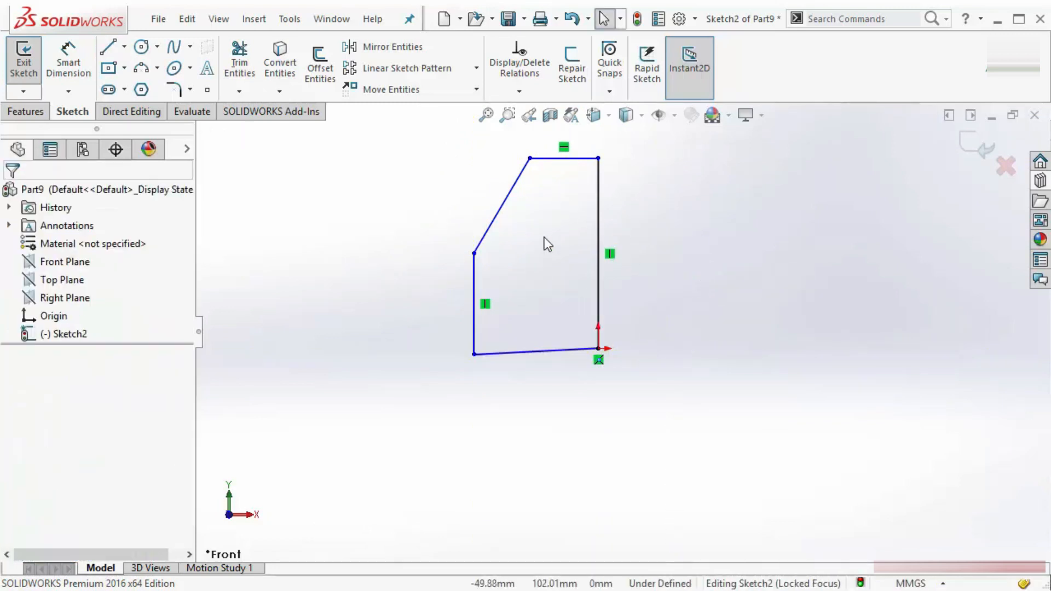
Test the profile's freedom by moving its top-right corner slightly upward.
scroll(546, 240, "up", 2)
scroll(551, 246, "down", 3)
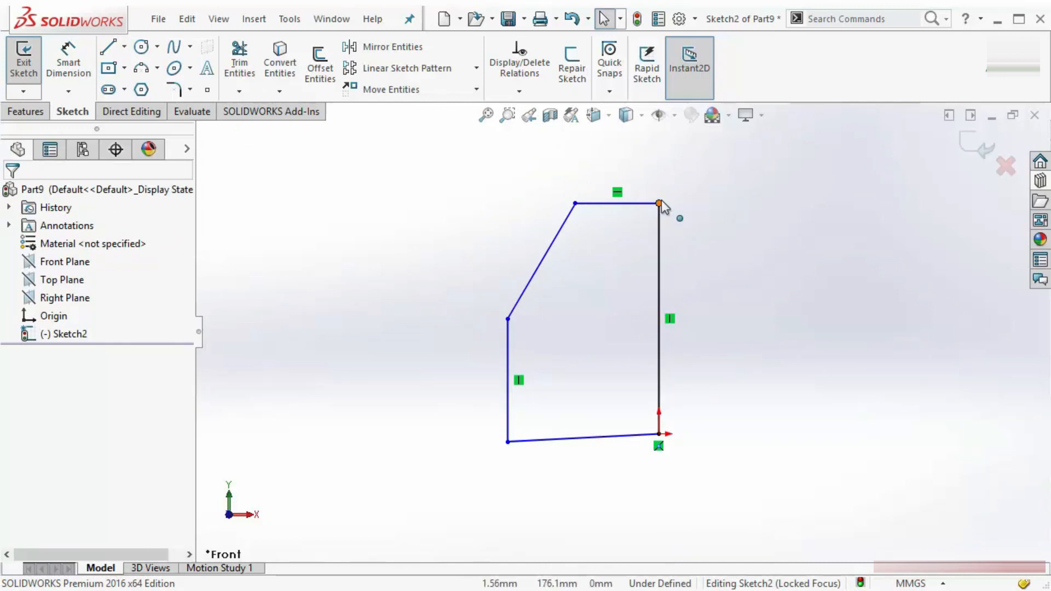
mouse_move(659, 203)
left_mouse_down()
mouse_move(669, 242)
mouse_move(659, 201)
left_mouse_up()
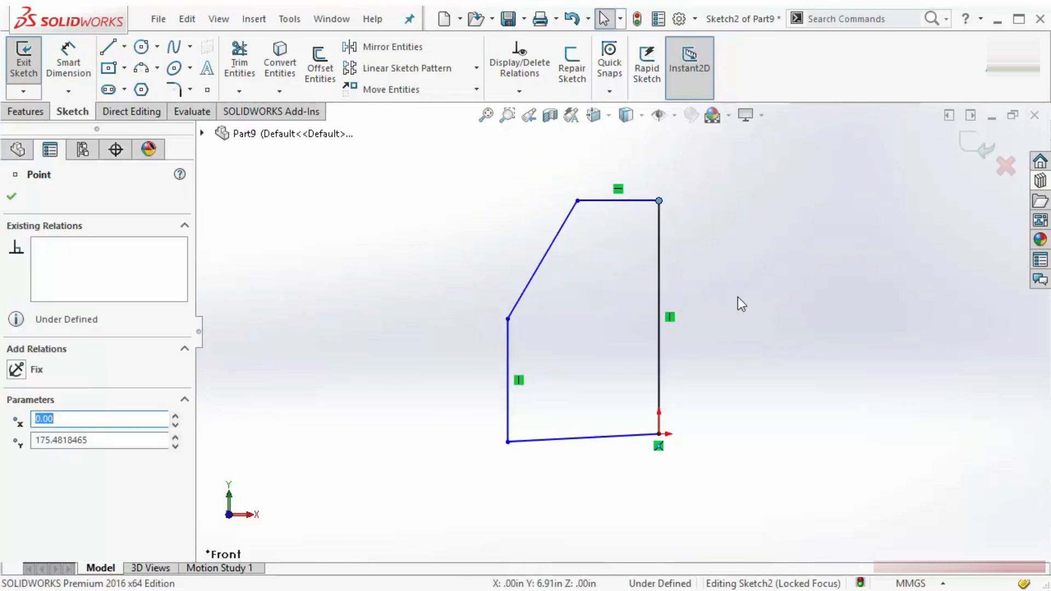
left_click(709, 216)
right_click_drag(726, 268, 727, 227)
left_click(651, 205)
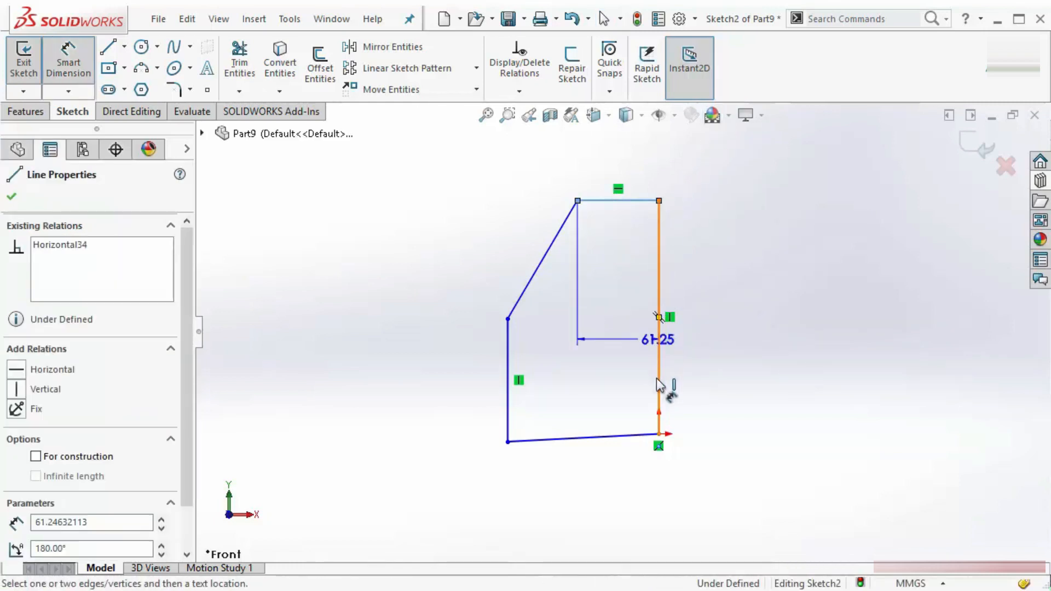
key("Escape")
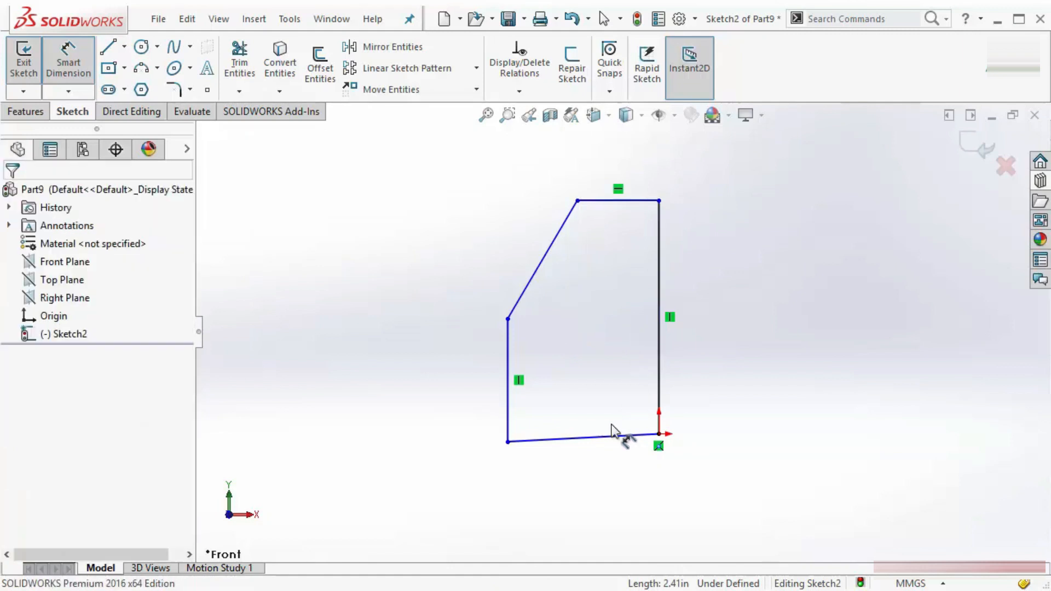
key("Escape")
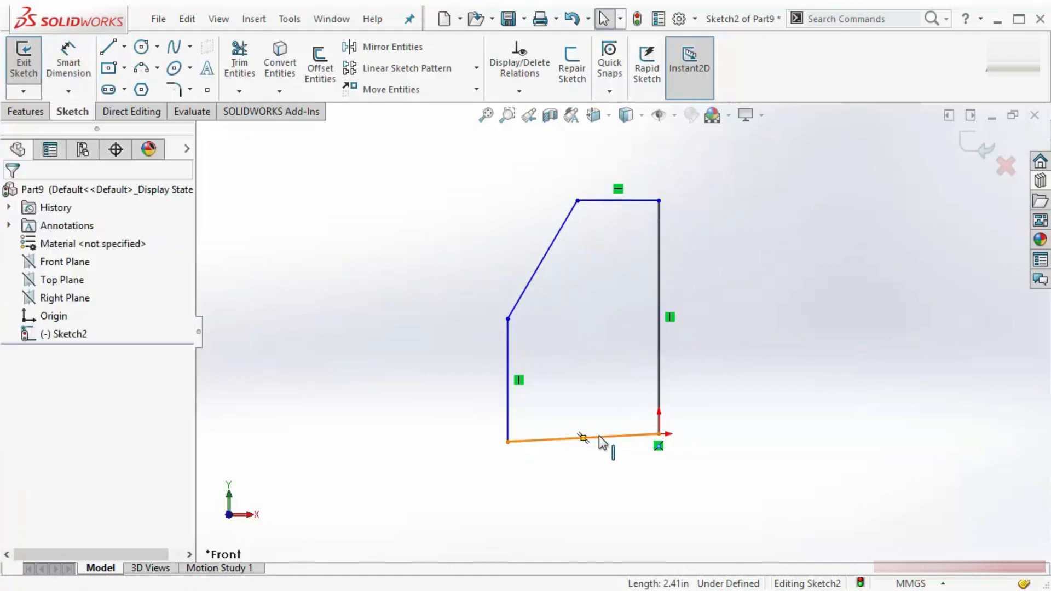
Add a Horizontal relation to the profile's tilted bottom line.
left_click(600, 437)
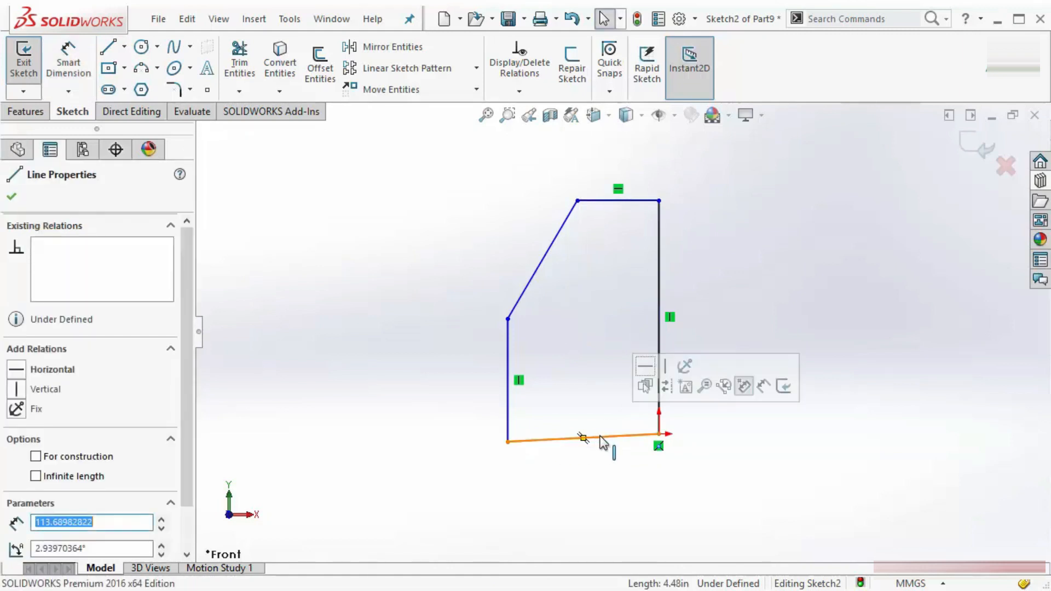
left_click(646, 366)
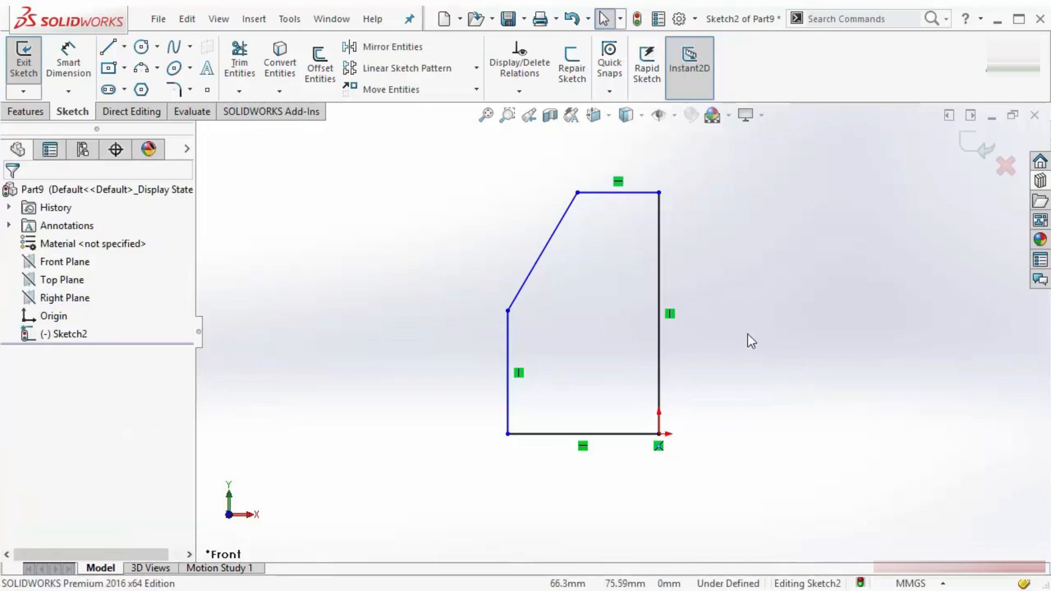
Dimension the profile's right vertical line at 180 mm with Smart Dimension, placing the dimension outside the profile.
right_click_drag(723, 262, 722, 221)
left_click(668, 299)
left_click(723, 293)
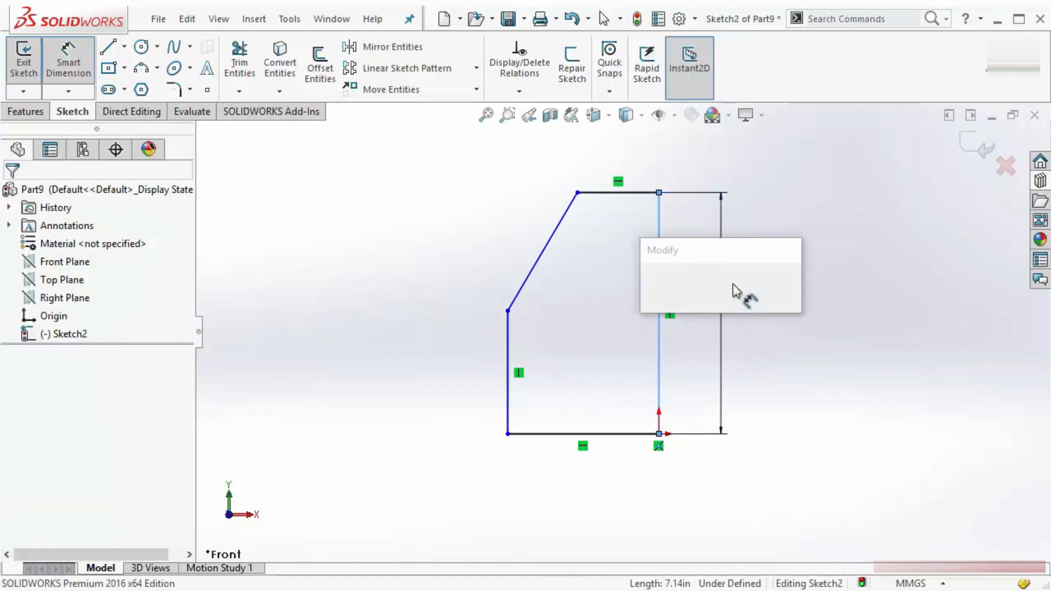
key("Return")
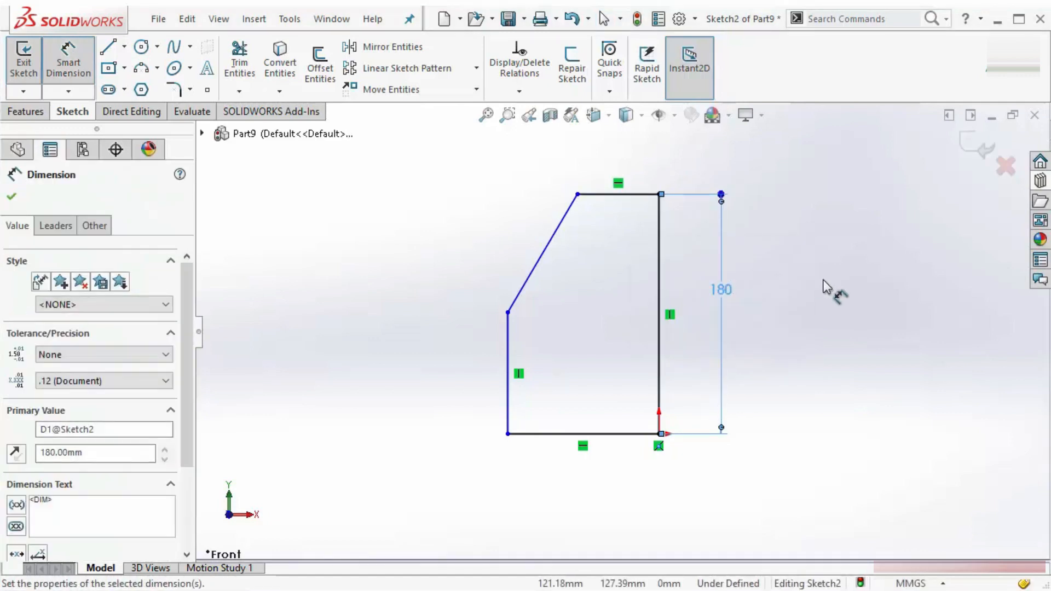
left_click(824, 280)
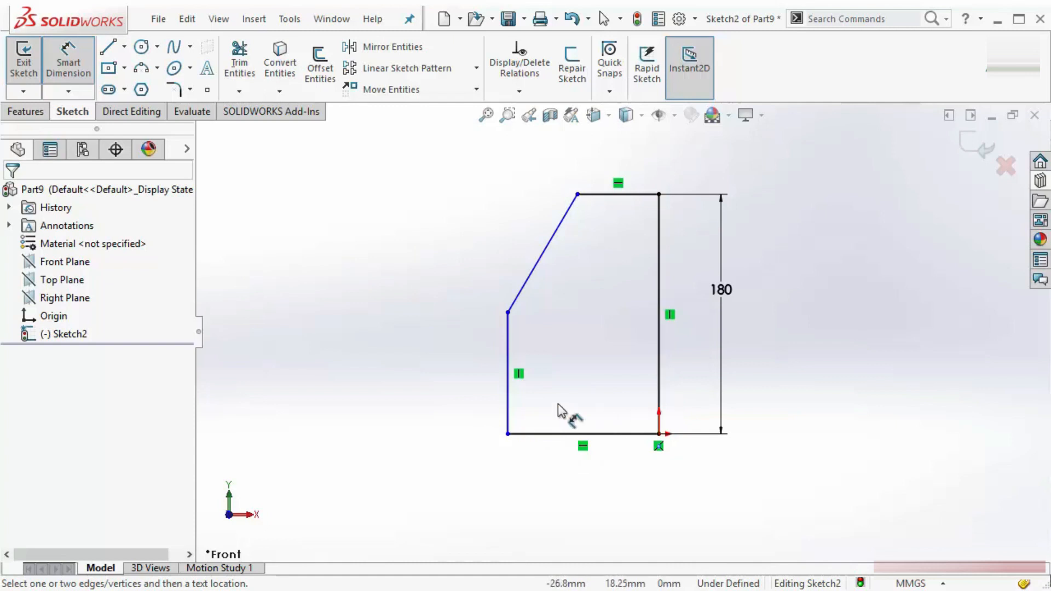
Move the profile's lower-left corner slightly inward and dimension the distance between the two vertical lines as 100 mm.
key("Escape")
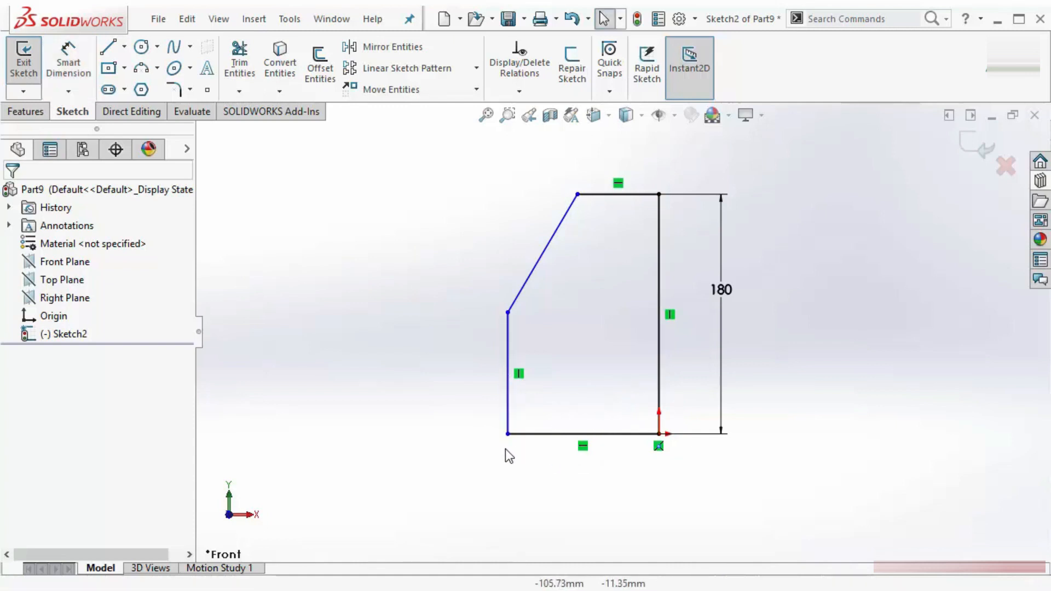
mouse_move(508, 433)
left_mouse_down()
mouse_move(429, 435)
mouse_move(510, 433)
left_mouse_up()
right_click_drag(466, 415, 469, 301)
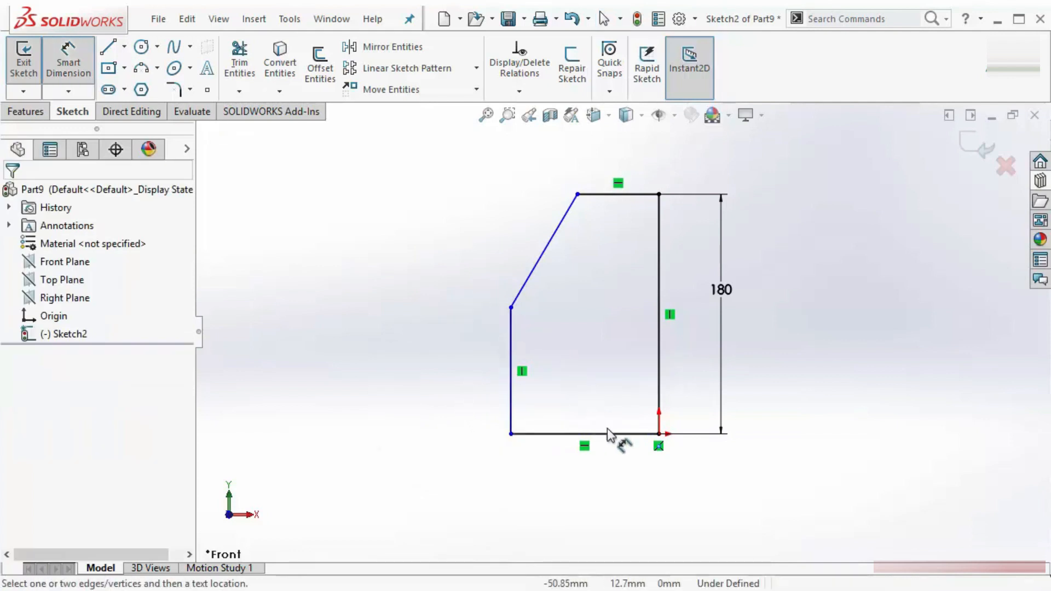
left_click(659, 415)
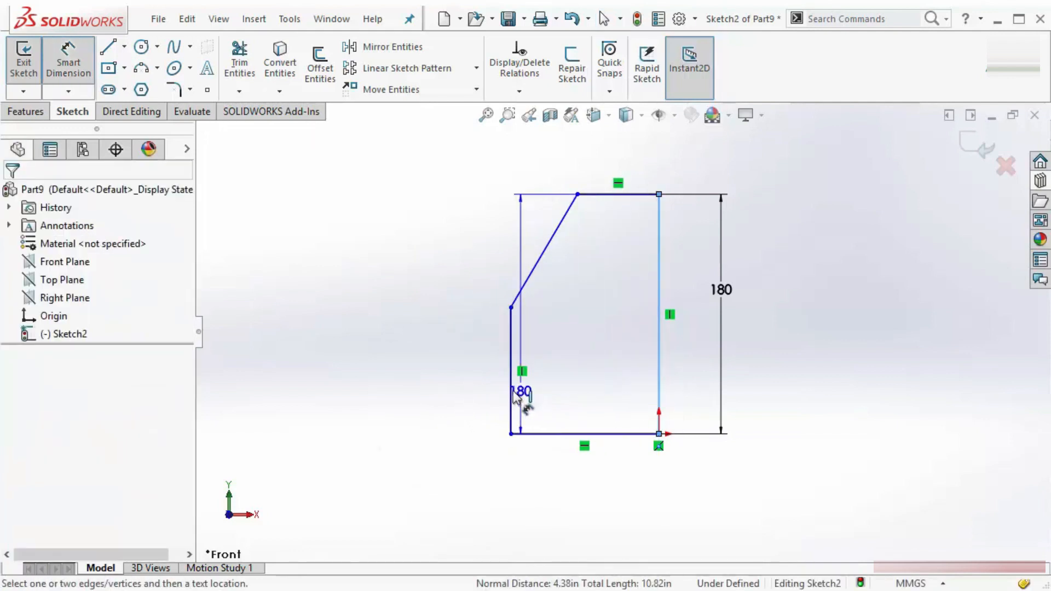
left_click(513, 398)
left_click(586, 492)
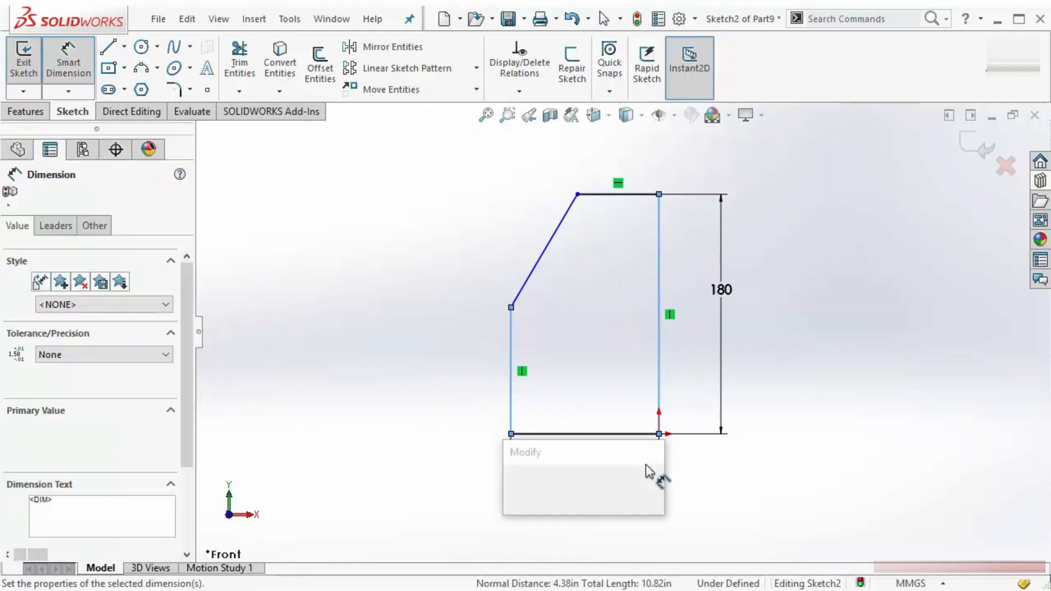
key("Return")
left_click(865, 427)
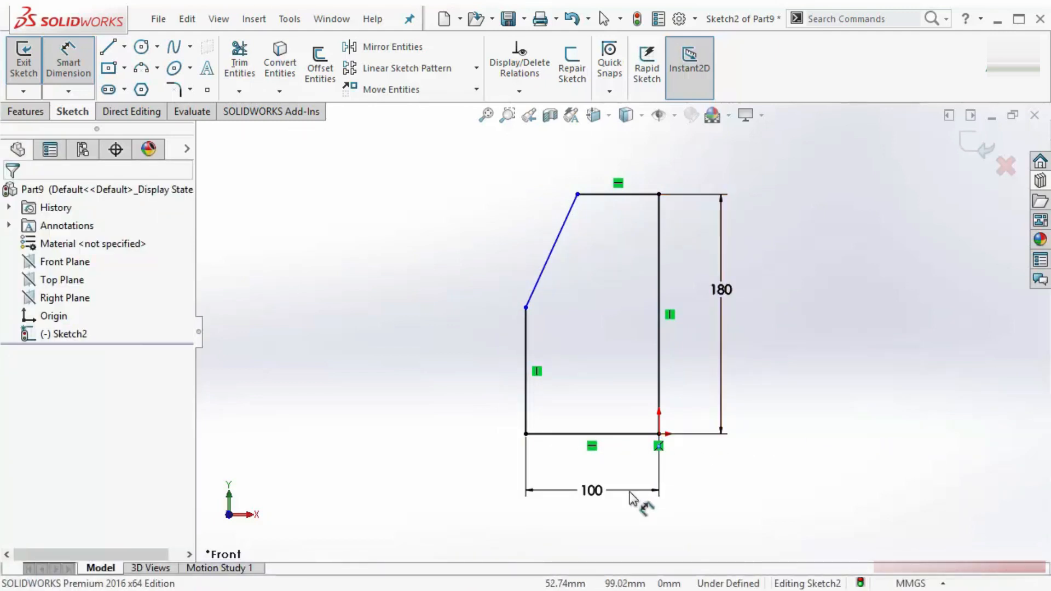
key("Escape")
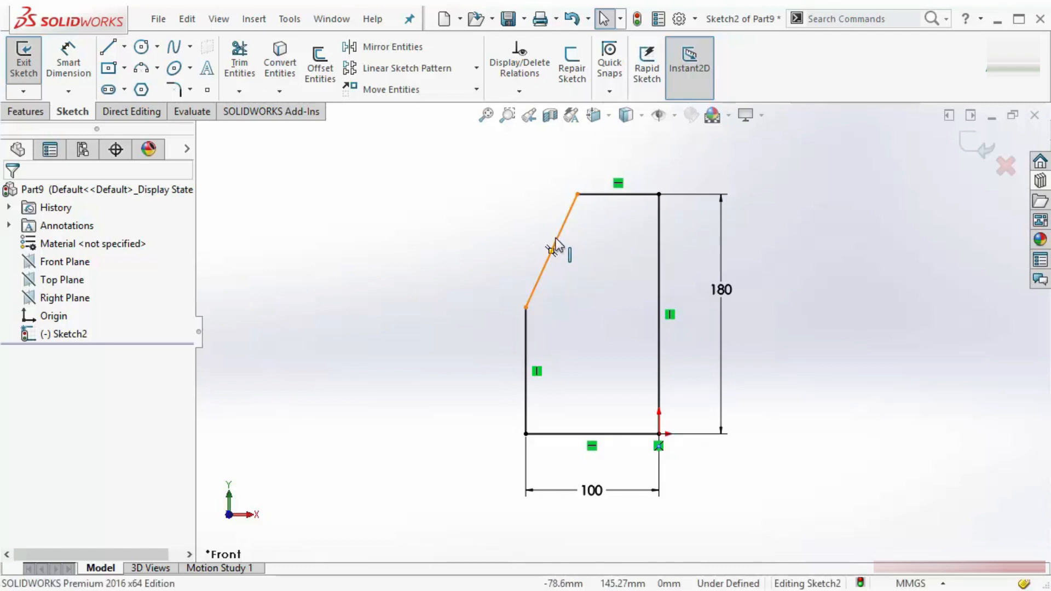
Try moving the slanted line and its lower endpoint to test which parts of the profile are still free.
mouse_move(556, 244)
left_mouse_down()
mouse_move(494, 223)
mouse_move(582, 281)
mouse_move(558, 261)
mouse_move(569, 209)
left_mouse_up()
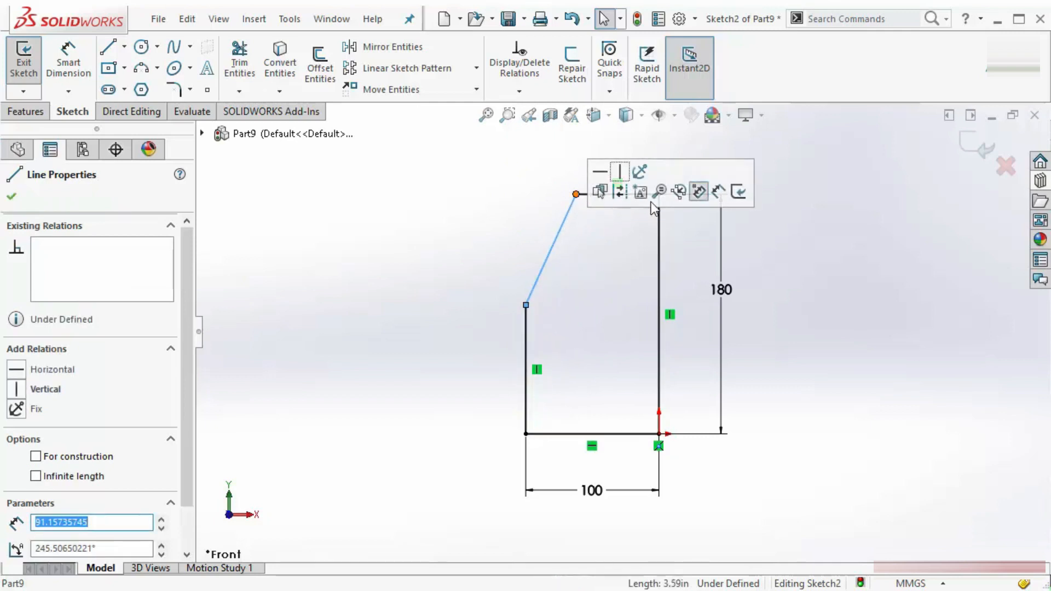
left_click(406, 233)
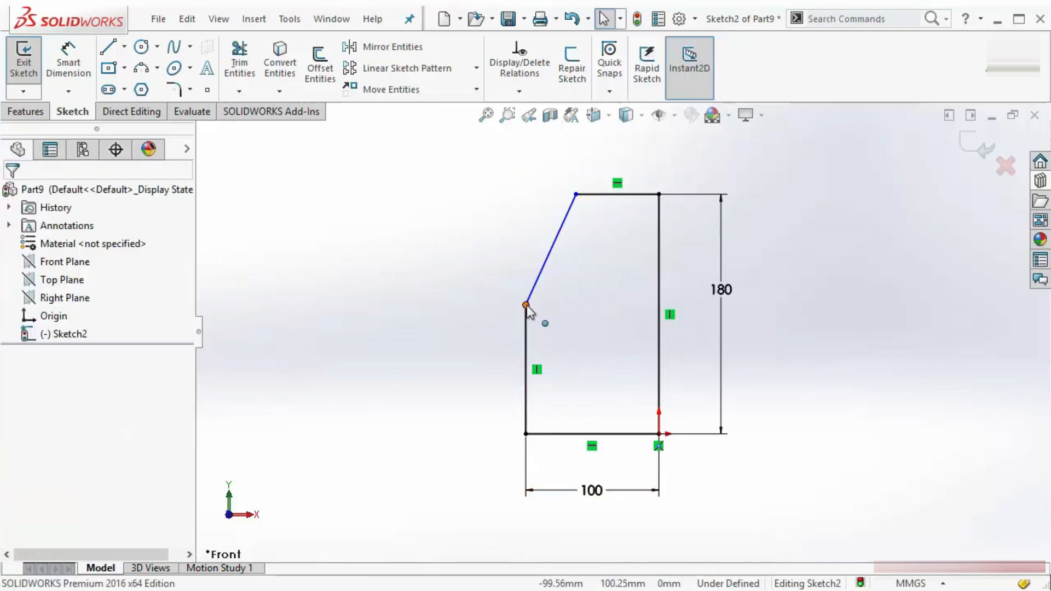
left_click_drag(526, 305, 572, 304)
left_click(439, 316)
Dimension the height from the bottom line to the slanted line's lower endpoint as 100 mm.
right_click_drag(441, 306, 450, 246)
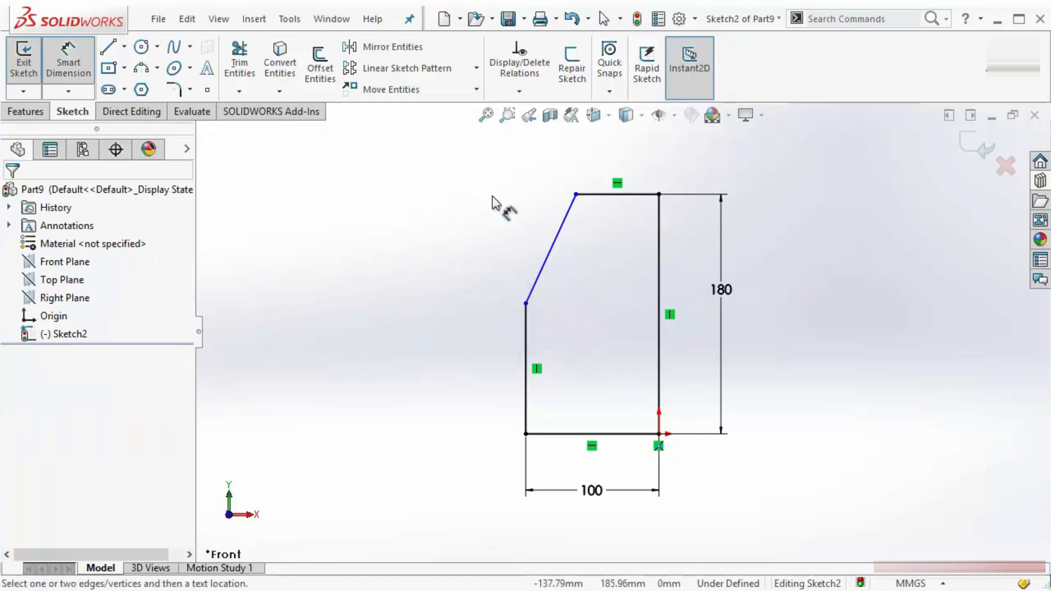
left_click(591, 434)
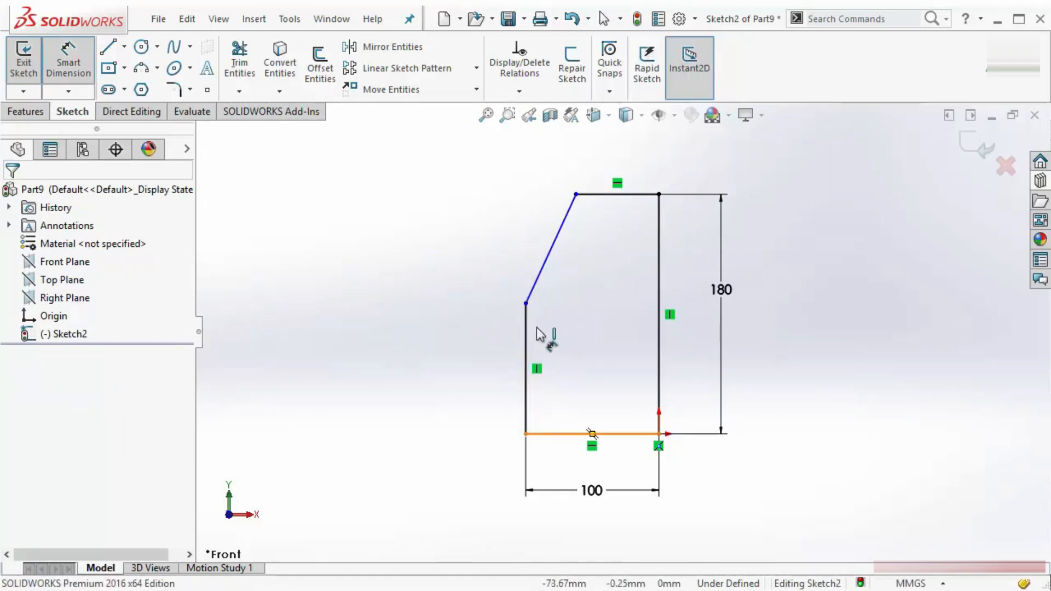
left_click(526, 302)
left_click(470, 393)
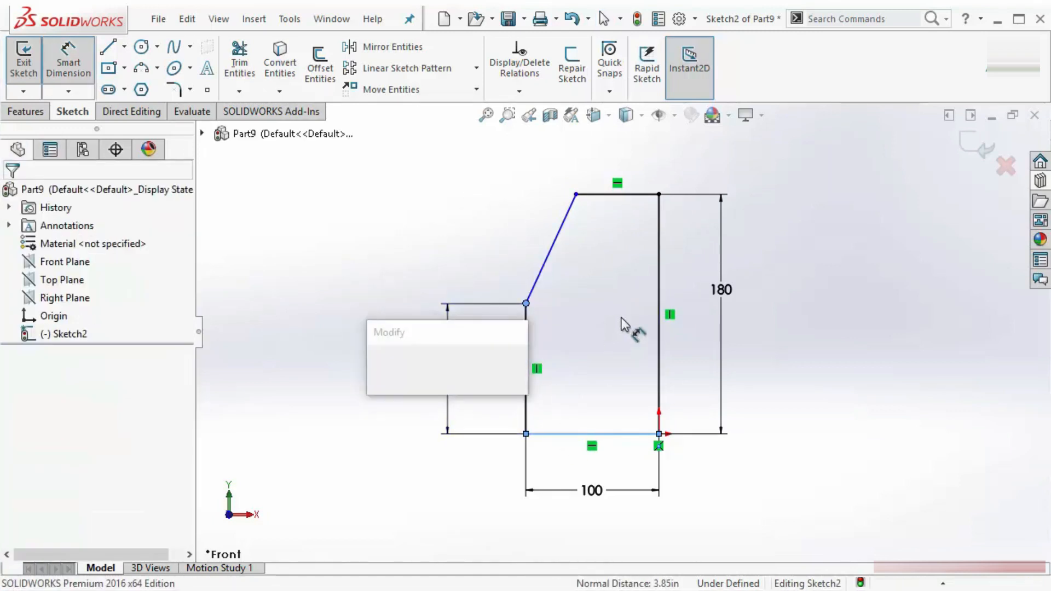
type("100")
key("Return")
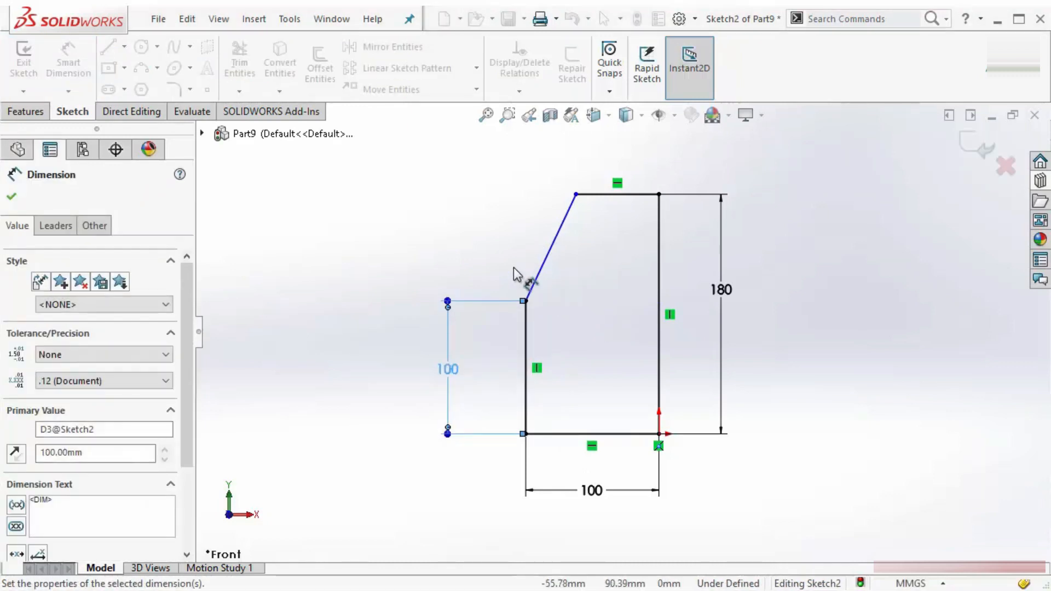
key("Escape")
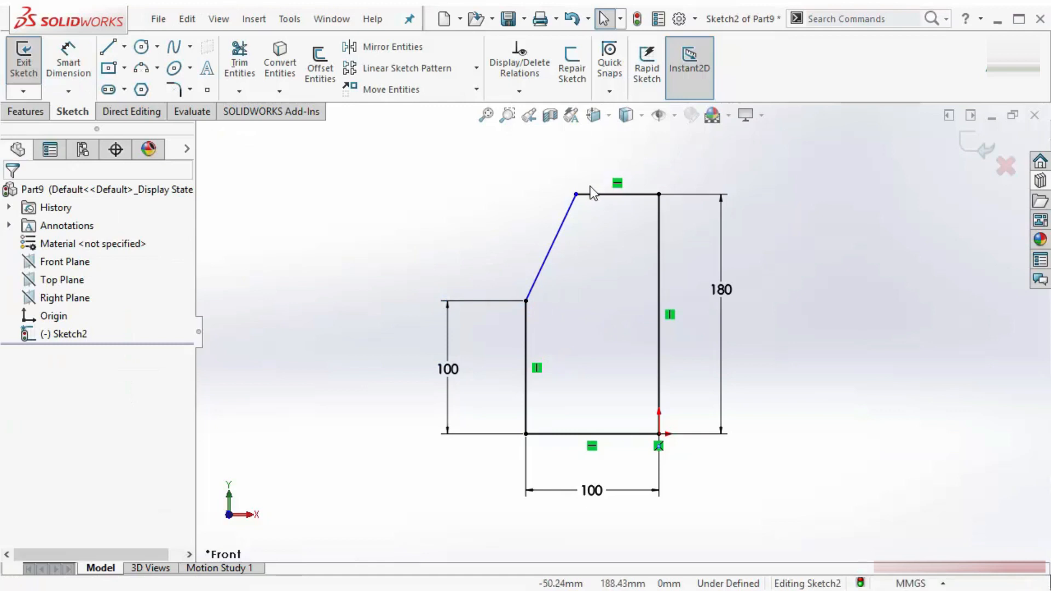
Shorten the top edge to about 45 mm and set the angle between the slanted line and the shorter vertical line to 135°.
left_click_drag(575, 193, 594, 179)
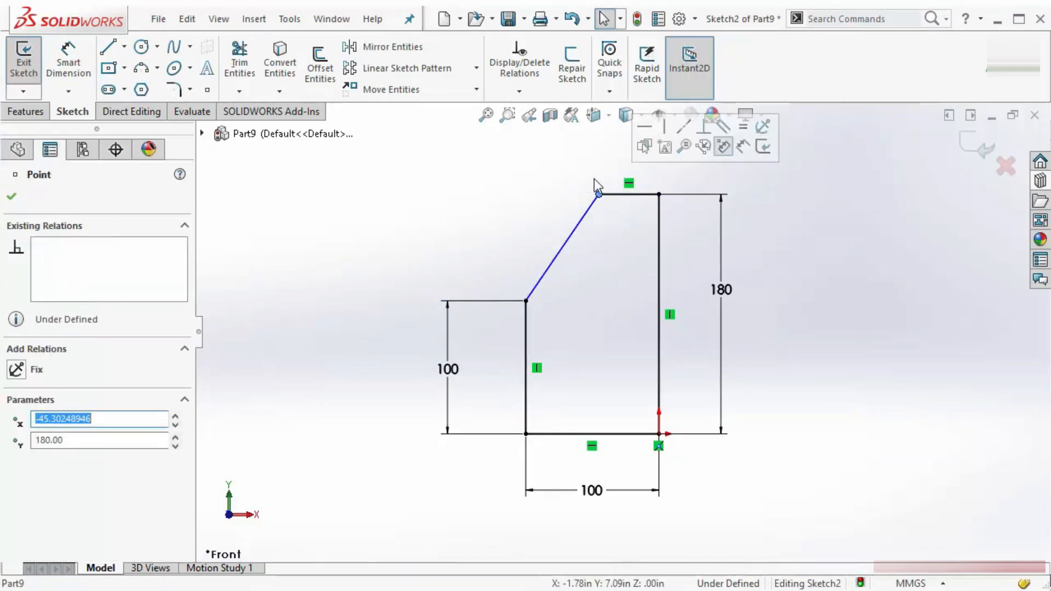
left_click(562, 200)
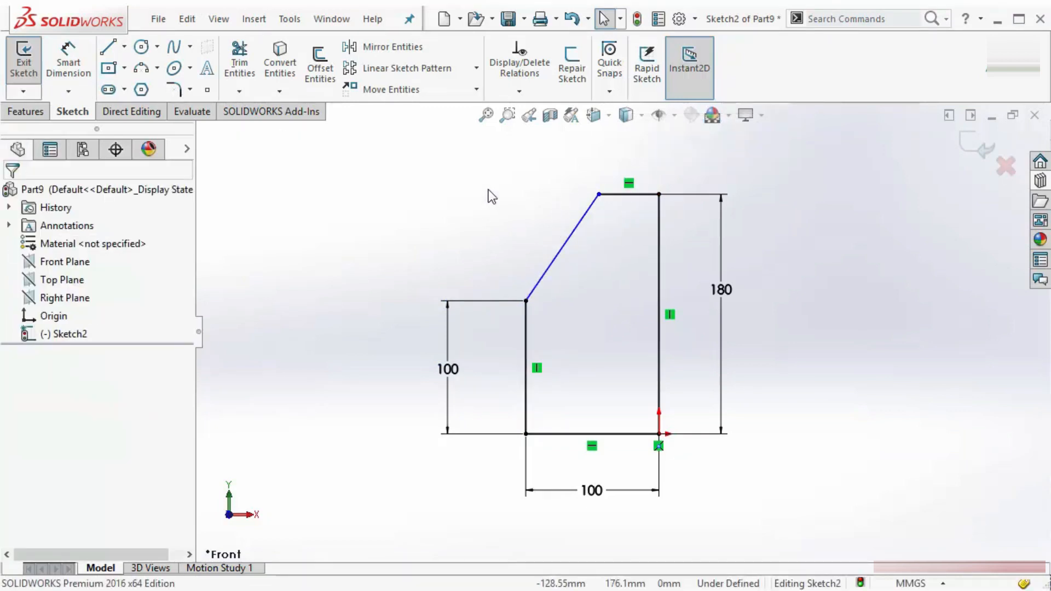
right_click_drag(492, 196, 496, 158)
left_click(551, 265)
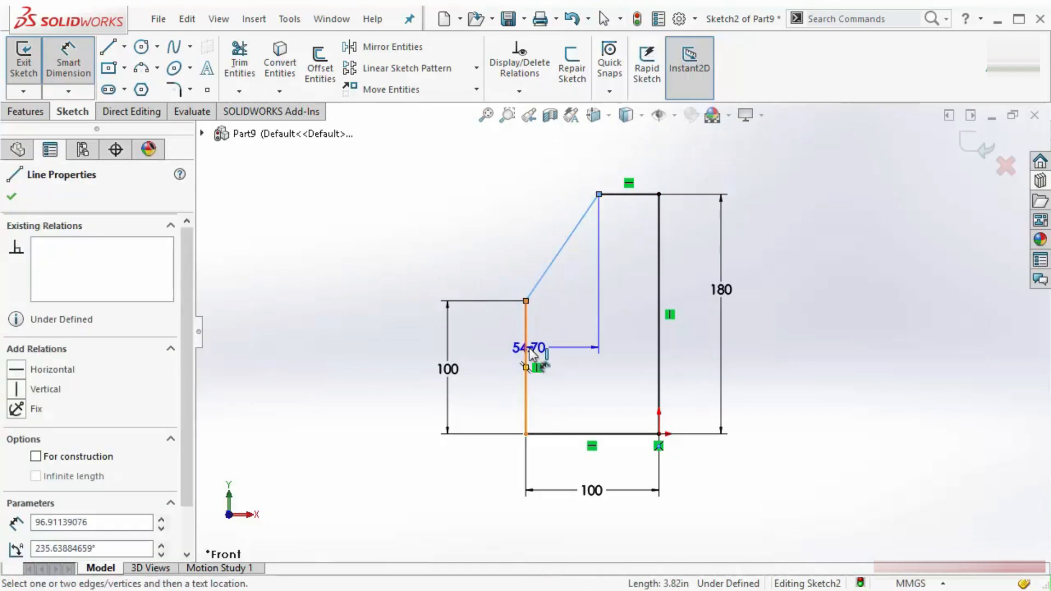
left_click(527, 355)
left_click(627, 329)
type("135")
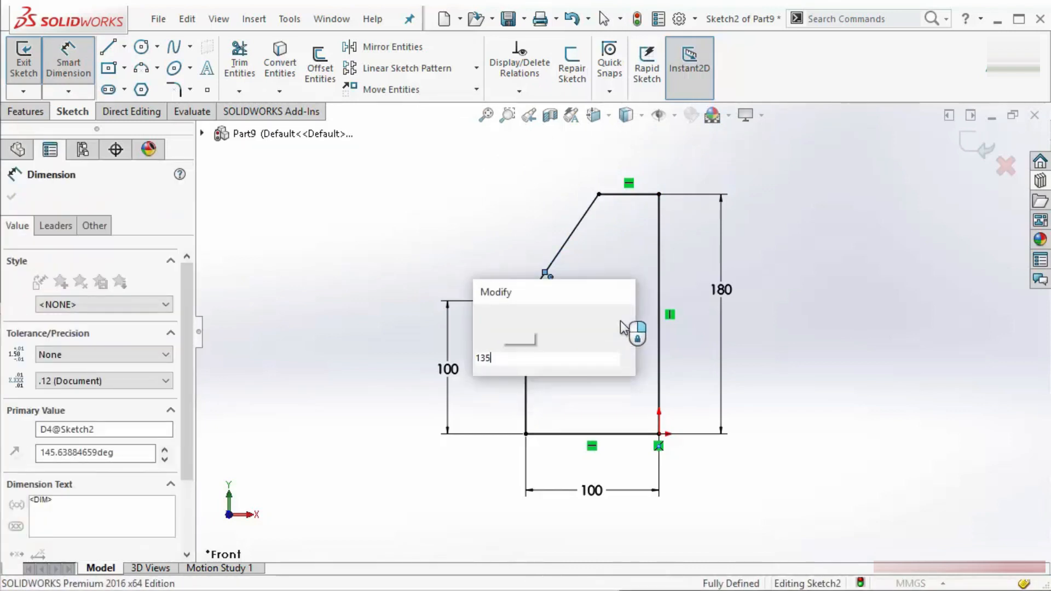
key("Return")
left_click(628, 296)
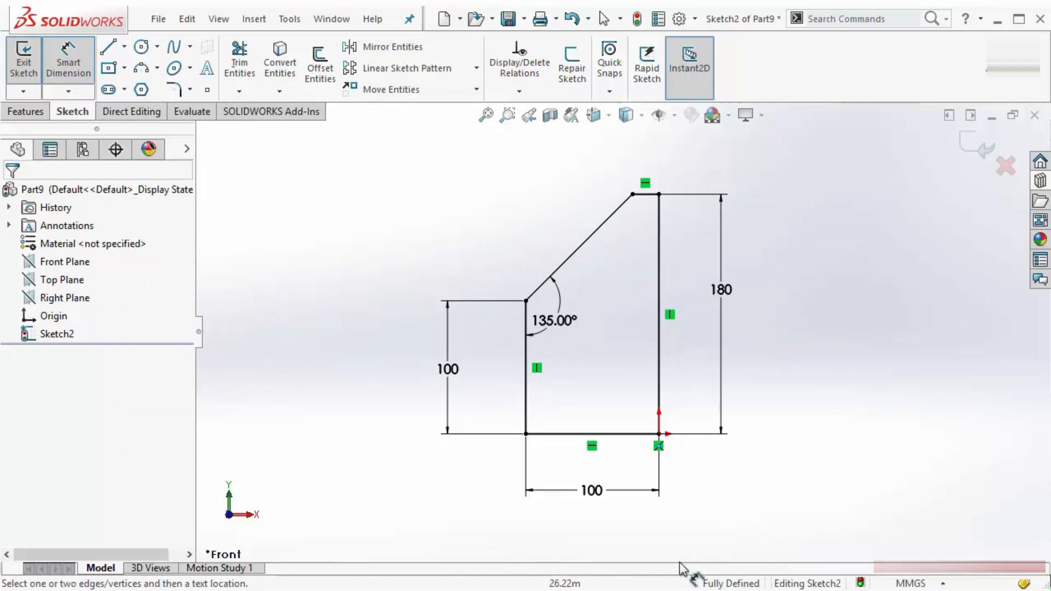
key("Escape")
Remove the 135° angle dimension and reposition the slanted line's upper endpoint so the top edge is about 30.5 mm long.
left_click(542, 322)
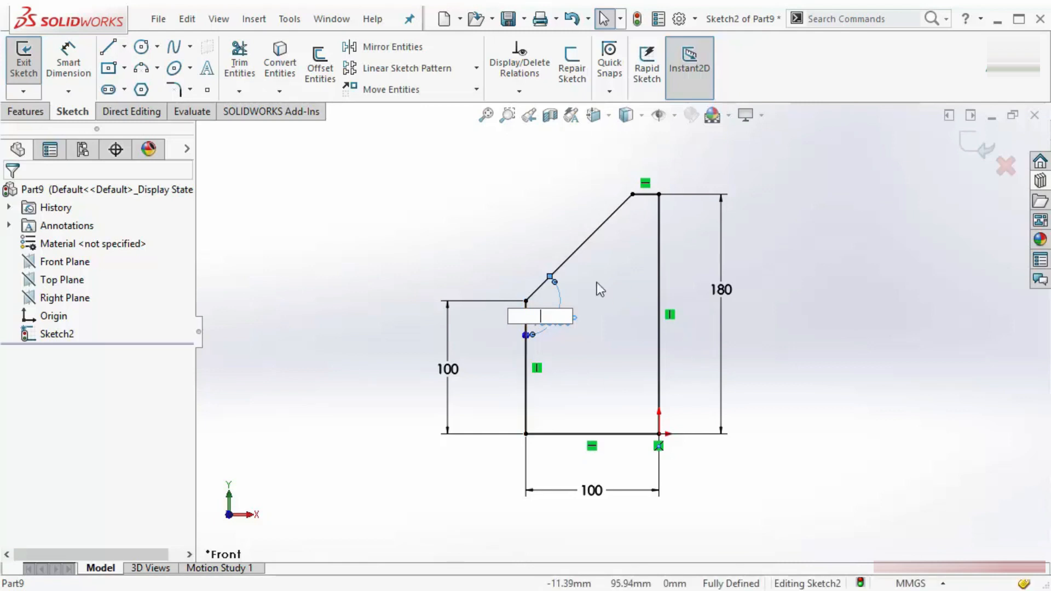
key("Return")
left_click(596, 439)
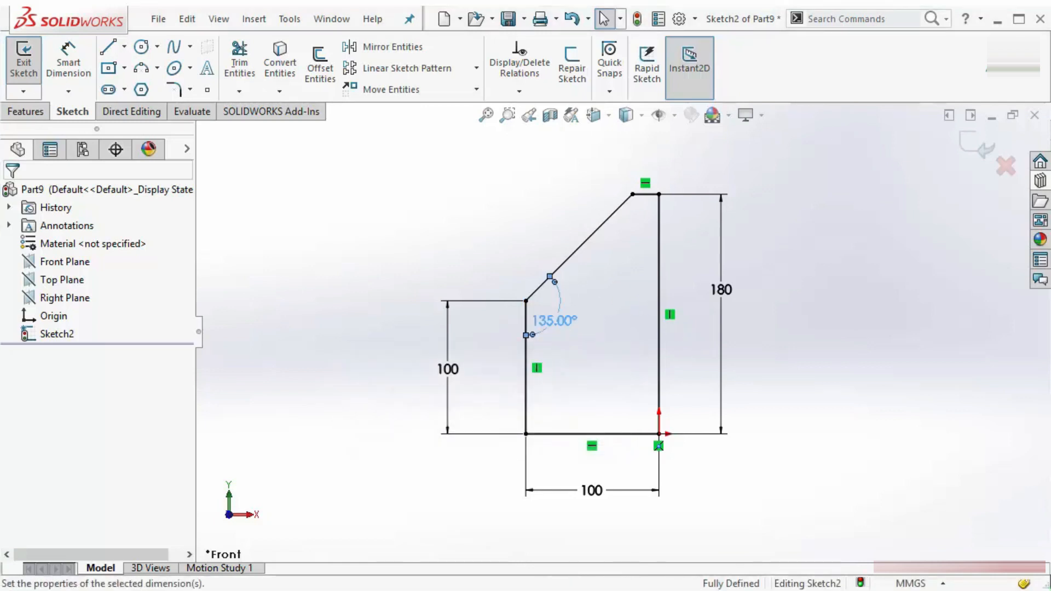
key("Delete")
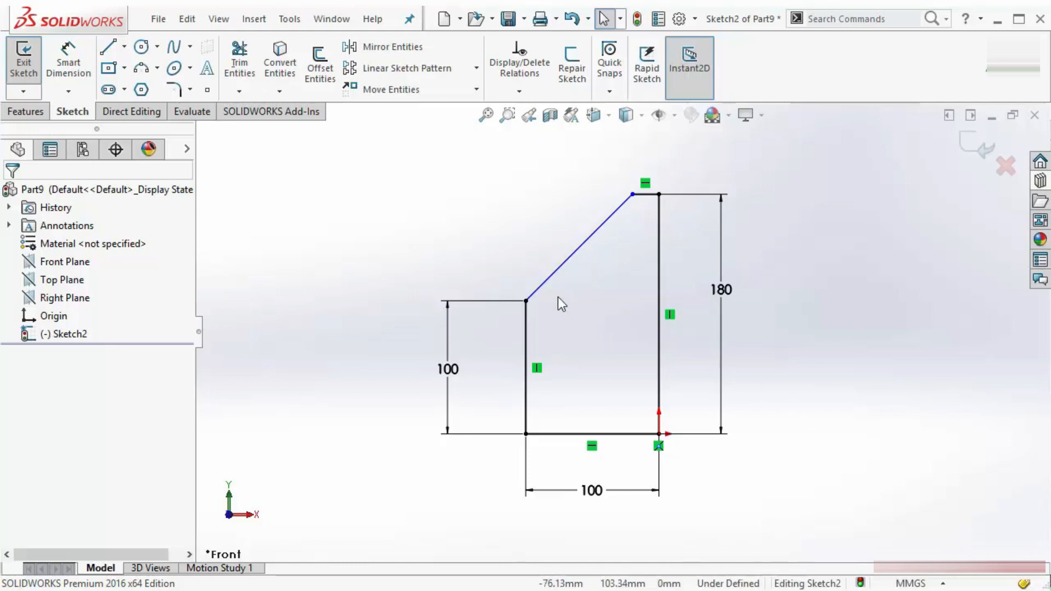
key("ctrl+z")
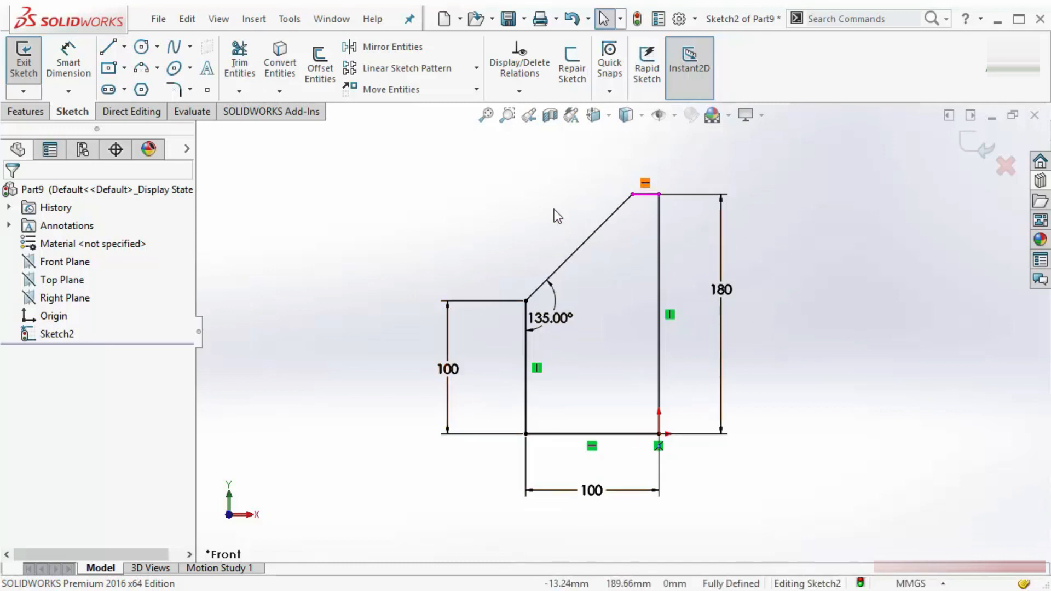
key("ctrl+z")
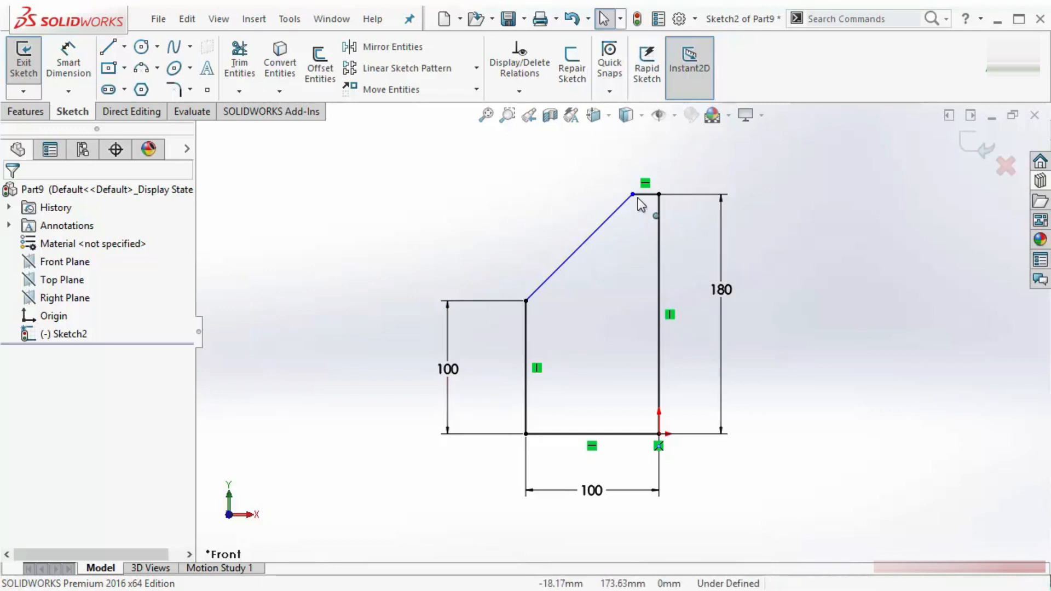
mouse_move(637, 198)
left_mouse_down()
mouse_move(587, 197)
mouse_move(620, 195)
left_mouse_up()
left_click(505, 198)
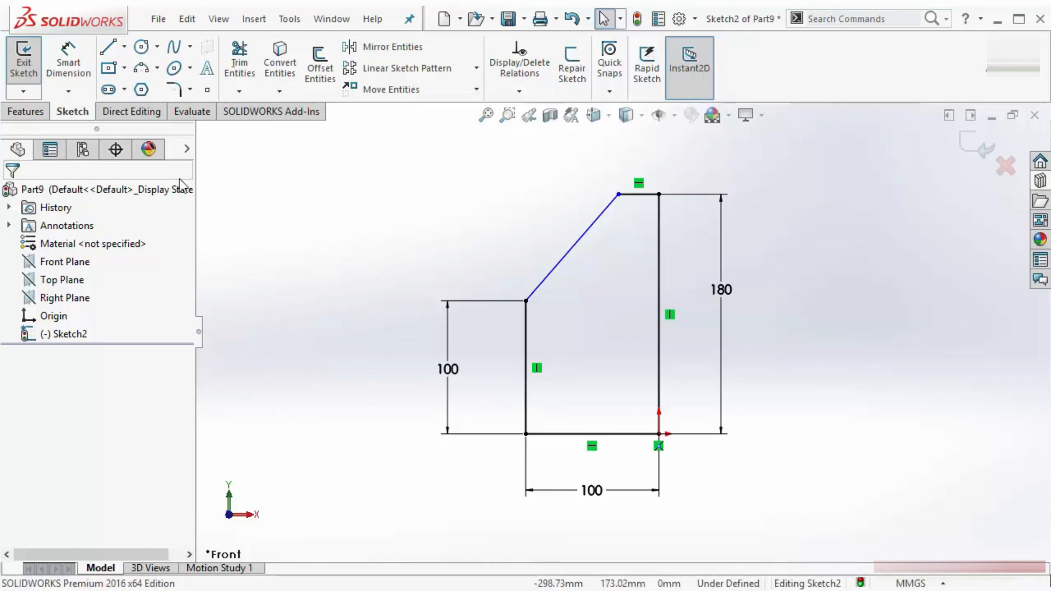
Run Fully Define Sketch on the slanted line only and place the calculated dimension above the top edge.
left_click(524, 93)
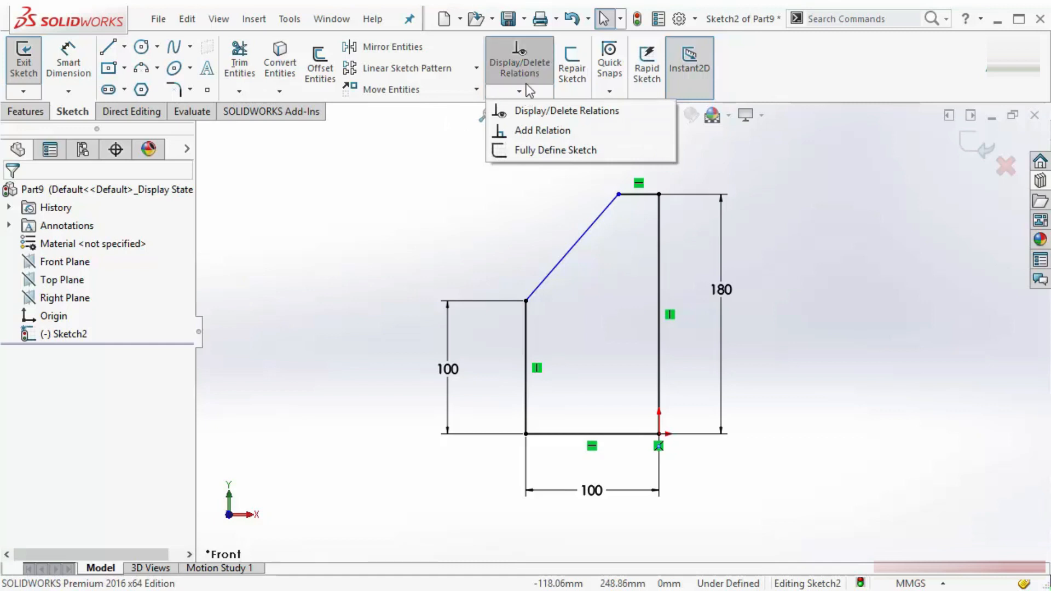
left_click(563, 150)
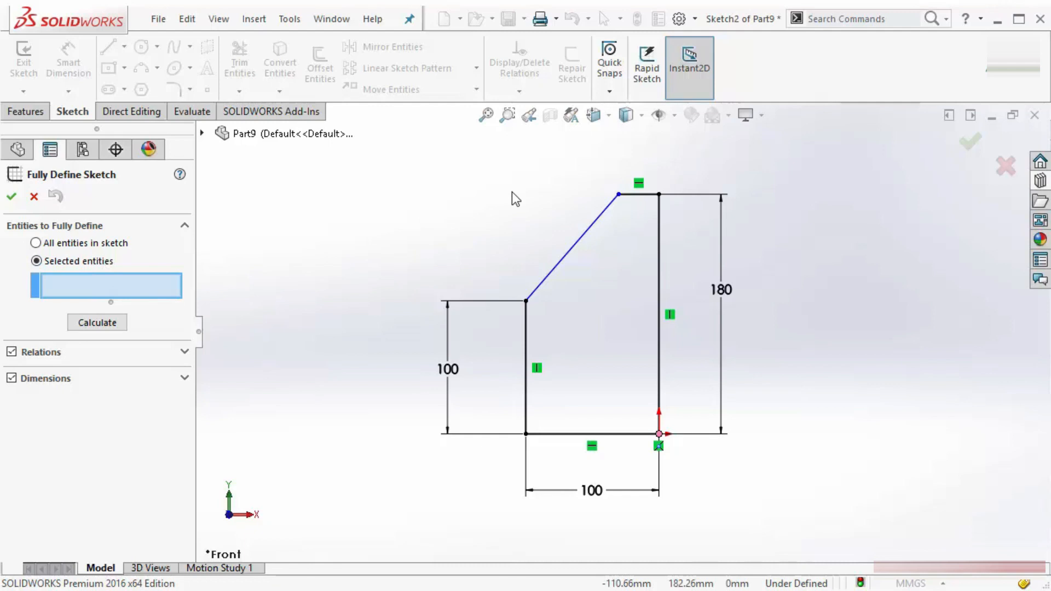
left_click(592, 247)
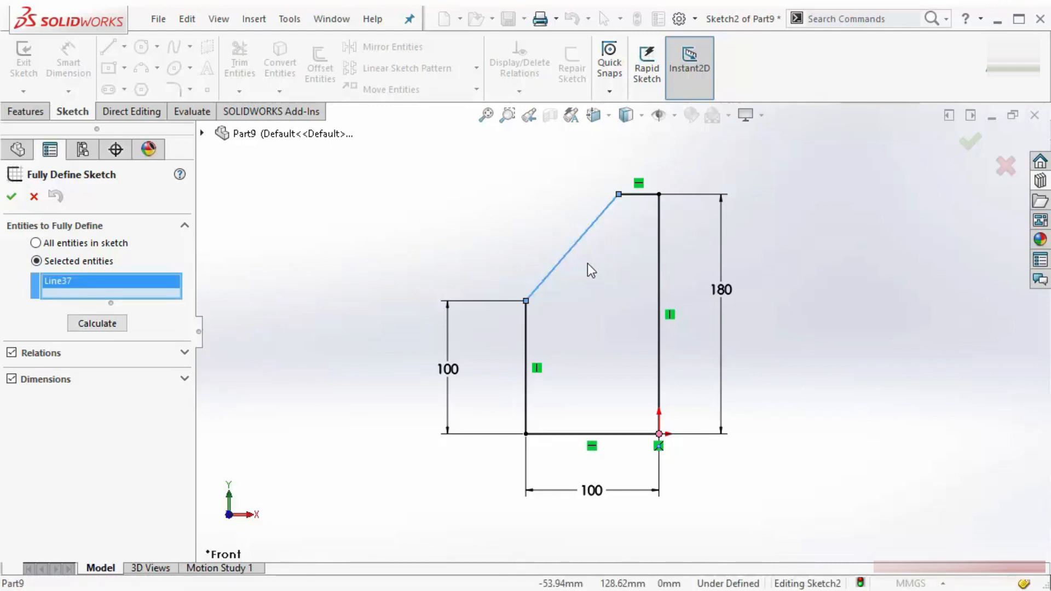
left_click(91, 324)
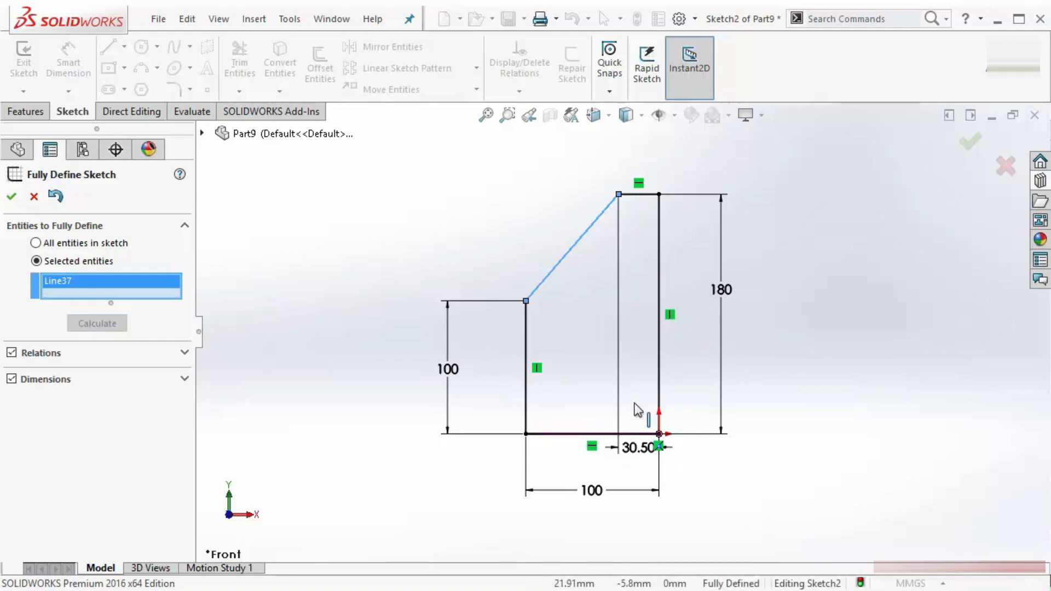
left_click(12, 197)
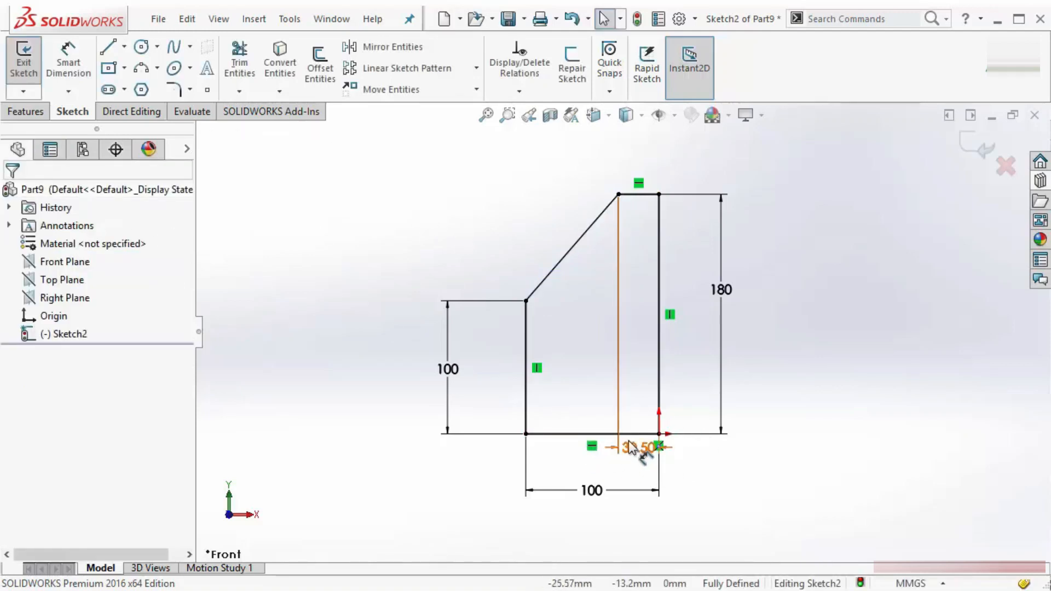
mouse_move(633, 445)
left_mouse_down()
mouse_move(668, 249)
mouse_move(701, 155)
left_mouse_up()
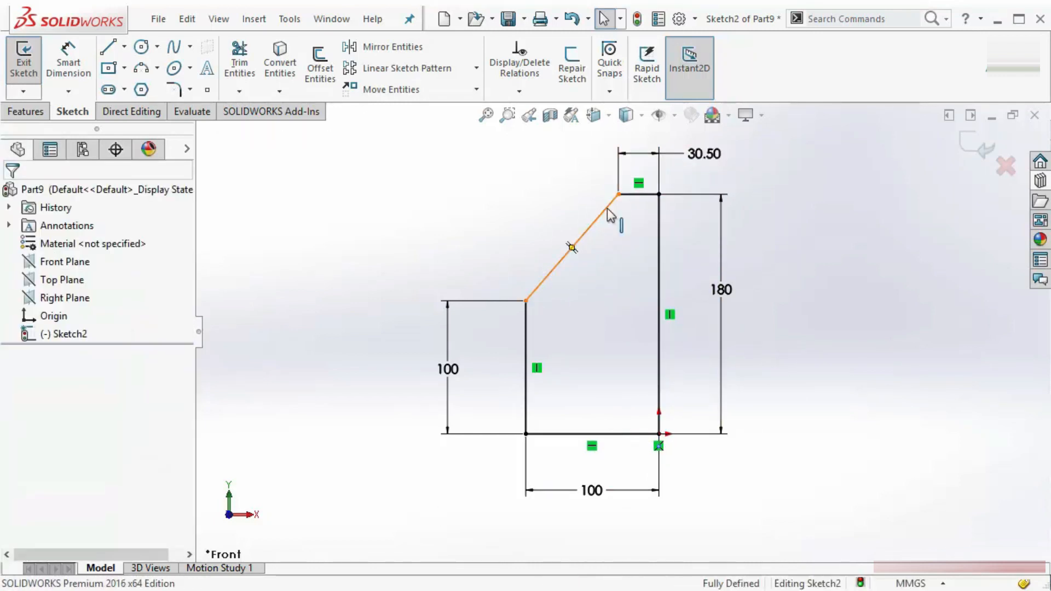
Delete all sketch dimensions: the top edge length, the 180 mm height, the 100 mm side height and the 100 mm base width.
left_click(694, 151)
key("Delete")
left_click(761, 273)
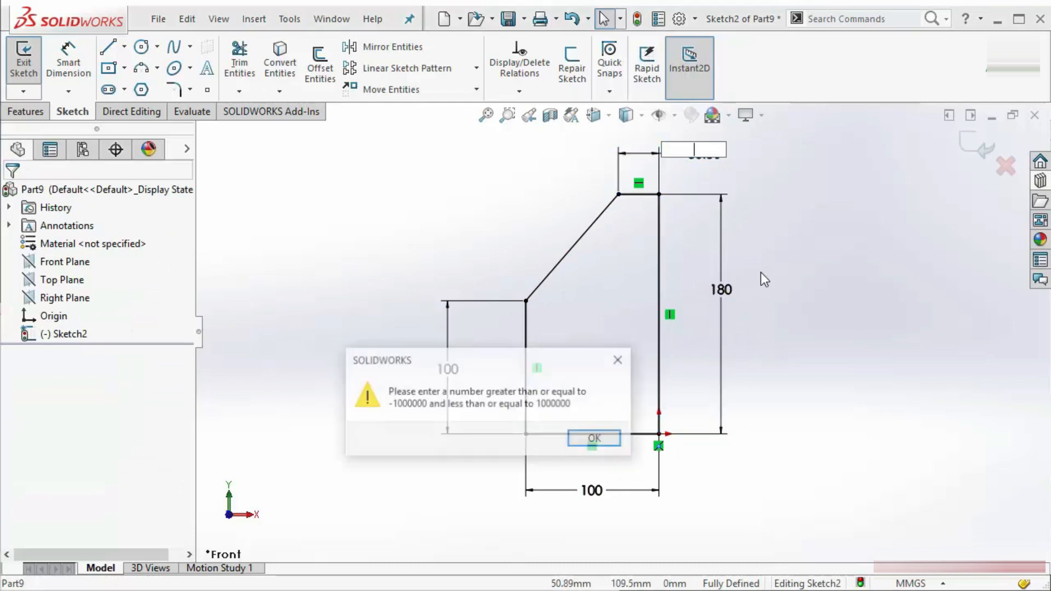
left_click(595, 440)
left_click(672, 158)
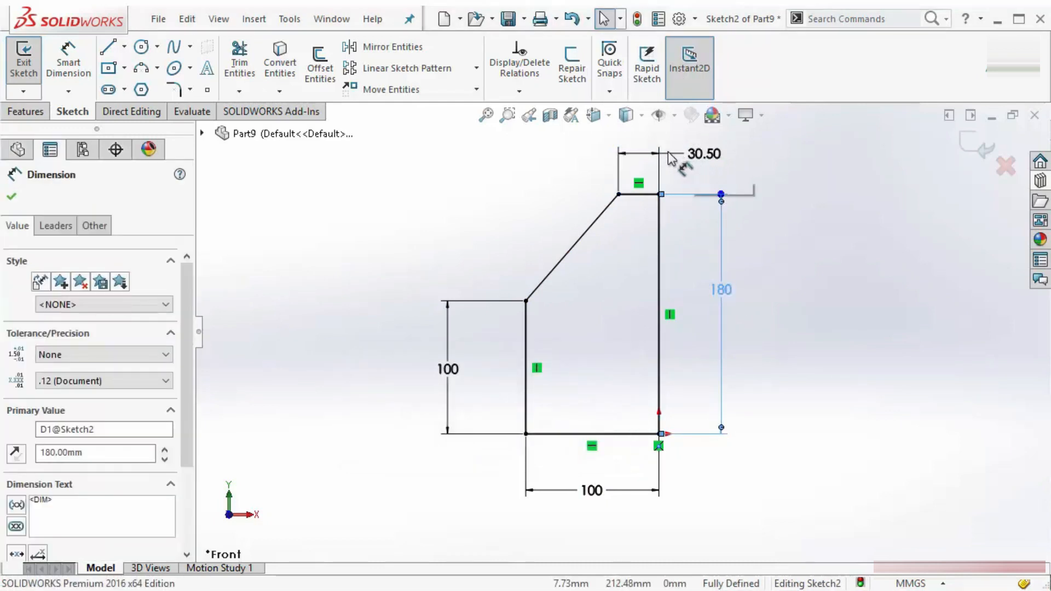
key("Delete")
left_click(733, 244)
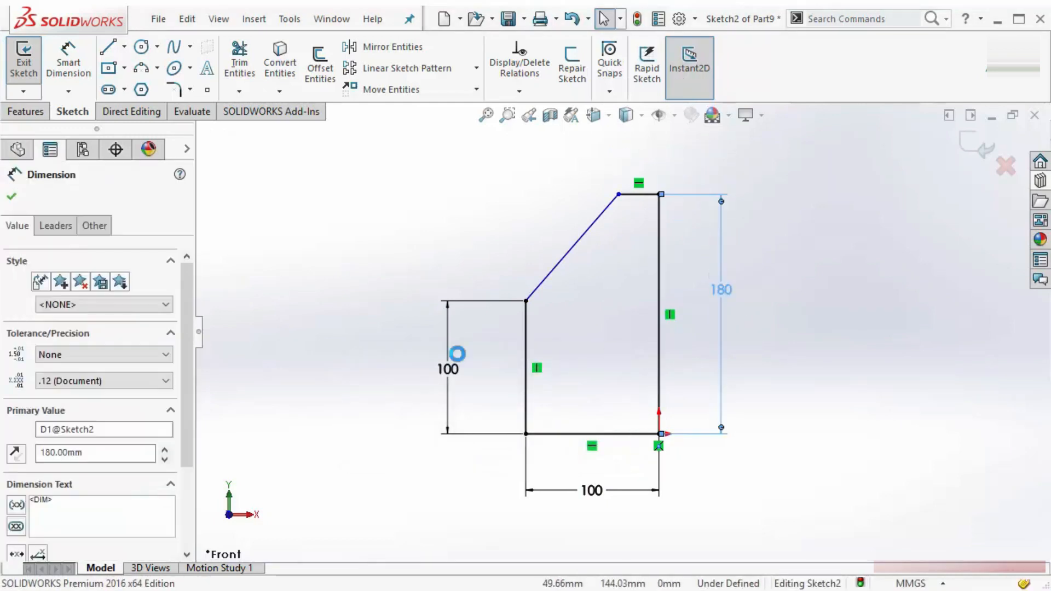
key("Delete")
left_click(447, 405)
key("Delete")
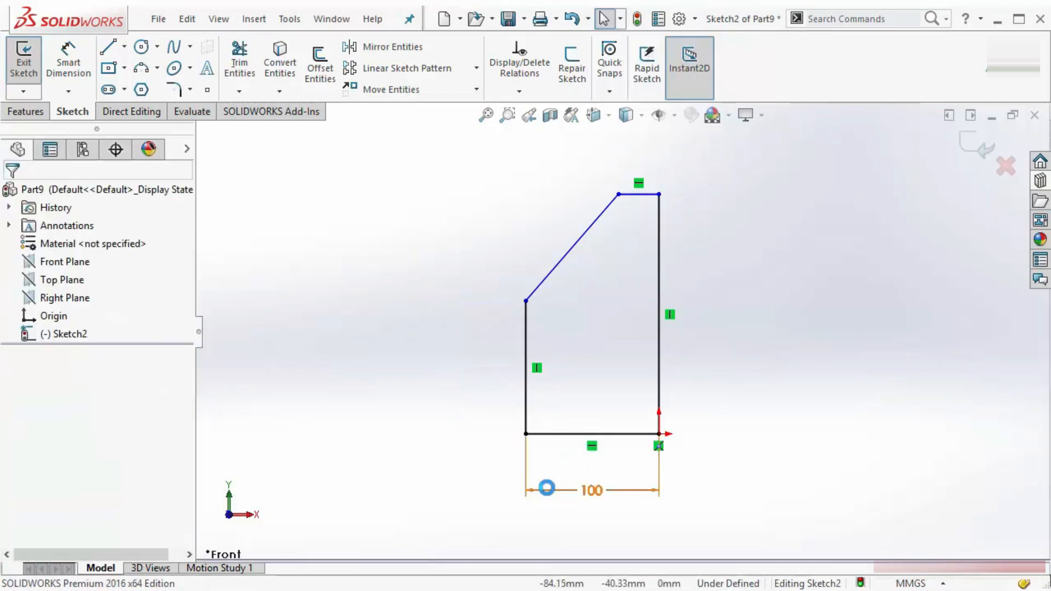
left_click(549, 491)
key("Delete")
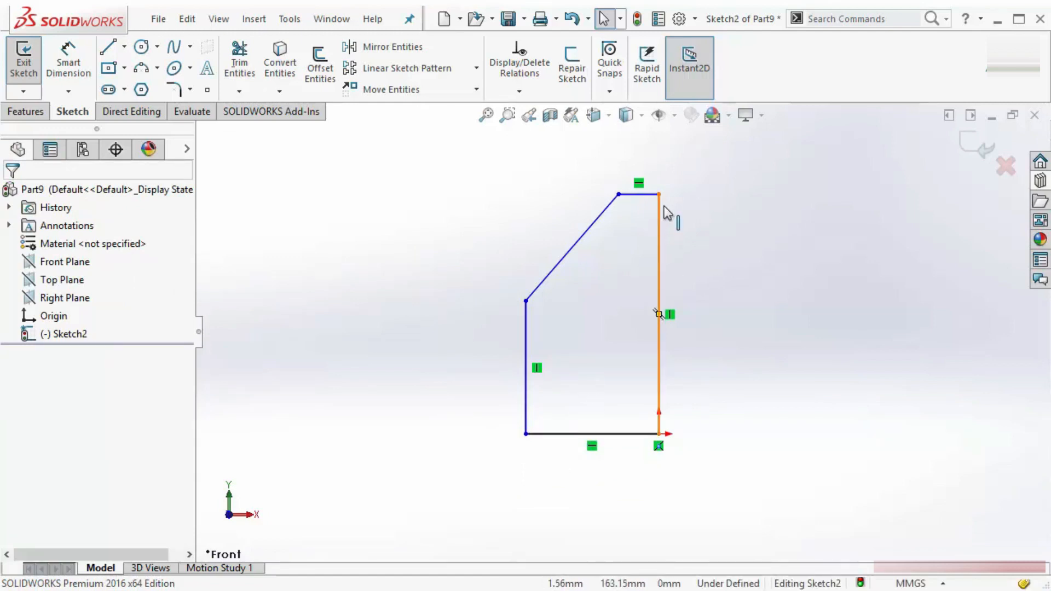
Run Fully Define Sketch on all entities in the sketch, with both relations and dimensions calculated, and accept the result.
left_click(520, 92)
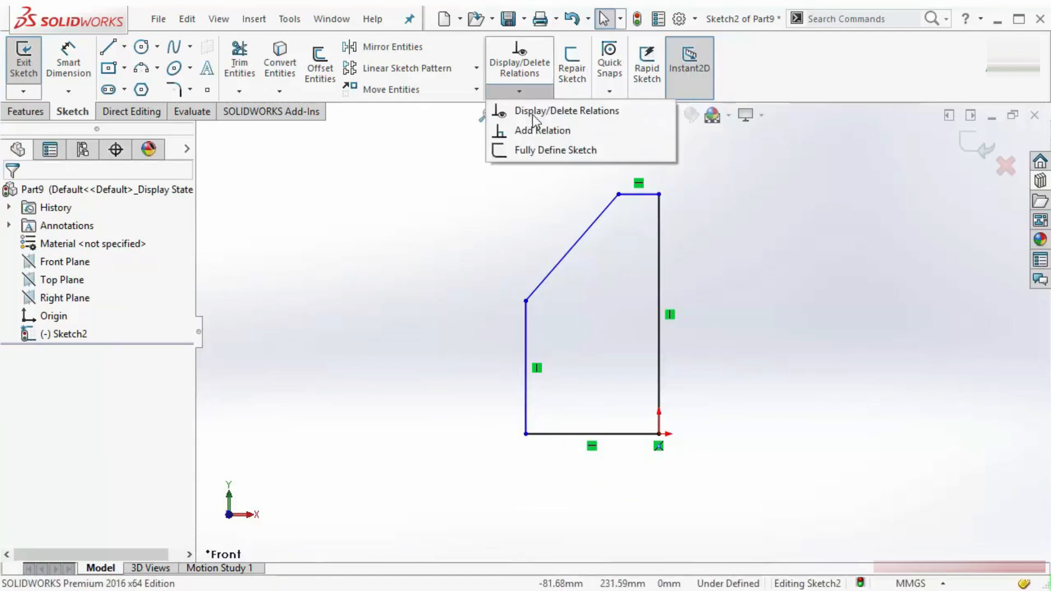
left_click(542, 149)
left_click(36, 242)
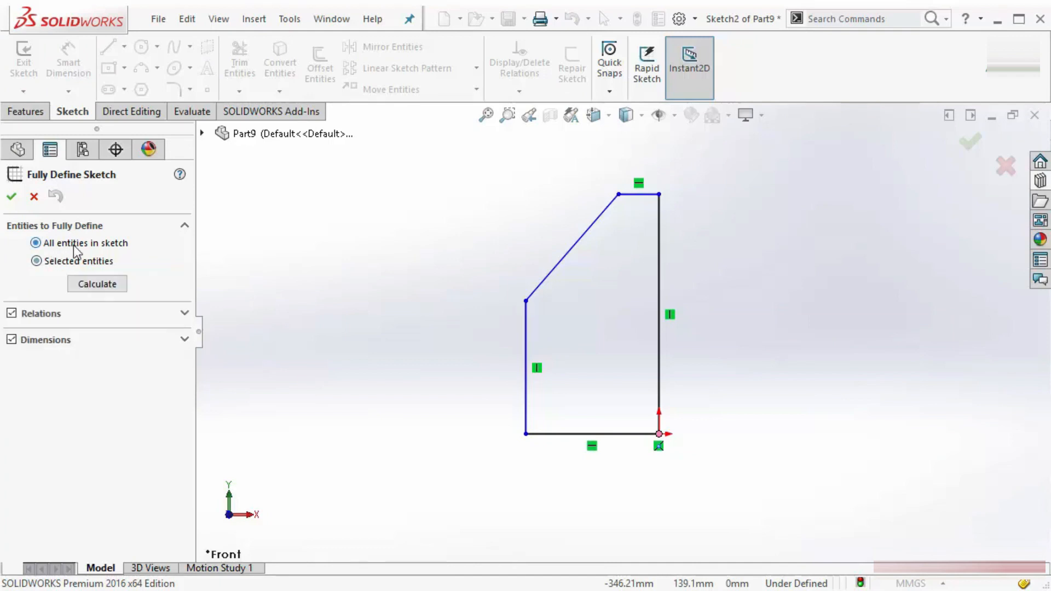
left_click(84, 284)
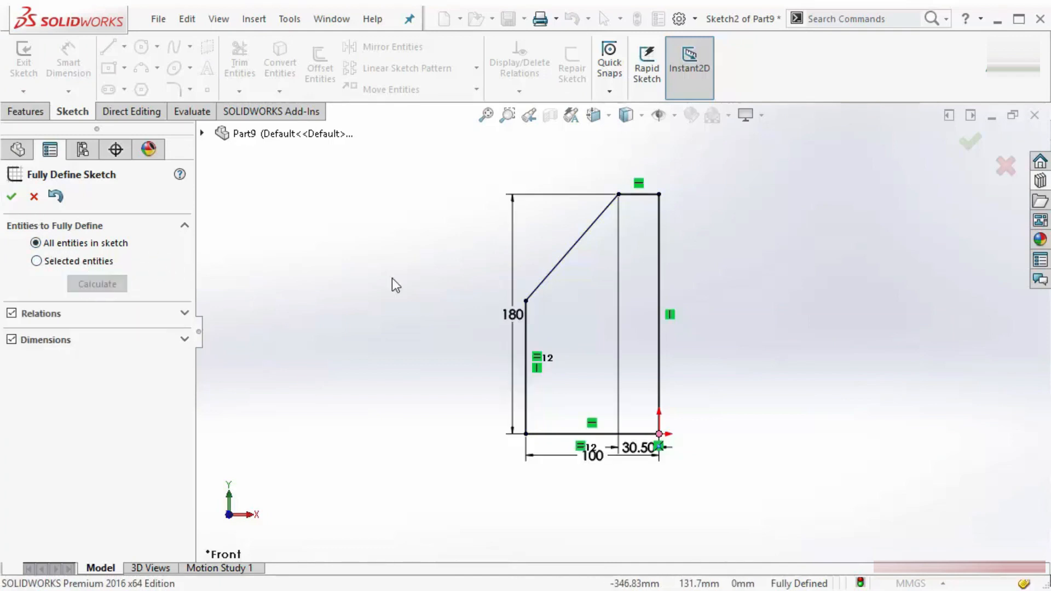
left_click(12, 198)
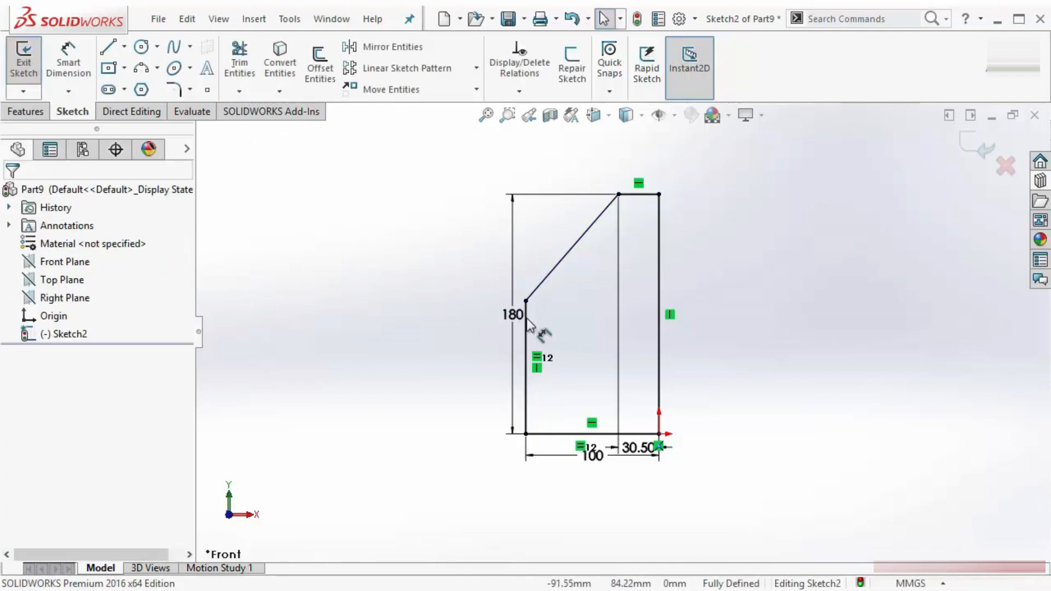
Spread out the calculated dimensions: the 180 height farther from the profile, the 30.50 above the top edge and the 100 lower below the base.
mouse_move(522, 318)
left_mouse_down()
mouse_move(661, 286)
mouse_move(394, 287)
left_mouse_up()
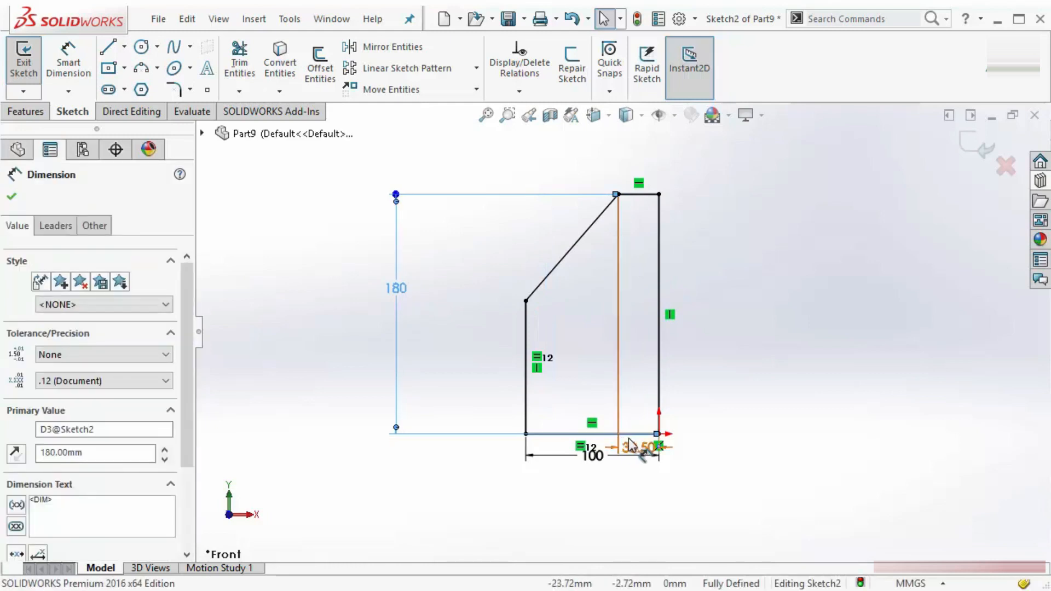
mouse_move(629, 438)
left_mouse_down()
mouse_move(668, 140)
mouse_move(717, 167)
left_mouse_up()
left_click_drag(596, 459, 591, 553)
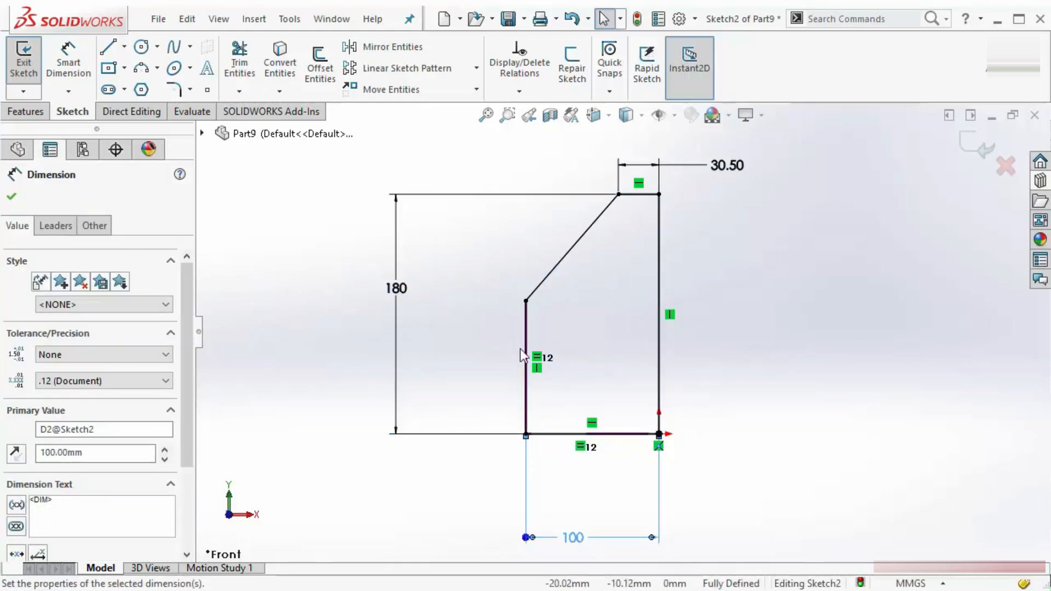
left_click(756, 385)
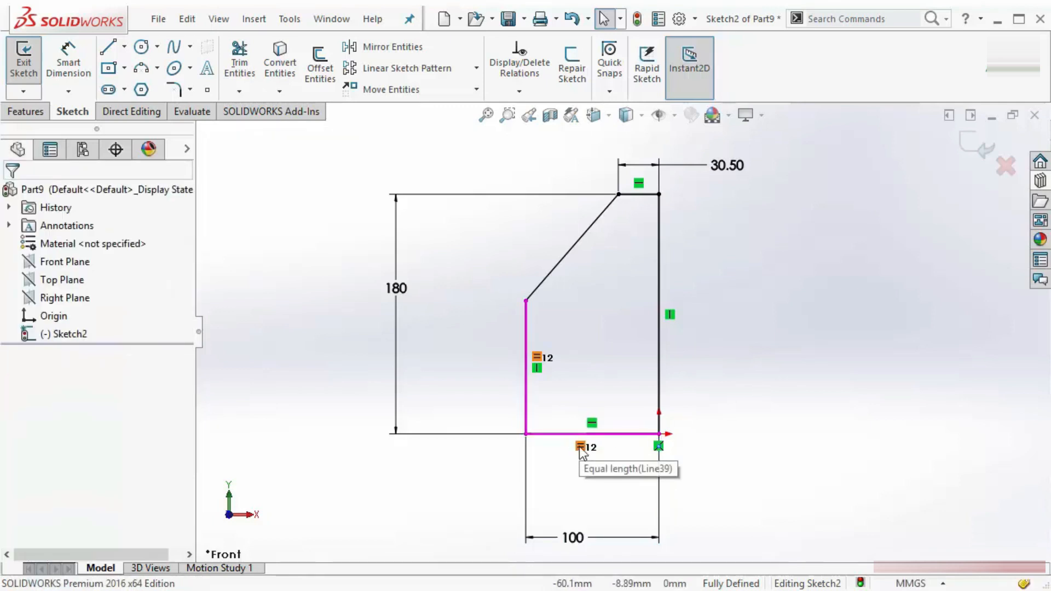
Delete the equal-length relation between the base and the shorter vertical line, and dimension the shorter vertical line's length instead.
left_click(581, 447)
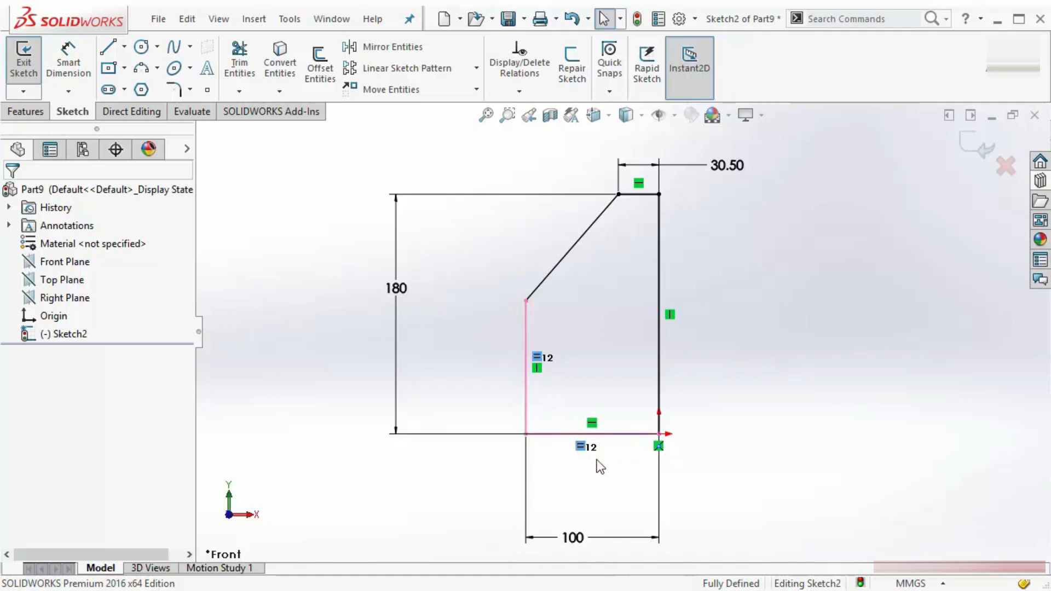
key("Delete")
right_click_drag(472, 290, 487, 220)
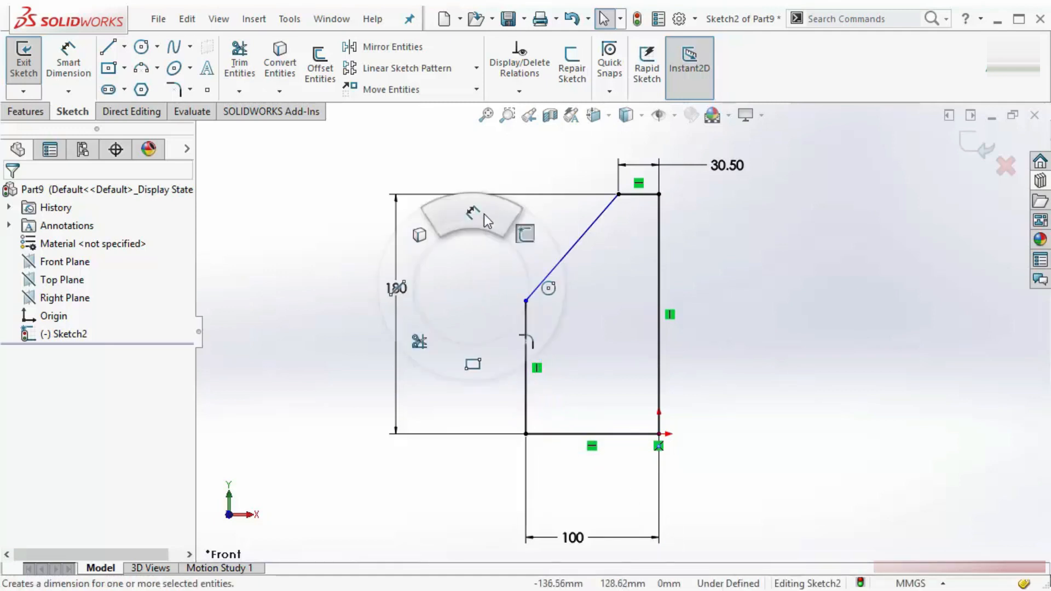
left_click(524, 333)
left_click(466, 405)
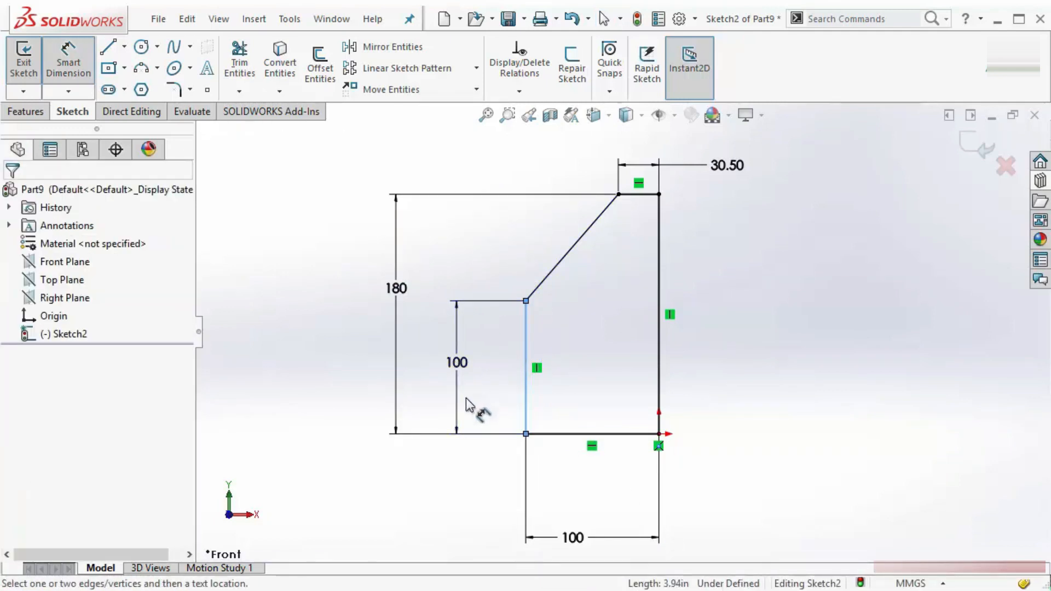
left_click(390, 359)
left_click(317, 371)
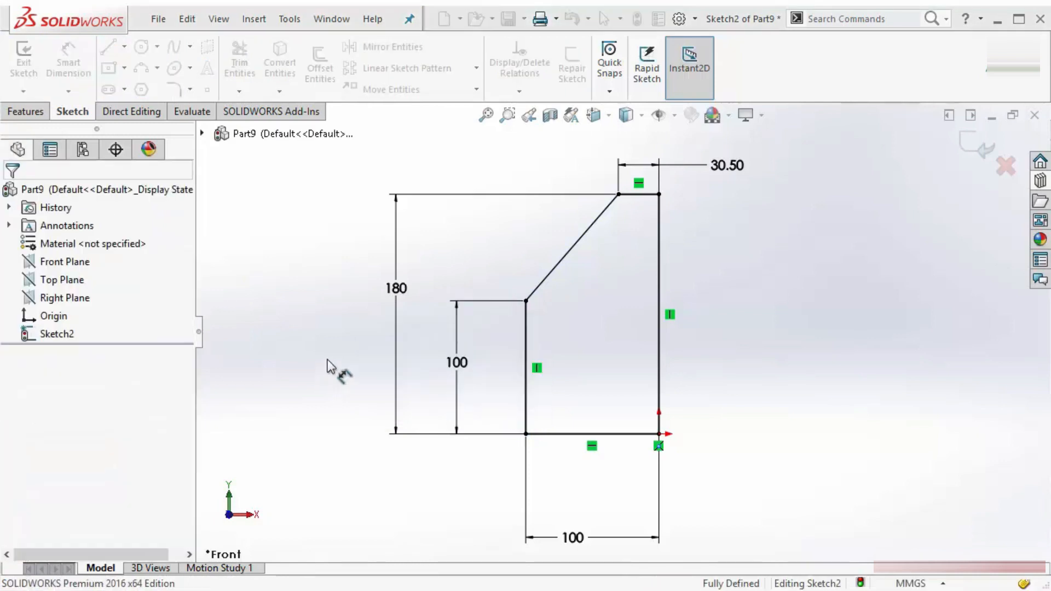
key("Escape")
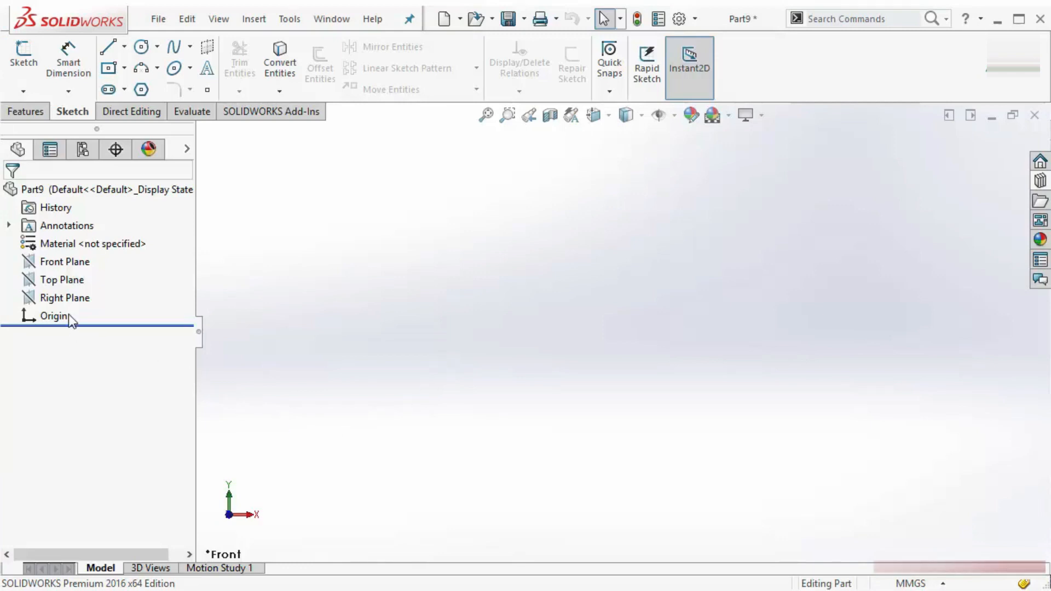
Start a new sketch on the Front Plane and draw a corner rectangle from the origin, about 159 mm wide and 114 mm high.
right_click(61, 263)
left_click(77, 239)
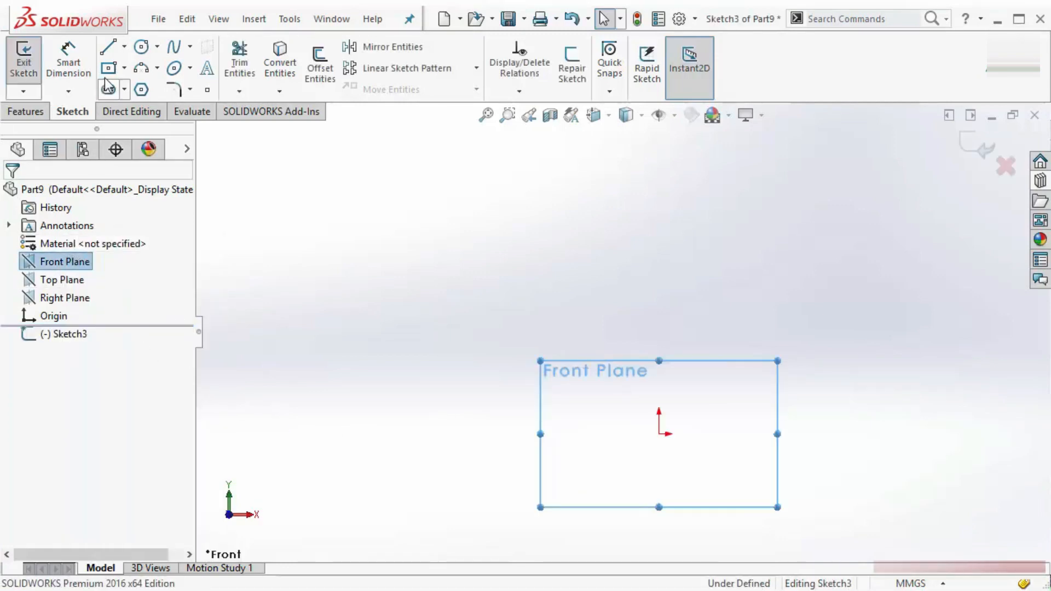
left_click(124, 68)
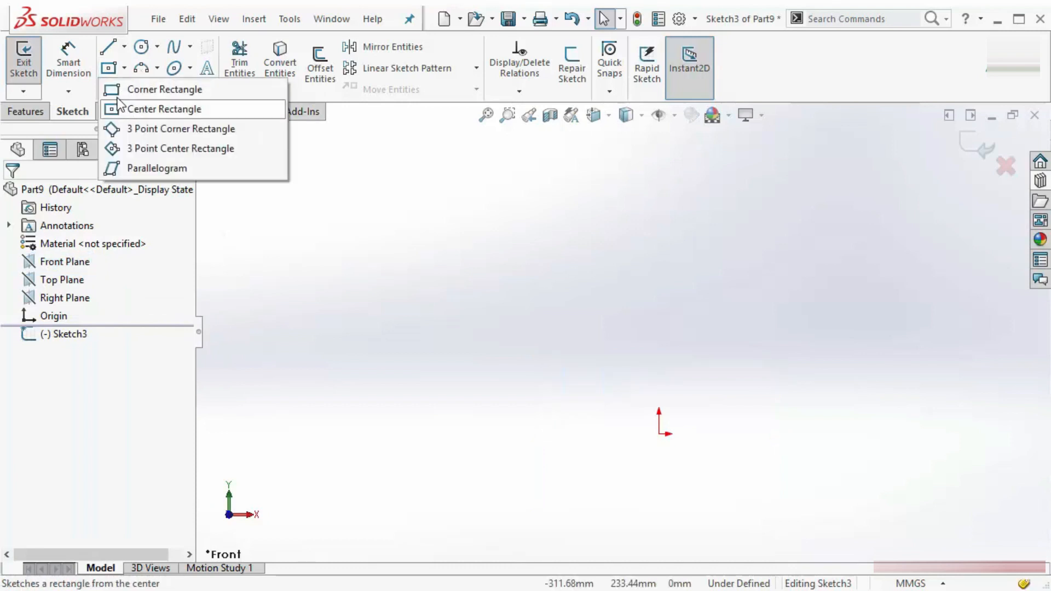
left_click(116, 90)
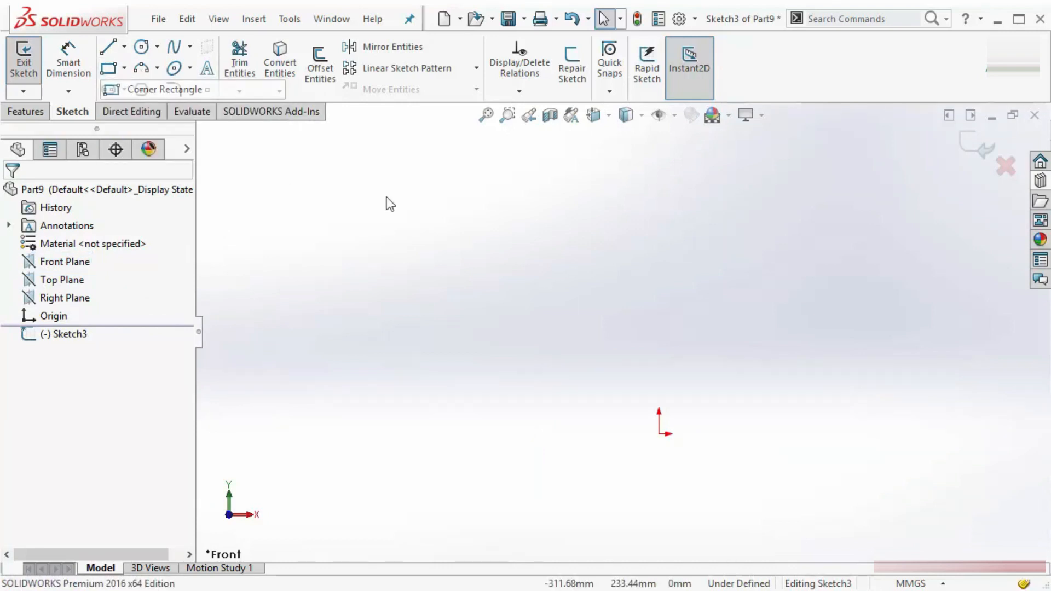
left_click(659, 433)
left_click(865, 302)
left_click(903, 281)
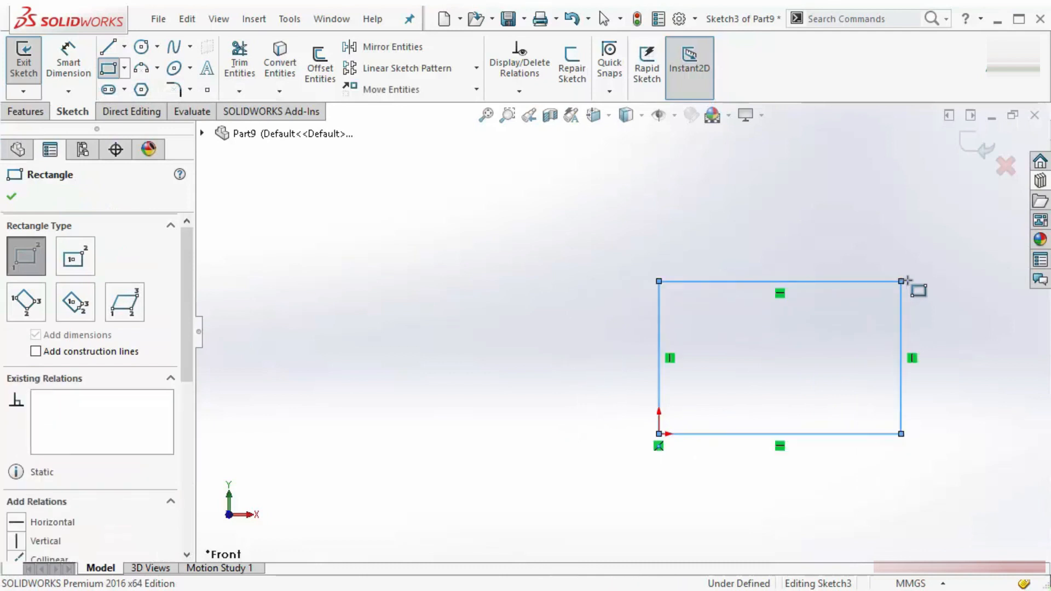
scroll(921, 313, "up", 2)
scroll(849, 333, "down", 3)
key("Escape")
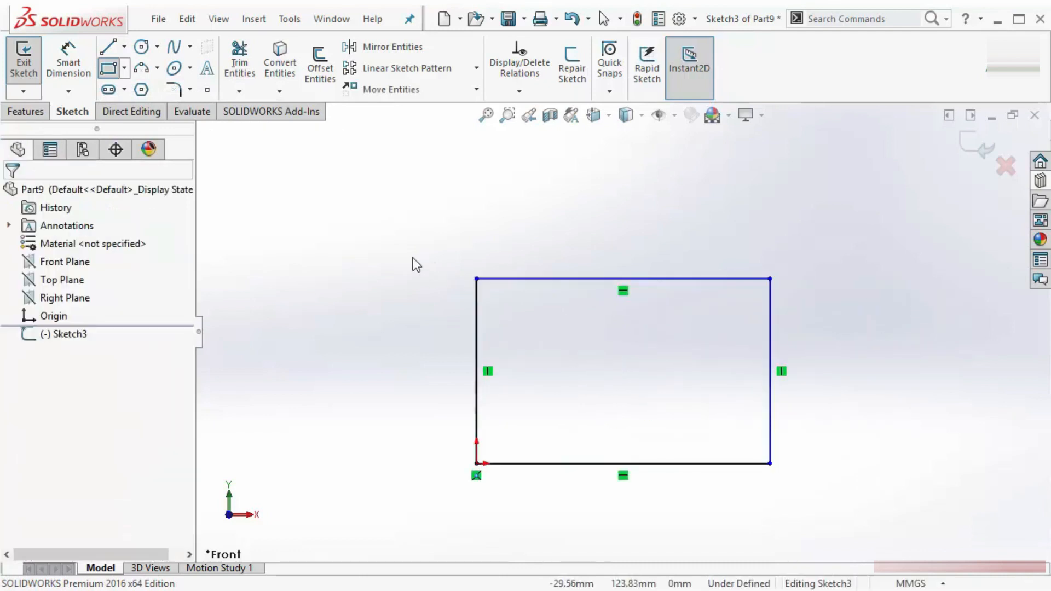
Dimension the rectangle's left edge and set its height to 100 mm.
left_click(68, 60)
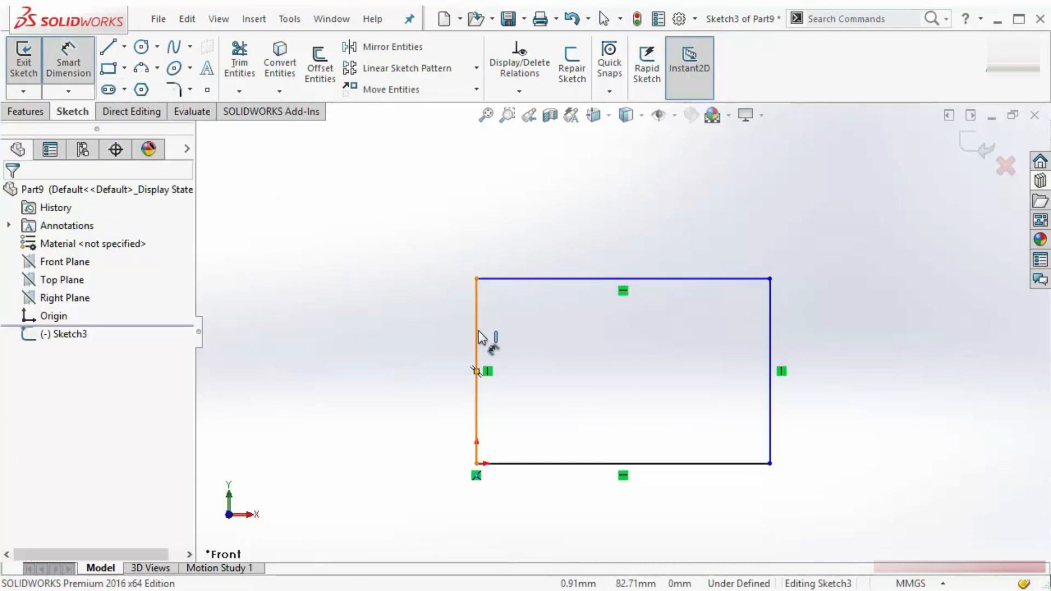
left_click(477, 336)
left_click(393, 357)
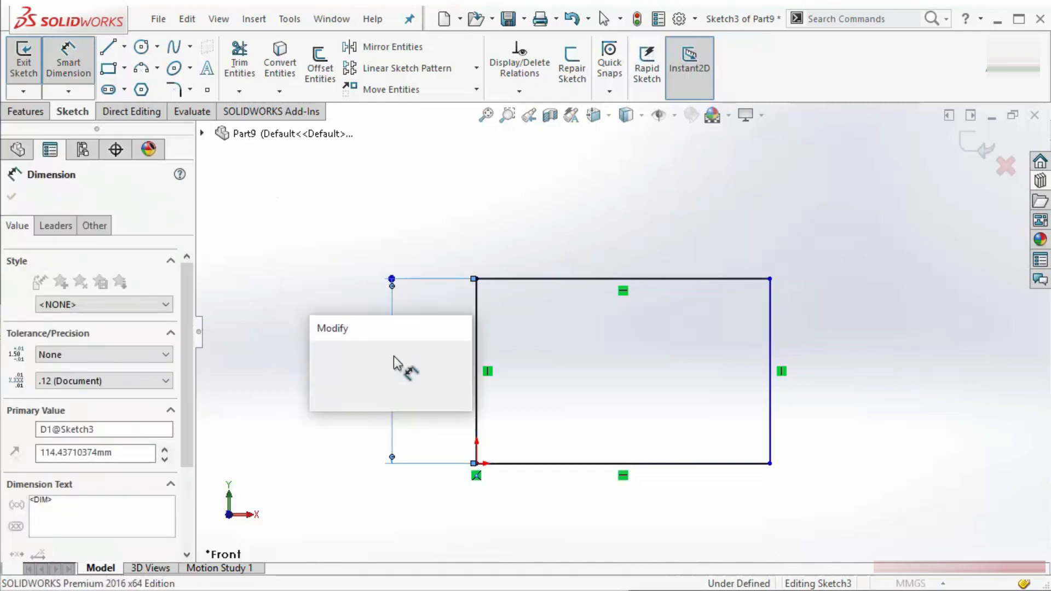
type("100")
key("Return")
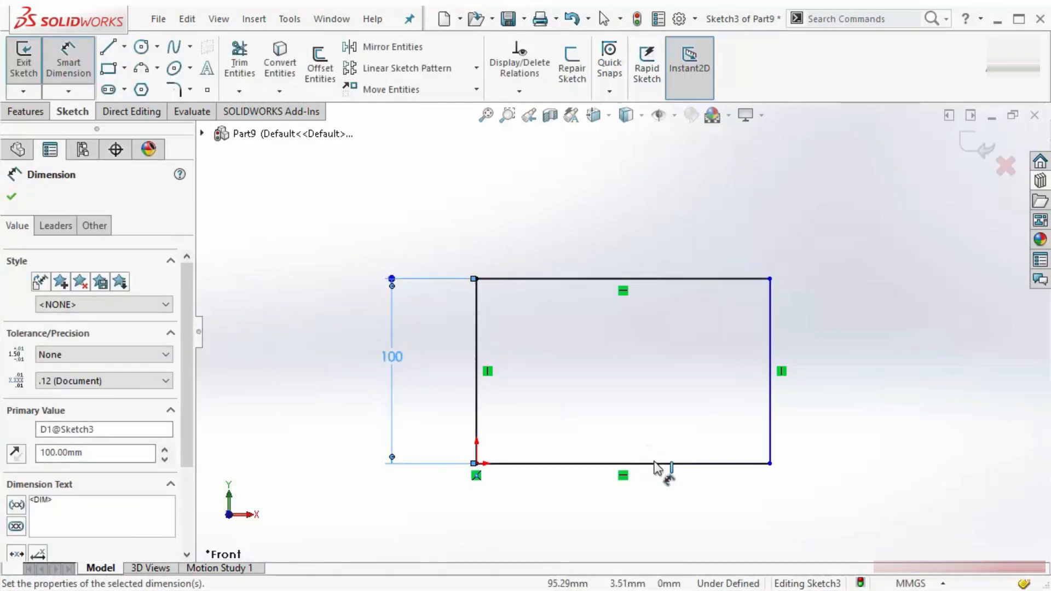
Dimension the rectangle's bottom edge and set its width to 200 mm.
left_click(622, 464)
left_click(611, 512)
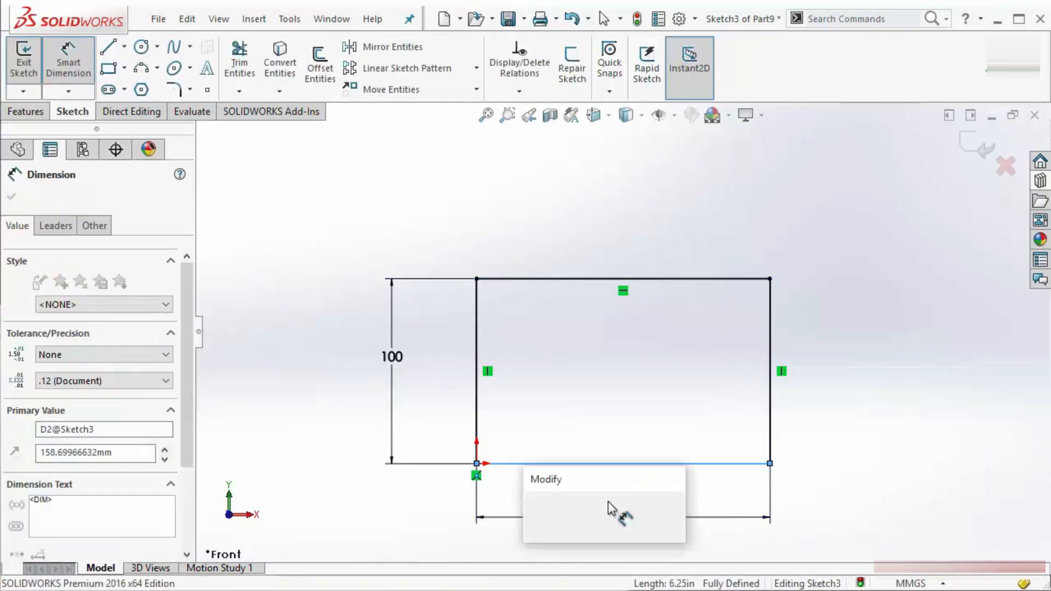
type("200")
key("Return")
left_click(931, 368)
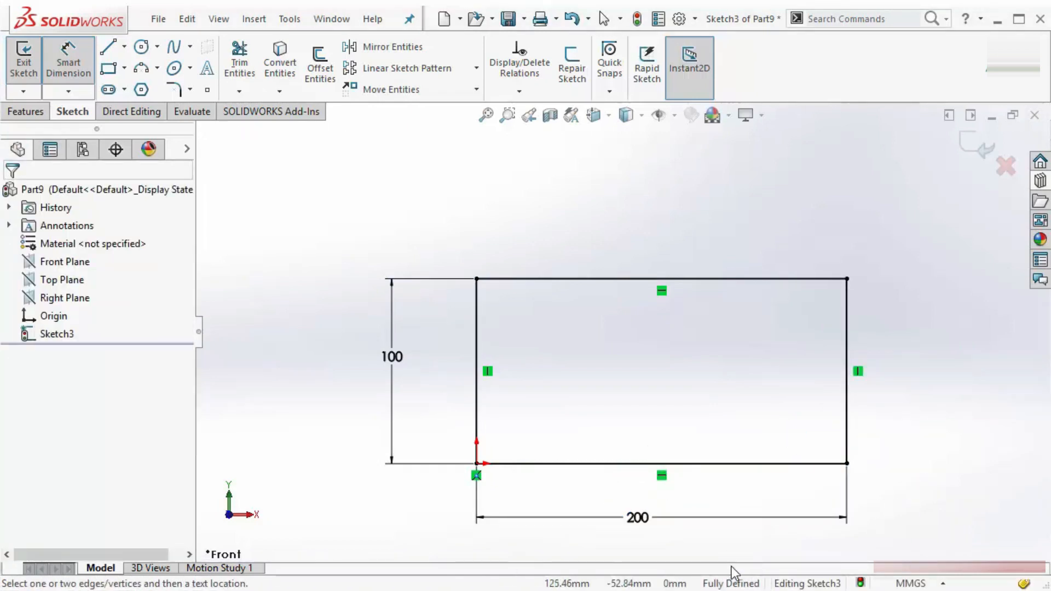
Delete the rectangle's 200 mm width dimension, and undo the deletion.
left_click(600, 522)
key("Delete")
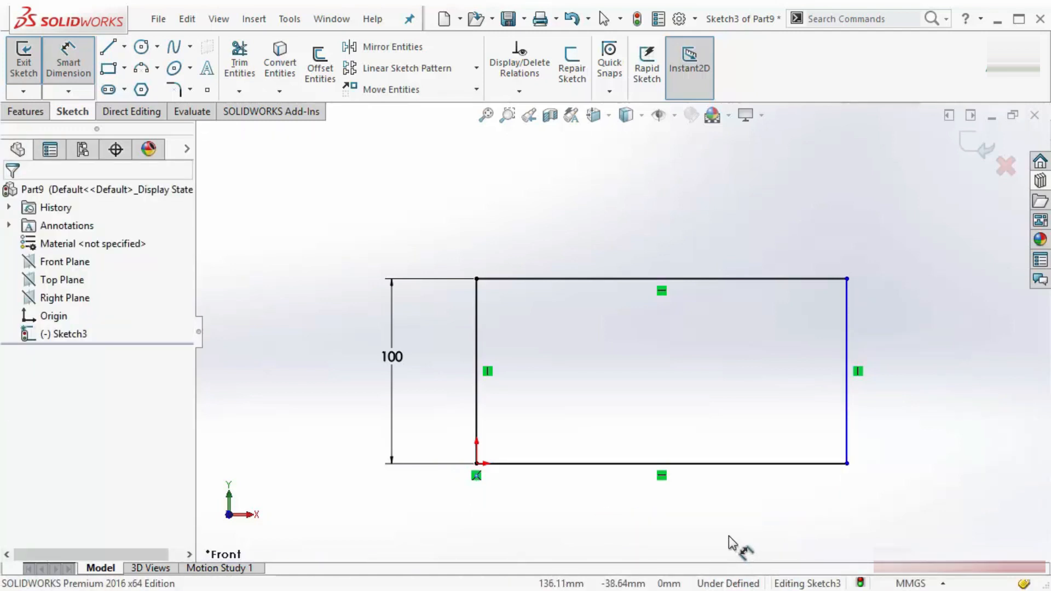
key("ctrl+z")
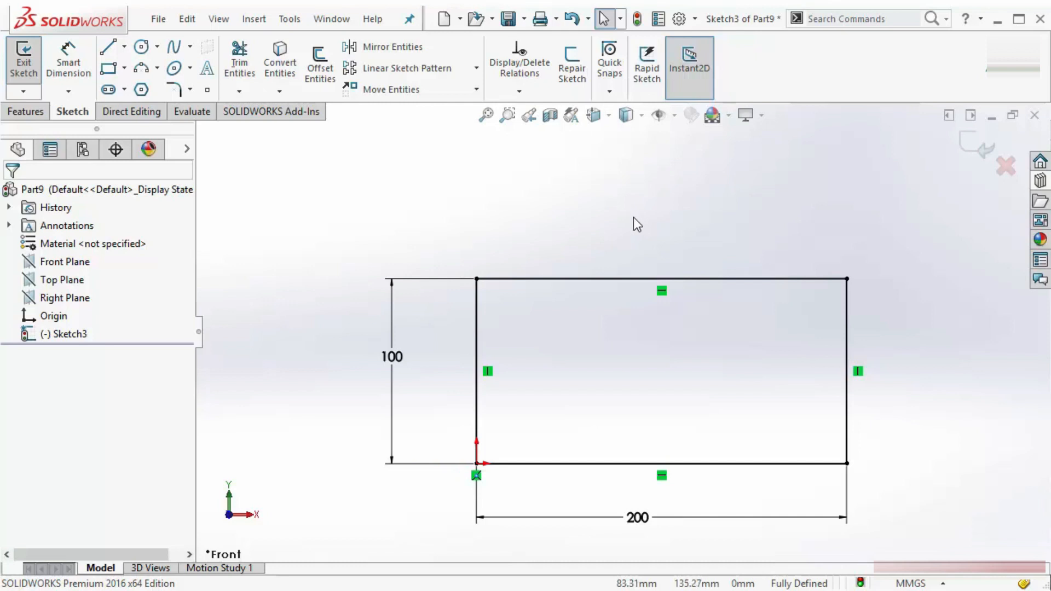
Add a redundant height dimension to the rectangle's right edge and make it driven.
left_click(67, 66)
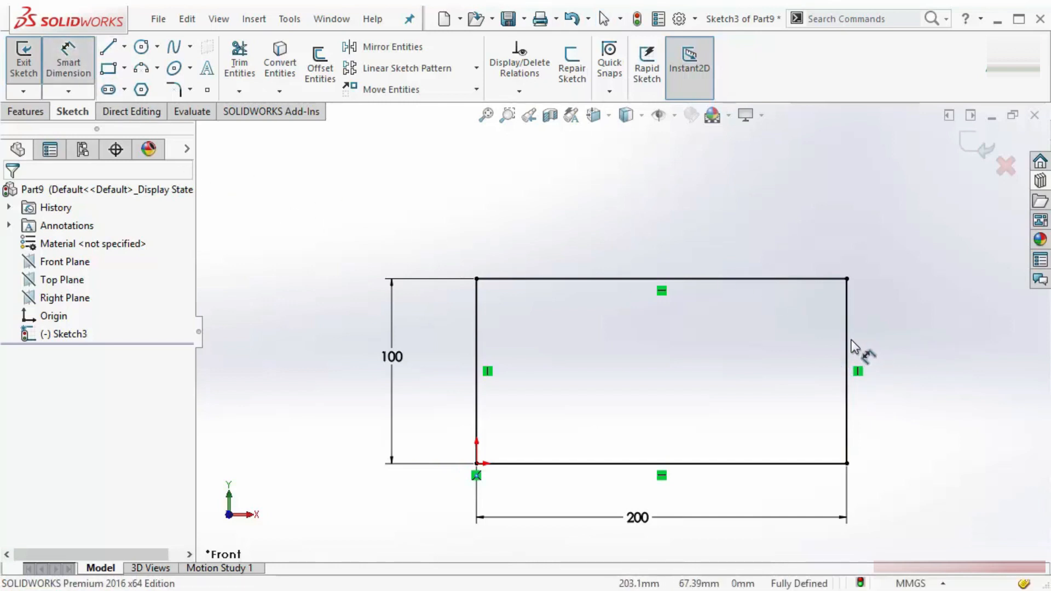
left_click(870, 355)
left_click(922, 362)
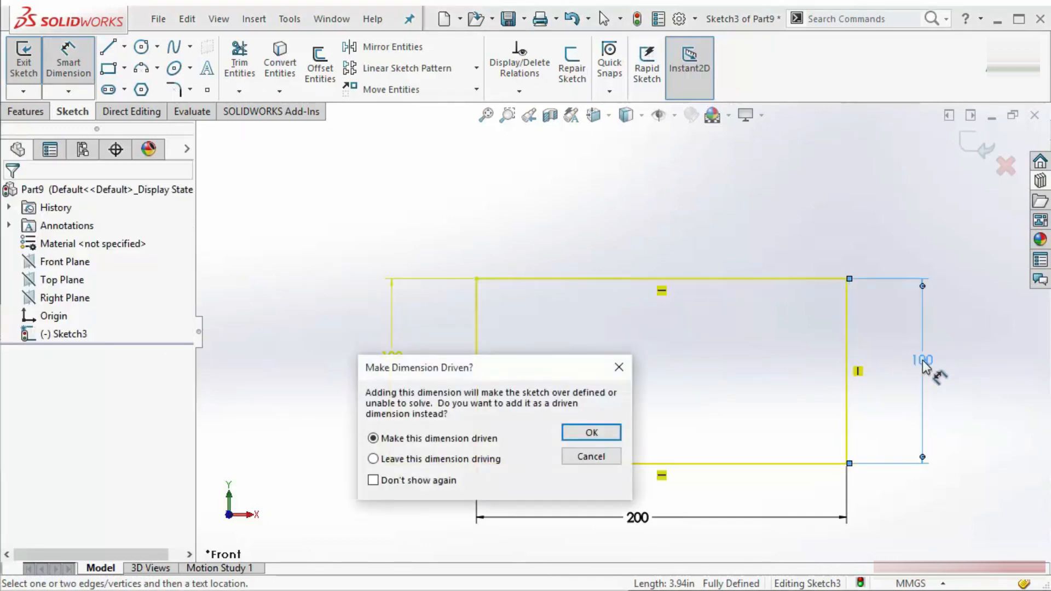
mouse_move(547, 377)
left_mouse_down()
mouse_move(589, 244)
mouse_move(481, 185)
left_mouse_up()
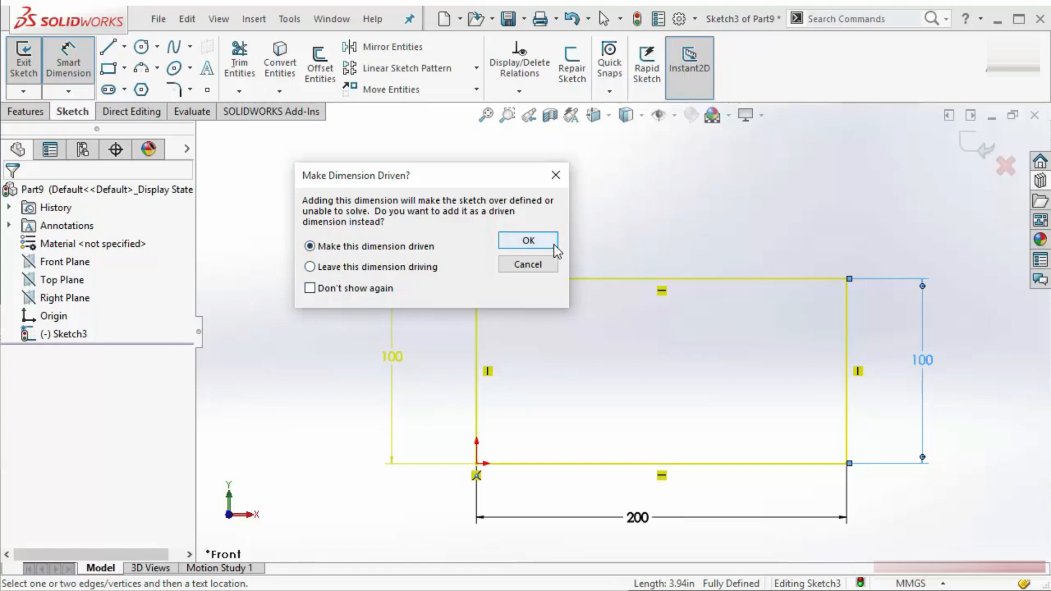
left_click(529, 241)
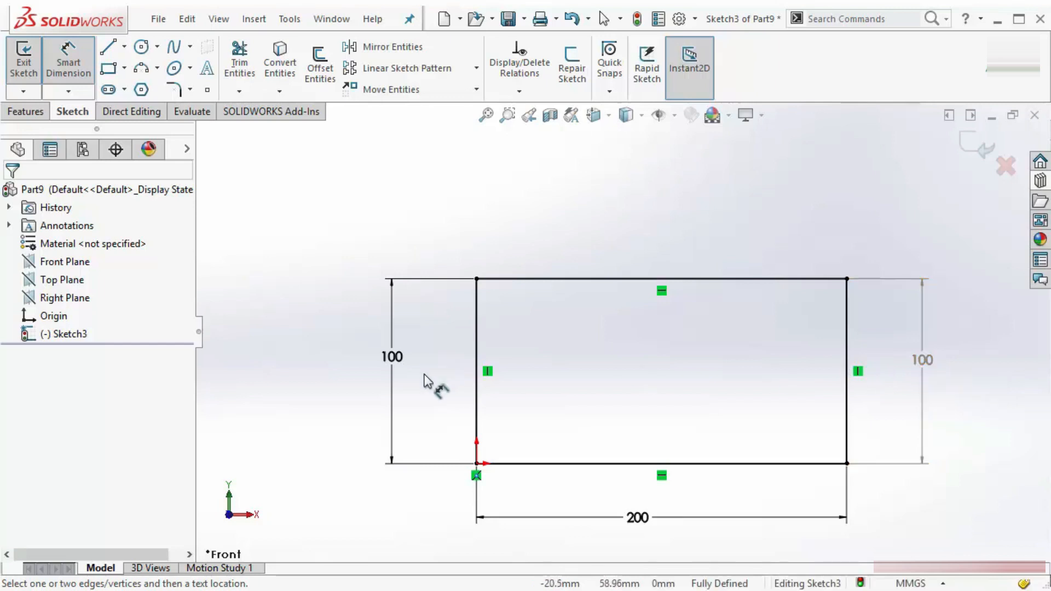
Set the driving height dimension on the rectangle's left edge to 150 mm.
left_click(394, 356)
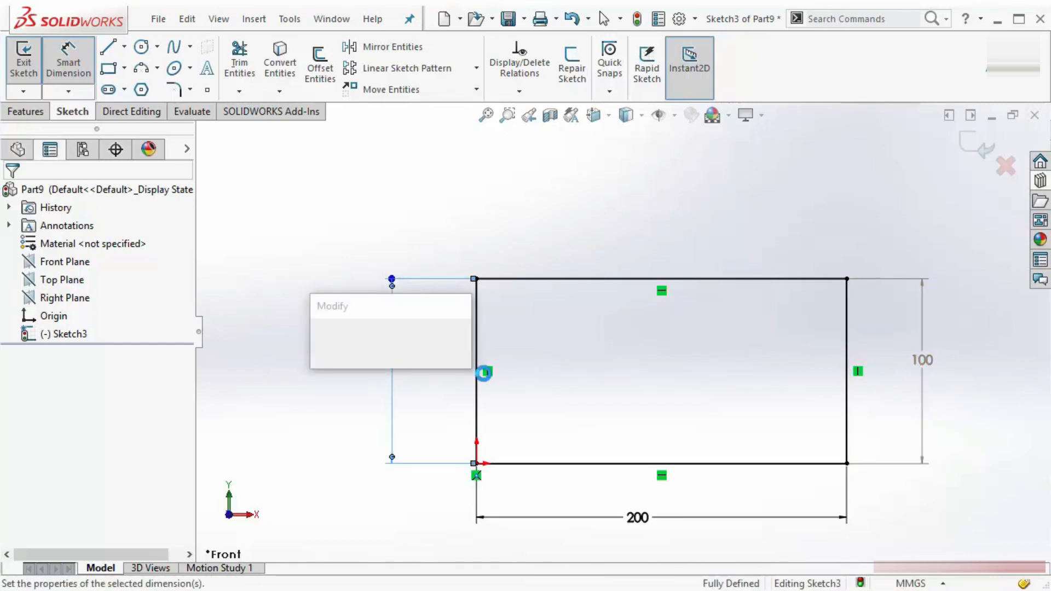
type("50")
key("Return")
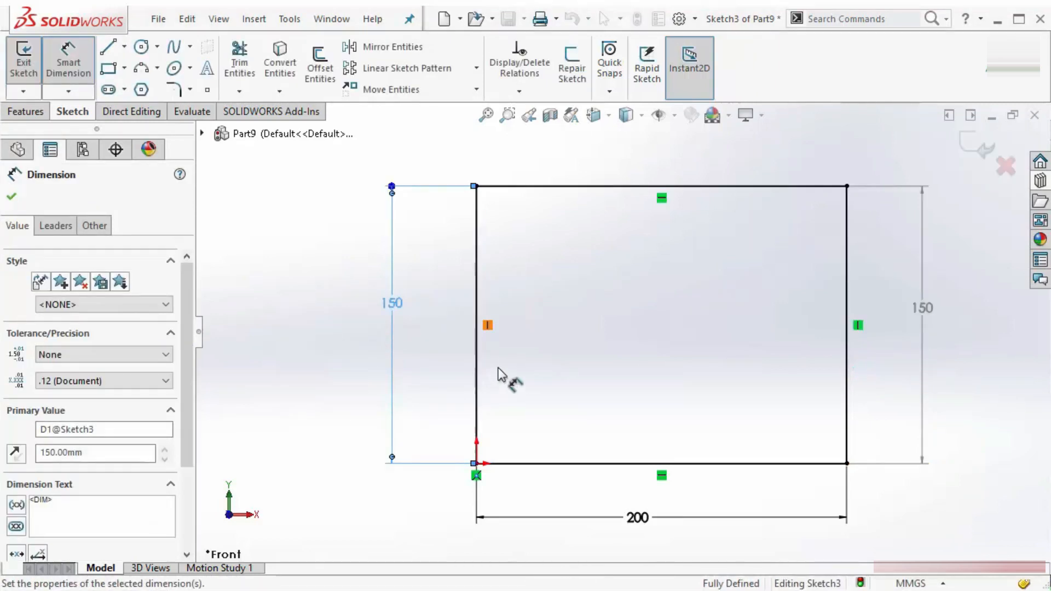
left_click(902, 352)
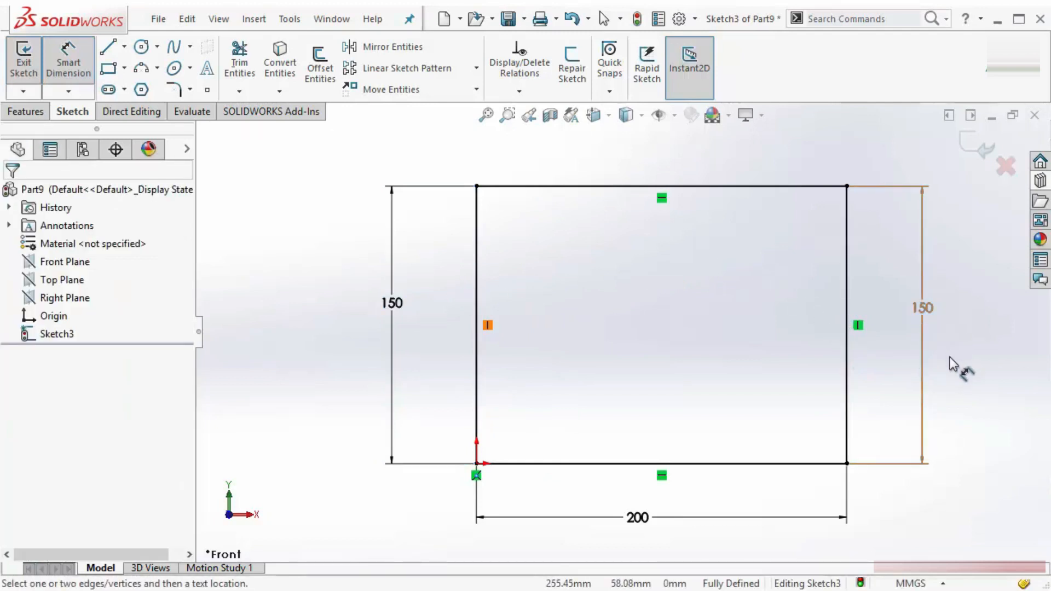
Try to edit the driven height dimension on the rectangle's right edge, and display the properties containing its Driven option.
left_click(923, 310)
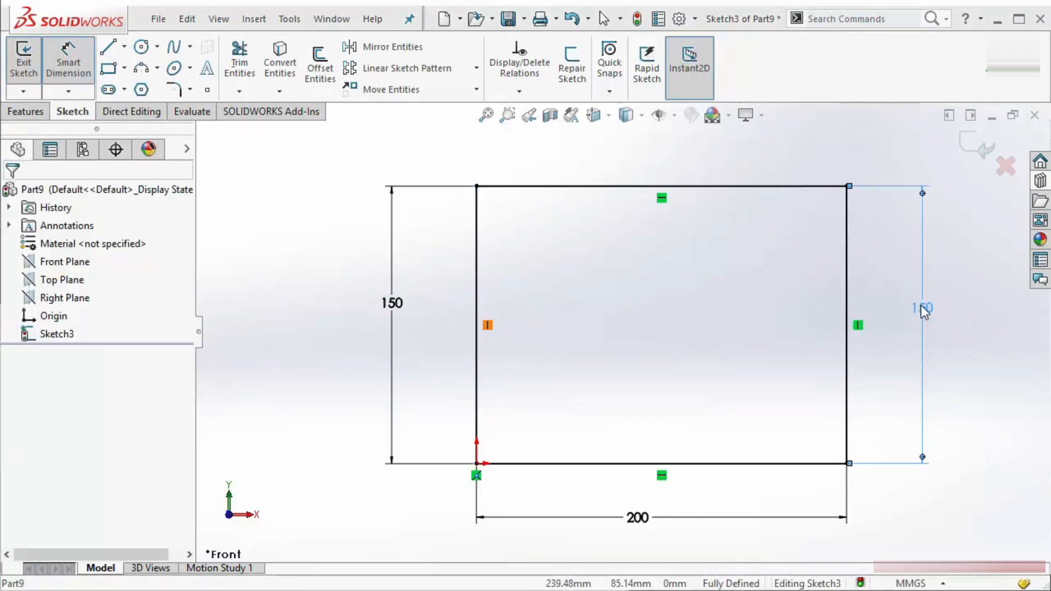
double_click(924, 310)
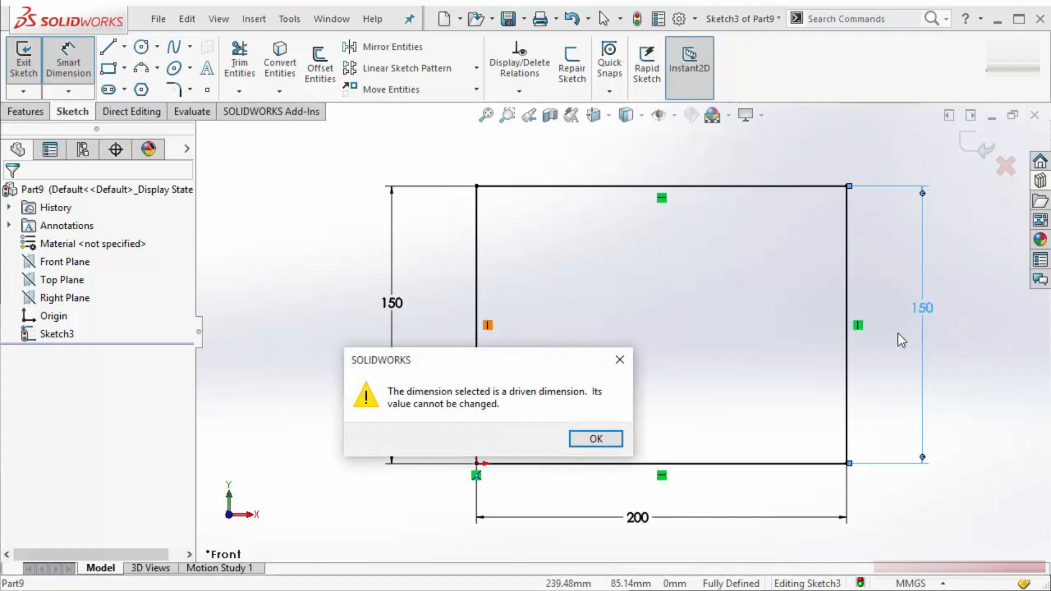
left_click(612, 439)
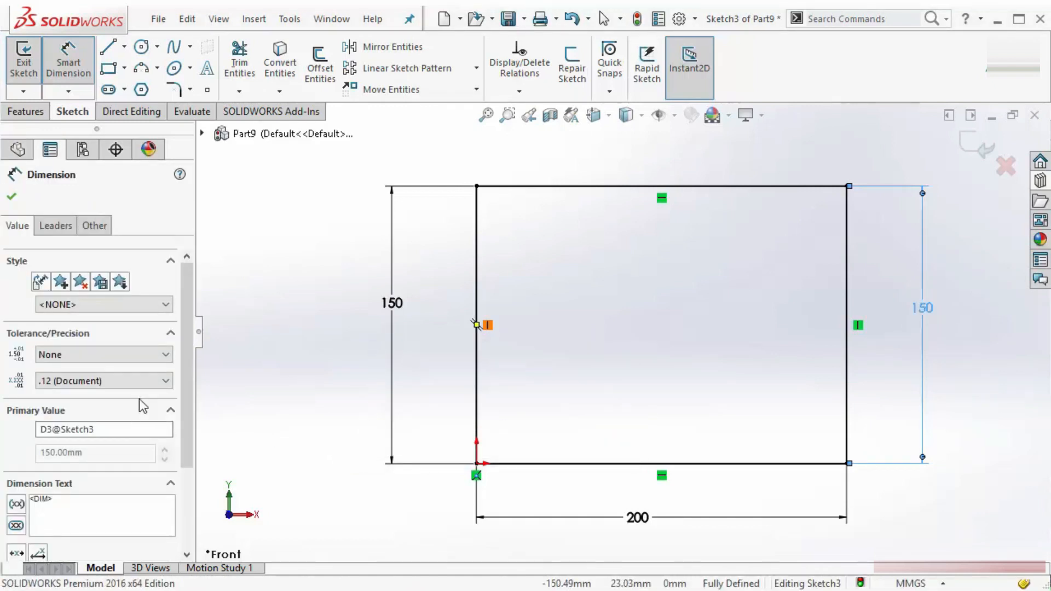
left_click_drag(191, 340, 192, 262)
left_click(94, 226)
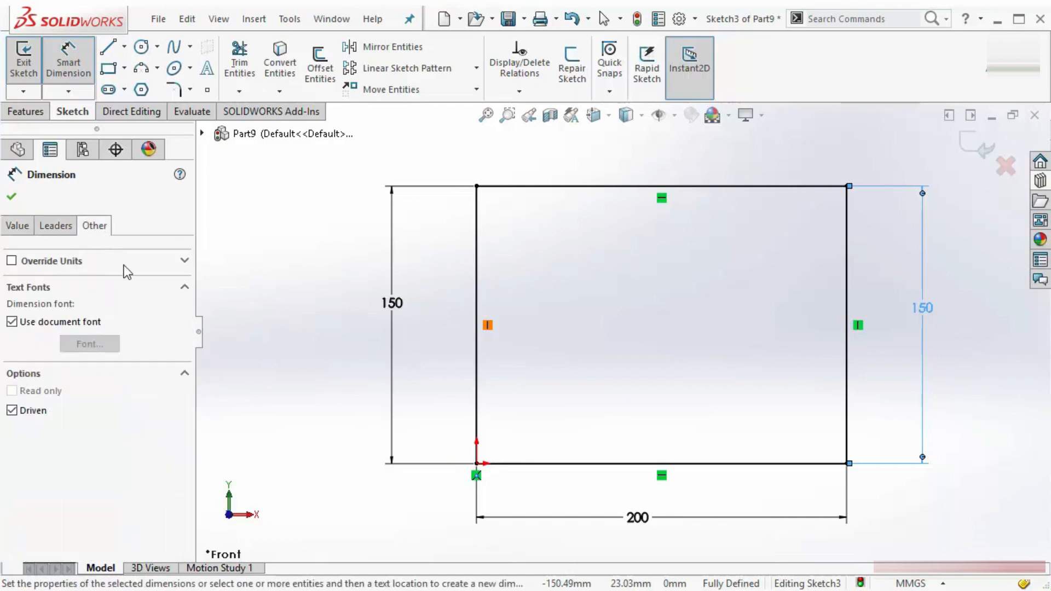
Turn off the Driven option of the height dimension on the rectangle's right edge, and diagnose the over-defined sketch with SketchXpert.
left_click(11, 411)
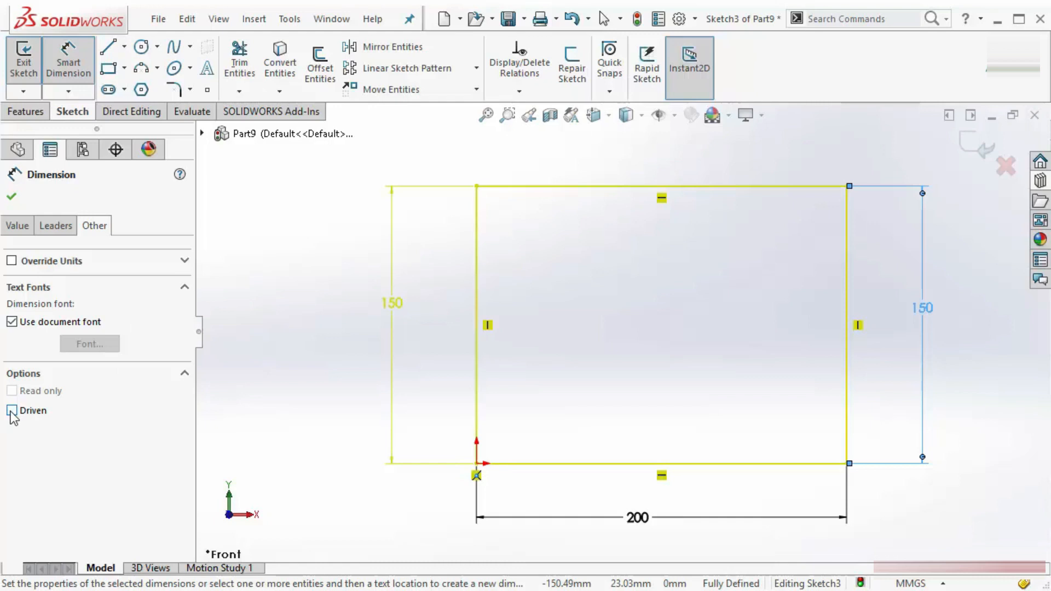
left_click(12, 196)
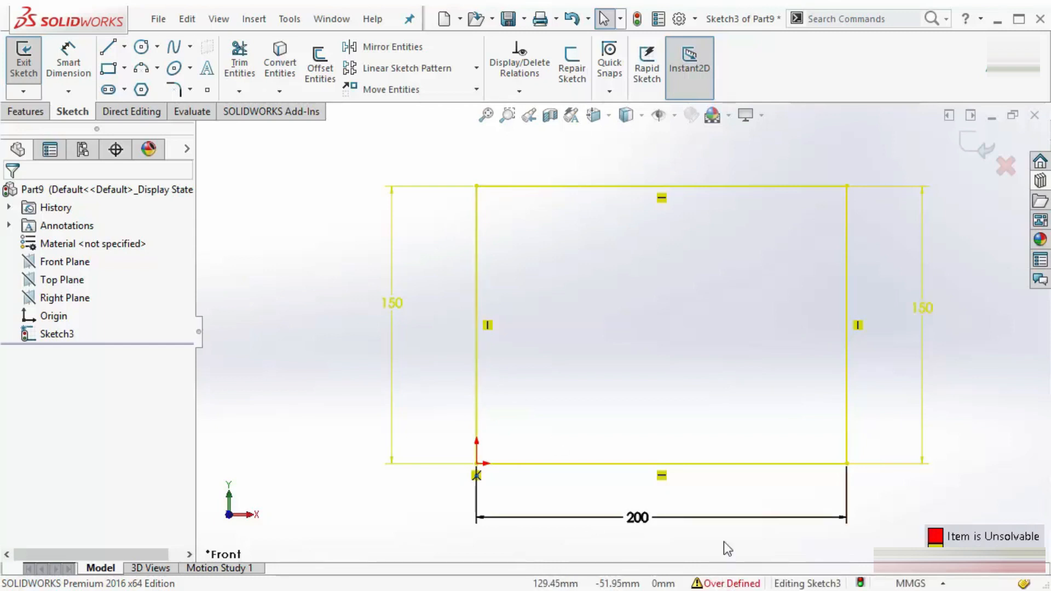
left_click(719, 585)
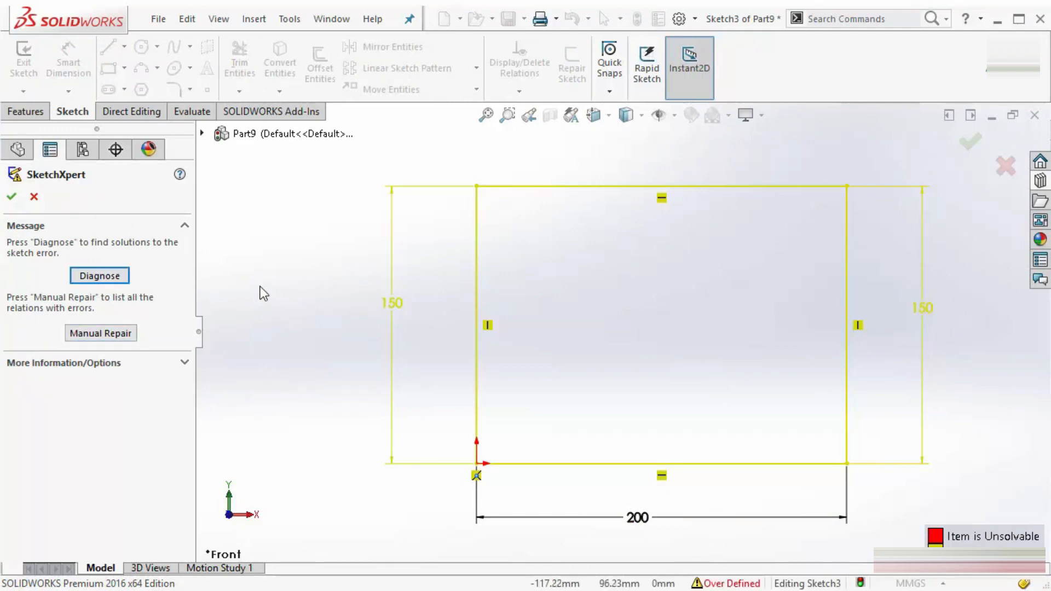
left_click(113, 280)
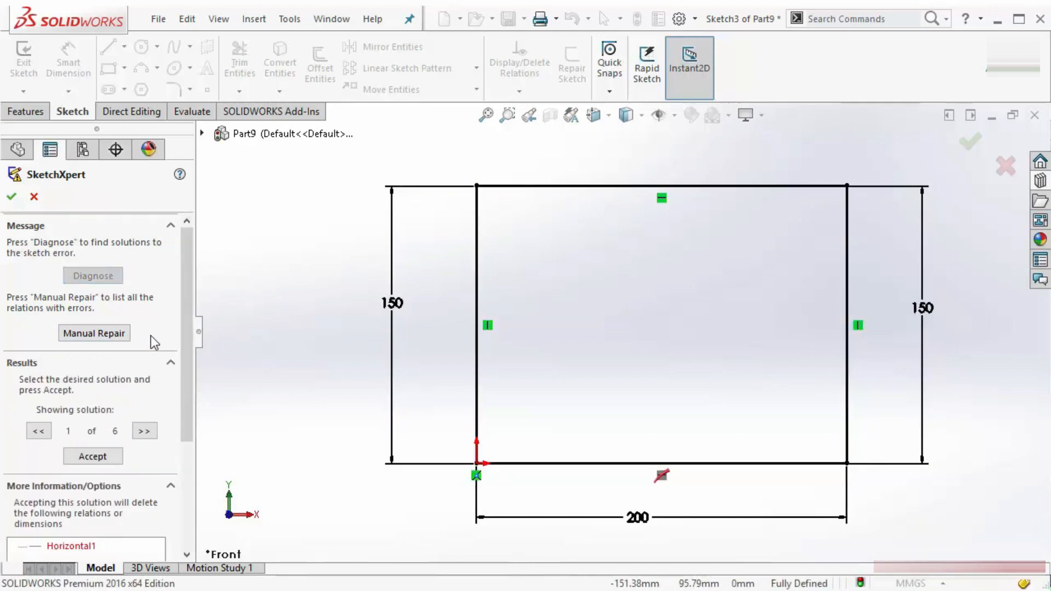
scroll(181, 382, "down", 3)
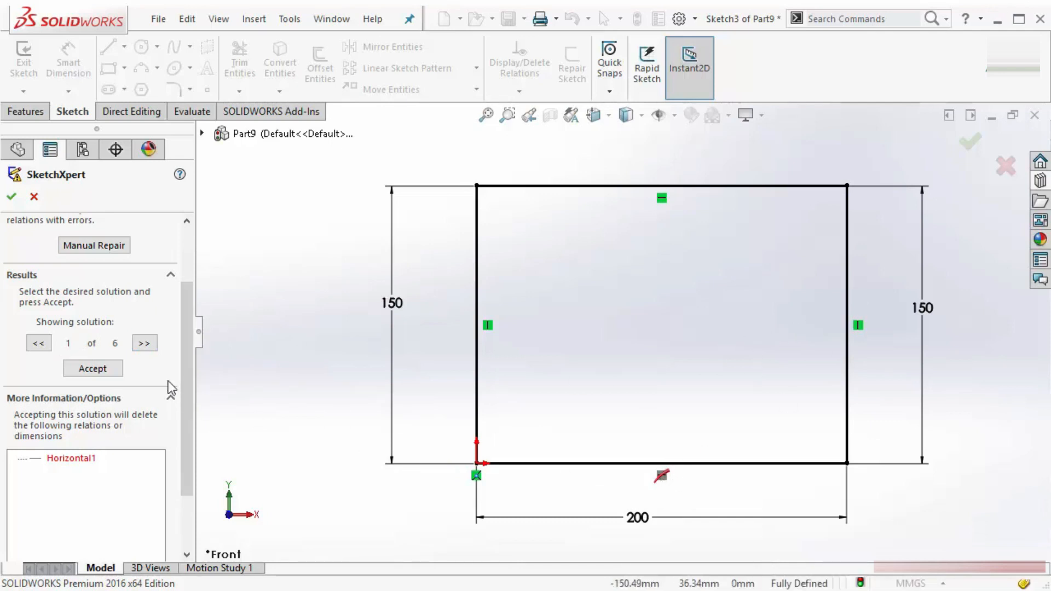
Browse the SketchXpert solutions and accept the one that deletes the height dimension on the rectangle's right edge.
left_click(145, 344)
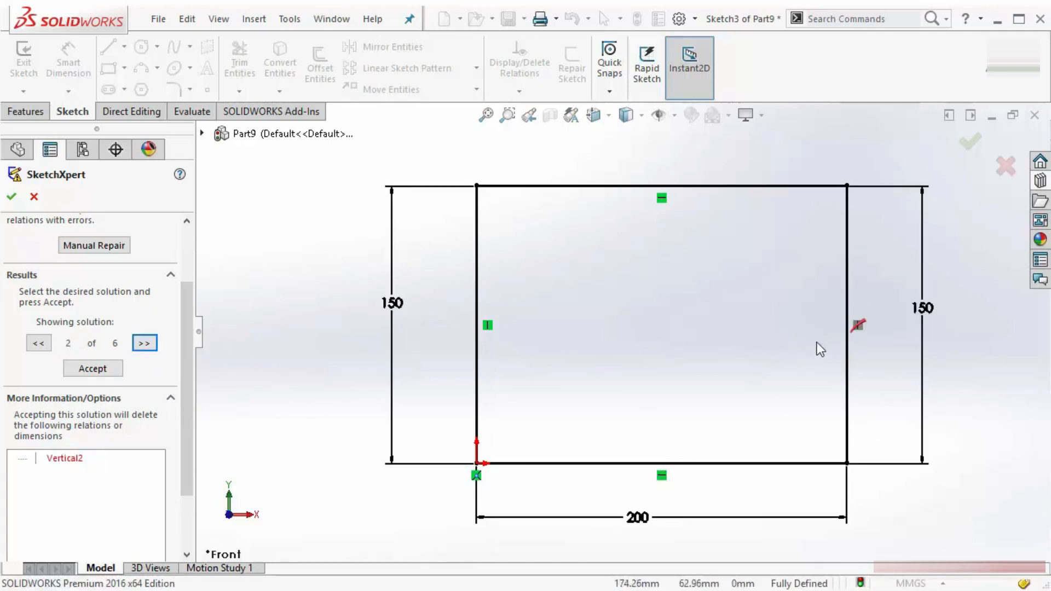
left_click(147, 342)
left_click(146, 344)
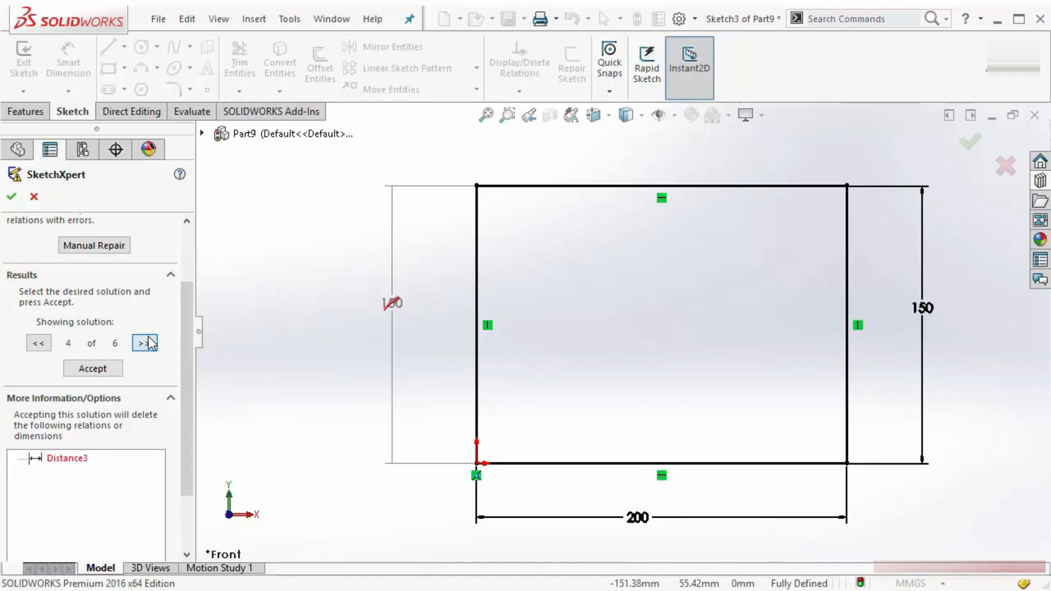
left_click(146, 343)
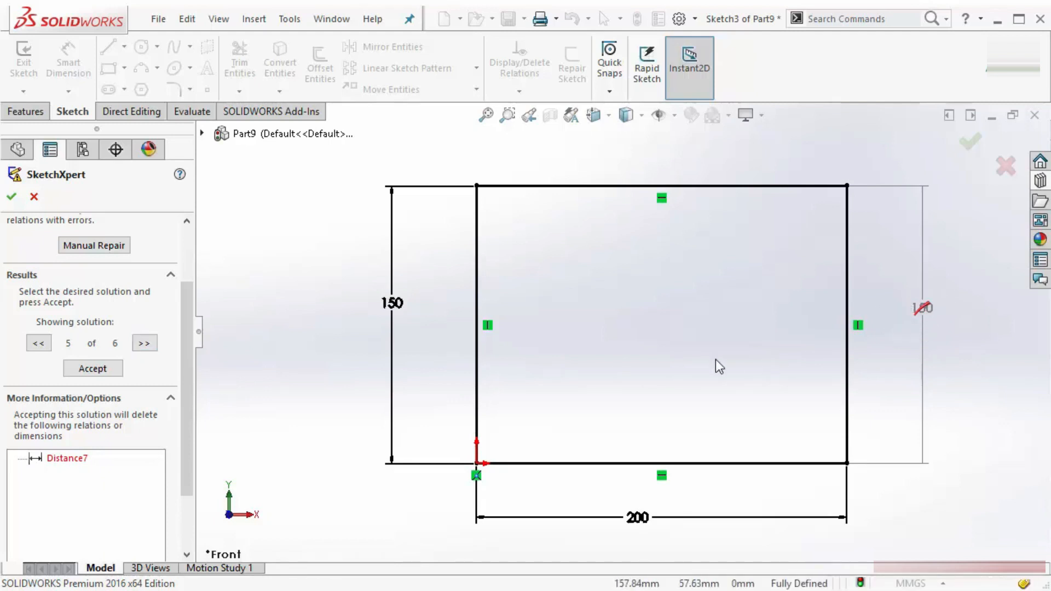
left_click(98, 369)
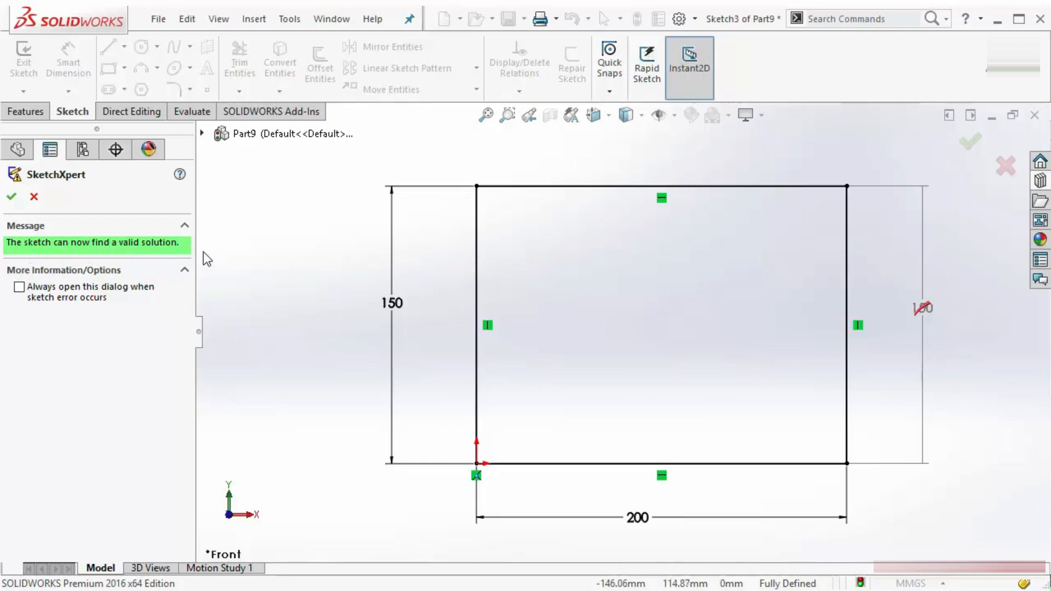
left_click(11, 196)
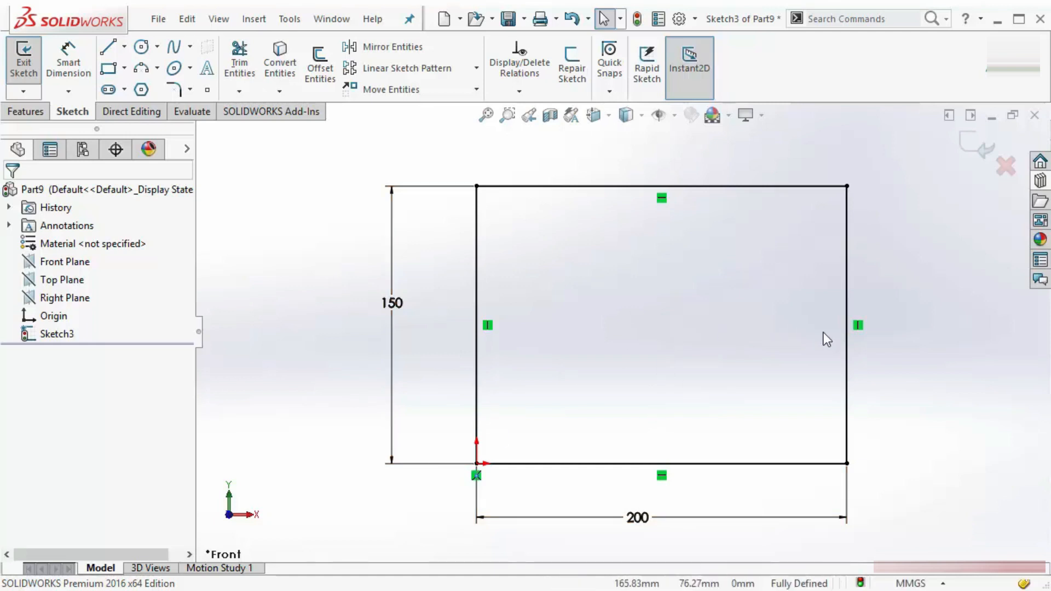
Sketch a vertical line and a connected horizontal line as an L shape in the empty area beside the rectangle.
scroll(848, 342, "up", 3)
scroll(881, 355, "down", 4)
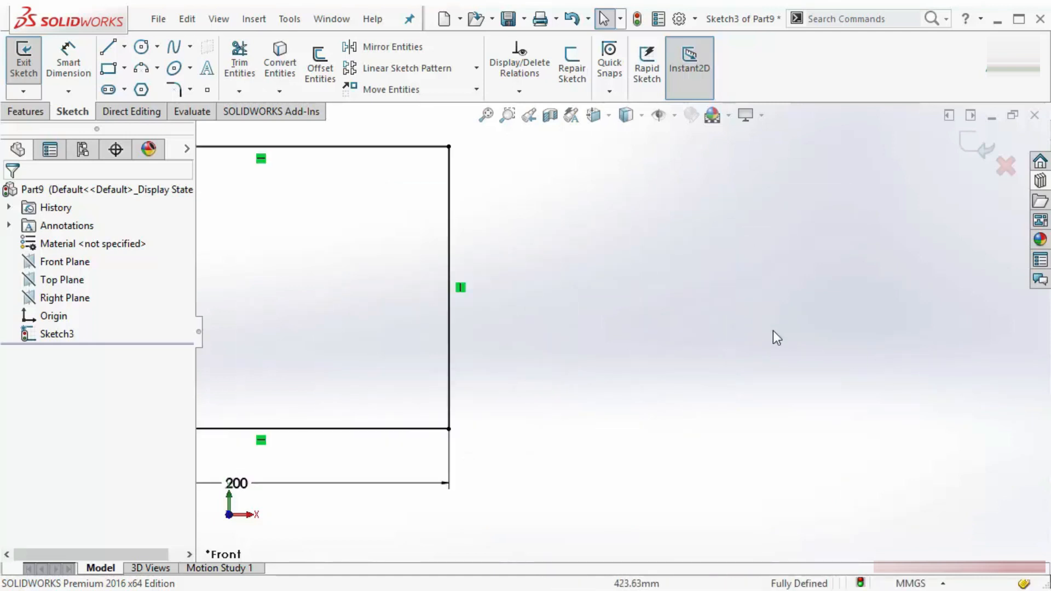
scroll(910, 355, "up", 2)
scroll(911, 355, "down", 2)
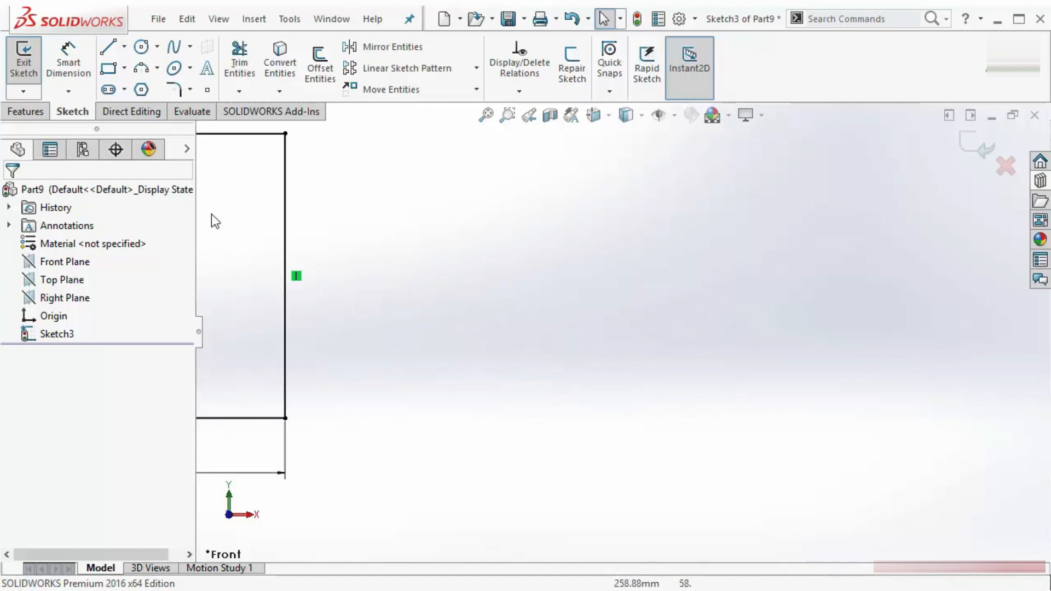
left_click(108, 46)
left_click(502, 272)
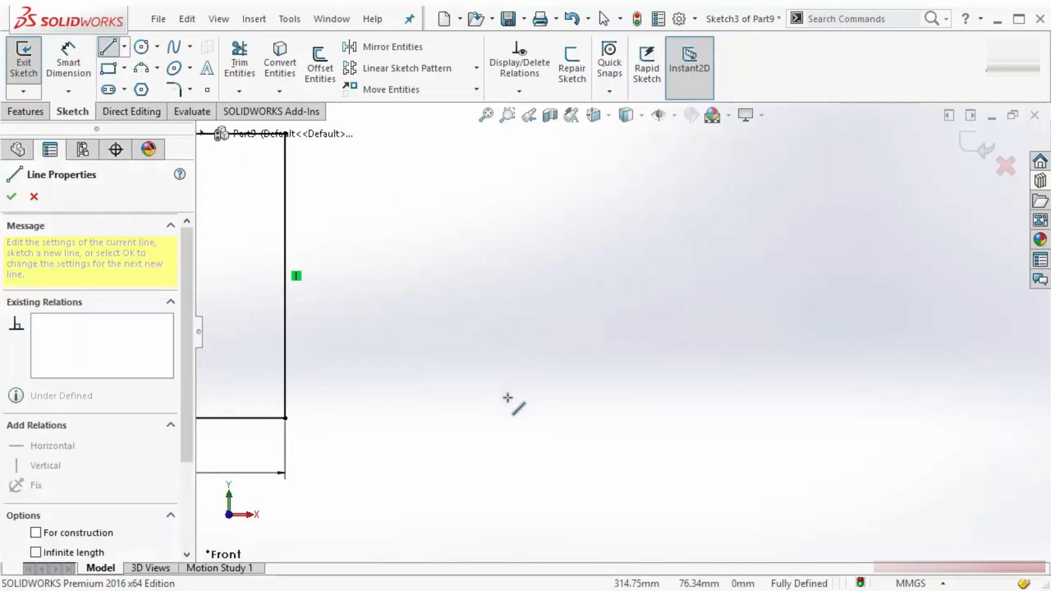
left_click(502, 404)
left_click(674, 405)
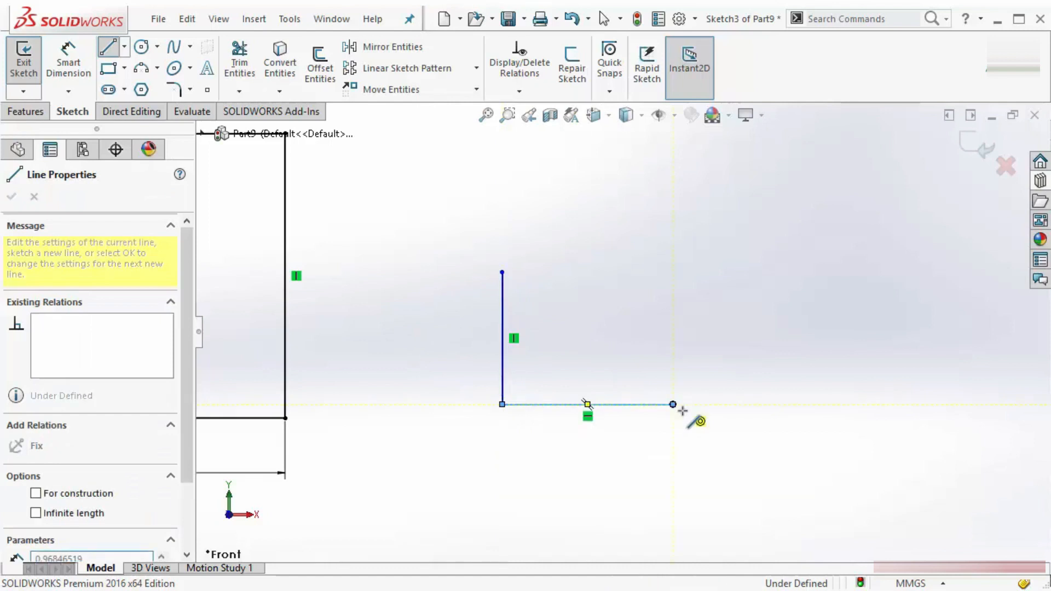
key("Escape")
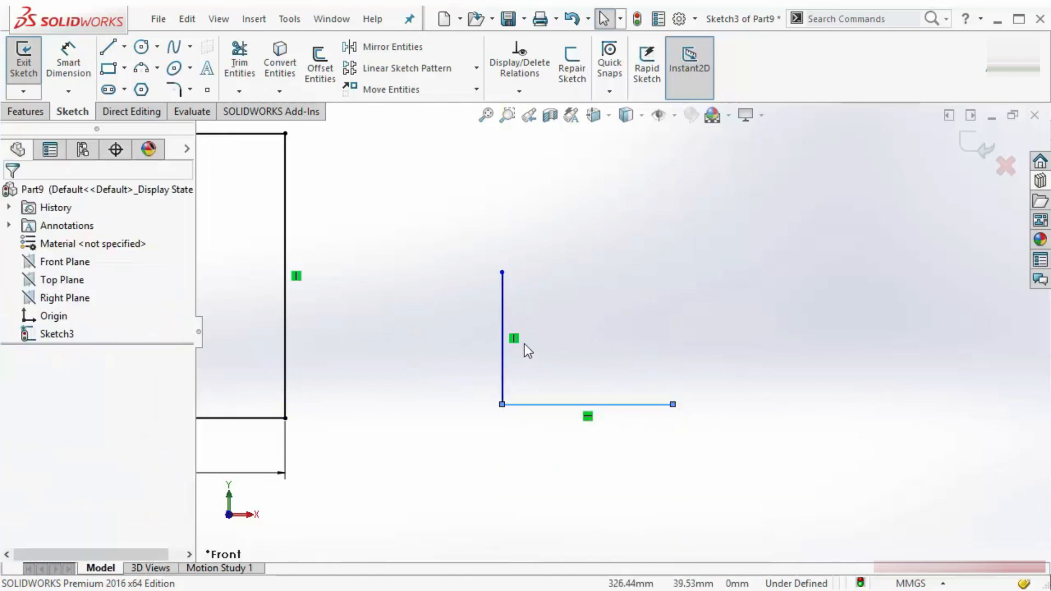
left_click(503, 272)
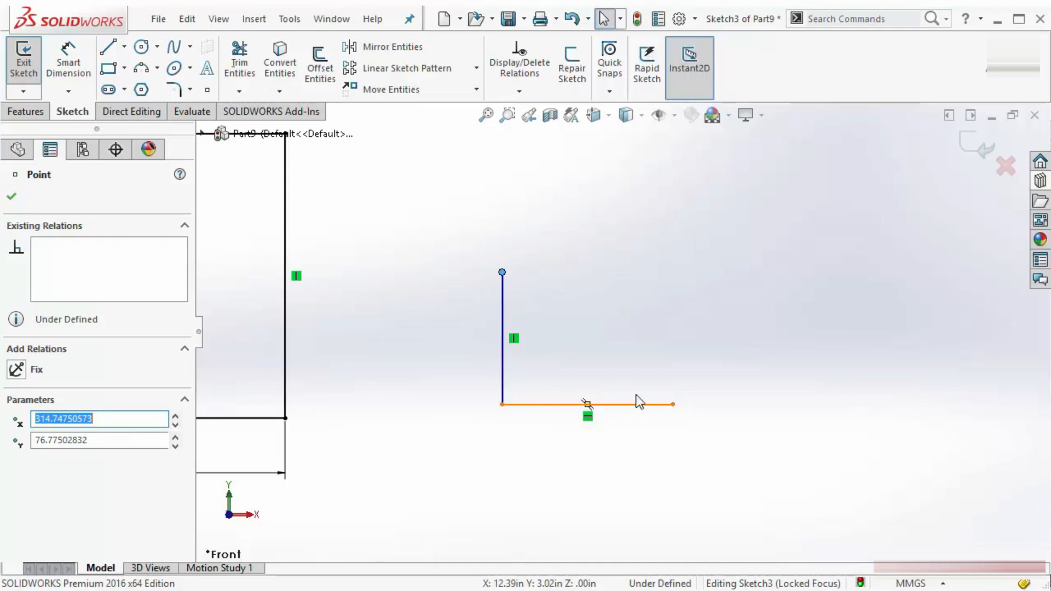
left_click(607, 326)
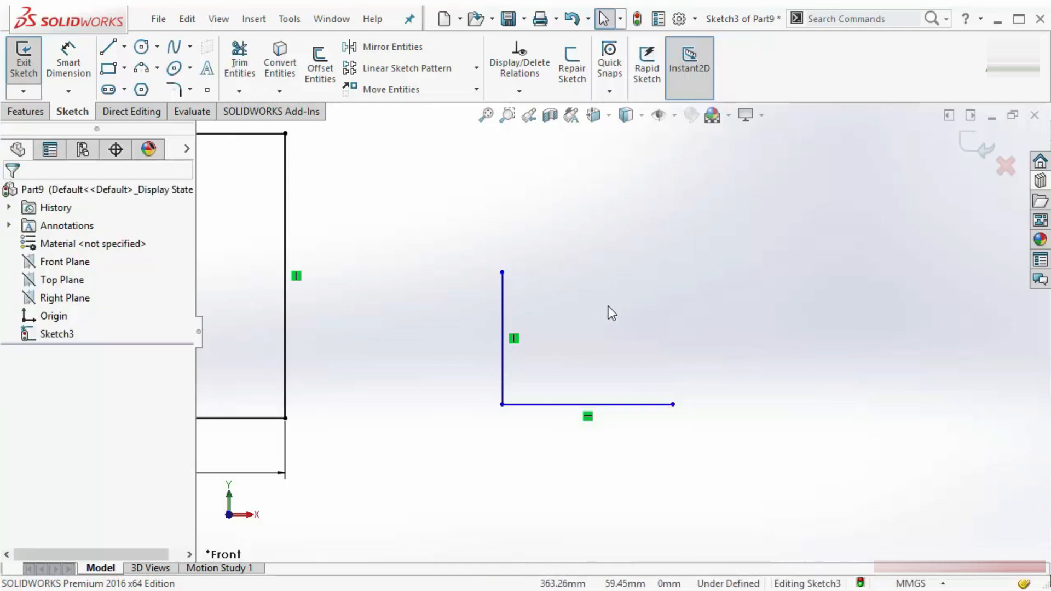
Add a Parallel relation between the vertical and horizontal lines of the L shape.
left_click(502, 338)
left_click(621, 404, "ctrl")
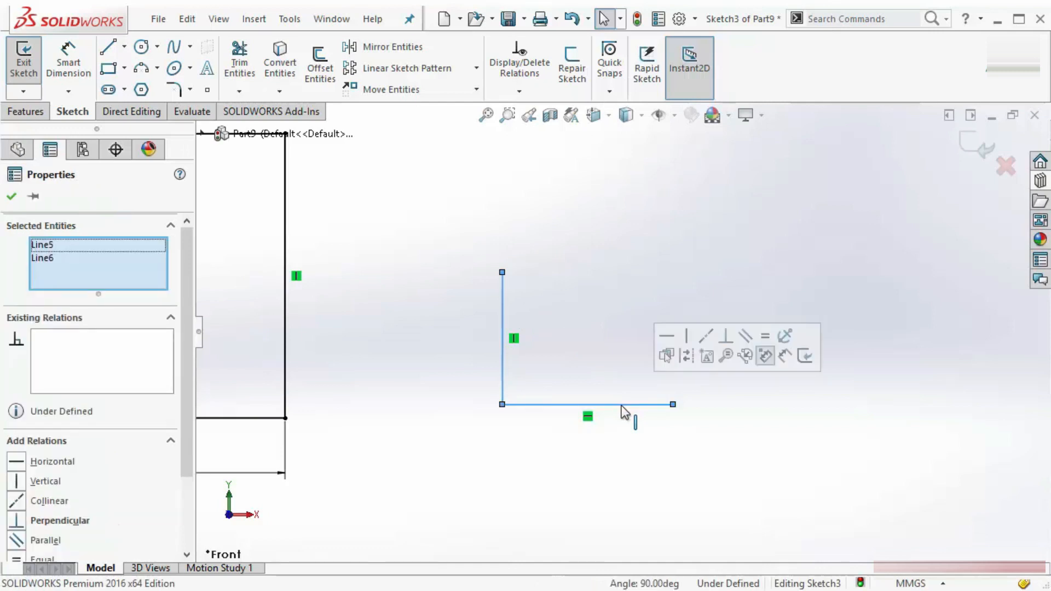
left_click(745, 343)
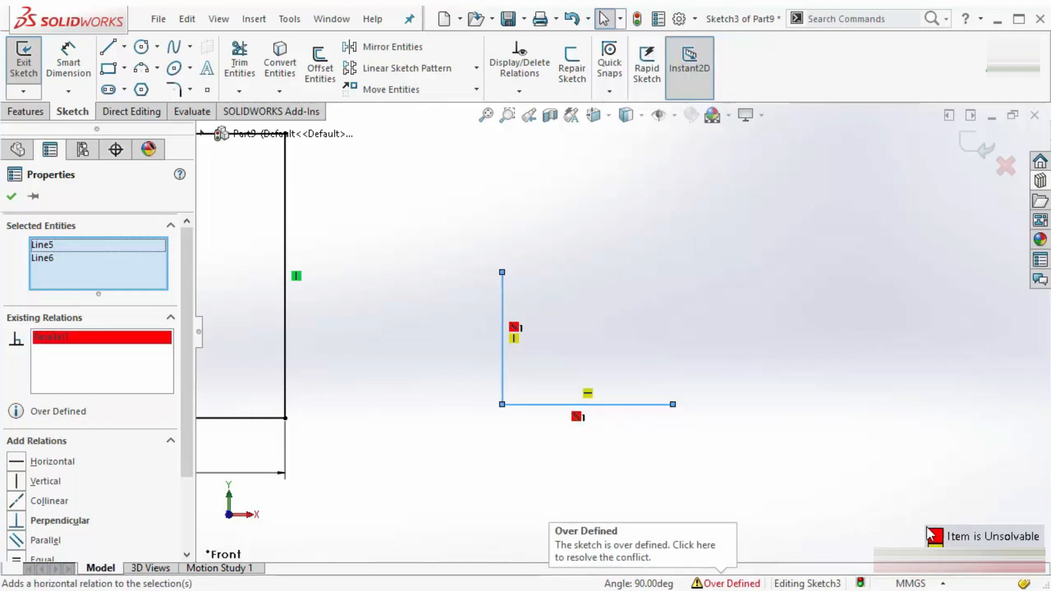
left_click(628, 324)
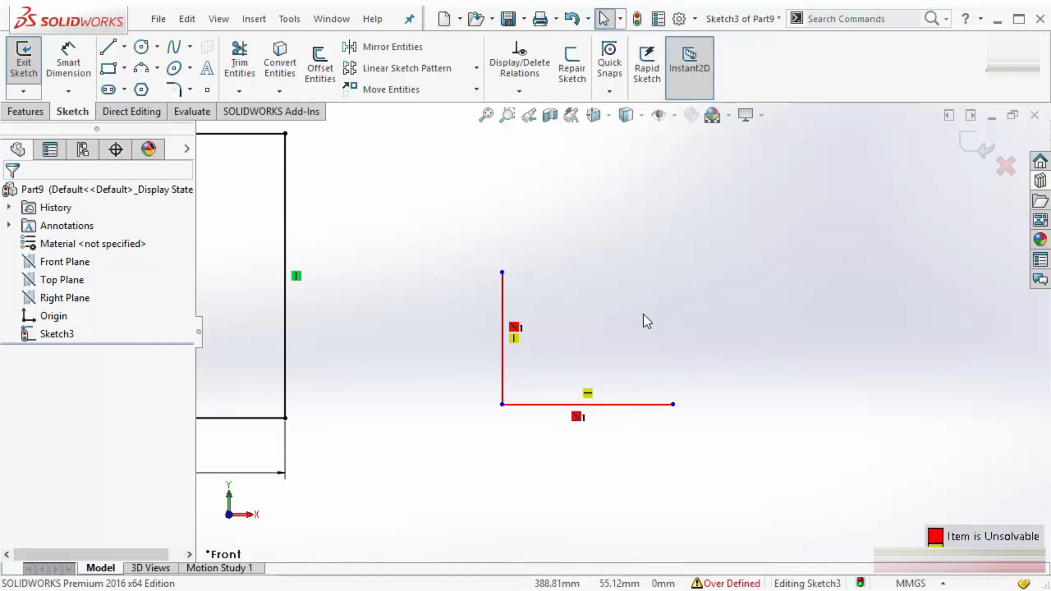
Diagnose the conflict with SketchXpert and accept the solution that deletes the Parallel relation between the two lines.
left_click(718, 583)
left_click(115, 279)
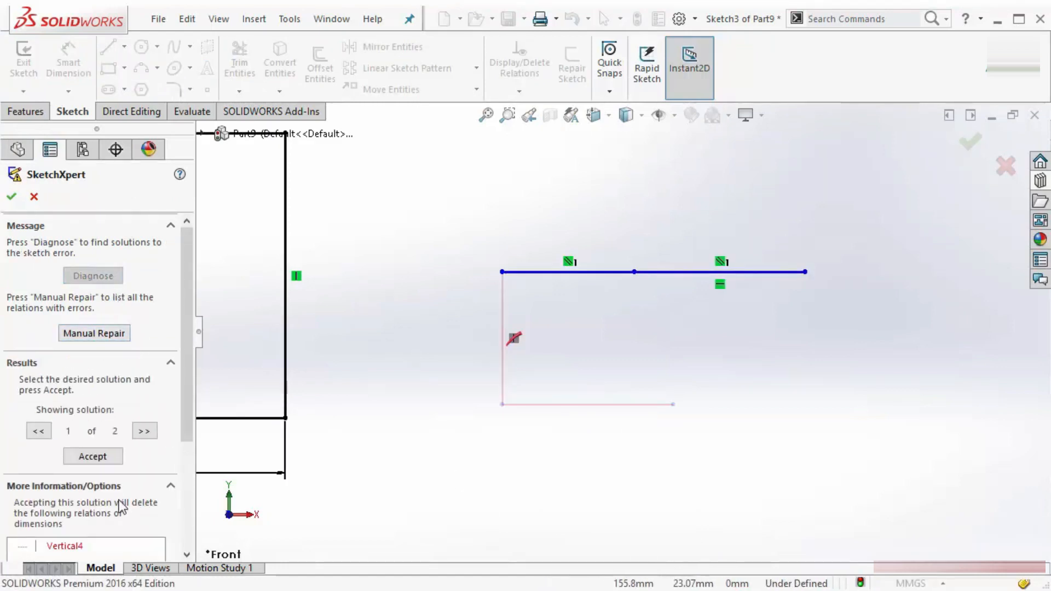
left_click(144, 430)
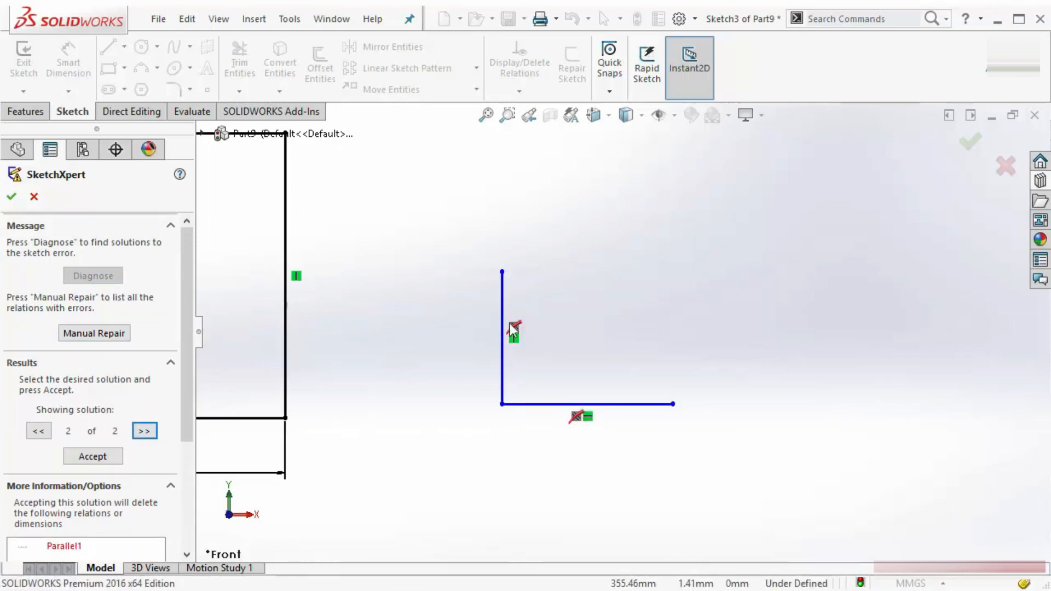
left_click(99, 456)
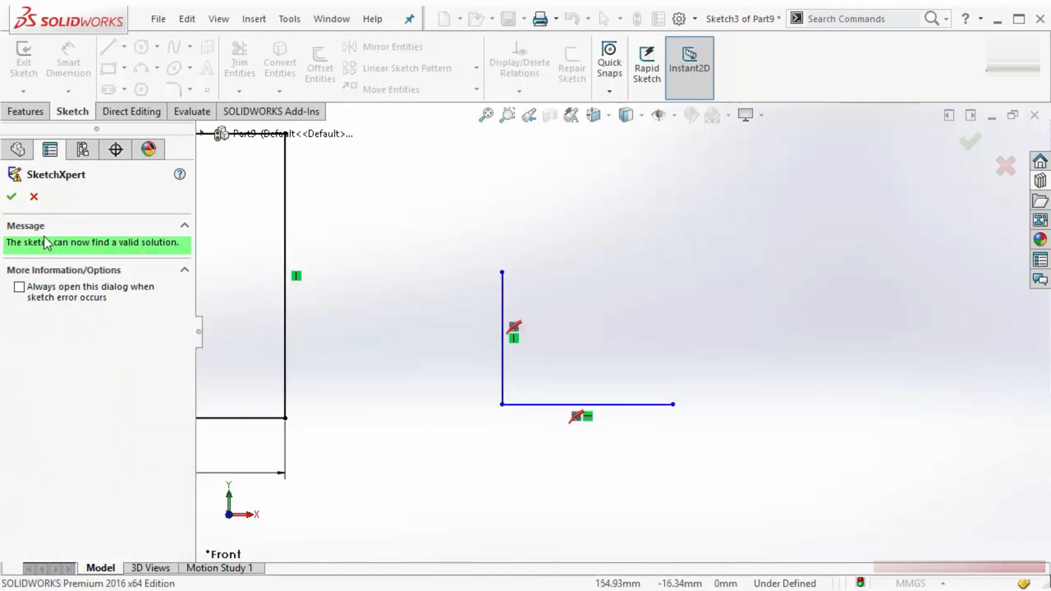
left_click(12, 196)
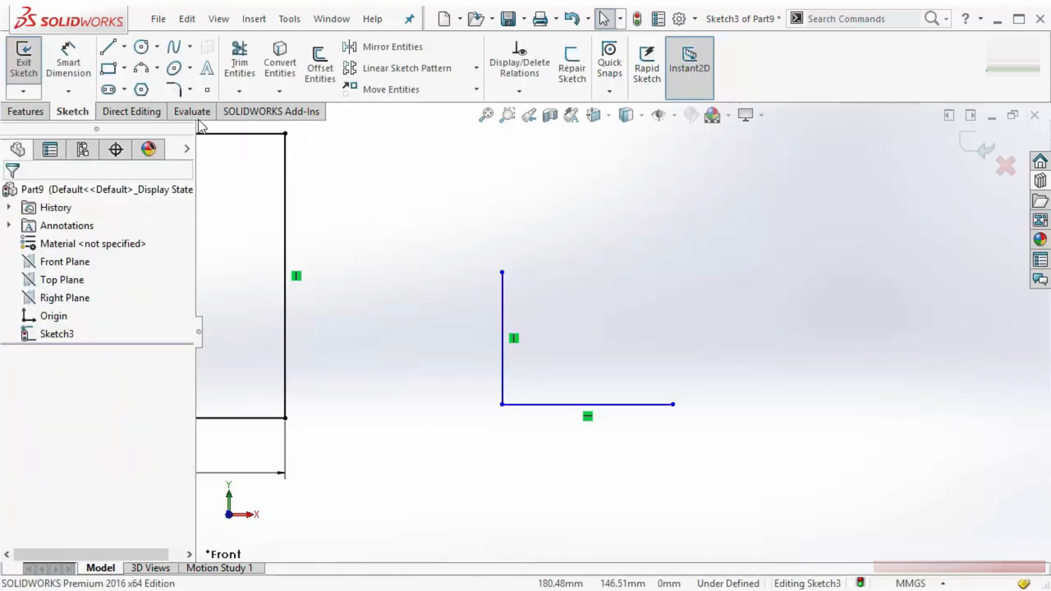
Sketch a corner rectangle about 71 mm high overlapping the L shape, and a diagonal centerline from its upper-left to its lower-right corner.
left_click(112, 73)
left_click(588, 232)
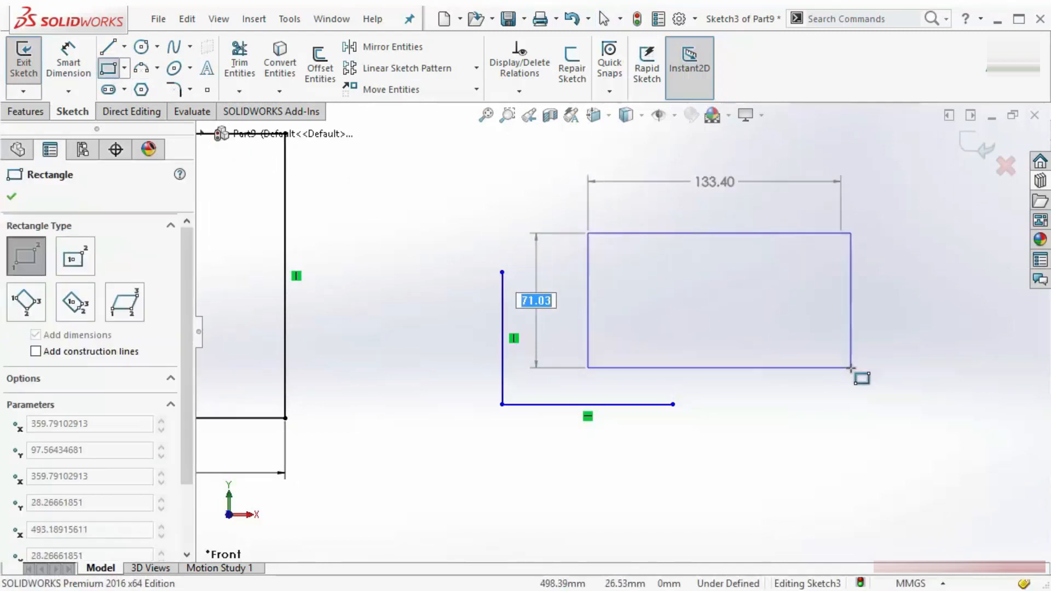
left_click(850, 367)
left_click(125, 47)
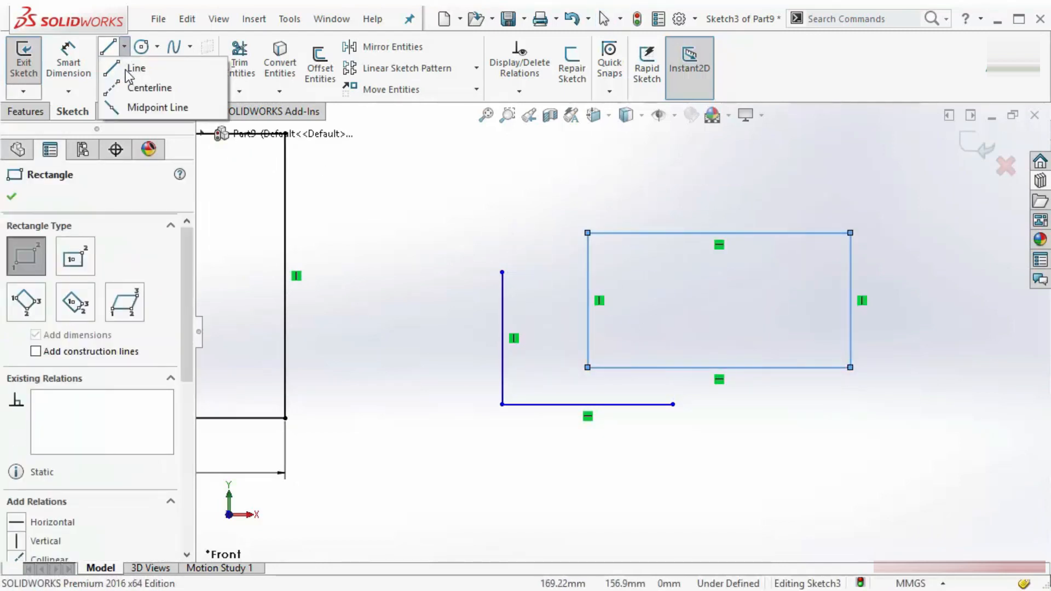
left_click(141, 87)
left_click(587, 233)
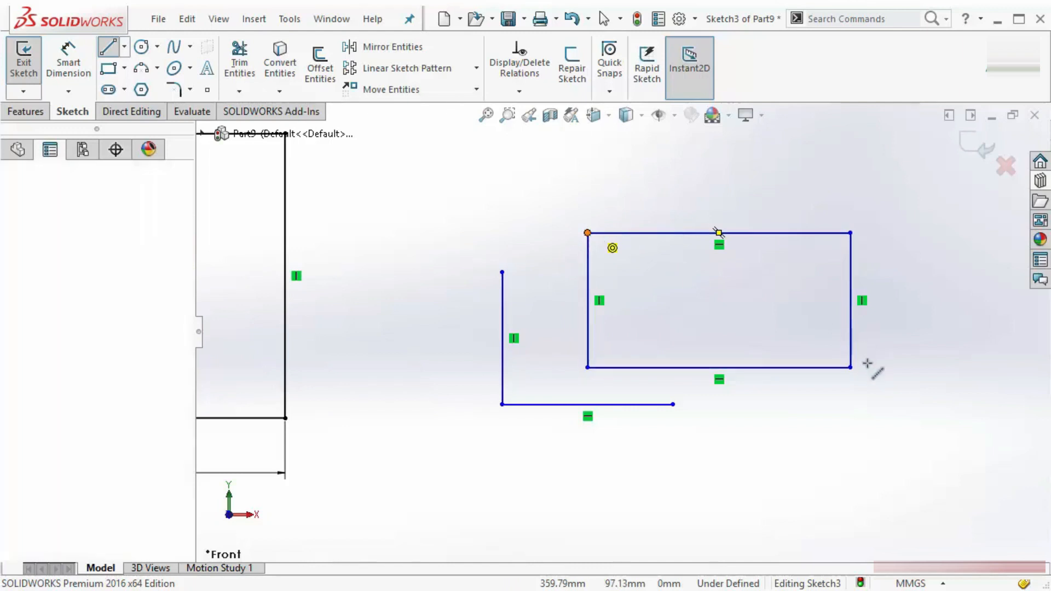
left_click(850, 367)
key("Escape")
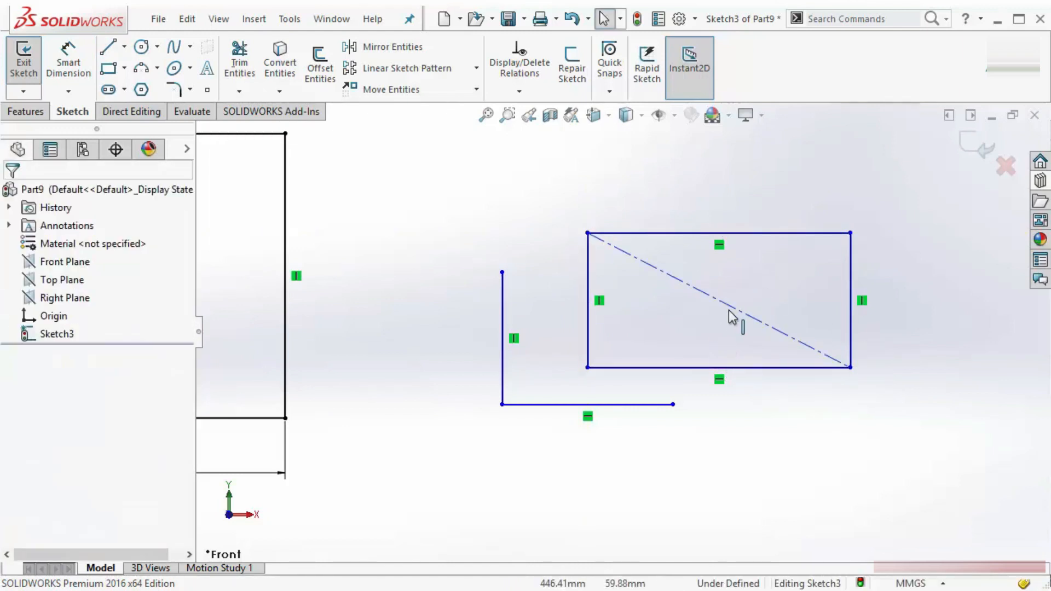
Apply a Horizontal relation to the diagonal centerline, and delete that conflicting relation with SketchXpert's Manual Repair.
left_click(730, 304)
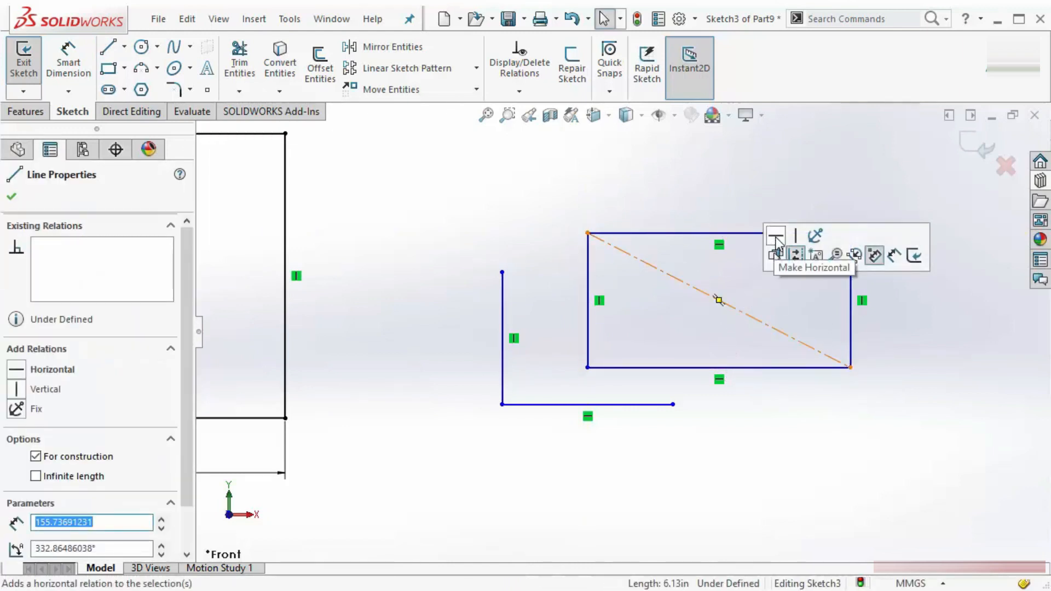
left_click(776, 241)
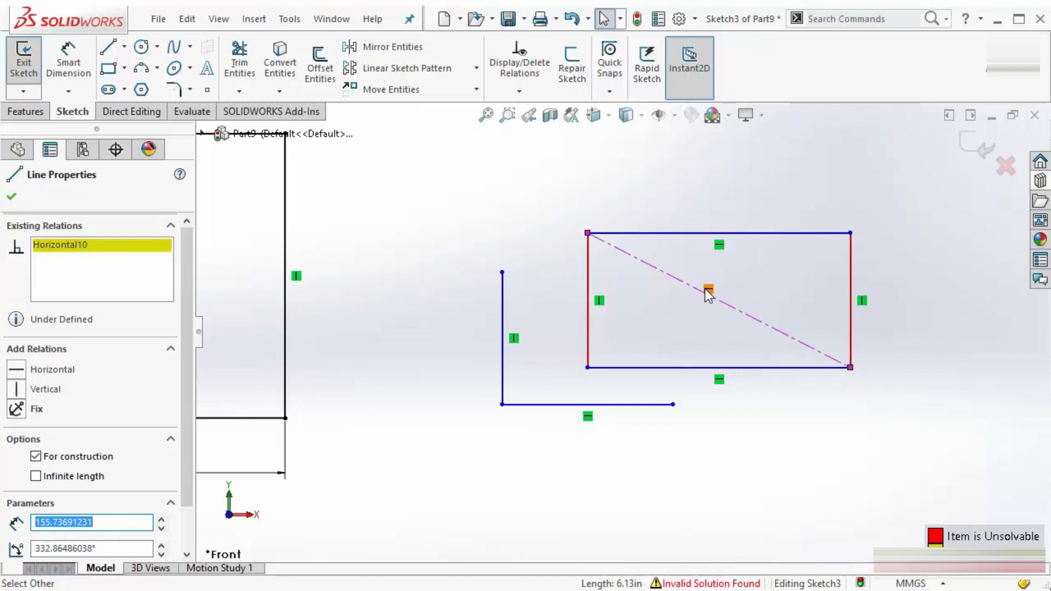
left_click(702, 585)
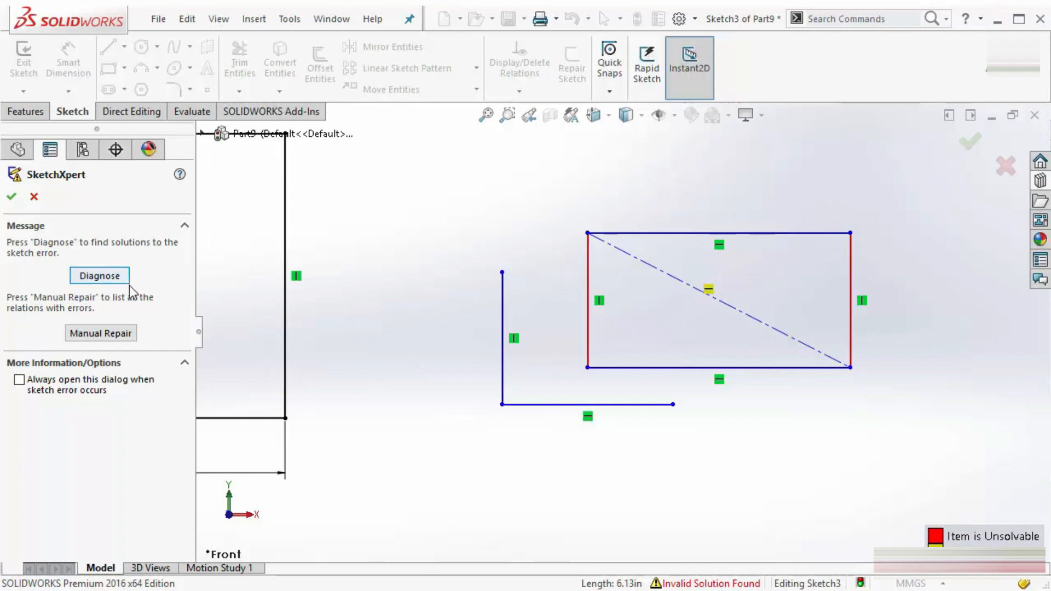
left_click(111, 335)
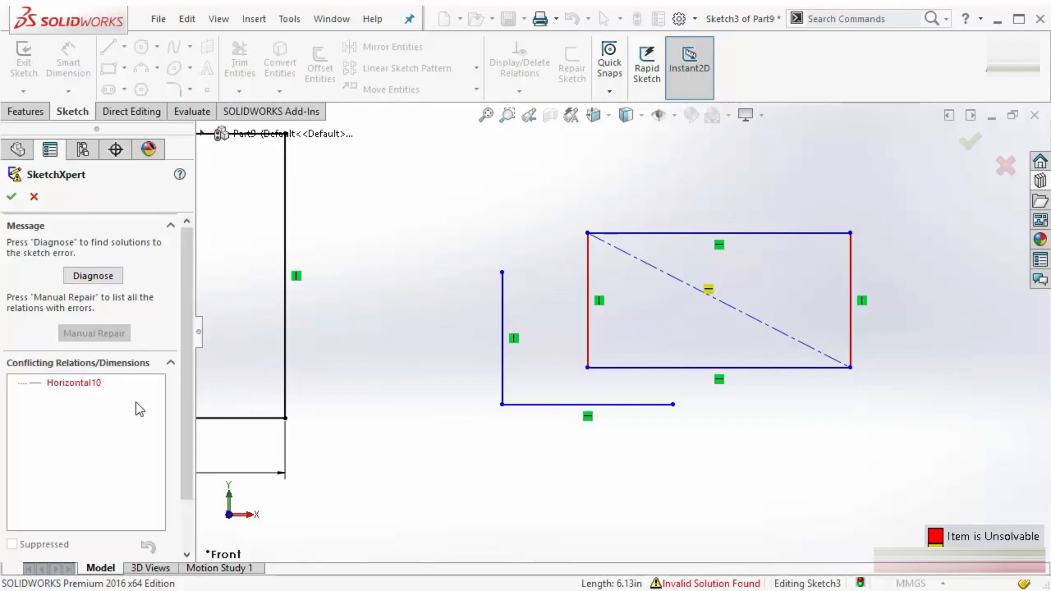
left_click(67, 378)
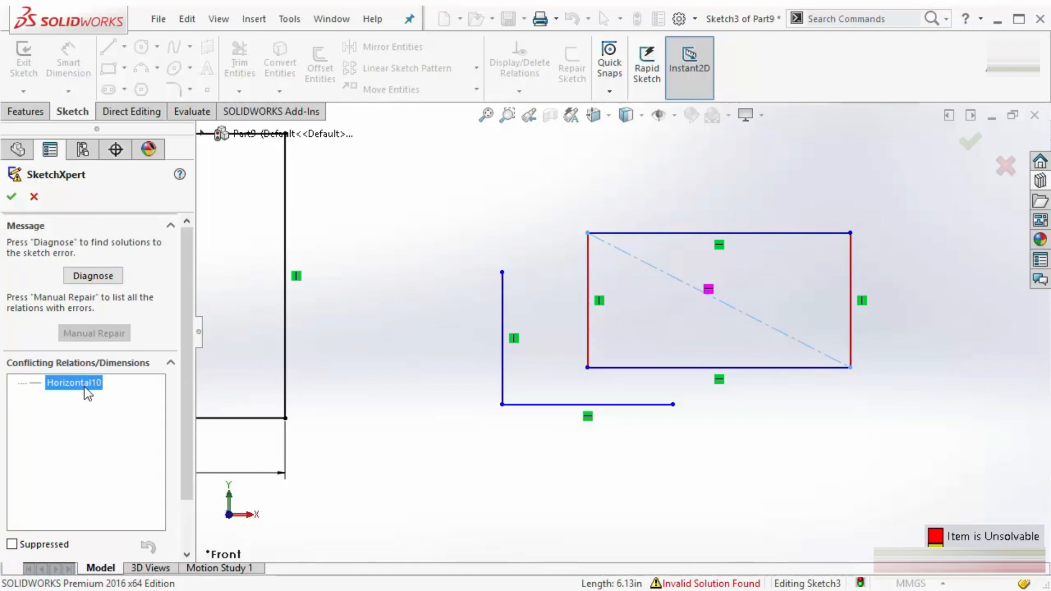
right_click(80, 382)
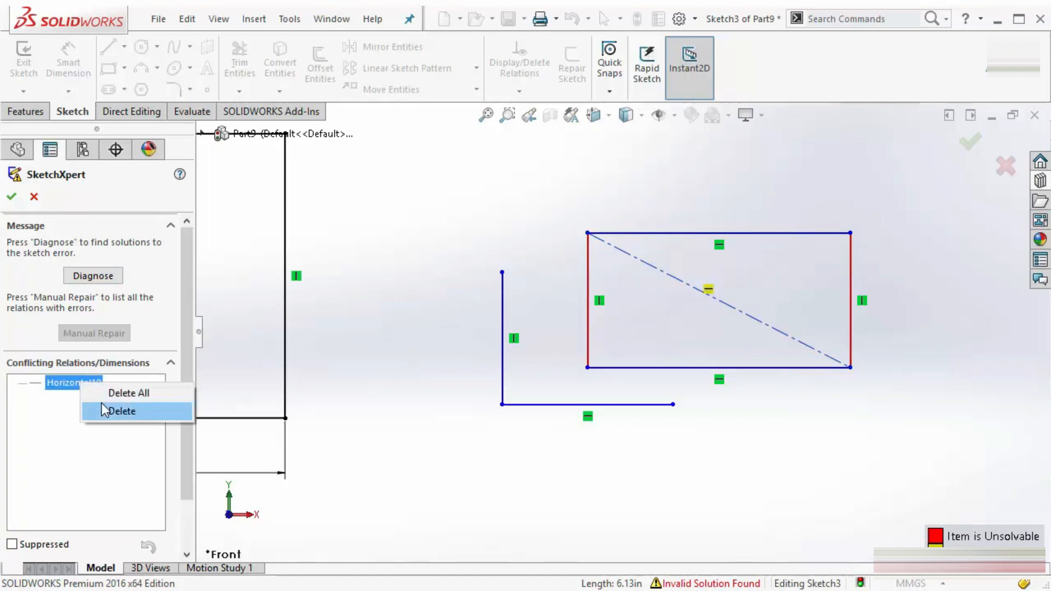
left_click(105, 411)
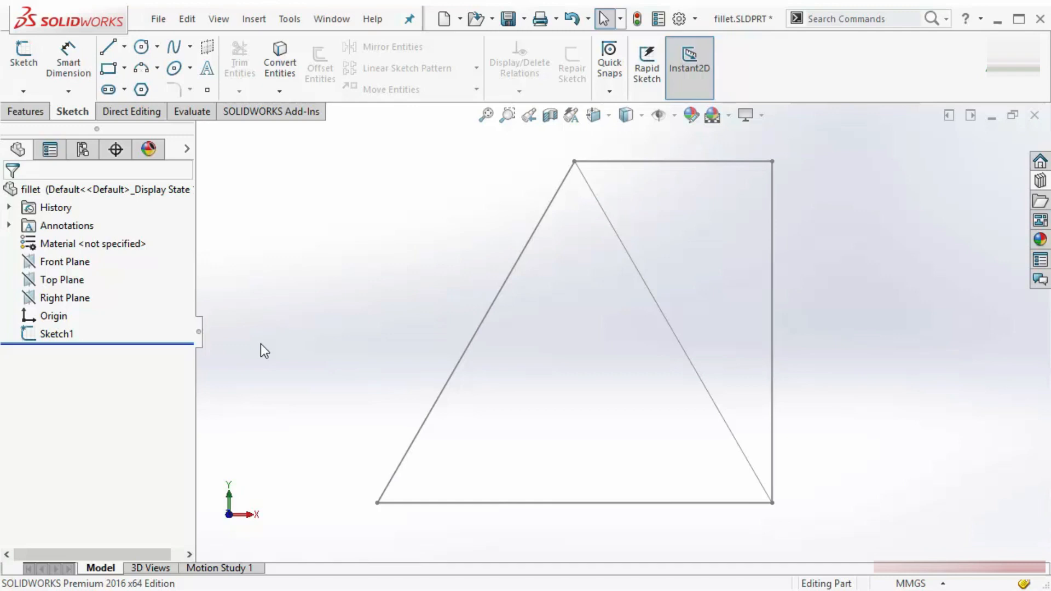
Open the existing sketch of the trapezoid with the diagonal for editing.
right_click(479, 325)
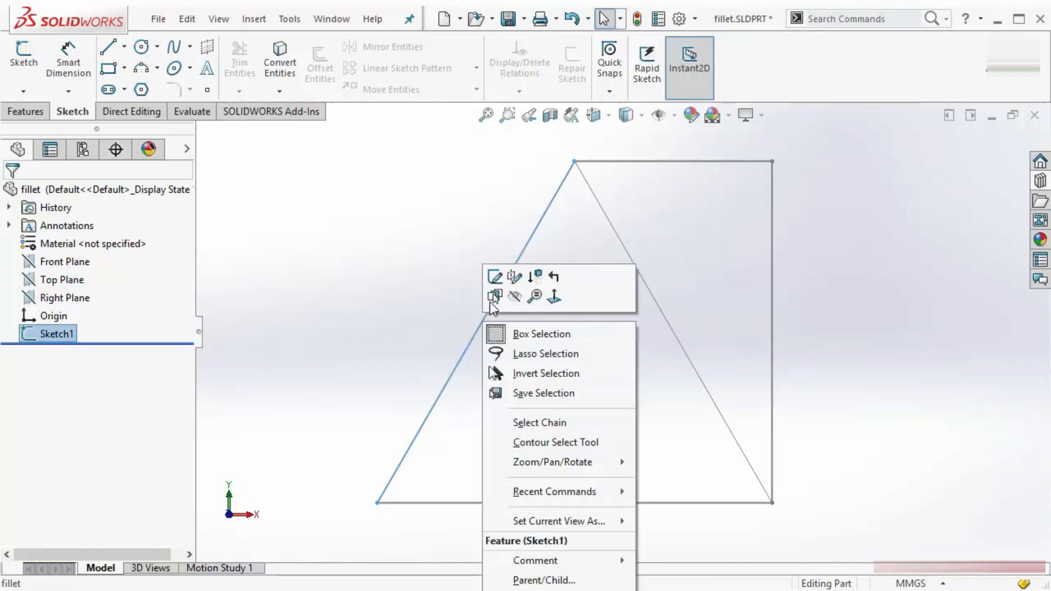
left_click(494, 278)
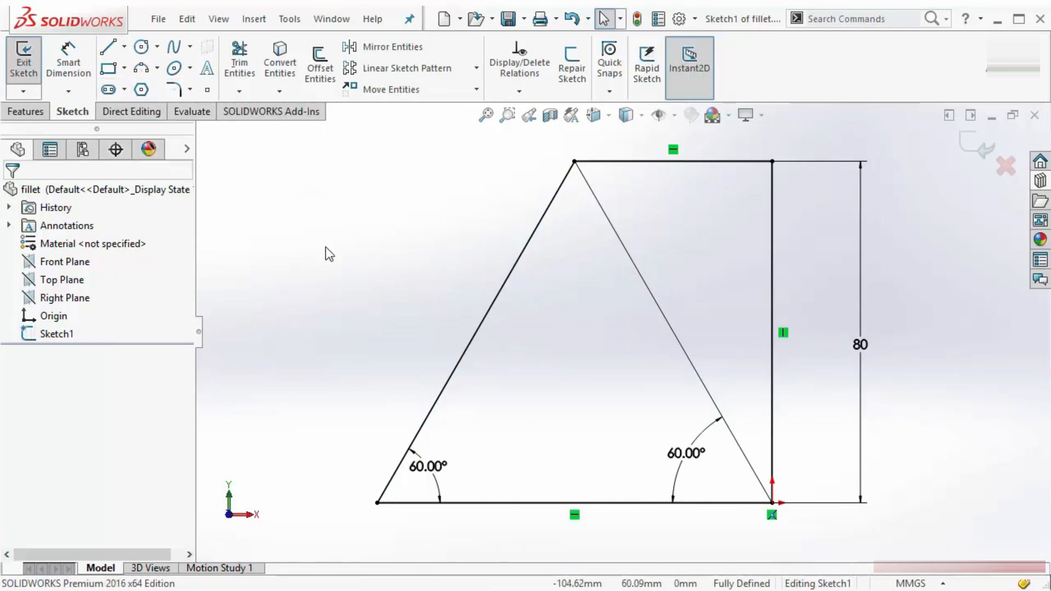
Fillet the trapezoid's lower-left and upper-right corners with a 5 mm radius using Sketch Fillet, keeping constrained corners.
key("s")
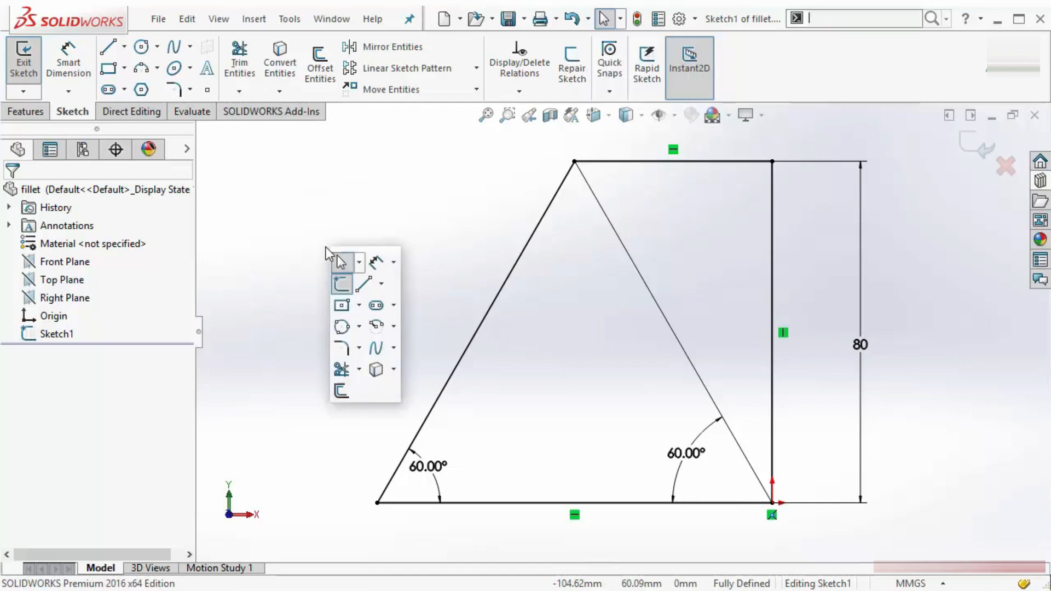
left_click(341, 350)
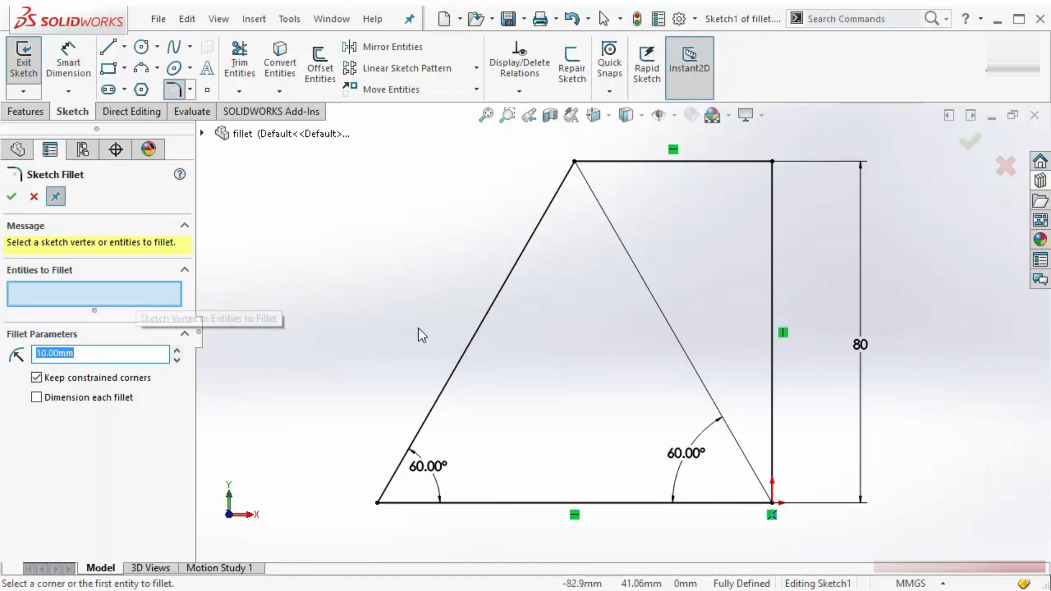
left_click(375, 502)
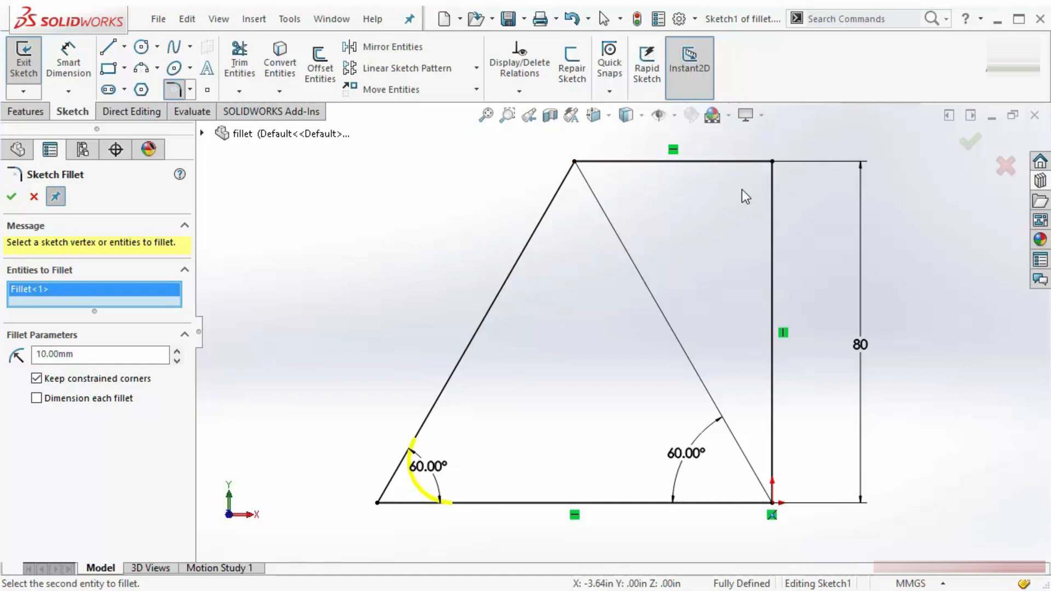
left_click(727, 162)
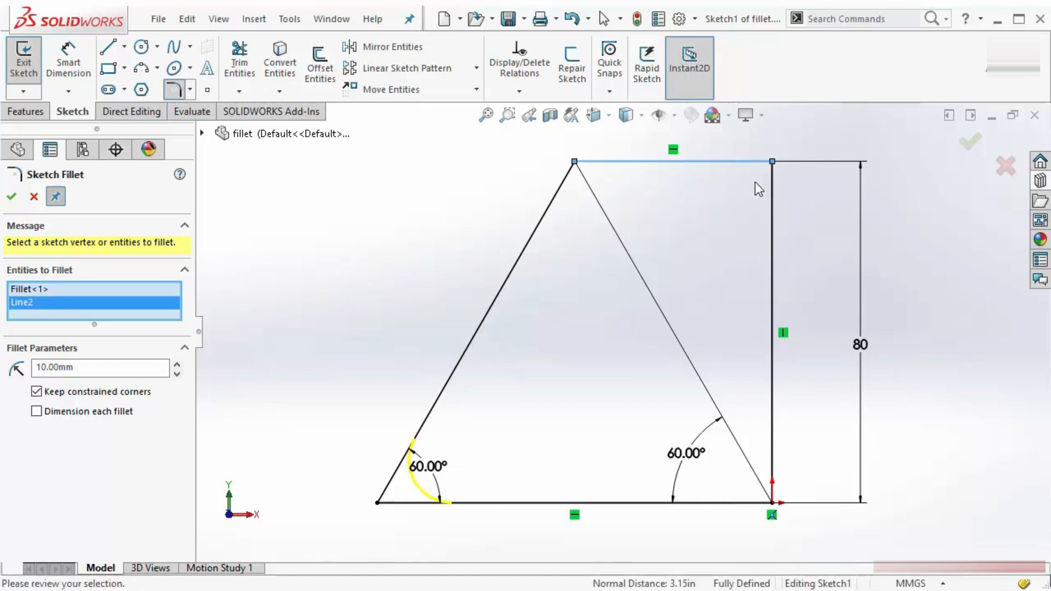
left_click(774, 209)
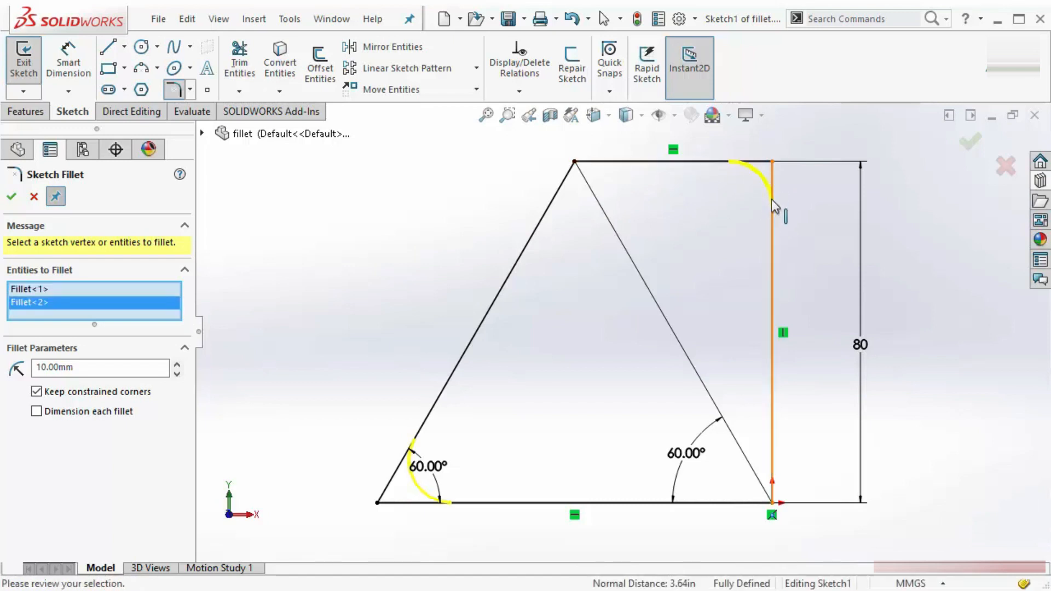
left_click(73, 368)
type("5")
key("Return")
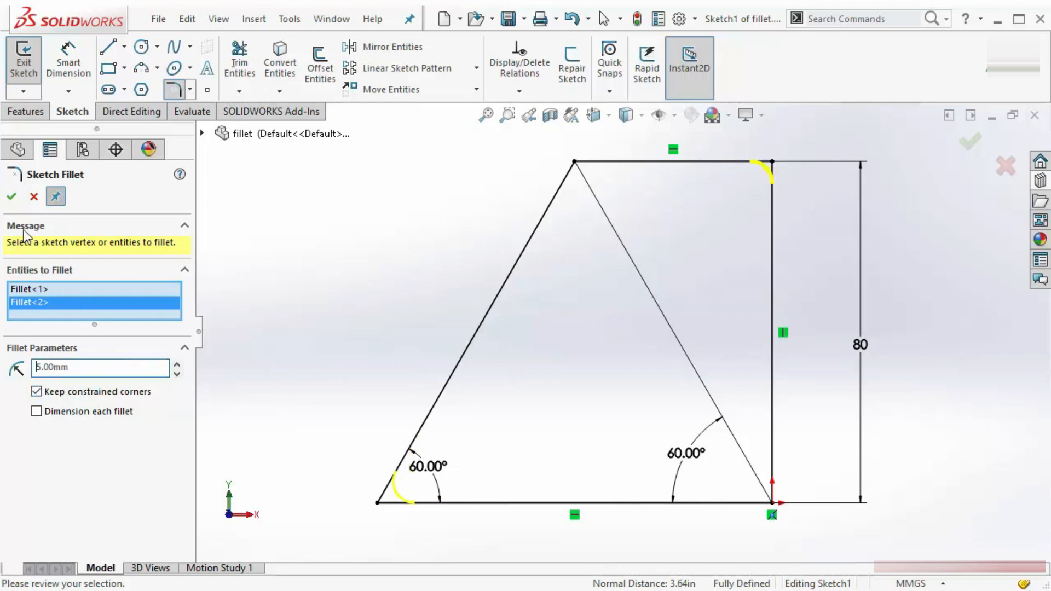
left_click(12, 196)
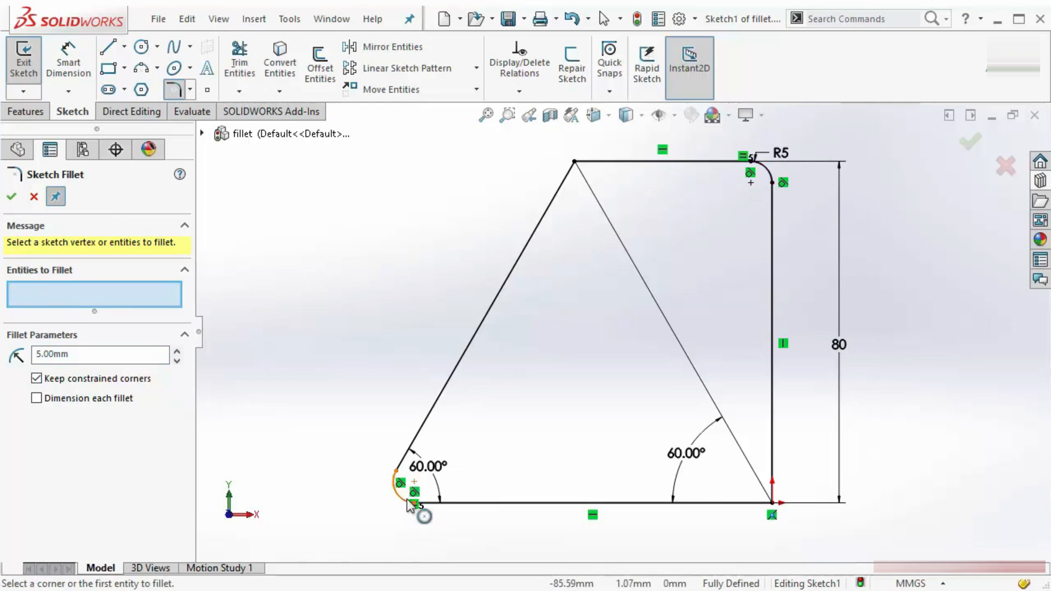
Fillet the upper-left vertex where the slanted side, top line and diagonal meet with a 10 mm radius, and finish Sketch Fillet.
key("f")
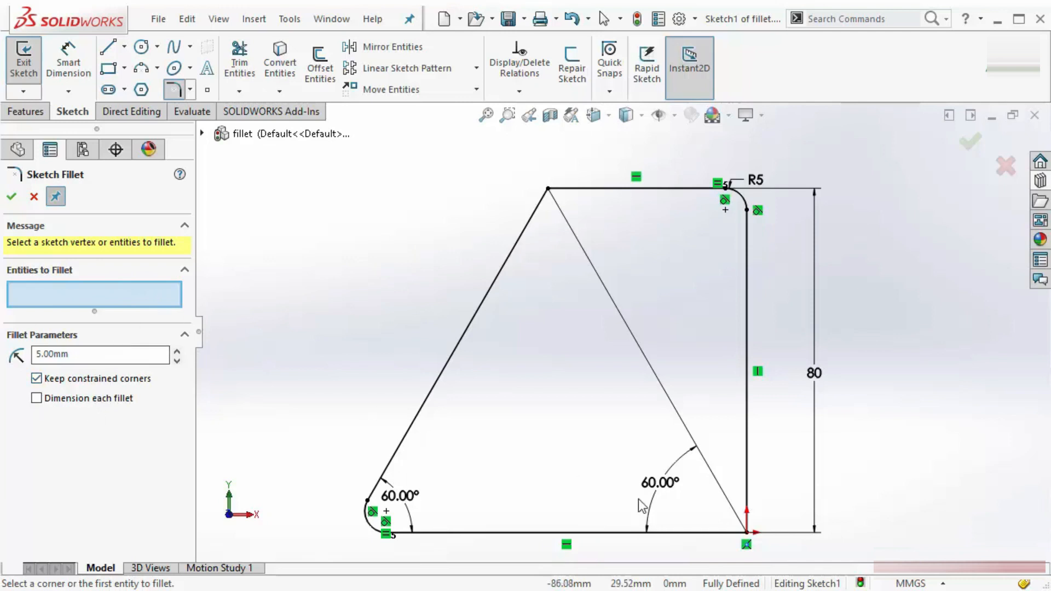
left_click(548, 190)
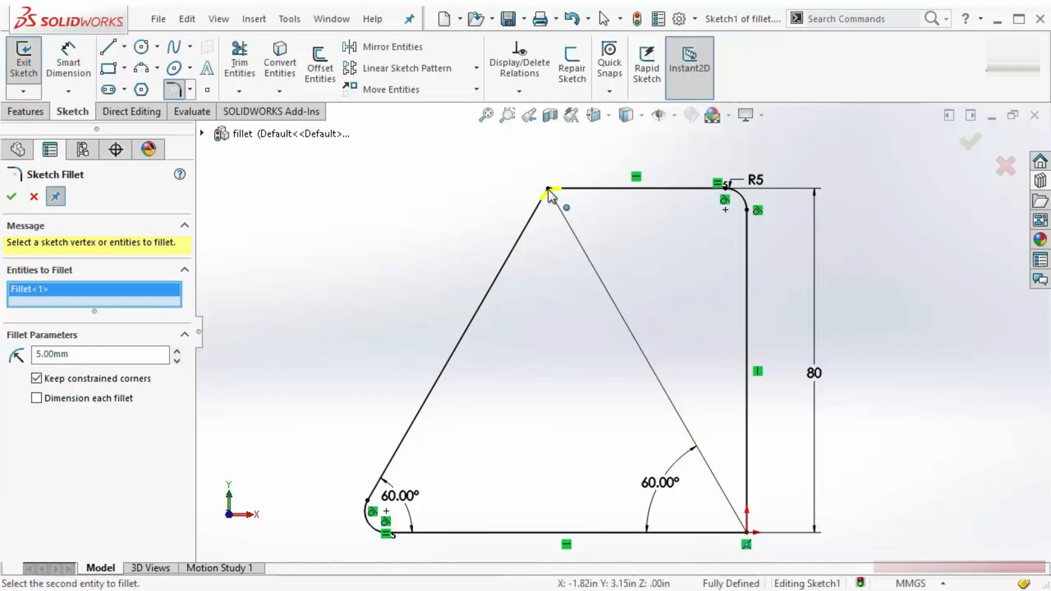
left_click_drag(121, 356, 35, 356)
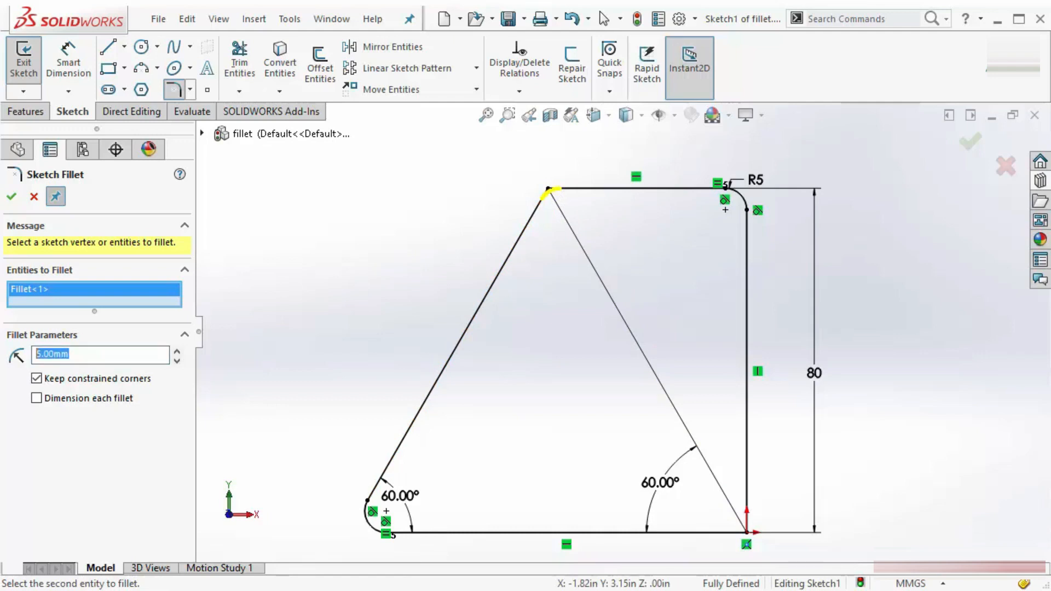
type("10")
key("Return")
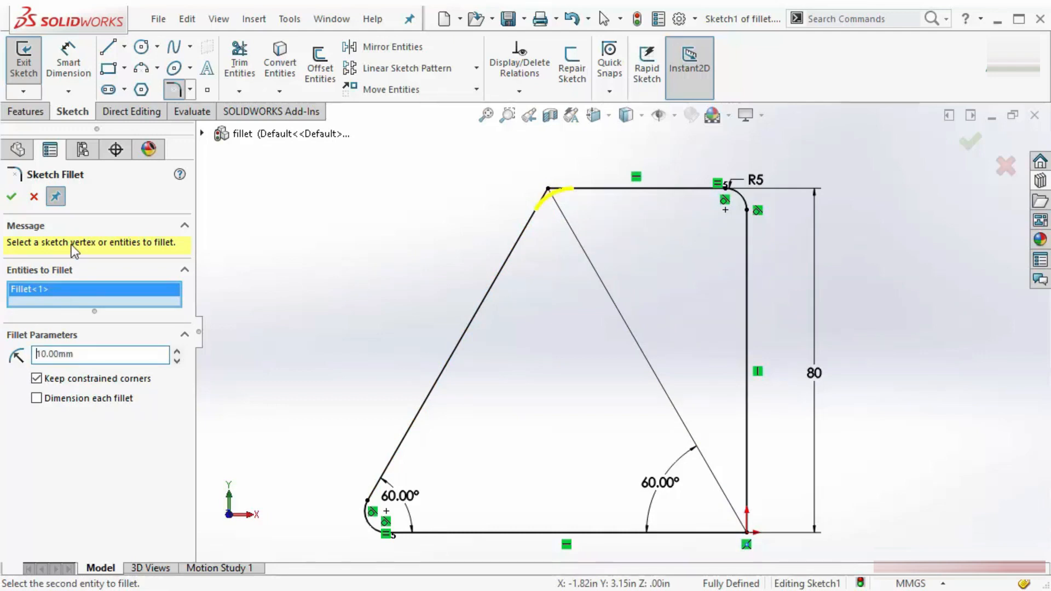
left_click(11, 198)
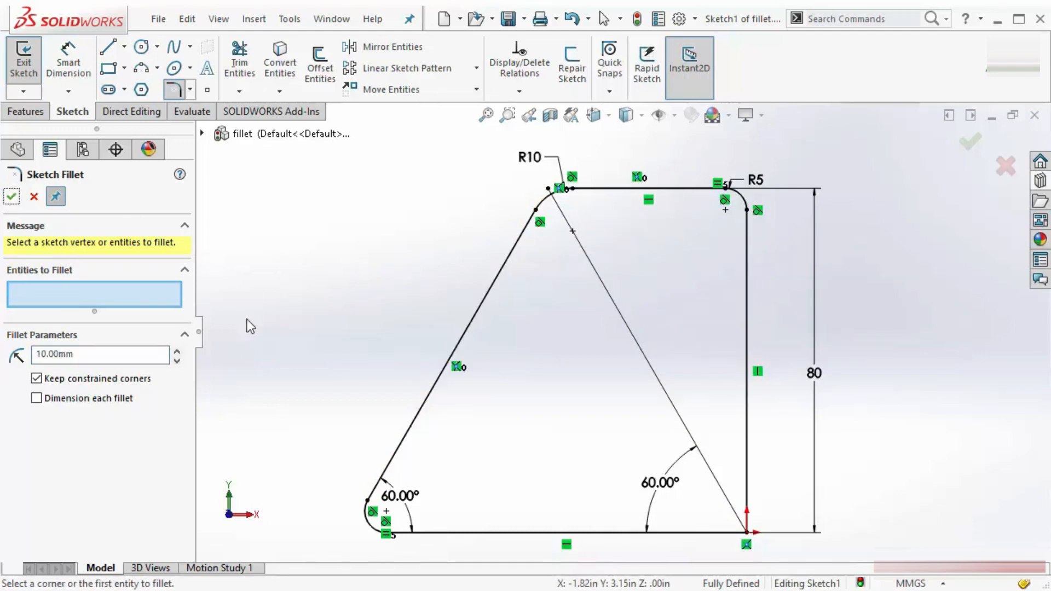
left_click(12, 198)
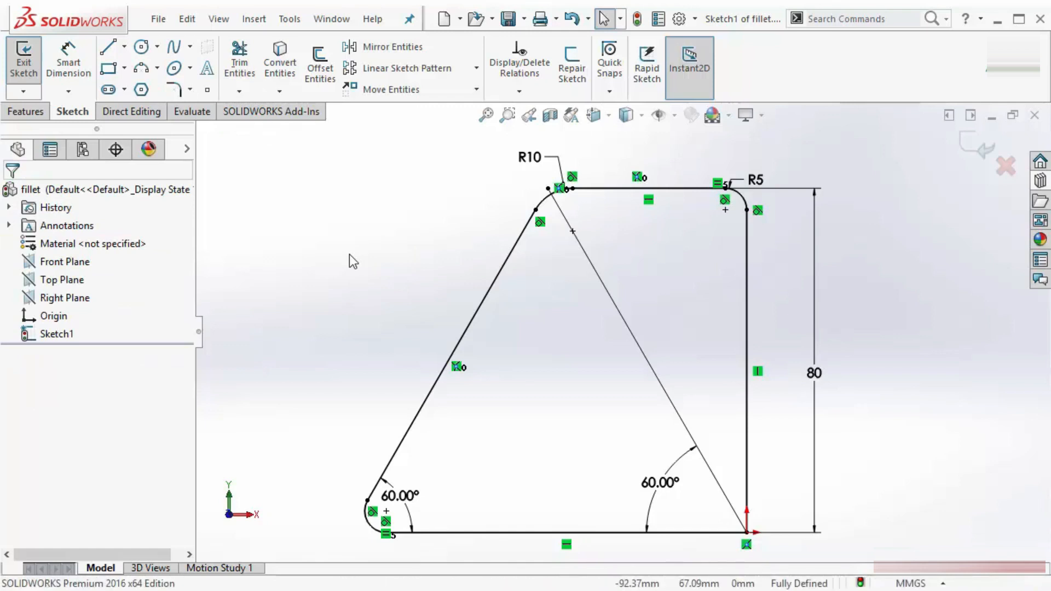
Undo the sketch fillets, and fillet the lower-left and upper-right corners at 10 mm with Dimension each fillet enabled.
key("ctrl+z")
key("ctrl+z")
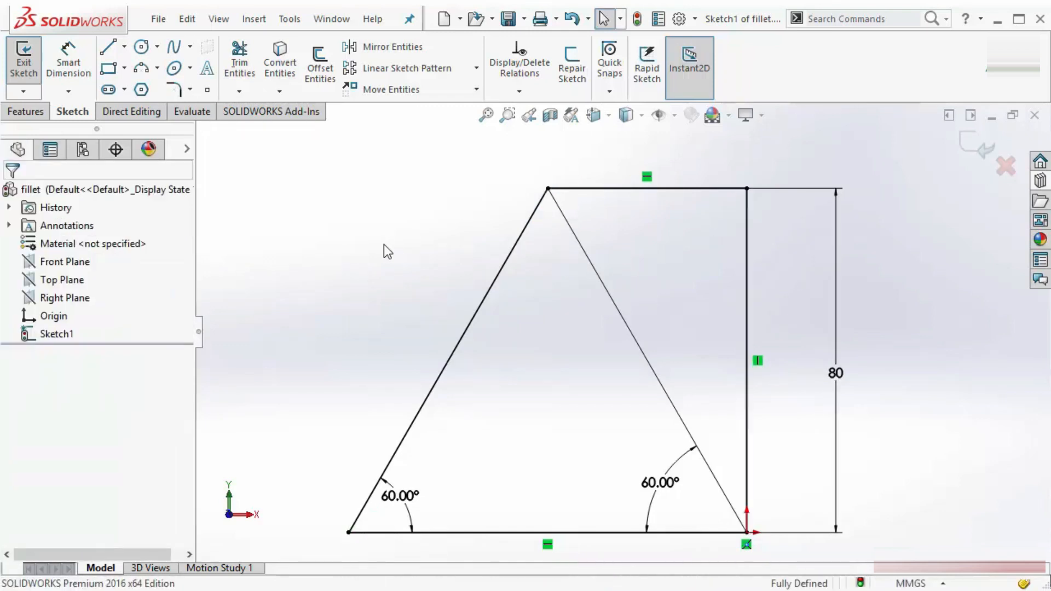
left_click(176, 91)
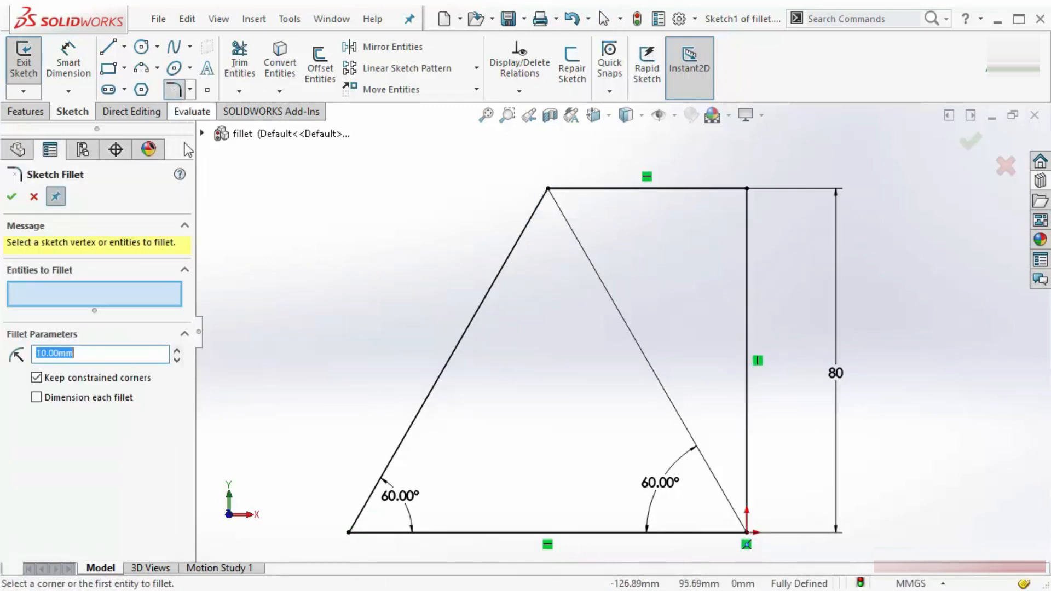
left_click(349, 532)
left_click(749, 189)
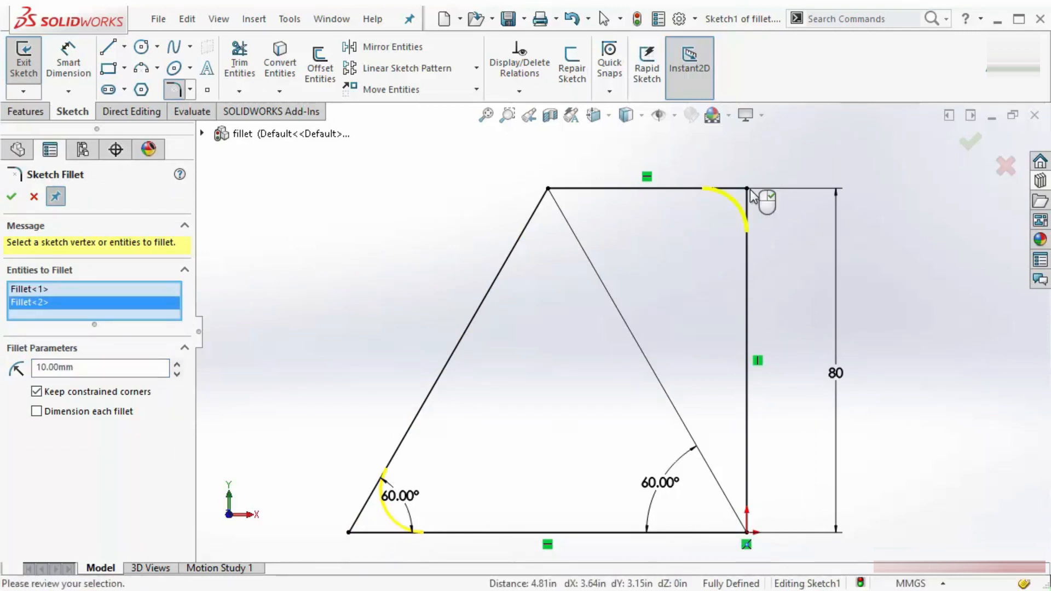
left_click(81, 416)
left_click(15, 201)
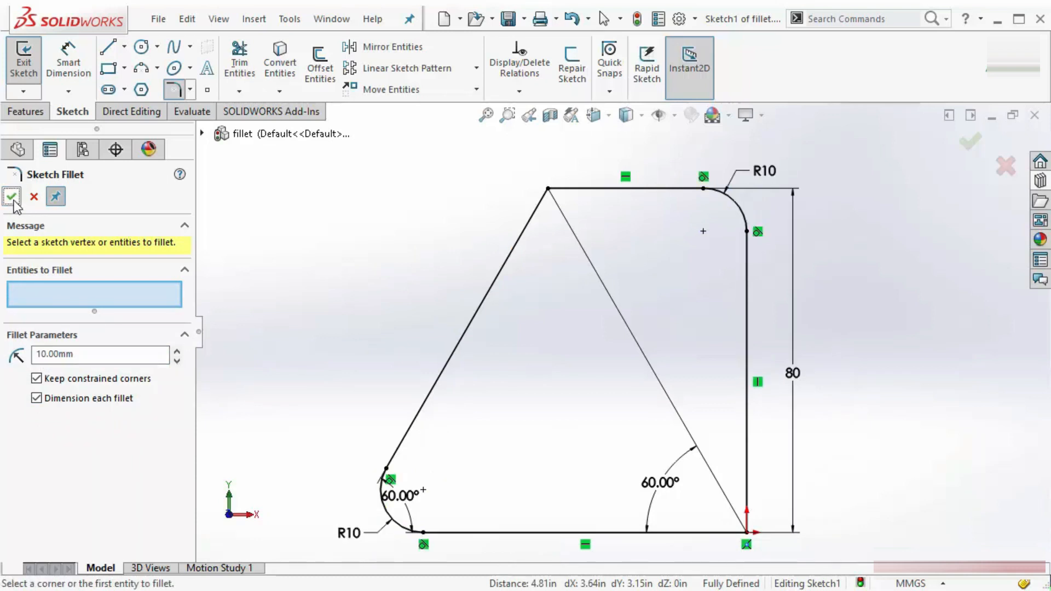
left_click(13, 197)
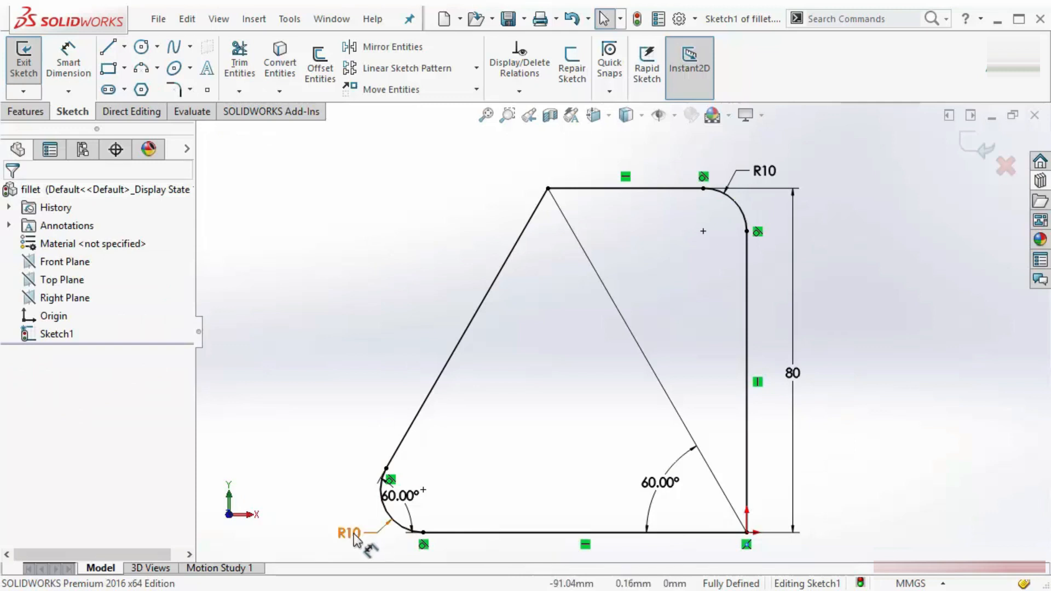
Move both R10 dimension labels farther from the profile, undo the two dimensioned fillets, and clear the selection.
left_click_drag(353, 533, 299, 541)
left_click_drag(765, 174, 806, 161)
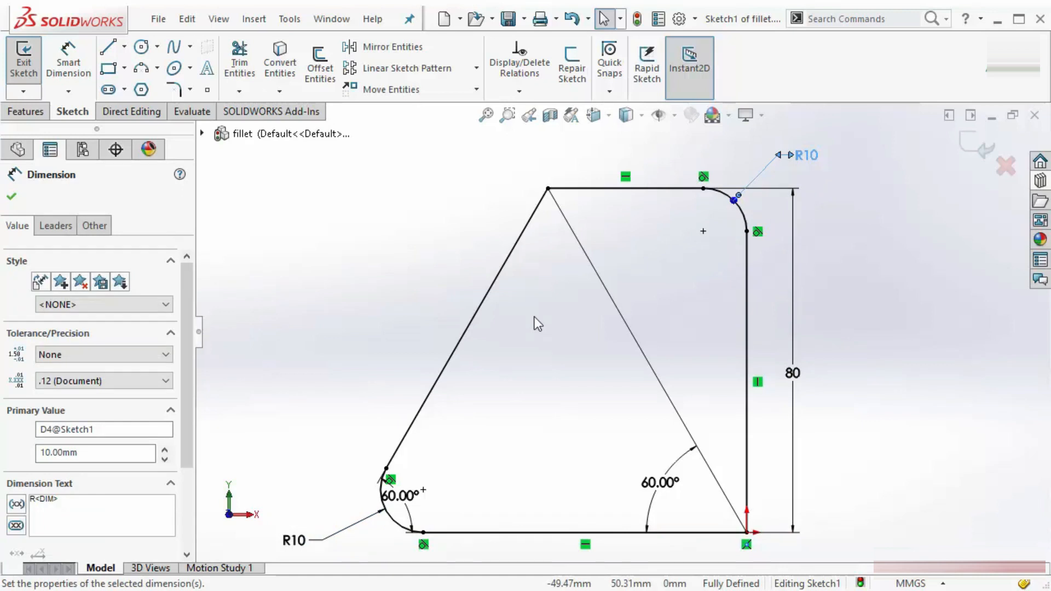
left_click(392, 296)
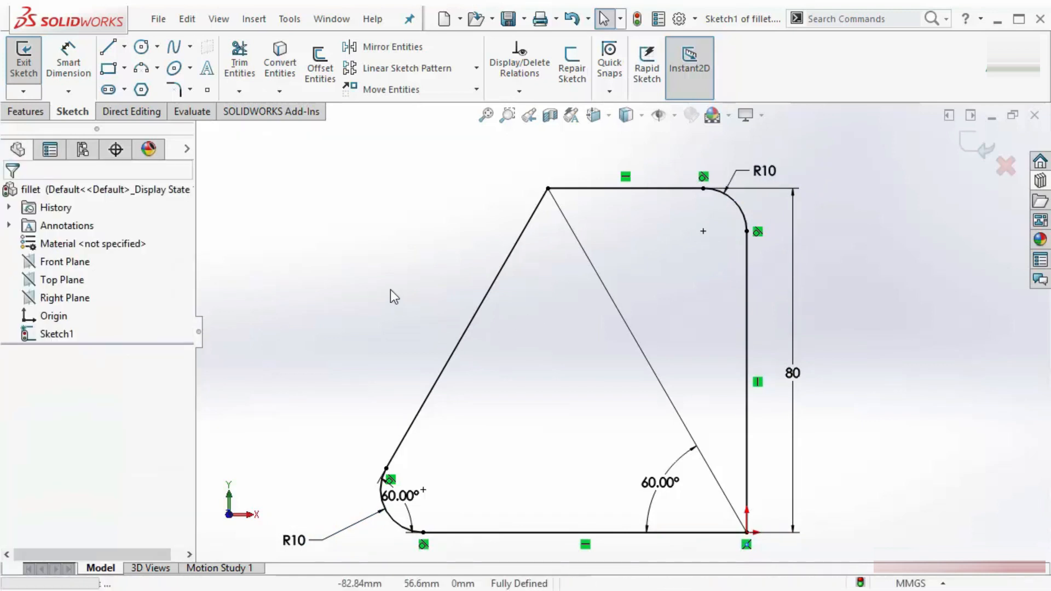
key("ctrl+z")
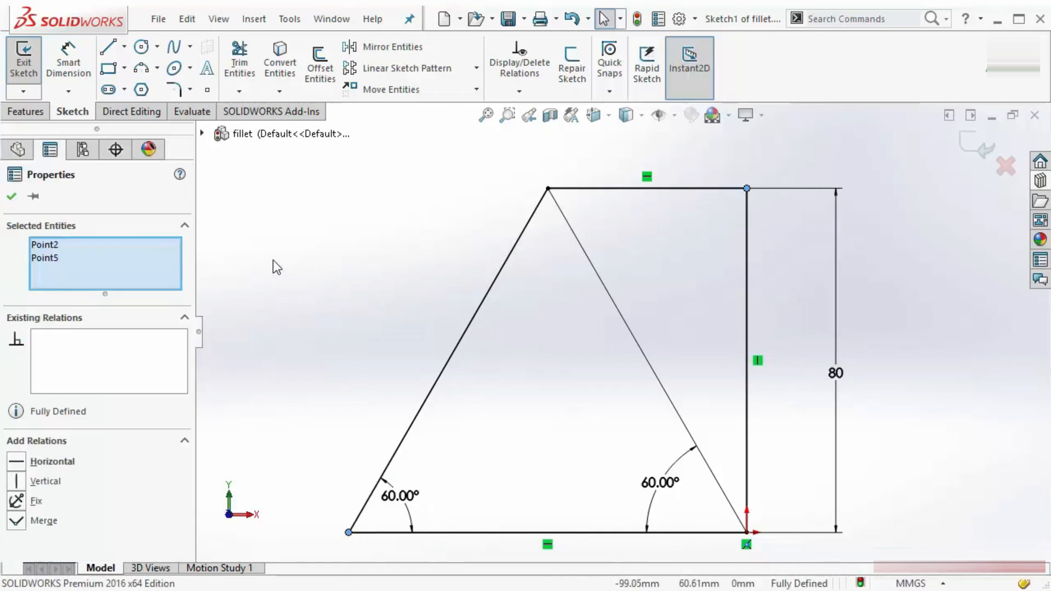
left_click(13, 195)
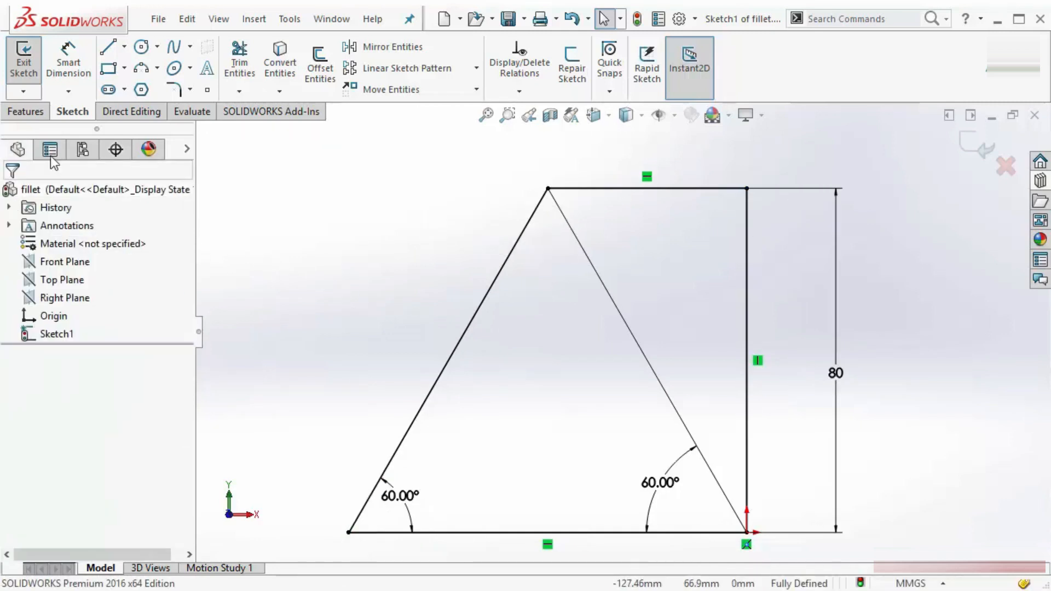
Fillet the corner between the diagonal and the top line at 10 mm, with Keep constrained corners and Dimension each fillet disabled.
left_click(174, 89)
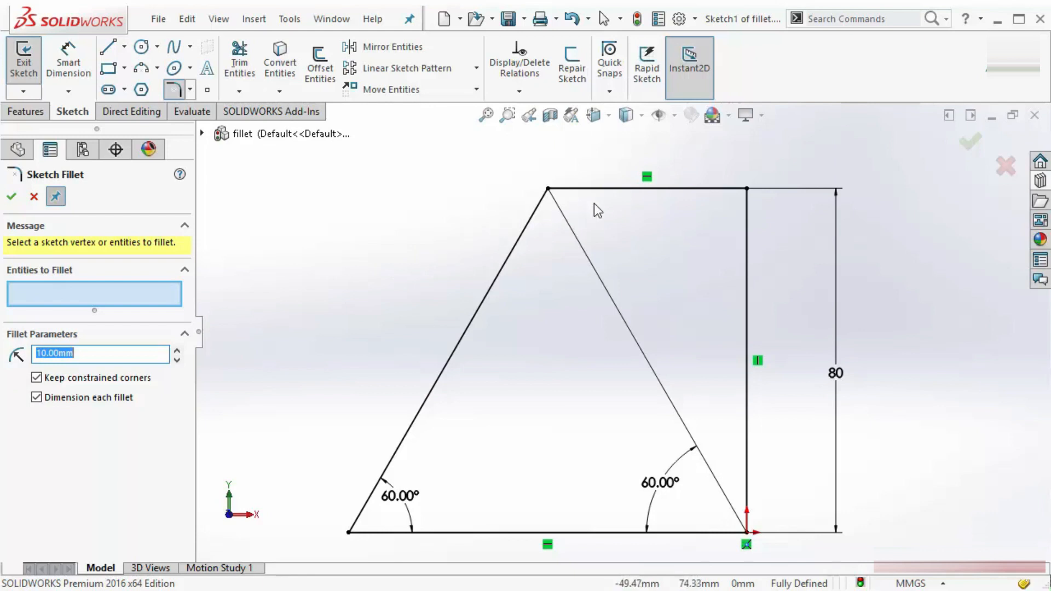
scroll(570, 208, "down", 2)
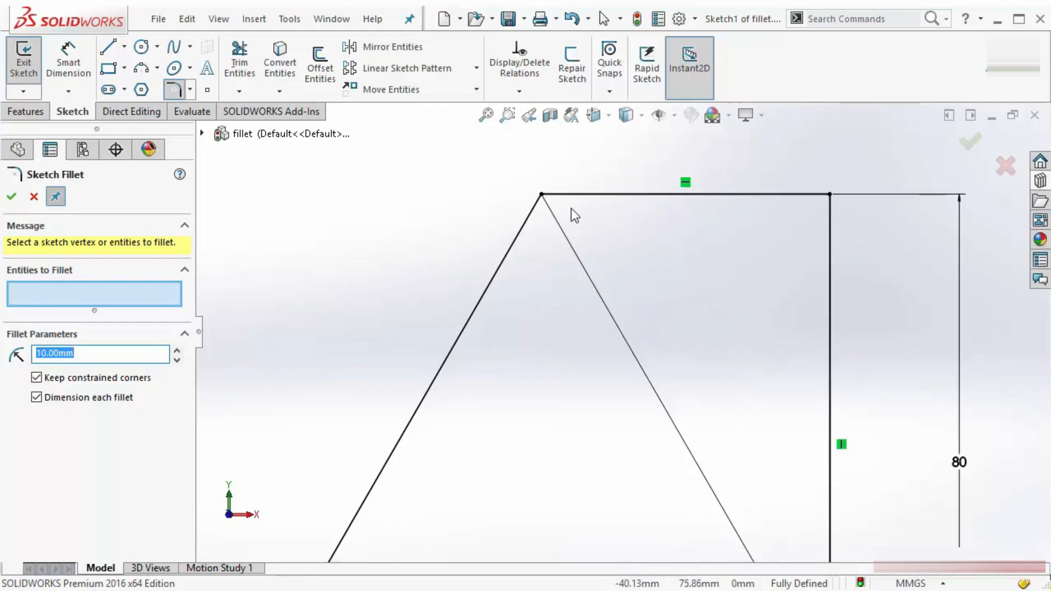
left_click(542, 194)
scroll(552, 221, "down", 2)
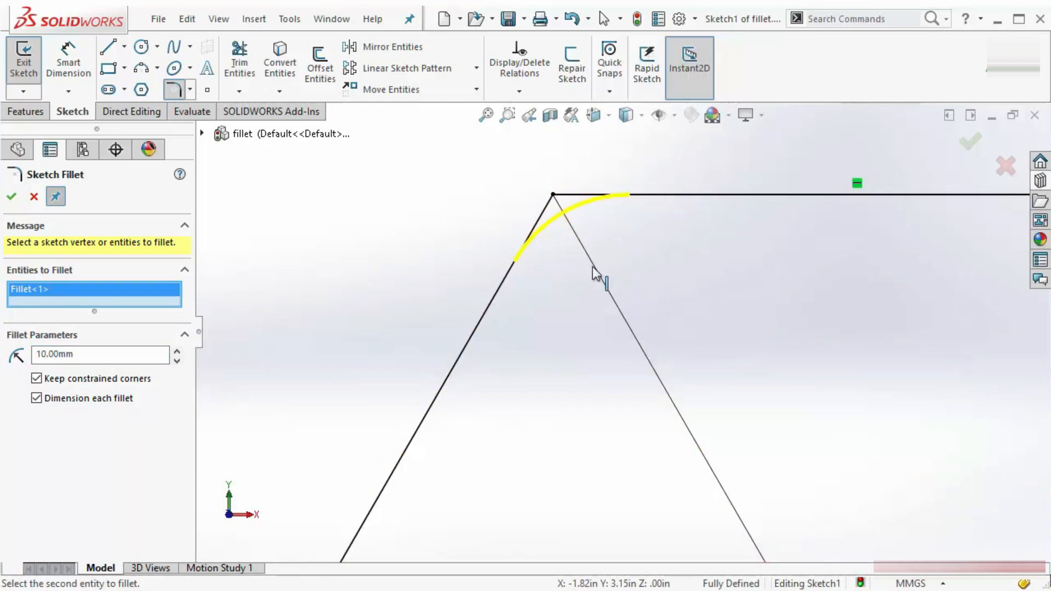
right_click(164, 296)
left_click(219, 305)
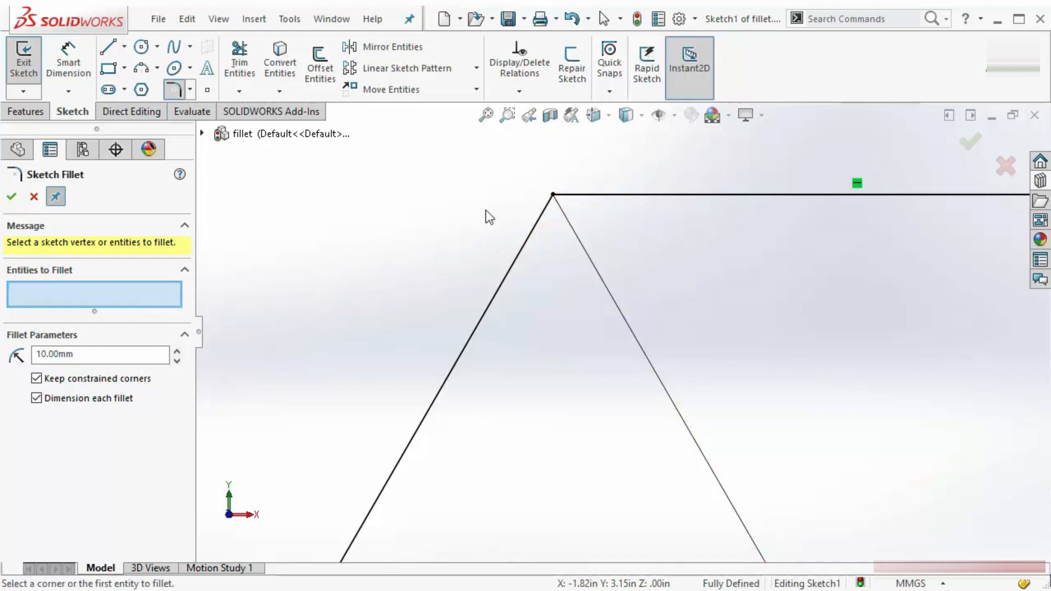
left_click(610, 287)
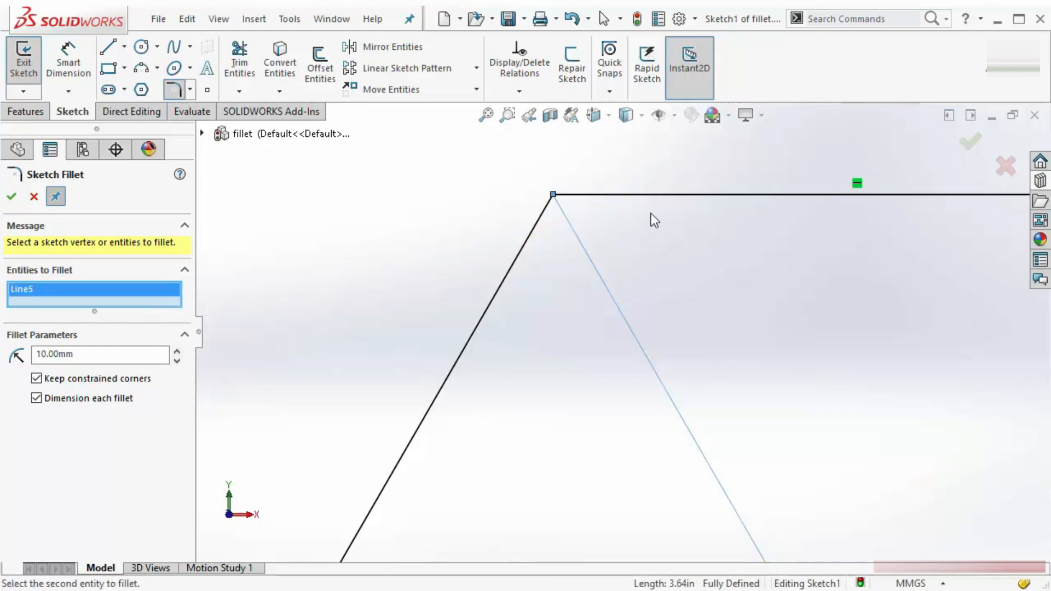
left_click(662, 201)
scroll(718, 277, "up", 3)
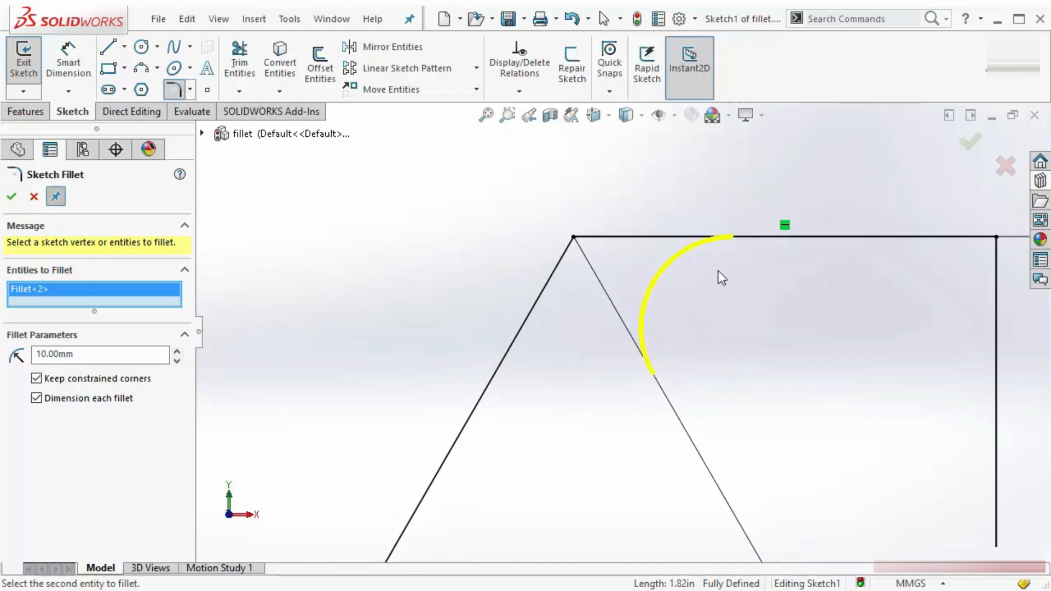
scroll(768, 325, "down", 1)
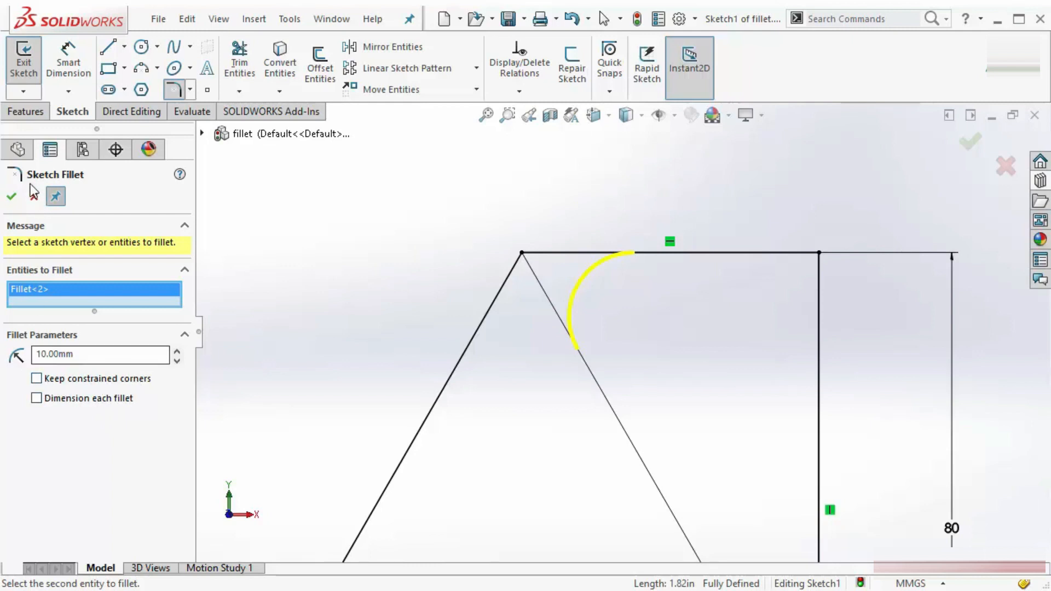
left_click(12, 198)
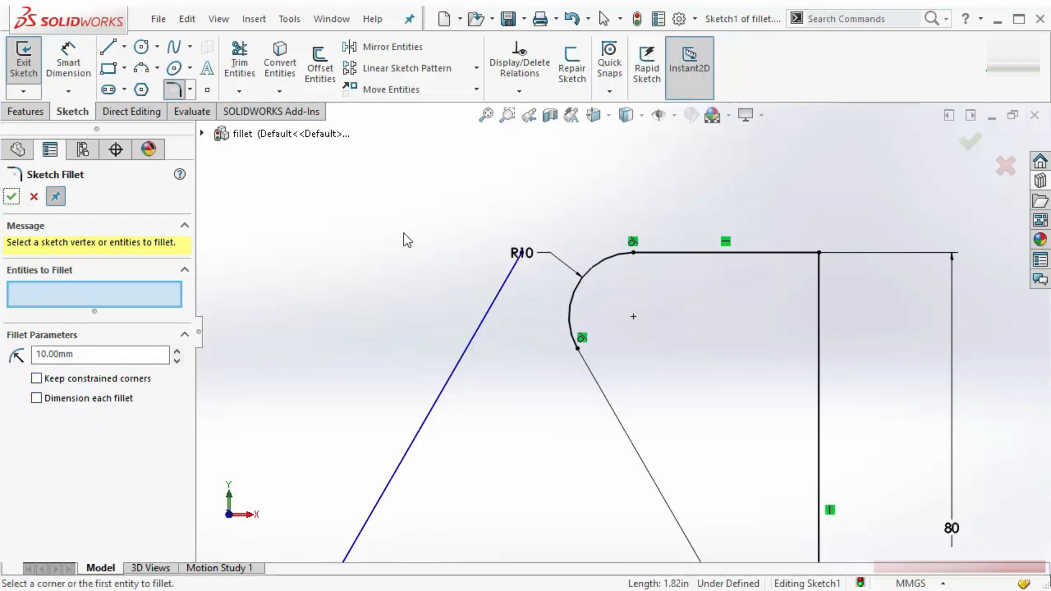
left_click(11, 197)
Move the R10 dimension label up and away from the end of the slanted line.
left_click_drag(521, 253, 453, 197)
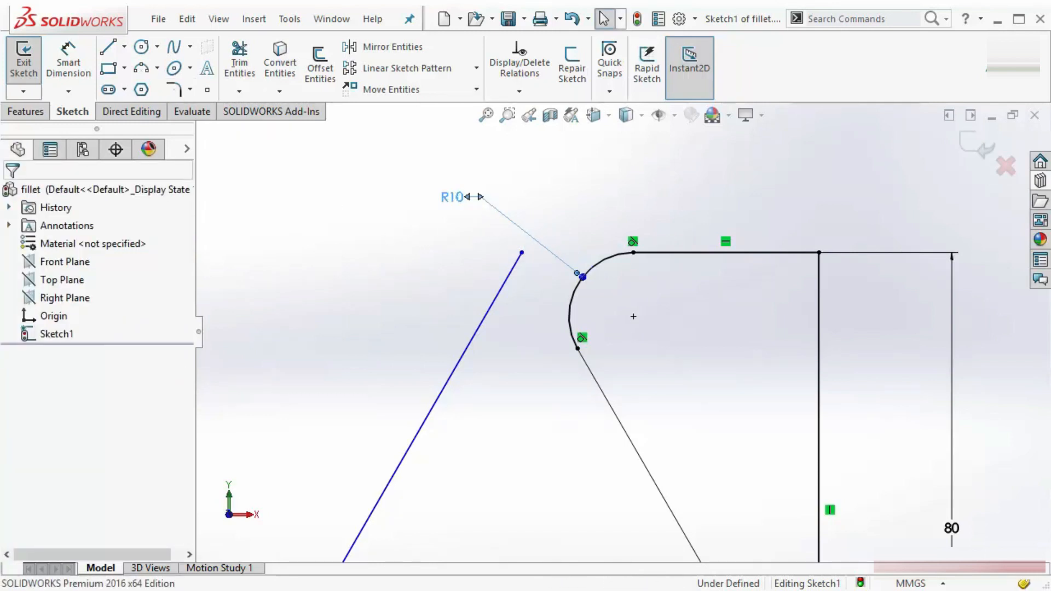
left_click(679, 220)
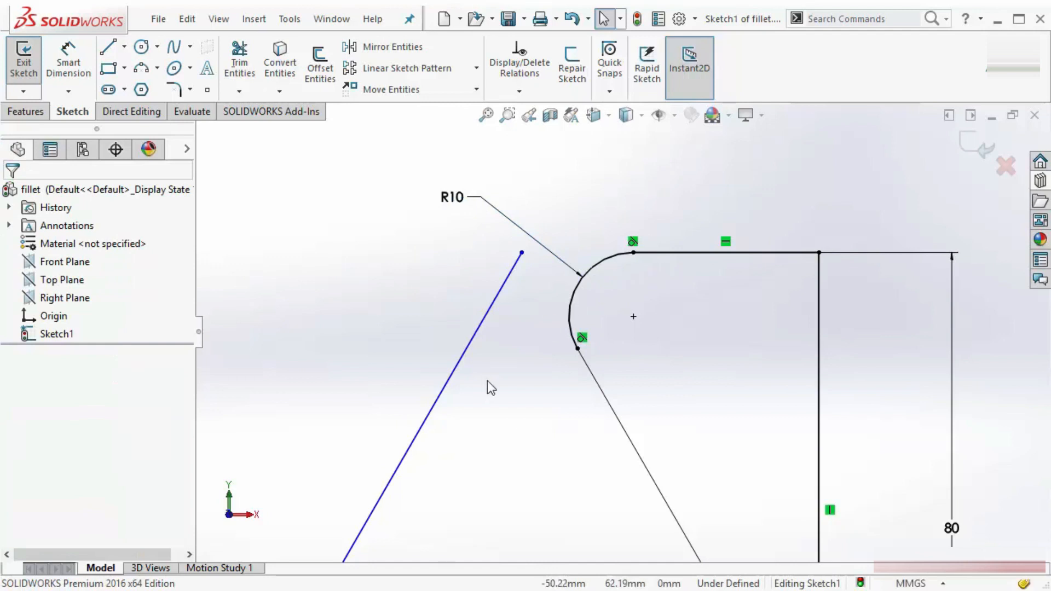
key("f")
scroll(564, 353, "down", 3)
scroll(608, 273, "up", 3)
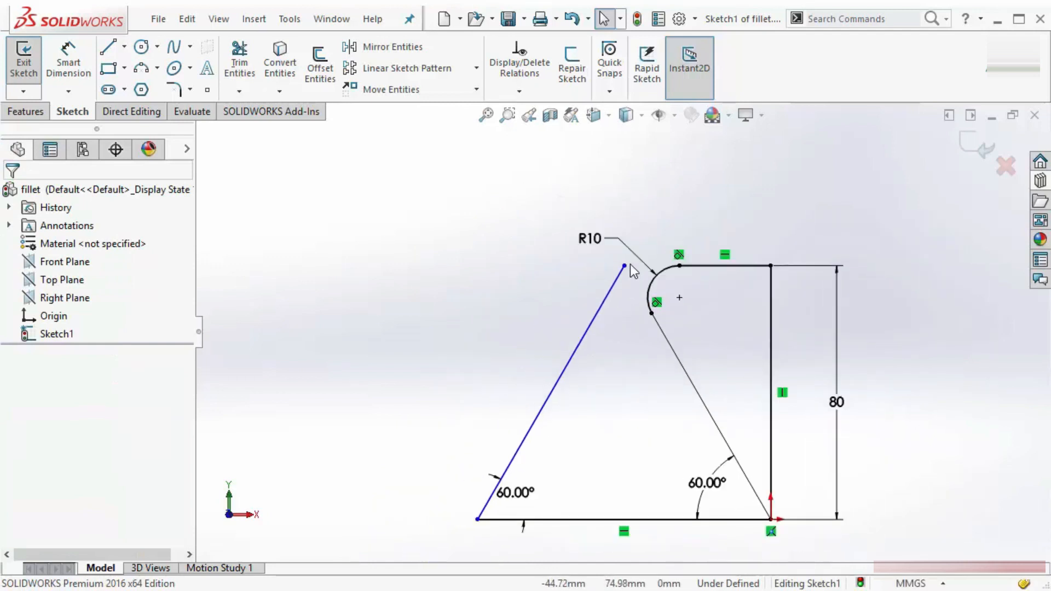
Try to move the slanted line's free upper endpoint away from the top line, and undo the corner's 10 mm fillet.
left_click_drag(624, 266, 555, 313)
key("Escape")
key("ctrl+z")
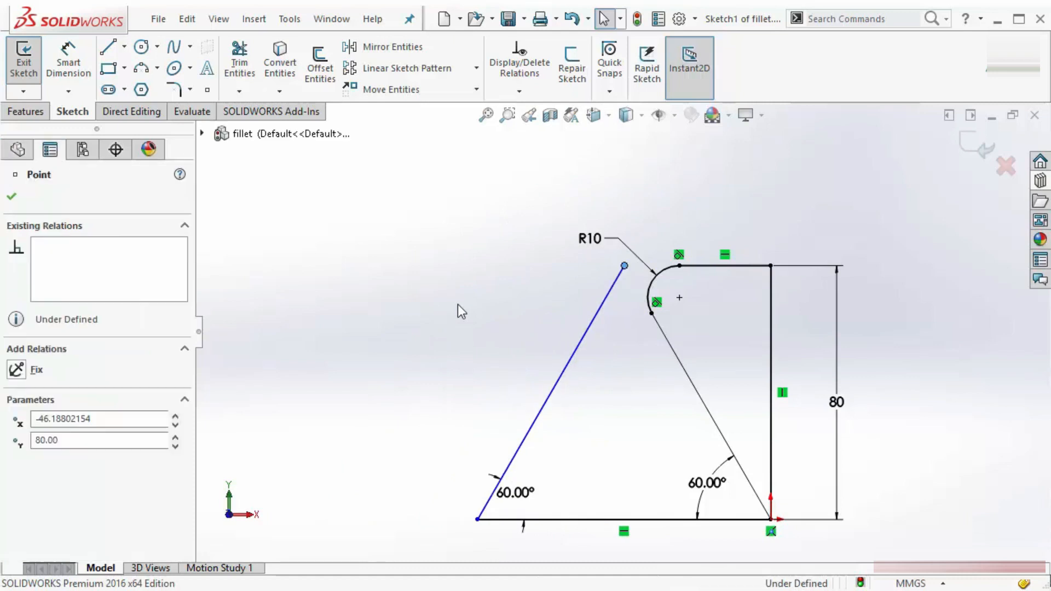
key("ctrl+z")
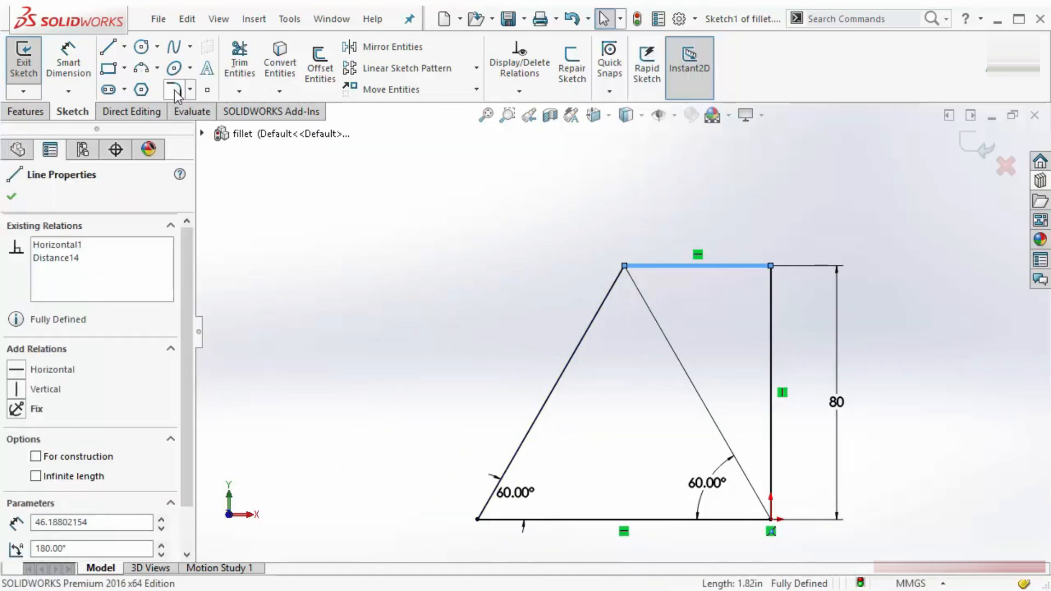
Fillet the corner between the diagonal and the top line at 10 mm, with Keep constrained corners enabled.
left_click(174, 89)
scroll(690, 286, "down", 2)
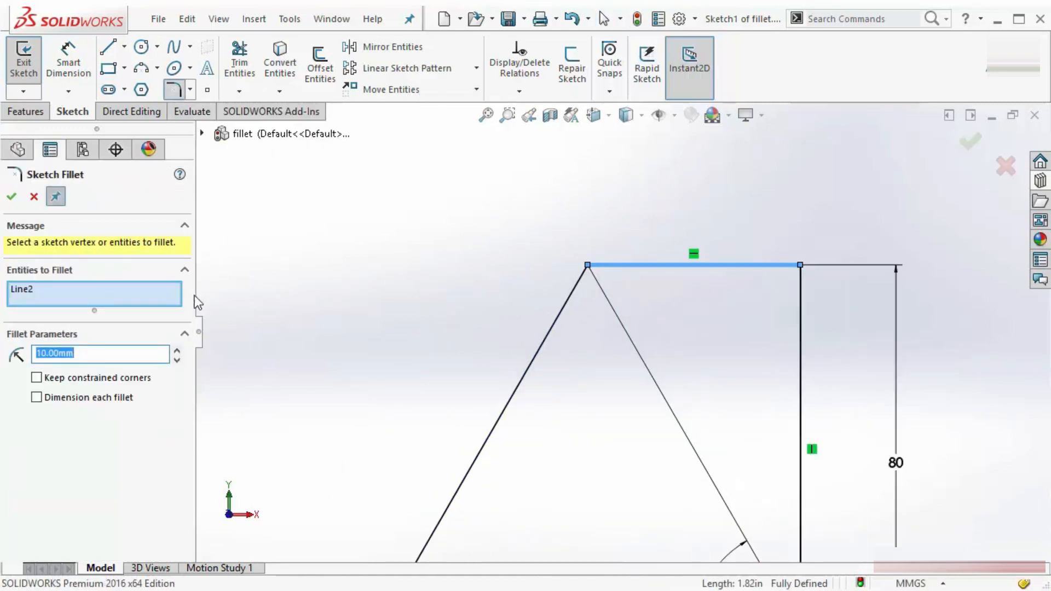
right_click(164, 300)
left_click(219, 309)
scroll(603, 297, "down", 2)
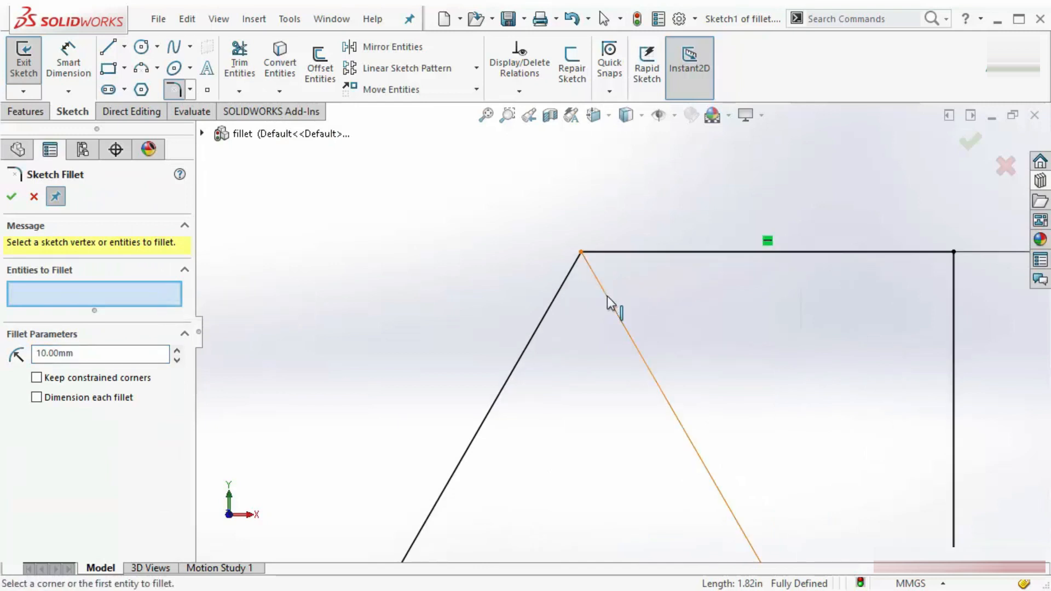
left_click(610, 305)
left_click(657, 255)
scroll(622, 332, "up", 3)
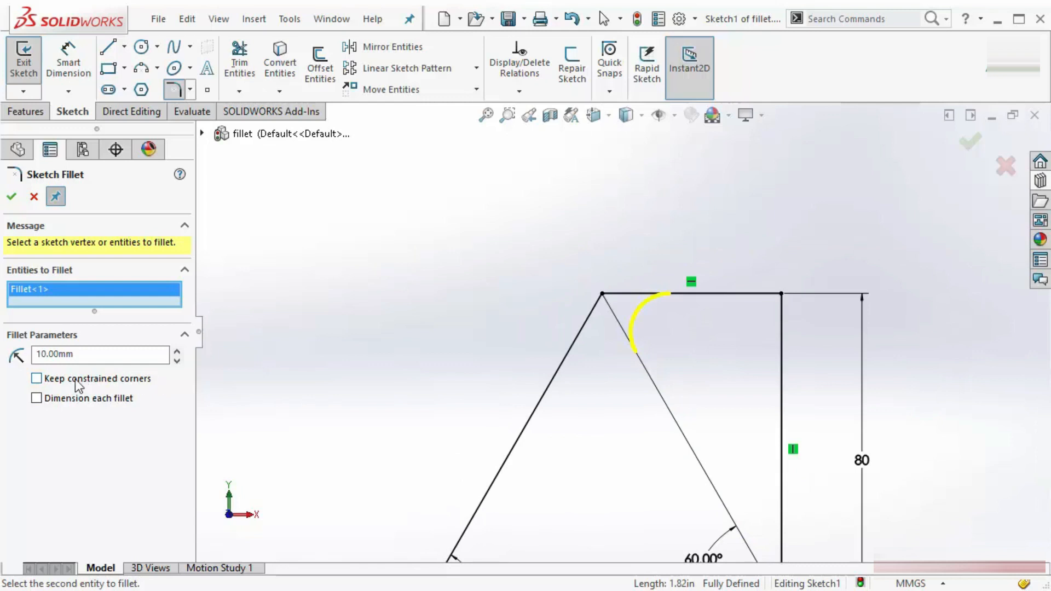
left_click(12, 197)
left_click(11, 197)
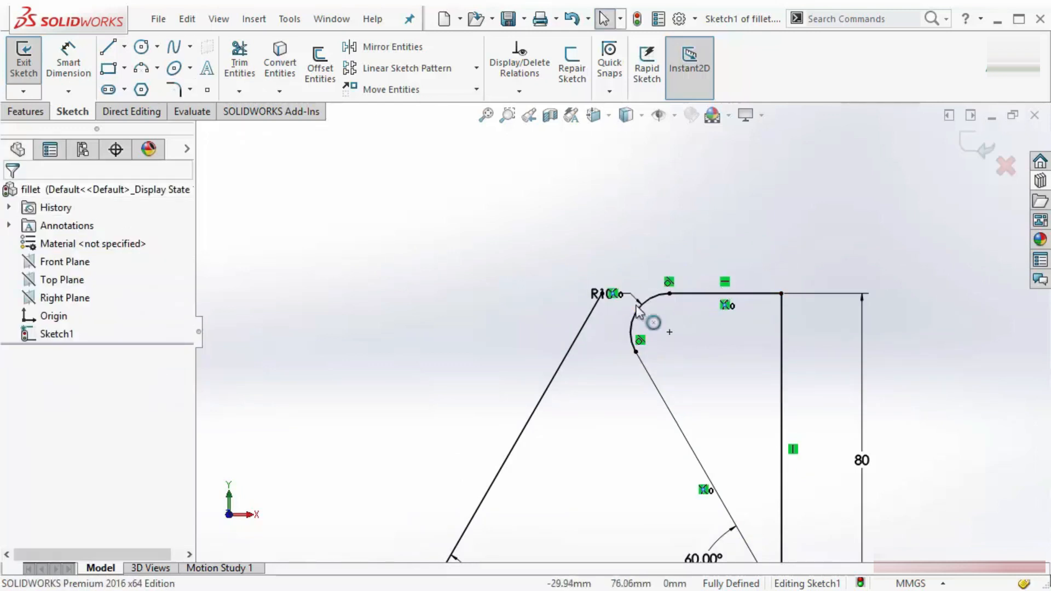
Move the R10 dimension label up and away from the fillet arc.
left_click_drag(597, 297, 533, 233)
scroll(616, 396, "up", 2)
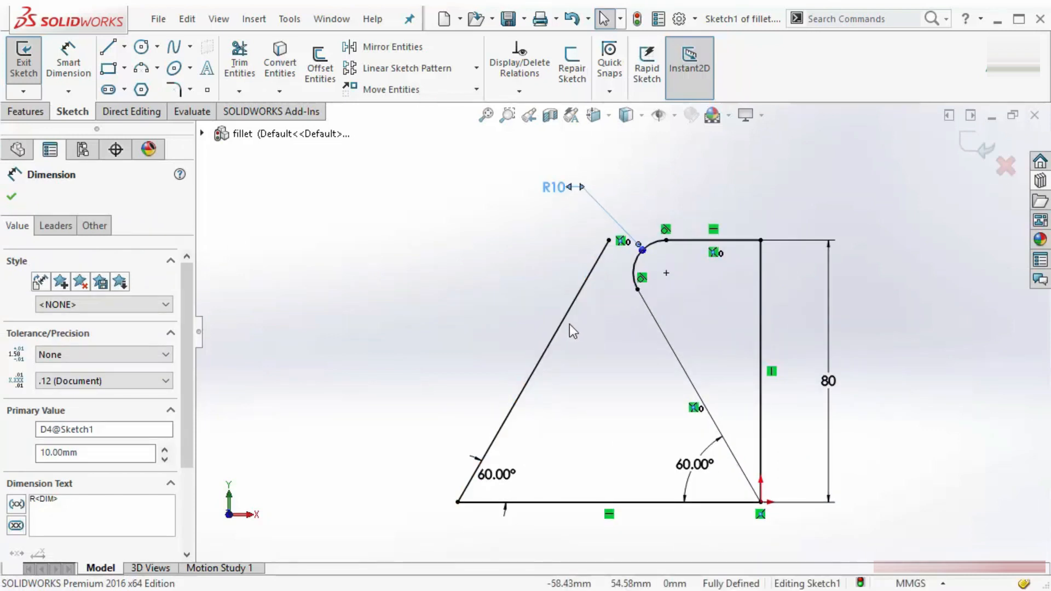
scroll(596, 264, "down", 3)
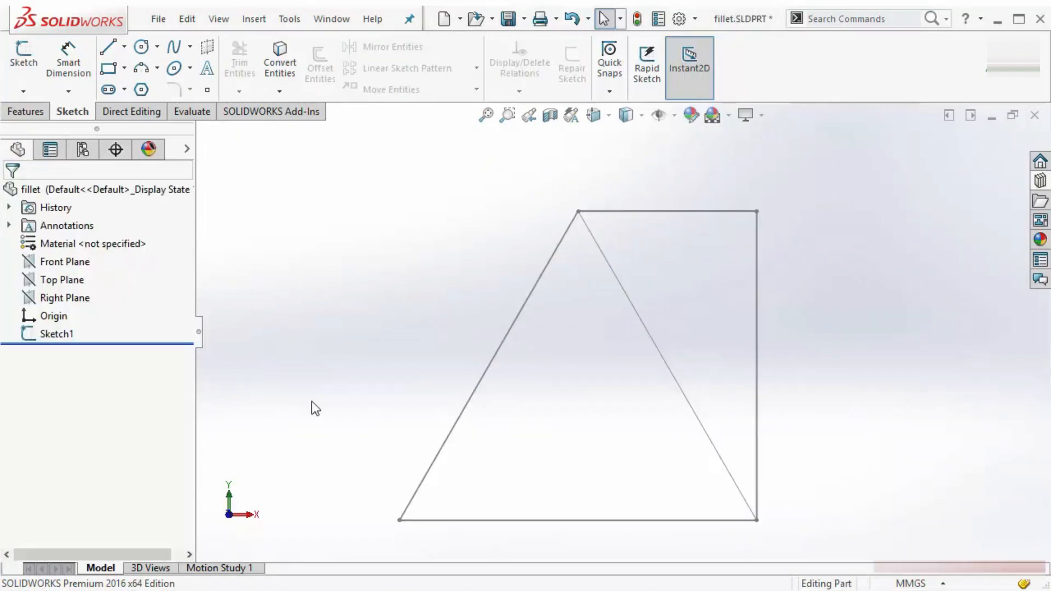
Reopen the profile sketch for editing and start a Sketch Chamfer.
right_click(491, 353)
left_click(504, 307)
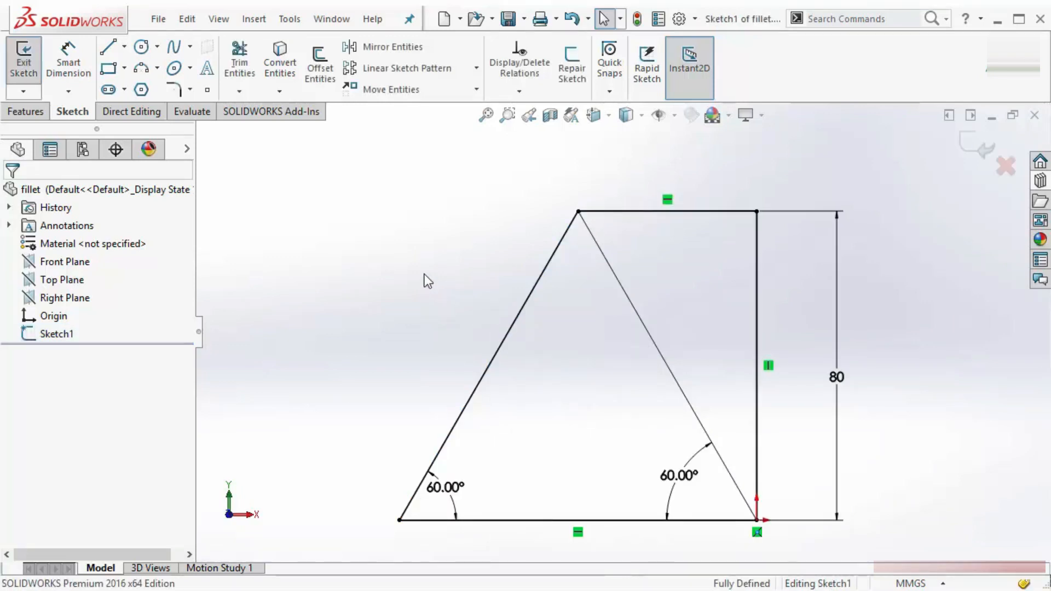
key("s")
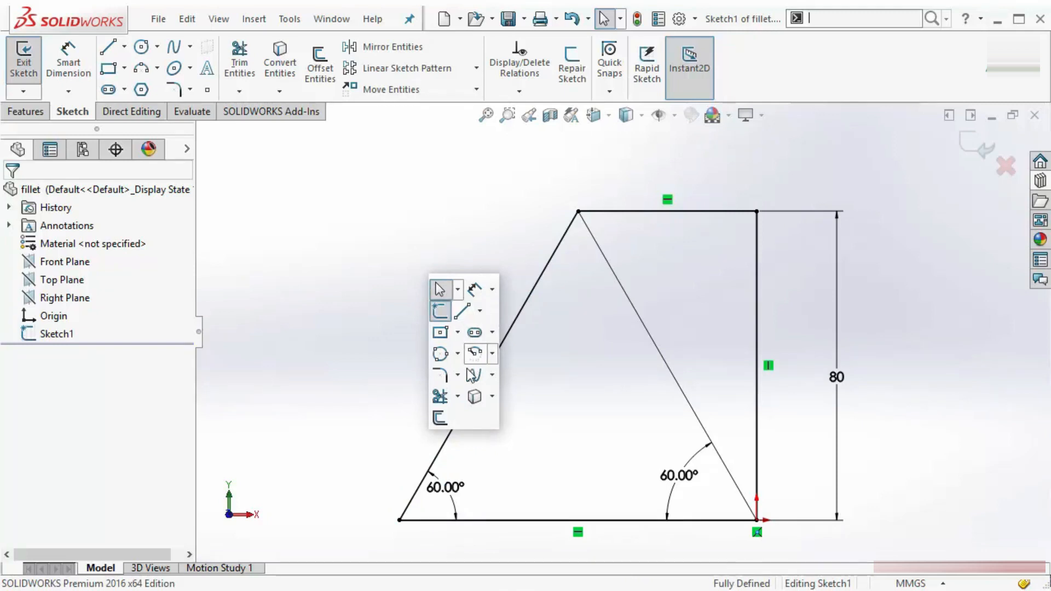
left_click(457, 375)
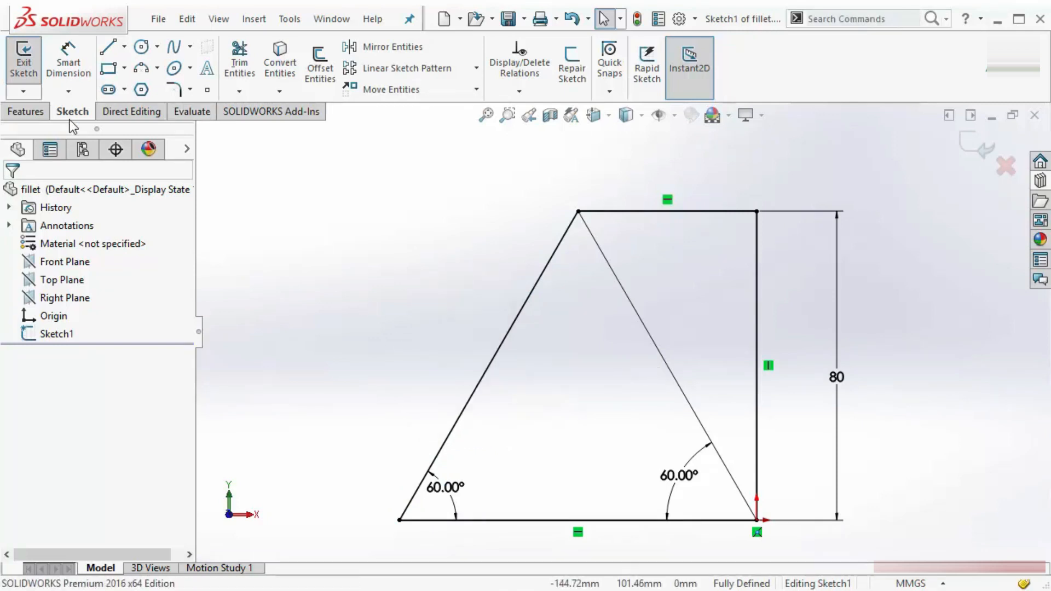
left_click(191, 90)
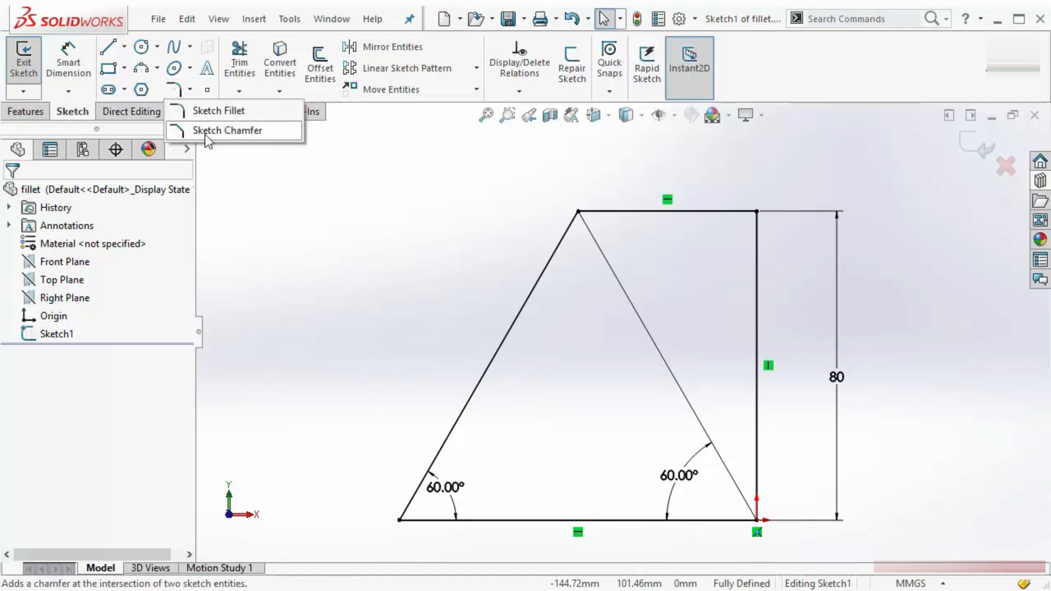
left_click(206, 135)
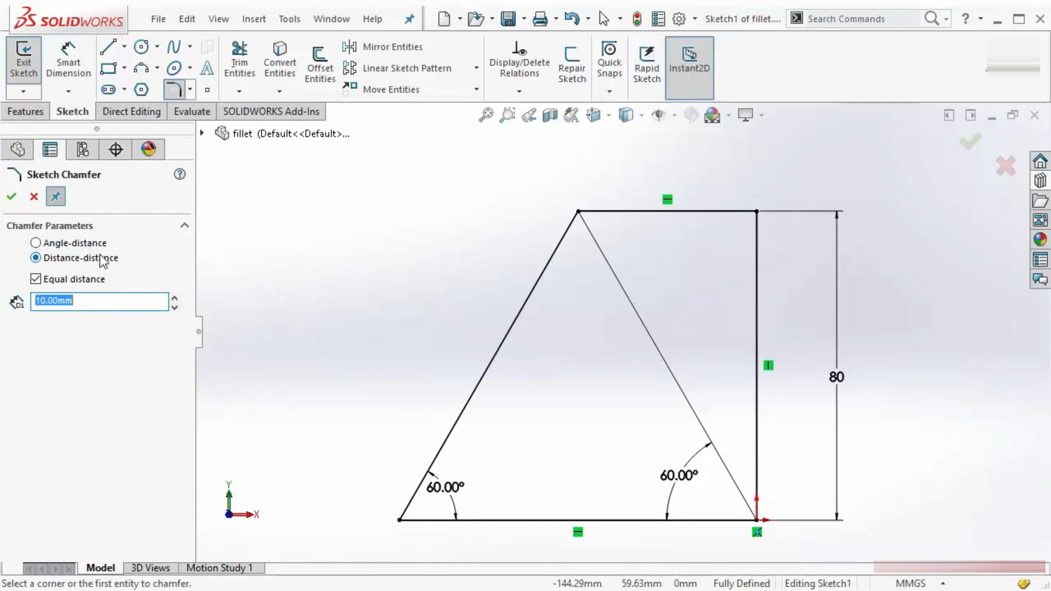
Chamfer the upper-right vertex using Angle-distance with 10 mm and 45°, and undo the chamfer.
left_click(62, 246)
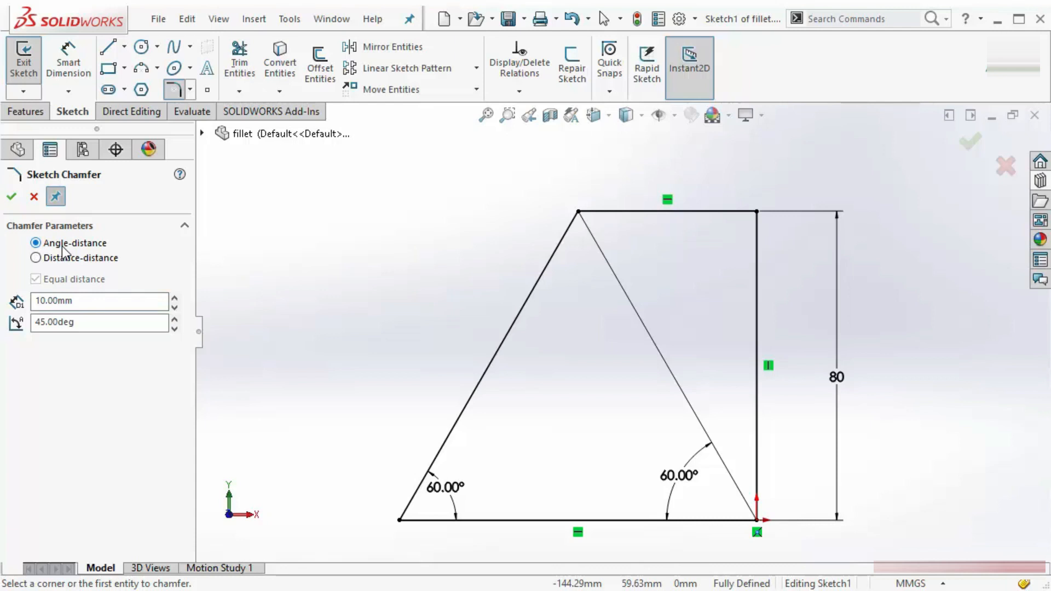
double_click(93, 301)
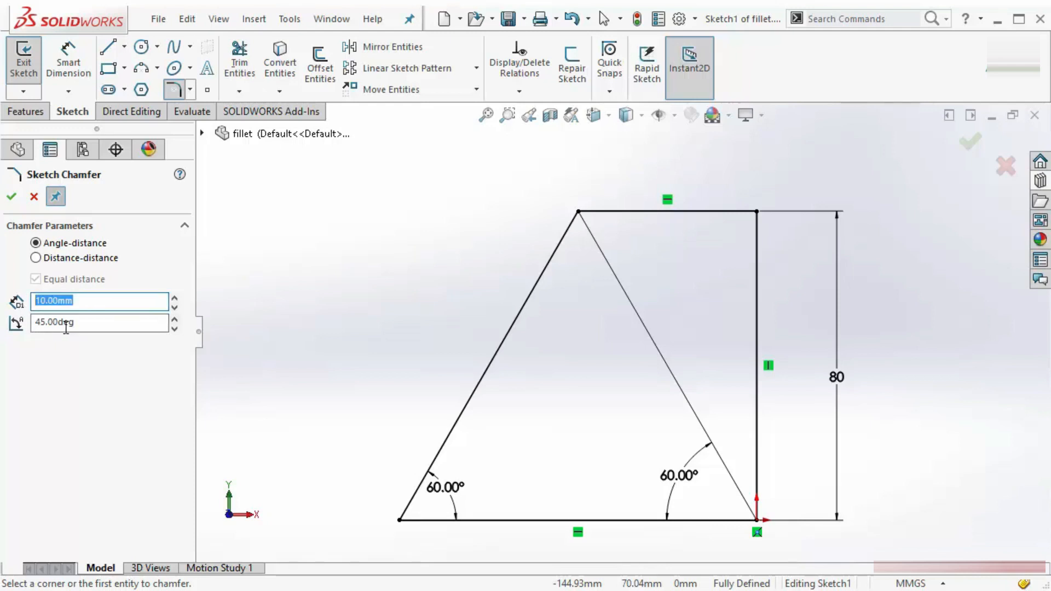
left_click_drag(74, 323, 39, 325)
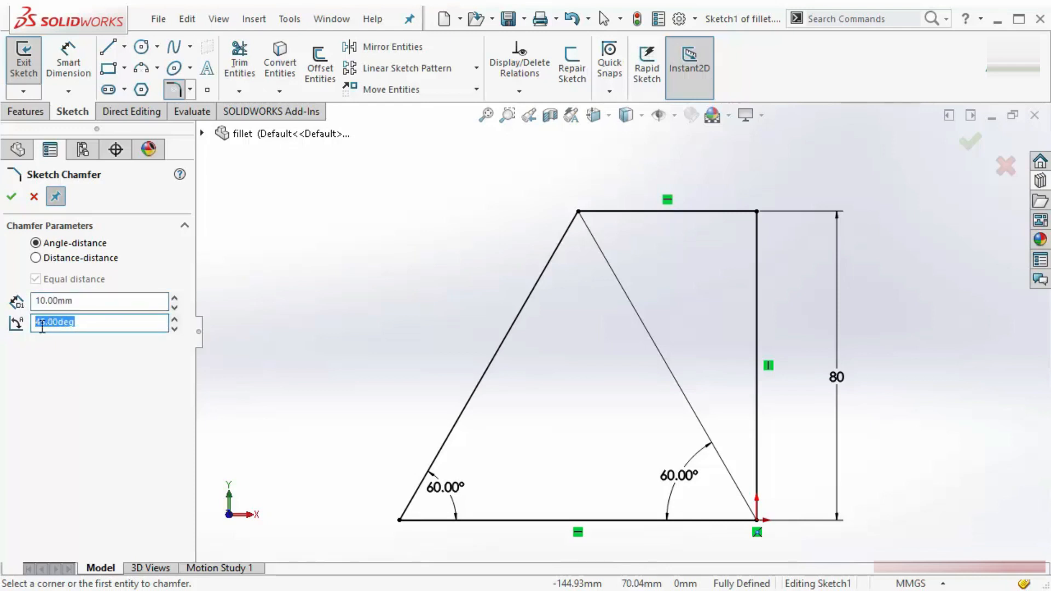
left_click(98, 301)
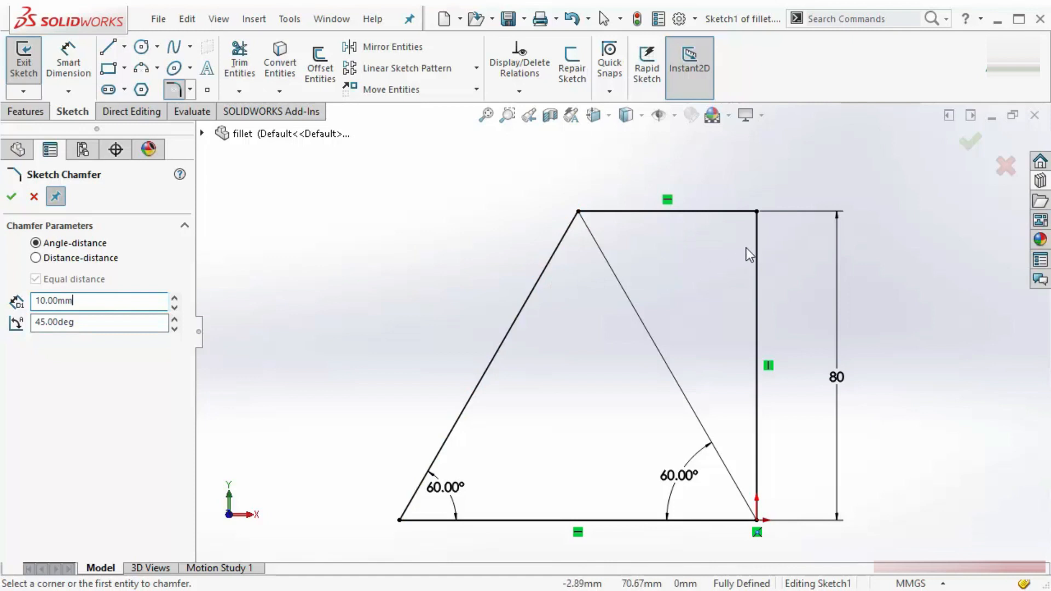
scroll(750, 235, "down", 5)
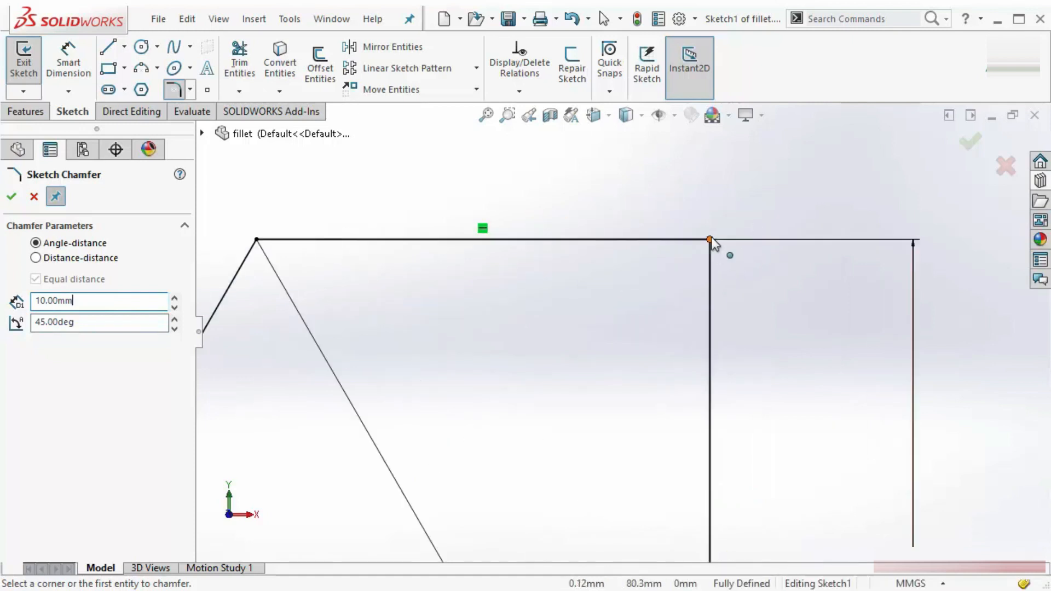
left_click(710, 239)
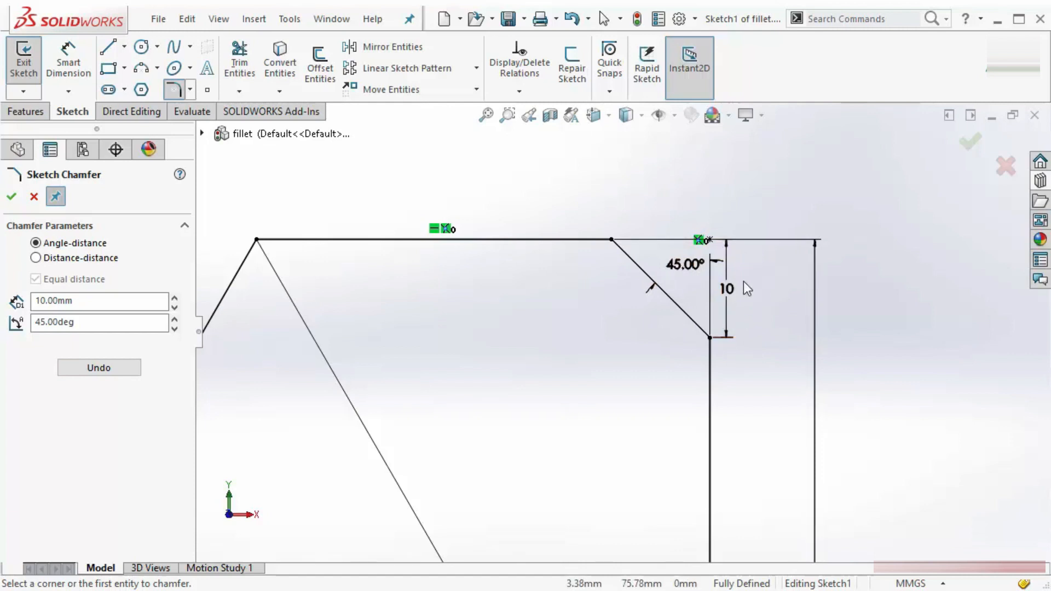
left_click(94, 369)
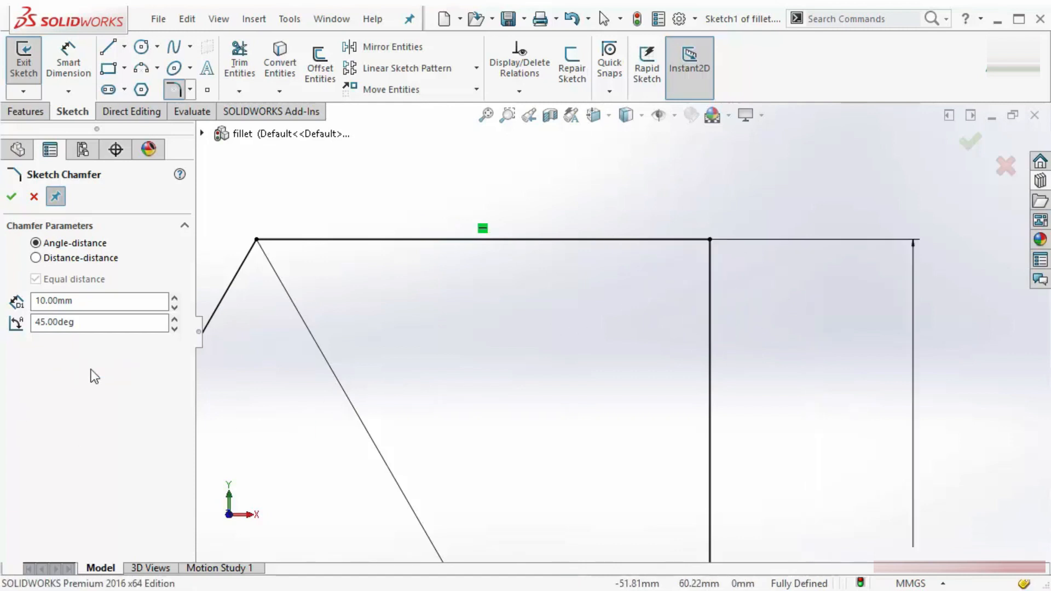
Chamfer the upper-right corner at 10 mm and 45° by picking the top line before the vertical line, and undo it.
left_click(661, 241)
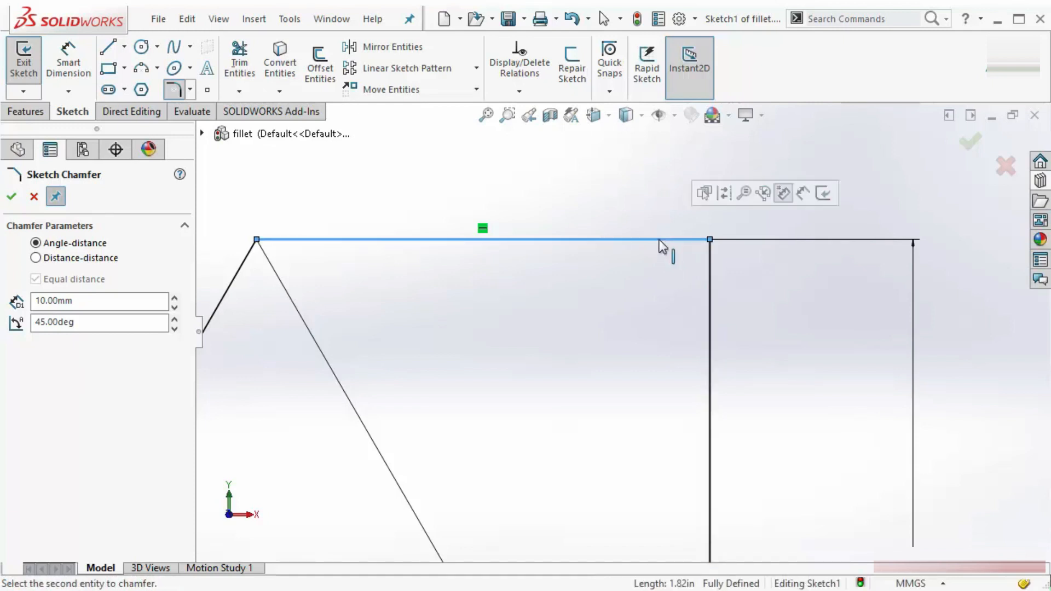
left_click(710, 291)
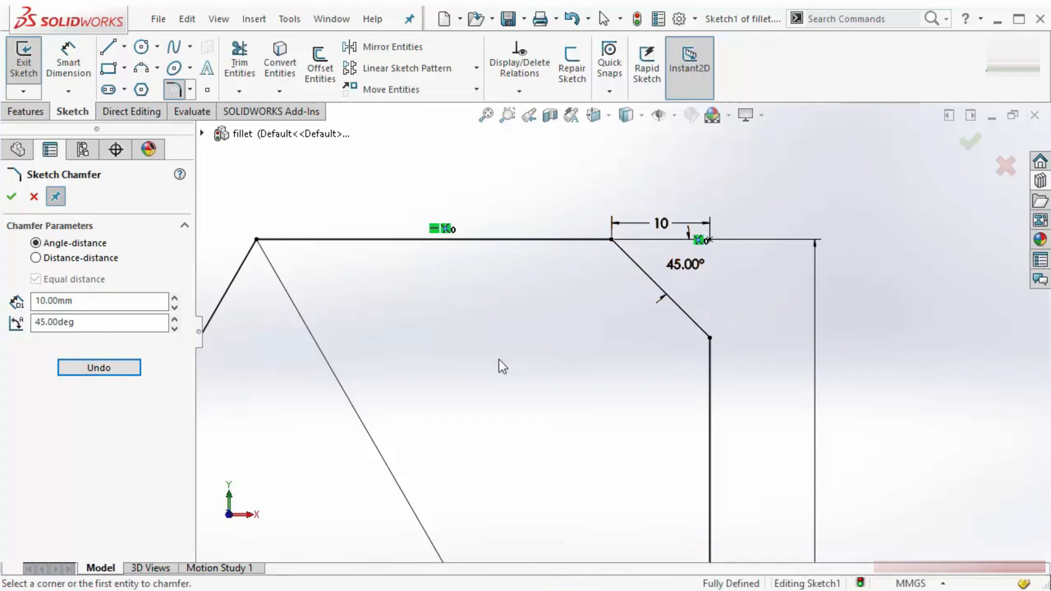
left_click(117, 366)
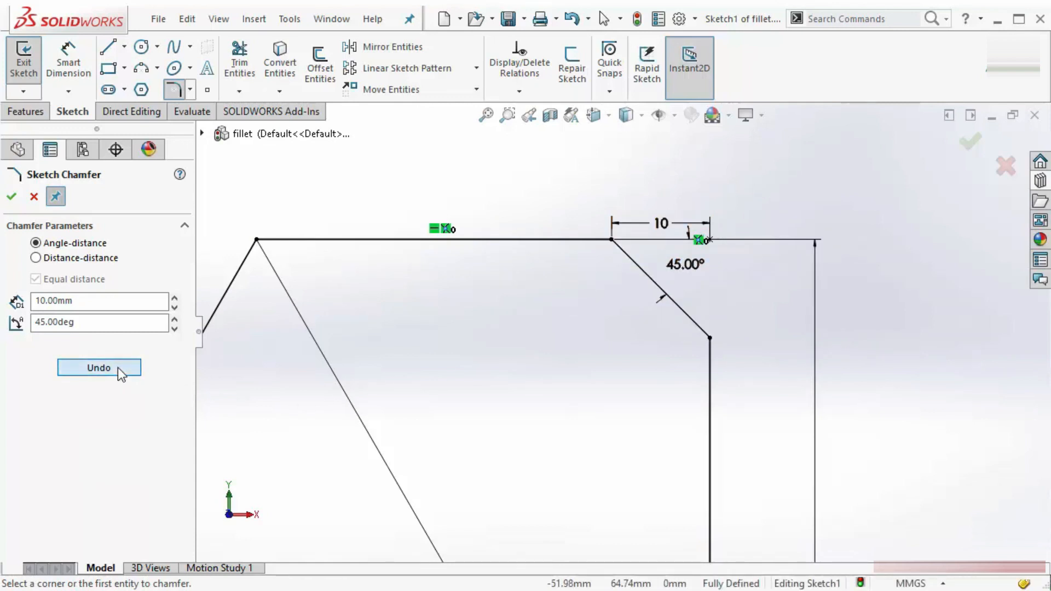
Set the chamfer angle to 30°, chamfer the upper-right corner from the top line to the vertical line, inspect it, and undo it.
left_click(112, 324)
type("30")
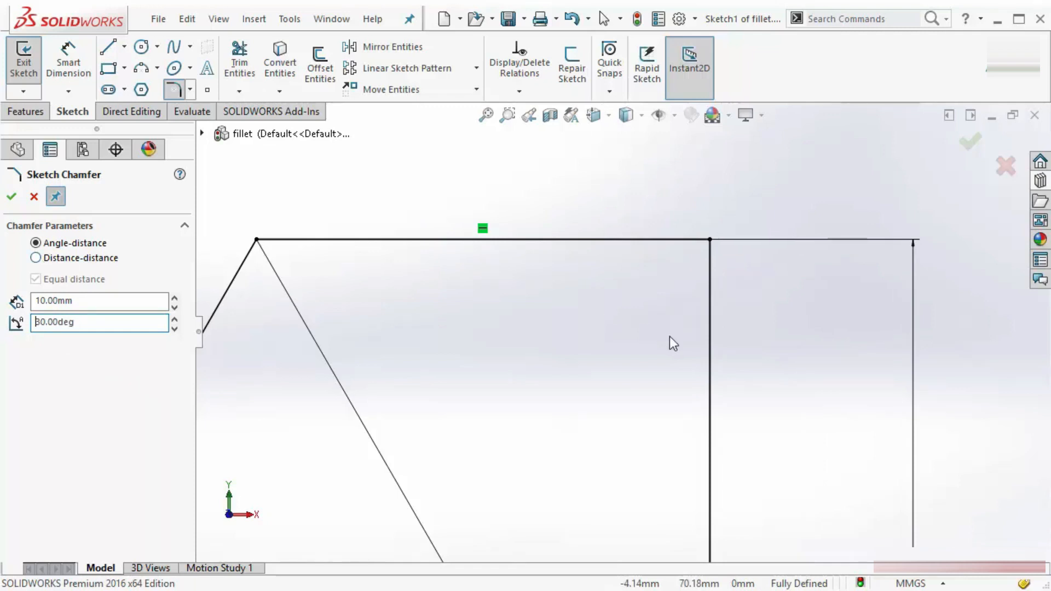
left_click(658, 238)
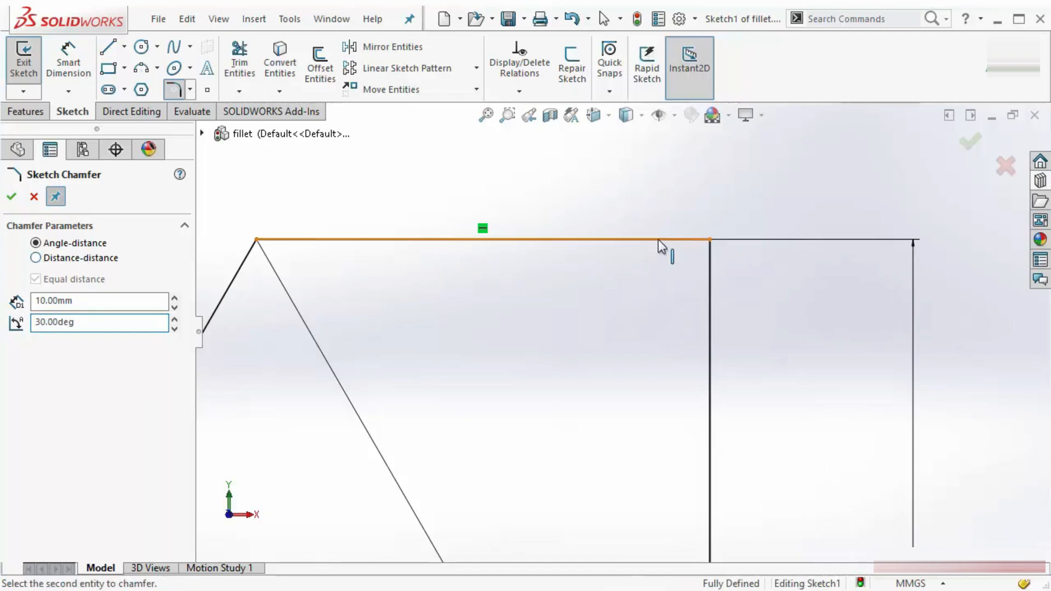
left_click(711, 293)
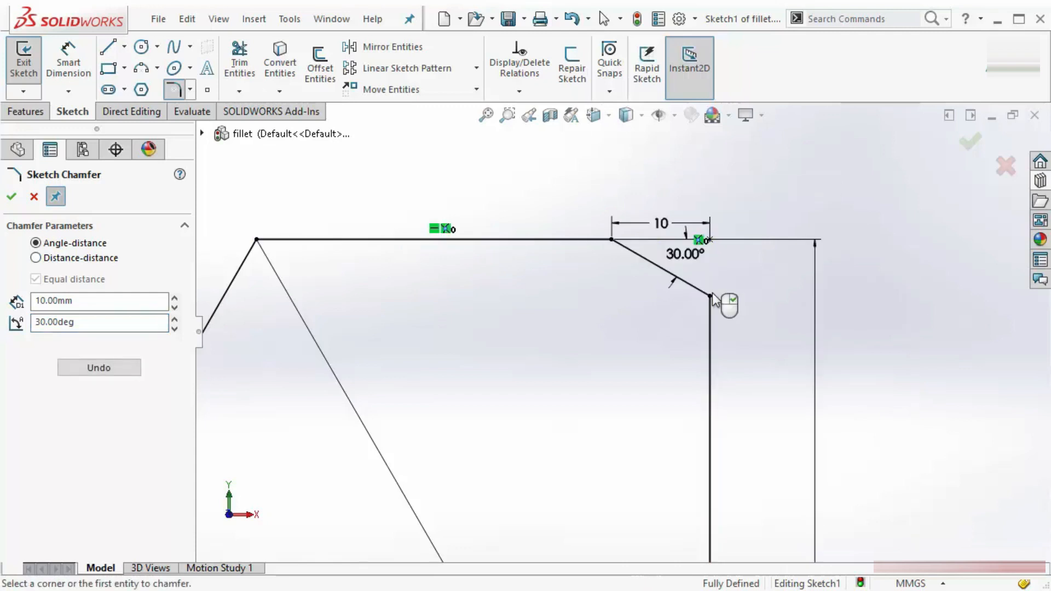
scroll(675, 256, "down", 3)
scroll(674, 255, "down", 1)
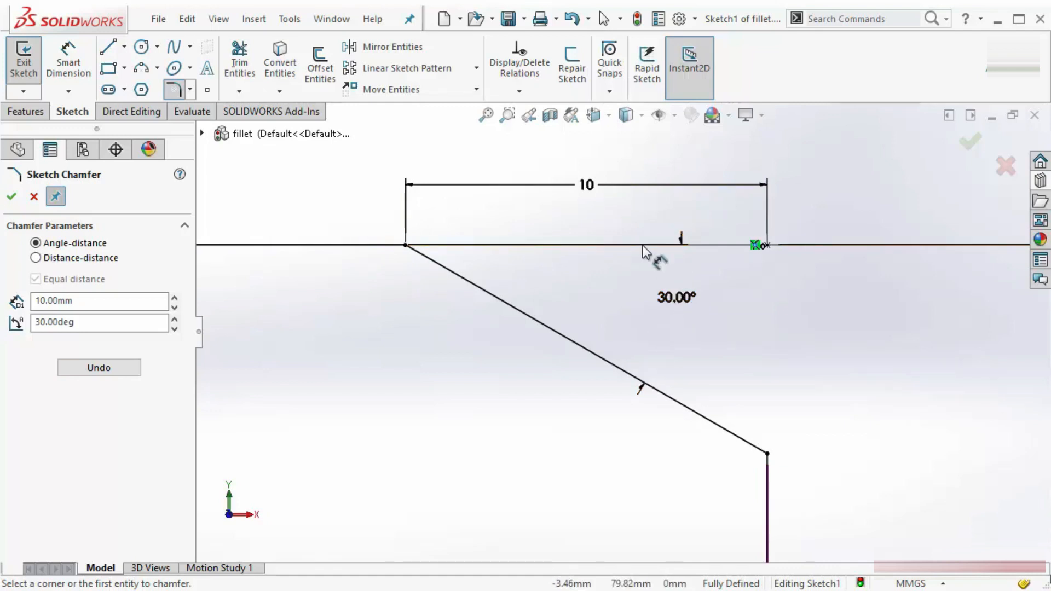
scroll(662, 298, "up", 3)
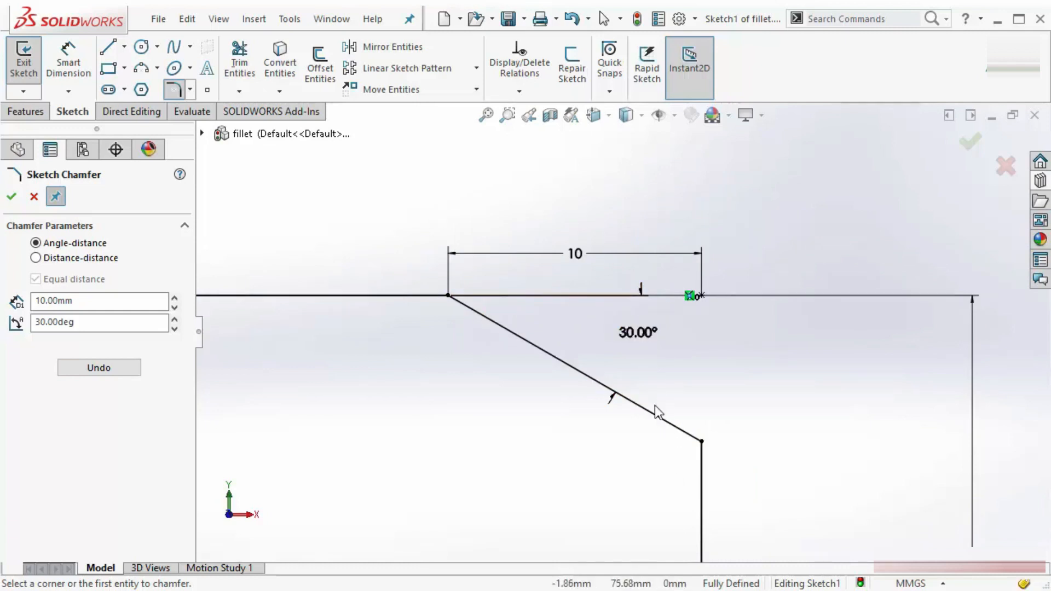
left_click(99, 367)
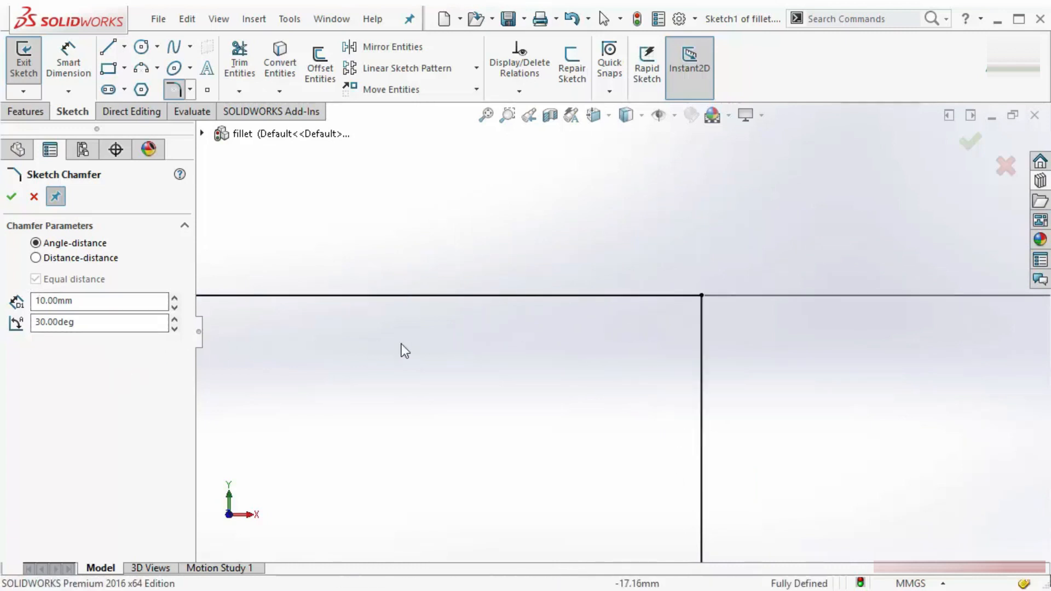
Chamfer the upper-right corner at 10 mm and 30° by picking the vertical line before the top line, and undo it.
left_click(701, 374)
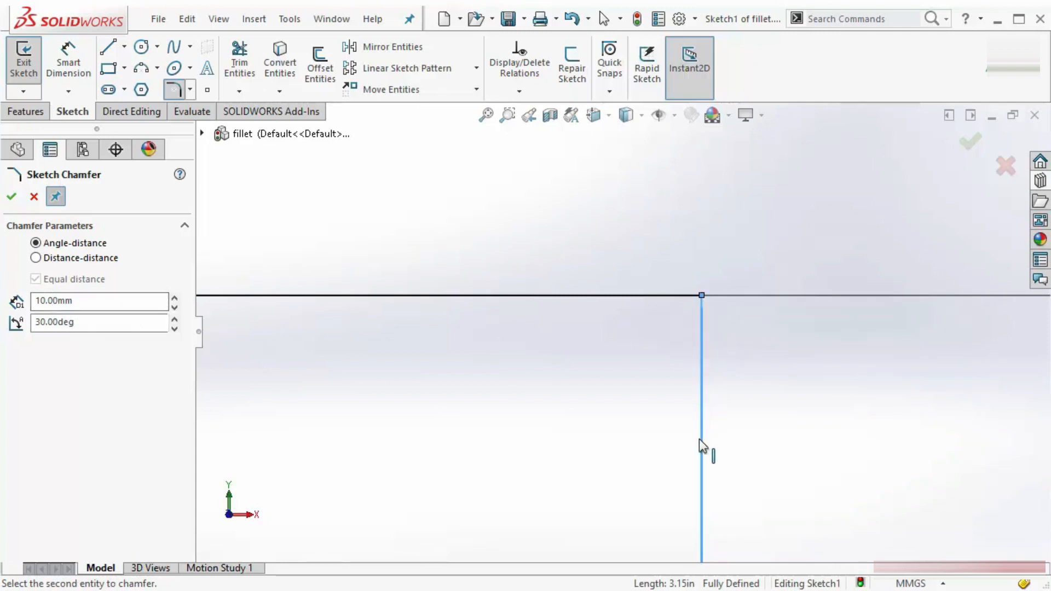
left_click(592, 296)
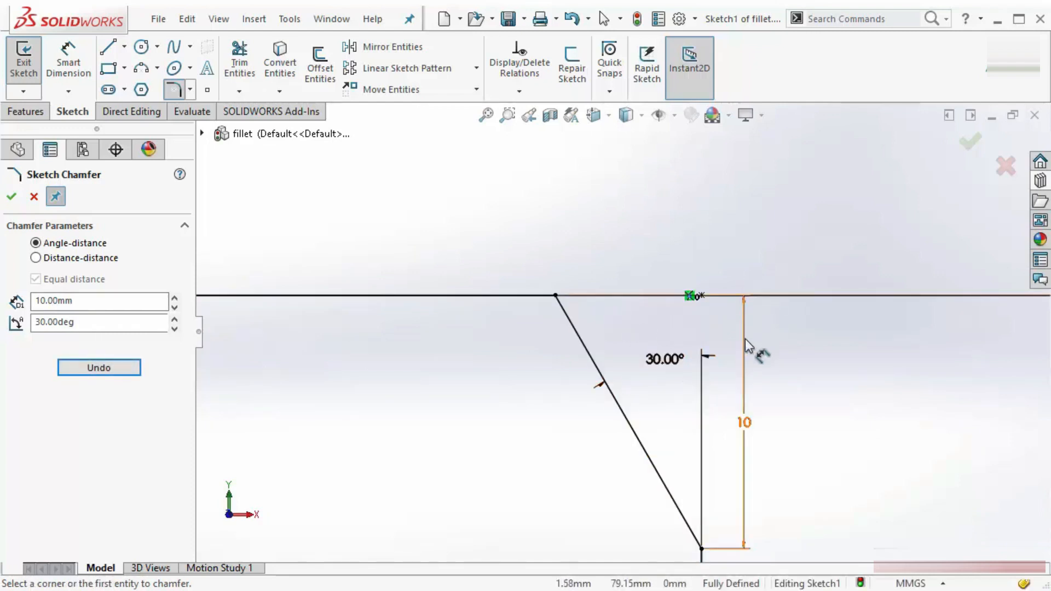
left_click(126, 377)
scroll(438, 274, "up", 7)
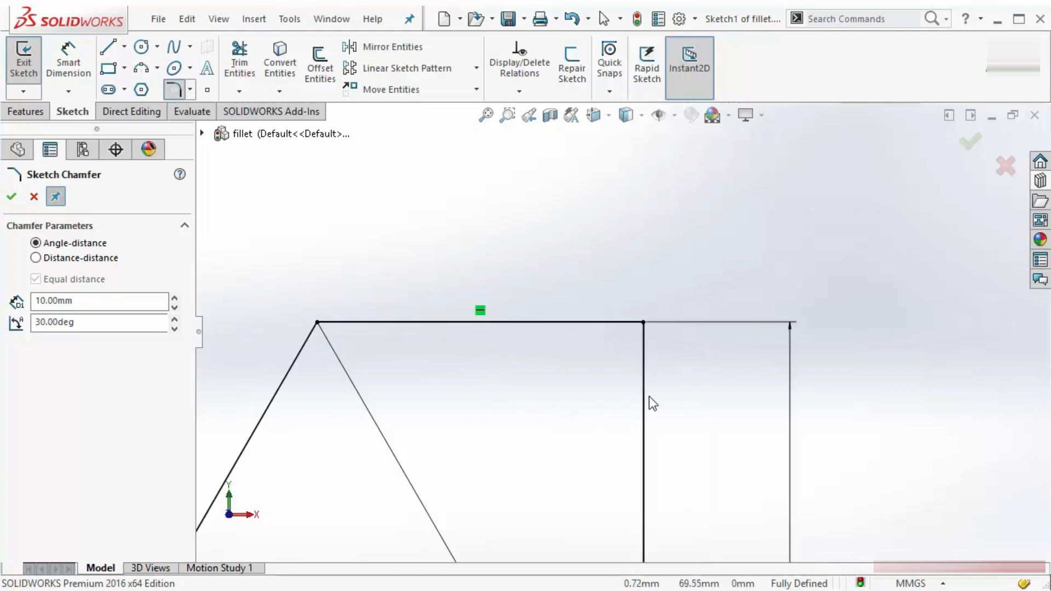
scroll(650, 398, "down", 2)
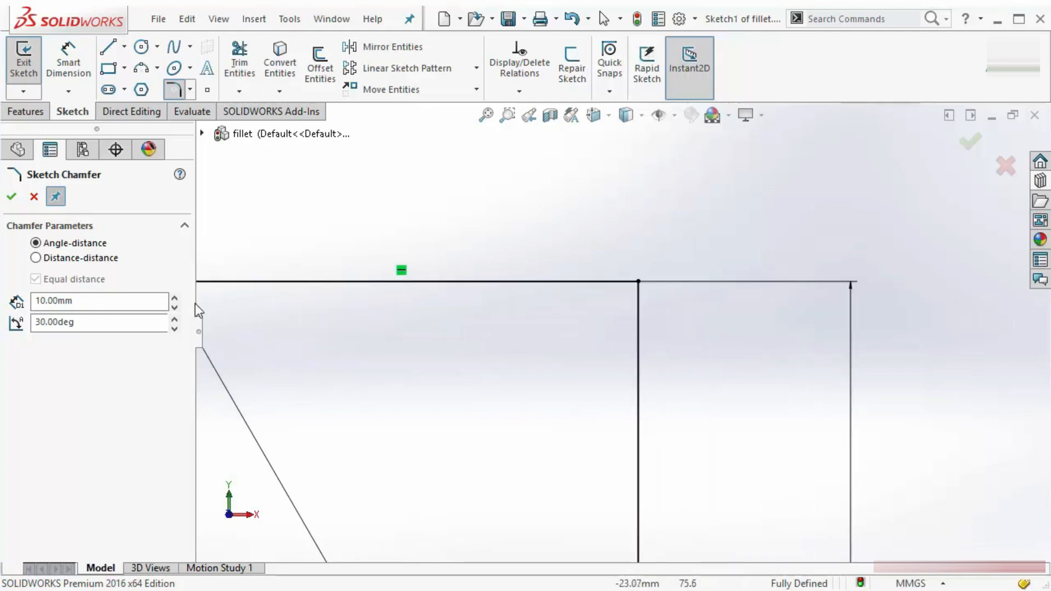
Chamfer the upper-right corner with Distance-distance at 10 mm and 20 mm, taking the vertical line before the top line, and undo it.
left_click(83, 260)
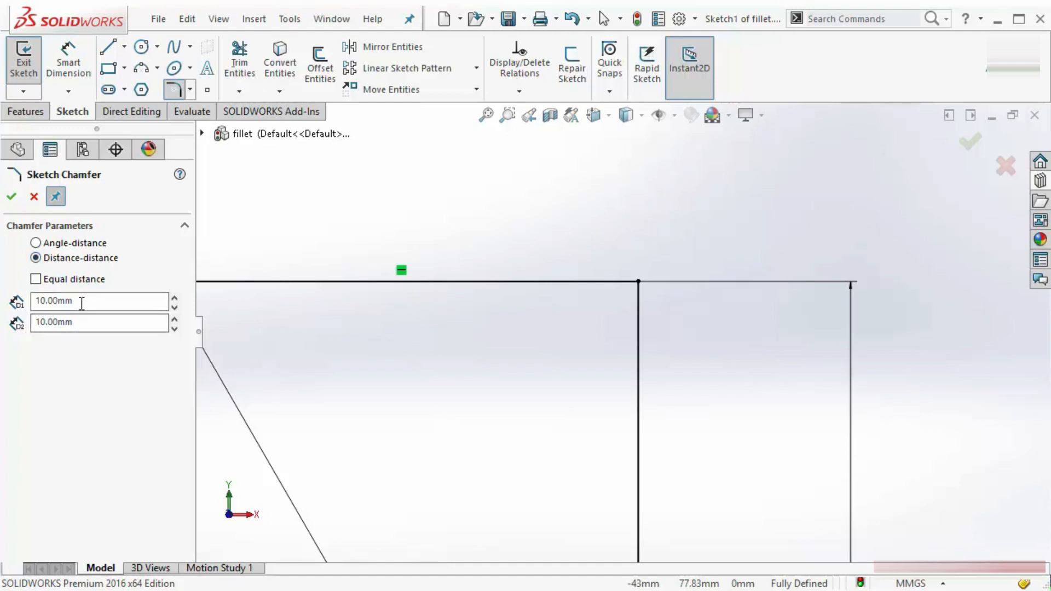
left_click(82, 323)
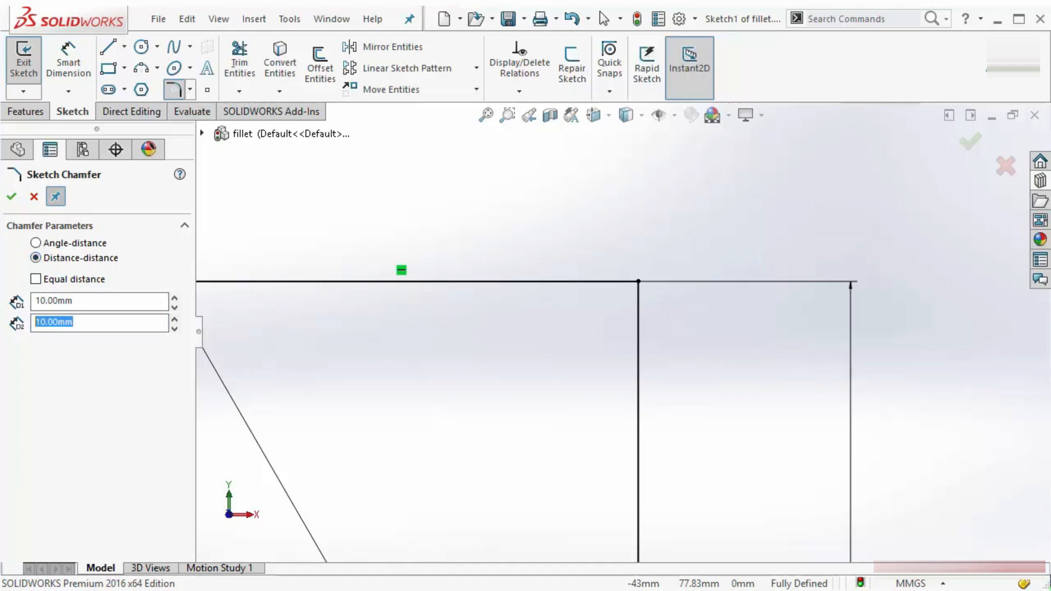
type("2")
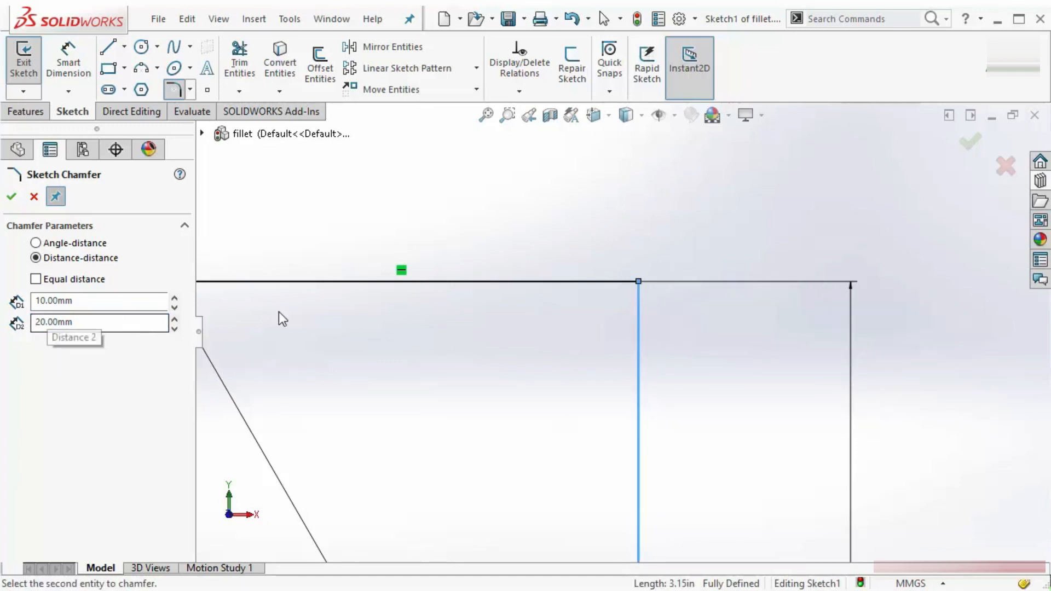
left_click(521, 283)
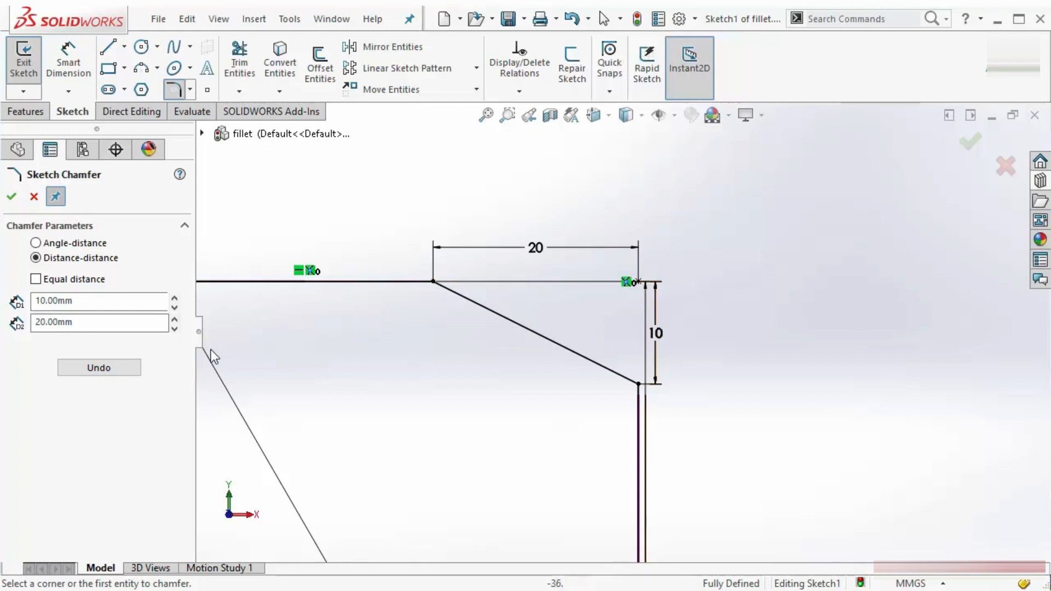
left_click(75, 374)
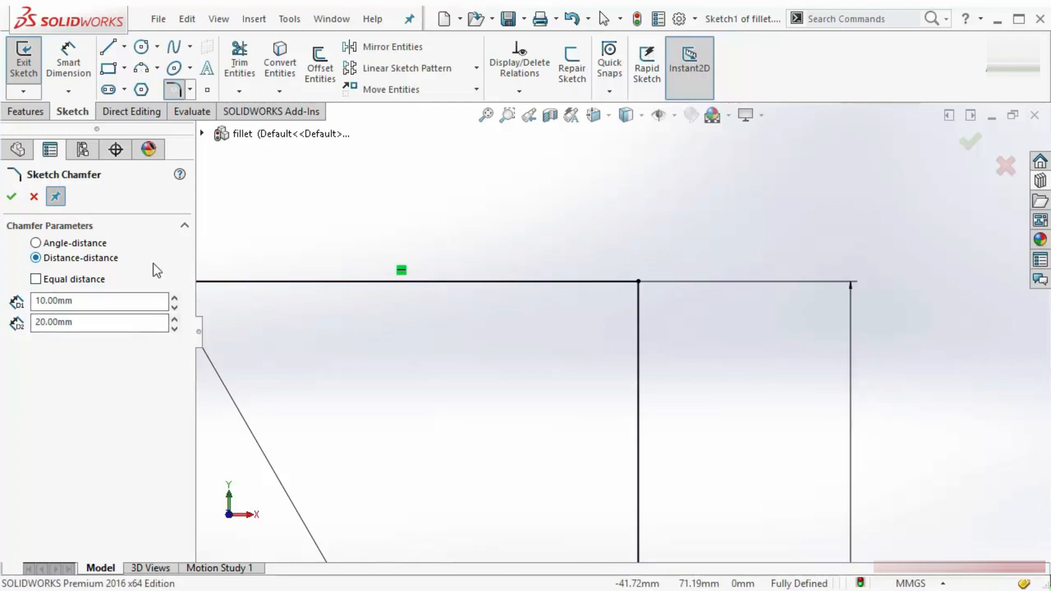
Chamfer the upper-right corner vertex using Distance-distance with Equal distance at 10 mm.
left_click(37, 278)
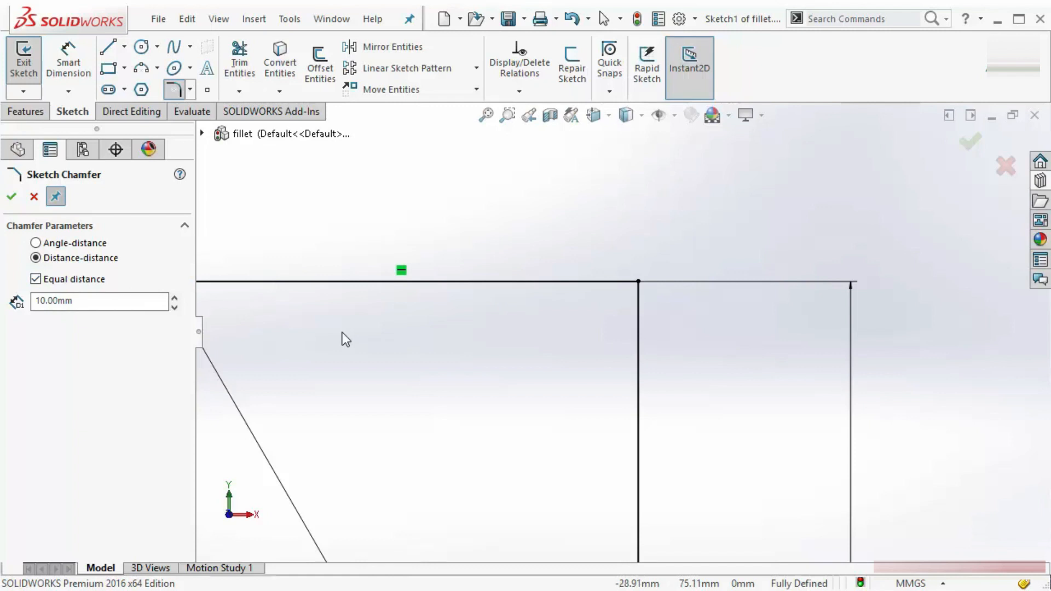
left_click(641, 282)
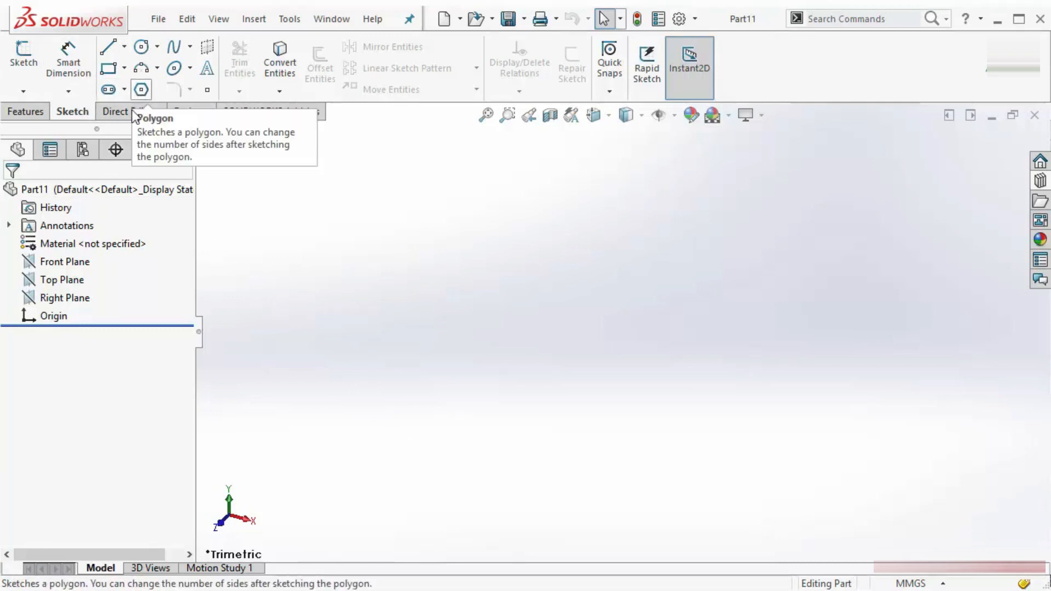
Start a sketch on the Front Plane and draw a 6-sided inscribed-circle polygon left of the origin, circle diameter about 95 mm.
right_click(63, 262)
left_click(73, 241)
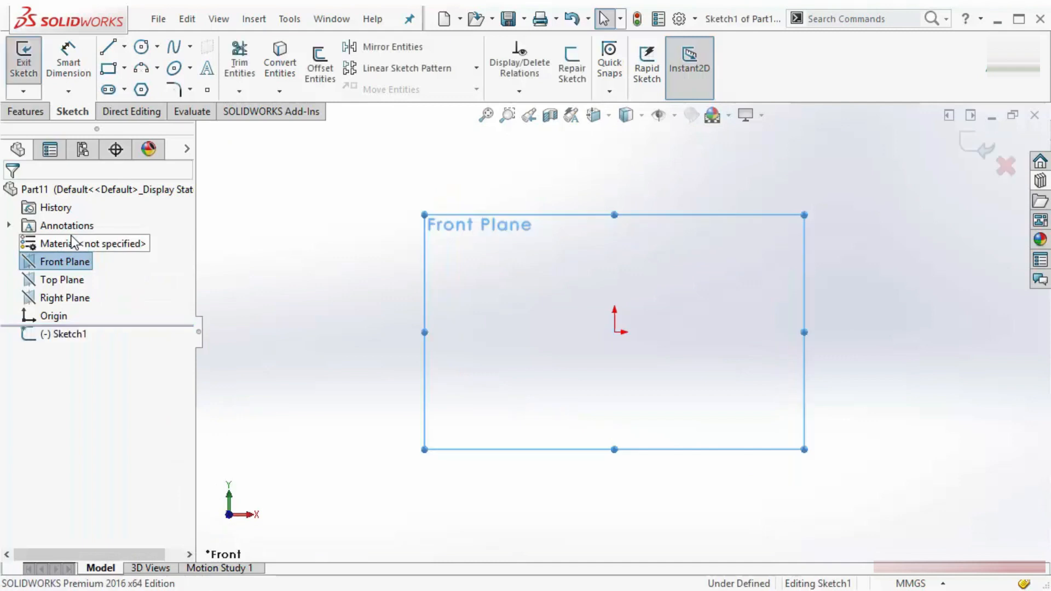
left_click(140, 90)
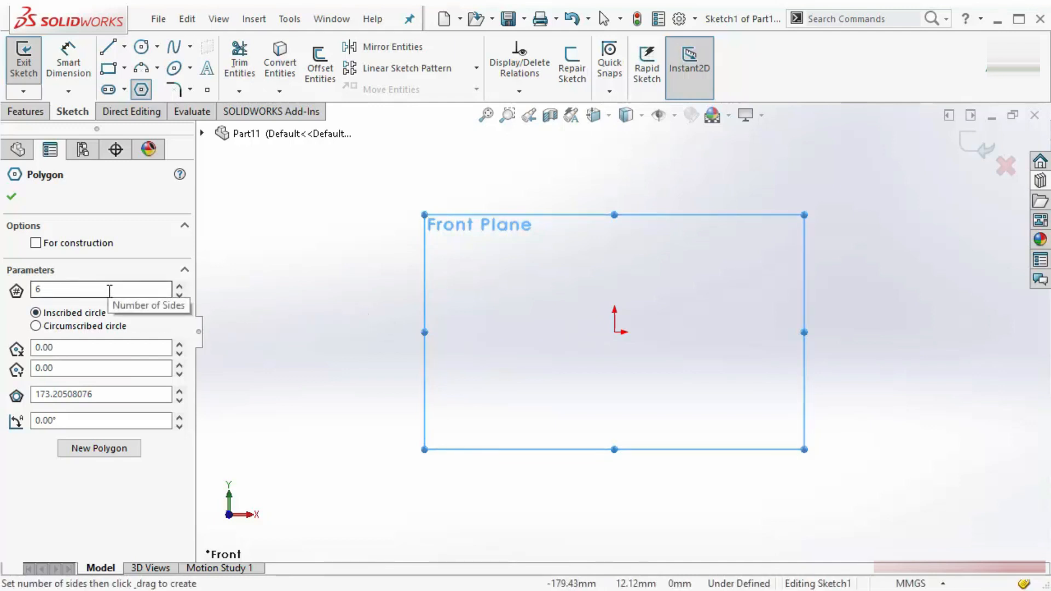
left_click_drag(106, 289, 29, 288)
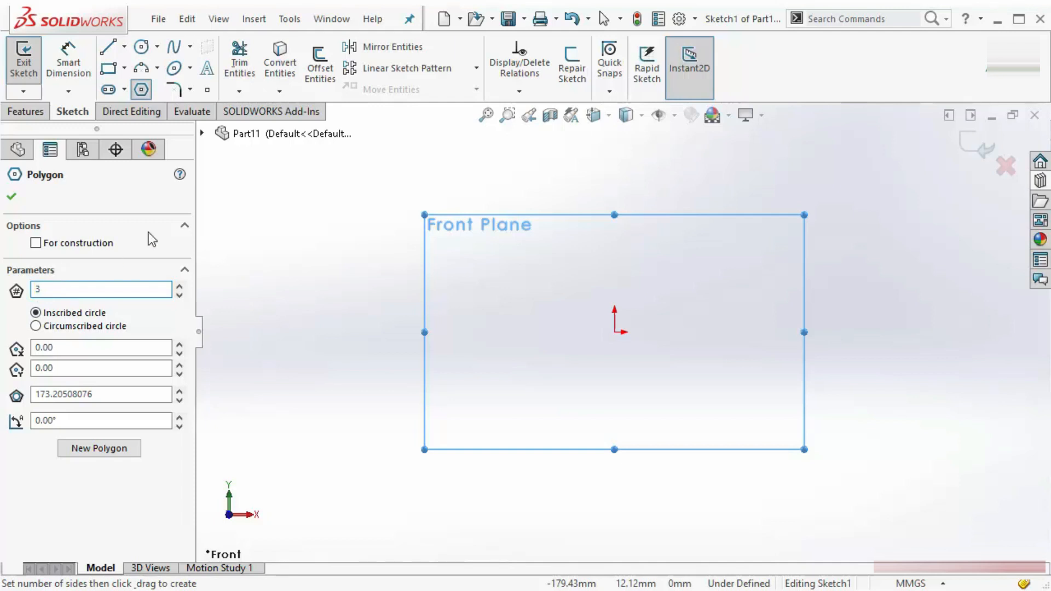
left_click(180, 286)
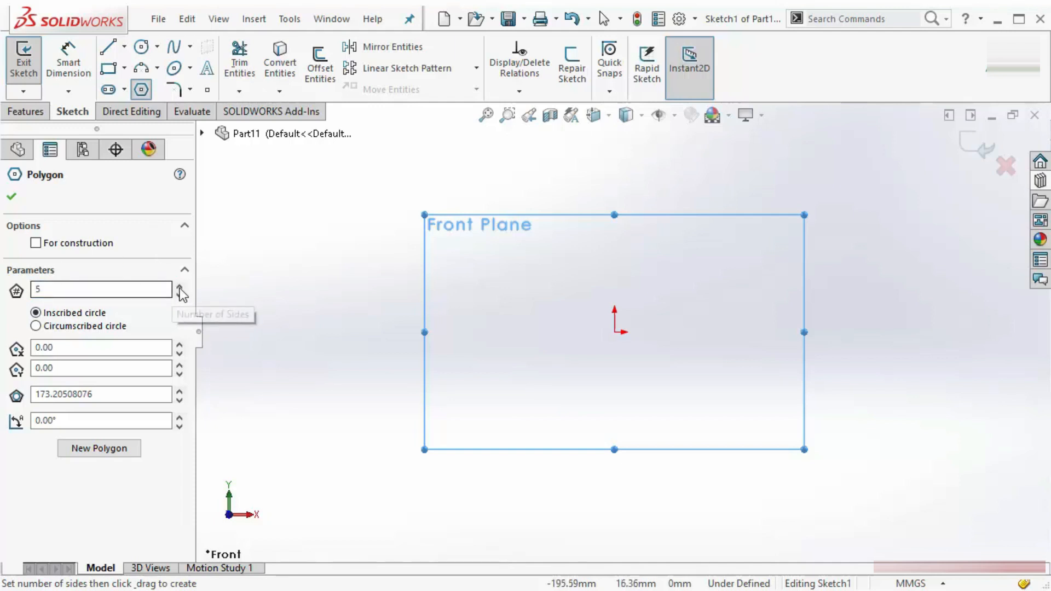
left_click(179, 287)
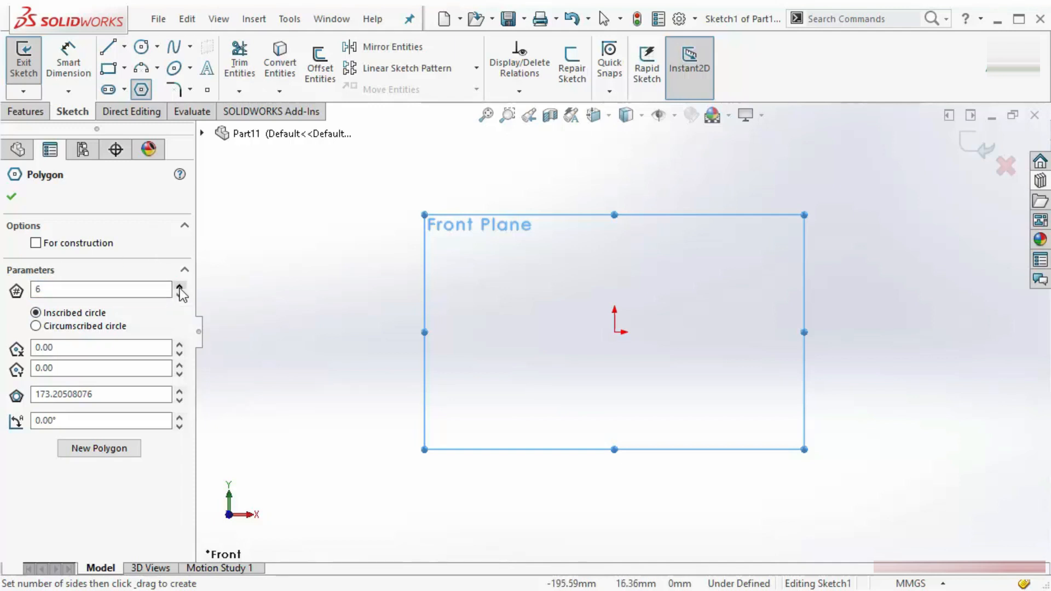
left_click(382, 332)
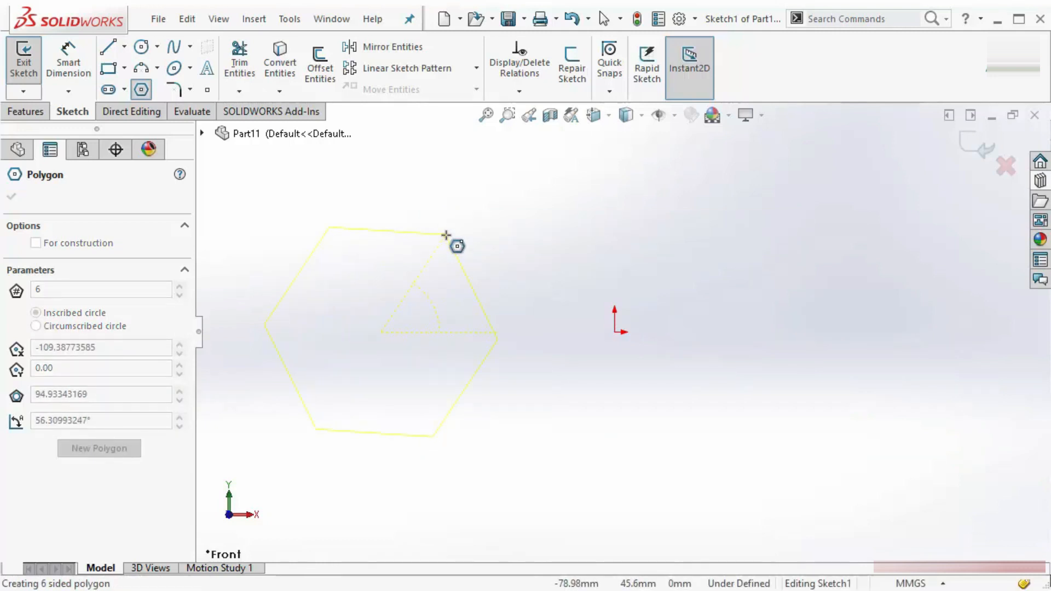
left_click(446, 235)
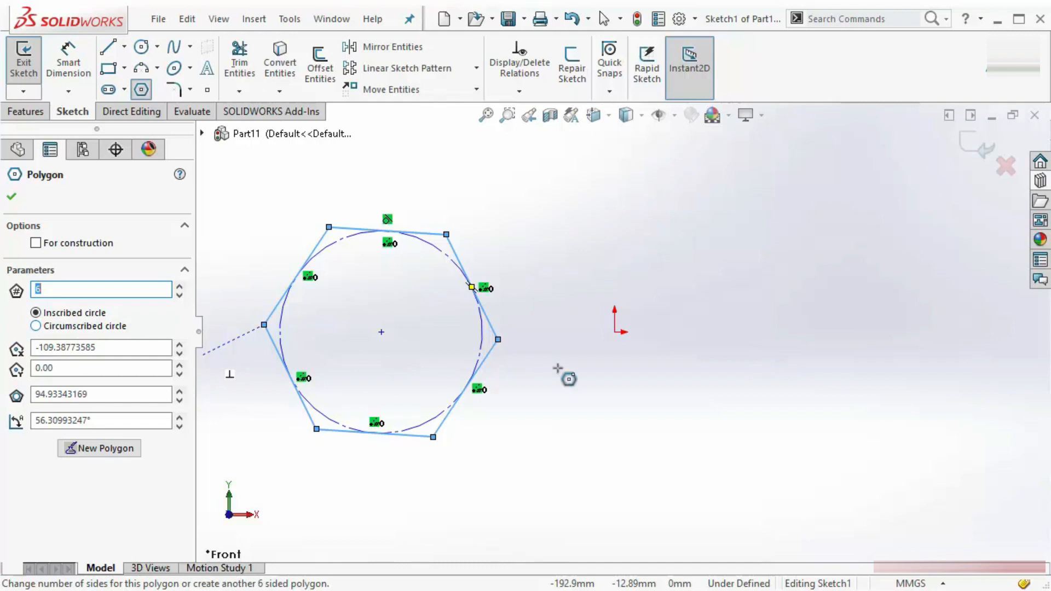
Draw a second 6-sided polygon near the origin with the Circumscribed circle option, circle diameter about 119 mm.
left_click(663, 338)
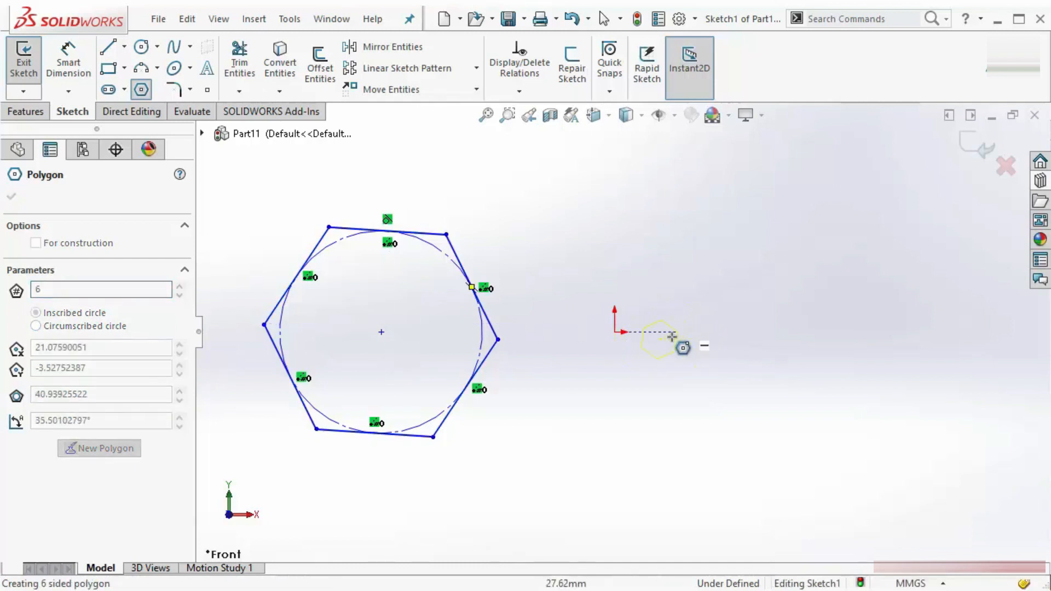
key("Escape")
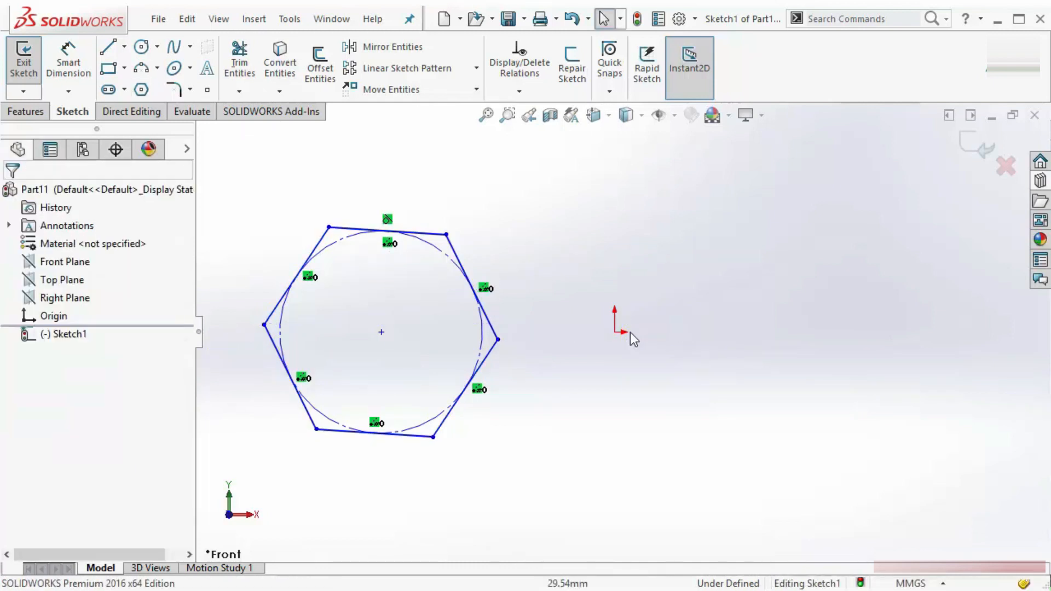
left_click(141, 90)
left_click(53, 327)
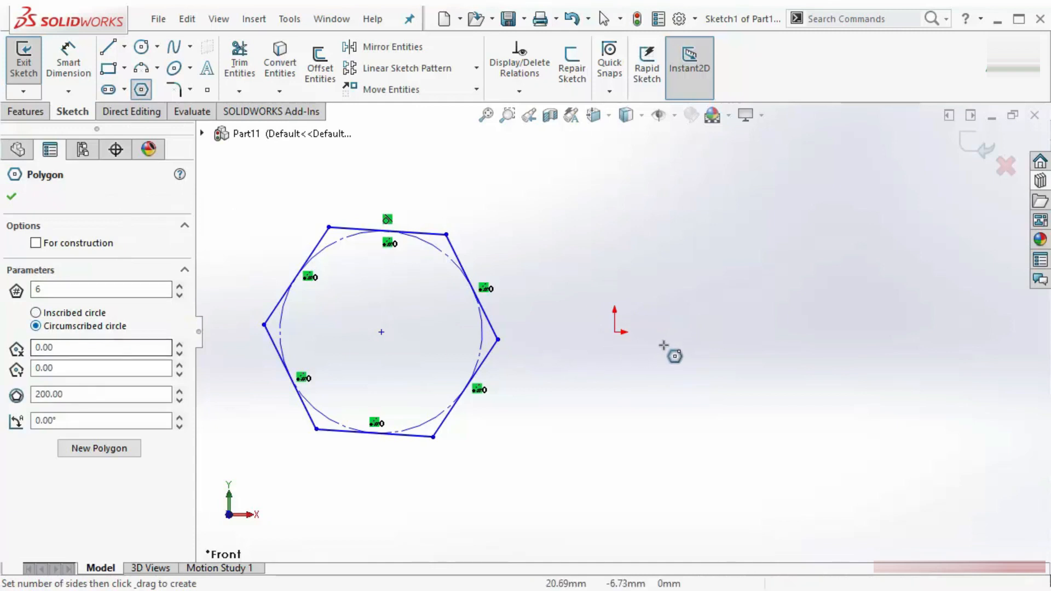
left_click(662, 344)
left_click(749, 254)
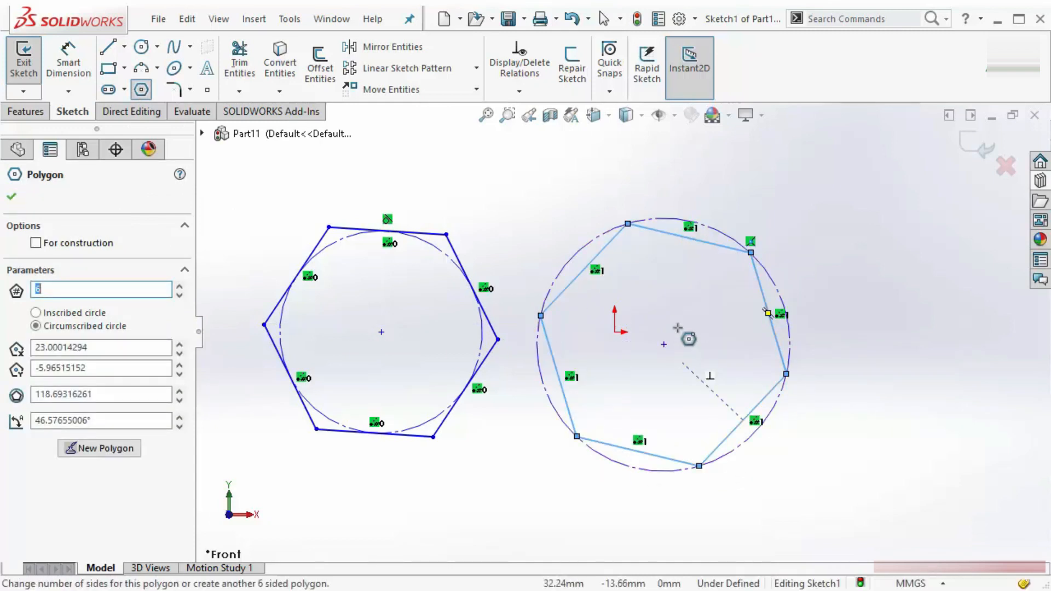
key("Escape")
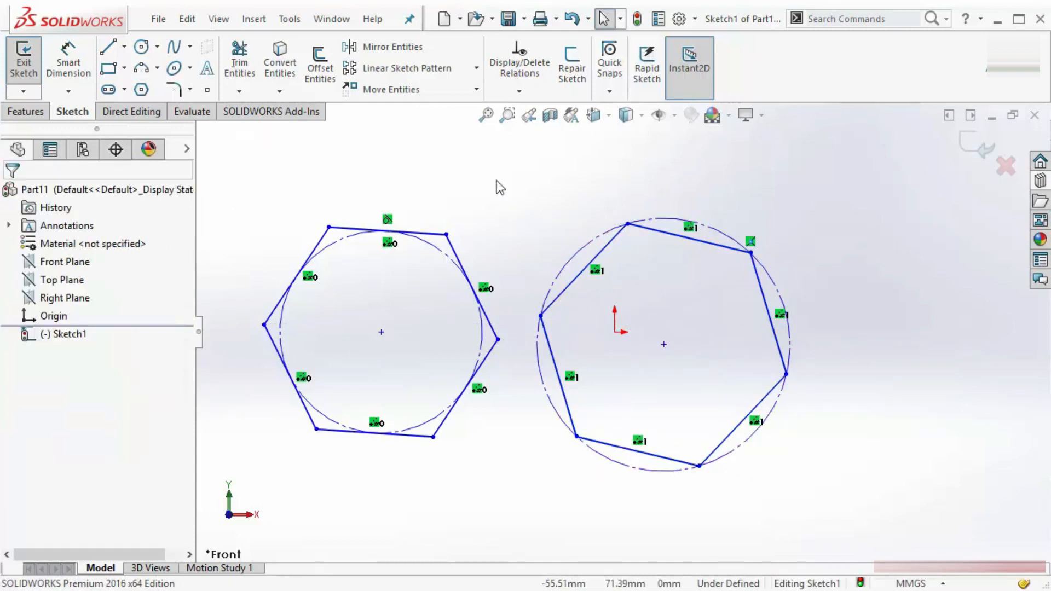
Add an Equal relation between the construction circles of the two hexagons.
left_click(454, 264)
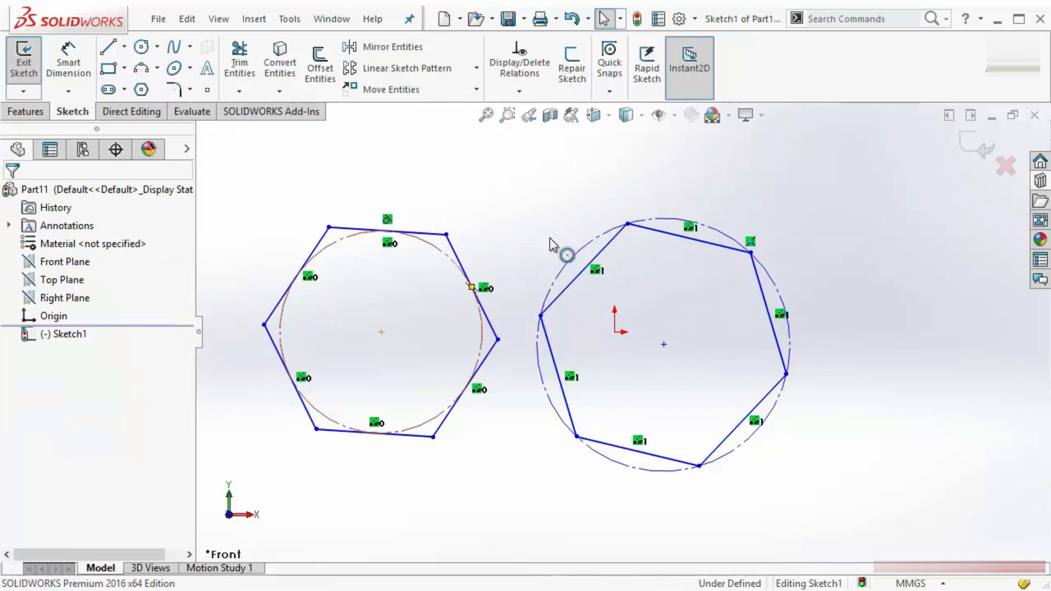
left_click(685, 228, "ctrl")
left_click(781, 151)
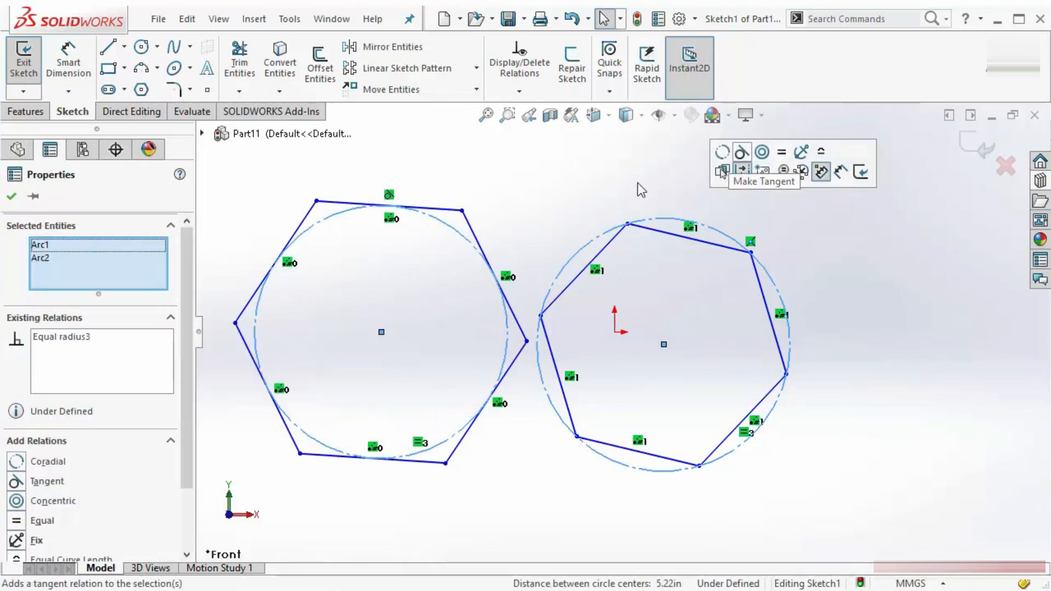
left_click(579, 192)
Make the bottom sides of both hexagons horizontal.
left_click(433, 462)
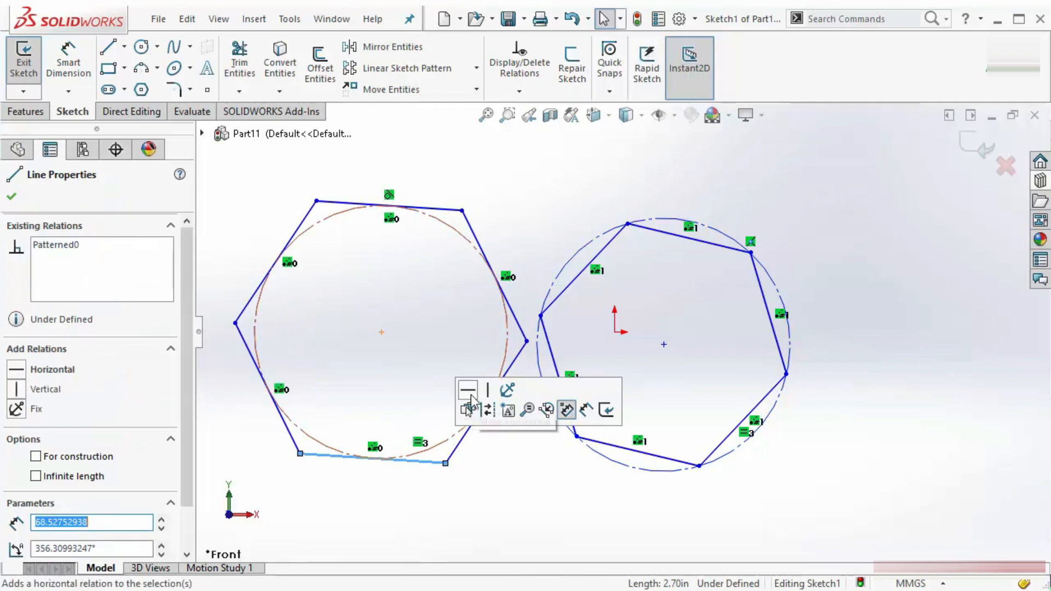
left_click(467, 390)
left_click(556, 488)
left_click(638, 451)
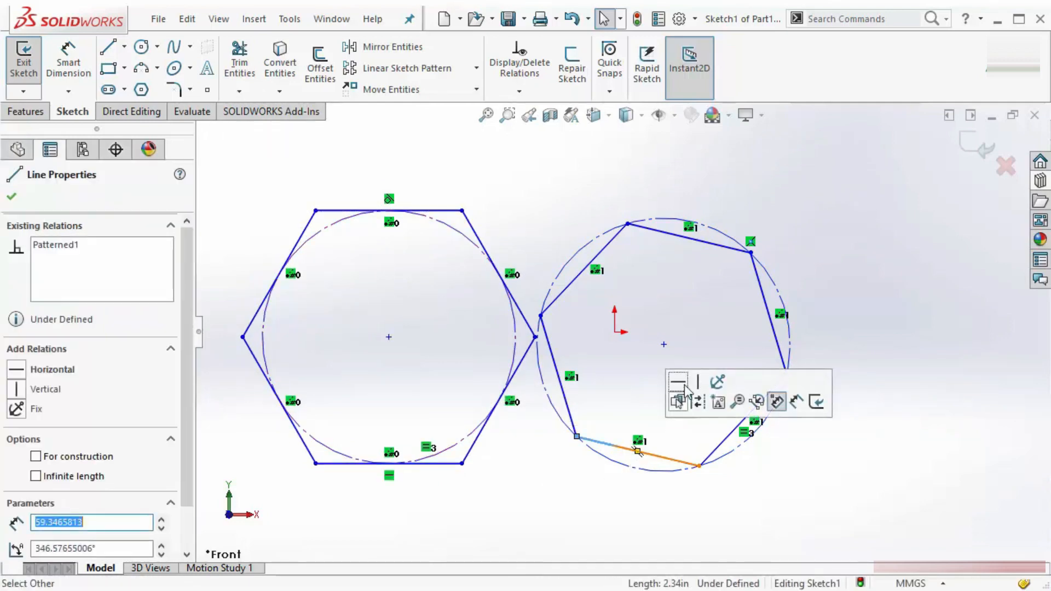
left_click(674, 381)
left_click(815, 334)
Move the right hexagon farther from the left one and add a Horizontal relation between their centre points.
left_click_drag(790, 345, 861, 339)
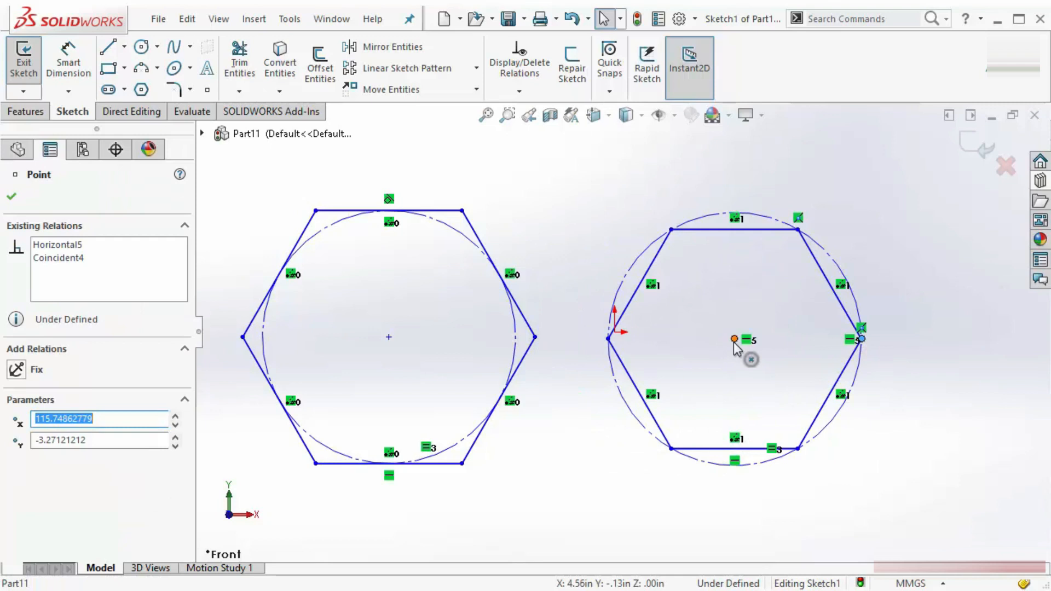
left_click(388, 338, "ctrl")
left_click(434, 267)
left_click(569, 186)
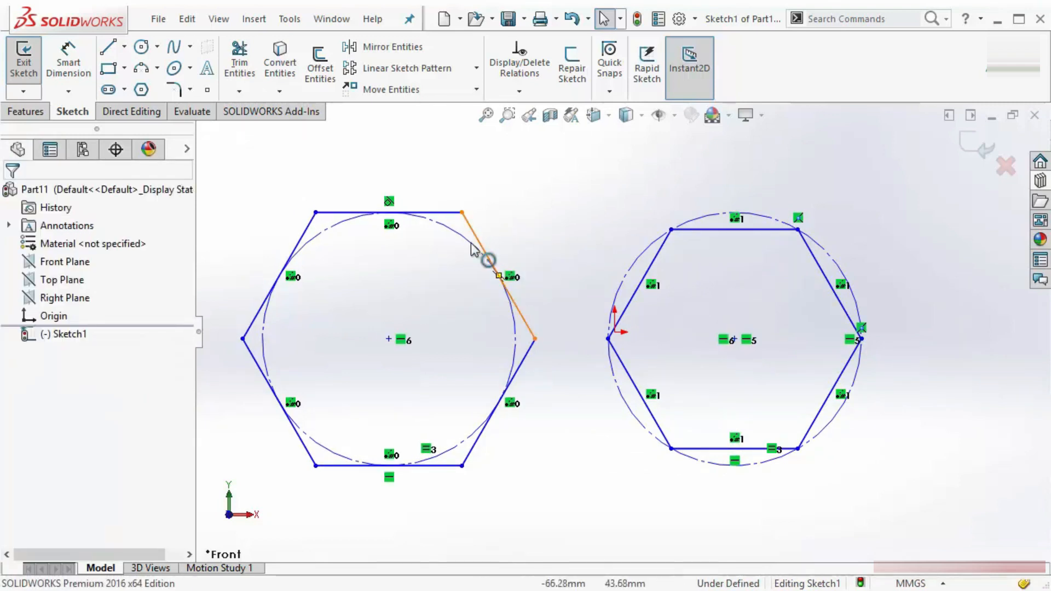
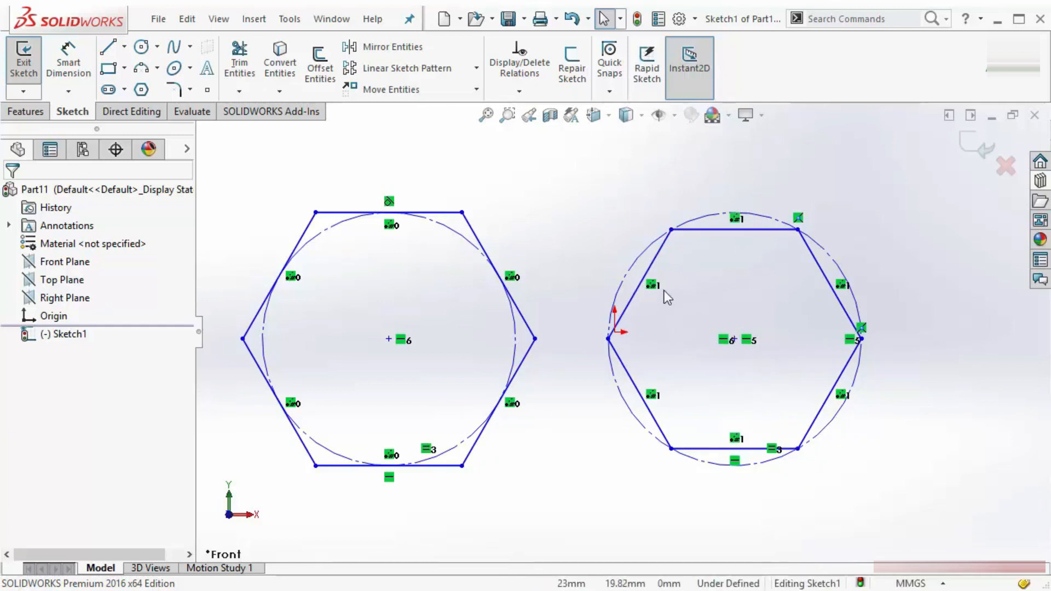
Draw a 3-sided inscribed-circle polygon right of the hexagons, circle diameter about 88 mm, and make its bottom side horizontal.
scroll(924, 327, "up", 5)
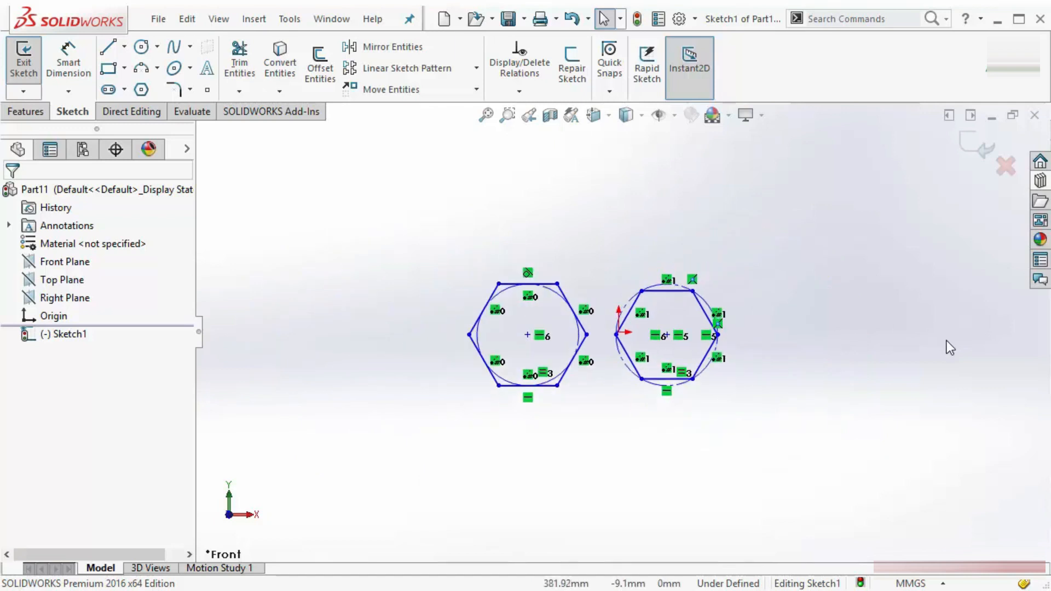
scroll(947, 341, "down", 4)
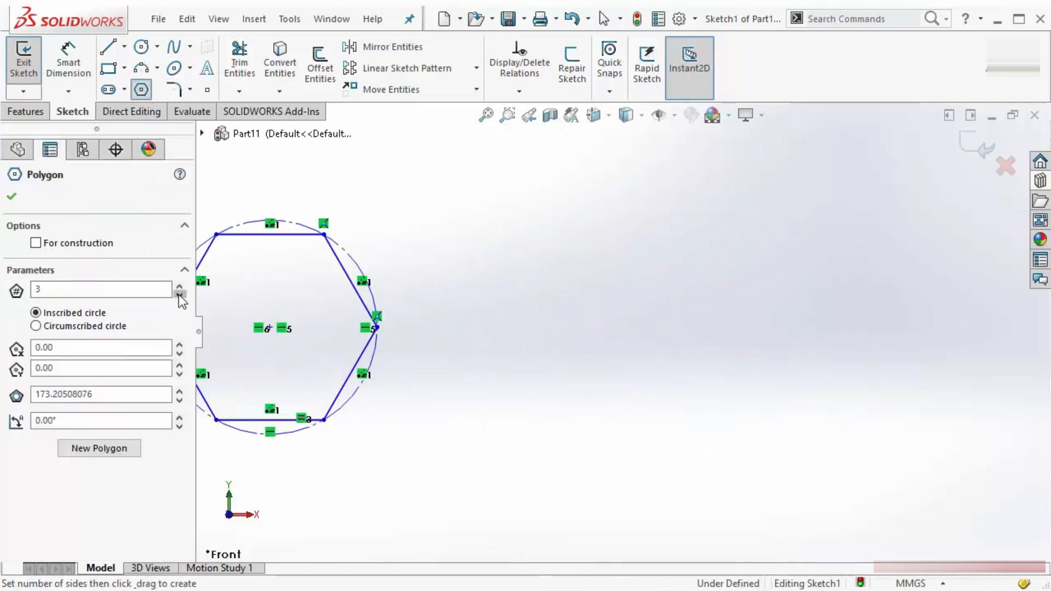
left_click(747, 349)
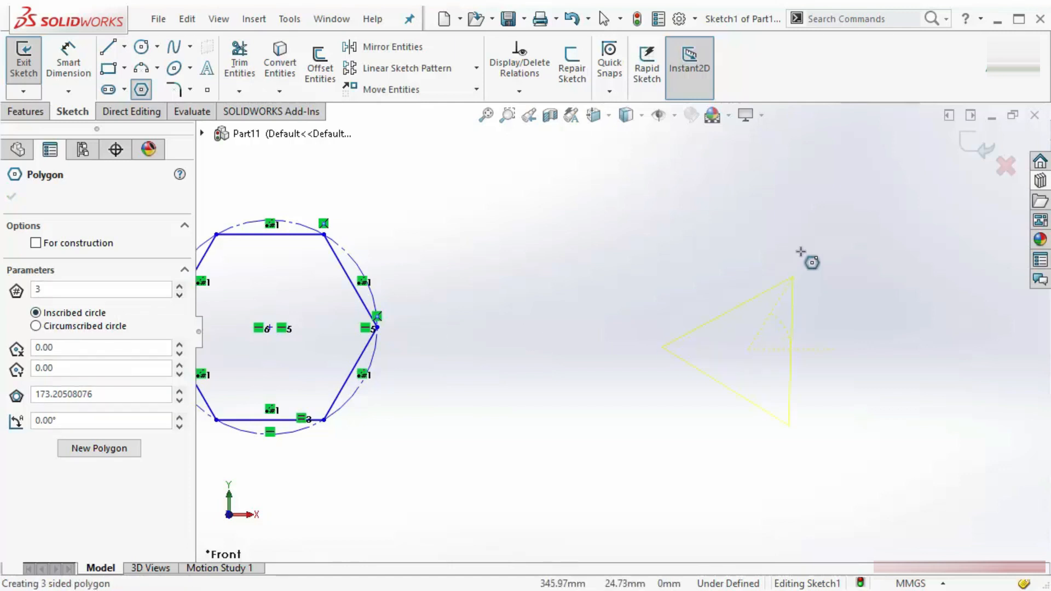
left_click(739, 191)
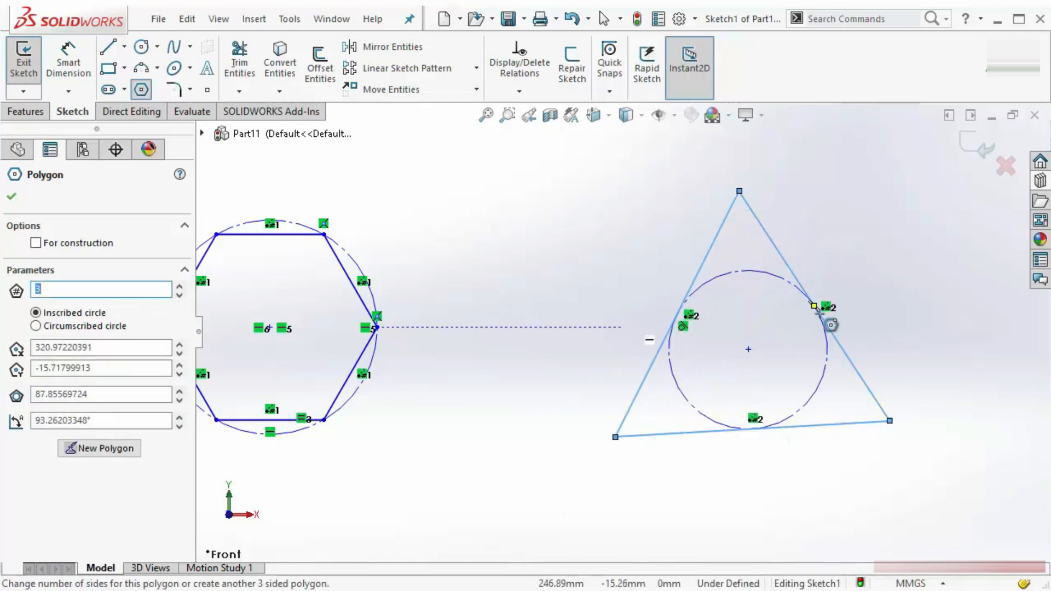
key("Escape")
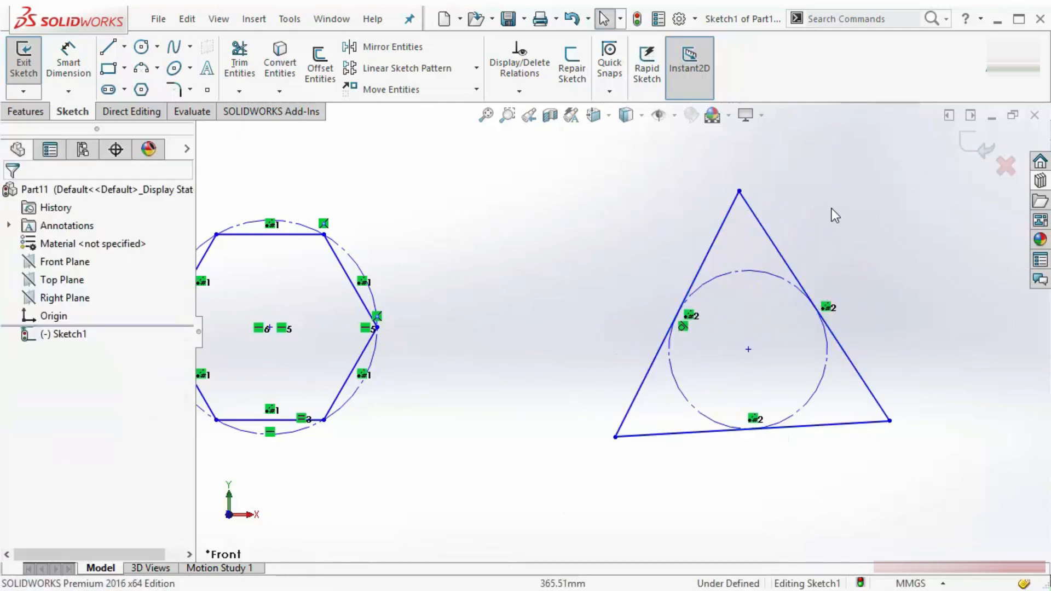
left_click(852, 421)
left_click(883, 357)
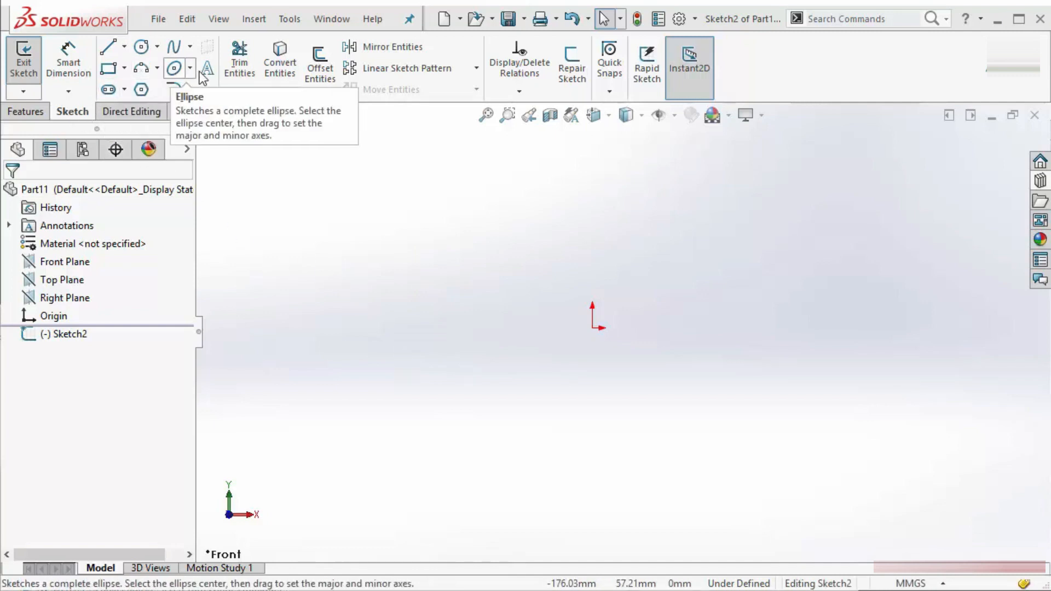
Draw an ellipse to the lower left of the origin, about 65 mm major radius along the horizontal and about 34 mm minor radius.
left_click(174, 69)
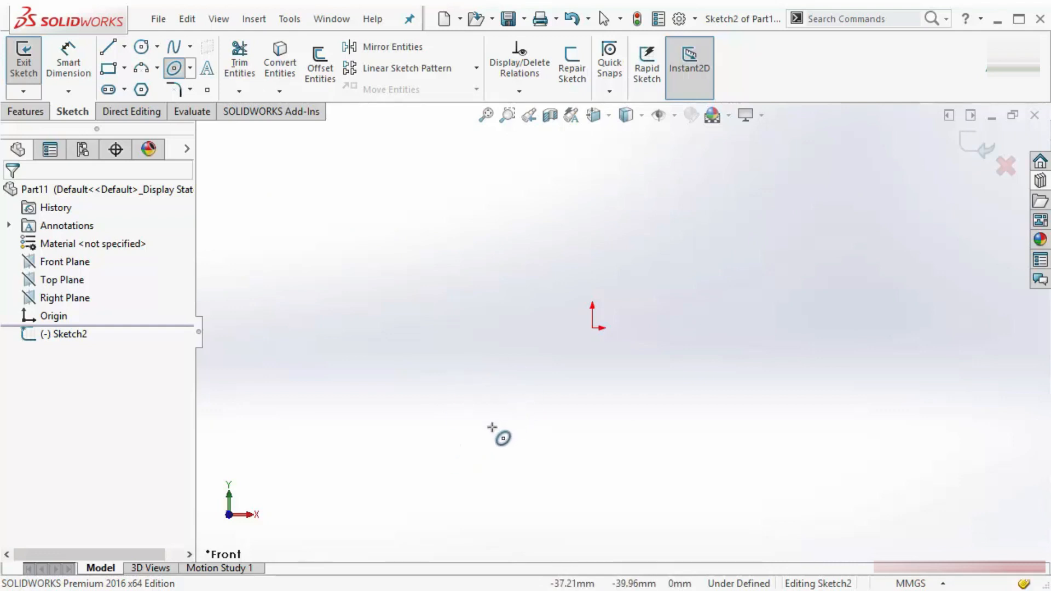
left_click(371, 383)
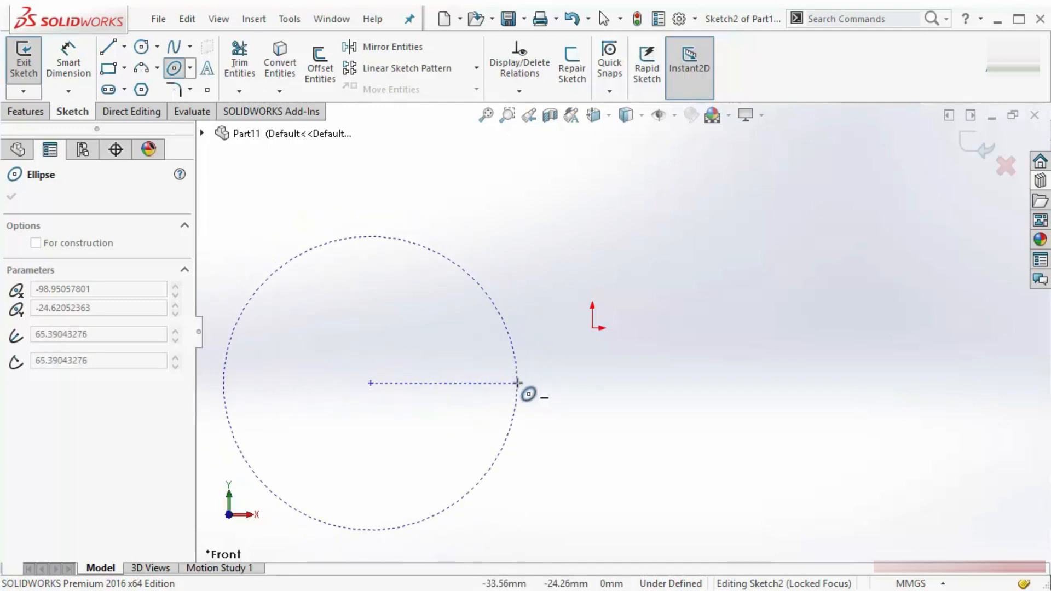
left_click(517, 383)
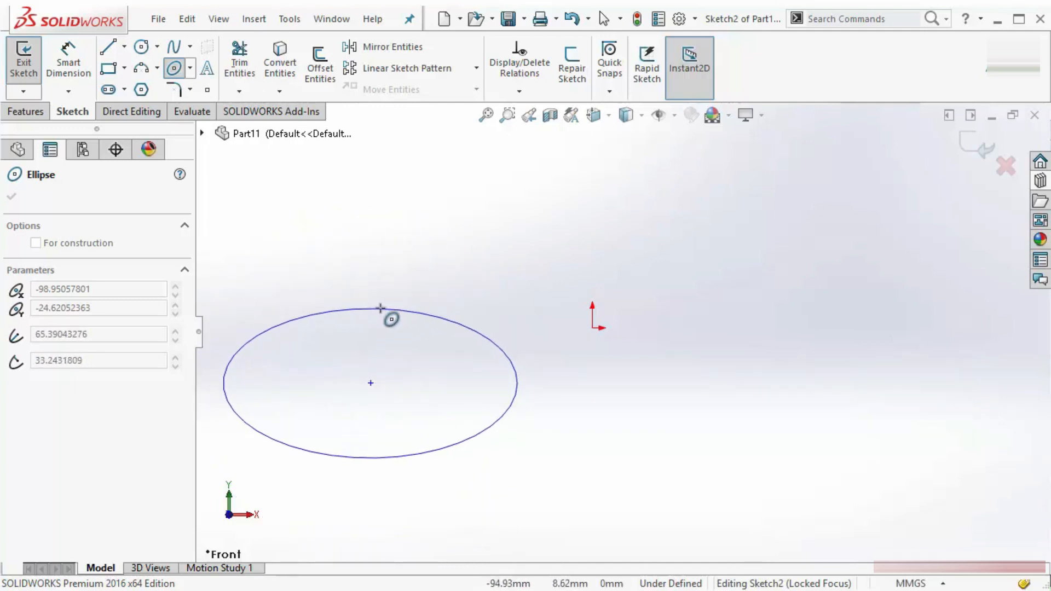
left_click(381, 308)
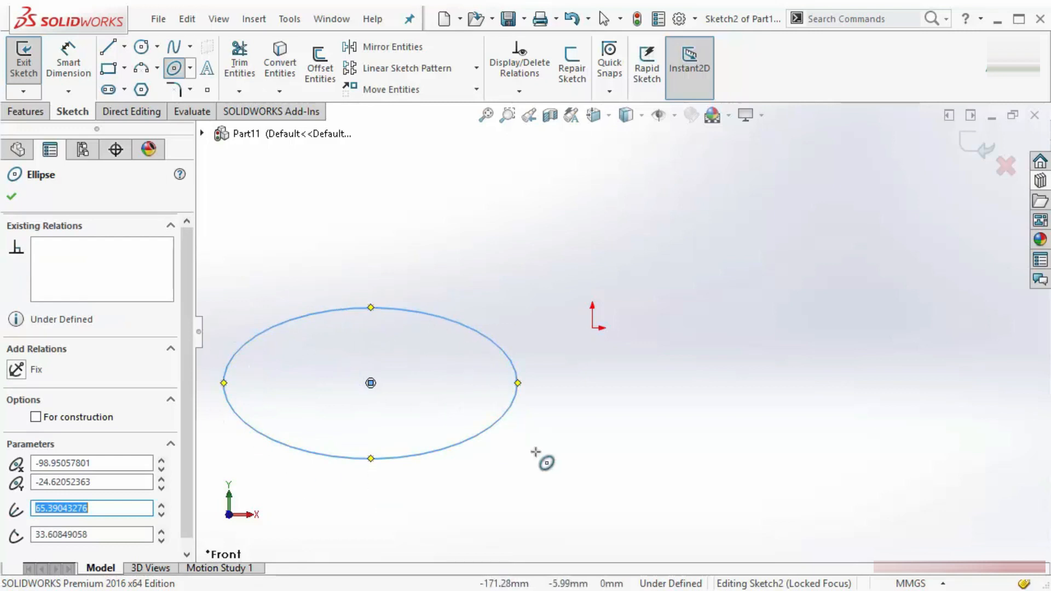
key("Escape")
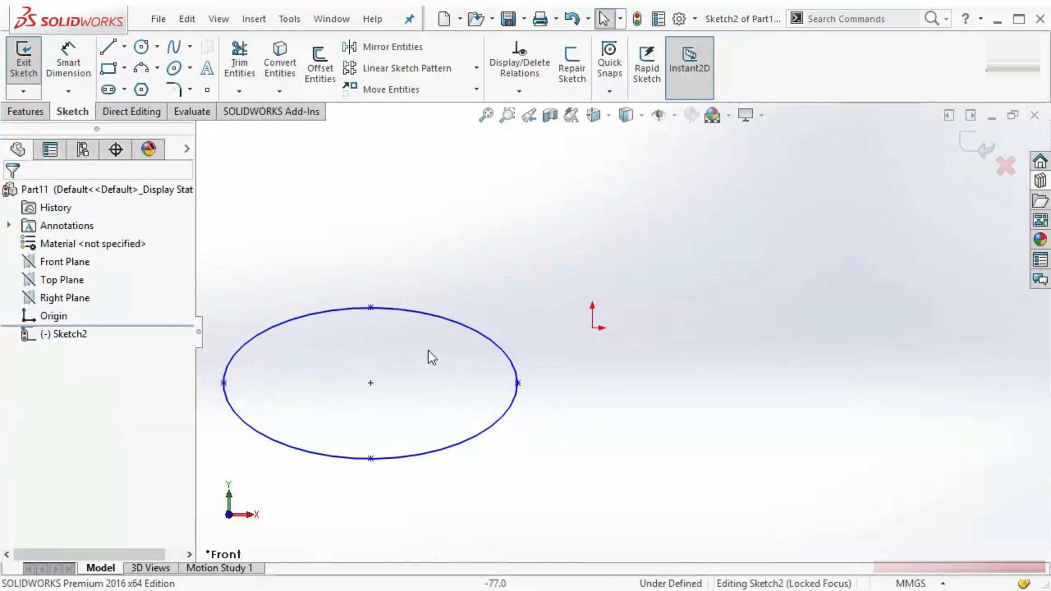
Add a Coincident relation between the ellipse's centre point and the origin.
left_click(371, 384)
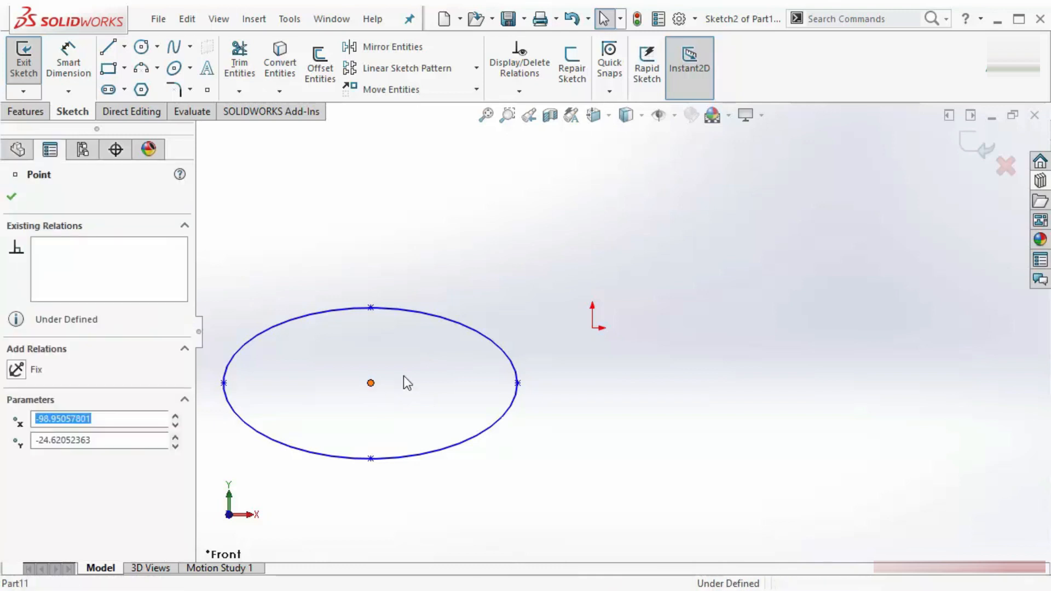
left_click(593, 328, "ctrl")
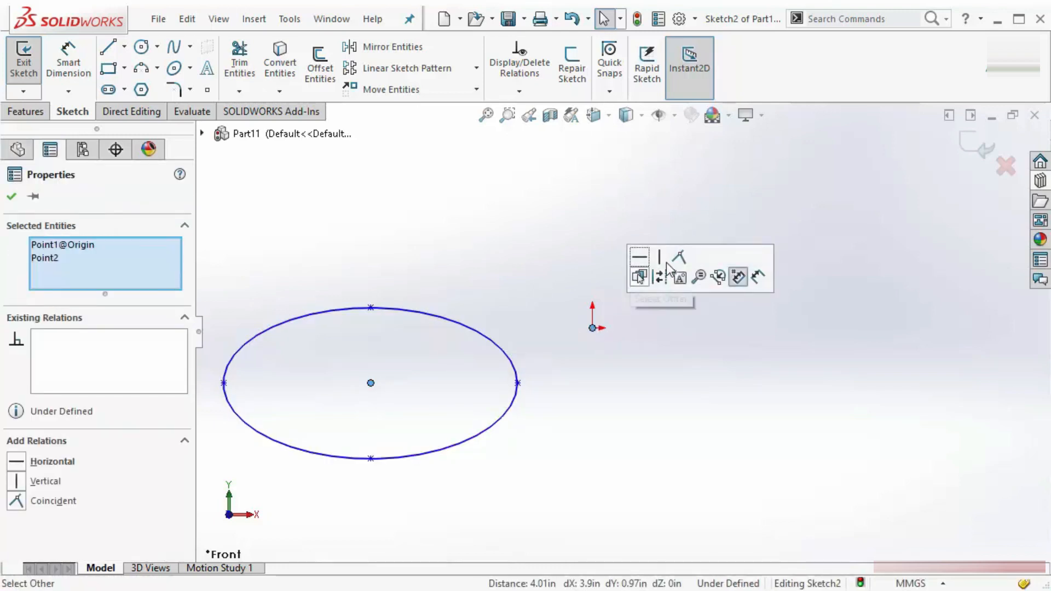
left_click(679, 258)
left_click(586, 210)
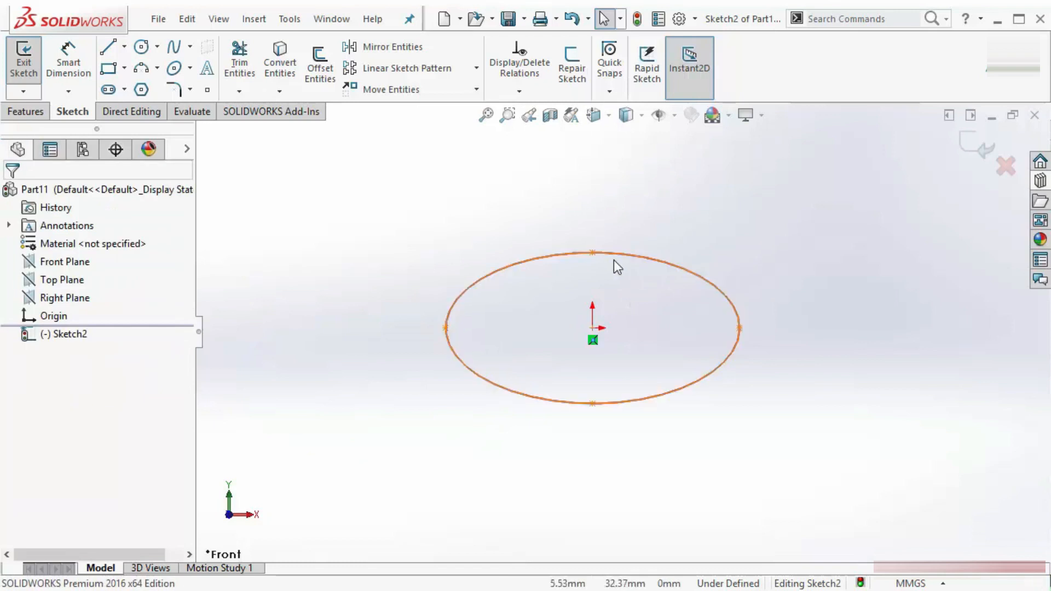
key("f")
Tilt and stretch the ellipse by moving its right major-axis point to about X 74 mm, Y 20 mm.
left_click_drag(836, 392, 871, 312)
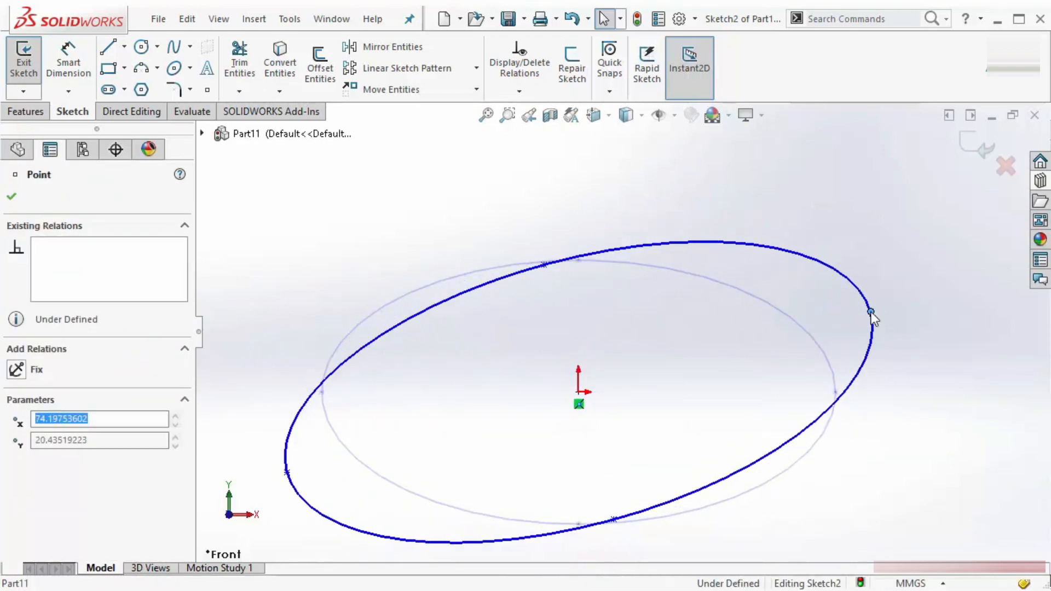
left_click(580, 394)
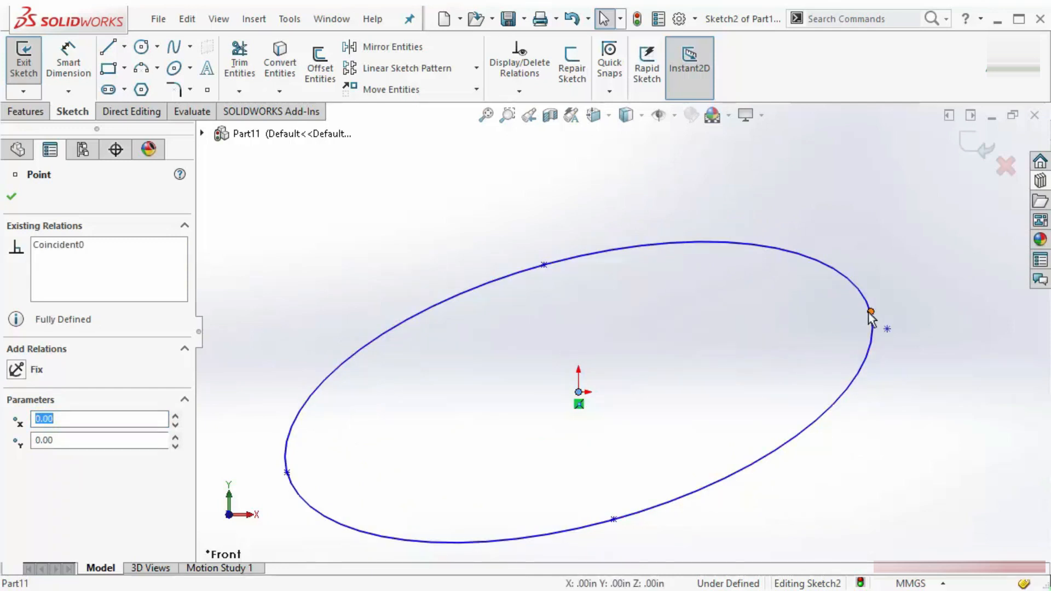
left_click(870, 312, "ctrl")
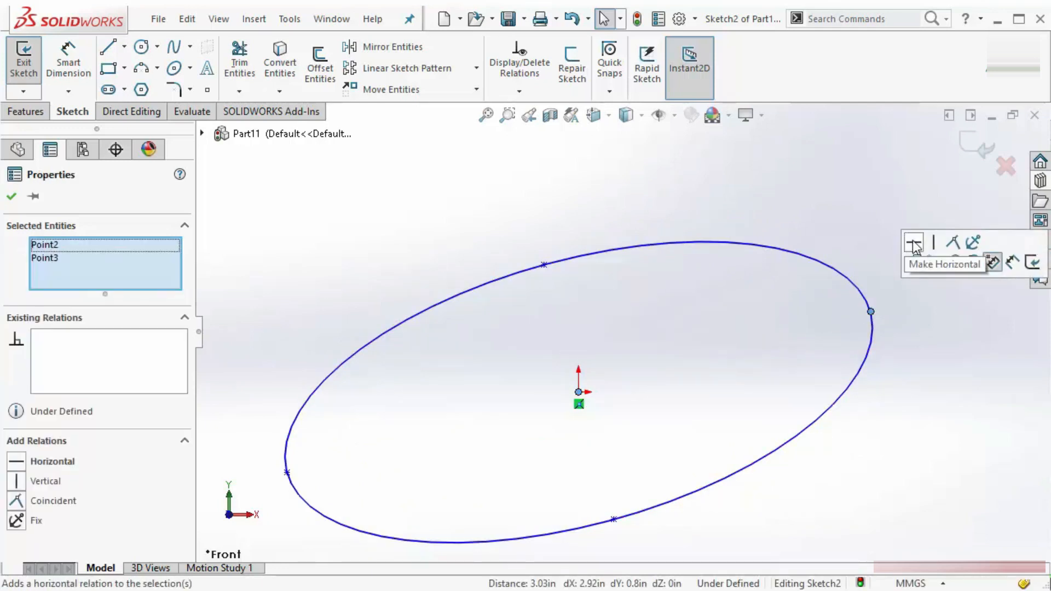
key("Escape")
Draw a centerline from the origin to the right major-axis point of the tilted ellipse.
key("s")
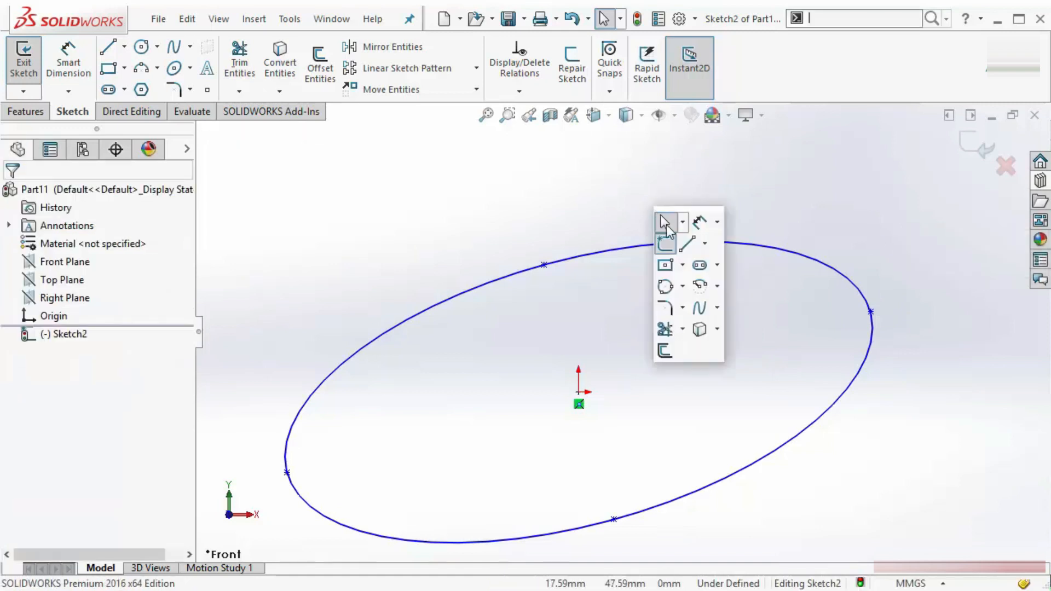
left_click(704, 243)
left_click(728, 286)
left_click(579, 392)
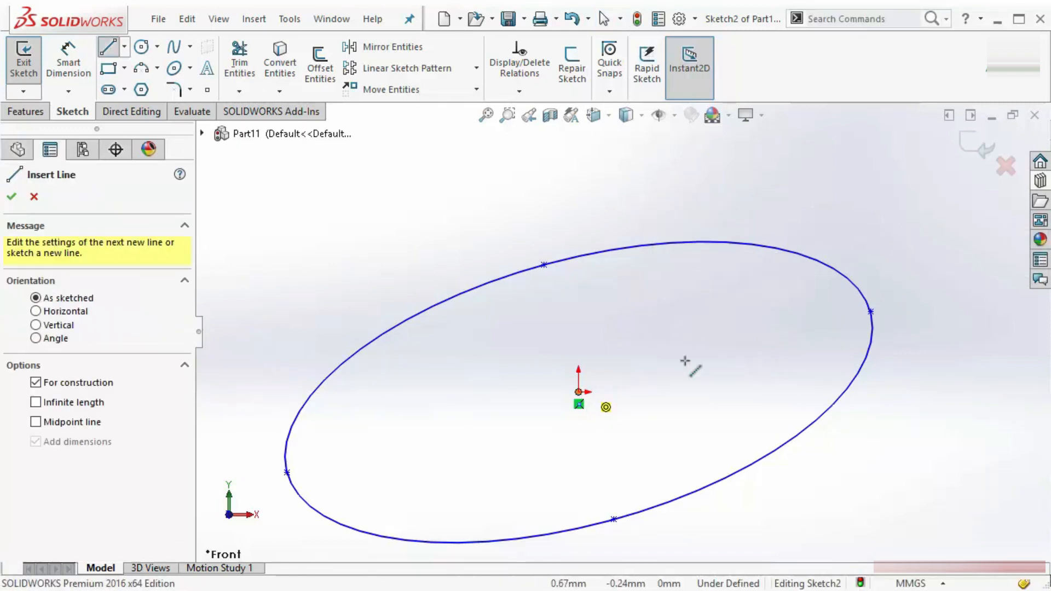
left_click(870, 316)
left_click(872, 311)
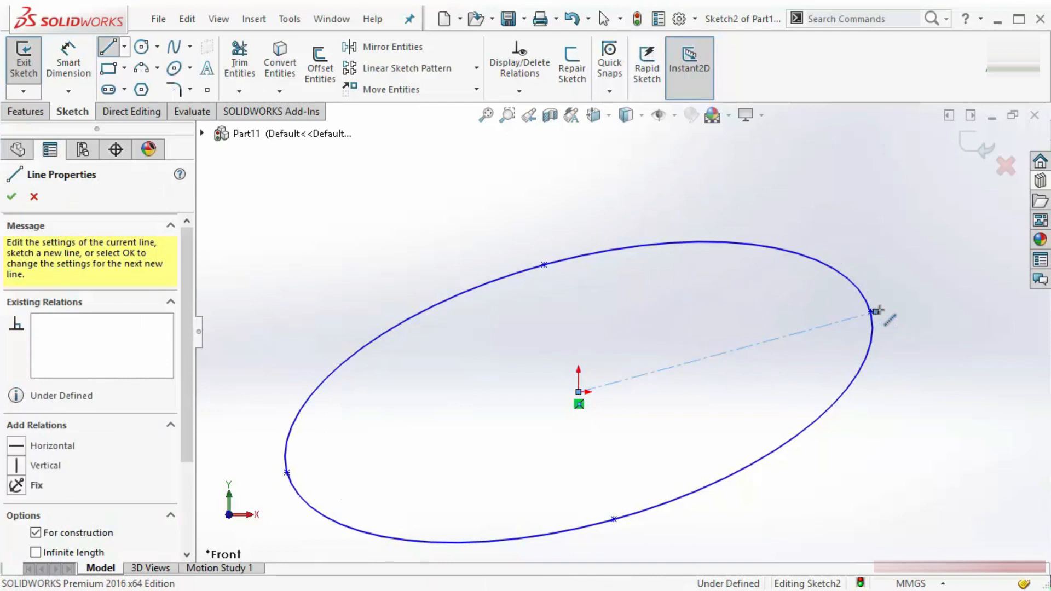
key("Escape")
mouse_move(871, 311)
left_mouse_down()
mouse_move(863, 324)
mouse_move(870, 311)
left_mouse_up()
left_click(793, 213)
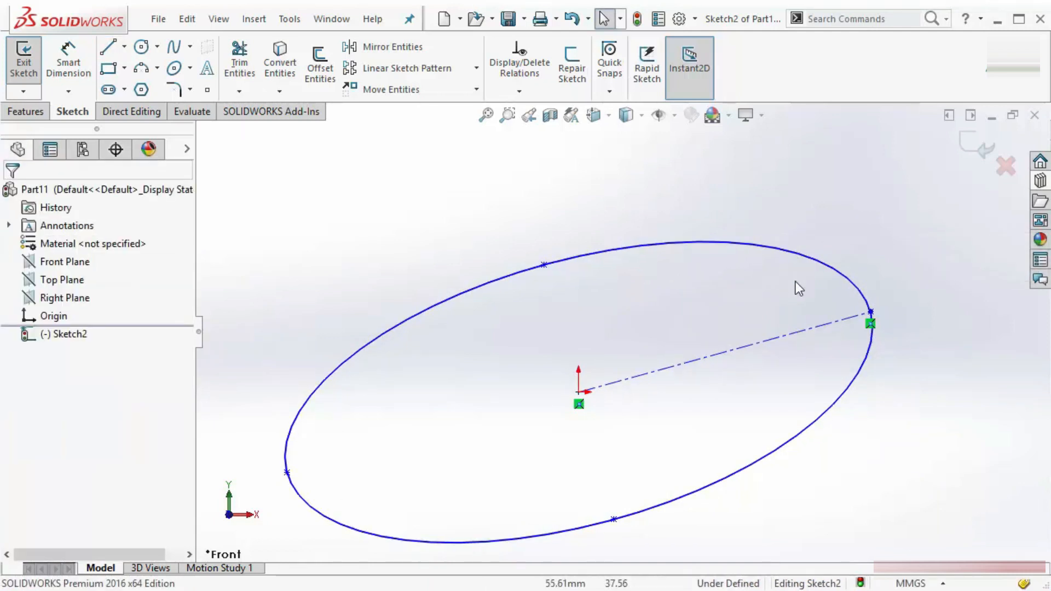
Add a Horizontal relation to the centerline along the ellipse's major axis.
left_click(786, 336)
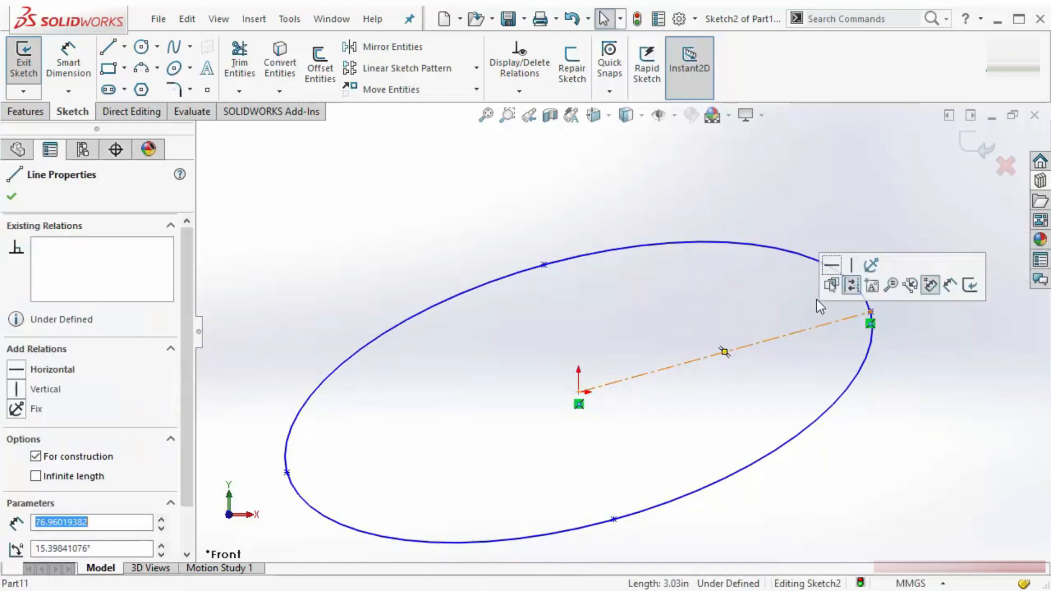
left_click(839, 266)
left_click(809, 336)
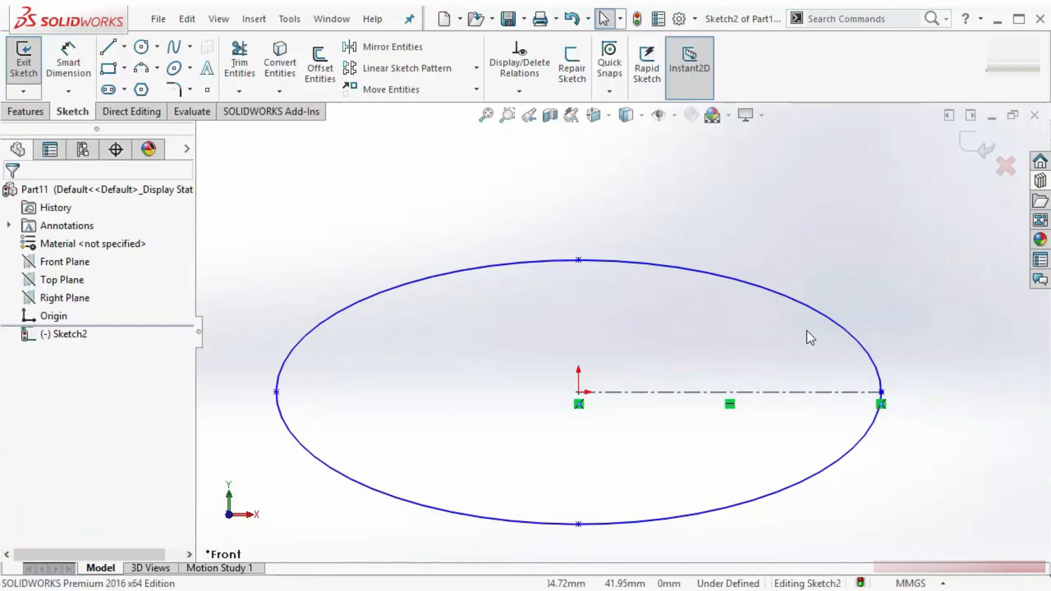
Resize the ellipse freehand by its top and right axis points, to a major radius of about 66 mm.
mouse_move(578, 260)
left_mouse_down()
mouse_move(584, 171)
mouse_move(579, 251)
left_mouse_up()
left_click_drag(880, 392, 820, 399)
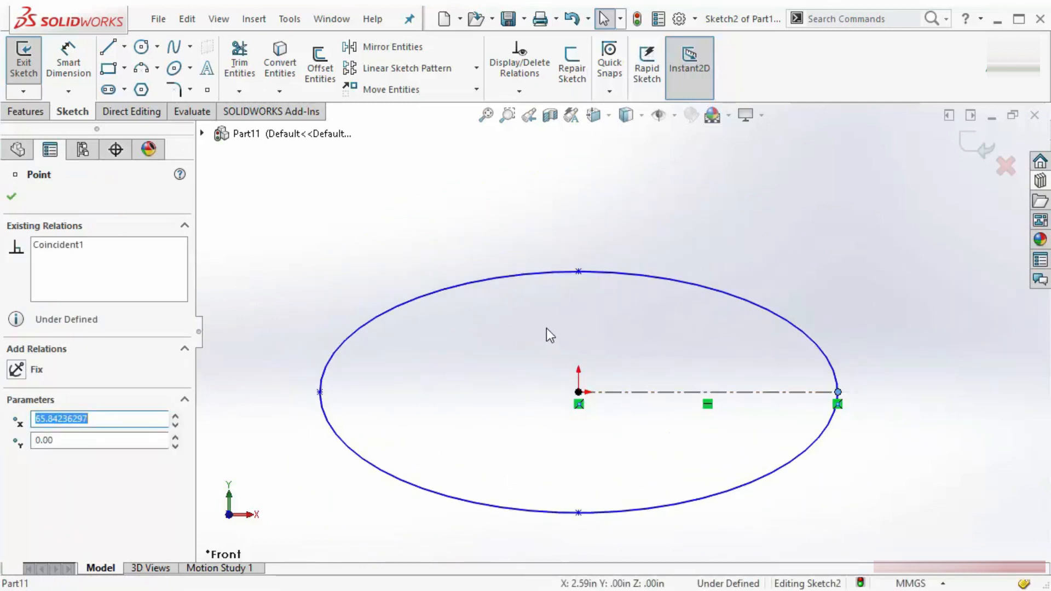
scroll(635, 328, "up", 2)
scroll(640, 307, "down", 1)
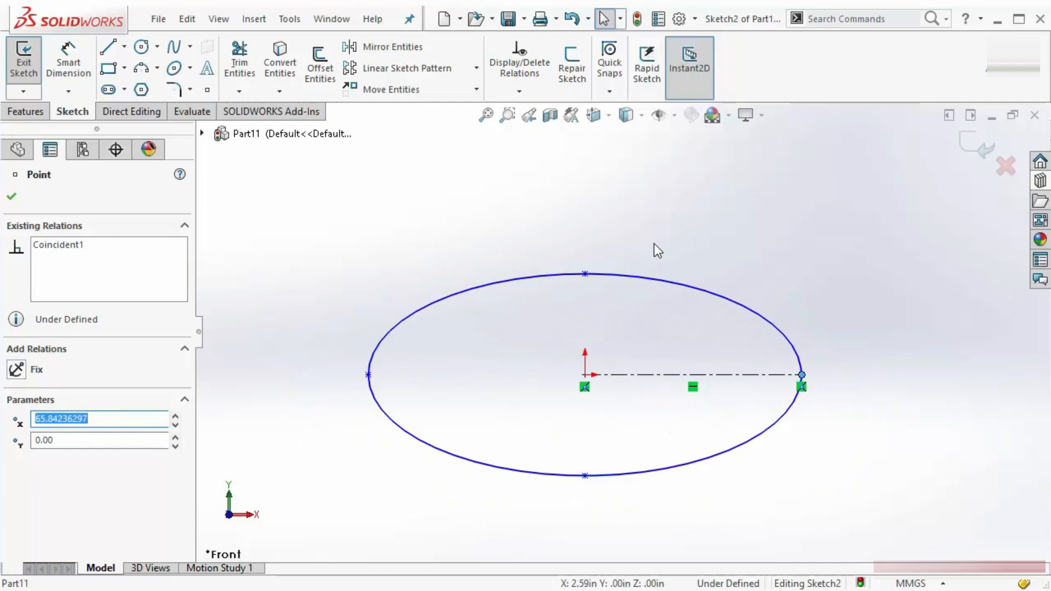
Dimension the ellipse's full major axis between its left and right axis points at 150 mm.
right_click_drag(654, 244, 676, 213)
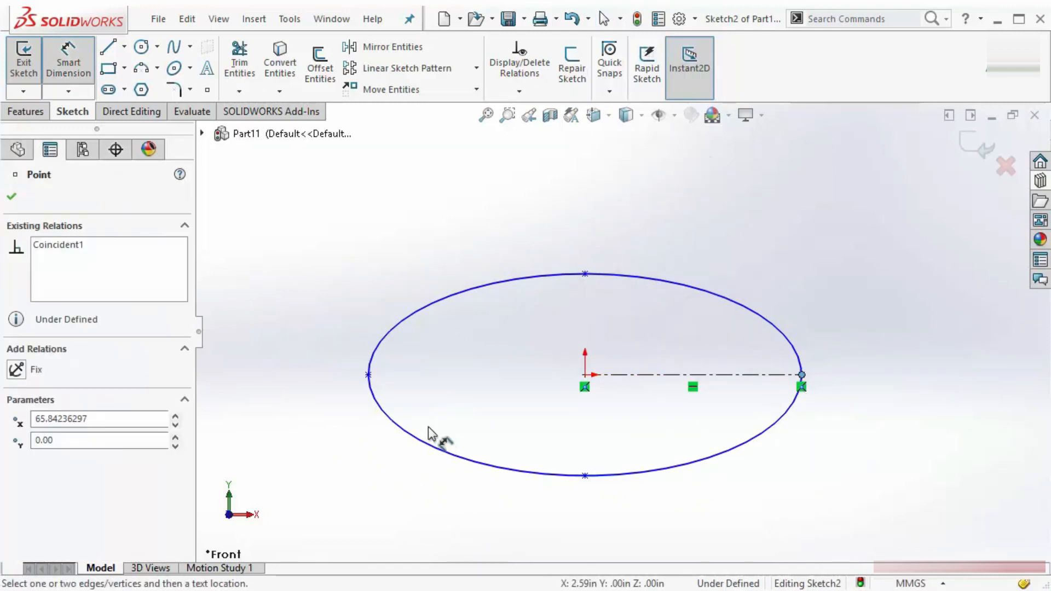
left_click(369, 375)
left_click(581, 543)
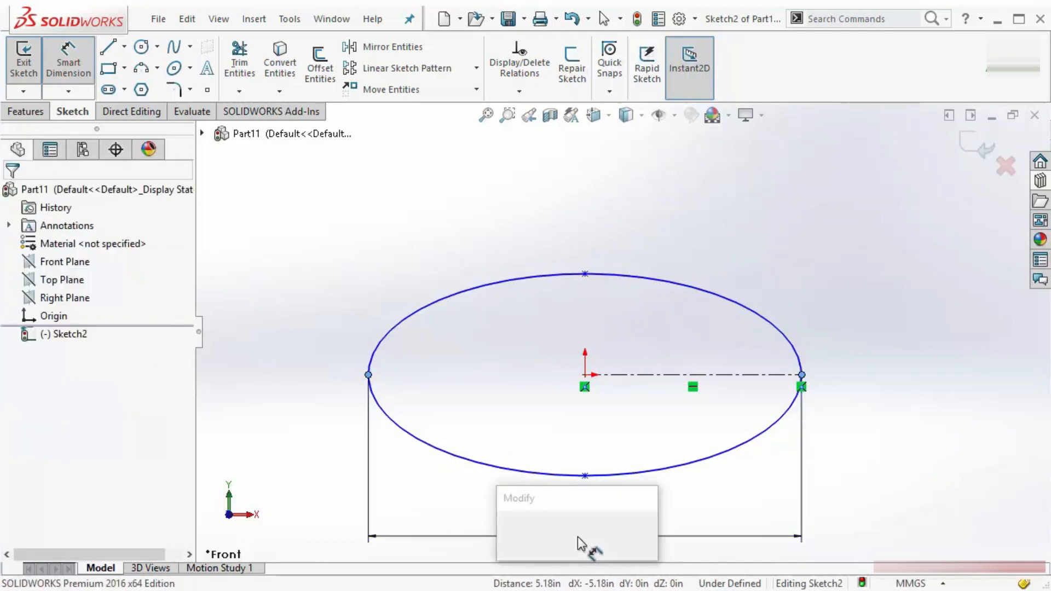
type("150")
key("Return")
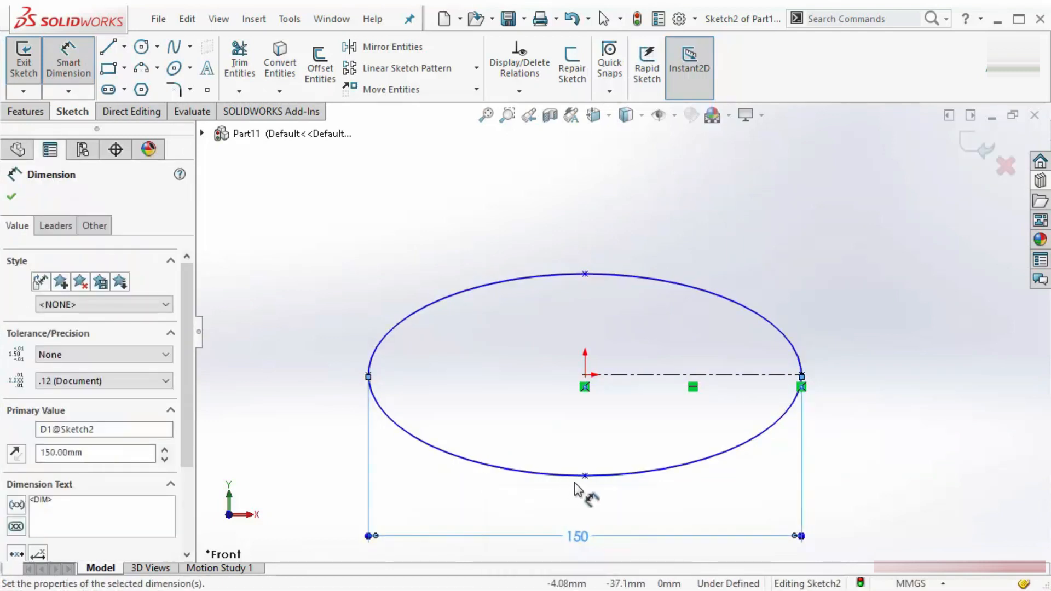
Dimension the ellipse's full minor axis at 70 mm and place that dimension to the left of the ellipse.
left_click(585, 476)
left_click(585, 274)
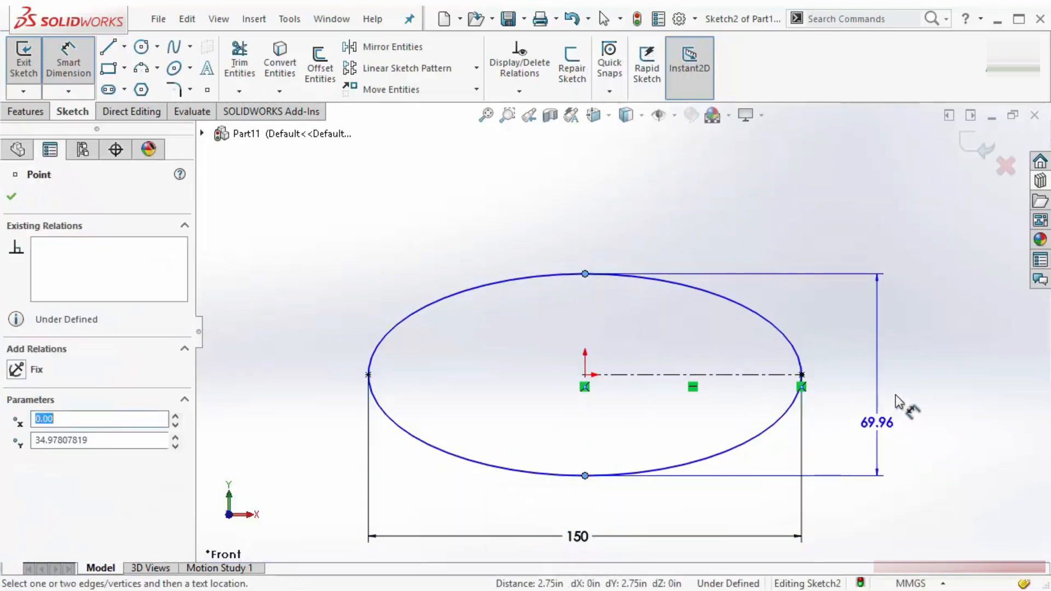
left_click(898, 404)
type("70")
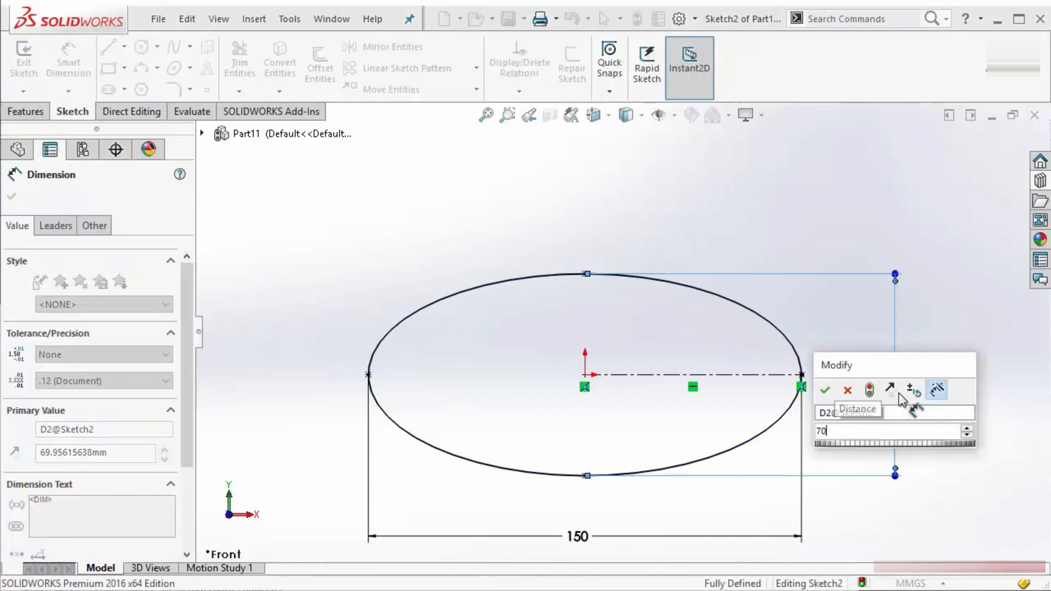
key("Return")
key("Escape")
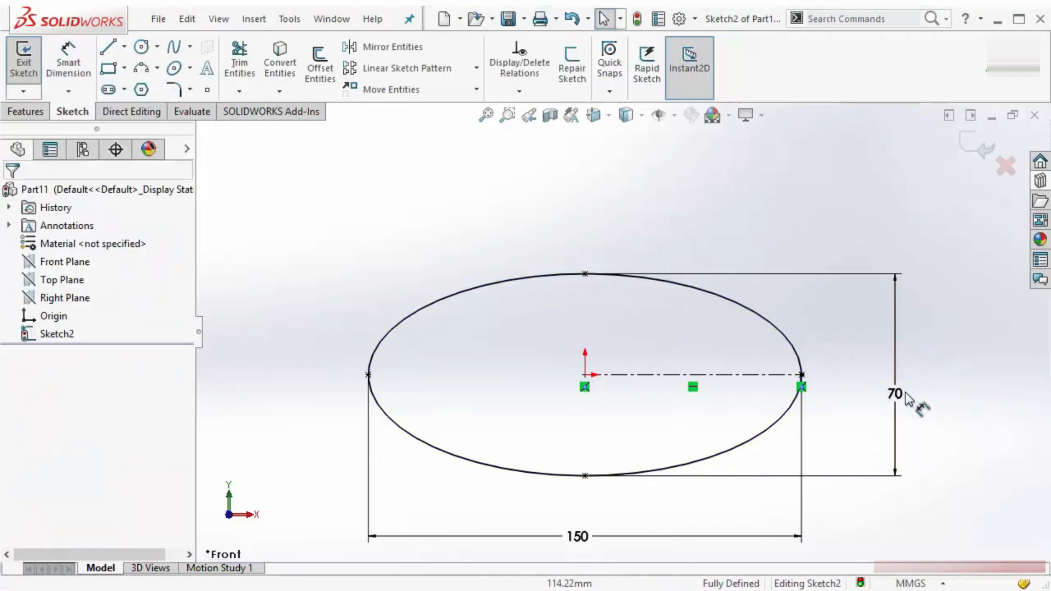
left_click_drag(905, 393, 329, 379)
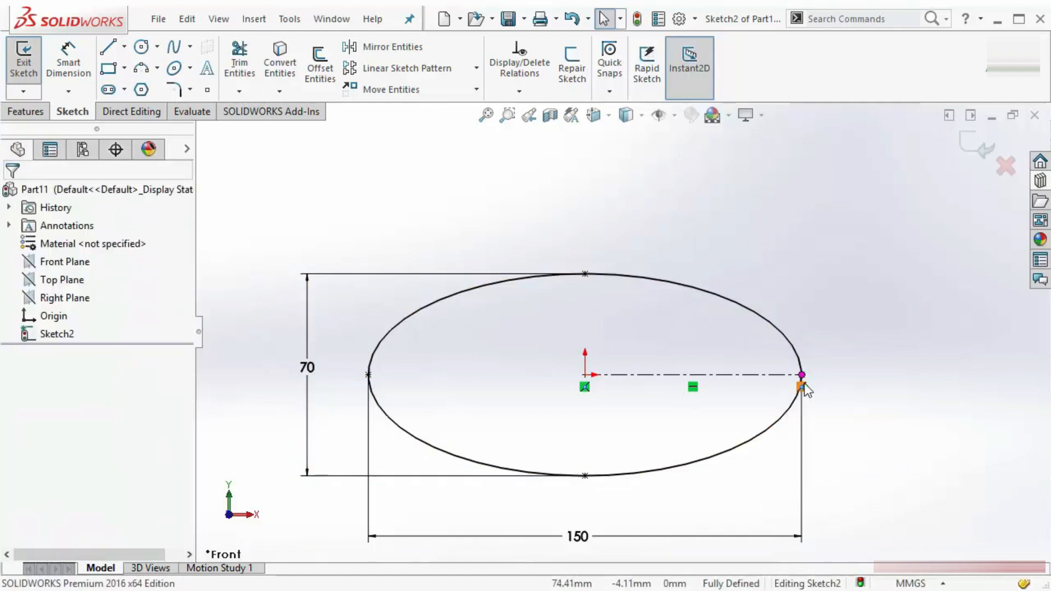
Draw a second centerline from the origin up and right past the ellipse, about 66 mm long at about 42 degrees.
left_click(124, 47)
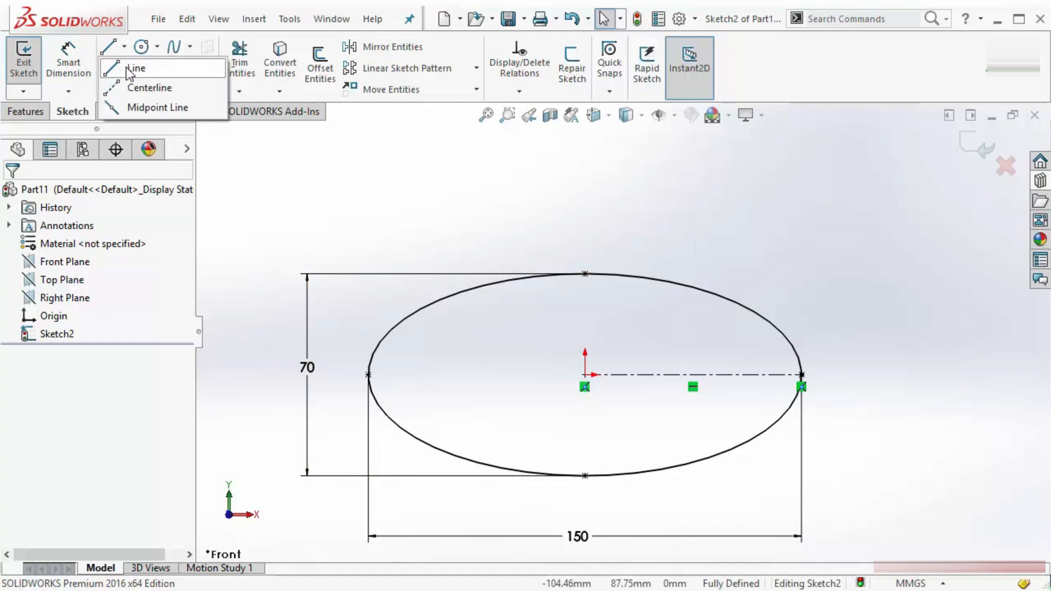
left_click(149, 87)
left_click(584, 374)
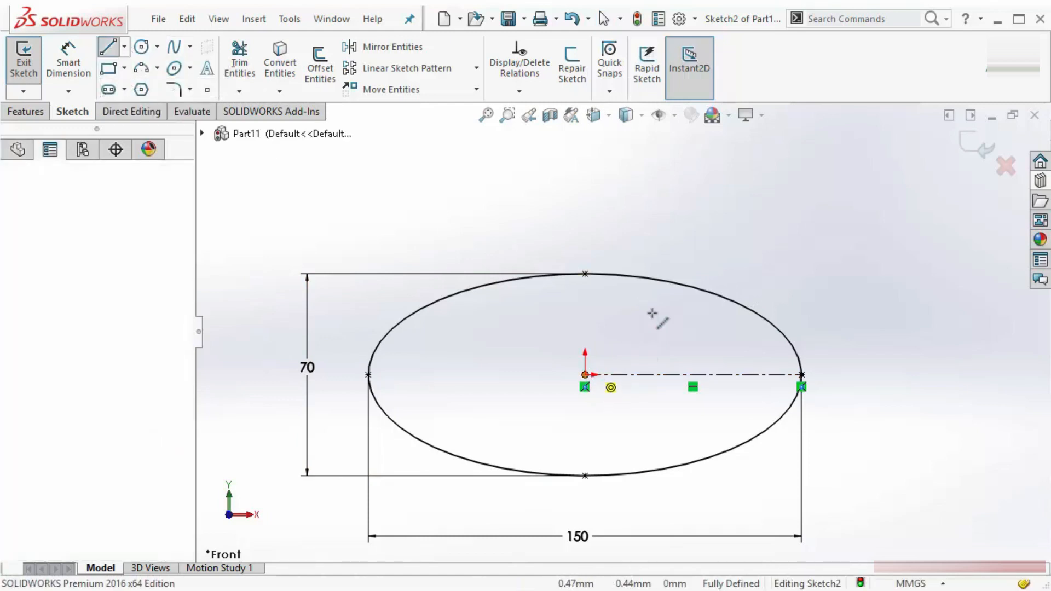
left_click(726, 247)
key("Escape")
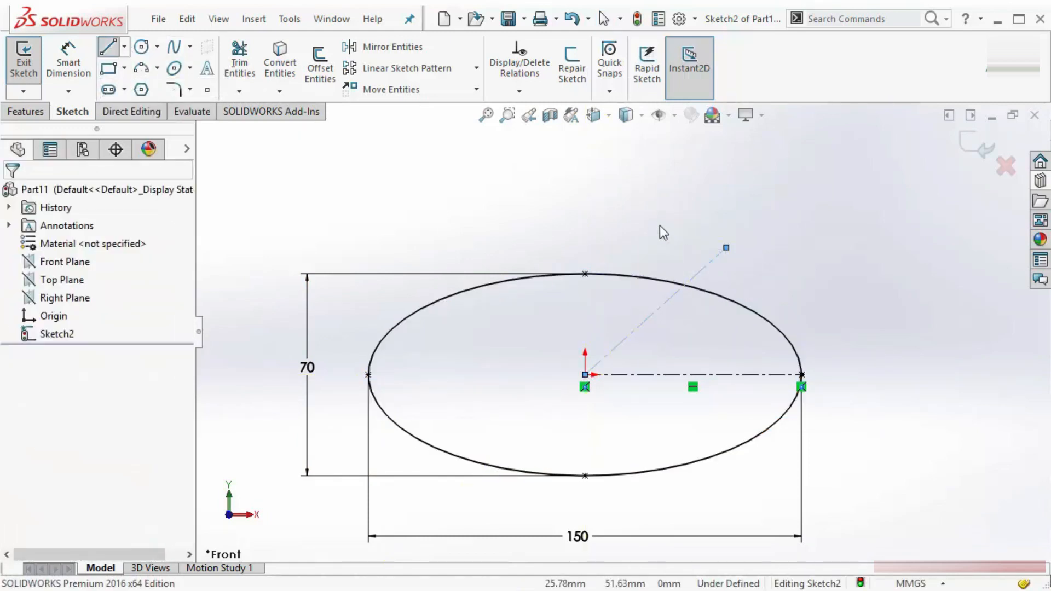
Dimension the angle between the sloped and horizontal centerlines at 30 degrees.
right_click_drag(661, 209, 654, 118)
left_click(660, 308)
left_click(673, 375)
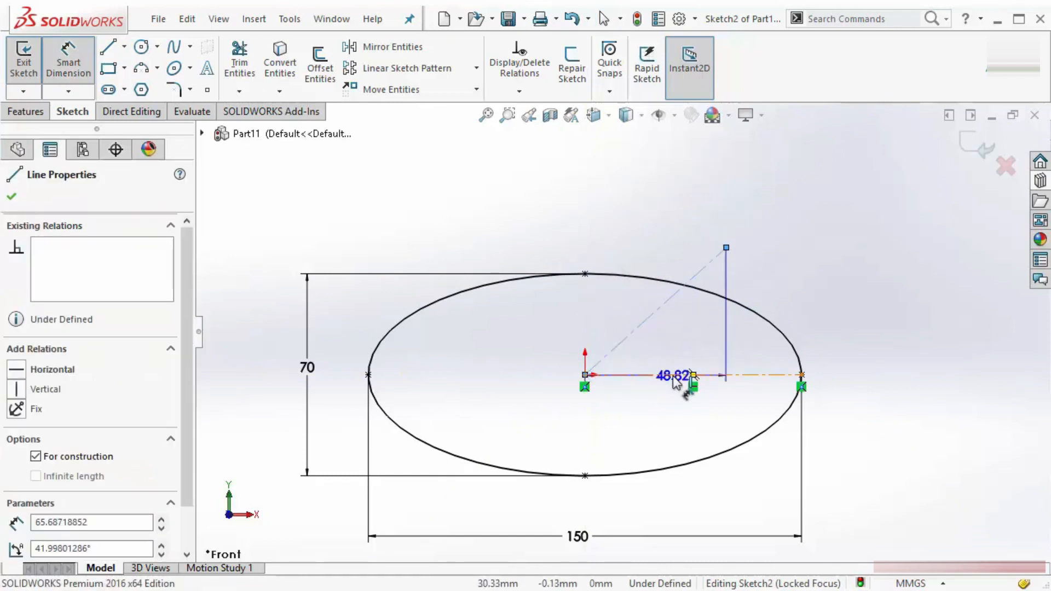
left_click(802, 356)
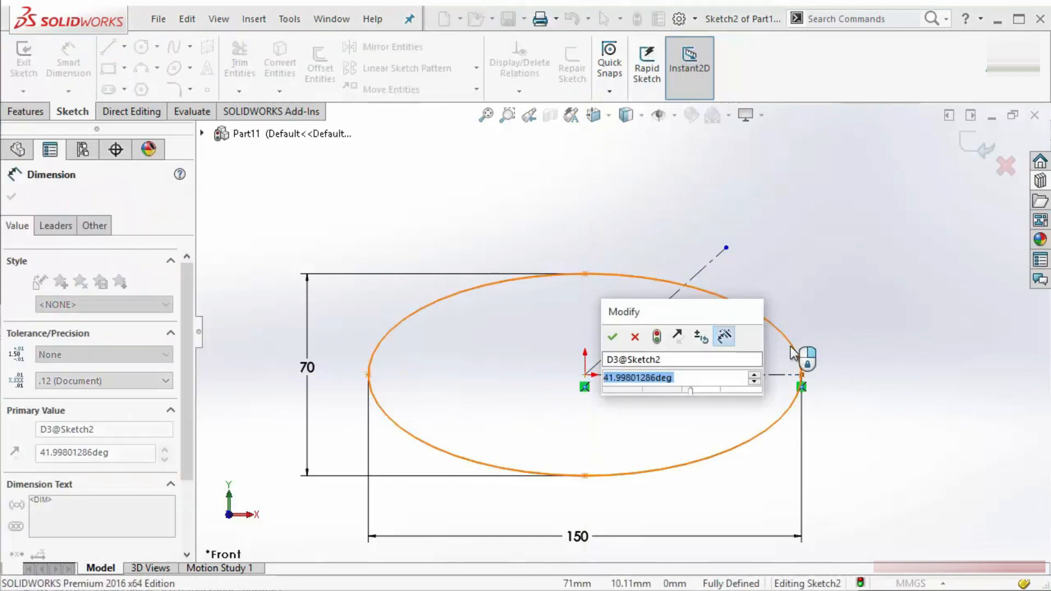
type("30")
key("Return")
key("Escape")
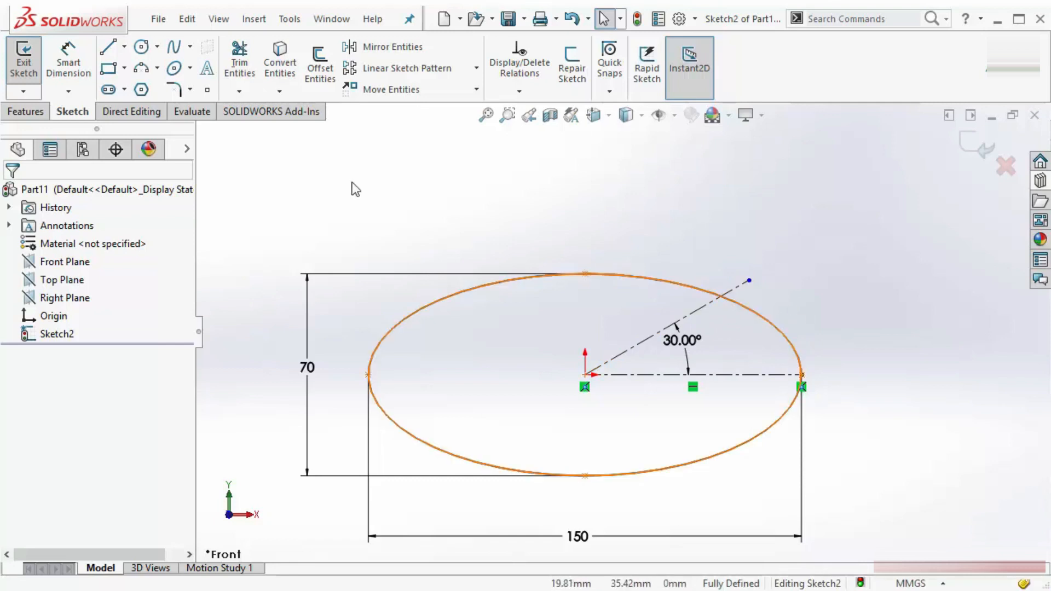
Power trim the ellipse segment lying between the sloped and horizontal centerlines.
left_click(243, 77)
left_click_drag(783, 314, 748, 336)
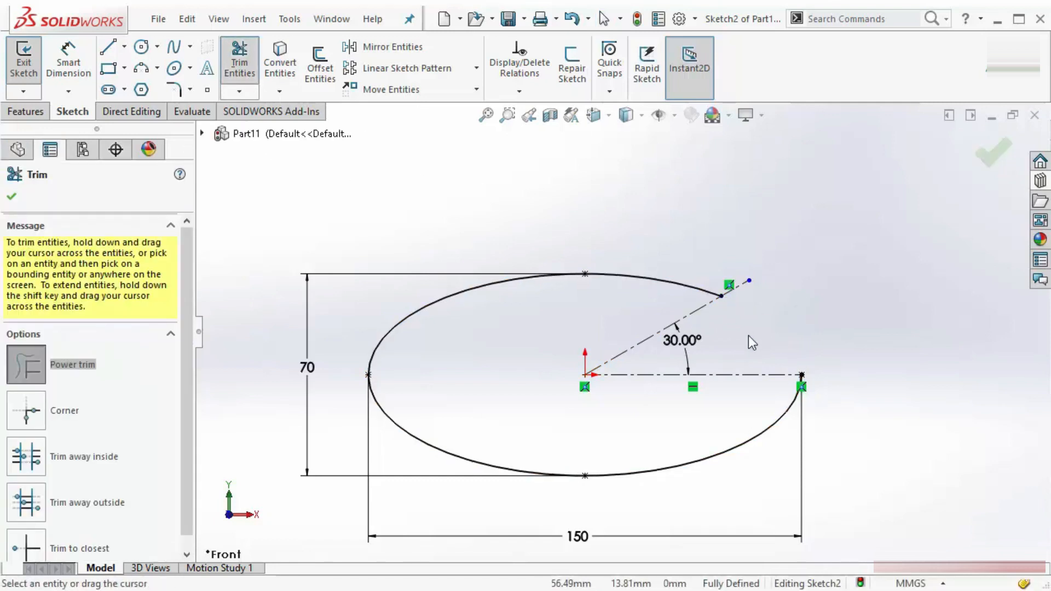
left_click(11, 198)
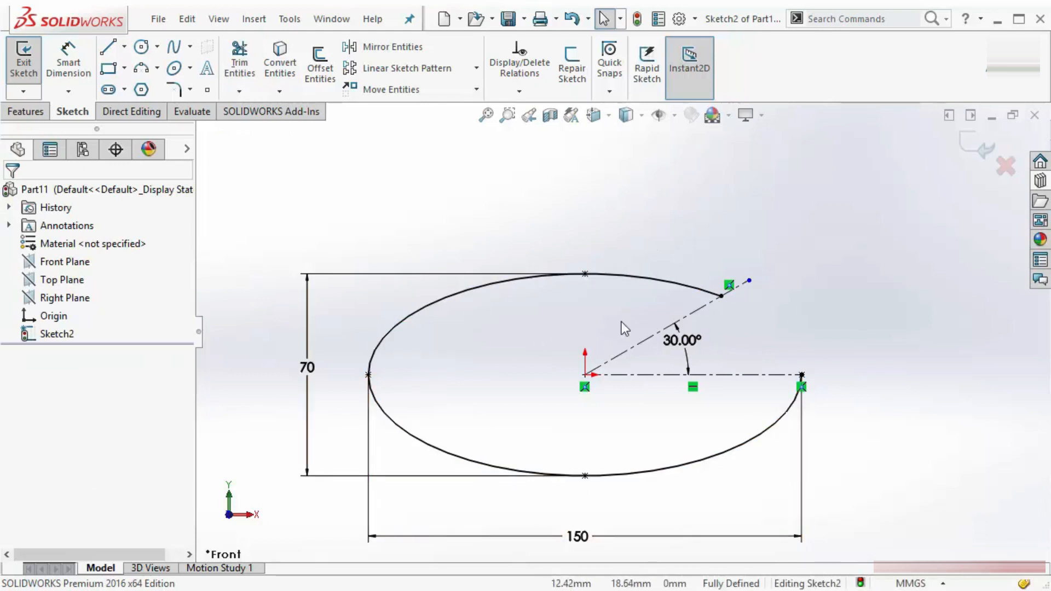
scroll(622, 328, "up", 2)
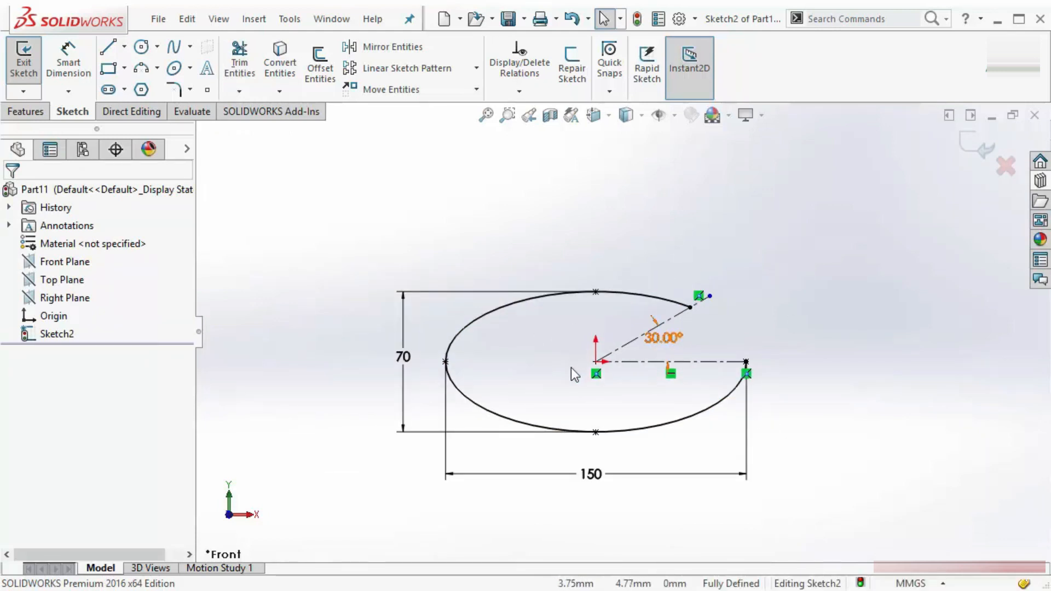
Delete the trimmed ellipse together with its centerlines and dimensions, clearing the sketch.
left_click_drag(298, 215, 482, 335)
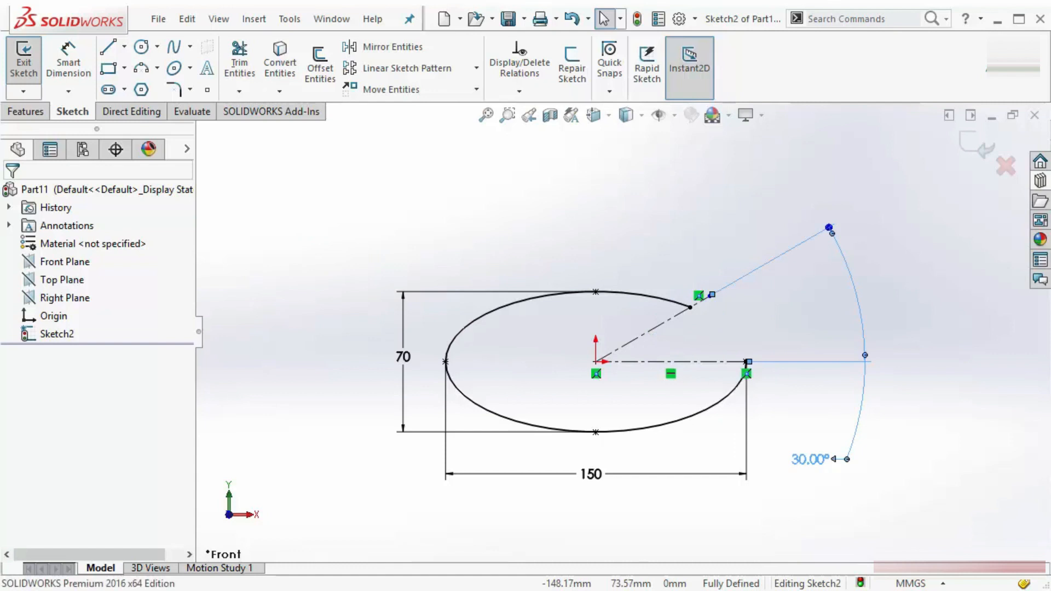
mouse_move(355, 213)
left_mouse_down()
mouse_move(493, 311)
mouse_move(908, 539)
mouse_move(897, 542)
left_mouse_up()
key("Delete")
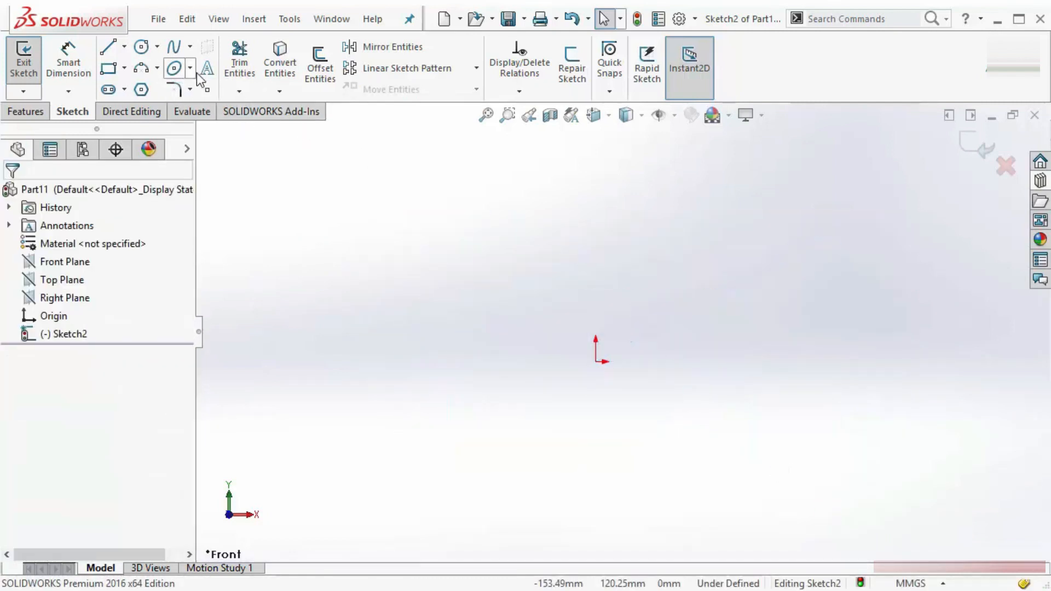
Sketch a partial ellipse centred on the origin and open toward the right, with radii of about 118 mm horizontally and 58 mm vertically.
left_click(190, 68)
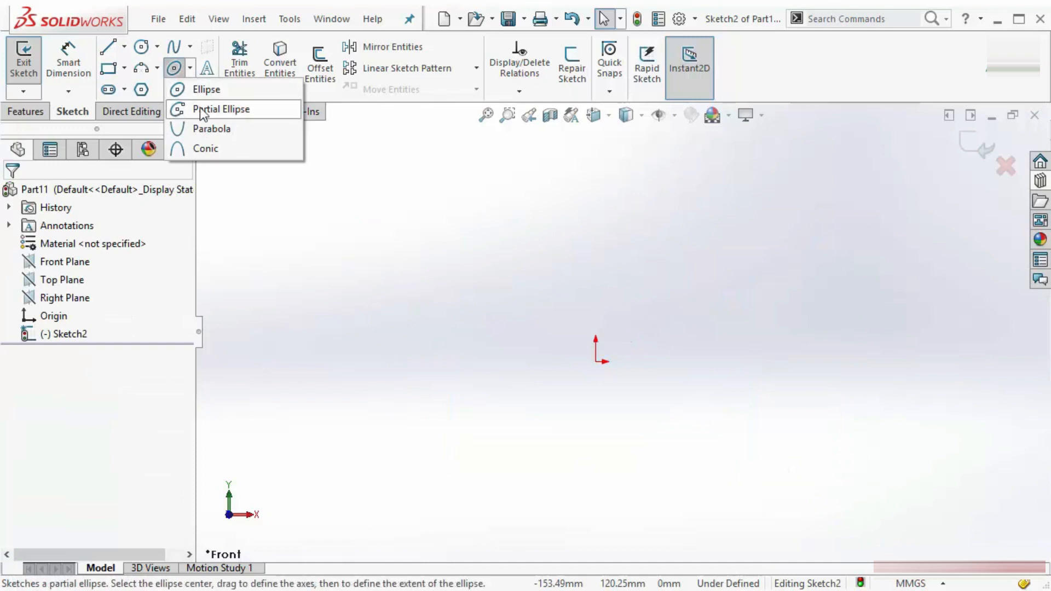
left_click(209, 109)
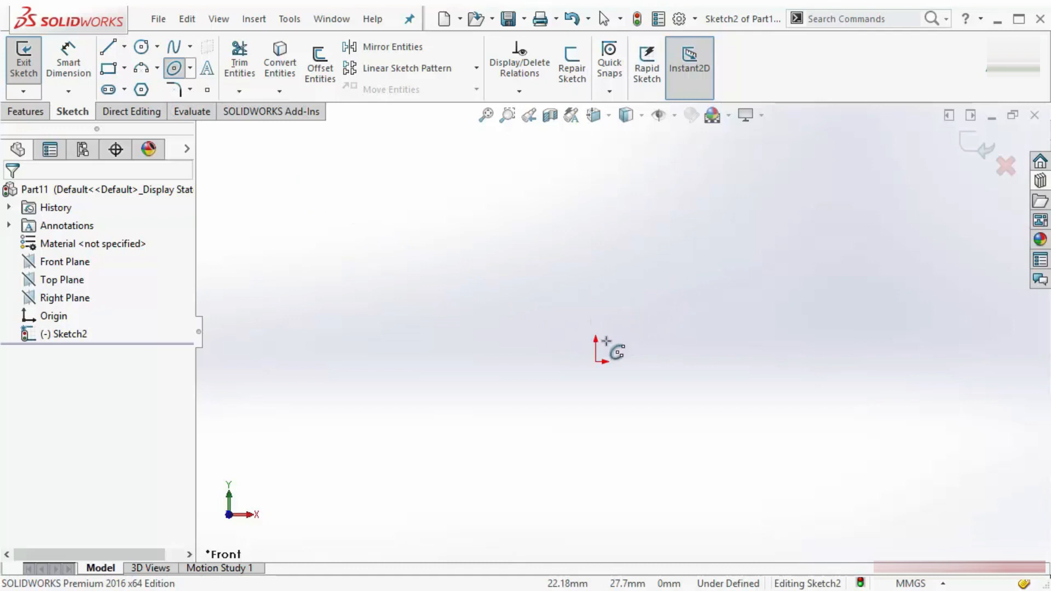
left_click(596, 362)
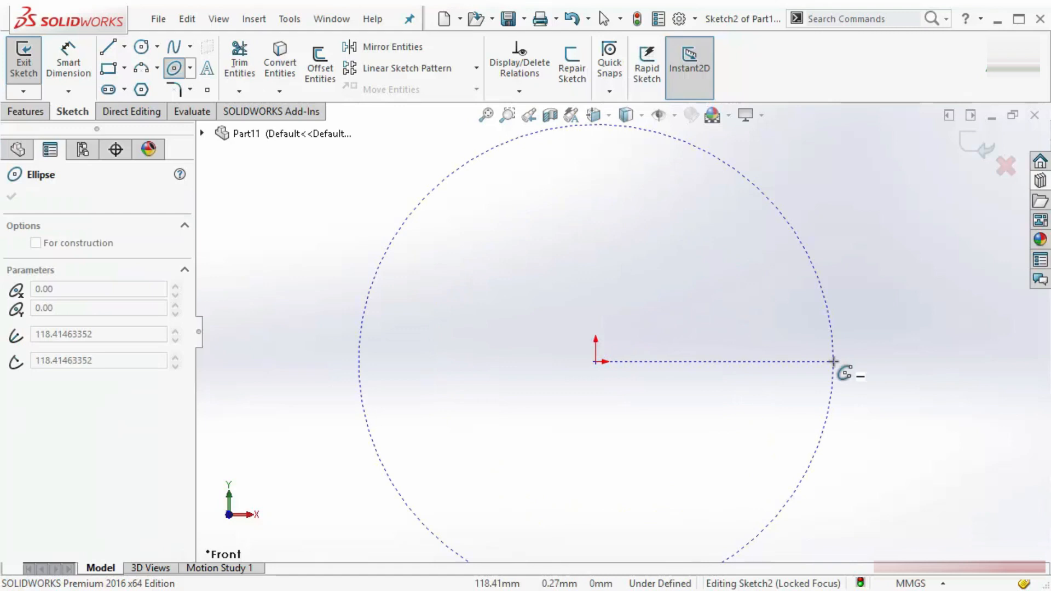
left_click(820, 337)
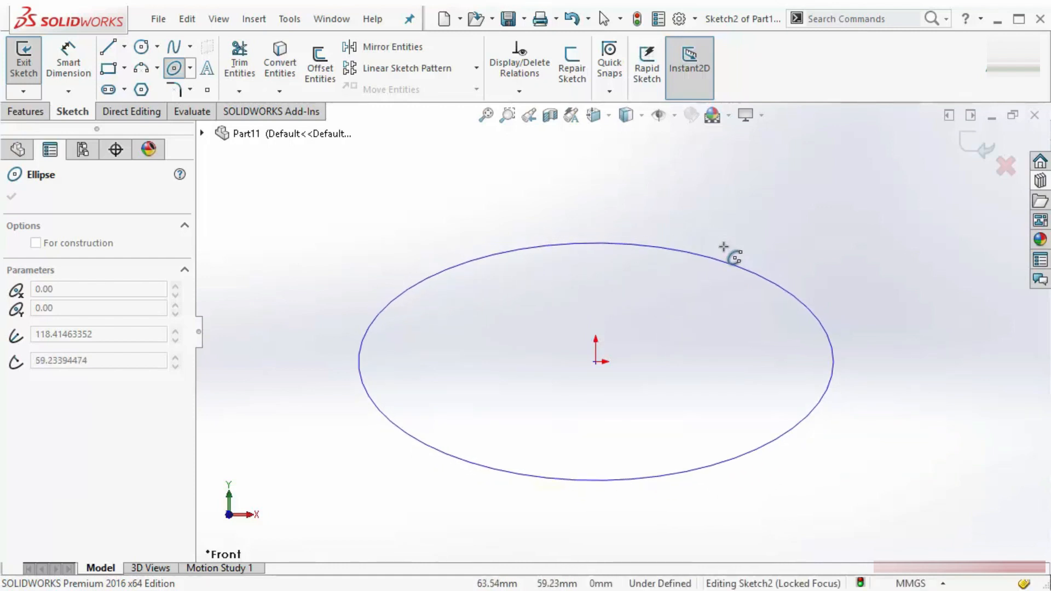
left_click(711, 243)
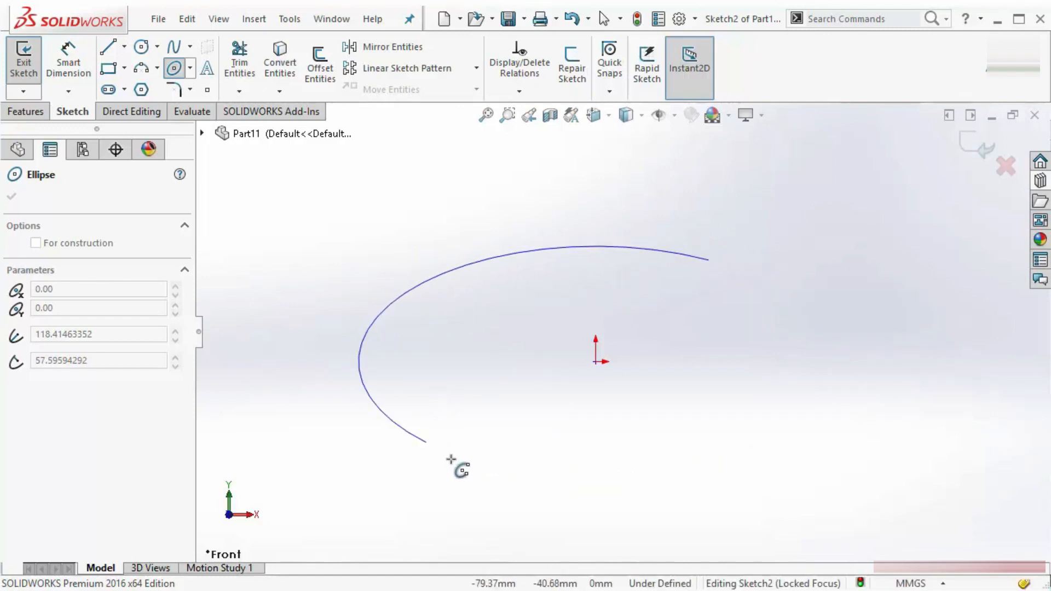
left_click(834, 411)
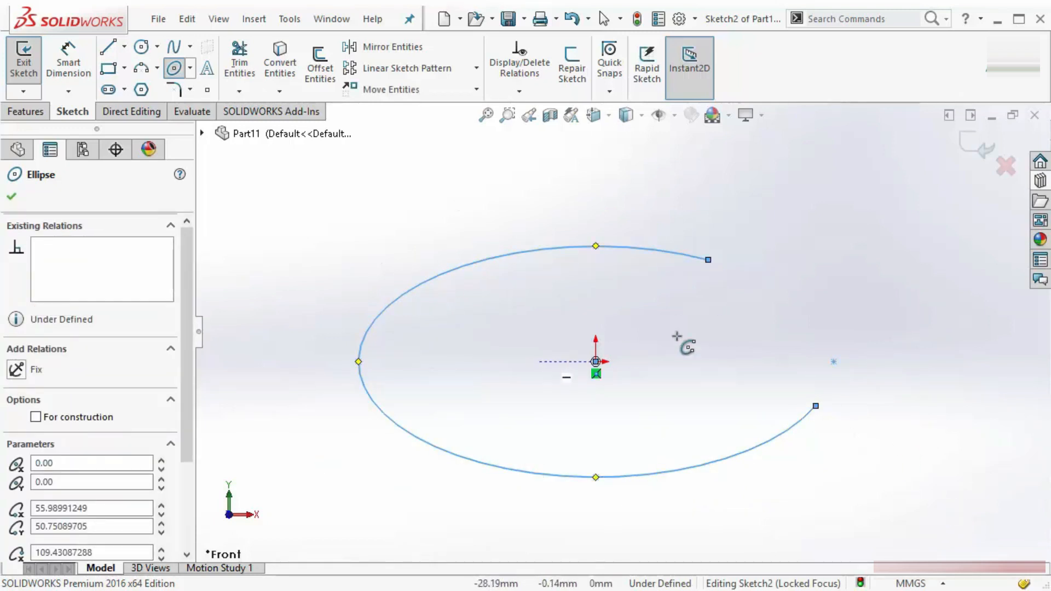
key("Escape")
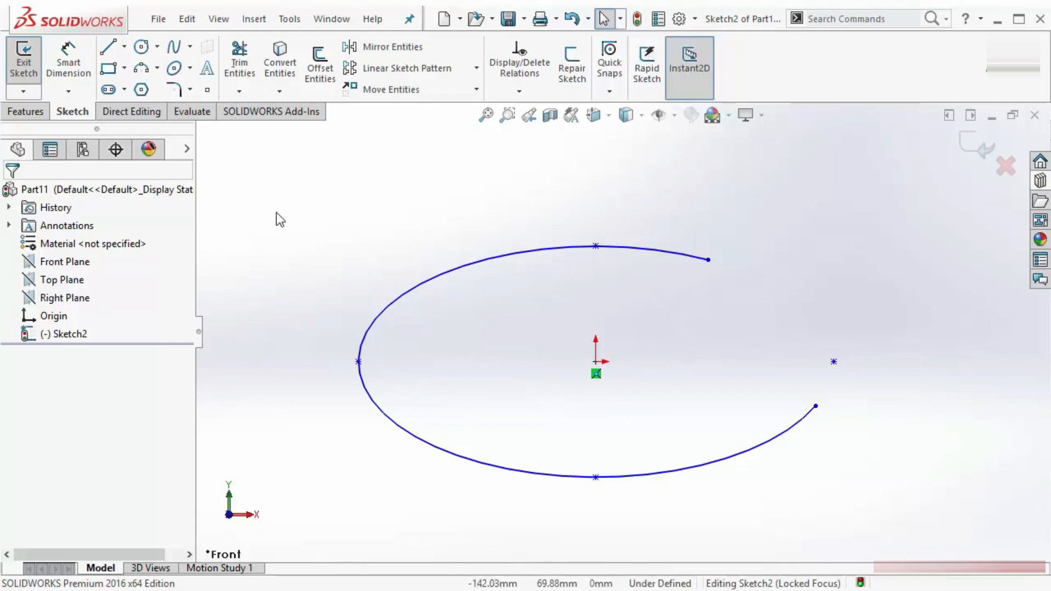
Draw a horizontal centerline from the origin to the leftmost point of the partial ellipse, about 118 mm long.
left_click(124, 46)
left_click(148, 87)
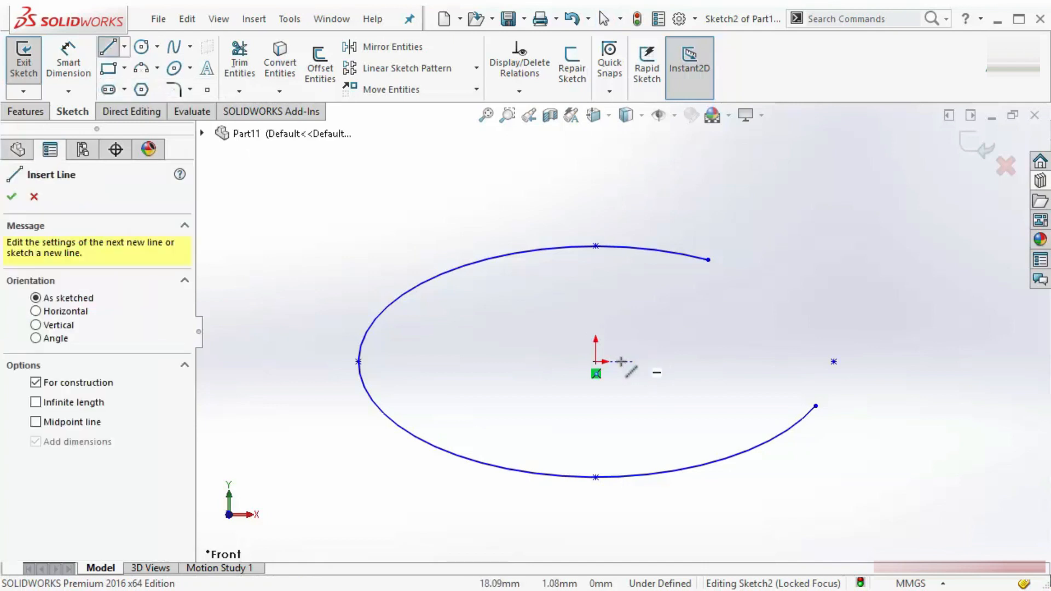
left_click(595, 362)
left_click(359, 361)
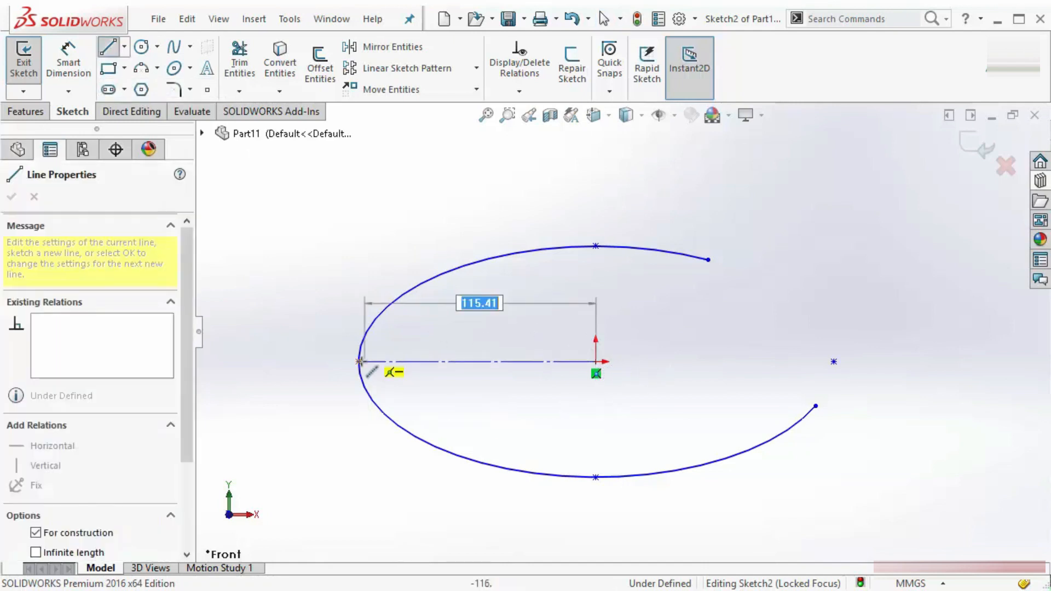
Dimension the partial ellipse's full minor axis at 100 mm, placing the dimension to the left of the ellipse.
right_click_drag(367, 228, 369, 187)
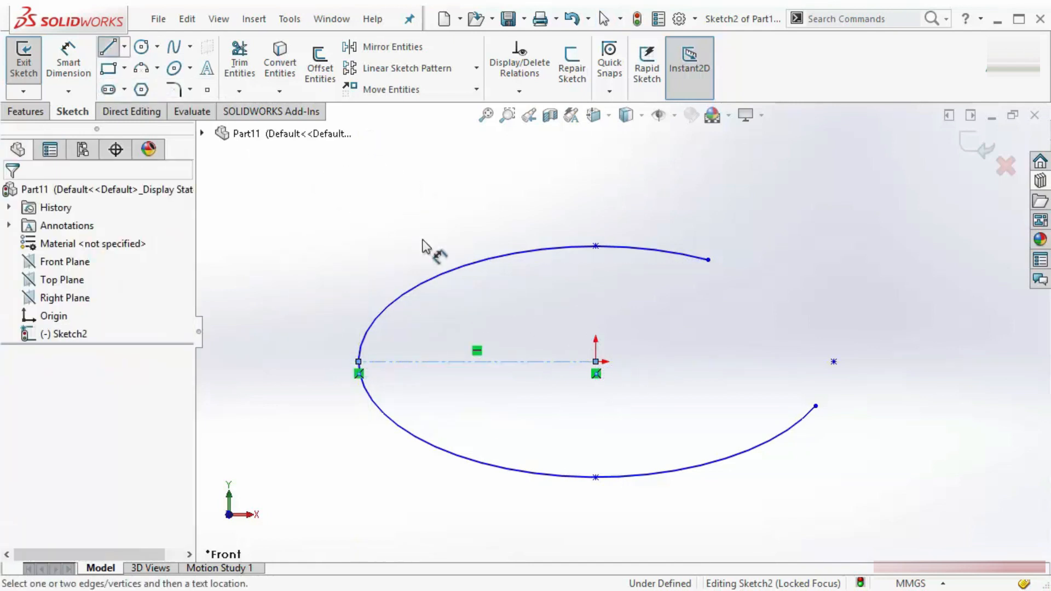
left_click(492, 361)
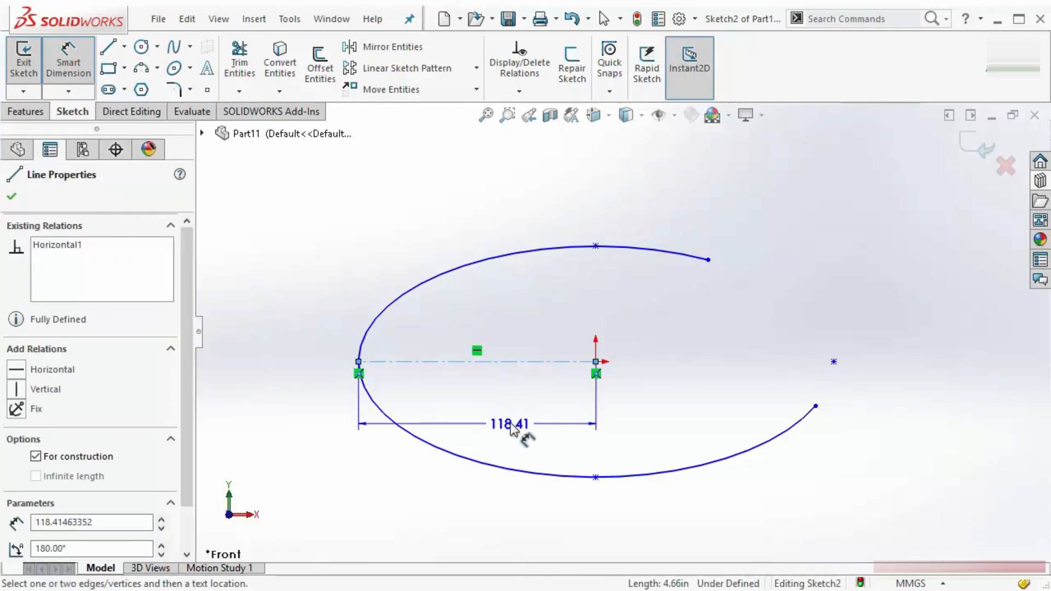
key("Escape")
left_click(596, 246)
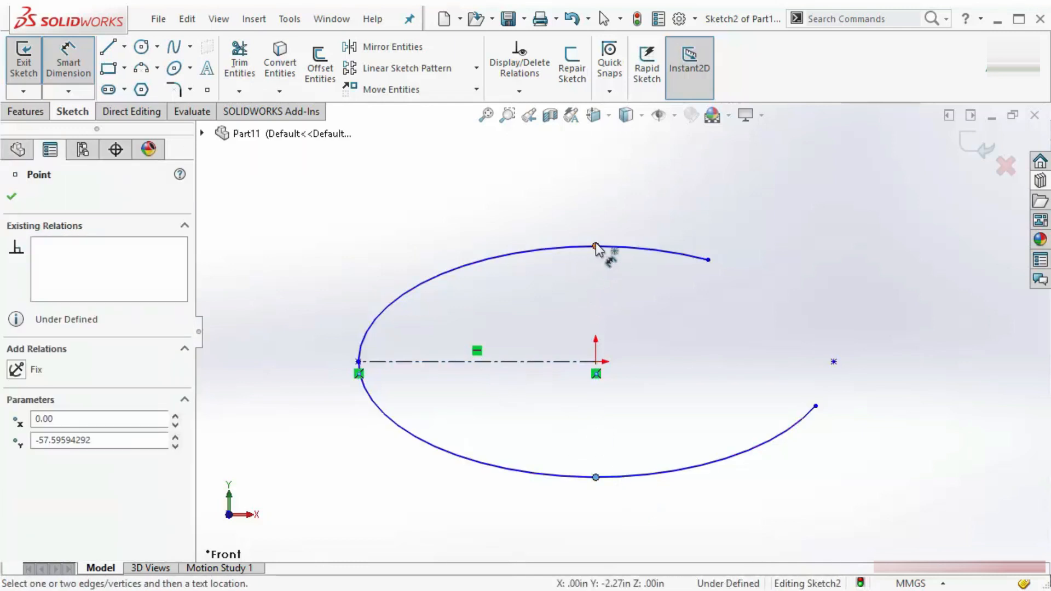
left_click(284, 357)
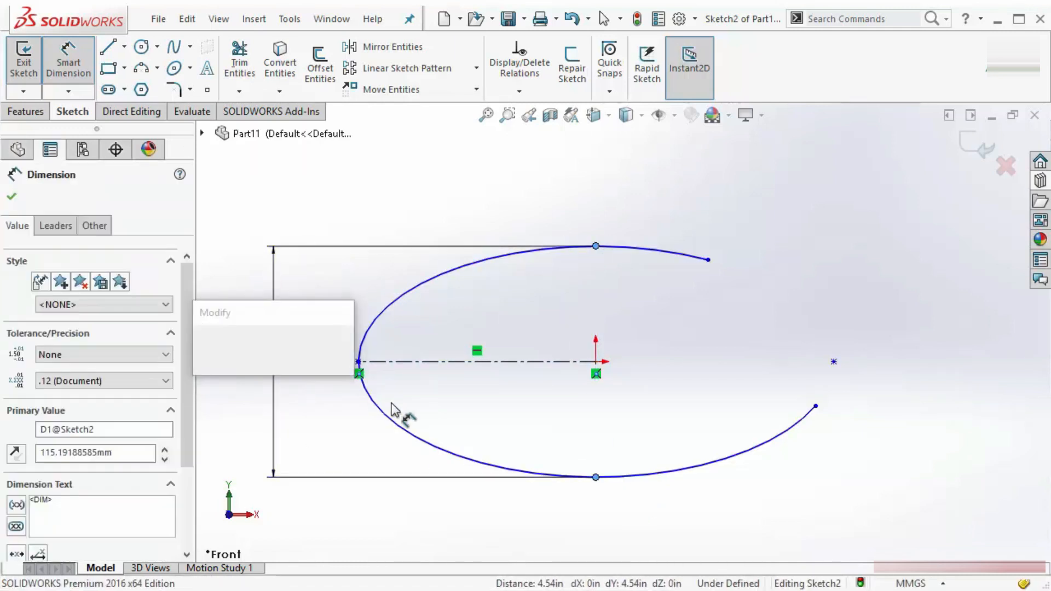
type("100")
key("Return")
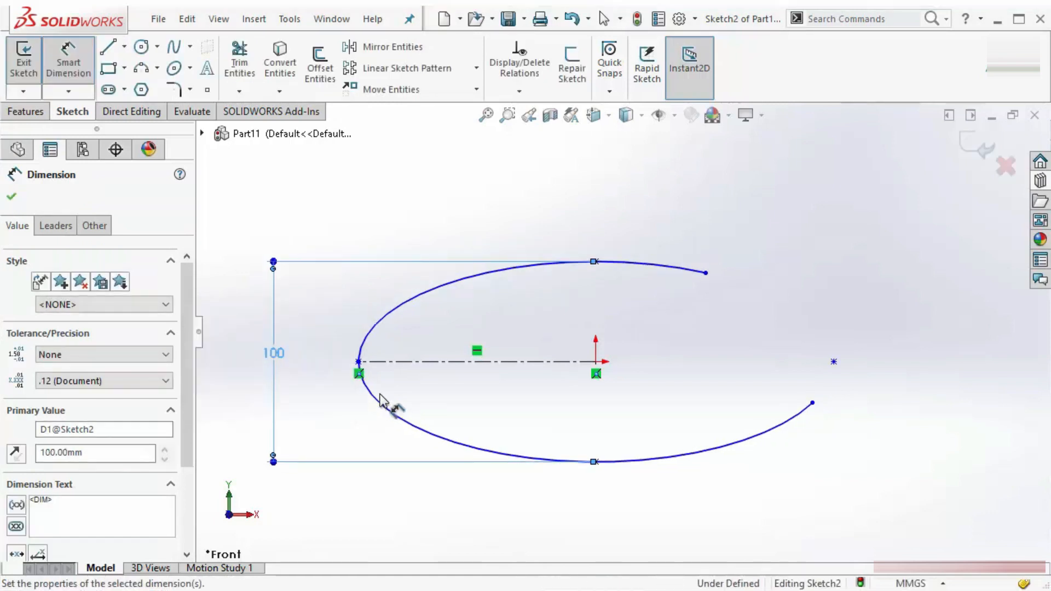
Dimension the partial ellipse's full major axis at 240 mm, placing the dimension below the ellipse.
left_click(358, 361)
left_click(833, 362)
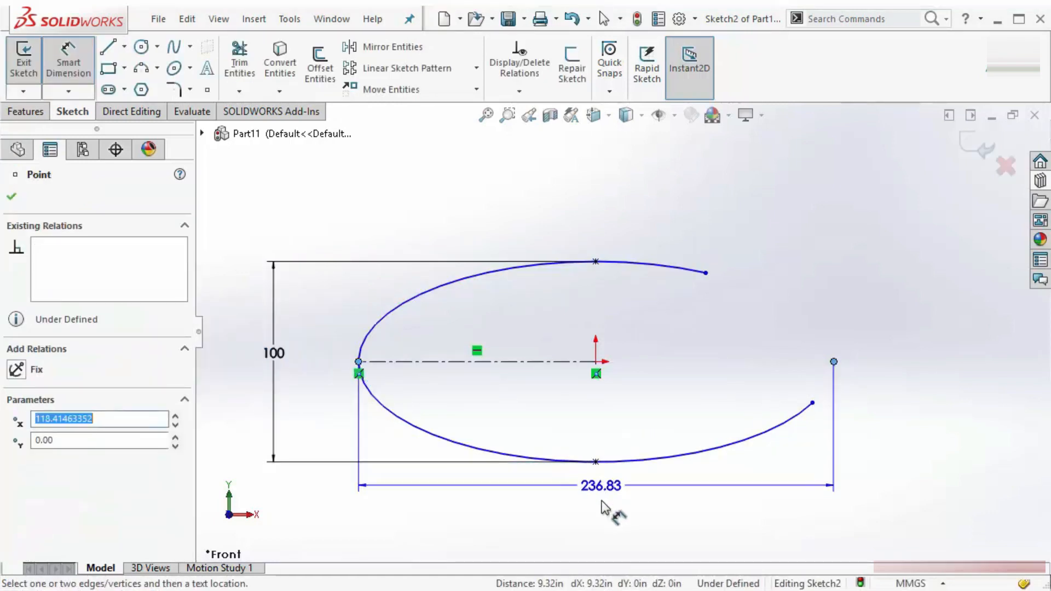
left_click(606, 523)
type("240")
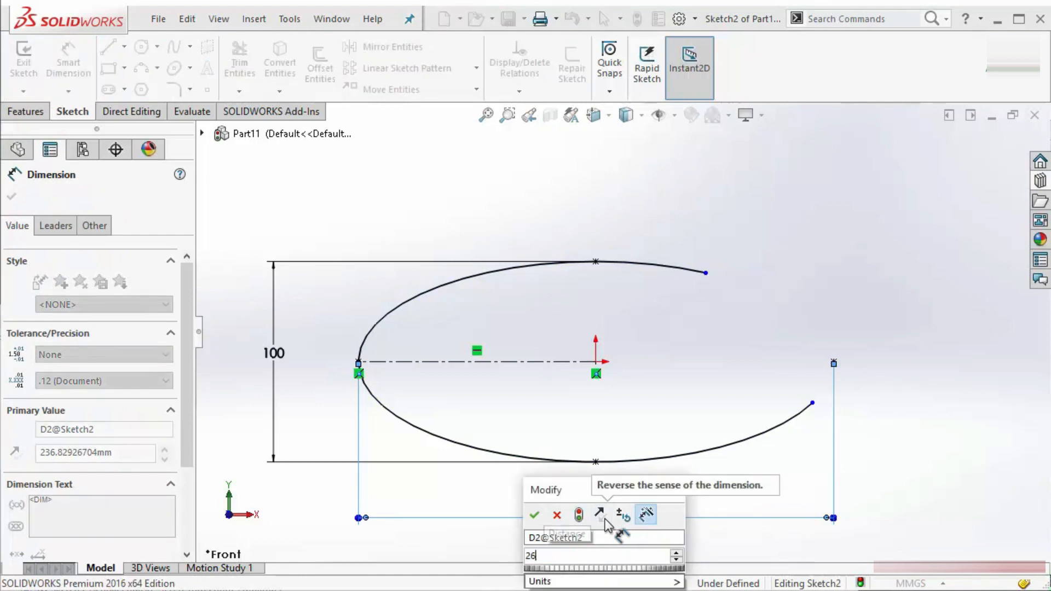
key("Return")
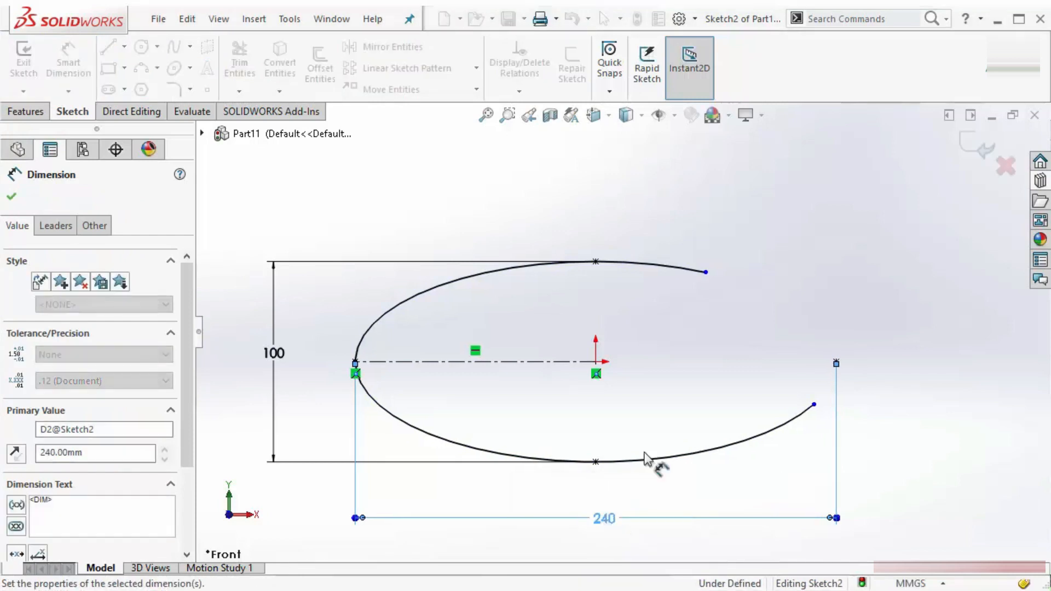
key("Escape")
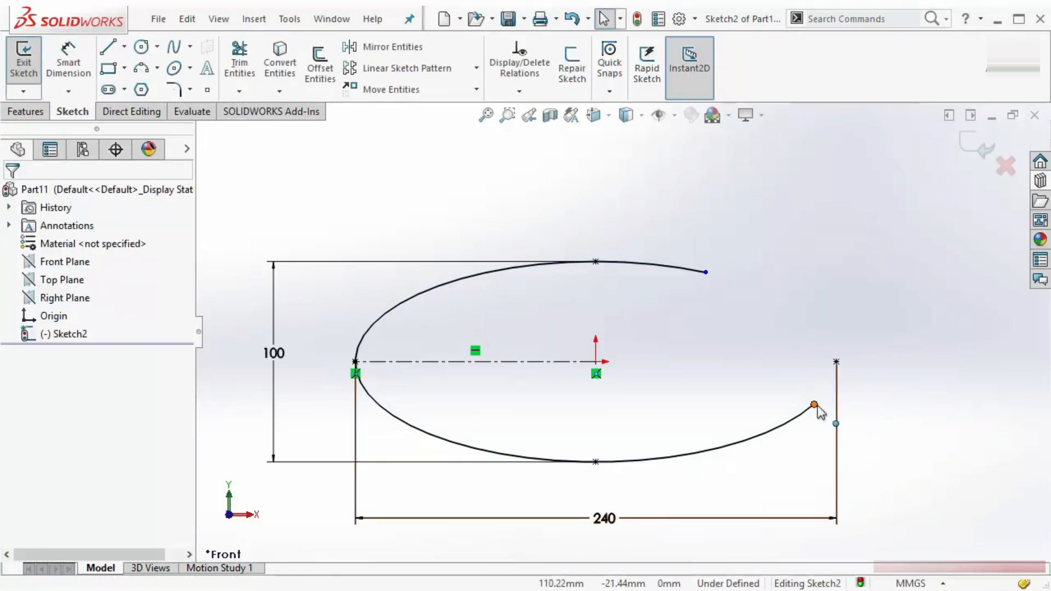
Shift the partial ellipse's lower endpoint slightly along the curve and draw centerlines connecting both open endpoints to the origin.
left_click_drag(815, 405, 799, 416)
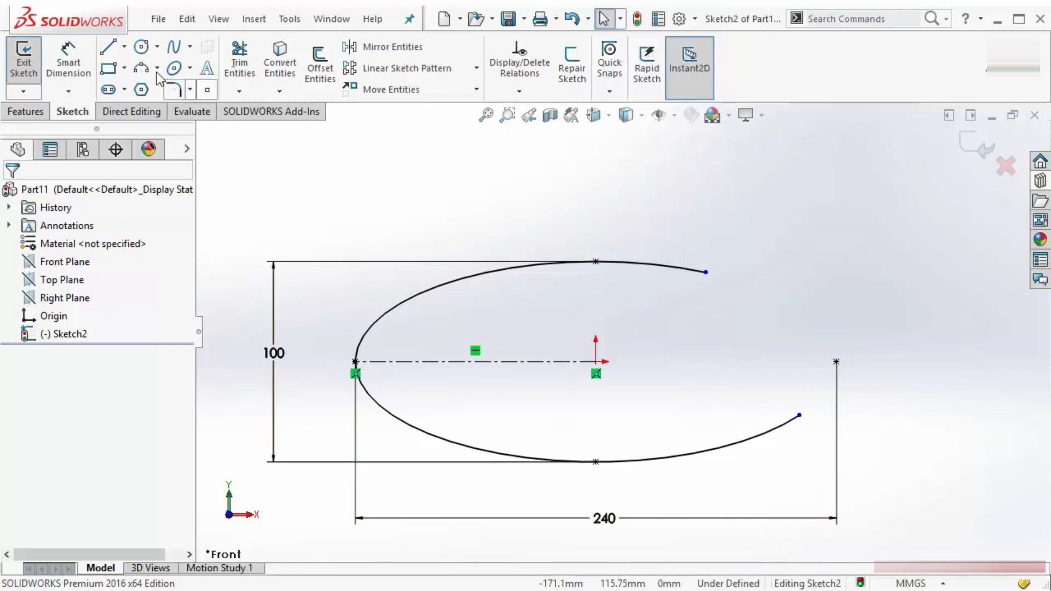
left_click(125, 47)
left_click(134, 84)
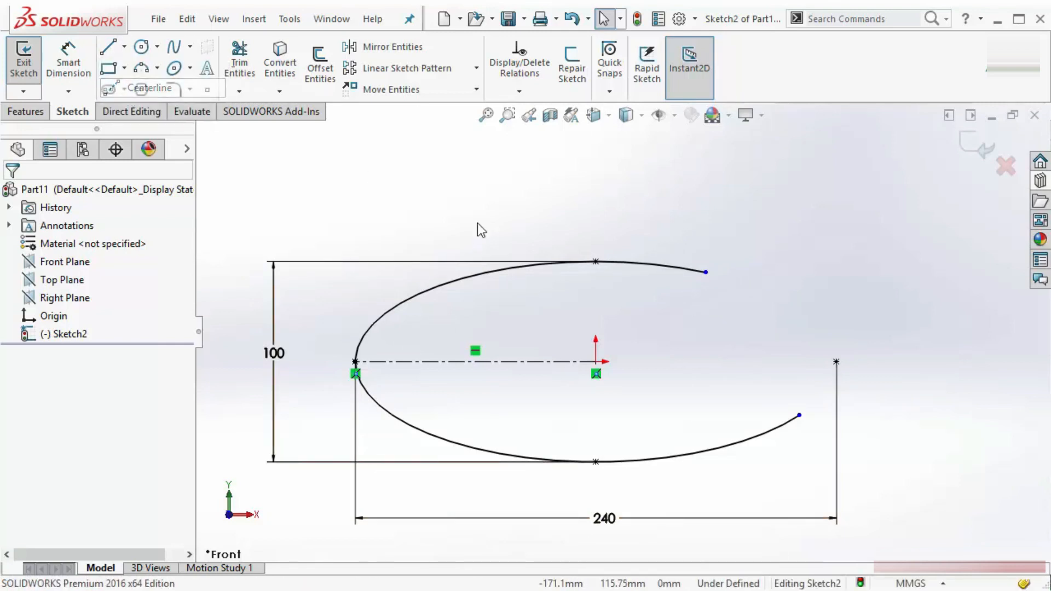
left_click(799, 415)
left_click(595, 361)
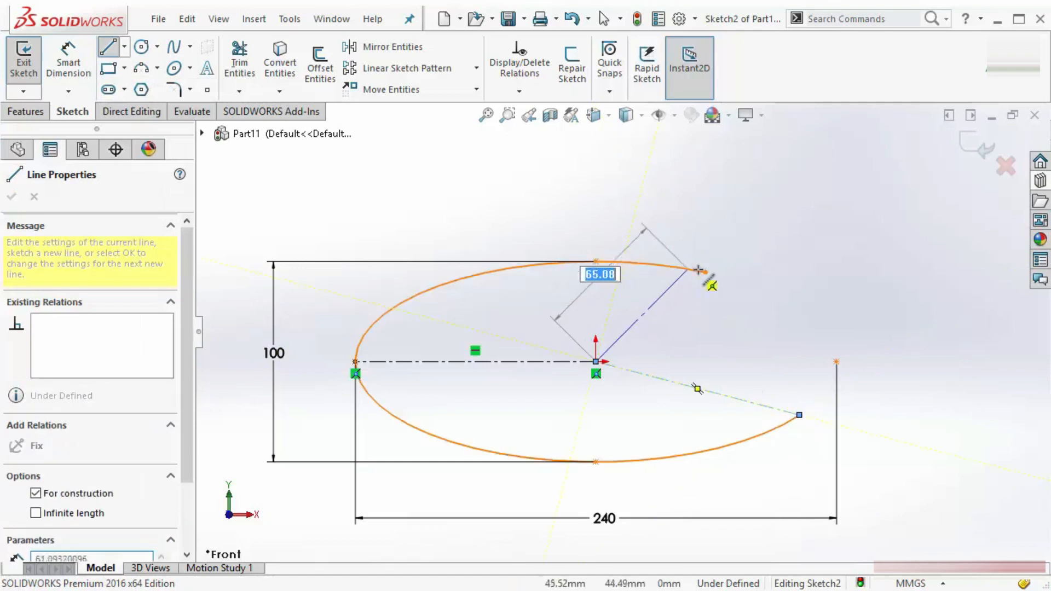
left_click(706, 272)
key("Escape")
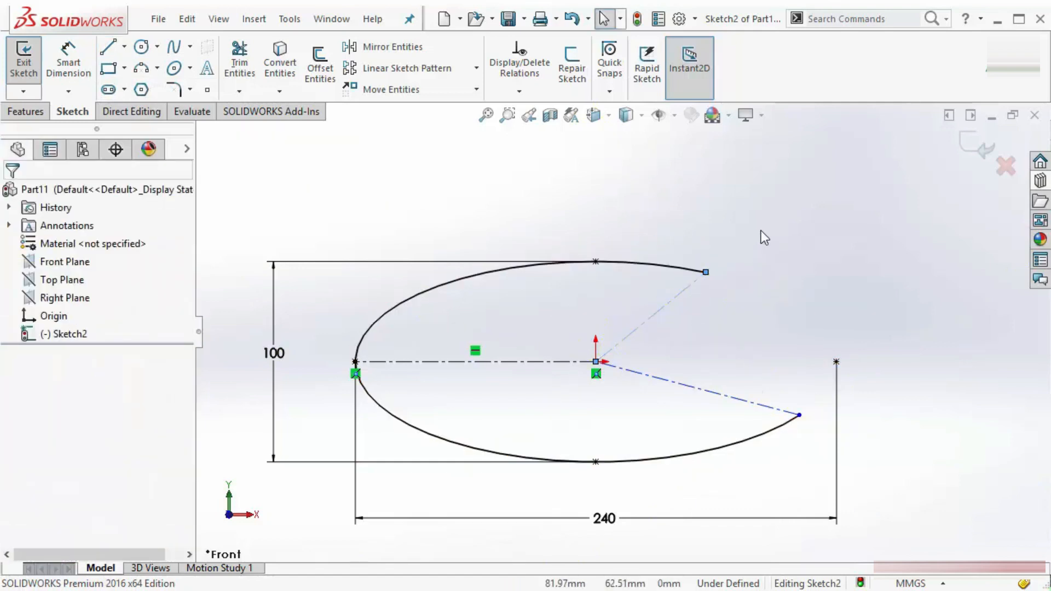
Dimension the angle between the two centerlines that end at the partial ellipse's open endpoints at 55 degrees.
right_click_drag(742, 197, 742, 169)
left_click(665, 305)
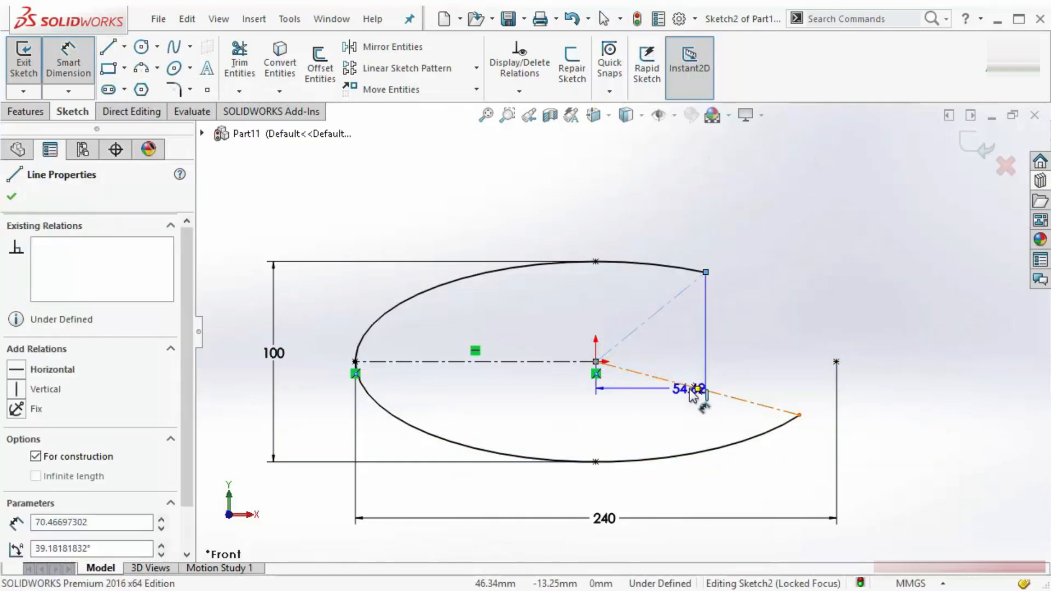
left_click(706, 390)
left_click(767, 364)
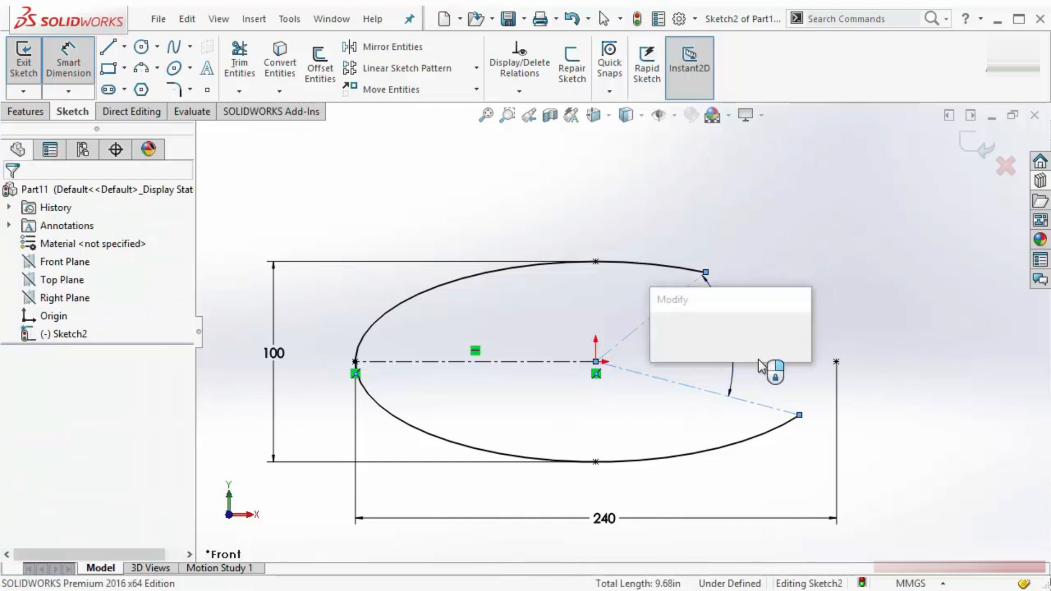
type("55")
key("Return")
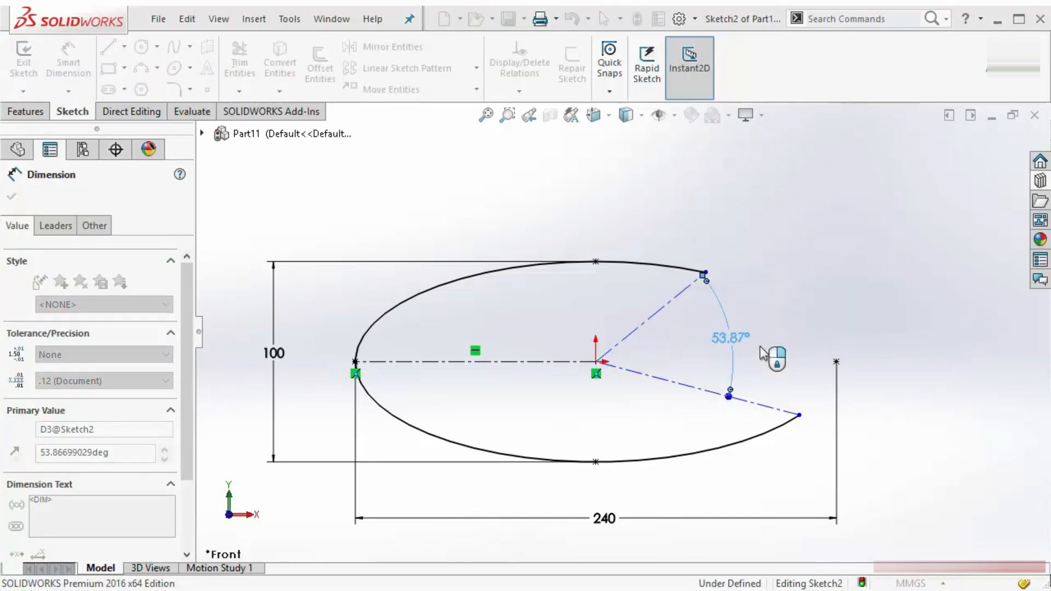
key("Escape")
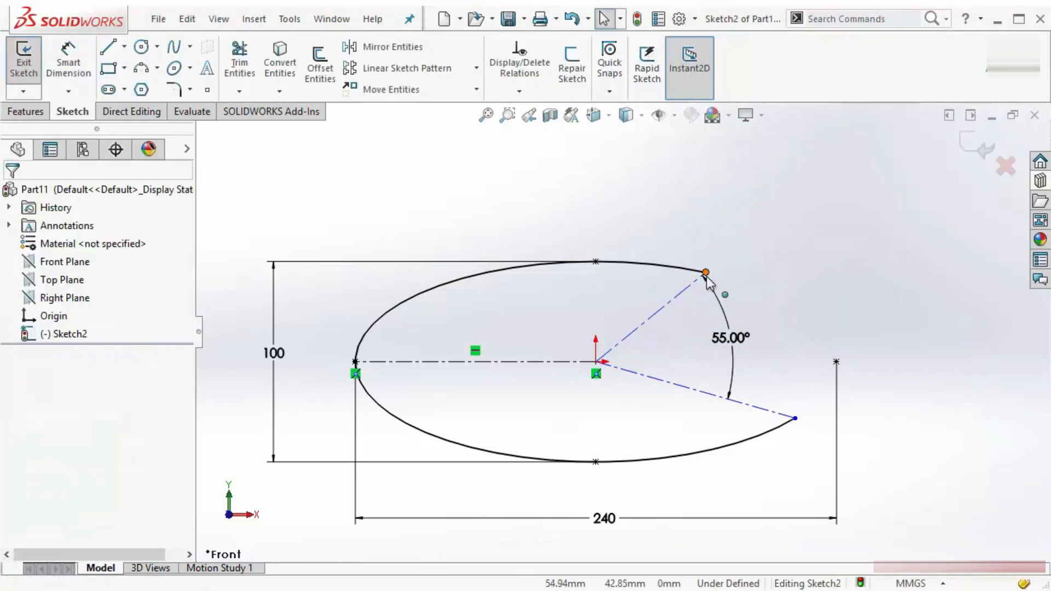
Slide the upper open endpoint leftward along the ellipse and dimension the angle between the lower sloped centerline and the horizontal centerline.
left_click_drag(706, 272, 684, 269)
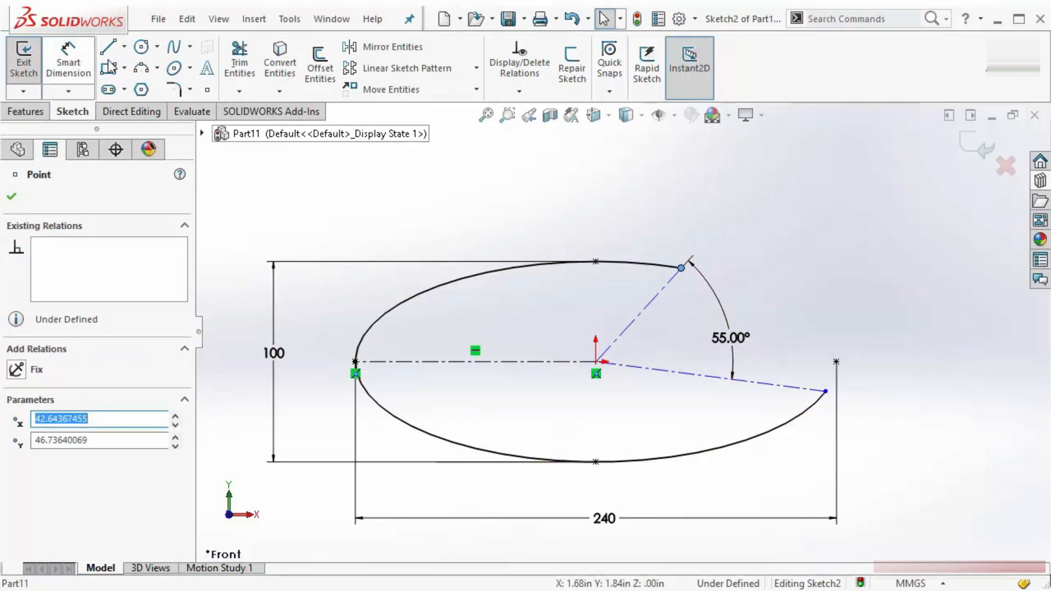
left_click(547, 350)
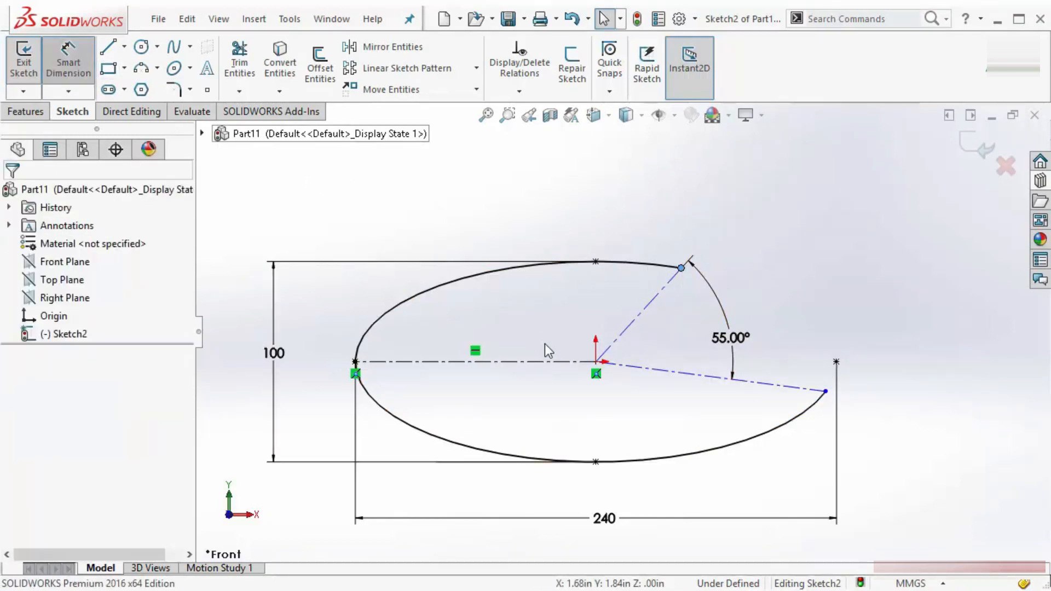
left_click(792, 387)
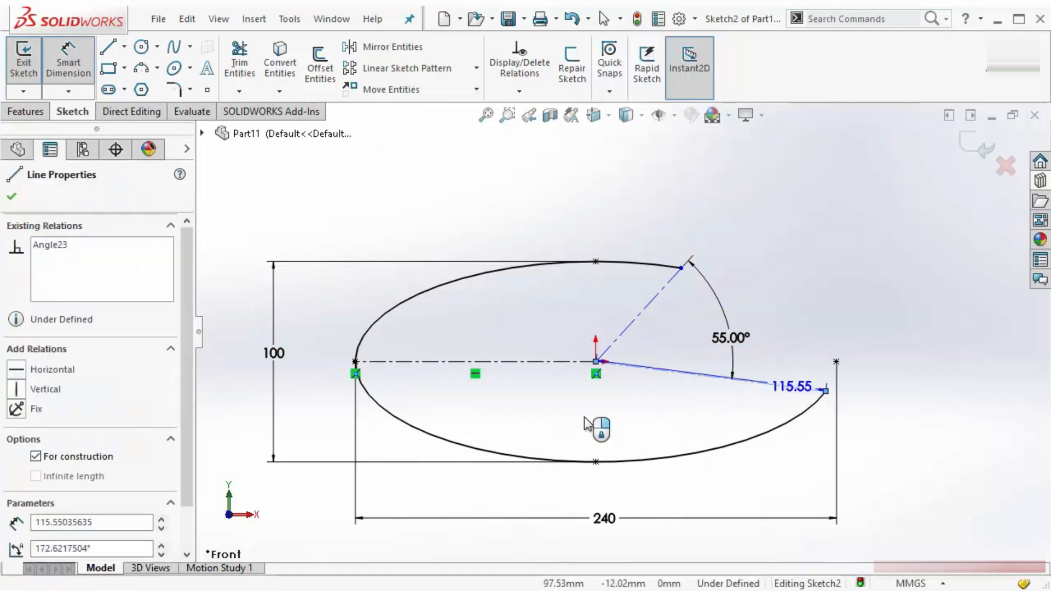
left_click(495, 361)
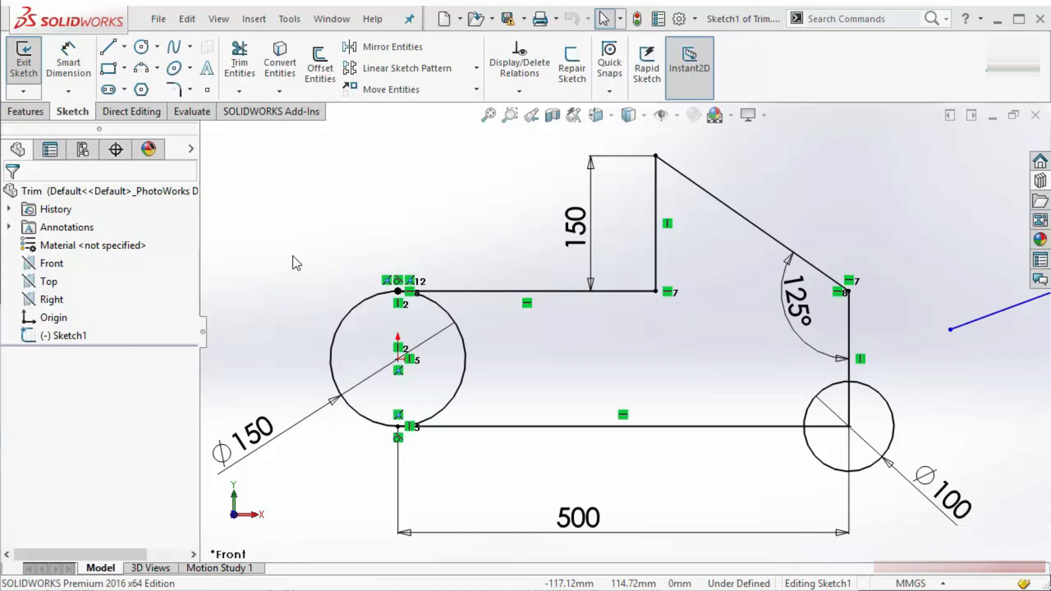
key("s")
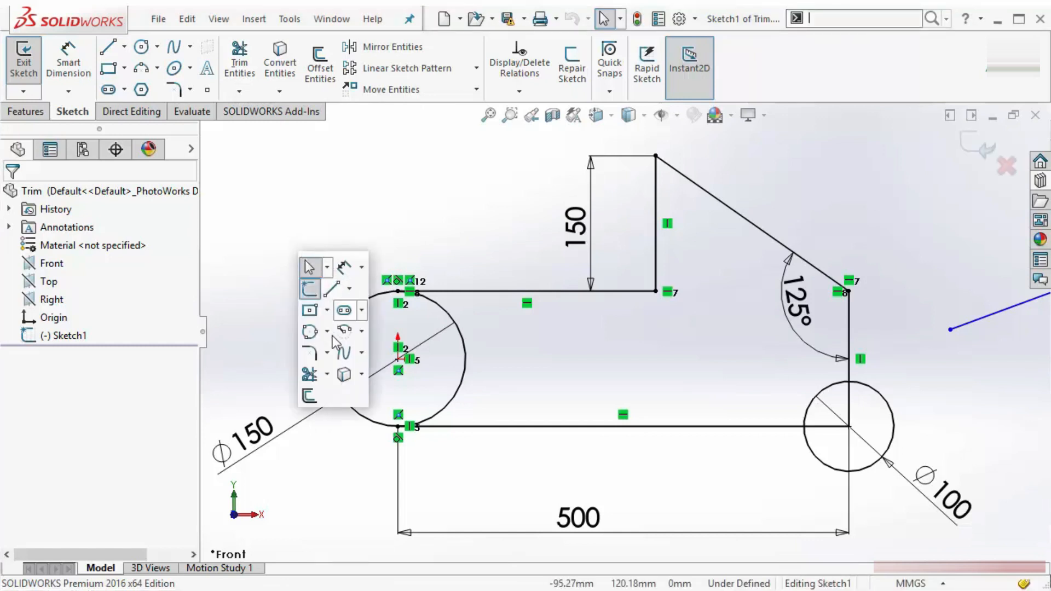
left_click(310, 376)
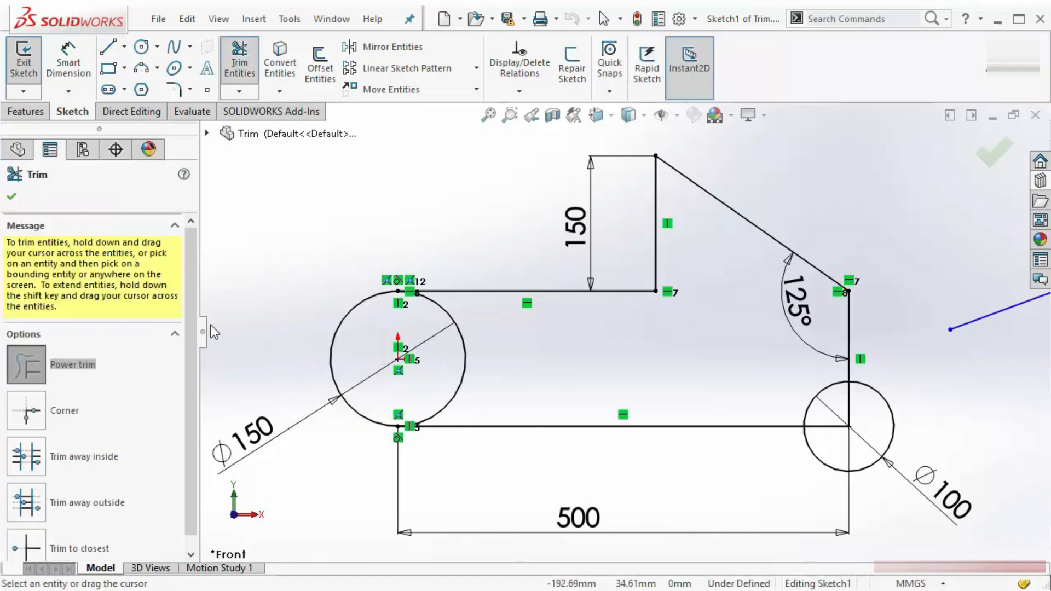
scroll(186, 348, "down", 1)
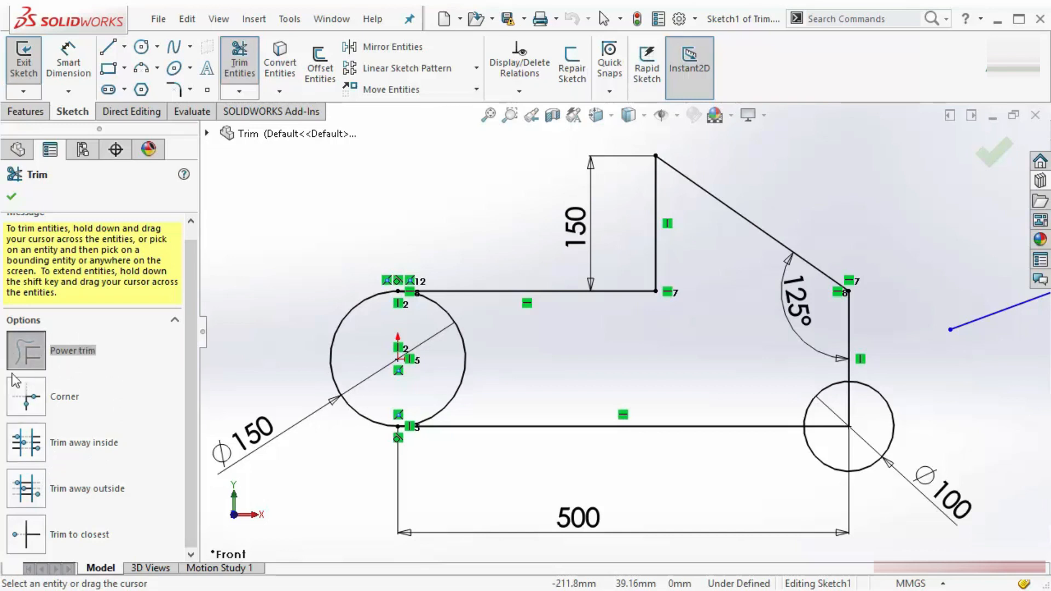
left_click(11, 195)
key("f")
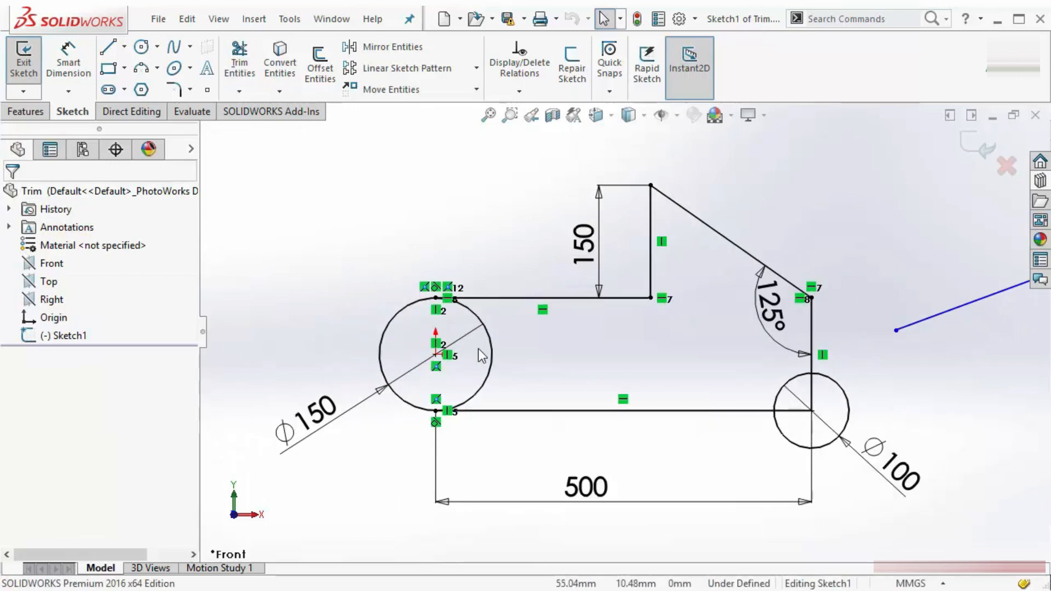
Convert the 150 mm circle around the origin to construction geometry.
scroll(478, 349, "down", 5)
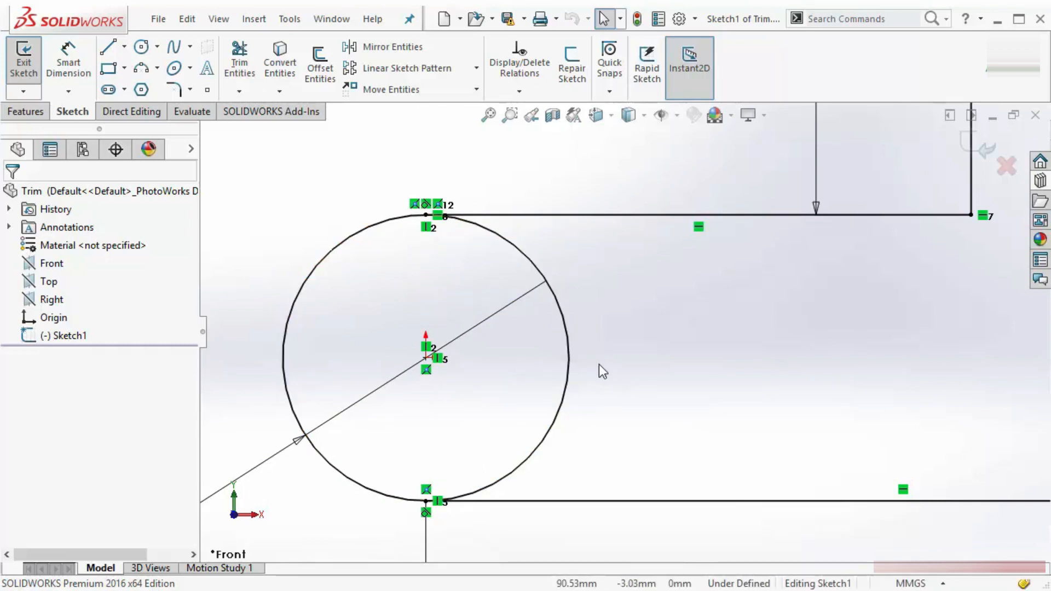
left_click(569, 373)
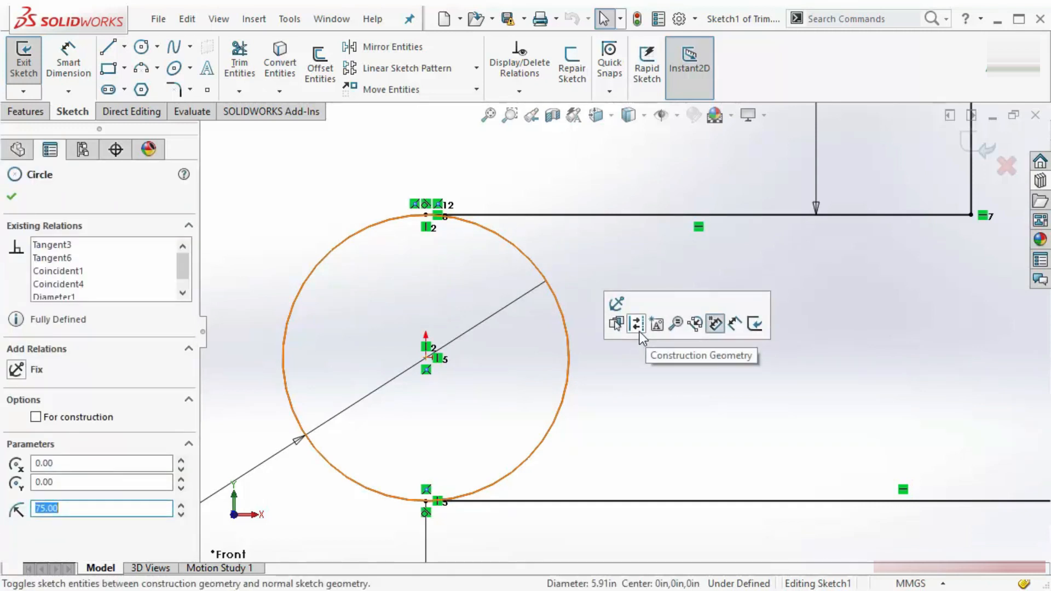
left_click(639, 328)
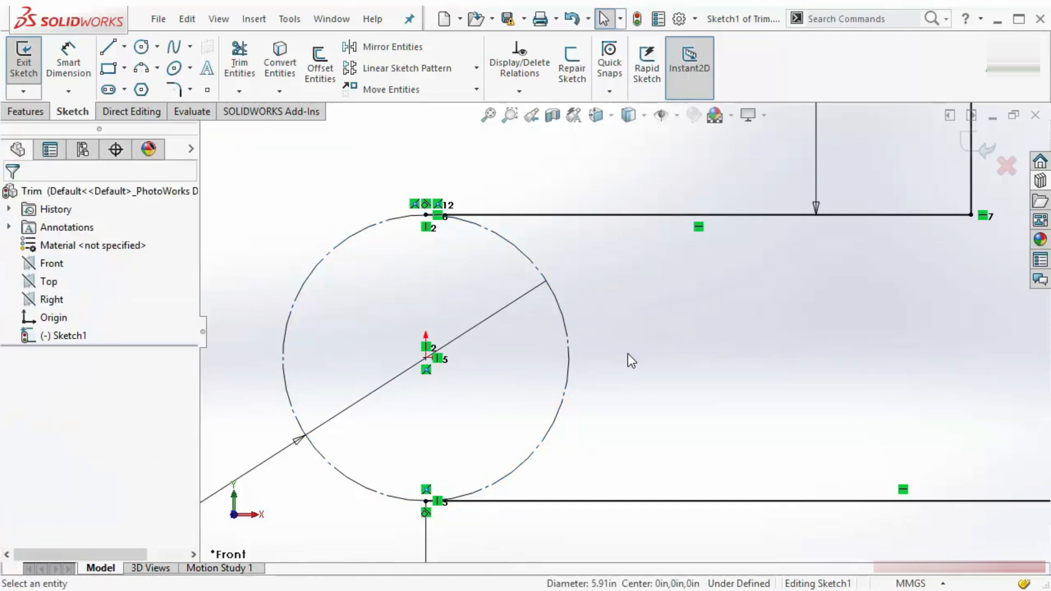
Draw a three-point arc between the start points of the upper and lower horizontal lines, bulging slightly outside the construction circle.
left_click(140, 68)
left_click(426, 215)
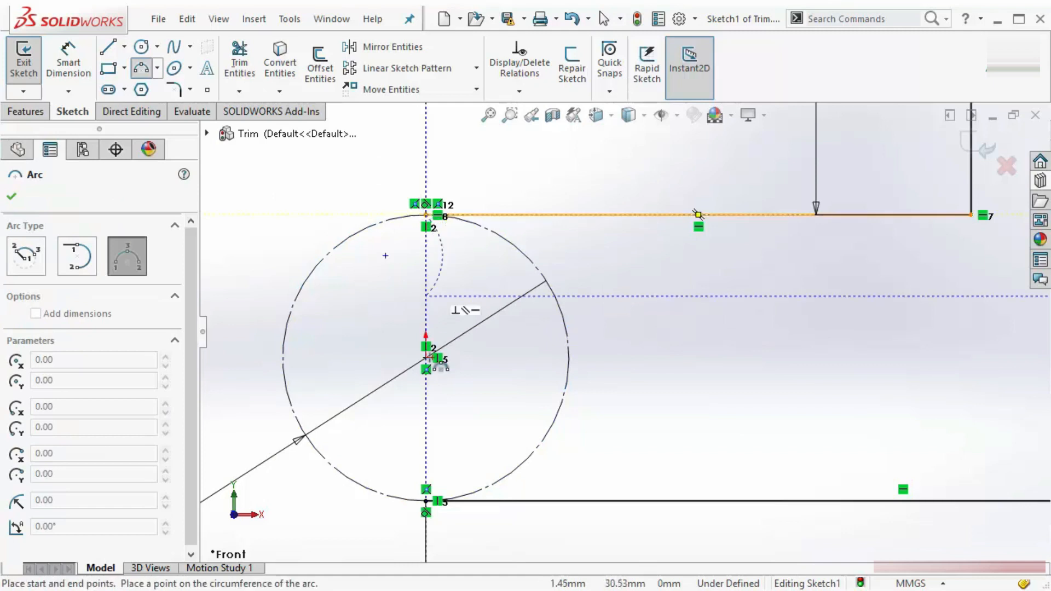
left_click(425, 500)
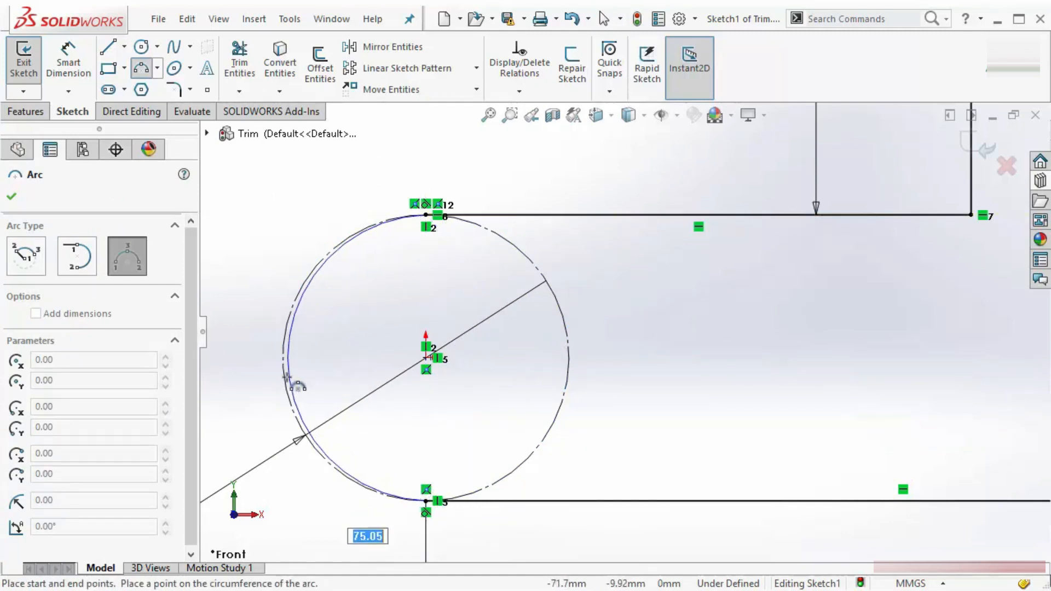
left_click(265, 368)
key("Escape")
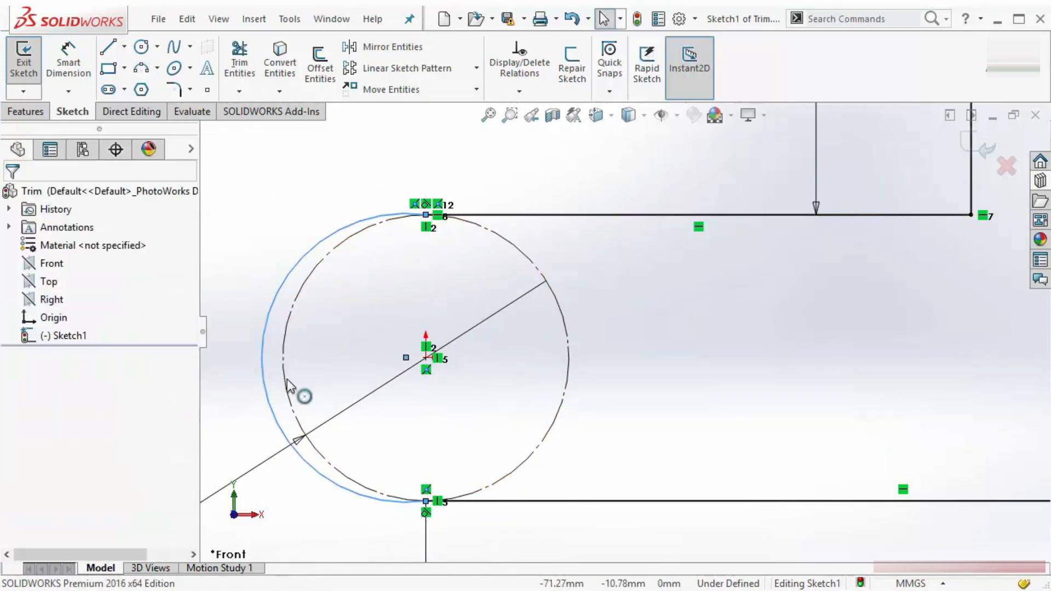
Make the new arc coradial with the construction circle.
left_click(287, 379)
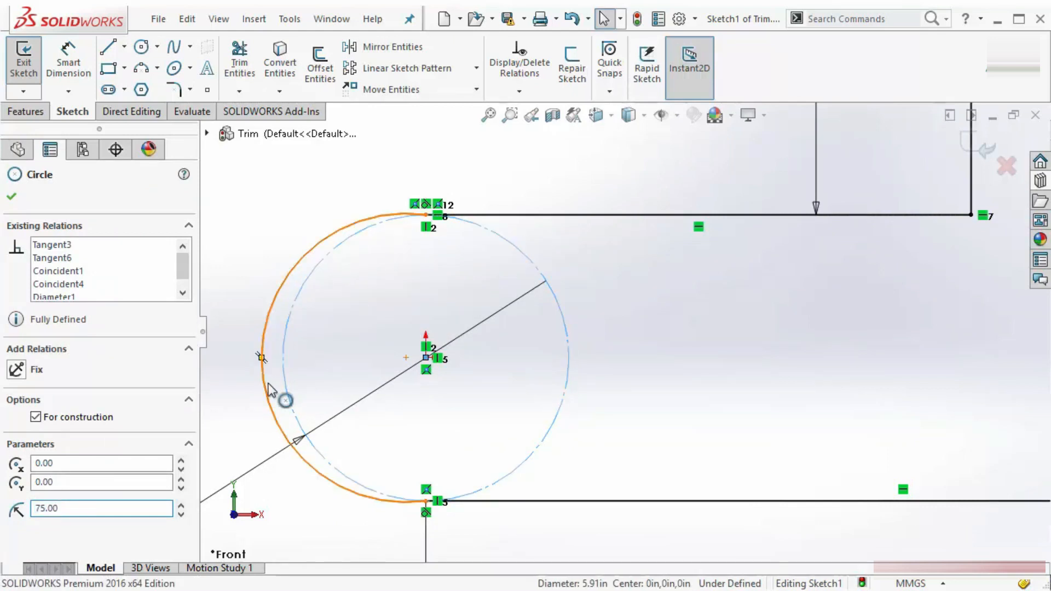
left_click(277, 398, "ctrl")
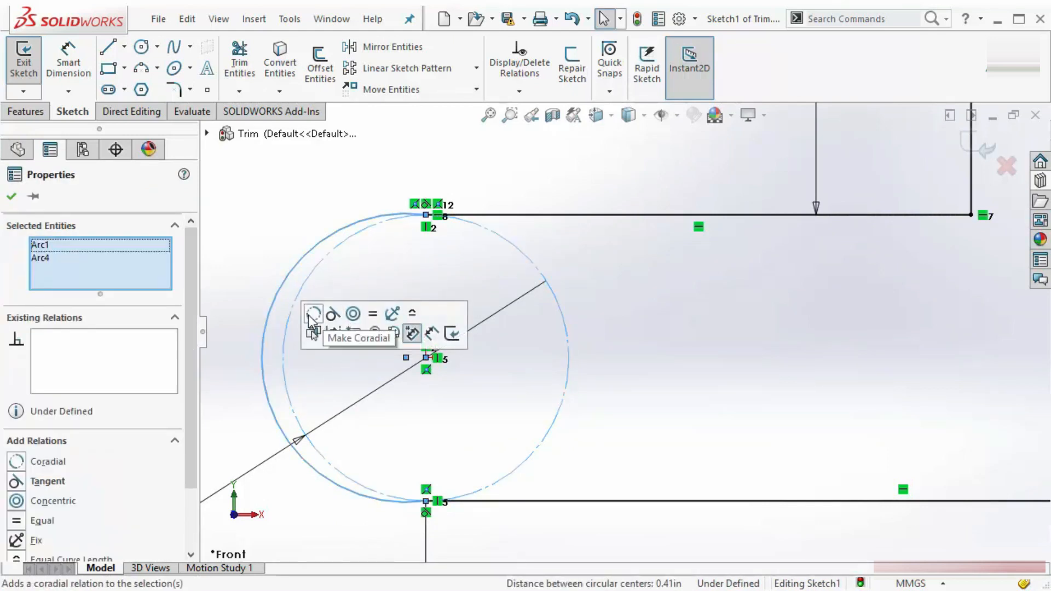
left_click(315, 320)
left_click(353, 197)
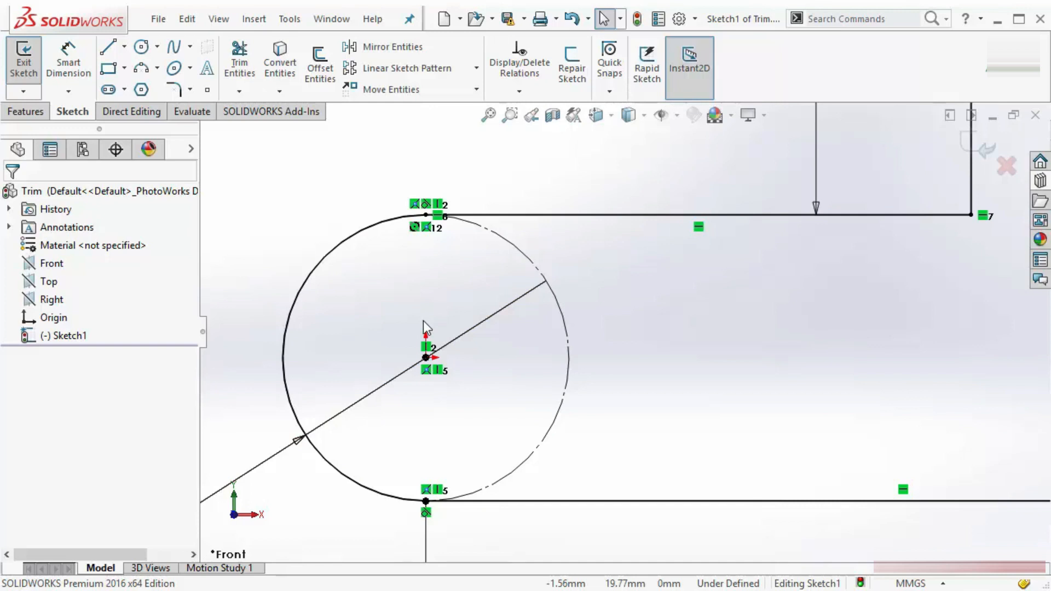
Undo the coradial relation, the three-point arc and the circle's conversion to construction geometry.
key("ctrl+z")
key("ctrl+z")
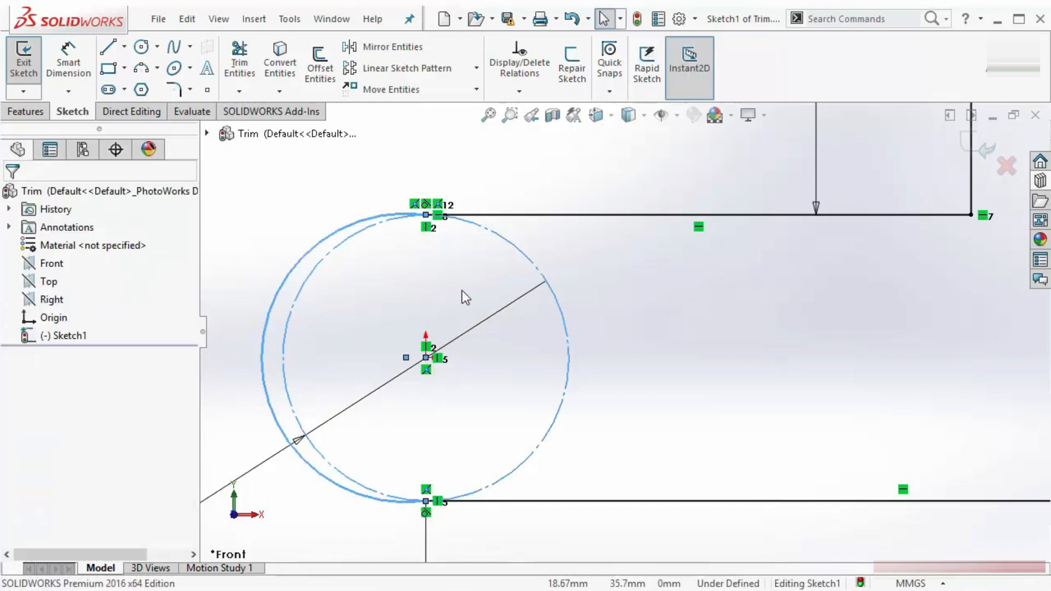
key("ctrl+z")
left_click(623, 298)
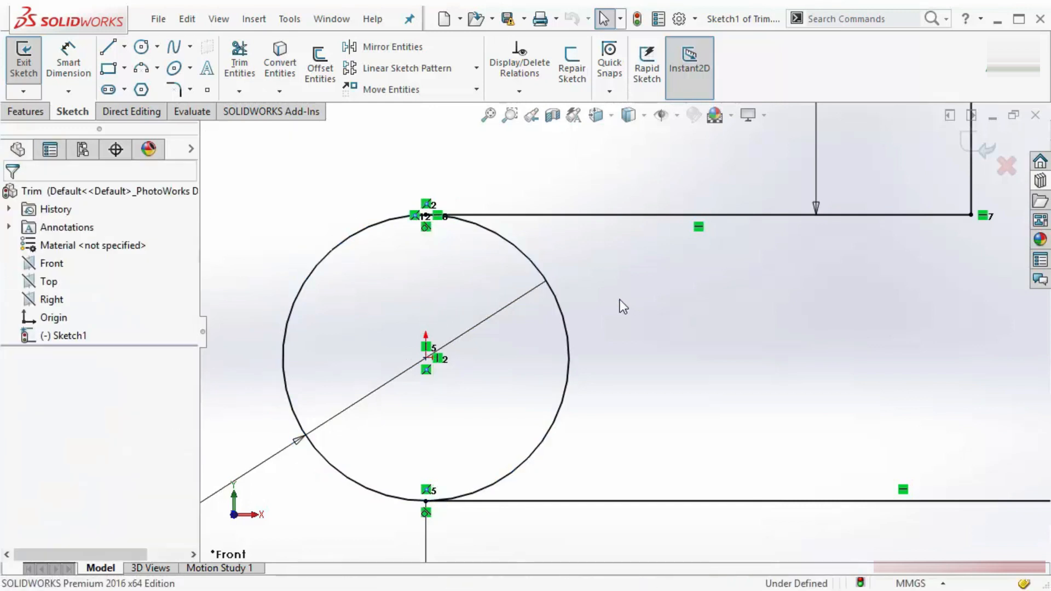
Power-trim the inner half of the 150 mm circle between the two horizontal lines, leaving the outer semicircle.
left_click(239, 61)
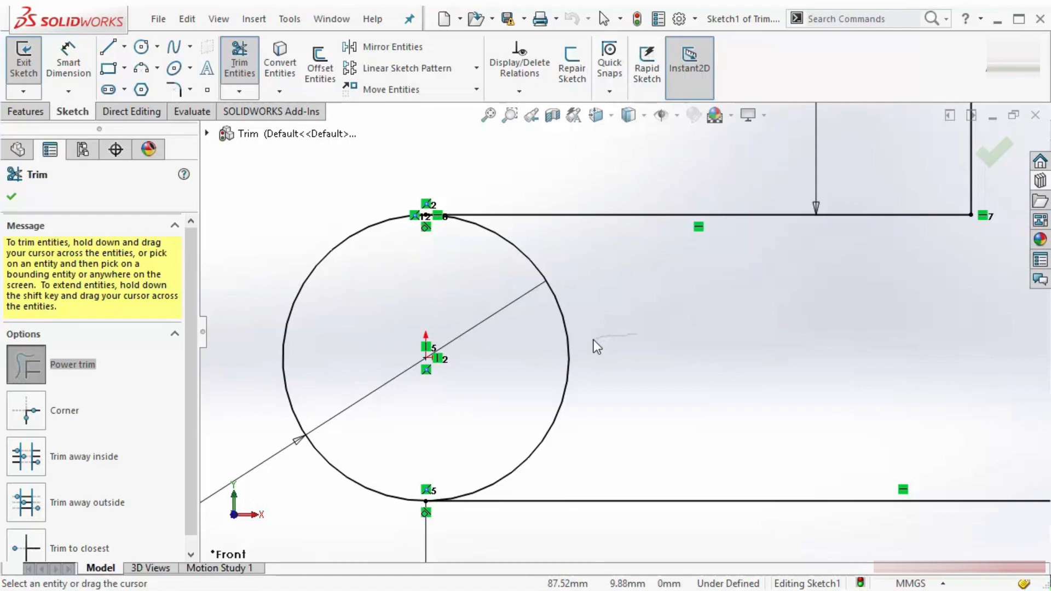
left_click_drag(587, 341, 562, 346)
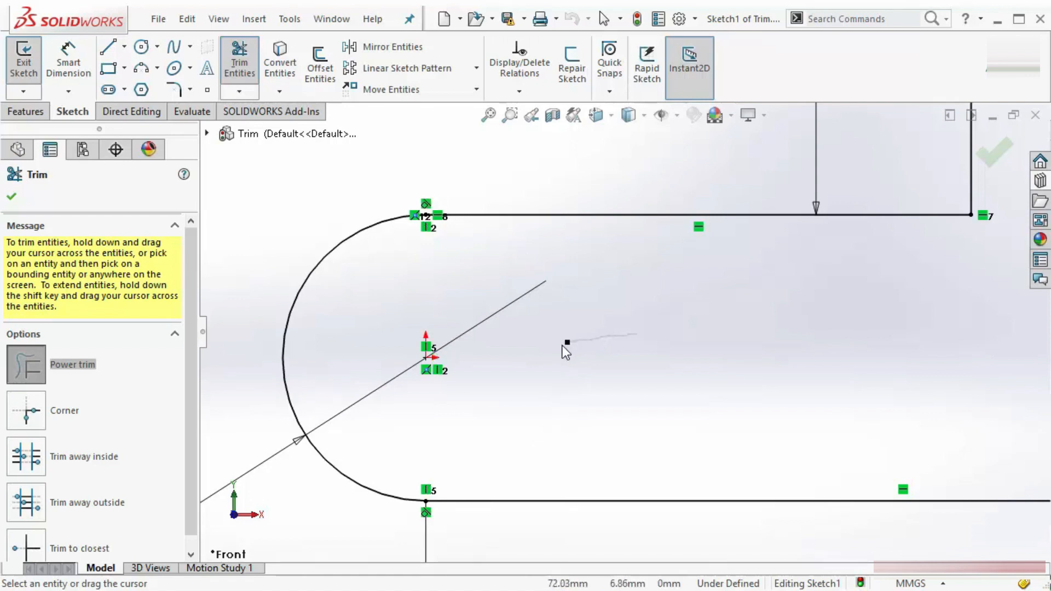
Power-trim most of the loose zigzag and closed-loop lines beside the main profile, leaving two short stubs and one long sloped line.
scroll(905, 283, "up", 5)
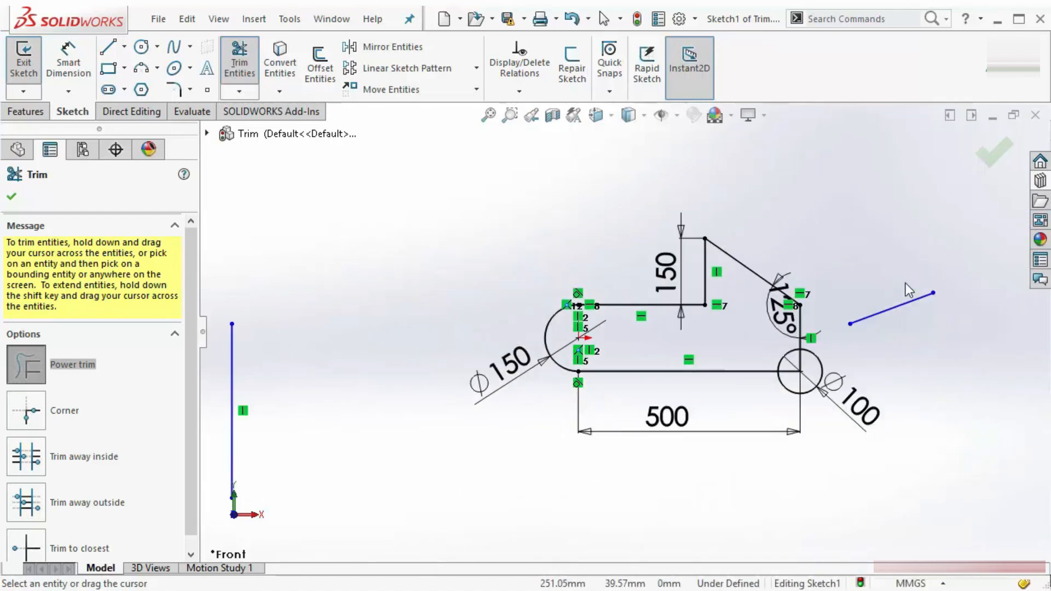
scroll(896, 315, "down", 4)
scroll(881, 306, "up", 5)
scroll(843, 241, "down", 4)
scroll(826, 260, "up", 4)
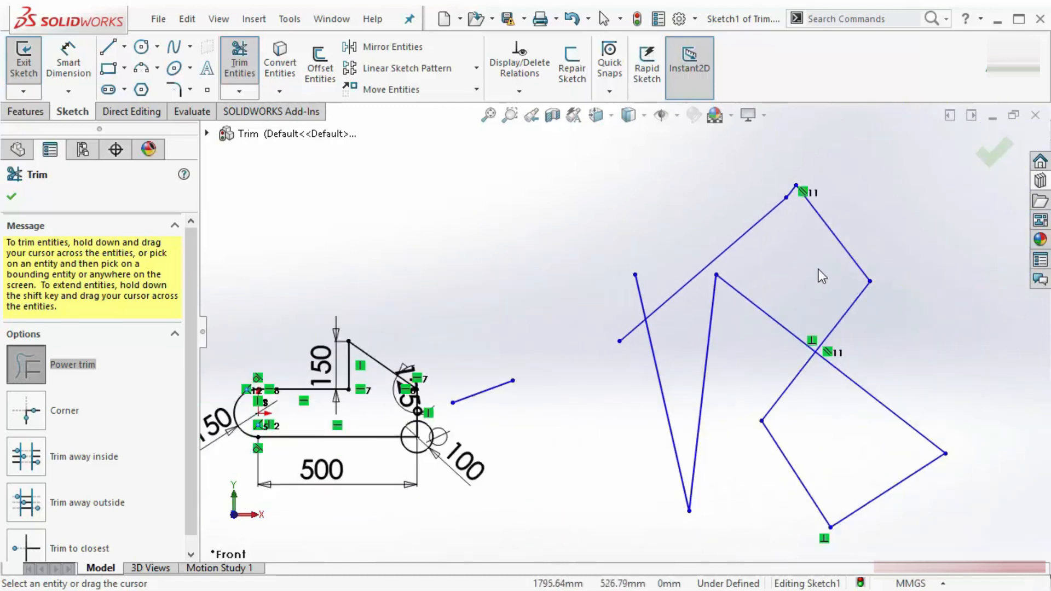
scroll(819, 268, "down", 1)
mouse_move(719, 255)
left_mouse_down()
mouse_move(704, 311)
mouse_move(640, 307)
left_mouse_up()
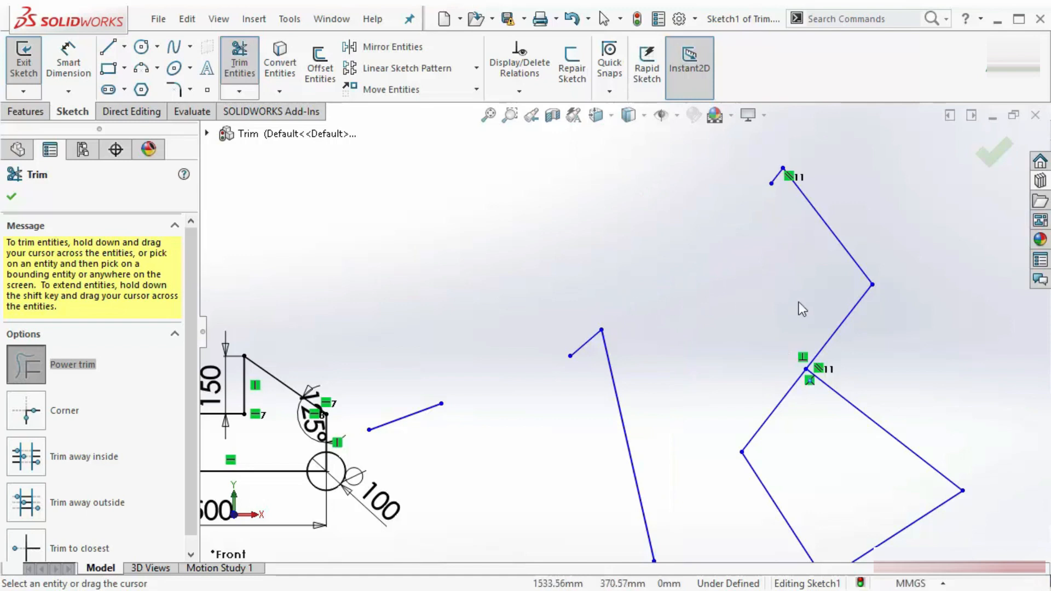
left_click_drag(860, 325, 846, 316)
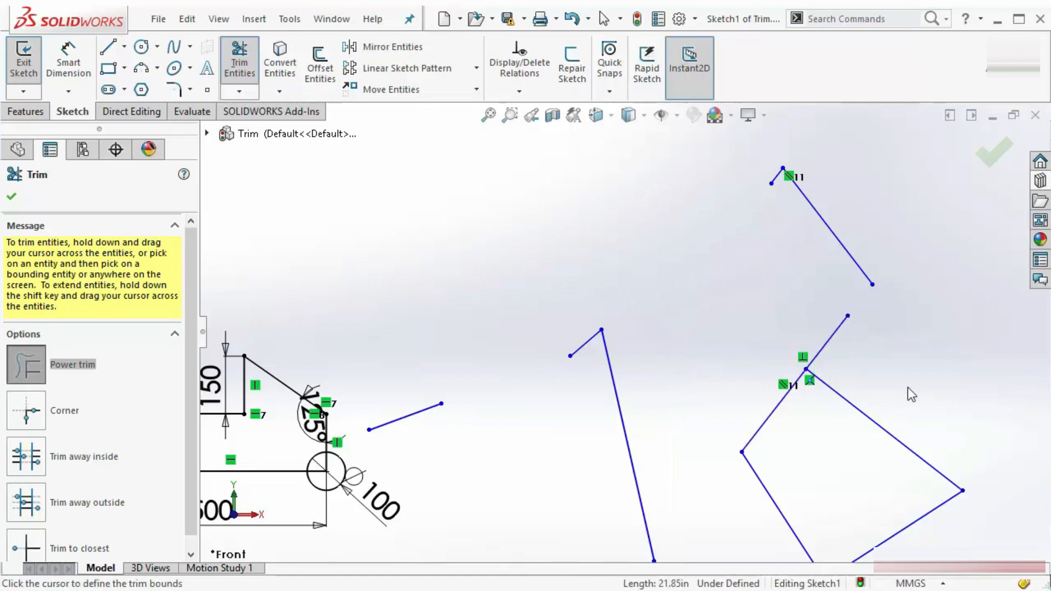
left_click_drag(908, 386, 814, 337)
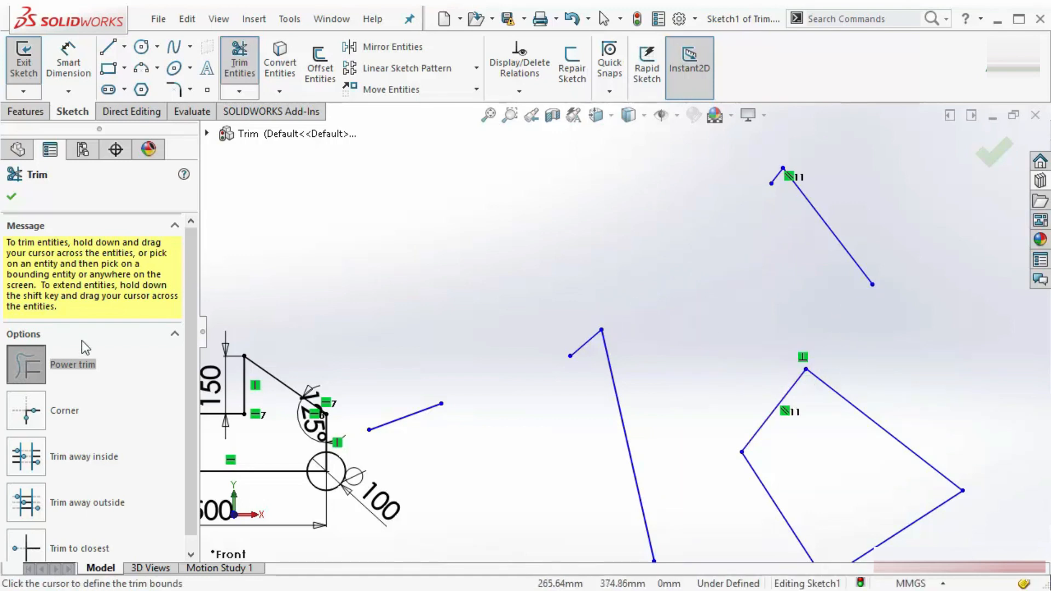
mouse_move(868, 225)
left_mouse_down()
mouse_move(772, 284)
mouse_move(771, 421)
mouse_move(920, 426)
mouse_move(957, 520)
mouse_move(744, 501)
mouse_move(712, 331)
left_mouse_up()
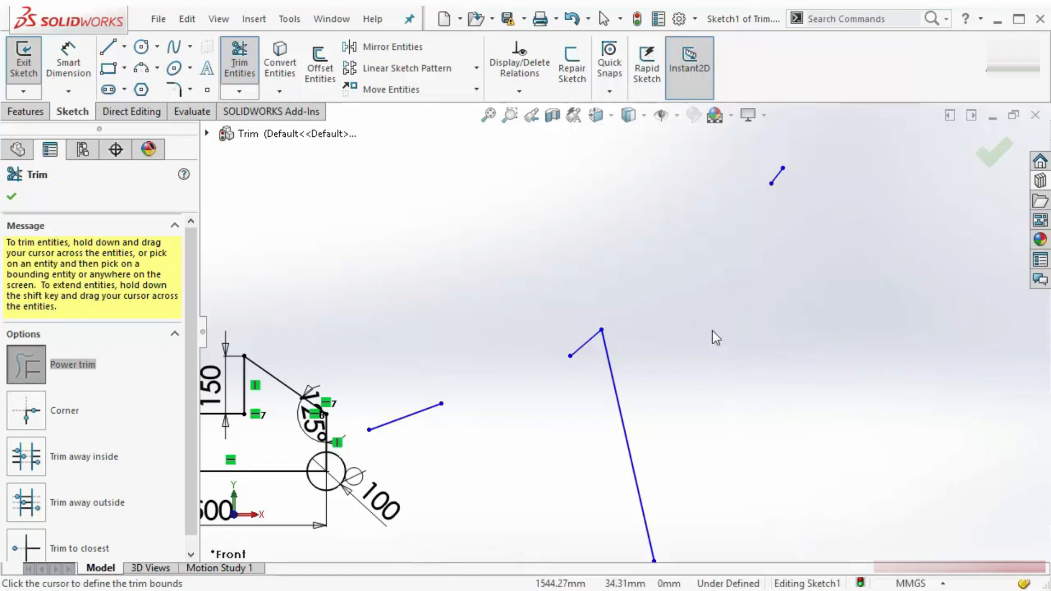
Extend the loose sloped line with Power trim to meet the vertical line above the 100 mm circle.
scroll(481, 346, "up", 5)
scroll(489, 390, "down", 7)
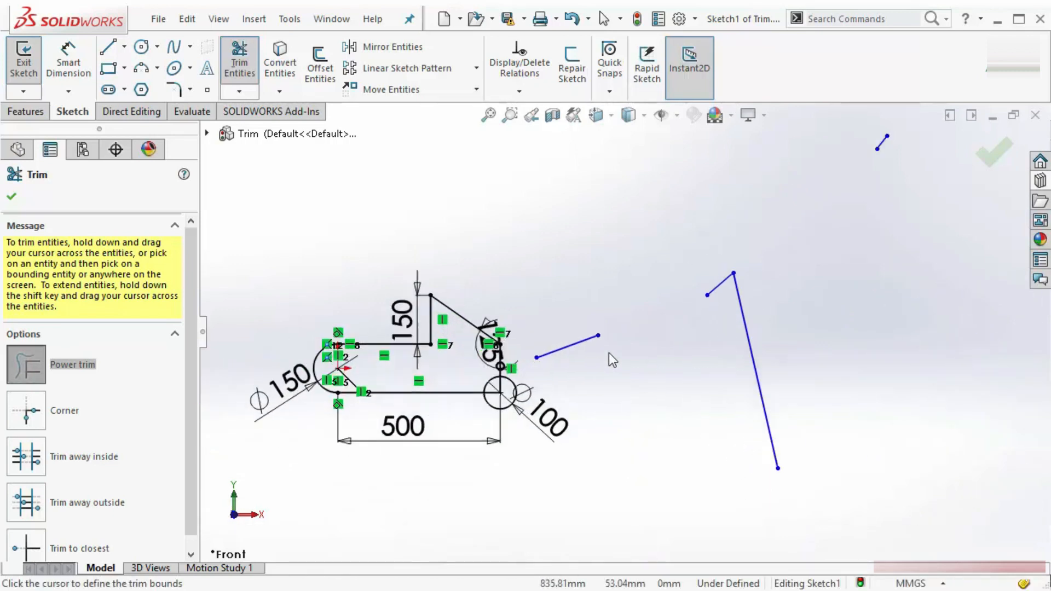
scroll(438, 384, "down", 4)
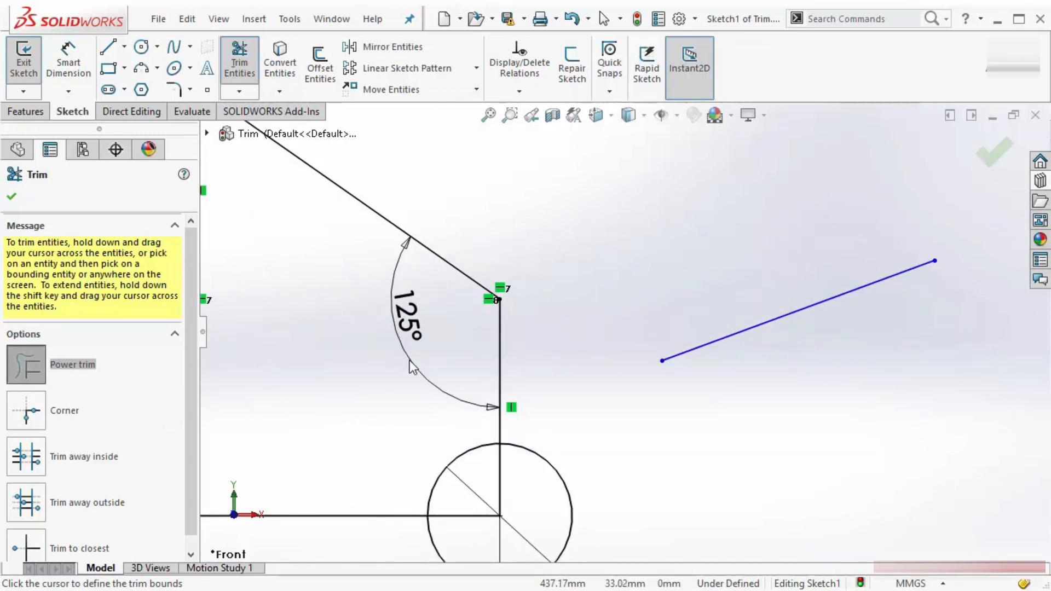
left_click(711, 348)
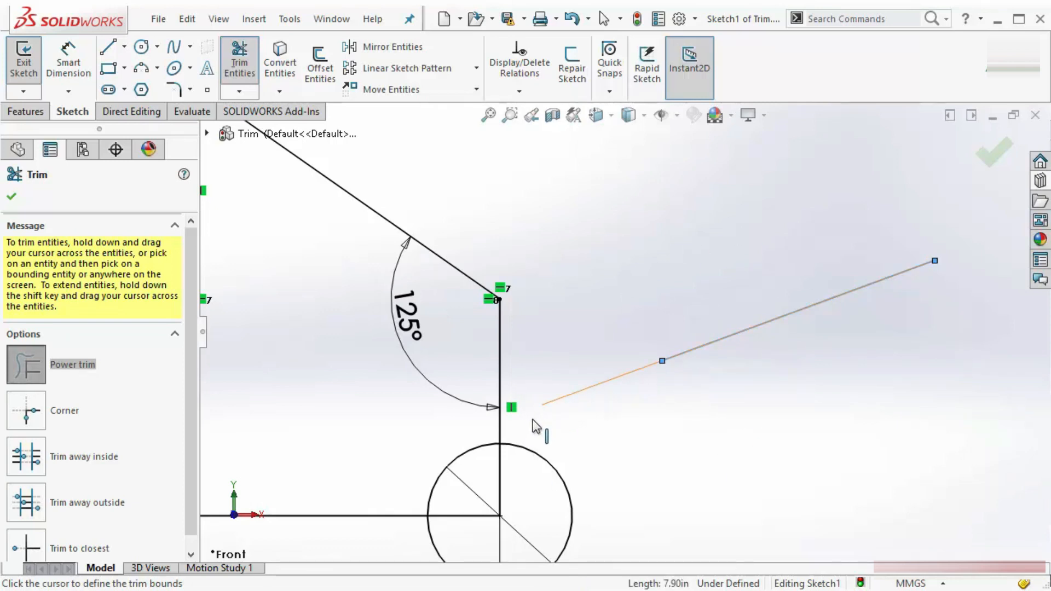
left_click(500, 432)
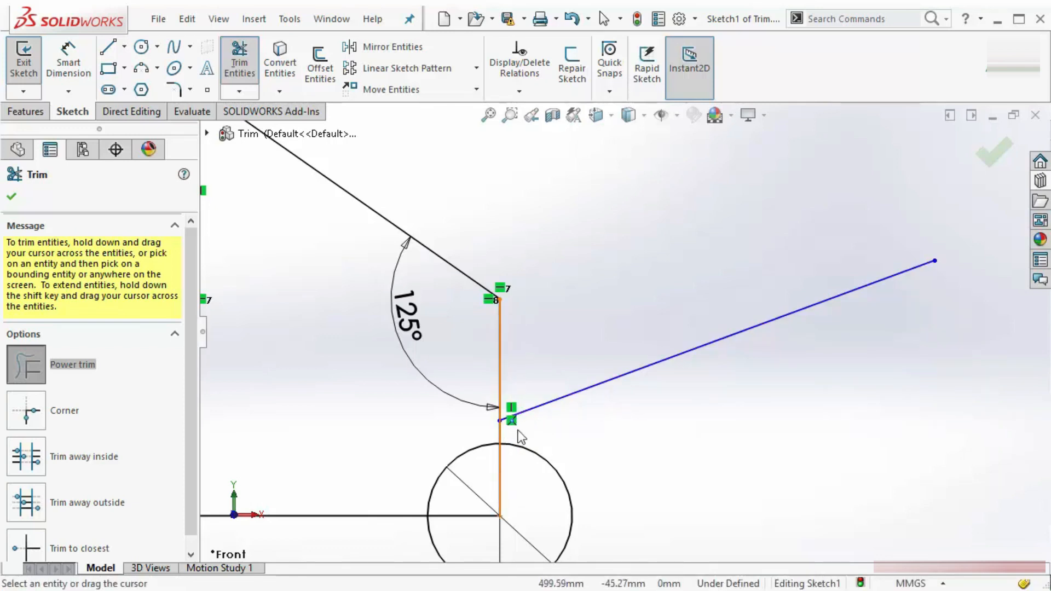
Join the separate horizontal and vertical lines beyond the 150 mm arc into a sharp corner using the Corner trim option.
scroll(613, 288, "up", 6)
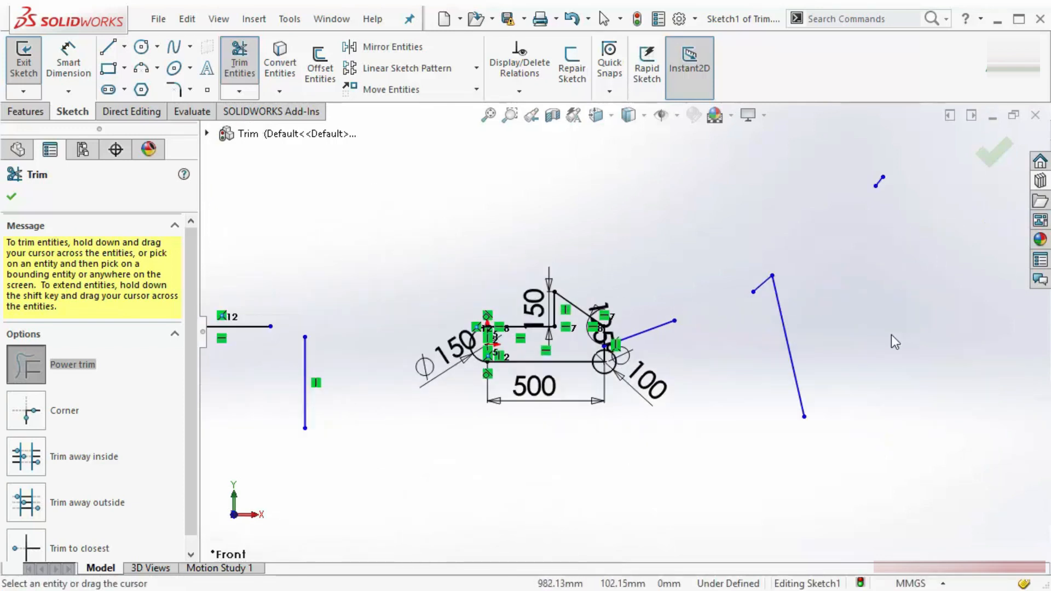
scroll(894, 338, "up", 6)
scroll(502, 345, "down", 6)
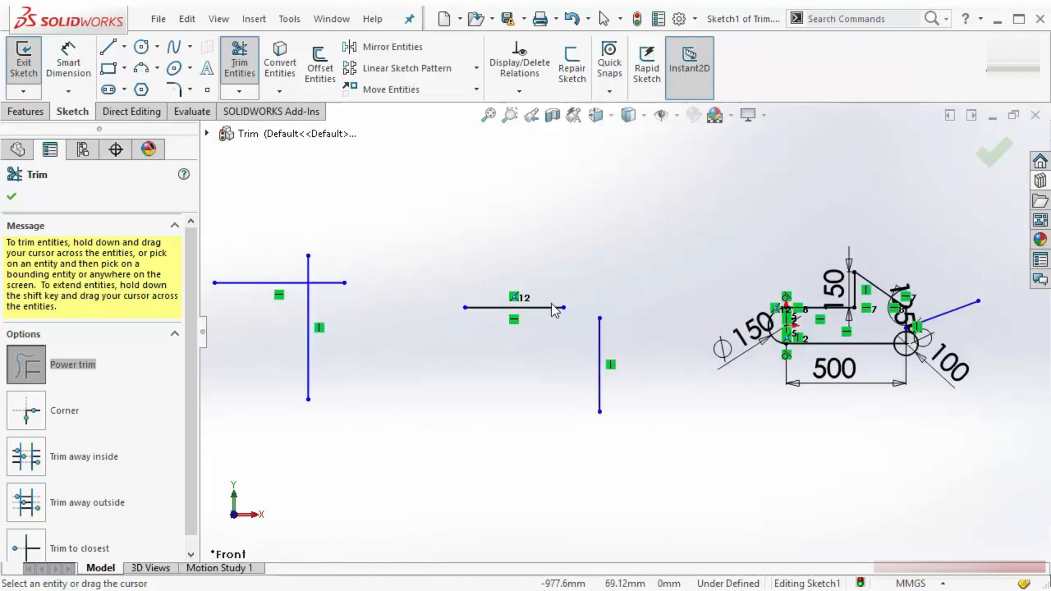
scroll(555, 310, "down", 1)
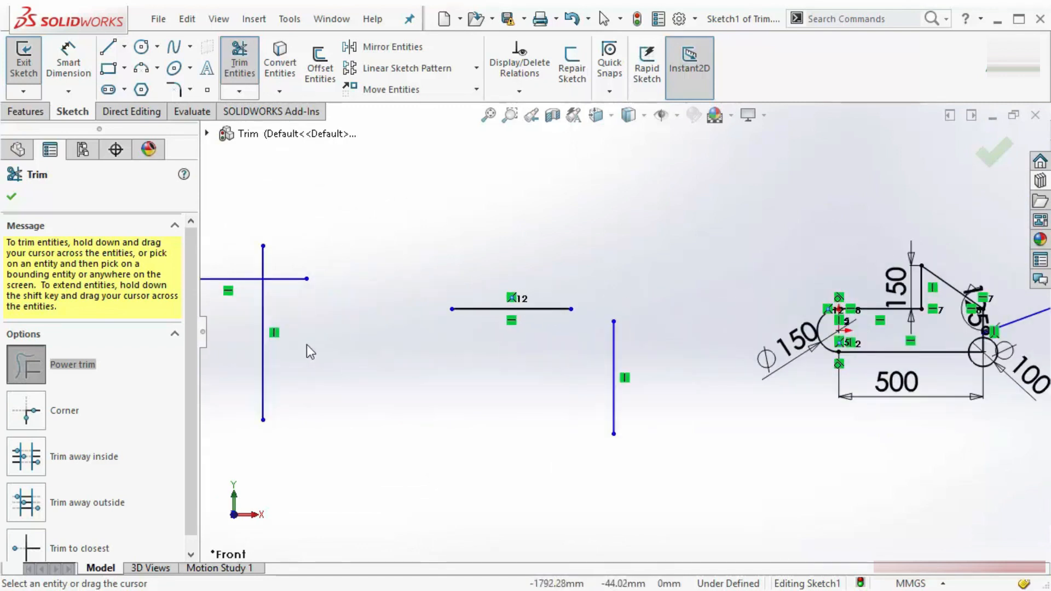
left_click(27, 410)
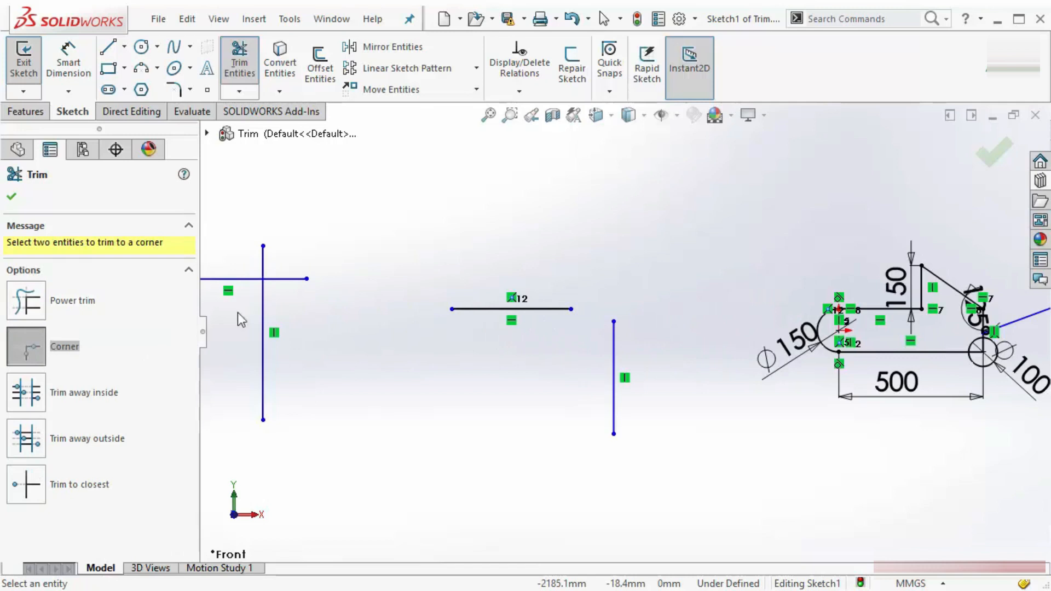
scroll(599, 306, "down", 5)
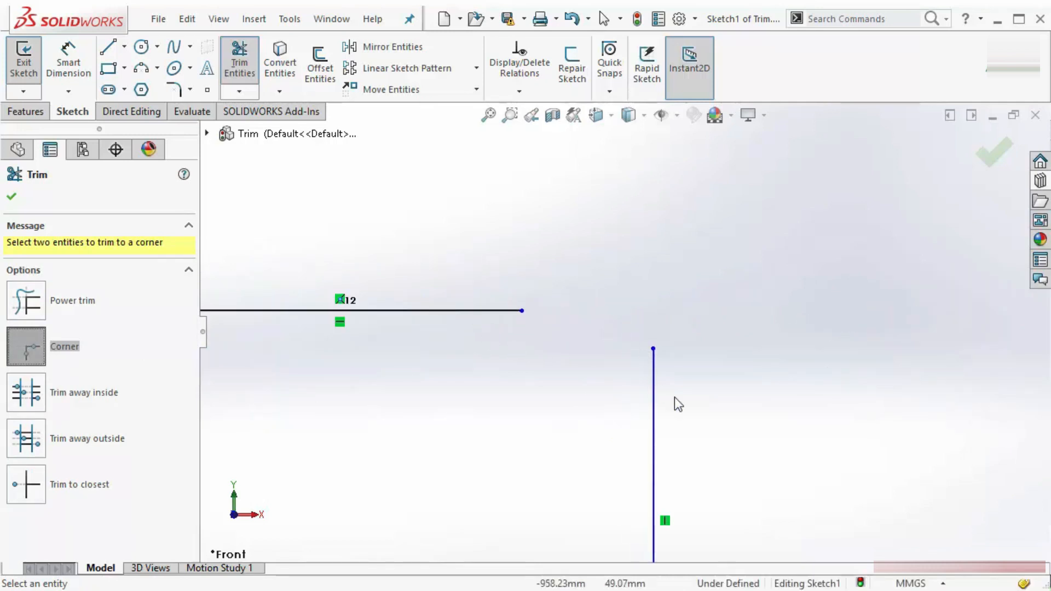
left_click(484, 312)
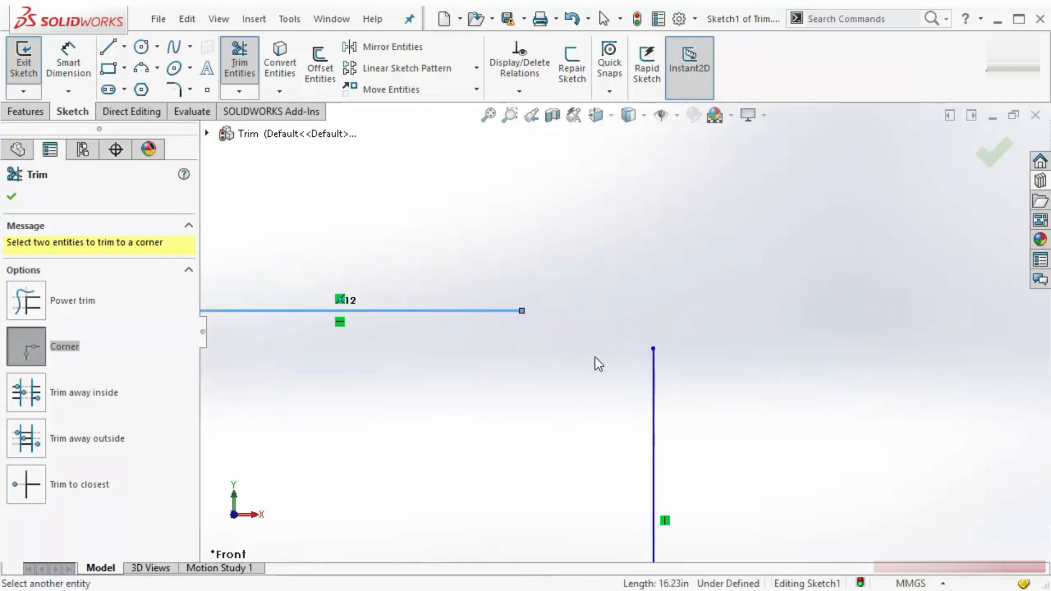
left_click(659, 393)
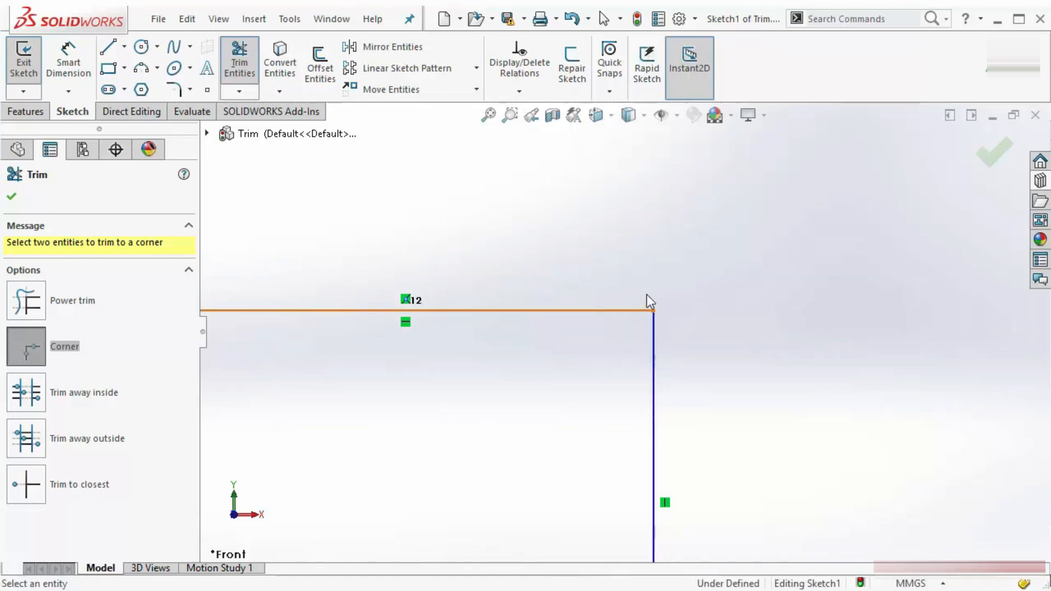
scroll(504, 360, "up", 4)
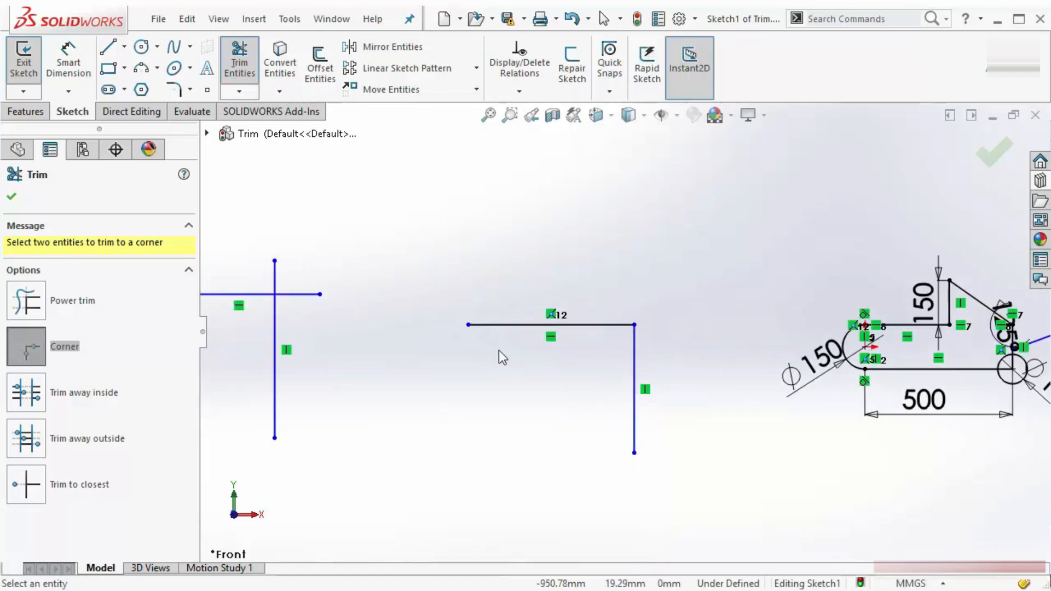
Trim the crossing horizontal and vertical lines into a corner, keeping the lower vertical portion and the horizontal portion away from the main profile.
scroll(459, 323, "down", 5)
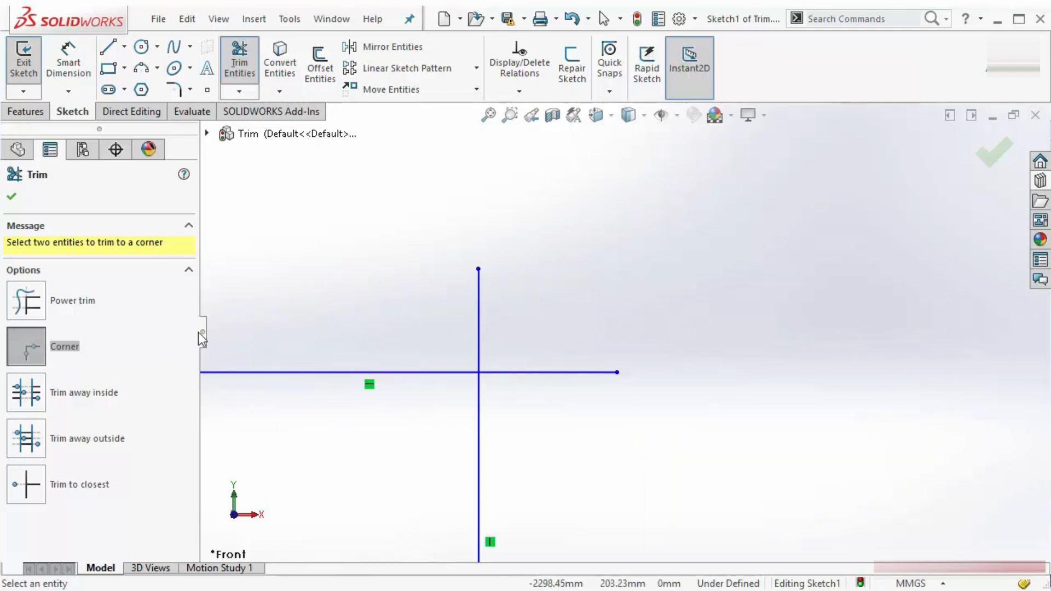
left_click(479, 337)
left_click(453, 372)
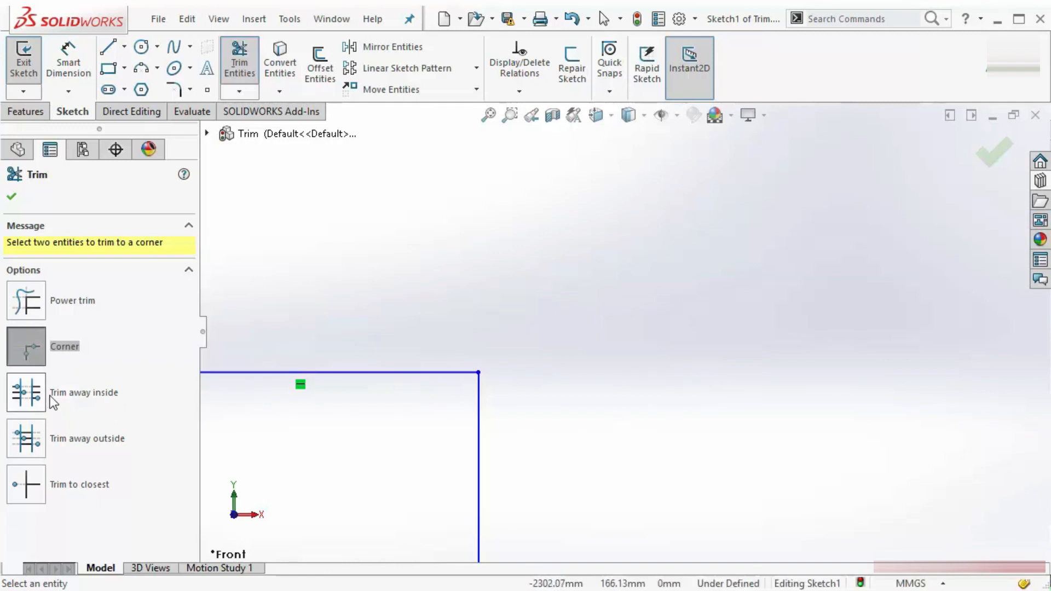
Use Trim away inside to remove the four crossing lines' portions between the two steep boundary lines in the separate line grid.
scroll(843, 377, "up", 10)
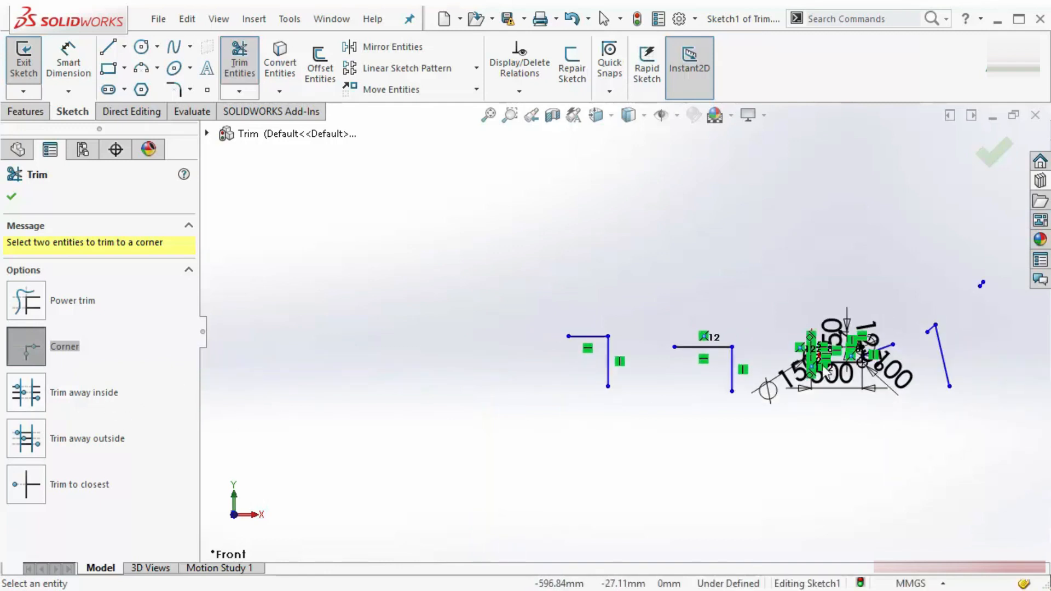
scroll(859, 343, "up", 5)
scroll(753, 346, "down", 10)
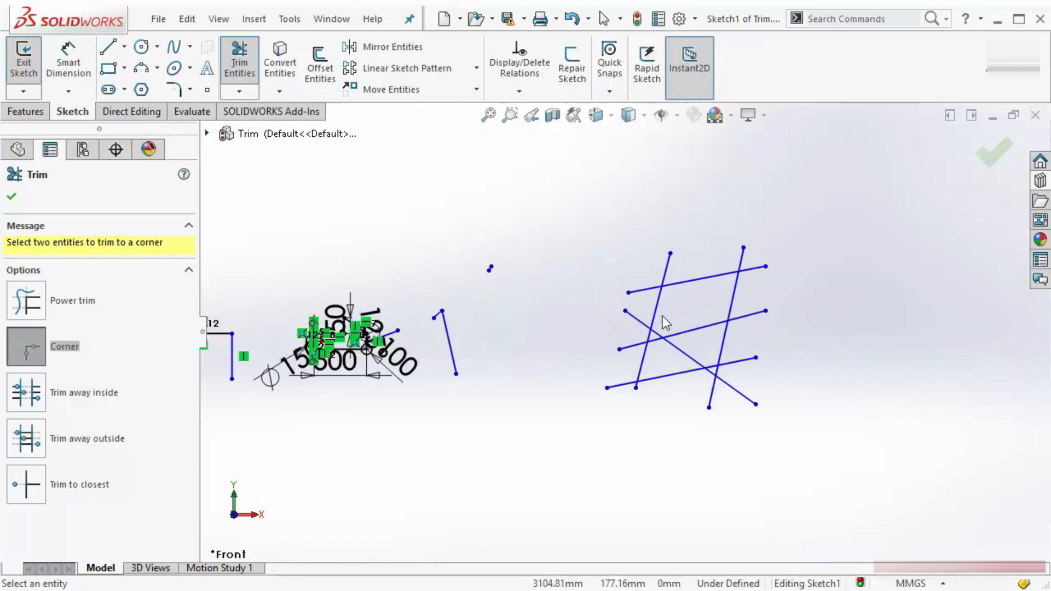
scroll(706, 293, "down", 3)
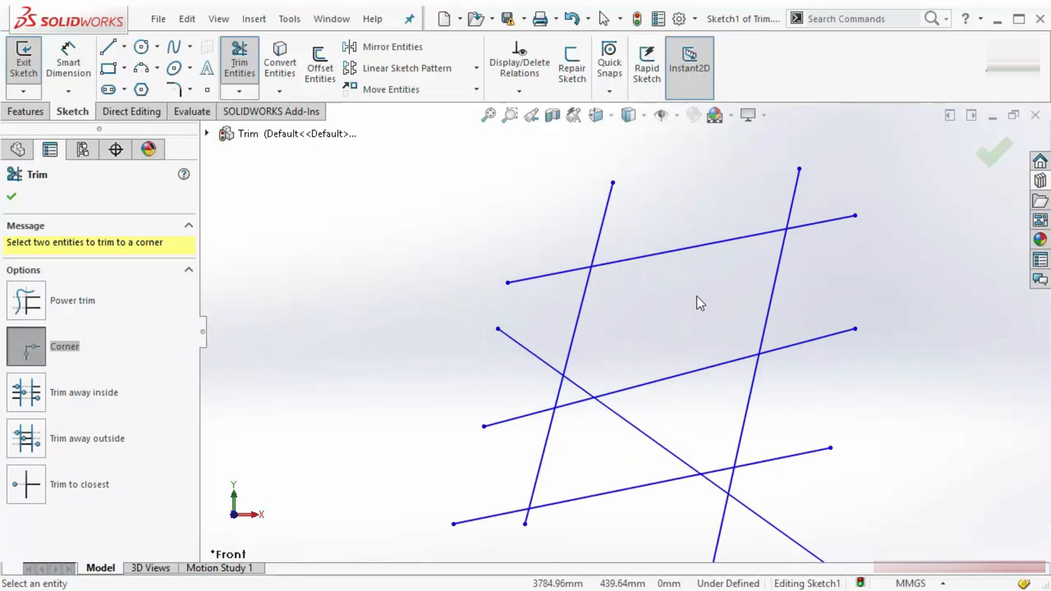
scroll(687, 333, "up", 3)
left_click(35, 389)
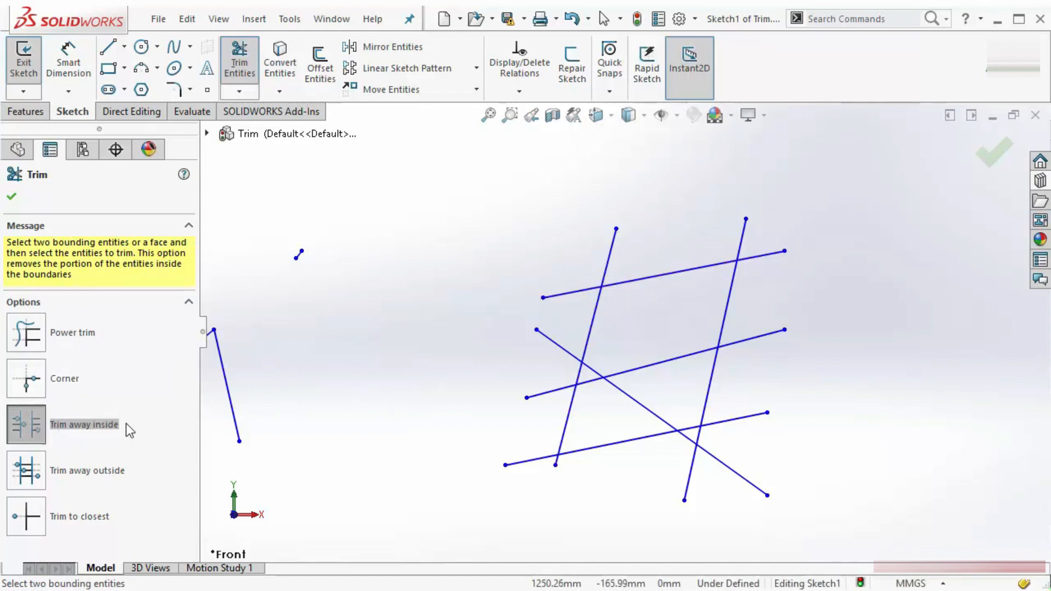
left_click(607, 262)
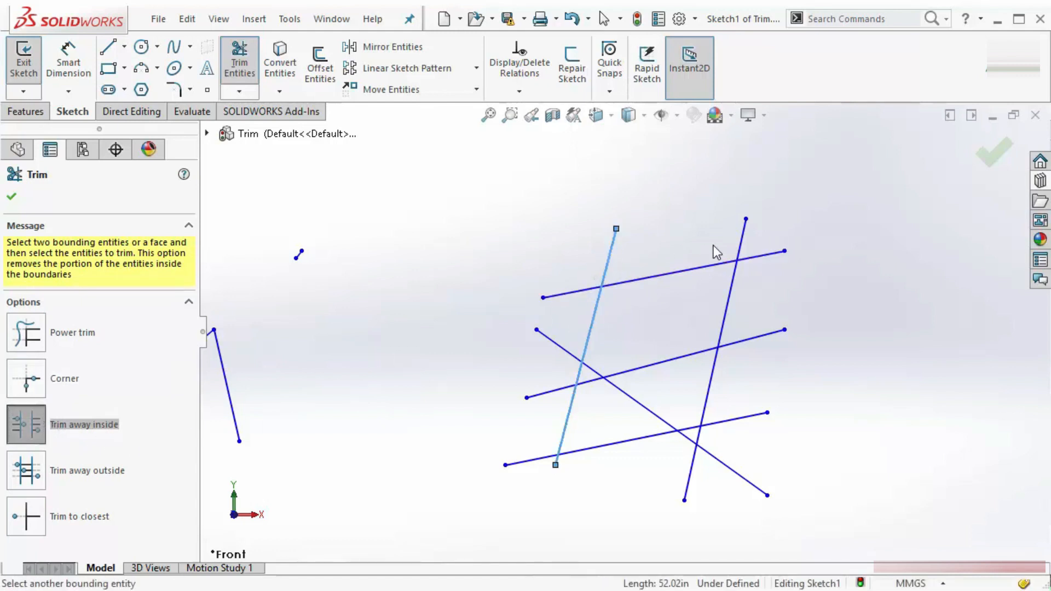
left_click(740, 247)
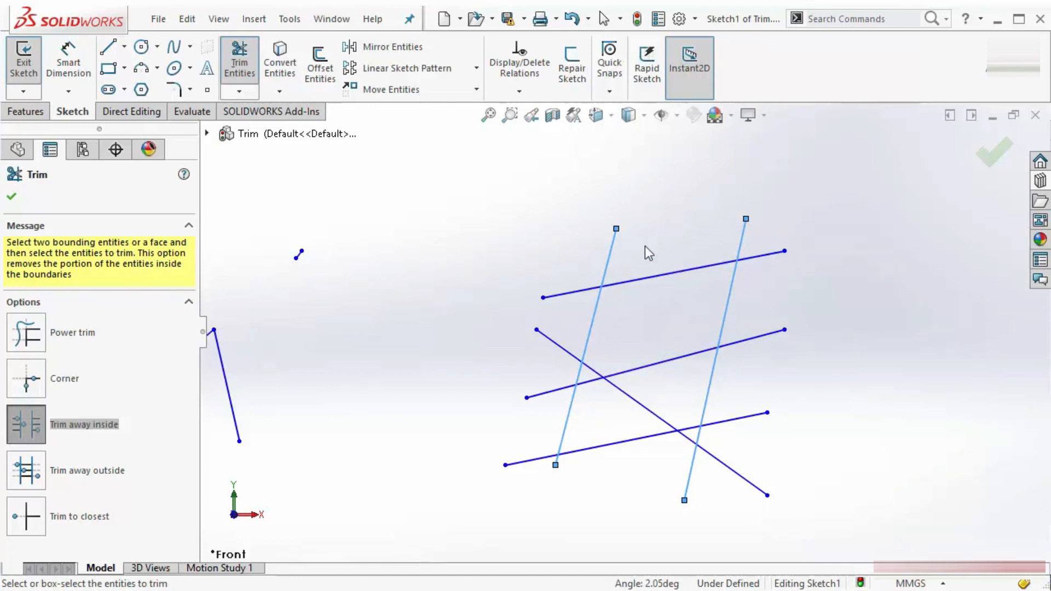
right_click(652, 201)
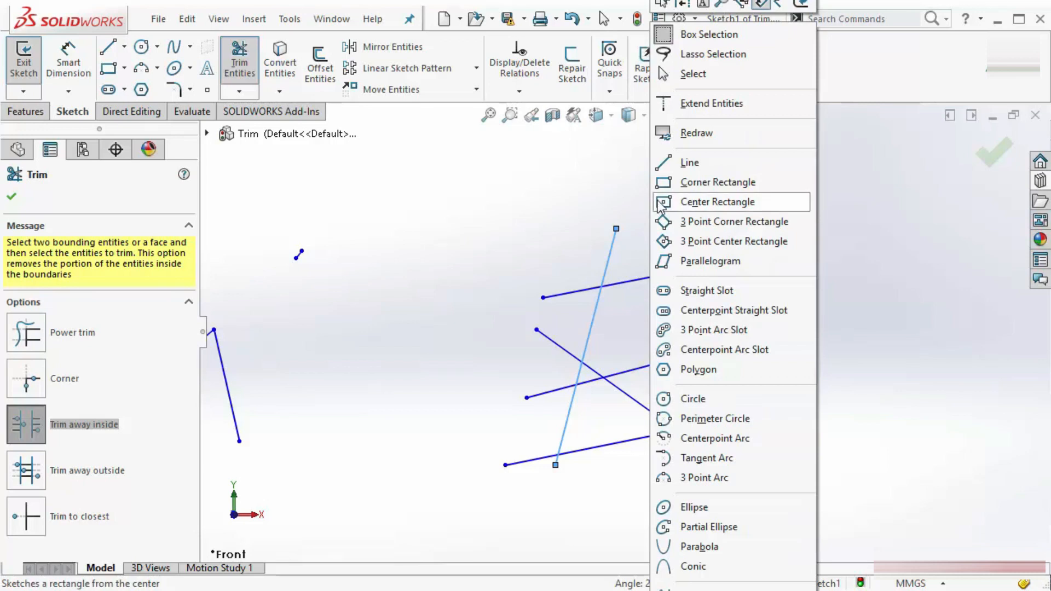
left_click(687, 54)
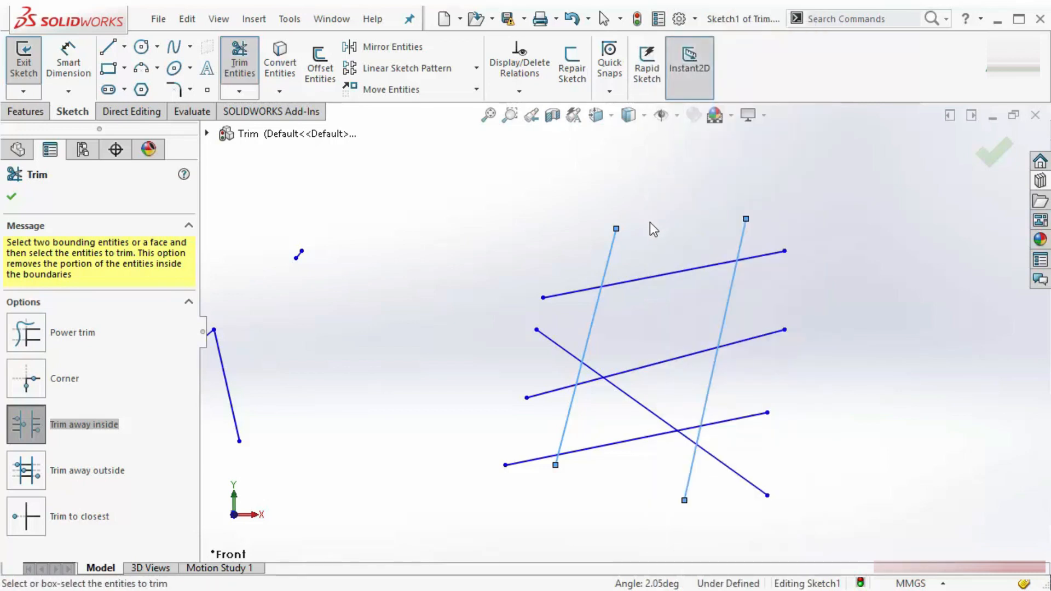
mouse_move(662, 239)
left_mouse_down()
mouse_move(605, 339)
mouse_move(587, 399)
mouse_move(600, 455)
mouse_move(638, 467)
mouse_move(690, 383)
mouse_move(703, 282)
mouse_move(675, 233)
mouse_move(657, 238)
left_mouse_up()
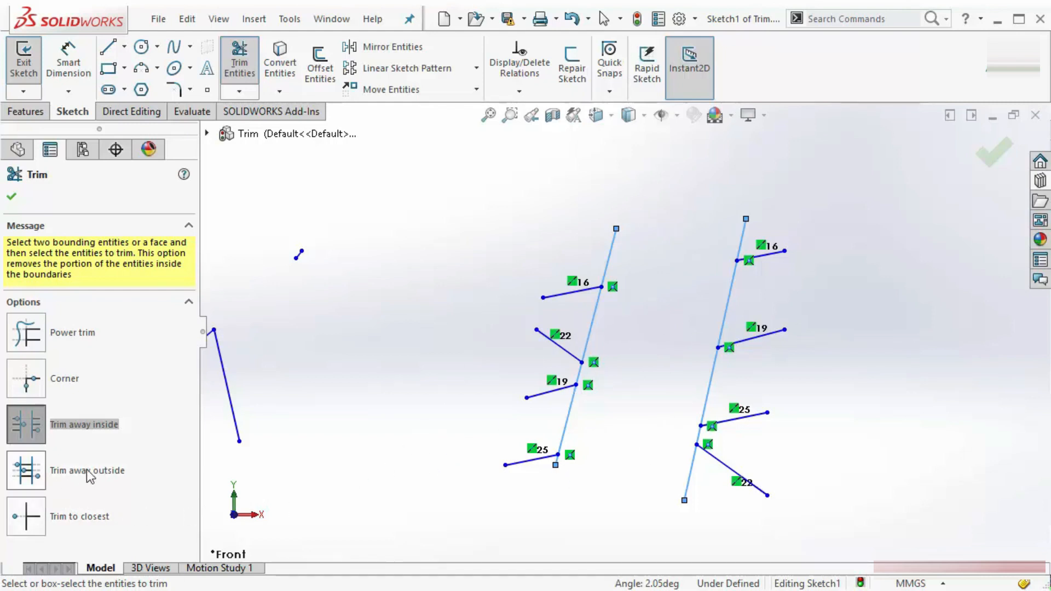
Undo the inside trim and use Trim away outside to cut the four crossing lines beyond the two steep boundary lines.
left_click(34, 478)
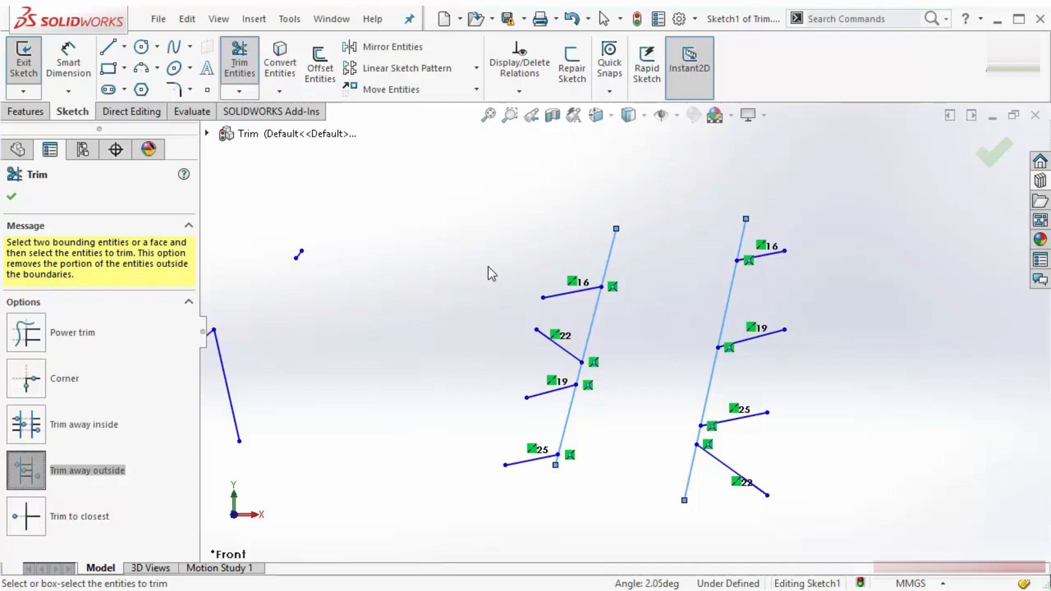
key("Escape")
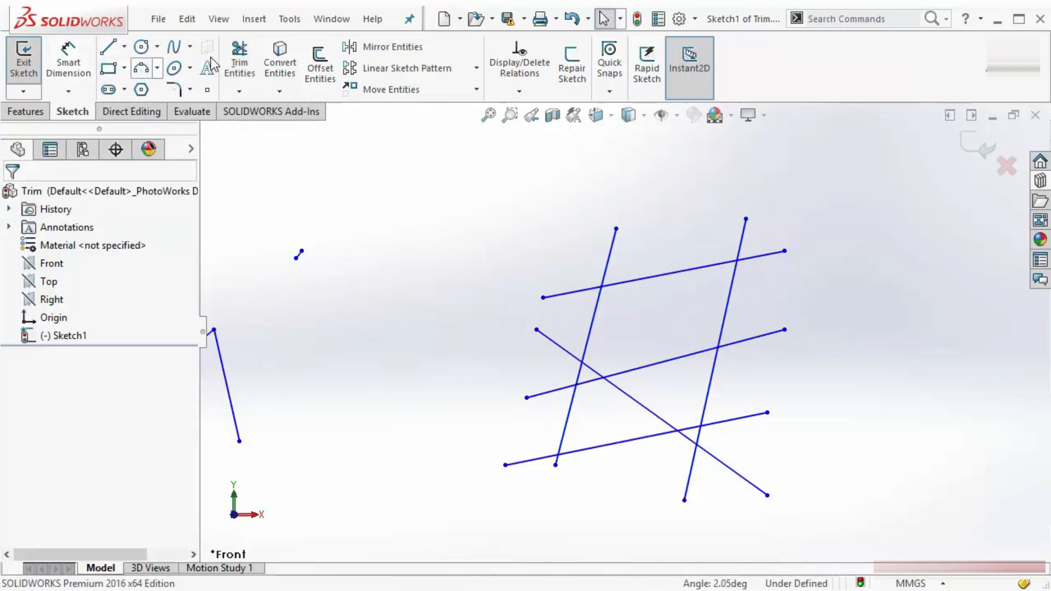
left_click(240, 60)
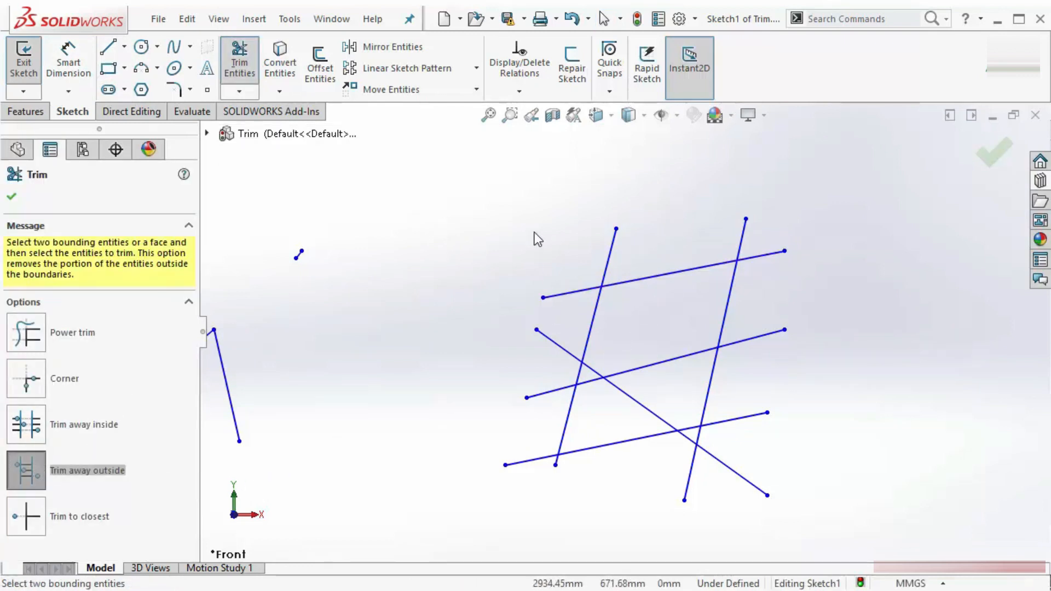
left_click(611, 255)
left_click(745, 229)
mouse_move(691, 252)
left_mouse_down()
mouse_move(626, 312)
mouse_move(599, 445)
mouse_move(679, 445)
mouse_move(704, 296)
mouse_move(685, 243)
left_mouse_up()
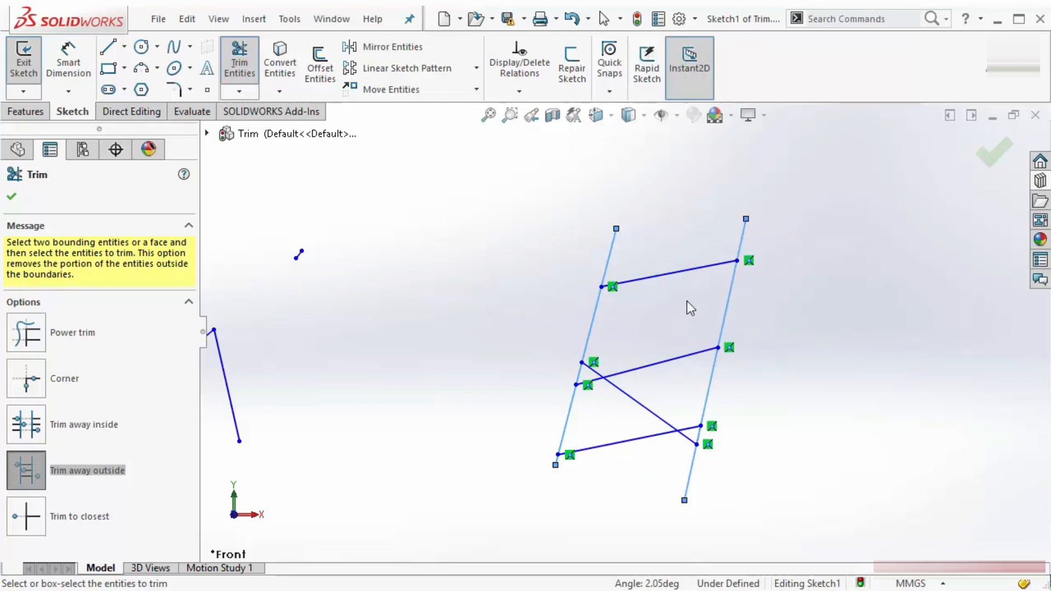
Use Trim to closest on the 100 mm circle's inner quarter arc, the vertical line above the sloped line, and its portion inside the circle.
key("f")
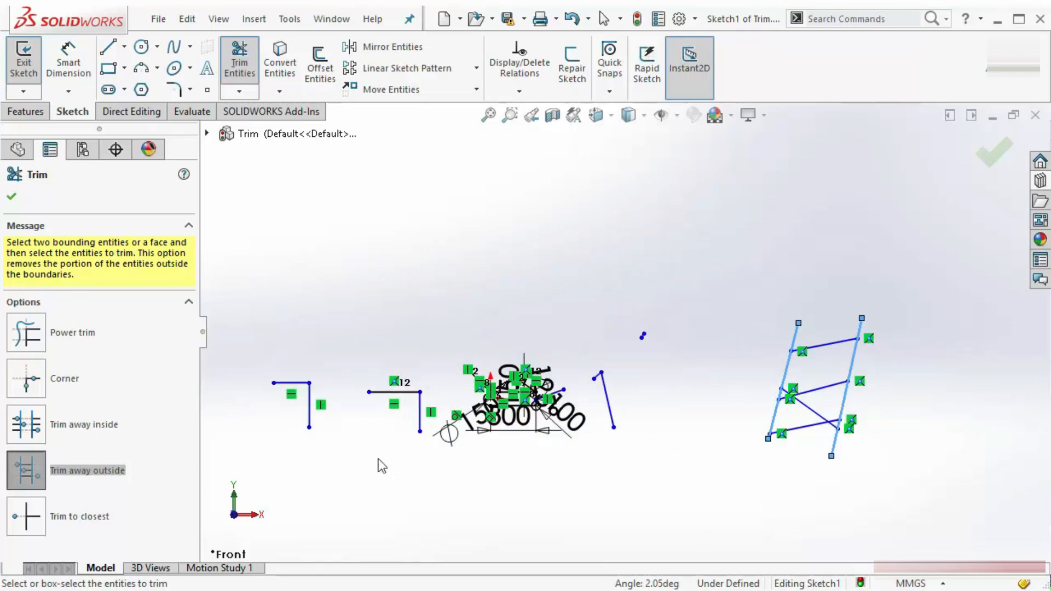
scroll(495, 396, "down", 14)
scroll(691, 368, "down", 2)
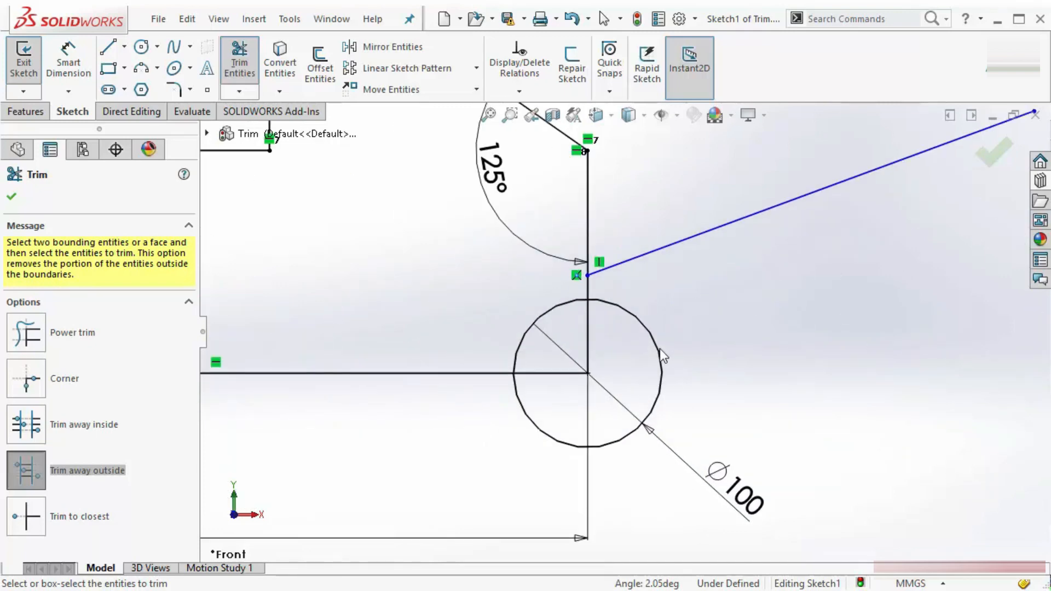
left_click(25, 520)
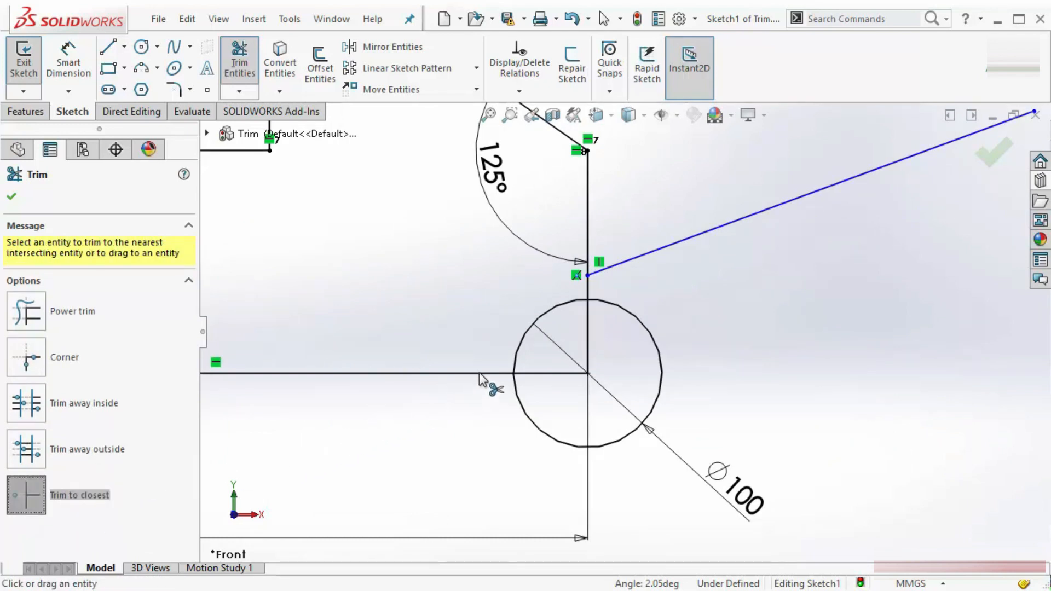
left_click(524, 350)
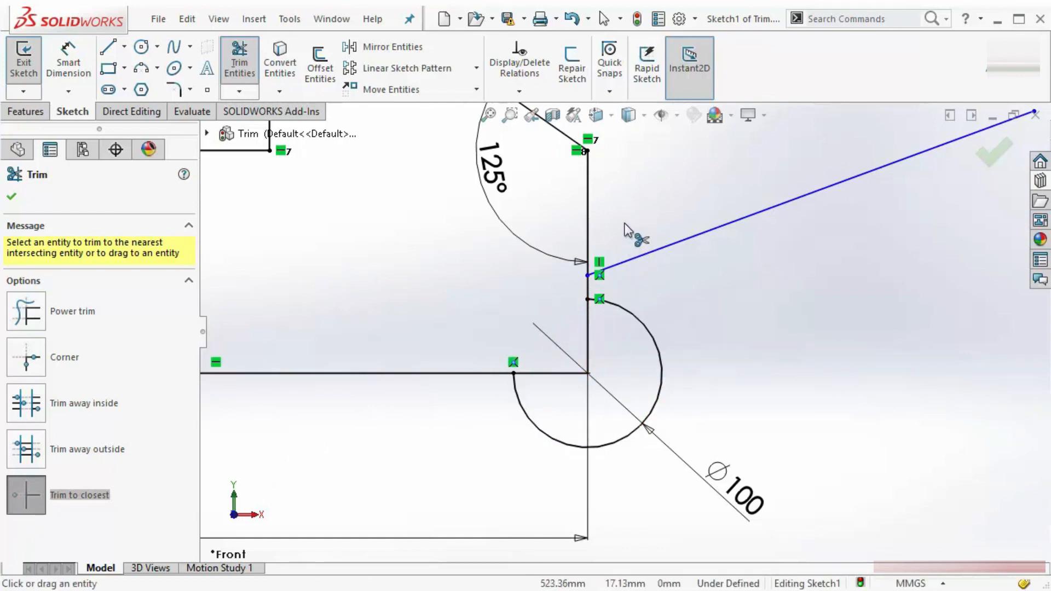
left_click(583, 213)
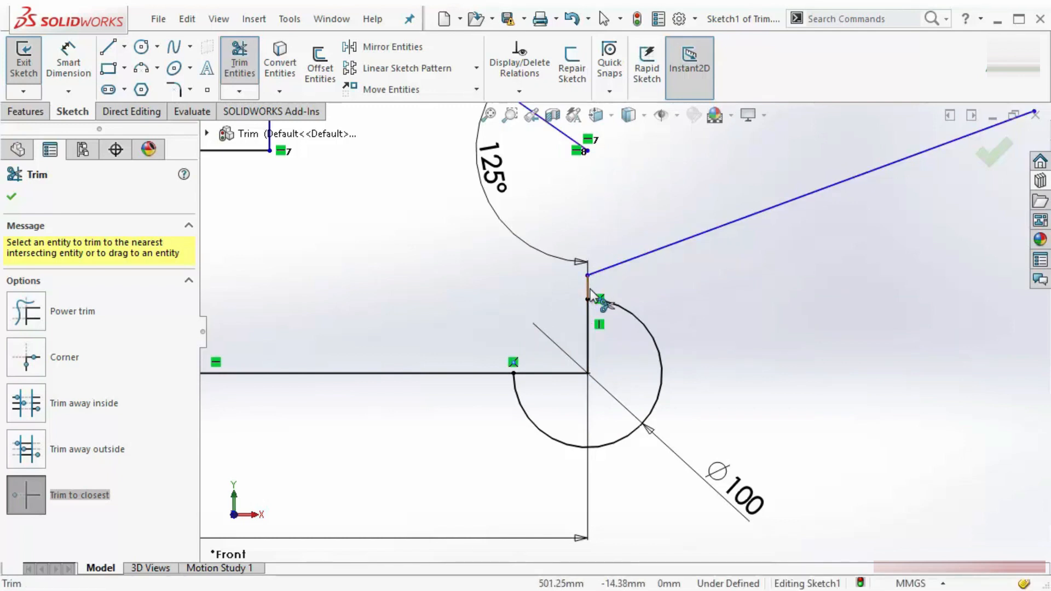
left_click(589, 325)
left_click(16, 198)
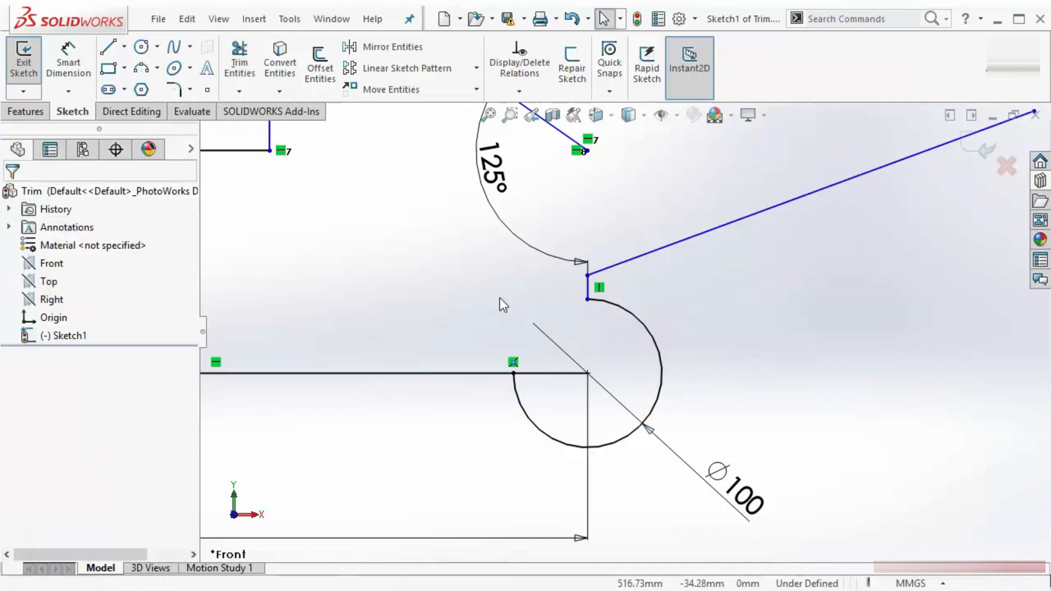
Undo the three Trim to closest cuts around the 100 mm circle.
key("ctrl+z")
key("ctrl+z")
key("ctrl+z")
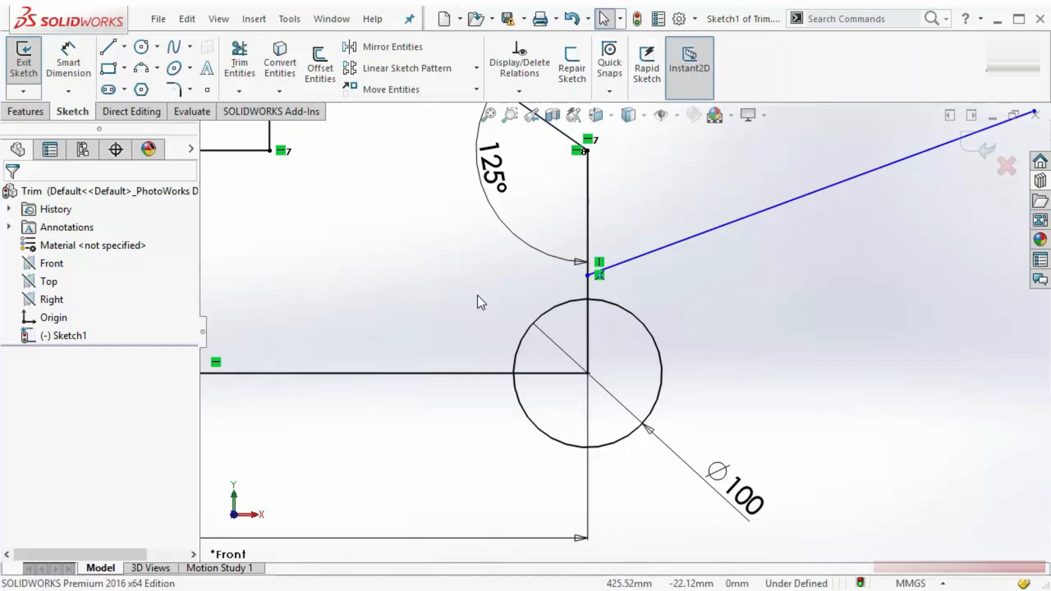
Delete the sloped line attached to the vertical line above the 100 mm circle.
left_click(628, 255)
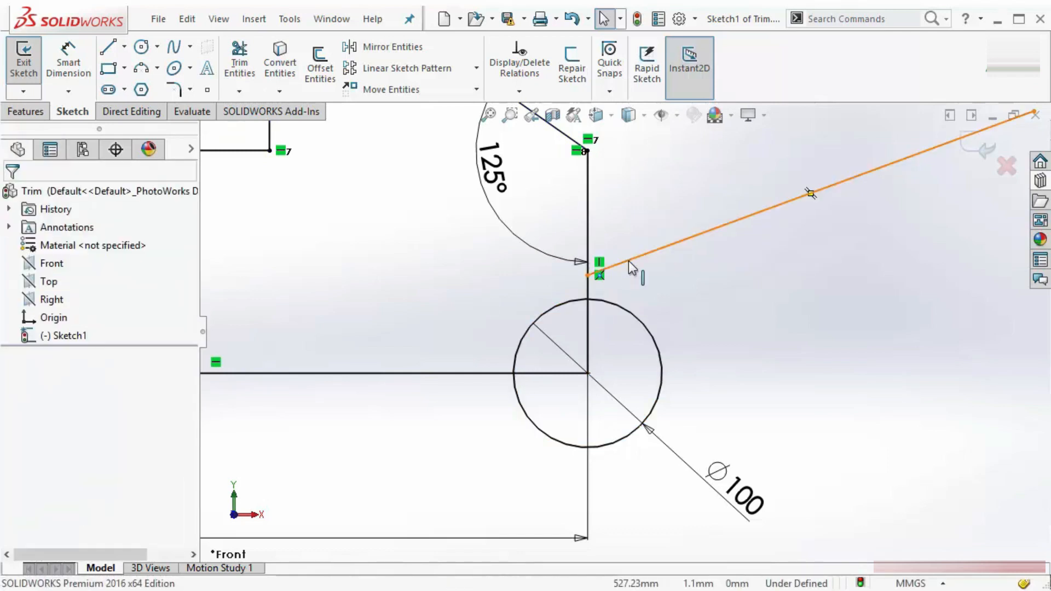
left_click(629, 261)
key("Delete")
Power-trim the 100 mm circle's inner quarter arc and the ends of the vertical and horizontal lines inside the circle.
scroll(582, 355, "down", 2)
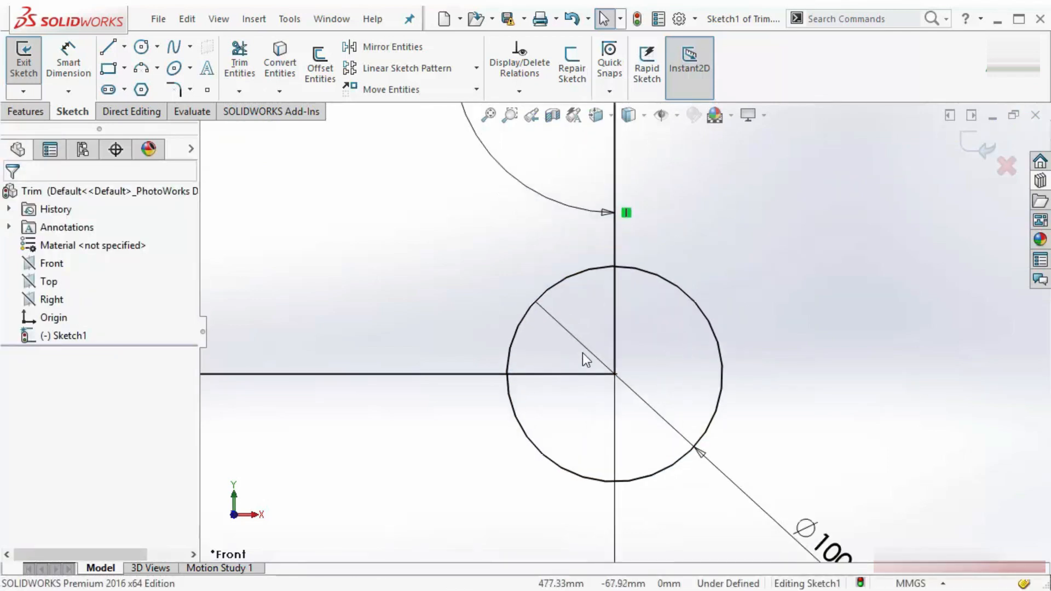
scroll(679, 317, "up", 3)
scroll(597, 323, "down", 1)
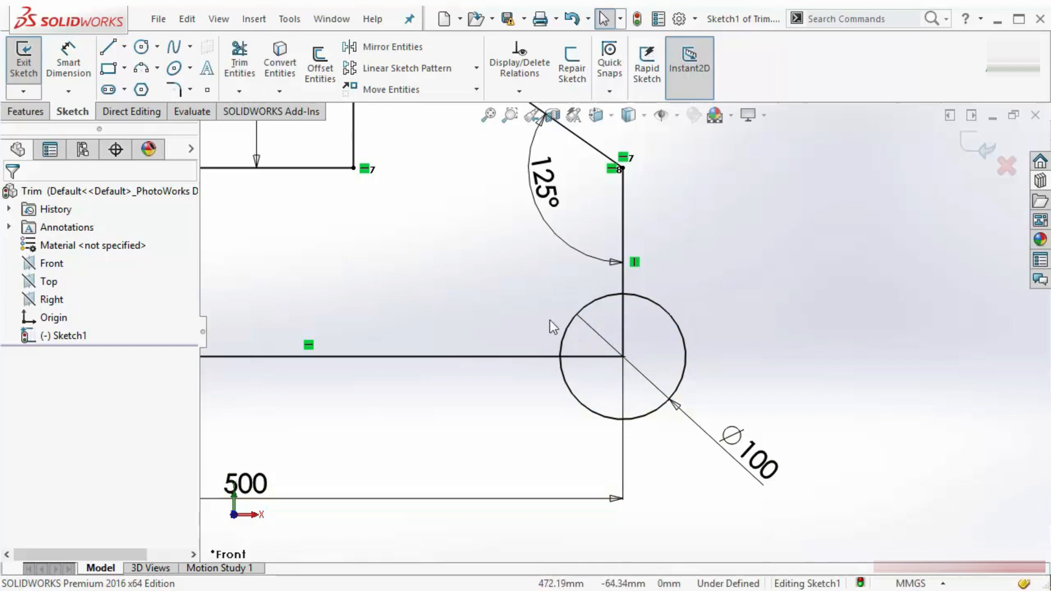
left_click(241, 67)
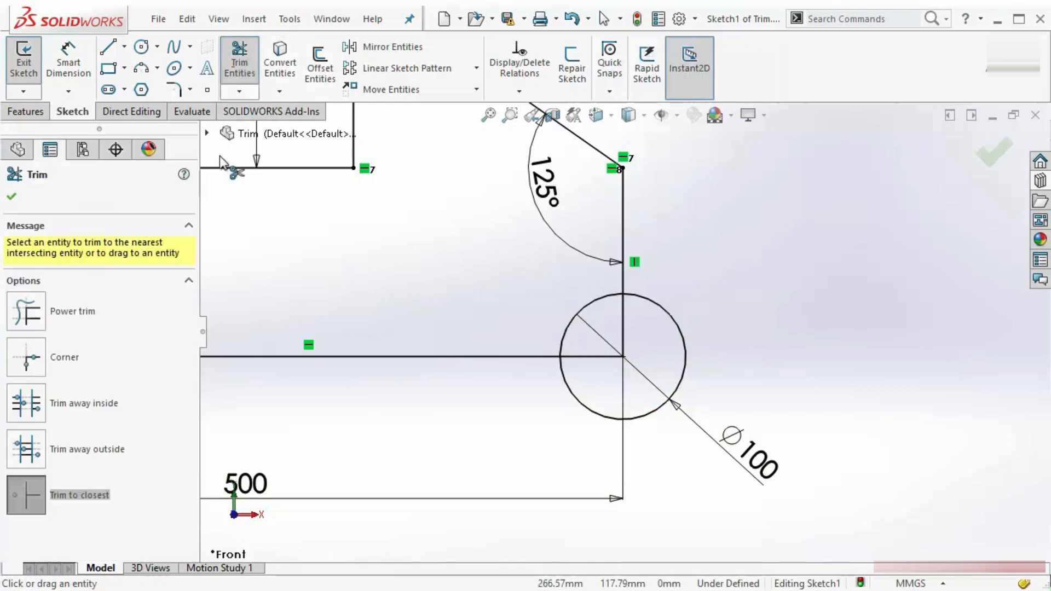
left_click(26, 311)
scroll(662, 334, "down", 3)
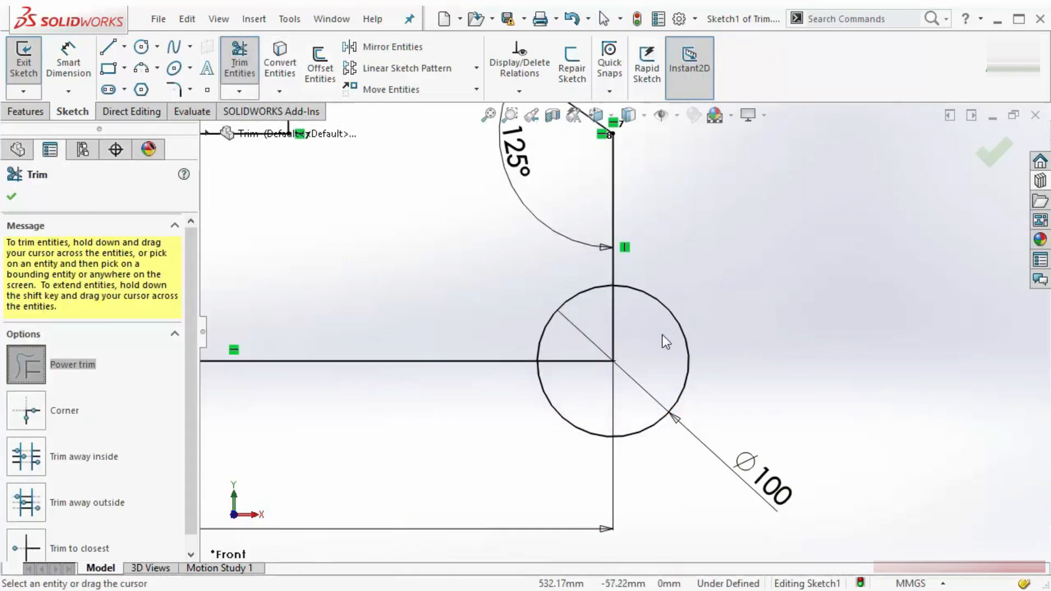
left_click_drag(525, 272, 620, 355)
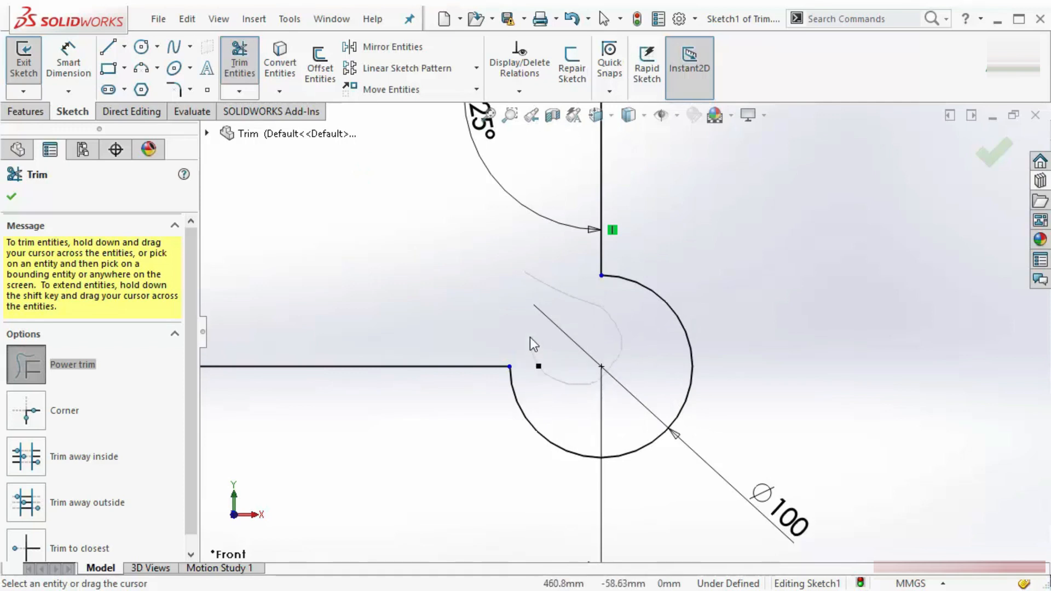
left_click_drag(530, 337, 530, 337)
scroll(557, 260, "up", 4)
scroll(577, 182, "down", 2)
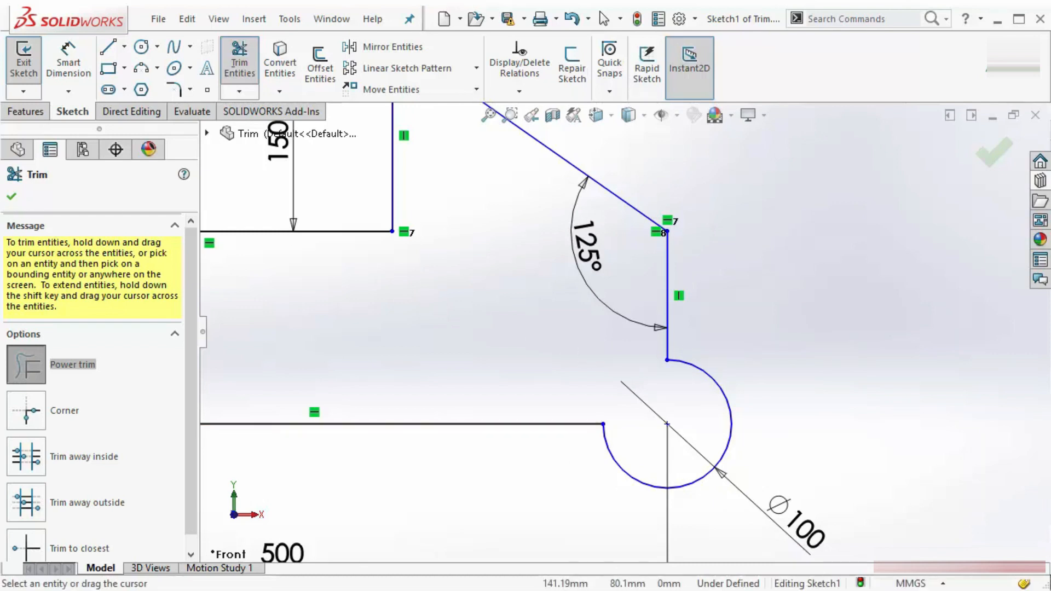
left_click(12, 197)
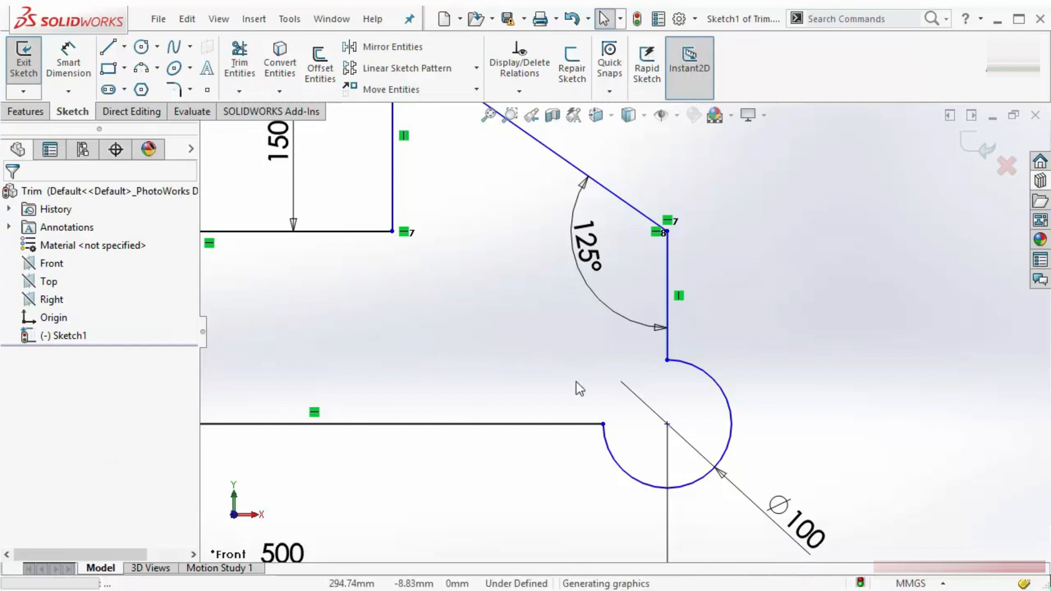
Undo the power trim and convert the 100 mm circle to construction geometry.
key("ctrl+z")
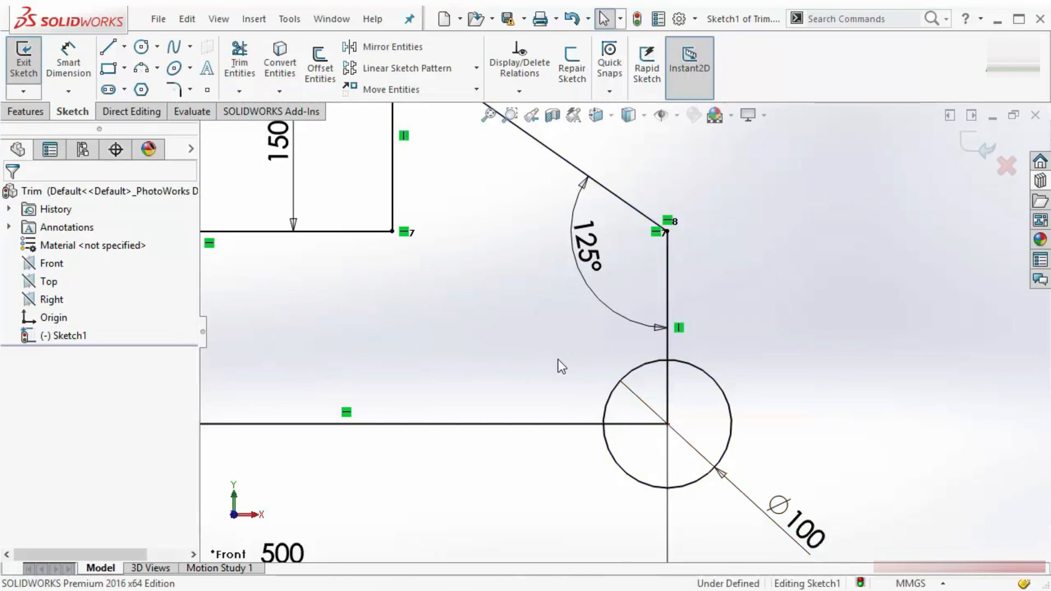
scroll(681, 377, "down", 2)
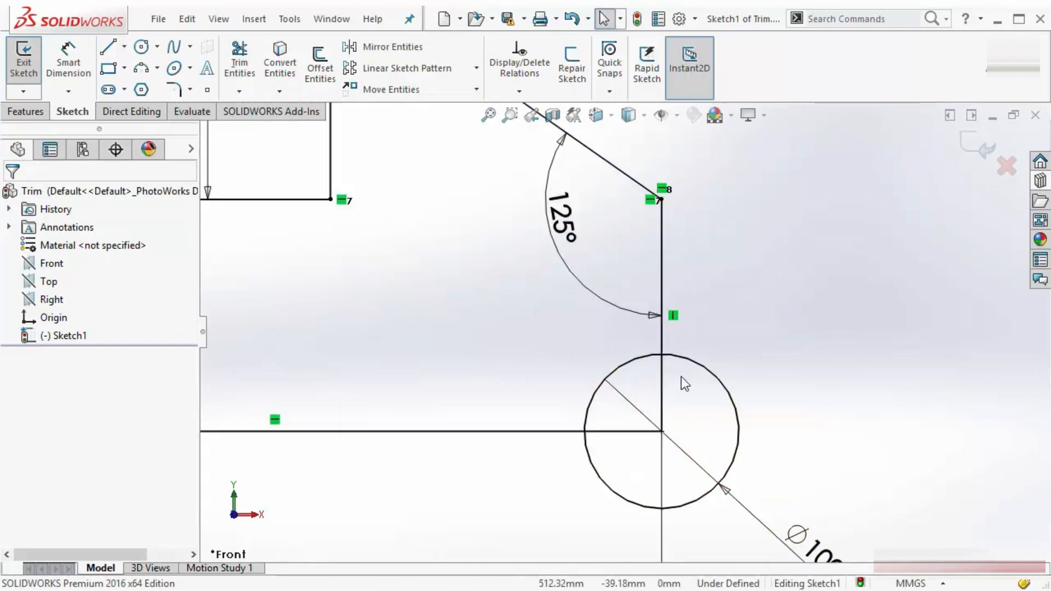
left_click(619, 359)
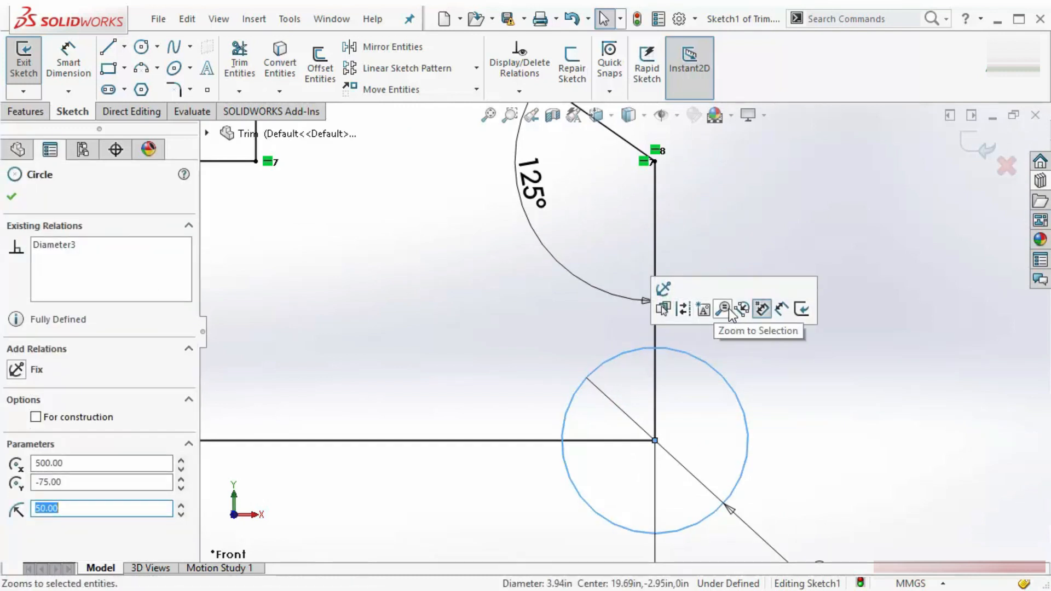
left_click(685, 311)
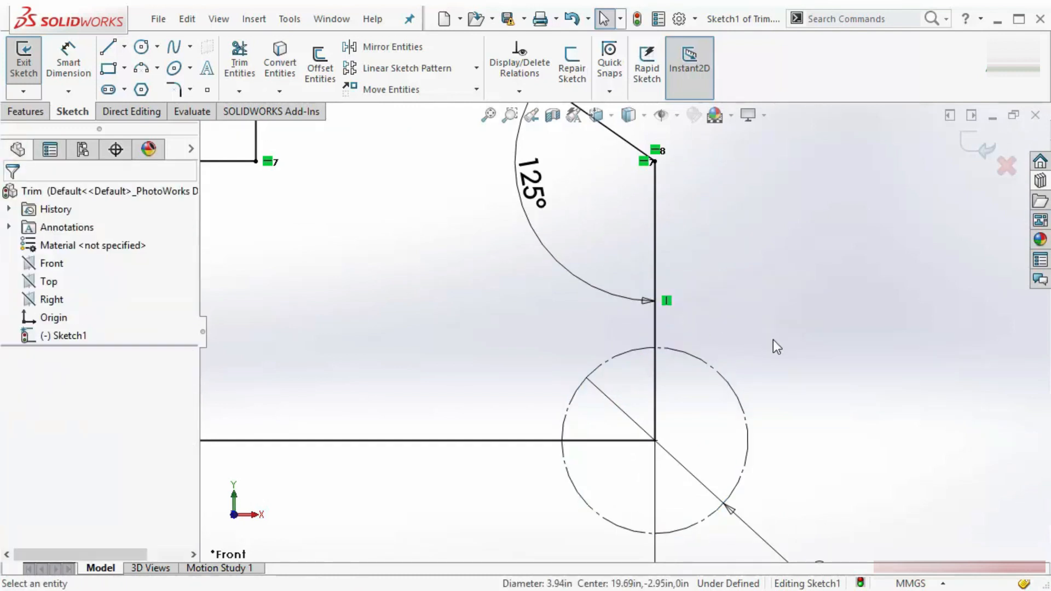
scroll(641, 382, "up", 2)
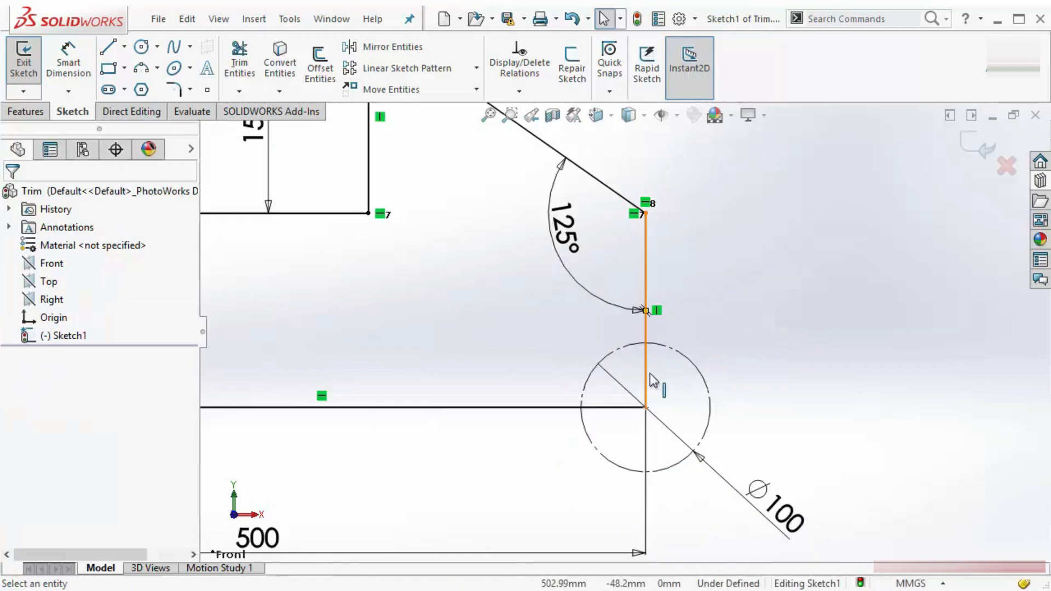
Convert the vertical line and the 500 mm horizontal line meeting at the 100 mm circle's centre to construction geometry.
left_click(646, 382)
left_click(623, 407, "ctrl")
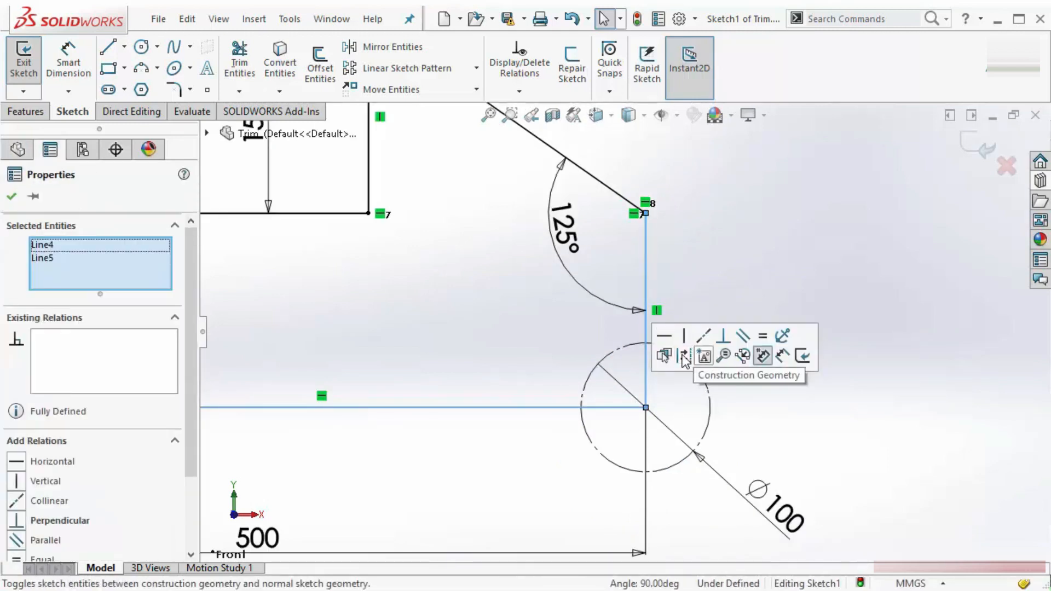
left_click(684, 356)
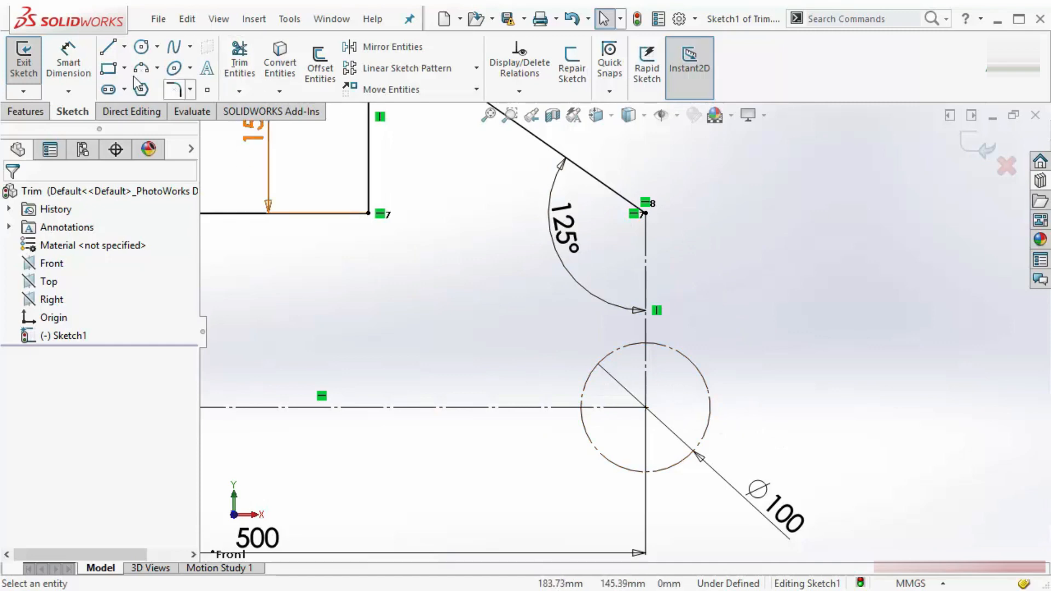
Sketch a solid line about 450 mm long over the lower construction line, from the end arc's lower endpoint to the 100 mm circle.
left_click(107, 46)
scroll(450, 359, "up", 2)
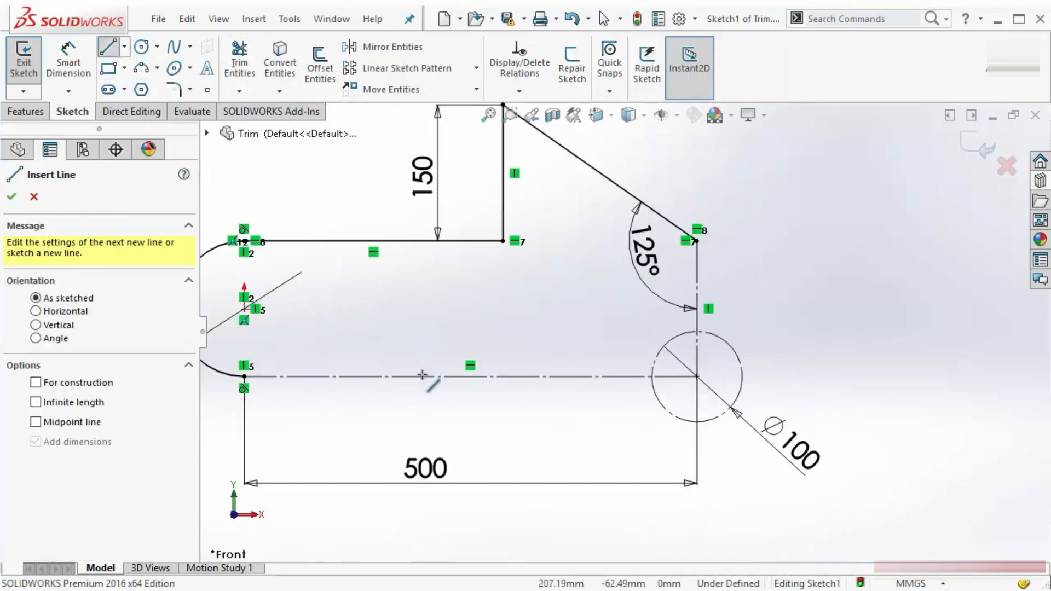
left_click(245, 377)
scroll(653, 394, "up", 3)
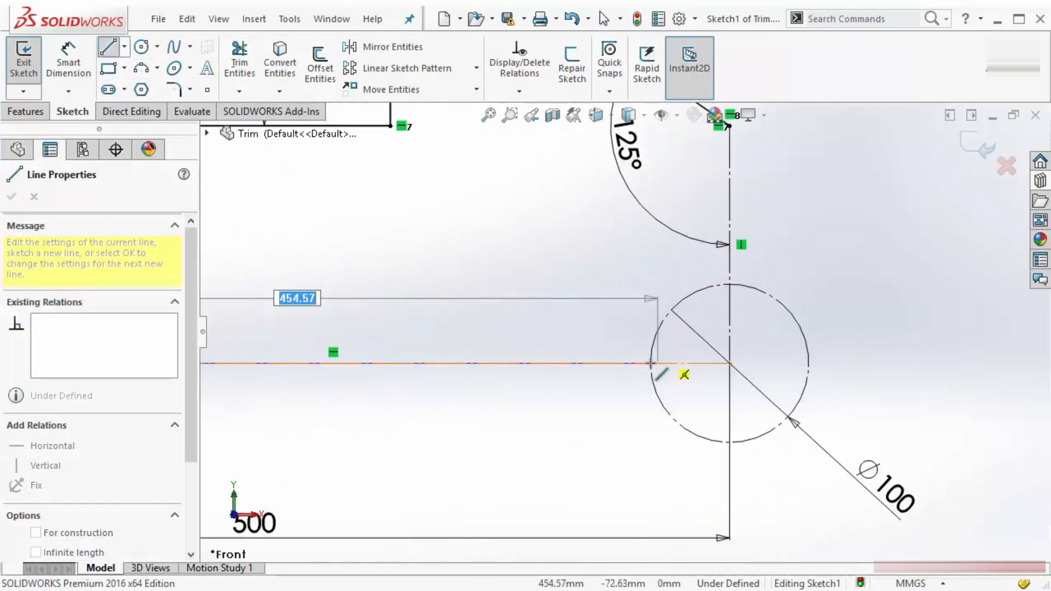
left_click(650, 363)
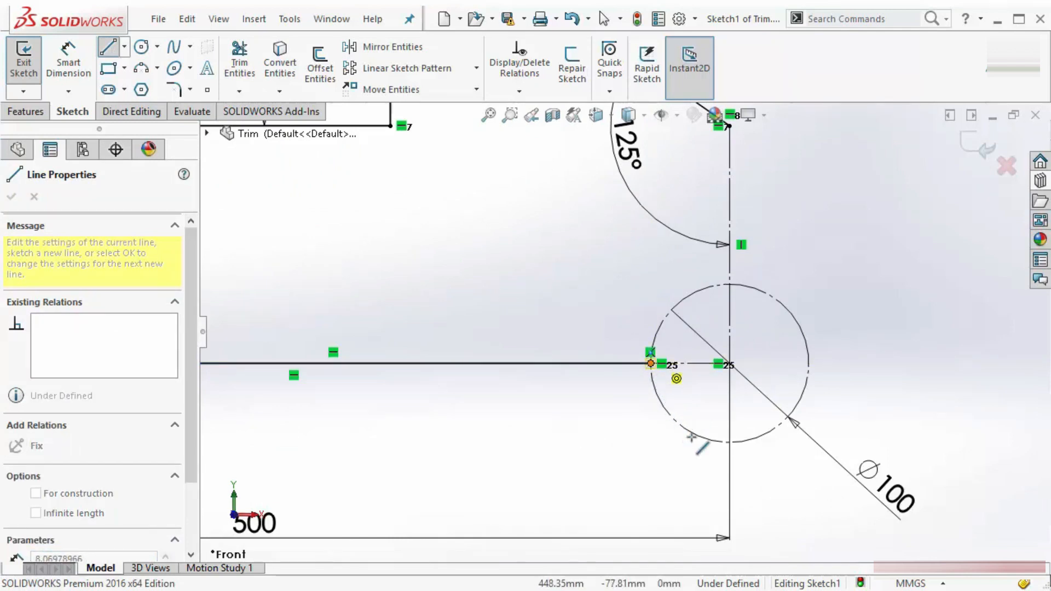
key("a")
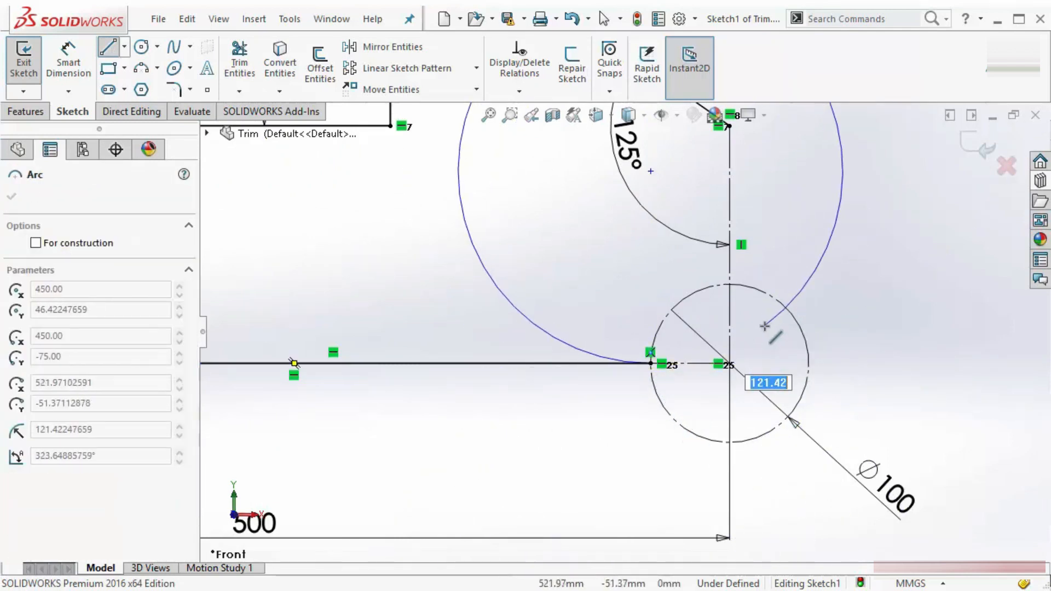
key("Escape")
Sketch a vertical line about 101 mm long from the sloped line's lower end down to the top of the 100 mm circle.
key("s")
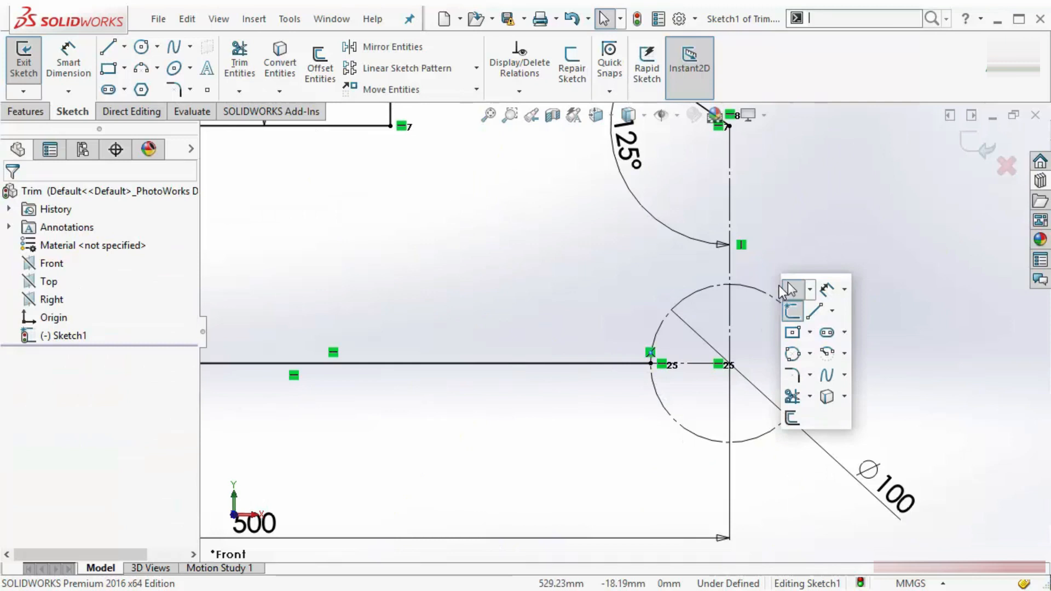
left_click(815, 312)
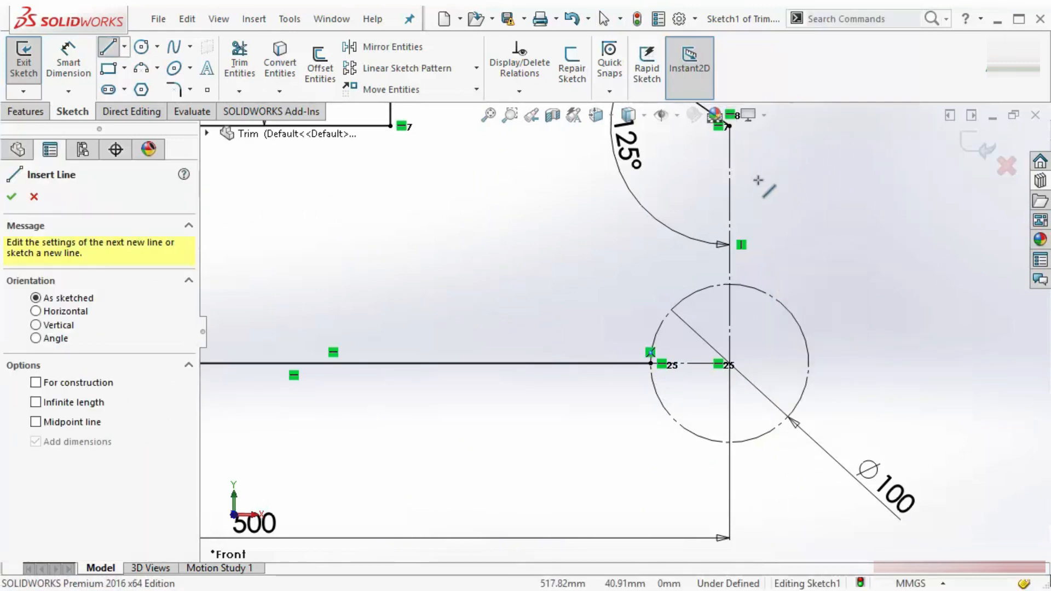
left_click(698, 162)
left_click(699, 324)
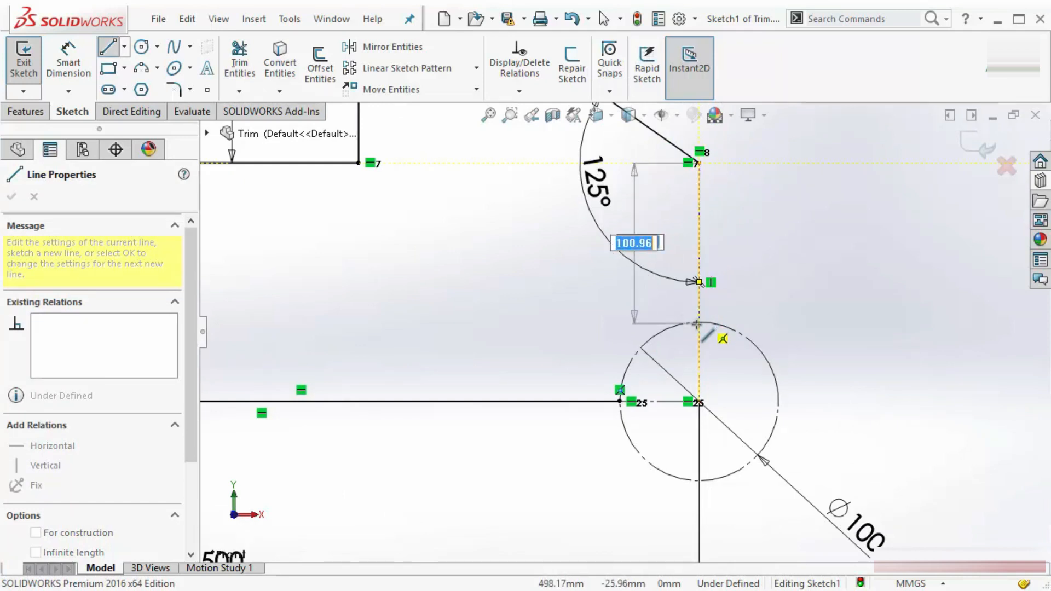
left_click(696, 324)
key("Escape")
Make the vertical line's lower endpoint coincident with the 100 mm construction circle.
scroll(701, 324, "down", 3)
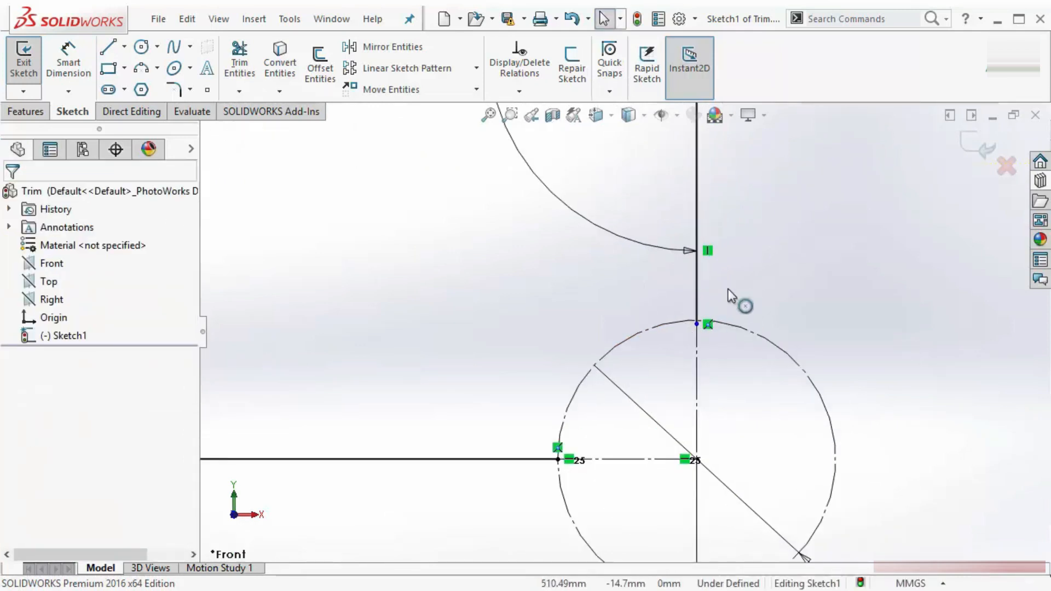
scroll(690, 326, "down", 3)
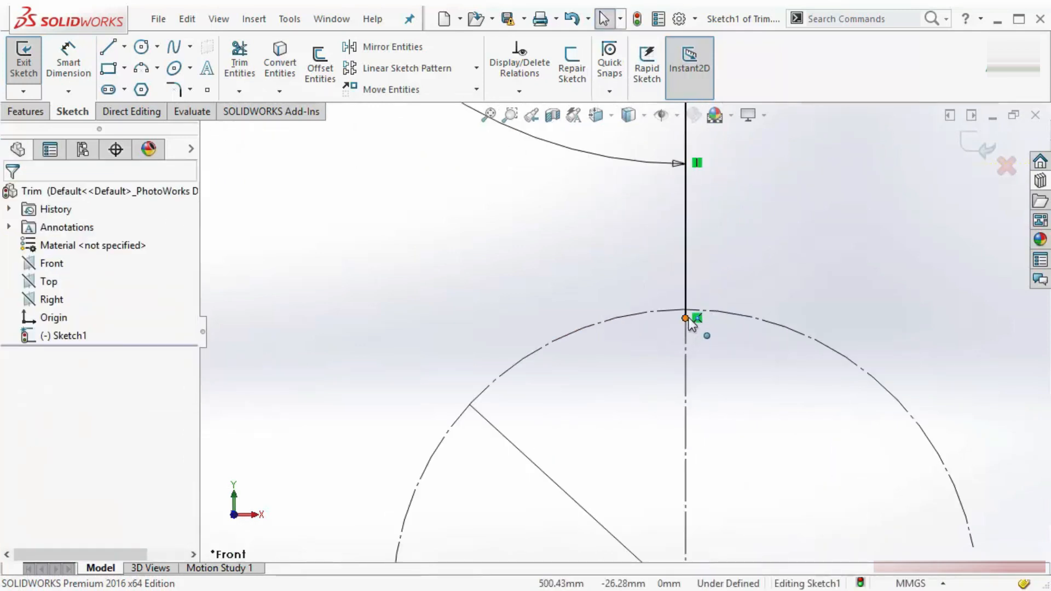
left_click(686, 318)
left_click(746, 319, "ctrl")
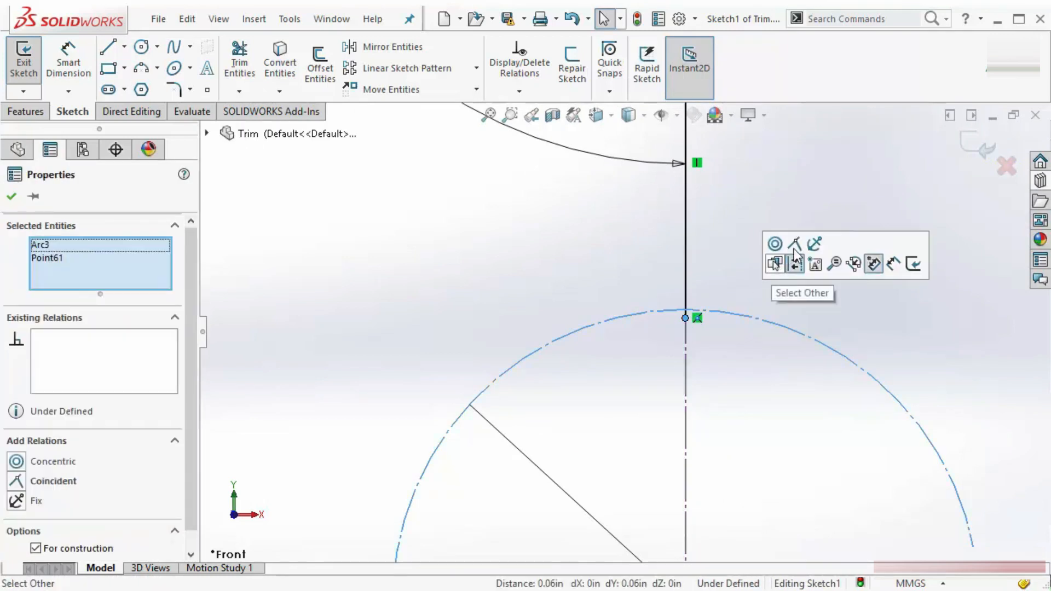
left_click(794, 244)
left_click(751, 440)
scroll(711, 432, "up", 3)
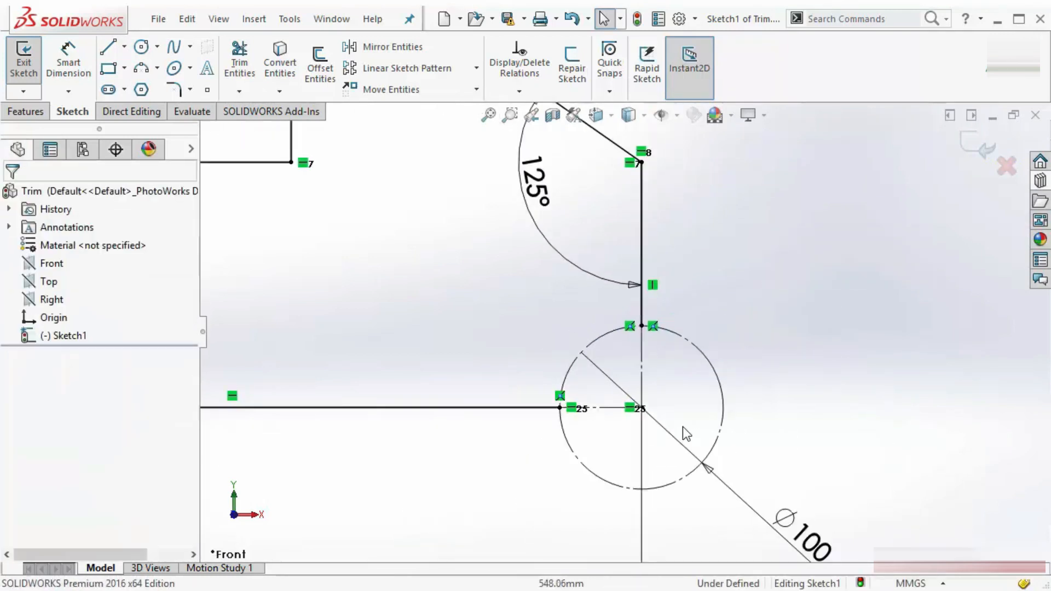
Sketch a 3-point arc of 50 mm radius around the outside of the construction circle, joining the horizontal and vertical lines' endpoints.
scroll(686, 432, "down", 1)
left_click(142, 69)
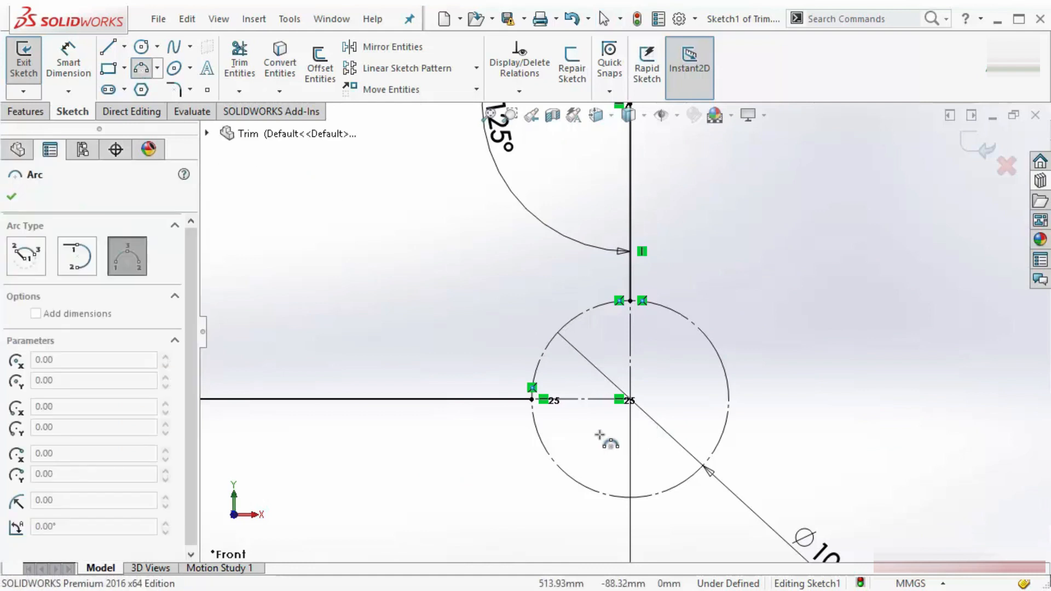
left_click(531, 399)
left_click(630, 300)
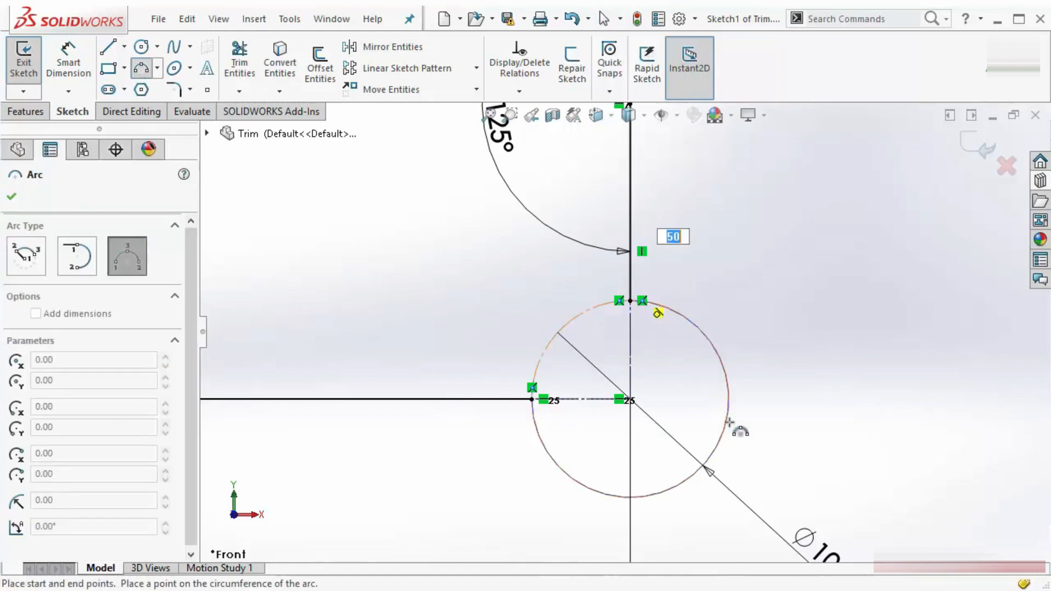
left_click(723, 436)
key("Escape")
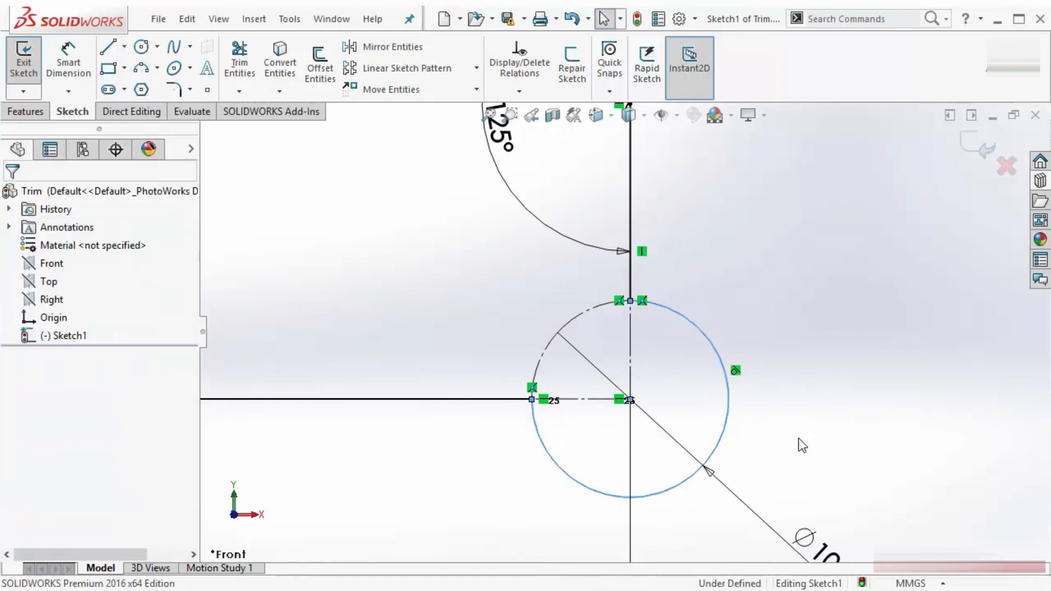
scroll(500, 288, "up", 8)
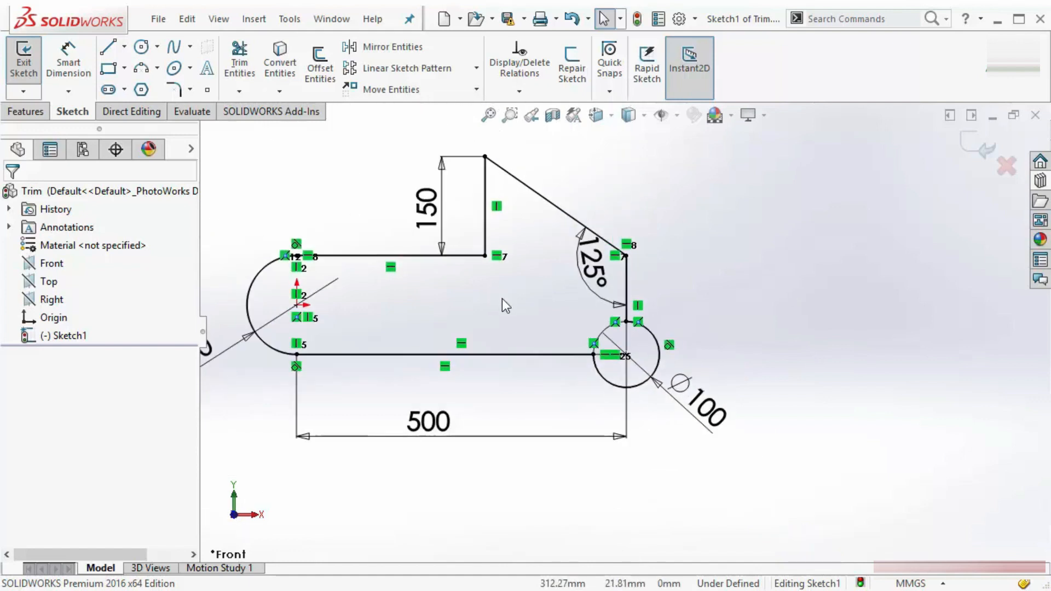
scroll(556, 319, "down", 4)
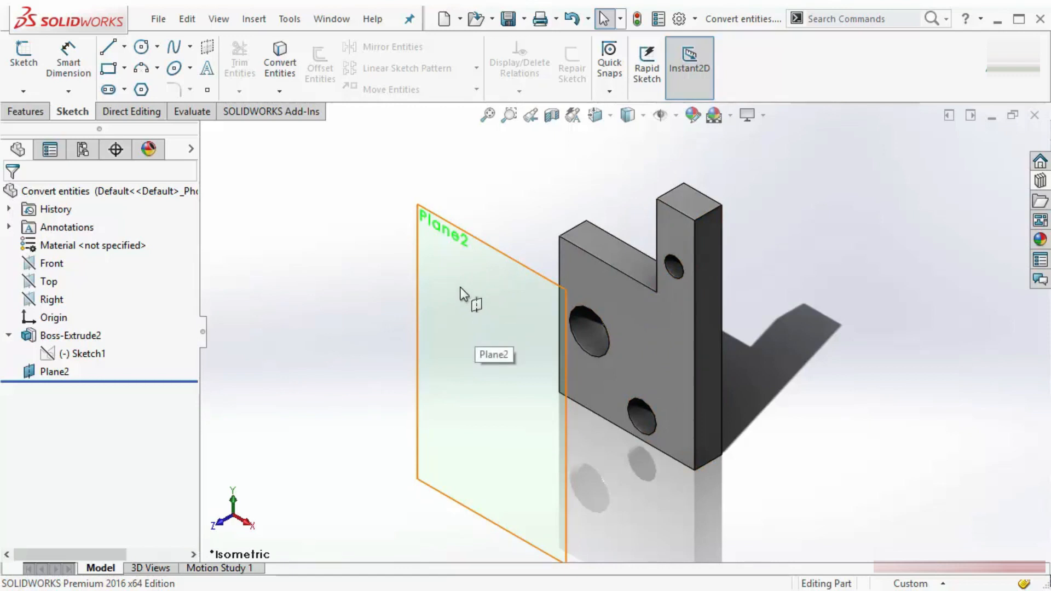
Start a new sketch on Plane2 in front of the block.
right_click(472, 297)
left_click(492, 262)
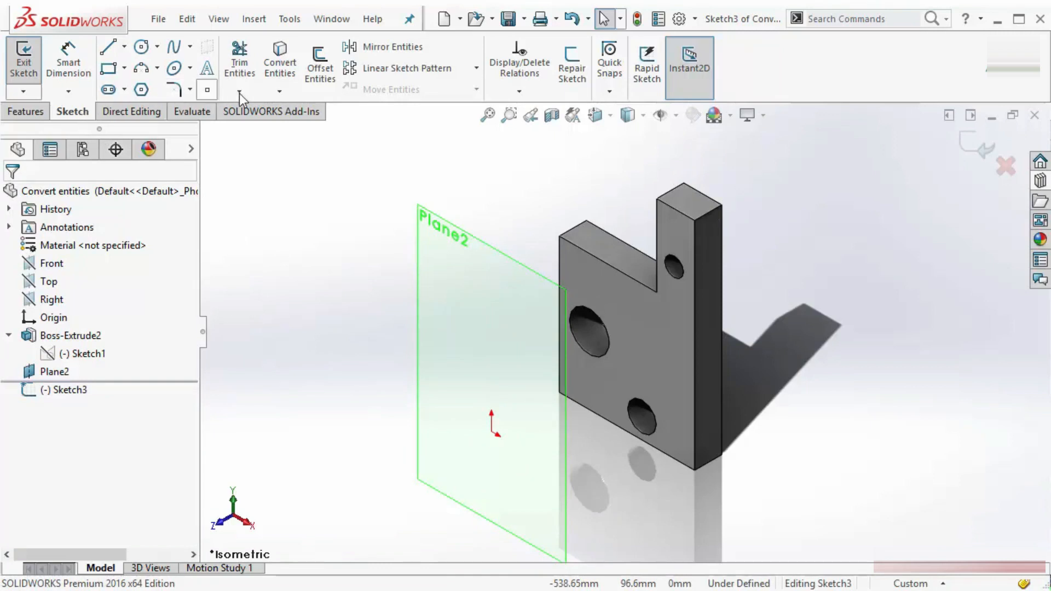
Try Convert Entities on the block front face's left vertical edge and adjoining upper edge, and undo the conversion.
left_click(283, 58)
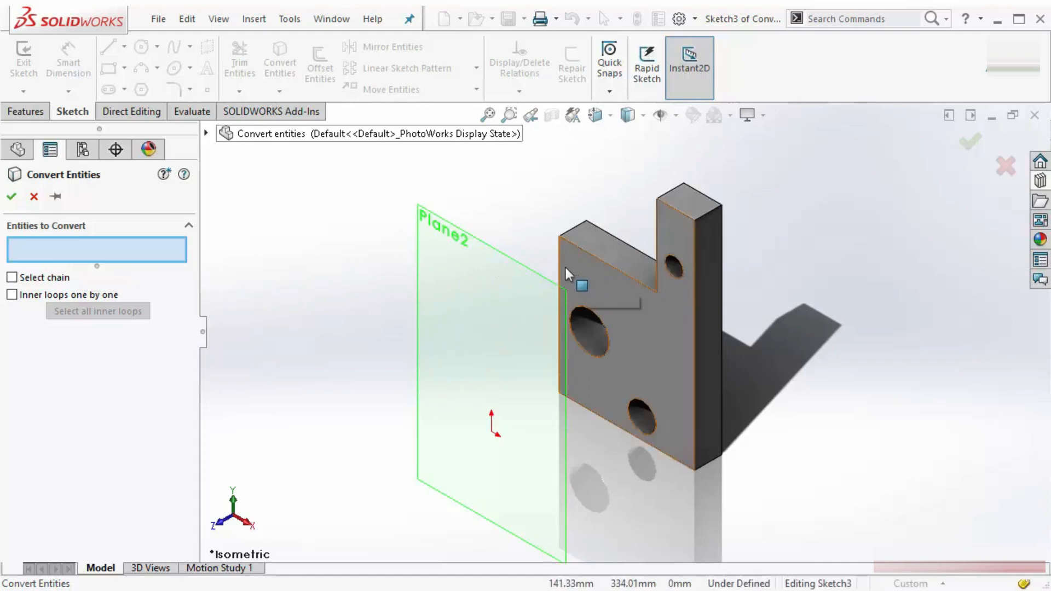
left_click(561, 289)
left_click(586, 254)
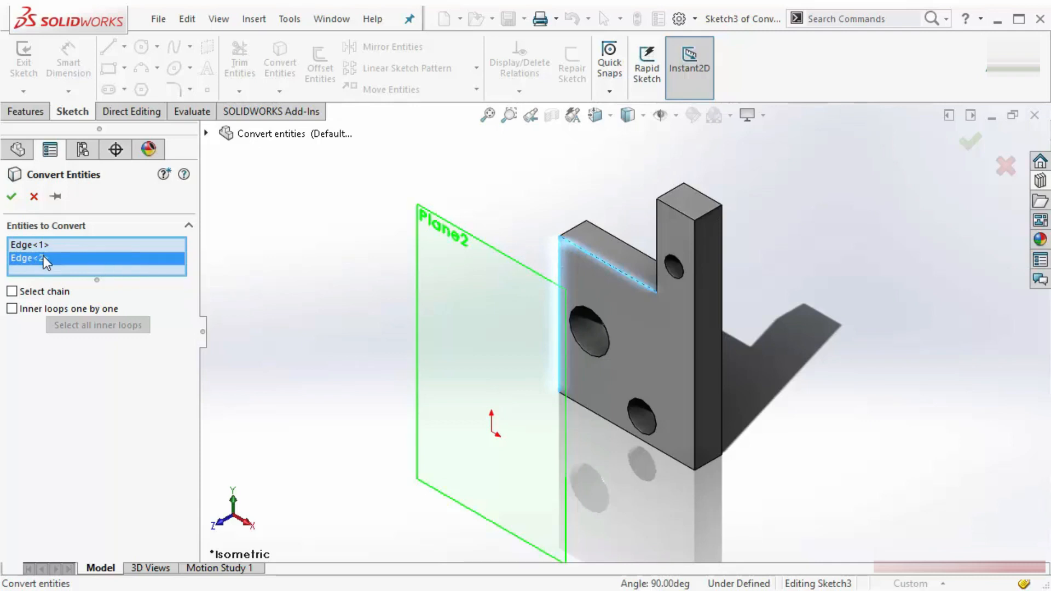
left_click(11, 196)
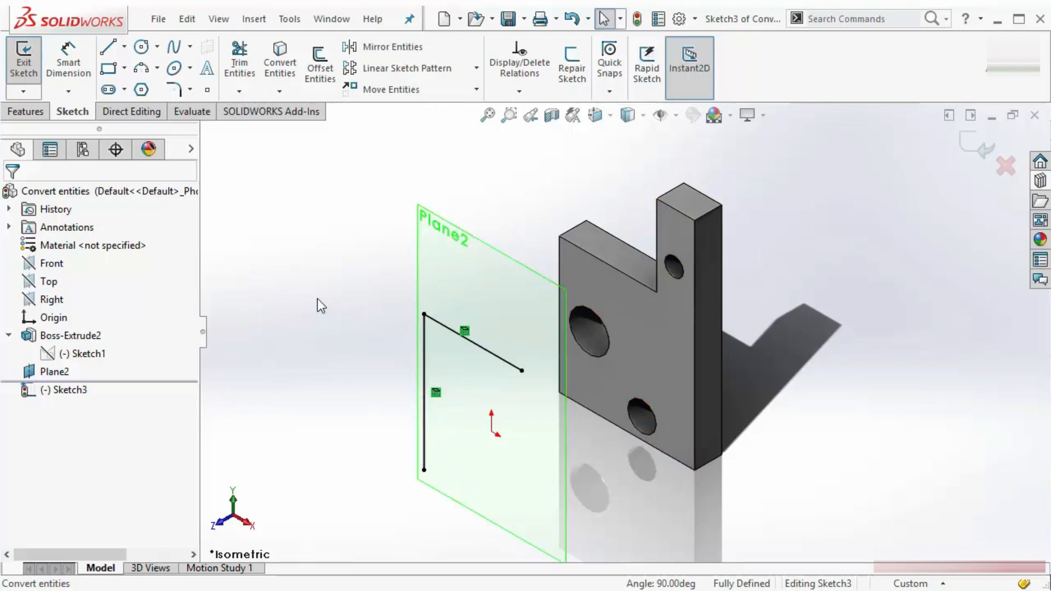
key("ctrl+z")
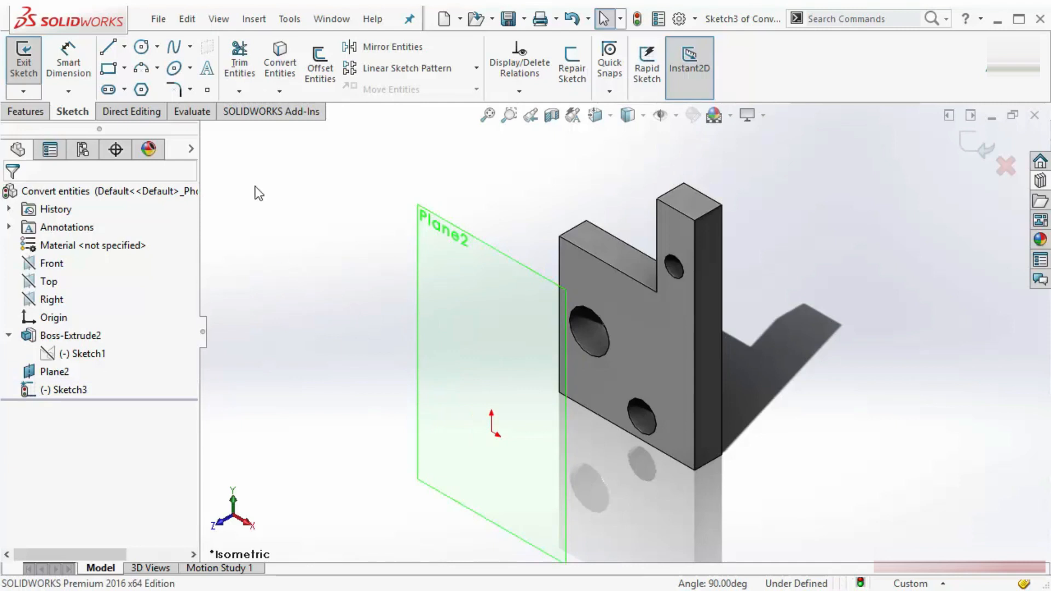
Convert the block's front face into its outer outline in the Plane2 sketch.
left_click(281, 71)
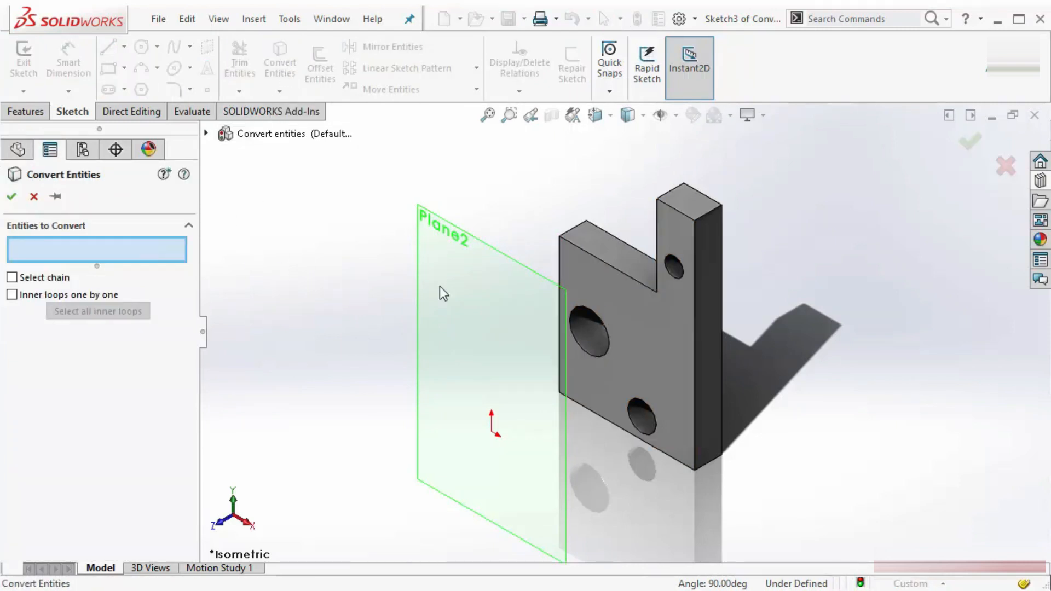
left_click(661, 353)
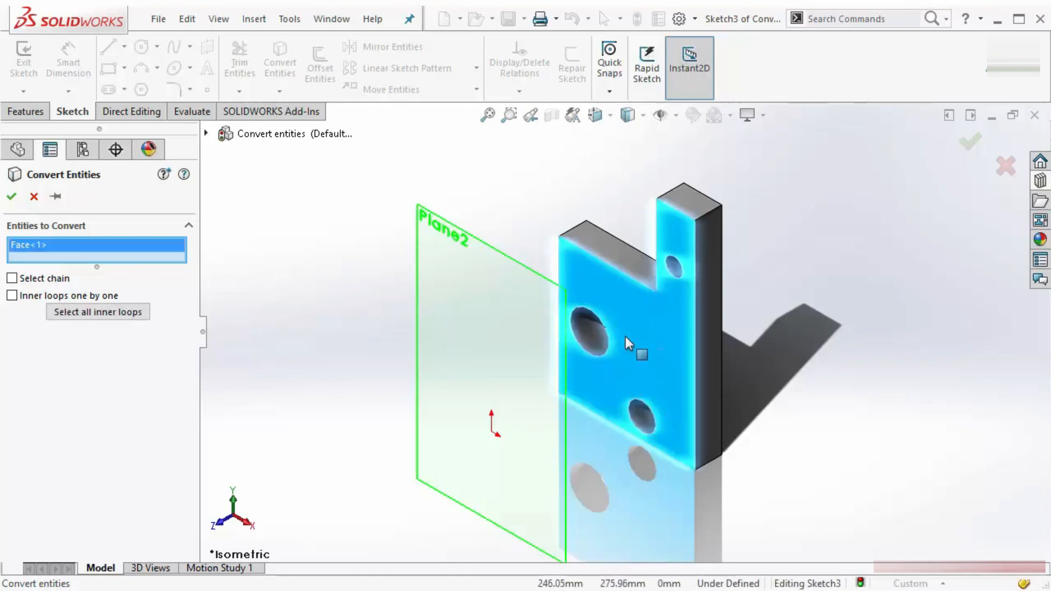
left_click(13, 197)
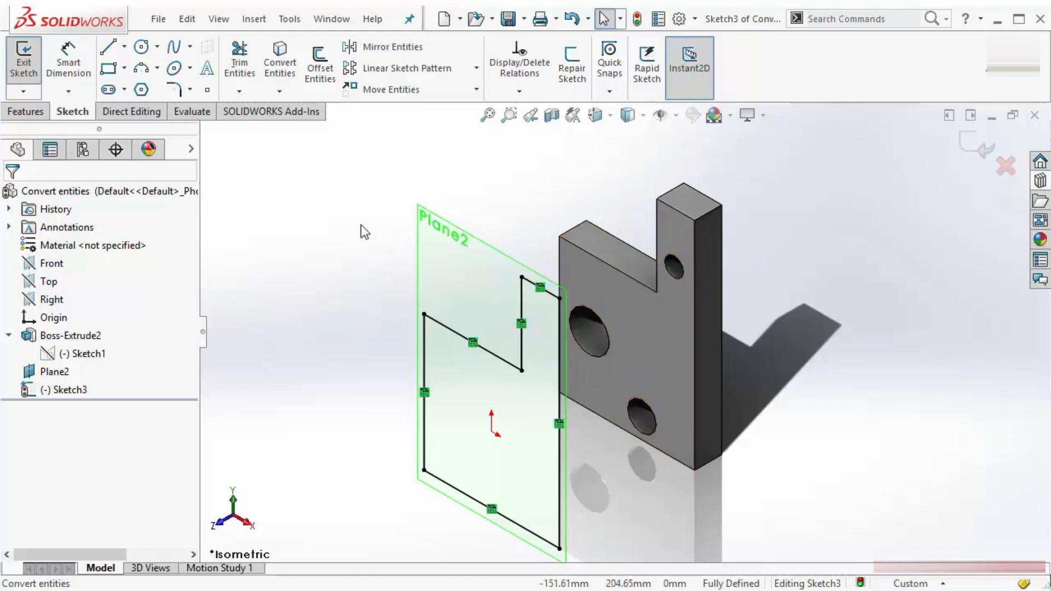
Convert all three inner hole loops of the block's front face, excluding the face itself, into the Plane2 sketch and exit the sketch.
left_click(283, 76)
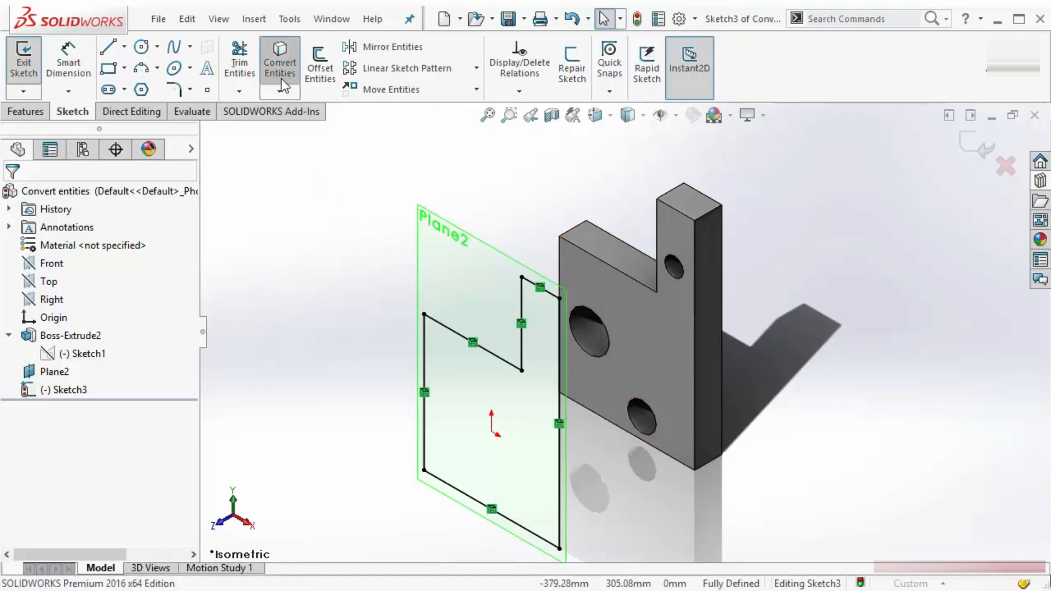
left_click(633, 338)
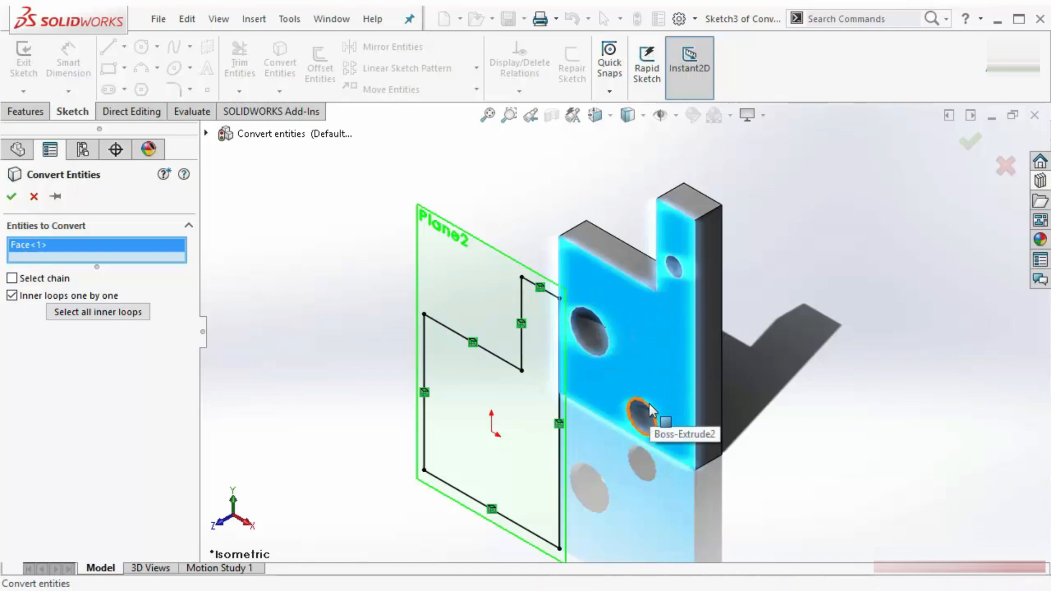
left_click(104, 297)
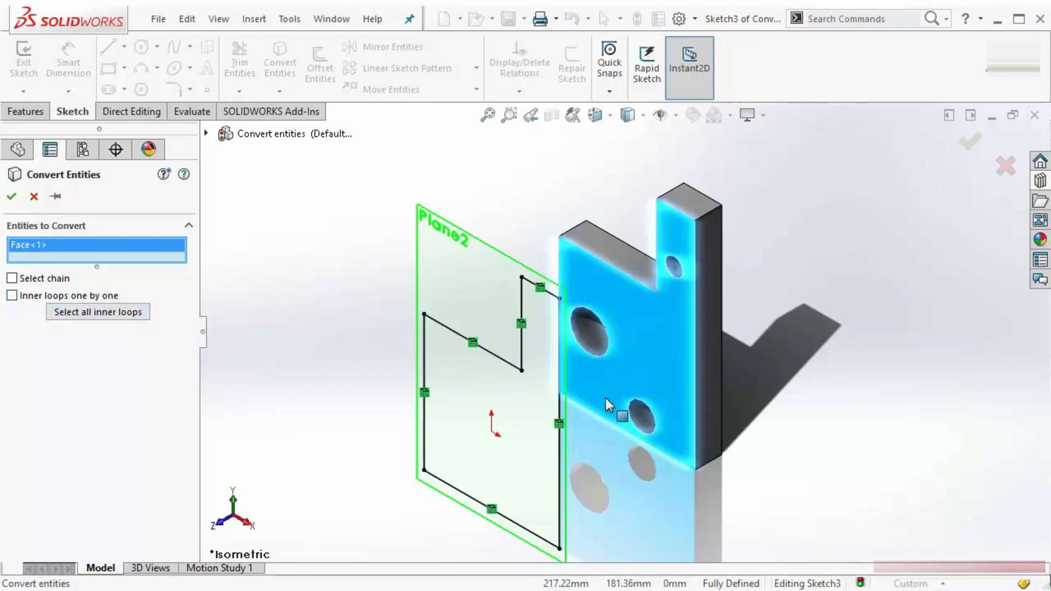
left_click(122, 313)
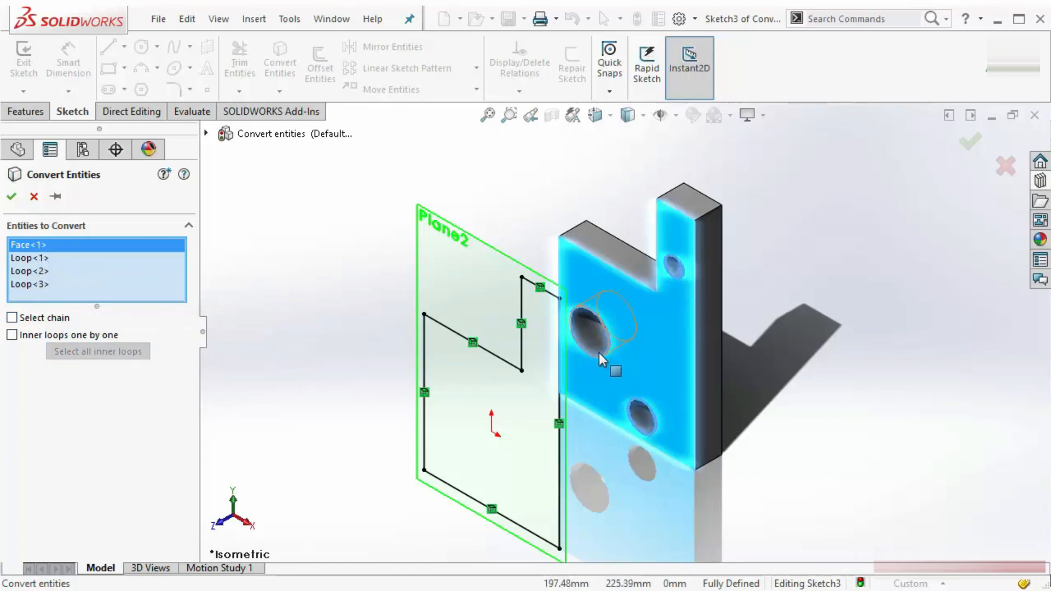
right_click(39, 245)
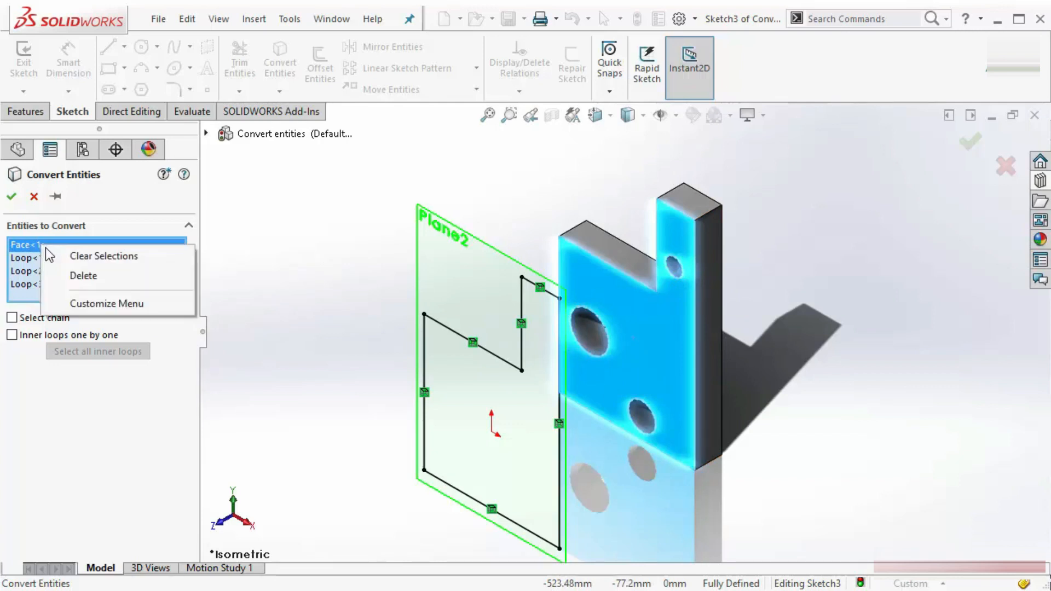
left_click(84, 277)
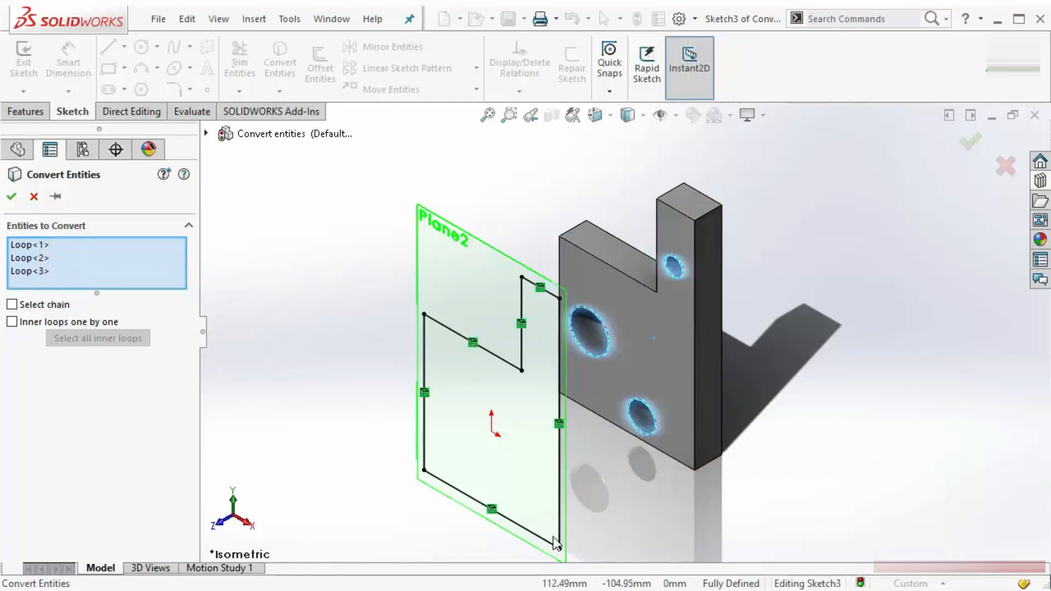
left_click(12, 198)
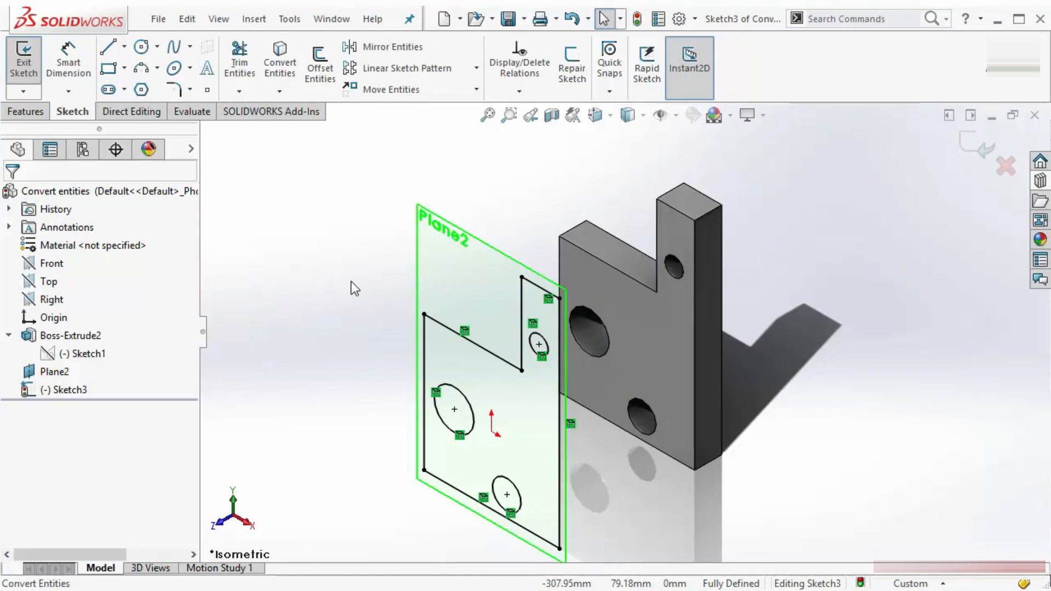
left_click(980, 152)
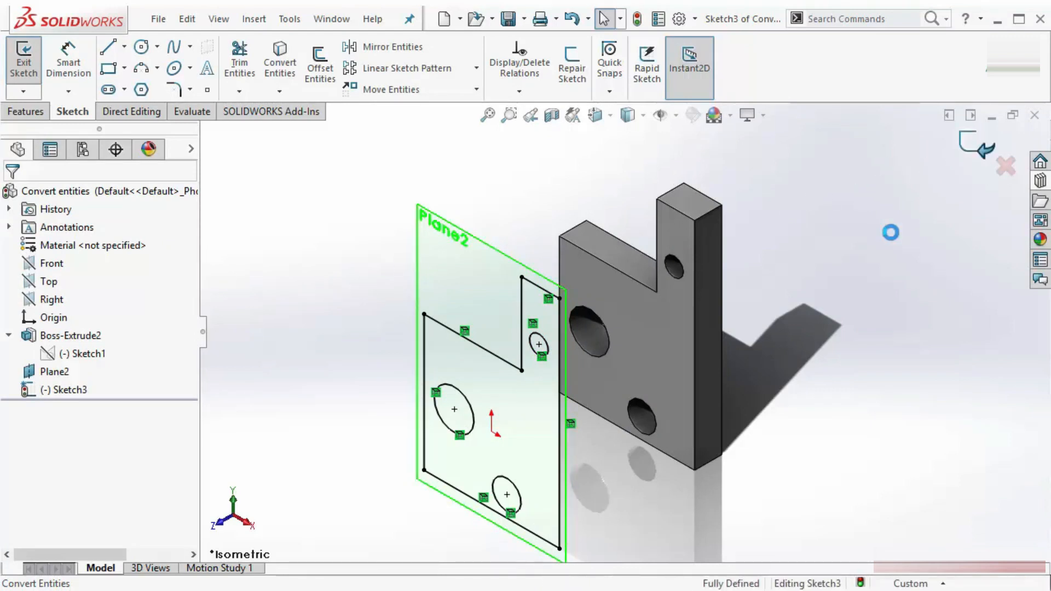
Edit the block's base sketch and move its three hole circles closer together around the sketch origin.
right_click(580, 329)
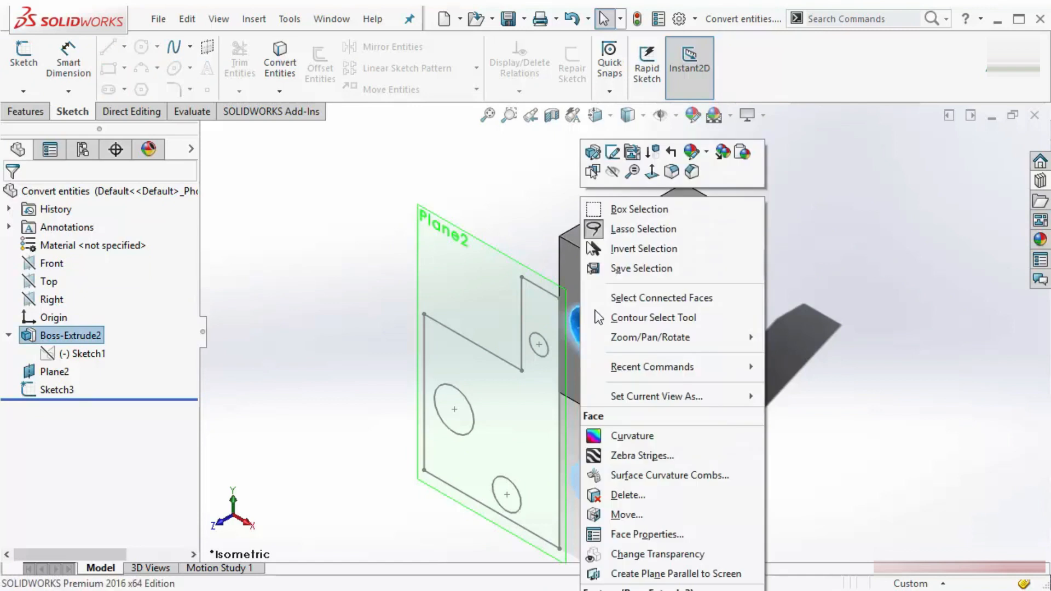
left_click(612, 153)
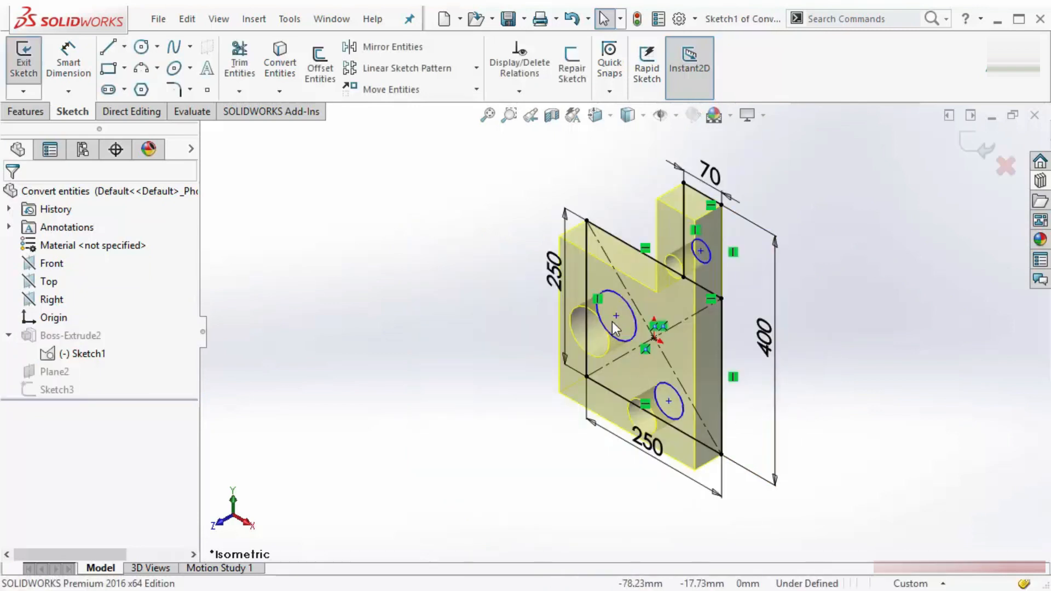
left_click_drag(616, 316, 694, 353)
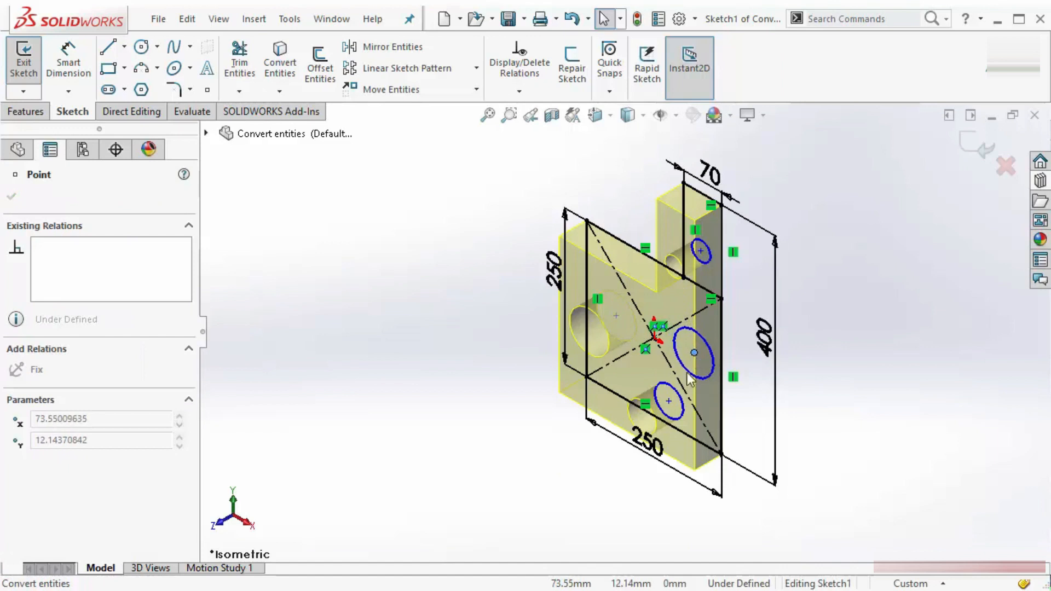
left_click_drag(667, 401, 654, 371)
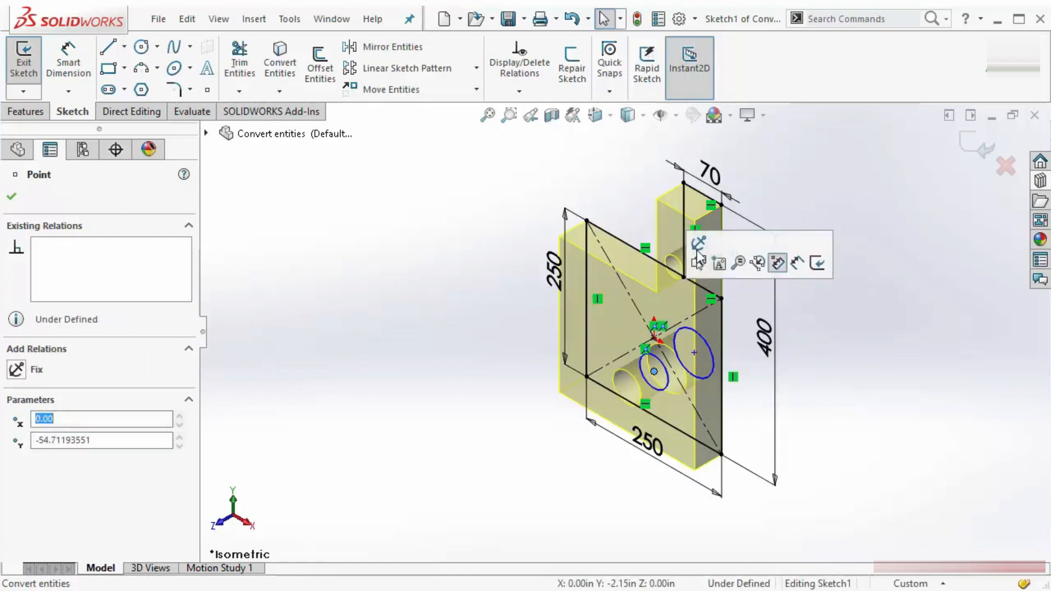
left_click(799, 178)
left_click_drag(701, 250, 662, 302)
left_click(840, 384)
Set the block sketch's overall height dimension to 500 mm and exit the sketch.
double_click(772, 353)
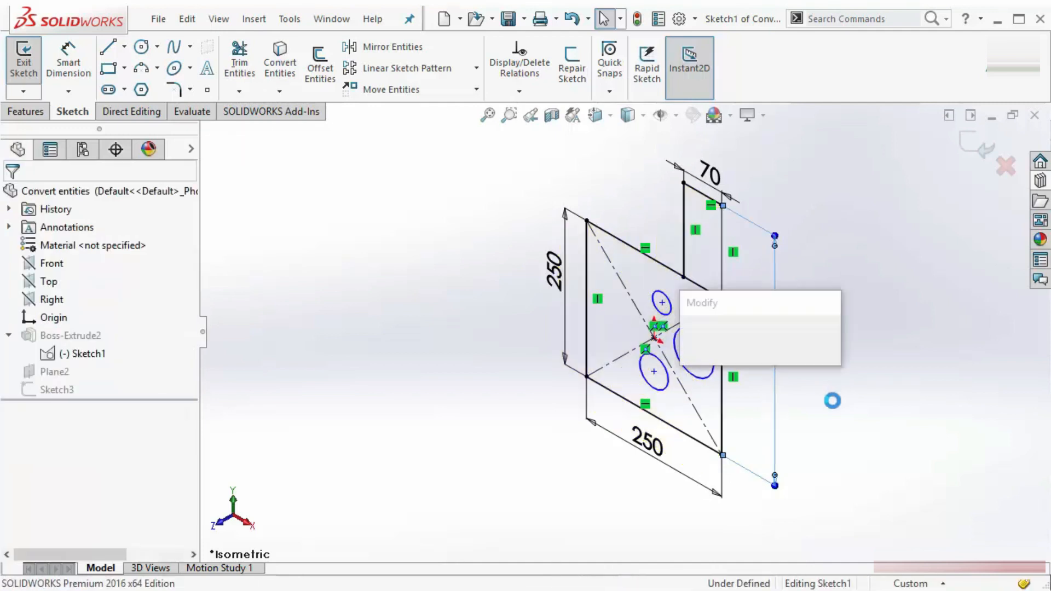
type("500")
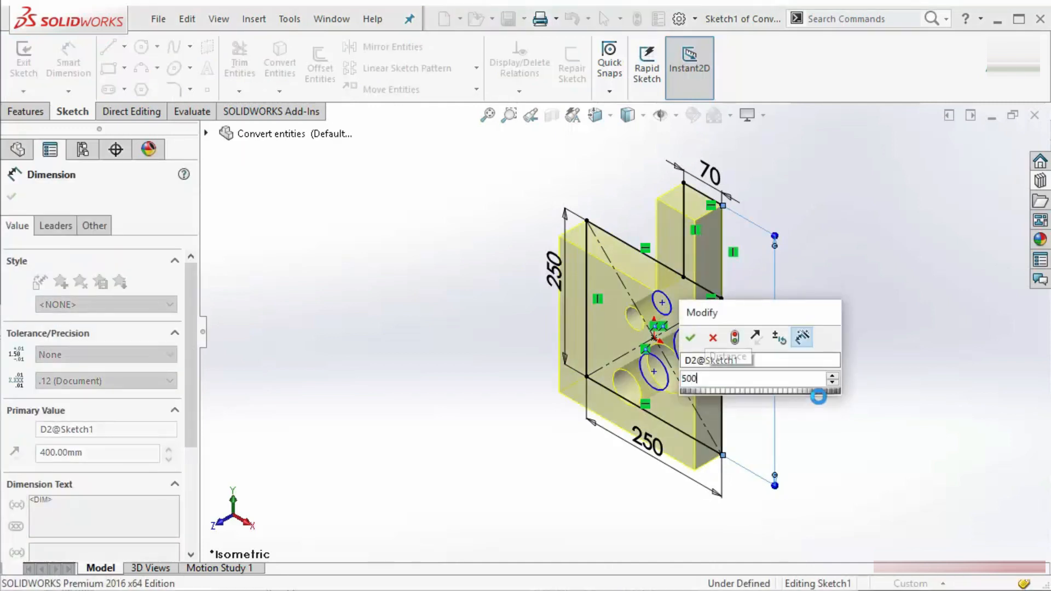
key("Return")
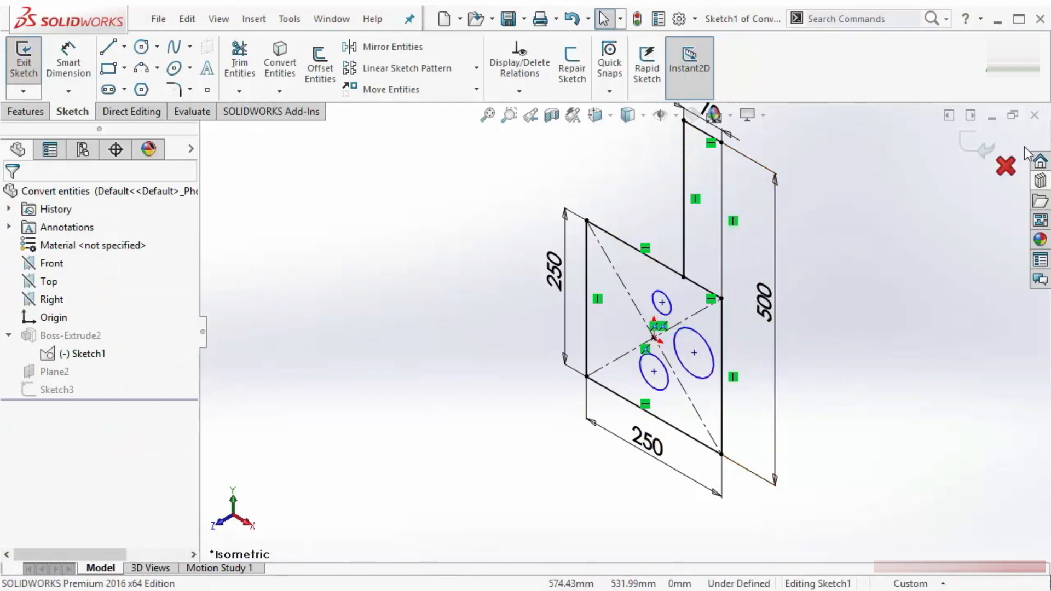
left_click(977, 147)
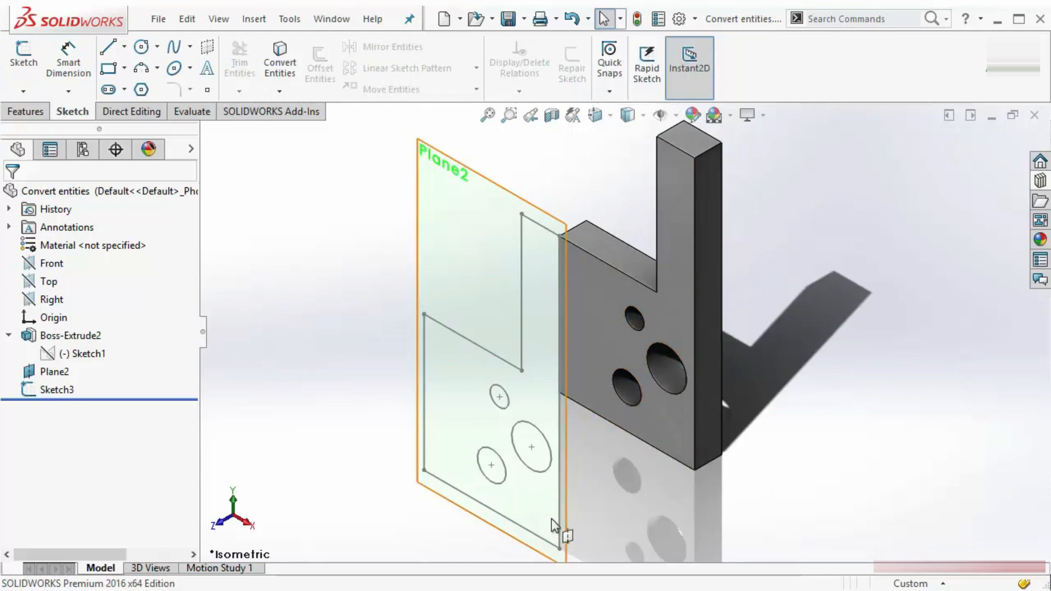
Edit the converted sketch on Plane2 and delete the On Edge relations from all six straight outline lines, leaving the circles' relations in place.
left_click(484, 373)
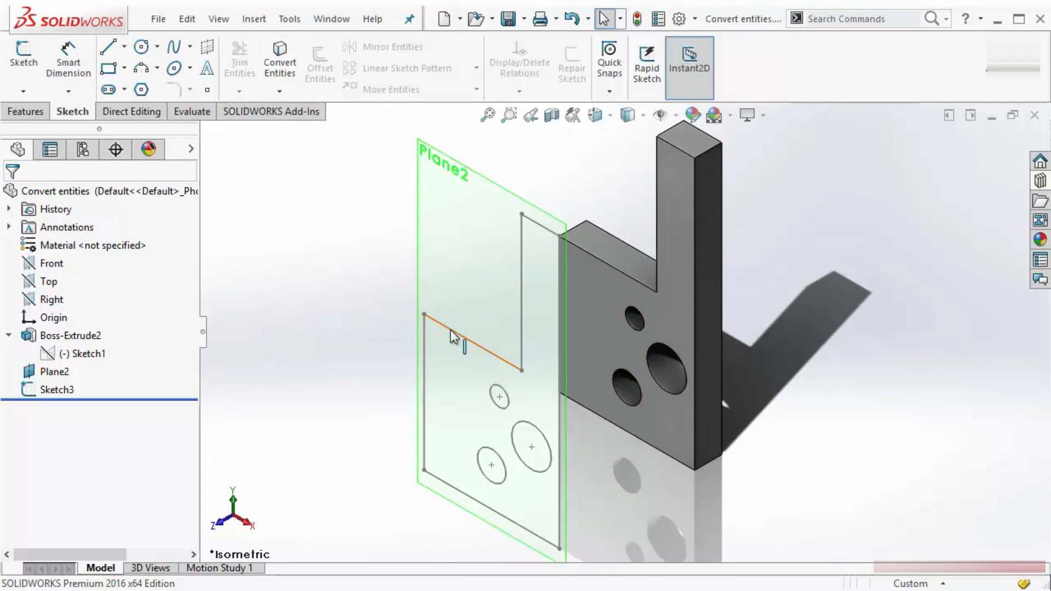
right_click(466, 303)
left_click(464, 303)
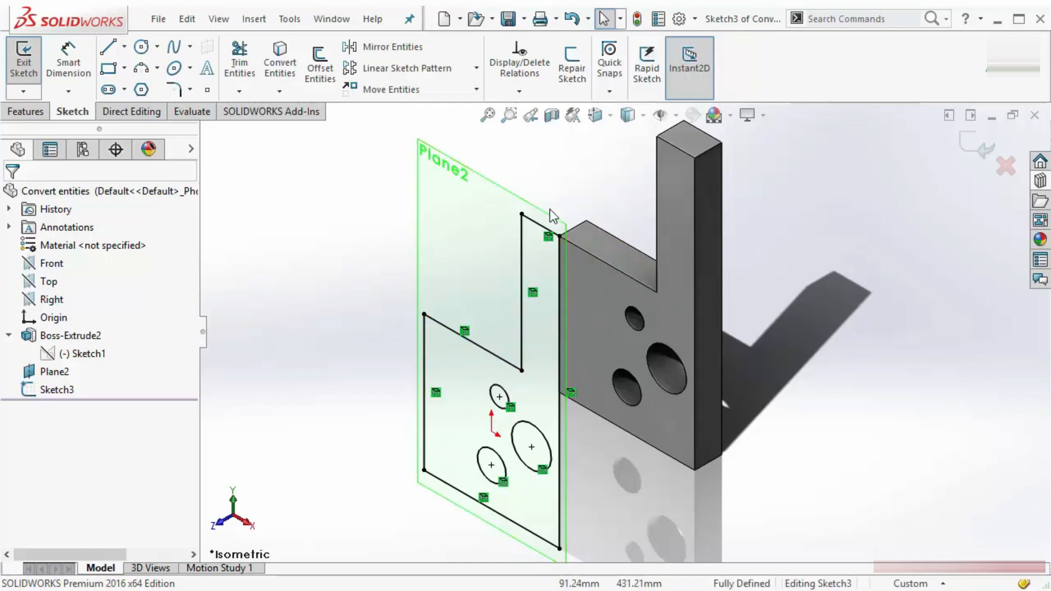
mouse_move(465, 331)
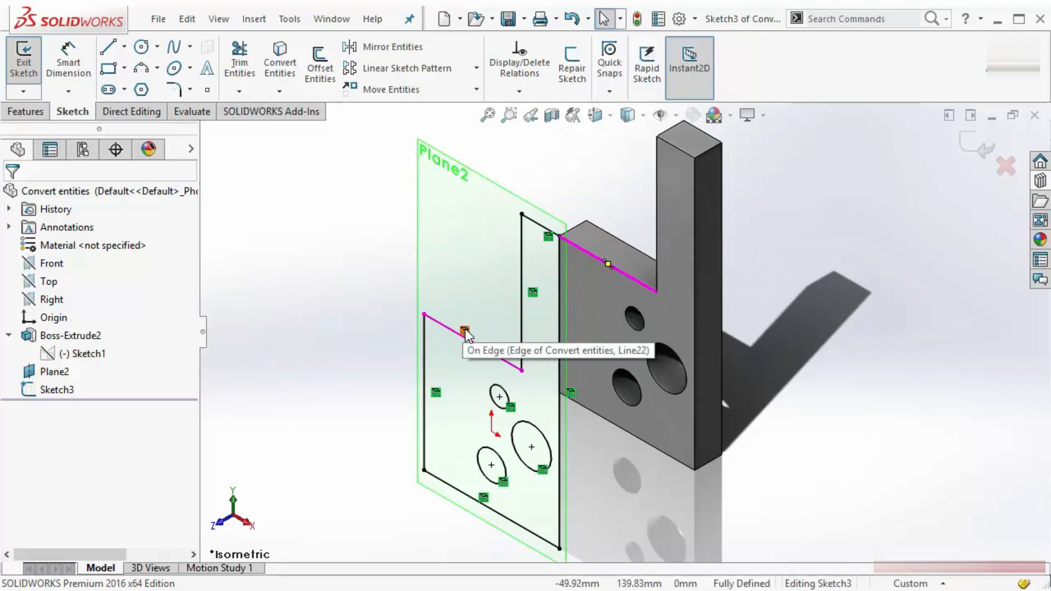
left_click(465, 331)
key("Delete")
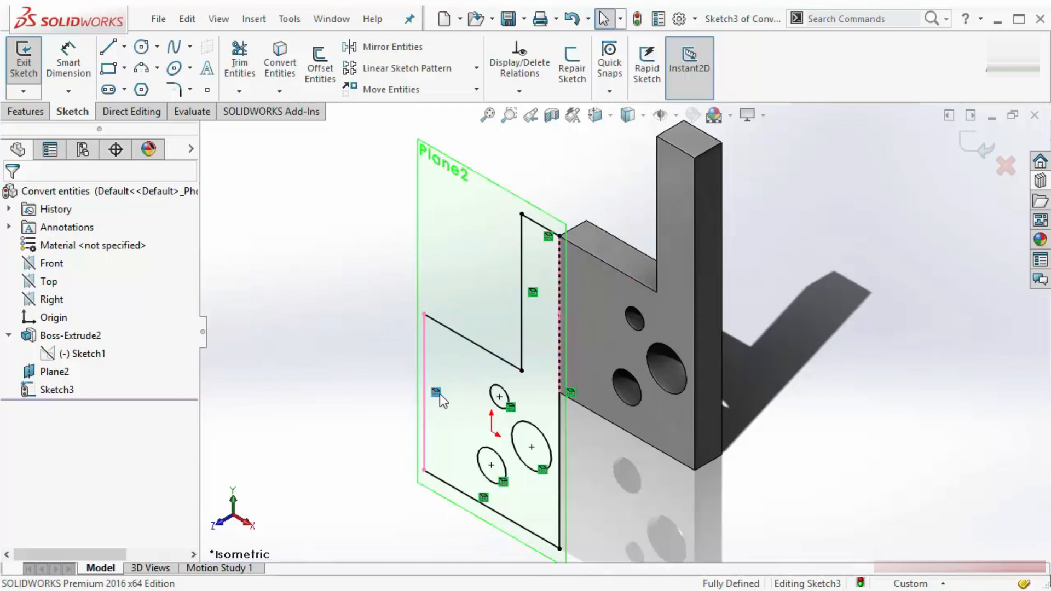
key("Delete")
left_click(572, 394)
key("Delete")
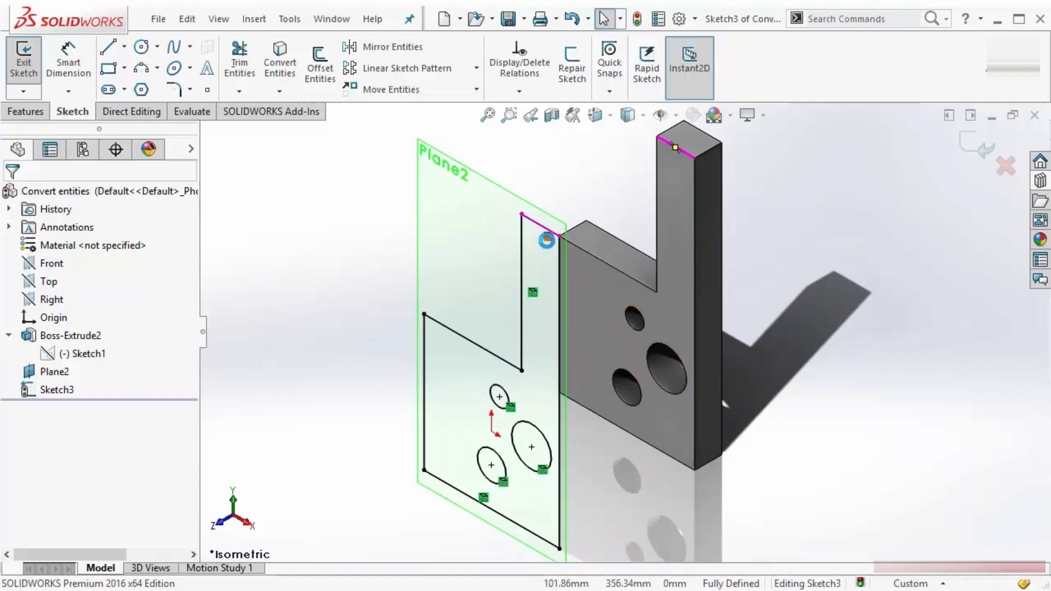
left_click(547, 239)
key("Delete")
left_click(532, 294)
key("Delete")
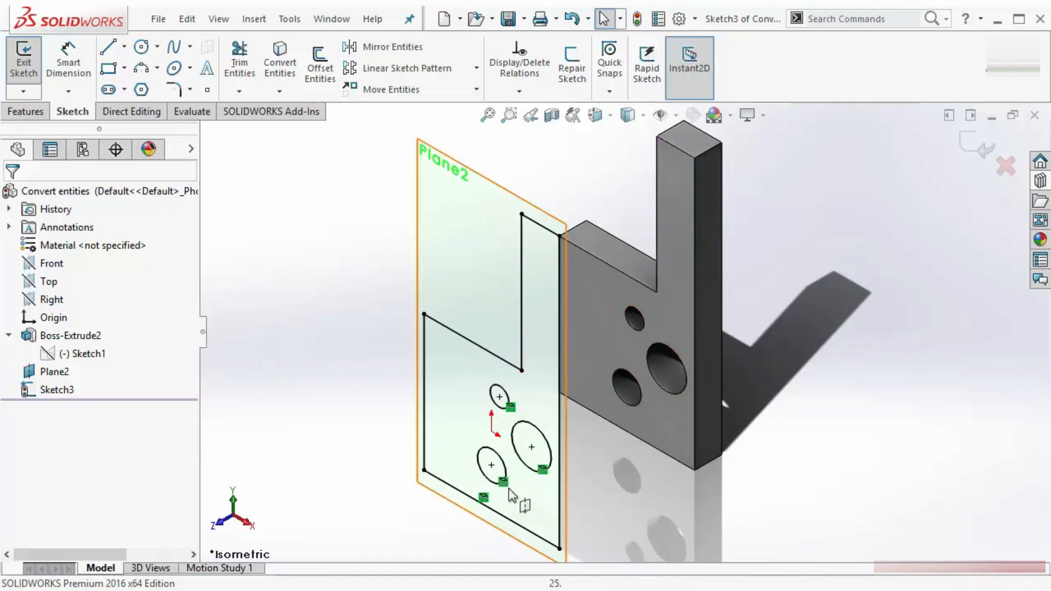
left_click(483, 497)
key("Delete")
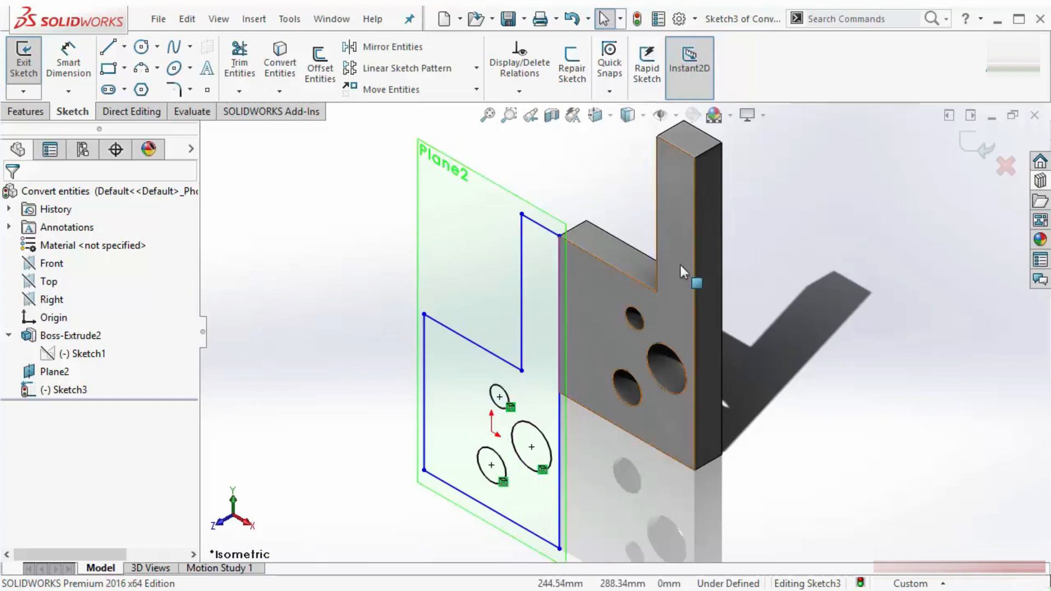
Pull the freed outline's upper-left corner outward beyond Plane2, and cancel discarding the sketch changes.
mouse_move(424, 316)
left_mouse_down()
mouse_move(333, 300)
mouse_move(383, 282)
mouse_move(330, 303)
left_mouse_up()
left_click(297, 300)
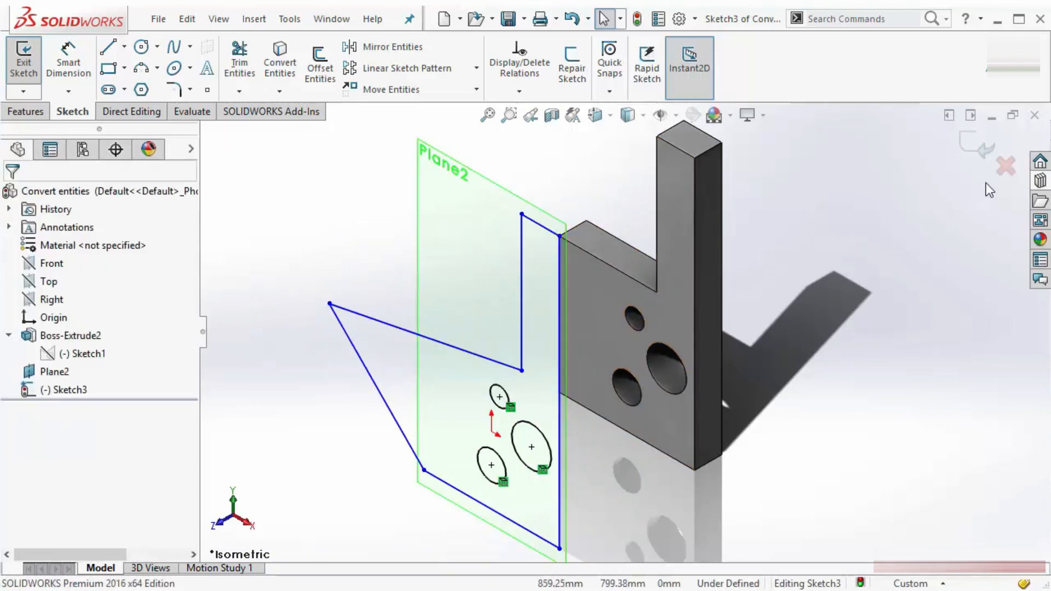
left_click(1005, 165)
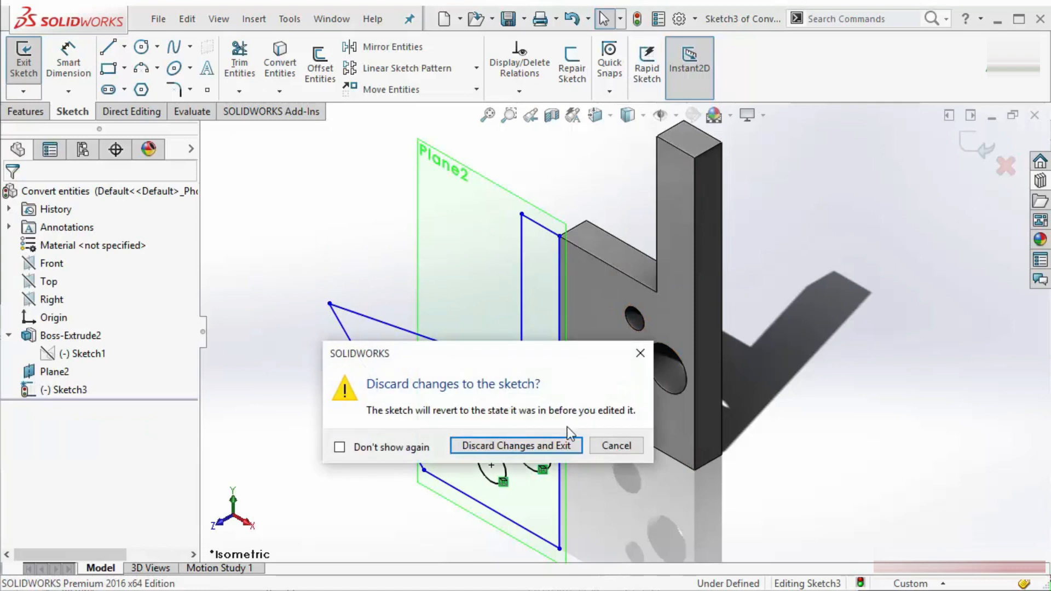
left_click(616, 446)
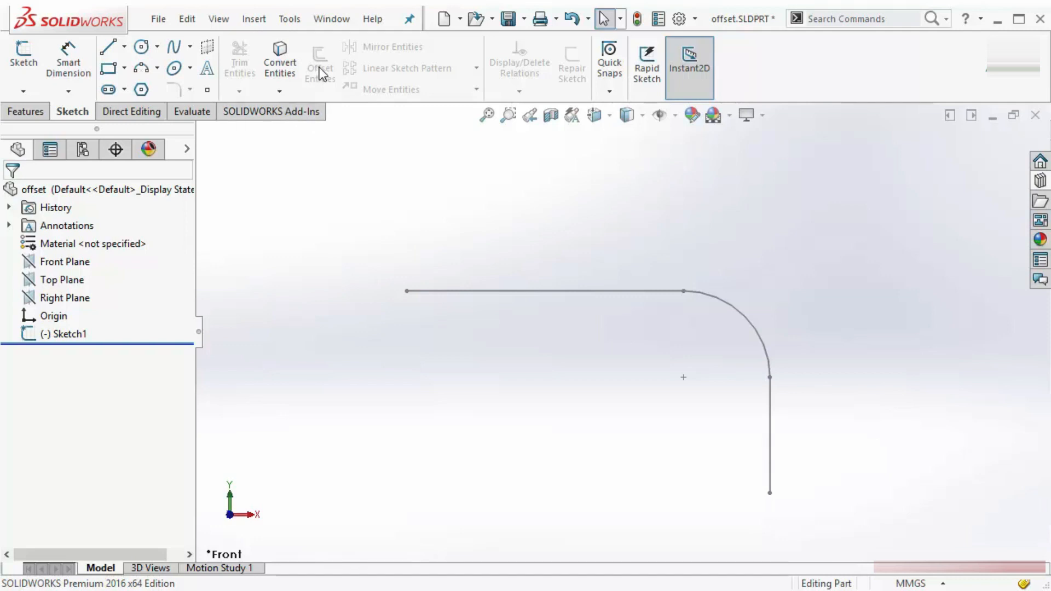
Open the line-and-arc sketch in the offset part for editing and start Offset Entities.
right_click(467, 294)
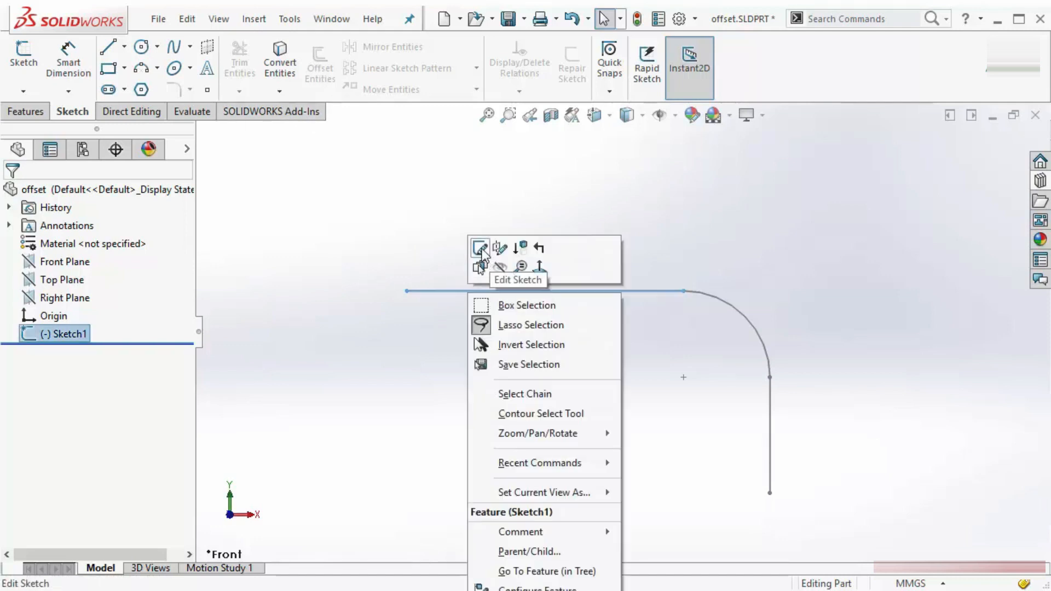
left_click(476, 244)
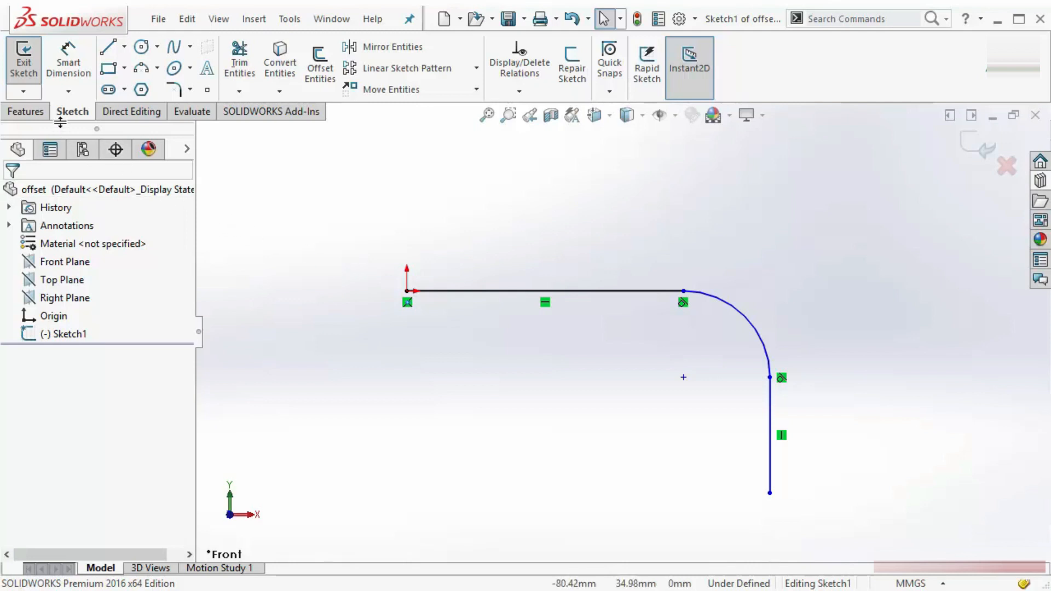
left_click(316, 78)
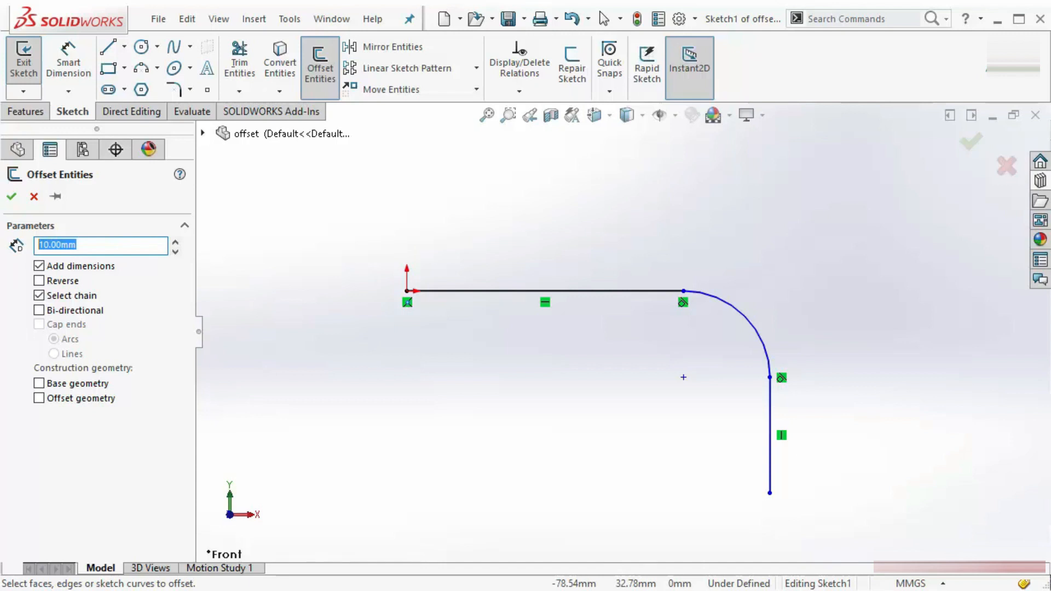
Preview an offset of the connected chain from the horizontal line, using a 5 mm and then a 10 mm distance.
type("5")
key("Return")
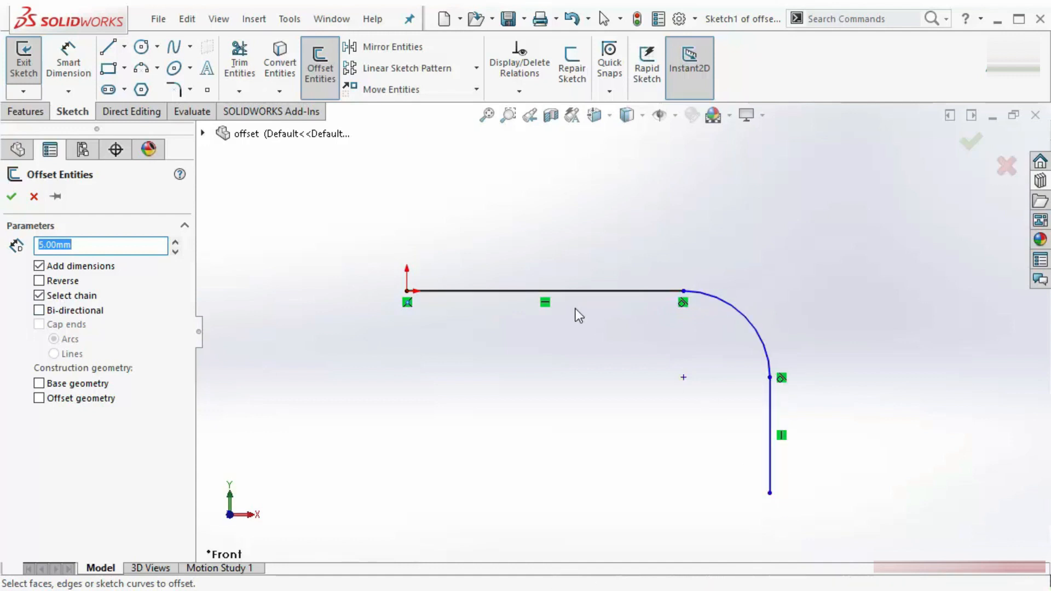
left_click(511, 293)
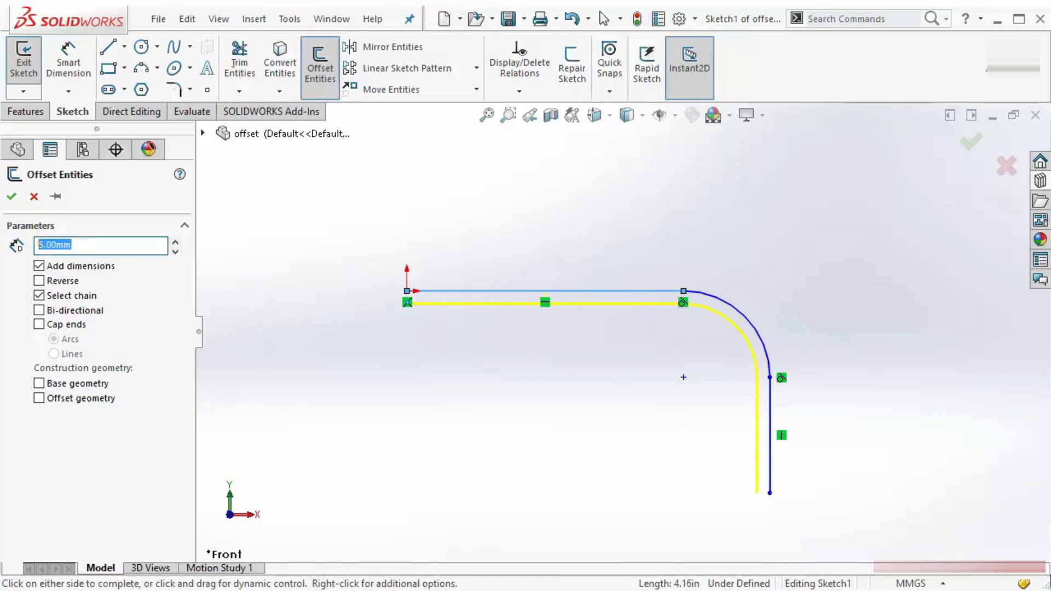
type("10")
key("Return")
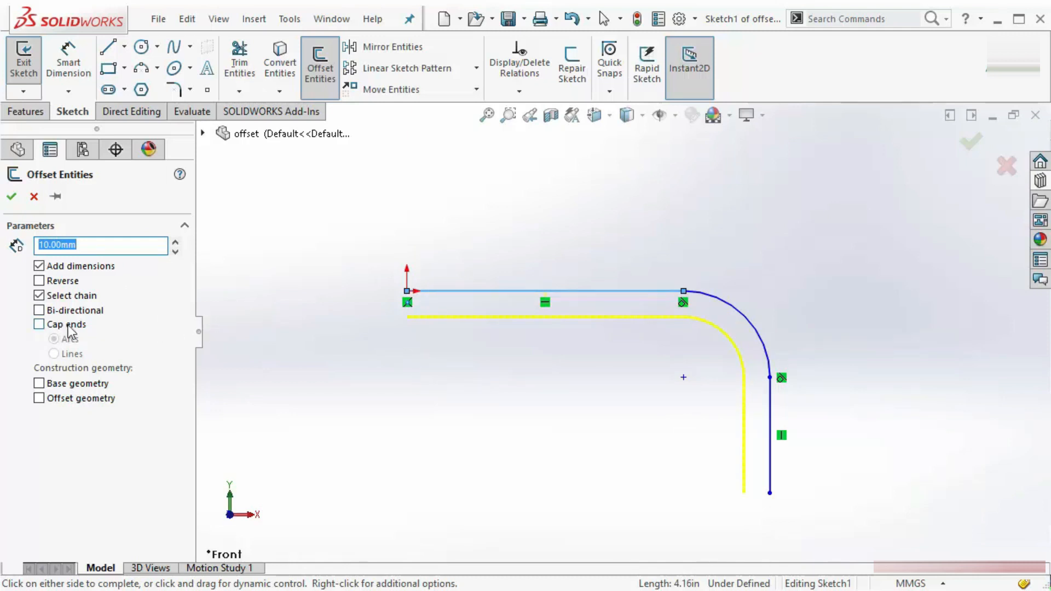
Try capping the one-sided offset's ends with arcs and with lines, and turn the end caps off again.
scroll(626, 438, "down", 2)
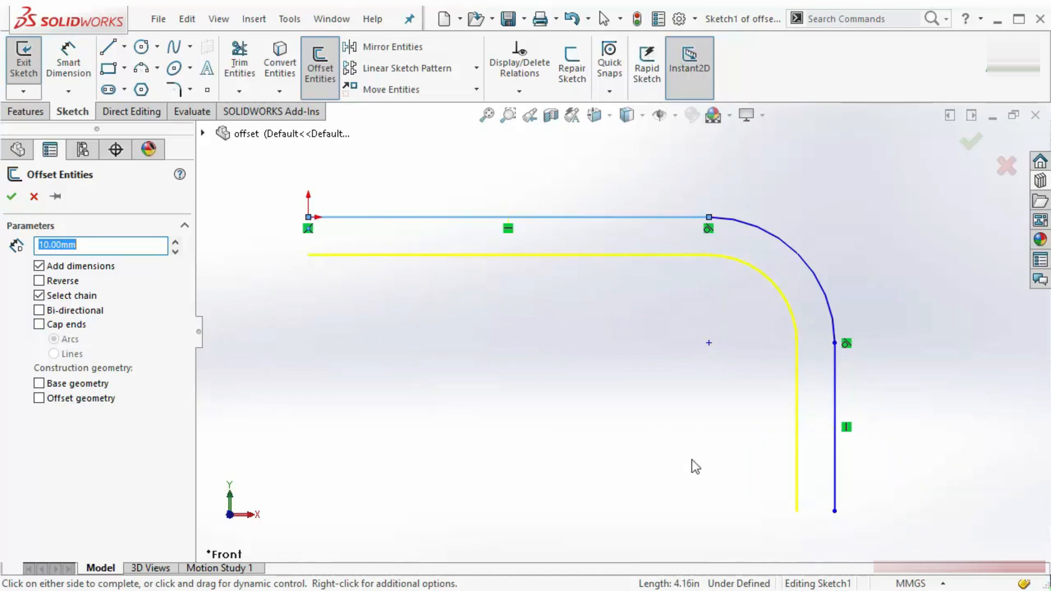
left_click(60, 326)
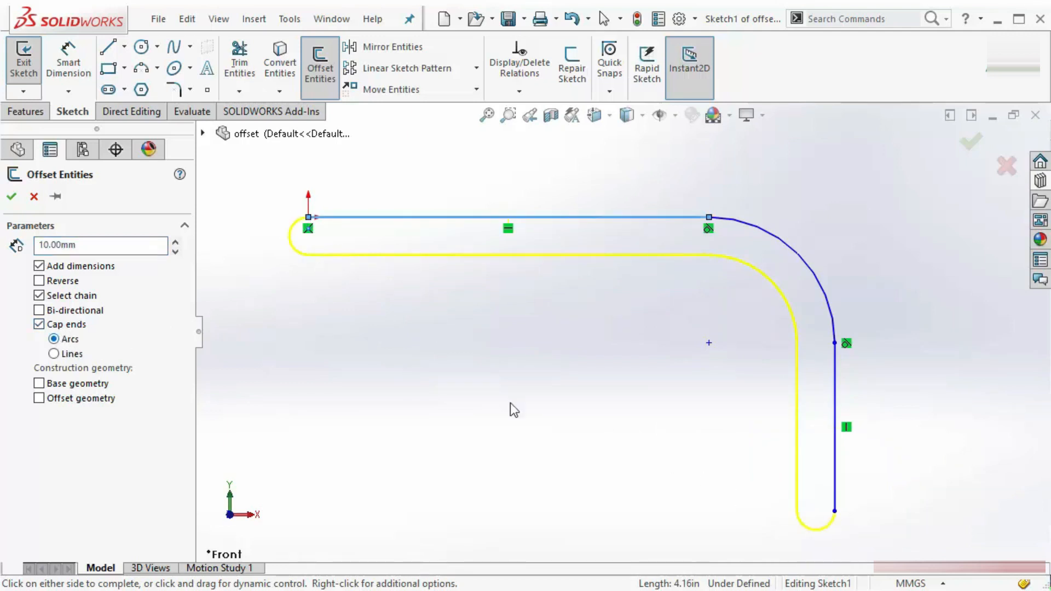
left_click(71, 354)
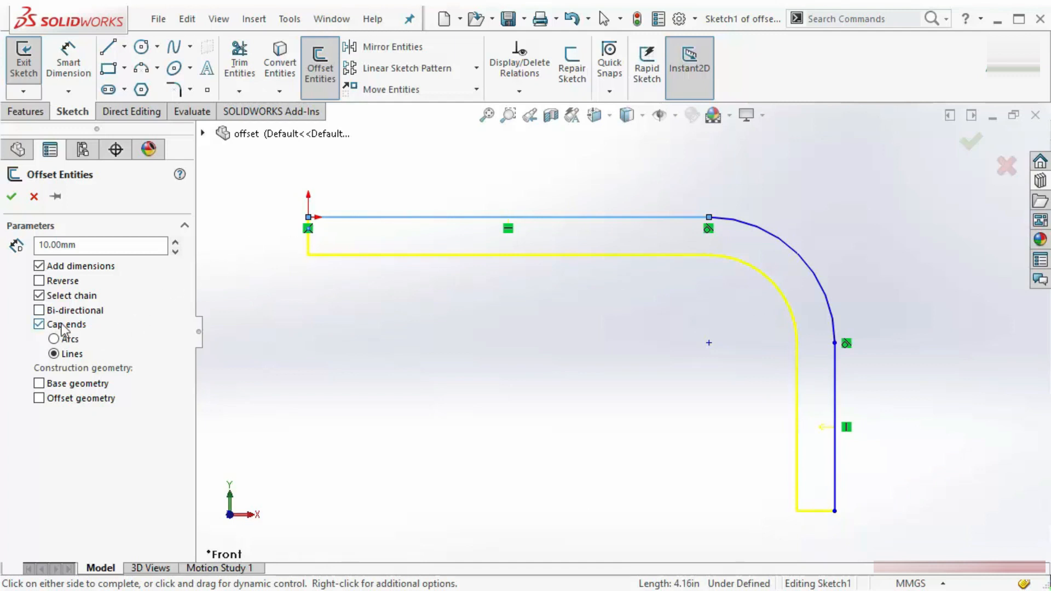
left_click(39, 324)
key("f")
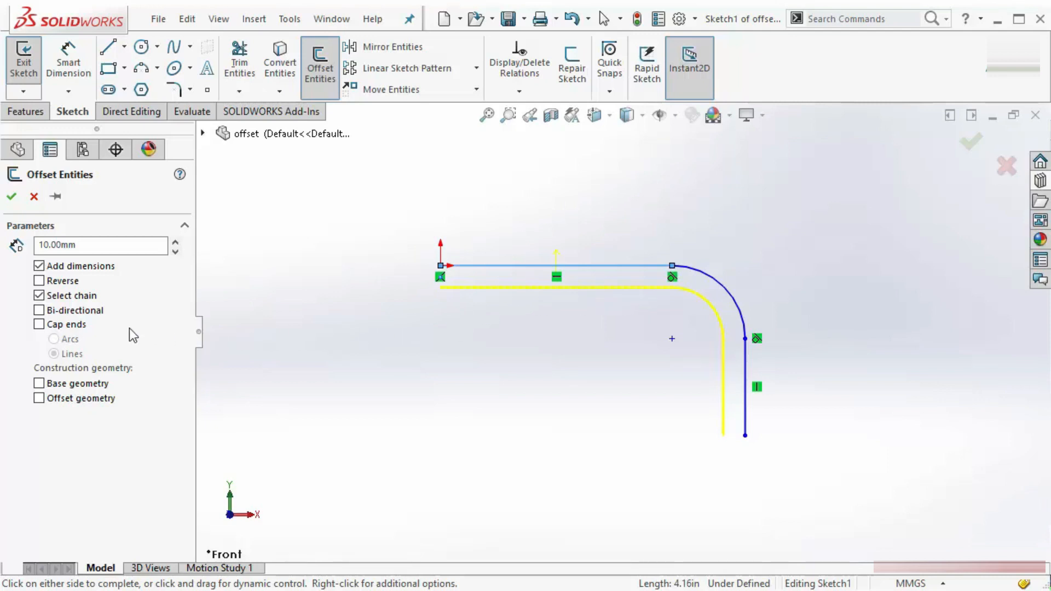
Make the 10 mm chain offset bi-directional, try line and arc end caps, and accept the offset without caps.
left_click(39, 311)
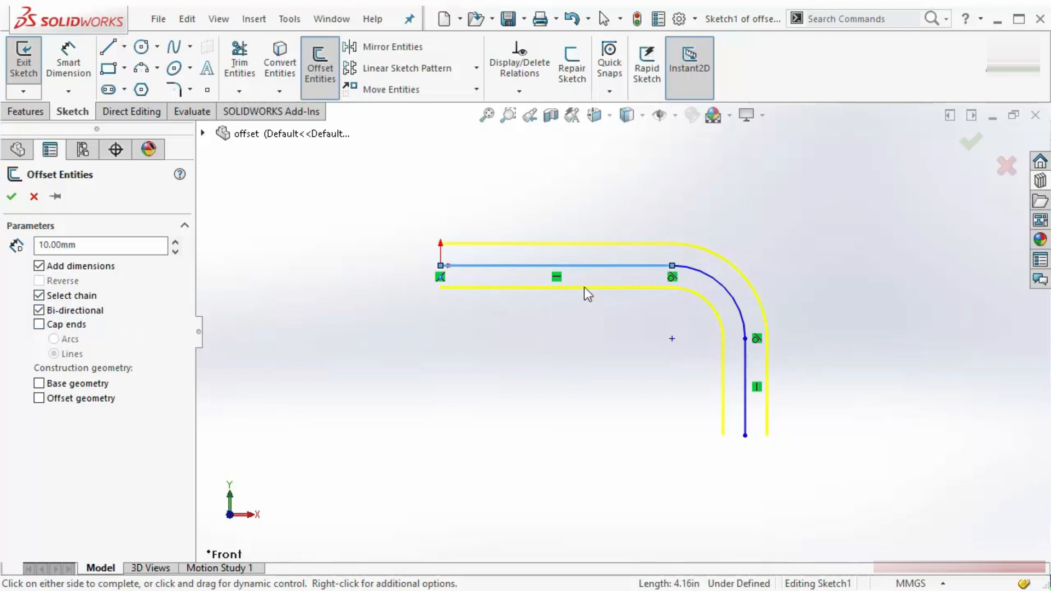
scroll(622, 291, "down", 1)
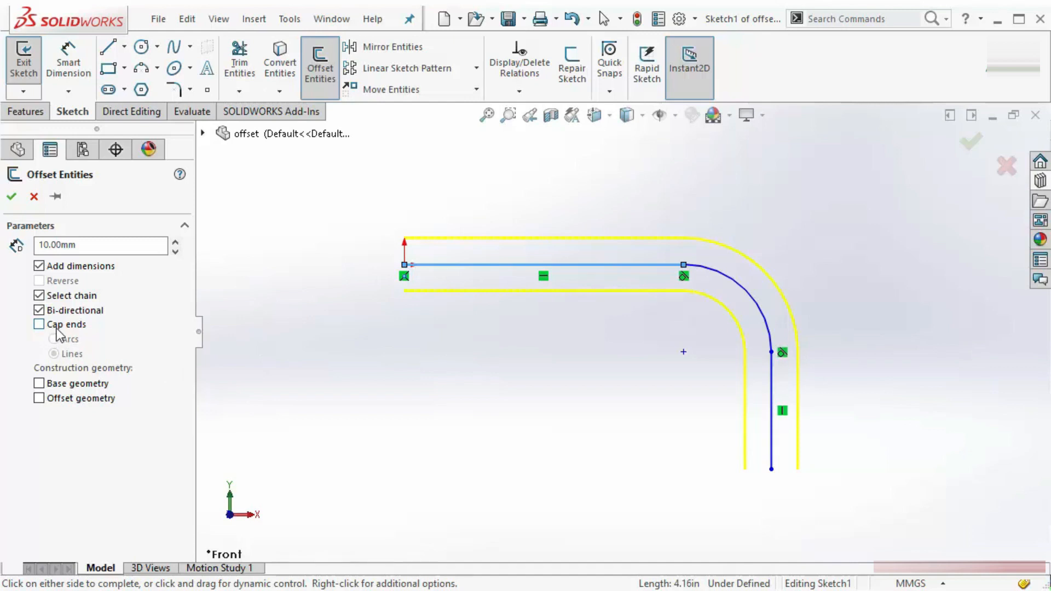
left_click(38, 324)
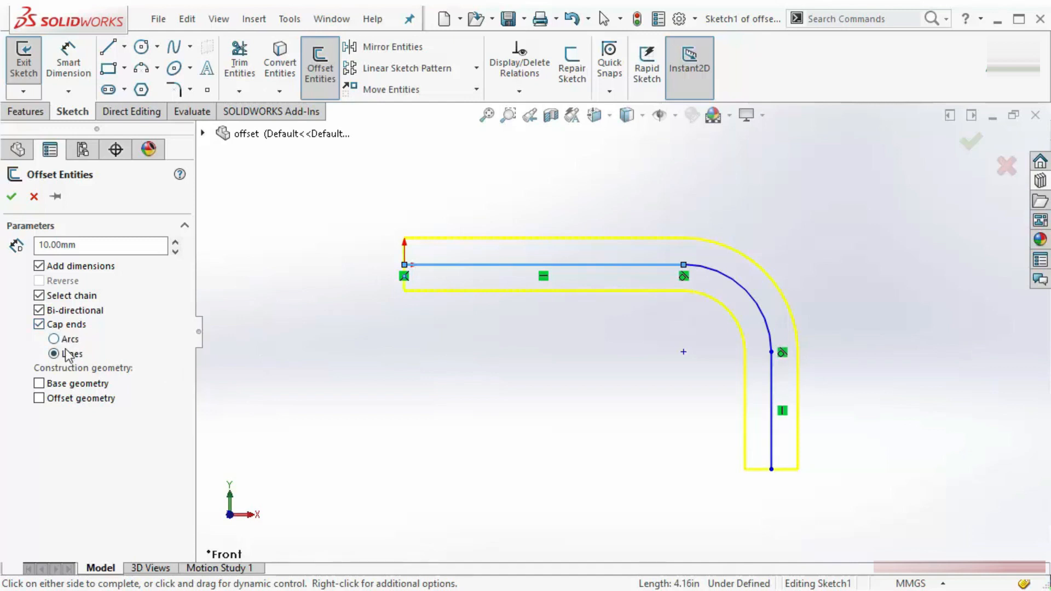
left_click(65, 341)
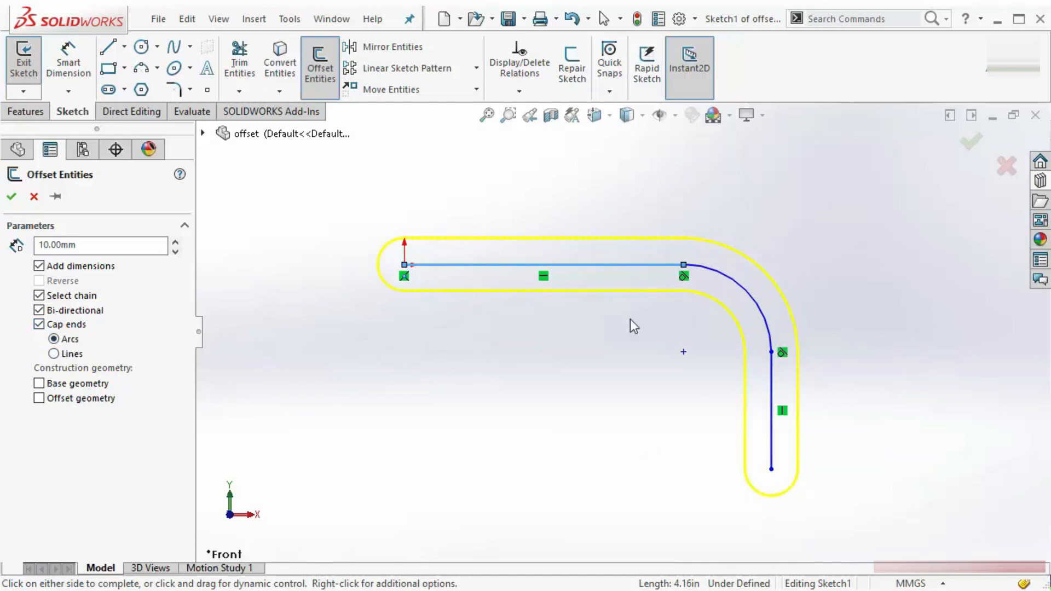
left_click(65, 326)
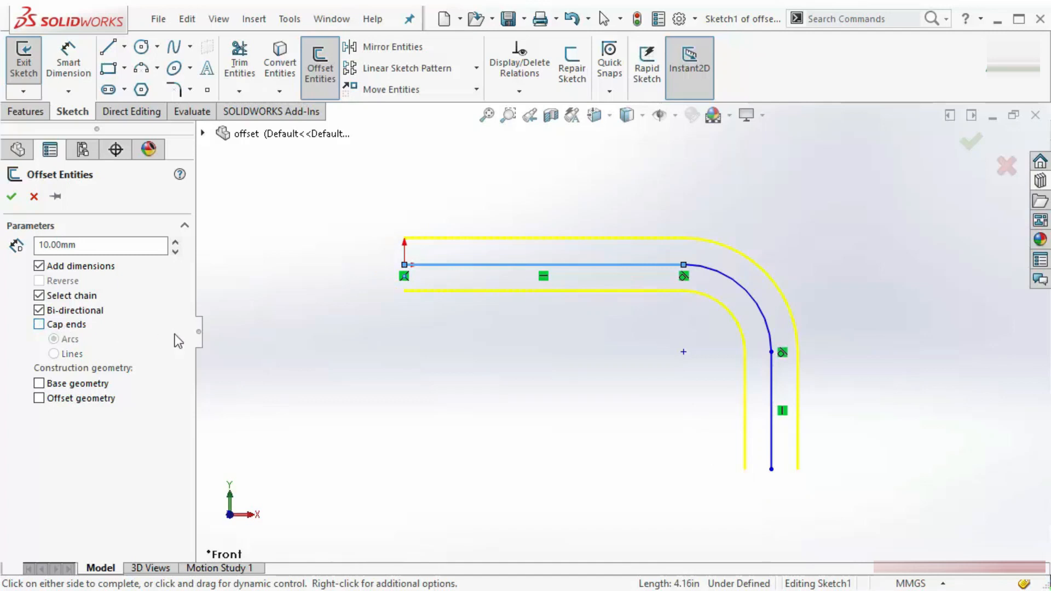
left_click(12, 197)
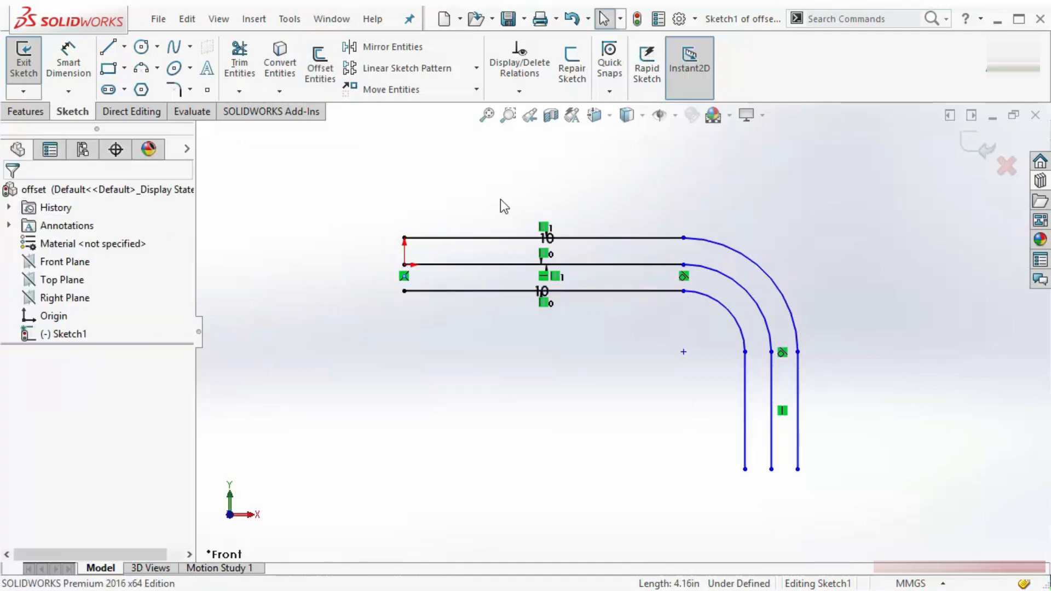
Move the two offset dimensions clear of the horizontal lines and set the lower offset distance to 5 mm.
left_click_drag(547, 238, 636, 168)
left_click_drag(544, 290, 579, 360)
left_click(603, 359)
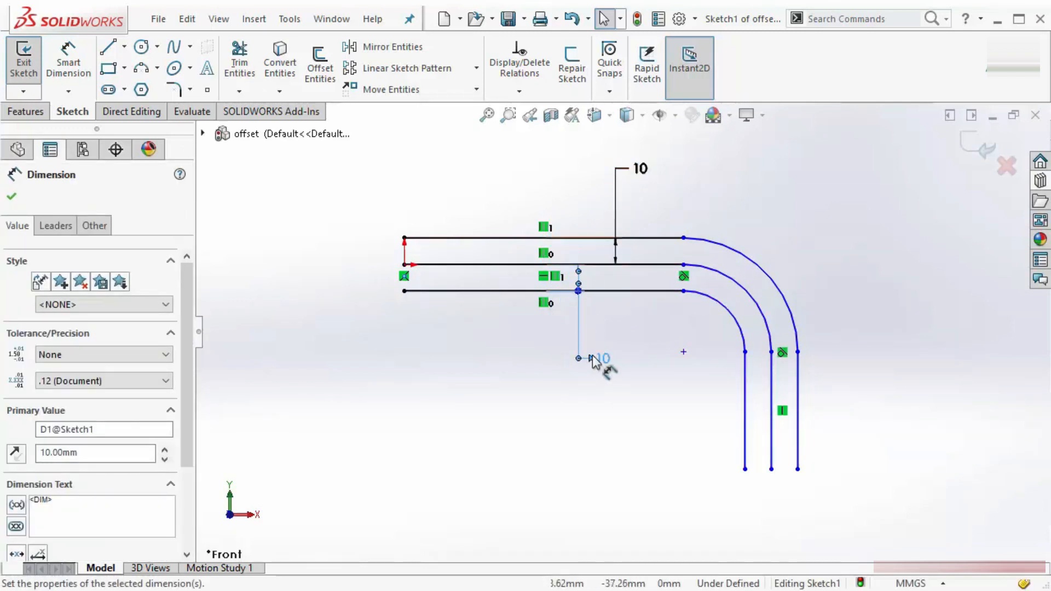
double_click(606, 360)
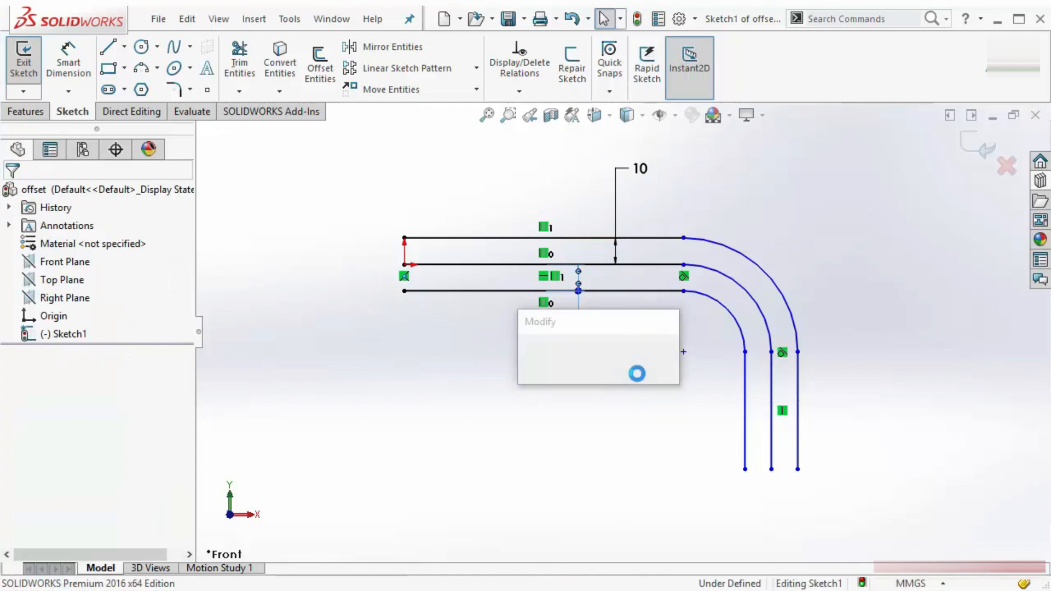
type("5")
key("Return")
left_click(628, 307)
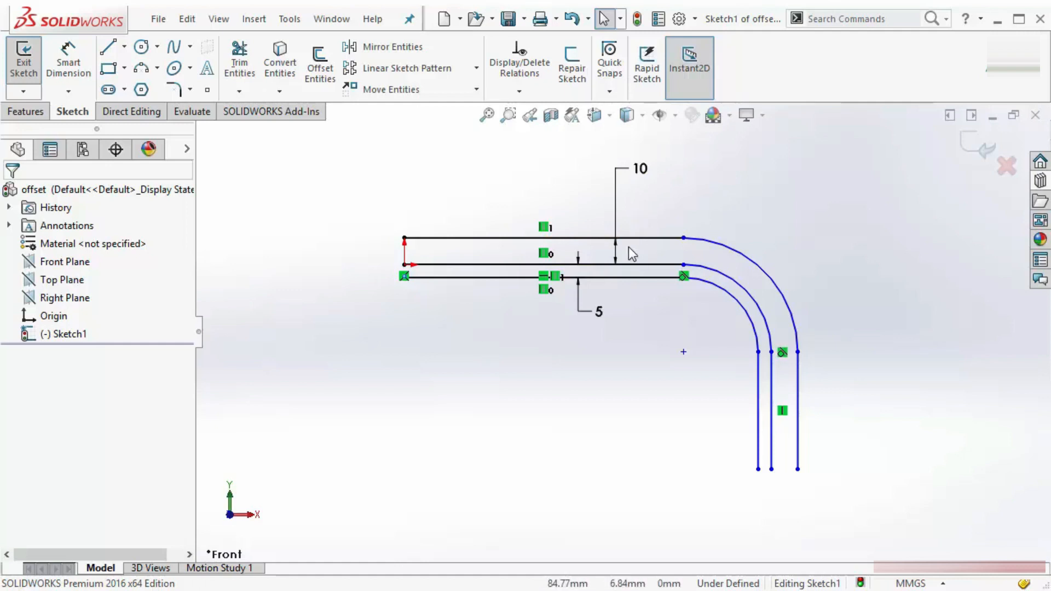
Undo the dimension changes and the bi-directional offset, leaving only the original line-arc-line profile.
key("ctrl+z")
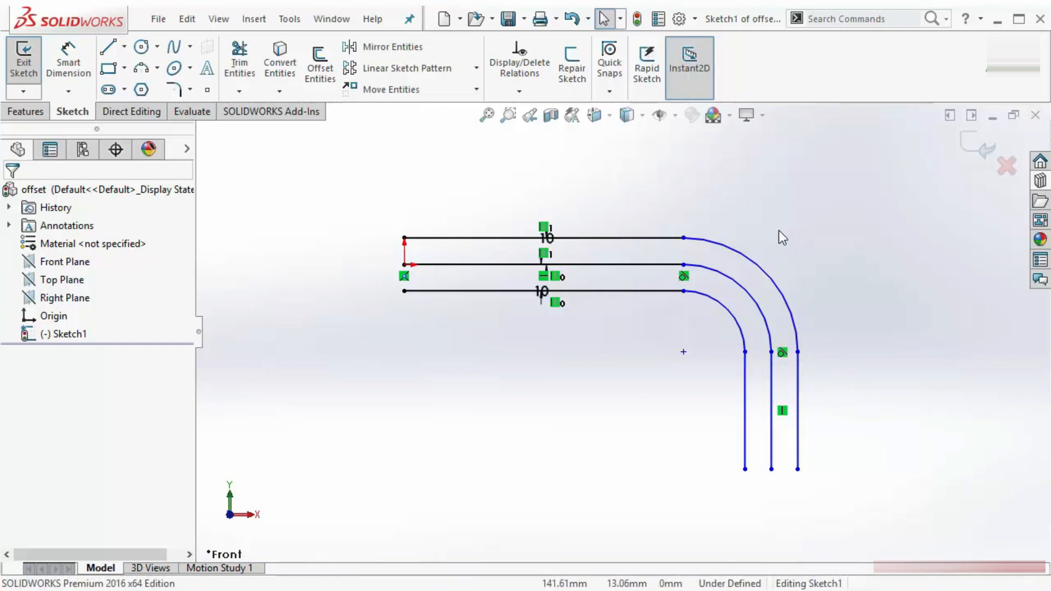
key("ctrl+z")
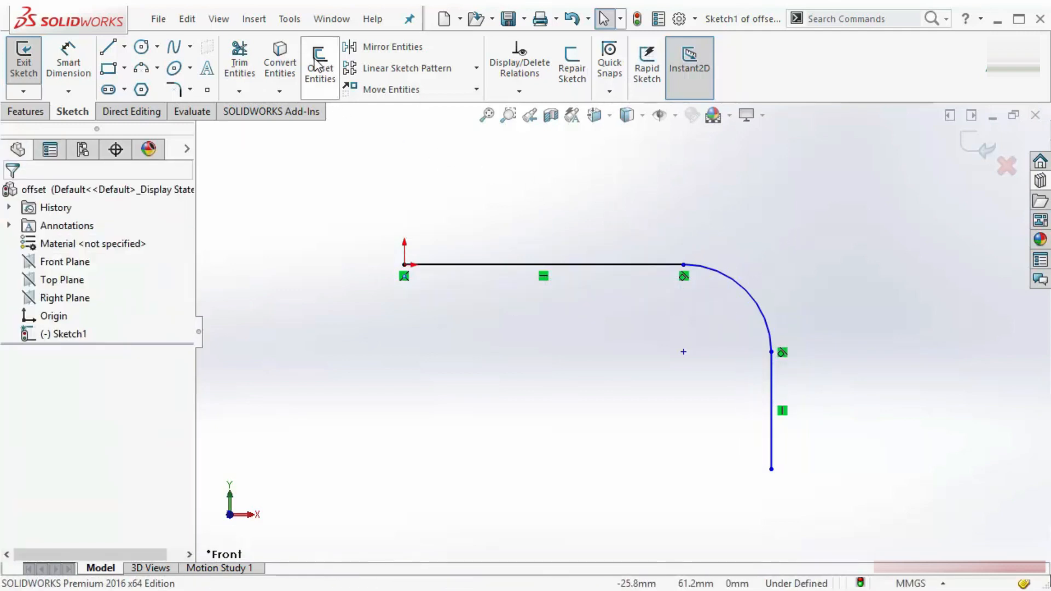
Try a bi-directional 10 mm offset of the horizontal line and arc with the base geometry as construction, and undo it.
left_click(317, 65)
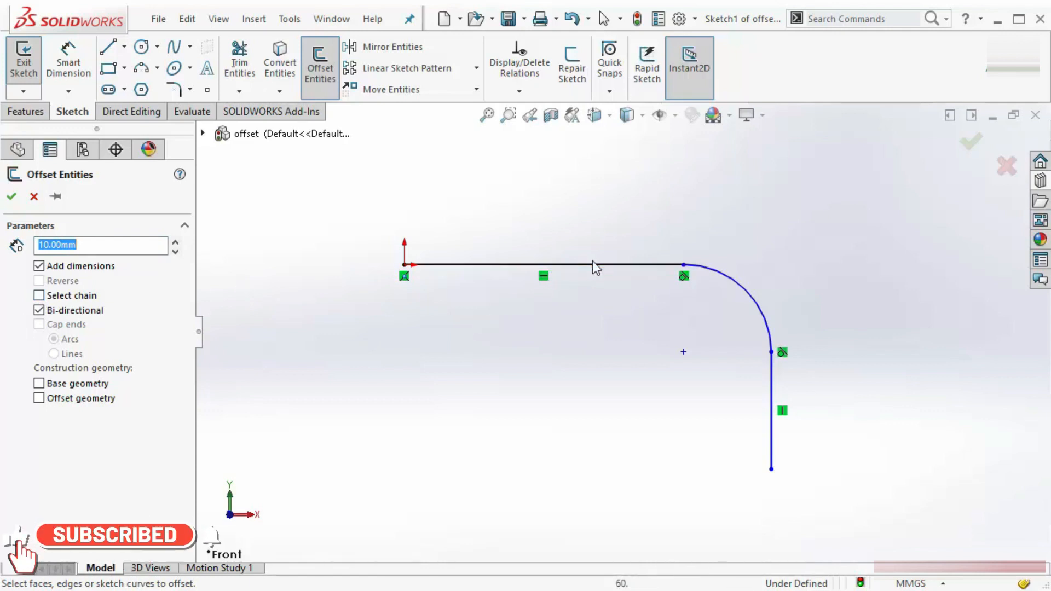
left_click(560, 264)
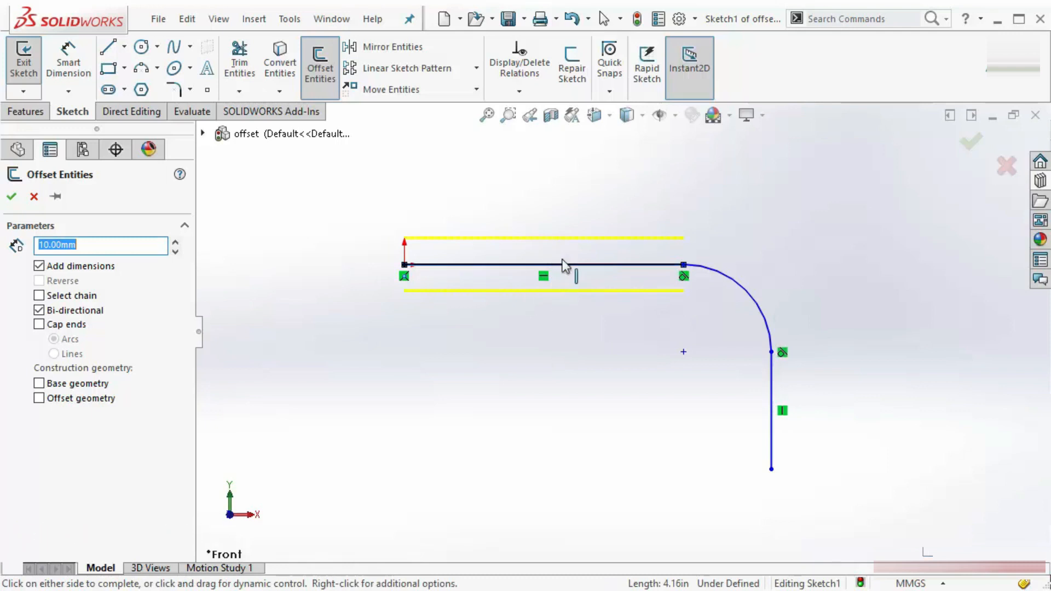
left_click(731, 285)
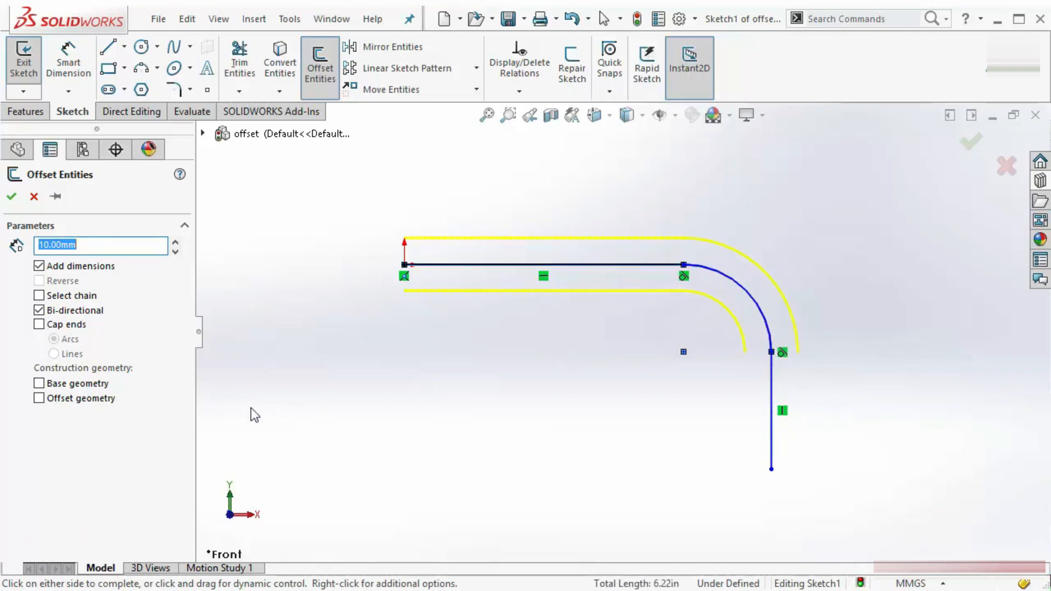
left_click(64, 385)
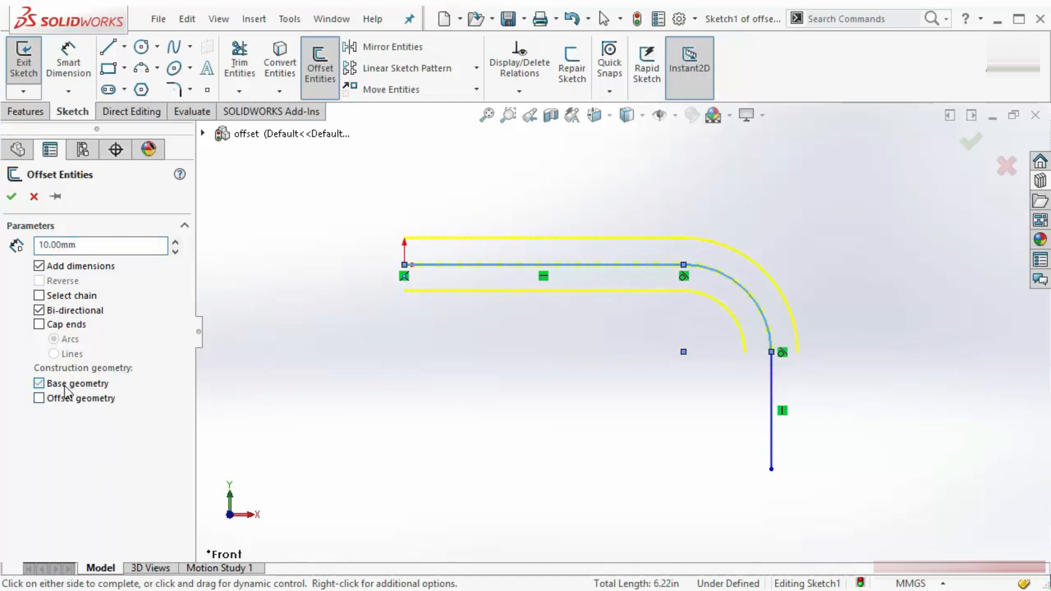
left_click(11, 195)
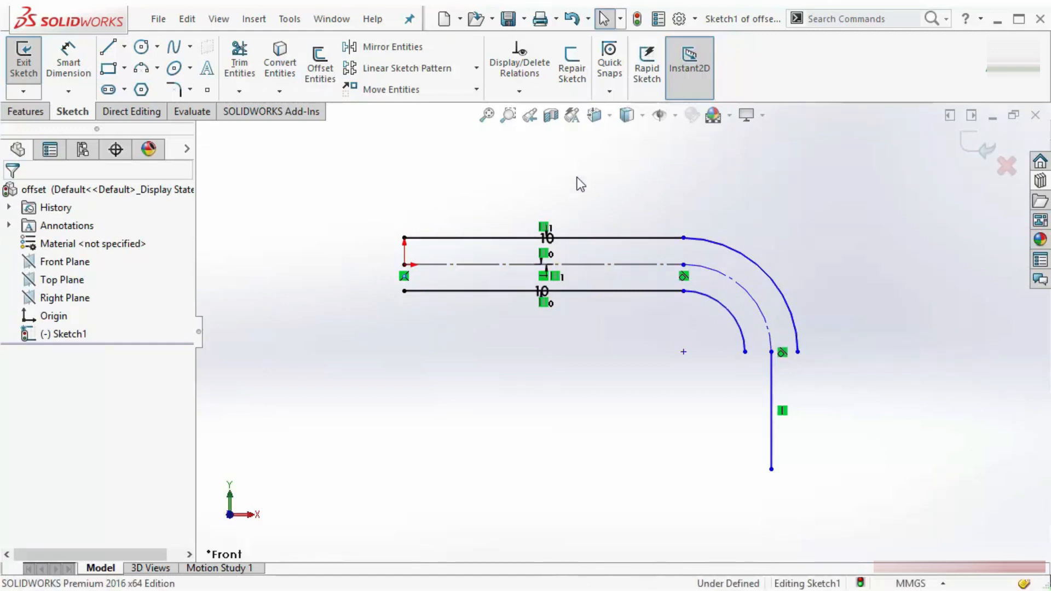
key("ctrl+z")
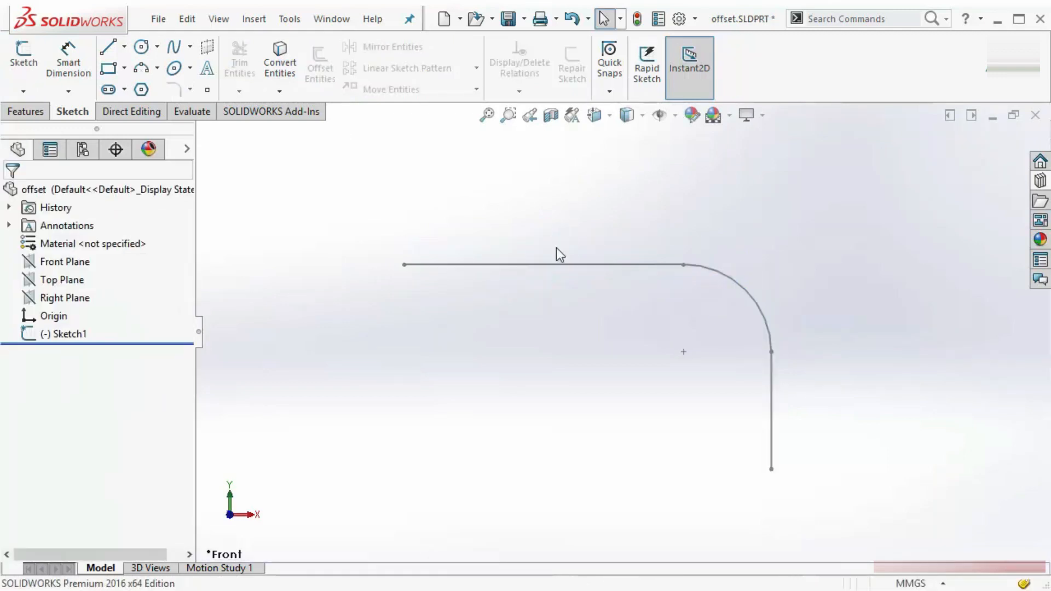
Offset the horizontal line and arc 10 mm to both sides with the offset geometry as construction, and exit the sketch.
left_click(280, 60)
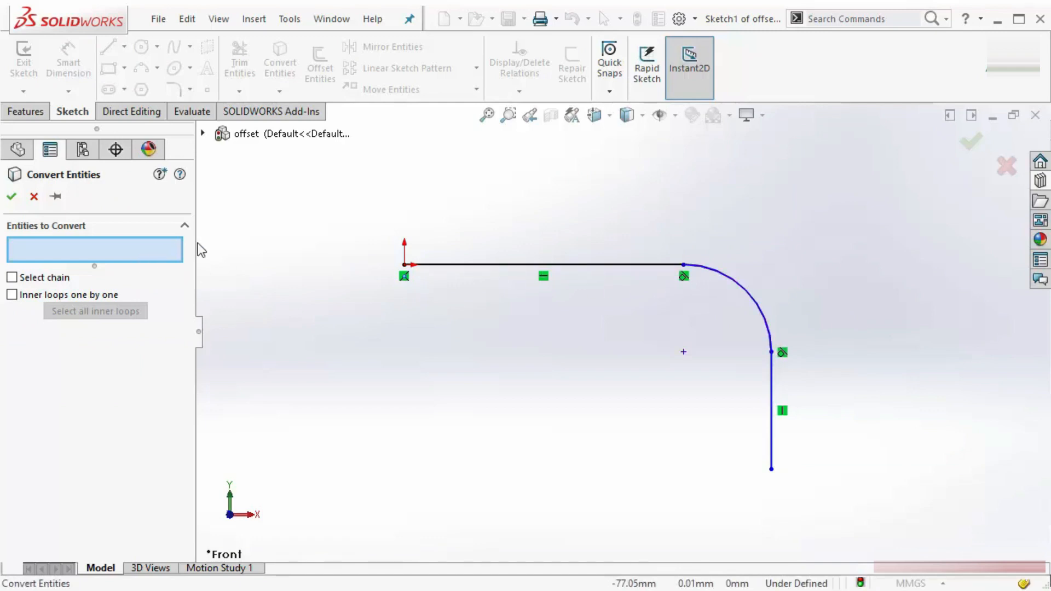
left_click(33, 196)
left_click(319, 65)
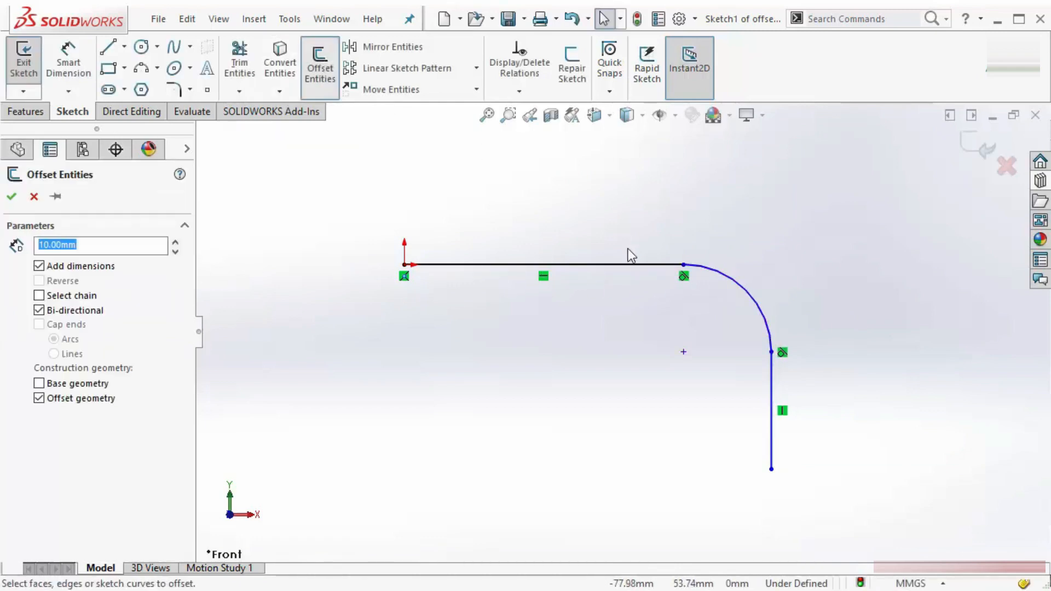
left_click(623, 266)
left_click(745, 294)
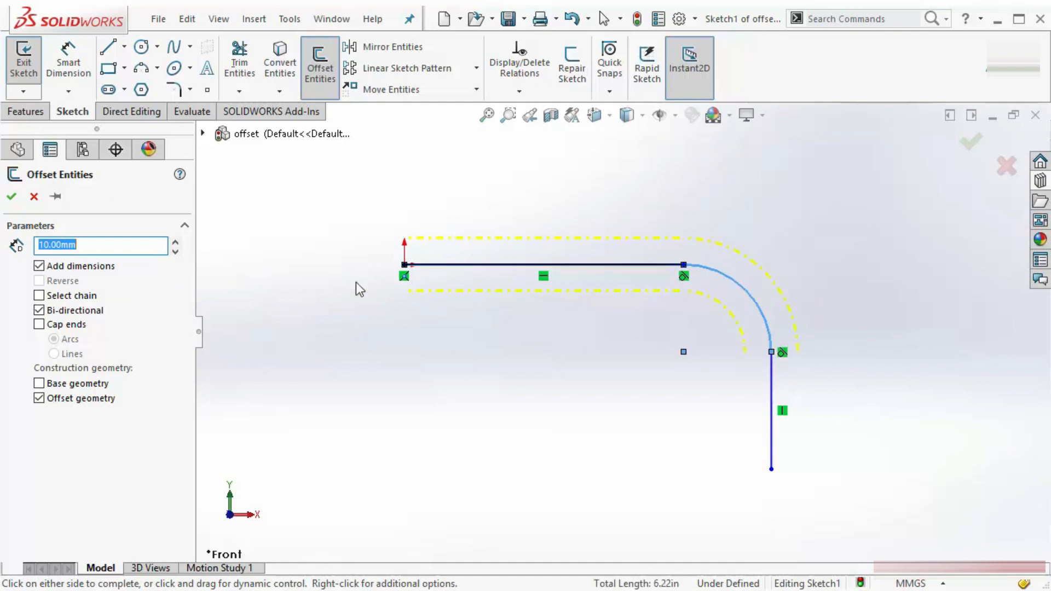
left_click(58, 400)
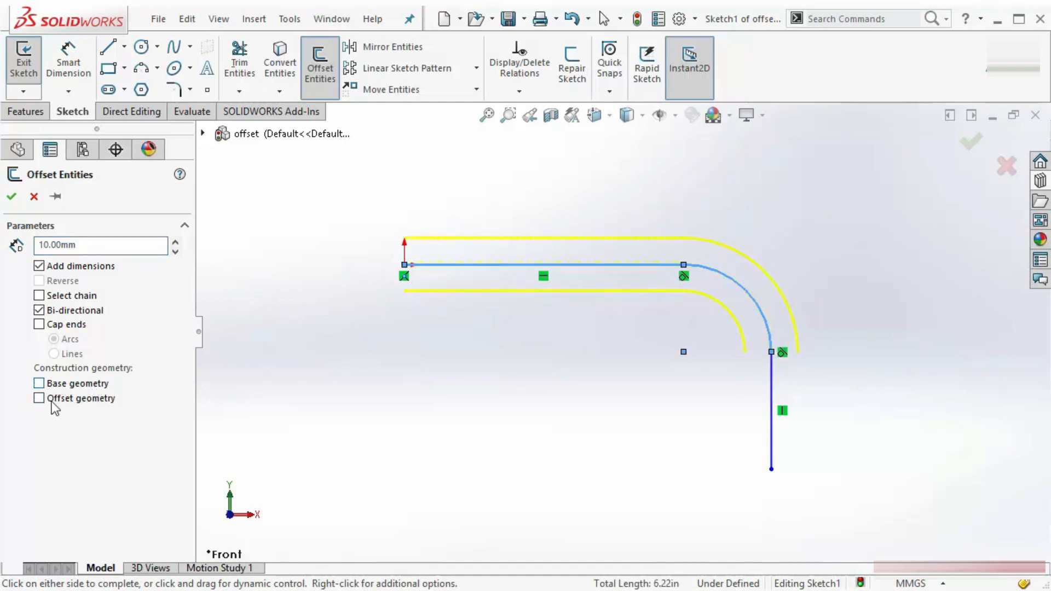
left_click(87, 400)
left_click(13, 198)
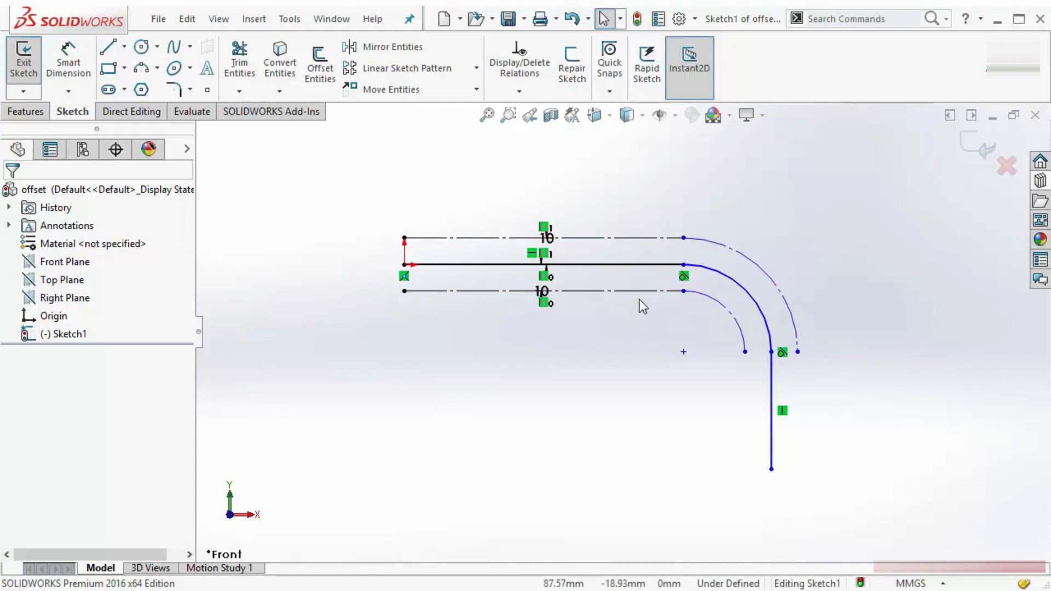
left_click(968, 141)
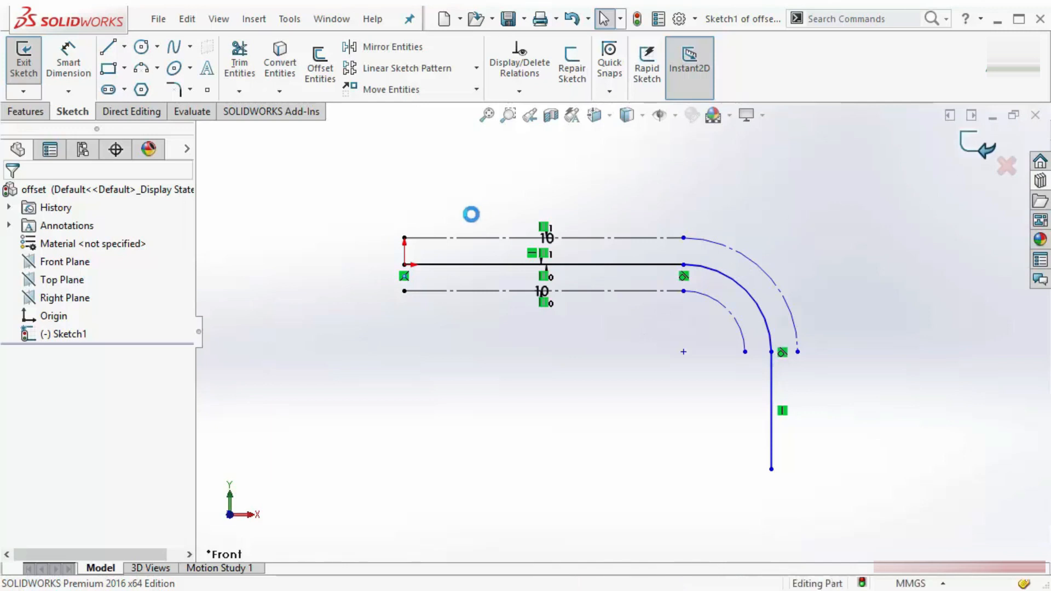
Switch to the open part Convert entities.SLDPRT.
left_click(340, 23)
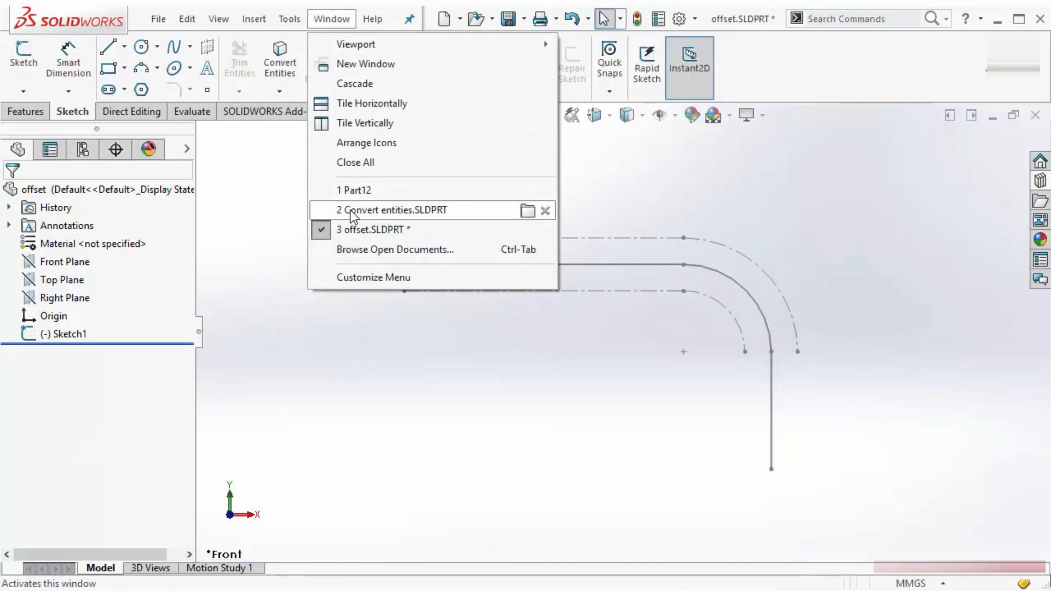
left_click(349, 212)
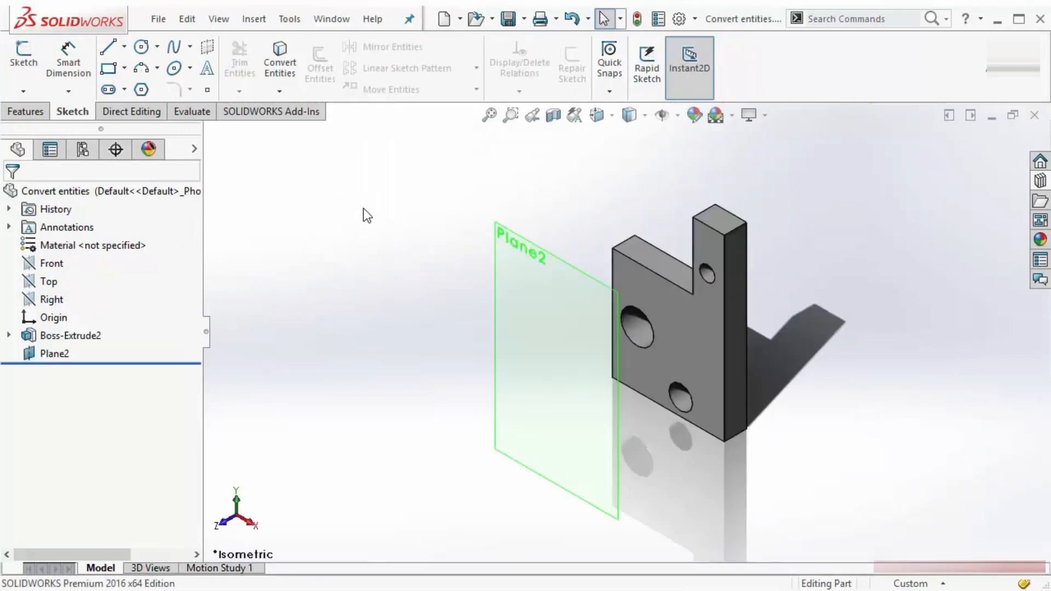
Start a new sketch on the large front face of the L-shaped plate.
scroll(636, 321, "down", 4)
scroll(715, 306, "down", 1)
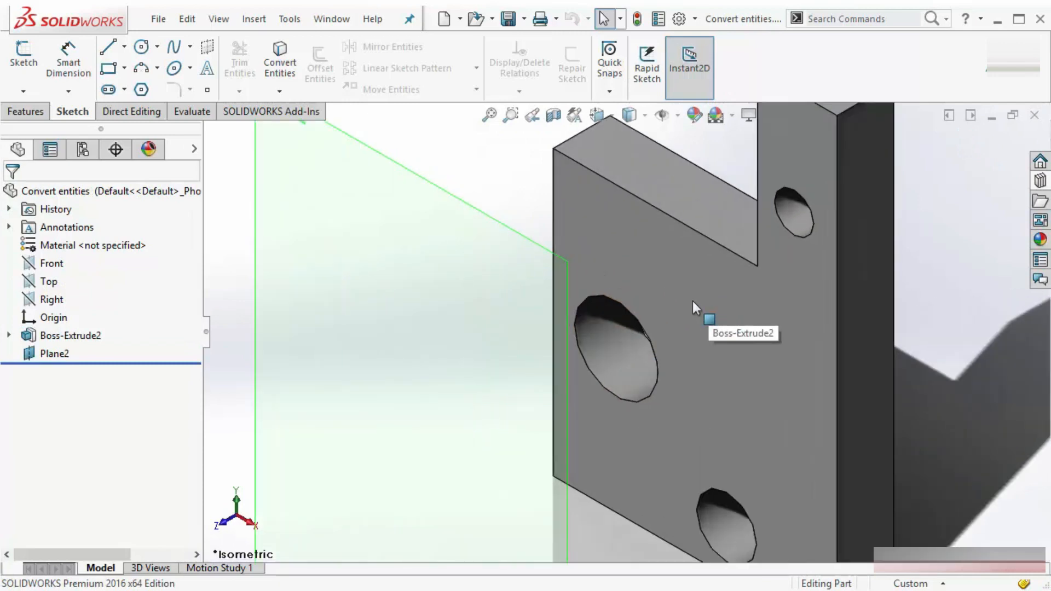
right_click(692, 300)
left_click(464, 179)
left_click(468, 171)
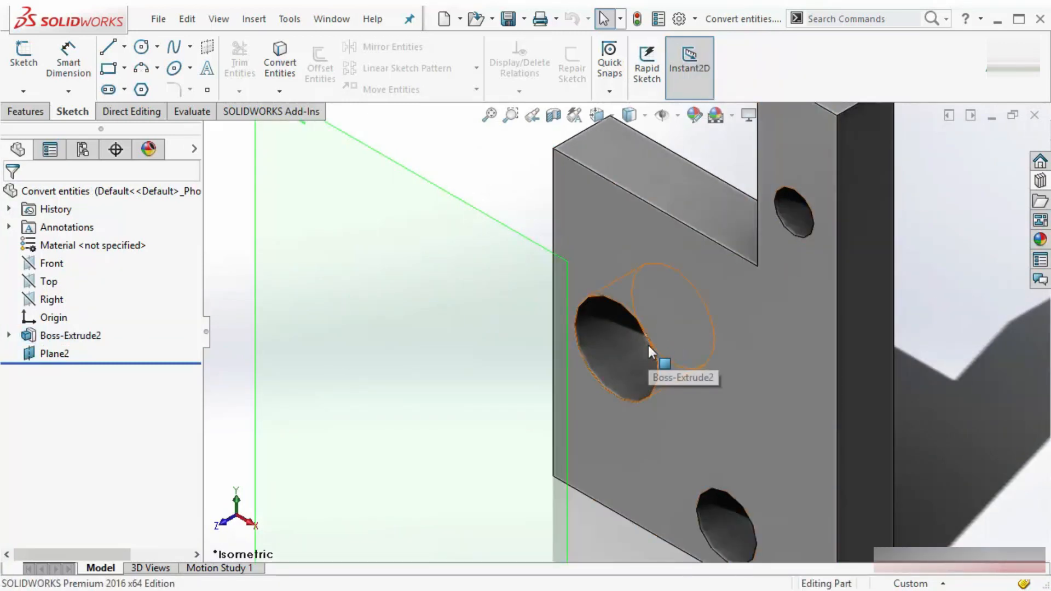
right_click(629, 255)
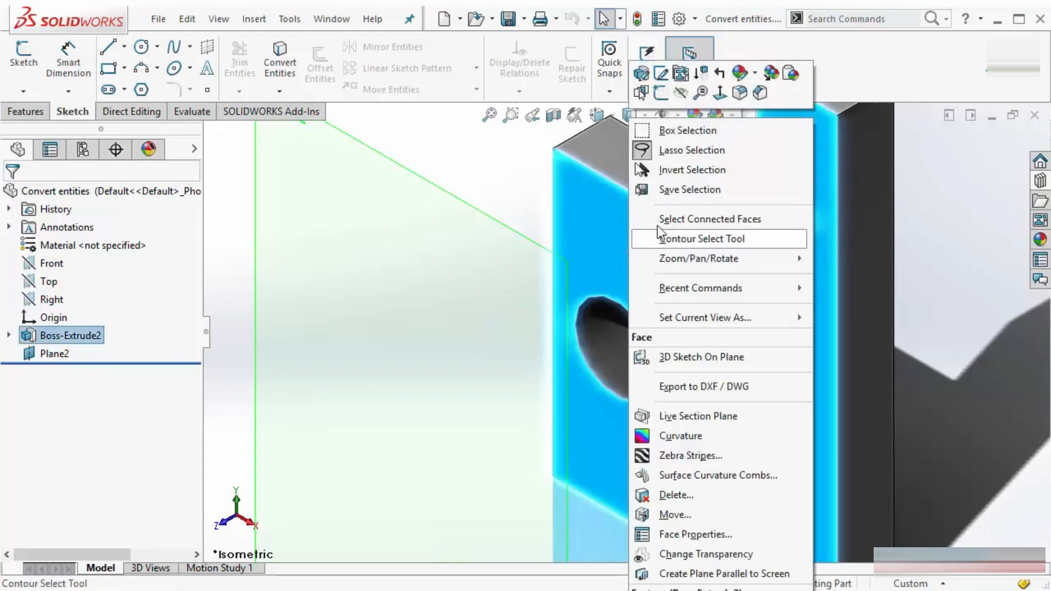
left_click(662, 79)
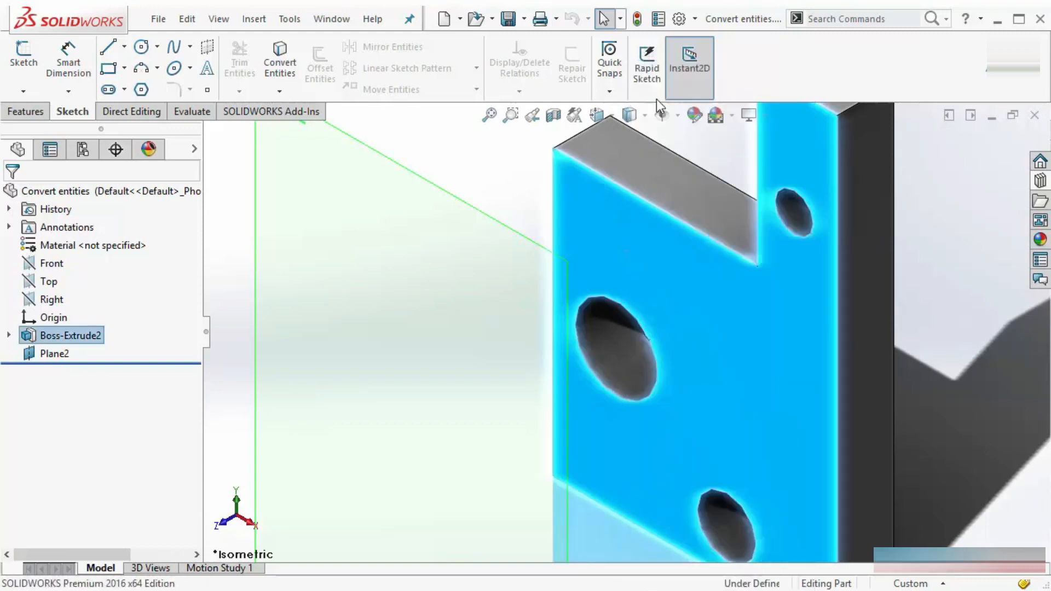
scroll(697, 360, "down", 2)
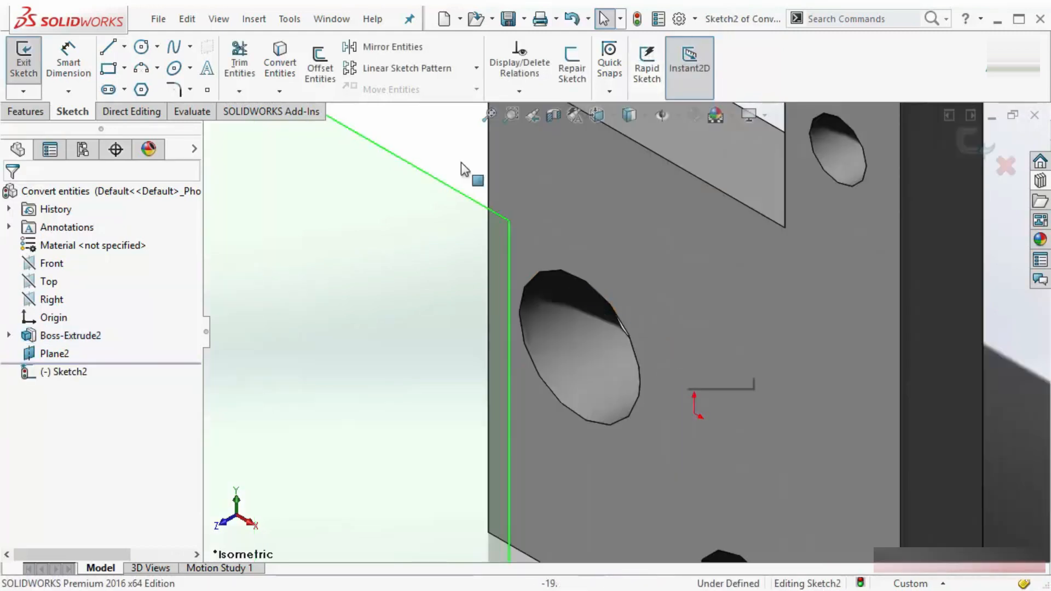
Offset the large hole's edge 10 mm inward in one direction only, with a dimension and without construction geometry.
left_click(323, 73)
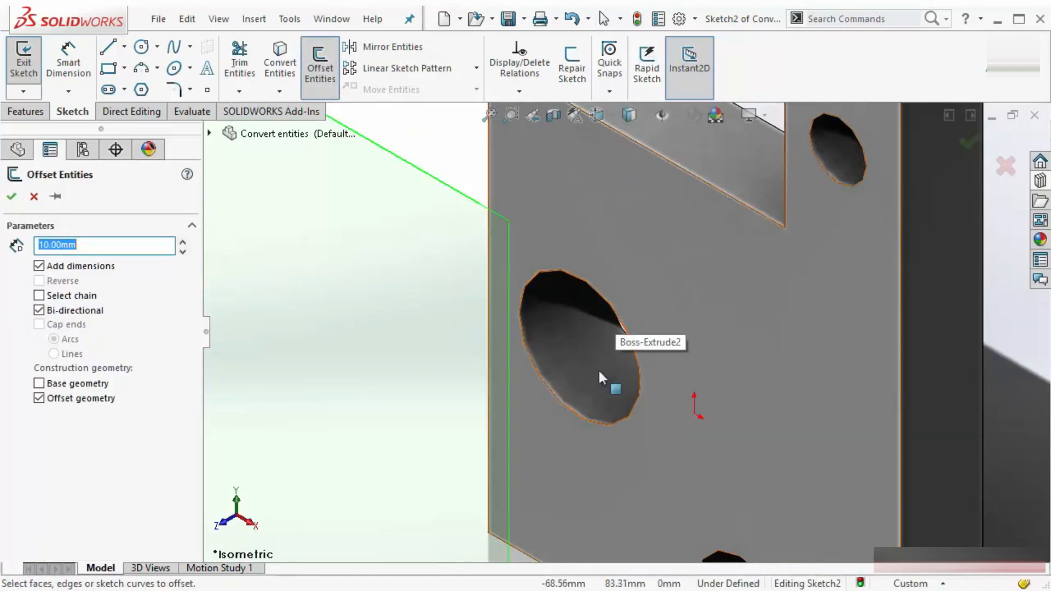
left_click(618, 307)
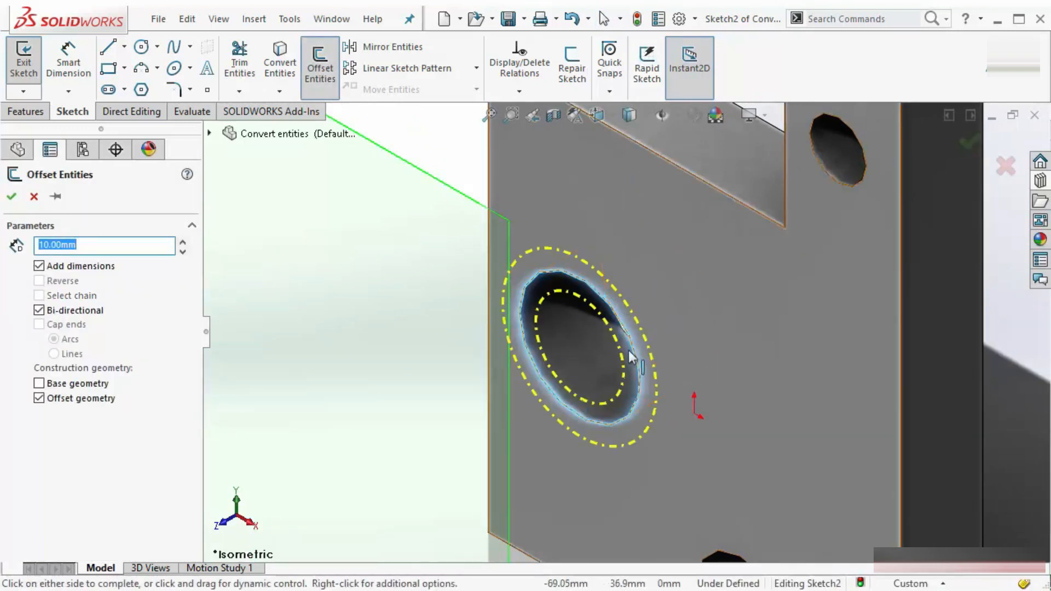
left_click(65, 313)
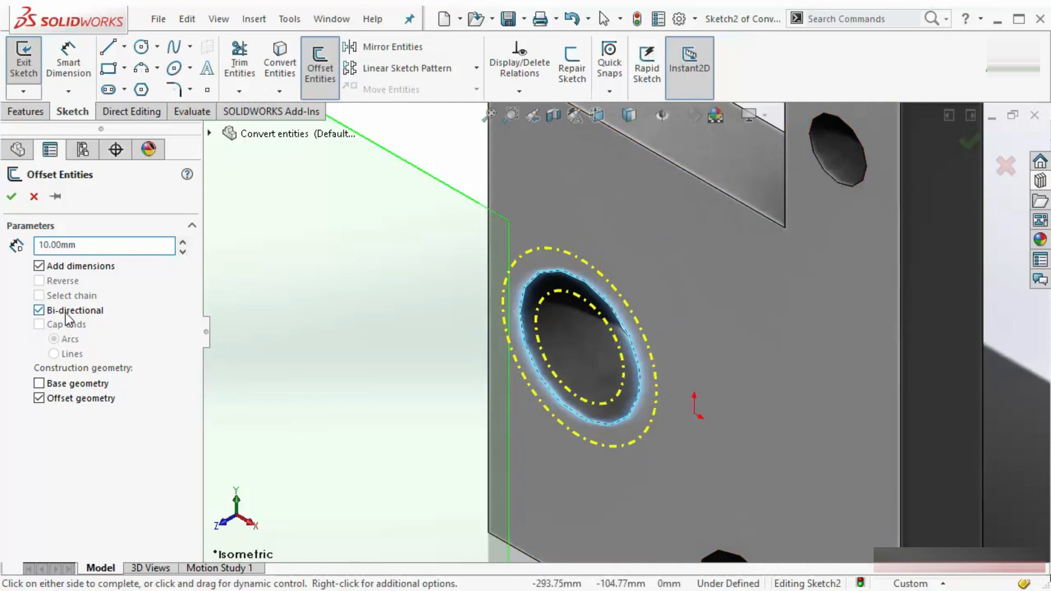
left_click(80, 399)
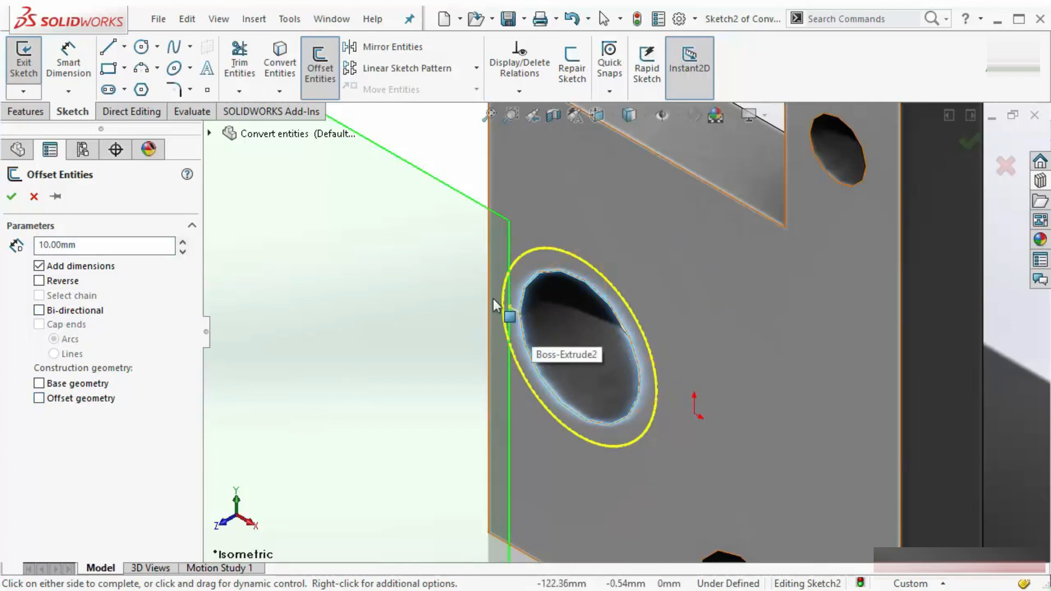
left_click(537, 318)
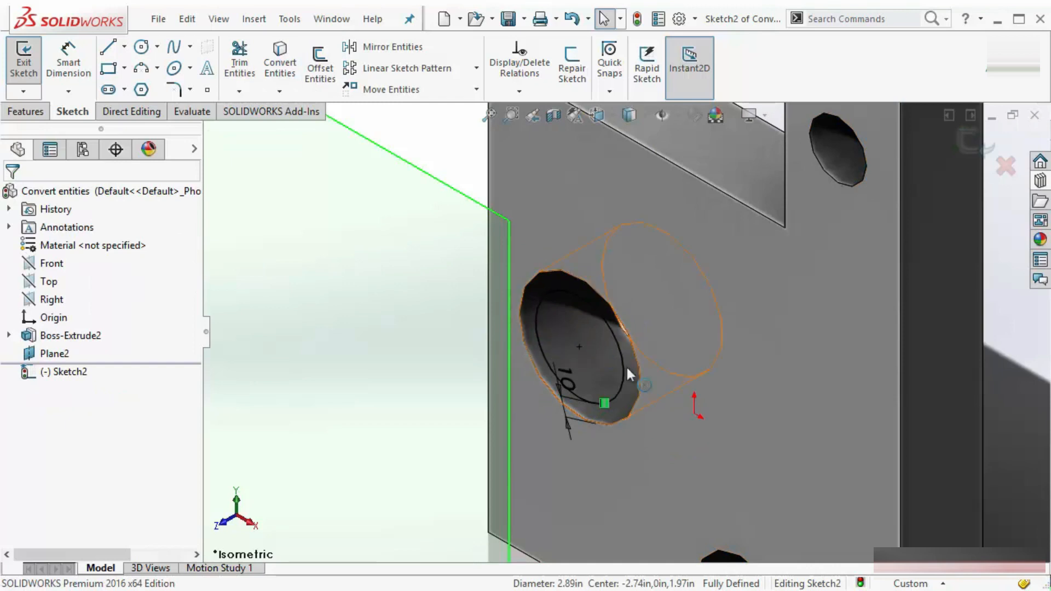
Place the offset circle's dimension outside the hole, set it to 5 mm, and exit the sketch.
left_click_drag(564, 381, 556, 464)
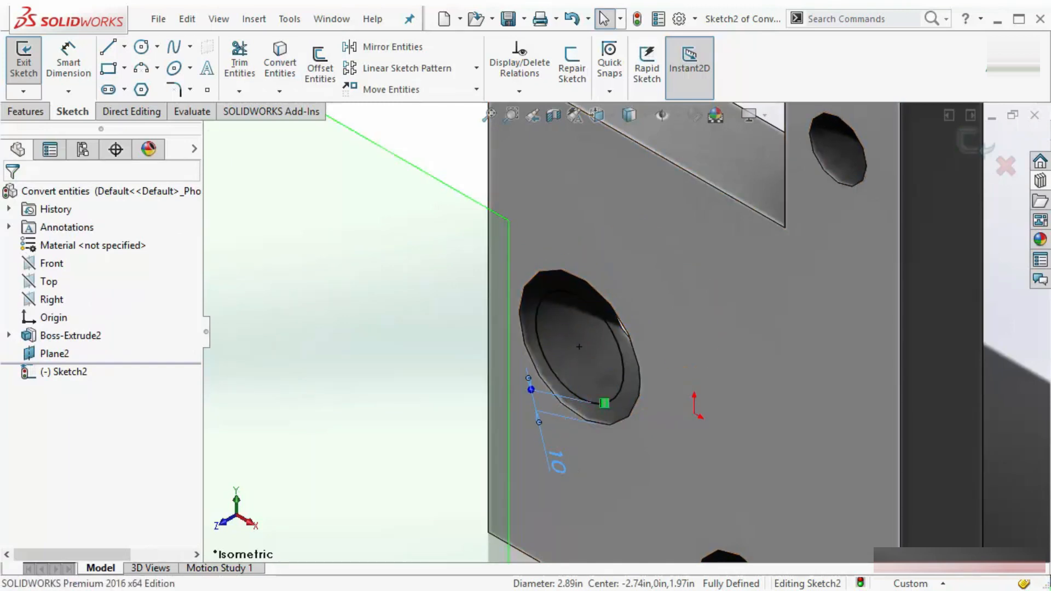
key("ctrl+1")
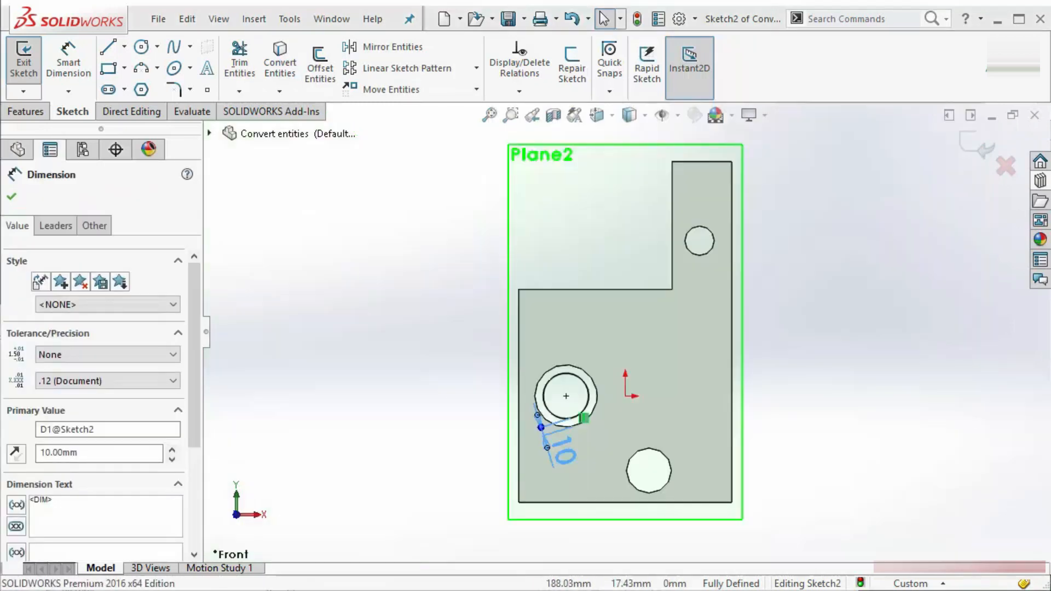
scroll(602, 421, "down", 4)
left_click_drag(601, 491, 832, 349)
double_click(811, 370)
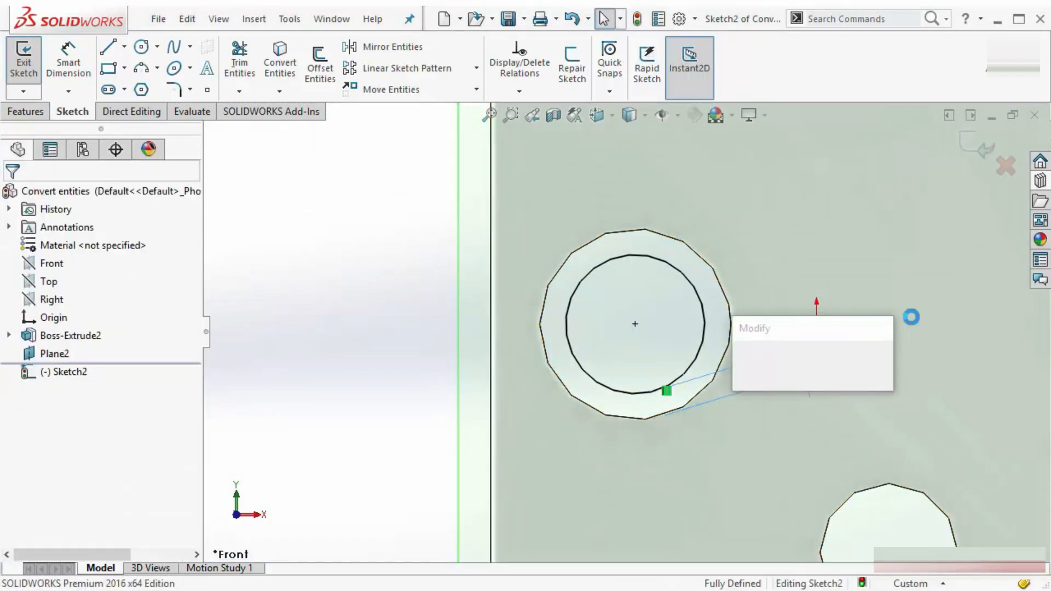
type("5")
key("Return")
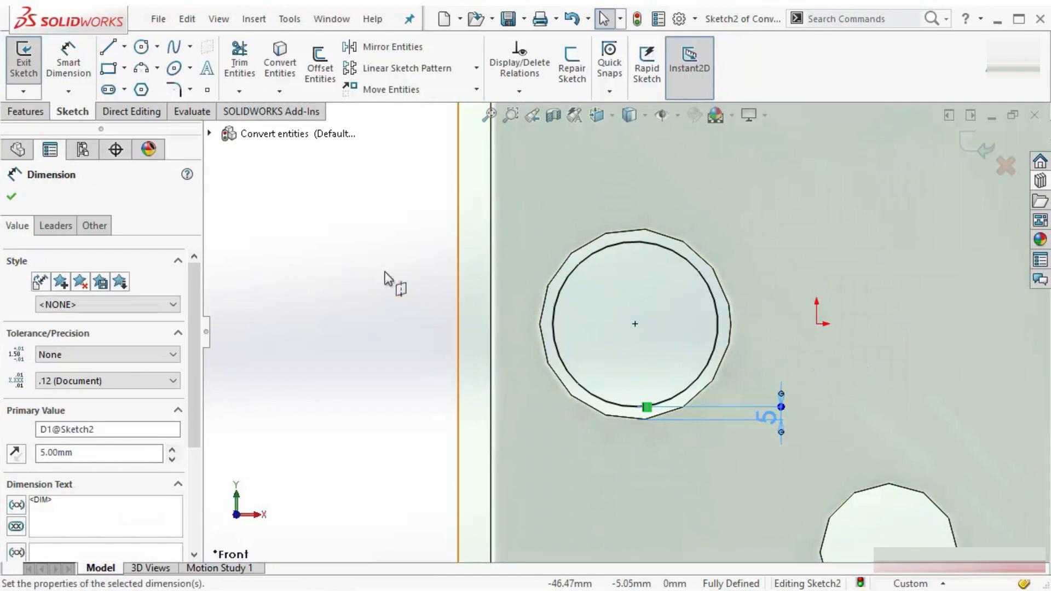
left_click(383, 275)
scroll(675, 316, "up", 5)
middle_click_drag(694, 327, 556, 180)
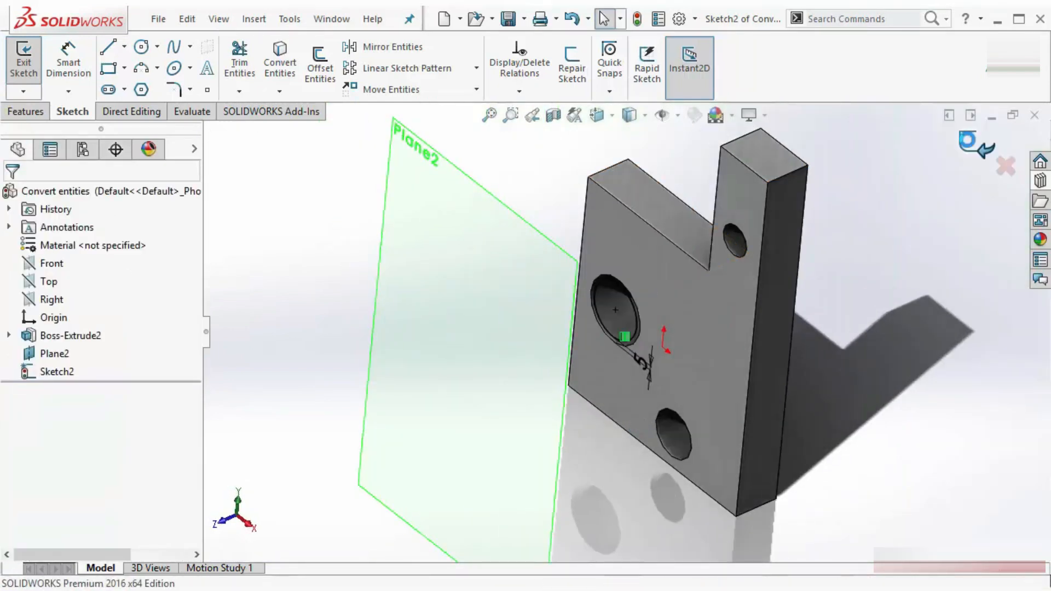
left_click(974, 153)
Open the base sketch of Boss-Extrude2 for editing, viewed normal to the sketch plane.
left_click(616, 306)
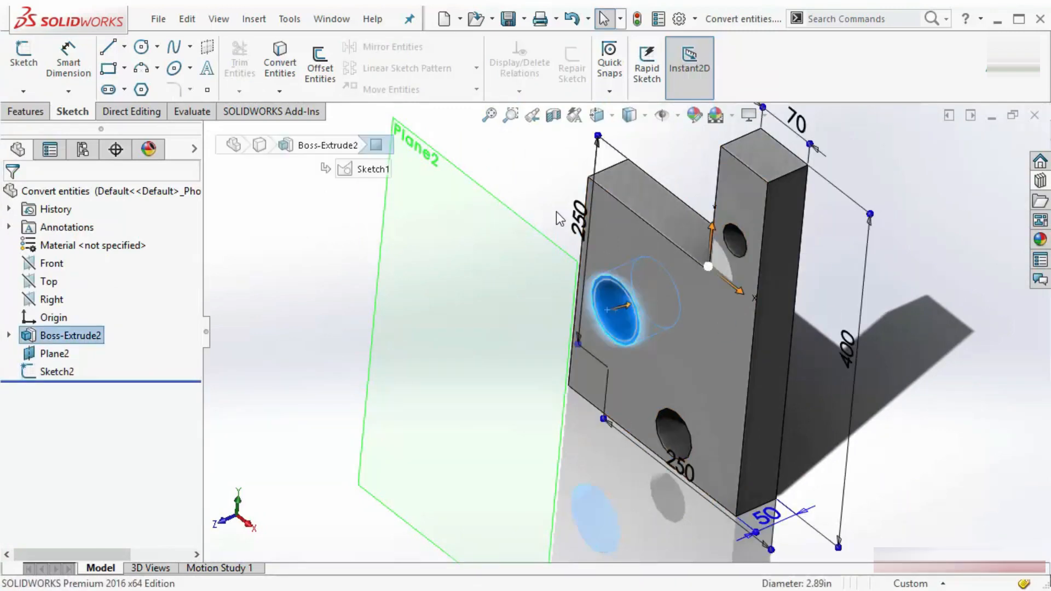
right_click(623, 300)
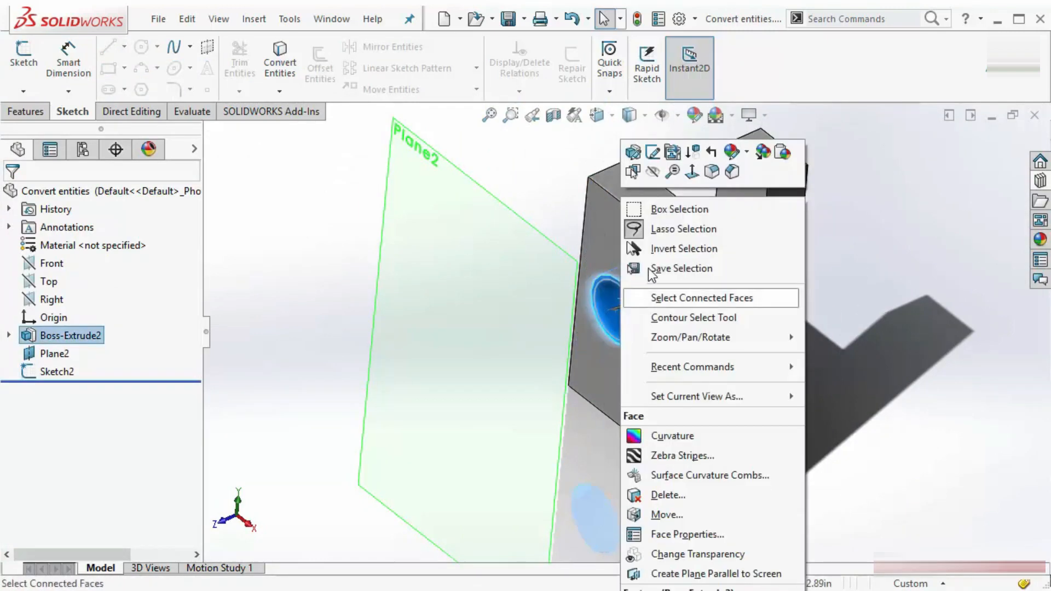
left_click(654, 155)
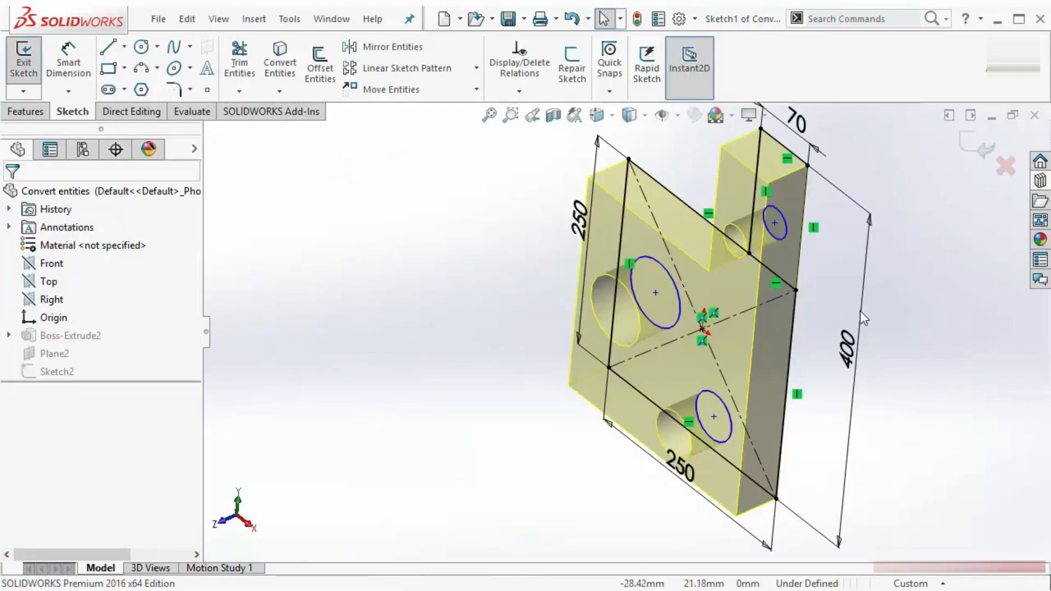
key("ctrl+8")
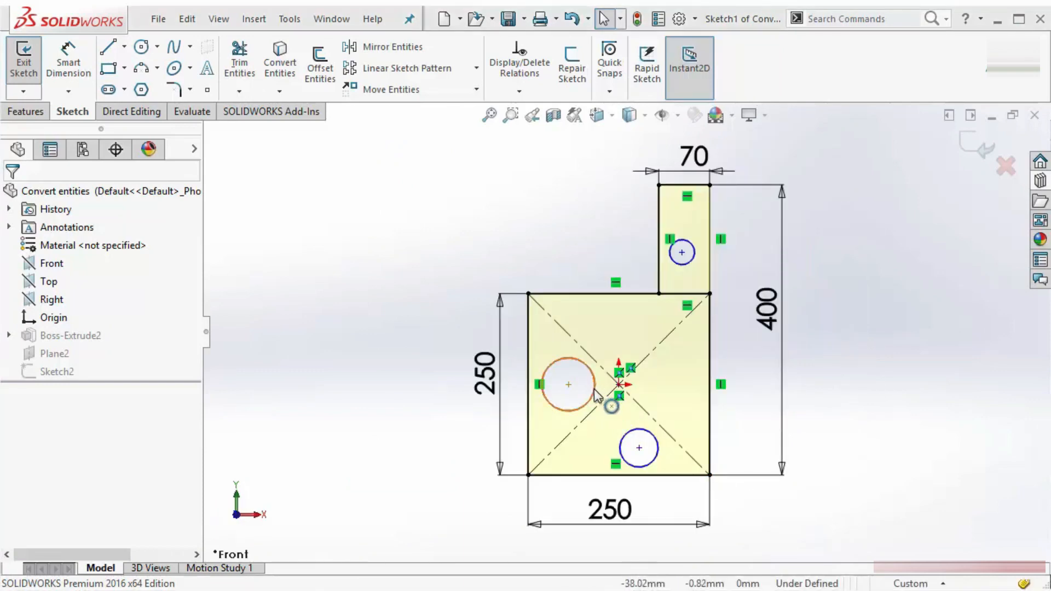
Enlarge the large hole's circle to about 75 mm radius, move its center about 35 mm above the origin, and rebuild the part.
left_click_drag(588, 404, 614, 429)
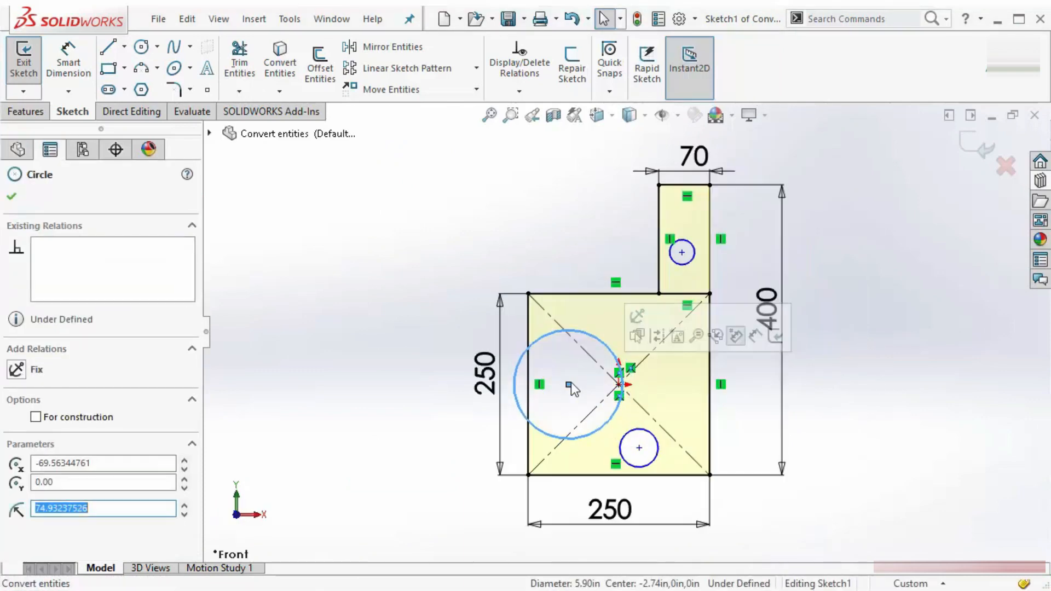
left_click_drag(569, 390, 619, 366)
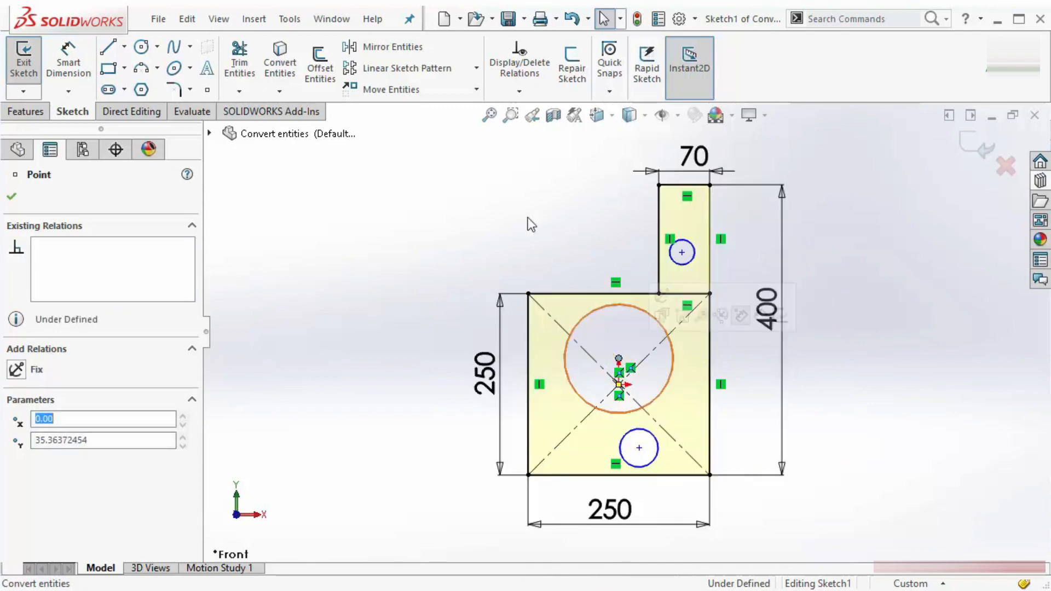
left_click(529, 220)
left_click(965, 149)
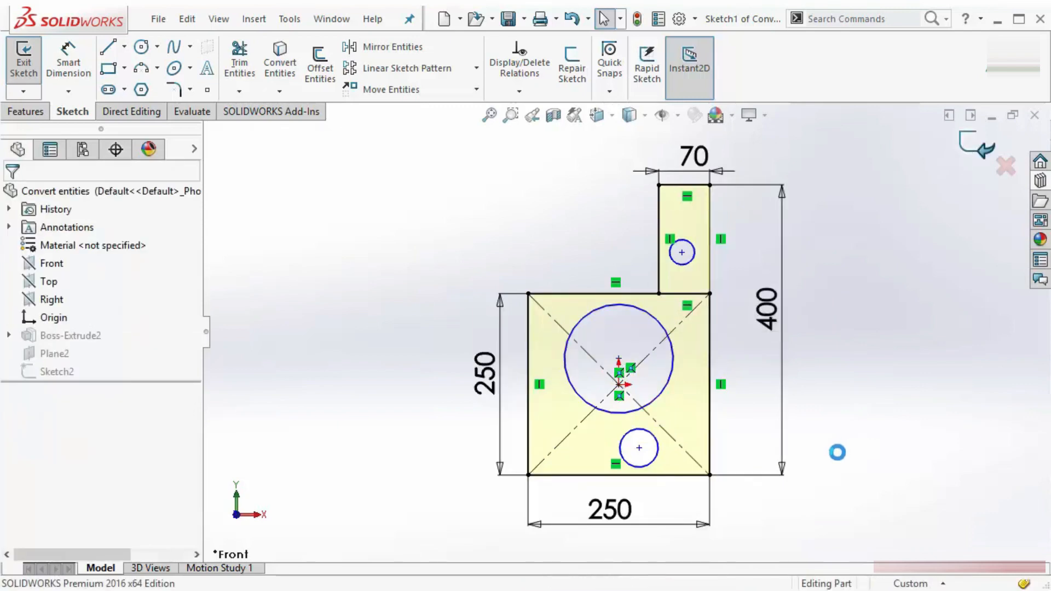
middle_click_drag(574, 364, 495, 383)
scroll(581, 380, "down", 4)
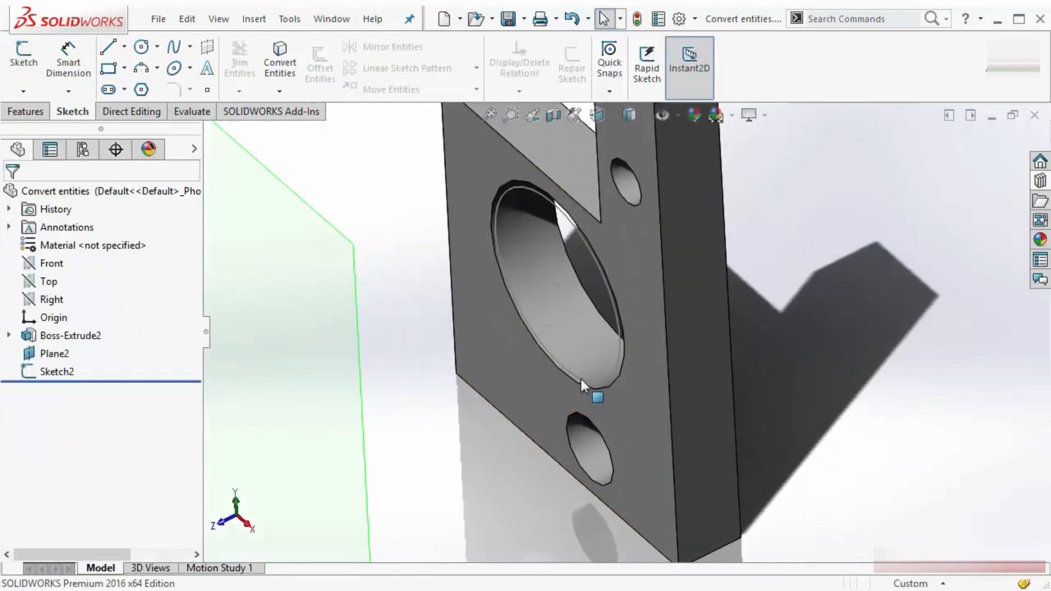
scroll(581, 378, "down", 3)
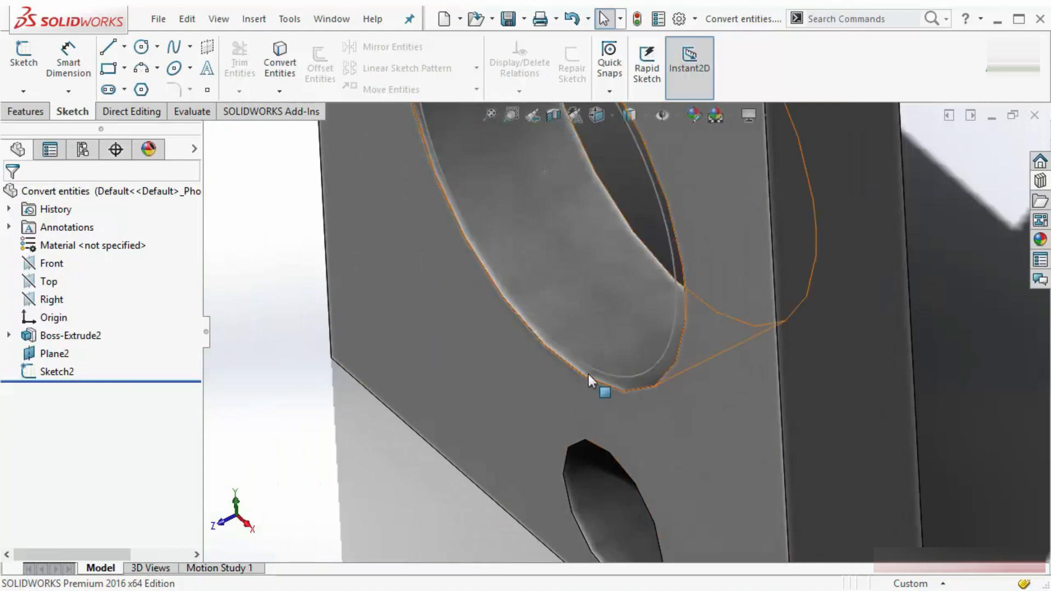
scroll(605, 224, "up", 5)
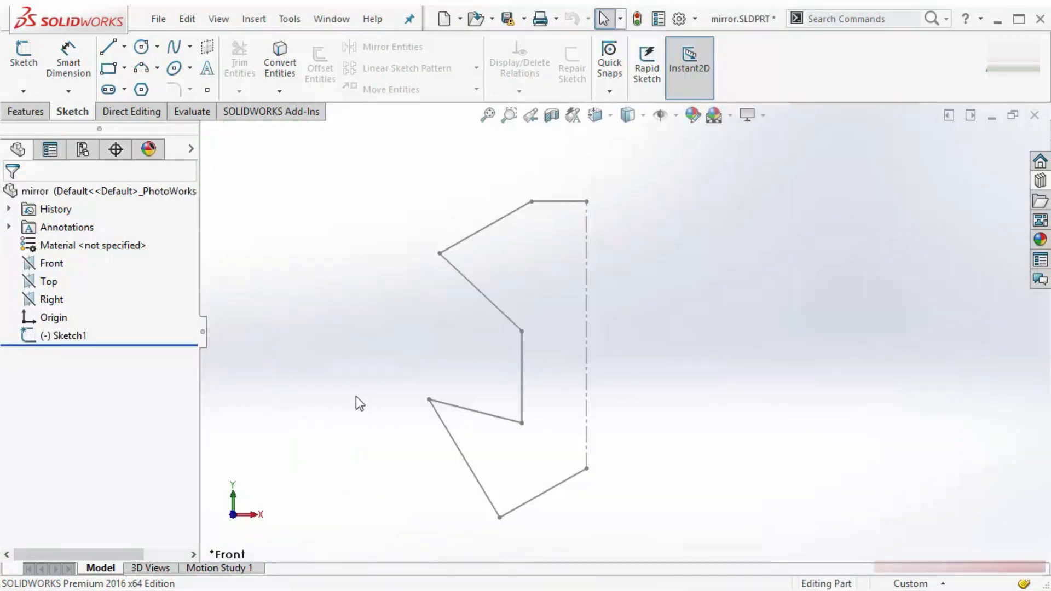
Edit Sketch1 of the mirror part and mirror its seven profile lines about the vertical centerline, keeping the originals.
right_click(481, 292)
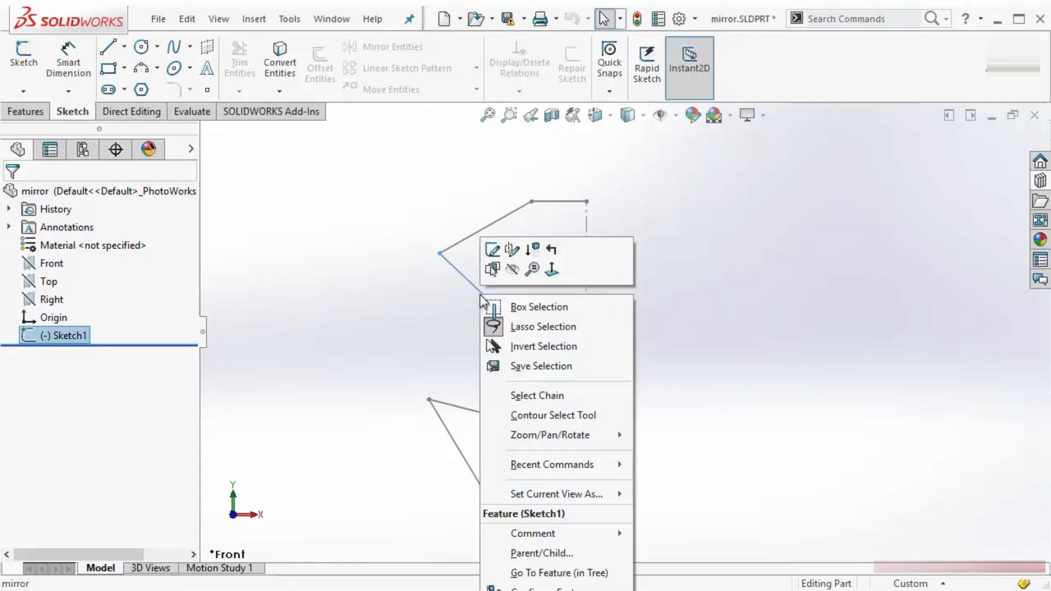
left_click(492, 251)
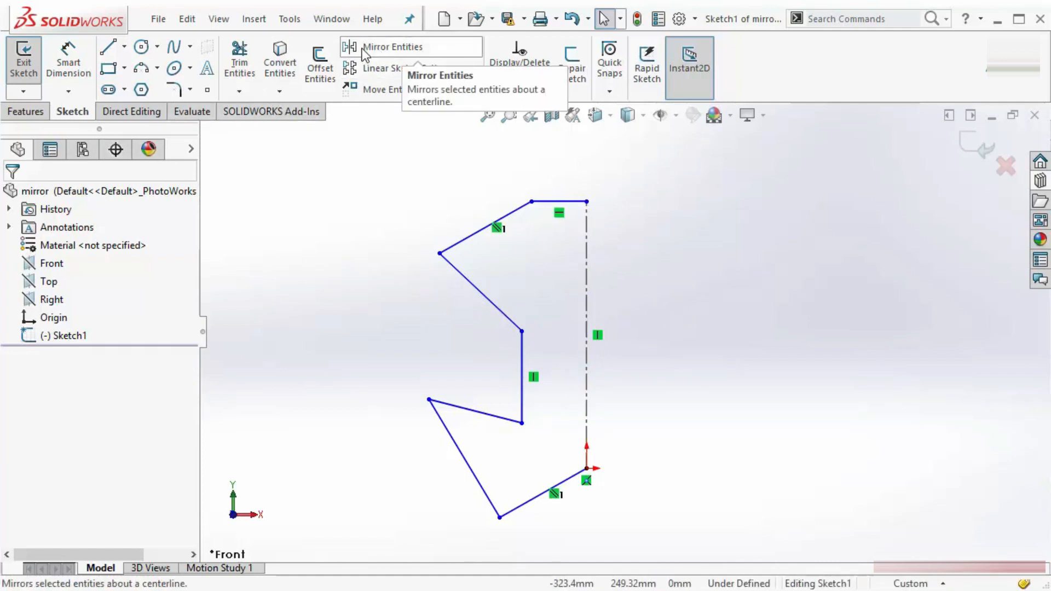
left_click(386, 49)
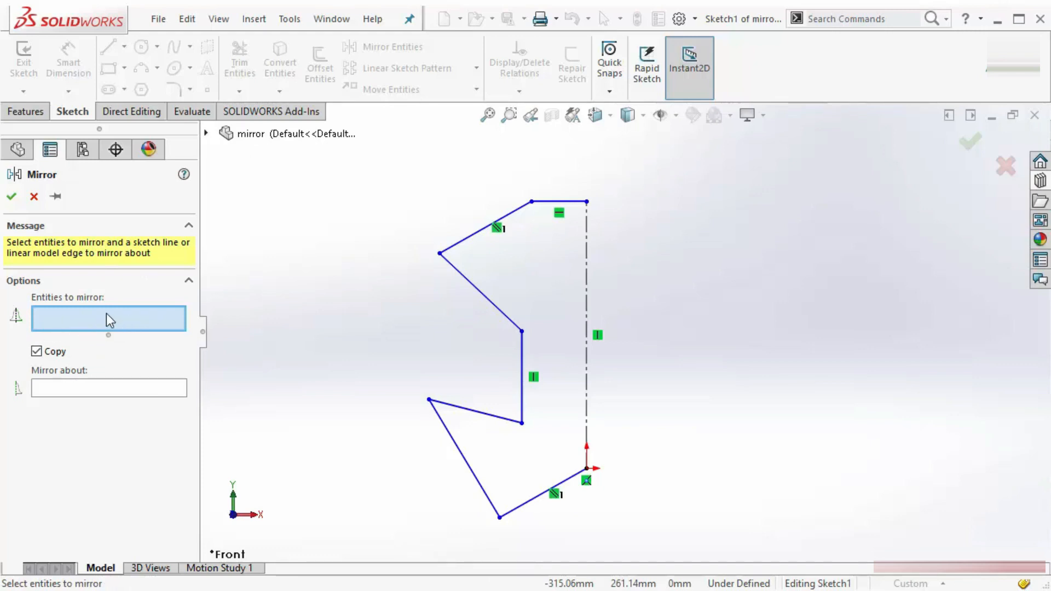
left_click(75, 389)
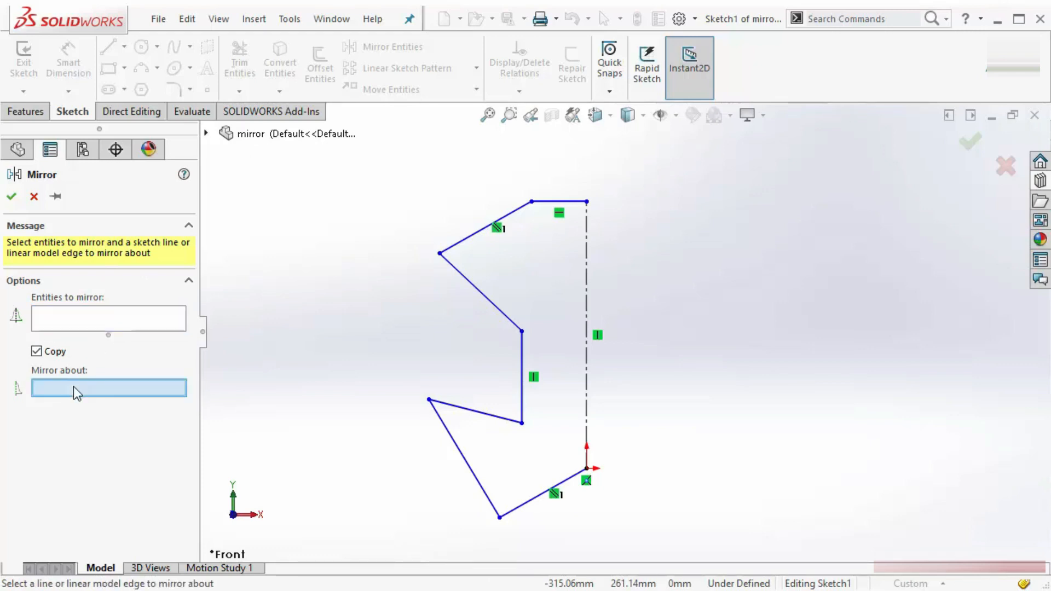
left_click(91, 313)
right_click(537, 169)
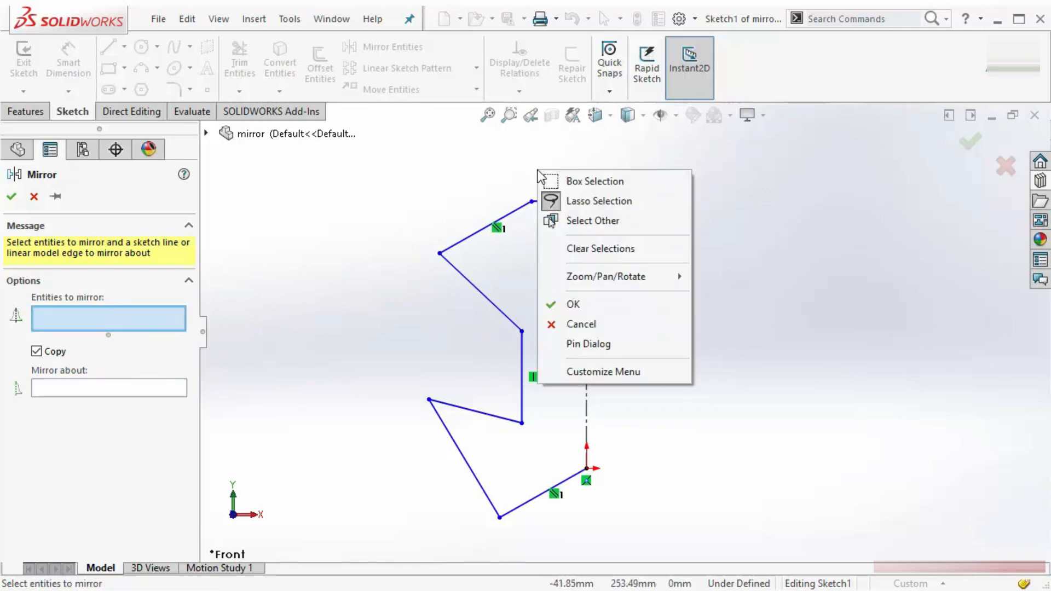
left_click(594, 181)
mouse_move(563, 167)
left_mouse_down()
mouse_move(485, 384)
mouse_move(399, 550)
left_mouse_up()
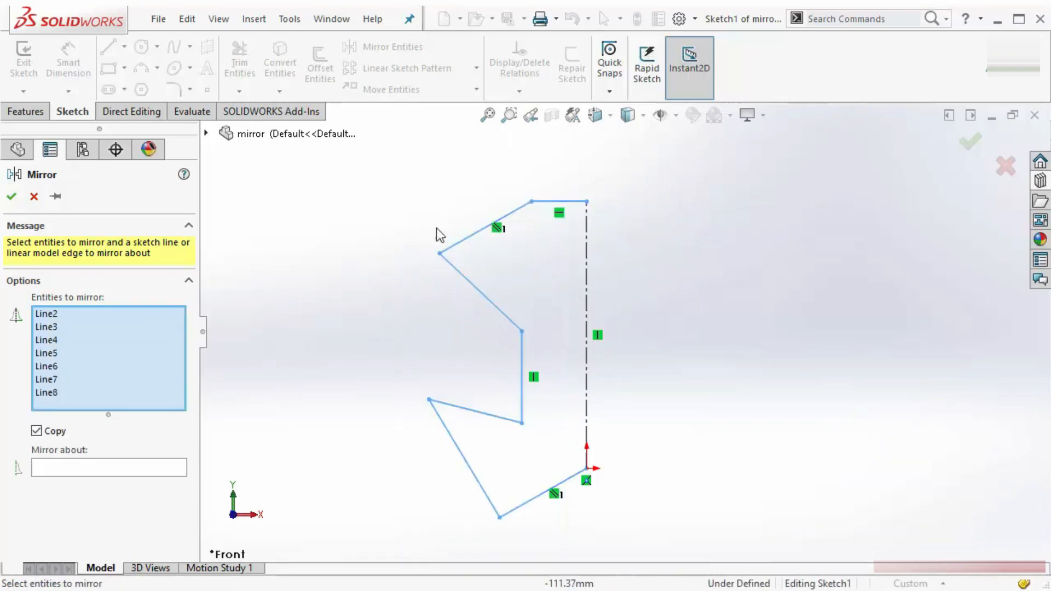
left_click(78, 470)
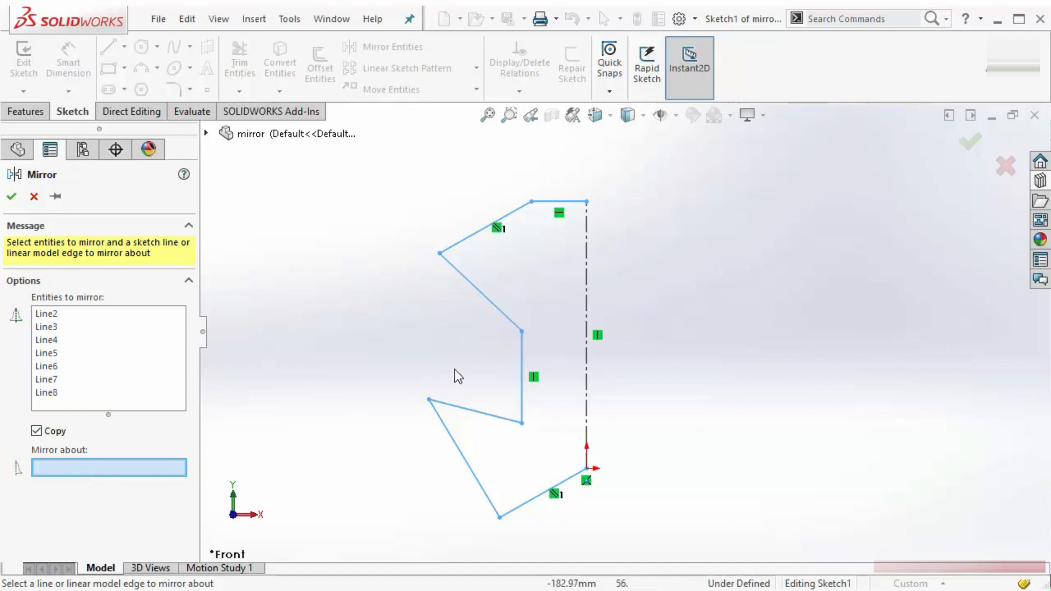
left_click(585, 408)
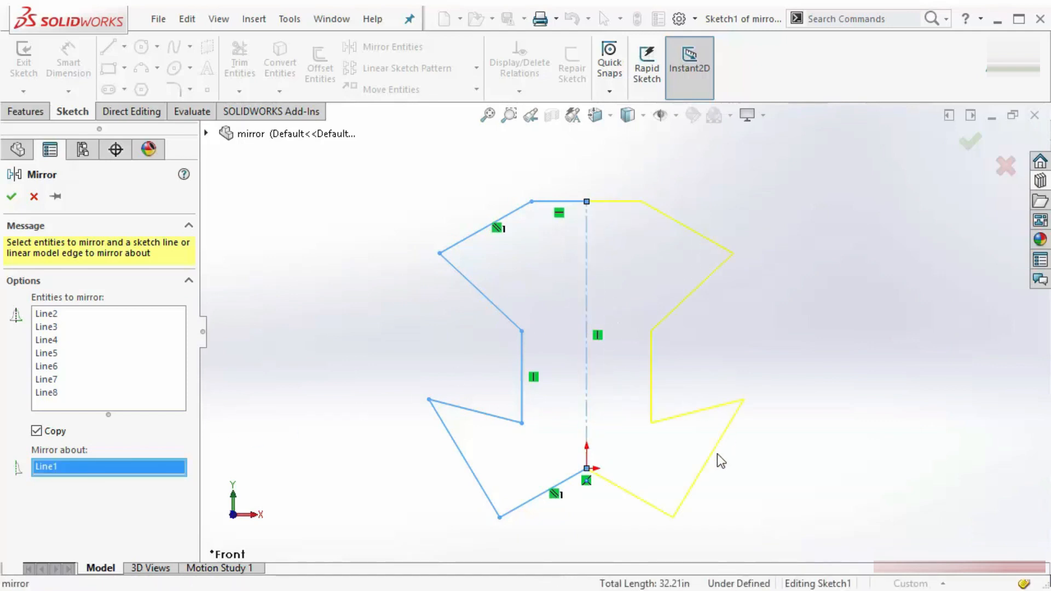
left_click(11, 196)
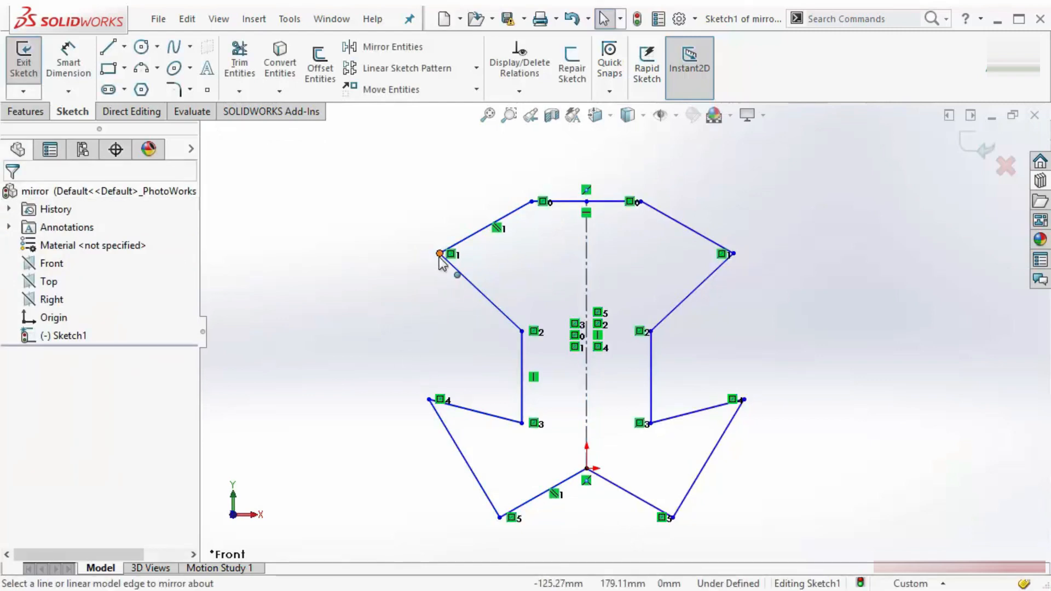
Move the upper-left vertex of the mirrored profile inward to about X -115 mm, Y 179 mm.
mouse_move(440, 254)
left_mouse_down()
mouse_move(434, 231)
mouse_move(381, 180)
mouse_move(463, 248)
mouse_move(469, 312)
mouse_move(458, 235)
mouse_move(451, 256)
left_mouse_up()
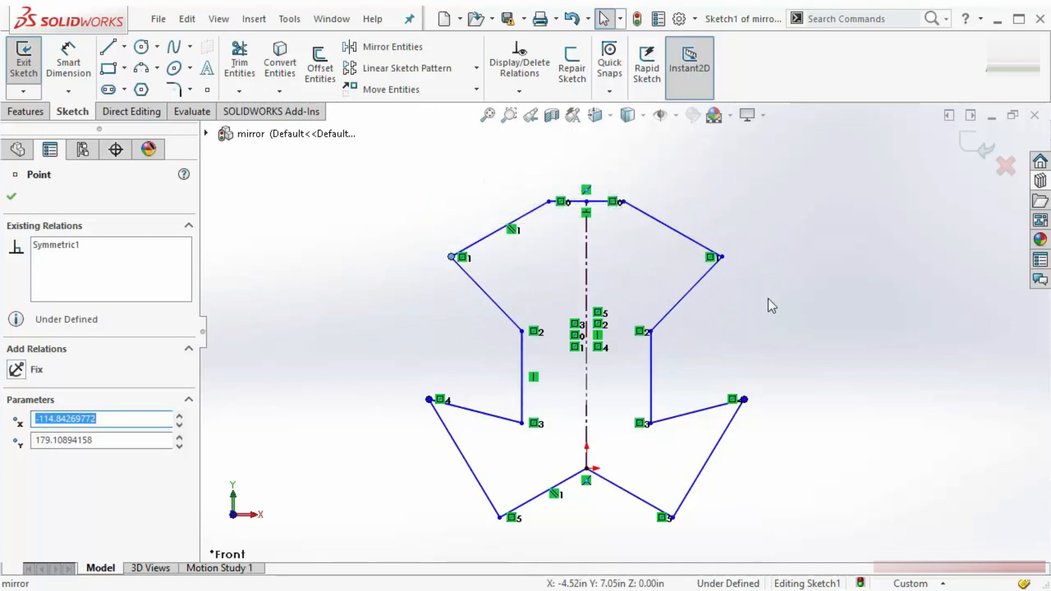
Move the outer lower vertex on the mirrored half of the profile inward and downward.
mouse_move(743, 399)
left_mouse_down()
mouse_move(756, 400)
mouse_move(768, 497)
mouse_move(769, 350)
mouse_move(709, 353)
mouse_move(681, 433)
mouse_move(635, 466)
left_mouse_up()
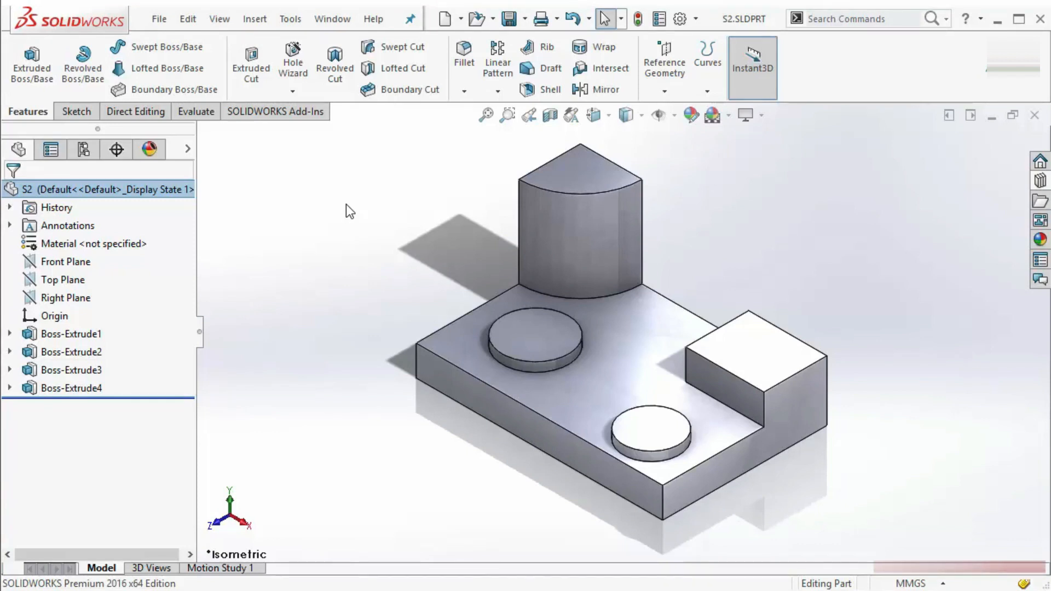
Tile the open S1 and S2 part windows vertically side by side and narrow both feature trees.
left_click(332, 19)
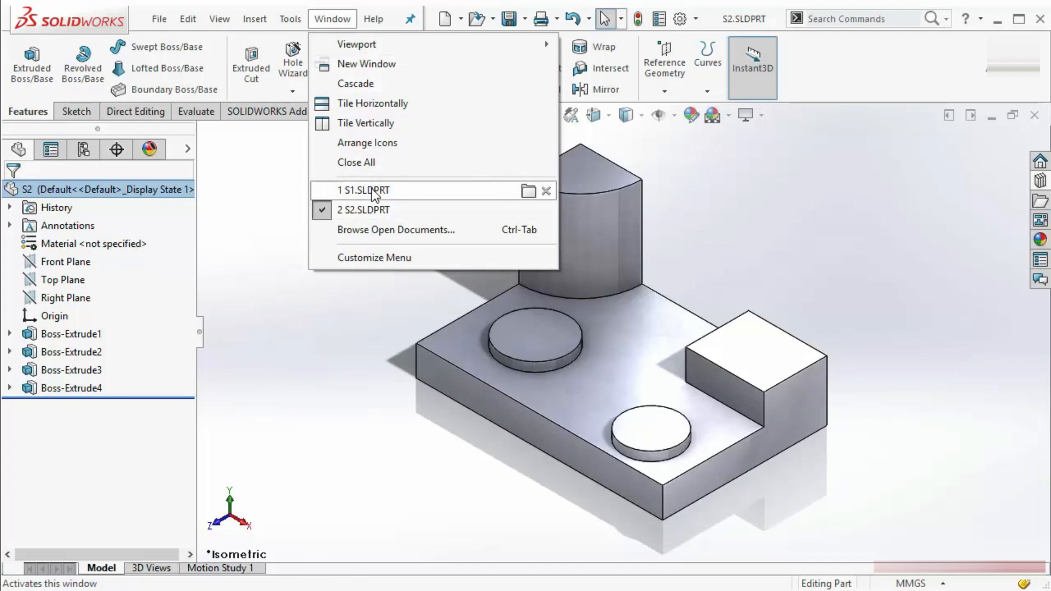
mouse_move(385, 193)
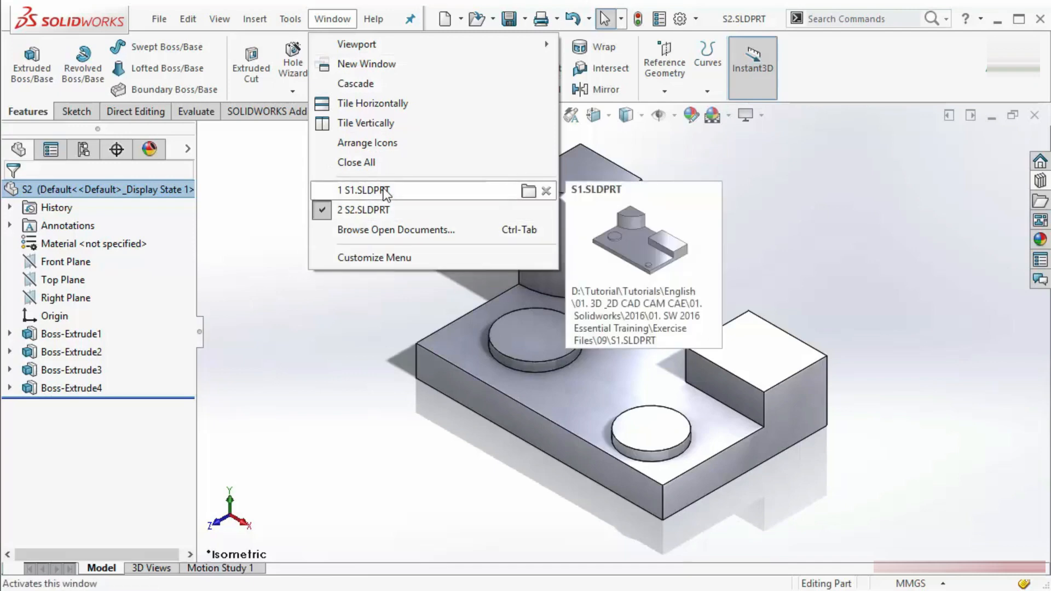
left_click(398, 127)
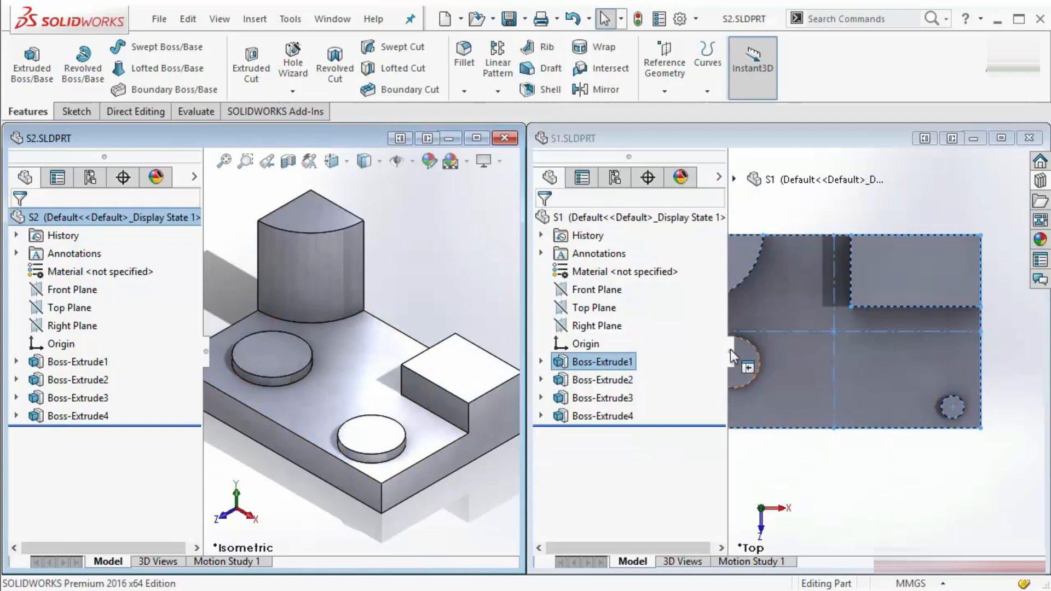
left_click_drag(730, 349, 635, 368)
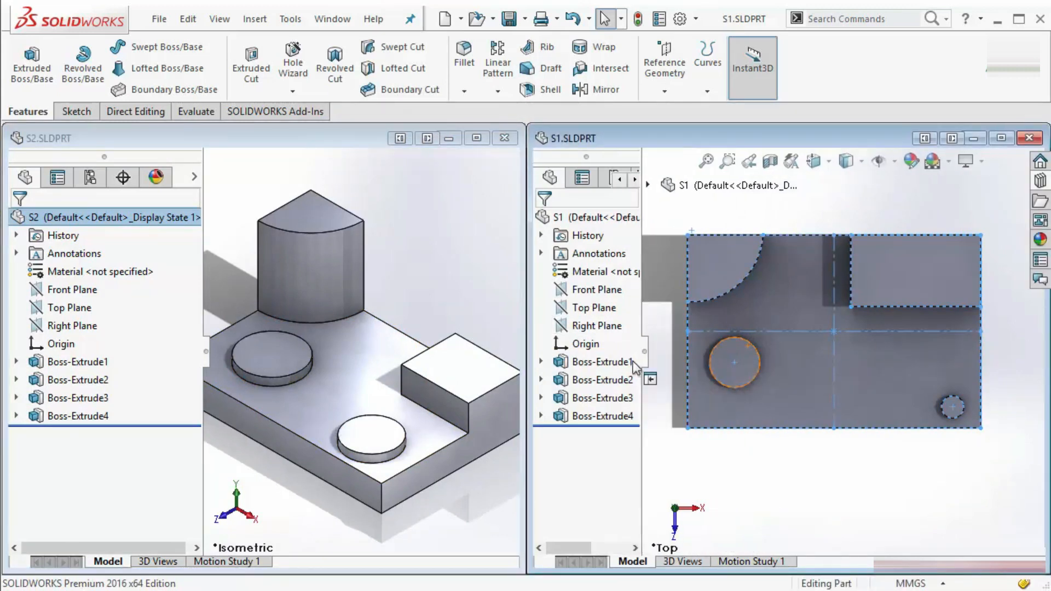
left_click_drag(203, 359, 133, 362)
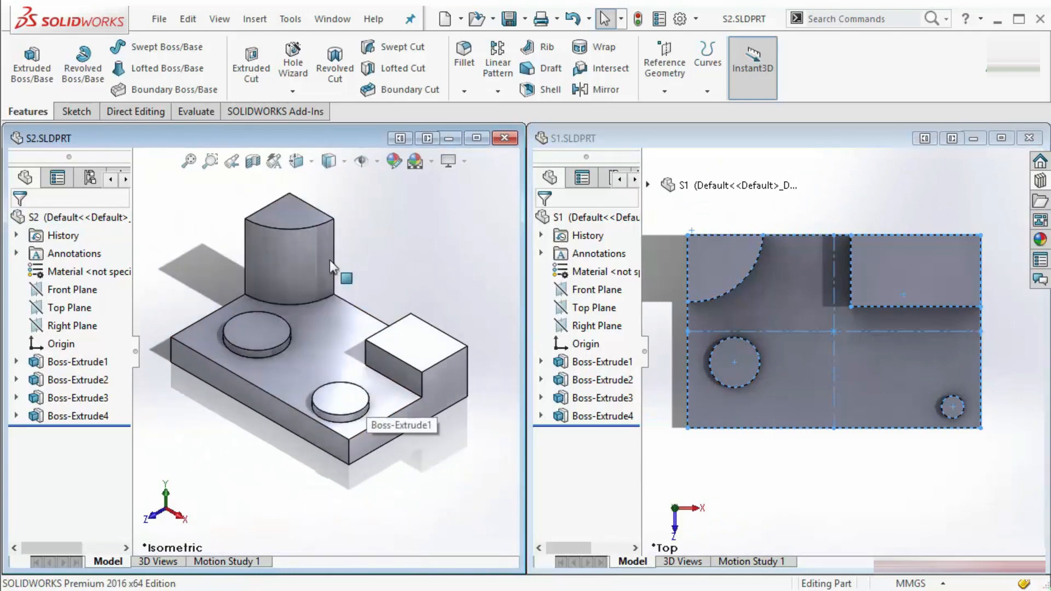
Clear the sketch selection in S1 and show the part in isometric view.
left_click(850, 520)
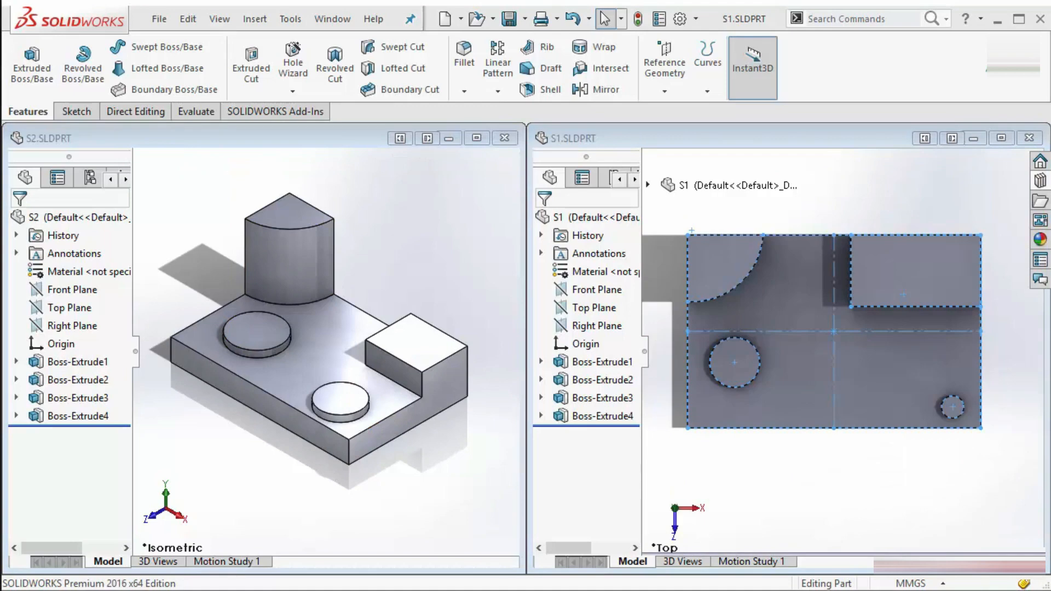
left_click(681, 272)
scroll(777, 405, "up", 3)
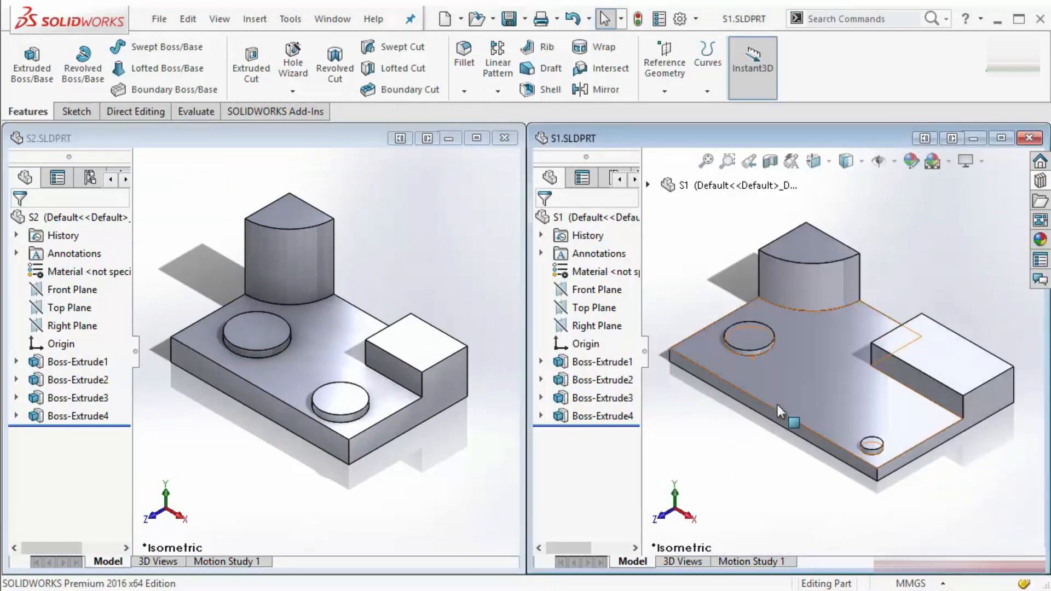
scroll(849, 376, "down", 5)
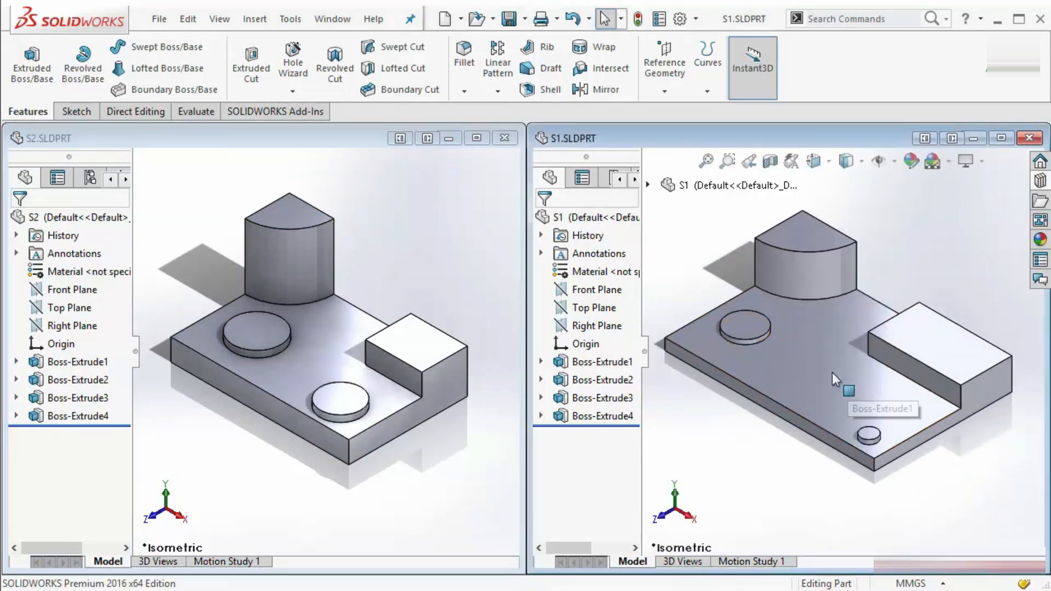
Roll the S2 part back to just below Boss-Extrude1 and examine the sketch that feature is built from.
left_click(199, 253)
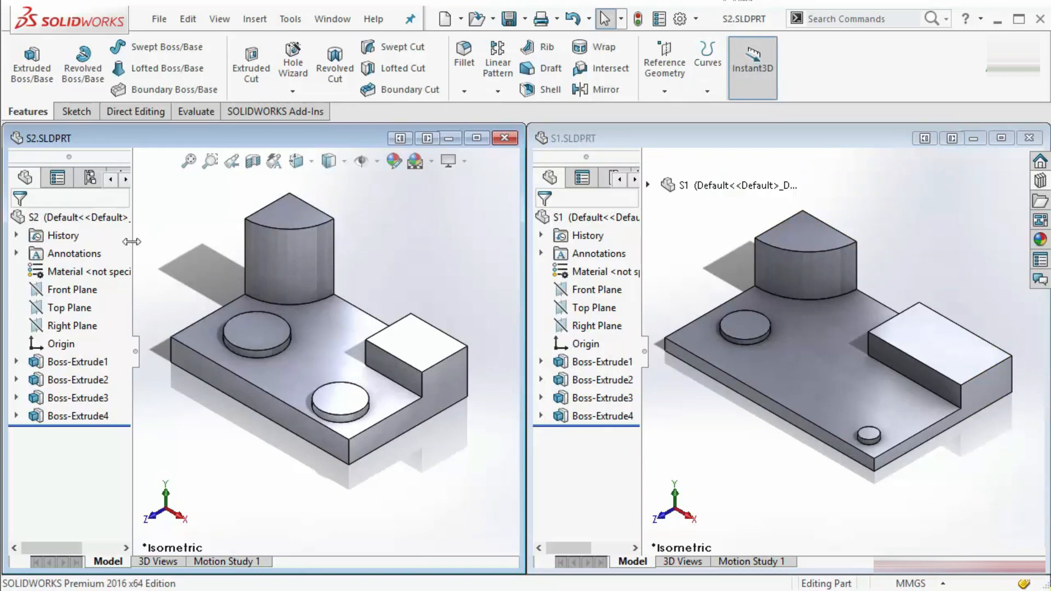
left_click(16, 361)
left_click(90, 380)
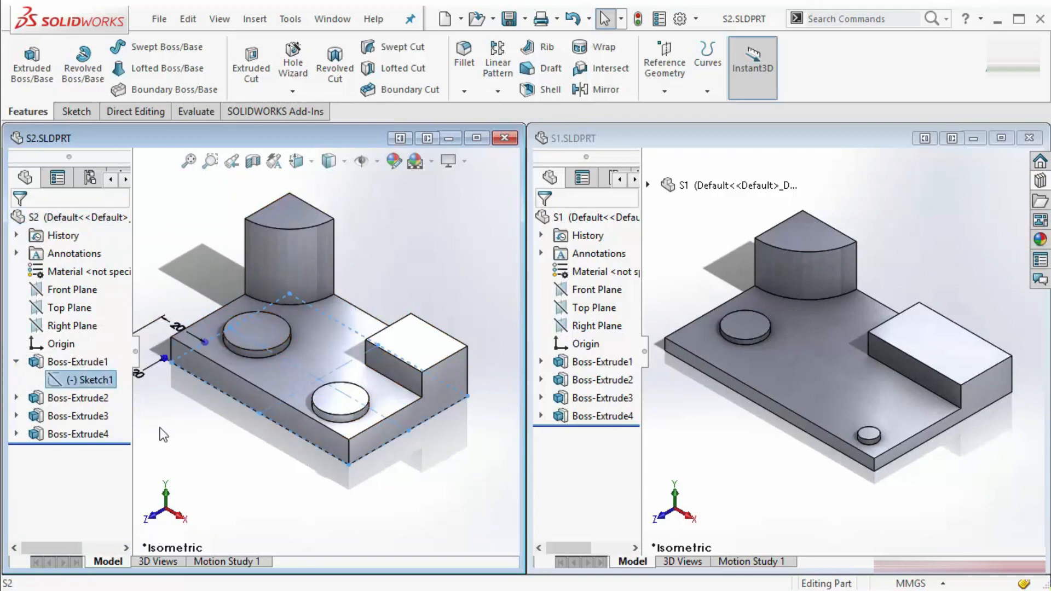
left_click(16, 361)
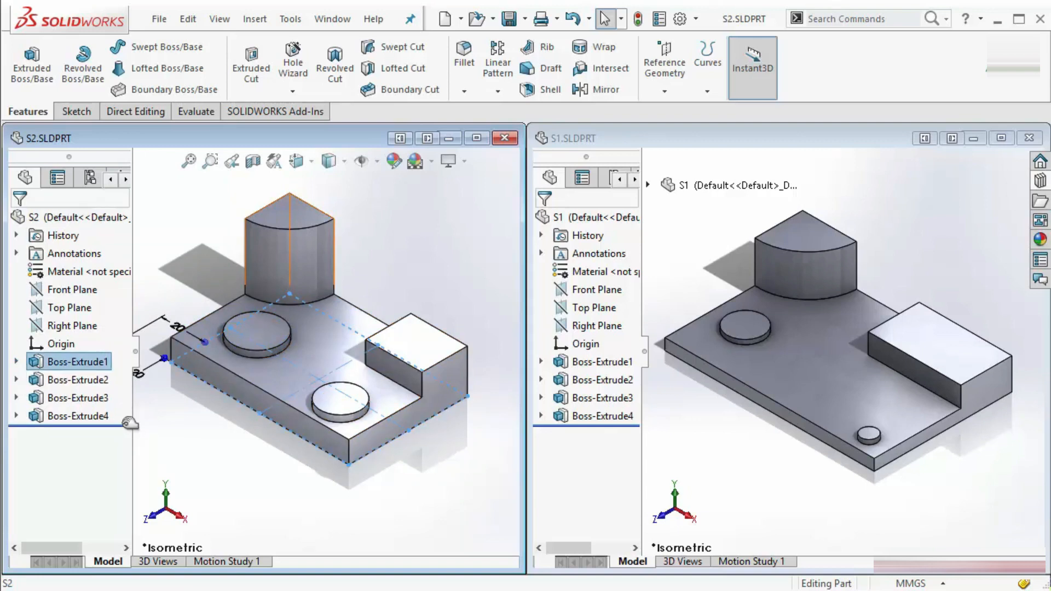
left_click_drag(130, 423, 130, 366)
left_click_drag(30, 365, 32, 370)
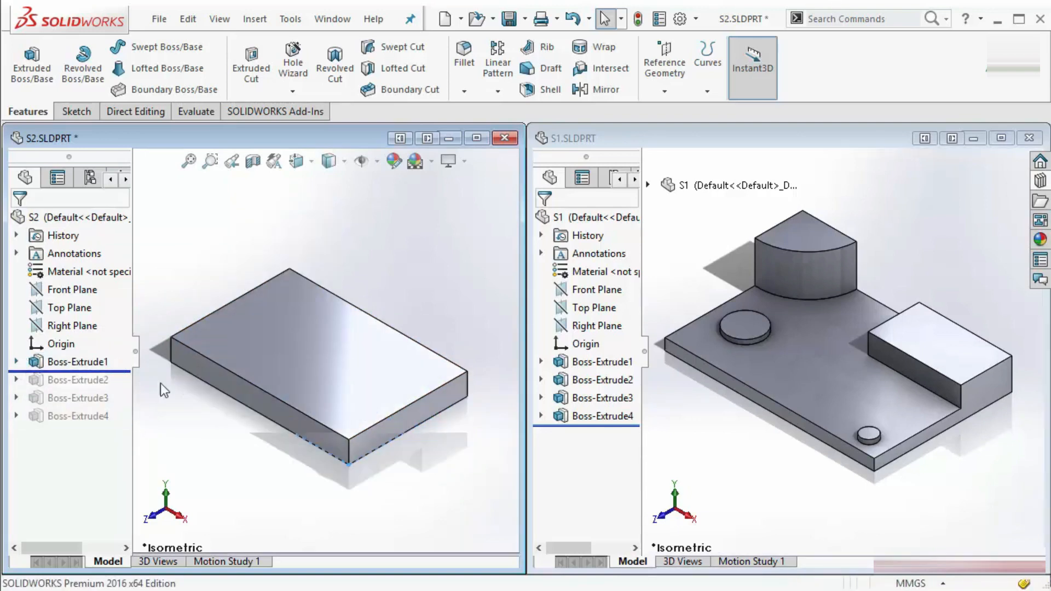
left_click(17, 362)
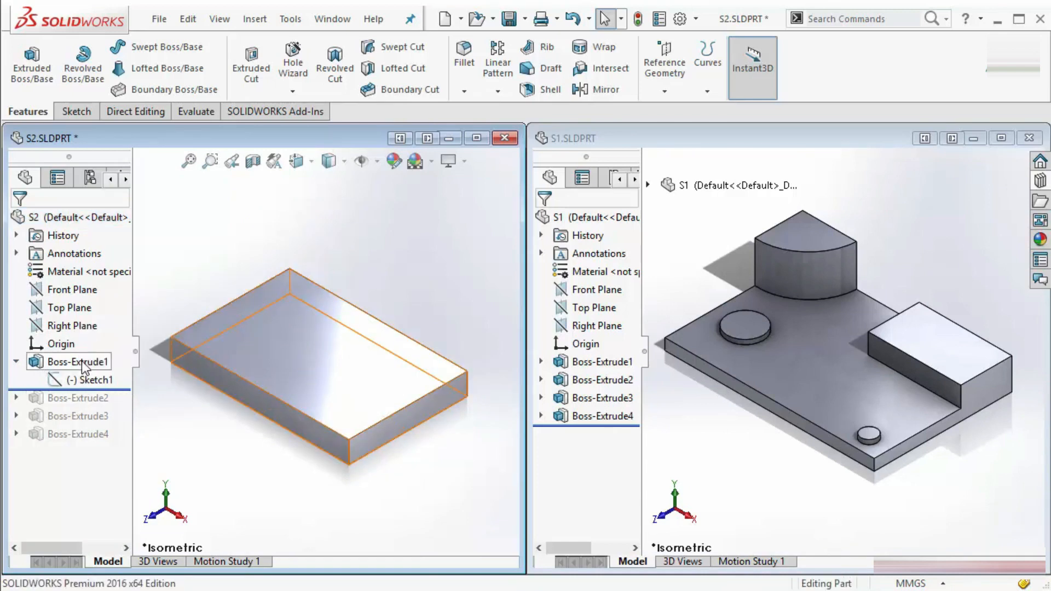
left_click(89, 380)
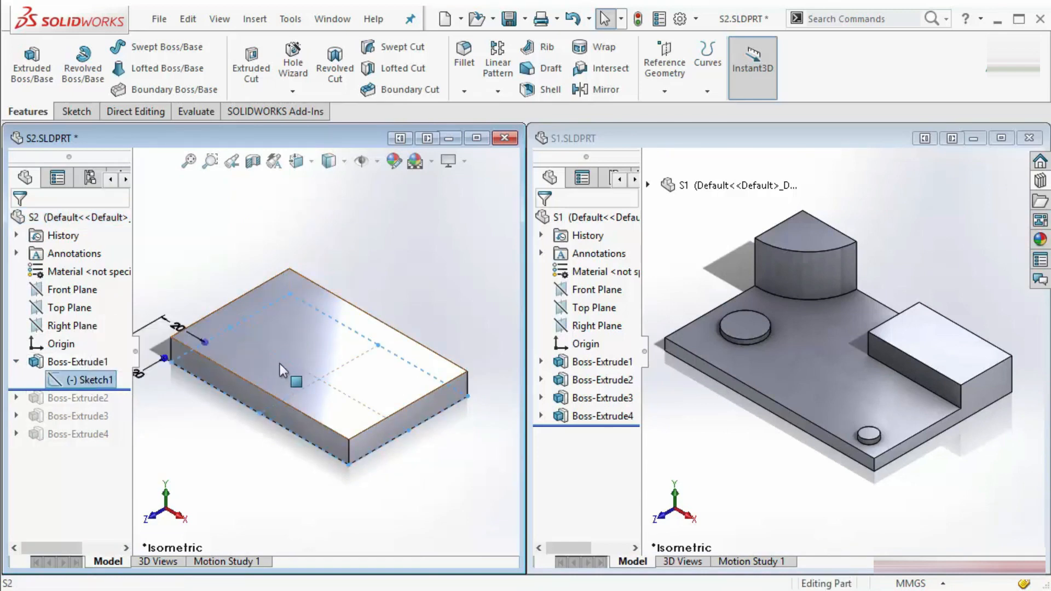
left_click(17, 361)
Roll the S2 part forward feature by feature through Boss-Extrude4, expanding each feature to examine its own sketch.
left_click_drag(129, 371, 128, 389)
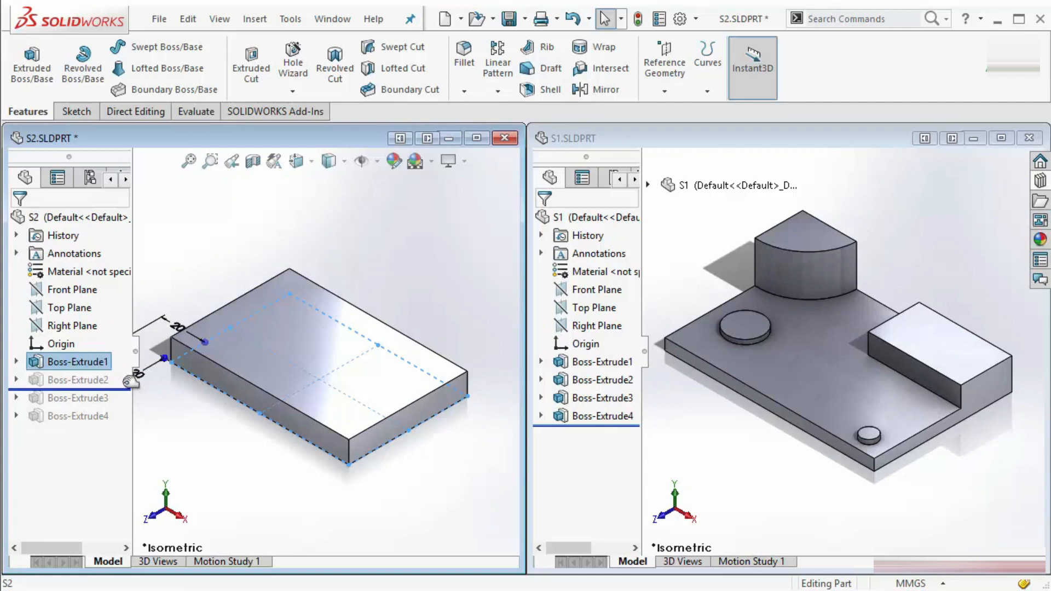
left_click(17, 379)
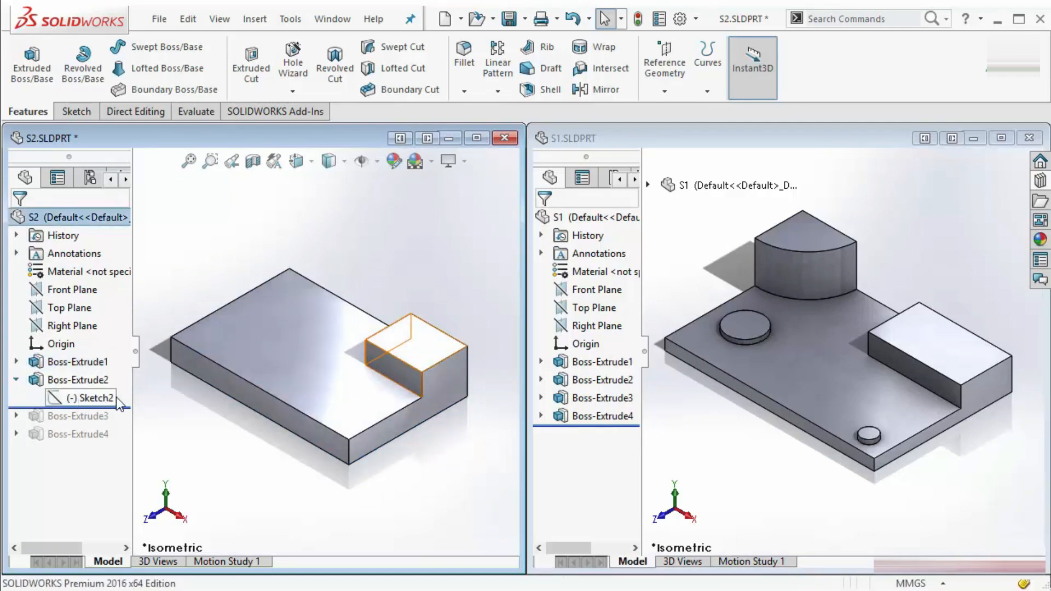
left_click(17, 362)
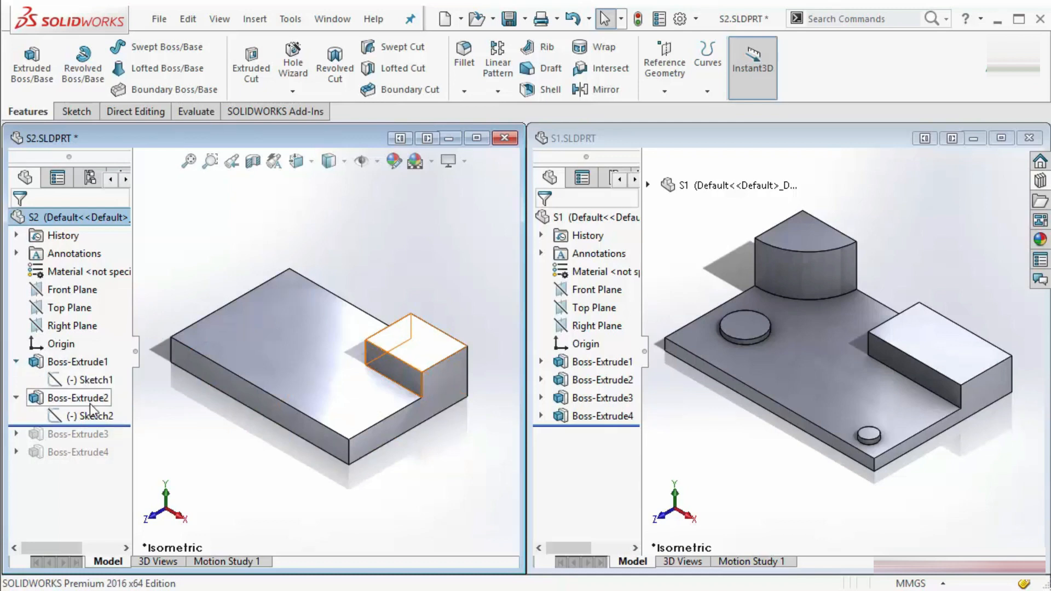
left_click_drag(93, 424, 36, 443)
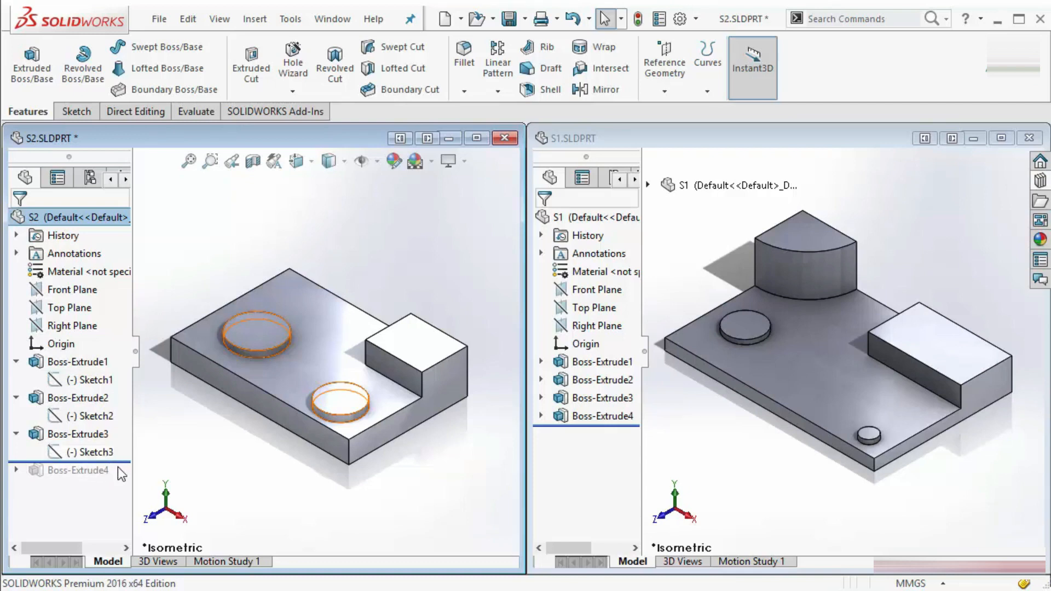
left_click_drag(125, 461, 27, 478)
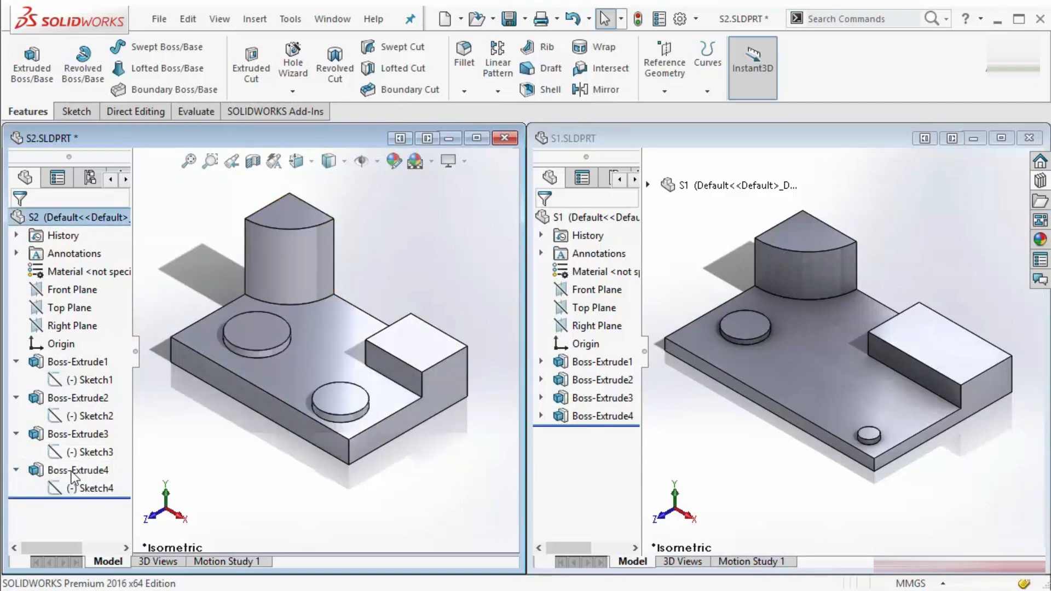
left_click(81, 486)
left_click(398, 266)
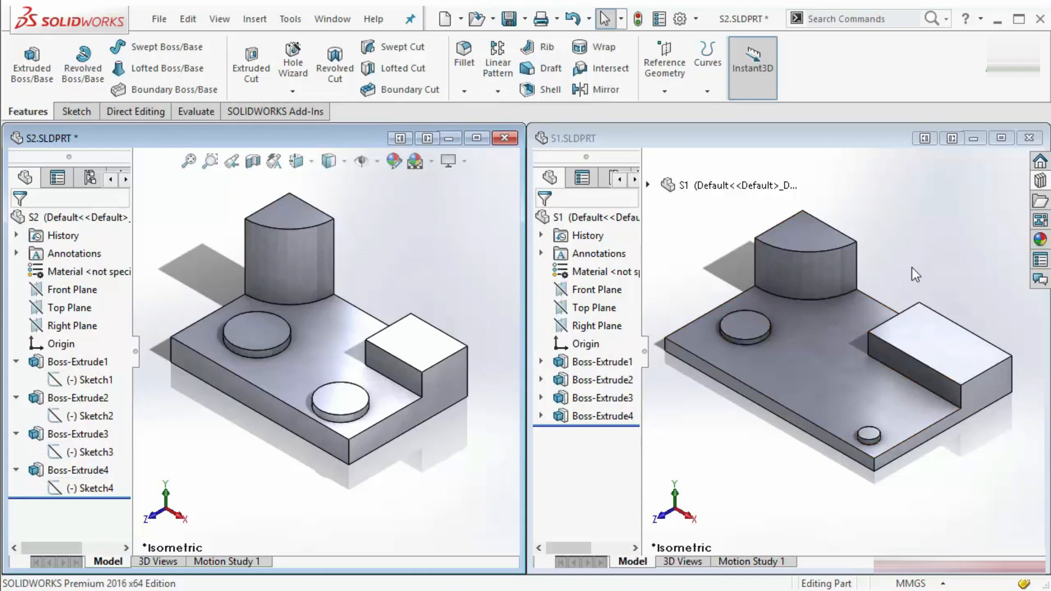
Expand all four Boss-Extrude features in the S1 feature tree to examine which sketch each one uses.
left_click(819, 313)
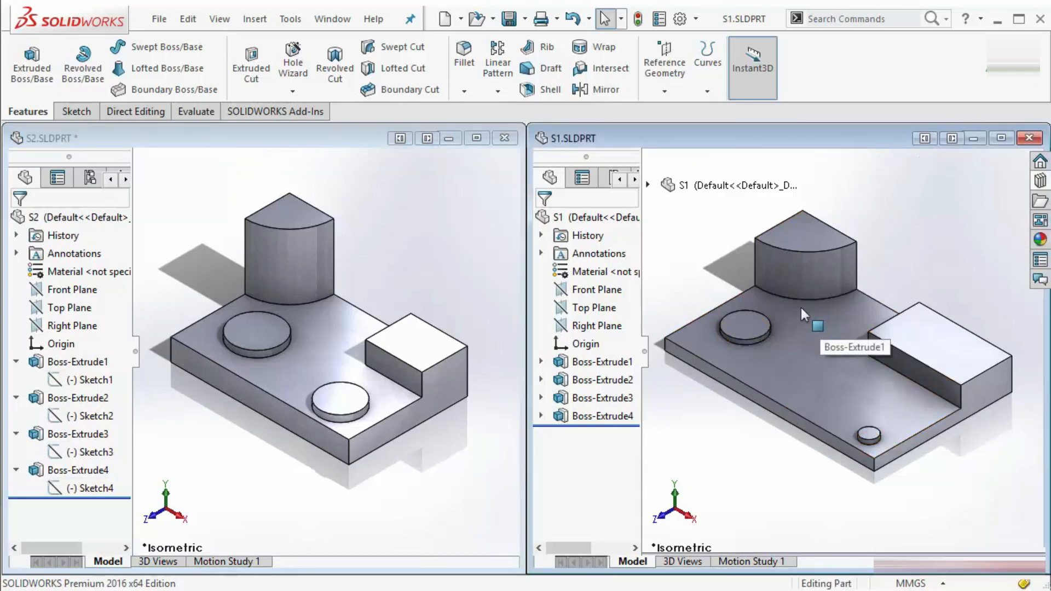
left_click(541, 416)
left_click(541, 398)
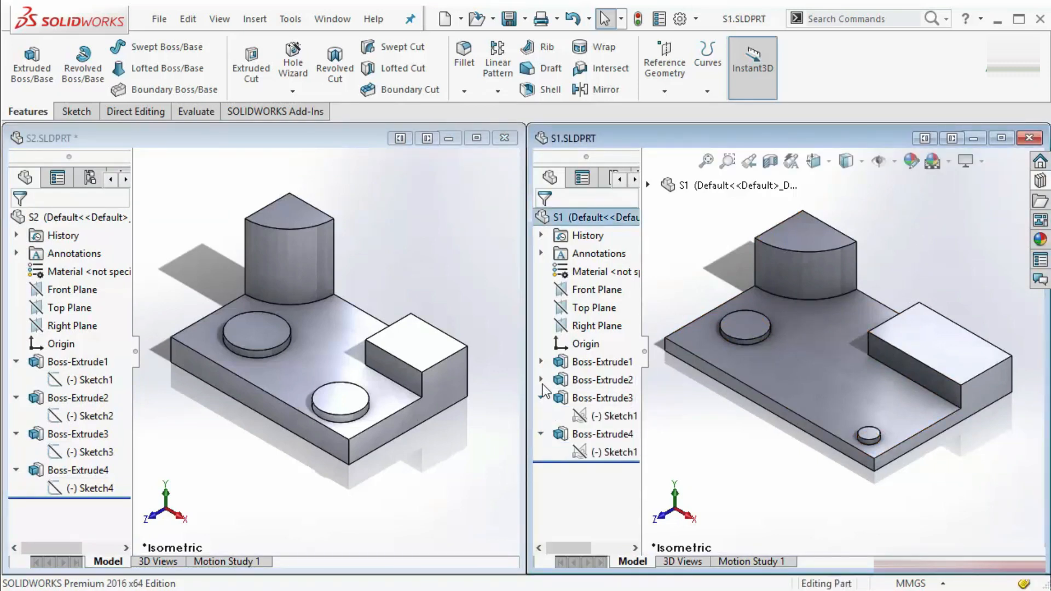
left_click(541, 380)
left_click(541, 362)
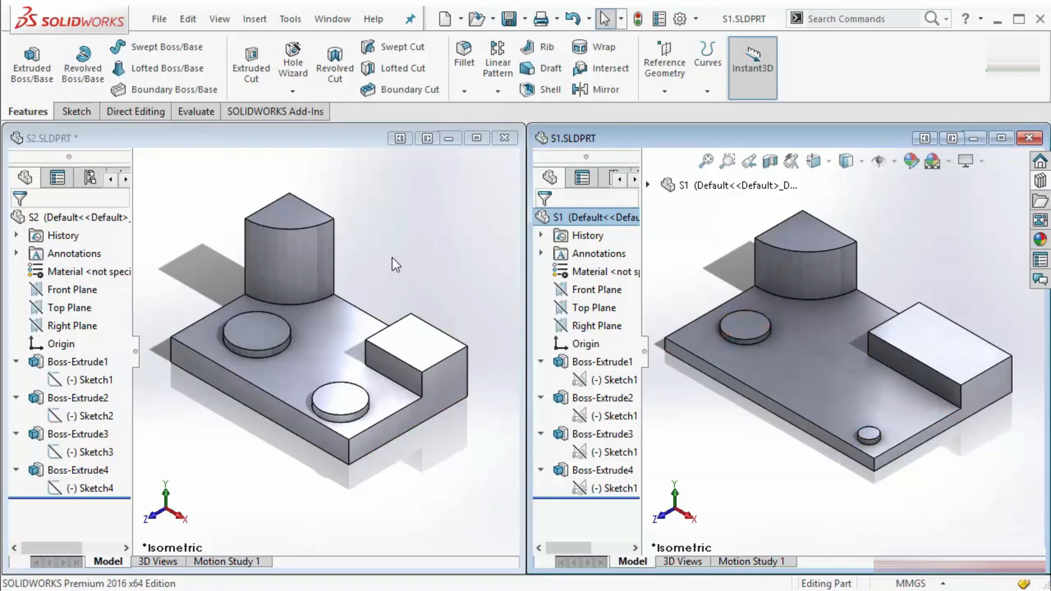
Open Sketch4 of the quarter-round boss in S2 for editing, then exit the sketch with a rebuild.
left_click(279, 254)
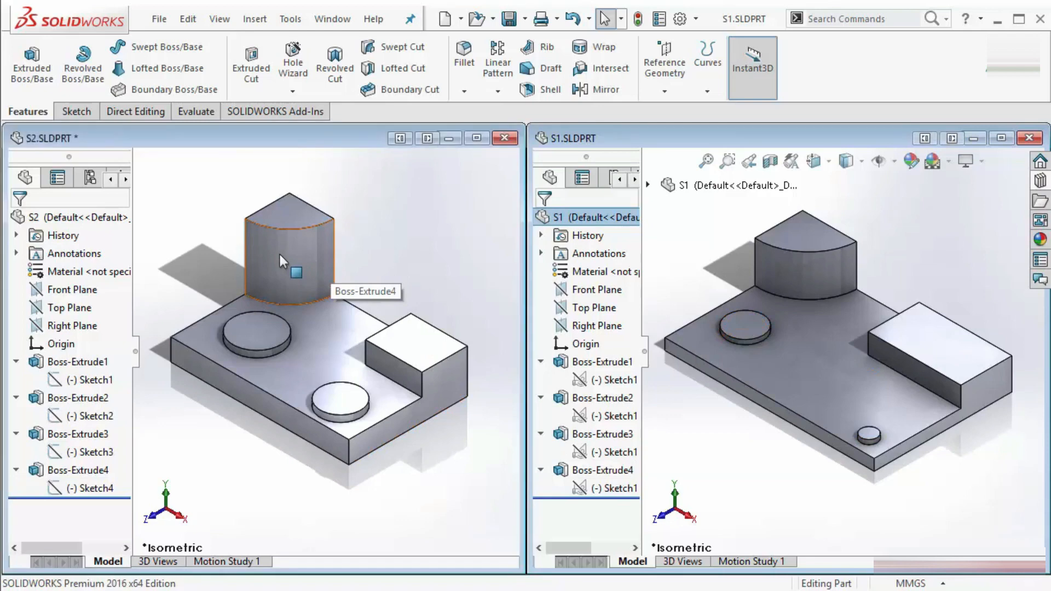
right_click(280, 255)
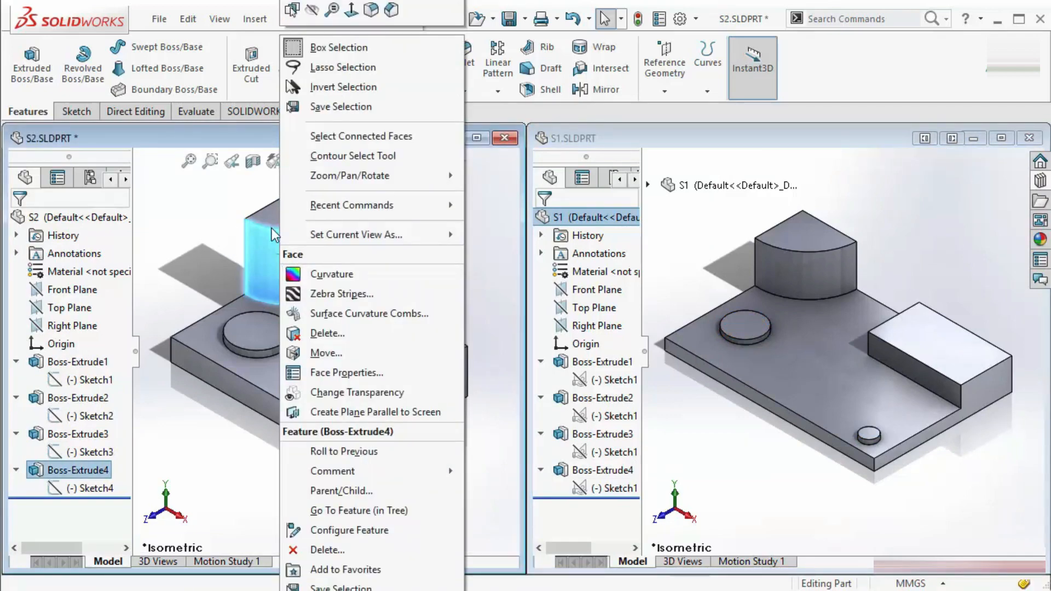
left_click(234, 274)
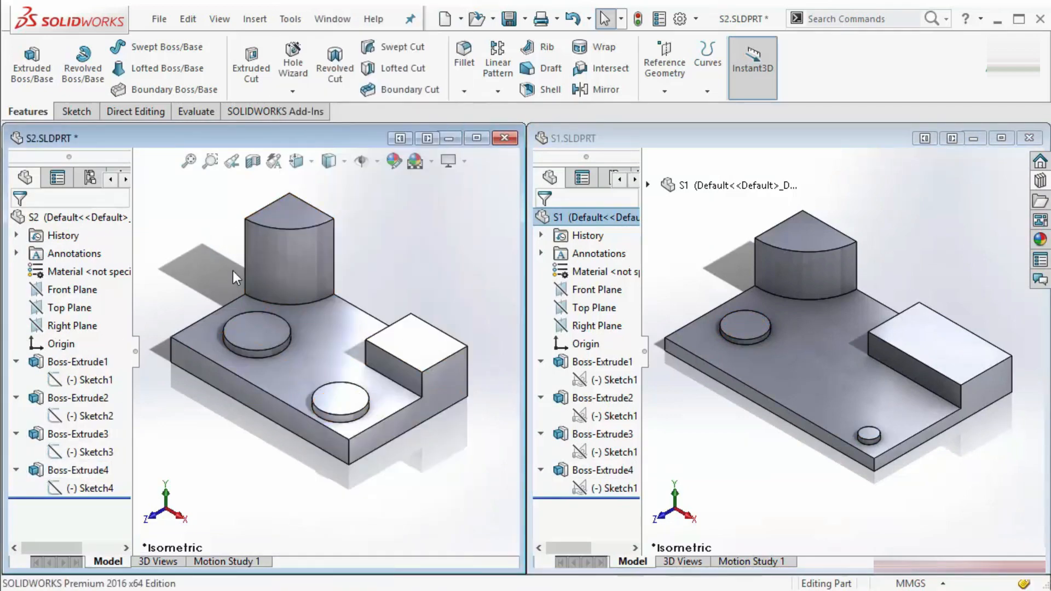
left_click(264, 287)
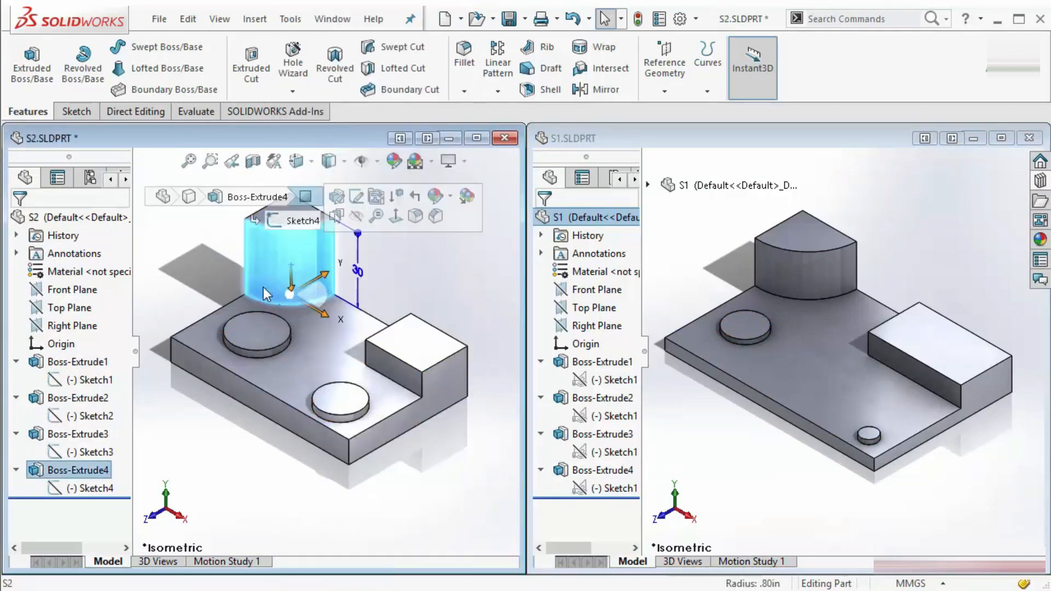
right_click(78, 490)
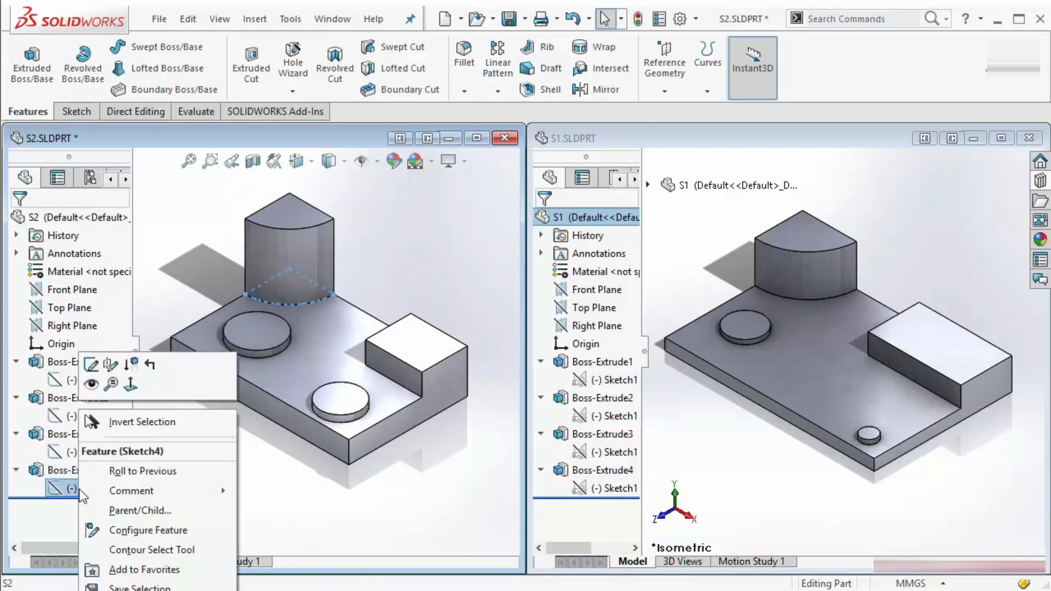
left_click(96, 368)
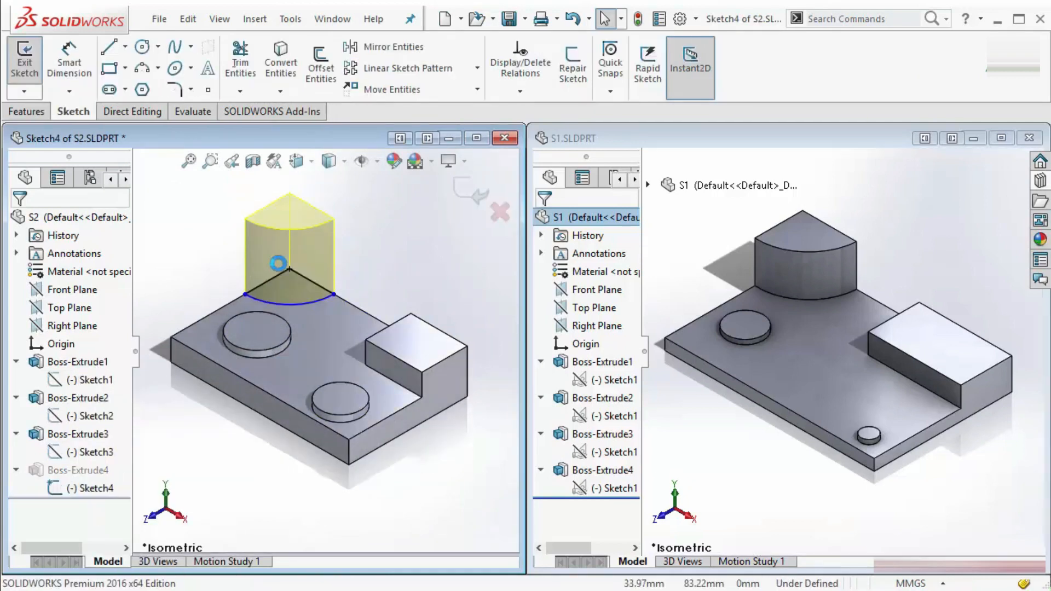
key("ctrl+b")
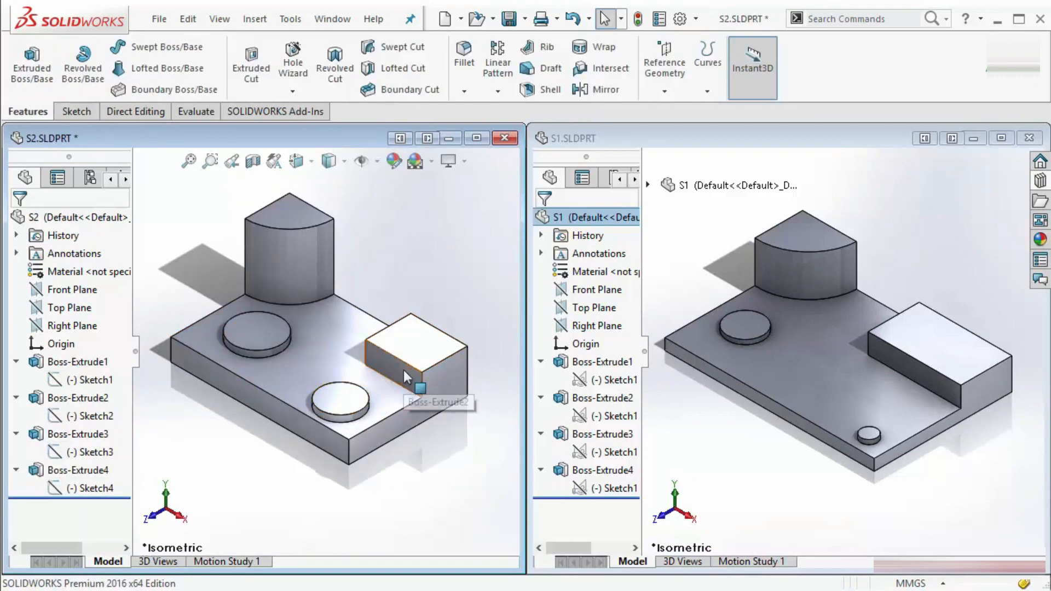
Edit Sketch2 of Boss-Extrude2 in S2, move the rectangle's inner corner to make the block smaller, and exit the sketch.
left_click(403, 370)
left_click(80, 417)
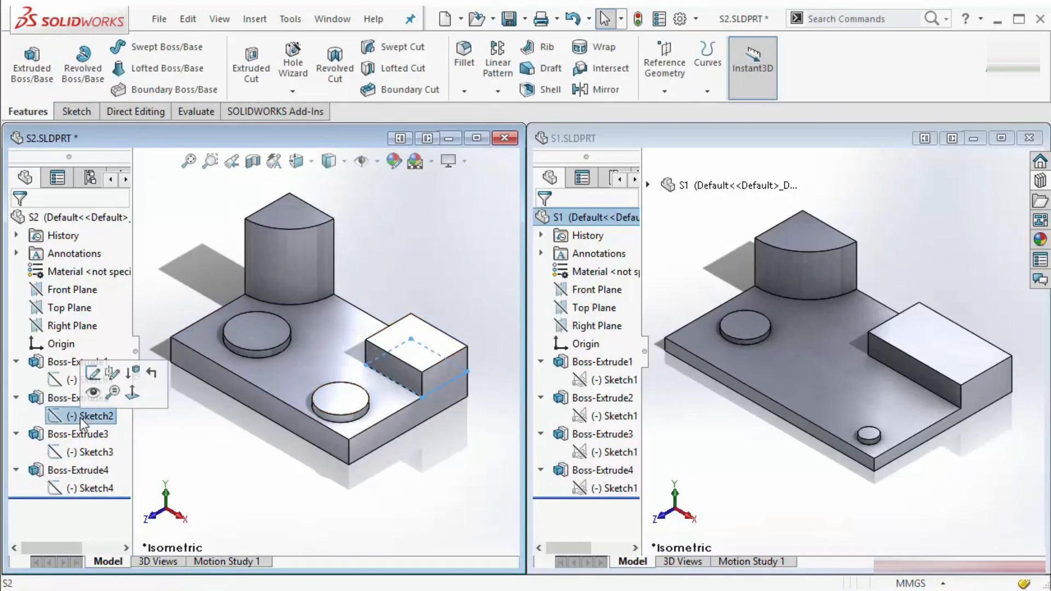
left_click(93, 374)
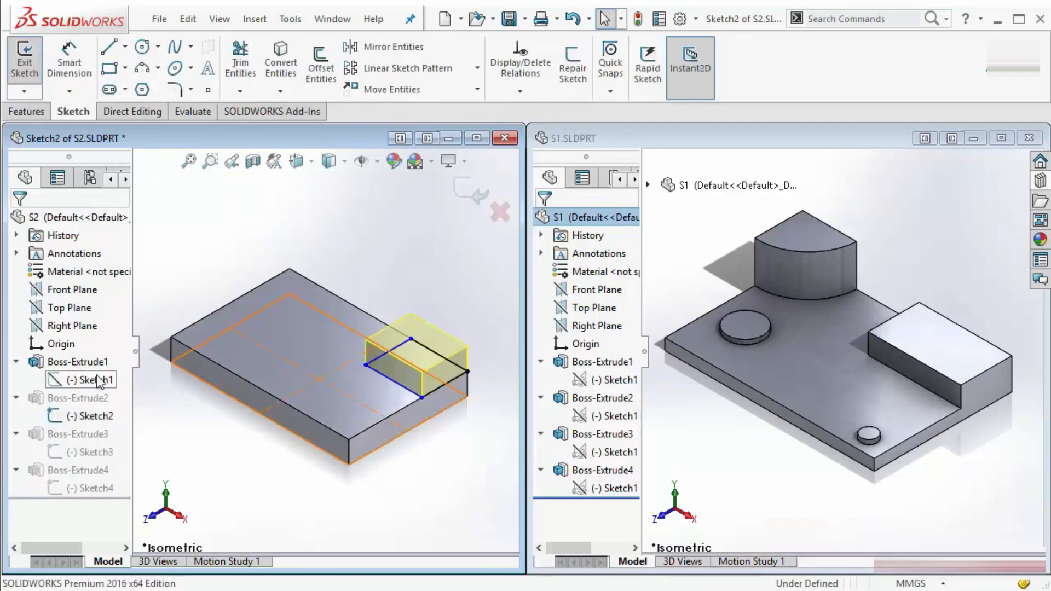
left_click_drag(365, 364, 389, 362)
left_click(468, 195)
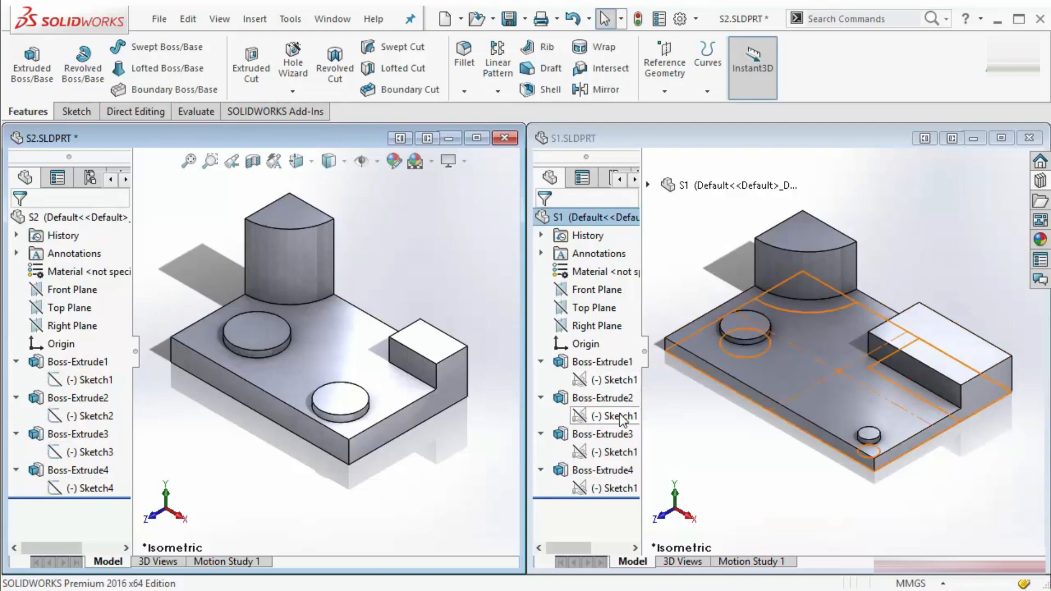
Edit the shared Sketch1 in S1: shrink the corner rectangle, reduce the corner arc, move the small circle inward, and exit the sketch.
right_click(623, 454)
left_click(635, 384)
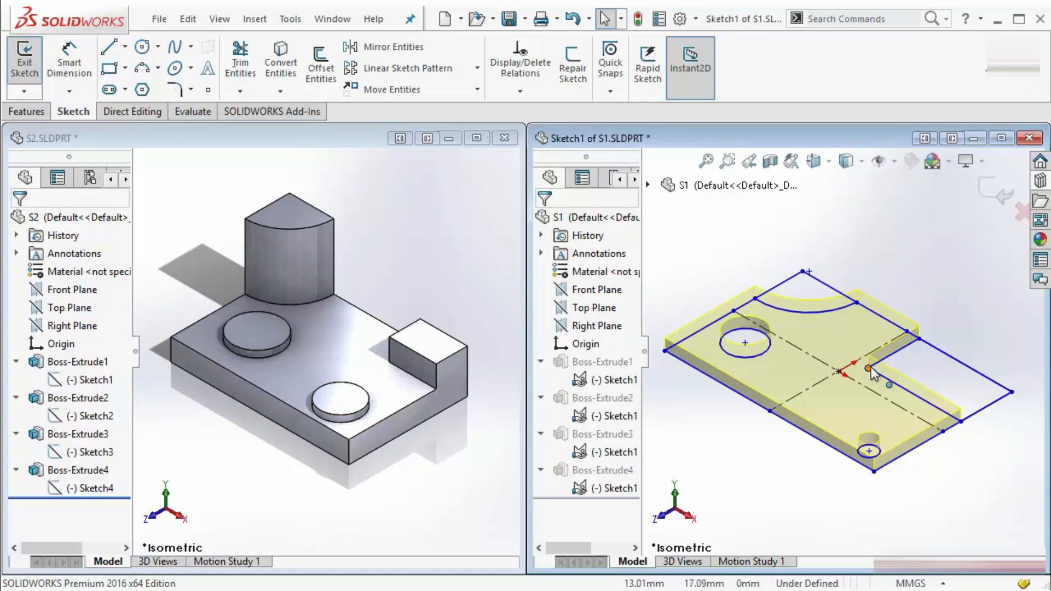
left_click_drag(869, 368, 915, 374)
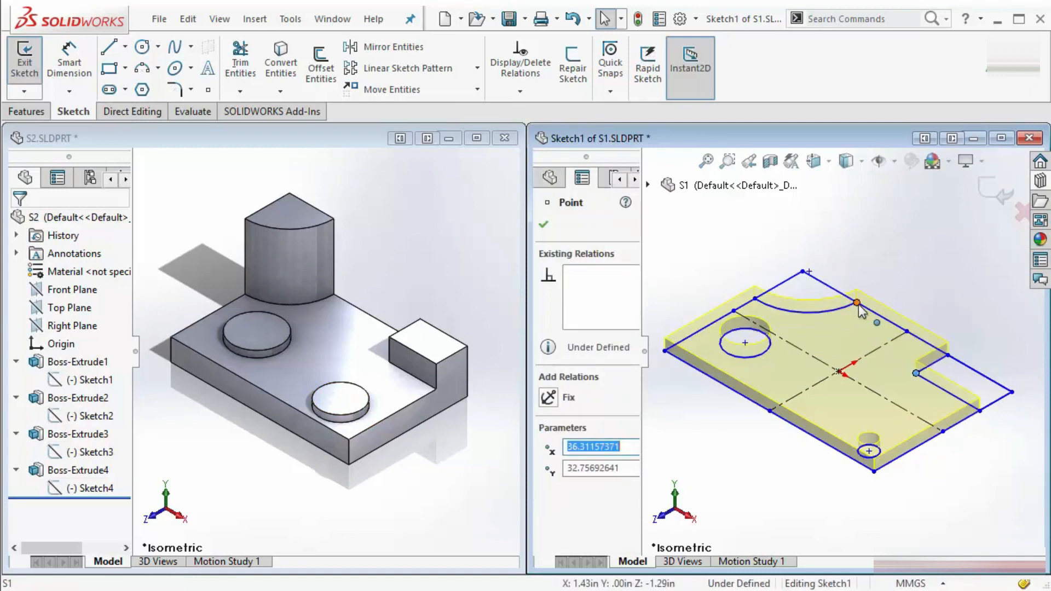
mouse_move(857, 303)
left_mouse_down()
mouse_move(844, 294)
mouse_move(856, 299)
left_mouse_up()
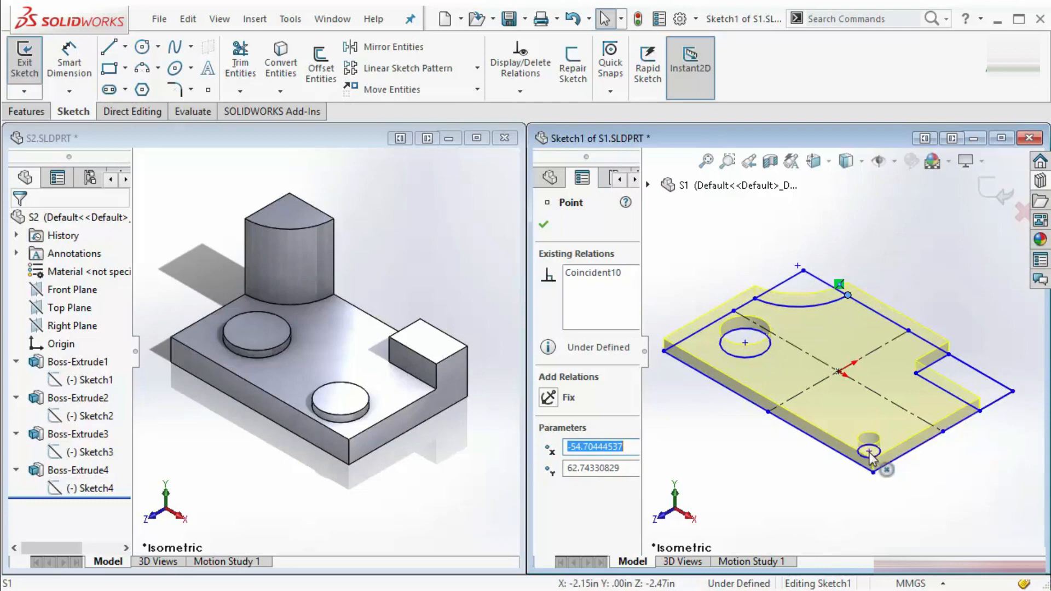
left_click_drag(869, 452, 862, 428)
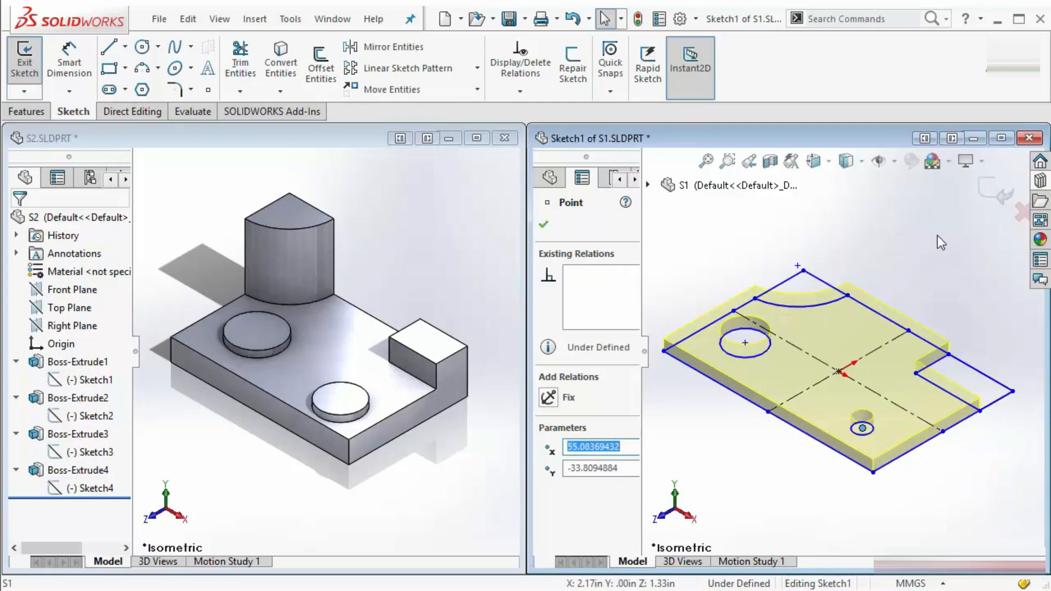
left_click(994, 197)
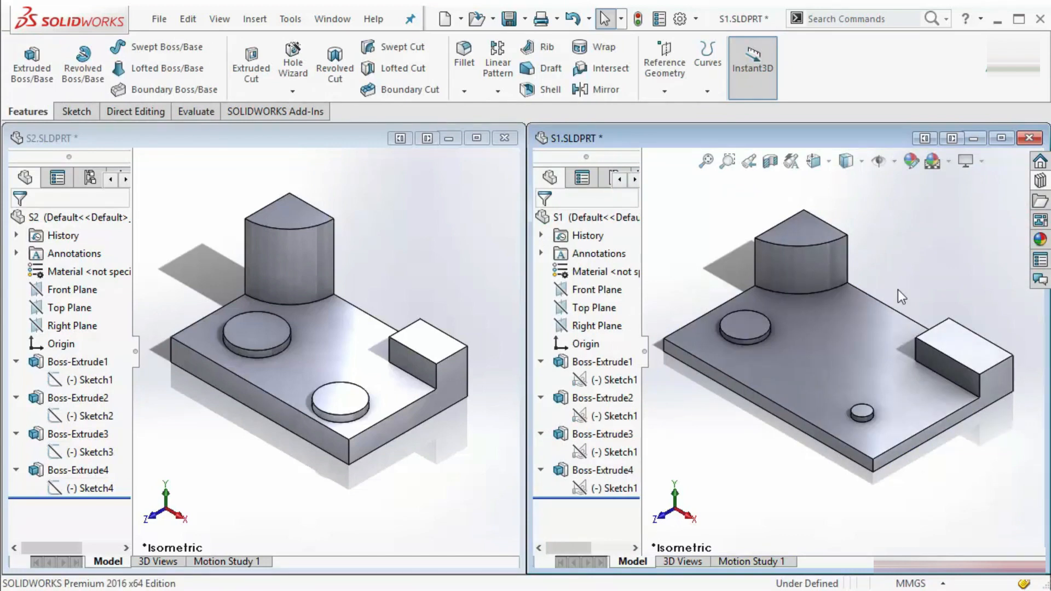
Open the shared Sketch1 of S1 twice to examine its combined profiles, exiting the sketch each time.
right_click(594, 381)
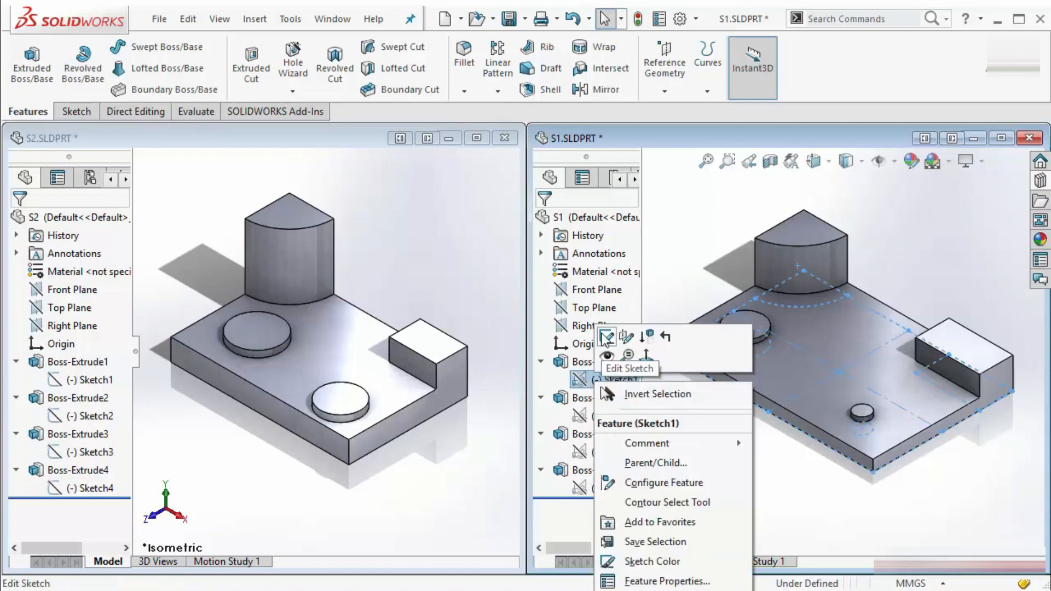
left_click(607, 338)
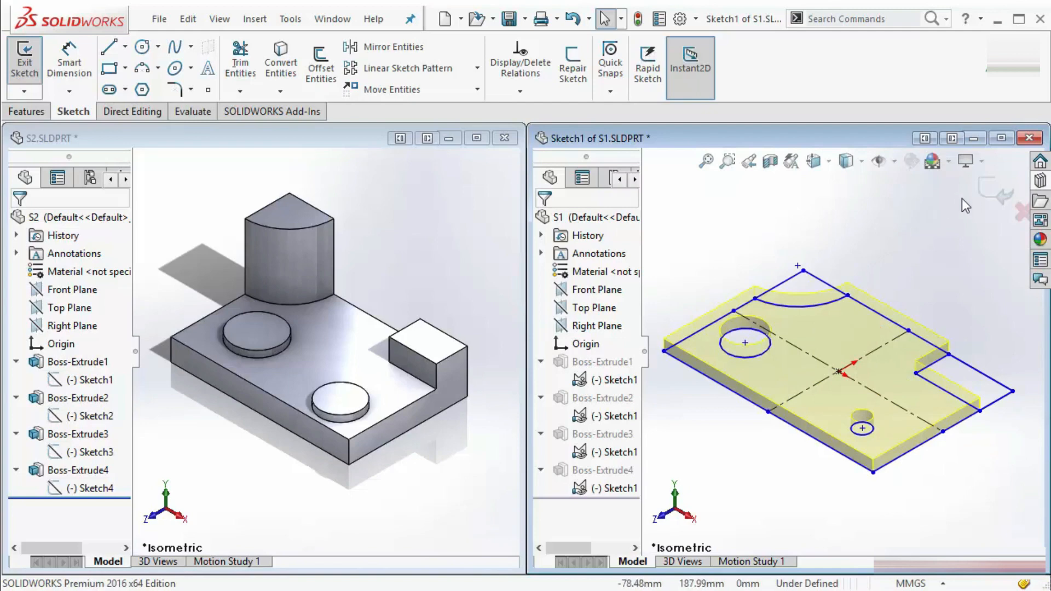
left_click(995, 189)
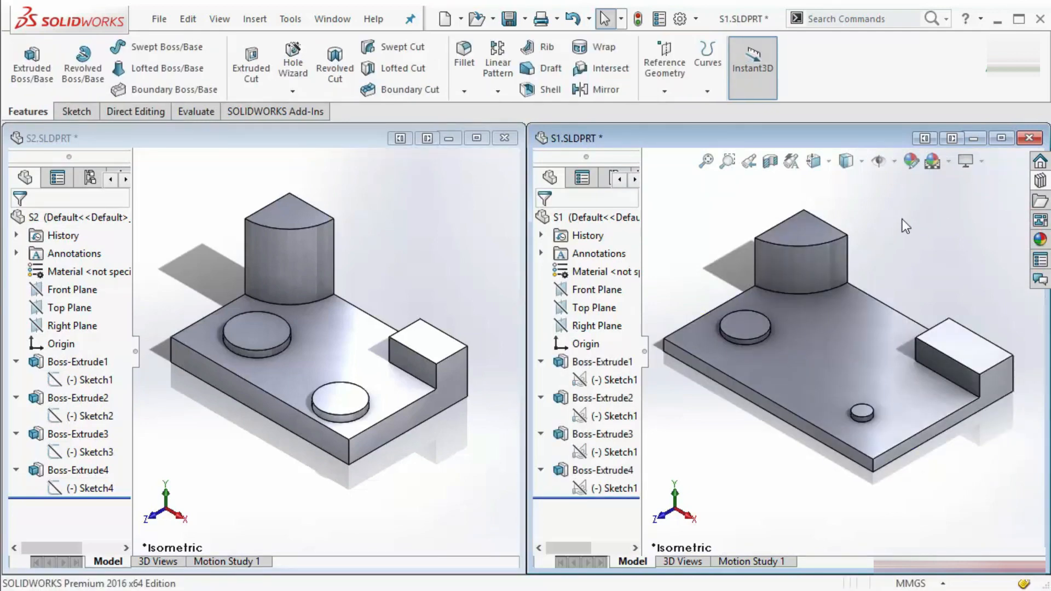
right_click(617, 380)
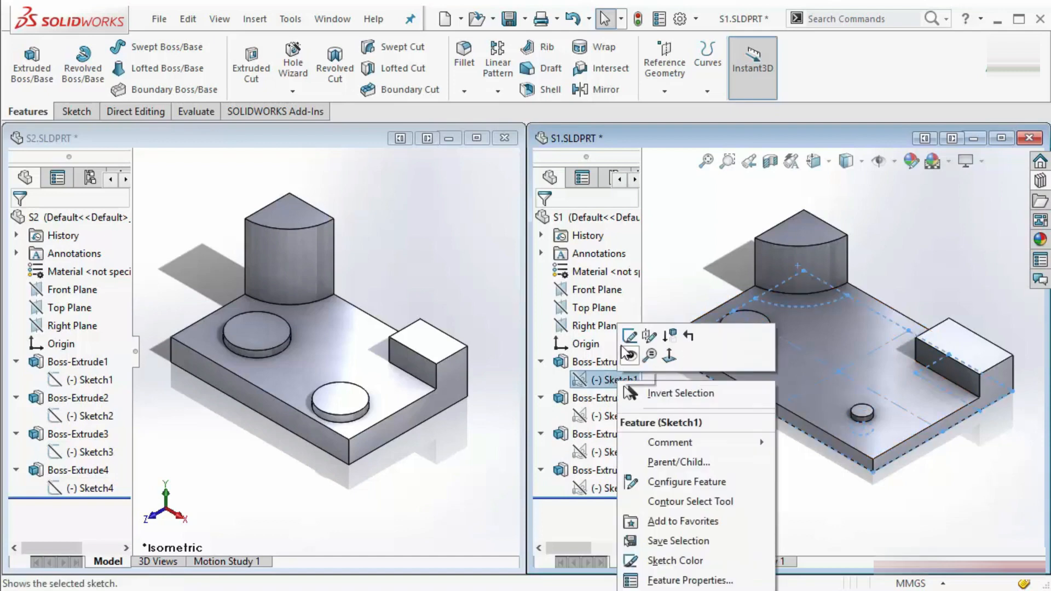
left_click(623, 339)
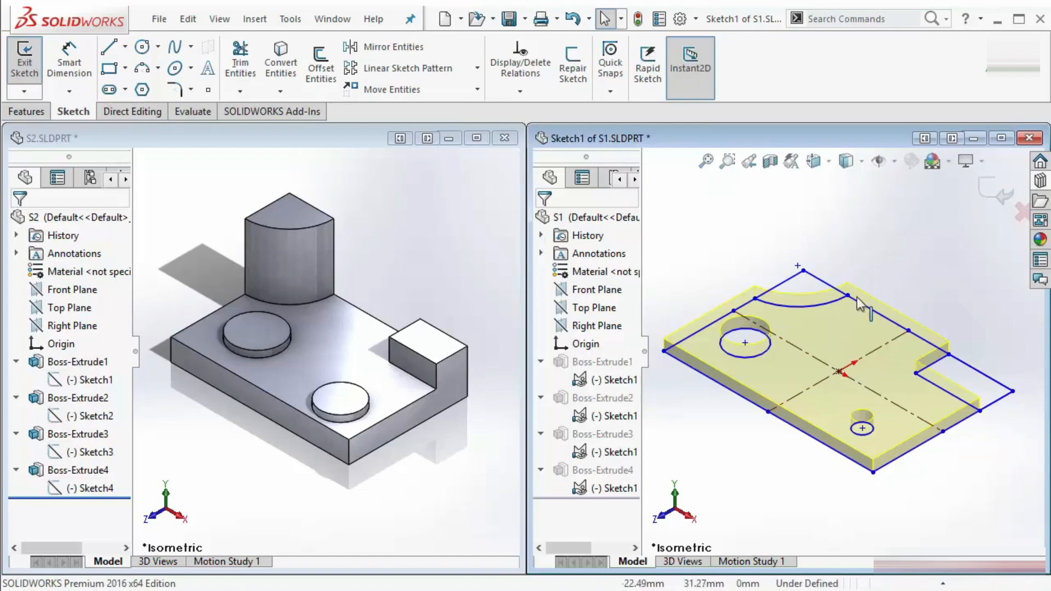
left_click(993, 192)
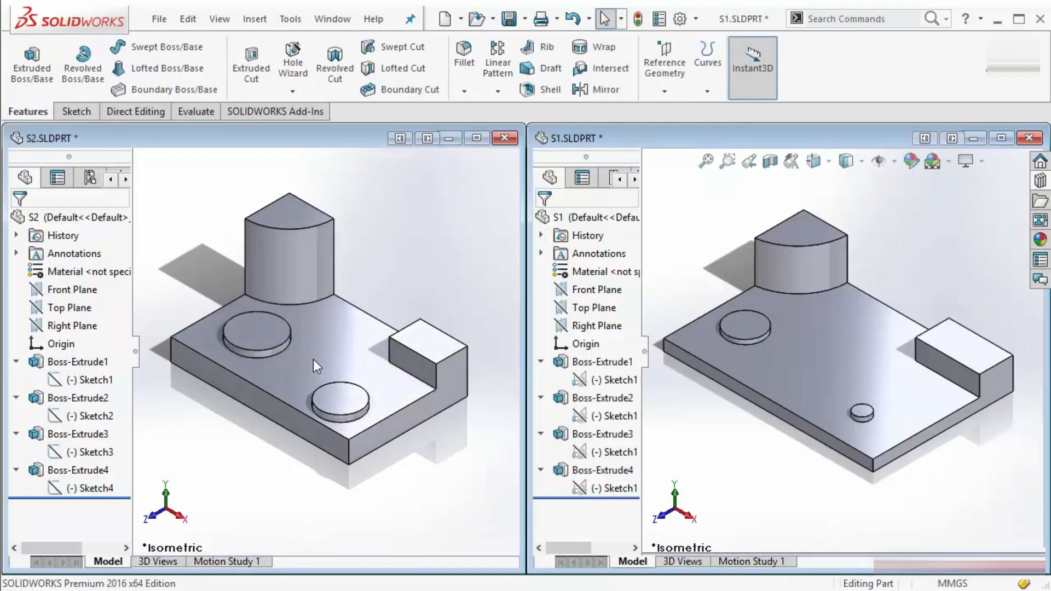
Open the base plate's Sketch1 in S2 to examine its rectangle and its offset from the origin, and exit the sketch.
right_click(313, 359)
left_click(343, 1)
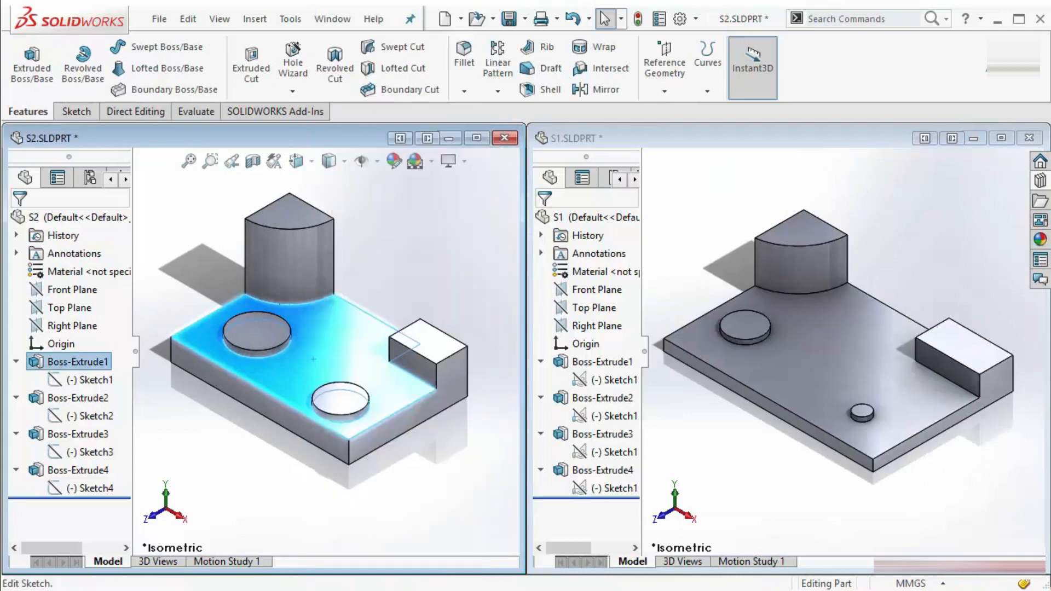
scroll(144, 349, "down", 5)
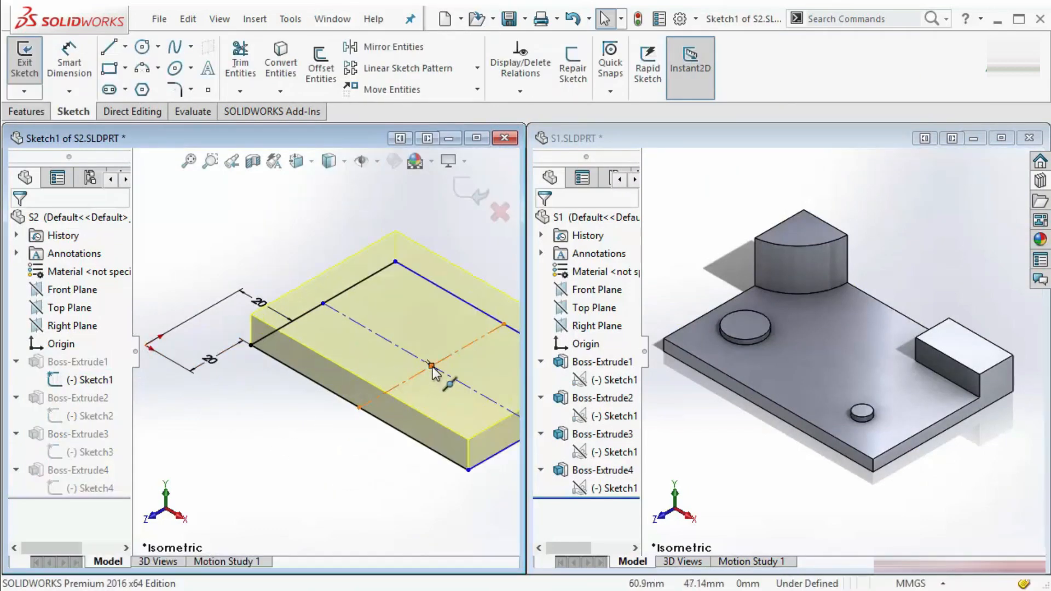
scroll(359, 343, "up", 2)
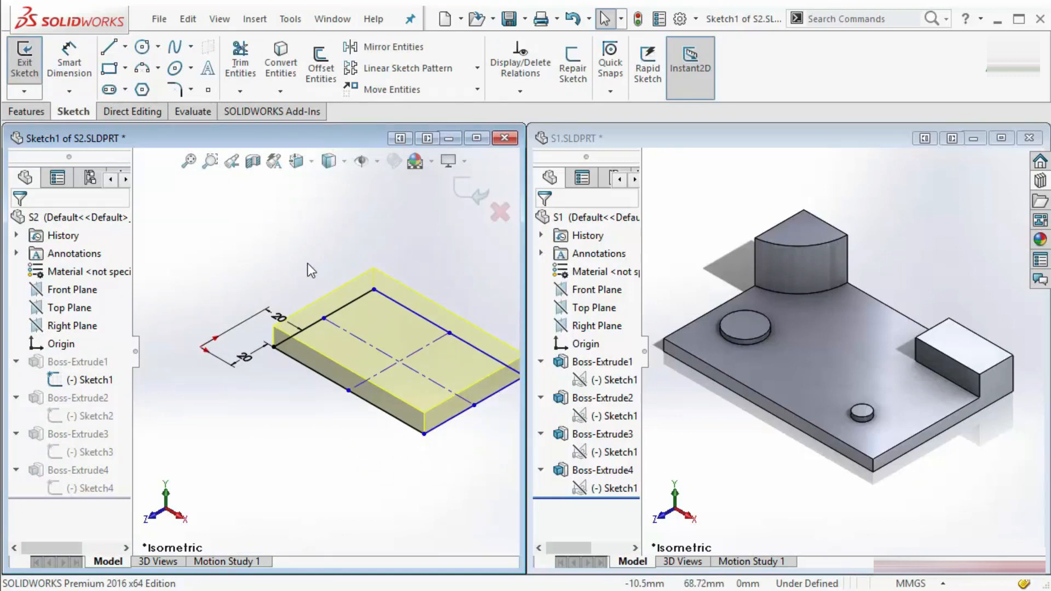
left_click(466, 193)
Maximize S1, edit the sketch behind the round bosses, move the small circle toward the quarter-round boss, and exit the sketch.
left_click(718, 235)
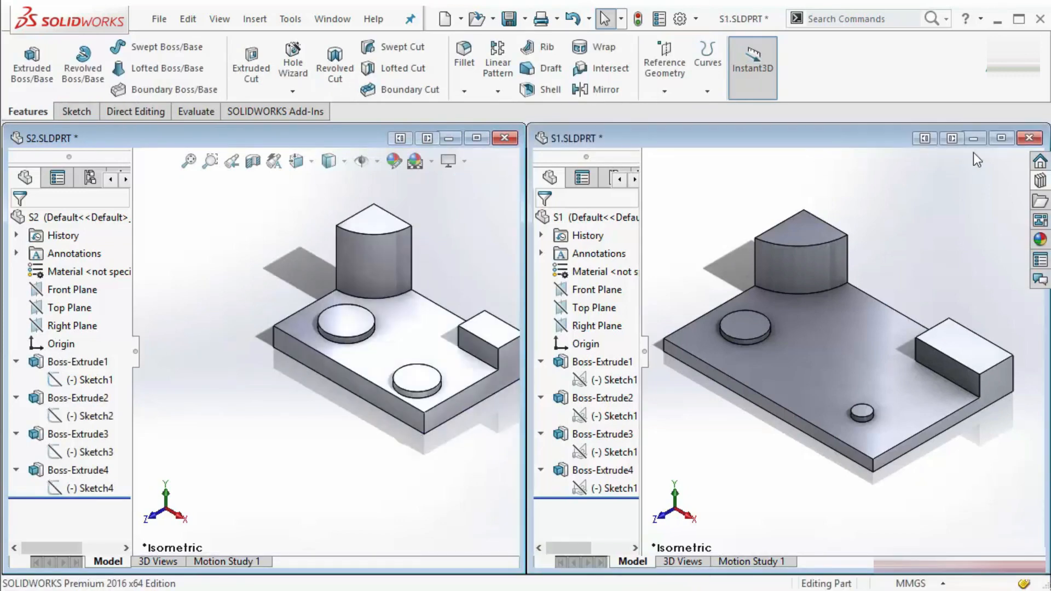
left_click(1001, 138)
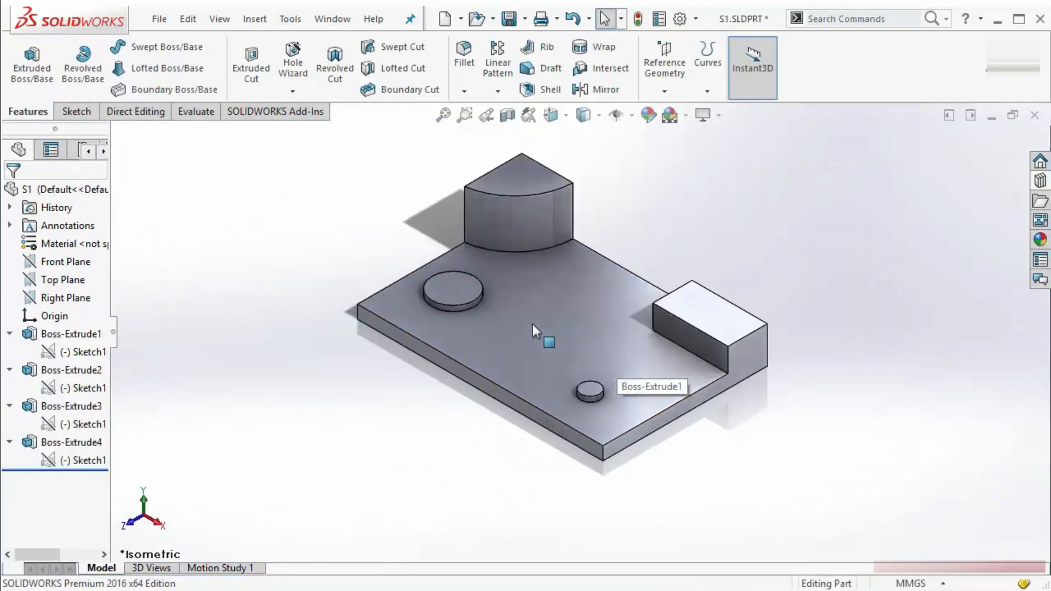
middle_click_drag(533, 324, 449, 306)
right_click(435, 298)
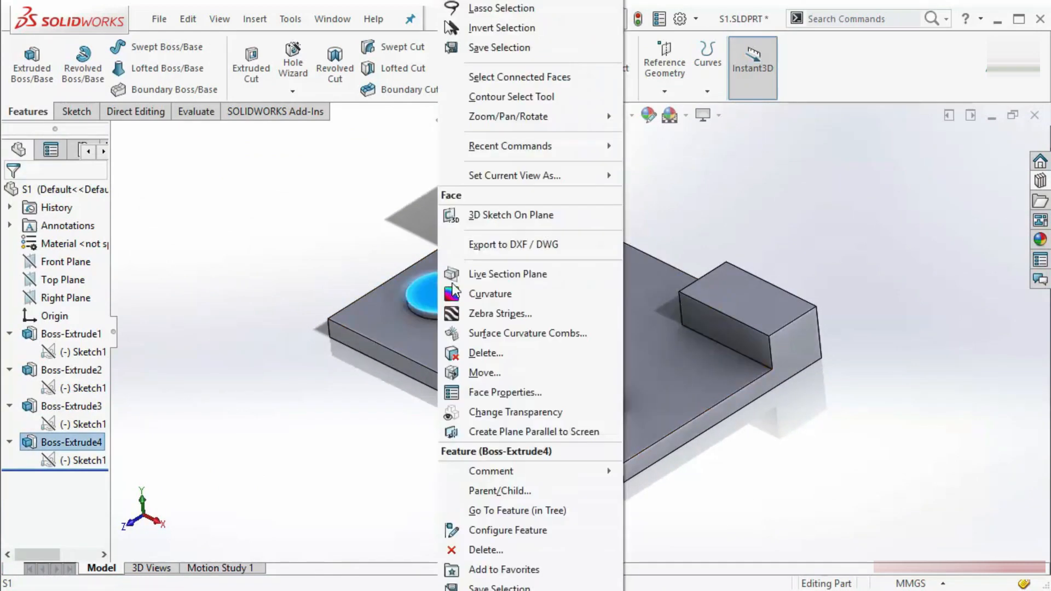
left_click(470, 2)
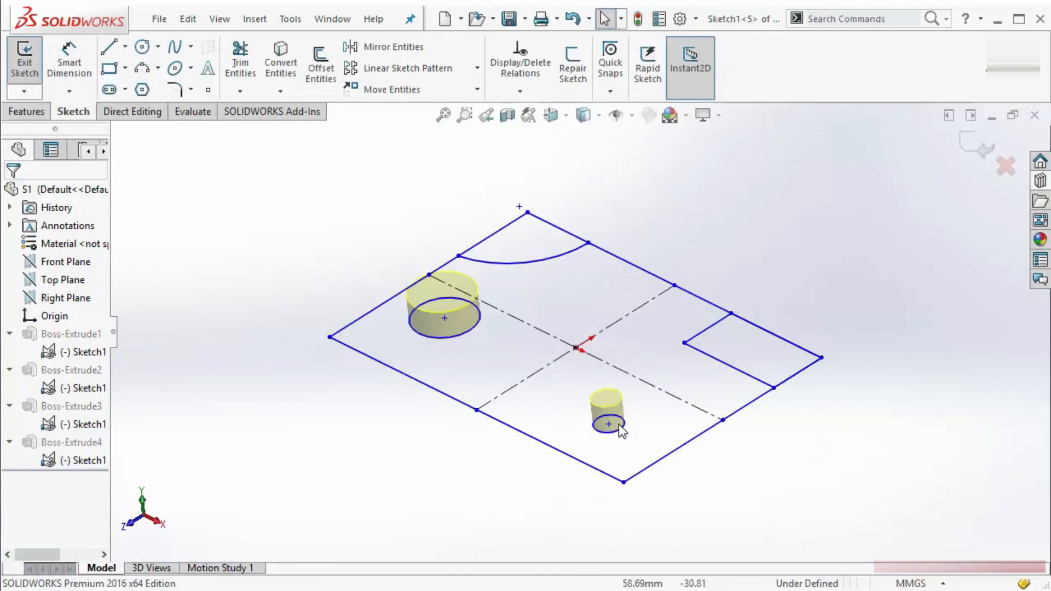
mouse_move(608, 424)
left_mouse_down()
mouse_move(627, 378)
mouse_move(594, 286)
left_mouse_up()
left_click(976, 145)
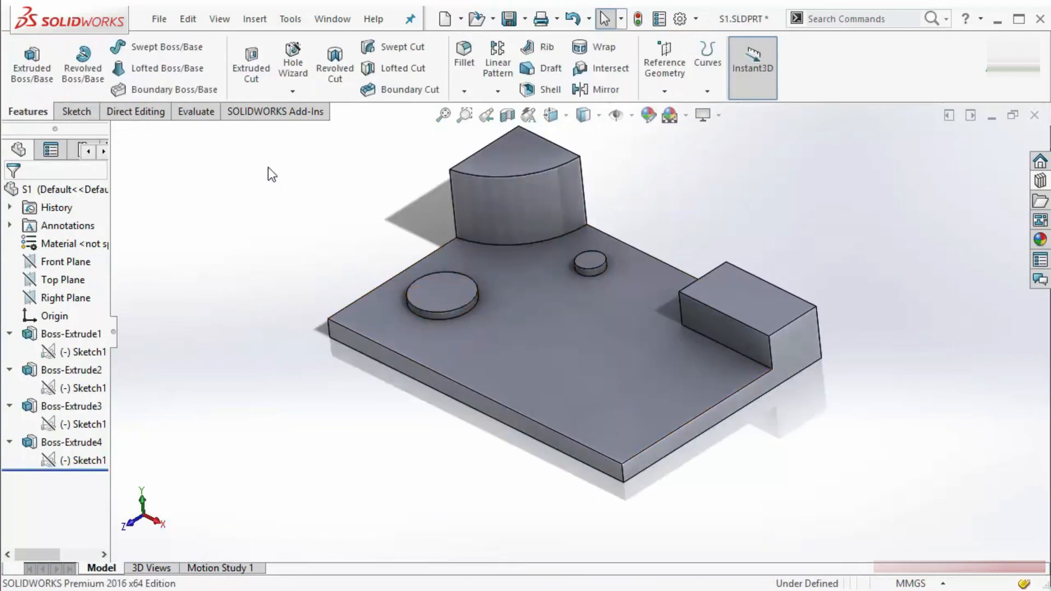
Start a Mirror feature in S1, remove the preselected boss face, and set the Right Plane as the mirror plane.
left_click(401, 298)
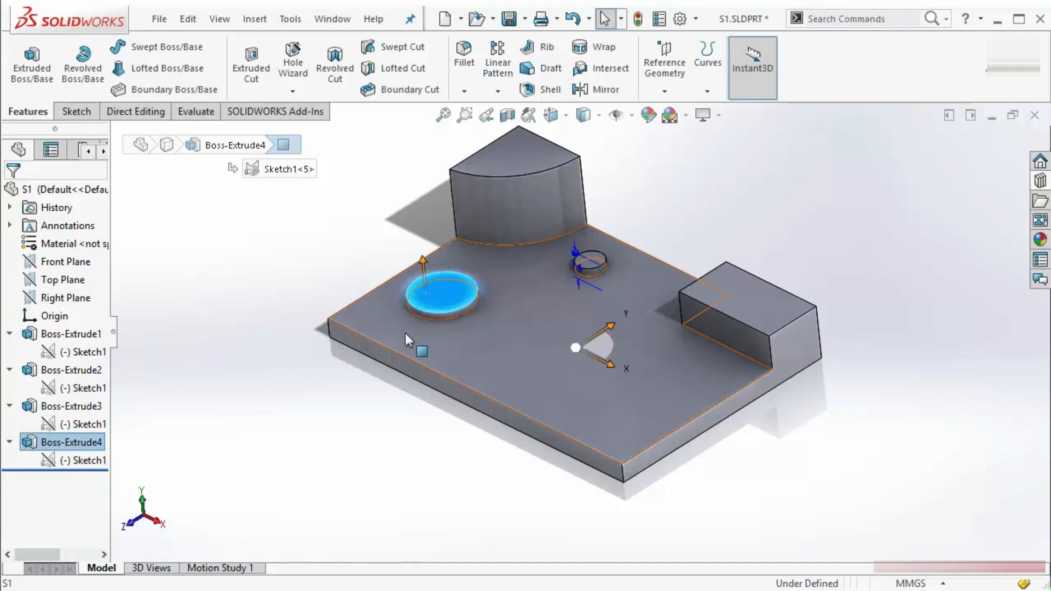
left_click(497, 92)
left_click(523, 153)
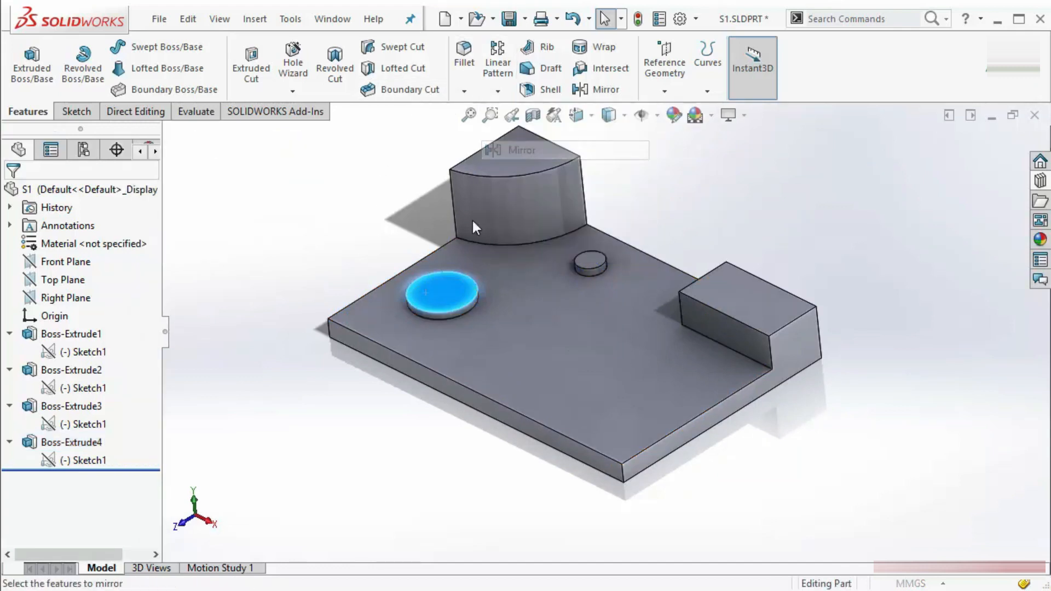
right_click(76, 247)
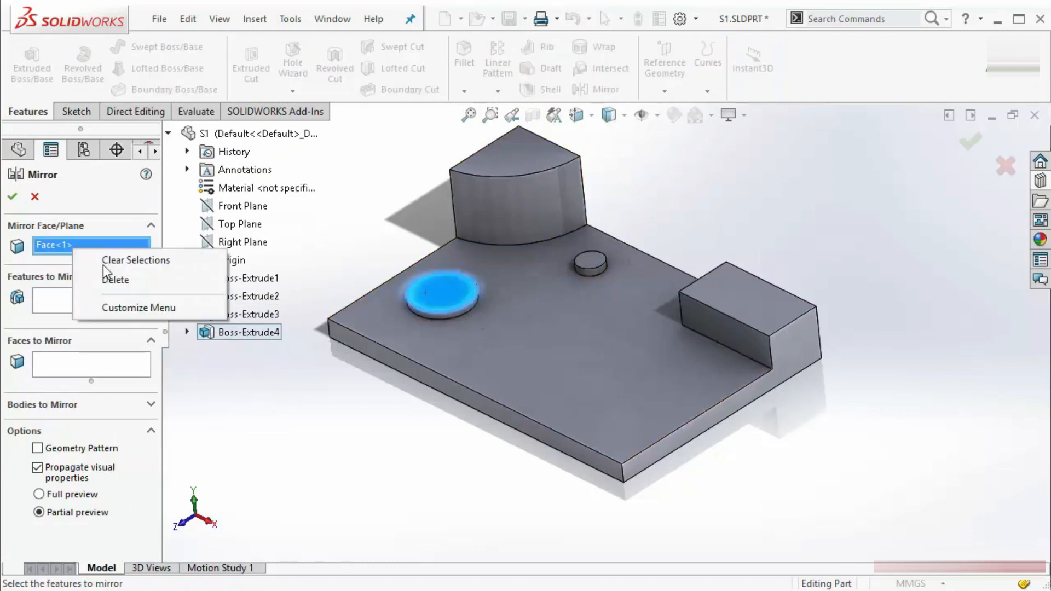
left_click(117, 277)
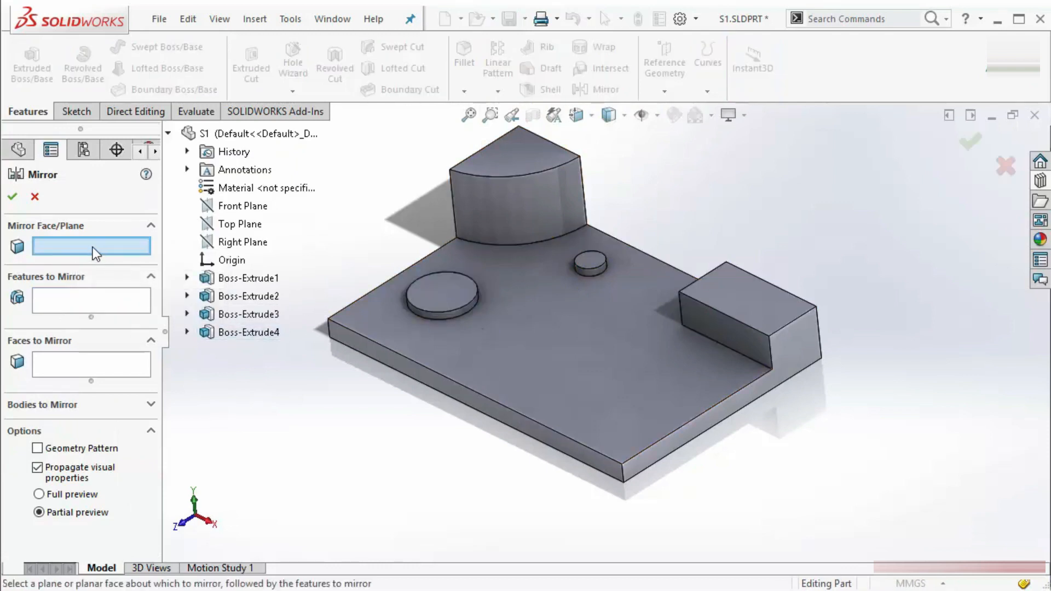
left_click(262, 247)
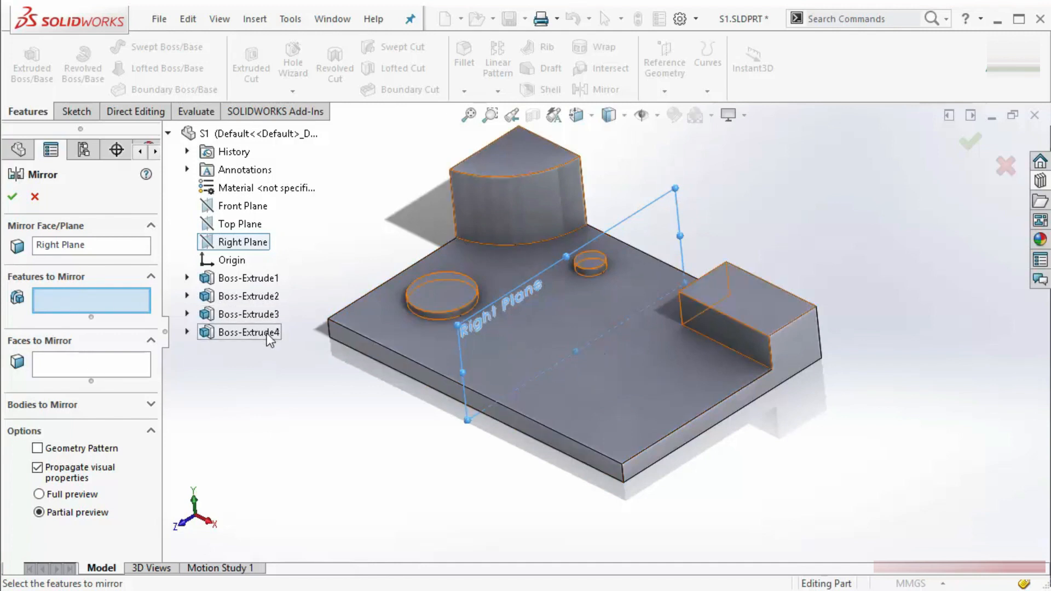
Set the large round boss's top and side faces as the faces to mirror and accept the Mirror feature.
left_click(78, 366)
scroll(465, 311, "down", 5)
left_click(452, 293)
left_click(461, 334)
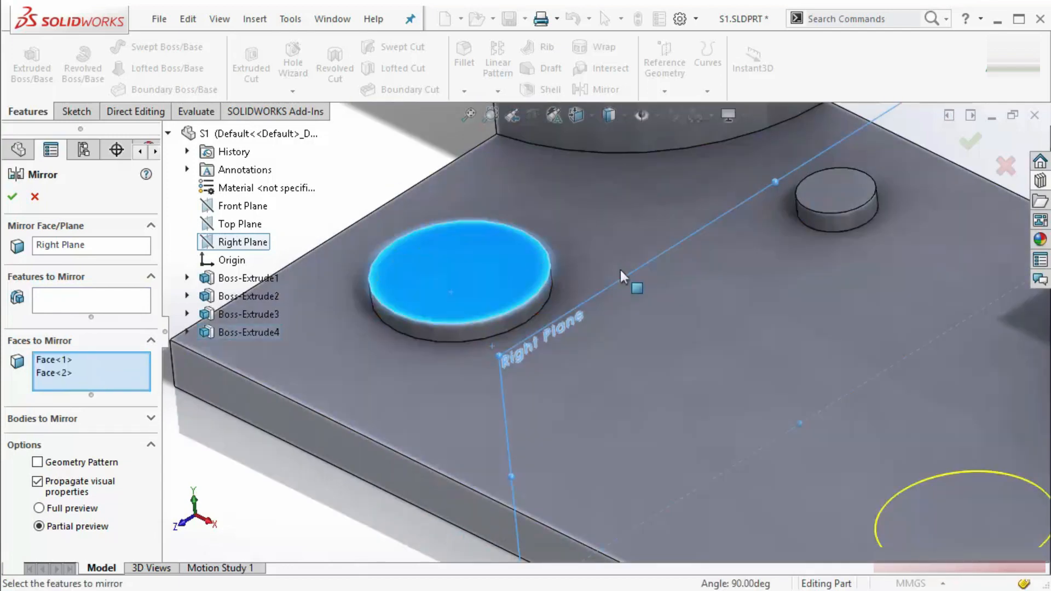
scroll(670, 248, "up", 5)
left_click(970, 141)
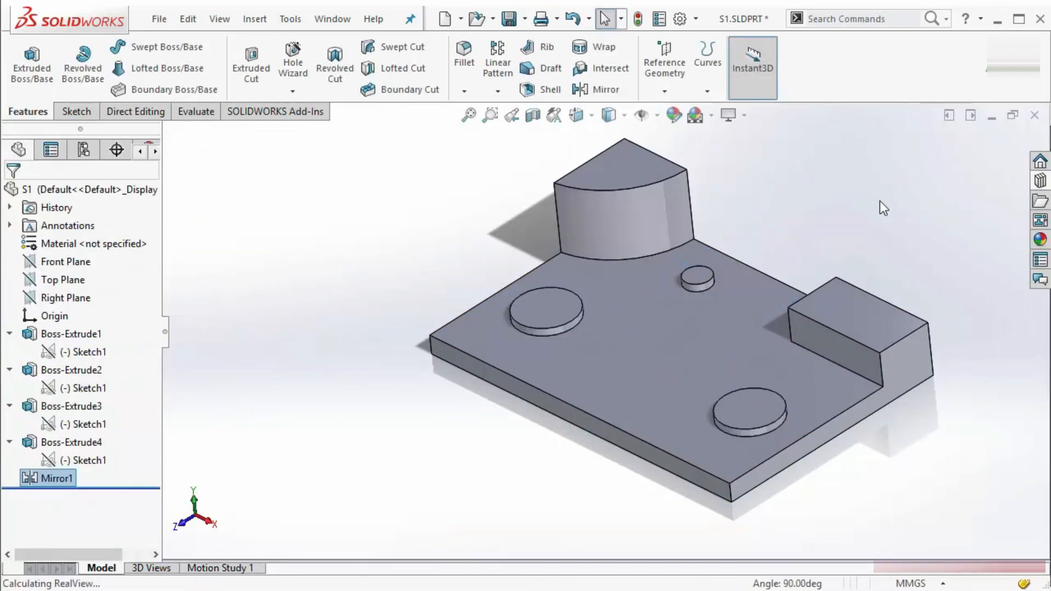
middle_click_drag(879, 201, 673, 278)
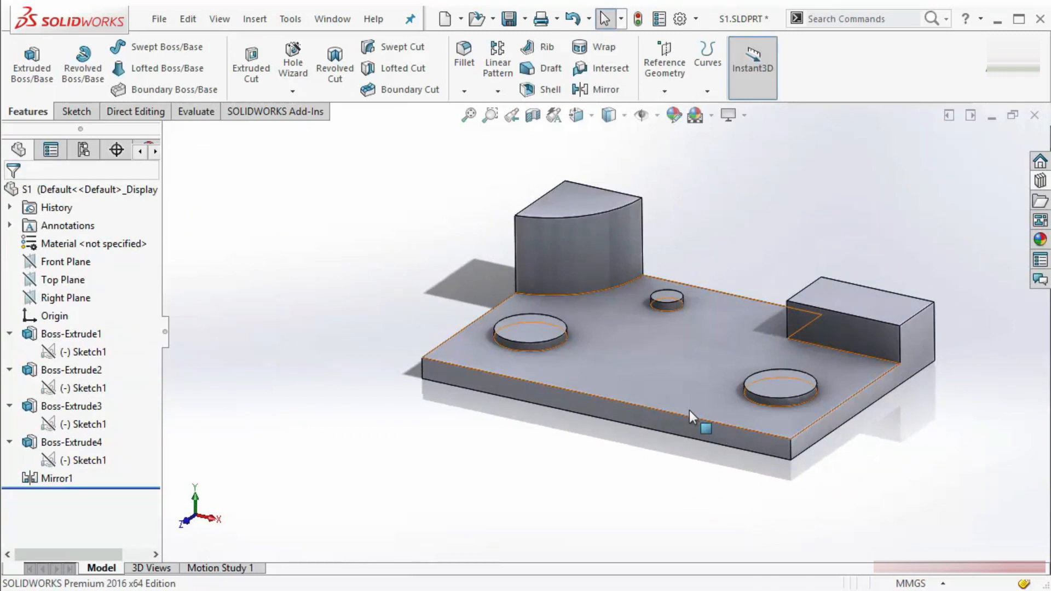
Switch to S2 and open its base Sketch1 to examine where the rectangle lies relative to the origin, and exit the sketch.
left_click(332, 19)
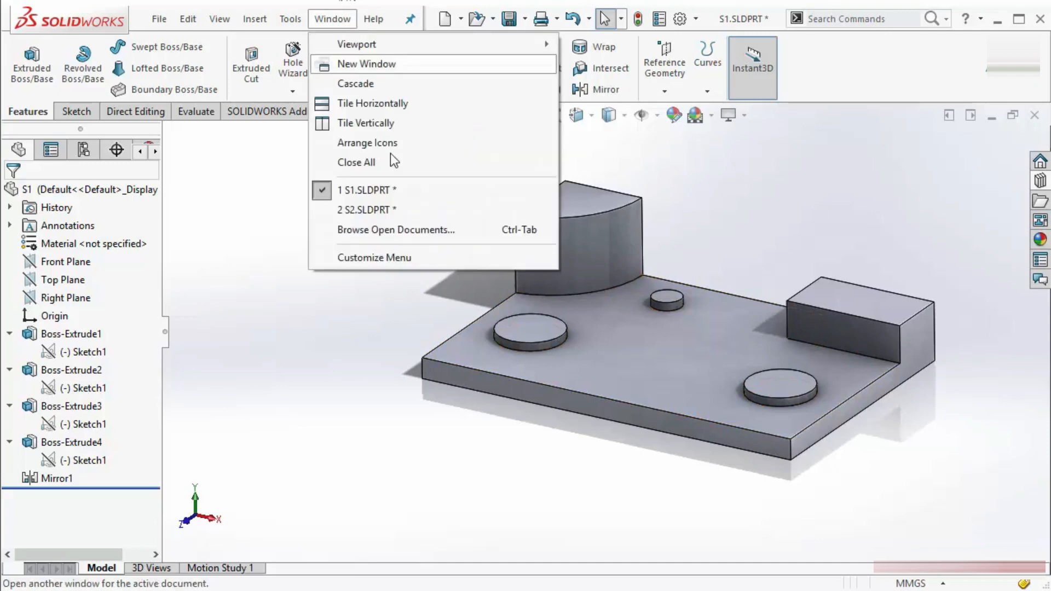
left_click(380, 210)
left_click(83, 351)
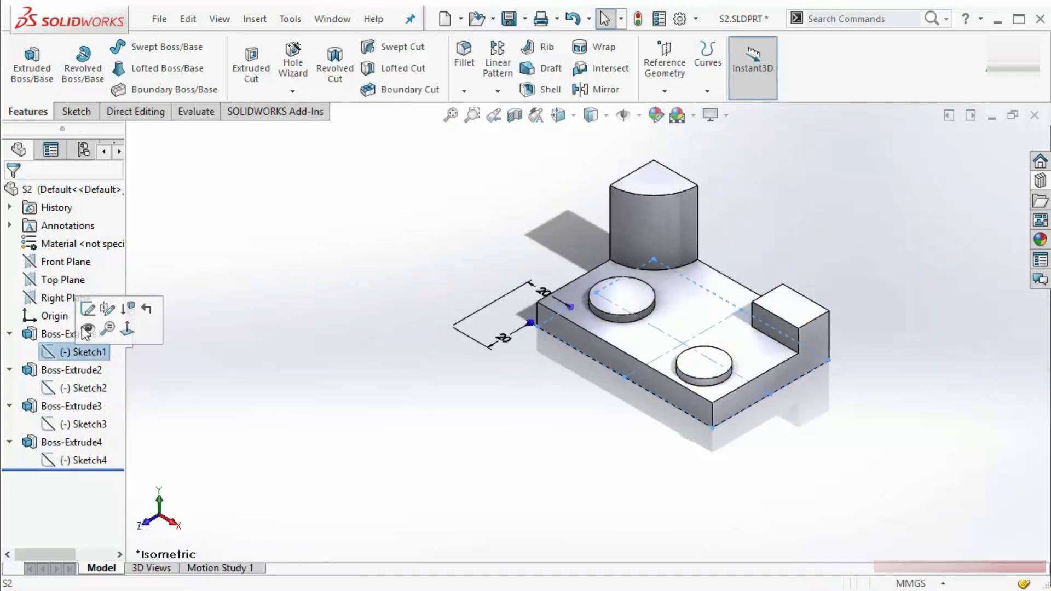
left_click(88, 309)
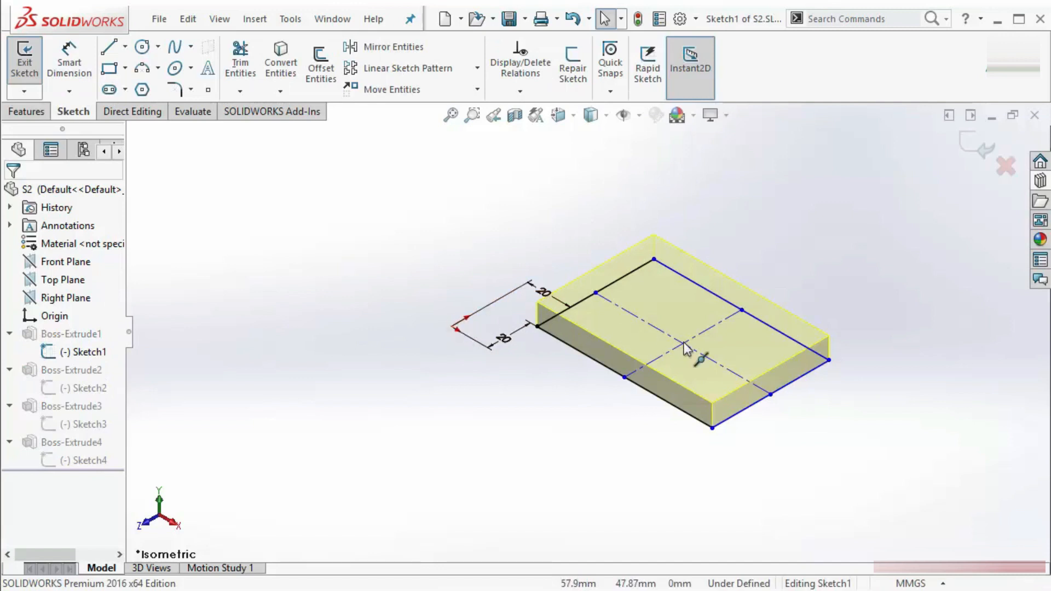
left_click(977, 146)
Select the Right Plane and the Front Plane of S2 in turn to examine their position relative to the part, and clear the selection.
left_click(68, 298)
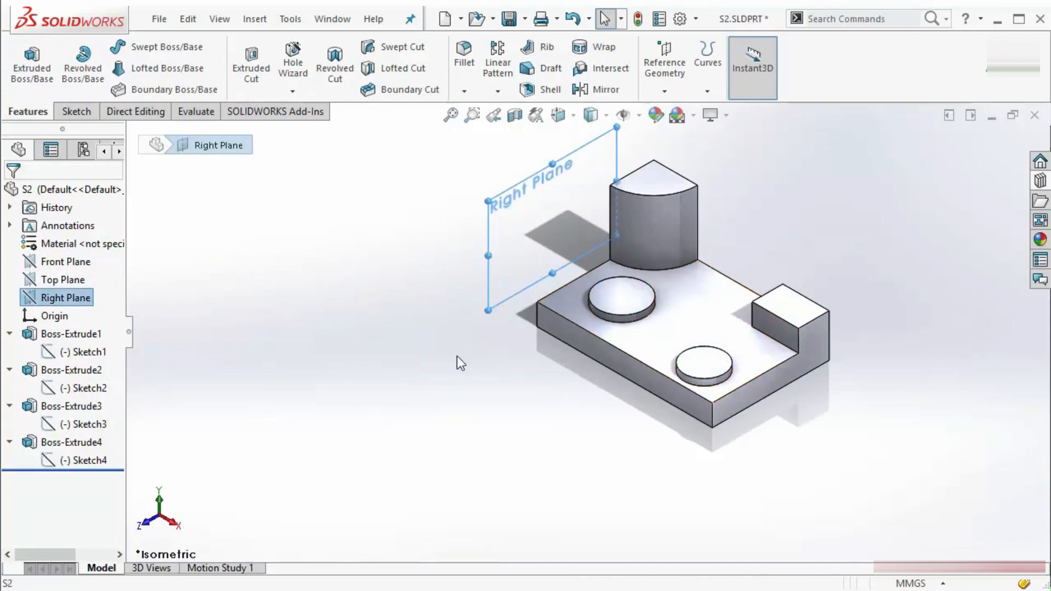
left_click(64, 262)
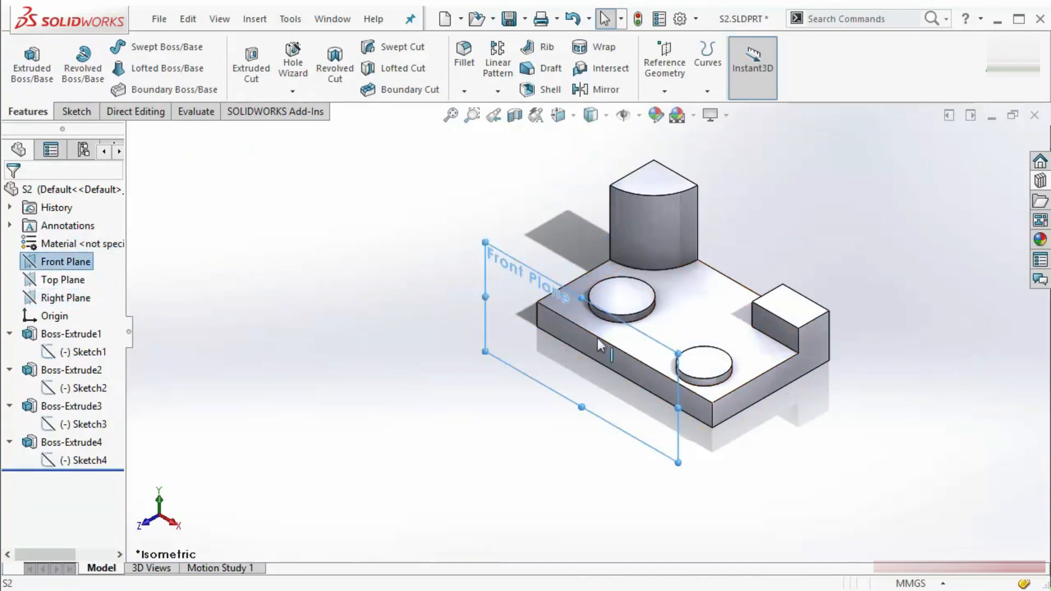
left_click(339, 59)
Switch to S1 and select its Front Plane to examine where it crosses the part.
left_click(332, 18)
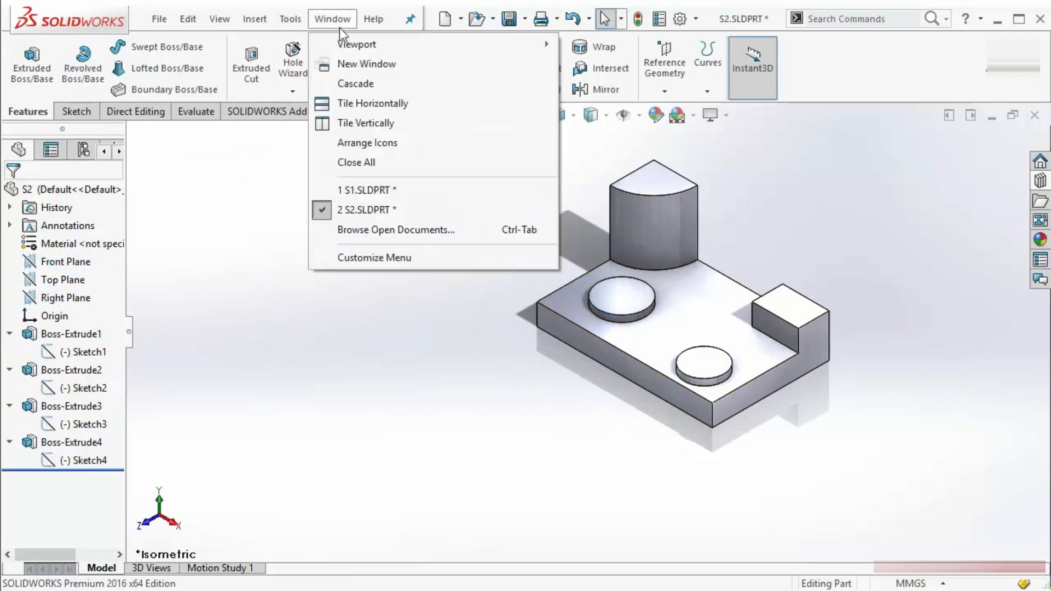
left_click(373, 187)
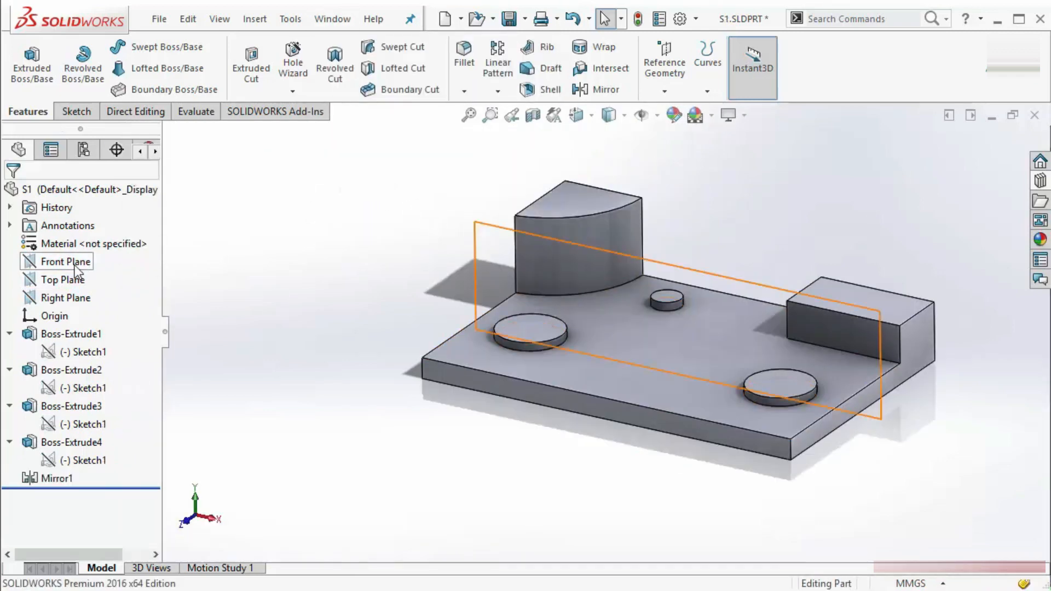
left_click(71, 263)
middle_click_drag(548, 339, 563, 295)
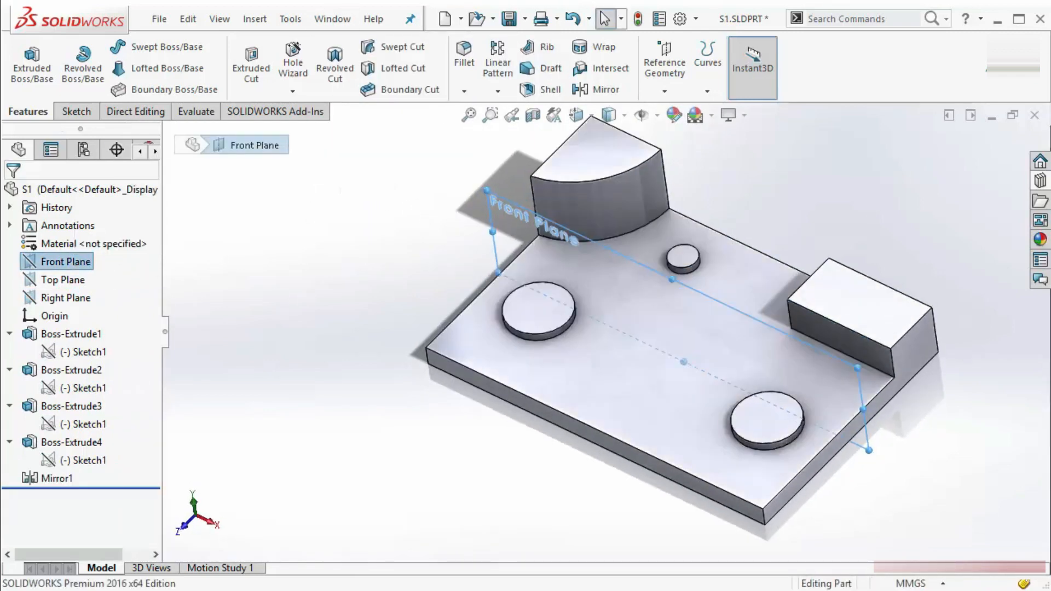
View S1 from above and select its Right Plane to examine how the planes divide the part.
key("ctrl+5")
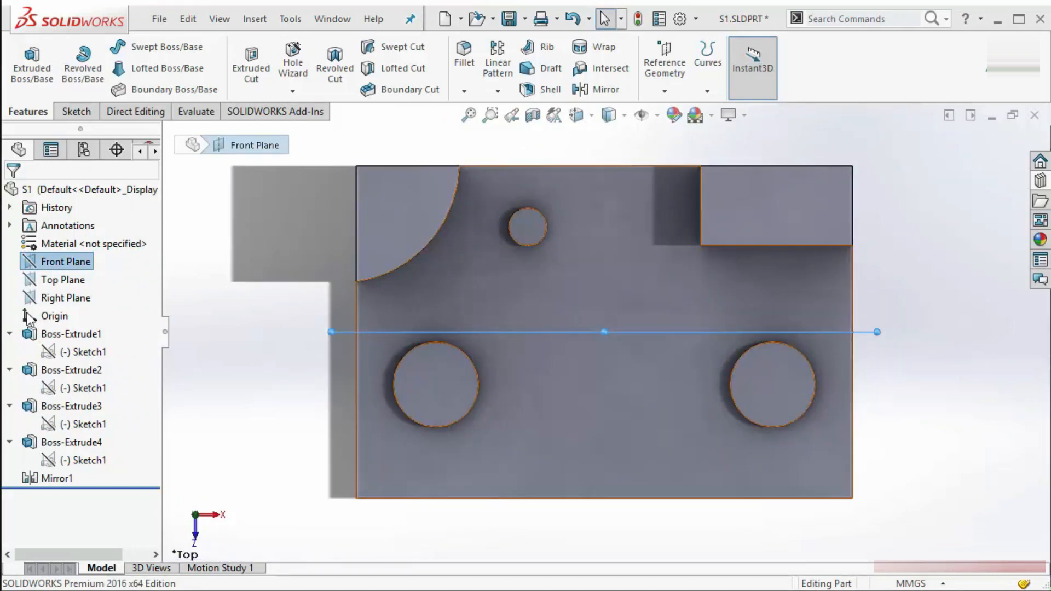
left_click(63, 297)
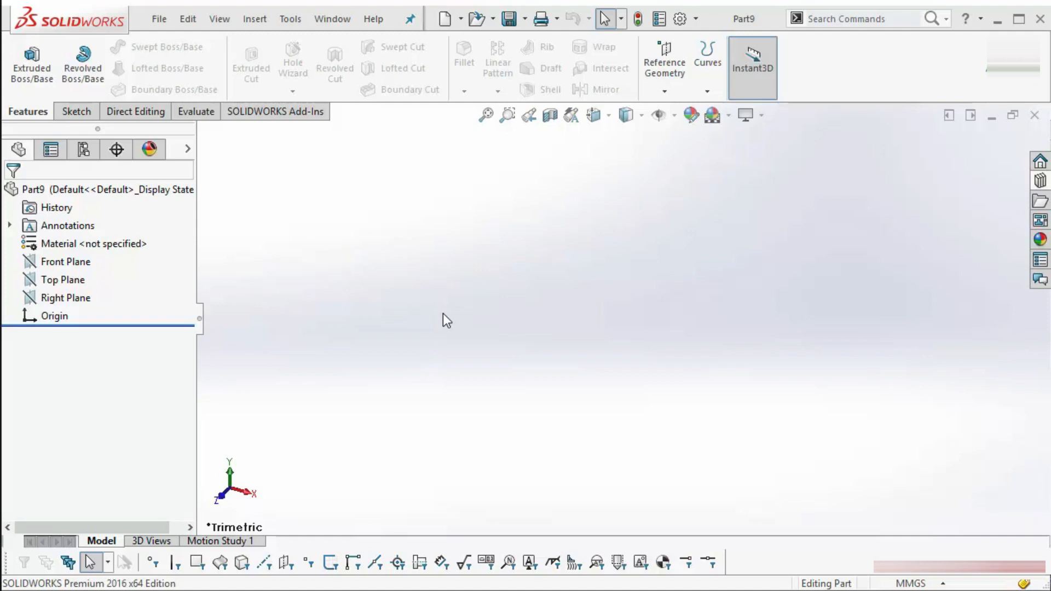
Start a sketch on the Top Plane of the empty part and draw a circle centred on the origin.
right_click(77, 280)
left_click(73, 258)
left_click(142, 47)
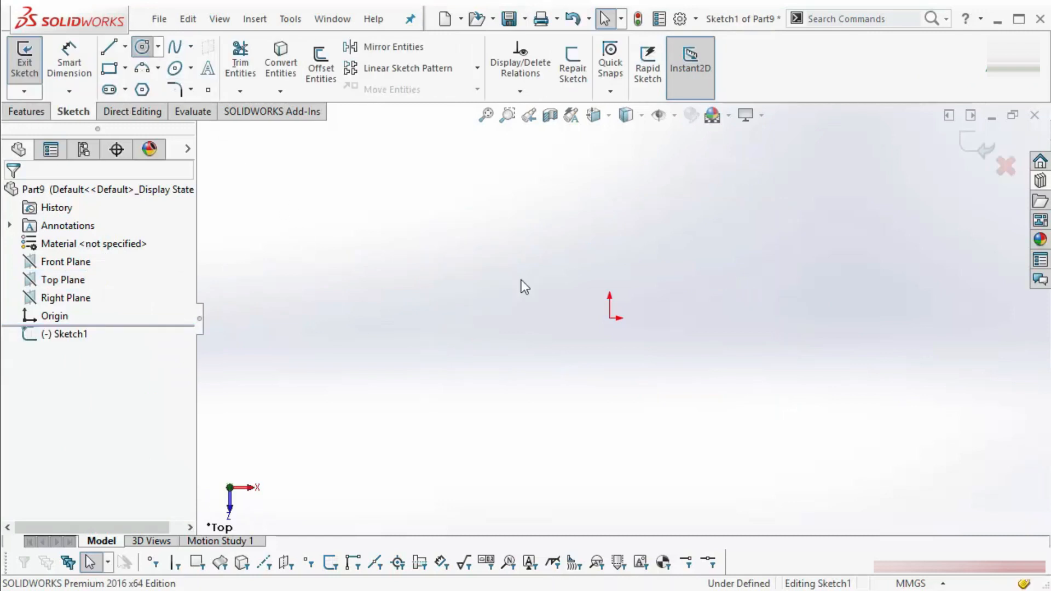
left_click(610, 318)
left_click(709, 263)
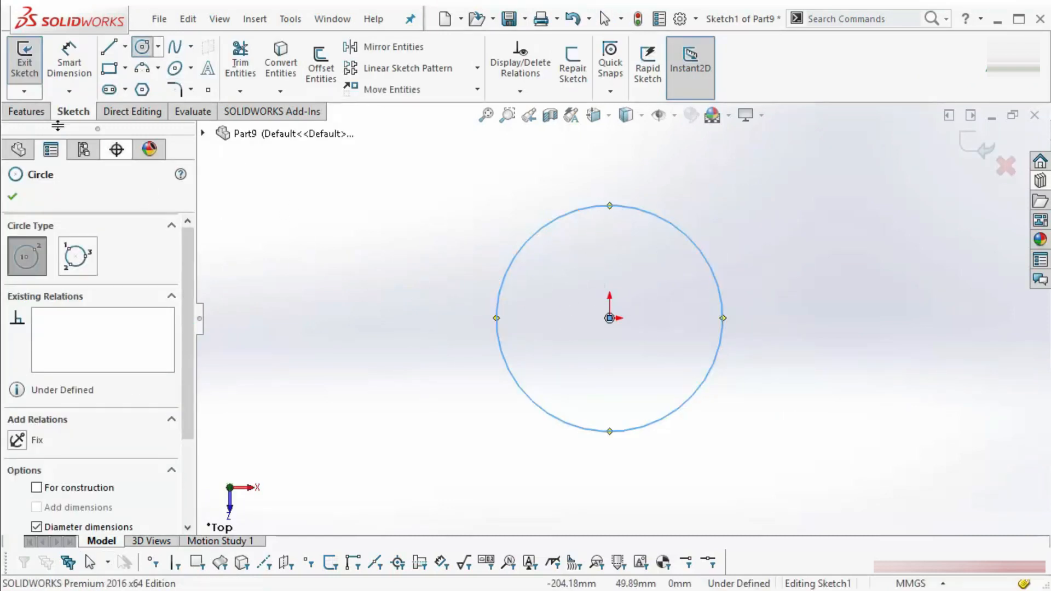
Extrude the circle upward by 10 mm as a Blind boss.
left_click(26, 111)
left_click(32, 66)
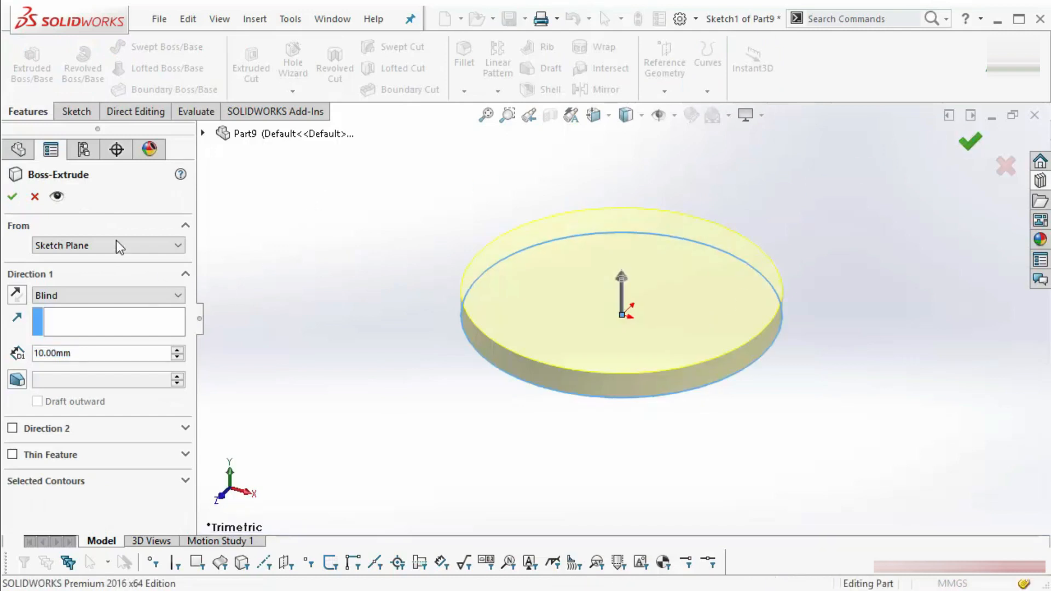
key("Return")
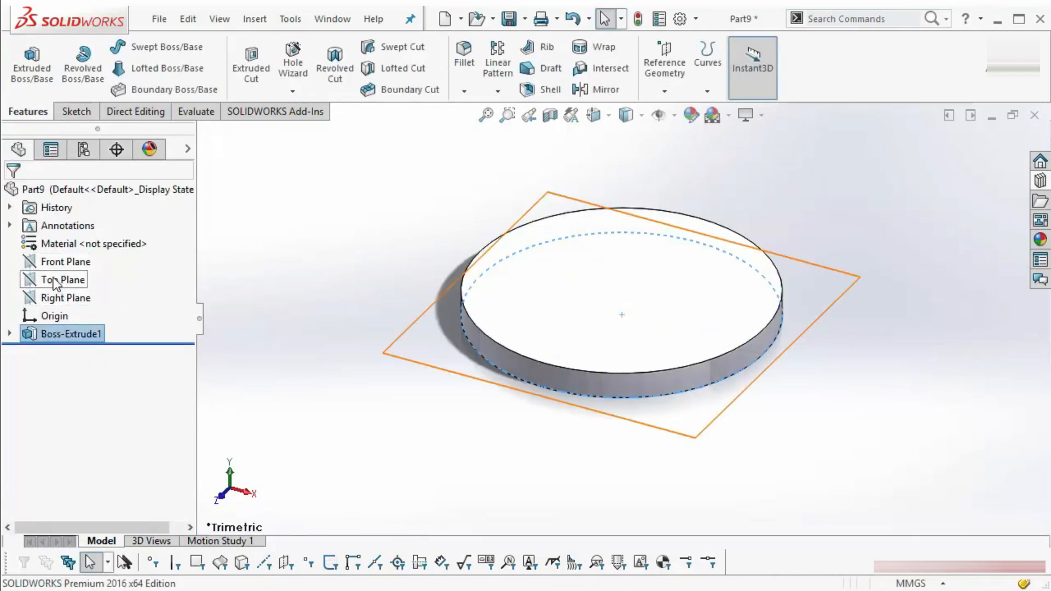
Open a new sketch on the Top Plane and draw a centre rectangle from the origin, extending well beyond the disc.
left_click(54, 282)
left_click(70, 254)
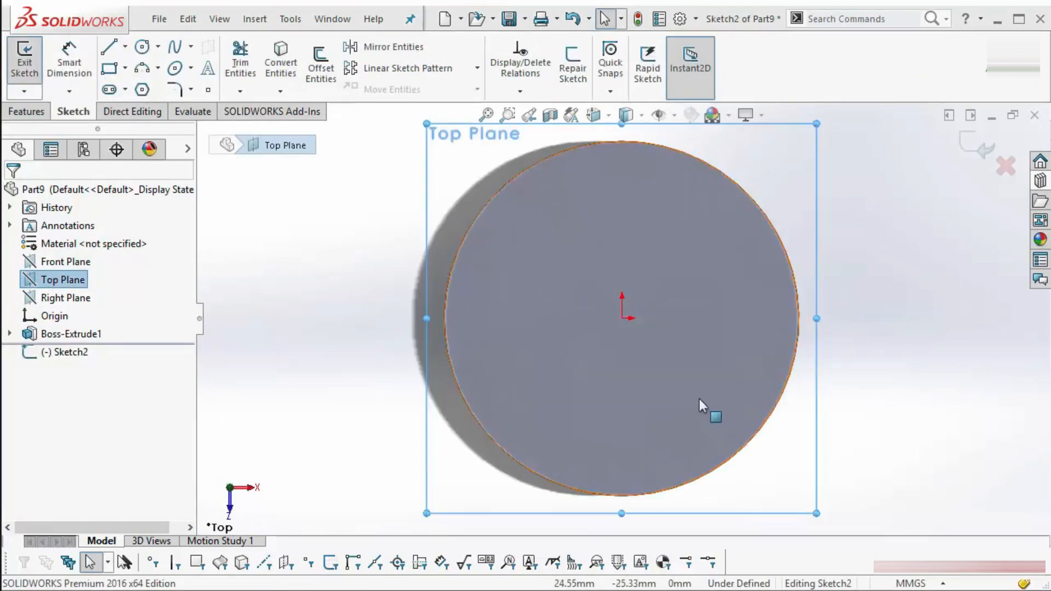
left_click(108, 70)
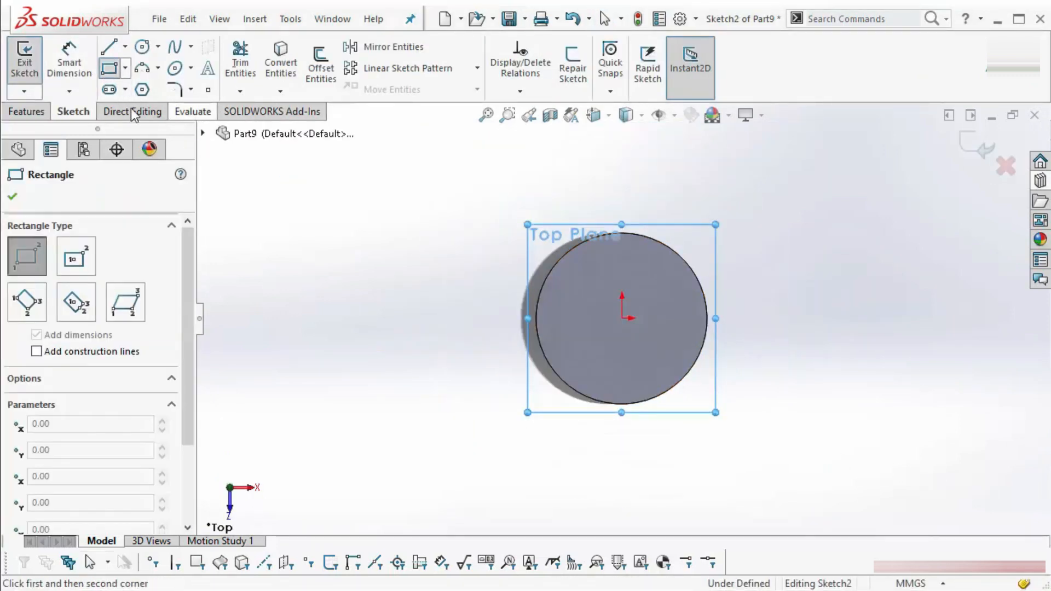
left_click(76, 255)
left_click(622, 318)
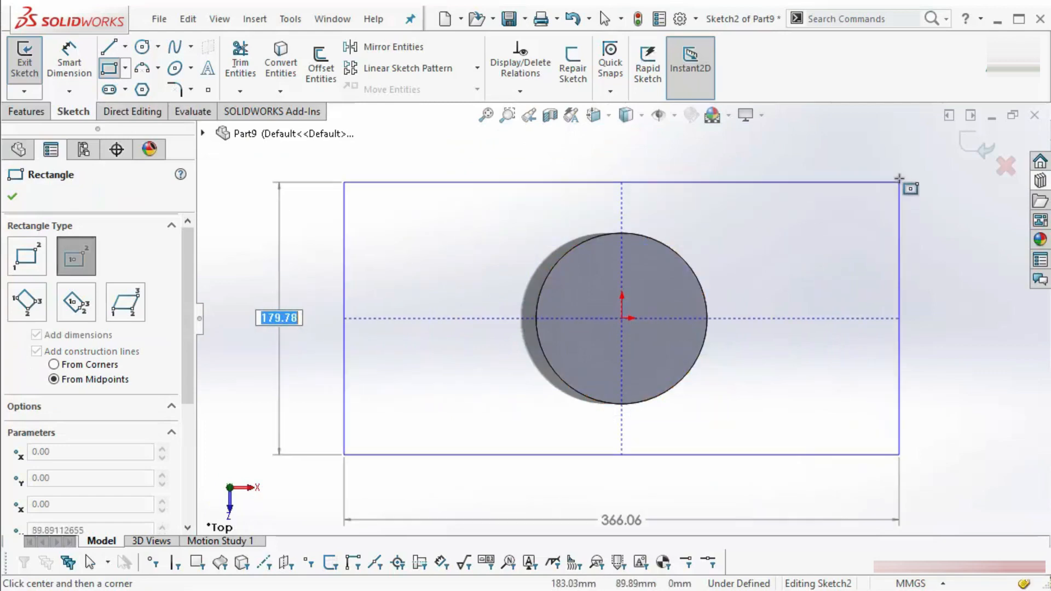
left_click(904, 162)
Extrude the rectangle 22 mm downward beneath the disc, merged with the existing body.
left_click(25, 111)
left_click(31, 63)
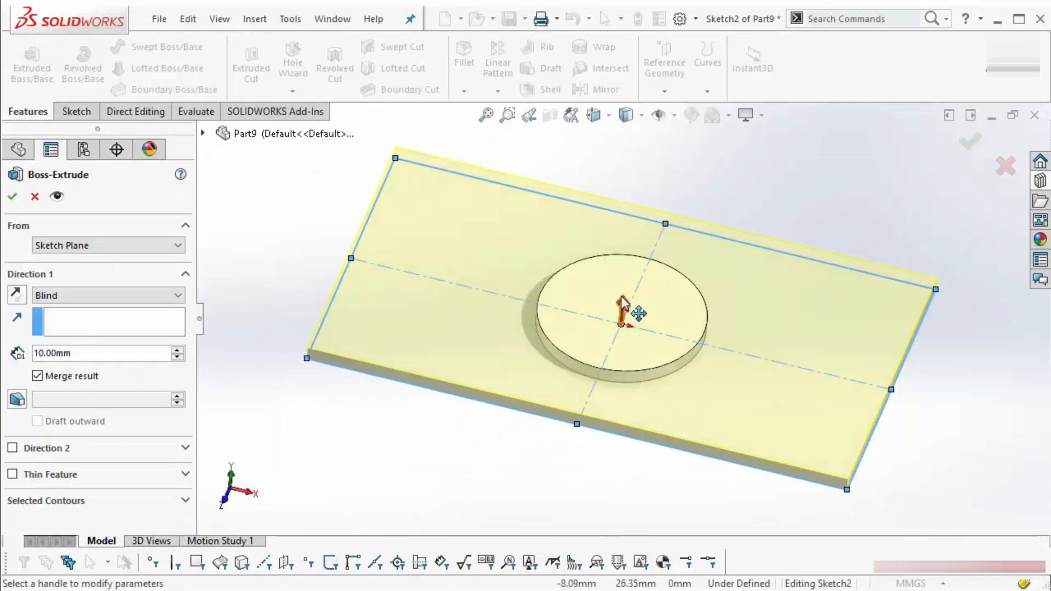
left_click_drag(624, 305, 634, 345)
left_click(974, 144)
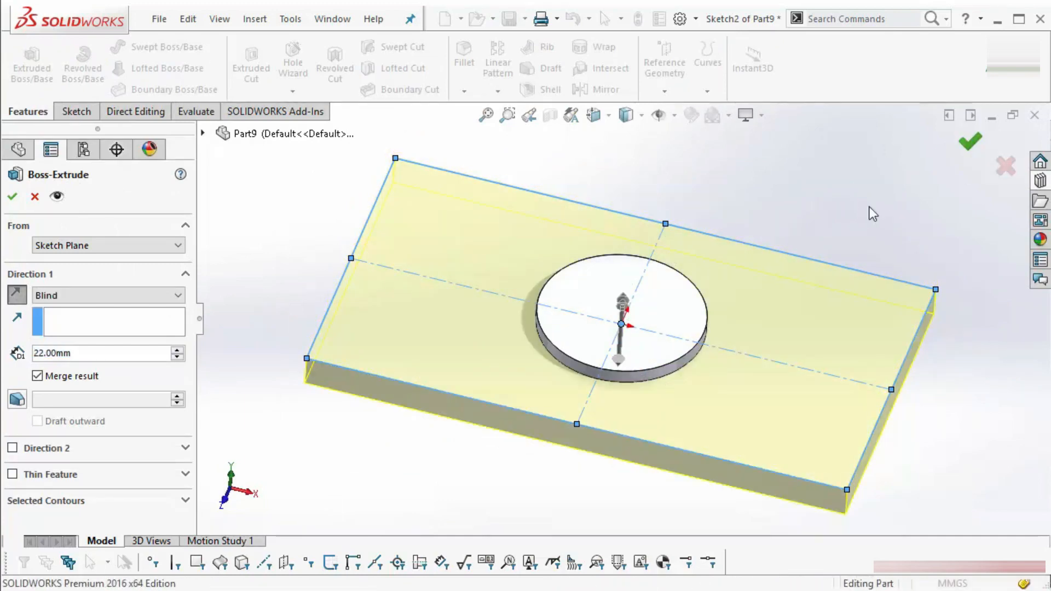
middle_click_drag(761, 195, 756, 190)
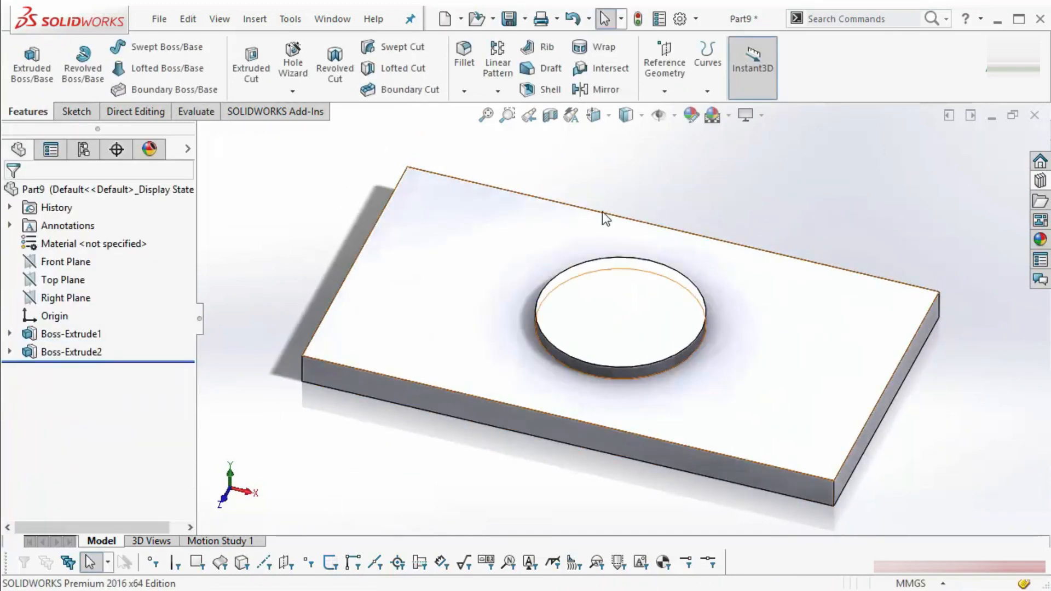
key("ctrl+5")
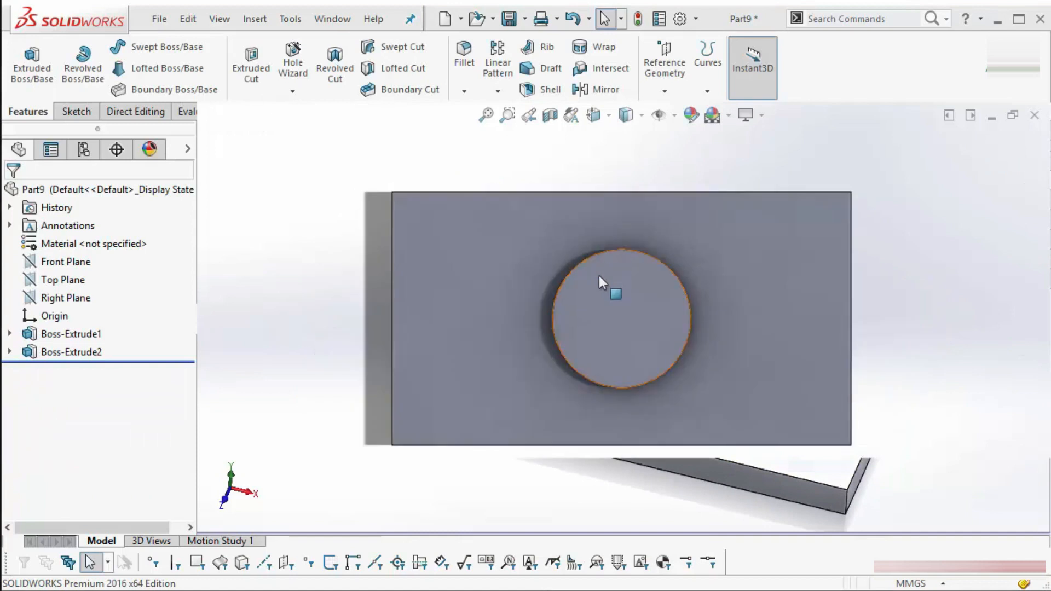
scroll(601, 278, "up", 3)
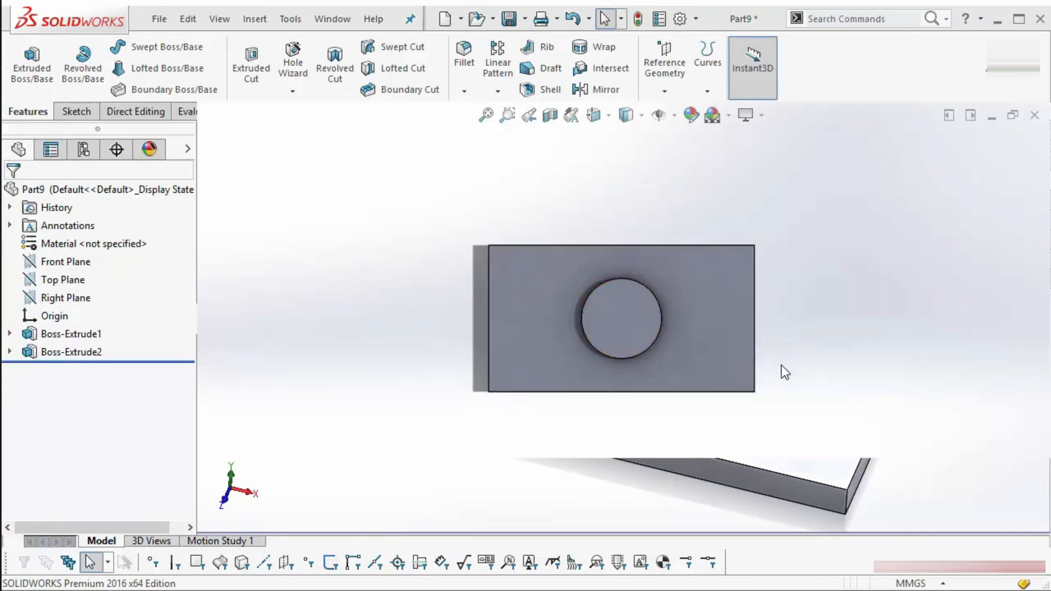
key("ctrl+7")
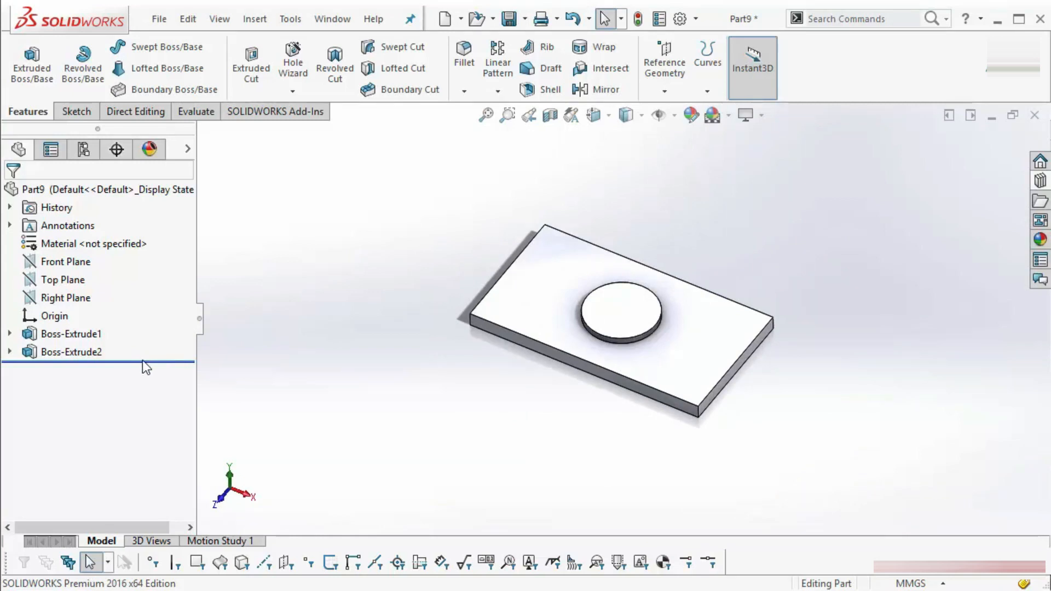
left_click_drag(142, 361, 153, 350)
Create a new part document and start a sketch on its Front Plane.
left_click(159, 19)
left_click(175, 44)
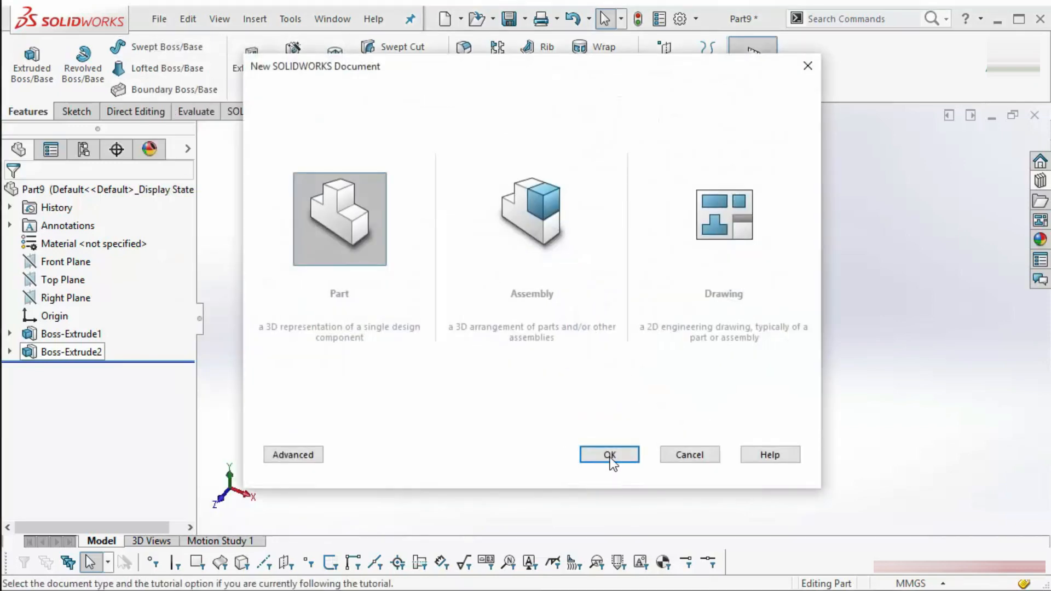
left_click(610, 459)
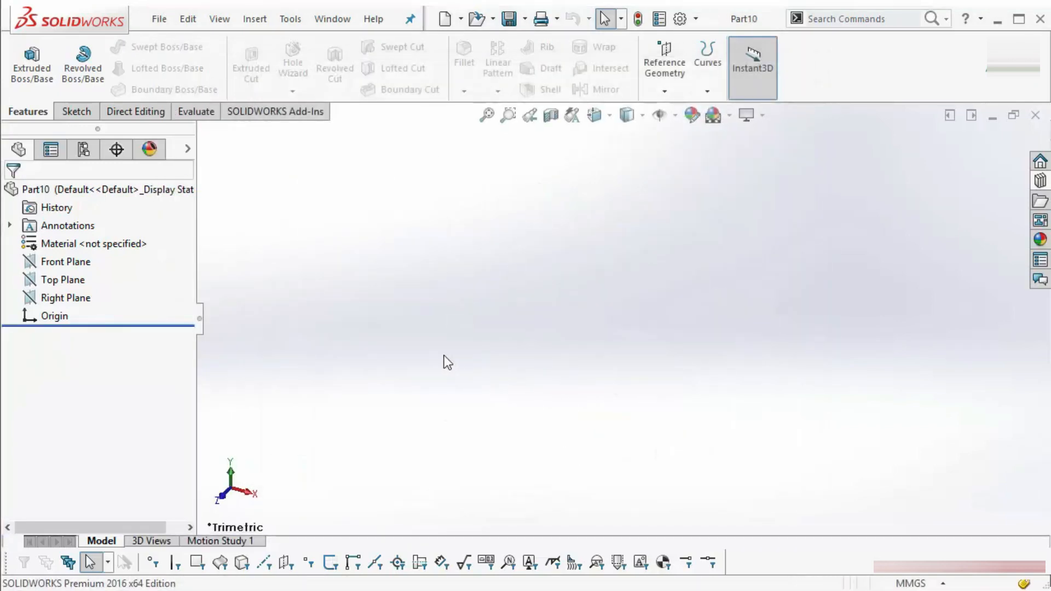
left_click(63, 261)
left_click(83, 239)
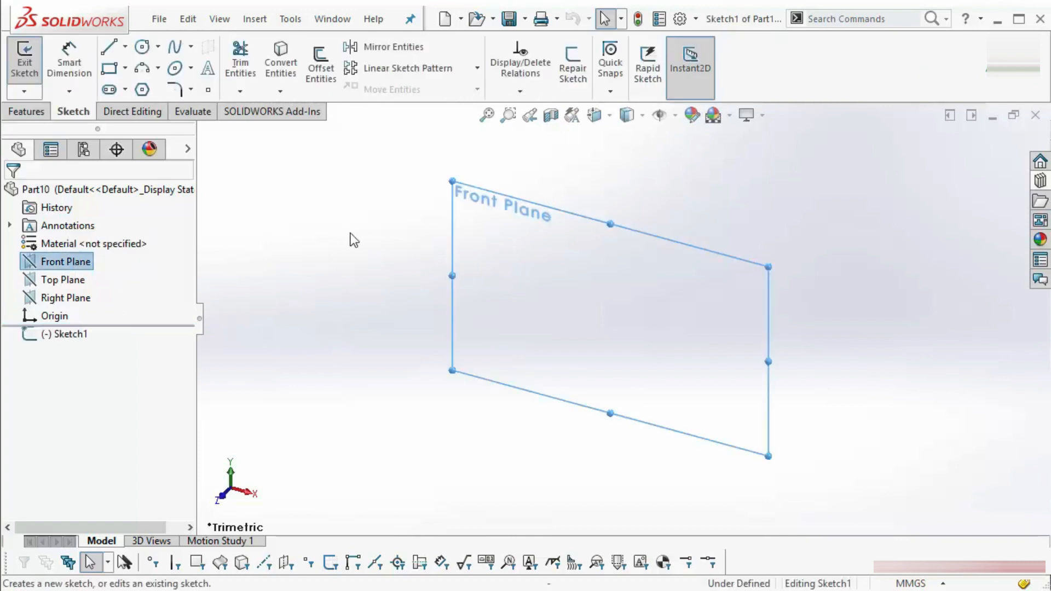
Draw a closed U-shaped outline of horizontal and vertical lines, with a wide arm, a narrow taller arm and the notch floor level with the origin.
left_click(109, 46)
left_click(432, 200)
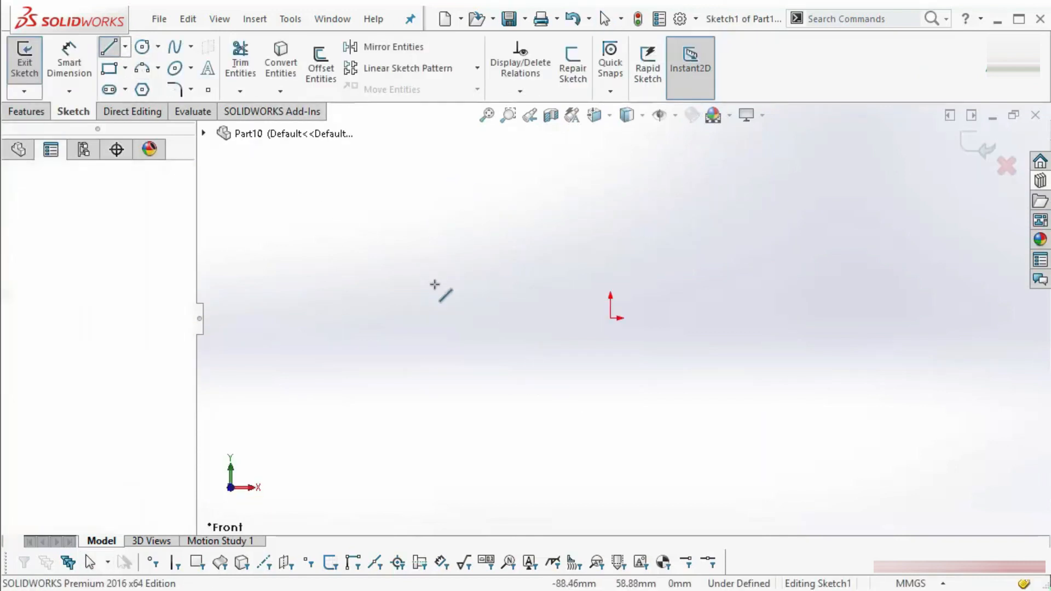
left_click(433, 389)
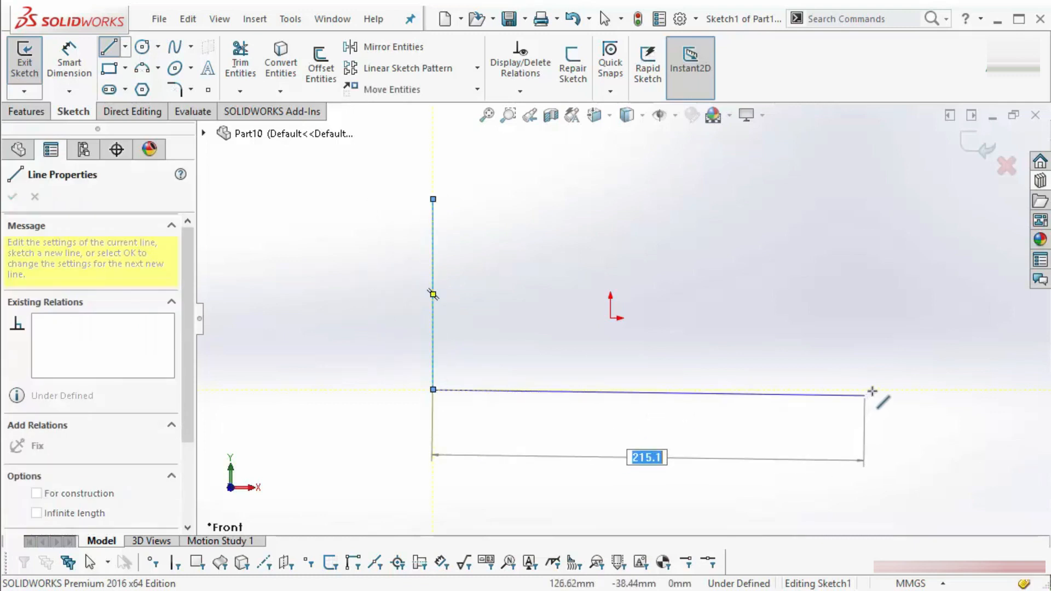
left_click(872, 390)
left_click(872, 171)
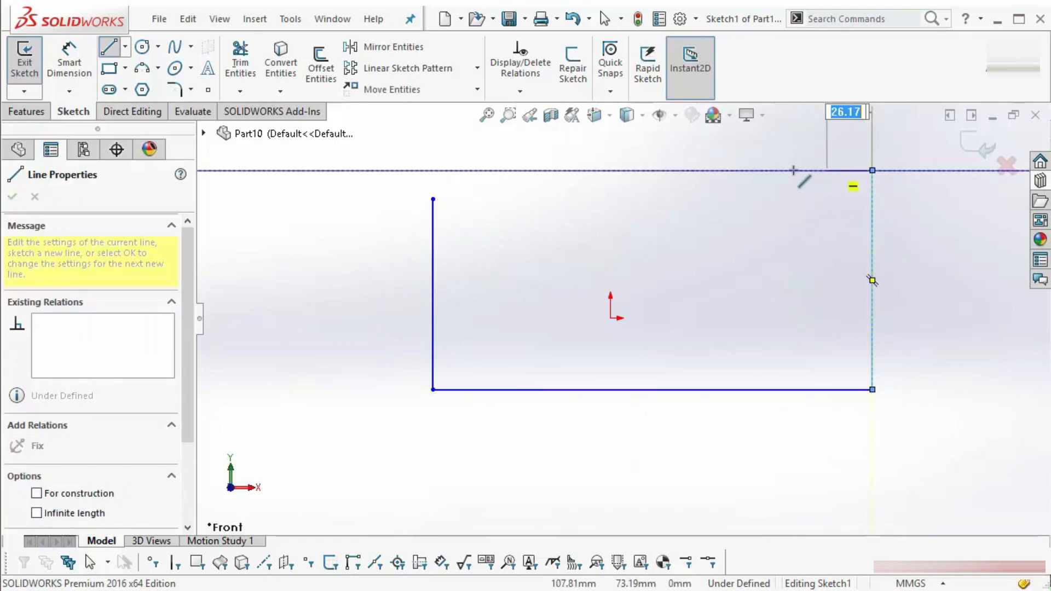
left_click(788, 170)
left_click(788, 318)
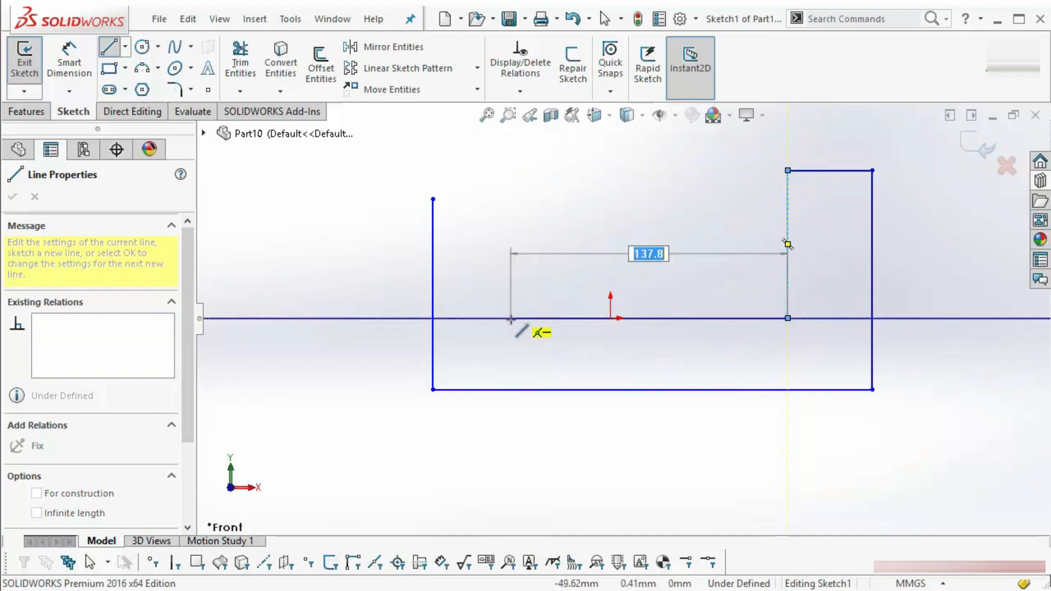
left_click(662, 318)
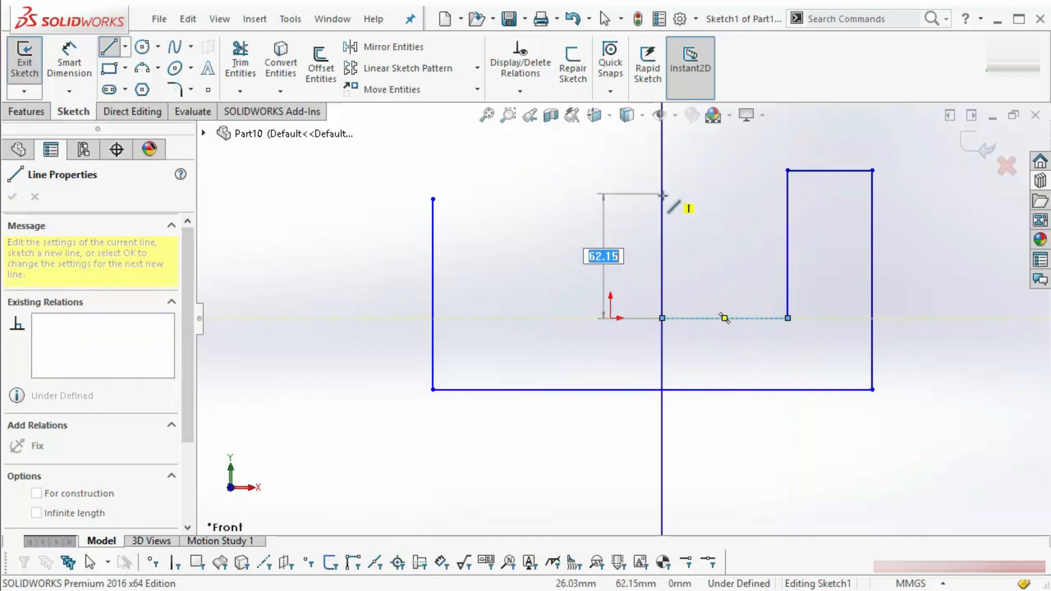
left_click(662, 199)
left_click(433, 199)
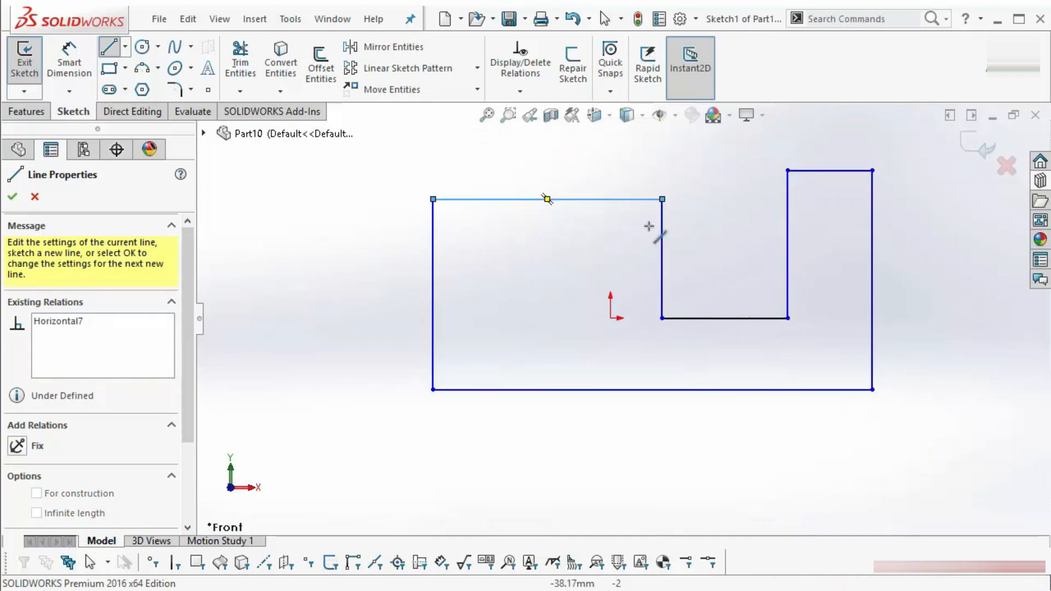
key("Escape")
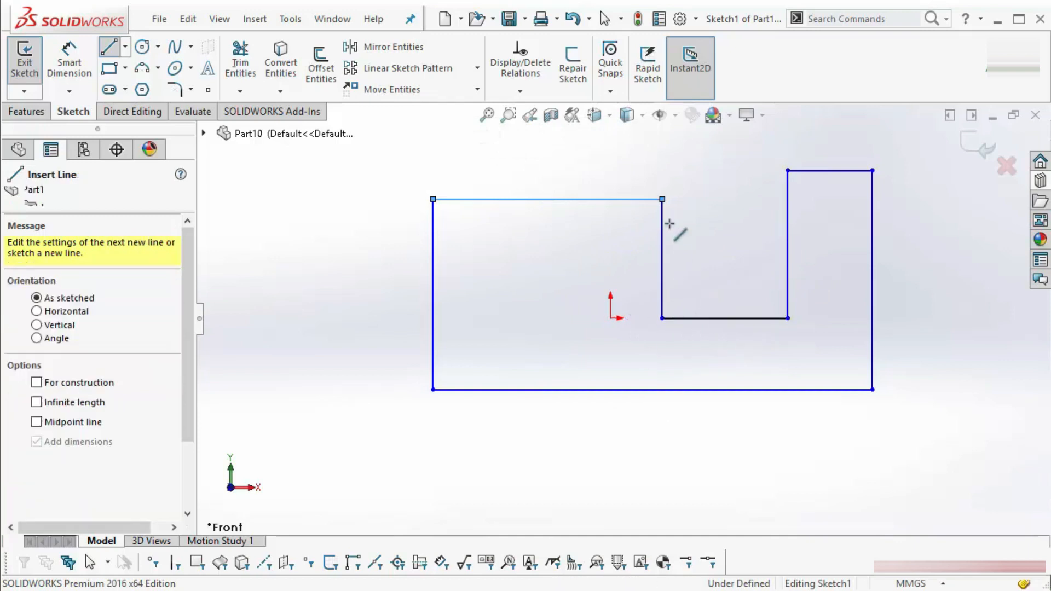
key("Escape")
Reshape the U outline by moving its corners and outer side so both arms have roughly equal width and height.
left_click_drag(662, 199, 509, 199)
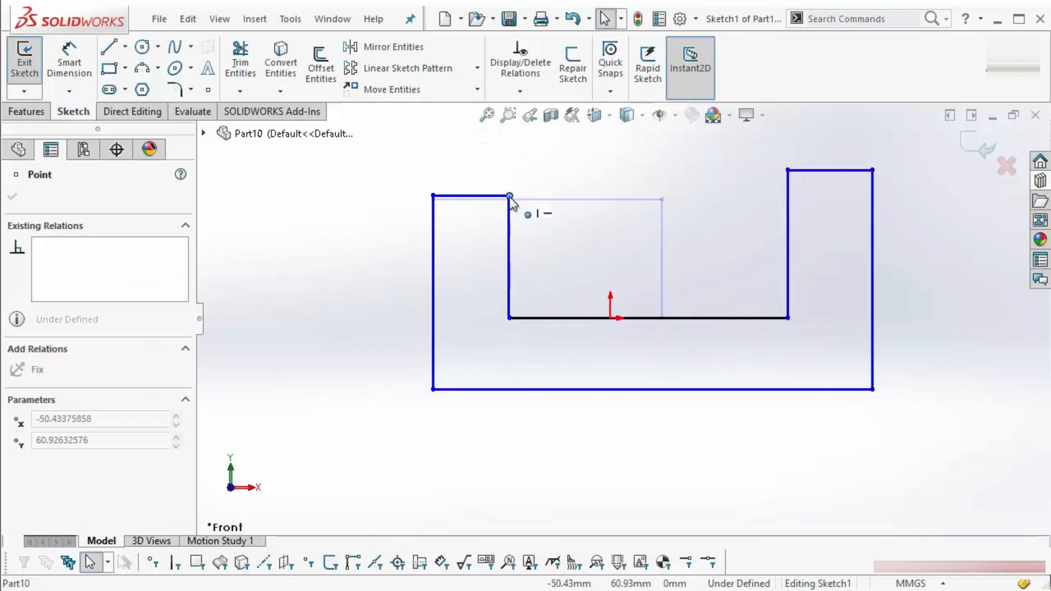
left_click(474, 196)
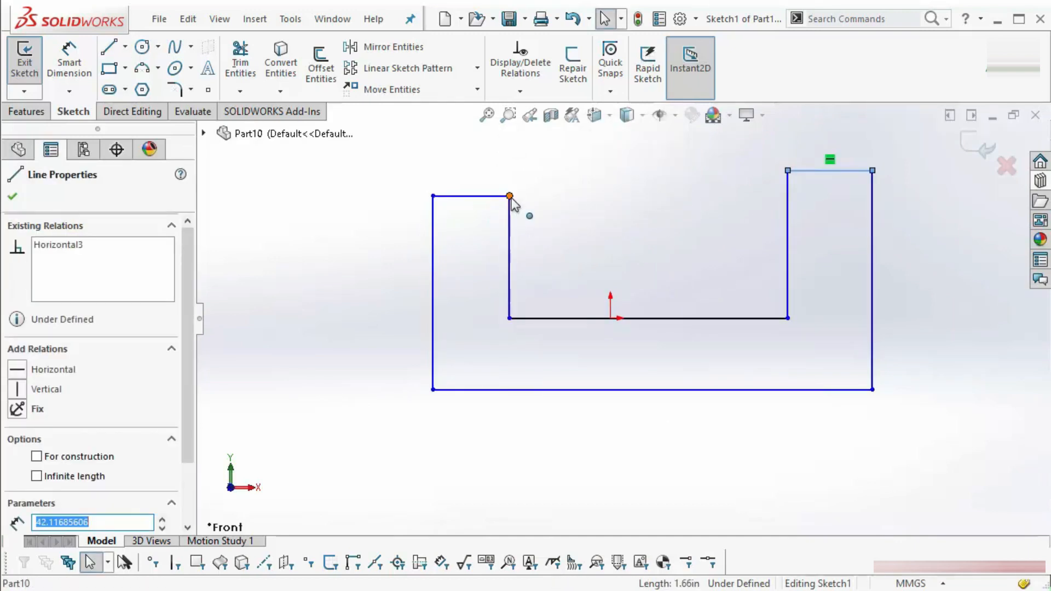
left_click_drag(509, 196, 502, 175)
left_click(827, 323)
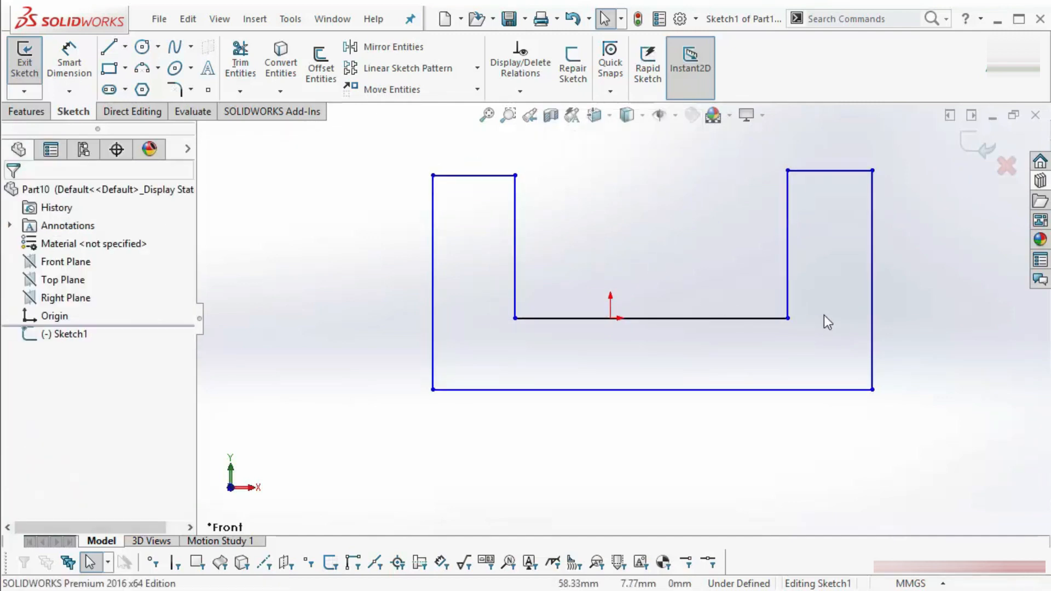
left_click_drag(686, 316, 715, 321)
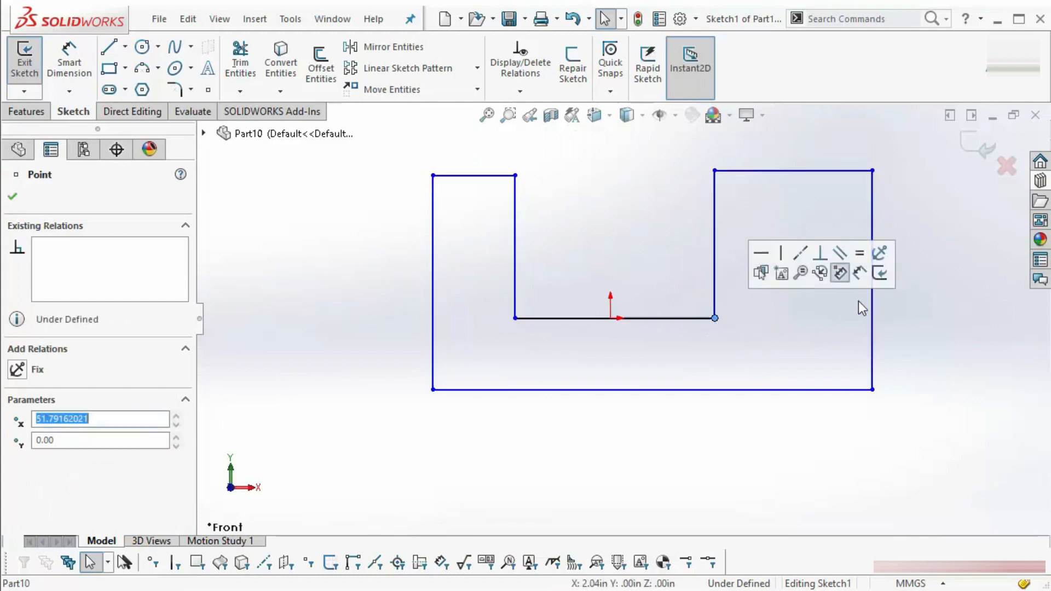
left_click_drag(872, 321, 794, 327)
left_click(656, 298)
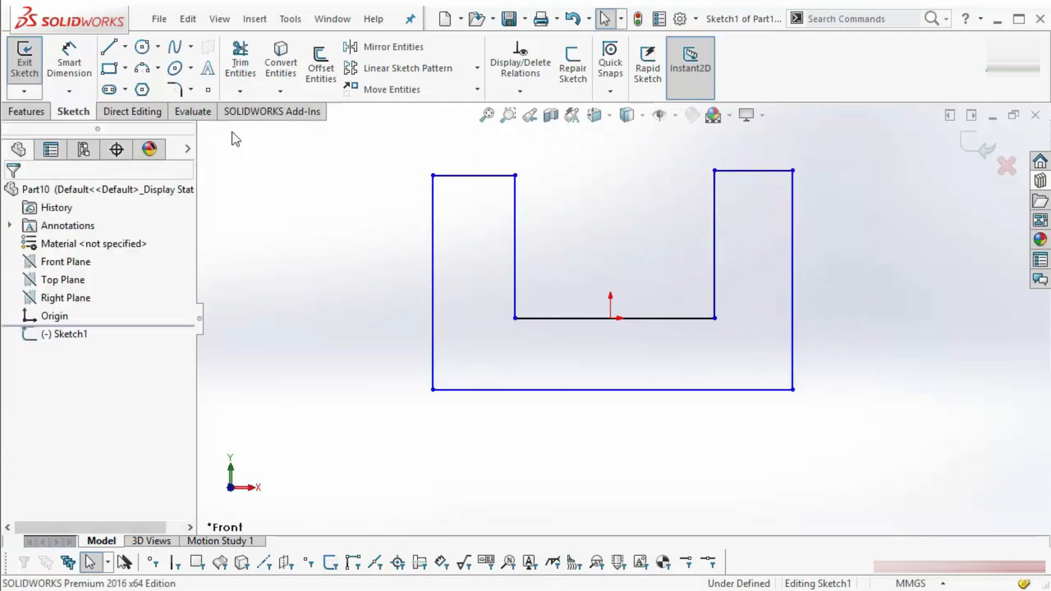
Draw two small circles of similar size, one inside each upright arm of the U profile.
left_click(142, 47)
mouse_move(465, 249)
left_mouse_down()
mouse_move(488, 274)
mouse_move(480, 264)
left_mouse_up()
left_click_drag(754, 254, 765, 275)
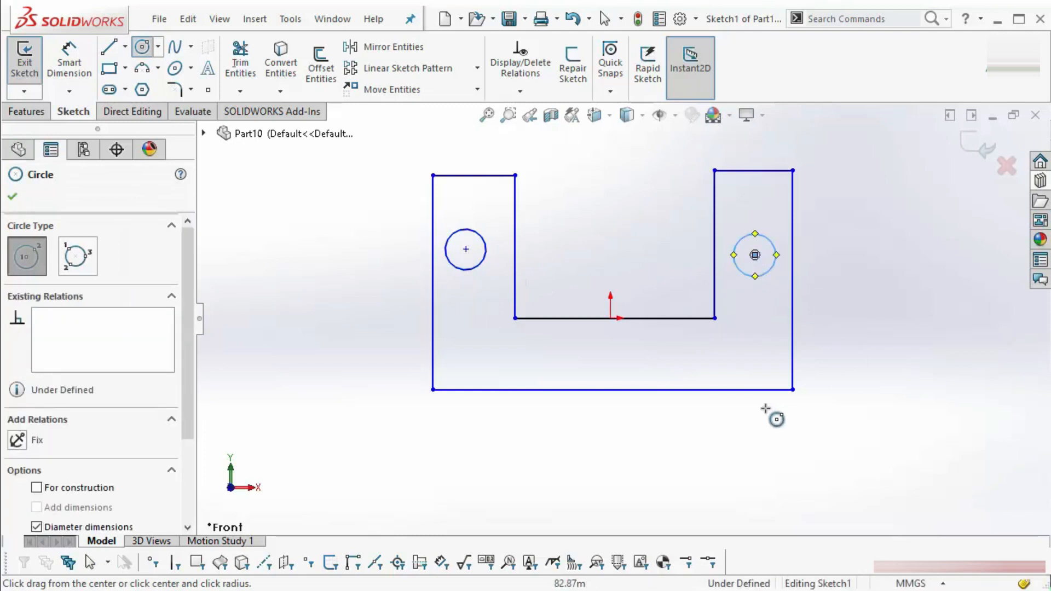
key("Escape")
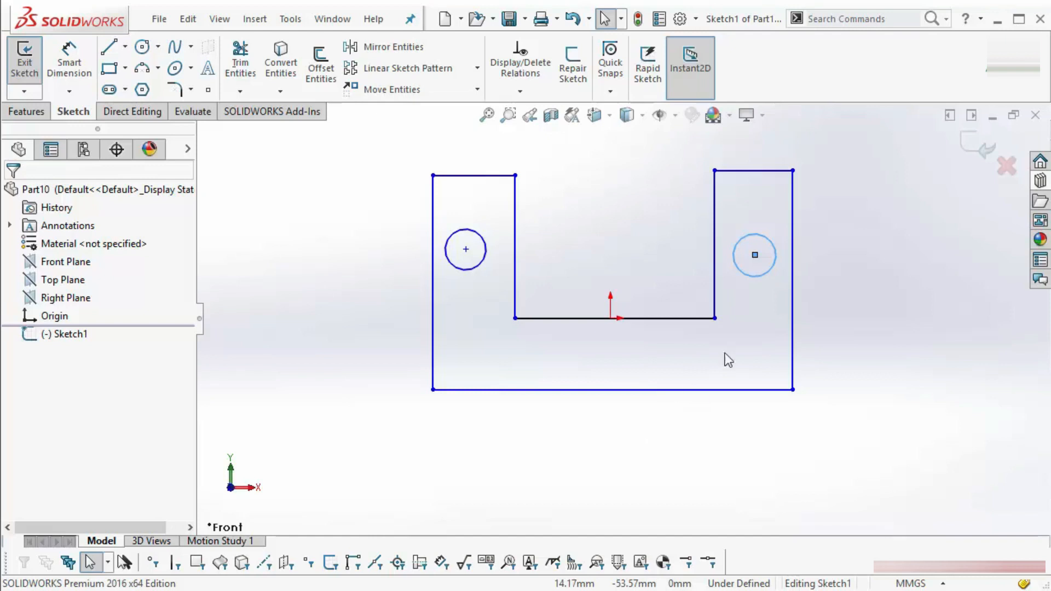
left_click(865, 316)
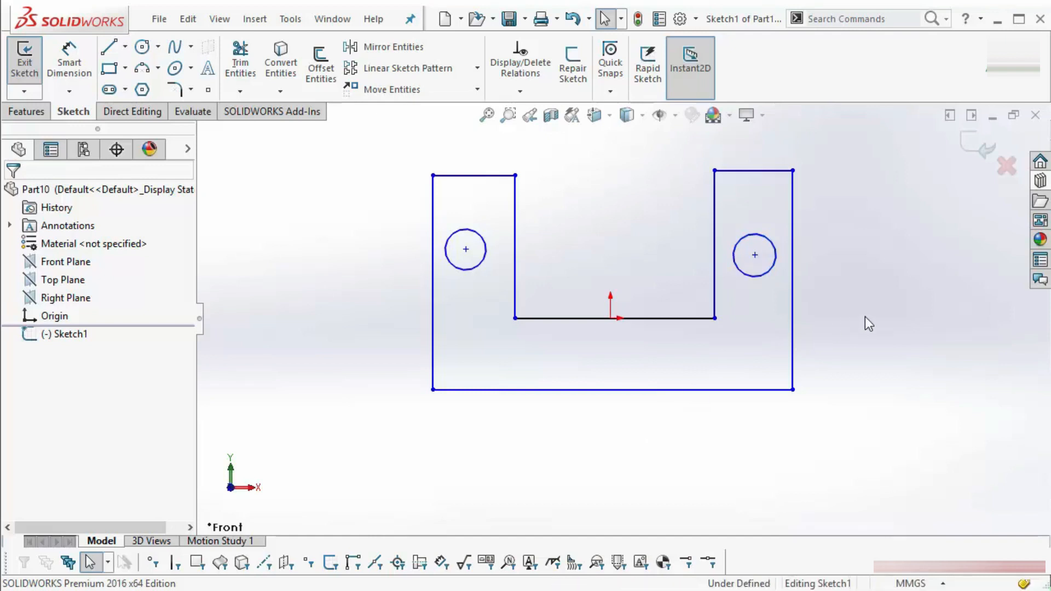
Align the two circle centres with a horizontal relation and make both circles equal in size.
left_click(755, 256)
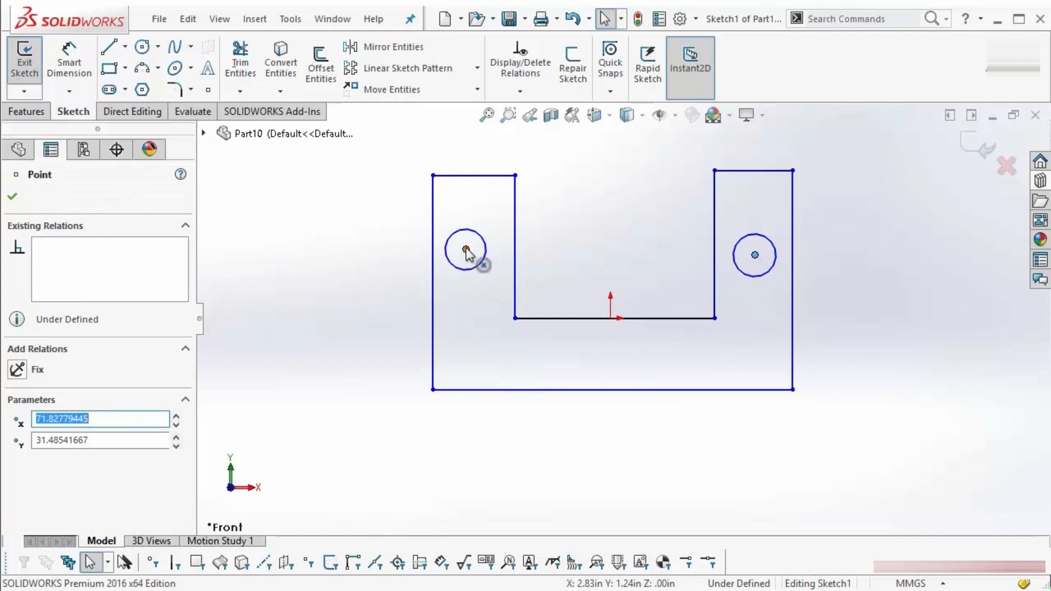
left_click(466, 250, "ctrl")
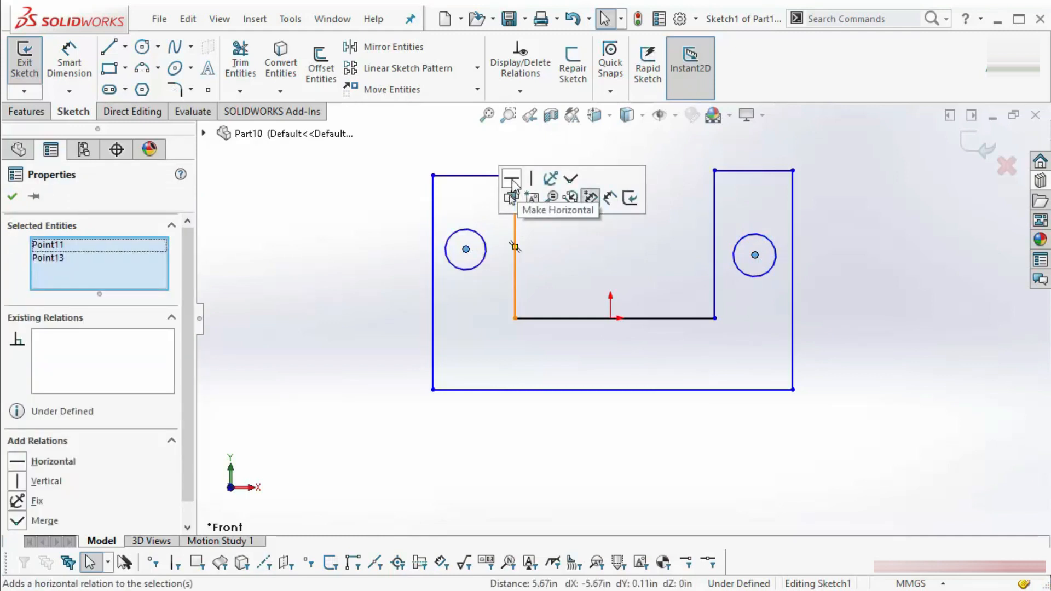
left_click(512, 181)
left_click(587, 251)
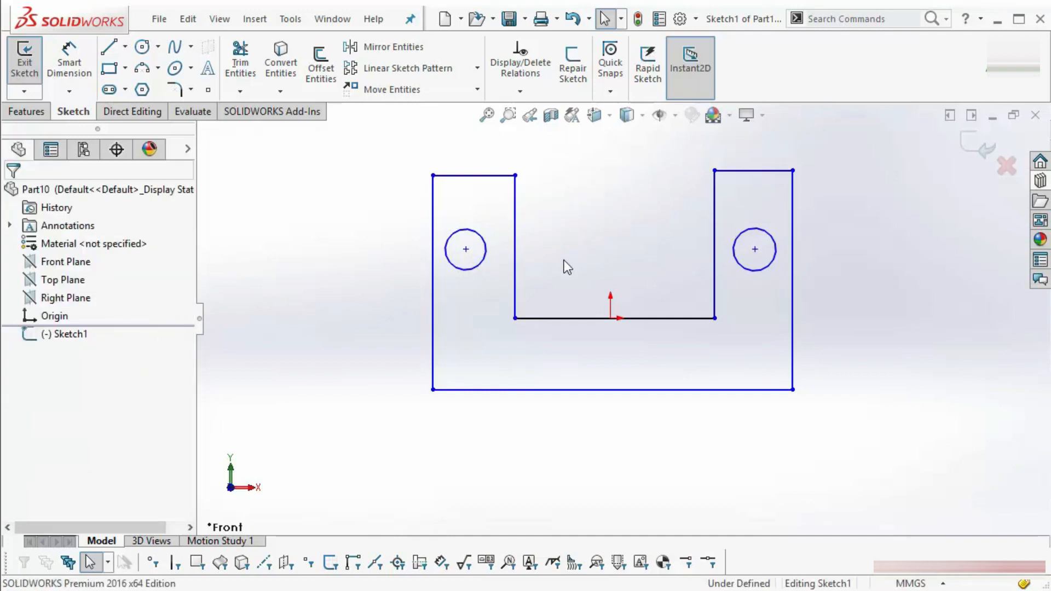
left_click(486, 250)
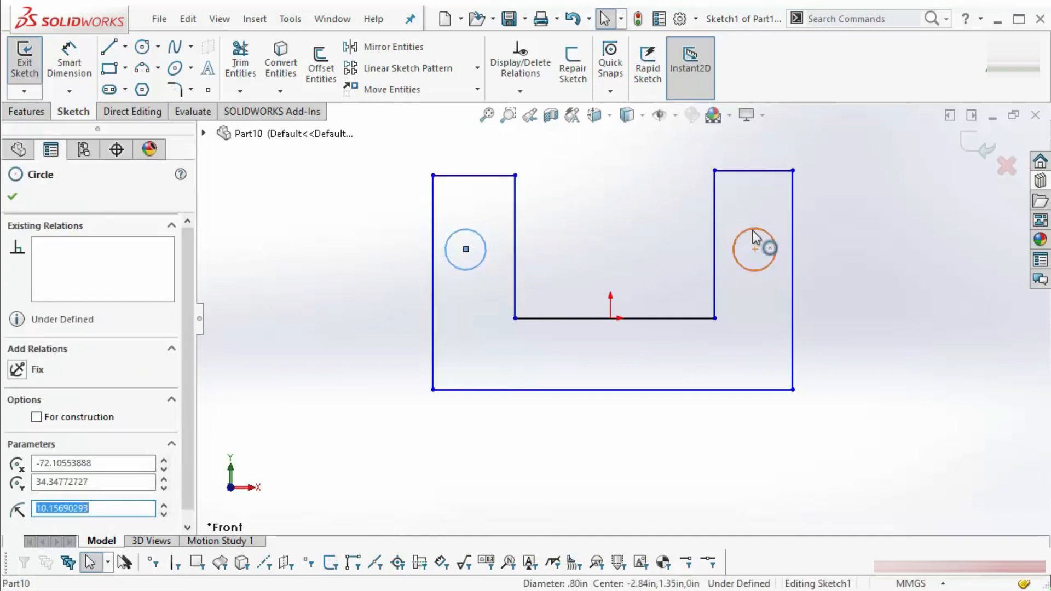
left_click(772, 245, "ctrl")
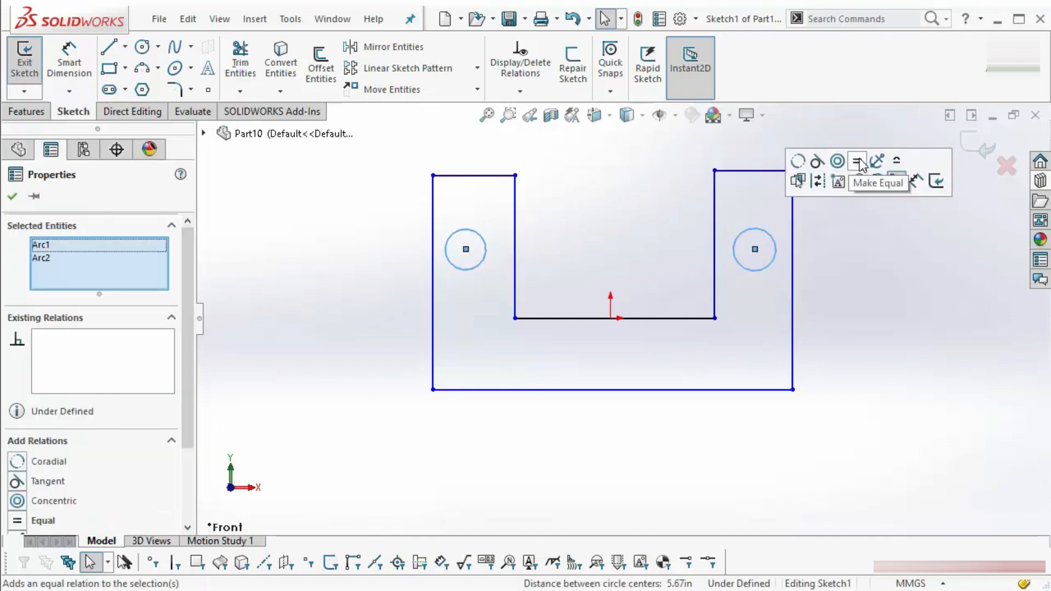
left_click(860, 162)
left_click(876, 298)
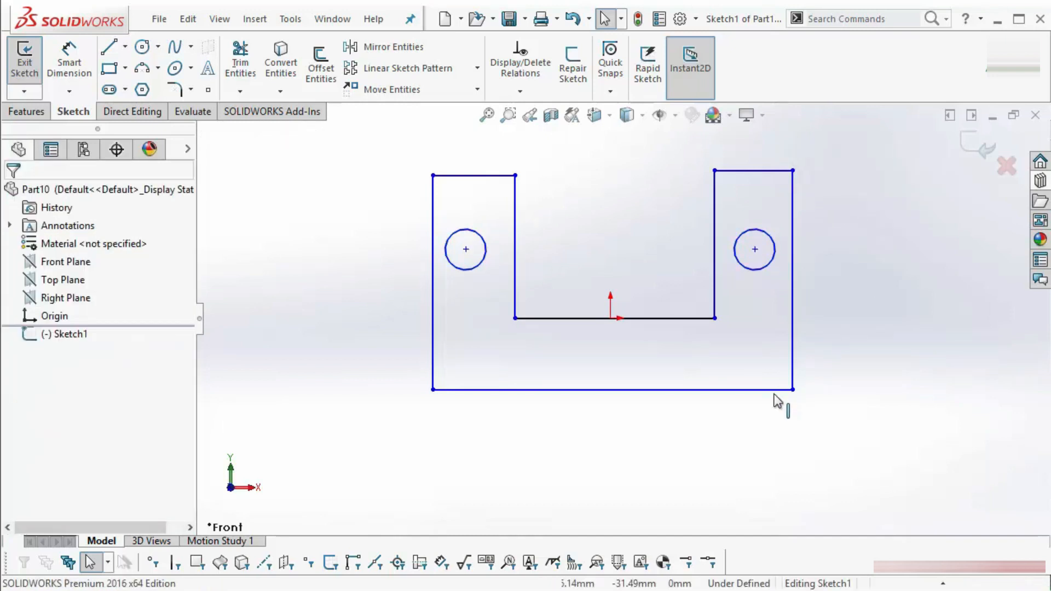
Draw a vertical centerline from the origin up to the level of the arm tops.
key("s")
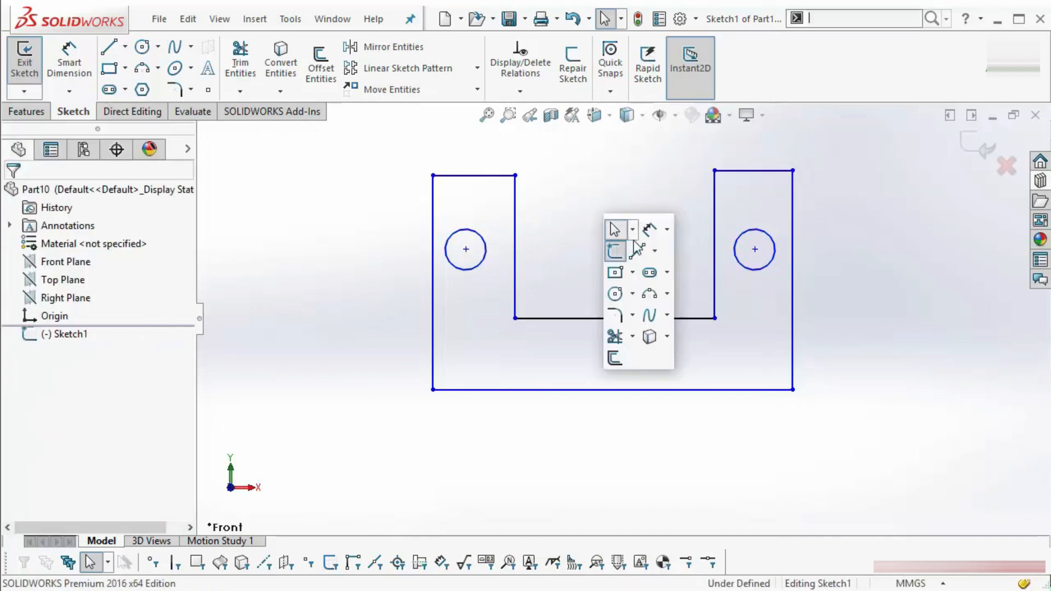
left_click(654, 250)
left_click(694, 288)
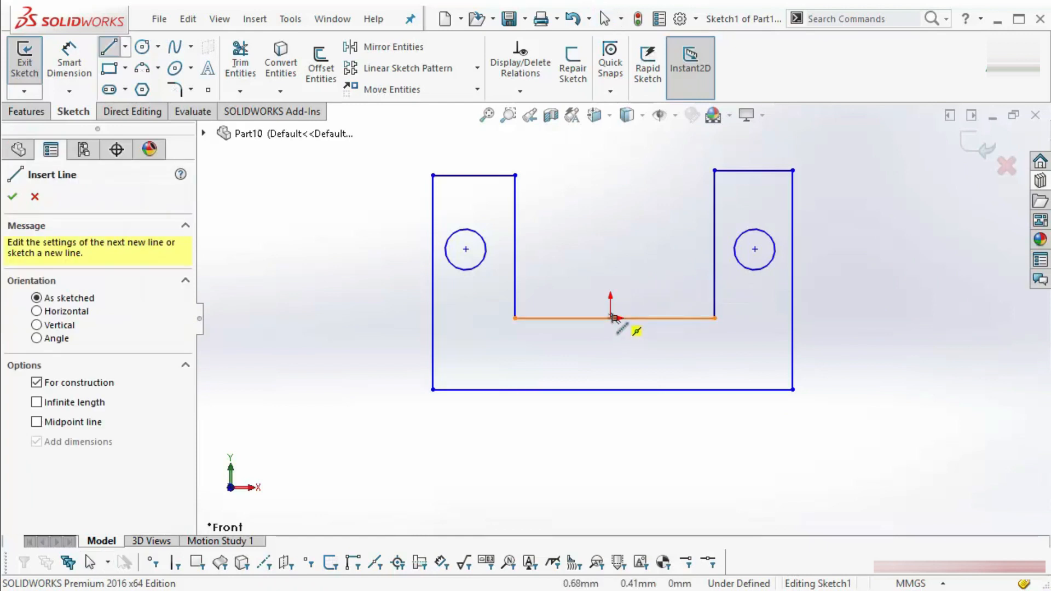
left_click(612, 318)
key("Escape")
key("s")
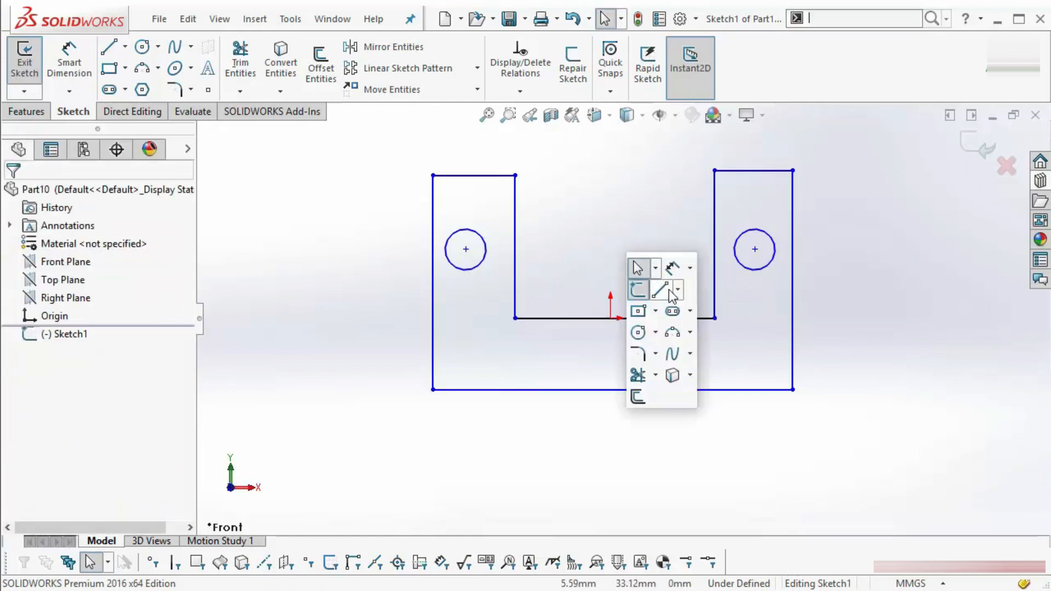
left_click(674, 292)
left_click(702, 331)
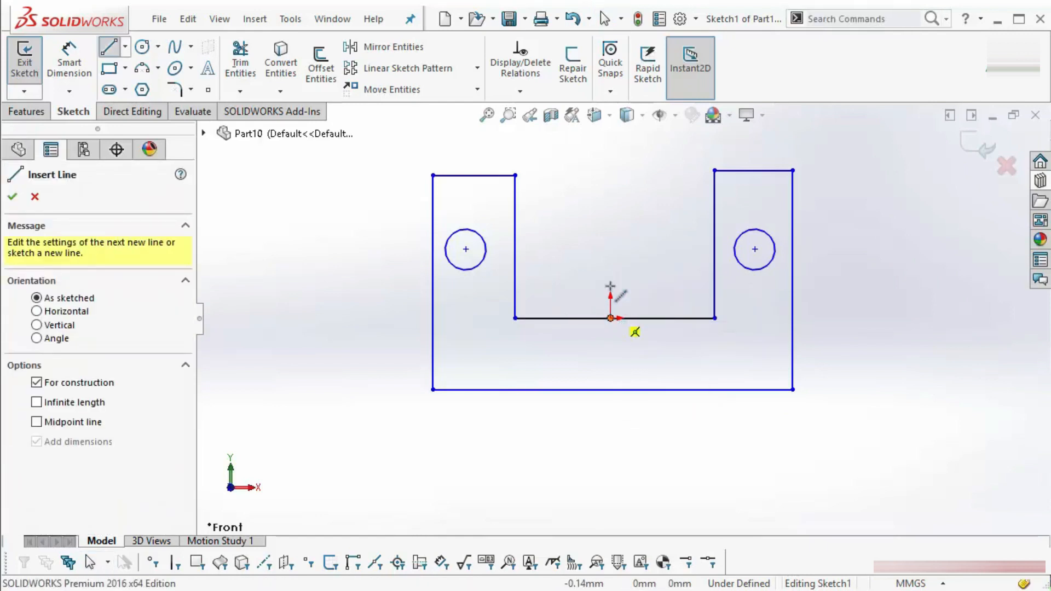
left_click(610, 317)
left_click(610, 170)
key("Escape")
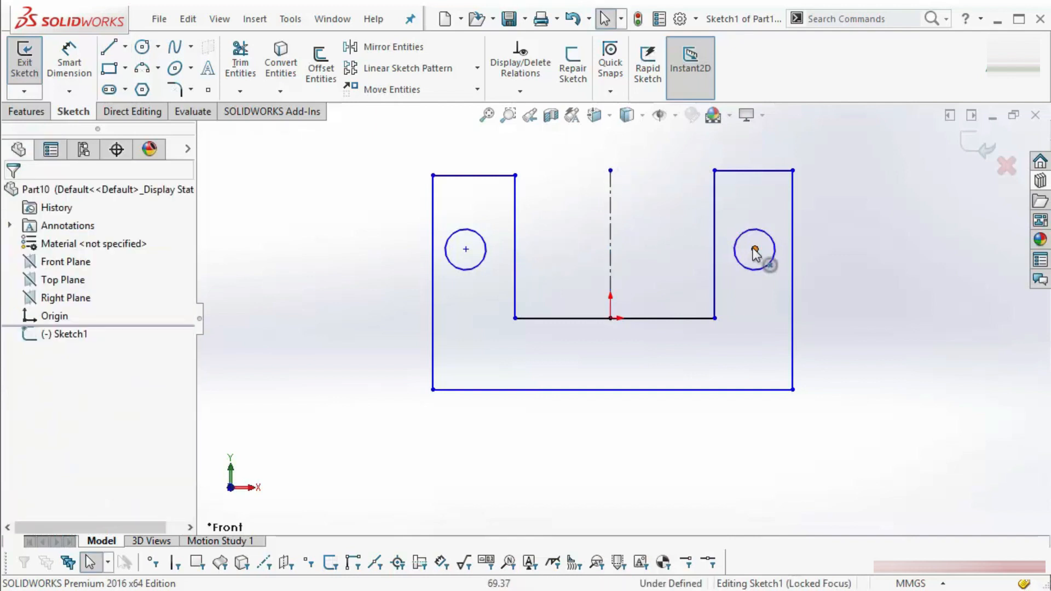
Make the two circle centres symmetric about the vertical centerline.
left_click(754, 250)
left_click(466, 250, "ctrl")
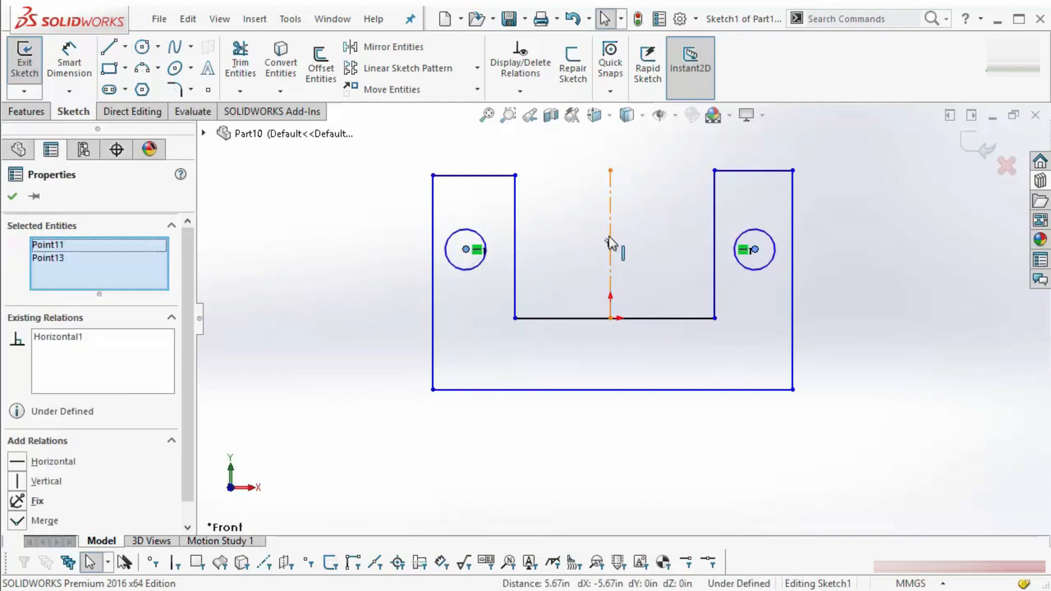
left_click(609, 234, "ctrl")
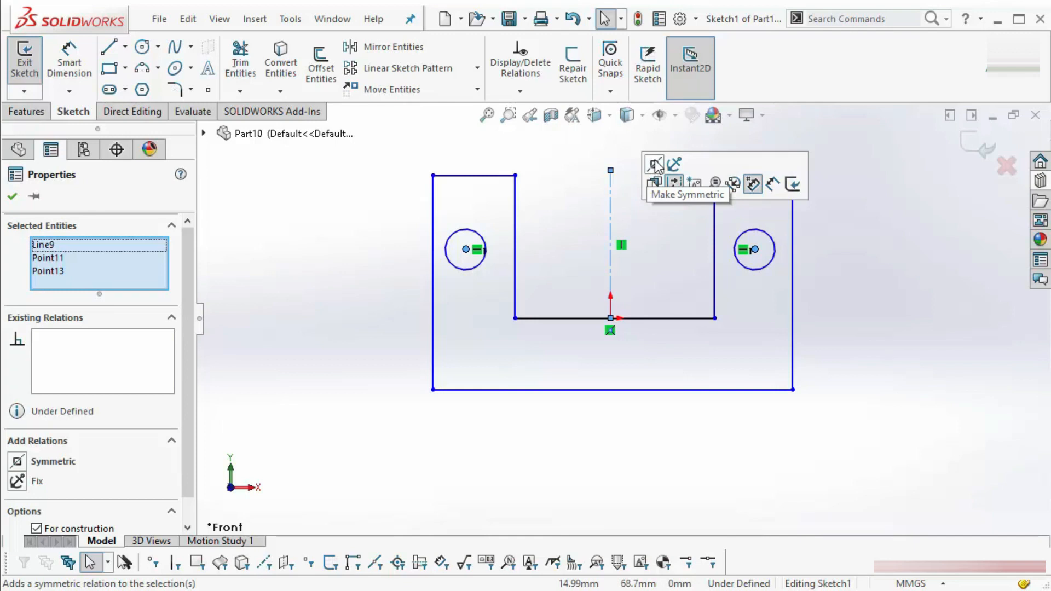
left_click(655, 165)
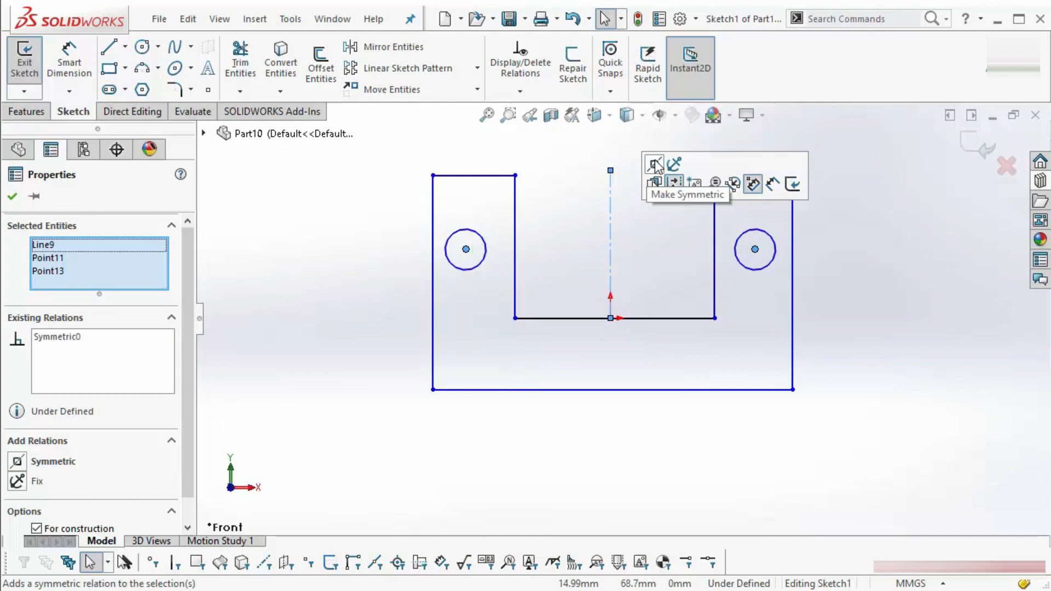
left_click(656, 274)
Make the top edges of the two arms collinear and equal in length.
left_click(473, 175)
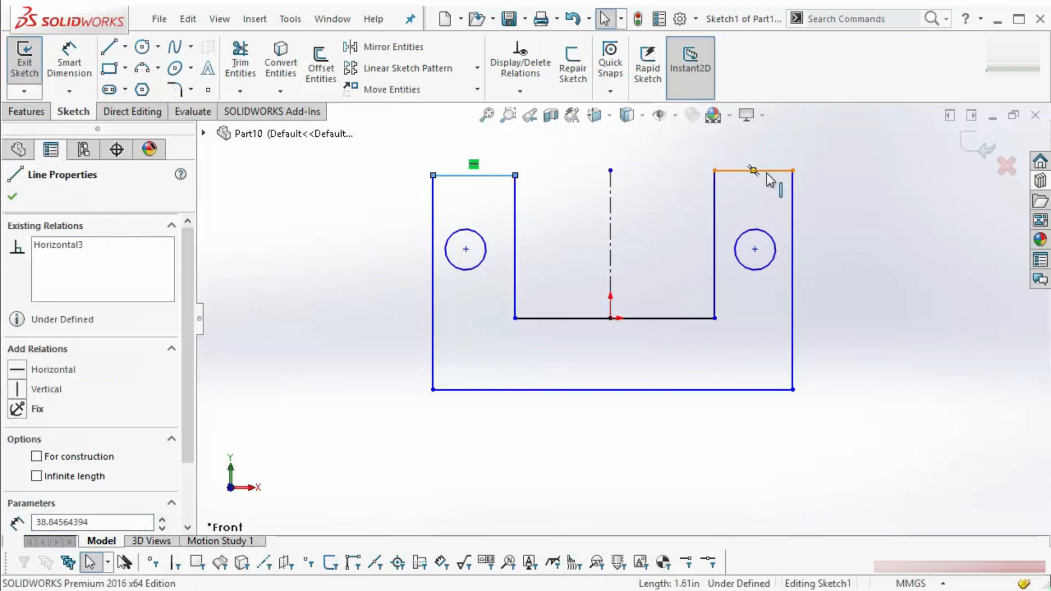
left_click(753, 170, "ctrl")
left_click(860, 108)
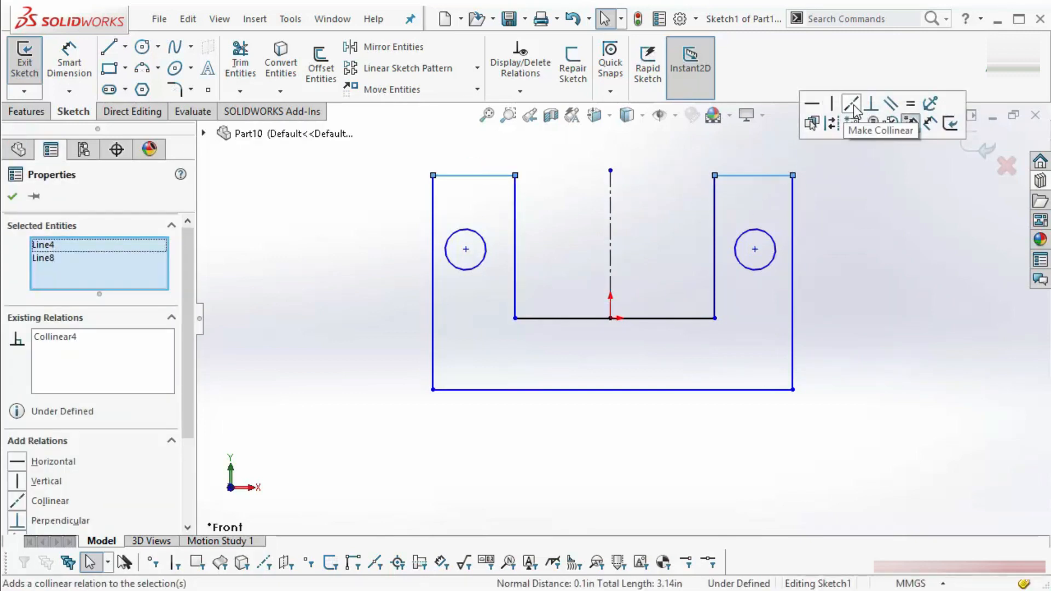
left_click(859, 333)
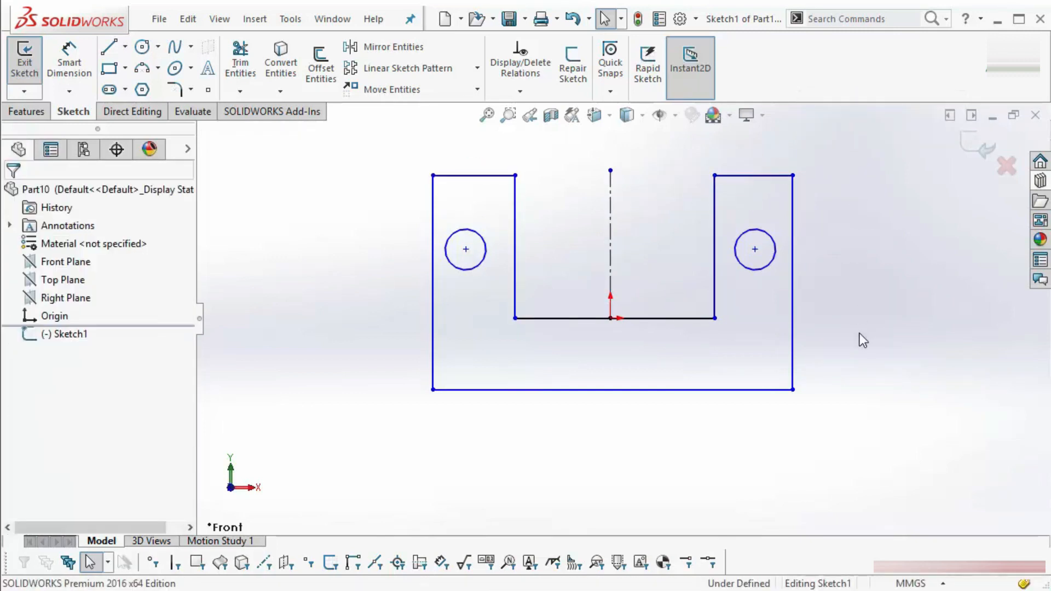
left_click(755, 175)
left_click(766, 224)
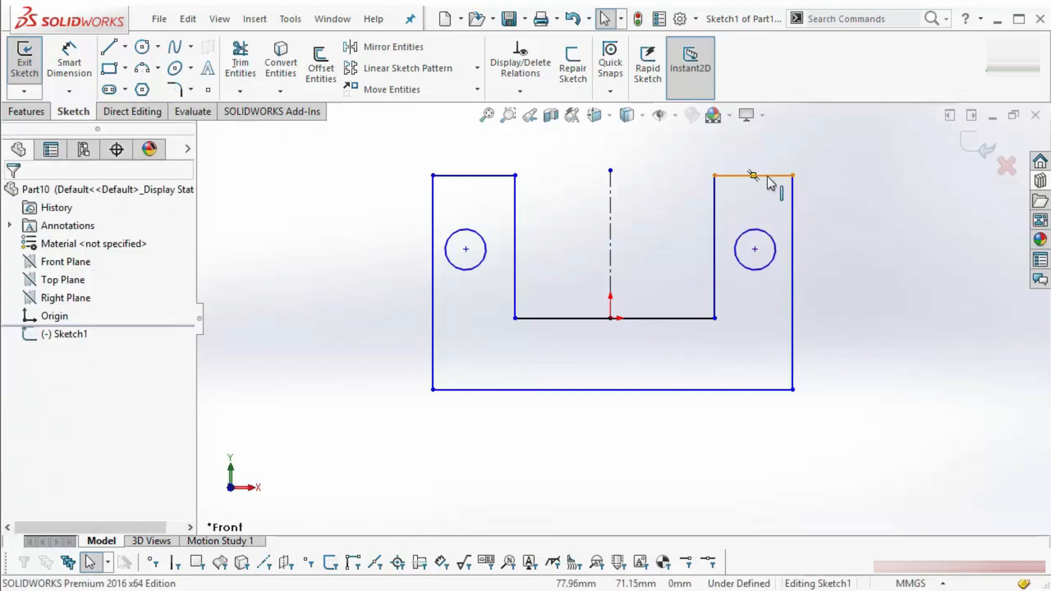
left_click(495, 175, "ctrl")
left_click(643, 107)
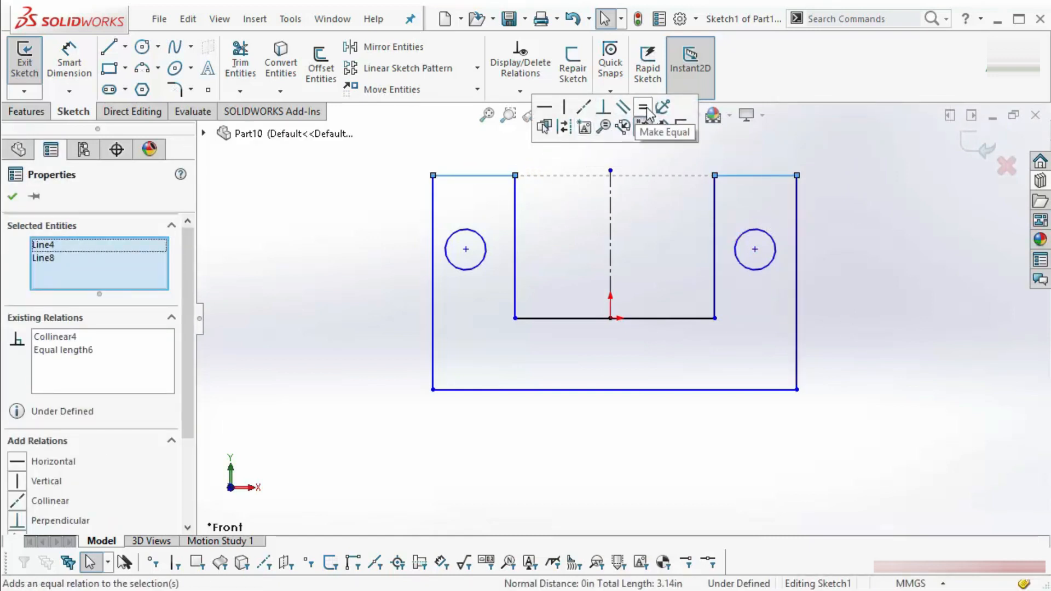
left_click(873, 286)
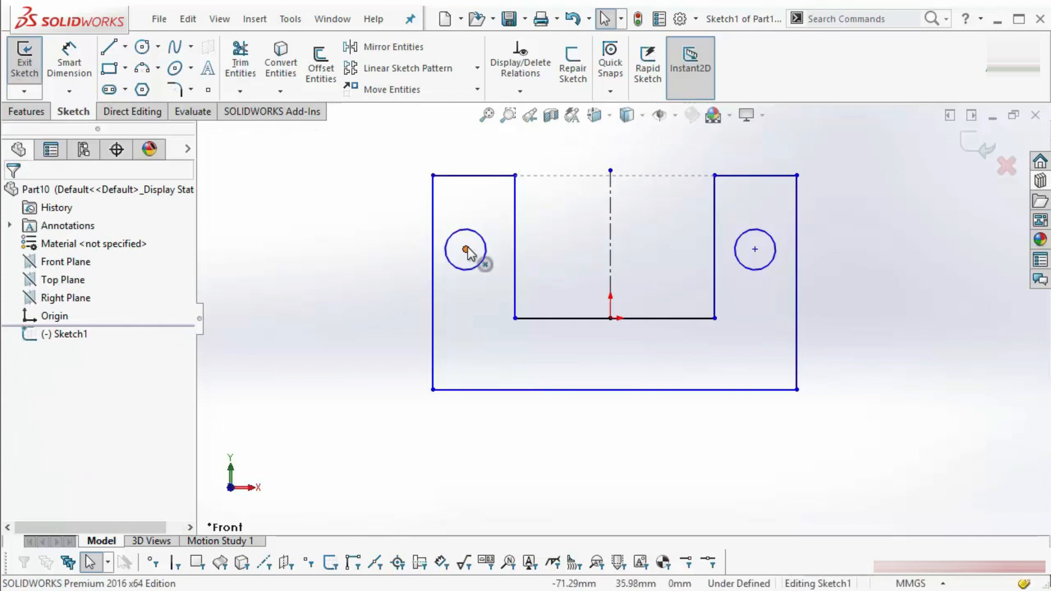
Add a vertical relation between the midpoint of the left arm's top edge and the left circle's centre.
right_click(484, 175)
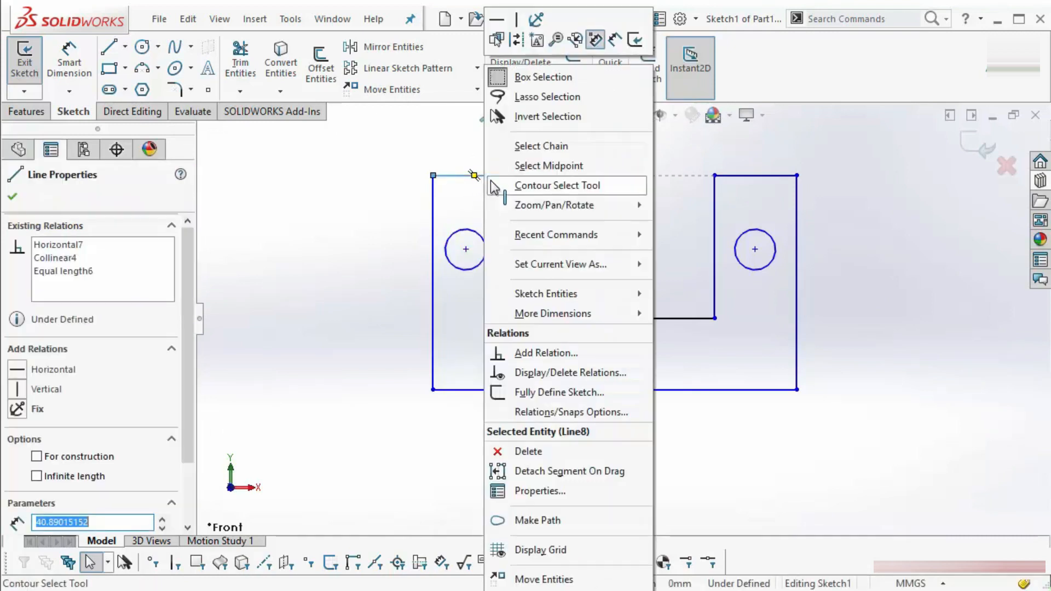
left_click(548, 173)
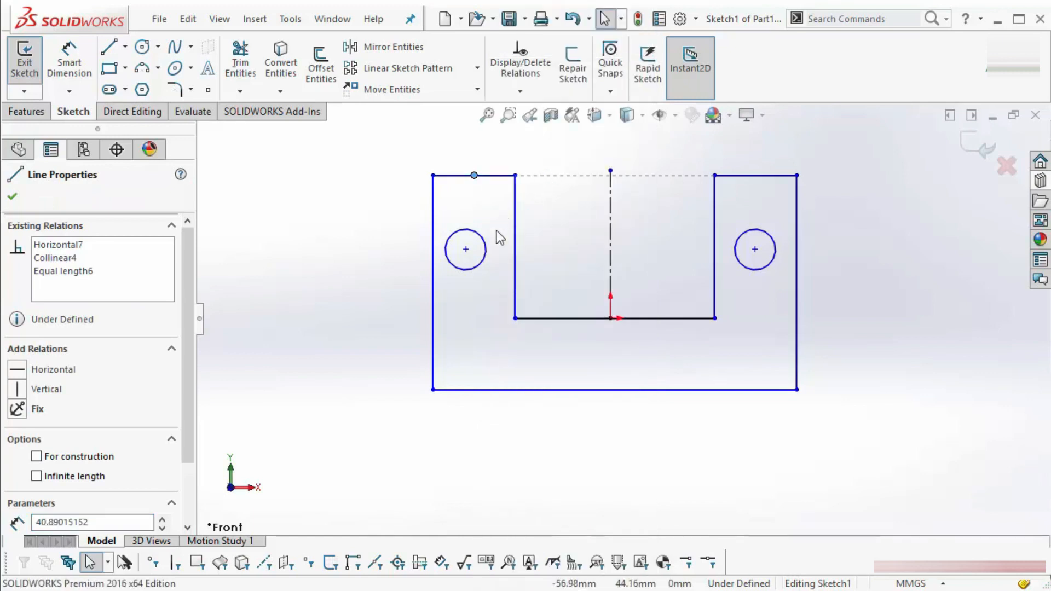
left_click(466, 250, "ctrl")
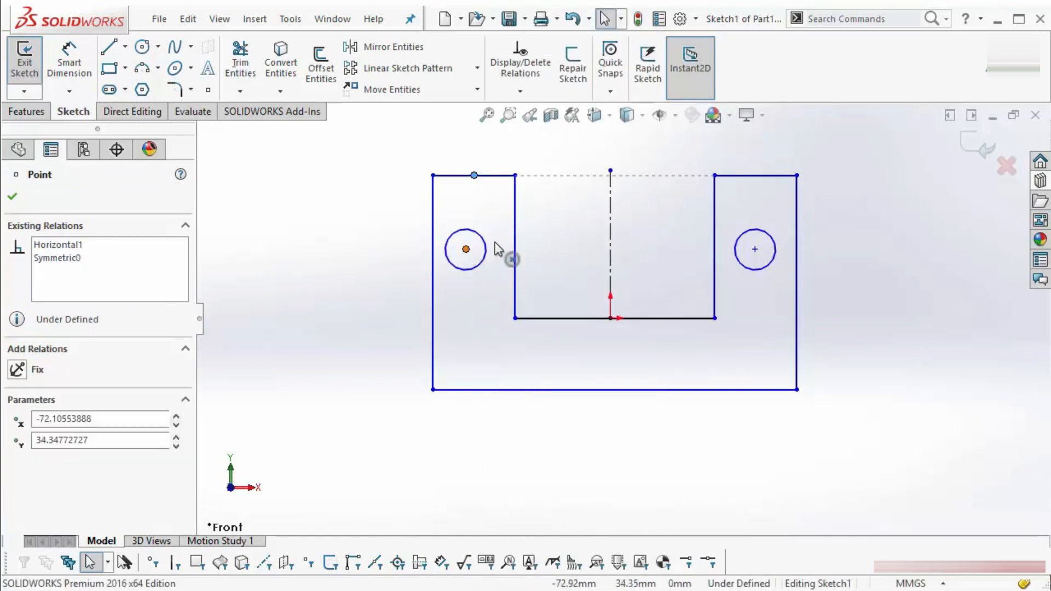
left_click(528, 188)
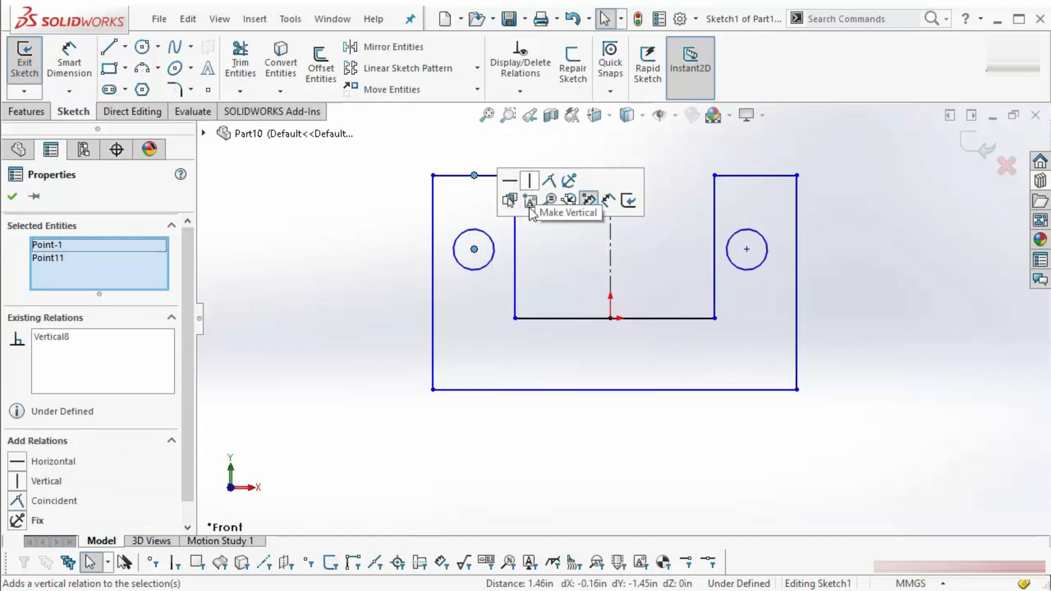
left_click(684, 256)
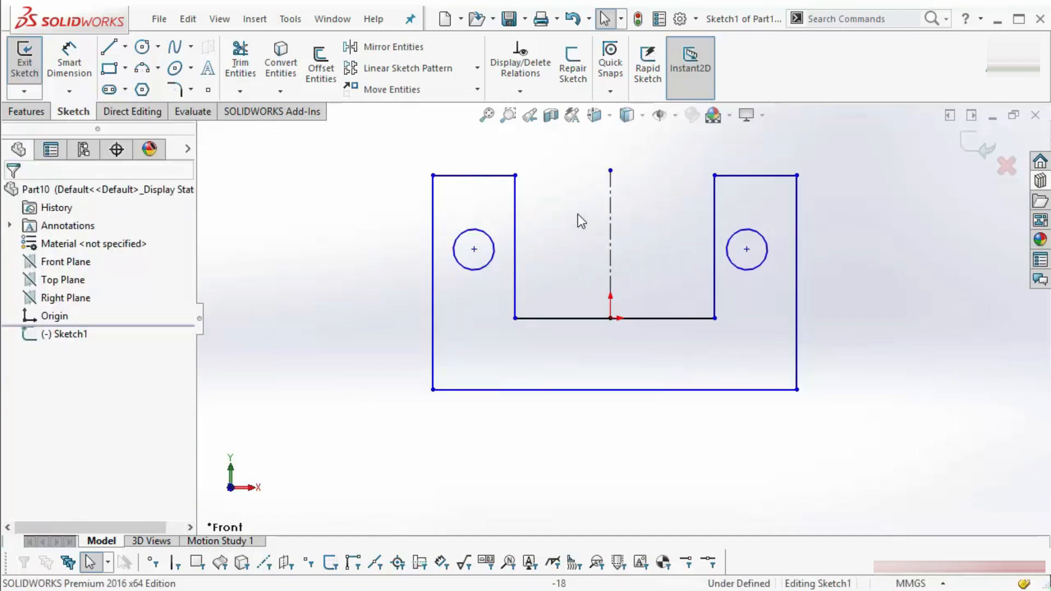
Dimension the distance between the notch floor and the profile's bottom edge as 35 mm.
right_click_drag(579, 216, 582, 163)
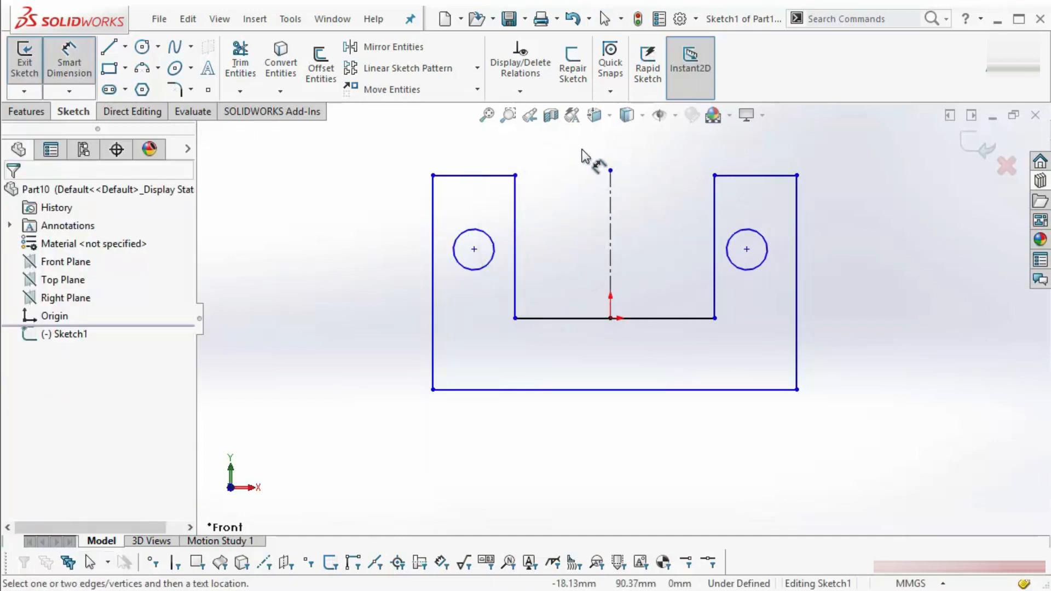
left_click(647, 319)
left_click(651, 390)
left_click(853, 356)
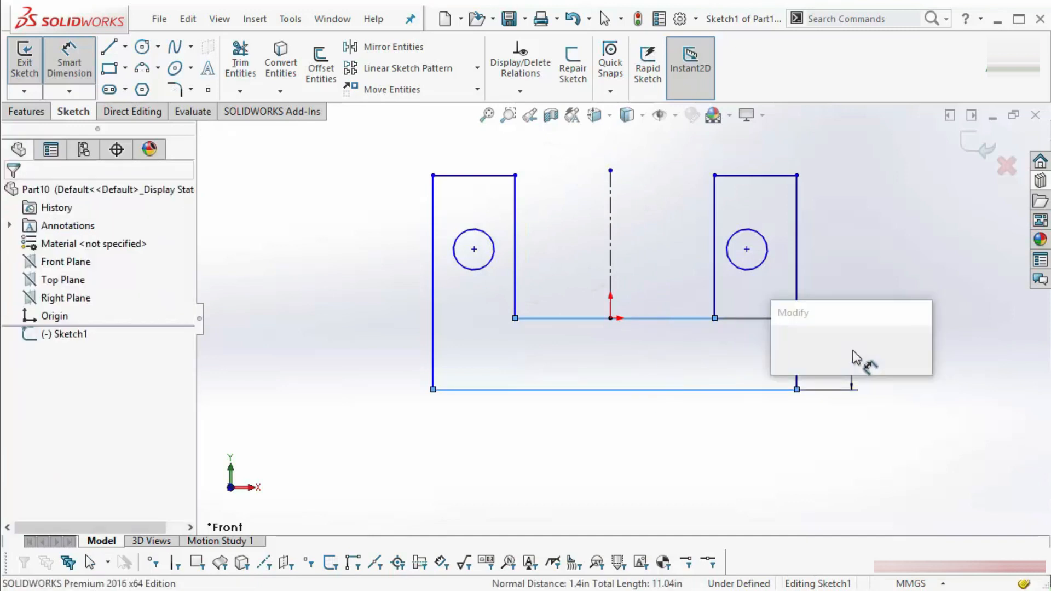
type("35.00mm")
key("Return")
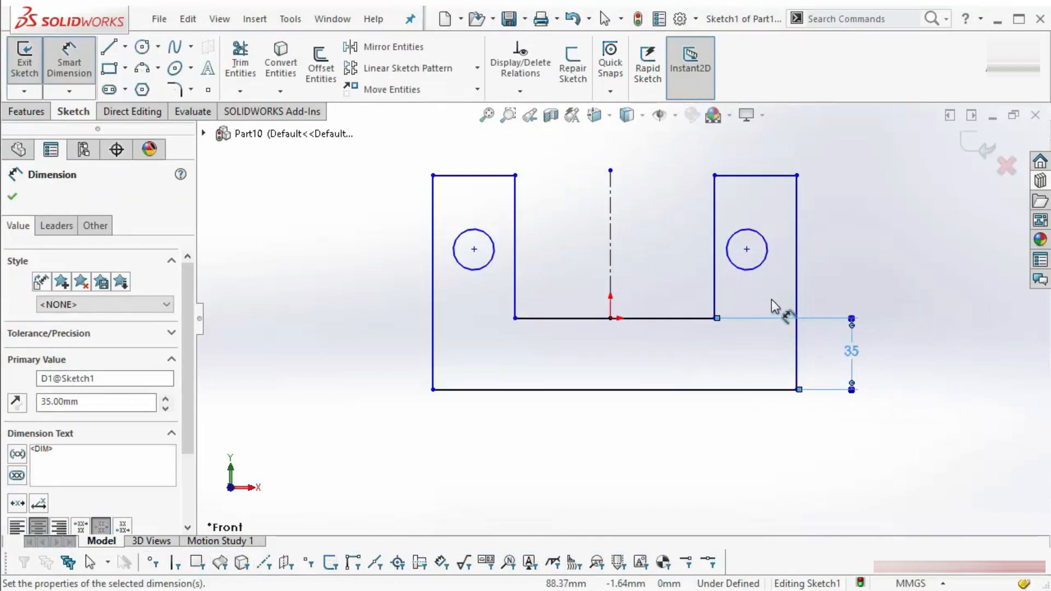
Dimension the distance from the left arm's inner side to the centerline as 45 mm.
left_click(515, 213)
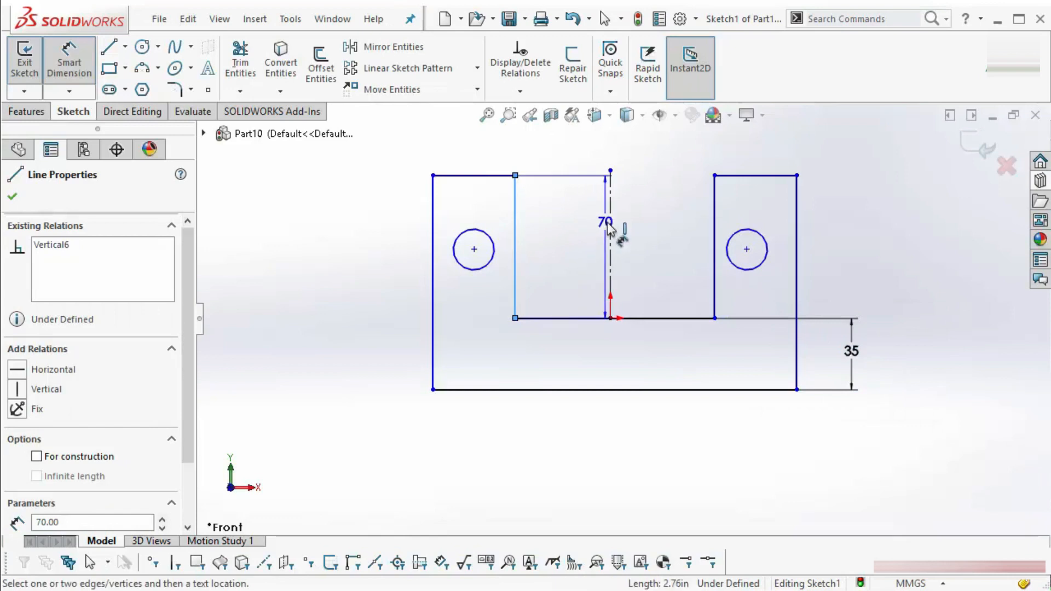
left_click(609, 221)
left_click(578, 159)
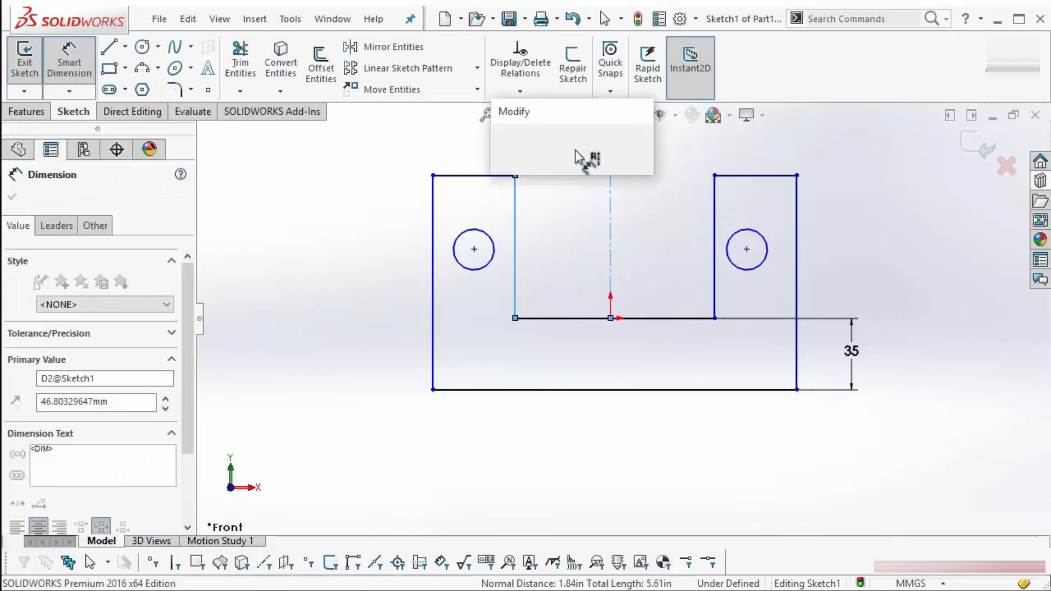
type("45")
key("Return")
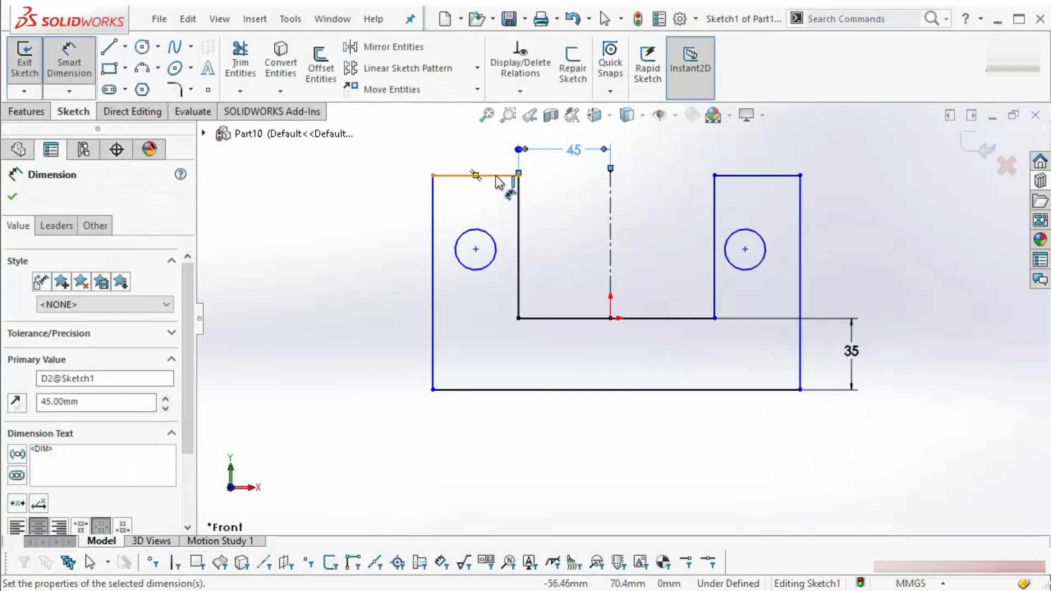
left_click(494, 176)
left_click(480, 155)
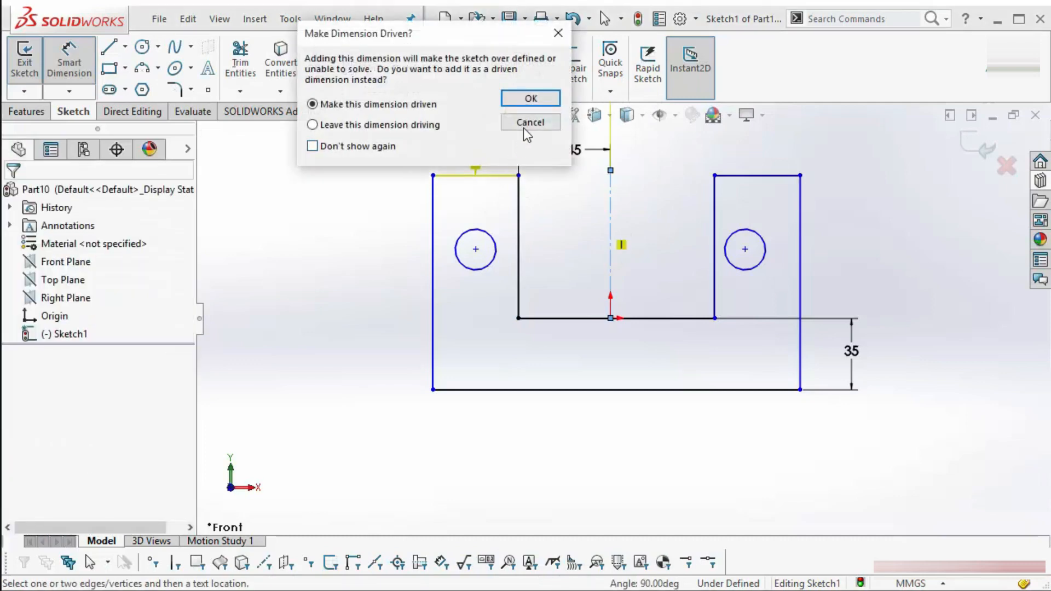
left_click(523, 127)
left_click(490, 175)
key("Escape")
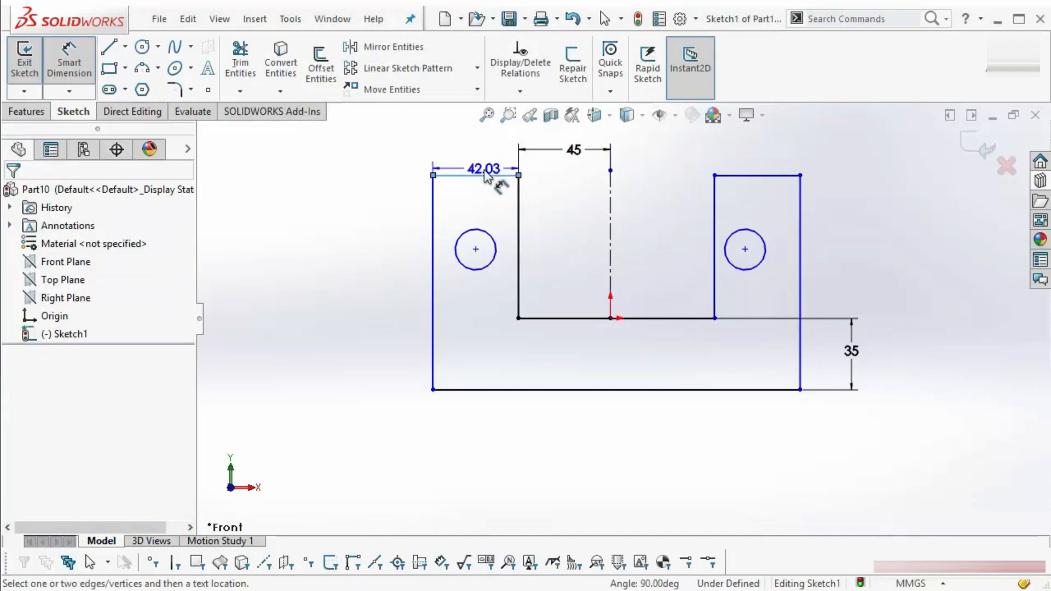
key("Escape")
Dimension the width of the left arm's top edge as 40 mm.
left_click(490, 176)
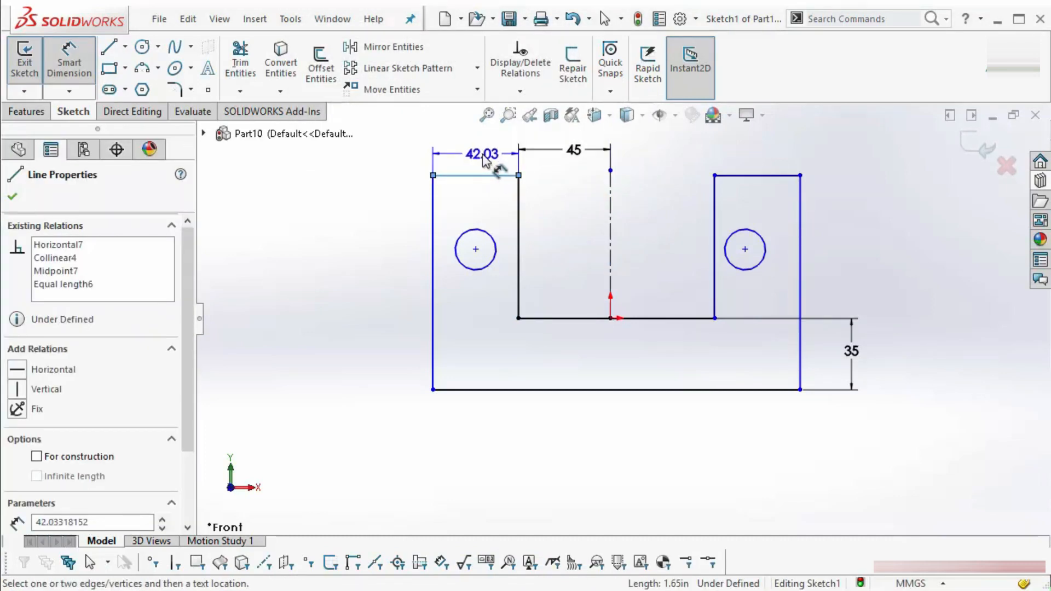
left_click(536, 143)
type("40")
key("Return")
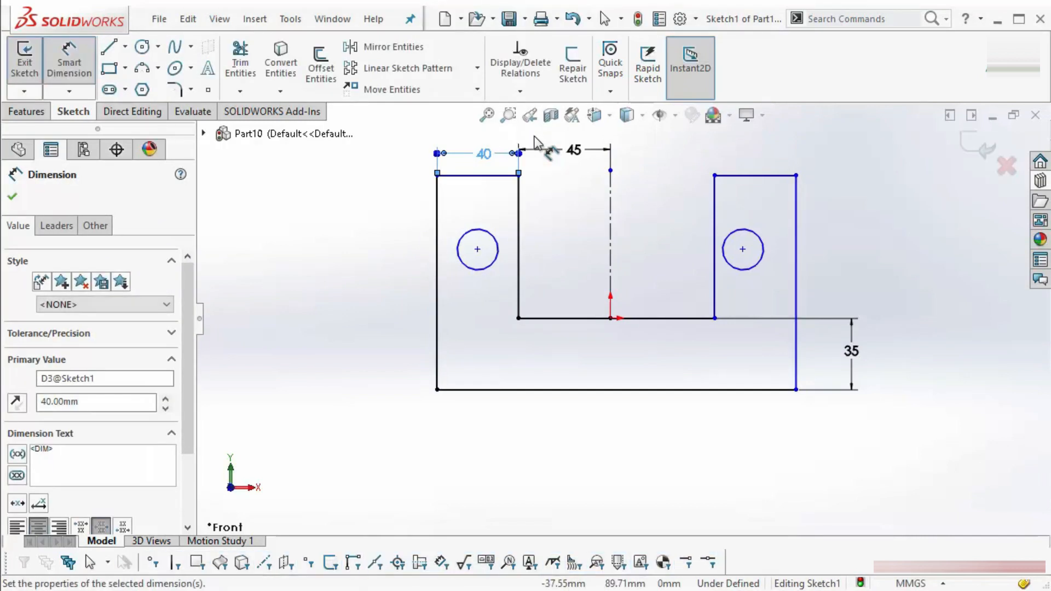
Dimension the profile's overall height between the left arm's top edge and the bottom edge as 100 mm.
left_click(498, 390)
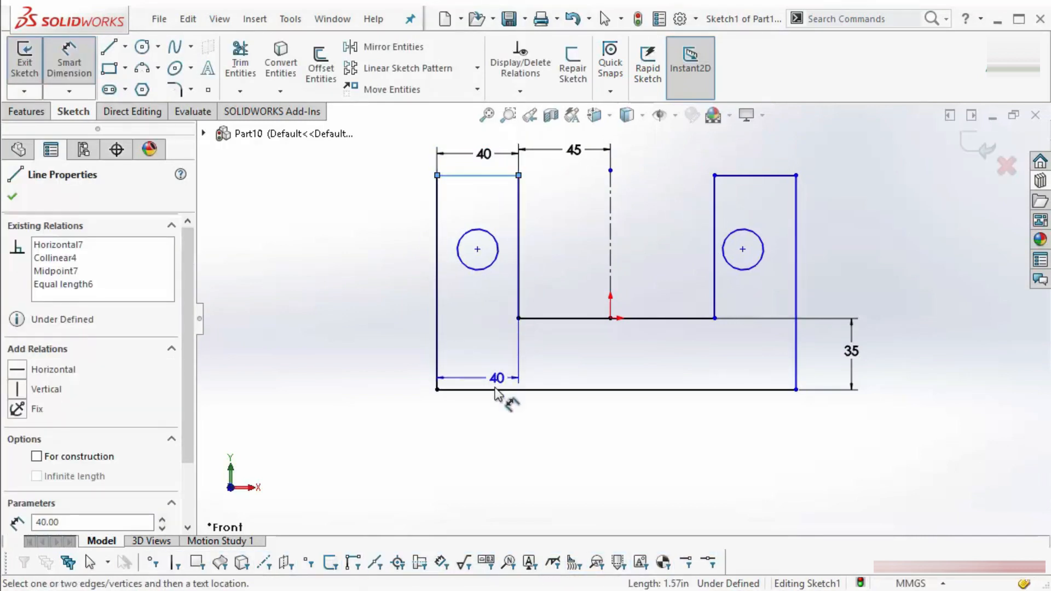
left_click(454, 175)
left_click(348, 301)
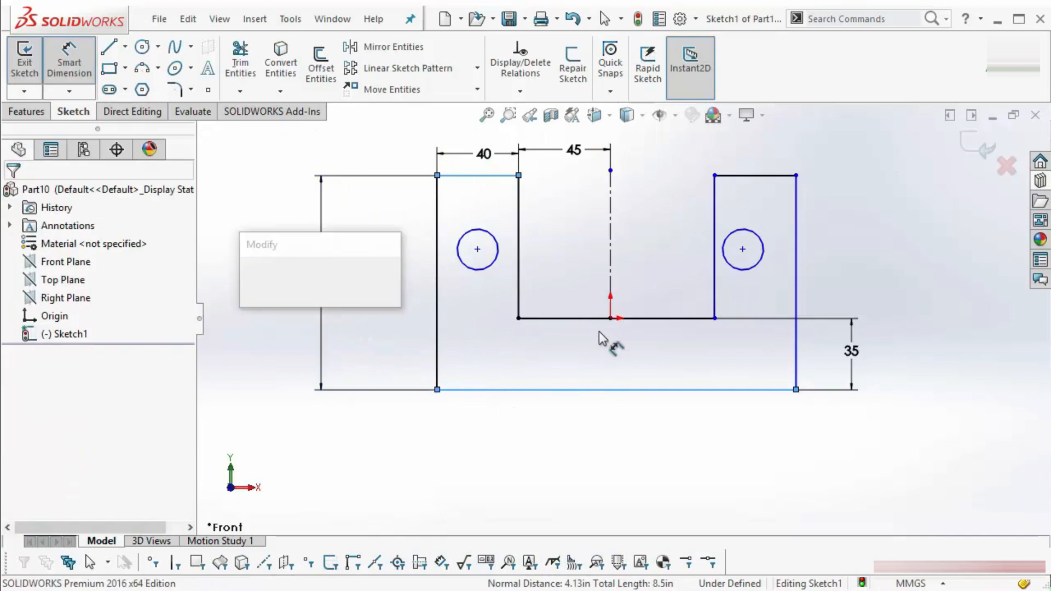
type("100")
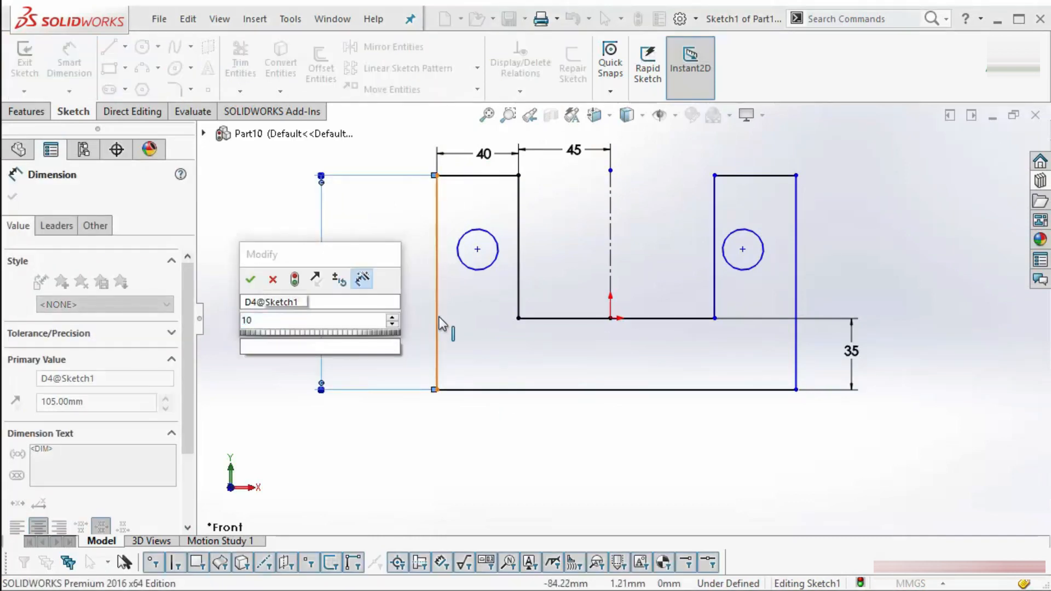
key("Return")
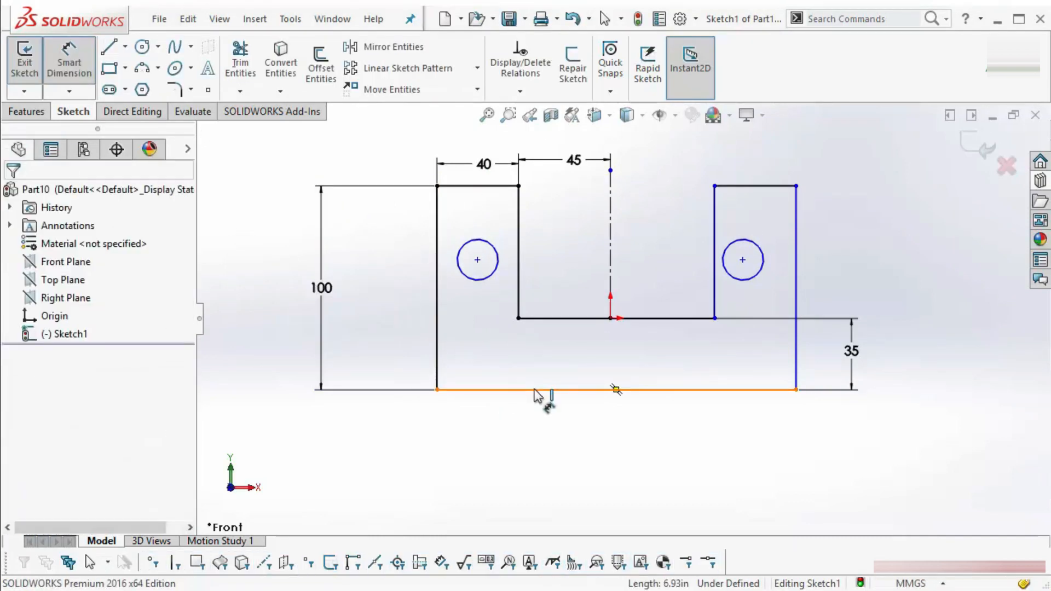
Dimension the left circle's centre height above the profile's bottom edge as 65 mm.
left_click(506, 389)
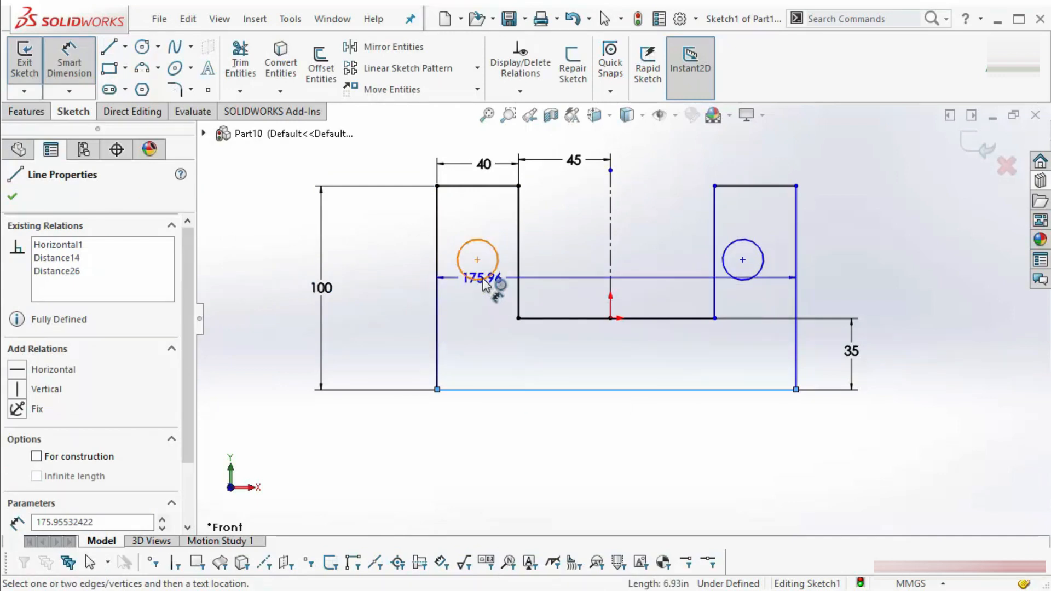
left_click(462, 276)
left_click(383, 344)
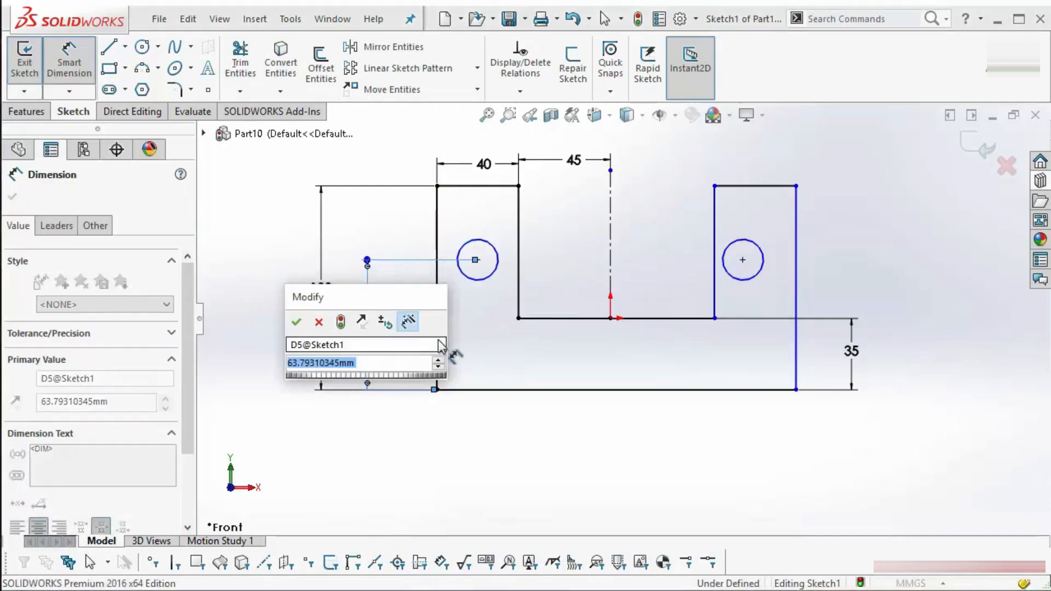
type("65")
key("Return")
Dimension the left circle's diameter as 20 mm and finish dimensioning.
left_click(410, 231)
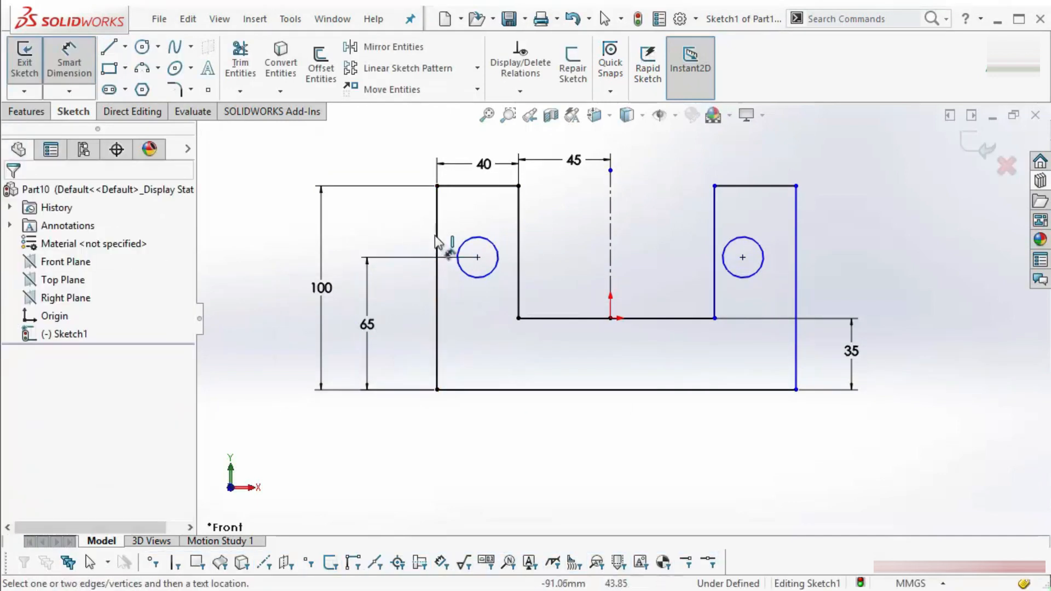
left_click(463, 243)
left_click(340, 158)
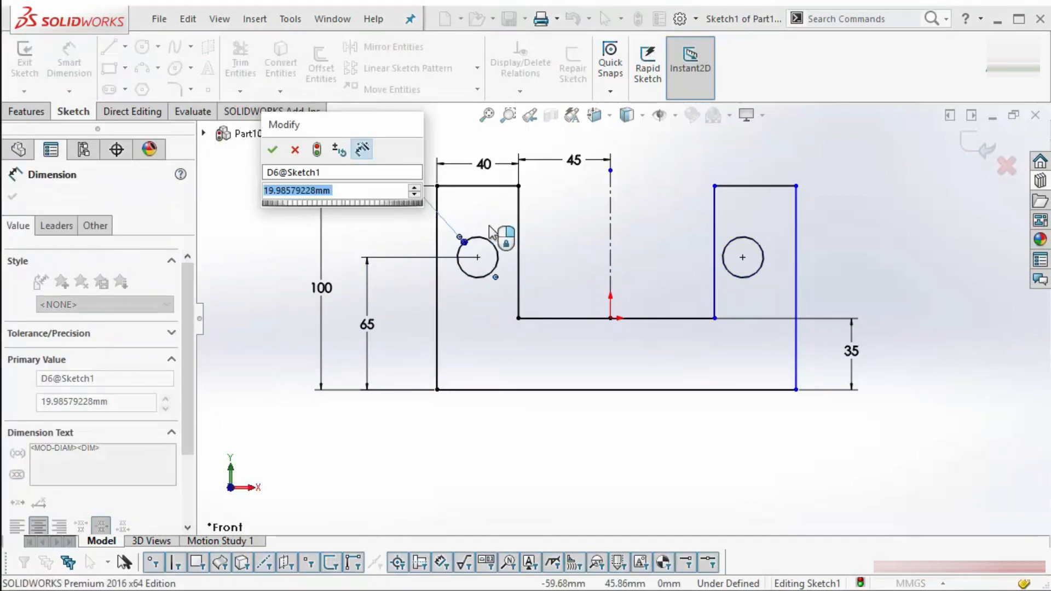
type("20")
key("Return")
left_click(697, 258)
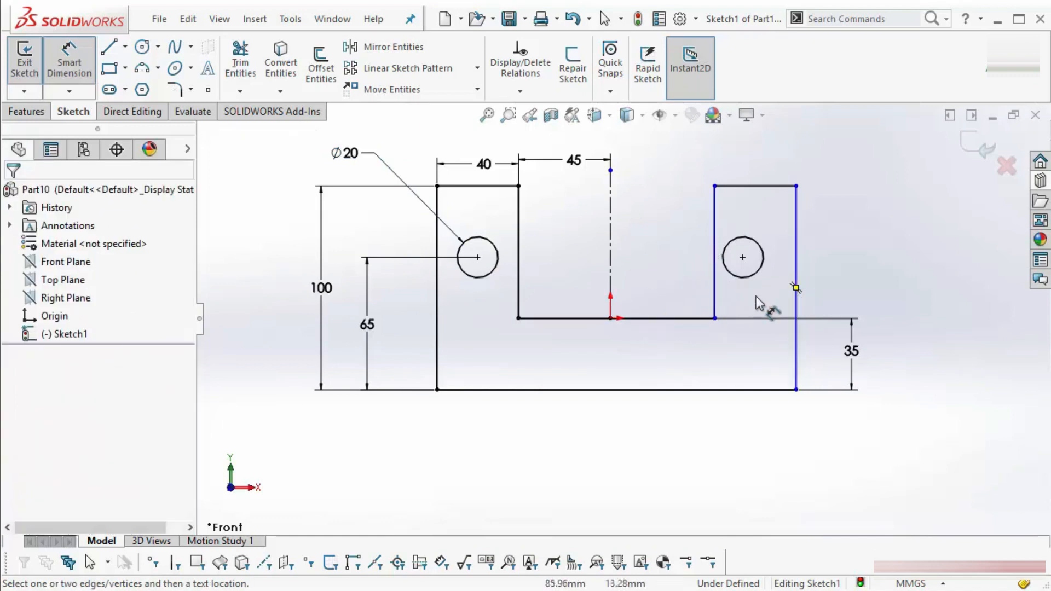
key("Escape")
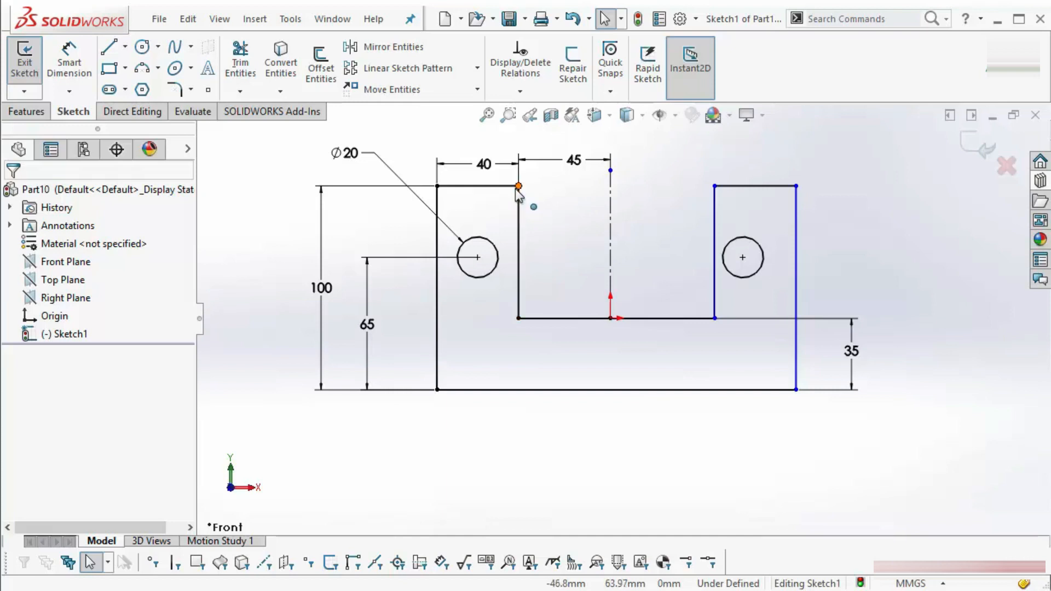
Make the upper inner corners of the two arms symmetric about the vertical centerline.
left_click(715, 186)
left_click(715, 186, "ctrl")
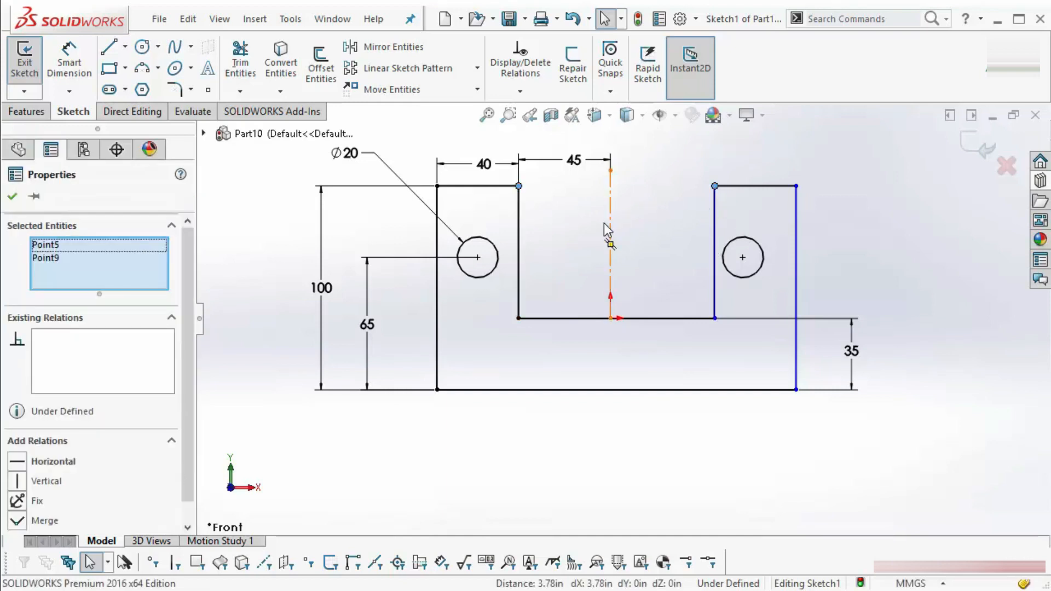
left_click(610, 229, "ctrl")
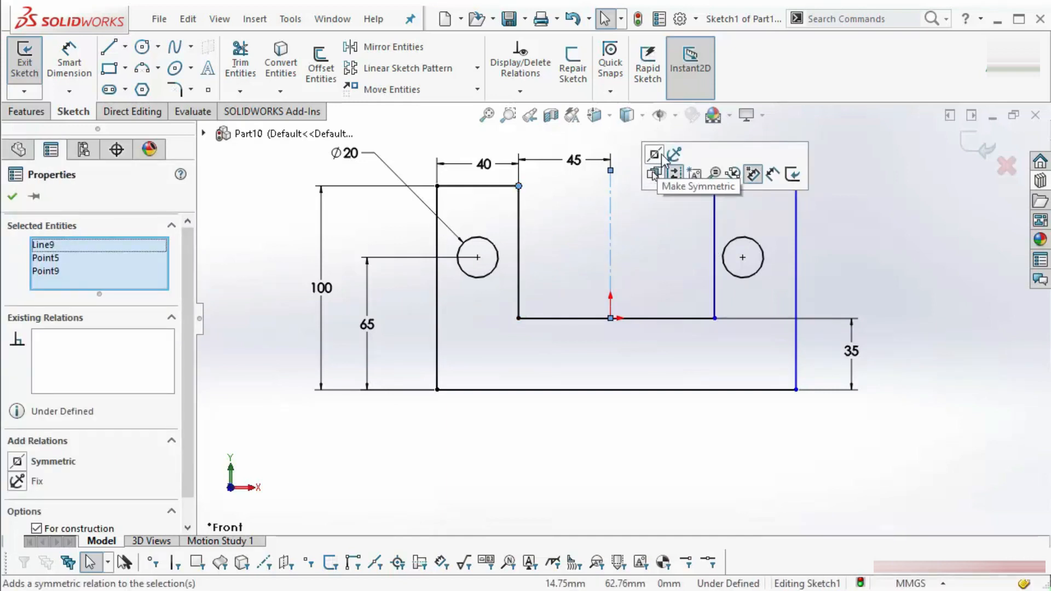
left_click(653, 173)
left_click(639, 257)
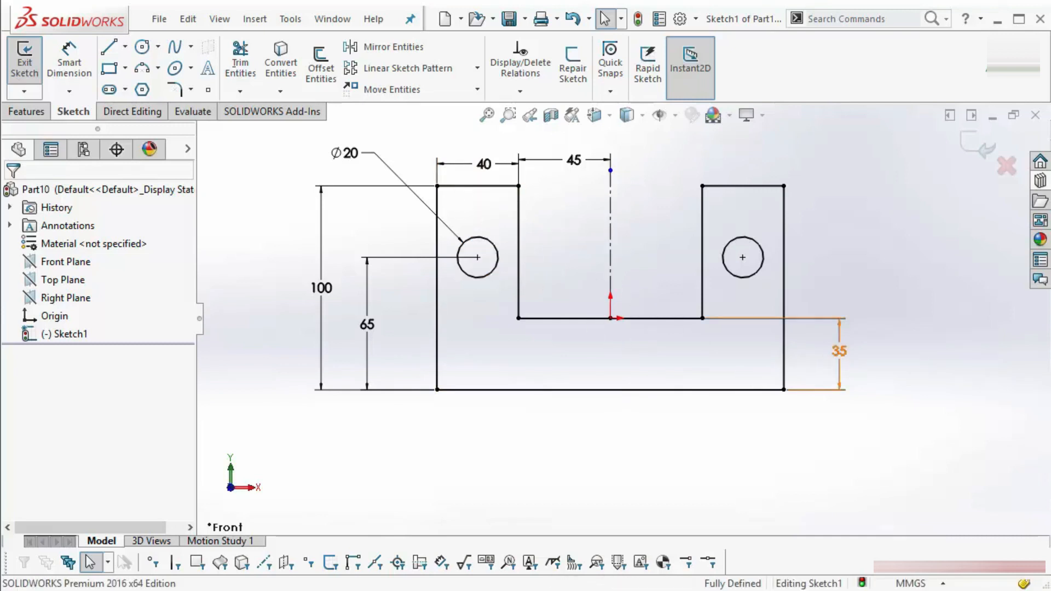
Delete the 35 mm dimension between the notch floor and the bottom edge.
left_click(849, 387)
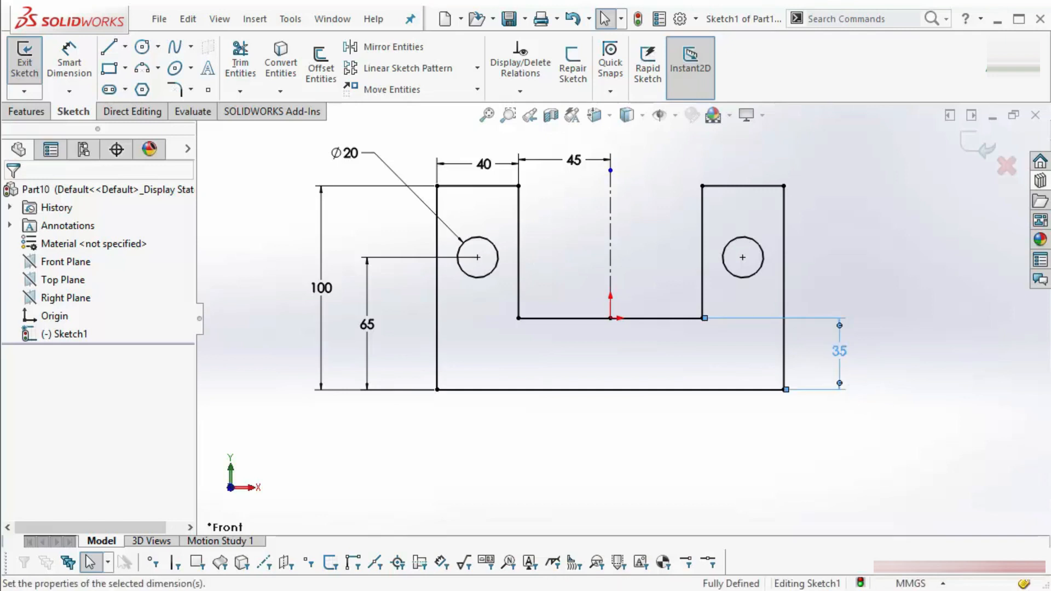
key("Delete")
key("f")
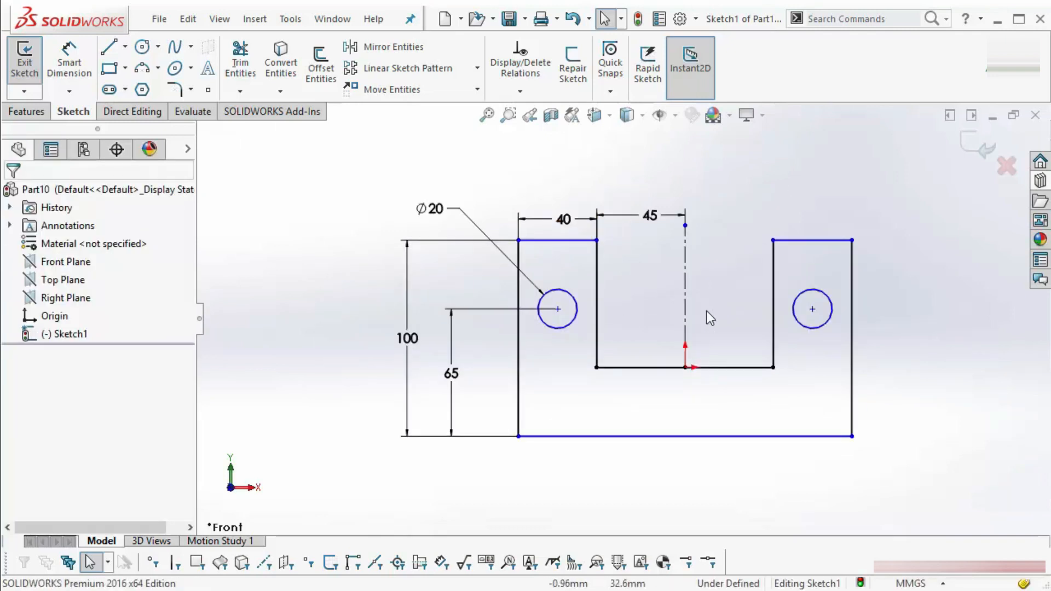
Draw a vertical centerline from the origin down to the profile's bottom edge.
key("d")
key("s")
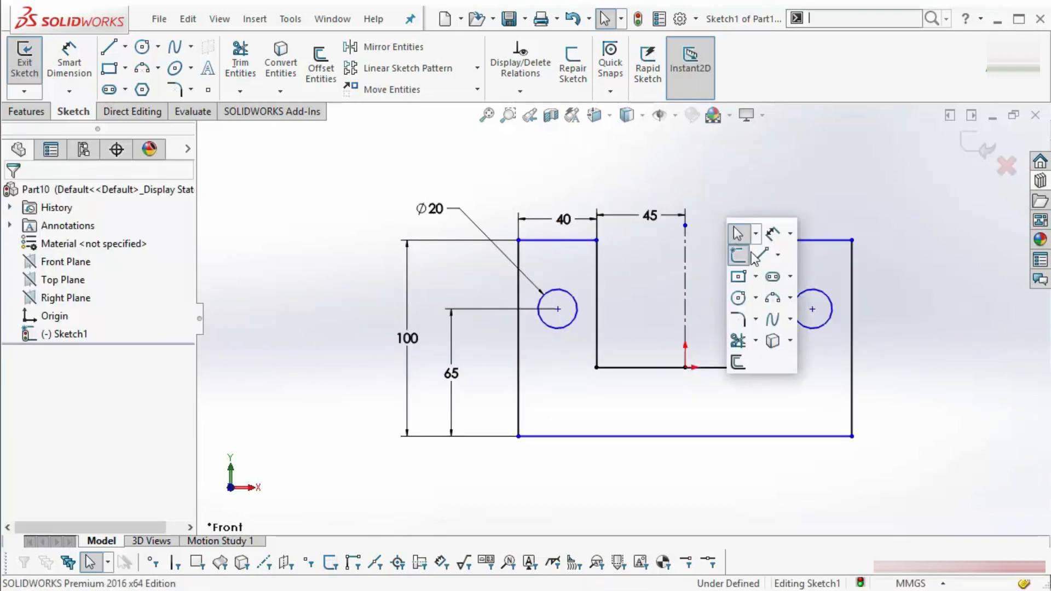
left_click(777, 254)
left_click(787, 290)
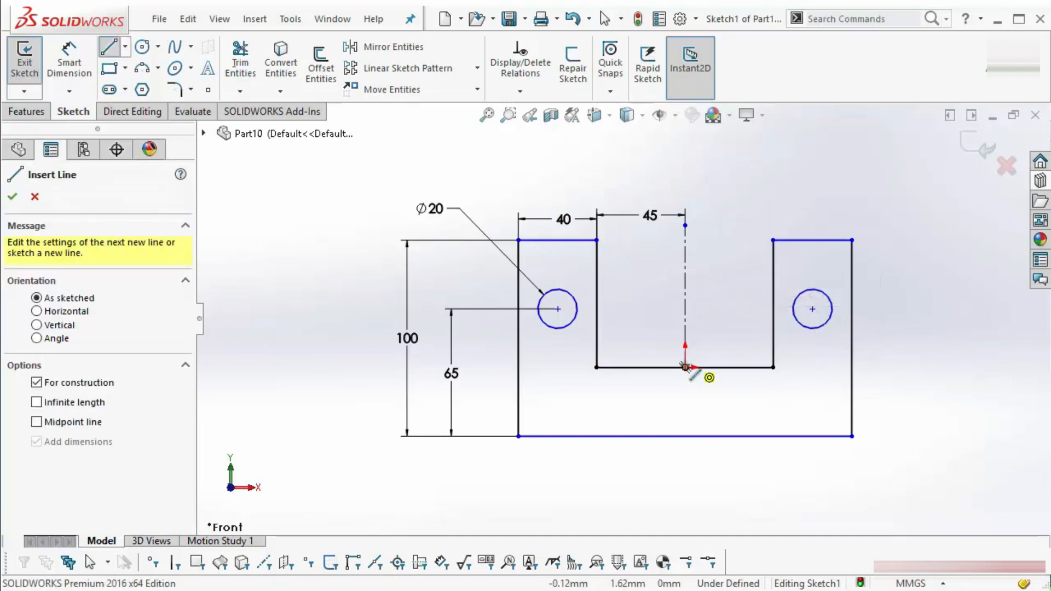
left_click(685, 367)
left_click(685, 437)
key("Escape")
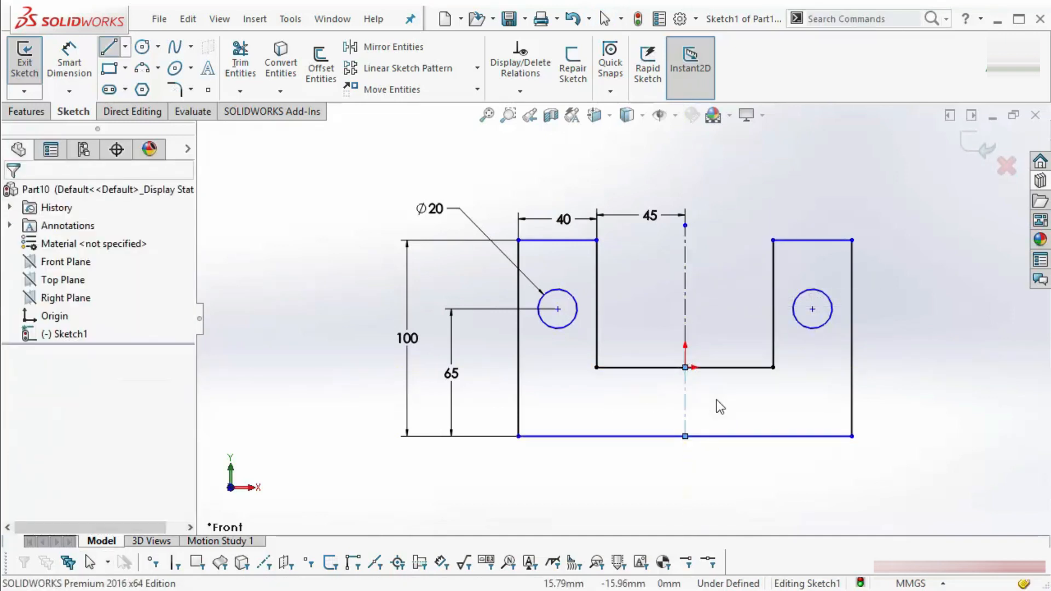
Add an equal relation between the short lower centerline and the left arm's top edge.
left_click(685, 381)
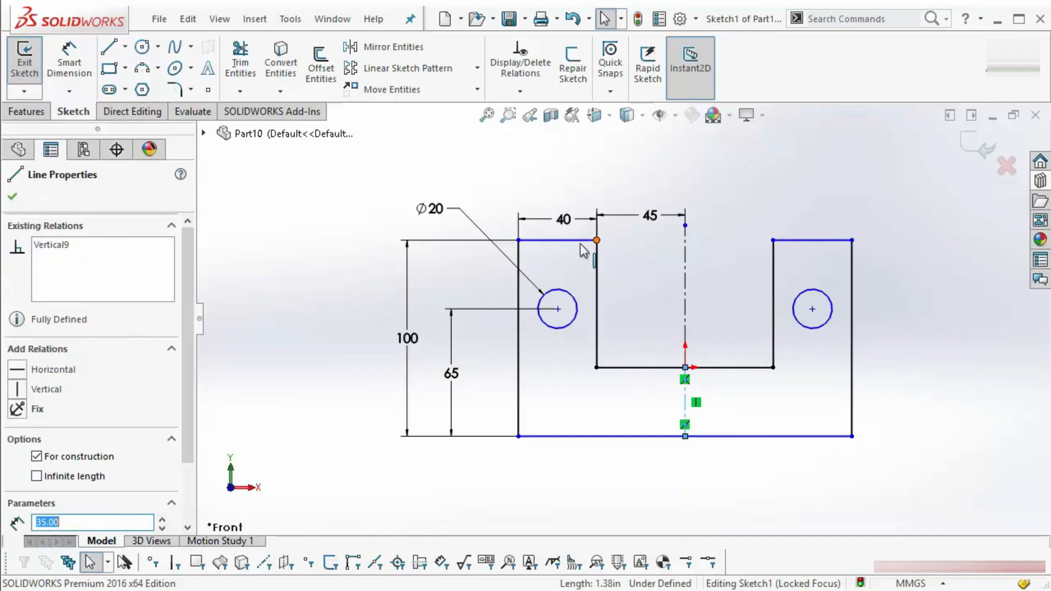
left_click(583, 240, "ctrl")
left_click(714, 176)
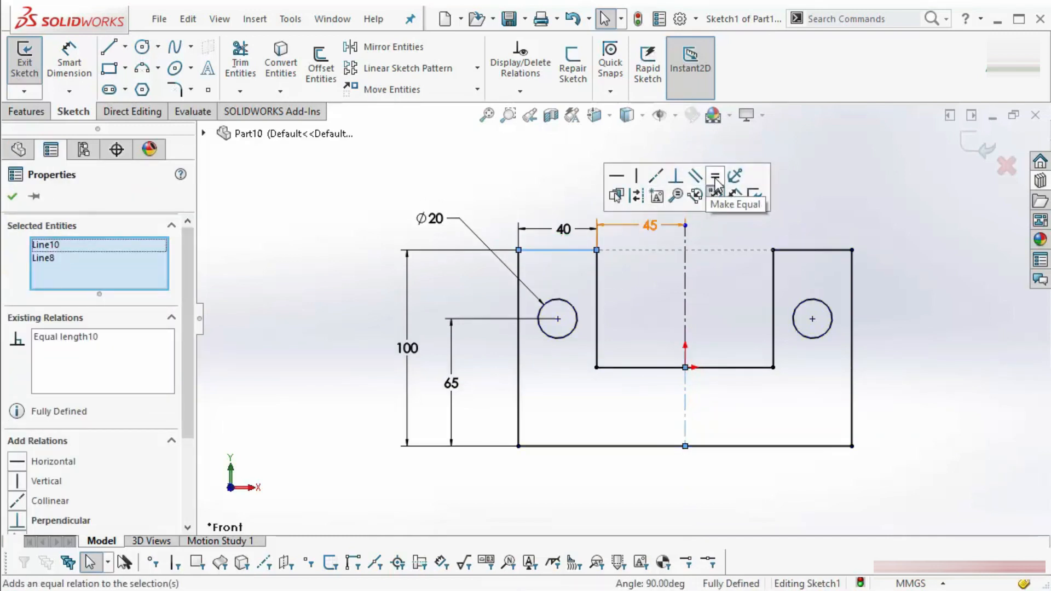
left_click(805, 378)
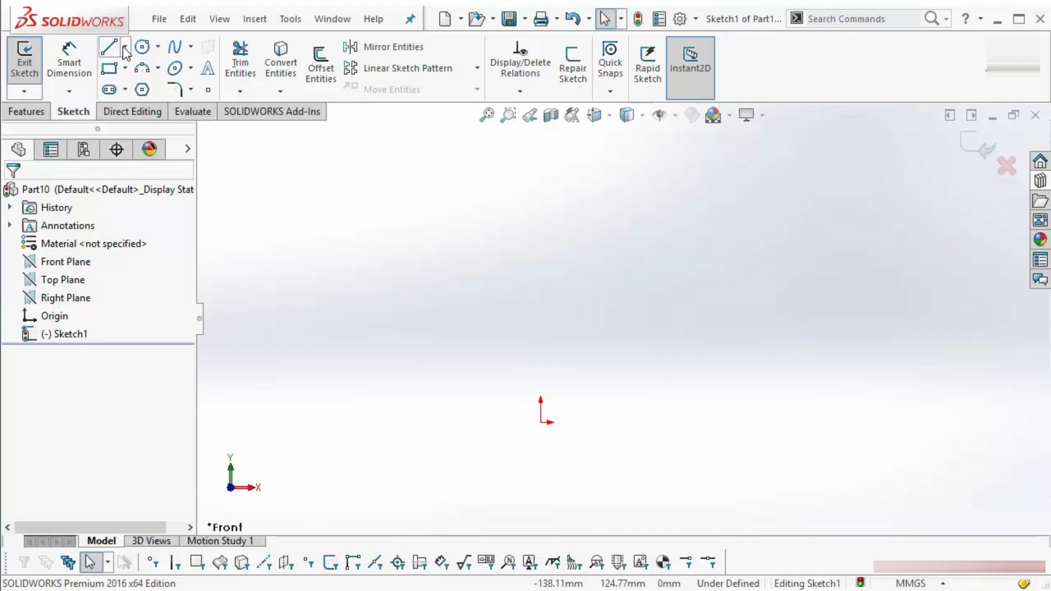
Sketch a closed three-step stair profile from the origin, about 101 mm wide and 93 mm tall, and make its slanted top edge horizontal.
key("l")
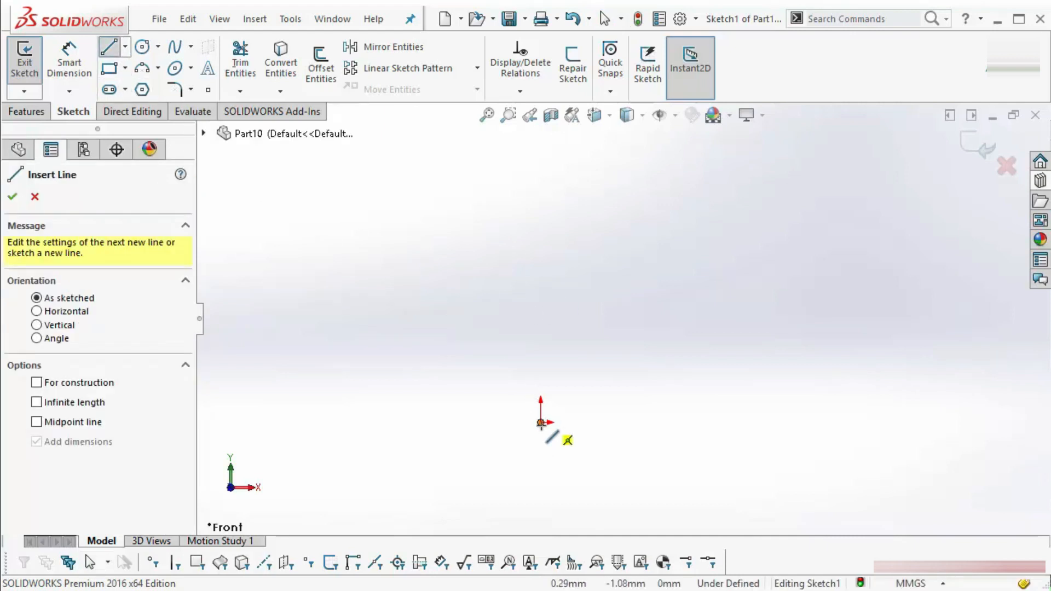
left_click(541, 422)
left_click(785, 422)
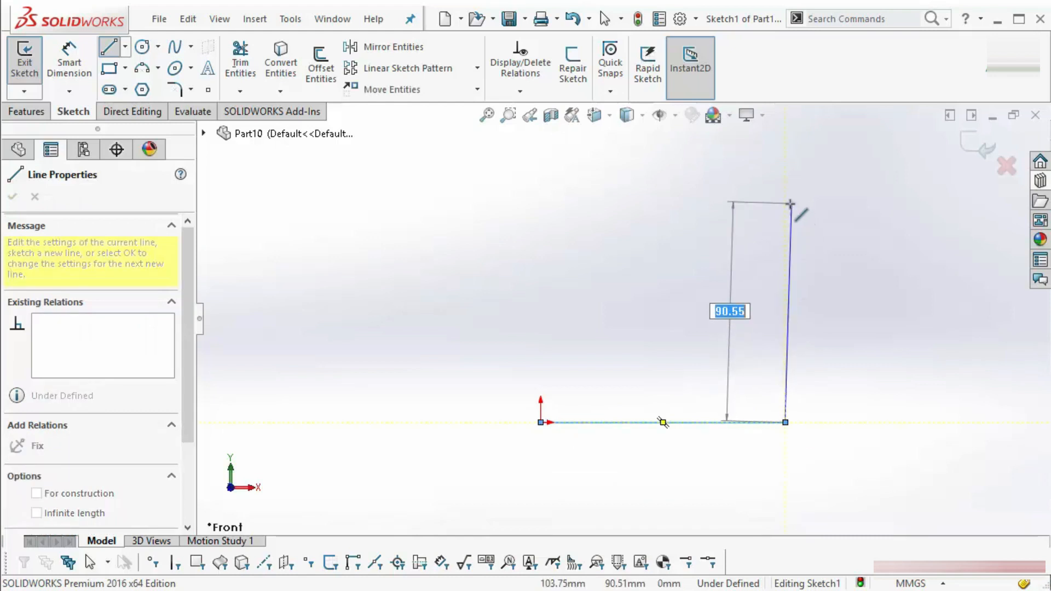
left_click(786, 202)
left_click(708, 197)
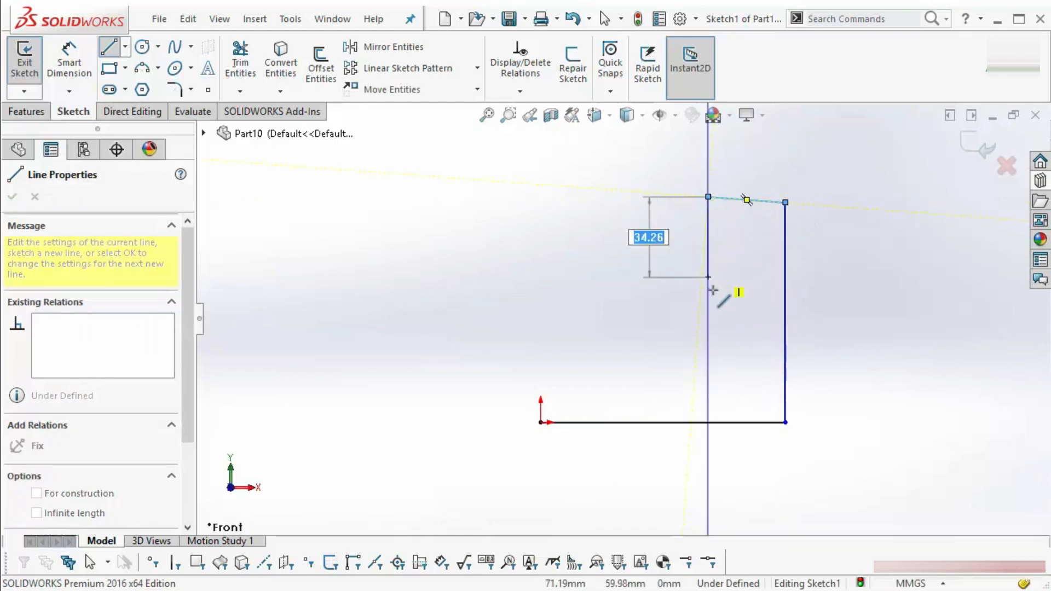
left_click(708, 289)
left_click(645, 289)
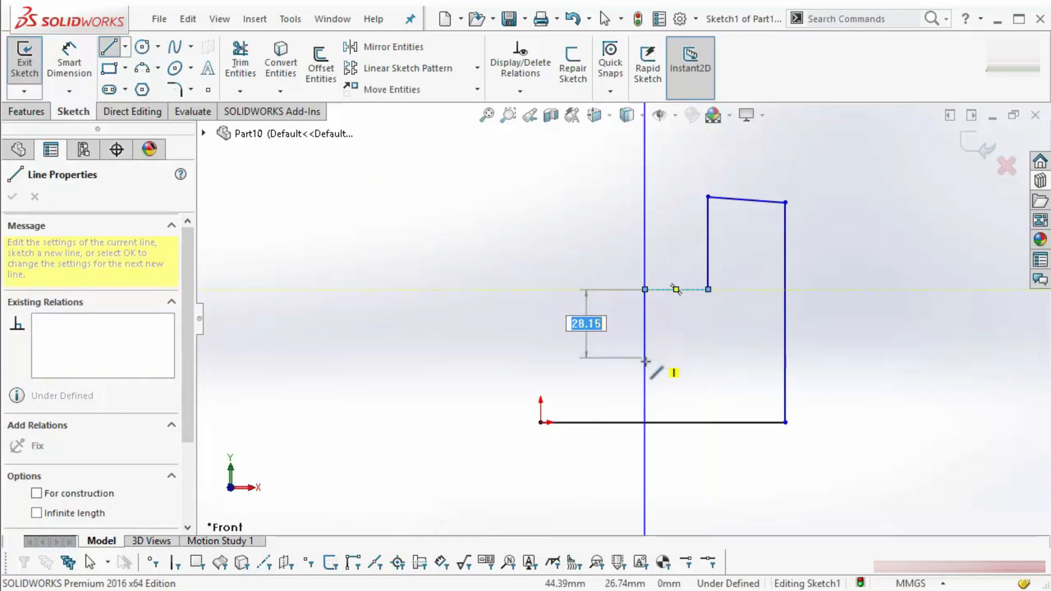
left_click(645, 361)
left_click(541, 361)
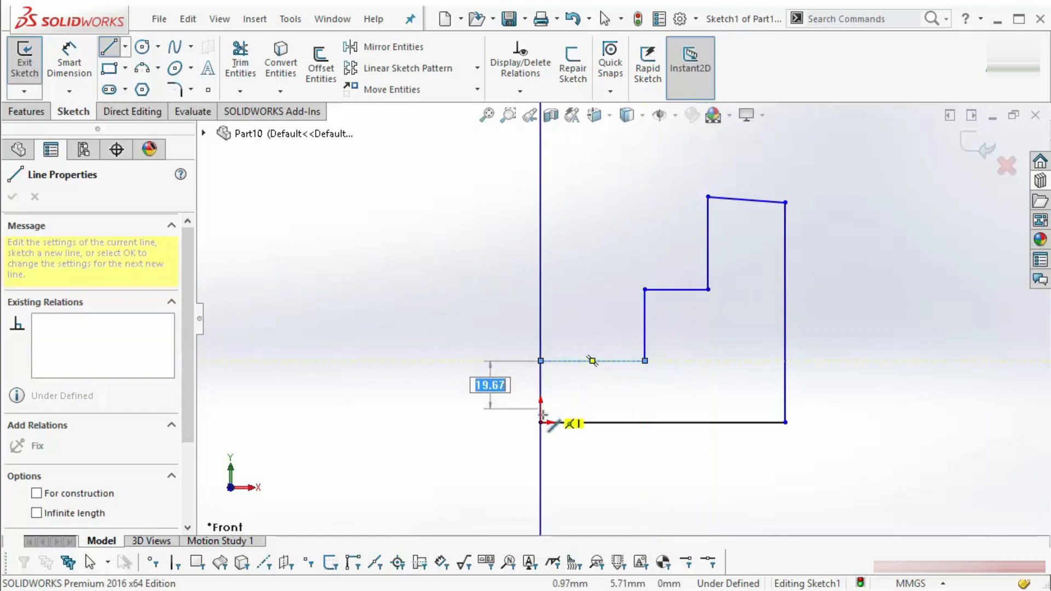
left_click(541, 422)
right_click(468, 231)
left_click(490, 234)
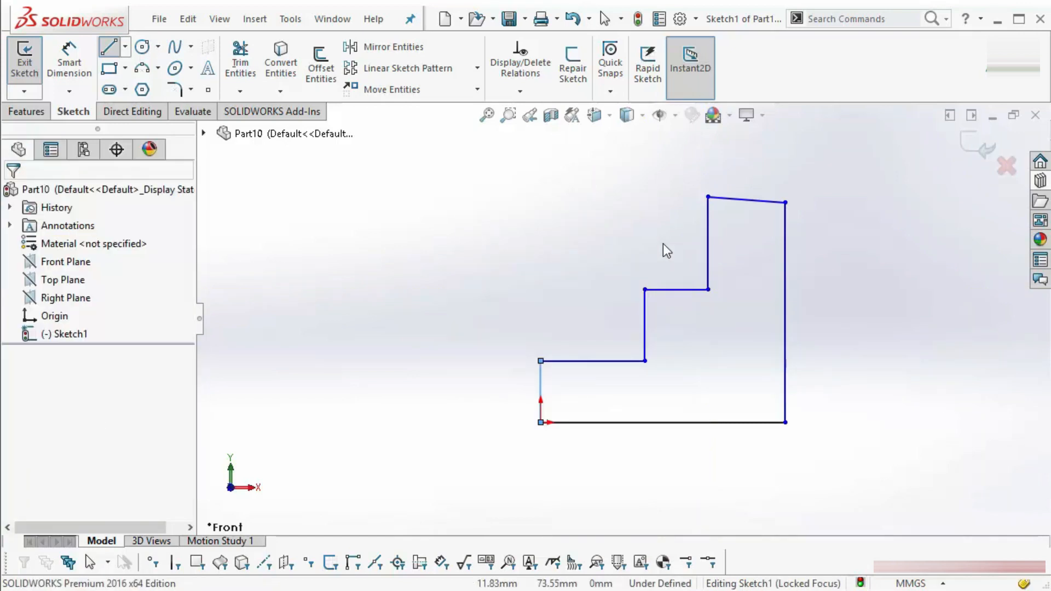
left_click(731, 198)
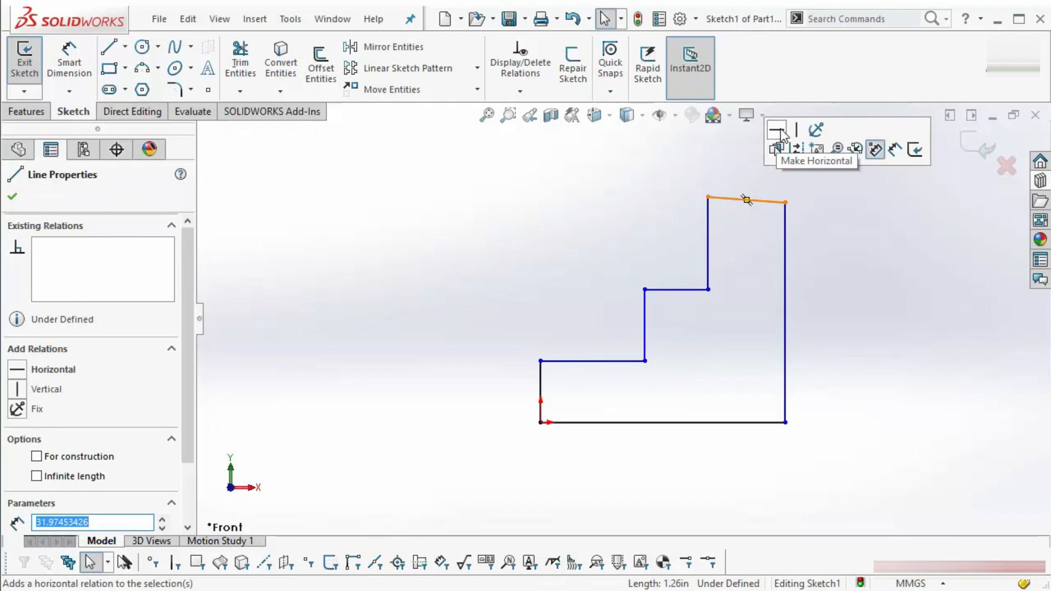
left_click(784, 136)
Dimension the width of the stair profile's lowest step, next to the origin, as 45 mm.
right_click_drag(583, 227, 590, 123)
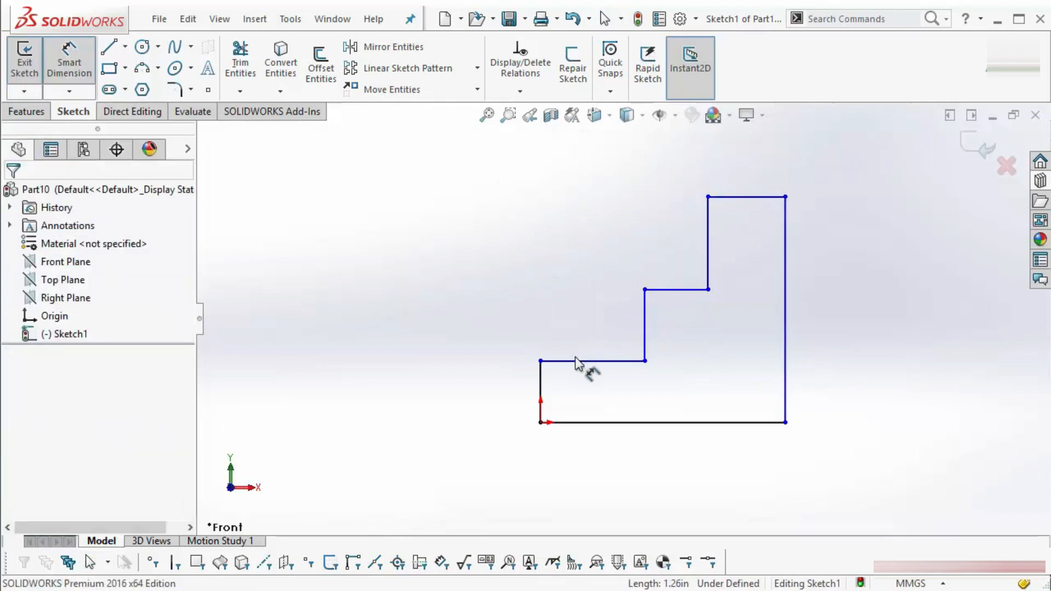
left_click(542, 378)
left_click(645, 335)
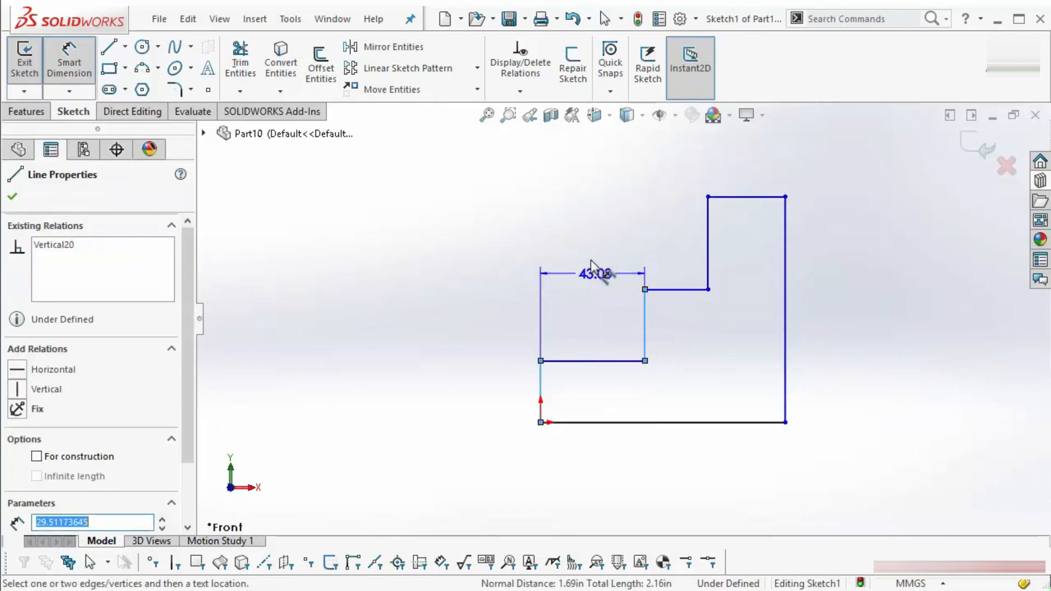
left_click(607, 259)
key("Return")
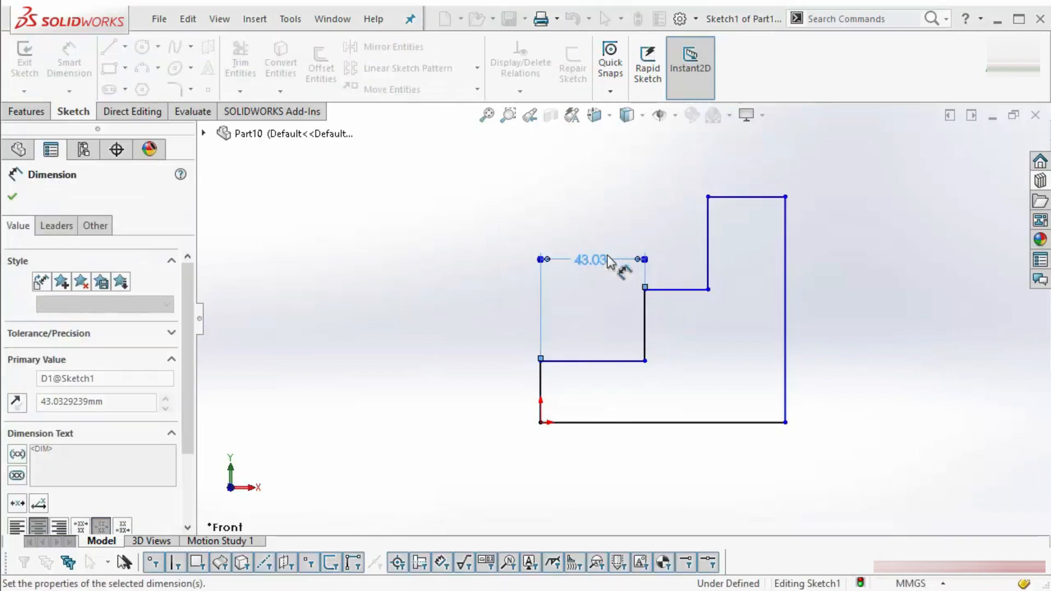
Dimension the width of the stair profile's middle step as 25 mm.
left_click(649, 324)
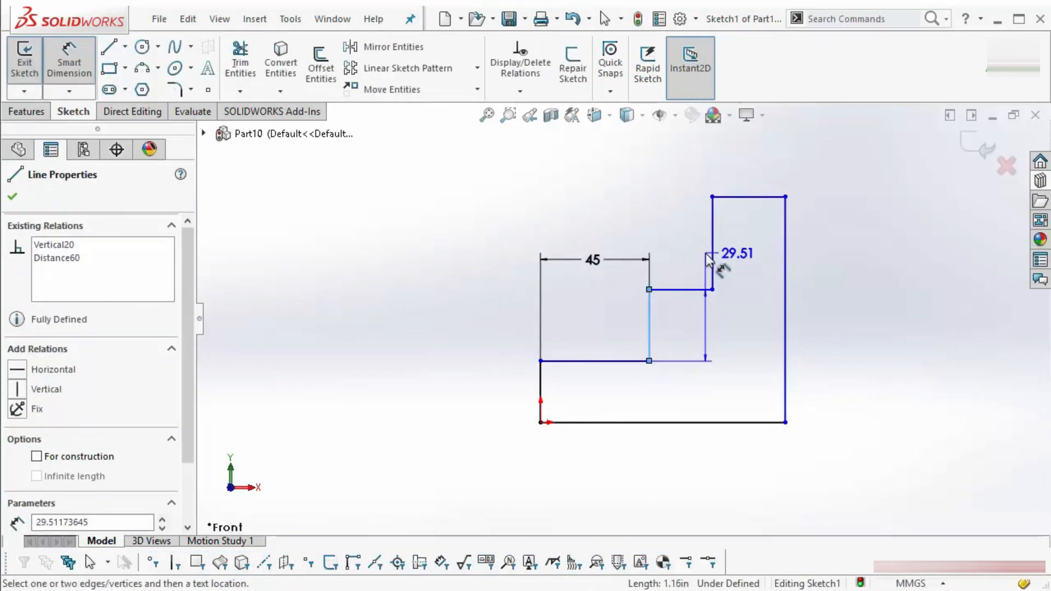
left_click(712, 262)
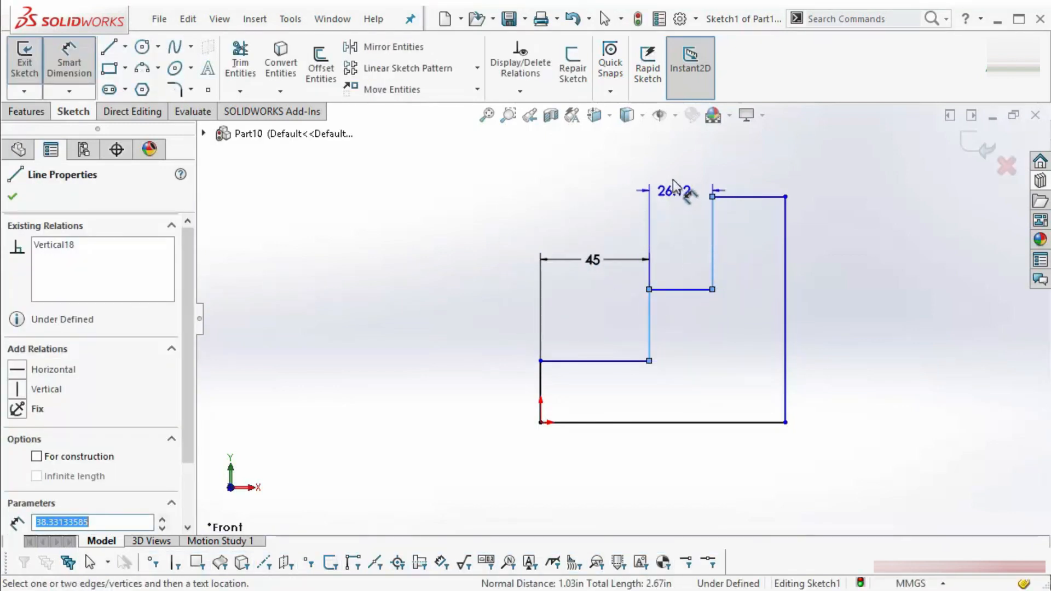
left_click(674, 180)
type("25")
key("Return")
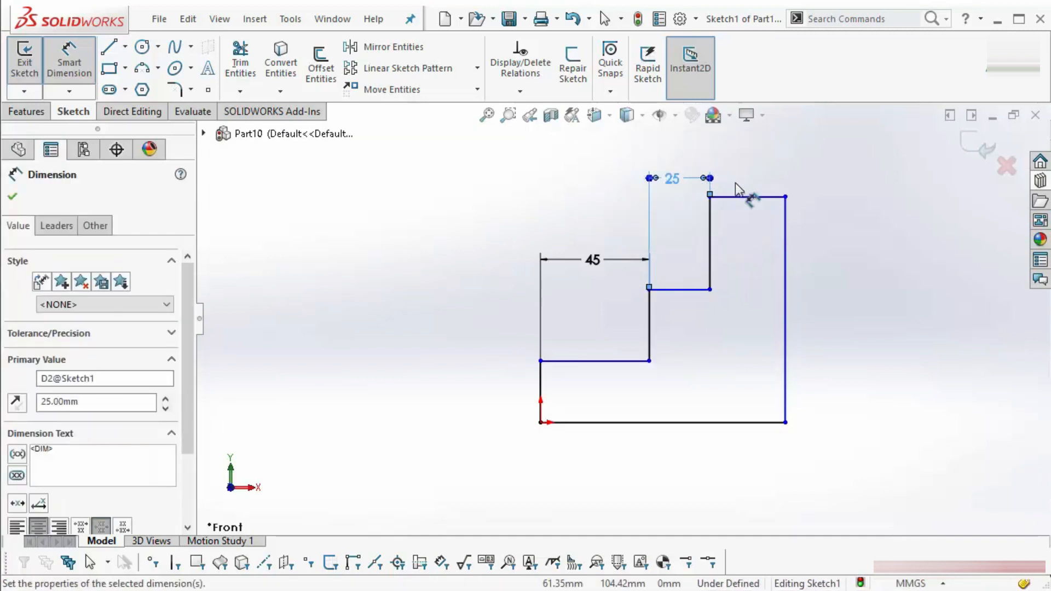
Dimension the width of the stair profile's top step as 30 mm.
left_click(711, 230)
left_click(786, 243)
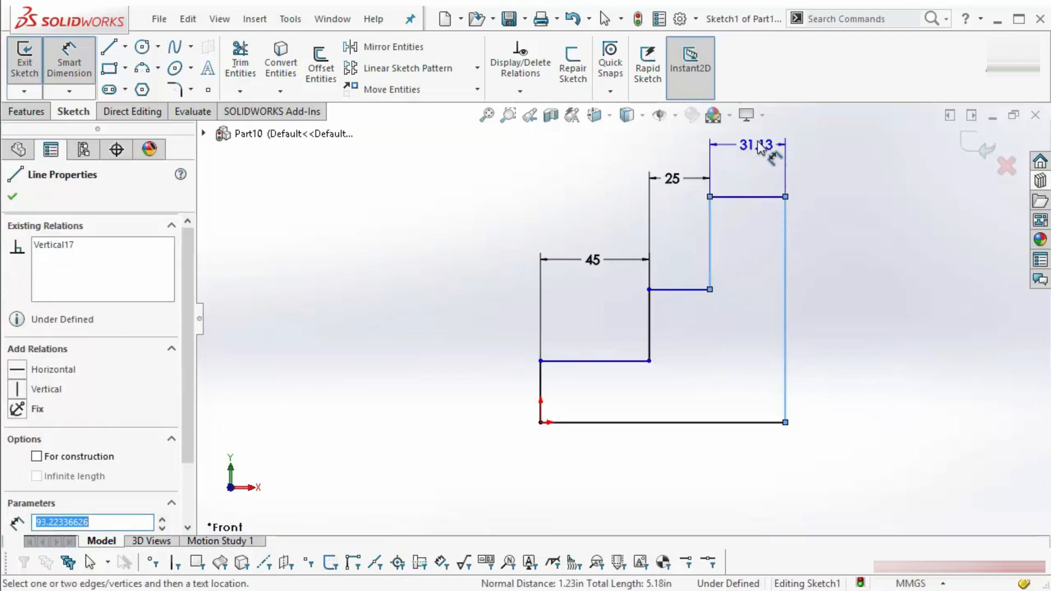
left_click(761, 147)
type("30")
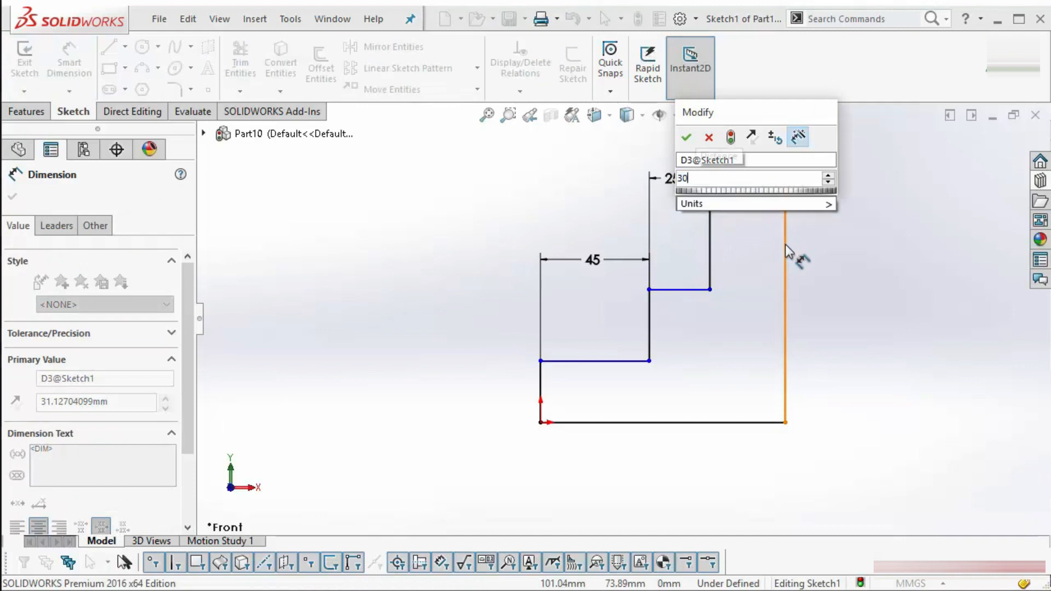
key("Return")
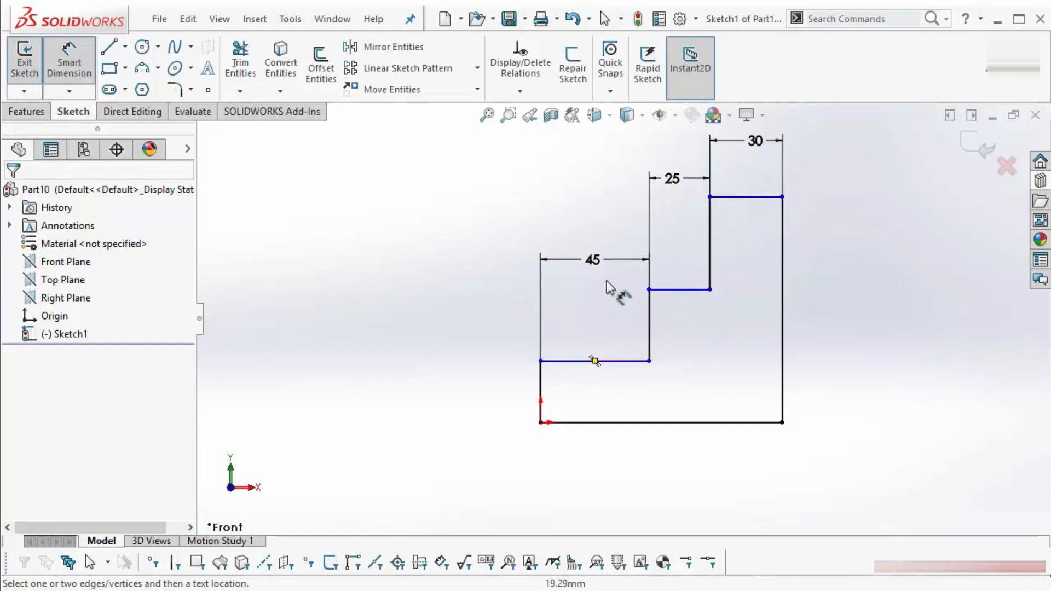
Increase the middle step's width dimension by 20 mm using an added expression.
left_click(678, 176)
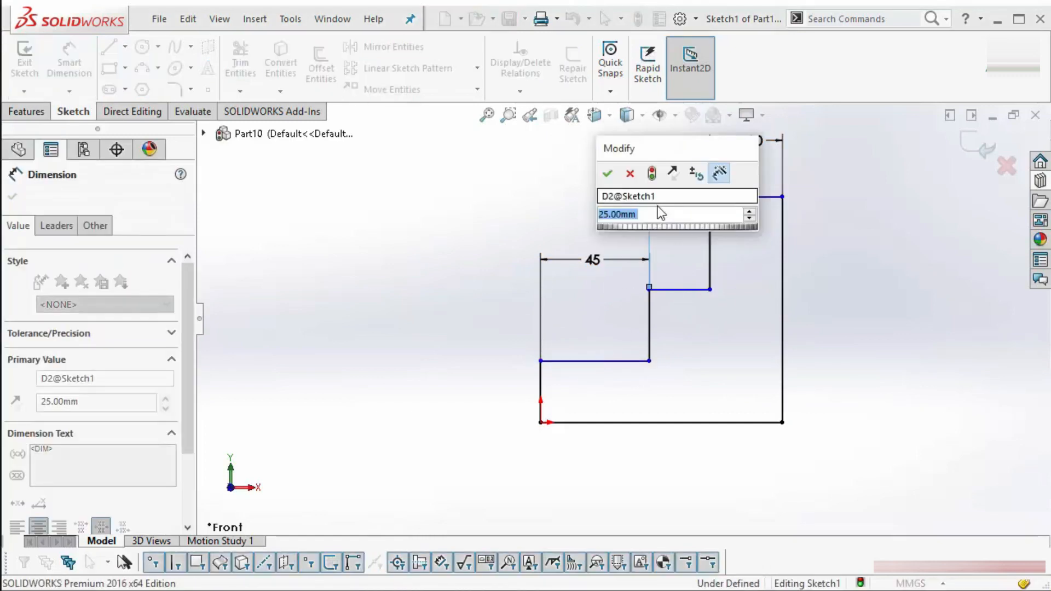
left_click(655, 214)
type("+")
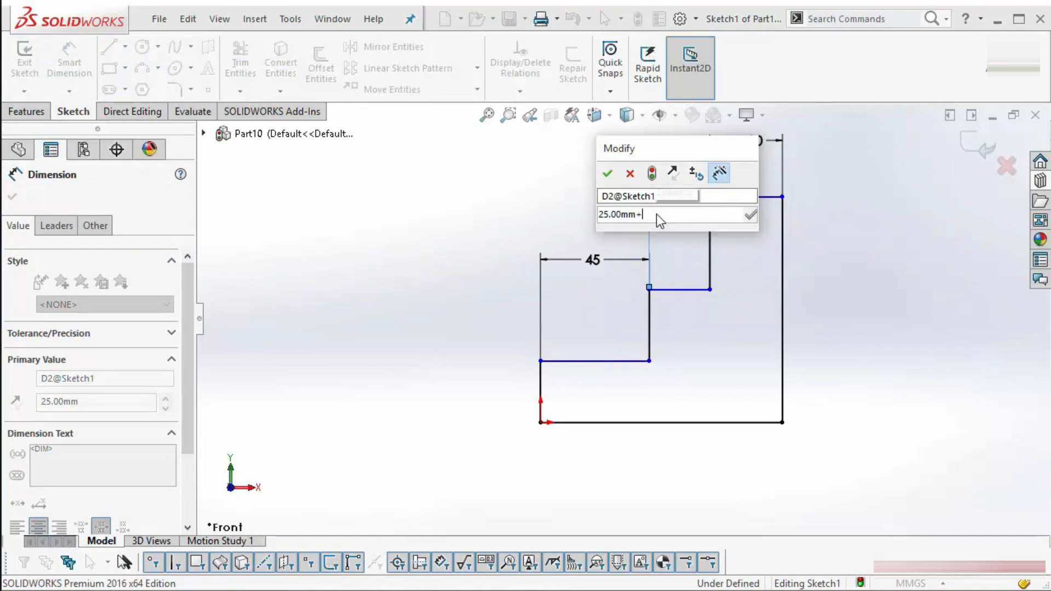
type("20")
key("Return")
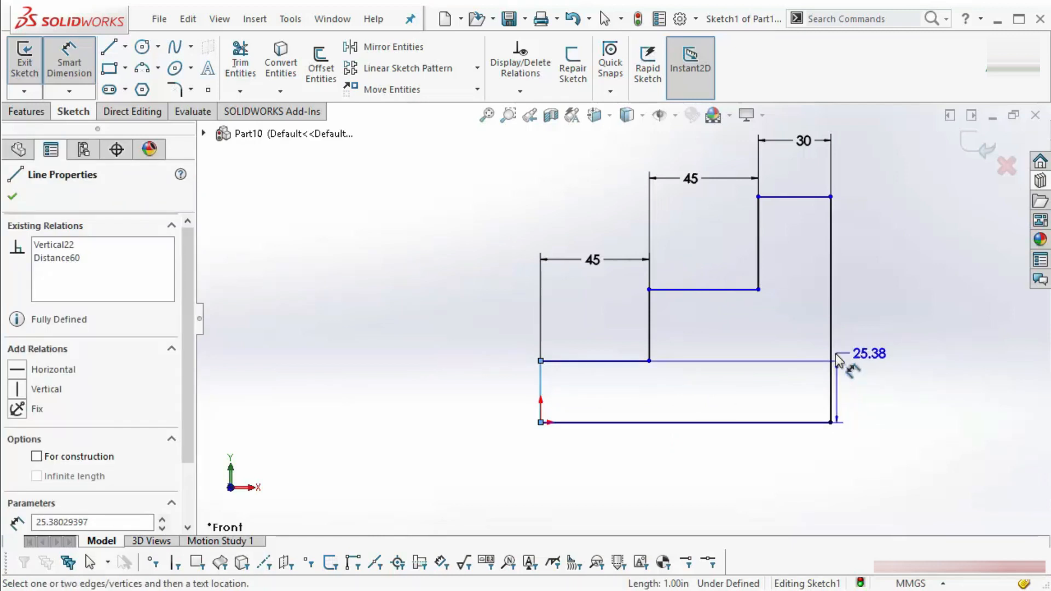
left_click(831, 377)
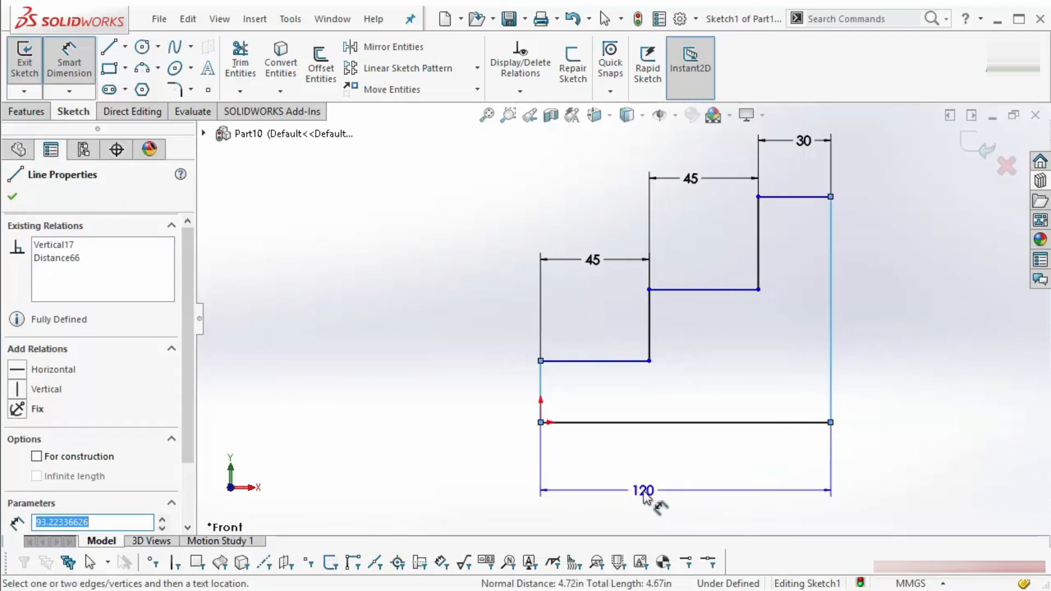
key("Escape")
key("Escape")
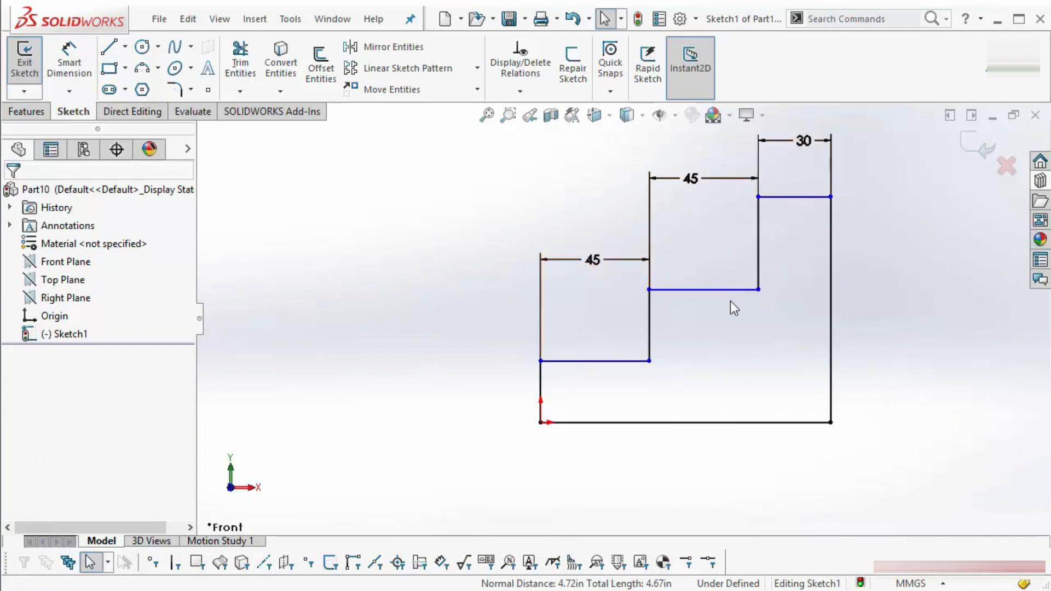
Delete the width dimension of the lowest step, next to the origin.
left_click(597, 261)
left_click(610, 327)
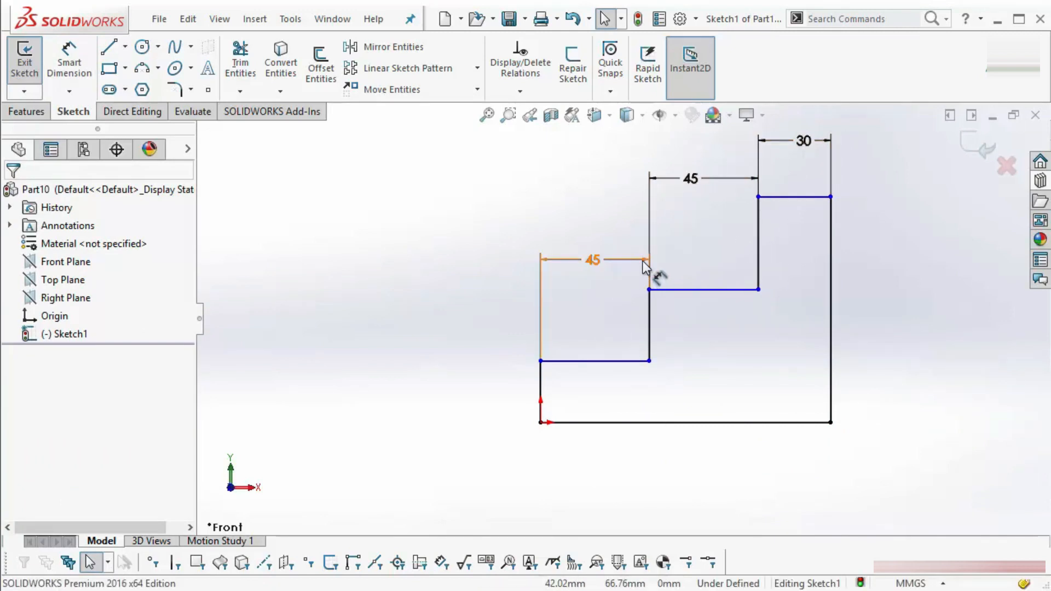
left_click(643, 261)
key("Delete")
Dimension the overall width between the profile's outer vertical edges, placed below the base, and set it to 100 mm.
right_click_drag(452, 286, 453, 142)
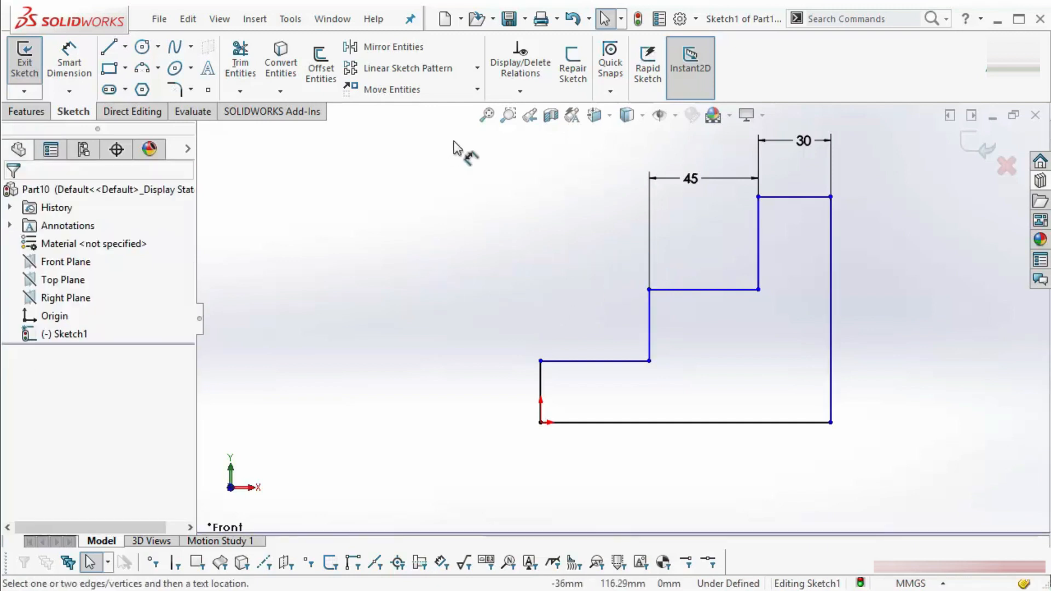
left_click(539, 383)
left_click(829, 367)
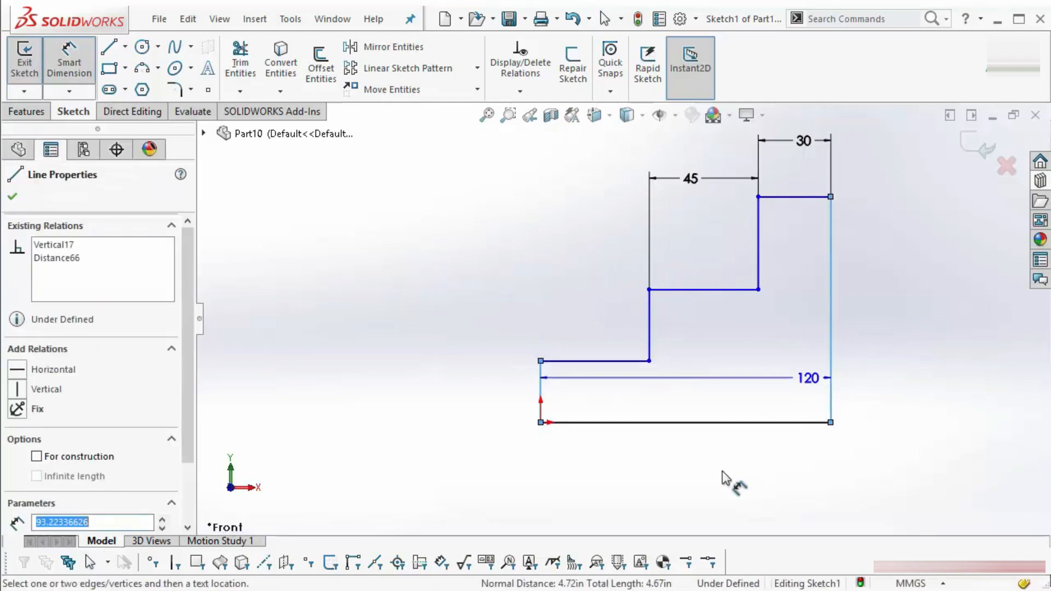
left_click(706, 500)
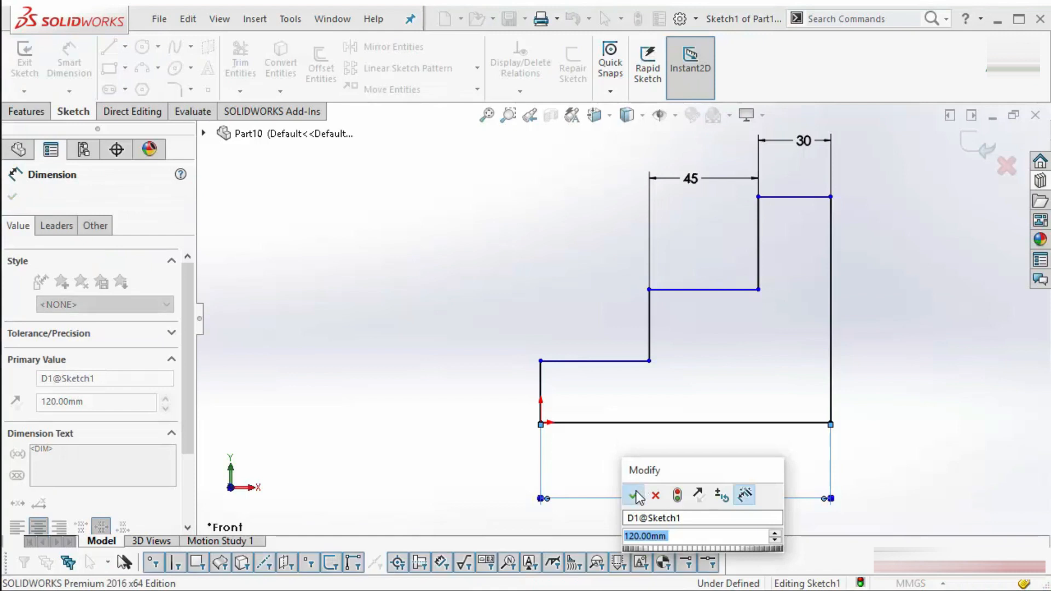
left_click(633, 495)
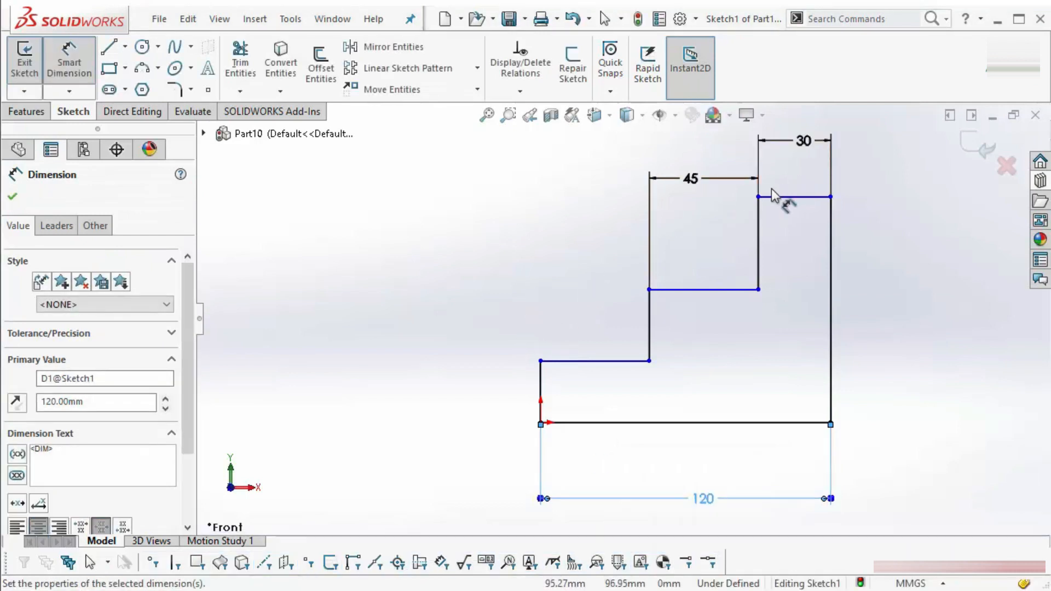
double_click(706, 502)
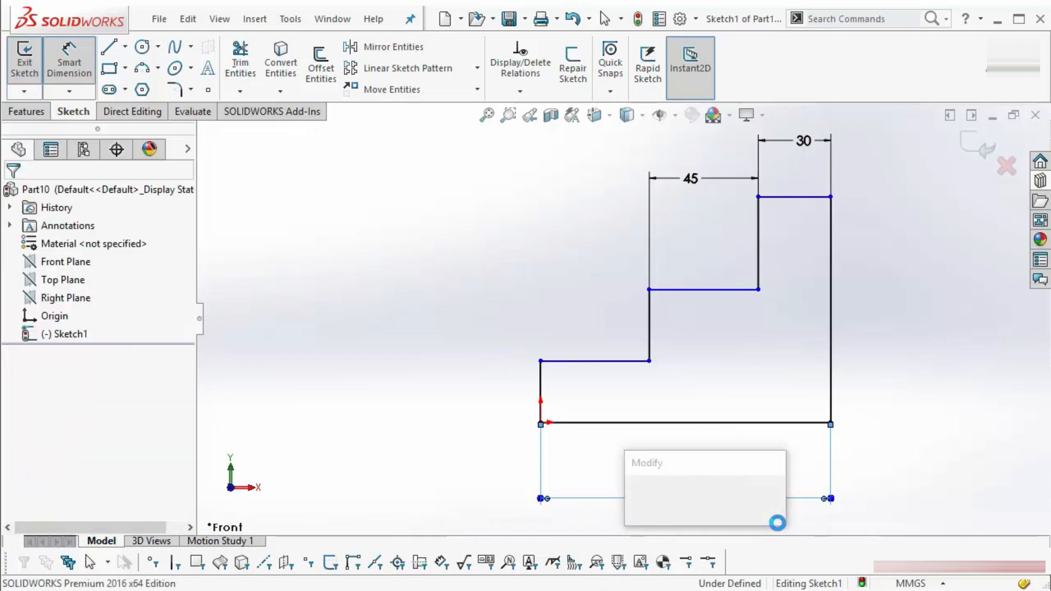
type("100")
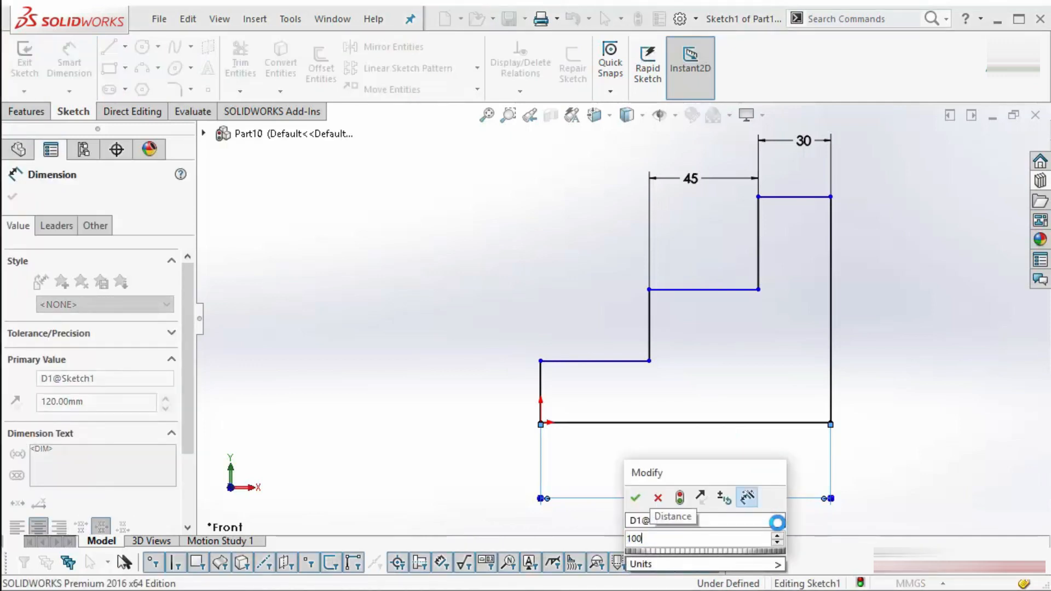
key("Return")
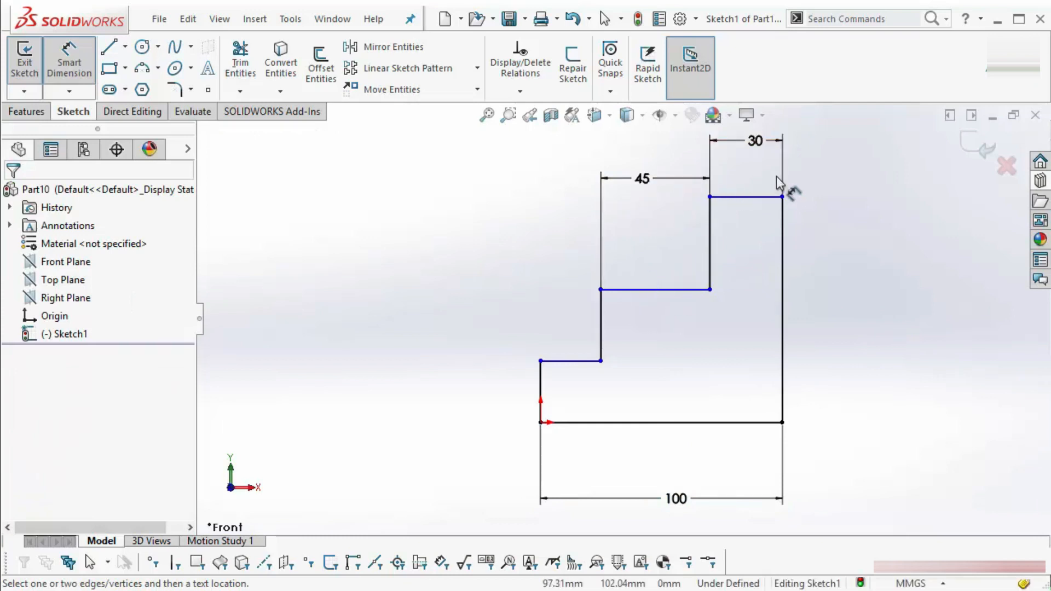
Set the middle step's width dimension to 25 mm.
left_click(643, 178)
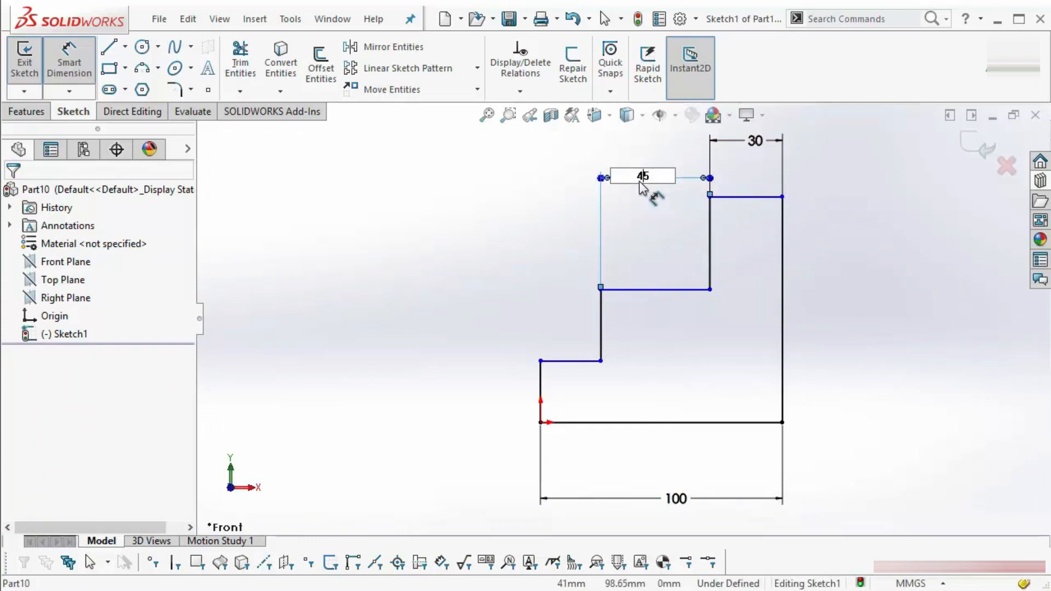
type("2")
key("Return")
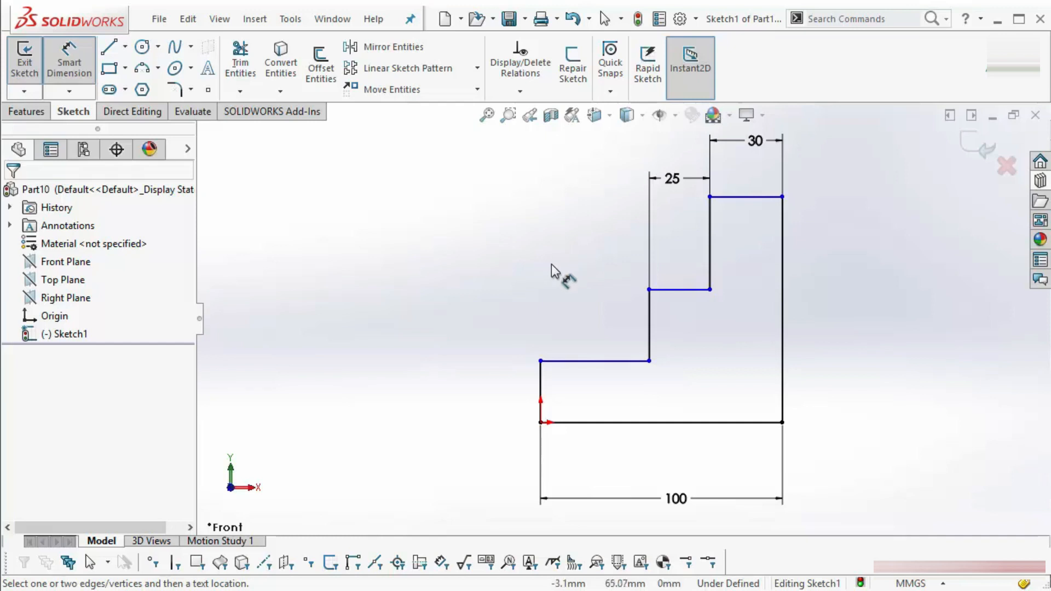
Delete the width dimension above the stair profile's top step.
scroll(645, 279, "down", 4)
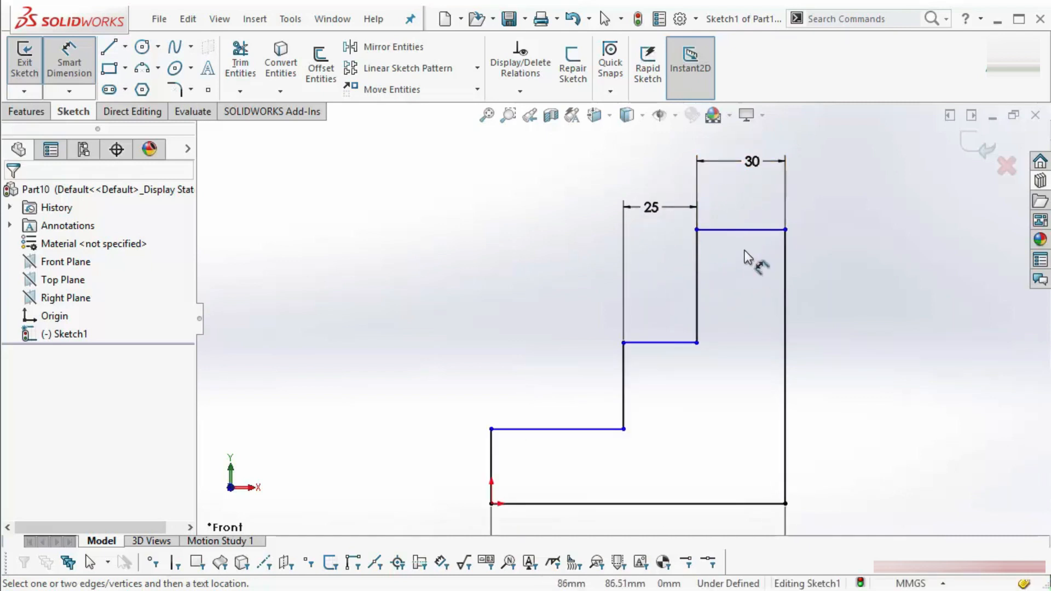
key("Escape")
left_click(722, 165)
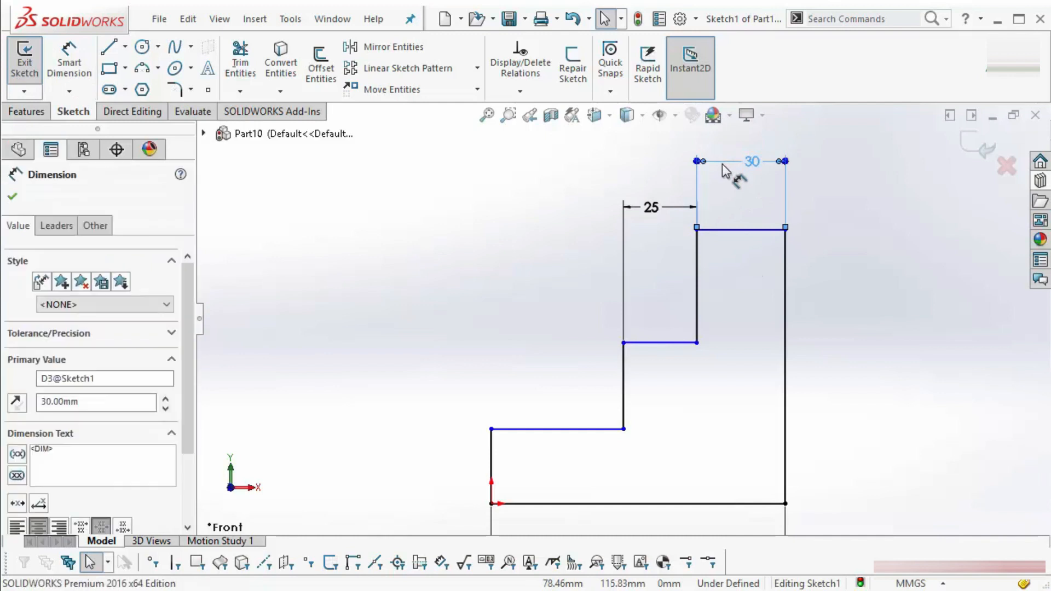
key("Delete")
Dimension the combined width of the middle and top steps, from the lower riser to the tall outer edge, accepting the current value.
right_click_drag(528, 308, 543, 155)
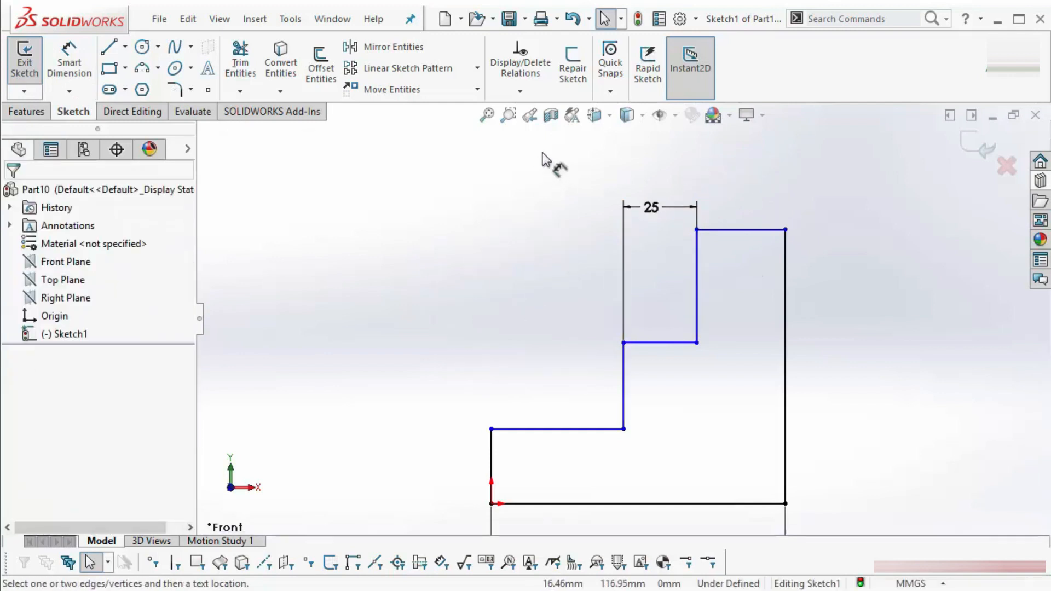
left_click(624, 372)
left_click(786, 274)
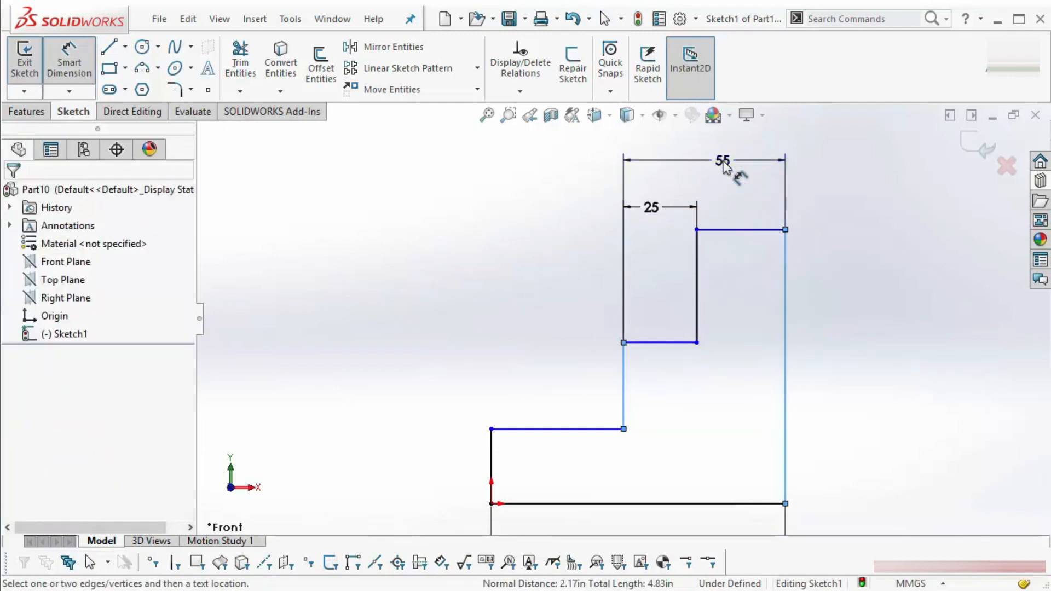
left_click(722, 162)
key("Return")
left_click(796, 279)
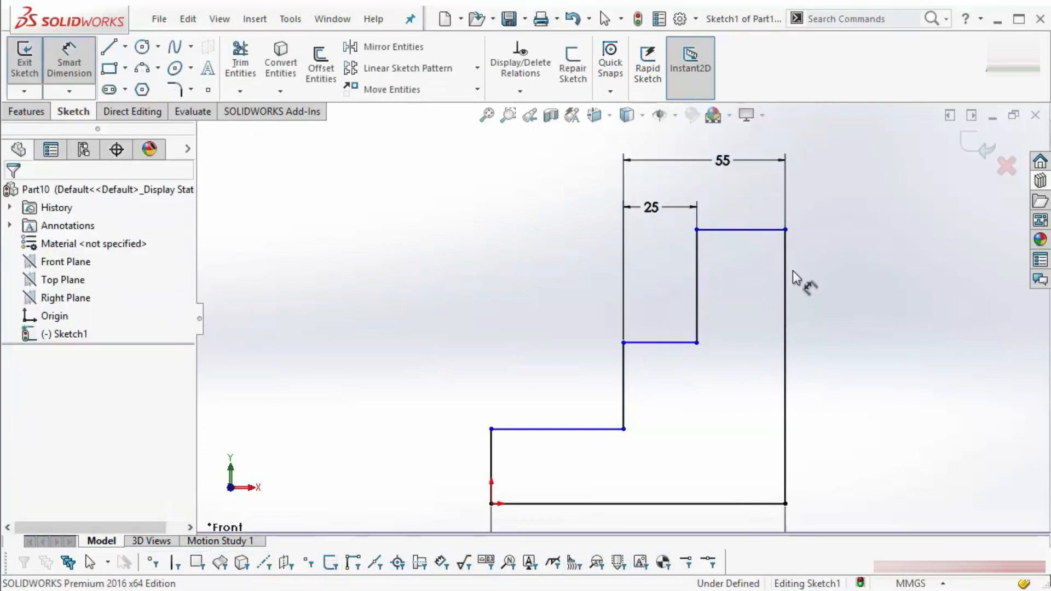
left_click(785, 366)
left_click(696, 282)
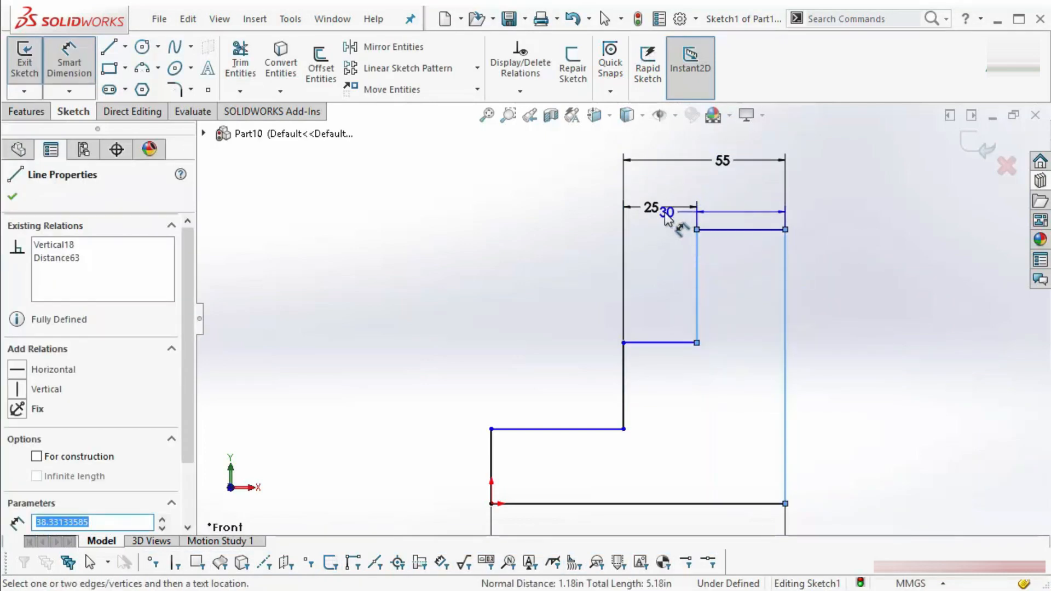
key("Escape")
key("Escape")
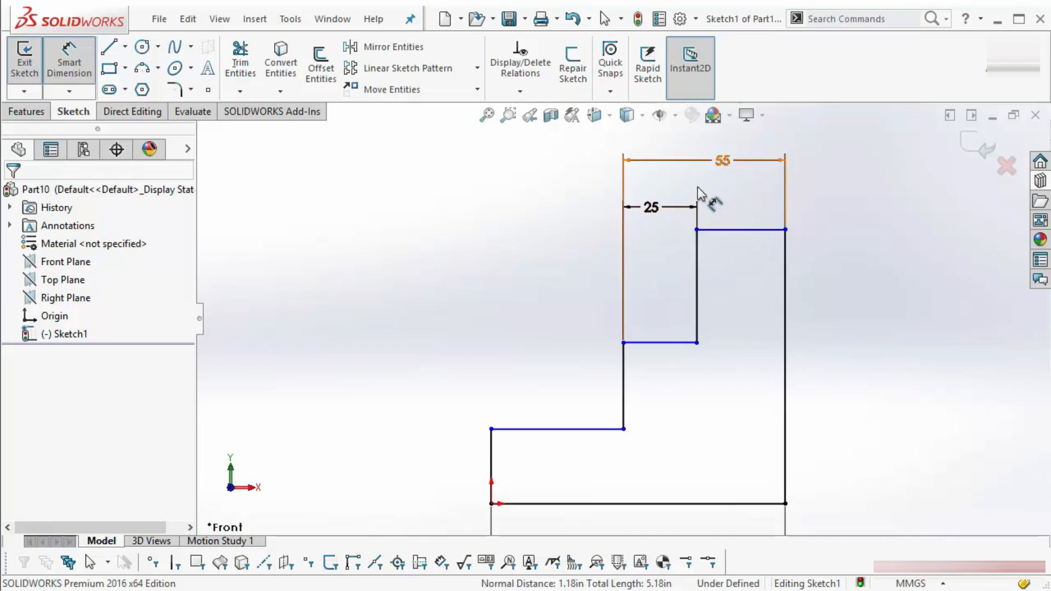
Set the combined width dimension of the middle and top steps to 65 mm.
left_click(724, 161)
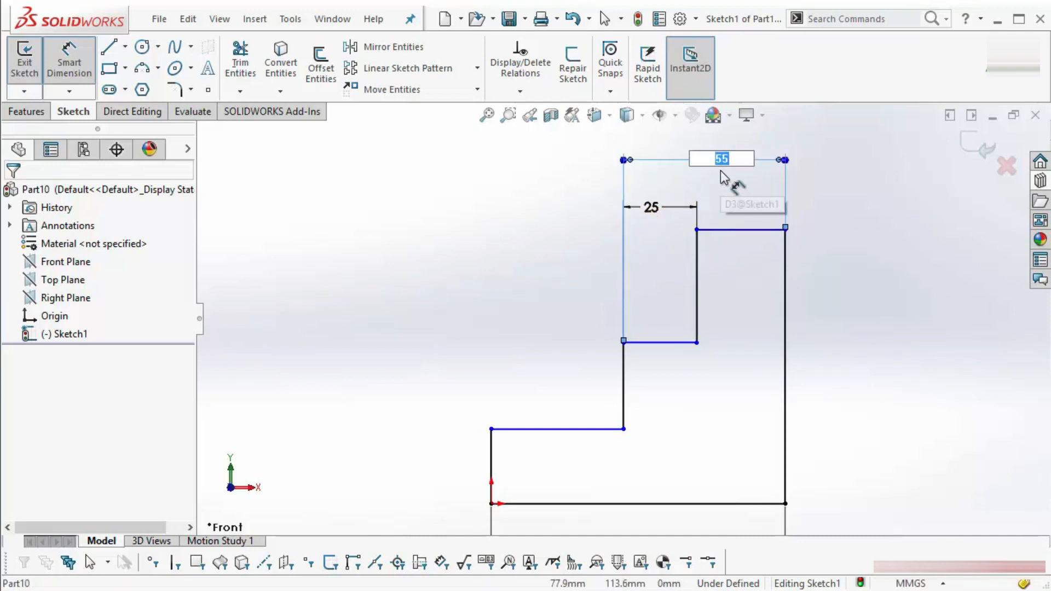
type("65")
key("Return")
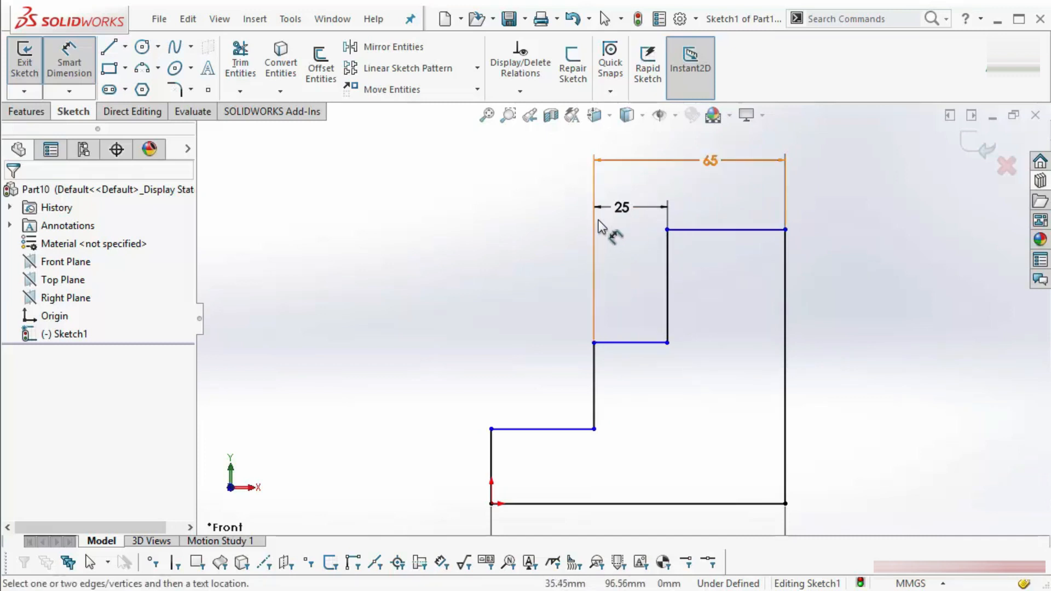
left_click(738, 160)
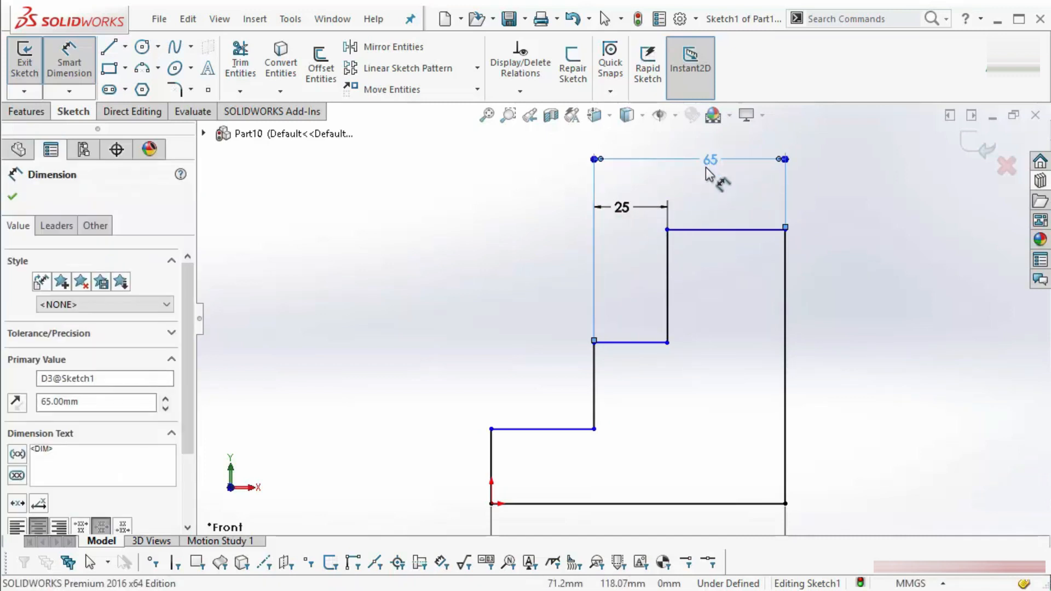
Delete the middle step's width dimension.
left_click(632, 210)
key("Delete")
key("Escape")
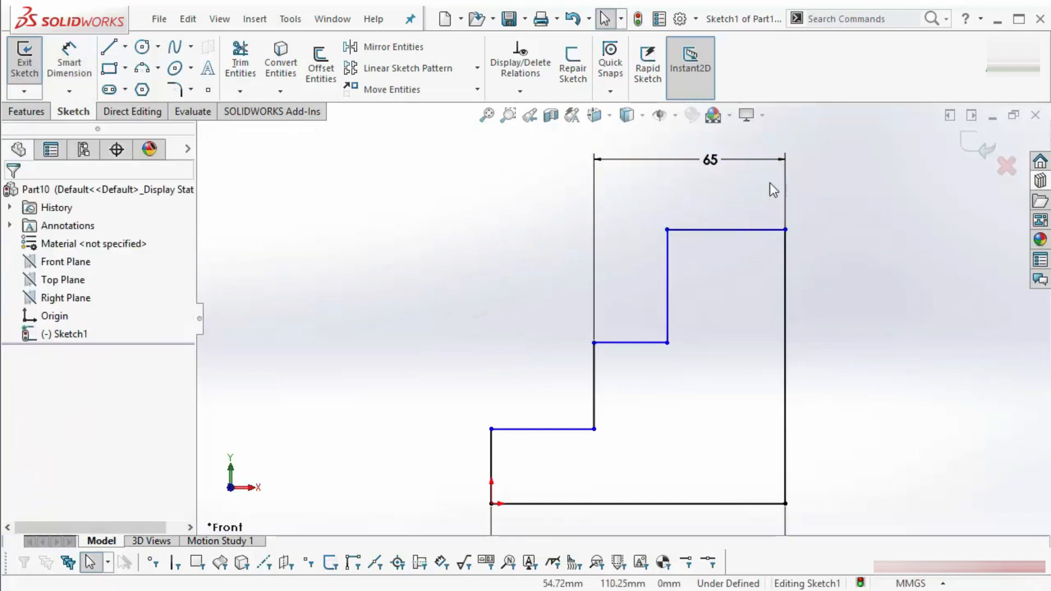
Dimension the length of the profile's top edge, placing it beneath the combined width dimension and accepting the current value.
left_click(755, 230)
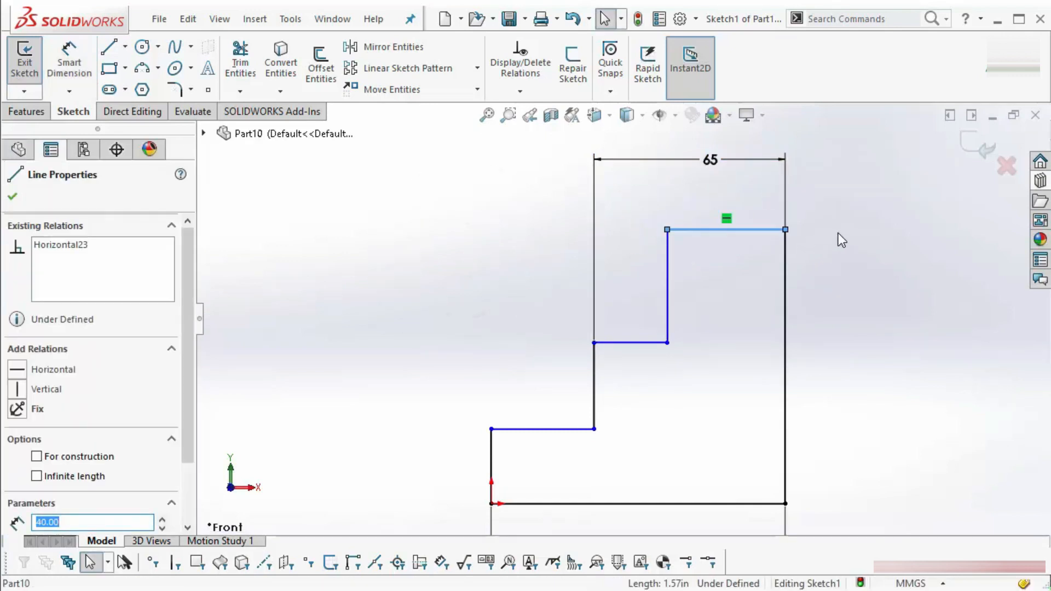
right_click_drag(747, 249, 752, 234)
left_click(742, 201)
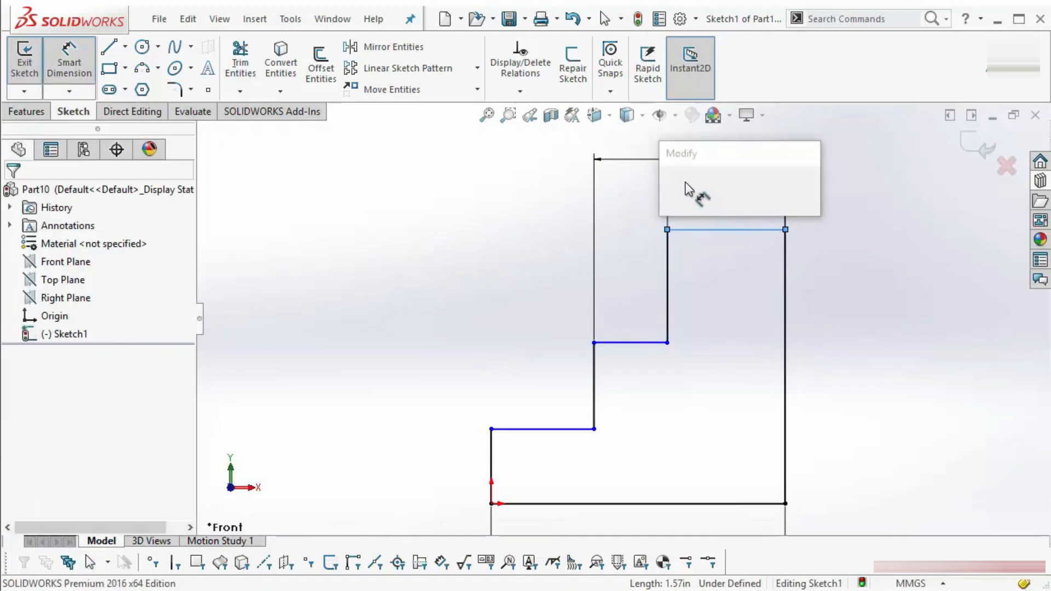
left_click(672, 182)
key("Escape")
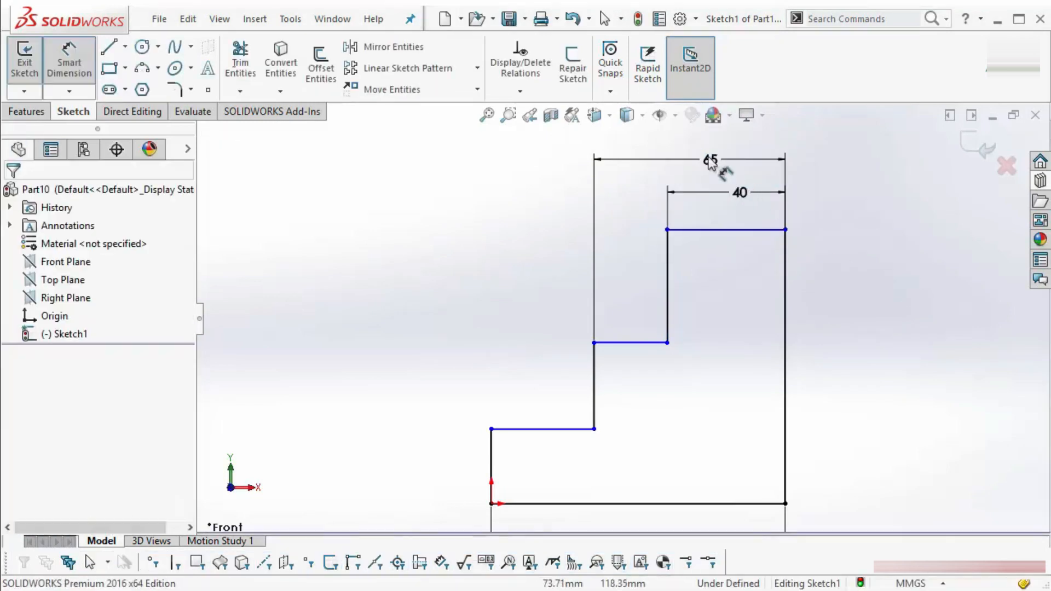
Set the combined width dimension of the middle and top steps to 55 mm.
left_click(710, 163)
type("55")
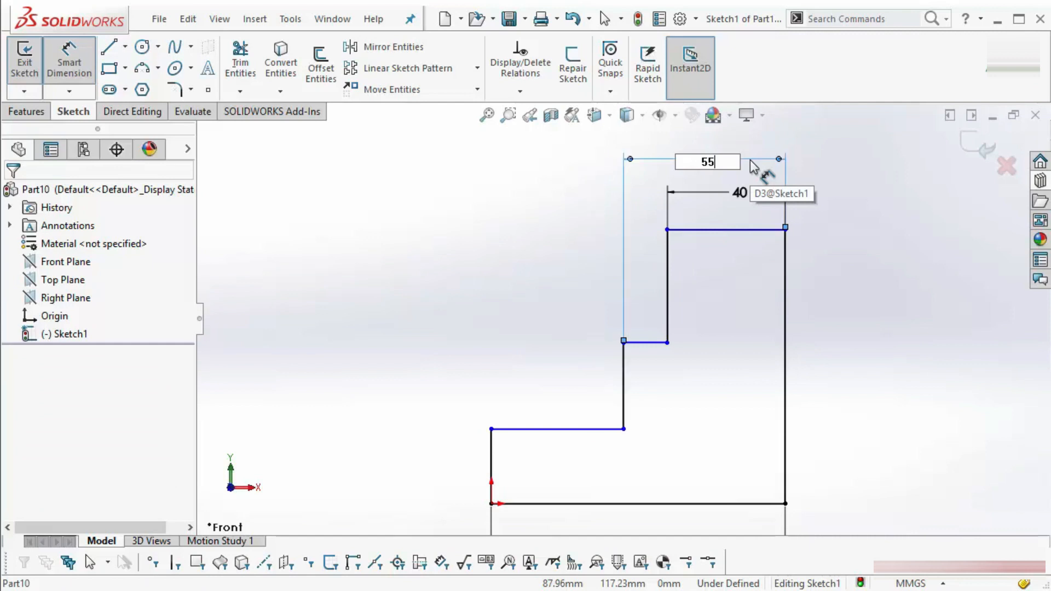
key("Return")
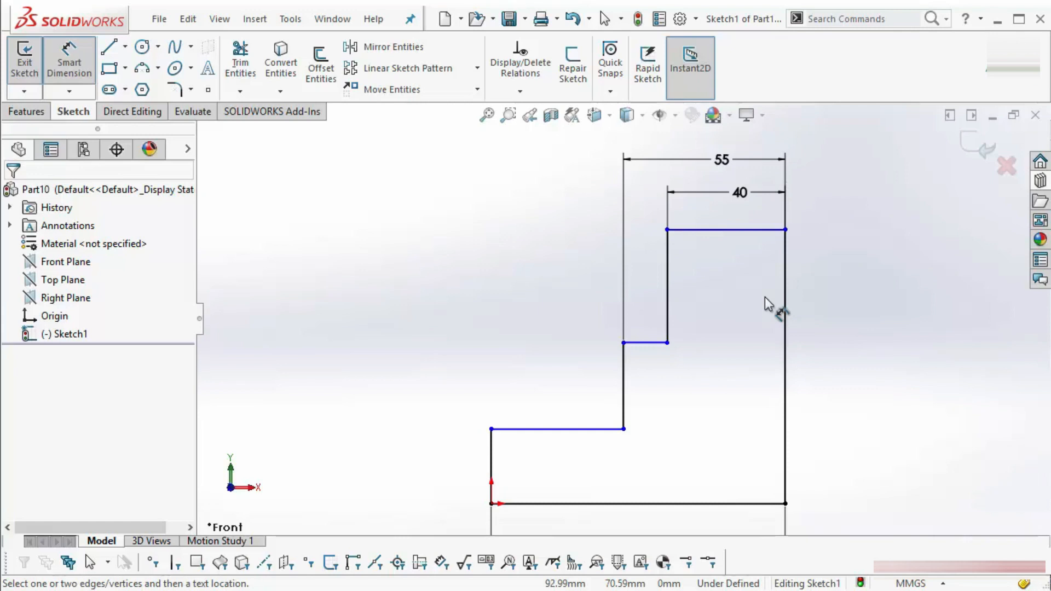
scroll(625, 332, "up", 7)
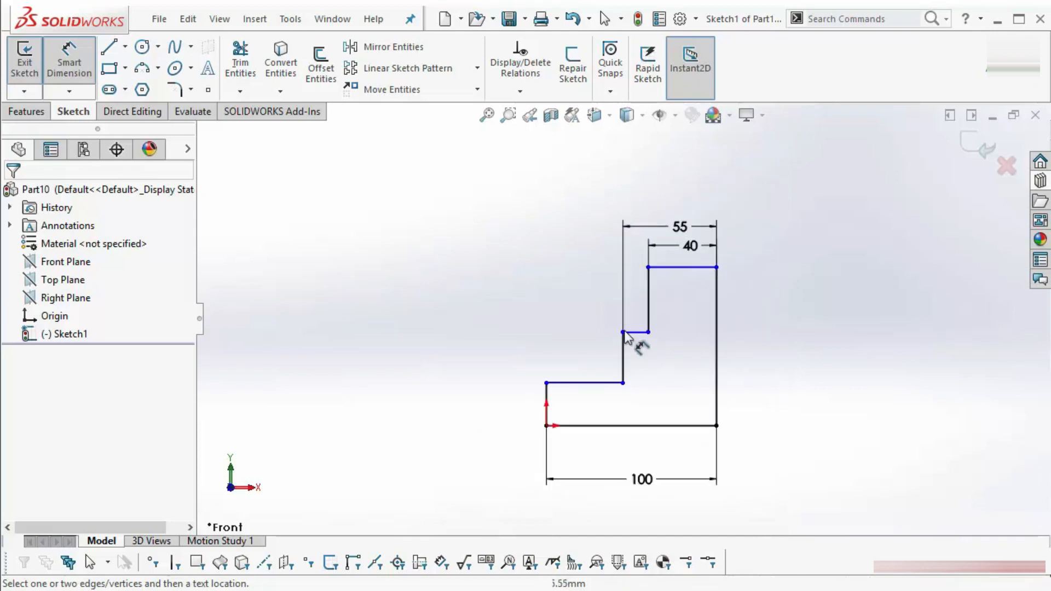
Delete the entire stair profile together with its dimensions.
key("Escape")
left_click_drag(491, 239, 769, 491)
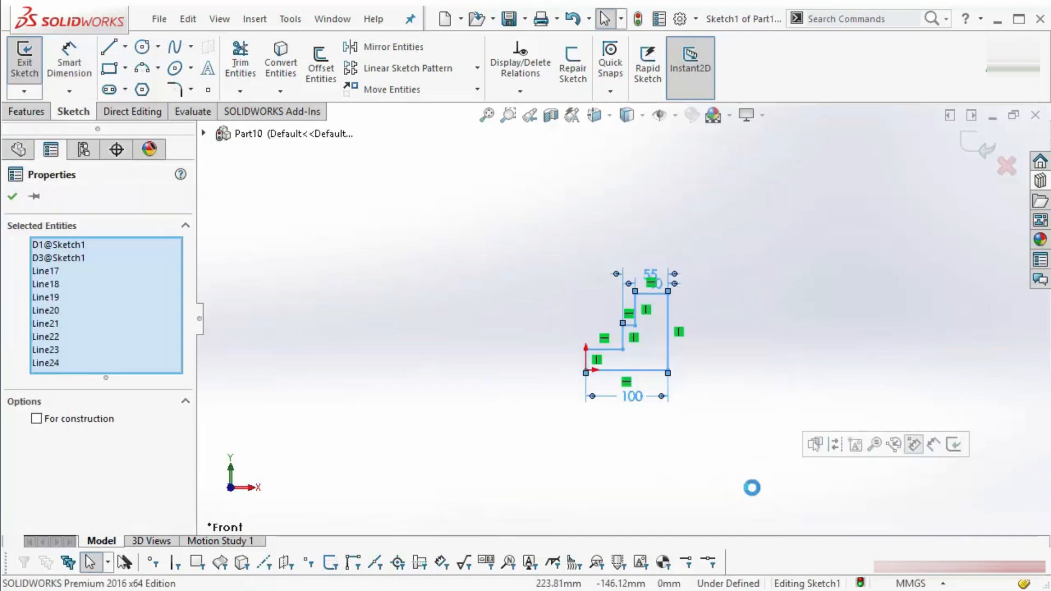
key("Delete")
Sketch a center rectangle from the origin, about 476 mm wide and 348 mm high.
left_click(127, 69)
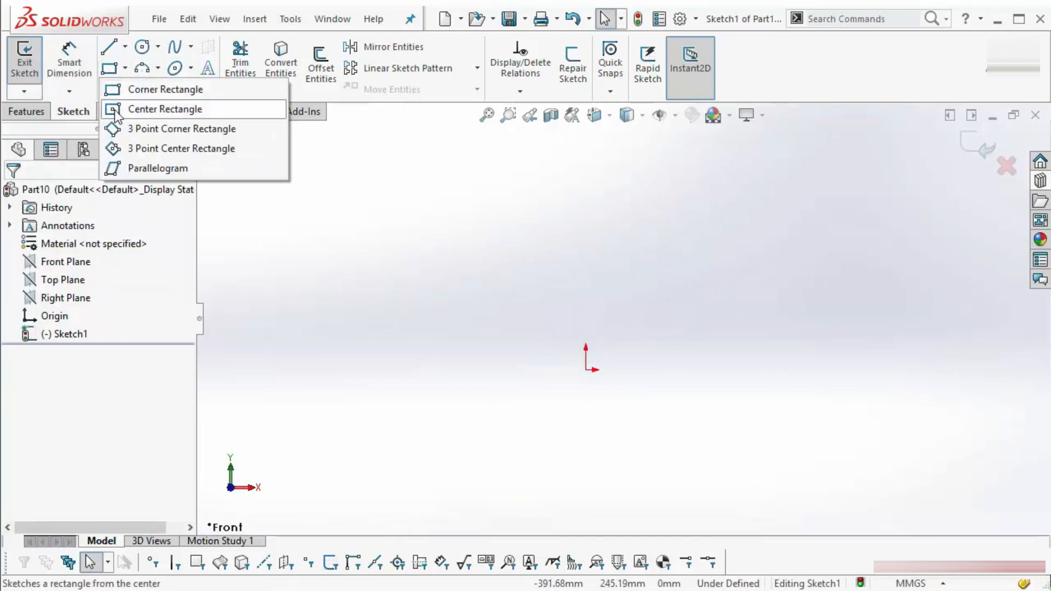
left_click(162, 108)
left_click(585, 370)
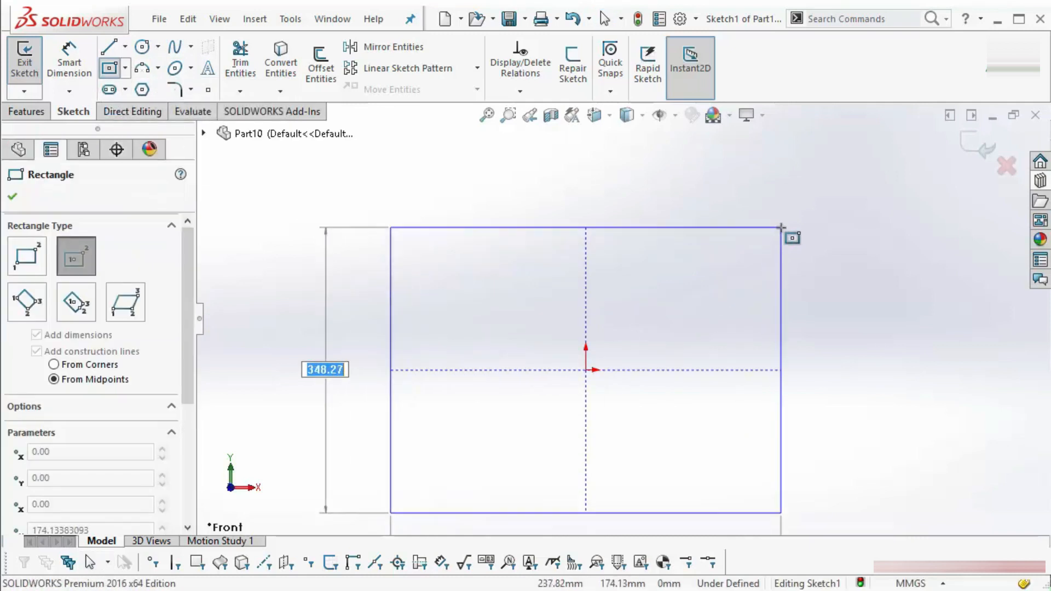
left_click(782, 229)
key("f")
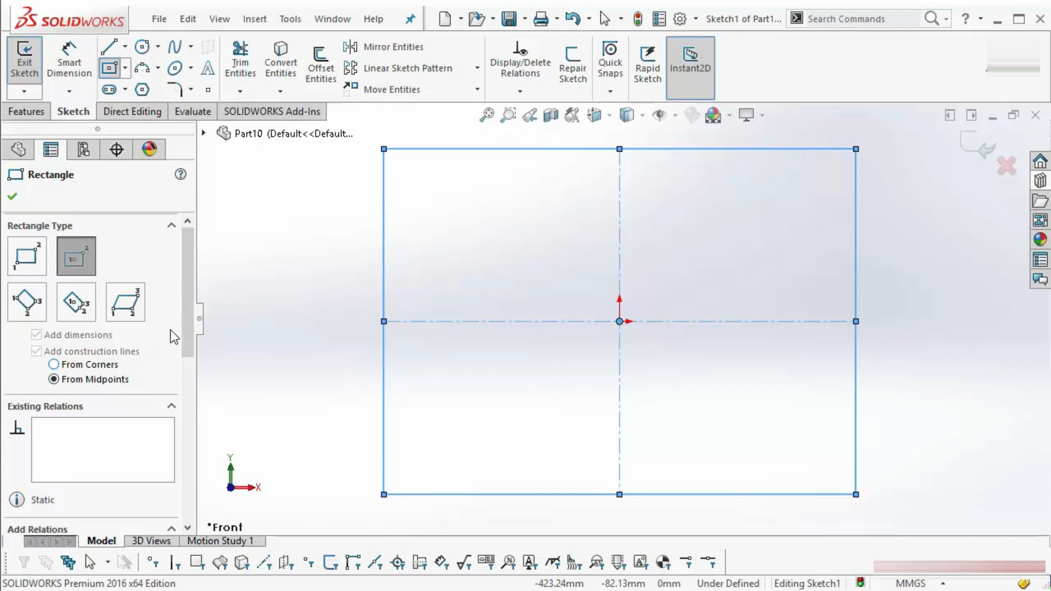
Convert the rectangle's outline to construction geometry.
scroll(186, 349, "down", 5)
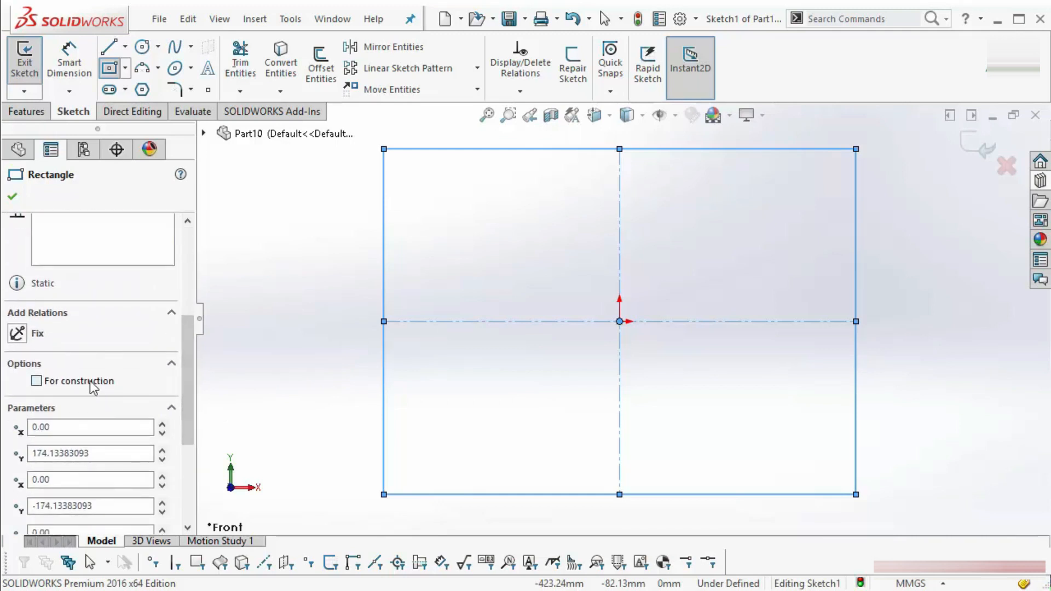
left_click(90, 381)
key("Escape")
Dimension the construction rectangle's bottom edge as 100 mm, with the dimension below it.
key("z")
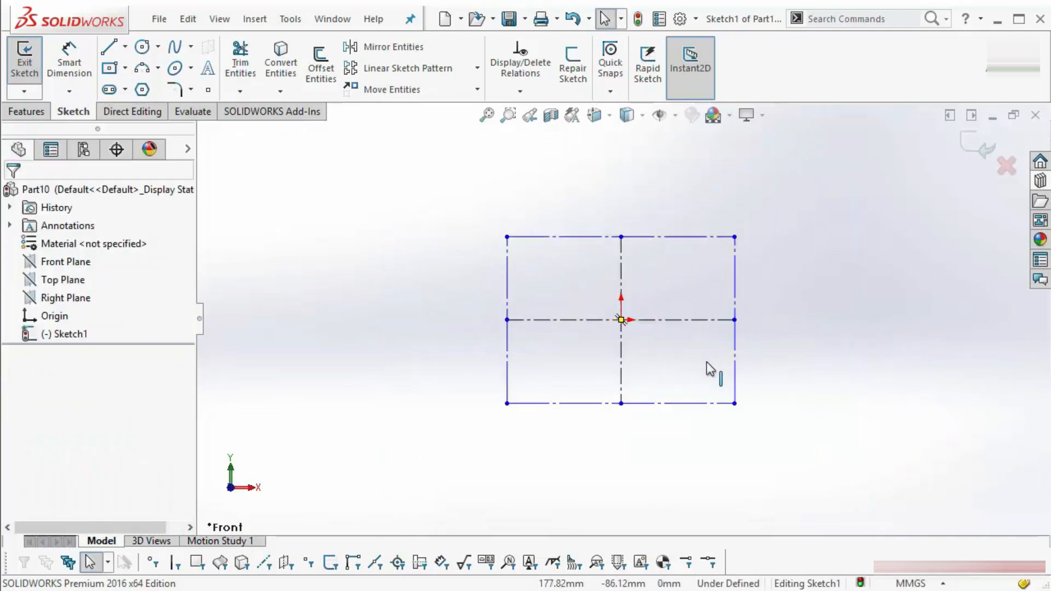
scroll(708, 363, "down", 1)
right_click_drag(818, 258, 832, 131)
left_click(672, 412)
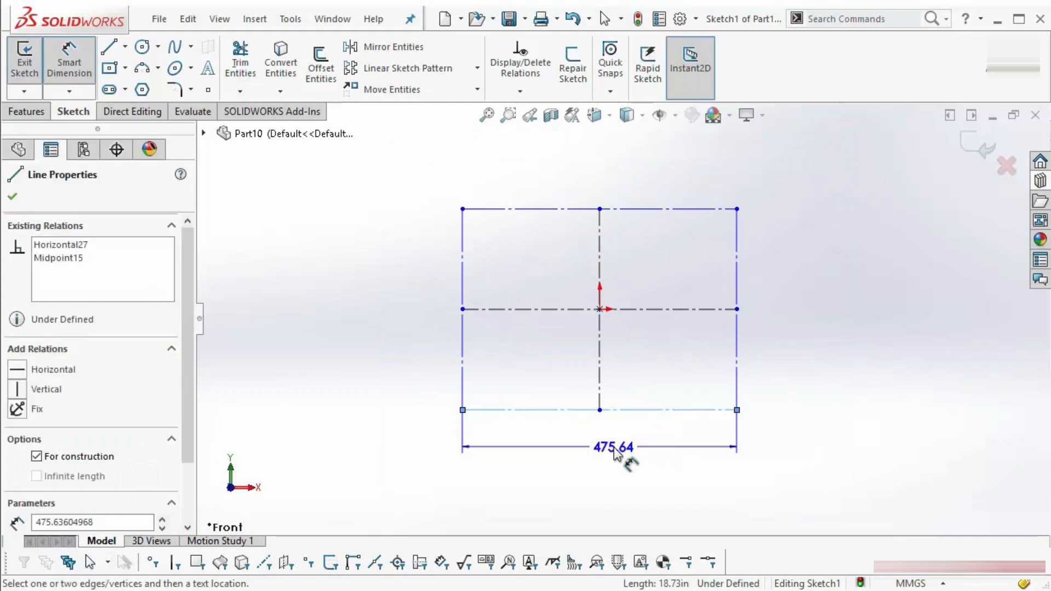
left_click(744, 436)
type("100")
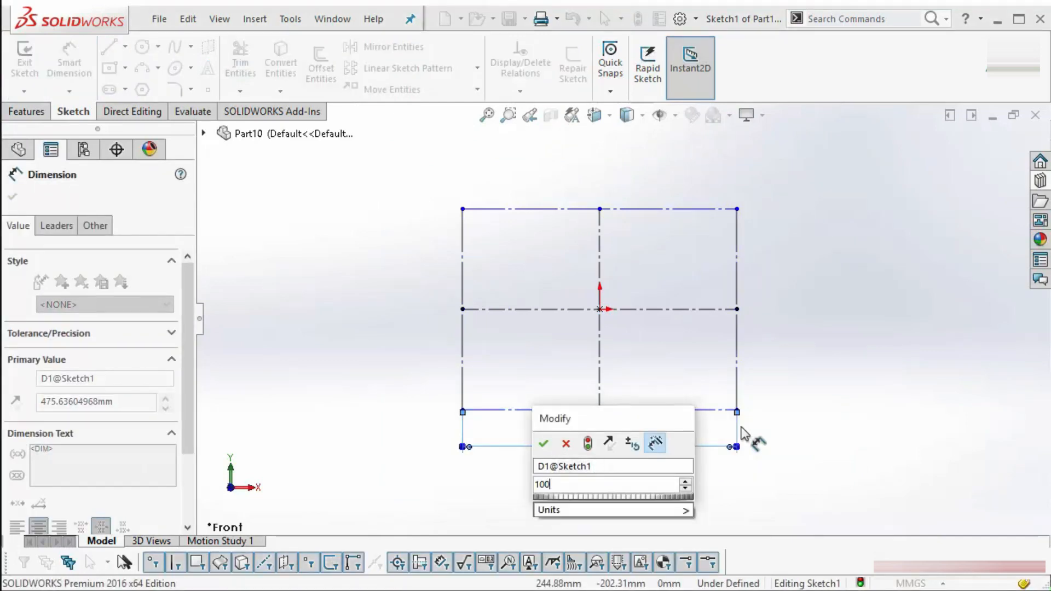
key("Return")
key("f")
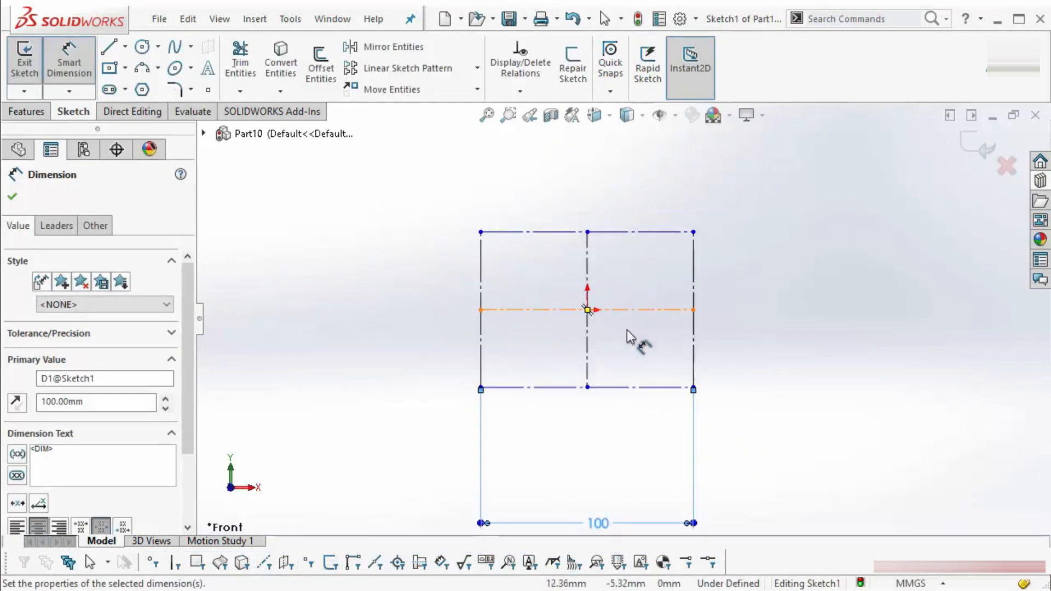
Dimension the construction rectangle's right edge as 70 mm, with the dimension outside it.
left_click(692, 340)
left_click(777, 324)
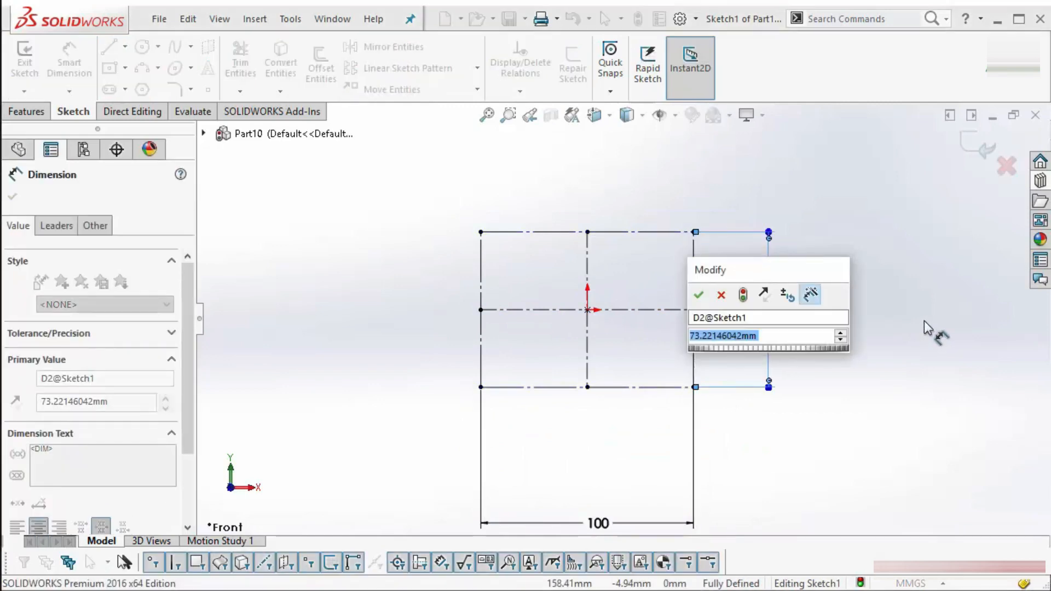
type("70")
key("Return")
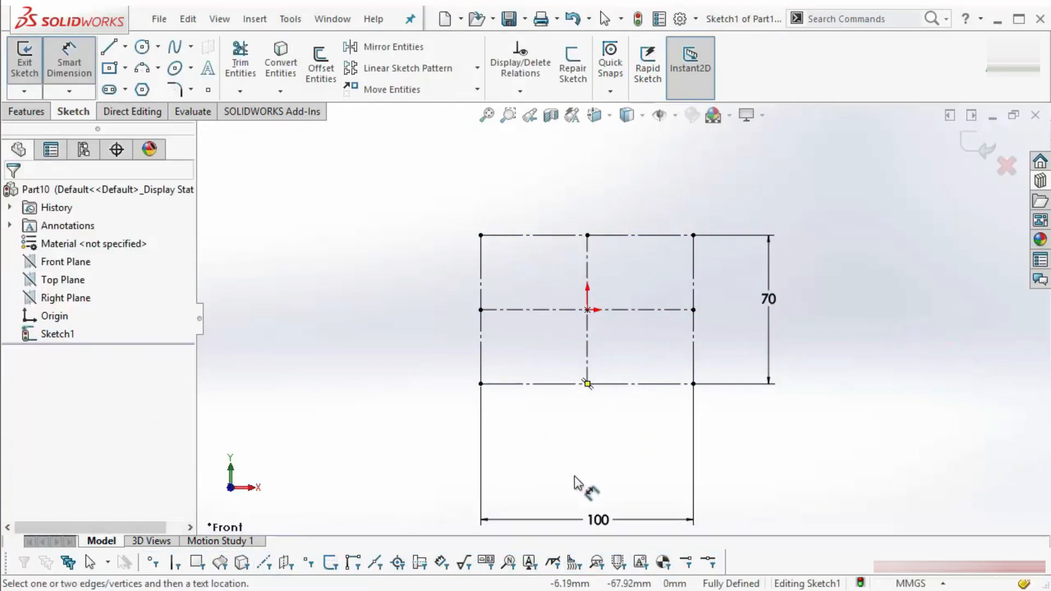
key("Escape")
key("f")
Sketch a corner rectangle about 44 mm high inside the construction rectangle, leaving a gap on every side.
left_click(109, 68)
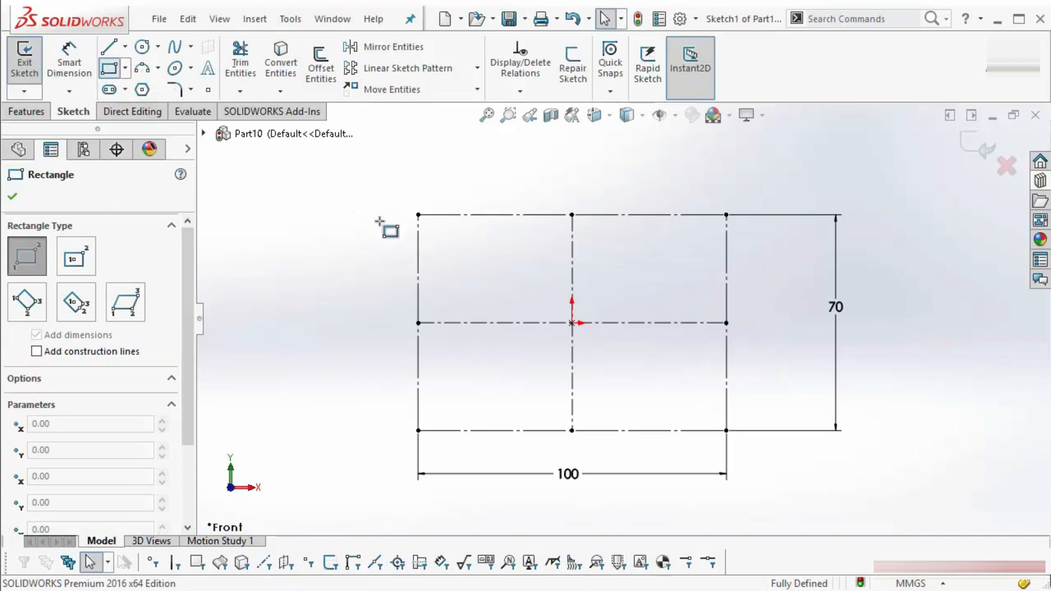
left_click(461, 268)
left_click(677, 403)
Dimension the gap between the right edges of the inner and construction rectangles as 10 mm.
right_click_drag(357, 250, 366, 147)
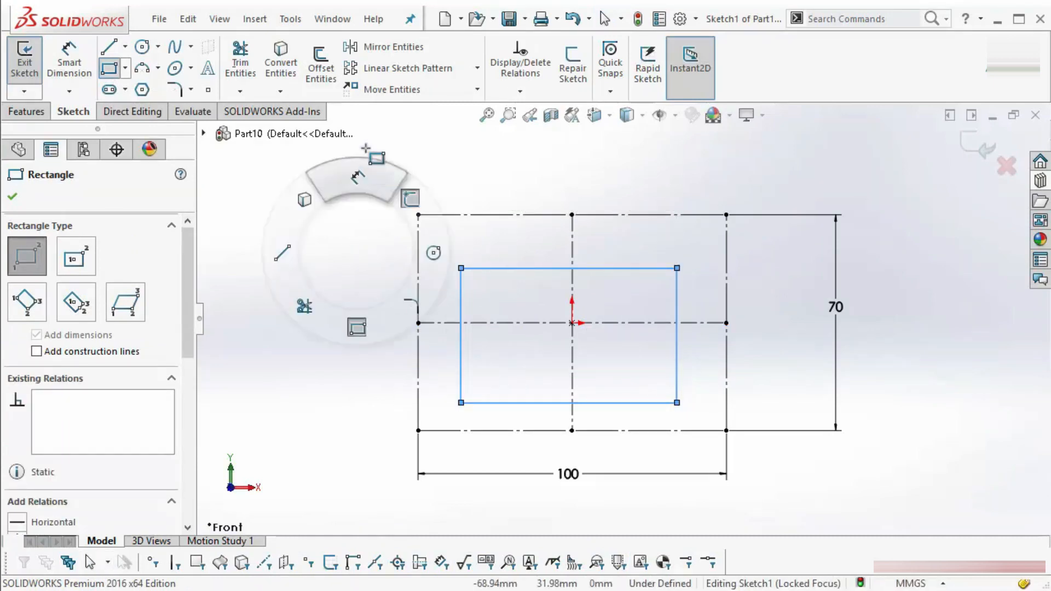
left_click(678, 300)
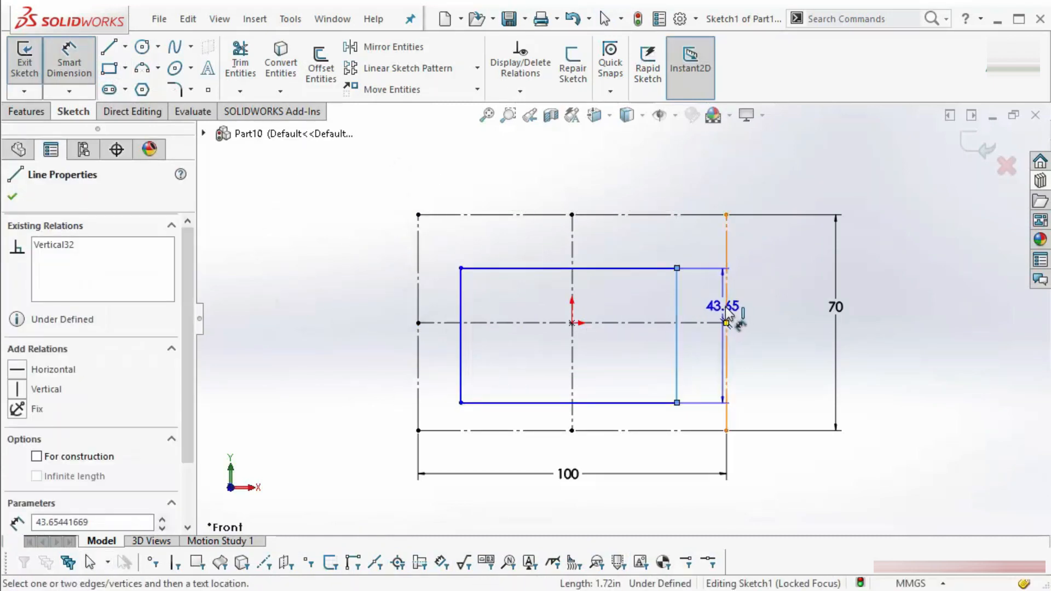
left_click(727, 257)
left_click(795, 250)
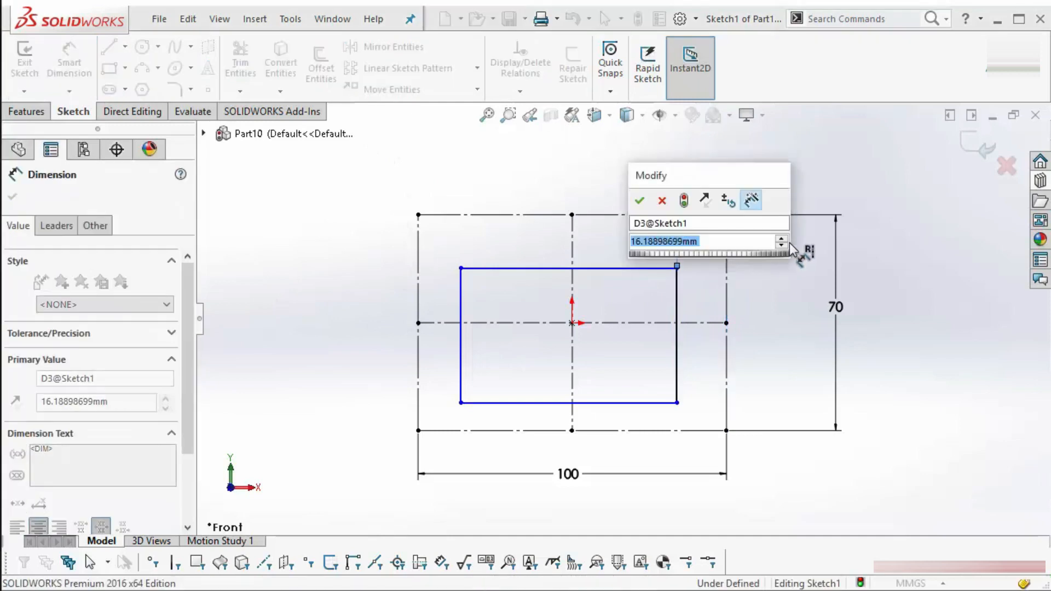
type("10")
key("Return")
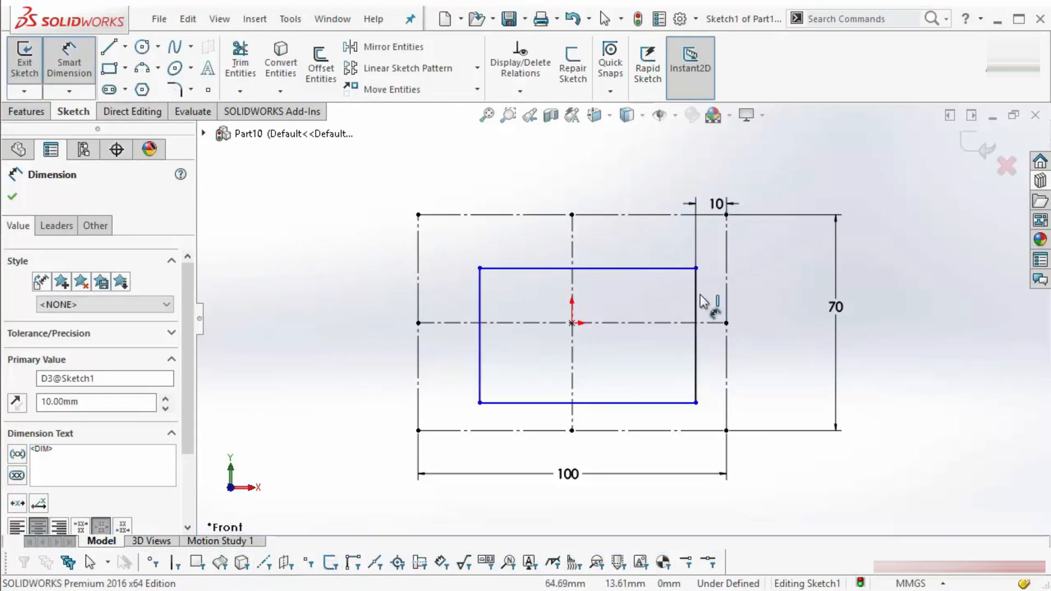
Dimension the gap between the left edges of the inner and construction rectangles as 10 mm.
left_click(480, 309)
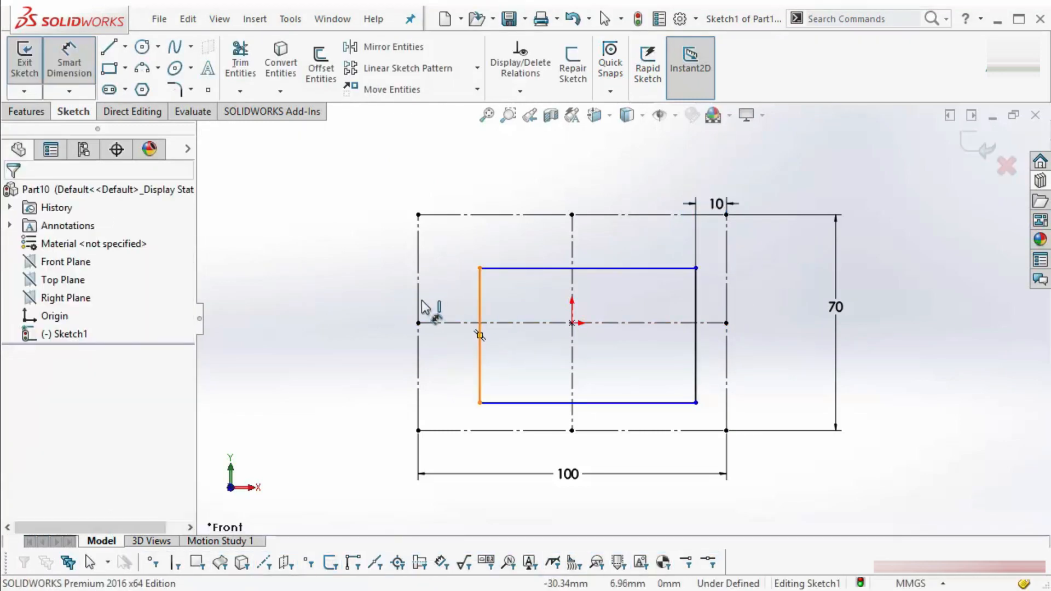
left_click(418, 307)
left_click(476, 197)
type("10")
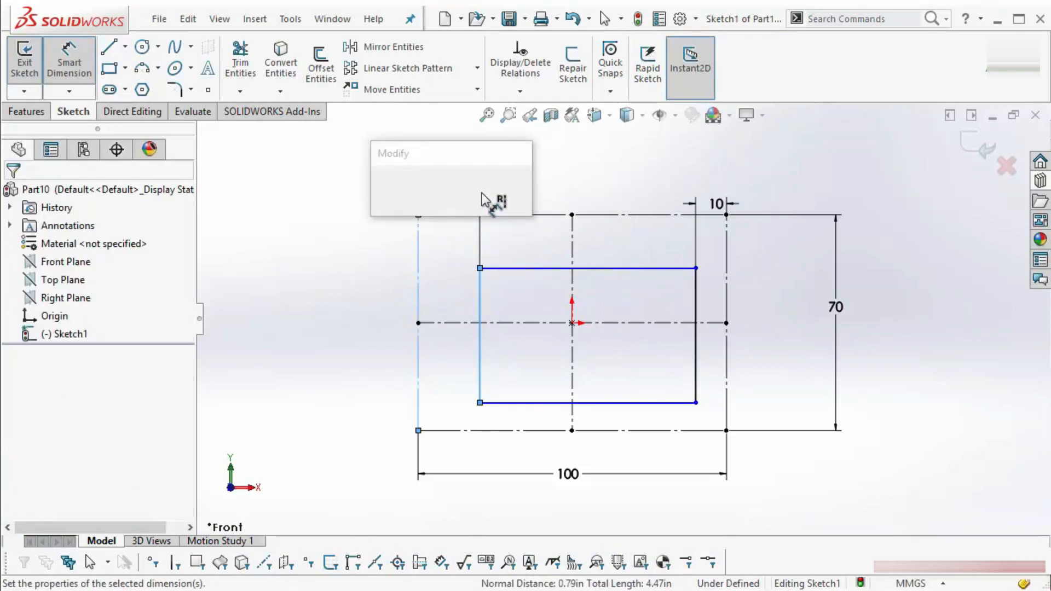
key("Return")
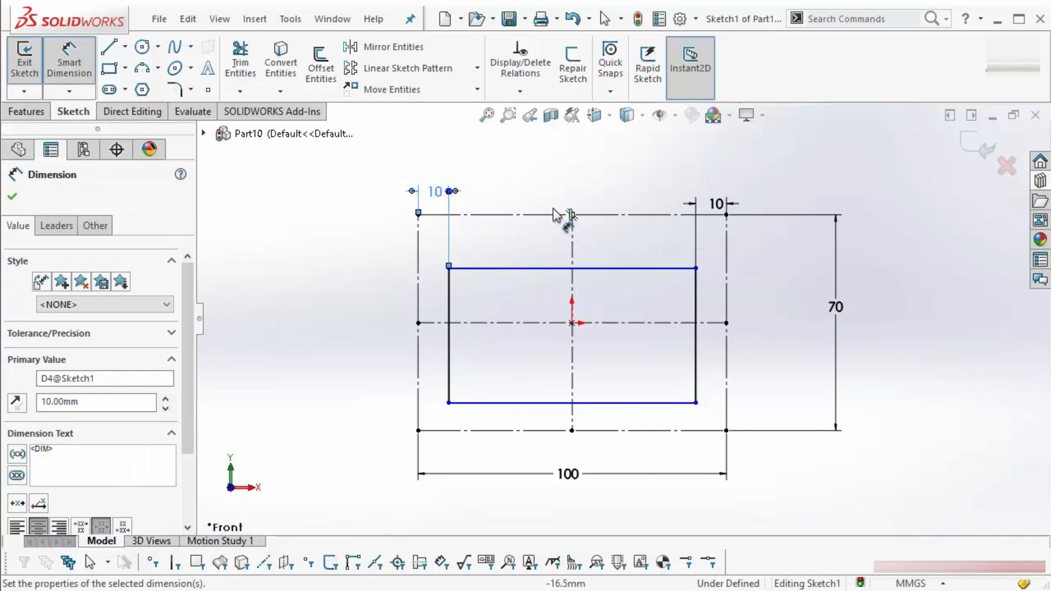
Delete the left gap dimension between the two rectangles.
left_click(608, 241)
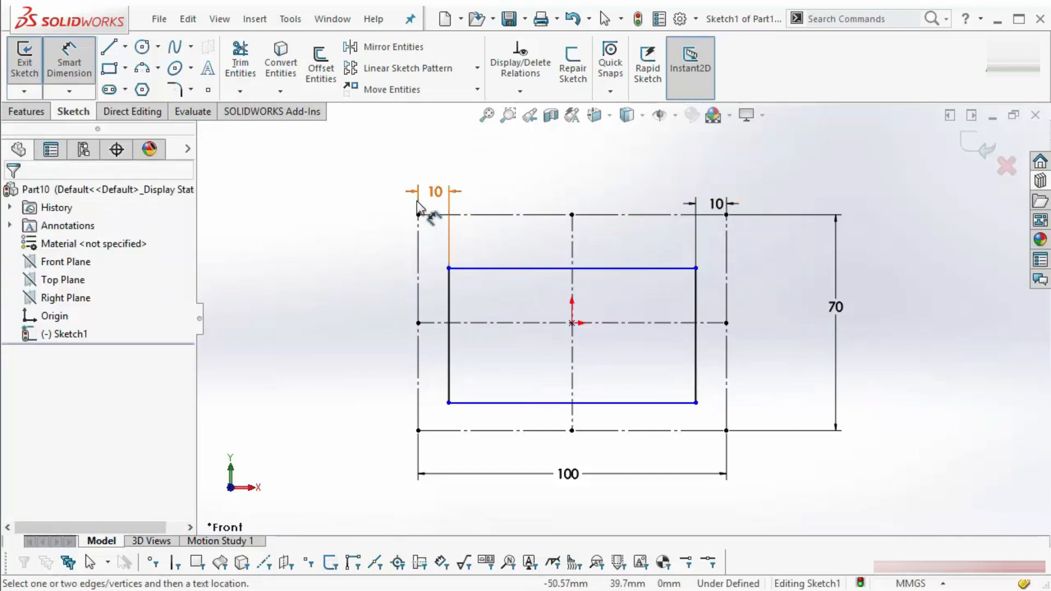
left_click(435, 197)
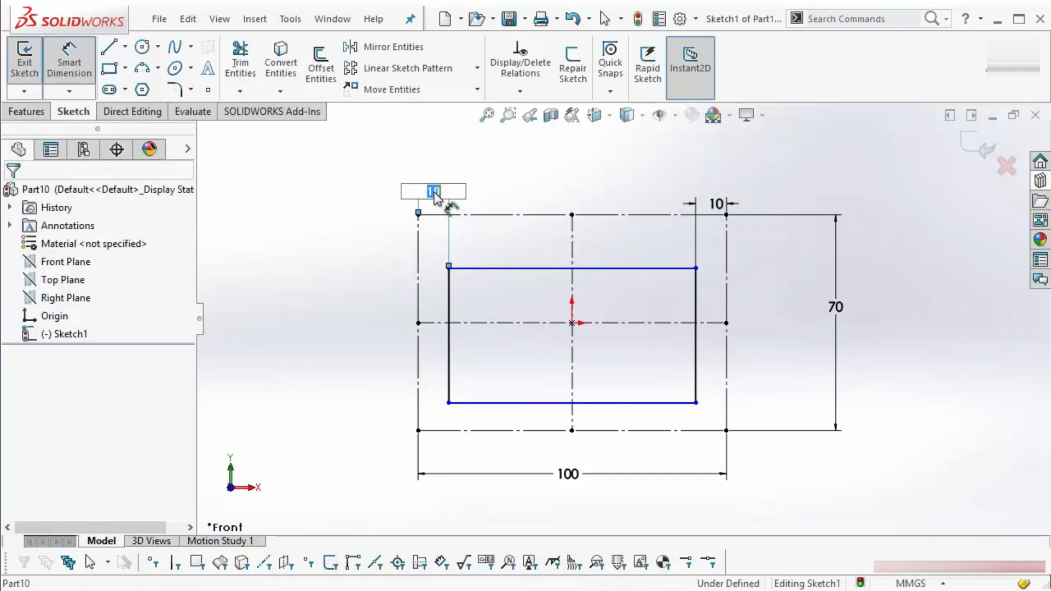
key("Delete")
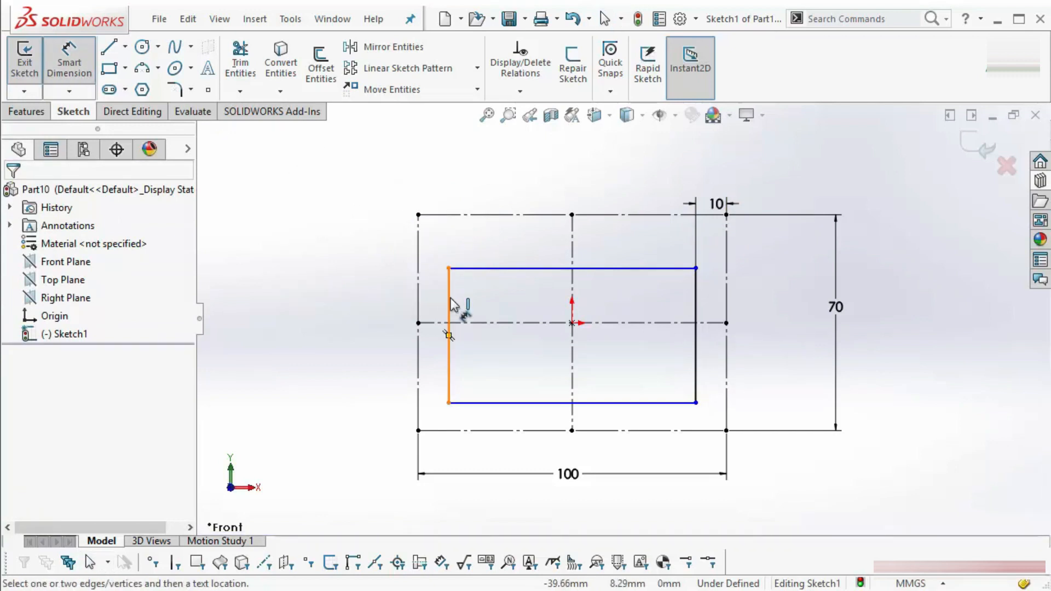
Dimension the left gap with an equation equal to the right gap dimension "D3@Sketch1", placing its text outside the construction rectangle.
left_click(448, 329)
left_click(419, 299)
left_click(427, 184)
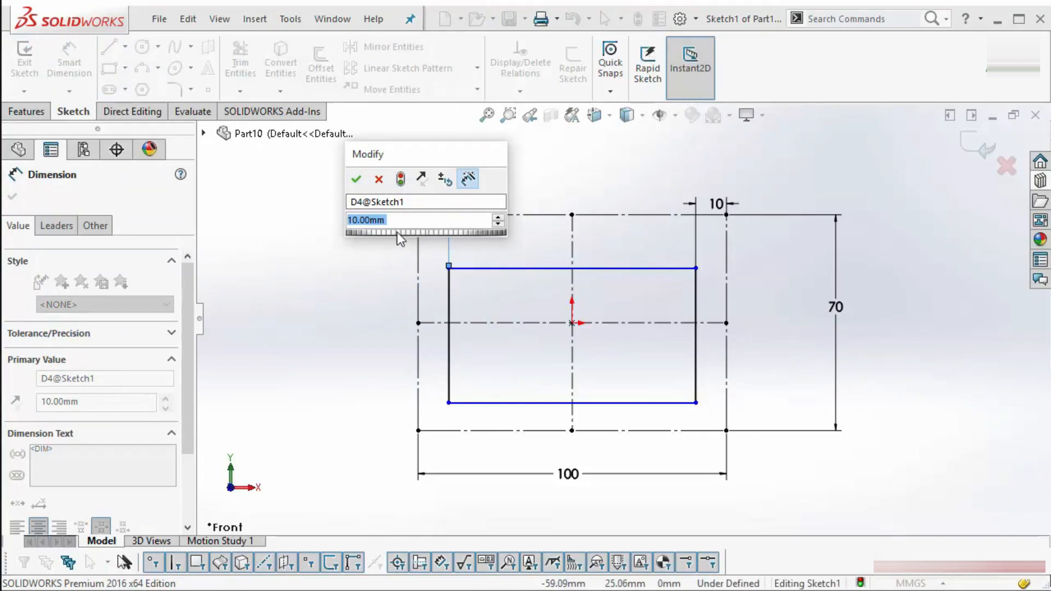
type("=")
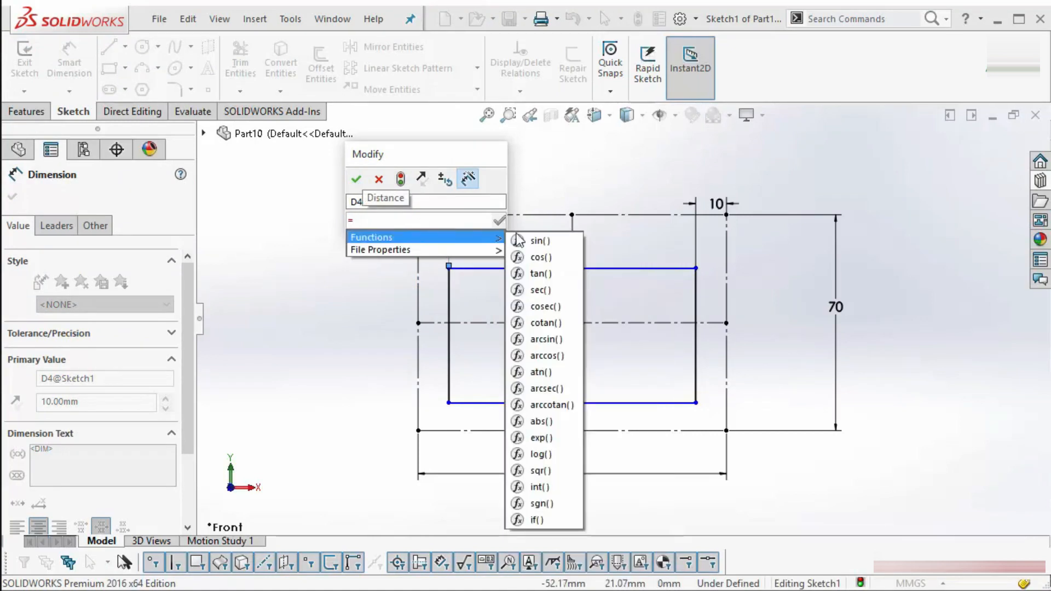
left_click(713, 206)
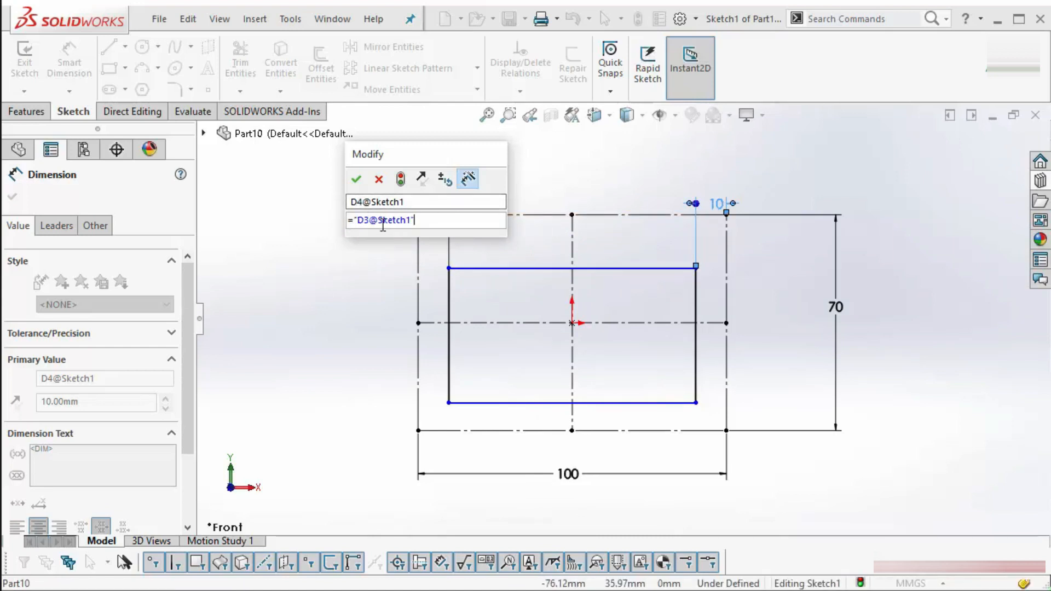
left_click(356, 179)
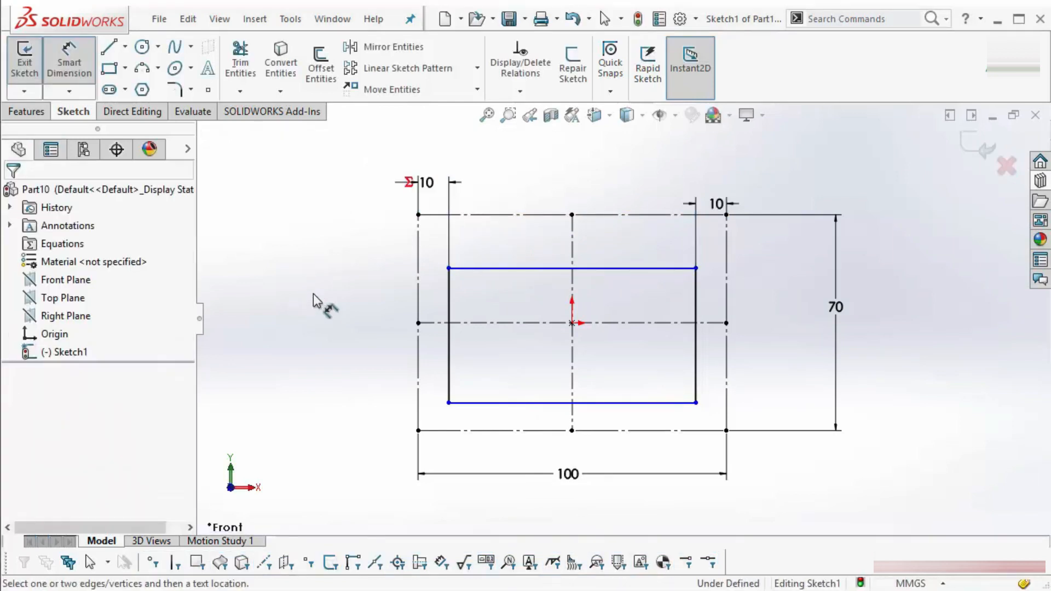
mouse_move(424, 184)
left_mouse_down()
mouse_move(387, 221)
mouse_move(367, 205)
left_mouse_up()
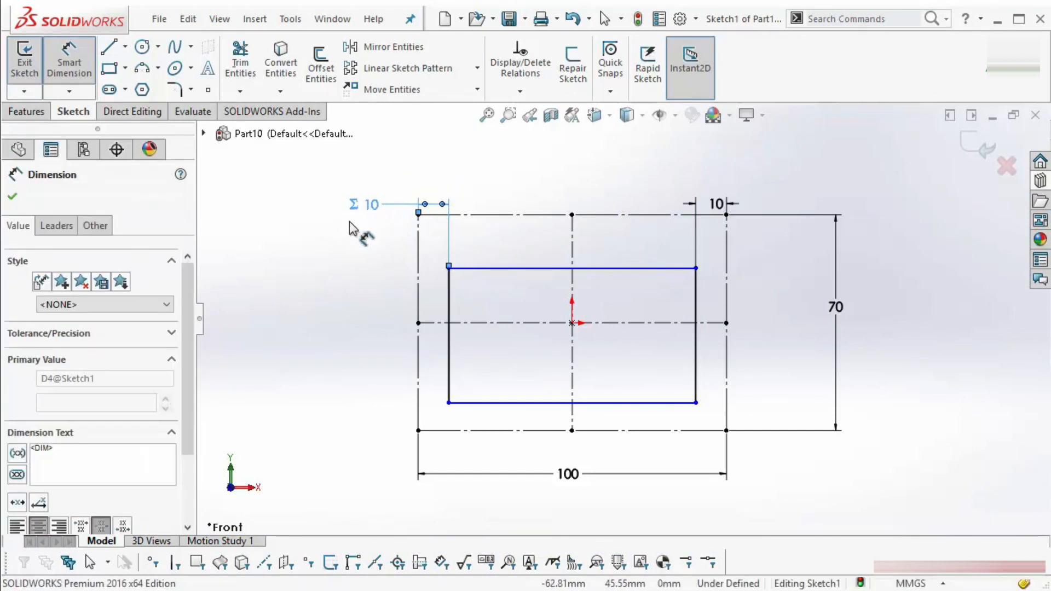
left_click(13, 198)
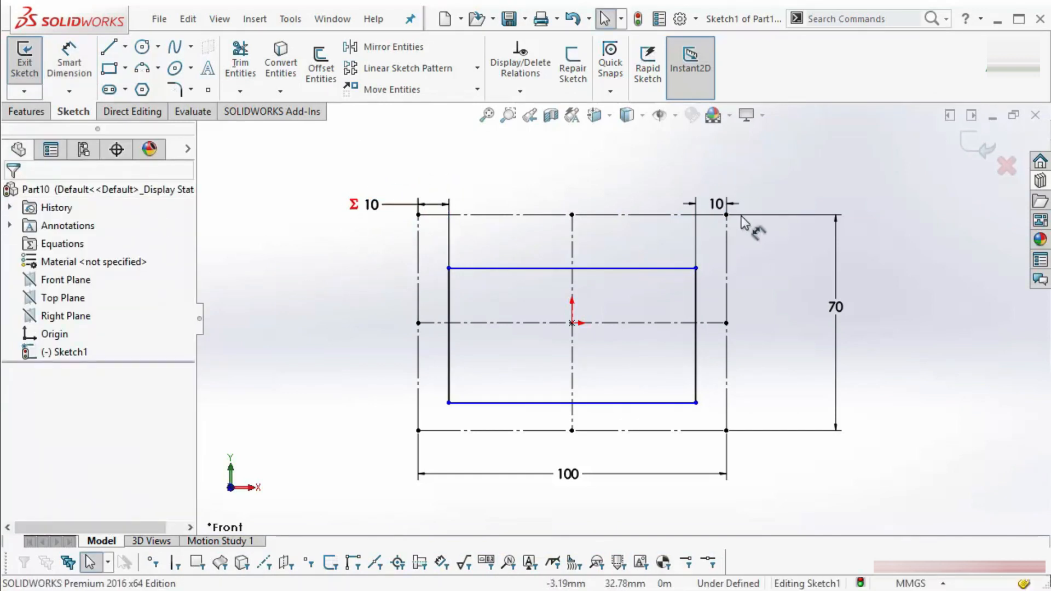
Set the right gap dimension to 5 mm to drive the linked left gap.
double_click(726, 216)
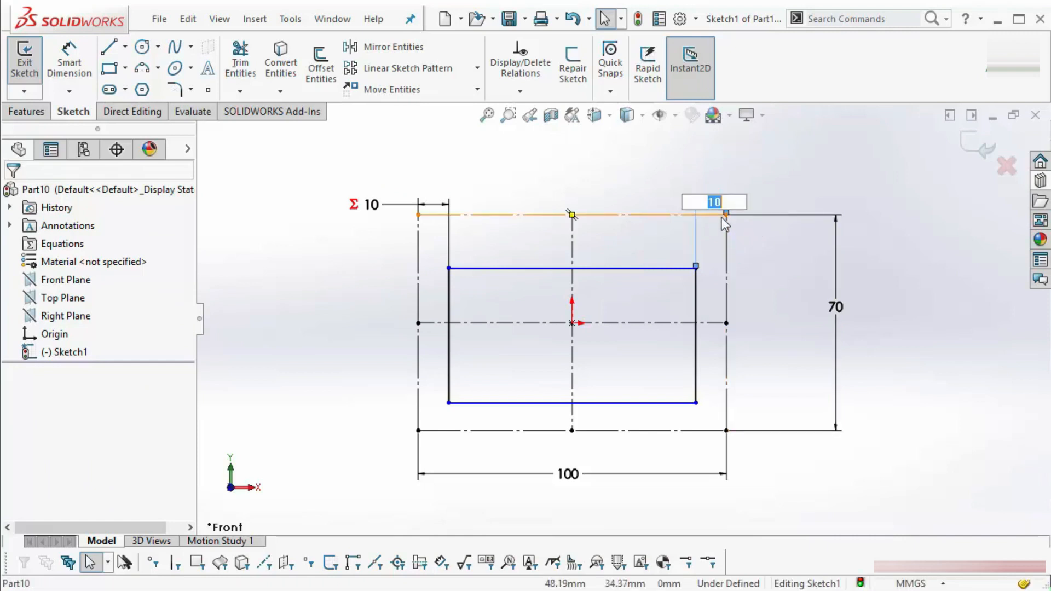
type("5")
key("Return")
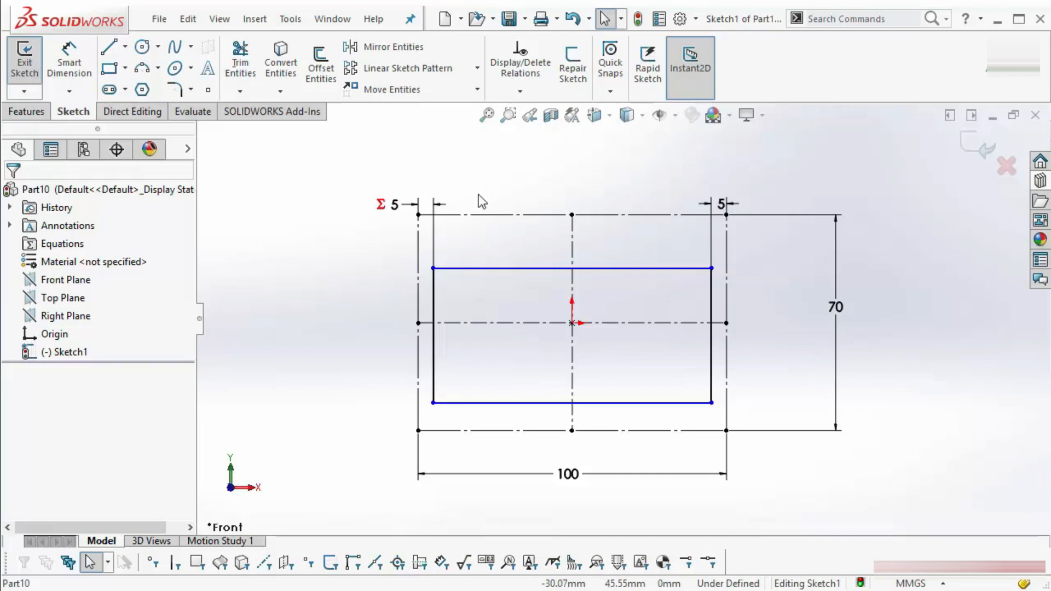
Delete both rectangles and all their dimensions from the sketch.
left_click_drag(302, 171, 870, 525)
key("Delete")
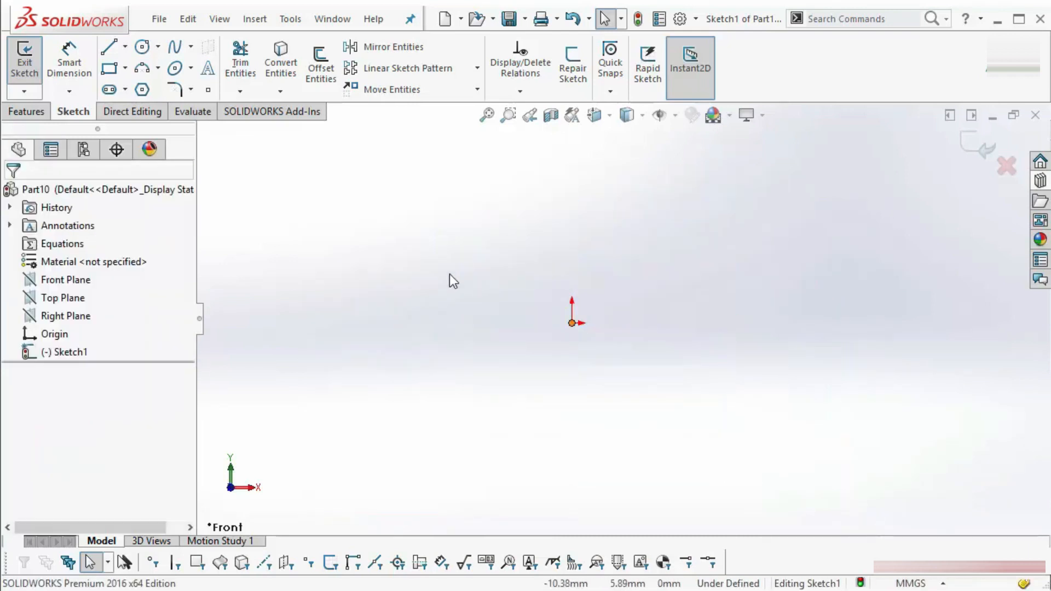
Sketch a closed L-shaped line profile from the origin, about 48 mm high on its right side with a lower step on the left.
key("l")
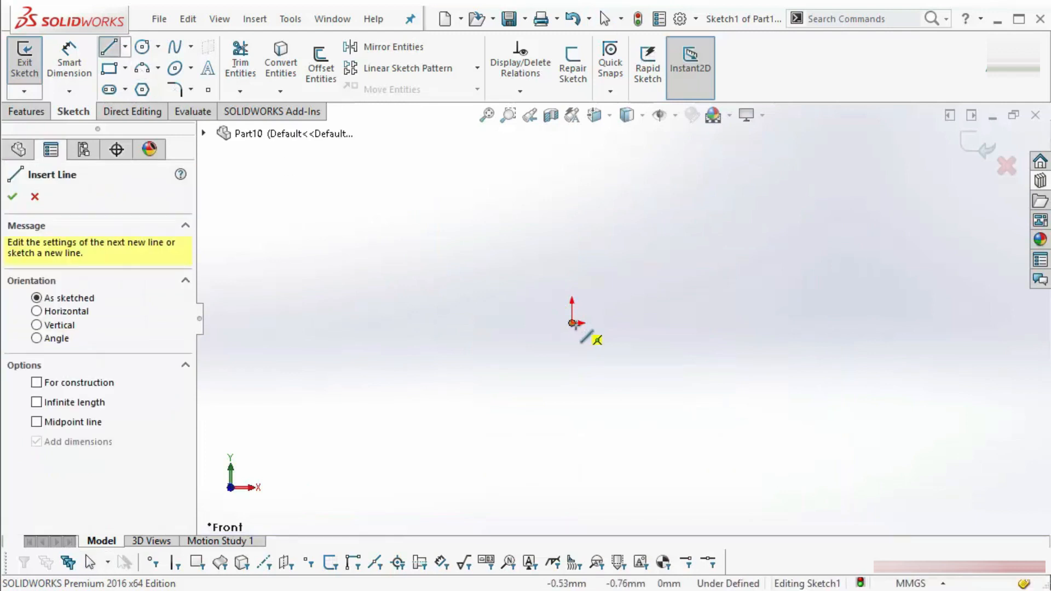
left_click(572, 322)
left_click(757, 323)
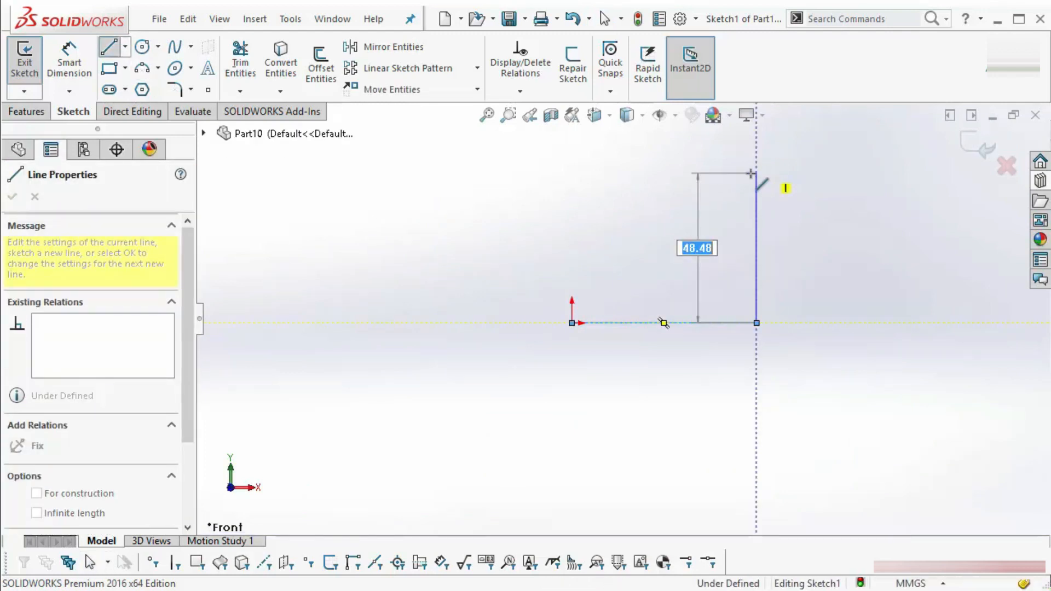
left_click(756, 173)
left_click(681, 173)
left_click(681, 254)
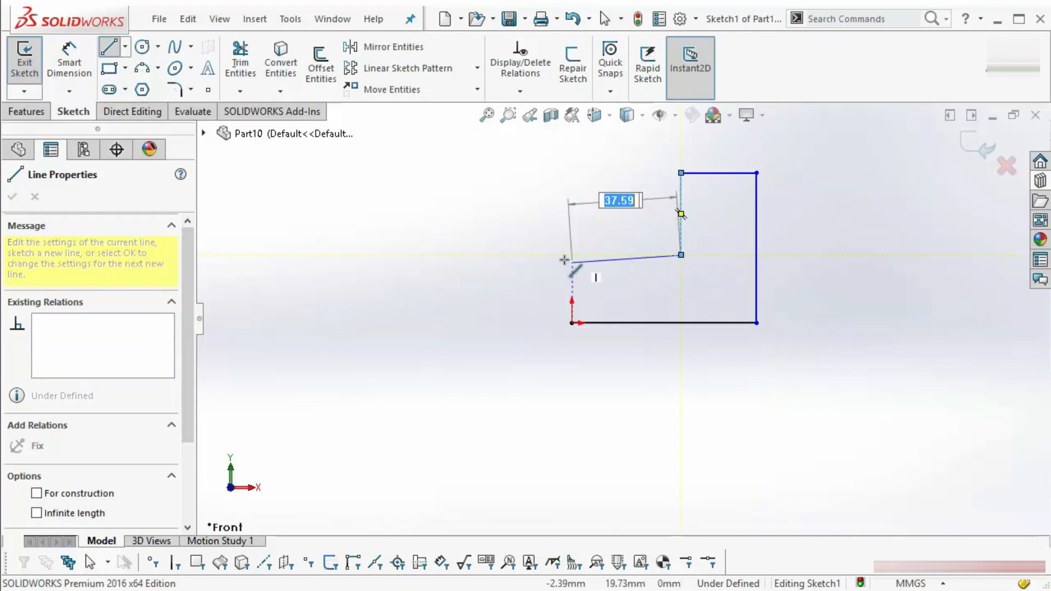
left_click(572, 255)
left_click(572, 323)
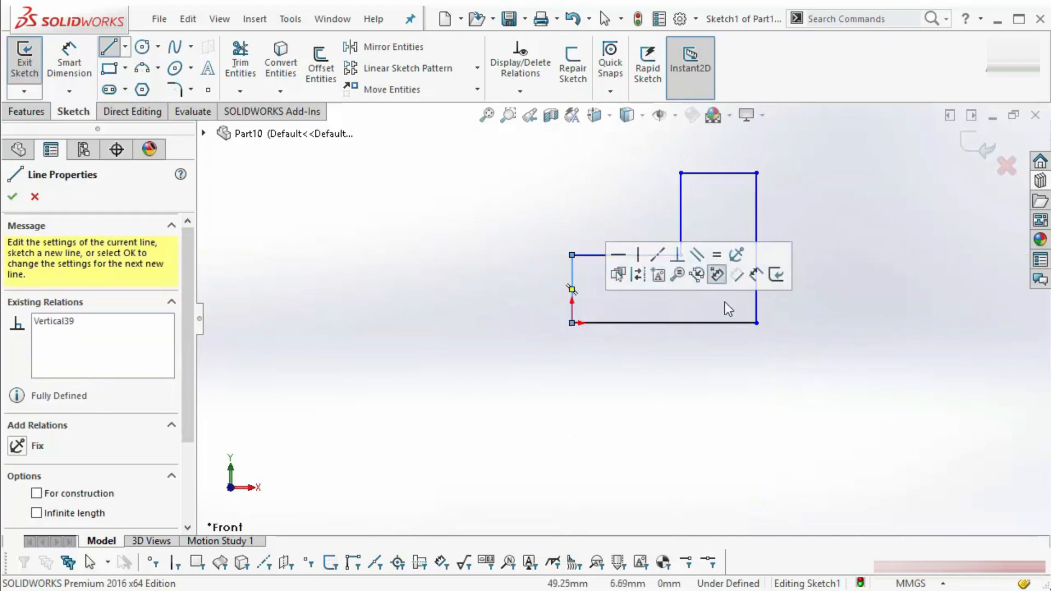
Dimension the overall width between the L-profile's outer vertical lines as 60 mm, placed below the profile.
key("Escape")
key("Escape")
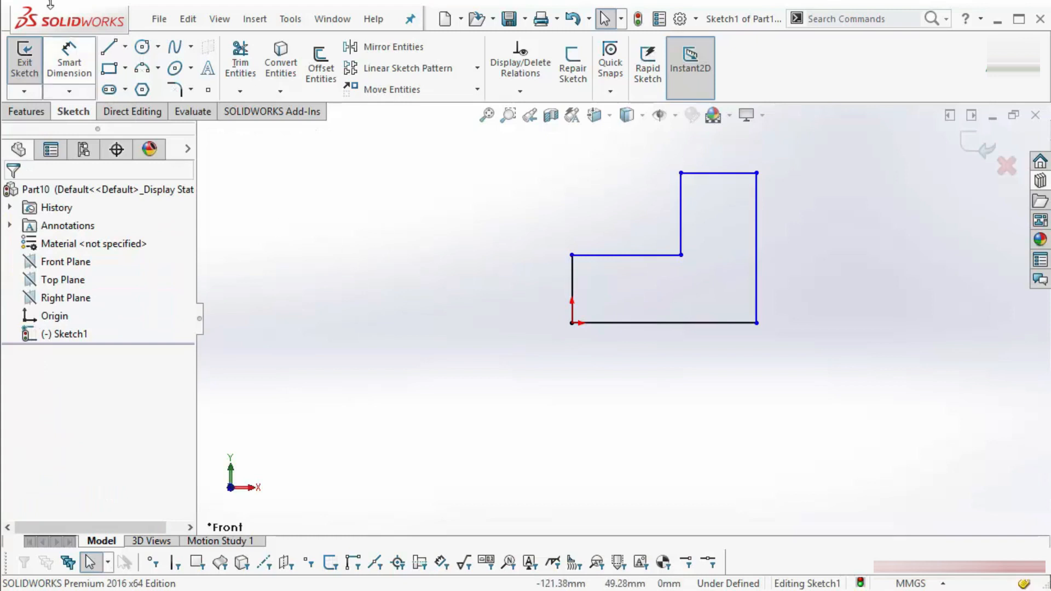
left_click(71, 50)
left_click(572, 284)
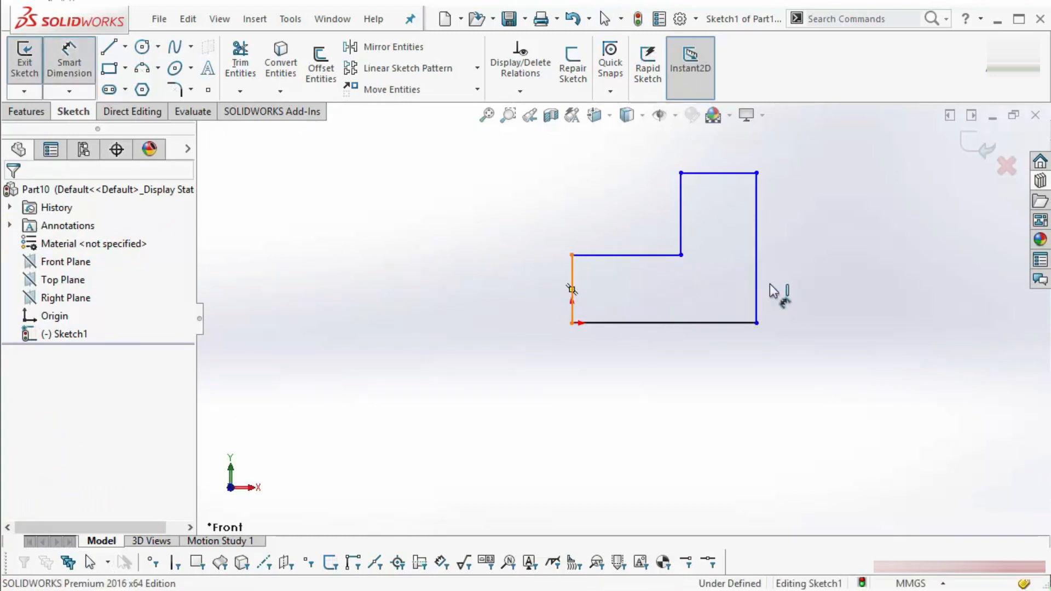
left_click(757, 294)
left_click(683, 389)
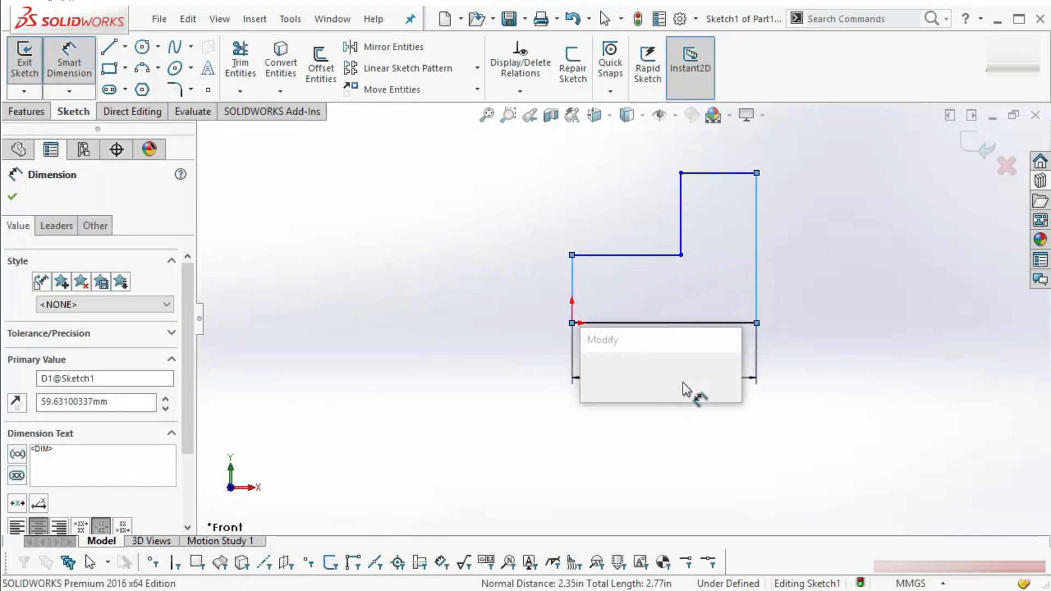
type("60")
key("Return")
Dimension the L-profile's right side as 50 mm high and its left side as 20 mm high.
left_click(758, 277)
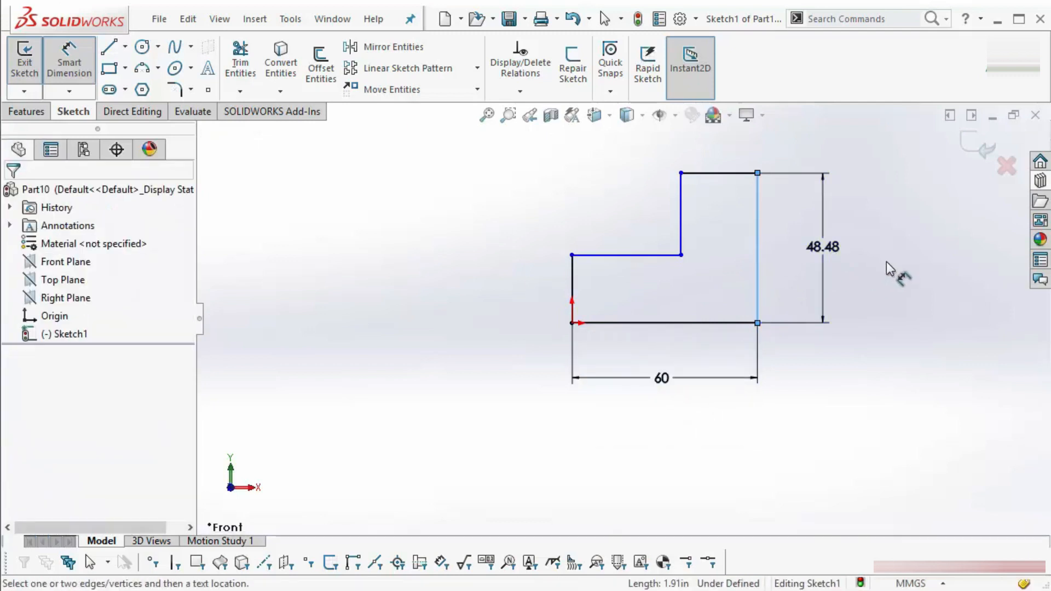
left_click(892, 272)
type("50")
key("Return")
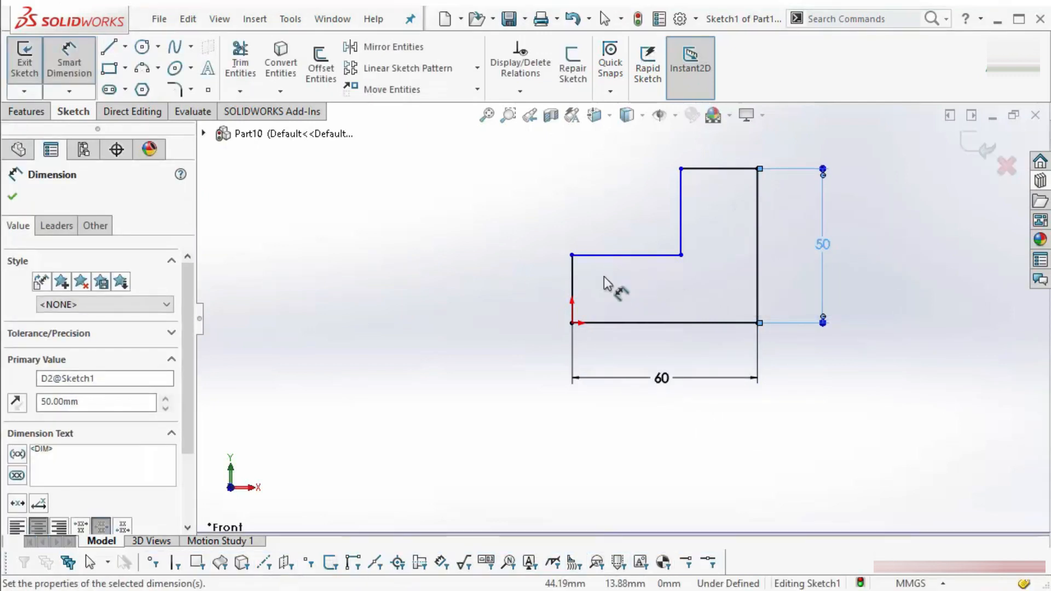
left_click(572, 286)
left_click(525, 295)
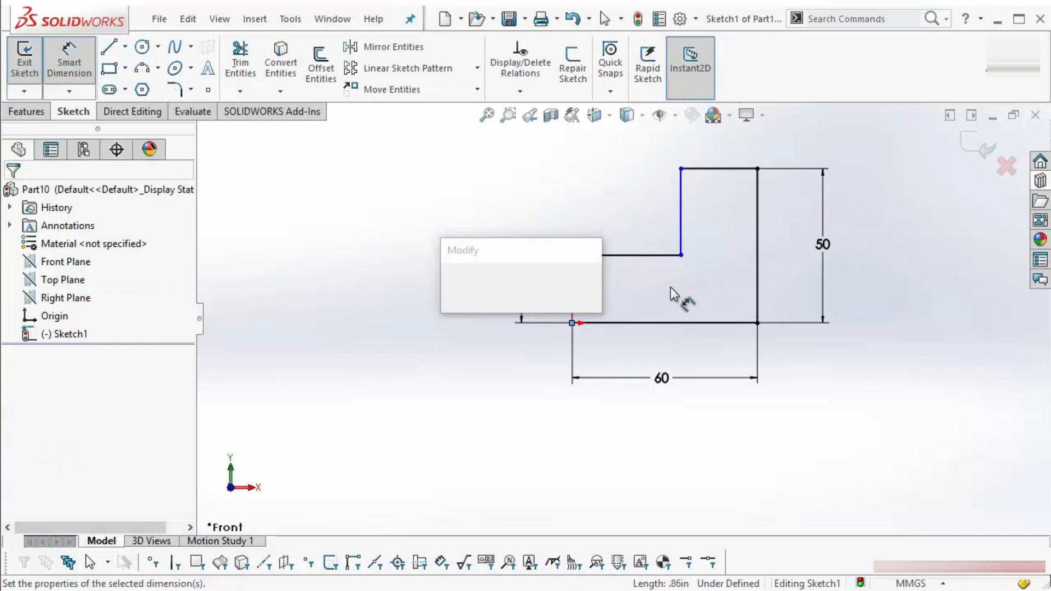
type("20")
key("Return")
left_click(648, 261)
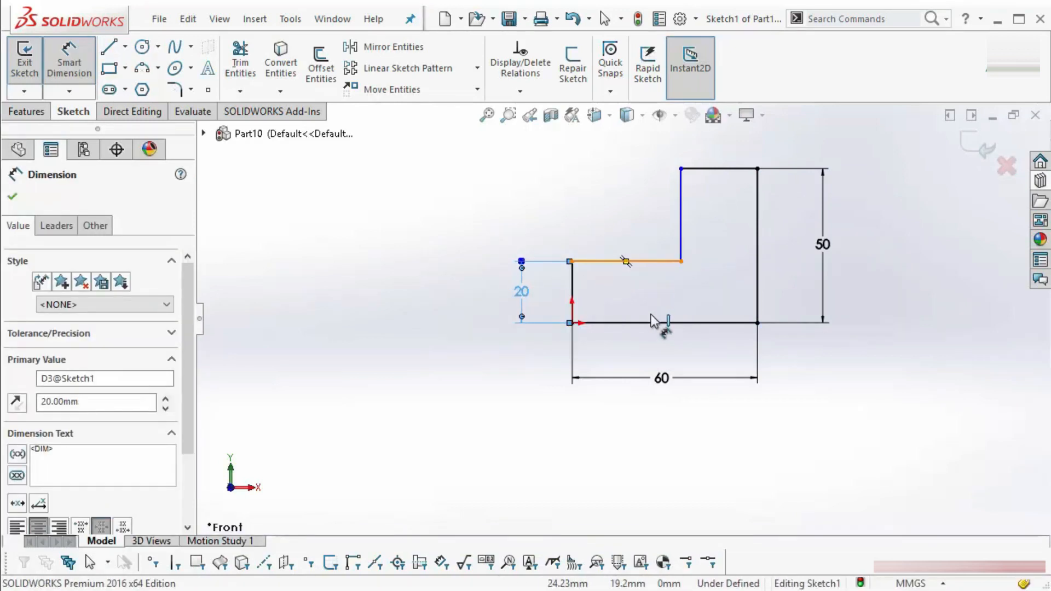
left_click(652, 322)
left_click(668, 297)
key("Escape")
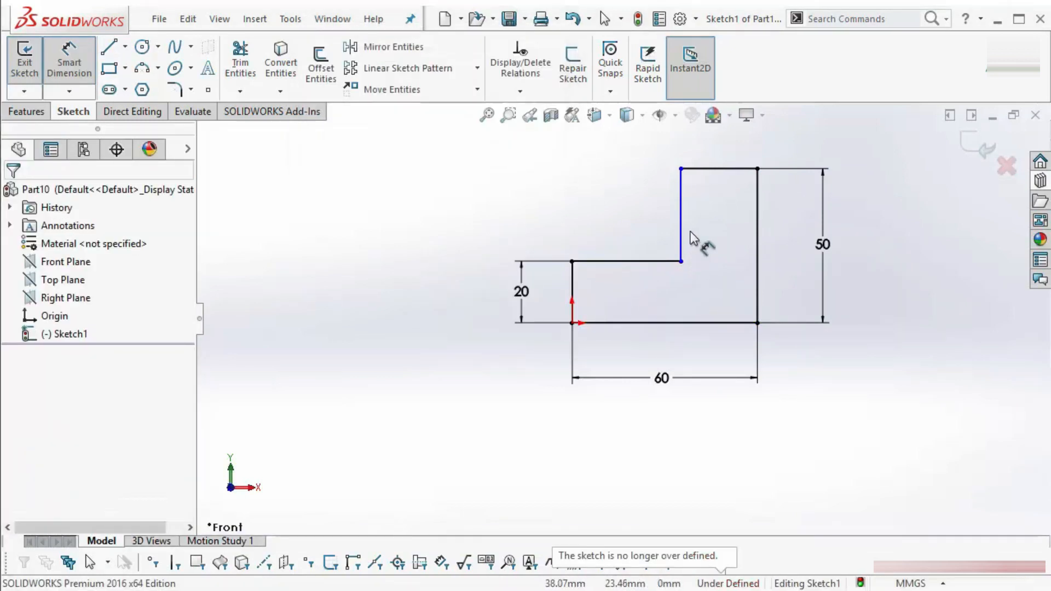
Dimension the width of the L-profile's upper section between its two vertical lines as 25 mm, placed above it.
left_click(684, 205)
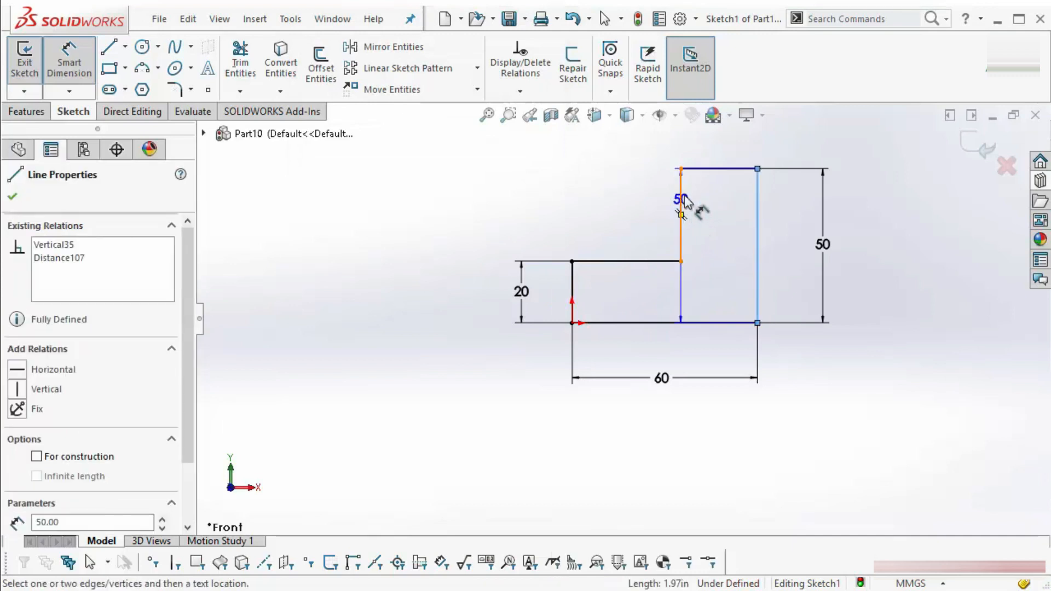
left_click(757, 189)
left_click(788, 165)
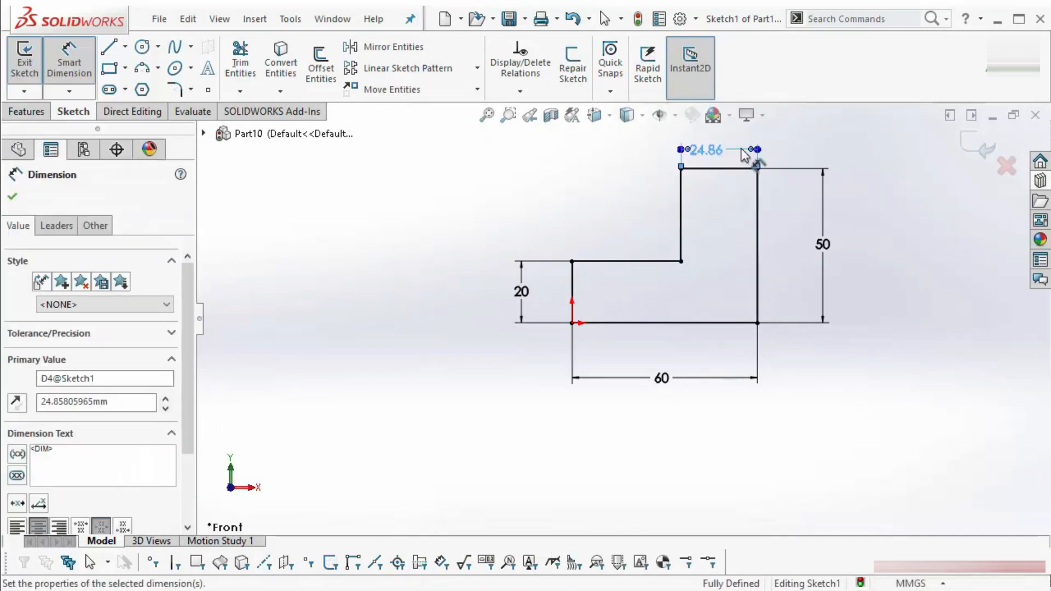
type("25")
key("Return")
scroll(624, 233, "up", 2)
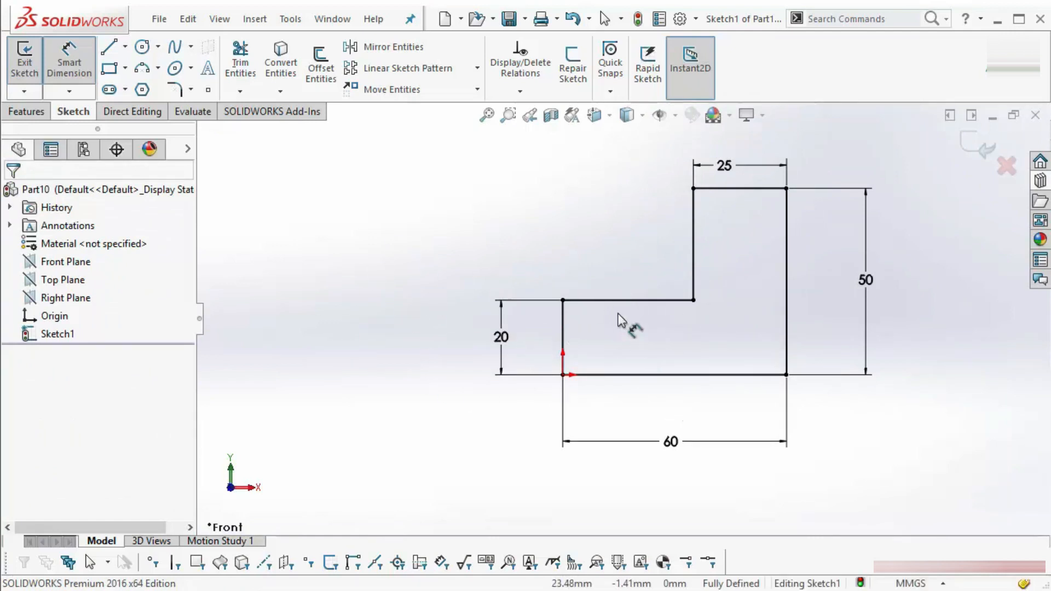
Mirror the L-profile's lines about its left vertical line through the origin, keeping the originals.
left_click(386, 47)
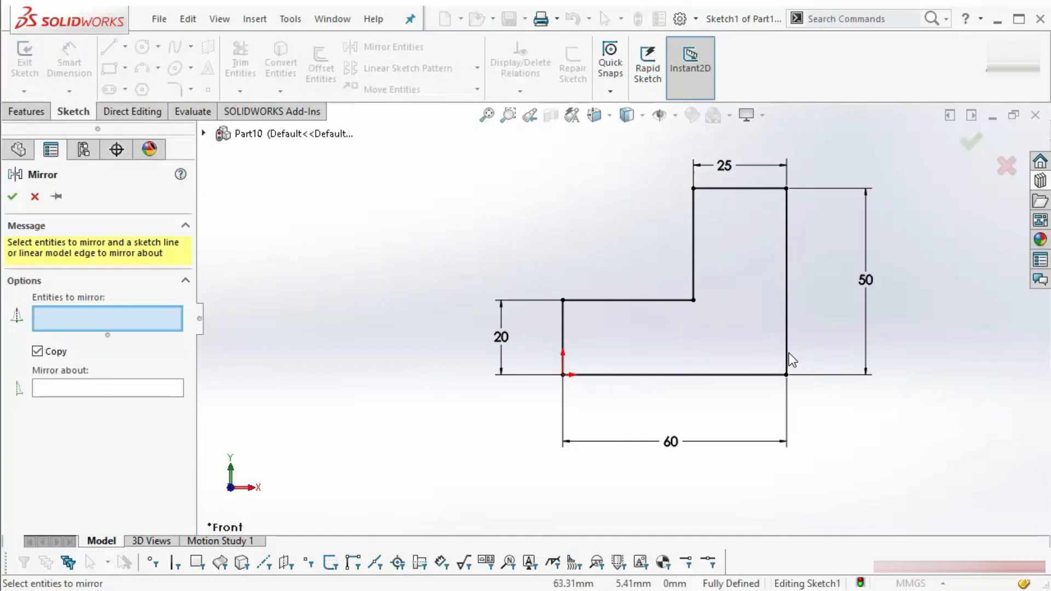
left_click(693, 296)
left_click(787, 295)
left_click(635, 299)
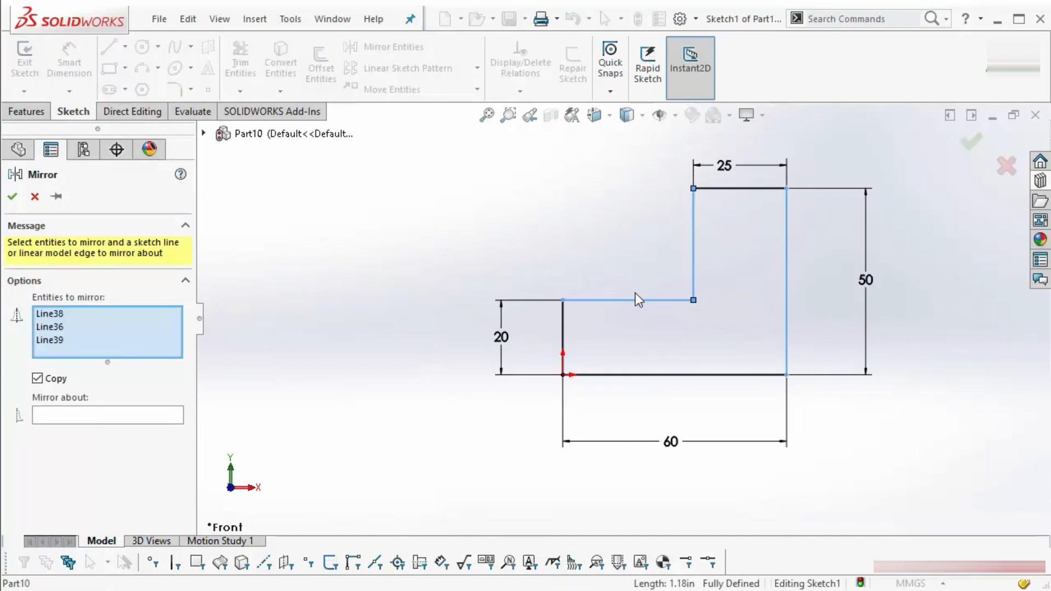
left_click(691, 375)
left_click(563, 328)
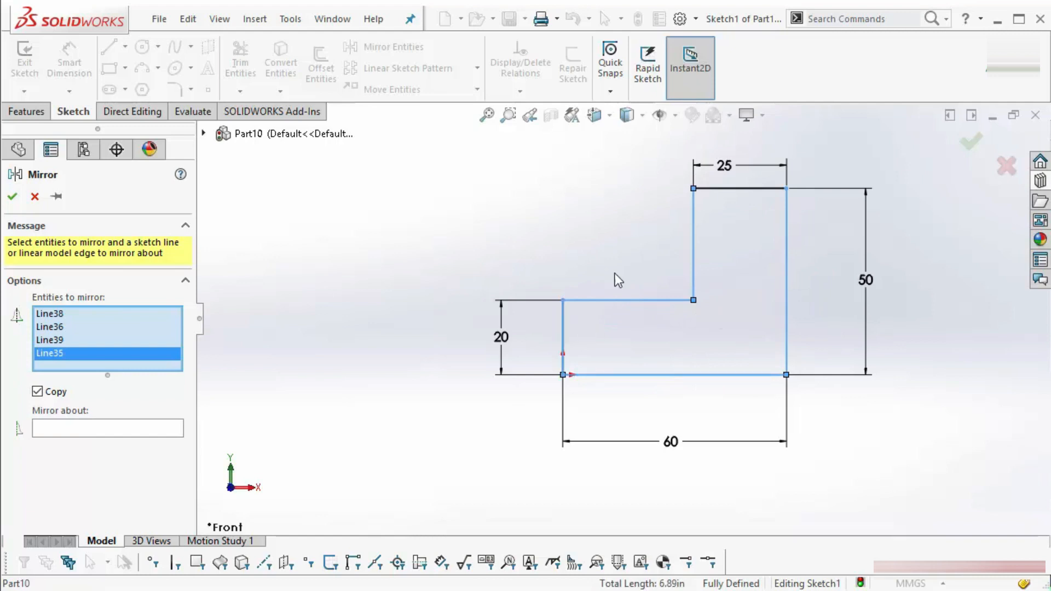
left_click(717, 189)
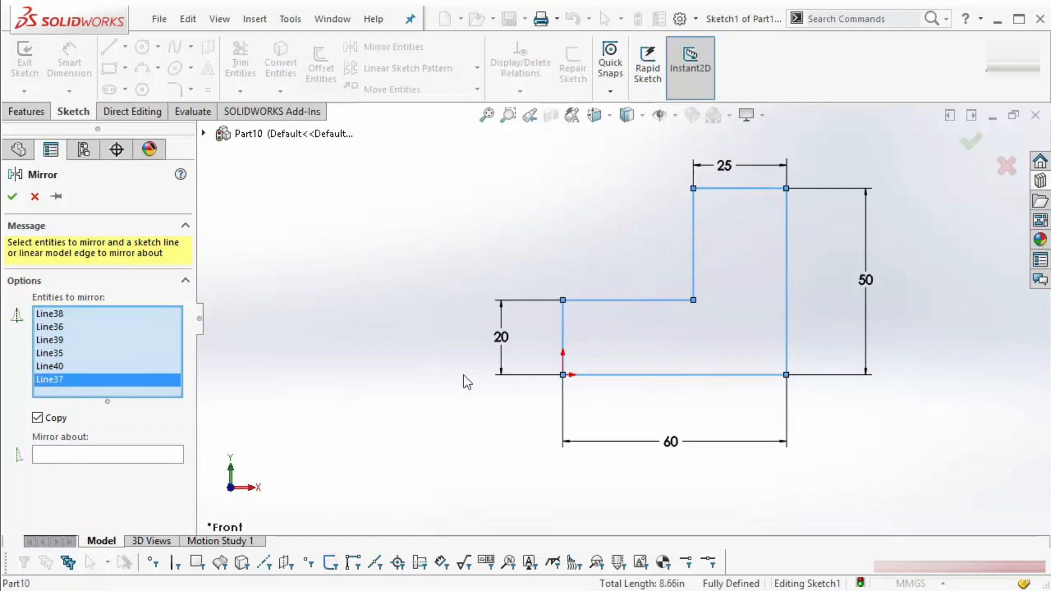
left_click(116, 458)
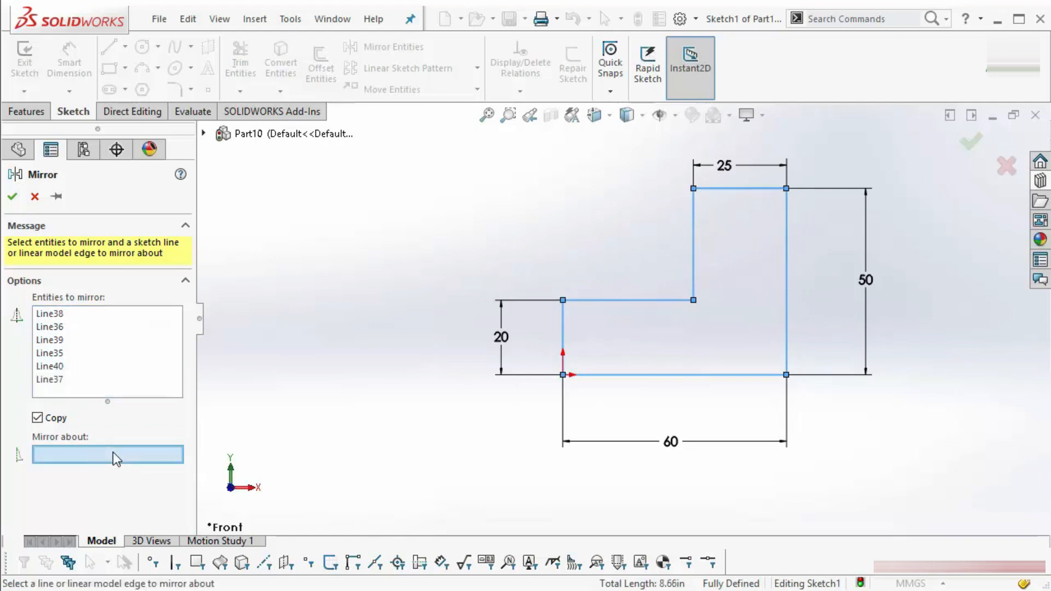
left_click(564, 328)
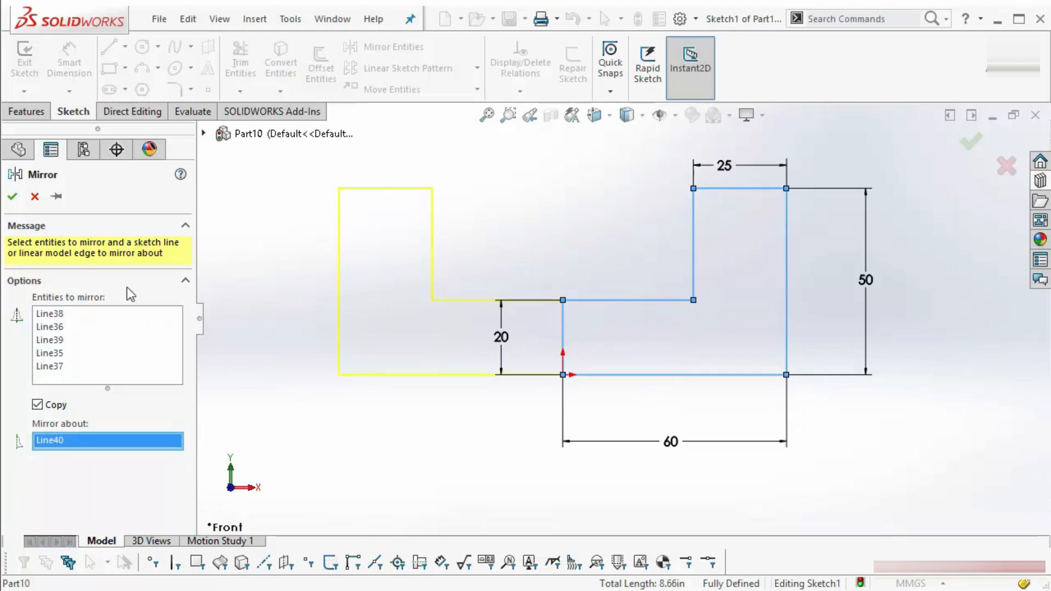
left_click(11, 197)
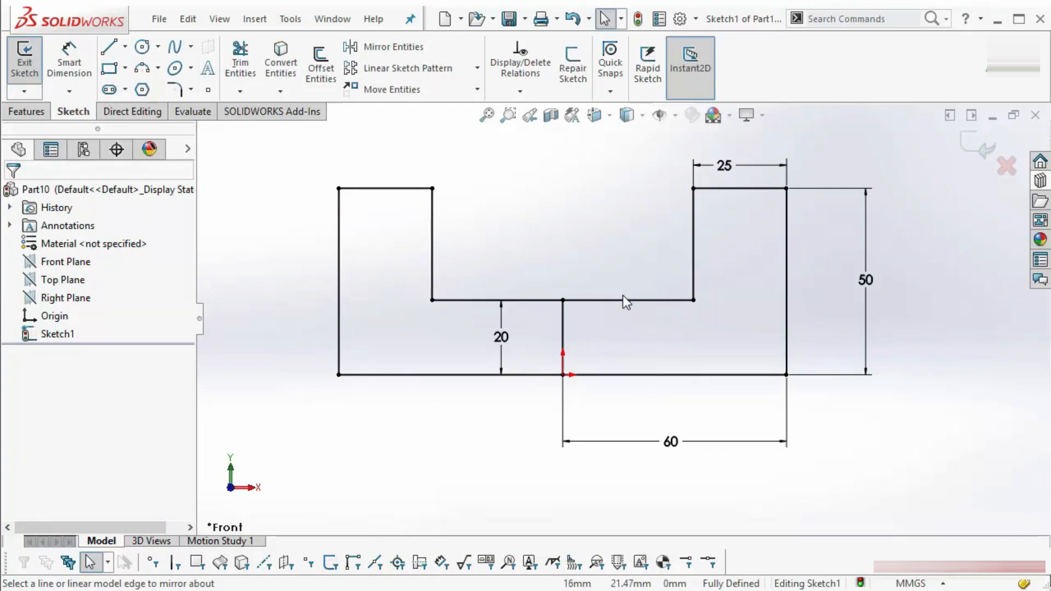
Set the 60 mm width dimension below the profile to 40 mm.
left_click(680, 444)
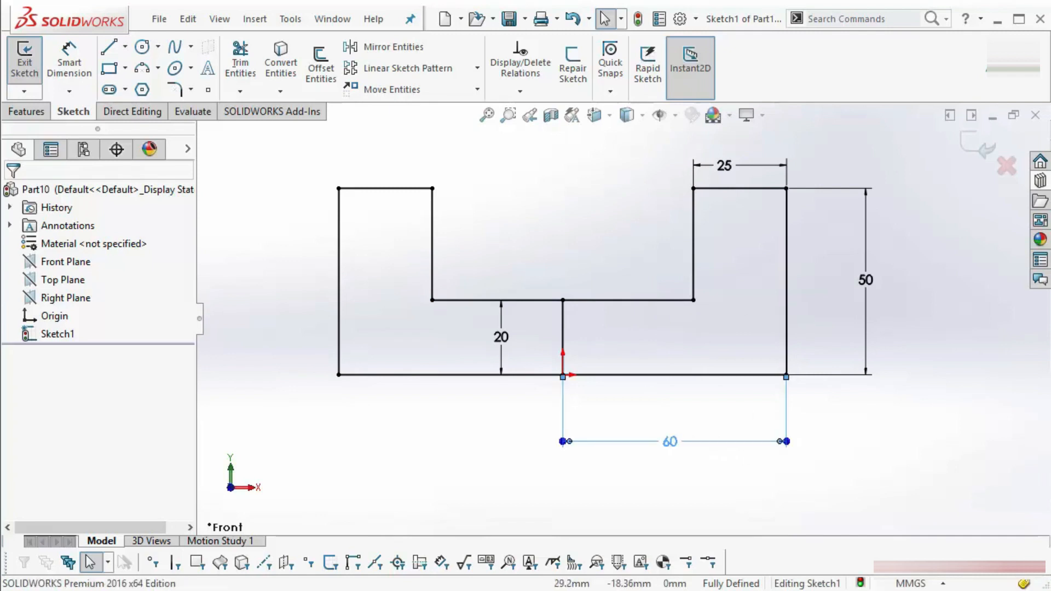
double_click(668, 441)
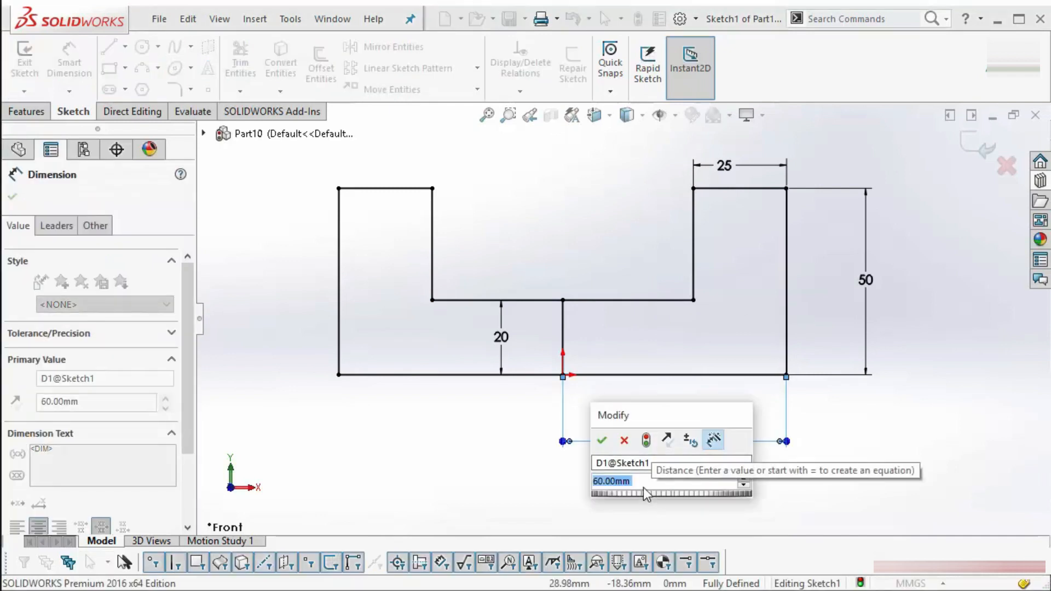
type("40")
key("Return")
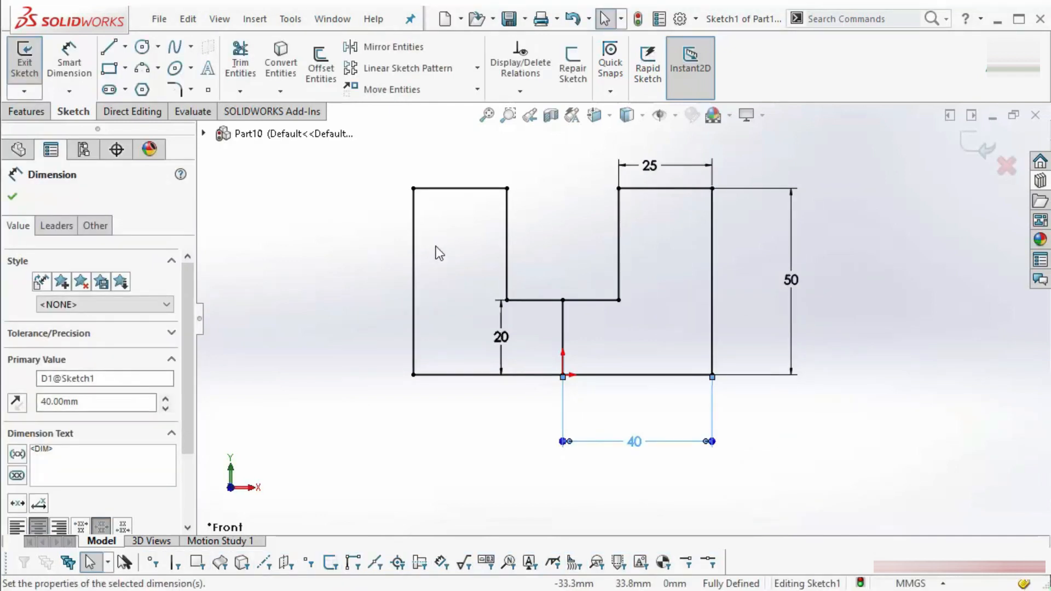
left_click(12, 196)
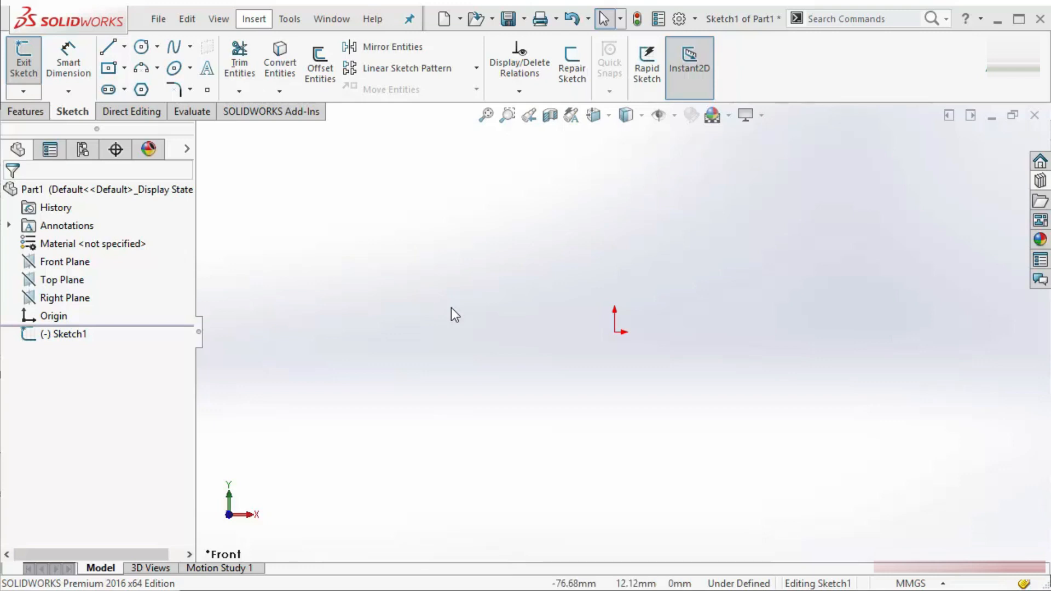
Switch to File Explorer, browse to folder 10 in Exercise Files and view the exercise drawing E01.JPG.
left_click(330, 590)
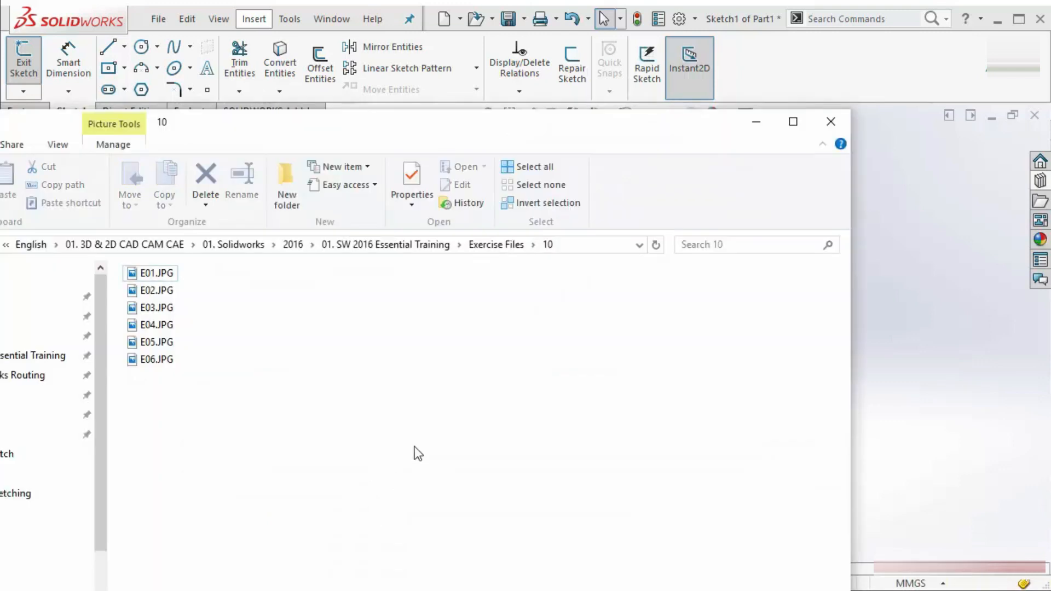
left_click(508, 244)
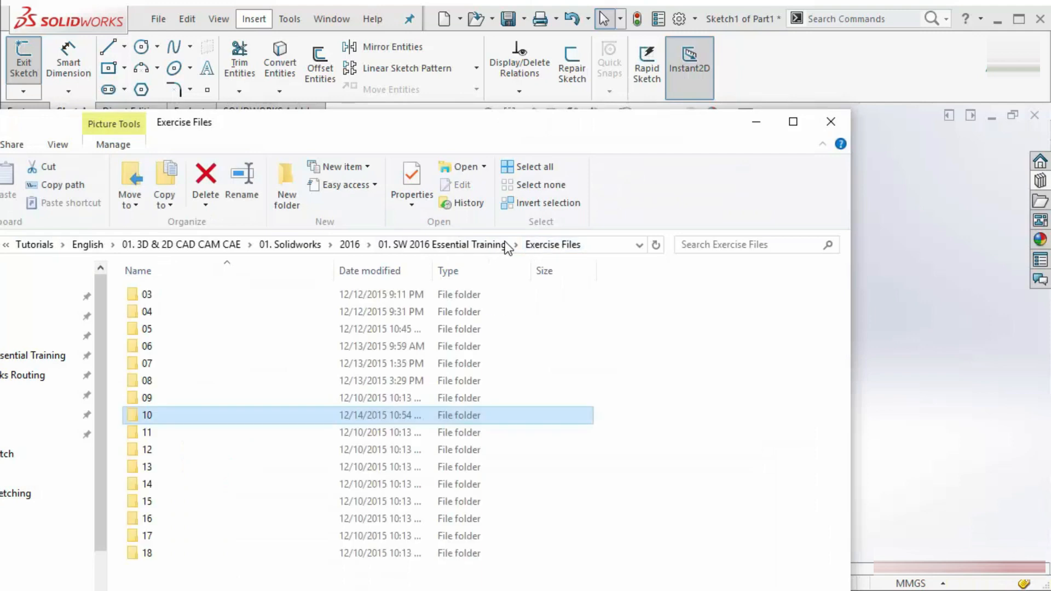
double_click(163, 415)
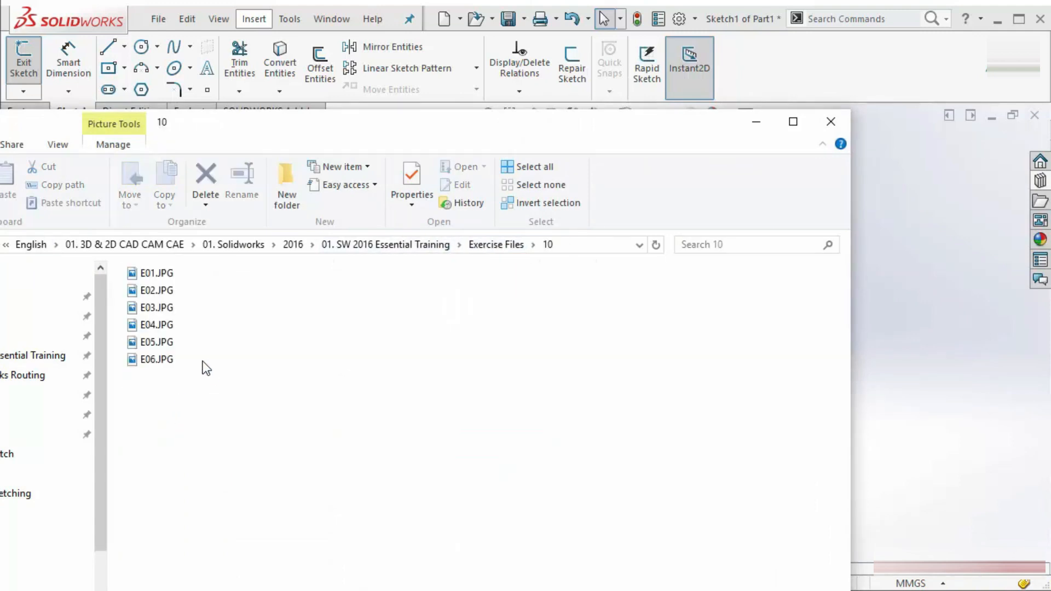
left_click_drag(213, 382, 145, 264)
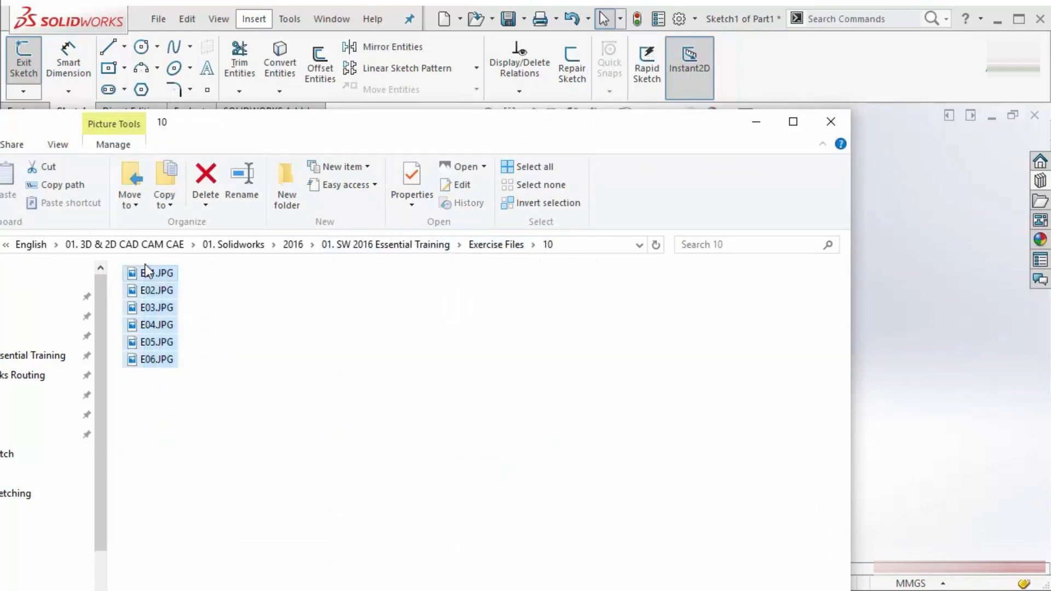
left_click(225, 431)
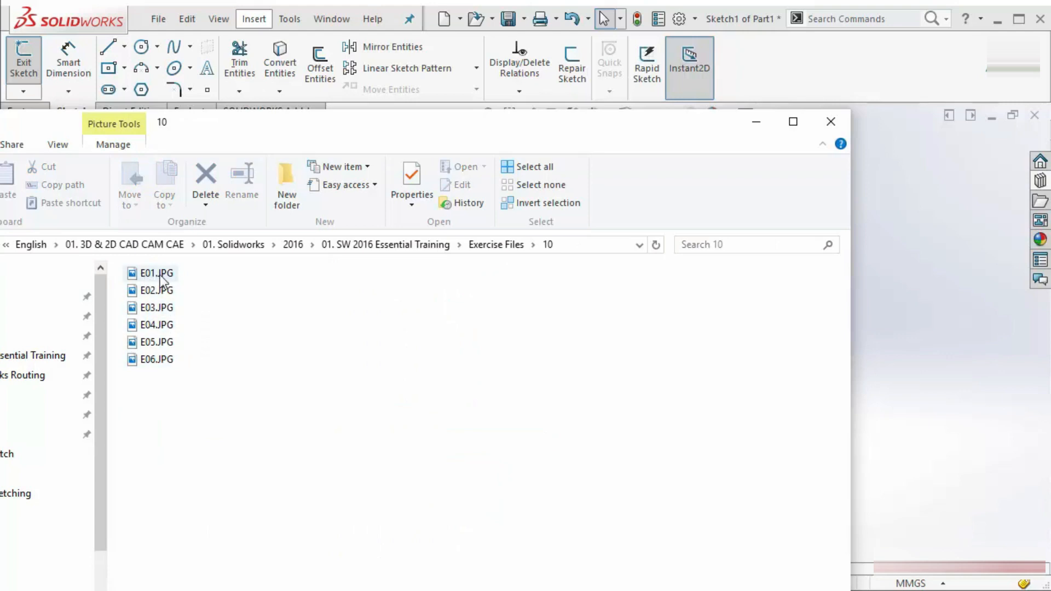
left_click(954, 349)
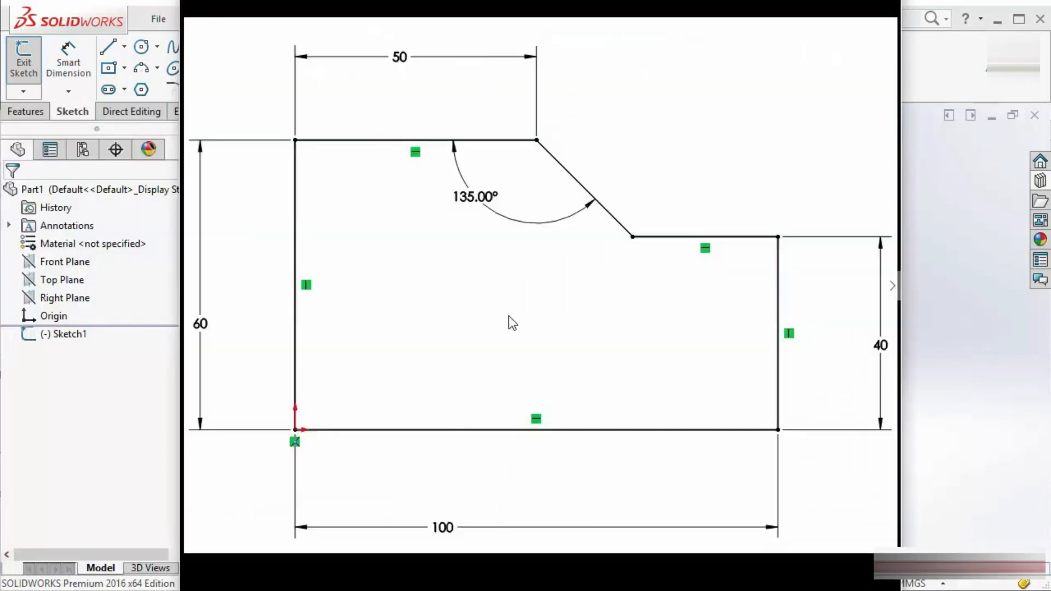
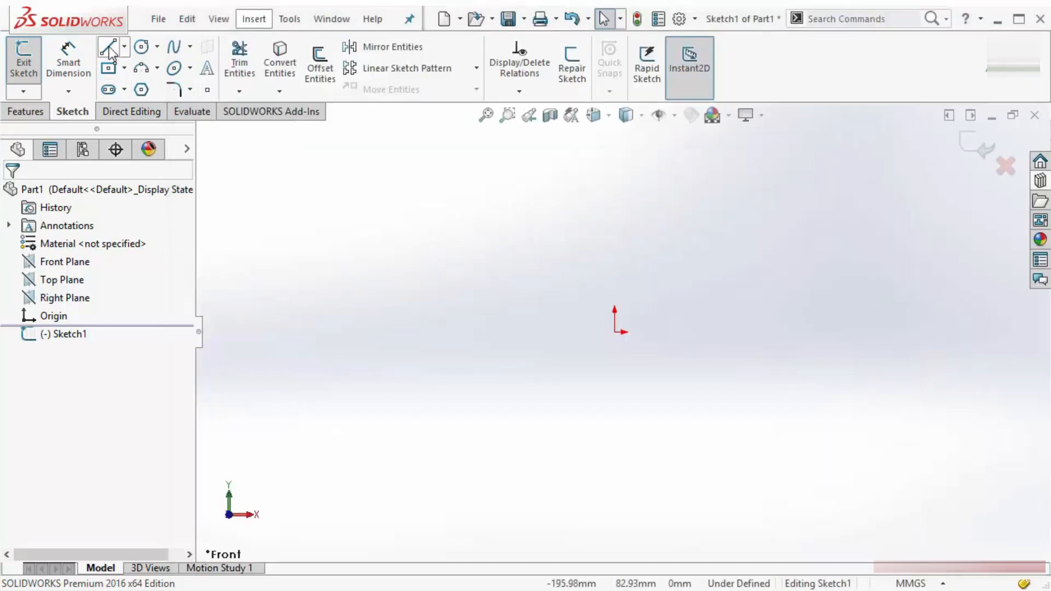
Sketch a closed stepped line profile from the origin with a sloped transition, about 132 mm wide and 84 mm high.
left_click(108, 49)
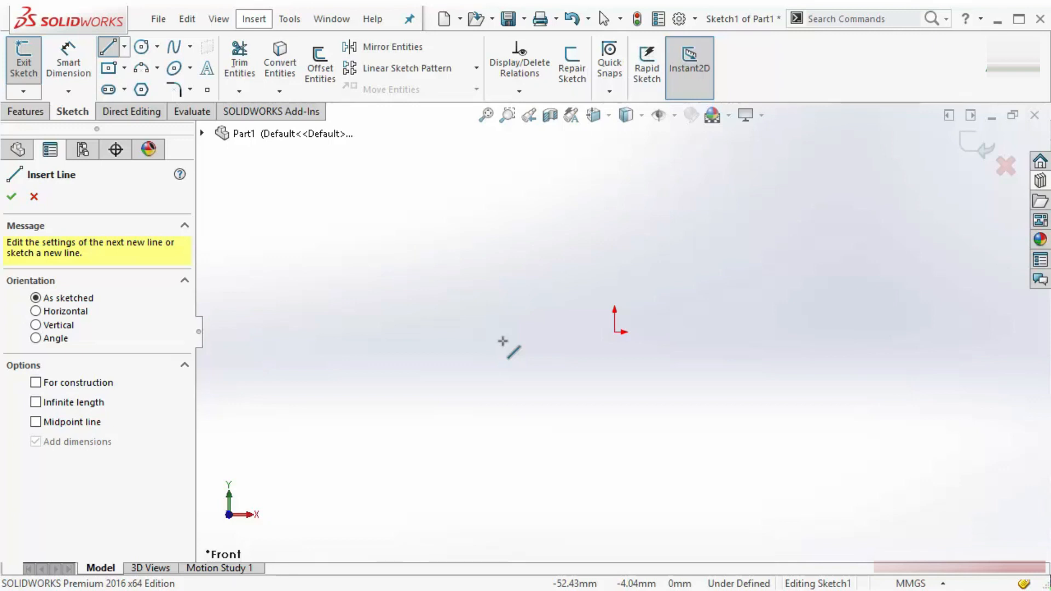
left_click(615, 332)
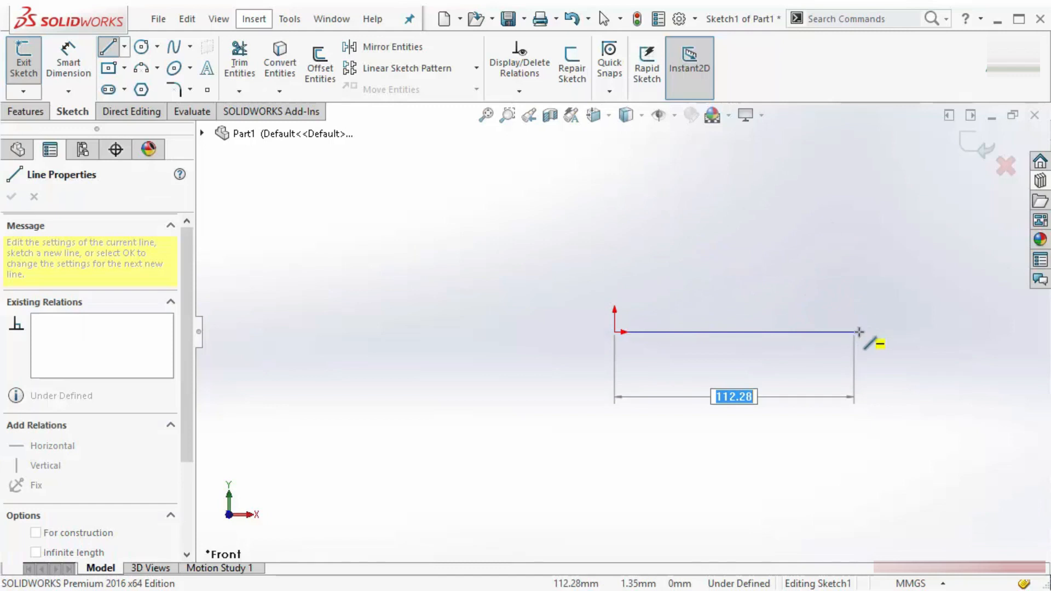
left_click(896, 332)
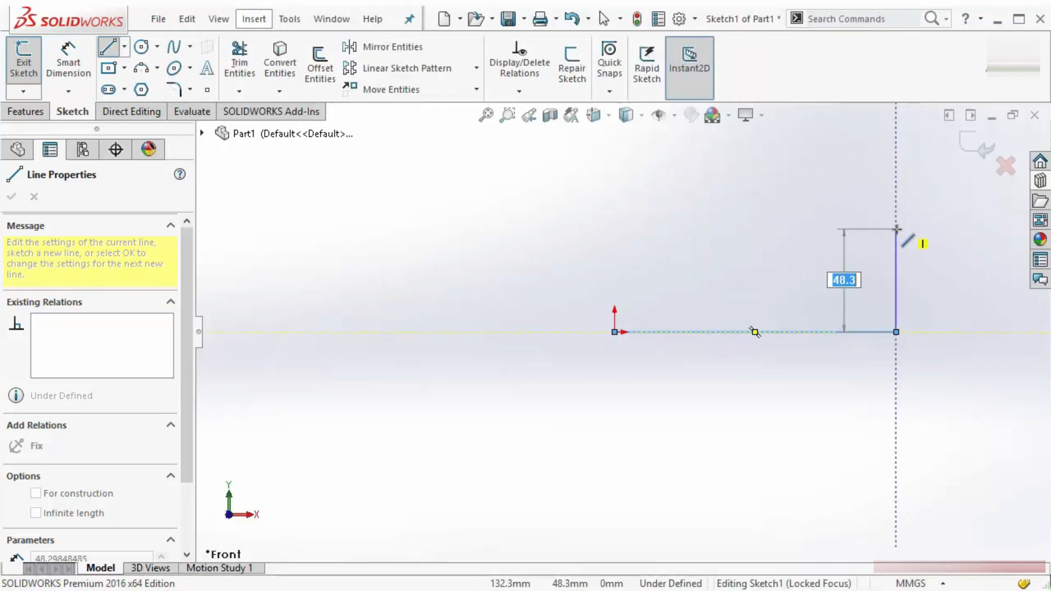
left_click(895, 228)
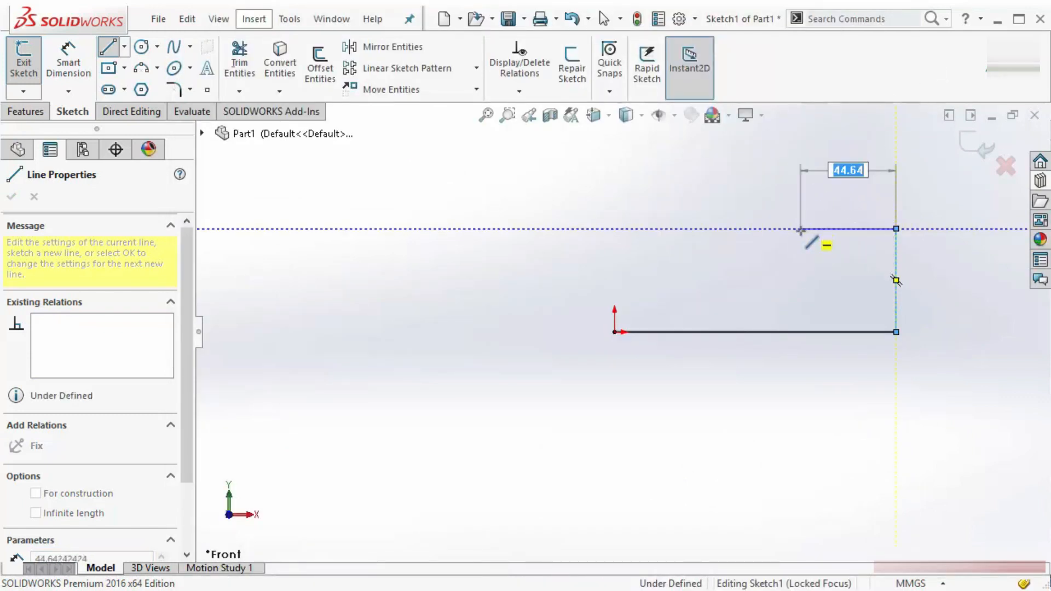
left_click(801, 229)
left_click(749, 152)
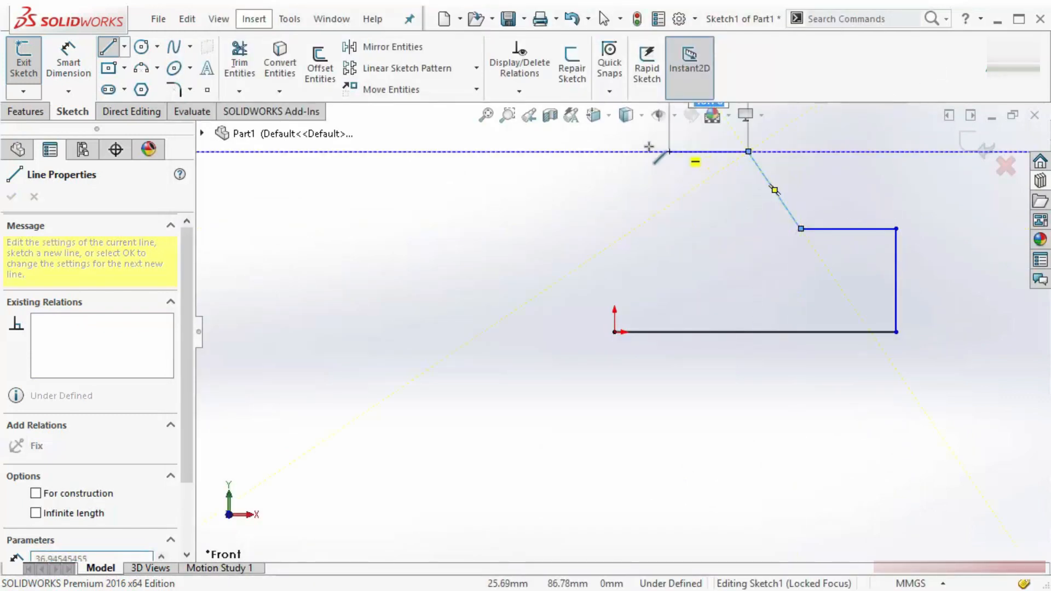
left_click(614, 151)
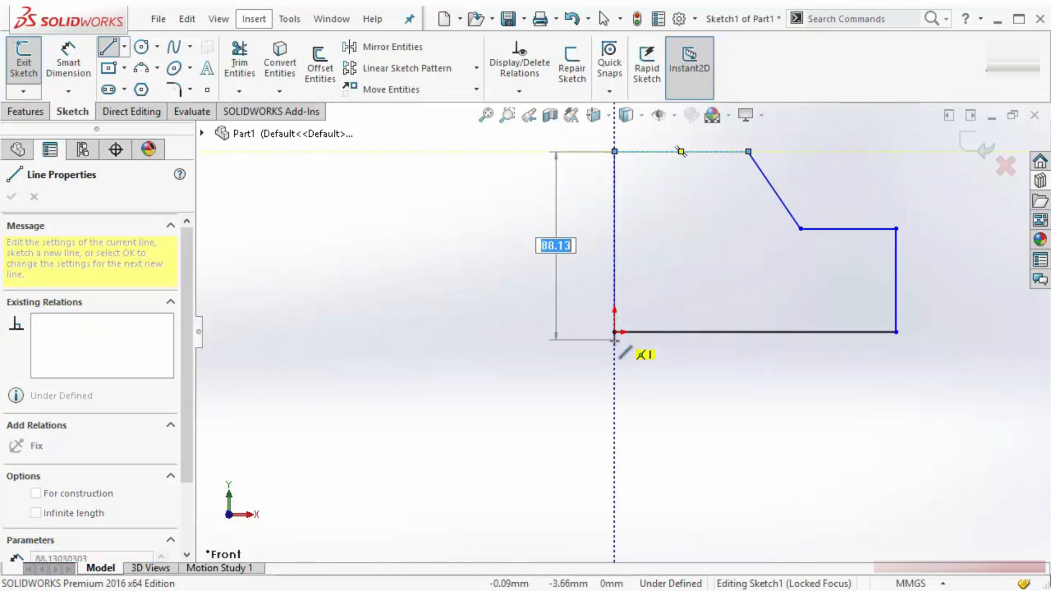
left_click(614, 332)
scroll(783, 244, "up", 2)
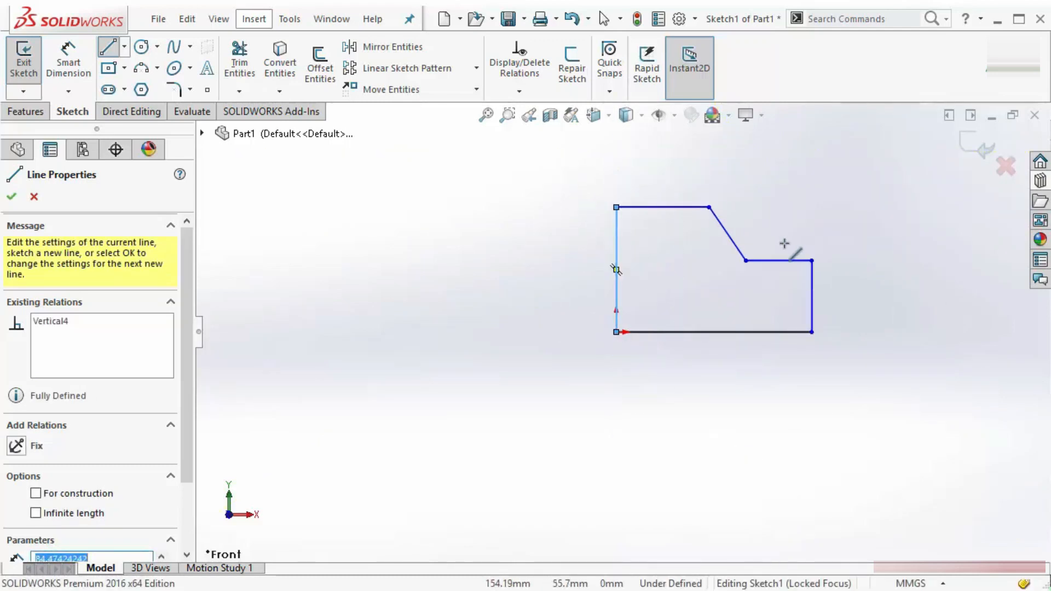
scroll(784, 233, "down", 3)
scroll(771, 247, "down", 1)
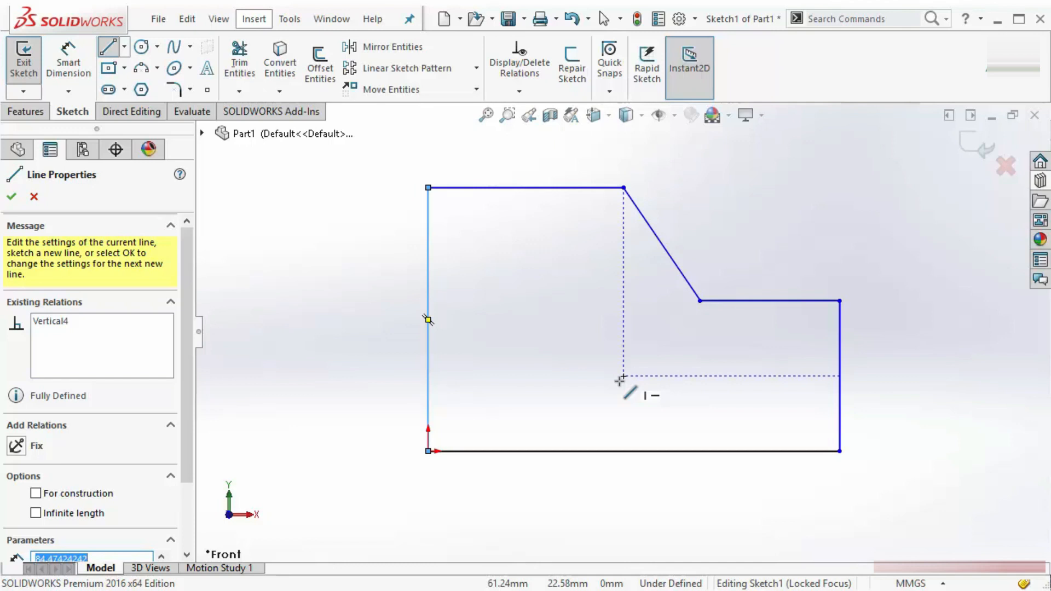
right_click(337, 266)
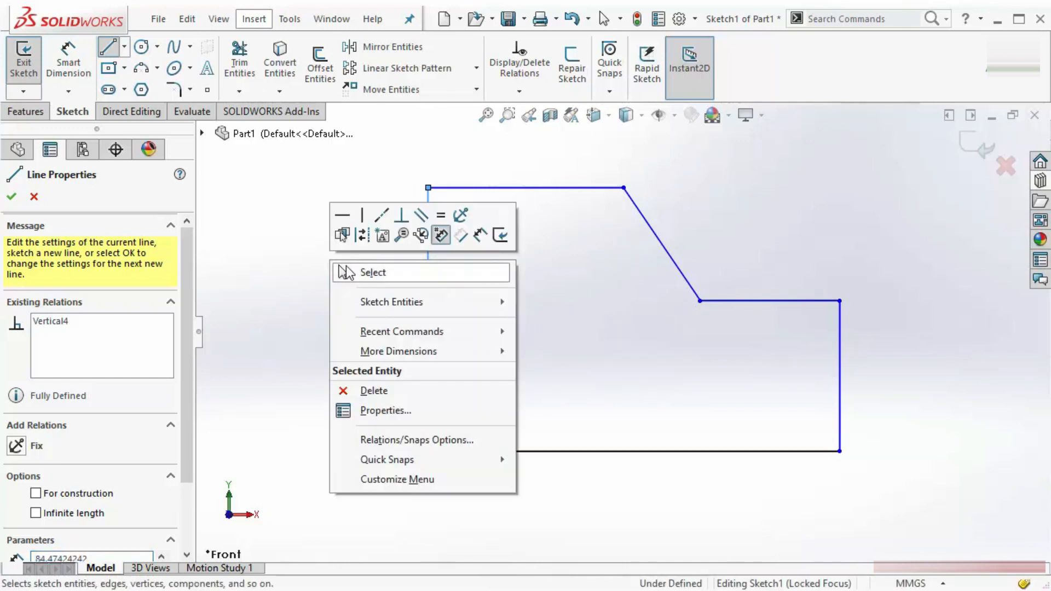
left_click(361, 273)
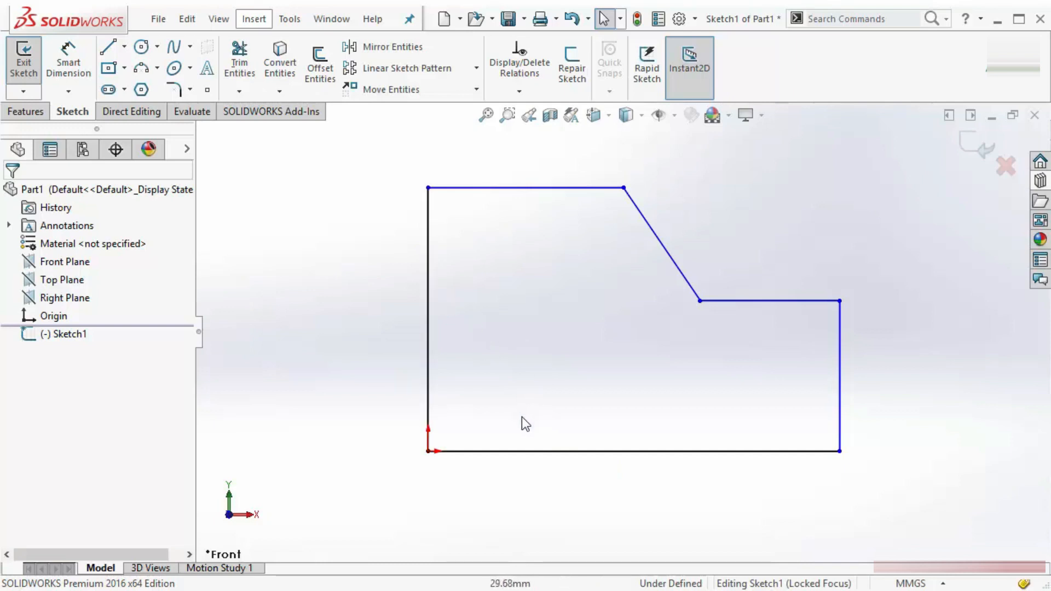
Check the bottom line's relations and shift the profile's lower-right corner slightly inward to test its freedom.
left_click(555, 453)
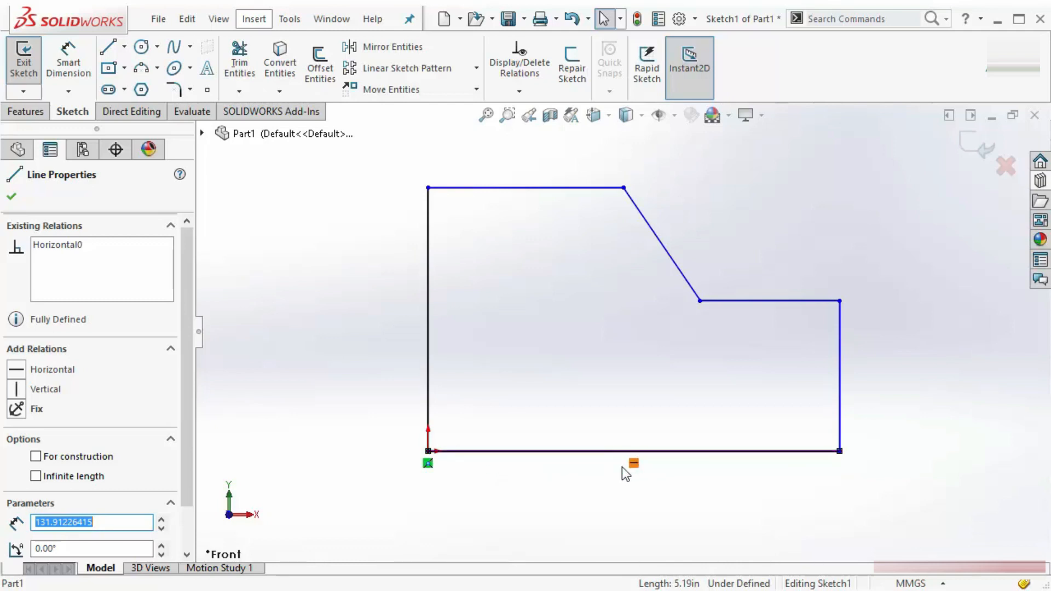
left_click(861, 462)
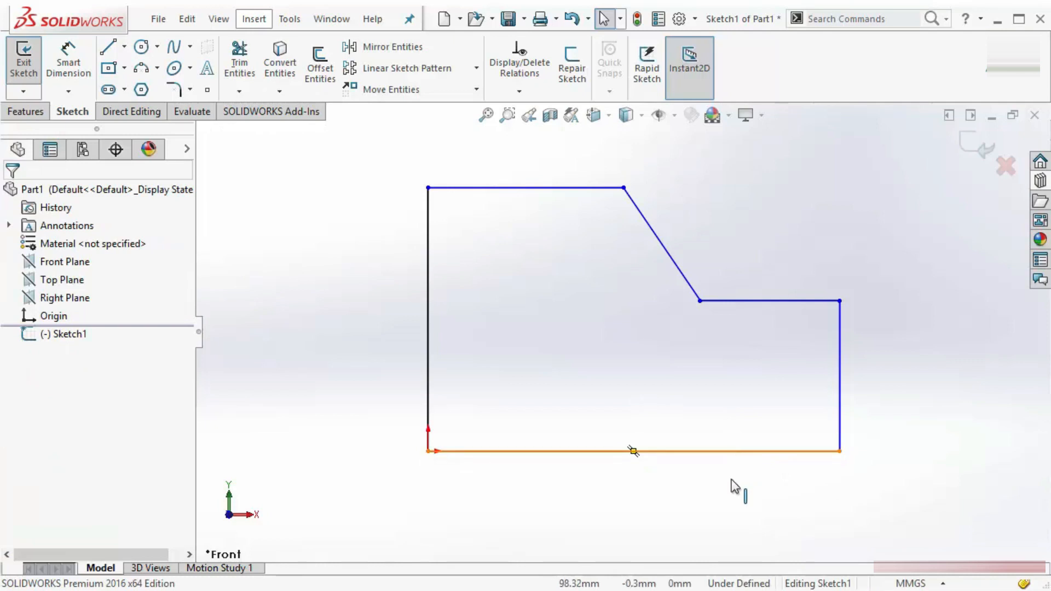
left_click(706, 451)
left_click(677, 411)
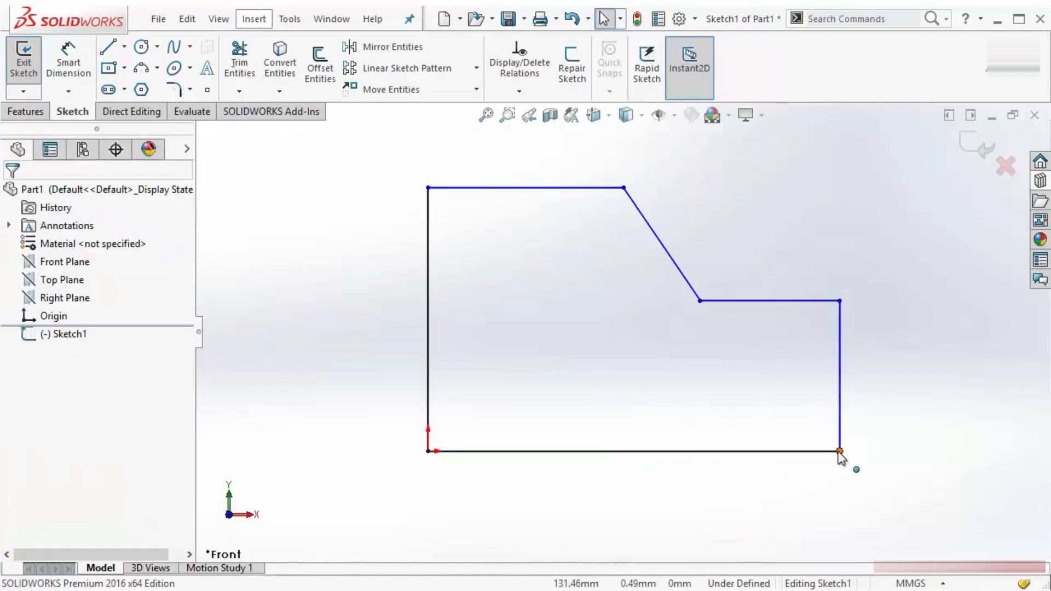
left_click_drag(733, 447, 830, 449)
left_click(771, 490)
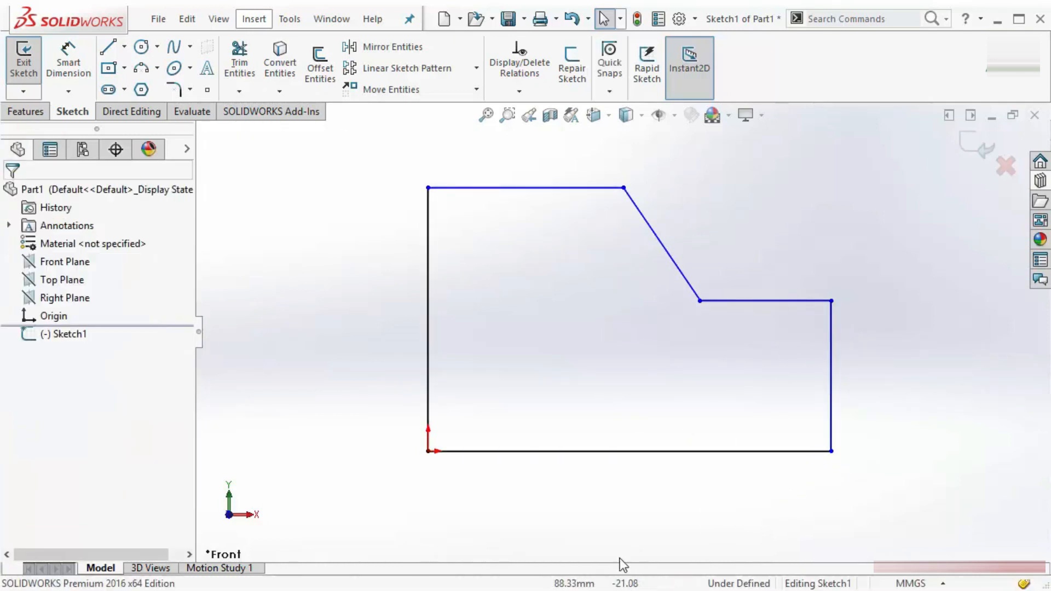
Consult the exercise drawing and dimension the distance between the profile's outer vertical lines as 100 mm, placed below it.
left_click(619, 589)
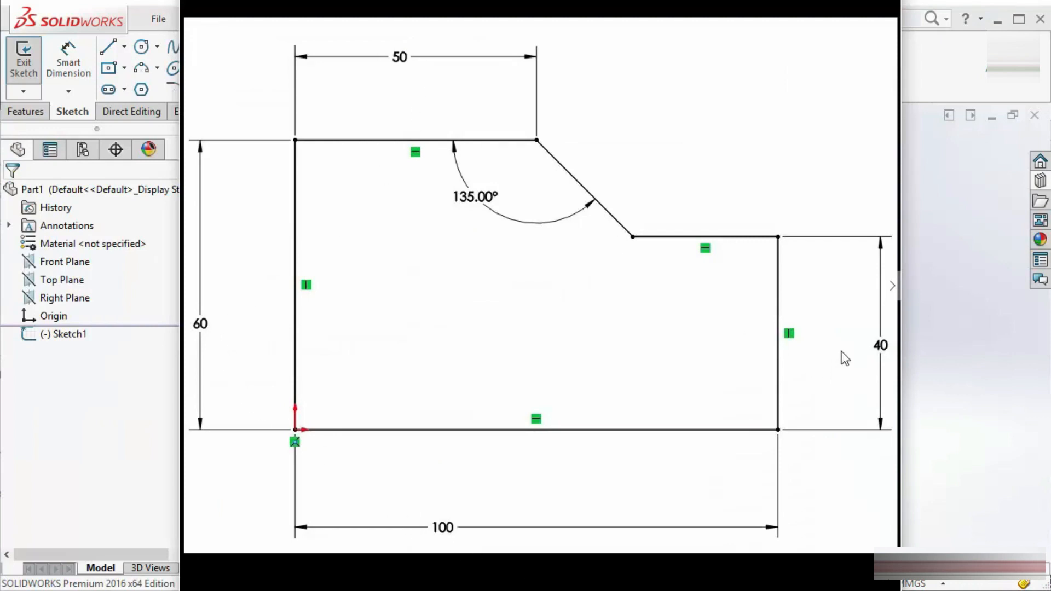
left_click(950, 403)
right_click_drag(609, 350, 635, 282)
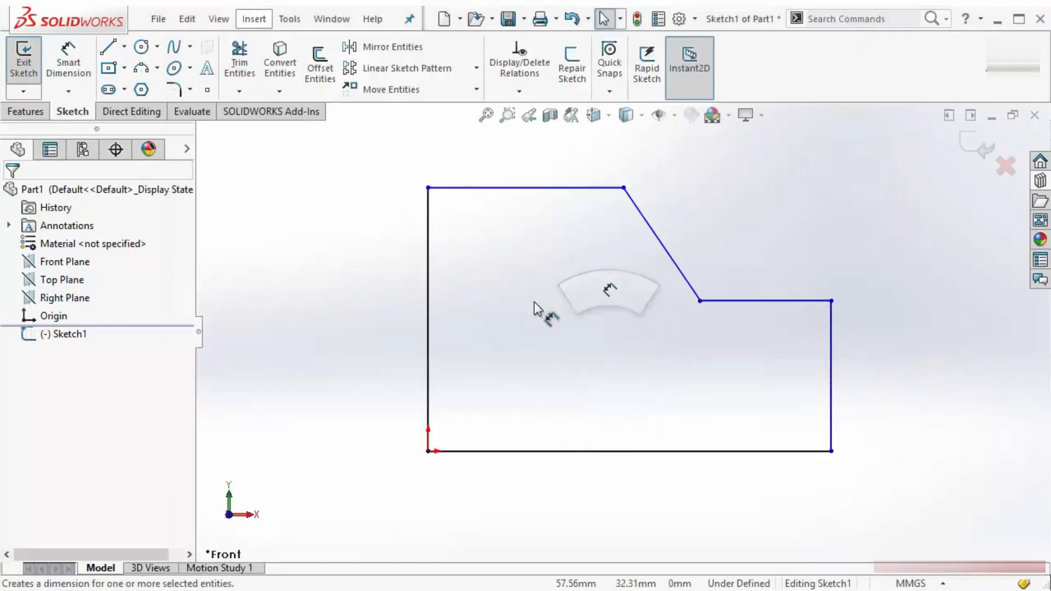
left_click(429, 392)
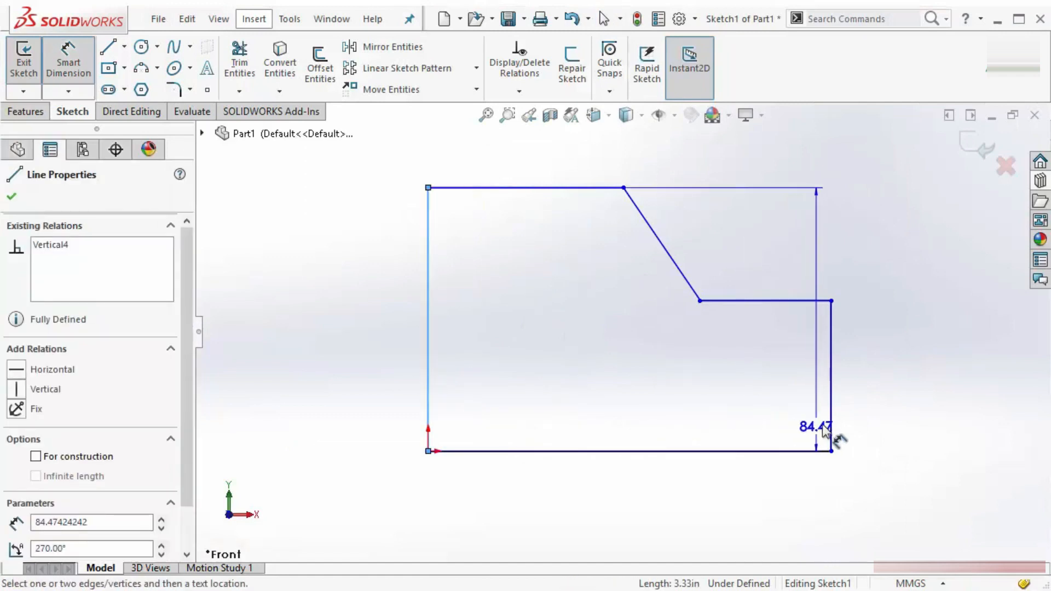
left_click(830, 383)
left_click(630, 520)
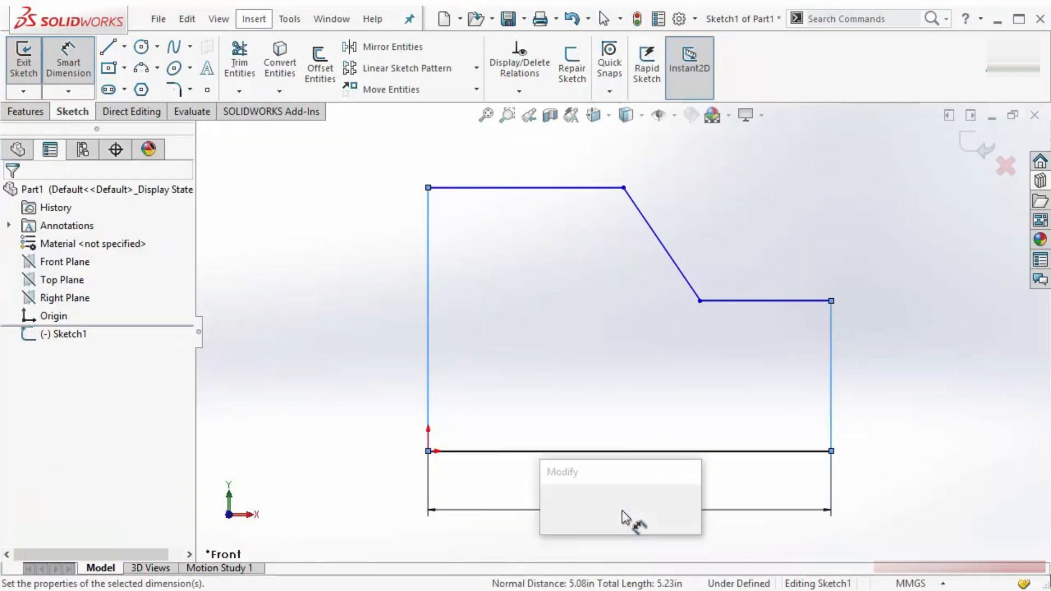
type("100")
left_click(622, 518)
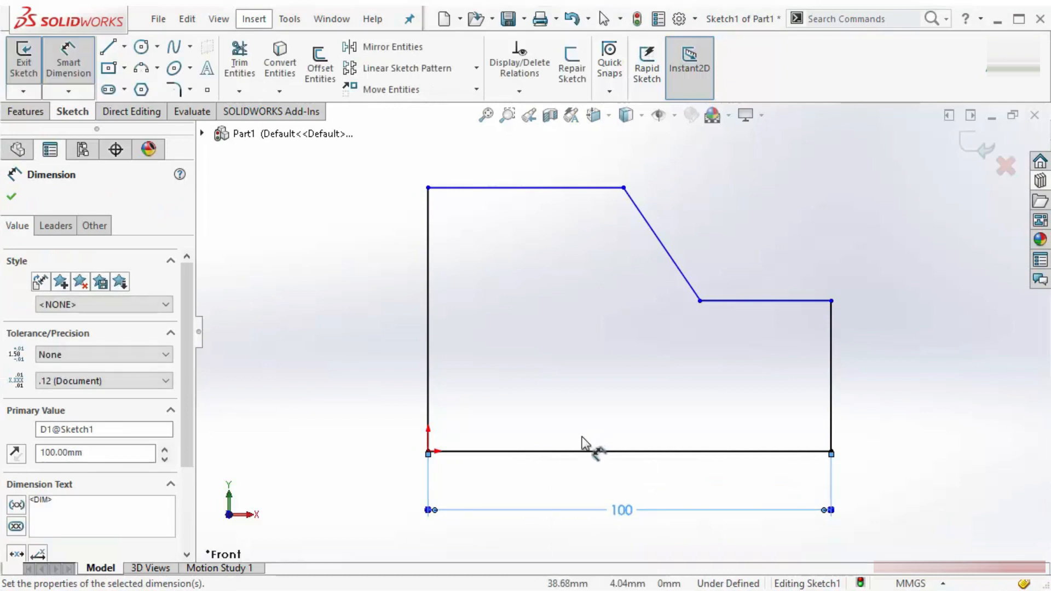
Dimension the height between the profile's bottom and top lines as 60 mm, placed outside the left edge.
left_click(574, 451)
left_click(473, 189)
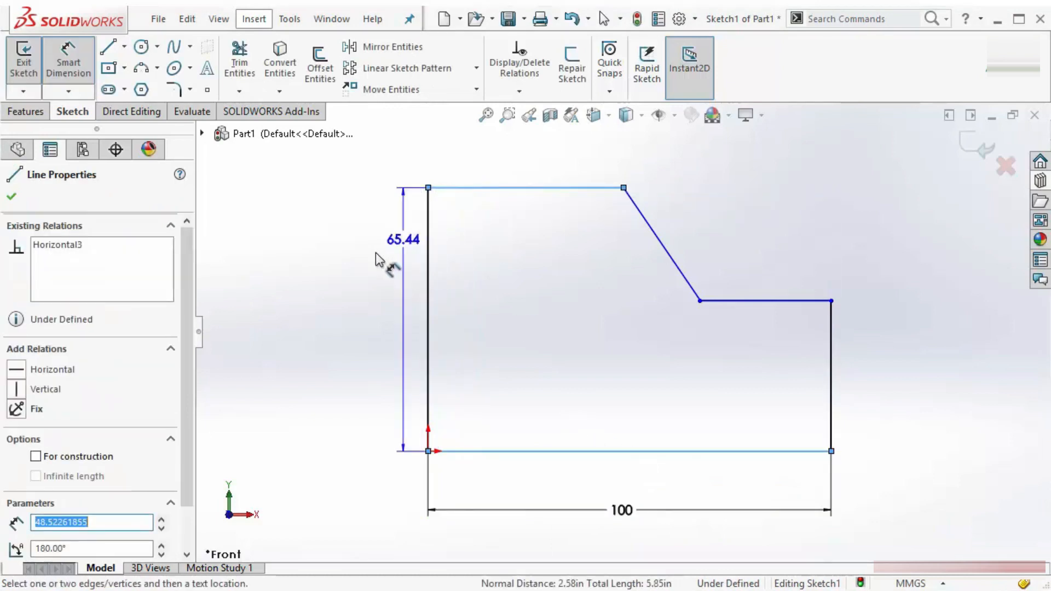
left_click(320, 302)
type("60")
key("Return")
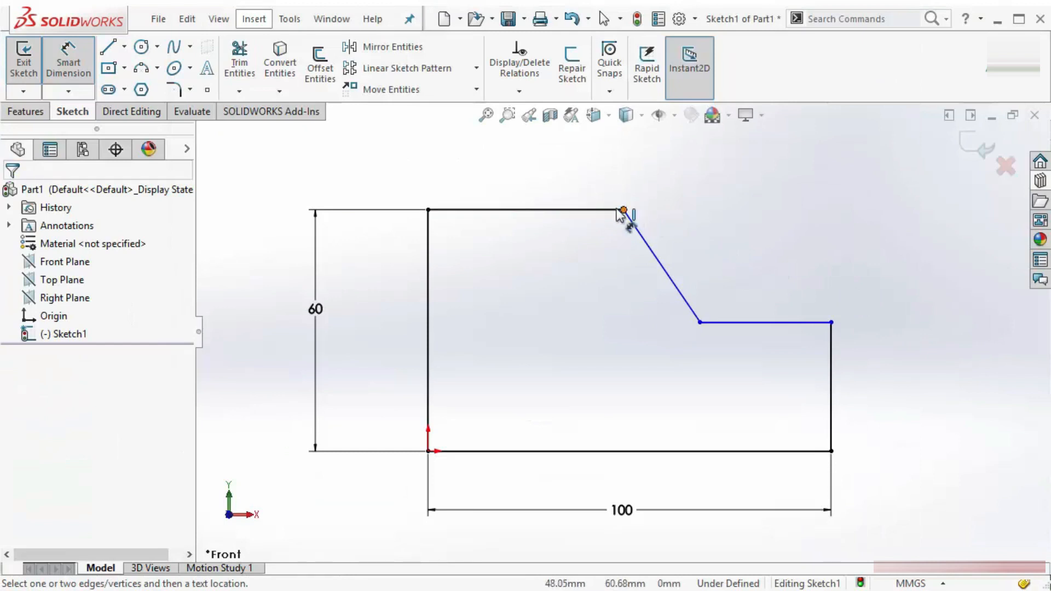
Dimension the profile's top horizontal line as 50 mm, placed above it.
left_click(565, 210)
left_click(539, 164)
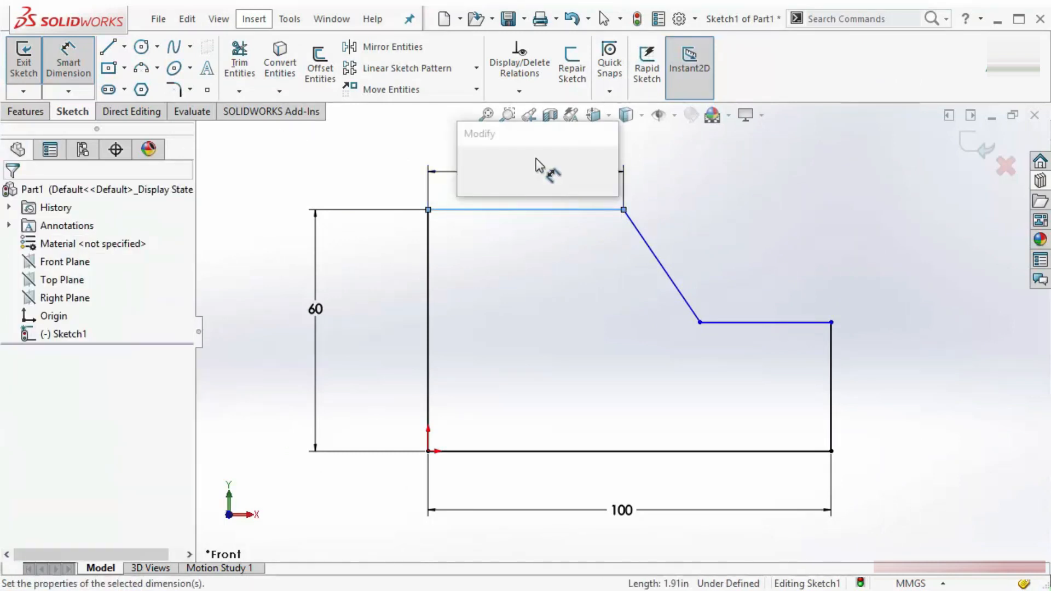
type("50")
key("Return")
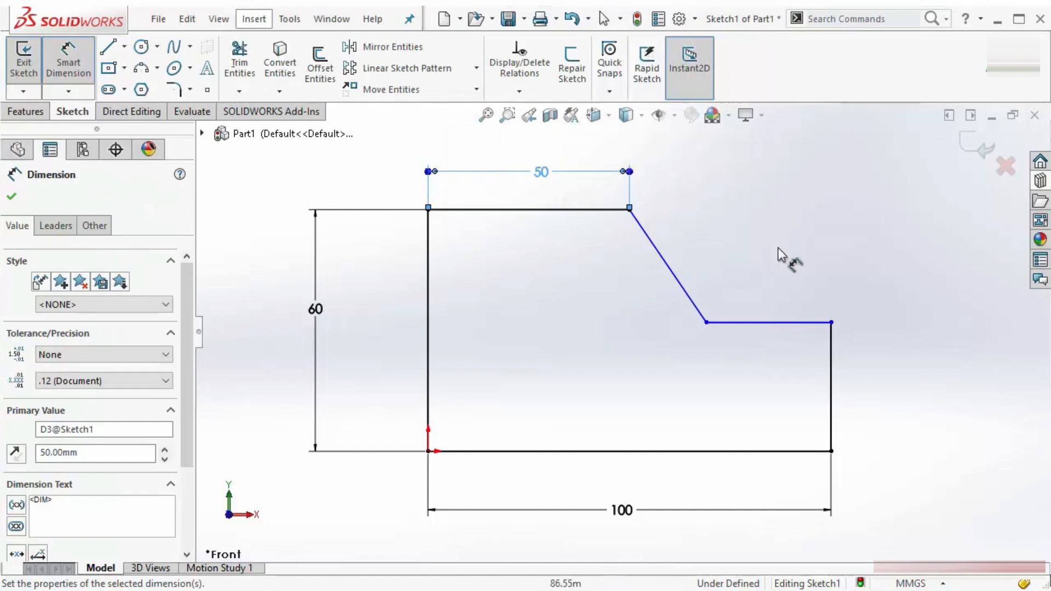
Dimension the height from the bottom line to the lower step's horizontal line as 40 mm, outside the right edge.
left_click(792, 324)
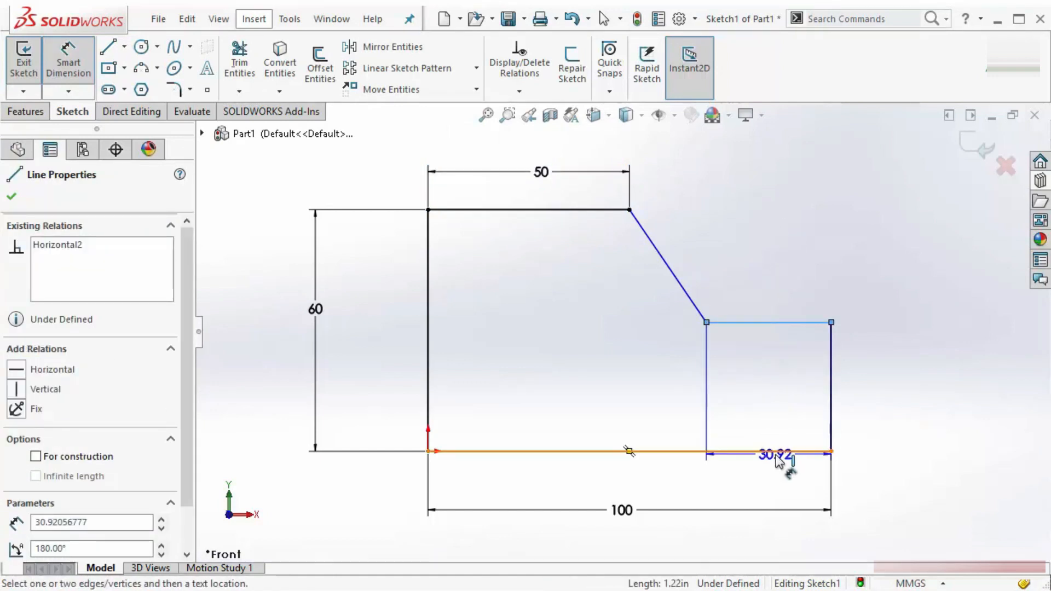
left_click(908, 424)
type("4")
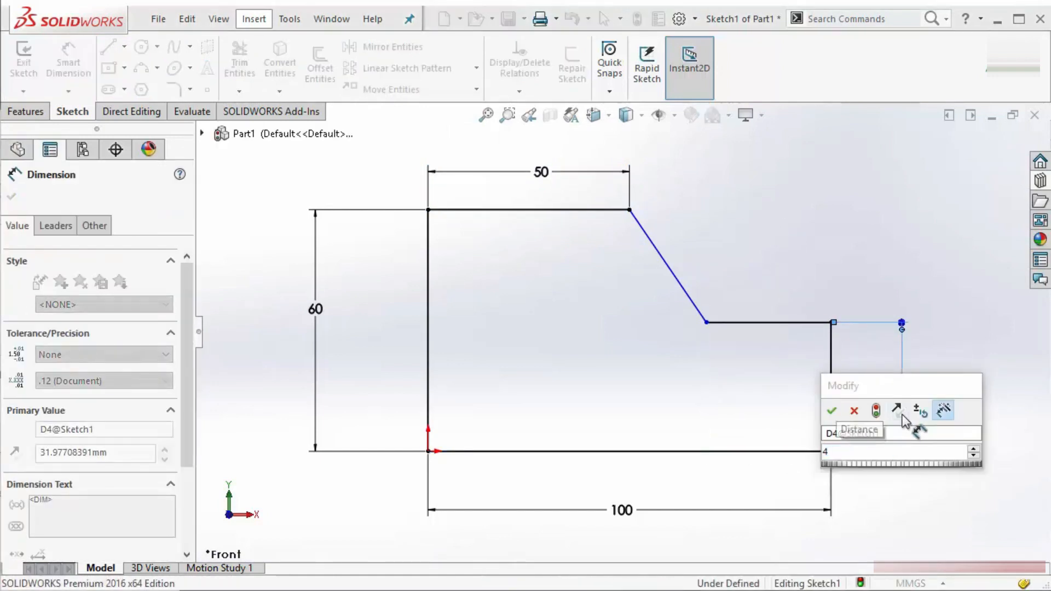
type("0")
key("Return")
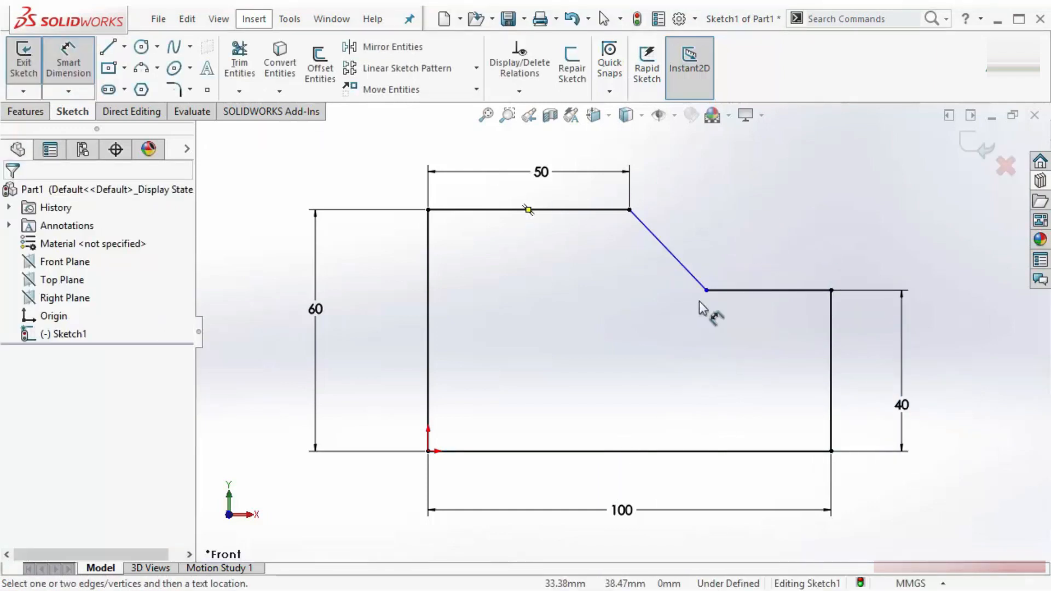
Leave Smart Dimension and shift the sloped line's lower endpoint along the step to test its remaining freedom.
right_click(488, 298)
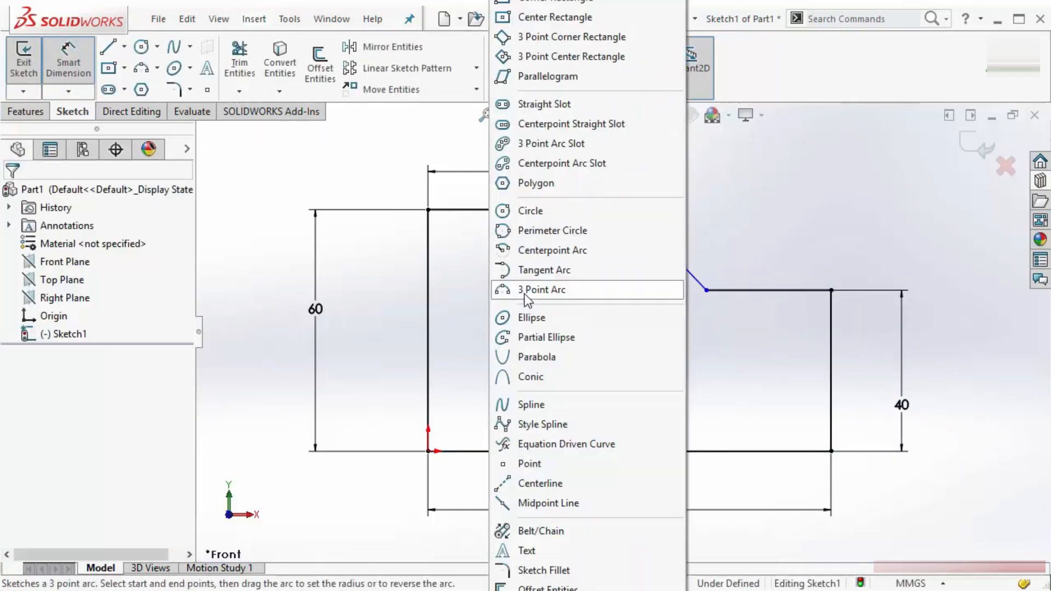
left_click(478, 247)
left_click(69, 59)
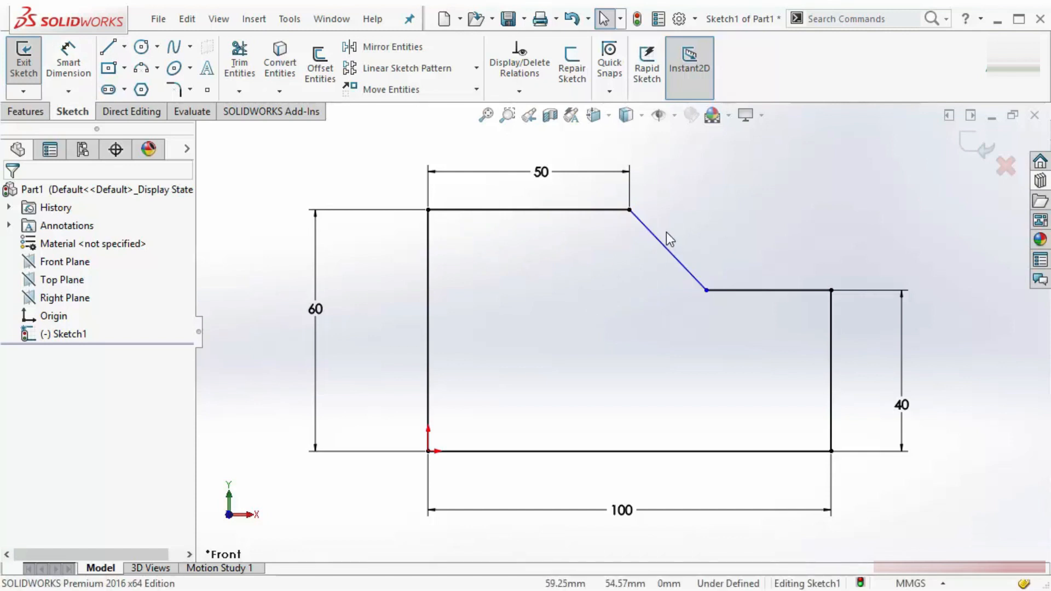
left_click(707, 290)
mouse_move(708, 305)
left_mouse_down()
mouse_move(766, 301)
mouse_move(714, 292)
left_mouse_up()
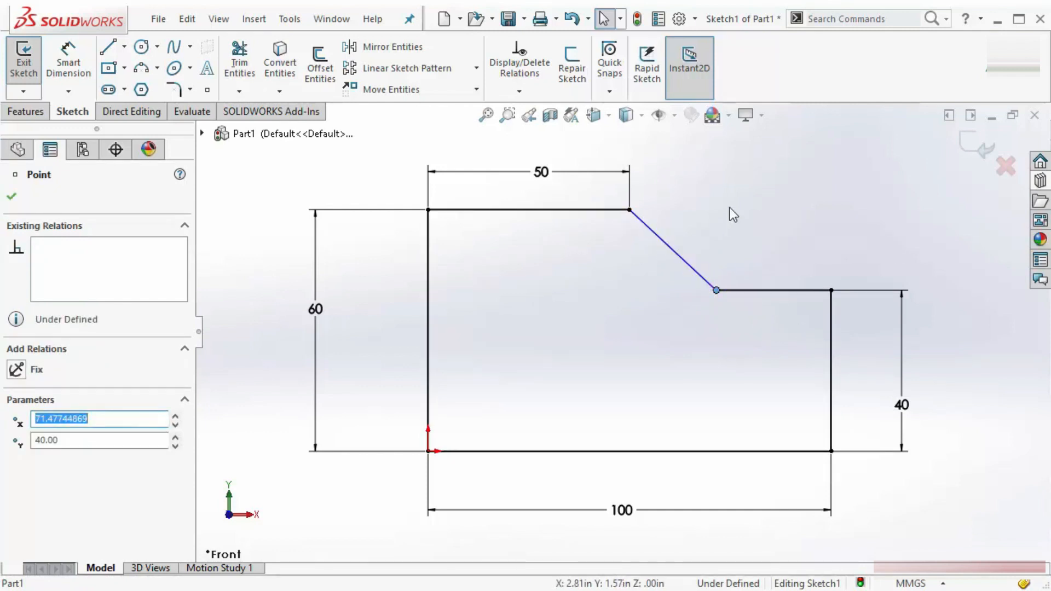
key("Escape")
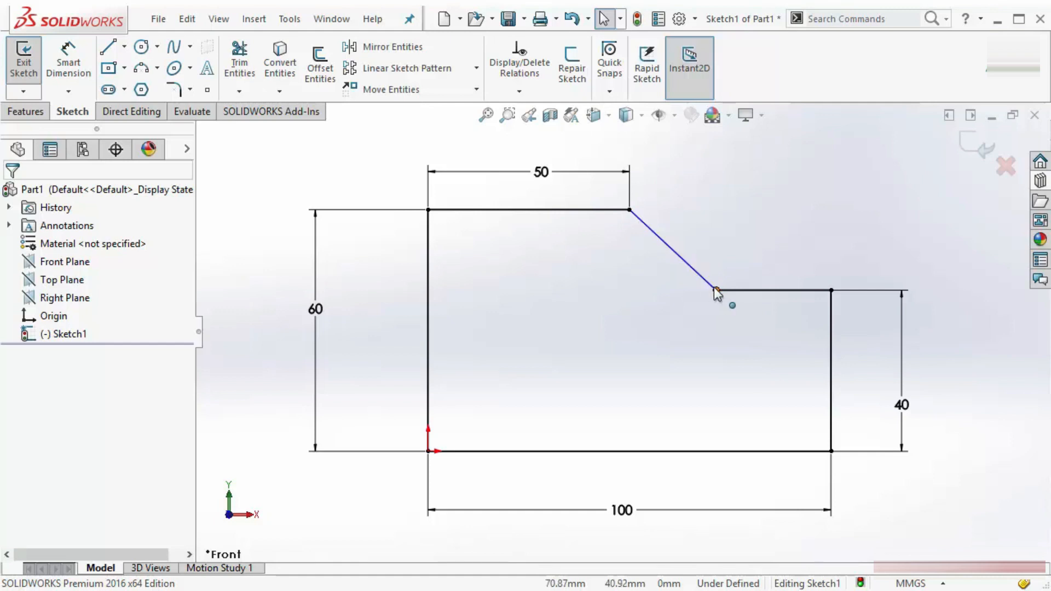
mouse_move(718, 290)
left_mouse_down()
mouse_move(685, 291)
mouse_move(772, 295)
mouse_move(704, 304)
mouse_move(716, 299)
left_mouse_up()
Dimension the angle between the top horizontal line and the sloped line as 135°, placed inside the profile.
left_click(557, 590)
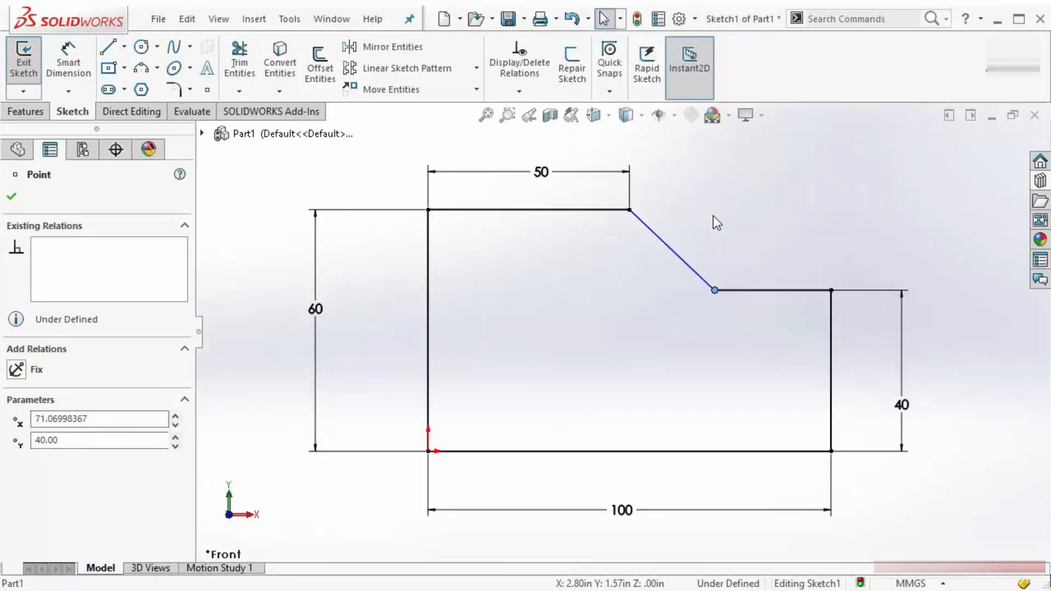
right_click_drag(713, 216, 723, 182)
left_click(602, 210)
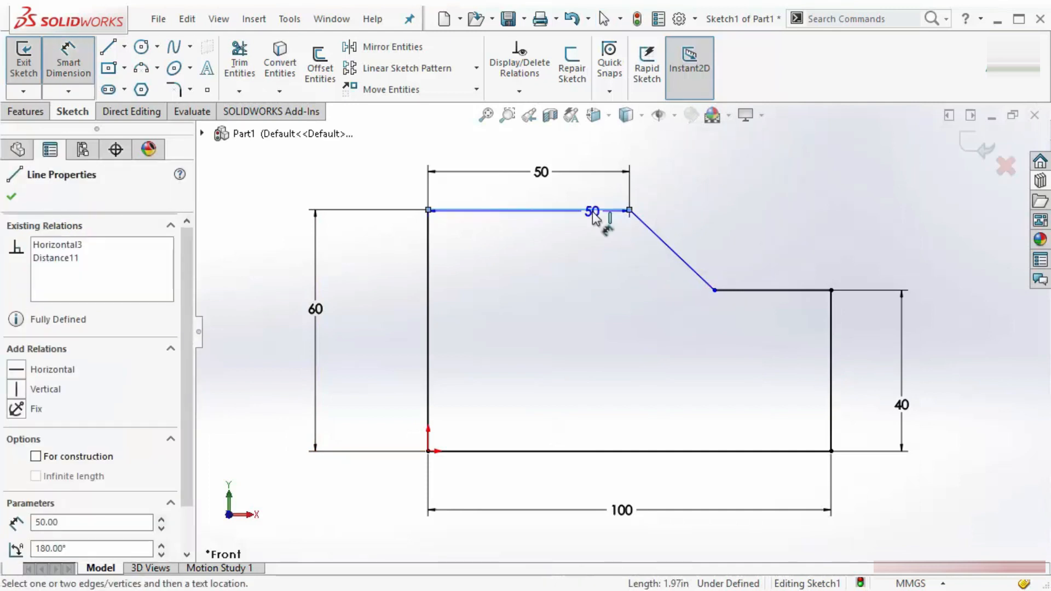
left_click(669, 244)
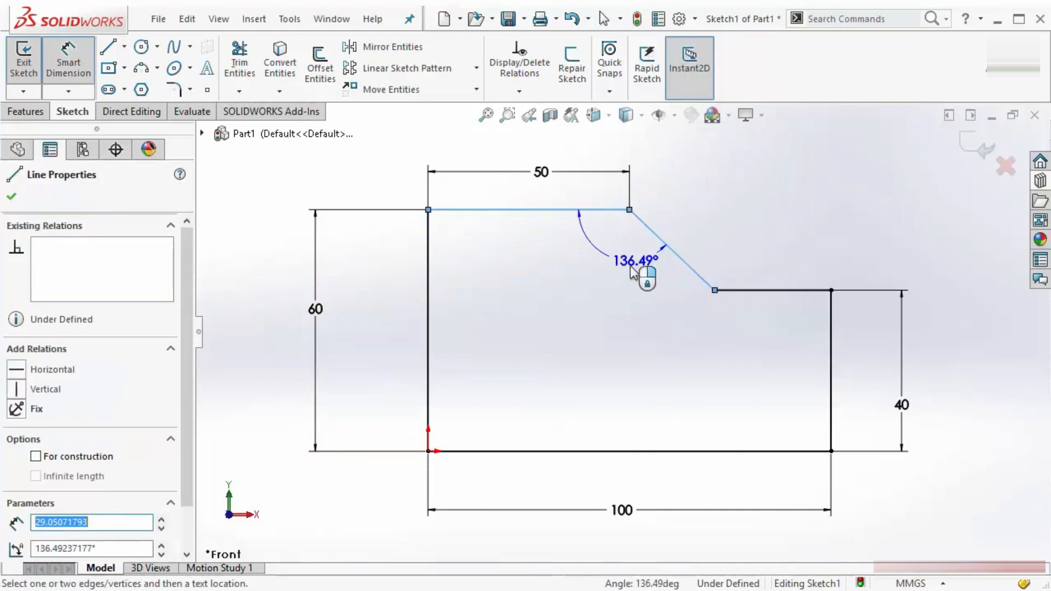
left_click(616, 294)
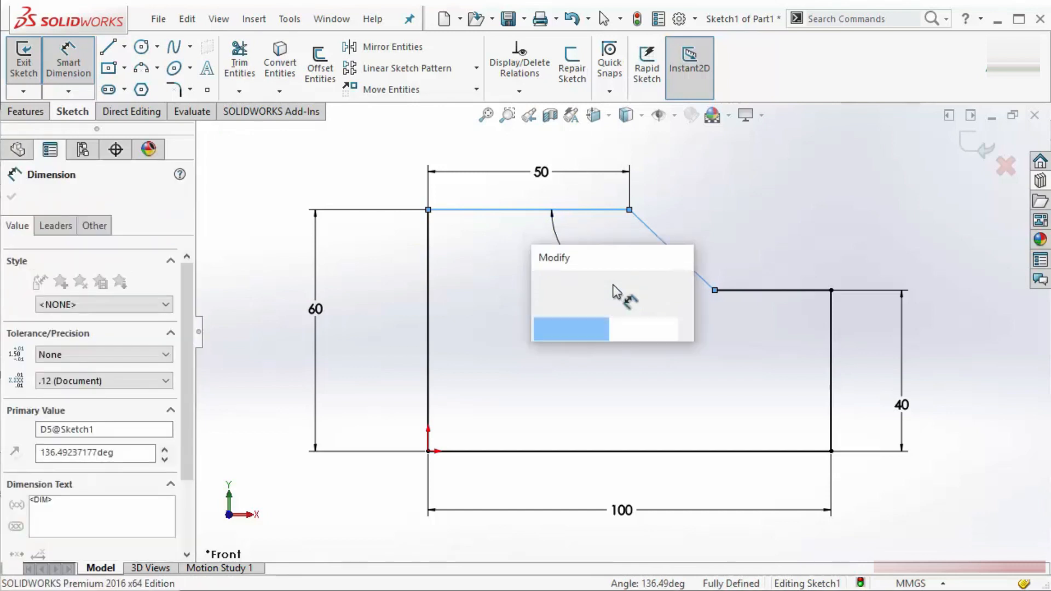
type("135")
key("Return")
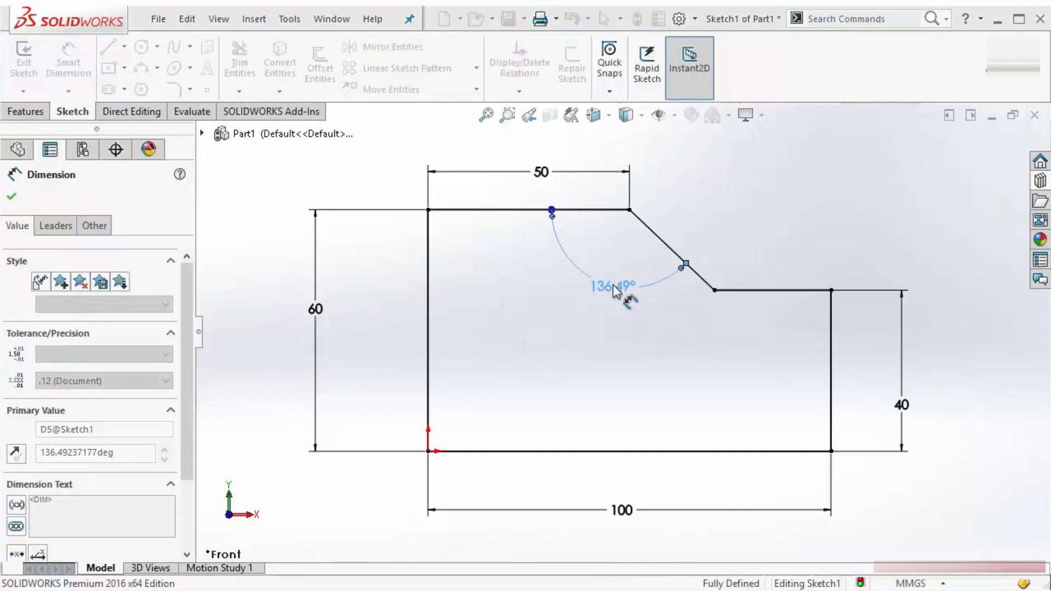
Leave Smart Dimension and turn on the display of sketch relations for the profile.
key("Escape")
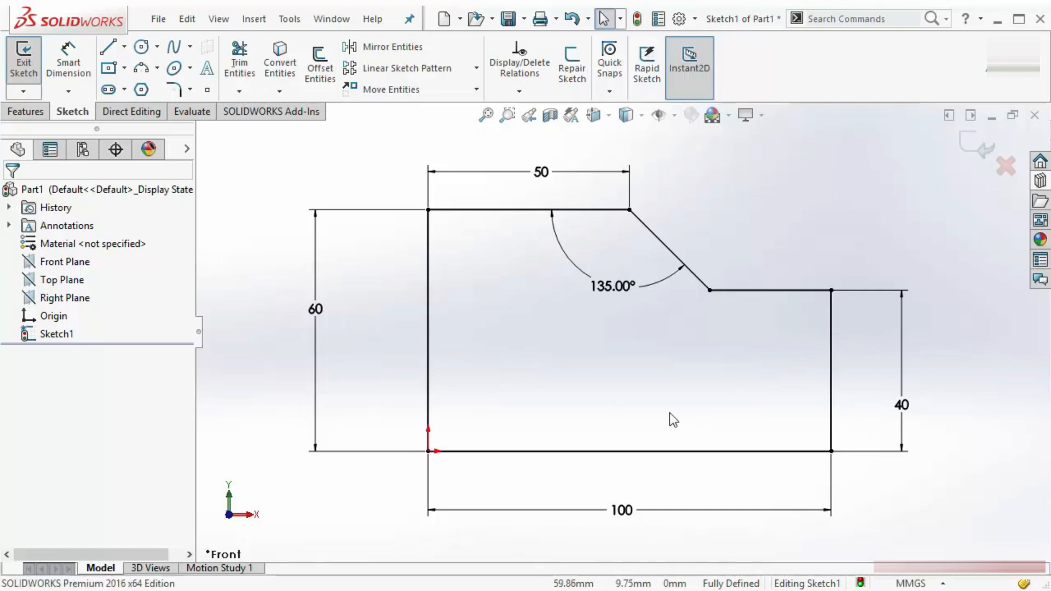
left_click(676, 117)
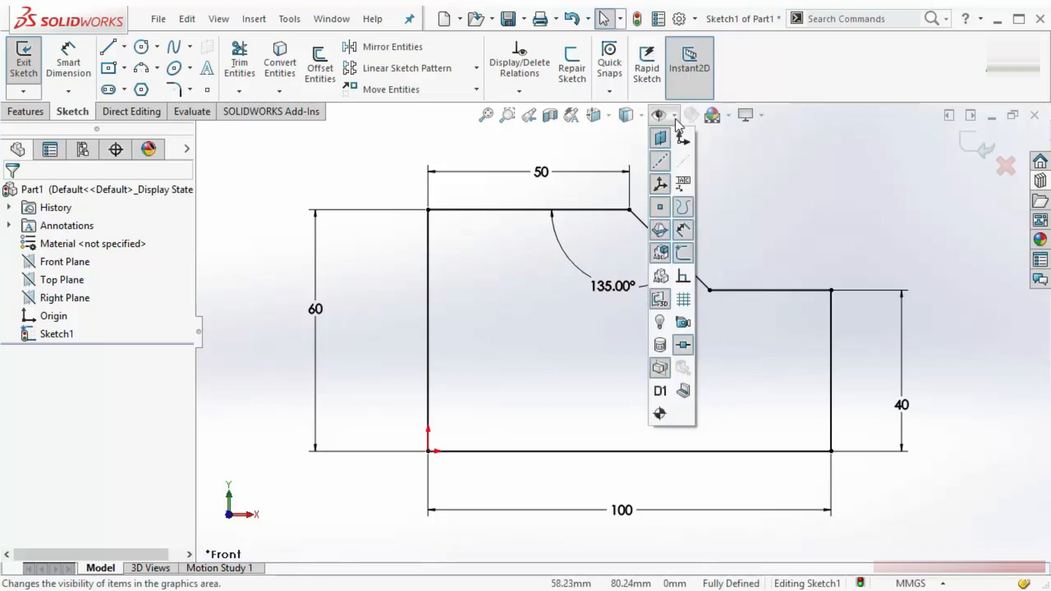
left_click(683, 279)
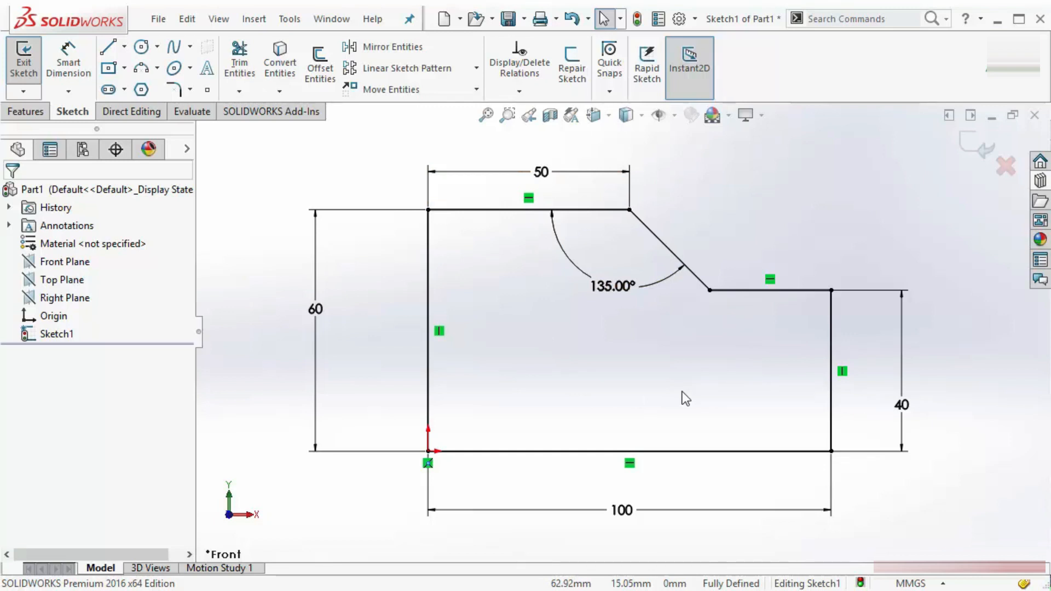
Delete the coincident relation at the origin and move the profile's lower-left corner away from the origin.
left_click(428, 464)
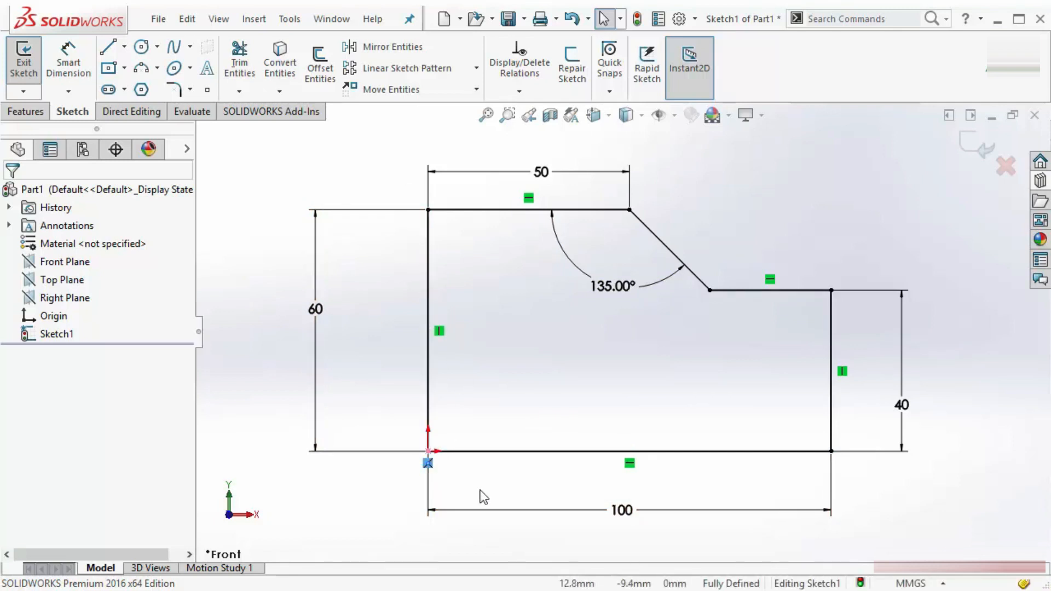
key("Delete")
left_click_drag(428, 451, 584, 554)
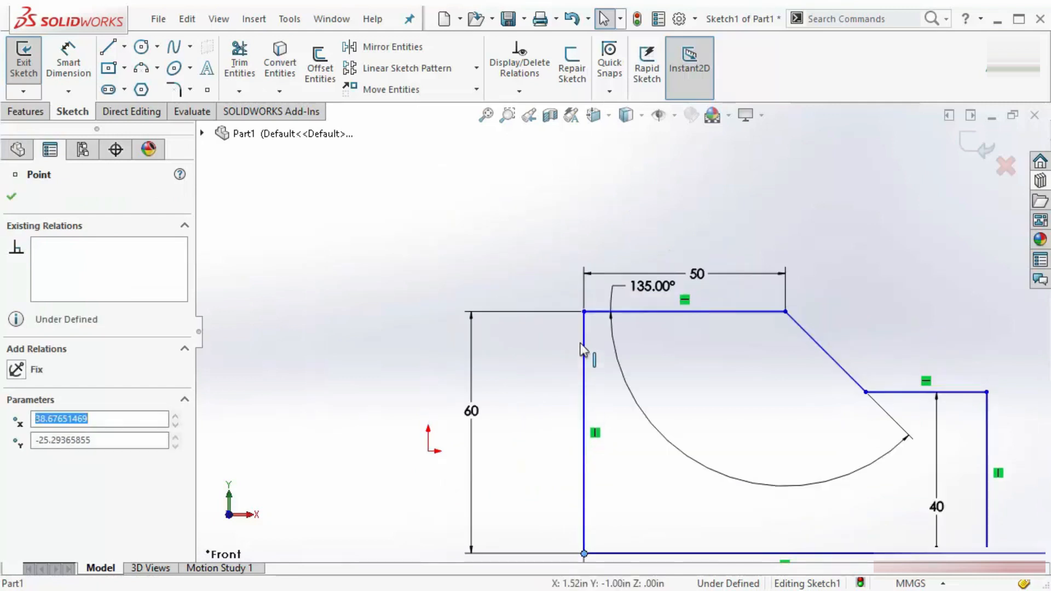
Move the freed profile by its upper-left corner onto the origin.
mouse_move(584, 312)
left_mouse_down()
mouse_move(511, 394)
mouse_move(428, 453)
left_mouse_up()
left_click(376, 390)
scroll(542, 429, "up", 1)
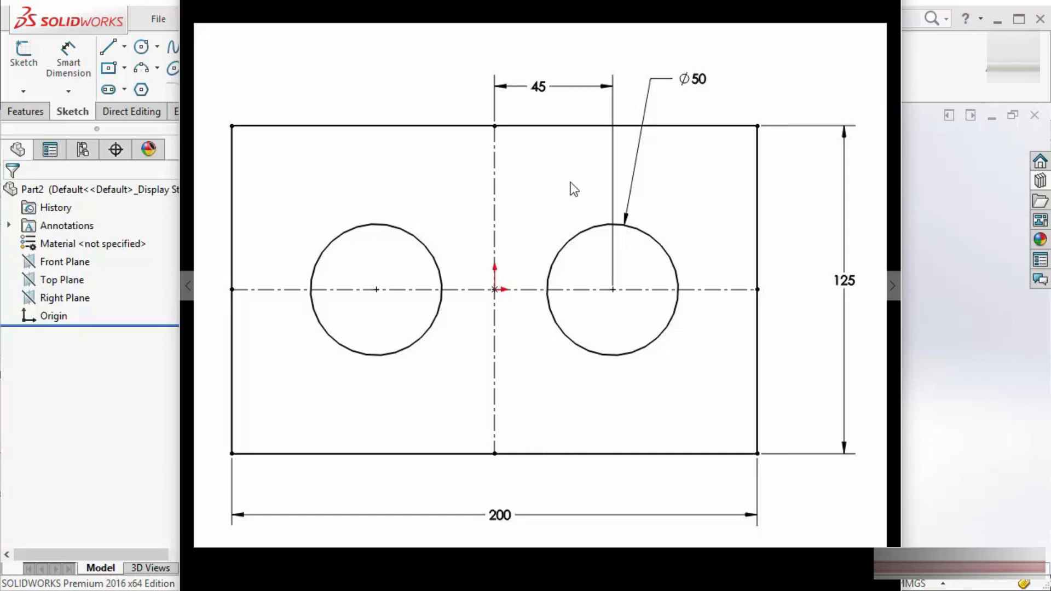
Dismiss the second exercise's reference drawing and start a sketch on the Front Plane of the new part.
left_click(955, 322)
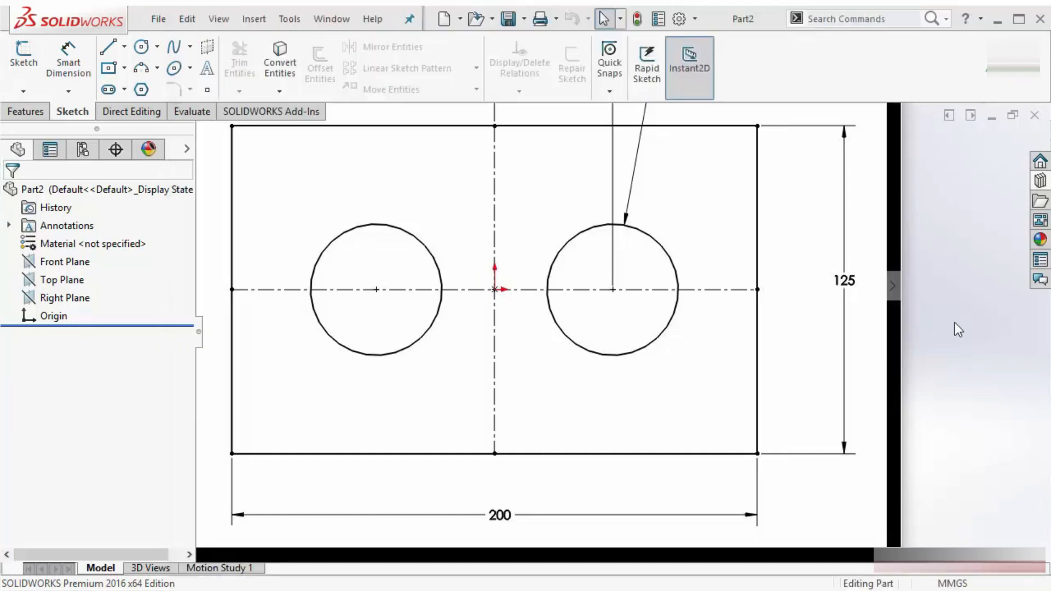
left_click(64, 267)
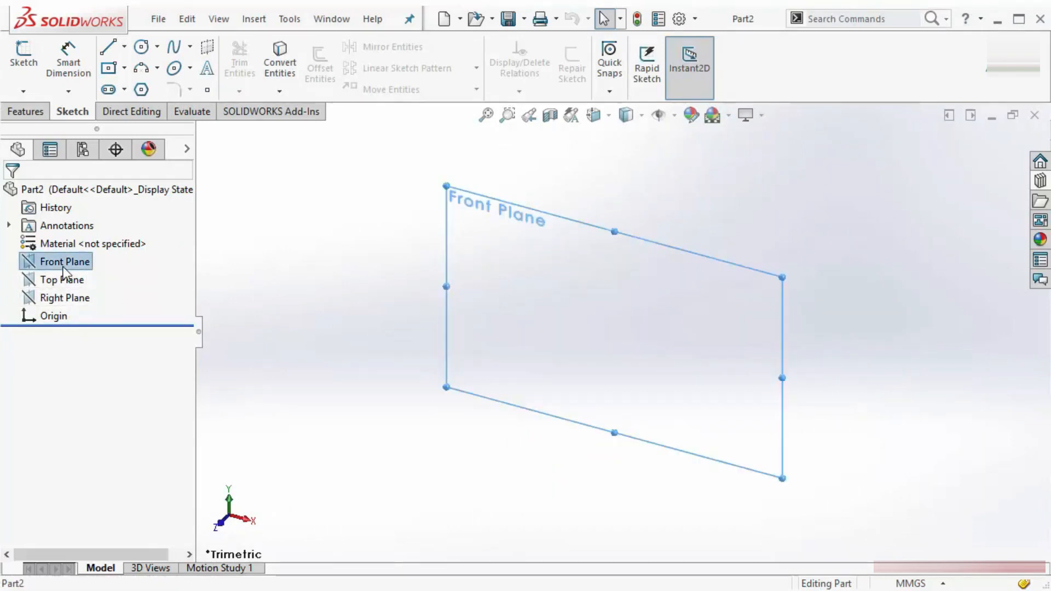
right_click(63, 267)
left_click(75, 243)
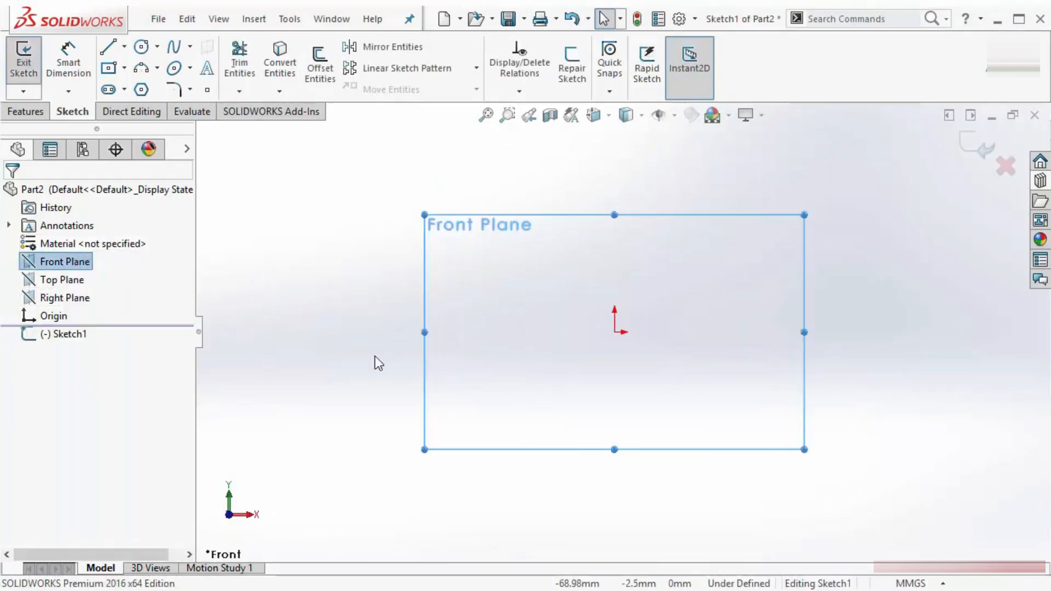
left_click(315, 326)
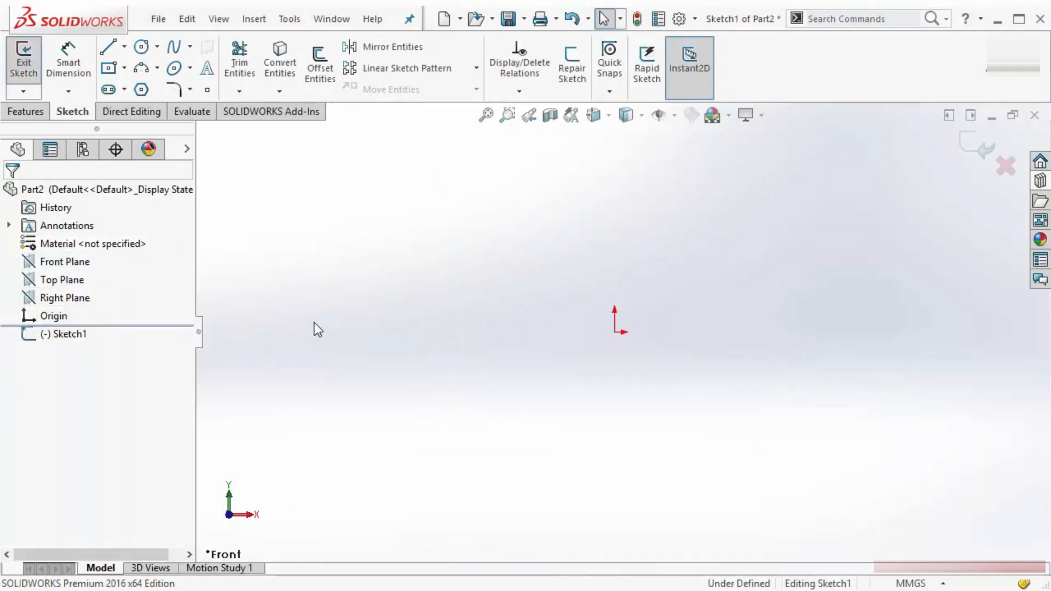
Sketch a center rectangle about 195 mm wide, centred on the origin.
left_click(109, 69)
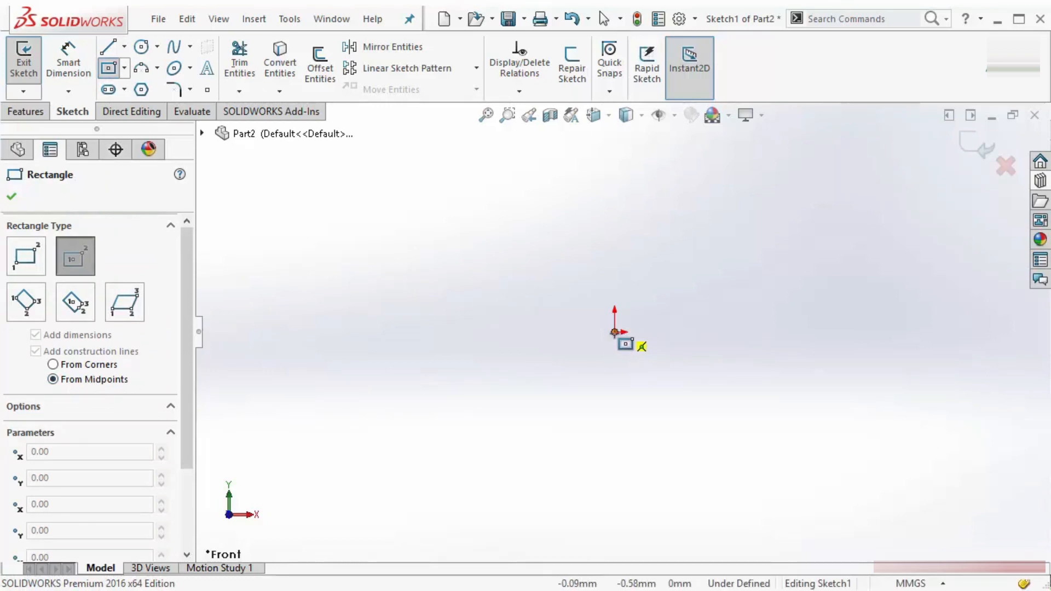
left_click(614, 332)
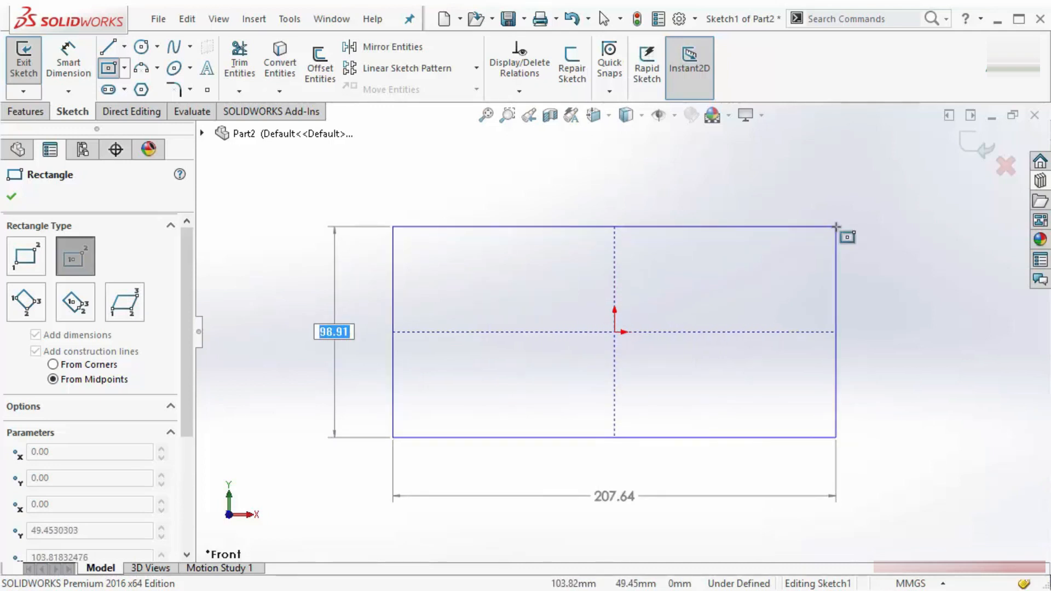
left_click(823, 197)
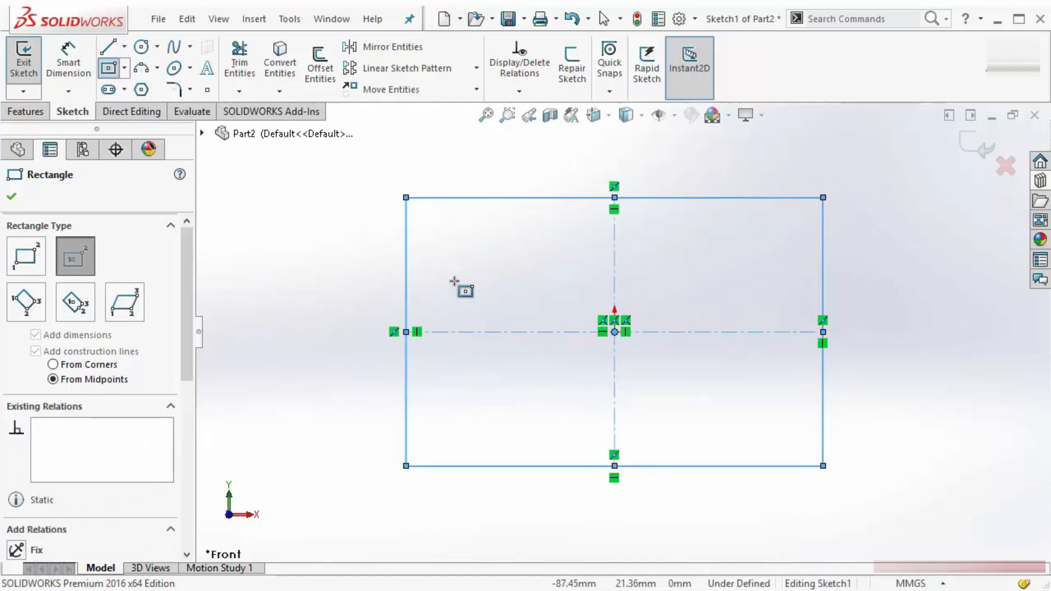
Dimension the rectangle's bottom edge as 200 mm, placed below it.
right_click_drag(461, 262, 470, 181)
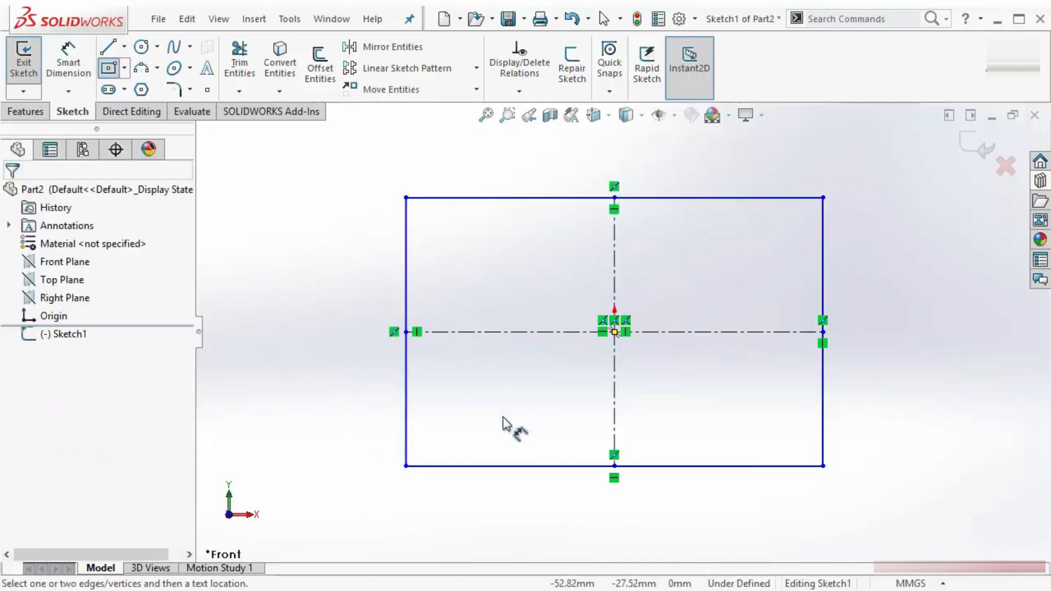
left_click(521, 468)
left_click(558, 501)
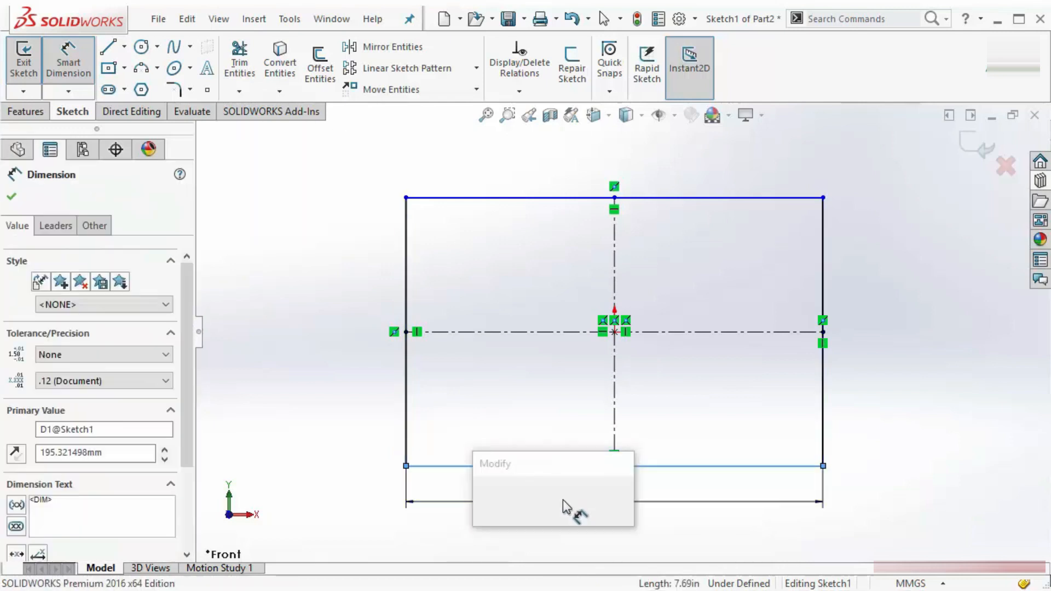
type("200")
key("Return")
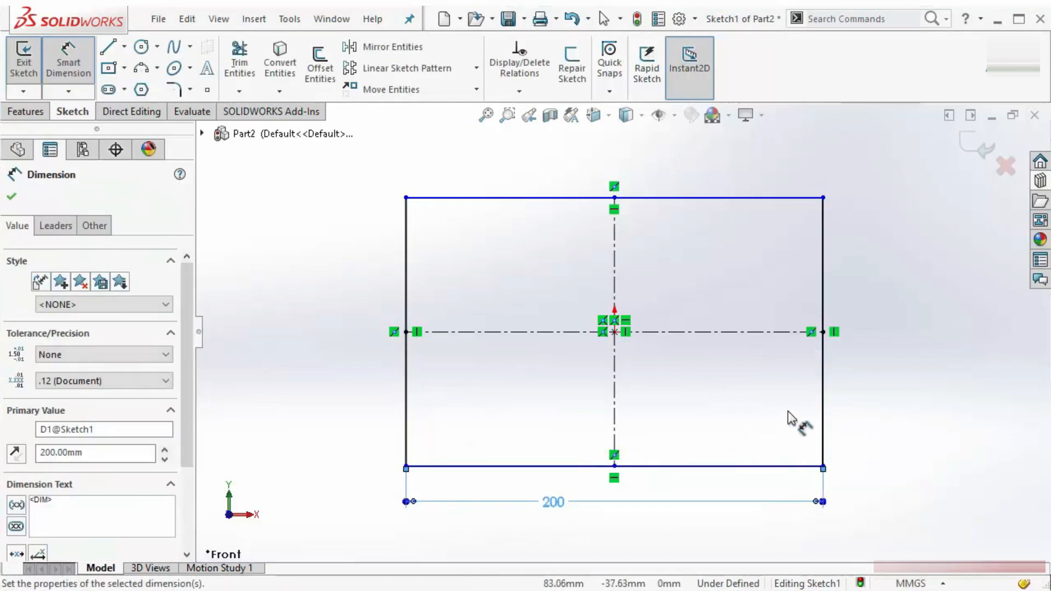
Dimension the rectangle's right edge as 150 mm, placed outside it.
left_click(823, 420)
left_click(892, 335)
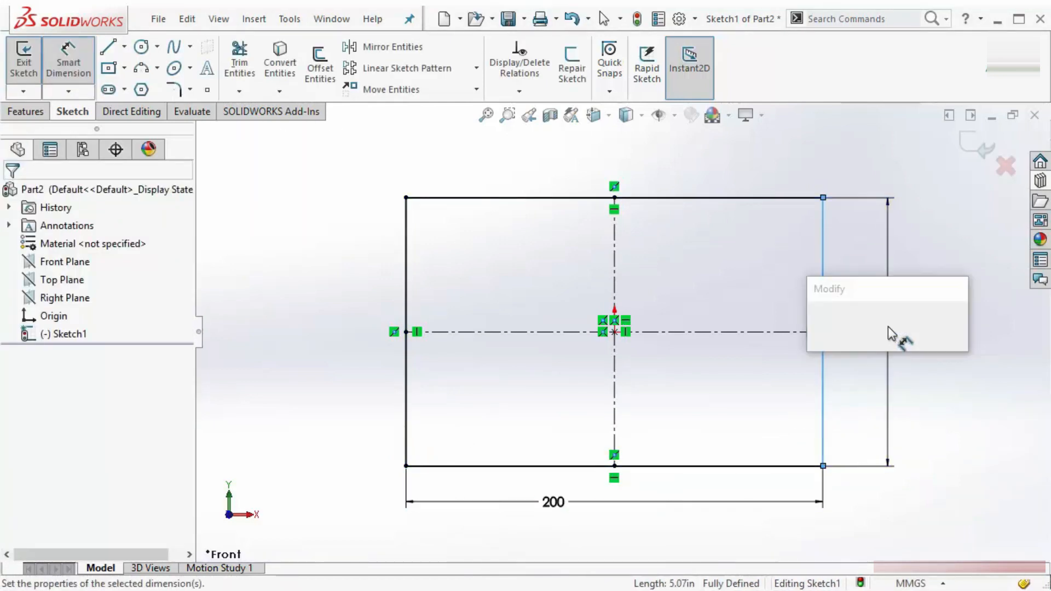
type("150")
key("Return")
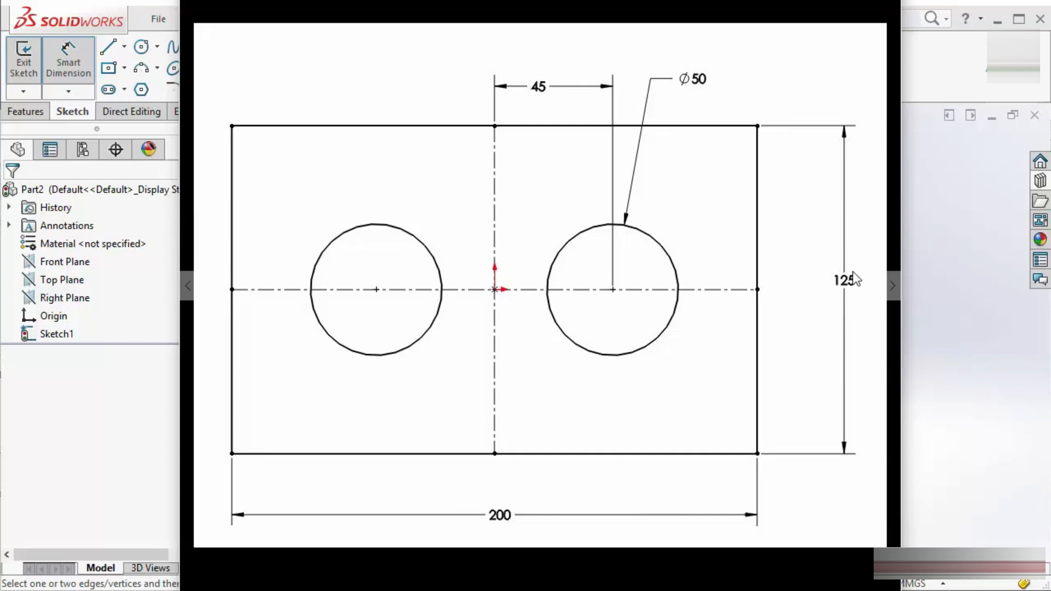
Set the rectangle's height dimension to 125 mm to match the reference drawing.
left_click(761, 339)
left_click(856, 356)
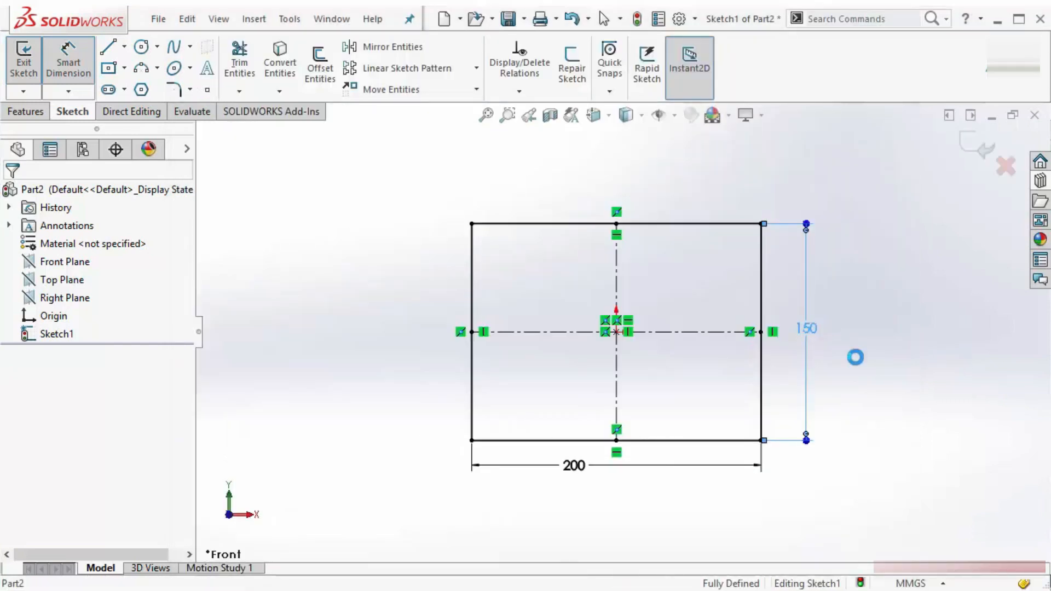
type("125")
key("Return")
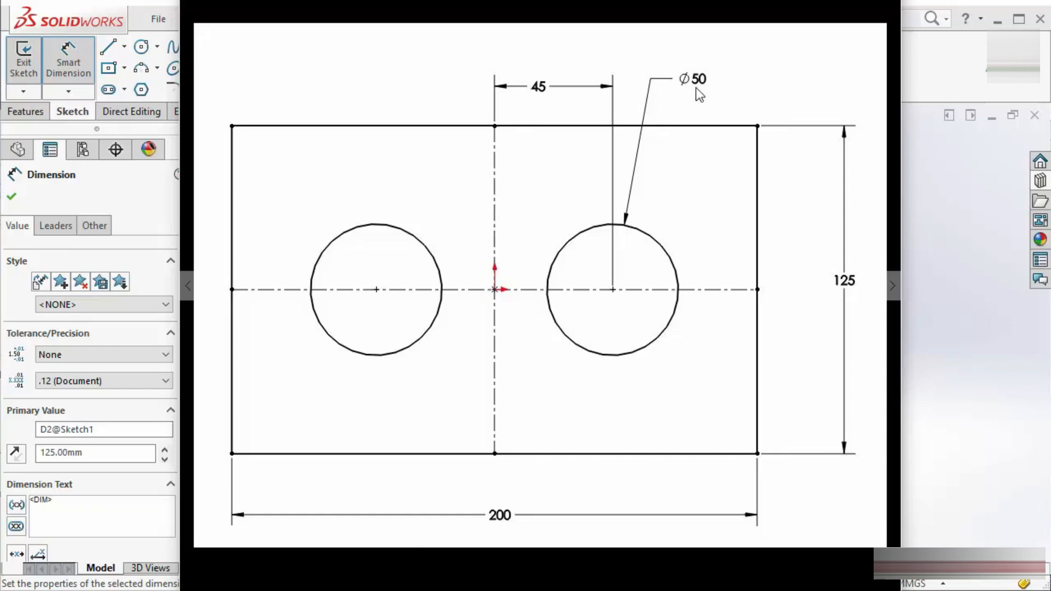
Sketch two separate circles freely above the rectangle, one on each side of its vertical centerline, and leave the Circle tool.
left_click(1003, 365)
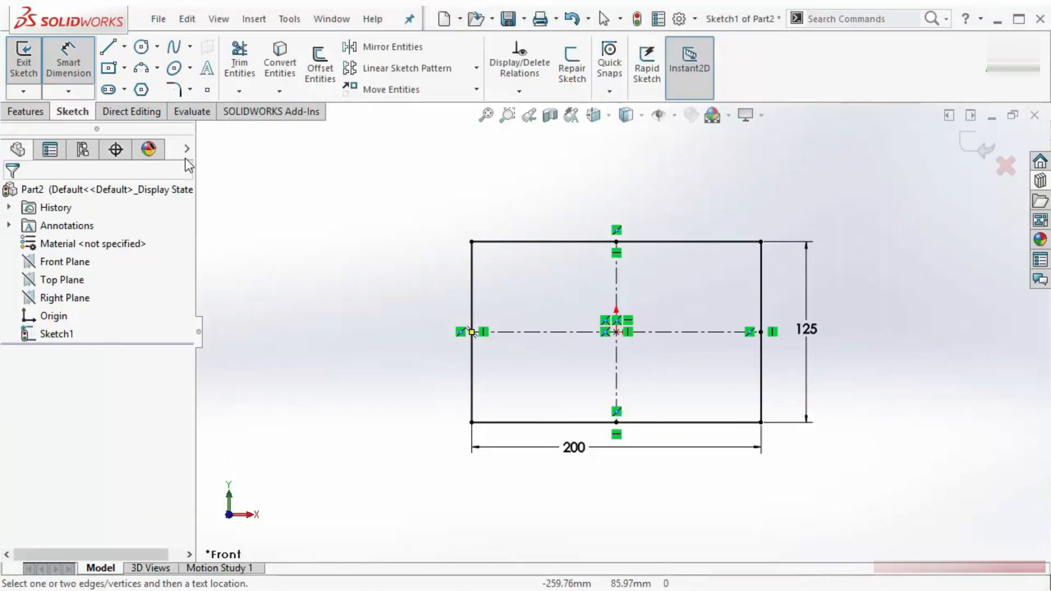
left_click(141, 46)
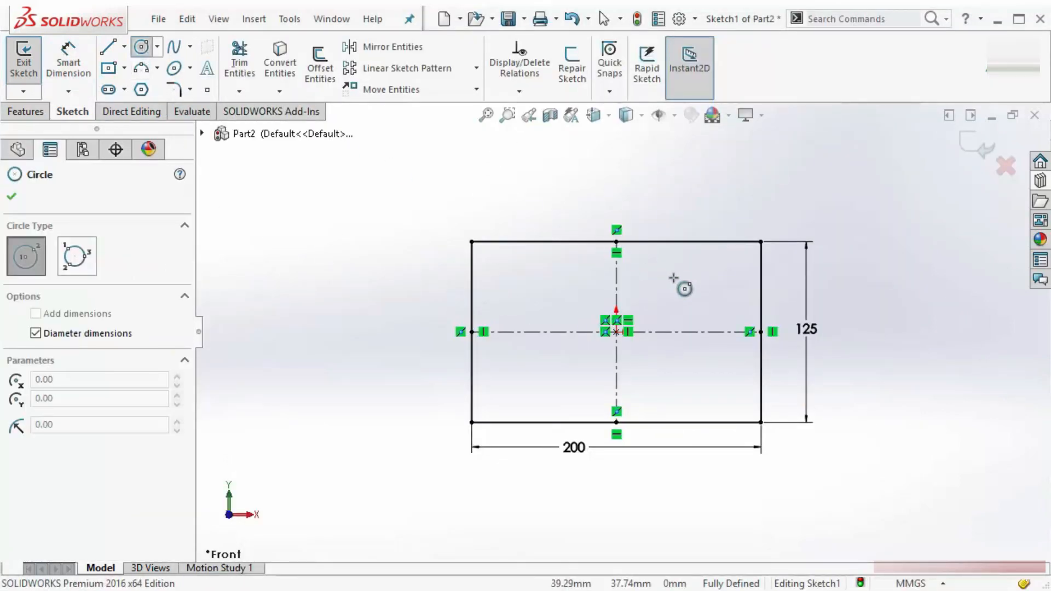
left_click(678, 196)
left_click(705, 221)
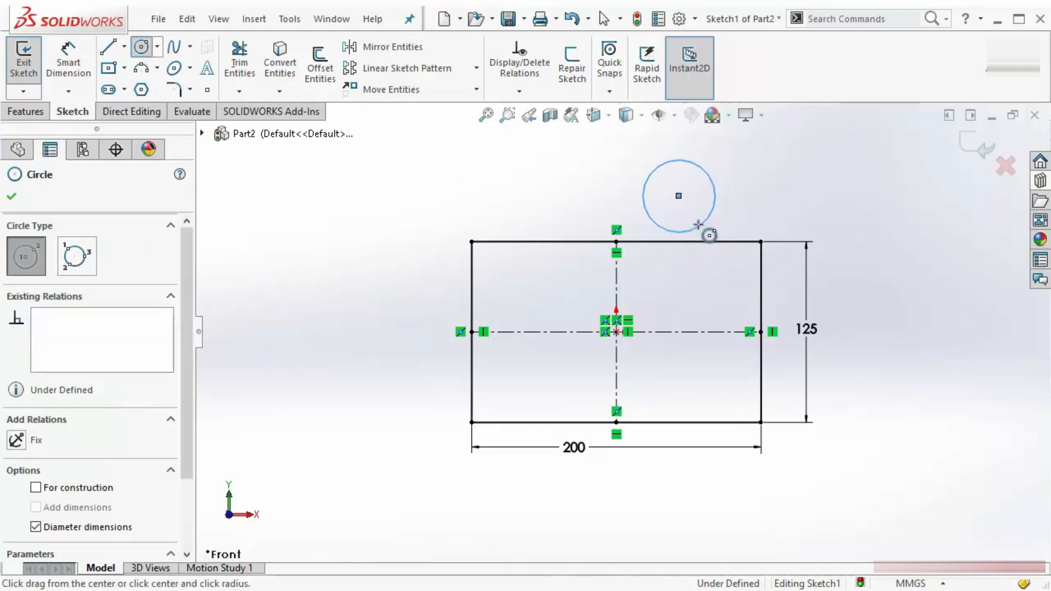
left_click(516, 169)
left_click(541, 194)
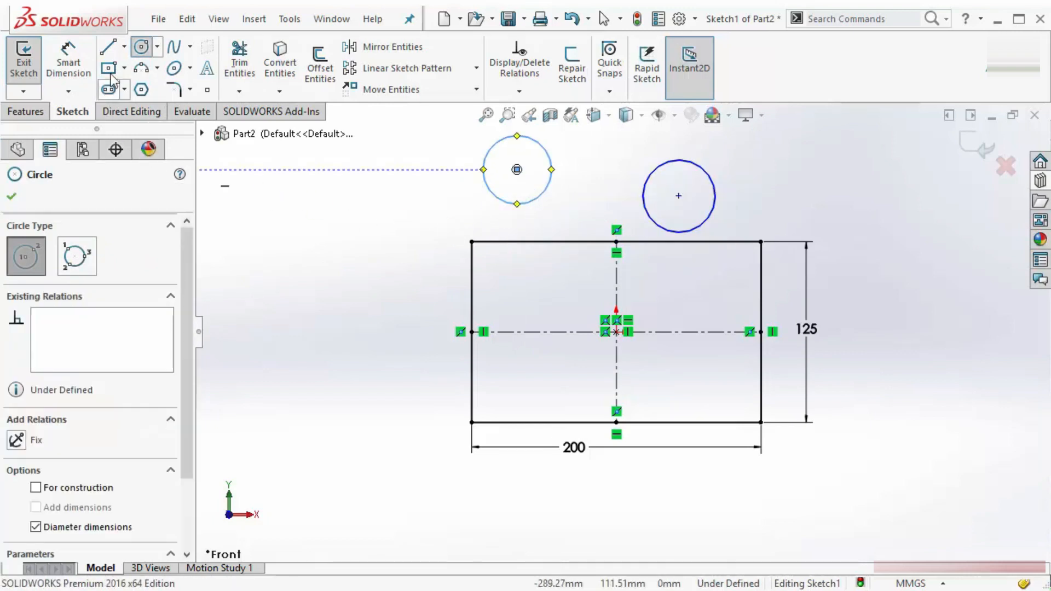
left_click(142, 51)
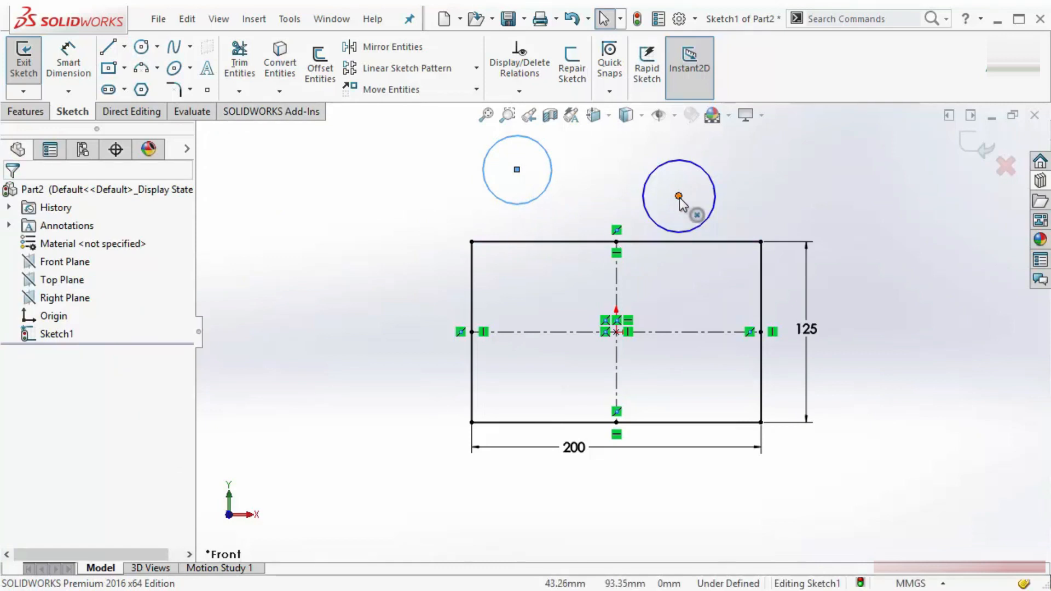
Make the right circle's center coincident with the rectangle's horizontal centerline and move the circle inside, about 57 mm right of the origin.
left_click(678, 331)
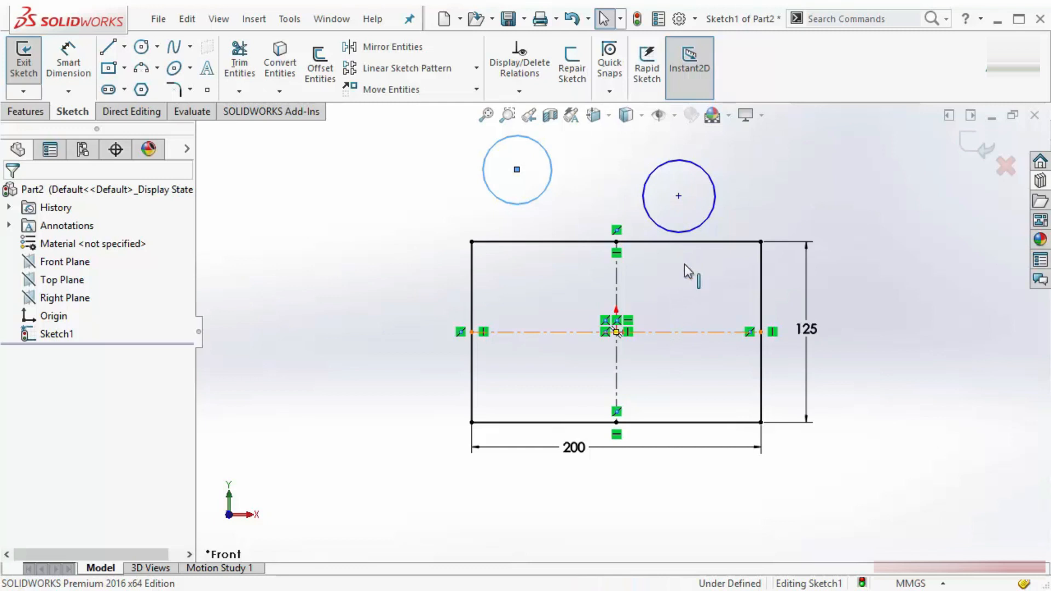
left_click(678, 198, "ctrl")
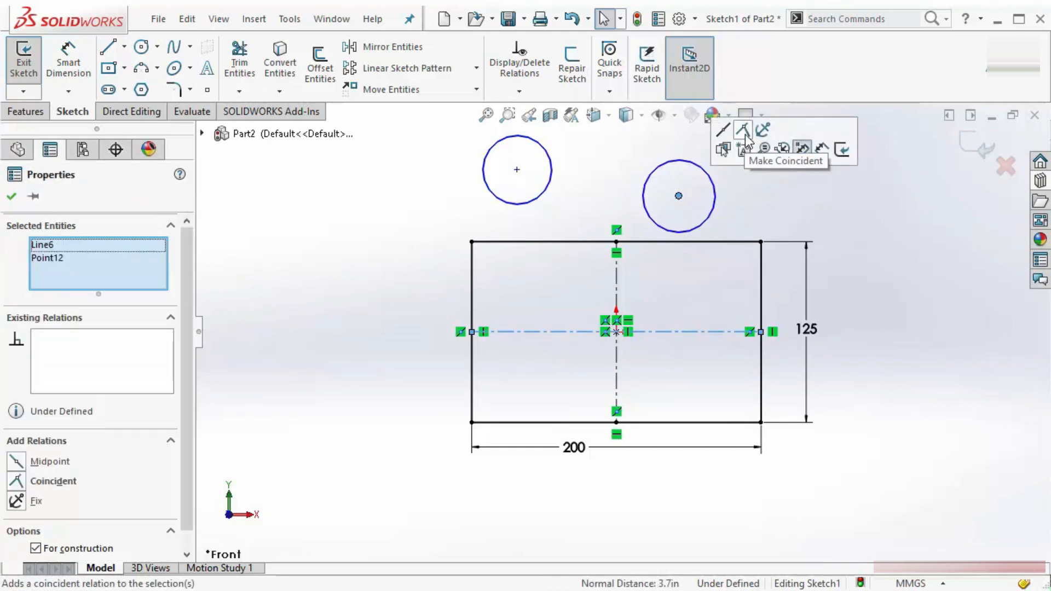
left_click(770, 204)
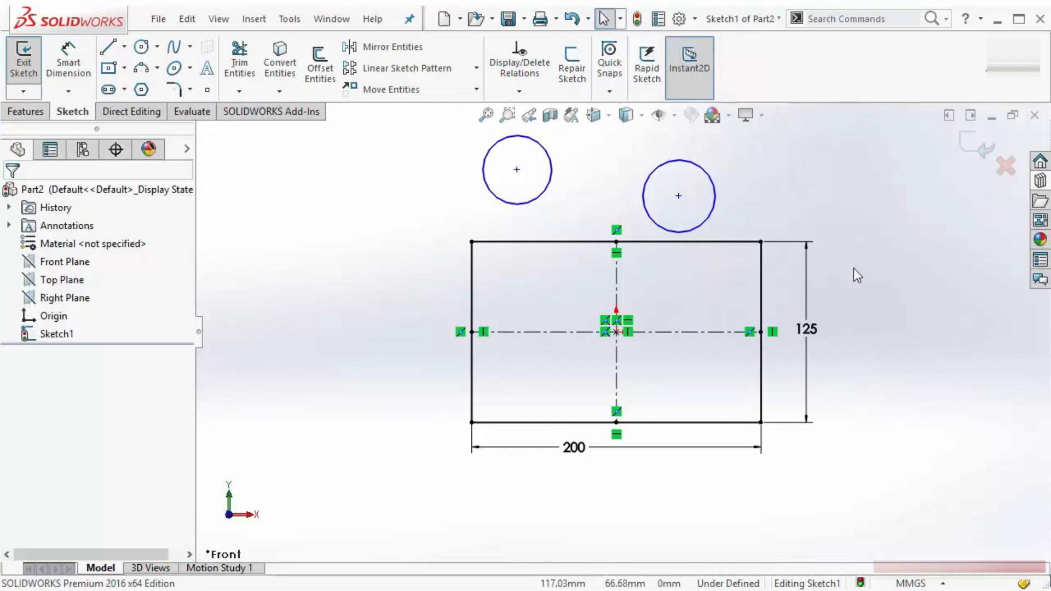
left_click_drag(682, 199, 699, 335)
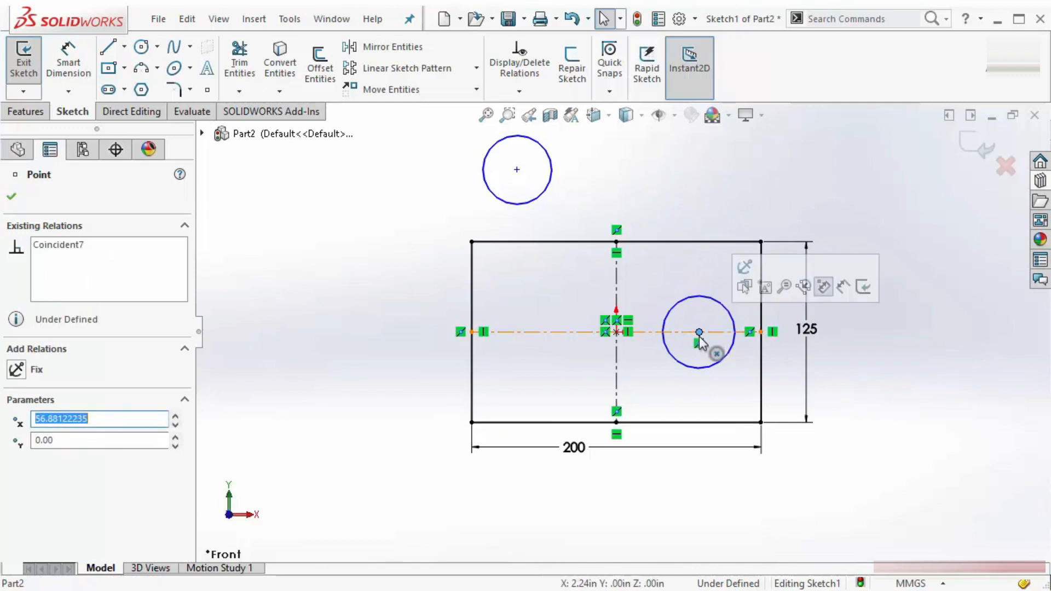
Delete the circle above the rectangle and sketch a circle of about 54 mm diameter on the horizontal centerline, about 37 mm left of the origin.
left_click(545, 200)
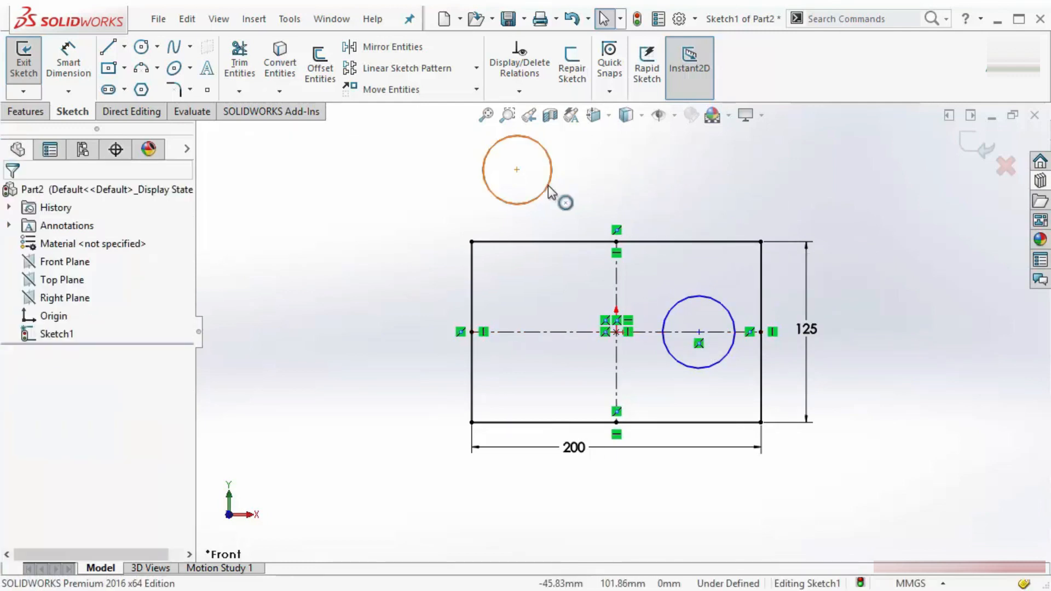
key("Delete")
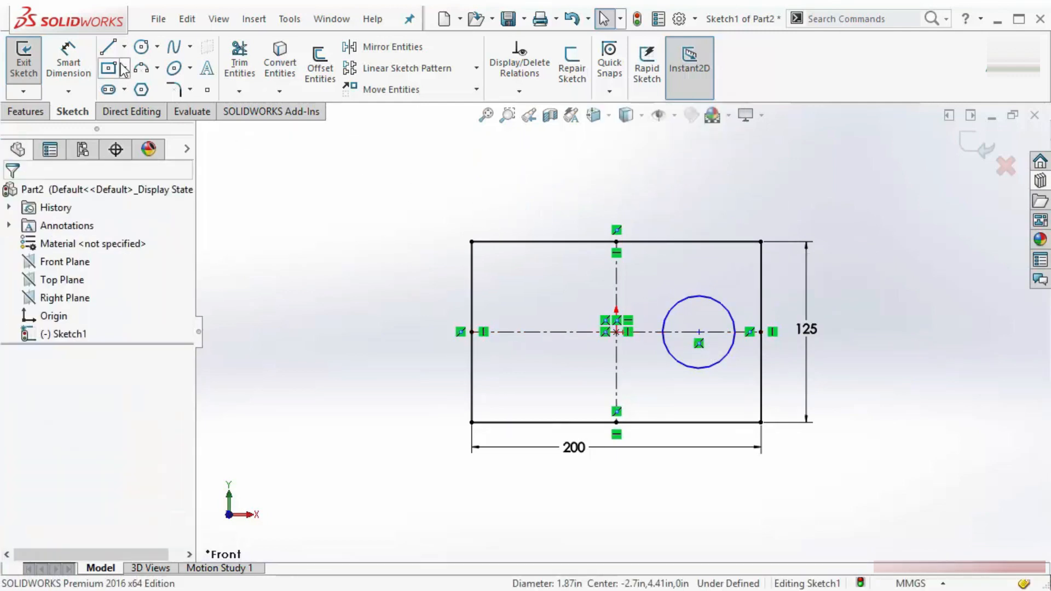
left_click(142, 49)
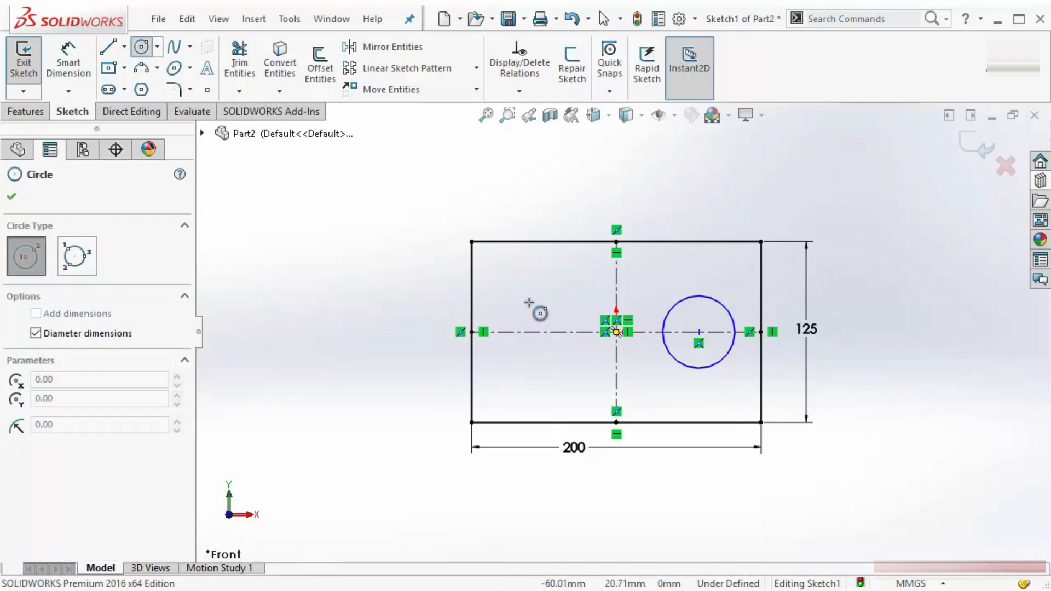
left_click(563, 332)
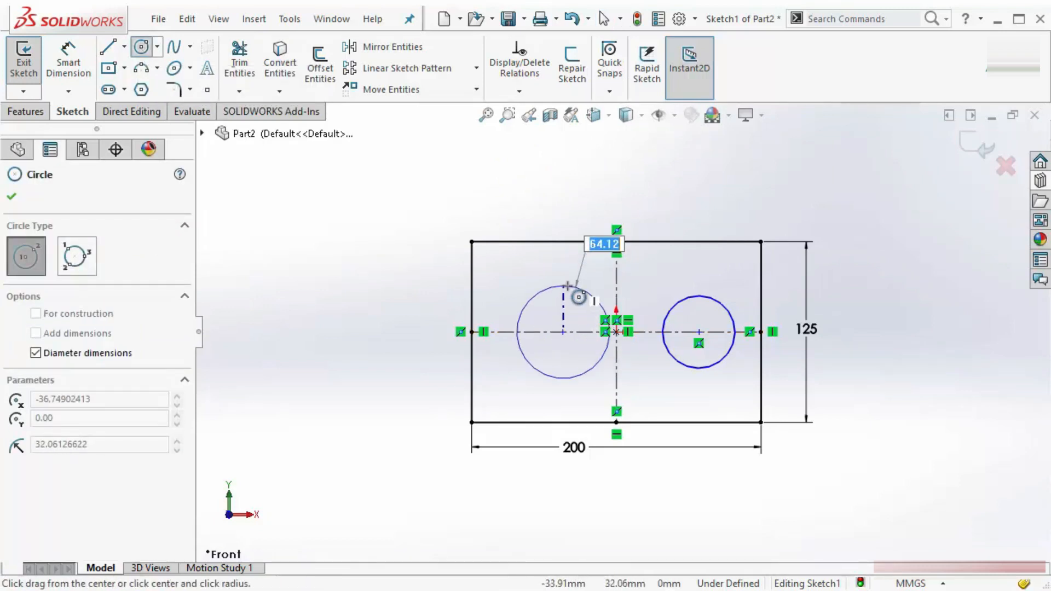
left_click(579, 304)
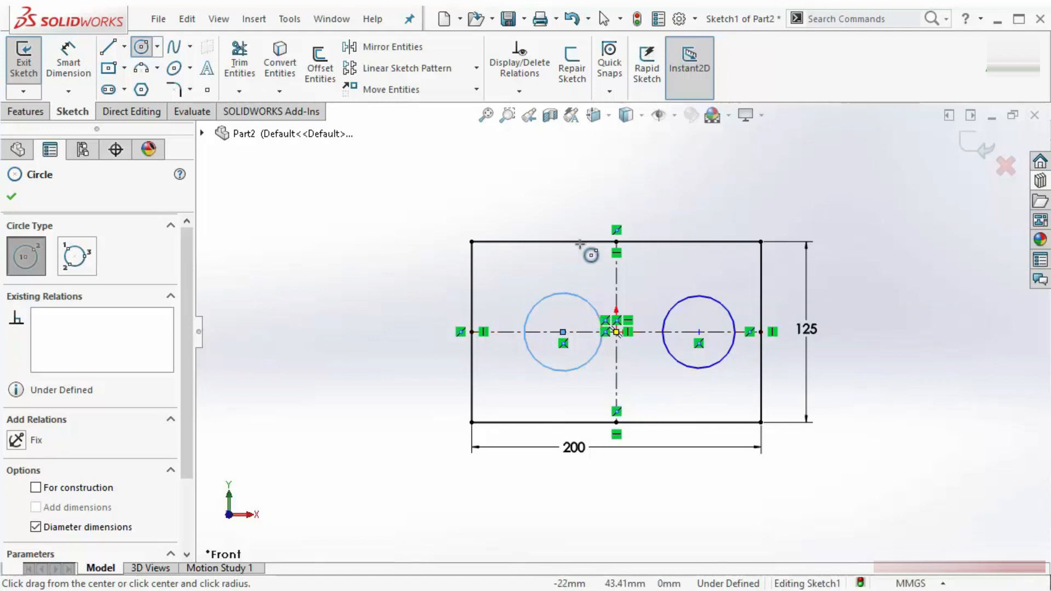
right_click(534, 206)
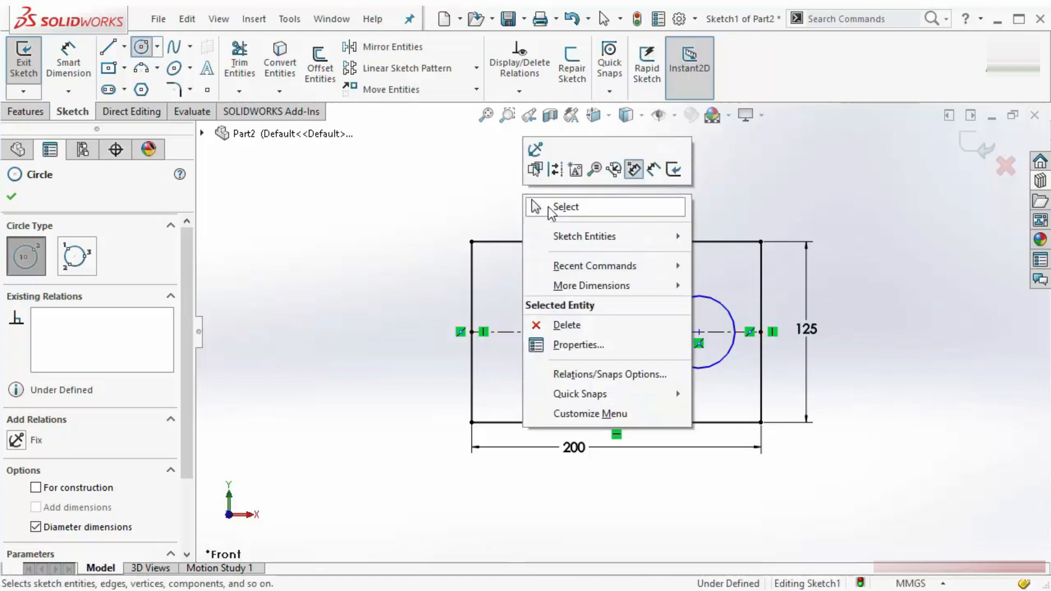
left_click(584, 213)
Add an Equal relation between the two circles inside the rectangle.
scroll(694, 344, "down", 3)
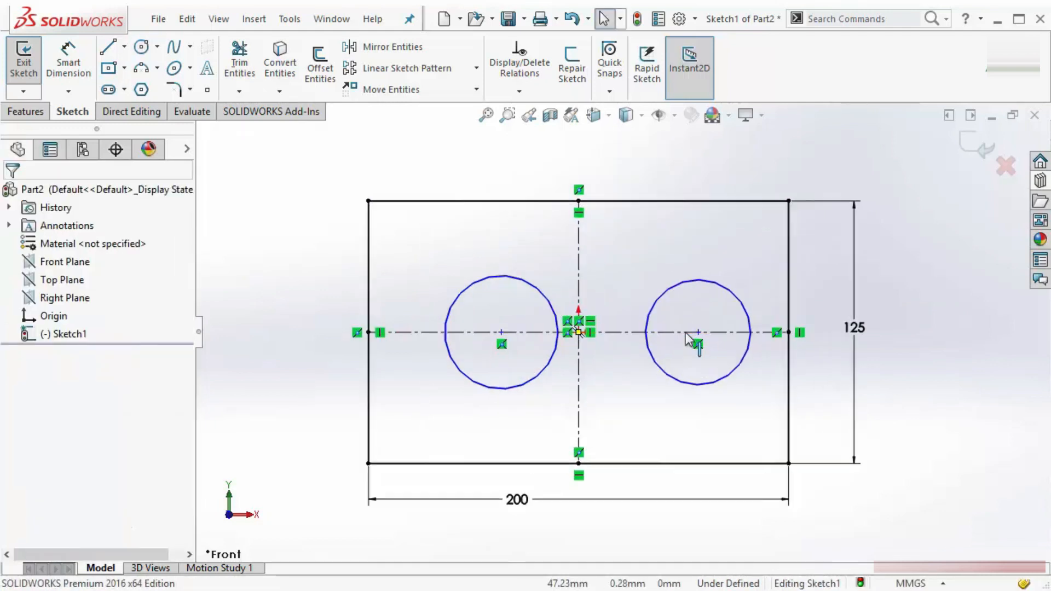
left_click(710, 277)
left_click(507, 286, "ctrl")
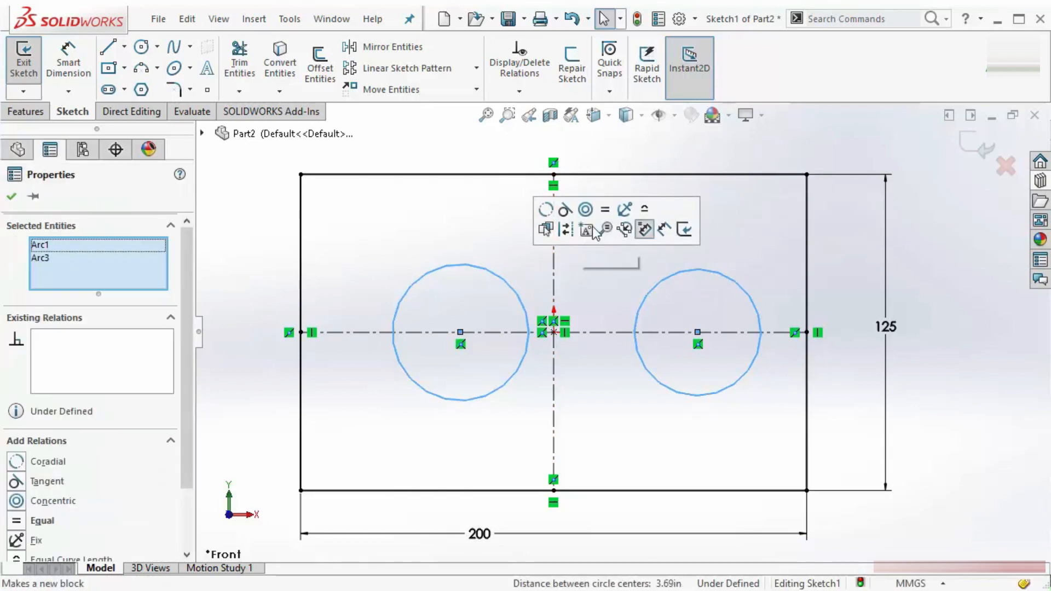
left_click(605, 211)
left_click(617, 227)
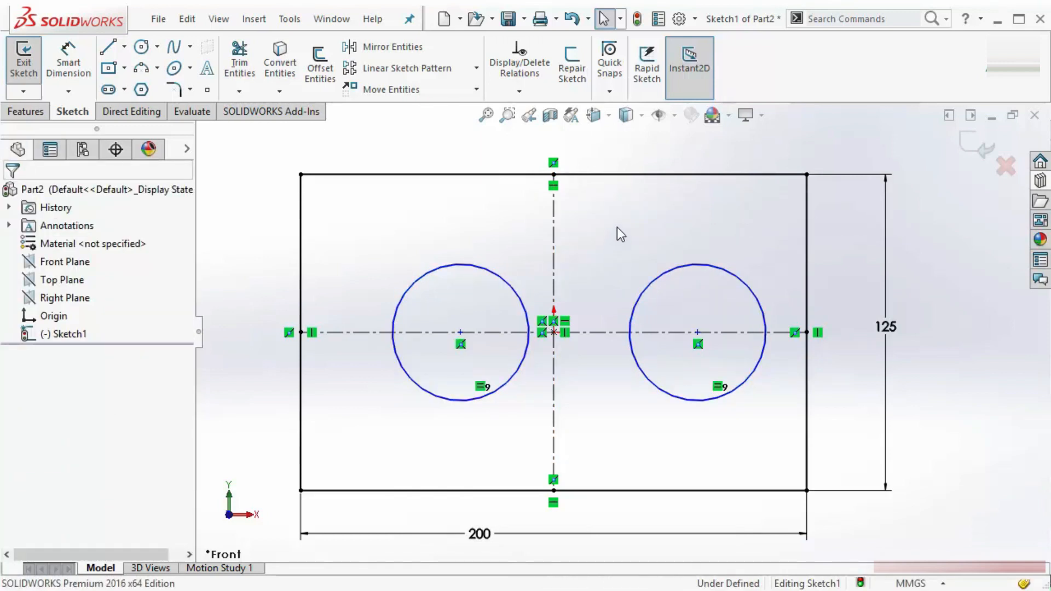
Dimension the right circle with a diameter of 50 mm.
right_click_drag(616, 227, 649, 162)
left_click(743, 281)
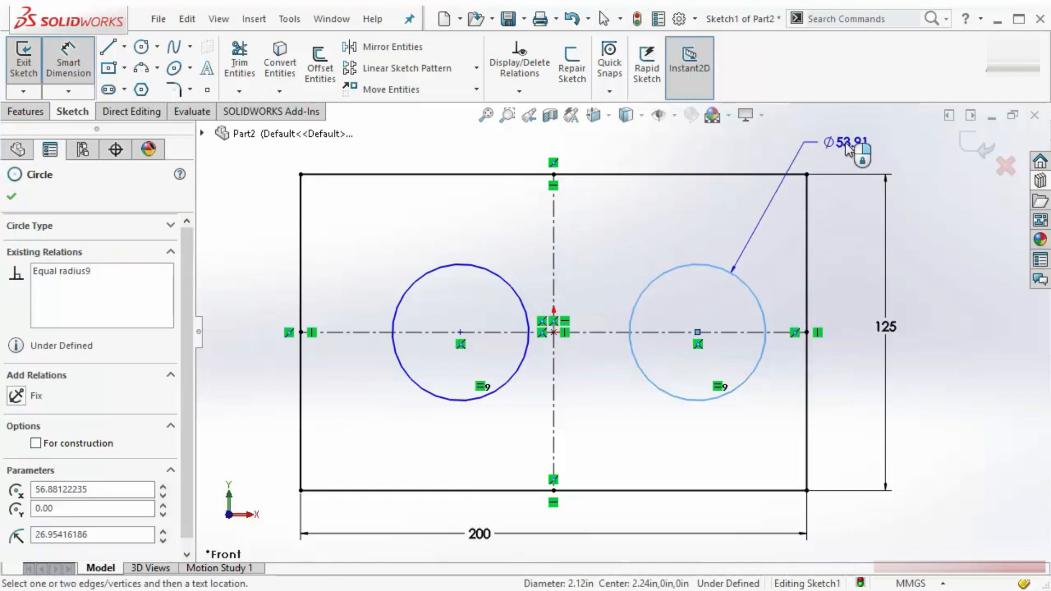
left_click(848, 147)
type("50")
key("Return")
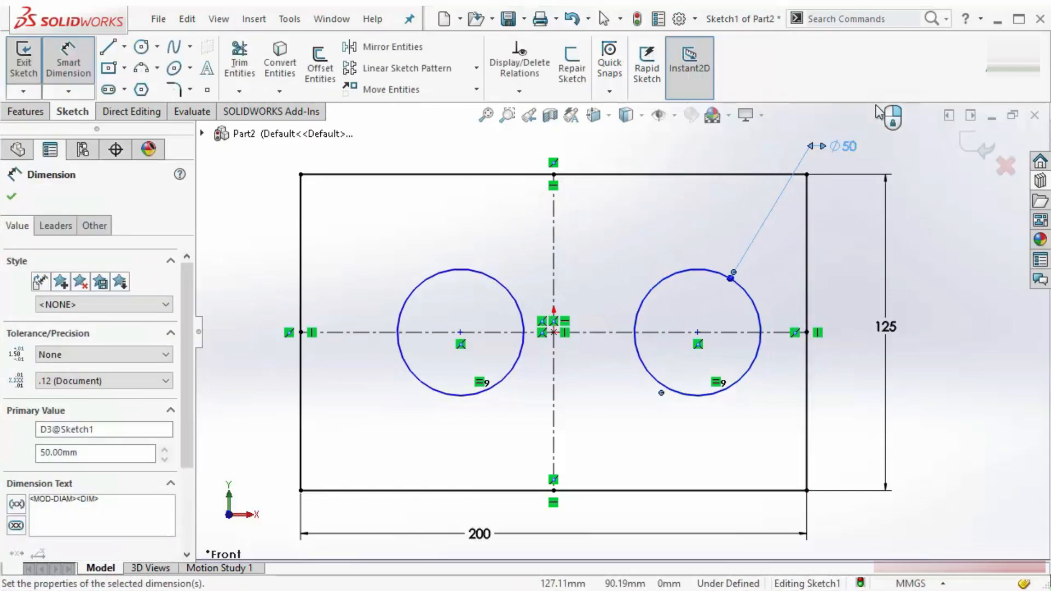
left_click(963, 287)
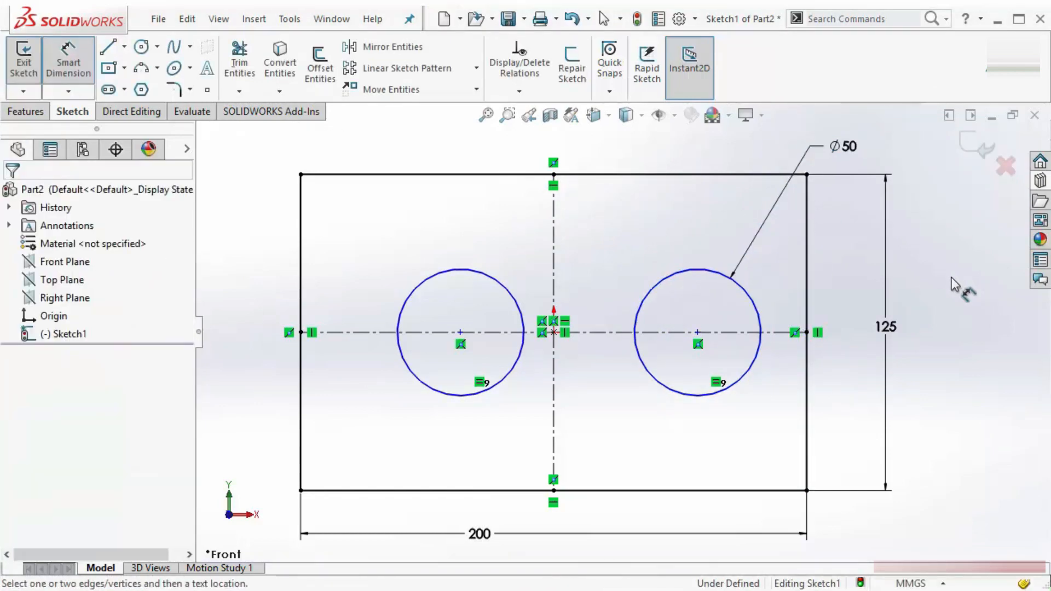
Dimension the right circle's center 45 mm from the vertical centerline.
left_click(725, 275)
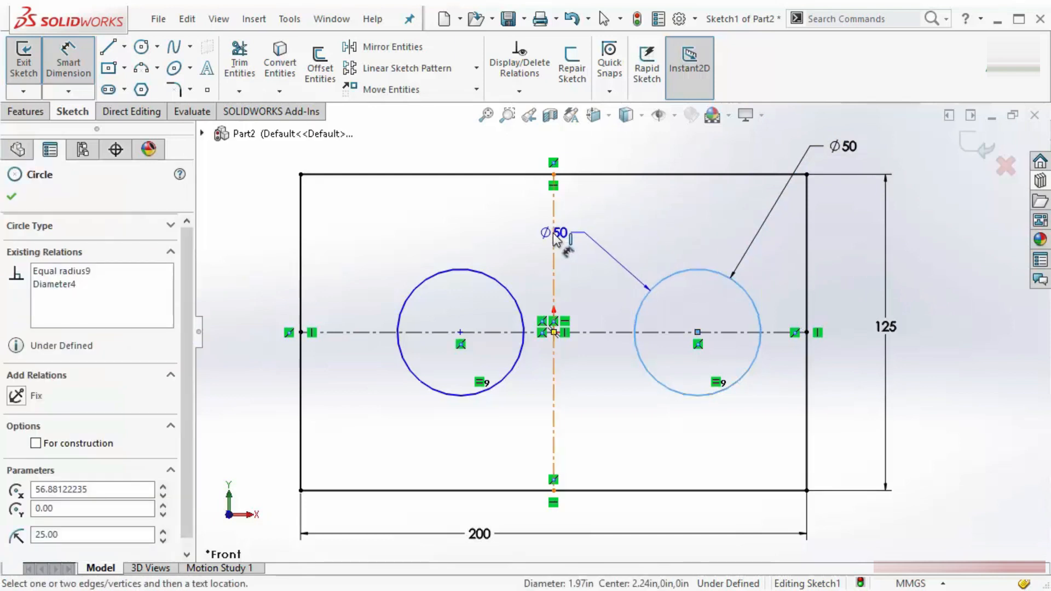
left_click(553, 191)
left_click(610, 153)
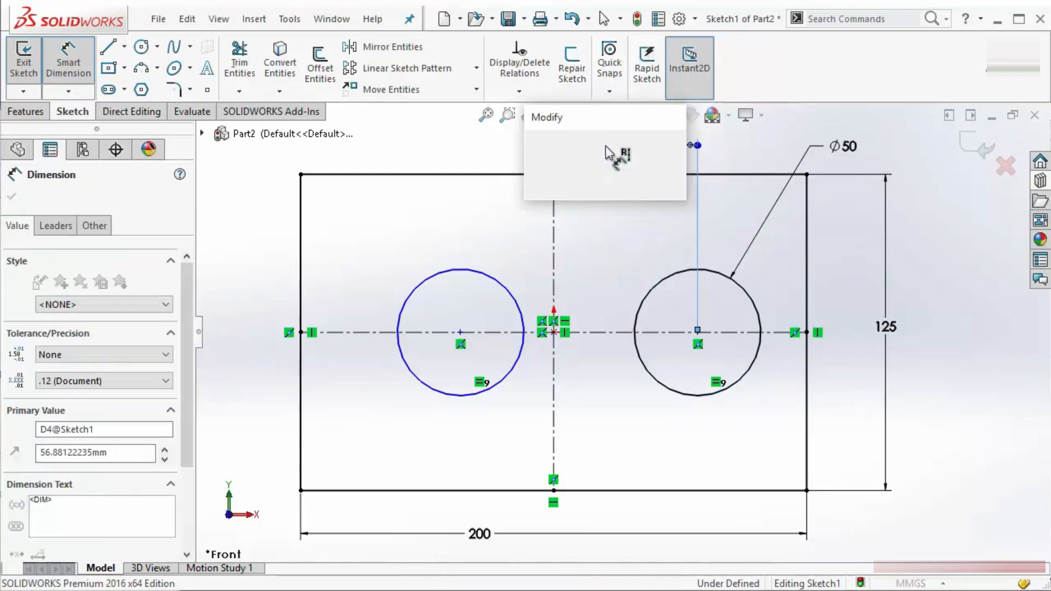
type("45")
key("Return")
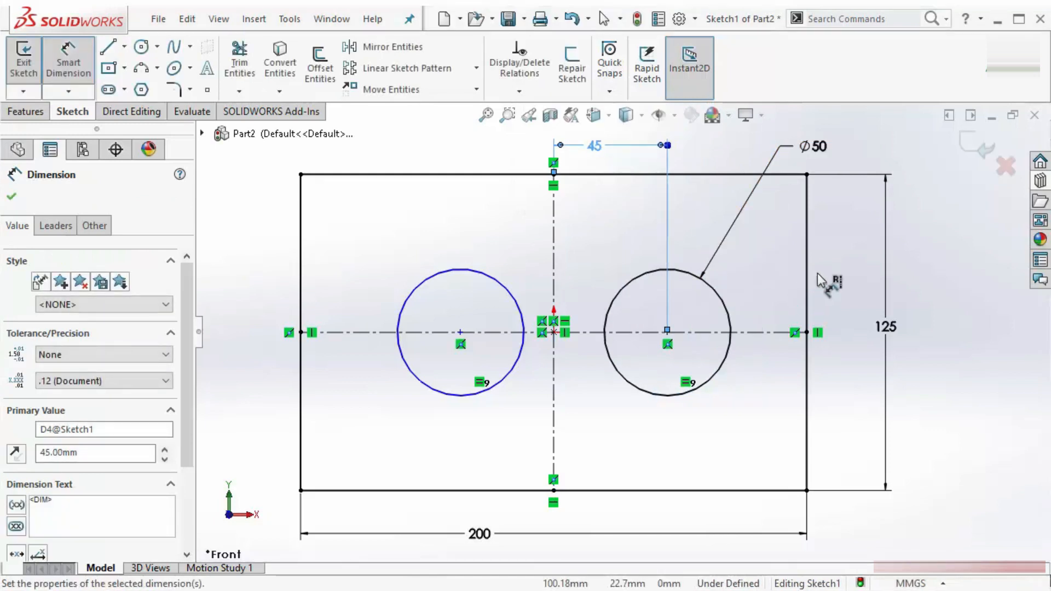
left_click(821, 282)
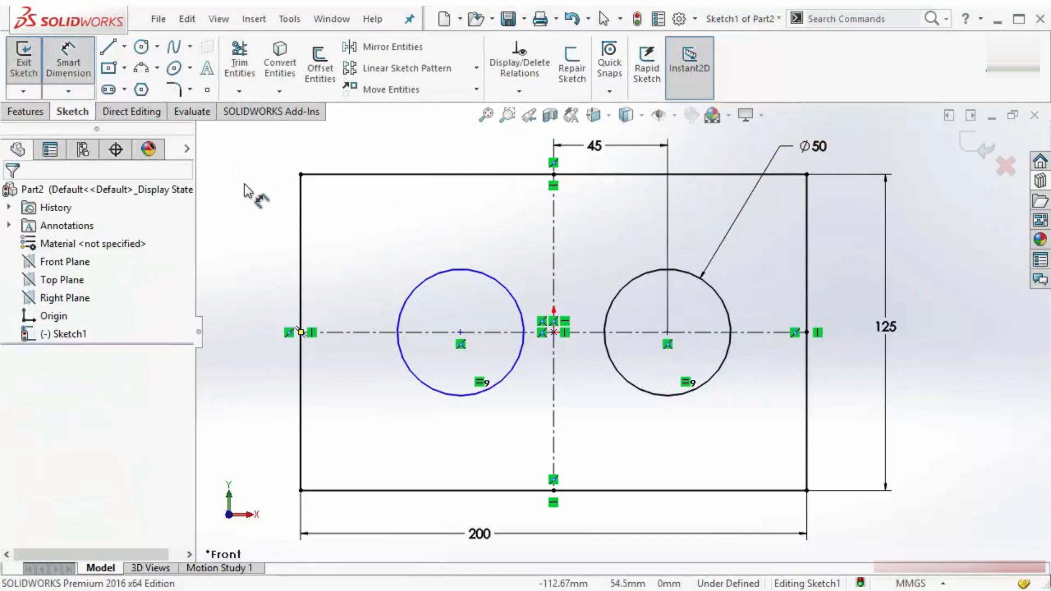
Dimension the left circle's center 45 mm from the vertical centerline, and delete that dimension again.
left_click(69, 65)
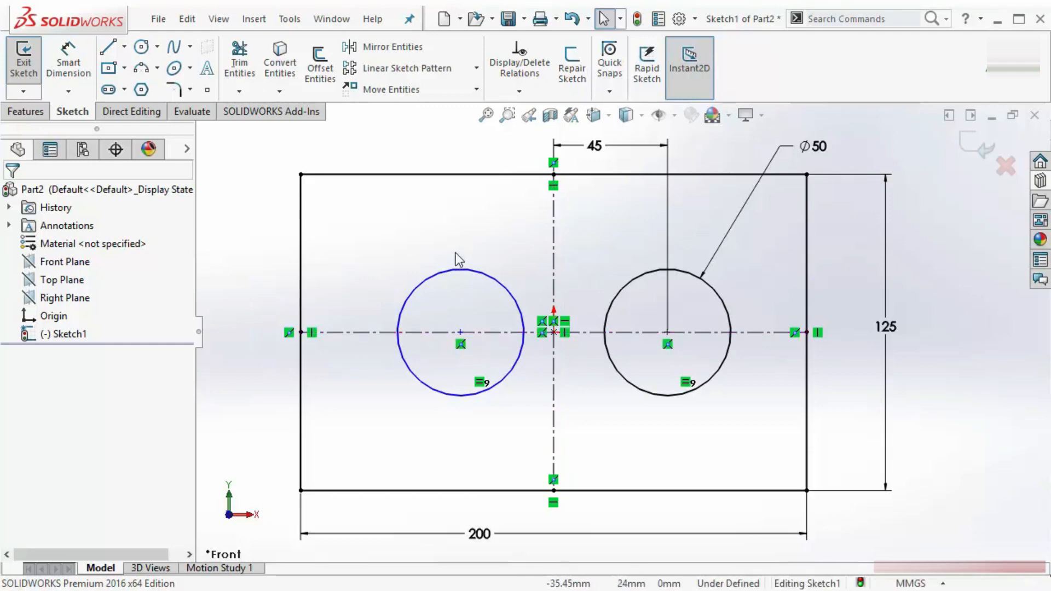
left_click(68, 63)
left_click(553, 273)
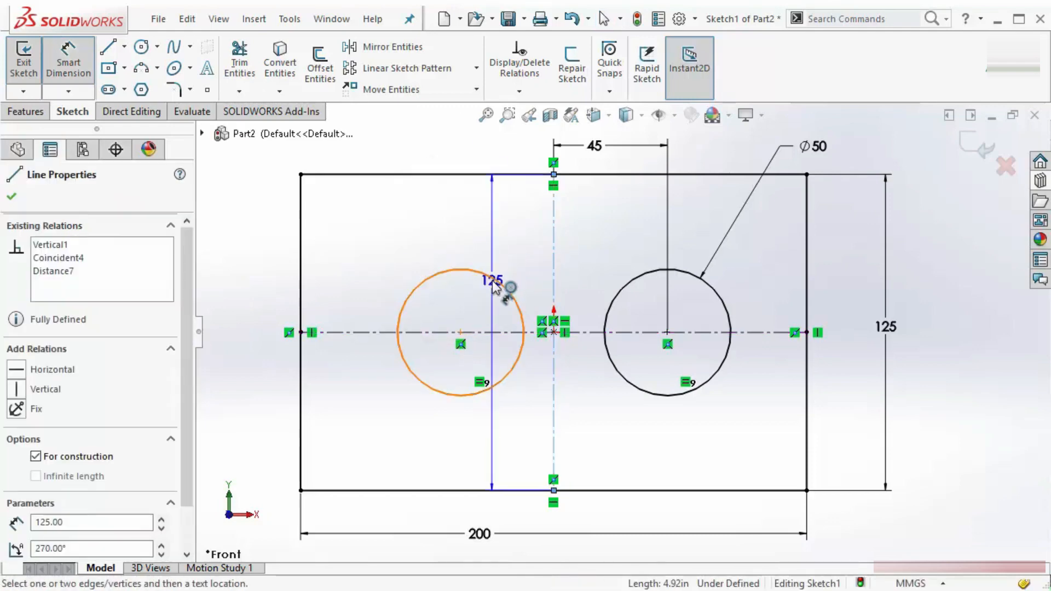
left_click(506, 279)
left_click(503, 231)
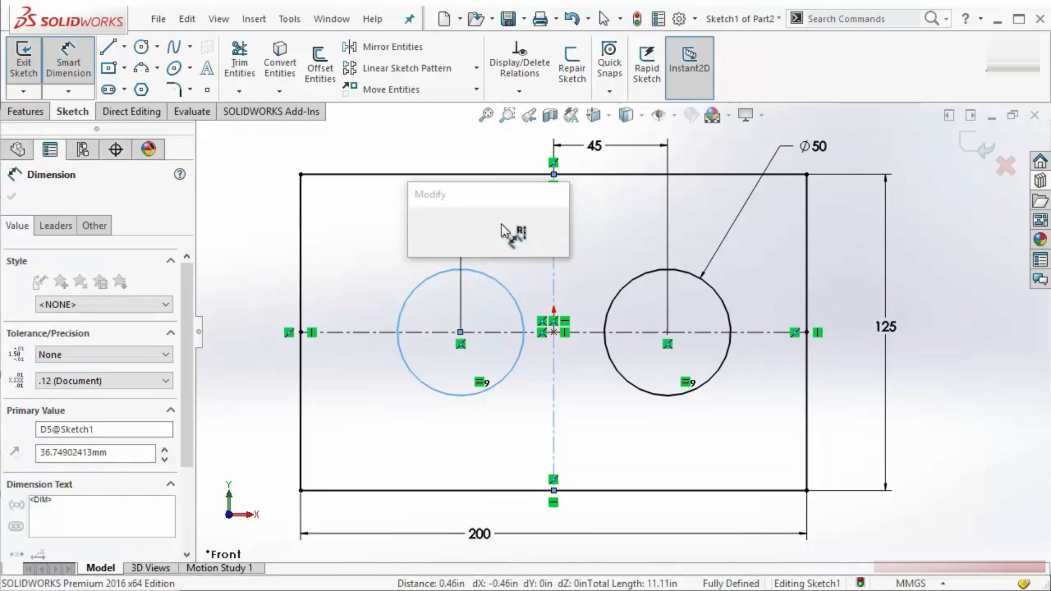
type("45")
key("Return")
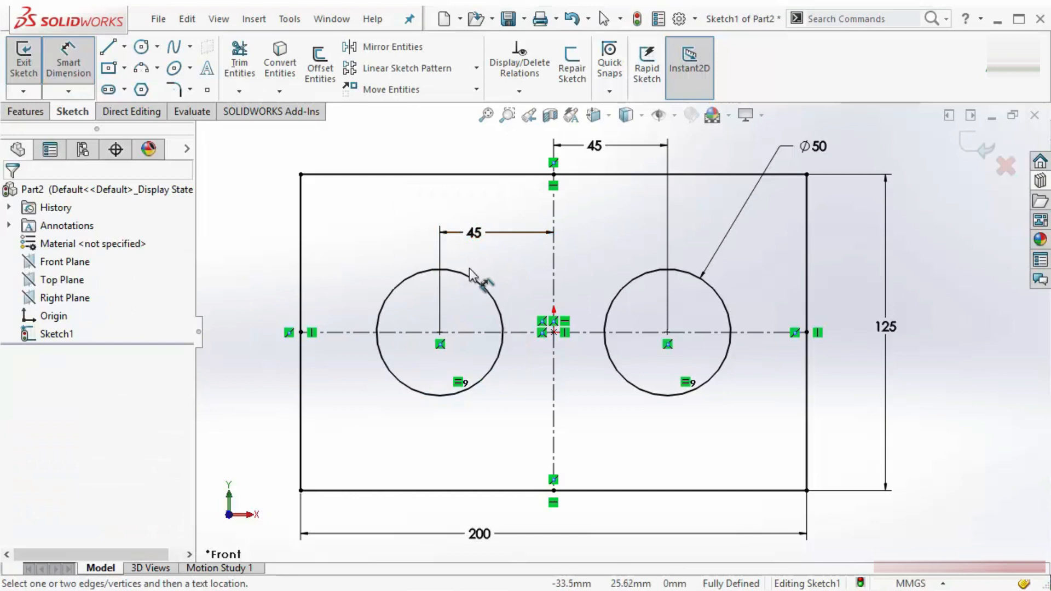
key("Escape")
left_click(529, 234)
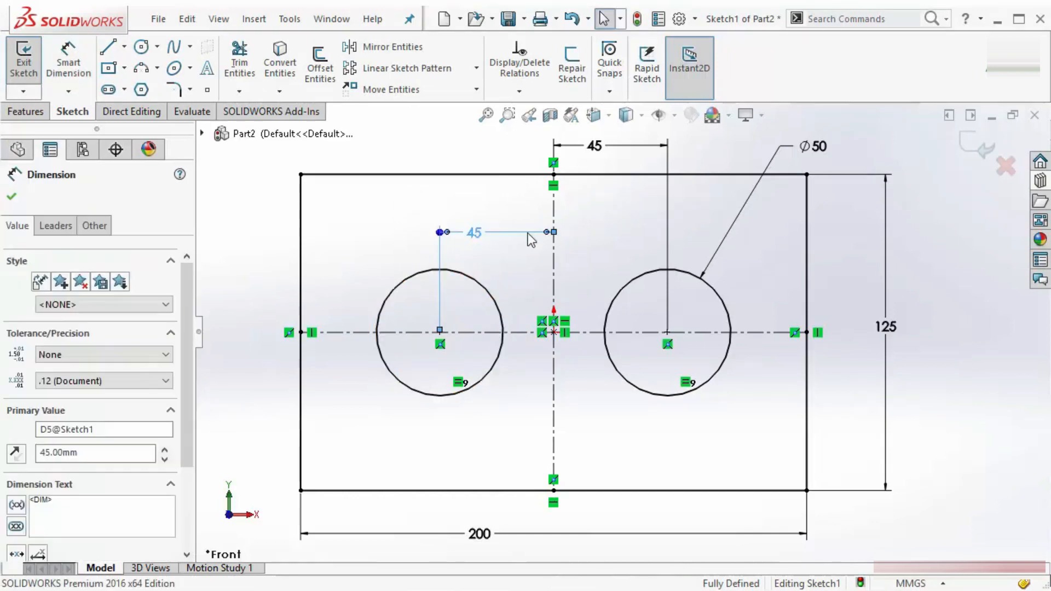
key("Delete")
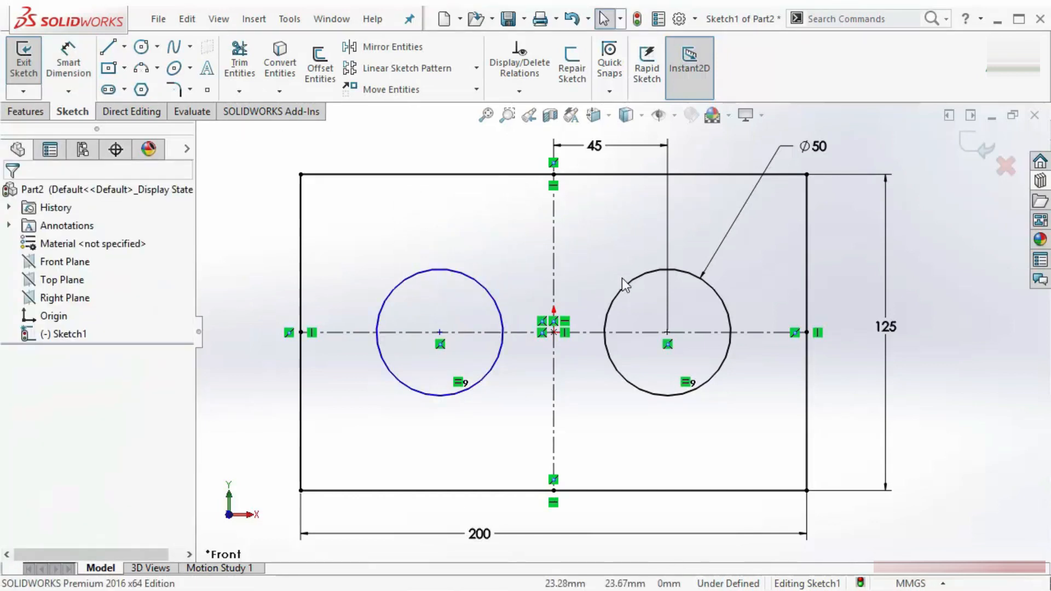
Make the two circle centers symmetric about the vertical centerline.
left_click(667, 332)
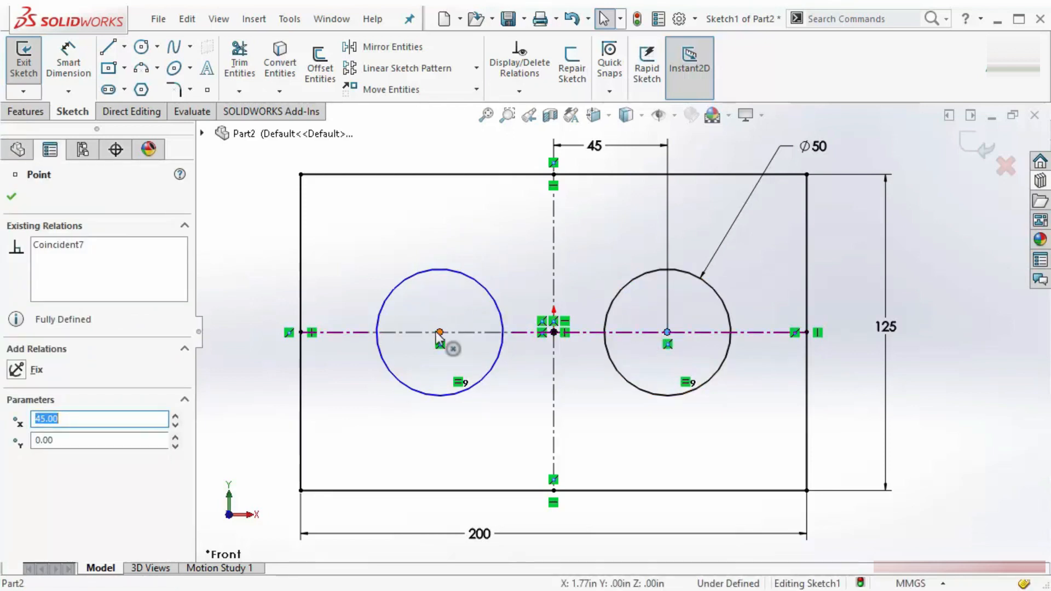
left_click(439, 333, "ctrl")
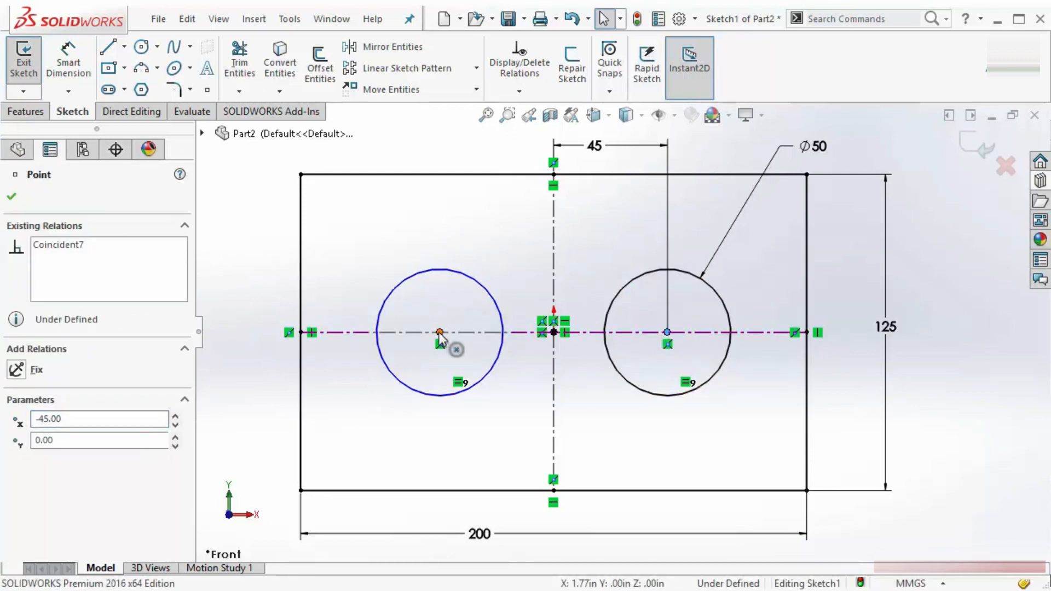
left_click(556, 267, "ctrl")
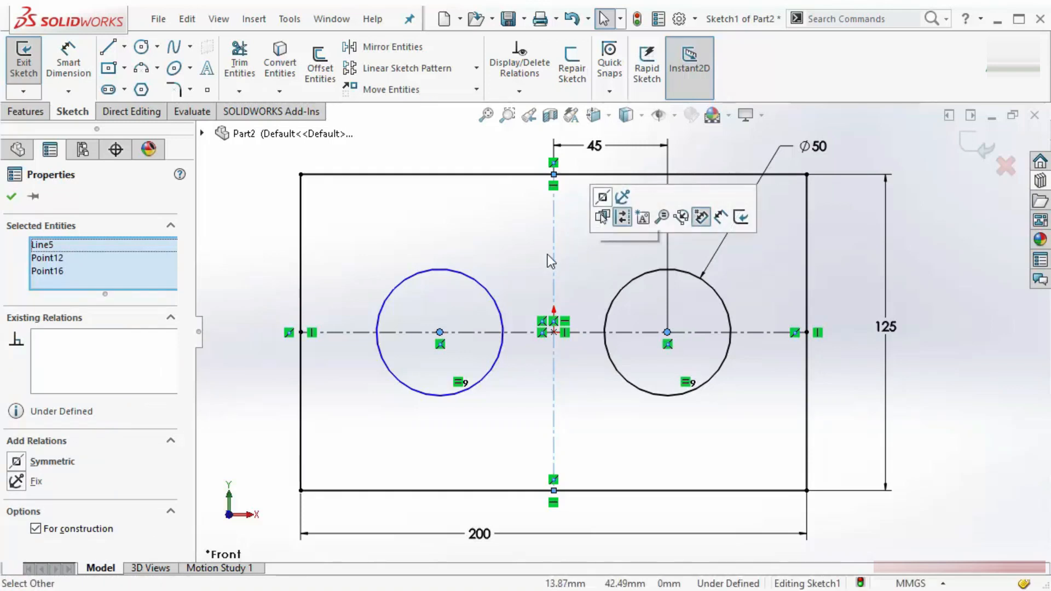
left_click(17, 463)
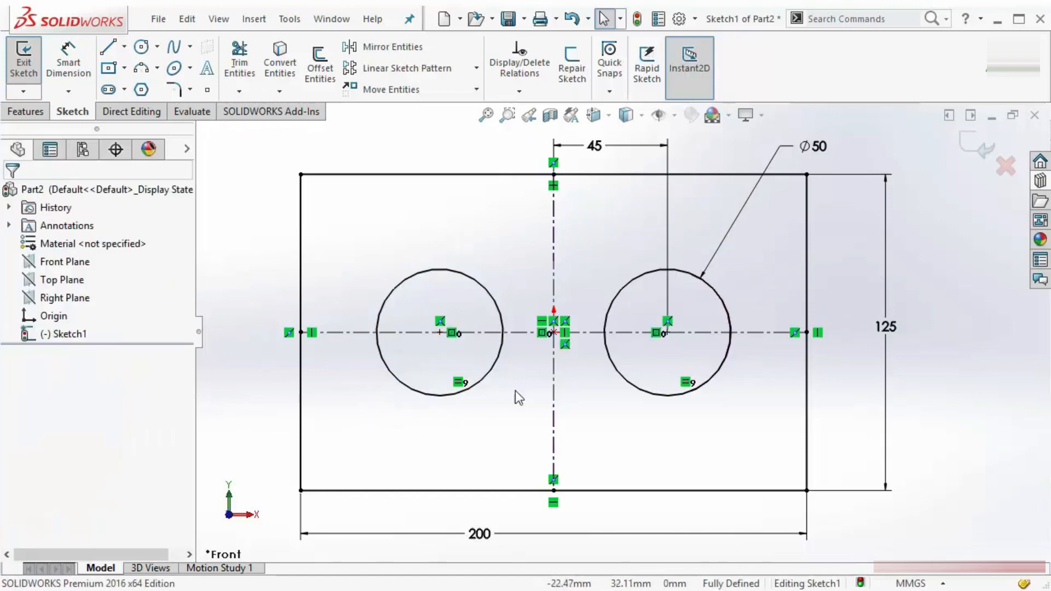
Set the right circle's distance from the vertical centerline to 60 mm.
left_click(591, 146)
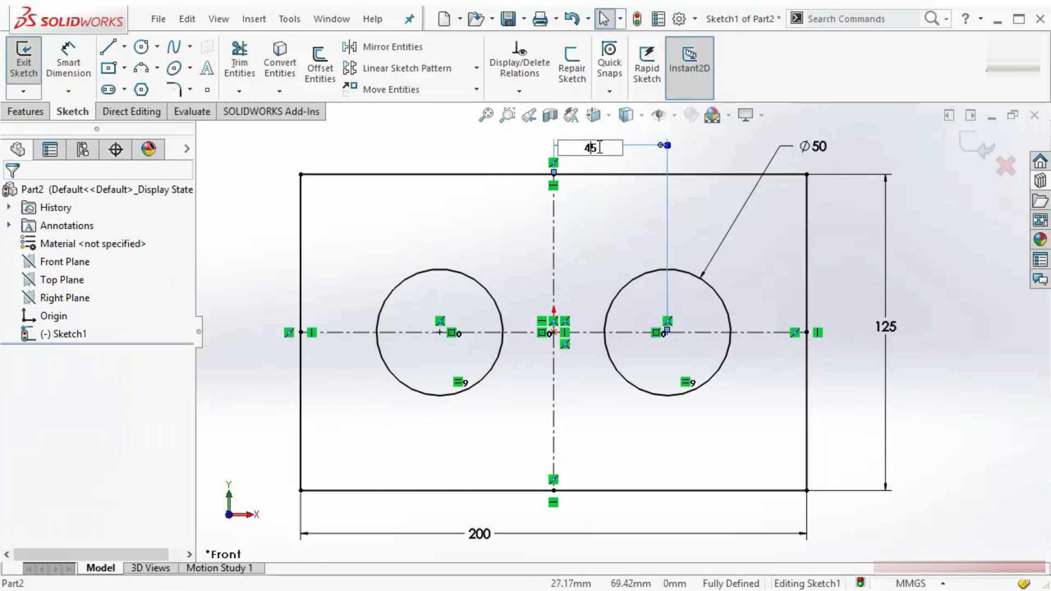
type("60")
key("Return")
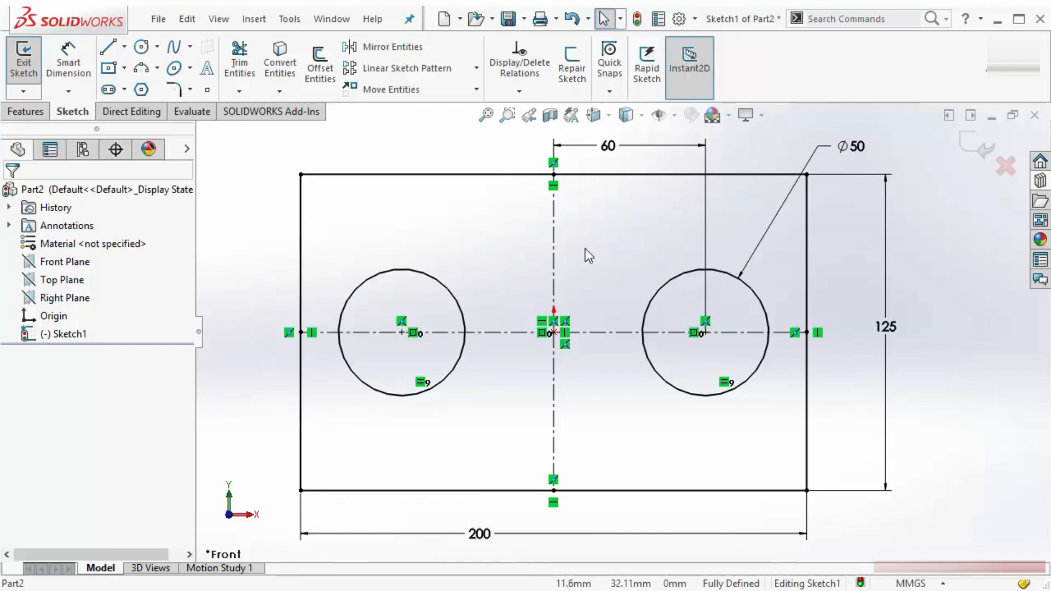
Set the right circle's distance from the vertical centerline back to 45 mm.
left_click(608, 147)
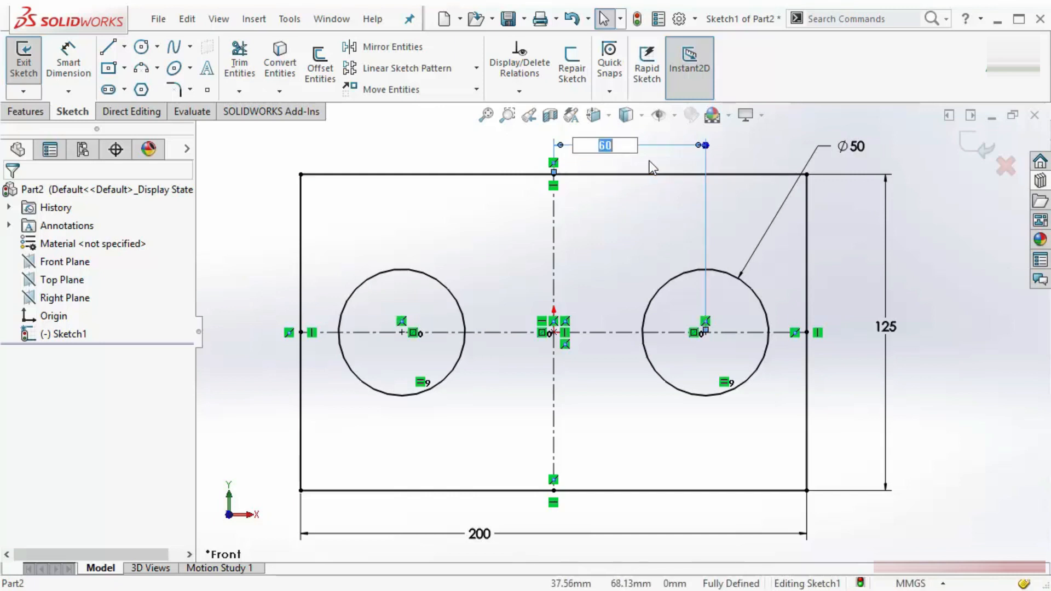
type("45")
key("Return")
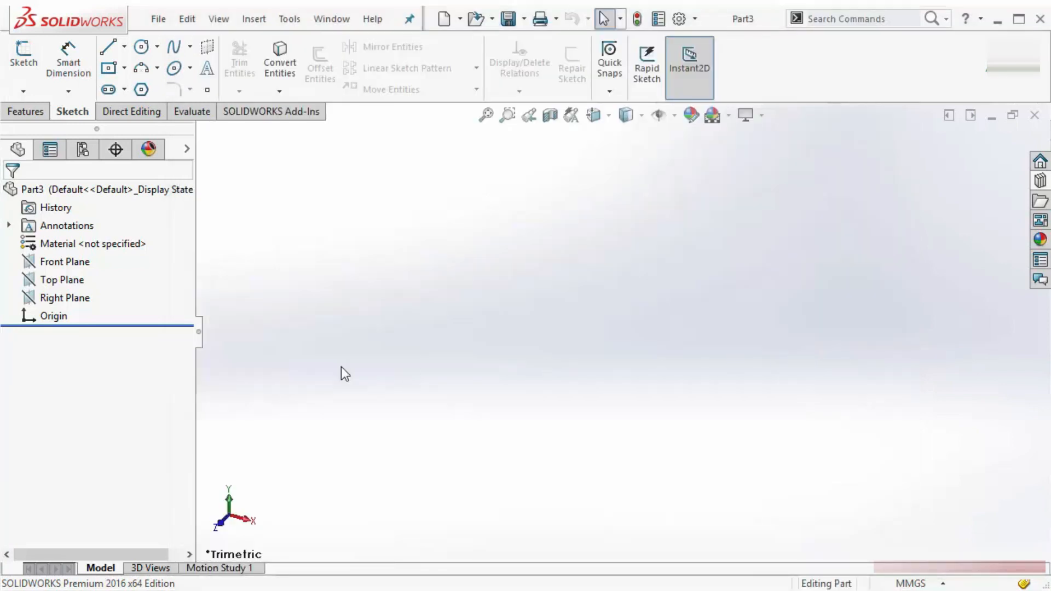
Start a sketch on the Front Plane of the new part.
right_click(63, 261)
left_click(73, 238)
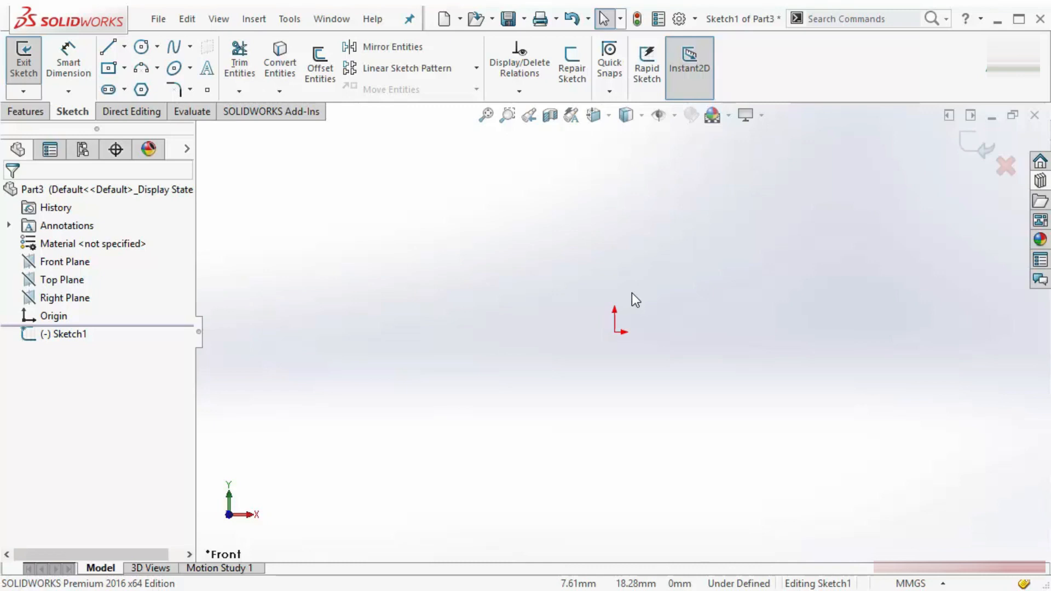
Sketch a horizontal midpoint construction line about 258 mm long, centered on the origin.
left_click(124, 47)
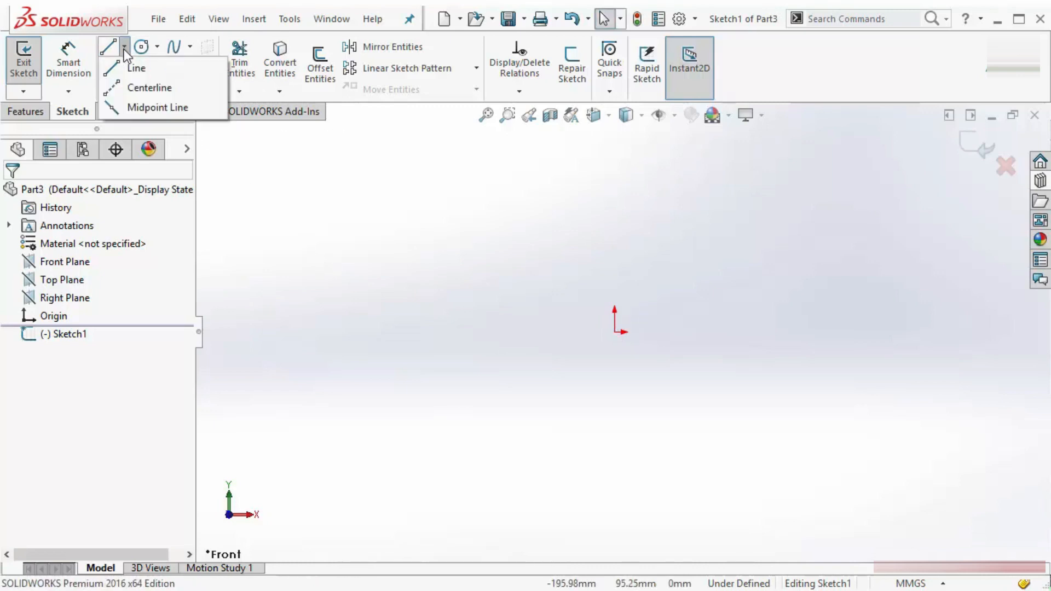
left_click(174, 110)
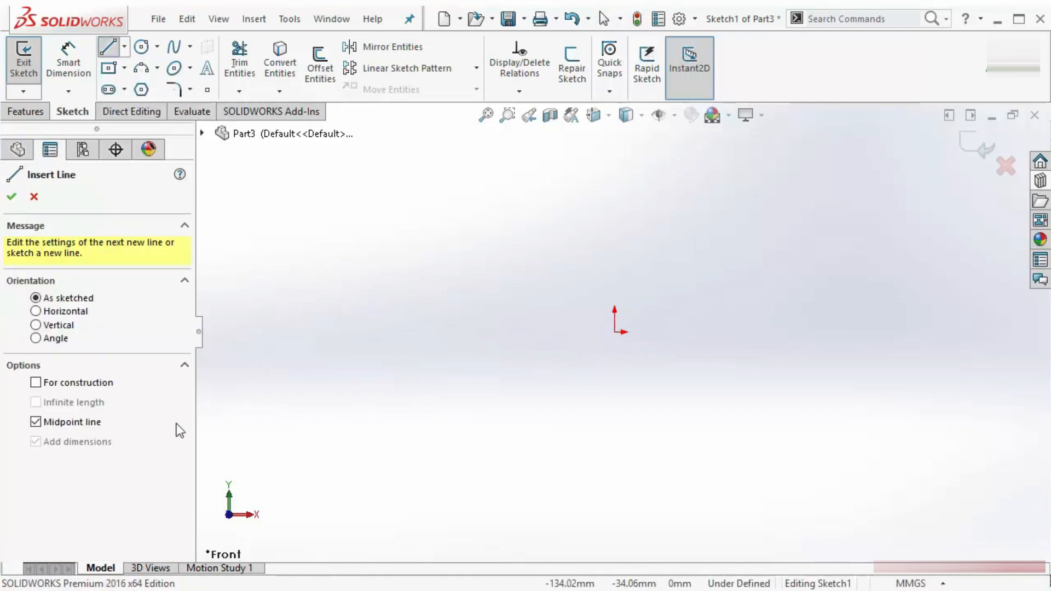
left_click(71, 386)
left_click(615, 331)
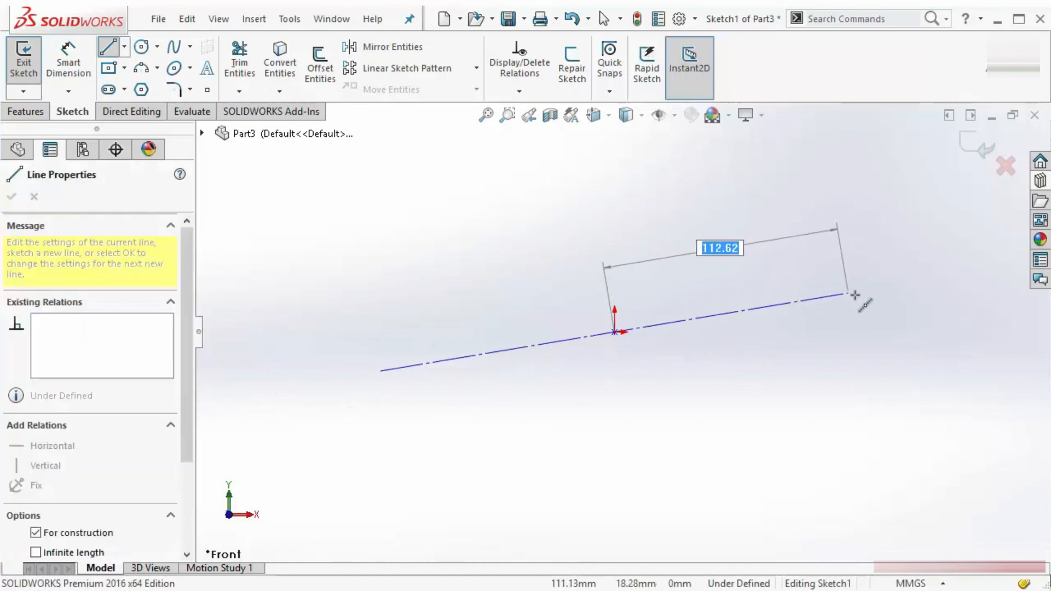
left_click(889, 332)
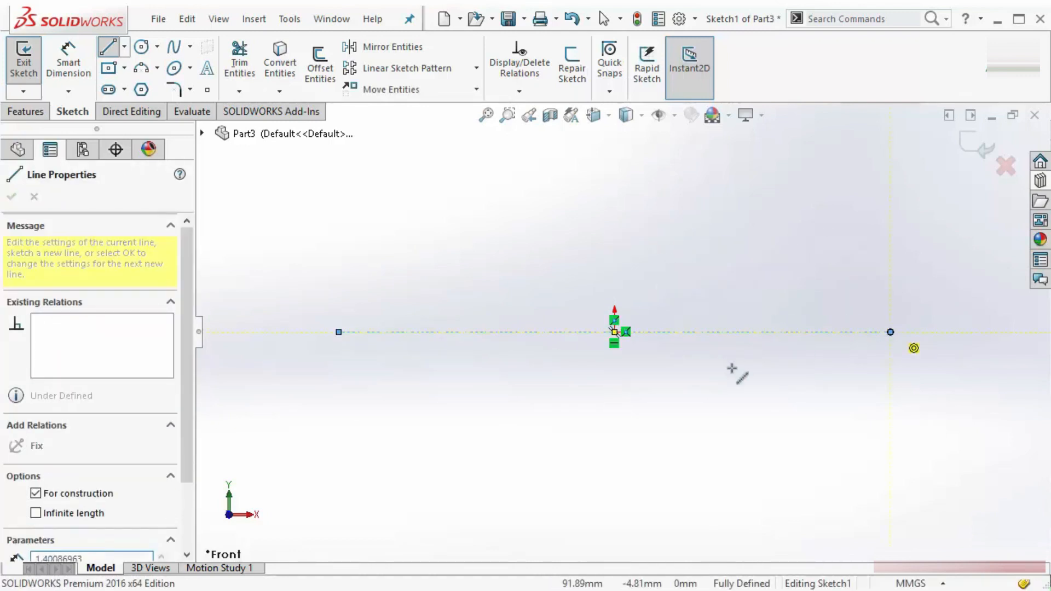
right_click(728, 218)
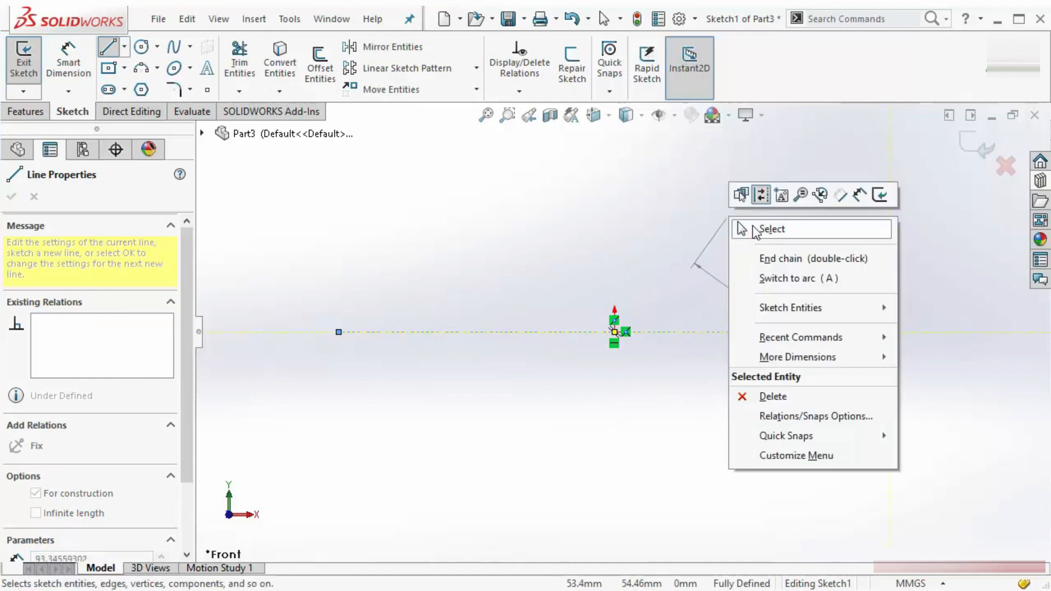
left_click(755, 228)
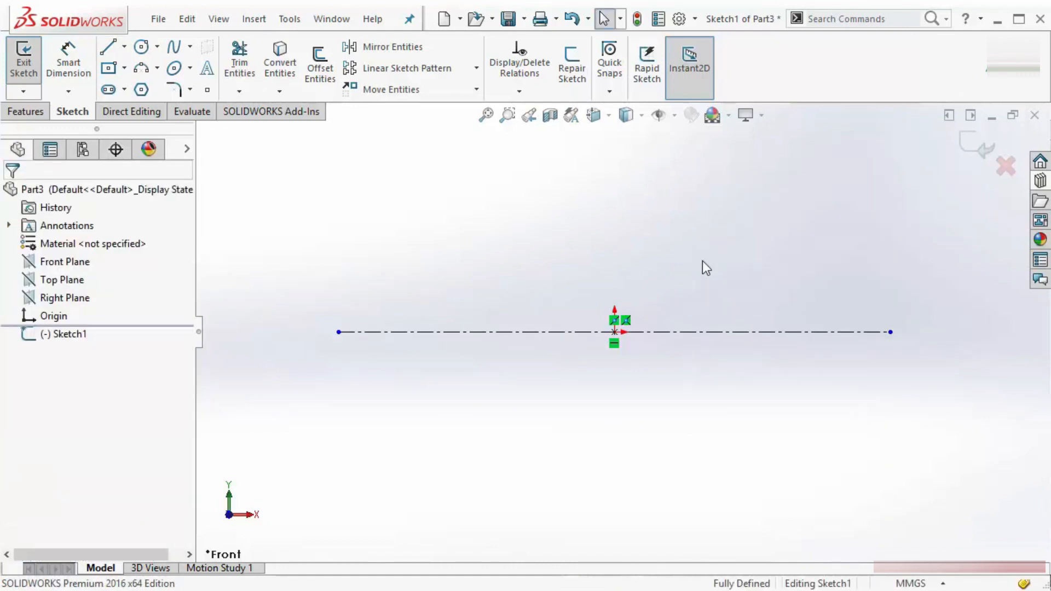
Dimension the construction line's length to 120 mm.
right_click_drag(703, 261, 702, 197)
left_click(685, 331)
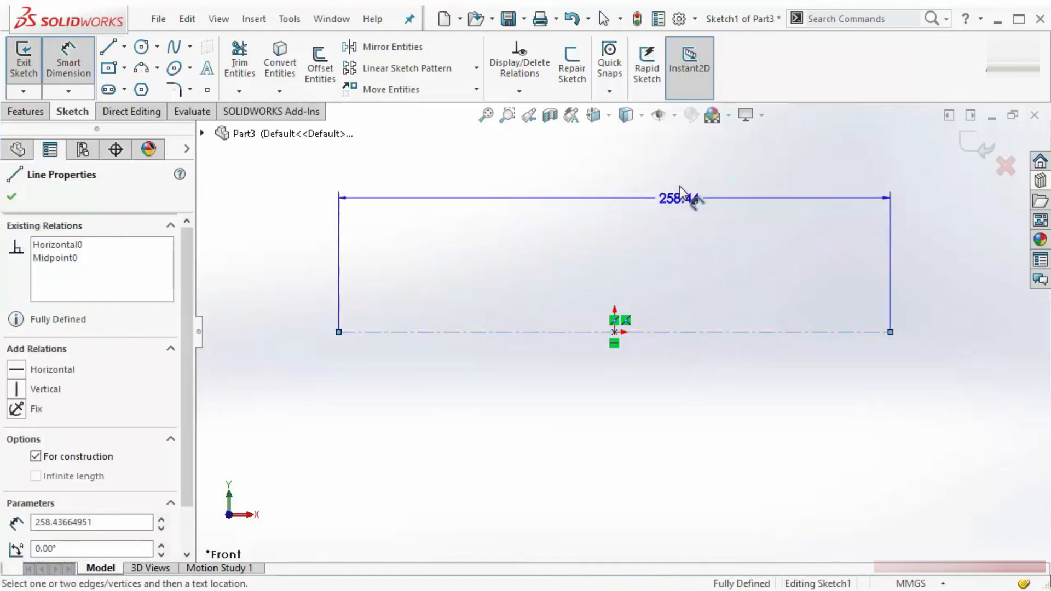
left_click(682, 182)
type("120")
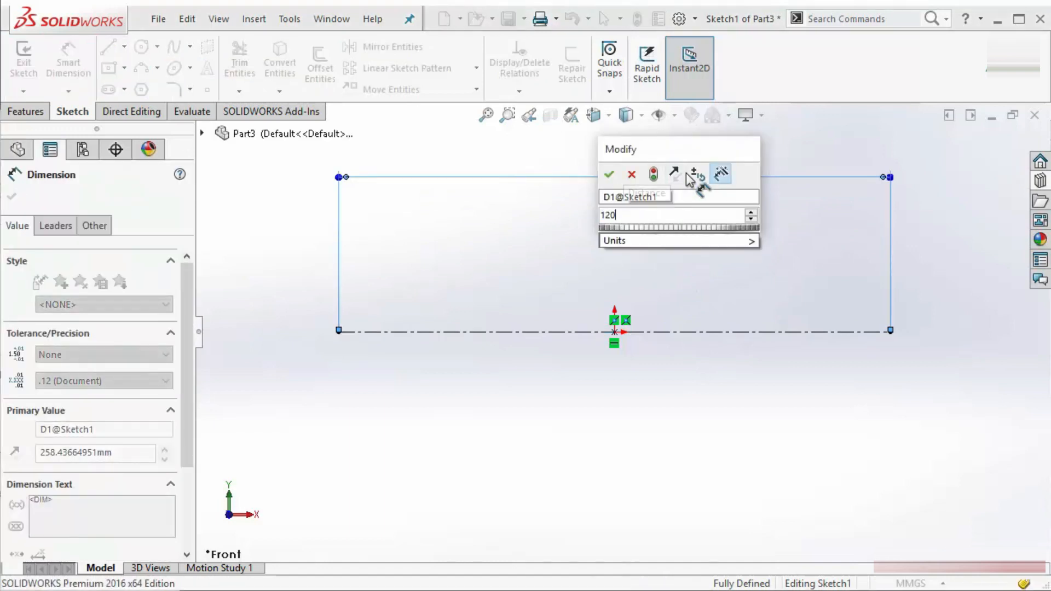
key("Return")
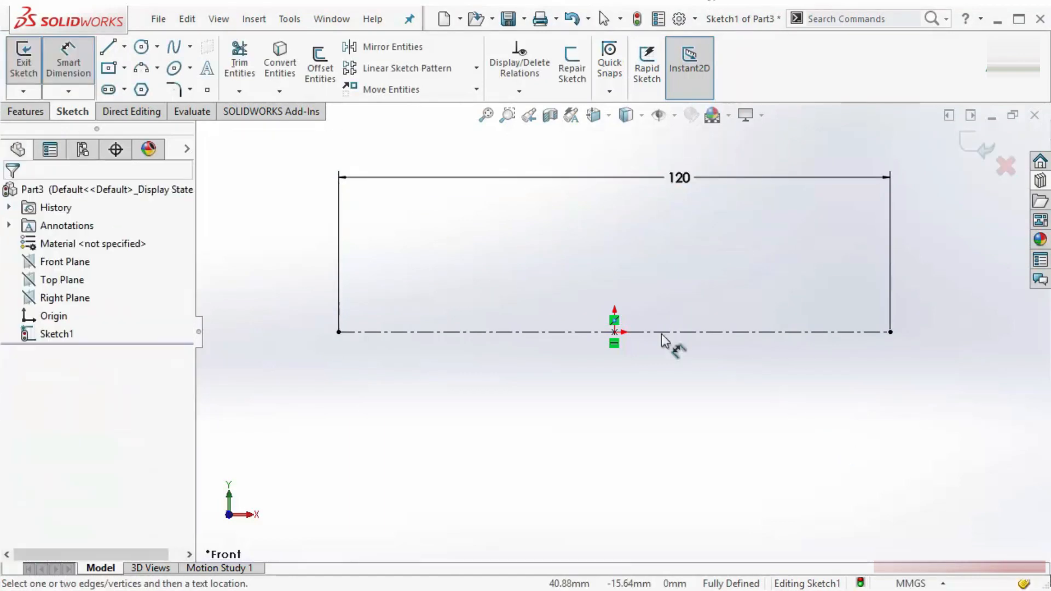
Sketch two concentric circles, about 33 mm and 54 mm in diameter, centered on the construction line's left endpoint.
scroll(607, 310, "up", 3)
scroll(610, 300, "down", 1)
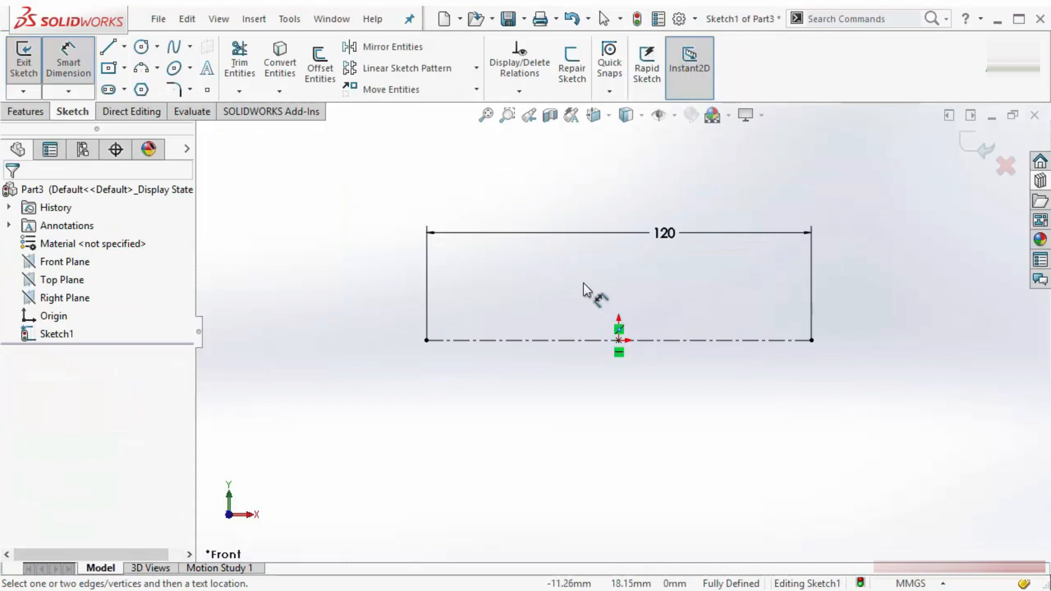
left_click(143, 48)
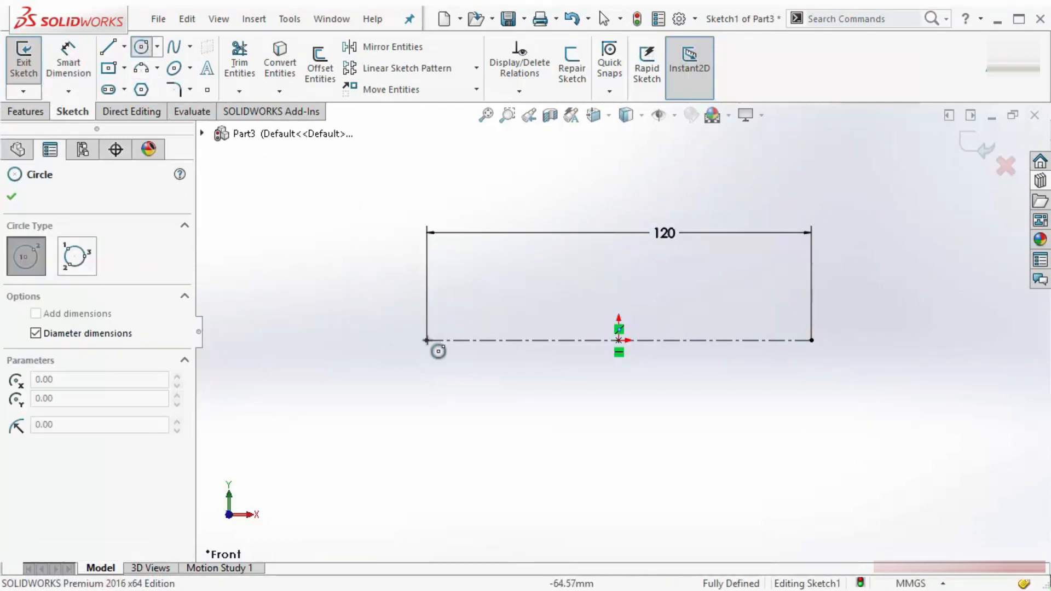
left_click(426, 339)
left_click(450, 294)
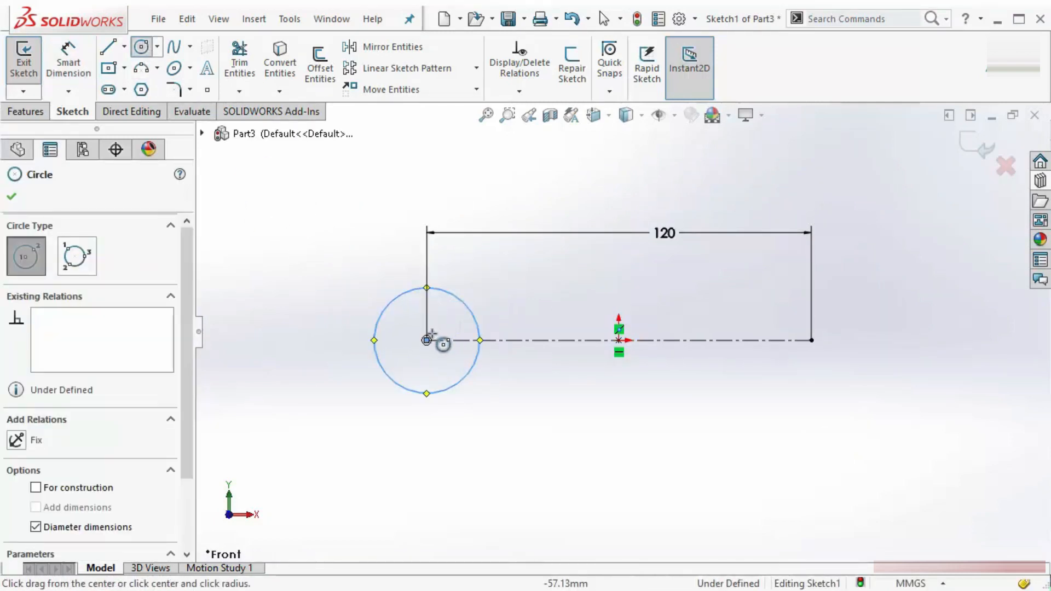
left_click(426, 340)
left_click(402, 258)
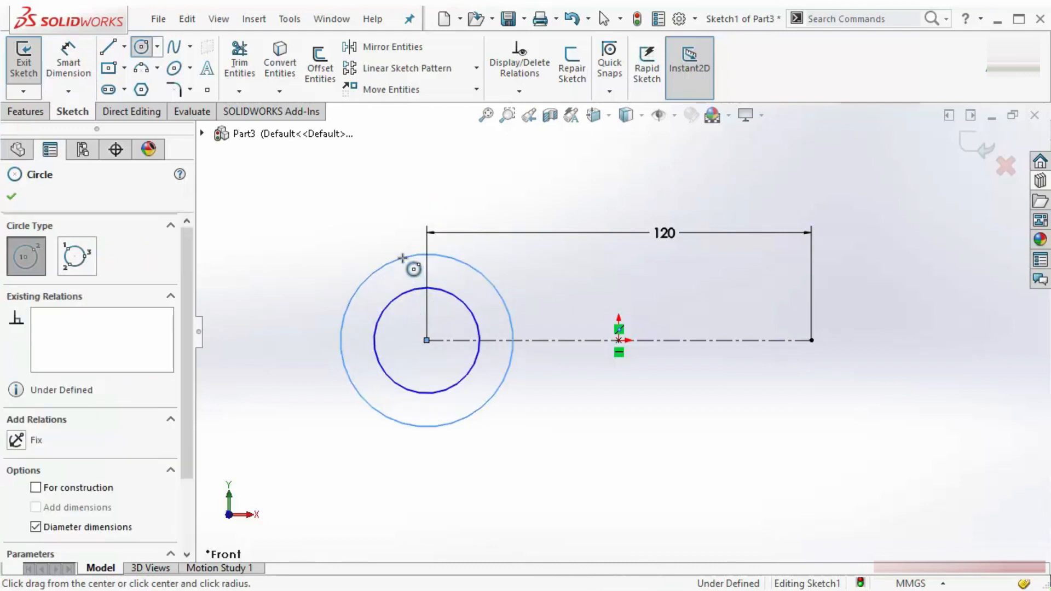
Sketch two concentric circles, about 35 mm and 55 mm in diameter, centered on the construction line's right endpoint.
left_click(812, 340)
left_click(851, 305)
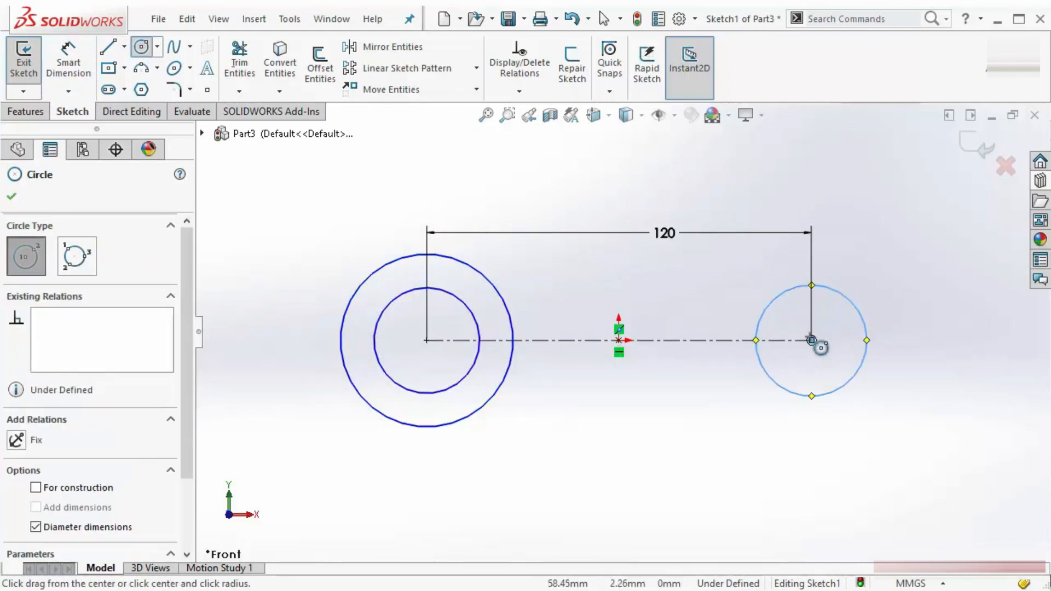
left_click(811, 340)
left_click(845, 260)
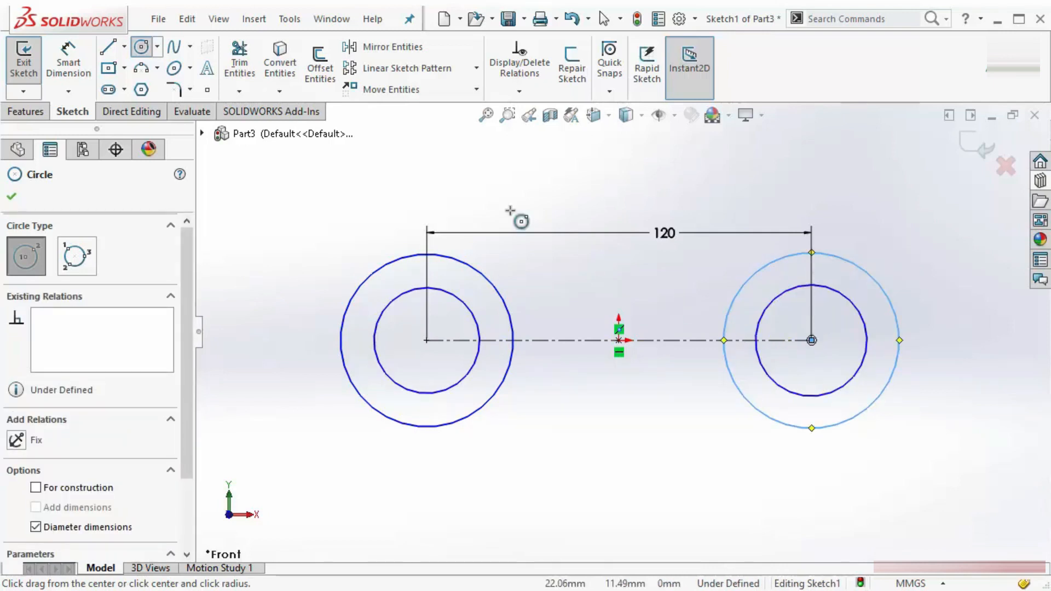
key("Escape")
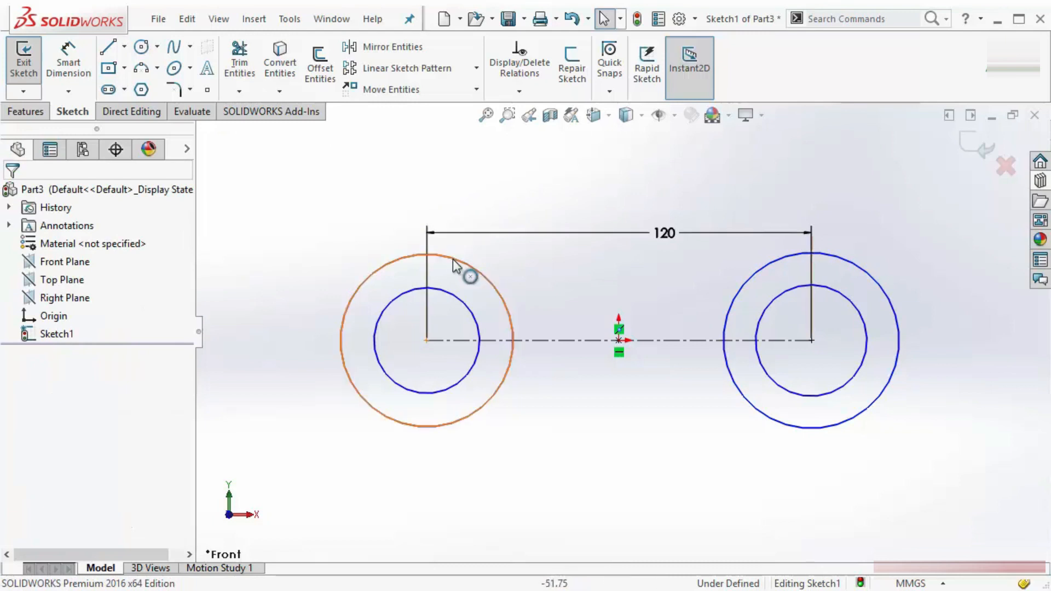
Add an Equal relation between the left and right outer circles.
left_click(465, 270)
left_click(842, 258, "ctrl")
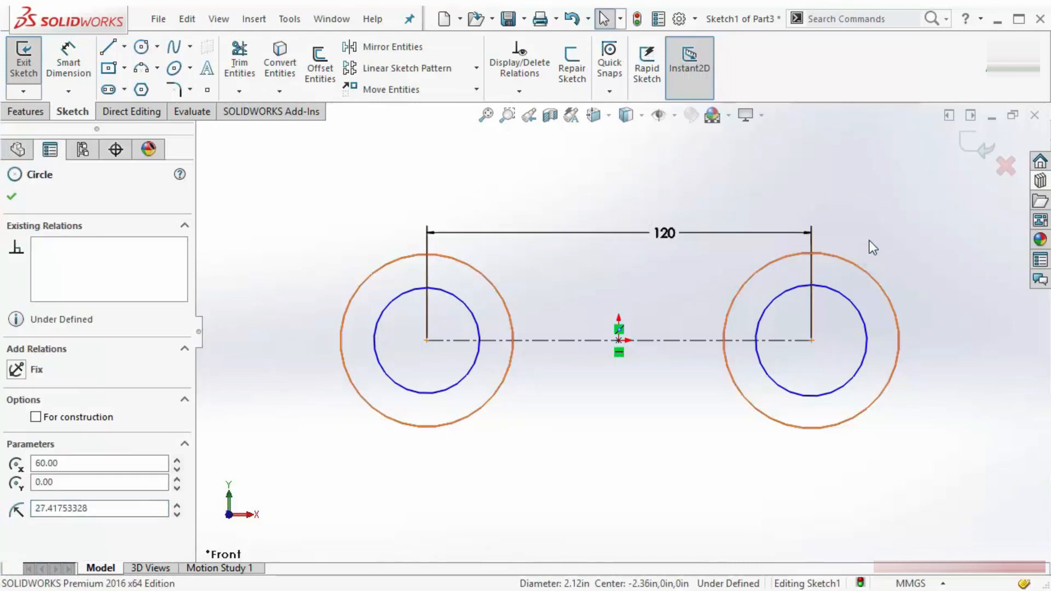
left_click(950, 191)
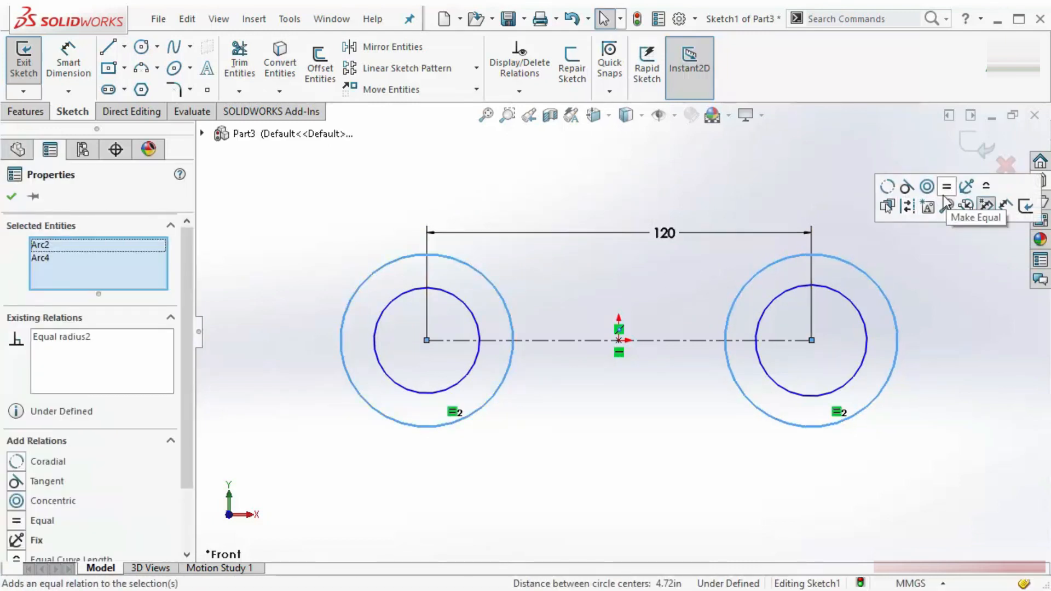
left_click(760, 192)
Add an Equal relation between the left and right inner circles.
left_click(773, 297)
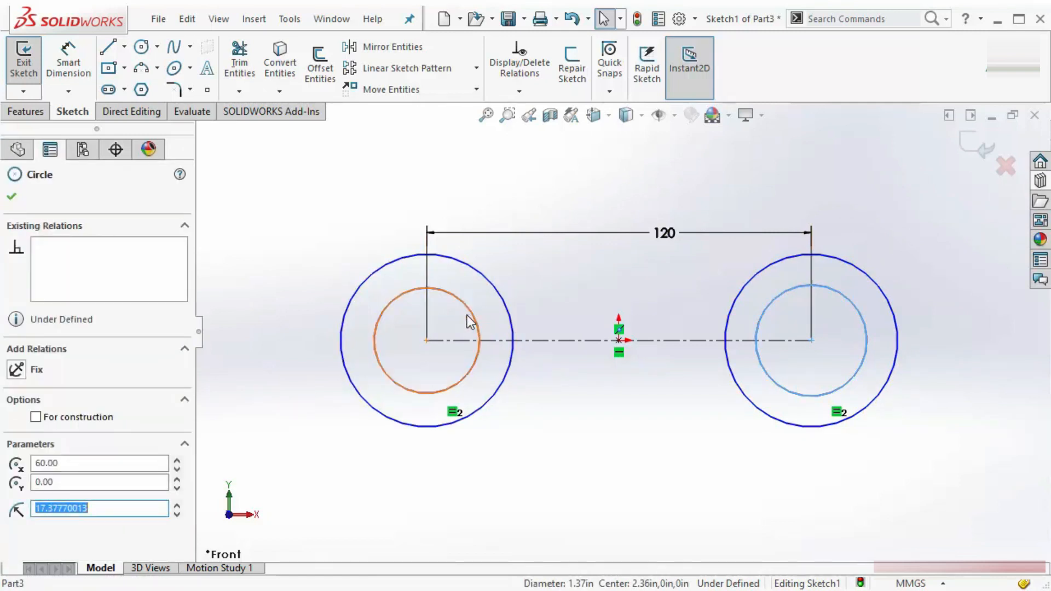
left_click(258, 404)
left_click(395, 297)
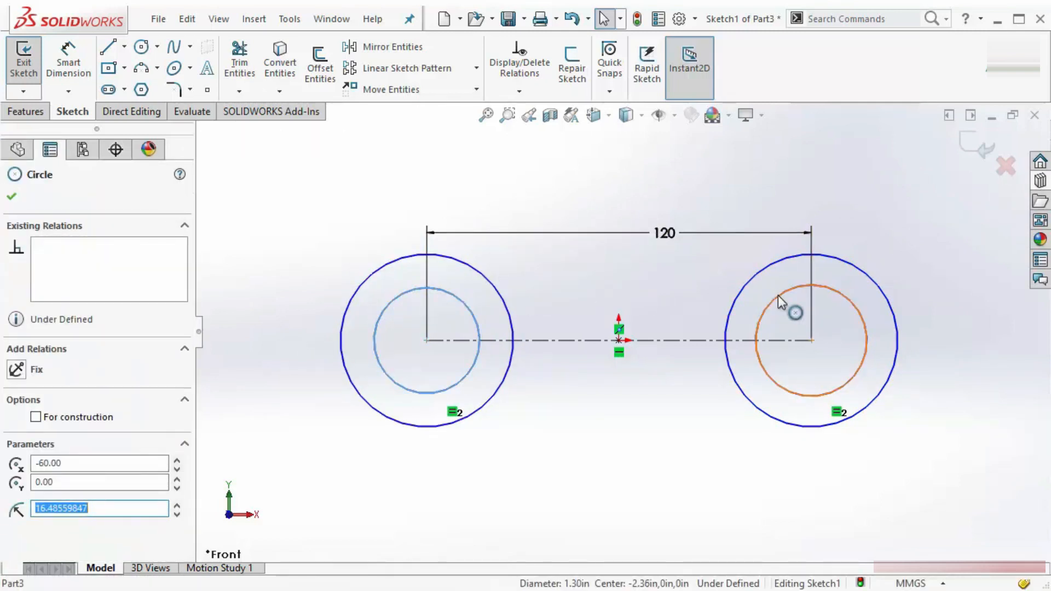
left_click(796, 292, "ctrl")
left_click(882, 226)
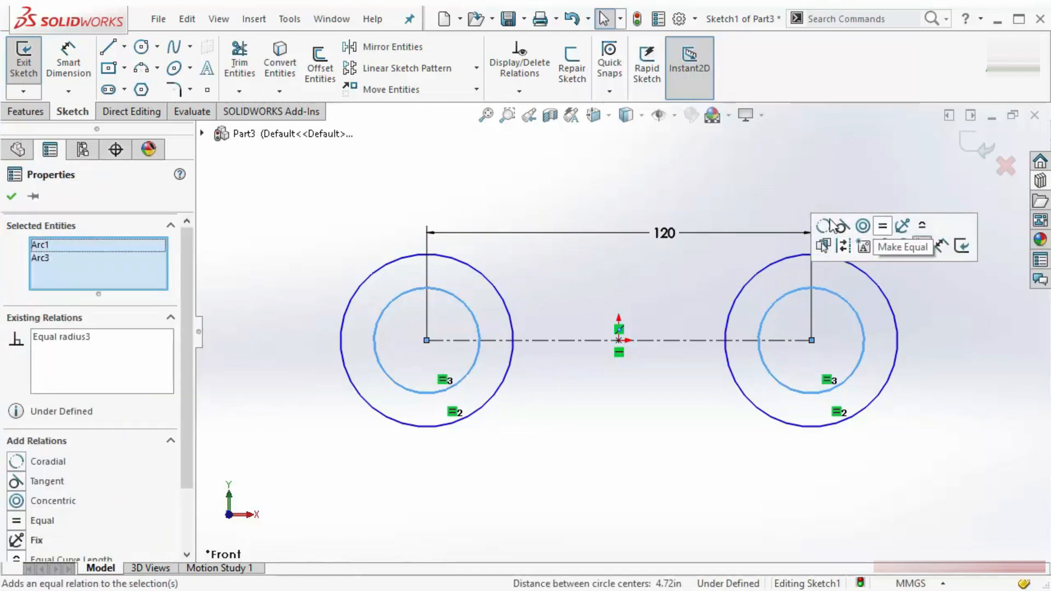
left_click(655, 192)
Dimension the right outer circle's diameter to 45 mm.
right_click_drag(602, 166, 602, 132)
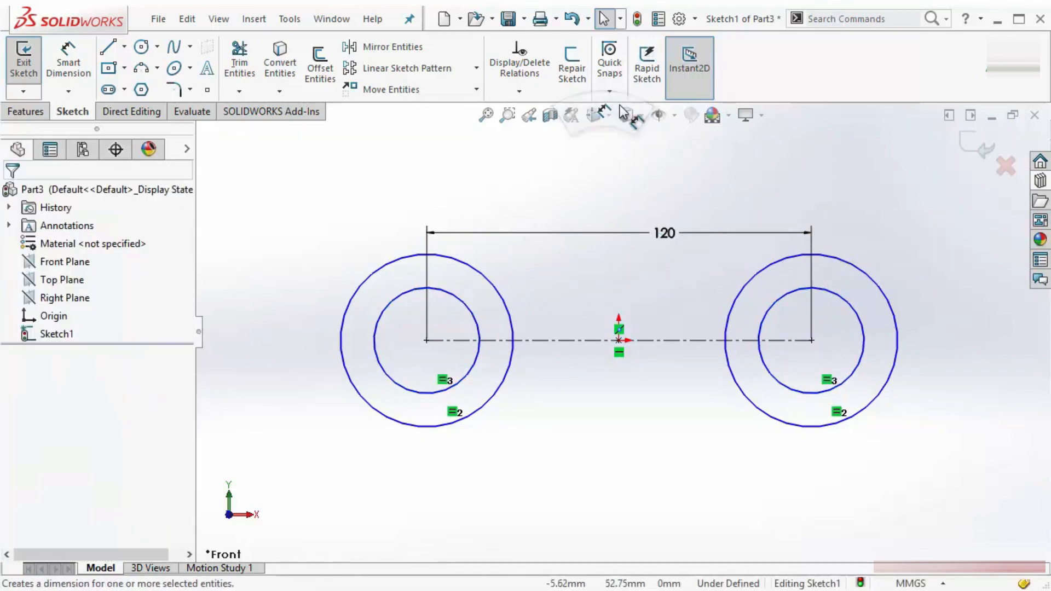
left_click(819, 255)
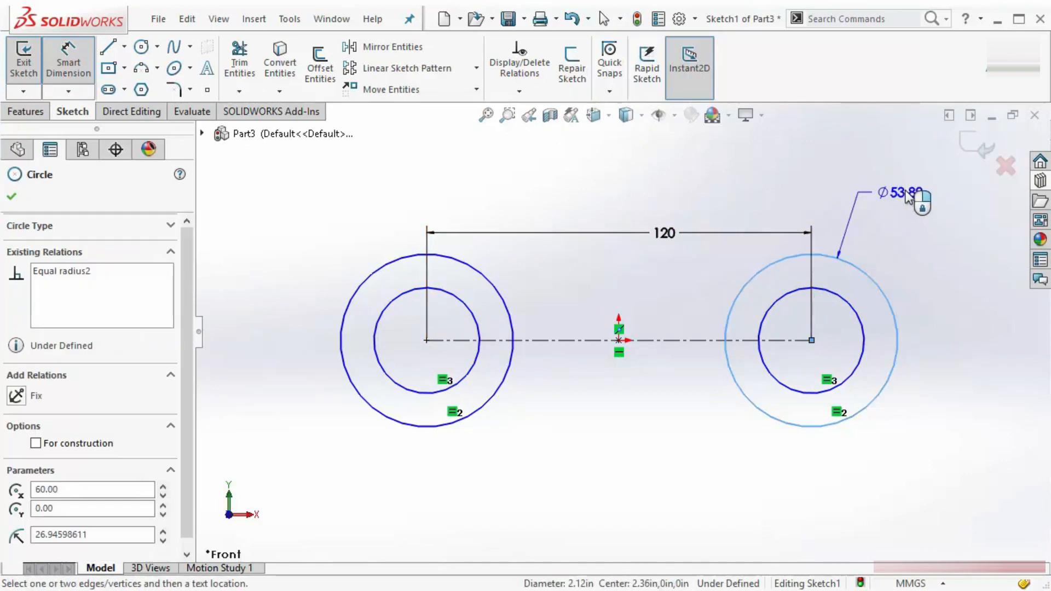
left_click(931, 196)
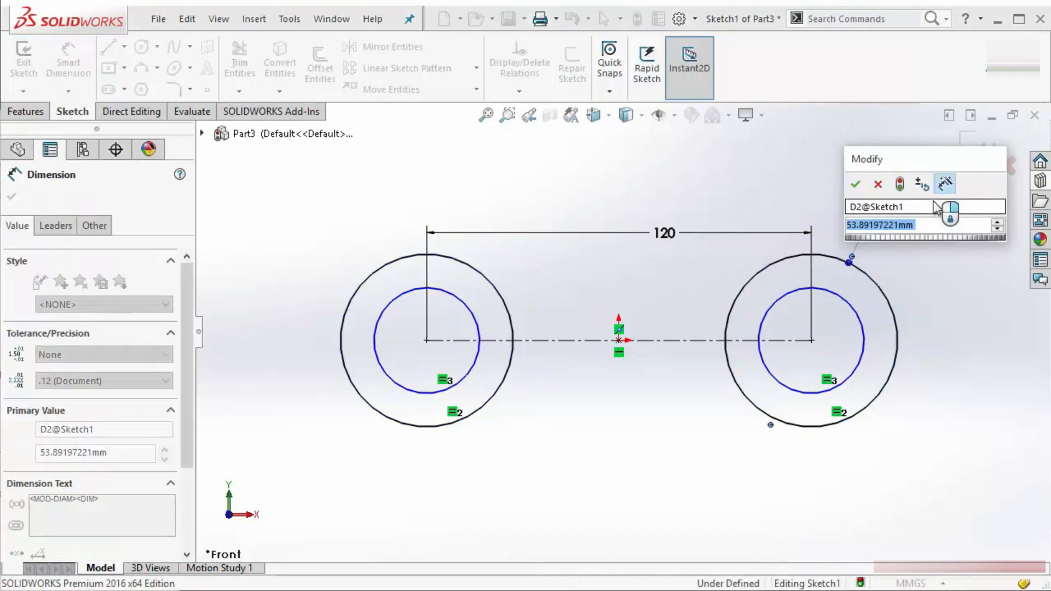
type("45")
key("Return")
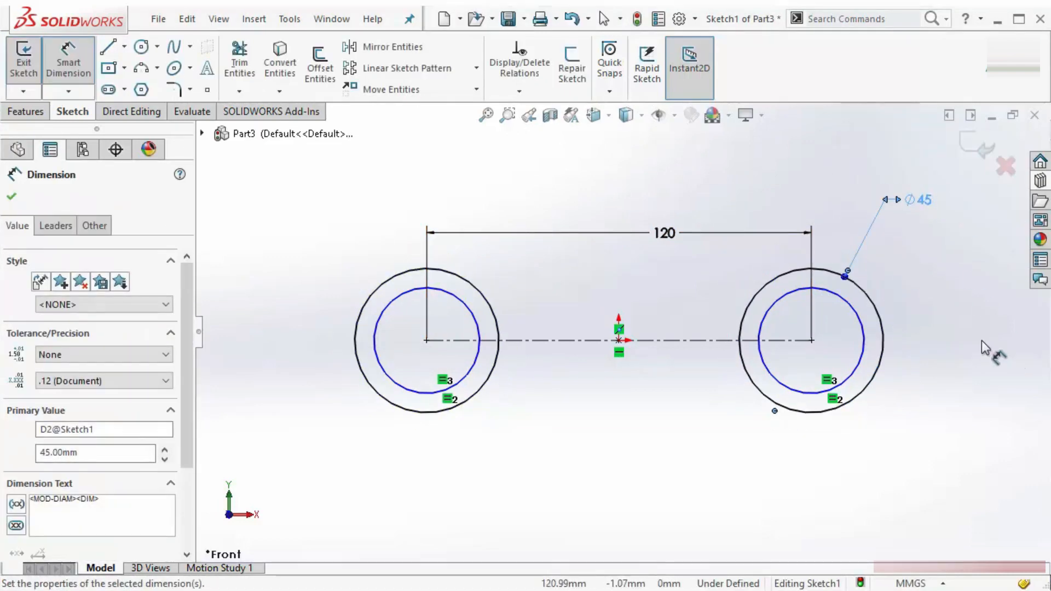
Dimension the right inner circle's diameter to 20 mm.
left_click(873, 341)
left_click(938, 295)
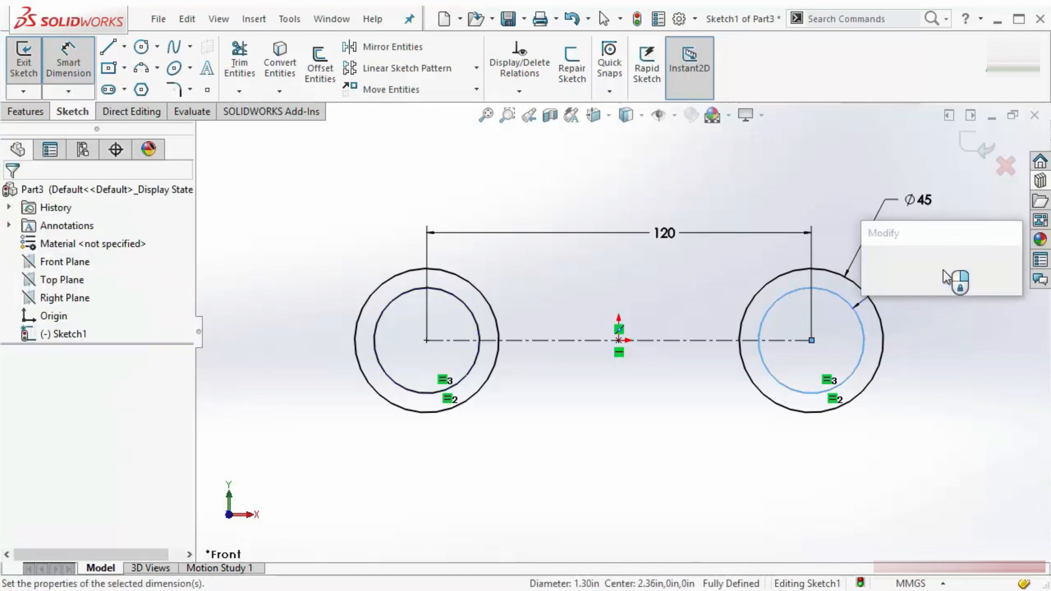
type("20")
key("Return")
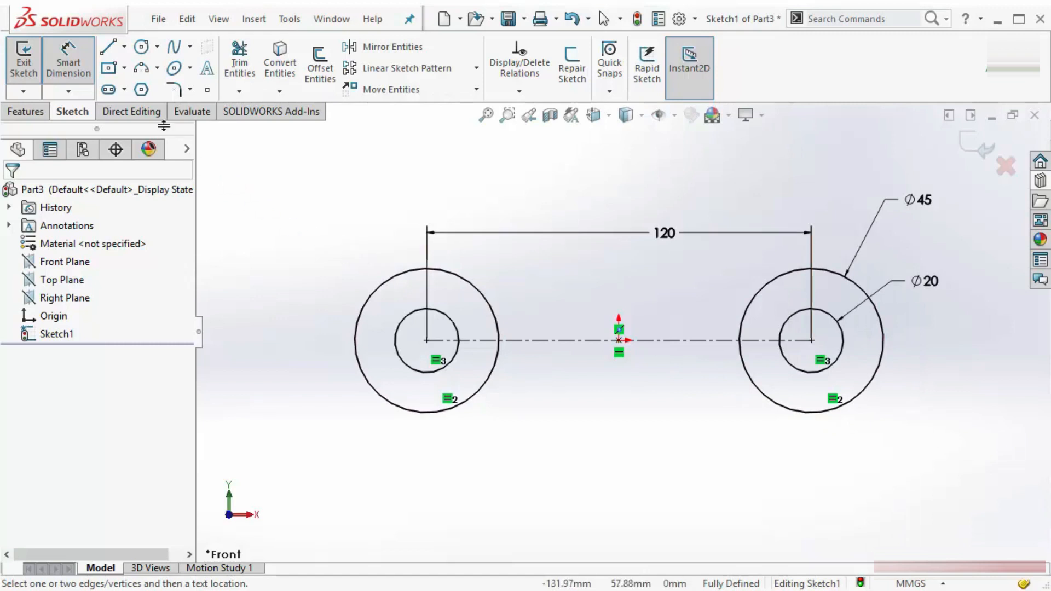
Sketch a downward-bowed three-point arc of about 124 mm radius joining the upper inner sides of the two outer circles.
left_click(143, 74)
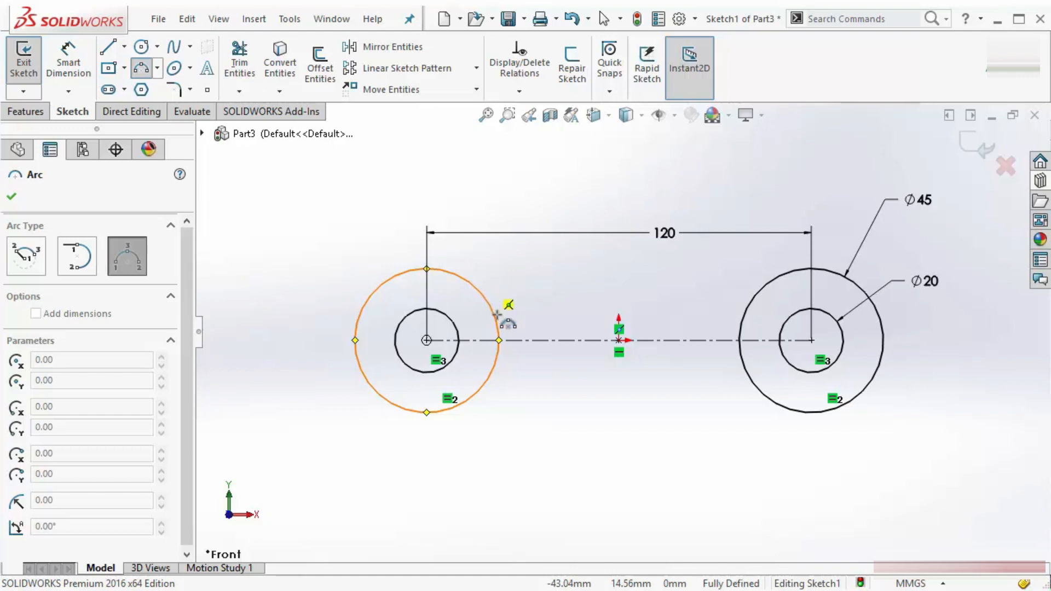
left_click(484, 300)
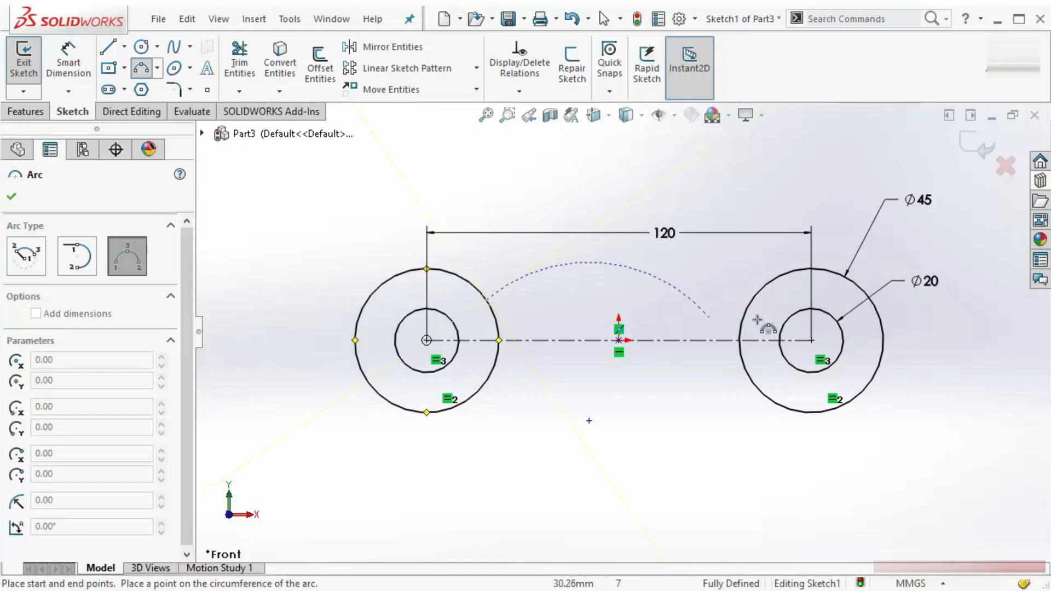
left_click(747, 305)
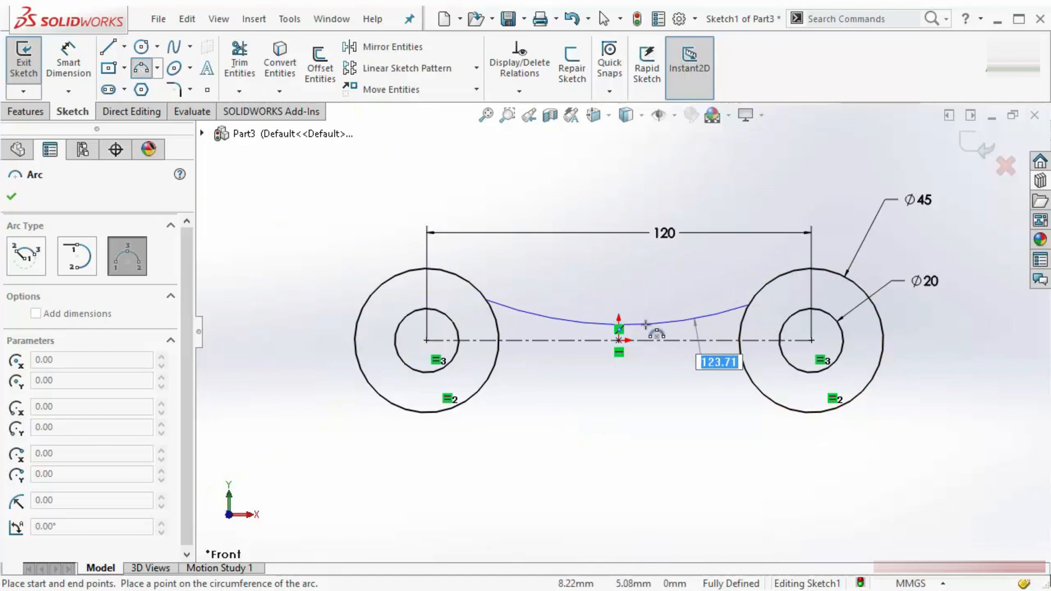
left_click(646, 325)
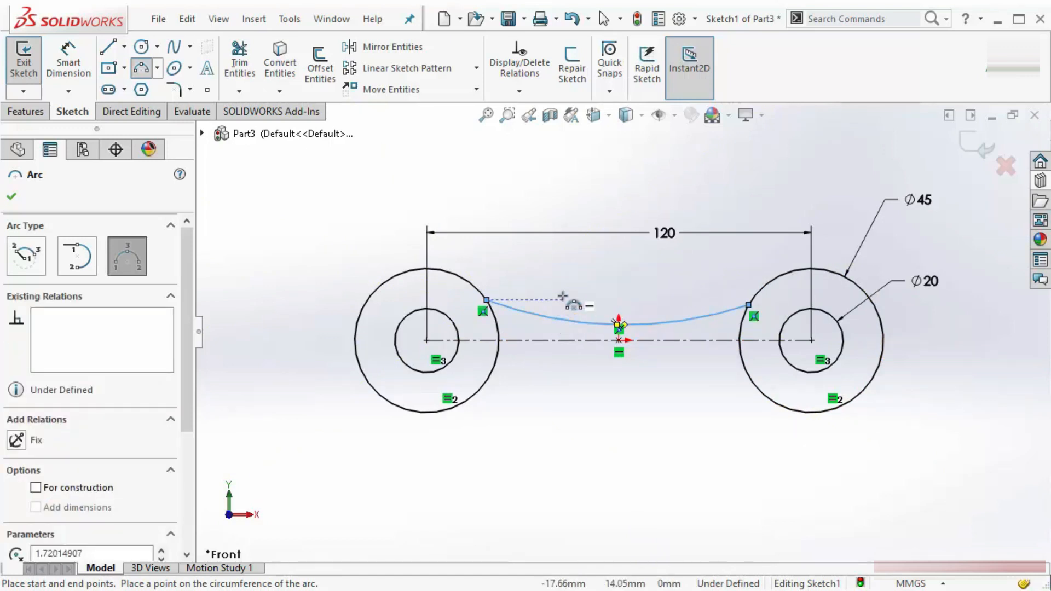
left_click(12, 197)
left_click(510, 278)
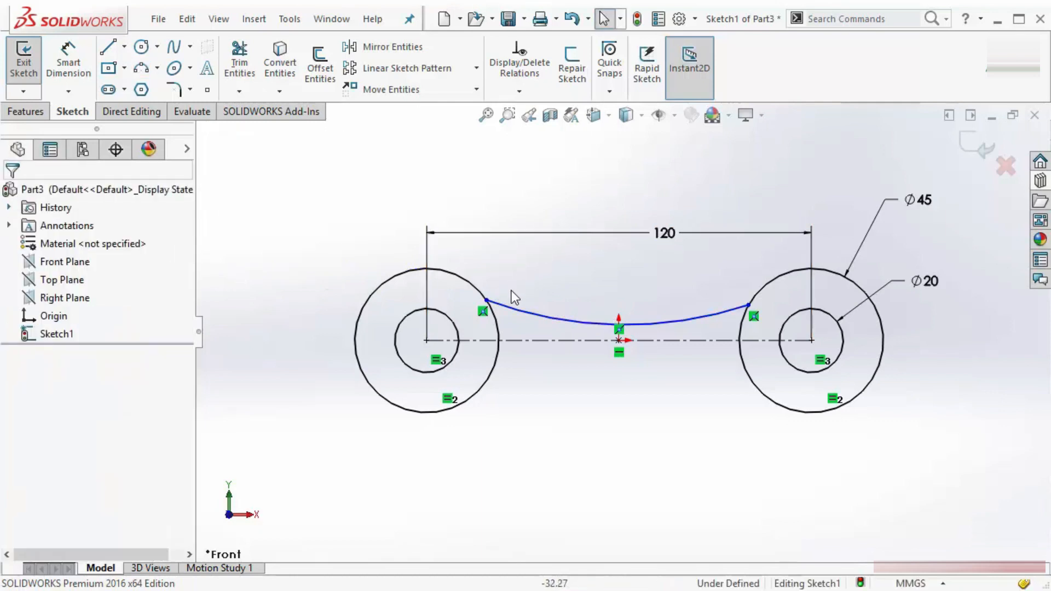
left_click(508, 309)
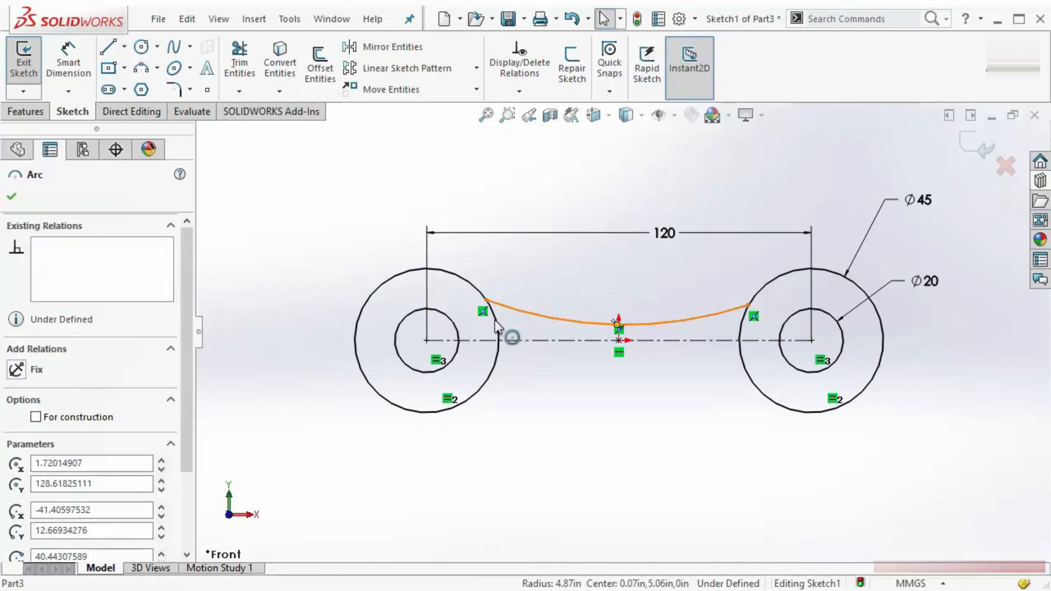
left_click(497, 327, "ctrl")
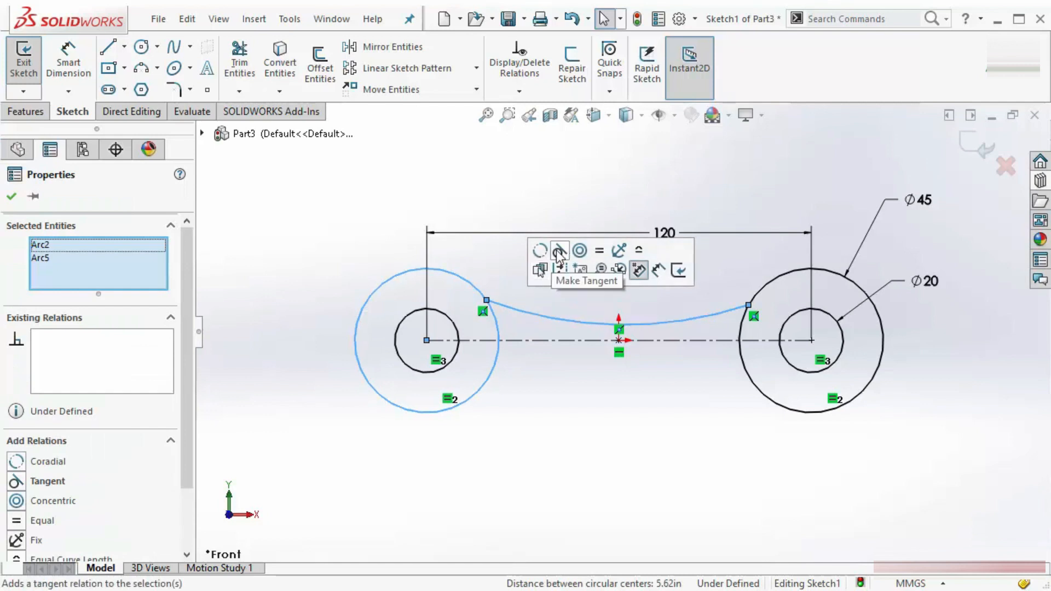
left_click(514, 258)
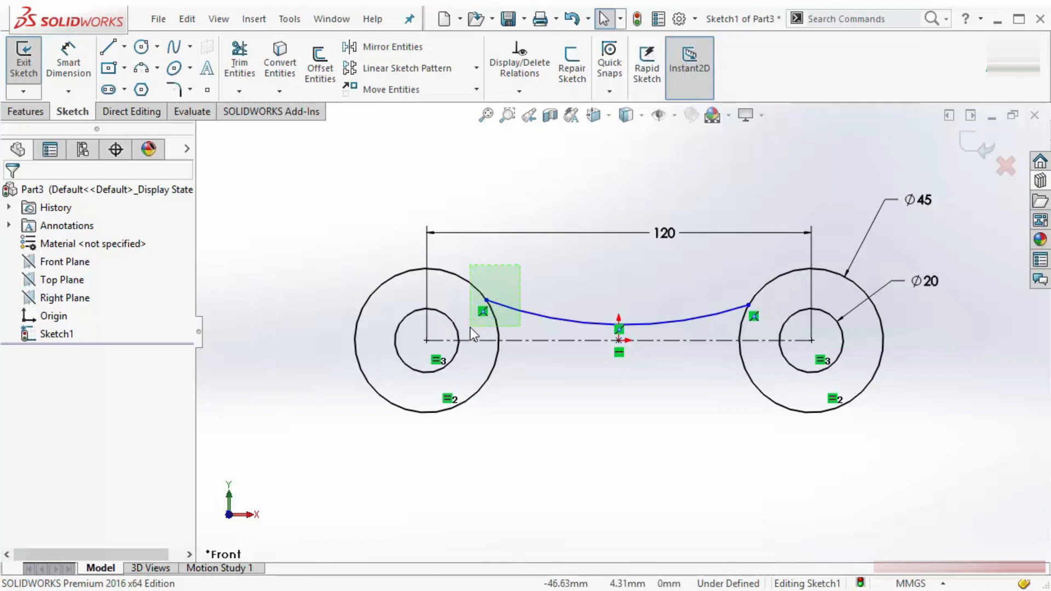
Add Tangent relations between the upper connecting arc and both the left and right outer circles.
left_click_drag(471, 327, 471, 327)
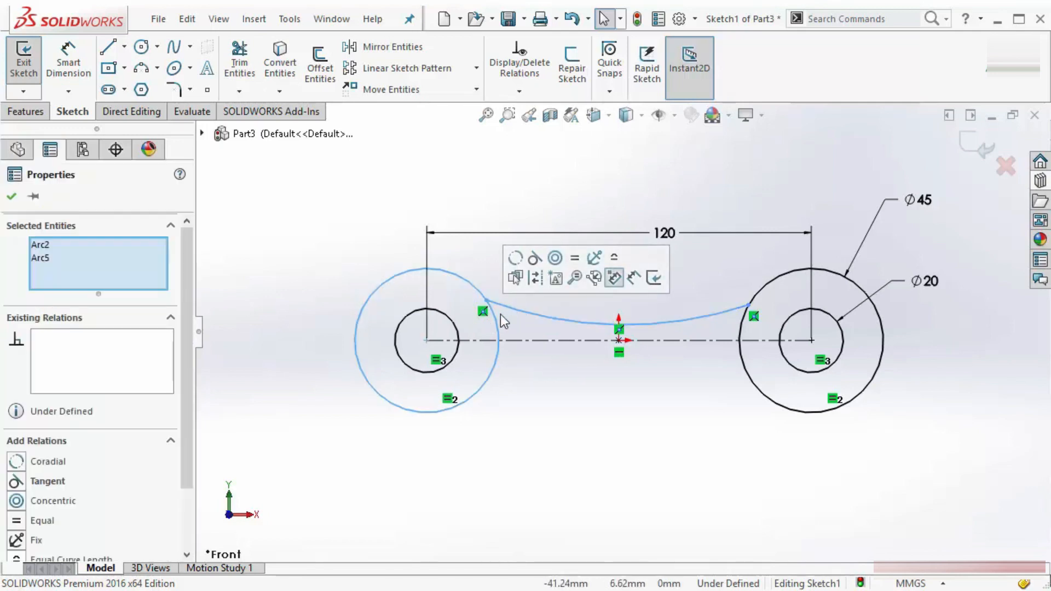
left_click(534, 259)
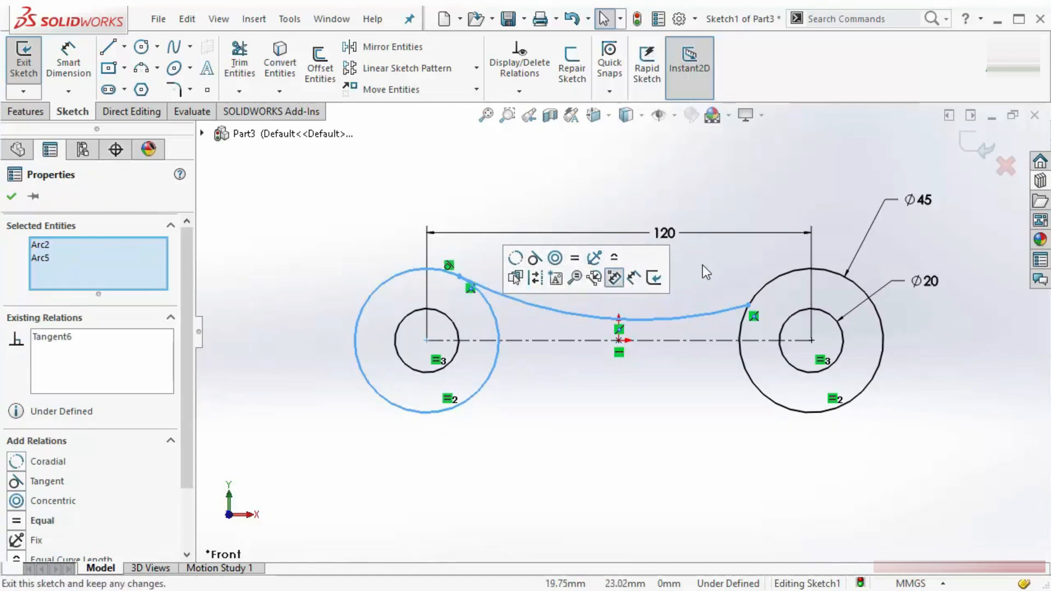
left_click(728, 271)
left_click_drag(746, 297, 720, 324)
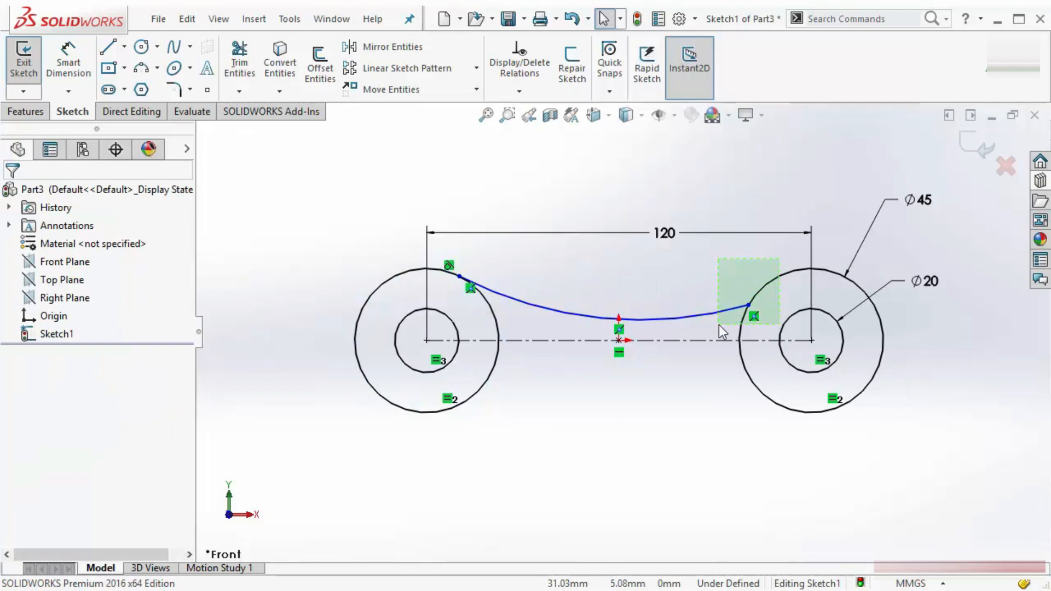
left_click_drag(718, 324, 780, 328)
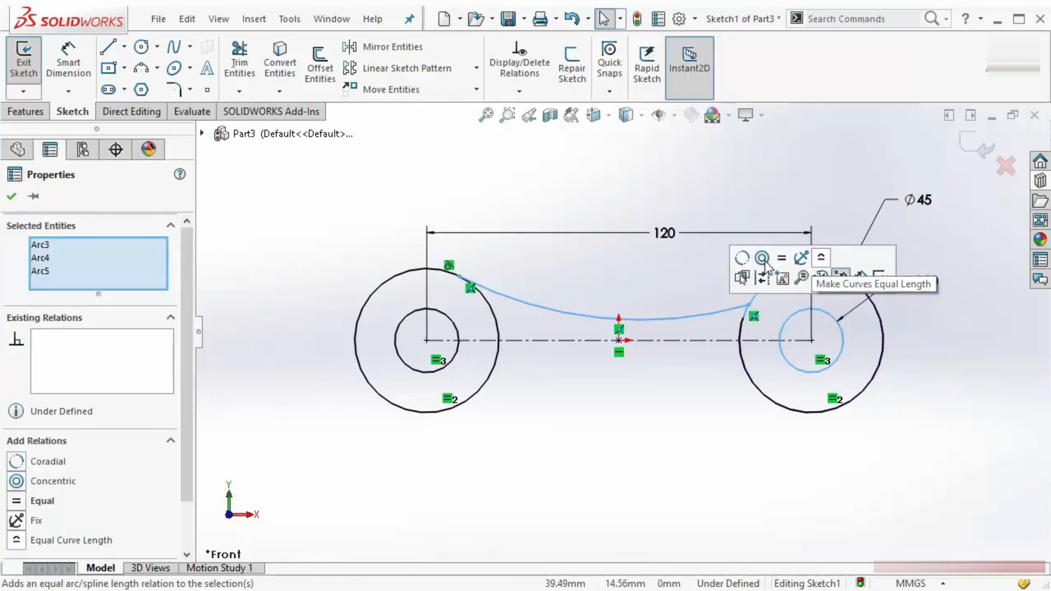
left_click(655, 291)
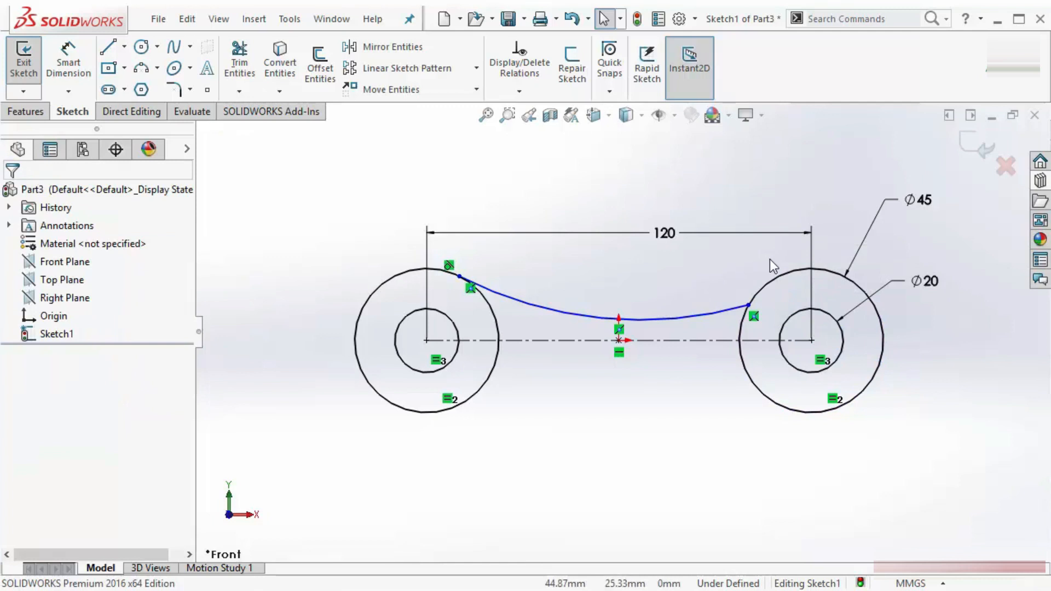
left_click_drag(752, 298, 714, 327)
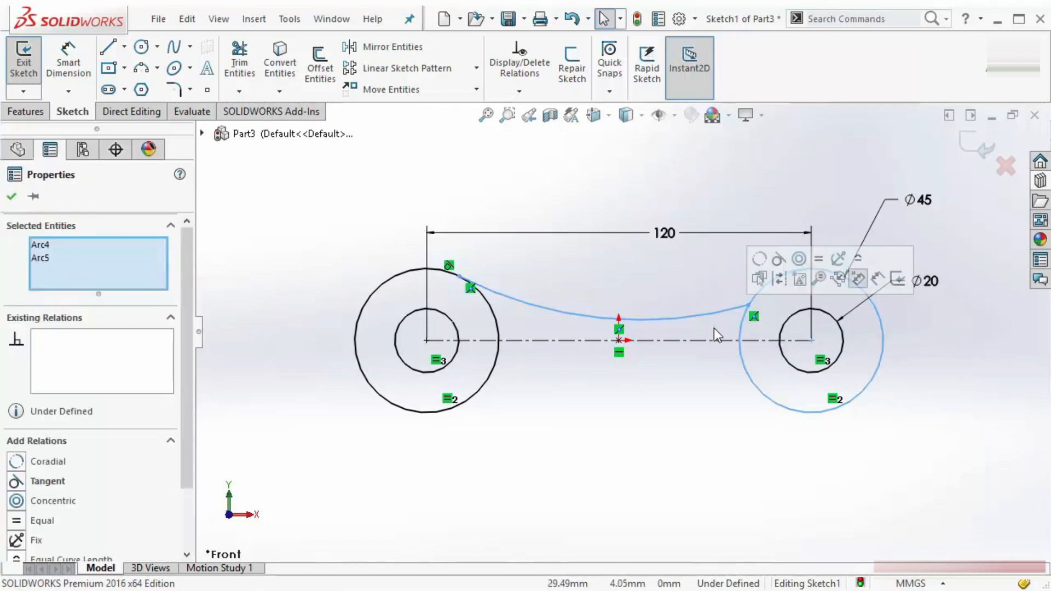
left_click(779, 261)
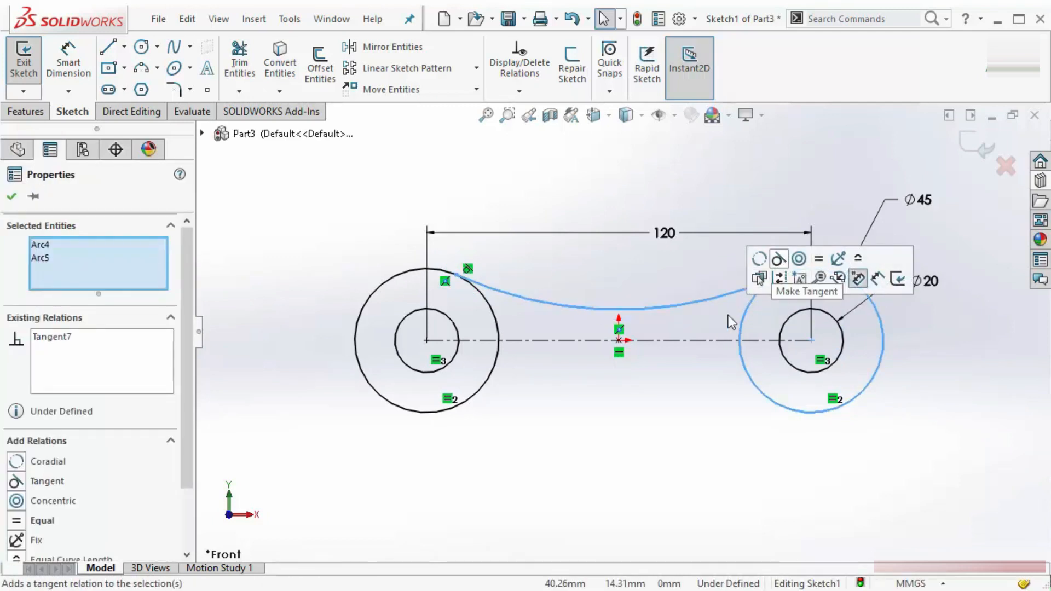
left_click(633, 425)
Dimension the upper connecting arc's radius to 150 mm, placing the dimension to the lower right of the right outer circle.
right_click_drag(633, 424, 631, 408)
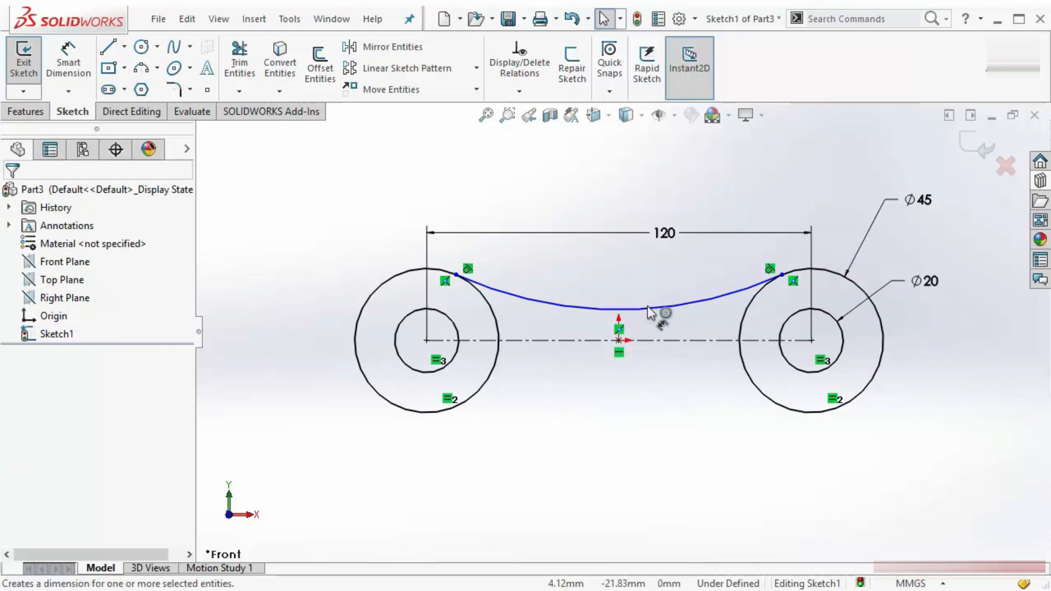
left_click(708, 290)
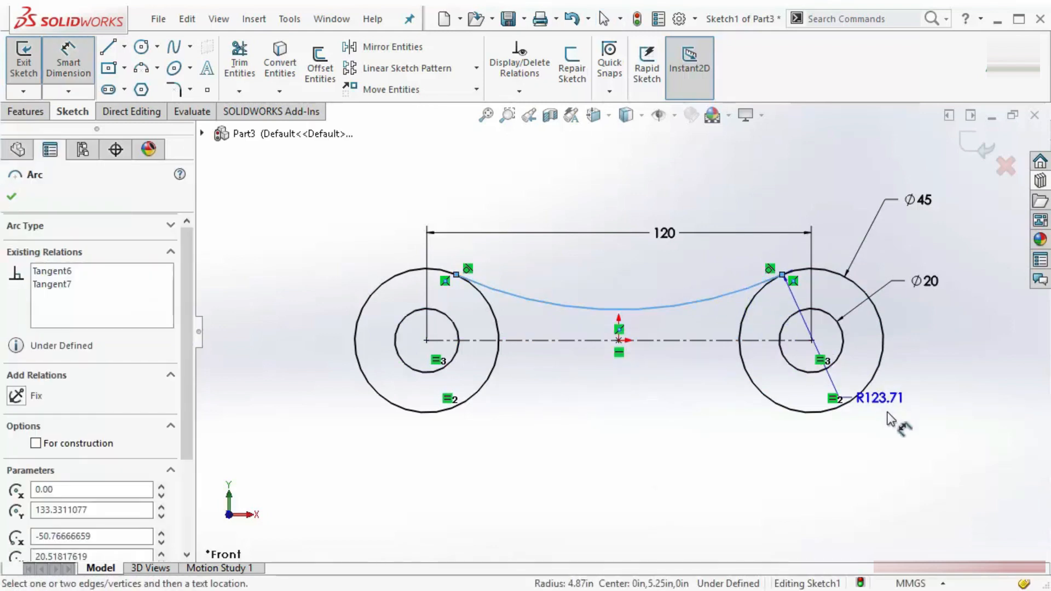
left_click(885, 441)
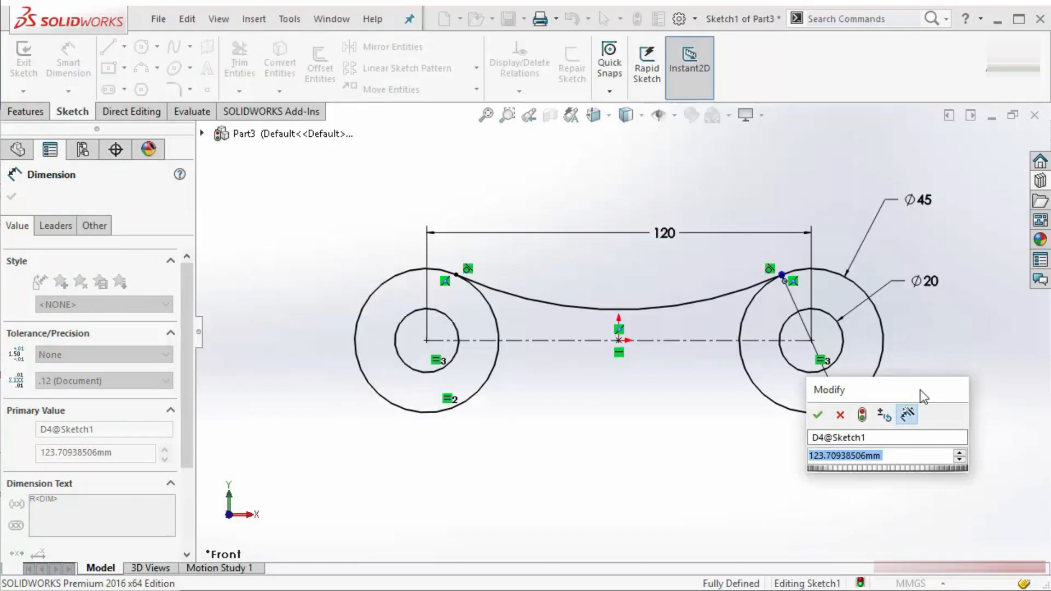
type("150")
key("Return")
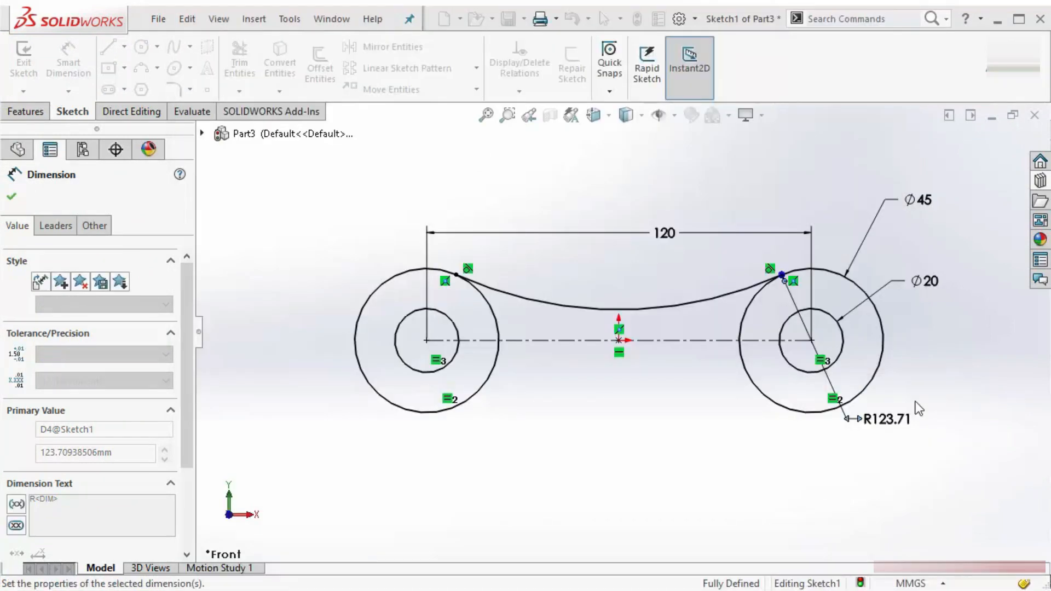
left_click_drag(940, 410, 959, 403)
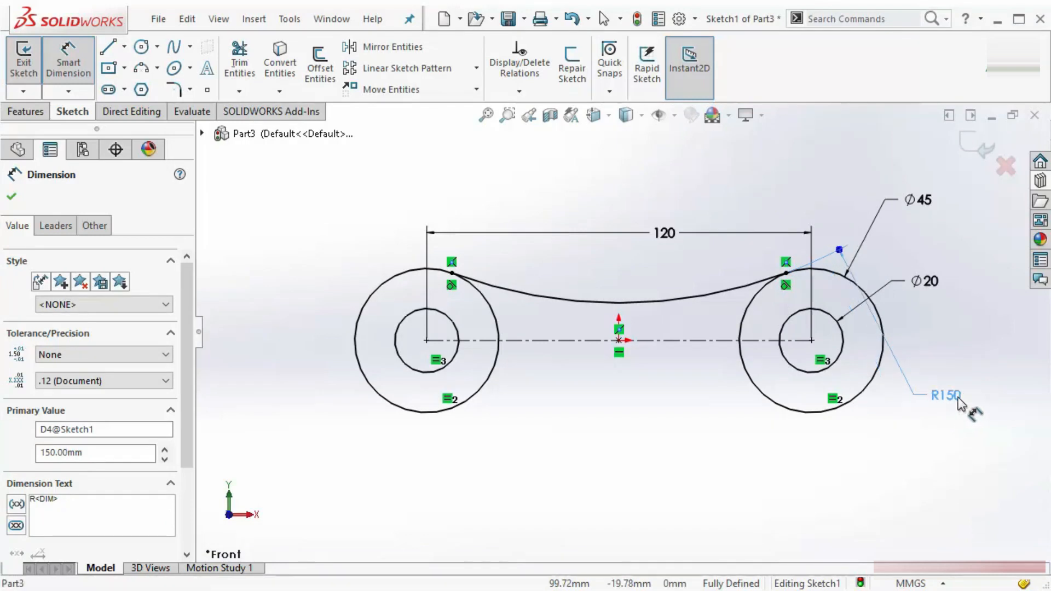
Sketch an upward-bowed three-point arc joining the lower inner sides of the two outer circles.
left_click(141, 68)
left_click(475, 396)
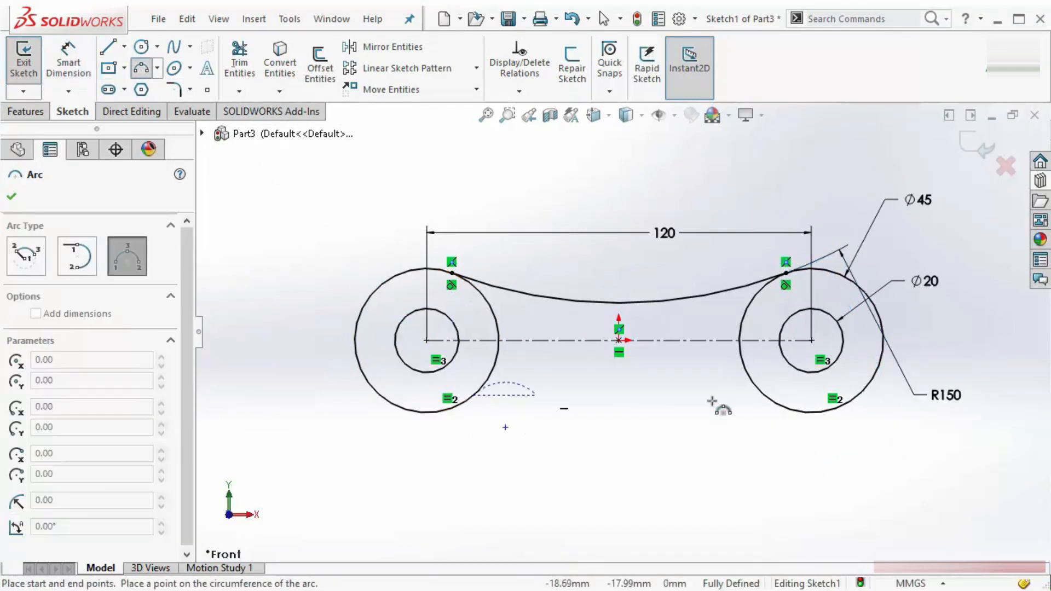
left_click(796, 409)
left_click(685, 383)
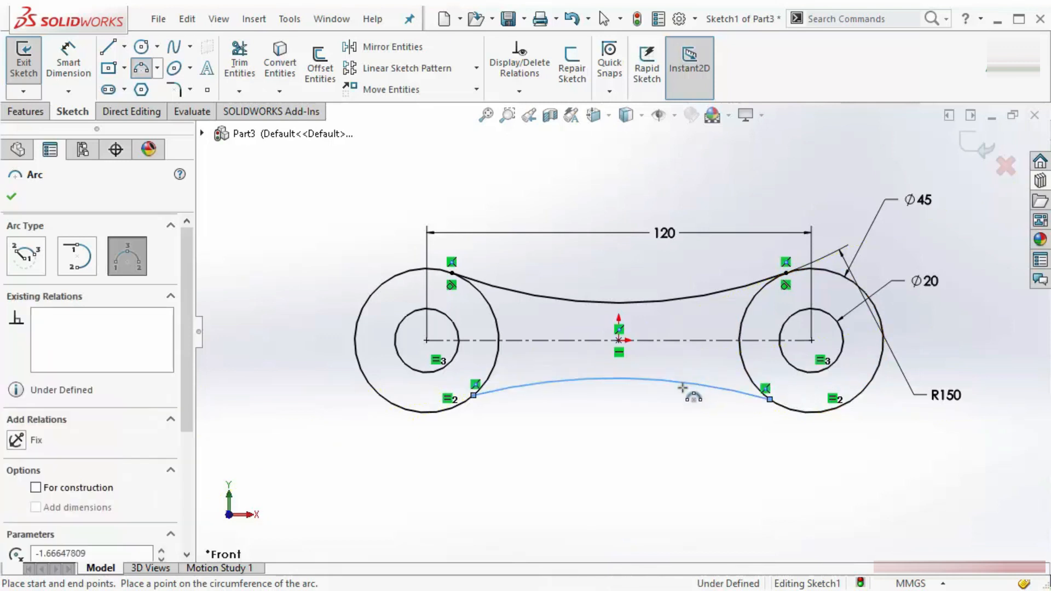
key("Escape")
Add Tangent relations between the lower connecting arc and both outer circles, and adjust its right endpoint.
left_click_drag(556, 450, 456, 377)
left_click(522, 310)
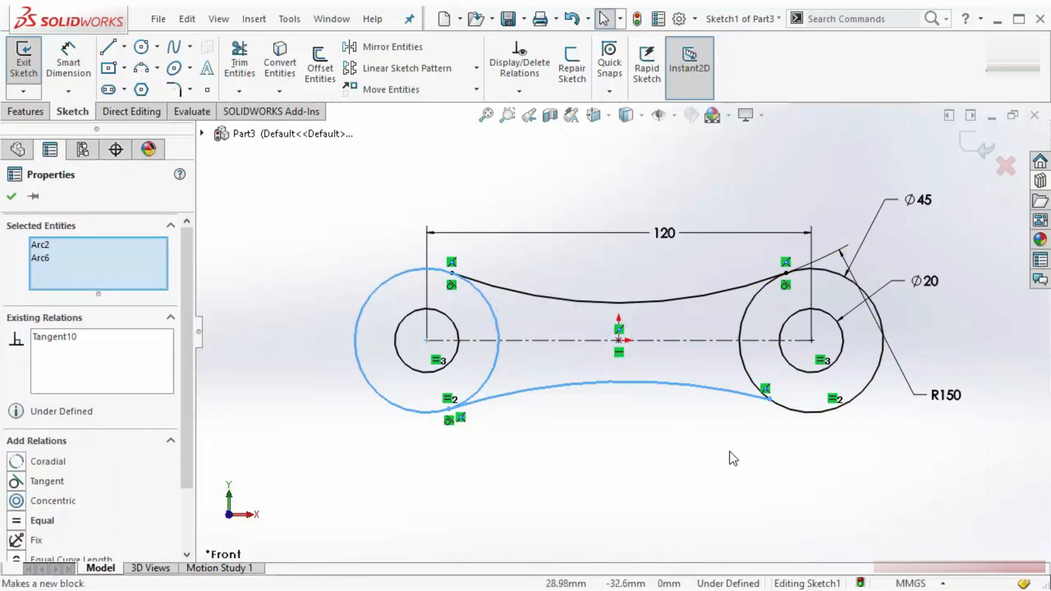
left_click_drag(793, 428, 741, 386)
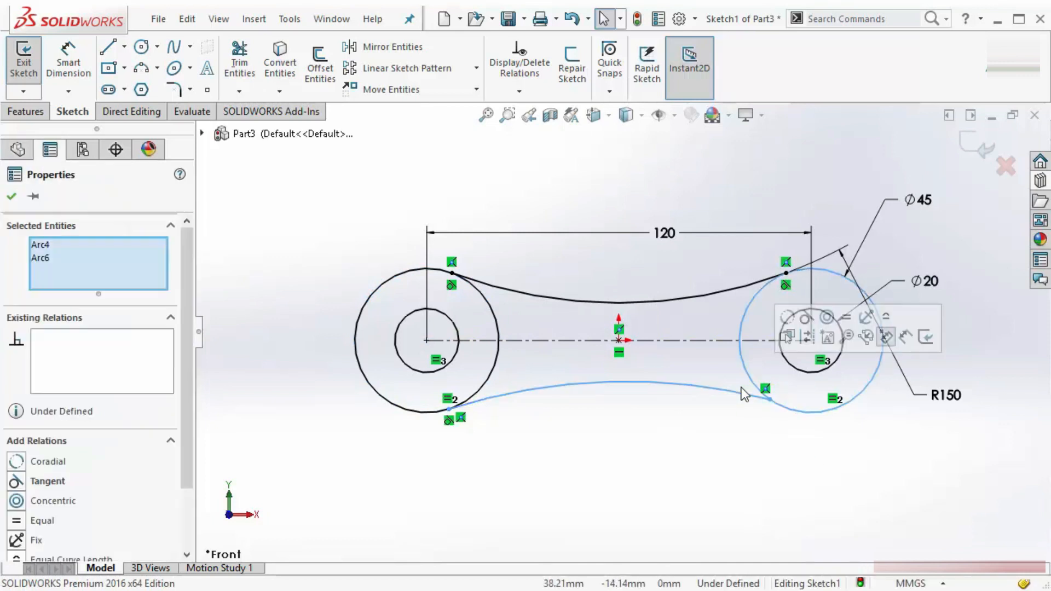
left_click(805, 320)
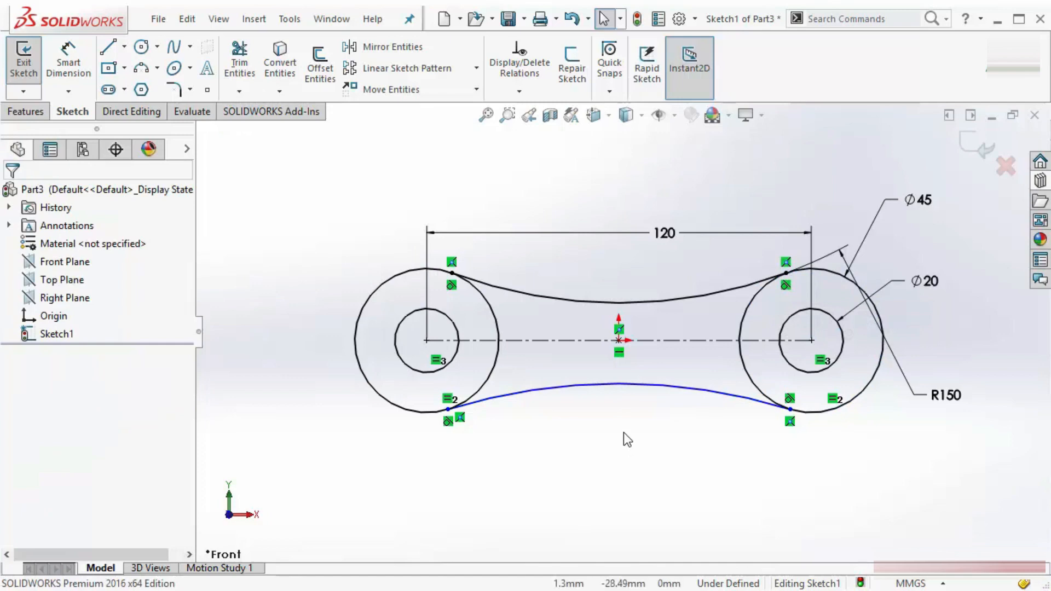
left_click_drag(789, 409, 791, 438)
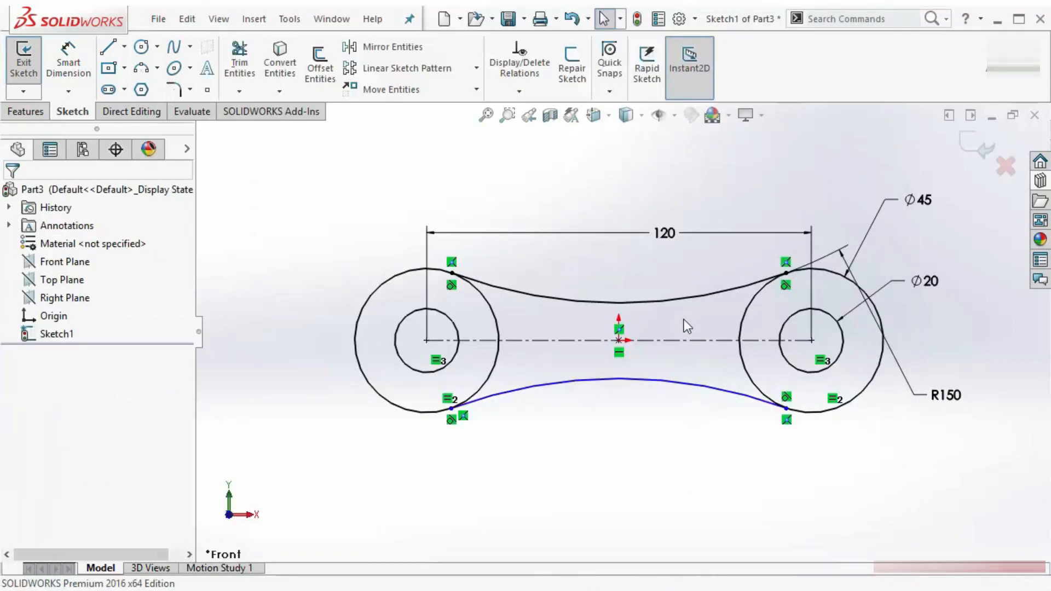
Add an Equal relation between the upper and lower connecting arcs.
left_click(683, 389)
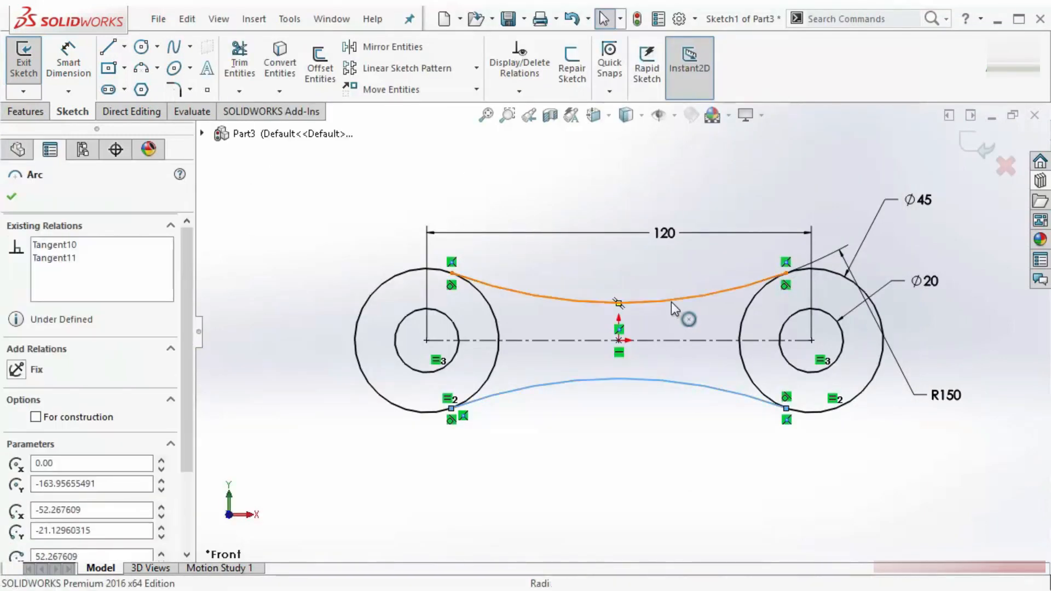
left_click(671, 301, "ctrl")
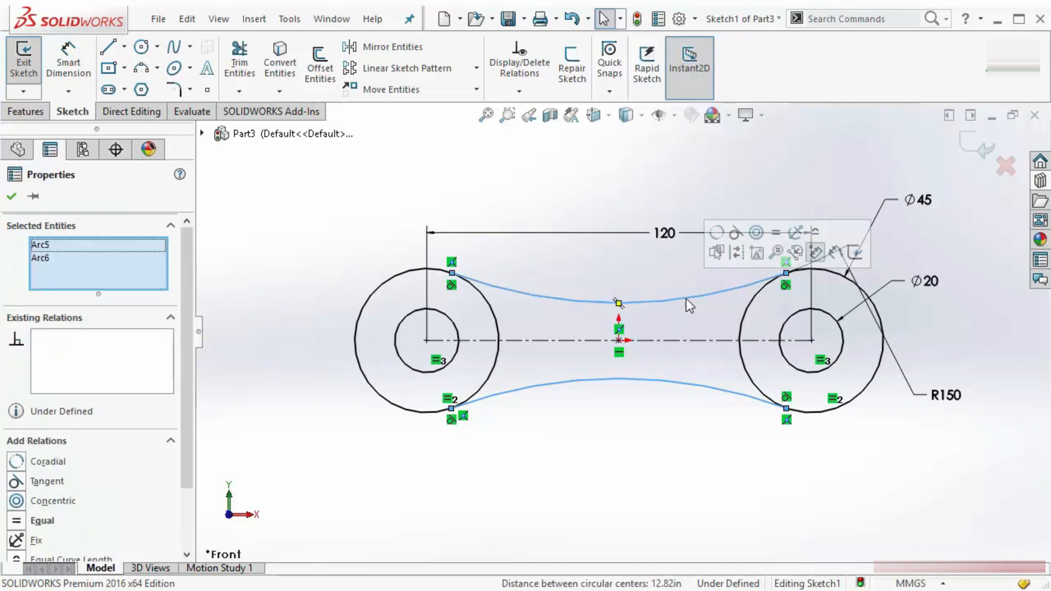
left_click(775, 234)
left_click(764, 149)
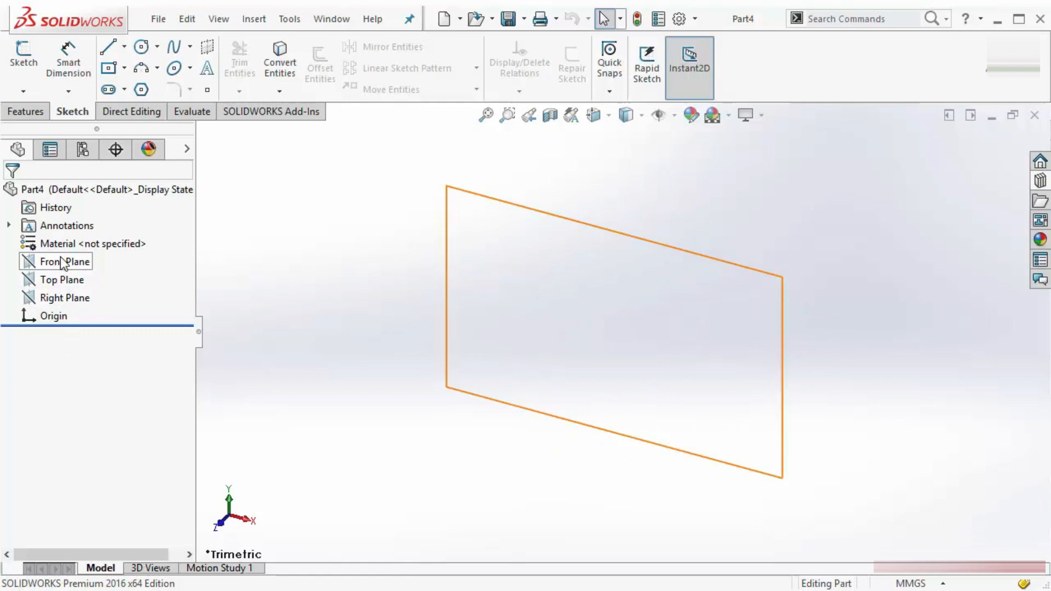
Open a new sketch on the Front Plane of the new part.
right_click(63, 261)
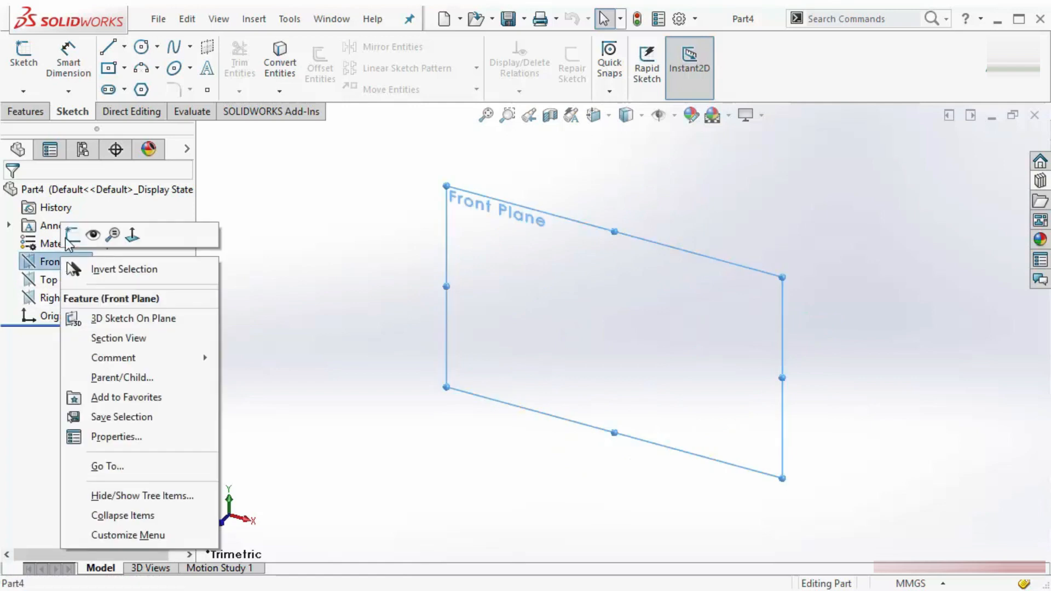
left_click(72, 232)
left_click(331, 232)
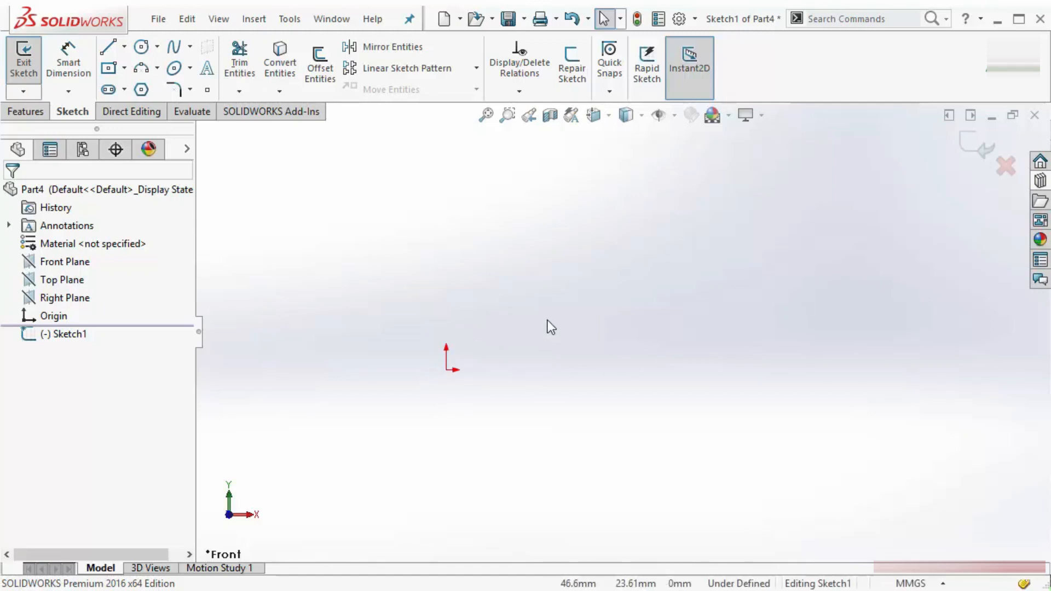
Sketch a line chain from the origin with a short vertical line upward, a horizontal line rightward and a diagonal rising to the right.
left_click(108, 47)
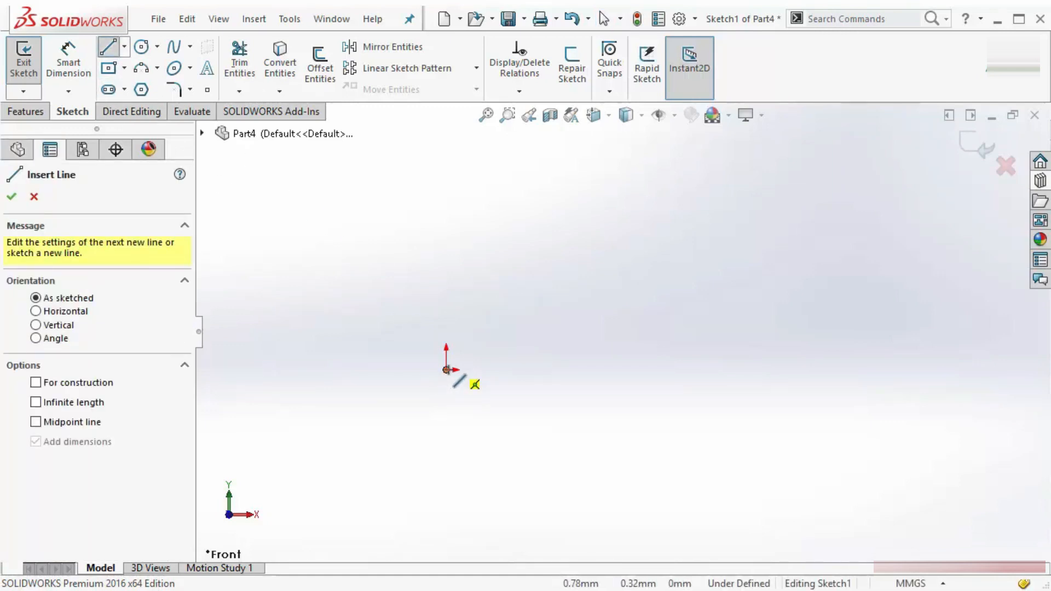
left_click(447, 370)
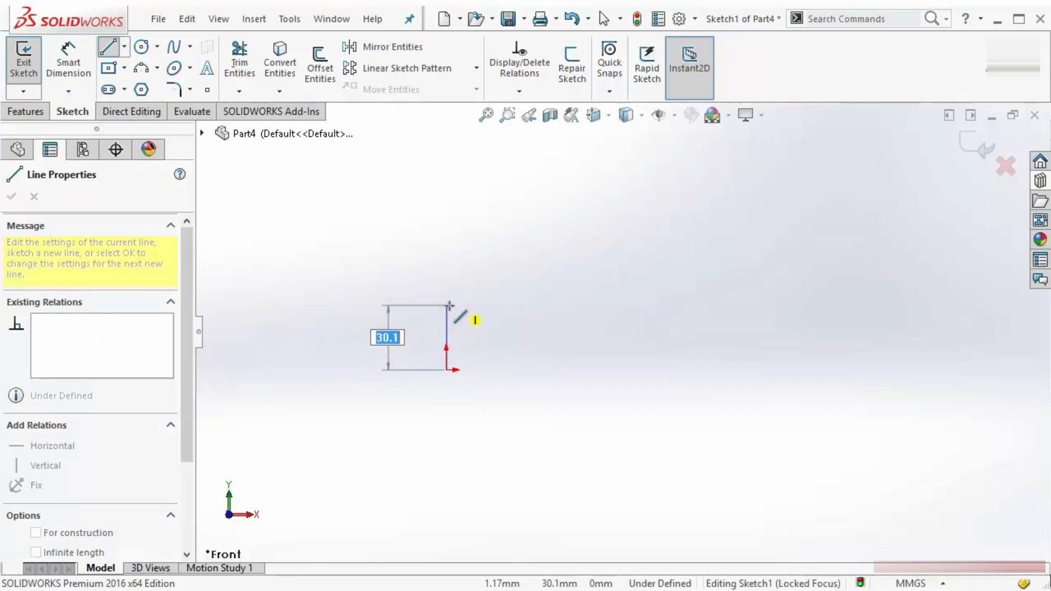
left_click(447, 324)
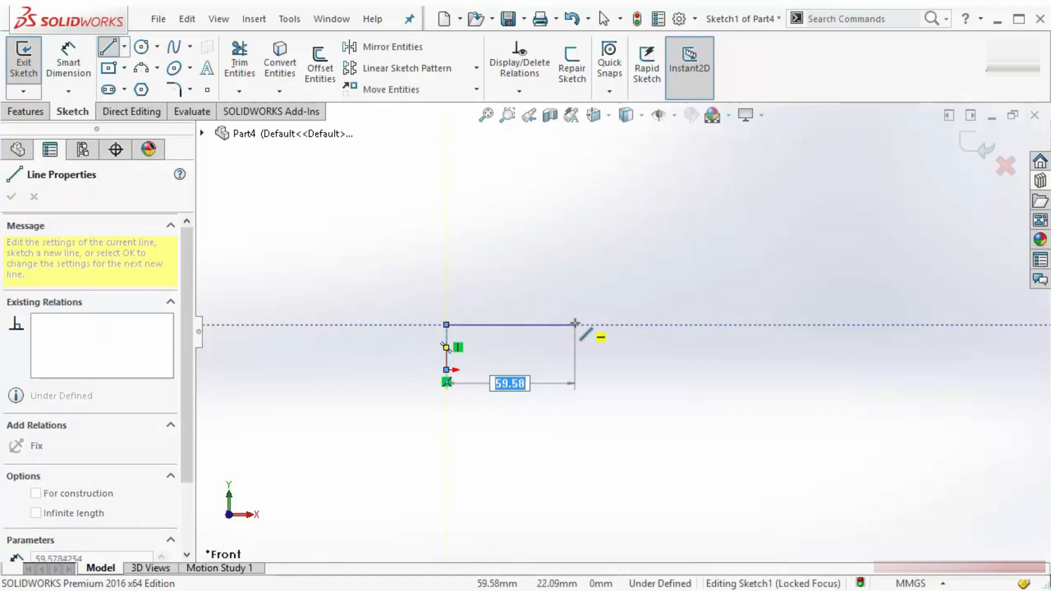
left_click(555, 324)
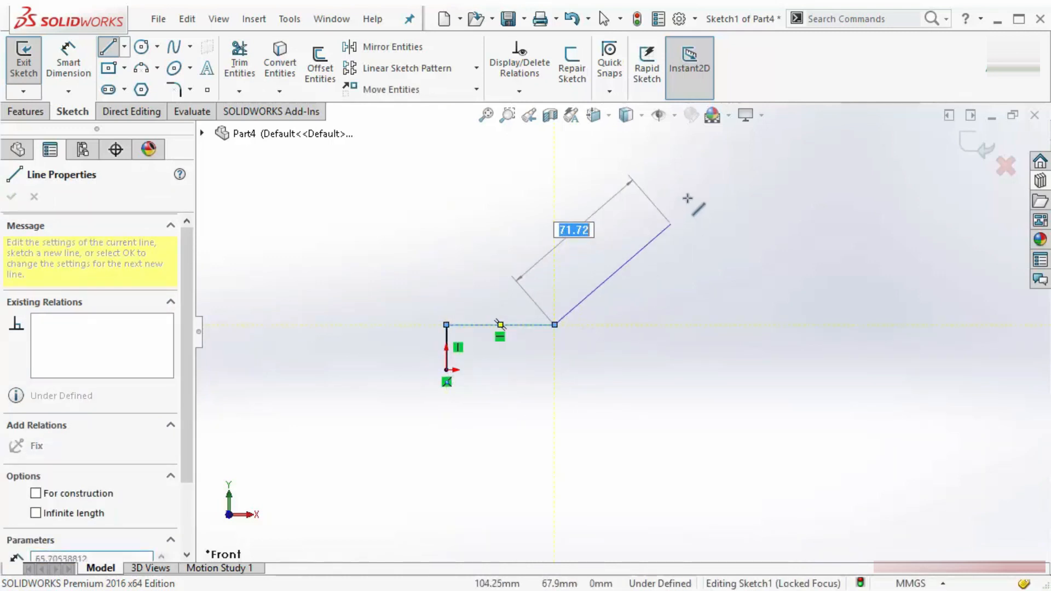
left_click(693, 176)
scroll(629, 236, "up", 2)
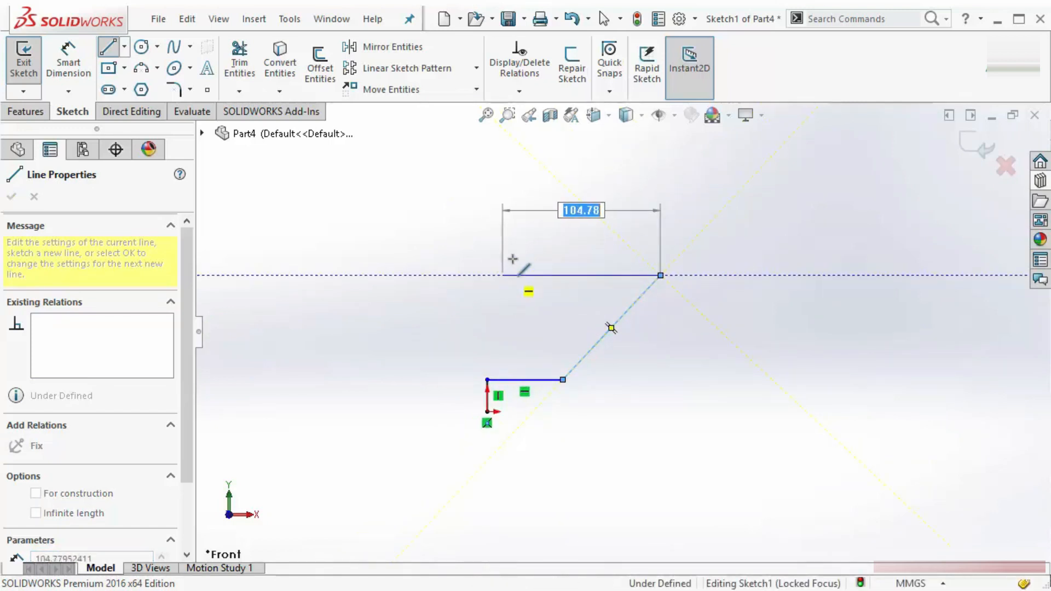
Continue the chain with a horizontal line about 105 mm leftward, a short vertical upward, a long horizontal rightward and a vertical downward.
left_click(503, 275)
left_click(503, 226)
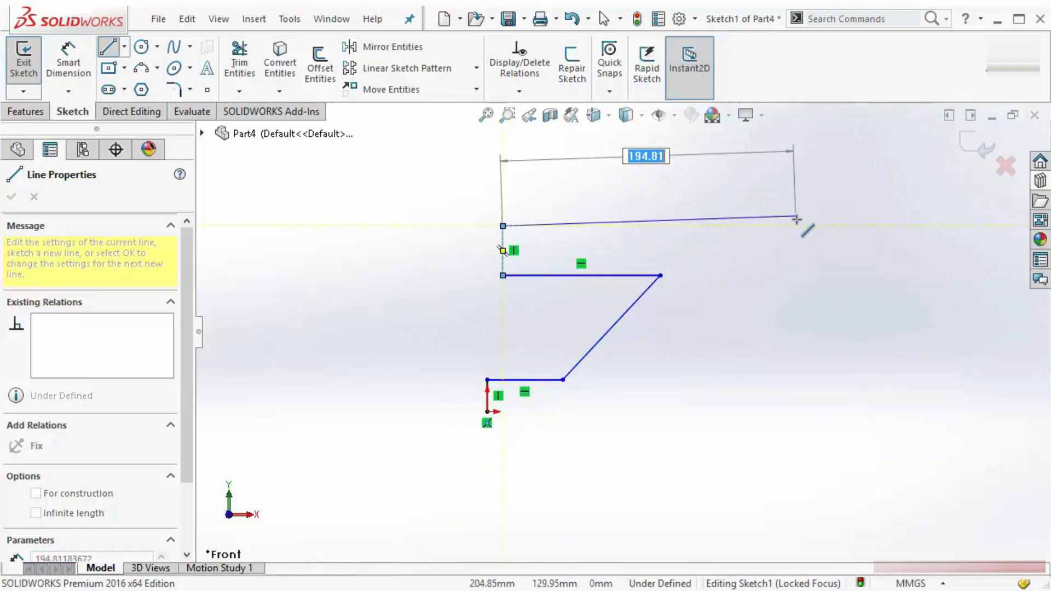
left_click(867, 226)
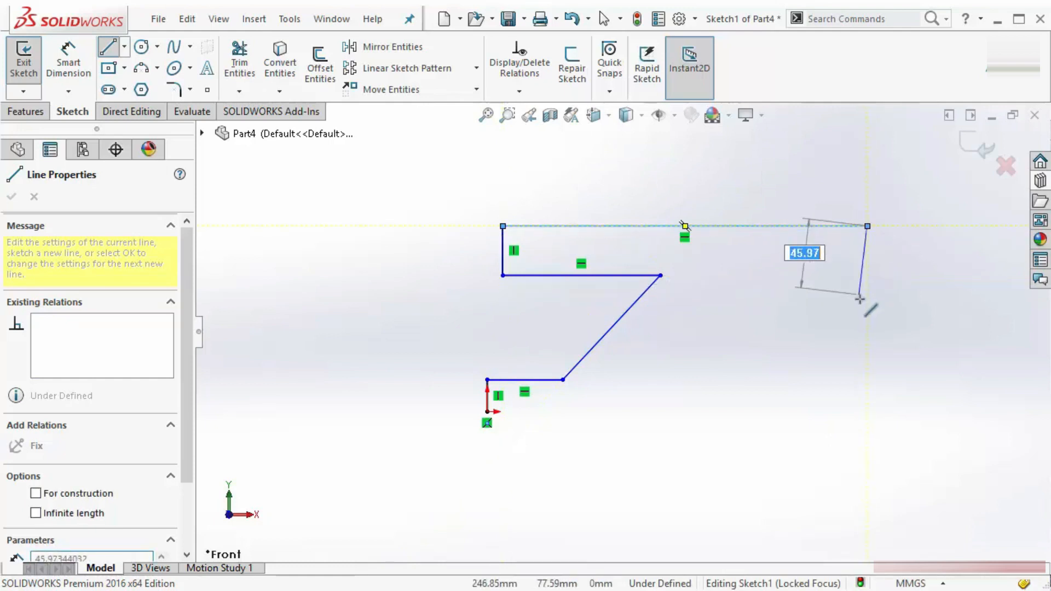
left_click(867, 328)
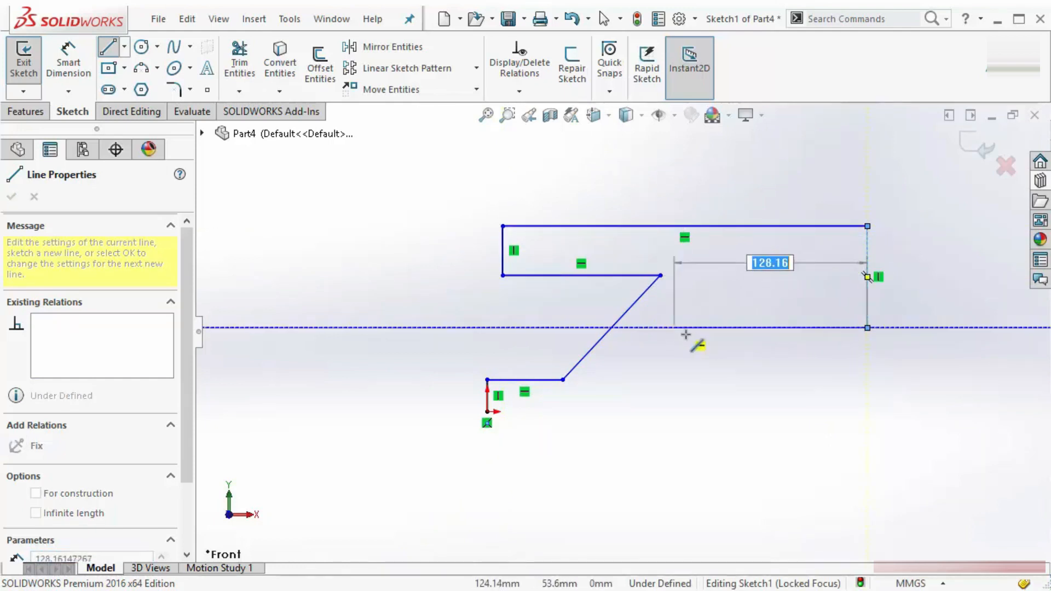
Complete the profile with a horizontal line leftward, a descending diagonal parallel to the first, and a slanted line about 86 mm long to the origin.
left_click(709, 327)
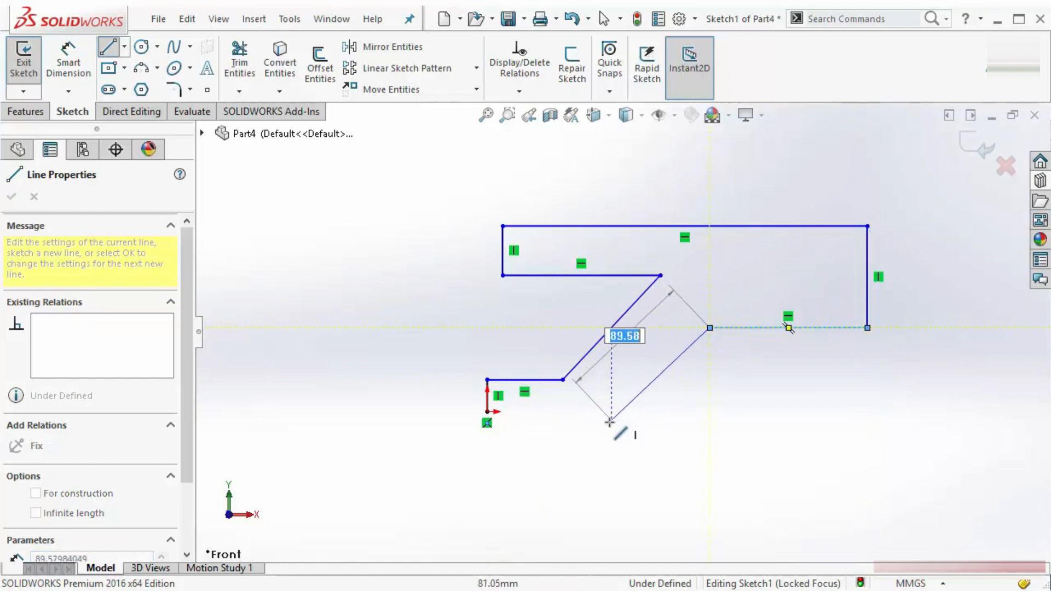
left_click(614, 428)
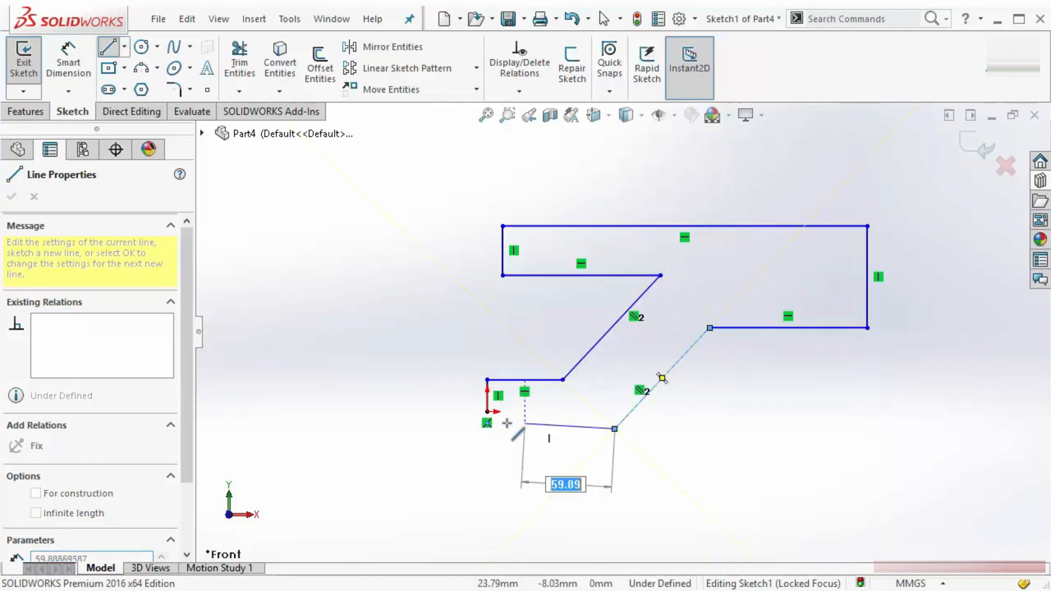
left_click(487, 412)
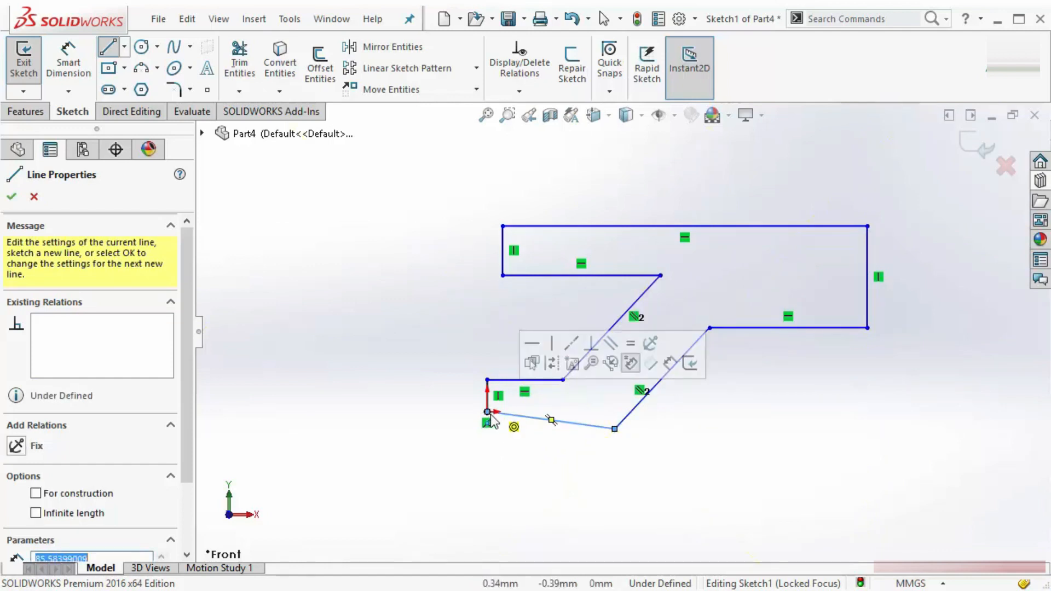
right_click(629, 166)
left_click(660, 182)
scroll(751, 349, "up", 2)
scroll(694, 326, "down", 2)
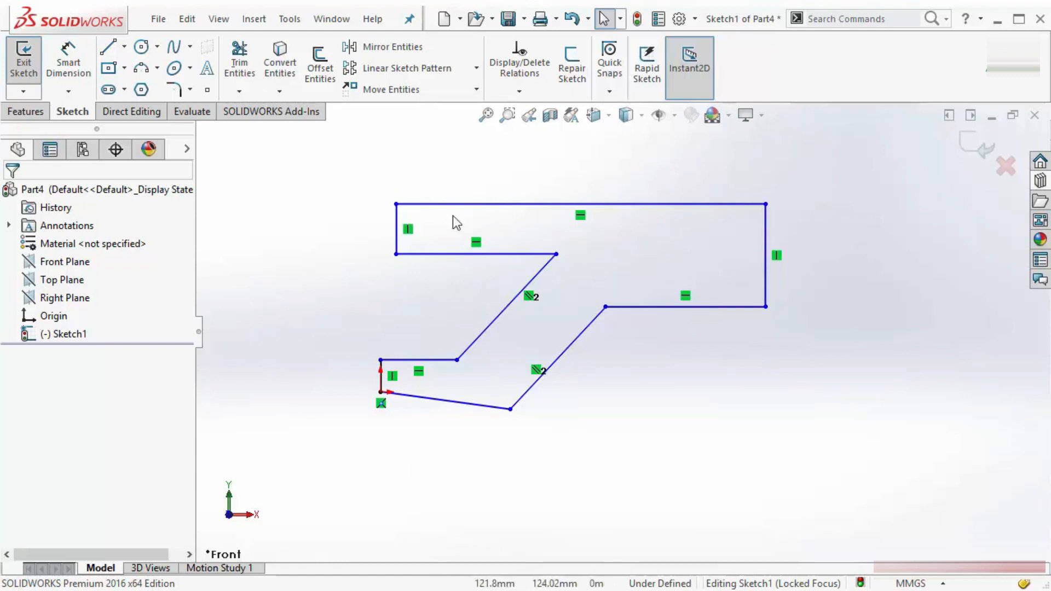
Make the slanted bottom line that starts at the origin horizontal.
left_click(465, 403)
left_click(507, 337)
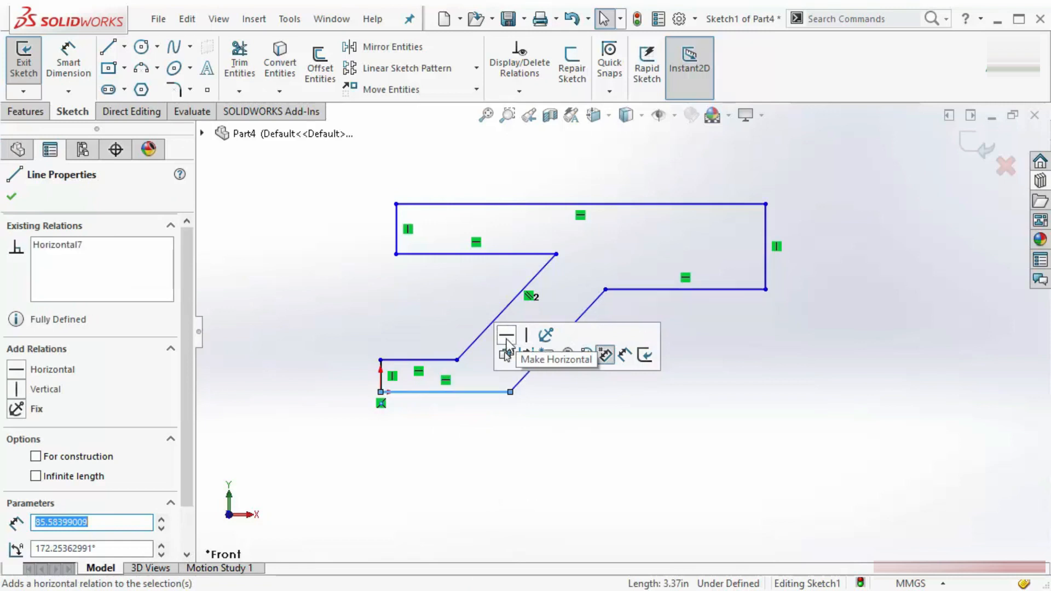
left_click(530, 425)
left_click(516, 588)
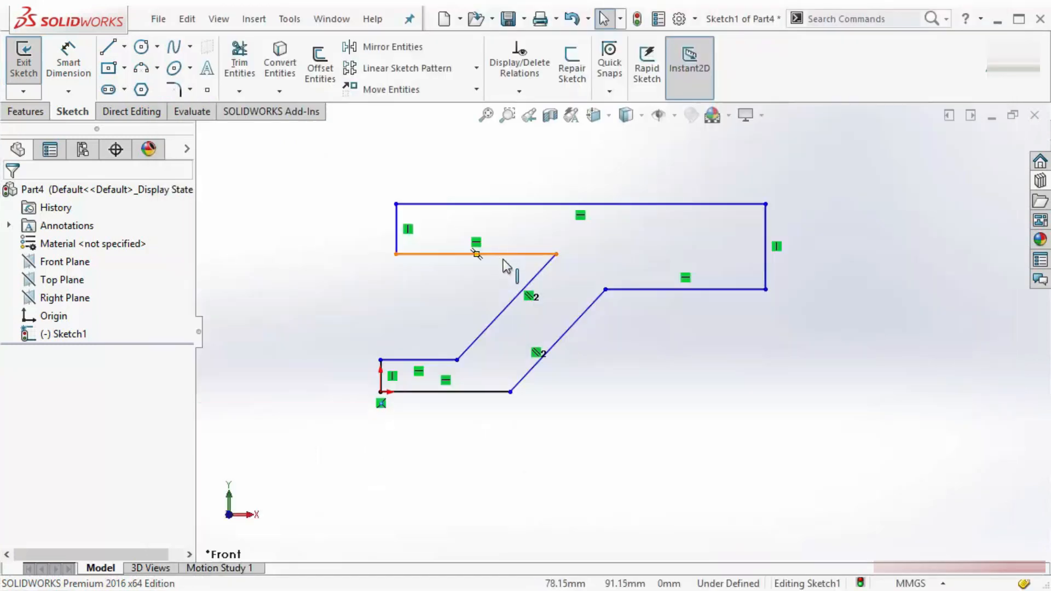
Check the parallel relation between the two diagonal lines and dimension the distance between them as 15 mm.
left_click(572, 326)
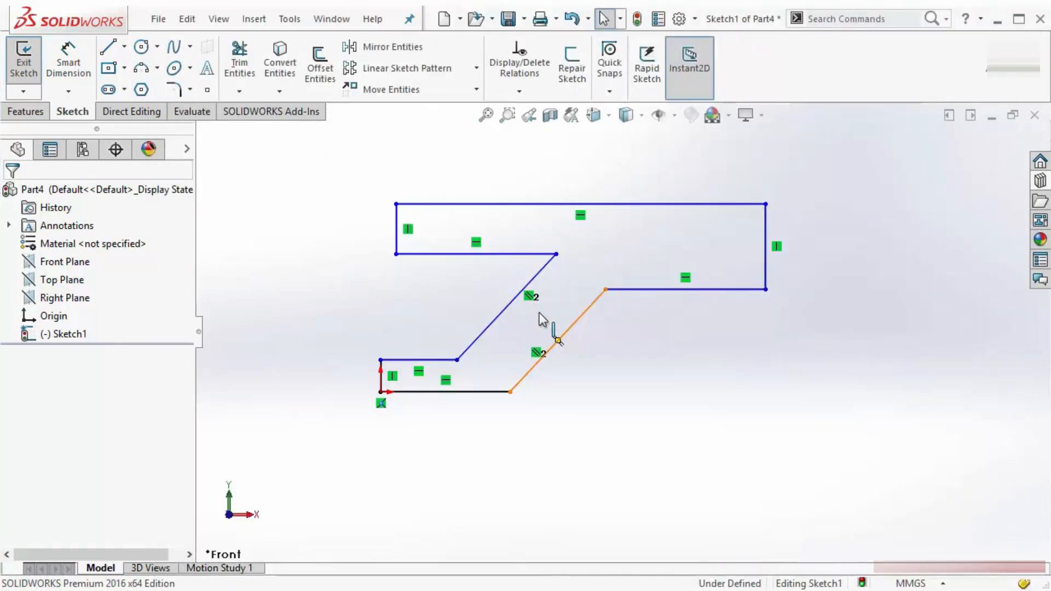
left_click(515, 298, "ctrl")
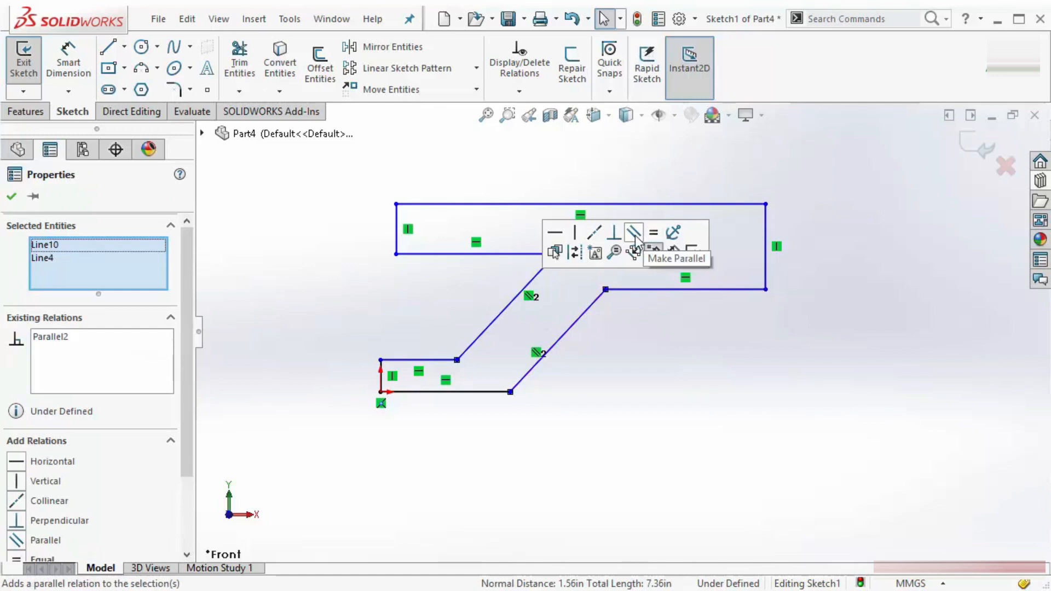
left_click(653, 329)
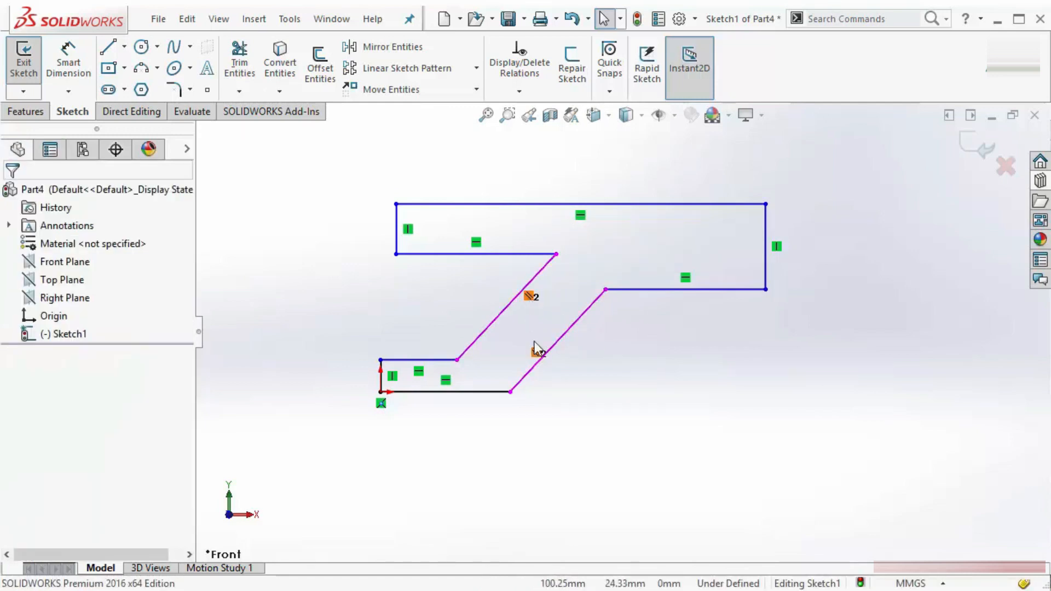
scroll(544, 281, "down", 5)
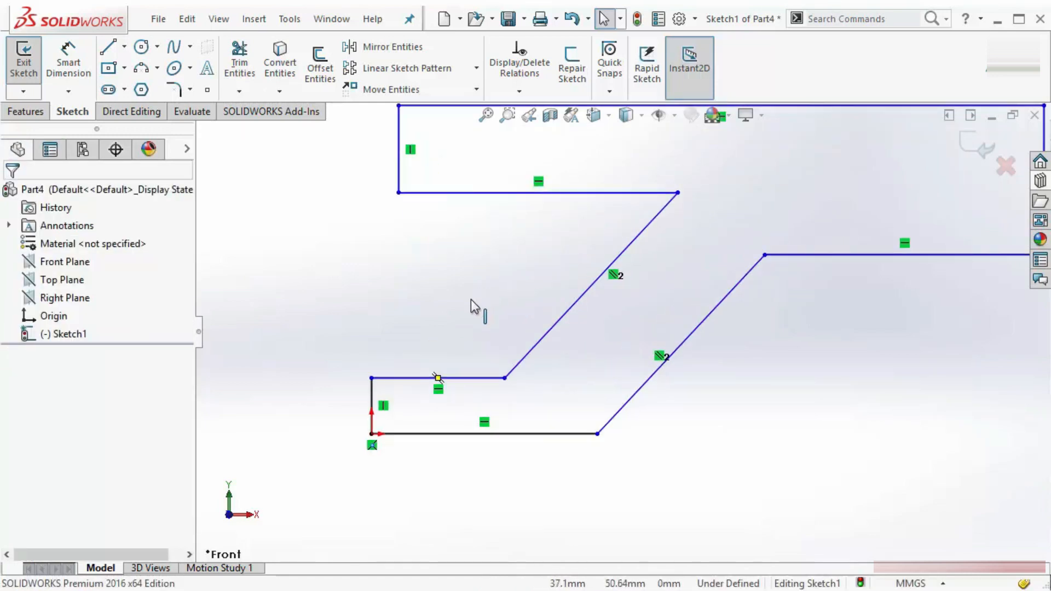
right_click_drag(470, 300, 485, 218)
left_click(581, 296)
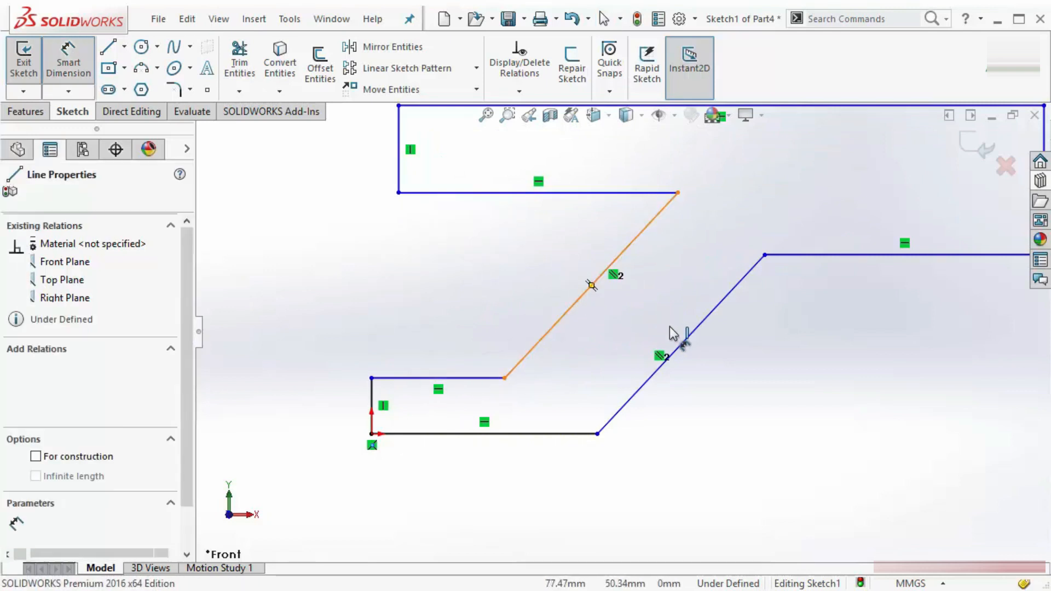
left_click(687, 343)
left_click(700, 274)
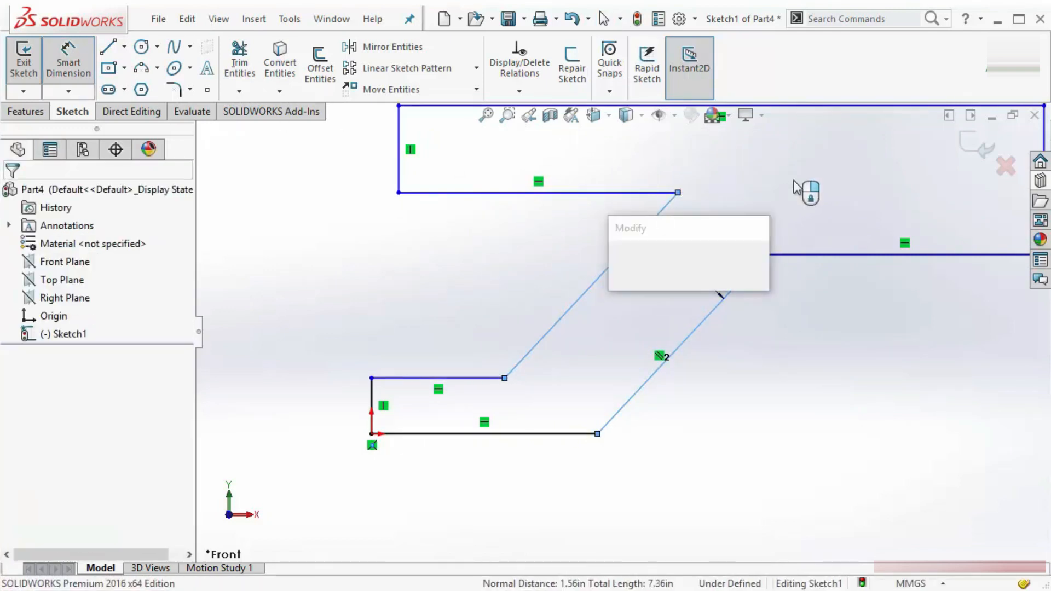
type("15")
key("Return")
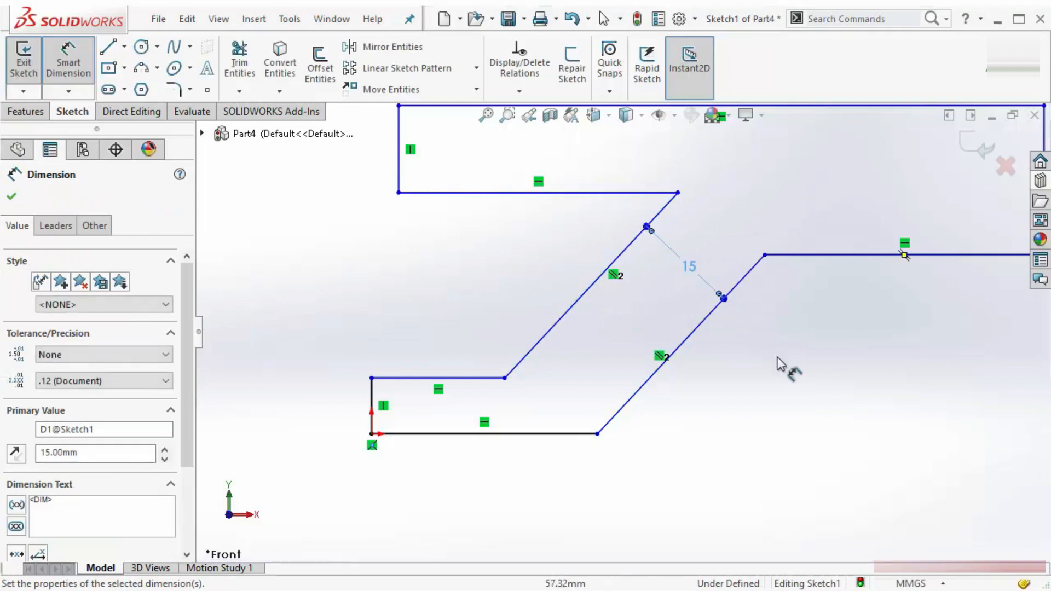
left_click(762, 373)
Dimension the short vertical line at the origin with an equation linking it to the diagonals' spacing dimension, ="D1@Sketch1".
left_click(372, 411)
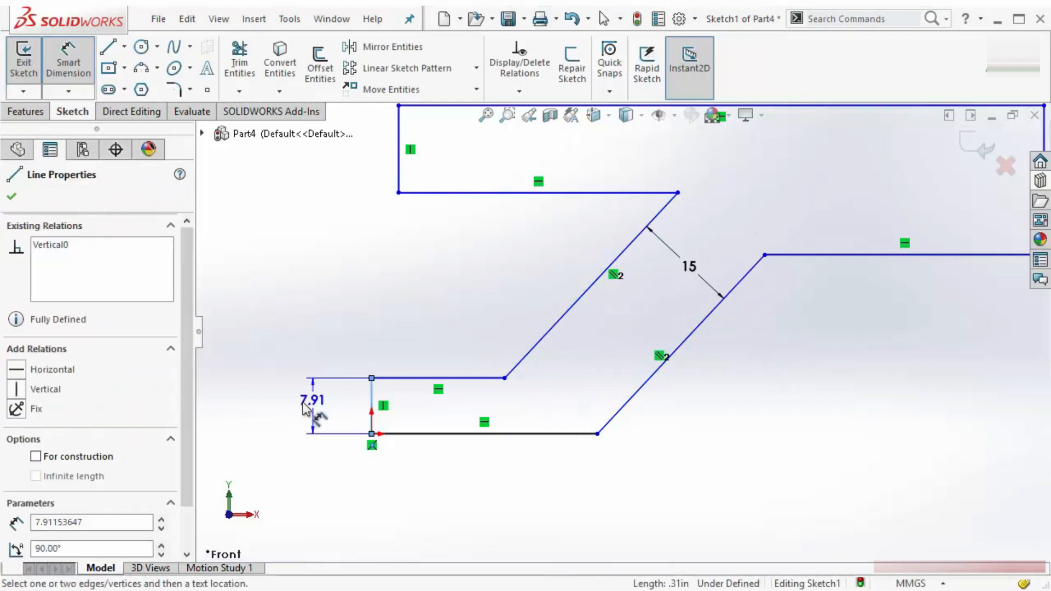
left_click(303, 406)
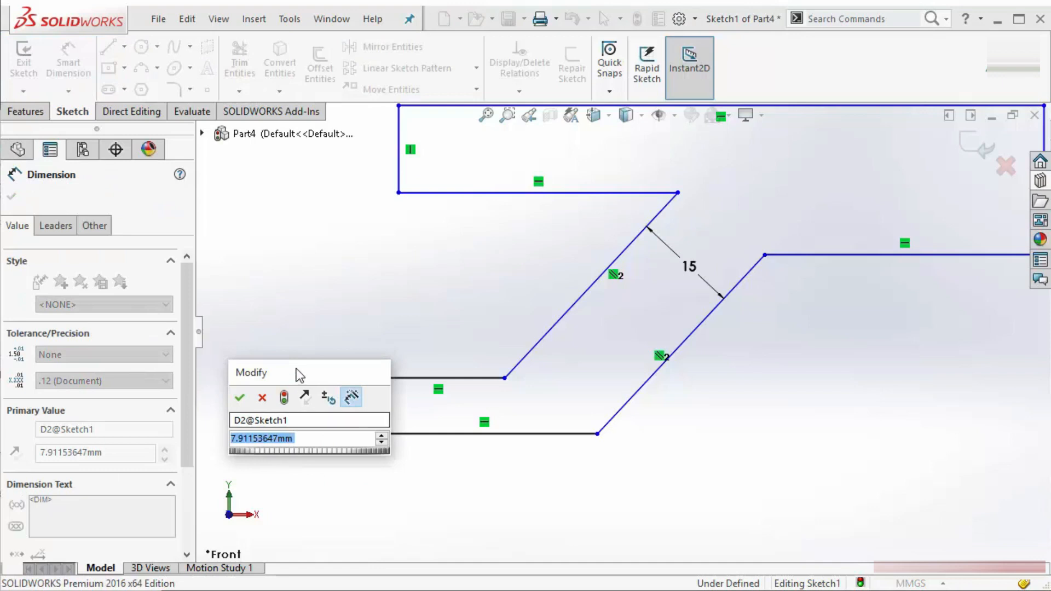
left_click_drag(297, 369, 300, 275)
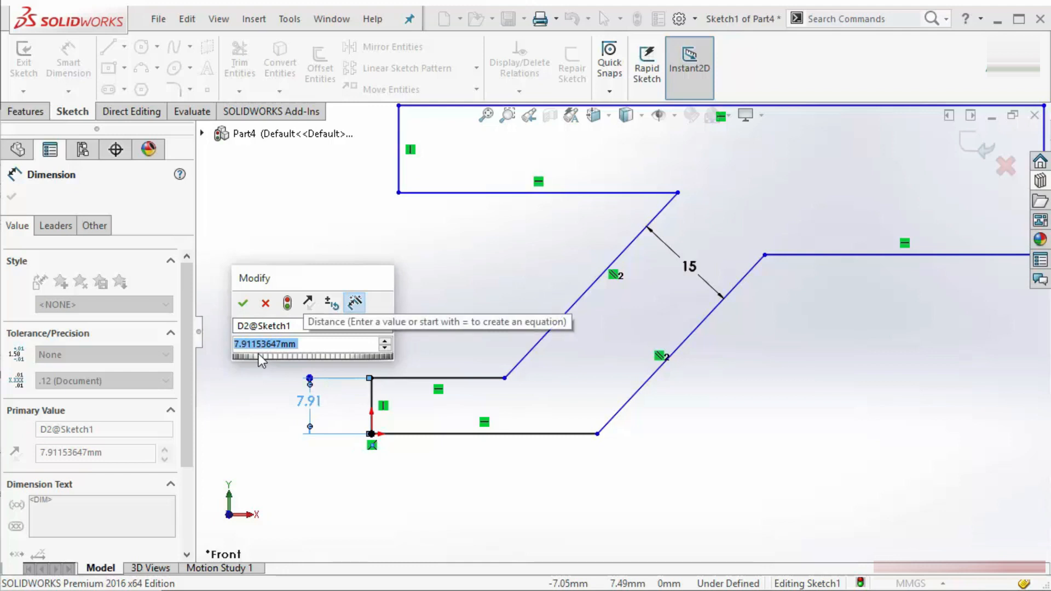
type("=")
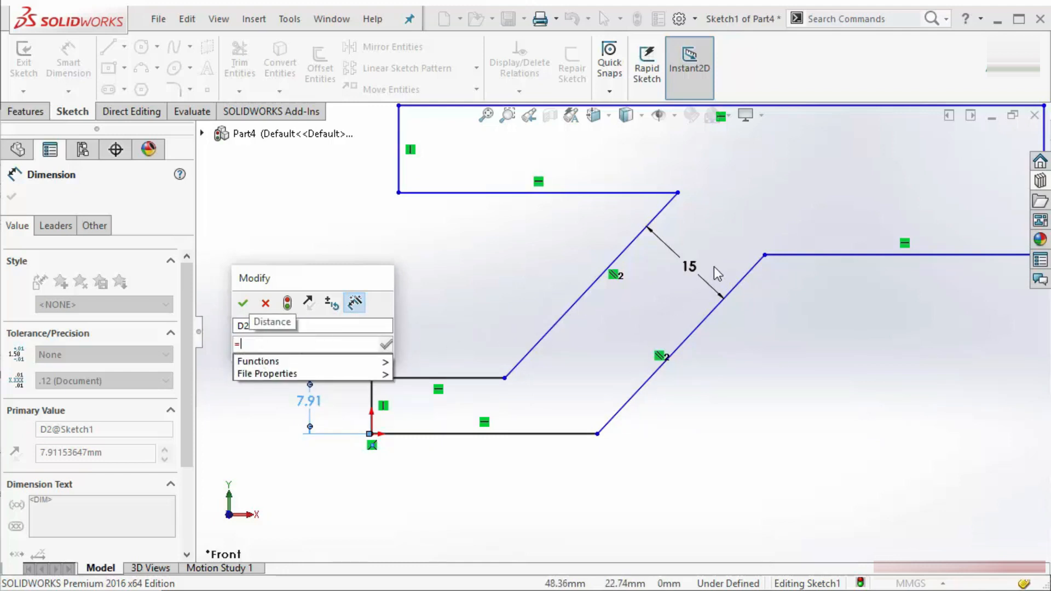
left_click(691, 267)
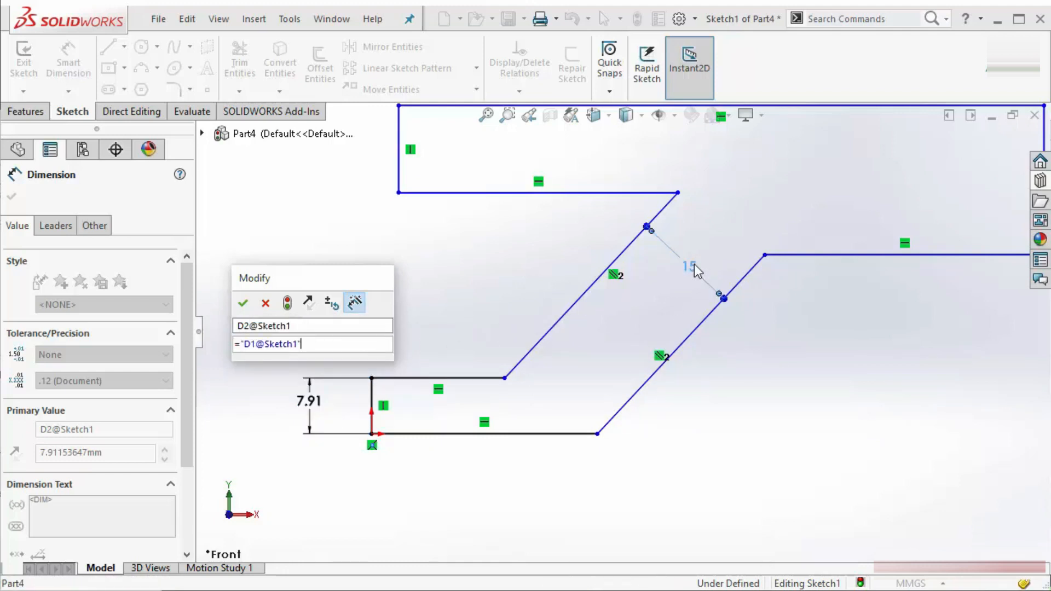
left_click(243, 303)
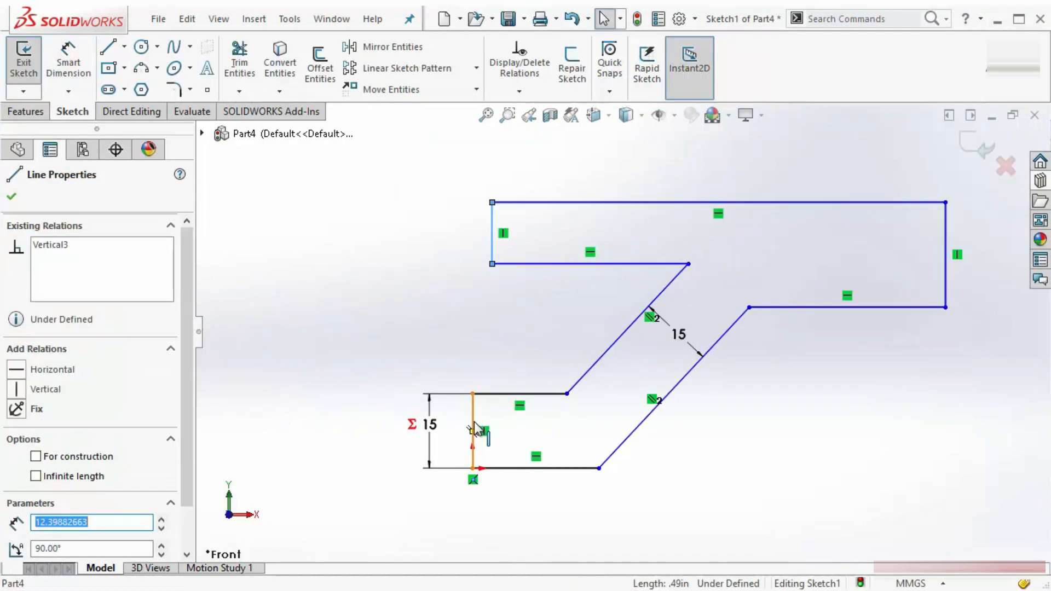
left_click(524, 331)
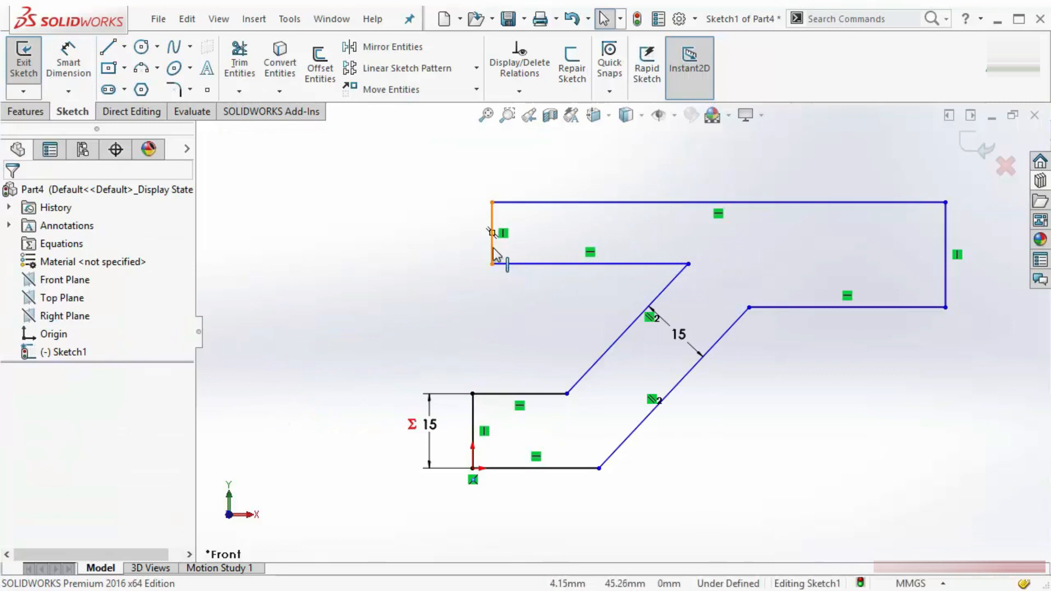
Make the upper arm's left vertical line collinear with and equal in length to the short vertical line at the origin.
left_click(493, 249)
left_click(471, 423, "ctrl")
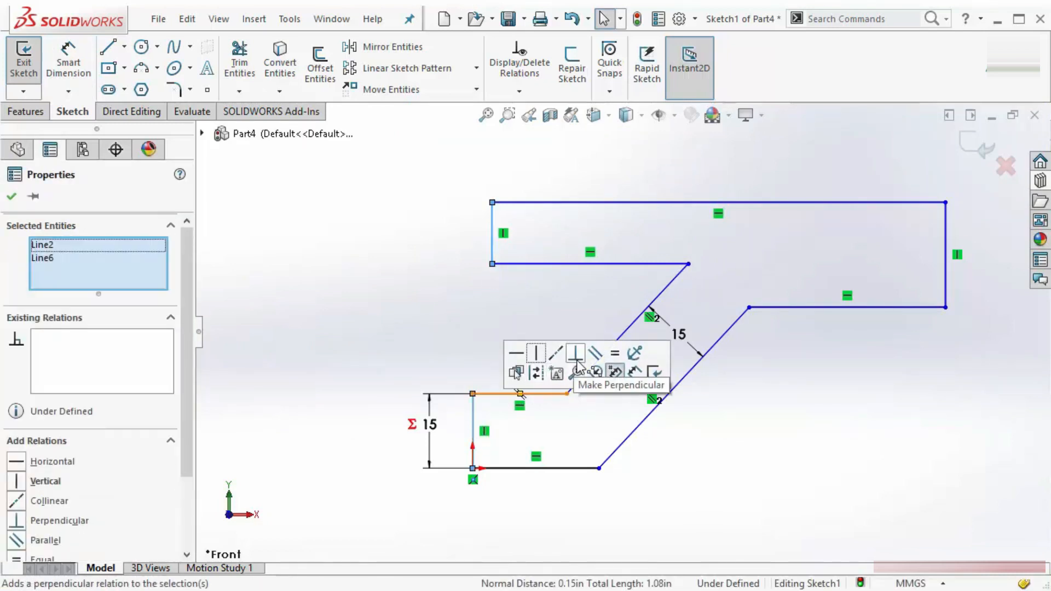
left_click(556, 353)
left_click(421, 311)
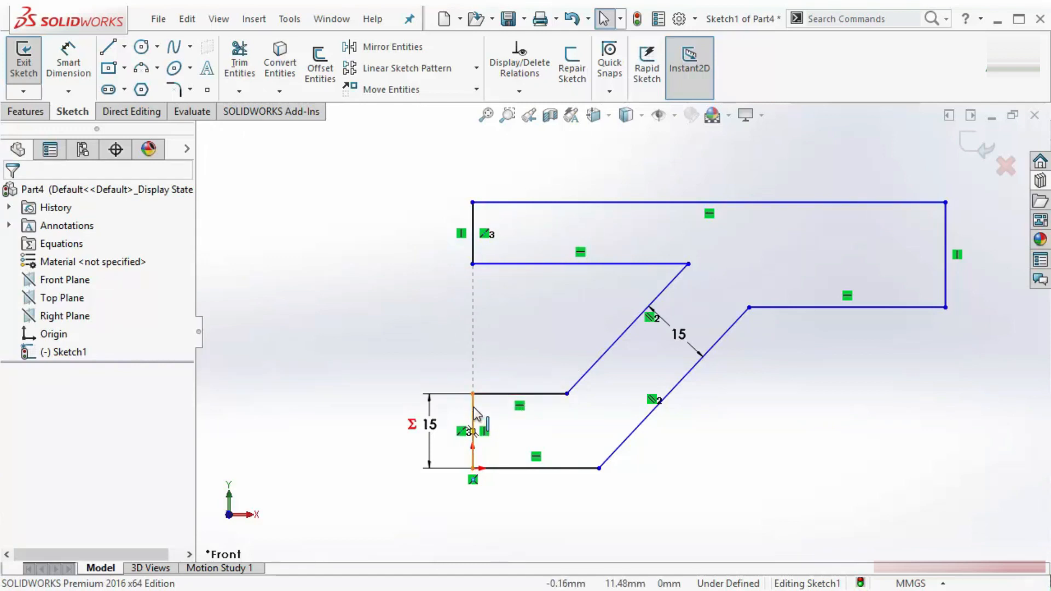
left_click(472, 427)
left_click(474, 233, "ctrl")
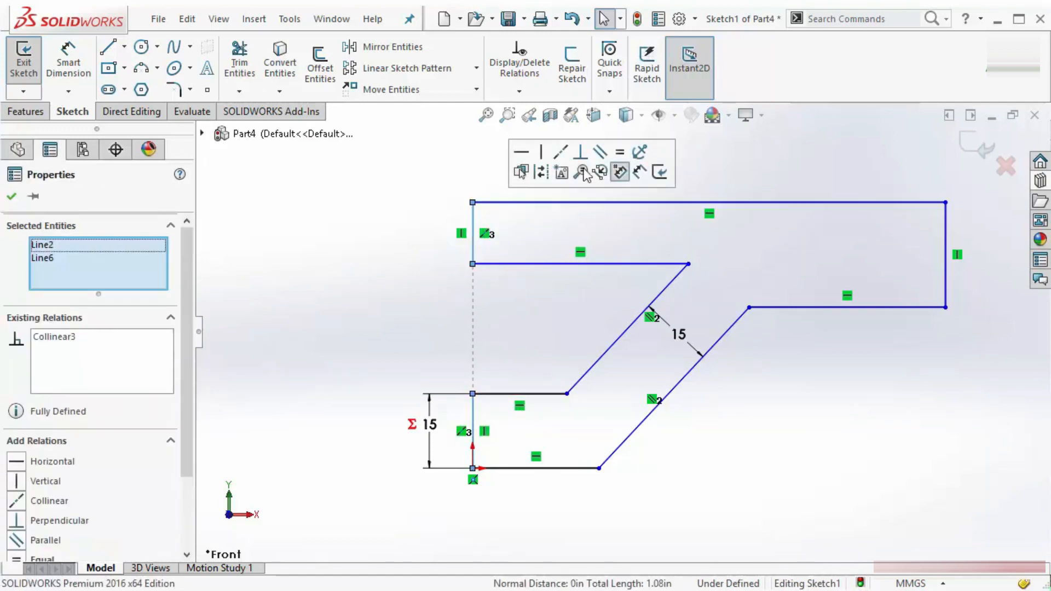
left_click(620, 154)
left_click(413, 307)
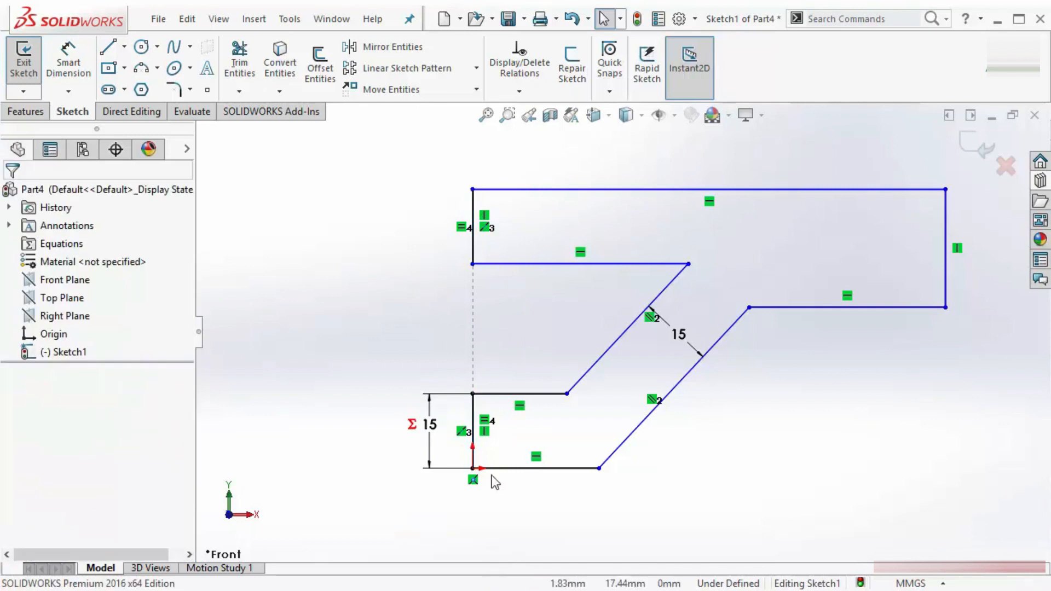
Consult the reference drawing's dimensions, return to the sketch and dimension the bottom horizontal line as 35 mm.
key("alt+Tab")
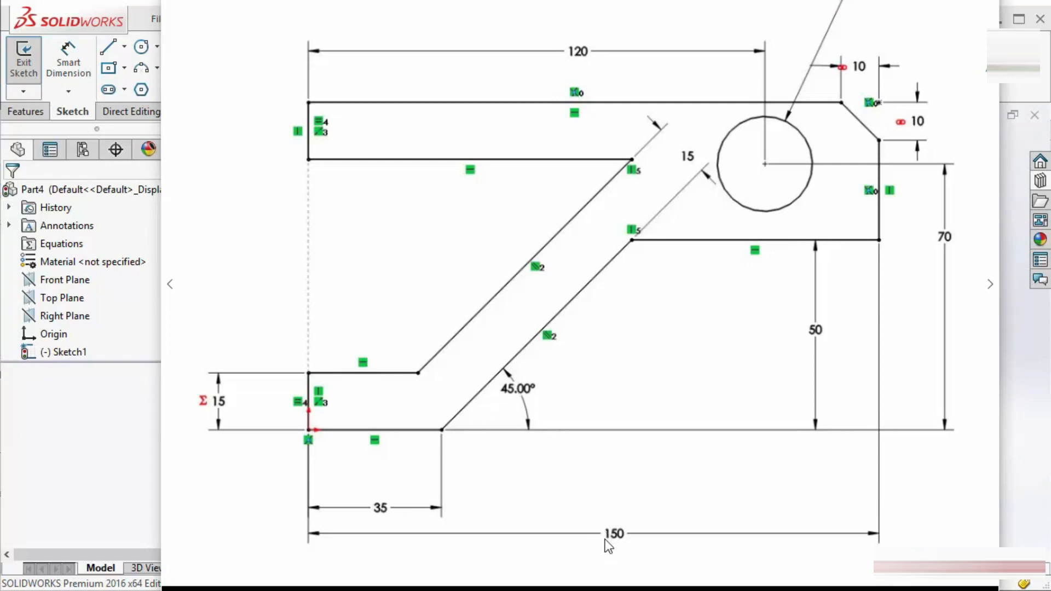
key("alt+Tab")
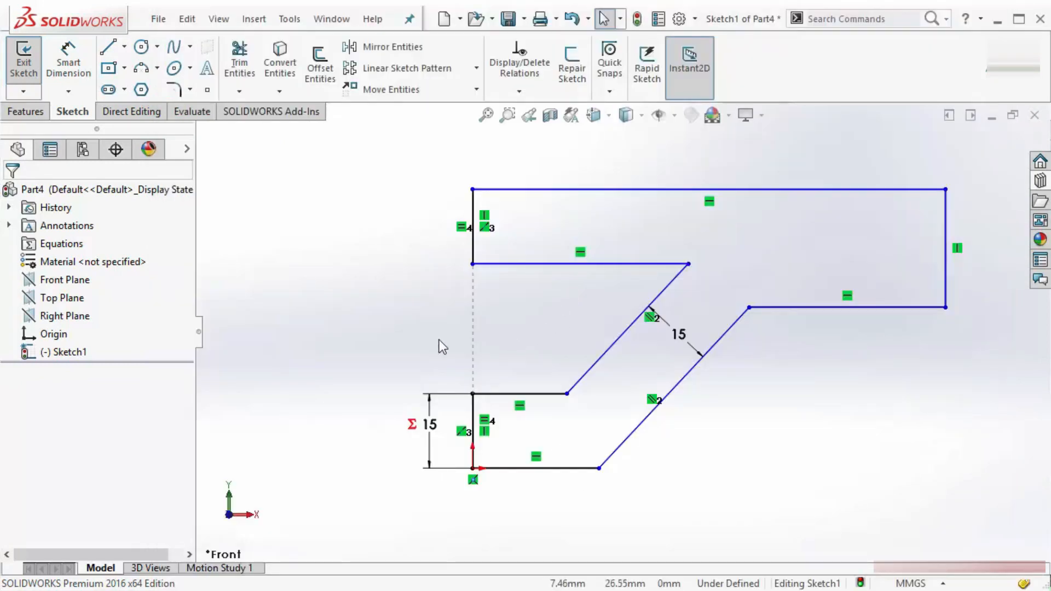
right_click_drag(389, 305, 447, 307)
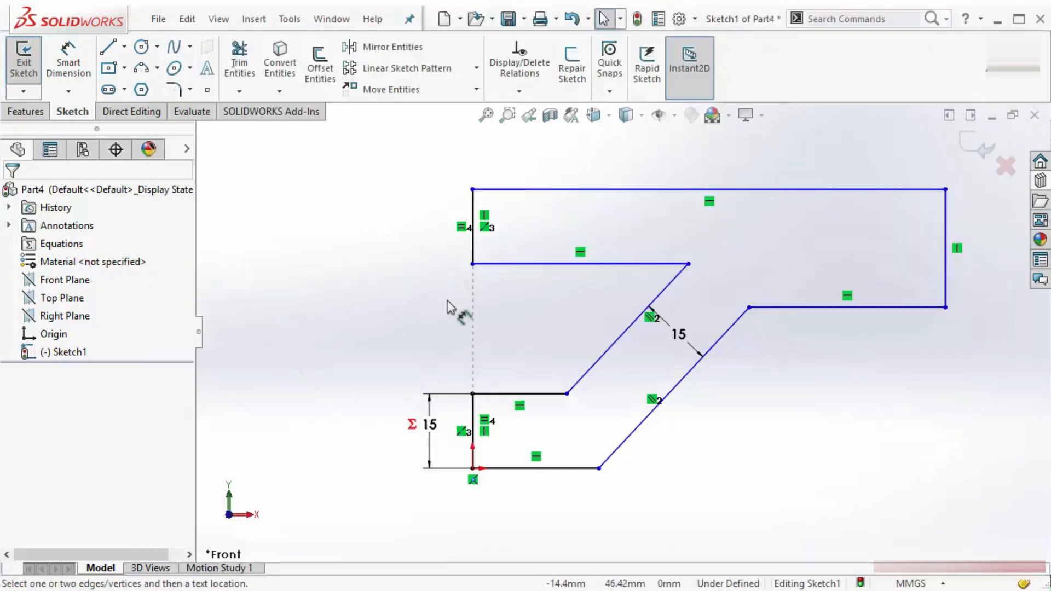
left_click(538, 468)
left_click(539, 493)
type("35")
key("Return")
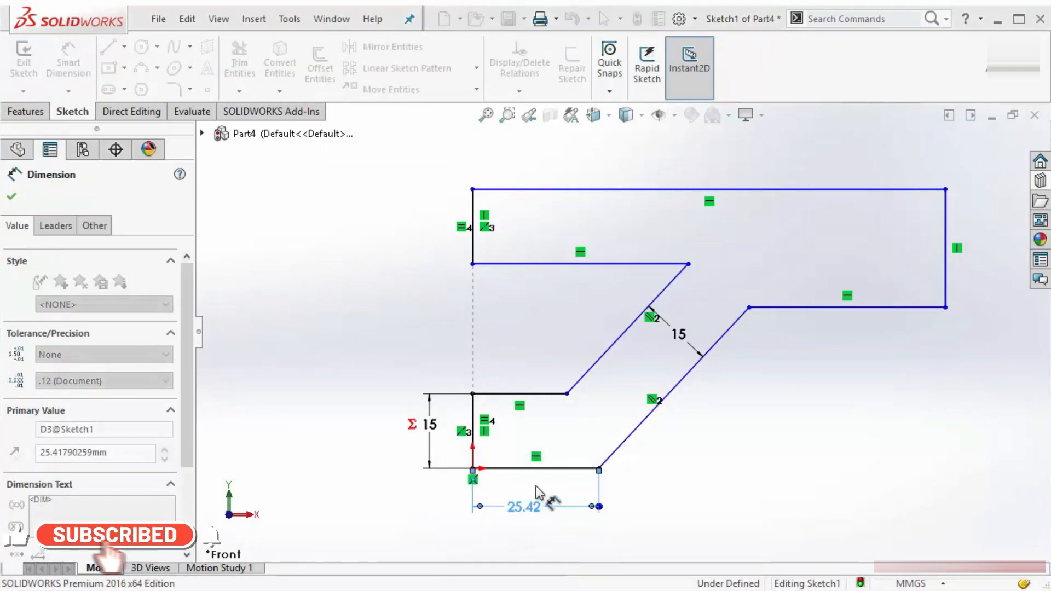
Dimension the angle between the bottom line and the lower diagonal as 45 degrees.
scroll(646, 356, "up", 3)
scroll(694, 399, "down", 3)
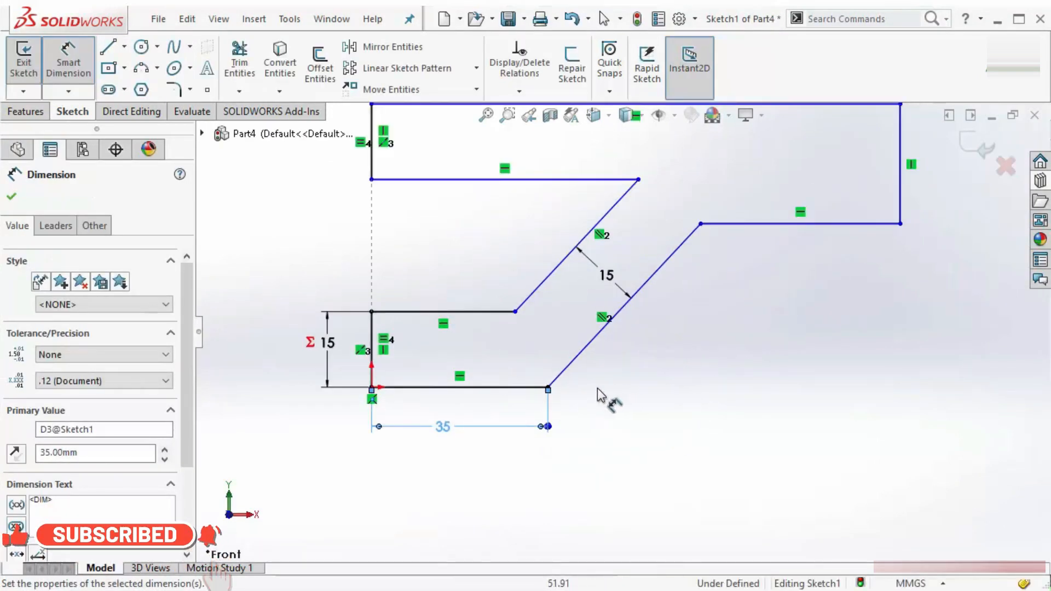
left_click(536, 387)
left_click(574, 359)
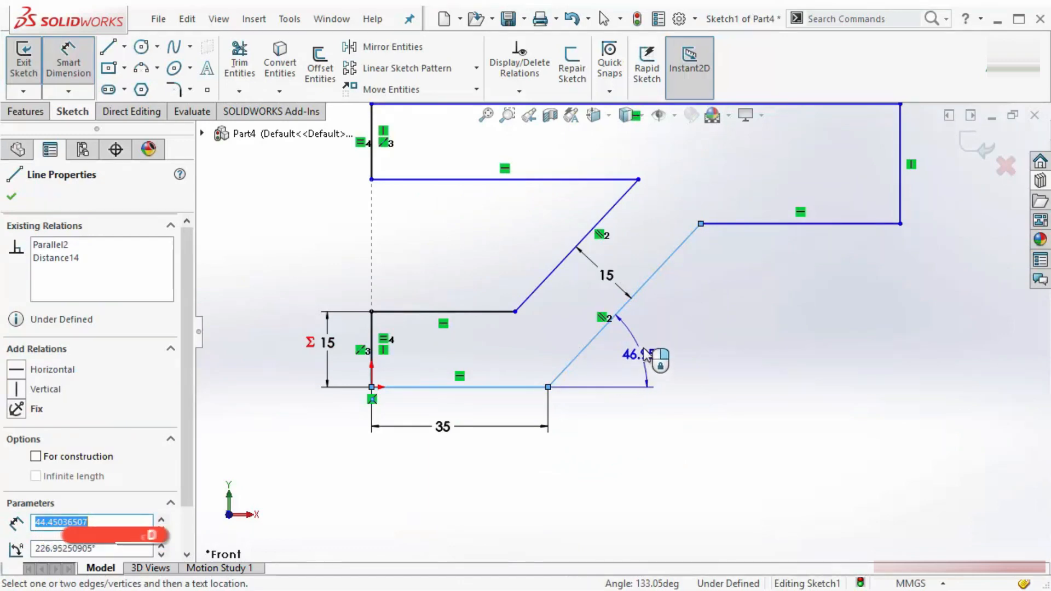
left_click(708, 369)
type("45")
key("Return")
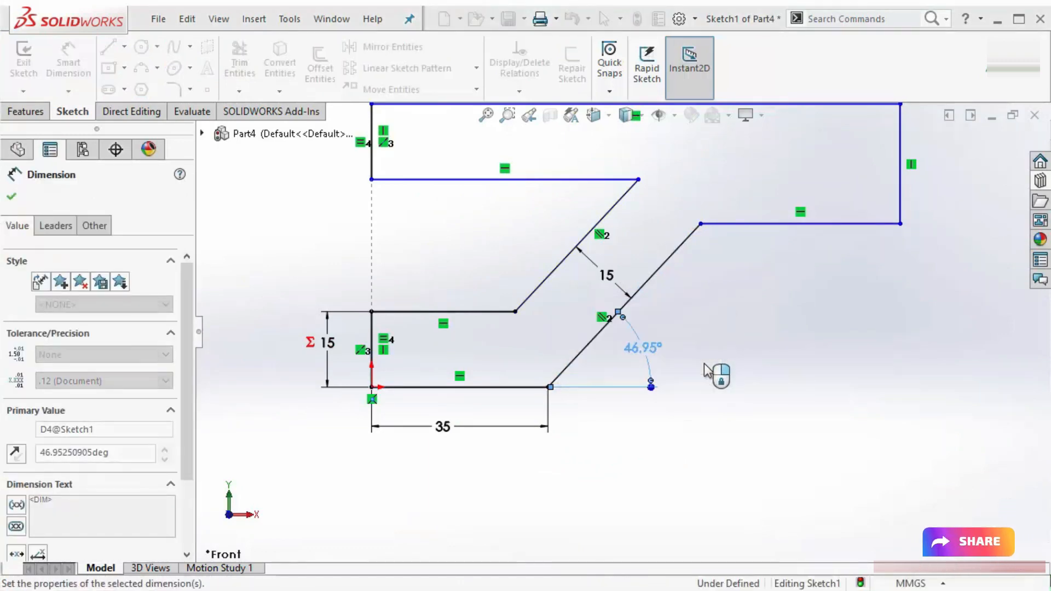
Dimension the overall width from the left vertical line at the origin to the far right vertical line as 150 mm.
left_click(374, 358)
left_click(906, 198)
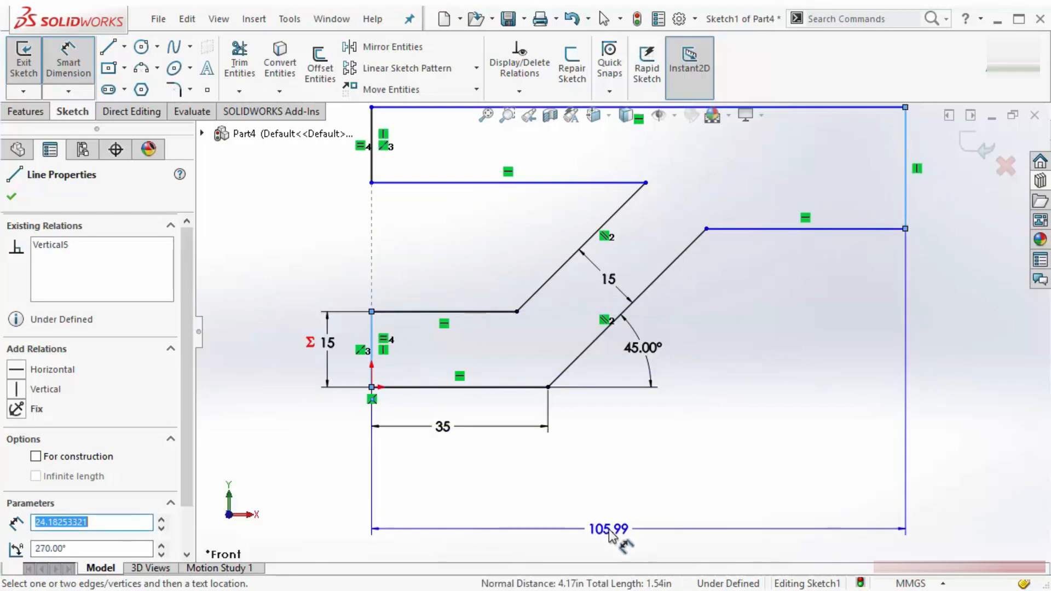
left_click(628, 520)
type("150")
key("Return")
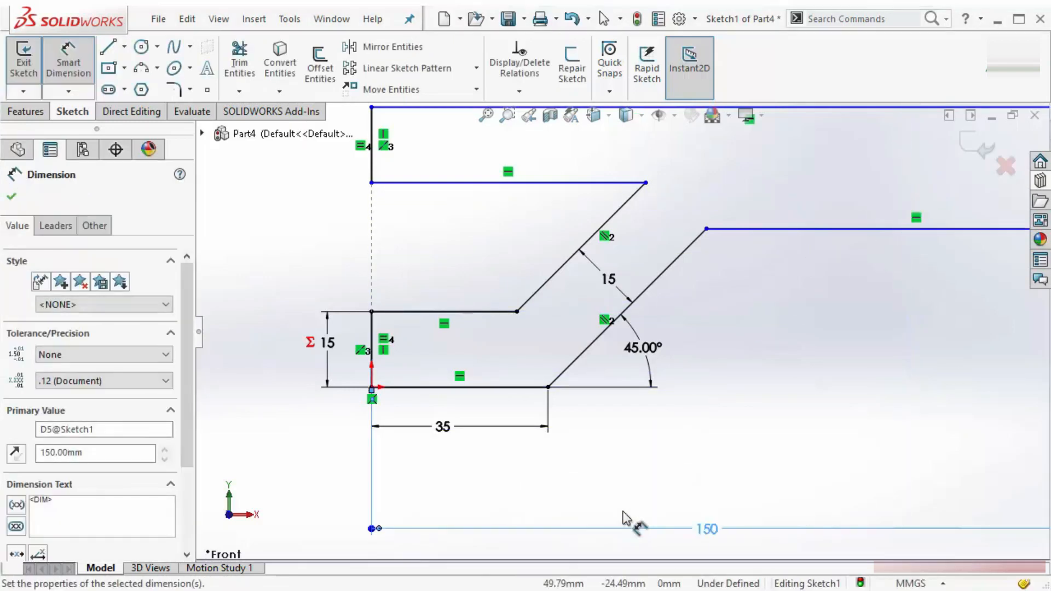
Dimension the height from the bottom line to the right arm's lower horizontal edge as 50 mm and finish dimensioning.
key("f")
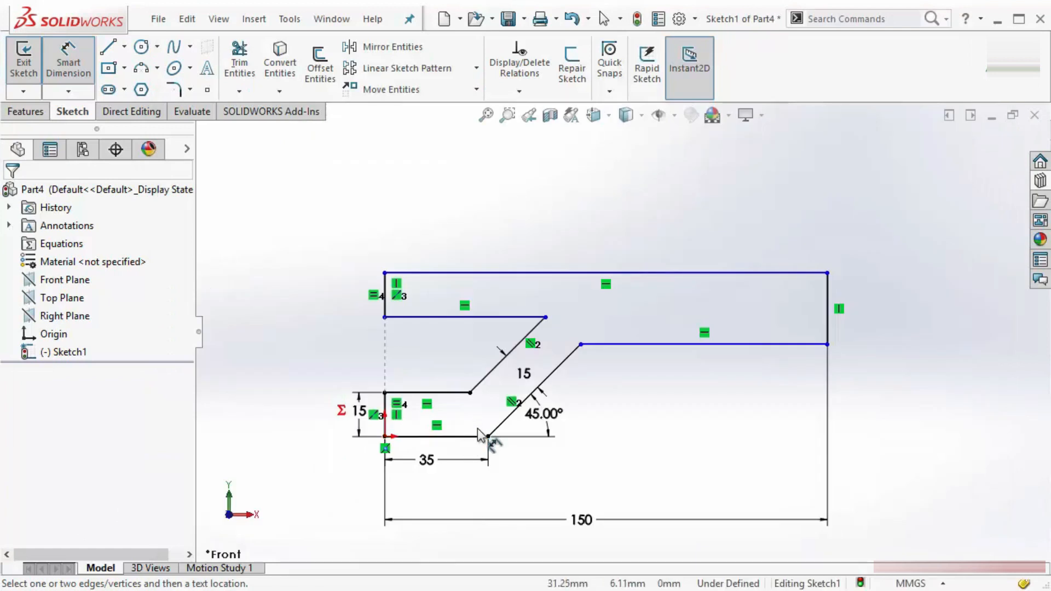
left_click(482, 436)
left_click(659, 344)
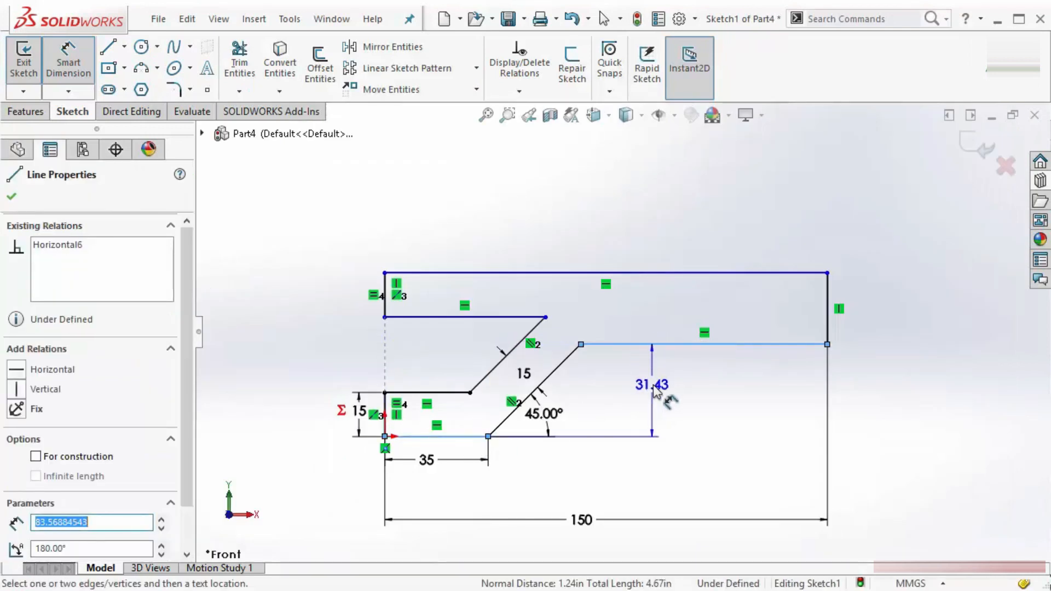
left_click(669, 400)
type("50")
key("Return")
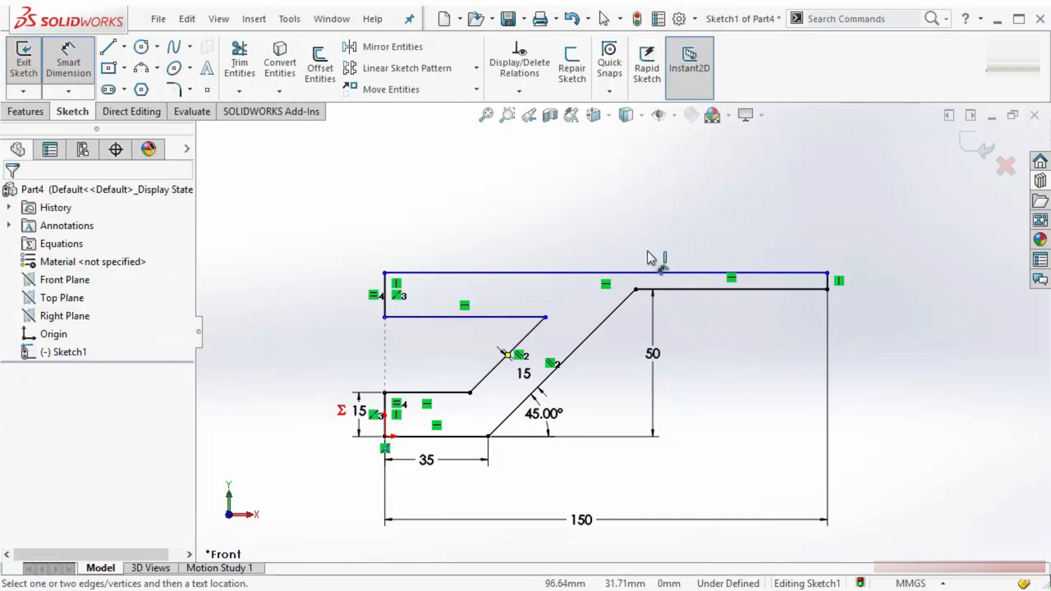
left_click(521, 370)
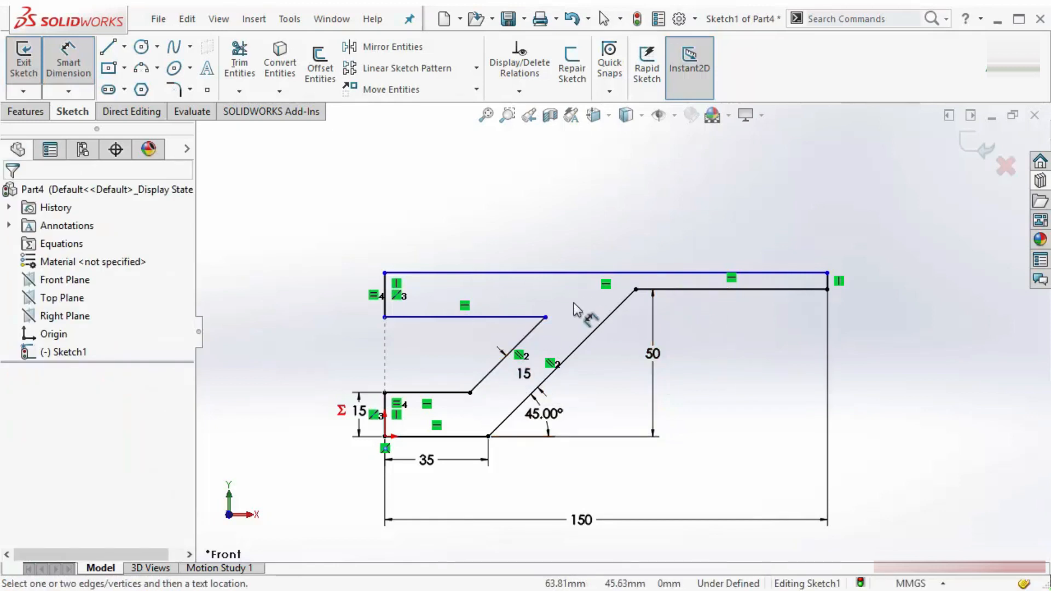
key("Escape")
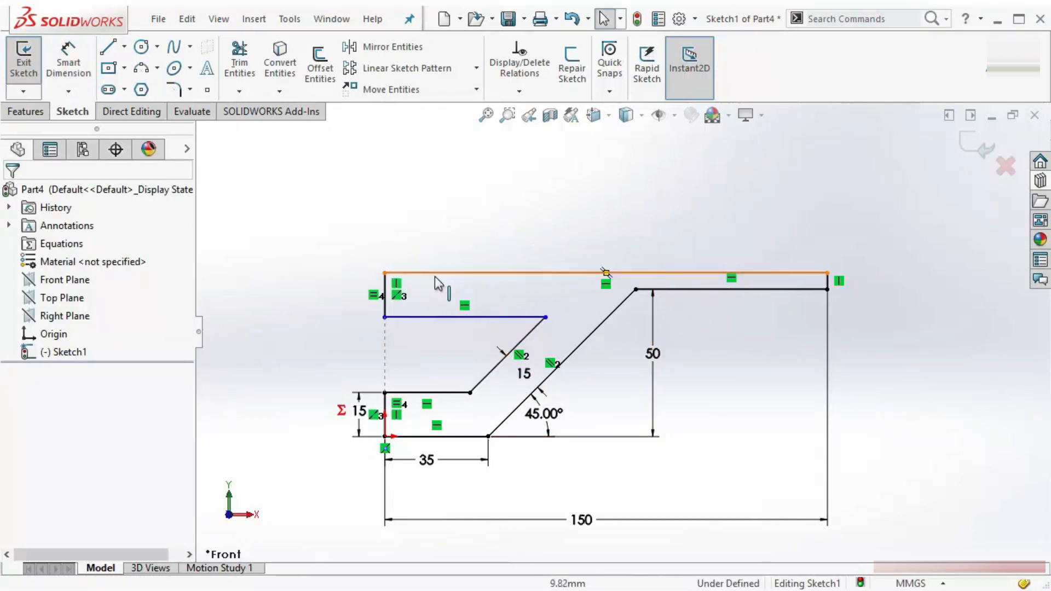
Move the profile's top horizontal line freely upward to make the upper arm deeper above the 50 mm high edge.
left_click_drag(441, 272, 484, 207)
left_click(452, 174)
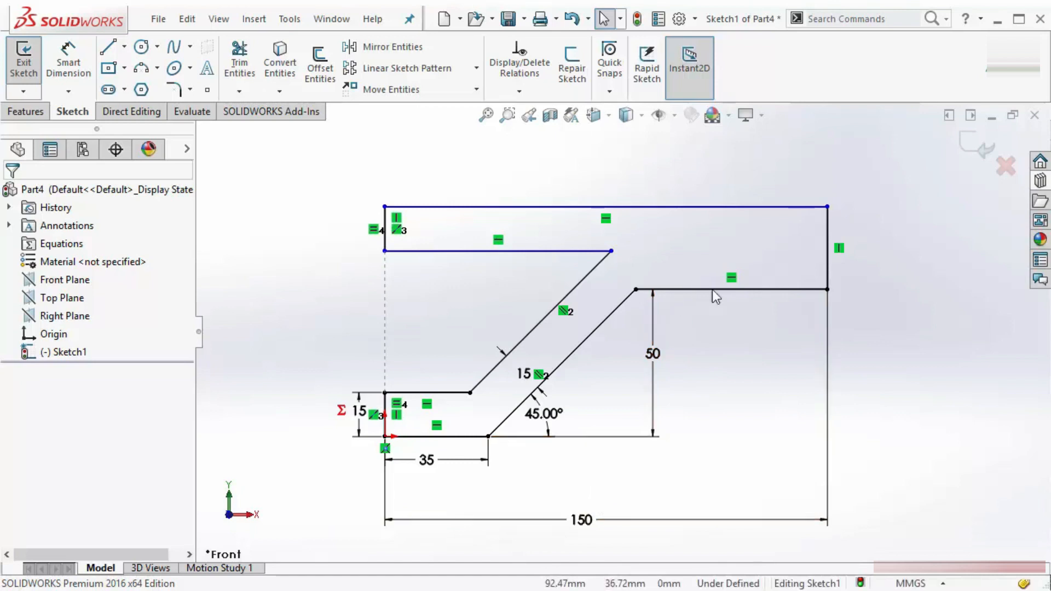
Move the upper arm's undefined edges up and down freely and check the reference drawing for the missing relation.
mouse_move(827, 207)
left_mouse_down()
mouse_move(826, 122)
mouse_move(826, 200)
mouse_move(830, 164)
mouse_move(829, 178)
left_mouse_up()
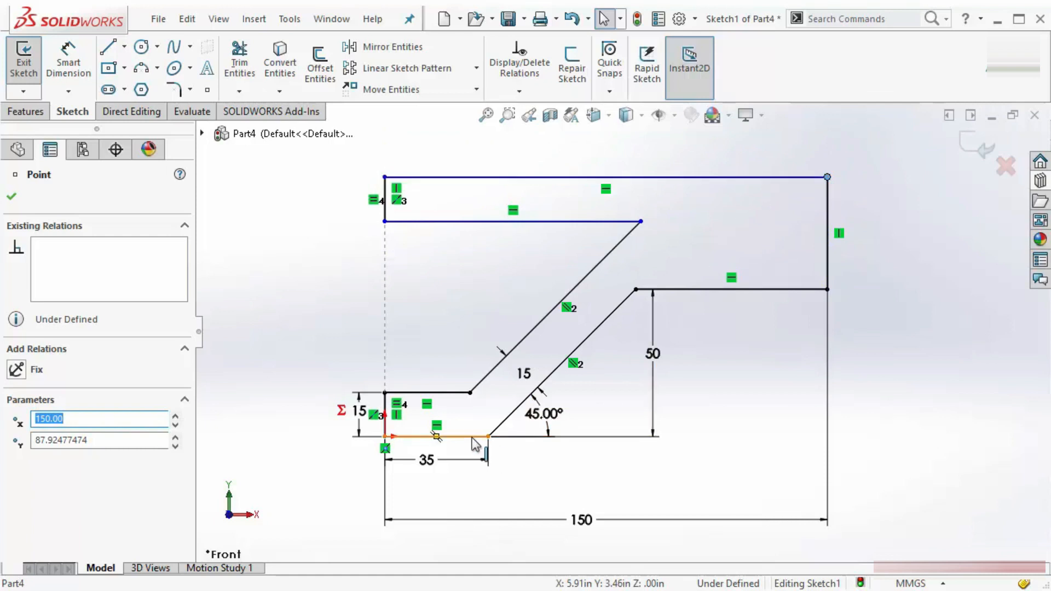
left_click_drag(419, 222, 421, 237)
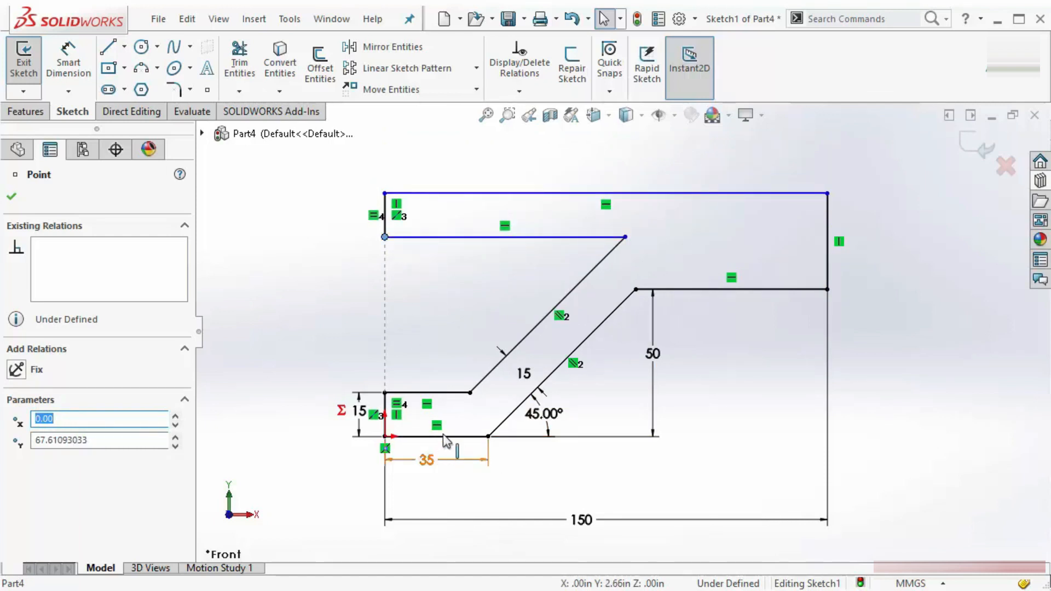
key("alt+Tab")
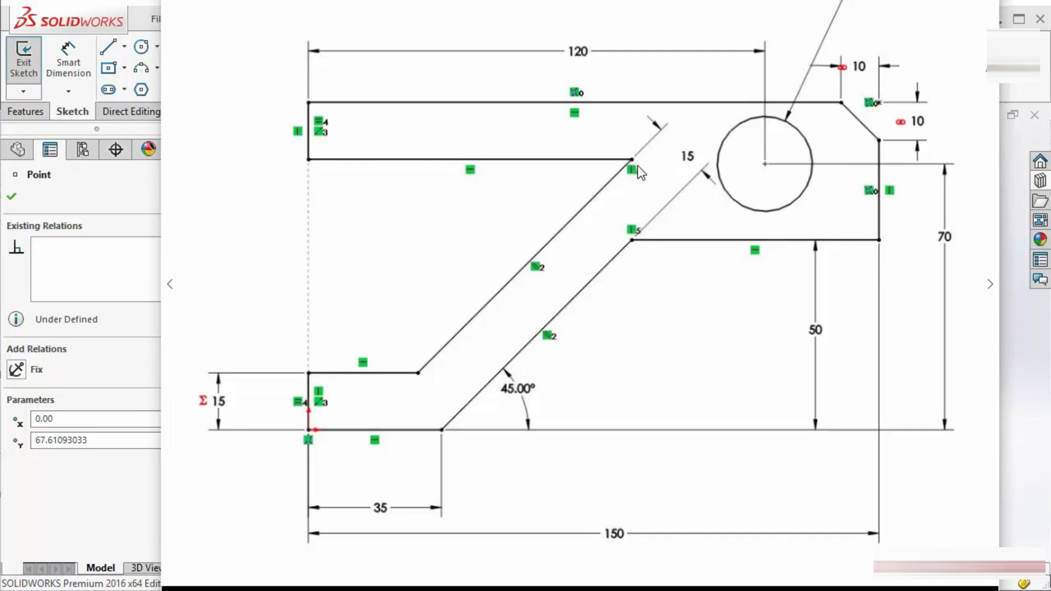
Add a vertical relation between the inner corner of the upper arm and the top end of the lower diagonal.
left_click(116, 26)
left_click(625, 237)
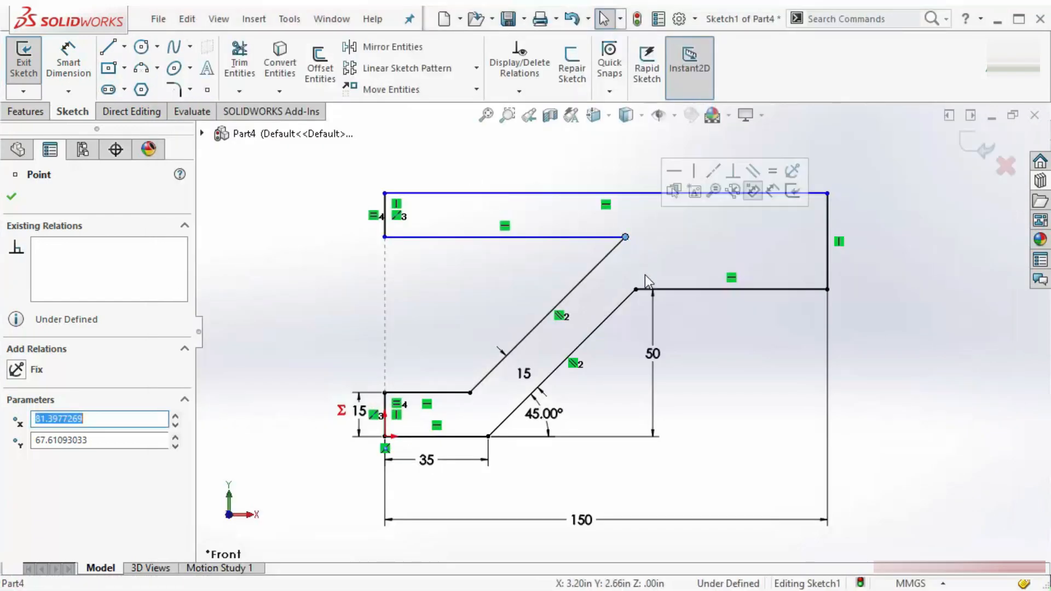
left_click(635, 289)
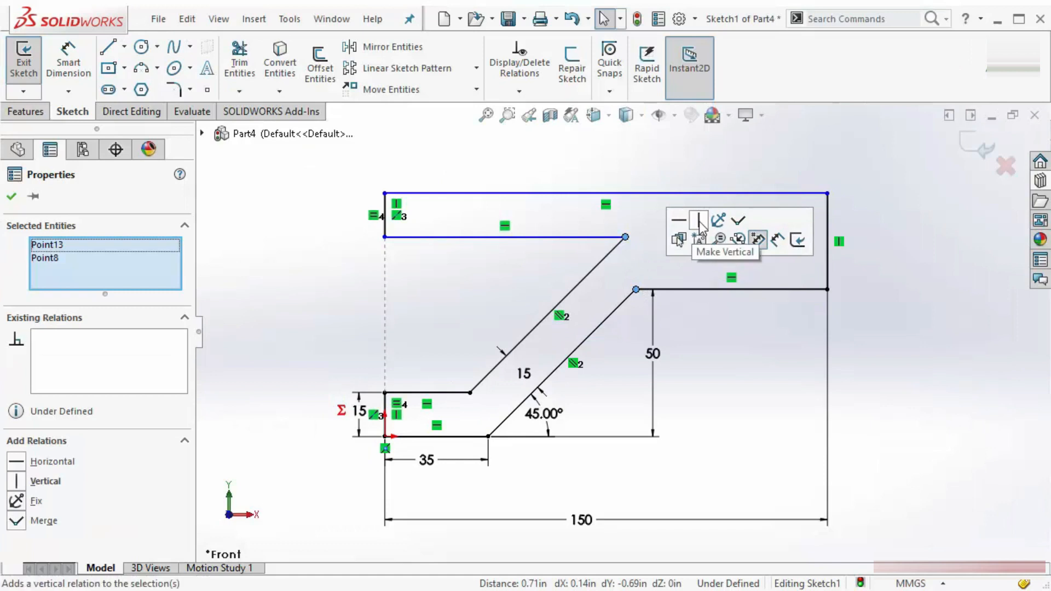
left_click(699, 220)
left_click(672, 280)
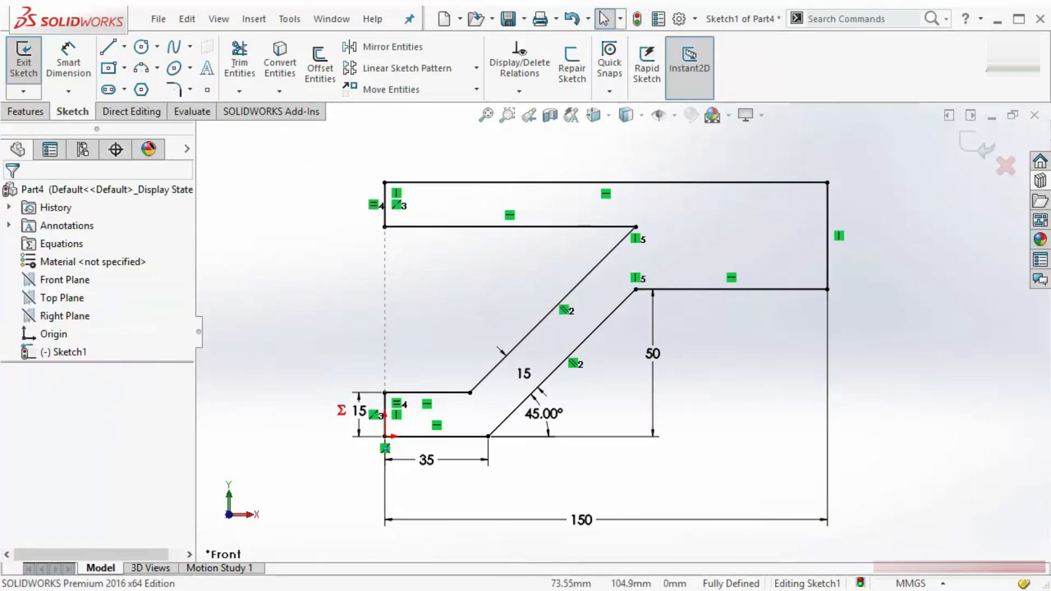
Chamfer the profile's upper right corner with an equal distance of 10 mm using Sketch Chamfer.
key("alt+Tab")
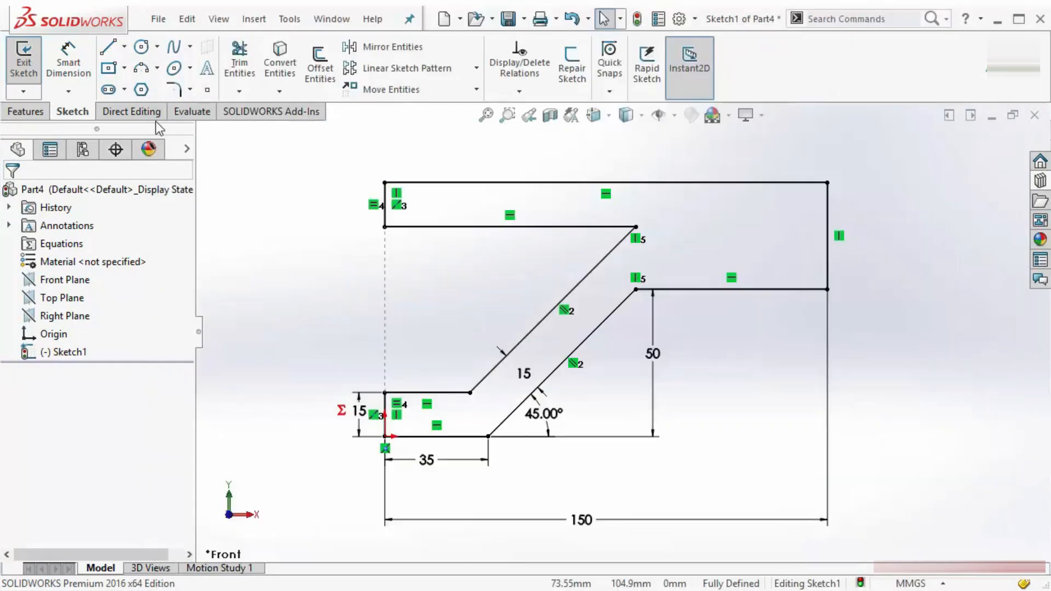
left_click(190, 89)
left_click(203, 130)
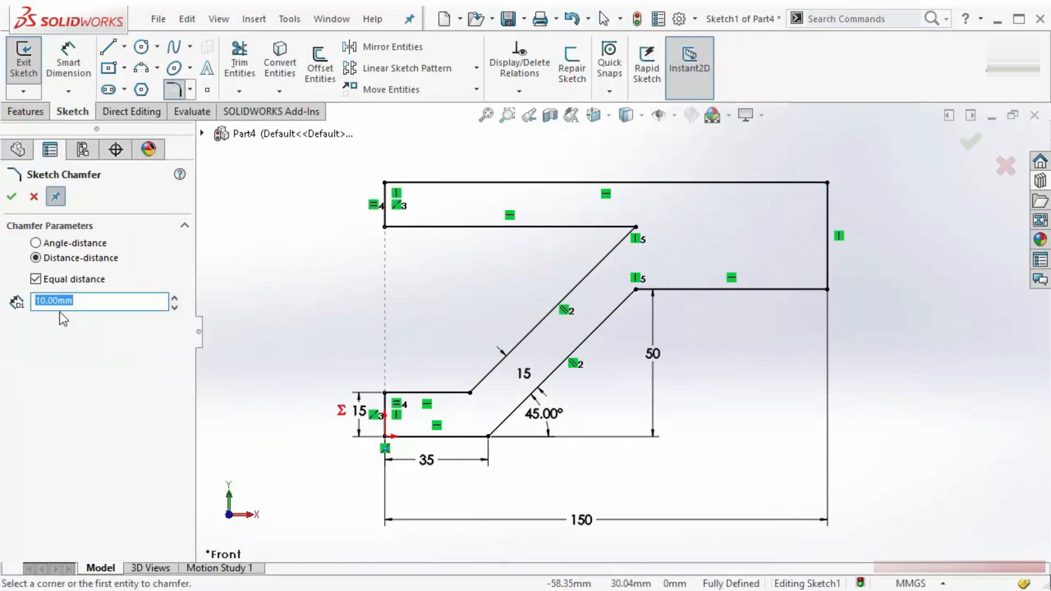
left_click(829, 185)
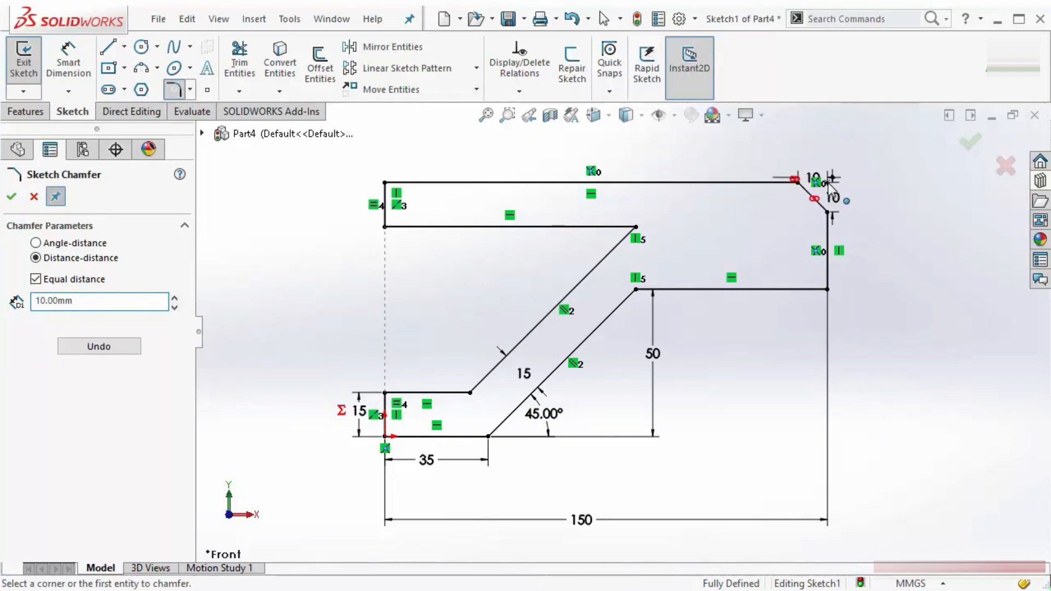
scroll(793, 213, "down", 5)
scroll(531, 296, "up", 7)
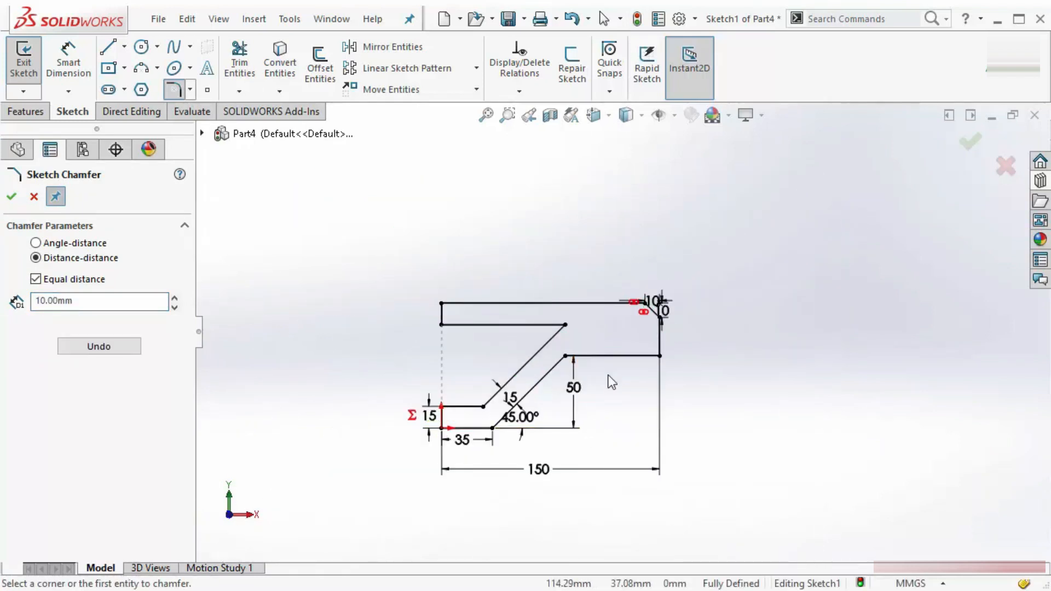
Sketch a circle about 27 mm in diameter inside the wide right end of the upper arm.
key("f")
left_click(141, 48)
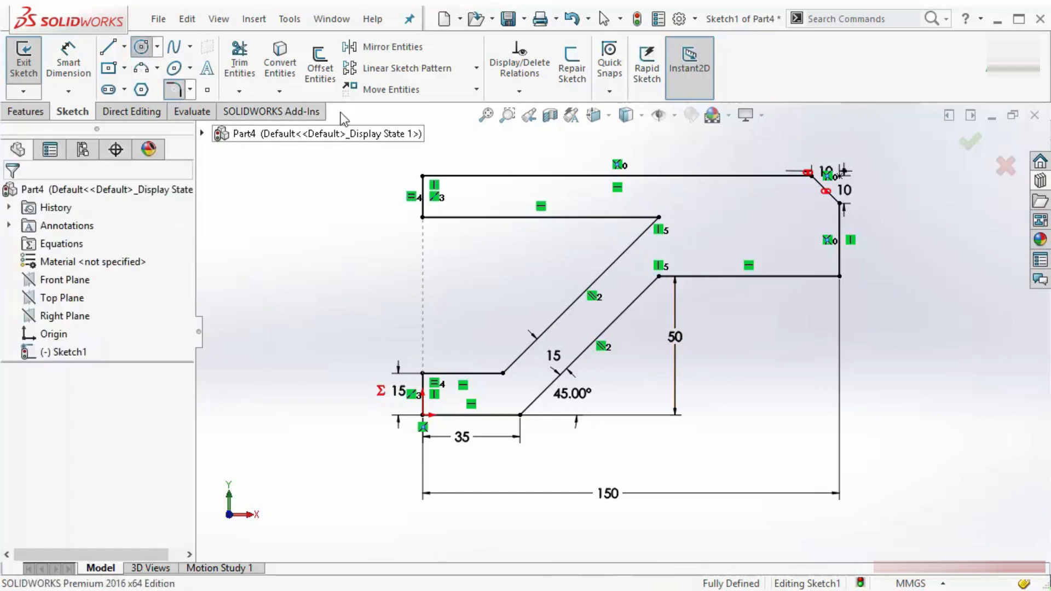
left_click(746, 217)
left_click(758, 254)
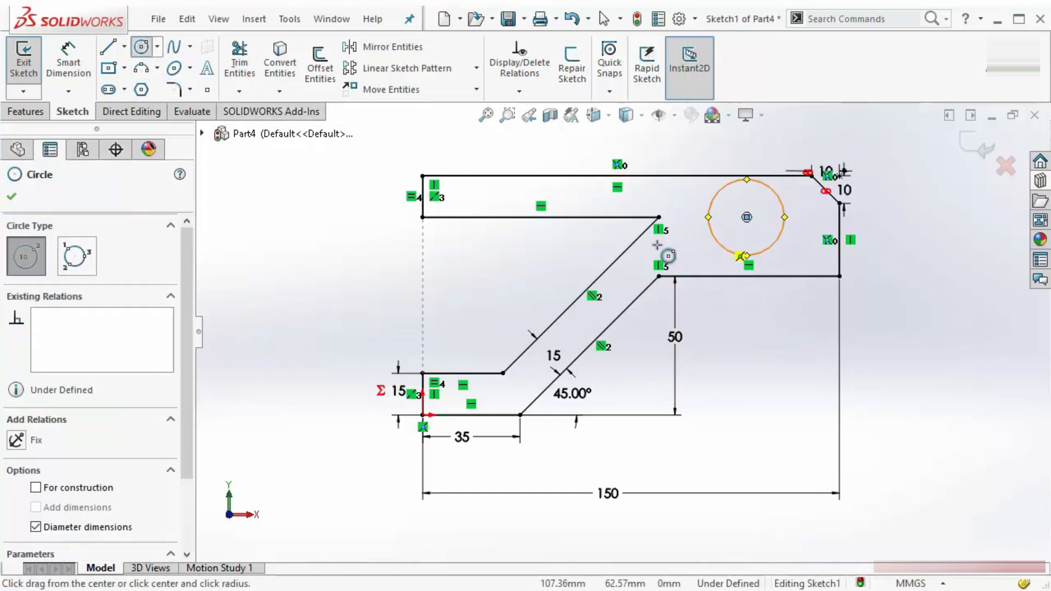
Dimension the height from the bottom line to the circle's center as 70 mm.
right_click_drag(386, 250, 383, 175)
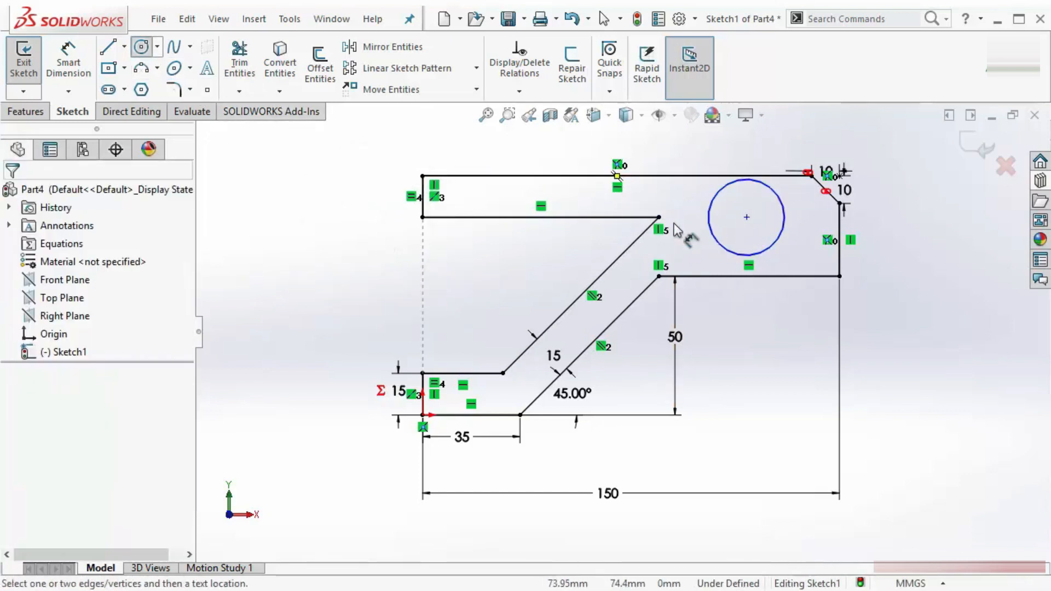
left_click(775, 248)
left_click(481, 415)
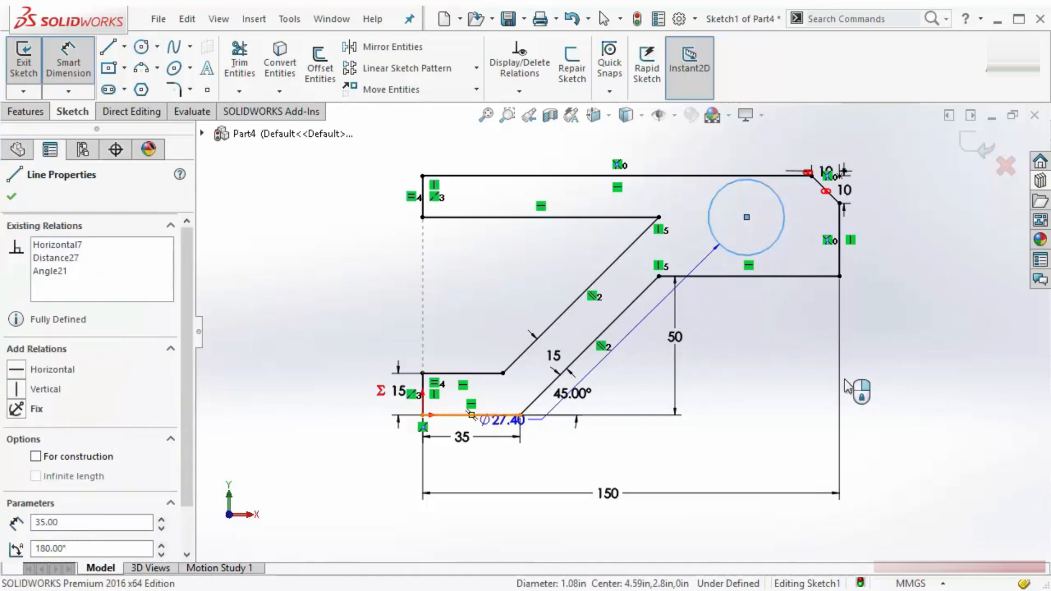
left_click(856, 364)
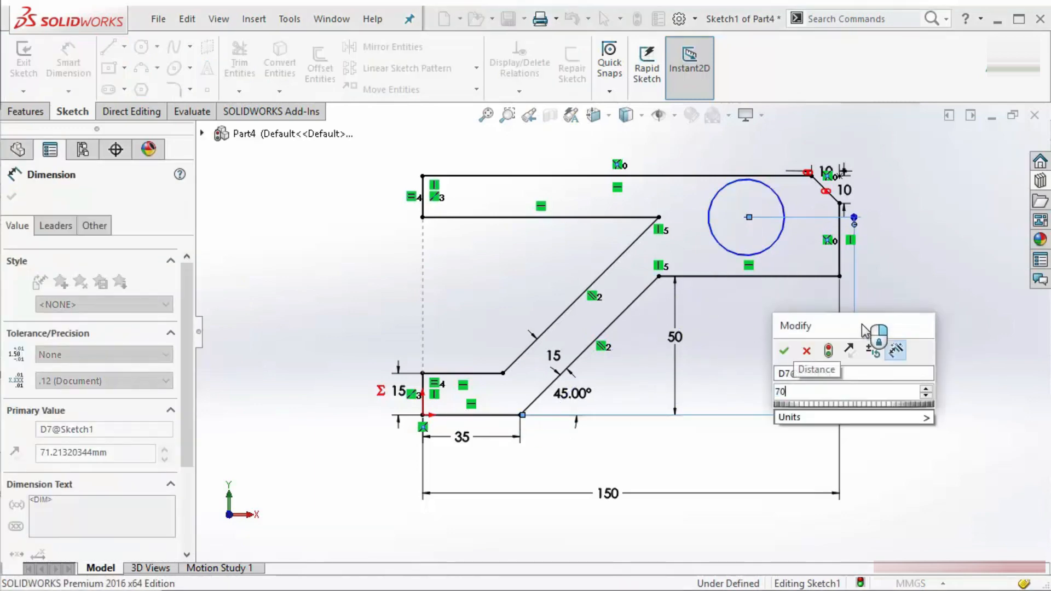
key("Return")
left_click(955, 327)
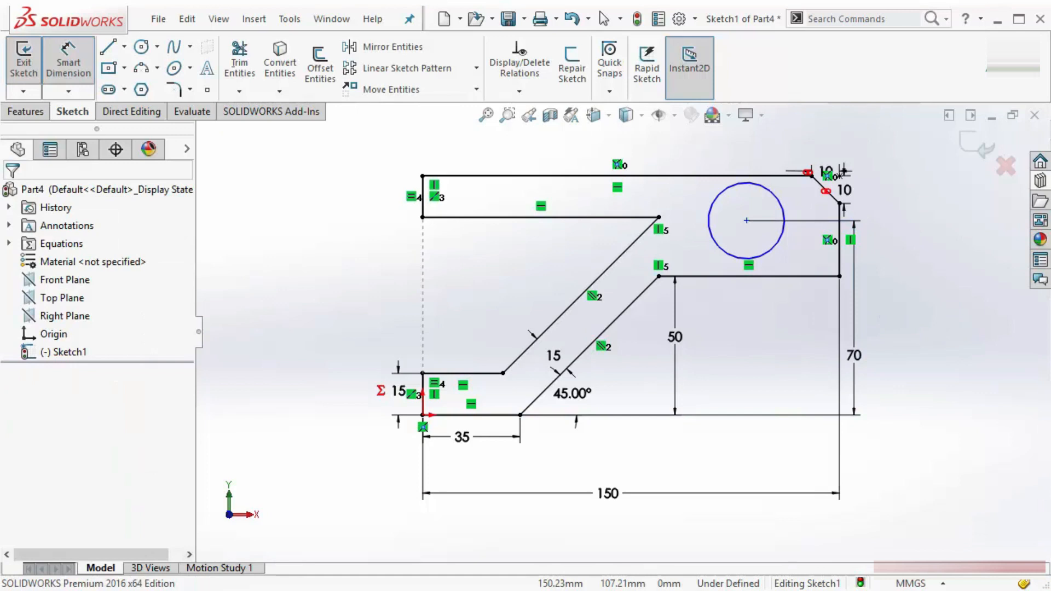
Check the reference drawing and dimension the horizontal distance from the upper arm's left edge to the circle's center as 120 mm.
key("alt+Tab")
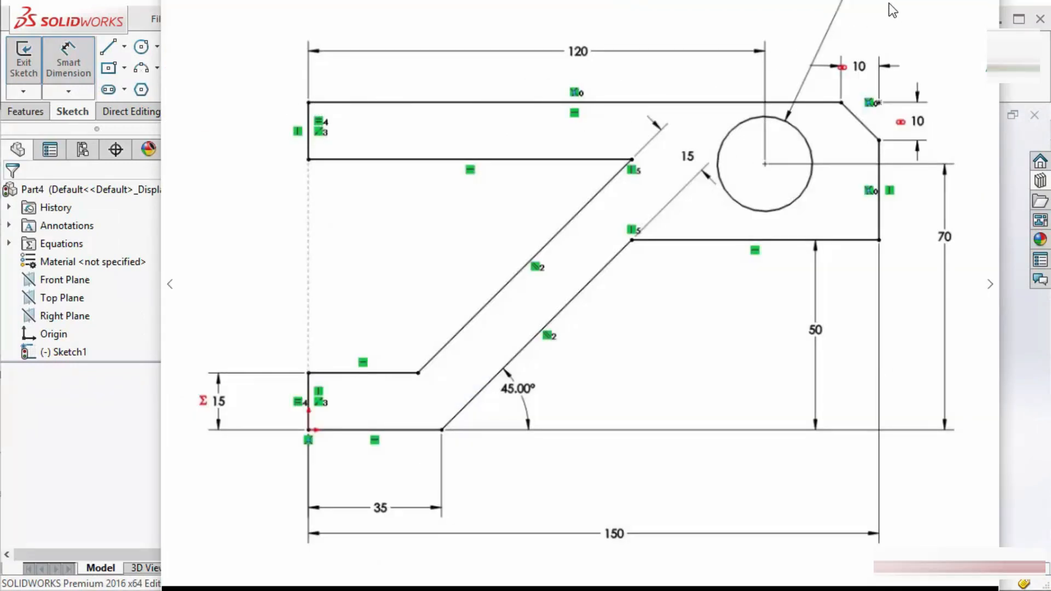
left_click(1006, 165)
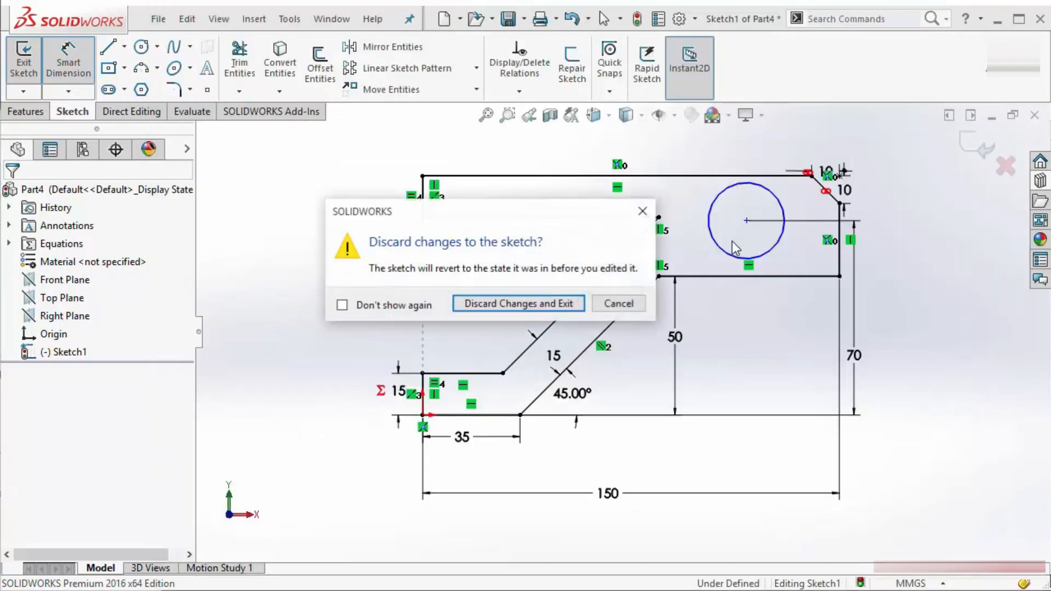
left_click(622, 304)
key("f")
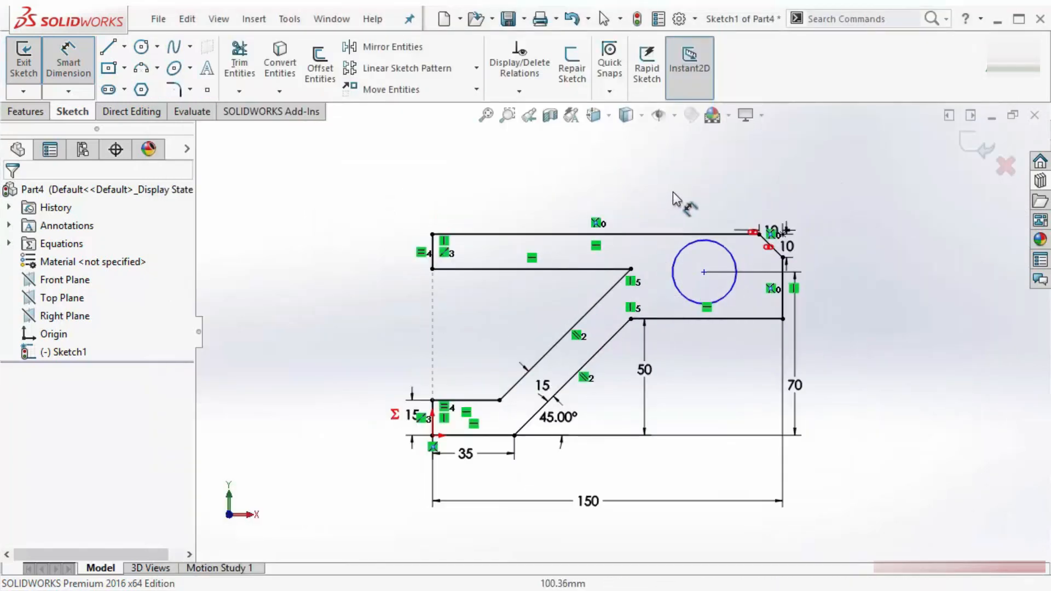
left_click(696, 242)
left_click(432, 257)
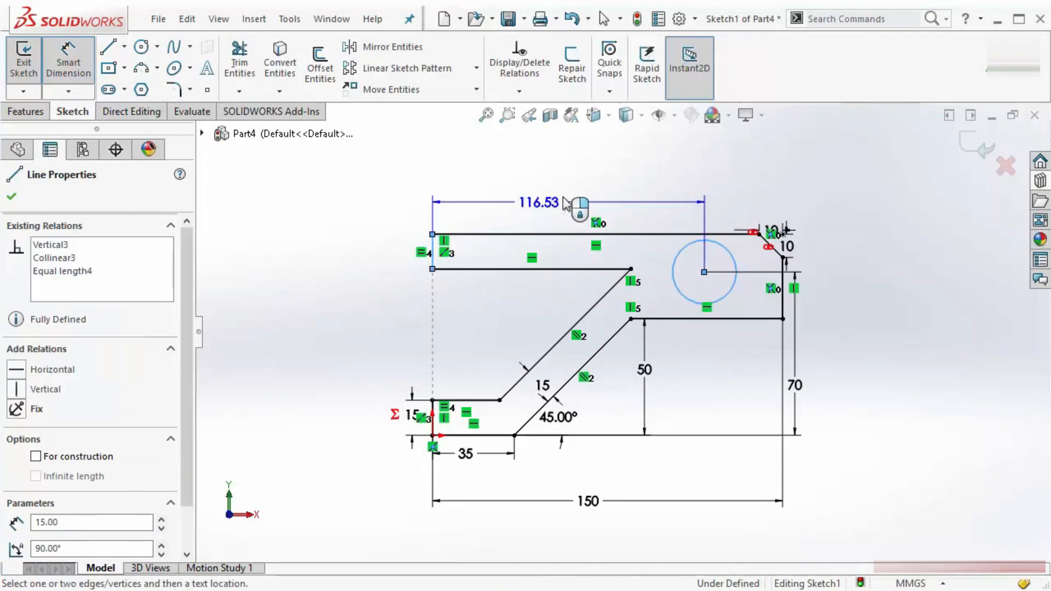
left_click(581, 200)
type("120")
key("Return")
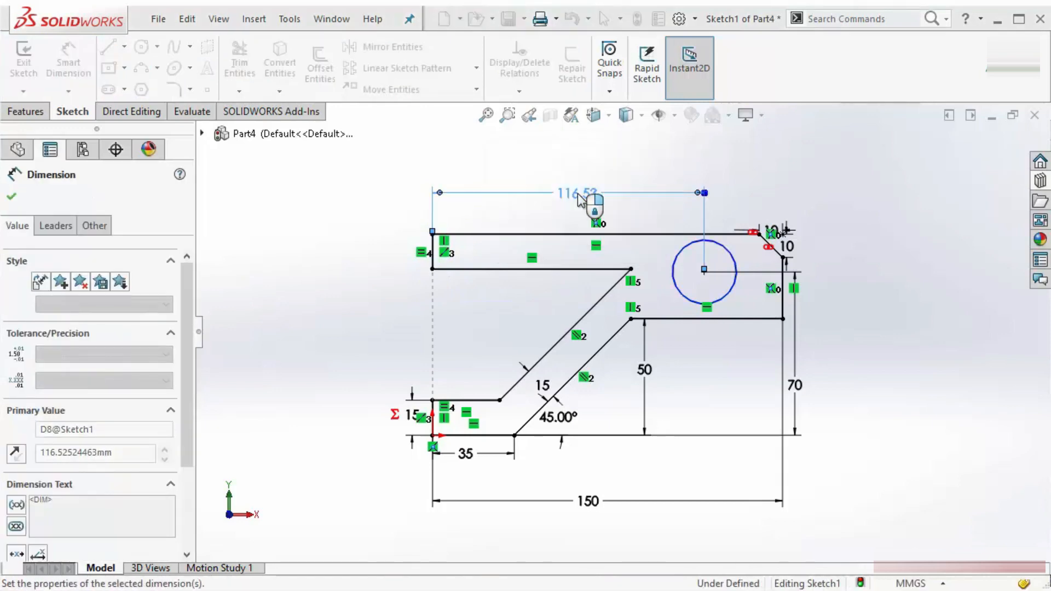
Dimension the circle's diameter as 25 mm and turn off the display of sketch relations.
left_click(743, 262)
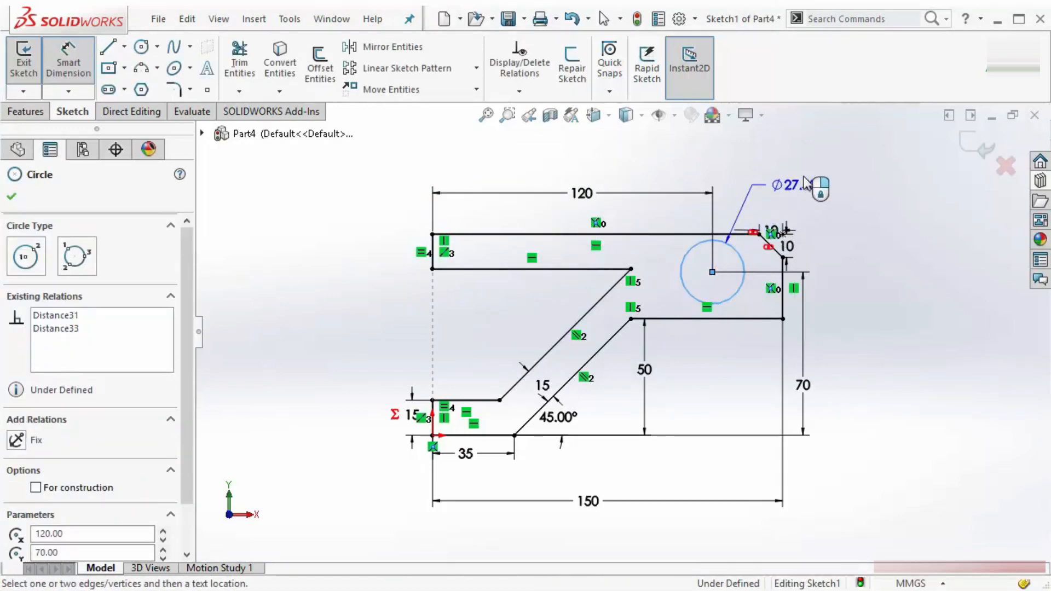
left_click(813, 173)
type("25")
key("Return")
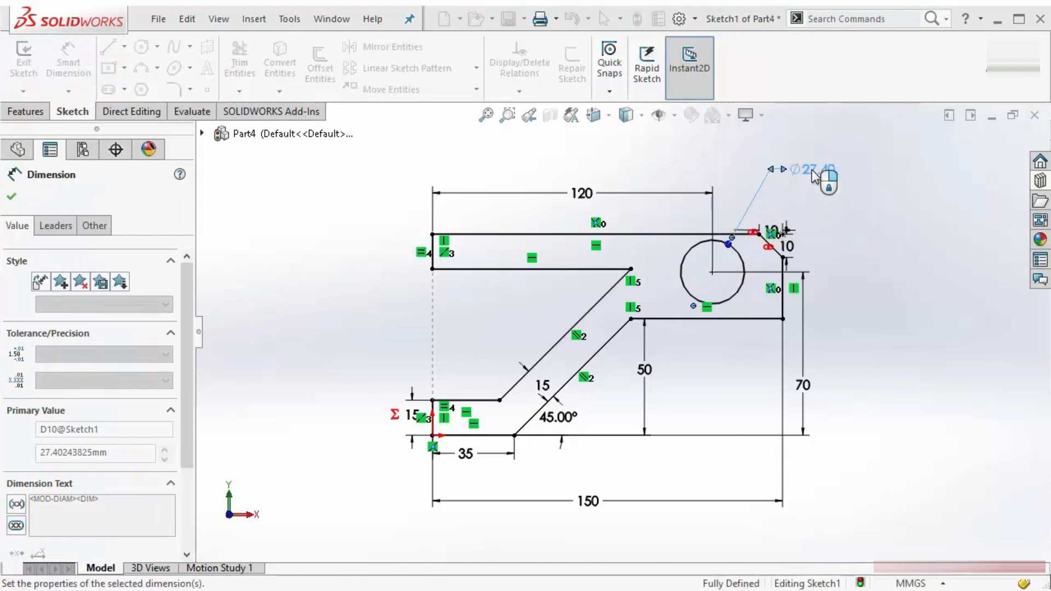
left_click(829, 241)
key("f")
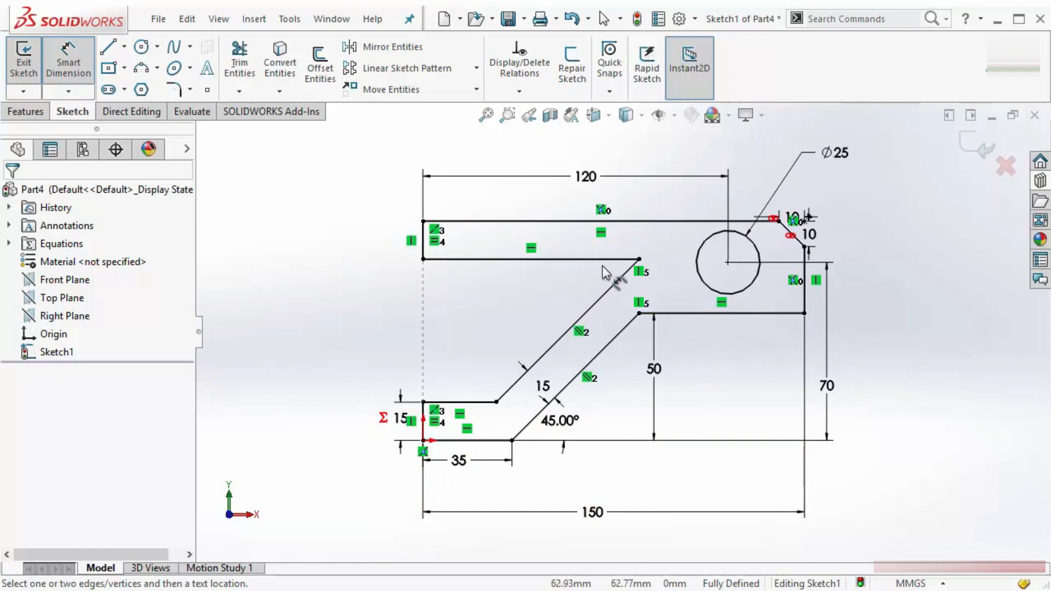
left_click(674, 115)
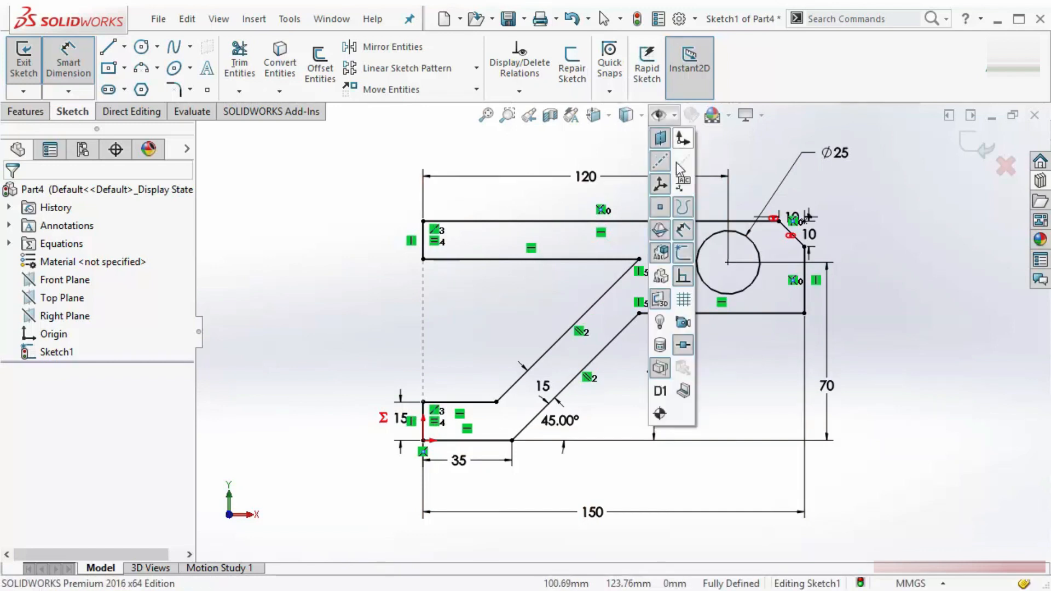
left_click(677, 278)
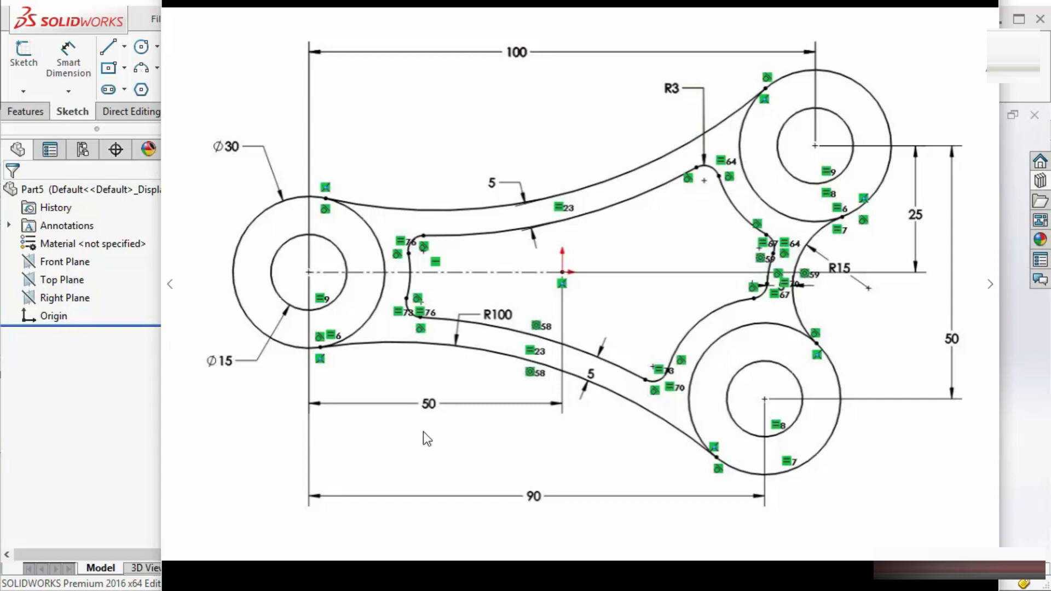
Look back through the earlier reference drawings and return to the three-boss link drawing to examine its dimensions.
left_click(169, 284)
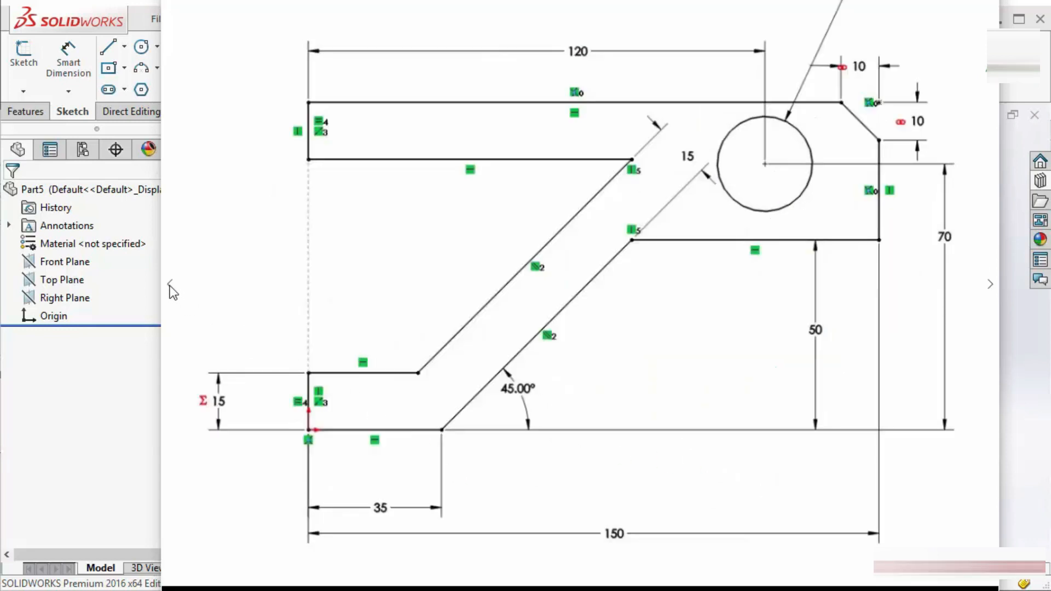
left_click(169, 285)
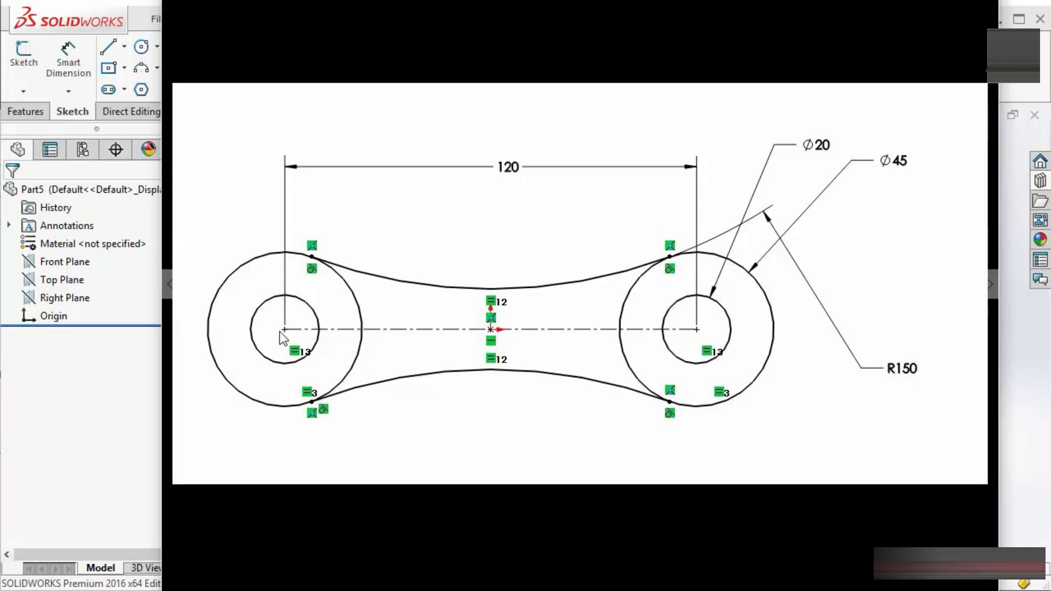
left_click(991, 291)
left_click(991, 291)
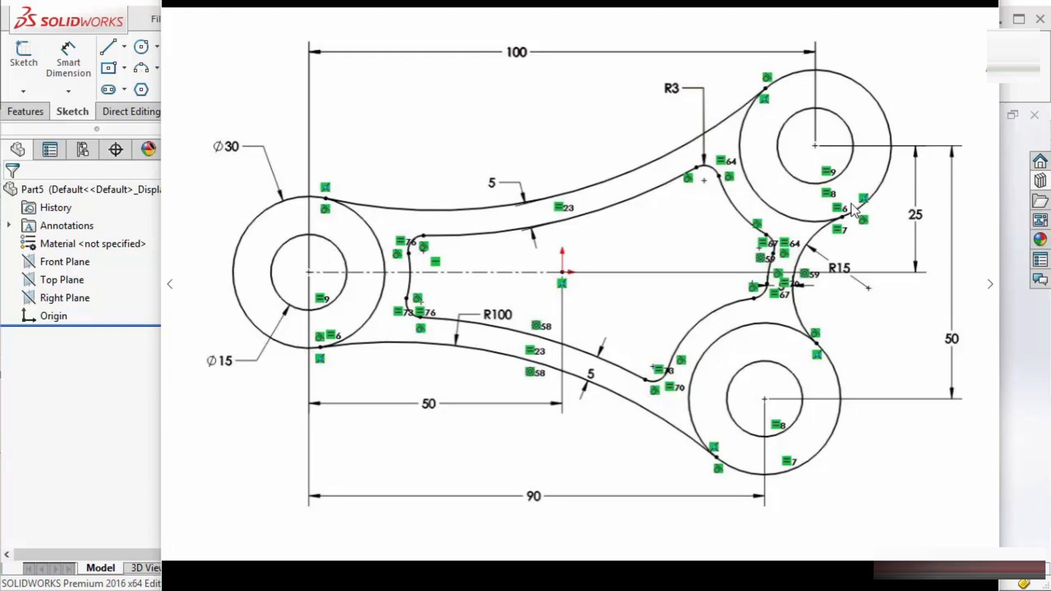
Return to SOLIDWORKS and start a sketch on the Front Plane of the new part.
left_click(113, 418)
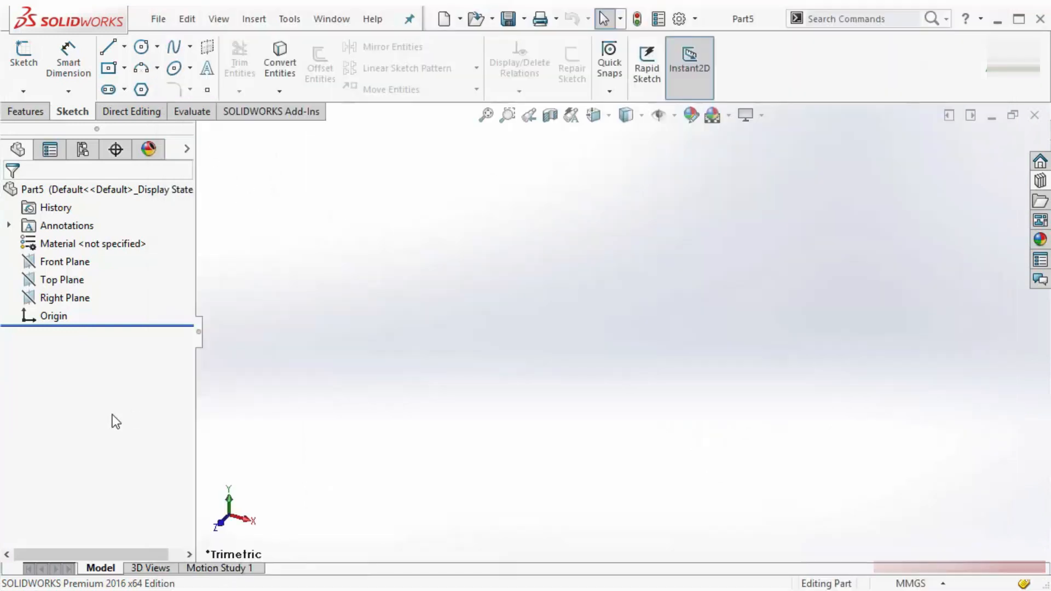
right_click(71, 265)
left_click(82, 242)
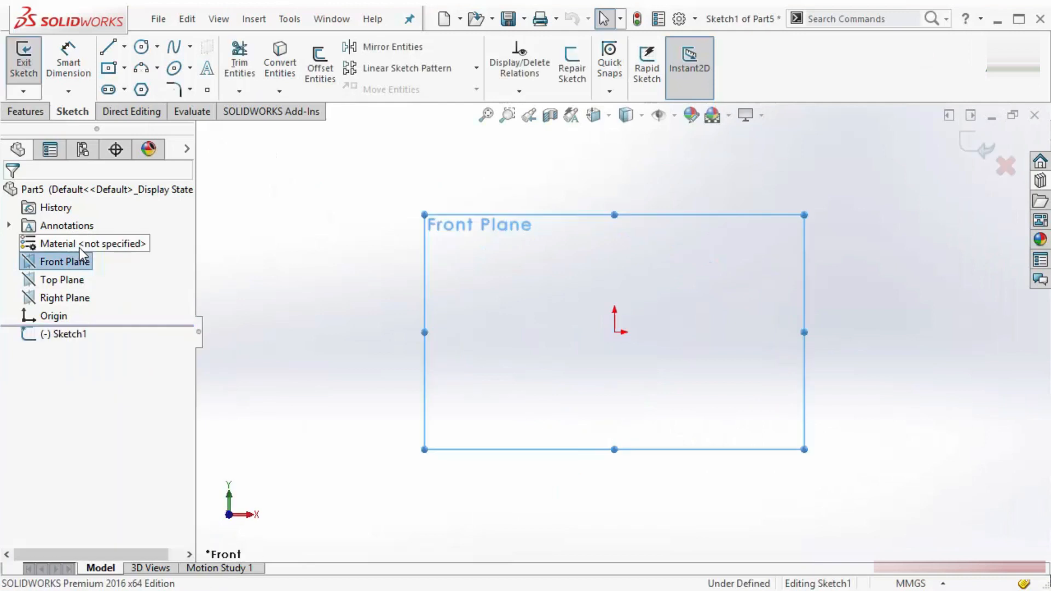
left_click(141, 47)
left_click(615, 332)
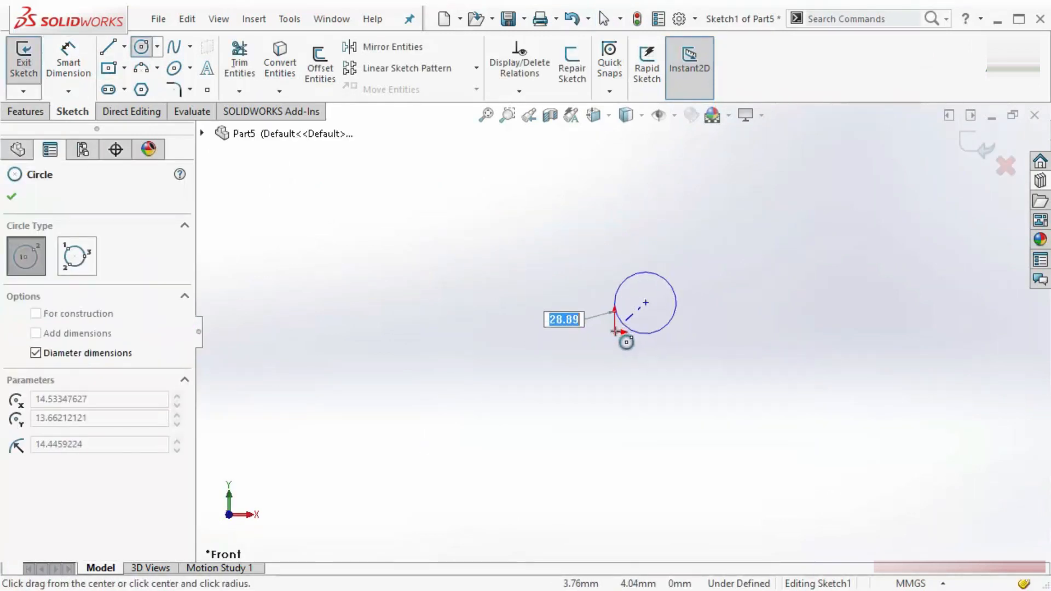
key("Escape")
Sketch two concentric circles of different sizes centered on the origin.
right_click_drag(587, 252, 643, 274)
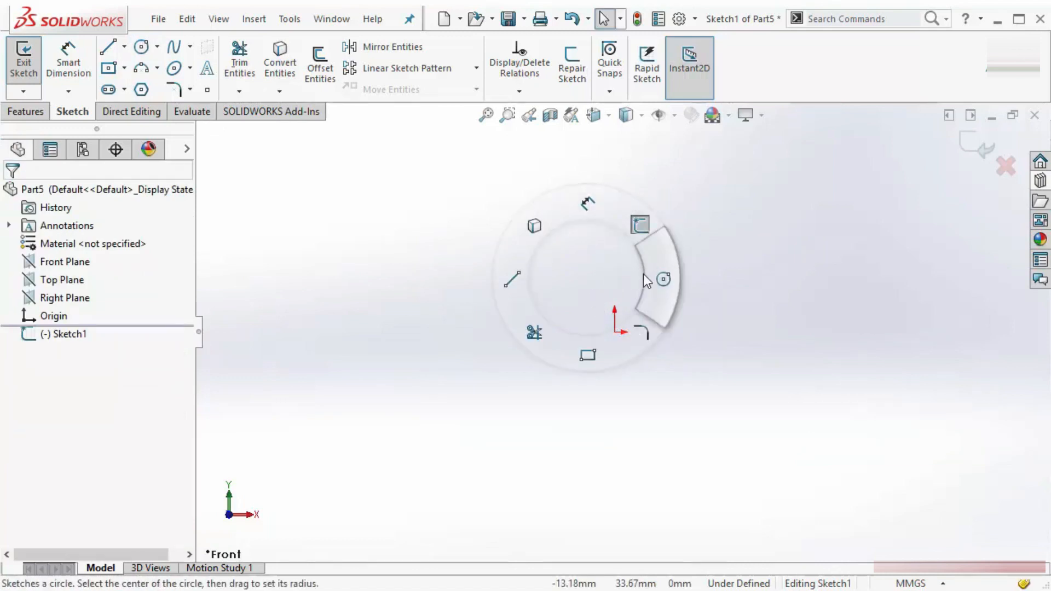
left_click(615, 332)
left_click(659, 300)
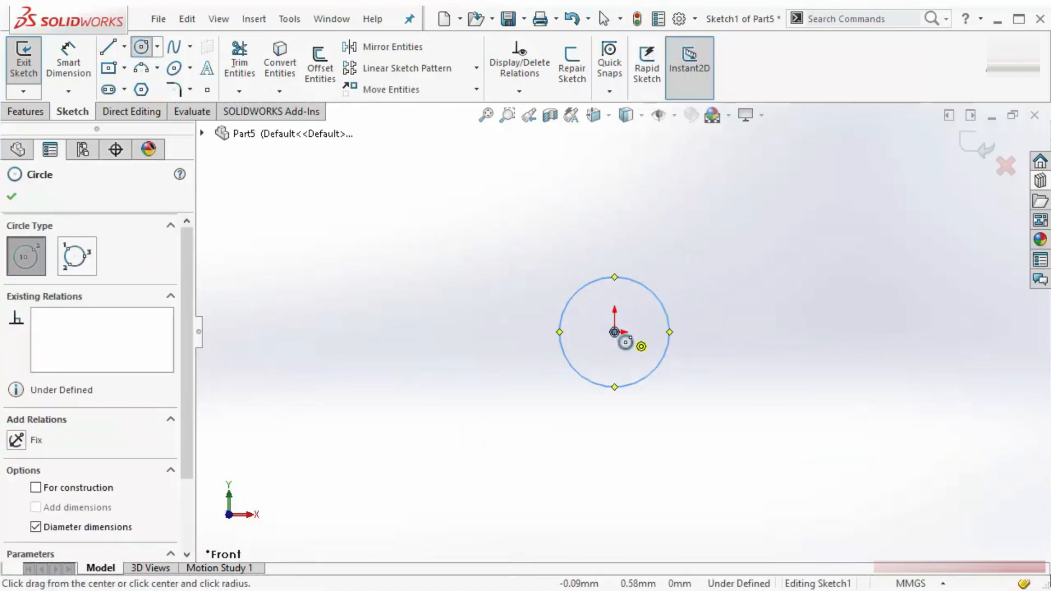
left_click(614, 332)
left_click(656, 243)
right_click_drag(699, 203, 683, 90)
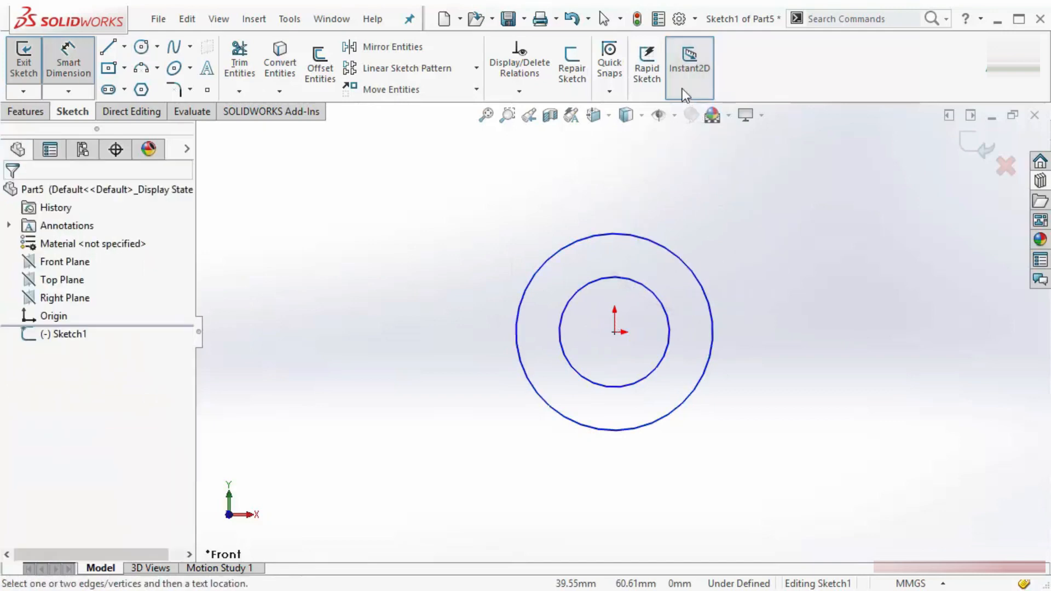
Dimension the inner circle's diameter as 15 mm and the outer circle's as 30 mm, placing the 15 mm label outside both circles.
left_click(663, 295)
left_click(733, 236)
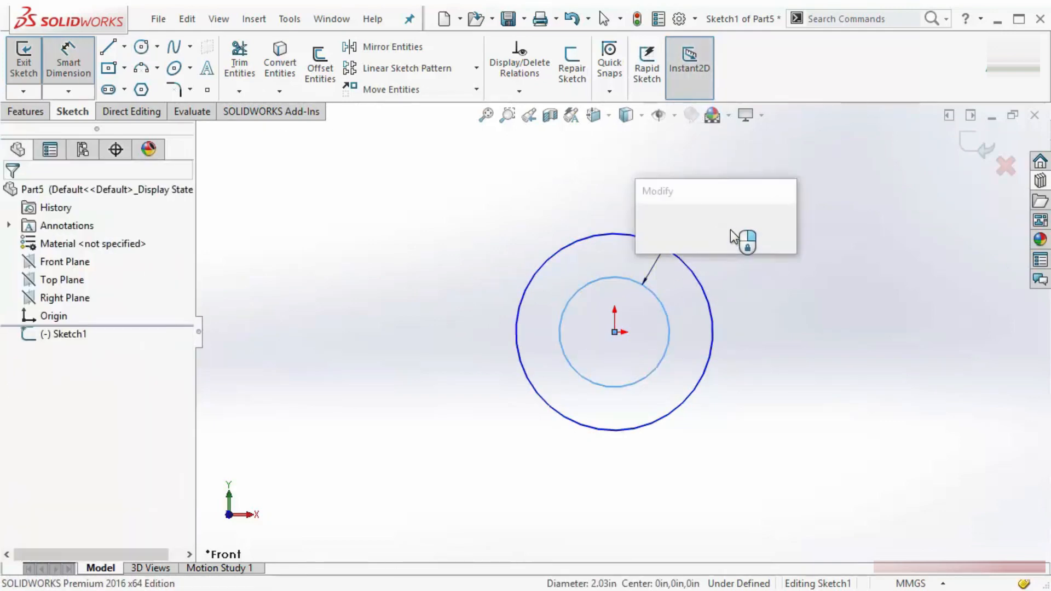
type("15")
key("Return")
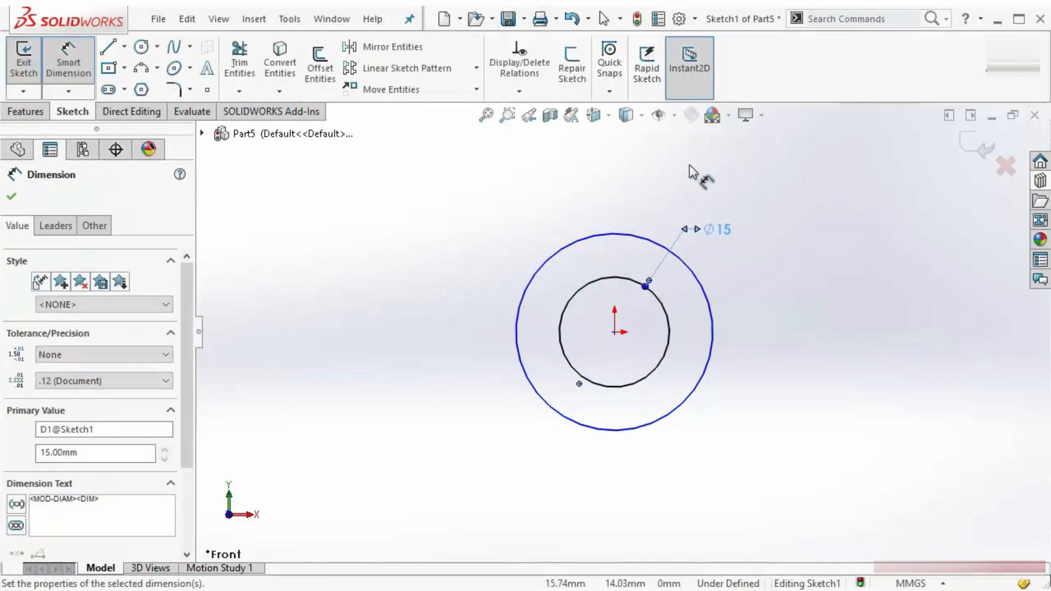
left_click(633, 253)
left_click(472, 194)
type("3")
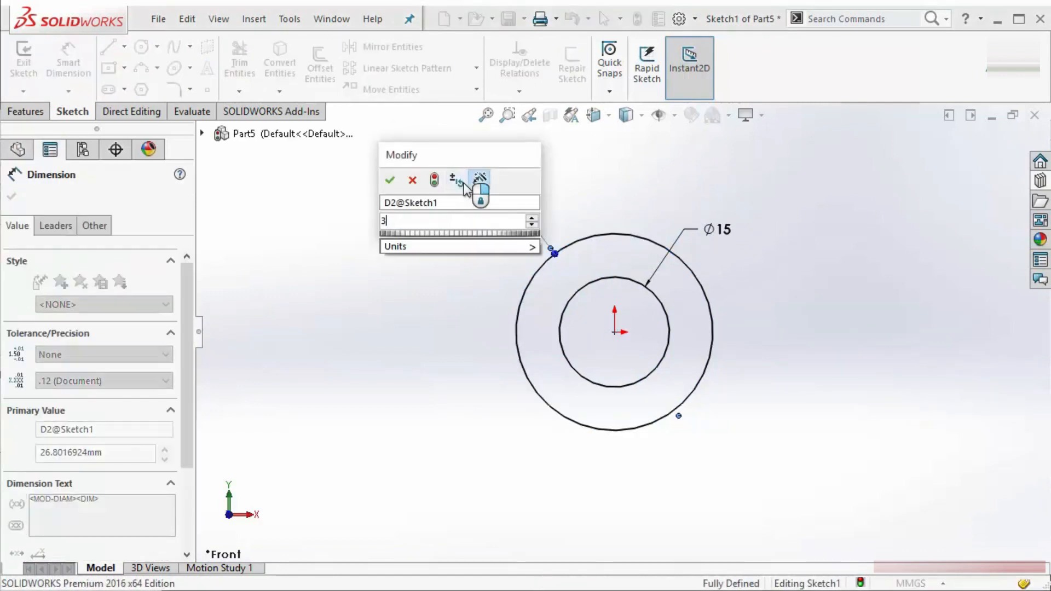
type("0")
key("Return")
mouse_move(717, 229)
left_mouse_down()
mouse_move(443, 320)
mouse_move(419, 311)
left_mouse_up()
scroll(731, 321, "up", 5)
scroll(788, 313, "down", 2)
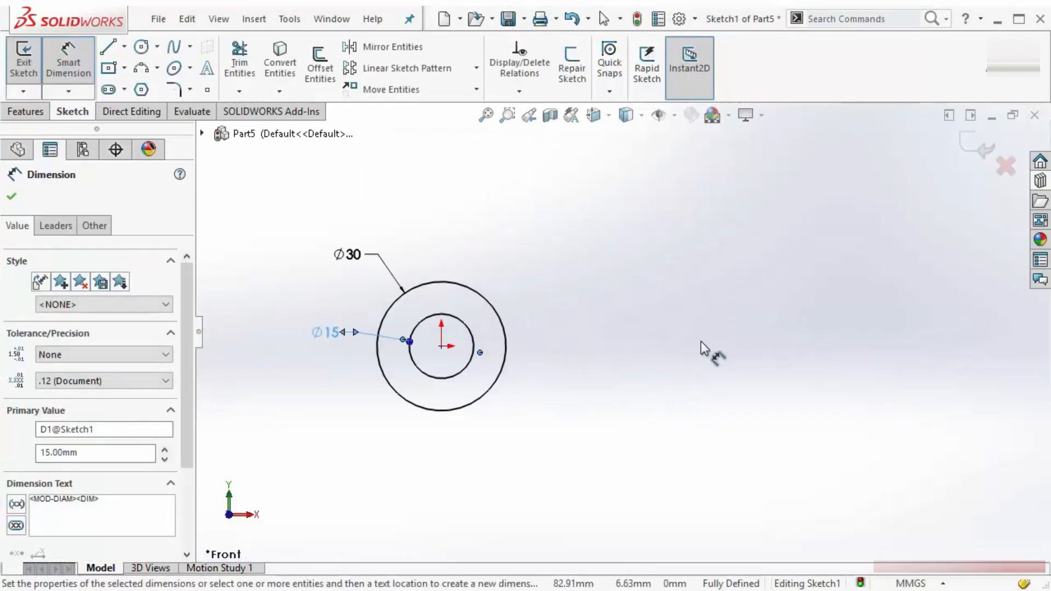
Copy the two concentric circles and paste two copies to the right of the origin, one above the other.
key("Escape")
left_click(502, 360)
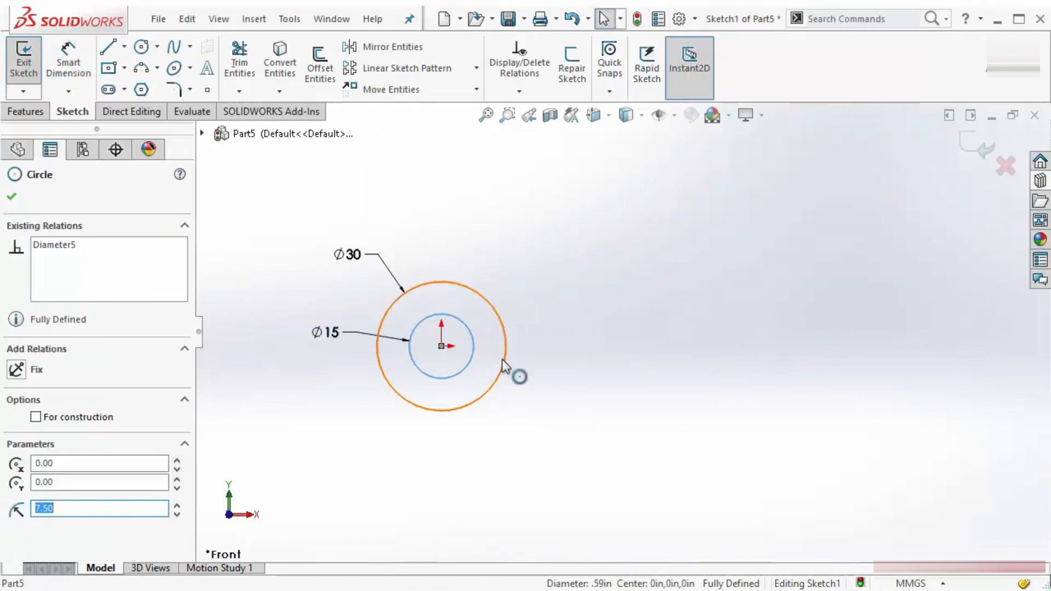
left_click(502, 360, "ctrl")
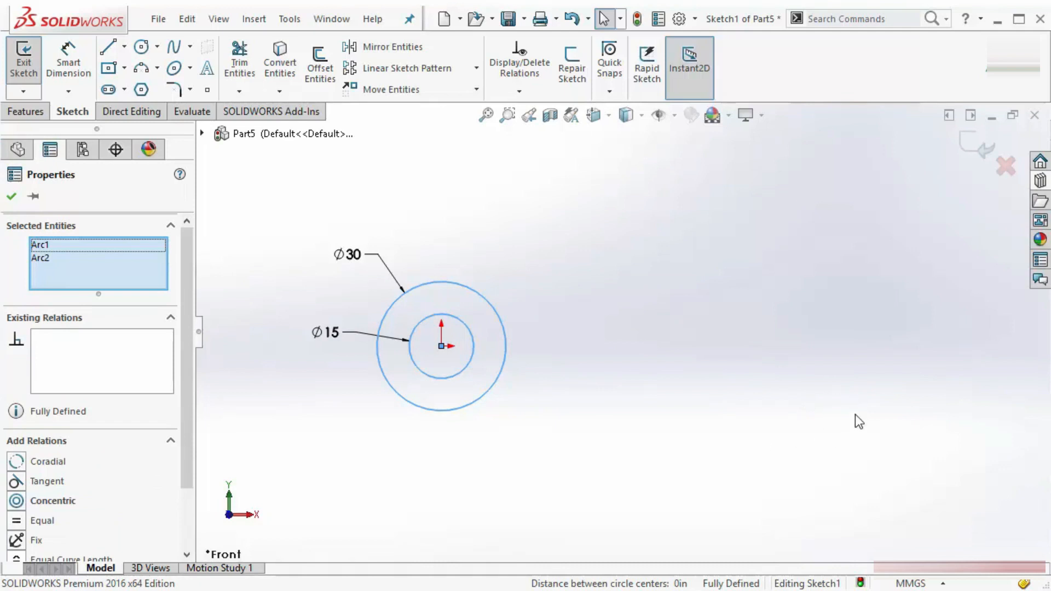
key("Escape")
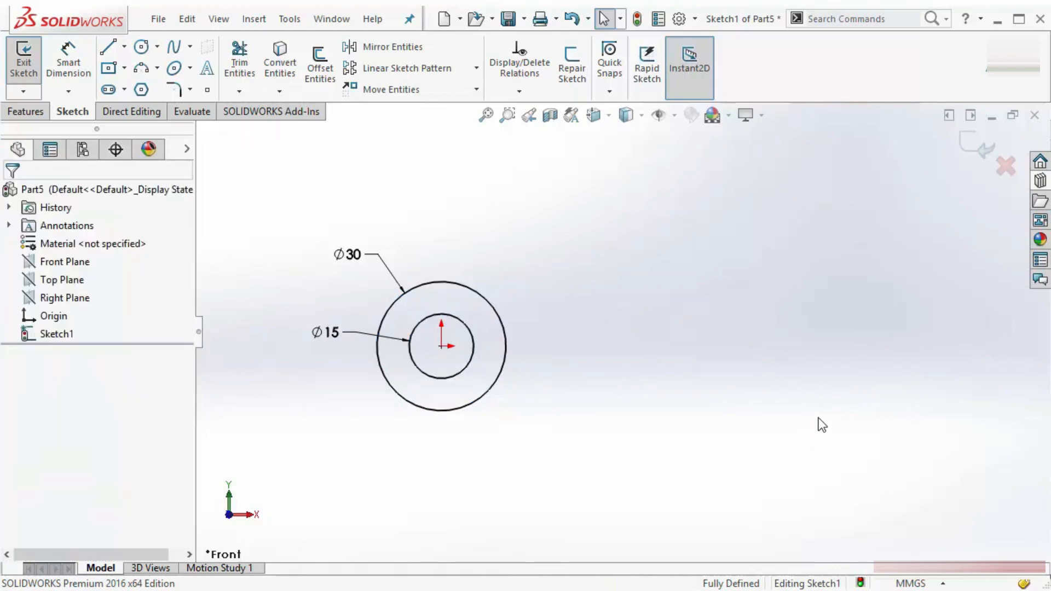
key("ctrl+v")
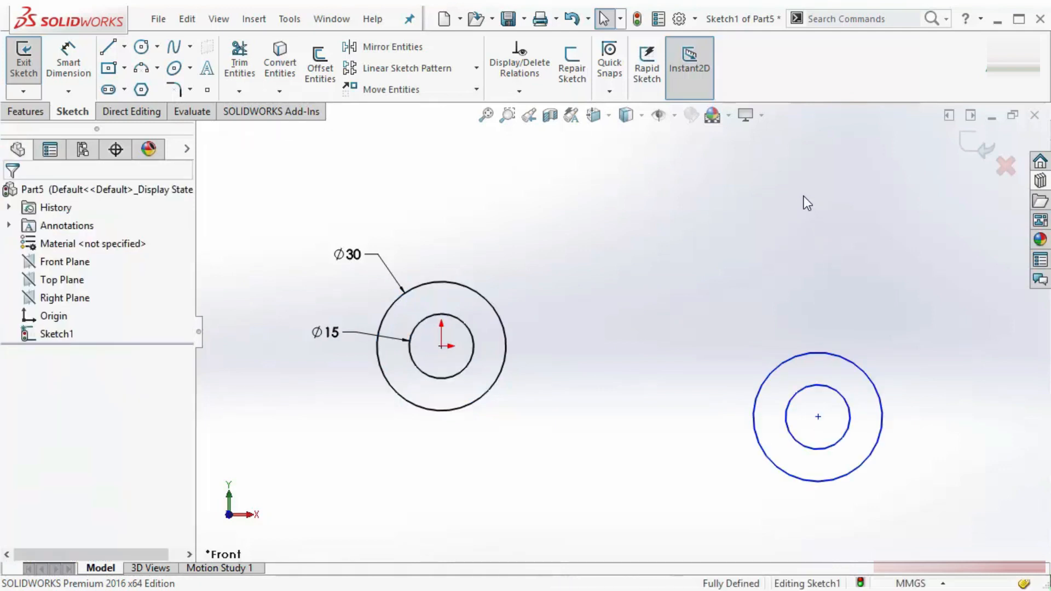
key("ctrl+v")
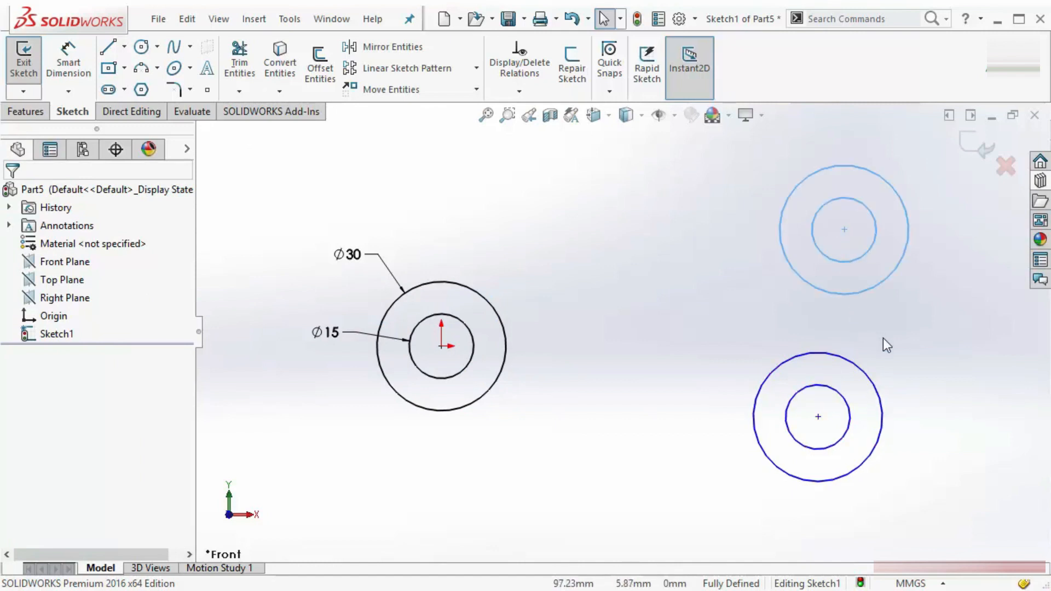
Move the two pasted circle pairs slightly farther apart by their center points.
mouse_move(818, 417)
left_mouse_down()
mouse_move(827, 444)
mouse_move(819, 424)
left_mouse_up()
left_click_drag(844, 230, 855, 217)
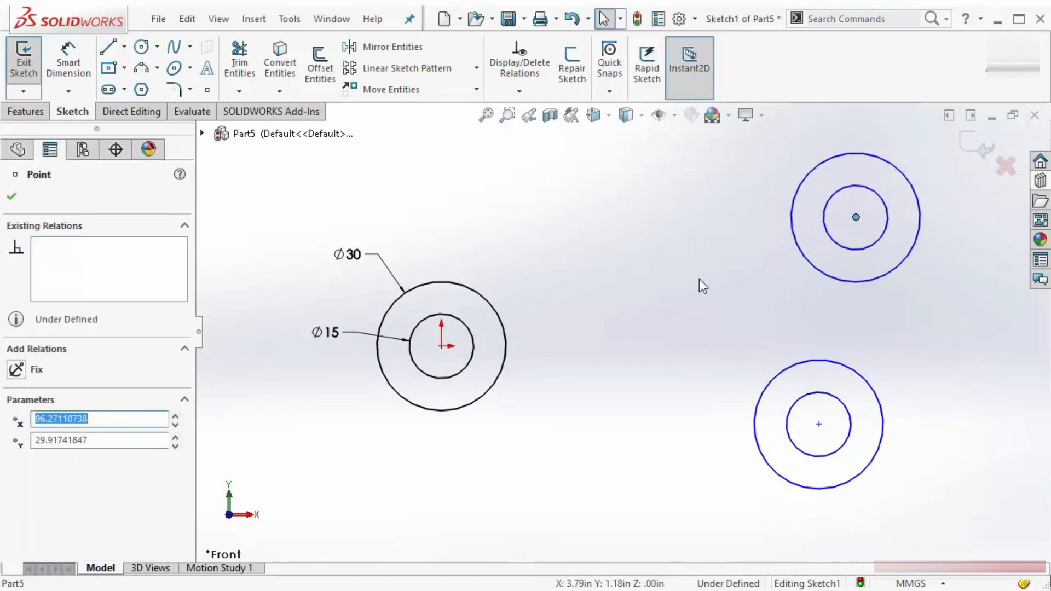
left_click(647, 293)
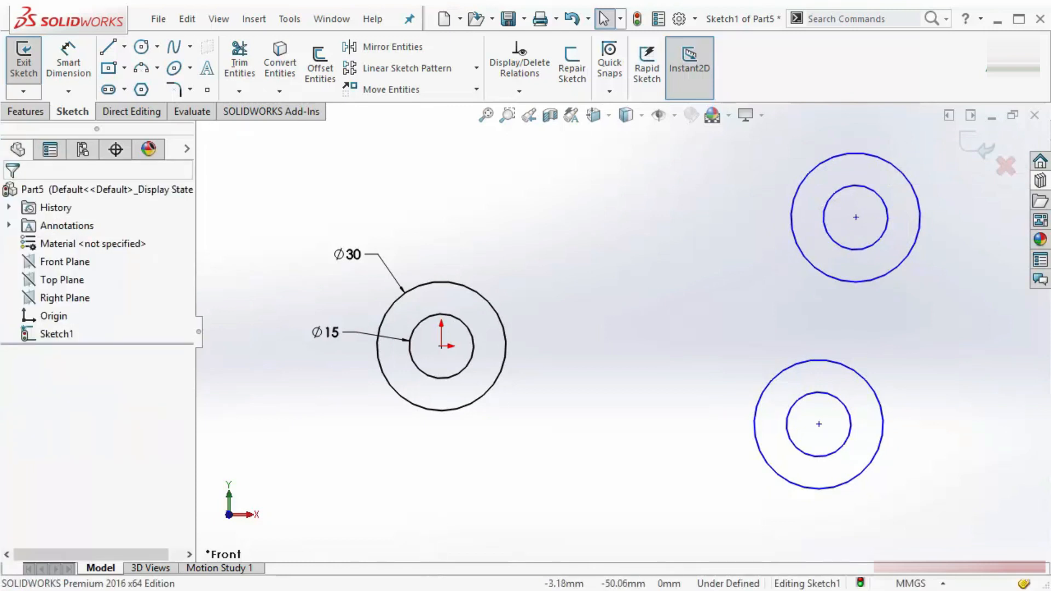
Check the reference drawing, return to SOLIDWORKS, and dimension the horizontal distance from the origin circles to the lower circle pair as 90 mm.
left_click(442, 589)
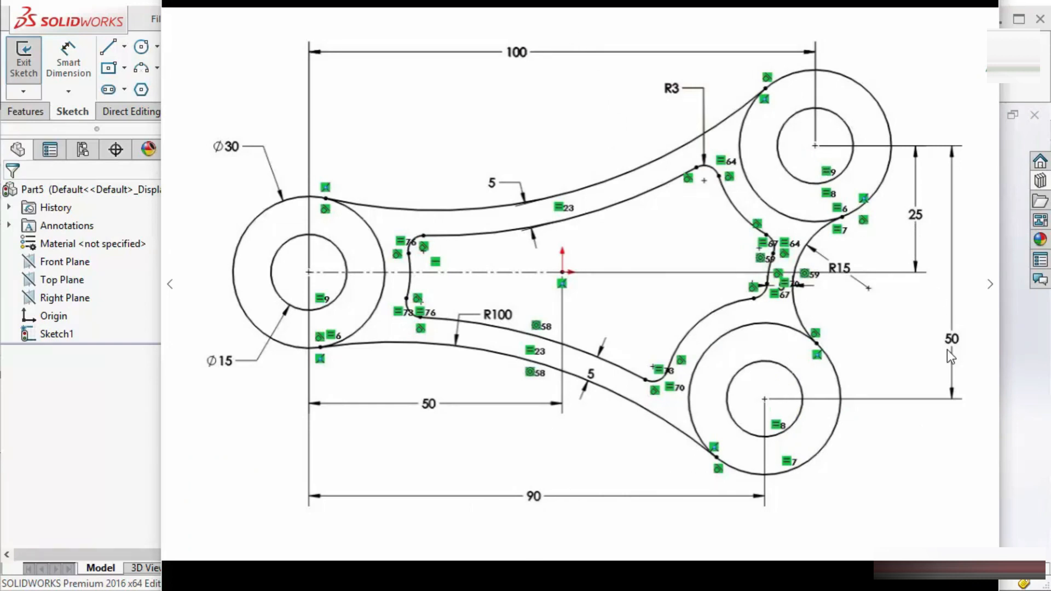
left_click(127, 429)
right_click_drag(545, 240, 546, 176)
left_click(495, 380)
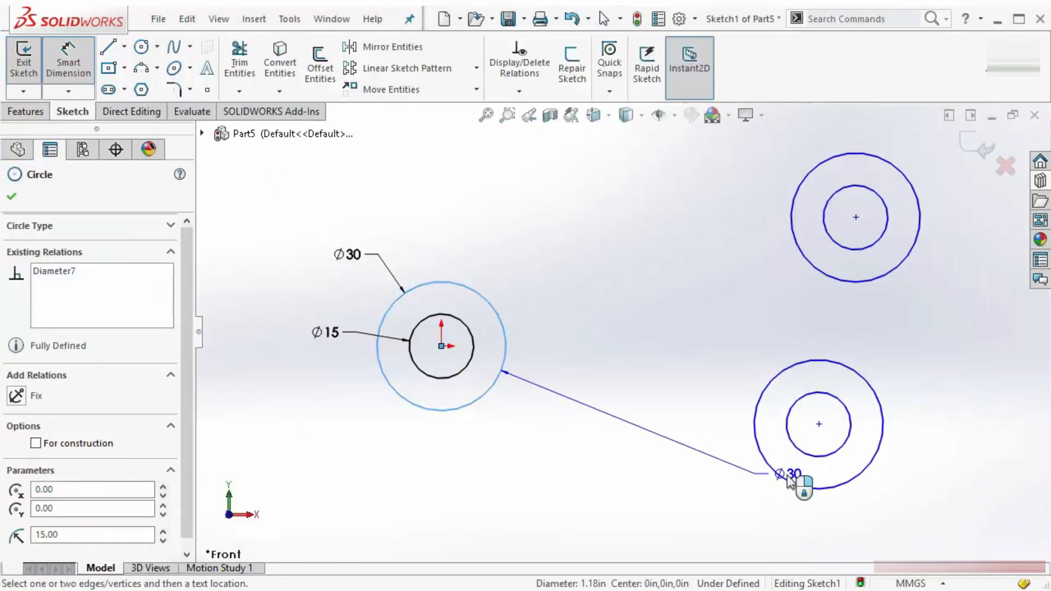
left_click(794, 482)
left_click(669, 532)
type("90")
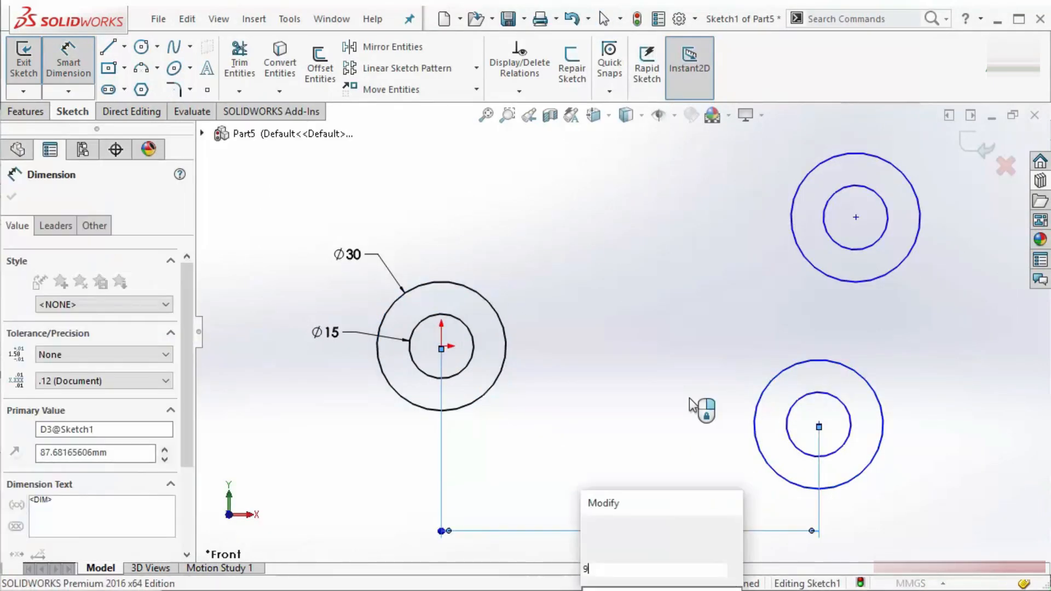
key("Return")
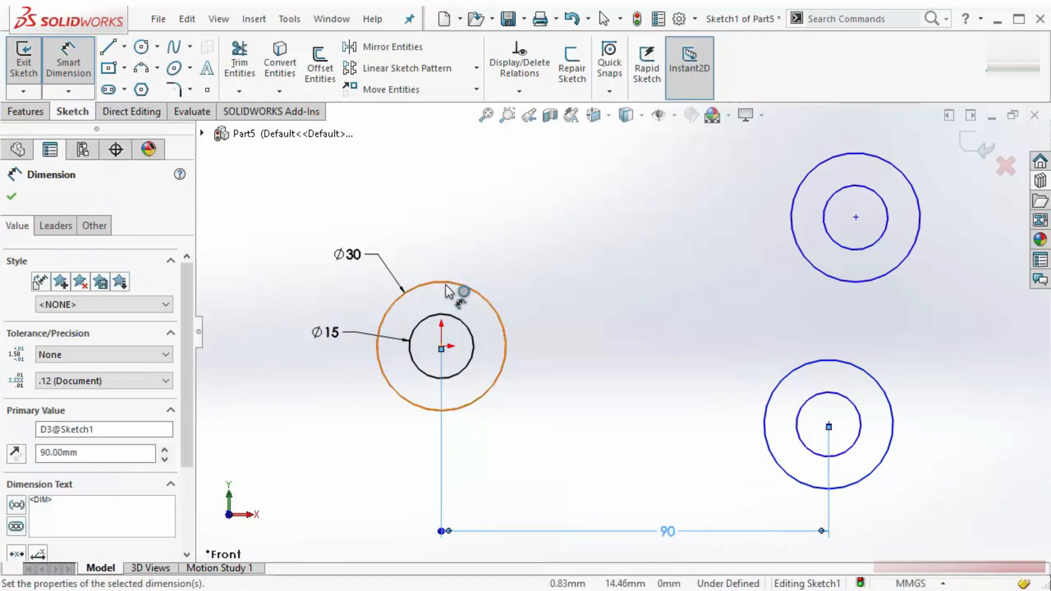
Dimension the horizontal distance between the origin circles and the upper circle pair as 100 mm.
left_click(459, 285)
left_click(810, 170)
left_click(734, 161)
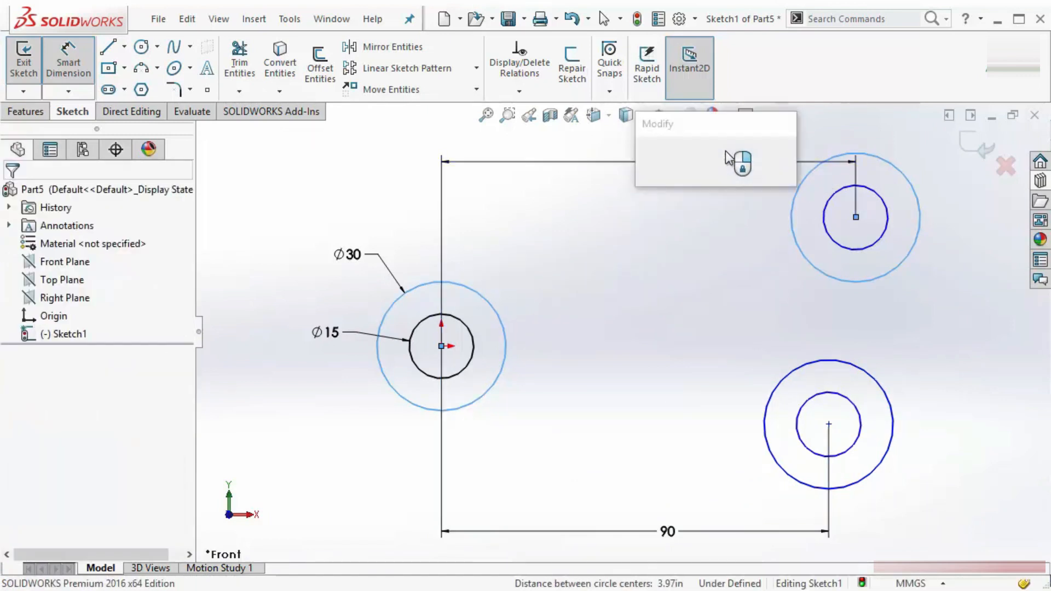
type("100")
key("Return")
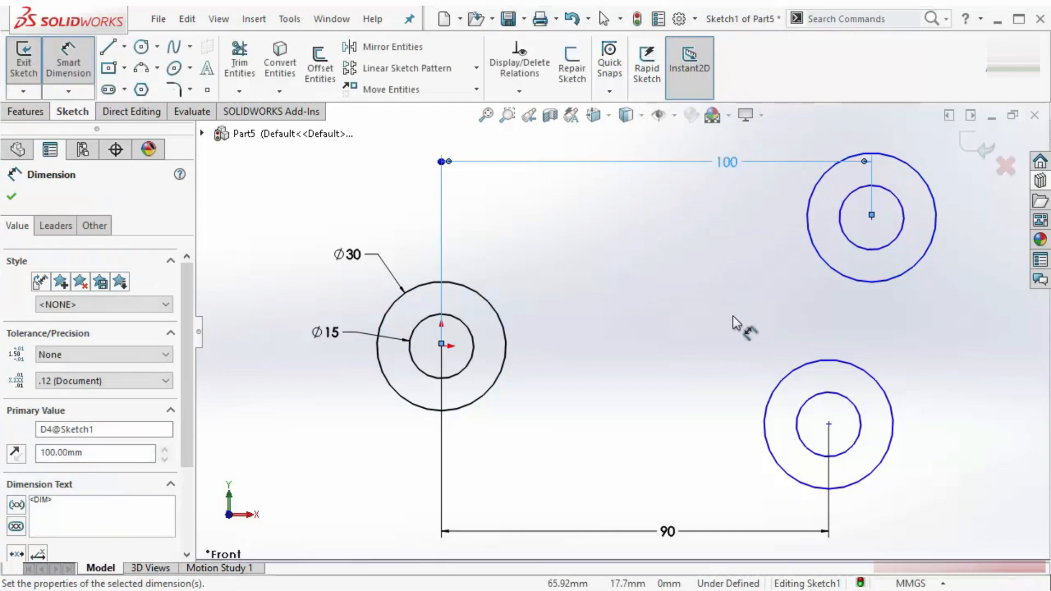
Dimension the vertical distance between the origin circles and the upper circle pair as 25 mm.
scroll(766, 334, "up", 2)
scroll(796, 350, "down", 2)
scroll(383, 312, "up", 1)
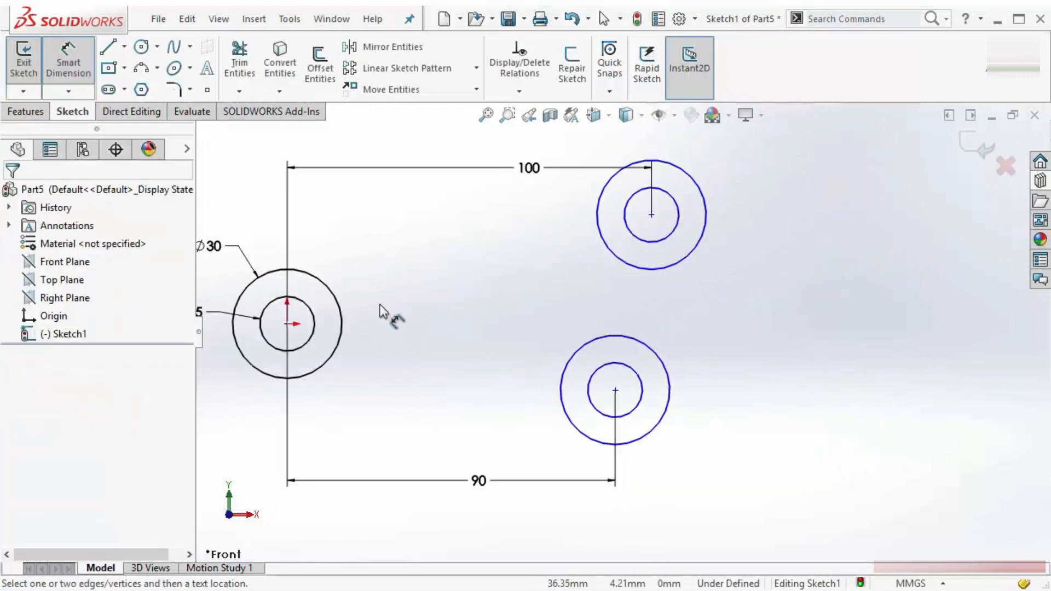
left_click(706, 230)
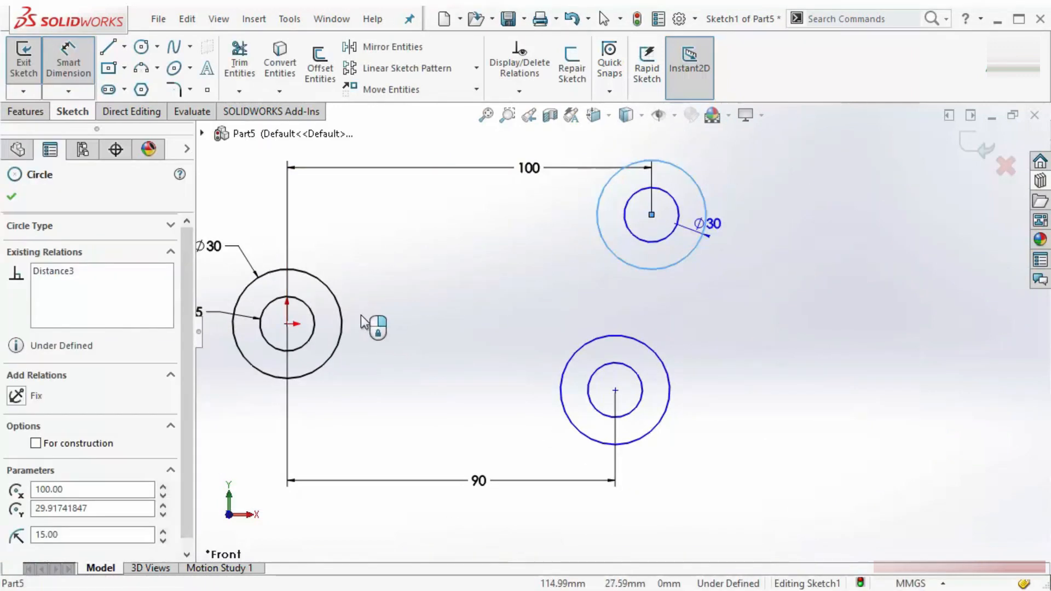
left_click(340, 310)
left_click(757, 268)
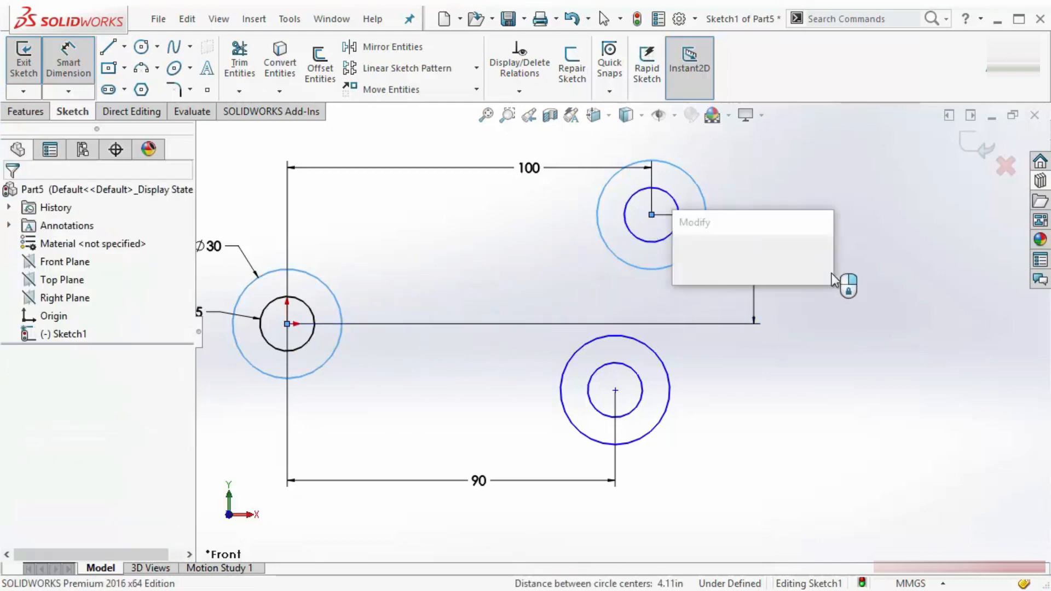
key("Return")
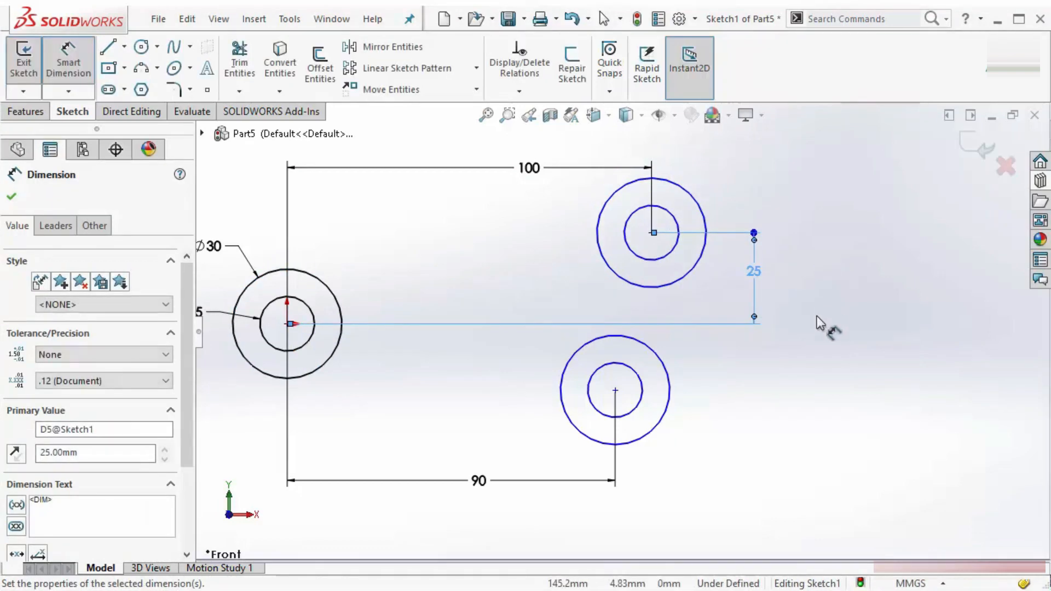
Dimension the vertical distance between the upper and lower circle pairs as 50 mm.
scroll(698, 253, "down", 3)
left_click(730, 272)
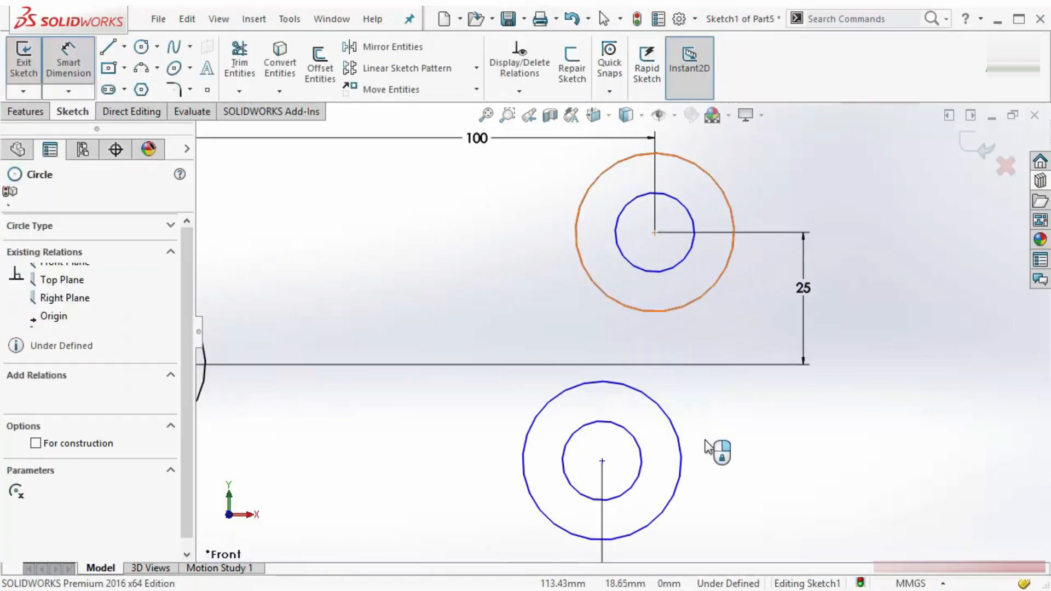
left_click(682, 463)
left_click(904, 371)
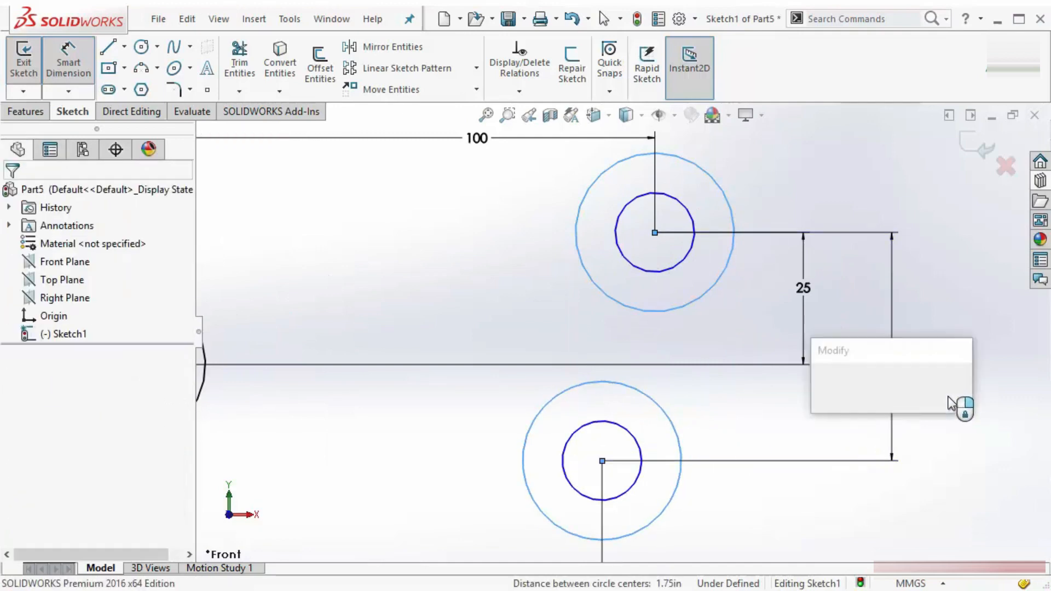
key("Return")
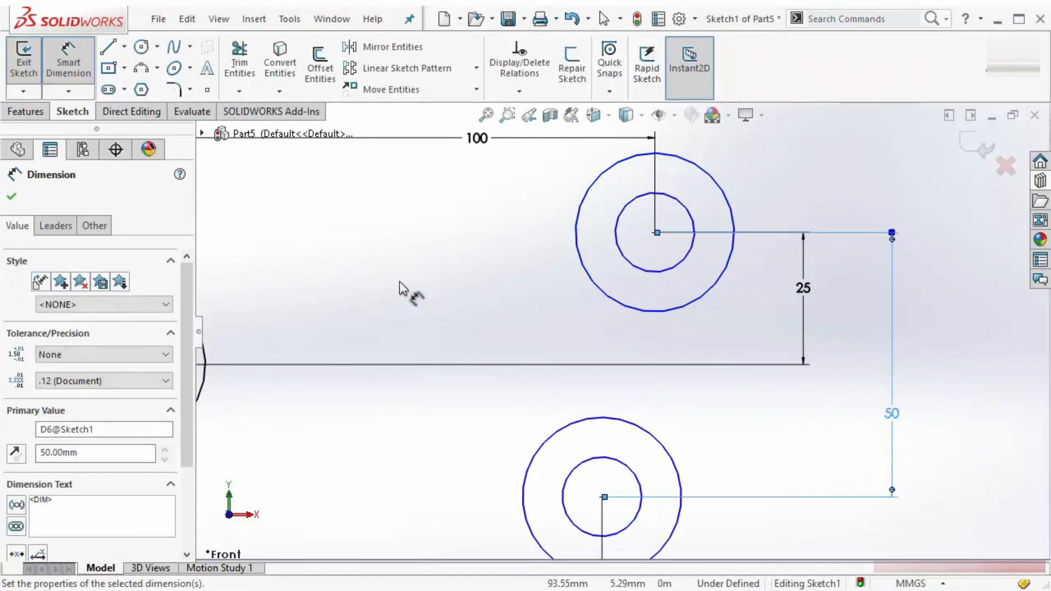
left_click(400, 282)
scroll(466, 294, "up", 5)
scroll(432, 356, "down", 2)
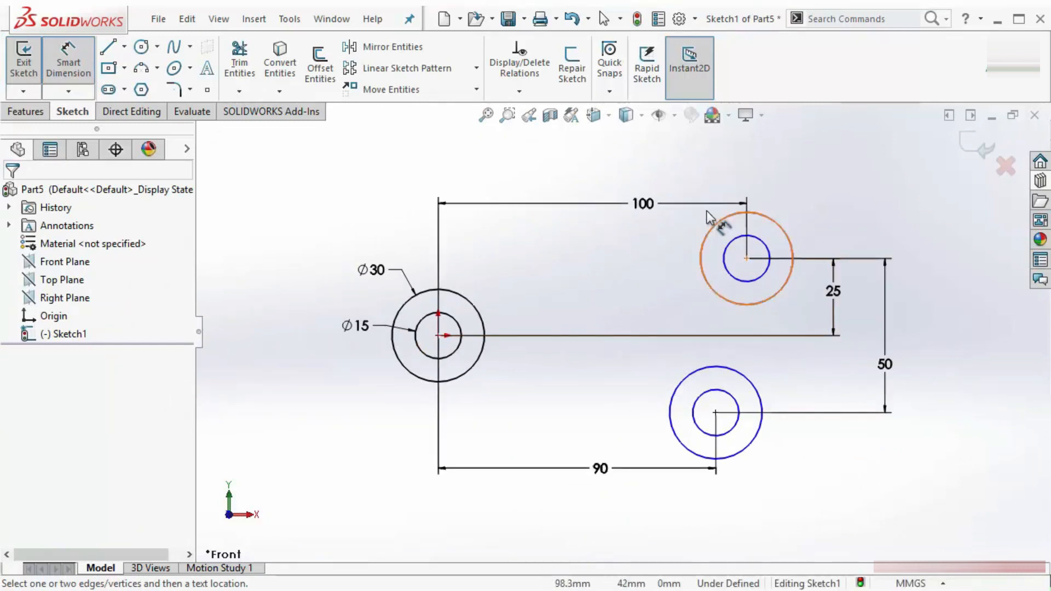
key("Escape")
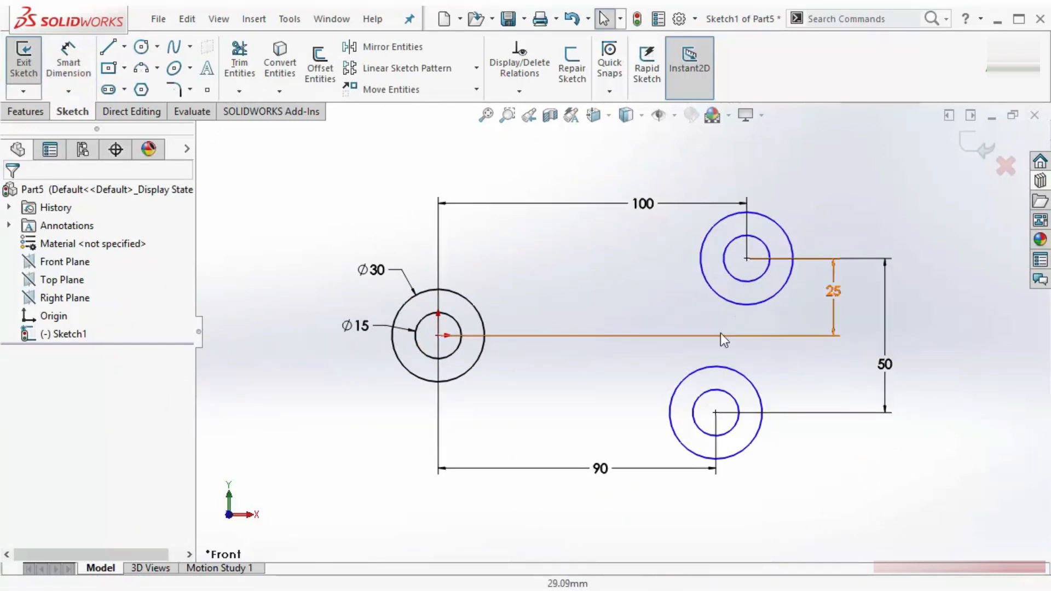
Make the three outer circles equal in size.
left_click(484, 330)
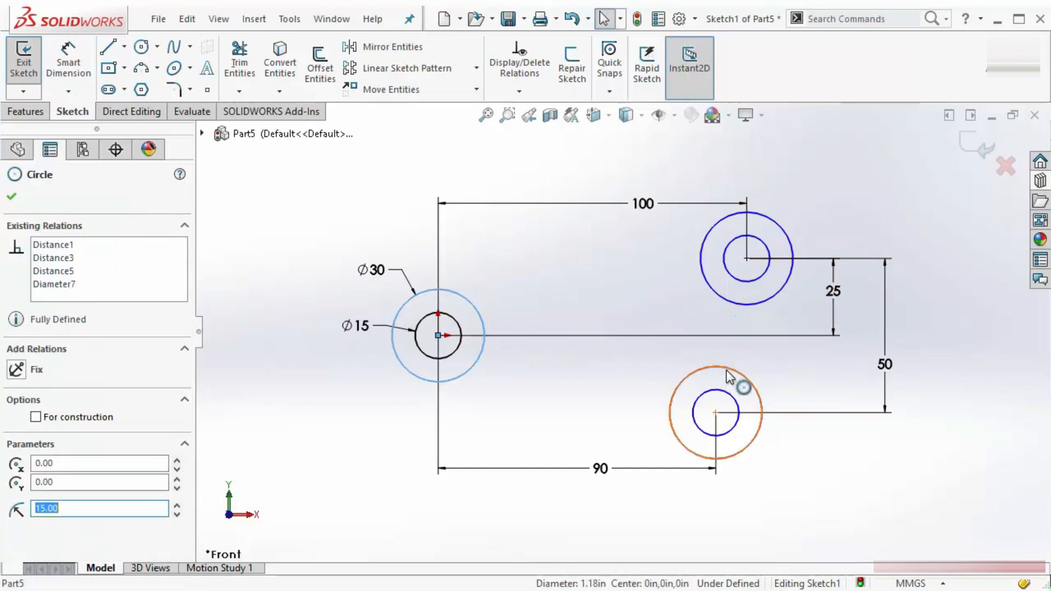
left_click(739, 377, "ctrl")
left_click(789, 241, "ctrl")
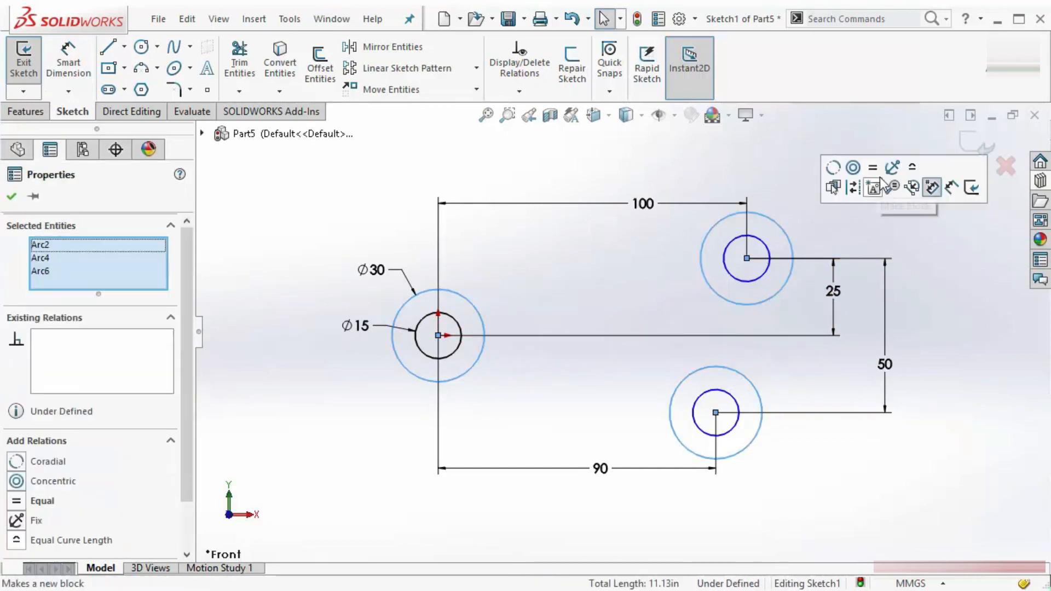
left_click(937, 313)
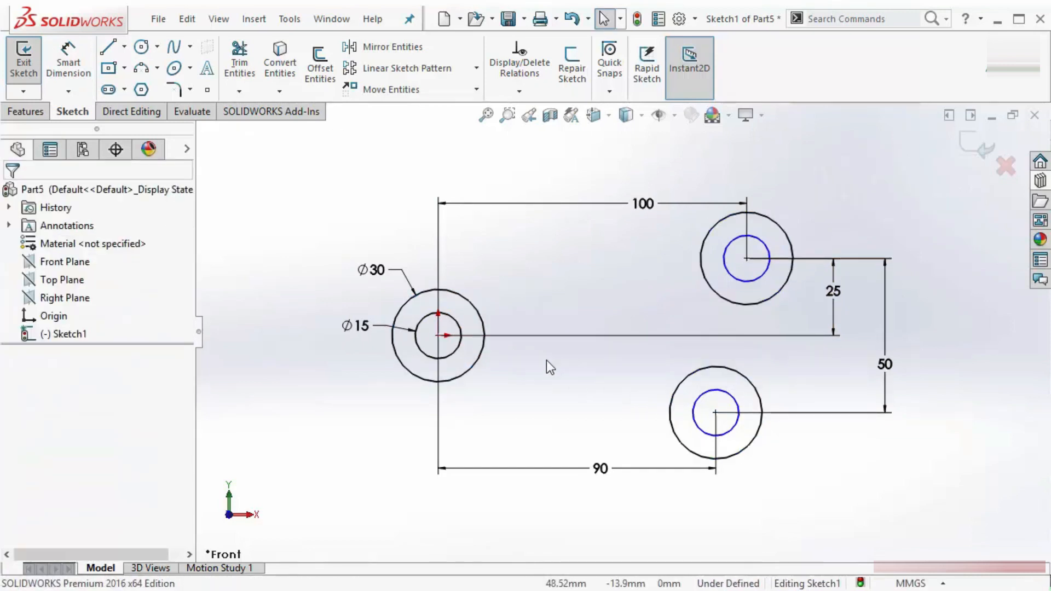
Apply an Equal relation to the three inner circles.
left_click(430, 313)
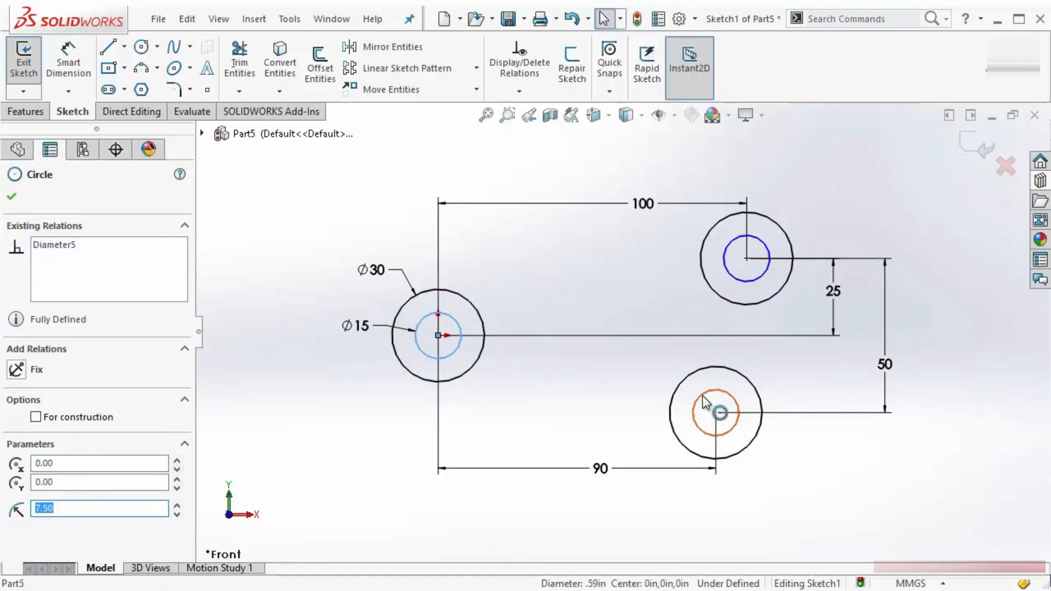
left_click(699, 431, "ctrl")
left_click(779, 264, "ctrl")
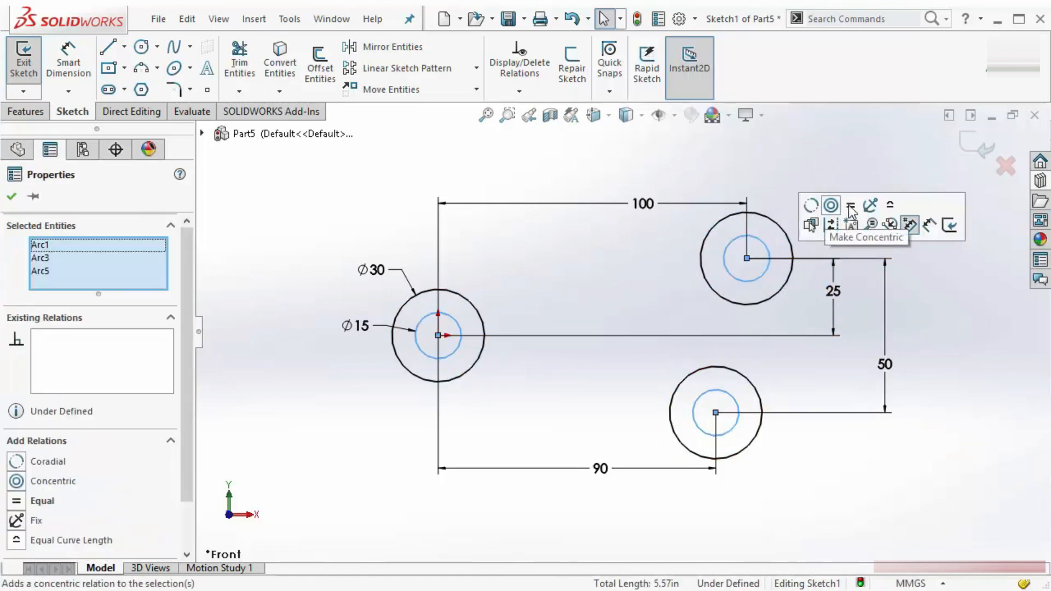
left_click(840, 224)
left_click(848, 152)
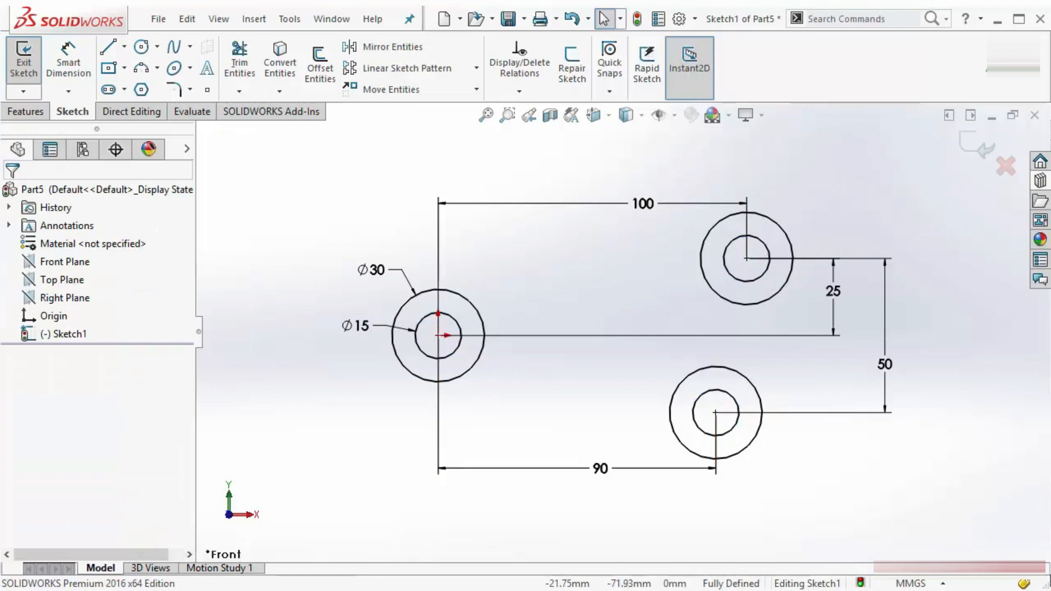
Following the reference drawing, sketch three-point arcs connecting the origin's outer circle to the upper right and lower right outer circles, both curving inward.
left_click(463, 589)
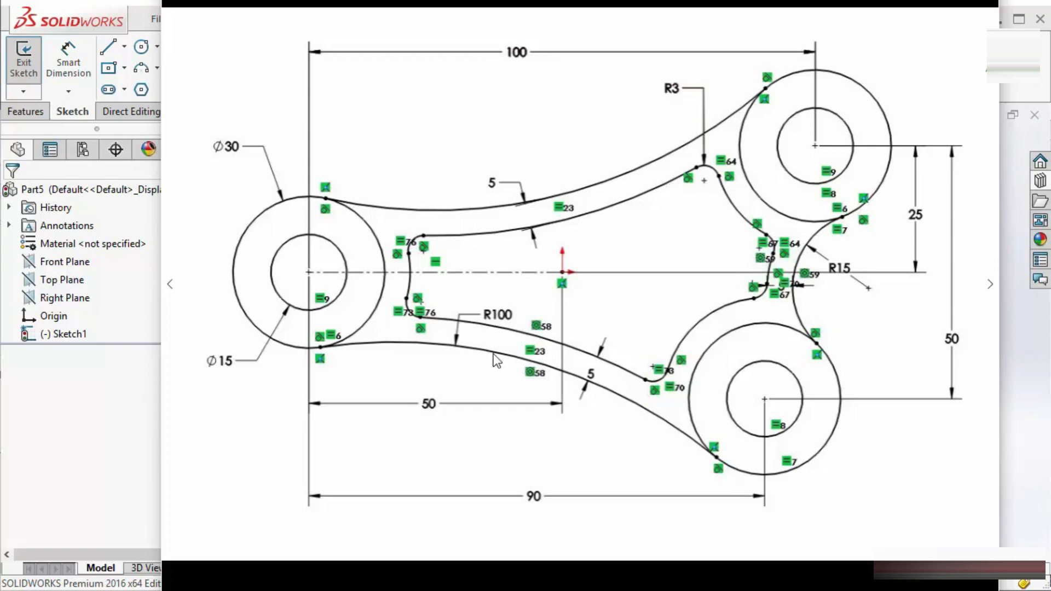
left_click(142, 455)
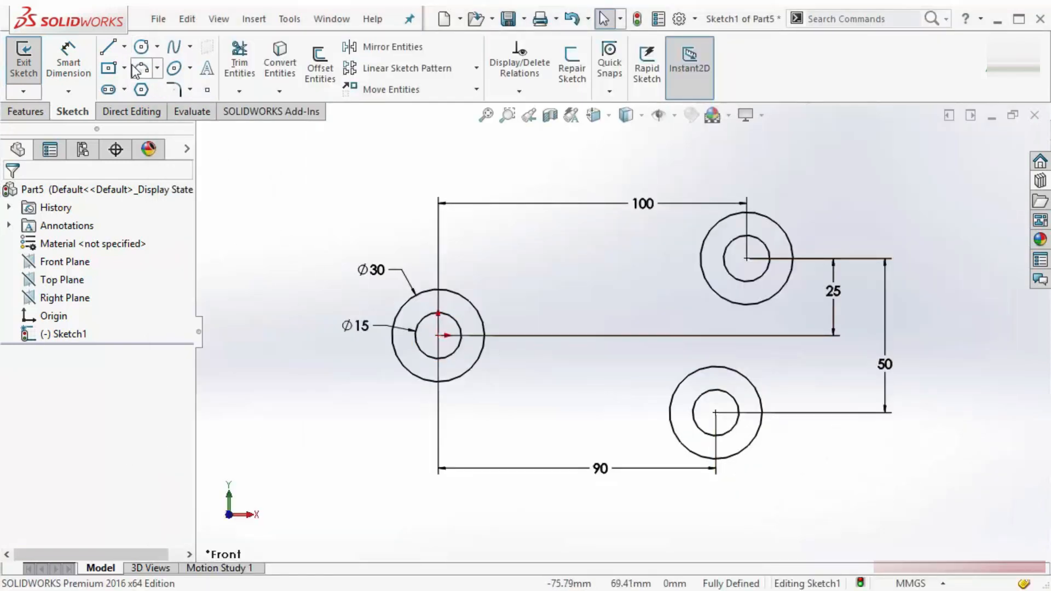
left_click(138, 70)
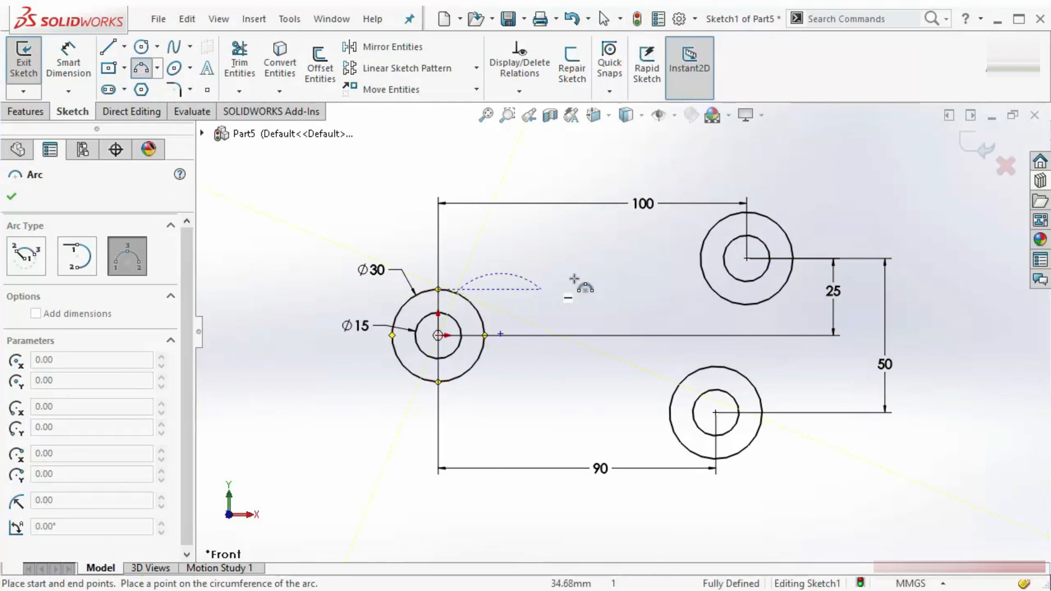
left_click(701, 249)
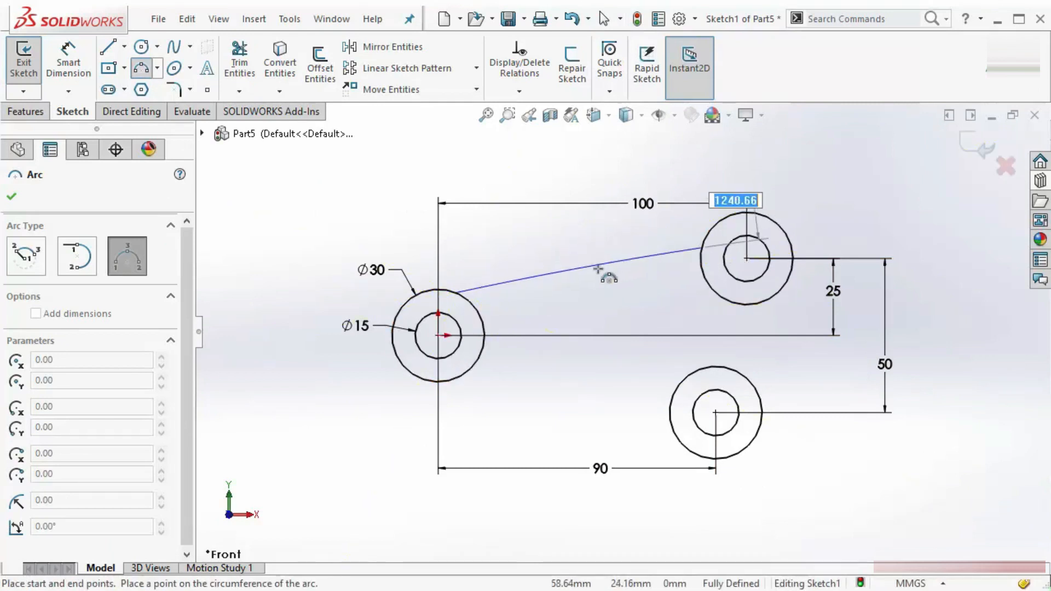
left_click(581, 292)
left_click(457, 378)
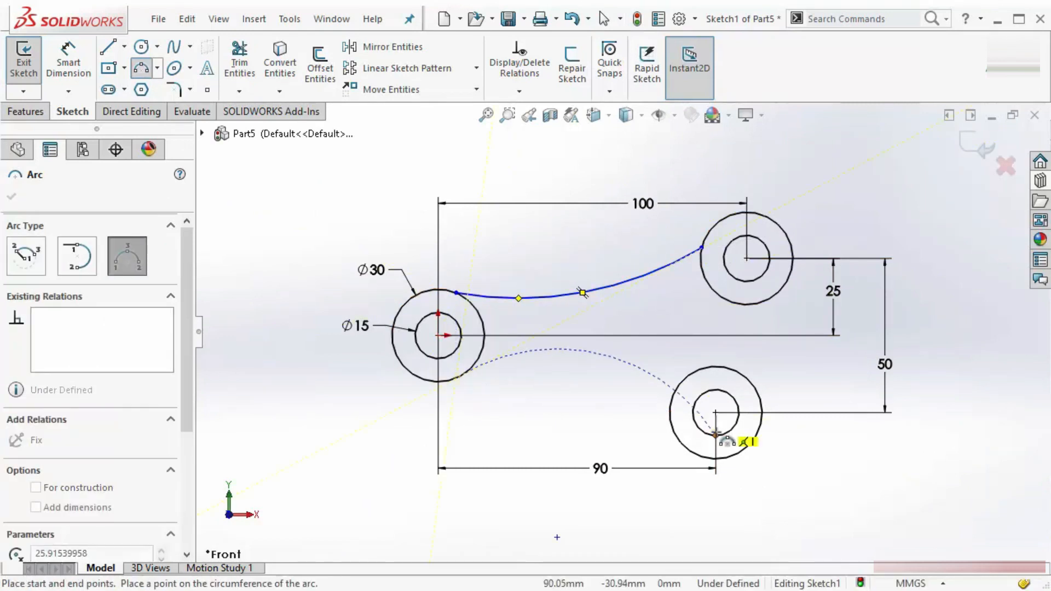
left_click(682, 443)
left_click(636, 421)
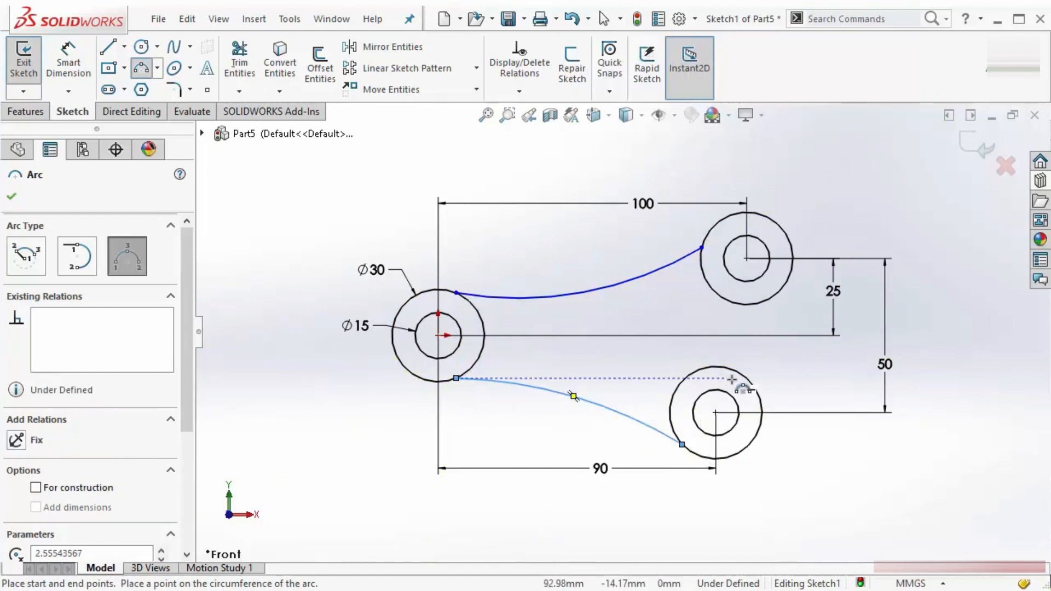
Sketch an inward-curving three-point arc of about 29 mm radius between the upper right and lower right outer circles.
left_click(746, 378)
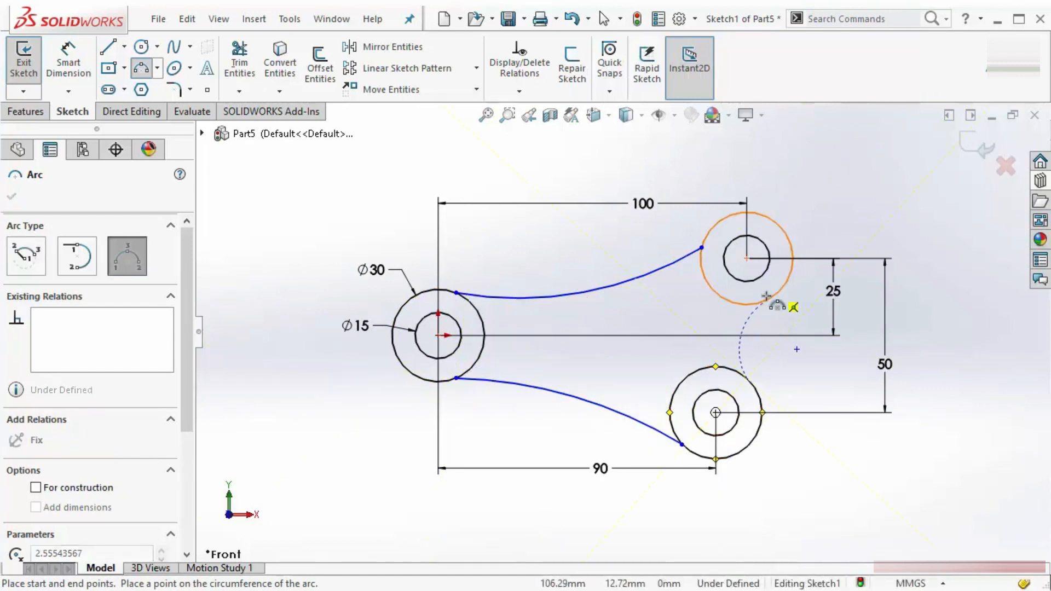
left_click(769, 300)
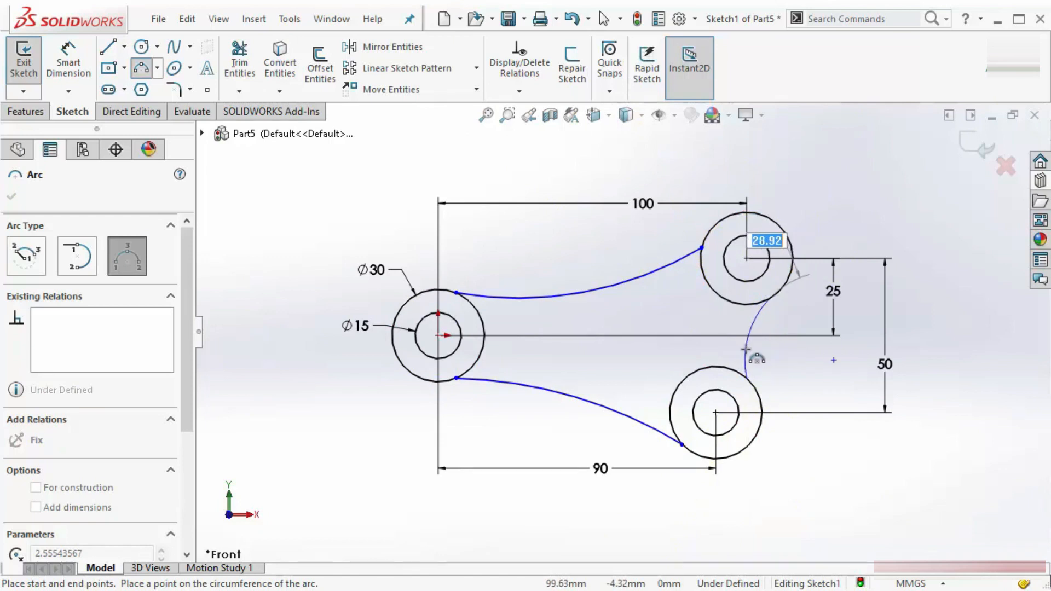
left_click(746, 340)
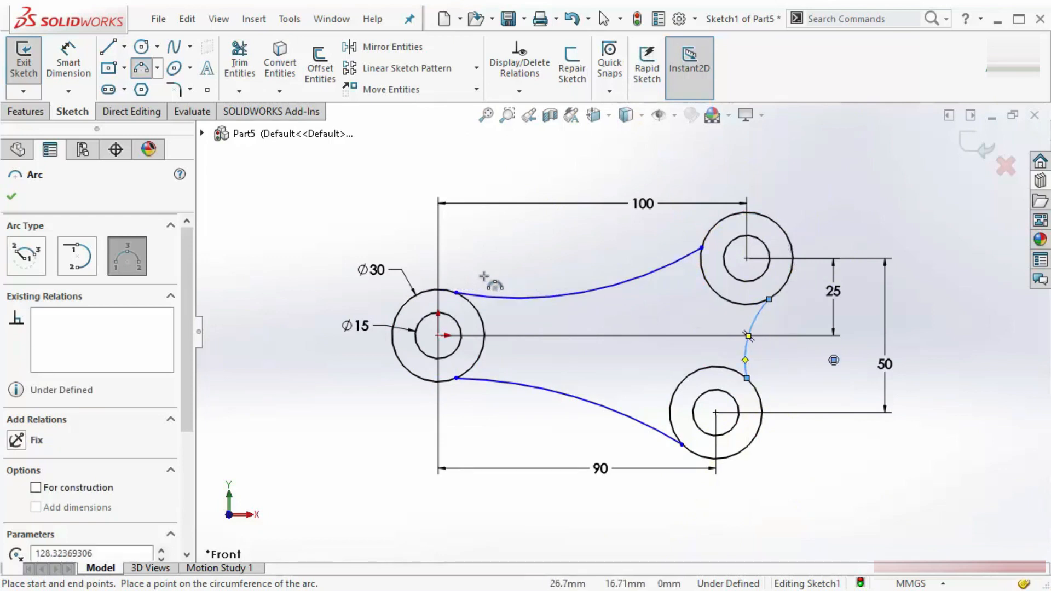
key("Escape")
Make the upper connecting arc tangent to the origin's outer circle and to the upper right outer circle.
left_click_drag(456, 302, 459, 303)
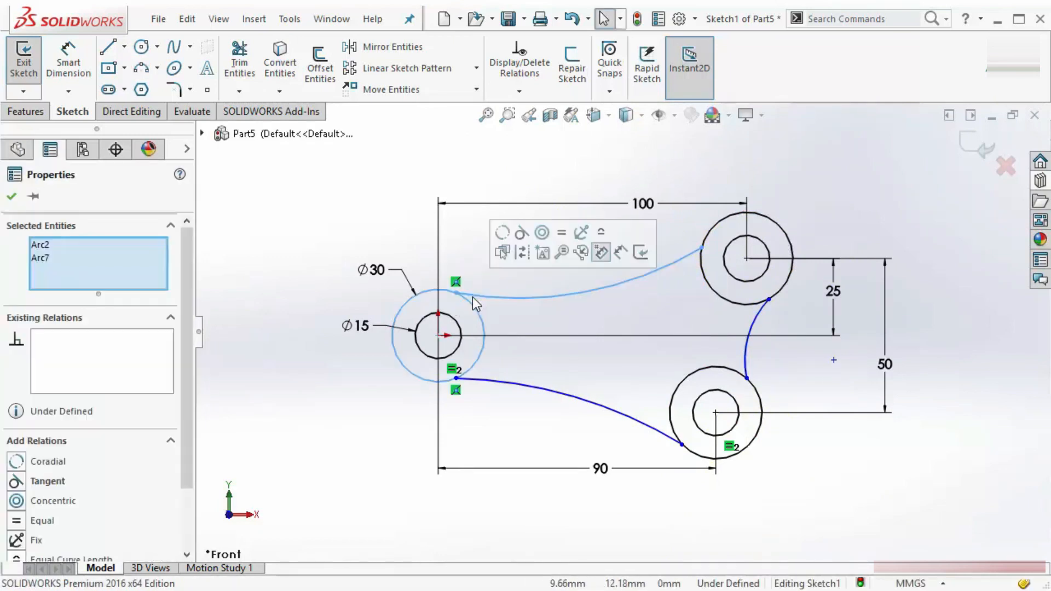
left_click(521, 241)
left_click(564, 254)
left_click(646, 274)
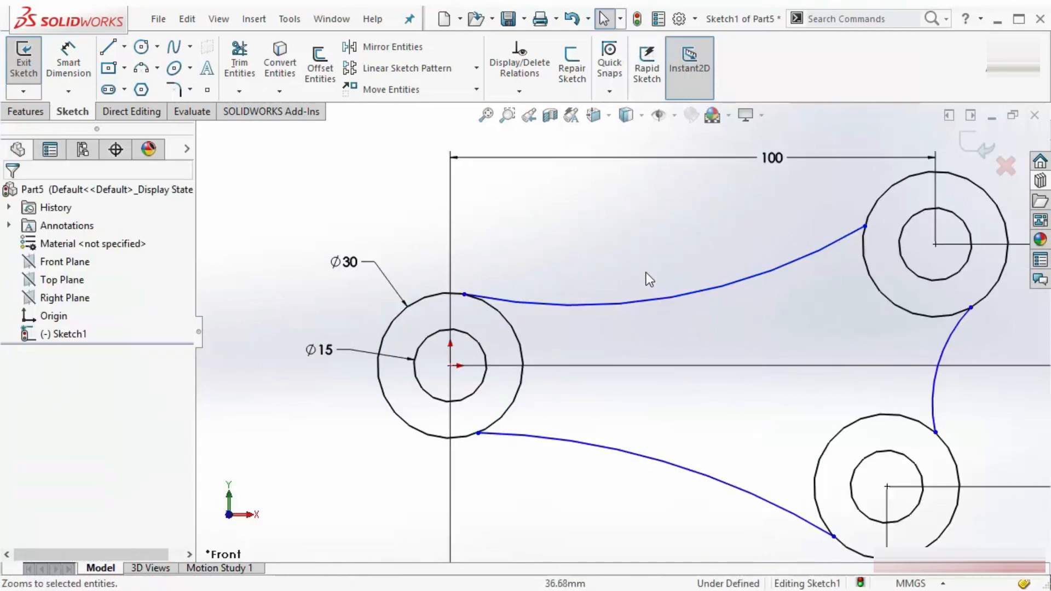
left_click(887, 215)
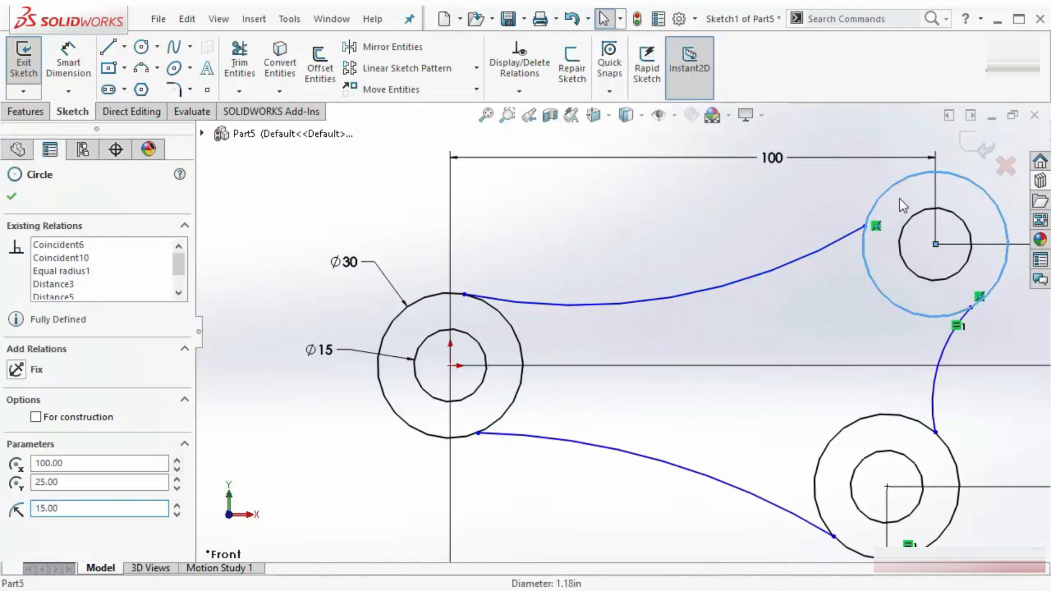
left_click_drag(899, 198, 852, 244)
left_click(932, 180)
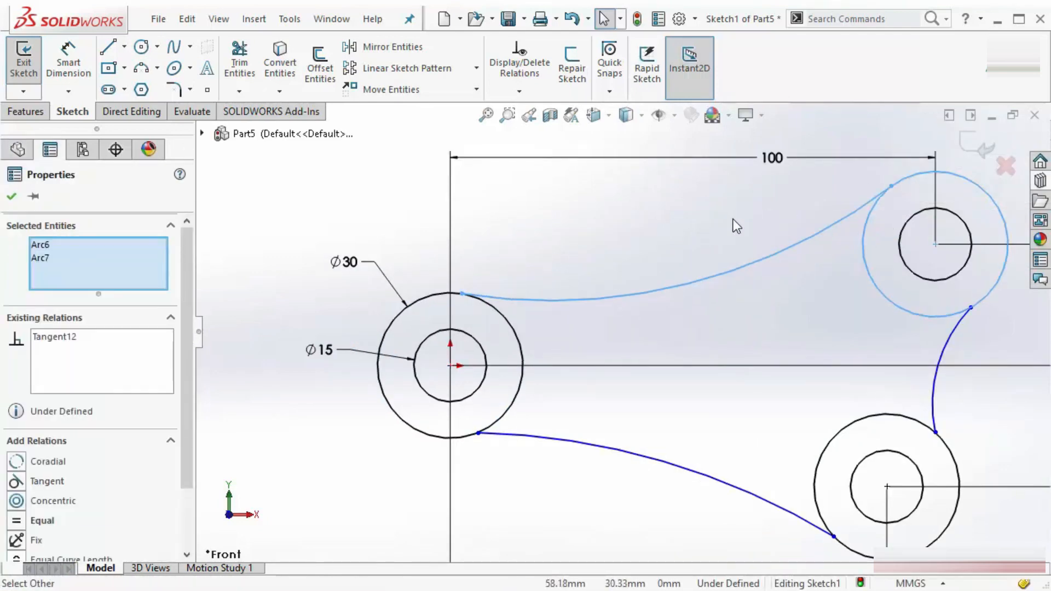
left_click(733, 224)
Make the lower connecting arc tangent to the origin's outer circle and to the lower right outer circle.
left_click_drag(530, 478, 472, 412)
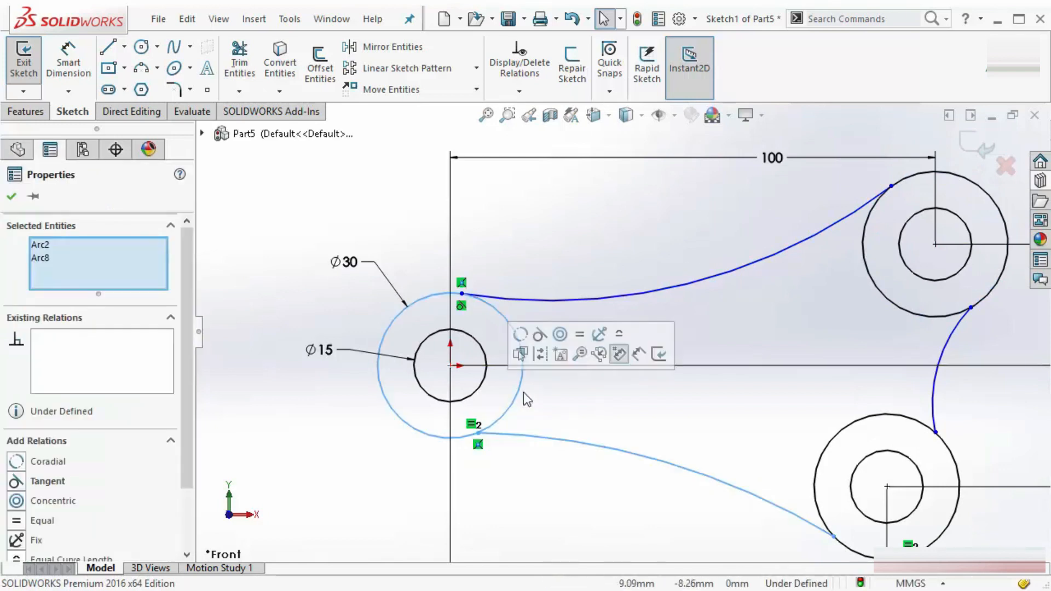
left_click(541, 334)
left_click(720, 414)
scroll(795, 503, "up", 1)
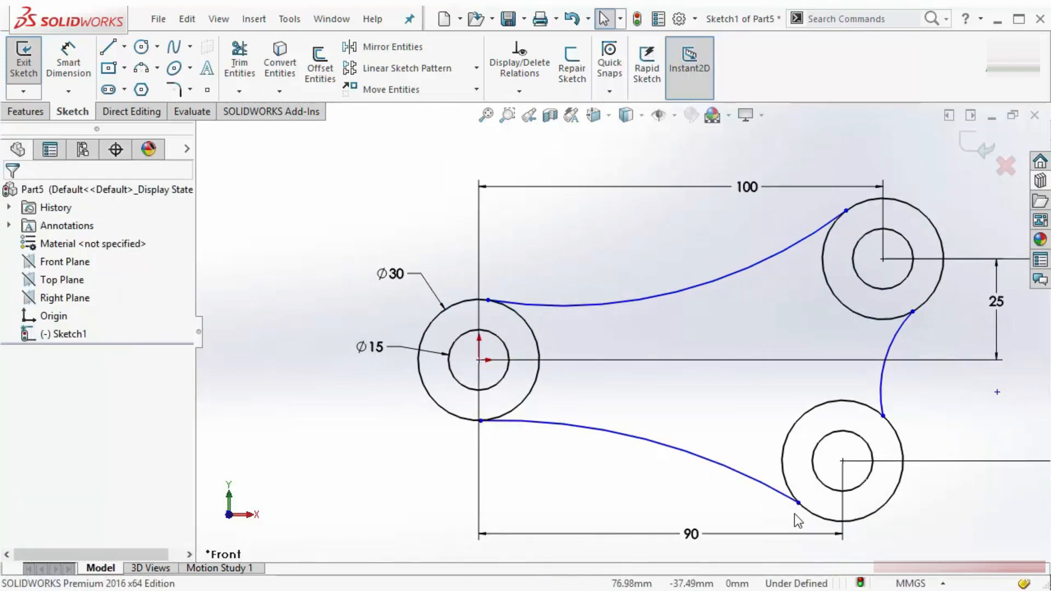
left_click_drag(795, 500, 788, 492)
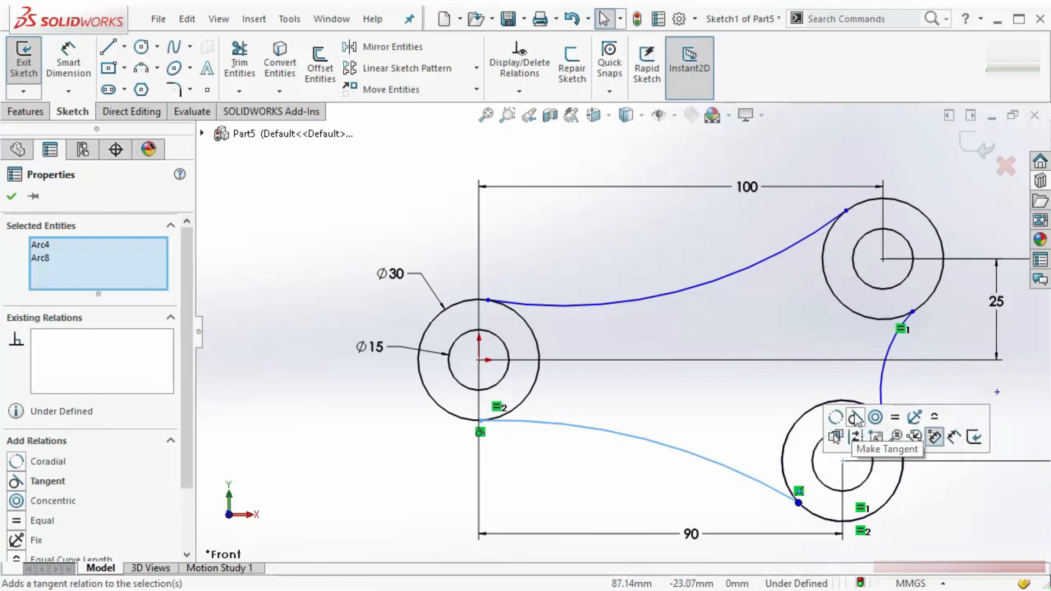
left_click(934, 436)
Add tangent relations between the short right-hand arc and the lower right and upper right outer circles.
left_click_drag(910, 392, 868, 428)
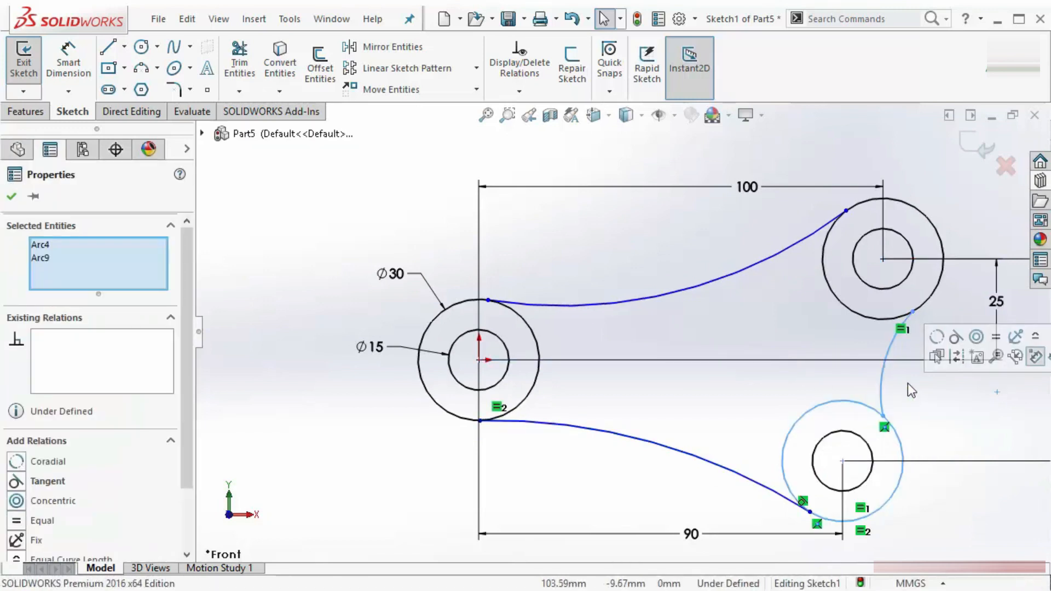
left_click(936, 336)
left_click(910, 301)
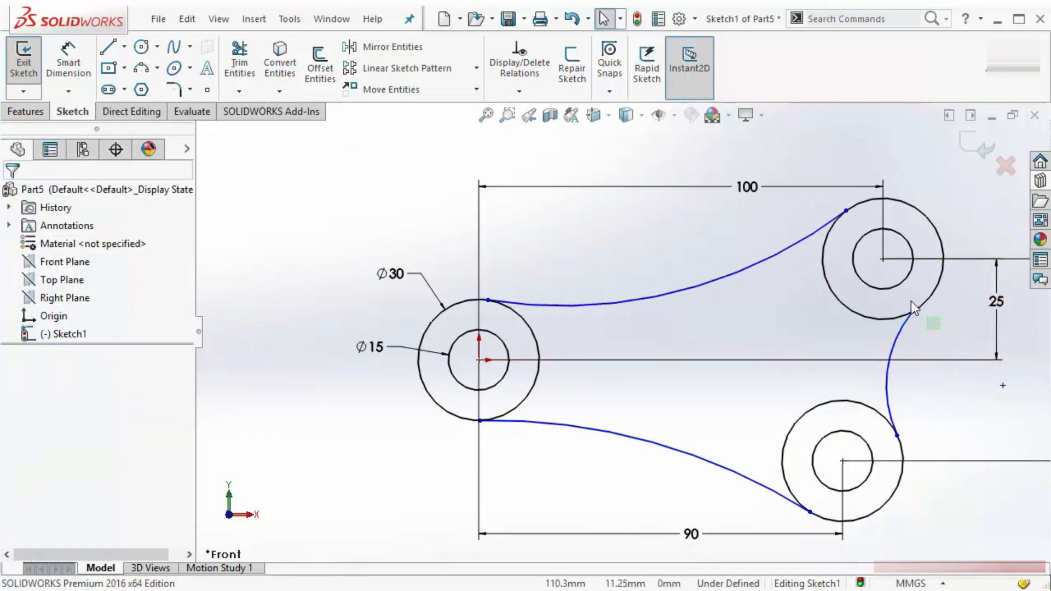
left_click_drag(918, 307, 906, 326)
left_click(979, 235)
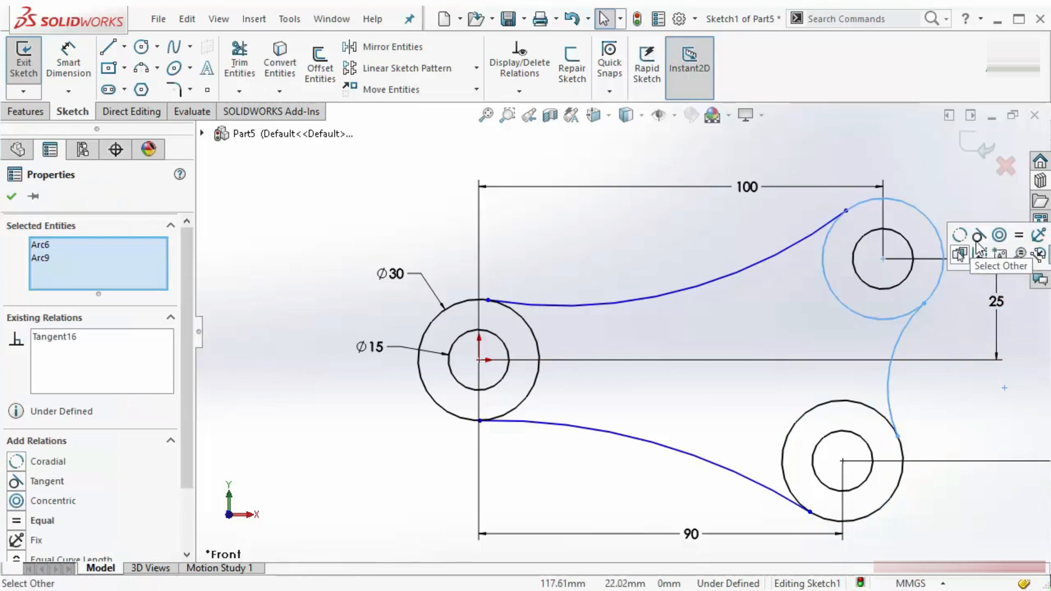
left_click(573, 246)
Dimension the lower connecting arc with a radius of 100 mm.
scroll(753, 383, "down", 2)
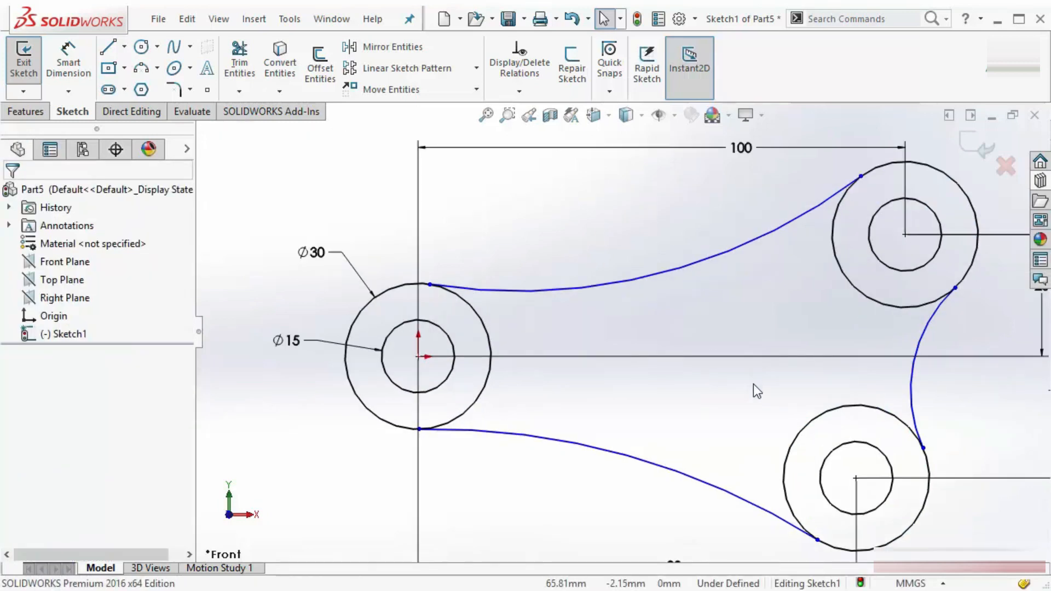
right_click_drag(580, 240, 635, 219)
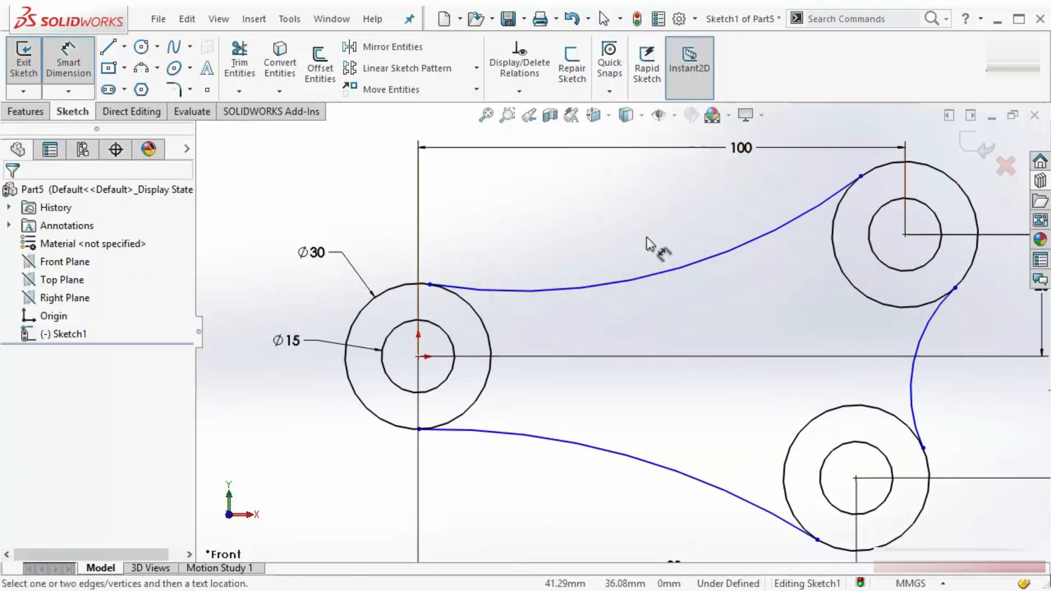
left_click(662, 275)
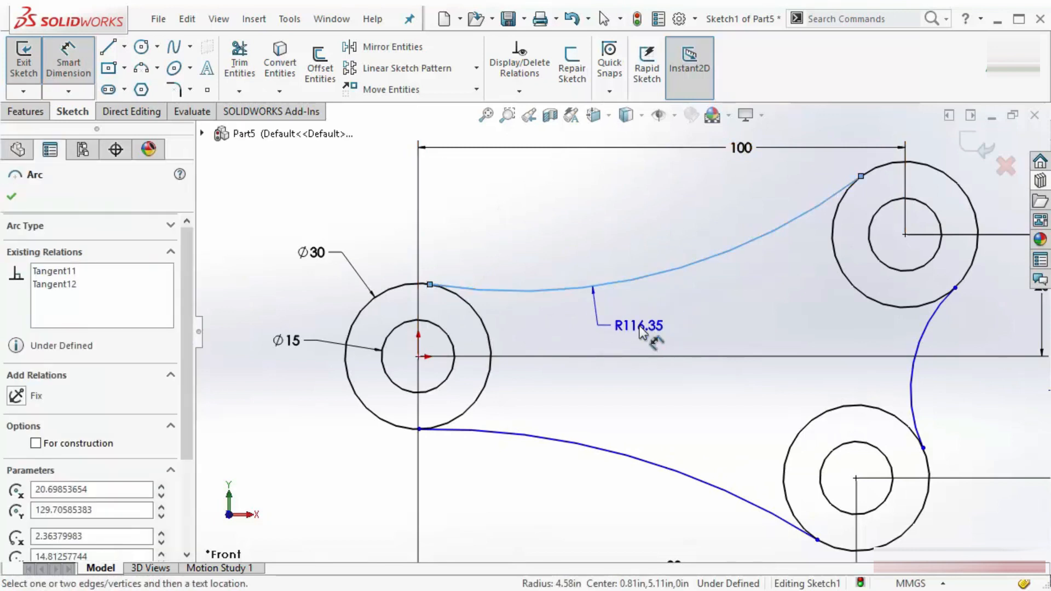
key("Escape")
left_click(577, 440)
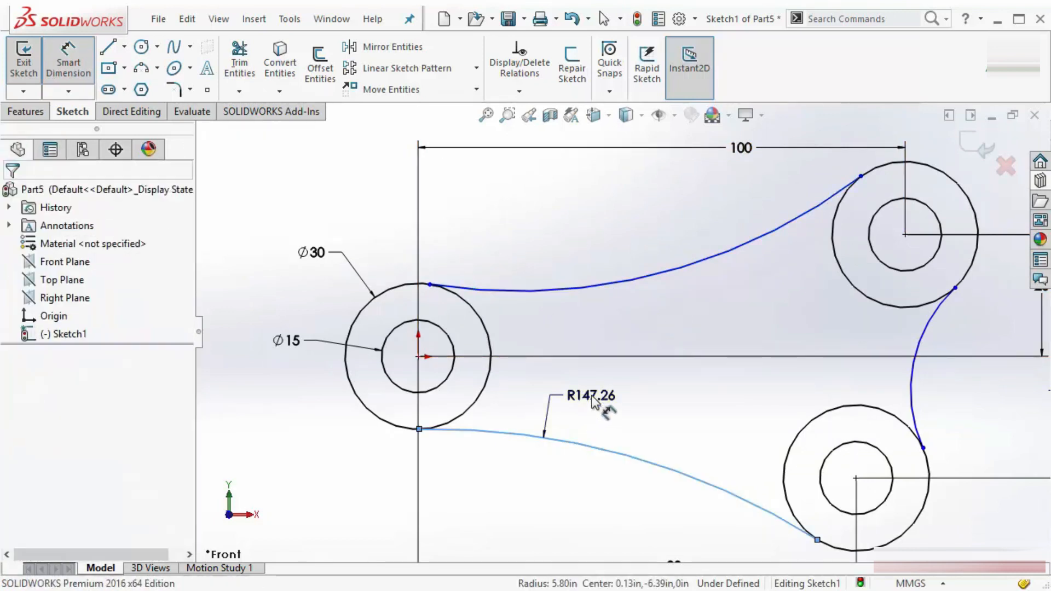
left_click(612, 385)
type("100")
key("Return")
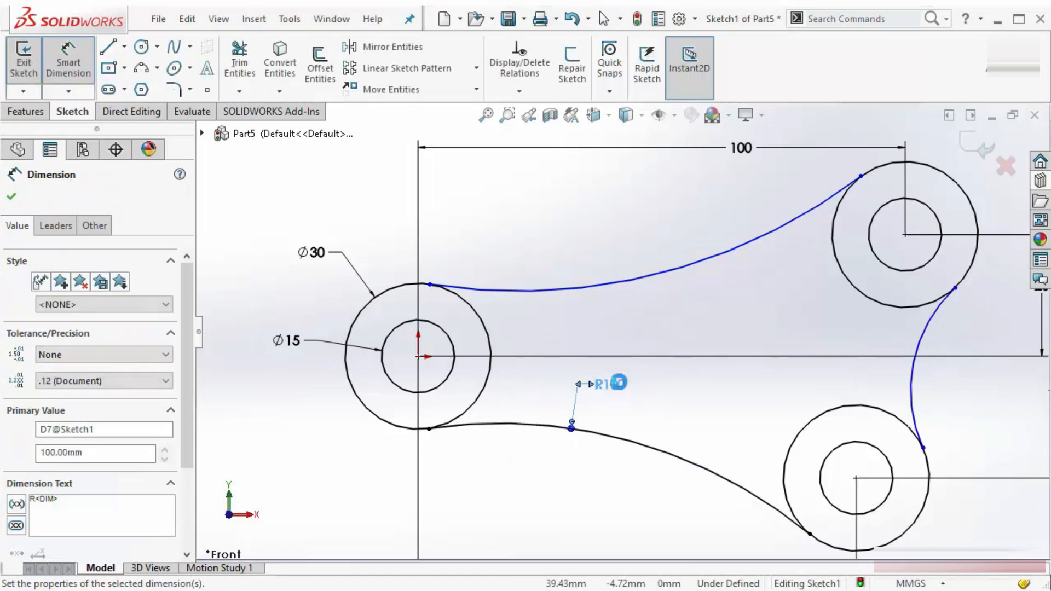
Dimension the short right-hand arc with a radius of 15 mm.
left_click(910, 388)
left_click(966, 381)
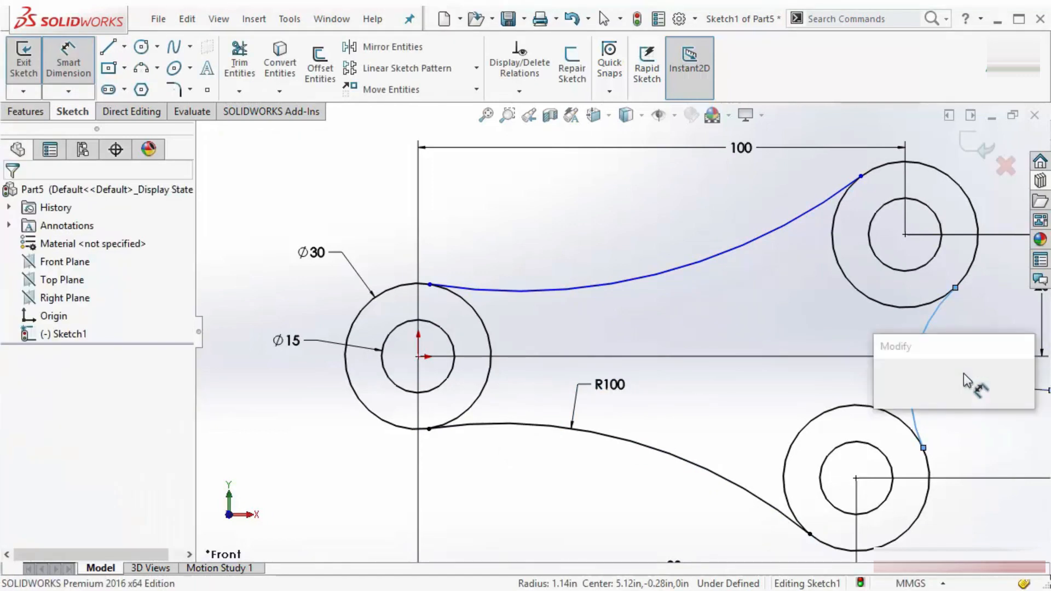
type("15")
key("Return")
key("Escape")
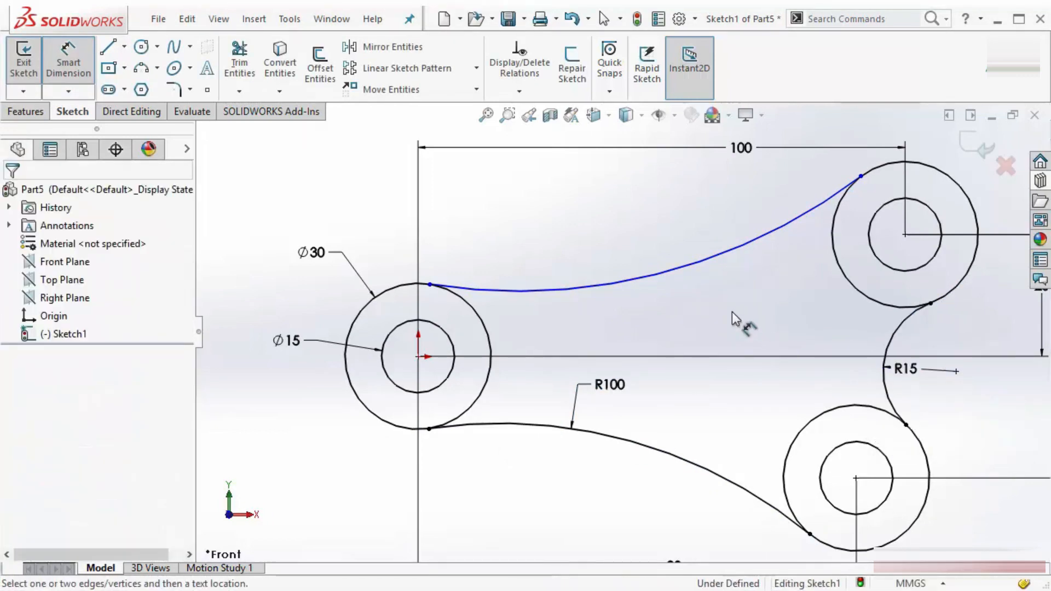
left_click(683, 455)
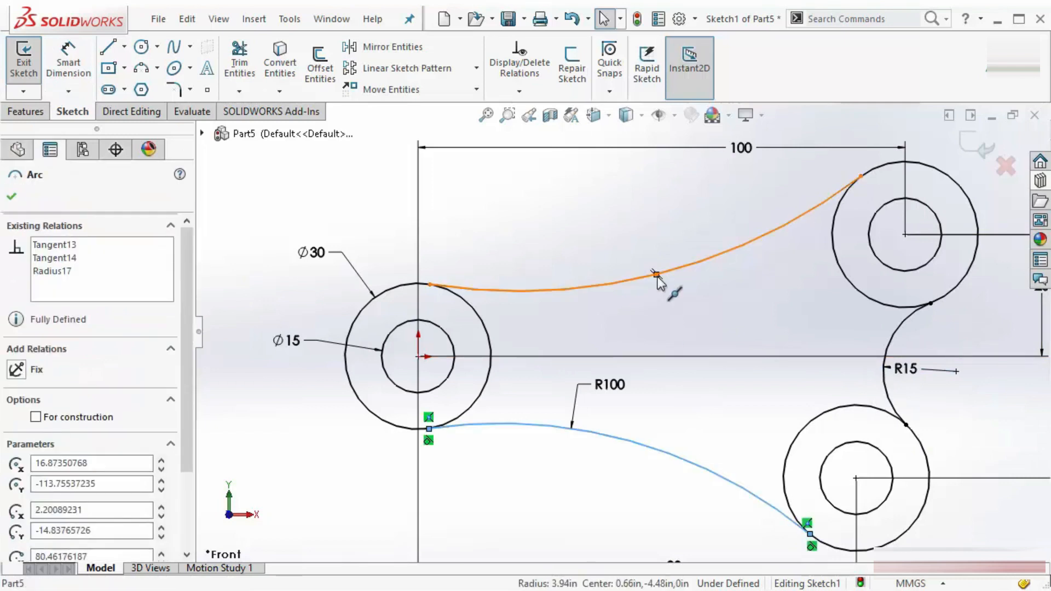
left_click(656, 275, "ctrl")
left_click(734, 274)
Apply an Equal relation between the upper and lower connecting arcs.
left_click(731, 253)
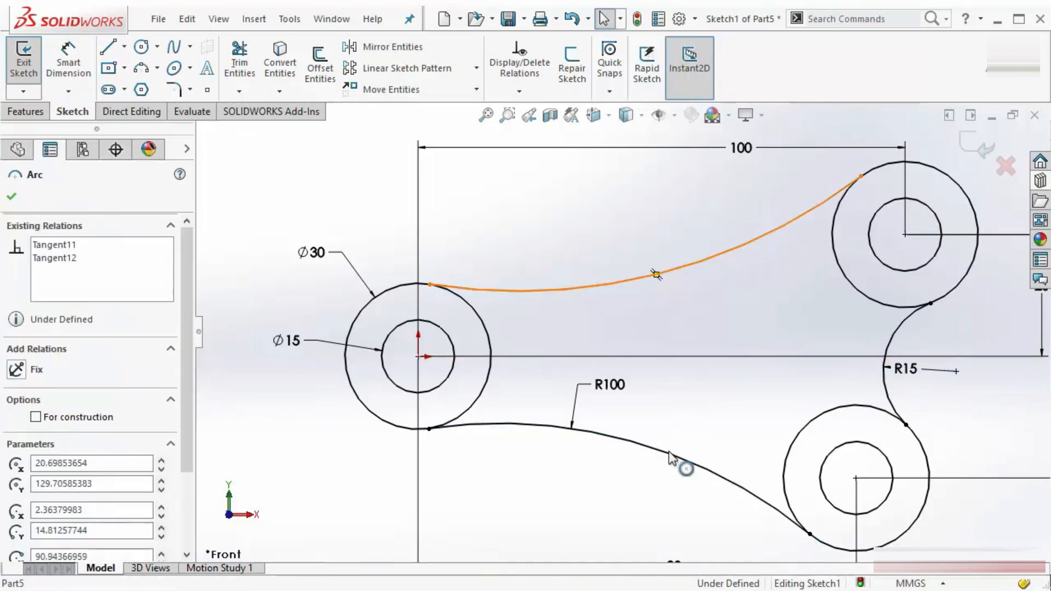
left_click(629, 441, "ctrl")
left_click(773, 382)
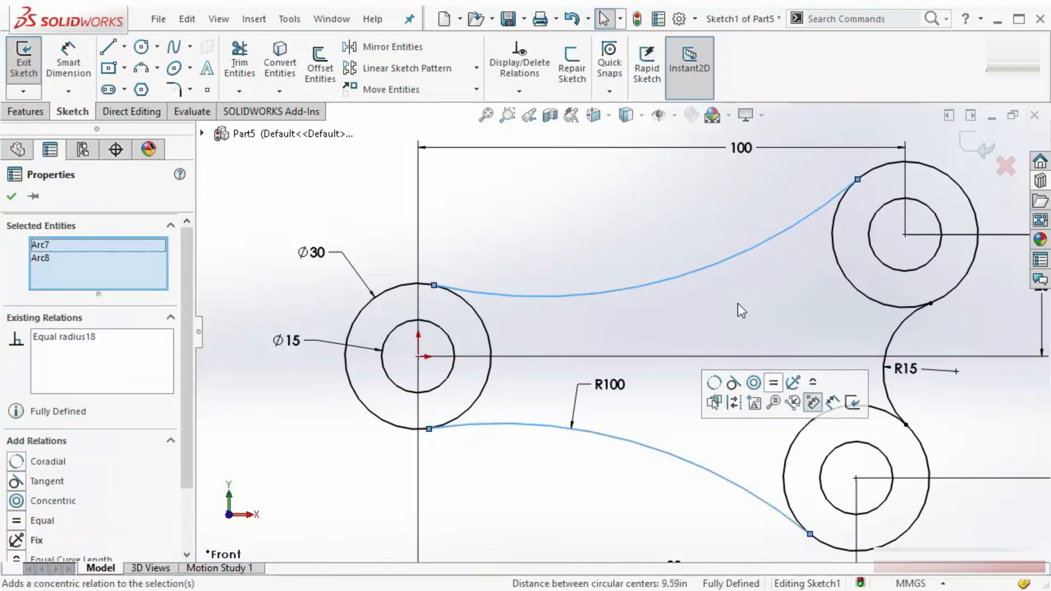
left_click(738, 303)
key("f")
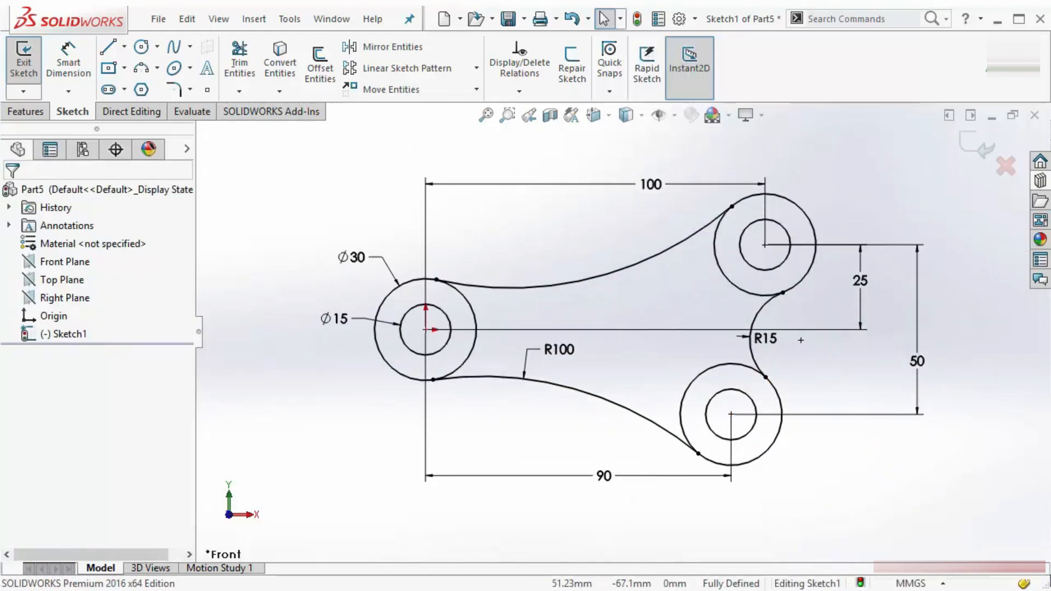
Offset the upper connecting arc inward and the three outer boss circles outward by 5 mm, checking the distance against the reference drawing.
left_click(493, 590)
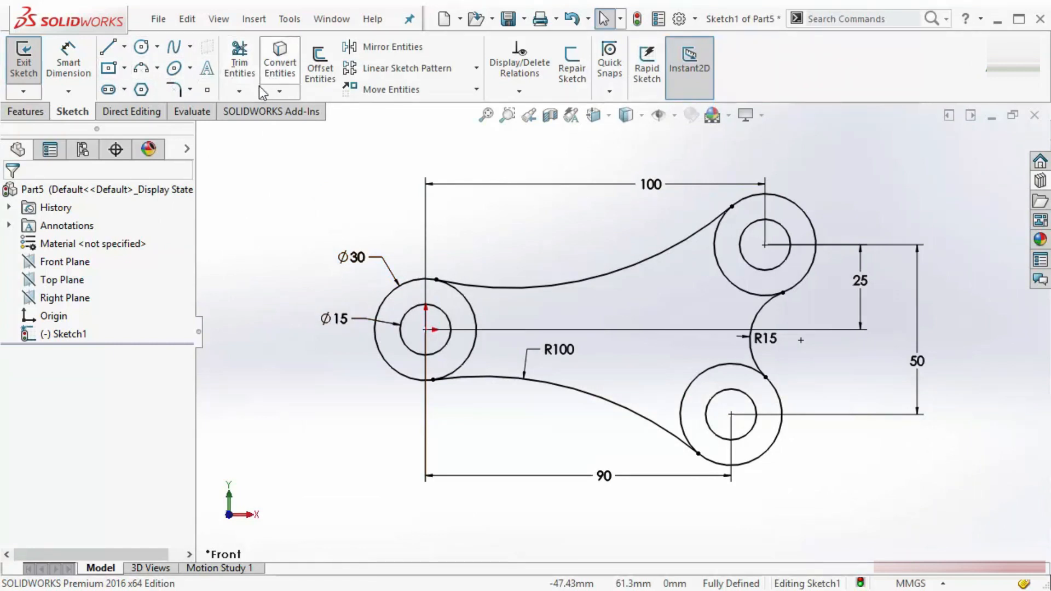
left_click(320, 70)
left_click(593, 282)
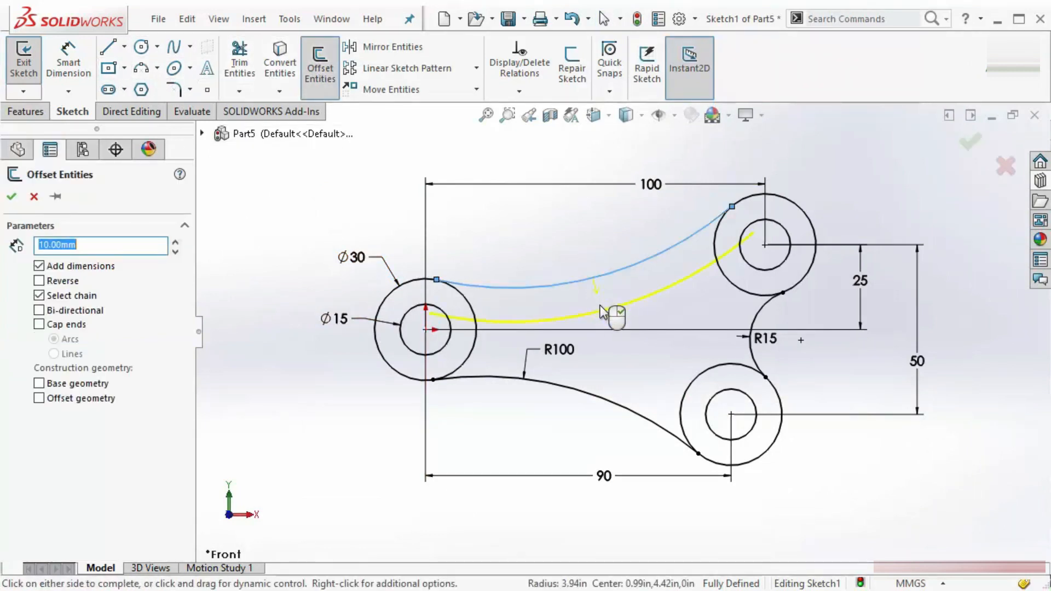
left_click(731, 285)
left_click(752, 329)
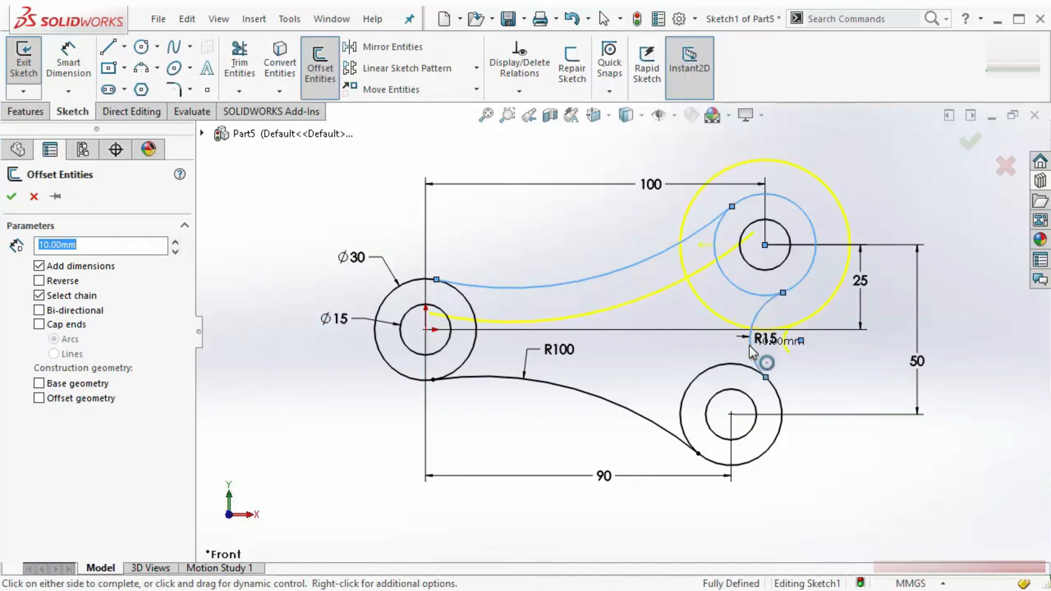
left_click(750, 353)
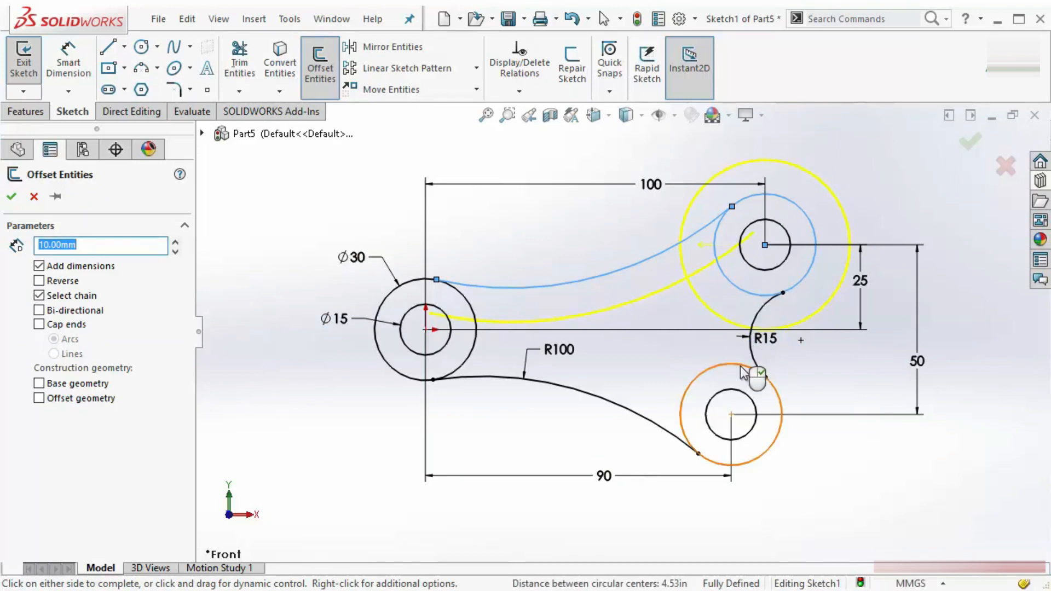
left_click(753, 375)
left_click(605, 405)
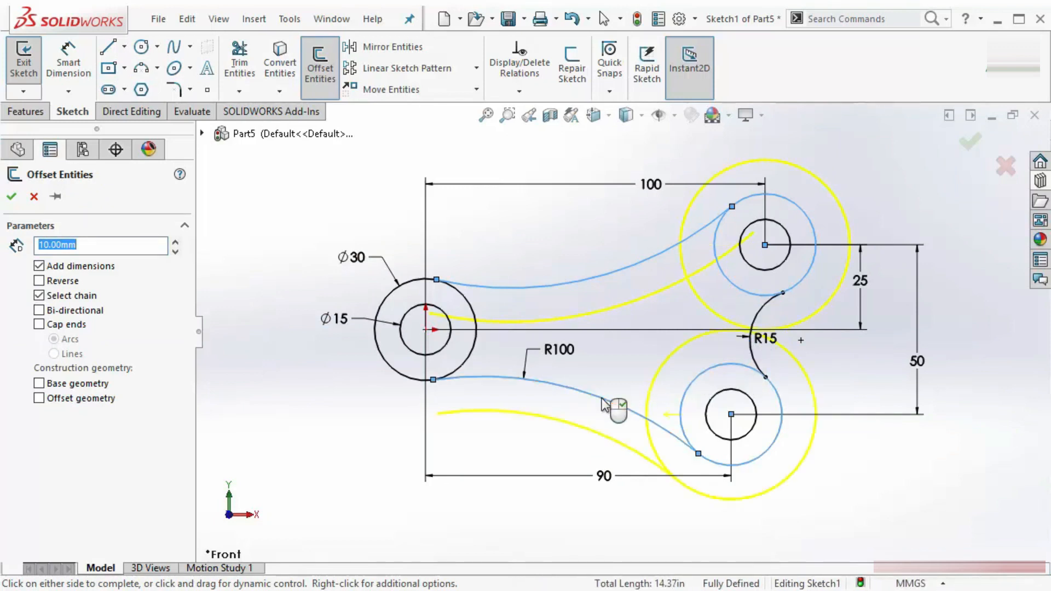
left_click(604, 405)
left_click(473, 361)
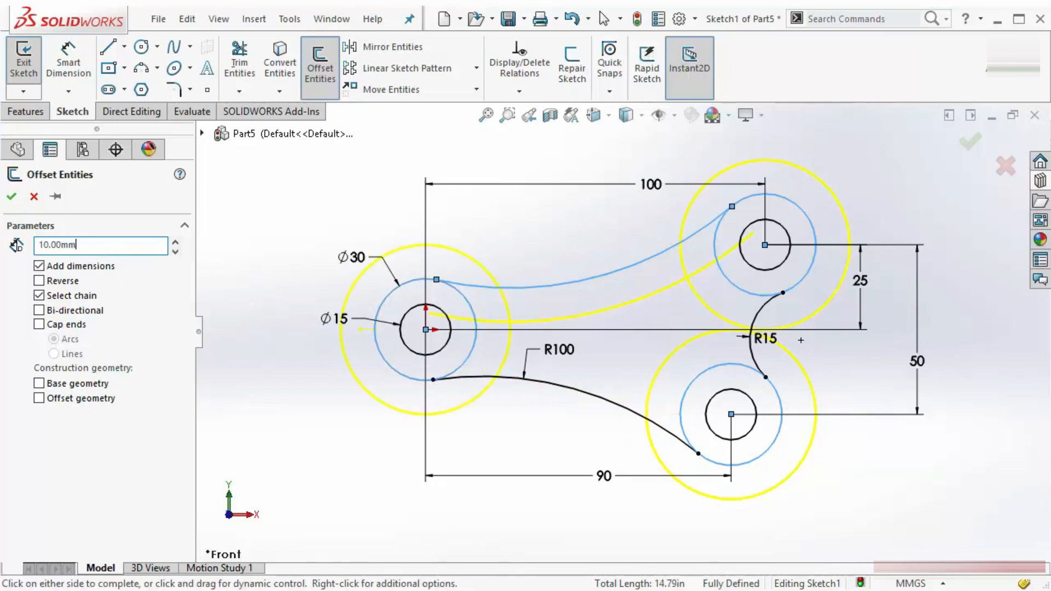
type("5")
key("Return")
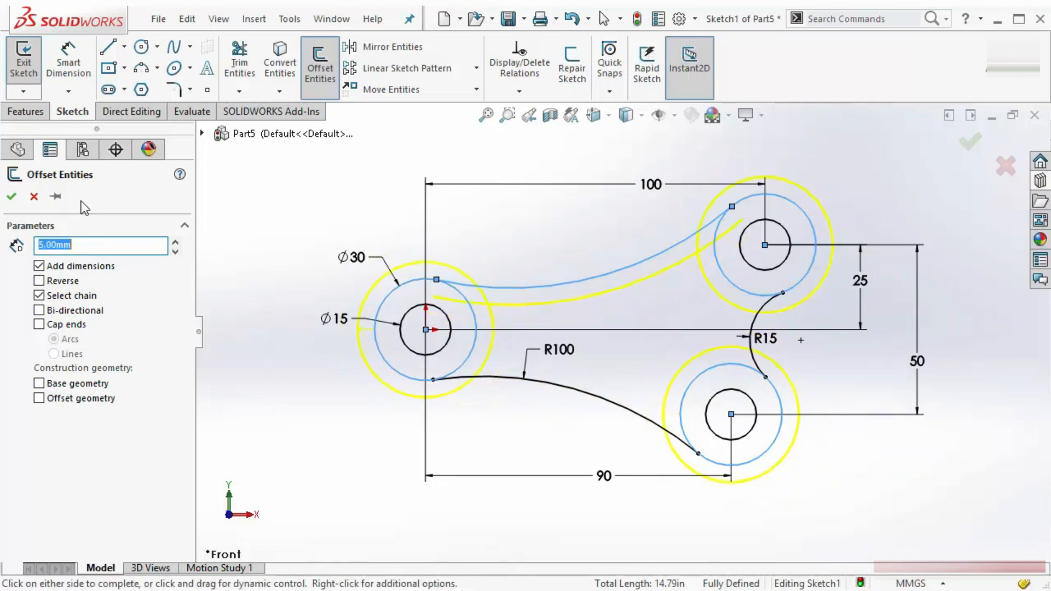
key("alt+Tab")
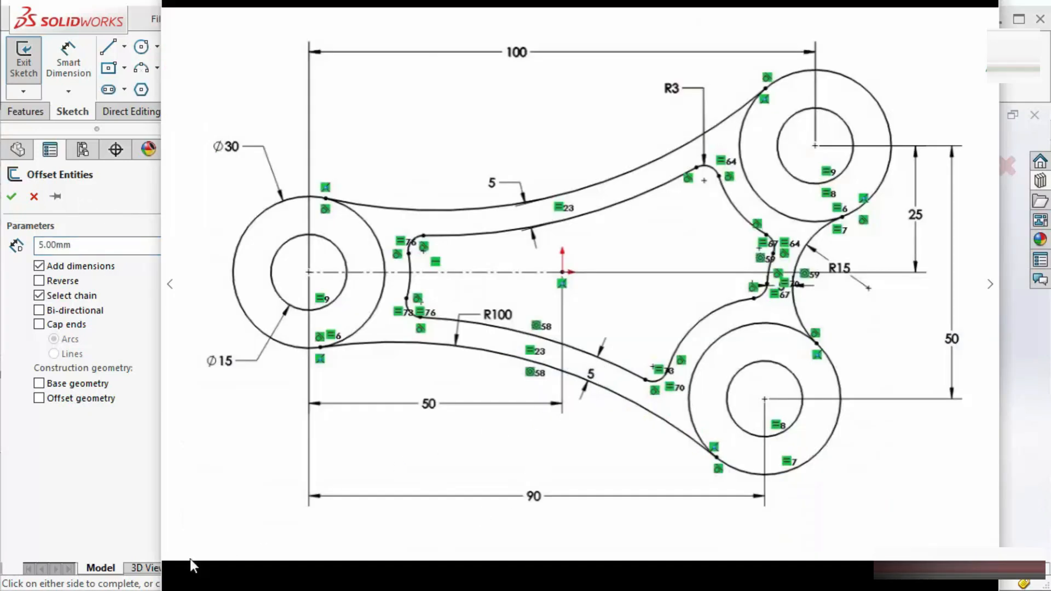
left_click(116, 507)
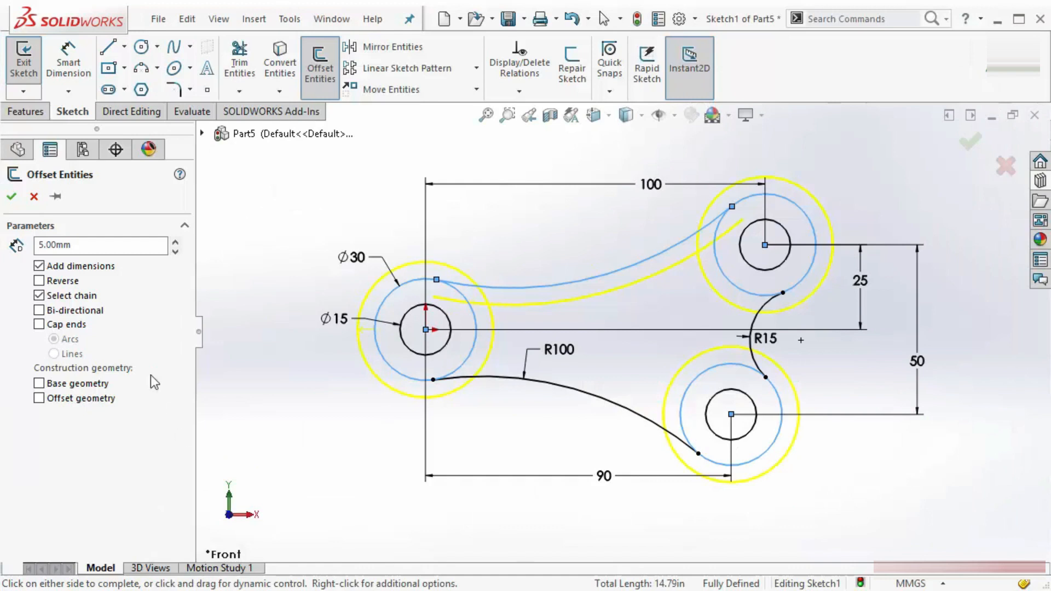
left_click(12, 197)
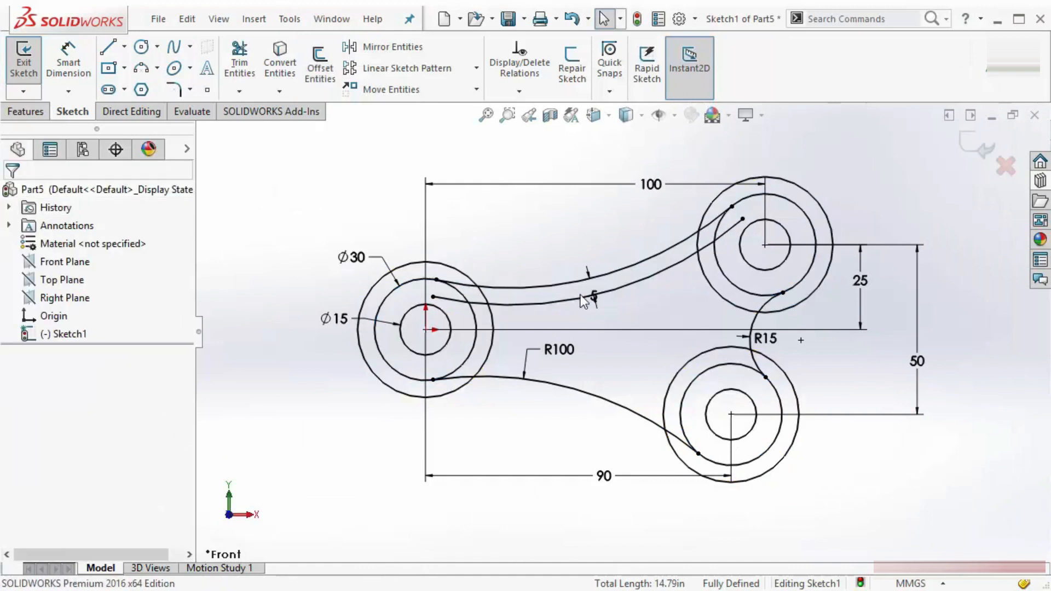
Offset the lower connecting arc and the short R15 arc by 5 mm toward the inside of the link, reversing the offset direction.
left_click(328, 65)
left_click(638, 424)
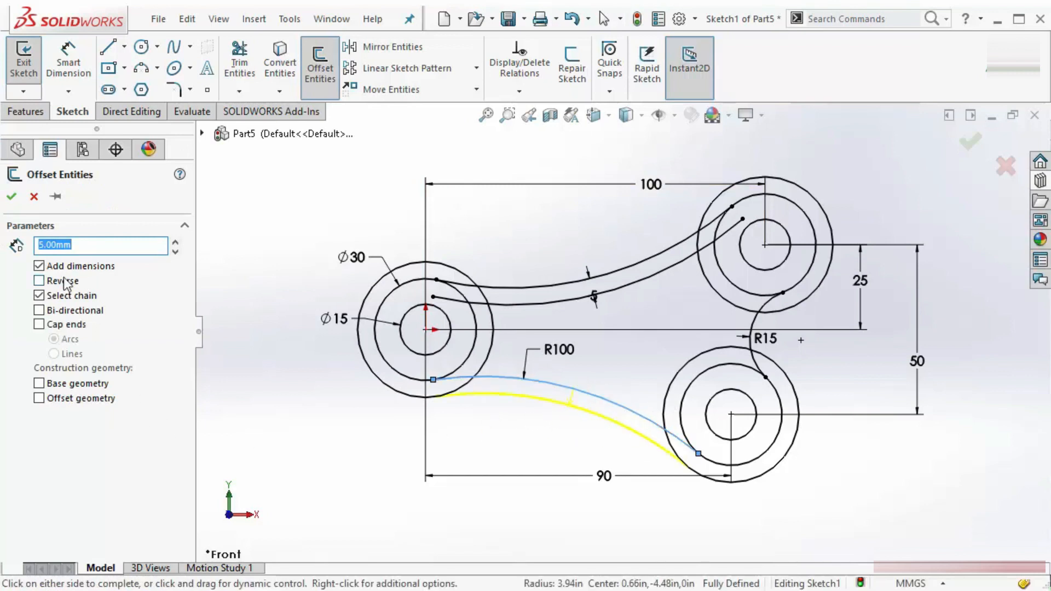
left_click(38, 282)
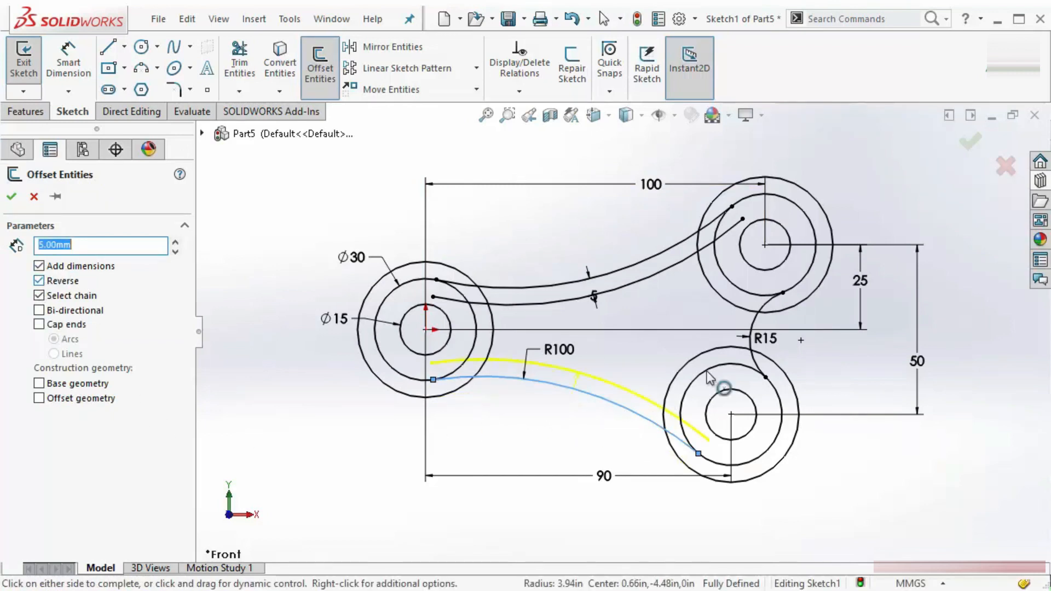
scroll(755, 309, "down", 3)
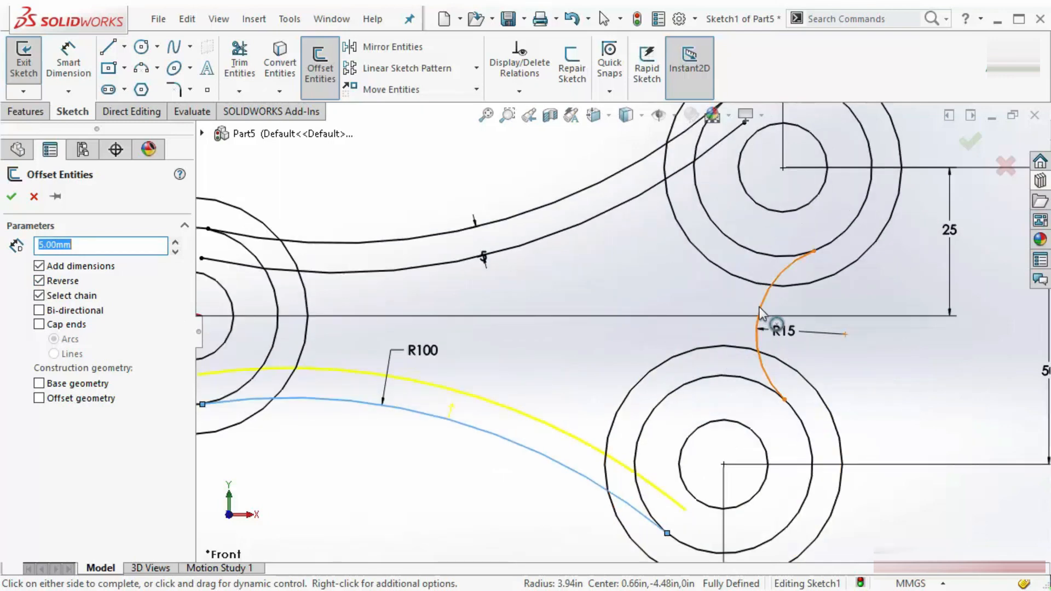
left_click(761, 313)
scroll(595, 333, "up", 2)
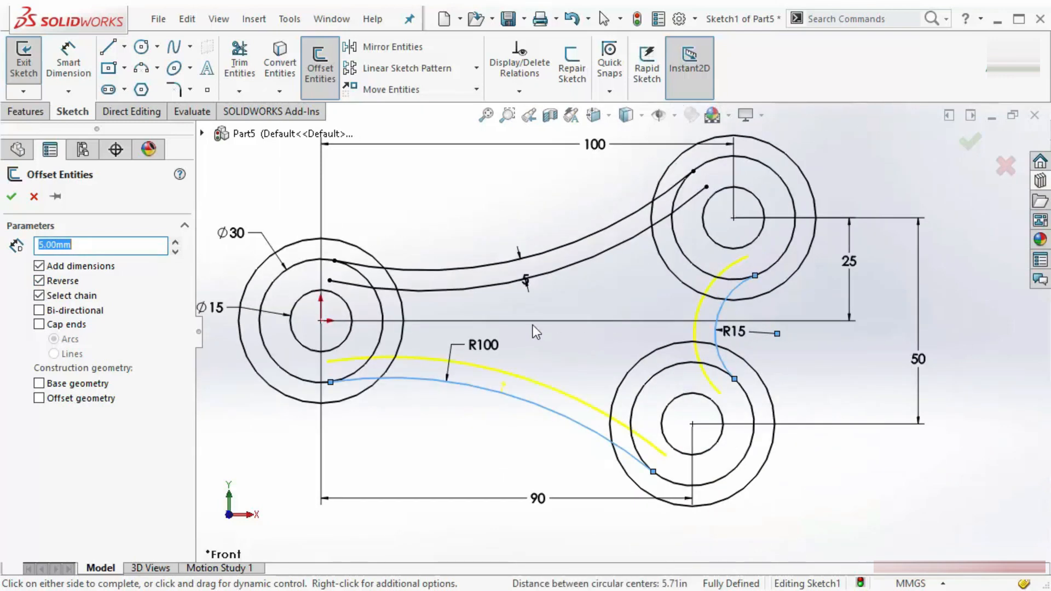
left_click(12, 196)
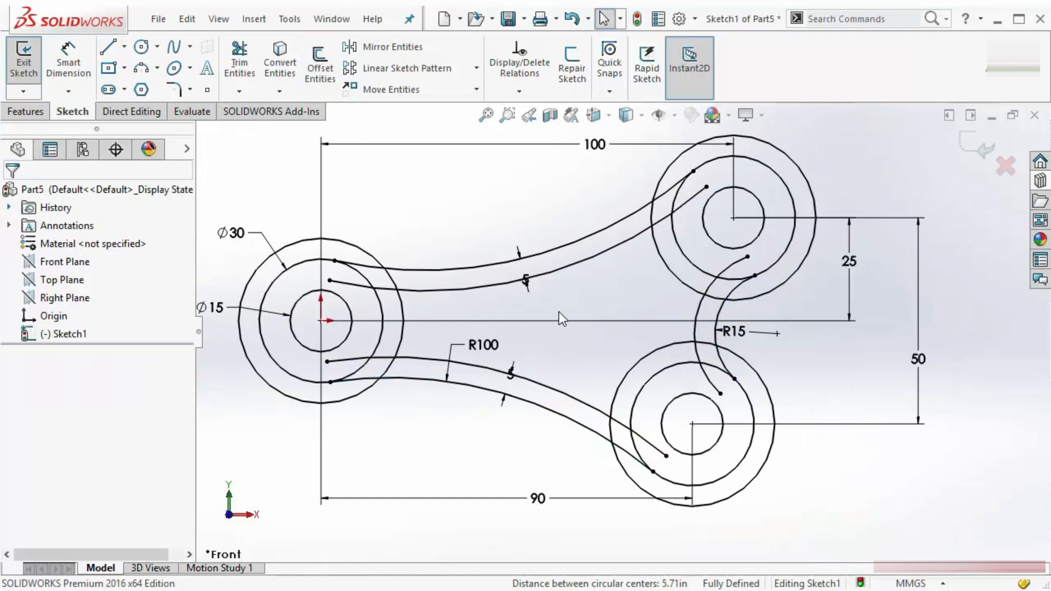
Trim away the portions of the three offset boss circles that lie outside the link profile.
scroll(559, 314, "down", 2)
scroll(560, 312, "up", 2)
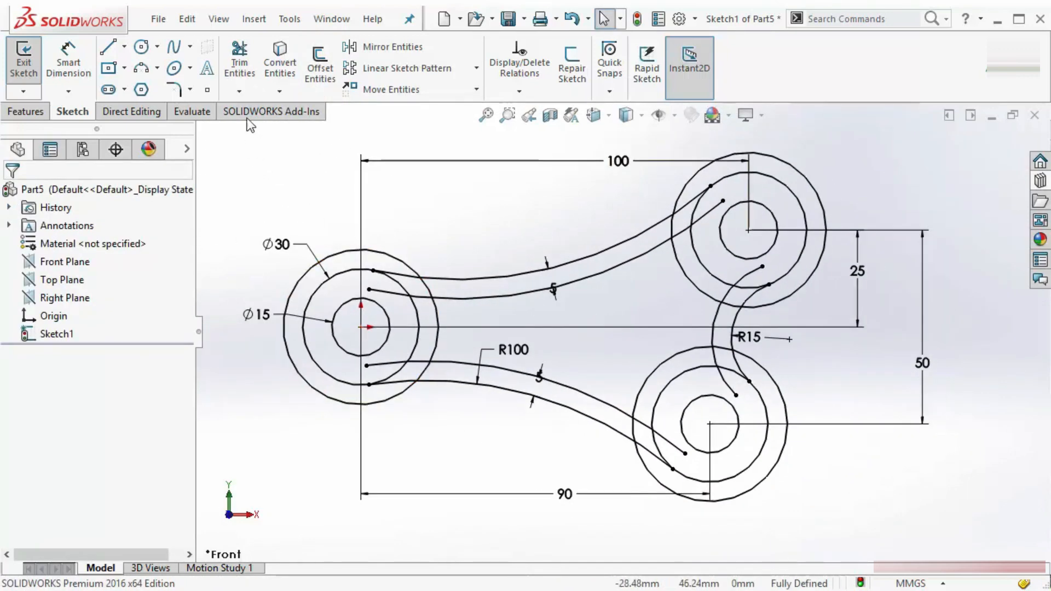
left_click(239, 63)
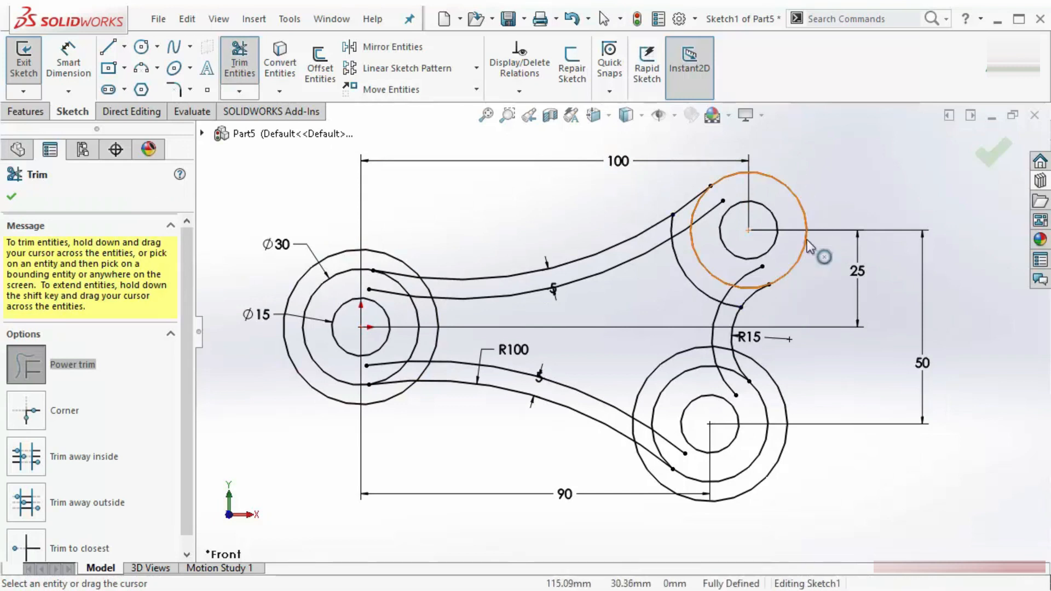
mouse_move(821, 248)
left_mouse_down()
mouse_move(821, 410)
mouse_move(783, 421)
left_mouse_up()
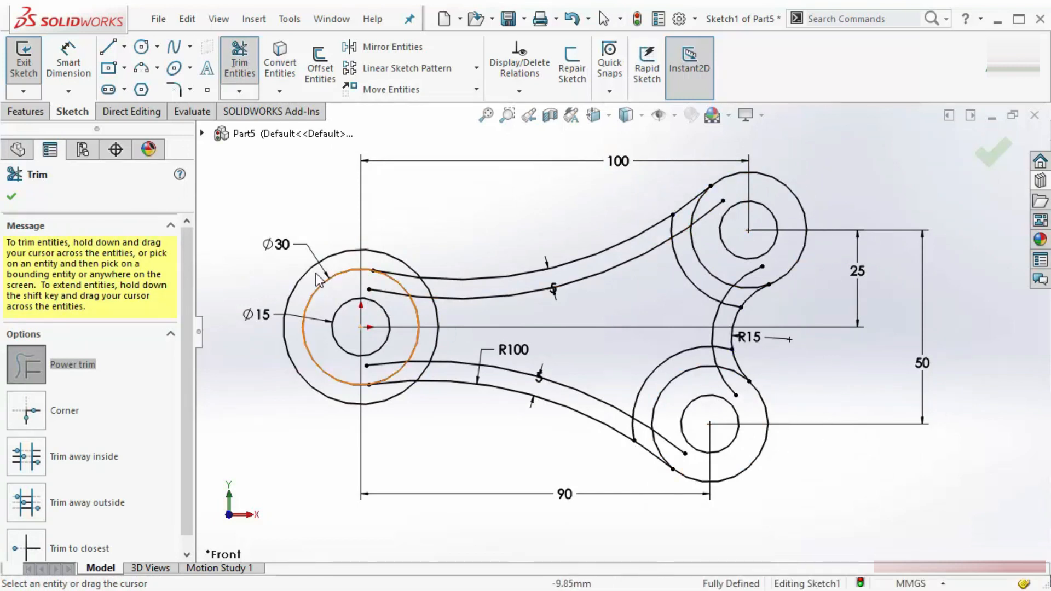
left_click_drag(285, 262, 302, 289)
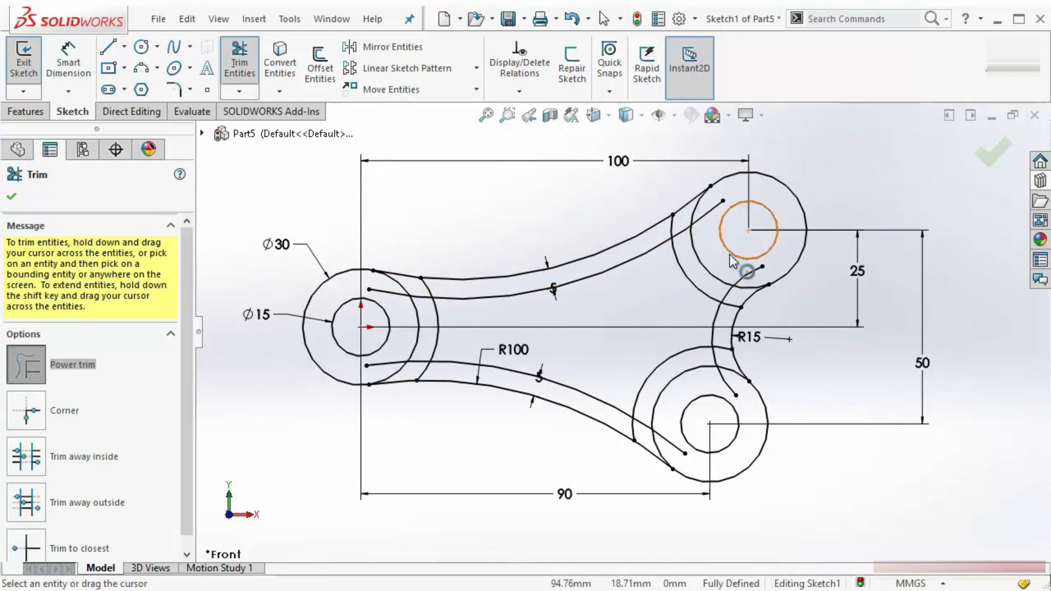
Trim the overlapping offset curve ends around the upper right boss to form clean inner contour corners.
scroll(671, 223, "down", 5)
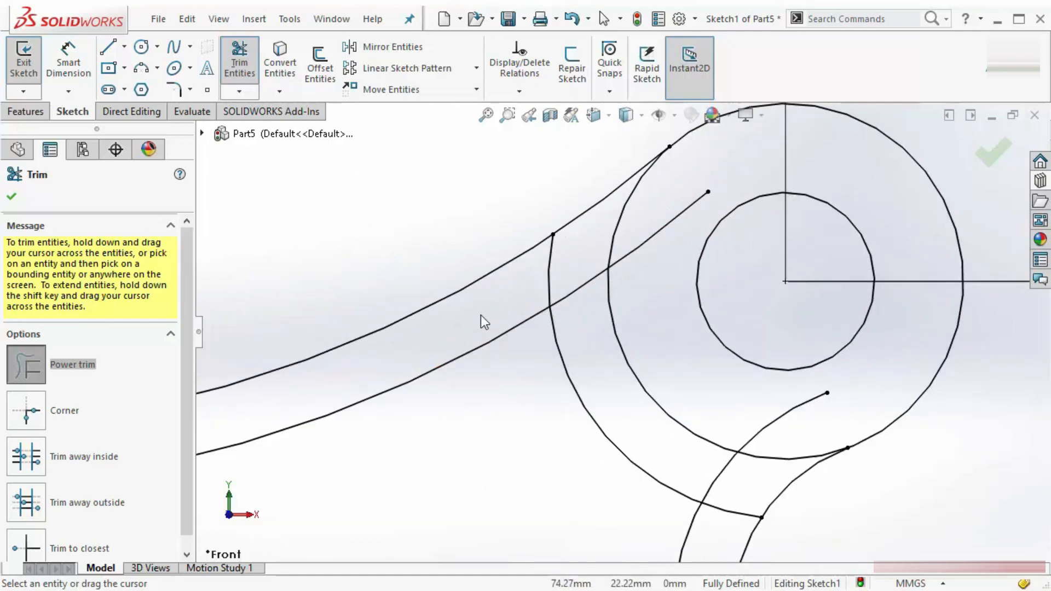
mouse_move(557, 294)
left_mouse_down()
mouse_move(570, 298)
mouse_move(655, 241)
left_mouse_up()
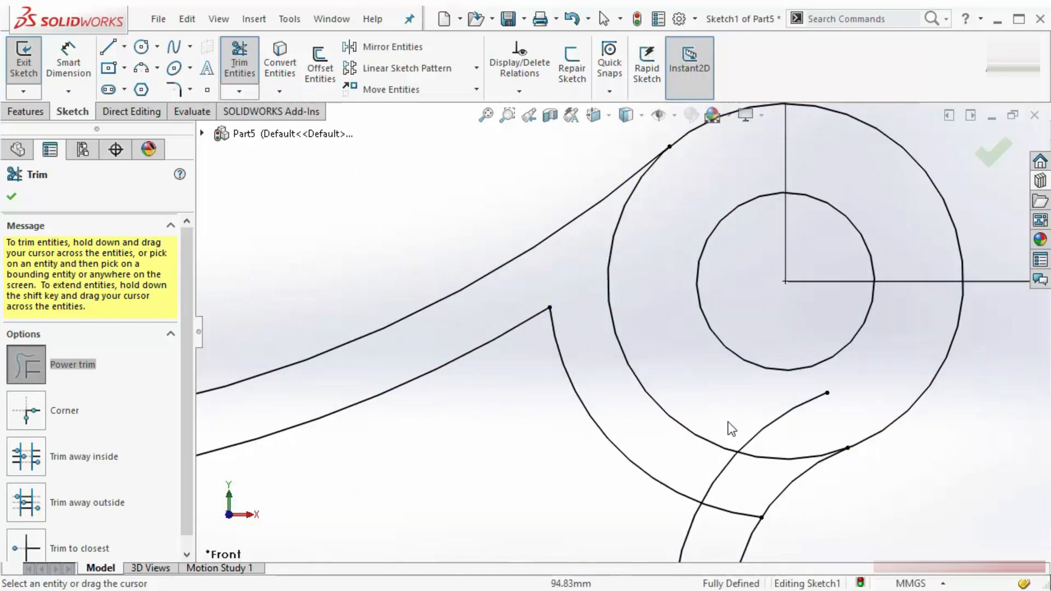
scroll(727, 420, "up", 3)
scroll(708, 389, "down", 2)
left_click_drag(720, 369, 671, 358)
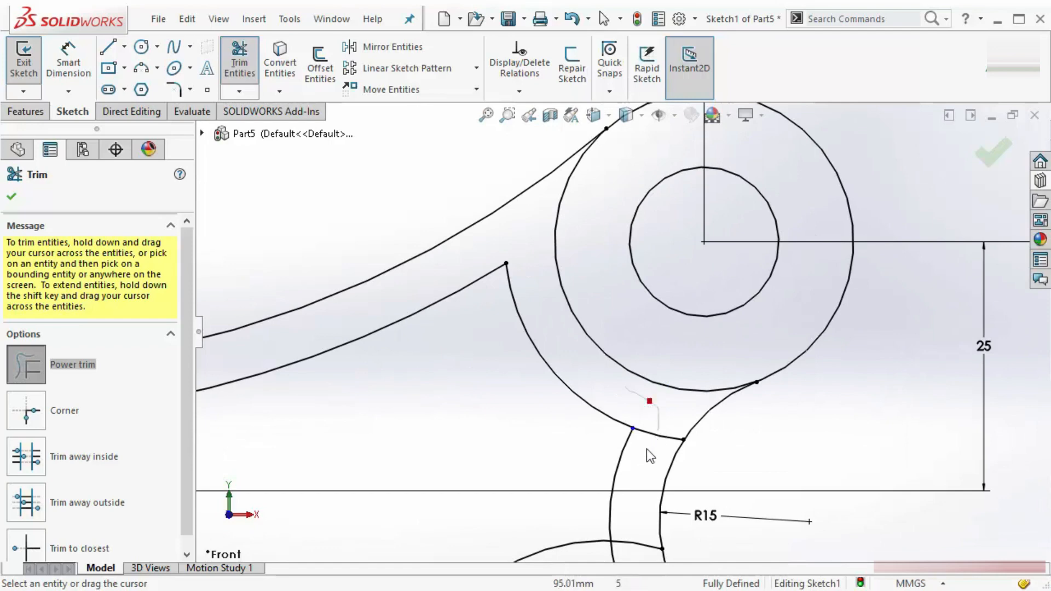
Trim the overlapping offset curve ends at both inner contour corners beside the left boss.
scroll(646, 446, "up", 5)
scroll(500, 334, "down", 5)
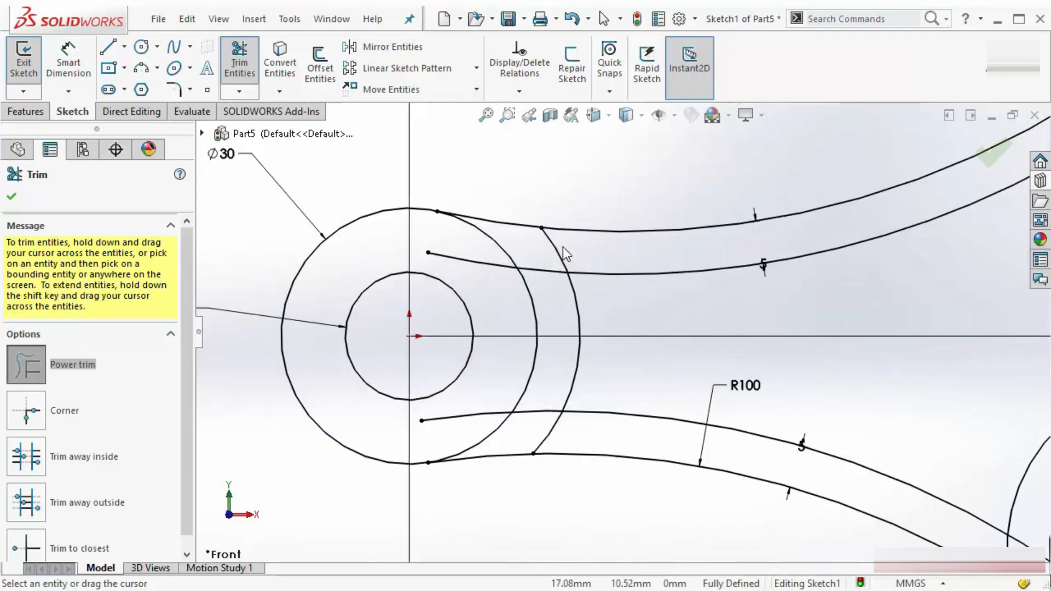
mouse_move(467, 263)
left_mouse_down()
mouse_move(466, 252)
mouse_move(592, 251)
mouse_move(544, 293)
mouse_move(490, 398)
left_mouse_up()
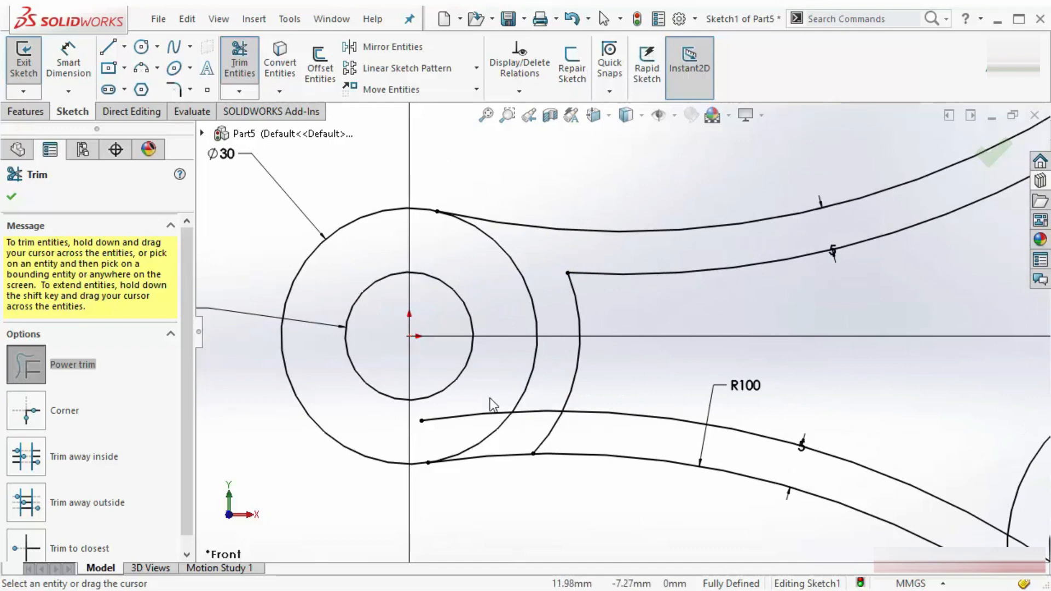
left_click(533, 411)
Trim the overlapping offset curve ends around the lower right boss to close the inner contour, and finish trimming.
scroll(624, 329, "up", 4)
scroll(780, 410, "up", 2)
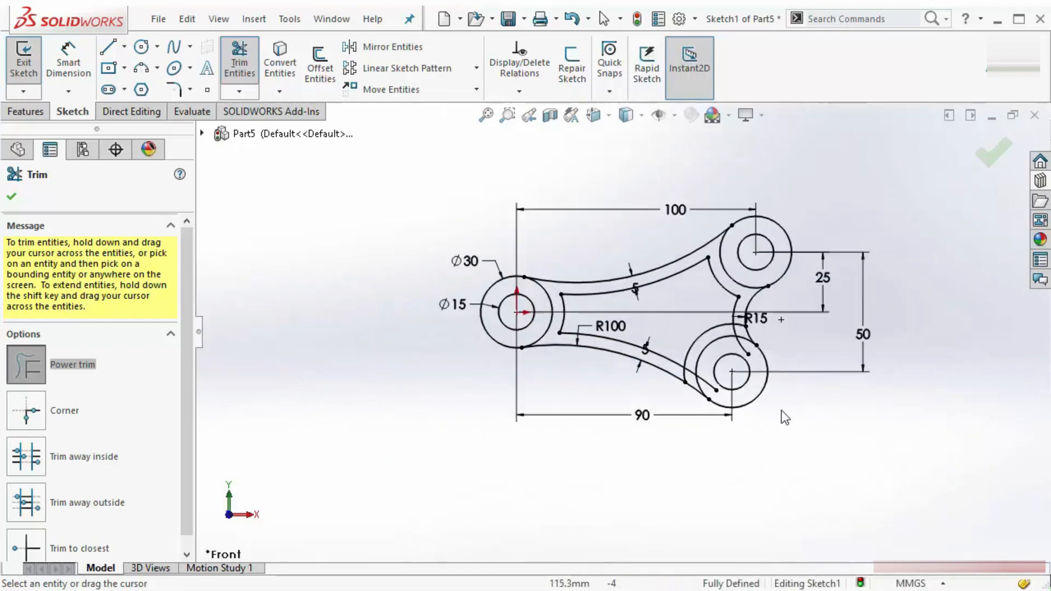
scroll(777, 410, "down", 6)
left_click_drag(651, 405, 613, 388)
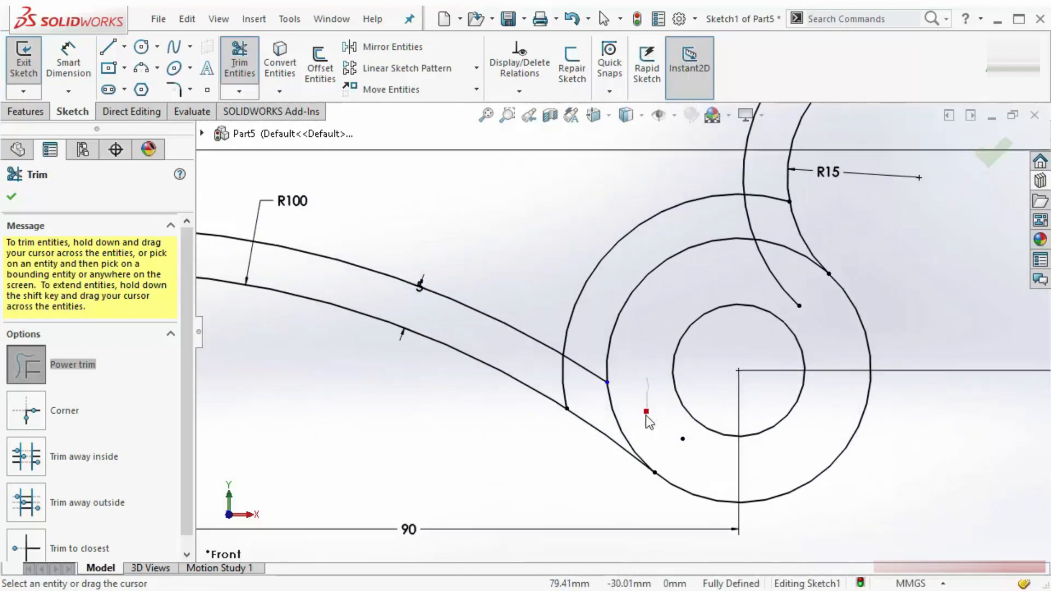
left_click(778, 273)
scroll(705, 305, "down", 5)
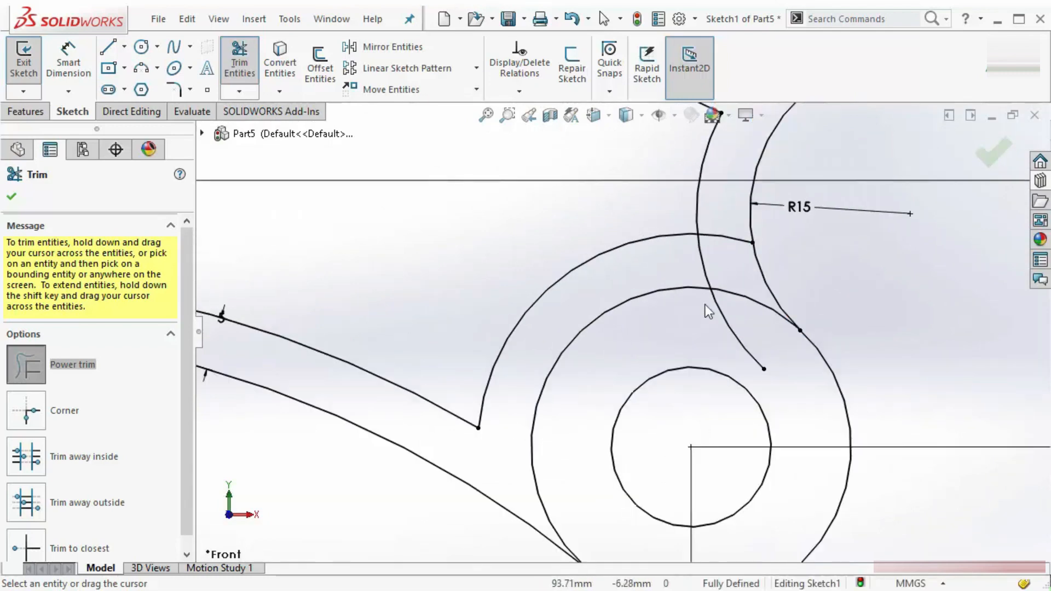
mouse_move(646, 303)
left_mouse_down()
mouse_move(672, 274)
mouse_move(676, 241)
left_mouse_up()
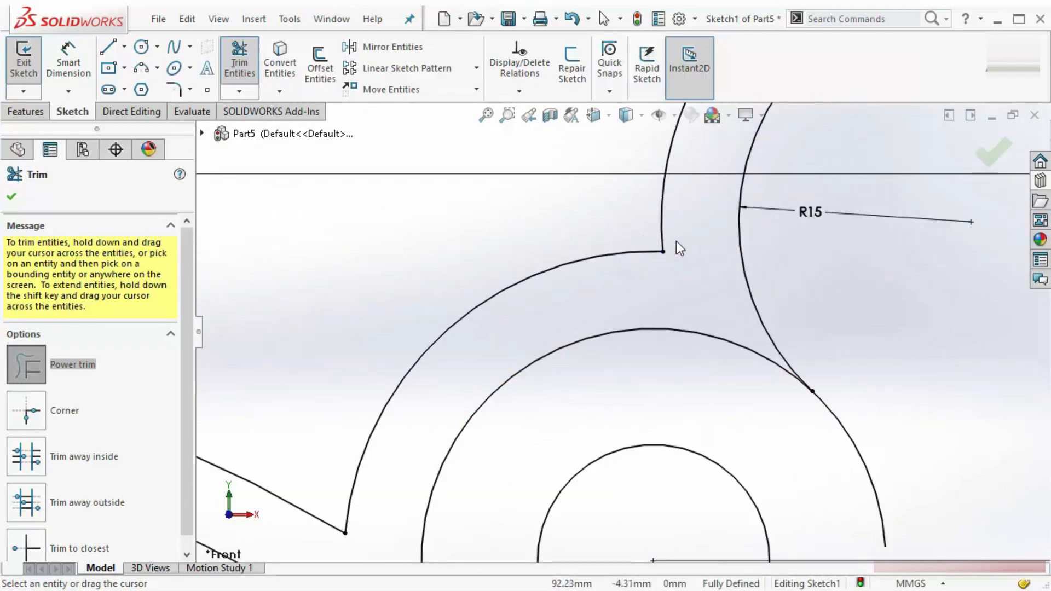
scroll(673, 239, "up", 6)
scroll(649, 228, "down", 5)
scroll(500, 380, "up", 6)
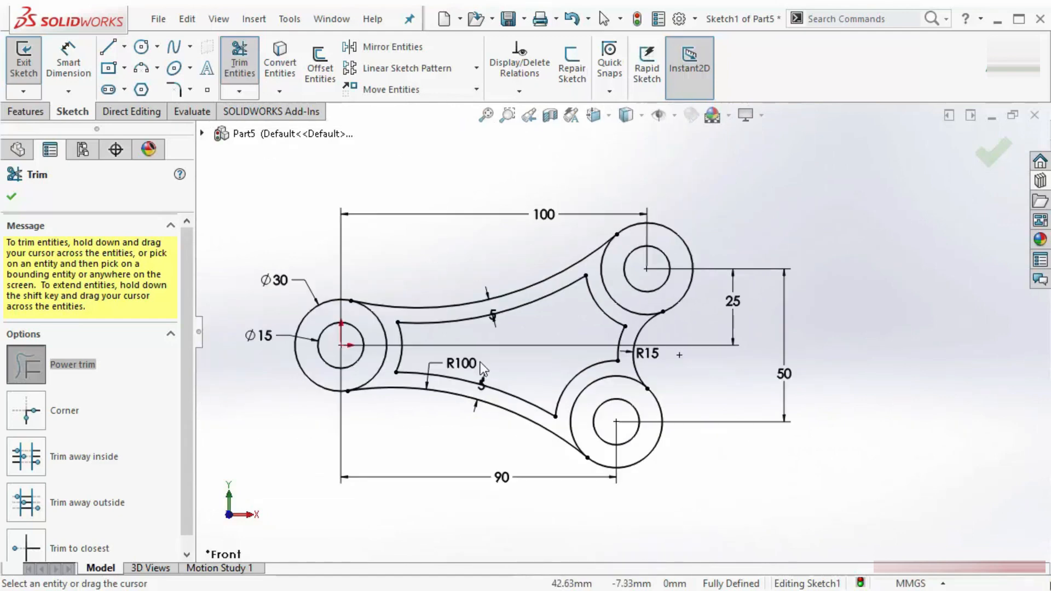
scroll(481, 361, "down", 4)
left_click(11, 197)
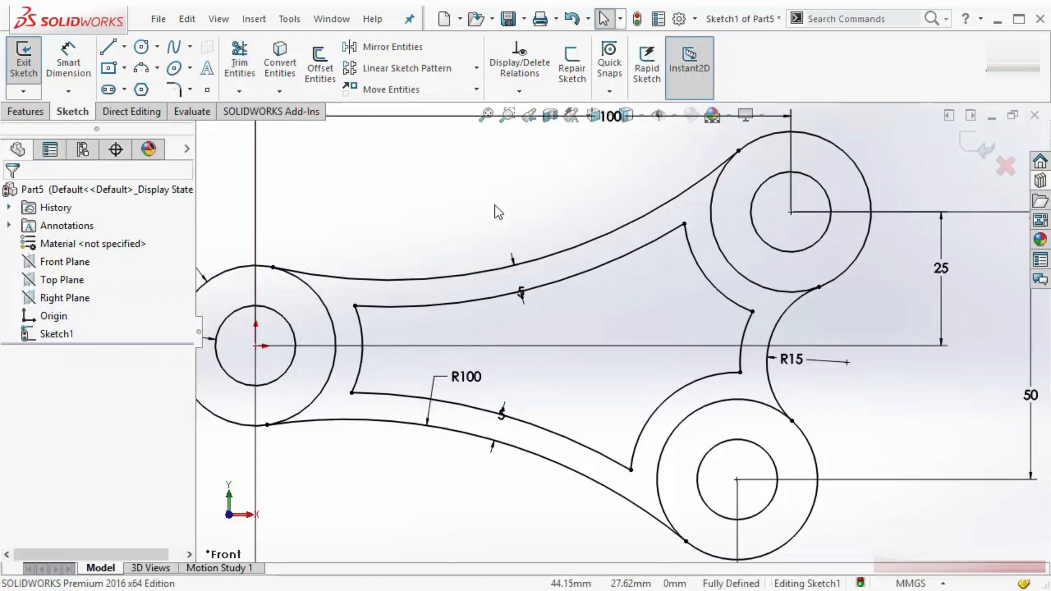
Check the corner radius in the reference drawing and fillet all six inner contour corners at 3 mm.
scroll(721, 307, "up", 4)
scroll(906, 383, "down", 2)
scroll(905, 383, "up", 1)
scroll(865, 337, "down", 1)
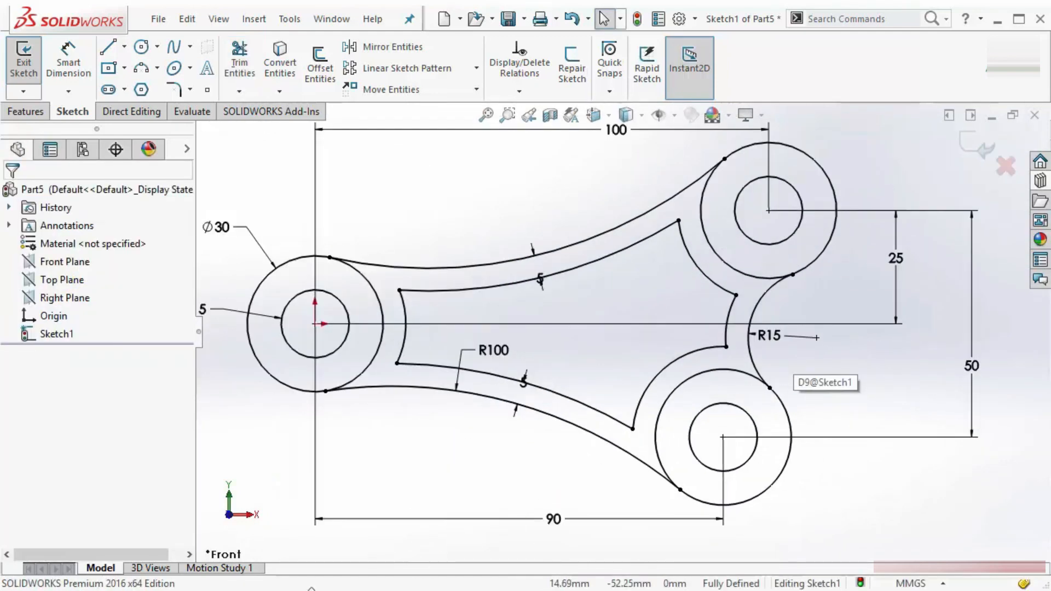
left_click(245, 588)
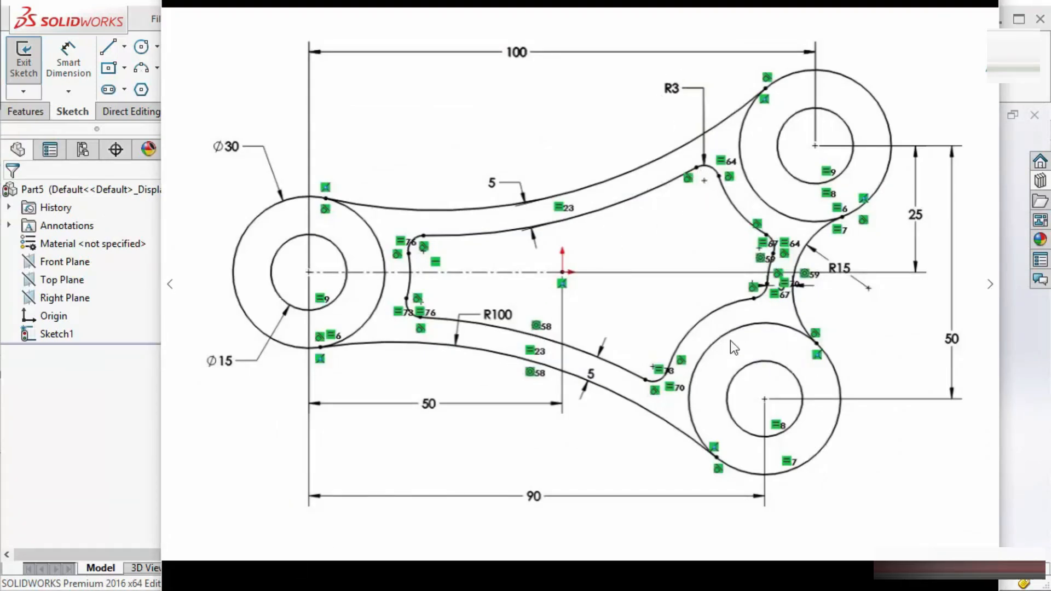
left_click(115, 474)
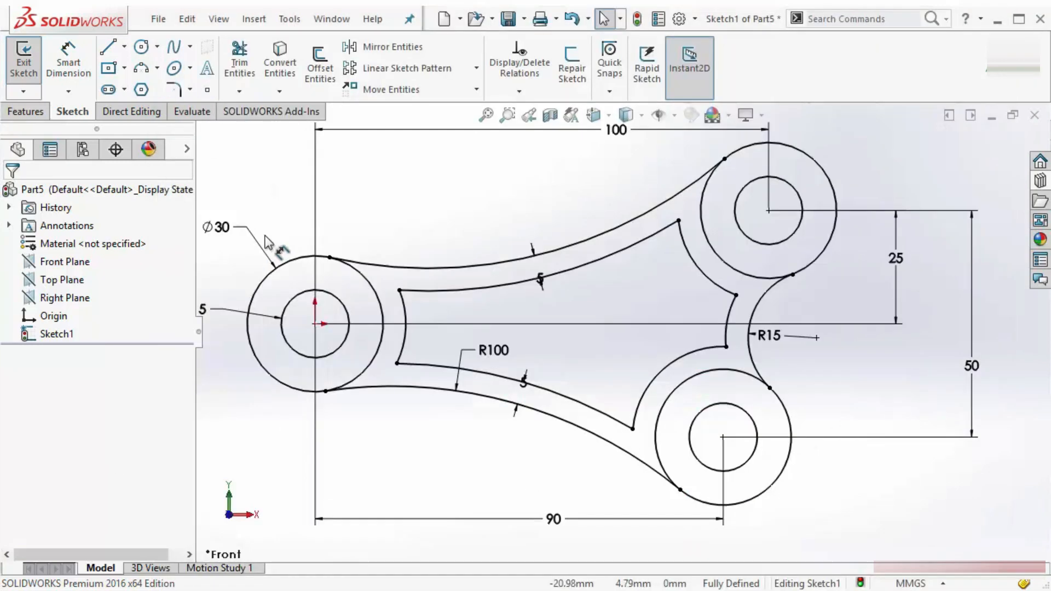
left_click(174, 90)
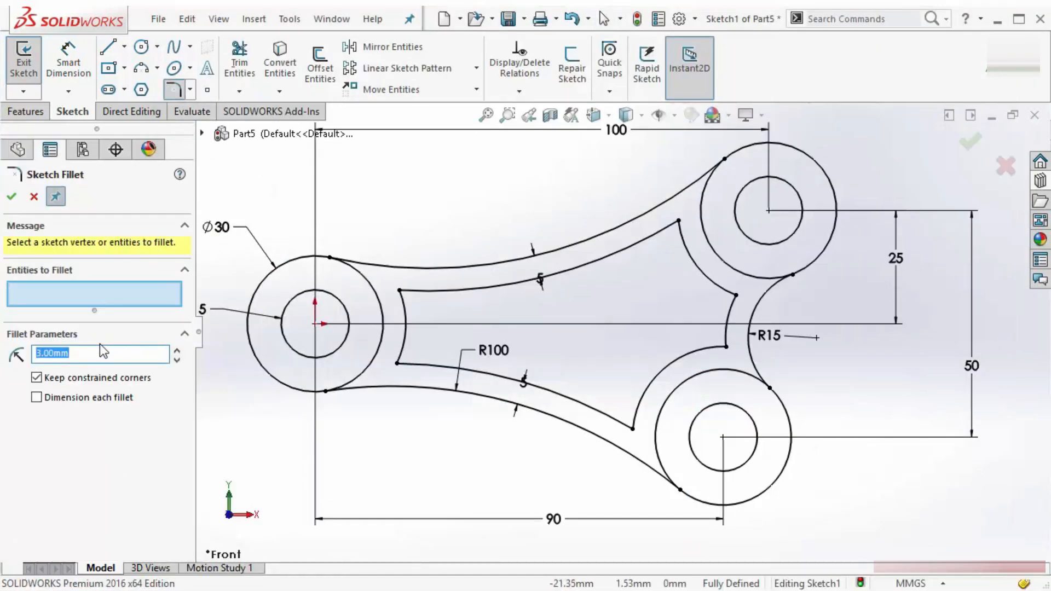
left_click(118, 355)
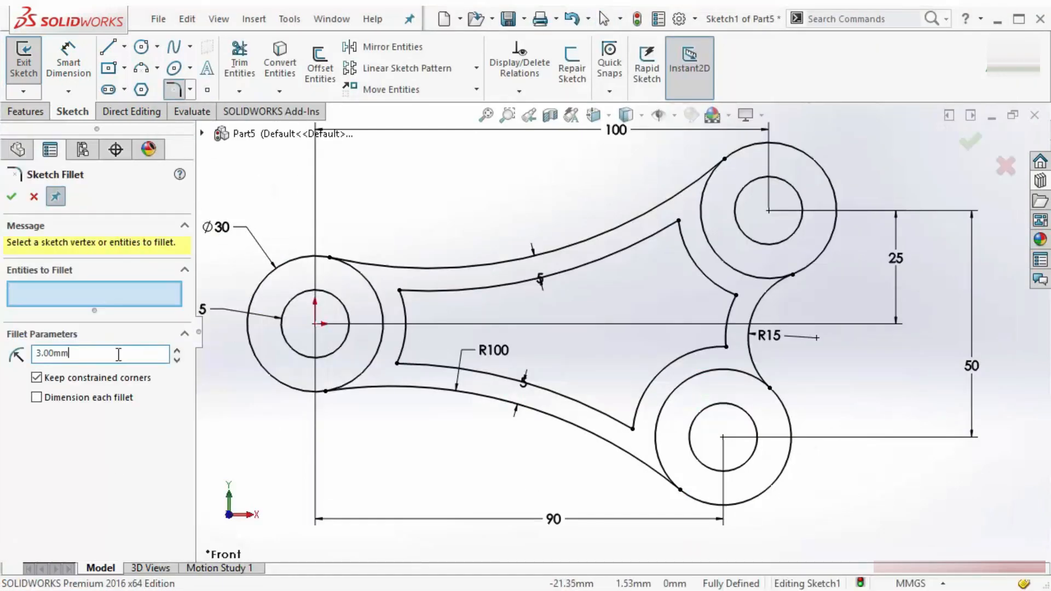
left_click(402, 293)
left_click(398, 364)
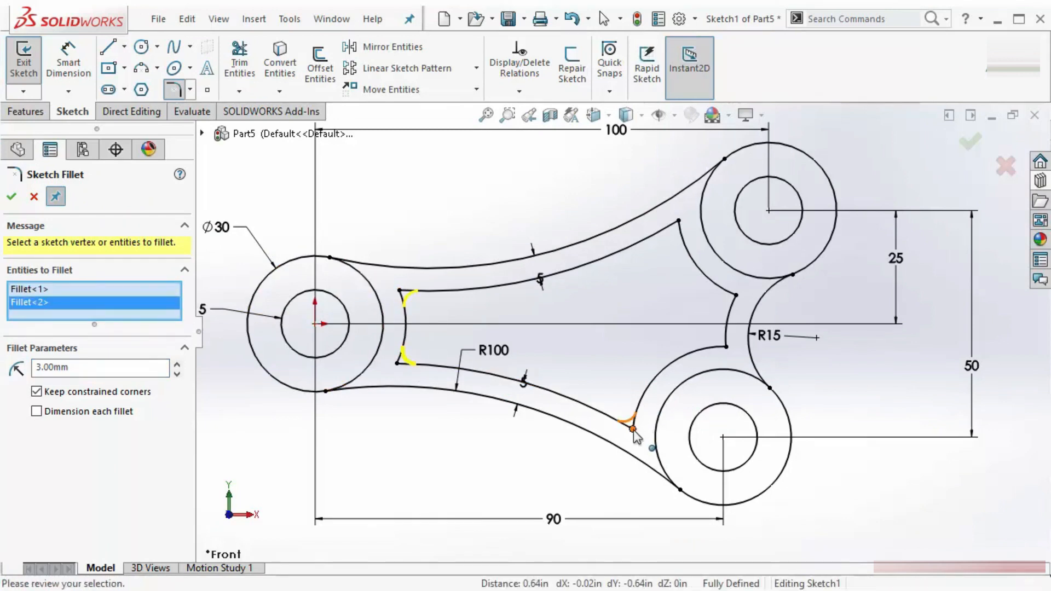
left_click(632, 428)
left_click(724, 345)
left_click(734, 296)
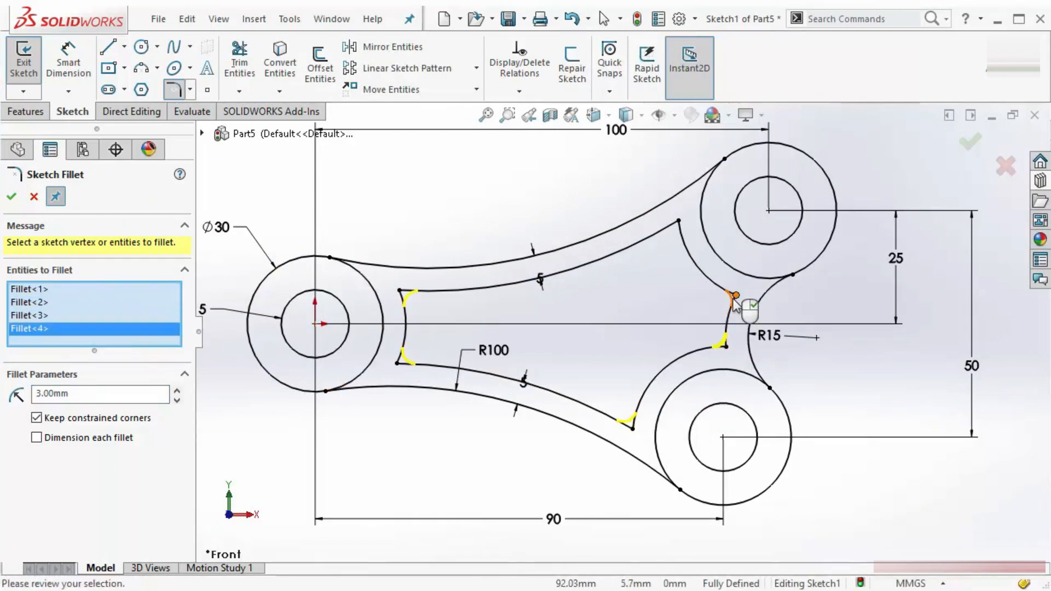
left_click(677, 221)
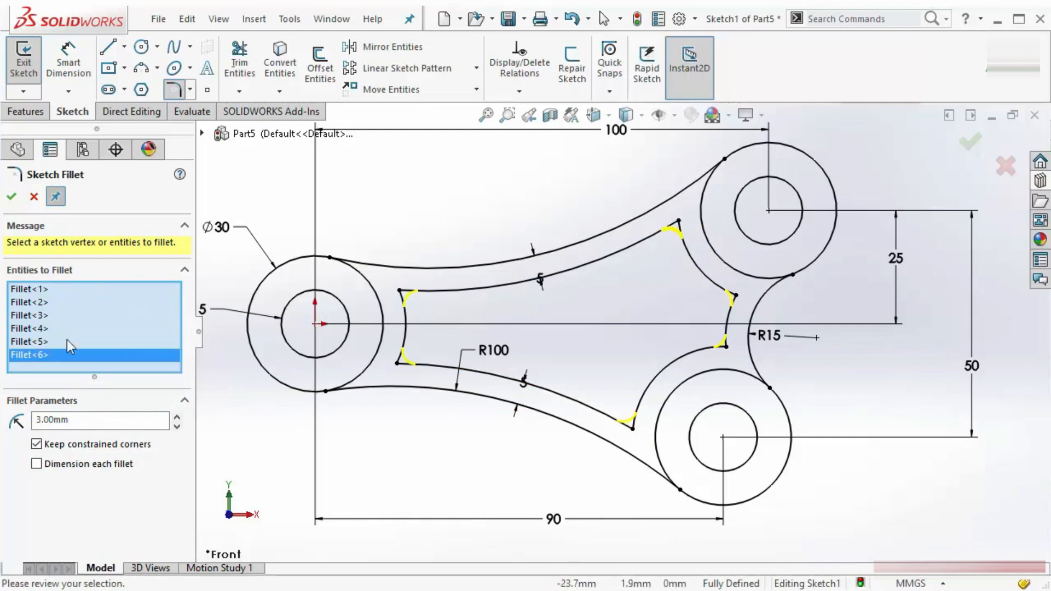
left_click(13, 198)
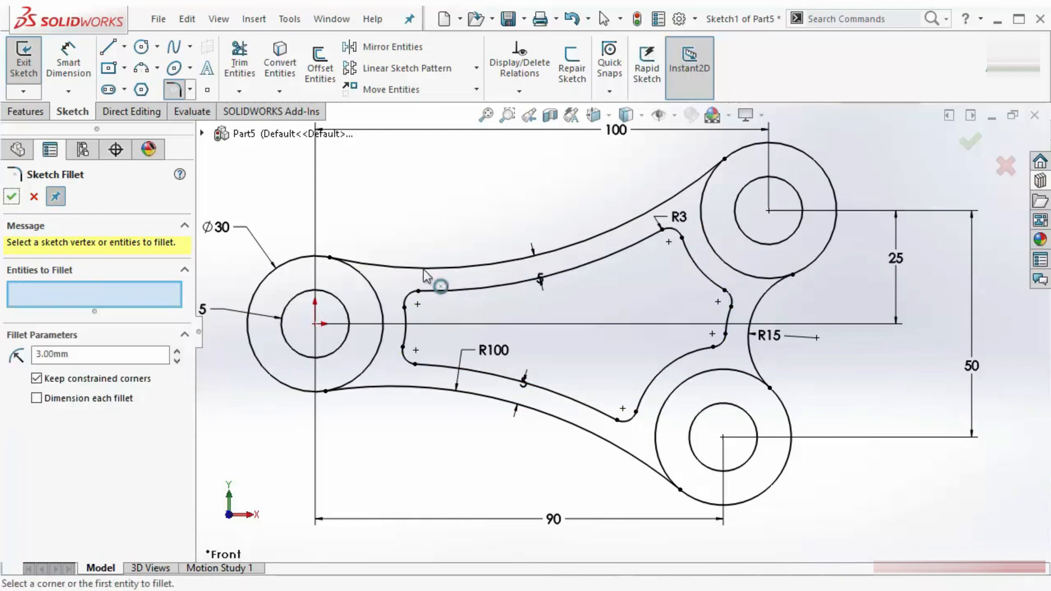
left_click(12, 198)
Move the R3 dimension above the link profile and compare the finished sketch with the reference drawing.
mouse_move(676, 220)
left_mouse_down()
mouse_move(708, 161)
mouse_move(703, 147)
left_mouse_up()
key("f")
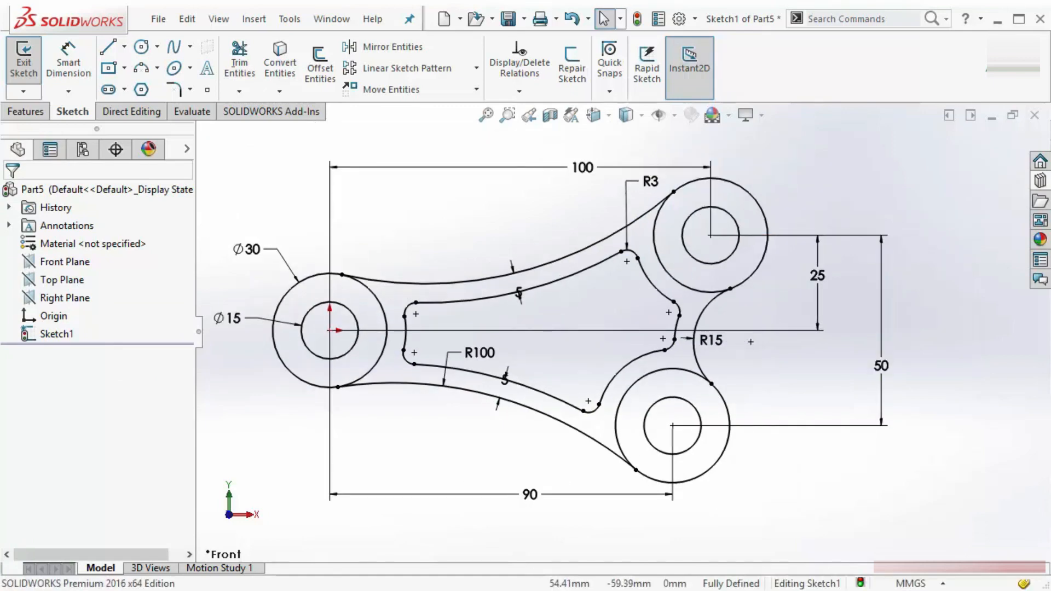
key("Left")
key("Right")
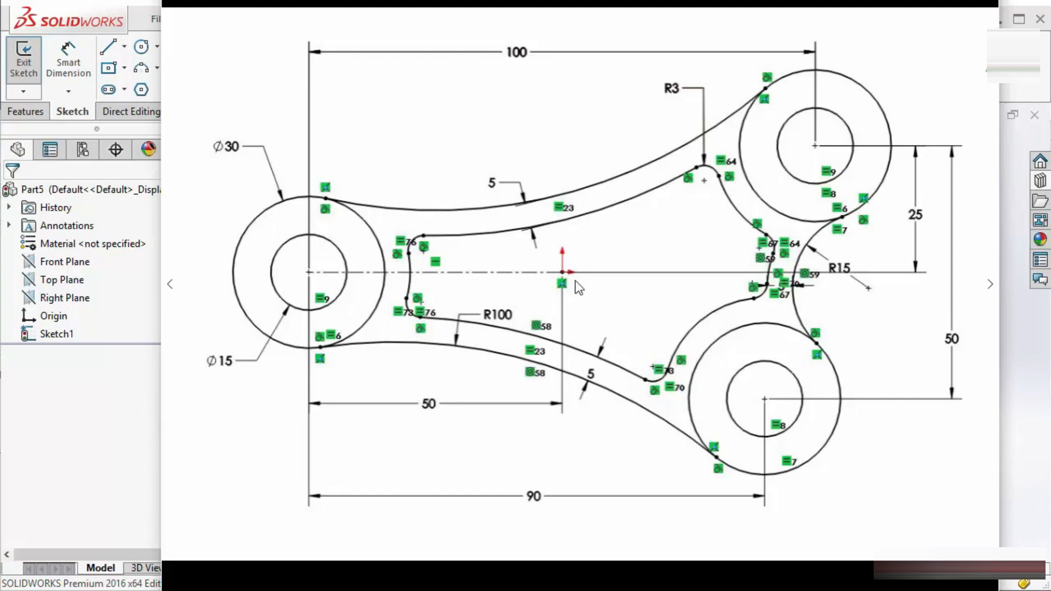
key("Escape")
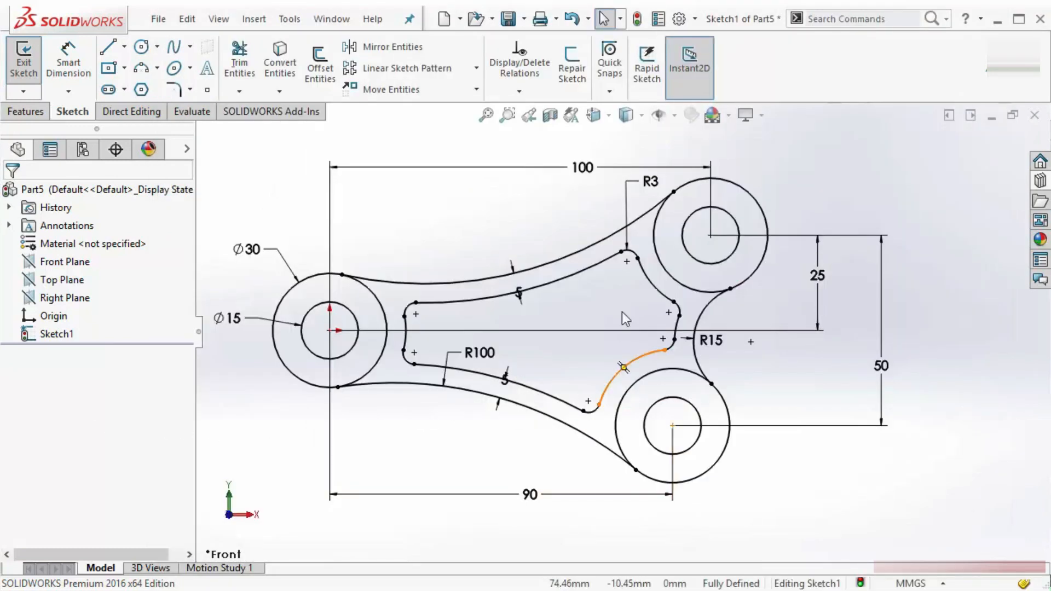
Show the sketch relations on the link profile for review and hide them again.
left_click(659, 115)
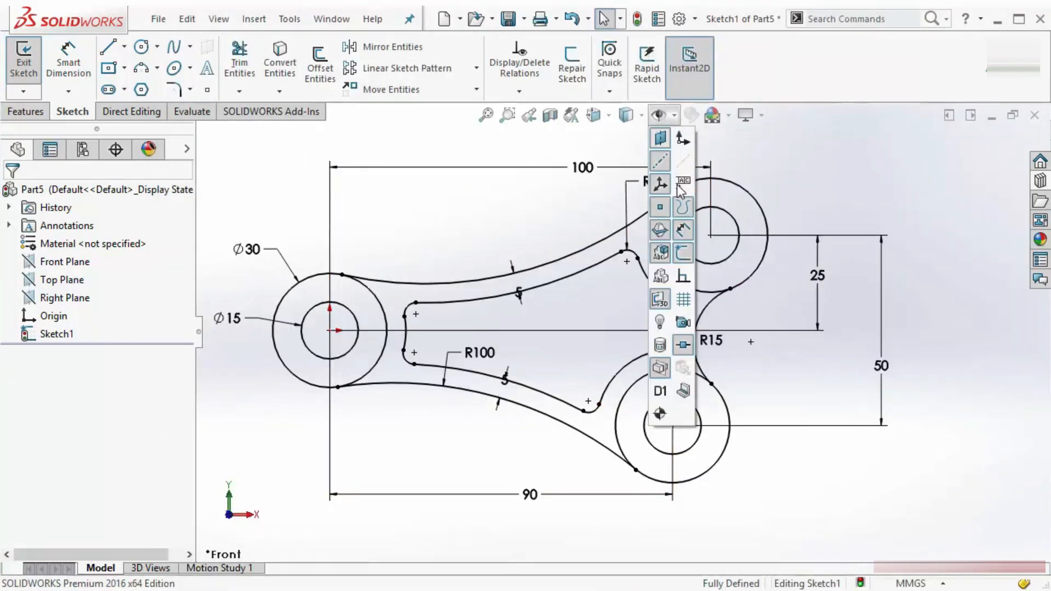
left_click(683, 278)
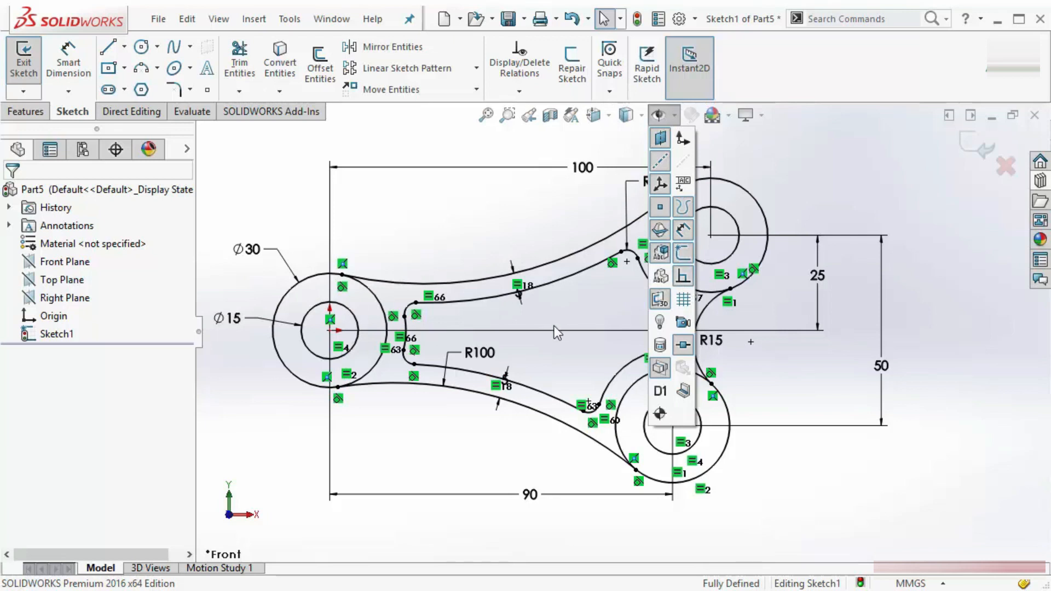
left_click(686, 278)
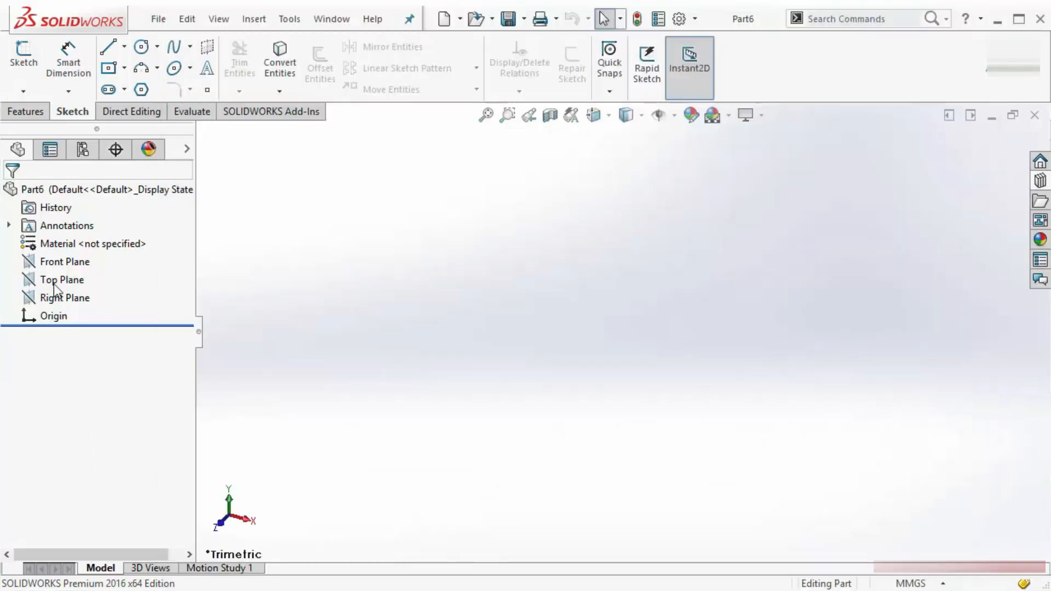
Start a sketch on the Front Plane and draw a center rectangle about 199 by 121 mm from the origin.
right_click(57, 263)
left_click(63, 238)
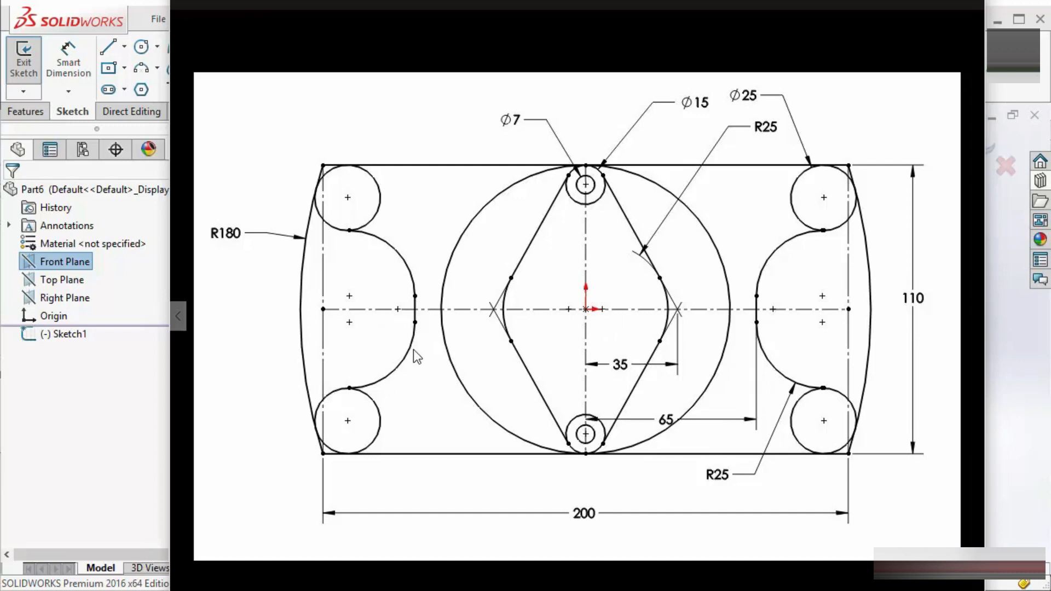
left_click(74, 423)
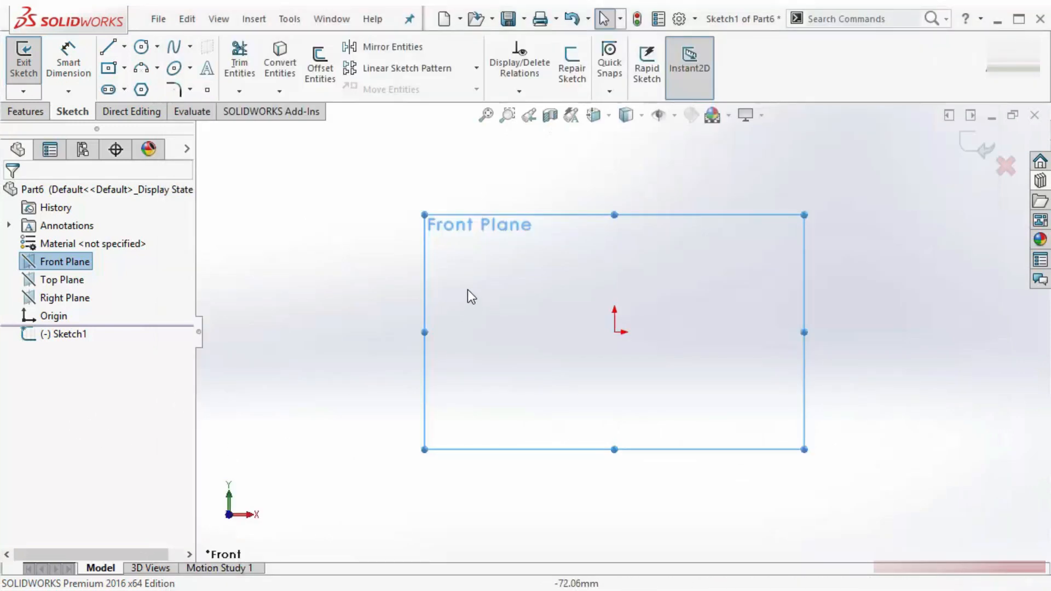
left_click(109, 68)
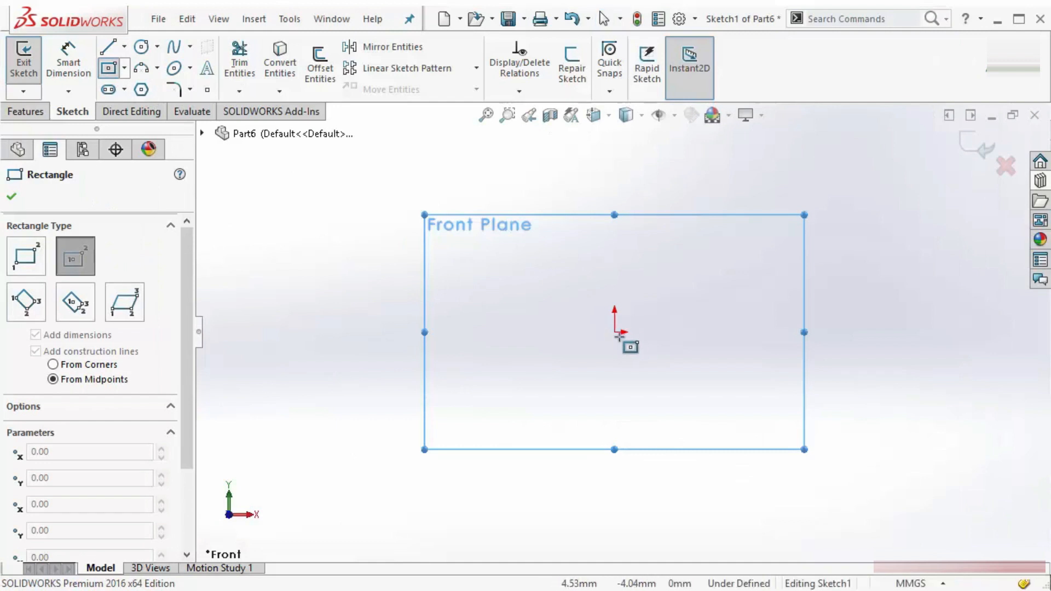
left_click(614, 332)
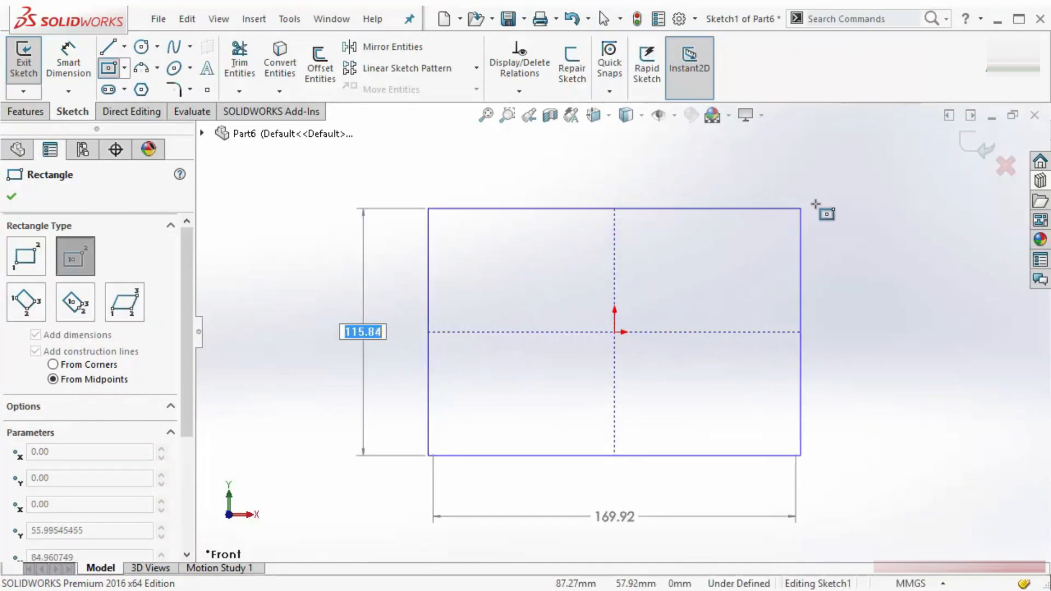
left_click(827, 203)
Dimension the rectangle 200 mm wide and 110 mm high.
right_click_drag(854, 200, 867, 111)
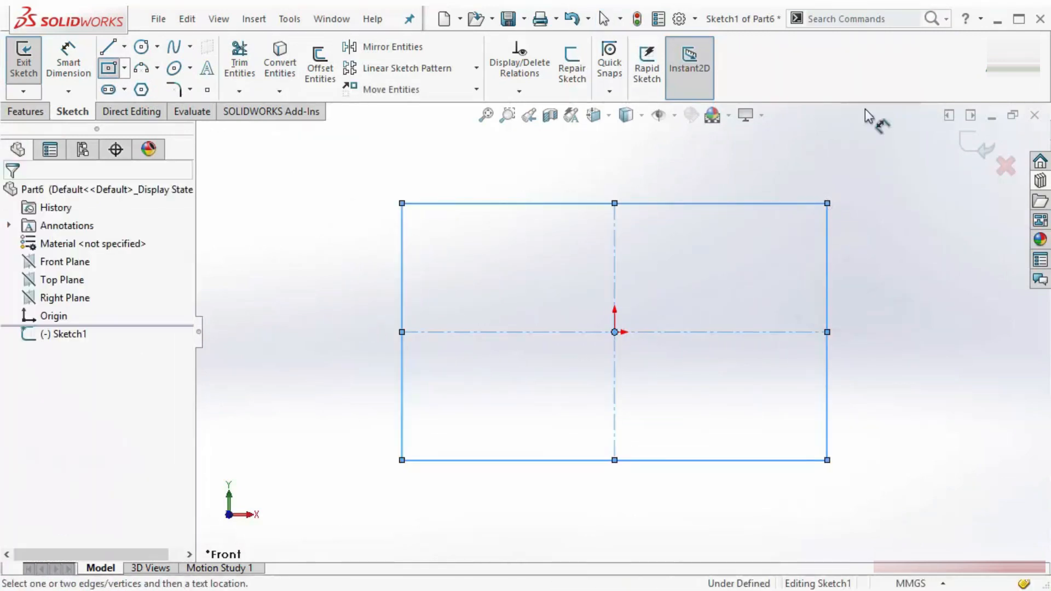
left_click(734, 460)
left_click(611, 522)
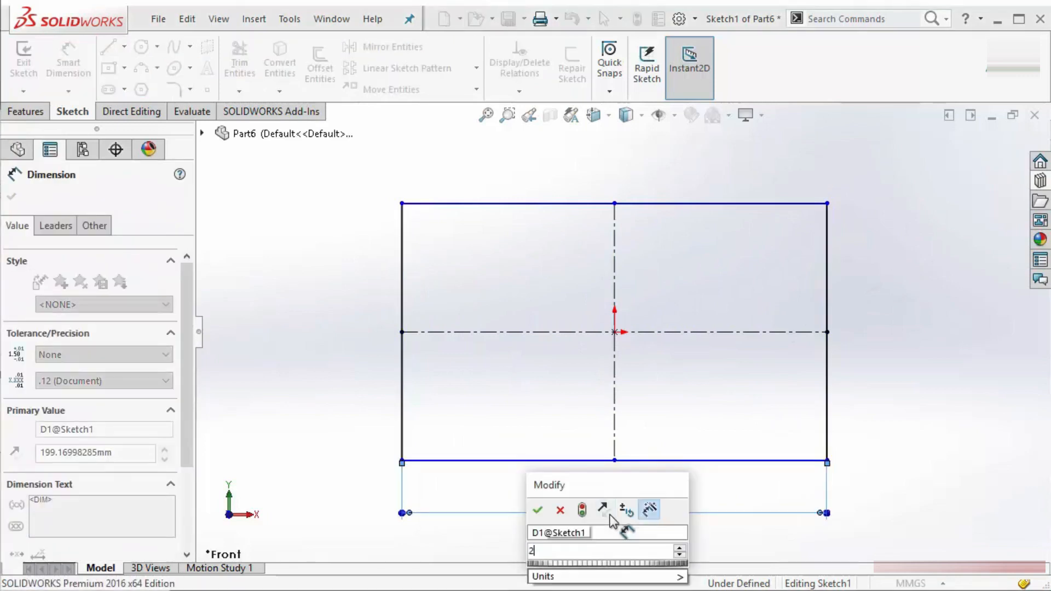
type("200")
key("Return")
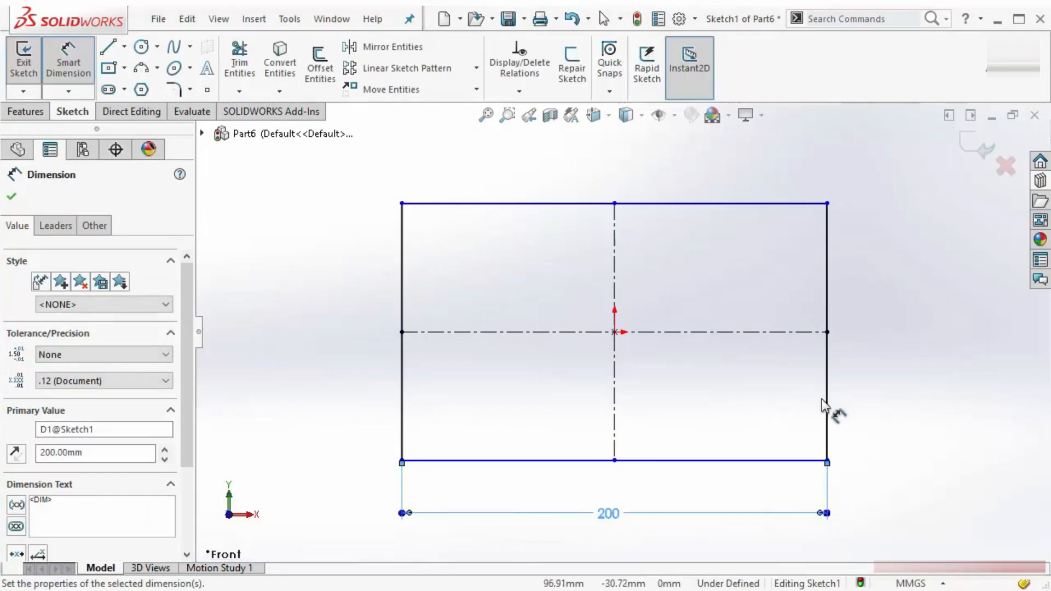
left_click(827, 372)
left_click(903, 305)
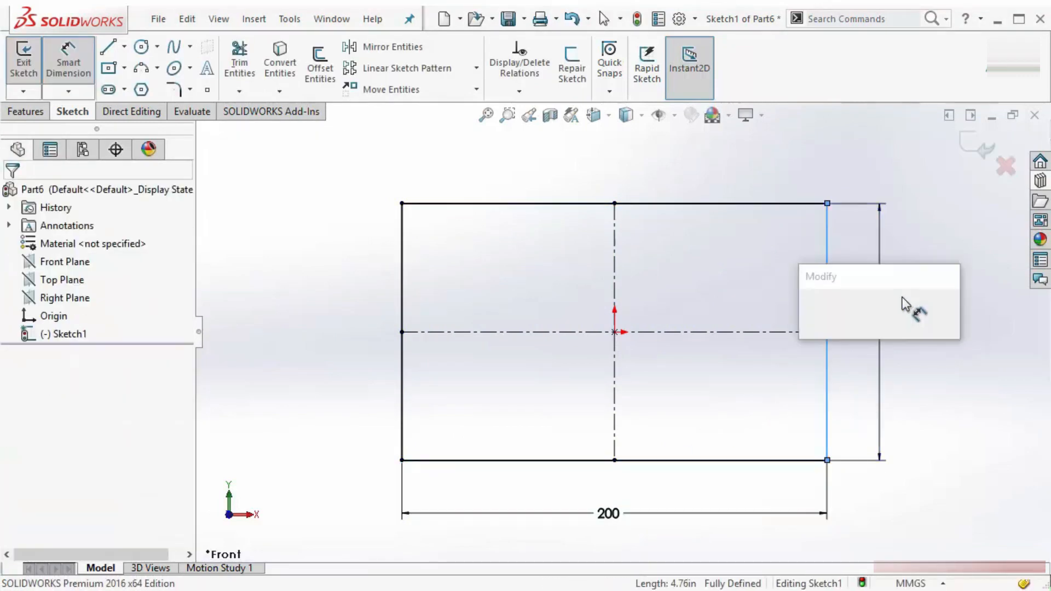
key("Return")
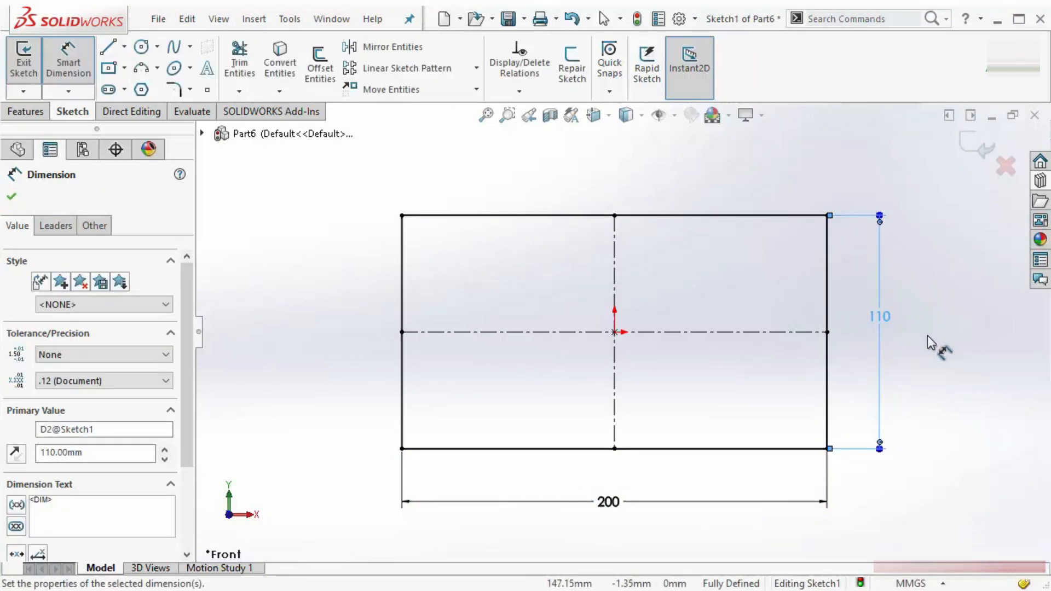
left_click(927, 336)
key("Escape")
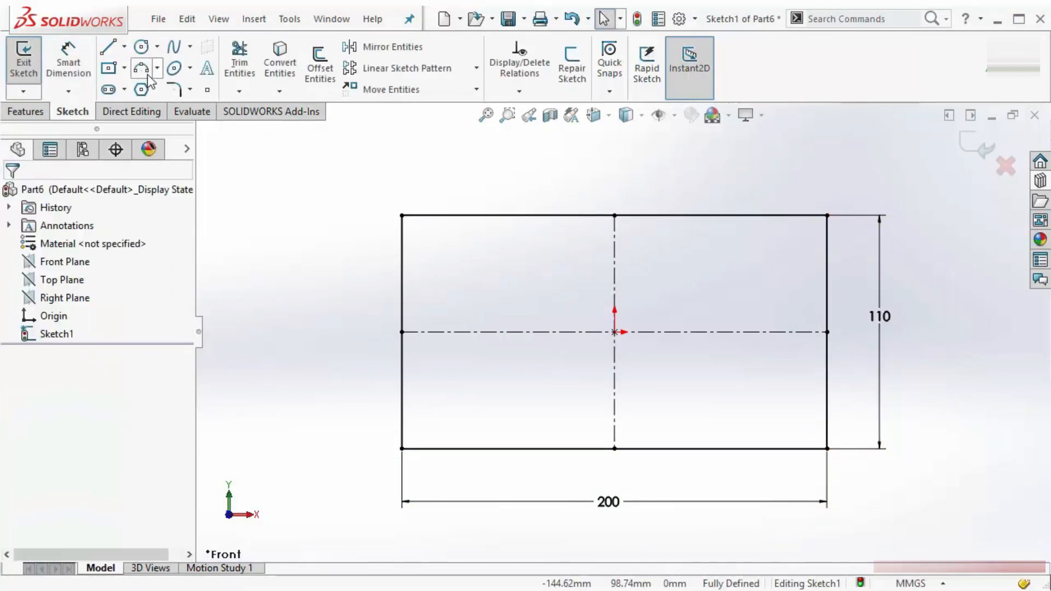
Draw an outward-bulging three-point arc of about 161 mm radius between the rectangle's upper right and lower right corners.
left_click(141, 68)
left_click(827, 215)
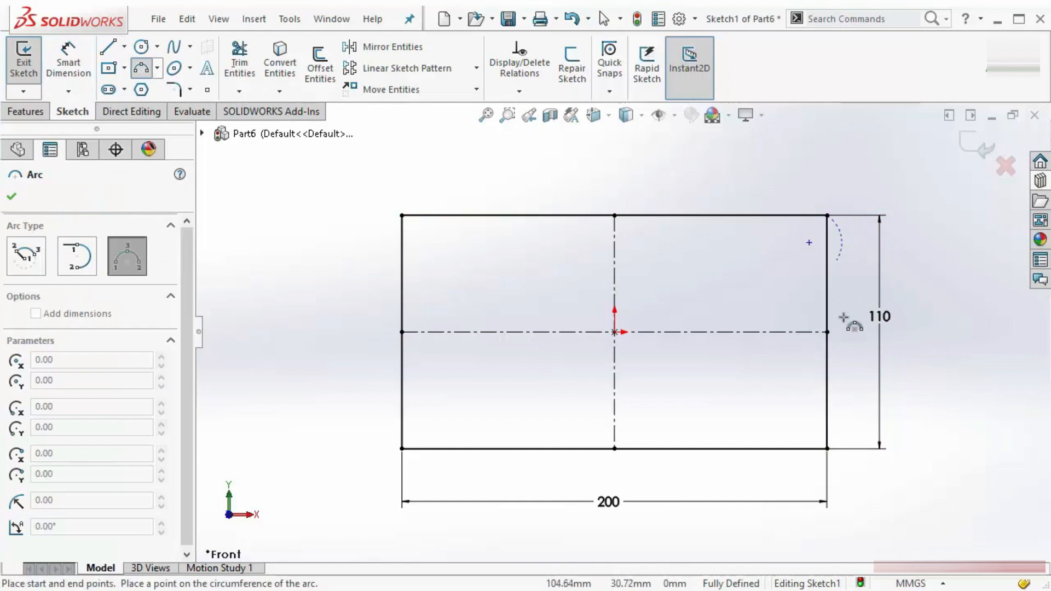
left_click(827, 448)
left_click(846, 367)
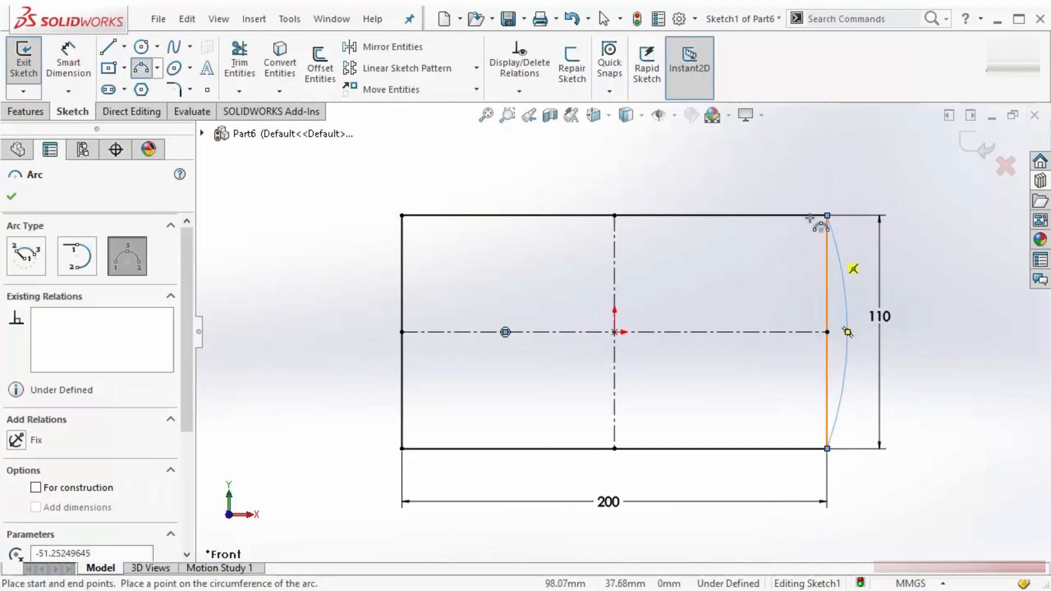
Dimension the arc on the rectangle's right side with a radius of 180 mm.
right_click_drag(803, 166, 803, 107)
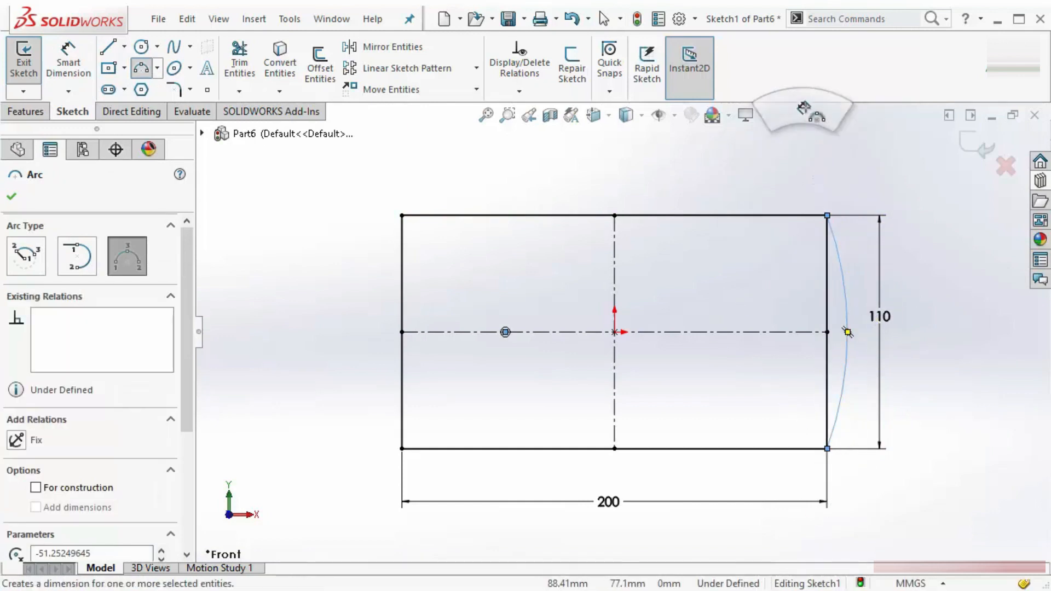
left_click(846, 314)
left_click(933, 239)
type("180")
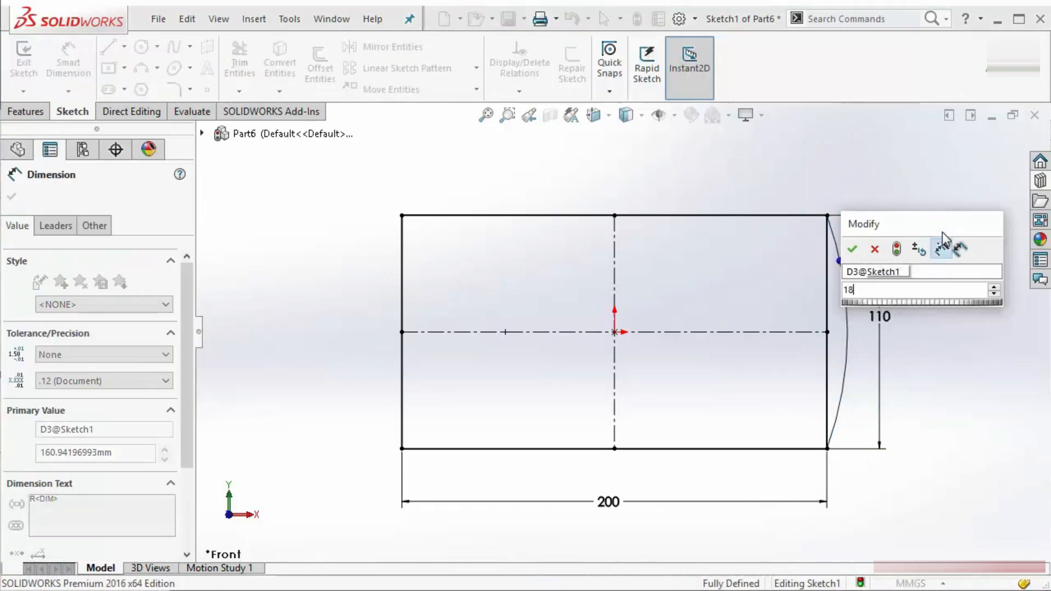
key("Return")
key("Escape")
key("Escape")
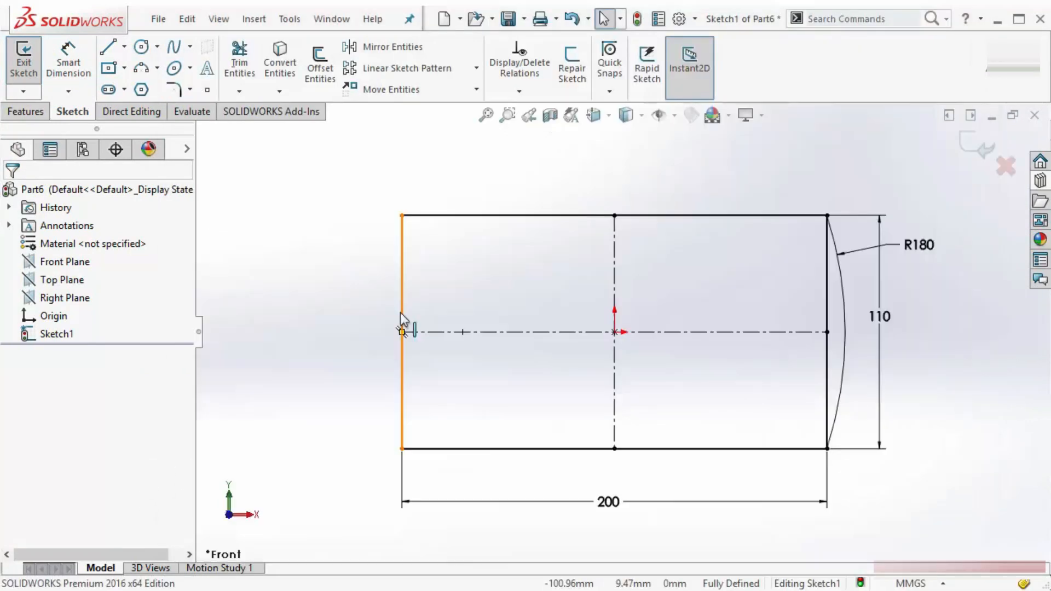
Convert the rectangle's two vertical sides to construction lines and move the R180 dimension beside the arc's lower end.
left_click(401, 324)
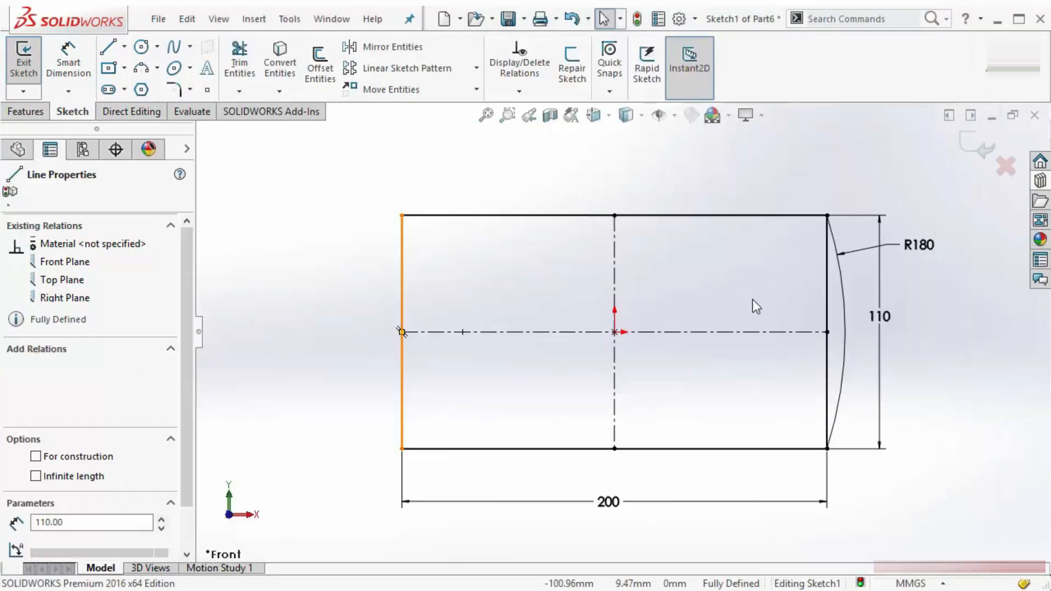
left_click(827, 317, "ctrl")
left_click(913, 259)
left_click(870, 166)
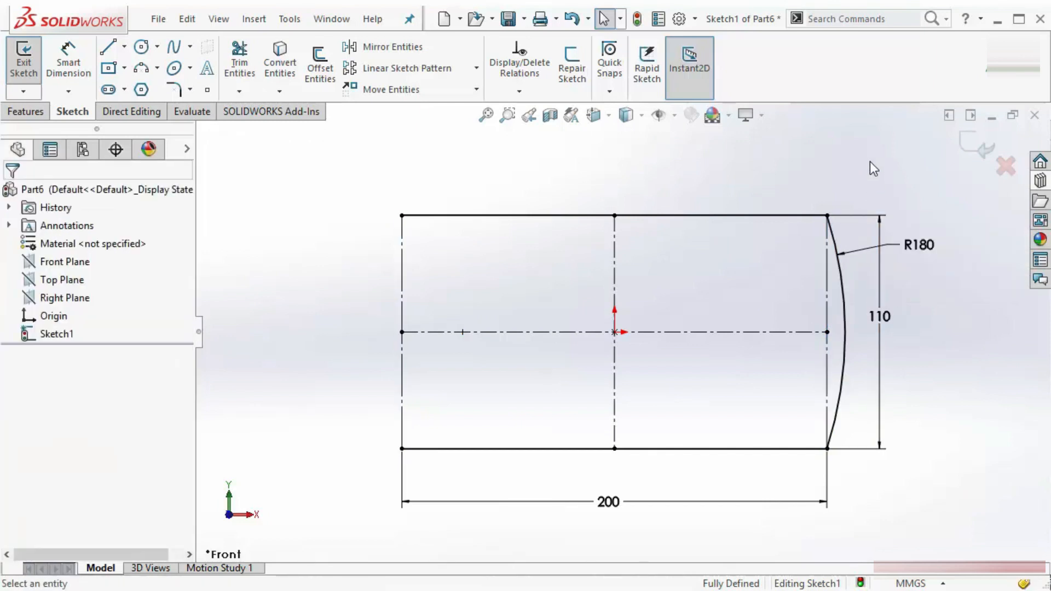
left_click_drag(936, 243, 936, 424)
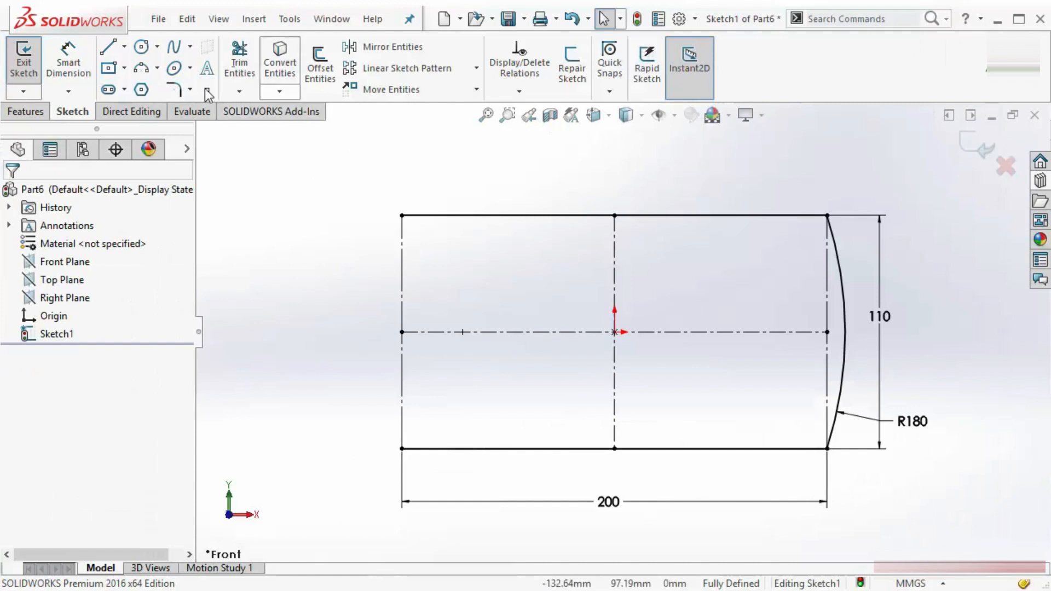
Sketch two vertically aligned circles inside the rectangle, one near the upper right corner and one near the lower right corner.
left_click(141, 47)
left_click(774, 255)
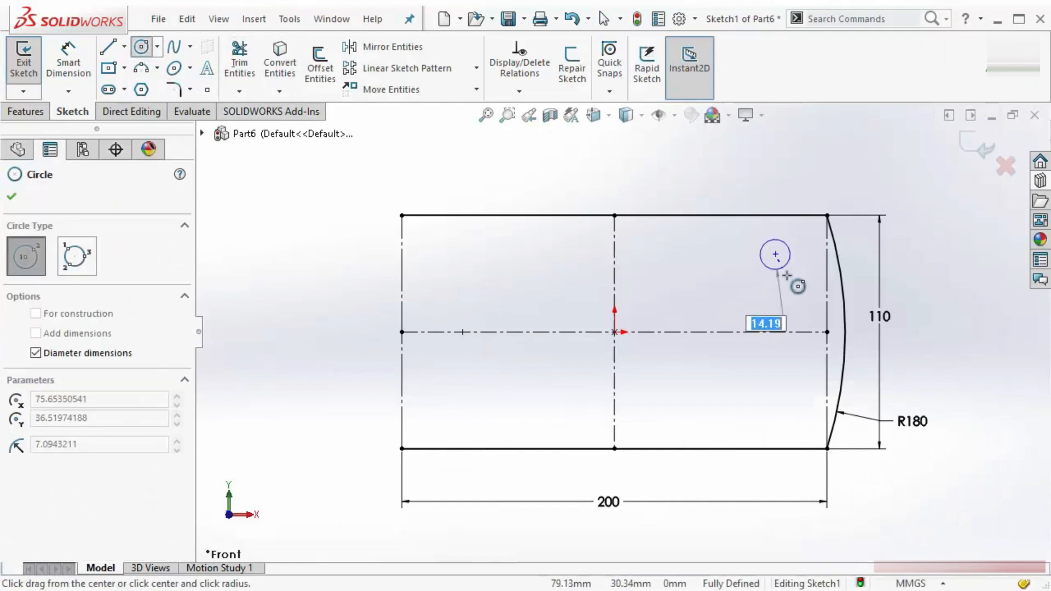
left_click(797, 276)
left_click(775, 404)
left_click(795, 430)
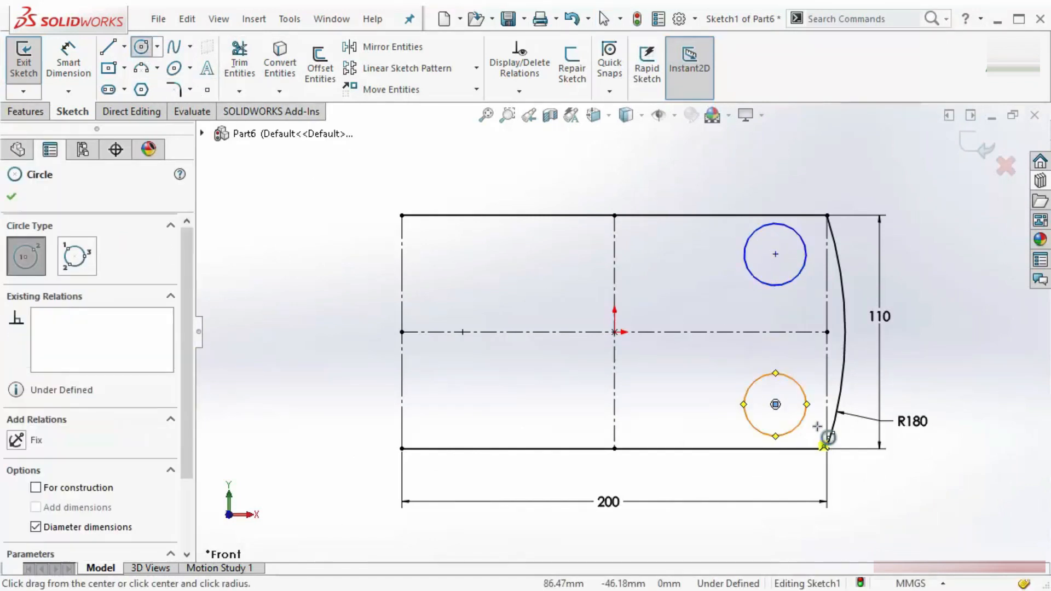
Make the lower circle tangent to the rectangle's bottom edge and to the R180 arc.
scroll(816, 435, "down", 5)
key("Escape")
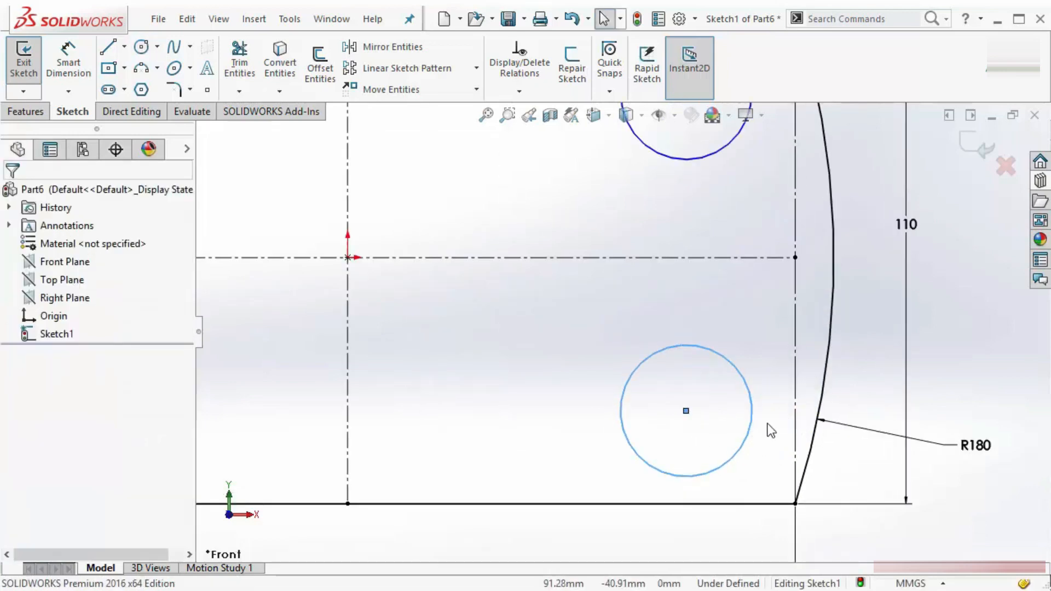
left_click(697, 474)
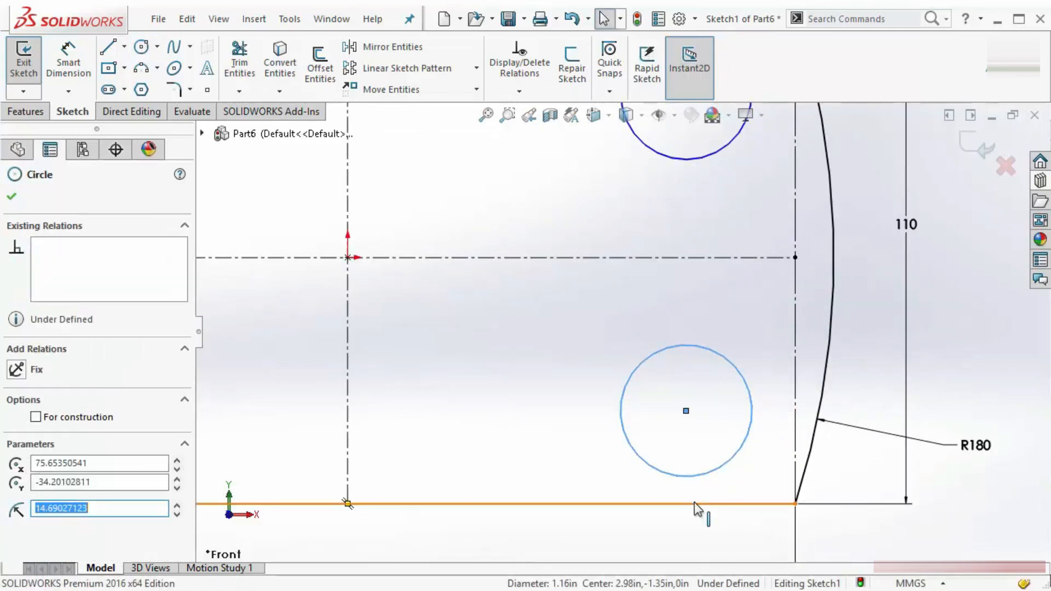
left_click(727, 503, "ctrl")
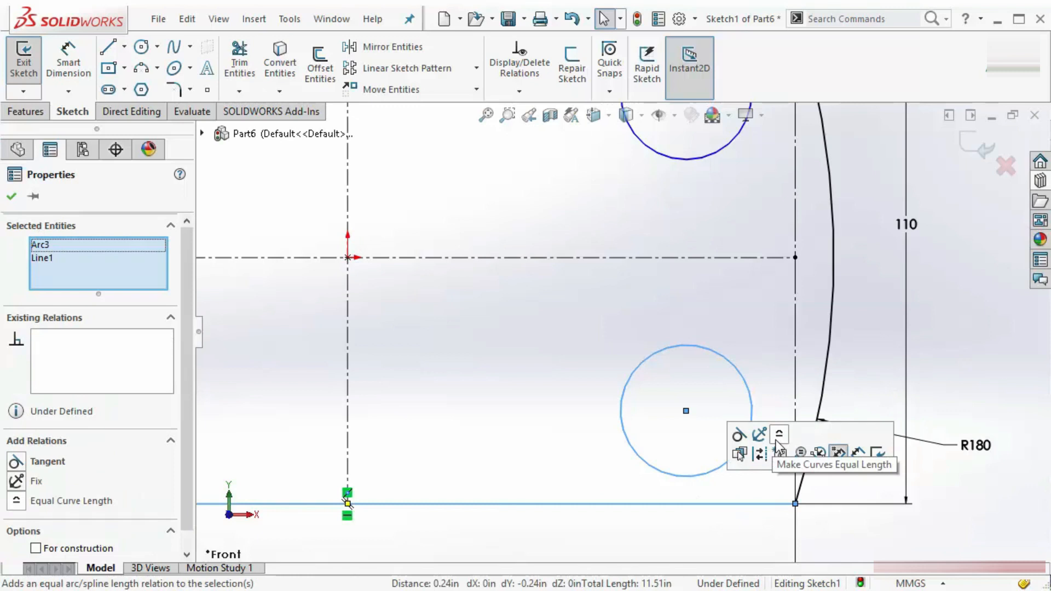
left_click(739, 435)
key("Escape")
left_click(759, 433)
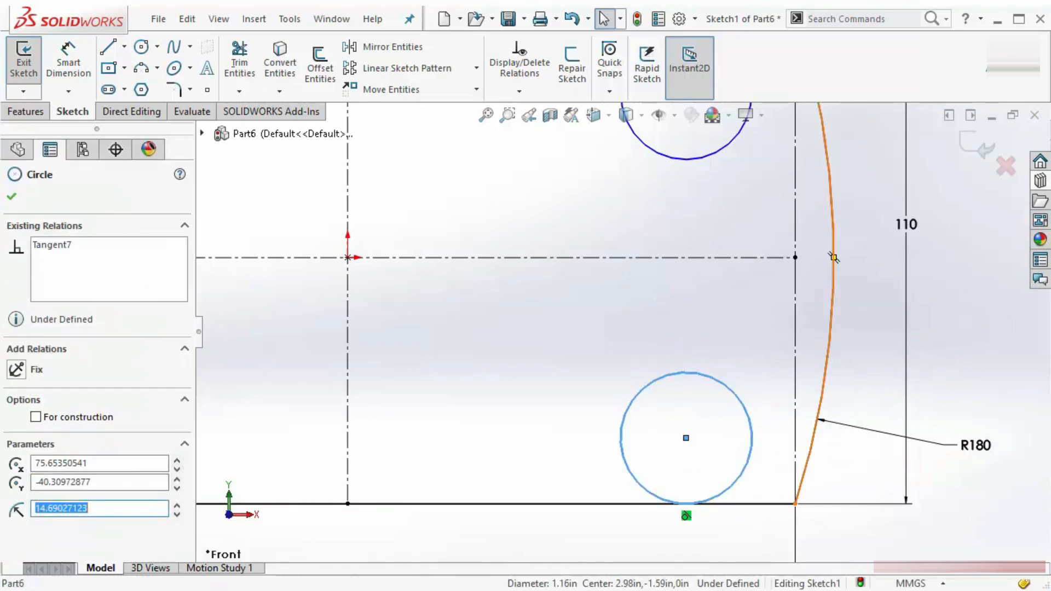
left_click(821, 441, "ctrl")
left_click(874, 375)
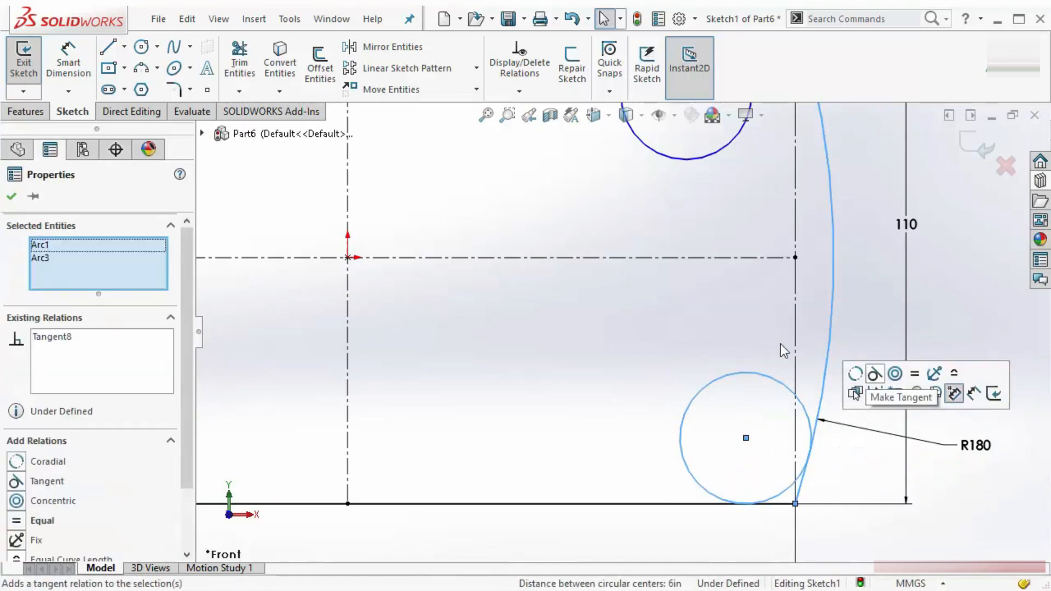
key("Escape")
Make the upper circle tangent to the rectangle's top edge and to the R180 arc.
scroll(681, 199, "up", 3)
scroll(663, 235, "down", 5)
left_click(659, 241)
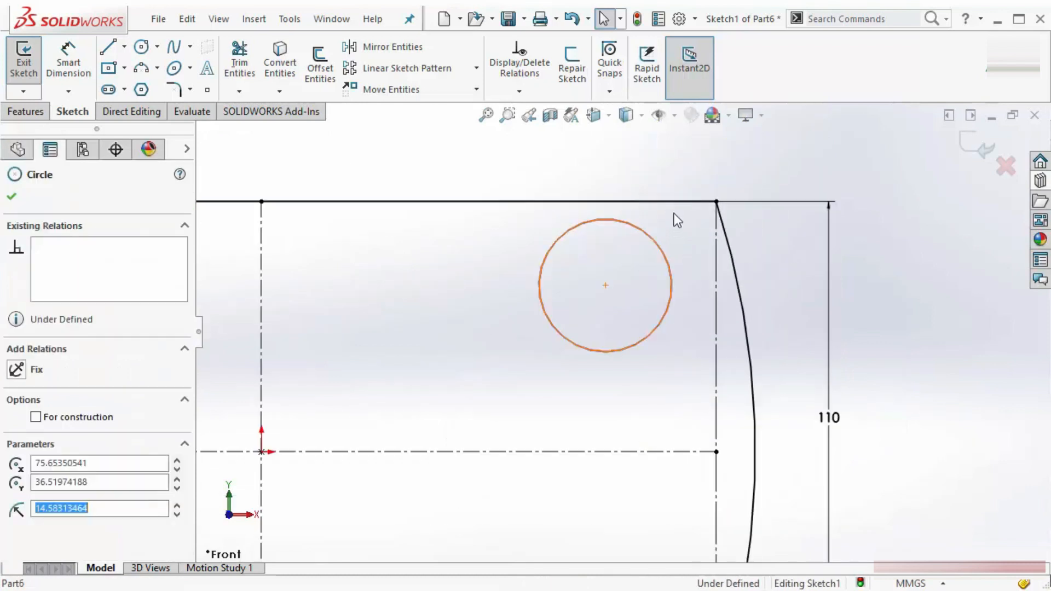
left_click(674, 202)
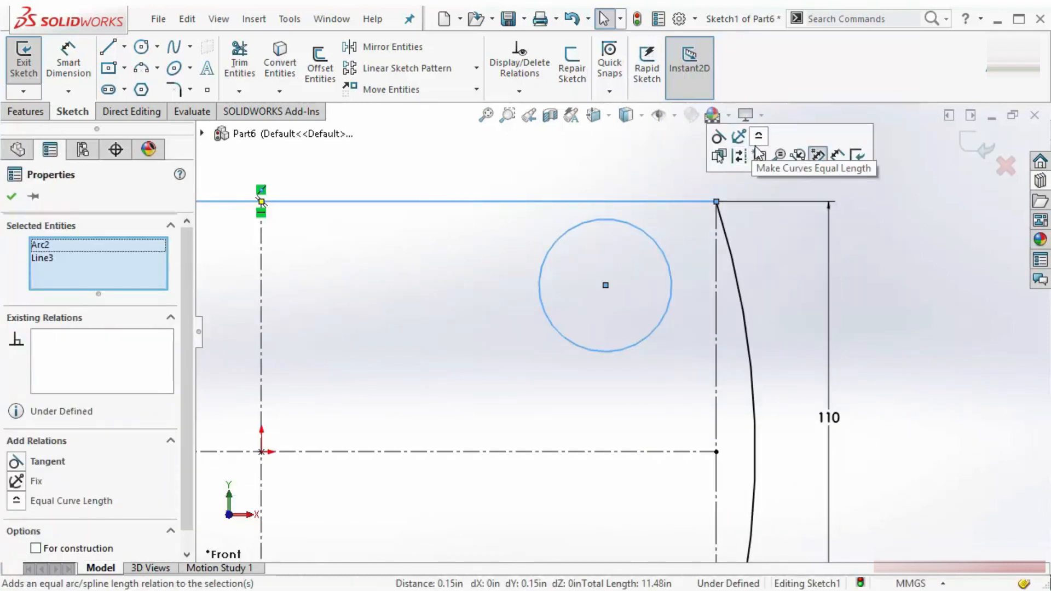
left_click(718, 136)
left_click(655, 172)
left_click(670, 276)
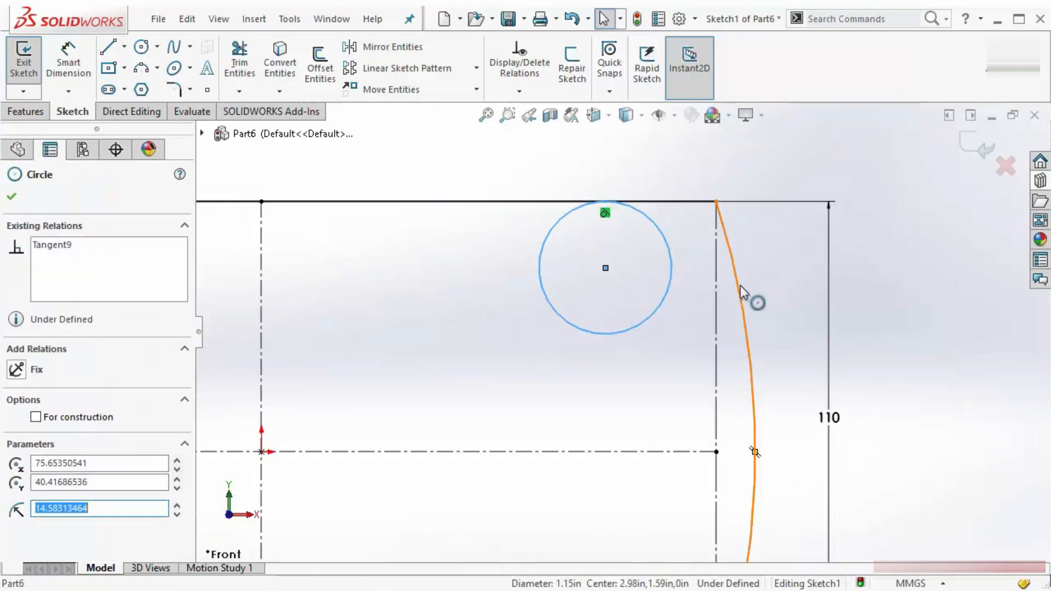
left_click(739, 284, "ctrl")
left_click(803, 217)
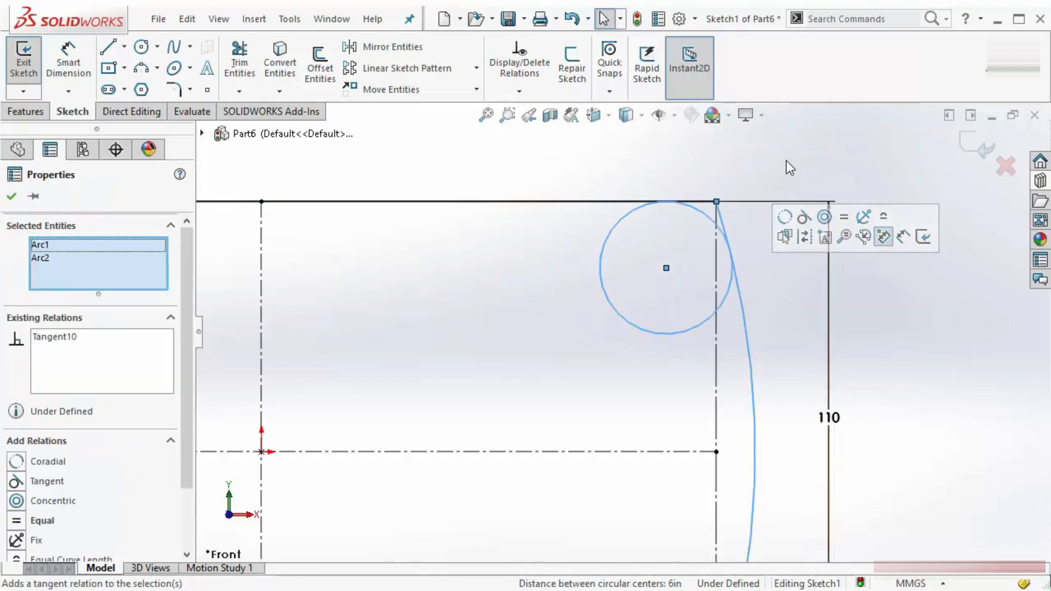
left_click(779, 174)
Dimension the upper corner circle with a diameter of 25 mm.
right_click_drag(781, 176, 786, 139)
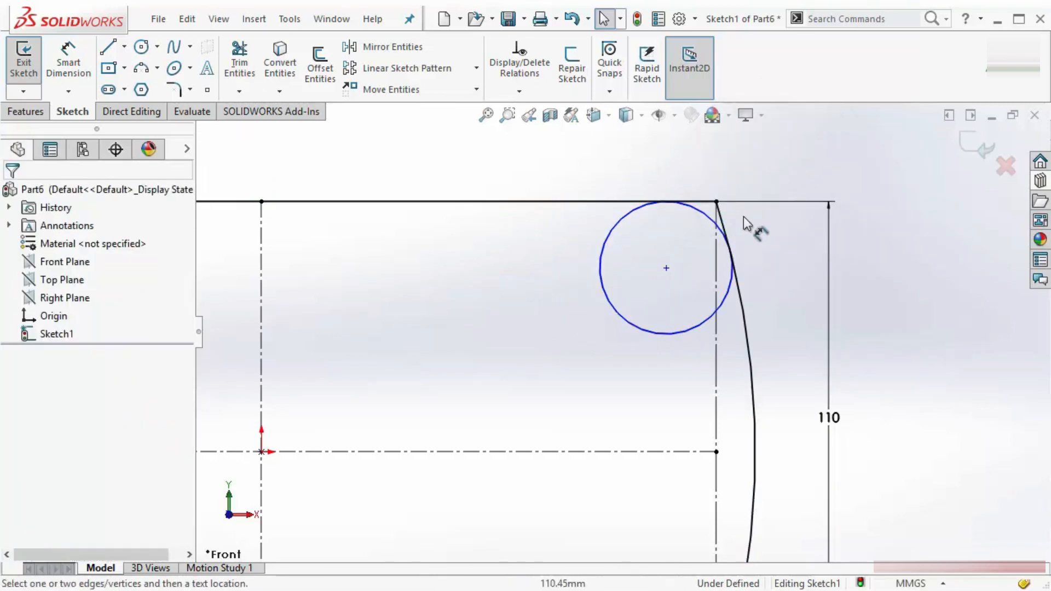
left_click(732, 298)
left_click(881, 137)
type("25")
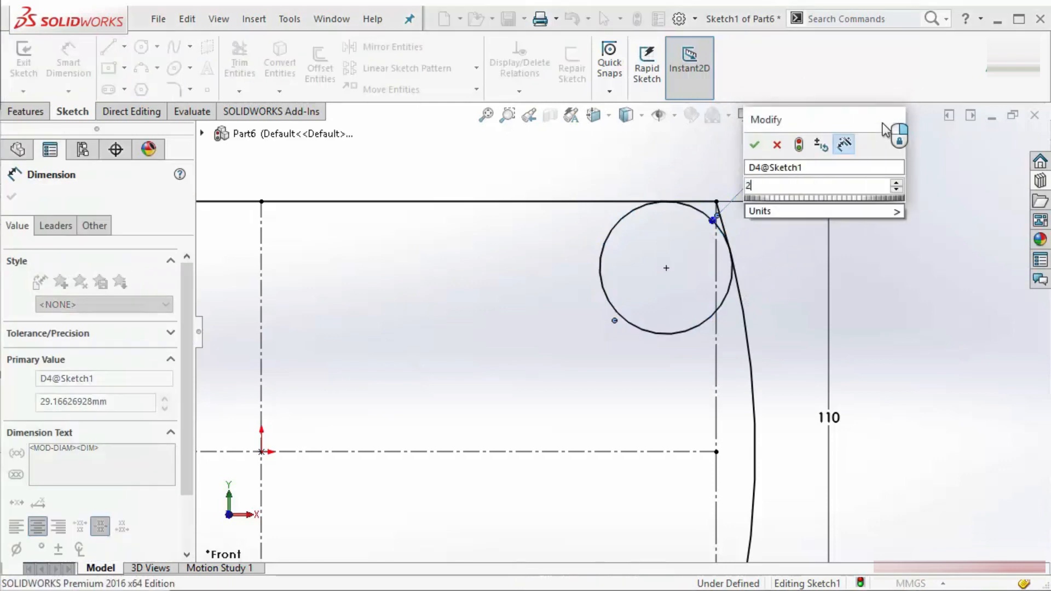
key("Return")
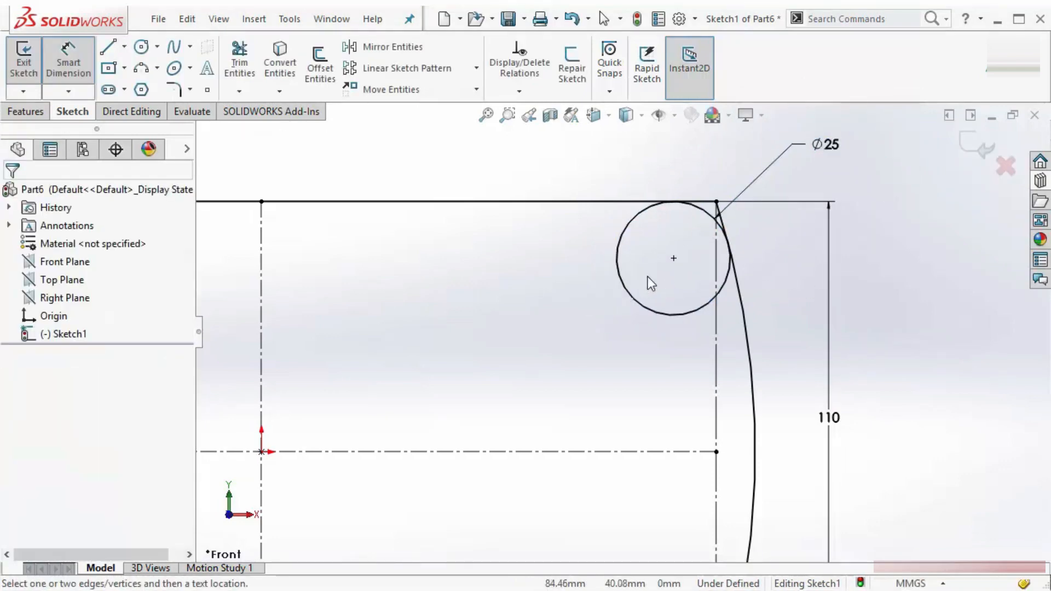
key("Escape")
Apply an Equal relation between the upper and lower corner circles.
left_click(660, 317)
key("f")
scroll(646, 481, "down", 5)
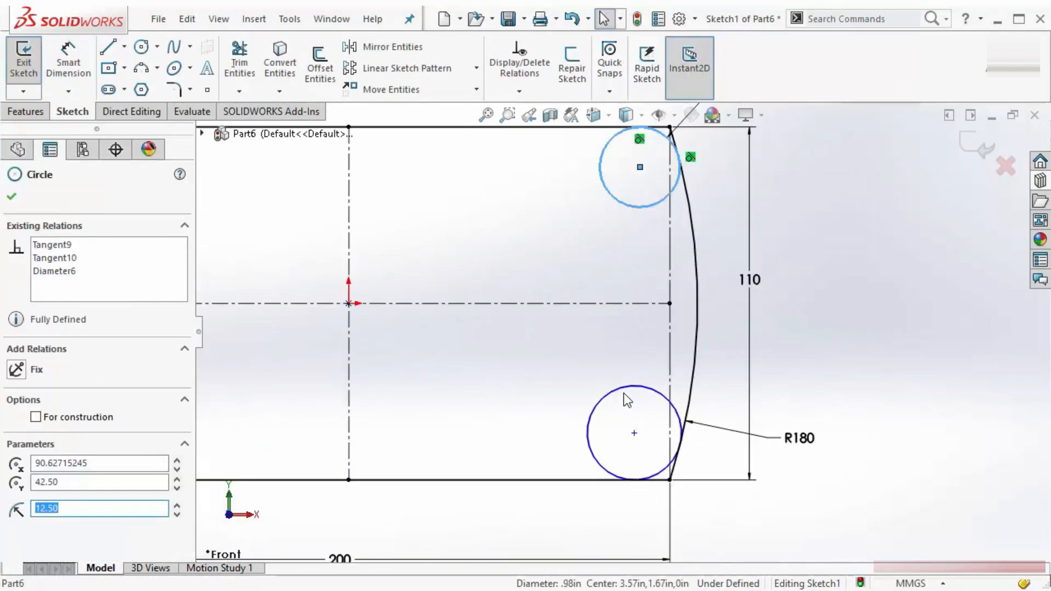
left_click(637, 429, "ctrl")
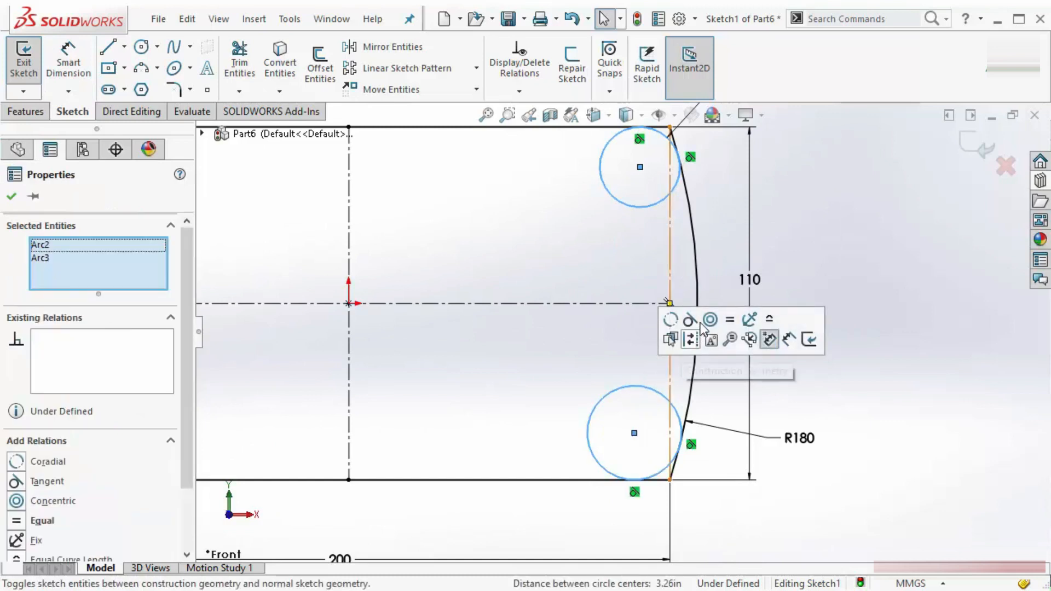
left_click(730, 320)
left_click(835, 274)
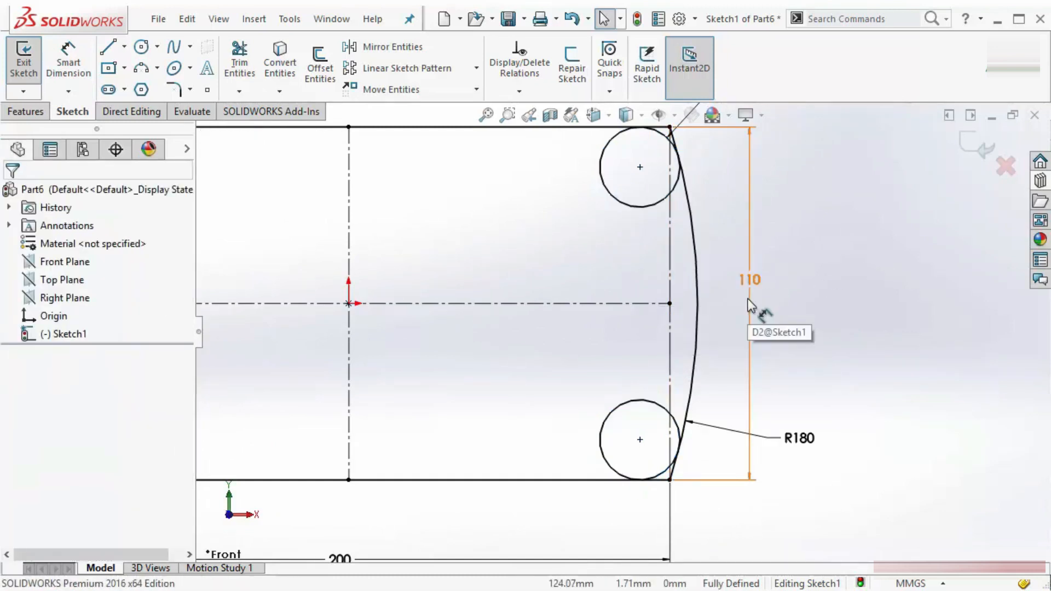
Draw three connected lines from the upper circle's lowest point: about 24 mm inward, about 60 mm down, and back to the lower circle's highest point.
left_click(107, 48)
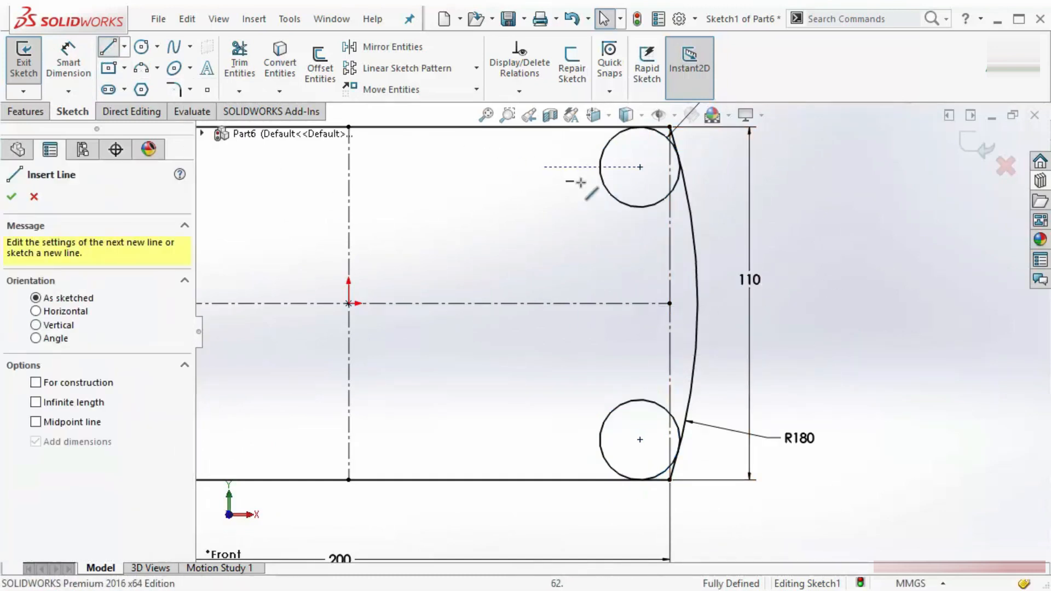
left_click(640, 207)
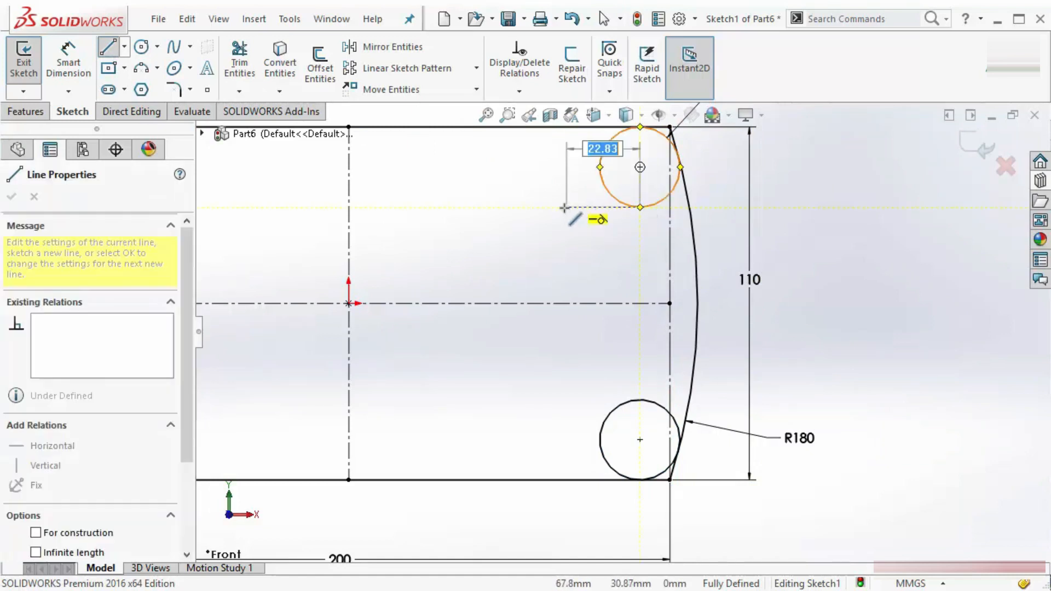
left_click(562, 207)
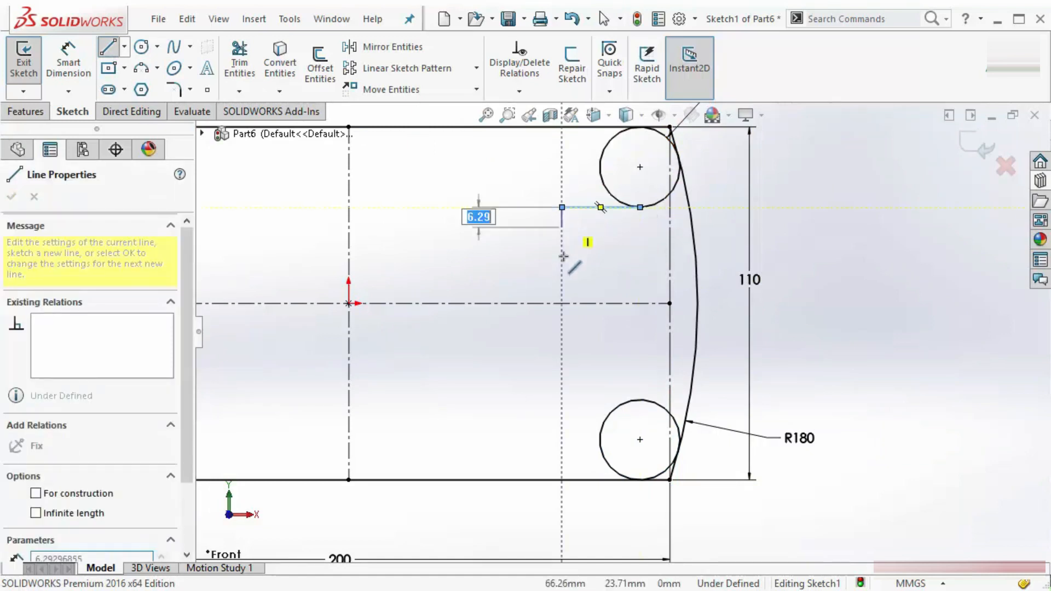
left_click(562, 401)
double_click(640, 400)
key("Escape")
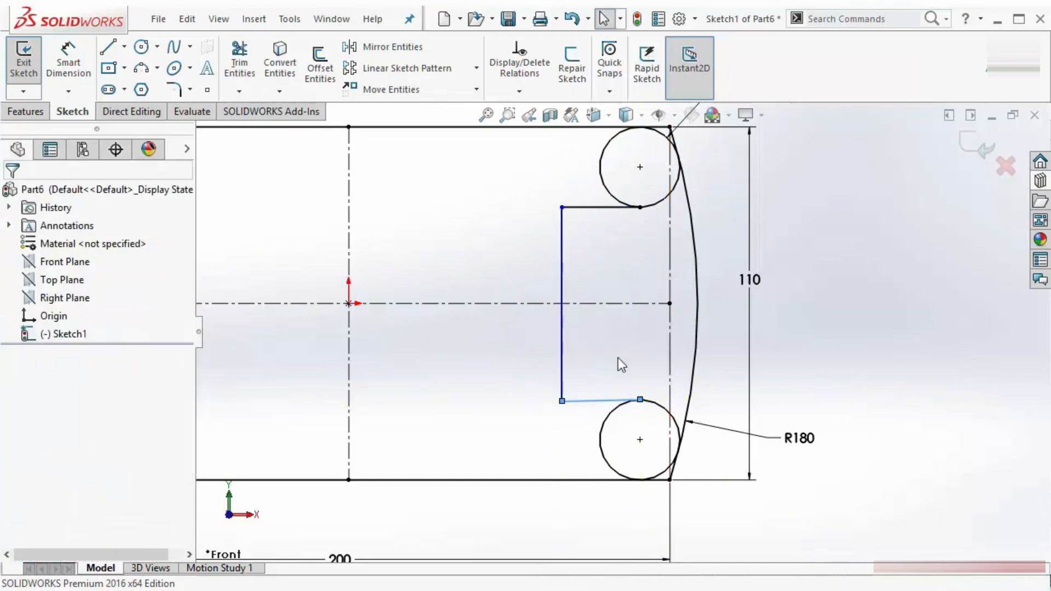
Make the short line that meets the lower circle horizontal.
scroll(616, 362, "down", 2)
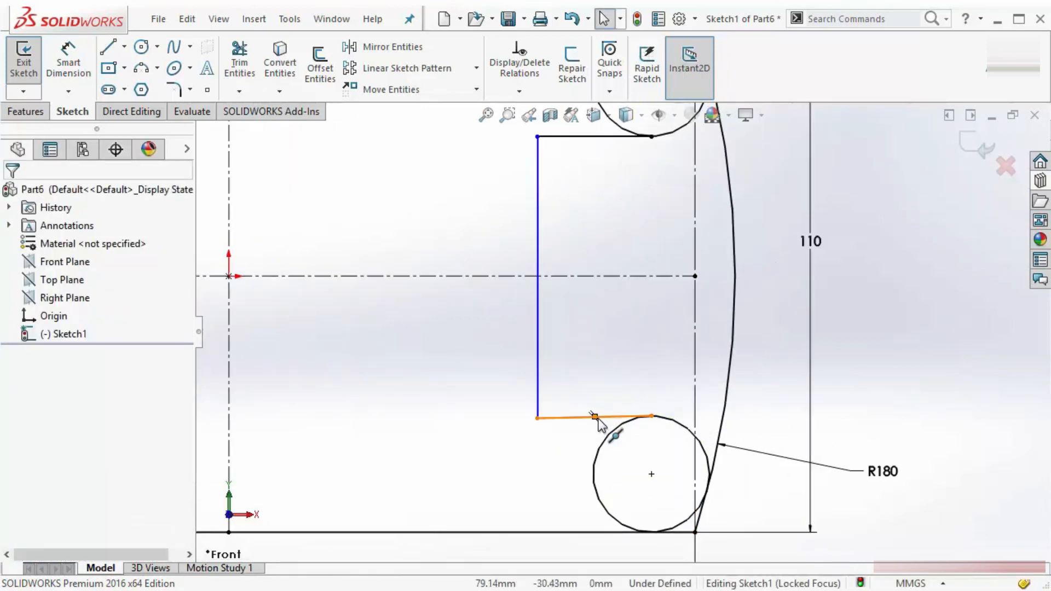
left_click(596, 417)
left_click(609, 365)
left_click(610, 416)
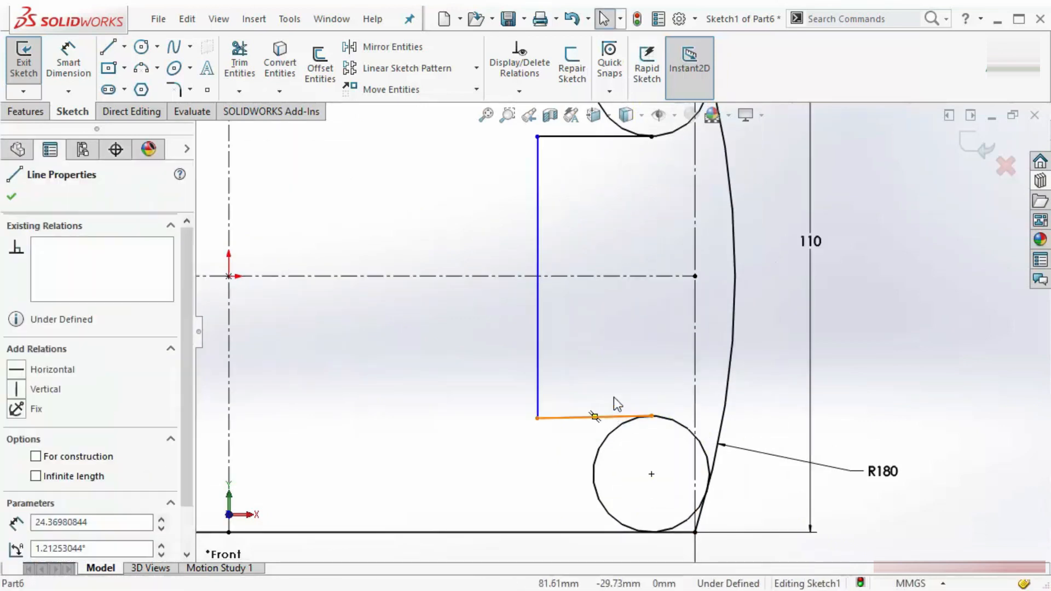
left_click(645, 344)
left_click(605, 327)
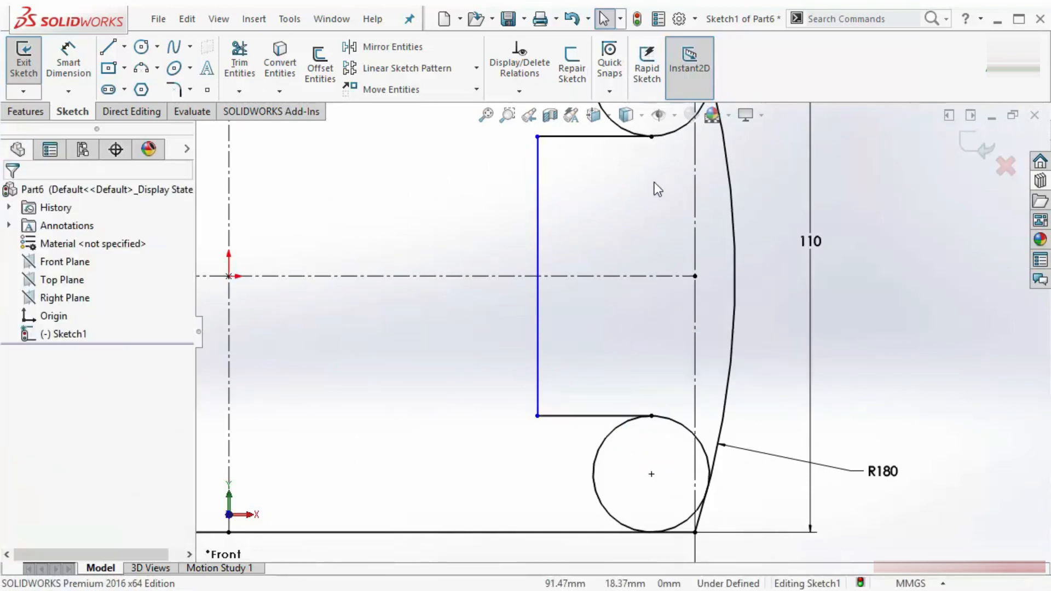
Inspect where the two short horizontal lines meet the upper and lower corner circles.
scroll(650, 417, "up", 2)
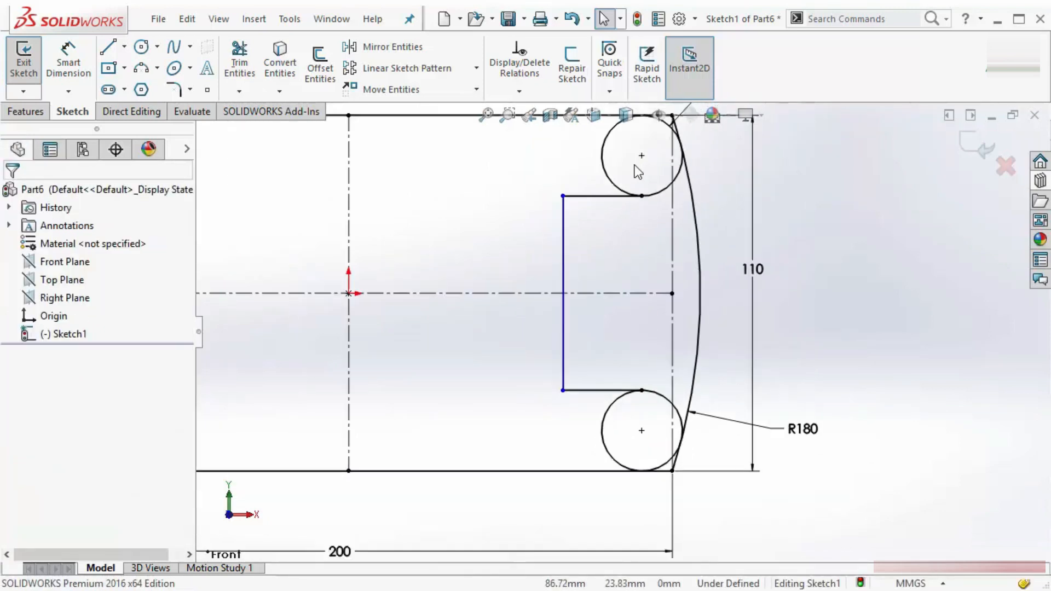
scroll(634, 165, "down", 5)
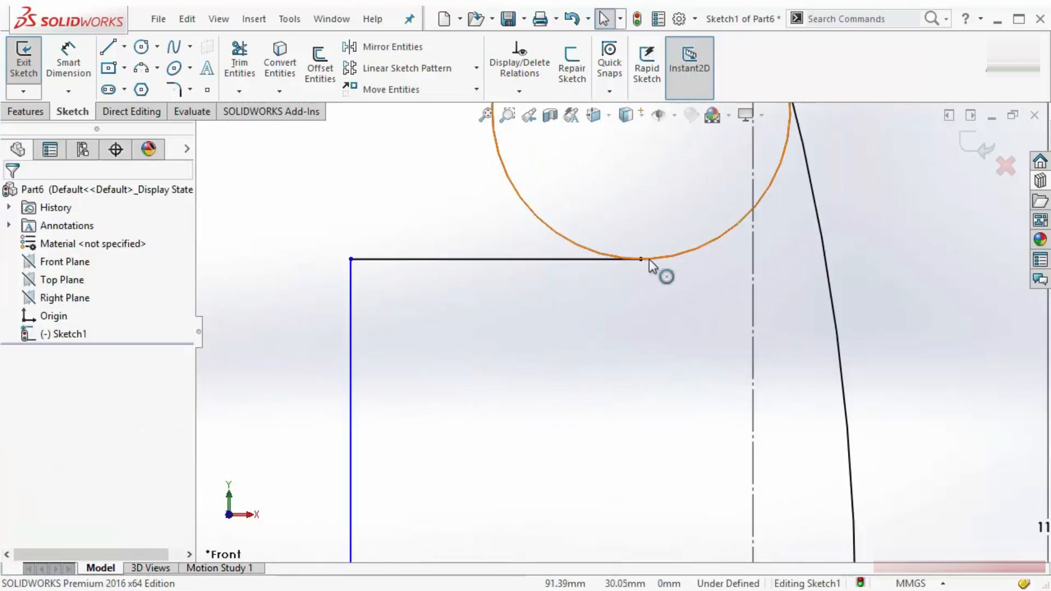
scroll(607, 364, "up", 3)
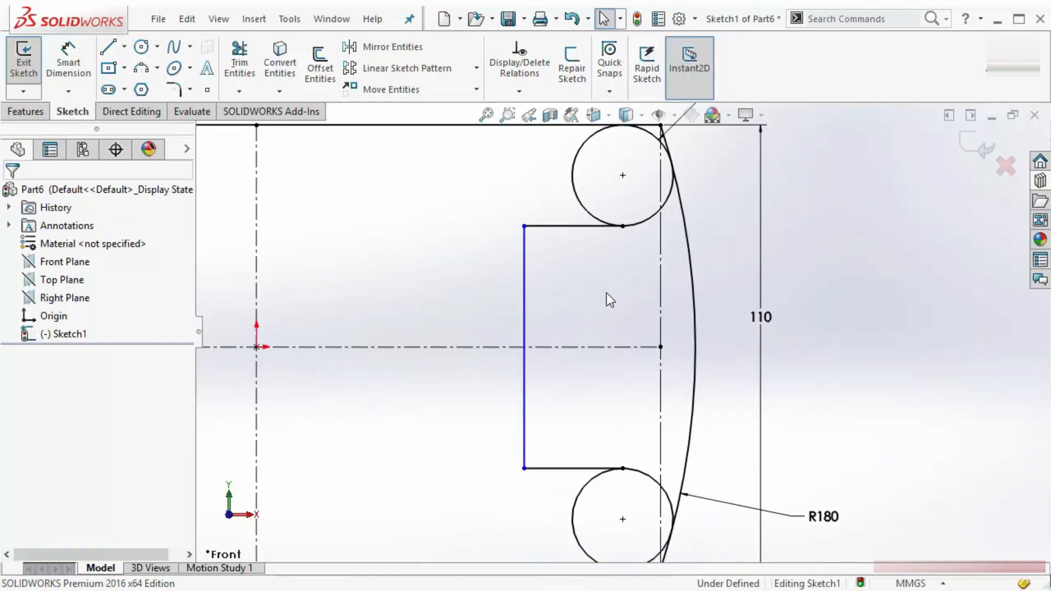
scroll(607, 294, "up", 2)
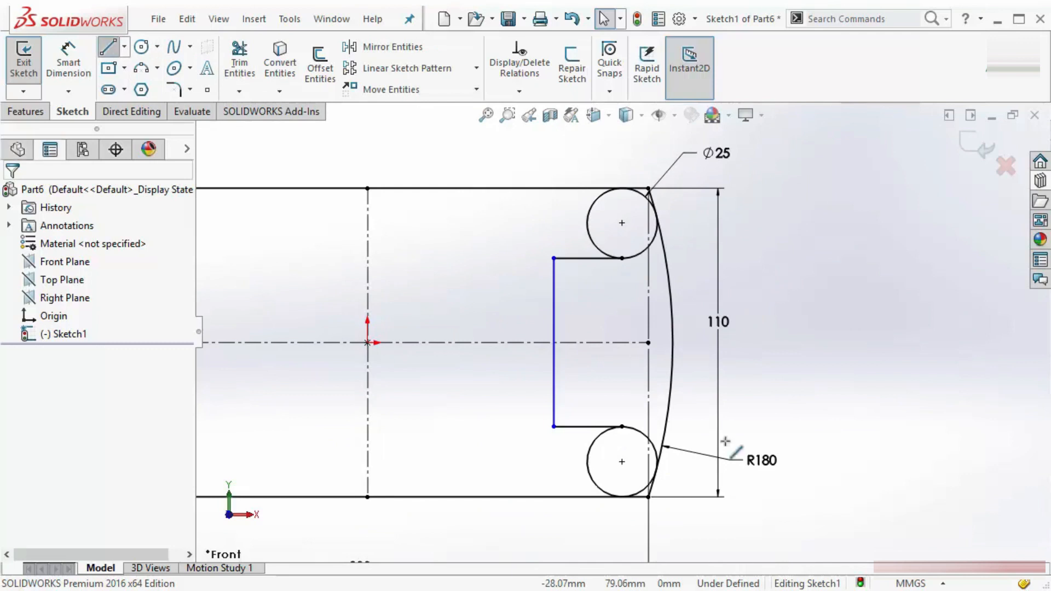
scroll(725, 442, "down", 4)
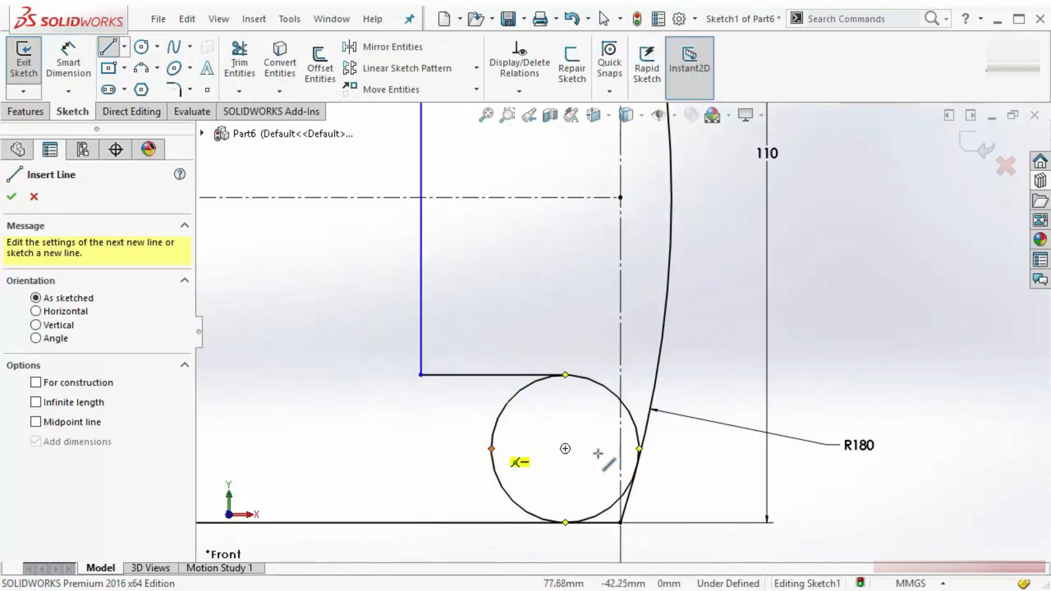
key("Escape")
scroll(509, 274, "up", 3)
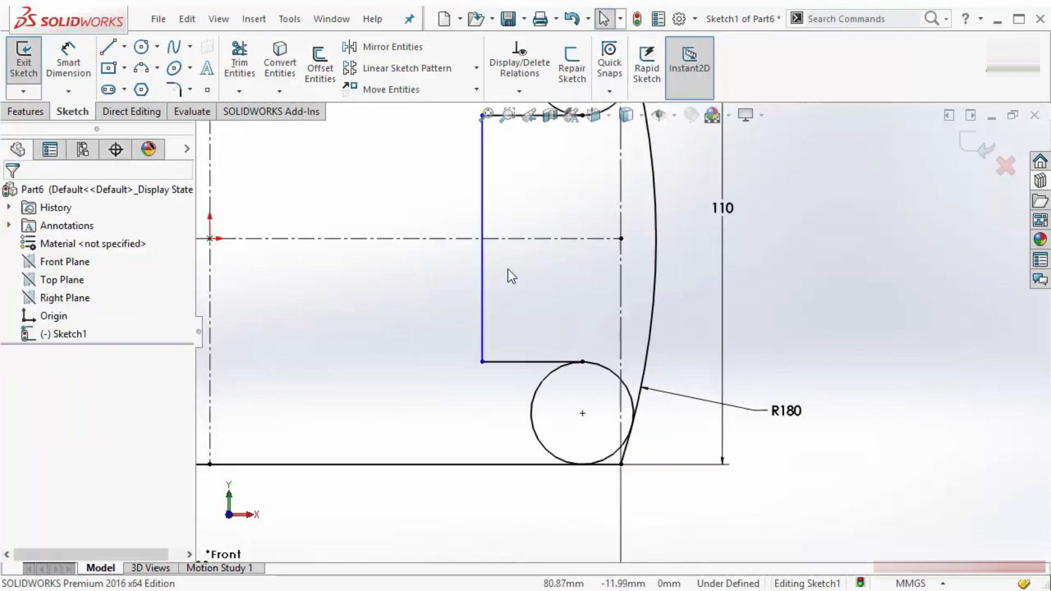
scroll(522, 281, "down", 1)
right_click_drag(435, 223, 435, 181)
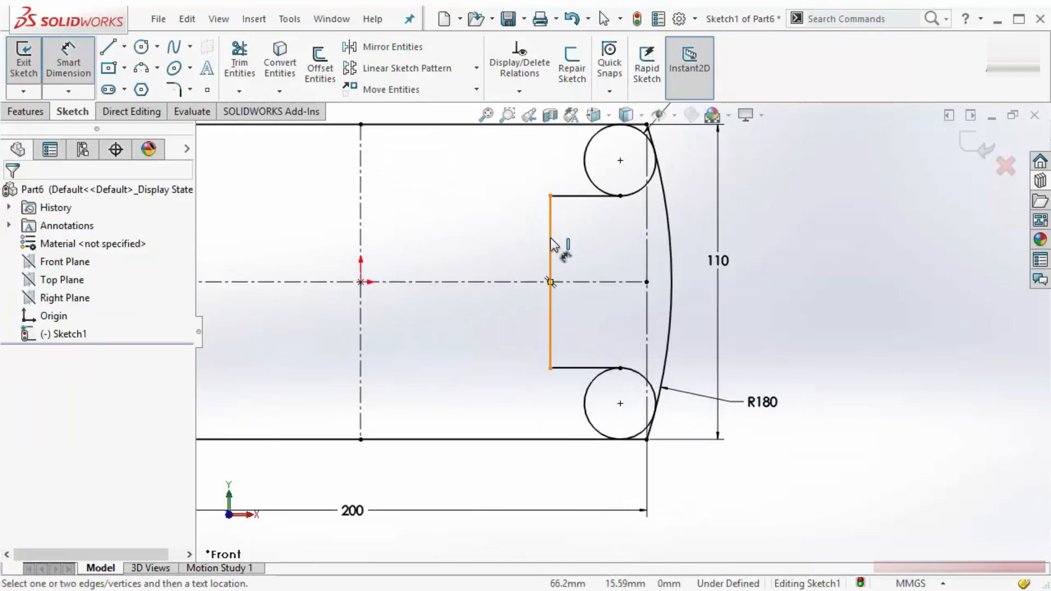
left_click(541, 257)
left_click(339, 342)
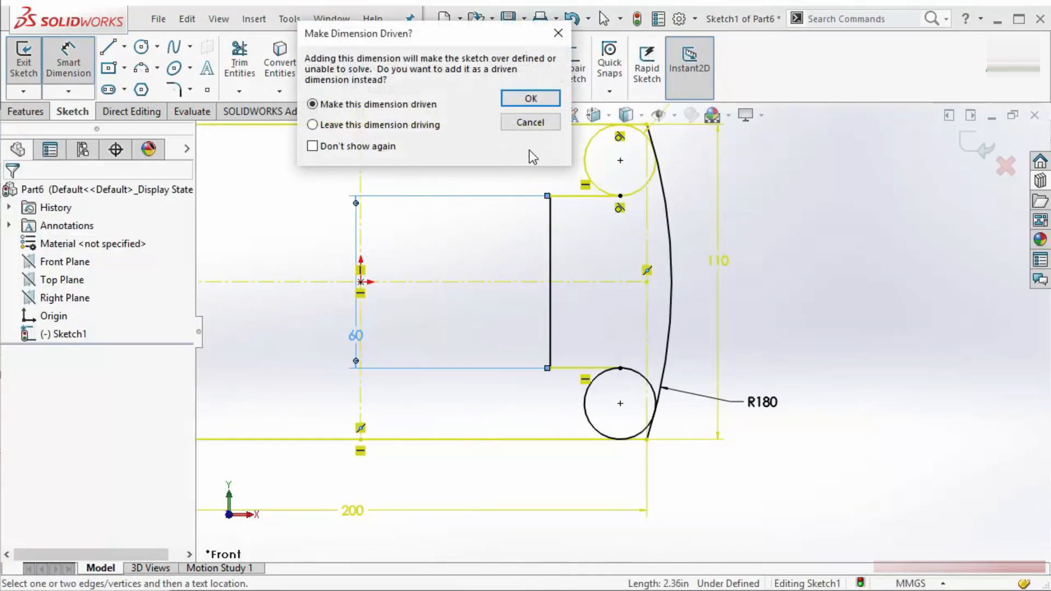
left_click(532, 123)
Dimension the distance from the vertical centerline to the recess's vertical line as 65 mm and place the dimension below the rectangle.
left_click(363, 350)
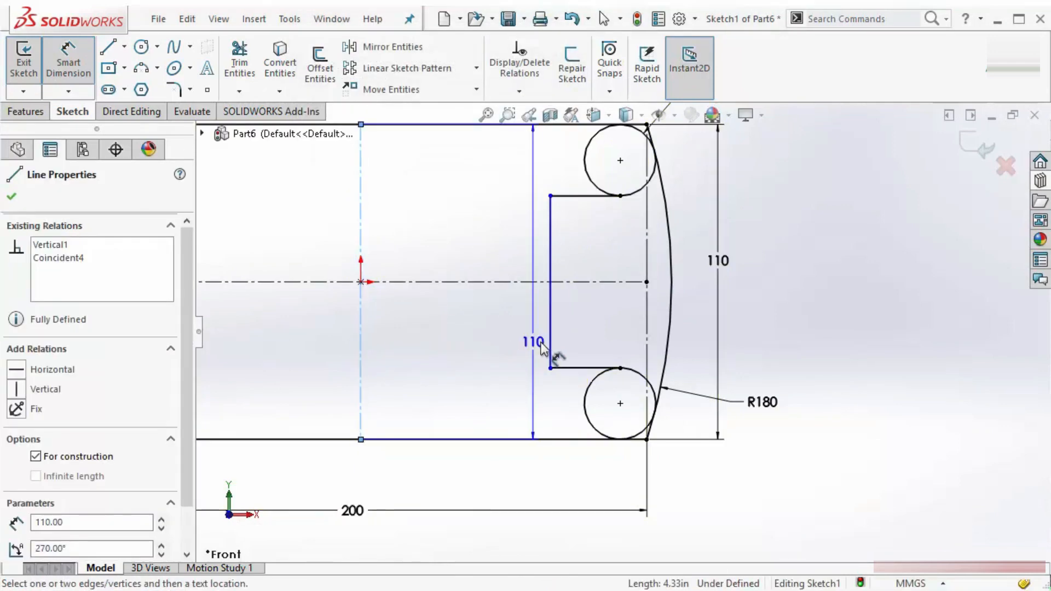
left_click(549, 345)
left_click(456, 402)
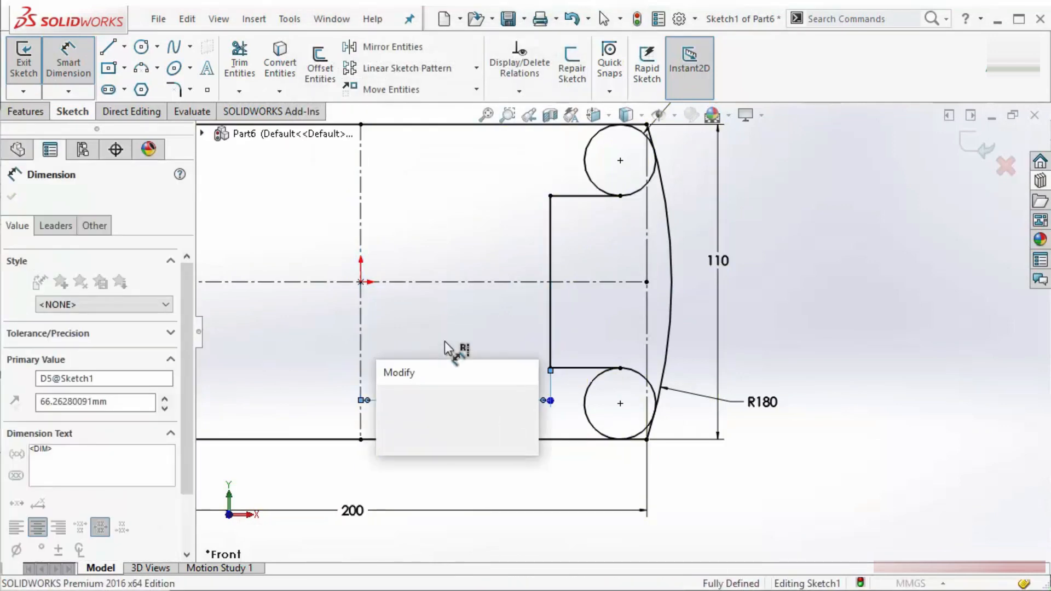
type("65")
key("Return")
key("Escape")
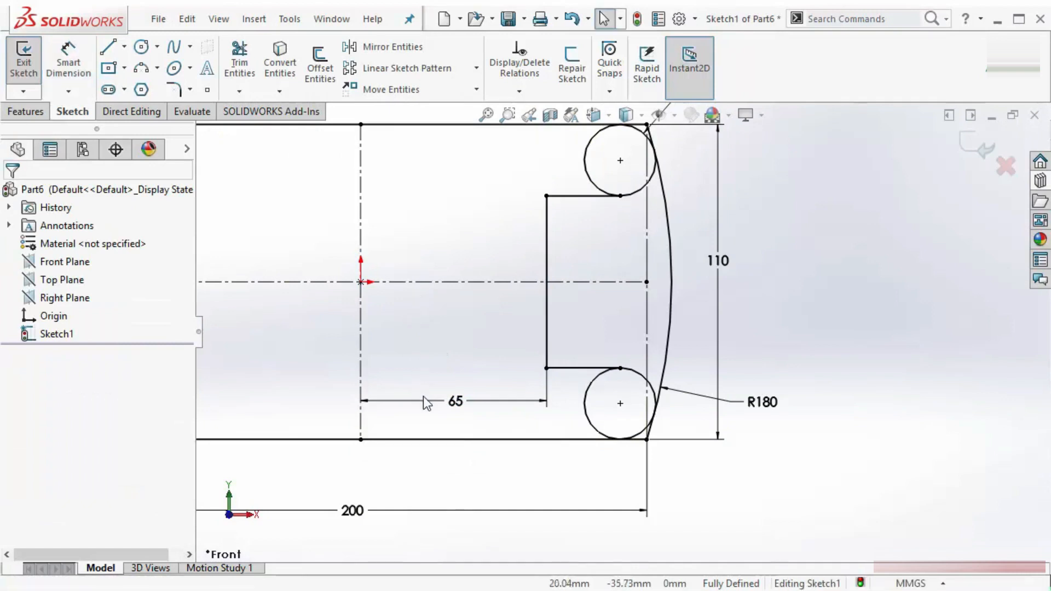
left_click_drag(459, 408, 464, 489)
left_click(382, 317)
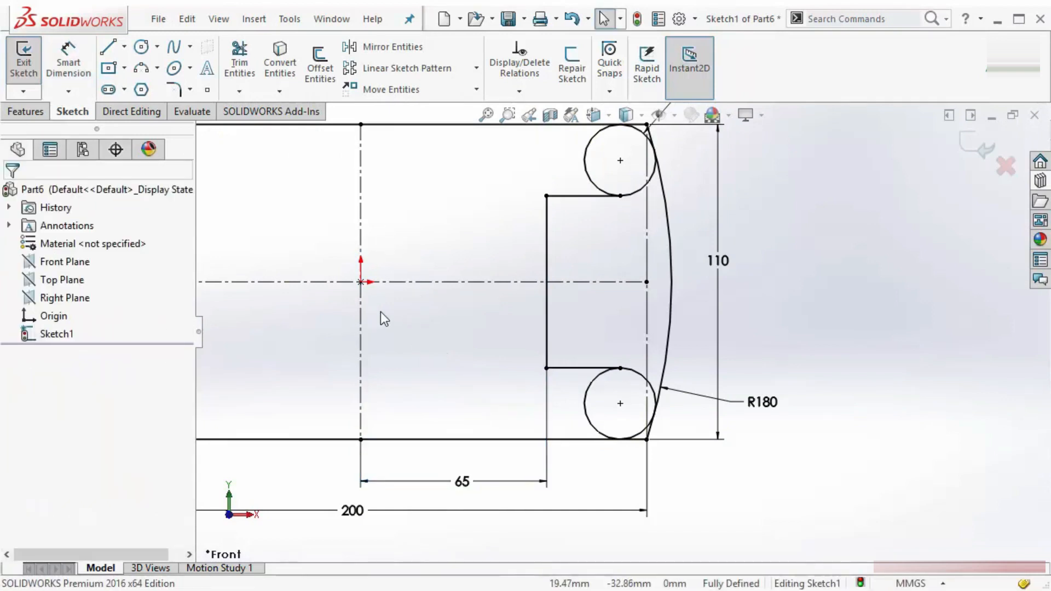
Fillet both corners of the recess outline with a 25 mm radius.
left_click(173, 89)
left_click(547, 368)
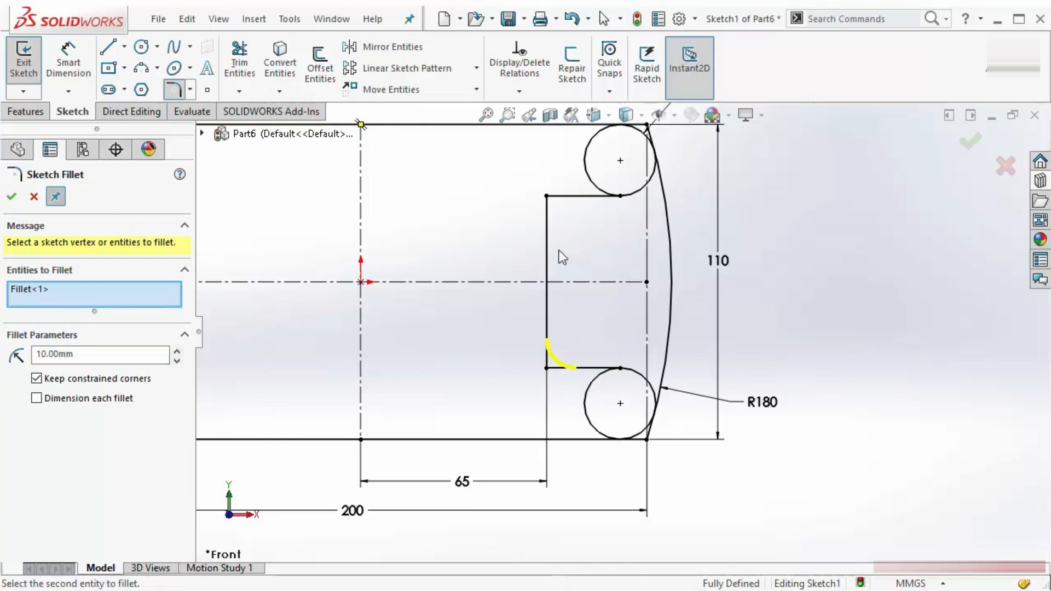
left_click(546, 196)
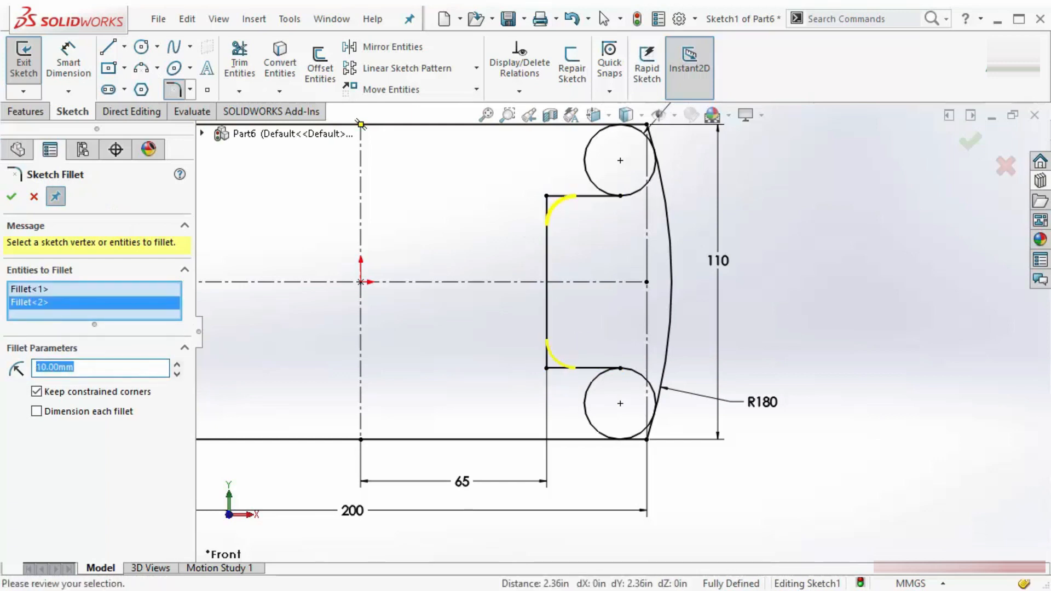
left_click(11, 197)
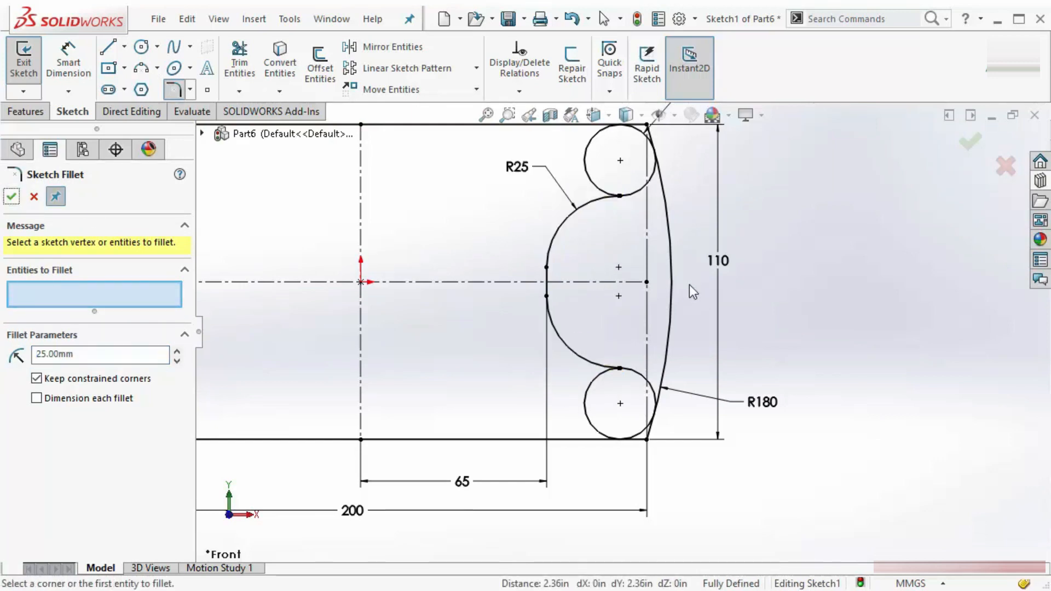
key("f")
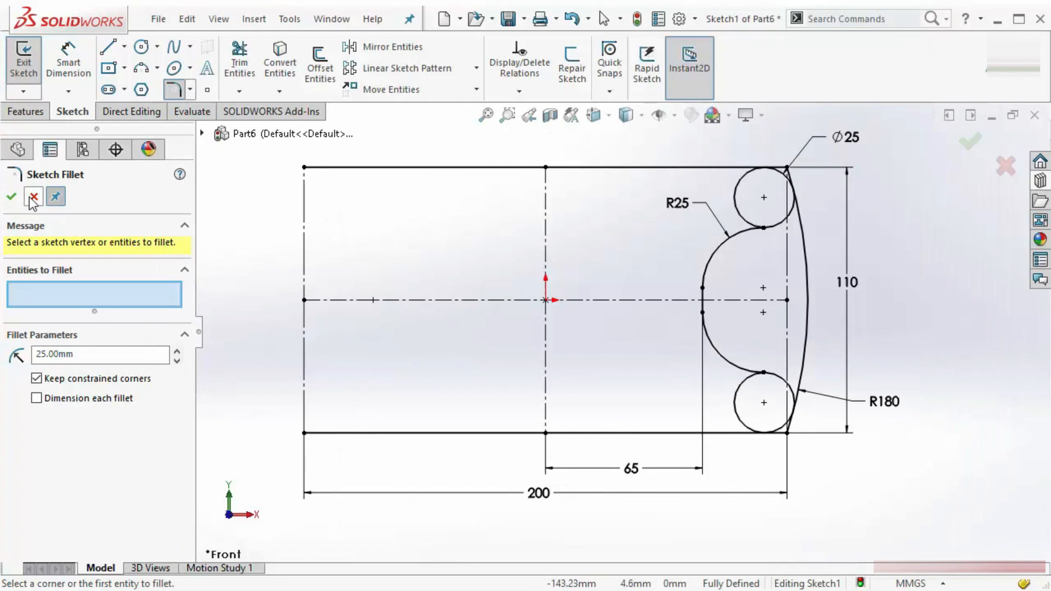
left_click(32, 197)
Draw a circle centered on the origin, tangent to the rectangle's upper edge at its midpoint, and check its relations.
left_click(141, 47)
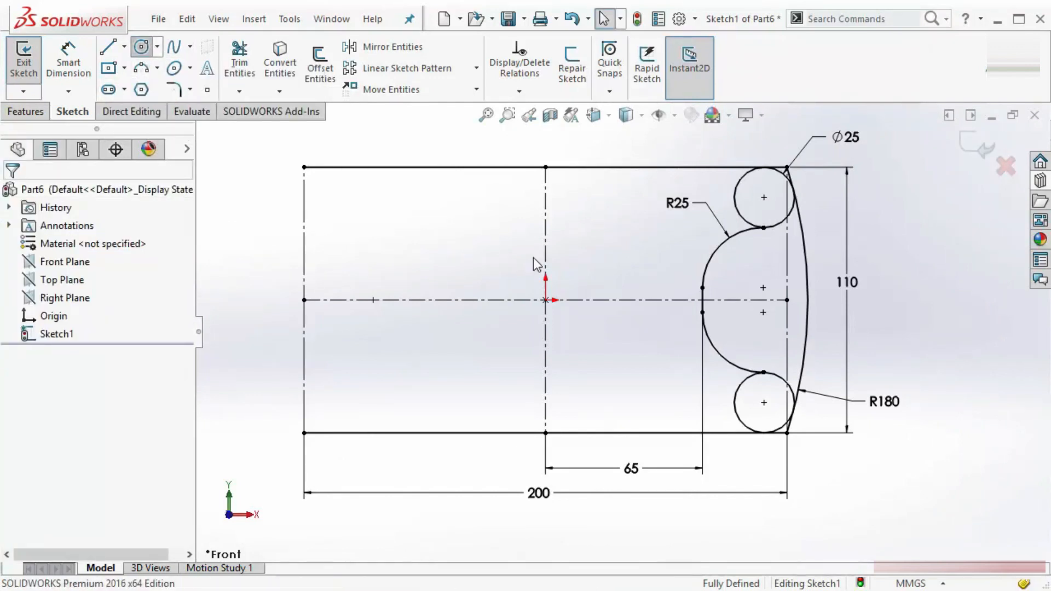
left_click(545, 300)
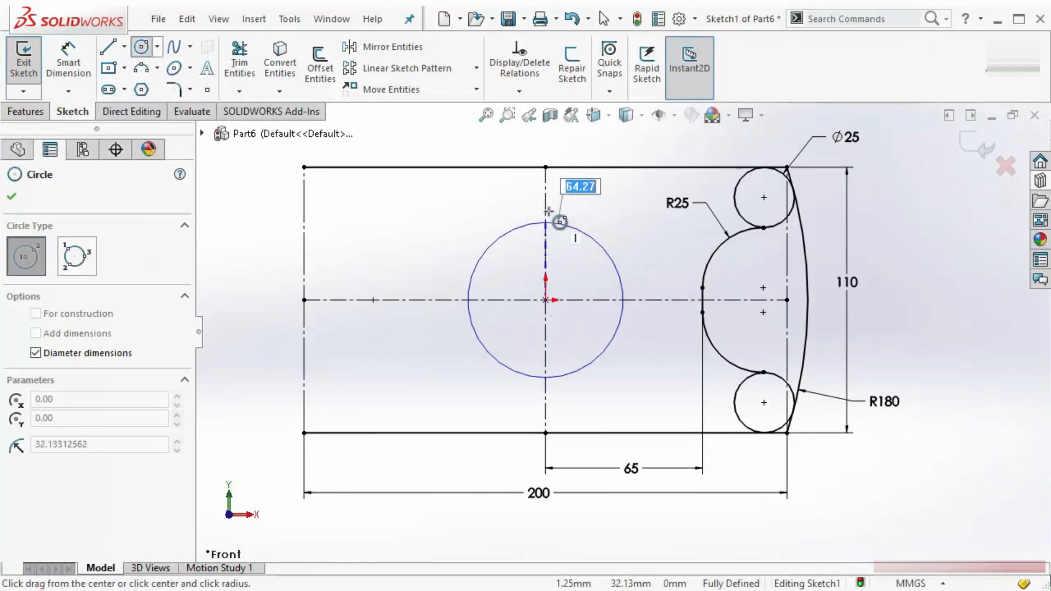
left_click(546, 167)
key("Escape")
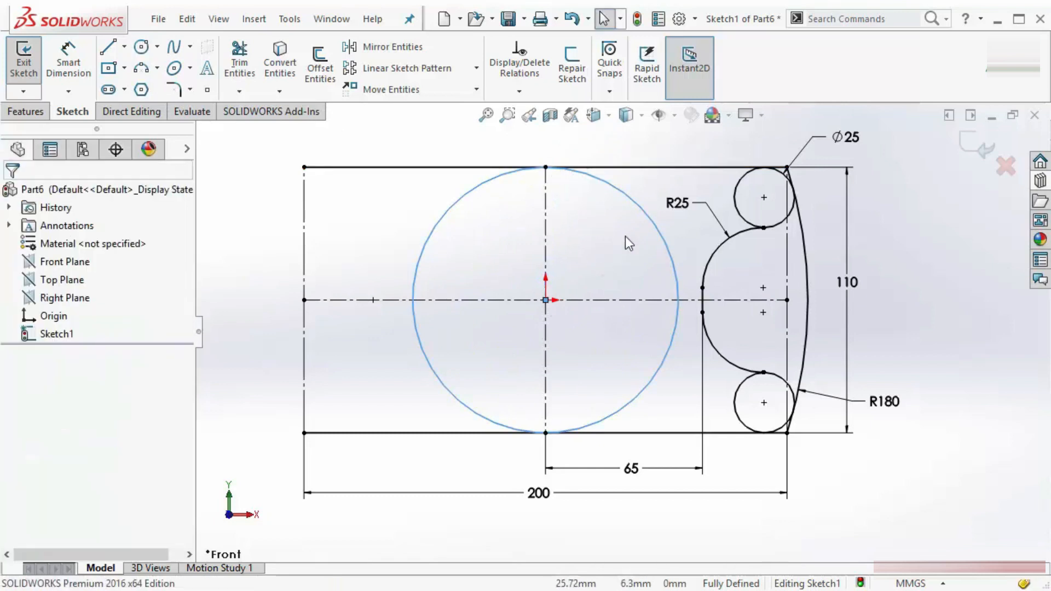
left_click(641, 208)
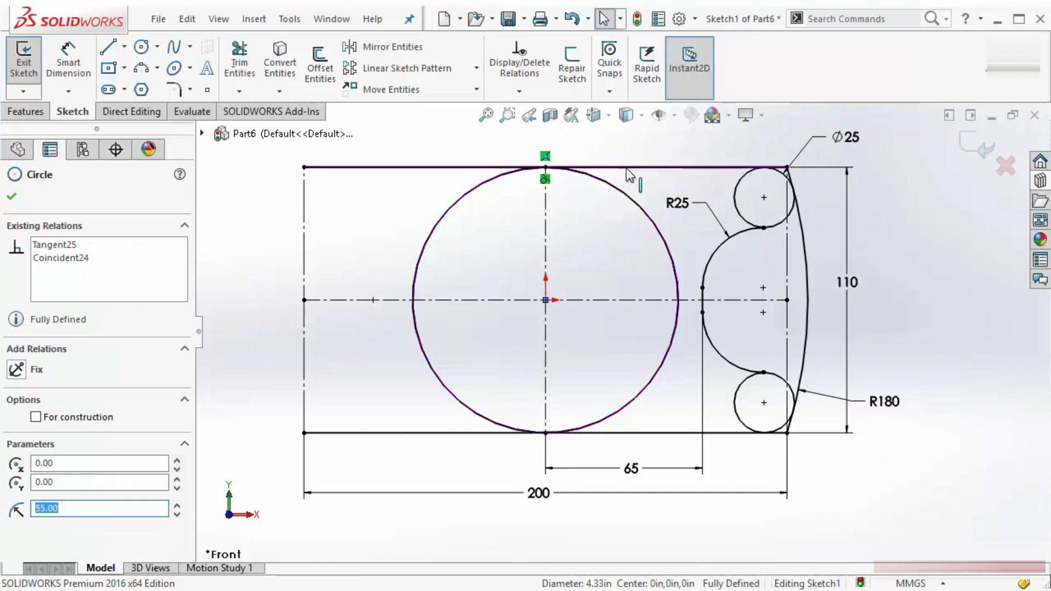
left_click(587, 288)
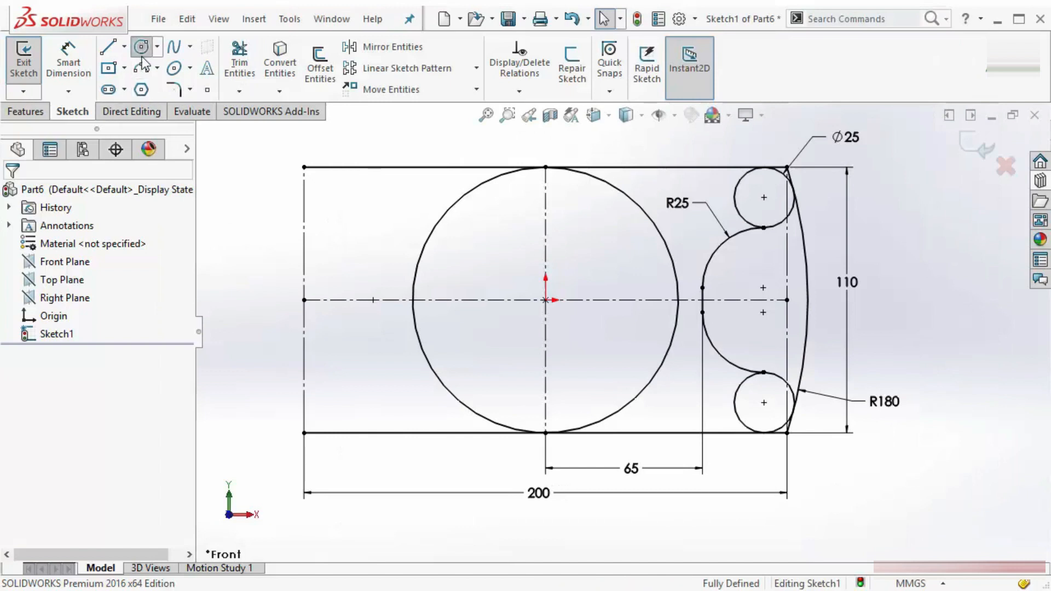
Draw two concentric circles, about 15 mm and 24 mm in diameter, on the vertical centerline just below the upper edge.
left_click(141, 47)
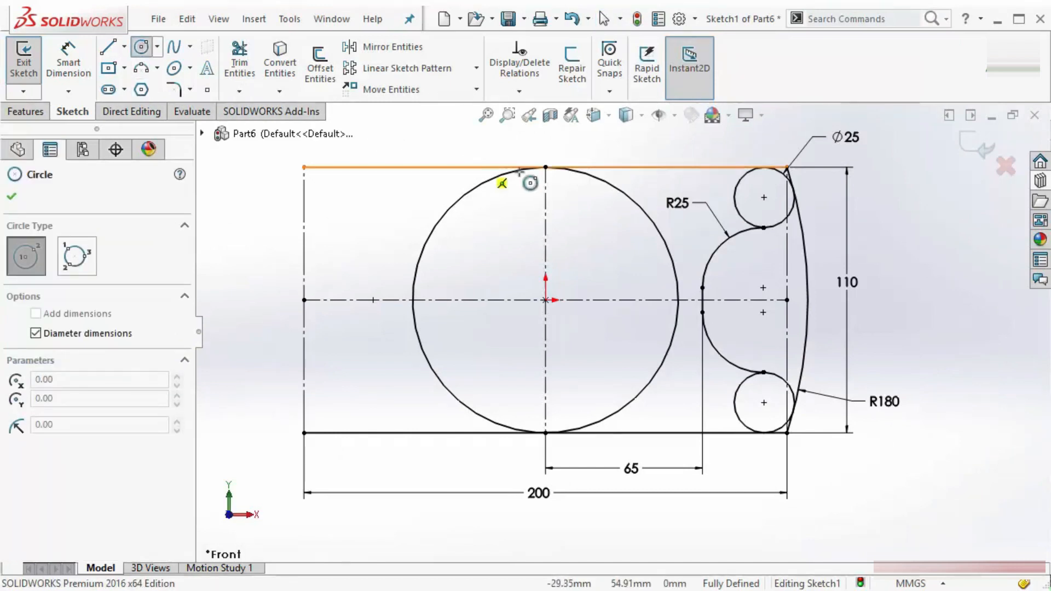
left_click(545, 196)
left_click(559, 185)
scroll(561, 189, "down", 5)
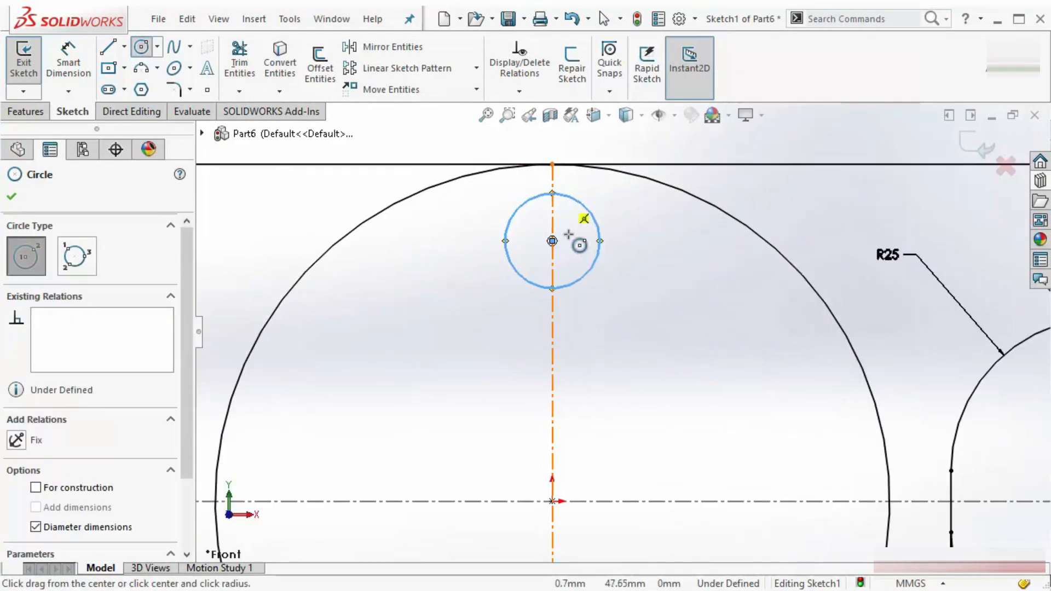
left_click(545, 196)
left_click(609, 188)
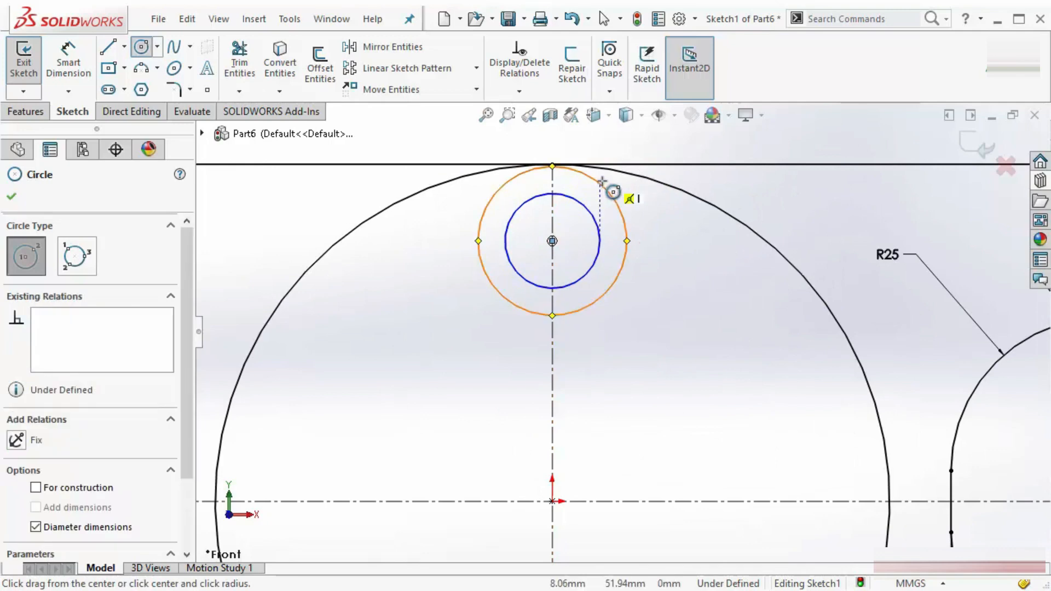
scroll(609, 181, "up", 2)
Dimension the outer of the two small concentric circles with a 15 mm diameter.
right_click_drag(611, 148, 611, 122)
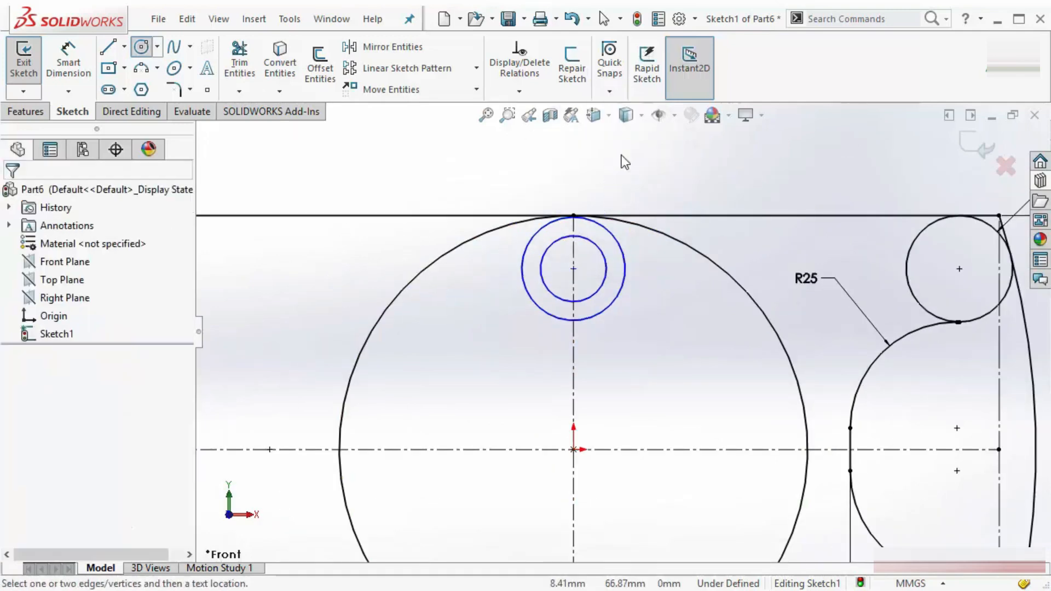
left_click(626, 246)
left_click(704, 145)
type("15")
key("Return")
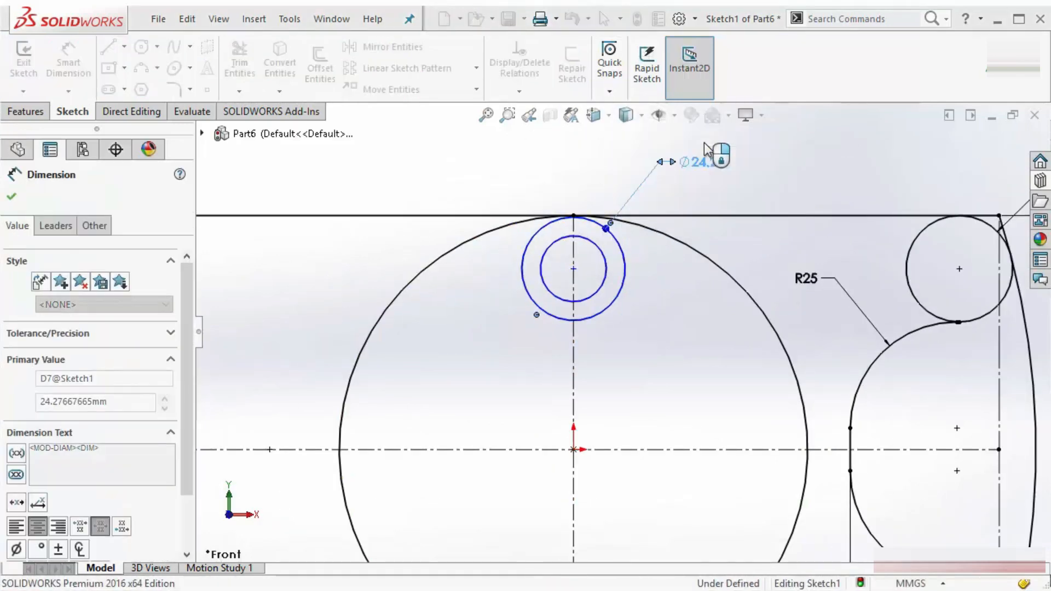
Dimension the inner of the two small concentric circles with a 7 mm diameter.
scroll(602, 272, "down", 2)
scroll(602, 271, "down", 3)
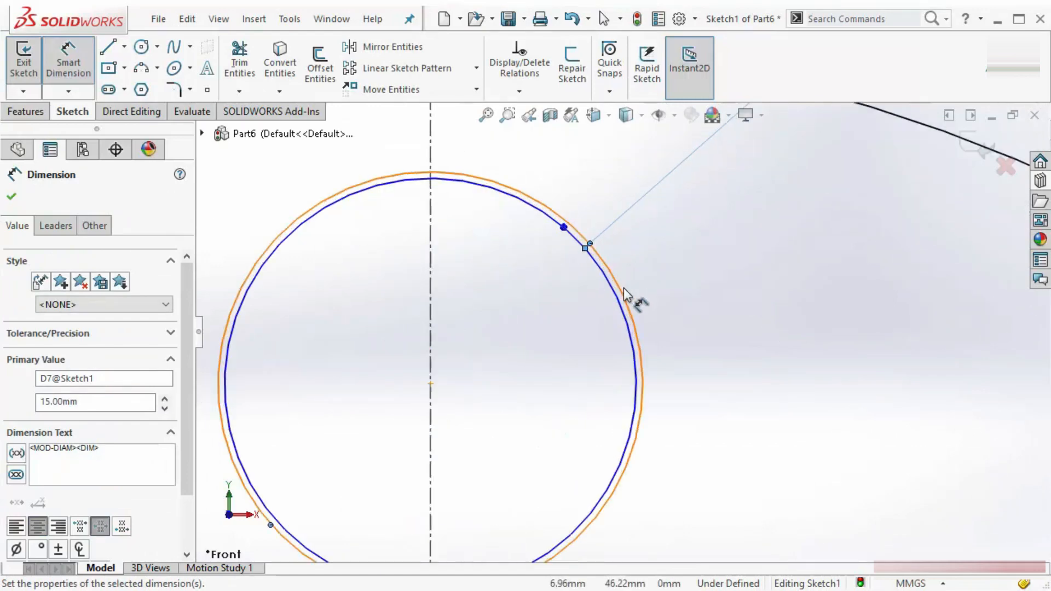
left_click(628, 322)
key("Escape")
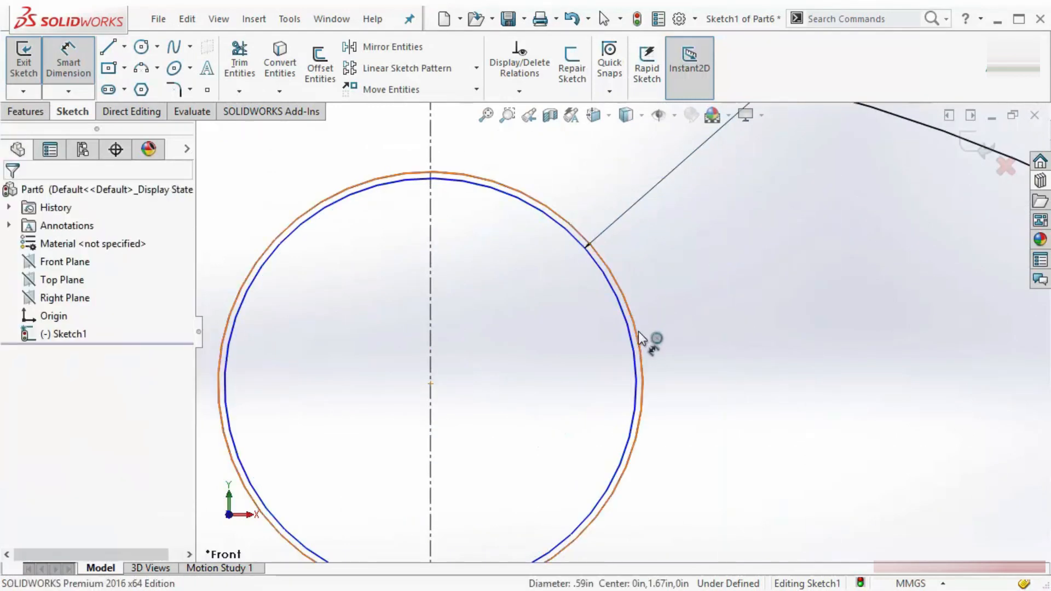
left_click(638, 330)
scroll(848, 205, "up", 5)
left_click(813, 267)
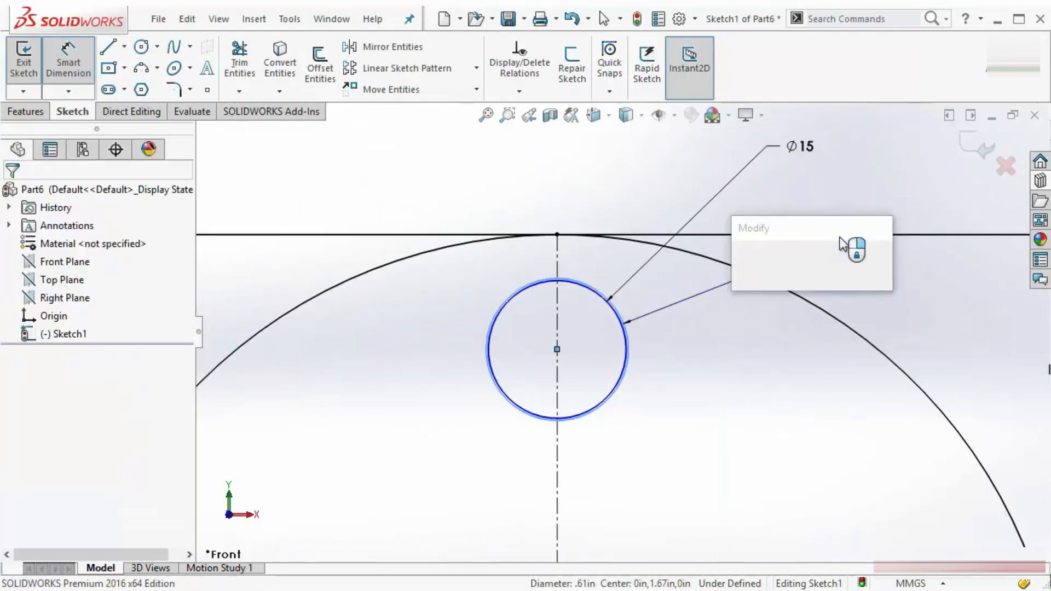
type("4")
key("BackSpace")
type("7")
key("Return")
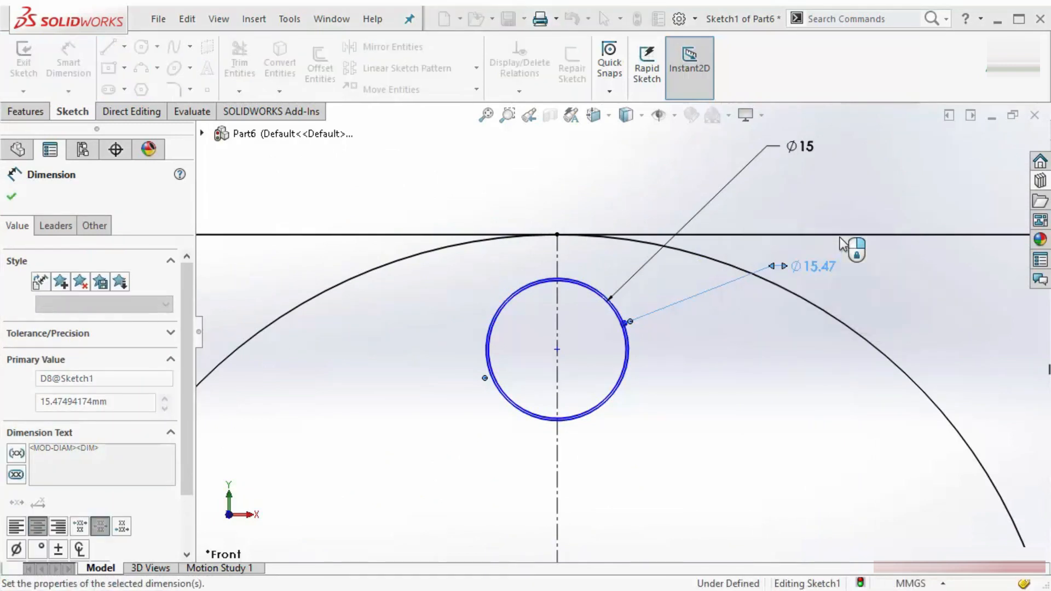
key("Escape")
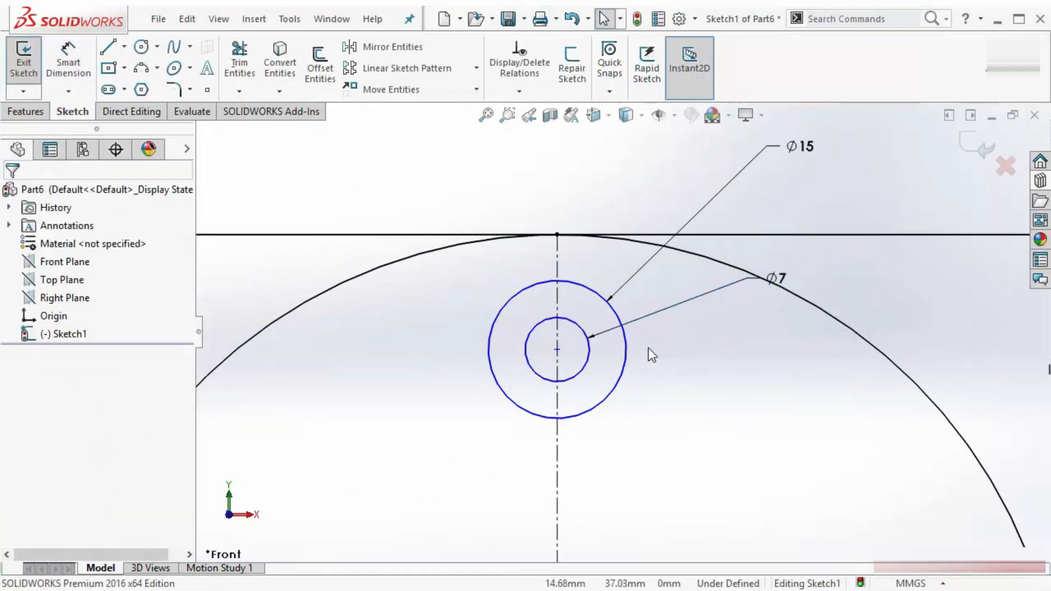
Make the 15 mm circle tangent to the rectangle's upper edge.
left_click(580, 287)
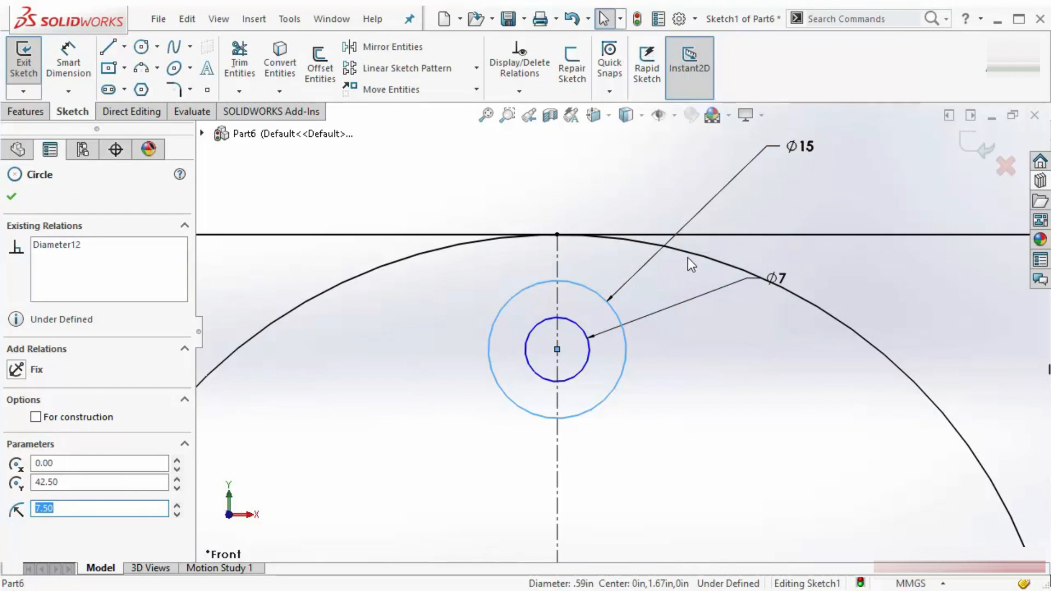
left_click(702, 233, "ctrl")
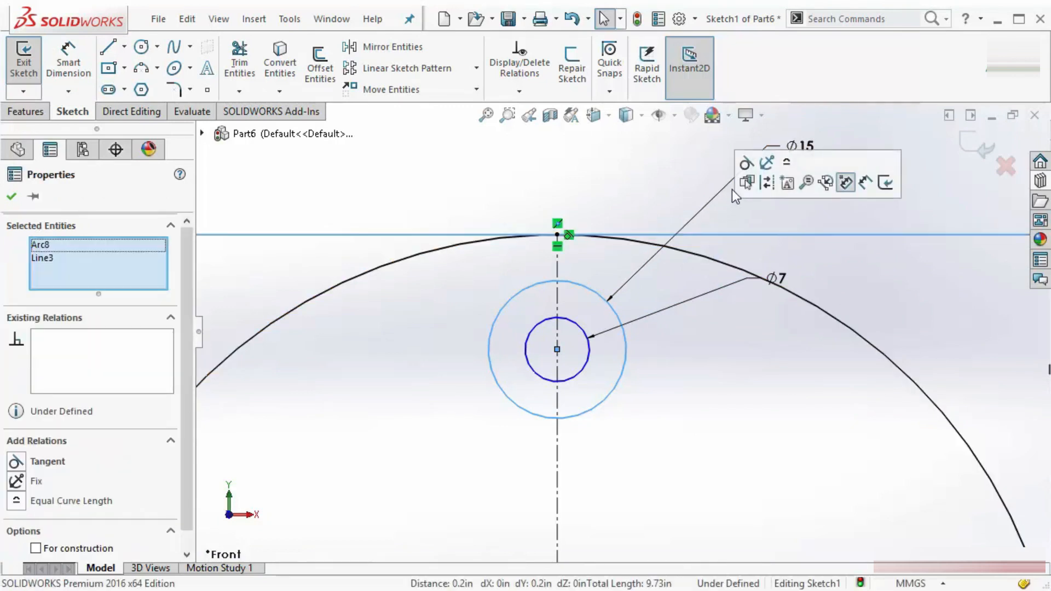
left_click(745, 163)
left_click(599, 363)
key("f")
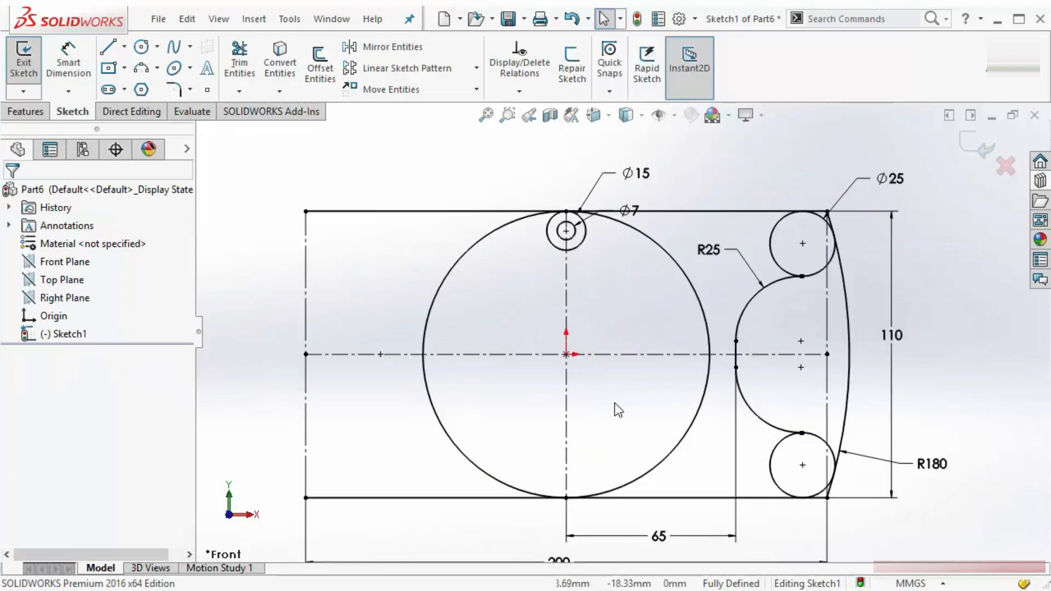
Draw two concentric circles on the vertical centerline near the lower edge: one about 33 mm tangent to that edge, one about 21 mm inside.
scroll(618, 410, "down", 2)
left_click(174, 68)
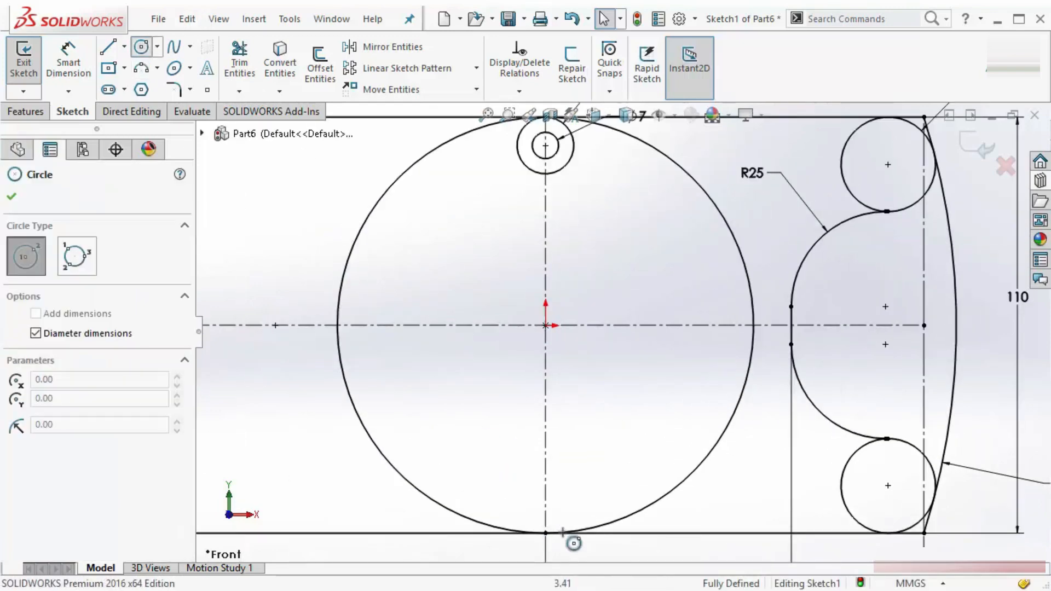
left_click(546, 471)
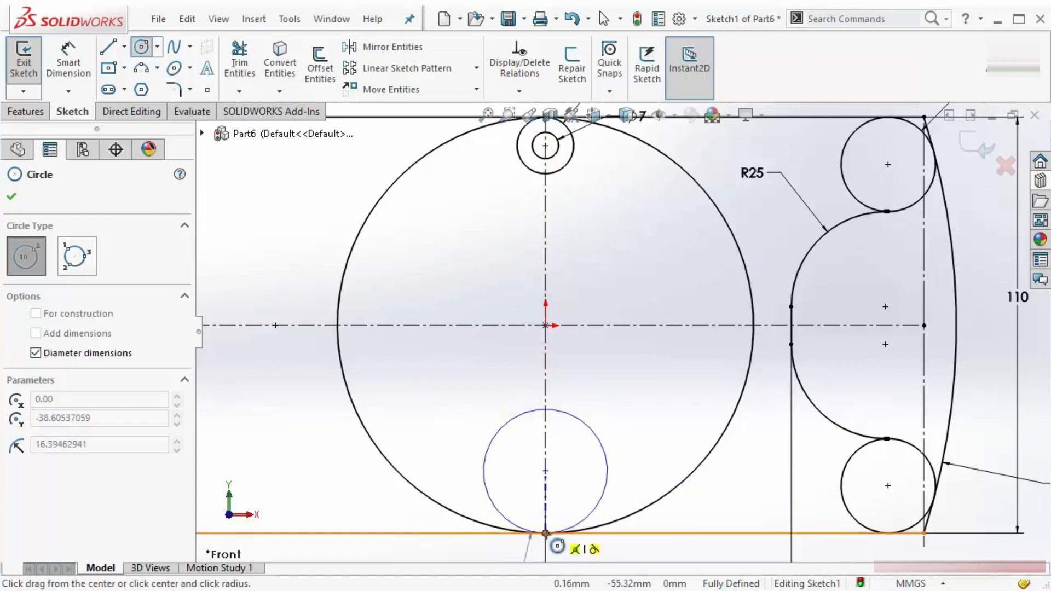
left_click(545, 533)
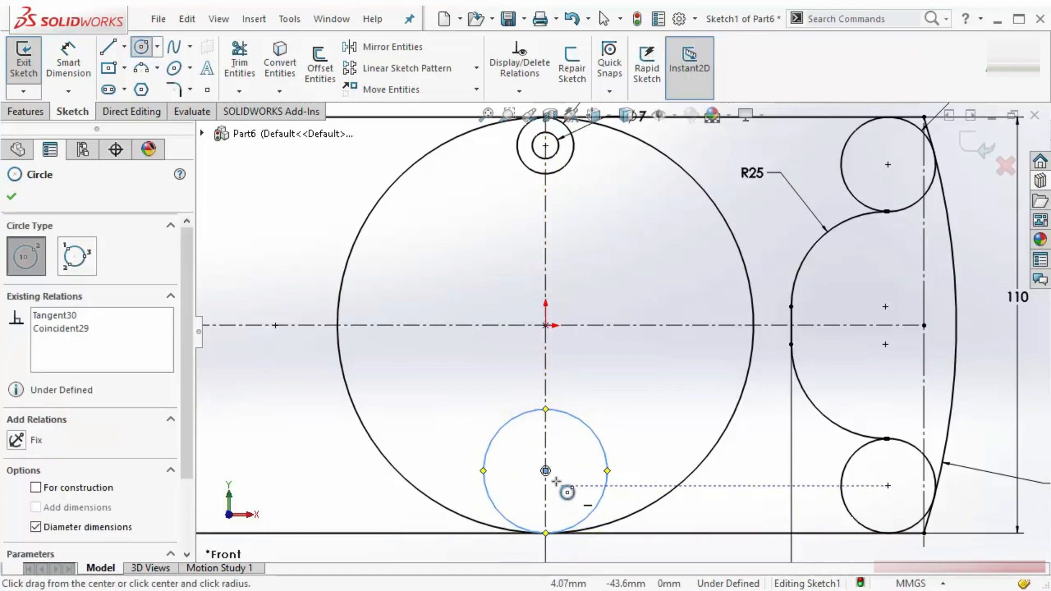
left_click(545, 471)
left_click(557, 508)
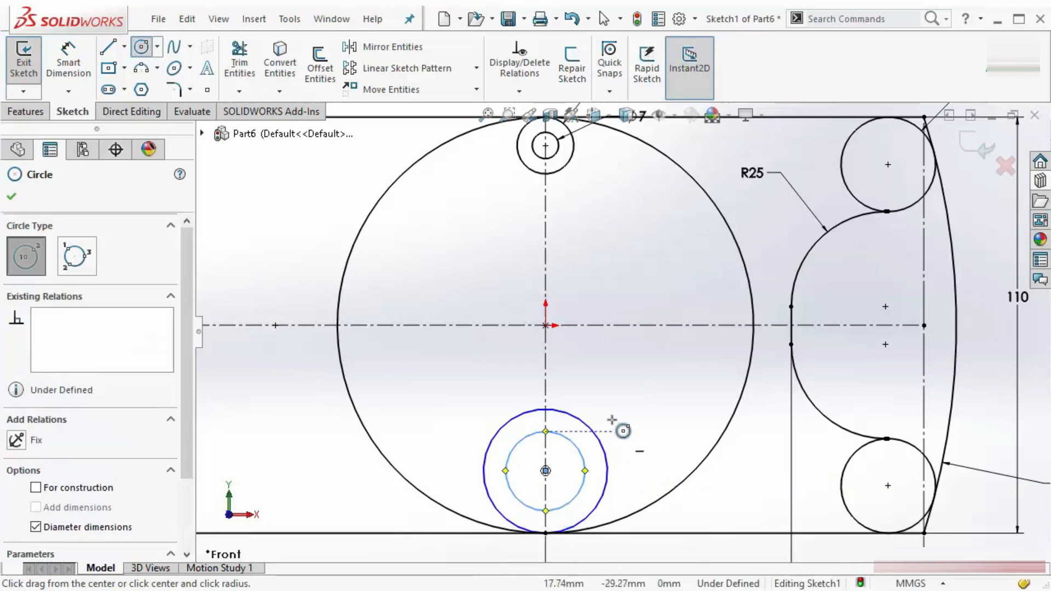
right_click_drag(610, 362, 624, 277)
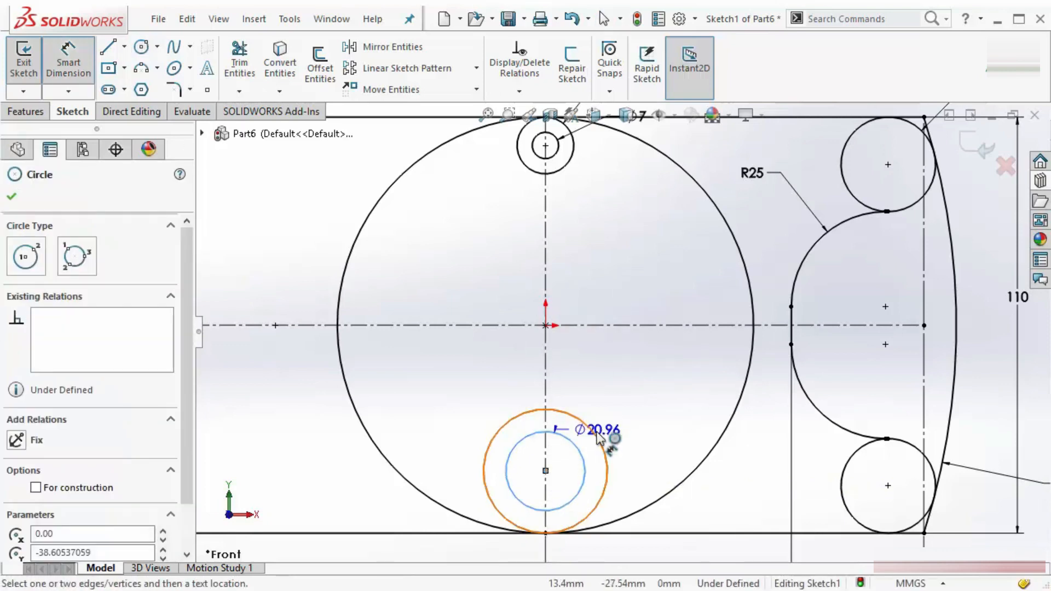
key("Escape")
key("Escape")
Make the lower circle that touches the lower edge equal to the upper 15 mm circle.
left_click(600, 439)
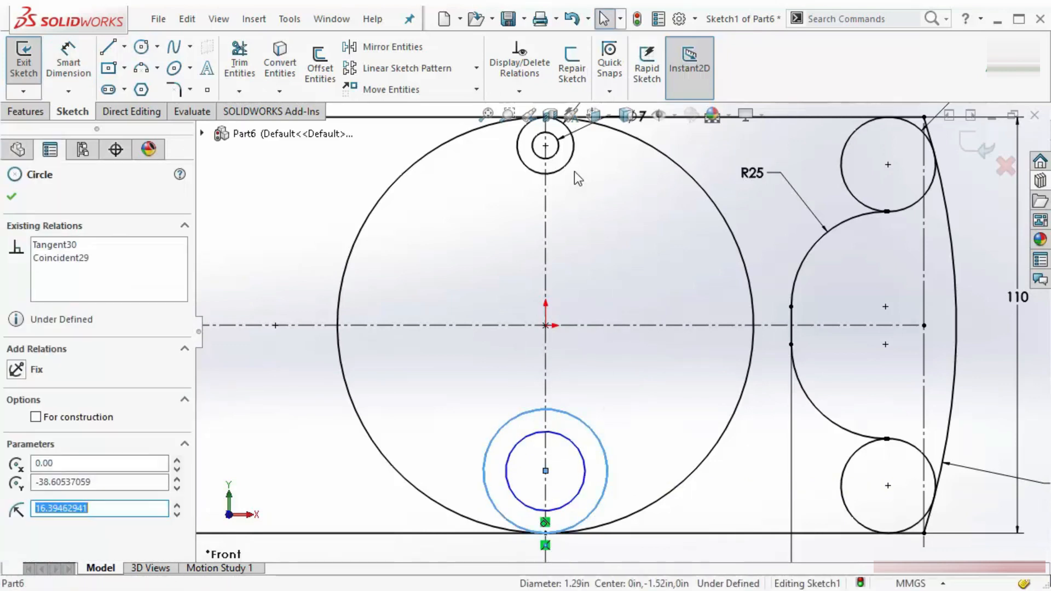
left_click(564, 168, "ctrl")
left_click(671, 100)
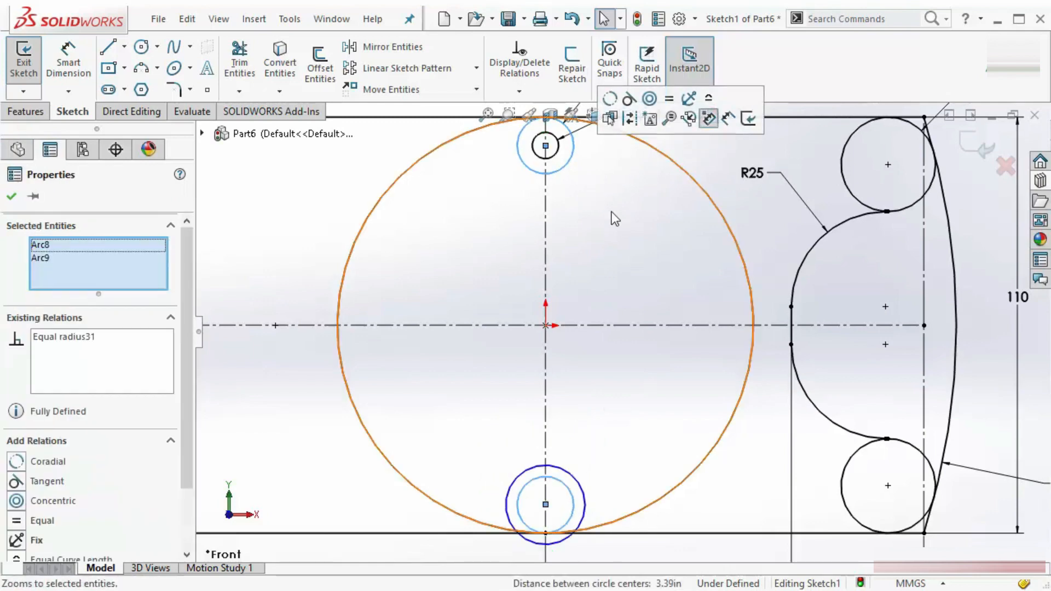
left_click(612, 213)
Make the other lower concentric circle equal to the upper 7 mm circle.
left_click(560, 176)
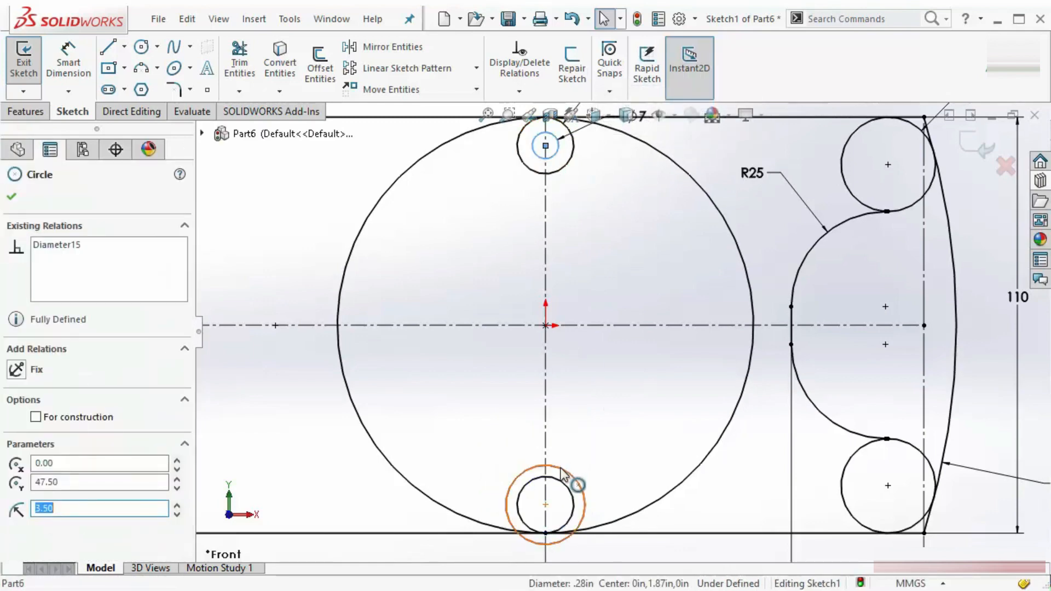
left_click(564, 472, "ctrl")
left_click(676, 399)
left_click(628, 247)
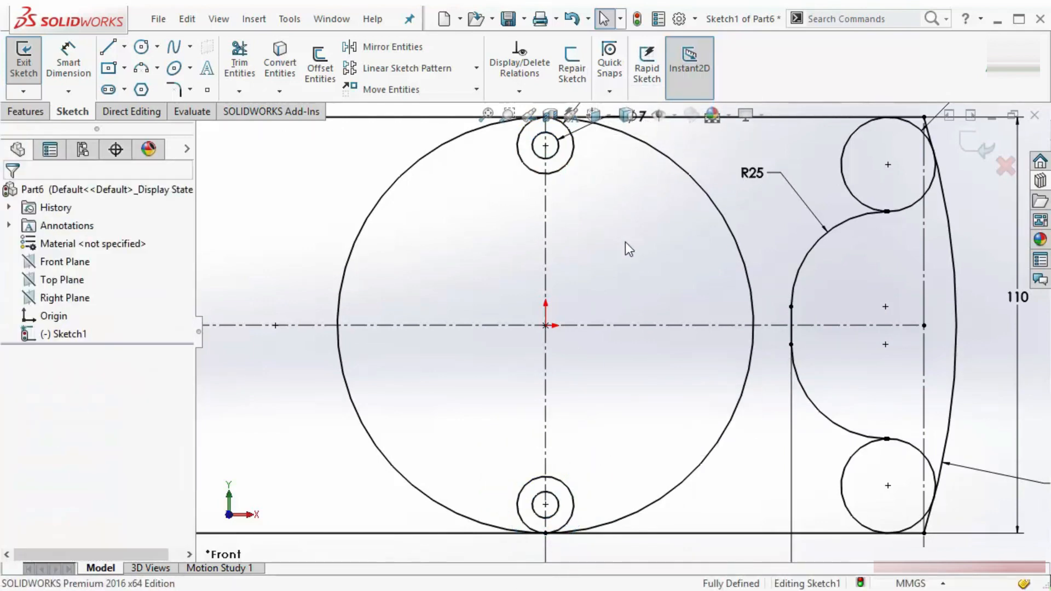
Draw a line tangent to the upper 15 mm circle, ending on the horizontal centerline about 30 mm right of the origin.
scroll(586, 359, "up", 3)
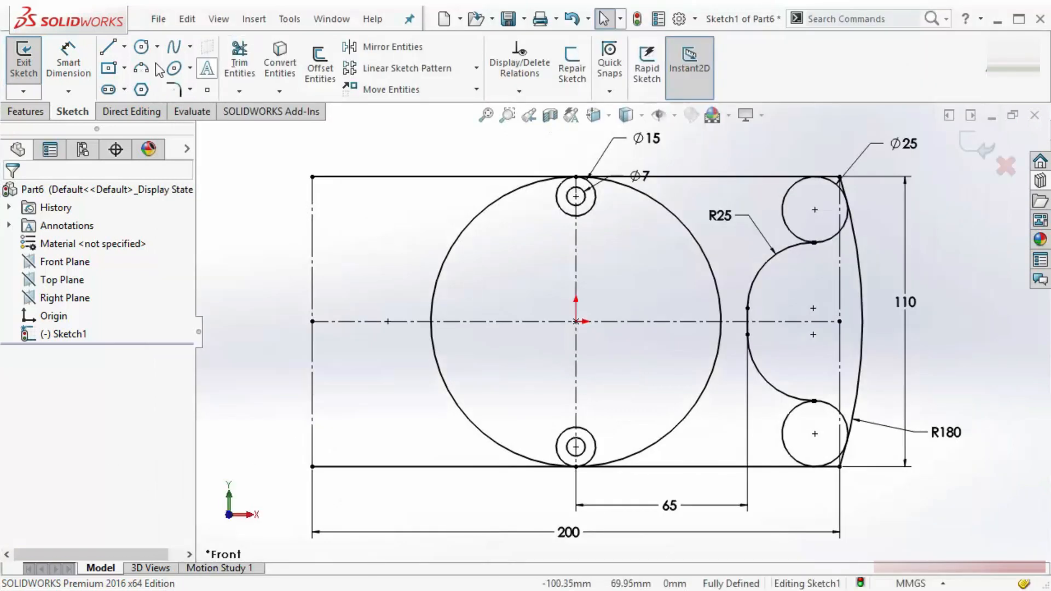
left_click(105, 49)
scroll(607, 232, "down", 4)
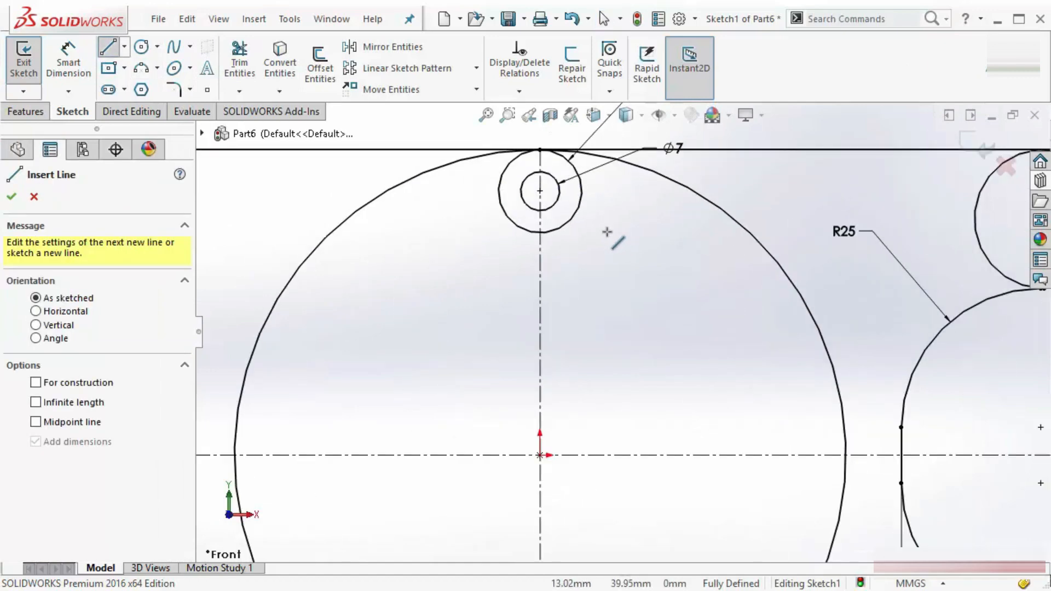
left_click(582, 191)
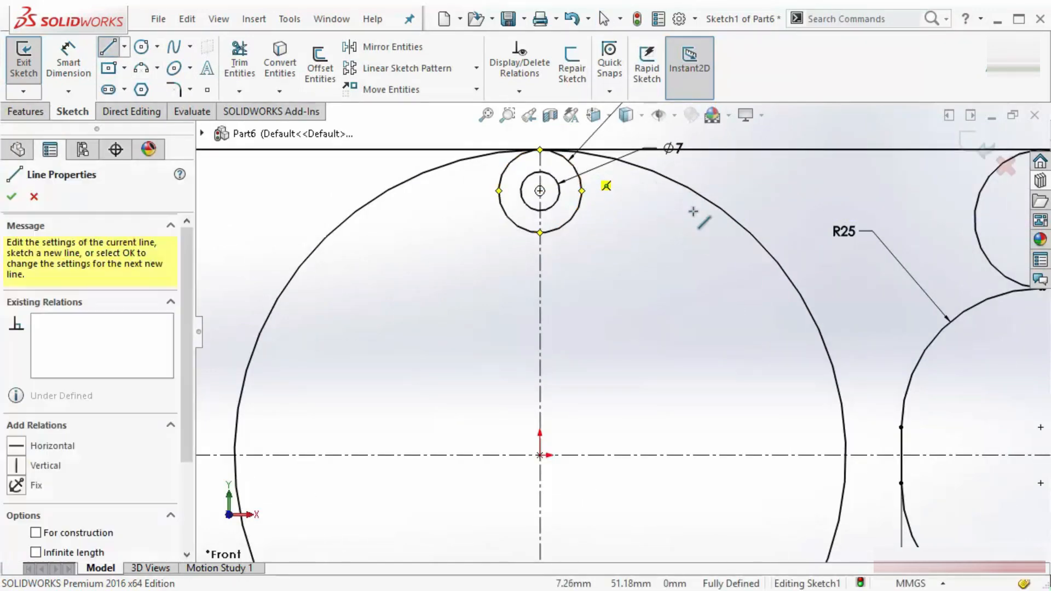
scroll(679, 400, "up", 3)
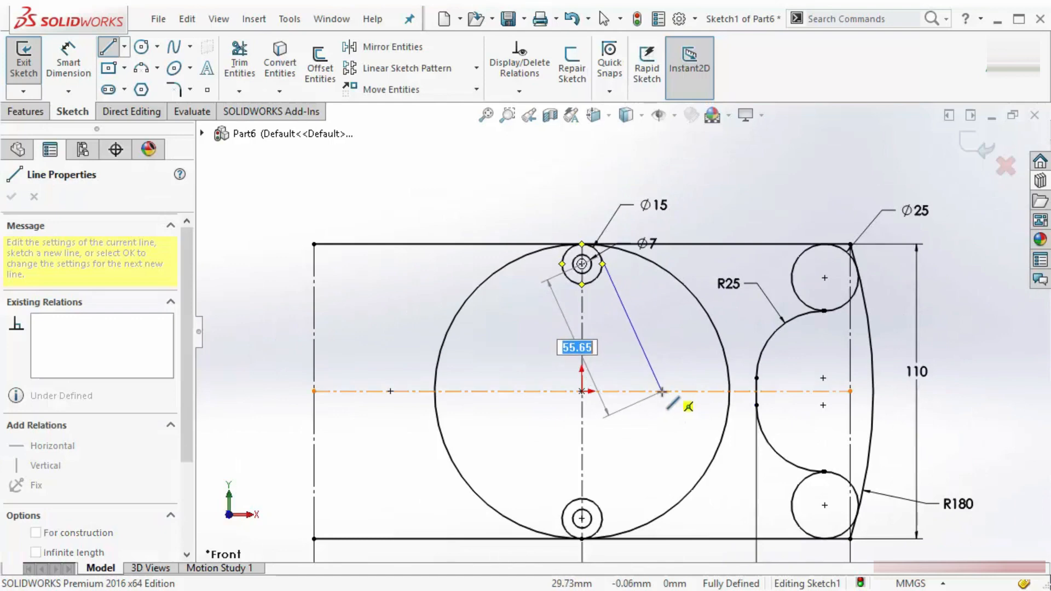
left_click(664, 391)
key("Escape")
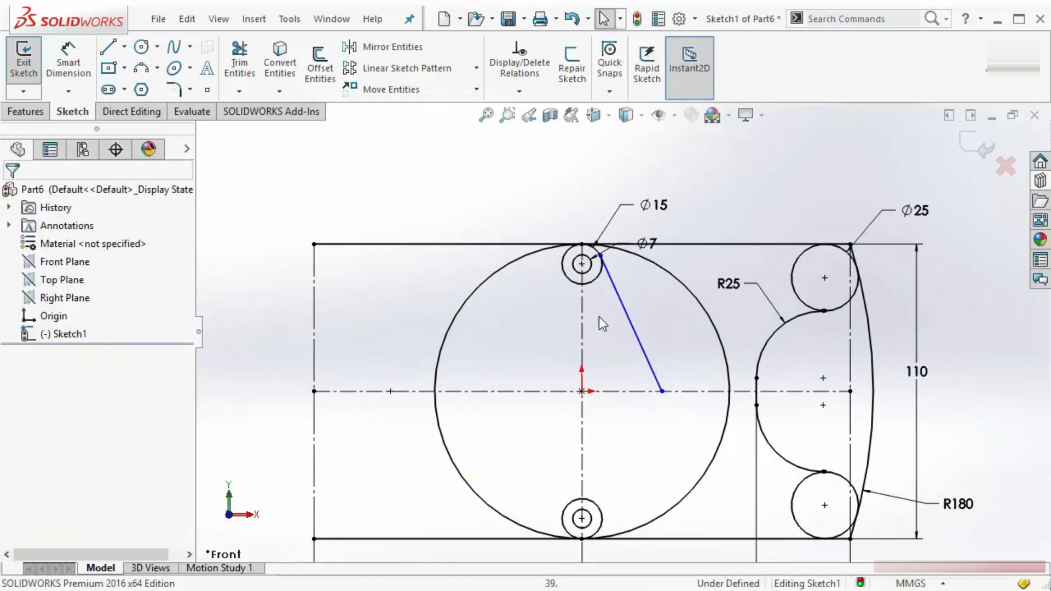
Draw a line tangent to the lower 15 mm circle, ending at the first slanted line's endpoint on the horizontal centerline.
key("l")
scroll(670, 508, "down", 6)
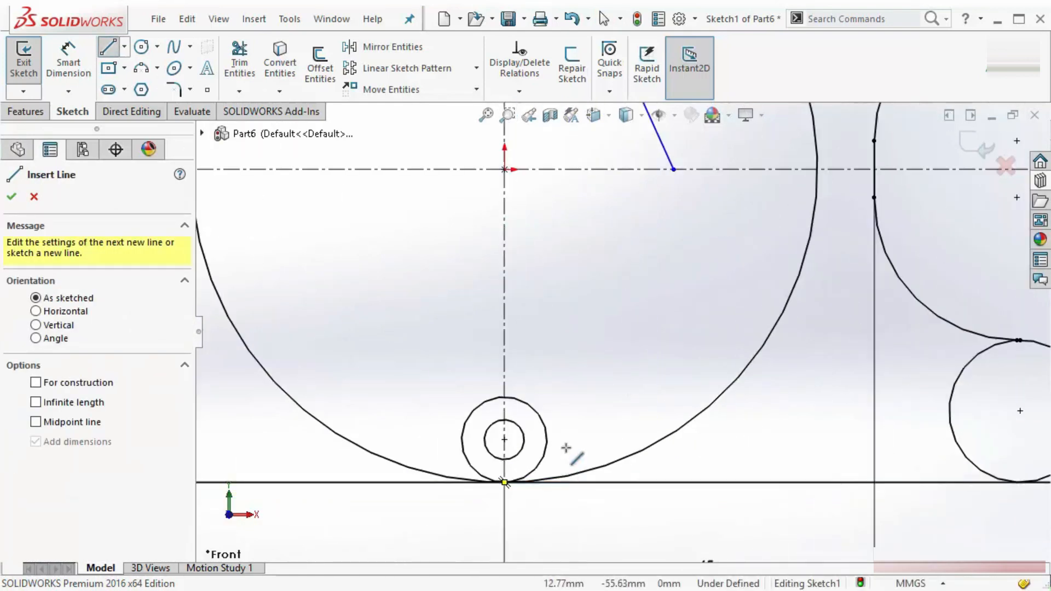
left_click(541, 419)
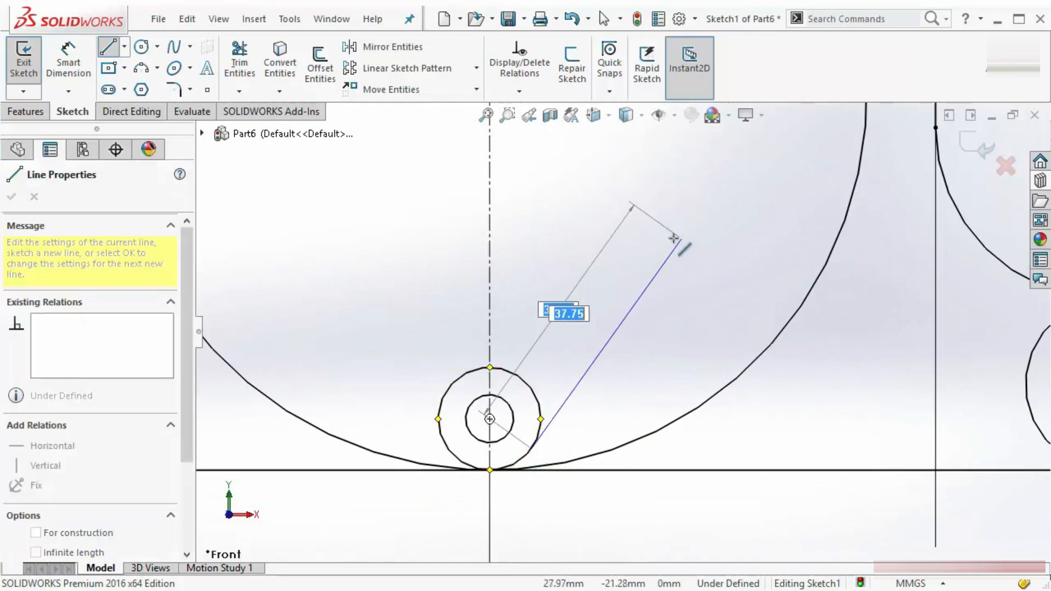
scroll(629, 285, "up", 3)
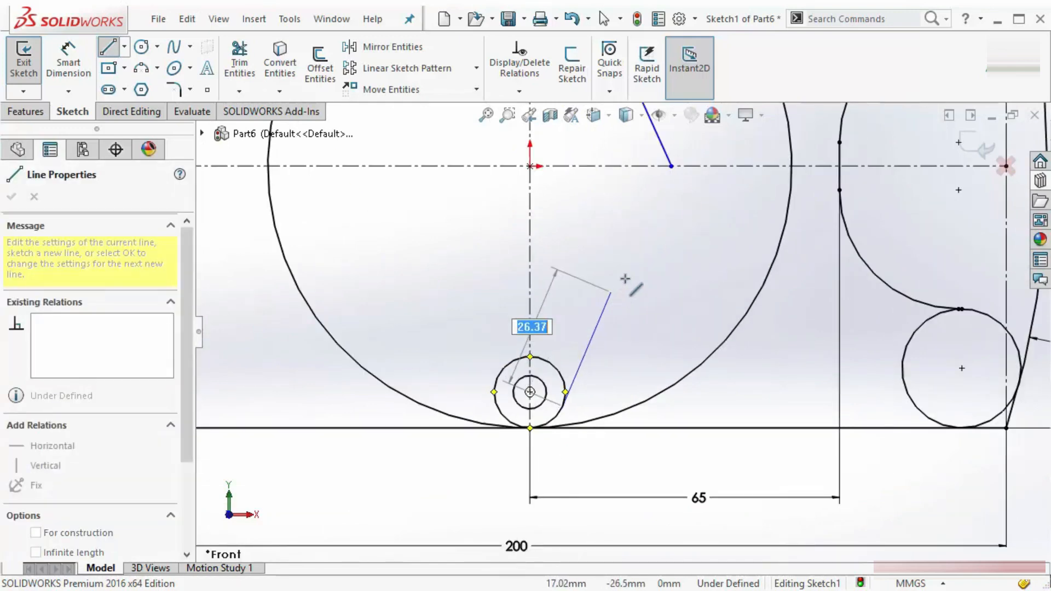
left_click(671, 166)
key("Escape")
scroll(628, 235, "up", 3)
scroll(623, 236, "down", 3)
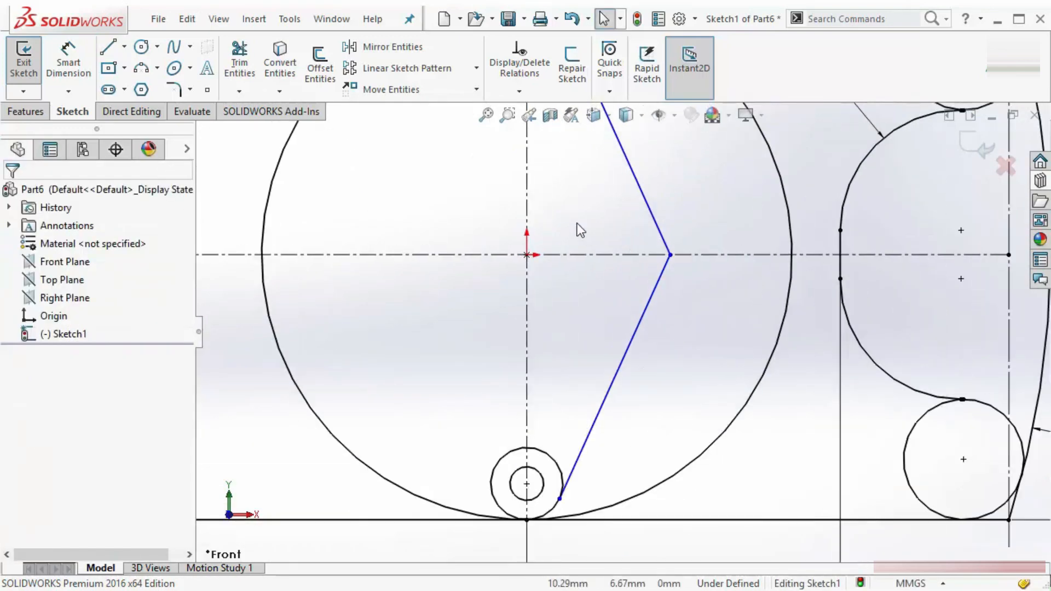
Dimension the distance from the vertical centerline to the slanted lines' shared vertex as 35 mm.
right_click_drag(581, 230, 587, 142)
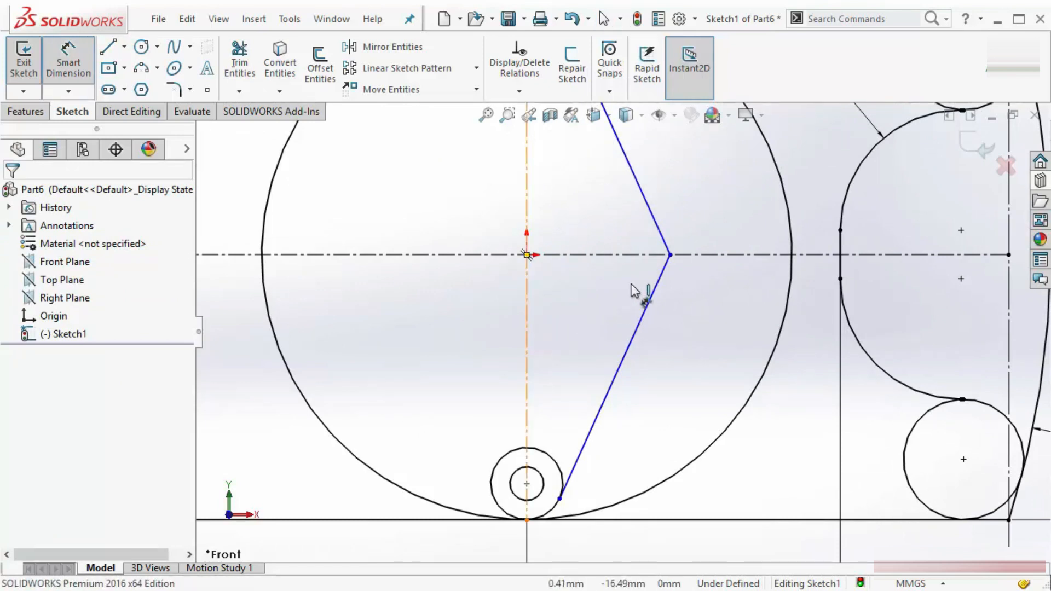
left_click(670, 258)
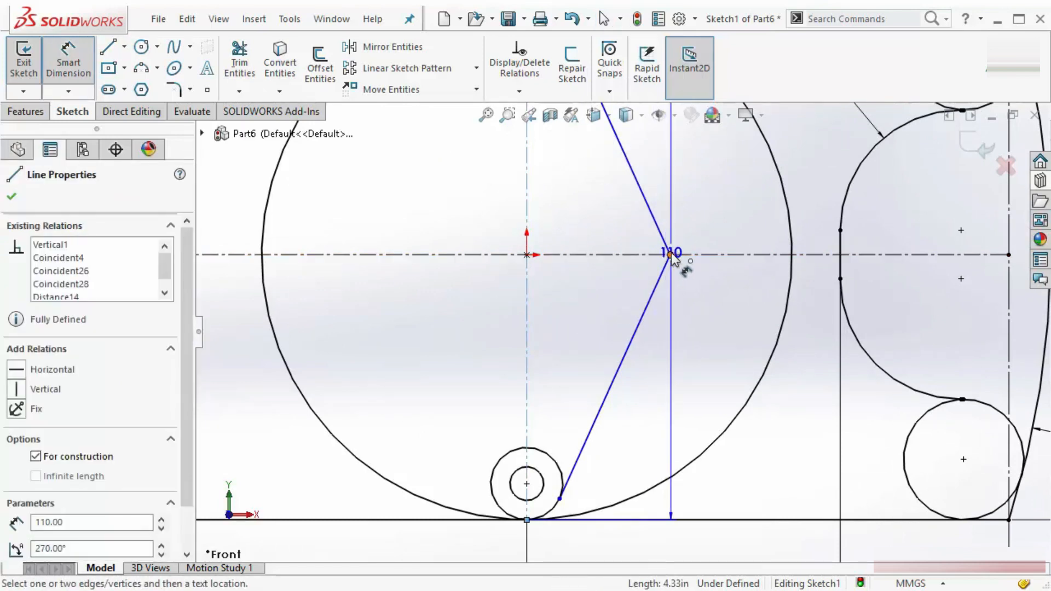
left_click(671, 256)
left_click(582, 374)
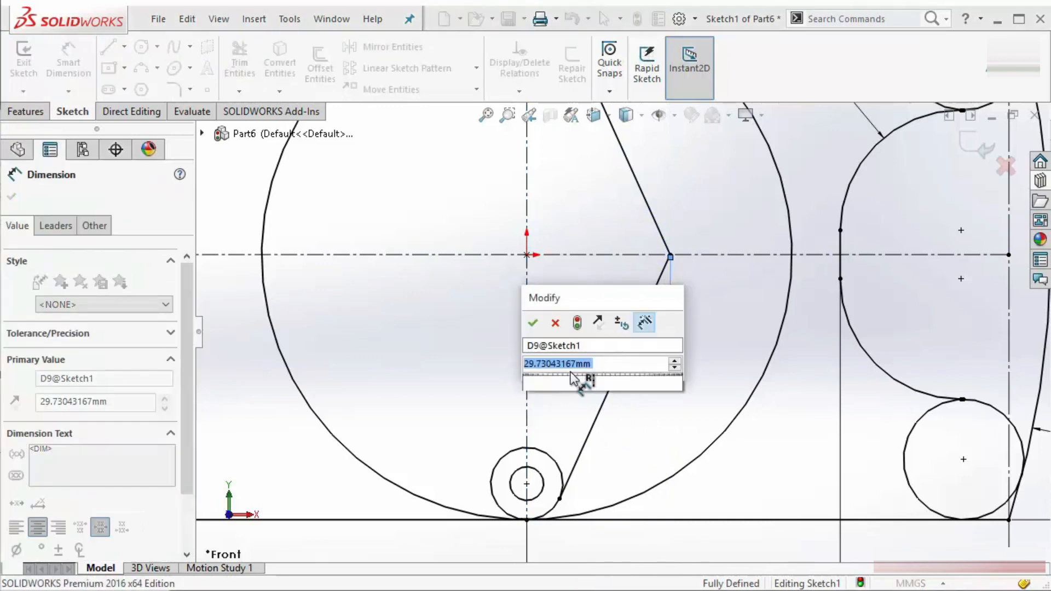
type("35")
key("Return")
key("Escape")
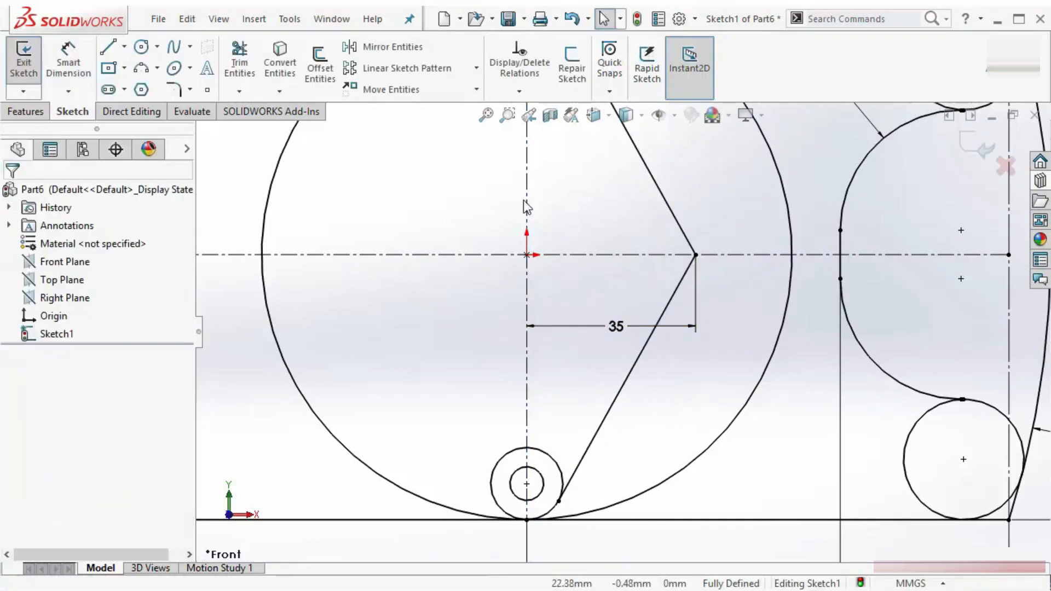
Fillet the corner between the two slanted lines with a 25 mm radius.
left_click(174, 91)
left_click(696, 255)
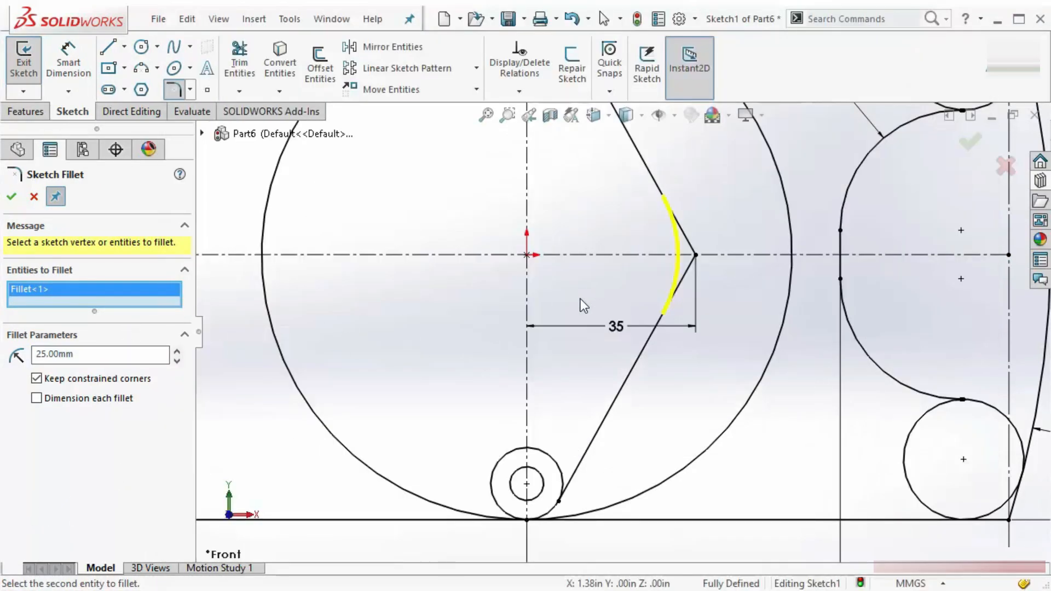
scroll(584, 305, "up", 2)
left_click(17, 199)
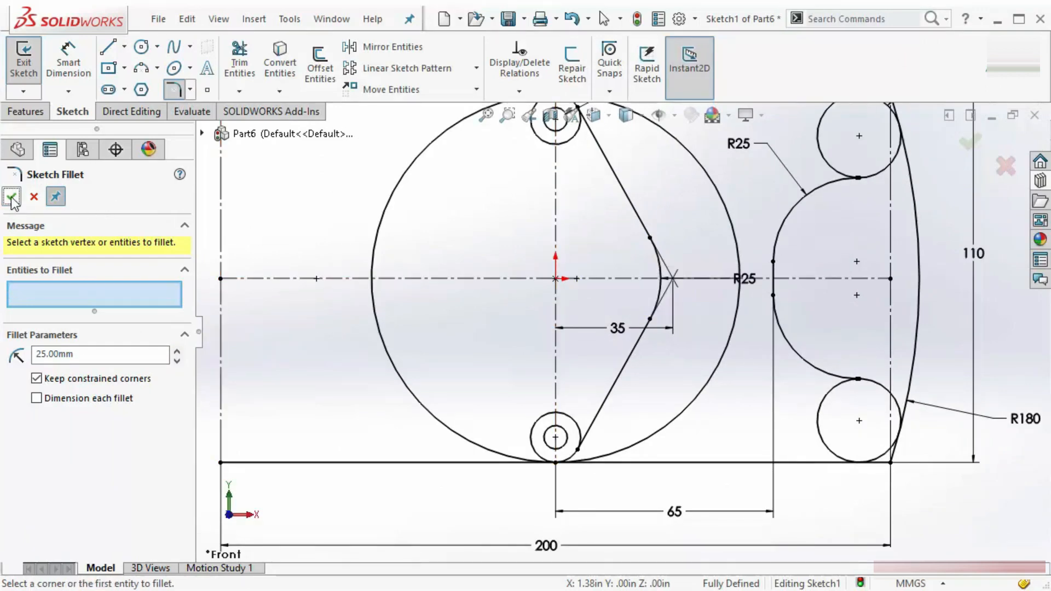
left_click(17, 199)
scroll(597, 281, "up", 3)
scroll(624, 279, "down", 2)
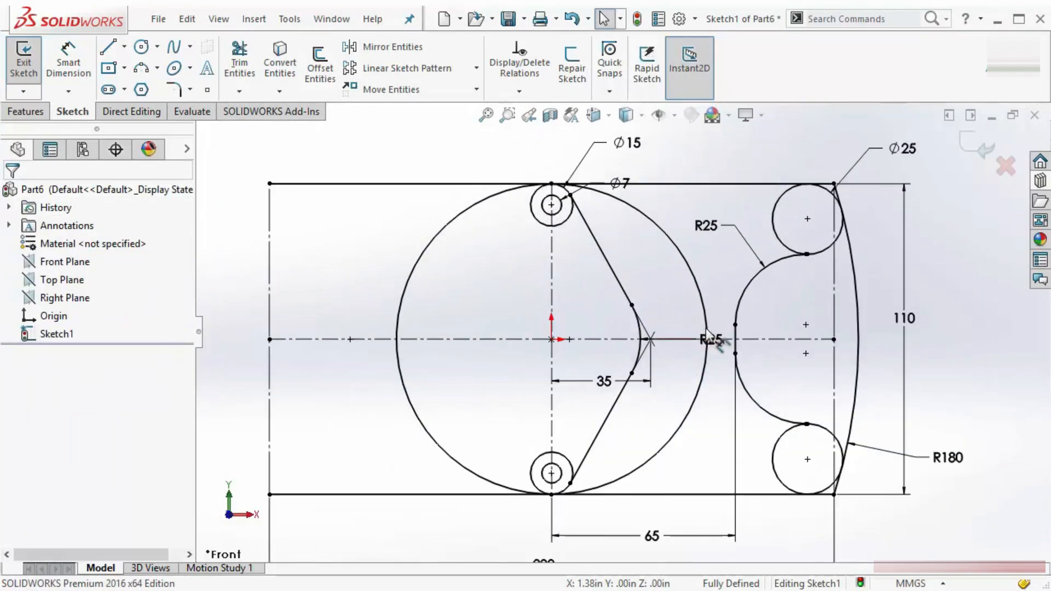
Move the new fillet's R25 dimension label clear of the geometry, above the plate's upper edge.
left_click_drag(711, 339, 689, 239)
left_click_drag(740, 147, 732, 138)
left_click(664, 268)
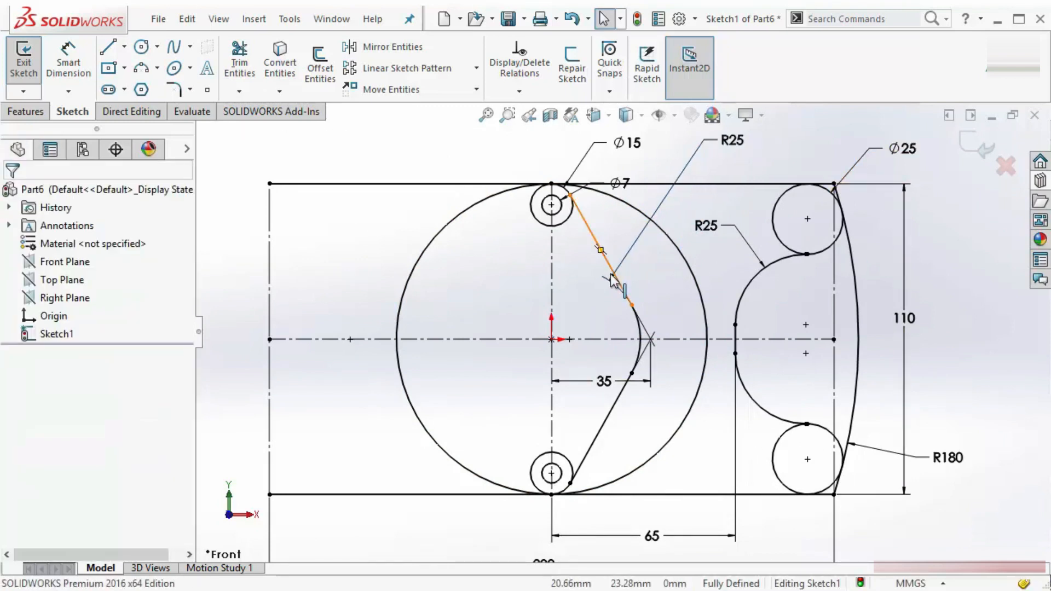
scroll(593, 292, "up", 3)
scroll(593, 292, "down", 2)
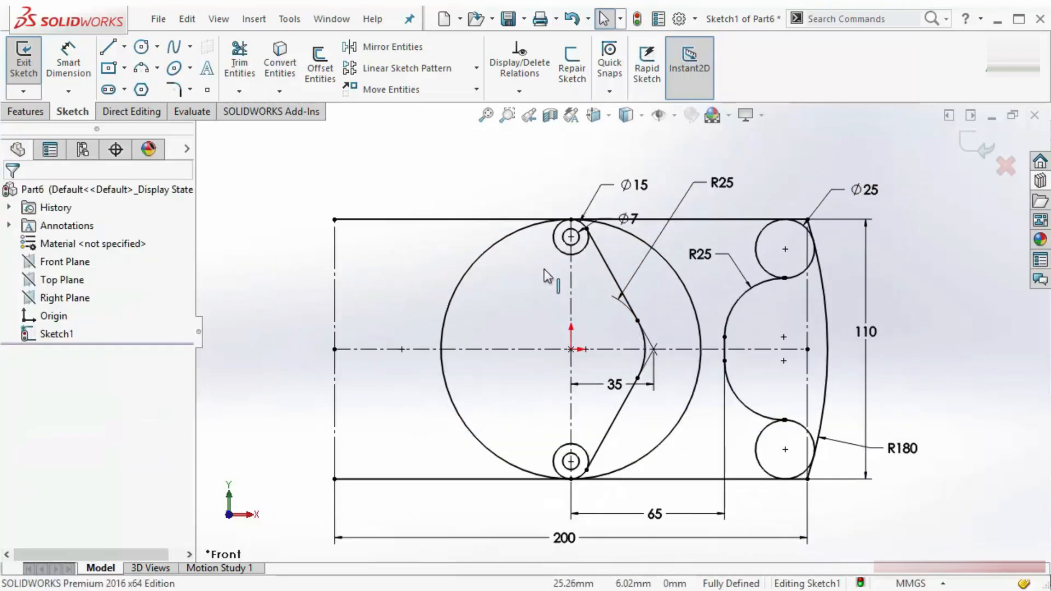
Mirror the slanted lines with their fillet, both 25 mm circles, the R25 recess arcs with their connecting line, and the R180 arc about the vertical centerline.
left_click(376, 49)
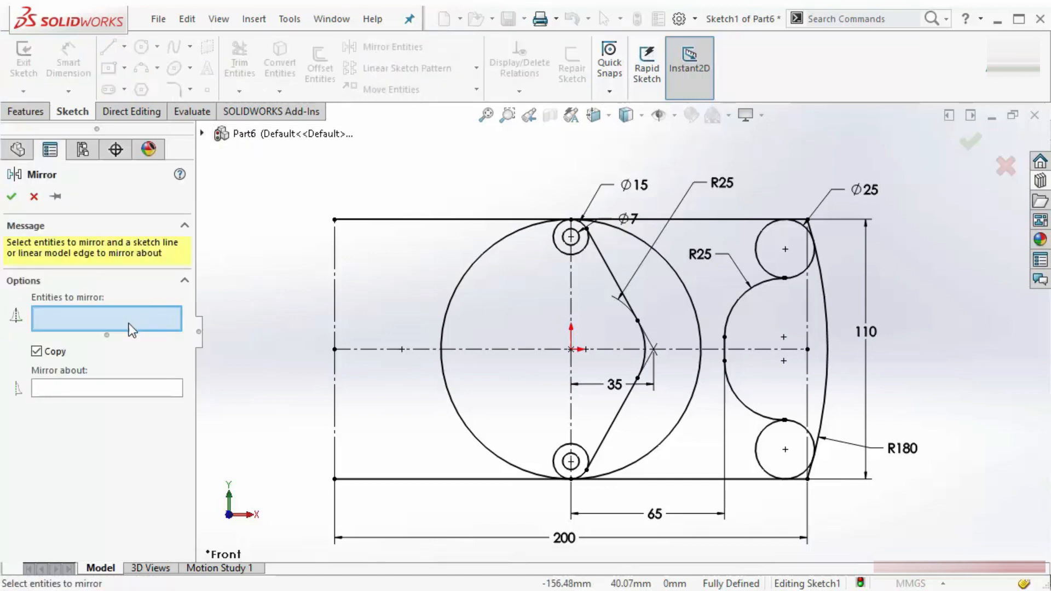
left_click(614, 280)
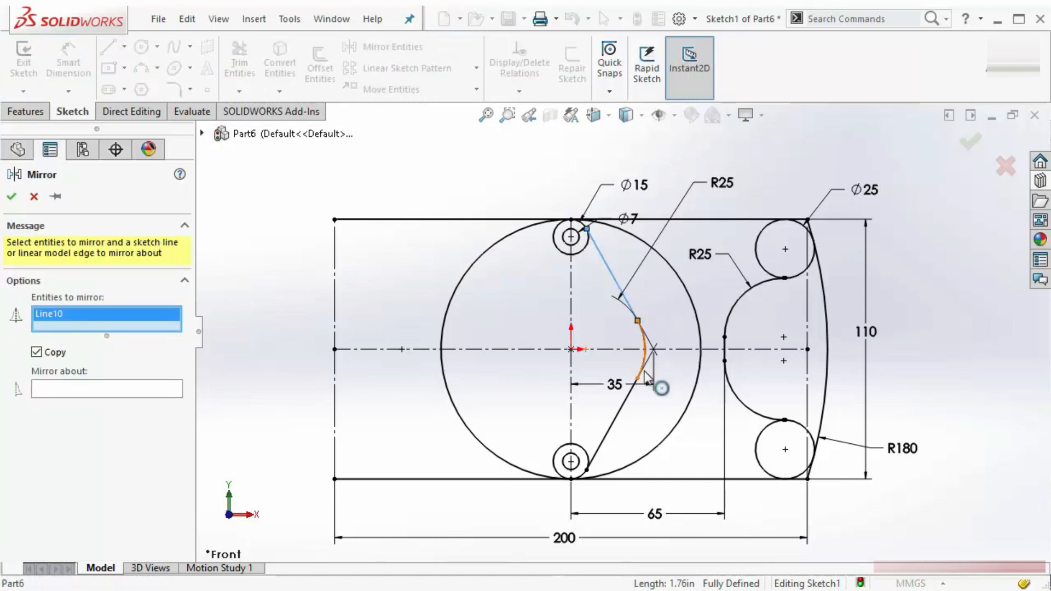
scroll(643, 372, "down", 2)
left_click(642, 371)
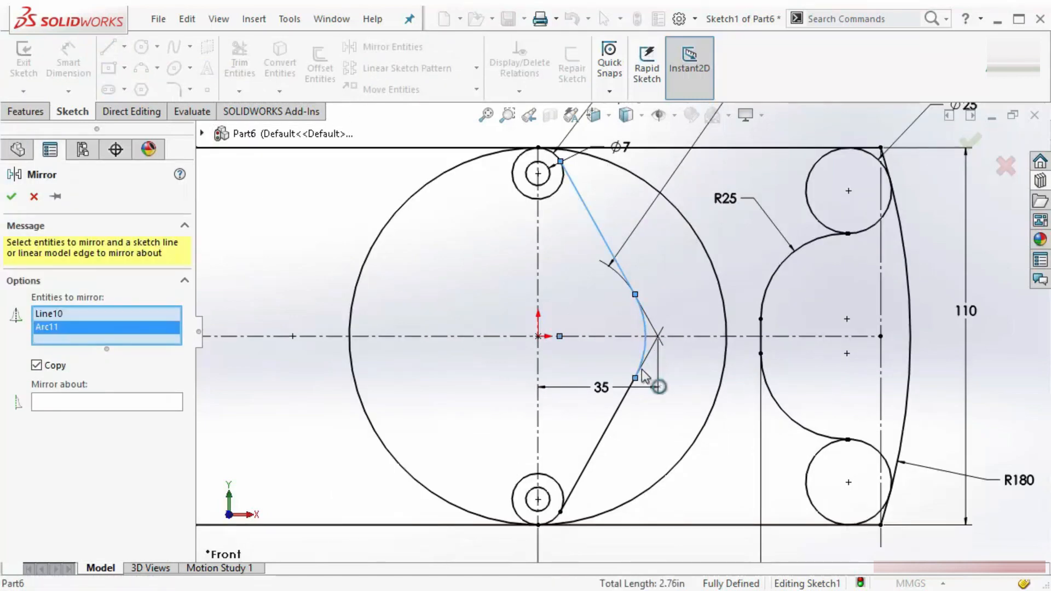
left_click(621, 406)
scroll(658, 363, "up", 2)
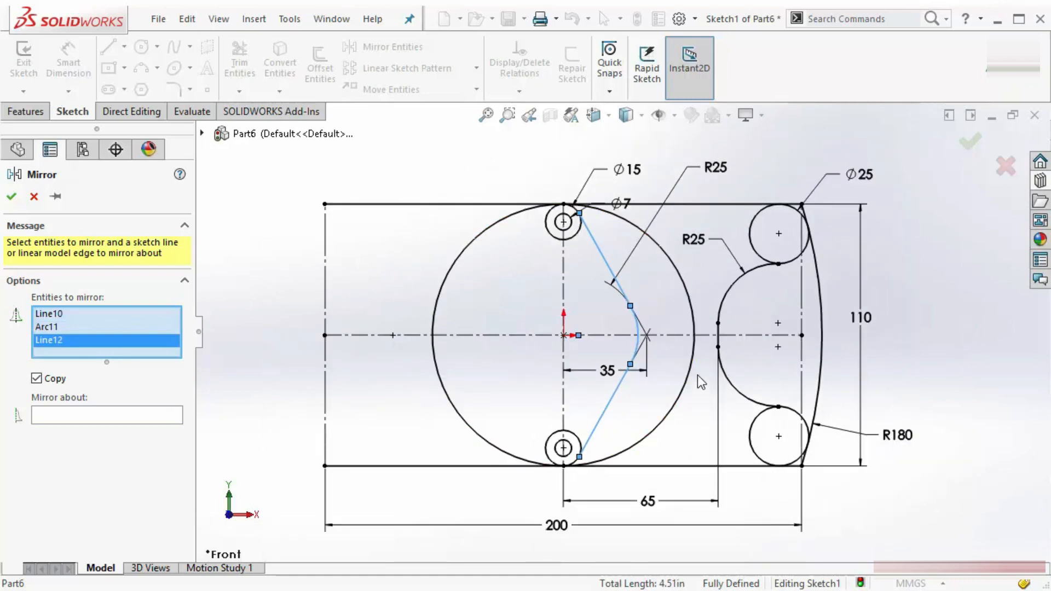
scroll(766, 284, "down", 1)
left_click(786, 257)
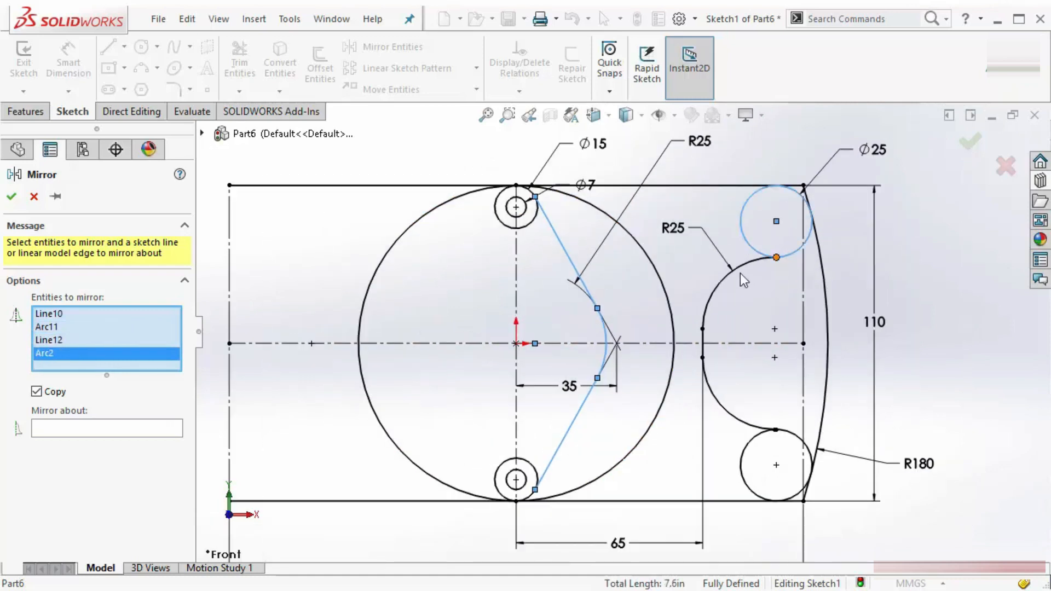
left_click(723, 277)
left_click(703, 343)
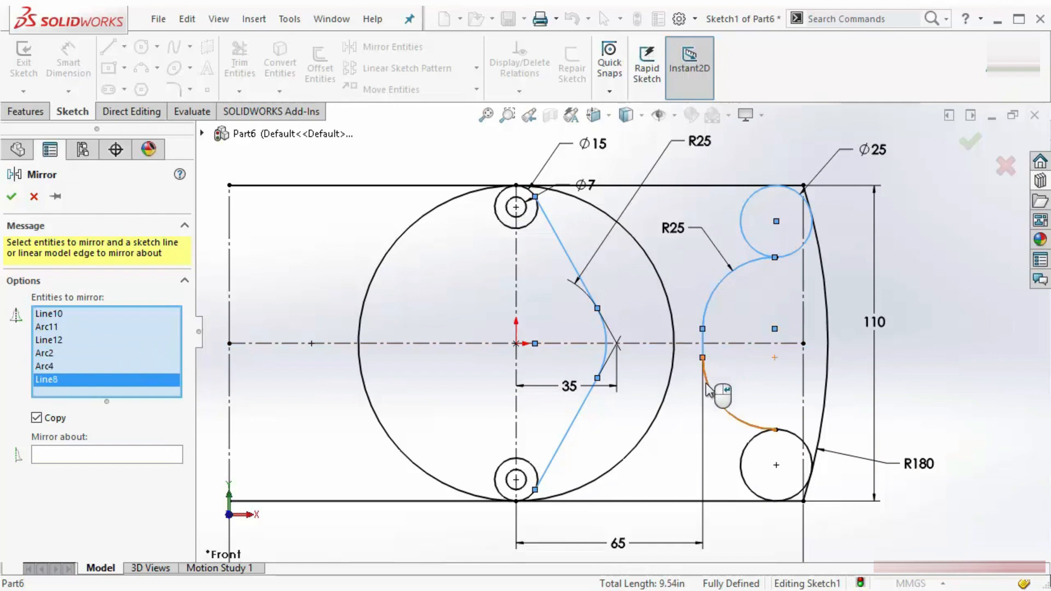
left_click(720, 403)
left_click(742, 453)
scroll(636, 222, "up", 3)
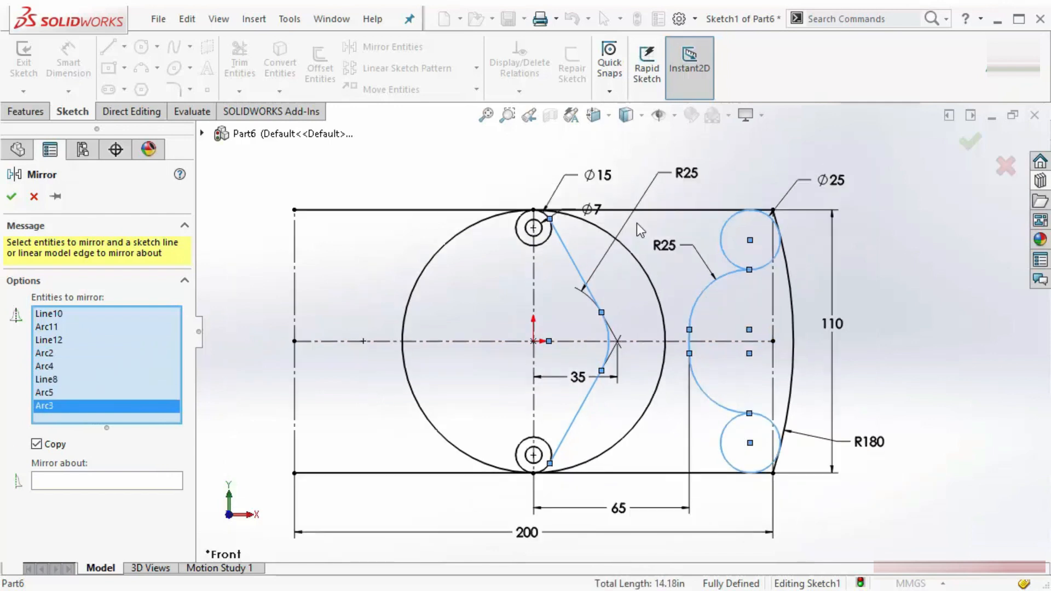
left_click(785, 329)
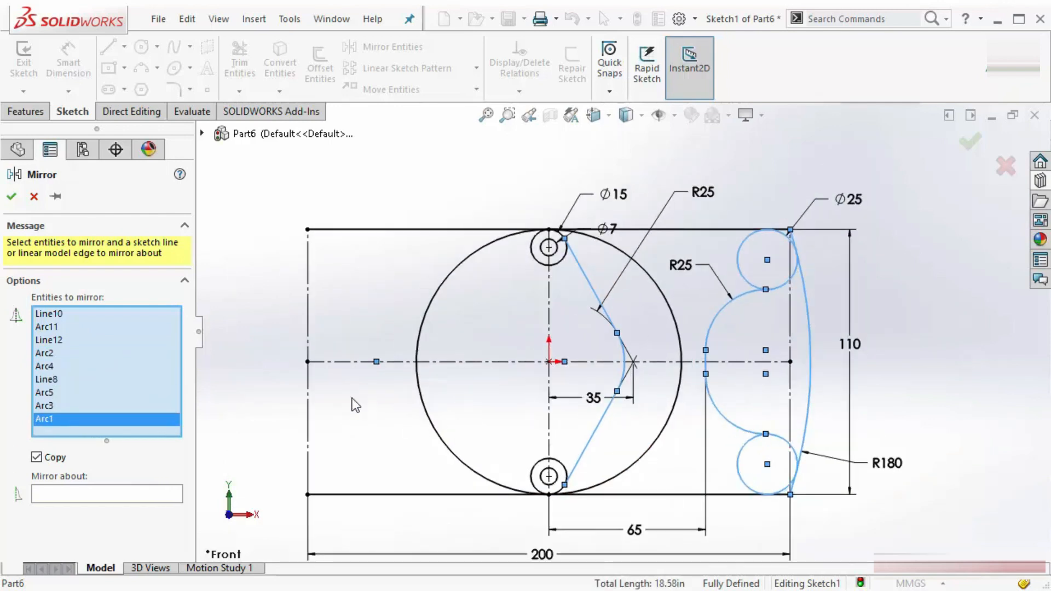
left_click(152, 495)
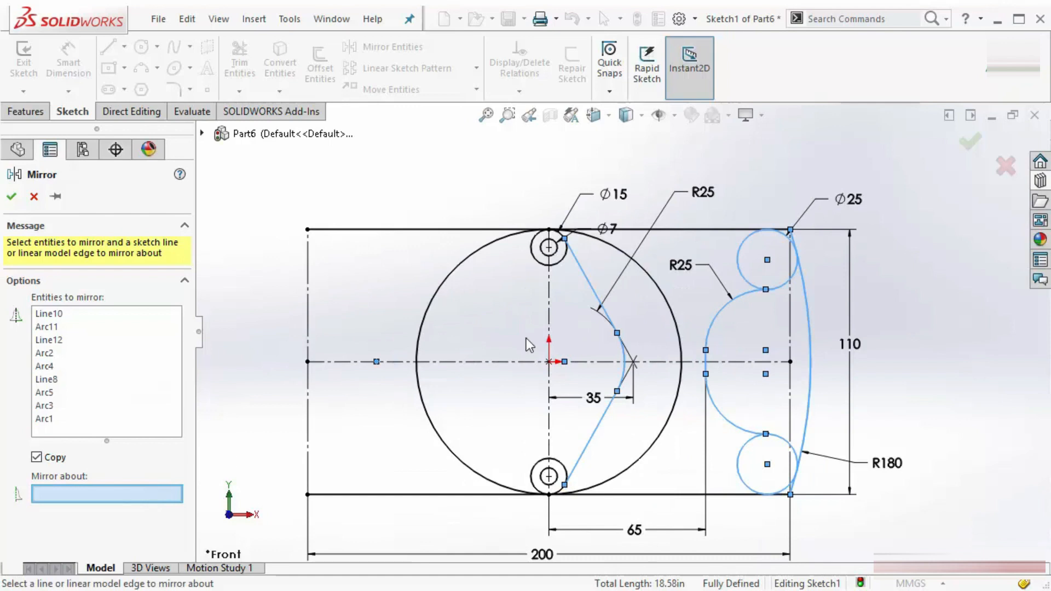
left_click(549, 307)
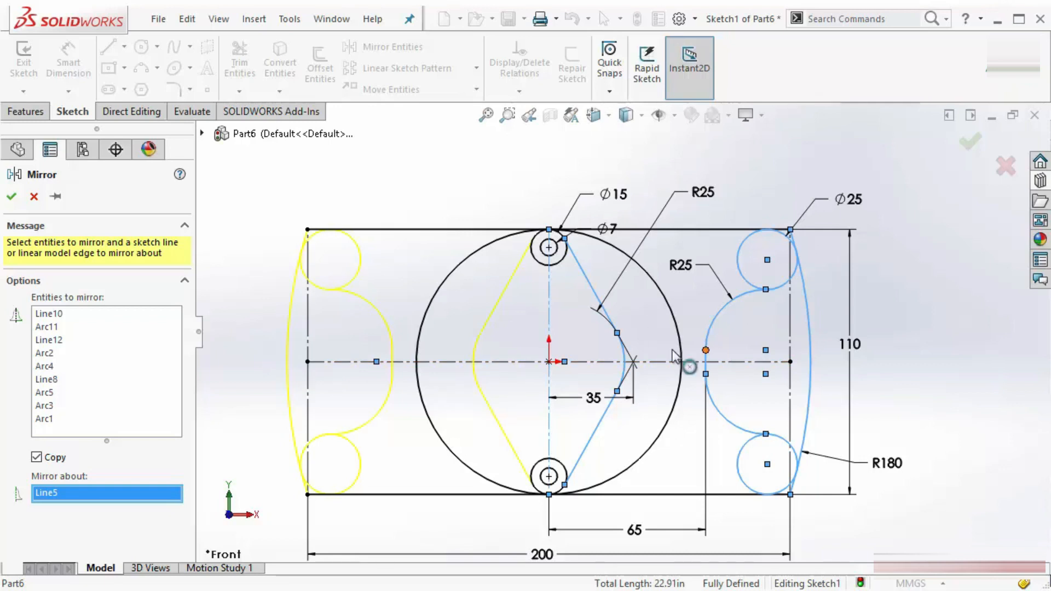
left_click(11, 196)
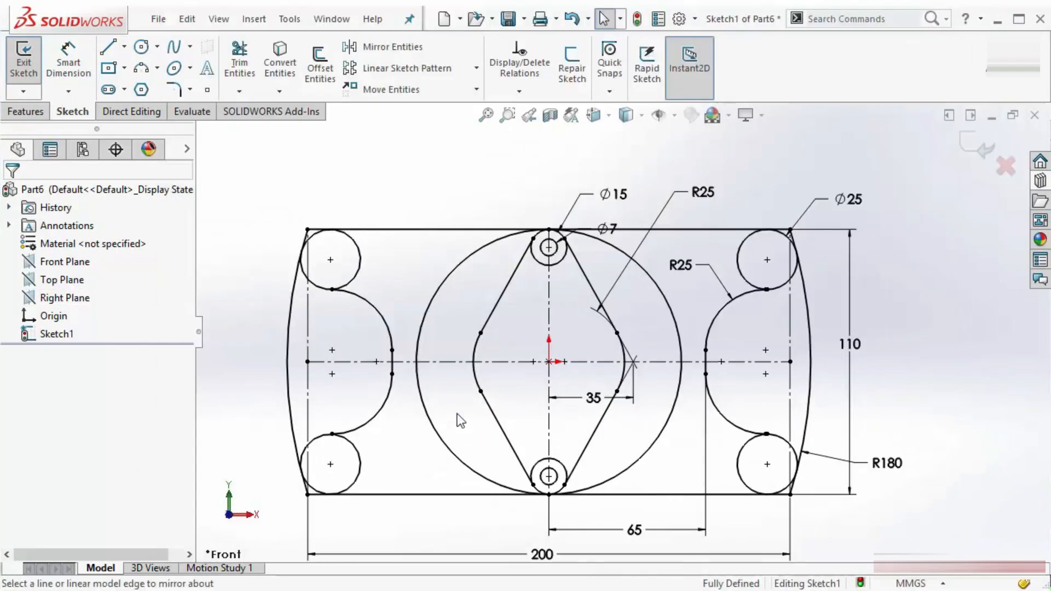
scroll(629, 328, "up", 2)
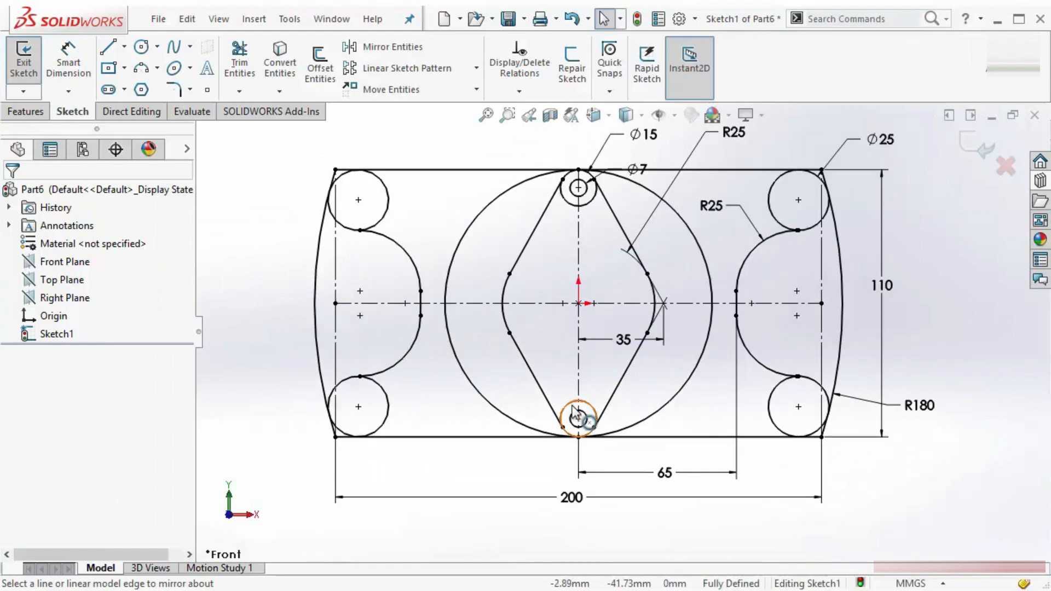